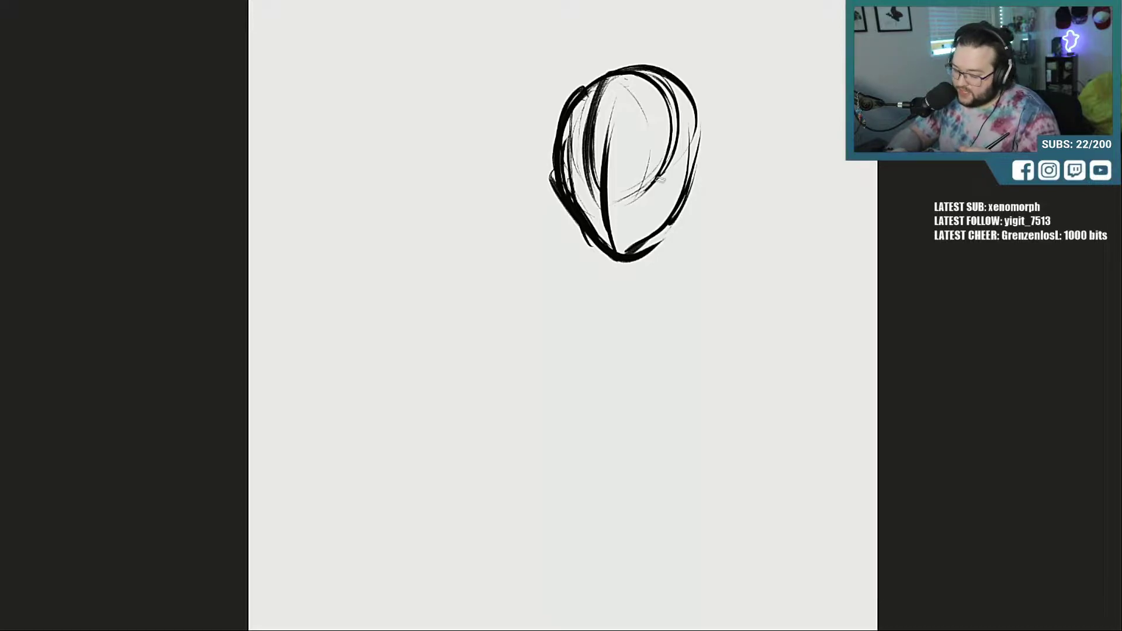
Step: Sketch the head's lower jaw edge, a curved horizontal face guideline, and the rounded far side of the skull
{"action": "mouse_move", "coordinate": [637, 250]}
{"action": "left_mouse_down"}
{"action": "mouse_move", "coordinate": [693, 199]}
{"action": "mouse_move", "coordinate": [697, 175]}
{"action": "left_mouse_up"}
{"action": "mouse_move", "coordinate": [570, 188]}
{"action": "left_mouse_down"}
{"action": "mouse_move", "coordinate": [647, 201]}
{"action": "mouse_move", "coordinate": [682, 189]}
{"action": "left_mouse_up"}
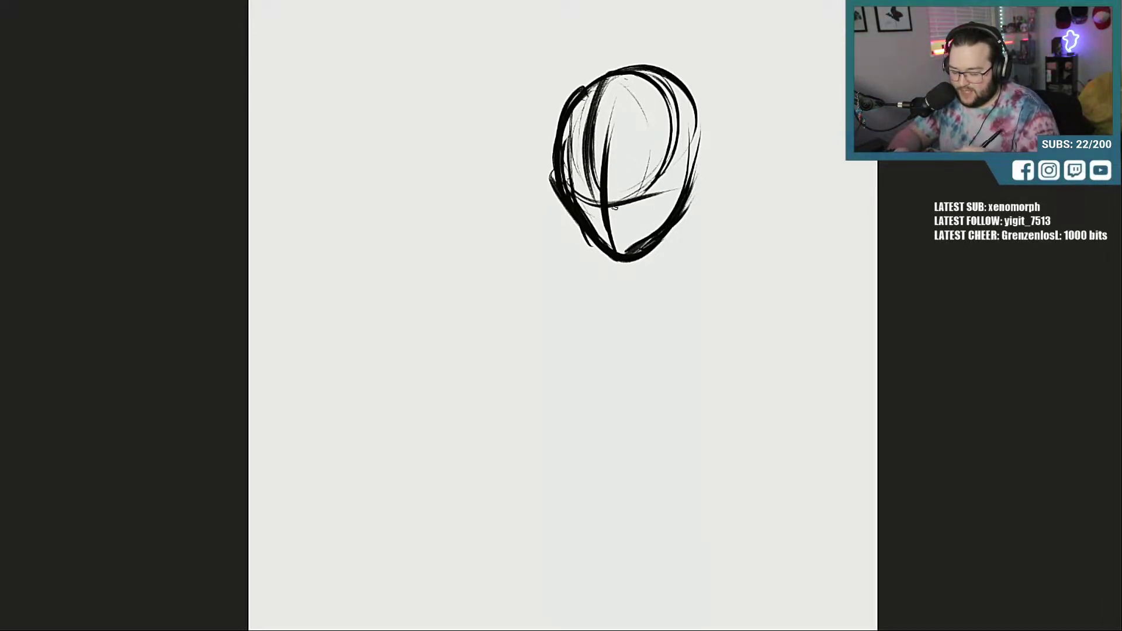
{"action": "left_click_drag", "start_coordinate": [611, 206], "coordinate": [702, 135]}
{"action": "mouse_move", "coordinate": [675, 83]}
{"action": "left_mouse_down"}
{"action": "mouse_move", "coordinate": [692, 169]}
{"action": "mouse_move", "coordinate": [553, 149]}
{"action": "mouse_move", "coordinate": [636, 69]}
{"action": "mouse_move", "coordinate": [702, 137]}
{"action": "left_mouse_up"}
{"action": "left_click_drag", "start_coordinate": [678, 102], "coordinate": [693, 187]}
{"action": "left_click_drag", "start_coordinate": [693, 142], "coordinate": [681, 227]}
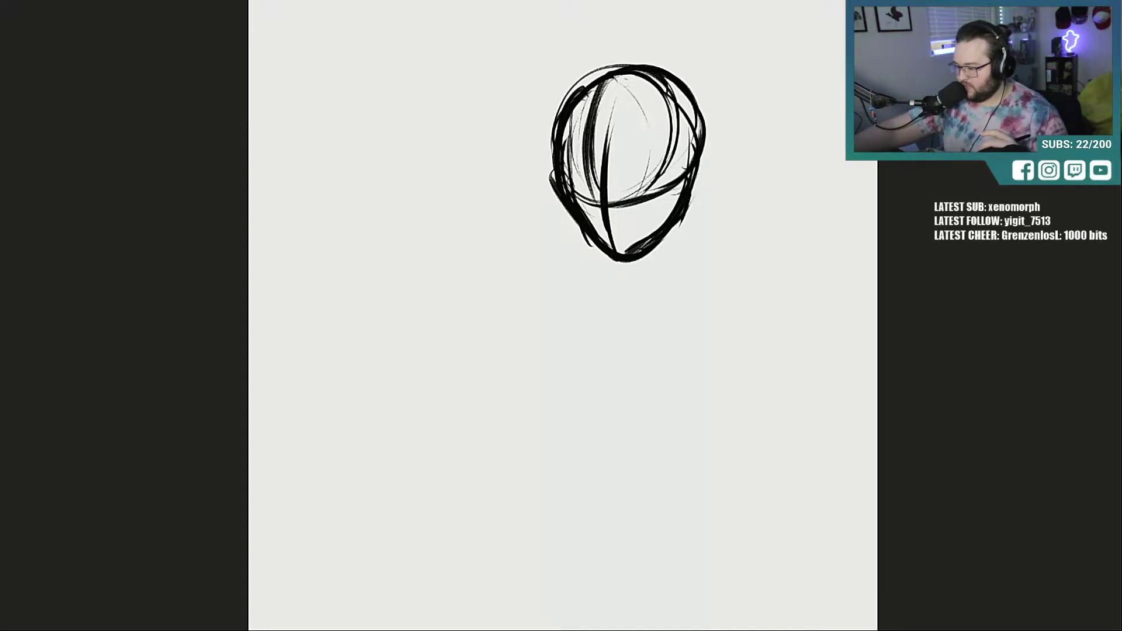
Step: Draw the figure's spine as a long curved gesture line sweeping from below the head down to the hips
{"action": "scroll", "coordinate": [628, 164], "scroll_direction": "down", "scroll_amount": 2}
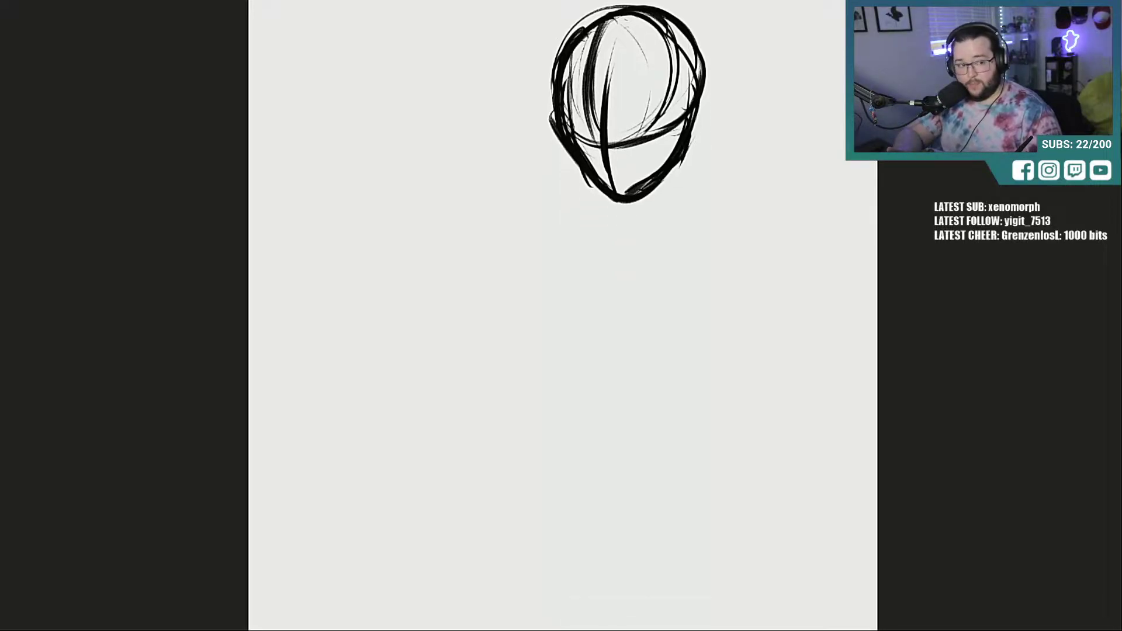
{"action": "scroll", "coordinate": [628, 163], "scroll_direction": "down", "scroll_amount": 1}
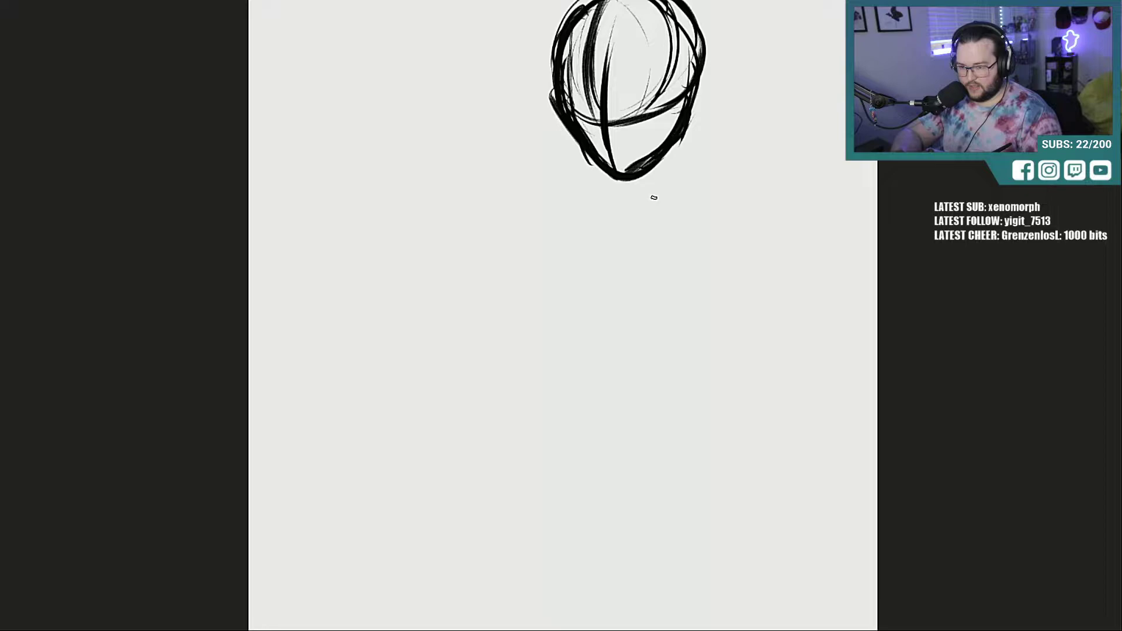
{"action": "mouse_move", "coordinate": [675, 188]}
{"action": "left_mouse_down"}
{"action": "mouse_move", "coordinate": [689, 251]}
{"action": "mouse_move", "coordinate": [686, 373]}
{"action": "mouse_move", "coordinate": [688, 231]}
{"action": "mouse_move", "coordinate": [666, 418]}
{"action": "left_mouse_up"}
{"action": "left_click_drag", "start_coordinate": [690, 220], "coordinate": [593, 515]}
{"action": "left_click_drag", "start_coordinate": [691, 324], "coordinate": [573, 531]}
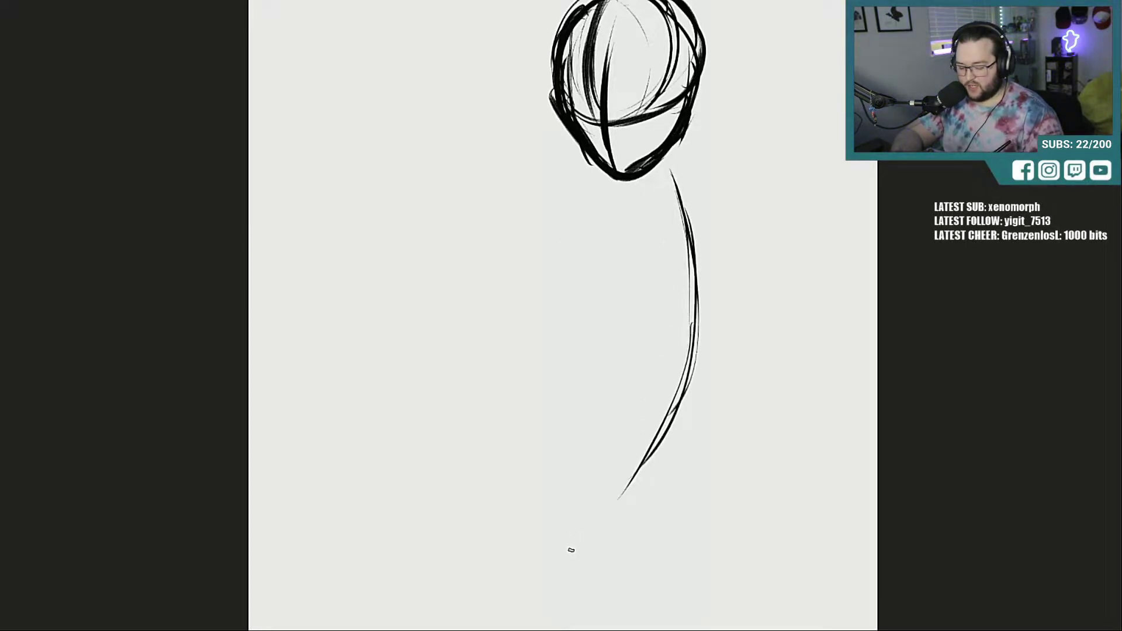
{"action": "left_click_drag", "start_coordinate": [681, 355], "coordinate": [590, 533]}
{"action": "left_click_drag", "start_coordinate": [689, 252], "coordinate": [640, 477]}
{"action": "left_click_drag", "start_coordinate": [678, 194], "coordinate": [693, 287]}
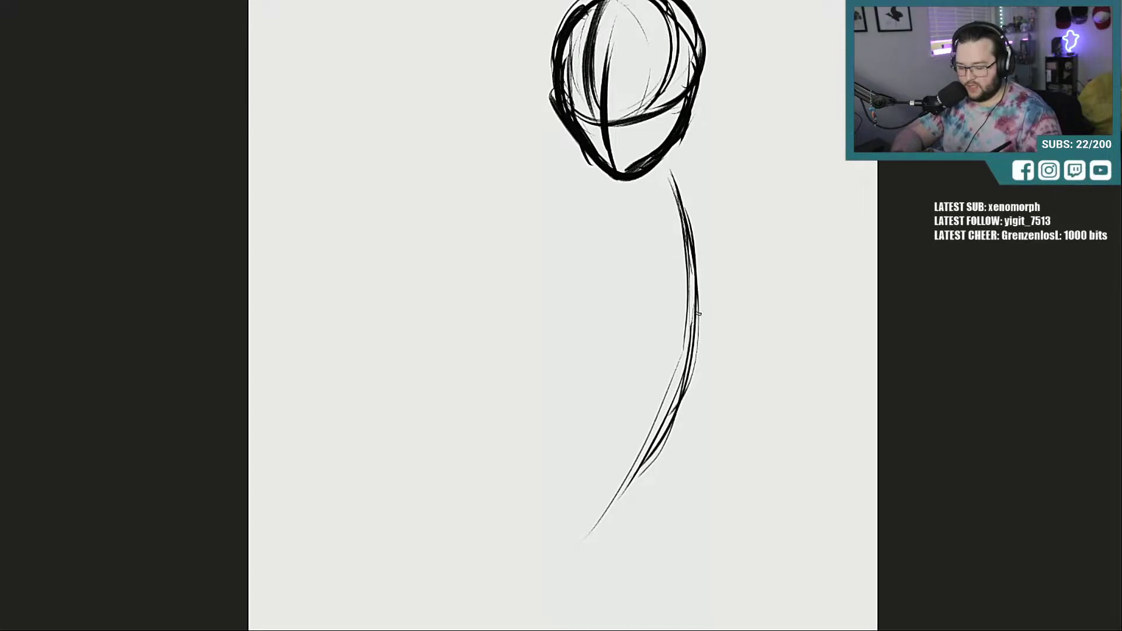
{"action": "left_click_drag", "start_coordinate": [671, 170], "coordinate": [694, 335]}
{"action": "left_click_drag", "start_coordinate": [688, 240], "coordinate": [695, 321]}
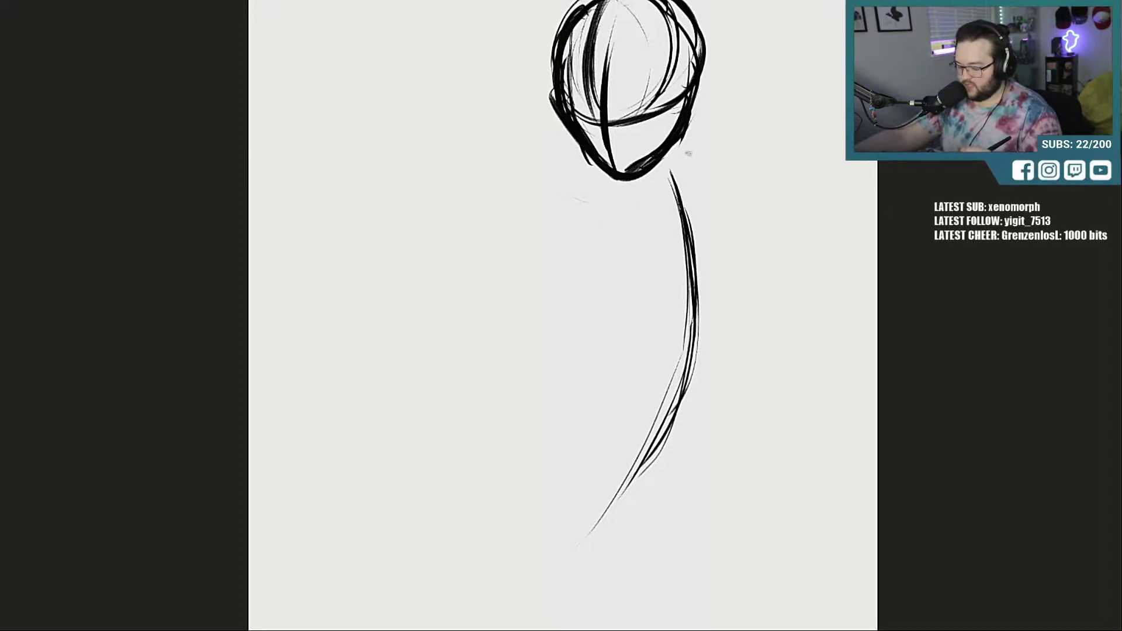
Step: Sketch a shallow V-shaped shoulder line across the top of the spine and mark the right-hand shoulder joint with an arc
{"action": "mouse_move", "coordinate": [609, 197]}
{"action": "left_mouse_down"}
{"action": "mouse_move", "coordinate": [672, 213]}
{"action": "mouse_move", "coordinate": [700, 199]}
{"action": "left_mouse_up"}
{"action": "left_click_drag", "start_coordinate": [646, 218], "coordinate": [755, 189]}
{"action": "mouse_move", "coordinate": [666, 216]}
{"action": "left_mouse_down"}
{"action": "mouse_move", "coordinate": [742, 185]}
{"action": "mouse_move", "coordinate": [668, 211]}
{"action": "left_mouse_up"}
{"action": "mouse_move", "coordinate": [659, 212]}
{"action": "left_mouse_down"}
{"action": "mouse_move", "coordinate": [594, 193]}
{"action": "mouse_move", "coordinate": [660, 212]}
{"action": "left_mouse_up"}
{"action": "left_click_drag", "start_coordinate": [650, 218], "coordinate": [563, 181]}
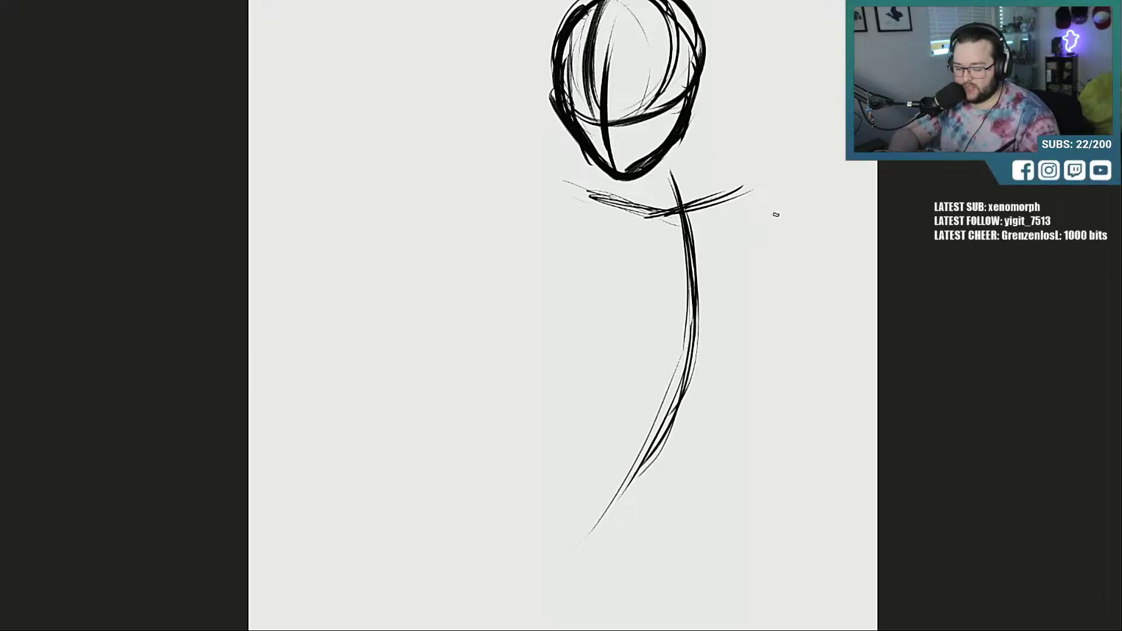
{"action": "left_click_drag", "start_coordinate": [785, 208], "coordinate": [765, 173]}
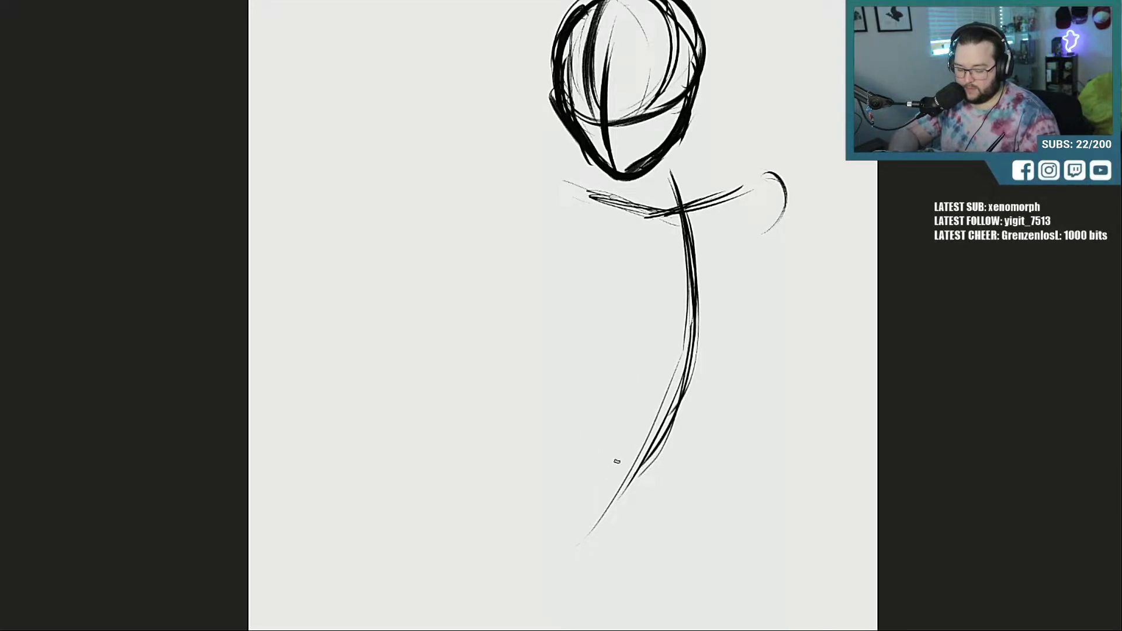
Step: Sketch a curved hip line across the lower part of the spine
{"action": "left_click_drag", "start_coordinate": [565, 450], "coordinate": [672, 487]}
{"action": "left_click_drag", "start_coordinate": [607, 453], "coordinate": [675, 473]}
{"action": "mouse_move", "coordinate": [570, 447]}
{"action": "left_mouse_down"}
{"action": "mouse_move", "coordinate": [629, 490]}
{"action": "mouse_move", "coordinate": [690, 489]}
{"action": "left_mouse_up"}
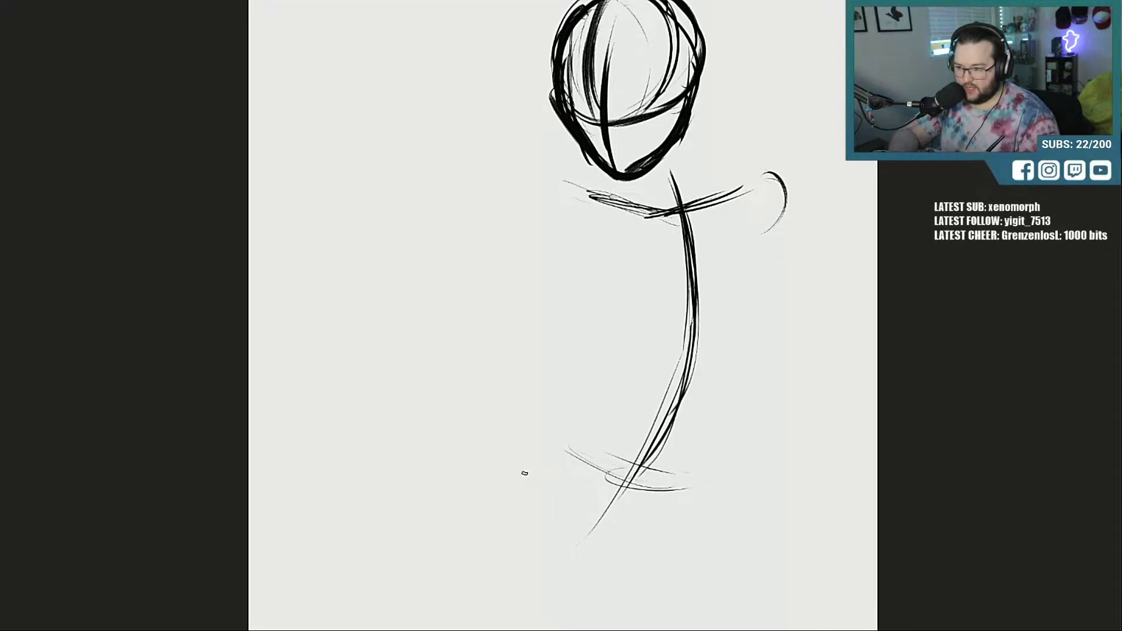
Step: Sketch gesture lines for a raised bent leg extending left and a straight supporting leg running down from the hips
{"action": "left_click_drag", "start_coordinate": [418, 397], "coordinate": [521, 468]}
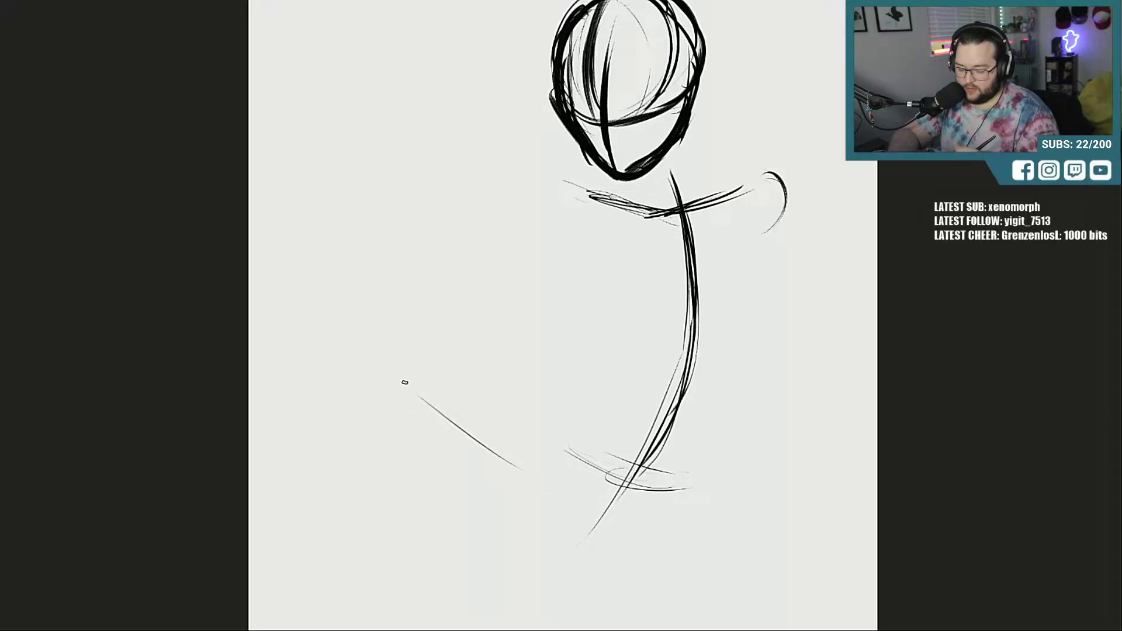
{"action": "mouse_move", "coordinate": [436, 333]}
{"action": "left_mouse_down"}
{"action": "mouse_move", "coordinate": [351, 525]}
{"action": "mouse_move", "coordinate": [369, 500]}
{"action": "left_mouse_up"}
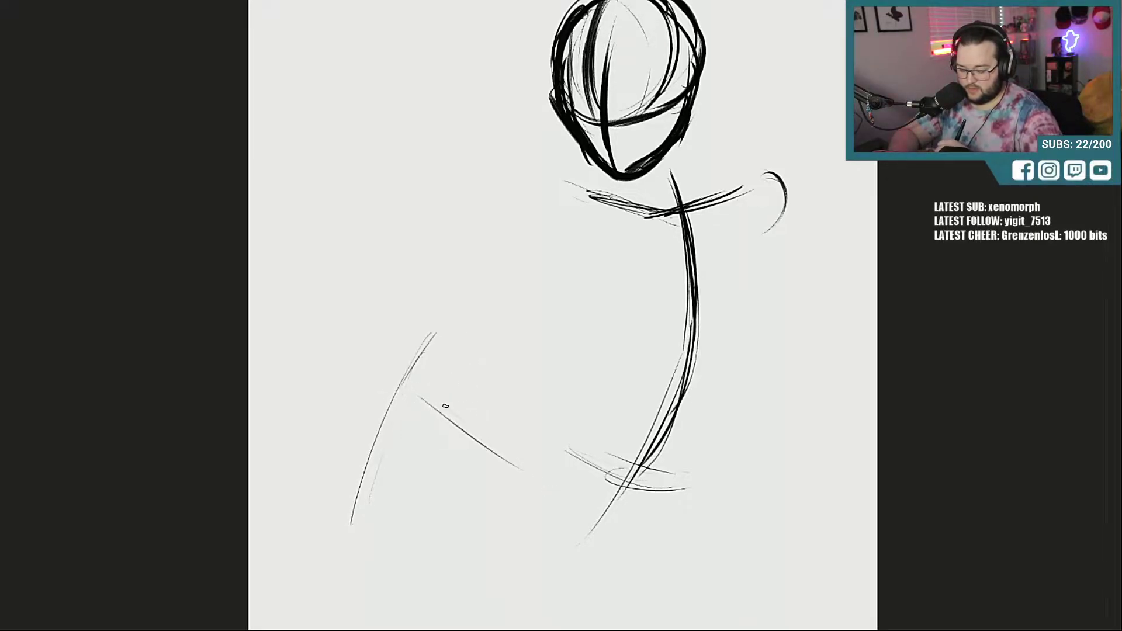
{"action": "left_click_drag", "start_coordinate": [449, 344], "coordinate": [541, 438]}
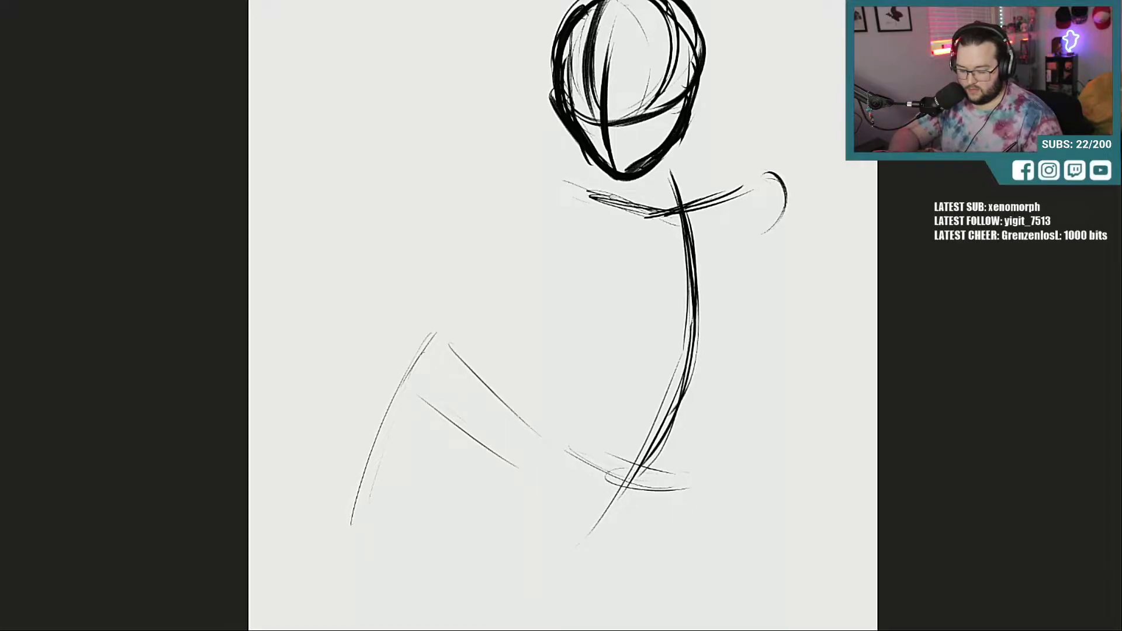
{"action": "scroll", "coordinate": [996, 339], "scroll_direction": "down", "scroll_amount": 3}
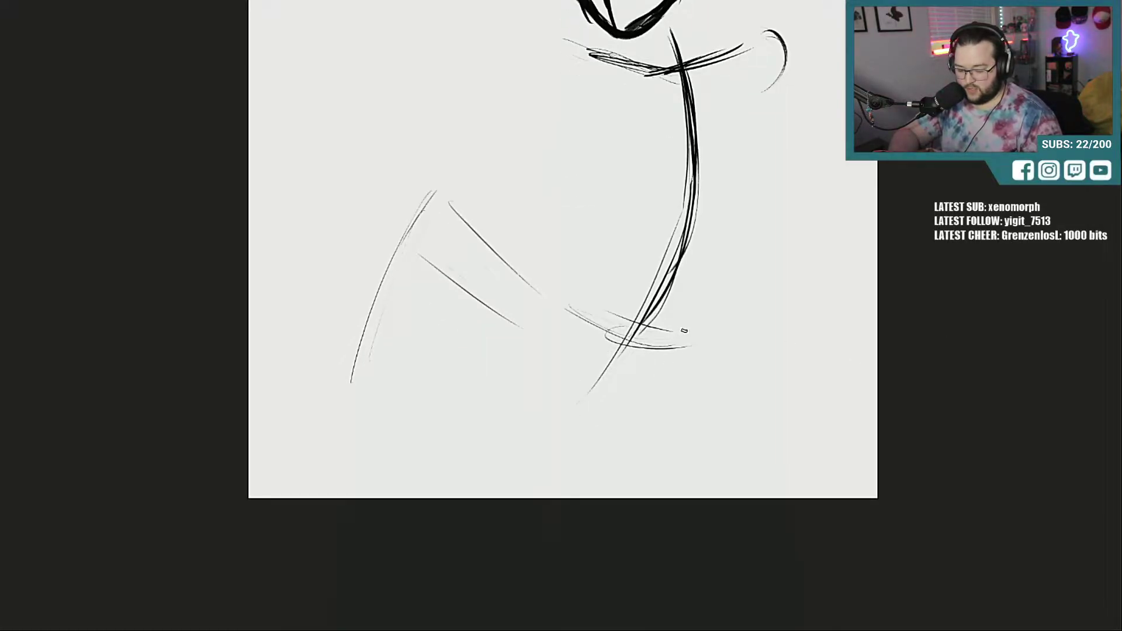
{"action": "mouse_move", "coordinate": [685, 323]}
{"action": "left_mouse_down"}
{"action": "mouse_move", "coordinate": [571, 574]}
{"action": "mouse_move", "coordinate": [597, 567]}
{"action": "mouse_move", "coordinate": [613, 603]}
{"action": "left_mouse_up"}
{"action": "scroll", "coordinate": [563, 316], "scroll_direction": "up", "scroll_amount": 3}
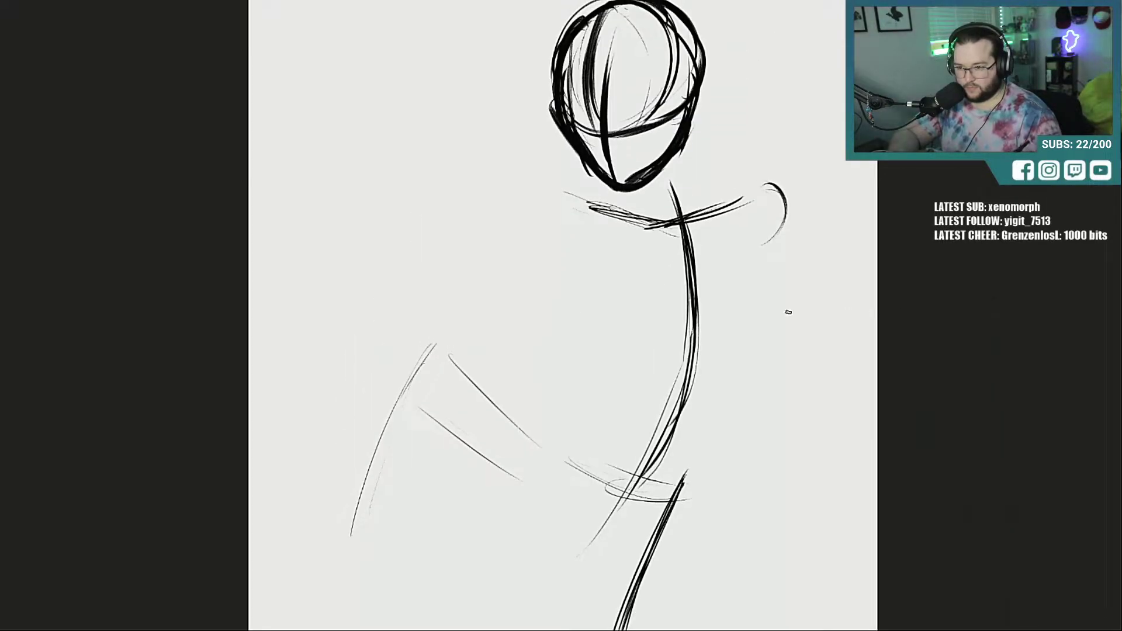
Step: Sketch the left-hand shoulder, upper-arm guideline and bent forearm, ending in a blocky hand near the raised thigh
{"action": "mouse_move", "coordinate": [608, 211]}
{"action": "left_mouse_down"}
{"action": "mouse_move", "coordinate": [587, 273]}
{"action": "mouse_move", "coordinate": [546, 269]}
{"action": "left_mouse_up"}
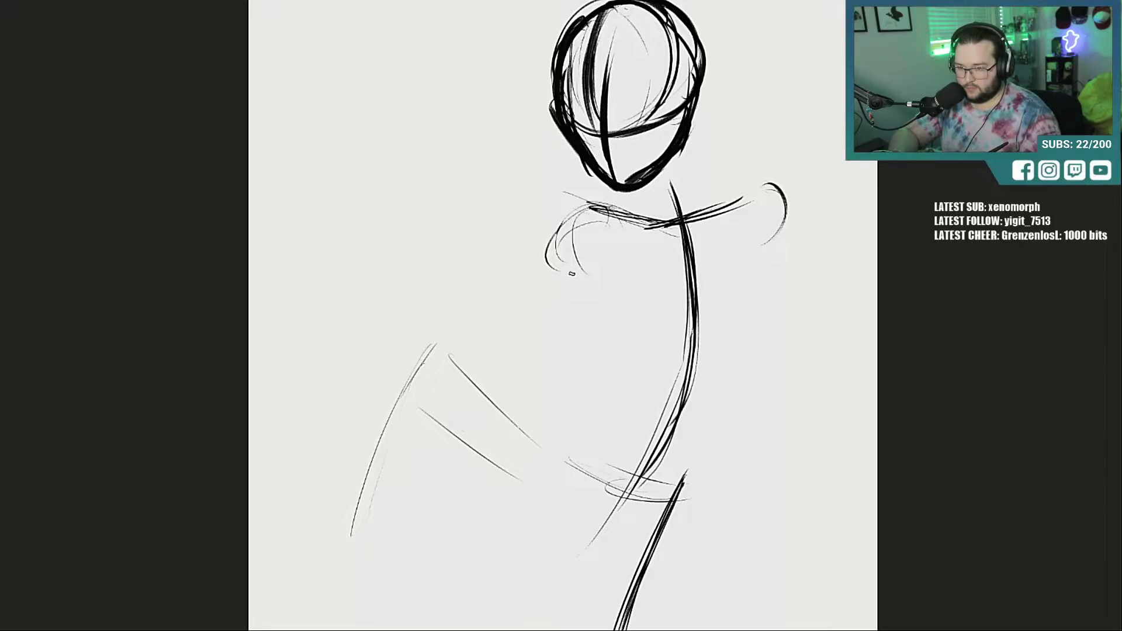
{"action": "mouse_move", "coordinate": [586, 230]}
{"action": "left_mouse_down"}
{"action": "mouse_move", "coordinate": [453, 306]}
{"action": "mouse_move", "coordinate": [499, 388]}
{"action": "left_mouse_up"}
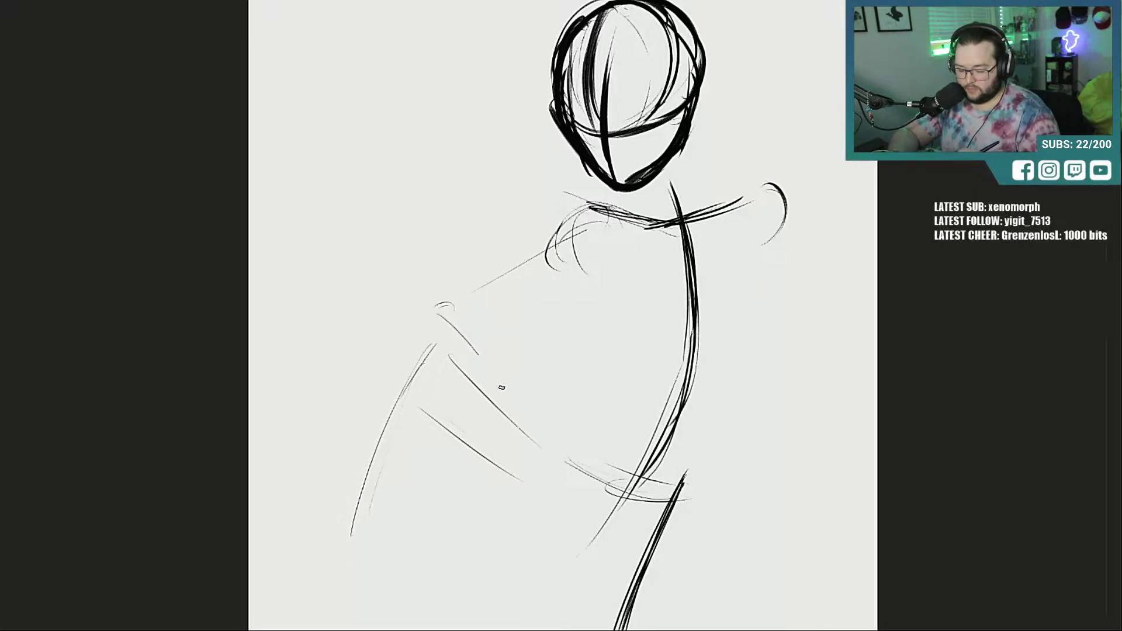
{"action": "mouse_move", "coordinate": [459, 321]}
{"action": "left_mouse_down"}
{"action": "mouse_move", "coordinate": [515, 423]}
{"action": "mouse_move", "coordinate": [491, 444]}
{"action": "mouse_move", "coordinate": [500, 466]}
{"action": "mouse_move", "coordinate": [538, 488]}
{"action": "left_mouse_up"}
{"action": "mouse_move", "coordinate": [510, 399]}
{"action": "left_mouse_down"}
{"action": "mouse_move", "coordinate": [542, 451]}
{"action": "mouse_move", "coordinate": [540, 483]}
{"action": "left_mouse_up"}
{"action": "left_click_drag", "start_coordinate": [539, 476], "coordinate": [502, 490]}
{"action": "left_click_drag", "start_coordinate": [485, 430], "coordinate": [508, 473]}
{"action": "mouse_move", "coordinate": [503, 388]}
{"action": "left_mouse_down"}
{"action": "mouse_move", "coordinate": [483, 440]}
{"action": "mouse_move", "coordinate": [518, 475]}
{"action": "left_mouse_up"}
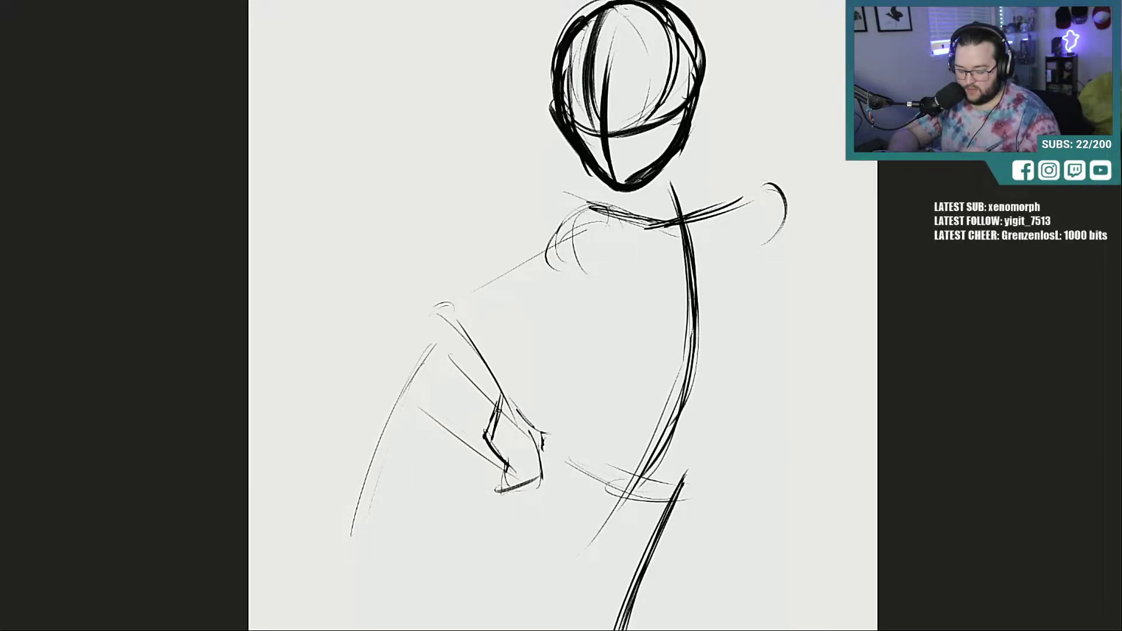
Step: Outline the left-hand elbow and both sides of its forearm, and add a short curve below the hips
{"action": "left_click_drag", "start_coordinate": [433, 292], "coordinate": [481, 320]}
{"action": "left_click_drag", "start_coordinate": [468, 294], "coordinate": [498, 374]}
{"action": "left_click_drag", "start_coordinate": [480, 318], "coordinate": [518, 412]}
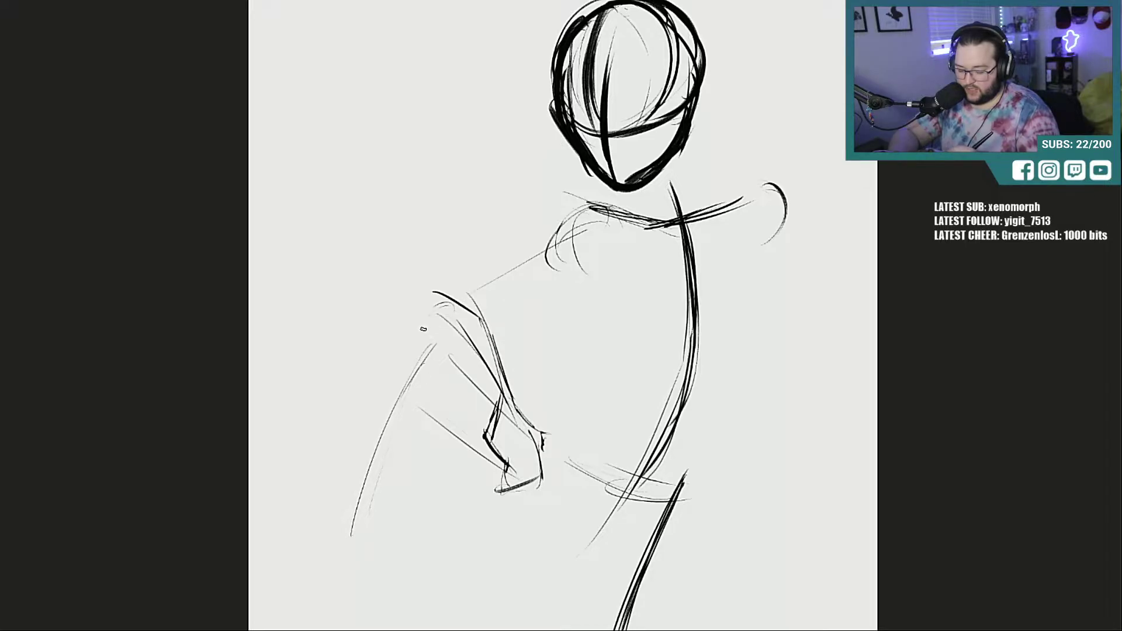
{"action": "left_click_drag", "start_coordinate": [421, 327], "coordinate": [489, 410]}
{"action": "left_click_drag", "start_coordinate": [435, 345], "coordinate": [496, 405]}
{"action": "mouse_move", "coordinate": [417, 326]}
{"action": "left_mouse_down"}
{"action": "mouse_move", "coordinate": [501, 413]}
{"action": "mouse_move", "coordinate": [417, 353]}
{"action": "left_mouse_up"}
{"action": "left_click_drag", "start_coordinate": [425, 295], "coordinate": [419, 330]}
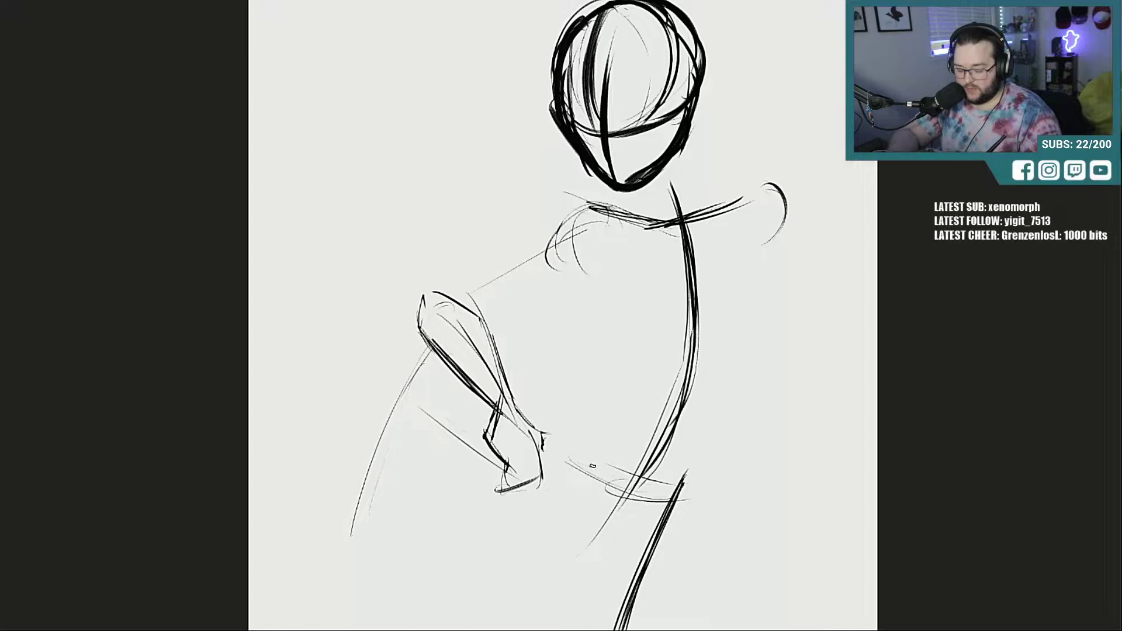
{"action": "left_click_drag", "start_coordinate": [574, 520], "coordinate": [620, 540]}
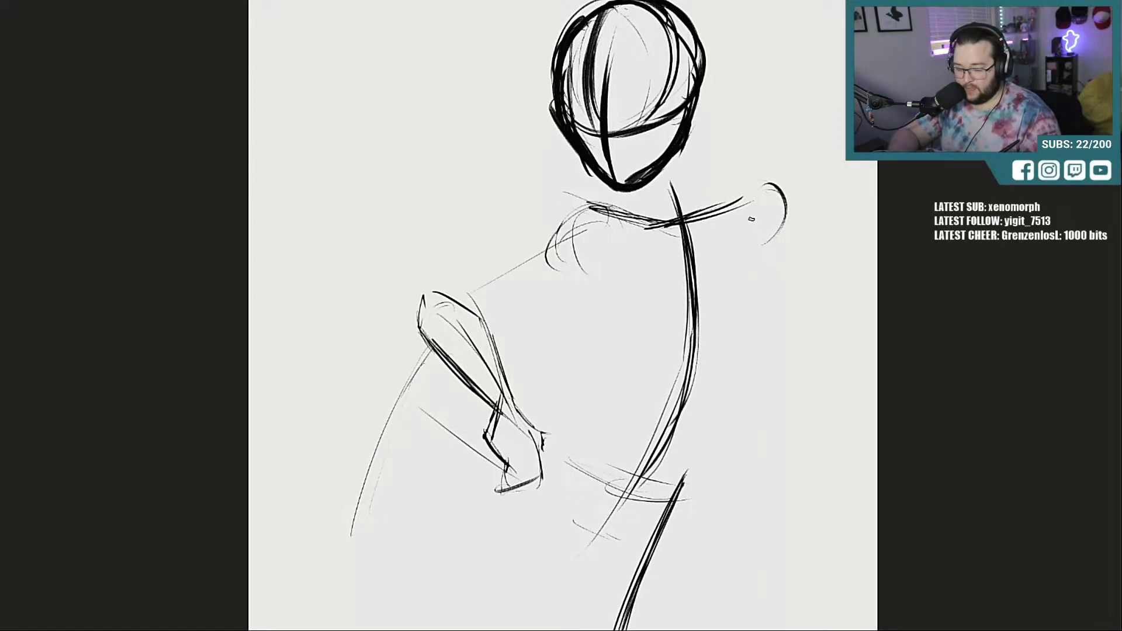
Step: Sketch the right-hand arm's upper-arm lines, an oval elbow joint, and a forearm line crossing toward the torso
{"action": "left_click_drag", "start_coordinate": [768, 234], "coordinate": [787, 312]}
{"action": "left_click_drag", "start_coordinate": [758, 213], "coordinate": [784, 366]}
{"action": "mouse_move", "coordinate": [764, 236]}
{"action": "left_mouse_down"}
{"action": "mouse_move", "coordinate": [797, 383]}
{"action": "mouse_move", "coordinate": [791, 421]}
{"action": "left_mouse_up"}
{"action": "left_click_drag", "start_coordinate": [684, 349], "coordinate": [759, 402]}
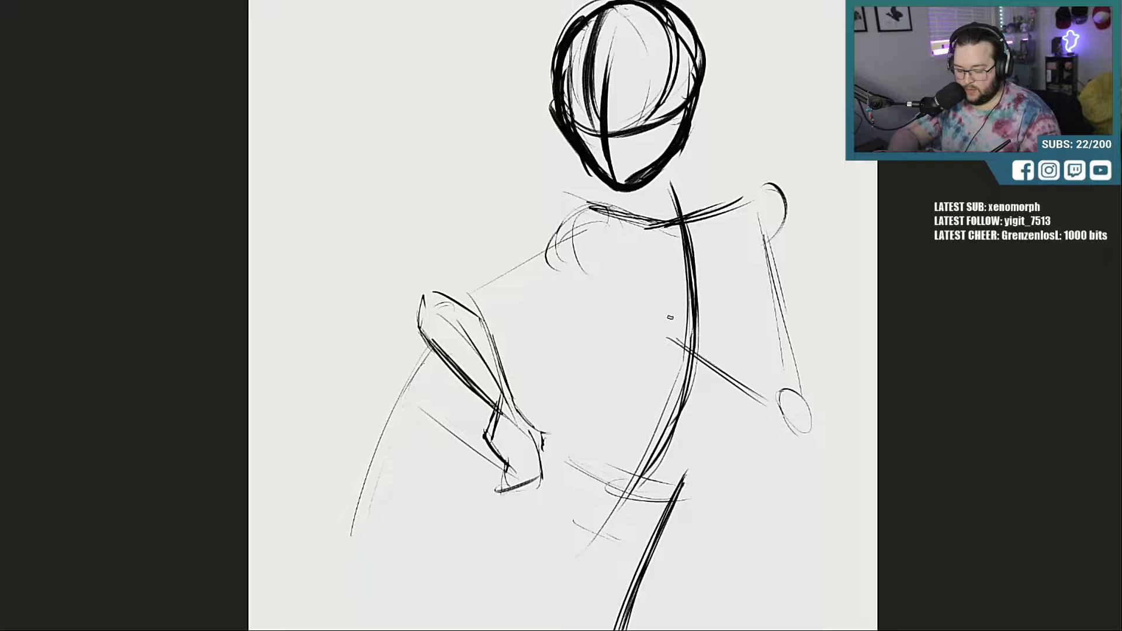
Step: Block in the hand in front of the chest and outline the right-hand forearm and elbow
{"action": "mouse_move", "coordinate": [632, 314]}
{"action": "left_mouse_down"}
{"action": "mouse_move", "coordinate": [673, 318]}
{"action": "mouse_move", "coordinate": [674, 298]}
{"action": "mouse_move", "coordinate": [684, 332]}
{"action": "mouse_move", "coordinate": [677, 349]}
{"action": "mouse_move", "coordinate": [634, 373]}
{"action": "mouse_move", "coordinate": [697, 349]}
{"action": "mouse_move", "coordinate": [673, 344]}
{"action": "left_mouse_up"}
{"action": "left_click_drag", "start_coordinate": [690, 358], "coordinate": [756, 436]}
{"action": "left_click_drag", "start_coordinate": [678, 365], "coordinate": [783, 450]}
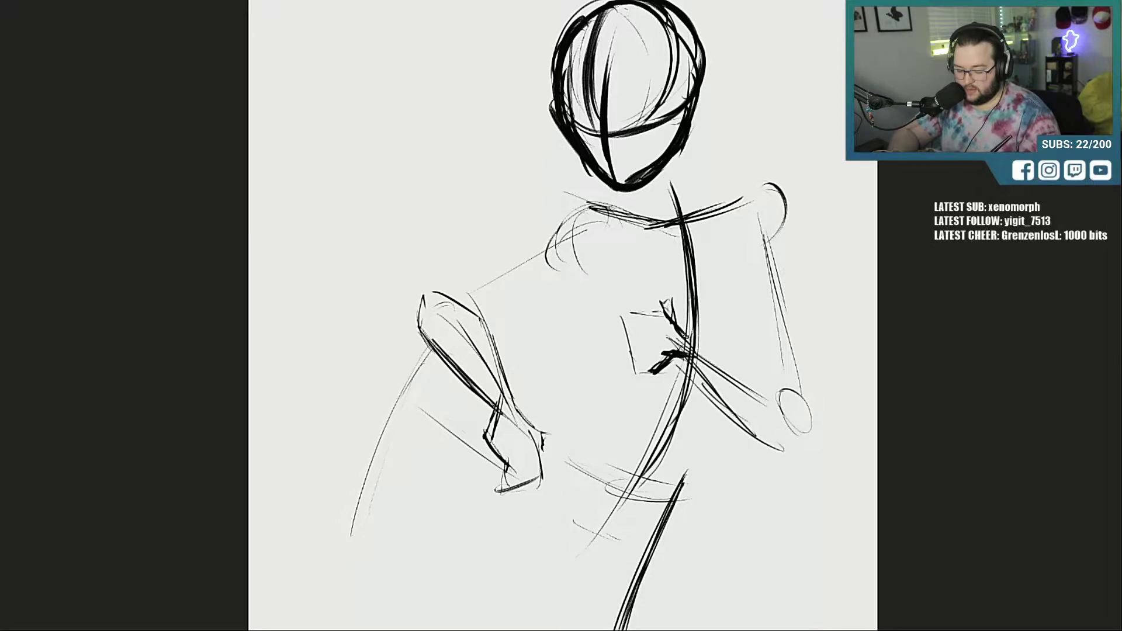
{"action": "mouse_move", "coordinate": [678, 324]}
{"action": "left_mouse_down"}
{"action": "mouse_move", "coordinate": [780, 383]}
{"action": "mouse_move", "coordinate": [817, 389]}
{"action": "mouse_move", "coordinate": [817, 457]}
{"action": "mouse_move", "coordinate": [818, 420]}
{"action": "left_mouse_up"}
{"action": "left_click_drag", "start_coordinate": [814, 412], "coordinate": [819, 438]}
Step: Draw the side of the neck, the right-hand shoulder contour, and the outer edge of its upper arm
{"action": "left_click_drag", "start_coordinate": [756, 253], "coordinate": [805, 284]}
{"action": "mouse_move", "coordinate": [691, 137]}
{"action": "left_mouse_down"}
{"action": "mouse_move", "coordinate": [700, 187]}
{"action": "mouse_move", "coordinate": [692, 179]}
{"action": "left_mouse_up"}
{"action": "mouse_move", "coordinate": [700, 188]}
{"action": "left_mouse_down"}
{"action": "mouse_move", "coordinate": [748, 179]}
{"action": "mouse_move", "coordinate": [786, 188]}
{"action": "mouse_move", "coordinate": [783, 211]}
{"action": "left_mouse_up"}
{"action": "mouse_move", "coordinate": [784, 186]}
{"action": "left_mouse_down"}
{"action": "mouse_move", "coordinate": [808, 233]}
{"action": "mouse_move", "coordinate": [815, 337]}
{"action": "left_mouse_up"}
{"action": "left_click_drag", "start_coordinate": [796, 261], "coordinate": [818, 377]}
{"action": "left_click_drag", "start_coordinate": [796, 282], "coordinate": [814, 383]}
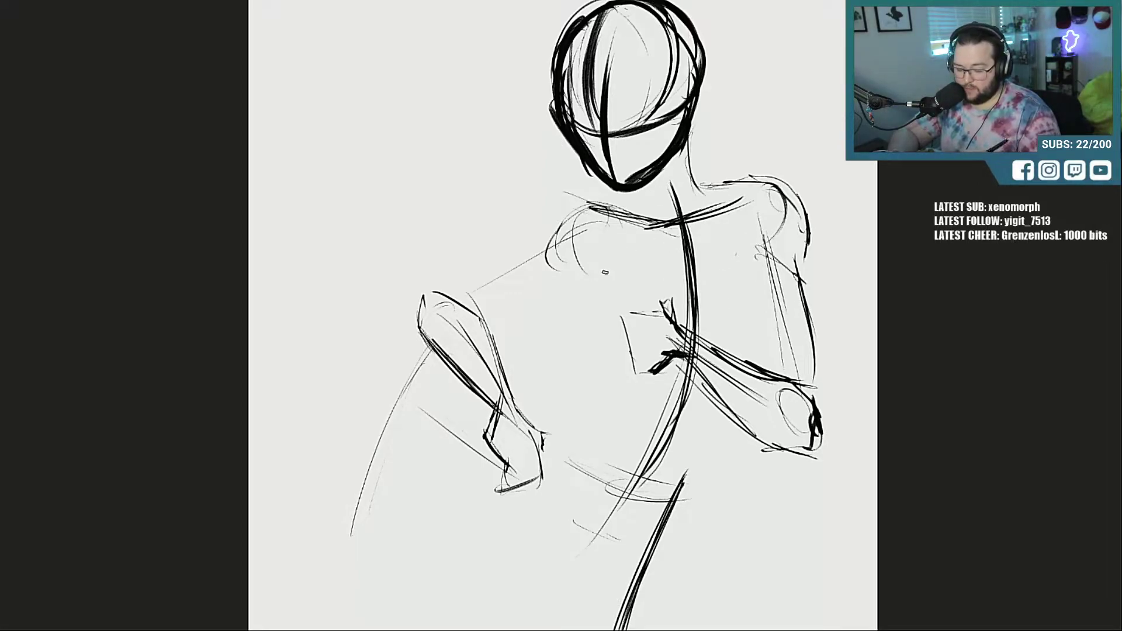
Step: Draw the torso's left contour from armpit to hip and add a curved waistband line across the hips
{"action": "mouse_move", "coordinate": [592, 231]}
{"action": "left_mouse_down"}
{"action": "mouse_move", "coordinate": [587, 315]}
{"action": "mouse_move", "coordinate": [589, 275]}
{"action": "left_mouse_up"}
{"action": "mouse_move", "coordinate": [588, 295]}
{"action": "left_mouse_down"}
{"action": "mouse_move", "coordinate": [607, 359]}
{"action": "mouse_move", "coordinate": [579, 460]}
{"action": "mouse_move", "coordinate": [595, 464]}
{"action": "mouse_move", "coordinate": [565, 526]}
{"action": "mouse_move", "coordinate": [578, 565]}
{"action": "left_mouse_up"}
{"action": "left_click_drag", "start_coordinate": [565, 481], "coordinate": [557, 529]}
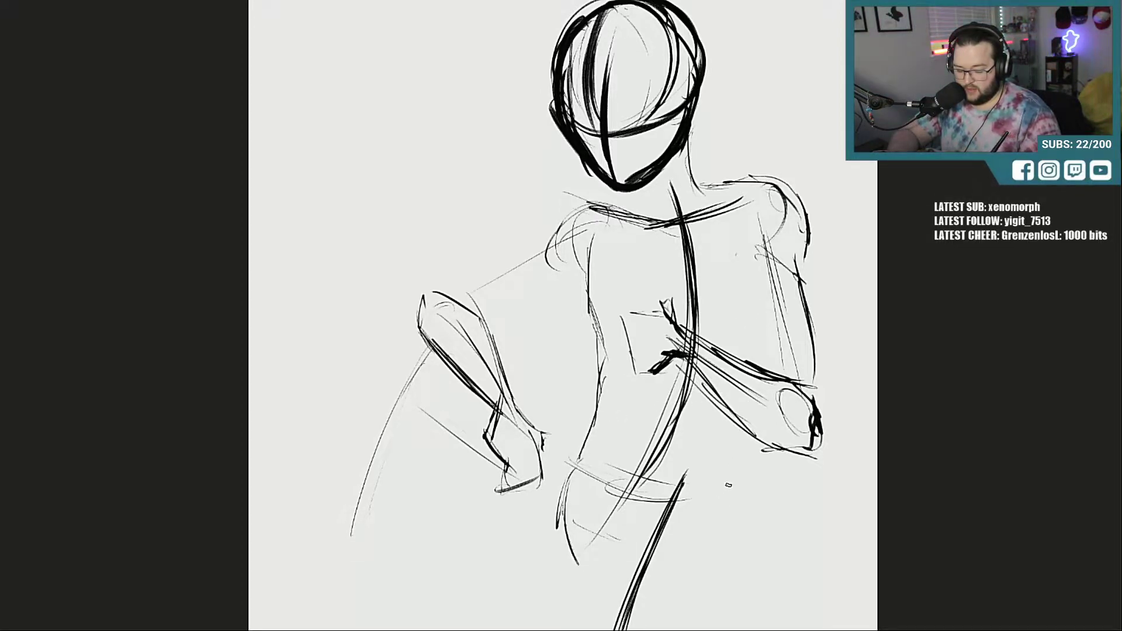
{"action": "left_click_drag", "start_coordinate": [570, 461], "coordinate": [660, 522]}
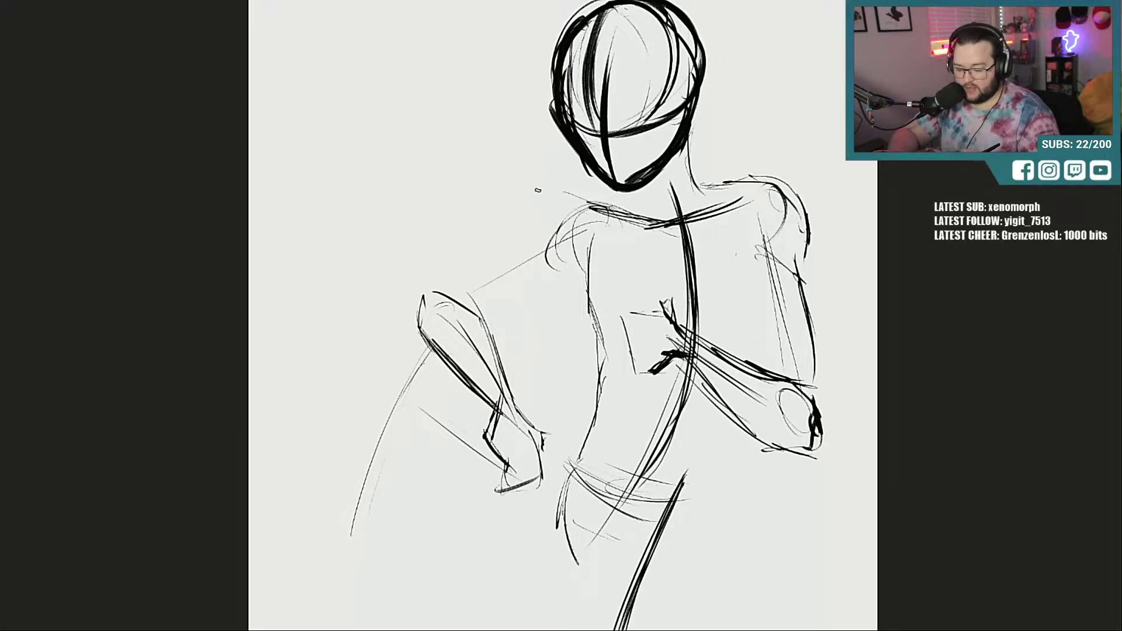
Step: Sketch a large rectangular box around the head, with a narrow side face at the right
{"action": "left_click_drag", "start_coordinate": [537, 190], "coordinate": [754, 170]}
{"action": "mouse_move", "coordinate": [661, 181]}
{"action": "left_mouse_down"}
{"action": "mouse_move", "coordinate": [754, 151]}
{"action": "mouse_move", "coordinate": [740, 88]}
{"action": "left_mouse_up"}
{"action": "mouse_move", "coordinate": [740, 104]}
{"action": "left_mouse_down"}
{"action": "mouse_move", "coordinate": [741, 139]}
{"action": "mouse_move", "coordinate": [735, 88]}
{"action": "left_mouse_up"}
{"action": "mouse_move", "coordinate": [745, 175]}
{"action": "left_mouse_down"}
{"action": "mouse_move", "coordinate": [761, 158]}
{"action": "mouse_move", "coordinate": [759, 58]}
{"action": "left_mouse_up"}
{"action": "left_click_drag", "start_coordinate": [769, 155], "coordinate": [759, 52]}
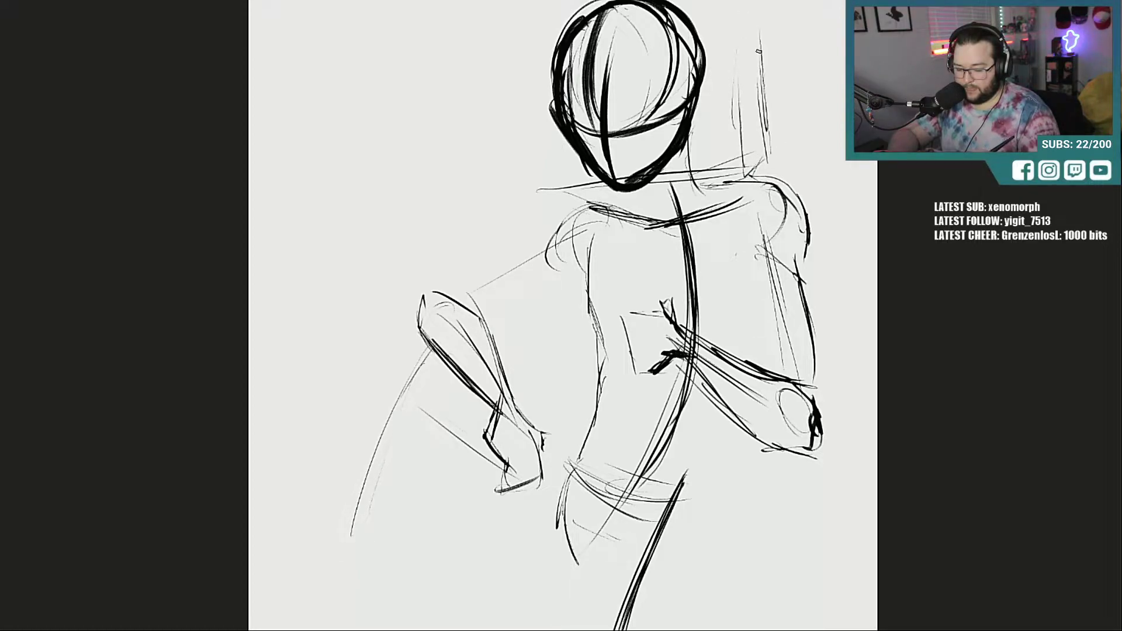
{"action": "mouse_move", "coordinate": [760, 11]}
{"action": "left_mouse_down"}
{"action": "mouse_move", "coordinate": [713, 11]}
{"action": "mouse_move", "coordinate": [740, 139]}
{"action": "left_mouse_up"}
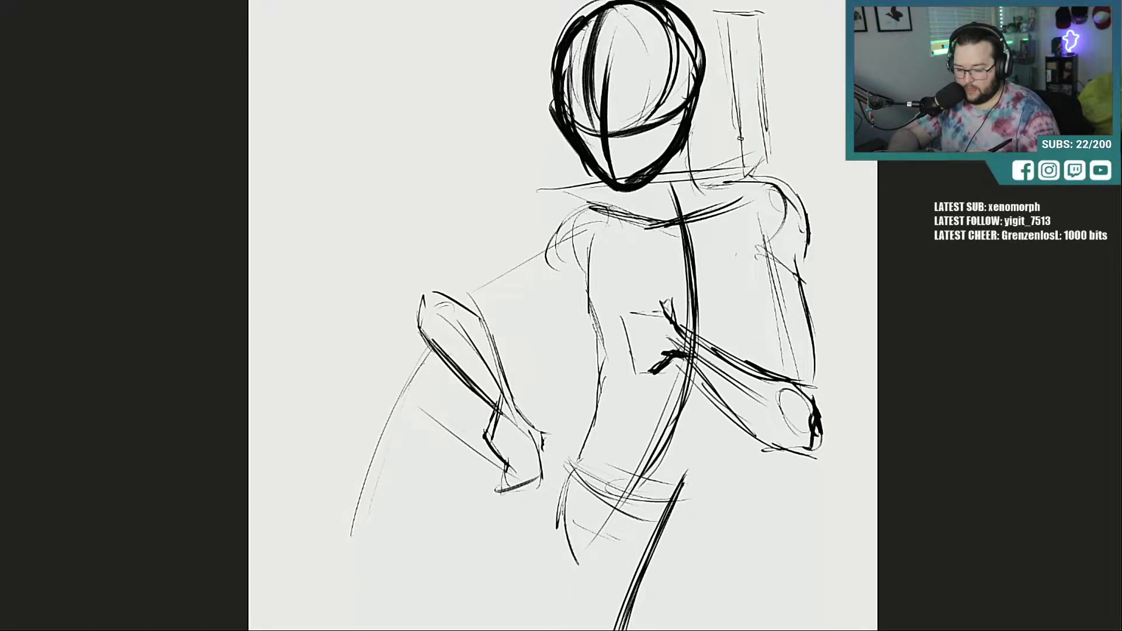
{"action": "left_click_drag", "start_coordinate": [725, 6], "coordinate": [481, 46]}
{"action": "mouse_move", "coordinate": [649, 12]}
{"action": "left_mouse_down"}
{"action": "mouse_move", "coordinate": [497, 46]}
{"action": "mouse_move", "coordinate": [522, 198]}
{"action": "mouse_move", "coordinate": [579, 183]}
{"action": "mouse_move", "coordinate": [513, 186]}
{"action": "left_mouse_up"}
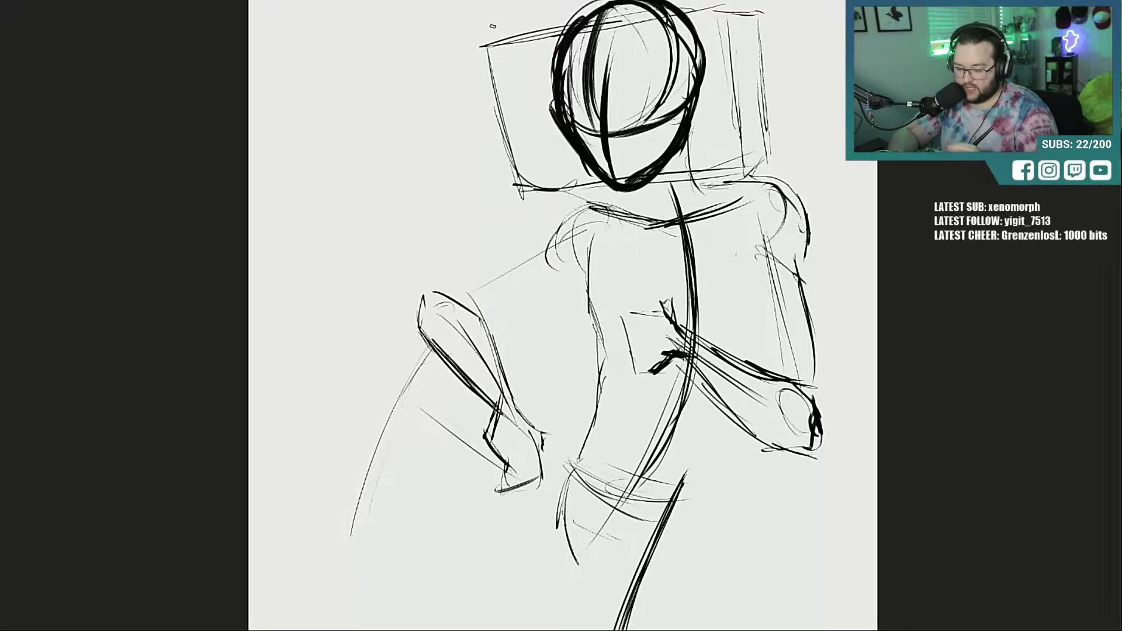
Step: Refine the box head's left and lower edges and draw the neck and collar beneath it
{"action": "mouse_move", "coordinate": [491, 44]}
{"action": "left_mouse_down"}
{"action": "mouse_move", "coordinate": [520, 171]}
{"action": "mouse_move", "coordinate": [553, 181]}
{"action": "left_mouse_up"}
{"action": "left_click_drag", "start_coordinate": [539, 183], "coordinate": [585, 174]}
{"action": "left_click_drag", "start_coordinate": [694, 177], "coordinate": [703, 200]}
{"action": "mouse_move", "coordinate": [698, 175]}
{"action": "left_mouse_down"}
{"action": "mouse_move", "coordinate": [699, 190]}
{"action": "mouse_move", "coordinate": [633, 204]}
{"action": "mouse_move", "coordinate": [682, 233]}
{"action": "mouse_move", "coordinate": [672, 227]}
{"action": "mouse_move", "coordinate": [715, 198]}
{"action": "mouse_move", "coordinate": [757, 183]}
{"action": "mouse_move", "coordinate": [804, 216]}
{"action": "left_mouse_up"}
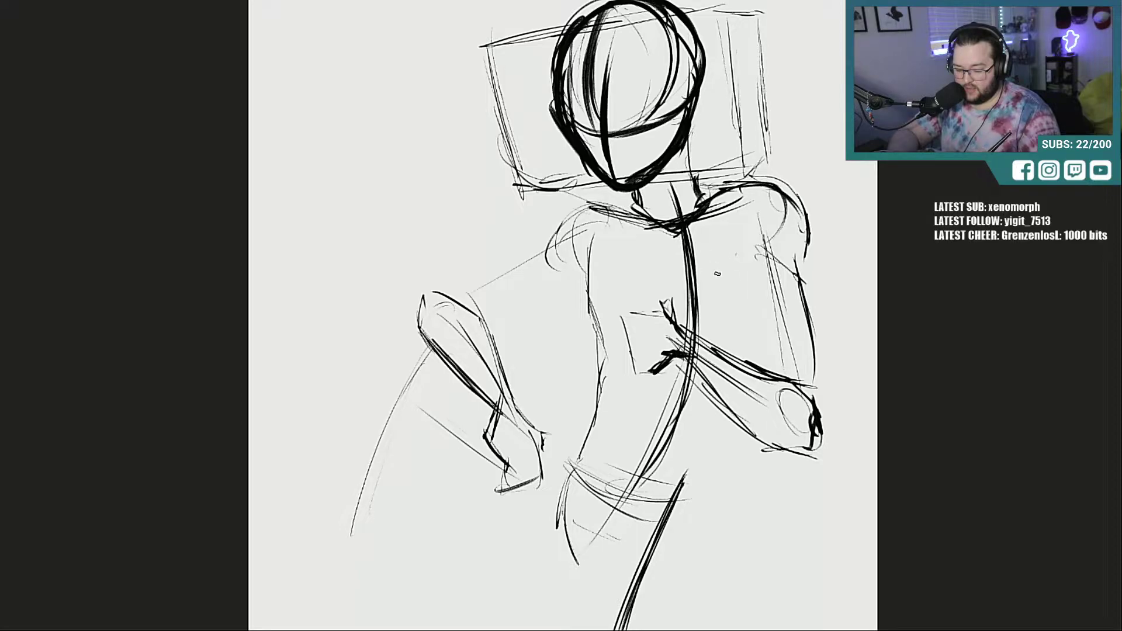
Step: Draw the inner edge of the right-hand upper arm and strengthen its shoulder and outer contour
{"action": "mouse_move", "coordinate": [718, 266]}
{"action": "left_mouse_down"}
{"action": "mouse_move", "coordinate": [738, 288]}
{"action": "mouse_move", "coordinate": [760, 364]}
{"action": "left_mouse_up"}
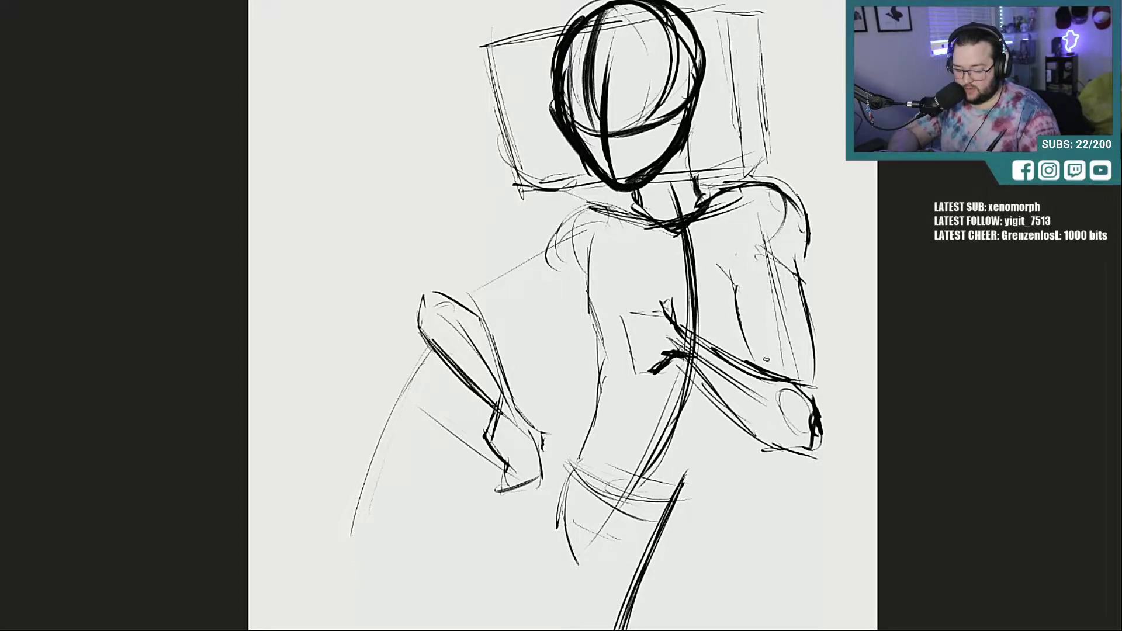
{"action": "left_click_drag", "start_coordinate": [738, 282], "coordinate": [757, 365]}
{"action": "left_click_drag", "start_coordinate": [742, 310], "coordinate": [749, 345]}
{"action": "left_click_drag", "start_coordinate": [802, 282], "coordinate": [817, 334]}
{"action": "left_click_drag", "start_coordinate": [792, 209], "coordinate": [802, 279]}
{"action": "mouse_move", "coordinate": [756, 189]}
{"action": "left_mouse_down"}
{"action": "mouse_move", "coordinate": [796, 229]}
{"action": "mouse_move", "coordinate": [804, 282]}
{"action": "left_mouse_up"}
Step: Outline the left-hand shoulder and both edges of its upper arm, and darken the torso side below the armpit
{"action": "left_click_drag", "start_coordinate": [644, 208], "coordinate": [581, 214]}
{"action": "left_click_drag", "start_coordinate": [591, 207], "coordinate": [574, 250]}
{"action": "left_click_drag", "start_coordinate": [606, 205], "coordinate": [440, 293]}
{"action": "mouse_move", "coordinate": [490, 328]}
{"action": "left_mouse_down"}
{"action": "mouse_move", "coordinate": [572, 300]}
{"action": "mouse_move", "coordinate": [535, 314]}
{"action": "left_mouse_up"}
{"action": "mouse_move", "coordinate": [589, 246]}
{"action": "left_mouse_down"}
{"action": "mouse_move", "coordinate": [580, 299]}
{"action": "mouse_move", "coordinate": [592, 329]}
{"action": "left_mouse_up"}
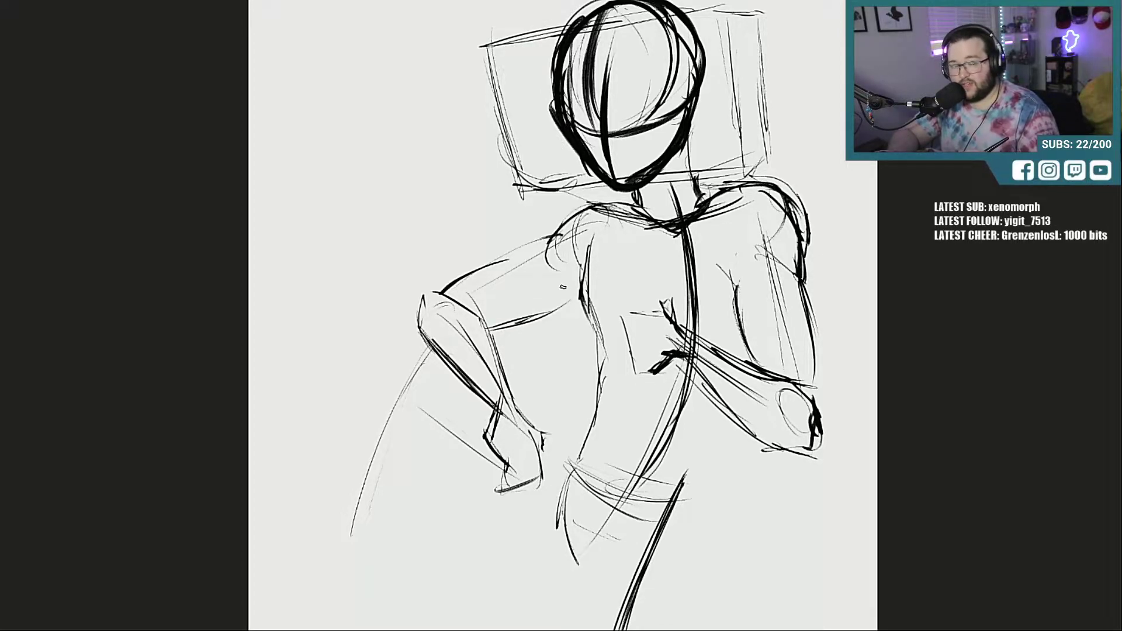
Step: Darken the left, lower and right edges of the box head's front face
{"action": "left_click_drag", "start_coordinate": [492, 44], "coordinate": [523, 182]}
{"action": "left_click_drag", "start_coordinate": [517, 180], "coordinate": [704, 166]}
{"action": "left_click_drag", "start_coordinate": [594, 190], "coordinate": [714, 172]}
{"action": "mouse_move", "coordinate": [733, 19]}
{"action": "left_mouse_down"}
{"action": "mouse_move", "coordinate": [746, 157]}
{"action": "mouse_move", "coordinate": [725, 268]}
{"action": "left_mouse_up"}
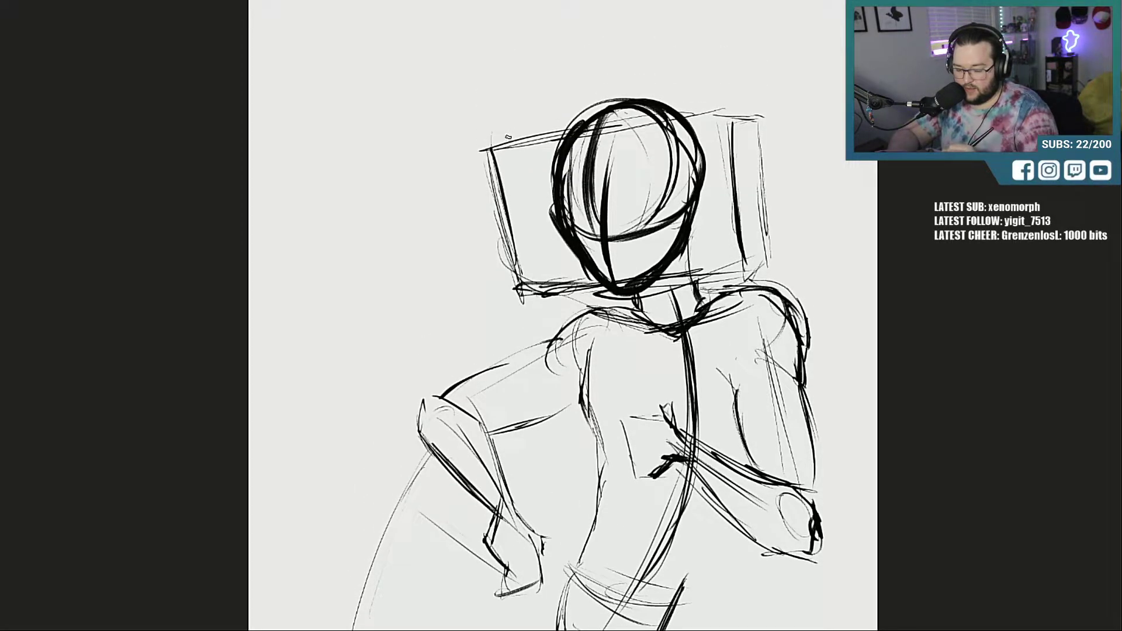
Step: Draw a crooked antenna with a small round tip rising from the box head's upper-left corner
{"action": "mouse_move", "coordinate": [508, 137]}
{"action": "left_mouse_down"}
{"action": "mouse_move", "coordinate": [501, 38]}
{"action": "mouse_move", "coordinate": [507, 136]}
{"action": "left_mouse_up"}
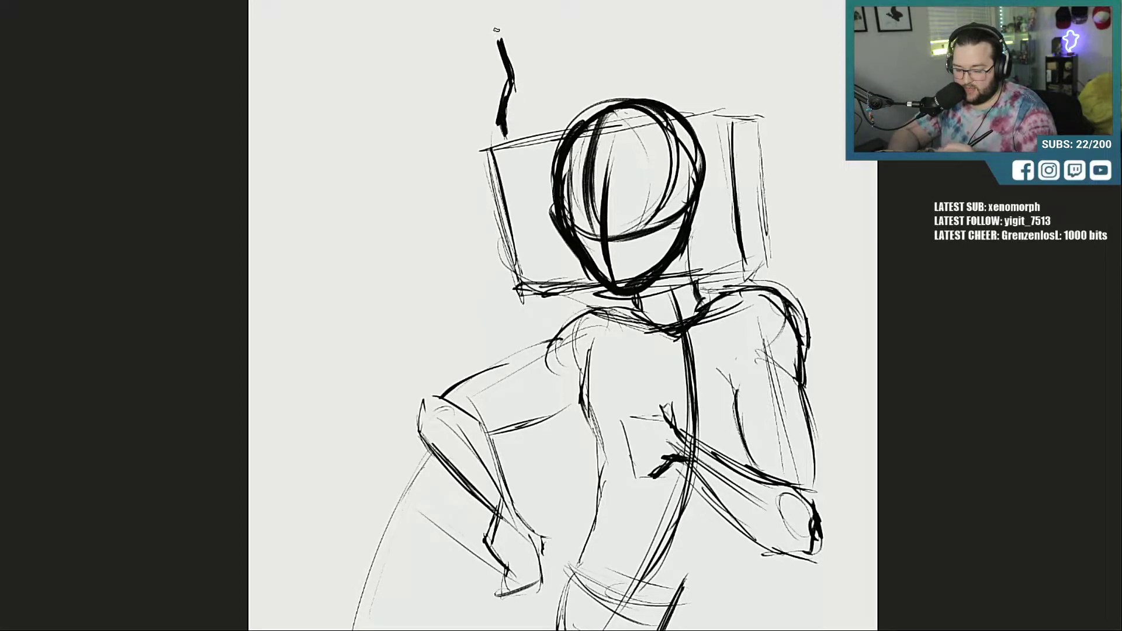
{"action": "left_click_drag", "start_coordinate": [497, 30], "coordinate": [497, 32]}
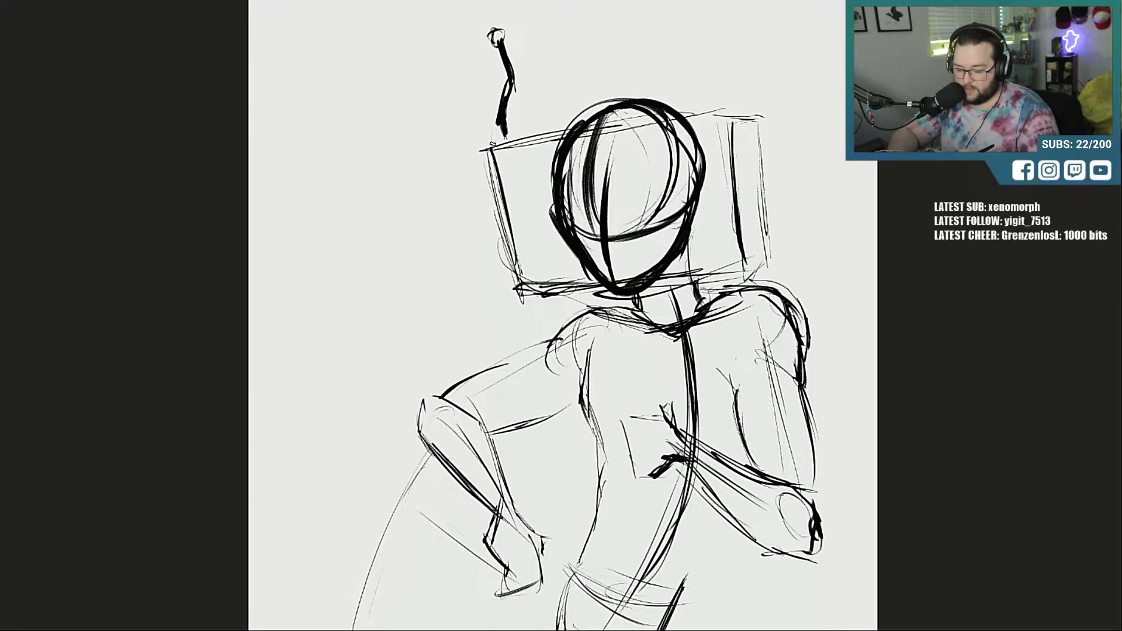
Step: Strengthen the box head's top and left edges, darken its lower edge, and define the narrow side panel on the right
{"action": "left_click_drag", "start_coordinate": [493, 144], "coordinate": [734, 101]}
{"action": "mouse_move", "coordinate": [602, 123]}
{"action": "left_mouse_down"}
{"action": "mouse_move", "coordinate": [733, 96]}
{"action": "mouse_move", "coordinate": [744, 258]}
{"action": "left_mouse_up"}
{"action": "mouse_move", "coordinate": [733, 96]}
{"action": "left_mouse_down"}
{"action": "mouse_move", "coordinate": [762, 124]}
{"action": "mouse_move", "coordinate": [760, 111]}
{"action": "left_mouse_up"}
{"action": "mouse_move", "coordinate": [761, 126]}
{"action": "left_mouse_down"}
{"action": "mouse_move", "coordinate": [777, 248]}
{"action": "mouse_move", "coordinate": [746, 278]}
{"action": "left_mouse_up"}
{"action": "left_click_drag", "start_coordinate": [744, 225], "coordinate": [744, 251]}
{"action": "left_click_drag", "start_coordinate": [760, 255], "coordinate": [741, 282]}
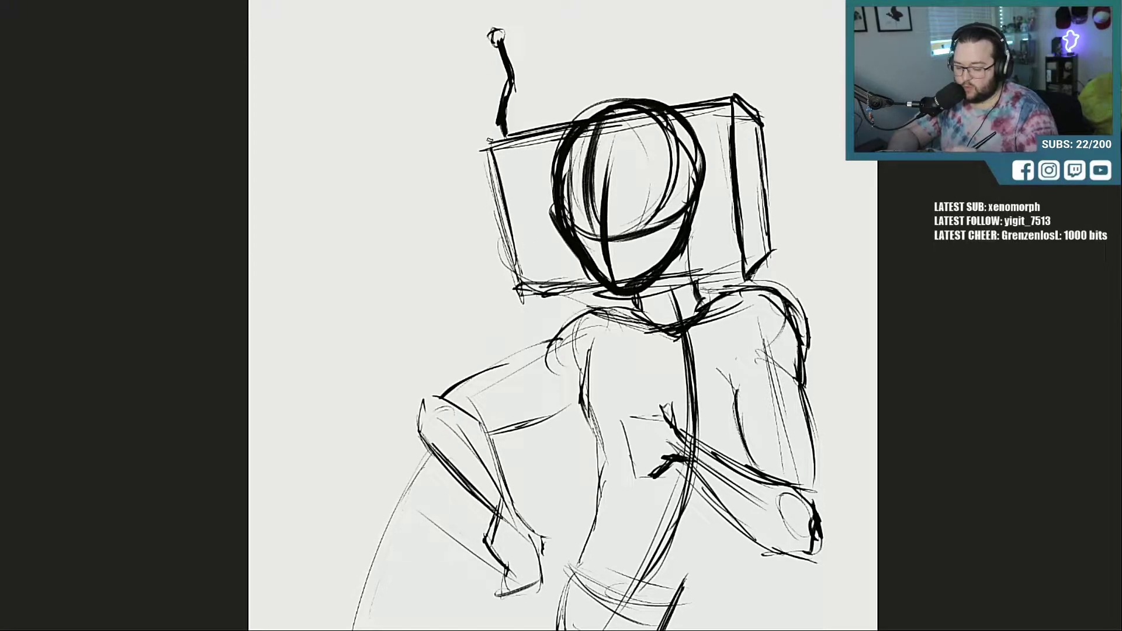
{"action": "left_click_drag", "start_coordinate": [490, 139], "coordinate": [526, 303]}
{"action": "mouse_move", "coordinate": [503, 227]}
{"action": "left_mouse_down"}
{"action": "mouse_move", "coordinate": [530, 311]}
{"action": "mouse_move", "coordinate": [743, 271]}
{"action": "left_mouse_up"}
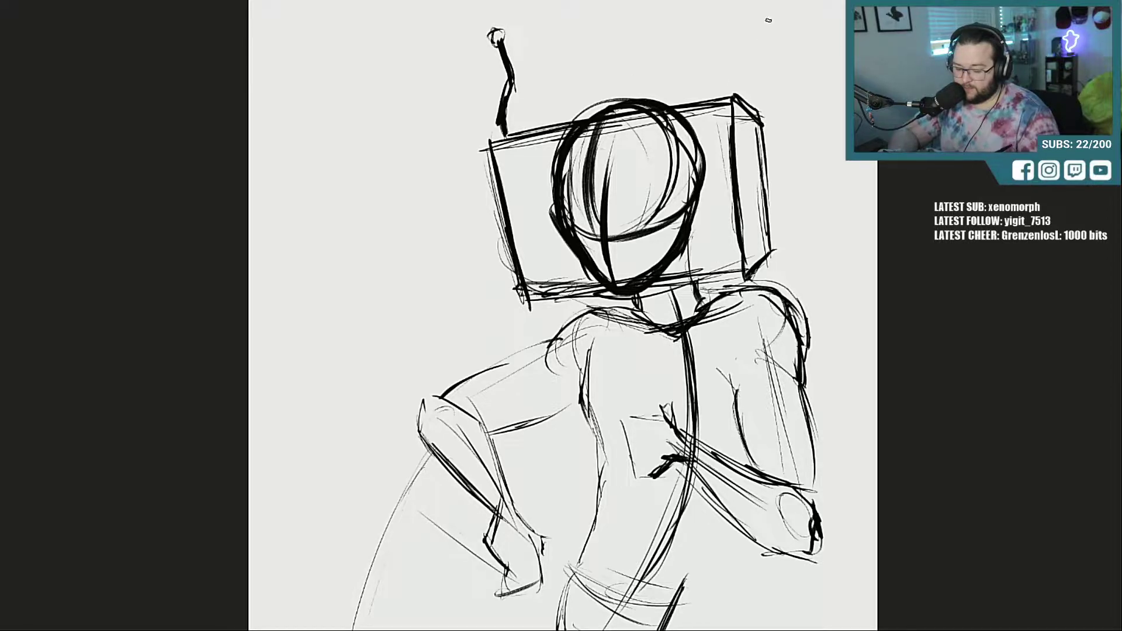
Step: Sketch an oval on each side of the face and add horizontal eye, nose and mouth guides inside the head
{"action": "mouse_move", "coordinate": [517, 216]}
{"action": "left_mouse_down"}
{"action": "mouse_move", "coordinate": [541, 169]}
{"action": "mouse_move", "coordinate": [555, 211]}
{"action": "left_mouse_up"}
{"action": "mouse_move", "coordinate": [678, 213]}
{"action": "left_mouse_down"}
{"action": "mouse_move", "coordinate": [711, 140]}
{"action": "mouse_move", "coordinate": [728, 196]}
{"action": "mouse_move", "coordinate": [701, 134]}
{"action": "left_mouse_up"}
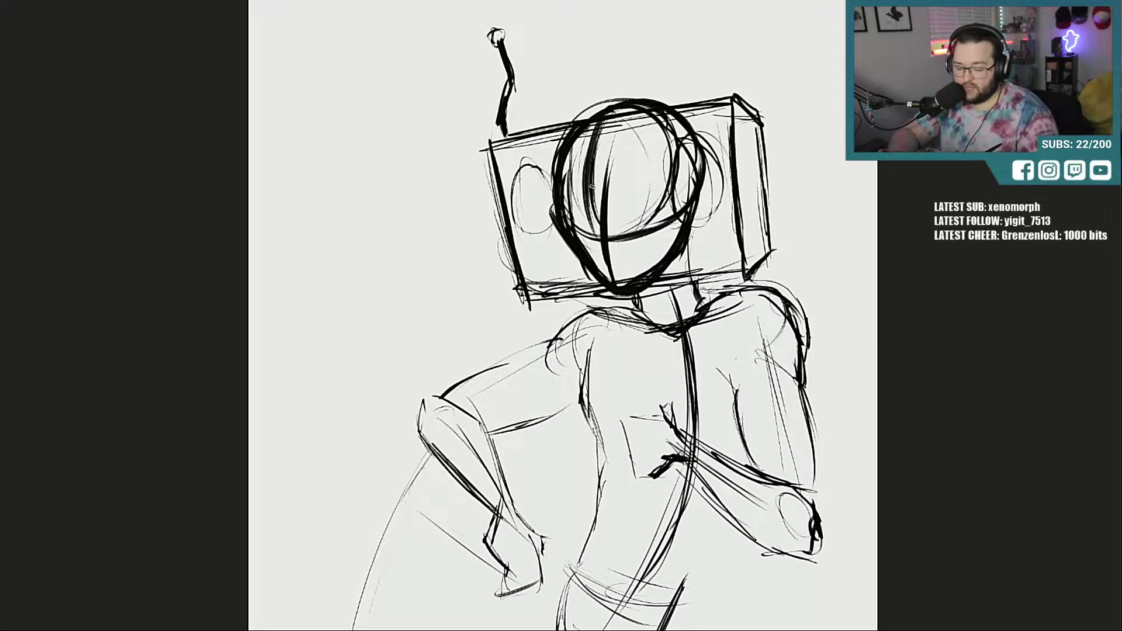
{"action": "mouse_move", "coordinate": [573, 217]}
{"action": "left_mouse_down"}
{"action": "mouse_move", "coordinate": [654, 204]}
{"action": "mouse_move", "coordinate": [582, 249]}
{"action": "mouse_move", "coordinate": [656, 253]}
{"action": "mouse_move", "coordinate": [595, 266]}
{"action": "left_mouse_up"}
{"action": "mouse_move", "coordinate": [575, 170]}
{"action": "left_mouse_down"}
{"action": "mouse_move", "coordinate": [653, 155]}
{"action": "mouse_move", "coordinate": [637, 170]}
{"action": "left_mouse_up"}
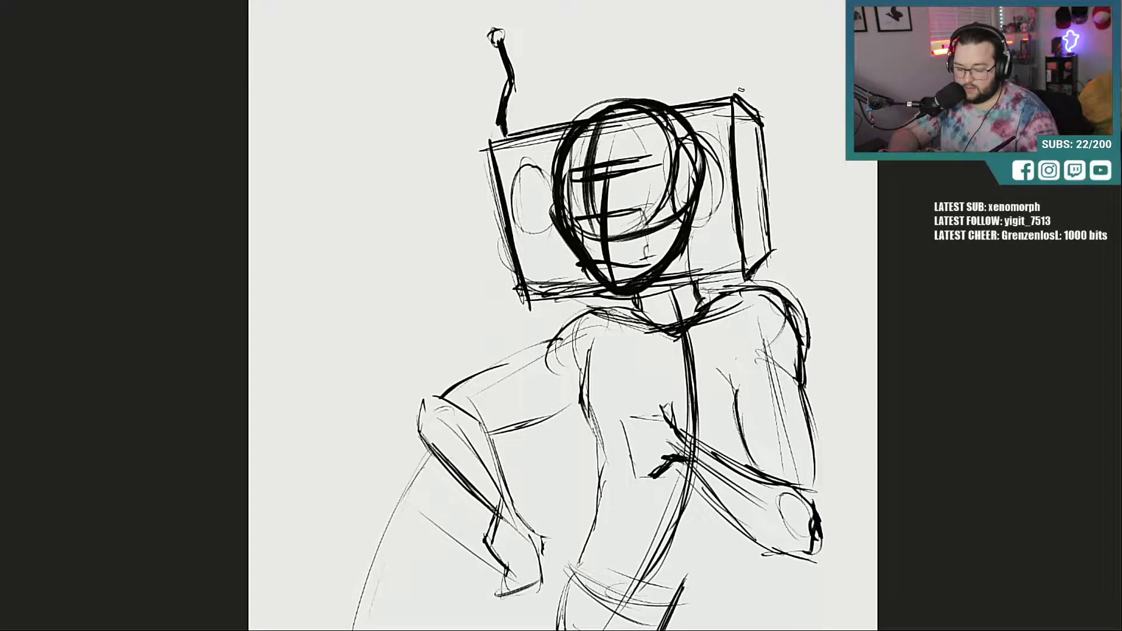
Step: Draw a low, angular handle along the top of the box head
{"action": "left_click_drag", "start_coordinate": [549, 123], "coordinate": [557, 90]}
{"action": "left_click_drag", "start_coordinate": [560, 97], "coordinate": [656, 78]}
{"action": "left_click_drag", "start_coordinate": [661, 78], "coordinate": [683, 98]}
{"action": "left_click_drag", "start_coordinate": [574, 108], "coordinate": [660, 98]}
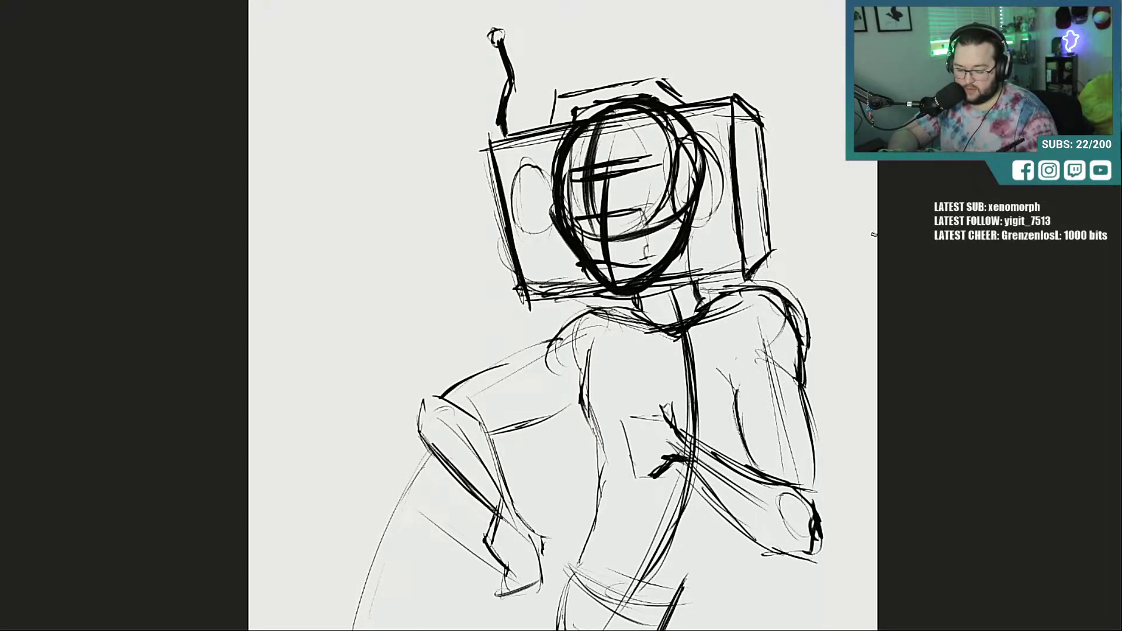
Step: Rough in the standing leg with an outer hip and thigh contour and several slanted inner thigh lines
{"action": "left_click_drag", "start_coordinate": [989, 456], "coordinate": [989, 303]}
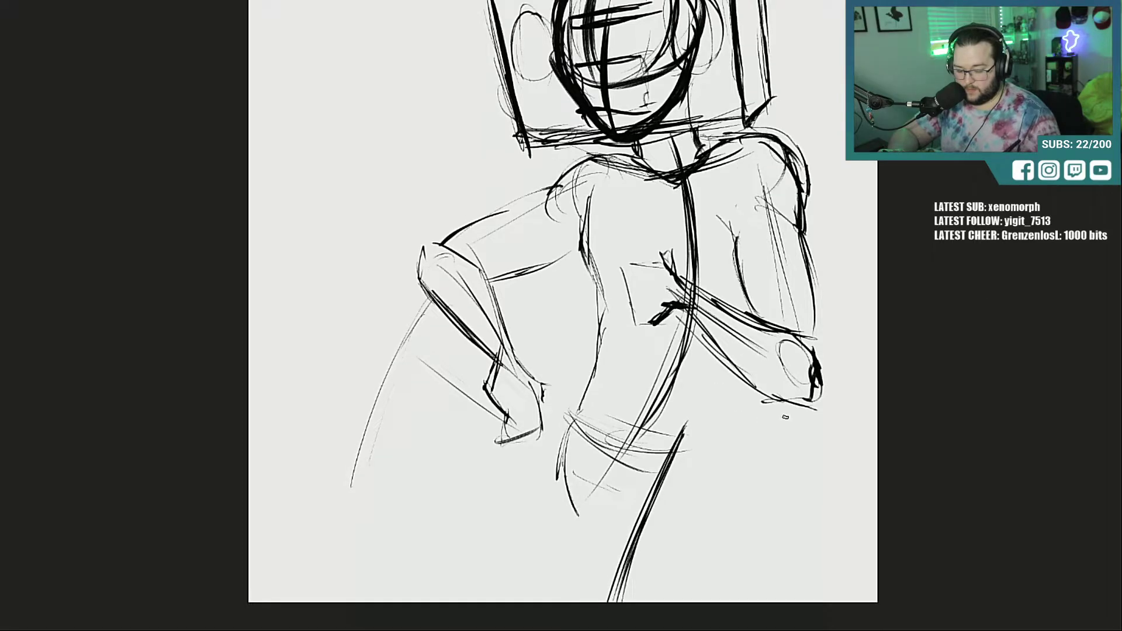
{"action": "mouse_move", "coordinate": [765, 396]}
{"action": "left_mouse_down"}
{"action": "mouse_move", "coordinate": [755, 461]}
{"action": "mouse_move", "coordinate": [766, 578]}
{"action": "left_mouse_up"}
{"action": "left_click_drag", "start_coordinate": [637, 474], "coordinate": [584, 600]}
{"action": "left_click_drag", "start_coordinate": [635, 470], "coordinate": [599, 556]}
{"action": "left_click_drag", "start_coordinate": [618, 499], "coordinate": [578, 602]}
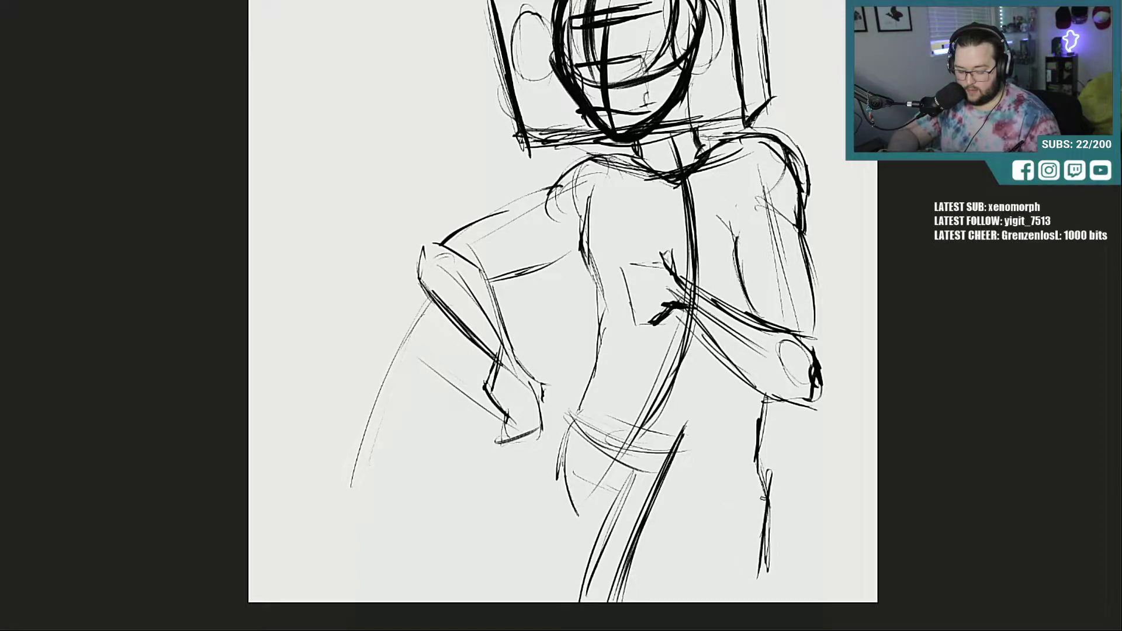
{"action": "left_click_drag", "start_coordinate": [771, 492], "coordinate": [744, 601]}
{"action": "scroll", "coordinate": [563, 315], "scroll_direction": "up", "scroll_amount": 5}
{"action": "scroll", "coordinate": [563, 316], "scroll_direction": "down", "scroll_amount": 6}
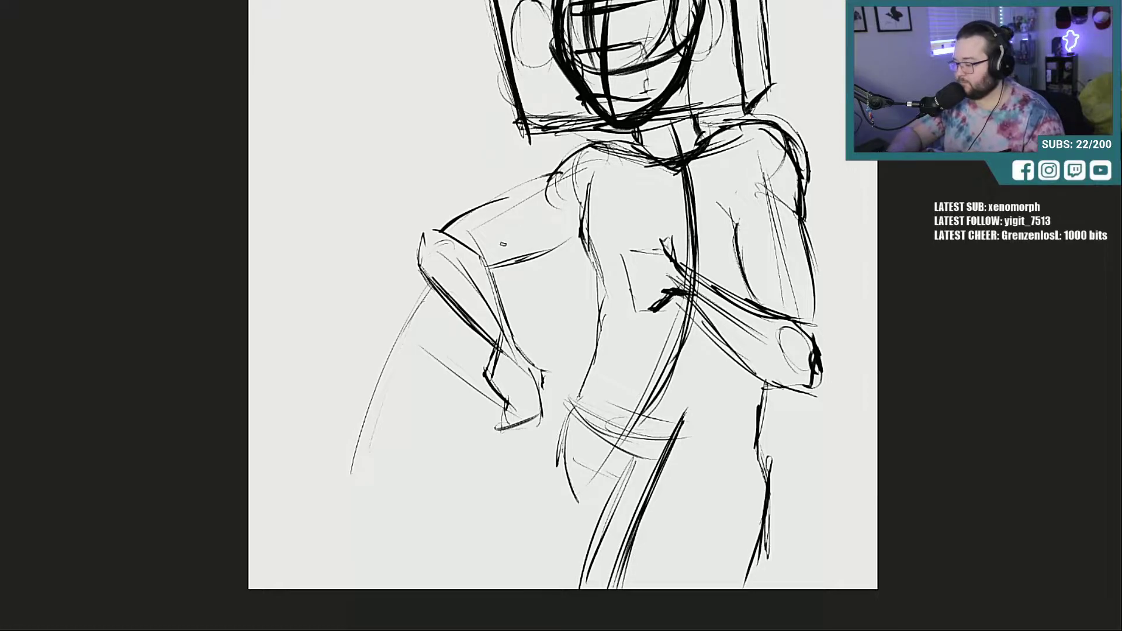
Step: Scale the whole character sketch down to free canvas space for the legs
{"action": "key", "text": "ctrl+t"}
{"action": "left_click_drag", "start_coordinate": [824, 585], "coordinate": [702, 401]}
{"action": "scroll", "coordinate": [702, 401], "scroll_direction": "up", "scroll_amount": 10}
{"action": "scroll", "coordinate": [951, 310], "scroll_direction": "up", "scroll_amount": 3}
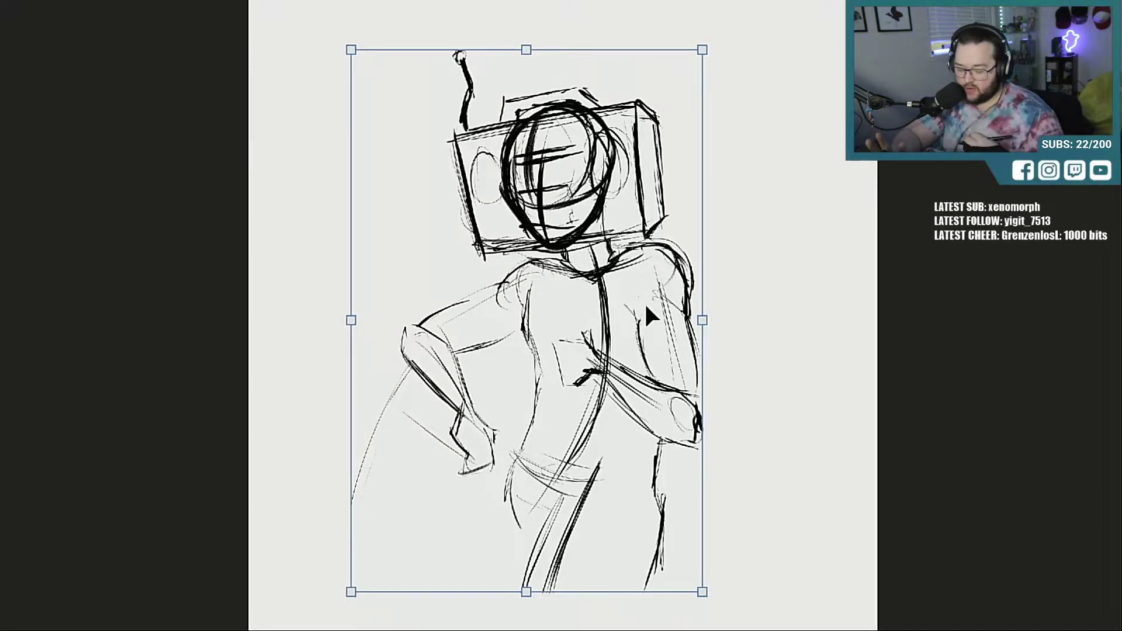
{"action": "left_click_drag", "start_coordinate": [703, 592], "coordinate": [682, 561]}
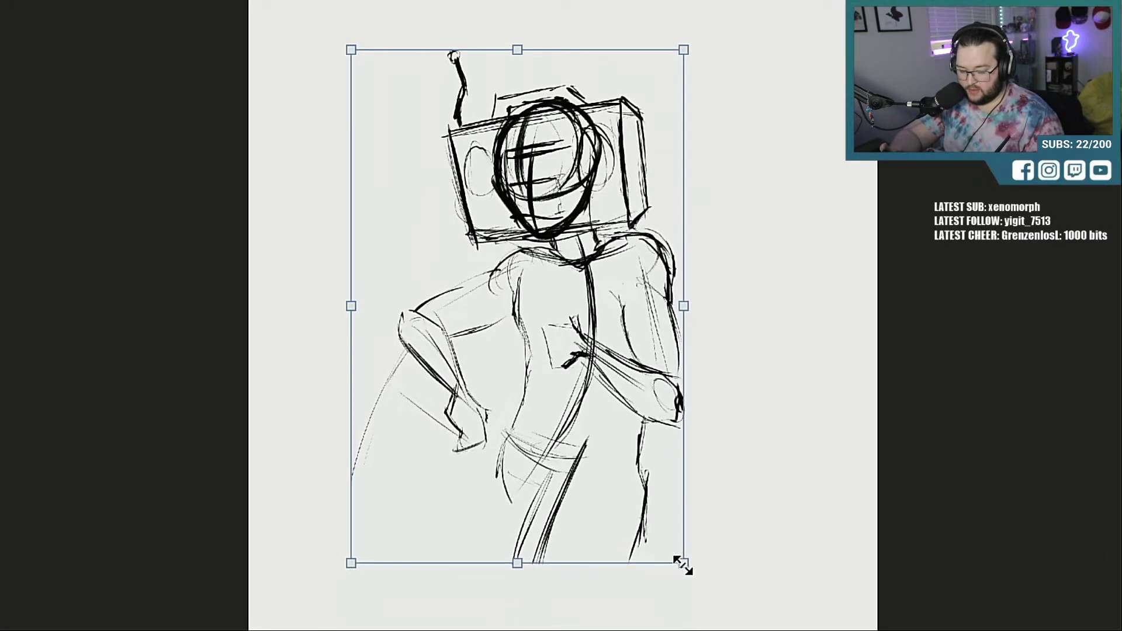
{"action": "scroll", "coordinate": [517, 284], "scroll_direction": "down", "scroll_amount": 2}
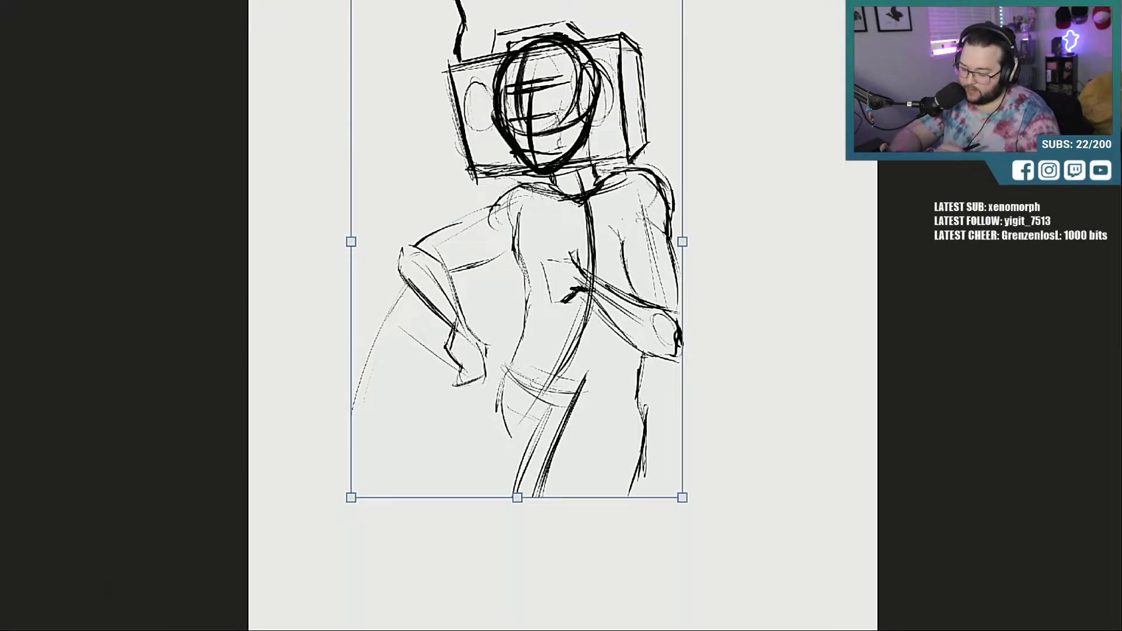
{"action": "key", "text": "Return"}
Step: Rough in the raised leg's shin and calf, its angled foot, and the underside of the thigh
{"action": "mouse_move", "coordinate": [409, 282]}
{"action": "left_mouse_down"}
{"action": "mouse_move", "coordinate": [345, 426]}
{"action": "mouse_move", "coordinate": [333, 422]}
{"action": "mouse_move", "coordinate": [332, 473]}
{"action": "mouse_move", "coordinate": [345, 490]}
{"action": "mouse_move", "coordinate": [391, 439]}
{"action": "mouse_move", "coordinate": [407, 394]}
{"action": "left_mouse_up"}
{"action": "mouse_move", "coordinate": [285, 422]}
{"action": "left_mouse_down"}
{"action": "mouse_move", "coordinate": [311, 431]}
{"action": "mouse_move", "coordinate": [344, 495]}
{"action": "mouse_move", "coordinate": [323, 471]}
{"action": "left_mouse_up"}
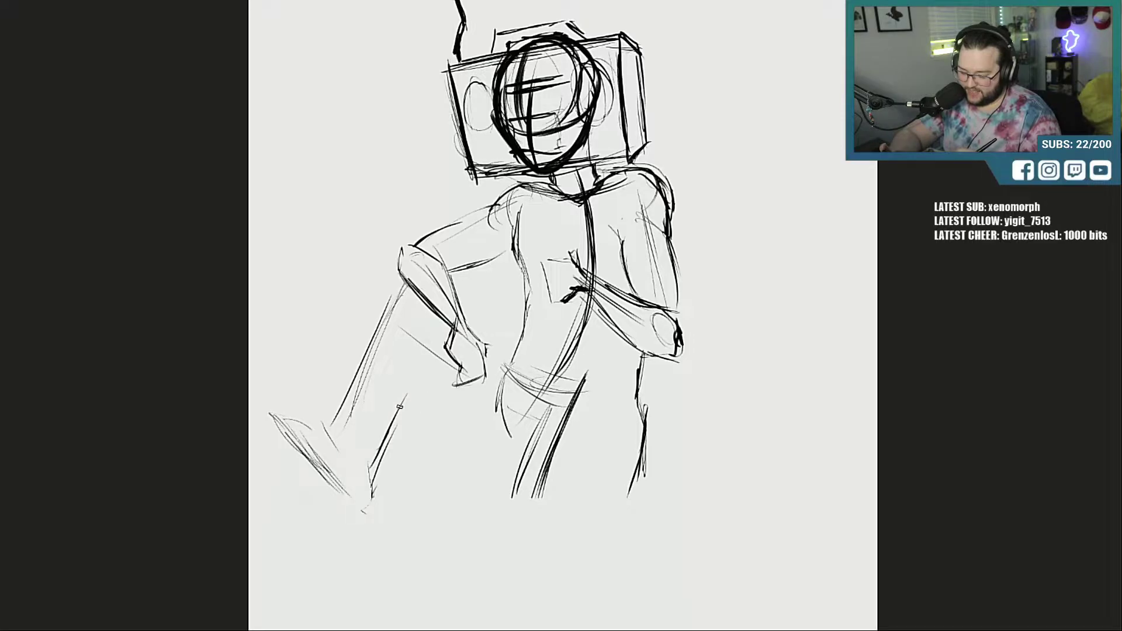
{"action": "left_click_drag", "start_coordinate": [412, 404], "coordinate": [529, 476]}
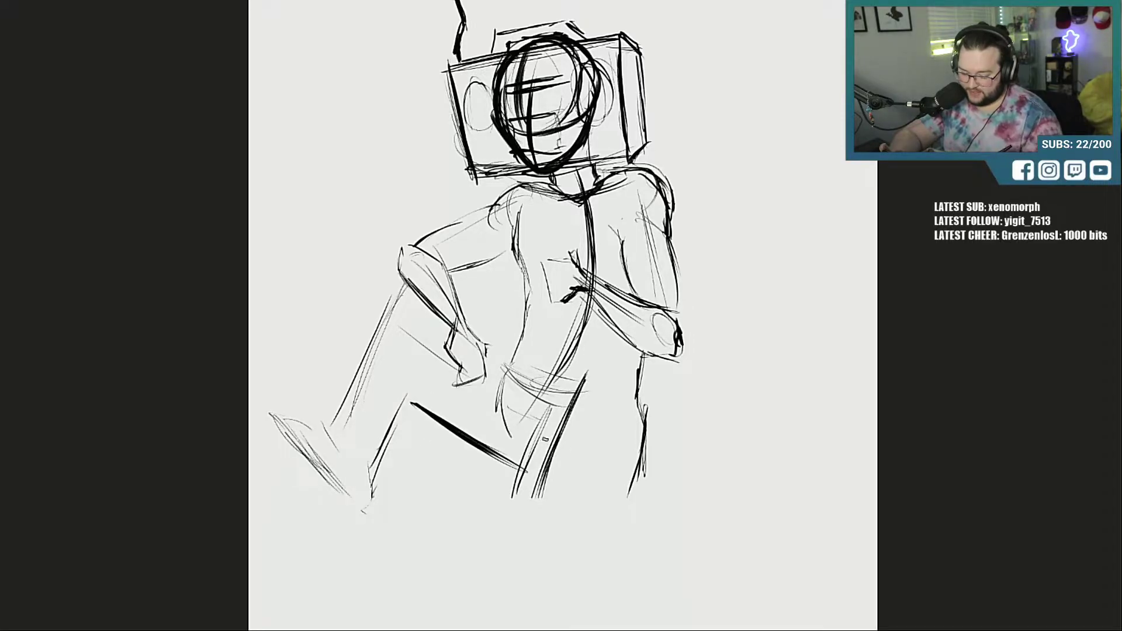
Step: Extend the standing leg downward with dark inner and outer contours
{"action": "left_click_drag", "start_coordinate": [549, 424], "coordinate": [524, 625]}
{"action": "left_click_drag", "start_coordinate": [644, 403], "coordinate": [650, 485]}
{"action": "left_click_drag", "start_coordinate": [643, 450], "coordinate": [615, 594]}
{"action": "left_click_drag", "start_coordinate": [637, 471], "coordinate": [616, 629]}
{"action": "left_click_drag", "start_coordinate": [649, 450], "coordinate": [621, 620]}
{"action": "left_click_drag", "start_coordinate": [539, 436], "coordinate": [527, 629]}
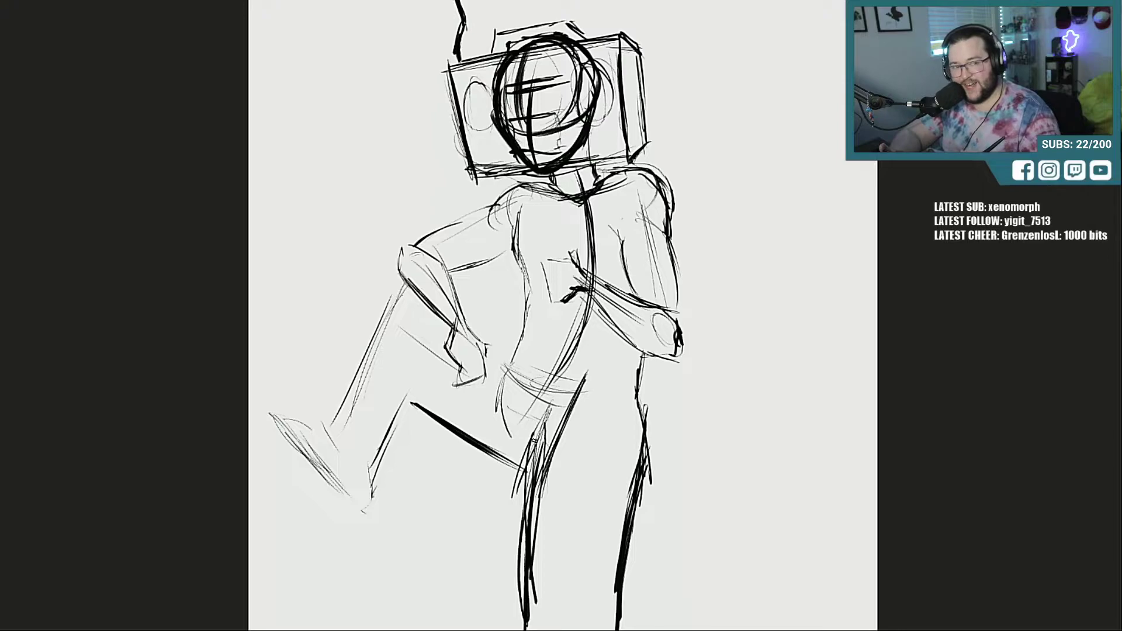
Step: Outline the chest-level hand and the cup-like object it holds, and thicken the bent forearm and elbow
{"action": "mouse_move", "coordinate": [570, 257]}
{"action": "left_mouse_down"}
{"action": "mouse_move", "coordinate": [529, 264]}
{"action": "mouse_move", "coordinate": [570, 296]}
{"action": "mouse_move", "coordinate": [544, 268]}
{"action": "left_mouse_up"}
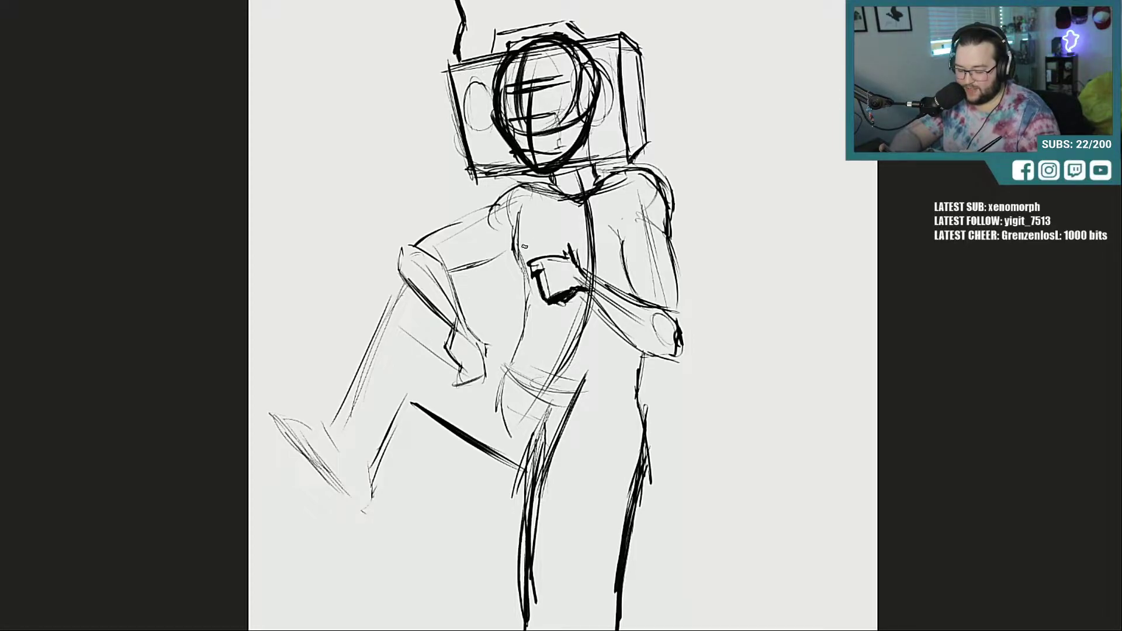
{"action": "left_click_drag", "start_coordinate": [523, 241], "coordinate": [551, 237]}
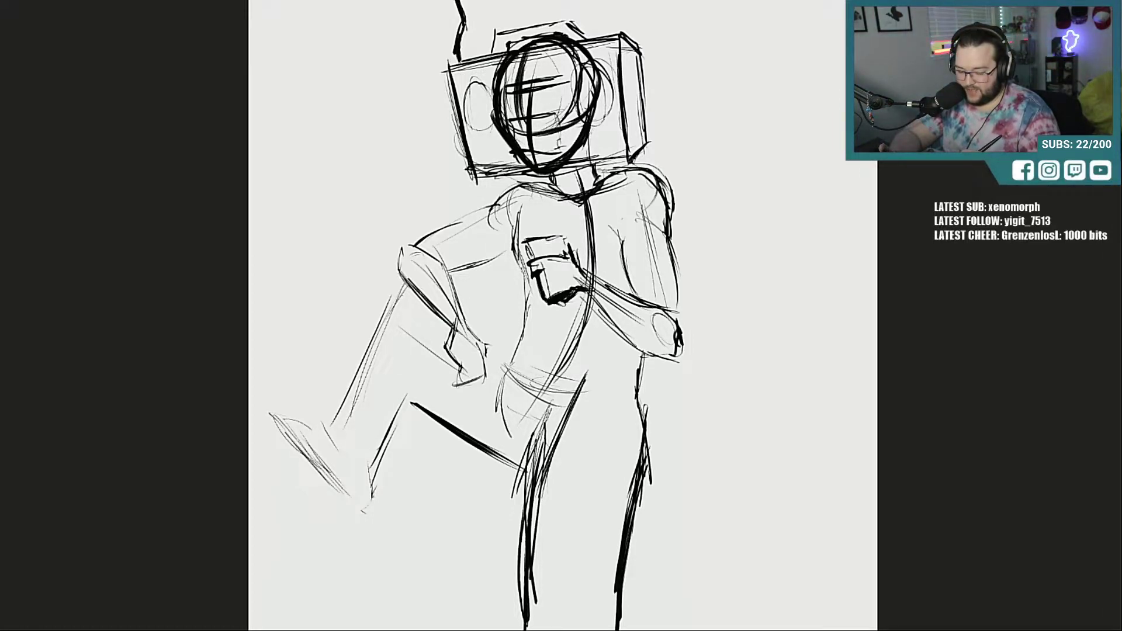
{"action": "mouse_move", "coordinate": [567, 315]}
{"action": "left_mouse_down"}
{"action": "mouse_move", "coordinate": [554, 319]}
{"action": "mouse_move", "coordinate": [608, 313]}
{"action": "mouse_move", "coordinate": [666, 378]}
{"action": "left_mouse_up"}
{"action": "mouse_move", "coordinate": [593, 275]}
{"action": "left_mouse_down"}
{"action": "mouse_move", "coordinate": [677, 314]}
{"action": "mouse_move", "coordinate": [683, 351]}
{"action": "mouse_move", "coordinate": [672, 367]}
{"action": "left_mouse_up"}
{"action": "mouse_move", "coordinate": [657, 369]}
{"action": "left_mouse_down"}
{"action": "mouse_move", "coordinate": [696, 338]}
{"action": "mouse_move", "coordinate": [683, 355]}
{"action": "left_mouse_up"}
{"action": "left_click_drag", "start_coordinate": [535, 241], "coordinate": [542, 245]}
Step: Mark the crease at the inner thigh, darken the raised foot's sole, and draw a short line down from its heel
{"action": "left_click_drag", "start_coordinate": [515, 434], "coordinate": [530, 470]}
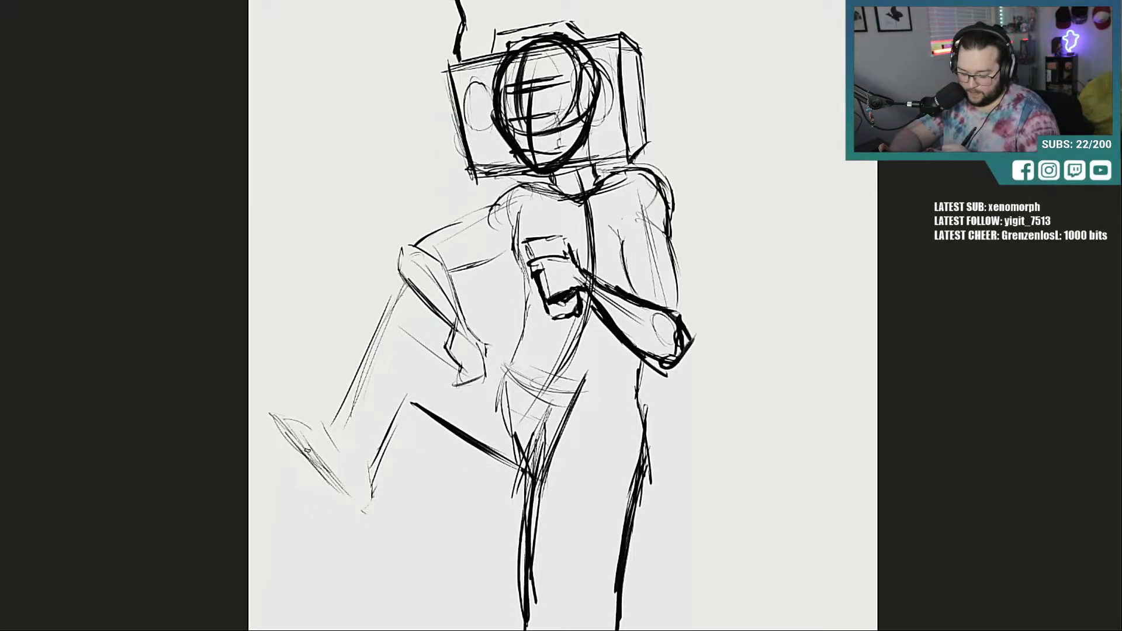
{"action": "mouse_move", "coordinate": [305, 447]}
{"action": "left_mouse_down"}
{"action": "mouse_move", "coordinate": [358, 495]}
{"action": "mouse_move", "coordinate": [371, 580]}
{"action": "left_mouse_up"}
{"action": "left_click_drag", "start_coordinate": [367, 530], "coordinate": [374, 587]}
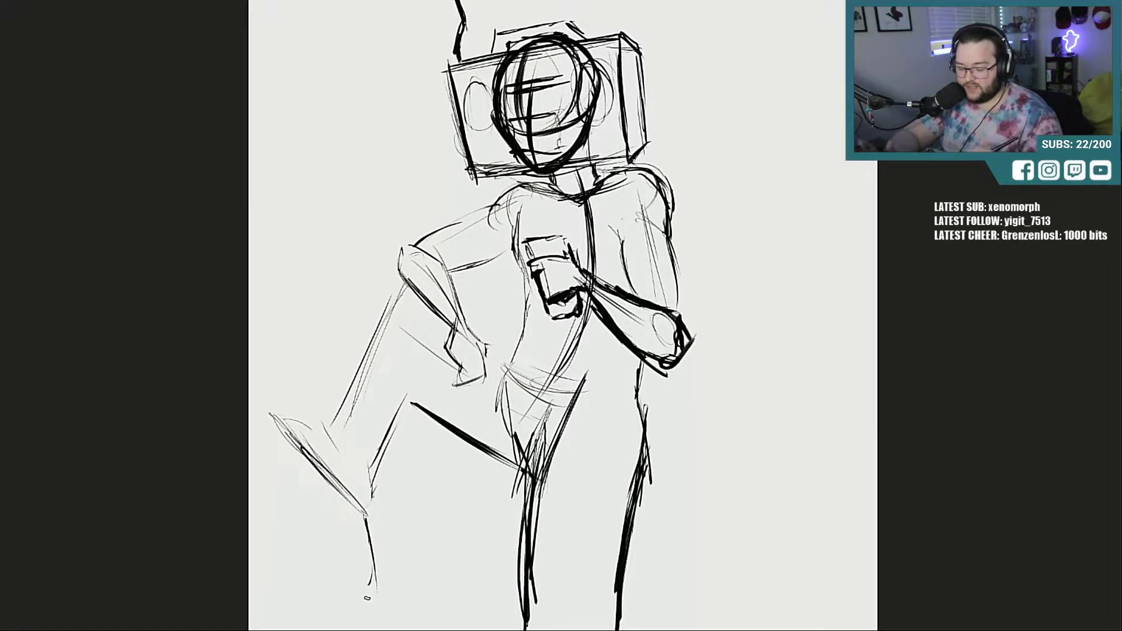
Step: Darken the left-hand torso side, the standing leg's outer hip, and the top of the left-hand upper arm
{"action": "left_click_drag", "start_coordinate": [518, 211], "coordinate": [514, 436]}
{"action": "mouse_move", "coordinate": [637, 383]}
{"action": "left_mouse_down"}
{"action": "mouse_move", "coordinate": [652, 436]}
{"action": "mouse_move", "coordinate": [626, 549]}
{"action": "left_mouse_up"}
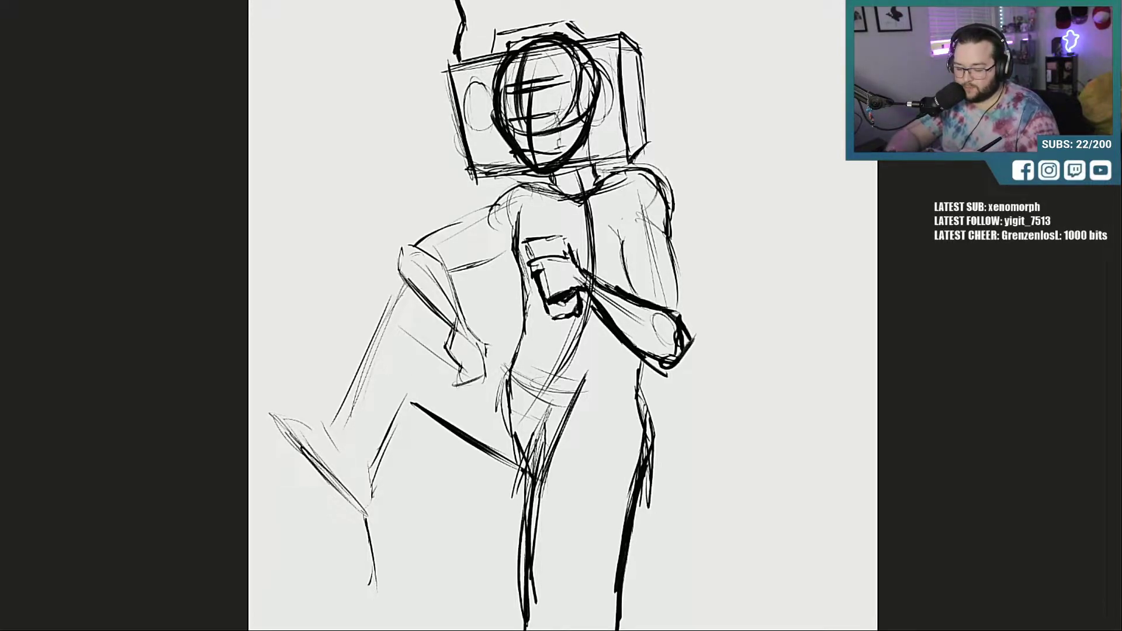
{"action": "left_click_drag", "start_coordinate": [509, 191], "coordinate": [442, 228]}
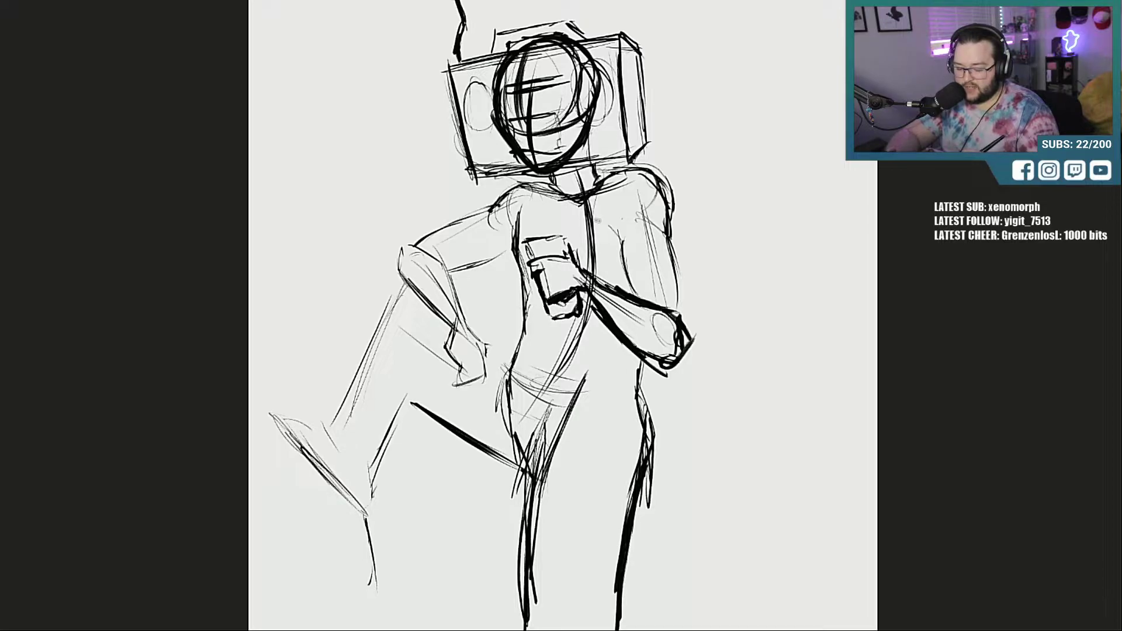
Step: Sketch an open jacket on the torso with a right-hand front edge, a curved hem at the hip, and collar lines
{"action": "left_click_drag", "start_coordinate": [606, 177], "coordinate": [590, 235]}
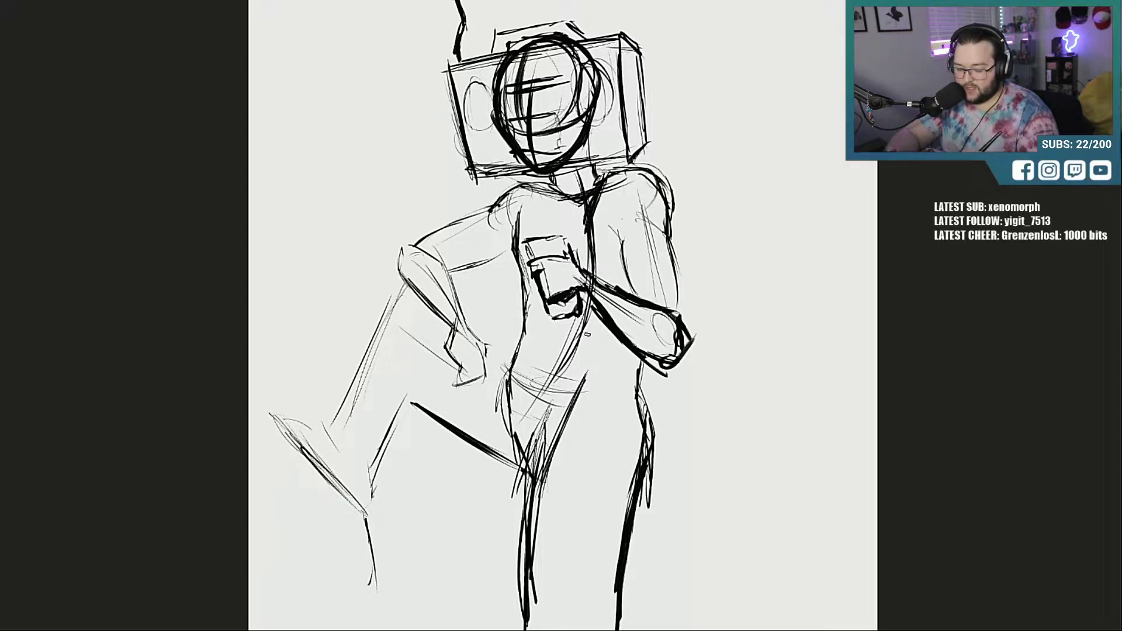
{"action": "mouse_move", "coordinate": [581, 340]}
{"action": "left_mouse_down"}
{"action": "mouse_move", "coordinate": [578, 386]}
{"action": "mouse_move", "coordinate": [614, 416]}
{"action": "mouse_move", "coordinate": [680, 413]}
{"action": "mouse_move", "coordinate": [654, 370]}
{"action": "left_mouse_up"}
{"action": "mouse_move", "coordinate": [589, 275]}
{"action": "left_mouse_down"}
{"action": "mouse_move", "coordinate": [581, 310]}
{"action": "mouse_move", "coordinate": [605, 295]}
{"action": "mouse_move", "coordinate": [604, 255]}
{"action": "left_mouse_up"}
{"action": "left_click_drag", "start_coordinate": [602, 216], "coordinate": [633, 163]}
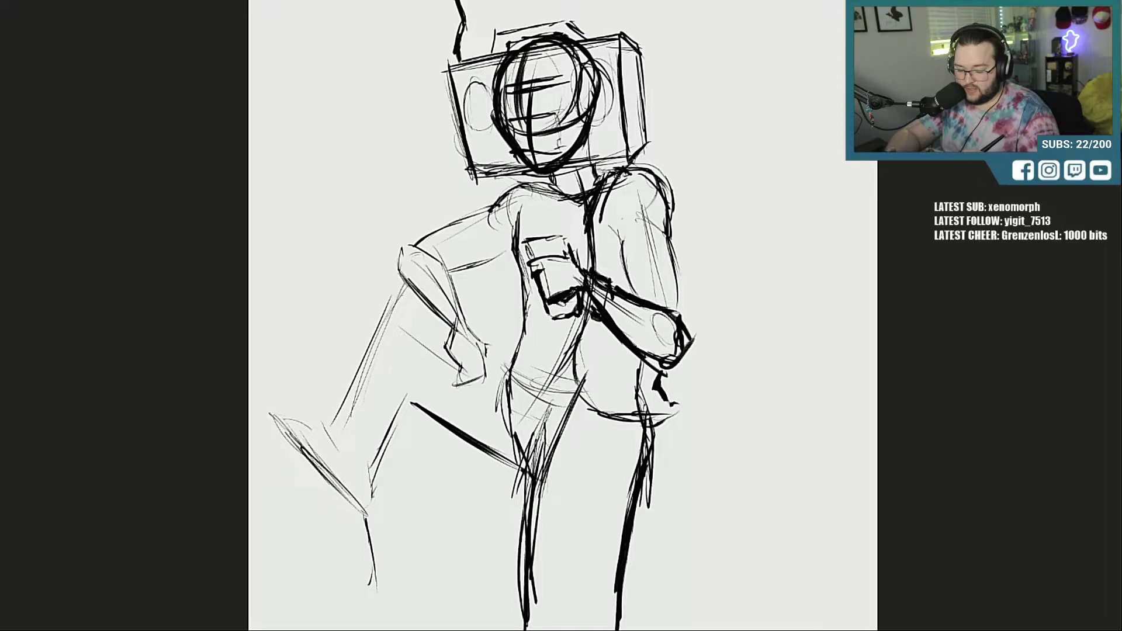
{"action": "left_click_drag", "start_coordinate": [532, 180], "coordinate": [549, 223]}
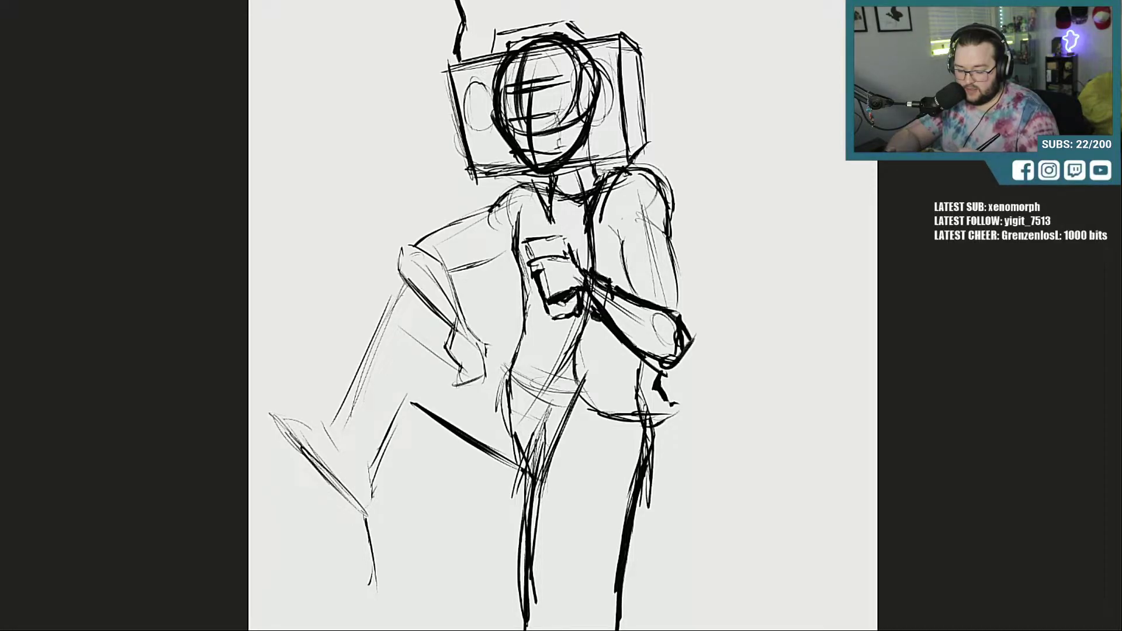
Step: Darken the left-hand sleeve, add a cuff at its wrist, and draw the jacket flap beside the waist
{"action": "mouse_move", "coordinate": [549, 271]}
{"action": "left_mouse_down"}
{"action": "mouse_move", "coordinate": [529, 345]}
{"action": "mouse_move", "coordinate": [505, 371]}
{"action": "mouse_move", "coordinate": [519, 322]}
{"action": "mouse_move", "coordinate": [528, 320]}
{"action": "mouse_move", "coordinate": [498, 364]}
{"action": "mouse_move", "coordinate": [520, 388]}
{"action": "mouse_move", "coordinate": [518, 333]}
{"action": "mouse_move", "coordinate": [539, 301]}
{"action": "mouse_move", "coordinate": [506, 243]}
{"action": "mouse_move", "coordinate": [516, 210]}
{"action": "mouse_move", "coordinate": [498, 199]}
{"action": "mouse_move", "coordinate": [475, 221]}
{"action": "left_mouse_up"}
{"action": "left_click_drag", "start_coordinate": [442, 335], "coordinate": [477, 329]}
{"action": "mouse_move", "coordinate": [466, 310]}
{"action": "left_mouse_down"}
{"action": "mouse_move", "coordinate": [468, 320]}
{"action": "mouse_move", "coordinate": [439, 337]}
{"action": "mouse_move", "coordinate": [449, 338]}
{"action": "mouse_move", "coordinate": [453, 271]}
{"action": "mouse_move", "coordinate": [435, 256]}
{"action": "mouse_move", "coordinate": [459, 283]}
{"action": "mouse_move", "coordinate": [504, 258]}
{"action": "mouse_move", "coordinate": [411, 285]}
{"action": "mouse_move", "coordinate": [391, 257]}
{"action": "mouse_move", "coordinate": [489, 206]}
{"action": "left_mouse_up"}
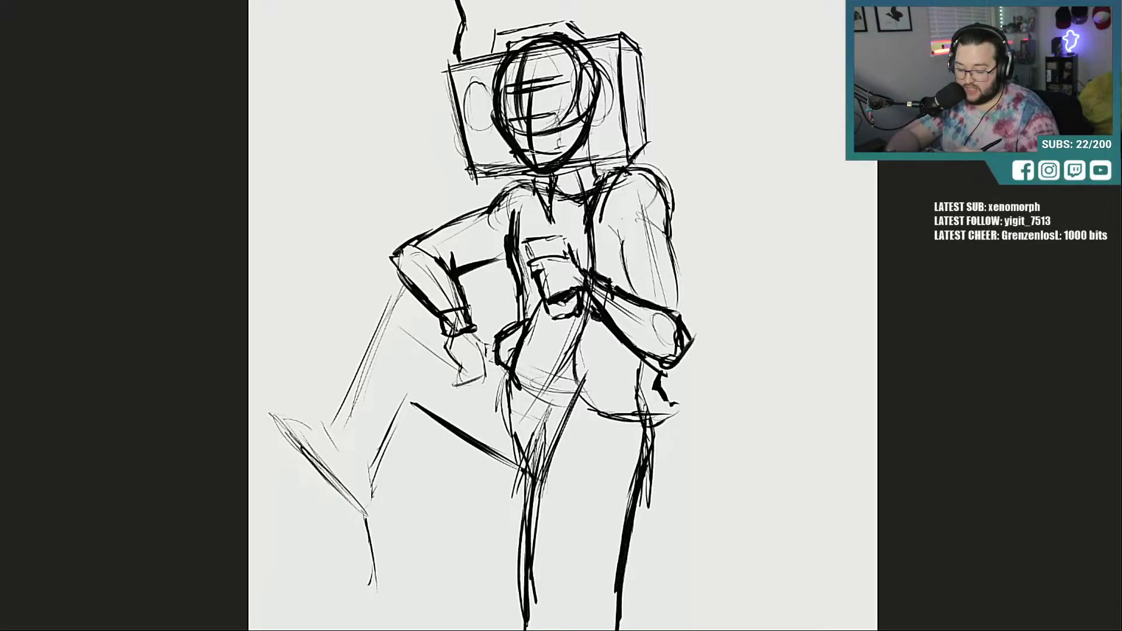
Step: Thicken the inner and outer edges of the right-hand sleeve down to the elbow
{"action": "left_click_drag", "start_coordinate": [669, 230], "coordinate": [684, 325]}
{"action": "left_click_drag", "start_coordinate": [608, 220], "coordinate": [632, 293]}
{"action": "mouse_move", "coordinate": [661, 212]}
{"action": "left_mouse_down"}
{"action": "mouse_move", "coordinate": [699, 339]}
{"action": "mouse_move", "coordinate": [684, 364]}
{"action": "left_mouse_up"}
{"action": "left_click_drag", "start_coordinate": [693, 306], "coordinate": [684, 366]}
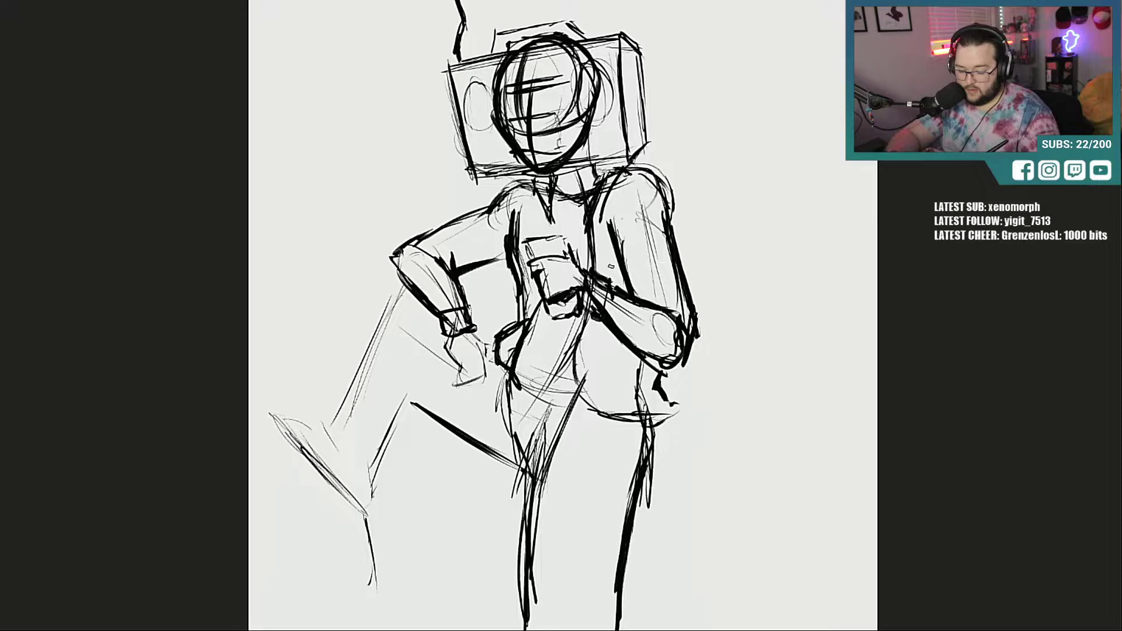
Step: Add a line down the chest centre, strengthen the jacket's left-hand edge, and rework its right-hand front and hem
{"action": "left_click_drag", "start_coordinate": [554, 200], "coordinate": [556, 238]}
{"action": "left_click_drag", "start_coordinate": [543, 302], "coordinate": [513, 353]}
{"action": "left_click_drag", "start_coordinate": [508, 267], "coordinate": [518, 322]}
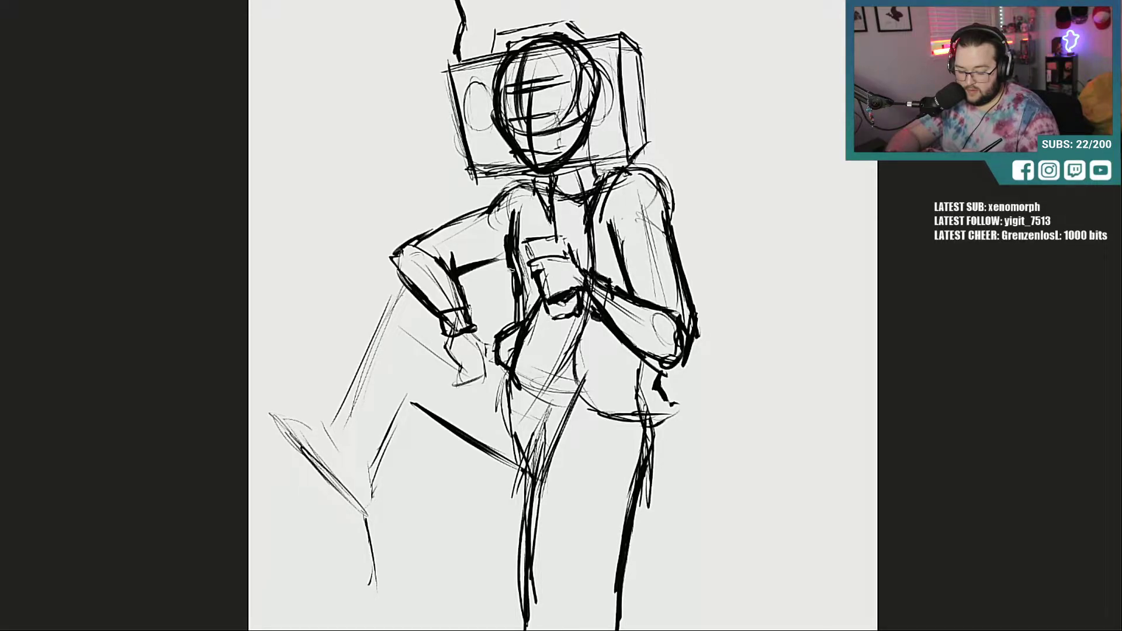
{"action": "mouse_move", "coordinate": [586, 345]}
{"action": "left_mouse_down"}
{"action": "mouse_move", "coordinate": [640, 417]}
{"action": "mouse_move", "coordinate": [680, 409]}
{"action": "left_mouse_up"}
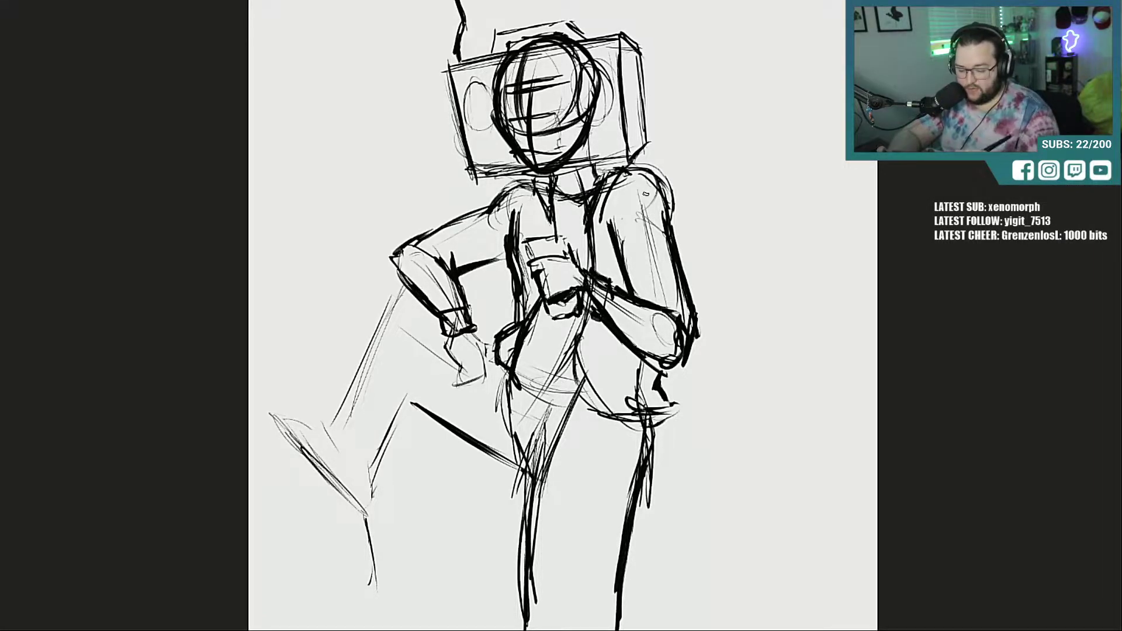
Step: Darken the right-hand jacket collar and add a small angular lapel on the left-hand side of the chest
{"action": "left_click_drag", "start_coordinate": [645, 168], "coordinate": [600, 221]}
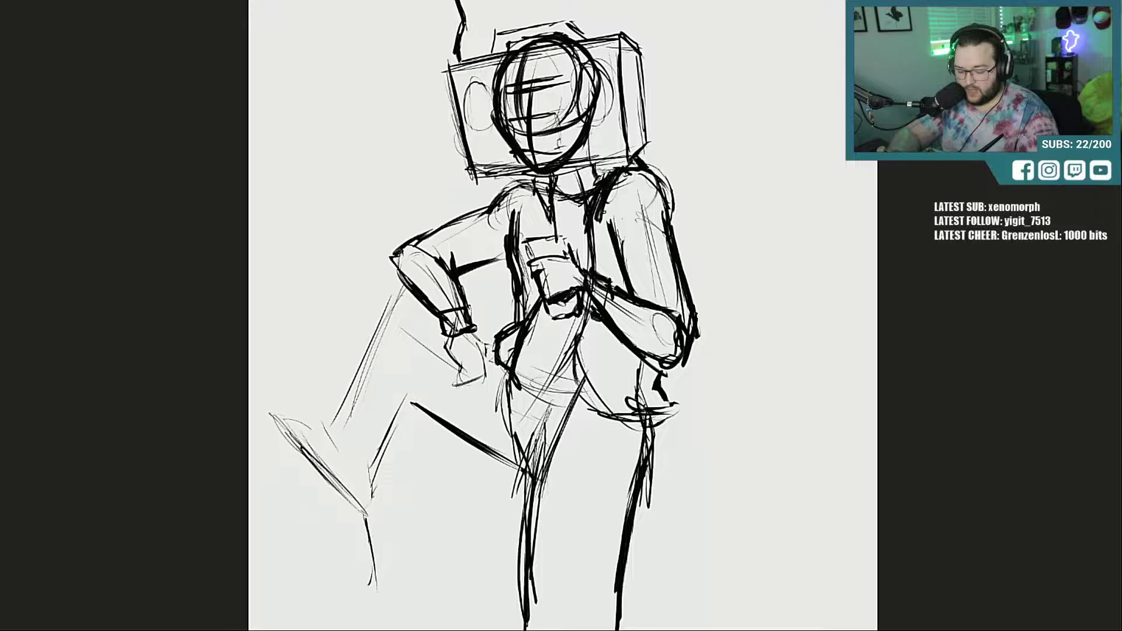
{"action": "mouse_move", "coordinate": [596, 167]}
{"action": "left_mouse_down"}
{"action": "mouse_move", "coordinate": [584, 217]}
{"action": "mouse_move", "coordinate": [591, 268]}
{"action": "left_mouse_up"}
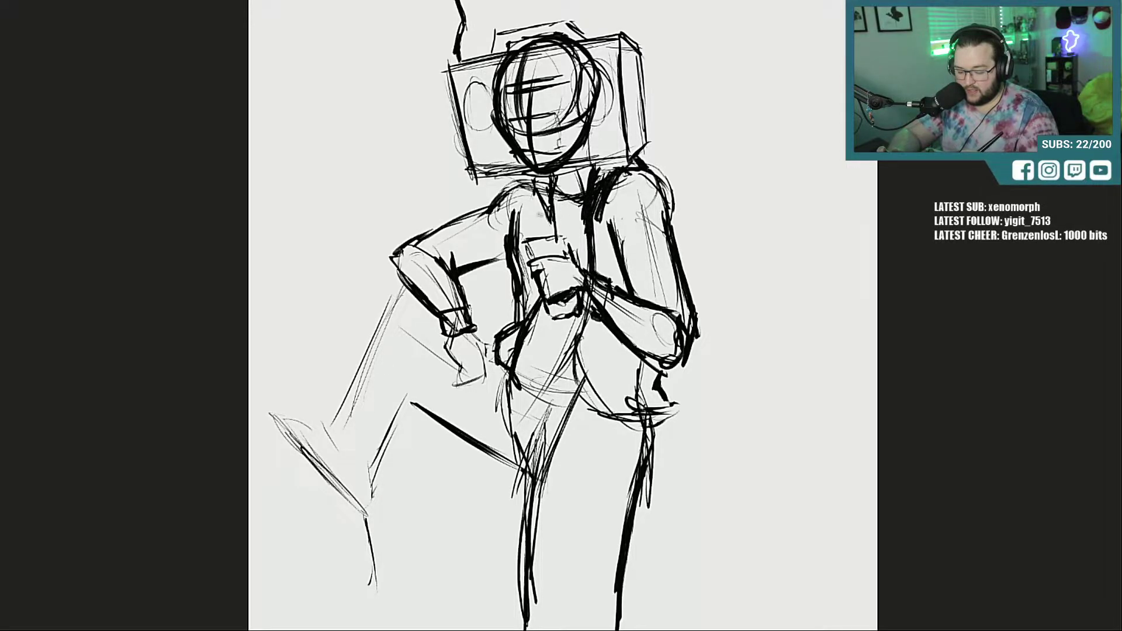
{"action": "left_click_drag", "start_coordinate": [544, 216], "coordinate": [531, 240]}
{"action": "left_click_drag", "start_coordinate": [532, 206], "coordinate": [536, 238]}
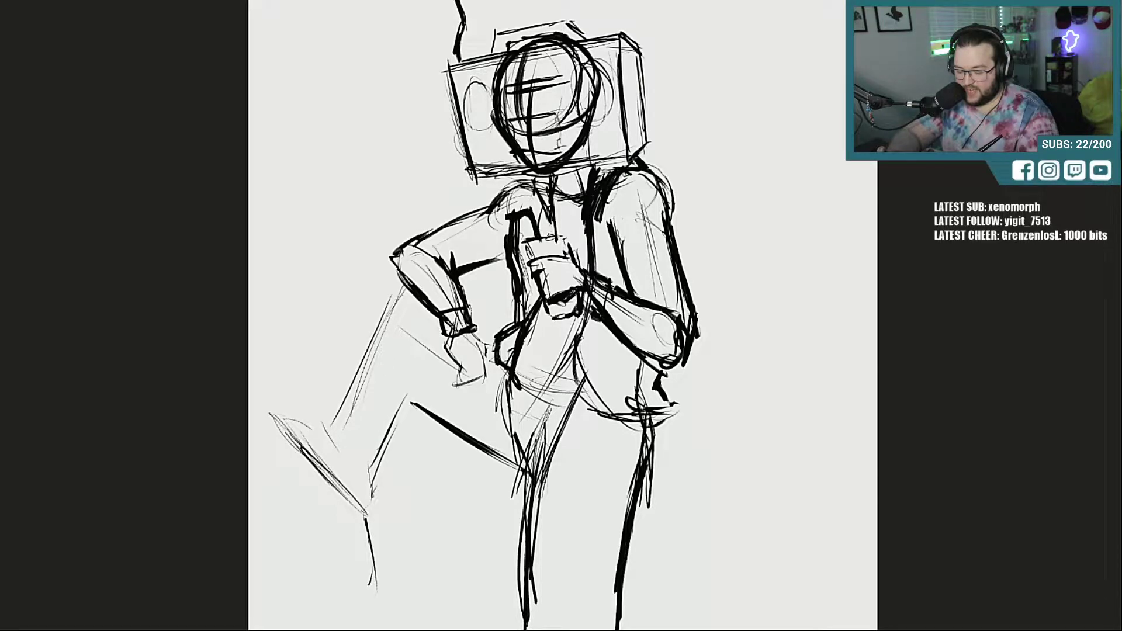
Step: Darken the top rim, side and base of the object held at the chest
{"action": "left_click_drag", "start_coordinate": [553, 236], "coordinate": [524, 241]}
{"action": "mouse_move", "coordinate": [525, 242]}
{"action": "left_mouse_down"}
{"action": "mouse_move", "coordinate": [534, 260]}
{"action": "mouse_move", "coordinate": [570, 235]}
{"action": "left_mouse_up"}
{"action": "left_click_drag", "start_coordinate": [570, 239], "coordinate": [573, 255]}
{"action": "left_click_drag", "start_coordinate": [547, 303], "coordinate": [571, 316]}
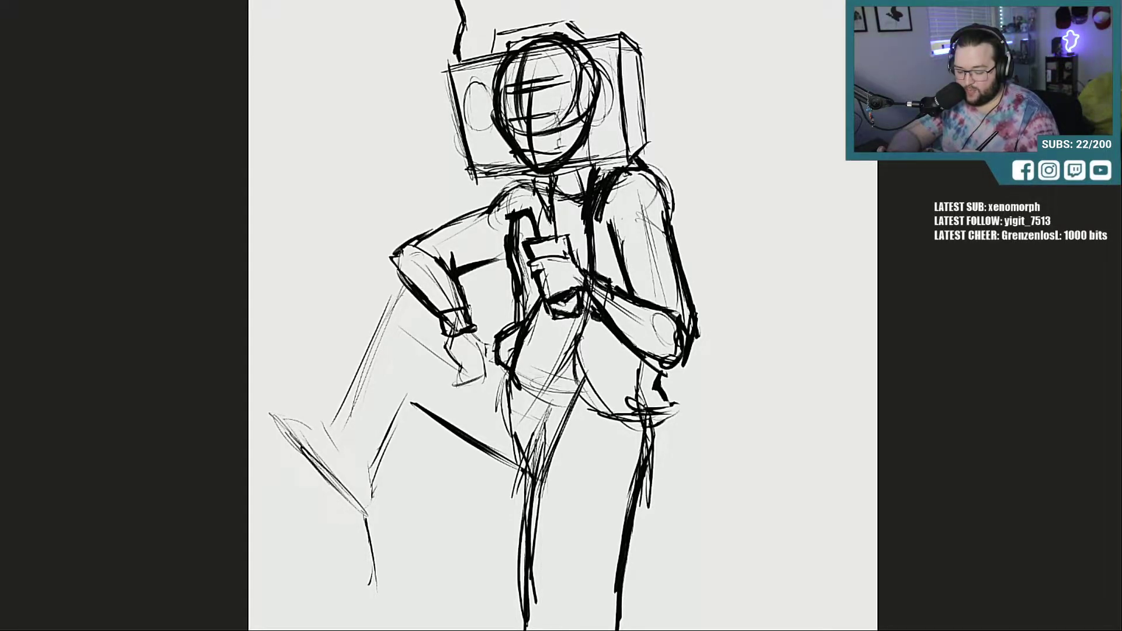
Step: Draw a dark, curved shirt hem across the waist between the jacket fronts
{"action": "scroll", "coordinate": [562, 316], "scroll_direction": "down", "scroll_amount": 5}
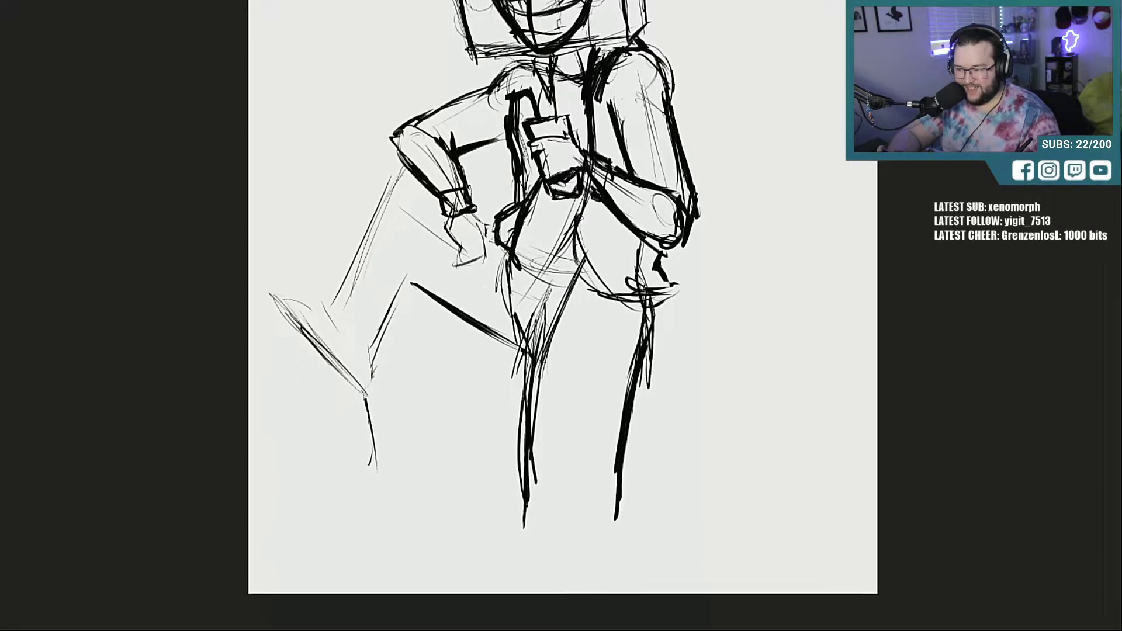
{"action": "left_click_drag", "start_coordinate": [558, 237], "coordinate": [548, 248]}
{"action": "left_click_drag", "start_coordinate": [531, 227], "coordinate": [556, 236]}
{"action": "mouse_move", "coordinate": [518, 225]}
{"action": "left_mouse_down"}
{"action": "mouse_move", "coordinate": [547, 257]}
{"action": "mouse_move", "coordinate": [564, 257]}
{"action": "left_mouse_up"}
{"action": "mouse_move", "coordinate": [538, 254]}
{"action": "left_mouse_down"}
{"action": "mouse_move", "coordinate": [577, 247]}
{"action": "mouse_move", "coordinate": [544, 261]}
{"action": "left_mouse_up"}
Step: Thicken the inner and outer contours of the standing leg from the hip down
{"action": "mouse_move", "coordinate": [517, 226]}
{"action": "left_mouse_down"}
{"action": "mouse_move", "coordinate": [549, 261]}
{"action": "mouse_move", "coordinate": [574, 246]}
{"action": "mouse_move", "coordinate": [533, 295]}
{"action": "mouse_move", "coordinate": [539, 381]}
{"action": "left_mouse_up"}
{"action": "mouse_move", "coordinate": [553, 268]}
{"action": "left_mouse_down"}
{"action": "mouse_move", "coordinate": [532, 422]}
{"action": "mouse_move", "coordinate": [552, 437]}
{"action": "left_mouse_up"}
{"action": "left_click_drag", "start_coordinate": [646, 305], "coordinate": [624, 491]}
{"action": "left_click_drag", "start_coordinate": [642, 377], "coordinate": [614, 534]}
Step: Darken the raised leg's calf up past the back of the knee and thicken the underside of its thigh
{"action": "left_click_drag", "start_coordinate": [375, 341], "coordinate": [416, 256]}
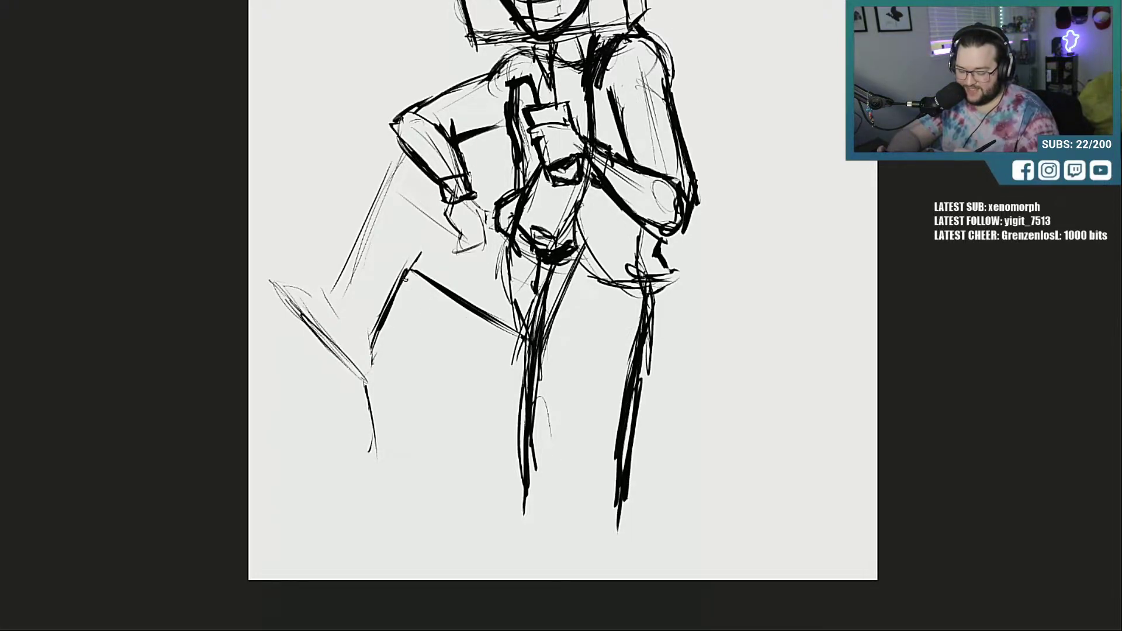
{"action": "left_click_drag", "start_coordinate": [399, 300], "coordinate": [432, 224]}
{"action": "left_click_drag", "start_coordinate": [416, 268], "coordinate": [519, 325]}
{"action": "left_click_drag", "start_coordinate": [446, 278], "coordinate": [529, 326]}
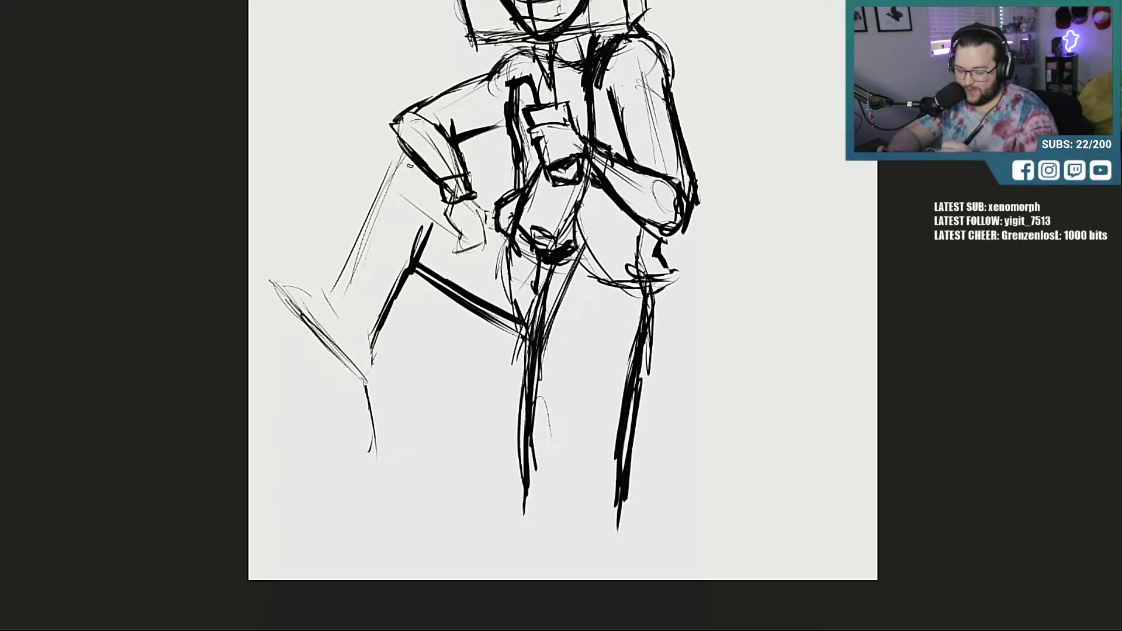
Step: Darken the raised leg's shin and draw the ankle line across to the heel
{"action": "left_click_drag", "start_coordinate": [406, 162], "coordinate": [344, 259]}
{"action": "left_click_drag", "start_coordinate": [386, 201], "coordinate": [332, 304]}
{"action": "left_click_drag", "start_coordinate": [342, 258], "coordinate": [326, 306]}
{"action": "mouse_move", "coordinate": [328, 307]}
{"action": "left_mouse_down"}
{"action": "mouse_move", "coordinate": [360, 340]}
{"action": "mouse_move", "coordinate": [367, 386]}
{"action": "mouse_move", "coordinate": [386, 376]}
{"action": "left_mouse_up"}
{"action": "mouse_move", "coordinate": [380, 337]}
{"action": "left_mouse_down"}
{"action": "mouse_move", "coordinate": [380, 381]}
{"action": "mouse_move", "coordinate": [372, 367]}
{"action": "left_mouse_up"}
Step: Sketch the raised leg's trouser cuff and heel details, and further thicken its calf and lower thigh edge
{"action": "left_click_drag", "start_coordinate": [341, 312], "coordinate": [314, 296]}
{"action": "left_click_drag", "start_coordinate": [314, 296], "coordinate": [362, 276]}
{"action": "left_click_drag", "start_coordinate": [341, 291], "coordinate": [373, 270]}
{"action": "left_click_drag", "start_coordinate": [381, 335], "coordinate": [364, 374]}
{"action": "left_click_drag", "start_coordinate": [385, 311], "coordinate": [376, 348]}
{"action": "mouse_move", "coordinate": [391, 285]}
{"action": "left_mouse_down"}
{"action": "mouse_move", "coordinate": [378, 320]}
{"action": "mouse_move", "coordinate": [435, 236]}
{"action": "left_mouse_up"}
{"action": "left_click_drag", "start_coordinate": [430, 275], "coordinate": [519, 332]}
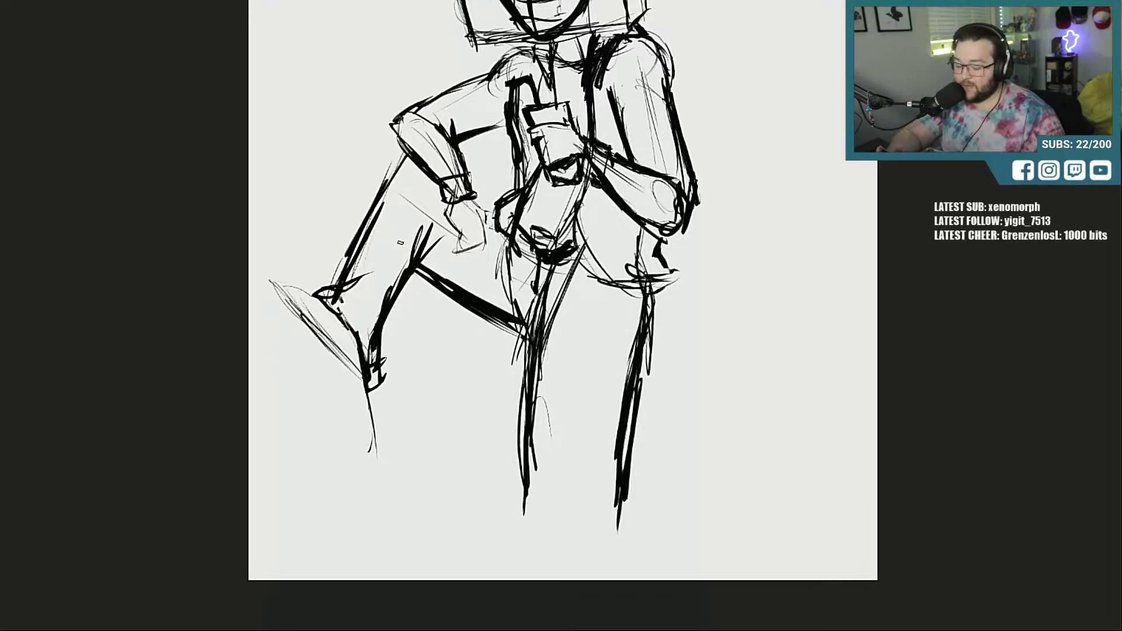
Step: Outline the raised foot's shoe with heavier lines across its upper, instep and heel
{"action": "mouse_move", "coordinate": [306, 281]}
{"action": "left_mouse_down"}
{"action": "mouse_move", "coordinate": [280, 287]}
{"action": "mouse_move", "coordinate": [331, 301]}
{"action": "mouse_move", "coordinate": [342, 324]}
{"action": "mouse_move", "coordinate": [283, 280]}
{"action": "left_mouse_up"}
{"action": "left_click_drag", "start_coordinate": [283, 287], "coordinate": [353, 344]}
{"action": "mouse_move", "coordinate": [342, 298]}
{"action": "left_mouse_down"}
{"action": "mouse_move", "coordinate": [356, 359]}
{"action": "mouse_move", "coordinate": [358, 343]}
{"action": "left_mouse_up"}
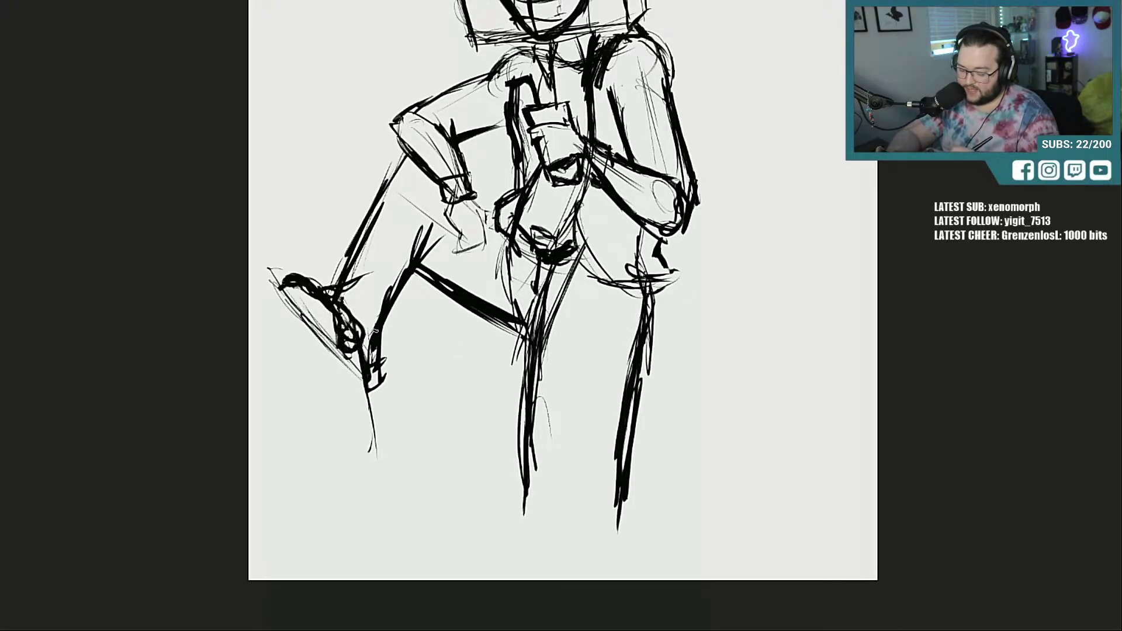
Step: Extend the standing leg's inner and outer contours further down towards the ankle
{"action": "left_click_drag", "start_coordinate": [531, 377], "coordinate": [543, 545]}
{"action": "left_click_drag", "start_coordinate": [539, 413], "coordinate": [546, 546]}
{"action": "left_click_drag", "start_coordinate": [621, 389], "coordinate": [608, 542]}
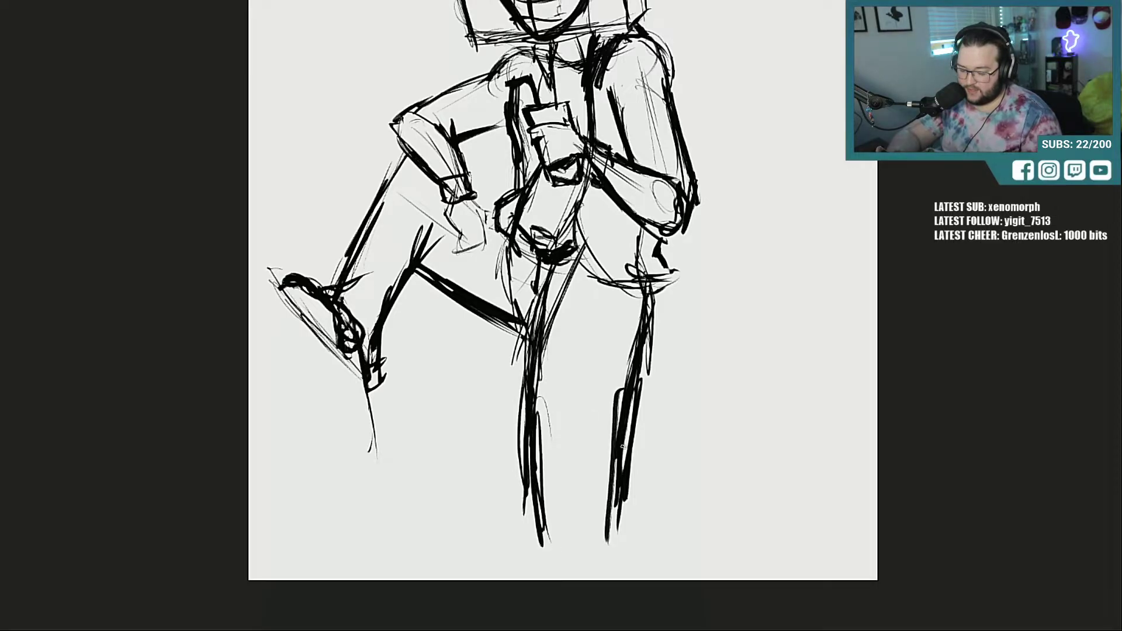
Step: Darken the shoulder lines on both sides of the neck below the boxy head
{"action": "scroll", "coordinate": [561, 315], "scroll_direction": "up", "scroll_amount": 3}
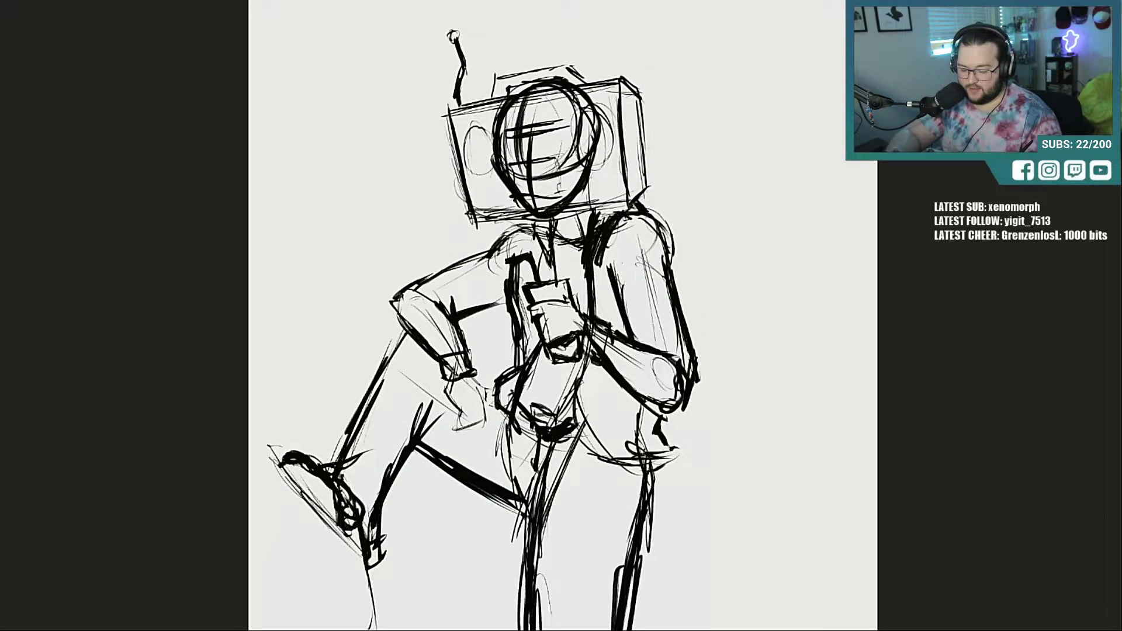
{"action": "mouse_move", "coordinate": [541, 235]}
{"action": "left_mouse_down"}
{"action": "mouse_move", "coordinate": [485, 262]}
{"action": "mouse_move", "coordinate": [496, 255]}
{"action": "left_mouse_up"}
{"action": "left_click_drag", "start_coordinate": [634, 217], "coordinate": [673, 247]}
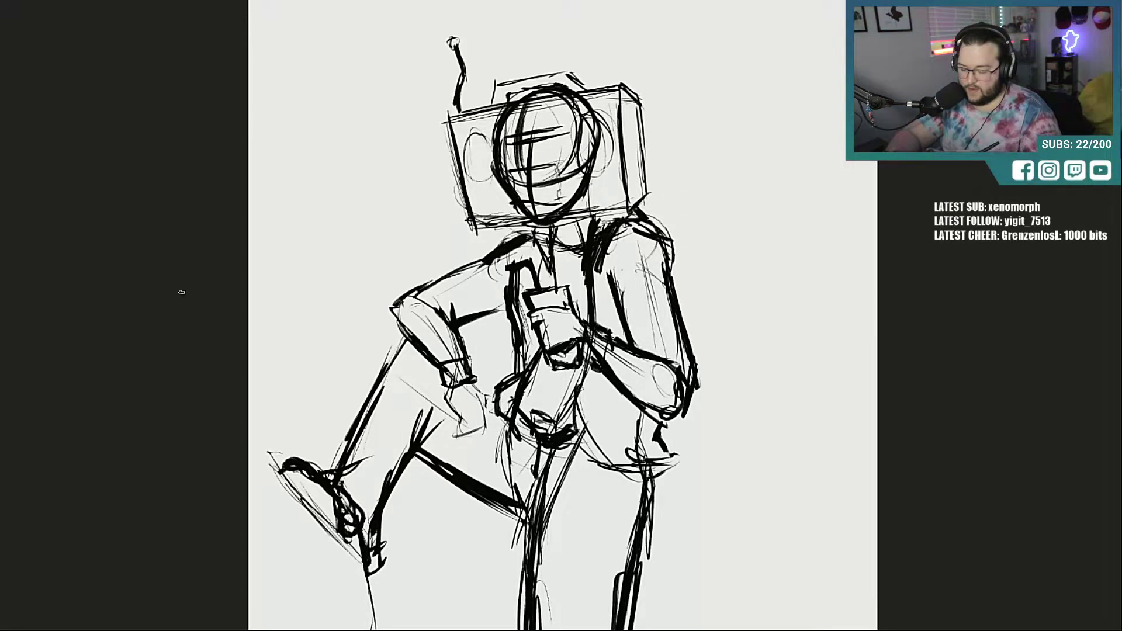
Step: Erase the raised leg together with the forearm and hand resting on it
{"action": "mouse_move", "coordinate": [358, 444]}
{"action": "left_mouse_down"}
{"action": "mouse_move", "coordinate": [402, 342]}
{"action": "mouse_move", "coordinate": [336, 503]}
{"action": "mouse_move", "coordinate": [300, 461]}
{"action": "mouse_move", "coordinate": [296, 426]}
{"action": "mouse_move", "coordinate": [366, 556]}
{"action": "mouse_move", "coordinate": [429, 413]}
{"action": "mouse_move", "coordinate": [501, 519]}
{"action": "mouse_move", "coordinate": [366, 511]}
{"action": "left_mouse_up"}
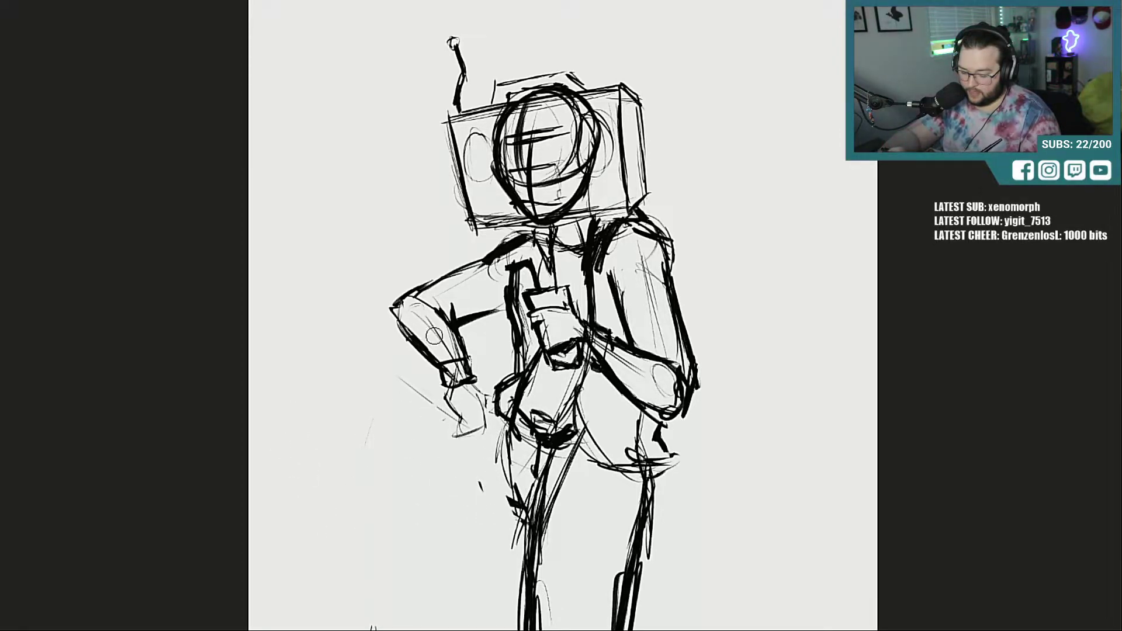
{"action": "mouse_move", "coordinate": [434, 336]}
{"action": "left_mouse_down"}
{"action": "mouse_move", "coordinate": [420, 339]}
{"action": "mouse_move", "coordinate": [479, 415]}
{"action": "mouse_move", "coordinate": [477, 348]}
{"action": "mouse_move", "coordinate": [495, 487]}
{"action": "left_mouse_up"}
Step: Draw a replacement leg hanging straight down from the hip beside the standing leg
{"action": "scroll", "coordinate": [991, 285], "scroll_direction": "down", "scroll_amount": 3}
{"action": "scroll", "coordinate": [879, 271], "scroll_direction": "down", "scroll_amount": 2}
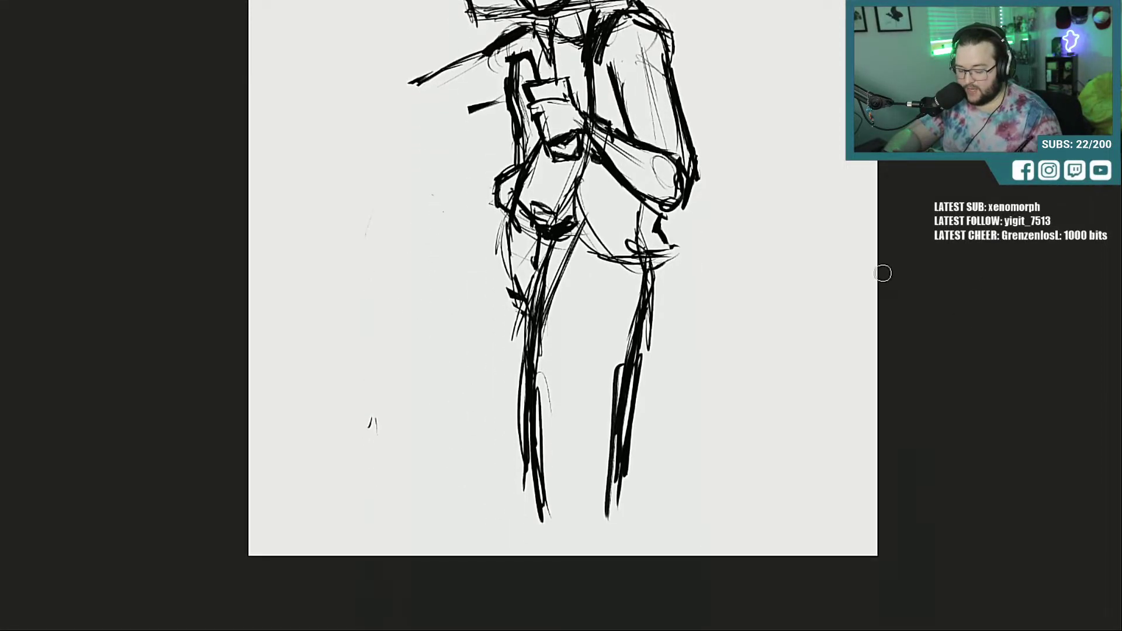
{"action": "left_click_drag", "start_coordinate": [498, 228], "coordinate": [473, 462]}
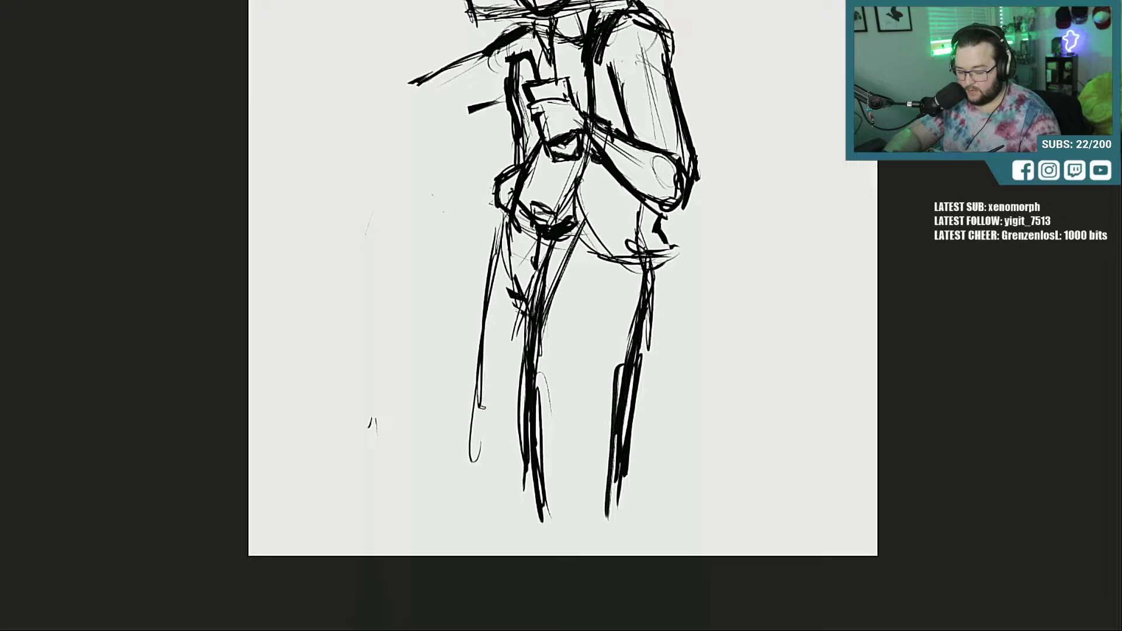
{"action": "left_click_drag", "start_coordinate": [493, 296], "coordinate": [483, 533]}
{"action": "mouse_move", "coordinate": [496, 324]}
{"action": "left_mouse_down"}
{"action": "mouse_move", "coordinate": [489, 528]}
{"action": "mouse_move", "coordinate": [538, 468]}
{"action": "left_mouse_up"}
Step: Thicken the crotch and inner leg lines and darken the standing leg's outer contour down to the ankle
{"action": "left_click_drag", "start_coordinate": [538, 308], "coordinate": [523, 269]}
{"action": "left_click_drag", "start_coordinate": [527, 229], "coordinate": [529, 321]}
{"action": "left_click_drag", "start_coordinate": [538, 308], "coordinate": [556, 320]}
{"action": "left_click_drag", "start_coordinate": [650, 281], "coordinate": [623, 448]}
{"action": "left_click_drag", "start_coordinate": [634, 369], "coordinate": [612, 482]}
{"action": "left_click_drag", "start_coordinate": [619, 439], "coordinate": [610, 546]}
{"action": "left_click_drag", "start_coordinate": [540, 334], "coordinate": [532, 528]}
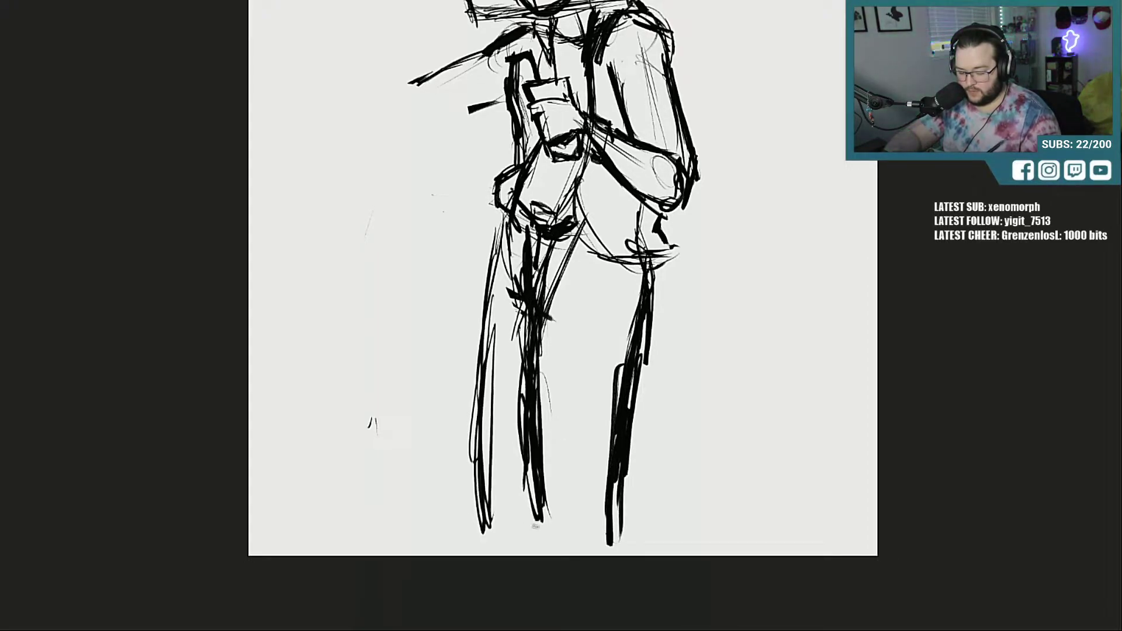
Step: Thicken the new leg's outer contour from hip to shin and darken the shirt hem at the waist
{"action": "left_click_drag", "start_coordinate": [487, 295], "coordinate": [485, 538]}
{"action": "left_click_drag", "start_coordinate": [504, 258], "coordinate": [484, 456]}
{"action": "left_click_drag", "start_coordinate": [511, 234], "coordinate": [501, 371]}
{"action": "mouse_move", "coordinate": [525, 209]}
{"action": "left_mouse_down"}
{"action": "mouse_move", "coordinate": [517, 231]}
{"action": "mouse_move", "coordinate": [568, 248]}
{"action": "left_mouse_up"}
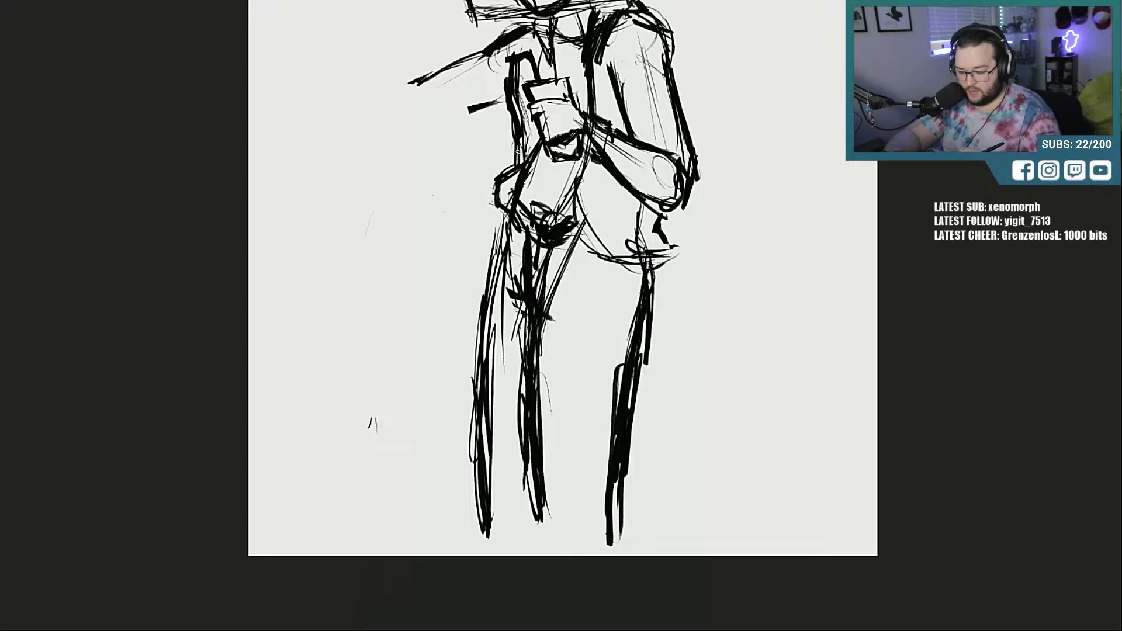
Step: Redraw the open jacket's outer edge over the new leg's hip and sketch its hem and corner on the opposite side
{"action": "left_click_drag", "start_coordinate": [524, 170], "coordinate": [500, 241]}
{"action": "left_click_drag", "start_coordinate": [508, 237], "coordinate": [488, 259]}
{"action": "left_click_drag", "start_coordinate": [510, 156], "coordinate": [485, 240]}
{"action": "left_click_drag", "start_coordinate": [494, 186], "coordinate": [485, 259]}
{"action": "left_click_drag", "start_coordinate": [513, 135], "coordinate": [493, 207]}
{"action": "left_click_drag", "start_coordinate": [575, 194], "coordinate": [600, 253]}
{"action": "left_click_drag", "start_coordinate": [603, 257], "coordinate": [665, 275]}
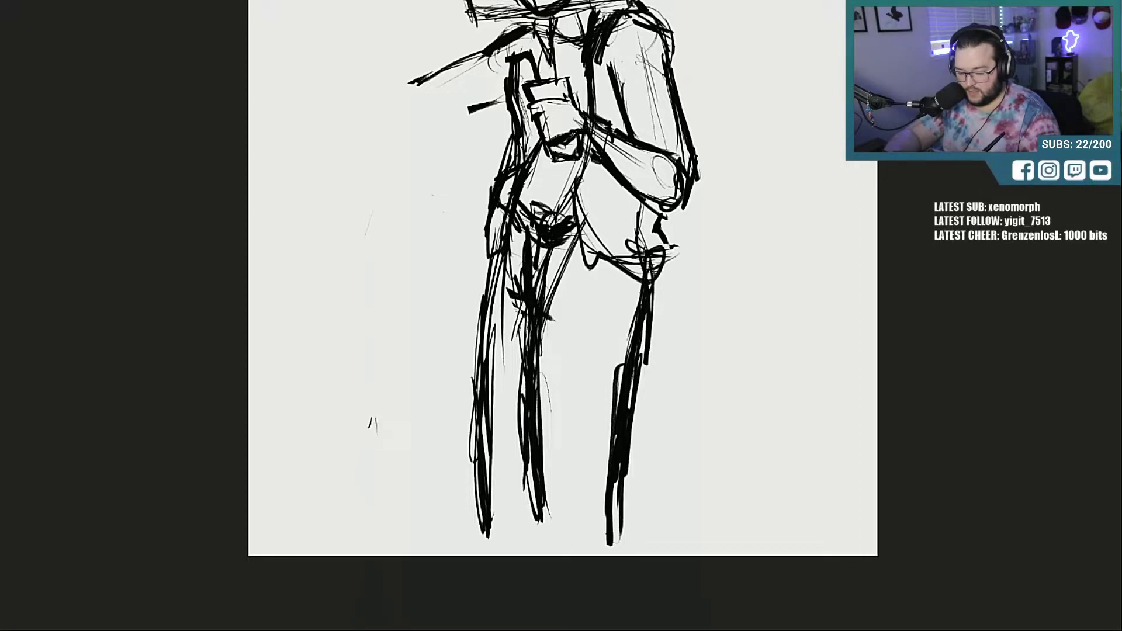
{"action": "left_click_drag", "start_coordinate": [651, 200], "coordinate": [667, 256]}
{"action": "left_click_drag", "start_coordinate": [668, 254], "coordinate": [661, 277]}
Step: Redraw the erased forearm bent across the waist, with a rounded elbow, cuff and hand tucked against the jacket
{"action": "left_click_drag", "start_coordinate": [561, 263], "coordinate": [561, 419]}
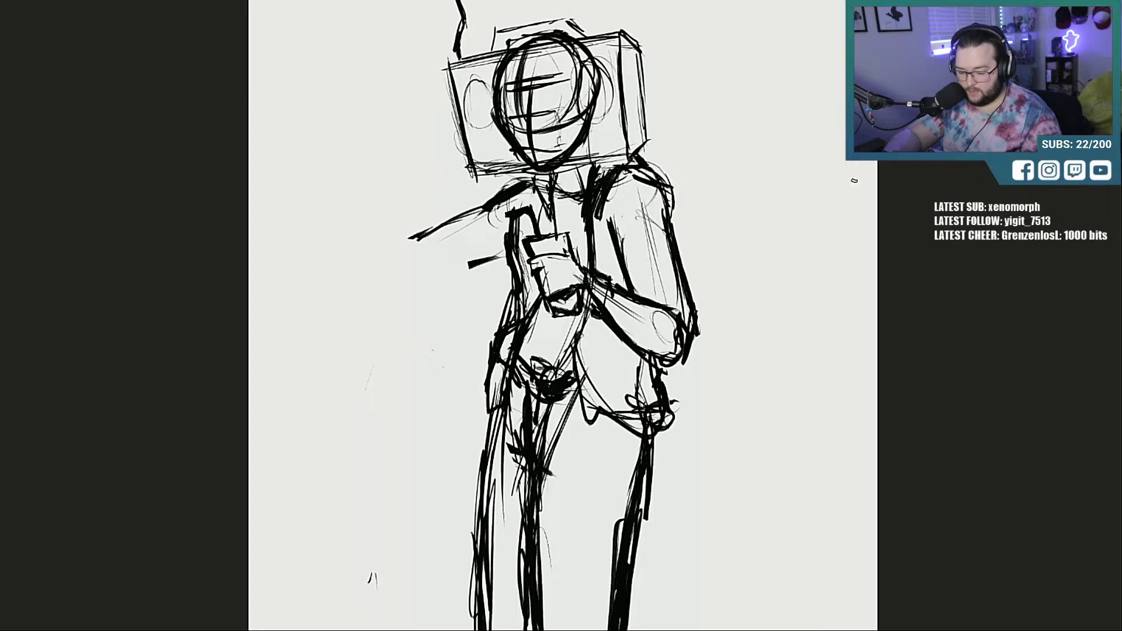
{"action": "mouse_move", "coordinate": [443, 244]}
{"action": "left_mouse_down"}
{"action": "mouse_move", "coordinate": [401, 250]}
{"action": "mouse_move", "coordinate": [461, 264]}
{"action": "mouse_move", "coordinate": [499, 307]}
{"action": "left_mouse_up"}
{"action": "left_click_drag", "start_coordinate": [499, 307], "coordinate": [468, 297]}
{"action": "mouse_move", "coordinate": [466, 285]}
{"action": "left_mouse_down"}
{"action": "mouse_move", "coordinate": [468, 299]}
{"action": "mouse_move", "coordinate": [455, 302]}
{"action": "mouse_move", "coordinate": [415, 287]}
{"action": "mouse_move", "coordinate": [461, 306]}
{"action": "left_mouse_up"}
{"action": "mouse_move", "coordinate": [465, 270]}
{"action": "left_mouse_down"}
{"action": "mouse_move", "coordinate": [399, 286]}
{"action": "mouse_move", "coordinate": [432, 272]}
{"action": "mouse_move", "coordinate": [412, 242]}
{"action": "left_mouse_up"}
{"action": "mouse_move", "coordinate": [412, 241]}
{"action": "left_mouse_down"}
{"action": "mouse_move", "coordinate": [404, 291]}
{"action": "mouse_move", "coordinate": [454, 250]}
{"action": "mouse_move", "coordinate": [447, 285]}
{"action": "mouse_move", "coordinate": [471, 278]}
{"action": "mouse_move", "coordinate": [451, 301]}
{"action": "mouse_move", "coordinate": [468, 304]}
{"action": "left_mouse_up"}
{"action": "mouse_move", "coordinate": [448, 292]}
{"action": "left_mouse_down"}
{"action": "mouse_move", "coordinate": [466, 311]}
{"action": "mouse_move", "coordinate": [472, 297]}
{"action": "mouse_move", "coordinate": [503, 301]}
{"action": "mouse_move", "coordinate": [472, 262]}
{"action": "left_mouse_up"}
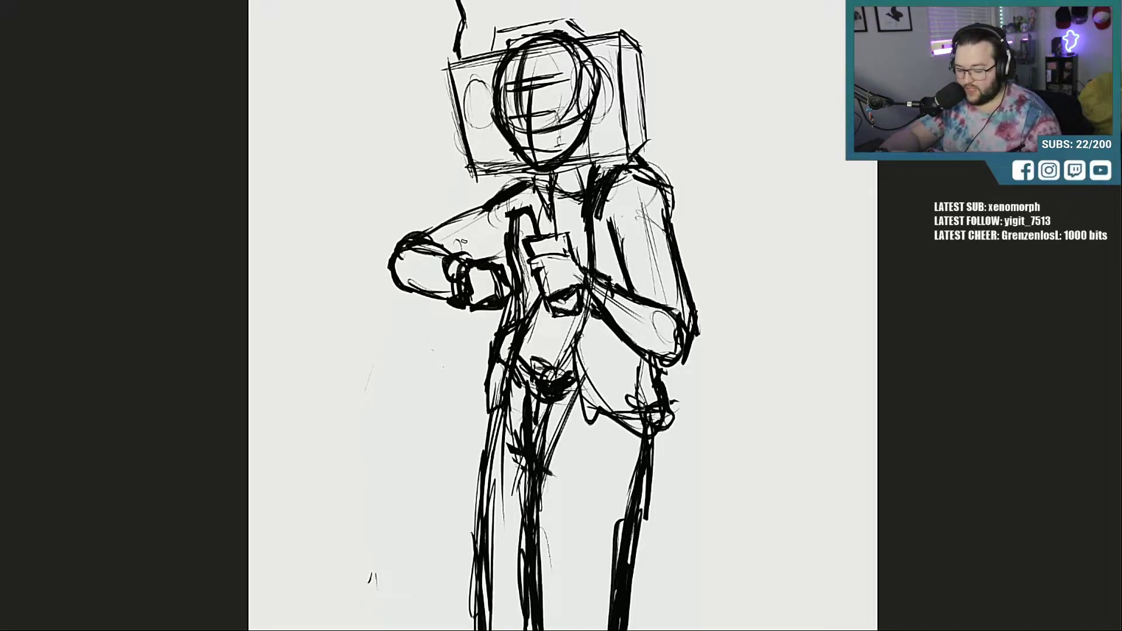
Step: Replace the head's face guides with two oval boombox speakers and a small cassette panel between them
{"action": "mouse_move", "coordinate": [511, 96]}
{"action": "left_mouse_down"}
{"action": "mouse_move", "coordinate": [550, 138]}
{"action": "mouse_move", "coordinate": [596, 70]}
{"action": "mouse_move", "coordinate": [503, 82]}
{"action": "mouse_move", "coordinate": [582, 69]}
{"action": "mouse_move", "coordinate": [587, 142]}
{"action": "mouse_move", "coordinate": [599, 114]}
{"action": "mouse_move", "coordinate": [588, 58]}
{"action": "mouse_move", "coordinate": [480, 71]}
{"action": "left_mouse_up"}
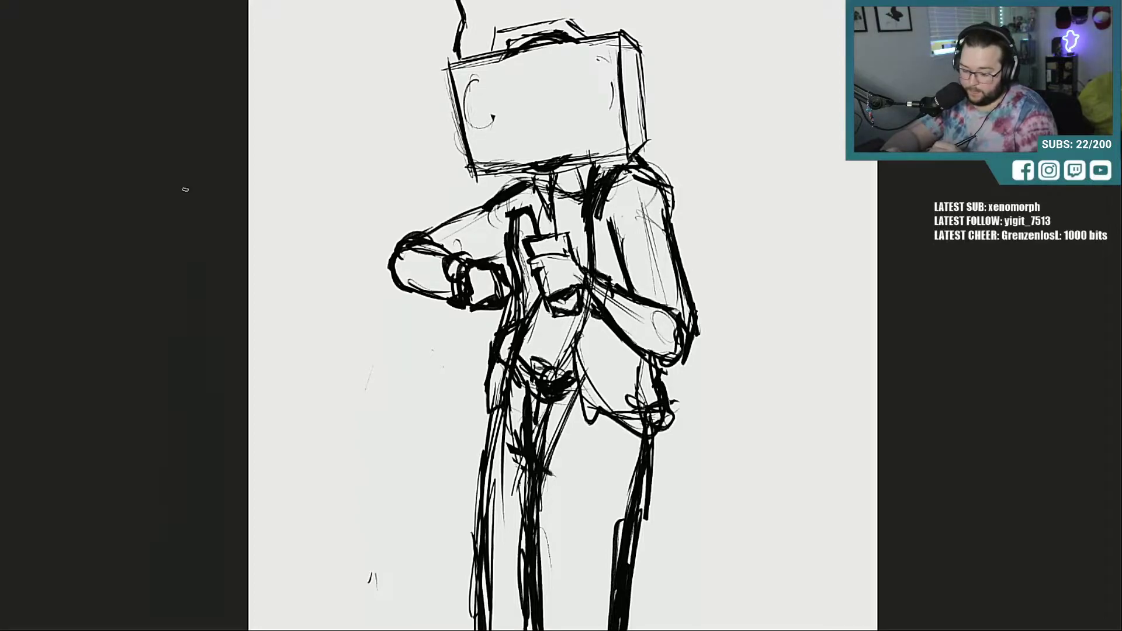
{"action": "left_click_drag", "start_coordinate": [491, 82], "coordinate": [511, 114]}
{"action": "mouse_move", "coordinate": [588, 71]}
{"action": "left_mouse_down"}
{"action": "mouse_move", "coordinate": [564, 97]}
{"action": "mouse_move", "coordinate": [585, 70]}
{"action": "left_mouse_up"}
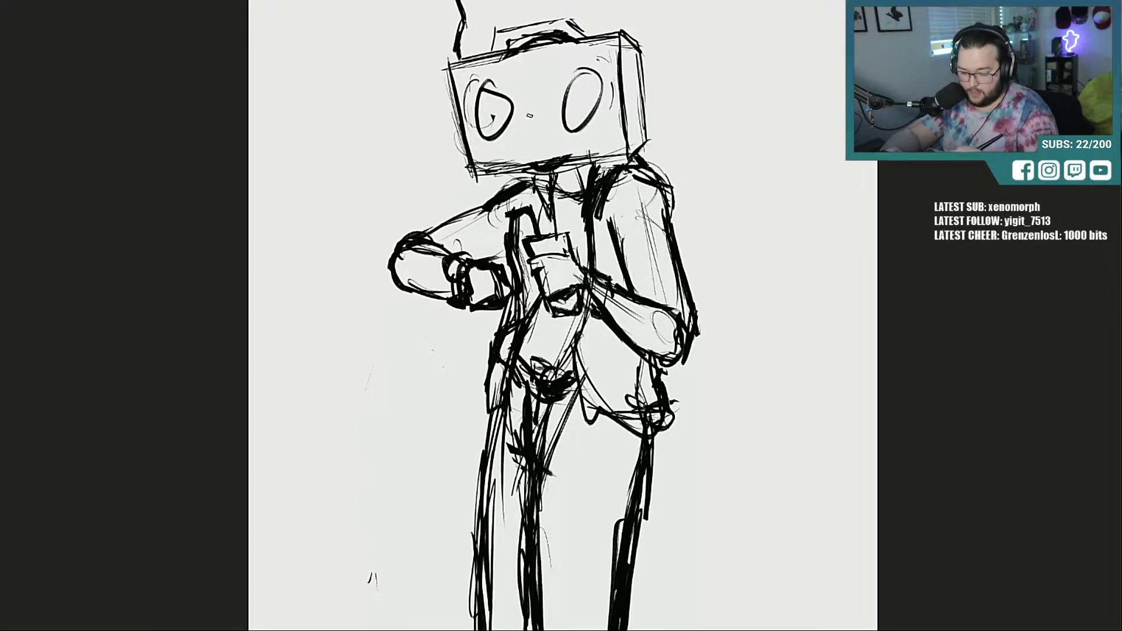
{"action": "mouse_move", "coordinate": [519, 115]}
{"action": "left_mouse_down"}
{"action": "mouse_move", "coordinate": [543, 109]}
{"action": "mouse_move", "coordinate": [524, 143]}
{"action": "mouse_move", "coordinate": [554, 111]}
{"action": "mouse_move", "coordinate": [553, 123]}
{"action": "left_mouse_up"}
{"action": "mouse_move", "coordinate": [514, 84]}
{"action": "left_mouse_down"}
{"action": "mouse_move", "coordinate": [575, 81]}
{"action": "mouse_move", "coordinate": [605, 121]}
{"action": "mouse_move", "coordinate": [576, 75]}
{"action": "mouse_move", "coordinate": [485, 137]}
{"action": "mouse_move", "coordinate": [540, 125]}
{"action": "mouse_move", "coordinate": [493, 119]}
{"action": "mouse_move", "coordinate": [496, 94]}
{"action": "mouse_move", "coordinate": [507, 136]}
{"action": "left_mouse_up"}
{"action": "key", "text": "e"}
{"action": "mouse_move", "coordinate": [487, 99]}
{"action": "left_mouse_down"}
{"action": "mouse_move", "coordinate": [488, 85]}
{"action": "mouse_move", "coordinate": [471, 134]}
{"action": "mouse_move", "coordinate": [497, 86]}
{"action": "left_mouse_up"}
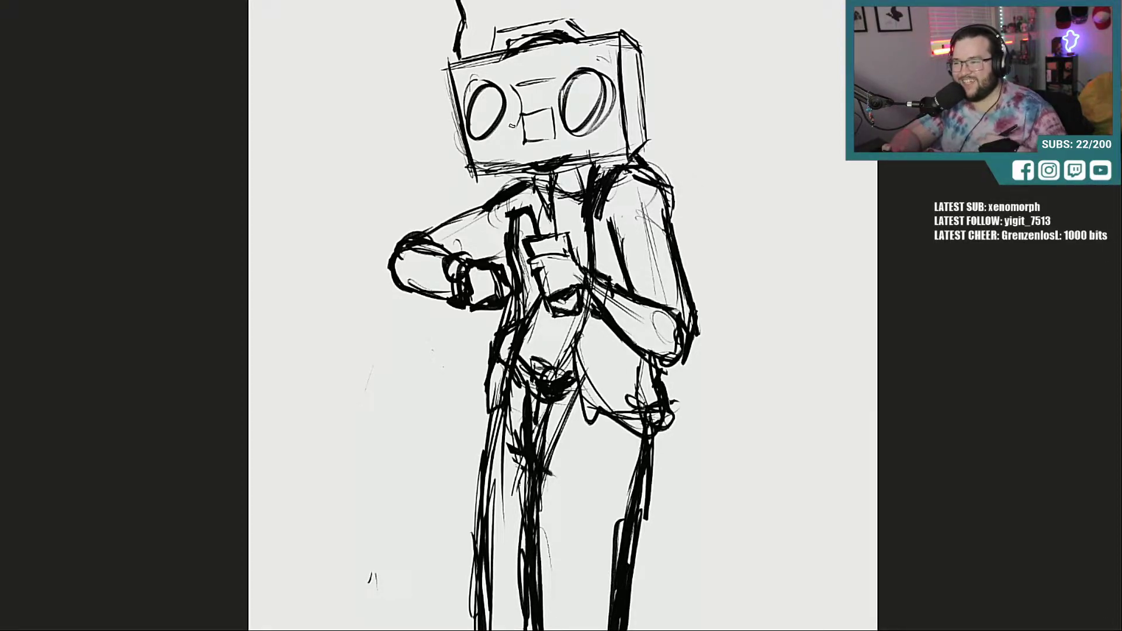
Step: Reinforce the jacket's front edge and pointed hem, the waist line and the standing leg's outer contour
{"action": "mouse_move", "coordinate": [577, 363]}
{"action": "left_mouse_down"}
{"action": "mouse_move", "coordinate": [691, 406]}
{"action": "mouse_move", "coordinate": [668, 399]}
{"action": "left_mouse_up"}
{"action": "mouse_move", "coordinate": [525, 336]}
{"action": "left_mouse_down"}
{"action": "mouse_move", "coordinate": [515, 380]}
{"action": "mouse_move", "coordinate": [525, 397]}
{"action": "left_mouse_up"}
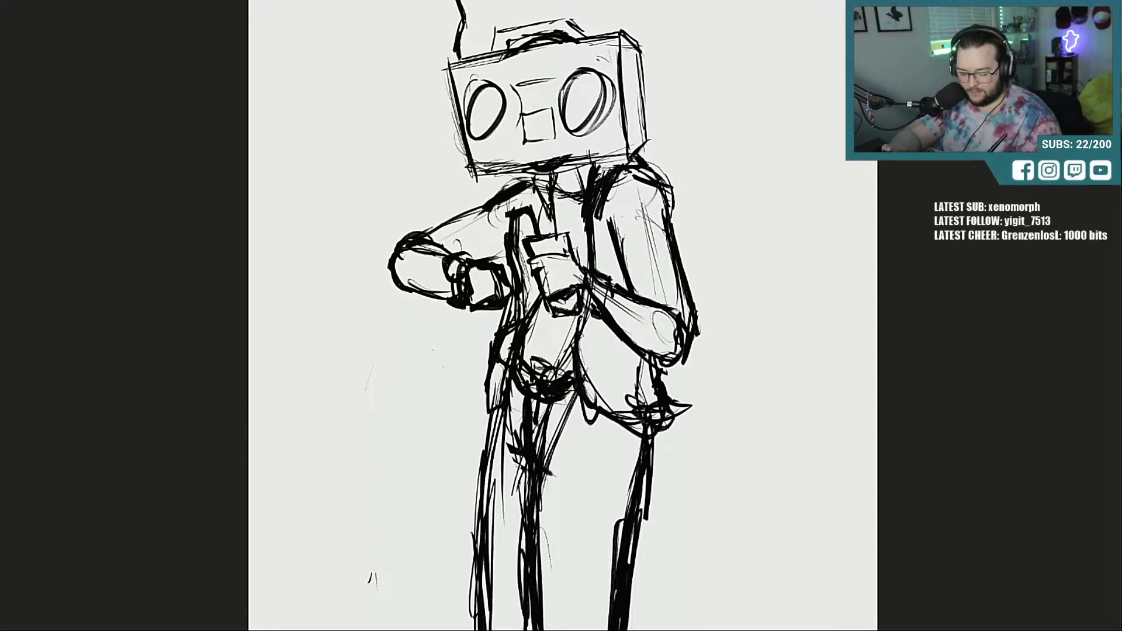
{"action": "left_click_drag", "start_coordinate": [644, 421], "coordinate": [621, 543]}
Step: Scale the whole character sketch down slightly and move it up the canvas to make room for the feet
{"action": "scroll", "coordinate": [563, 315], "scroll_direction": "down", "scroll_amount": 3}
{"action": "scroll", "coordinate": [563, 315], "scroll_direction": "up", "scroll_amount": 5}
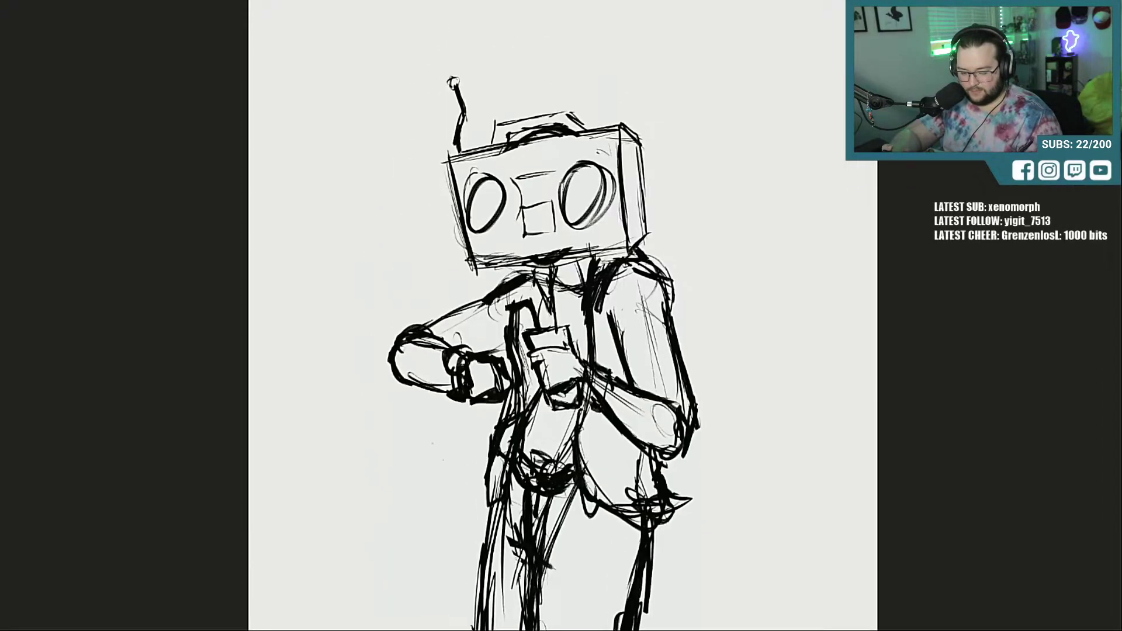
{"action": "scroll", "coordinate": [562, 315], "scroll_direction": "down", "scroll_amount": 1}
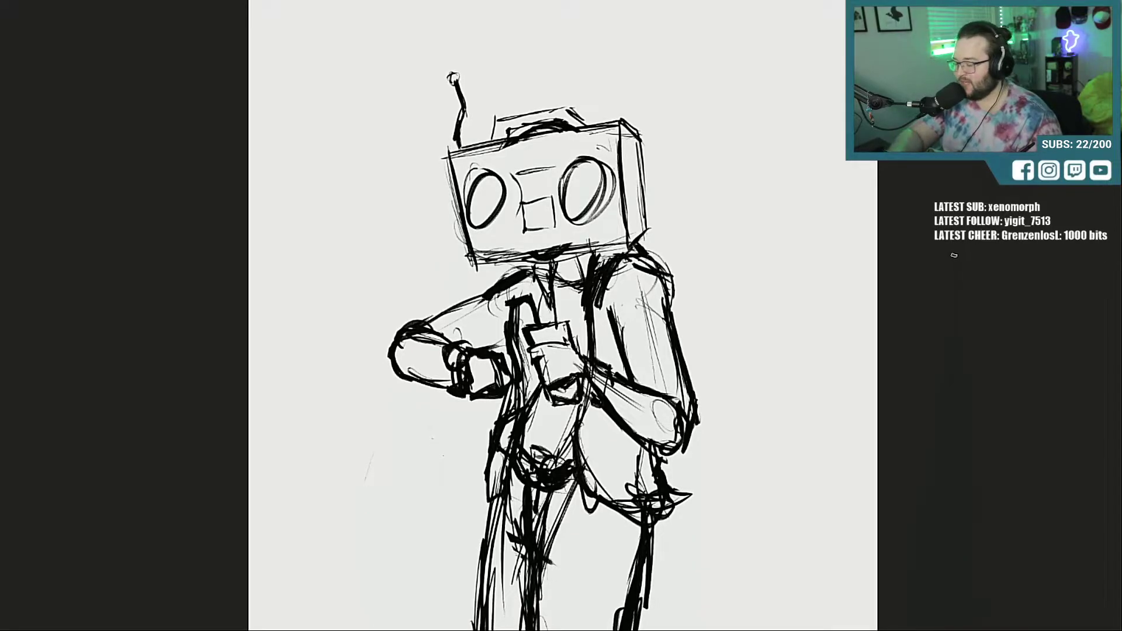
{"action": "key", "text": "ctrl+t"}
{"action": "left_click_drag", "start_coordinate": [353, 69], "coordinate": [405, 173]}
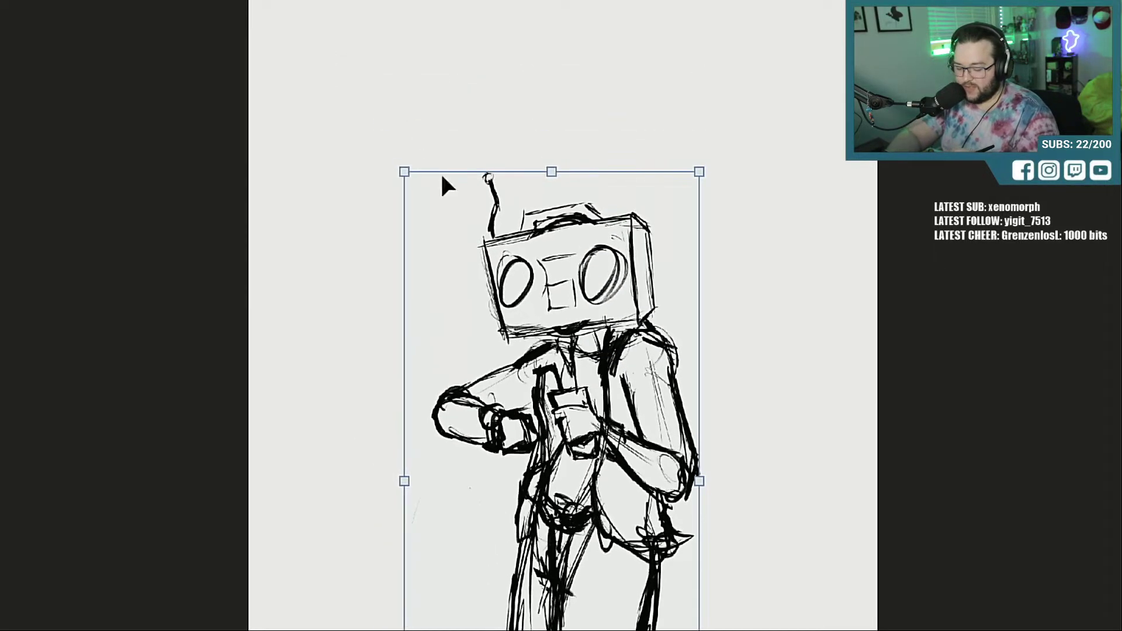
{"action": "mouse_move", "coordinate": [588, 355]}
{"action": "left_mouse_down"}
{"action": "mouse_move", "coordinate": [564, 245]}
{"action": "mouse_move", "coordinate": [576, 155]}
{"action": "mouse_move", "coordinate": [574, 168]}
{"action": "left_mouse_up"}
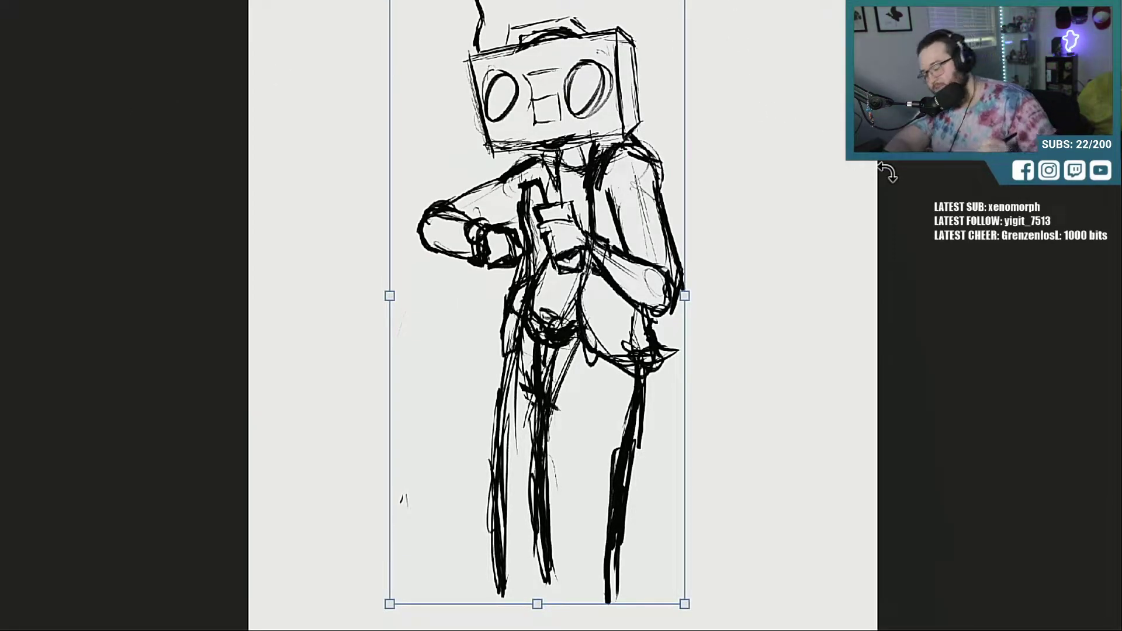
{"action": "key", "text": "Return"}
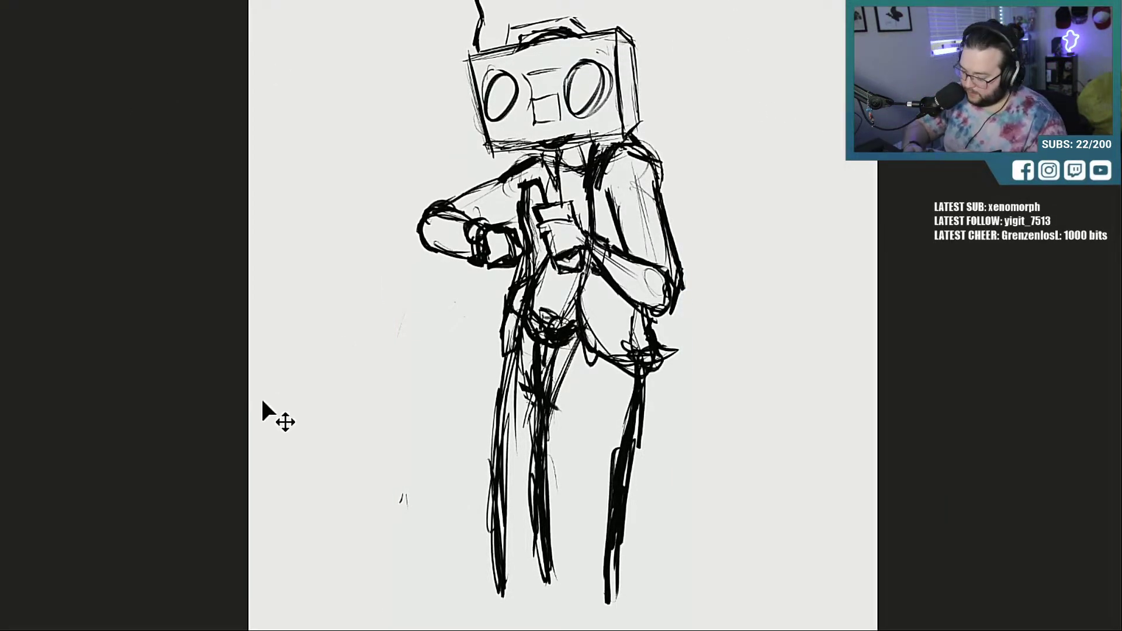
Step: Fit the whole canvas in view and move the sketch down slightly so the antenna clears the upper edge
{"action": "key", "text": "ctrl+0"}
{"action": "key", "text": "v"}
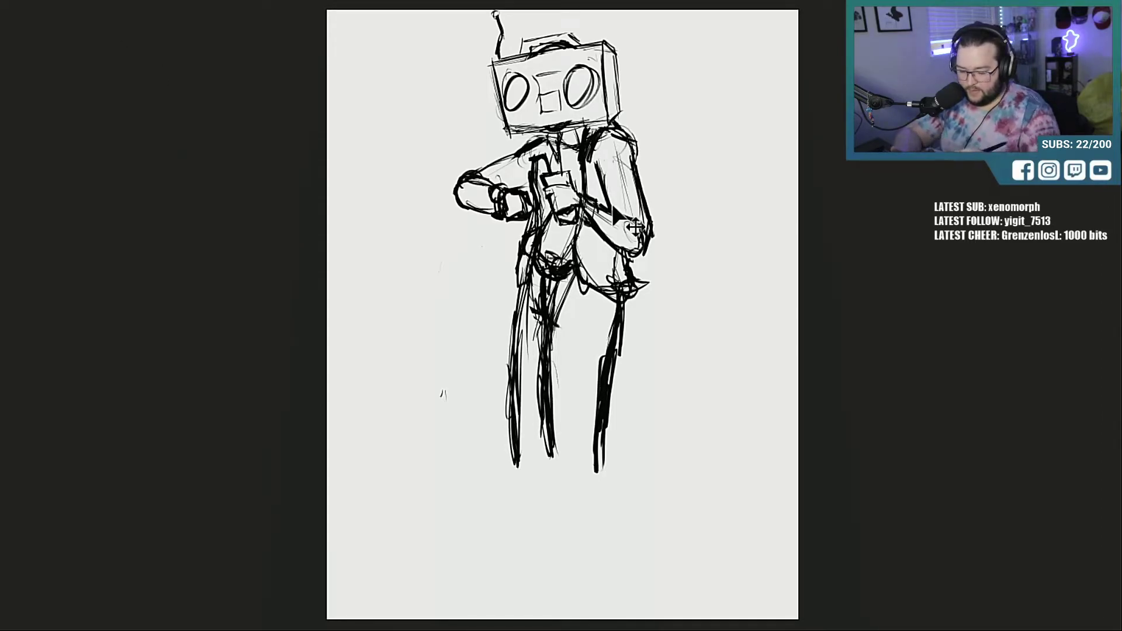
{"action": "left_click_drag", "start_coordinate": [604, 213], "coordinate": [604, 236]}
Step: Extend the standing leg down to the ankle with the brush and rough in its trouser cuff and foot
{"action": "key", "text": "b"}
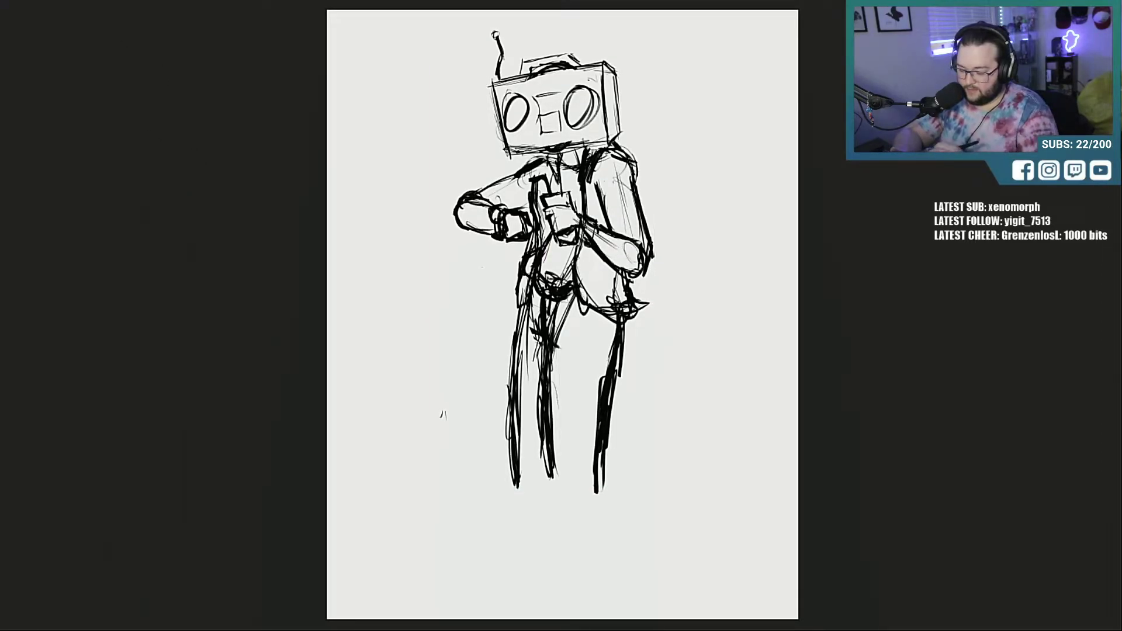
{"action": "left_click_drag", "start_coordinate": [552, 470], "coordinate": [561, 525]}
{"action": "left_click_drag", "start_coordinate": [591, 422], "coordinate": [614, 550]}
{"action": "left_click_drag", "start_coordinate": [592, 498], "coordinate": [611, 547]}
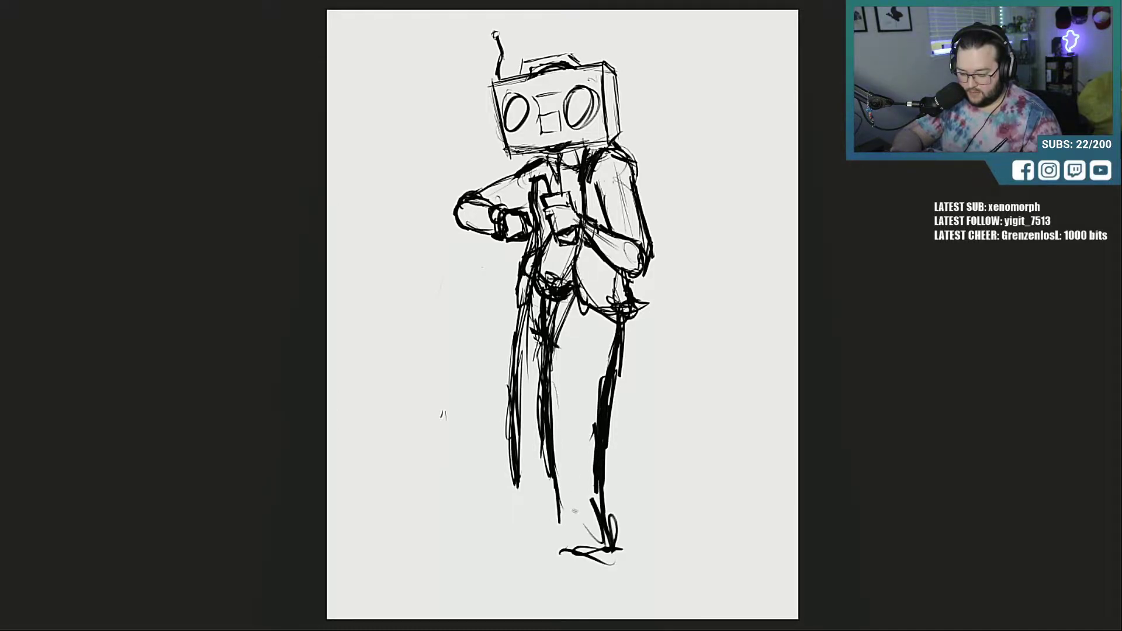
Step: Extend the second leg to the ankle and sketch both chunky shoes with pointed trouser cuffs above them
{"action": "mouse_move", "coordinate": [522, 444]}
{"action": "left_mouse_down"}
{"action": "mouse_move", "coordinate": [530, 543]}
{"action": "mouse_move", "coordinate": [552, 547]}
{"action": "mouse_move", "coordinate": [533, 547]}
{"action": "mouse_move", "coordinate": [544, 584]}
{"action": "mouse_move", "coordinate": [573, 591]}
{"action": "left_mouse_up"}
{"action": "mouse_move", "coordinate": [507, 576]}
{"action": "left_mouse_down"}
{"action": "mouse_move", "coordinate": [553, 551]}
{"action": "mouse_move", "coordinate": [587, 580]}
{"action": "mouse_move", "coordinate": [587, 566]}
{"action": "left_mouse_up"}
{"action": "mouse_move", "coordinate": [519, 538]}
{"action": "left_mouse_down"}
{"action": "mouse_move", "coordinate": [498, 576]}
{"action": "mouse_move", "coordinate": [523, 575]}
{"action": "mouse_move", "coordinate": [501, 579]}
{"action": "mouse_move", "coordinate": [526, 555]}
{"action": "mouse_move", "coordinate": [605, 579]}
{"action": "mouse_move", "coordinate": [611, 551]}
{"action": "mouse_move", "coordinate": [597, 570]}
{"action": "mouse_move", "coordinate": [544, 548]}
{"action": "mouse_move", "coordinate": [599, 572]}
{"action": "left_mouse_up"}
{"action": "left_click_drag", "start_coordinate": [601, 529], "coordinate": [608, 546]}
{"action": "left_click_drag", "start_coordinate": [608, 557], "coordinate": [626, 555]}
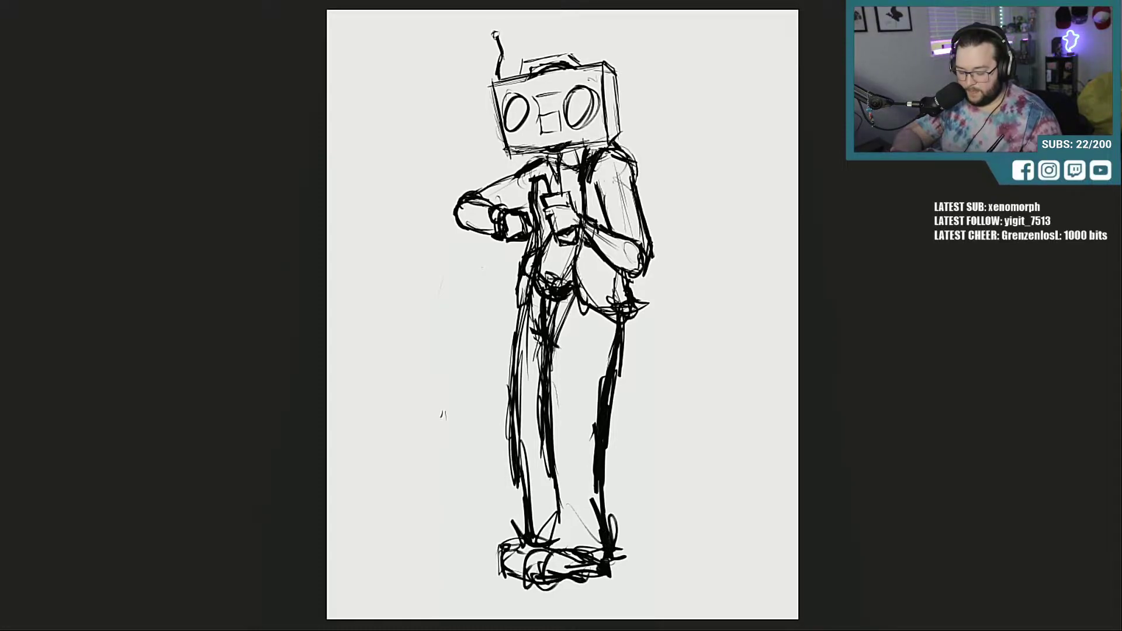
{"action": "mouse_move", "coordinate": [565, 499]}
{"action": "left_mouse_down"}
{"action": "mouse_move", "coordinate": [552, 548]}
{"action": "mouse_move", "coordinate": [500, 560]}
{"action": "mouse_move", "coordinate": [524, 576]}
{"action": "left_mouse_up"}
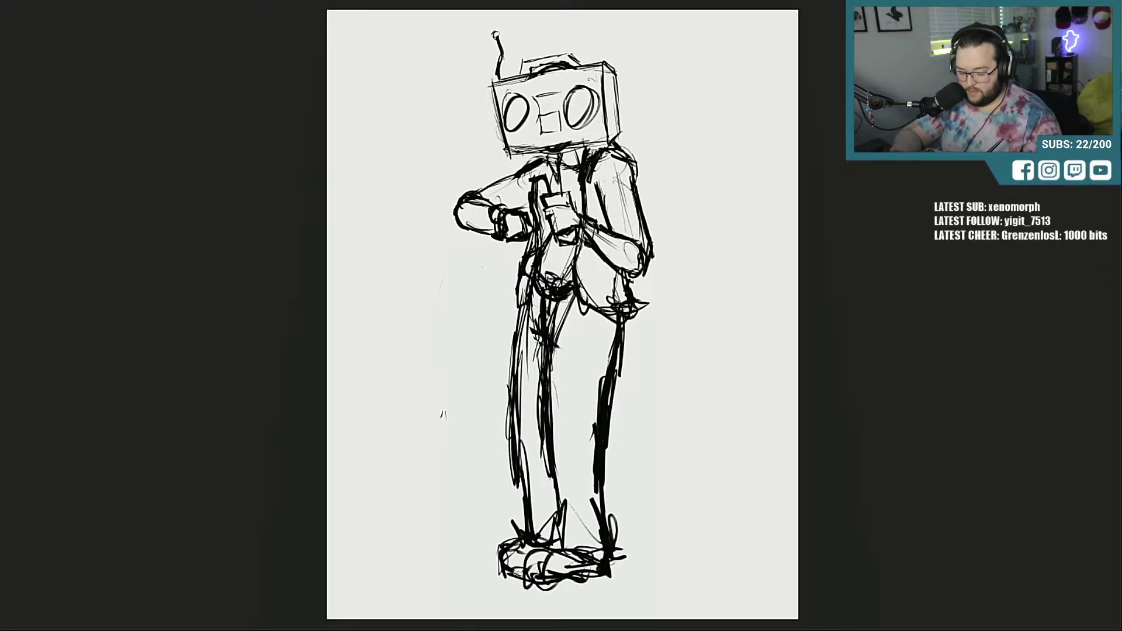
{"action": "mouse_move", "coordinate": [525, 537]}
{"action": "left_mouse_down"}
{"action": "mouse_move", "coordinate": [494, 568]}
{"action": "mouse_move", "coordinate": [546, 554]}
{"action": "mouse_move", "coordinate": [599, 570]}
{"action": "left_mouse_up"}
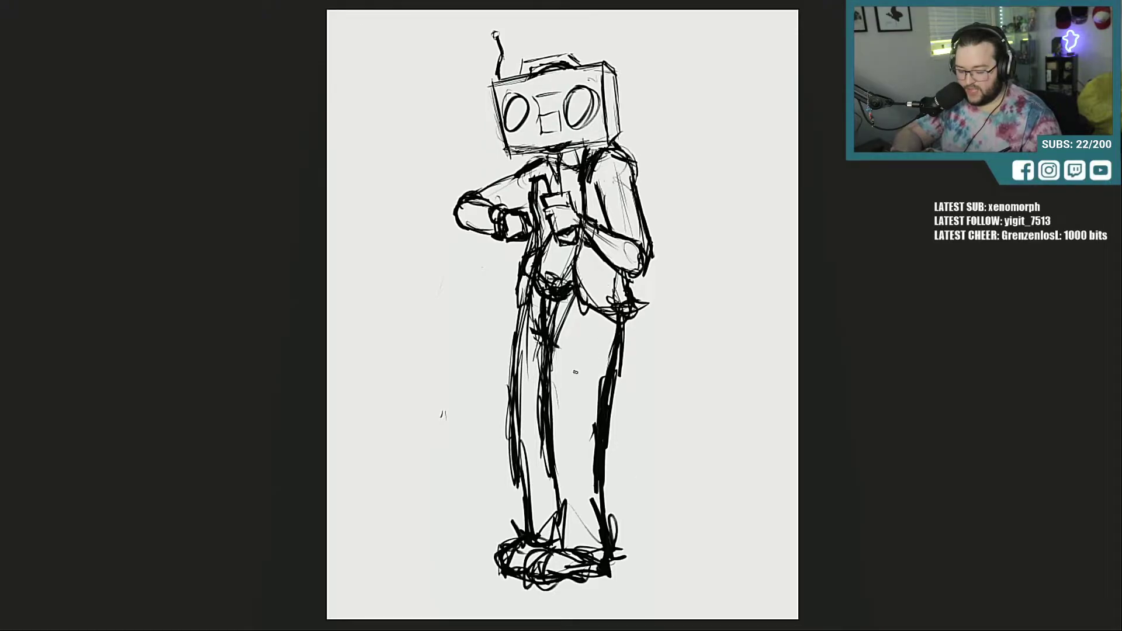
Step: Add contour strokes along the inner leg and the standing leg's outer thigh
{"action": "left_click_drag", "start_coordinate": [559, 296], "coordinate": [558, 458]}
{"action": "left_click_drag", "start_coordinate": [623, 325], "coordinate": [619, 413]}
{"action": "left_click_drag", "start_coordinate": [626, 344], "coordinate": [614, 421]}
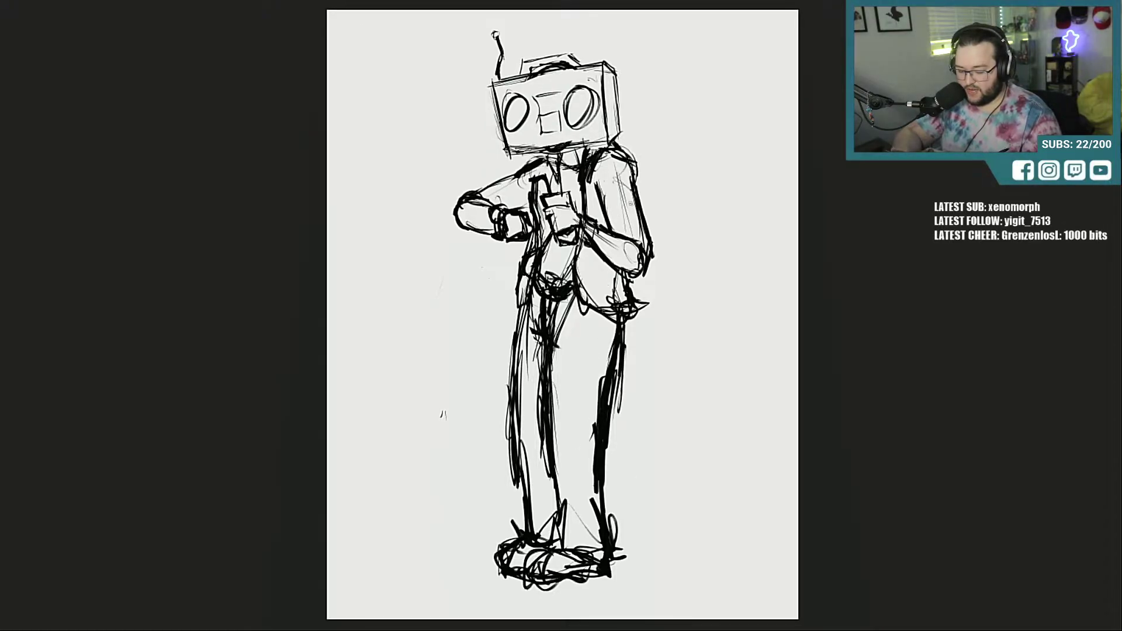
Step: Lengthen the open jacket with darker front edges, a sharper side corner and a lower straight hem
{"action": "mouse_move", "coordinate": [579, 221]}
{"action": "left_mouse_down"}
{"action": "mouse_move", "coordinate": [607, 264]}
{"action": "mouse_move", "coordinate": [629, 266]}
{"action": "left_mouse_up"}
{"action": "mouse_move", "coordinate": [570, 249]}
{"action": "left_mouse_down"}
{"action": "mouse_move", "coordinate": [566, 282]}
{"action": "mouse_move", "coordinate": [606, 340]}
{"action": "mouse_move", "coordinate": [643, 337]}
{"action": "mouse_move", "coordinate": [627, 343]}
{"action": "left_mouse_up"}
{"action": "mouse_move", "coordinate": [516, 268]}
{"action": "left_mouse_down"}
{"action": "mouse_move", "coordinate": [513, 335]}
{"action": "mouse_move", "coordinate": [532, 328]}
{"action": "mouse_move", "coordinate": [521, 328]}
{"action": "left_mouse_up"}
{"action": "left_click_drag", "start_coordinate": [566, 255], "coordinate": [567, 279]}
{"action": "mouse_move", "coordinate": [583, 325]}
{"action": "left_mouse_down"}
{"action": "mouse_move", "coordinate": [579, 342]}
{"action": "mouse_move", "coordinate": [637, 337]}
{"action": "left_mouse_up"}
{"action": "left_click_drag", "start_coordinate": [636, 319], "coordinate": [620, 337]}
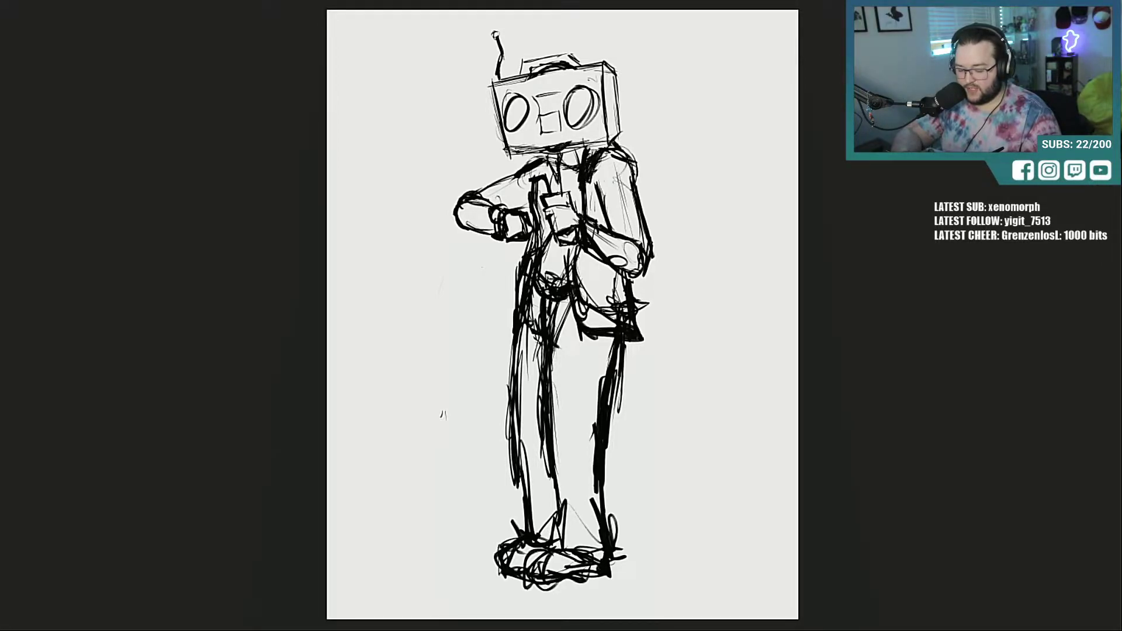
Step: Darken the jacket's front opening, touch up the hand-held object and add belt detail at the waist
{"action": "left_click_drag", "start_coordinate": [582, 184], "coordinate": [576, 213]}
{"action": "left_click_drag", "start_coordinate": [578, 281], "coordinate": [606, 318]}
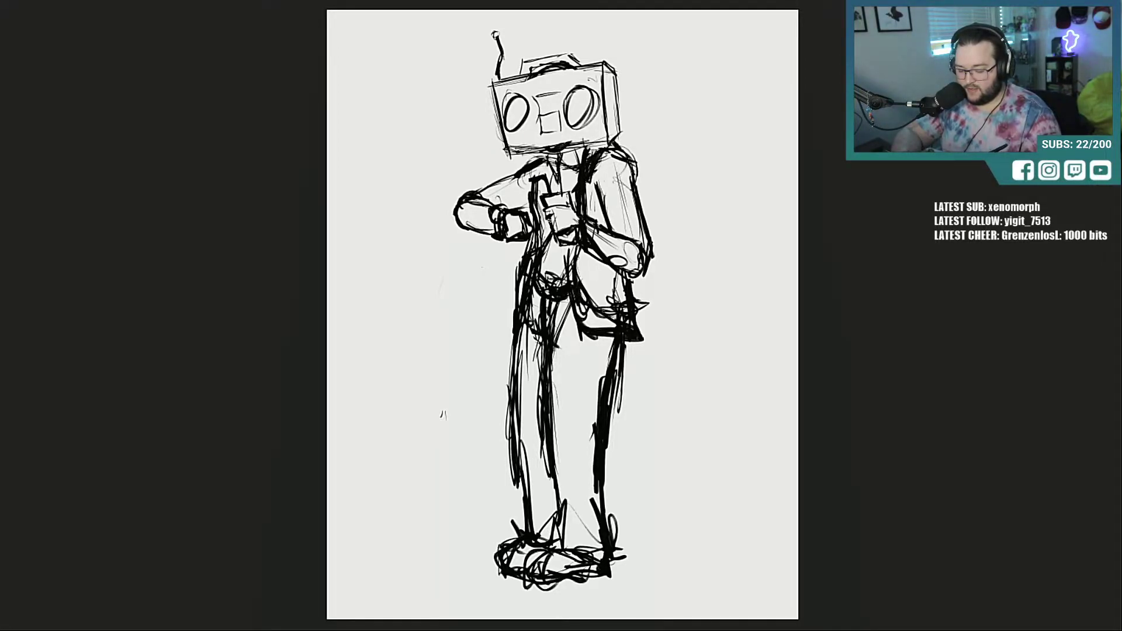
{"action": "left_click_drag", "start_coordinate": [558, 176], "coordinate": [555, 201]}
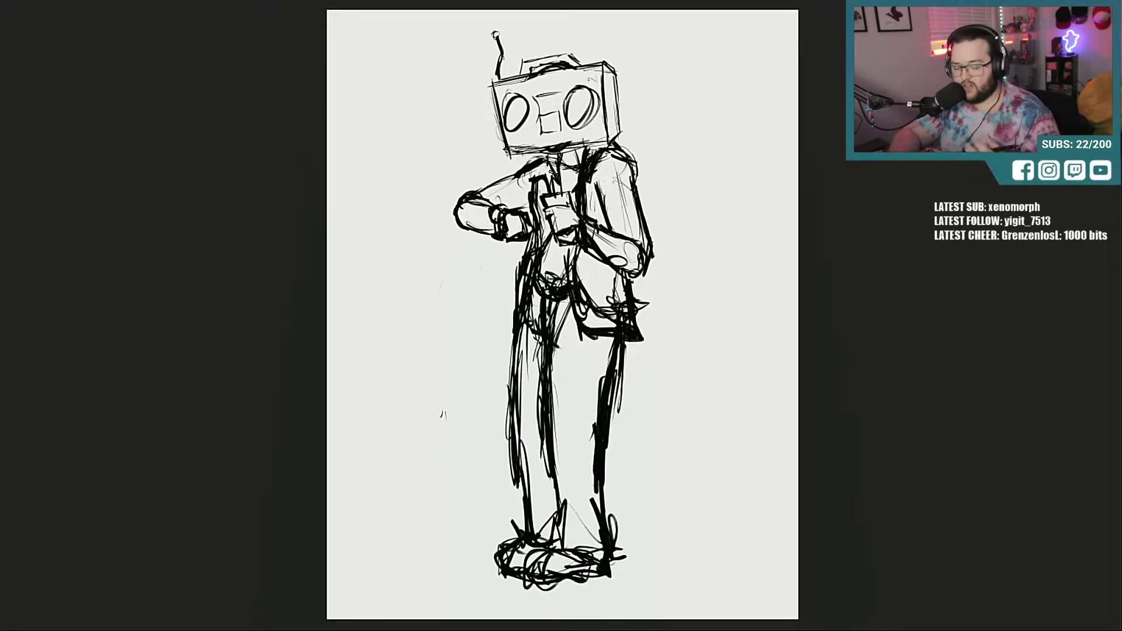
{"action": "mouse_move", "coordinate": [566, 262]}
{"action": "left_mouse_down"}
{"action": "mouse_move", "coordinate": [546, 259]}
{"action": "mouse_move", "coordinate": [542, 291]}
{"action": "mouse_move", "coordinate": [567, 302]}
{"action": "mouse_move", "coordinate": [538, 299]}
{"action": "left_mouse_up"}
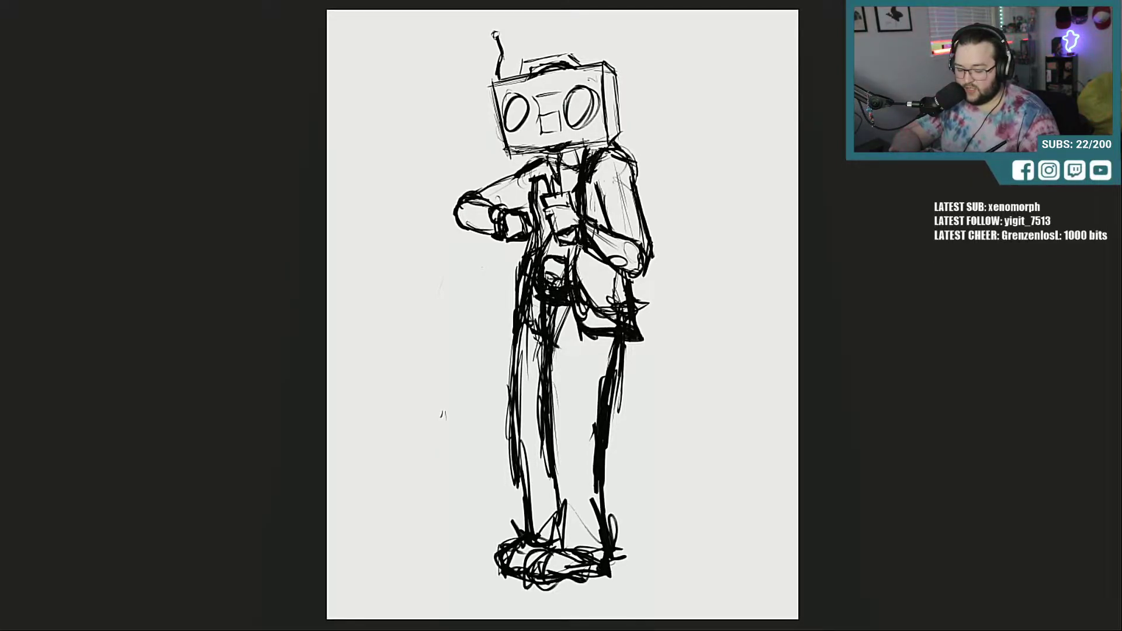
{"action": "left_click_drag", "start_coordinate": [580, 244], "coordinate": [602, 258]}
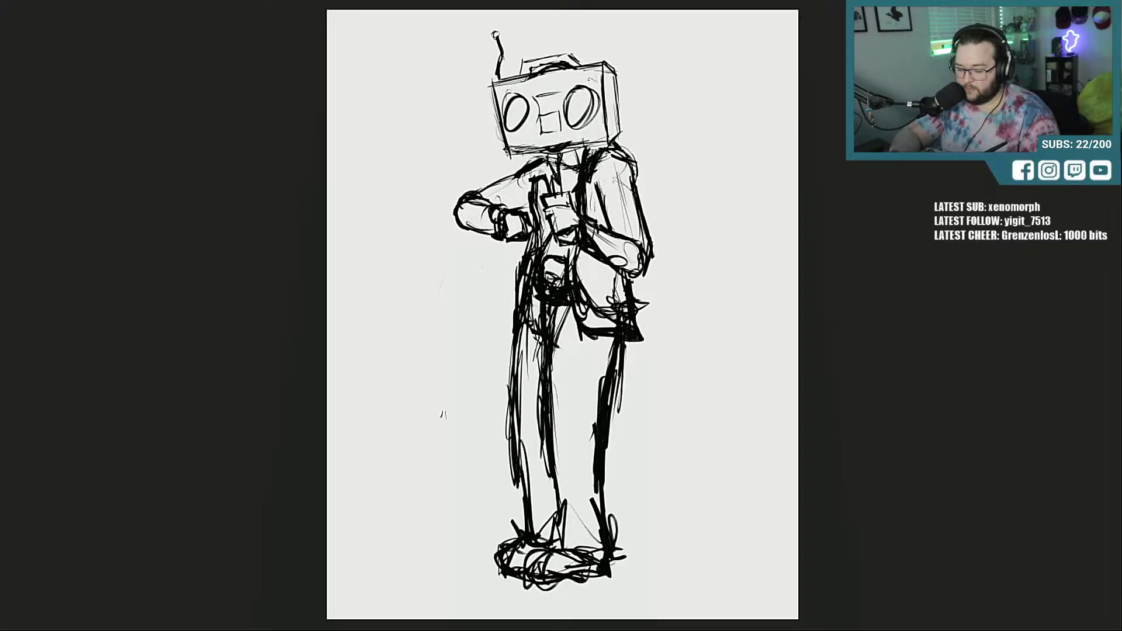
Step: Redraw the boombox head's face with two rounder speakers, a short upper bar and a small square panel
{"action": "mouse_move", "coordinate": [558, 104]}
{"action": "left_mouse_down"}
{"action": "mouse_move", "coordinate": [550, 131]}
{"action": "mouse_move", "coordinate": [537, 99]}
{"action": "mouse_move", "coordinate": [523, 114]}
{"action": "mouse_move", "coordinate": [570, 100]}
{"action": "mouse_move", "coordinate": [580, 117]}
{"action": "mouse_move", "coordinate": [520, 135]}
{"action": "mouse_move", "coordinate": [529, 90]}
{"action": "mouse_move", "coordinate": [567, 88]}
{"action": "left_mouse_up"}
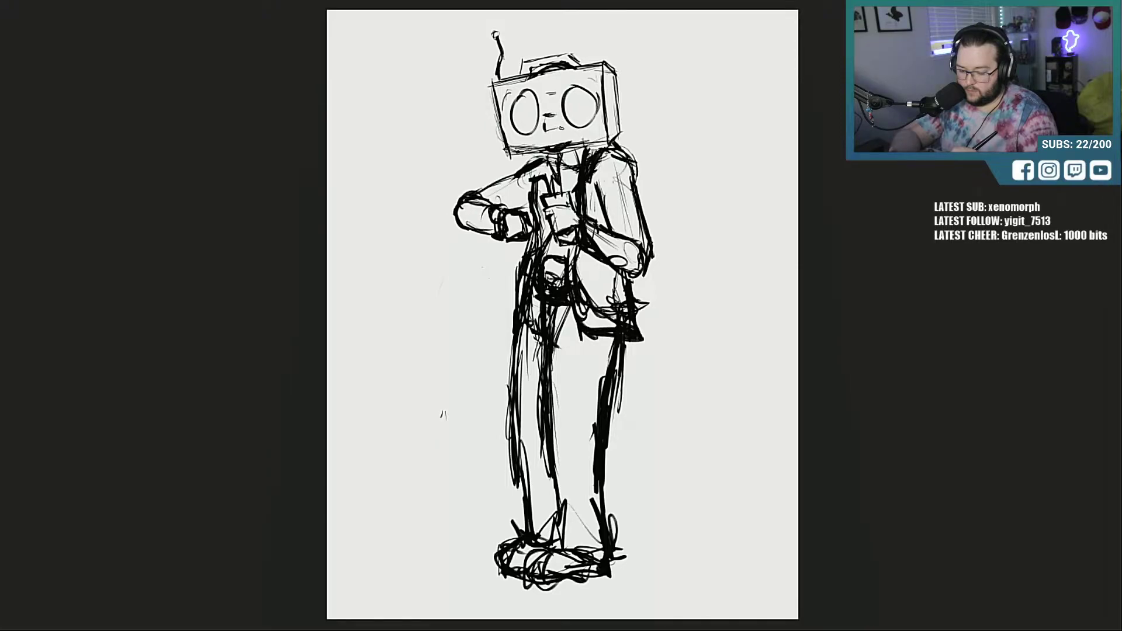
{"action": "mouse_move", "coordinate": [546, 117]}
{"action": "left_mouse_down"}
{"action": "mouse_move", "coordinate": [565, 128]}
{"action": "mouse_move", "coordinate": [561, 93]}
{"action": "left_mouse_up"}
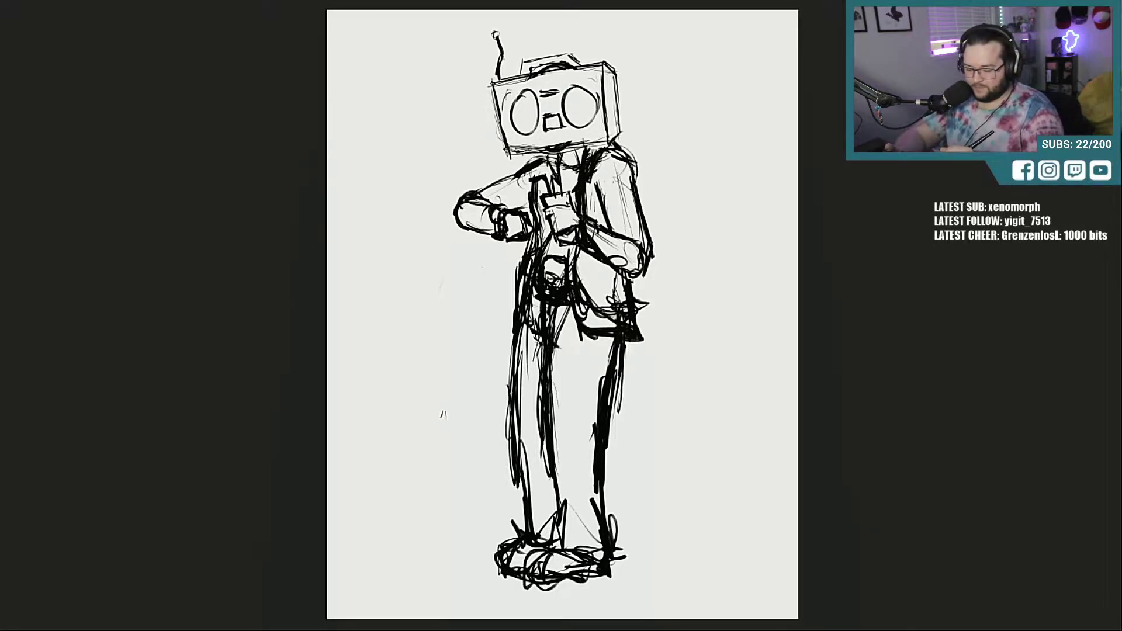
Step: Reinforce the boombox head's edges, erase the antenna and redraw it with a round tip on the opposite top corner
{"action": "mouse_move", "coordinate": [494, 81]}
{"action": "left_mouse_down"}
{"action": "mouse_move", "coordinate": [506, 139]}
{"action": "mouse_move", "coordinate": [593, 144]}
{"action": "left_mouse_up"}
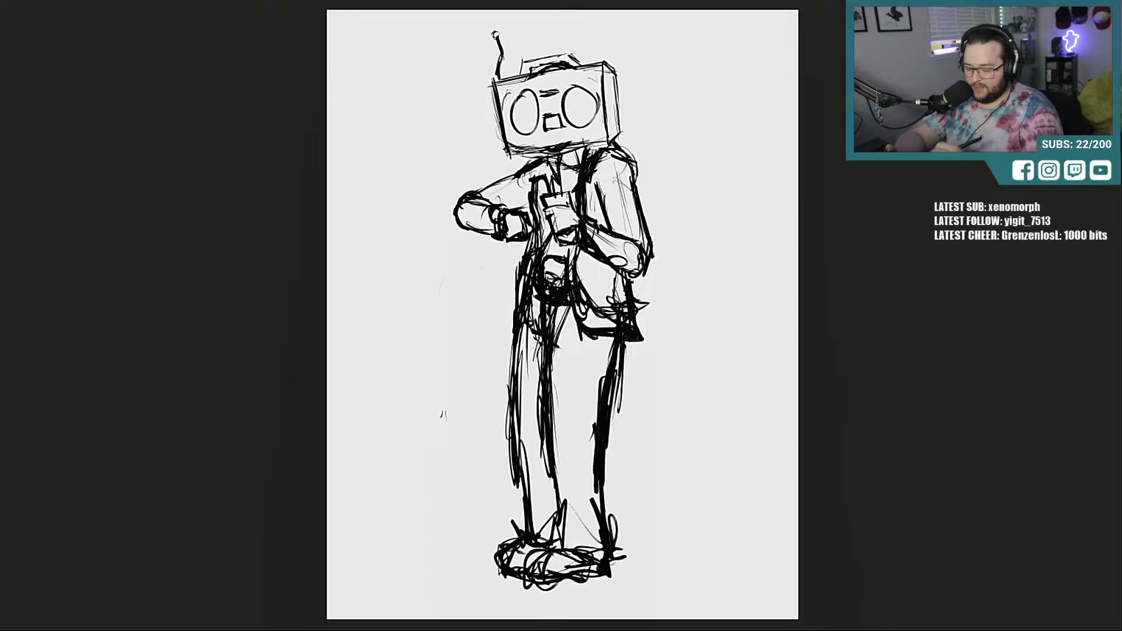
{"action": "left_click_drag", "start_coordinate": [494, 33], "coordinate": [501, 69]}
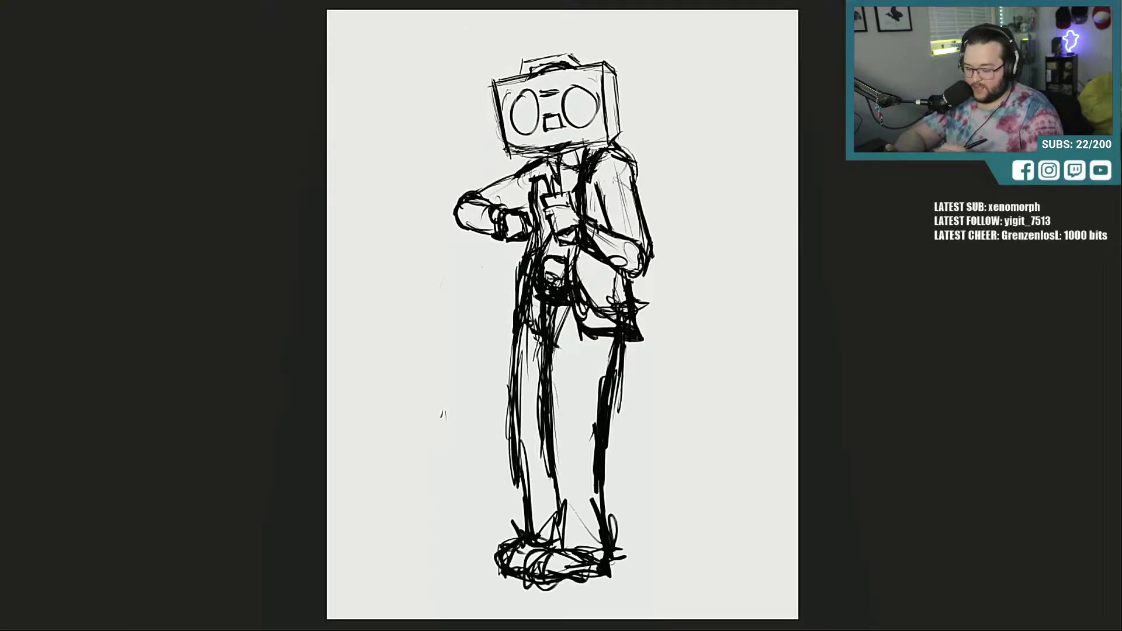
{"action": "mouse_move", "coordinate": [591, 45]}
{"action": "left_mouse_down"}
{"action": "mouse_move", "coordinate": [597, 62]}
{"action": "mouse_move", "coordinate": [610, 22]}
{"action": "left_mouse_up"}
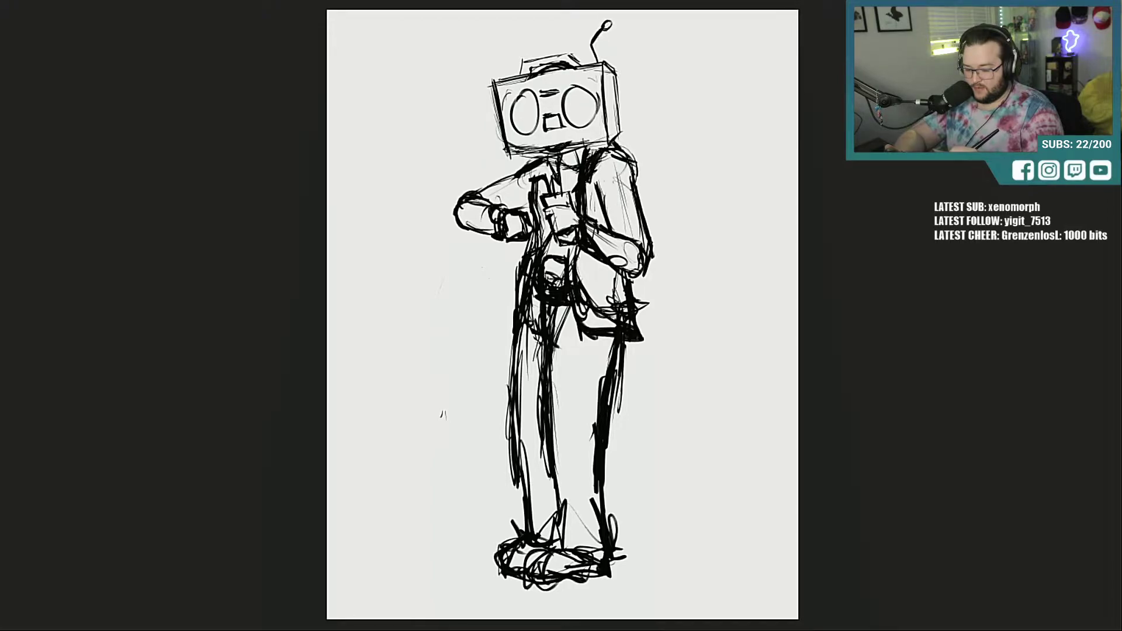
{"action": "mouse_move", "coordinate": [602, 65]}
{"action": "left_mouse_down"}
{"action": "mouse_move", "coordinate": [608, 138]}
{"action": "mouse_move", "coordinate": [624, 128]}
{"action": "left_mouse_up"}
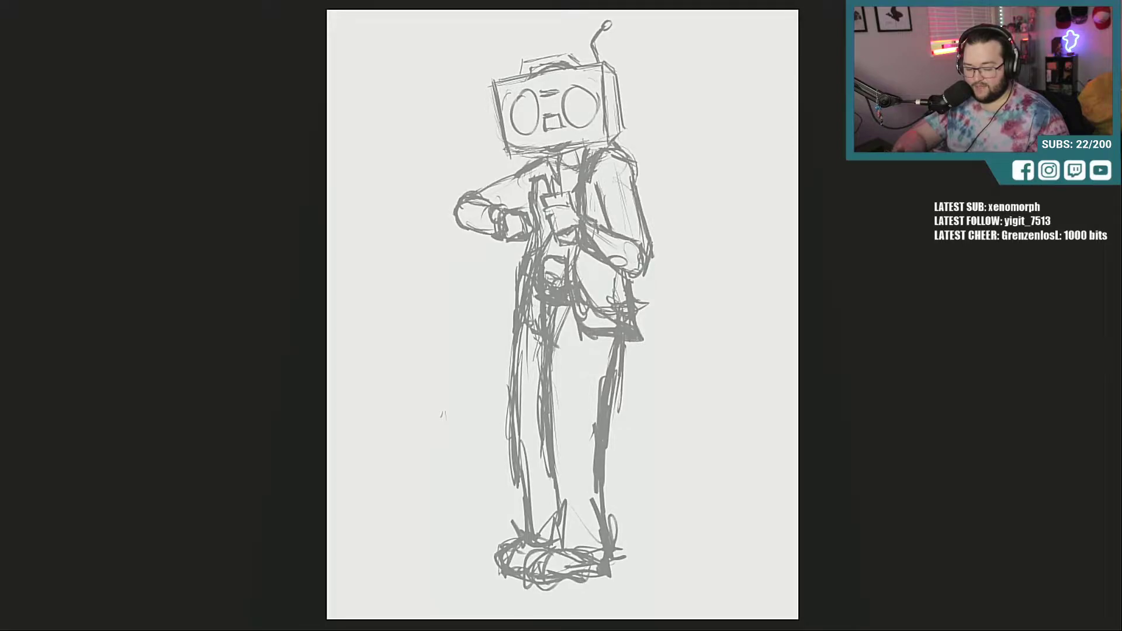
Step: Fade the rough sketch to light grey and draw curved black belt lines across the character's waist
{"action": "key", "text": "3"}
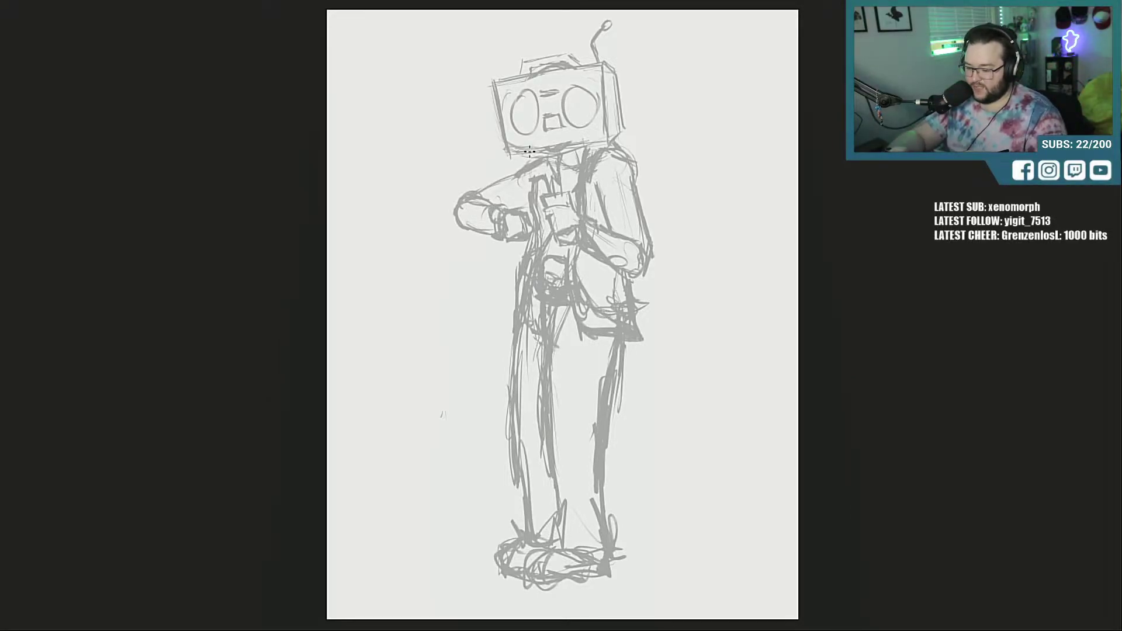
{"action": "key", "text": "ctrl+plus"}
{"action": "key", "text": "ctrl+plus"}
{"action": "key", "text": "ctrl+plus"}
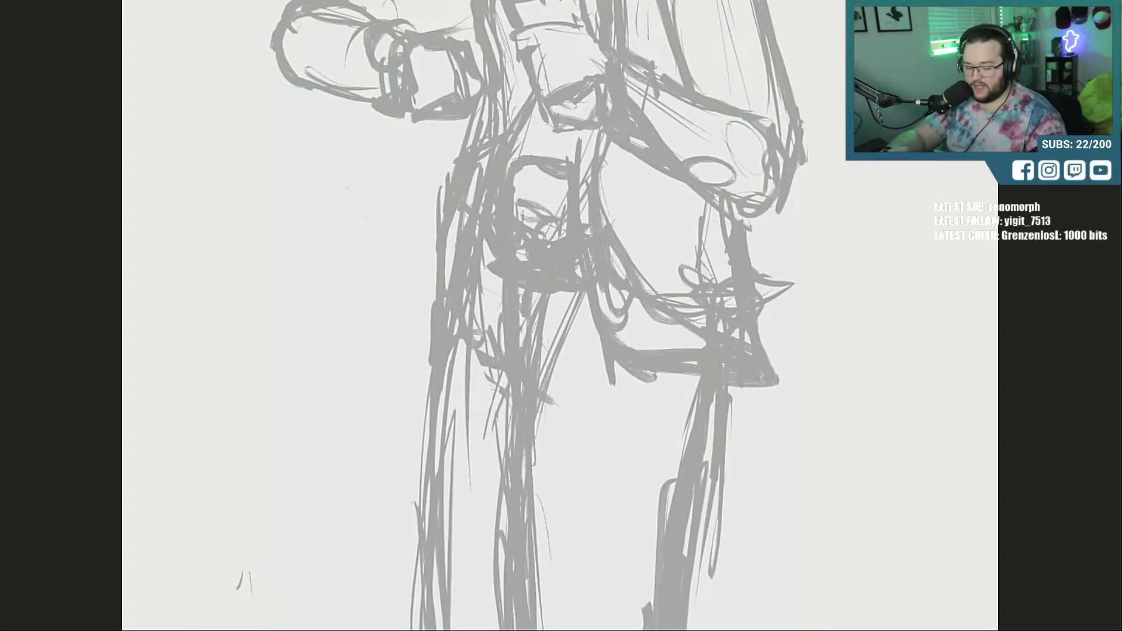
{"action": "left_click_drag", "start_coordinate": [590, 257], "coordinate": [590, 541]}
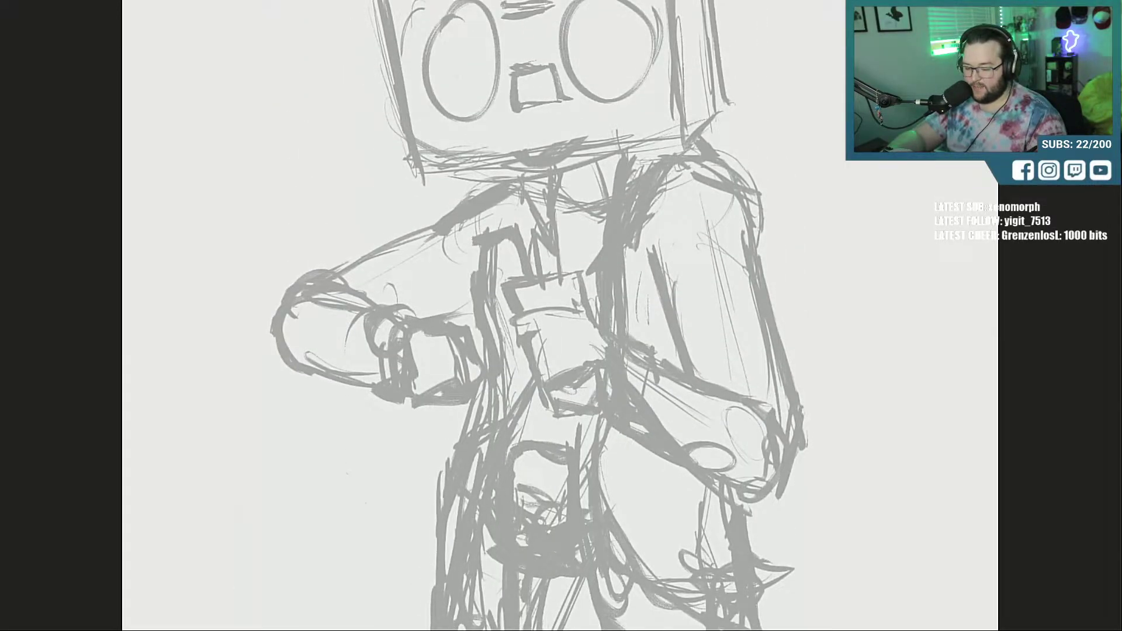
{"action": "scroll", "coordinate": [562, 316], "scroll_direction": "down", "scroll_amount": 5}
{"action": "key", "text": "ctrl+plus"}
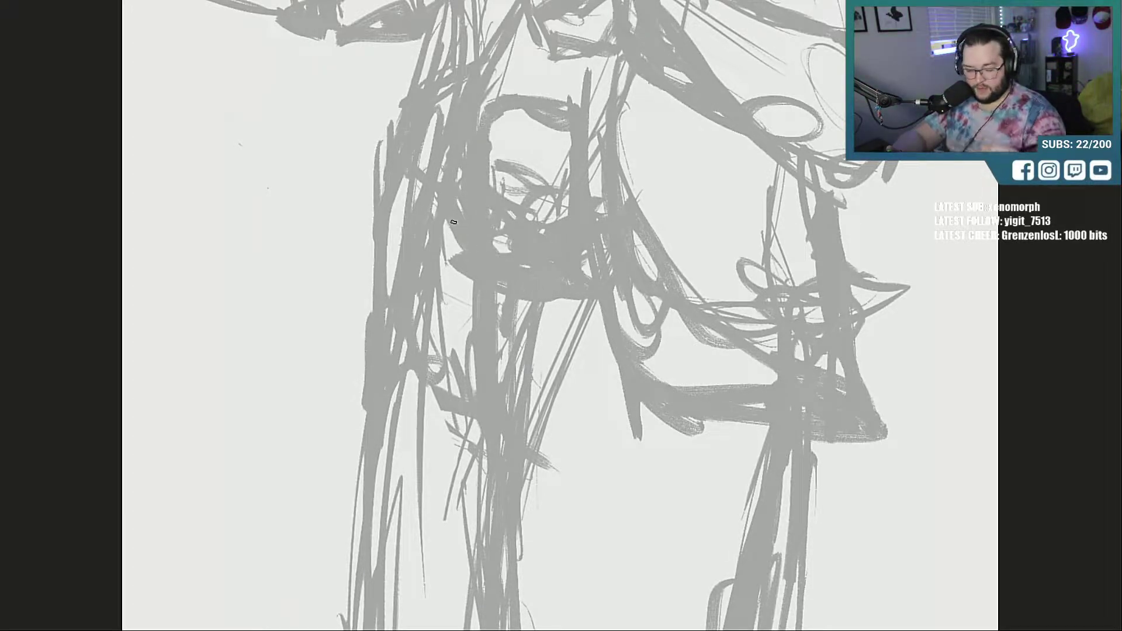
{"action": "left_click_drag", "start_coordinate": [444, 201], "coordinate": [536, 278]}
{"action": "mouse_move", "coordinate": [444, 204]}
{"action": "left_mouse_down"}
{"action": "mouse_move", "coordinate": [529, 272]}
{"action": "mouse_move", "coordinate": [597, 253]}
{"action": "mouse_move", "coordinate": [555, 278]}
{"action": "mouse_move", "coordinate": [467, 234]}
{"action": "mouse_move", "coordinate": [561, 275]}
{"action": "mouse_move", "coordinate": [555, 251]}
{"action": "left_mouse_up"}
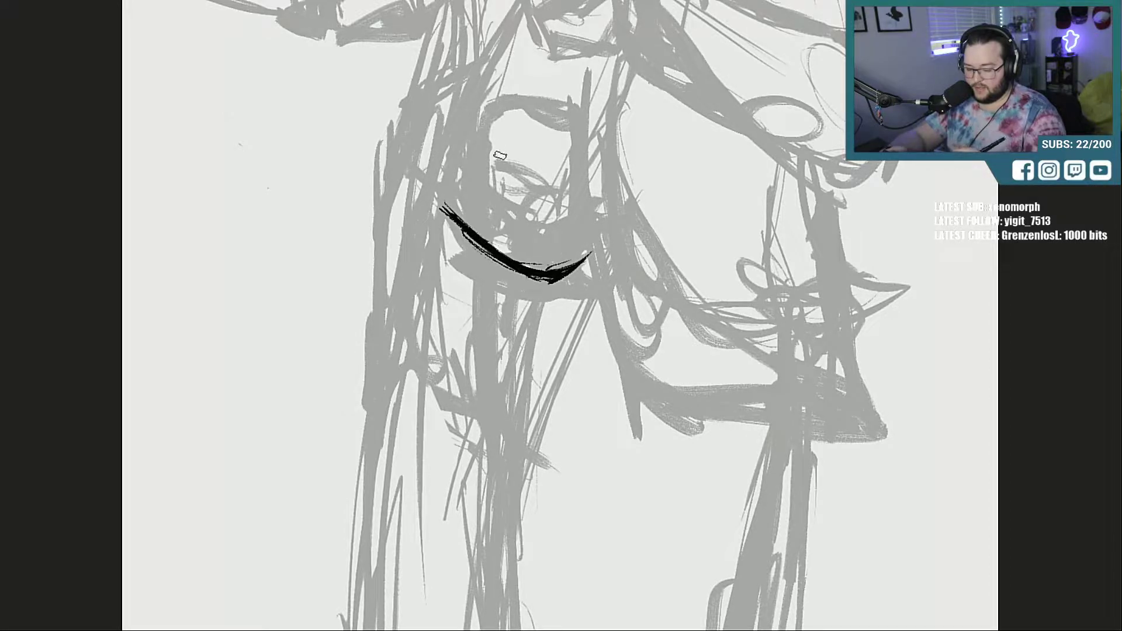
{"action": "left_click_drag", "start_coordinate": [435, 273], "coordinate": [506, 329]}
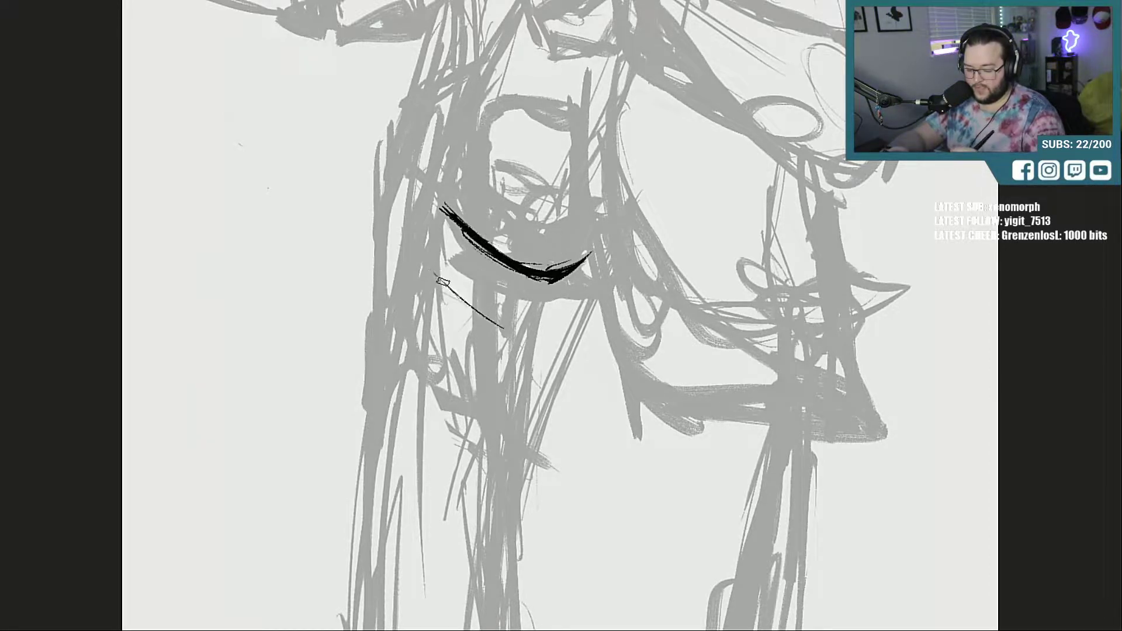
{"action": "mouse_move", "coordinate": [435, 270]}
{"action": "left_mouse_down"}
{"action": "mouse_move", "coordinate": [503, 319]}
{"action": "mouse_move", "coordinate": [605, 304]}
{"action": "mouse_move", "coordinate": [518, 301]}
{"action": "left_mouse_up"}
Step: Outline an open-sided box above the belt with a curved side edge and straight upper and lower edges
{"action": "mouse_move", "coordinate": [473, 196]}
{"action": "left_mouse_down"}
{"action": "mouse_move", "coordinate": [466, 94]}
{"action": "mouse_move", "coordinate": [478, 79]}
{"action": "mouse_move", "coordinate": [544, 93]}
{"action": "left_mouse_up"}
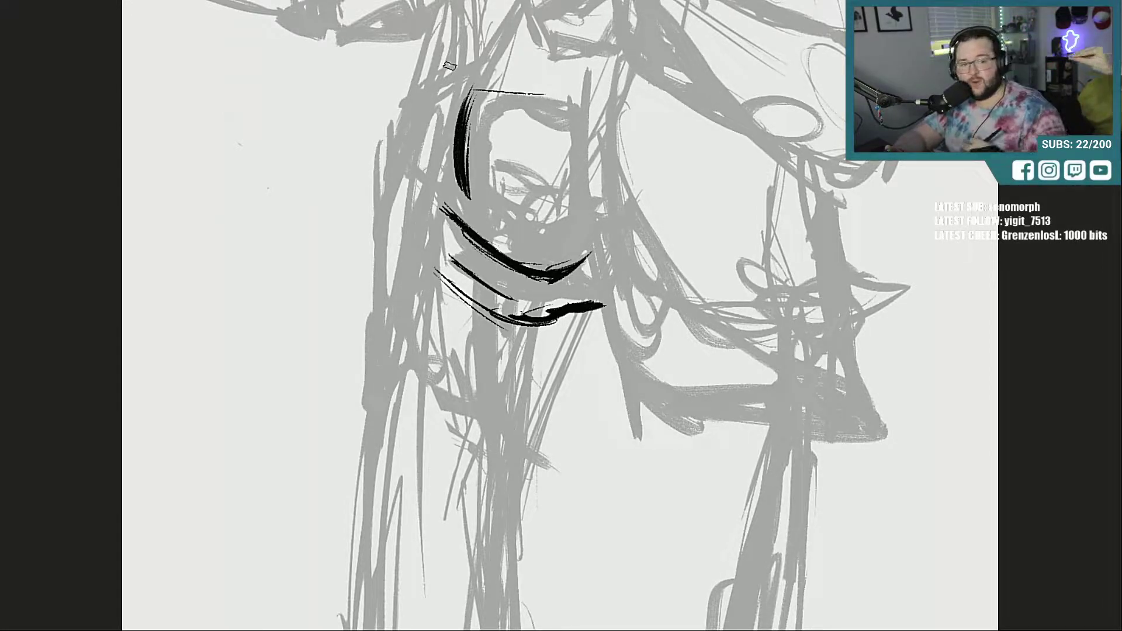
{"action": "left_click_drag", "start_coordinate": [475, 92], "coordinate": [570, 96]}
{"action": "left_click_drag", "start_coordinate": [478, 94], "coordinate": [601, 97]}
{"action": "left_click_drag", "start_coordinate": [470, 199], "coordinate": [582, 209]}
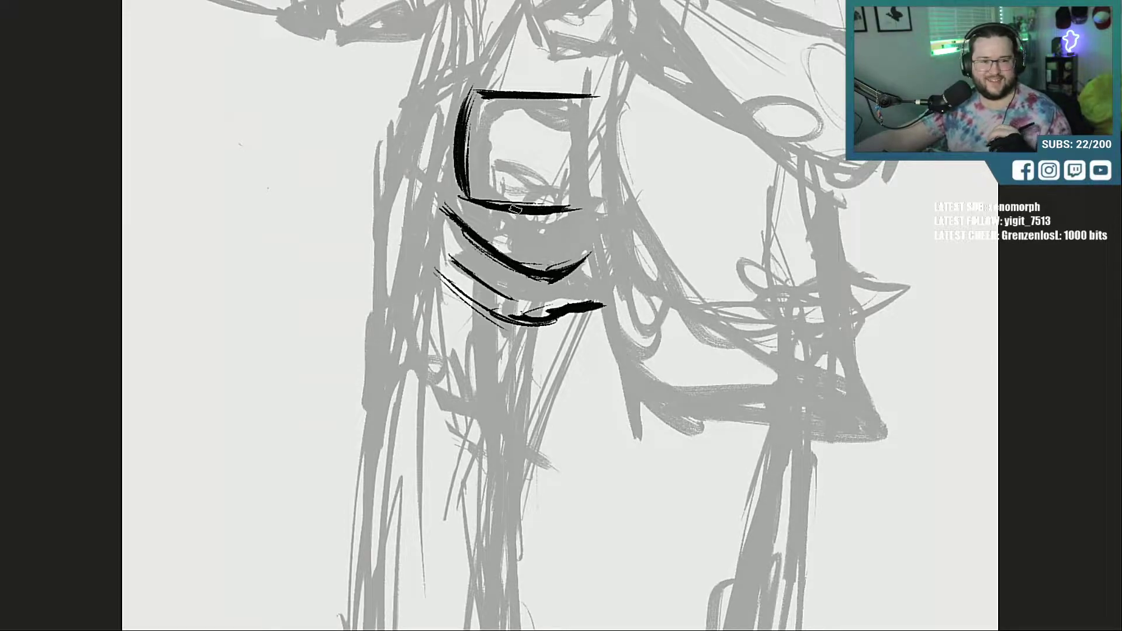
{"action": "left_click_drag", "start_coordinate": [466, 193], "coordinate": [471, 94]}
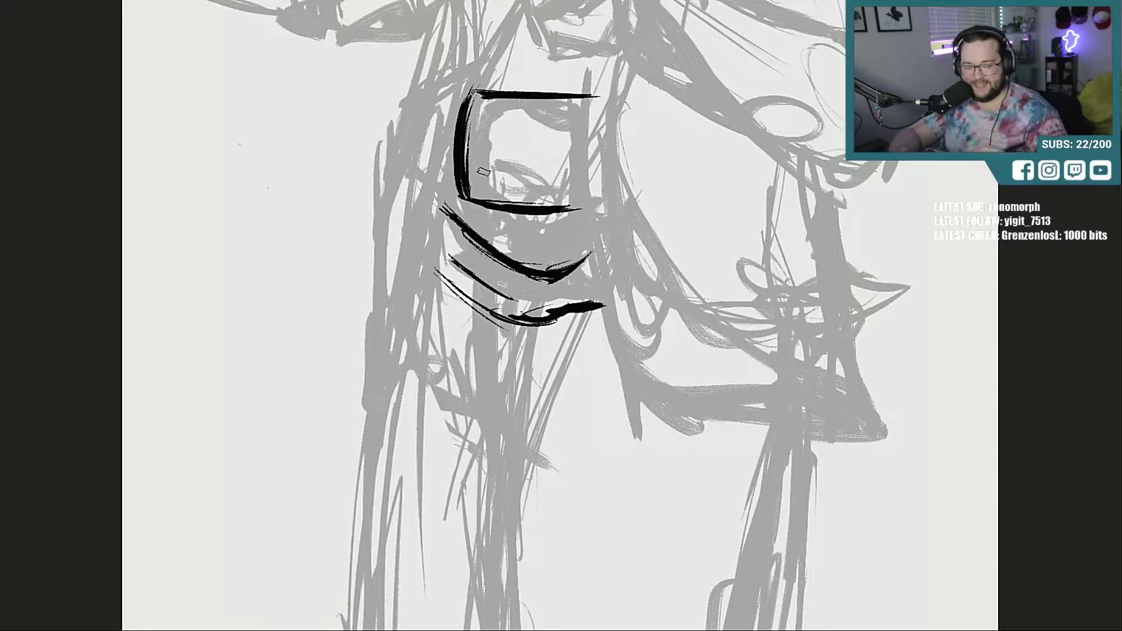
Step: Draw the crotch fold, a diagonal inner-leg line and the right leg's outer contour for looser trousers
{"action": "key", "text": "ctrl+minus"}
{"action": "key", "text": "ctrl+minus"}
{"action": "key", "text": "ctrl+minus"}
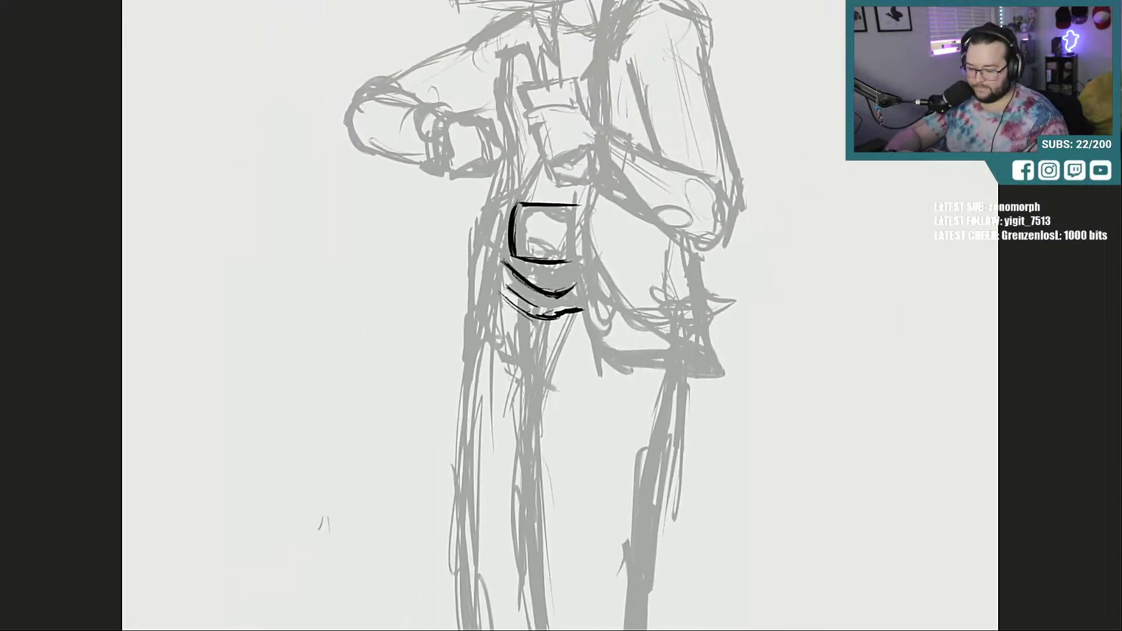
{"action": "scroll", "coordinate": [563, 315], "scroll_direction": "down", "scroll_amount": 1}
{"action": "scroll", "coordinate": [563, 315], "scroll_direction": "up", "scroll_amount": 2}
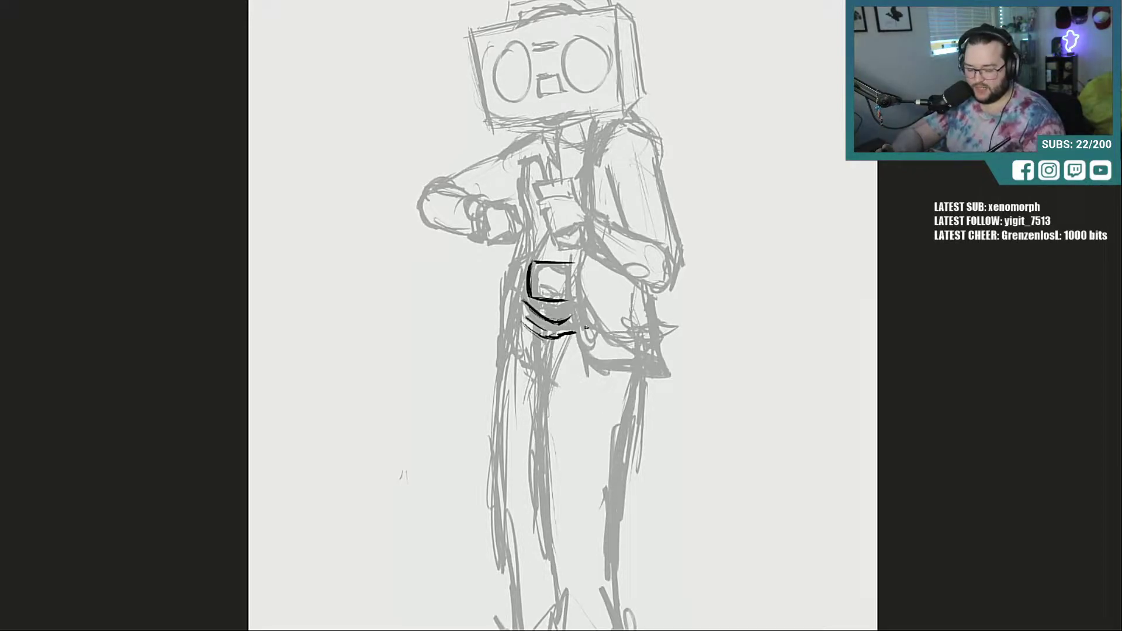
{"action": "left_click_drag", "start_coordinate": [524, 367], "coordinate": [550, 393]}
{"action": "mouse_move", "coordinate": [522, 372]}
{"action": "left_mouse_down"}
{"action": "mouse_move", "coordinate": [545, 416]}
{"action": "mouse_move", "coordinate": [557, 415]}
{"action": "mouse_move", "coordinate": [566, 493]}
{"action": "left_mouse_up"}
{"action": "left_click_drag", "start_coordinate": [554, 436], "coordinate": [594, 576]}
{"action": "left_click_drag", "start_coordinate": [651, 369], "coordinate": [651, 438]}
{"action": "left_click_drag", "start_coordinate": [650, 389], "coordinate": [652, 474]}
{"action": "left_click_drag", "start_coordinate": [656, 422], "coordinate": [639, 555]}
Step: Darken the crotch fold, outline the left leg's outer edge and close both trouser legs with curved lower hems
{"action": "mouse_move", "coordinate": [548, 421]}
{"action": "left_mouse_down"}
{"action": "mouse_move", "coordinate": [565, 485]}
{"action": "mouse_move", "coordinate": [543, 386]}
{"action": "left_mouse_up"}
{"action": "mouse_move", "coordinate": [549, 415]}
{"action": "left_mouse_down"}
{"action": "mouse_move", "coordinate": [541, 380]}
{"action": "mouse_move", "coordinate": [526, 378]}
{"action": "left_mouse_up"}
{"action": "mouse_move", "coordinate": [546, 409]}
{"action": "left_mouse_down"}
{"action": "mouse_move", "coordinate": [520, 364]}
{"action": "mouse_move", "coordinate": [499, 433]}
{"action": "left_mouse_up"}
{"action": "mouse_move", "coordinate": [507, 348]}
{"action": "left_mouse_down"}
{"action": "mouse_move", "coordinate": [499, 433]}
{"action": "mouse_move", "coordinate": [509, 453]}
{"action": "left_mouse_up"}
{"action": "left_click_drag", "start_coordinate": [507, 424], "coordinate": [496, 486]}
{"action": "mouse_move", "coordinate": [498, 471]}
{"action": "left_mouse_down"}
{"action": "mouse_move", "coordinate": [514, 555]}
{"action": "mouse_move", "coordinate": [556, 562]}
{"action": "left_mouse_up"}
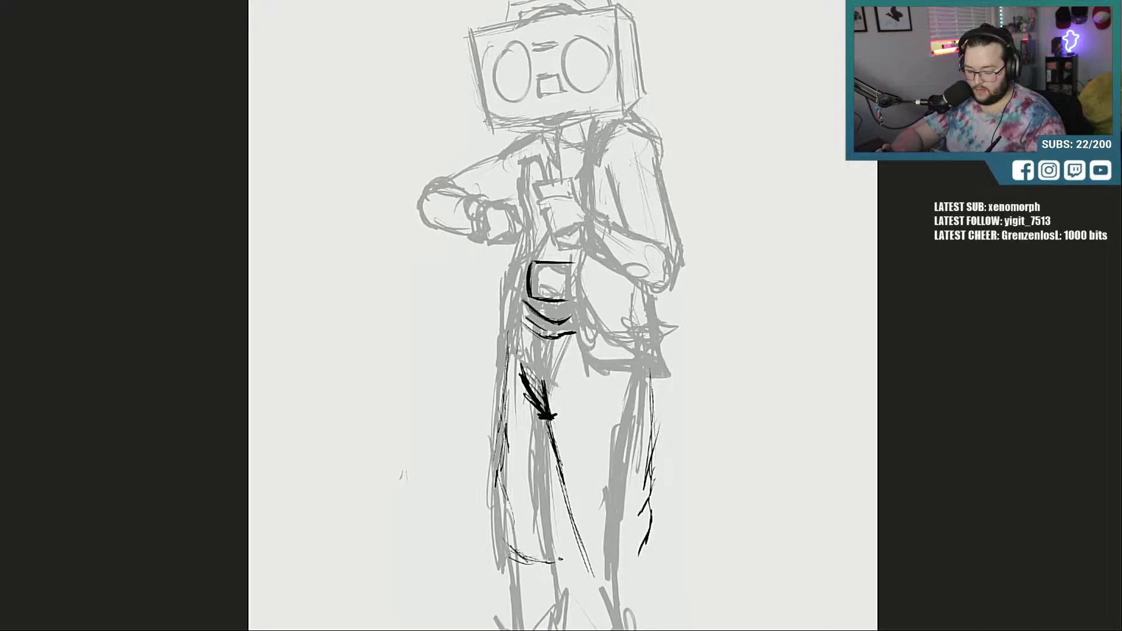
{"action": "mouse_move", "coordinate": [567, 509]}
{"action": "left_mouse_down"}
{"action": "mouse_move", "coordinate": [599, 575]}
{"action": "mouse_move", "coordinate": [640, 570]}
{"action": "left_mouse_up"}
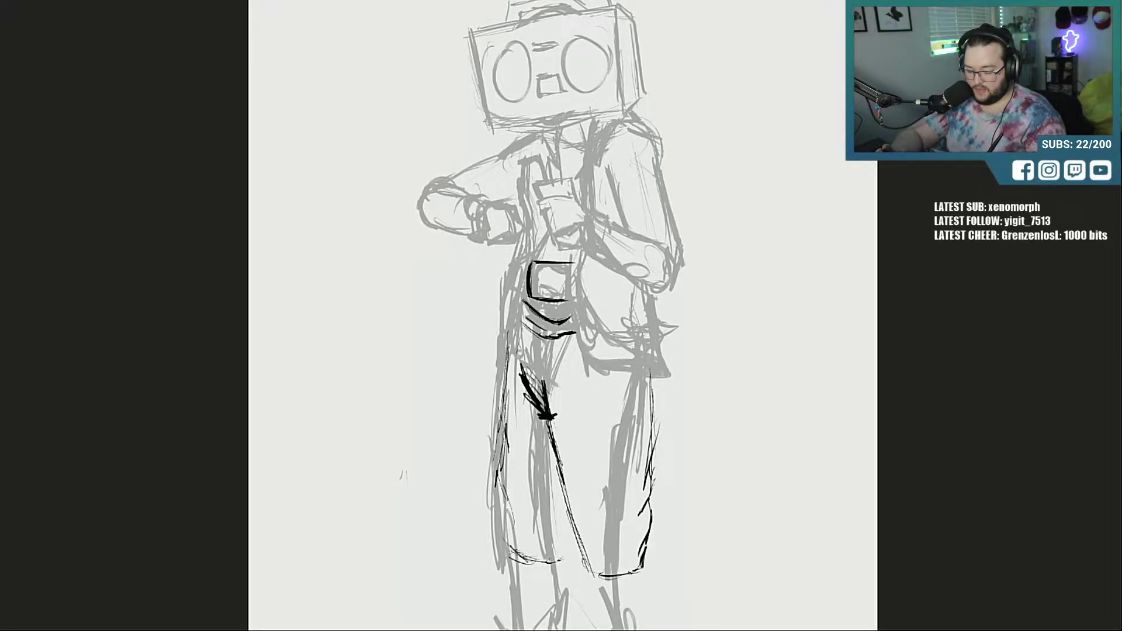
Step: Darken the inner-leg line, add narrow cuffs below both hems and bulge out the left leg's outer edge
{"action": "mouse_move", "coordinate": [579, 547]}
{"action": "left_mouse_down"}
{"action": "mouse_move", "coordinate": [602, 580]}
{"action": "mouse_move", "coordinate": [556, 446]}
{"action": "left_mouse_up"}
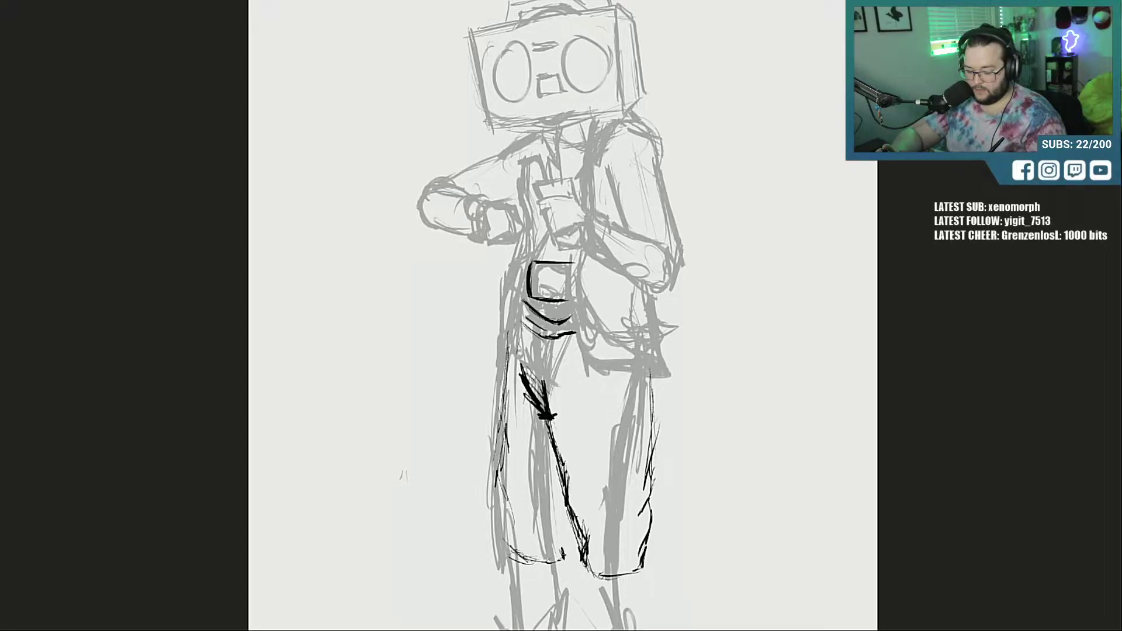
{"action": "mouse_move", "coordinate": [570, 535]}
{"action": "left_mouse_down"}
{"action": "mouse_move", "coordinate": [563, 554]}
{"action": "mouse_move", "coordinate": [511, 553]}
{"action": "mouse_move", "coordinate": [562, 556]}
{"action": "mouse_move", "coordinate": [513, 579]}
{"action": "mouse_move", "coordinate": [550, 580]}
{"action": "mouse_move", "coordinate": [560, 554]}
{"action": "mouse_move", "coordinate": [594, 594]}
{"action": "mouse_move", "coordinate": [635, 590]}
{"action": "left_mouse_up"}
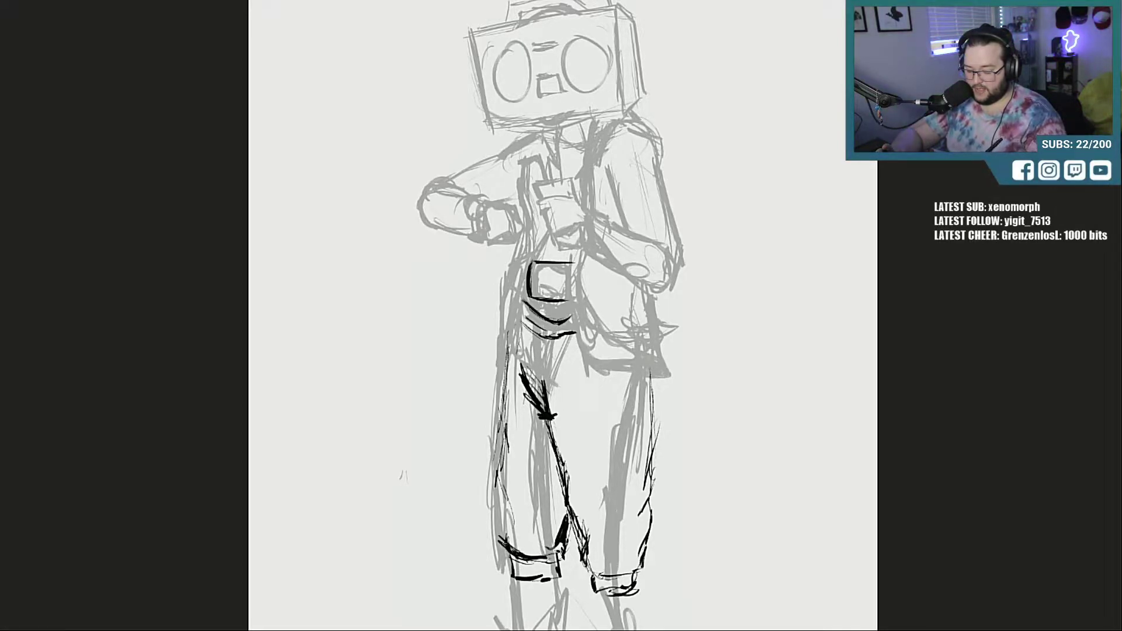
{"action": "mouse_move", "coordinate": [509, 549]}
{"action": "left_mouse_down"}
{"action": "mouse_move", "coordinate": [488, 512]}
{"action": "mouse_move", "coordinate": [495, 449]}
{"action": "left_mouse_up"}
{"action": "left_click_drag", "start_coordinate": [488, 500], "coordinate": [499, 413]}
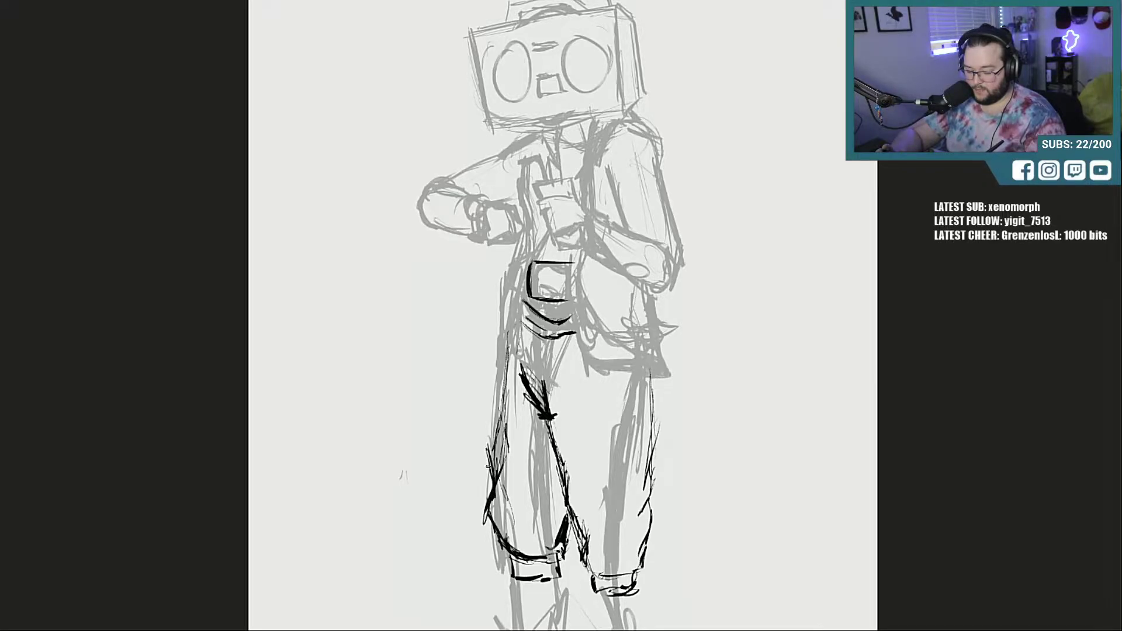
{"action": "mouse_move", "coordinate": [489, 469]}
{"action": "left_mouse_down"}
{"action": "mouse_move", "coordinate": [498, 435]}
{"action": "mouse_move", "coordinate": [557, 437]}
{"action": "left_mouse_up"}
{"action": "left_click_drag", "start_coordinate": [534, 373], "coordinate": [550, 416]}
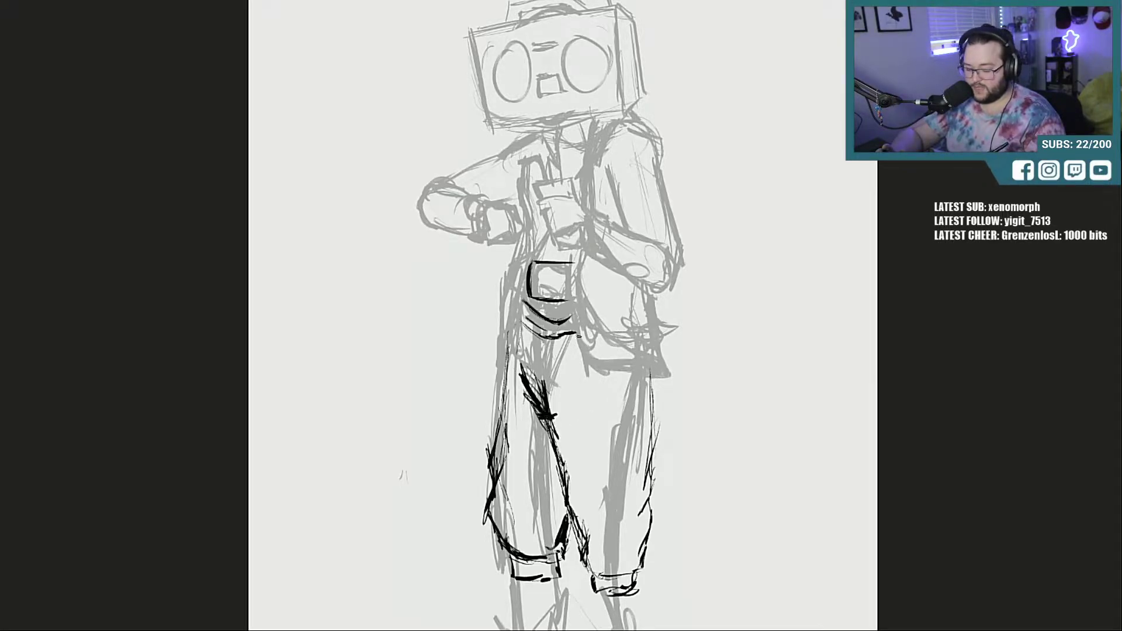
Step: Strengthen both outer thigh contours and add slanted pocket lines and a long side seam on the right leg
{"action": "left_click_drag", "start_coordinate": [651, 374], "coordinate": [656, 465]}
{"action": "left_click_drag", "start_coordinate": [648, 408], "coordinate": [643, 425]}
{"action": "left_click_drag", "start_coordinate": [508, 367], "coordinate": [502, 415]}
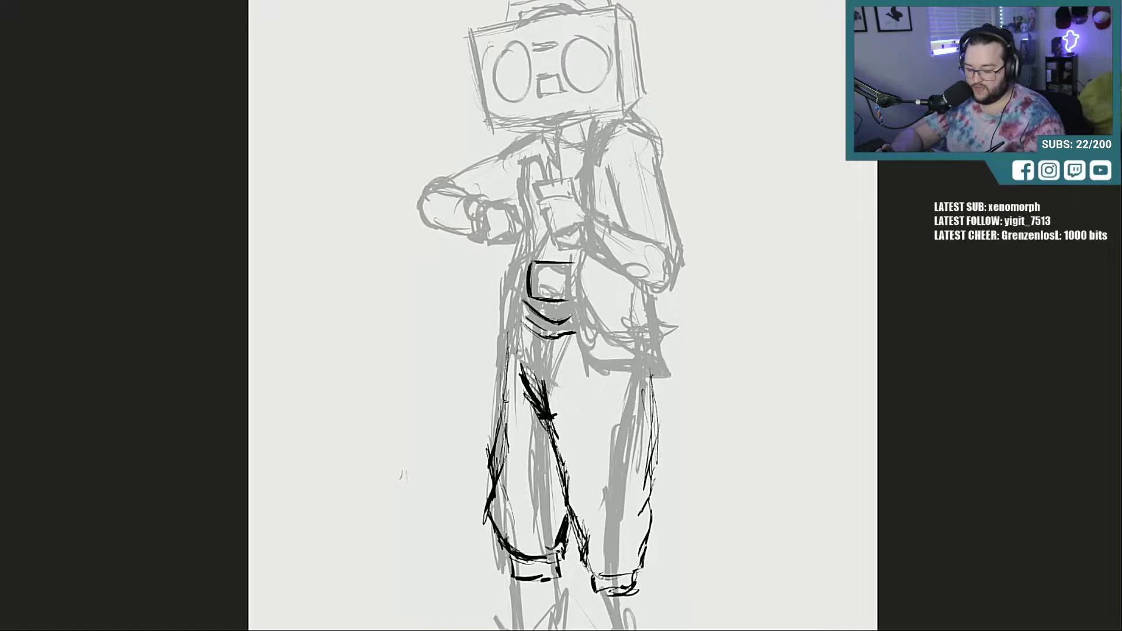
{"action": "left_click_drag", "start_coordinate": [510, 346], "coordinate": [503, 430]}
{"action": "left_click_drag", "start_coordinate": [518, 317], "coordinate": [504, 419]}
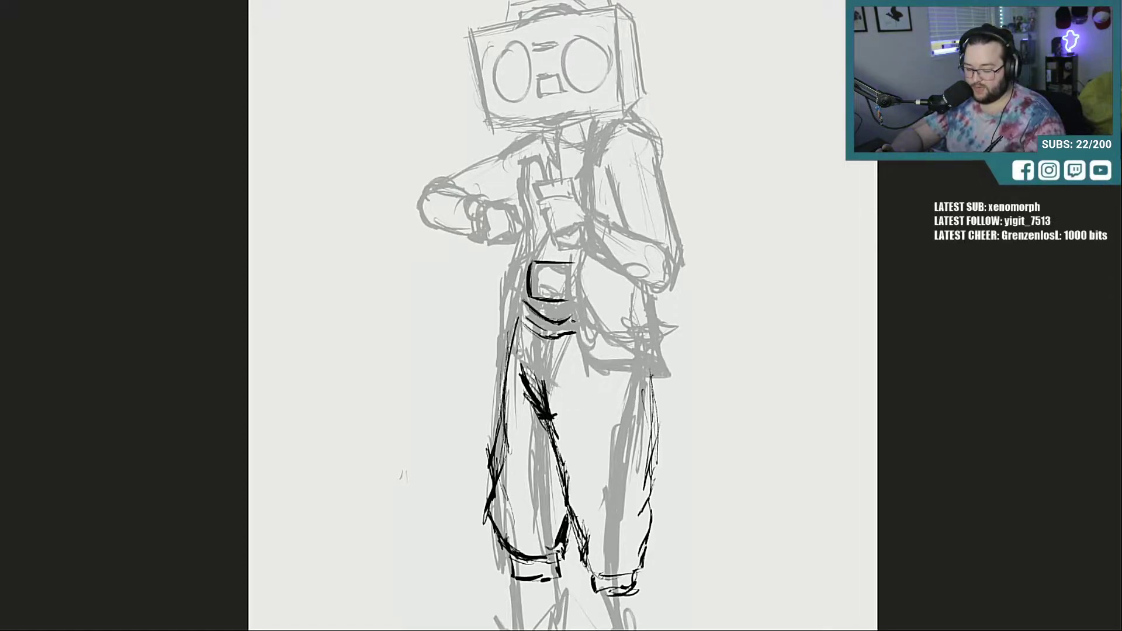
{"action": "left_click_drag", "start_coordinate": [598, 367], "coordinate": [619, 411]}
{"action": "left_click_drag", "start_coordinate": [617, 407], "coordinate": [634, 424]}
{"action": "left_click_drag", "start_coordinate": [617, 373], "coordinate": [637, 441]}
{"action": "left_click_drag", "start_coordinate": [629, 370], "coordinate": [635, 563]}
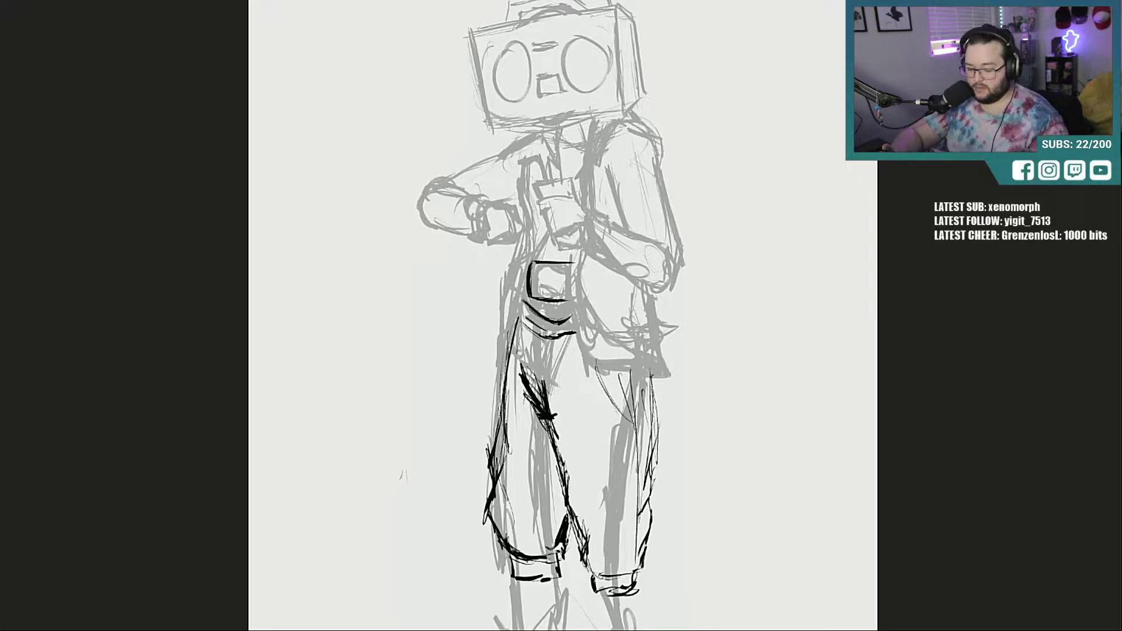
Step: Draw the right lower leg tapering from the trouser cuff to a narrow ankle with a rounded calf
{"action": "scroll", "coordinate": [870, 332], "scroll_direction": "down", "scroll_amount": 3}
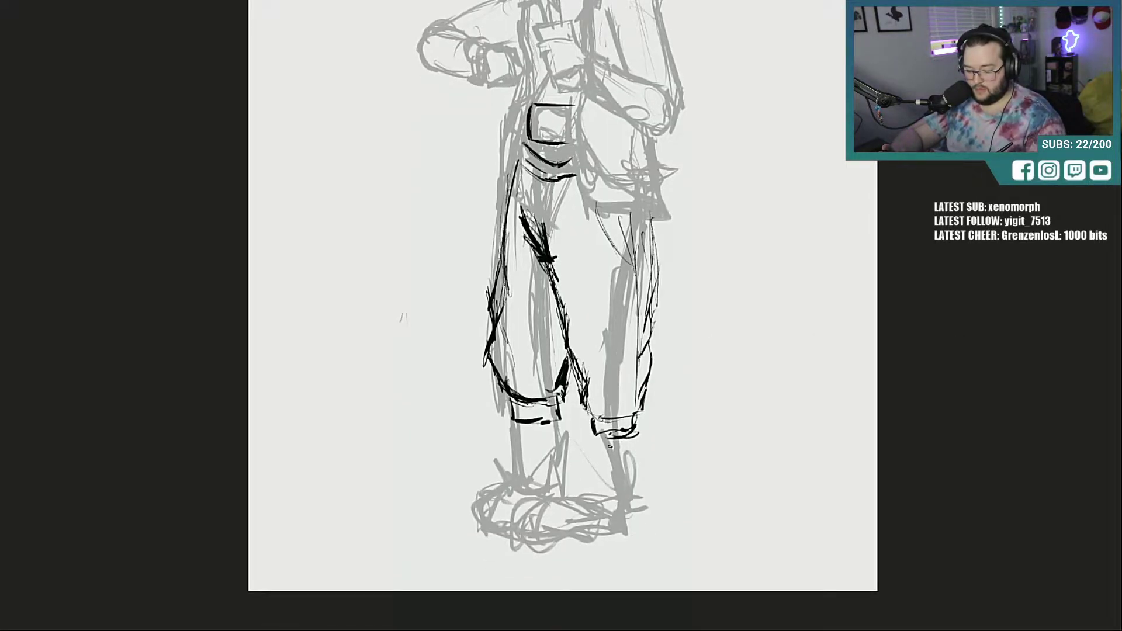
{"action": "left_click_drag", "start_coordinate": [594, 434], "coordinate": [607, 472]}
{"action": "mouse_move", "coordinate": [628, 427]}
{"action": "left_mouse_down"}
{"action": "mouse_move", "coordinate": [646, 468]}
{"action": "mouse_move", "coordinate": [637, 531]}
{"action": "left_mouse_up"}
{"action": "left_click_drag", "start_coordinate": [647, 488], "coordinate": [637, 535]}
{"action": "left_click_drag", "start_coordinate": [595, 435], "coordinate": [625, 541]}
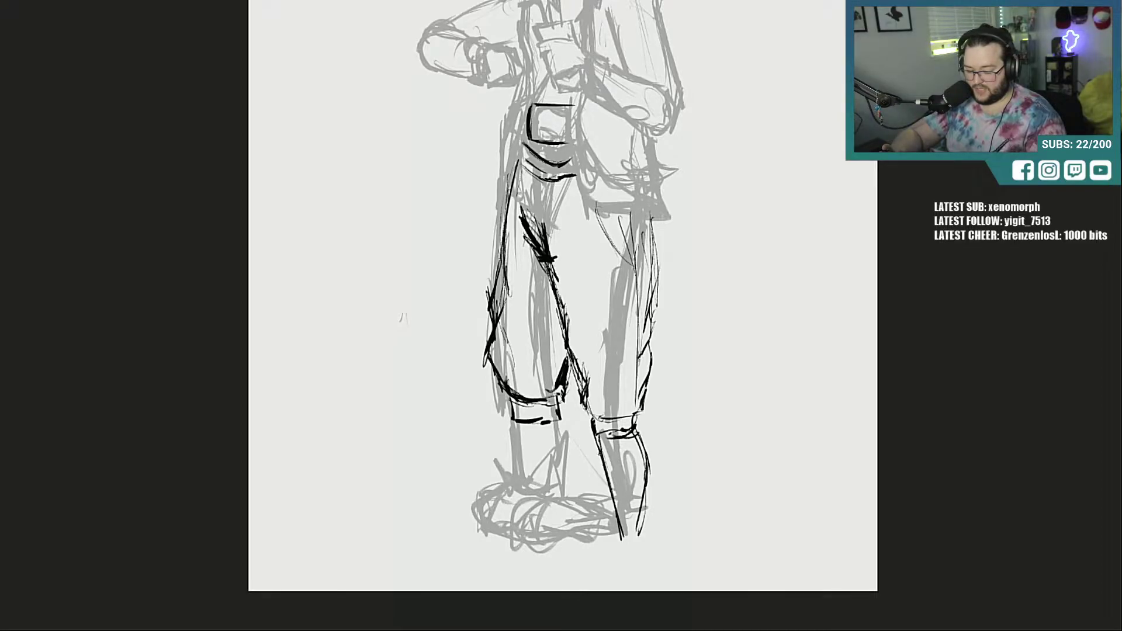
{"action": "left_click_drag", "start_coordinate": [605, 480], "coordinate": [622, 556]}
{"action": "left_click_drag", "start_coordinate": [645, 460], "coordinate": [640, 529]}
{"action": "left_click_drag", "start_coordinate": [644, 485], "coordinate": [636, 554]}
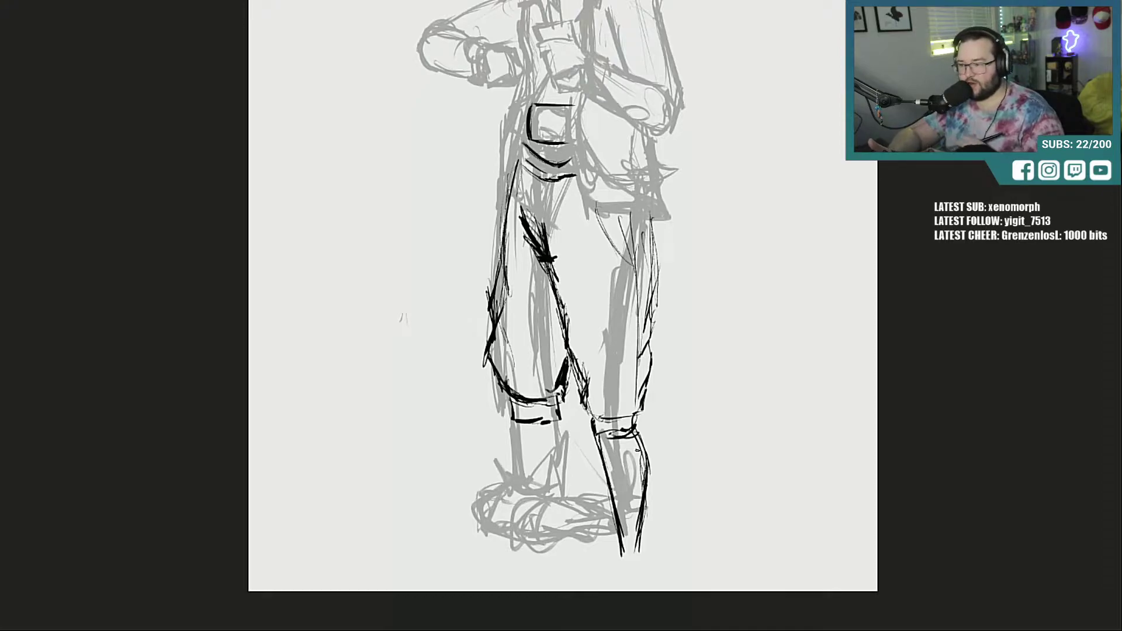
Step: Draw the left lower leg tapering from its cuff to the ankle and darken its calf line
{"action": "left_click_drag", "start_coordinate": [514, 434], "coordinate": [533, 515]}
{"action": "mouse_move", "coordinate": [553, 415]}
{"action": "left_mouse_down"}
{"action": "mouse_move", "coordinate": [562, 455]}
{"action": "mouse_move", "coordinate": [555, 527]}
{"action": "left_mouse_up"}
{"action": "left_click_drag", "start_coordinate": [563, 462], "coordinate": [553, 544]}
{"action": "left_click_drag", "start_coordinate": [519, 424], "coordinate": [538, 538]}
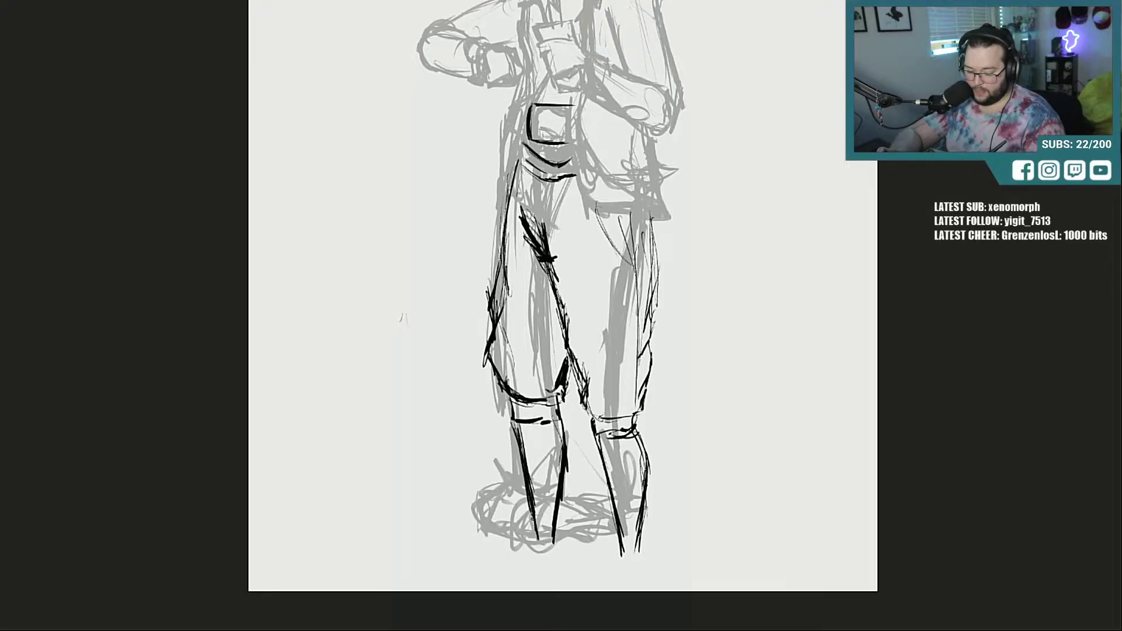
{"action": "left_click_drag", "start_coordinate": [529, 479], "coordinate": [538, 548]}
{"action": "left_click_drag", "start_coordinate": [561, 436], "coordinate": [554, 484]}
{"action": "left_click_drag", "start_coordinate": [565, 421], "coordinate": [552, 446]}
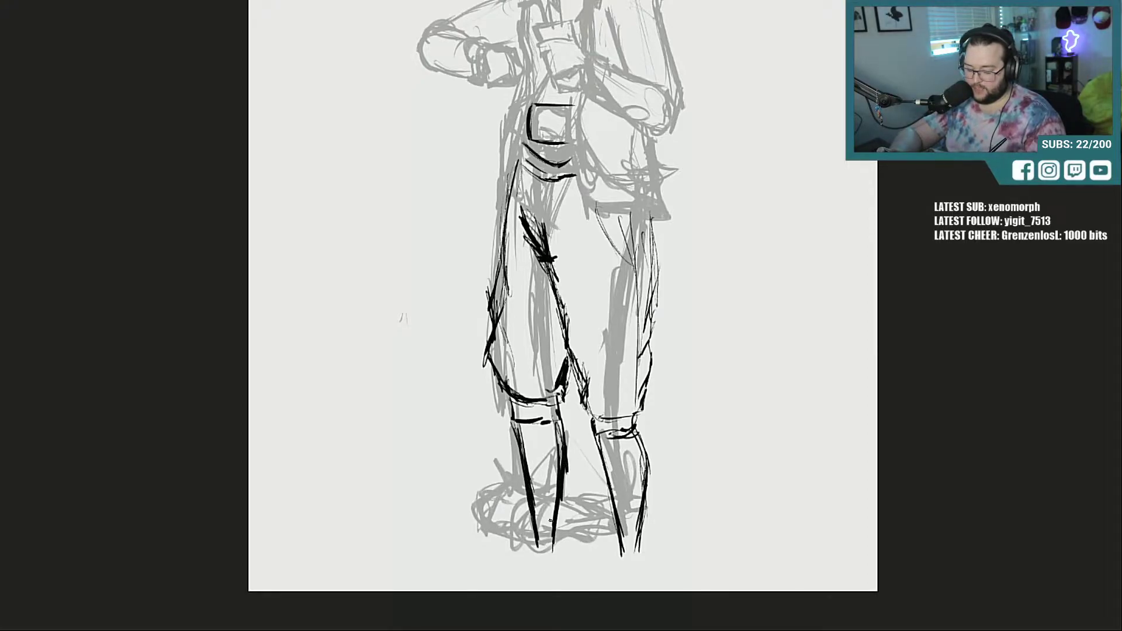
Step: Sketch both ankles and pointed feet at the canvas's lower edge, and thicken the right calf's contour
{"action": "mouse_move", "coordinate": [611, 488]}
{"action": "left_mouse_down"}
{"action": "mouse_move", "coordinate": [626, 563]}
{"action": "mouse_move", "coordinate": [587, 590]}
{"action": "mouse_move", "coordinate": [642, 572]}
{"action": "mouse_move", "coordinate": [635, 585]}
{"action": "left_mouse_up"}
{"action": "left_click_drag", "start_coordinate": [643, 545], "coordinate": [636, 583]}
{"action": "left_click_drag", "start_coordinate": [635, 579], "coordinate": [587, 589]}
{"action": "mouse_move", "coordinate": [537, 541]}
{"action": "left_mouse_down"}
{"action": "mouse_move", "coordinate": [536, 565]}
{"action": "mouse_move", "coordinate": [508, 573]}
{"action": "left_mouse_up"}
{"action": "left_click_drag", "start_coordinate": [528, 572], "coordinate": [501, 584]}
{"action": "mouse_move", "coordinate": [503, 586]}
{"action": "left_mouse_down"}
{"action": "mouse_move", "coordinate": [494, 588]}
{"action": "mouse_move", "coordinate": [557, 589]}
{"action": "mouse_move", "coordinate": [541, 589]}
{"action": "left_mouse_up"}
{"action": "mouse_move", "coordinate": [555, 538]}
{"action": "left_mouse_down"}
{"action": "mouse_move", "coordinate": [559, 574]}
{"action": "mouse_move", "coordinate": [544, 588]}
{"action": "left_mouse_up"}
{"action": "mouse_move", "coordinate": [552, 545]}
{"action": "left_mouse_down"}
{"action": "mouse_move", "coordinate": [555, 562]}
{"action": "mouse_move", "coordinate": [504, 589]}
{"action": "mouse_move", "coordinate": [539, 589]}
{"action": "mouse_move", "coordinate": [503, 587]}
{"action": "left_mouse_up"}
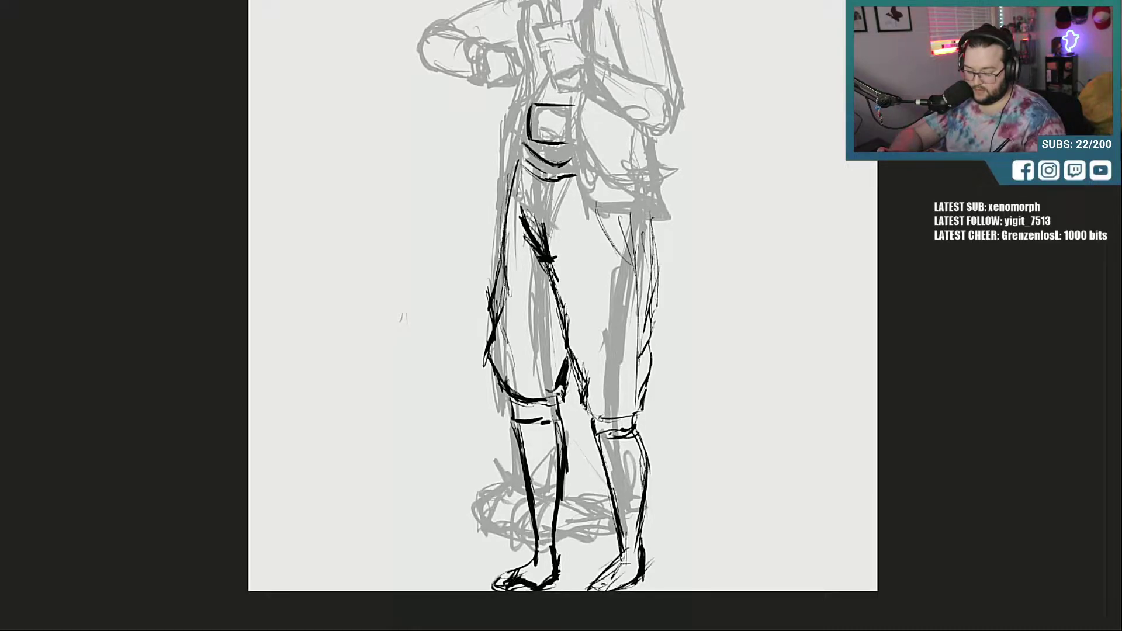
{"action": "left_click_drag", "start_coordinate": [591, 589], "coordinate": [632, 582]}
{"action": "left_click_drag", "start_coordinate": [640, 432], "coordinate": [645, 544]}
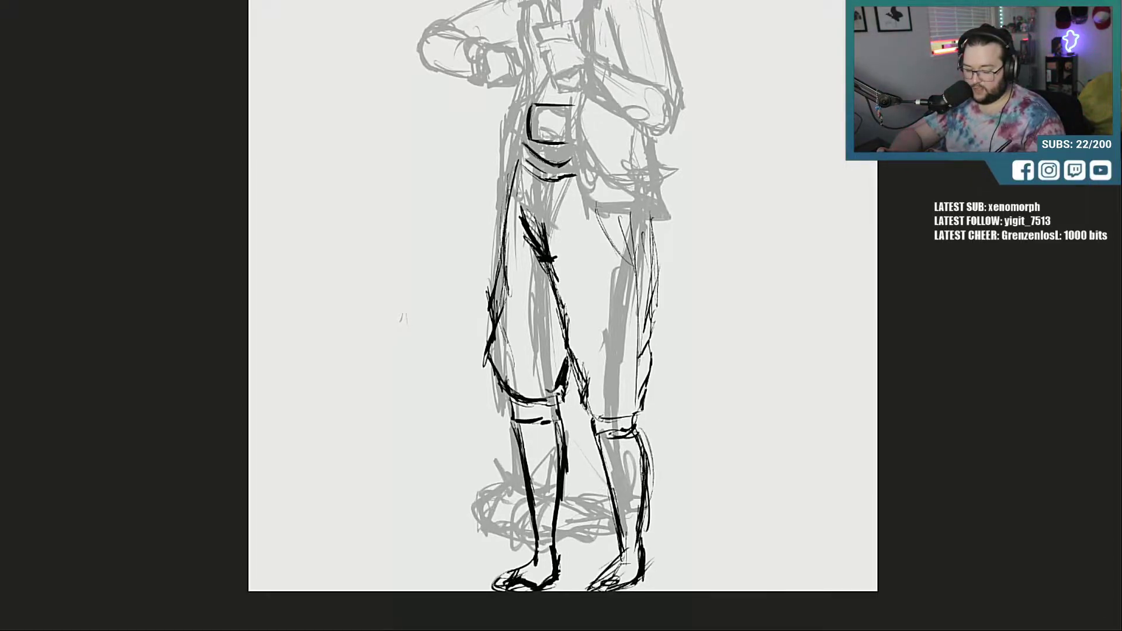
{"action": "left_click_drag", "start_coordinate": [643, 474], "coordinate": [635, 548]}
Step: Darken the gathered trouser hems above both cuffs and reinforce the right leg's outer thigh line
{"action": "scroll", "coordinate": [563, 316], "scroll_direction": "up", "scroll_amount": 3}
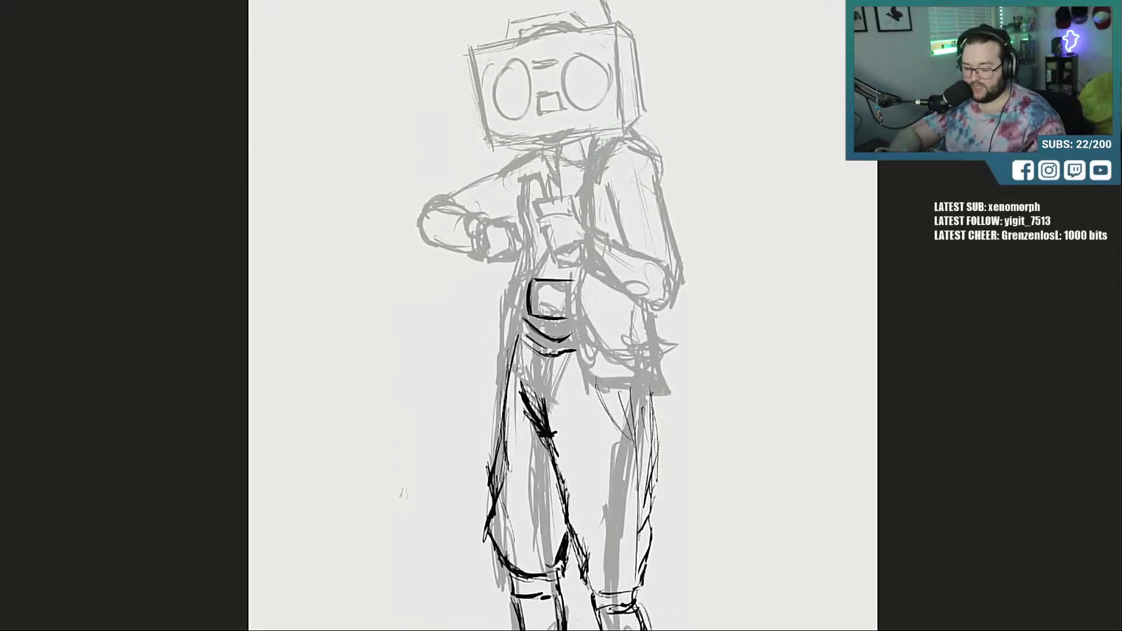
{"action": "scroll", "coordinate": [701, 433], "scroll_direction": "down", "scroll_amount": 2}
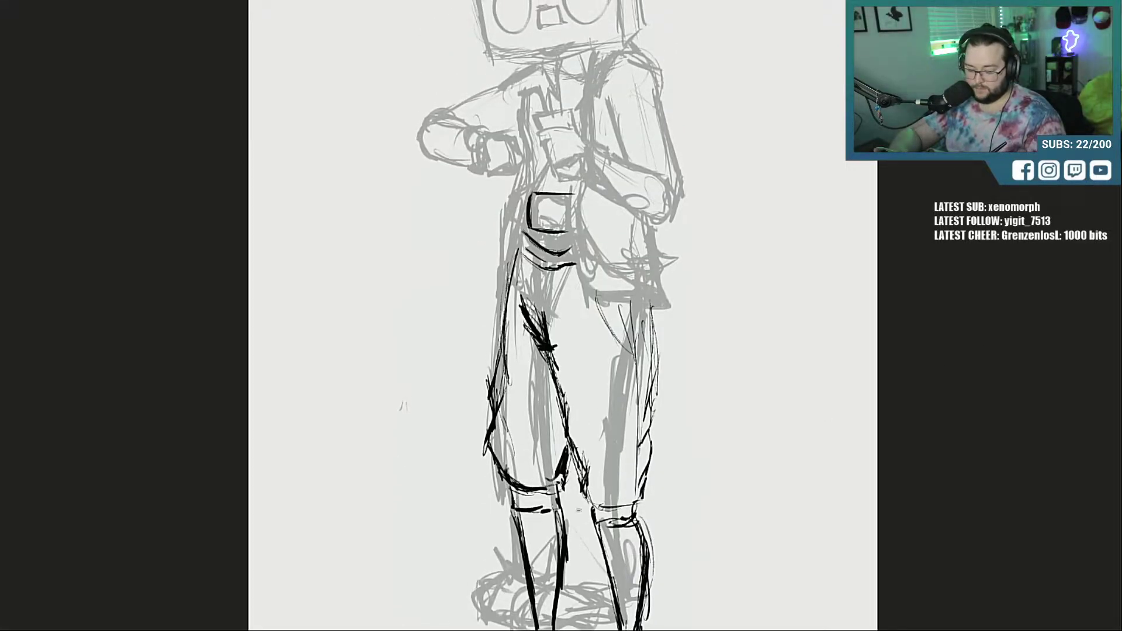
{"action": "left_click_drag", "start_coordinate": [641, 507], "coordinate": [597, 517]}
{"action": "mouse_move", "coordinate": [570, 470]}
{"action": "left_mouse_down"}
{"action": "mouse_move", "coordinate": [620, 509]}
{"action": "mouse_move", "coordinate": [568, 465]}
{"action": "mouse_move", "coordinate": [578, 467]}
{"action": "left_mouse_up"}
{"action": "mouse_move", "coordinate": [596, 504]}
{"action": "left_mouse_down"}
{"action": "mouse_move", "coordinate": [644, 494]}
{"action": "mouse_move", "coordinate": [647, 442]}
{"action": "left_mouse_up"}
{"action": "mouse_move", "coordinate": [572, 448]}
{"action": "left_mouse_down"}
{"action": "mouse_move", "coordinate": [566, 484]}
{"action": "mouse_move", "coordinate": [548, 501]}
{"action": "mouse_move", "coordinate": [499, 500]}
{"action": "mouse_move", "coordinate": [561, 486]}
{"action": "left_mouse_up"}
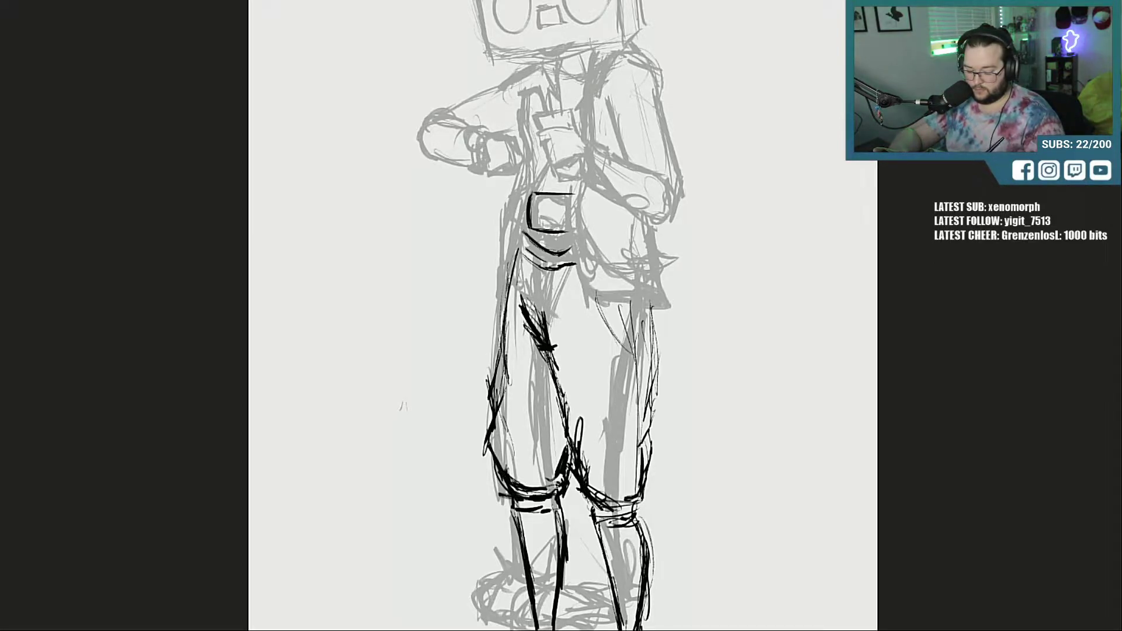
{"action": "left_click_drag", "start_coordinate": [655, 310], "coordinate": [645, 407]}
{"action": "left_click_drag", "start_coordinate": [654, 328], "coordinate": [643, 418]}
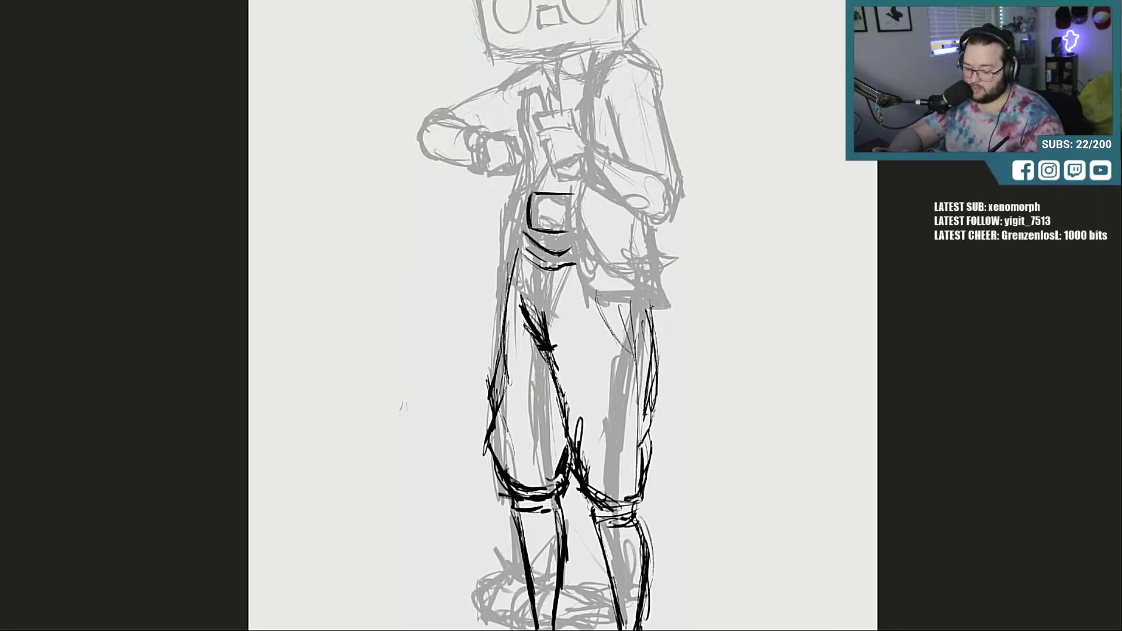
Step: Darken the right leg's outer contour and the inner leg line running from crotch to knee
{"action": "left_click_drag", "start_coordinate": [657, 349], "coordinate": [639, 419]}
{"action": "left_click_drag", "start_coordinate": [649, 375], "coordinate": [642, 455]}
{"action": "left_click_drag", "start_coordinate": [574, 409], "coordinate": [567, 445]}
{"action": "left_click_drag", "start_coordinate": [573, 396], "coordinate": [566, 425]}
{"action": "left_click_drag", "start_coordinate": [575, 370], "coordinate": [567, 400]}
{"action": "left_click_drag", "start_coordinate": [555, 367], "coordinate": [567, 401]}
{"action": "left_click_drag", "start_coordinate": [550, 358], "coordinate": [560, 389]}
Step: Thicken the diagonal crotch fold and draw a dark V-shaped hem beneath the belt
{"action": "mouse_move", "coordinate": [541, 301]}
{"action": "left_mouse_down"}
{"action": "mouse_move", "coordinate": [551, 343]}
{"action": "mouse_move", "coordinate": [530, 313]}
{"action": "left_mouse_up"}
{"action": "left_click_drag", "start_coordinate": [526, 322], "coordinate": [536, 344]}
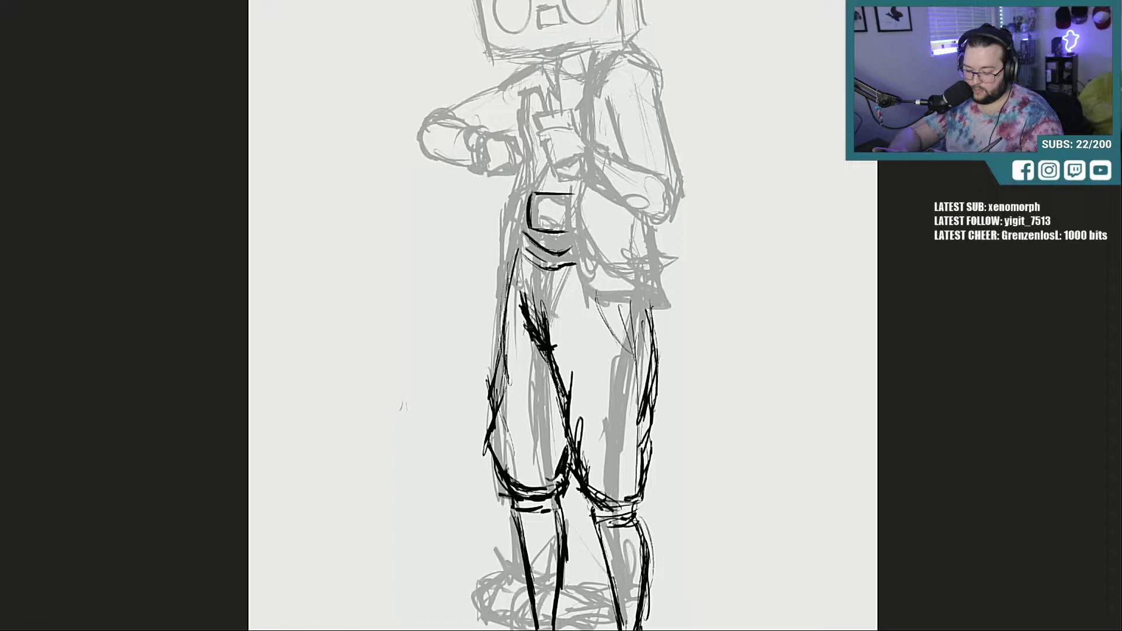
{"action": "mouse_move", "coordinate": [524, 292]}
{"action": "left_mouse_down"}
{"action": "mouse_move", "coordinate": [538, 337]}
{"action": "mouse_move", "coordinate": [548, 334]}
{"action": "left_mouse_up"}
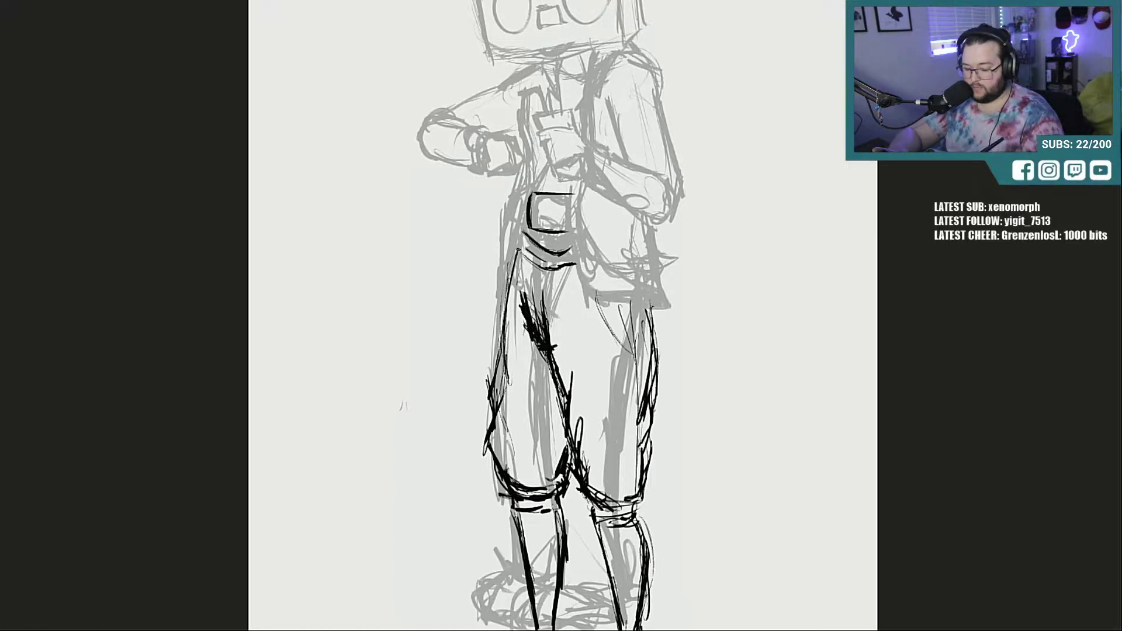
{"action": "mouse_move", "coordinate": [518, 250]}
{"action": "left_mouse_down"}
{"action": "mouse_move", "coordinate": [540, 285]}
{"action": "mouse_move", "coordinate": [576, 270]}
{"action": "mouse_move", "coordinate": [544, 295]}
{"action": "mouse_move", "coordinate": [558, 266]}
{"action": "left_mouse_up"}
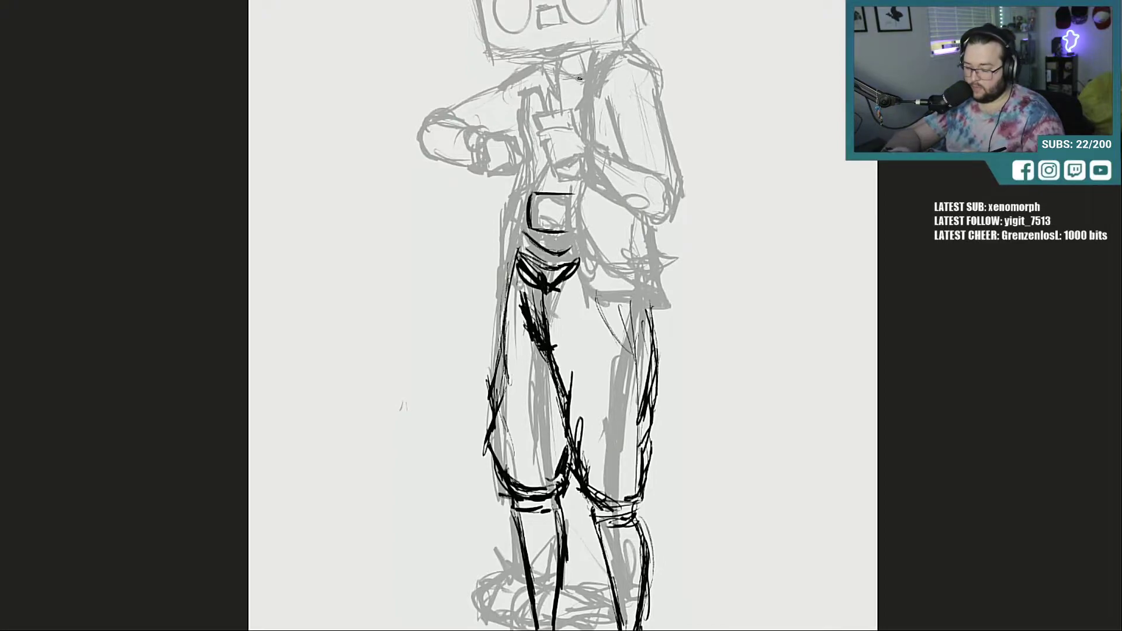
Step: Clear the black linework, and shrink the faded character sketch to about half size in the canvas's upper-left corner
{"action": "key", "text": "ctrl+0"}
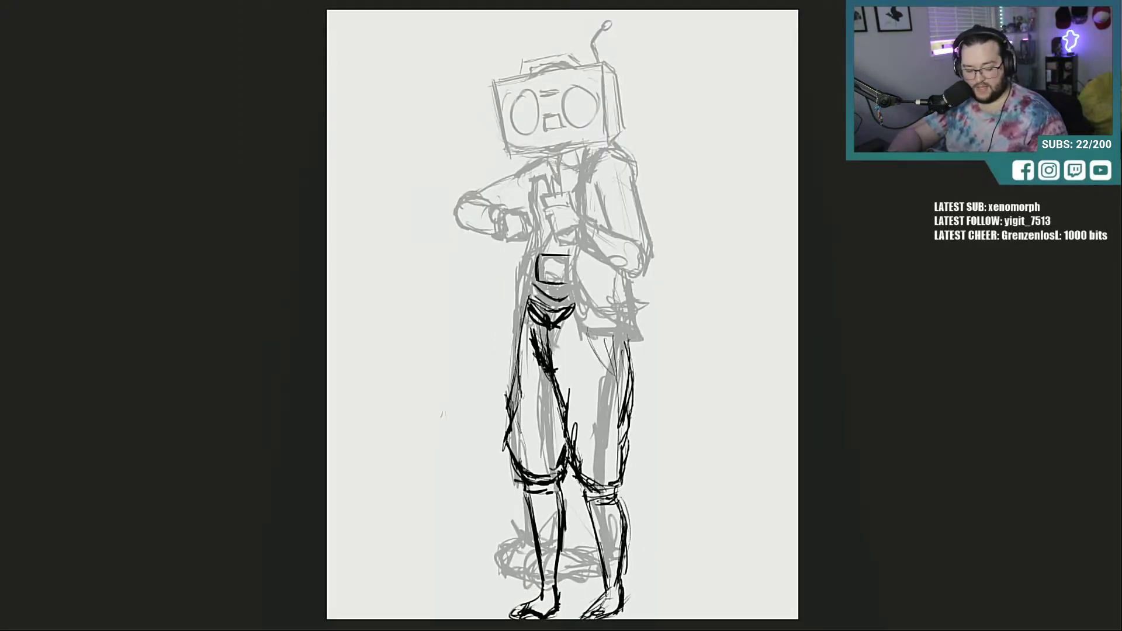
{"action": "key", "text": "Delete"}
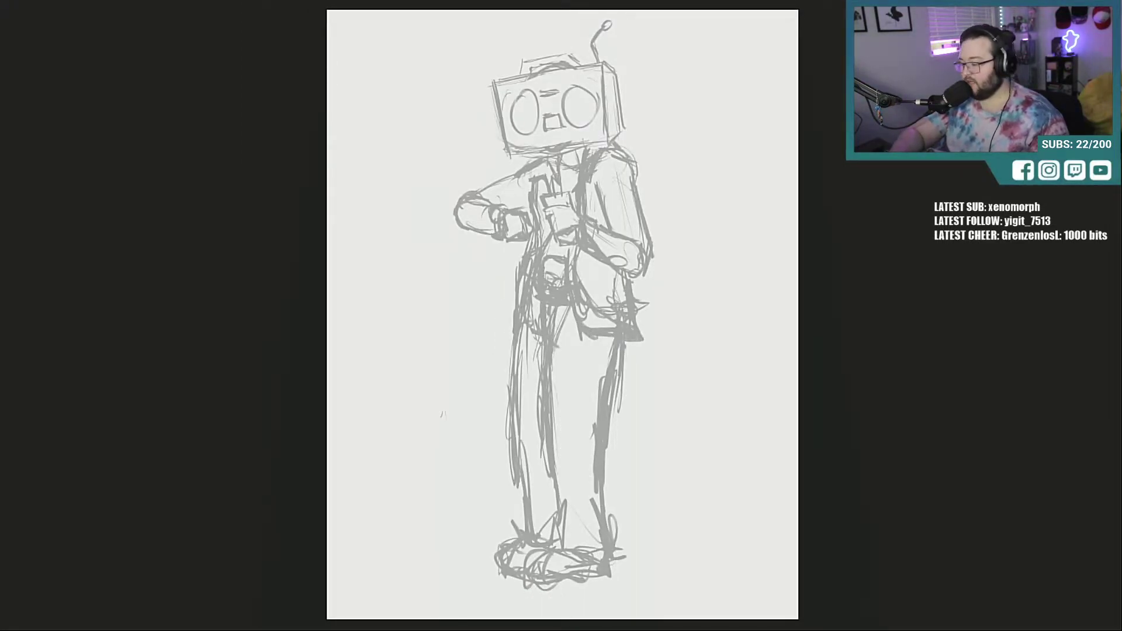
{"action": "key", "text": "ctrl+t"}
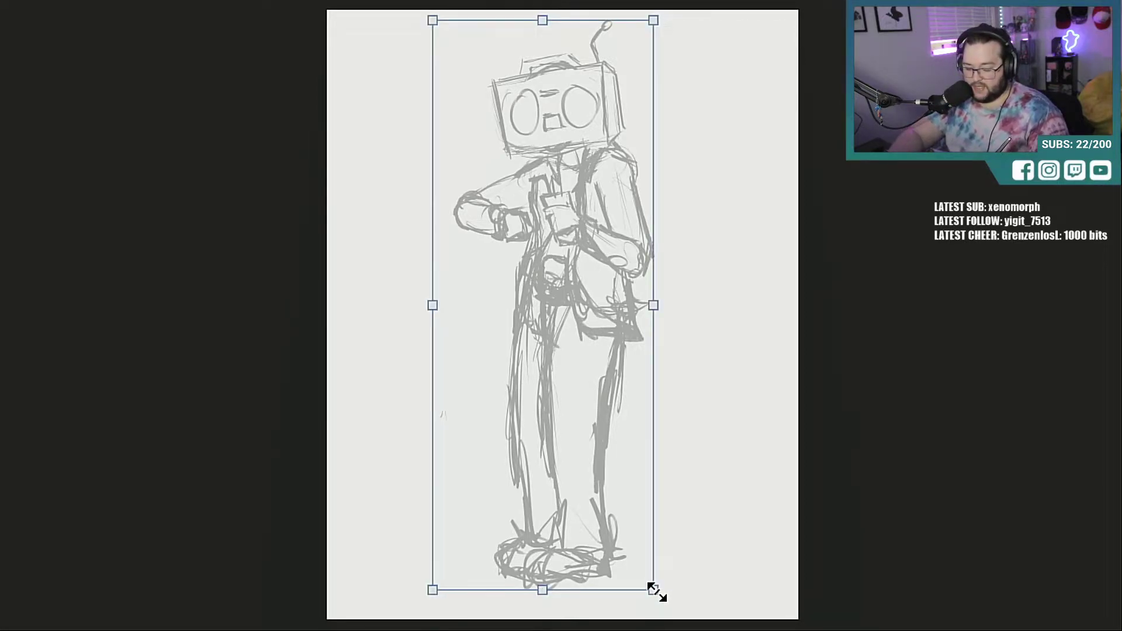
{"action": "left_click_drag", "start_coordinate": [656, 588], "coordinate": [546, 318]}
{"action": "mouse_move", "coordinate": [506, 95]}
{"action": "left_mouse_down"}
{"action": "mouse_move", "coordinate": [429, 141]}
{"action": "mouse_move", "coordinate": [408, 117]}
{"action": "left_mouse_up"}
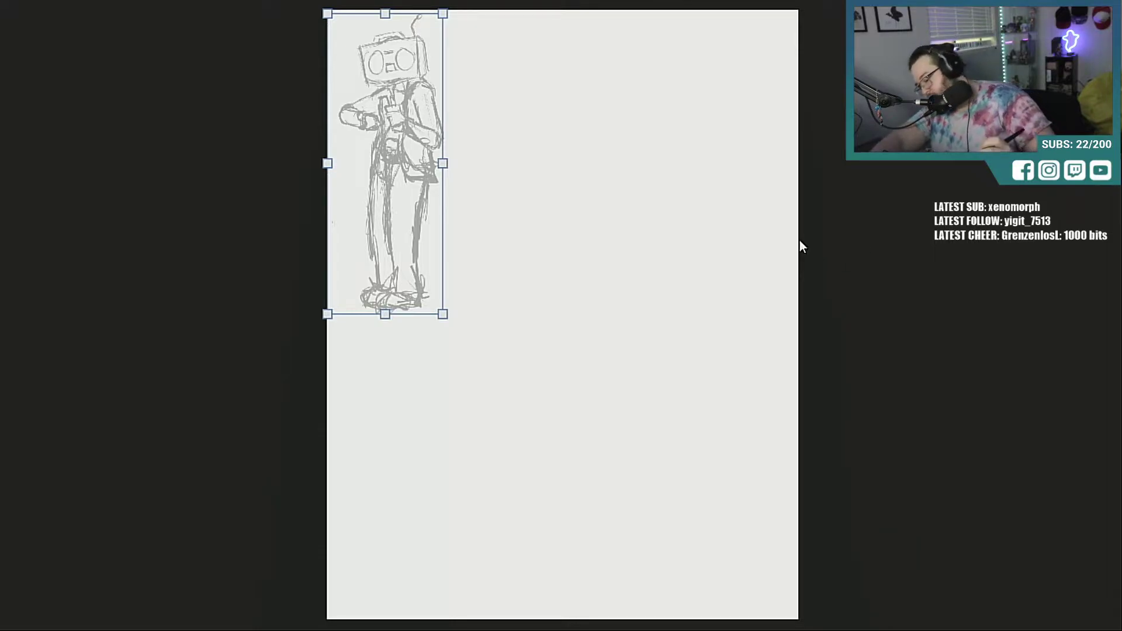
{"action": "key", "text": "Return"}
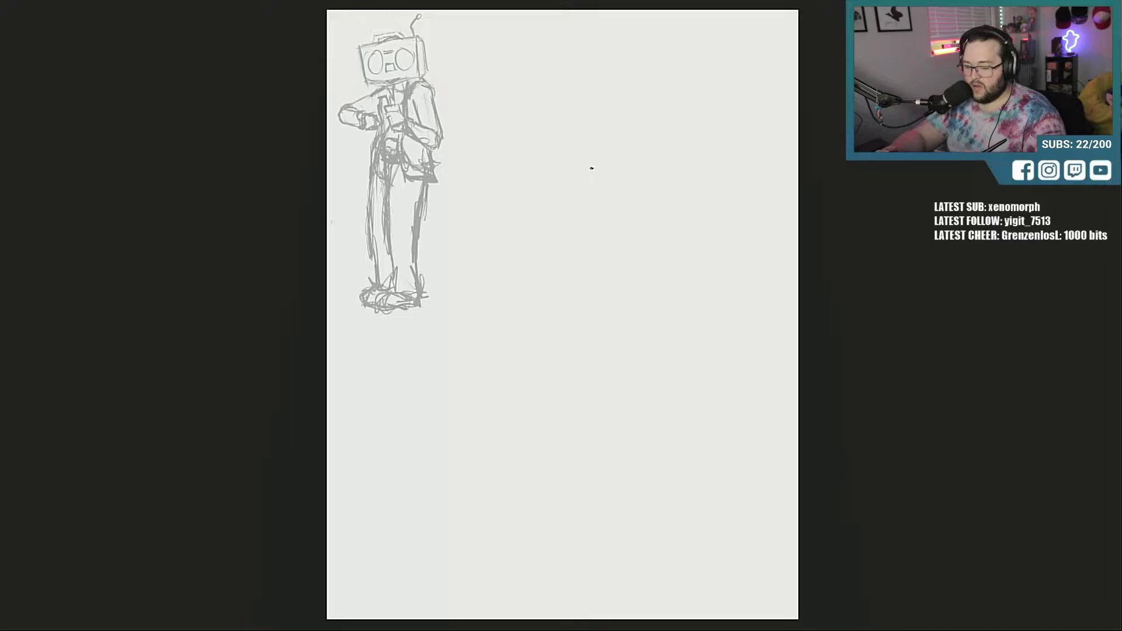
{"action": "mouse_move", "coordinate": [588, 140]}
{"action": "left_mouse_down"}
{"action": "mouse_move", "coordinate": [580, 228]}
{"action": "mouse_move", "coordinate": [614, 315]}
{"action": "left_mouse_up"}
{"action": "left_click_drag", "start_coordinate": [584, 242], "coordinate": [633, 360]}
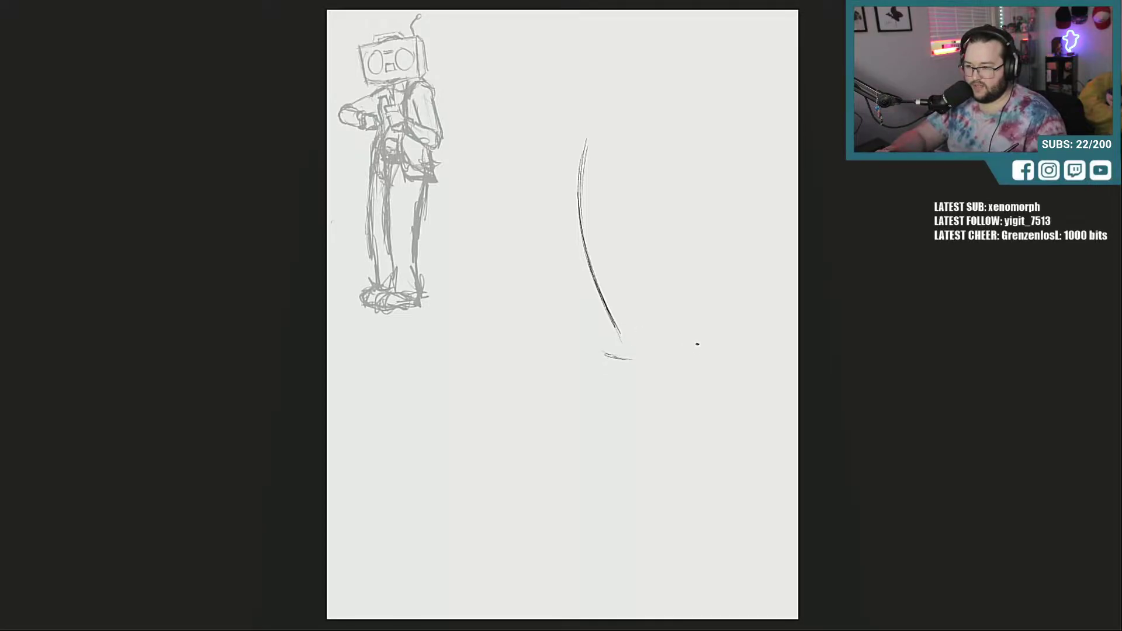
{"action": "mouse_move", "coordinate": [684, 326]}
{"action": "left_mouse_down"}
{"action": "mouse_move", "coordinate": [699, 444]}
{"action": "mouse_move", "coordinate": [691, 437]}
{"action": "left_mouse_up"}
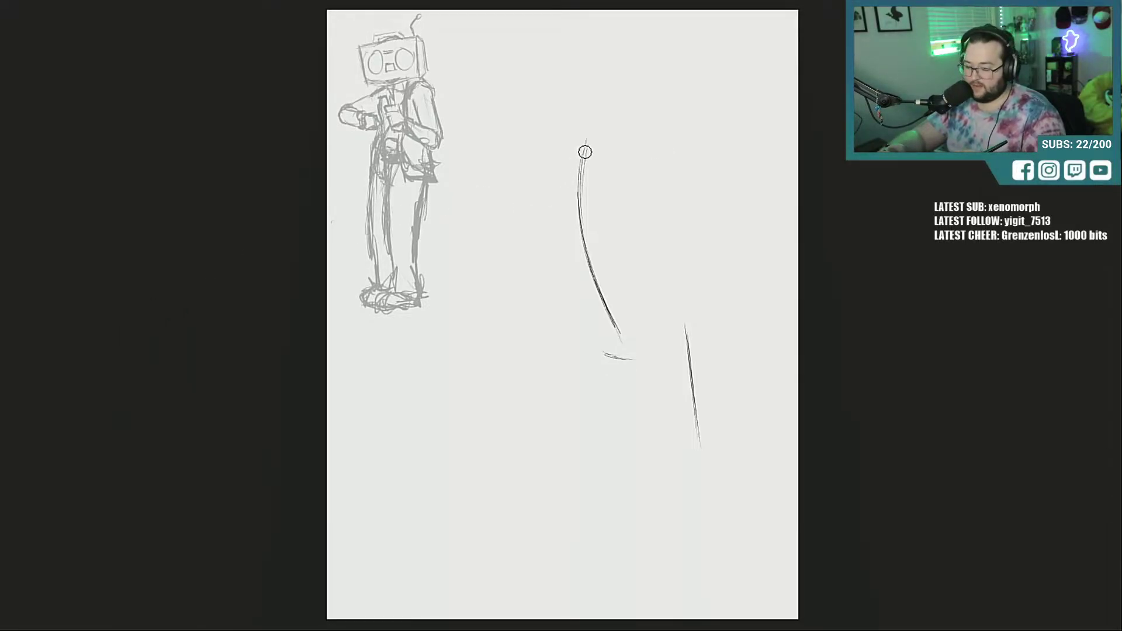
{"action": "mouse_move", "coordinate": [585, 141]}
{"action": "left_mouse_down"}
{"action": "mouse_move", "coordinate": [584, 230]}
{"action": "mouse_move", "coordinate": [632, 366]}
{"action": "mouse_move", "coordinate": [593, 333]}
{"action": "left_mouse_up"}
{"action": "left_click_drag", "start_coordinate": [686, 326], "coordinate": [697, 454]}
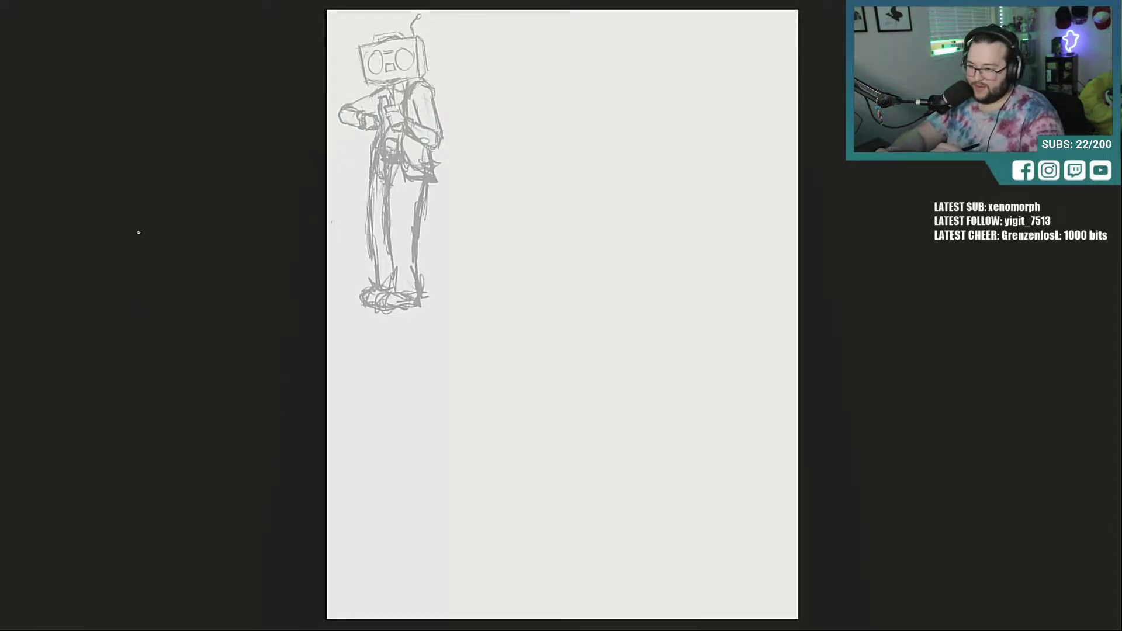
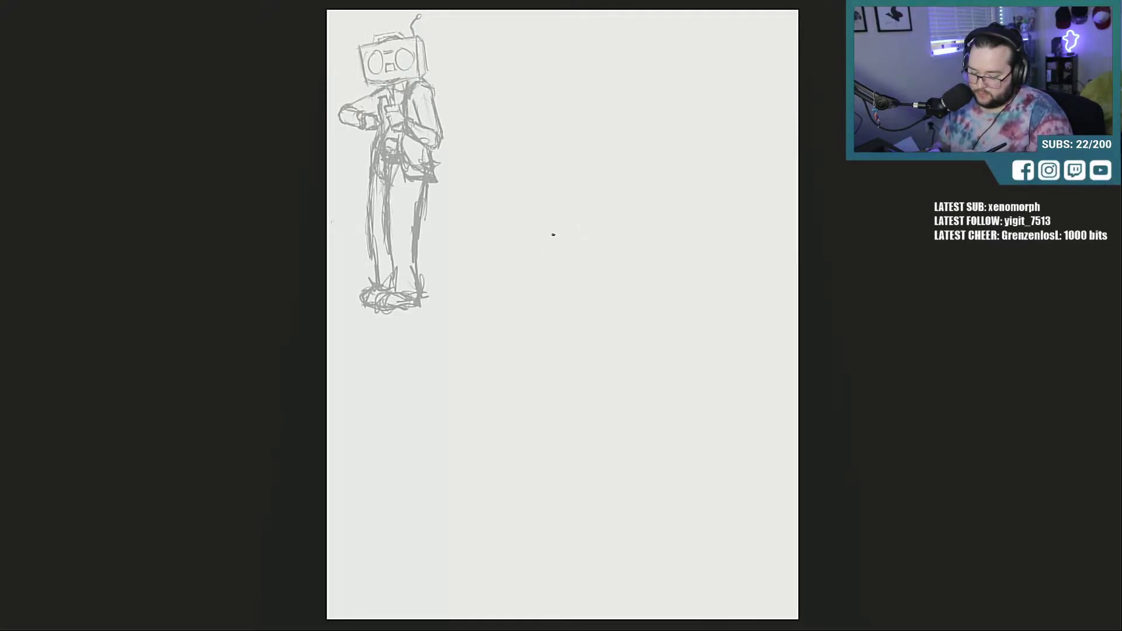
Step: Sketch two shoulder ovals joined by straight lines, a curved spine below them and a slanted guide line lower down
{"action": "left_click_drag", "start_coordinate": [538, 183], "coordinate": [520, 200]}
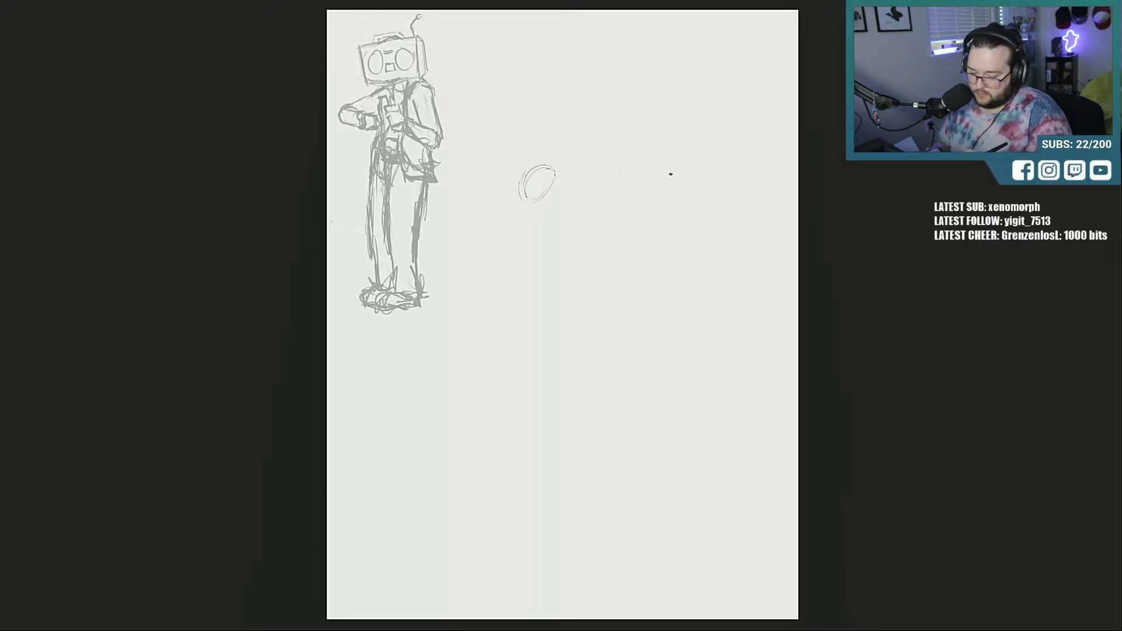
{"action": "left_click_drag", "start_coordinate": [669, 180], "coordinate": [683, 174]}
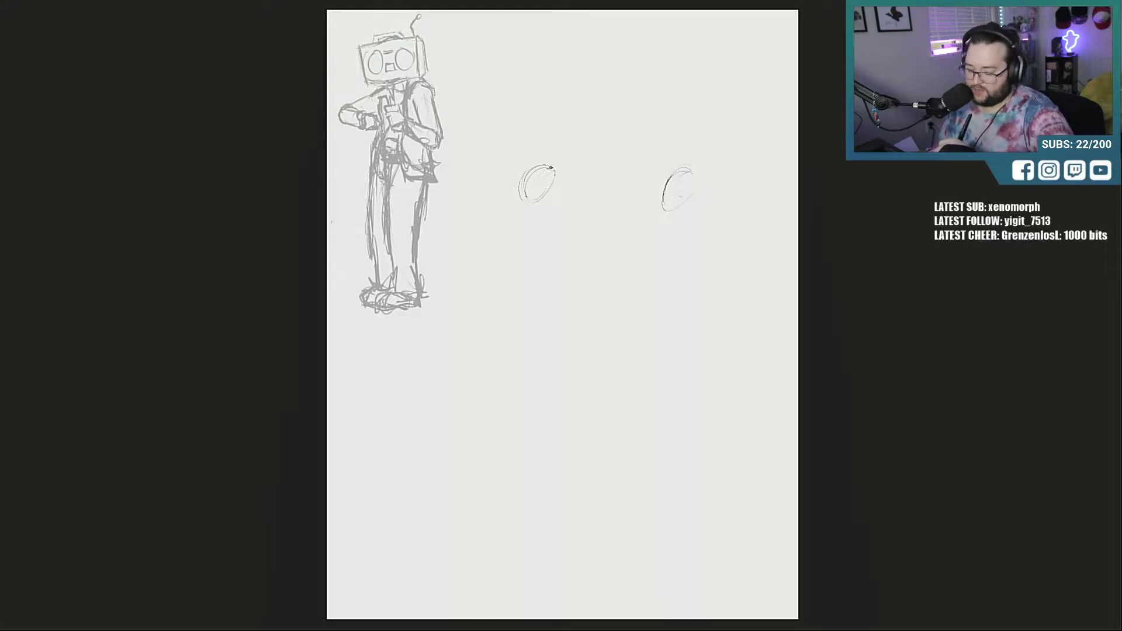
{"action": "left_click_drag", "start_coordinate": [555, 172], "coordinate": [657, 177]}
{"action": "left_click_drag", "start_coordinate": [549, 182], "coordinate": [657, 183]}
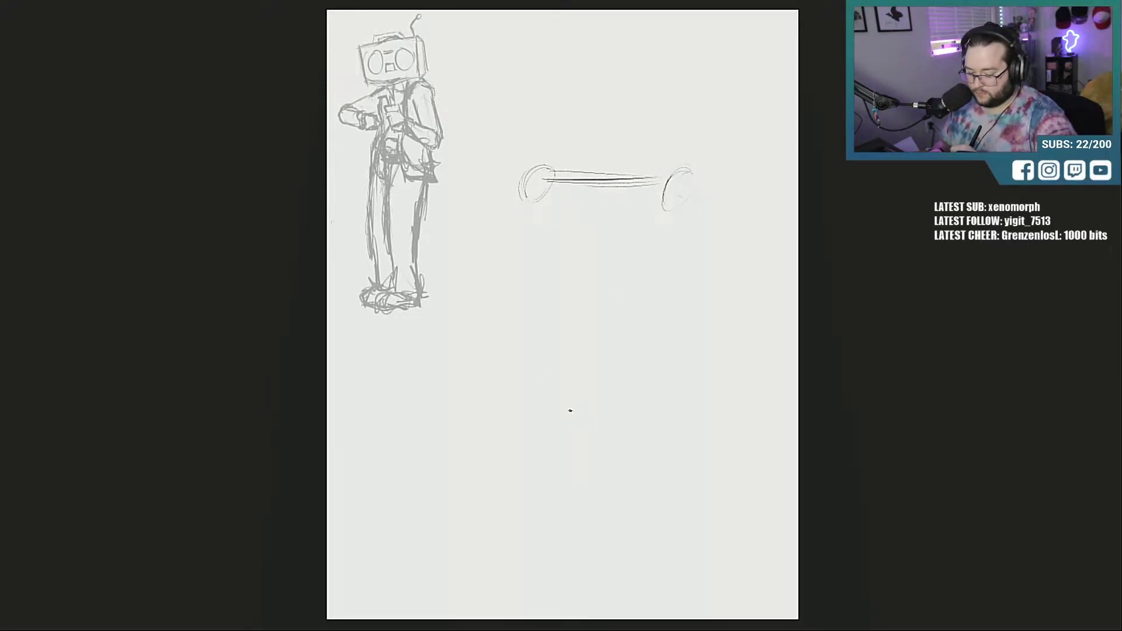
{"action": "mouse_move", "coordinate": [537, 399]}
{"action": "left_mouse_down"}
{"action": "mouse_move", "coordinate": [607, 419]}
{"action": "mouse_move", "coordinate": [673, 419]}
{"action": "mouse_move", "coordinate": [632, 414]}
{"action": "left_mouse_up"}
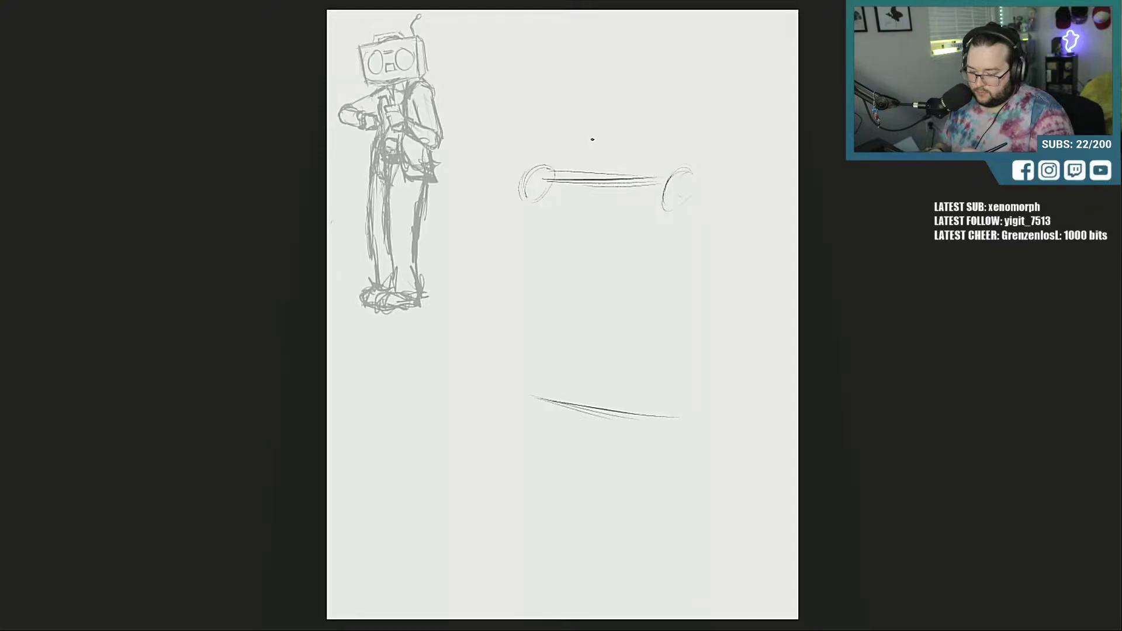
{"action": "mouse_move", "coordinate": [597, 129]}
{"action": "left_mouse_down"}
{"action": "mouse_move", "coordinate": [624, 306]}
{"action": "mouse_move", "coordinate": [626, 284]}
{"action": "left_mouse_up"}
Step: Sketch the boombox head as a tilted box in perspective above the shoulder line
{"action": "mouse_move", "coordinate": [529, 149]}
{"action": "left_mouse_down"}
{"action": "mouse_move", "coordinate": [641, 134]}
{"action": "mouse_move", "coordinate": [665, 109]}
{"action": "left_mouse_up"}
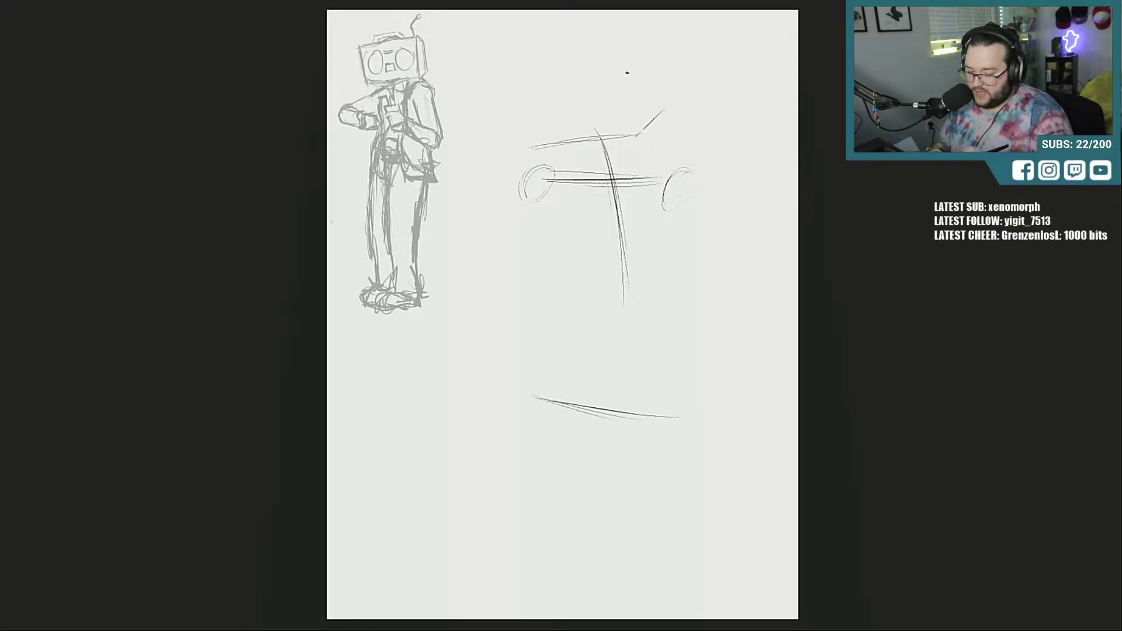
{"action": "mouse_move", "coordinate": [623, 64]}
{"action": "left_mouse_down"}
{"action": "mouse_move", "coordinate": [636, 130]}
{"action": "mouse_move", "coordinate": [633, 119]}
{"action": "left_mouse_up"}
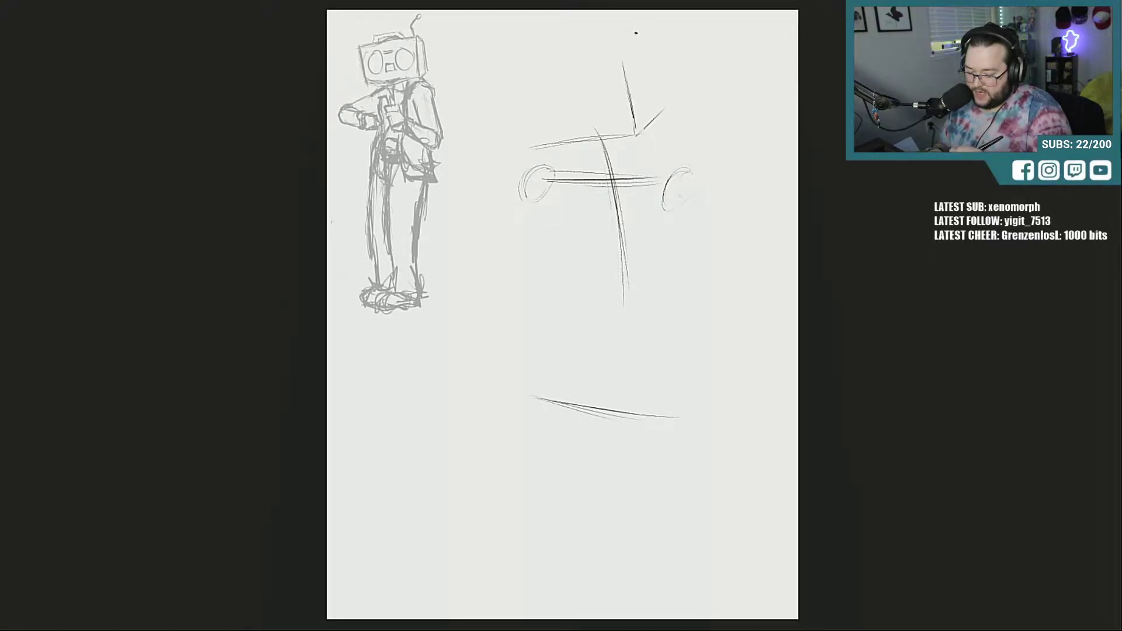
{"action": "mouse_move", "coordinate": [611, 46]}
{"action": "left_mouse_down"}
{"action": "mouse_move", "coordinate": [646, 30]}
{"action": "mouse_move", "coordinate": [666, 104]}
{"action": "left_mouse_up"}
{"action": "left_click_drag", "start_coordinate": [653, 47], "coordinate": [662, 87]}
{"action": "left_click_drag", "start_coordinate": [614, 48], "coordinate": [505, 64]}
{"action": "left_click_drag", "start_coordinate": [529, 142], "coordinate": [513, 113]}
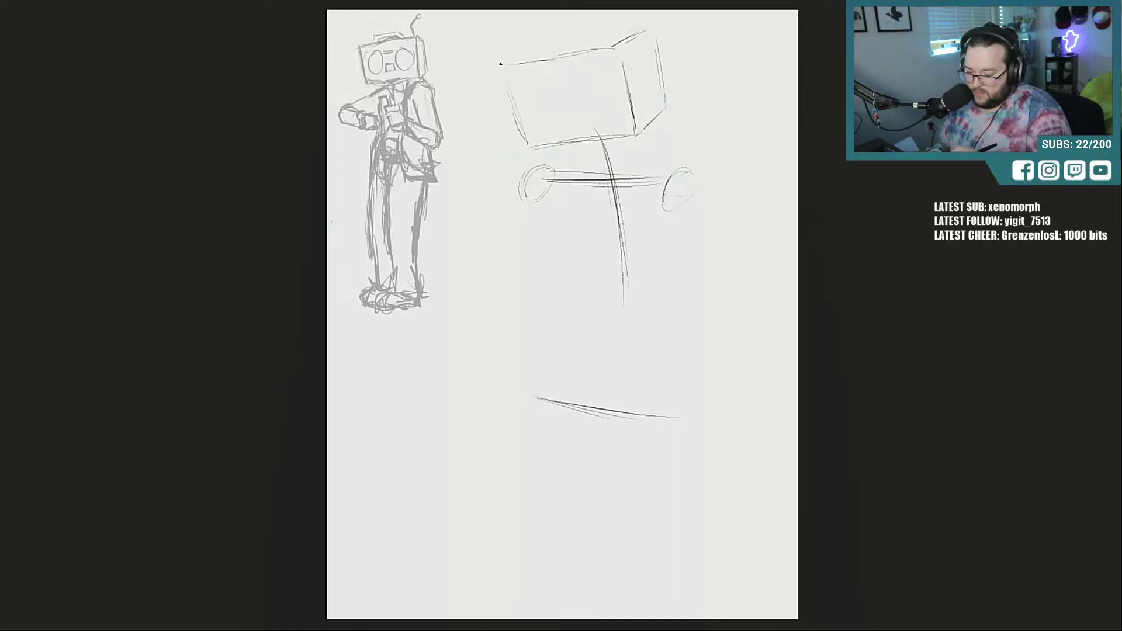
{"action": "mouse_move", "coordinate": [501, 63]}
{"action": "left_mouse_down"}
{"action": "mouse_move", "coordinate": [524, 42]}
{"action": "mouse_move", "coordinate": [638, 24]}
{"action": "left_mouse_up"}
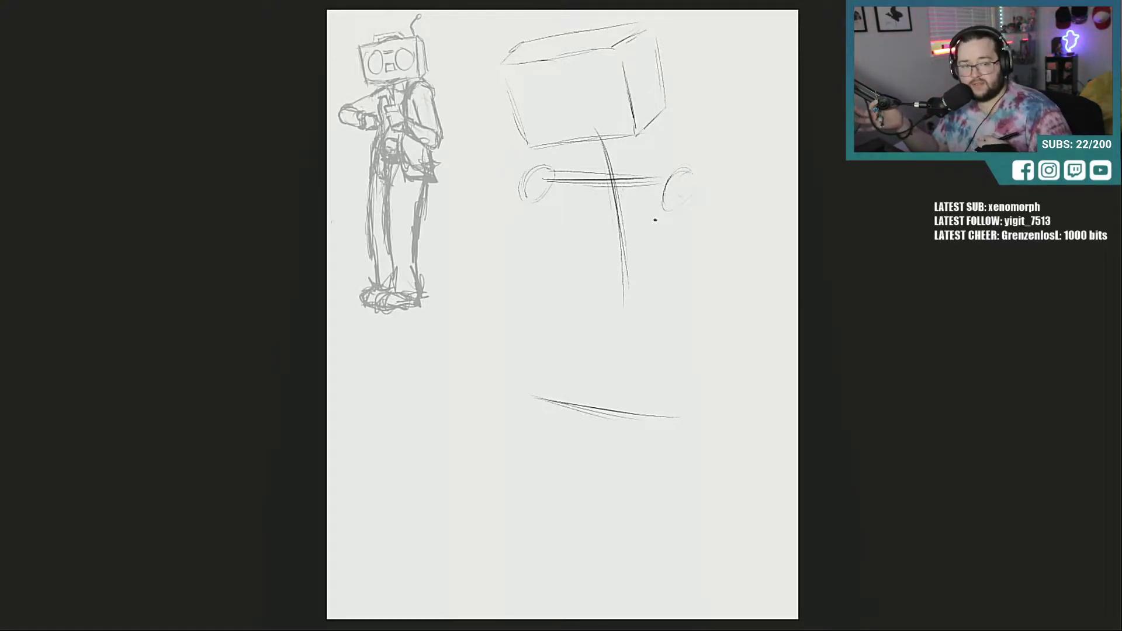
Step: Add larger circles over both shoulders, and clear the whole new pose sketch from the canvas
{"action": "mouse_move", "coordinate": [694, 208]}
{"action": "left_mouse_down"}
{"action": "mouse_move", "coordinate": [712, 175]}
{"action": "mouse_move", "coordinate": [676, 198]}
{"action": "mouse_move", "coordinate": [692, 164]}
{"action": "left_mouse_up"}
{"action": "left_click_drag", "start_coordinate": [538, 216], "coordinate": [551, 171]}
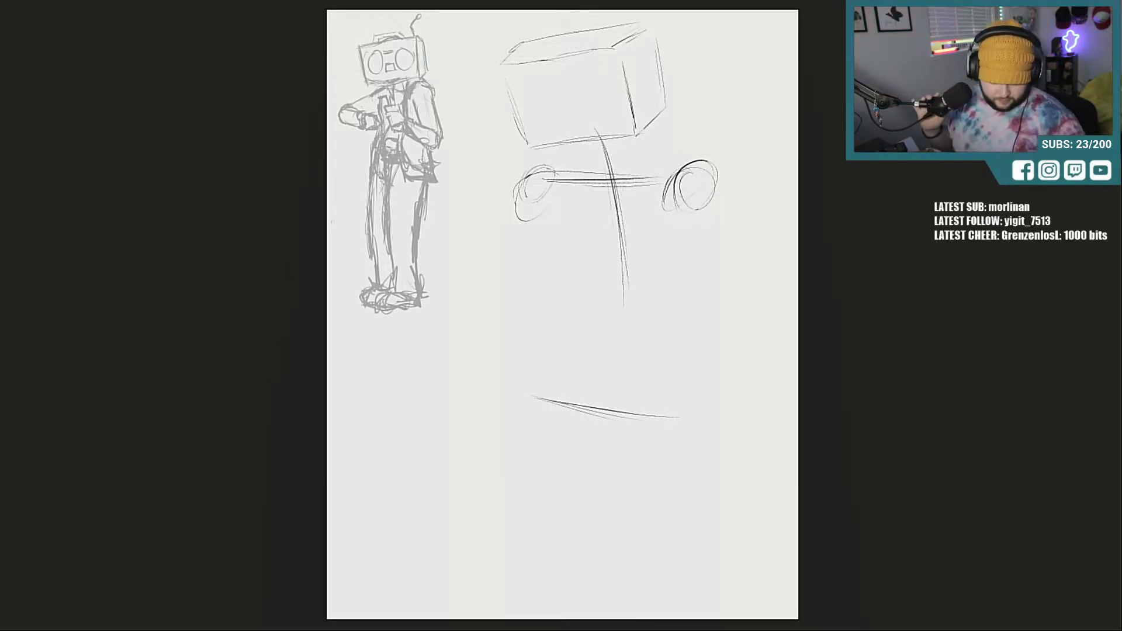
{"action": "key", "text": "Delete"}
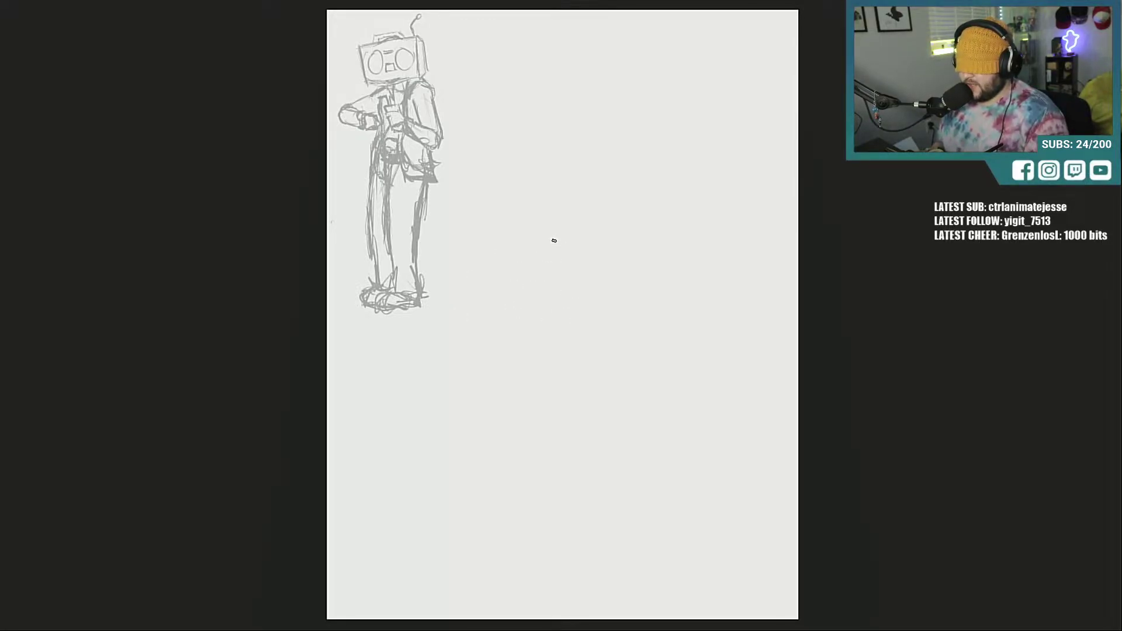
Step: Sketch a small rounded head with a jaw and thick dark strokes at the face and neck, in the canvas's upper middle
{"action": "mouse_move", "coordinate": [558, 237]}
{"action": "left_mouse_down"}
{"action": "mouse_move", "coordinate": [540, 254]}
{"action": "mouse_move", "coordinate": [531, 223]}
{"action": "mouse_move", "coordinate": [565, 188]}
{"action": "mouse_move", "coordinate": [546, 234]}
{"action": "mouse_move", "coordinate": [570, 187]}
{"action": "left_mouse_up"}
{"action": "left_click_drag", "start_coordinate": [574, 219], "coordinate": [570, 251]}
{"action": "mouse_move", "coordinate": [576, 242]}
{"action": "left_mouse_down"}
{"action": "mouse_move", "coordinate": [547, 264]}
{"action": "mouse_move", "coordinate": [560, 260]}
{"action": "left_mouse_up"}
{"action": "left_click_drag", "start_coordinate": [579, 229], "coordinate": [573, 251]}
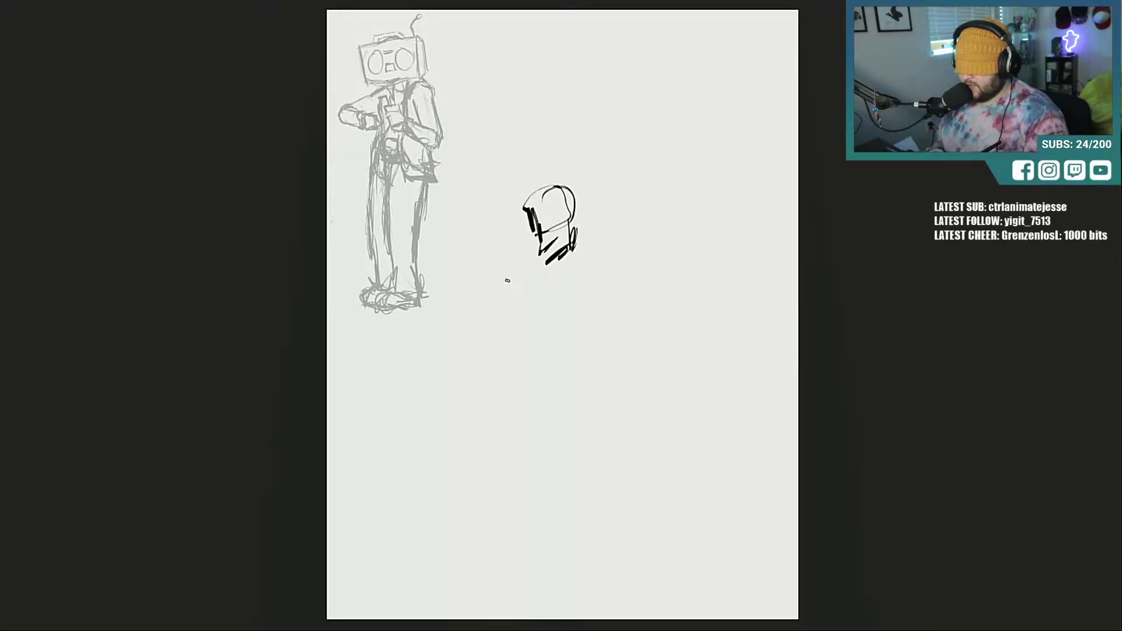
Step: Draw two shoulder circles joined by a line and a torso outline tapering to a point below the head
{"action": "mouse_move", "coordinate": [507, 278]}
{"action": "left_mouse_down"}
{"action": "mouse_move", "coordinate": [494, 300]}
{"action": "mouse_move", "coordinate": [517, 286]}
{"action": "mouse_move", "coordinate": [491, 303]}
{"action": "left_mouse_up"}
{"action": "left_click_drag", "start_coordinate": [601, 277], "coordinate": [605, 294]}
{"action": "mouse_move", "coordinate": [500, 292]}
{"action": "left_mouse_down"}
{"action": "mouse_move", "coordinate": [608, 280]}
{"action": "mouse_move", "coordinate": [520, 291]}
{"action": "mouse_move", "coordinate": [513, 358]}
{"action": "mouse_move", "coordinate": [550, 379]}
{"action": "left_mouse_up"}
{"action": "mouse_move", "coordinate": [596, 308]}
{"action": "left_mouse_down"}
{"action": "mouse_move", "coordinate": [599, 350]}
{"action": "mouse_move", "coordinate": [549, 380]}
{"action": "left_mouse_up"}
Step: Sketch both arms with elbow circles, one hanging and one raised with a hand, plus a crossed circle beside the raised hand
{"action": "mouse_move", "coordinate": [609, 319]}
{"action": "left_mouse_down"}
{"action": "mouse_move", "coordinate": [656, 395]}
{"action": "mouse_move", "coordinate": [654, 448]}
{"action": "left_mouse_up"}
{"action": "mouse_move", "coordinate": [498, 290]}
{"action": "left_mouse_down"}
{"action": "mouse_move", "coordinate": [456, 342]}
{"action": "mouse_move", "coordinate": [432, 223]}
{"action": "mouse_move", "coordinate": [458, 265]}
{"action": "mouse_move", "coordinate": [451, 276]}
{"action": "left_mouse_up"}
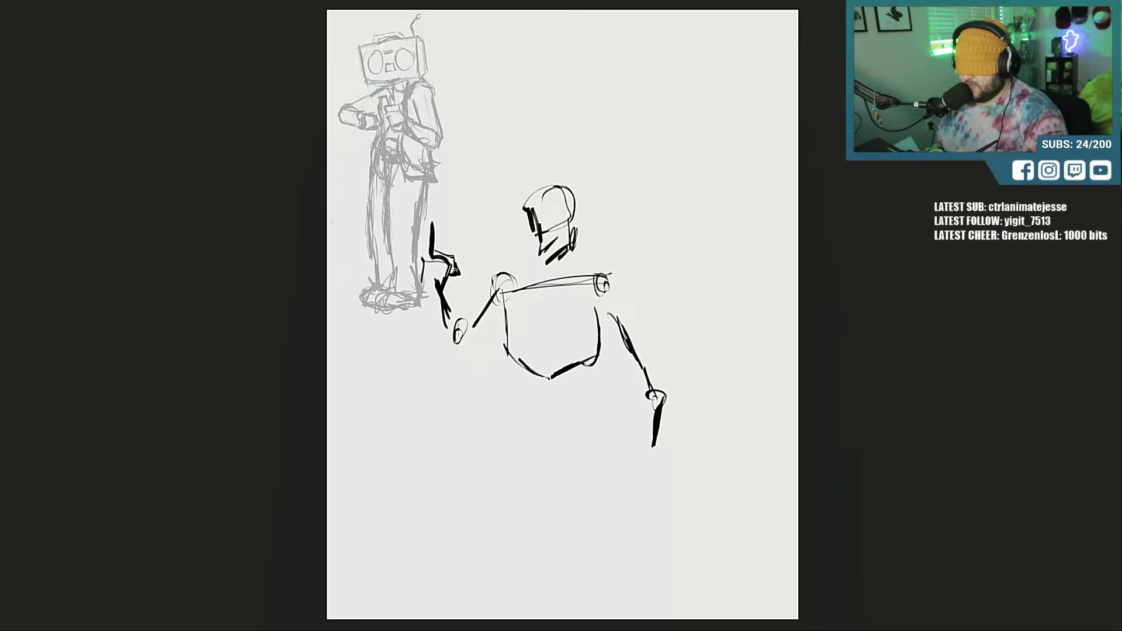
{"action": "mouse_move", "coordinate": [435, 223]}
{"action": "left_mouse_down"}
{"action": "mouse_move", "coordinate": [435, 295]}
{"action": "mouse_move", "coordinate": [459, 297]}
{"action": "left_mouse_up"}
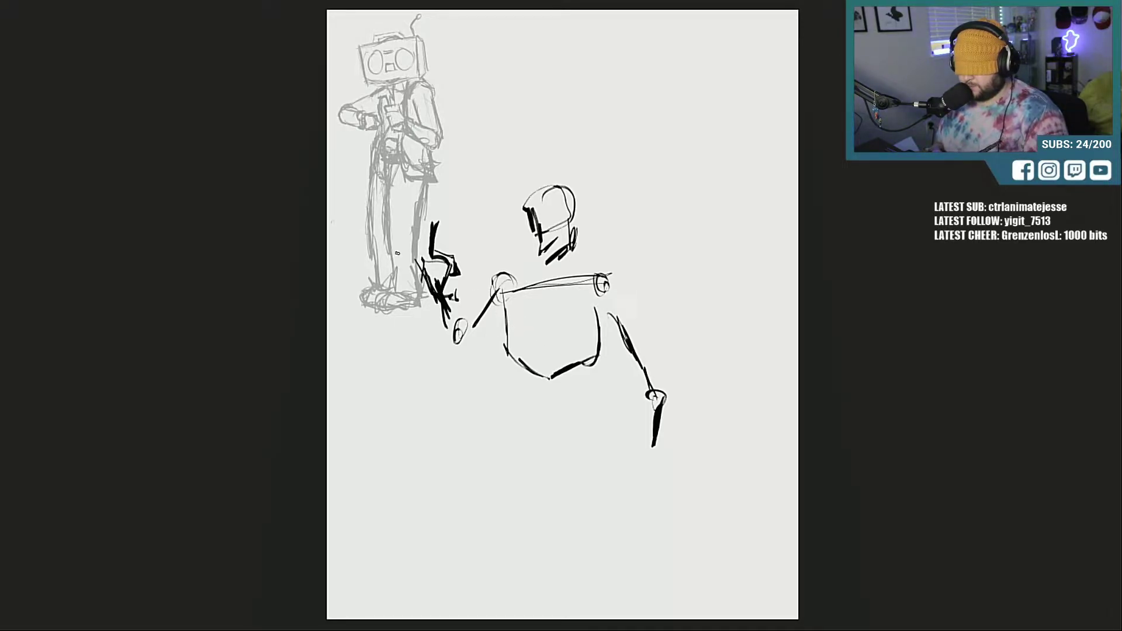
{"action": "mouse_move", "coordinate": [354, 257]}
{"action": "left_mouse_down"}
{"action": "mouse_move", "coordinate": [394, 292]}
{"action": "mouse_move", "coordinate": [360, 305]}
{"action": "mouse_move", "coordinate": [378, 282]}
{"action": "mouse_move", "coordinate": [399, 279]}
{"action": "left_mouse_up"}
{"action": "left_click_drag", "start_coordinate": [379, 236], "coordinate": [421, 297]}
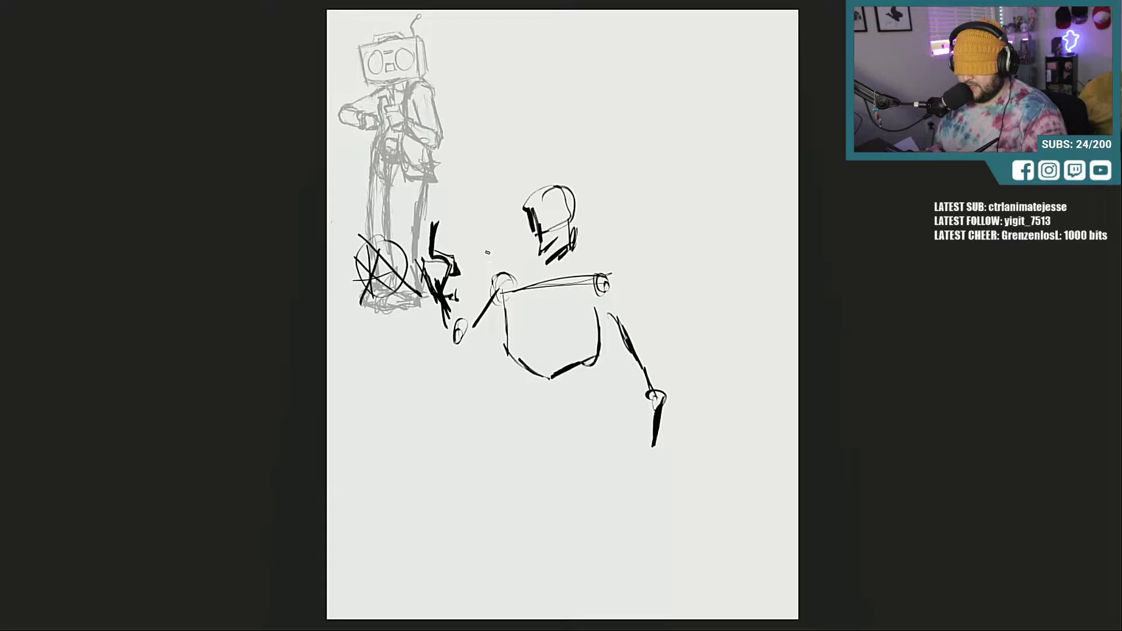
Step: Add curved strokes beside the face and scribble dark shading over the jaw and ear area
{"action": "left_click_drag", "start_coordinate": [481, 228], "coordinate": [482, 239]}
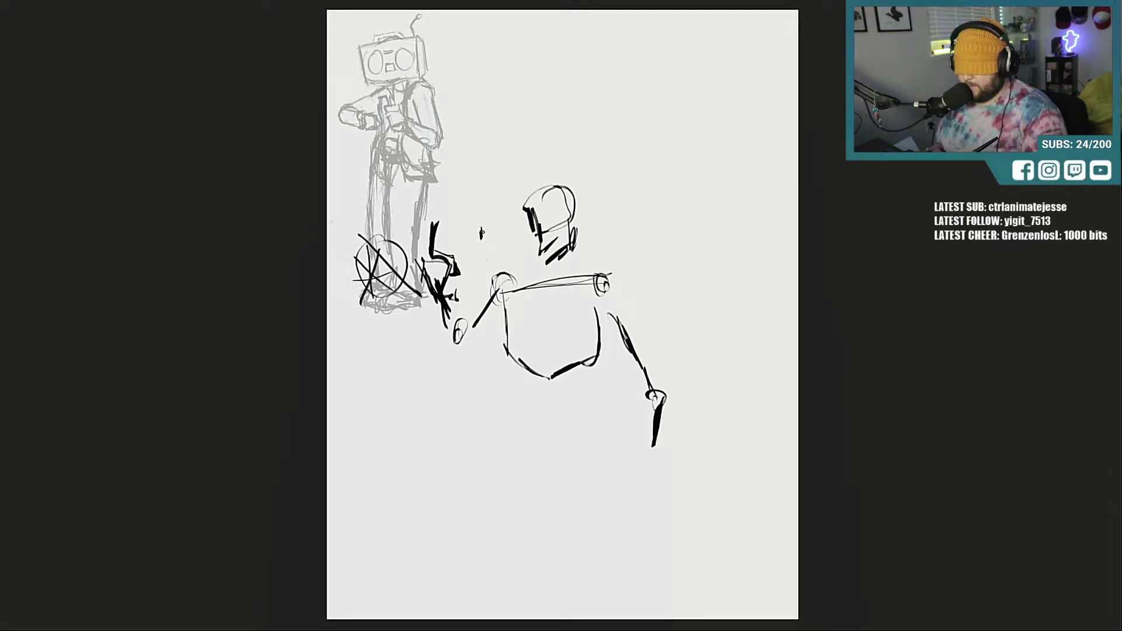
{"action": "mouse_move", "coordinate": [482, 234]}
{"action": "left_mouse_down"}
{"action": "mouse_move", "coordinate": [503, 217]}
{"action": "mouse_move", "coordinate": [561, 243]}
{"action": "mouse_move", "coordinate": [570, 222]}
{"action": "left_mouse_up"}
{"action": "mouse_move", "coordinate": [534, 265]}
{"action": "left_mouse_down"}
{"action": "mouse_move", "coordinate": [563, 228]}
{"action": "mouse_move", "coordinate": [570, 241]}
{"action": "mouse_move", "coordinate": [578, 216]}
{"action": "left_mouse_up"}
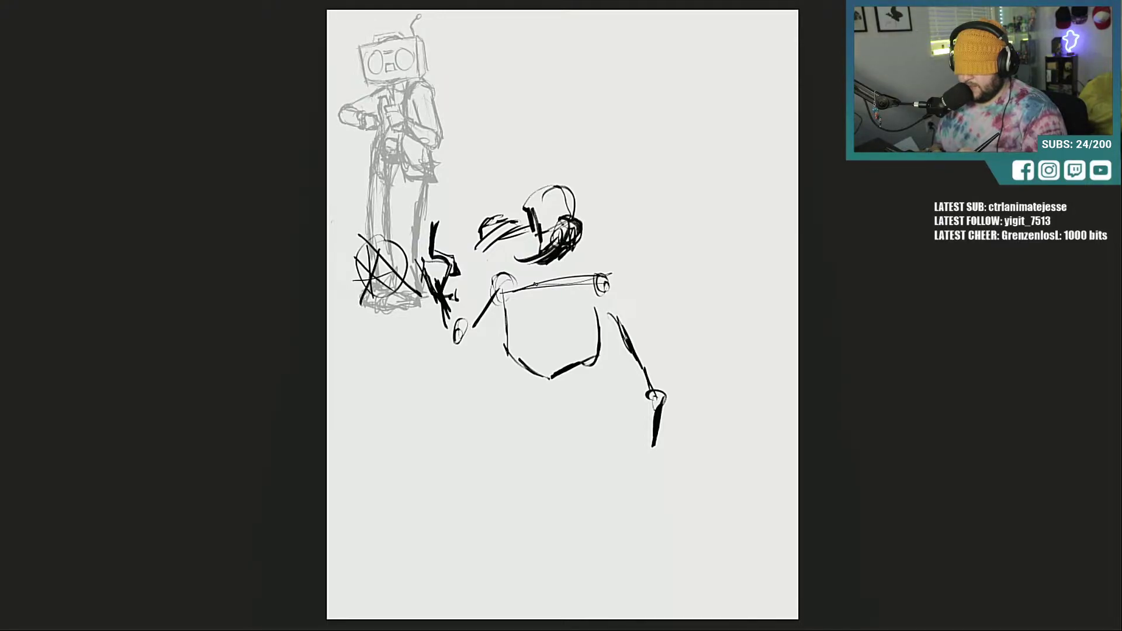
Step: Draw the neck and collar with folds fanning over the chest and a drape across one arm, and darken the raised arm's elbow
{"action": "left_click_drag", "start_coordinate": [533, 266], "coordinate": [522, 329]}
{"action": "mouse_move", "coordinate": [541, 268]}
{"action": "left_mouse_down"}
{"action": "mouse_move", "coordinate": [552, 327]}
{"action": "mouse_move", "coordinate": [519, 328]}
{"action": "mouse_move", "coordinate": [544, 272]}
{"action": "mouse_move", "coordinate": [579, 383]}
{"action": "left_mouse_up"}
{"action": "mouse_move", "coordinate": [560, 301]}
{"action": "left_mouse_down"}
{"action": "mouse_move", "coordinate": [575, 359]}
{"action": "mouse_move", "coordinate": [654, 344]}
{"action": "mouse_move", "coordinate": [556, 264]}
{"action": "mouse_move", "coordinate": [617, 324]}
{"action": "left_mouse_up"}
{"action": "left_click_drag", "start_coordinate": [562, 266], "coordinate": [550, 300]}
{"action": "left_click_drag", "start_coordinate": [545, 238], "coordinate": [559, 276]}
{"action": "mouse_move", "coordinate": [494, 286]}
{"action": "left_mouse_down"}
{"action": "mouse_move", "coordinate": [544, 282]}
{"action": "mouse_move", "coordinate": [524, 287]}
{"action": "left_mouse_up"}
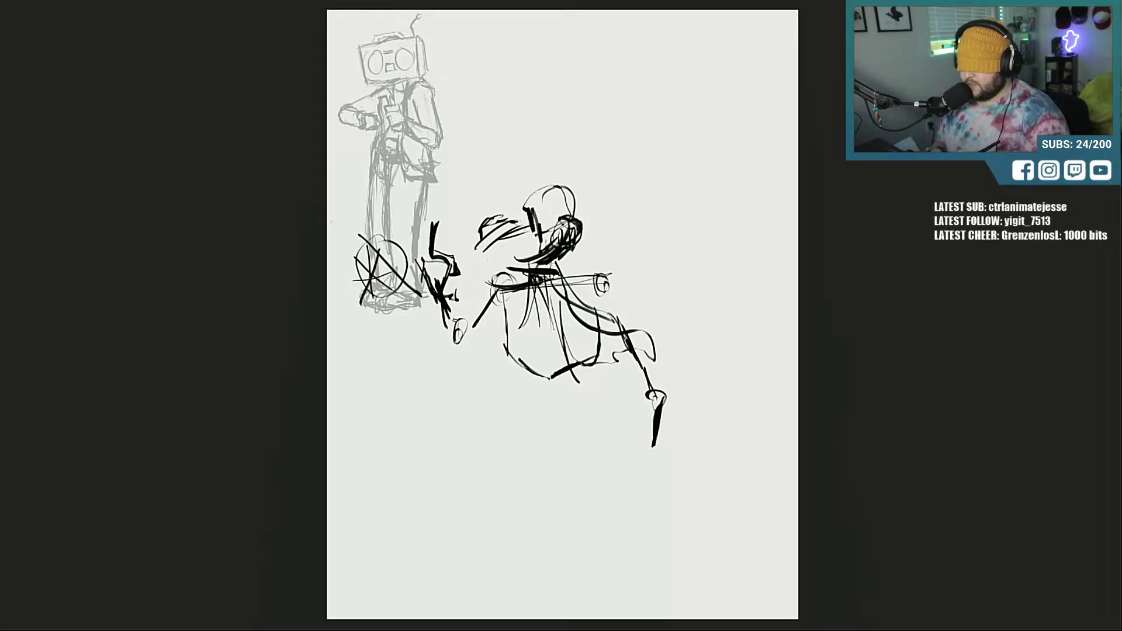
{"action": "mouse_move", "coordinate": [455, 316]}
{"action": "left_mouse_down"}
{"action": "mouse_move", "coordinate": [459, 346]}
{"action": "mouse_move", "coordinate": [468, 339]}
{"action": "left_mouse_up"}
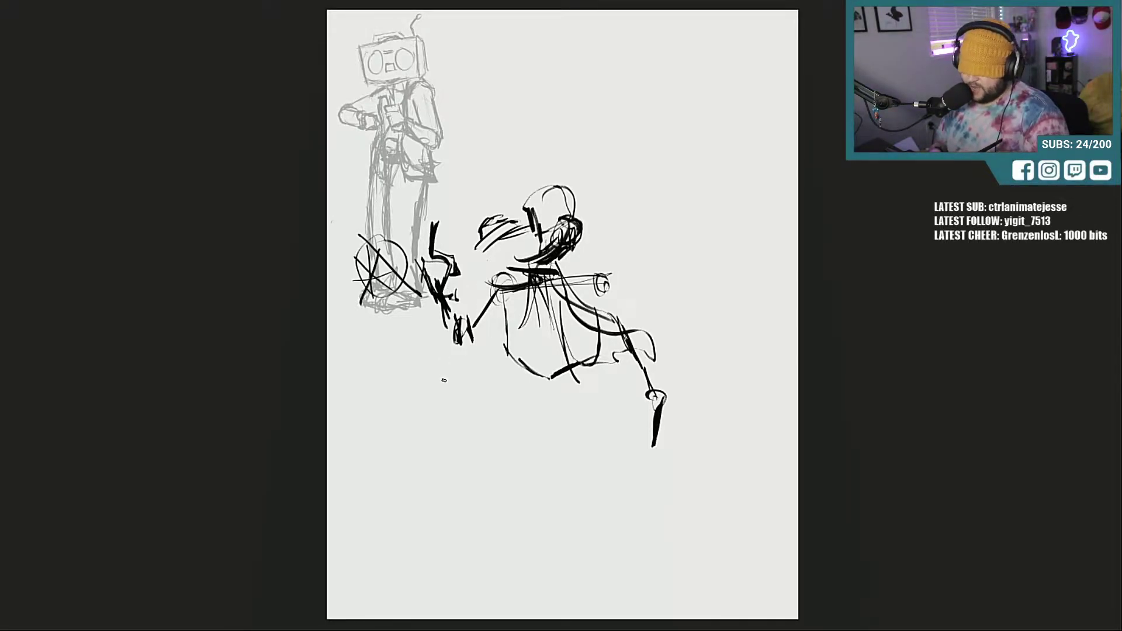
Step: Sketch a narrow lower leg with a flat knee cap line and a pointed foot below the torso
{"action": "mouse_move", "coordinate": [436, 426]}
{"action": "left_mouse_down"}
{"action": "mouse_move", "coordinate": [504, 423]}
{"action": "mouse_move", "coordinate": [475, 458]}
{"action": "mouse_move", "coordinate": [480, 507]}
{"action": "left_mouse_up"}
{"action": "left_click_drag", "start_coordinate": [495, 440], "coordinate": [483, 553]}
{"action": "mouse_move", "coordinate": [475, 500]}
{"action": "left_mouse_down"}
{"action": "mouse_move", "coordinate": [481, 535]}
{"action": "mouse_move", "coordinate": [490, 519]}
{"action": "left_mouse_up"}
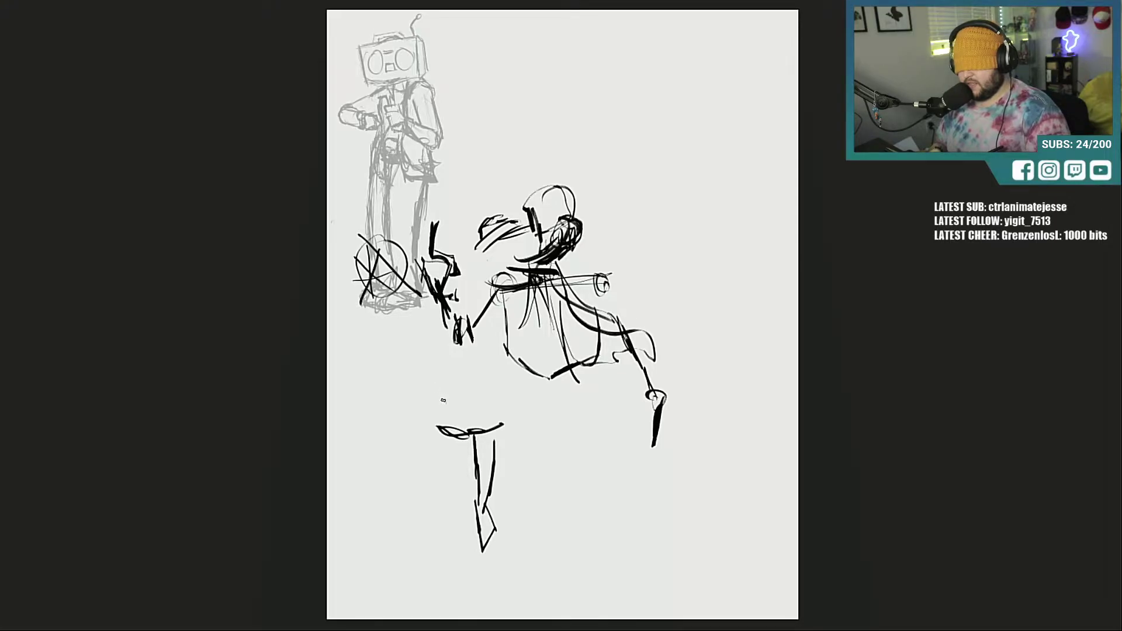
Step: Sketch the second leg kicked out sideways with a blocky foot, darken its knee joint, and add an angular hip line under the torso
{"action": "mouse_move", "coordinate": [447, 405]}
{"action": "left_mouse_down"}
{"action": "mouse_move", "coordinate": [363, 336]}
{"action": "mouse_move", "coordinate": [345, 381]}
{"action": "mouse_move", "coordinate": [334, 374]}
{"action": "mouse_move", "coordinate": [368, 410]}
{"action": "mouse_move", "coordinate": [377, 377]}
{"action": "mouse_move", "coordinate": [419, 383]}
{"action": "left_mouse_up"}
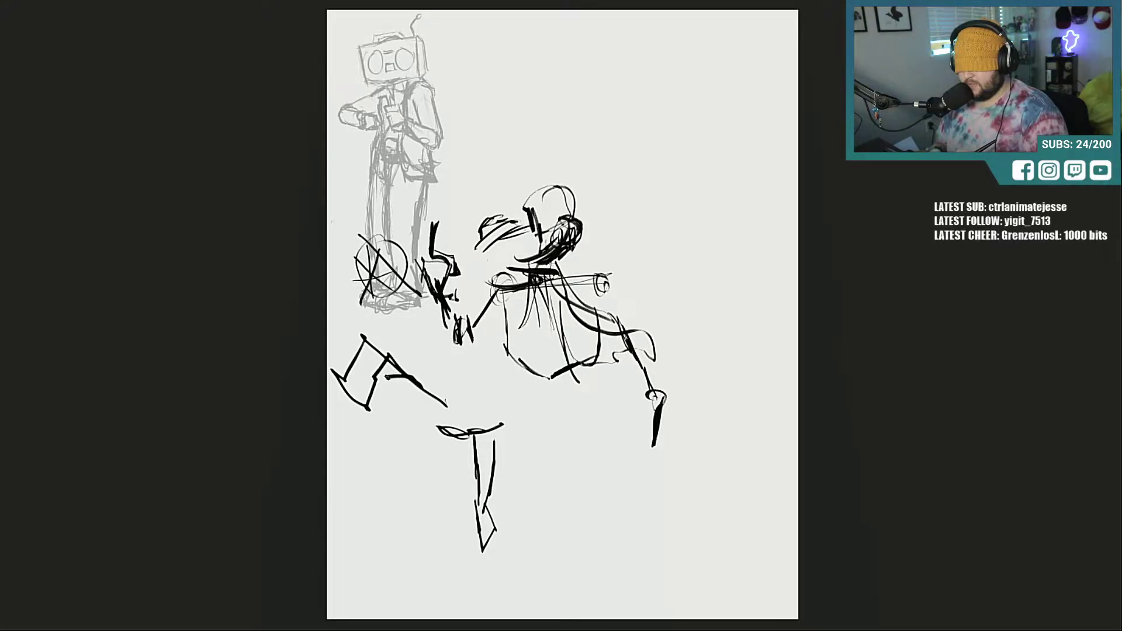
{"action": "left_click_drag", "start_coordinate": [387, 379], "coordinate": [471, 425]}
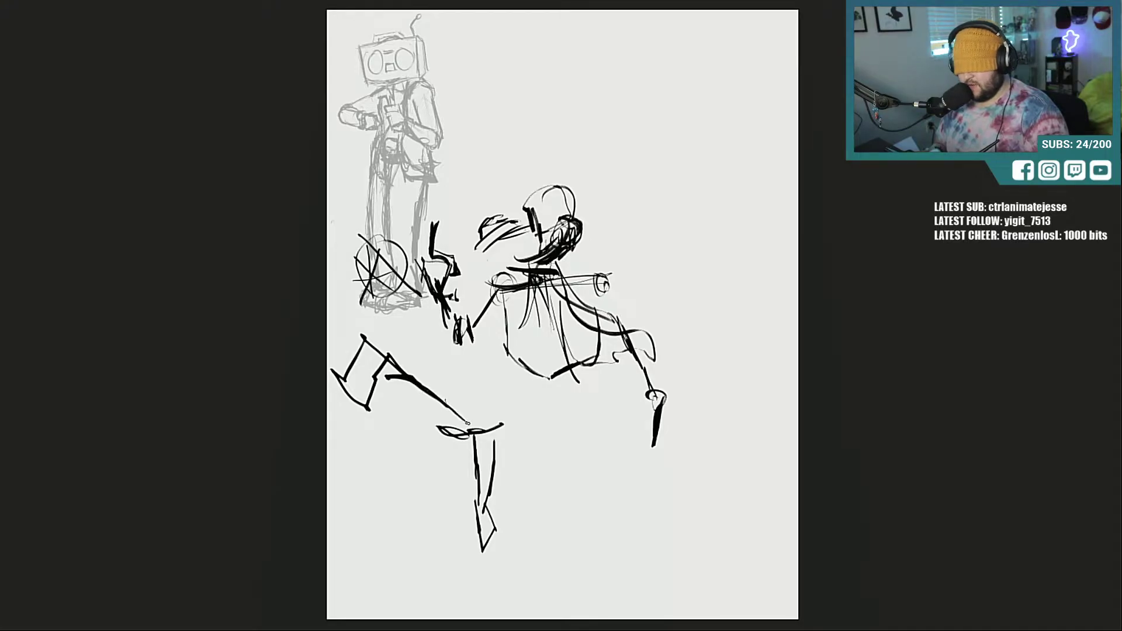
{"action": "mouse_move", "coordinate": [423, 396]}
{"action": "left_mouse_down"}
{"action": "mouse_move", "coordinate": [478, 432]}
{"action": "mouse_move", "coordinate": [467, 432]}
{"action": "mouse_move", "coordinate": [475, 387]}
{"action": "mouse_move", "coordinate": [498, 444]}
{"action": "left_mouse_up"}
{"action": "left_click_drag", "start_coordinate": [501, 414], "coordinate": [494, 447]}
{"action": "left_click_drag", "start_coordinate": [462, 394], "coordinate": [506, 448]}
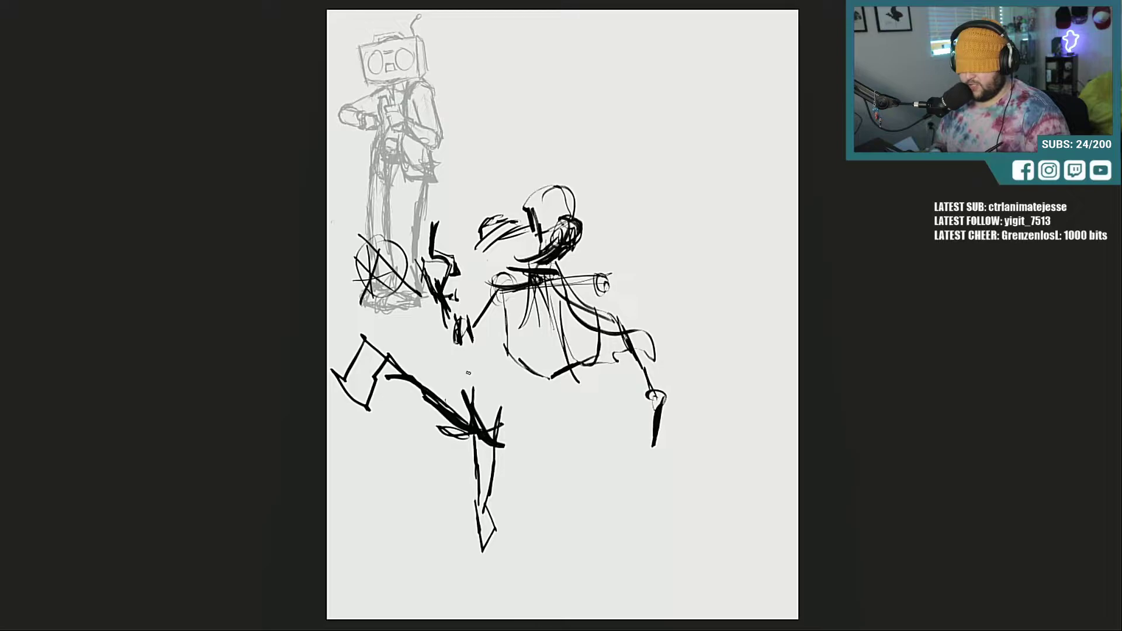
{"action": "mouse_move", "coordinate": [461, 386]}
{"action": "left_mouse_down"}
{"action": "mouse_move", "coordinate": [463, 374]}
{"action": "mouse_move", "coordinate": [515, 380]}
{"action": "mouse_move", "coordinate": [536, 439]}
{"action": "left_mouse_up"}
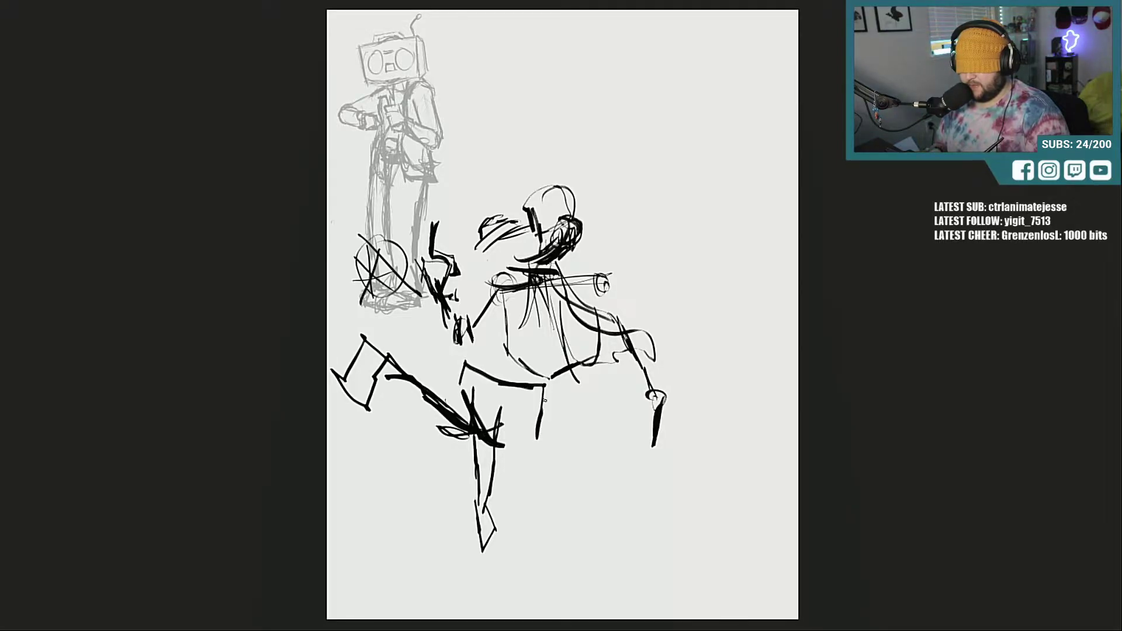
{"action": "left_click_drag", "start_coordinate": [544, 392], "coordinate": [537, 435]}
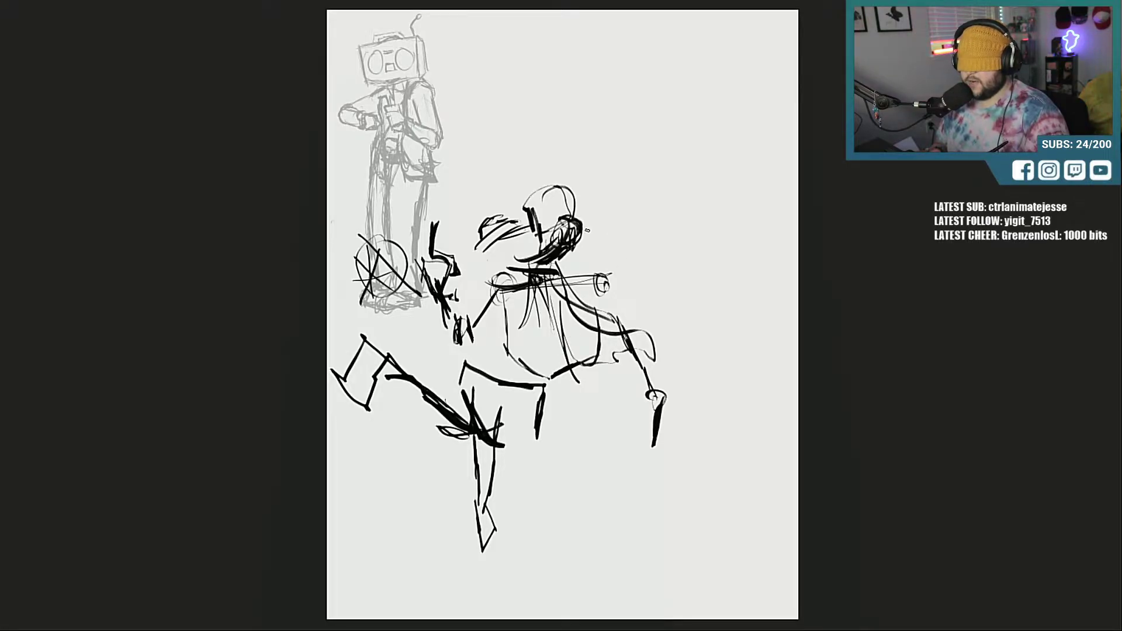
Step: Draw a blocky shape beyond the far shoulder and scribble dark angular strokes across the lower face
{"action": "mouse_move", "coordinate": [619, 255]}
{"action": "left_mouse_down"}
{"action": "mouse_move", "coordinate": [602, 275]}
{"action": "mouse_move", "coordinate": [634, 287]}
{"action": "mouse_move", "coordinate": [646, 259]}
{"action": "mouse_move", "coordinate": [620, 253]}
{"action": "mouse_move", "coordinate": [639, 275]}
{"action": "mouse_move", "coordinate": [618, 250]}
{"action": "mouse_move", "coordinate": [624, 278]}
{"action": "mouse_move", "coordinate": [673, 250]}
{"action": "left_mouse_up"}
{"action": "left_click_drag", "start_coordinate": [482, 244], "coordinate": [474, 268]}
{"action": "mouse_move", "coordinate": [475, 269]}
{"action": "left_mouse_down"}
{"action": "mouse_move", "coordinate": [524, 269]}
{"action": "mouse_move", "coordinate": [530, 236]}
{"action": "left_mouse_up"}
{"action": "mouse_move", "coordinate": [530, 236]}
{"action": "left_mouse_down"}
{"action": "mouse_move", "coordinate": [482, 241]}
{"action": "mouse_move", "coordinate": [471, 273]}
{"action": "left_mouse_up"}
{"action": "mouse_move", "coordinate": [471, 273]}
{"action": "left_mouse_down"}
{"action": "mouse_move", "coordinate": [510, 269]}
{"action": "mouse_move", "coordinate": [503, 241]}
{"action": "mouse_move", "coordinate": [491, 256]}
{"action": "mouse_move", "coordinate": [519, 254]}
{"action": "left_mouse_up"}
{"action": "left_click_drag", "start_coordinate": [524, 240], "coordinate": [529, 260]}
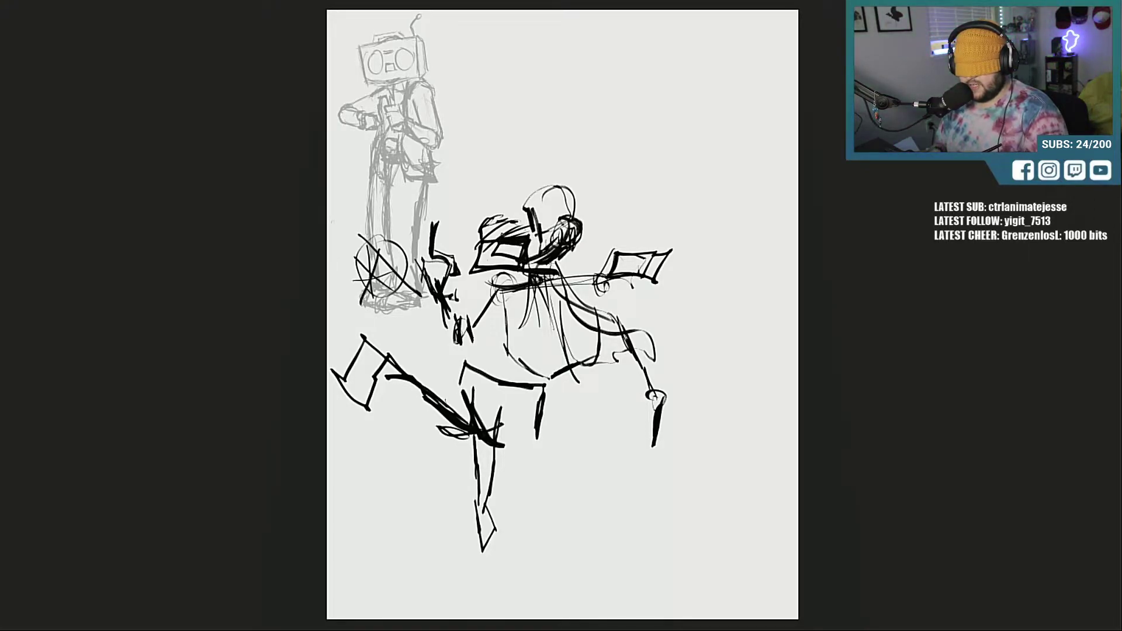
{"action": "mouse_move", "coordinate": [505, 223]}
{"action": "left_mouse_down"}
{"action": "mouse_move", "coordinate": [475, 236]}
{"action": "mouse_move", "coordinate": [502, 252]}
{"action": "mouse_move", "coordinate": [515, 236]}
{"action": "left_mouse_up"}
{"action": "mouse_move", "coordinate": [555, 205]}
{"action": "left_mouse_down"}
{"action": "mouse_move", "coordinate": [530, 220]}
{"action": "mouse_move", "coordinate": [538, 254]}
{"action": "left_mouse_up"}
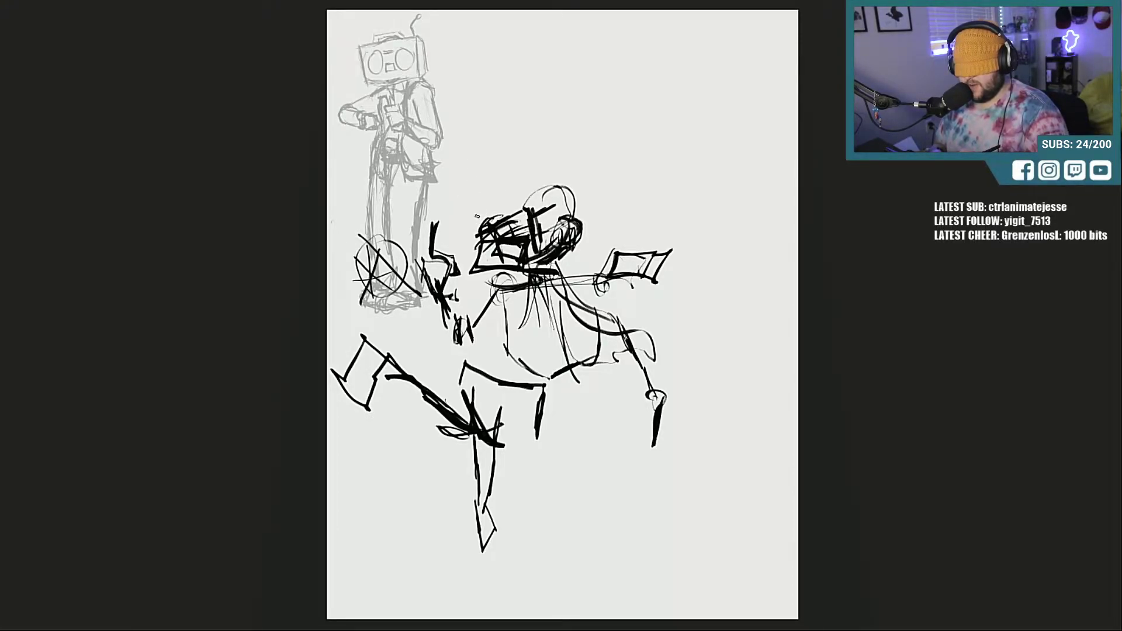
Step: Add thick spiky strokes rising above the dark shape beside the face
{"action": "mouse_move", "coordinate": [460, 178]}
{"action": "left_mouse_down"}
{"action": "mouse_move", "coordinate": [478, 216]}
{"action": "mouse_move", "coordinate": [485, 199]}
{"action": "mouse_move", "coordinate": [482, 228]}
{"action": "mouse_move", "coordinate": [488, 177]}
{"action": "left_mouse_up"}
{"action": "mouse_move", "coordinate": [486, 177]}
{"action": "left_mouse_down"}
{"action": "mouse_move", "coordinate": [509, 177]}
{"action": "mouse_move", "coordinate": [512, 217]}
{"action": "left_mouse_up"}
{"action": "left_click_drag", "start_coordinate": [507, 178], "coordinate": [507, 233]}
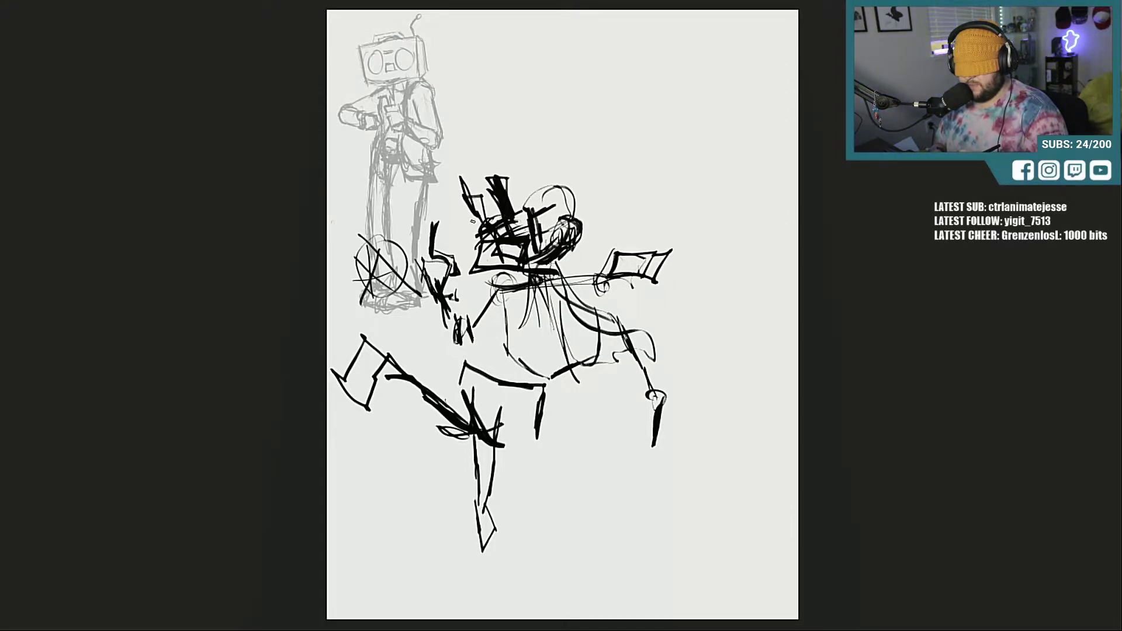
{"action": "left_click_drag", "start_coordinate": [459, 196], "coordinate": [471, 231]}
Step: Draw two clusters of long jagged finger strokes around the end of the hanging arm
{"action": "left_click_drag", "start_coordinate": [587, 451], "coordinate": [608, 491]}
{"action": "mouse_move", "coordinate": [599, 449]}
{"action": "left_mouse_down"}
{"action": "mouse_move", "coordinate": [609, 488]}
{"action": "mouse_move", "coordinate": [606, 470]}
{"action": "left_mouse_up"}
{"action": "left_click_drag", "start_coordinate": [598, 450], "coordinate": [611, 498]}
{"action": "mouse_move", "coordinate": [611, 418]}
{"action": "left_mouse_down"}
{"action": "mouse_move", "coordinate": [635, 466]}
{"action": "mouse_move", "coordinate": [647, 438]}
{"action": "left_mouse_up"}
{"action": "left_click_drag", "start_coordinate": [620, 391], "coordinate": [640, 462]}
{"action": "mouse_move", "coordinate": [639, 397]}
{"action": "left_mouse_down"}
{"action": "mouse_move", "coordinate": [650, 433]}
{"action": "mouse_move", "coordinate": [638, 401]}
{"action": "left_mouse_up"}
{"action": "left_click_drag", "start_coordinate": [614, 406], "coordinate": [637, 448]}
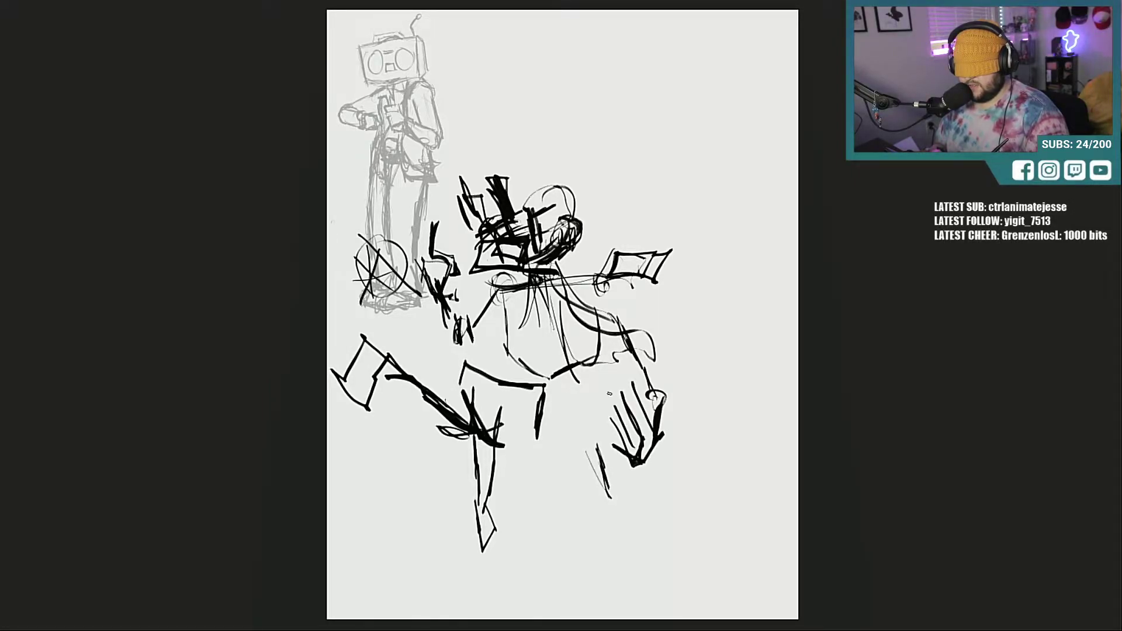
{"action": "mouse_move", "coordinate": [608, 383]}
{"action": "left_mouse_down"}
{"action": "mouse_move", "coordinate": [637, 450]}
{"action": "mouse_move", "coordinate": [672, 443]}
{"action": "left_mouse_up"}
{"action": "left_click_drag", "start_coordinate": [646, 378], "coordinate": [656, 409]}
{"action": "left_click_drag", "start_coordinate": [661, 419], "coordinate": [673, 441]}
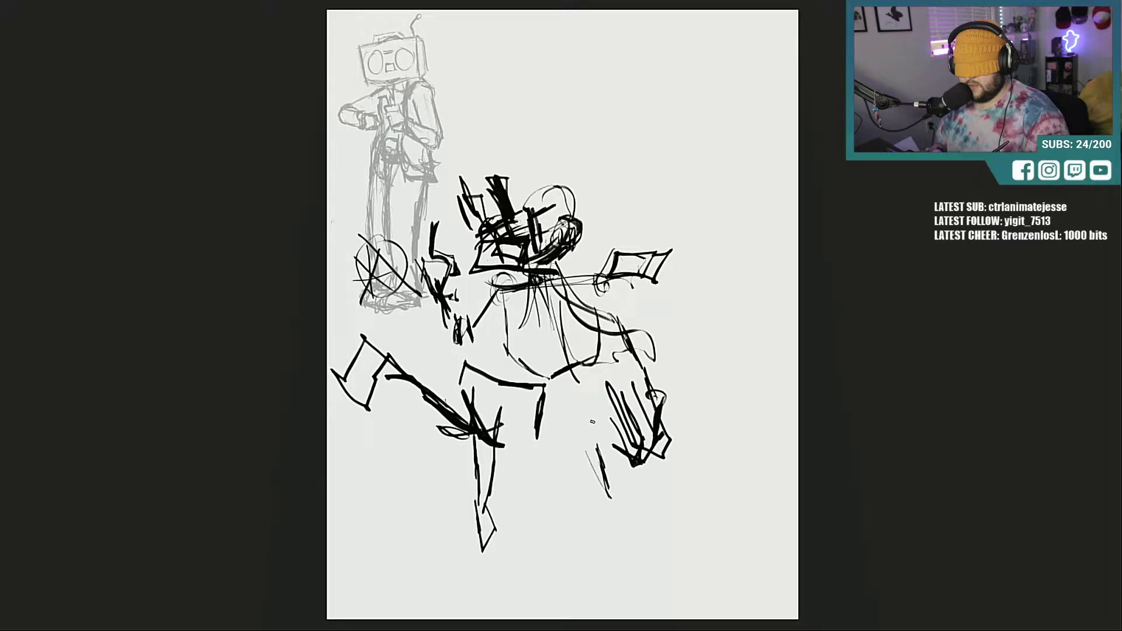
{"action": "left_click_drag", "start_coordinate": [593, 421], "coordinate": [625, 508]}
{"action": "mouse_move", "coordinate": [630, 468]}
{"action": "left_mouse_down"}
{"action": "mouse_move", "coordinate": [625, 509]}
{"action": "mouse_move", "coordinate": [583, 495]}
{"action": "left_mouse_up"}
{"action": "left_click_drag", "start_coordinate": [575, 448], "coordinate": [584, 489]}
{"action": "left_click_drag", "start_coordinate": [590, 421], "coordinate": [615, 472]}
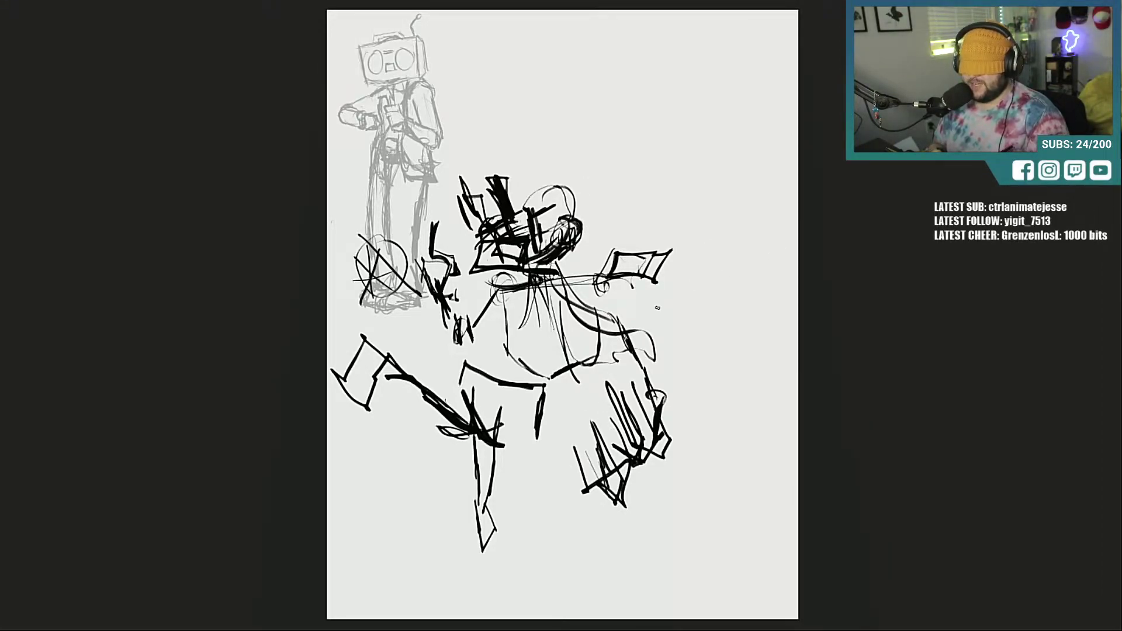
Step: Add small triangles beyond the shoulder block and at the hanging wrist, then shade the torso's side and scribble over the neck
{"action": "mouse_move", "coordinate": [664, 262]}
{"action": "left_mouse_down"}
{"action": "mouse_move", "coordinate": [711, 256]}
{"action": "mouse_move", "coordinate": [701, 272]}
{"action": "mouse_move", "coordinate": [710, 255]}
{"action": "left_mouse_up"}
{"action": "mouse_move", "coordinate": [636, 385]}
{"action": "left_mouse_down"}
{"action": "mouse_move", "coordinate": [659, 418]}
{"action": "mouse_move", "coordinate": [635, 377]}
{"action": "mouse_move", "coordinate": [634, 297]}
{"action": "mouse_move", "coordinate": [666, 378]}
{"action": "left_mouse_up"}
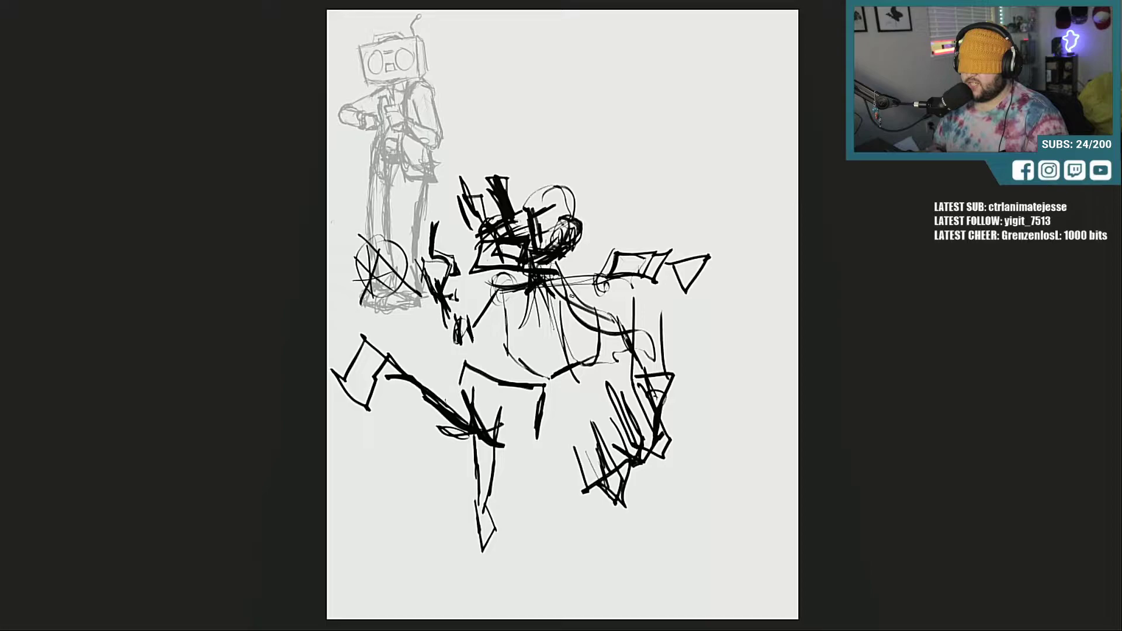
{"action": "mouse_move", "coordinate": [603, 285]}
{"action": "left_mouse_down"}
{"action": "mouse_move", "coordinate": [602, 332]}
{"action": "mouse_move", "coordinate": [586, 336]}
{"action": "mouse_move", "coordinate": [595, 380]}
{"action": "left_mouse_up"}
{"action": "mouse_move", "coordinate": [595, 315]}
{"action": "left_mouse_down"}
{"action": "mouse_move", "coordinate": [592, 367]}
{"action": "mouse_move", "coordinate": [584, 358]}
{"action": "left_mouse_up"}
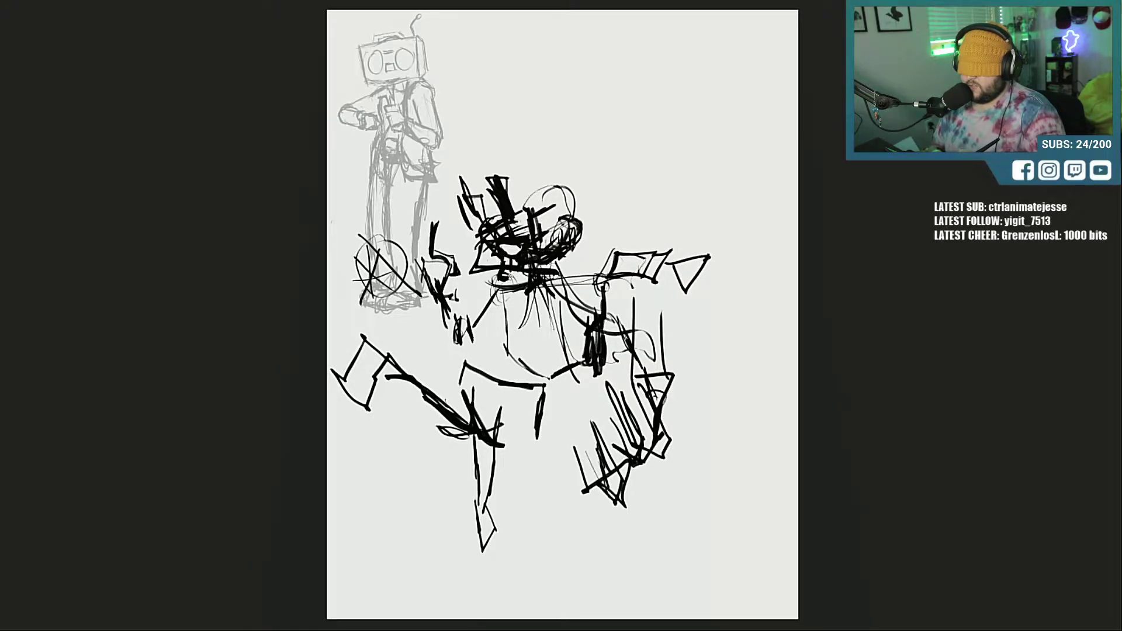
{"action": "mouse_move", "coordinate": [490, 254]}
{"action": "left_mouse_down"}
{"action": "mouse_move", "coordinate": [514, 263]}
{"action": "mouse_move", "coordinate": [501, 298]}
{"action": "mouse_move", "coordinate": [547, 310]}
{"action": "left_mouse_up"}
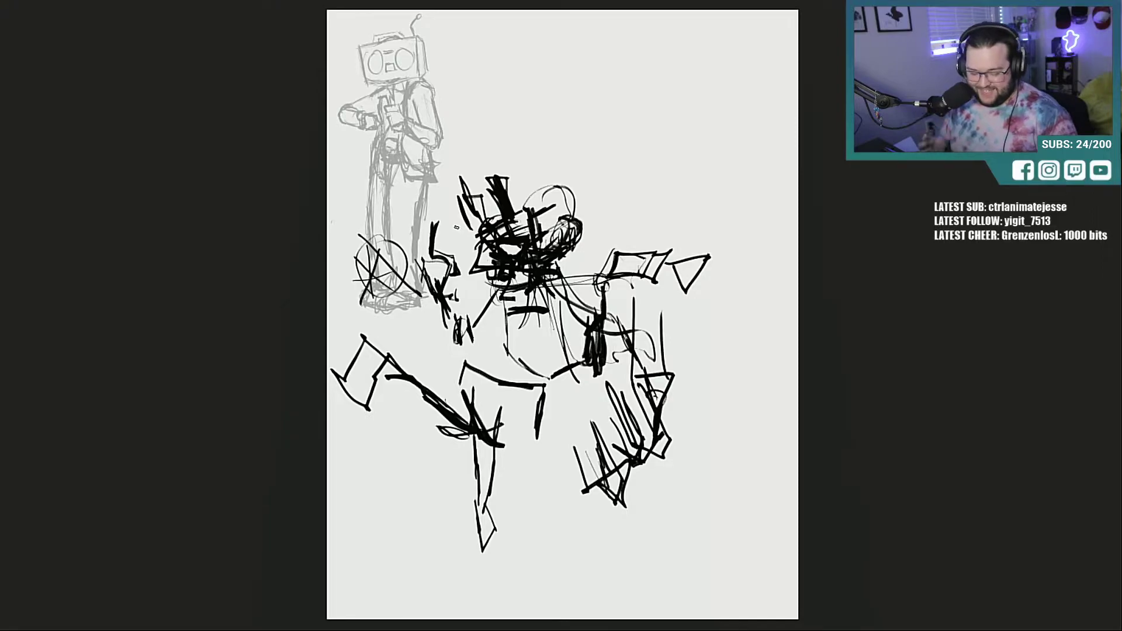
Step: Clear the blind-drawn figure, keep the boombox reference, and lightly block in a box head, shoulder line with circles, and spine
{"action": "key", "text": "Delete"}
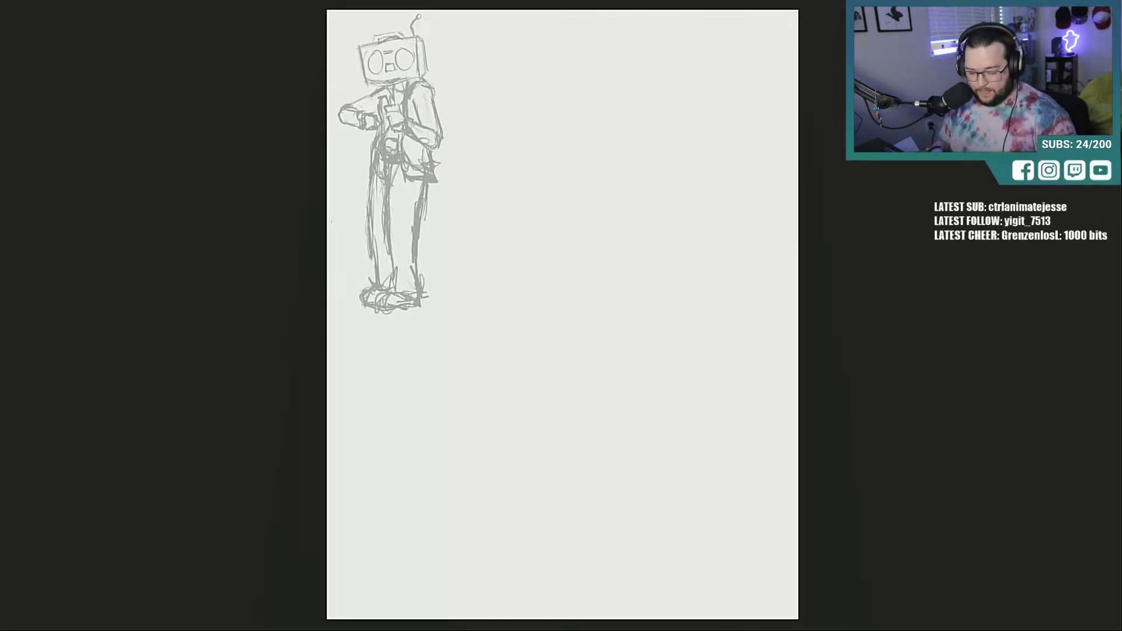
{"action": "key", "text": "ctrl+z"}
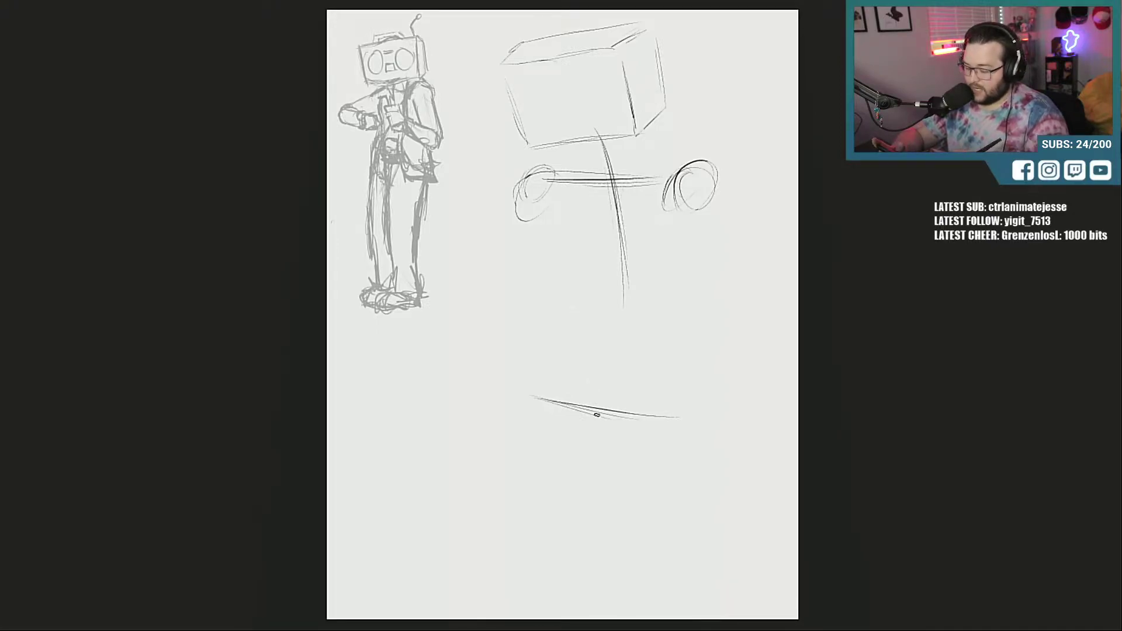
{"action": "left_click_drag", "start_coordinate": [578, 454], "coordinate": [614, 492]}
{"action": "key", "text": "ctrl+z"}
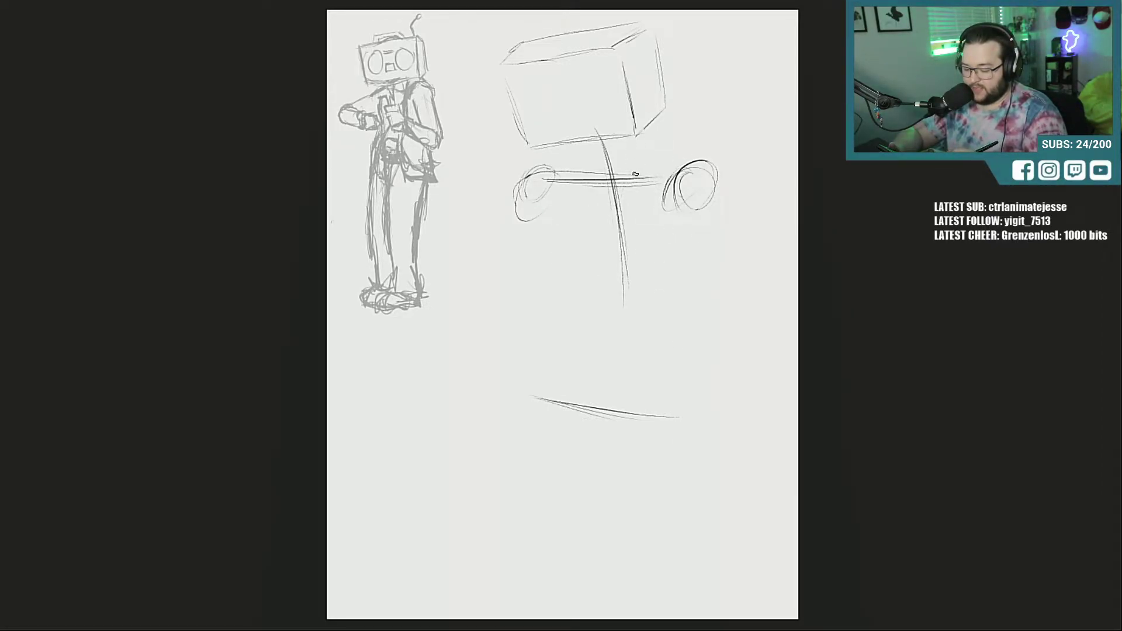
Step: Draw the neck sides with a dark accent, a short shoulder slope and a rounded neckline under the box head
{"action": "left_click_drag", "start_coordinate": [629, 139], "coordinate": [636, 174]}
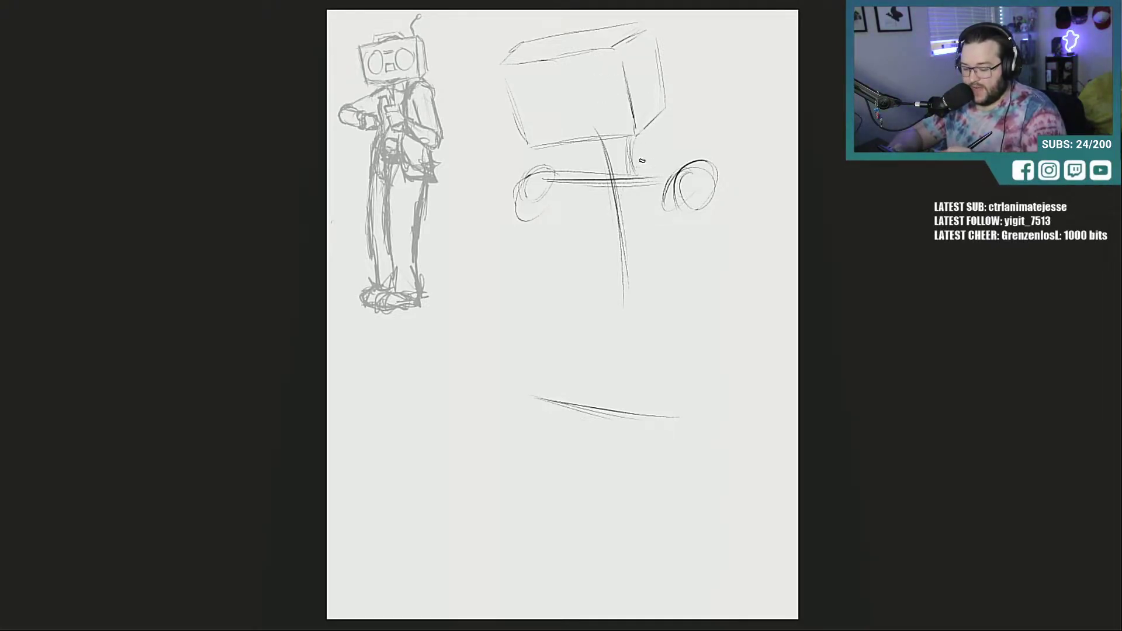
{"action": "left_click_drag", "start_coordinate": [631, 145], "coordinate": [637, 176]}
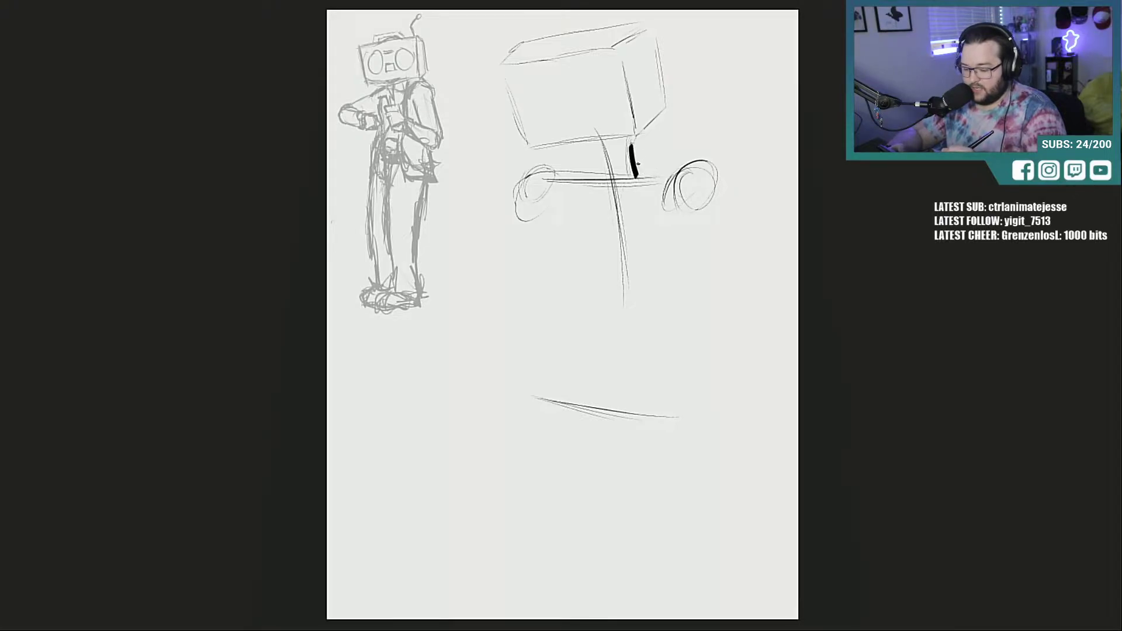
{"action": "left_click_drag", "start_coordinate": [633, 157], "coordinate": [660, 178]}
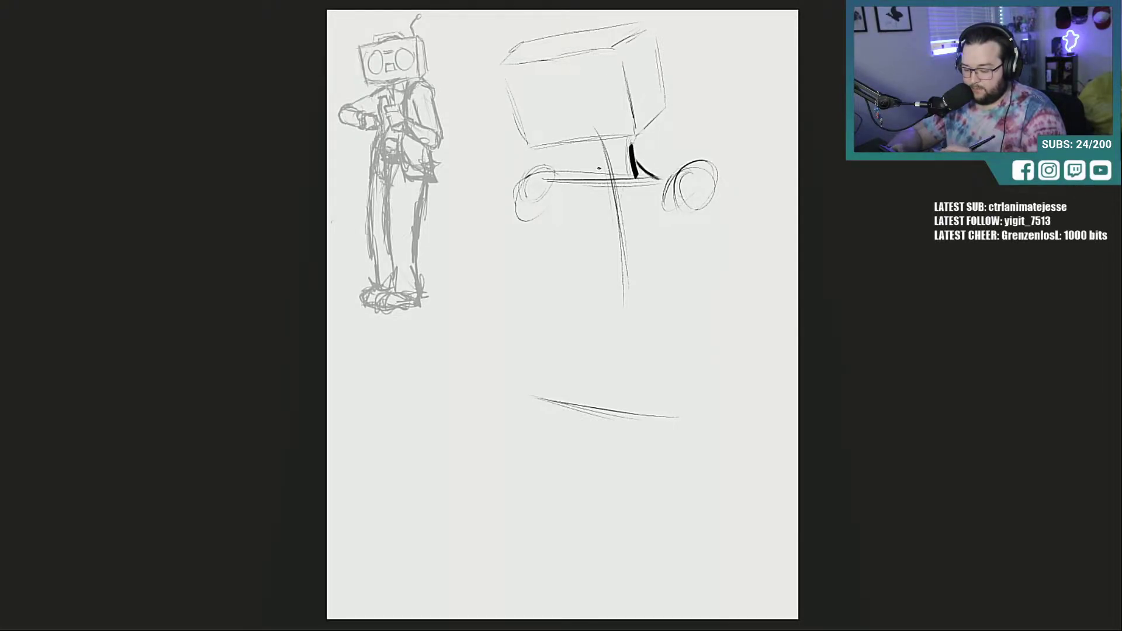
{"action": "mouse_move", "coordinate": [581, 146]}
{"action": "left_mouse_down"}
{"action": "mouse_move", "coordinate": [584, 181]}
{"action": "mouse_move", "coordinate": [629, 198]}
{"action": "mouse_move", "coordinate": [643, 170]}
{"action": "left_mouse_up"}
Step: Firm up the box head with darker front and top edges and a wider side face in perspective
{"action": "mouse_move", "coordinate": [521, 144]}
{"action": "left_mouse_down"}
{"action": "mouse_move", "coordinate": [654, 135]}
{"action": "mouse_move", "coordinate": [651, 76]}
{"action": "mouse_move", "coordinate": [663, 133]}
{"action": "left_mouse_up"}
{"action": "left_click_drag", "start_coordinate": [654, 90], "coordinate": [662, 132]}
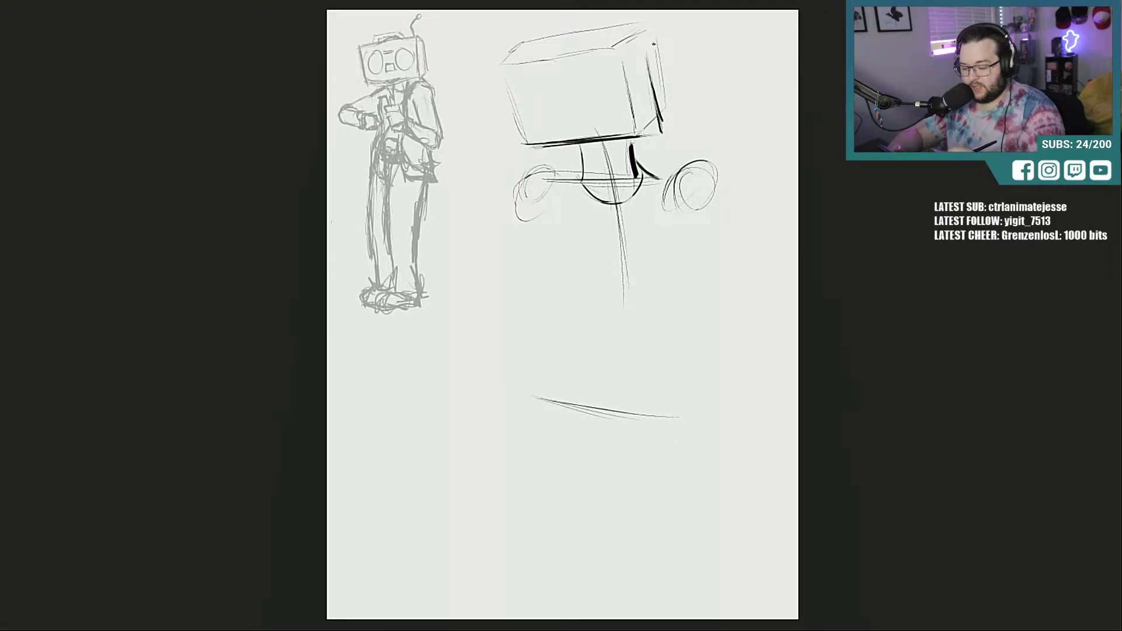
{"action": "mouse_move", "coordinate": [646, 52]}
{"action": "left_mouse_down"}
{"action": "mouse_move", "coordinate": [690, 24]}
{"action": "mouse_move", "coordinate": [699, 99]}
{"action": "mouse_move", "coordinate": [708, 94]}
{"action": "left_mouse_up"}
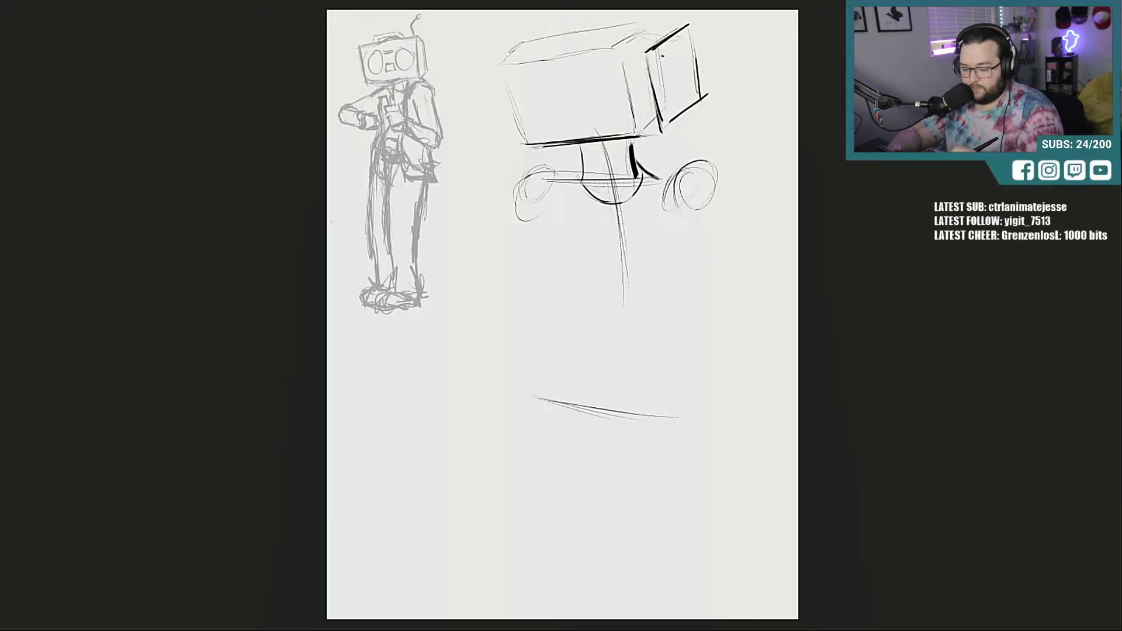
{"action": "mouse_move", "coordinate": [561, 57]}
{"action": "left_mouse_down"}
{"action": "mouse_move", "coordinate": [636, 46]}
{"action": "mouse_move", "coordinate": [537, 60]}
{"action": "left_mouse_up"}
{"action": "left_click_drag", "start_coordinate": [641, 37], "coordinate": [655, 117]}
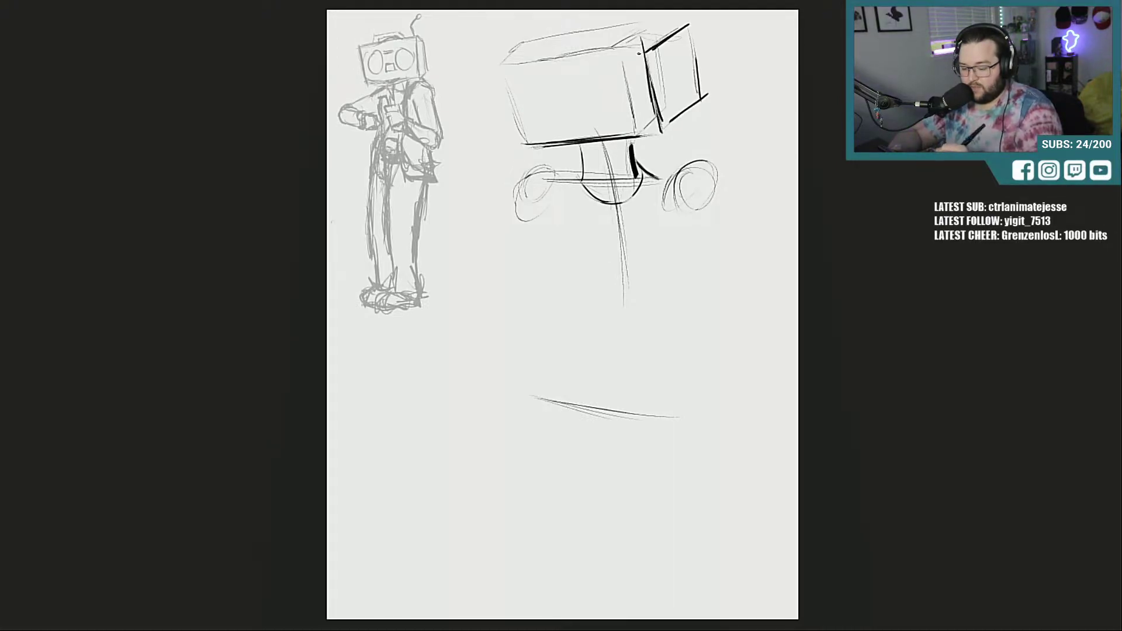
{"action": "mouse_move", "coordinate": [631, 47]}
{"action": "left_mouse_down"}
{"action": "mouse_move", "coordinate": [528, 61]}
{"action": "mouse_move", "coordinate": [528, 130]}
{"action": "left_mouse_up"}
{"action": "mouse_move", "coordinate": [505, 59]}
{"action": "left_mouse_down"}
{"action": "mouse_move", "coordinate": [543, 35]}
{"action": "mouse_move", "coordinate": [533, 37]}
{"action": "left_mouse_up"}
{"action": "mouse_move", "coordinate": [556, 32]}
{"action": "left_mouse_down"}
{"action": "mouse_move", "coordinate": [686, 24]}
{"action": "mouse_move", "coordinate": [635, 36]}
{"action": "left_mouse_up"}
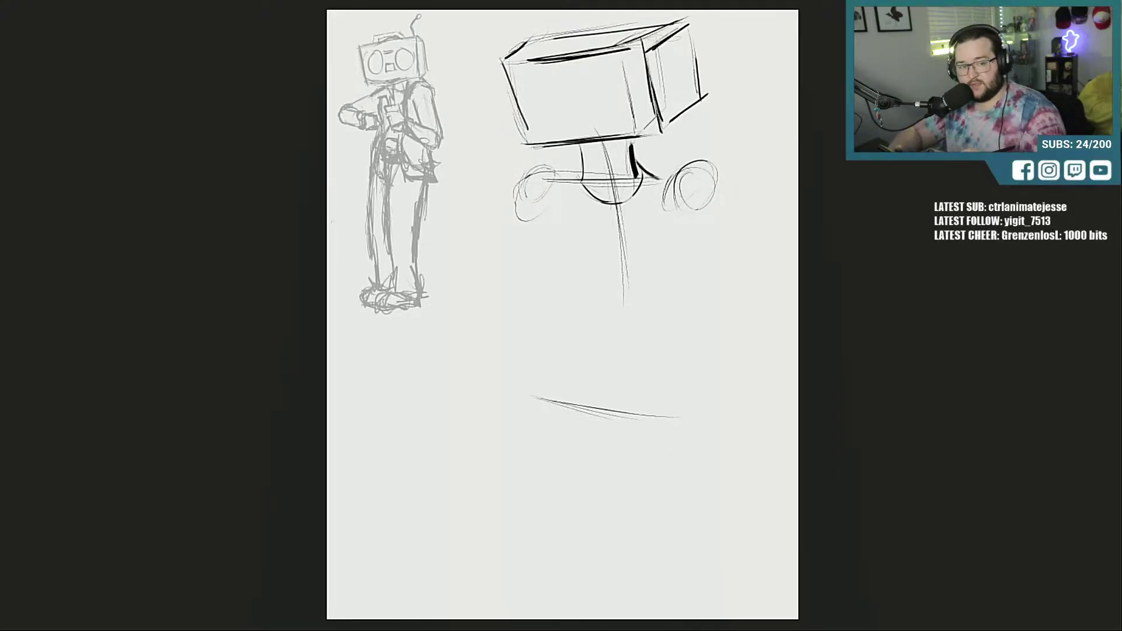
{"action": "mouse_move", "coordinate": [659, 113]}
{"action": "left_mouse_down"}
{"action": "mouse_move", "coordinate": [664, 145]}
{"action": "mouse_move", "coordinate": [702, 96]}
{"action": "mouse_move", "coordinate": [690, 21]}
{"action": "left_mouse_up"}
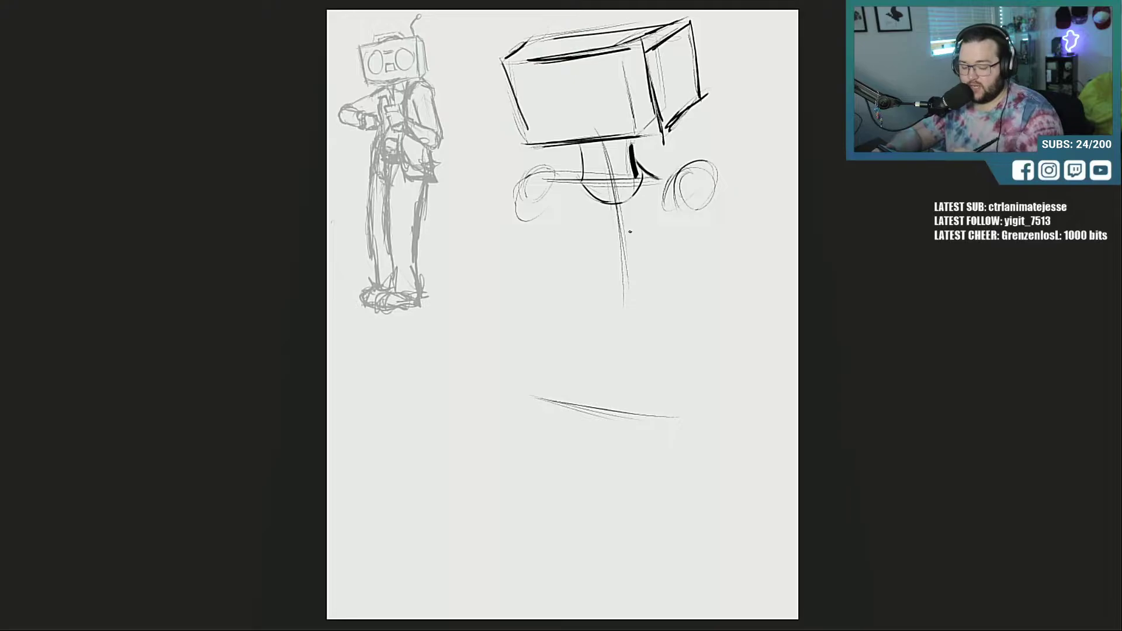
Step: Slope lines from the neck into both shoulder circles, curve one side of the torso, and darken the lower centre line
{"action": "mouse_move", "coordinate": [637, 138]}
{"action": "left_mouse_down"}
{"action": "mouse_move", "coordinate": [642, 179]}
{"action": "mouse_move", "coordinate": [653, 181]}
{"action": "left_mouse_up"}
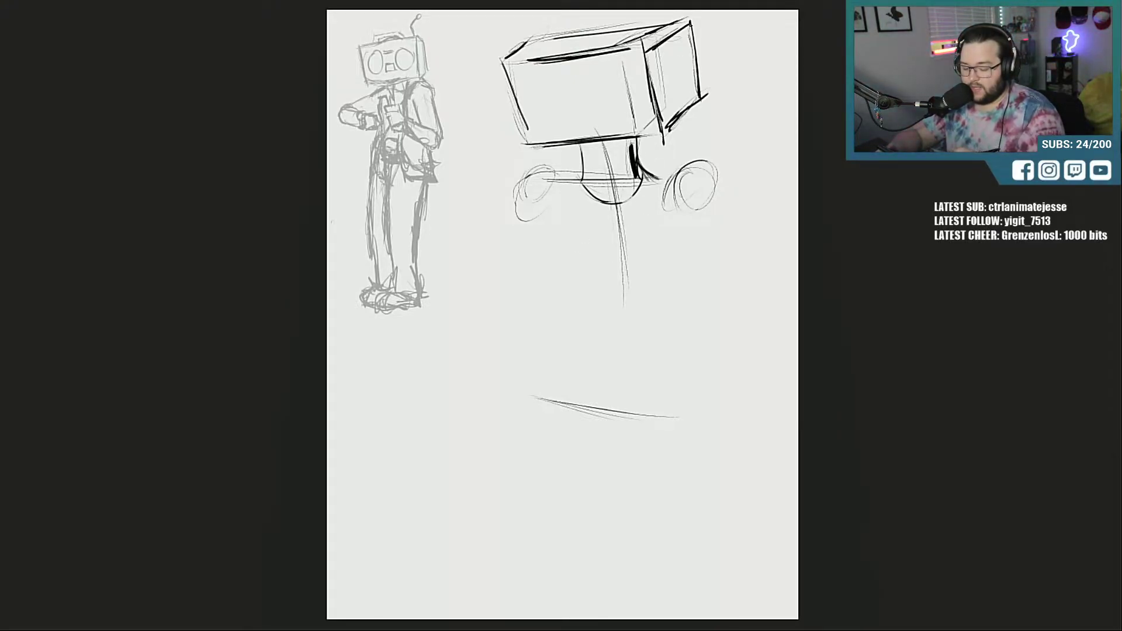
{"action": "mouse_move", "coordinate": [654, 178]}
{"action": "left_mouse_down"}
{"action": "mouse_move", "coordinate": [696, 175]}
{"action": "mouse_move", "coordinate": [703, 185]}
{"action": "mouse_move", "coordinate": [691, 187]}
{"action": "left_mouse_up"}
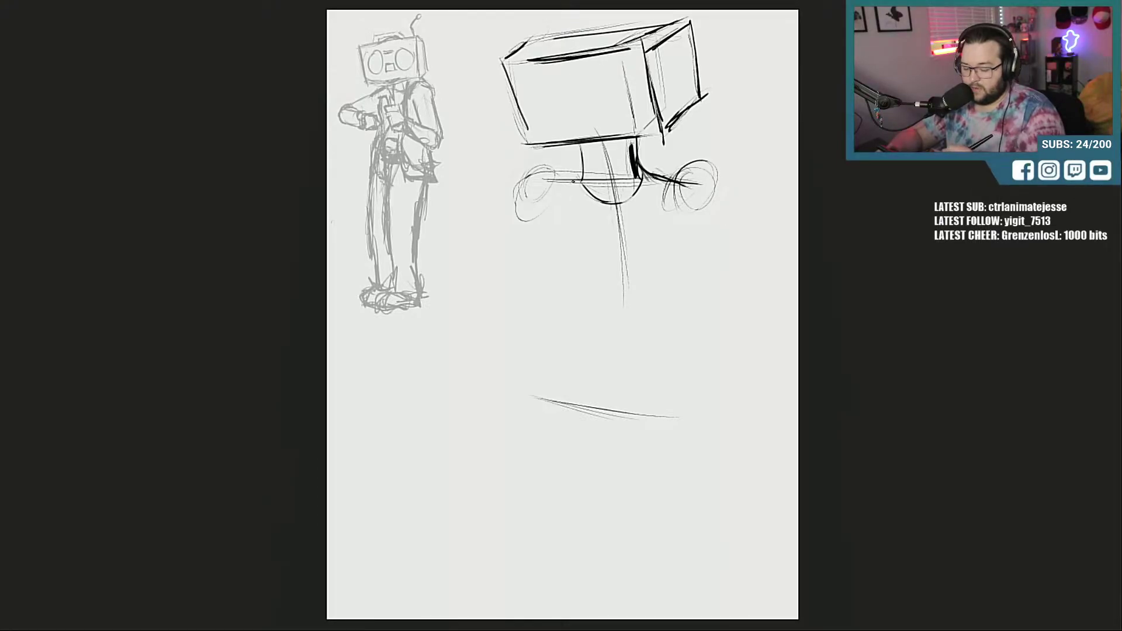
{"action": "left_click_drag", "start_coordinate": [579, 172], "coordinate": [553, 186]}
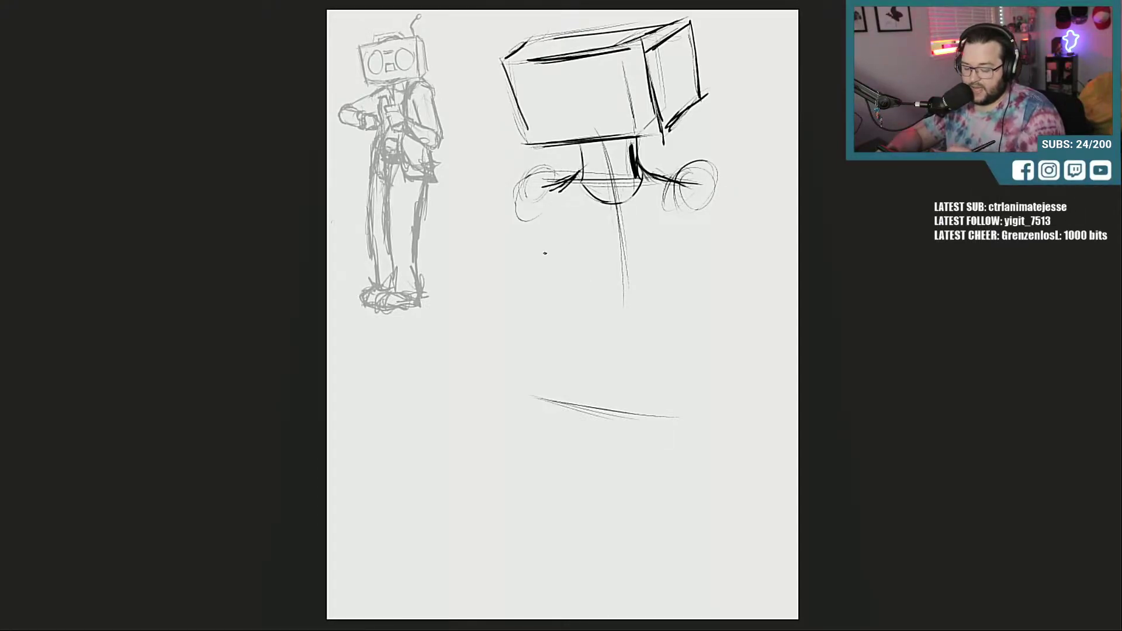
{"action": "mouse_move", "coordinate": [545, 228]}
{"action": "left_mouse_down"}
{"action": "mouse_move", "coordinate": [548, 282]}
{"action": "mouse_move", "coordinate": [546, 238]}
{"action": "mouse_move", "coordinate": [552, 285]}
{"action": "mouse_move", "coordinate": [567, 303]}
{"action": "left_mouse_up"}
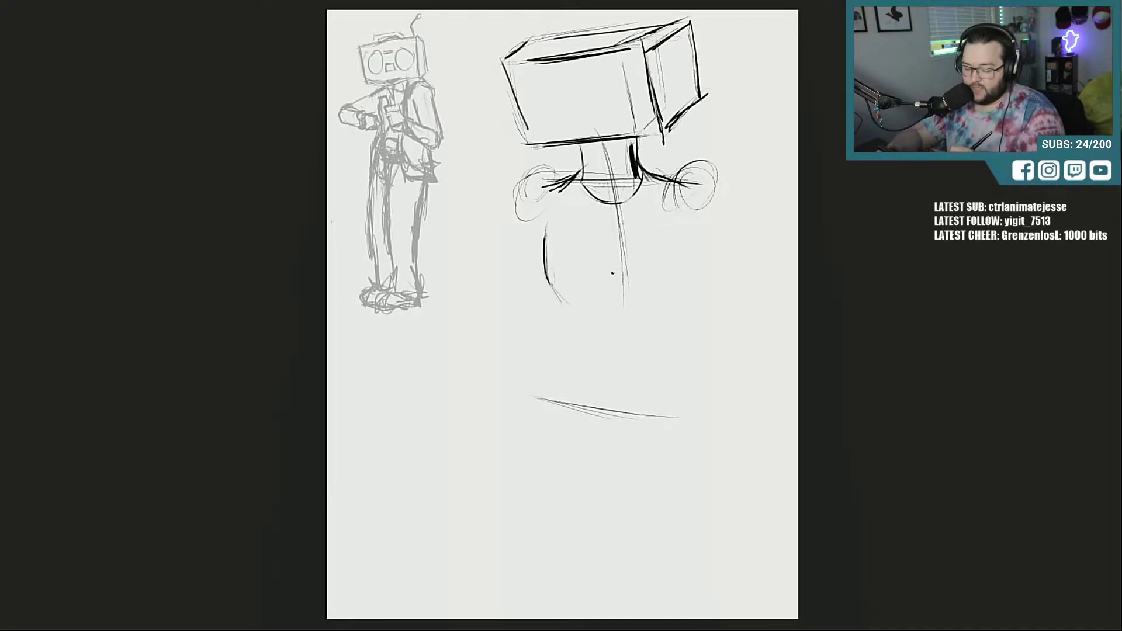
{"action": "left_click_drag", "start_coordinate": [615, 248], "coordinate": [619, 296]}
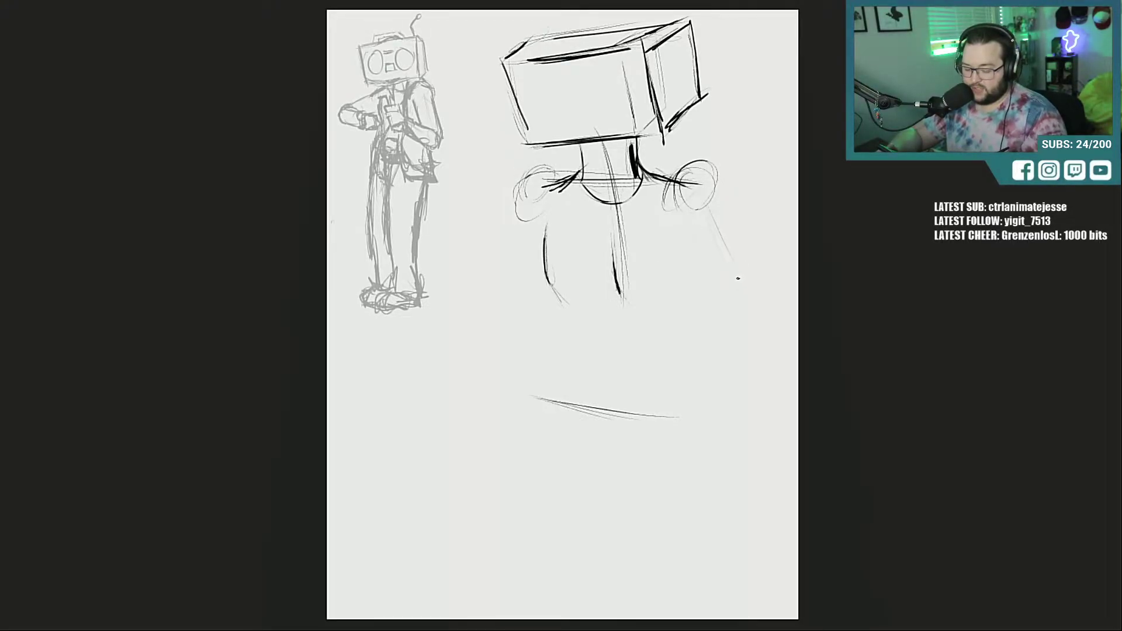
Step: Draw one bent arm: a straight upper arm, a small elbow loop and a forearm reaching inward to the wrist at the torso centre
{"action": "left_click_drag", "start_coordinate": [705, 210], "coordinate": [748, 346]}
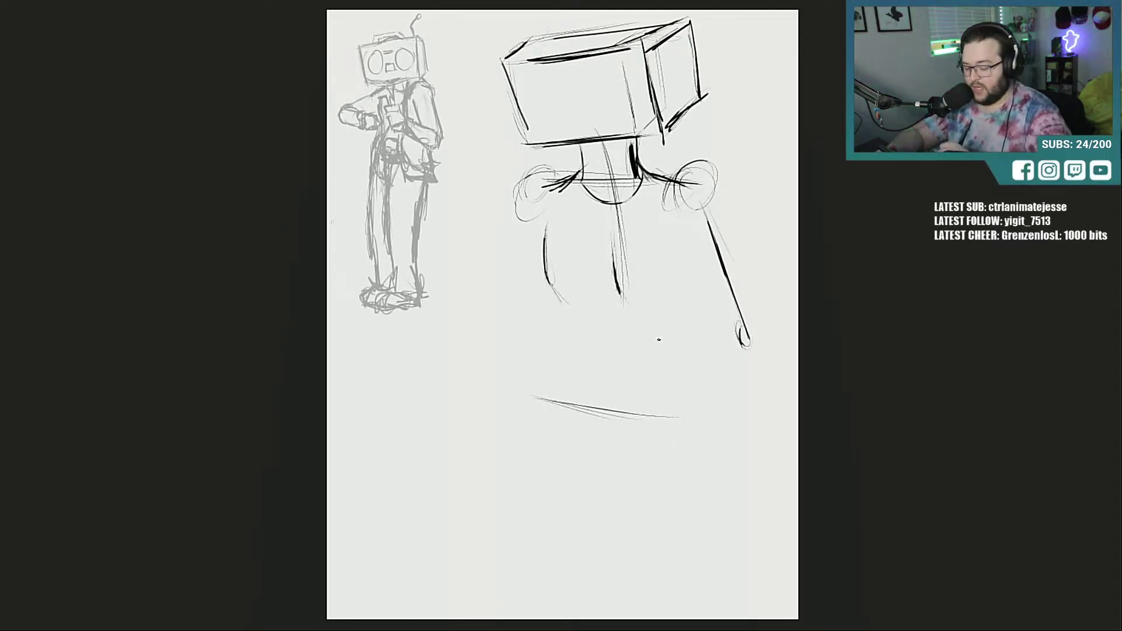
{"action": "left_click_drag", "start_coordinate": [613, 302], "coordinate": [728, 360]}
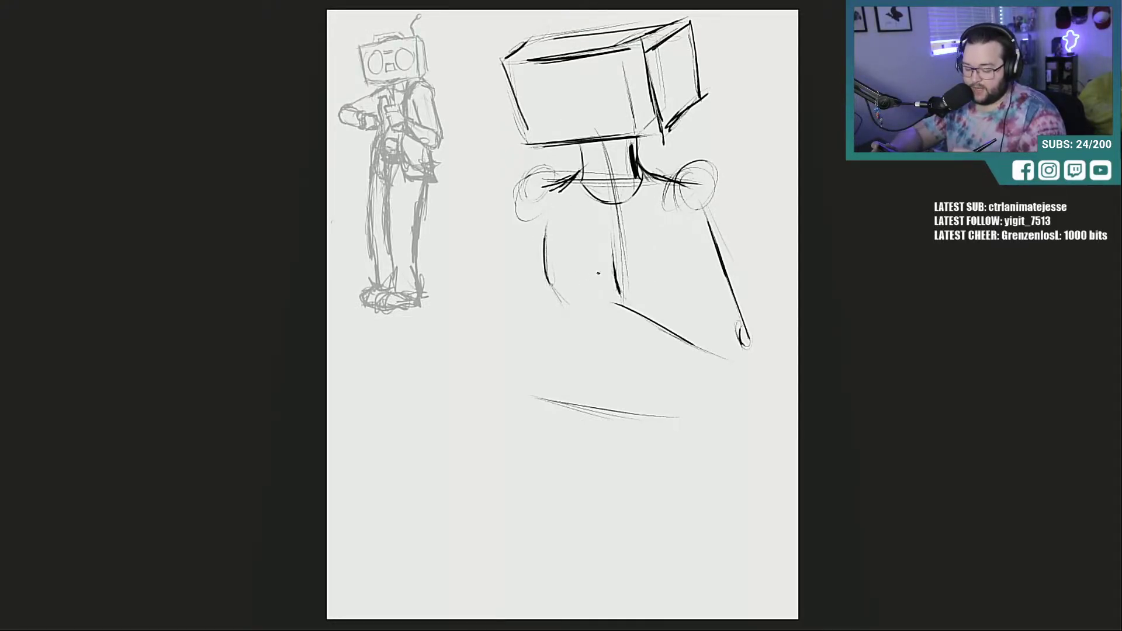
{"action": "left_click_drag", "start_coordinate": [562, 284], "coordinate": [589, 278]}
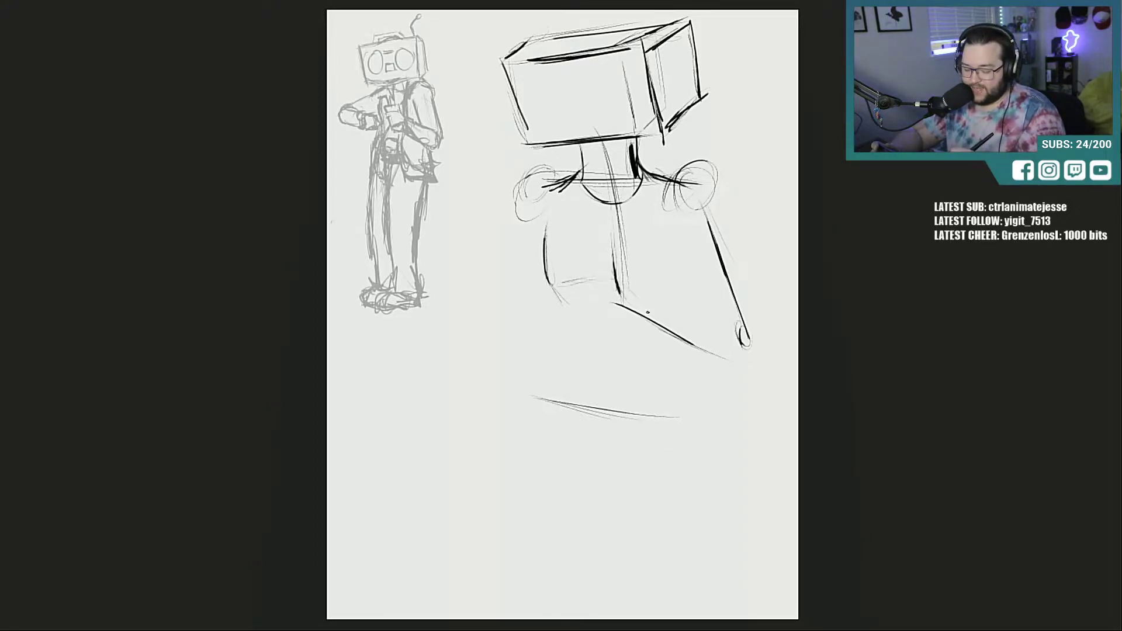
{"action": "mouse_move", "coordinate": [648, 313]}
{"action": "left_mouse_down"}
{"action": "mouse_move", "coordinate": [624, 291]}
{"action": "mouse_move", "coordinate": [652, 328]}
{"action": "left_mouse_up"}
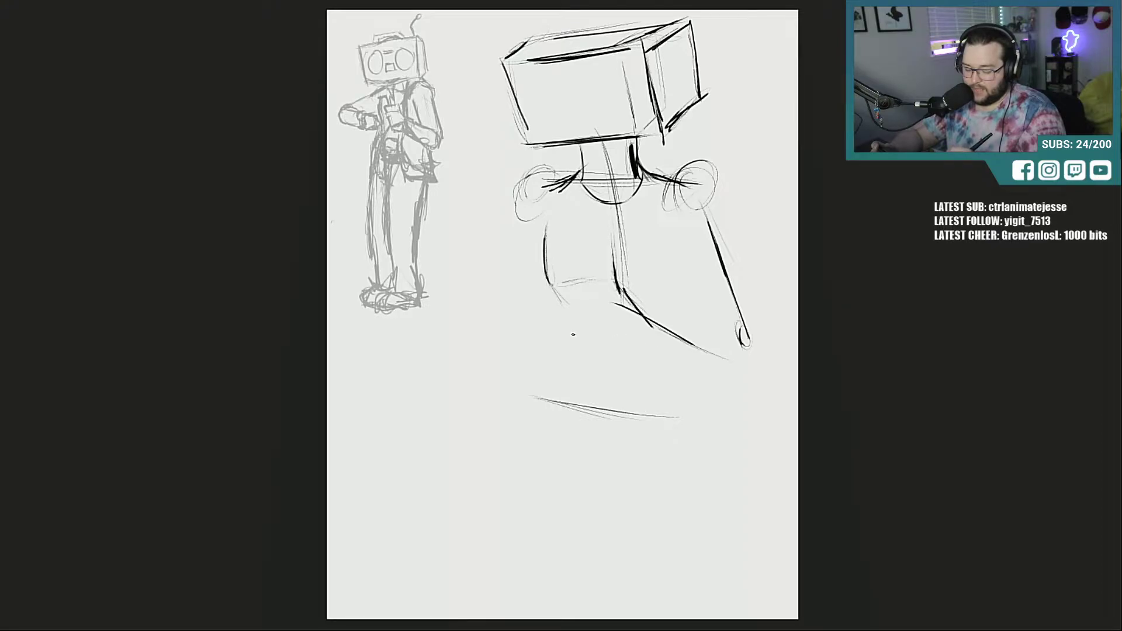
{"action": "left_click_drag", "start_coordinate": [573, 335], "coordinate": [725, 360]}
{"action": "left_click_drag", "start_coordinate": [650, 337], "coordinate": [664, 344]}
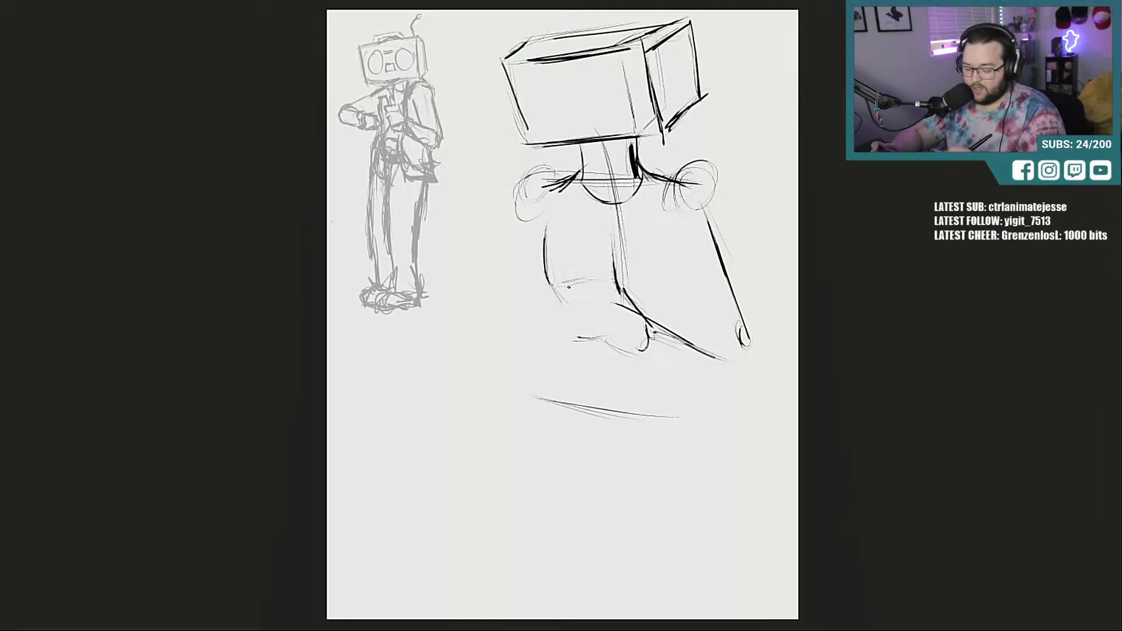
Step: Block in the top and the tapered base of a cup held in front of the torso
{"action": "left_click_drag", "start_coordinate": [570, 286], "coordinate": [559, 277]}
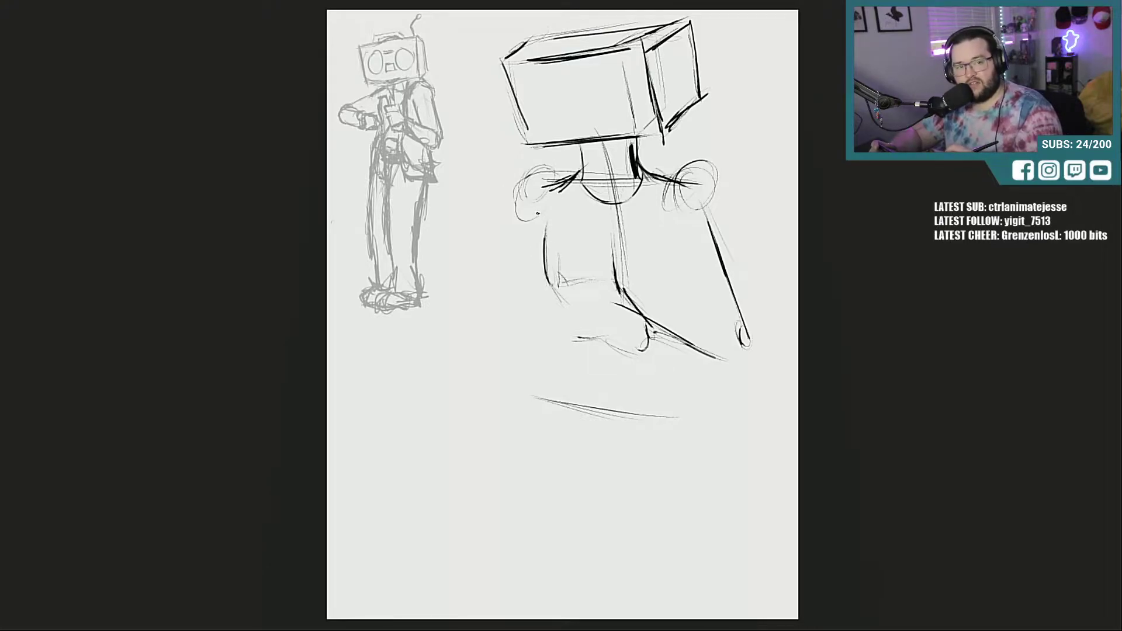
{"action": "mouse_move", "coordinate": [551, 260]}
{"action": "left_mouse_down"}
{"action": "mouse_move", "coordinate": [609, 253]}
{"action": "mouse_move", "coordinate": [611, 279]}
{"action": "mouse_move", "coordinate": [549, 266]}
{"action": "left_mouse_up"}
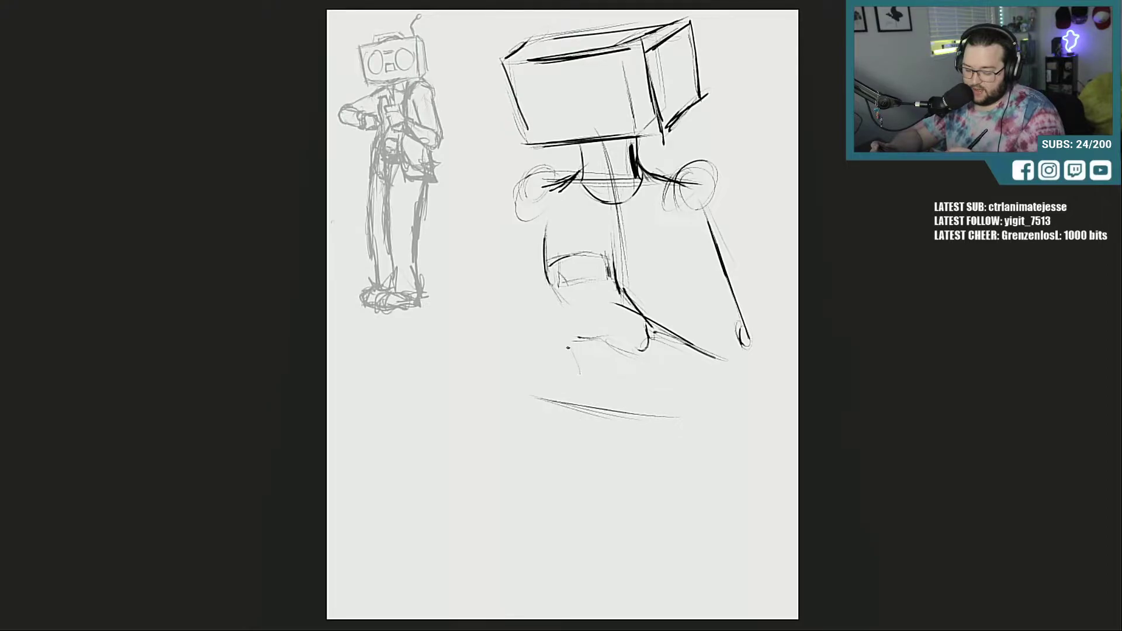
{"action": "mouse_move", "coordinate": [568, 348]}
{"action": "left_mouse_down"}
{"action": "mouse_move", "coordinate": [585, 383]}
{"action": "mouse_move", "coordinate": [626, 375]}
{"action": "mouse_move", "coordinate": [591, 377]}
{"action": "left_mouse_up"}
Step: Shape the fist gripping the cup with flat upper and lower edges, a rounded side and a dark line into the wrist
{"action": "left_click_drag", "start_coordinate": [543, 290], "coordinate": [571, 283]}
{"action": "left_click_drag", "start_coordinate": [548, 286], "coordinate": [559, 339]}
{"action": "mouse_move", "coordinate": [557, 337]}
{"action": "left_mouse_down"}
{"action": "mouse_move", "coordinate": [596, 333]}
{"action": "mouse_move", "coordinate": [582, 334]}
{"action": "left_mouse_up"}
{"action": "left_click_drag", "start_coordinate": [556, 289], "coordinate": [616, 284]}
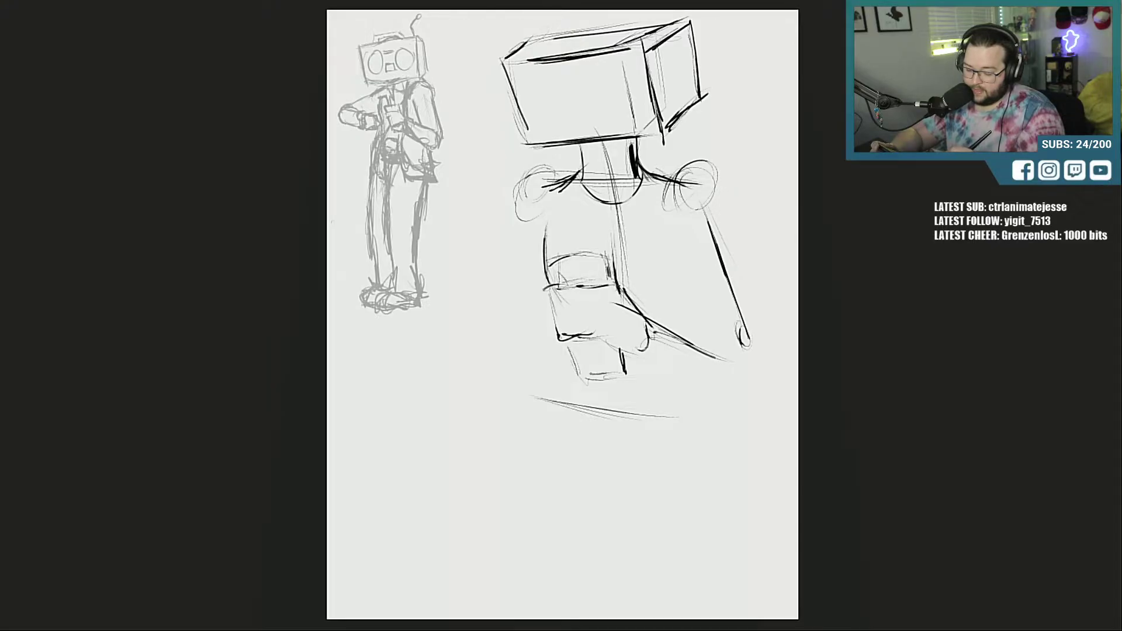
{"action": "left_click_drag", "start_coordinate": [585, 340], "coordinate": [610, 340]}
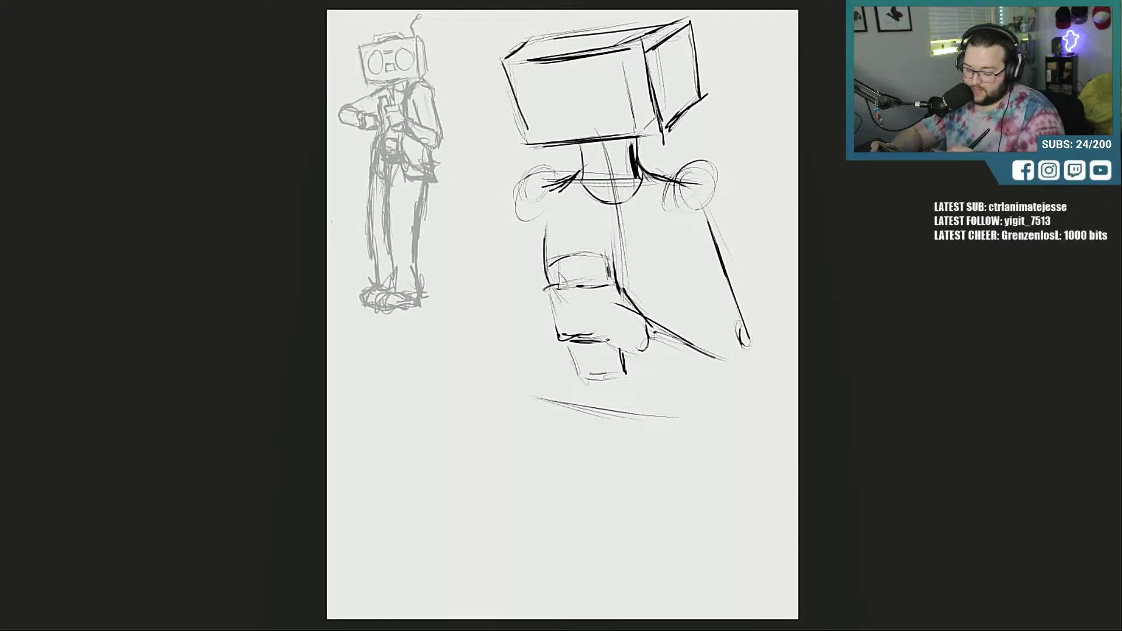
{"action": "mouse_move", "coordinate": [557, 299]}
{"action": "left_mouse_down"}
{"action": "mouse_move", "coordinate": [562, 341]}
{"action": "mouse_move", "coordinate": [628, 349]}
{"action": "left_mouse_up"}
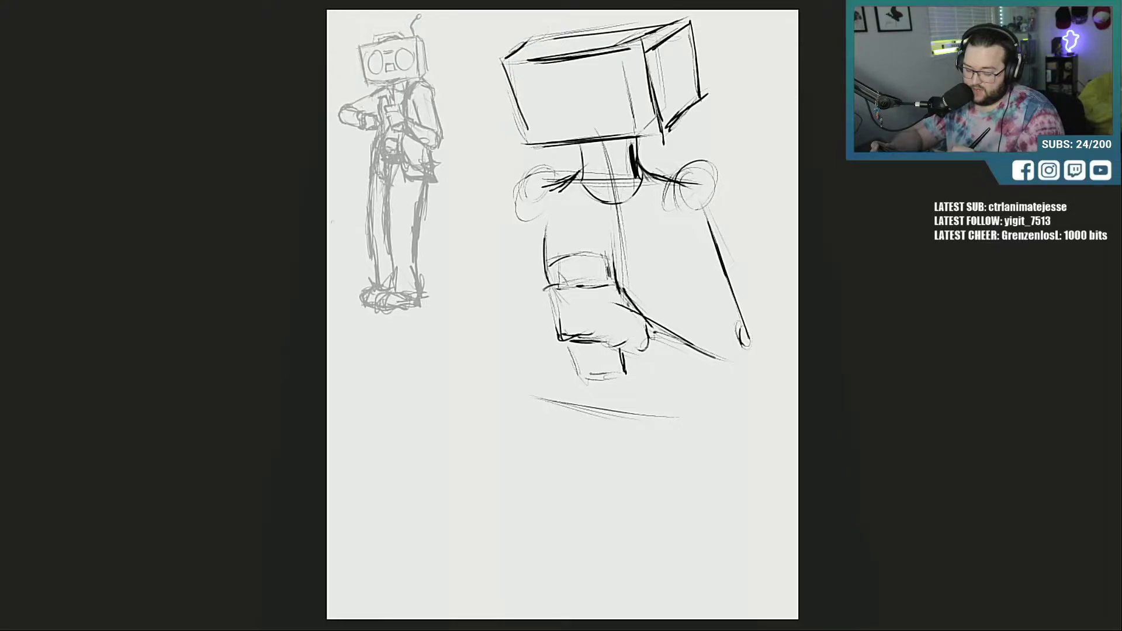
{"action": "mouse_move", "coordinate": [627, 294]}
{"action": "left_mouse_down"}
{"action": "mouse_move", "coordinate": [636, 342]}
{"action": "mouse_move", "coordinate": [621, 276]}
{"action": "mouse_move", "coordinate": [633, 304]}
{"action": "mouse_move", "coordinate": [613, 283]}
{"action": "mouse_move", "coordinate": [645, 319]}
{"action": "mouse_move", "coordinate": [638, 341]}
{"action": "left_mouse_up"}
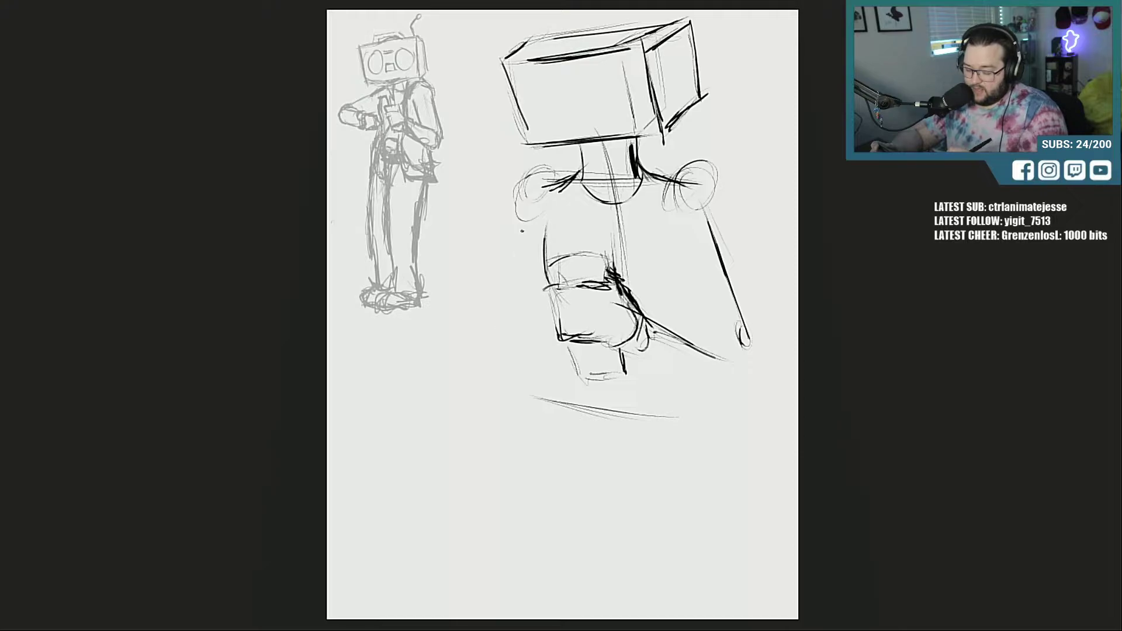
Step: Sketch the other arm with a line down from the shoulder, a small elbow circle and a forearm raised outward
{"action": "left_click_drag", "start_coordinate": [490, 355], "coordinate": [509, 275]}
{"action": "left_click_drag", "start_coordinate": [481, 338], "coordinate": [489, 388]}
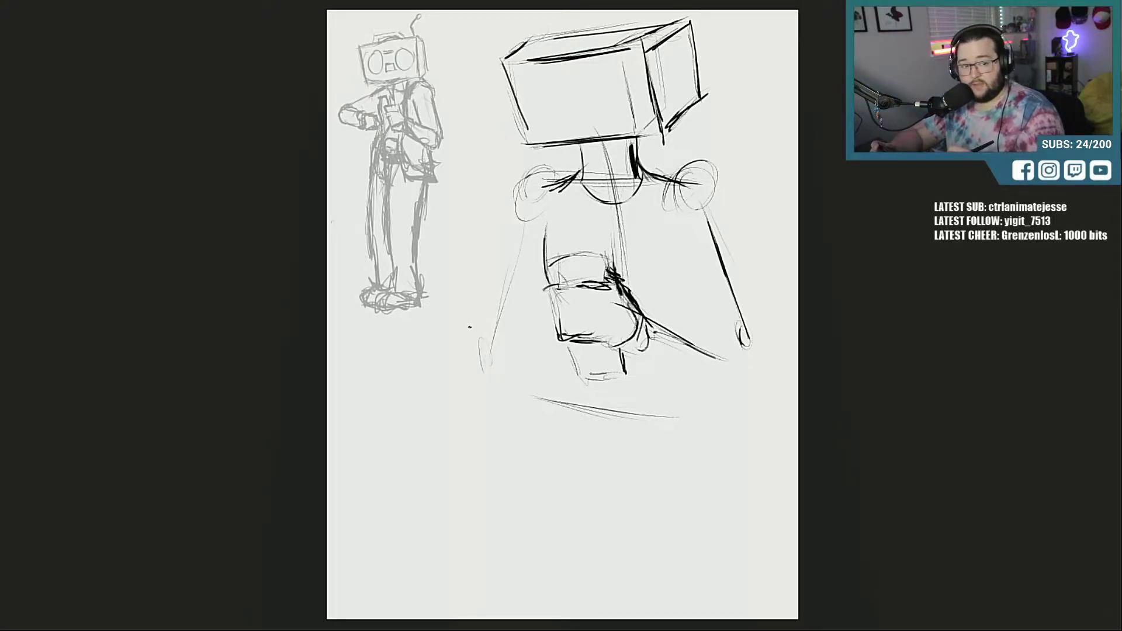
{"action": "mouse_move", "coordinate": [483, 350]}
{"action": "left_mouse_down"}
{"action": "mouse_move", "coordinate": [474, 377]}
{"action": "mouse_move", "coordinate": [440, 298]}
{"action": "left_mouse_up"}
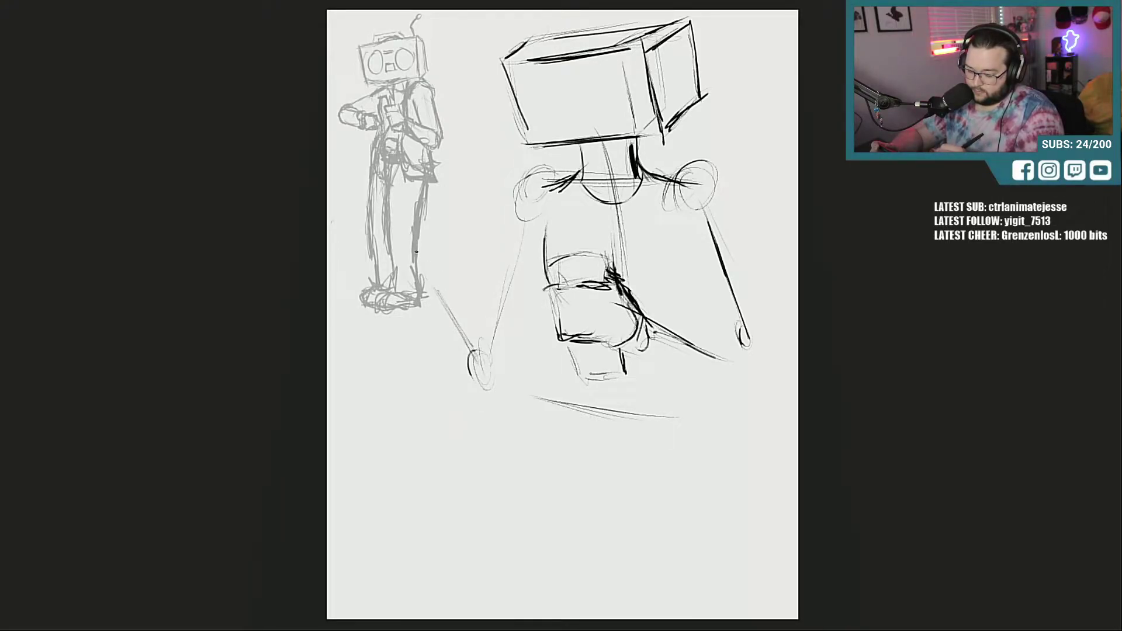
{"action": "mouse_move", "coordinate": [425, 268]}
{"action": "left_mouse_down"}
{"action": "mouse_move", "coordinate": [410, 238]}
{"action": "mouse_move", "coordinate": [493, 401]}
{"action": "left_mouse_up"}
{"action": "mouse_move", "coordinate": [471, 351]}
{"action": "left_mouse_down"}
{"action": "mouse_move", "coordinate": [498, 401]}
{"action": "mouse_move", "coordinate": [525, 279]}
{"action": "left_mouse_up"}
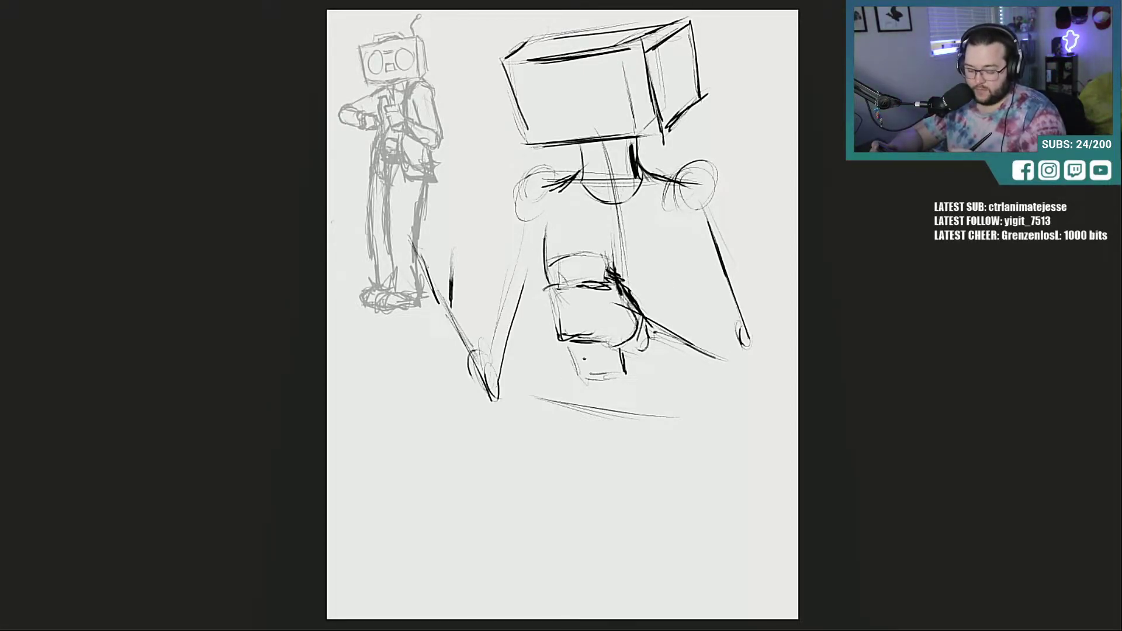
Step: Detail the held cup with a bent straw, firmer lid and base edges, and small circles in its lower part
{"action": "mouse_move", "coordinate": [567, 341]}
{"action": "left_mouse_down"}
{"action": "mouse_move", "coordinate": [578, 386]}
{"action": "mouse_move", "coordinate": [624, 379]}
{"action": "left_mouse_up"}
{"action": "left_click_drag", "start_coordinate": [567, 230], "coordinate": [574, 246]}
{"action": "mouse_move", "coordinate": [574, 203]}
{"action": "left_mouse_down"}
{"action": "mouse_move", "coordinate": [565, 231]}
{"action": "mouse_move", "coordinate": [574, 254]}
{"action": "mouse_move", "coordinate": [608, 251]}
{"action": "left_mouse_up"}
{"action": "left_click_drag", "start_coordinate": [603, 252], "coordinate": [611, 279]}
{"action": "mouse_move", "coordinate": [543, 288]}
{"action": "left_mouse_down"}
{"action": "mouse_move", "coordinate": [584, 381]}
{"action": "mouse_move", "coordinate": [622, 373]}
{"action": "mouse_move", "coordinate": [596, 360]}
{"action": "left_mouse_up"}
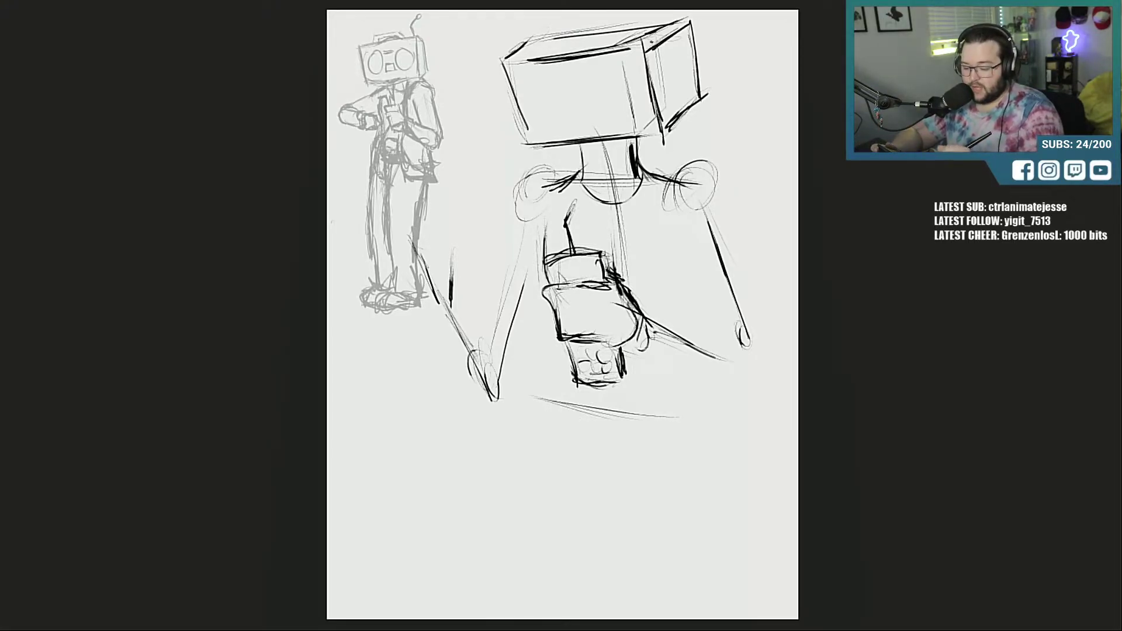
Step: Darken the box head's top edges and side face, adding a short mark on its upper surface
{"action": "mouse_move", "coordinate": [611, 32]}
{"action": "left_mouse_down"}
{"action": "mouse_move", "coordinate": [551, 54]}
{"action": "mouse_move", "coordinate": [656, 40]}
{"action": "left_mouse_up"}
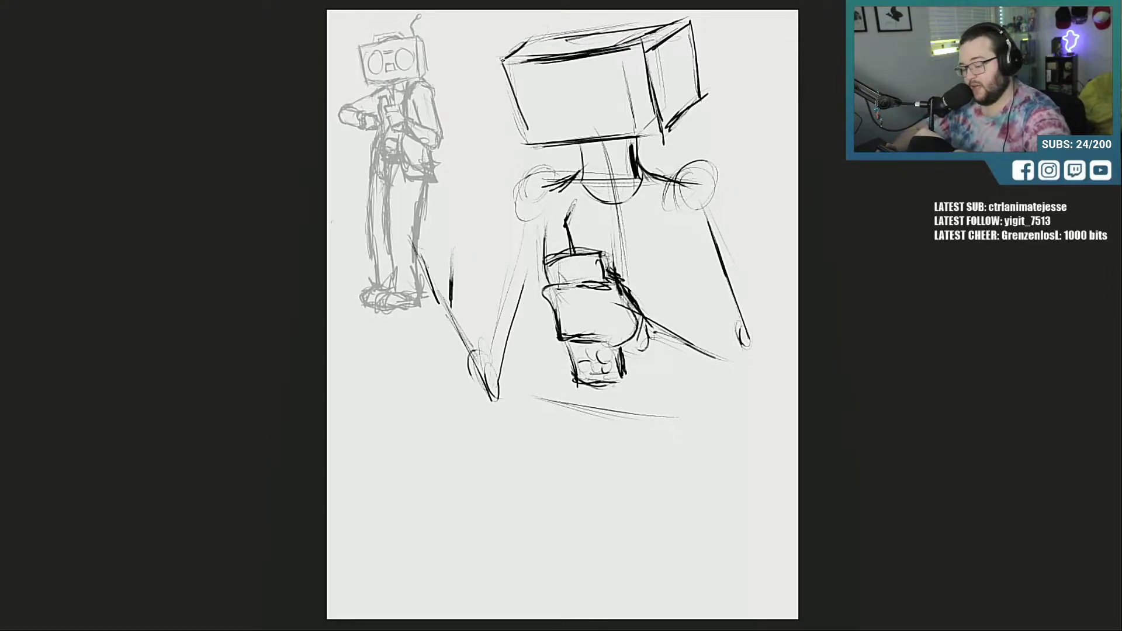
{"action": "left_click_drag", "start_coordinate": [501, 61], "coordinate": [685, 24]}
{"action": "mouse_move", "coordinate": [619, 45]}
{"action": "left_mouse_down"}
{"action": "mouse_move", "coordinate": [685, 15]}
{"action": "mouse_move", "coordinate": [706, 104]}
{"action": "mouse_move", "coordinate": [662, 139]}
{"action": "left_mouse_up"}
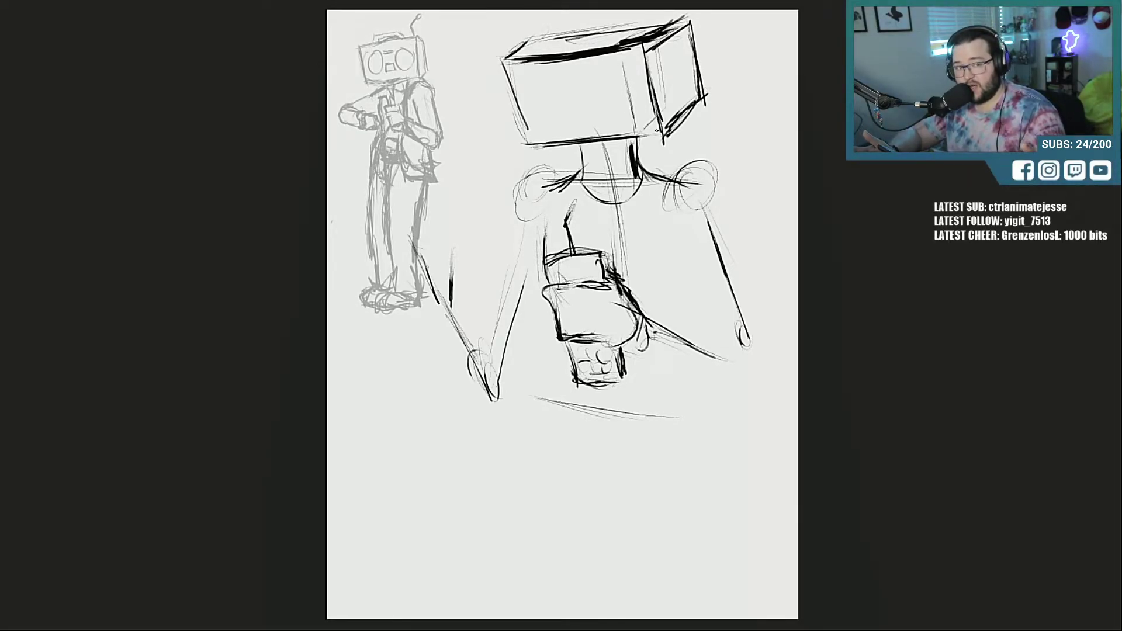
Step: Redraw both shoulder circles larger and lower, and outline the cup-holding forearm with its rounded elbow
{"action": "mouse_move", "coordinate": [708, 186]}
{"action": "left_mouse_down"}
{"action": "mouse_move", "coordinate": [681, 225]}
{"action": "mouse_move", "coordinate": [730, 187]}
{"action": "mouse_move", "coordinate": [696, 182]}
{"action": "left_mouse_up"}
{"action": "left_click_drag", "start_coordinate": [527, 201], "coordinate": [534, 193]}
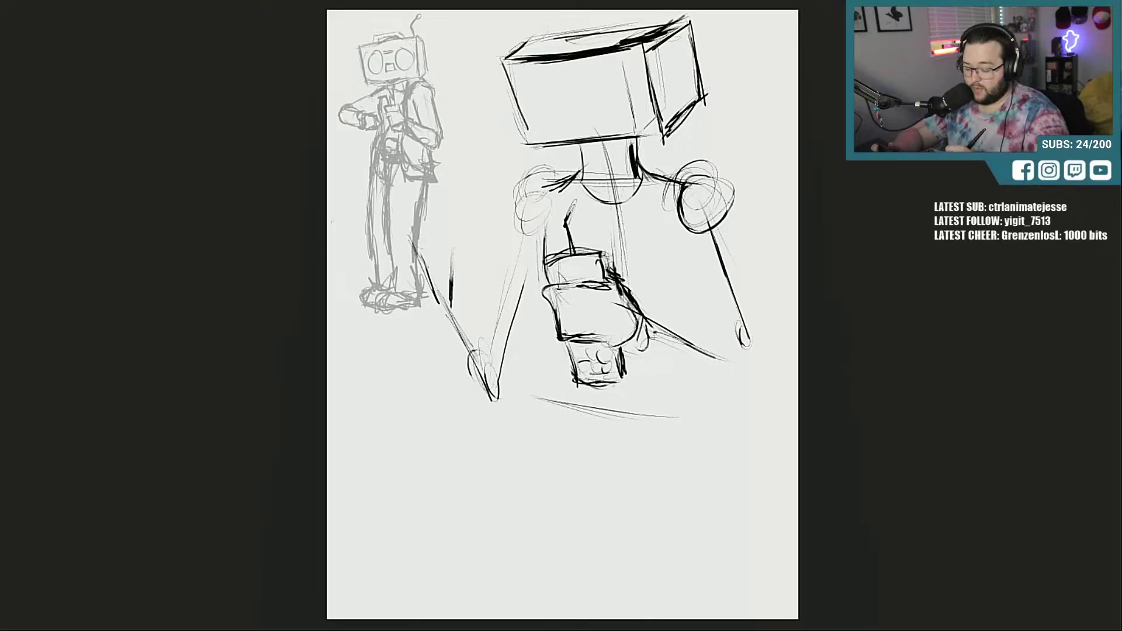
{"action": "mouse_move", "coordinate": [662, 321]}
{"action": "left_mouse_down"}
{"action": "mouse_move", "coordinate": [728, 335]}
{"action": "mouse_move", "coordinate": [748, 359]}
{"action": "left_mouse_up"}
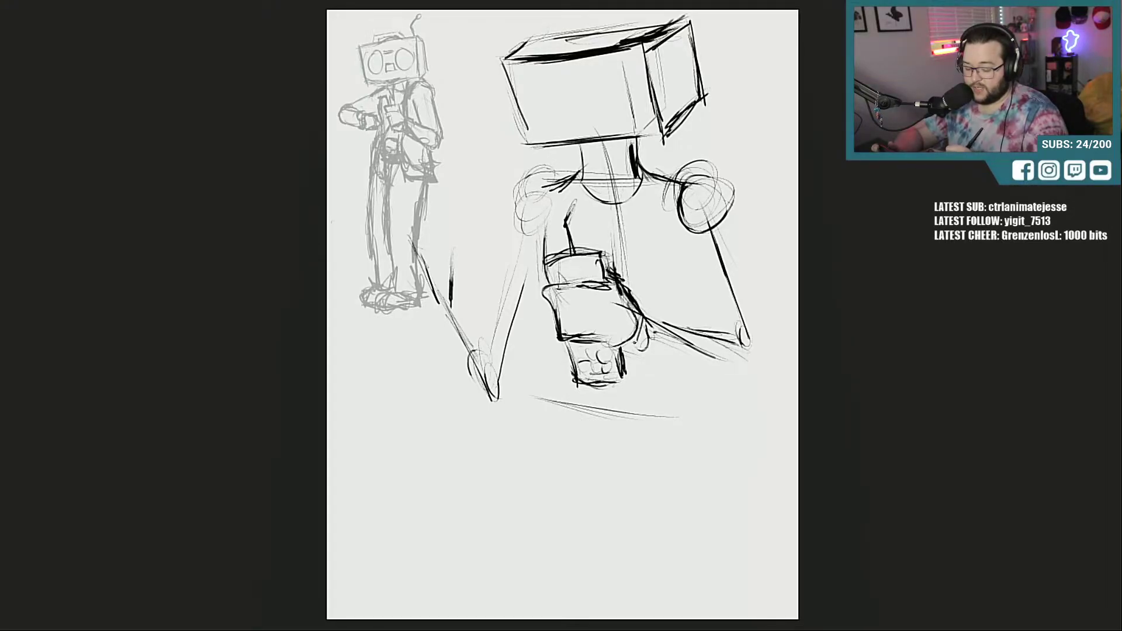
{"action": "mouse_move", "coordinate": [634, 342]}
{"action": "left_mouse_down"}
{"action": "mouse_move", "coordinate": [693, 383]}
{"action": "mouse_move", "coordinate": [773, 402]}
{"action": "left_mouse_up"}
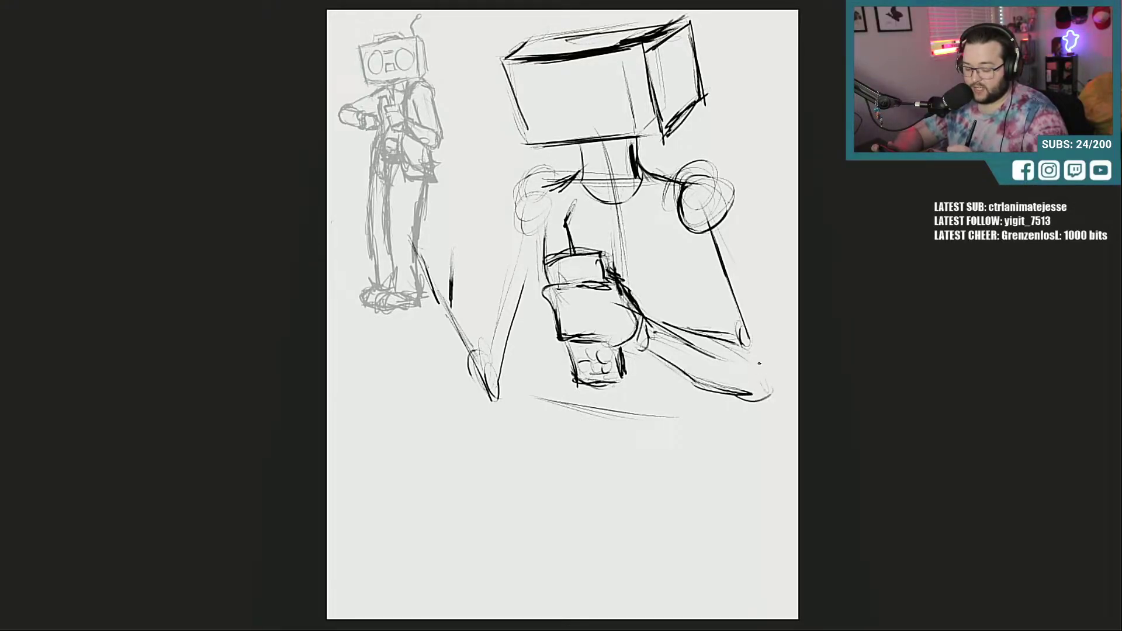
{"action": "left_click_drag", "start_coordinate": [738, 340], "coordinate": [774, 398]}
Step: Add the torso side beside the cup-holding arm and draw that upper arm's outer contour from shoulder to elbow
{"action": "left_click_drag", "start_coordinate": [691, 247], "coordinate": [718, 330]}
{"action": "left_click_drag", "start_coordinate": [732, 207], "coordinate": [760, 325]}
{"action": "left_click_drag", "start_coordinate": [743, 242], "coordinate": [754, 317]}
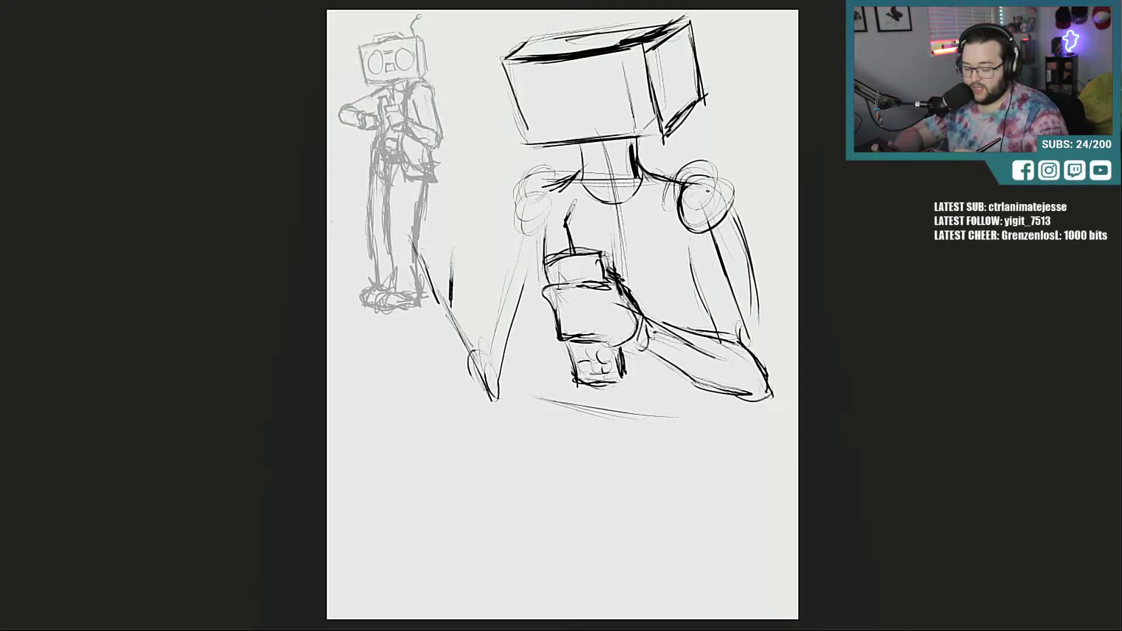
{"action": "mouse_move", "coordinate": [694, 186]}
{"action": "left_mouse_down"}
{"action": "mouse_move", "coordinate": [737, 206]}
{"action": "mouse_move", "coordinate": [754, 310]}
{"action": "left_mouse_up"}
{"action": "left_click_drag", "start_coordinate": [734, 246], "coordinate": [763, 345]}
{"action": "left_click_drag", "start_coordinate": [766, 331], "coordinate": [772, 370]}
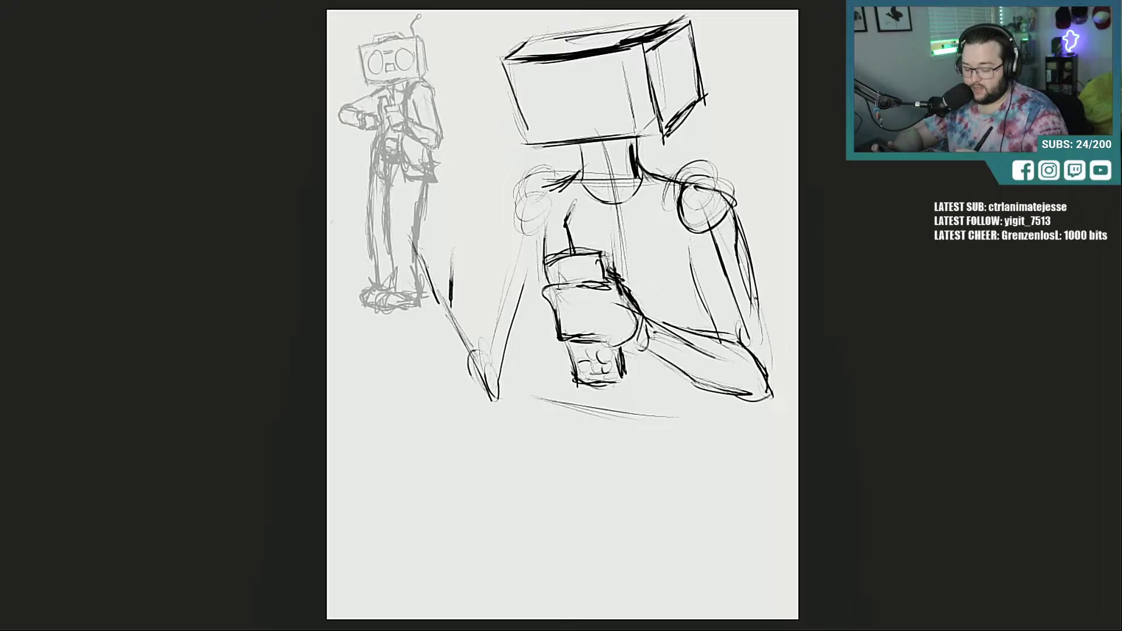
{"action": "mouse_move", "coordinate": [762, 307]}
{"action": "left_mouse_down"}
{"action": "mouse_move", "coordinate": [771, 375]}
{"action": "mouse_move", "coordinate": [748, 306]}
{"action": "left_mouse_up"}
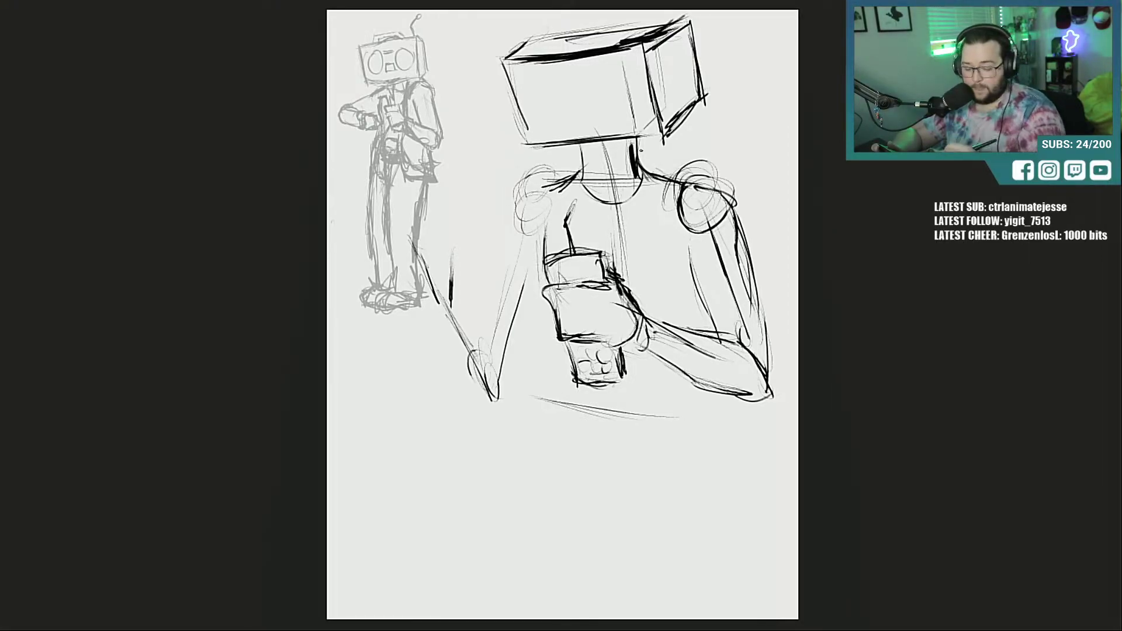
Step: Darken the torso side and the outer contour of the cup-holding upper arm with repeated strokes
{"action": "mouse_move", "coordinate": [685, 257]}
{"action": "left_mouse_down"}
{"action": "mouse_move", "coordinate": [710, 329]}
{"action": "mouse_move", "coordinate": [690, 285]}
{"action": "left_mouse_up"}
{"action": "mouse_move", "coordinate": [697, 299]}
{"action": "left_mouse_down"}
{"action": "mouse_move", "coordinate": [713, 335]}
{"action": "mouse_move", "coordinate": [766, 392]}
{"action": "left_mouse_up"}
{"action": "left_click_drag", "start_coordinate": [744, 264], "coordinate": [756, 315]}
{"action": "left_click_drag", "start_coordinate": [740, 259], "coordinate": [763, 341]}
{"action": "left_click_drag", "start_coordinate": [732, 234], "coordinate": [747, 285]}
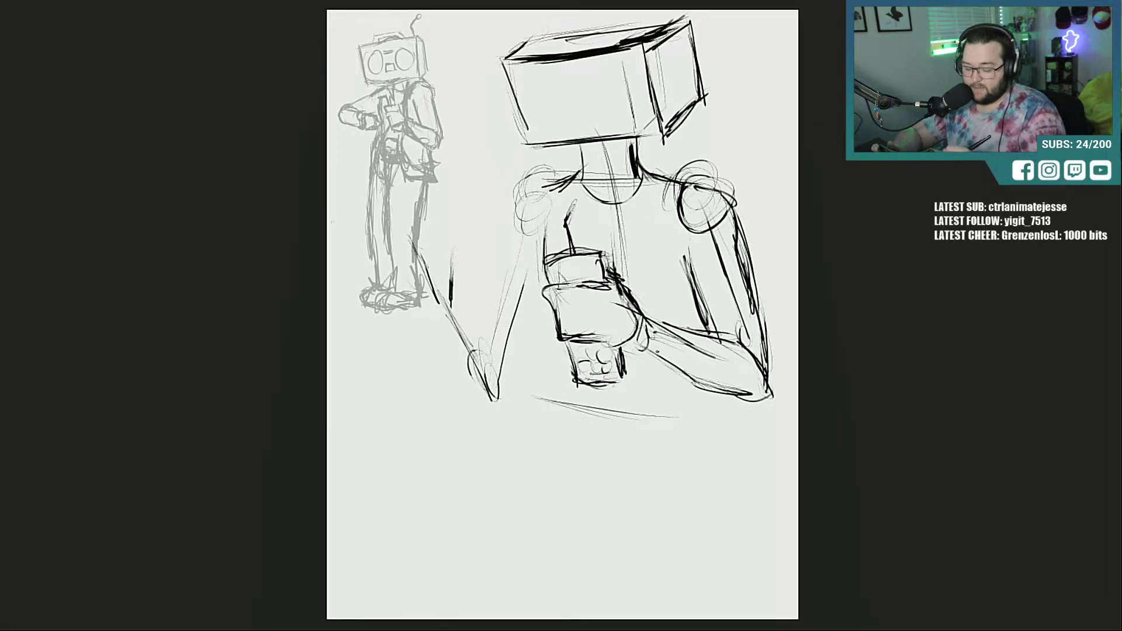
Step: Continue the torso below the forearm to the waist and close it with a curved lower edge
{"action": "left_click_drag", "start_coordinate": [717, 381], "coordinate": [708, 428]}
{"action": "mouse_move", "coordinate": [605, 431]}
{"action": "left_mouse_down"}
{"action": "mouse_move", "coordinate": [659, 443]}
{"action": "mouse_move", "coordinate": [687, 434]}
{"action": "left_mouse_up"}
{"action": "mouse_move", "coordinate": [714, 413]}
{"action": "left_mouse_down"}
{"action": "mouse_move", "coordinate": [698, 437]}
{"action": "mouse_move", "coordinate": [714, 479]}
{"action": "left_mouse_up"}
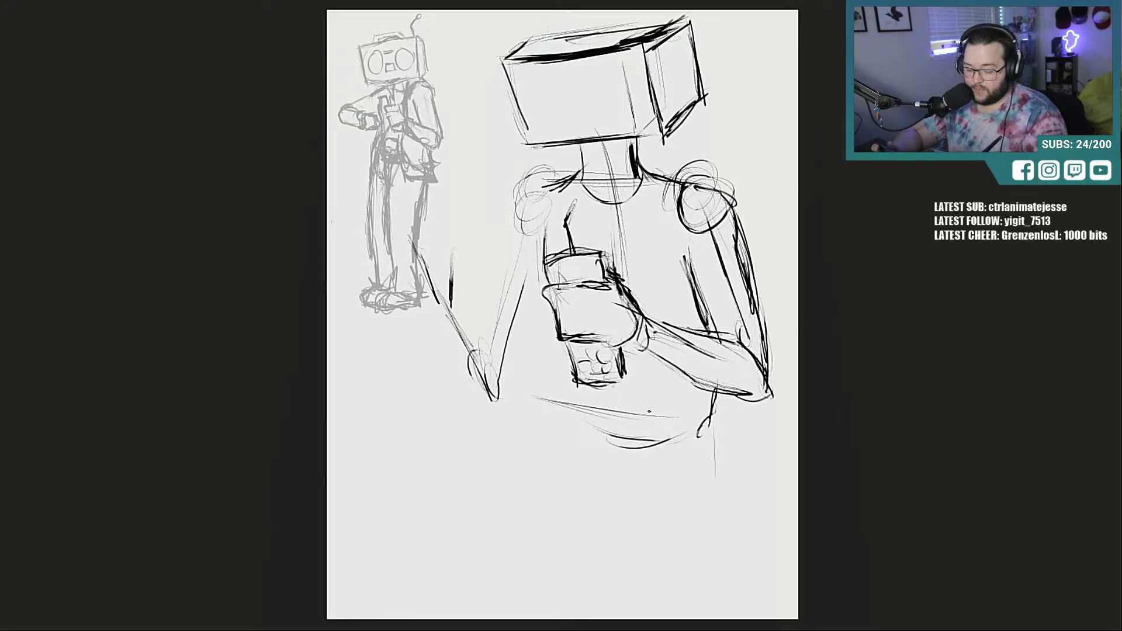
{"action": "mouse_move", "coordinate": [573, 382]}
{"action": "left_mouse_down"}
{"action": "mouse_move", "coordinate": [572, 418]}
{"action": "mouse_move", "coordinate": [621, 446]}
{"action": "left_mouse_up"}
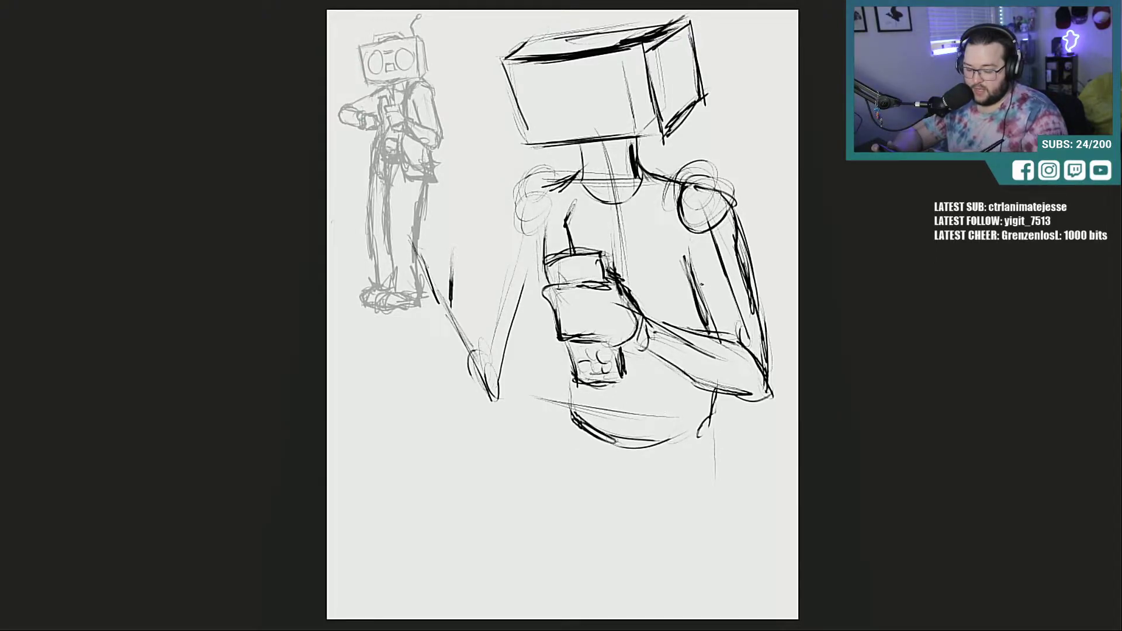
Step: Reinforce the cup-holding forearm's upper and lower edges and elbow, and darken the box head's front side and top edges
{"action": "mouse_move", "coordinate": [667, 323]}
{"action": "left_mouse_down"}
{"action": "mouse_move", "coordinate": [730, 339]}
{"action": "mouse_move", "coordinate": [749, 358]}
{"action": "left_mouse_up"}
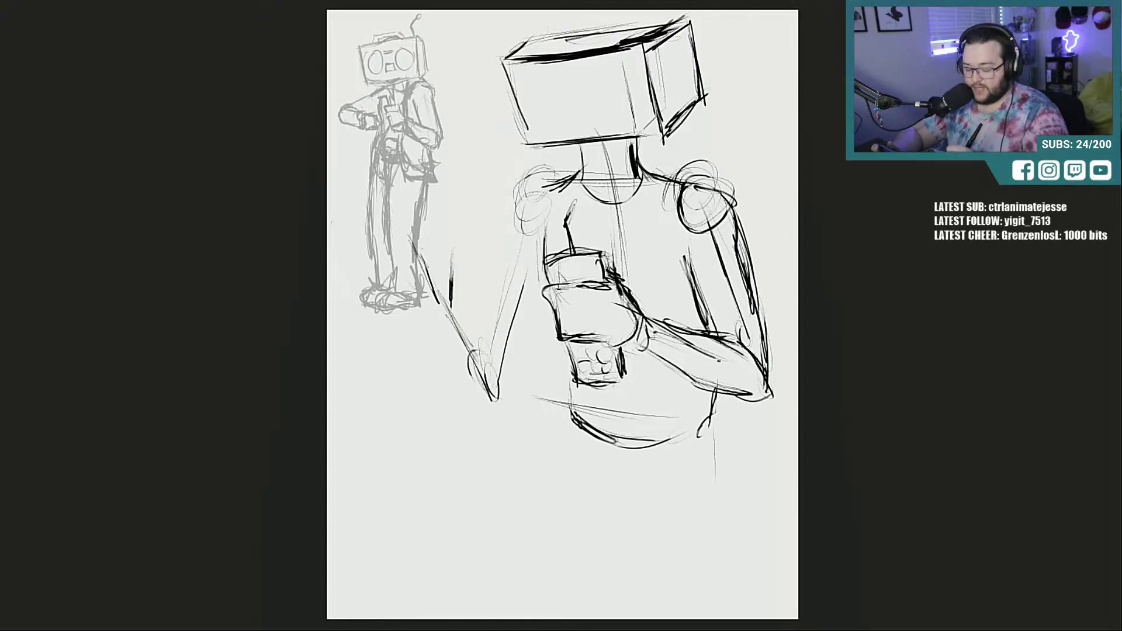
{"action": "left_click_drag", "start_coordinate": [642, 342], "coordinate": [731, 395]}
{"action": "left_click_drag", "start_coordinate": [667, 366], "coordinate": [753, 398]}
{"action": "left_click_drag", "start_coordinate": [771, 352], "coordinate": [769, 397]}
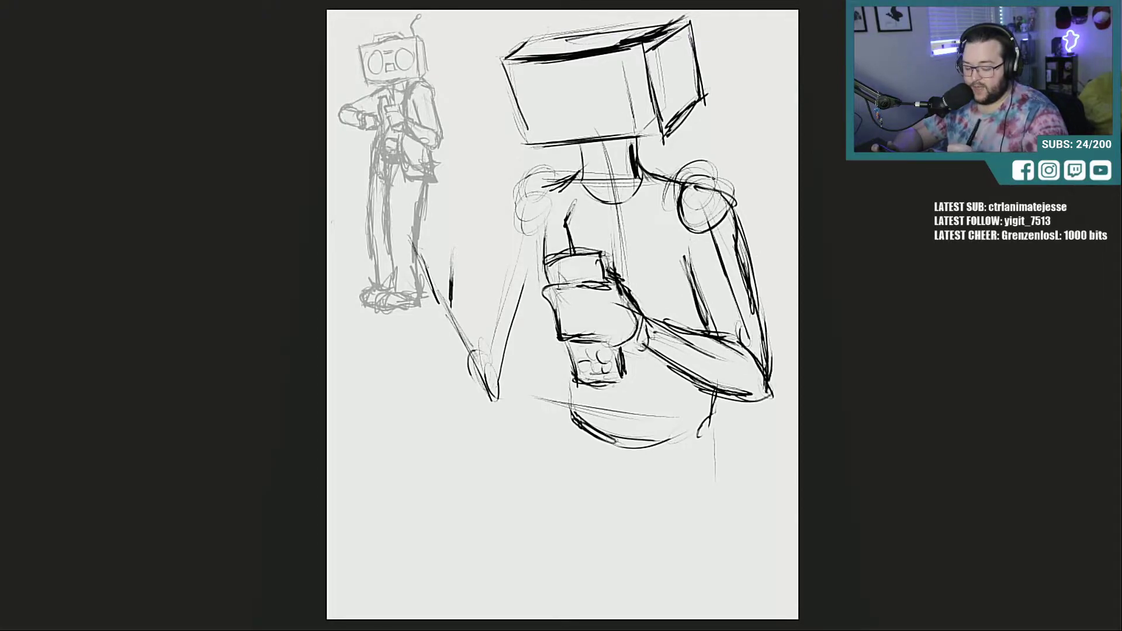
{"action": "left_click_drag", "start_coordinate": [498, 55], "coordinate": [526, 149]}
{"action": "left_click_drag", "start_coordinate": [497, 56], "coordinate": [579, 51]}
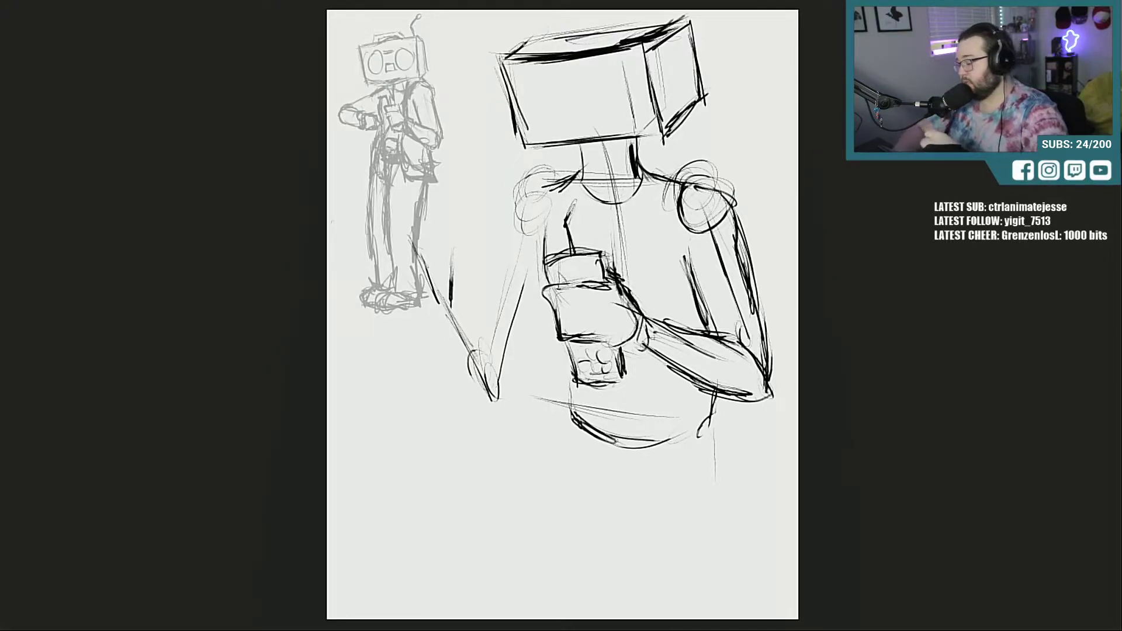
Step: Scale the new figure down to roughly three quarters of its size, keeping it beside the boombox reference
{"action": "key", "text": "ctrl+t"}
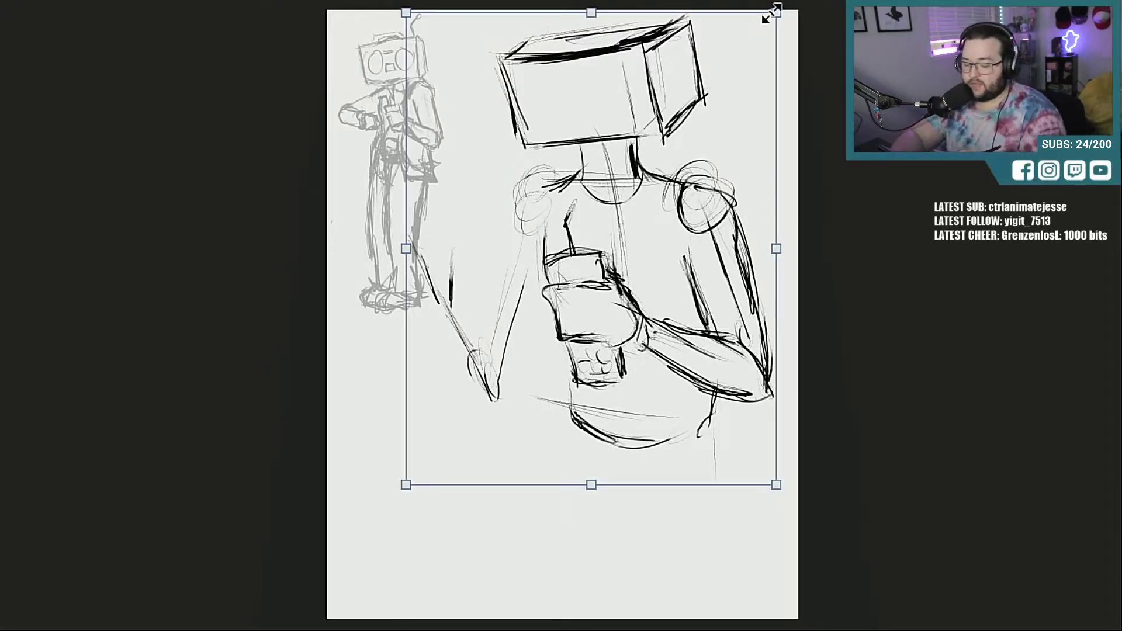
{"action": "left_click_drag", "start_coordinate": [770, 11], "coordinate": [679, 121]}
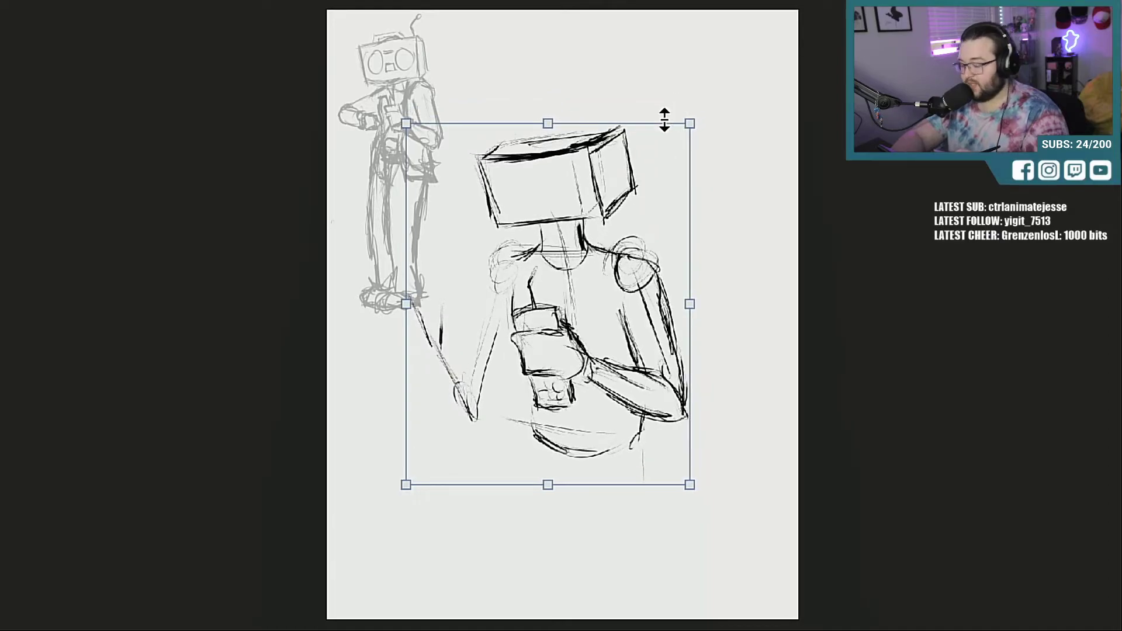
{"action": "key", "text": "Return"}
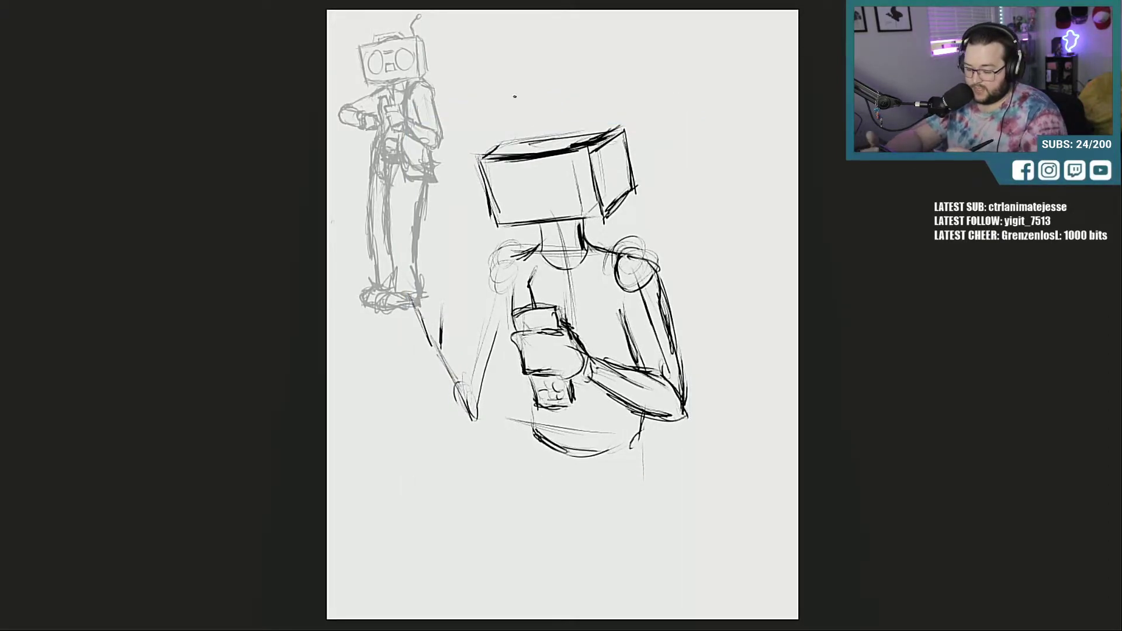
Step: Thicken and lengthen the box head's slanted base line, and erase the old box above it
{"action": "left_click_drag", "start_coordinate": [481, 158], "coordinate": [618, 134]}
{"action": "left_click_drag", "start_coordinate": [495, 227], "coordinate": [624, 214]}
{"action": "left_click_drag", "start_coordinate": [534, 227], "coordinate": [617, 216]}
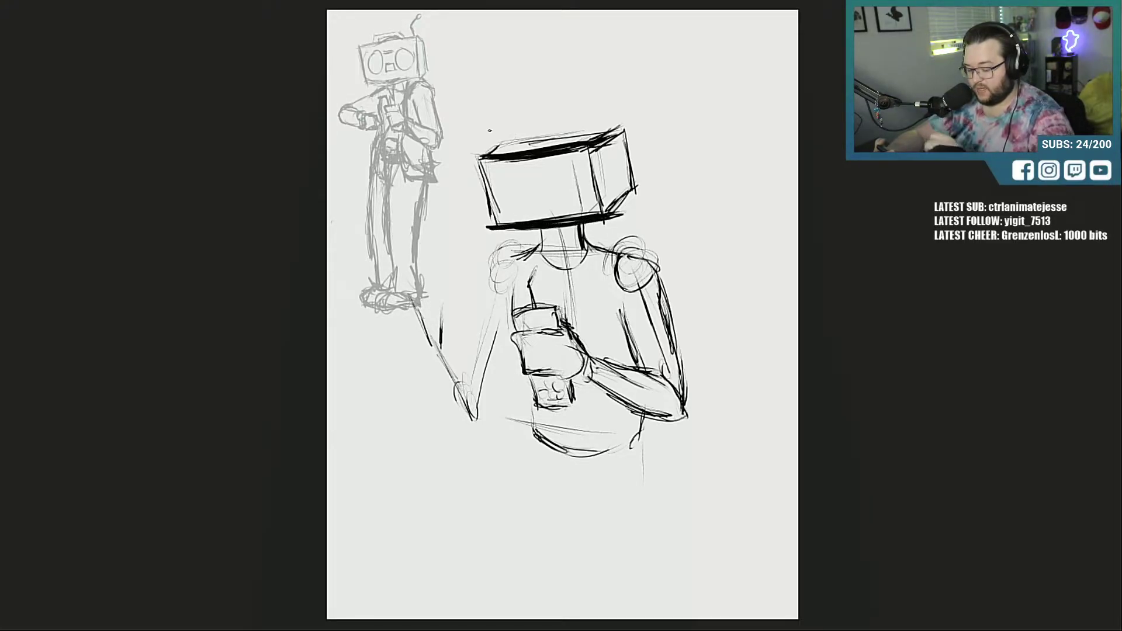
{"action": "mouse_move", "coordinate": [587, 146]}
{"action": "left_mouse_down"}
{"action": "mouse_move", "coordinate": [602, 188]}
{"action": "mouse_move", "coordinate": [623, 138]}
{"action": "mouse_move", "coordinate": [514, 153]}
{"action": "mouse_move", "coordinate": [596, 125]}
{"action": "mouse_move", "coordinate": [491, 218]}
{"action": "mouse_move", "coordinate": [490, 165]}
{"action": "left_mouse_up"}
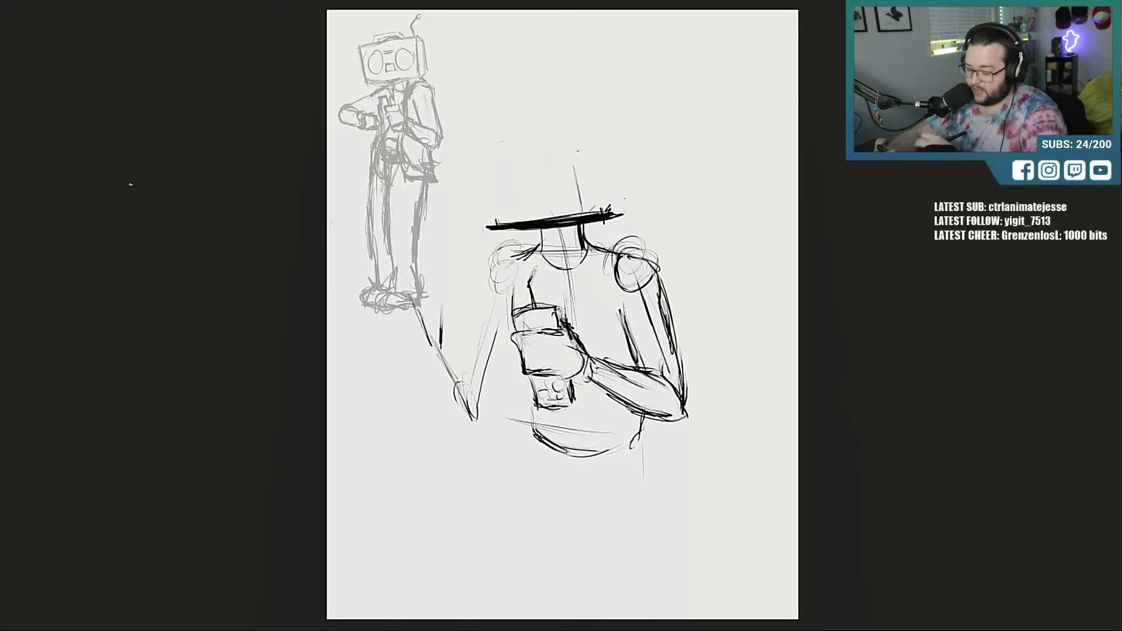
{"action": "left_click_drag", "start_coordinate": [506, 229], "coordinate": [645, 212]}
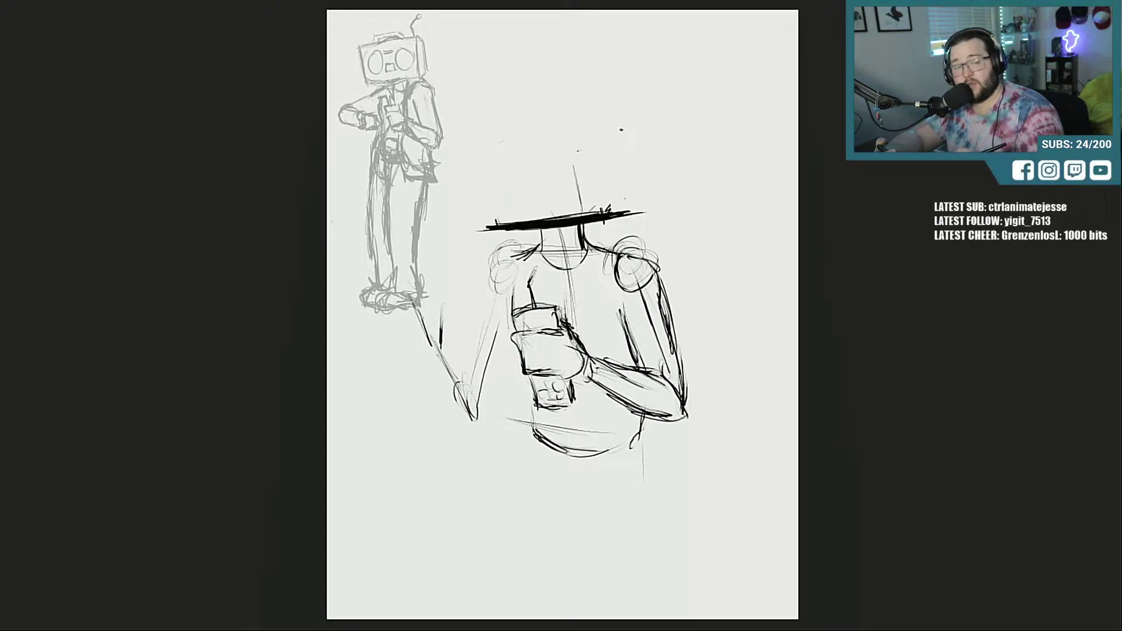
Step: Draw the box head's narrow side panel rising from the slanted base line, with front corner, back, top and bottom edges
{"action": "left_click_drag", "start_coordinate": [634, 209], "coordinate": [620, 148]}
{"action": "left_click_drag", "start_coordinate": [663, 184], "coordinate": [635, 215]}
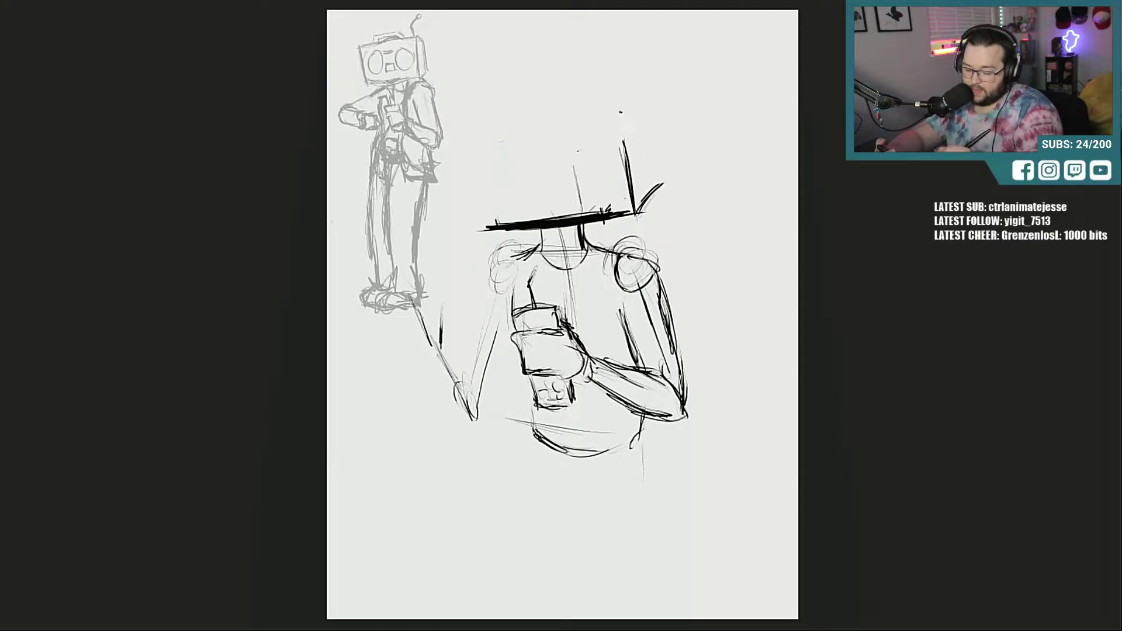
{"action": "mouse_move", "coordinate": [649, 125]}
{"action": "left_mouse_down"}
{"action": "mouse_move", "coordinate": [617, 121]}
{"action": "mouse_move", "coordinate": [664, 185]}
{"action": "left_mouse_up"}
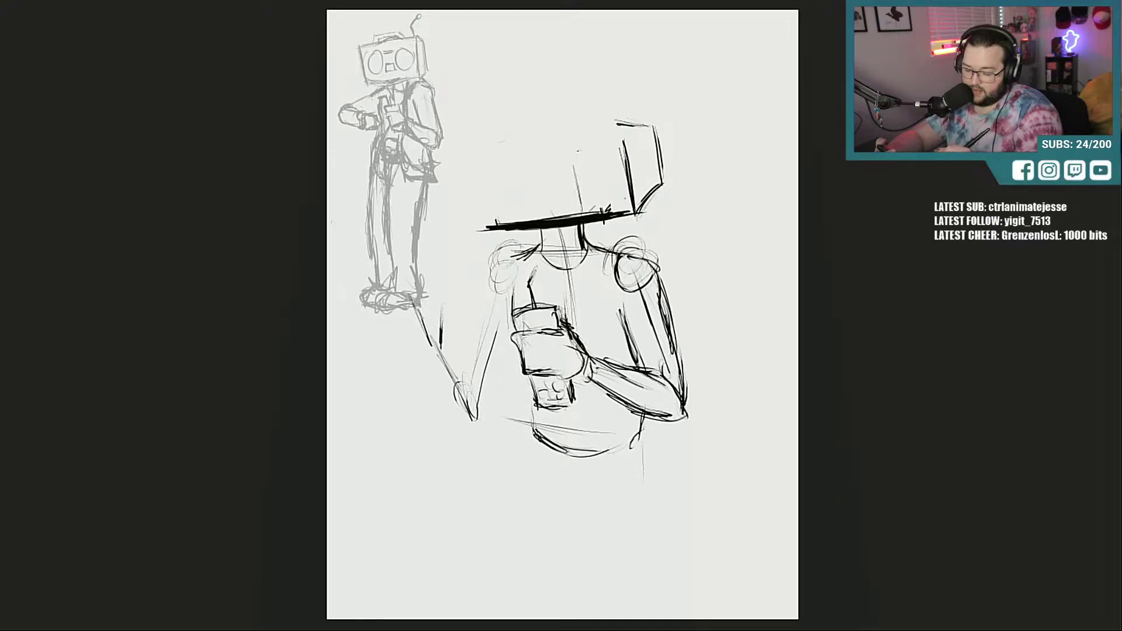
{"action": "left_click_drag", "start_coordinate": [620, 136], "coordinate": [635, 202]}
{"action": "left_click_drag", "start_coordinate": [616, 117], "coordinate": [630, 190]}
{"action": "left_click_drag", "start_coordinate": [613, 120], "coordinate": [650, 125]}
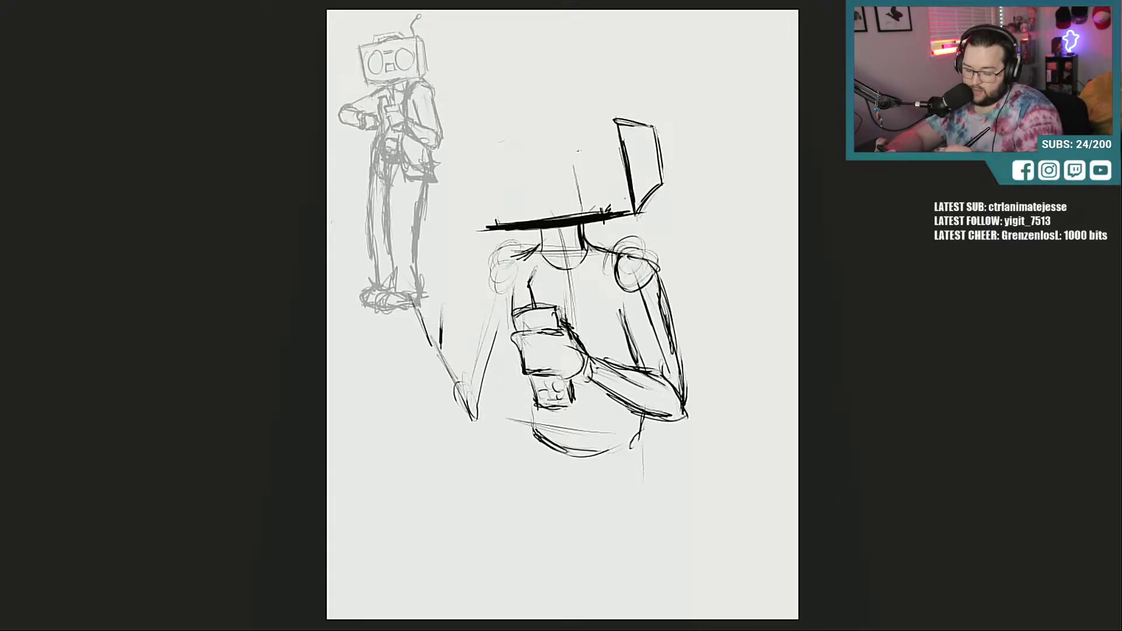
Step: Close the box head's front face with its far side and top edges, and thicken the outline and underside
{"action": "mouse_move", "coordinate": [487, 226]}
{"action": "left_mouse_down"}
{"action": "mouse_move", "coordinate": [472, 159]}
{"action": "mouse_move", "coordinate": [490, 225]}
{"action": "left_mouse_up"}
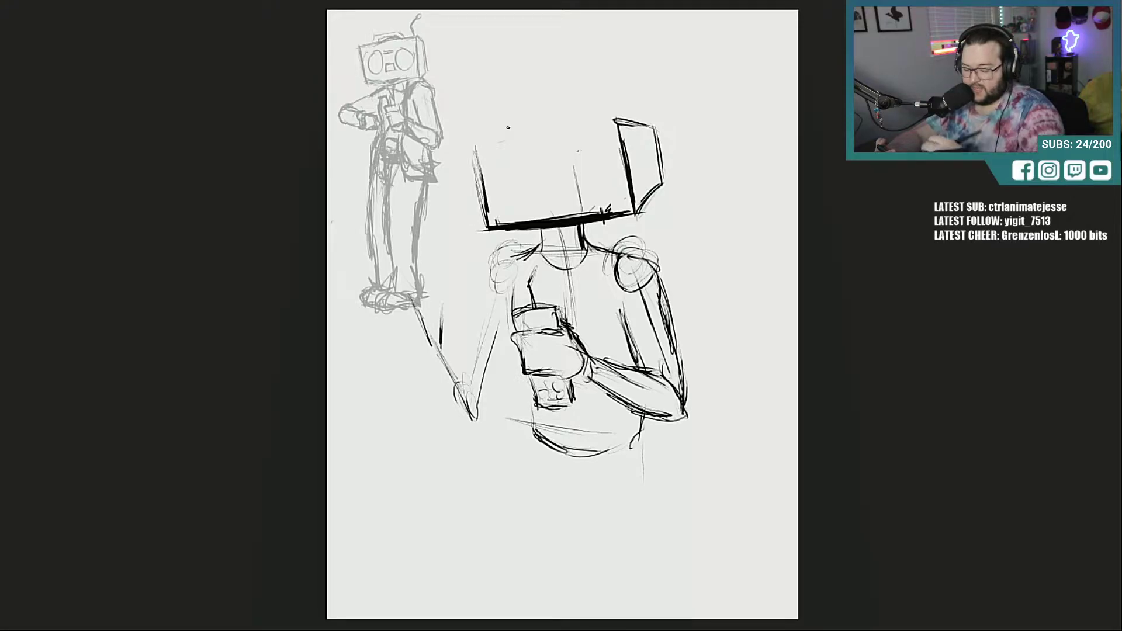
{"action": "left_click_drag", "start_coordinate": [480, 128], "coordinate": [569, 118]}
{"action": "mouse_move", "coordinate": [493, 148]}
{"action": "left_mouse_down"}
{"action": "mouse_move", "coordinate": [608, 119]}
{"action": "mouse_move", "coordinate": [593, 126]}
{"action": "left_mouse_up"}
{"action": "mouse_move", "coordinate": [471, 145]}
{"action": "left_mouse_down"}
{"action": "mouse_move", "coordinate": [613, 121]}
{"action": "mouse_move", "coordinate": [659, 140]}
{"action": "mouse_move", "coordinate": [664, 204]}
{"action": "mouse_move", "coordinate": [675, 209]}
{"action": "mouse_move", "coordinate": [662, 203]}
{"action": "left_mouse_up"}
{"action": "left_click_drag", "start_coordinate": [581, 232], "coordinate": [657, 219]}
{"action": "left_click_drag", "start_coordinate": [588, 230], "coordinate": [657, 217]}
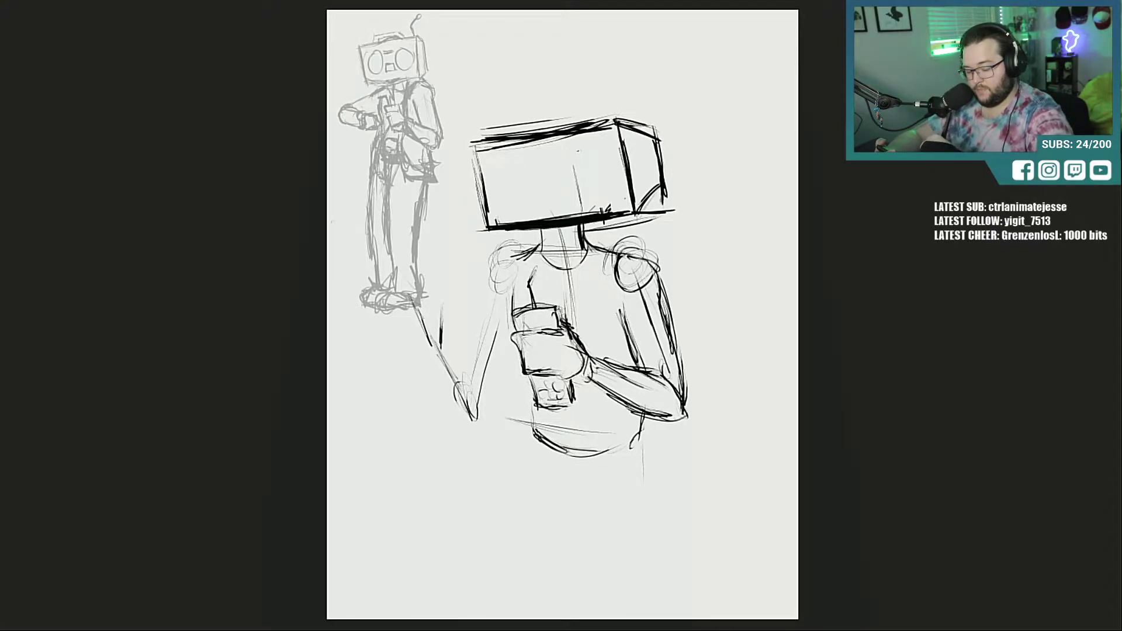
{"action": "left_click_drag", "start_coordinate": [494, 233], "coordinate": [651, 217]}
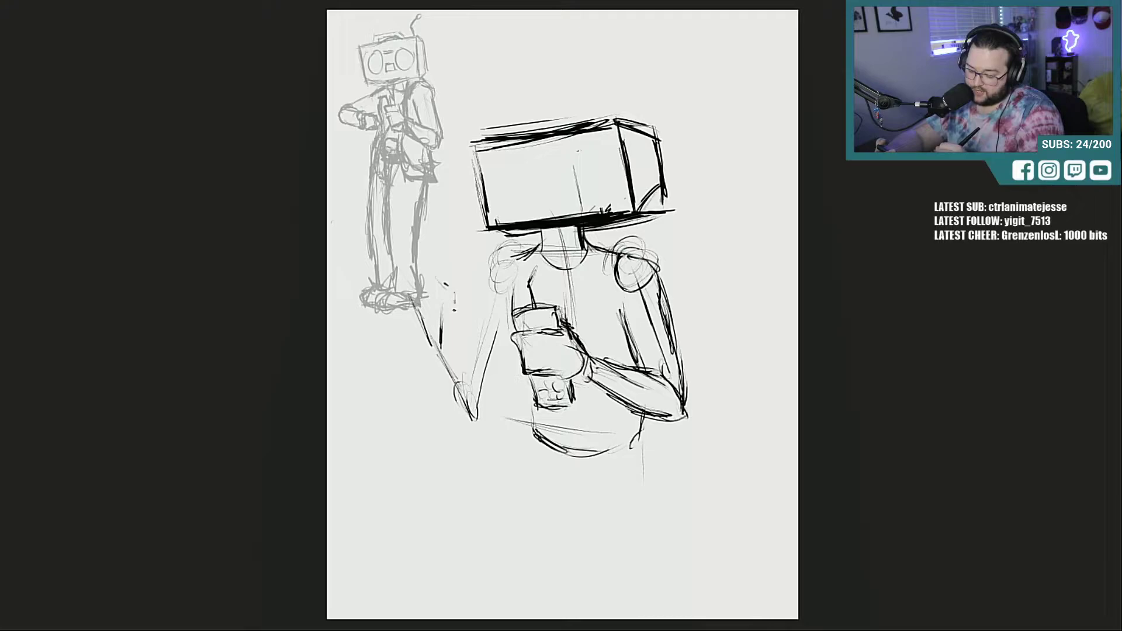
Step: Sketch a raised hand with curled fingers around a phone at the end of the free arm
{"action": "mouse_move", "coordinate": [445, 283]}
{"action": "left_mouse_down"}
{"action": "mouse_move", "coordinate": [456, 330]}
{"action": "mouse_move", "coordinate": [443, 331]}
{"action": "left_mouse_up"}
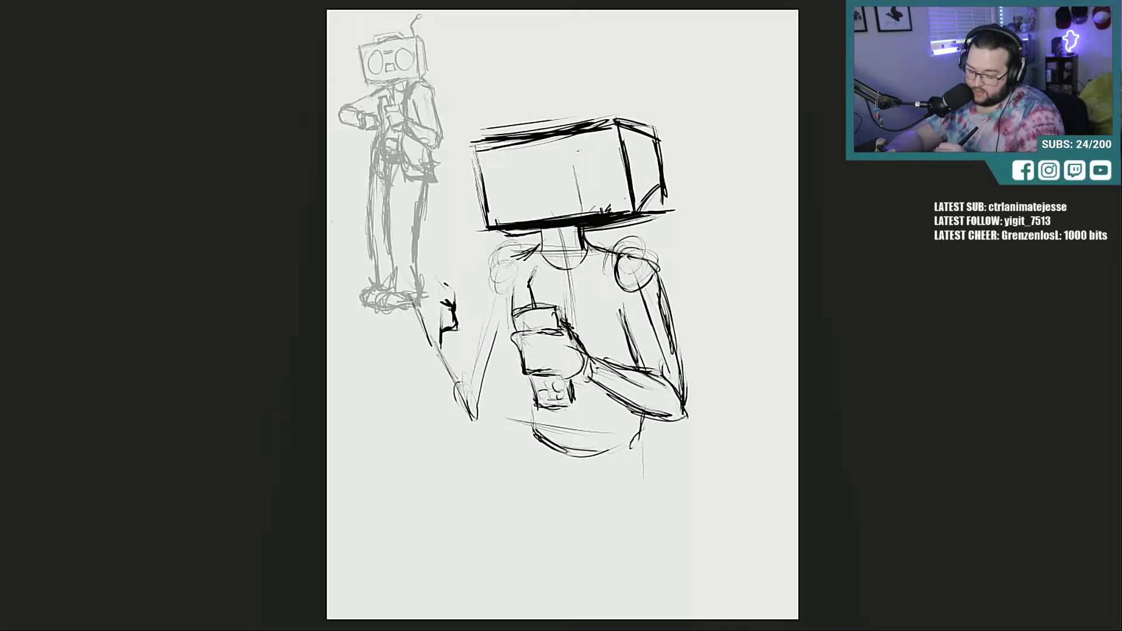
{"action": "mouse_move", "coordinate": [434, 251]}
{"action": "left_mouse_down"}
{"action": "mouse_move", "coordinate": [408, 257]}
{"action": "mouse_move", "coordinate": [421, 296]}
{"action": "mouse_move", "coordinate": [437, 262]}
{"action": "left_mouse_up"}
{"action": "mouse_move", "coordinate": [439, 264]}
{"action": "left_mouse_down"}
{"action": "mouse_move", "coordinate": [409, 281]}
{"action": "mouse_move", "coordinate": [416, 311]}
{"action": "mouse_move", "coordinate": [440, 259]}
{"action": "mouse_move", "coordinate": [447, 289]}
{"action": "left_mouse_up"}
{"action": "left_click_drag", "start_coordinate": [444, 295], "coordinate": [453, 303]}
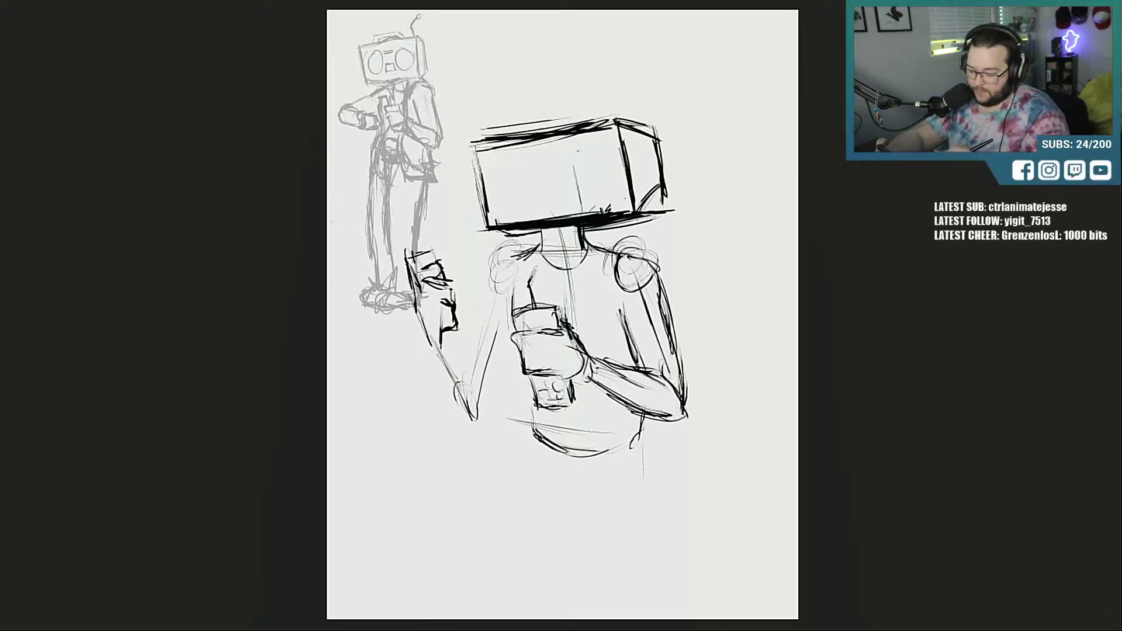
Step: Outline the free arm's shoulder and flesh out its raised forearm down to a rounded elbow
{"action": "mouse_move", "coordinate": [513, 261]}
{"action": "left_mouse_down"}
{"action": "mouse_move", "coordinate": [493, 272]}
{"action": "mouse_move", "coordinate": [491, 306]}
{"action": "left_mouse_up"}
{"action": "left_click_drag", "start_coordinate": [503, 264], "coordinate": [492, 305]}
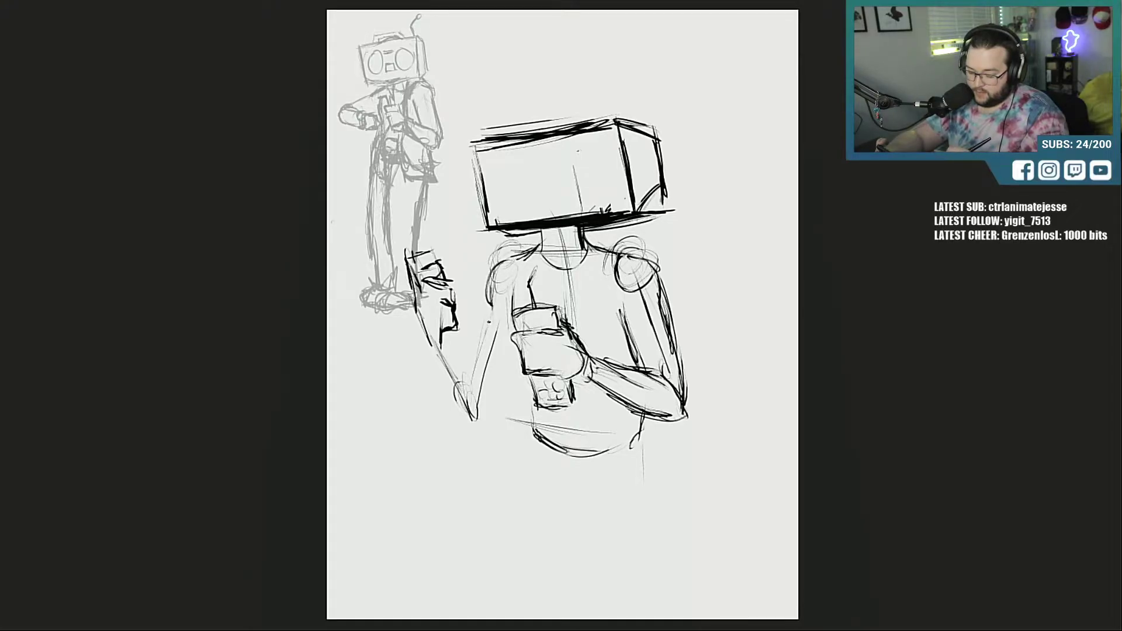
{"action": "left_click_drag", "start_coordinate": [435, 344], "coordinate": [455, 411]}
{"action": "left_click_drag", "start_coordinate": [429, 343], "coordinate": [445, 387]}
{"action": "left_click_drag", "start_coordinate": [442, 338], "coordinate": [492, 404]}
{"action": "mouse_move", "coordinate": [484, 386]}
{"action": "left_mouse_down"}
{"action": "mouse_move", "coordinate": [488, 430]}
{"action": "mouse_move", "coordinate": [458, 429]}
{"action": "left_mouse_up"}
{"action": "left_click_drag", "start_coordinate": [431, 344], "coordinate": [462, 434]}
{"action": "left_click_drag", "start_coordinate": [444, 394], "coordinate": [474, 436]}
{"action": "left_click_drag", "start_coordinate": [503, 379], "coordinate": [488, 419]}
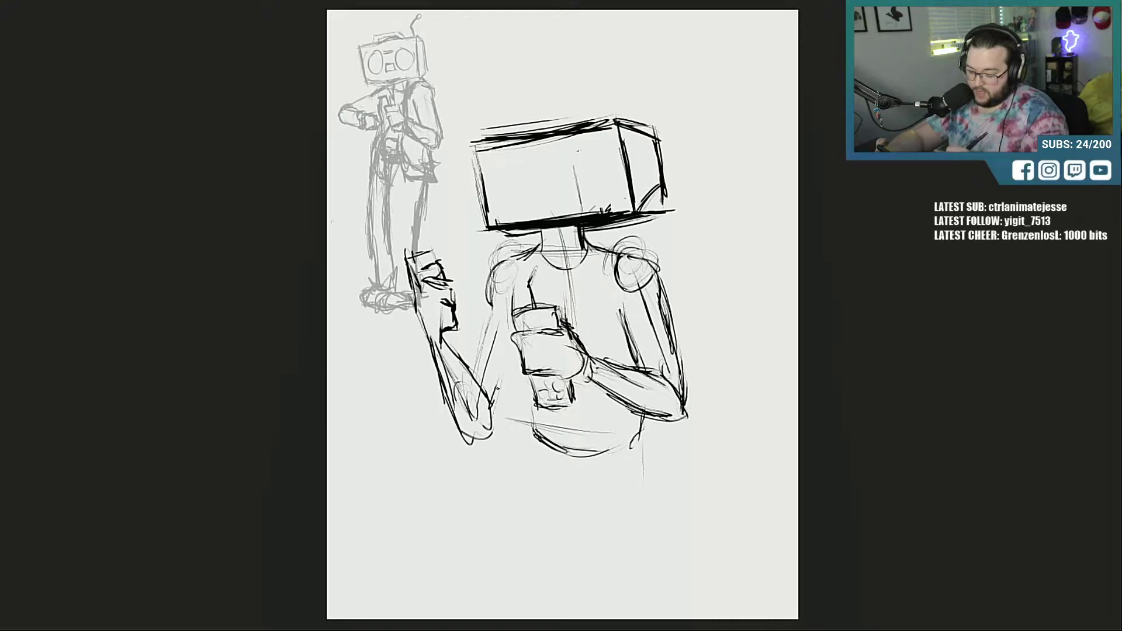
Step: Draw the free arm's upper-arm edges and the torso side beside it, and darken the forearm up to the wrist
{"action": "left_click_drag", "start_coordinate": [514, 343], "coordinate": [493, 410]}
{"action": "left_click_drag", "start_coordinate": [512, 366], "coordinate": [490, 423]}
{"action": "mouse_move", "coordinate": [525, 345]}
{"action": "left_mouse_down"}
{"action": "mouse_move", "coordinate": [509, 386]}
{"action": "mouse_move", "coordinate": [519, 426]}
{"action": "mouse_move", "coordinate": [548, 448]}
{"action": "left_mouse_up"}
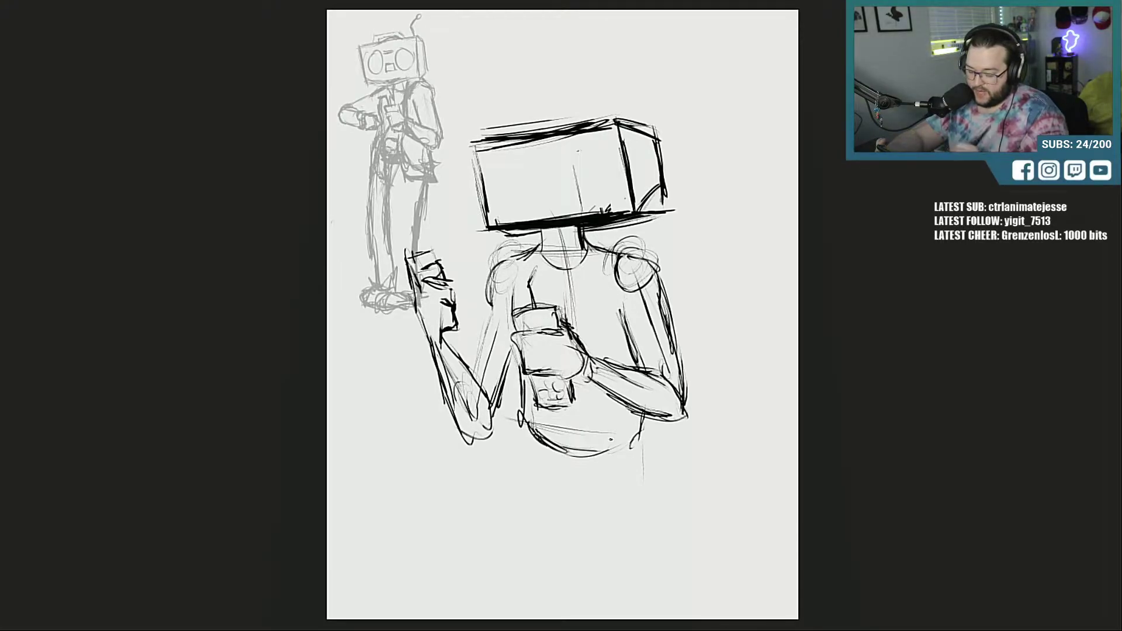
{"action": "left_click_drag", "start_coordinate": [480, 329], "coordinate": [469, 377]}
{"action": "mouse_move", "coordinate": [491, 310]}
{"action": "left_mouse_down"}
{"action": "mouse_move", "coordinate": [470, 376]}
{"action": "mouse_move", "coordinate": [481, 326]}
{"action": "mouse_move", "coordinate": [459, 353]}
{"action": "mouse_move", "coordinate": [446, 341]}
{"action": "mouse_move", "coordinate": [480, 379]}
{"action": "mouse_move", "coordinate": [489, 419]}
{"action": "left_mouse_up"}
{"action": "left_click_drag", "start_coordinate": [424, 312], "coordinate": [432, 351]}
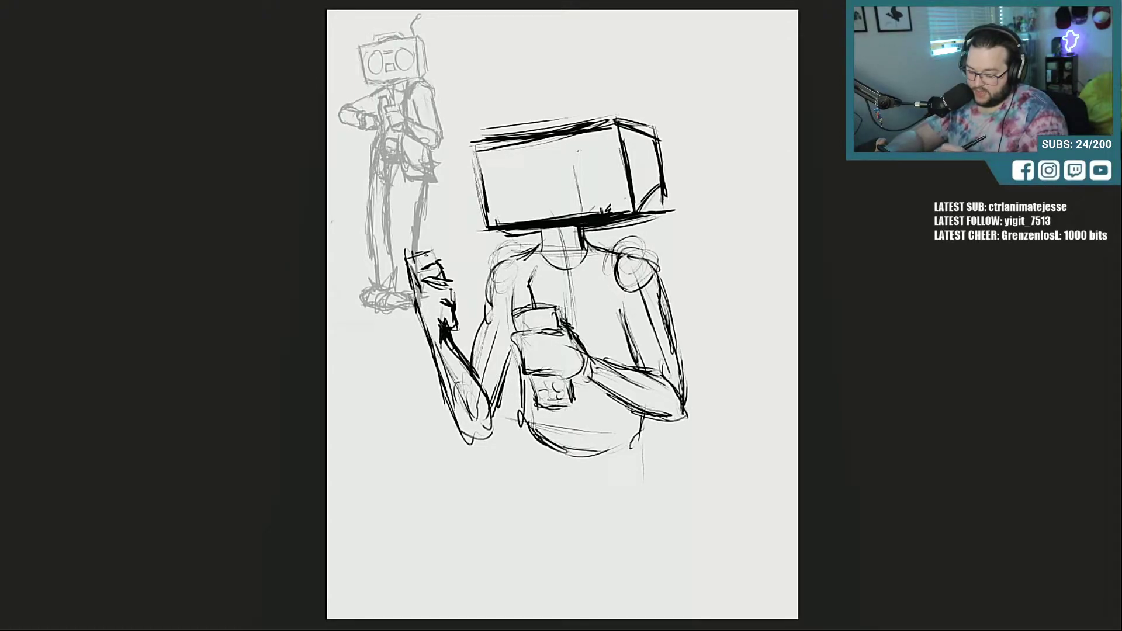
Step: Erase the raised hand and phone above the wrist, and reinforce the remaining free arm's lines
{"action": "key", "text": "e"}
{"action": "mouse_move", "coordinate": [410, 261]}
{"action": "left_mouse_down"}
{"action": "mouse_move", "coordinate": [424, 284]}
{"action": "mouse_move", "coordinate": [440, 284]}
{"action": "mouse_move", "coordinate": [442, 311]}
{"action": "mouse_move", "coordinate": [411, 271]}
{"action": "left_mouse_up"}
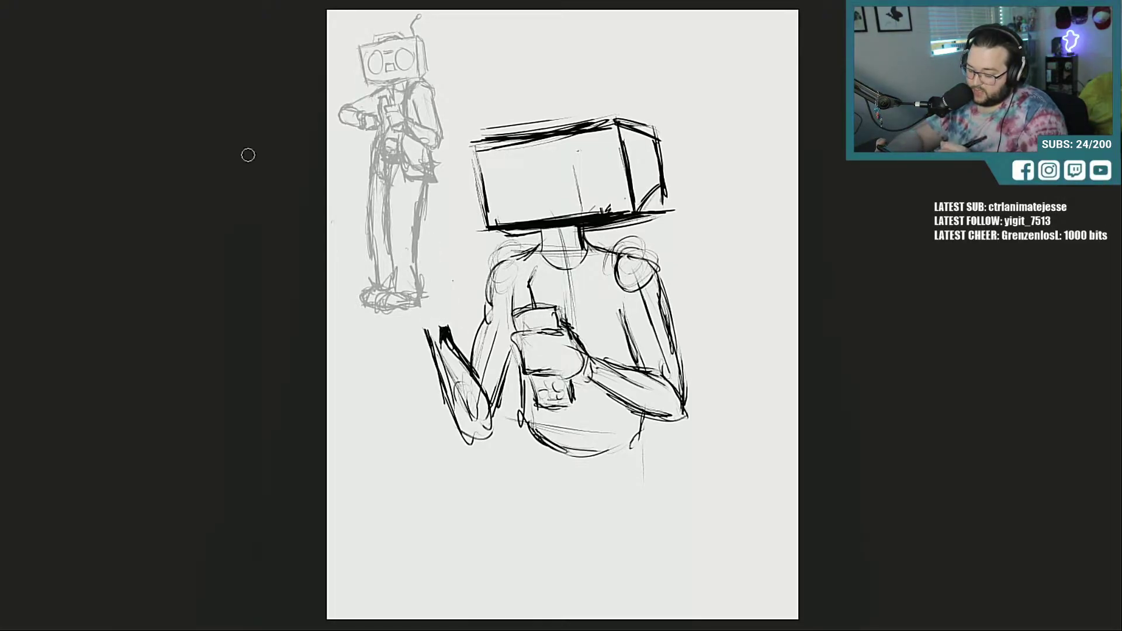
{"action": "mouse_move", "coordinate": [453, 340]}
{"action": "left_mouse_down"}
{"action": "mouse_move", "coordinate": [488, 394]}
{"action": "mouse_move", "coordinate": [491, 434]}
{"action": "mouse_move", "coordinate": [510, 372]}
{"action": "left_mouse_up"}
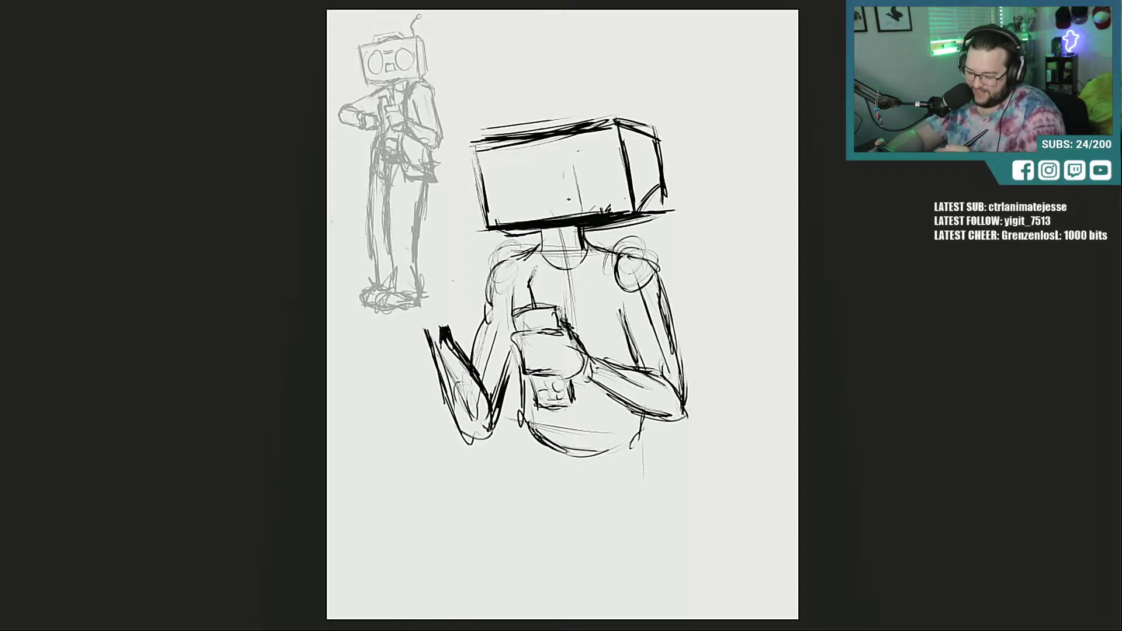
Step: Draw two oval speaker eyes and a small rectangular mouth on the box head's front face
{"action": "mouse_move", "coordinate": [602, 202]}
{"action": "left_mouse_down"}
{"action": "mouse_move", "coordinate": [570, 146]}
{"action": "mouse_move", "coordinate": [496, 190]}
{"action": "mouse_move", "coordinate": [502, 205]}
{"action": "mouse_move", "coordinate": [509, 155]}
{"action": "left_mouse_up"}
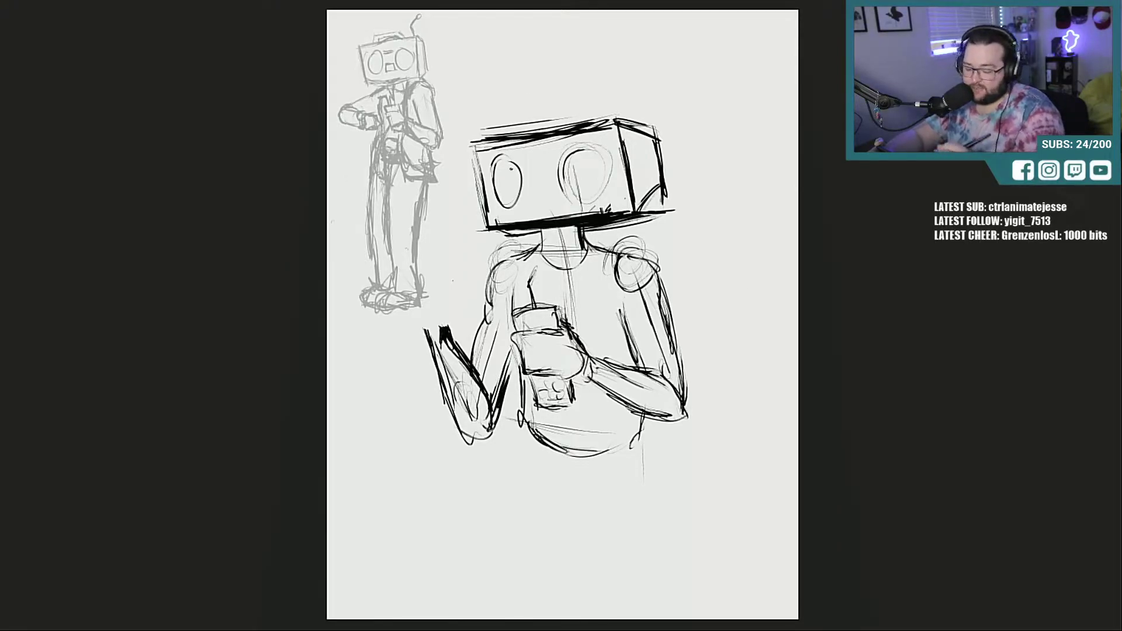
{"action": "left_click_drag", "start_coordinate": [597, 149], "coordinate": [589, 158]}
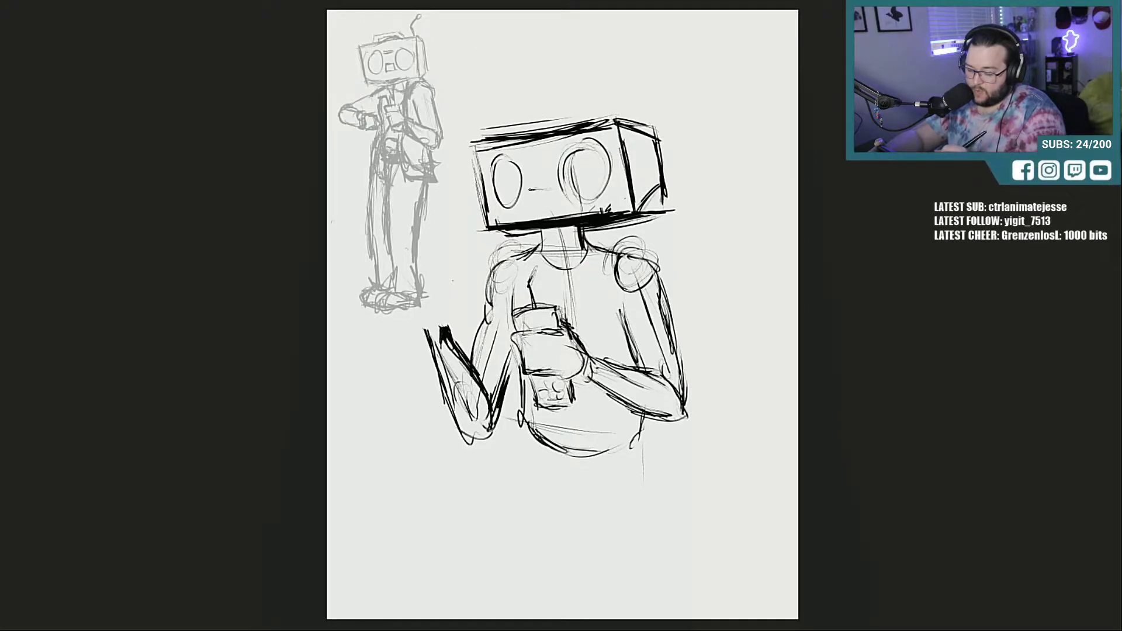
{"action": "mouse_move", "coordinate": [557, 186]}
{"action": "left_mouse_down"}
{"action": "mouse_move", "coordinate": [558, 210]}
{"action": "mouse_move", "coordinate": [559, 189]}
{"action": "left_mouse_up"}
{"action": "mouse_move", "coordinate": [530, 193]}
{"action": "left_mouse_down"}
{"action": "mouse_move", "coordinate": [532, 213]}
{"action": "mouse_move", "coordinate": [559, 208]}
{"action": "left_mouse_up"}
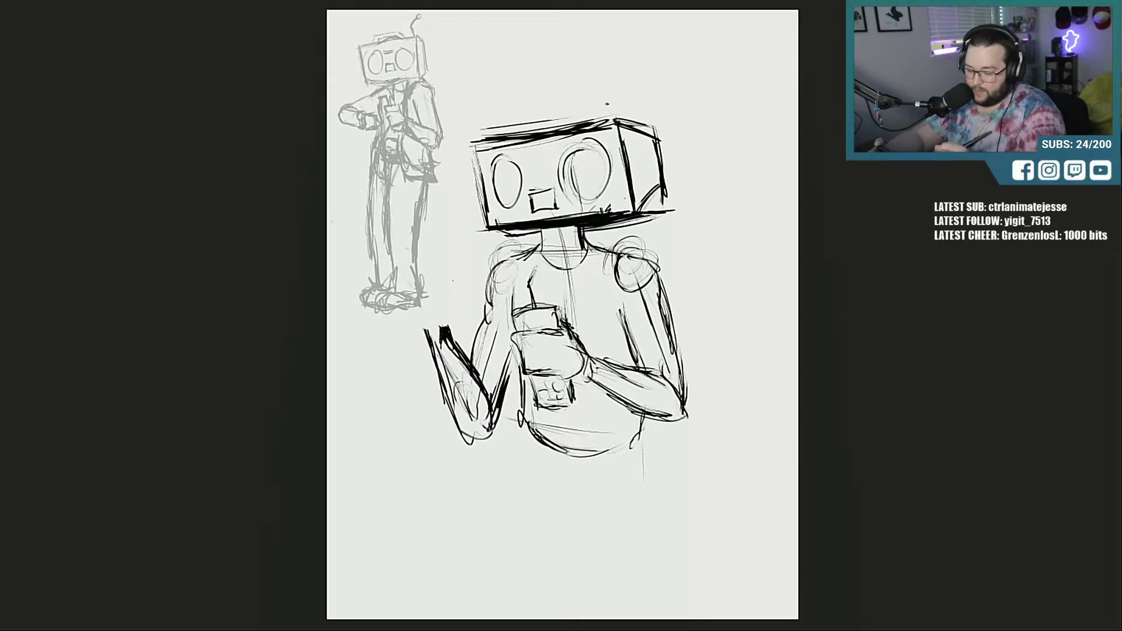
Step: Add a bent antenna with a ball tip, a carrying handle on top of the head, and a short dash between the eyes
{"action": "mouse_move", "coordinate": [616, 100]}
{"action": "left_mouse_down"}
{"action": "mouse_move", "coordinate": [617, 121]}
{"action": "mouse_move", "coordinate": [608, 91]}
{"action": "mouse_move", "coordinate": [635, 54]}
{"action": "mouse_move", "coordinate": [618, 114]}
{"action": "left_mouse_up"}
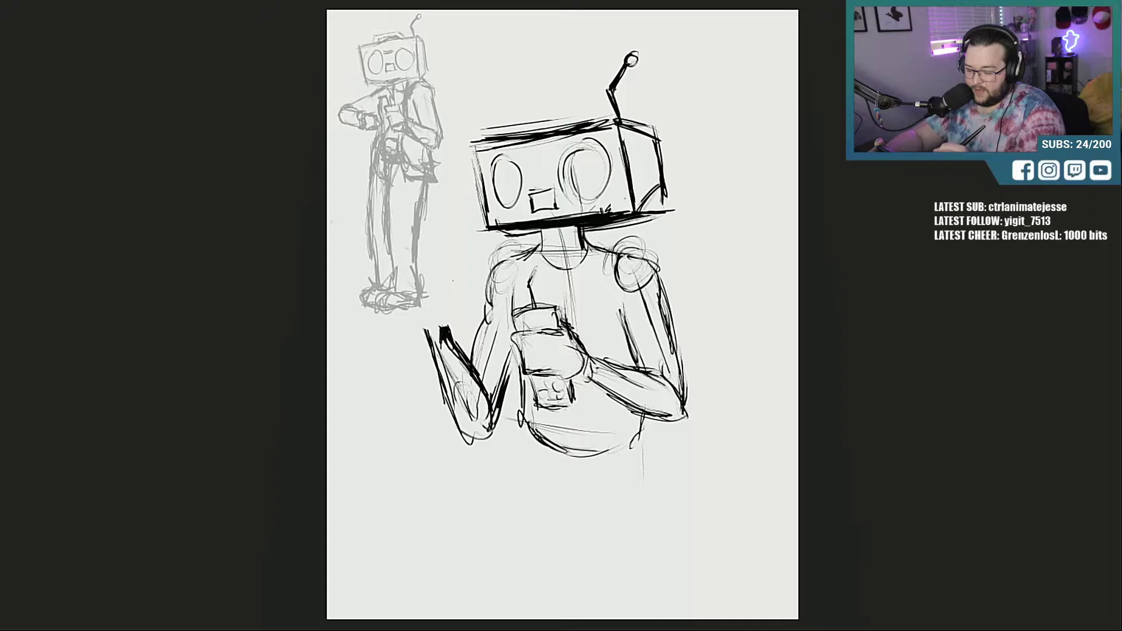
{"action": "mouse_move", "coordinate": [520, 137]}
{"action": "left_mouse_down"}
{"action": "mouse_move", "coordinate": [571, 111]}
{"action": "mouse_move", "coordinate": [578, 127]}
{"action": "mouse_move", "coordinate": [517, 121]}
{"action": "left_mouse_up"}
{"action": "mouse_move", "coordinate": [519, 123]}
{"action": "left_mouse_down"}
{"action": "mouse_move", "coordinate": [522, 135]}
{"action": "mouse_move", "coordinate": [520, 109]}
{"action": "mouse_move", "coordinate": [562, 106]}
{"action": "mouse_move", "coordinate": [585, 124]}
{"action": "left_mouse_up"}
{"action": "mouse_move", "coordinate": [523, 155]}
{"action": "left_mouse_down"}
{"action": "mouse_move", "coordinate": [551, 152]}
{"action": "mouse_move", "coordinate": [529, 156]}
{"action": "left_mouse_up"}
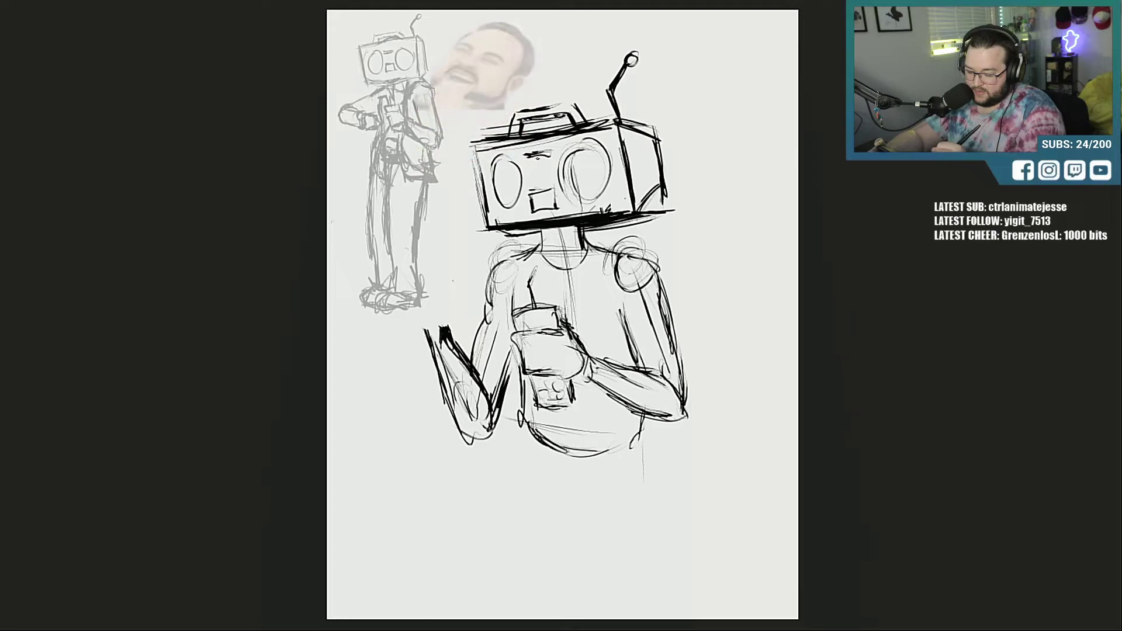
Step: Reinforce the larger eye, the neck edge, the mouth outline and the lower corner of the head's side panel
{"action": "left_click_drag", "start_coordinate": [589, 191], "coordinate": [602, 153]}
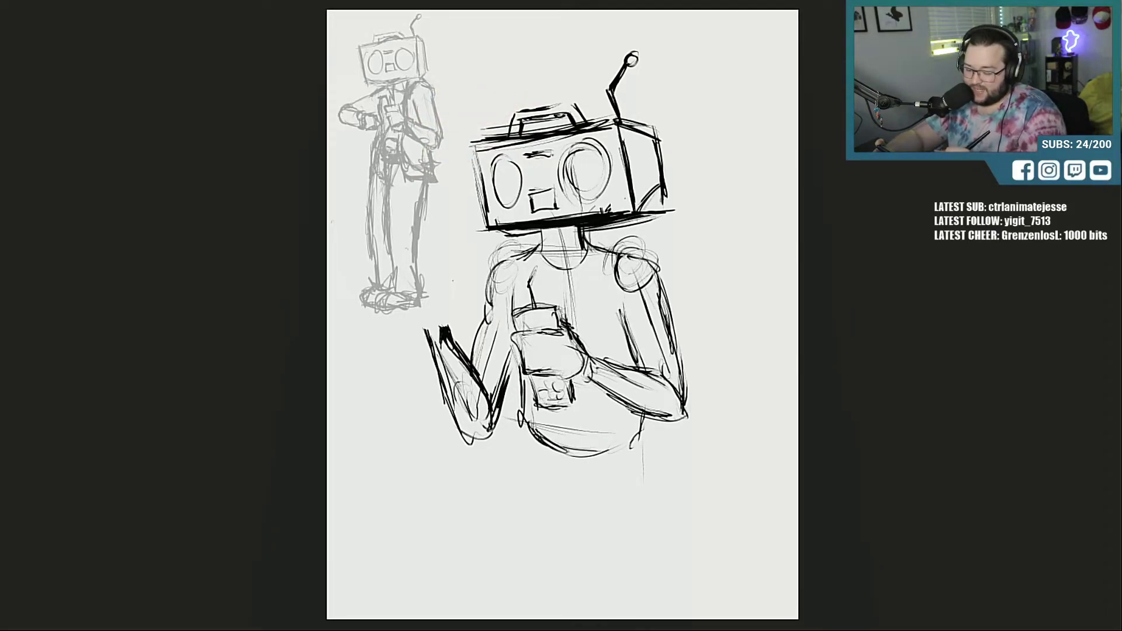
{"action": "left_click_drag", "start_coordinate": [590, 230], "coordinate": [593, 248]}
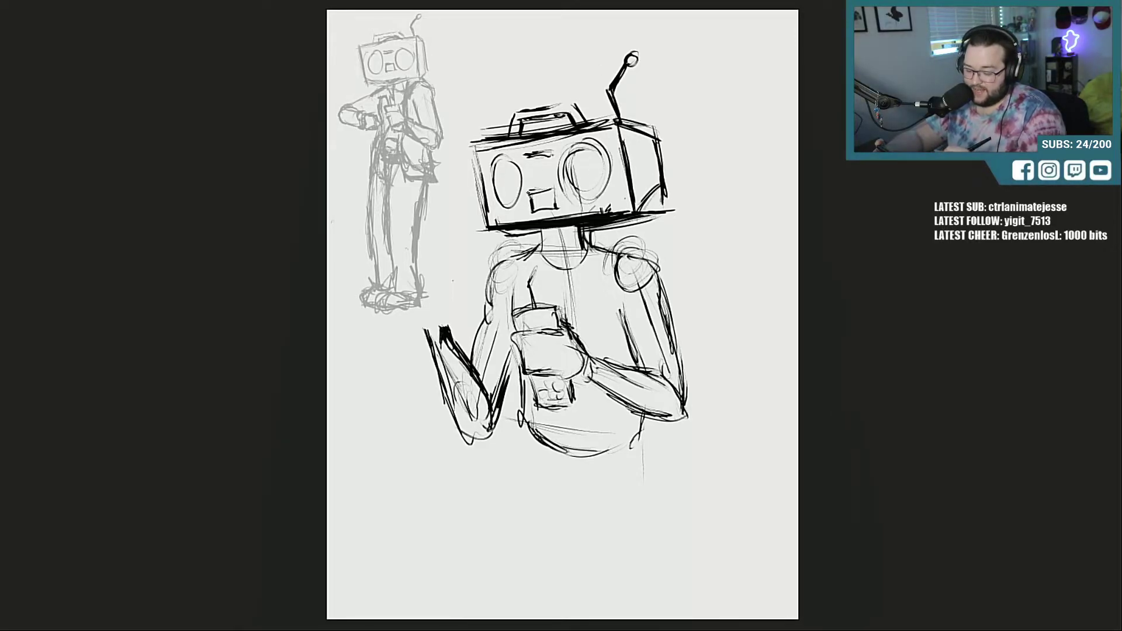
{"action": "mouse_move", "coordinate": [528, 192]}
{"action": "left_mouse_down"}
{"action": "mouse_move", "coordinate": [556, 190]}
{"action": "mouse_move", "coordinate": [530, 206]}
{"action": "mouse_move", "coordinate": [555, 212]}
{"action": "mouse_move", "coordinate": [559, 194]}
{"action": "left_mouse_up"}
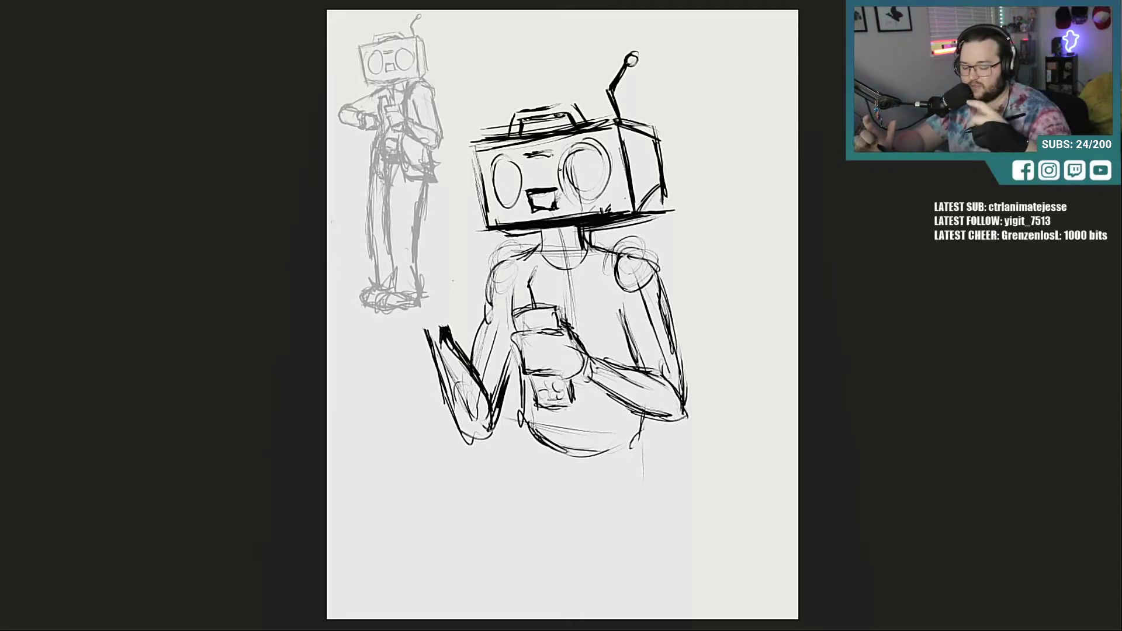
{"action": "left_click_drag", "start_coordinate": [641, 210], "coordinate": [664, 209]}
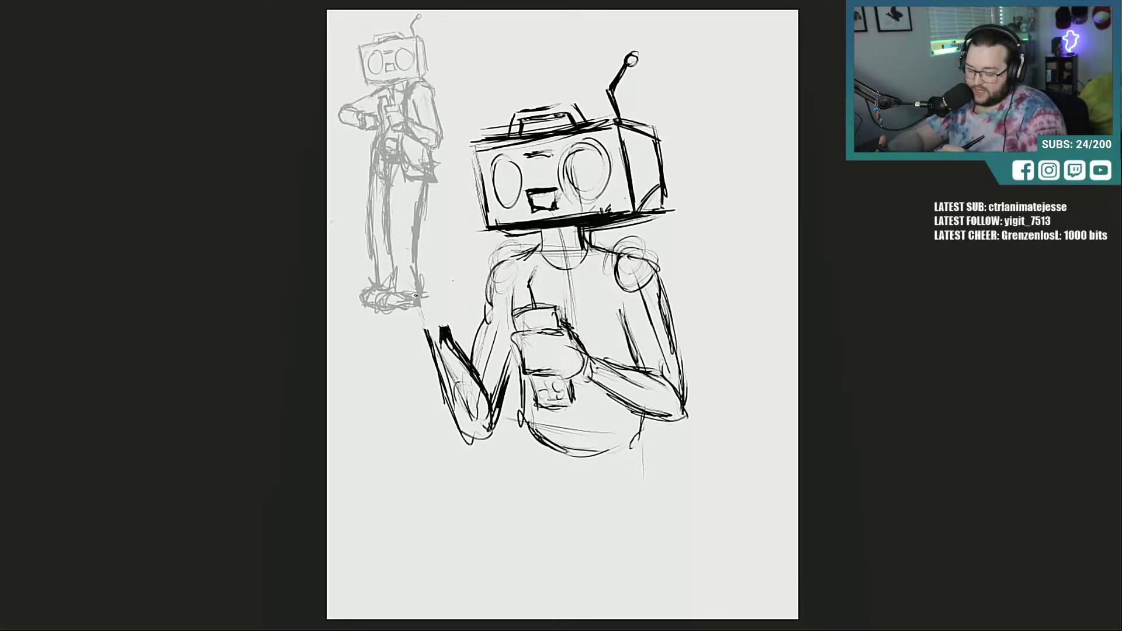
Step: Redraw the raised hand above the wrist with its palm, fingers and an upright phone
{"action": "mouse_move", "coordinate": [414, 288]}
{"action": "left_mouse_down"}
{"action": "mouse_move", "coordinate": [428, 328]}
{"action": "mouse_move", "coordinate": [420, 251]}
{"action": "left_mouse_up"}
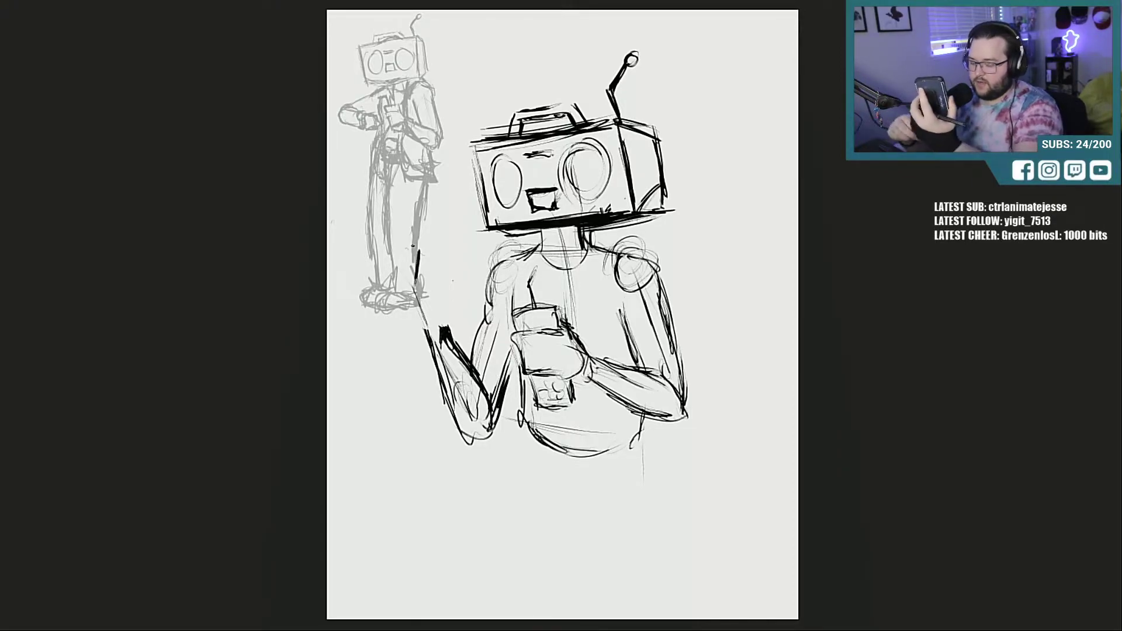
{"action": "mouse_move", "coordinate": [426, 258]}
{"action": "left_mouse_down"}
{"action": "mouse_move", "coordinate": [423, 284]}
{"action": "mouse_move", "coordinate": [443, 269]}
{"action": "mouse_move", "coordinate": [455, 279]}
{"action": "mouse_move", "coordinate": [440, 332]}
{"action": "left_mouse_up"}
{"action": "left_click_drag", "start_coordinate": [456, 294], "coordinate": [451, 326]}
{"action": "mouse_move", "coordinate": [436, 247]}
{"action": "left_mouse_down"}
{"action": "mouse_move", "coordinate": [442, 274]}
{"action": "mouse_move", "coordinate": [436, 240]}
{"action": "mouse_move", "coordinate": [411, 286]}
{"action": "left_mouse_up"}
{"action": "mouse_move", "coordinate": [407, 251]}
{"action": "left_mouse_down"}
{"action": "mouse_move", "coordinate": [412, 285]}
{"action": "mouse_move", "coordinate": [428, 245]}
{"action": "left_mouse_up"}
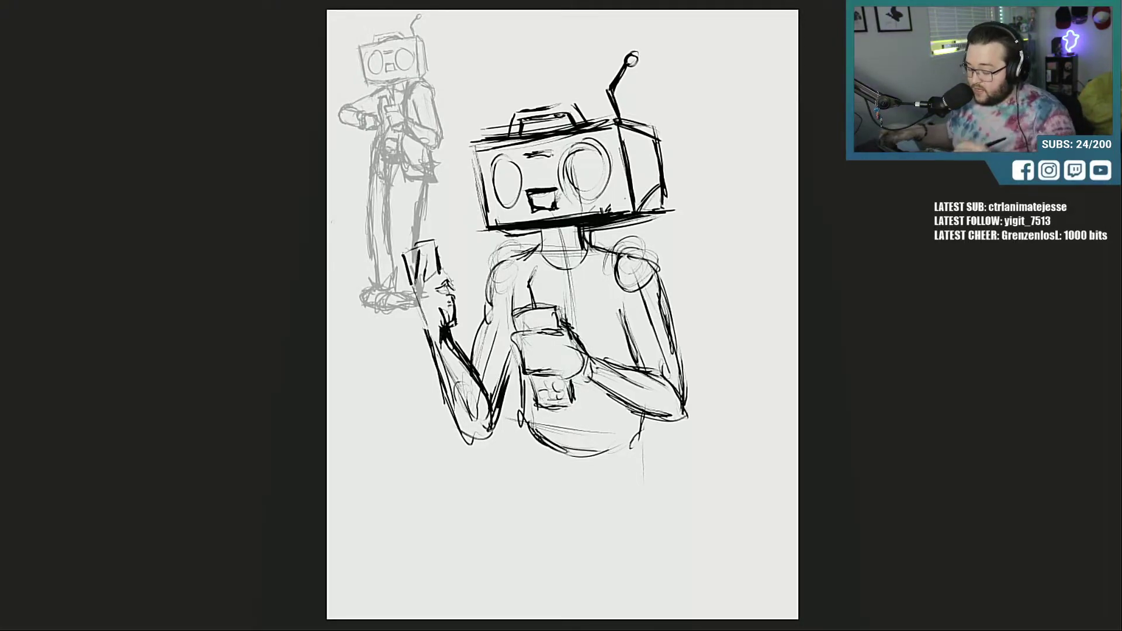
Step: Darken the phone's edges and define the thumb and curled fingers of the raised hand
{"action": "mouse_move", "coordinate": [425, 267]}
{"action": "left_mouse_down"}
{"action": "mouse_move", "coordinate": [412, 293]}
{"action": "mouse_move", "coordinate": [418, 320]}
{"action": "mouse_move", "coordinate": [413, 286]}
{"action": "left_mouse_up"}
{"action": "mouse_move", "coordinate": [430, 251]}
{"action": "left_mouse_down"}
{"action": "mouse_move", "coordinate": [422, 283]}
{"action": "mouse_move", "coordinate": [444, 290]}
{"action": "left_mouse_up"}
{"action": "left_click_drag", "start_coordinate": [437, 288], "coordinate": [459, 290]}
{"action": "left_click_drag", "start_coordinate": [453, 295], "coordinate": [458, 322]}
{"action": "left_click_drag", "start_coordinate": [456, 312], "coordinate": [451, 325]}
{"action": "left_click_drag", "start_coordinate": [436, 245], "coordinate": [444, 275]}
{"action": "mouse_move", "coordinate": [419, 247]}
{"action": "left_mouse_down"}
{"action": "mouse_move", "coordinate": [438, 240]}
{"action": "mouse_move", "coordinate": [409, 260]}
{"action": "left_mouse_up"}
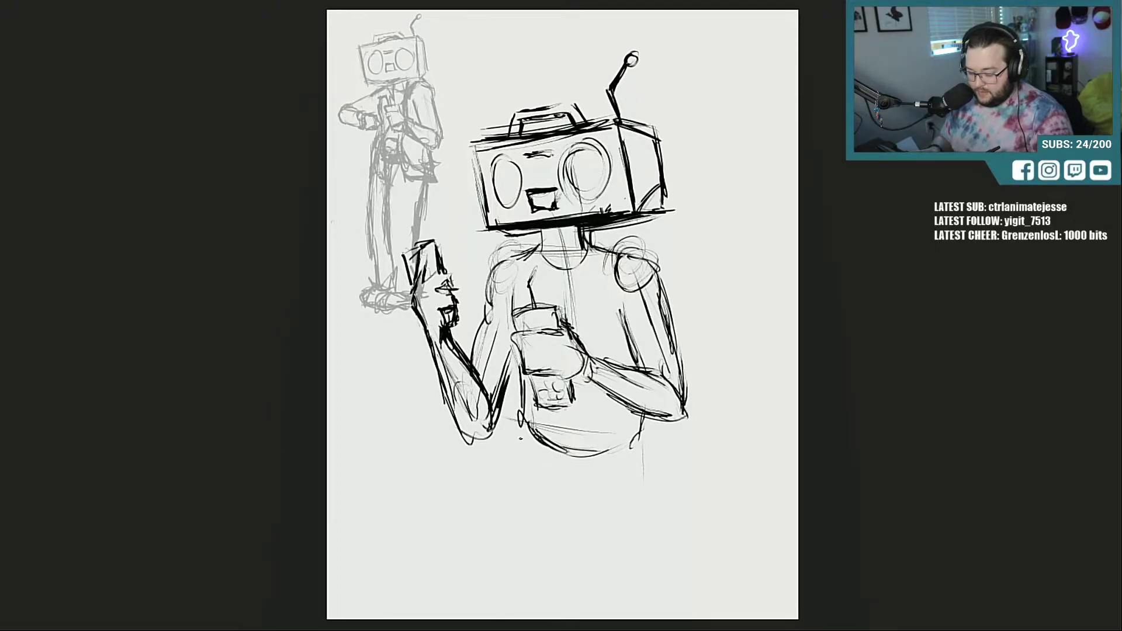
Step: Rough in faint leg guide lines below the waist, and scale the whole figure down slightly and move it up the page
{"action": "left_click_drag", "start_coordinate": [523, 430], "coordinate": [522, 471]}
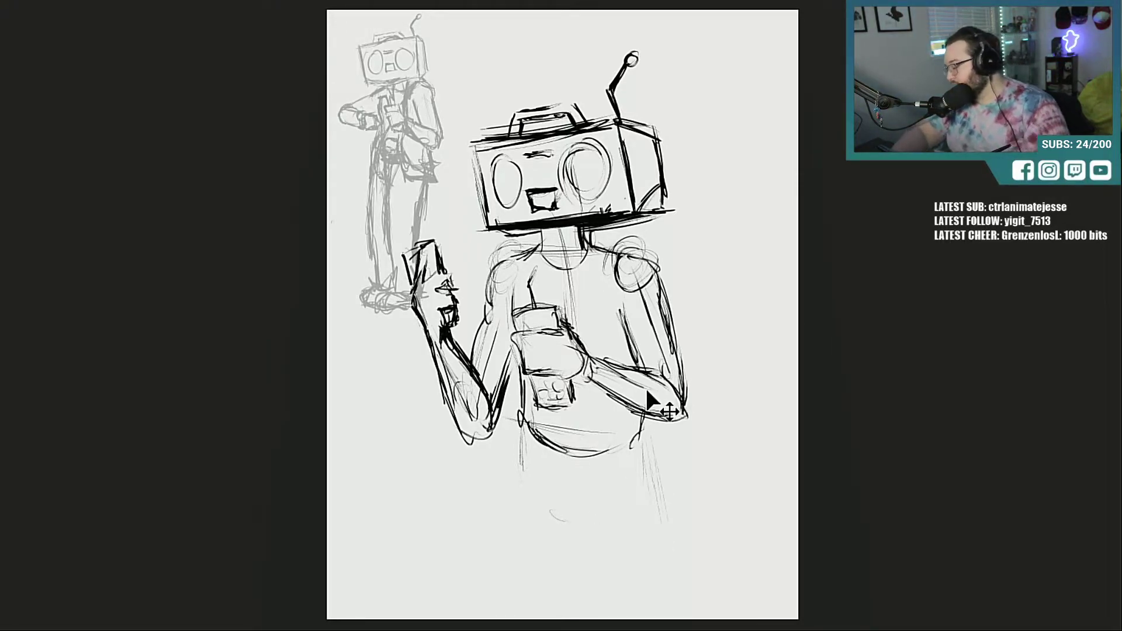
{"action": "key", "text": "ctrl+t"}
{"action": "left_click_drag", "start_coordinate": [692, 47], "coordinate": [644, 133]}
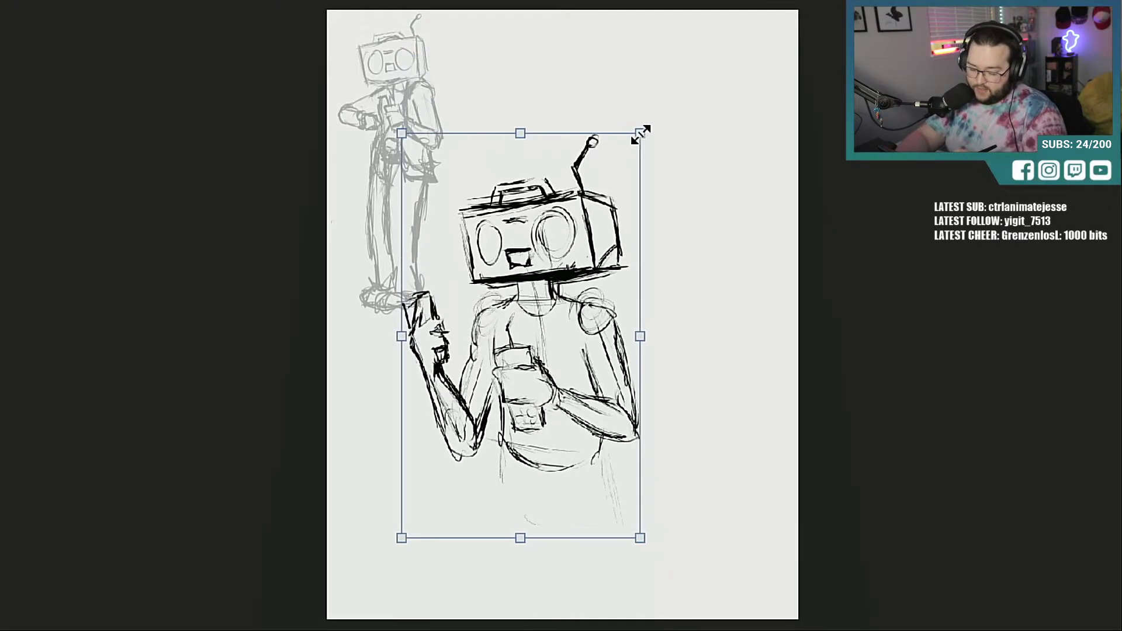
{"action": "left_click_drag", "start_coordinate": [549, 348], "coordinate": [548, 254]}
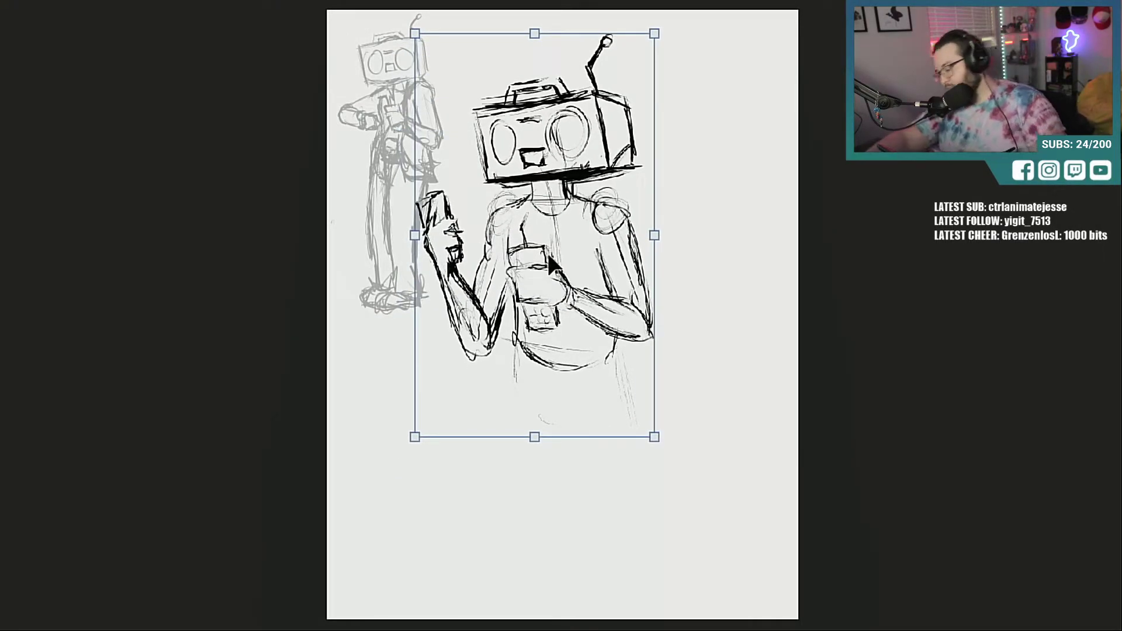
{"action": "key", "text": "Return"}
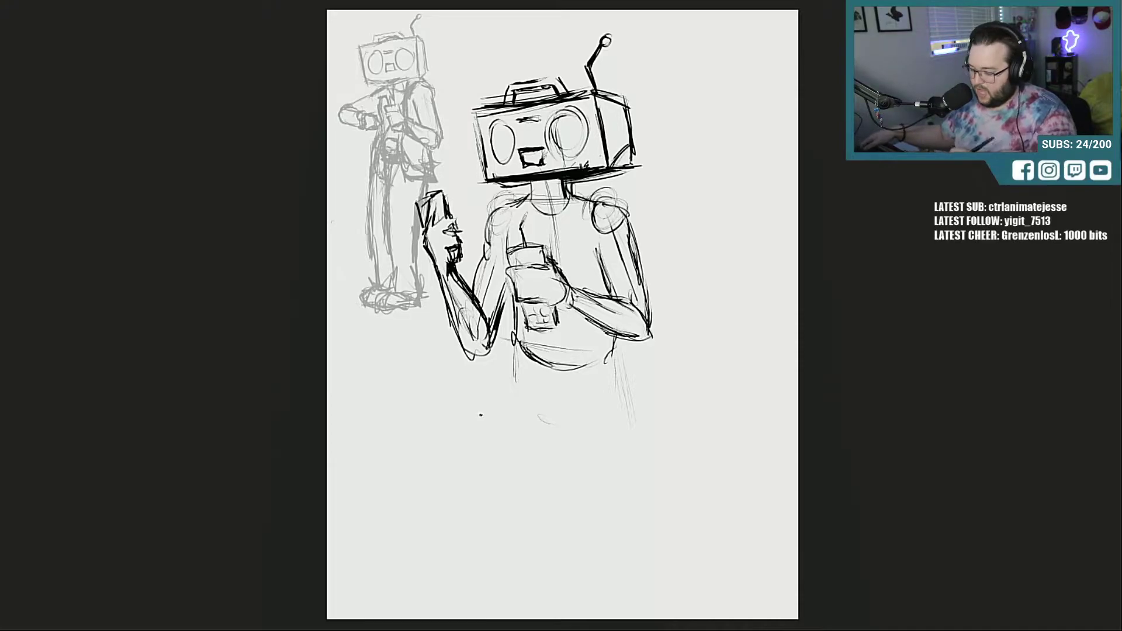
Step: Sketch an open jacket collar and lapels from the neck down the chest, with a faint guide mark below the waist
{"action": "left_click_drag", "start_coordinate": [539, 432], "coordinate": [549, 442]}
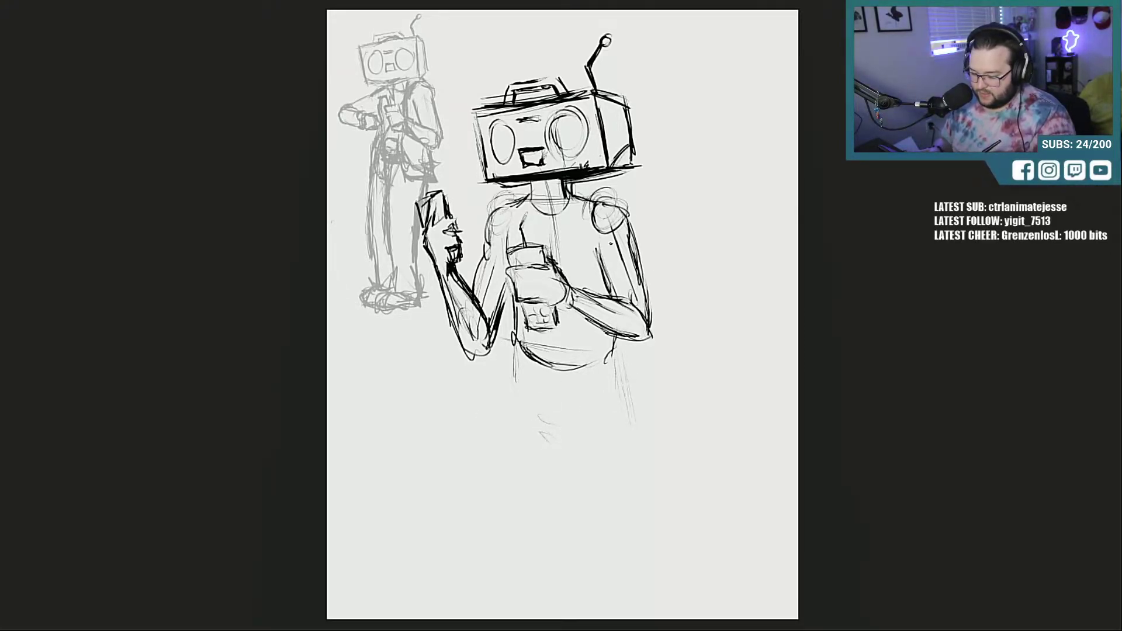
{"action": "mouse_move", "coordinate": [576, 212]}
{"action": "left_mouse_down"}
{"action": "mouse_move", "coordinate": [565, 230]}
{"action": "mouse_move", "coordinate": [572, 200]}
{"action": "mouse_move", "coordinate": [582, 217]}
{"action": "mouse_move", "coordinate": [605, 190]}
{"action": "mouse_move", "coordinate": [566, 183]}
{"action": "mouse_move", "coordinate": [568, 226]}
{"action": "mouse_move", "coordinate": [532, 233]}
{"action": "left_mouse_up"}
{"action": "mouse_move", "coordinate": [529, 190]}
{"action": "left_mouse_down"}
{"action": "mouse_move", "coordinate": [538, 229]}
{"action": "mouse_move", "coordinate": [525, 208]}
{"action": "mouse_move", "coordinate": [525, 231]}
{"action": "mouse_move", "coordinate": [572, 237]}
{"action": "mouse_move", "coordinate": [585, 214]}
{"action": "mouse_move", "coordinate": [575, 255]}
{"action": "left_mouse_up"}
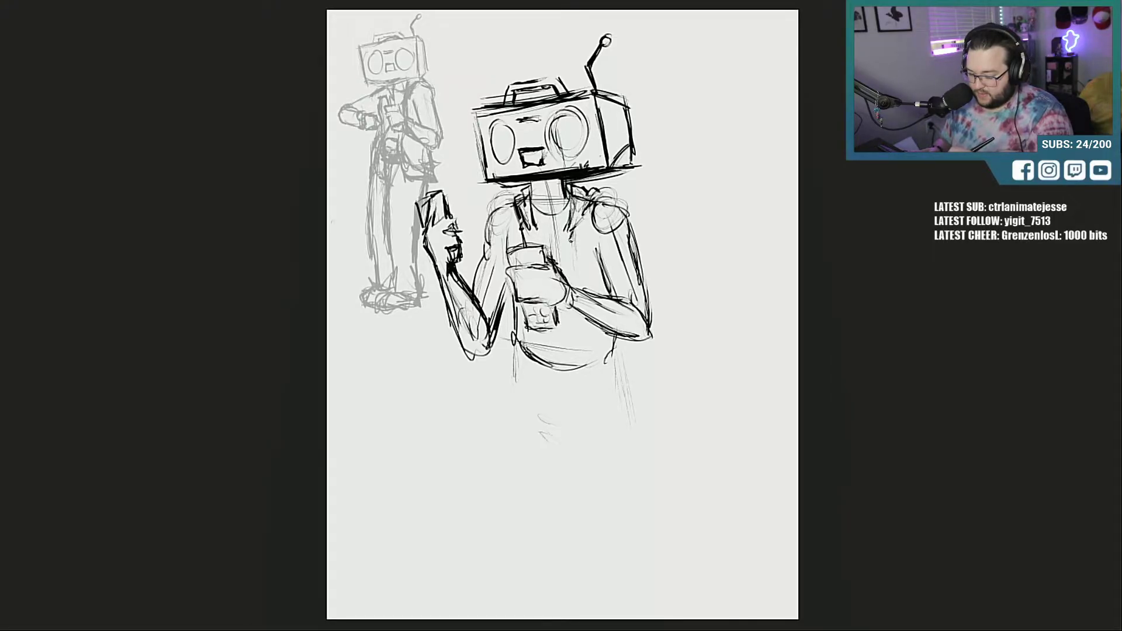
{"action": "mouse_move", "coordinate": [579, 216]}
{"action": "left_mouse_down"}
{"action": "mouse_move", "coordinate": [570, 247]}
{"action": "mouse_move", "coordinate": [590, 209]}
{"action": "mouse_move", "coordinate": [570, 276]}
{"action": "left_mouse_up"}
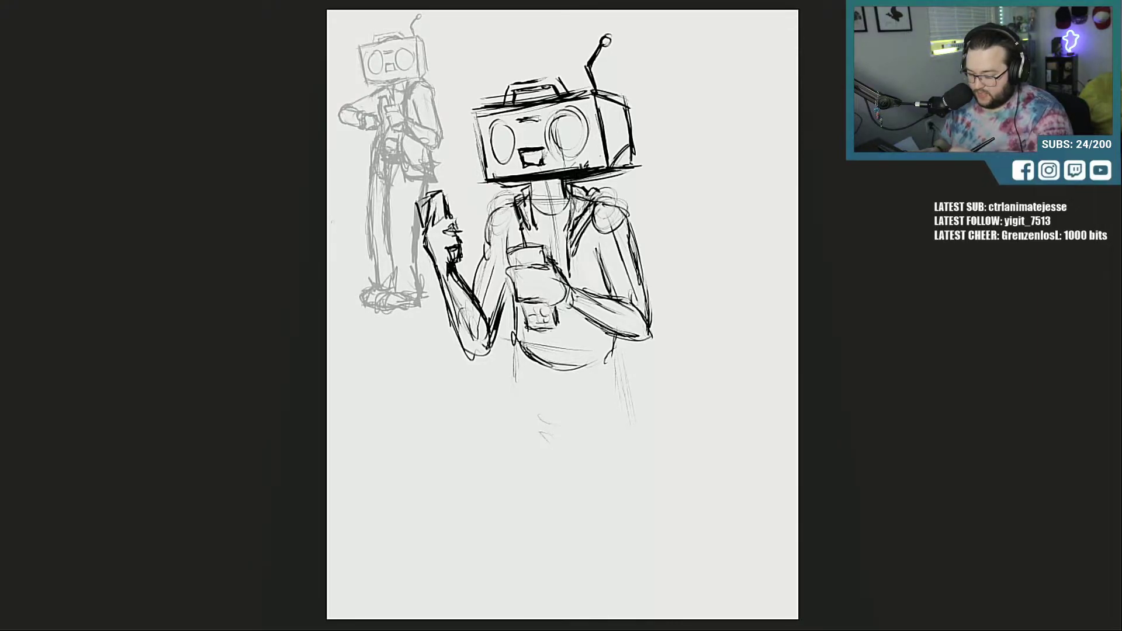
Step: Extend the jacket's front opening below the forearm past the waist, and add a cuff at the cup-holding wrist
{"action": "left_click_drag", "start_coordinate": [580, 326], "coordinate": [576, 356]}
{"action": "left_click_drag", "start_coordinate": [580, 342], "coordinate": [581, 384]}
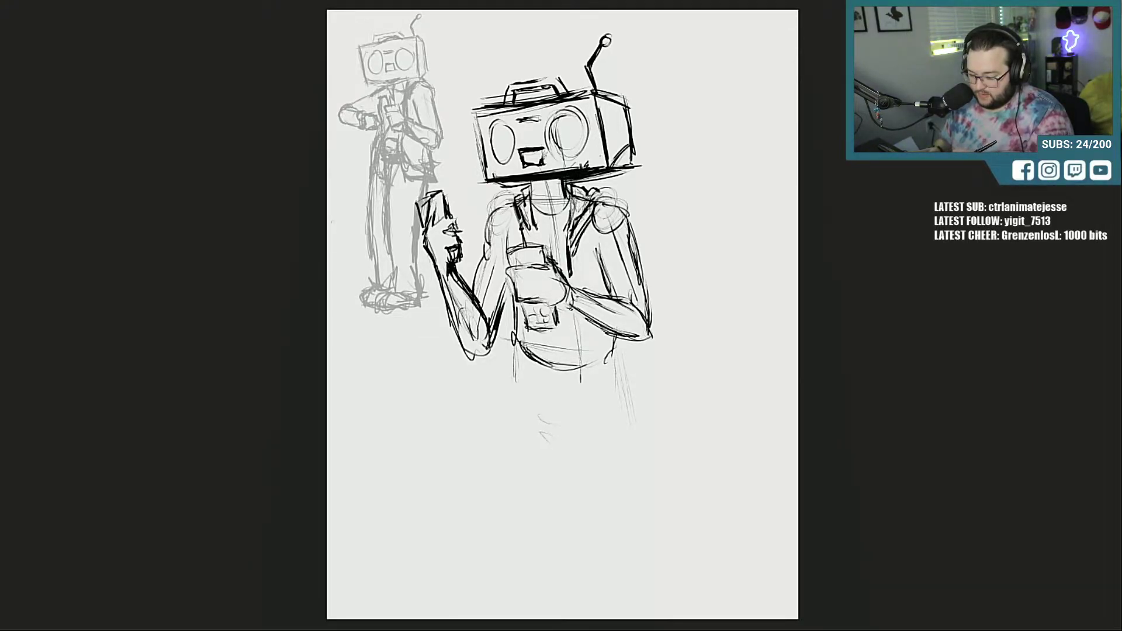
{"action": "mouse_move", "coordinate": [574, 288]}
{"action": "left_mouse_down"}
{"action": "mouse_move", "coordinate": [569, 309]}
{"action": "mouse_move", "coordinate": [582, 289]}
{"action": "mouse_move", "coordinate": [579, 309]}
{"action": "mouse_move", "coordinate": [559, 314]}
{"action": "left_mouse_up"}
{"action": "mouse_move", "coordinate": [557, 315]}
{"action": "left_mouse_down"}
{"action": "mouse_move", "coordinate": [573, 306]}
{"action": "mouse_move", "coordinate": [583, 329]}
{"action": "left_mouse_up"}
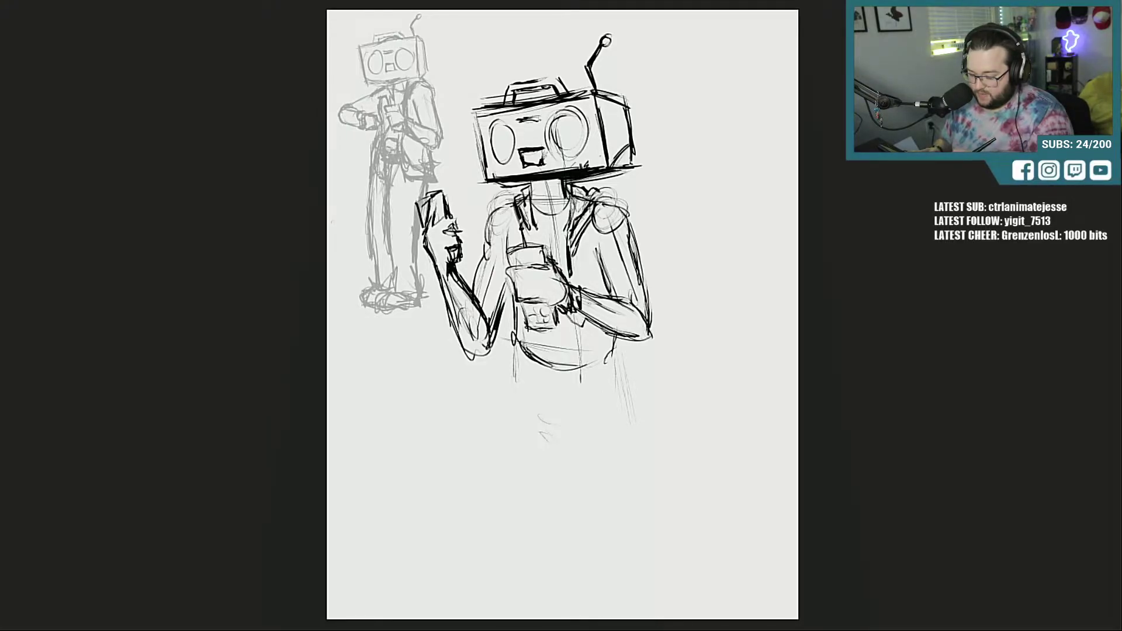
Step: Close the shirt hem around the waist with a darker curve, and draw a thick rounded neckline beneath the neck
{"action": "left_click_drag", "start_coordinate": [585, 286], "coordinate": [587, 321]}
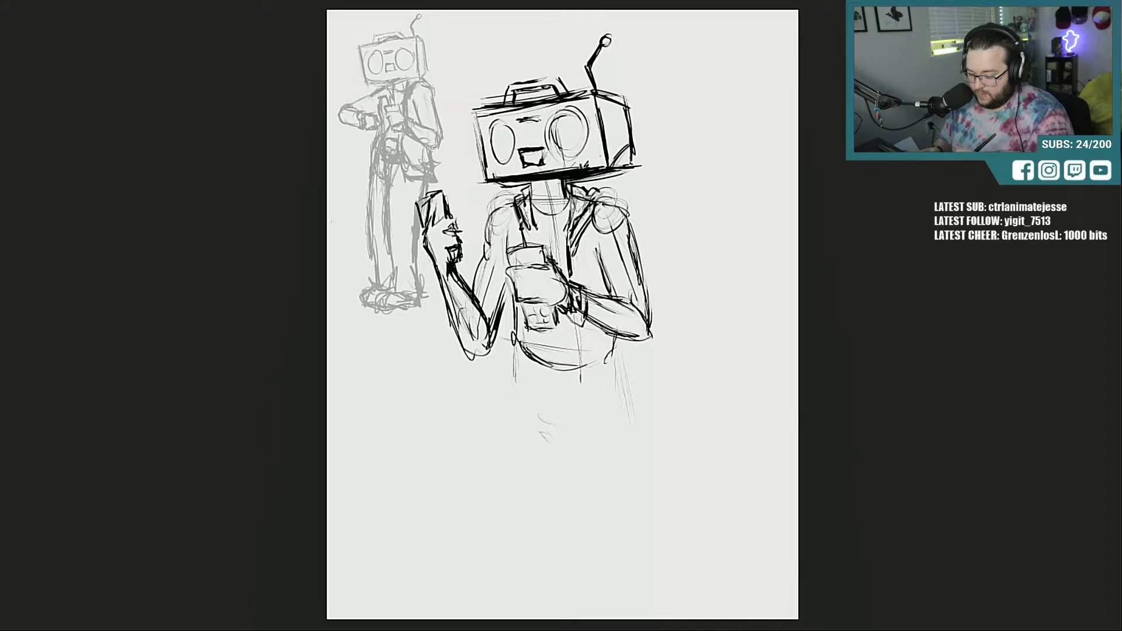
{"action": "mouse_move", "coordinate": [584, 369]}
{"action": "left_mouse_down"}
{"action": "mouse_move", "coordinate": [628, 369]}
{"action": "mouse_move", "coordinate": [634, 339]}
{"action": "mouse_move", "coordinate": [635, 360]}
{"action": "left_mouse_up"}
{"action": "mouse_move", "coordinate": [532, 327]}
{"action": "left_mouse_down"}
{"action": "mouse_move", "coordinate": [524, 355]}
{"action": "mouse_move", "coordinate": [565, 366]}
{"action": "left_mouse_up"}
{"action": "left_click_drag", "start_coordinate": [526, 332], "coordinate": [522, 358]}
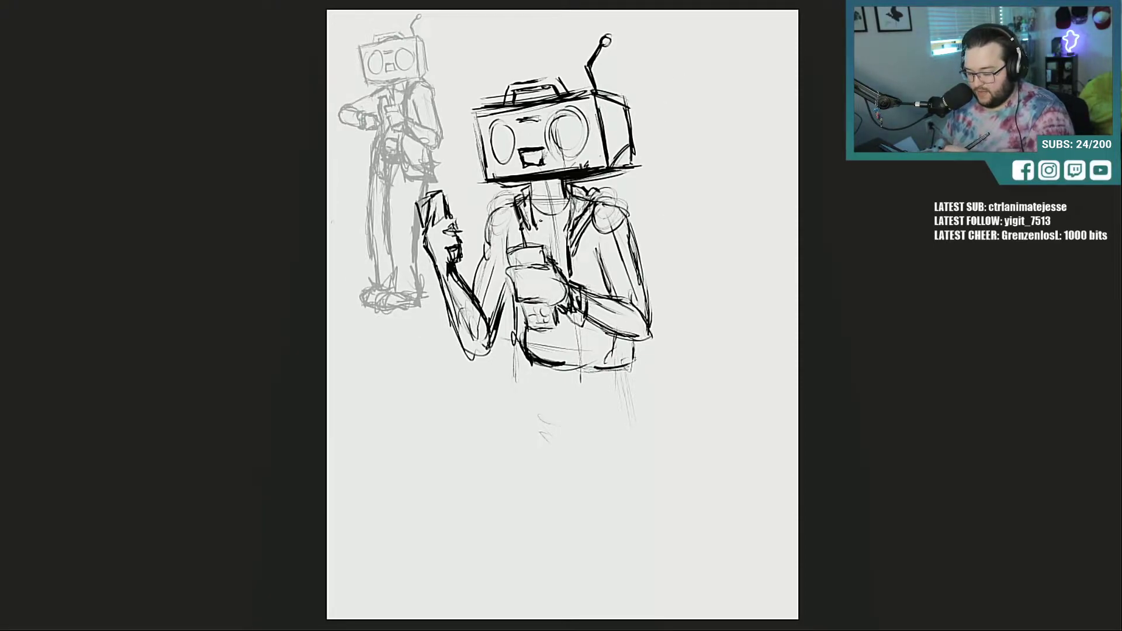
{"action": "mouse_move", "coordinate": [533, 216]}
{"action": "left_mouse_down"}
{"action": "mouse_move", "coordinate": [570, 200]}
{"action": "mouse_move", "coordinate": [568, 212]}
{"action": "left_mouse_up"}
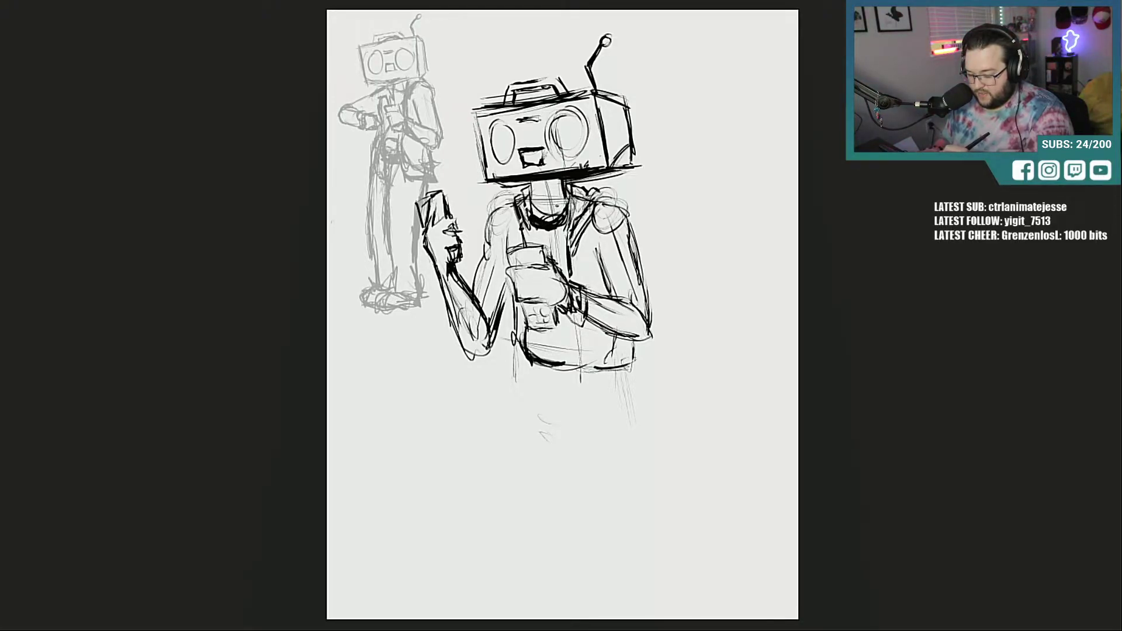
{"action": "left_click_drag", "start_coordinate": [533, 215], "coordinate": [571, 196]}
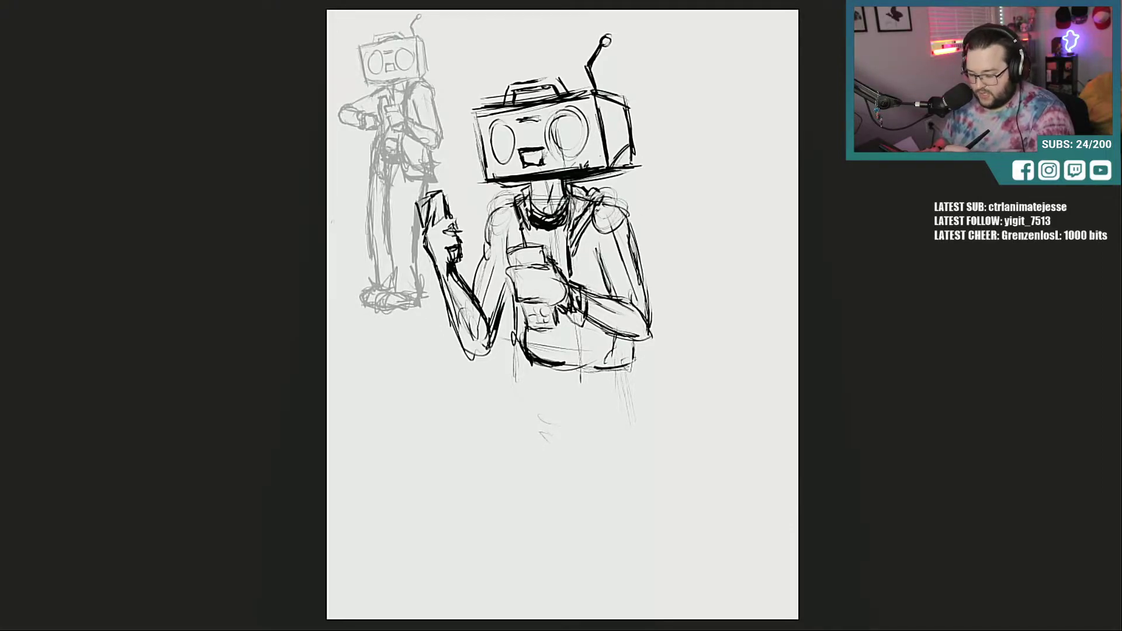
Step: Darken the outer sleeve edges below both shoulders, and reinforce the forearm and elbow of the raised phone arm
{"action": "mouse_move", "coordinate": [611, 210]}
{"action": "left_mouse_down"}
{"action": "mouse_move", "coordinate": [638, 217]}
{"action": "mouse_move", "coordinate": [650, 307]}
{"action": "left_mouse_up"}
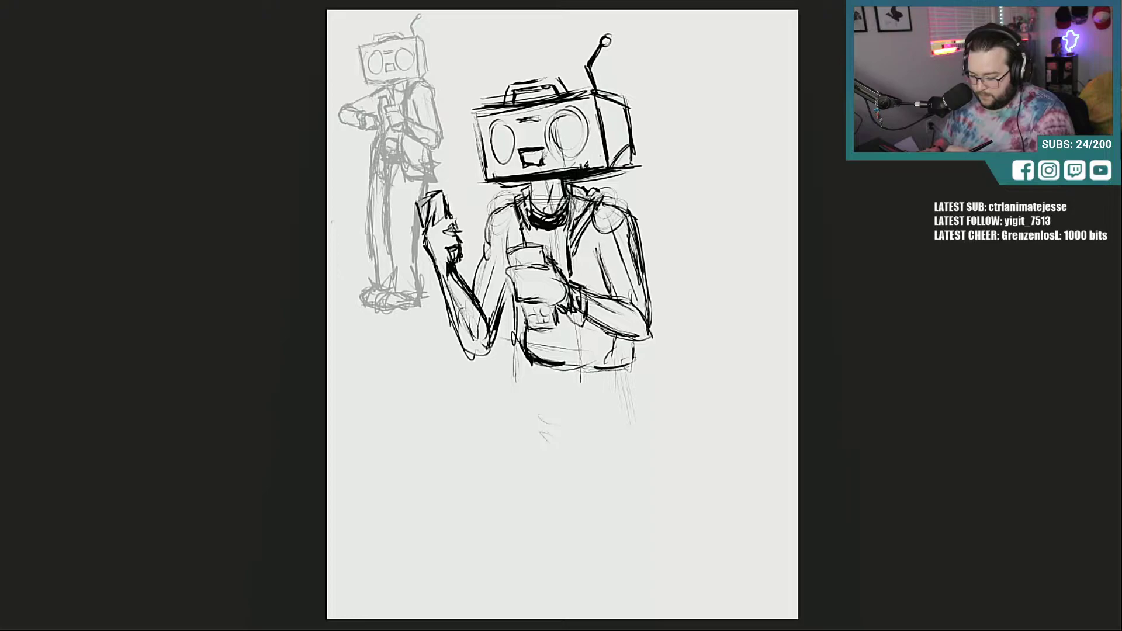
{"action": "left_click_drag", "start_coordinate": [492, 223], "coordinate": [484, 257]}
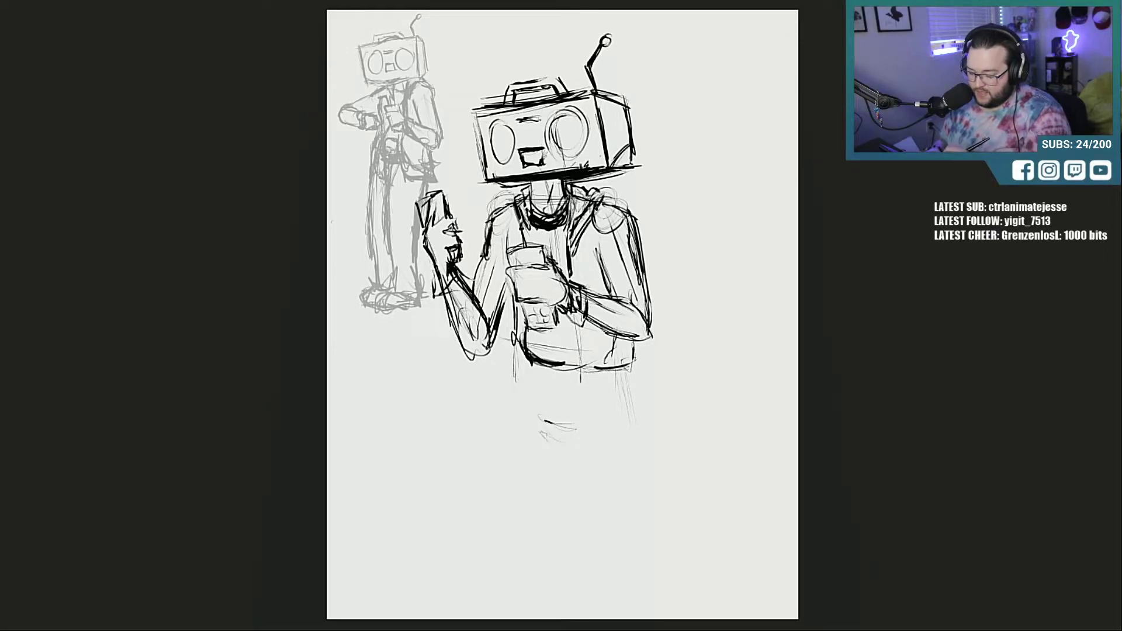
{"action": "left_click_drag", "start_coordinate": [467, 274], "coordinate": [488, 313]}
{"action": "left_click_drag", "start_coordinate": [486, 254], "coordinate": [466, 353]}
{"action": "left_click_drag", "start_coordinate": [444, 310], "coordinate": [474, 370]}
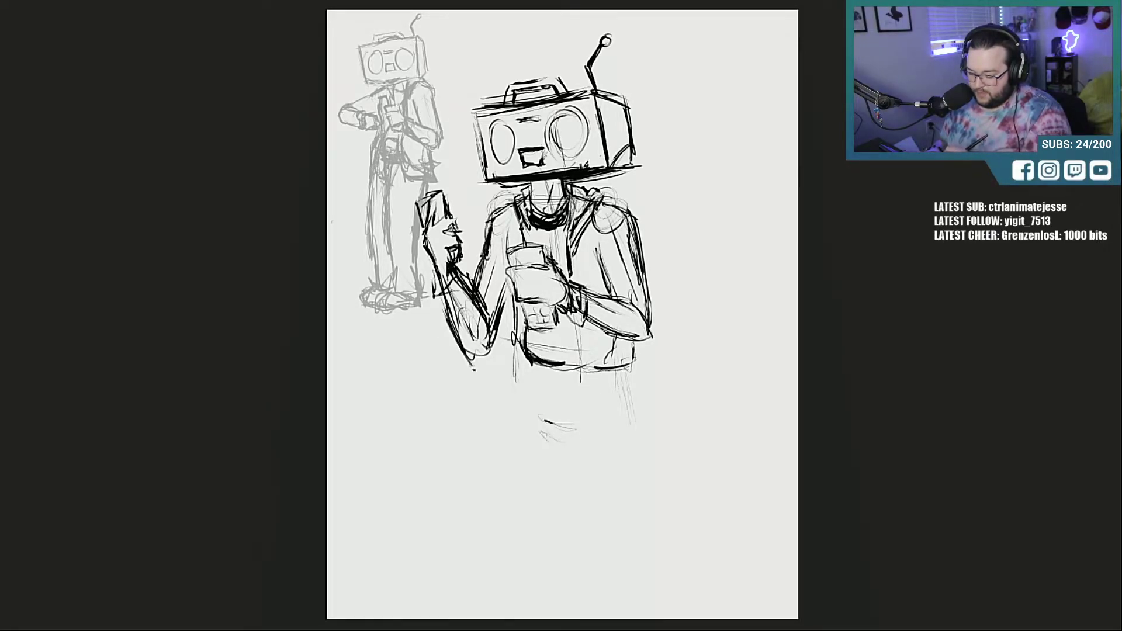
Step: Sketch crotch folds below the waist and light guide lines for the hips and outer thighs
{"action": "left_click_drag", "start_coordinate": [542, 433], "coordinate": [576, 445]}
{"action": "left_click_drag", "start_coordinate": [546, 442], "coordinate": [587, 455]}
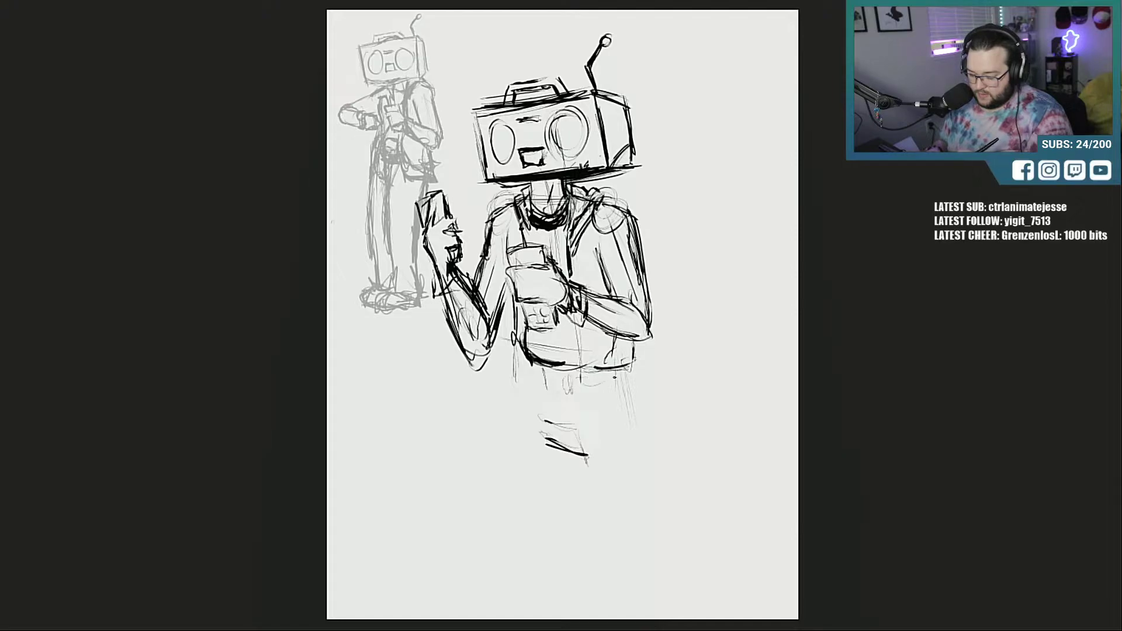
{"action": "left_click_drag", "start_coordinate": [614, 378], "coordinate": [602, 384]}
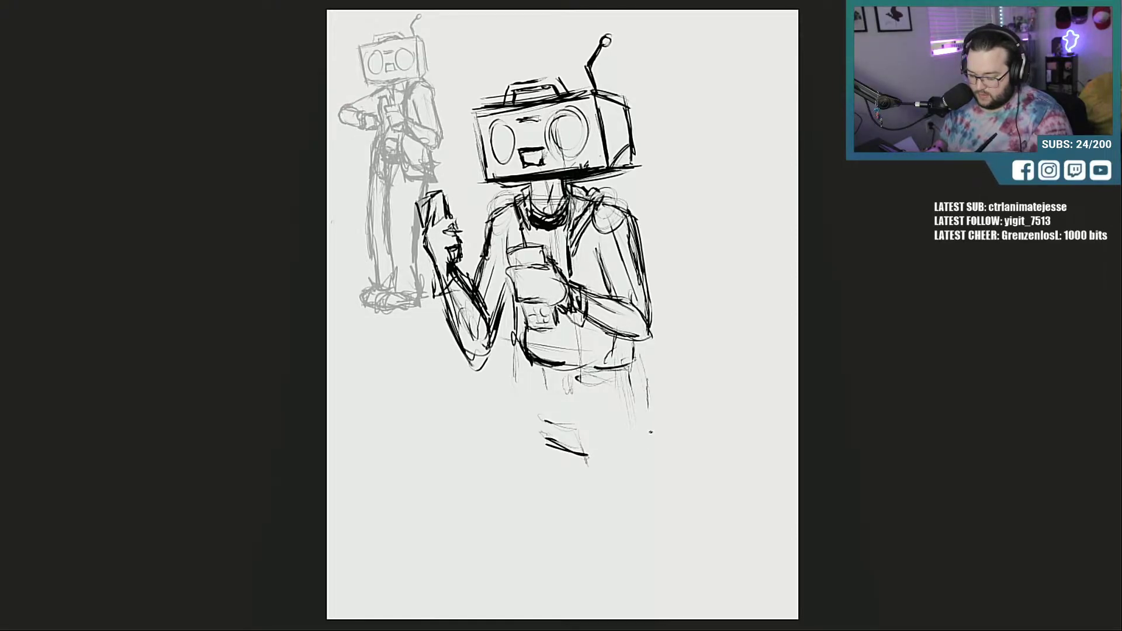
{"action": "mouse_move", "coordinate": [566, 422]}
{"action": "left_mouse_down"}
{"action": "mouse_move", "coordinate": [544, 435]}
{"action": "mouse_move", "coordinate": [533, 414]}
{"action": "mouse_move", "coordinate": [507, 441]}
{"action": "left_mouse_up"}
{"action": "left_click_drag", "start_coordinate": [517, 374], "coordinate": [504, 446]}
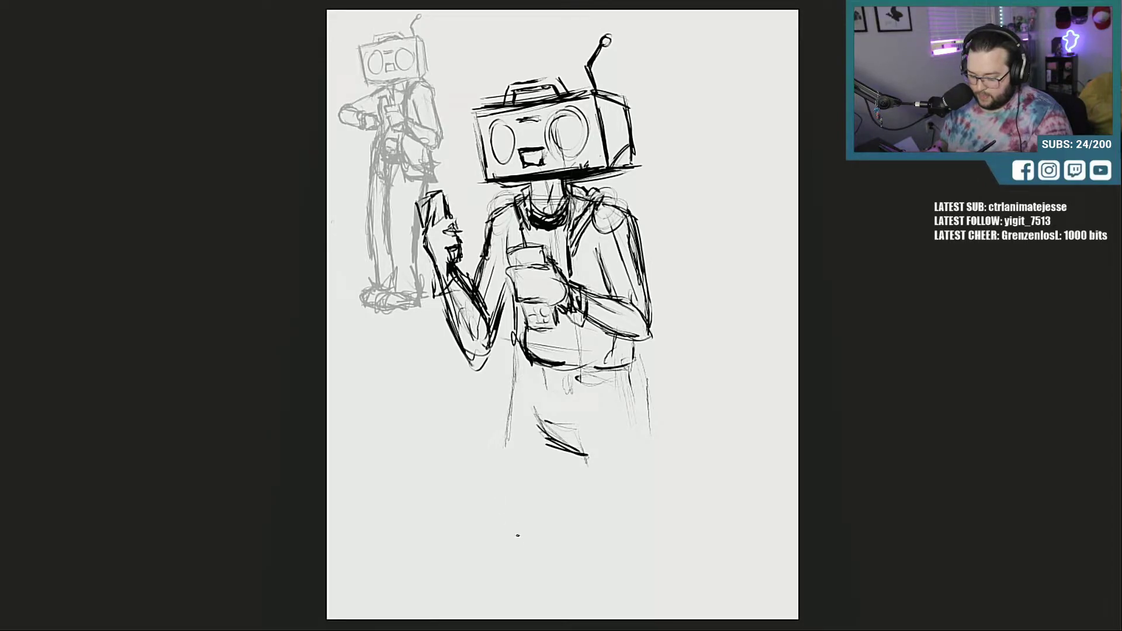
Step: Outline the outer side of the baggy pant leg below the cup arm, from hip past the knee to a small cuff
{"action": "mouse_move", "coordinate": [584, 489]}
{"action": "left_mouse_down"}
{"action": "mouse_move", "coordinate": [583, 535]}
{"action": "mouse_move", "coordinate": [637, 543]}
{"action": "mouse_move", "coordinate": [642, 410]}
{"action": "left_mouse_up"}
{"action": "left_click_drag", "start_coordinate": [670, 494], "coordinate": [633, 381]}
{"action": "left_click_drag", "start_coordinate": [656, 447], "coordinate": [632, 371]}
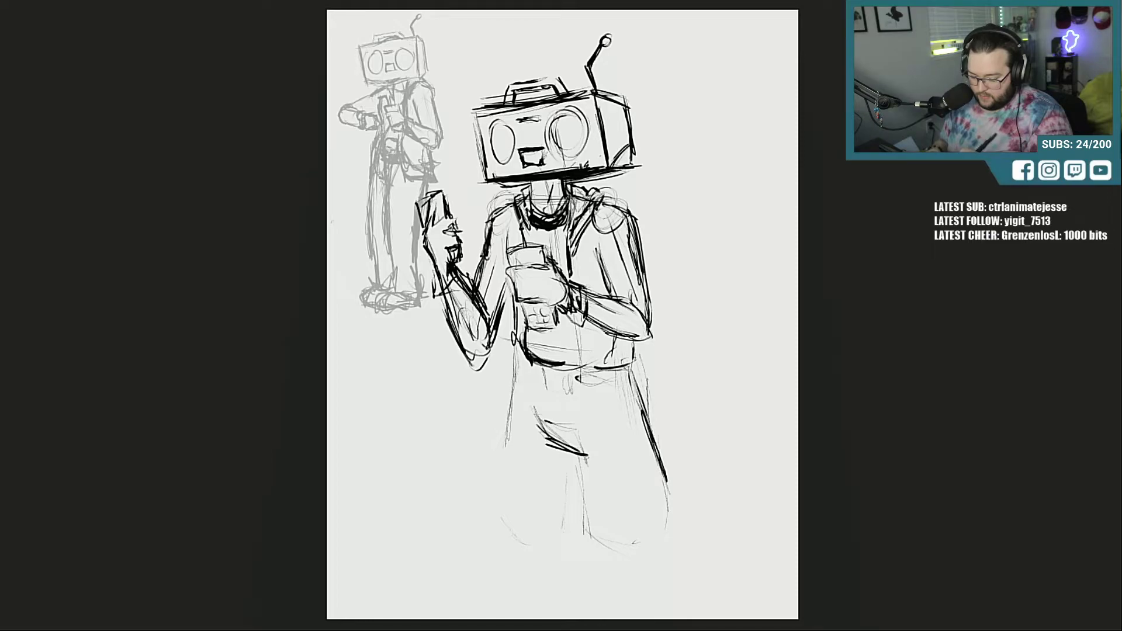
{"action": "left_click_drag", "start_coordinate": [664, 472], "coordinate": [663, 539]}
{"action": "left_click_drag", "start_coordinate": [669, 502], "coordinate": [650, 567]}
{"action": "mouse_move", "coordinate": [654, 555]}
{"action": "left_mouse_down"}
{"action": "mouse_move", "coordinate": [629, 566]}
{"action": "mouse_move", "coordinate": [649, 583]}
{"action": "left_mouse_up"}
{"action": "left_click_drag", "start_coordinate": [654, 566], "coordinate": [653, 585]}
{"action": "left_click_drag", "start_coordinate": [616, 562], "coordinate": [621, 584]}
Step: Draw the inner seam from the crotch down and the sagging lower edge of the same pant leg
{"action": "left_click_drag", "start_coordinate": [588, 533], "coordinate": [630, 564]}
{"action": "mouse_move", "coordinate": [591, 544]}
{"action": "left_mouse_down"}
{"action": "mouse_move", "coordinate": [643, 569]}
{"action": "mouse_move", "coordinate": [586, 492]}
{"action": "left_mouse_up"}
{"action": "left_click_drag", "start_coordinate": [586, 525], "coordinate": [578, 460]}
{"action": "left_click_drag", "start_coordinate": [581, 485], "coordinate": [576, 431]}
{"action": "left_click_drag", "start_coordinate": [577, 455], "coordinate": [583, 548]}
{"action": "left_click_drag", "start_coordinate": [584, 522], "coordinate": [626, 565]}
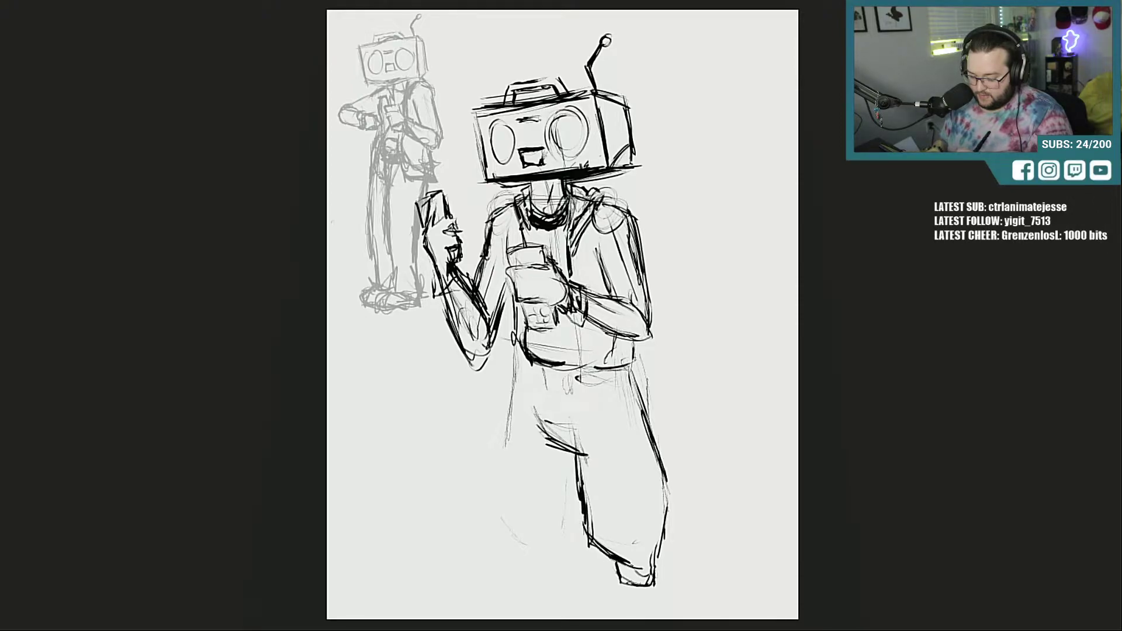
Step: Outline the inner hem and the long outer side of the other baggy pant leg below the phone arm
{"action": "mouse_move", "coordinate": [575, 483]}
{"action": "left_mouse_down"}
{"action": "mouse_move", "coordinate": [569, 556]}
{"action": "mouse_move", "coordinate": [542, 564]}
{"action": "left_mouse_up"}
{"action": "left_click_drag", "start_coordinate": [510, 436], "coordinate": [491, 509]}
{"action": "left_click_drag", "start_coordinate": [523, 354], "coordinate": [494, 539]}
{"action": "mouse_move", "coordinate": [521, 355]}
{"action": "left_mouse_down"}
{"action": "mouse_move", "coordinate": [547, 379]}
{"action": "mouse_move", "coordinate": [530, 382]}
{"action": "mouse_move", "coordinate": [562, 381]}
{"action": "mouse_move", "coordinate": [505, 411]}
{"action": "left_mouse_up"}
Step: Draw the jacket's bottom hem across the waist, with its front opening edge and outer side corner
{"action": "mouse_move", "coordinate": [524, 381]}
{"action": "left_mouse_down"}
{"action": "mouse_move", "coordinate": [596, 379]}
{"action": "mouse_move", "coordinate": [602, 393]}
{"action": "left_mouse_up"}
{"action": "mouse_move", "coordinate": [612, 394]}
{"action": "left_mouse_down"}
{"action": "mouse_move", "coordinate": [650, 387]}
{"action": "mouse_move", "coordinate": [633, 386]}
{"action": "left_mouse_up"}
{"action": "mouse_move", "coordinate": [589, 321]}
{"action": "left_mouse_down"}
{"action": "mouse_move", "coordinate": [581, 347]}
{"action": "mouse_move", "coordinate": [595, 383]}
{"action": "left_mouse_up"}
{"action": "left_click_drag", "start_coordinate": [583, 386], "coordinate": [640, 386]}
{"action": "left_click_drag", "start_coordinate": [631, 333], "coordinate": [652, 388]}
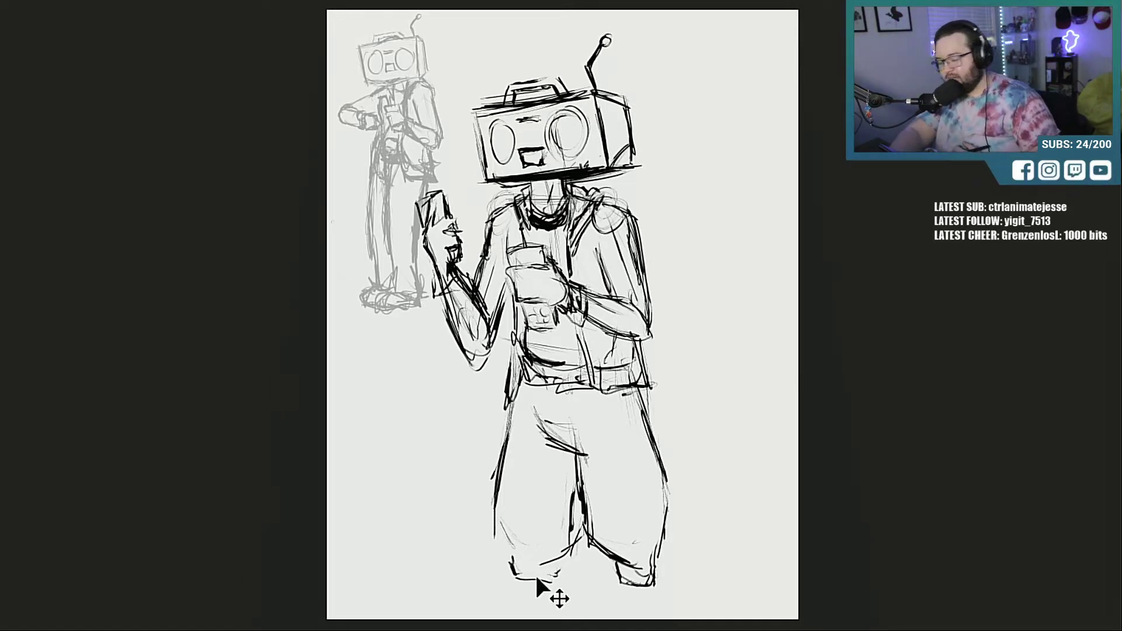
Step: Scale the whole figure down and move it up the page to leave space for the lower legs
{"action": "key", "text": "ctrl+t"}
{"action": "left_click_drag", "start_coordinate": [667, 34], "coordinate": [621, 106]}
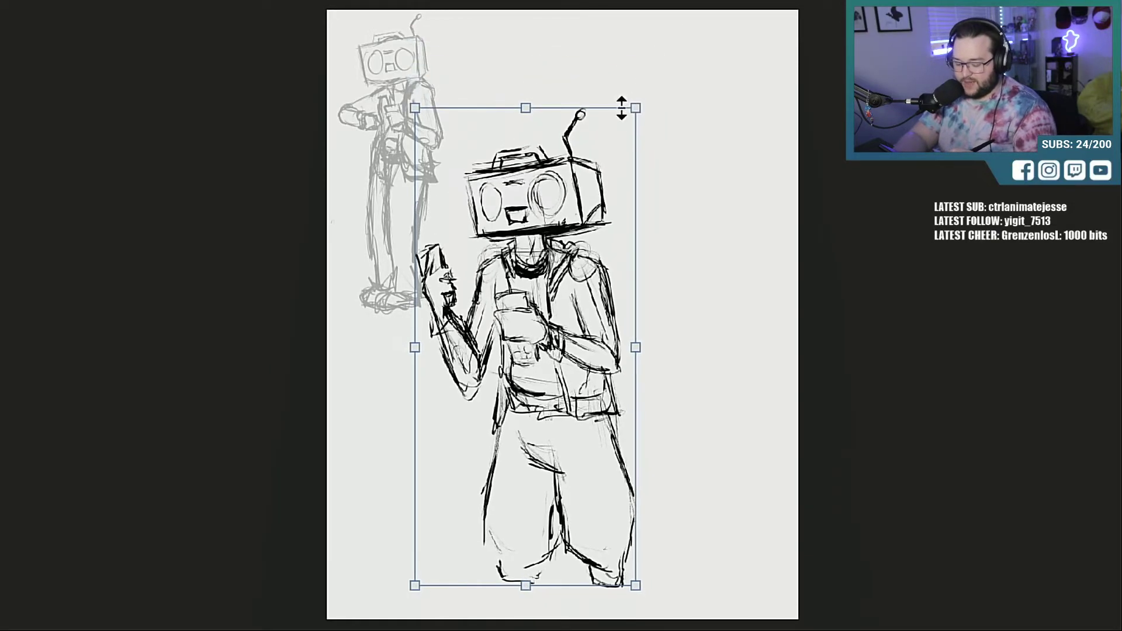
{"action": "left_click_drag", "start_coordinate": [541, 321], "coordinate": [552, 257]}
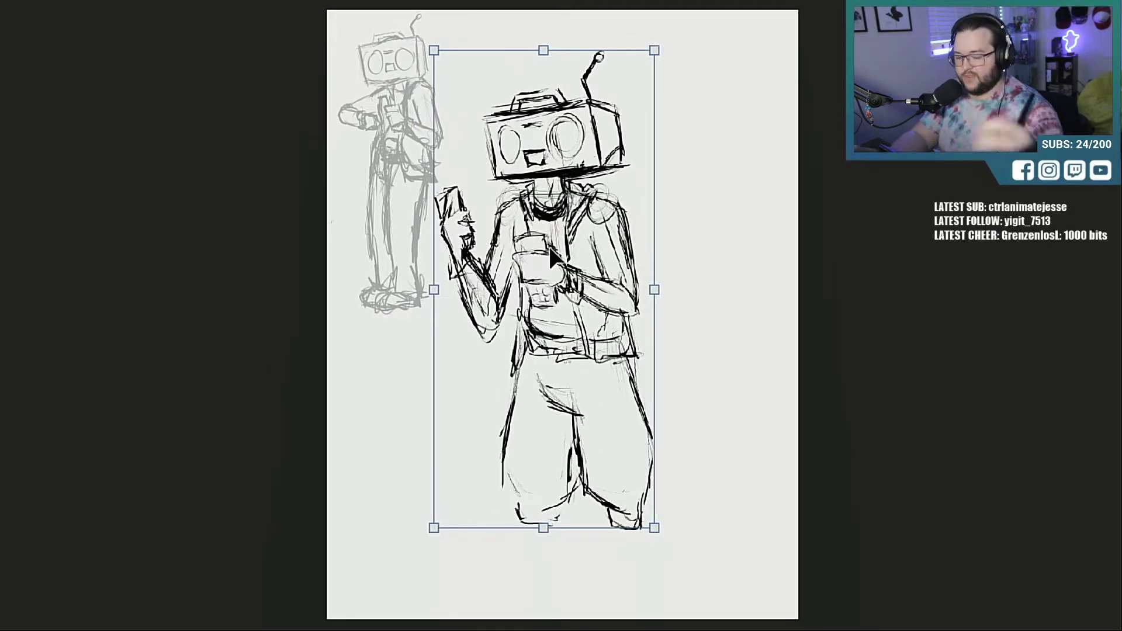
{"action": "key", "text": "Return"}
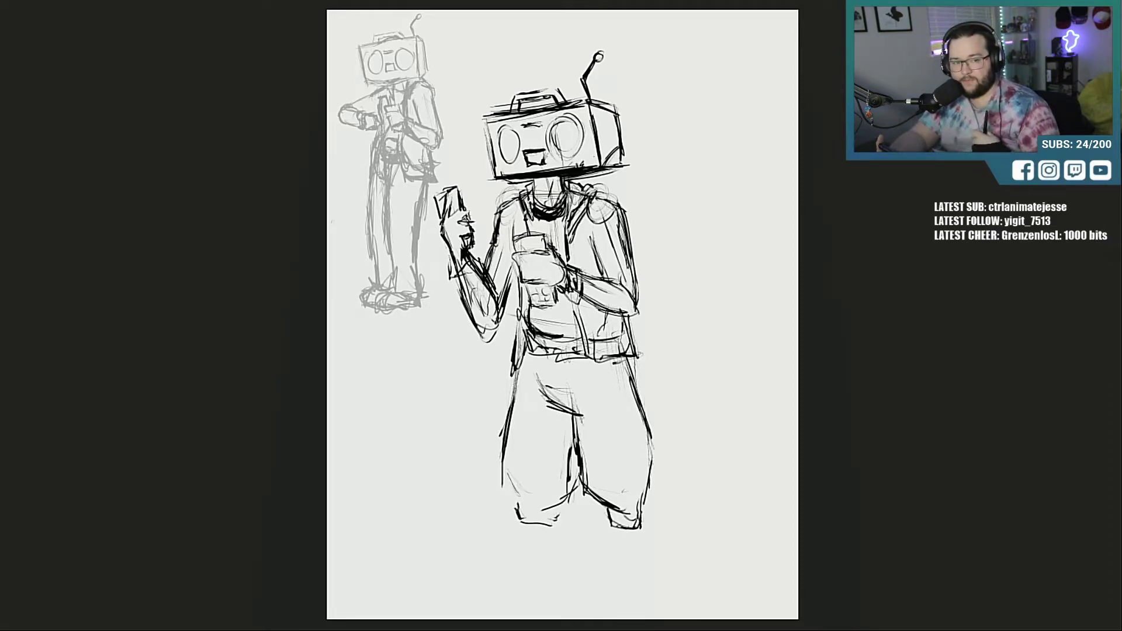
Step: Define the gathered hems of both baggy pant legs and draw the knee cuffs beneath them
{"action": "left_click_drag", "start_coordinate": [629, 501], "coordinate": [715, 489]}
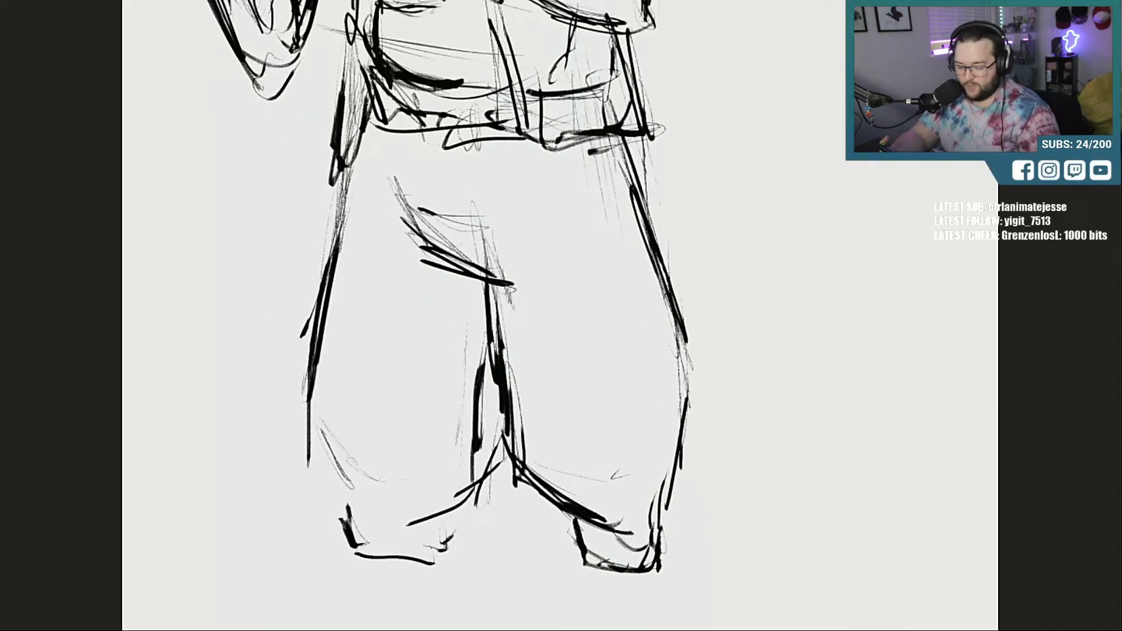
{"action": "scroll", "coordinate": [997, 379], "scroll_direction": "down", "scroll_amount": 4}
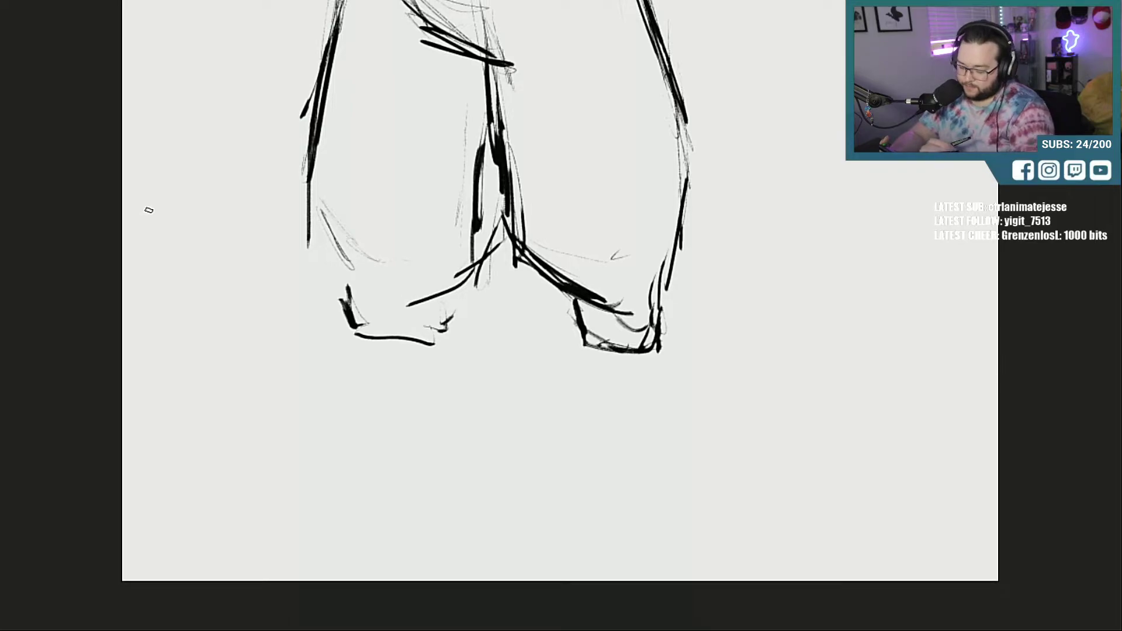
{"action": "mouse_move", "coordinate": [560, 291]}
{"action": "left_mouse_down"}
{"action": "mouse_move", "coordinate": [574, 349]}
{"action": "mouse_move", "coordinate": [654, 336]}
{"action": "mouse_move", "coordinate": [652, 351]}
{"action": "left_mouse_up"}
{"action": "left_click_drag", "start_coordinate": [611, 307], "coordinate": [666, 296]}
{"action": "left_click_drag", "start_coordinate": [693, 193], "coordinate": [658, 307]}
{"action": "mouse_move", "coordinate": [496, 260]}
{"action": "left_mouse_down"}
{"action": "mouse_move", "coordinate": [422, 311]}
{"action": "mouse_move", "coordinate": [356, 313]}
{"action": "left_mouse_up"}
{"action": "left_click_drag", "start_coordinate": [318, 259], "coordinate": [365, 301]}
{"action": "mouse_move", "coordinate": [298, 230]}
{"action": "left_mouse_down"}
{"action": "mouse_move", "coordinate": [365, 295]}
{"action": "mouse_move", "coordinate": [370, 350]}
{"action": "mouse_move", "coordinate": [441, 347]}
{"action": "left_mouse_up"}
{"action": "left_click_drag", "start_coordinate": [440, 298], "coordinate": [436, 346]}
{"action": "left_click_drag", "start_coordinate": [430, 328], "coordinate": [383, 342]}
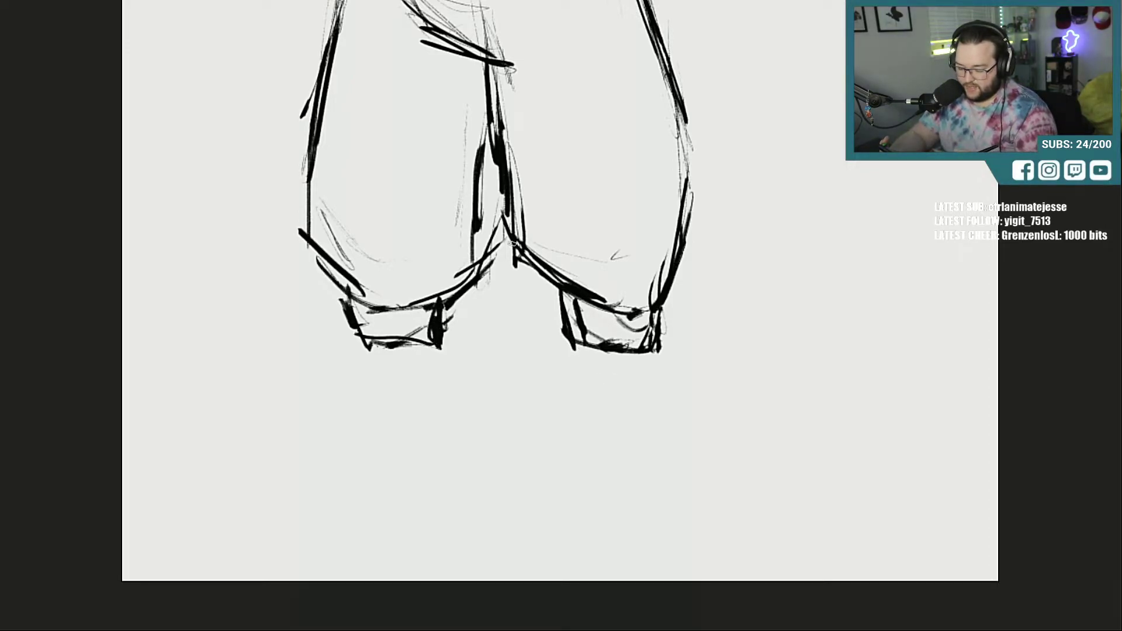
Step: Add knee folds to the pant leg below the cup arm, widen its cuff, and rough in the calf lines
{"action": "left_click_drag", "start_coordinate": [513, 243], "coordinate": [559, 289]}
{"action": "left_click_drag", "start_coordinate": [560, 239], "coordinate": [625, 256]}
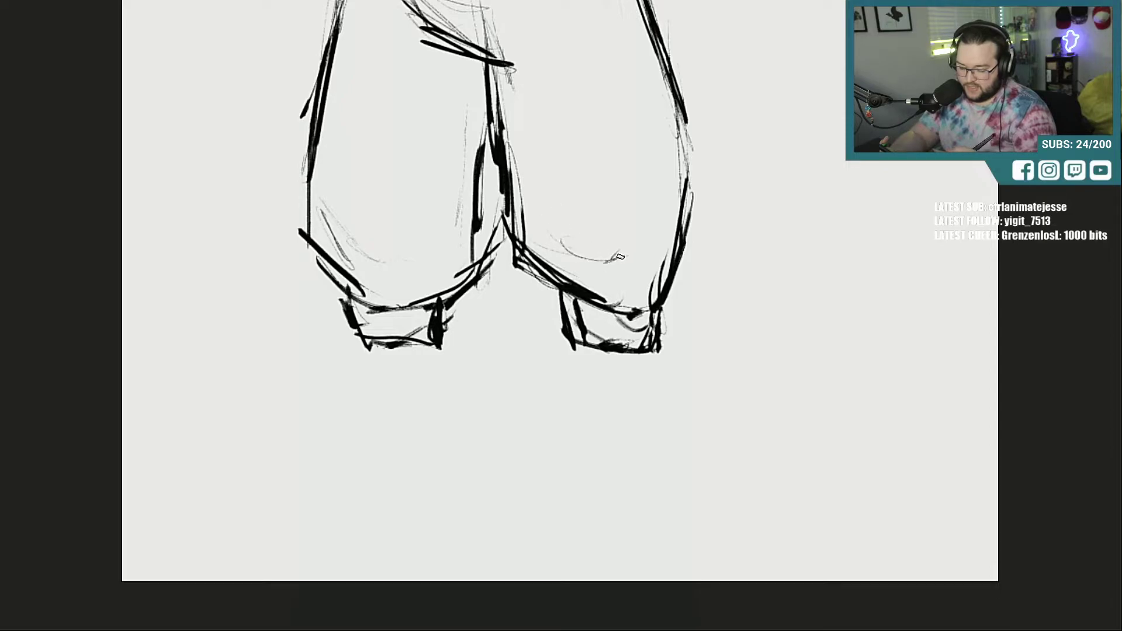
{"action": "left_click_drag", "start_coordinate": [647, 218], "coordinate": [638, 248]}
{"action": "mouse_move", "coordinate": [553, 252]}
{"action": "left_mouse_down"}
{"action": "mouse_move", "coordinate": [554, 353]}
{"action": "mouse_move", "coordinate": [592, 507]}
{"action": "left_mouse_up"}
{"action": "mouse_move", "coordinate": [671, 280]}
{"action": "left_mouse_down"}
{"action": "mouse_move", "coordinate": [681, 357]}
{"action": "mouse_move", "coordinate": [667, 456]}
{"action": "left_mouse_up"}
{"action": "left_click_drag", "start_coordinate": [675, 351], "coordinate": [665, 501]}
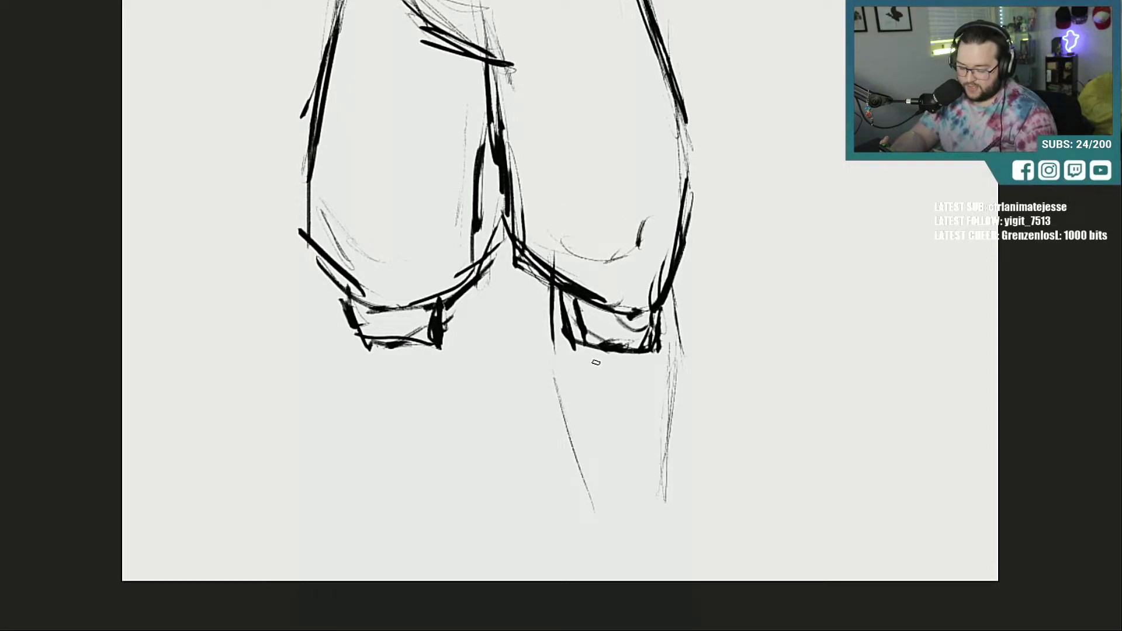
{"action": "mouse_move", "coordinate": [546, 350]}
{"action": "left_mouse_down"}
{"action": "mouse_move", "coordinate": [634, 358]}
{"action": "mouse_move", "coordinate": [664, 343]}
{"action": "left_mouse_up"}
{"action": "left_click_drag", "start_coordinate": [667, 298], "coordinate": [678, 354]}
{"action": "mouse_move", "coordinate": [547, 290]}
{"action": "left_mouse_down"}
{"action": "mouse_move", "coordinate": [548, 350]}
{"action": "mouse_move", "coordinate": [593, 512]}
{"action": "left_mouse_up"}
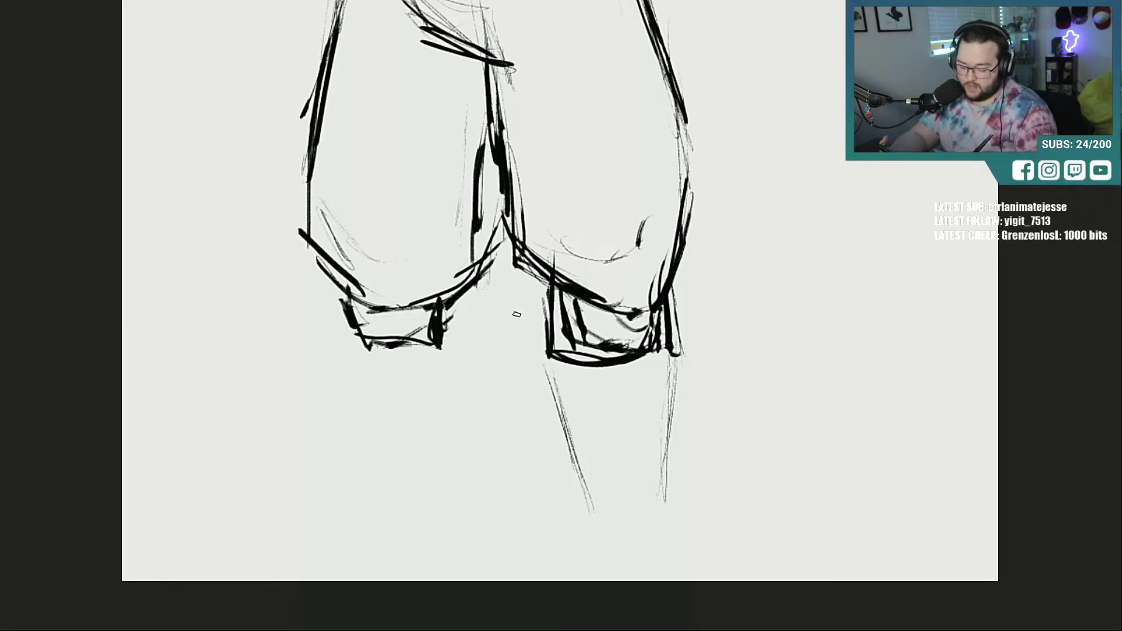
Step: Extend the cuff of the pant leg below the phone arm and sketch its calf, darkening the inner edge
{"action": "left_click_drag", "start_coordinate": [344, 201], "coordinate": [350, 261]}
{"action": "mouse_move", "coordinate": [459, 301]}
{"action": "left_mouse_down"}
{"action": "mouse_move", "coordinate": [456, 349]}
{"action": "mouse_move", "coordinate": [476, 403]}
{"action": "left_mouse_up"}
{"action": "left_click_drag", "start_coordinate": [466, 350], "coordinate": [469, 438]}
{"action": "left_click_drag", "start_coordinate": [472, 386], "coordinate": [446, 525]}
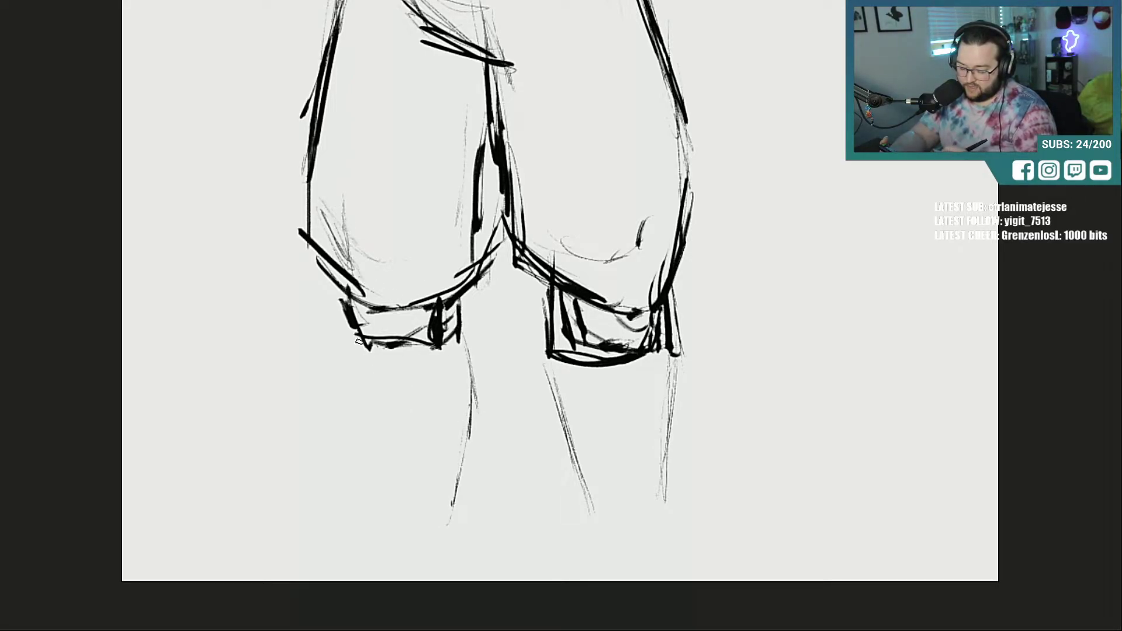
{"action": "mouse_move", "coordinate": [367, 356]}
{"action": "left_mouse_down"}
{"action": "mouse_move", "coordinate": [398, 509]}
{"action": "mouse_move", "coordinate": [389, 472]}
{"action": "left_mouse_up"}
{"action": "left_click_drag", "start_coordinate": [458, 330], "coordinate": [477, 394]}
{"action": "left_click_drag", "start_coordinate": [465, 315], "coordinate": [468, 421]}
{"action": "left_click_drag", "start_coordinate": [466, 342], "coordinate": [449, 533]}
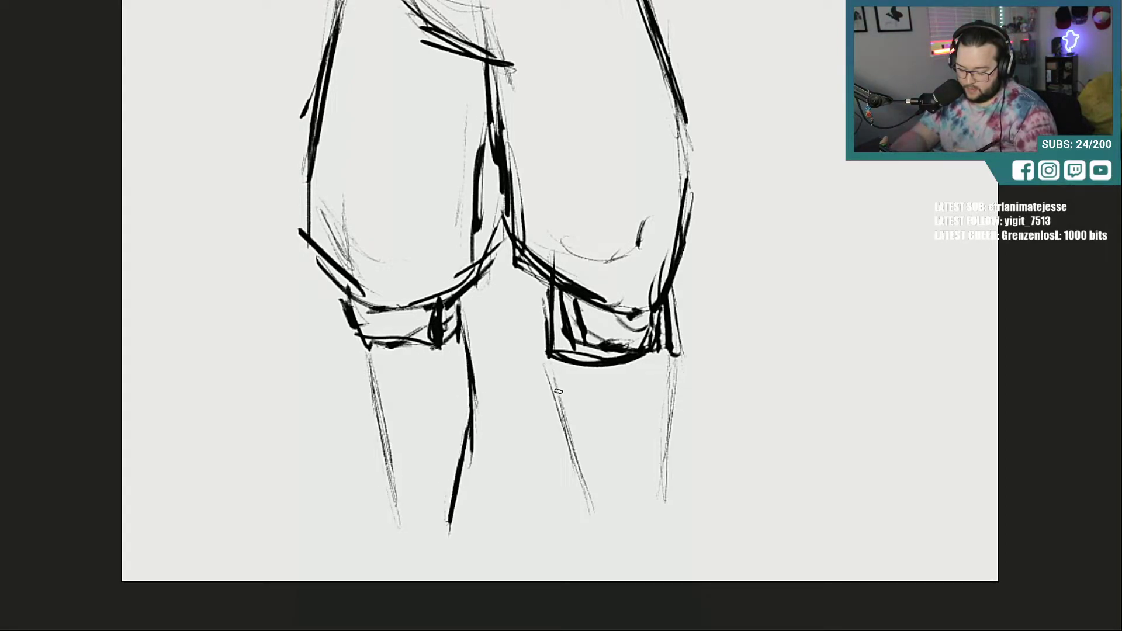
Step: Darken both edges of the calf on the leg below the cup arm
{"action": "left_click_drag", "start_coordinate": [552, 359], "coordinate": [591, 529]}
{"action": "left_click_drag", "start_coordinate": [674, 406], "coordinate": [656, 523]}
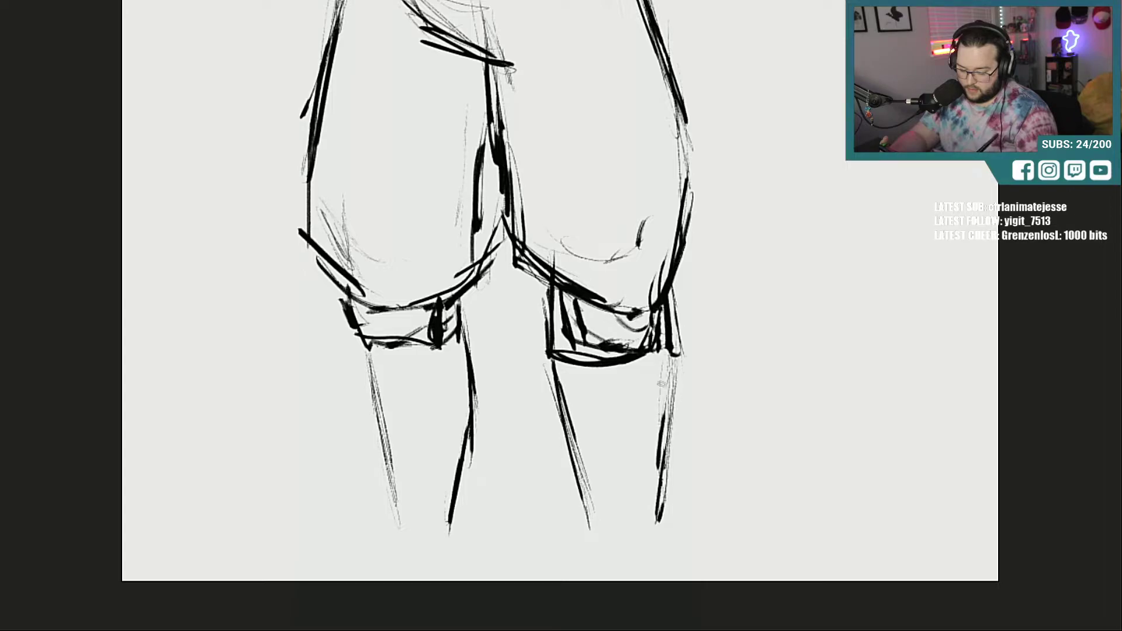
{"action": "left_click_drag", "start_coordinate": [663, 356], "coordinate": [659, 453]}
Step: Thicken the cuff, sagging hem and outer knee edge of the pant leg below the cup arm
{"action": "left_click_drag", "start_coordinate": [549, 361], "coordinate": [655, 367]}
{"action": "left_click_drag", "start_coordinate": [666, 316], "coordinate": [649, 355]}
{"action": "mouse_move", "coordinate": [534, 270]}
{"action": "left_mouse_down"}
{"action": "mouse_move", "coordinate": [543, 353]}
{"action": "mouse_move", "coordinate": [549, 294]}
{"action": "mouse_move", "coordinate": [642, 320]}
{"action": "left_mouse_up"}
{"action": "left_click_drag", "start_coordinate": [690, 247], "coordinate": [668, 286]}
{"action": "left_click_drag", "start_coordinate": [694, 196], "coordinate": [668, 293]}
{"action": "left_click_drag", "start_coordinate": [500, 180], "coordinate": [517, 294]}
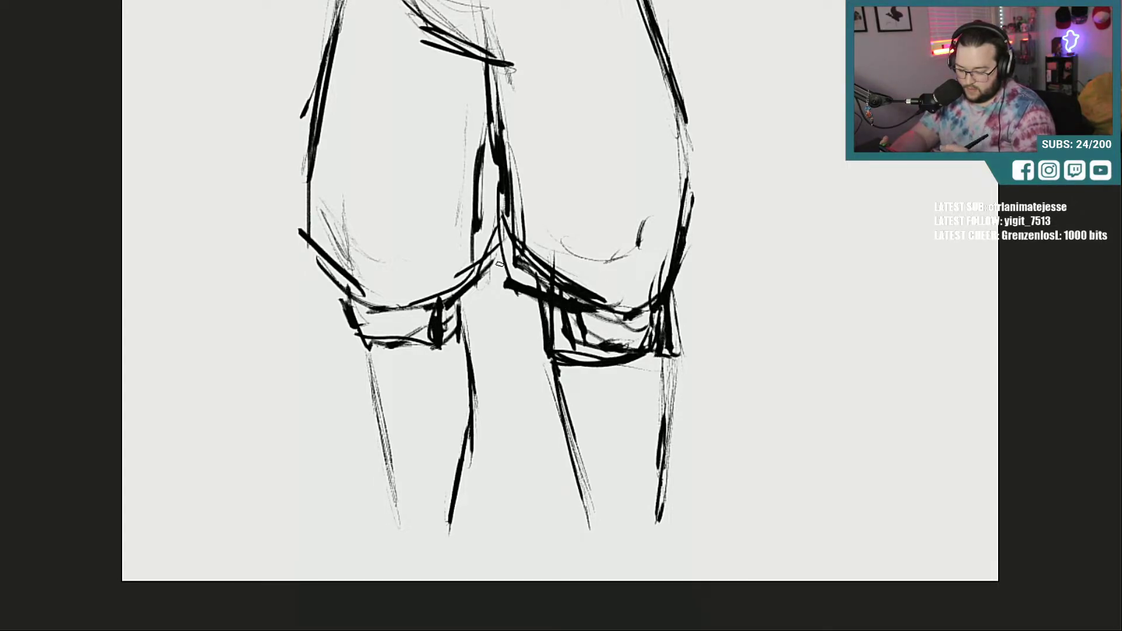
Step: Reinforce the inner seam and both calf edges of the leg below the phone arm
{"action": "left_click_drag", "start_coordinate": [483, 222], "coordinate": [477, 291]}
{"action": "mouse_move", "coordinate": [477, 275]}
{"action": "left_mouse_down"}
{"action": "mouse_move", "coordinate": [422, 302]}
{"action": "mouse_move", "coordinate": [471, 424]}
{"action": "left_mouse_up"}
{"action": "left_click_drag", "start_coordinate": [377, 357], "coordinate": [392, 412]}
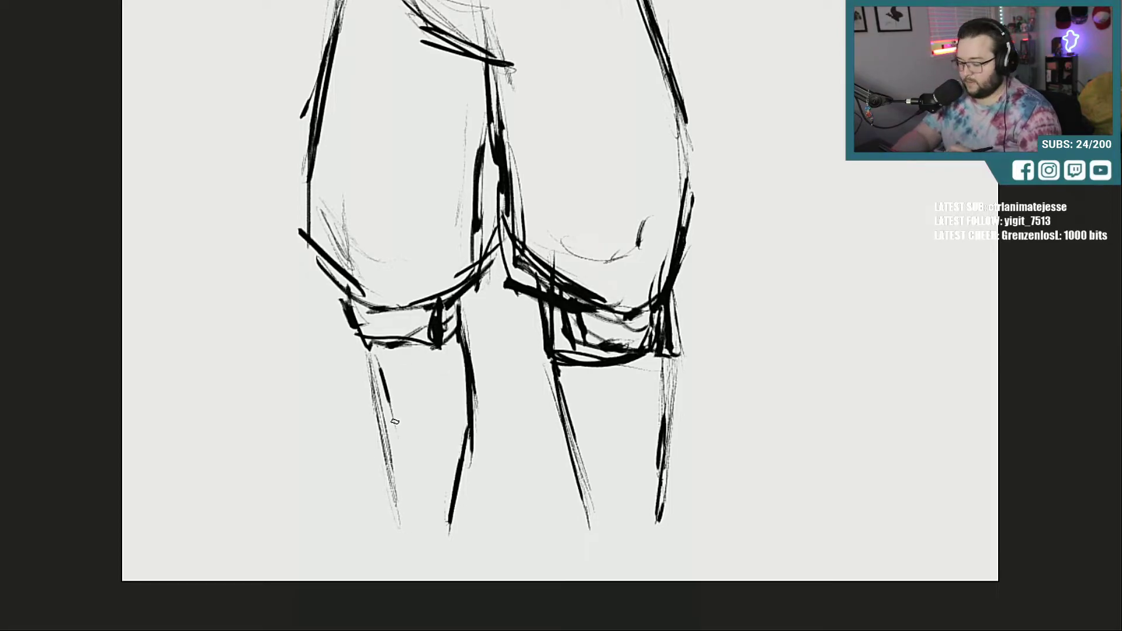
Step: Scale the whole figure down again and reposition it higher on the page beside the small reference sketch
{"action": "left_click", "coordinate": [370, 95], "text": "alt"}
{"action": "left_click", "coordinate": [473, 144], "text": "alt"}
{"action": "left_click_drag", "start_coordinate": [553, 130], "coordinate": [553, 481]}
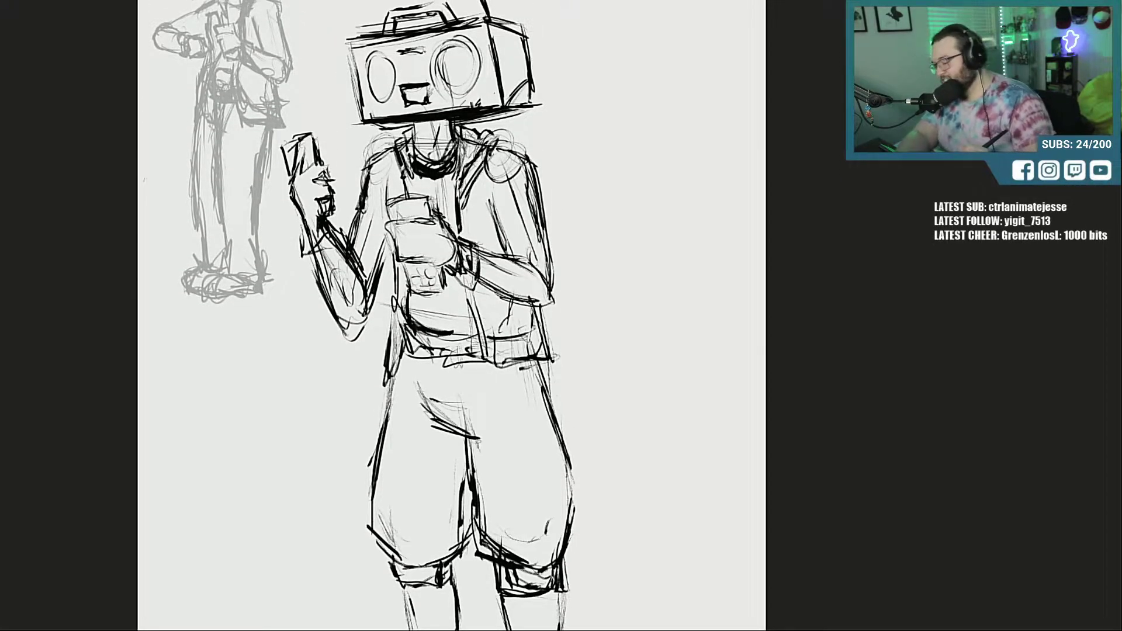
{"action": "key", "text": "ctrl+t"}
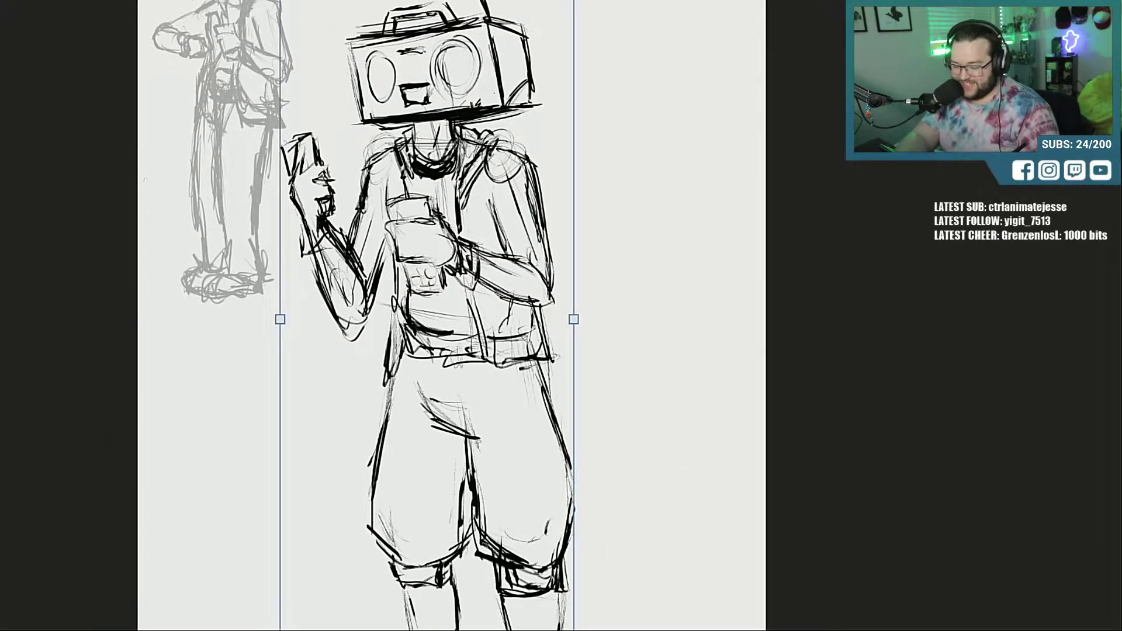
{"action": "scroll", "coordinate": [816, 145], "scroll_direction": "up", "scroll_amount": 2}
{"action": "left_click_drag", "start_coordinate": [574, 55], "coordinate": [498, 249]}
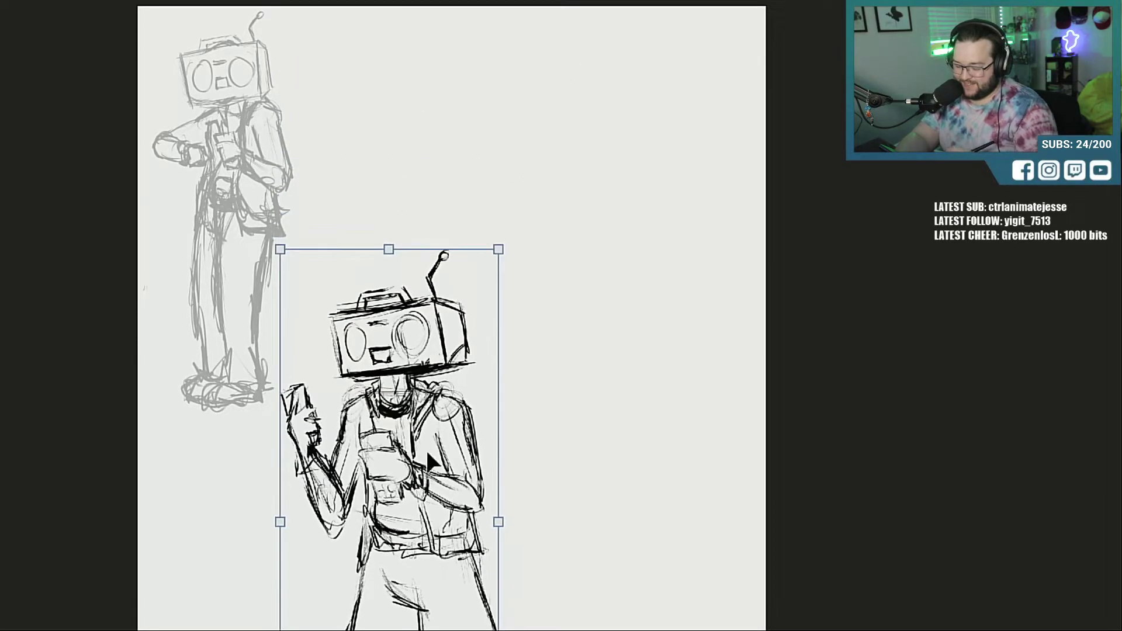
{"action": "mouse_move", "coordinate": [429, 459]}
{"action": "left_mouse_down"}
{"action": "mouse_move", "coordinate": [467, 229]}
{"action": "mouse_move", "coordinate": [469, 257]}
{"action": "left_mouse_up"}
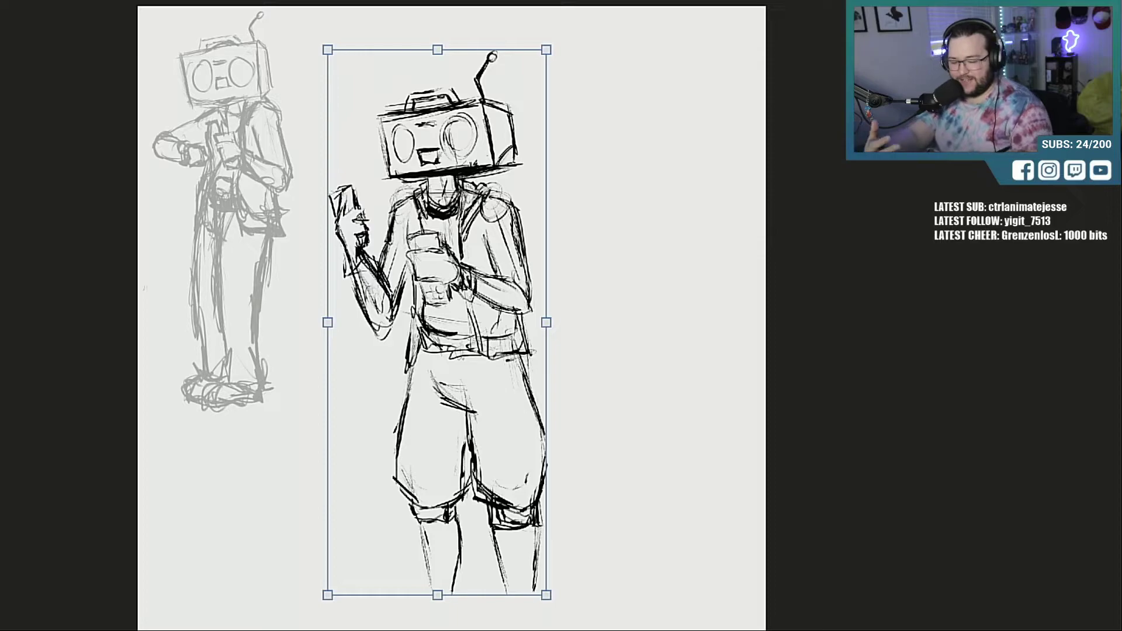
{"action": "key", "text": "Return"}
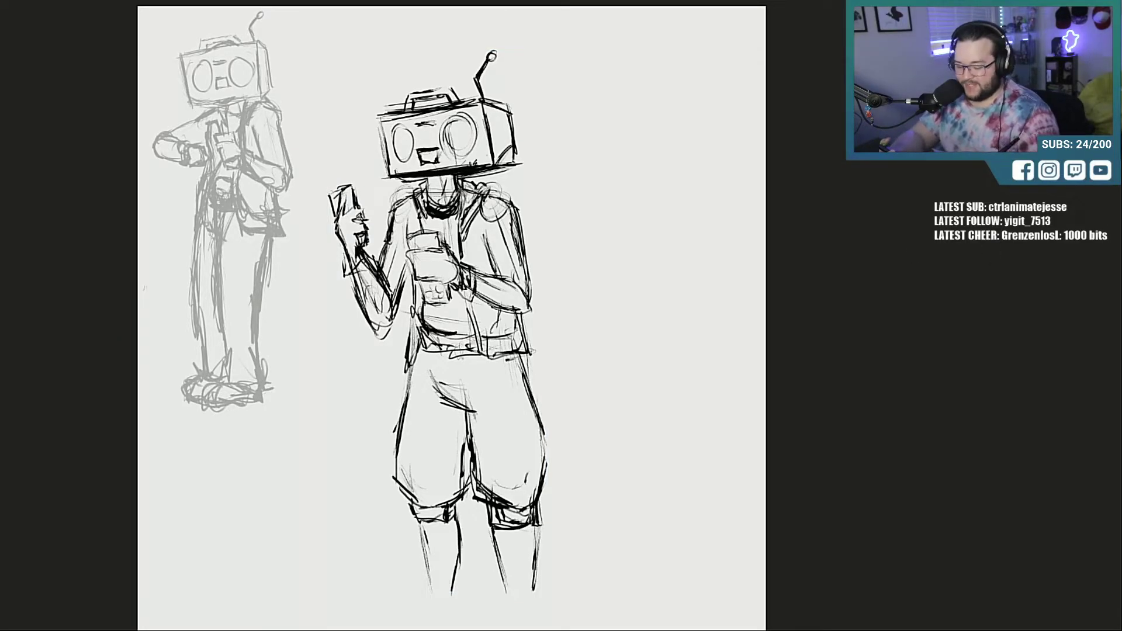
Step: Thicken the inner cuff corner and inner calf edge of the leg below the phone arm
{"action": "left_click_drag", "start_coordinate": [550, 493], "coordinate": [550, 331]}
{"action": "mouse_move", "coordinate": [503, 401]}
{"action": "left_mouse_down"}
{"action": "mouse_move", "coordinate": [541, 405]}
{"action": "mouse_move", "coordinate": [537, 376]}
{"action": "left_mouse_up"}
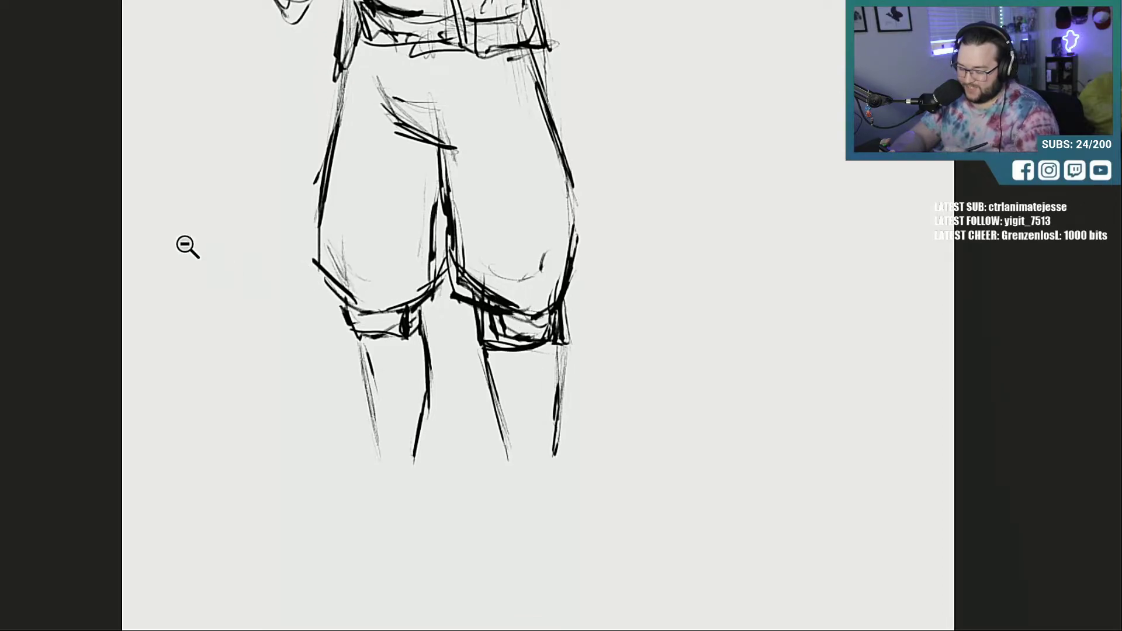
{"action": "mouse_move", "coordinate": [405, 266]}
{"action": "left_mouse_down"}
{"action": "mouse_move", "coordinate": [428, 317]}
{"action": "mouse_move", "coordinate": [431, 375]}
{"action": "left_mouse_up"}
{"action": "mouse_move", "coordinate": [406, 340]}
{"action": "left_mouse_down"}
{"action": "mouse_move", "coordinate": [435, 330]}
{"action": "mouse_move", "coordinate": [418, 459]}
{"action": "left_mouse_up"}
{"action": "left_click_drag", "start_coordinate": [428, 409], "coordinate": [419, 461]}
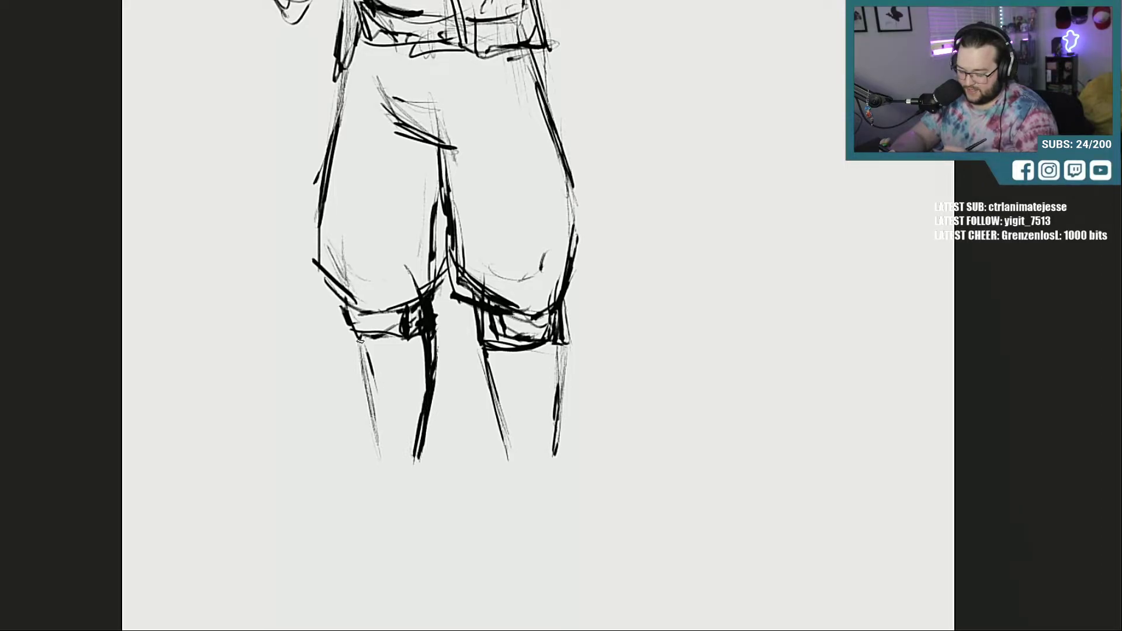
Step: Darken the outlines of both calves and lengthen them down toward the ankles
{"action": "left_click_drag", "start_coordinate": [357, 340], "coordinate": [391, 461]}
{"action": "left_click_drag", "start_coordinate": [364, 359], "coordinate": [390, 476]}
{"action": "left_click_drag", "start_coordinate": [382, 425], "coordinate": [388, 494]}
{"action": "left_click_drag", "start_coordinate": [436, 389], "coordinate": [426, 472]}
{"action": "left_click_drag", "start_coordinate": [486, 360], "coordinate": [516, 495]}
{"action": "left_click_drag", "start_coordinate": [563, 339], "coordinate": [548, 475]}
{"action": "left_click_drag", "start_coordinate": [552, 422], "coordinate": [541, 500]}
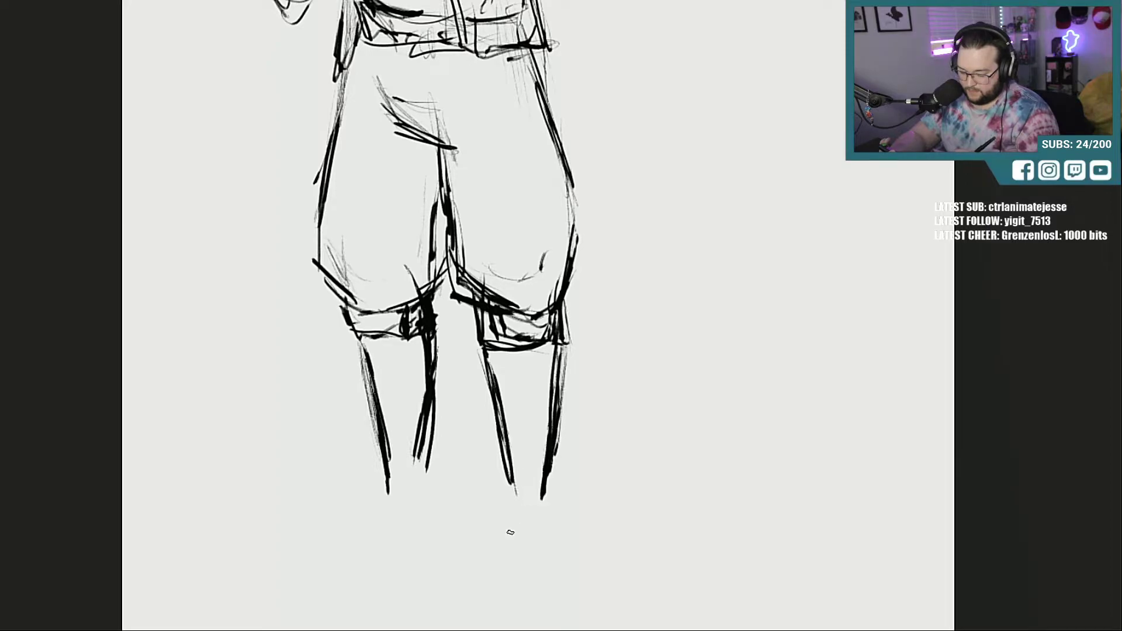
Step: Rough in the ankle and front-facing foot beneath the leg on the cup-arm side
{"action": "left_click_drag", "start_coordinate": [486, 532], "coordinate": [543, 518]}
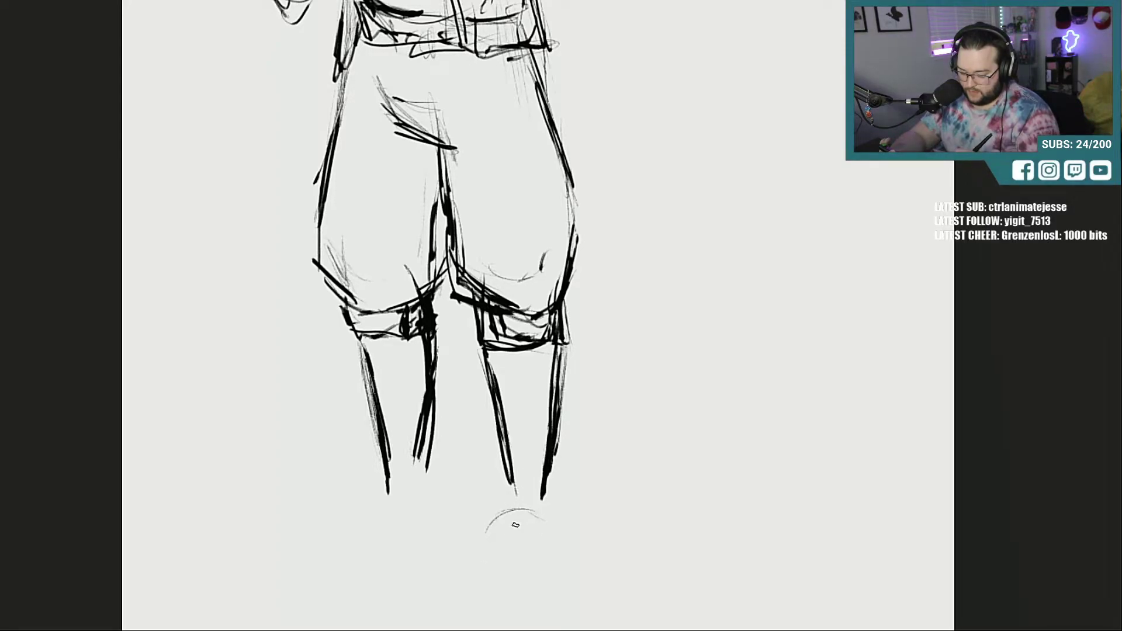
{"action": "left_click_drag", "start_coordinate": [489, 564], "coordinate": [507, 549]}
{"action": "left_click_drag", "start_coordinate": [509, 492], "coordinate": [511, 524]}
{"action": "mouse_move", "coordinate": [507, 516]}
{"action": "left_mouse_down"}
{"action": "mouse_move", "coordinate": [495, 545]}
{"action": "mouse_move", "coordinate": [539, 569]}
{"action": "mouse_move", "coordinate": [562, 549]}
{"action": "left_mouse_up"}
{"action": "mouse_move", "coordinate": [544, 503]}
{"action": "left_mouse_down"}
{"action": "mouse_move", "coordinate": [556, 561]}
{"action": "mouse_move", "coordinate": [477, 584]}
{"action": "mouse_move", "coordinate": [515, 595]}
{"action": "mouse_move", "coordinate": [550, 579]}
{"action": "left_mouse_up"}
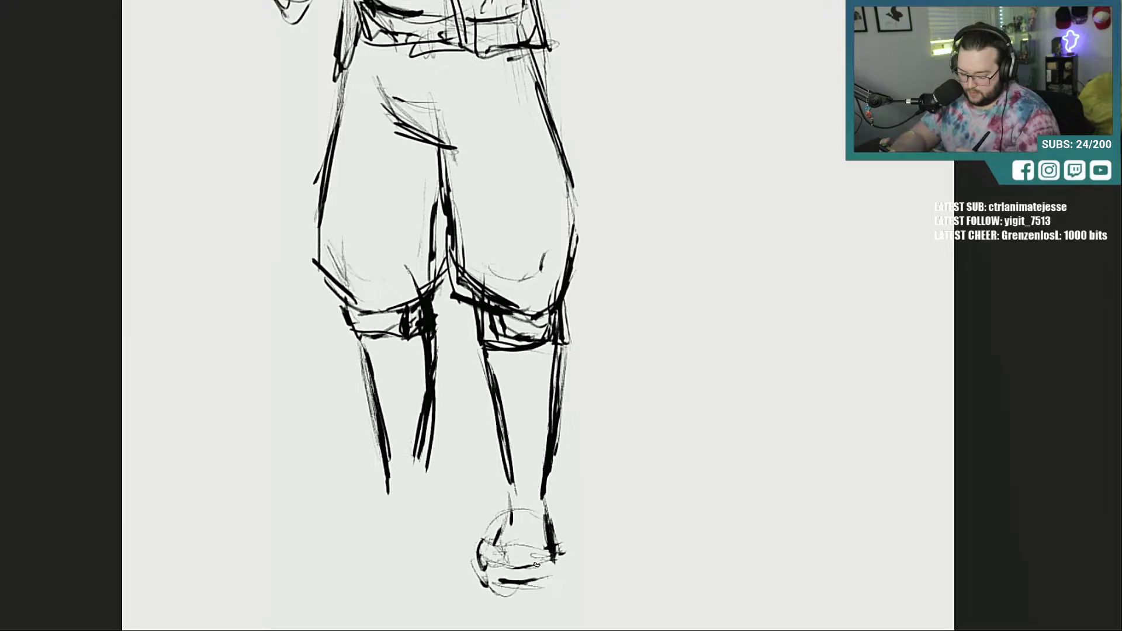
Step: Outline the front-facing shoe with a rounded toe cap, sole and angled ankle opening in darker strokes
{"action": "mouse_move", "coordinate": [491, 545]}
{"action": "left_mouse_down"}
{"action": "mouse_move", "coordinate": [544, 540]}
{"action": "mouse_move", "coordinate": [477, 572]}
{"action": "mouse_move", "coordinate": [553, 556]}
{"action": "mouse_move", "coordinate": [489, 584]}
{"action": "left_mouse_up"}
{"action": "left_click_drag", "start_coordinate": [492, 582], "coordinate": [559, 564]}
{"action": "left_click_drag", "start_coordinate": [555, 556], "coordinate": [545, 583]}
{"action": "left_click_drag", "start_coordinate": [505, 510], "coordinate": [504, 537]}
{"action": "mouse_move", "coordinate": [510, 497]}
{"action": "left_mouse_down"}
{"action": "mouse_move", "coordinate": [483, 536]}
{"action": "mouse_move", "coordinate": [567, 535]}
{"action": "left_mouse_up"}
{"action": "mouse_move", "coordinate": [485, 553]}
{"action": "left_mouse_down"}
{"action": "mouse_move", "coordinate": [530, 537]}
{"action": "mouse_move", "coordinate": [498, 579]}
{"action": "left_mouse_up"}
{"action": "left_click_drag", "start_coordinate": [504, 534], "coordinate": [547, 539]}
{"action": "left_click_drag", "start_coordinate": [530, 545], "coordinate": [542, 580]}
Step: Draw the ankle and a side-view shoe pointing outward beneath the leg on the phone-arm side
{"action": "left_click_drag", "start_coordinate": [429, 463], "coordinate": [421, 508]}
{"action": "left_click_drag", "start_coordinate": [434, 498], "coordinate": [423, 529]}
{"action": "mouse_move", "coordinate": [432, 531]}
{"action": "left_mouse_down"}
{"action": "mouse_move", "coordinate": [422, 553]}
{"action": "mouse_move", "coordinate": [358, 559]}
{"action": "left_mouse_up"}
{"action": "mouse_move", "coordinate": [386, 516]}
{"action": "left_mouse_down"}
{"action": "mouse_move", "coordinate": [354, 515]}
{"action": "mouse_move", "coordinate": [312, 553]}
{"action": "left_mouse_up"}
{"action": "mouse_move", "coordinate": [308, 542]}
{"action": "left_mouse_down"}
{"action": "mouse_move", "coordinate": [335, 570]}
{"action": "mouse_move", "coordinate": [368, 563]}
{"action": "left_mouse_up"}
{"action": "mouse_move", "coordinate": [337, 525]}
{"action": "left_mouse_down"}
{"action": "mouse_move", "coordinate": [314, 545]}
{"action": "mouse_move", "coordinate": [391, 524]}
{"action": "mouse_move", "coordinate": [379, 516]}
{"action": "mouse_move", "coordinate": [400, 518]}
{"action": "mouse_move", "coordinate": [408, 535]}
{"action": "left_mouse_up"}
{"action": "mouse_move", "coordinate": [424, 490]}
{"action": "left_mouse_down"}
{"action": "mouse_move", "coordinate": [426, 519]}
{"action": "mouse_move", "coordinate": [407, 561]}
{"action": "mouse_move", "coordinate": [371, 562]}
{"action": "left_mouse_up"}
{"action": "mouse_move", "coordinate": [349, 527]}
{"action": "left_mouse_down"}
{"action": "mouse_move", "coordinate": [315, 535]}
{"action": "mouse_move", "coordinate": [320, 562]}
{"action": "mouse_move", "coordinate": [386, 559]}
{"action": "mouse_move", "coordinate": [350, 517]}
{"action": "left_mouse_up"}
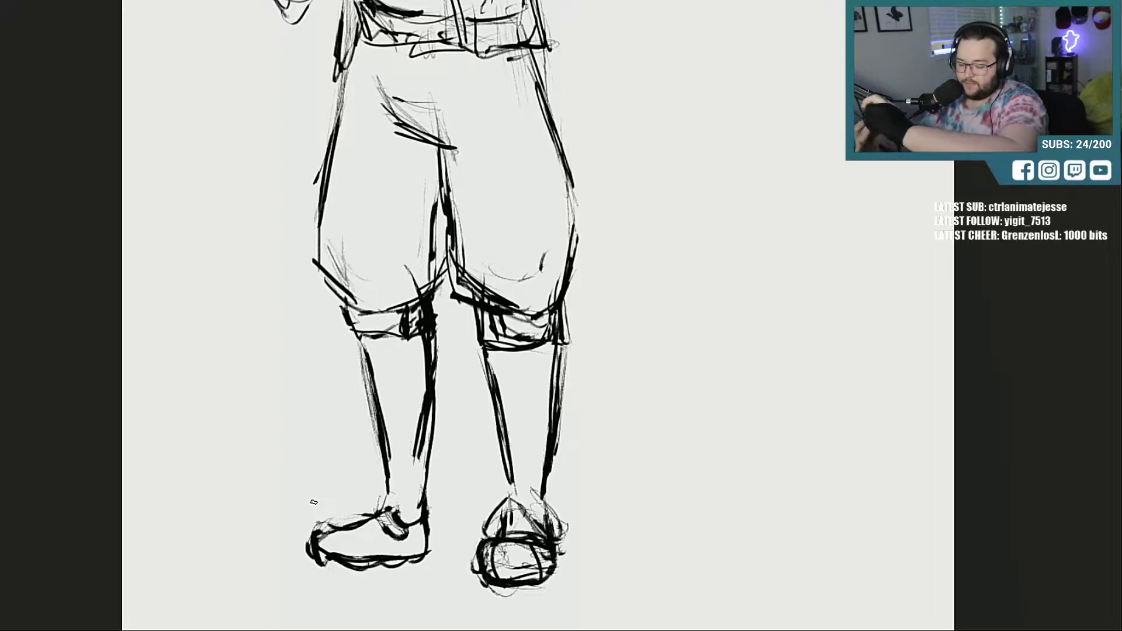
Step: Darken the crotch seam of the pants and add a heavier fold line beside it
{"action": "left_click_drag", "start_coordinate": [441, 124], "coordinate": [448, 186]}
{"action": "mouse_move", "coordinate": [448, 104]}
{"action": "left_mouse_down"}
{"action": "mouse_move", "coordinate": [447, 205]}
{"action": "mouse_move", "coordinate": [448, 180]}
{"action": "left_mouse_up"}
{"action": "left_click_drag", "start_coordinate": [392, 82], "coordinate": [410, 129]}
{"action": "mouse_move", "coordinate": [448, 86]}
{"action": "left_mouse_down"}
{"action": "mouse_move", "coordinate": [439, 147]}
{"action": "mouse_move", "coordinate": [449, 124]}
{"action": "left_mouse_up"}
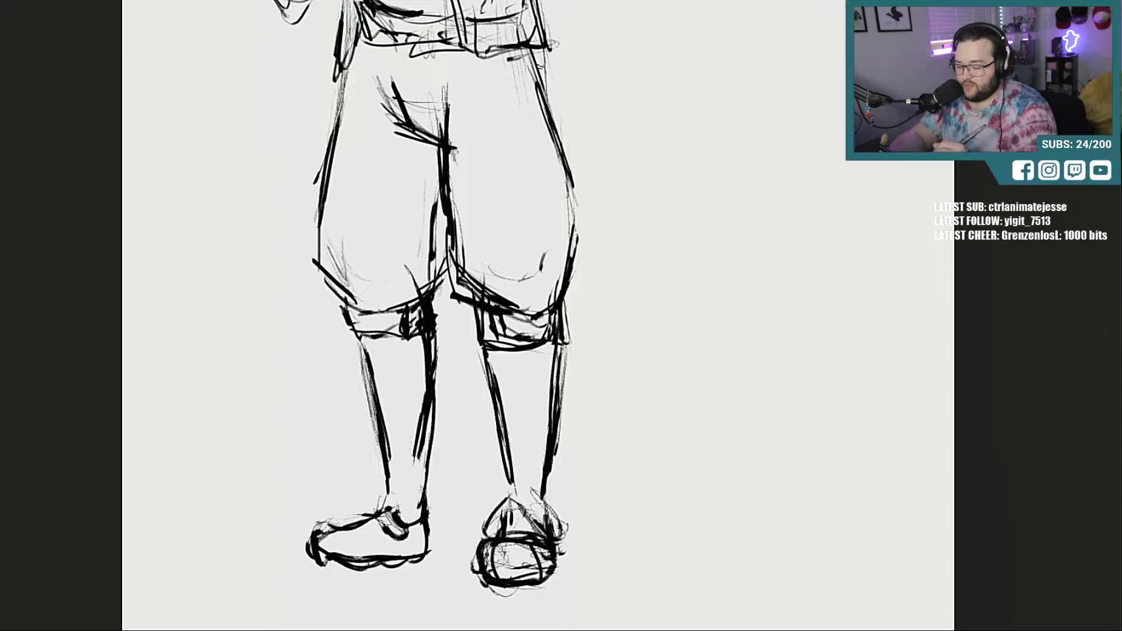
Step: Thicken the pants outline and cuff on the cup-arm side, plus the opposite leg's cuff, calf and heel
{"action": "mouse_move", "coordinate": [535, 52]}
{"action": "left_mouse_down"}
{"action": "mouse_move", "coordinate": [571, 168]}
{"action": "mouse_move", "coordinate": [566, 275]}
{"action": "left_mouse_up"}
{"action": "mouse_move", "coordinate": [445, 88]}
{"action": "left_mouse_down"}
{"action": "mouse_move", "coordinate": [453, 224]}
{"action": "mouse_move", "coordinate": [475, 299]}
{"action": "mouse_move", "coordinate": [520, 319]}
{"action": "mouse_move", "coordinate": [509, 320]}
{"action": "left_mouse_up"}
{"action": "mouse_move", "coordinate": [470, 318]}
{"action": "left_mouse_down"}
{"action": "mouse_move", "coordinate": [485, 348]}
{"action": "mouse_move", "coordinate": [552, 346]}
{"action": "mouse_move", "coordinate": [555, 336]}
{"action": "left_mouse_up"}
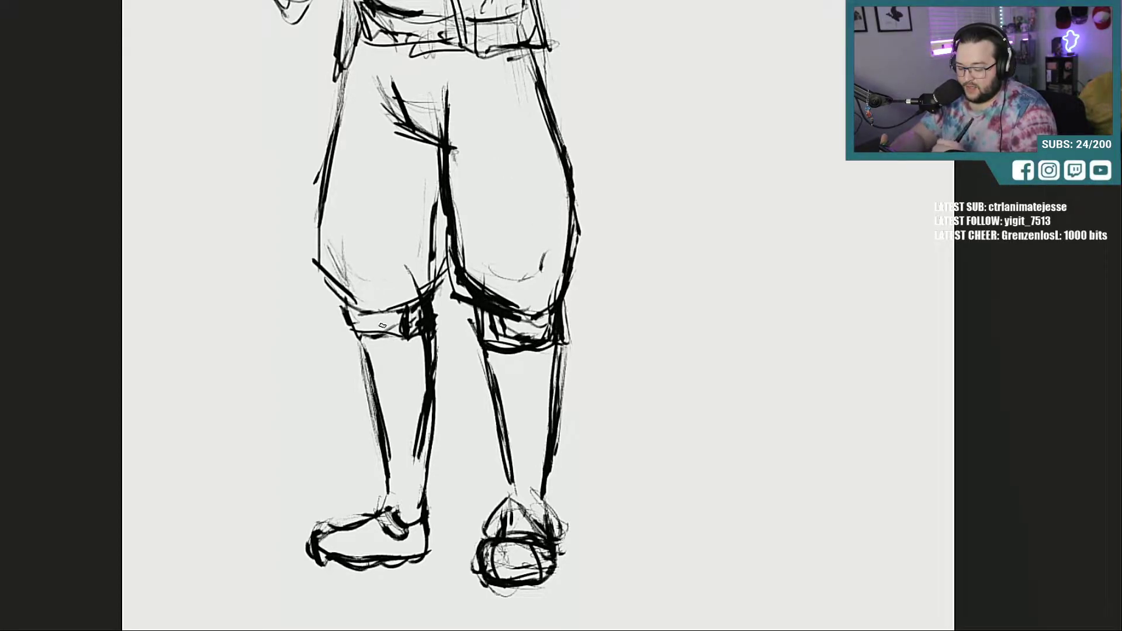
{"action": "mouse_move", "coordinate": [350, 303]}
{"action": "left_mouse_down"}
{"action": "mouse_move", "coordinate": [359, 335]}
{"action": "mouse_move", "coordinate": [404, 335]}
{"action": "mouse_move", "coordinate": [376, 401]}
{"action": "mouse_move", "coordinate": [399, 507]}
{"action": "mouse_move", "coordinate": [379, 509]}
{"action": "mouse_move", "coordinate": [400, 517]}
{"action": "mouse_move", "coordinate": [423, 504]}
{"action": "mouse_move", "coordinate": [432, 554]}
{"action": "left_mouse_up"}
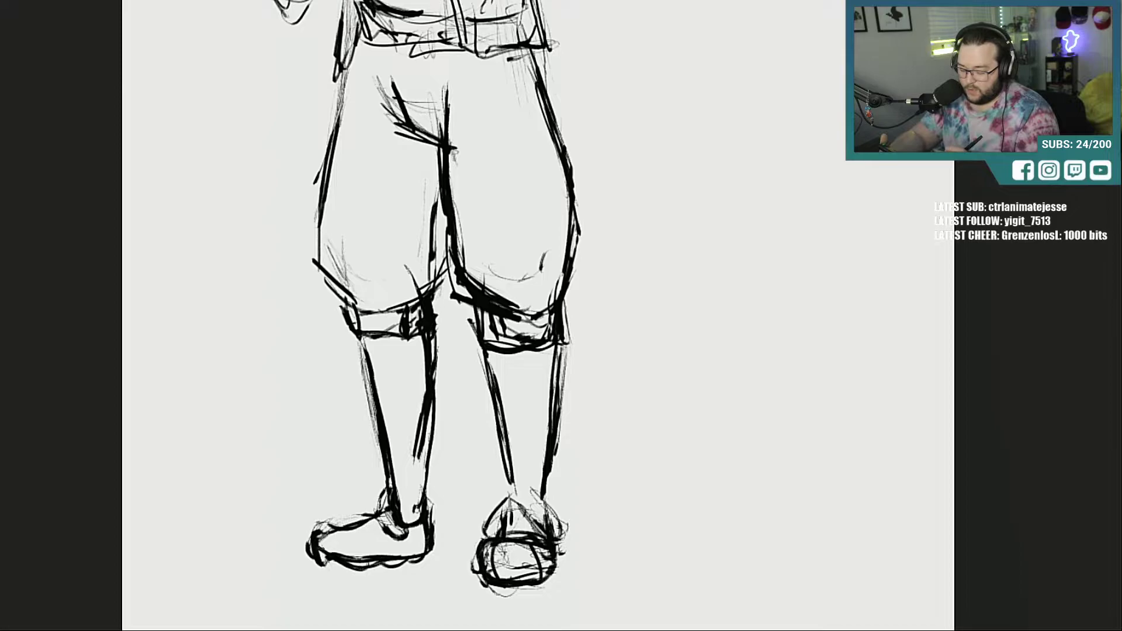
Step: Thicken the sole and toe of the side-view shoe and reinforce the front-facing shoe's toe cap and ankle opening
{"action": "left_click_drag", "start_coordinate": [316, 547], "coordinate": [402, 569]}
{"action": "mouse_move", "coordinate": [330, 567]}
{"action": "left_mouse_down"}
{"action": "mouse_move", "coordinate": [435, 553]}
{"action": "mouse_move", "coordinate": [433, 506]}
{"action": "mouse_move", "coordinate": [406, 514]}
{"action": "mouse_move", "coordinate": [410, 534]}
{"action": "mouse_move", "coordinate": [315, 528]}
{"action": "left_mouse_up"}
{"action": "left_click_drag", "start_coordinate": [319, 532], "coordinate": [321, 547]}
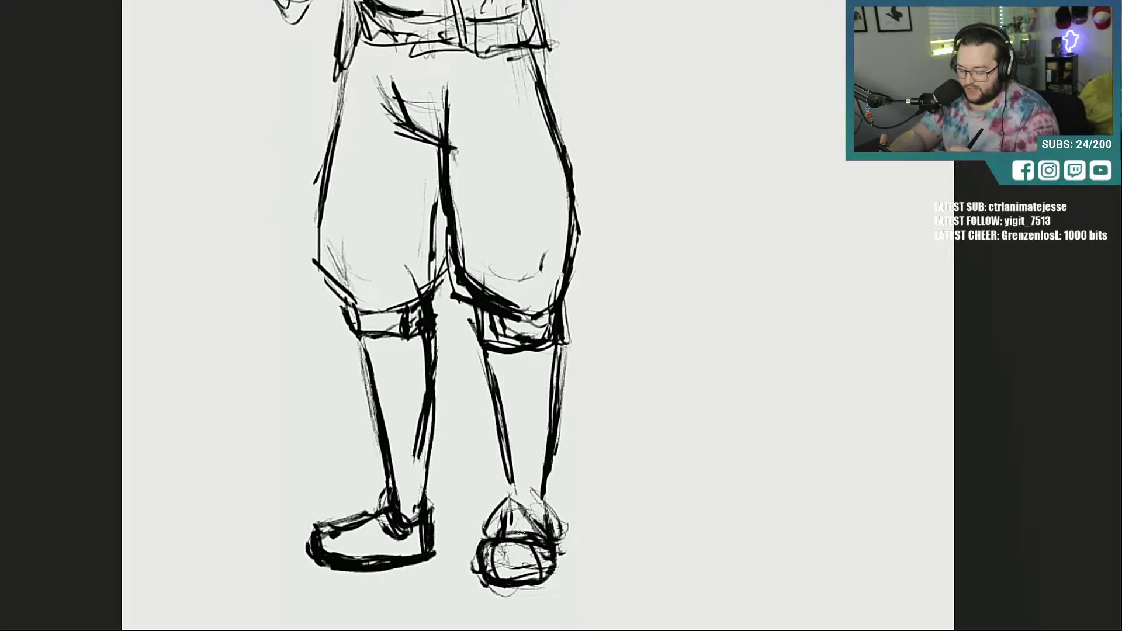
{"action": "mouse_move", "coordinate": [514, 543]}
{"action": "left_mouse_down"}
{"action": "mouse_move", "coordinate": [490, 576]}
{"action": "mouse_move", "coordinate": [519, 580]}
{"action": "left_mouse_up"}
{"action": "left_click_drag", "start_coordinate": [514, 570], "coordinate": [563, 565]}
{"action": "mouse_move", "coordinate": [514, 501]}
{"action": "left_mouse_down"}
{"action": "mouse_move", "coordinate": [501, 528]}
{"action": "mouse_move", "coordinate": [541, 525]}
{"action": "left_mouse_up"}
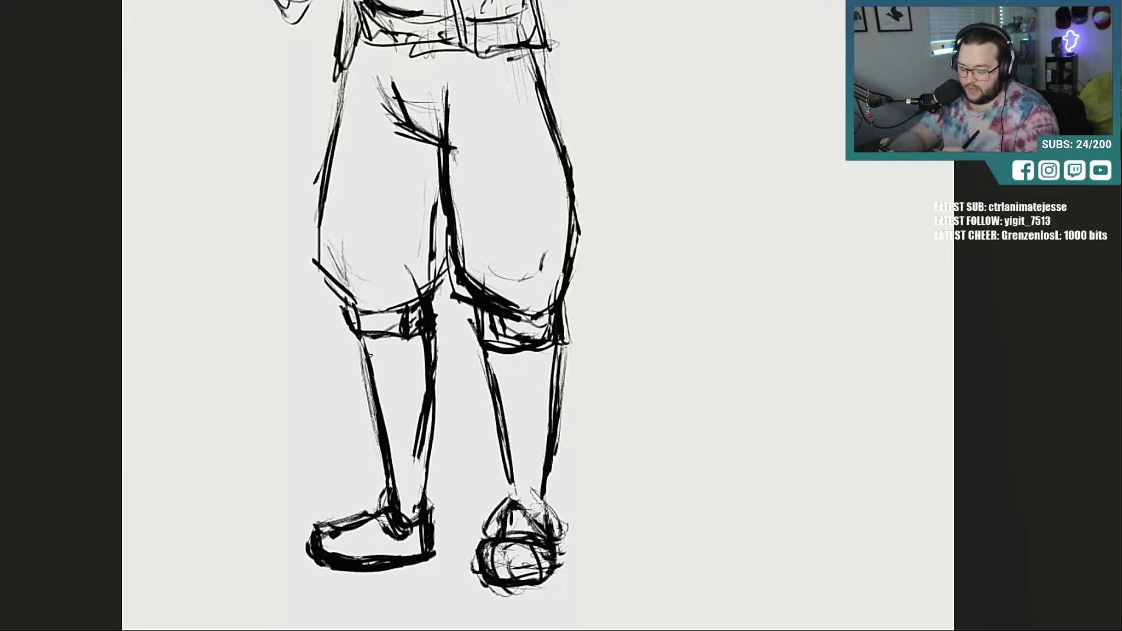
Step: Reinforce the edges of both calves from the cuffs to the ankles, bulging the inner calf on the phone-arm side
{"action": "mouse_move", "coordinate": [370, 355]}
{"action": "left_mouse_down"}
{"action": "mouse_move", "coordinate": [391, 494]}
{"action": "mouse_move", "coordinate": [428, 513]}
{"action": "mouse_move", "coordinate": [419, 485]}
{"action": "left_mouse_up"}
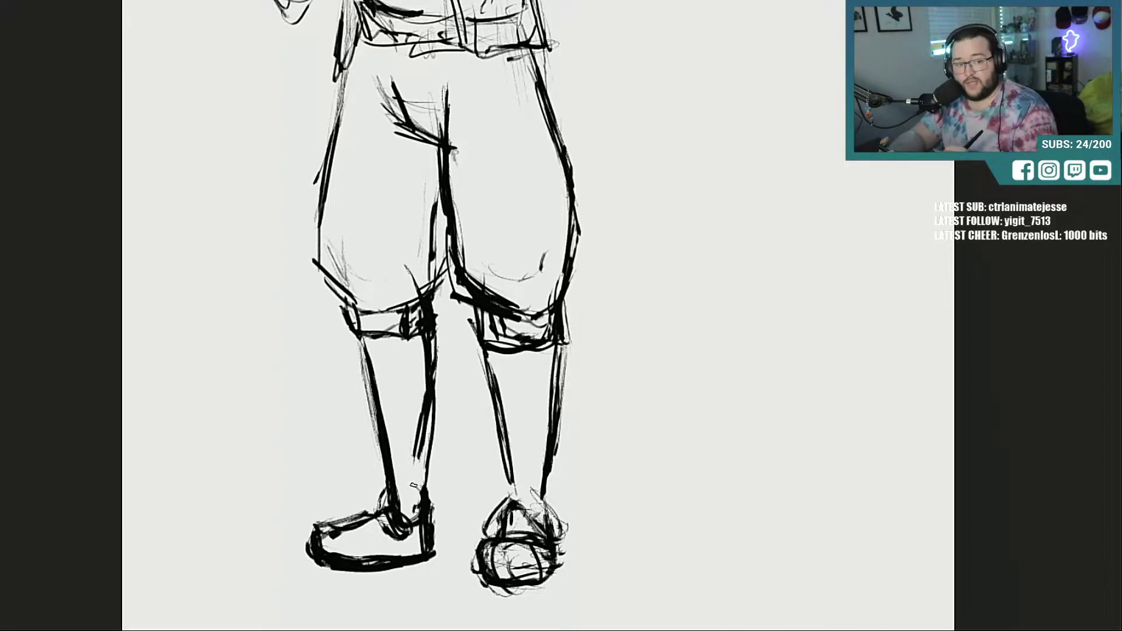
{"action": "left_click_drag", "start_coordinate": [432, 334], "coordinate": [442, 419]}
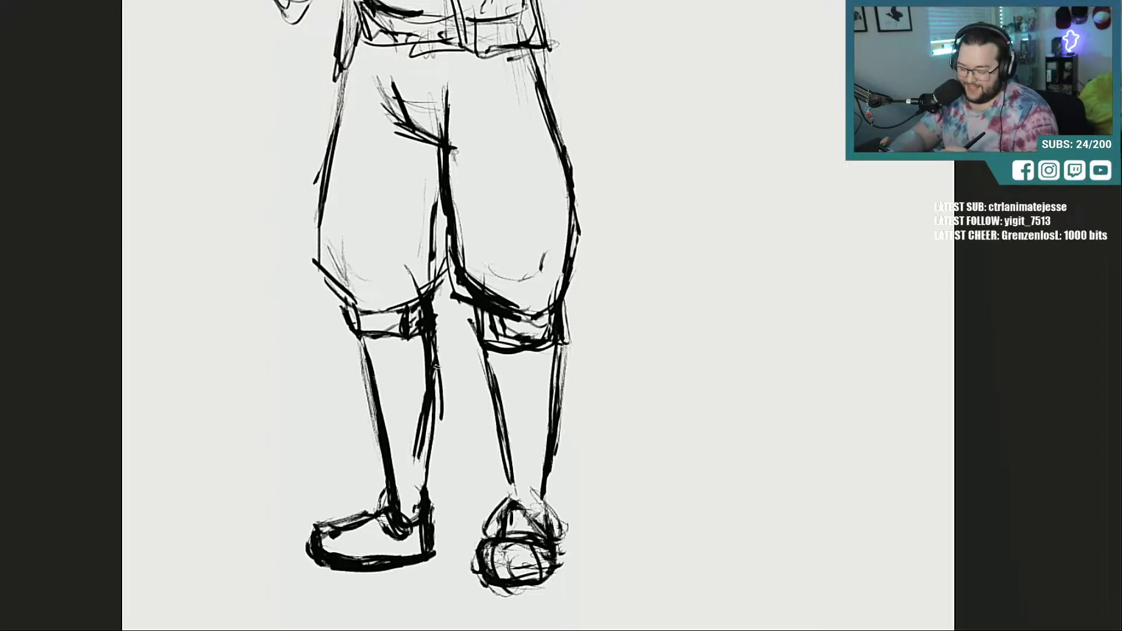
{"action": "left_click_drag", "start_coordinate": [437, 365], "coordinate": [426, 484]}
{"action": "mouse_move", "coordinate": [438, 411]}
{"action": "left_mouse_down"}
{"action": "mouse_move", "coordinate": [416, 502]}
{"action": "mouse_move", "coordinate": [425, 356]}
{"action": "mouse_move", "coordinate": [413, 282]}
{"action": "left_mouse_up"}
{"action": "left_click_drag", "start_coordinate": [365, 335], "coordinate": [397, 500]}
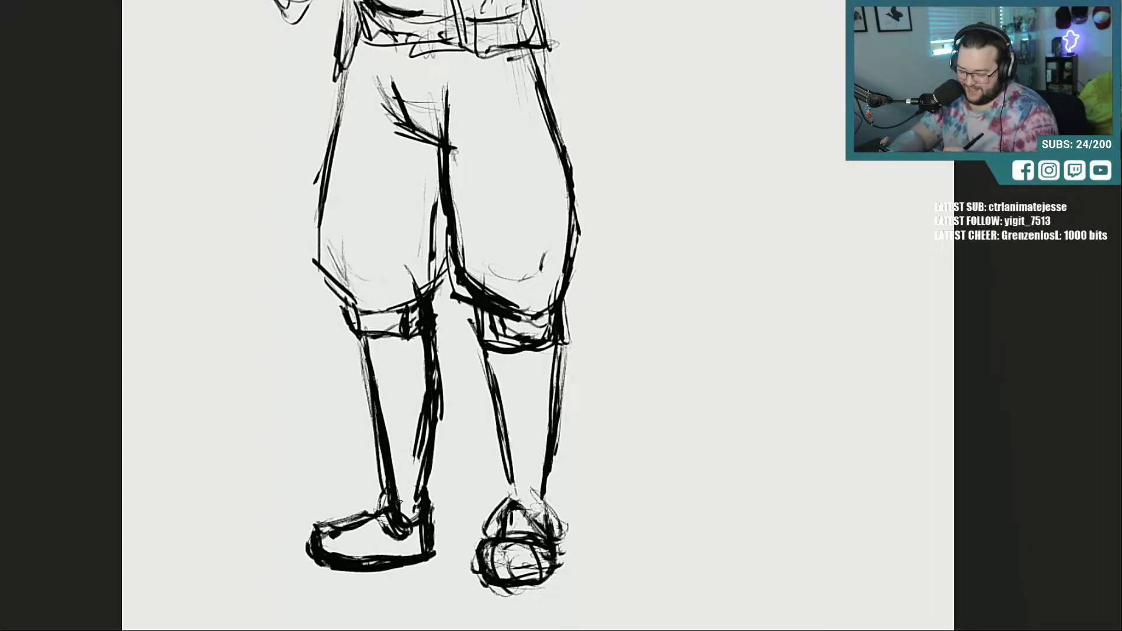
{"action": "left_click_drag", "start_coordinate": [474, 351], "coordinate": [509, 508]}
{"action": "left_click_drag", "start_coordinate": [559, 345], "coordinate": [552, 413]}
{"action": "left_click_drag", "start_coordinate": [553, 465], "coordinate": [547, 491]}
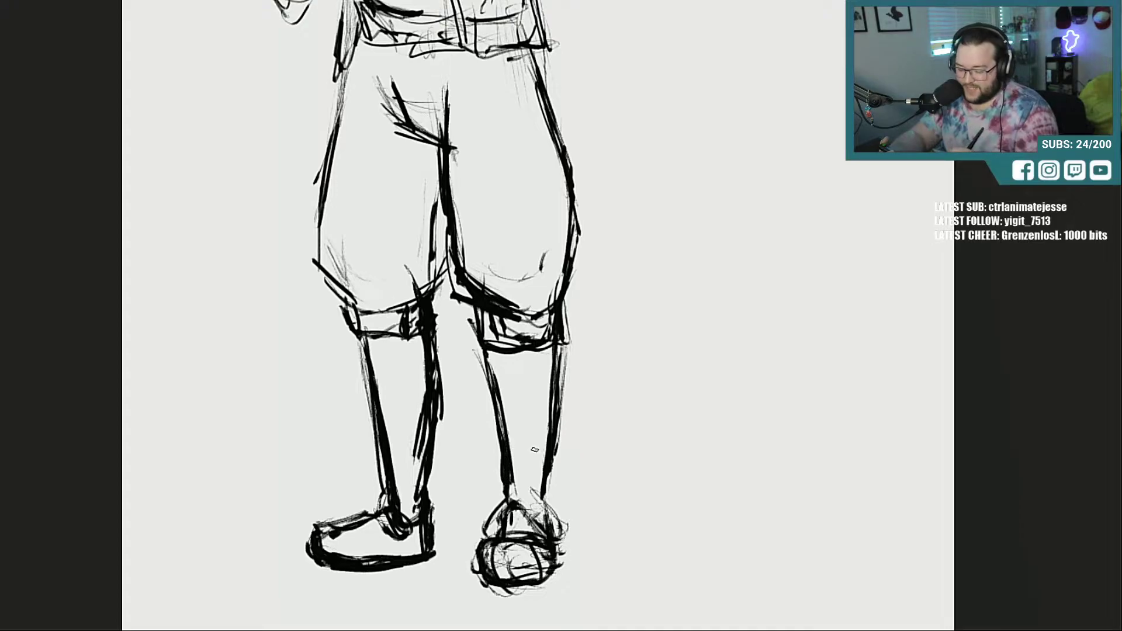
Step: Darken the side of the neck and the lower and side edges of the boombox head
{"action": "scroll", "coordinate": [994, 348], "scroll_direction": "up", "scroll_amount": 11}
{"action": "scroll", "coordinate": [997, 250], "scroll_direction": "down", "scroll_amount": 1}
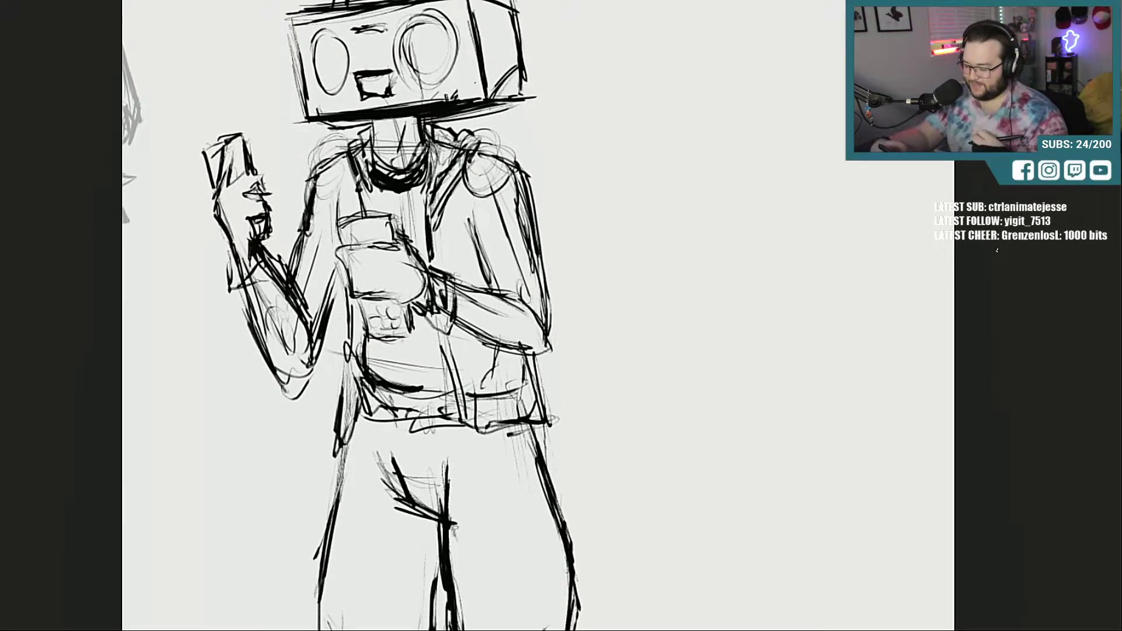
{"action": "left_click_drag", "start_coordinate": [372, 122], "coordinate": [376, 153]}
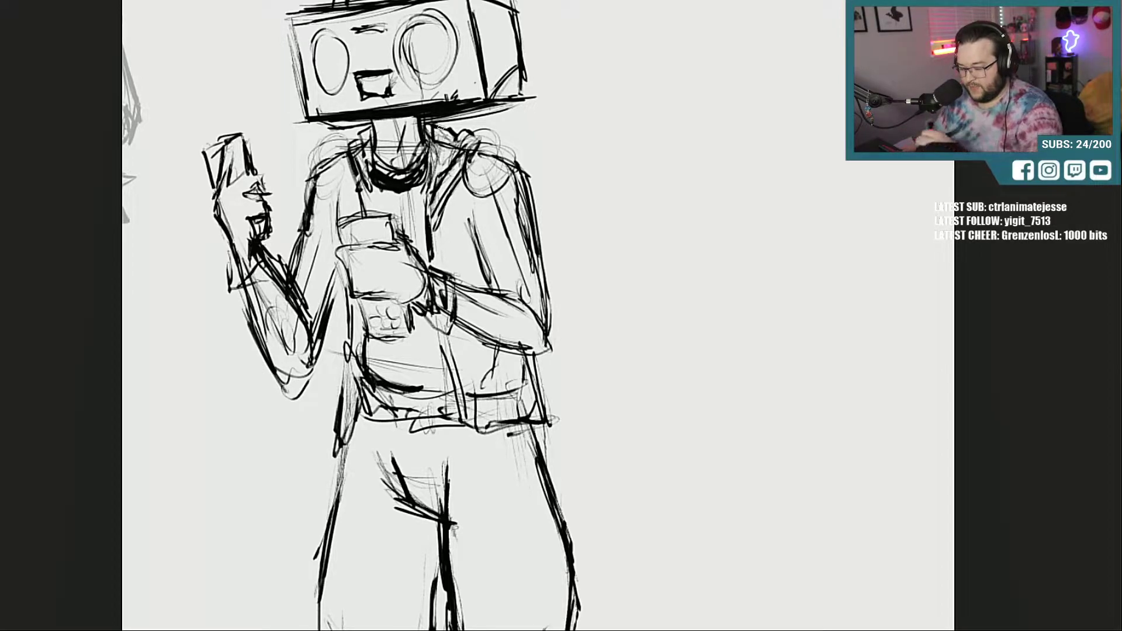
{"action": "left_click_drag", "start_coordinate": [320, 121], "coordinate": [364, 126]}
{"action": "mouse_move", "coordinate": [462, 113]}
{"action": "left_mouse_down"}
{"action": "mouse_move", "coordinate": [517, 102]}
{"action": "mouse_move", "coordinate": [500, 95]}
{"action": "mouse_move", "coordinate": [512, 102]}
{"action": "mouse_move", "coordinate": [501, 106]}
{"action": "mouse_move", "coordinate": [519, 55]}
{"action": "mouse_move", "coordinate": [509, 3]}
{"action": "mouse_move", "coordinate": [517, 53]}
{"action": "left_mouse_up"}
Step: Lower the opacity of the large figure sketch so it becomes a faint guide for cleaner linework
{"action": "key", "text": "ctrl+minus"}
{"action": "key", "text": "ctrl+minus"}
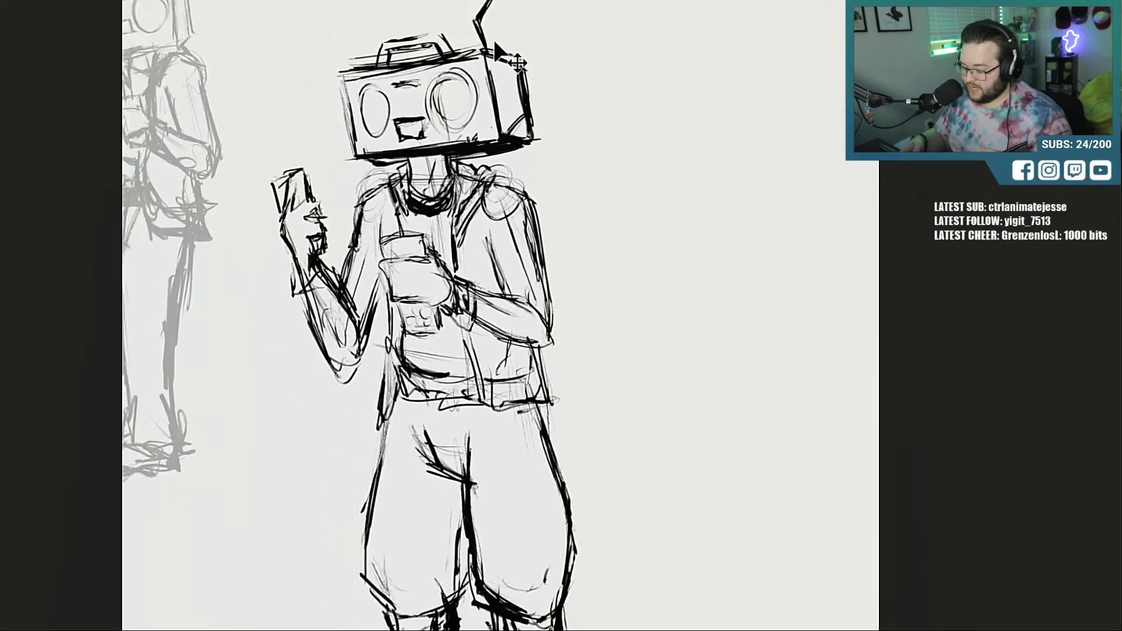
{"action": "key", "text": "ctrl+0"}
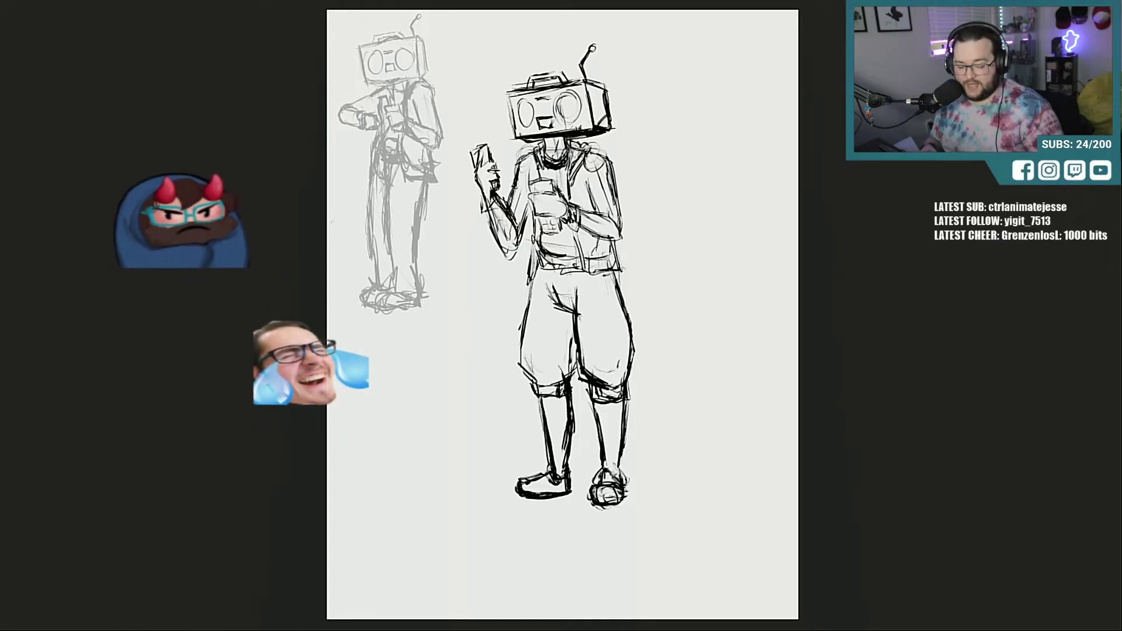
{"action": "key", "text": "5"}
{"action": "key", "text": "4"}
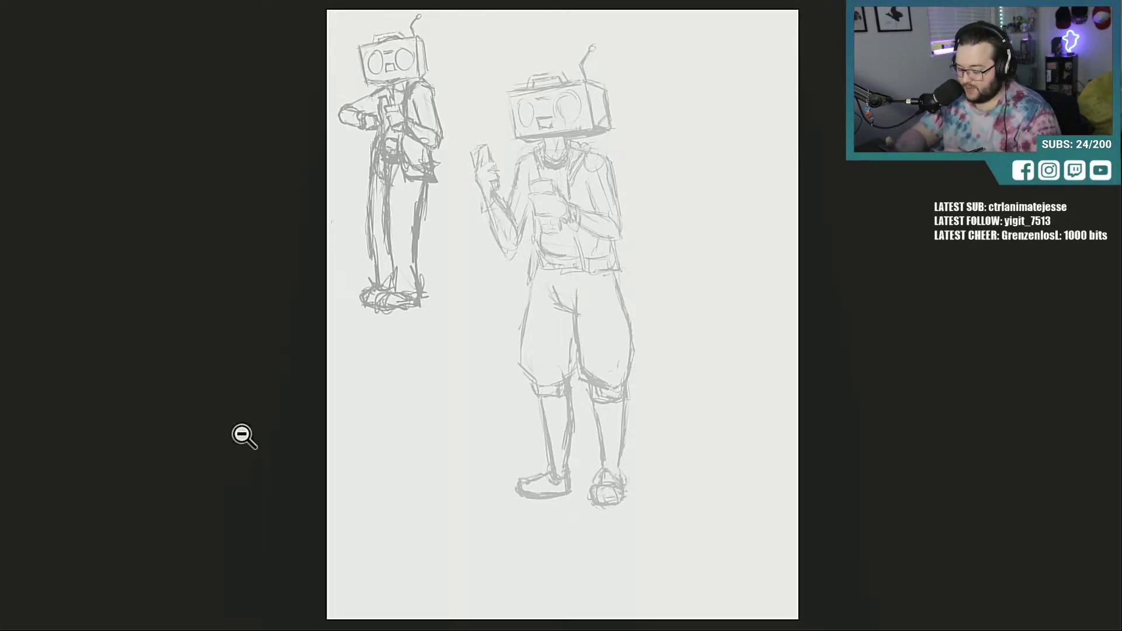
Step: Ink both sides of the neck and the first half of the shirt neckline over the faded sketch
{"action": "left_click_drag", "start_coordinate": [538, 154], "coordinate": [632, 183]}
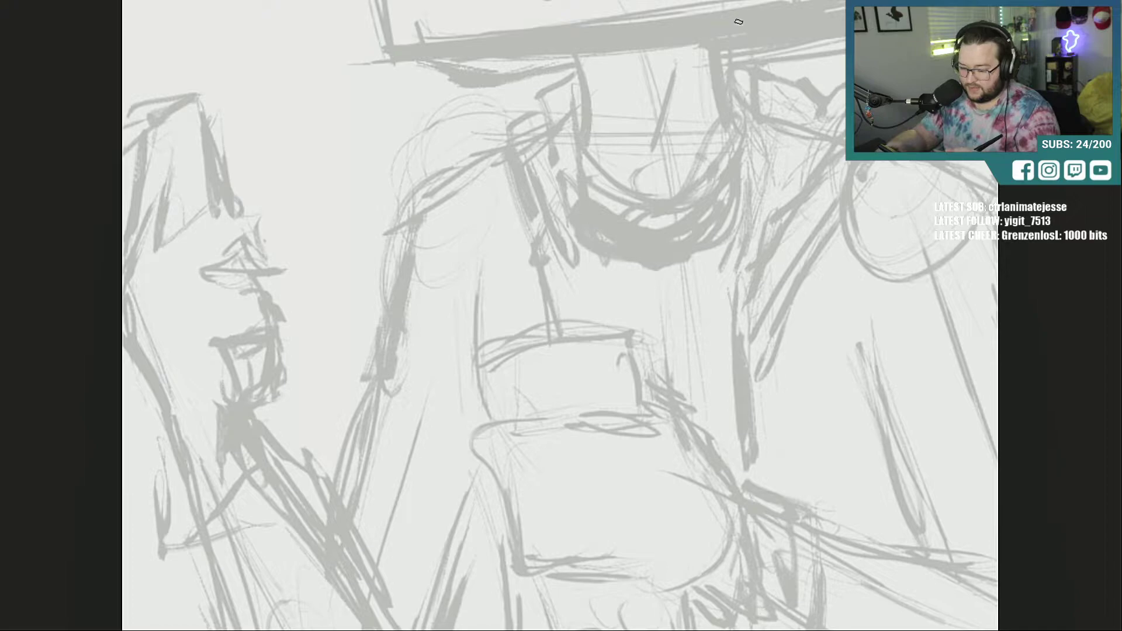
{"action": "left_click_drag", "start_coordinate": [729, 52], "coordinate": [743, 131]}
{"action": "left_click_drag", "start_coordinate": [581, 60], "coordinate": [593, 185]}
{"action": "left_click_drag", "start_coordinate": [564, 120], "coordinate": [632, 237]}
{"action": "mouse_move", "coordinate": [575, 143]}
{"action": "left_mouse_down"}
{"action": "mouse_move", "coordinate": [639, 243]}
{"action": "mouse_move", "coordinate": [577, 128]}
{"action": "left_mouse_up"}
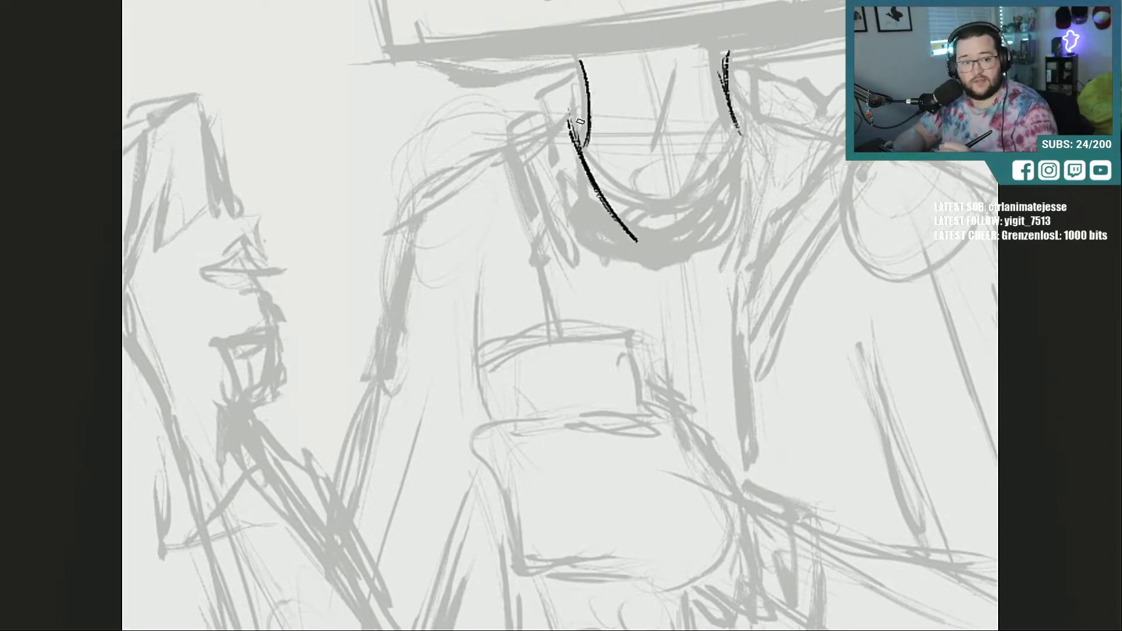
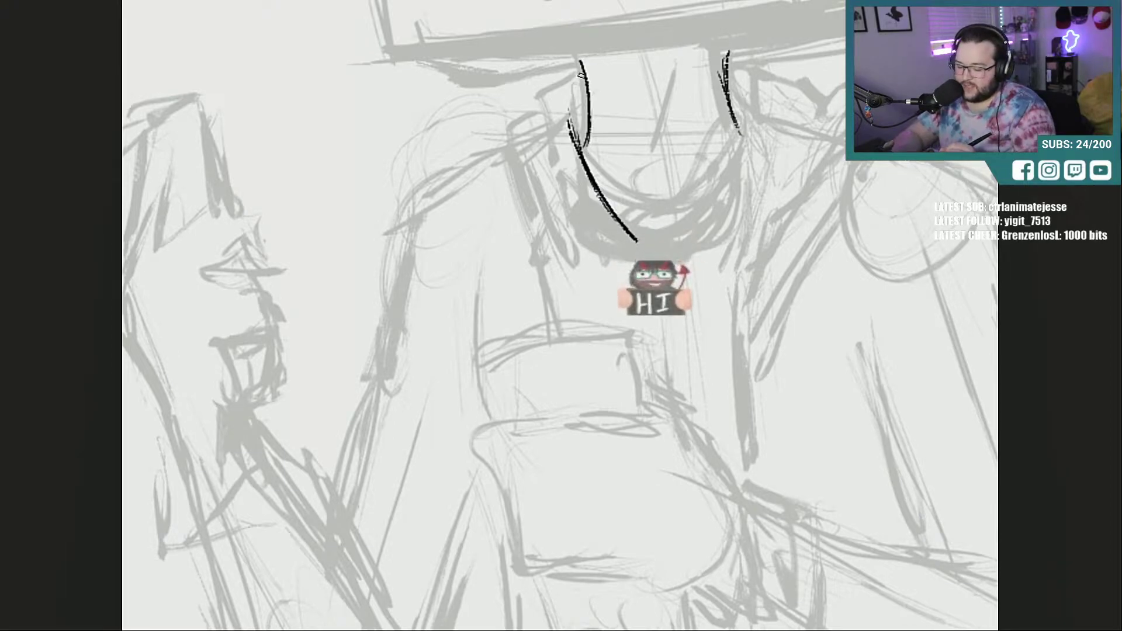
Step: Ink the jacket collar and lapel edge beside the neck on the phone-arm side
{"action": "mouse_move", "coordinate": [576, 74]}
{"action": "left_mouse_down"}
{"action": "mouse_move", "coordinate": [543, 94]}
{"action": "mouse_move", "coordinate": [543, 147]}
{"action": "mouse_move", "coordinate": [556, 172]}
{"action": "left_mouse_up"}
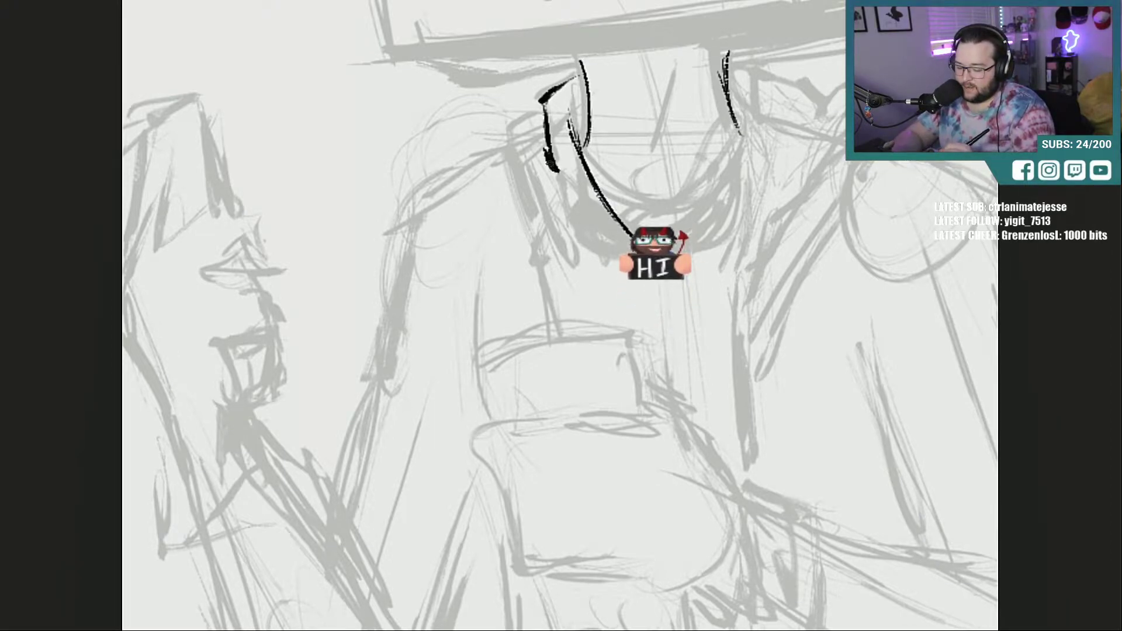
{"action": "left_click_drag", "start_coordinate": [549, 116], "coordinate": [512, 140]}
{"action": "mouse_move", "coordinate": [515, 145]}
{"action": "left_mouse_down"}
{"action": "mouse_move", "coordinate": [535, 216]}
{"action": "mouse_move", "coordinate": [565, 257]}
{"action": "left_mouse_up"}
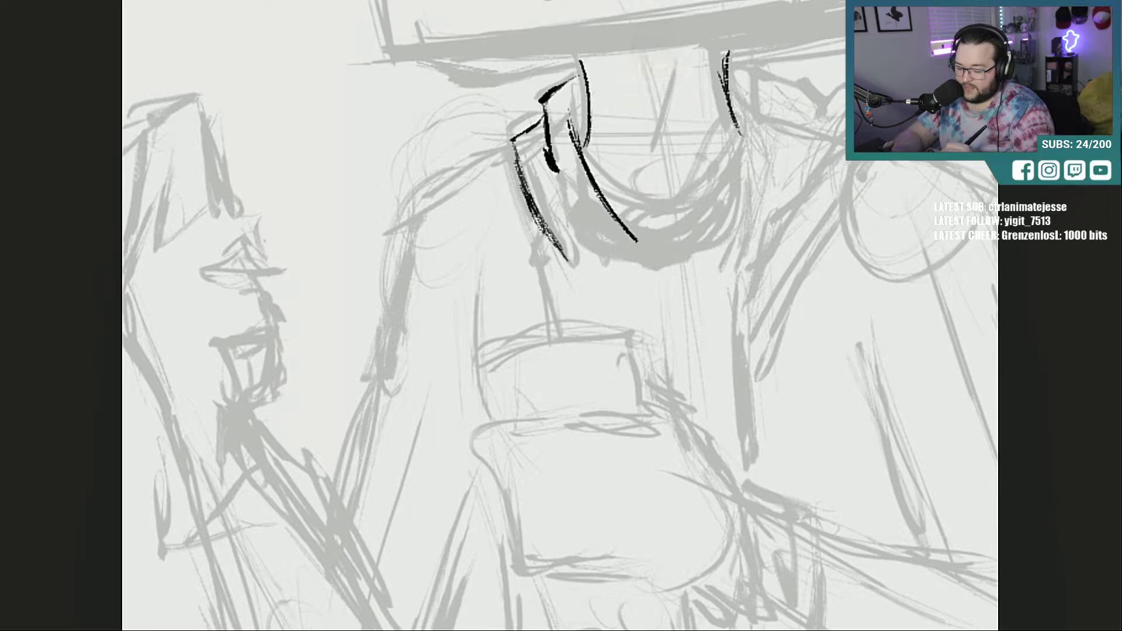
{"action": "left_click_drag", "start_coordinate": [533, 212], "coordinate": [570, 262]}
Step: Complete the lower neckline curve, add the upper neckline curve and draw a muscle line on the neck
{"action": "mouse_move", "coordinate": [637, 242]}
{"action": "left_mouse_down"}
{"action": "mouse_move", "coordinate": [695, 221]}
{"action": "mouse_move", "coordinate": [747, 112]}
{"action": "mouse_move", "coordinate": [724, 152]}
{"action": "left_mouse_up"}
{"action": "mouse_move", "coordinate": [719, 190]}
{"action": "left_mouse_down"}
{"action": "mouse_move", "coordinate": [747, 119]}
{"action": "mouse_move", "coordinate": [730, 175]}
{"action": "left_mouse_up"}
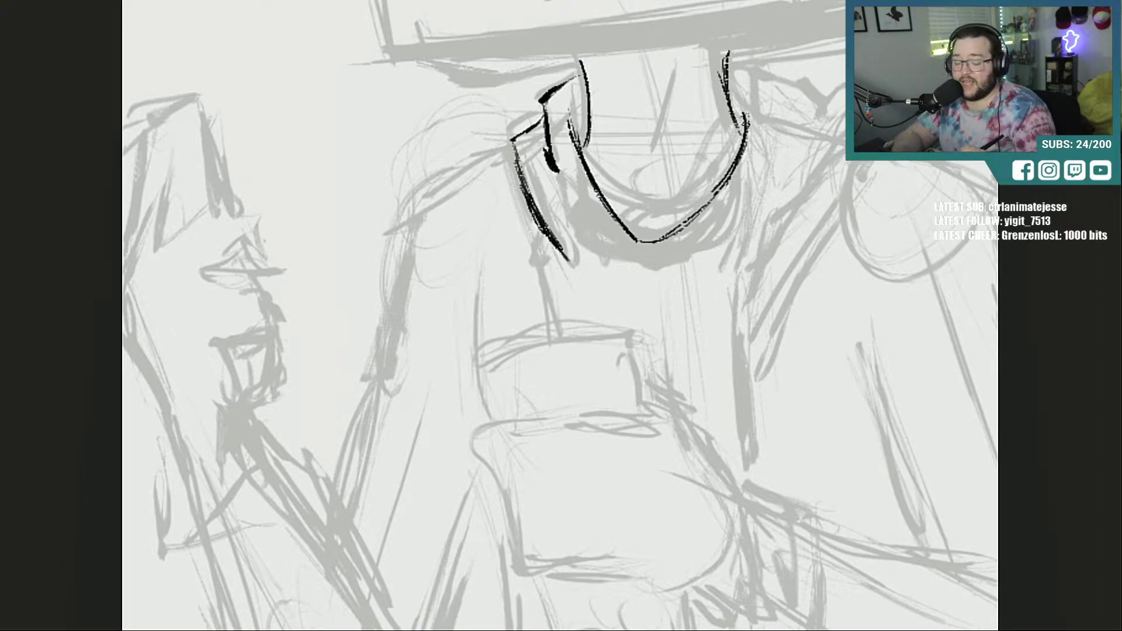
{"action": "left_click_drag", "start_coordinate": [747, 121], "coordinate": [702, 205]}
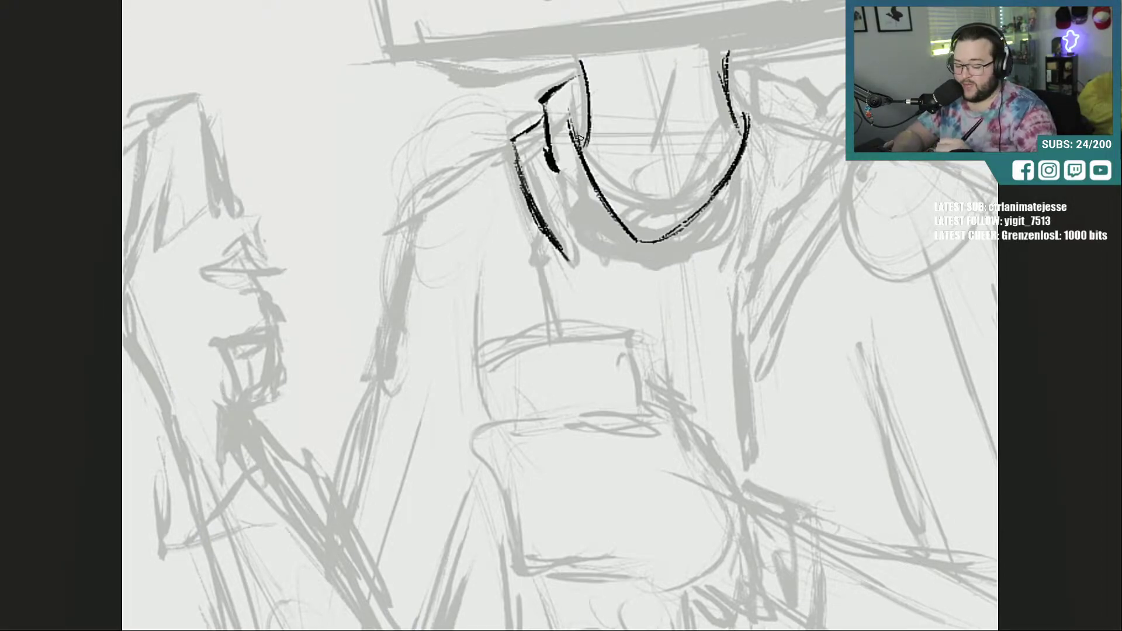
{"action": "mouse_move", "coordinate": [578, 137]}
{"action": "left_mouse_down"}
{"action": "mouse_move", "coordinate": [643, 179]}
{"action": "mouse_move", "coordinate": [678, 181]}
{"action": "mouse_move", "coordinate": [742, 122]}
{"action": "mouse_move", "coordinate": [660, 179]}
{"action": "mouse_move", "coordinate": [695, 180]}
{"action": "left_mouse_up"}
{"action": "mouse_move", "coordinate": [625, 174]}
{"action": "left_mouse_down"}
{"action": "mouse_move", "coordinate": [688, 183]}
{"action": "mouse_move", "coordinate": [669, 179]}
{"action": "left_mouse_up"}
{"action": "mouse_move", "coordinate": [707, 68]}
{"action": "left_mouse_down"}
{"action": "mouse_move", "coordinate": [687, 123]}
{"action": "mouse_move", "coordinate": [693, 114]}
{"action": "left_mouse_up"}
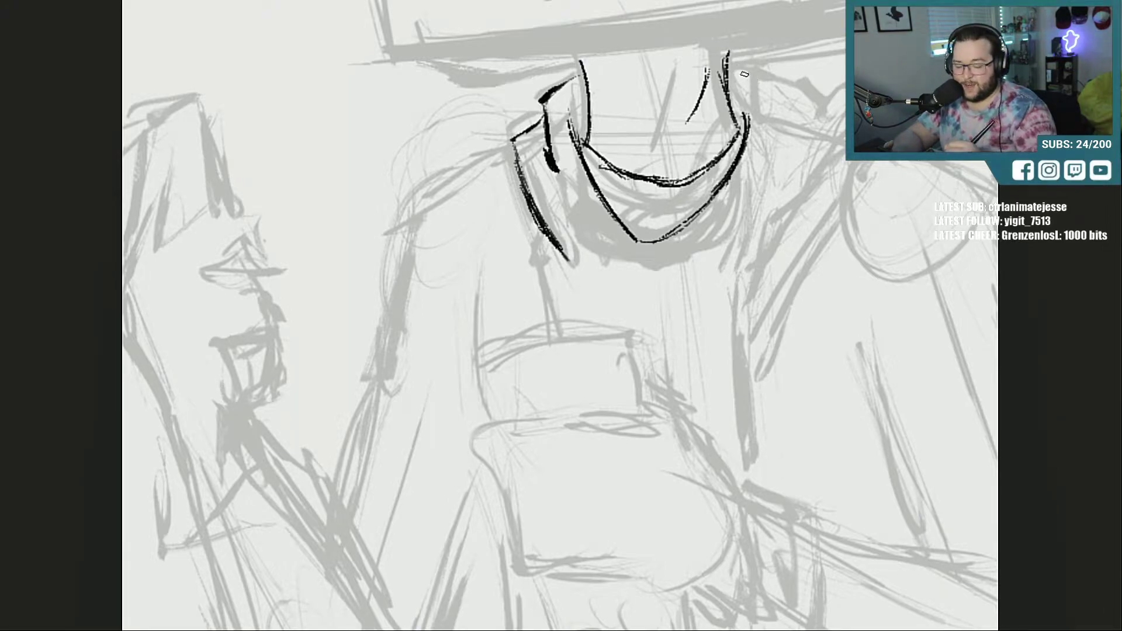
Step: Ink the jacket collar and lapel edge on the cup-arm side, and round out the lower neckline with a thicker curve
{"action": "mouse_move", "coordinate": [729, 77]}
{"action": "left_mouse_down"}
{"action": "mouse_move", "coordinate": [757, 75]}
{"action": "mouse_move", "coordinate": [796, 104]}
{"action": "mouse_move", "coordinate": [798, 126]}
{"action": "mouse_move", "coordinate": [816, 112]}
{"action": "mouse_move", "coordinate": [845, 128]}
{"action": "left_mouse_up"}
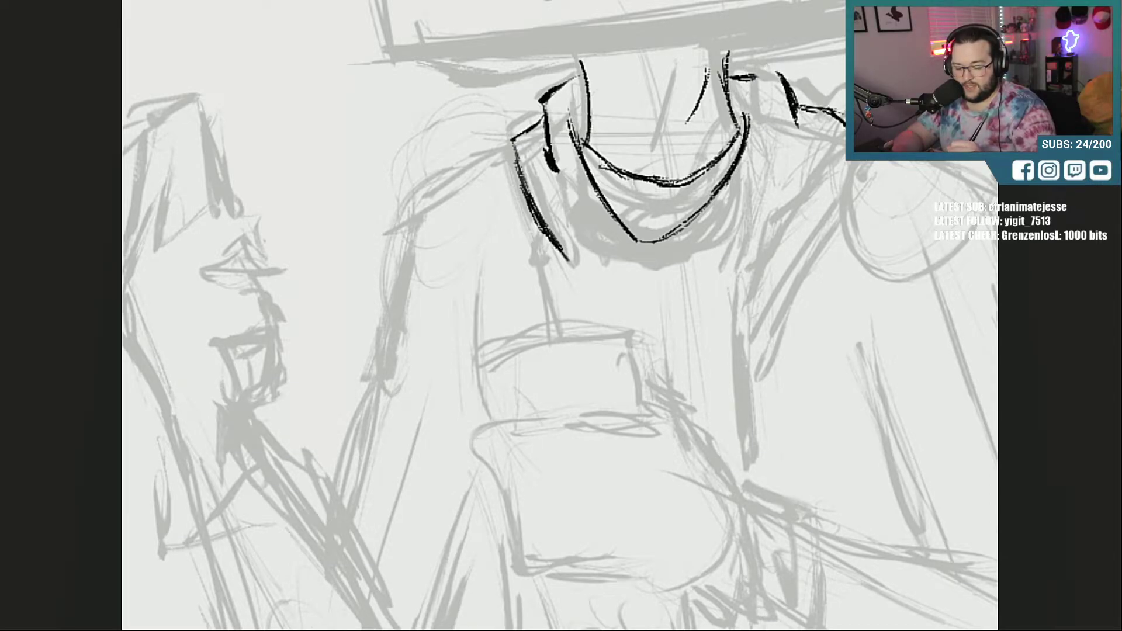
{"action": "mouse_move", "coordinate": [821, 165]}
{"action": "left_mouse_down"}
{"action": "mouse_move", "coordinate": [719, 297]}
{"action": "mouse_move", "coordinate": [806, 190]}
{"action": "left_mouse_up"}
{"action": "left_click_drag", "start_coordinate": [760, 225], "coordinate": [714, 301]}
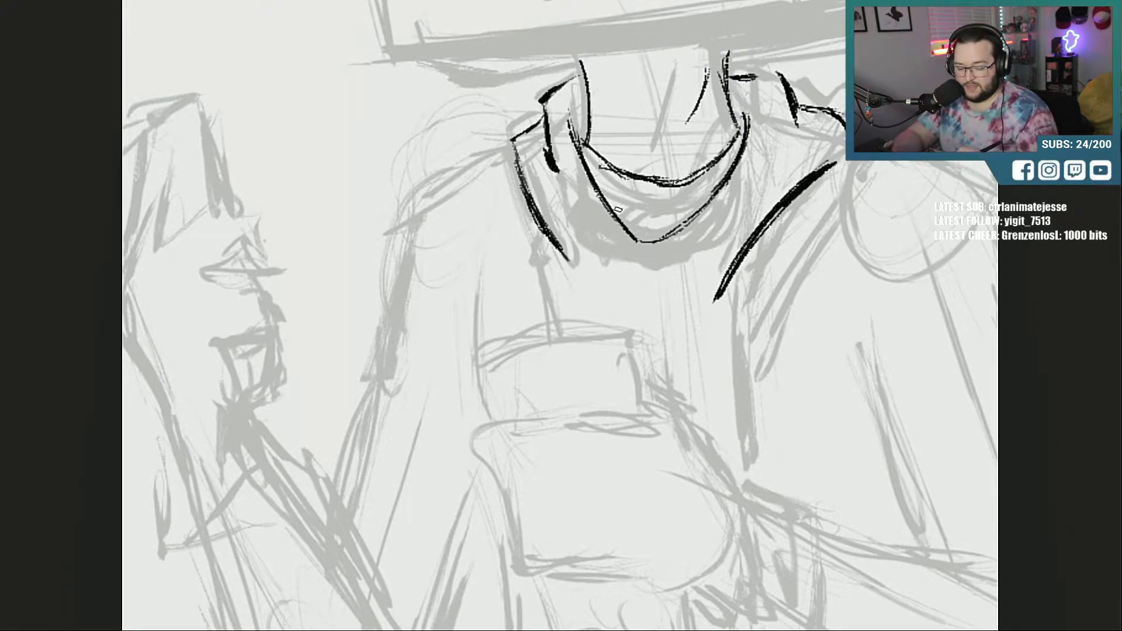
{"action": "mouse_move", "coordinate": [613, 207]}
{"action": "left_mouse_down"}
{"action": "mouse_move", "coordinate": [646, 230]}
{"action": "mouse_move", "coordinate": [680, 222]}
{"action": "mouse_move", "coordinate": [745, 149]}
{"action": "mouse_move", "coordinate": [751, 108]}
{"action": "mouse_move", "coordinate": [696, 215]}
{"action": "left_mouse_up"}
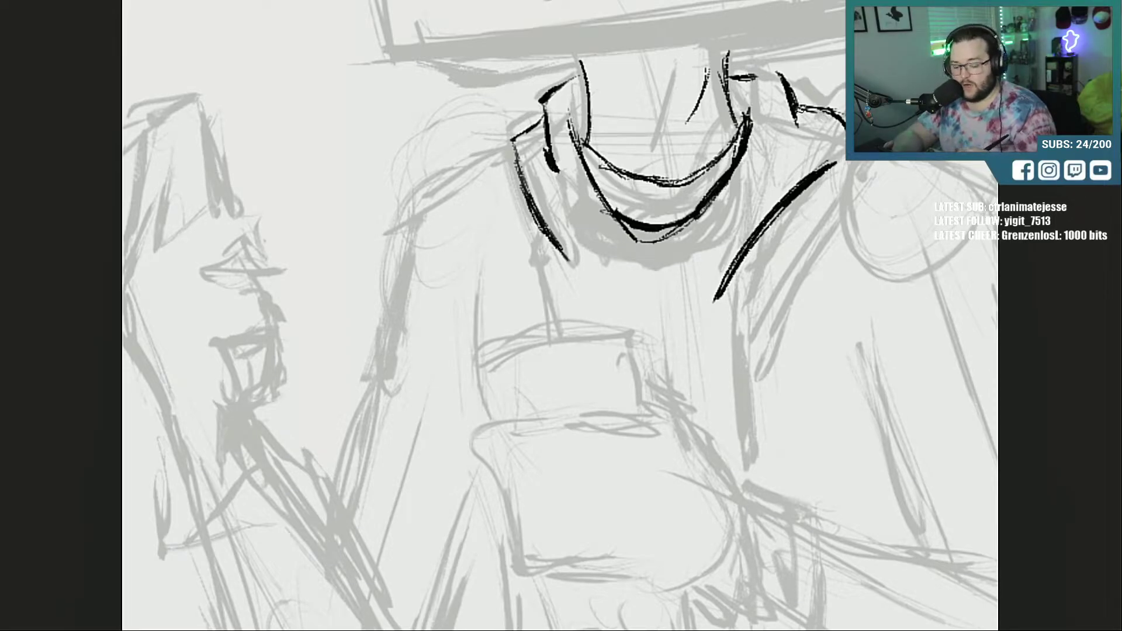
{"action": "left_click_drag", "start_coordinate": [799, 111], "coordinate": [773, 183]}
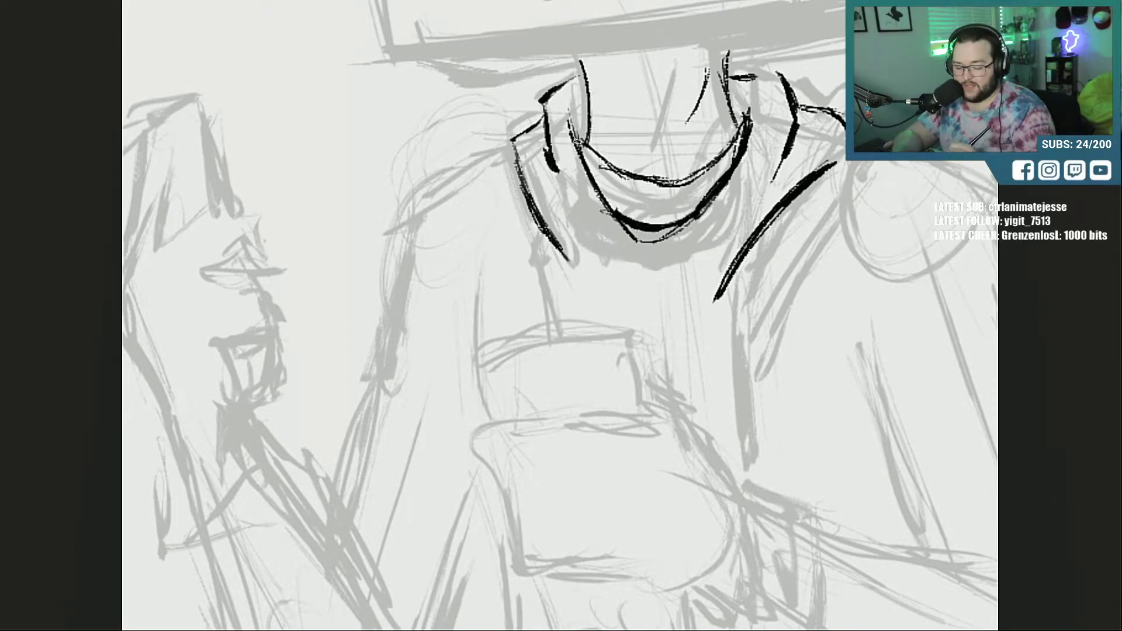
Step: Reinforce the lower neckline and erase the stray line beneath it with a smaller eraser
{"action": "left_click_drag", "start_coordinate": [571, 115], "coordinate": [617, 212]}
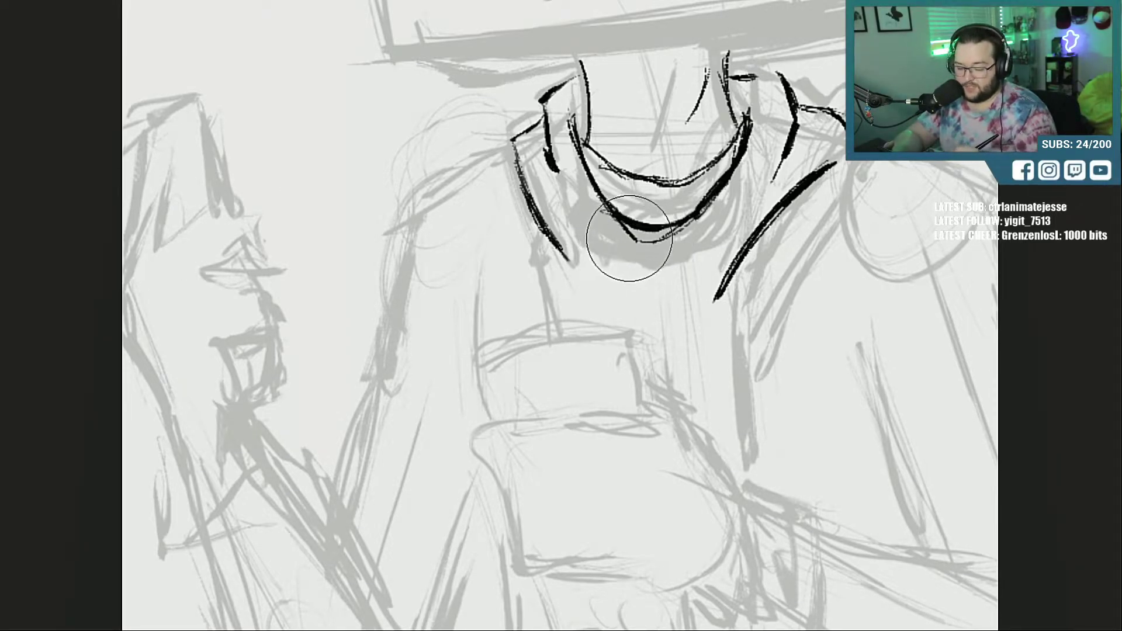
{"action": "key", "text": "bracketleft"}
{"action": "key", "text": "bracketleft"}
{"action": "key", "text": "bracketleft"}
{"action": "key", "text": "bracketleft"}
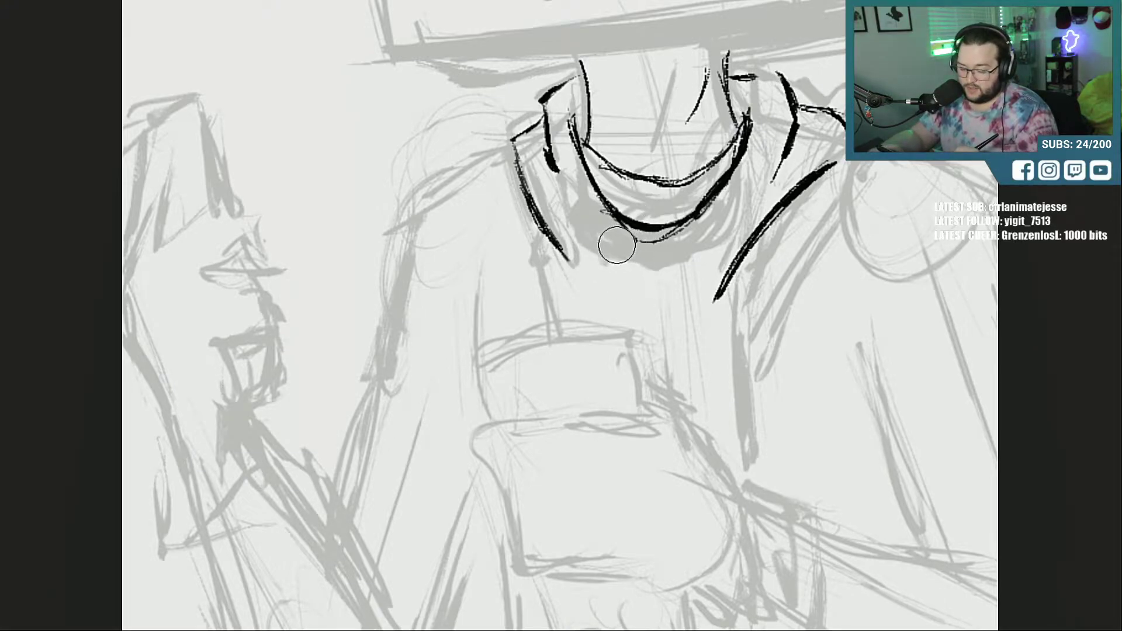
{"action": "left_click_drag", "start_coordinate": [616, 248], "coordinate": [685, 242]}
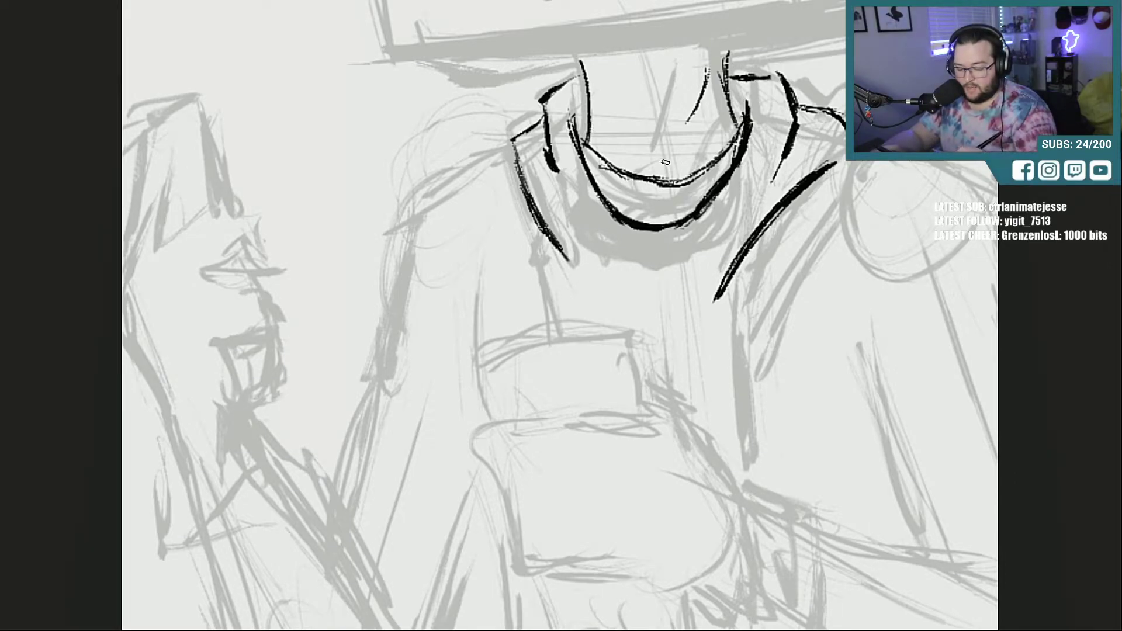
Step: Thicken the upper neckline curve and redraw the slanted muscle line on the neck
{"action": "mouse_move", "coordinate": [587, 139]}
{"action": "left_mouse_down"}
{"action": "mouse_move", "coordinate": [628, 179]}
{"action": "mouse_move", "coordinate": [665, 185]}
{"action": "mouse_move", "coordinate": [716, 169]}
{"action": "mouse_move", "coordinate": [746, 117]}
{"action": "left_mouse_up"}
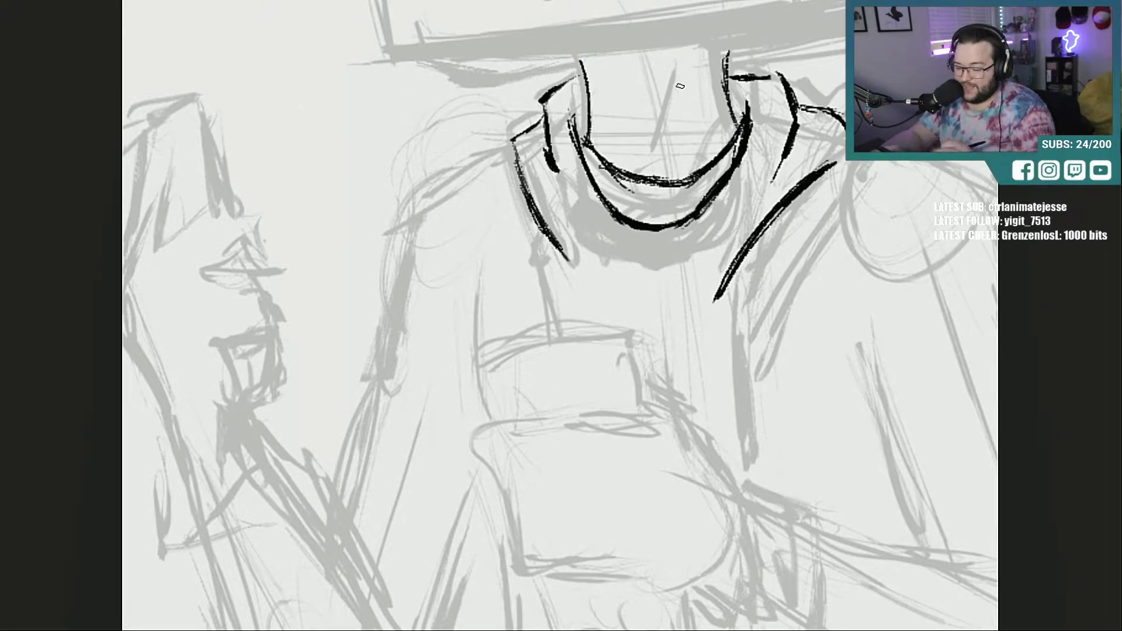
{"action": "left_click_drag", "start_coordinate": [700, 73], "coordinate": [671, 140]}
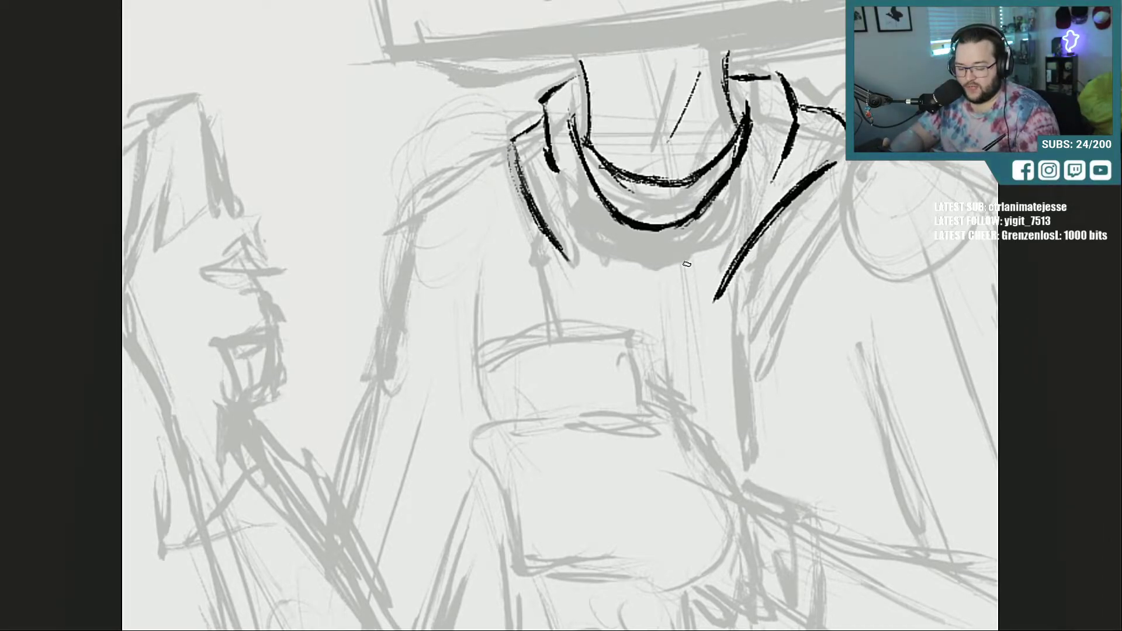
Step: Draw two small eyelets below the neckline and ink the long drawstring with a rounded end beside the open lapel
{"action": "left_click_drag", "start_coordinate": [731, 212], "coordinate": [717, 233]}
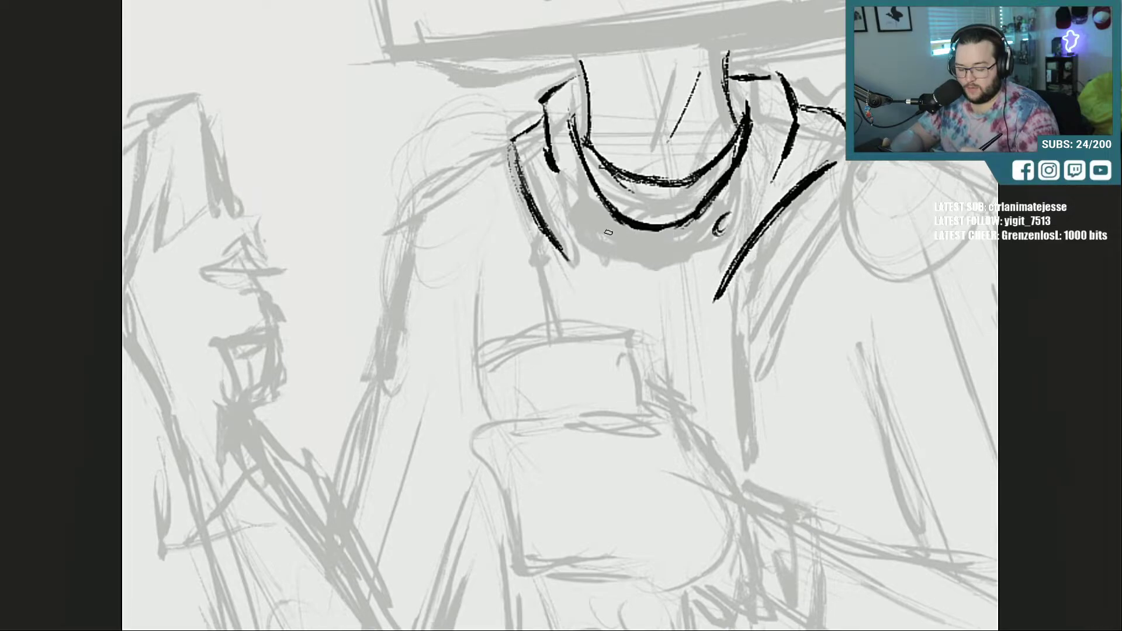
{"action": "left_click_drag", "start_coordinate": [592, 223], "coordinate": [586, 244]}
{"action": "left_click_drag", "start_coordinate": [714, 234], "coordinate": [705, 359]}
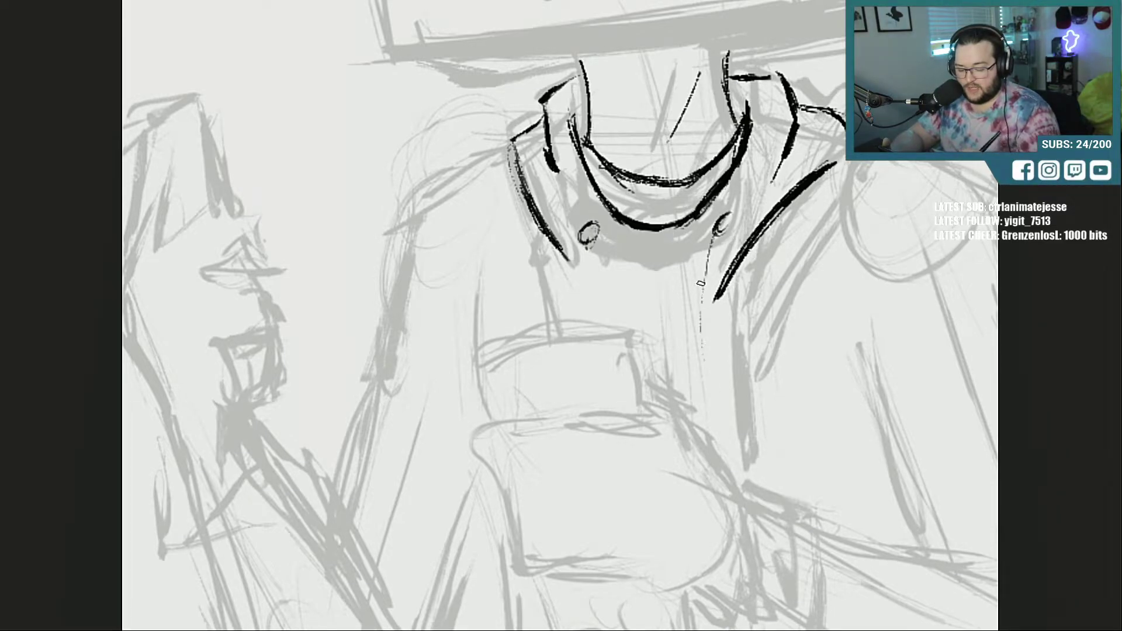
{"action": "left_click_drag", "start_coordinate": [703, 279], "coordinate": [717, 384]}
{"action": "mouse_move", "coordinate": [714, 237]}
{"action": "left_mouse_down"}
{"action": "mouse_move", "coordinate": [719, 385]}
{"action": "mouse_move", "coordinate": [719, 338]}
{"action": "mouse_move", "coordinate": [724, 366]}
{"action": "left_mouse_up"}
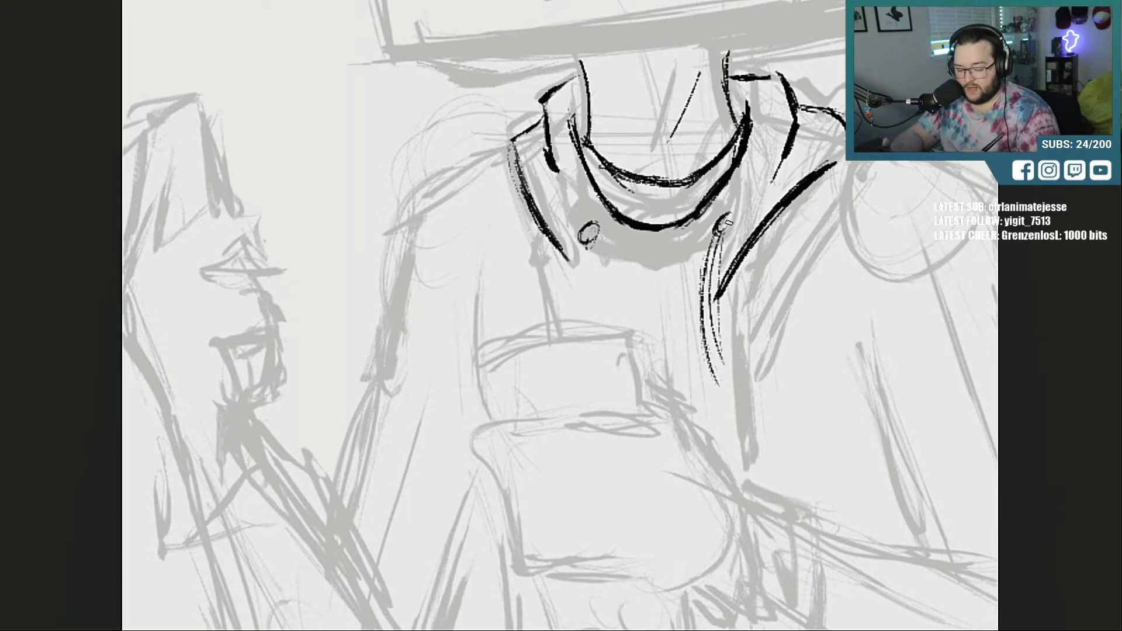
{"action": "mouse_move", "coordinate": [715, 262]}
{"action": "left_mouse_down"}
{"action": "mouse_move", "coordinate": [722, 404]}
{"action": "mouse_move", "coordinate": [740, 377]}
{"action": "left_mouse_up"}
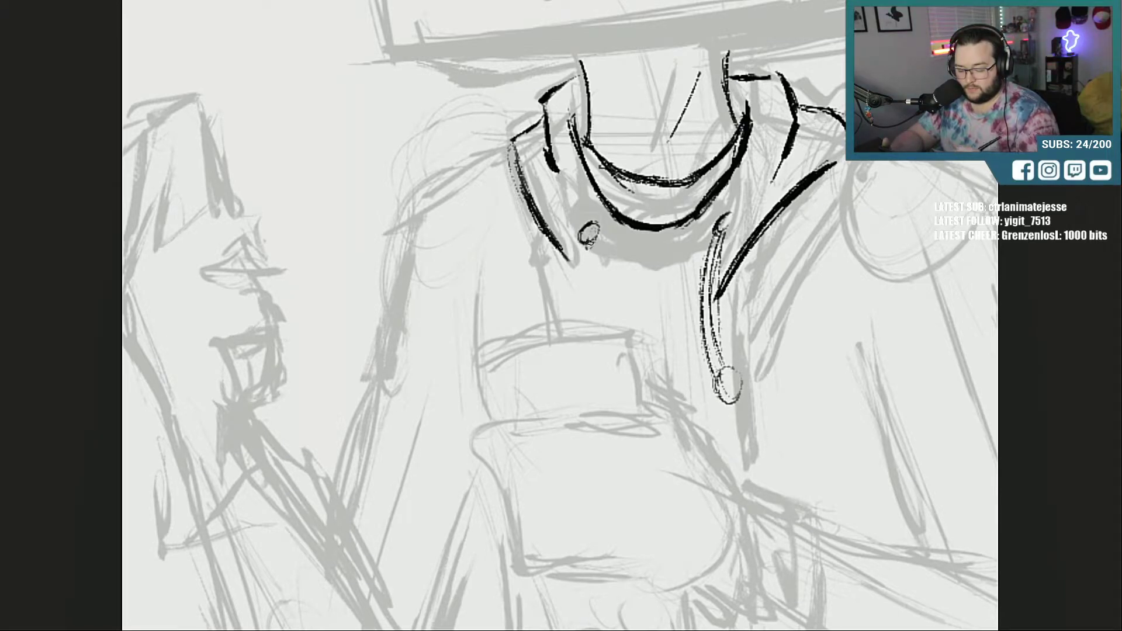
Step: Ink the short drawstring under the other eyelet and darken the inside of both cords
{"action": "mouse_move", "coordinate": [584, 251]}
{"action": "left_mouse_down"}
{"action": "mouse_move", "coordinate": [590, 332]}
{"action": "mouse_move", "coordinate": [606, 325]}
{"action": "left_mouse_up"}
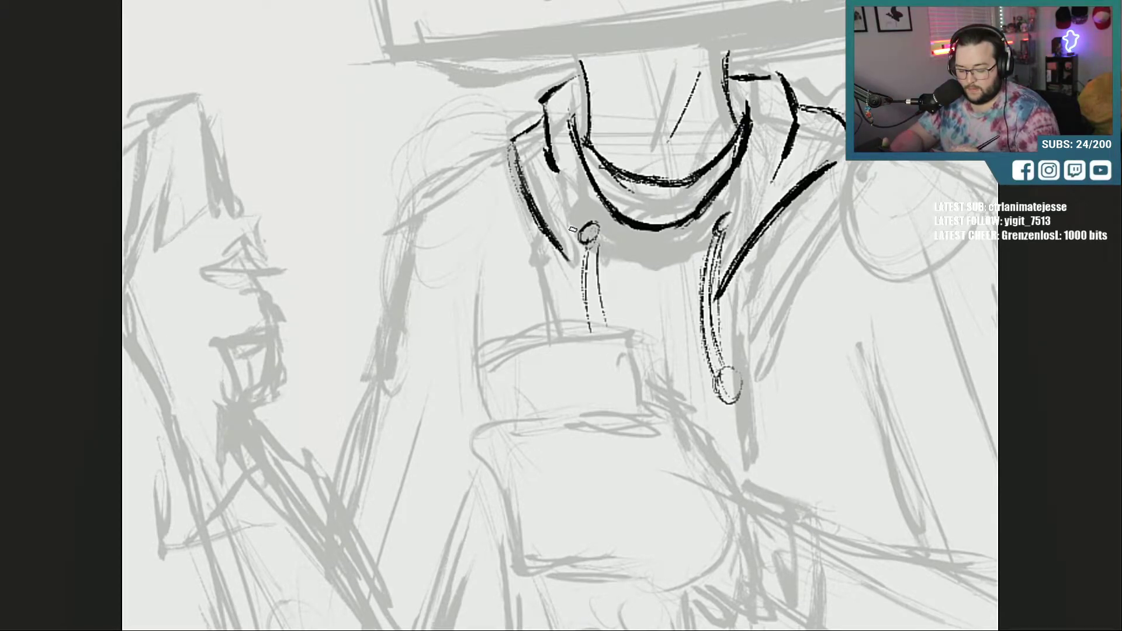
{"action": "mouse_move", "coordinate": [591, 240]}
{"action": "left_mouse_down"}
{"action": "mouse_move", "coordinate": [592, 311]}
{"action": "mouse_move", "coordinate": [605, 321]}
{"action": "left_mouse_up"}
{"action": "left_click_drag", "start_coordinate": [717, 243], "coordinate": [721, 328]}
{"action": "left_click_drag", "start_coordinate": [725, 290], "coordinate": [725, 356]}
Step: Continue the jacket's front edge below the long drawstring, thicken the lapel where it crosses the cord, and add a short horizontal chest mark
{"action": "left_click_drag", "start_coordinate": [724, 408], "coordinate": [735, 474]}
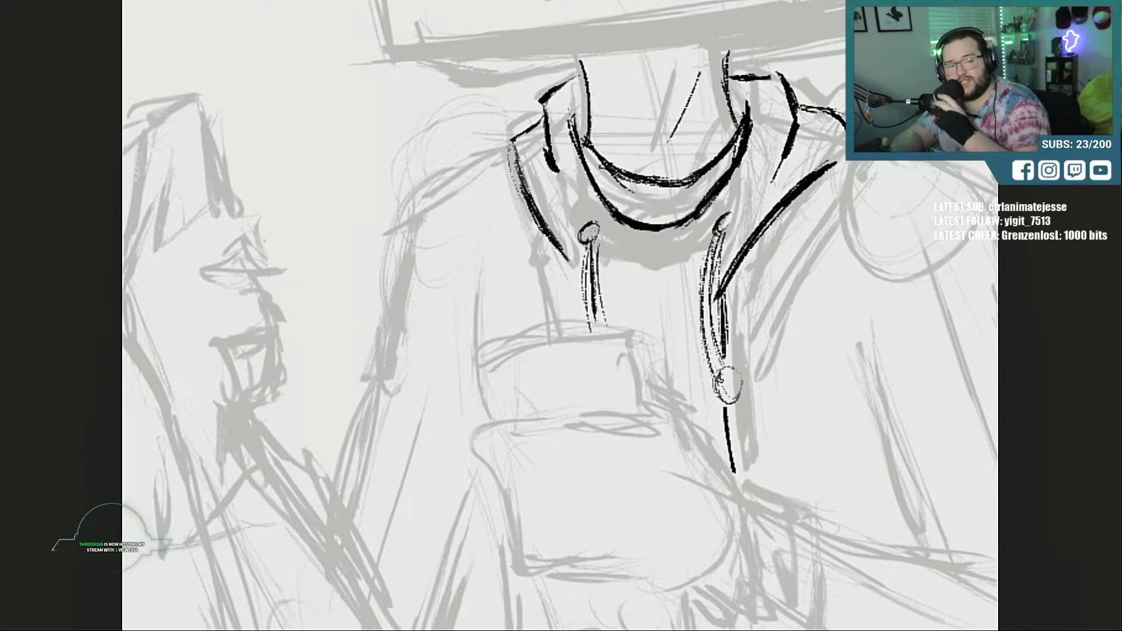
{"action": "left_click_drag", "start_coordinate": [726, 289], "coordinate": [717, 304]}
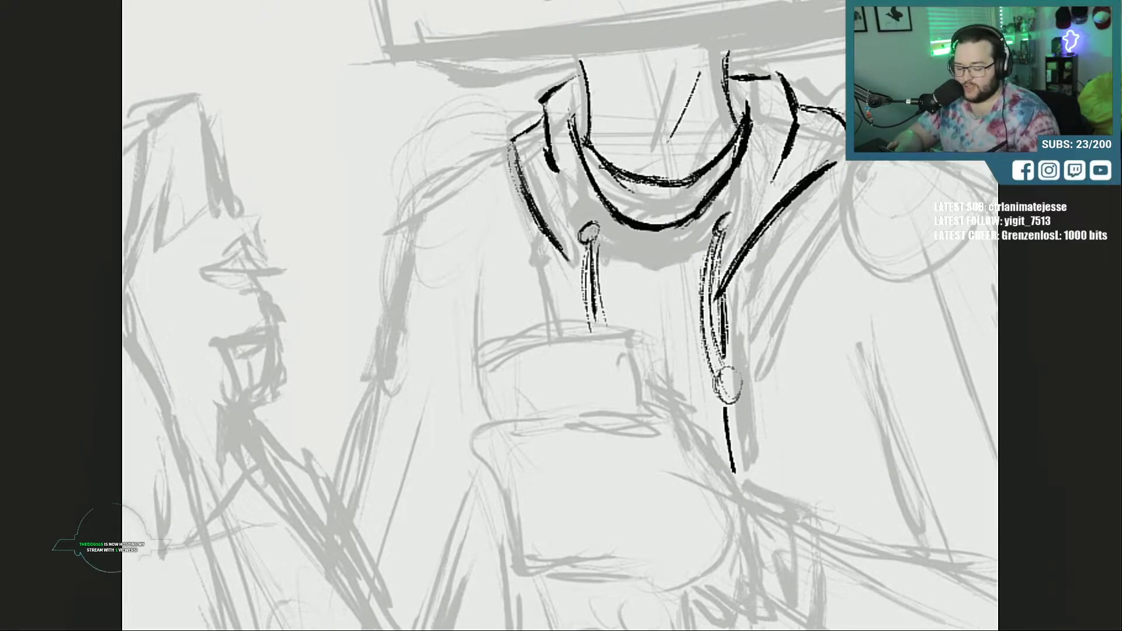
{"action": "mouse_move", "coordinate": [722, 256]}
{"action": "left_mouse_down"}
{"action": "mouse_move", "coordinate": [715, 309]}
{"action": "mouse_move", "coordinate": [722, 287]}
{"action": "mouse_move", "coordinate": [728, 332]}
{"action": "left_mouse_up"}
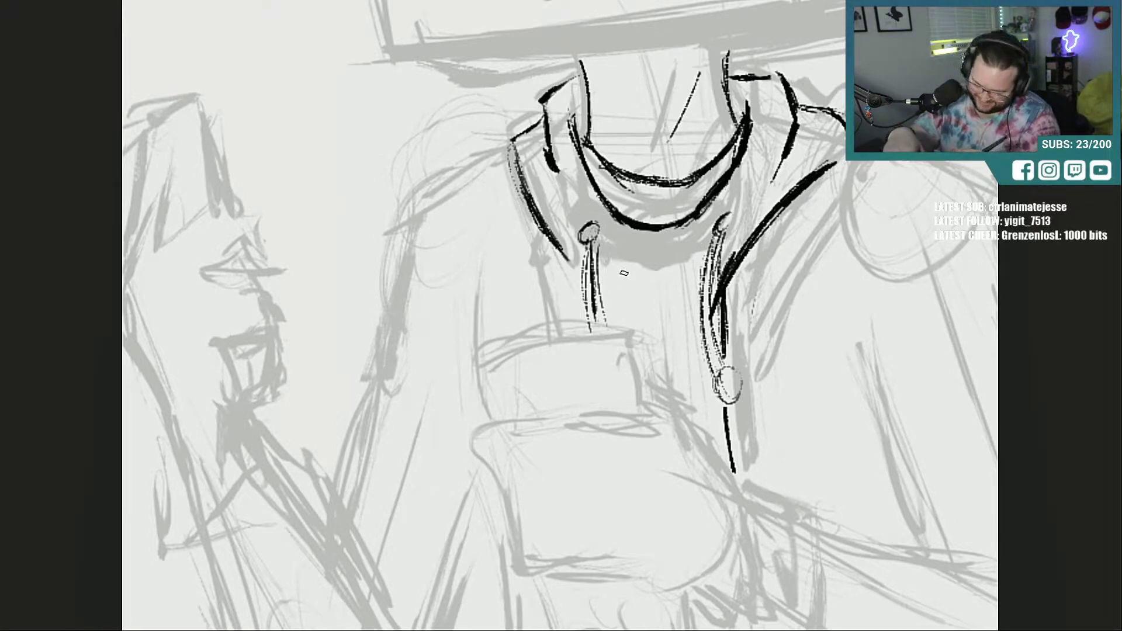
{"action": "left_click_drag", "start_coordinate": [624, 291], "coordinate": [659, 292]}
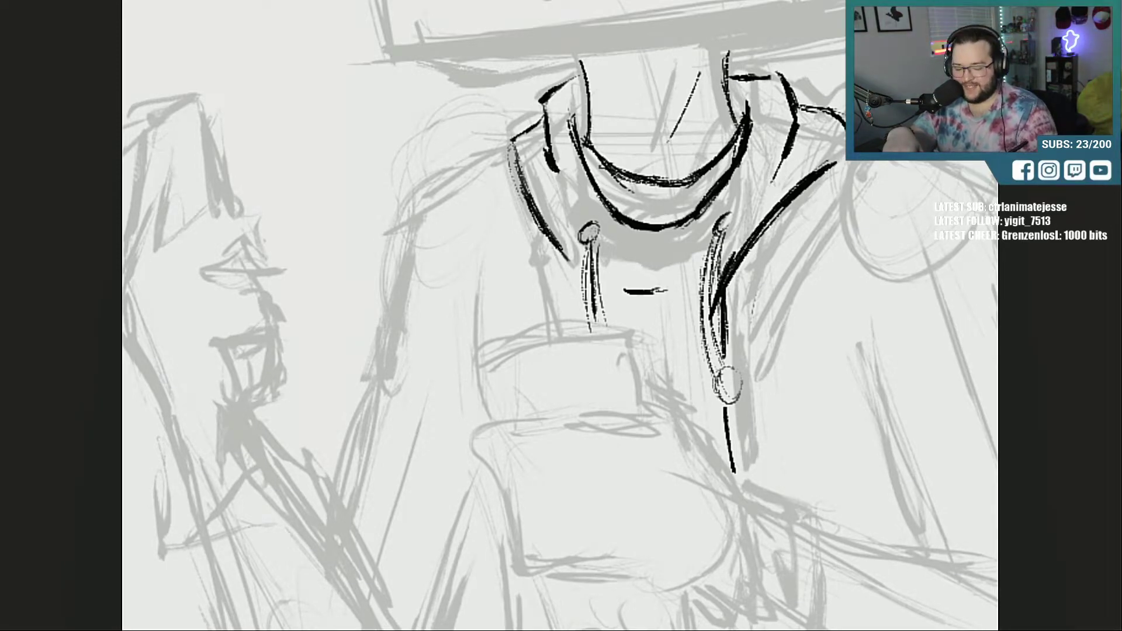
Step: Outline the sleeve cuff of the arm crossing the torso, including its pointed opening at the wrist and a small button
{"action": "scroll", "coordinate": [743, 282], "scroll_direction": "down", "scroll_amount": 5}
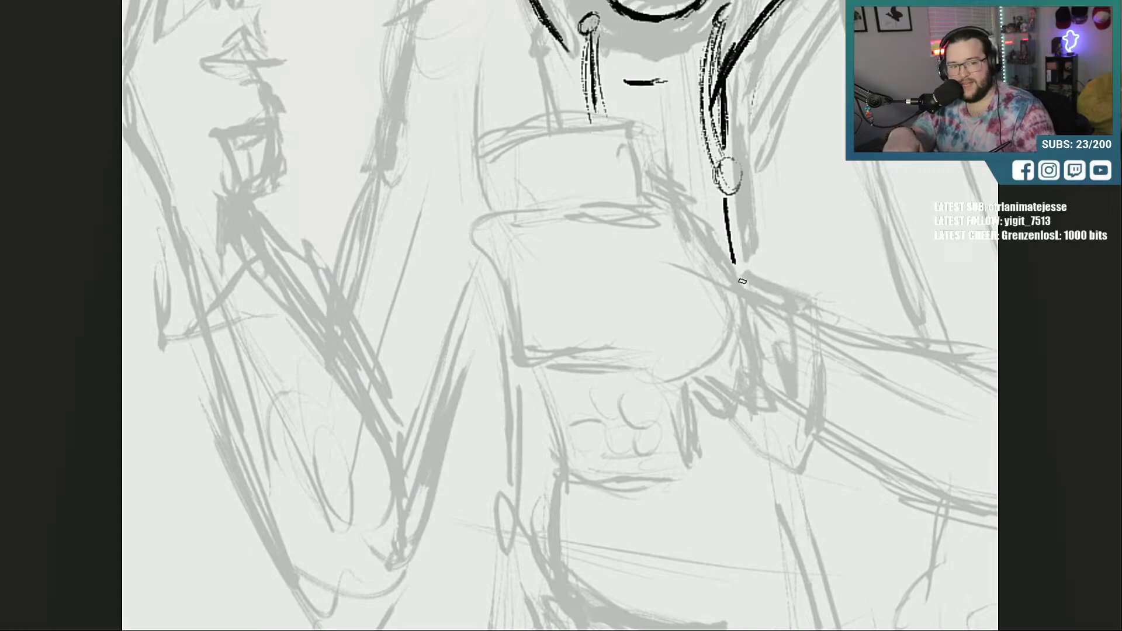
{"action": "left_click_drag", "start_coordinate": [743, 284], "coordinate": [766, 402]}
{"action": "mouse_move", "coordinate": [705, 372]}
{"action": "left_mouse_down"}
{"action": "mouse_move", "coordinate": [740, 387]}
{"action": "mouse_move", "coordinate": [742, 338]}
{"action": "mouse_move", "coordinate": [702, 377]}
{"action": "mouse_move", "coordinate": [738, 342]}
{"action": "mouse_move", "coordinate": [718, 384]}
{"action": "mouse_move", "coordinate": [746, 389]}
{"action": "mouse_move", "coordinate": [754, 446]}
{"action": "left_mouse_up"}
{"action": "mouse_move", "coordinate": [766, 385]}
{"action": "left_mouse_down"}
{"action": "mouse_move", "coordinate": [760, 437]}
{"action": "mouse_move", "coordinate": [830, 474]}
{"action": "left_mouse_up"}
{"action": "left_click_drag", "start_coordinate": [845, 434], "coordinate": [831, 474]}
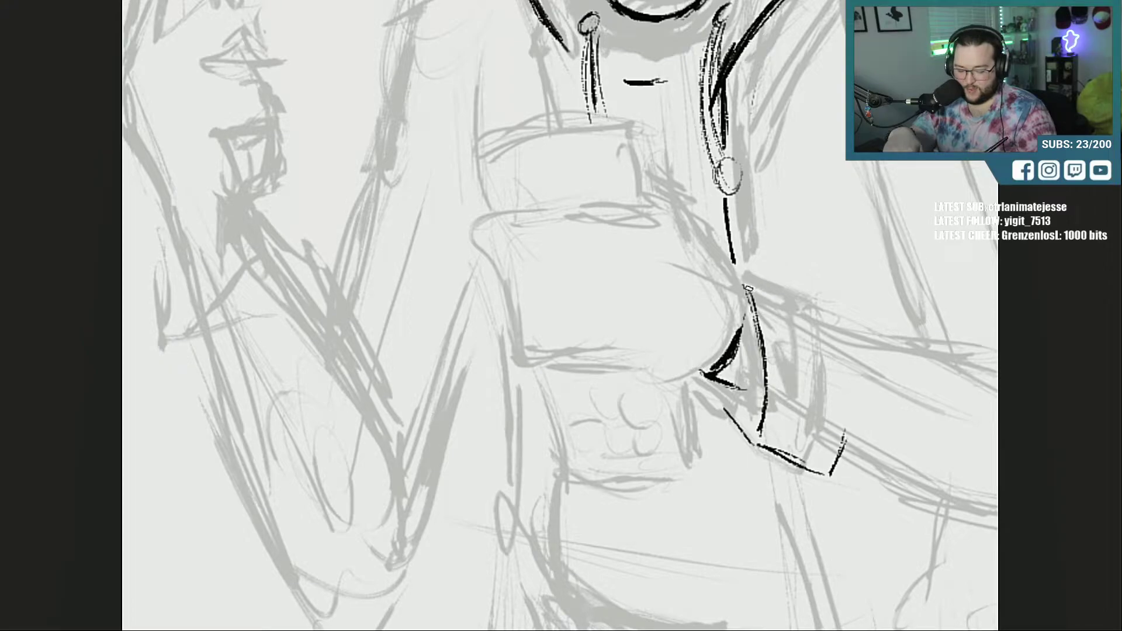
{"action": "mouse_move", "coordinate": [749, 289]}
{"action": "left_mouse_down"}
{"action": "mouse_move", "coordinate": [820, 318]}
{"action": "mouse_move", "coordinate": [844, 370]}
{"action": "mouse_move", "coordinate": [816, 317]}
{"action": "left_mouse_up"}
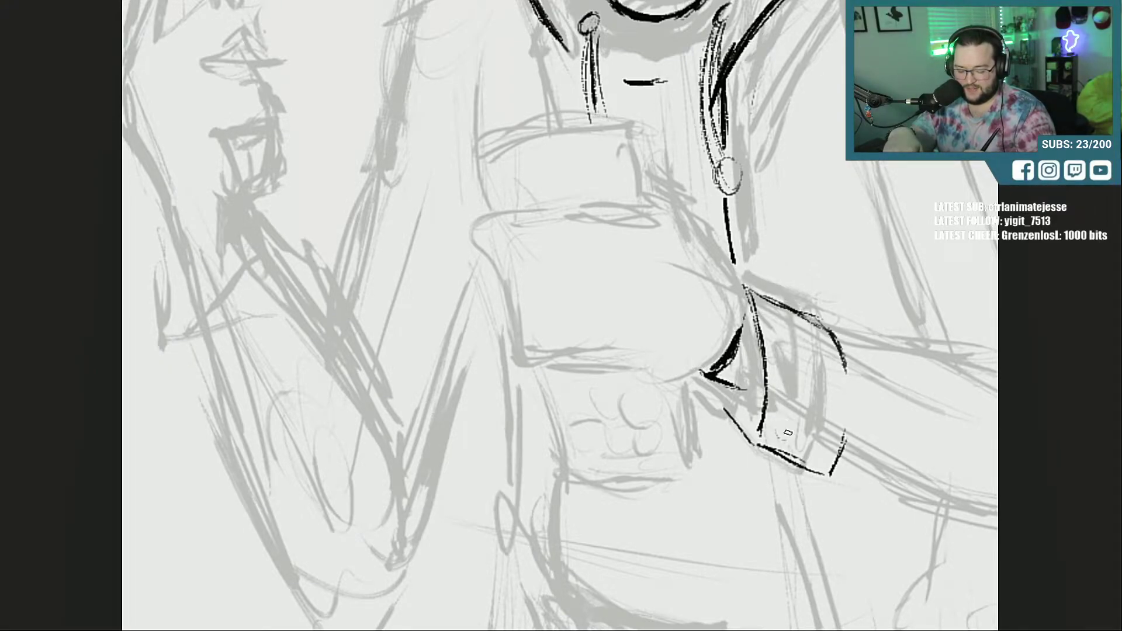
{"action": "left_click_drag", "start_coordinate": [787, 425], "coordinate": [785, 438]}
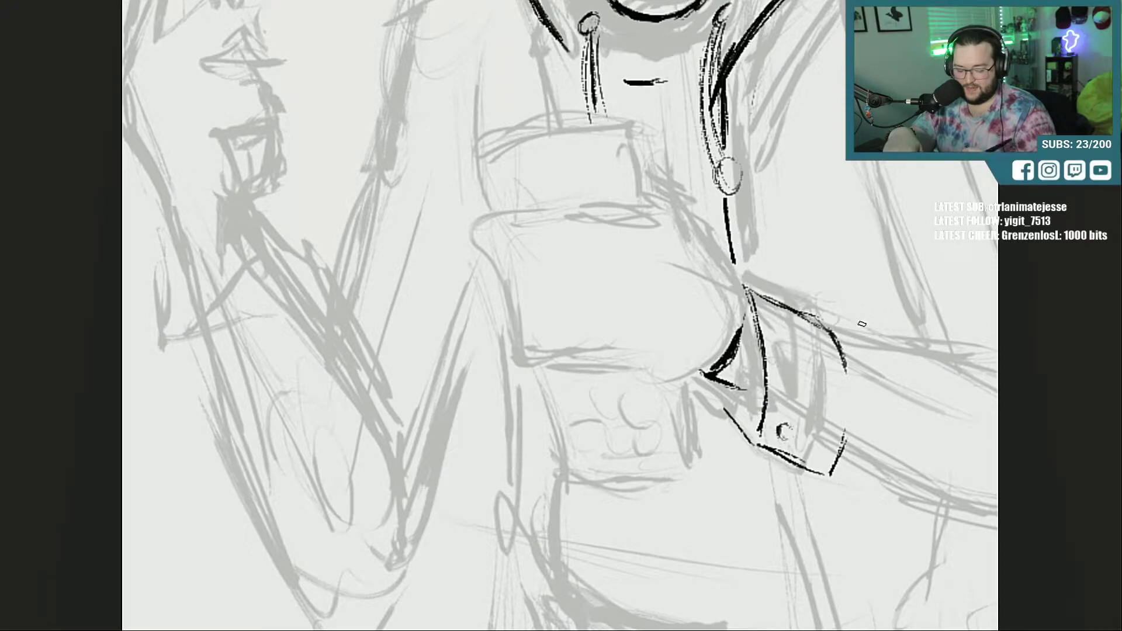
{"action": "left_click_drag", "start_coordinate": [749, 290], "coordinate": [765, 384]}
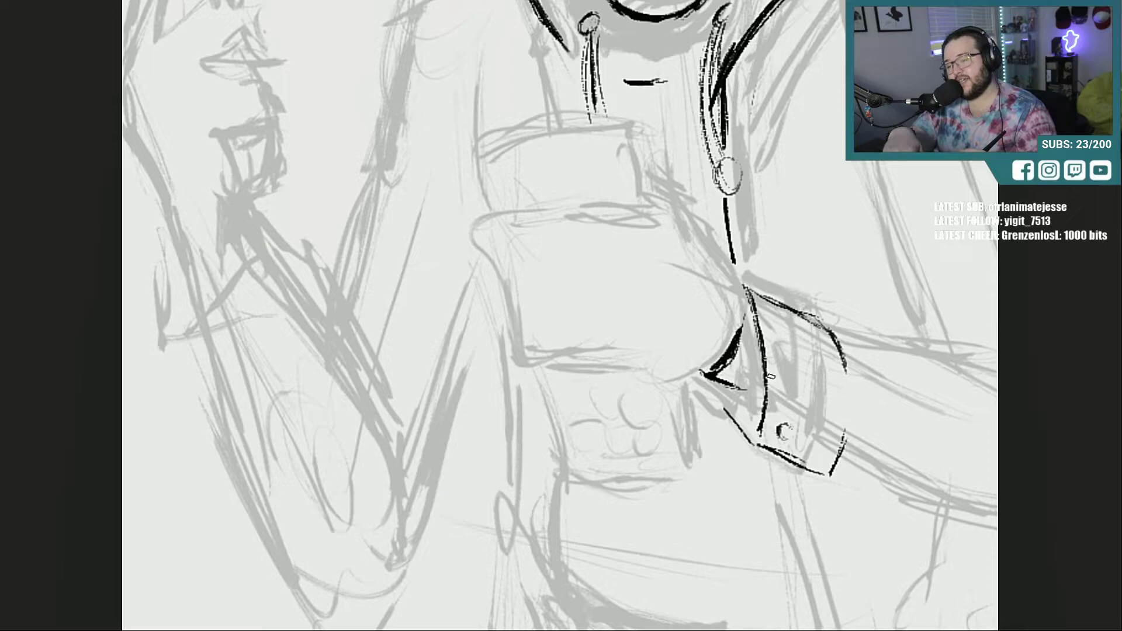
Step: Darken the folds inside the cuff opening and thicken the cuff's lower edge
{"action": "mouse_move", "coordinate": [708, 374]}
{"action": "left_mouse_down"}
{"action": "mouse_move", "coordinate": [740, 397]}
{"action": "mouse_move", "coordinate": [756, 388]}
{"action": "left_mouse_up"}
{"action": "mouse_move", "coordinate": [739, 393]}
{"action": "left_mouse_down"}
{"action": "mouse_move", "coordinate": [763, 421]}
{"action": "mouse_move", "coordinate": [742, 417]}
{"action": "mouse_move", "coordinate": [761, 432]}
{"action": "mouse_move", "coordinate": [756, 442]}
{"action": "mouse_move", "coordinate": [792, 467]}
{"action": "left_mouse_up"}
{"action": "left_click_drag", "start_coordinate": [751, 444], "coordinate": [800, 466]}
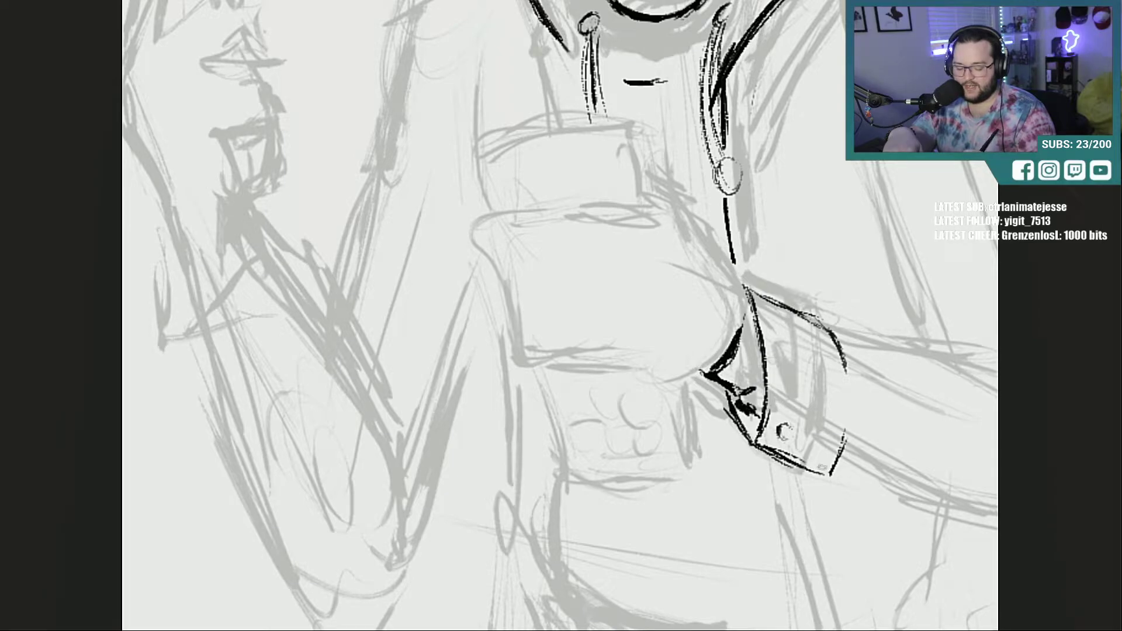
Step: Erase the cuff's button and add a second contour along the cuff's edge facing the forearm
{"action": "key", "text": "e"}
{"action": "left_click_drag", "start_coordinate": [780, 429], "coordinate": [789, 433]}
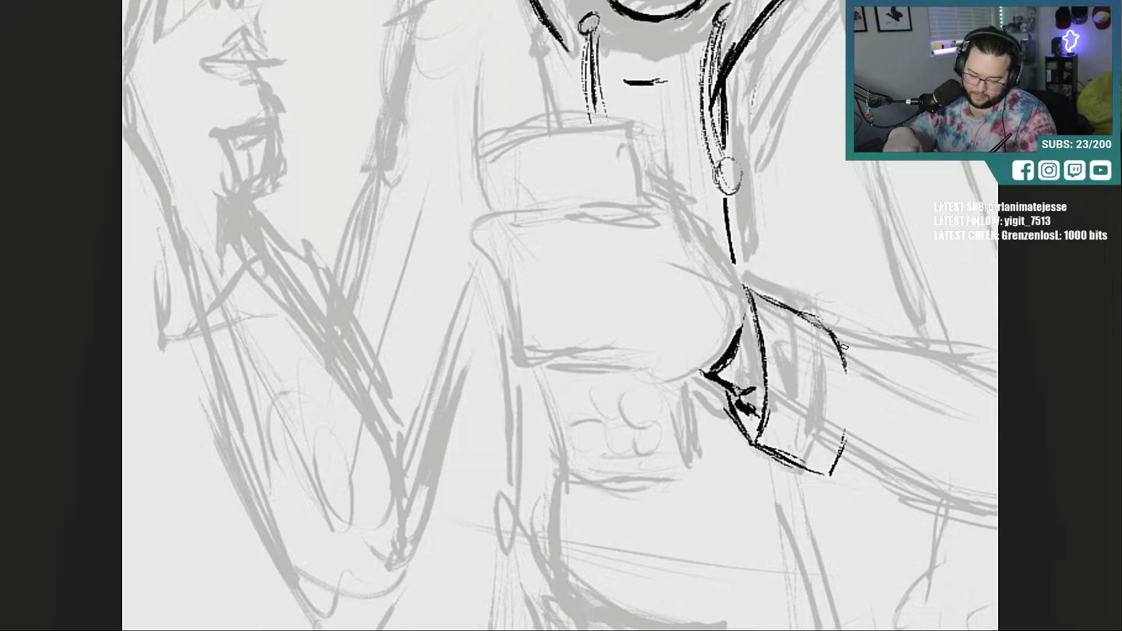
{"action": "mouse_move", "coordinate": [826, 326]}
{"action": "left_mouse_down"}
{"action": "mouse_move", "coordinate": [842, 332]}
{"action": "mouse_move", "coordinate": [853, 373]}
{"action": "left_mouse_up"}
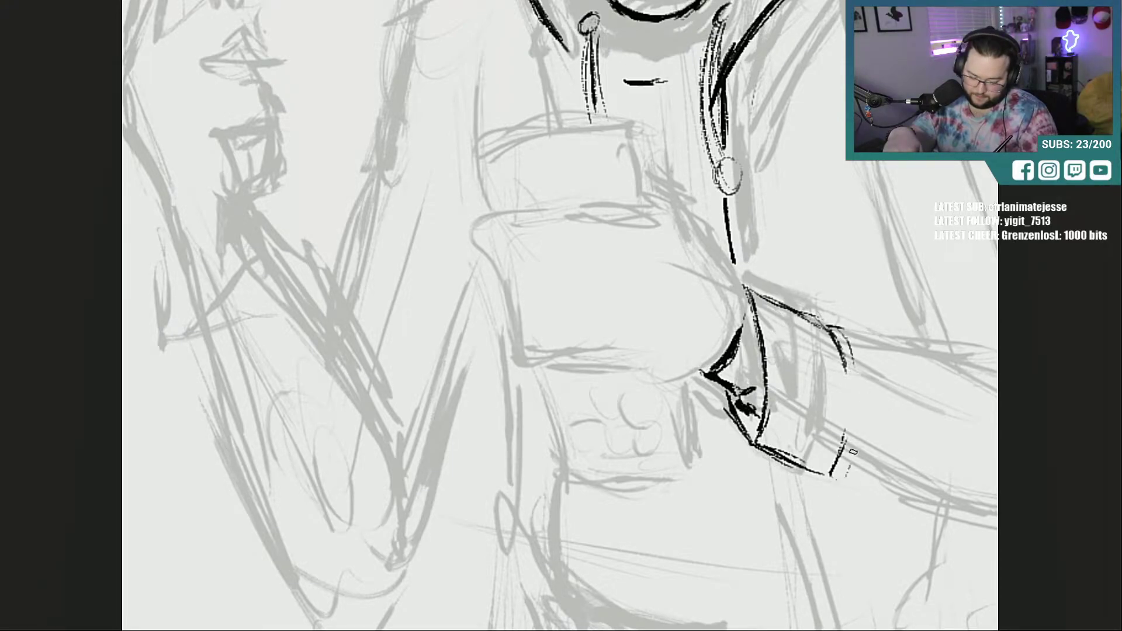
{"action": "mouse_move", "coordinate": [831, 475]}
{"action": "left_mouse_down"}
{"action": "mouse_move", "coordinate": [843, 478]}
{"action": "mouse_move", "coordinate": [851, 455]}
{"action": "left_mouse_up"}
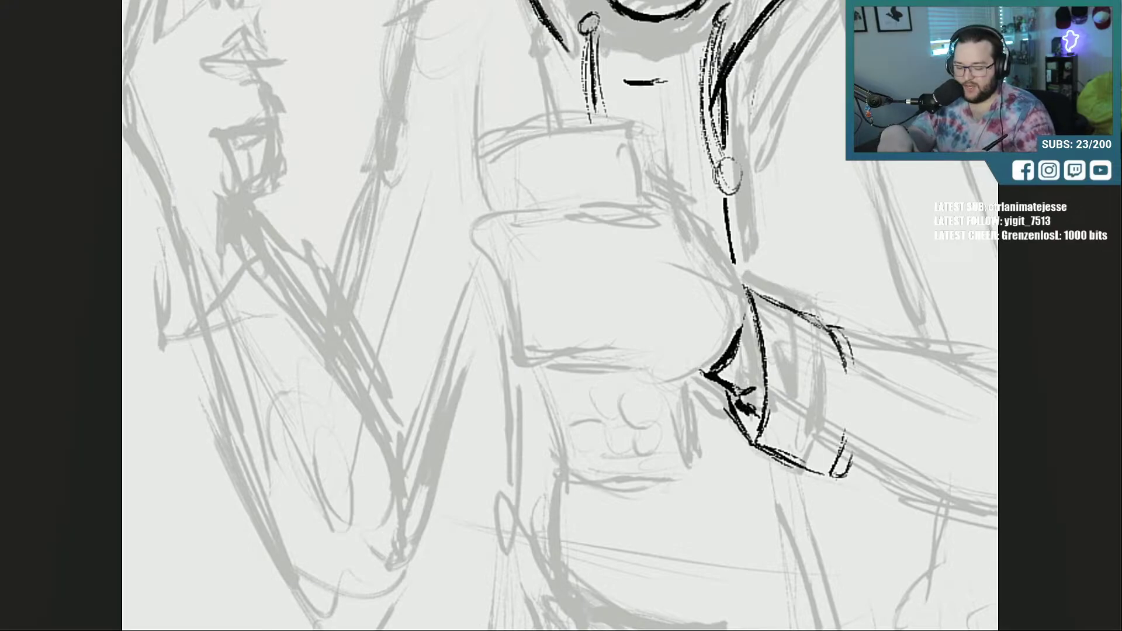
Step: Draw a chest pocket with a pointed flap on the jacket above the sleeve cuff
{"action": "left_click_drag", "start_coordinate": [753, 133], "coordinate": [827, 121]}
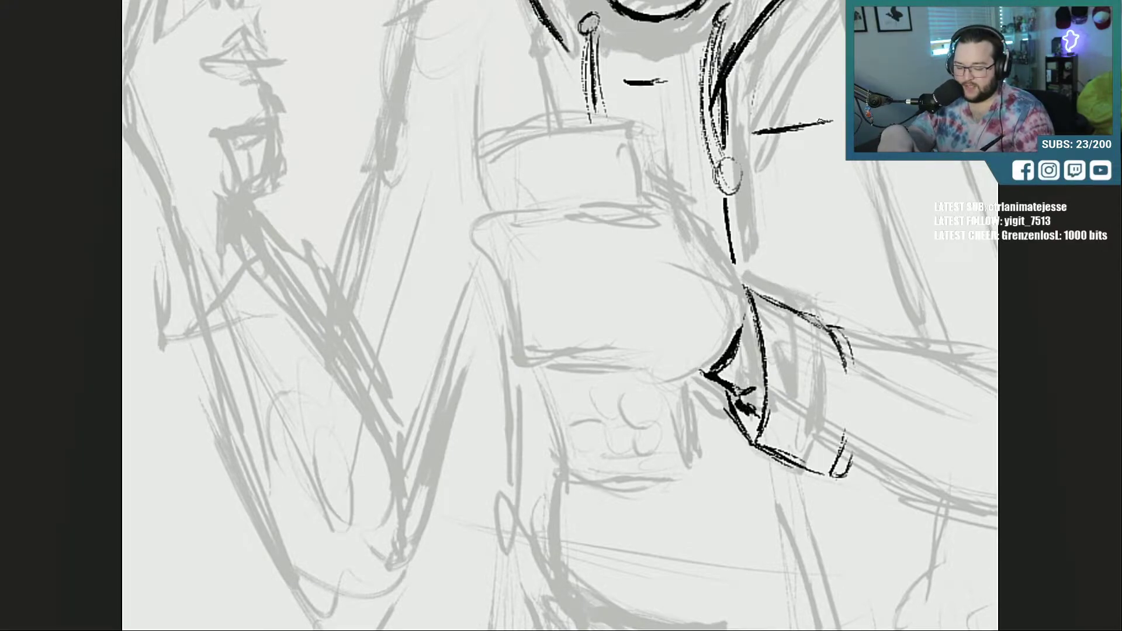
{"action": "mouse_move", "coordinate": [753, 141]}
{"action": "left_mouse_down"}
{"action": "mouse_move", "coordinate": [760, 181]}
{"action": "mouse_move", "coordinate": [821, 208]}
{"action": "mouse_move", "coordinate": [773, 240]}
{"action": "mouse_move", "coordinate": [786, 263]}
{"action": "mouse_move", "coordinate": [858, 259]}
{"action": "mouse_move", "coordinate": [860, 229]}
{"action": "left_mouse_up"}
{"action": "left_click_drag", "start_coordinate": [769, 205], "coordinate": [782, 260]}
{"action": "left_click_drag", "start_coordinate": [784, 261], "coordinate": [824, 272]}
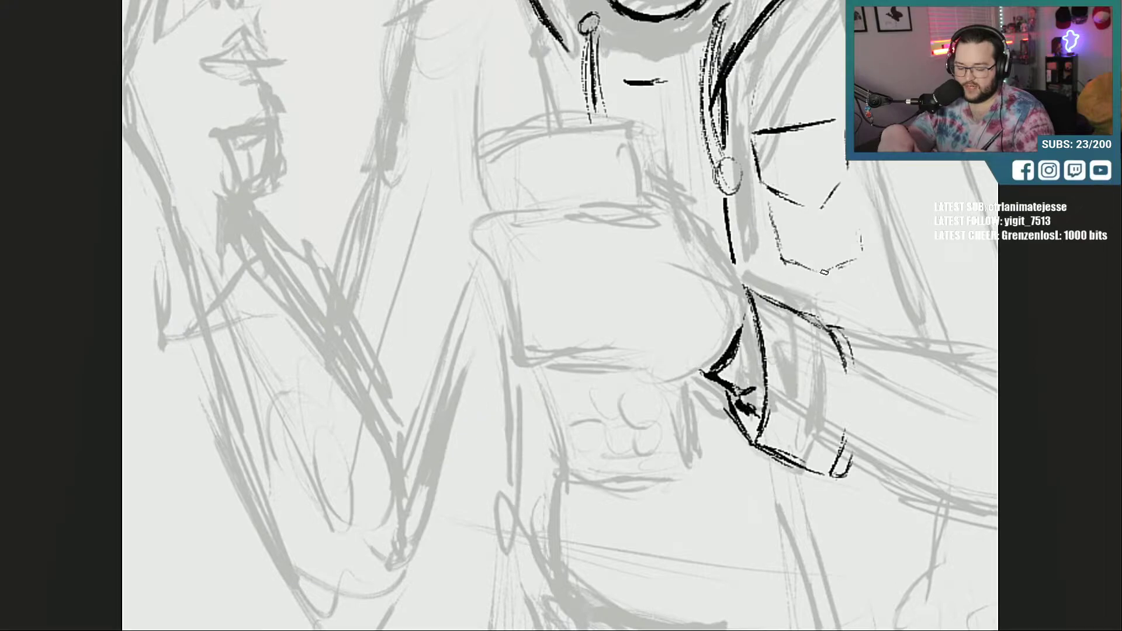
Step: Ink the forearm's upper contour from the cuff towards the elbow, with a slanted fold line rising from it
{"action": "left_click_drag", "start_coordinate": [741, 265], "coordinate": [730, 214]}
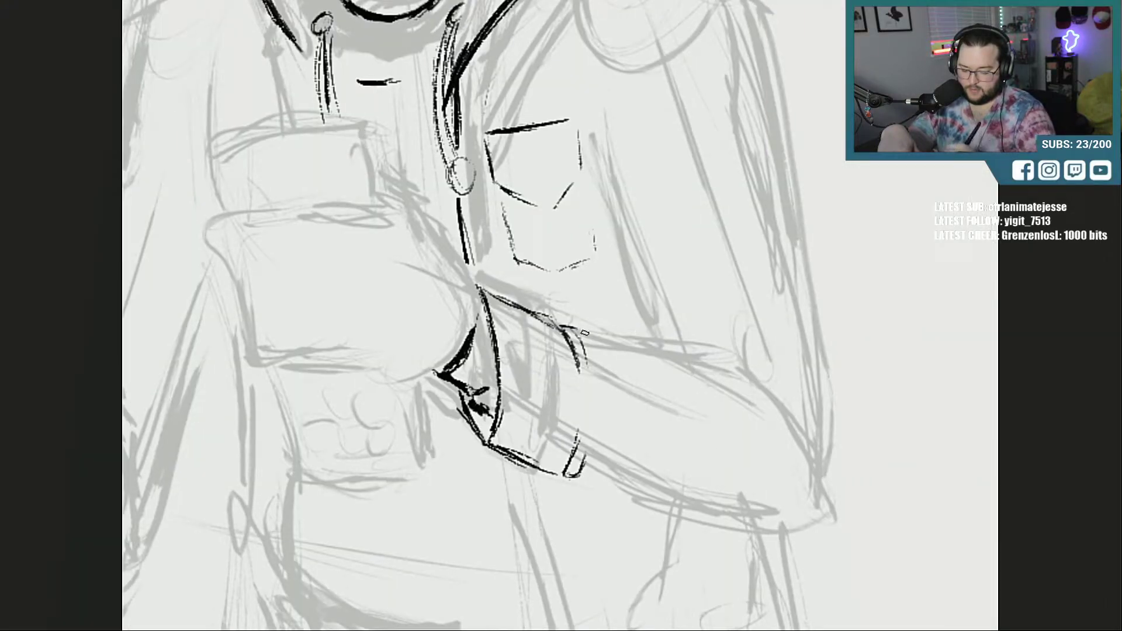
{"action": "left_click_drag", "start_coordinate": [584, 331], "coordinate": [748, 364]}
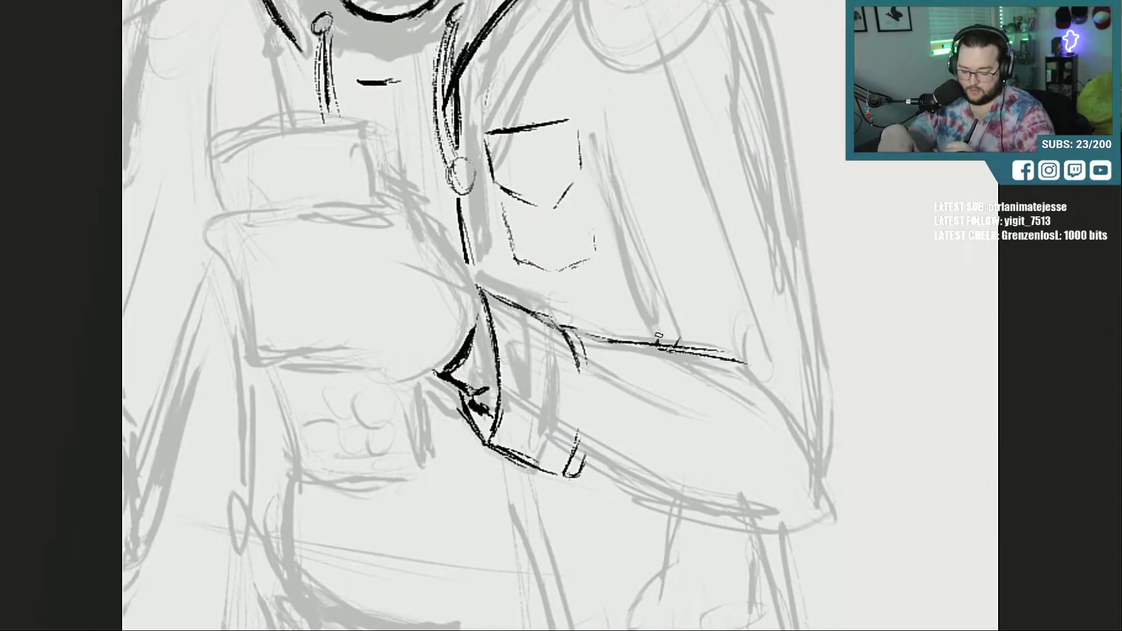
{"action": "left_click_drag", "start_coordinate": [659, 341], "coordinate": [710, 304]}
{"action": "left_click_drag", "start_coordinate": [663, 331], "coordinate": [725, 300]}
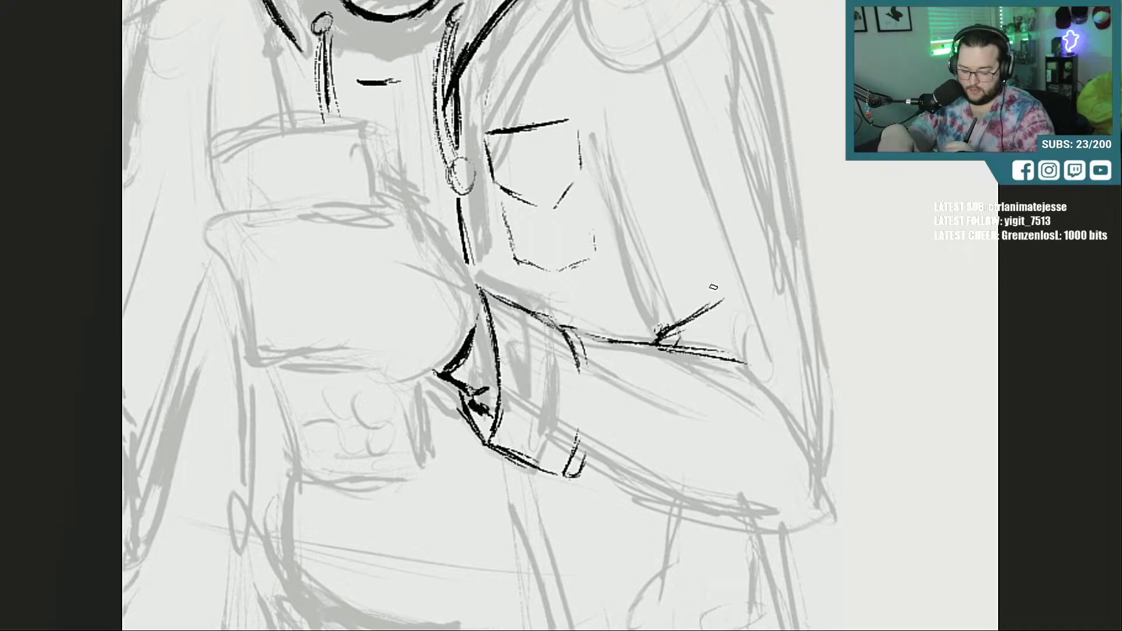
{"action": "left_click_drag", "start_coordinate": [669, 348], "coordinate": [748, 363]}
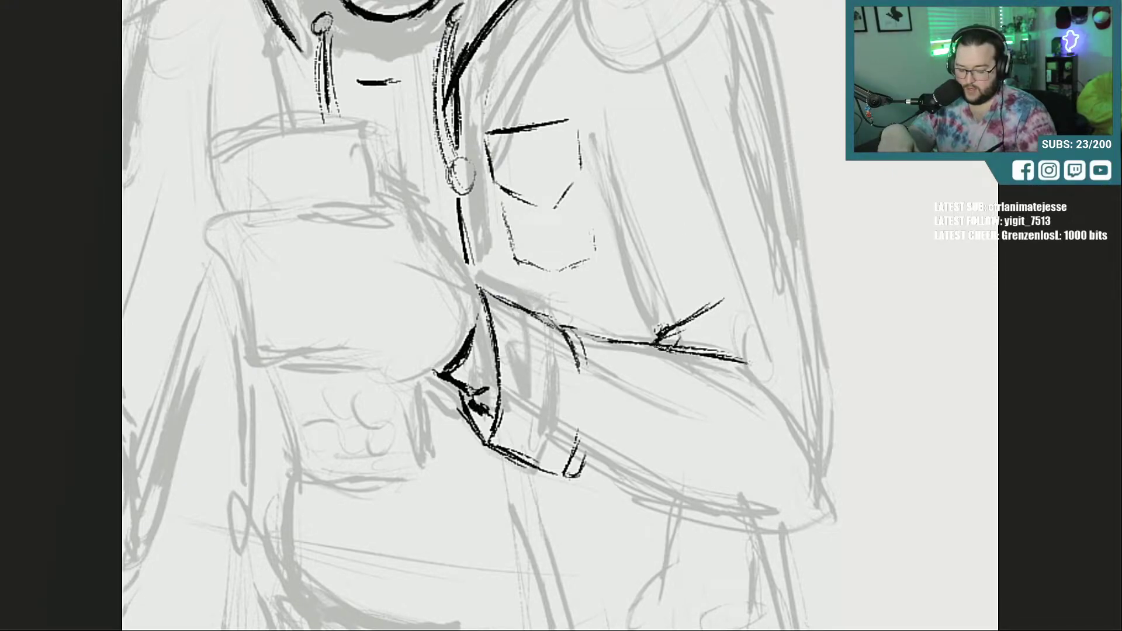
Step: Add a crease stroke at the inner elbow and ink the jacket's shoulder line from the collar outward
{"action": "mouse_move", "coordinate": [655, 345]}
{"action": "left_mouse_down"}
{"action": "mouse_move", "coordinate": [712, 331]}
{"action": "mouse_move", "coordinate": [645, 288]}
{"action": "left_mouse_up"}
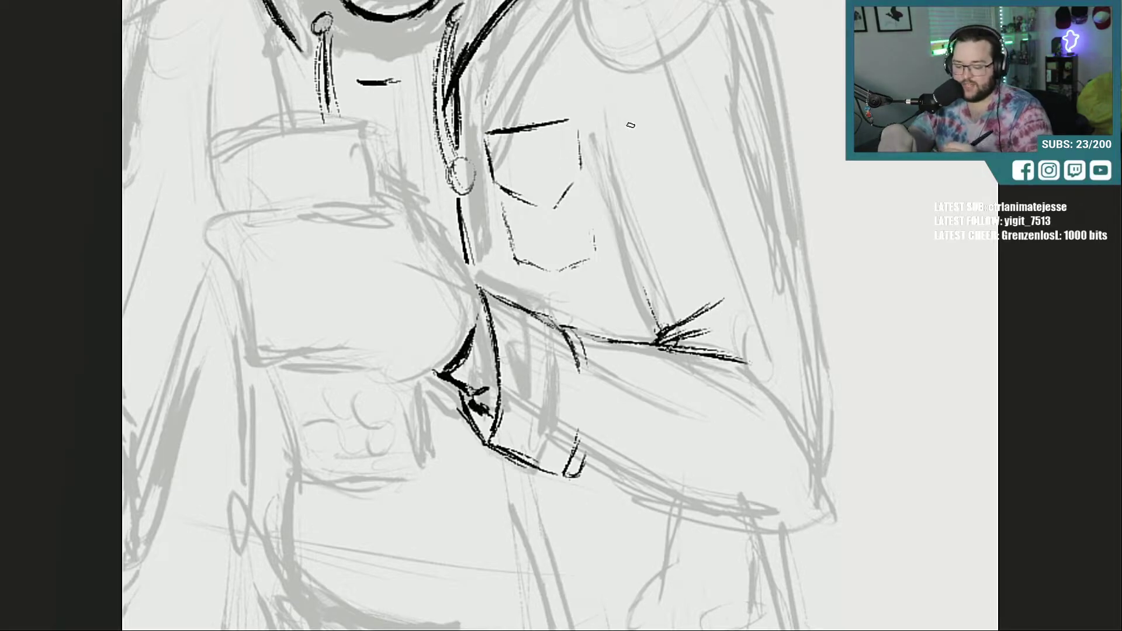
{"action": "scroll", "coordinate": [480, 315], "scroll_direction": "up", "scroll_amount": 5}
{"action": "left_click_drag", "start_coordinate": [593, 182], "coordinate": [714, 214]}
{"action": "left_click_drag", "start_coordinate": [636, 196], "coordinate": [703, 213]}
Step: Ink the curved armhole seam of the jacket from the shoulder point down beside the chest pocket
{"action": "left_click_drag", "start_coordinate": [617, 432], "coordinate": [615, 445]}
{"action": "left_click_drag", "start_coordinate": [622, 397], "coordinate": [672, 267]}
{"action": "left_click_drag", "start_coordinate": [623, 394], "coordinate": [706, 216]}
{"action": "left_click_drag", "start_coordinate": [655, 289], "coordinate": [620, 461]}
{"action": "left_click_drag", "start_coordinate": [638, 359], "coordinate": [622, 439]}
{"action": "left_click_drag", "start_coordinate": [674, 263], "coordinate": [636, 371]}
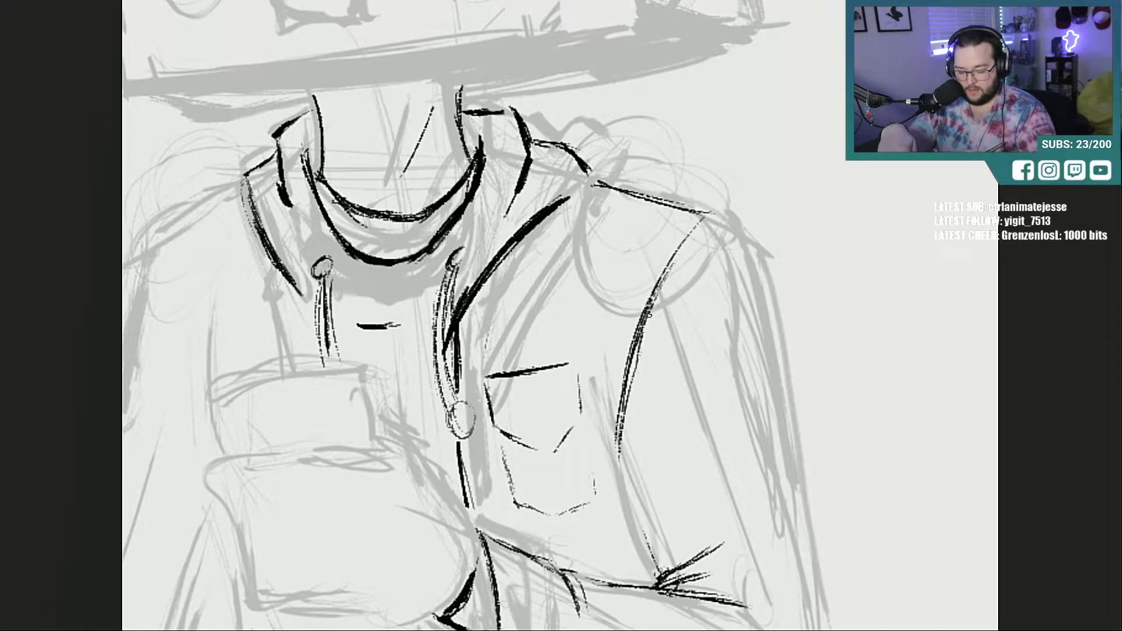
{"action": "left_click_drag", "start_coordinate": [695, 231], "coordinate": [644, 333]}
Step: Ink the outer contour of the upper sleeve from the shoulder point down past the mid-arm fold
{"action": "left_click_drag", "start_coordinate": [719, 223], "coordinate": [802, 402]}
{"action": "mouse_move", "coordinate": [783, 359]}
{"action": "left_mouse_down"}
{"action": "mouse_move", "coordinate": [802, 391]}
{"action": "mouse_move", "coordinate": [806, 450]}
{"action": "left_mouse_up"}
{"action": "left_click_drag", "start_coordinate": [798, 401], "coordinate": [811, 495]}
{"action": "left_click_drag", "start_coordinate": [777, 345], "coordinate": [790, 396]}
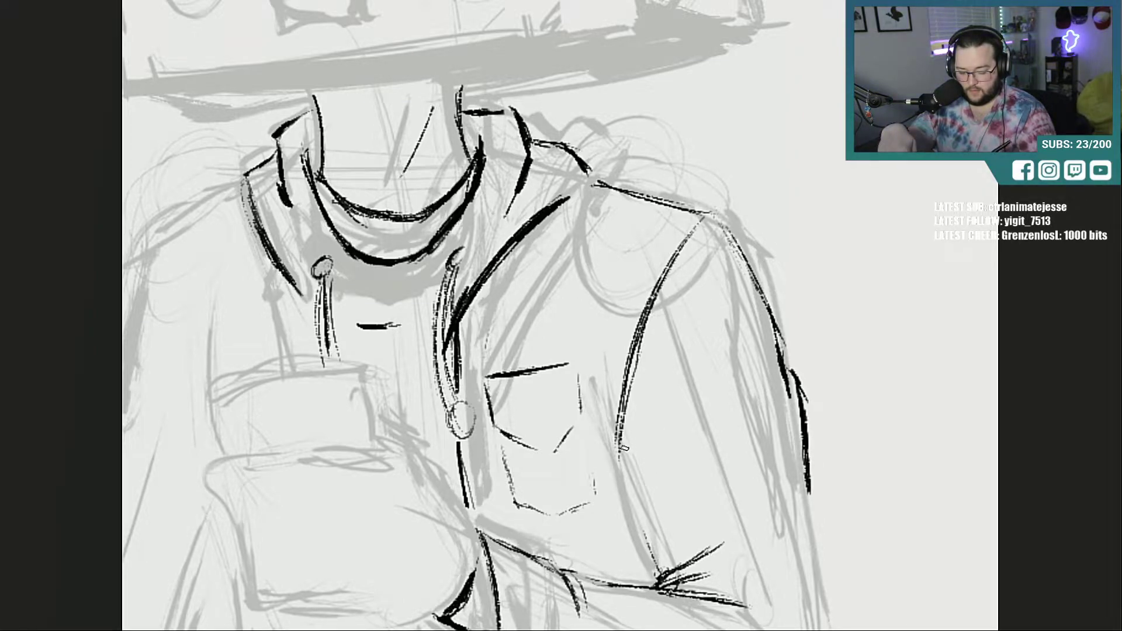
Step: Extend the armhole seam down to the inner elbow and add a short forked crease there
{"action": "left_click_drag", "start_coordinate": [619, 447], "coordinate": [666, 553]}
{"action": "mouse_move", "coordinate": [632, 493]}
{"action": "left_mouse_down"}
{"action": "mouse_move", "coordinate": [656, 515]}
{"action": "mouse_move", "coordinate": [659, 566]}
{"action": "mouse_move", "coordinate": [669, 526]}
{"action": "mouse_move", "coordinate": [659, 555]}
{"action": "left_mouse_up"}
{"action": "mouse_move", "coordinate": [669, 517]}
{"action": "left_mouse_down"}
{"action": "mouse_move", "coordinate": [660, 544]}
{"action": "mouse_move", "coordinate": [637, 485]}
{"action": "mouse_move", "coordinate": [662, 558]}
{"action": "mouse_move", "coordinate": [680, 502]}
{"action": "left_mouse_up"}
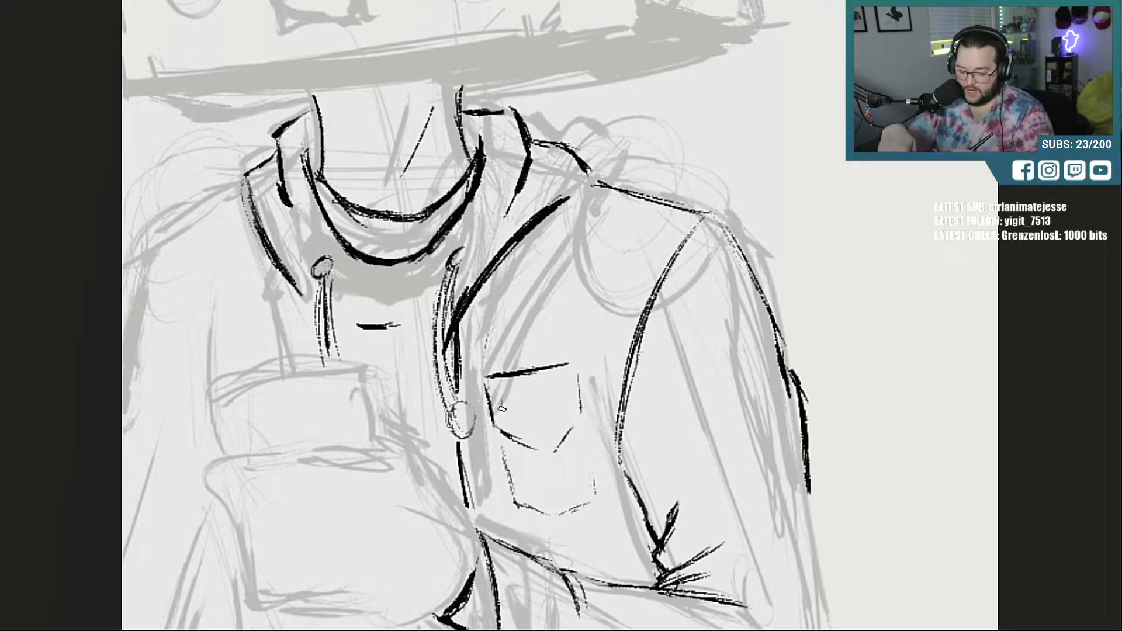
Step: Try a small round button on the chest pocket and darken the pocket flap's pointed outline
{"action": "mouse_move", "coordinate": [525, 406]}
{"action": "left_mouse_down"}
{"action": "mouse_move", "coordinate": [507, 397]}
{"action": "mouse_move", "coordinate": [509, 417]}
{"action": "left_mouse_up"}
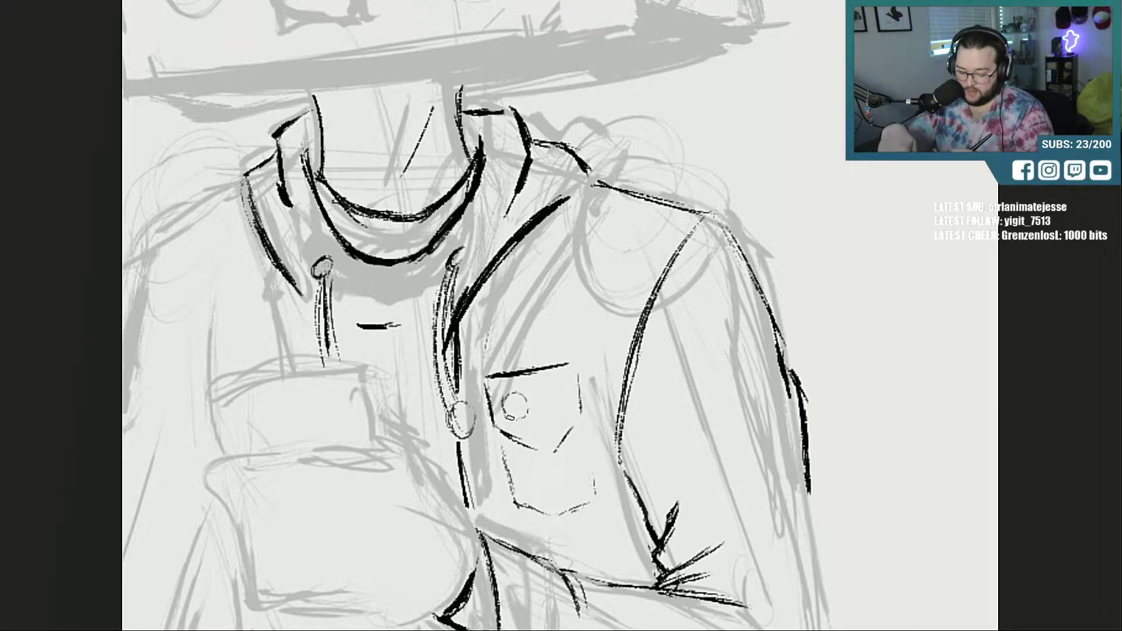
{"action": "mouse_move", "coordinate": [483, 378]}
{"action": "left_mouse_down"}
{"action": "mouse_move", "coordinate": [493, 432]}
{"action": "mouse_move", "coordinate": [553, 451]}
{"action": "left_mouse_up"}
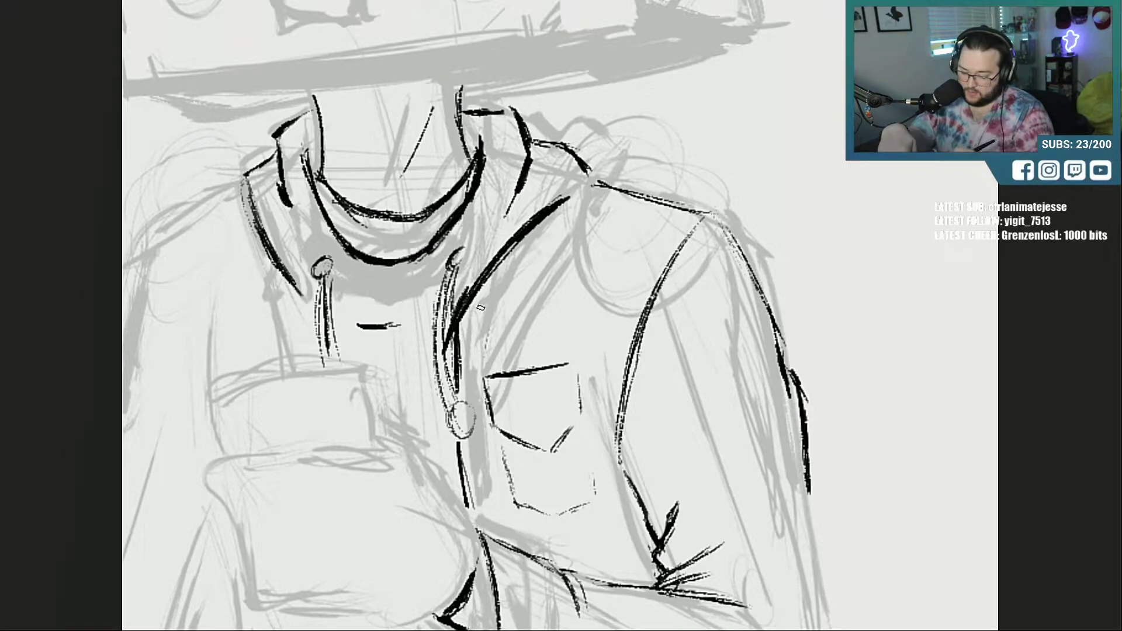
Step: Ink the jacket's lapel with a notch and round button, and thicken the fold where the collar meets the shoulder
{"action": "left_click_drag", "start_coordinate": [466, 342], "coordinate": [573, 205]}
{"action": "left_click_drag", "start_coordinate": [514, 275], "coordinate": [594, 188]}
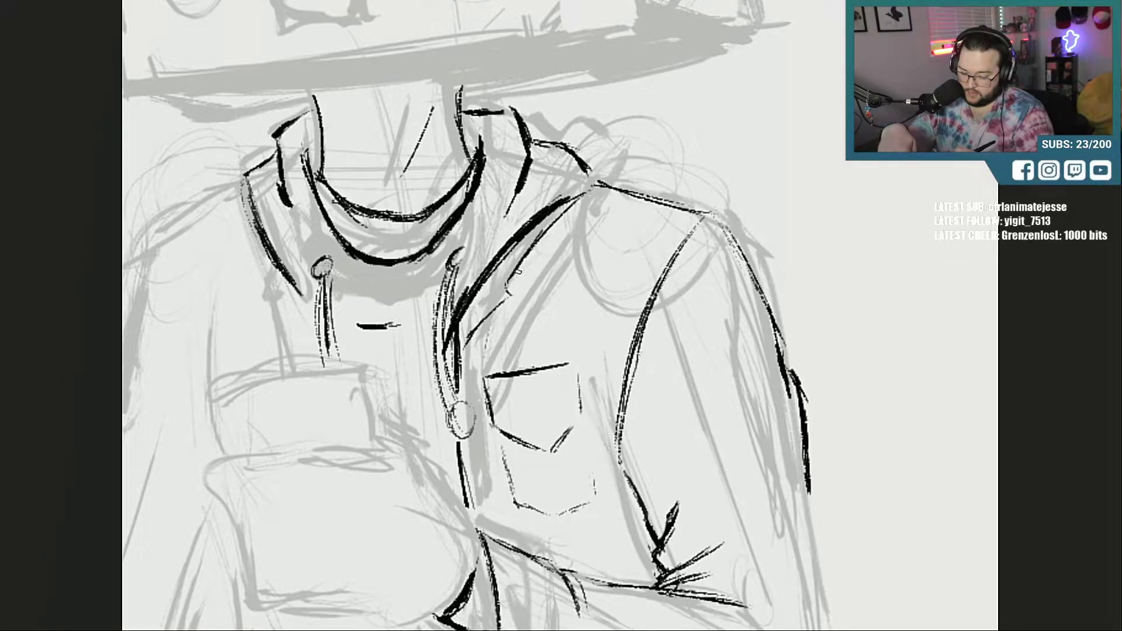
{"action": "mouse_move", "coordinate": [514, 303]}
{"action": "left_mouse_down"}
{"action": "mouse_move", "coordinate": [471, 374]}
{"action": "mouse_move", "coordinate": [497, 313]}
{"action": "mouse_move", "coordinate": [478, 327]}
{"action": "mouse_move", "coordinate": [500, 319]}
{"action": "mouse_move", "coordinate": [581, 193]}
{"action": "left_mouse_up"}
{"action": "left_click_drag", "start_coordinate": [520, 260], "coordinate": [614, 187]}
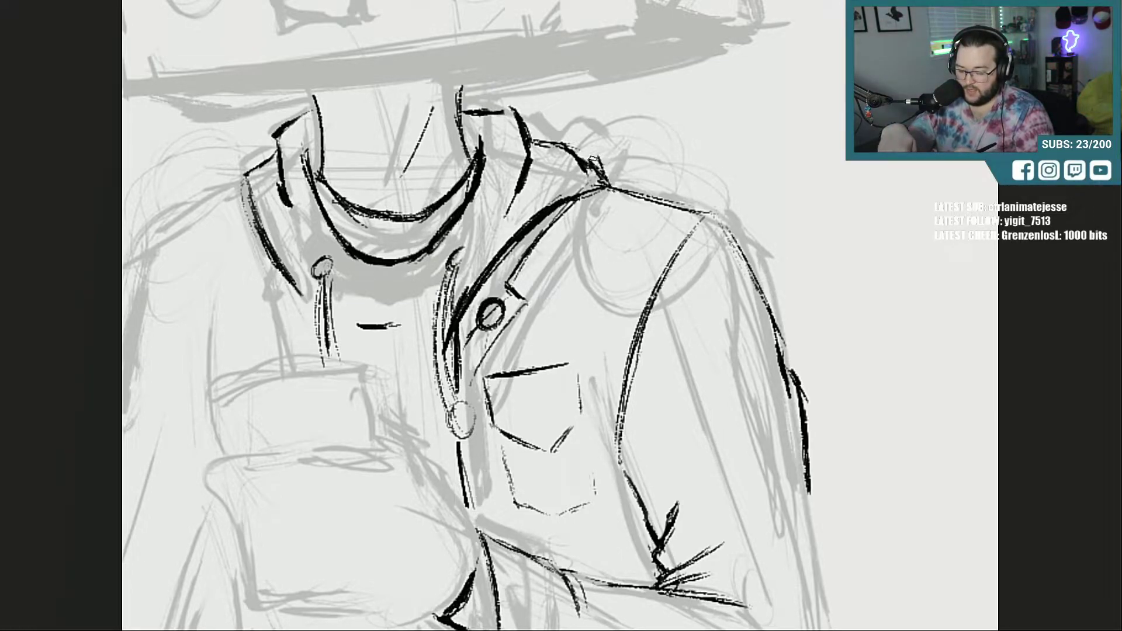
{"action": "mouse_move", "coordinate": [582, 153]}
{"action": "left_mouse_down"}
{"action": "mouse_move", "coordinate": [600, 169]}
{"action": "mouse_move", "coordinate": [594, 178]}
{"action": "left_mouse_up"}
{"action": "left_click_drag", "start_coordinate": [551, 143], "coordinate": [588, 166]}
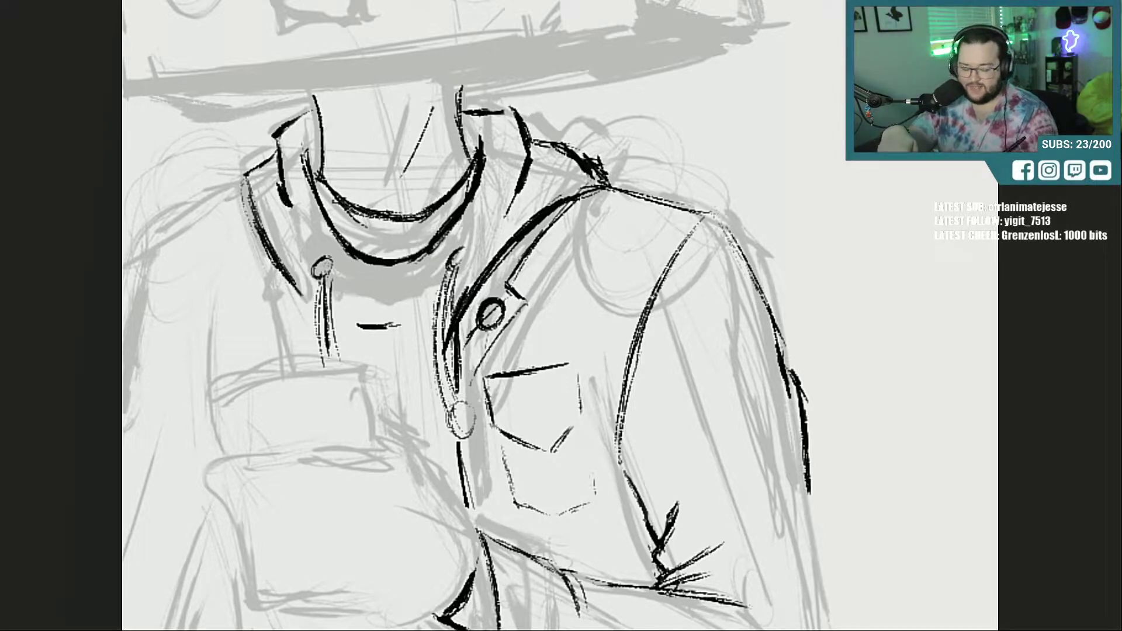
Step: Ink the outer sleeve down to the elbow point and the forearm's underside back to the cuff
{"action": "scroll", "coordinate": [478, 316], "scroll_direction": "down", "scroll_amount": 5}
{"action": "mouse_move", "coordinate": [585, 425]}
{"action": "left_mouse_down"}
{"action": "mouse_move", "coordinate": [668, 454]}
{"action": "mouse_move", "coordinate": [813, 466]}
{"action": "mouse_move", "coordinate": [834, 344]}
{"action": "left_mouse_up"}
{"action": "left_click_drag", "start_coordinate": [808, 181], "coordinate": [827, 366]}
{"action": "left_click_drag", "start_coordinate": [819, 239], "coordinate": [831, 388]}
{"action": "left_click_drag", "start_coordinate": [812, 195], "coordinate": [828, 342]}
{"action": "left_click_drag", "start_coordinate": [808, 175], "coordinate": [833, 393]}
{"action": "left_click_drag", "start_coordinate": [580, 421], "coordinate": [655, 451]}
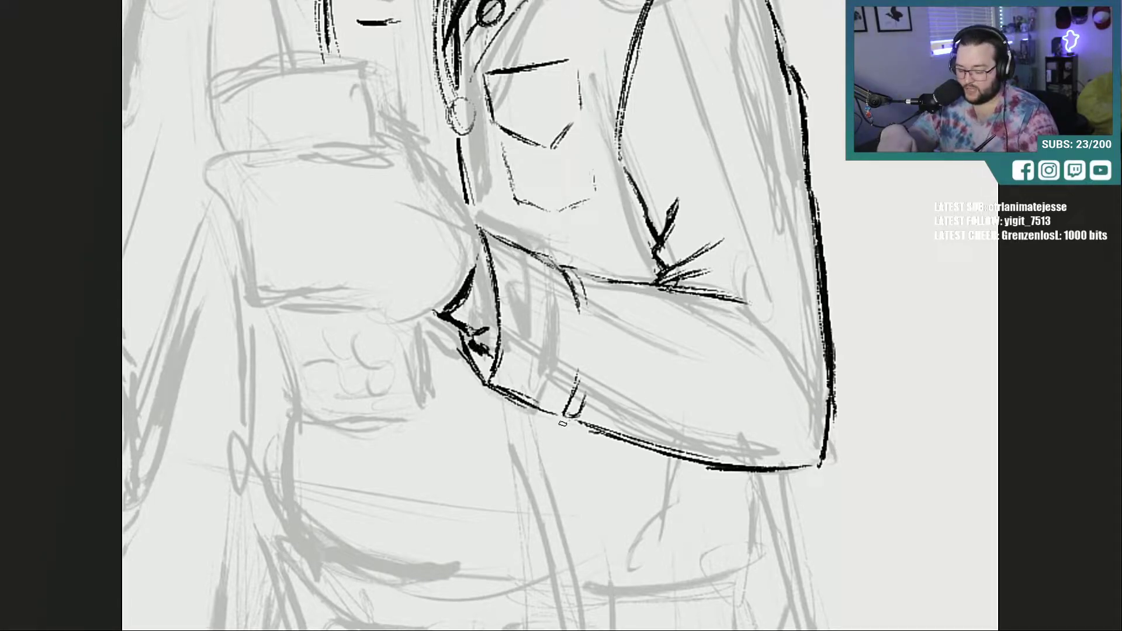
Step: Thicken the small tab on the sleeve cuff and the crease lines running from the inner elbow
{"action": "left_click_drag", "start_coordinate": [578, 416], "coordinate": [585, 398]}
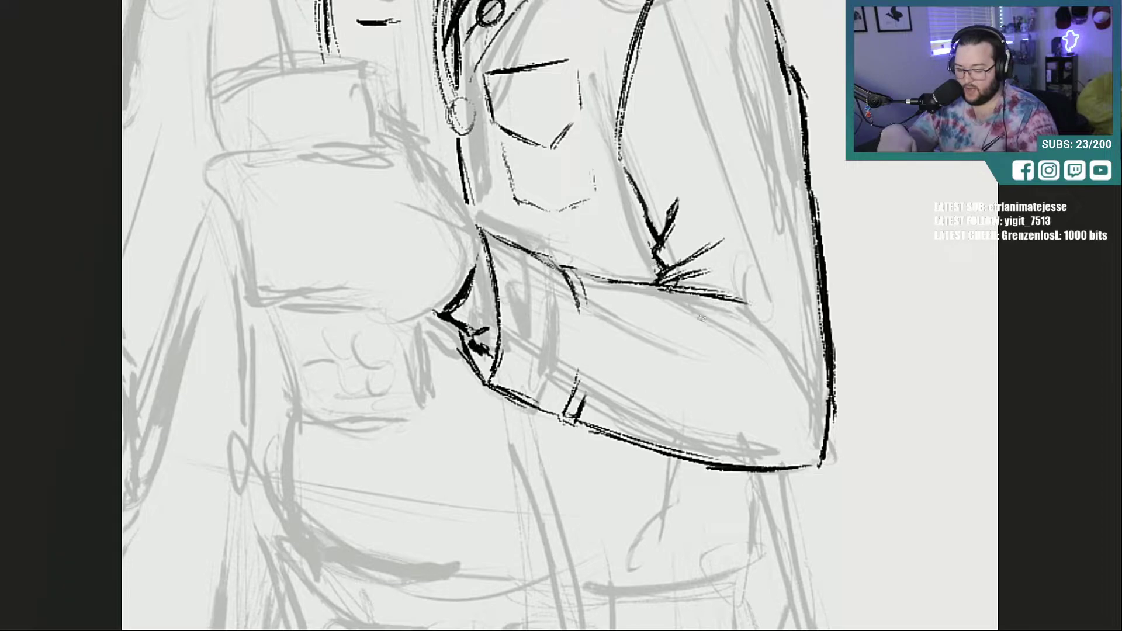
{"action": "mouse_move", "coordinate": [672, 290]}
{"action": "left_mouse_down"}
{"action": "mouse_move", "coordinate": [754, 307]}
{"action": "mouse_move", "coordinate": [759, 320]}
{"action": "left_mouse_up"}
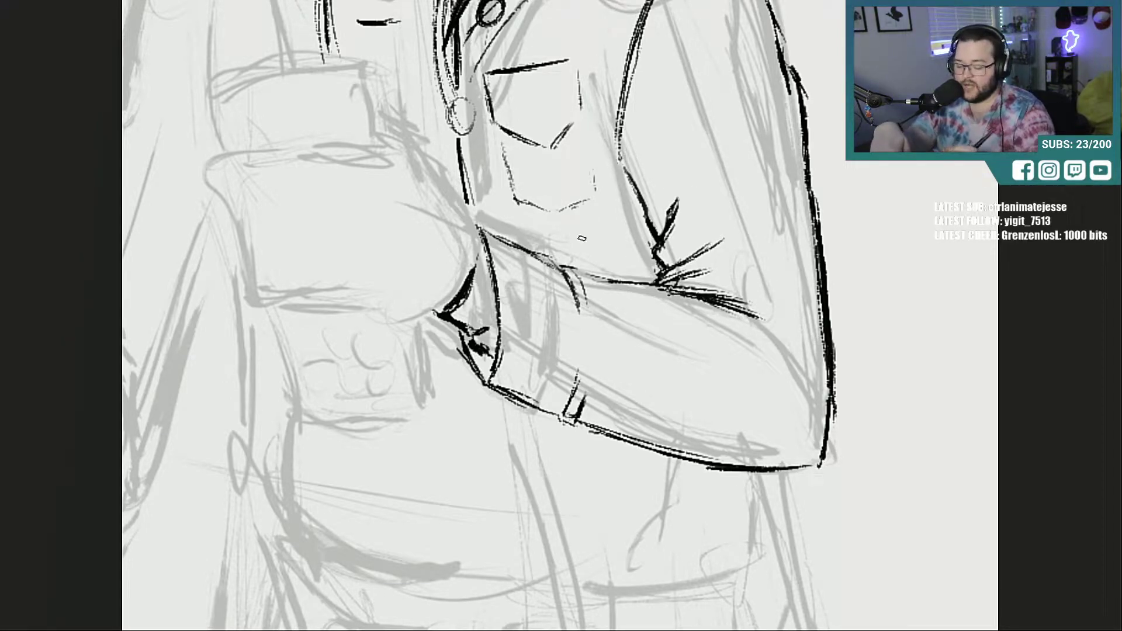
Step: Ink the jacket's front opening edge in heavy strokes from below the forearm down to the hem
{"action": "scroll", "coordinate": [486, 316], "scroll_direction": "down", "scroll_amount": 5}
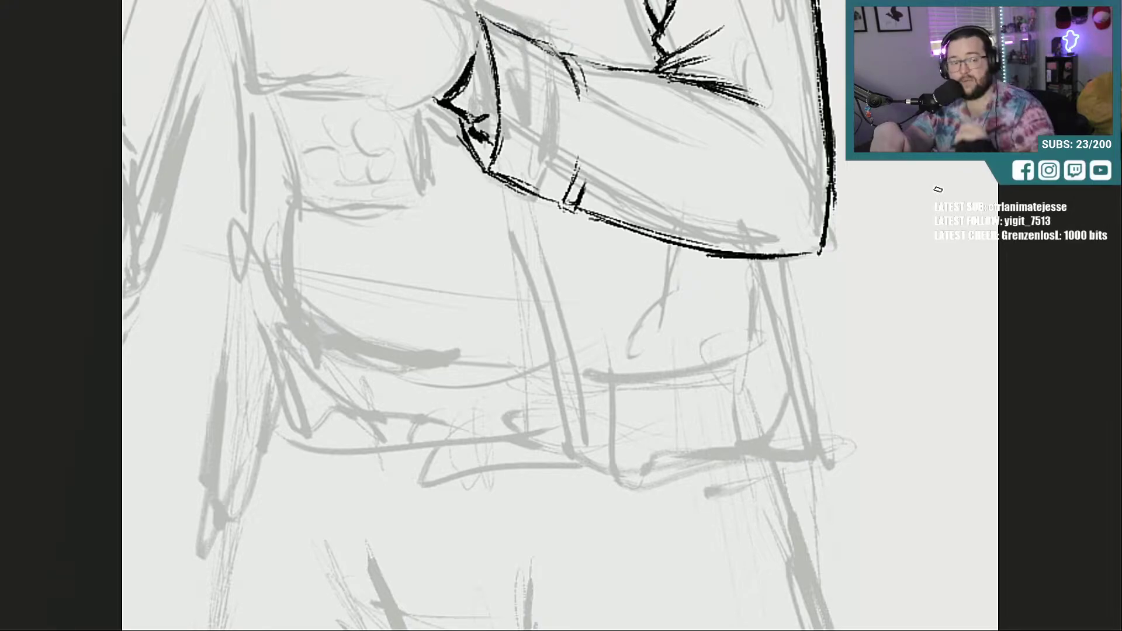
{"action": "left_click_drag", "start_coordinate": [520, 192], "coordinate": [553, 348]}
{"action": "left_click_drag", "start_coordinate": [525, 227], "coordinate": [557, 365]}
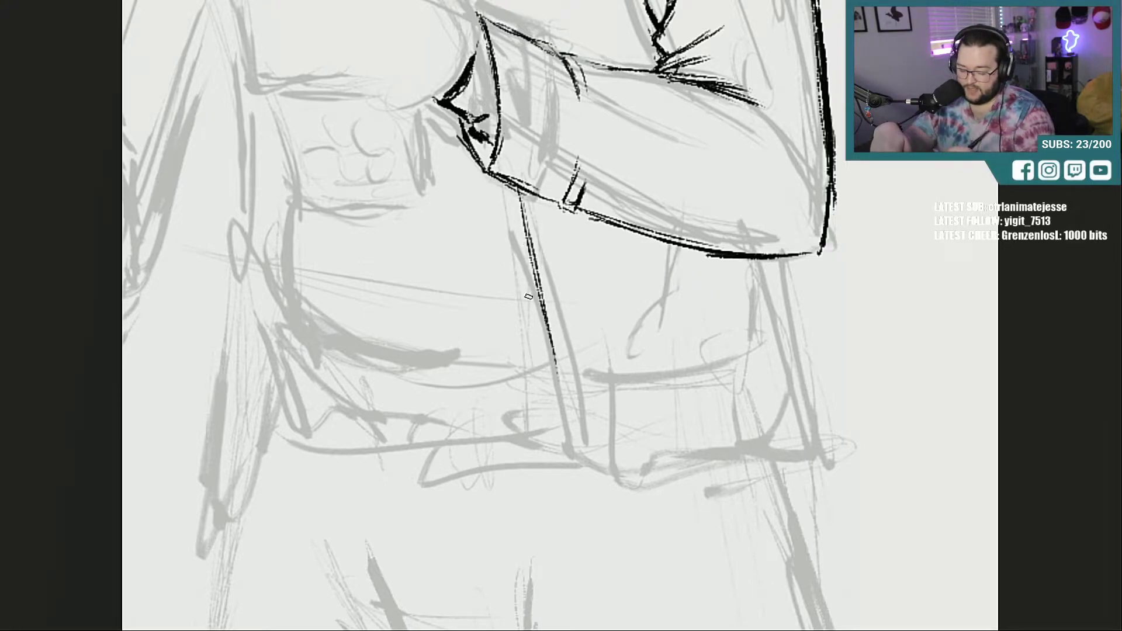
{"action": "left_click_drag", "start_coordinate": [525, 205], "coordinate": [562, 387]}
{"action": "left_click_drag", "start_coordinate": [538, 257], "coordinate": [566, 450]}
{"action": "left_click_drag", "start_coordinate": [551, 372], "coordinate": [568, 416]}
{"action": "left_click_drag", "start_coordinate": [526, 199], "coordinate": [568, 426]}
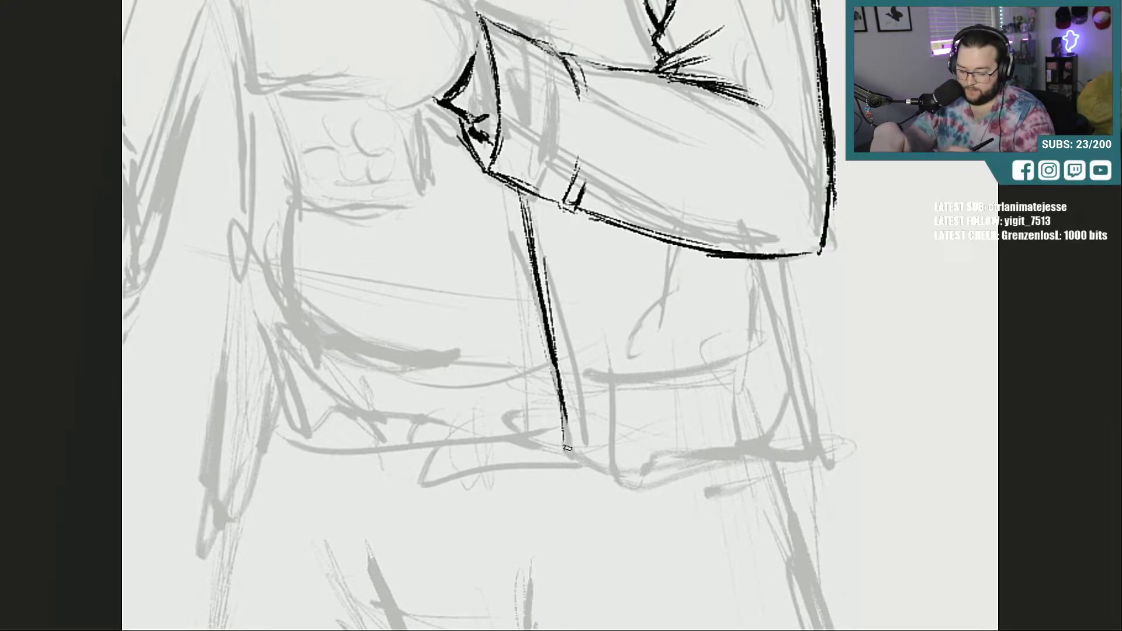
Step: Ink the jacket's curved bottom hem and its bulging side contour up to the elbow
{"action": "mouse_move", "coordinate": [548, 363]}
{"action": "left_mouse_down"}
{"action": "mouse_move", "coordinate": [572, 472]}
{"action": "mouse_move", "coordinate": [718, 507]}
{"action": "left_mouse_up"}
{"action": "left_click_drag", "start_coordinate": [626, 490], "coordinate": [772, 496]}
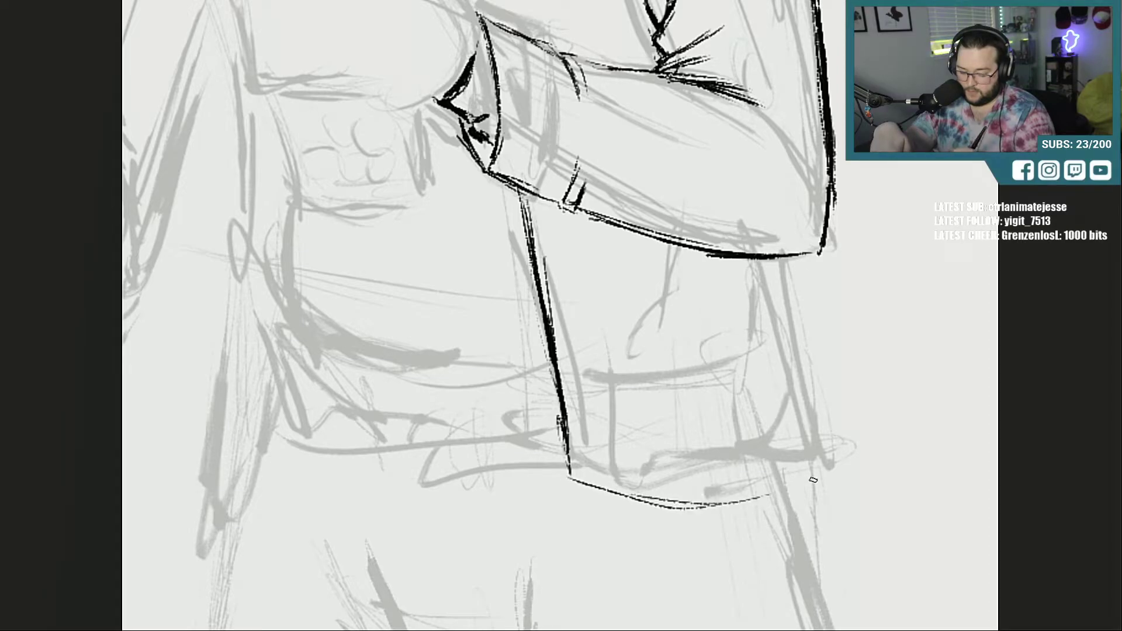
{"action": "left_click_drag", "start_coordinate": [676, 504], "coordinate": [815, 476]}
{"action": "mouse_move", "coordinate": [800, 264]}
{"action": "left_mouse_down"}
{"action": "mouse_move", "coordinate": [852, 371]}
{"action": "mouse_move", "coordinate": [861, 419]}
{"action": "mouse_move", "coordinate": [819, 474]}
{"action": "left_mouse_up"}
{"action": "left_click_drag", "start_coordinate": [858, 441], "coordinate": [812, 475]}
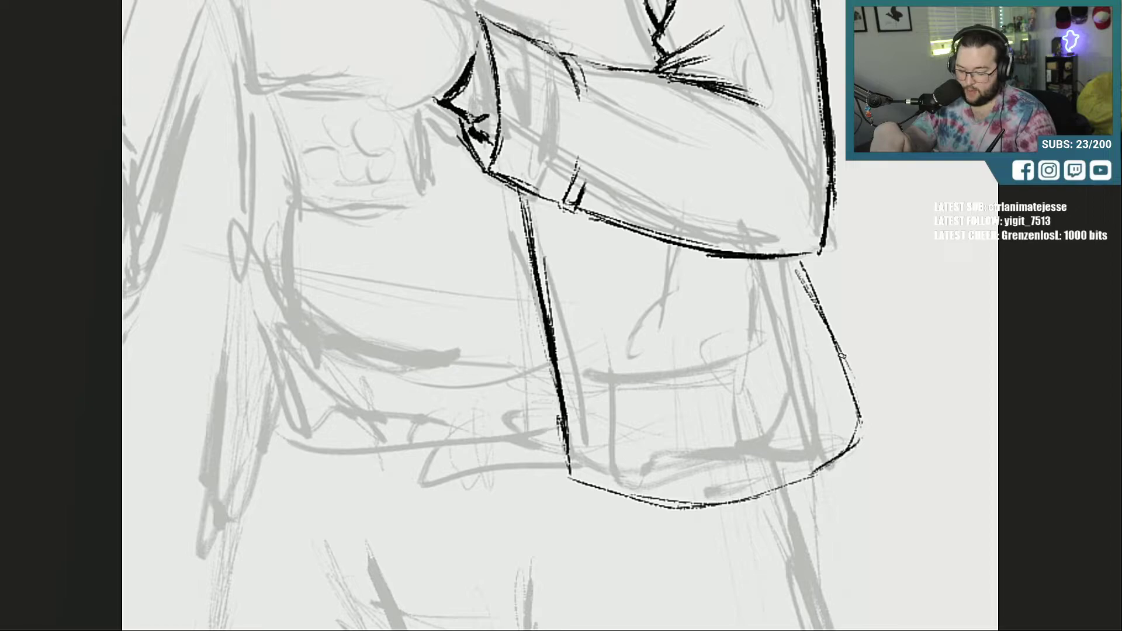
{"action": "left_click_drag", "start_coordinate": [805, 285], "coordinate": [845, 362]}
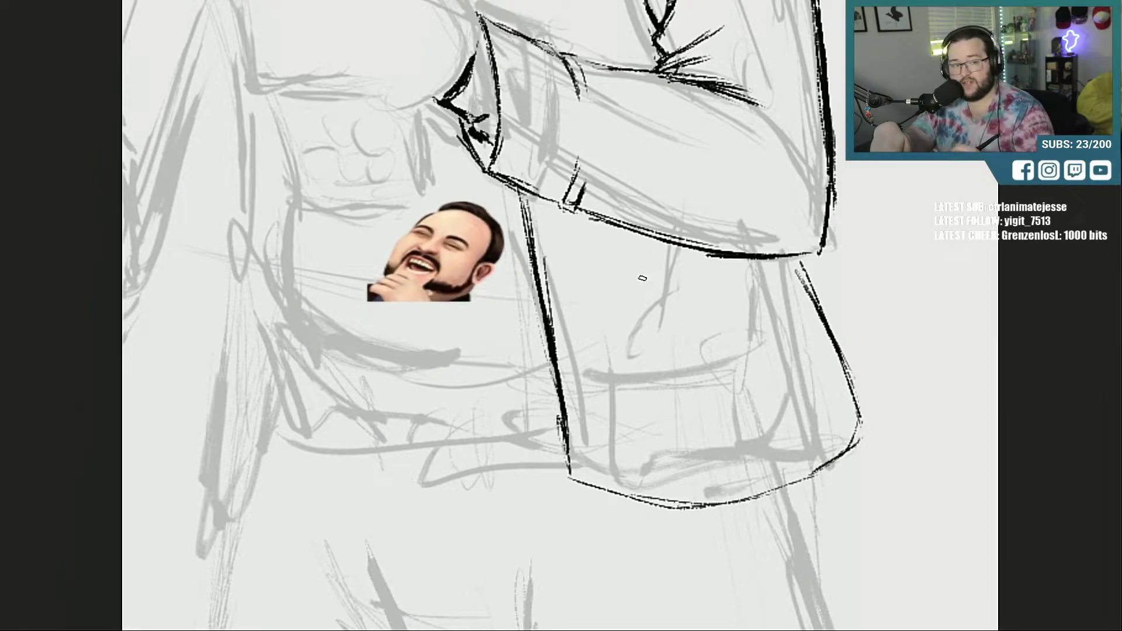
Step: Ink a diagonal fabric fold across the lower jacket panel beneath the forearm
{"action": "left_click_drag", "start_coordinate": [634, 297], "coordinate": [763, 387]}
{"action": "left_click_drag", "start_coordinate": [666, 324], "coordinate": [765, 390]}
{"action": "left_click_drag", "start_coordinate": [636, 303], "coordinate": [760, 386]}
Step: Add an oval button near the hem and a thin placket seam parallel to the jacket's front edge
{"action": "mouse_move", "coordinate": [521, 192]}
{"action": "left_mouse_down"}
{"action": "mouse_move", "coordinate": [544, 267]}
{"action": "mouse_move", "coordinate": [571, 456]}
{"action": "left_mouse_up"}
{"action": "mouse_move", "coordinate": [562, 361]}
{"action": "left_mouse_down"}
{"action": "mouse_move", "coordinate": [569, 449]}
{"action": "mouse_move", "coordinate": [598, 470]}
{"action": "mouse_move", "coordinate": [583, 438]}
{"action": "left_mouse_up"}
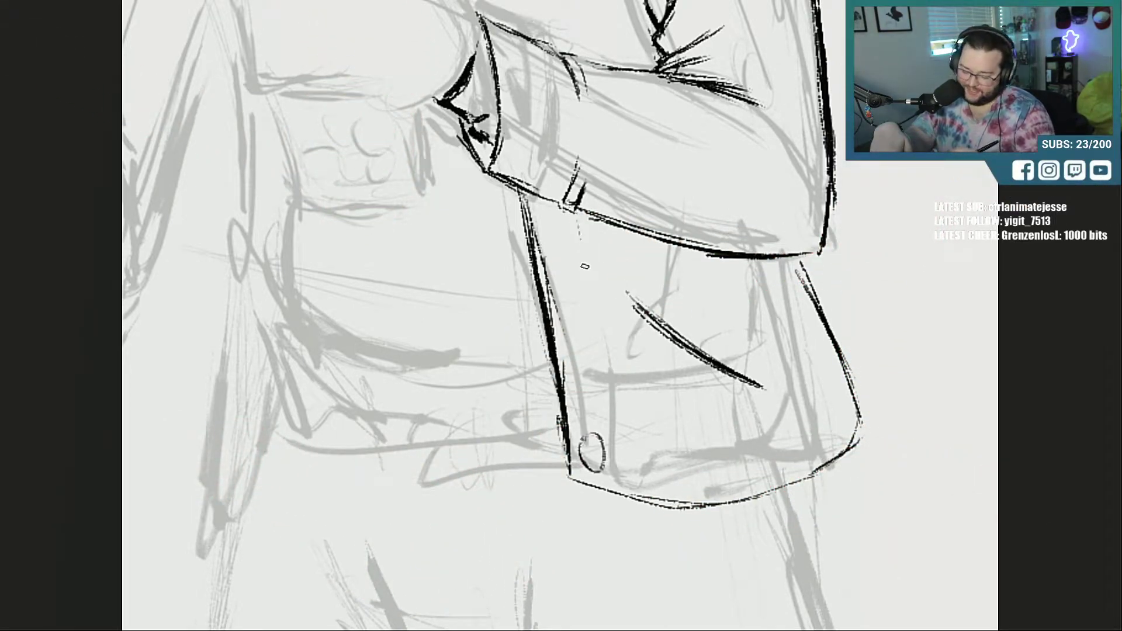
{"action": "left_click_drag", "start_coordinate": [579, 234], "coordinate": [620, 423]}
{"action": "left_click_drag", "start_coordinate": [598, 302], "coordinate": [617, 399]}
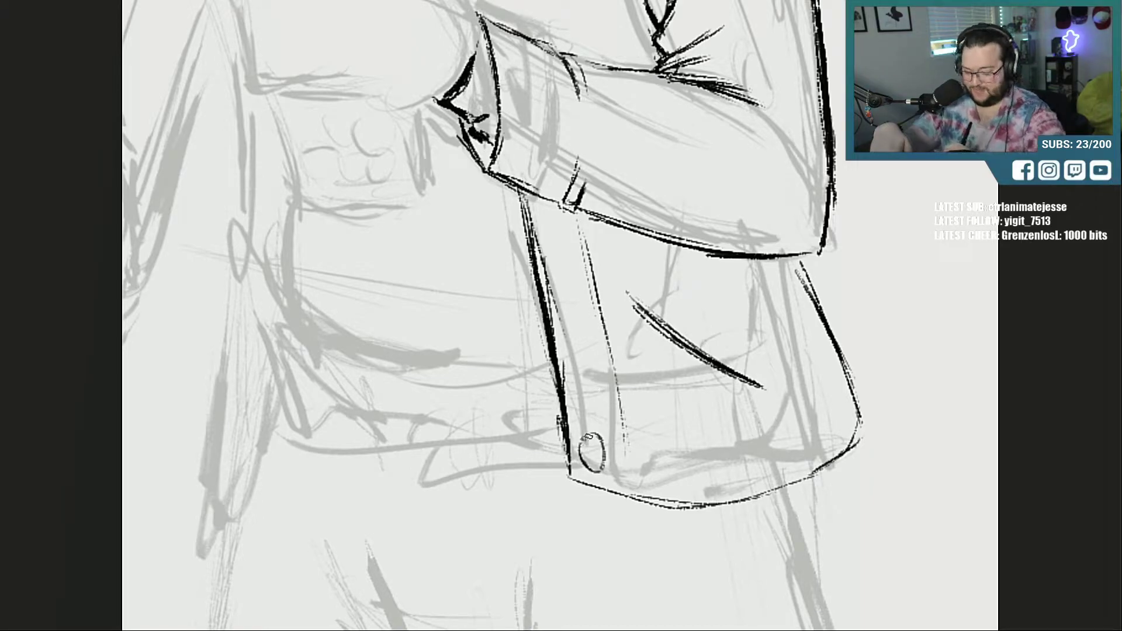
Step: Ink the upper edge of the jacket's waistband and thicken the side contour where the fabric folds over it
{"action": "mouse_move", "coordinate": [567, 425]}
{"action": "left_mouse_down"}
{"action": "mouse_move", "coordinate": [700, 437]}
{"action": "mouse_move", "coordinate": [800, 430]}
{"action": "left_mouse_up"}
{"action": "mouse_move", "coordinate": [716, 453]}
{"action": "left_mouse_down"}
{"action": "mouse_move", "coordinate": [843, 398]}
{"action": "mouse_move", "coordinate": [835, 403]}
{"action": "mouse_move", "coordinate": [870, 424]}
{"action": "mouse_move", "coordinate": [863, 448]}
{"action": "left_mouse_up"}
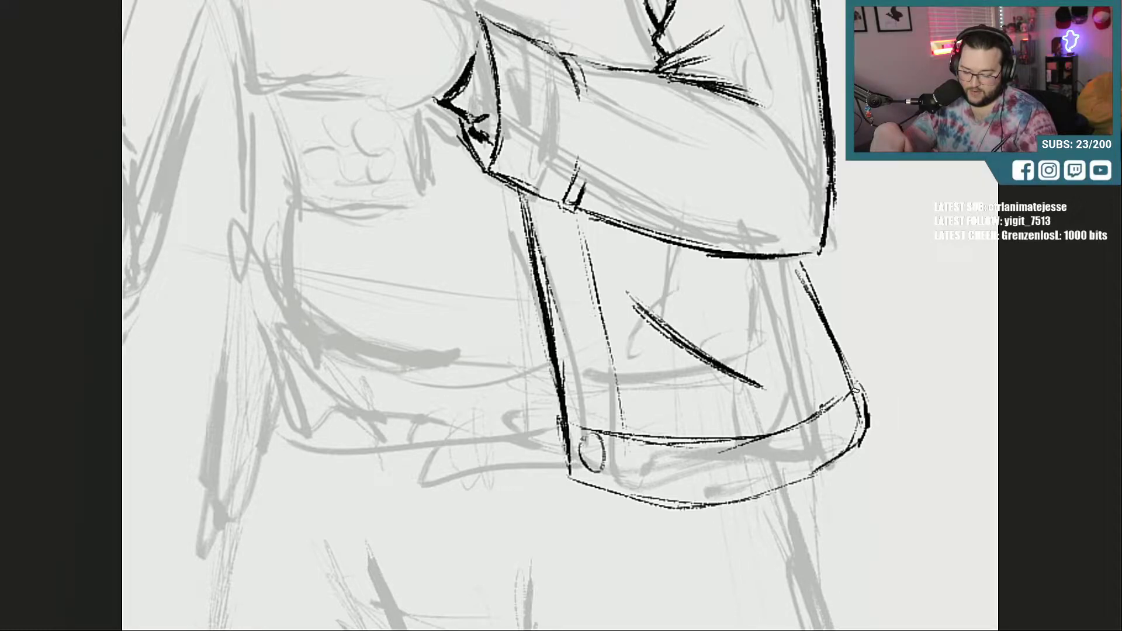
{"action": "left_click_drag", "start_coordinate": [855, 390], "coordinate": [850, 357]}
{"action": "left_click_drag", "start_coordinate": [824, 307], "coordinate": [856, 383]}
Step: Ink the shirt's far side and bottom edge, and add a short waist line beside the jacket opening
{"action": "scroll", "coordinate": [560, 316], "scroll_direction": "up", "scroll_amount": 3}
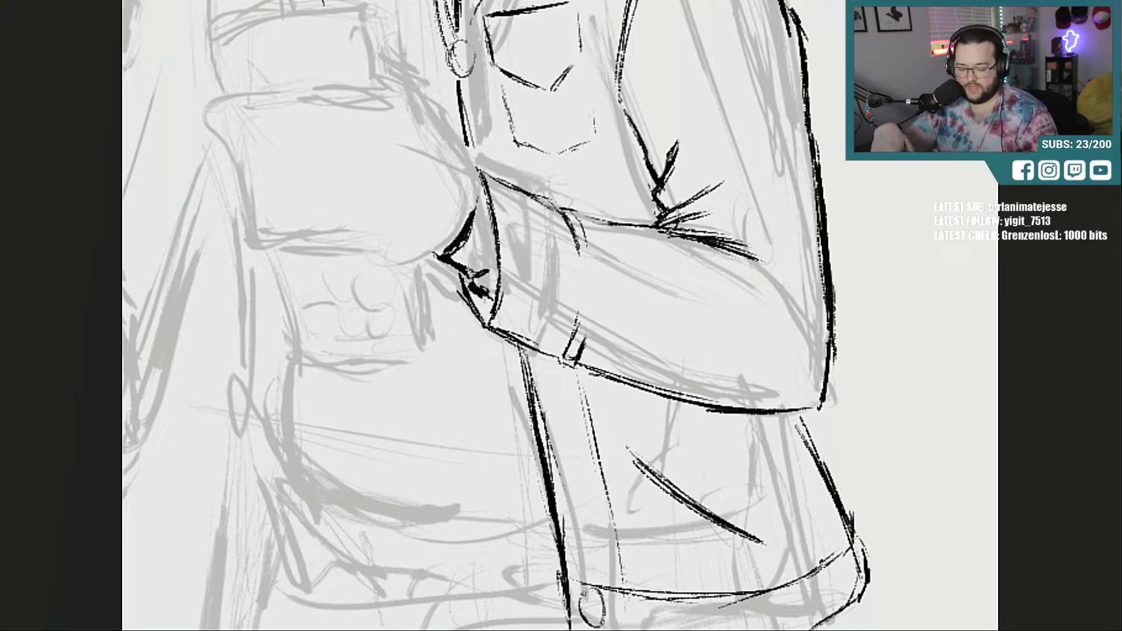
{"action": "scroll", "coordinate": [580, 375], "scroll_direction": "left", "scroll_amount": 16}
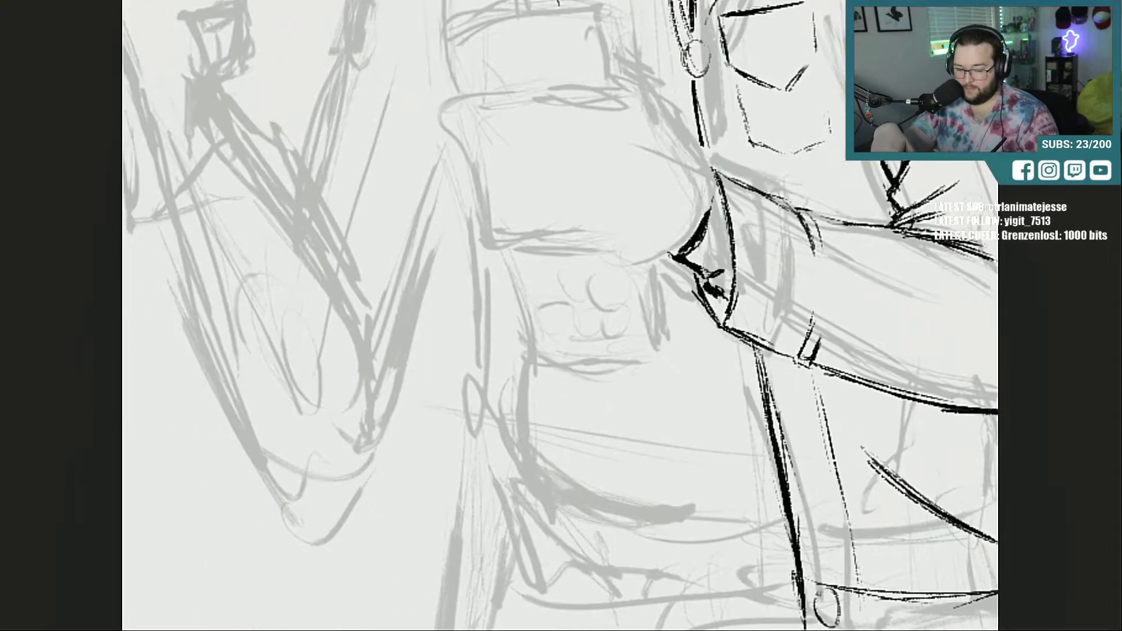
{"action": "scroll", "coordinate": [579, 375], "scroll_direction": "right", "scroll_amount": 9}
{"action": "scroll", "coordinate": [579, 375], "scroll_direction": "left", "scroll_amount": 1}
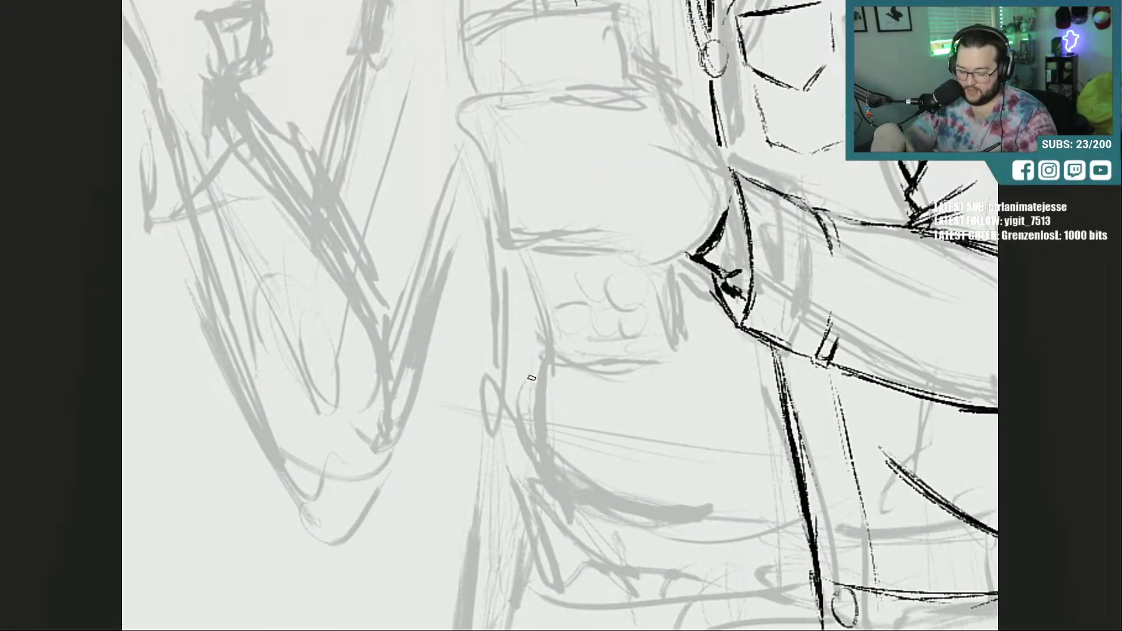
{"action": "mouse_move", "coordinate": [532, 378]}
{"action": "left_mouse_down"}
{"action": "mouse_move", "coordinate": [521, 470]}
{"action": "mouse_move", "coordinate": [539, 519]}
{"action": "mouse_move", "coordinate": [696, 547]}
{"action": "mouse_move", "coordinate": [780, 538]}
{"action": "mouse_move", "coordinate": [565, 537]}
{"action": "mouse_move", "coordinate": [532, 497]}
{"action": "mouse_move", "coordinate": [525, 432]}
{"action": "mouse_move", "coordinate": [542, 364]}
{"action": "left_mouse_up"}
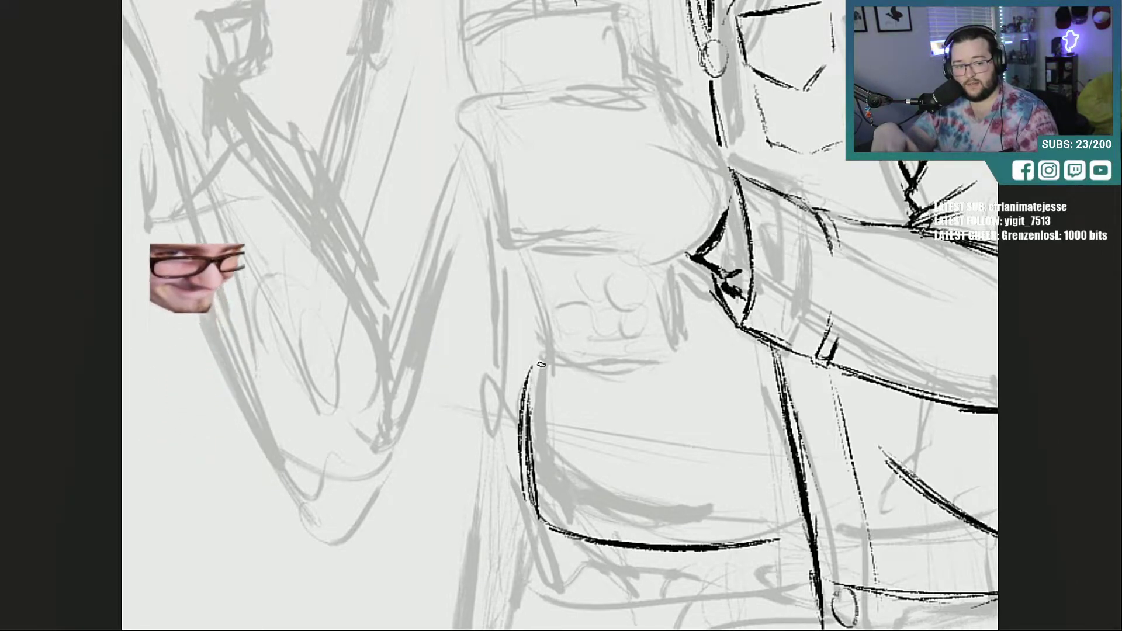
{"action": "left_click_drag", "start_coordinate": [707, 370], "coordinate": [779, 367]}
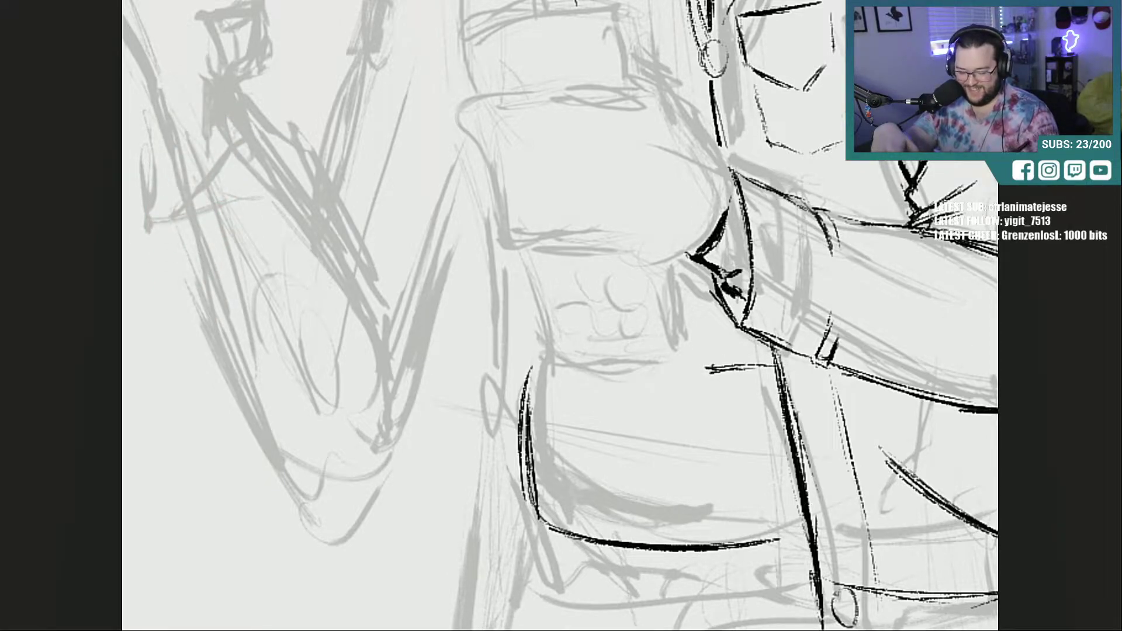
Step: Extend the button-side lapel down to its tip and continue the opposite lapel edge down the chest
{"action": "scroll", "coordinate": [560, 316], "scroll_direction": "up", "scroll_amount": 5}
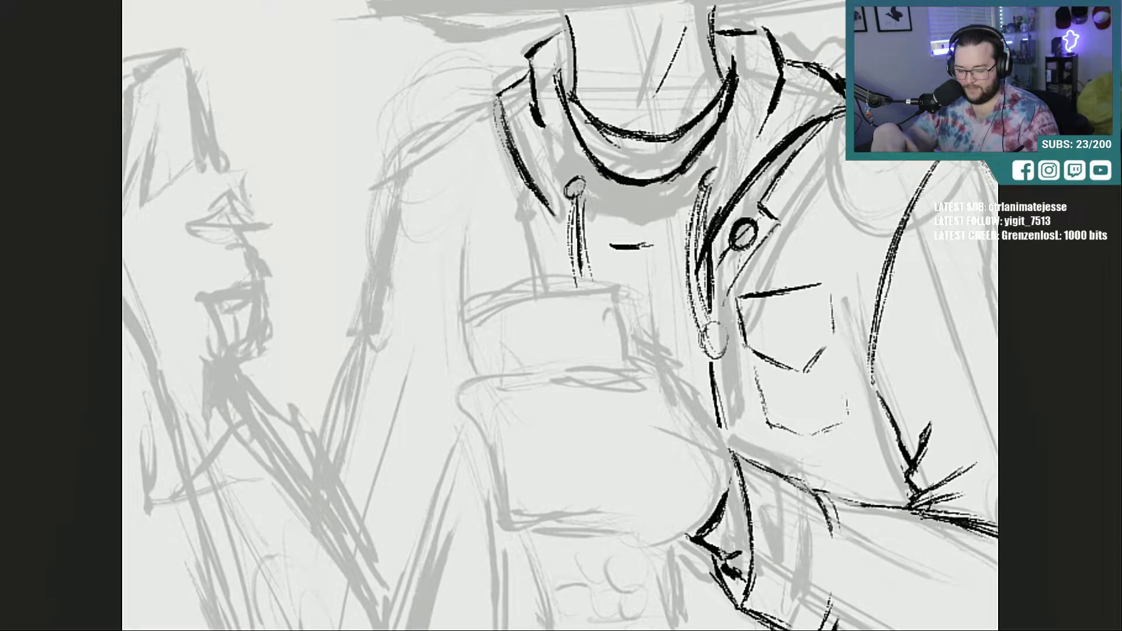
{"action": "scroll", "coordinate": [946, 199], "scroll_direction": "down", "scroll_amount": 1}
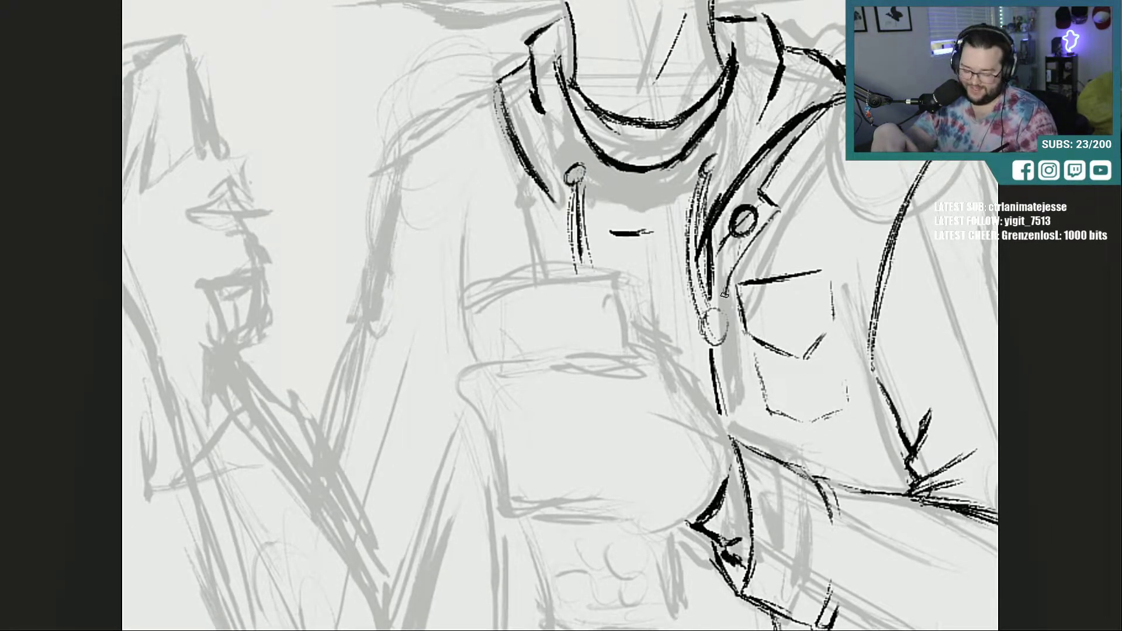
{"action": "left_click_drag", "start_coordinate": [725, 294], "coordinate": [736, 262]}
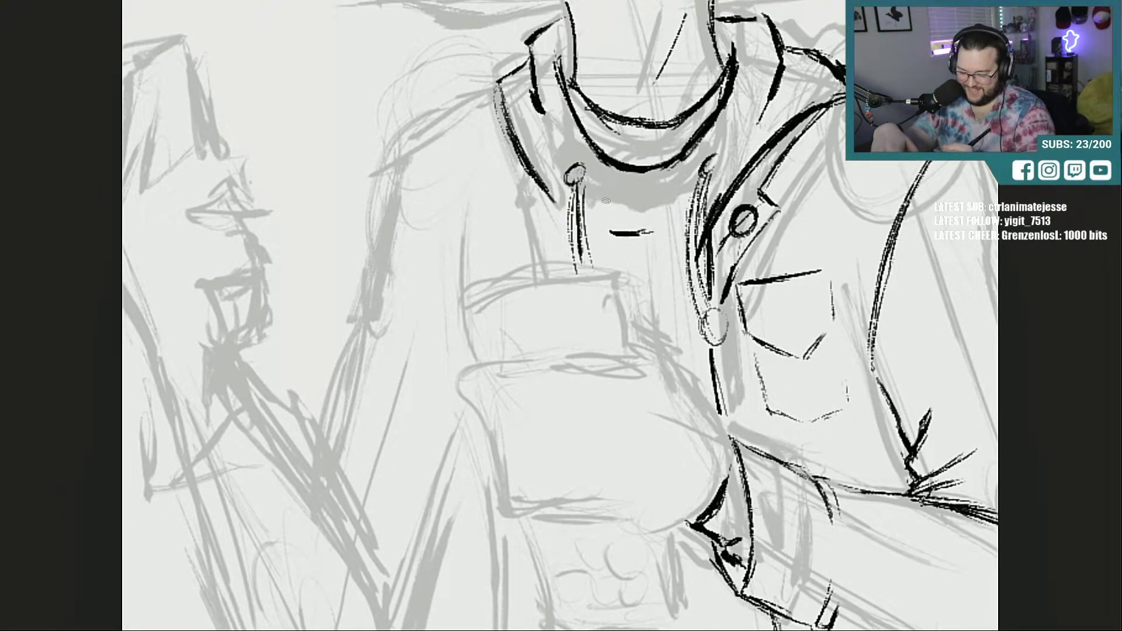
{"action": "left_click_drag", "start_coordinate": [554, 200], "coordinate": [565, 272]}
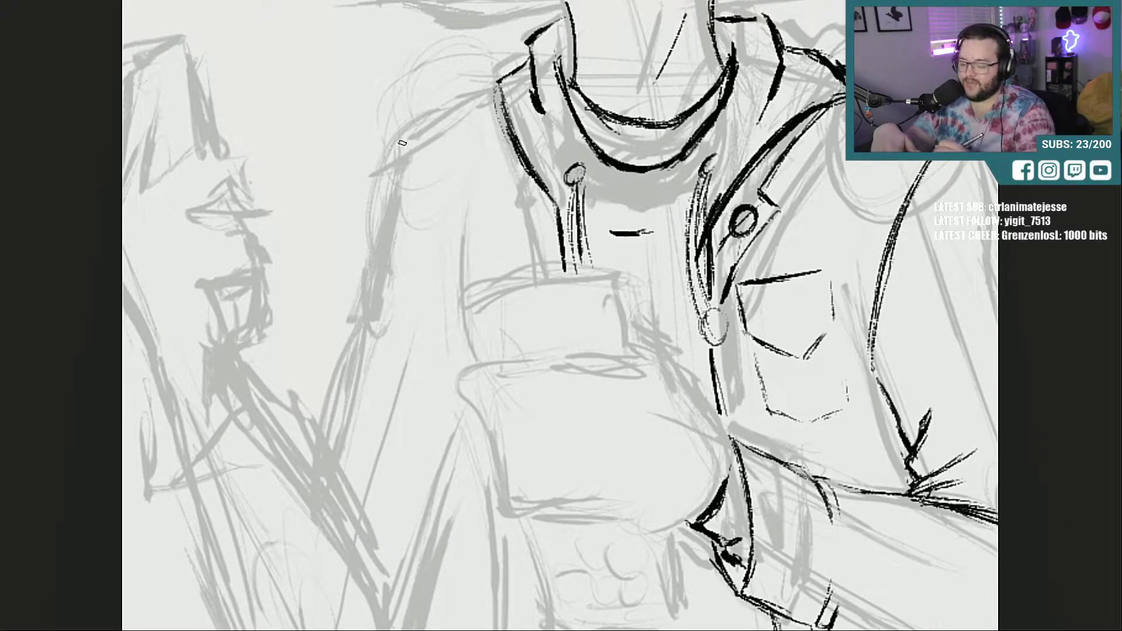
Step: Ink the opposite shoulder and armhole, and the heavy line across the chest above the crossed arm
{"action": "left_click_drag", "start_coordinate": [403, 146], "coordinate": [459, 298]}
{"action": "mouse_move", "coordinate": [497, 98]}
{"action": "left_mouse_down"}
{"action": "mouse_move", "coordinate": [409, 141]}
{"action": "mouse_move", "coordinate": [450, 277]}
{"action": "mouse_move", "coordinate": [450, 231]}
{"action": "left_mouse_up"}
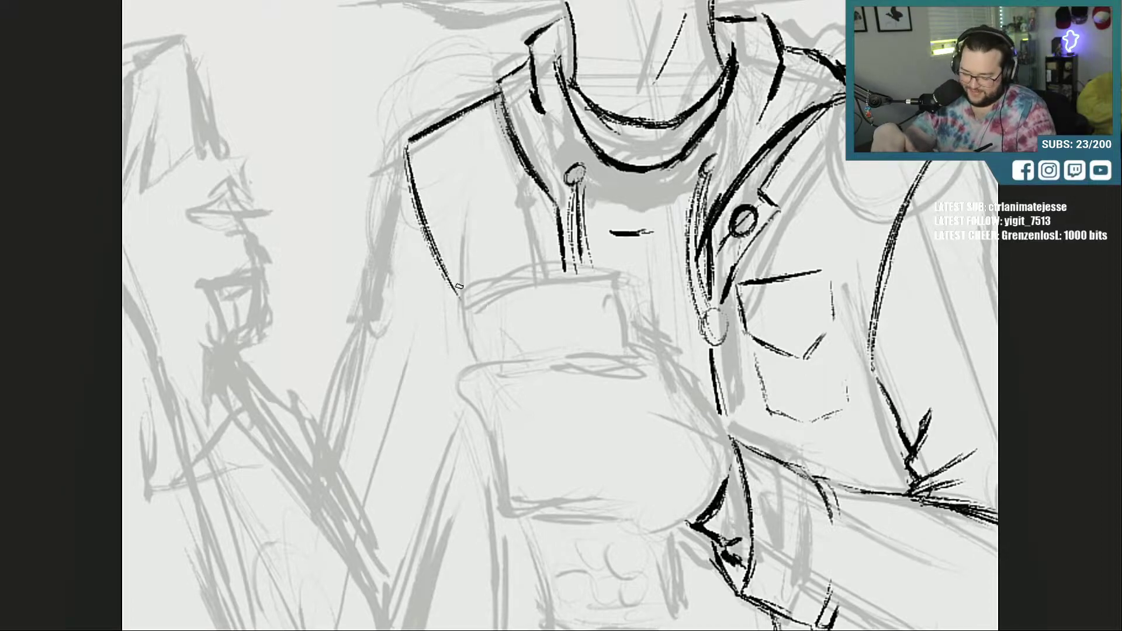
{"action": "mouse_move", "coordinate": [450, 297]}
{"action": "left_mouse_down"}
{"action": "mouse_move", "coordinate": [612, 267]}
{"action": "mouse_move", "coordinate": [535, 273]}
{"action": "left_mouse_up"}
{"action": "mouse_move", "coordinate": [620, 269]}
{"action": "left_mouse_down"}
{"action": "mouse_move", "coordinate": [494, 278]}
{"action": "mouse_move", "coordinate": [459, 298]}
{"action": "mouse_move", "coordinate": [587, 268]}
{"action": "left_mouse_up"}
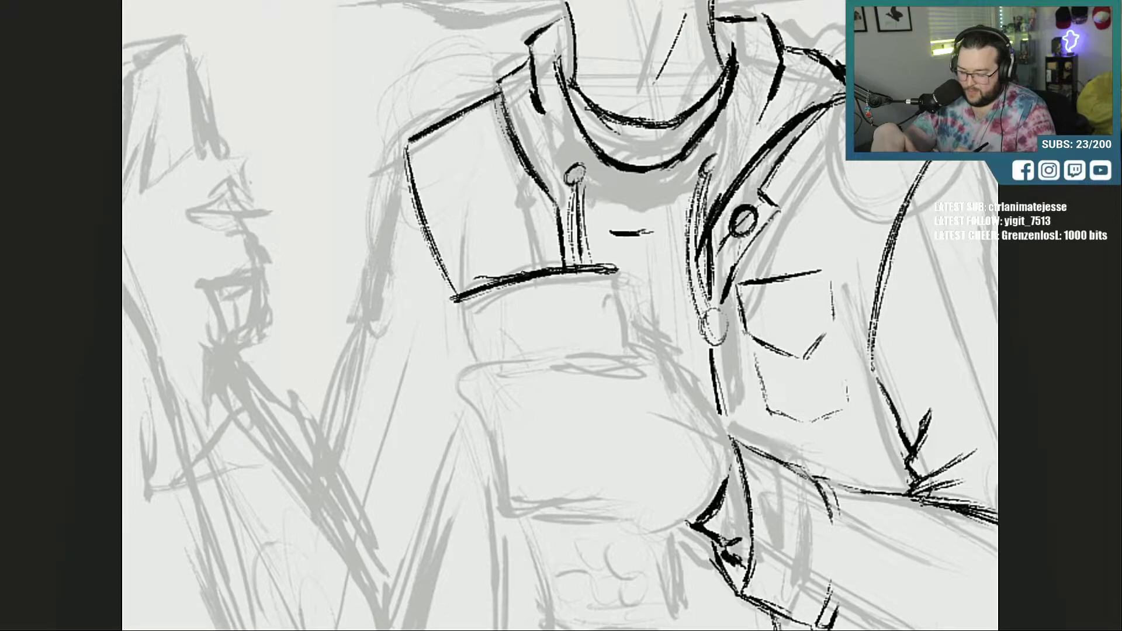
{"action": "left_click_drag", "start_coordinate": [521, 275], "coordinate": [622, 270]}
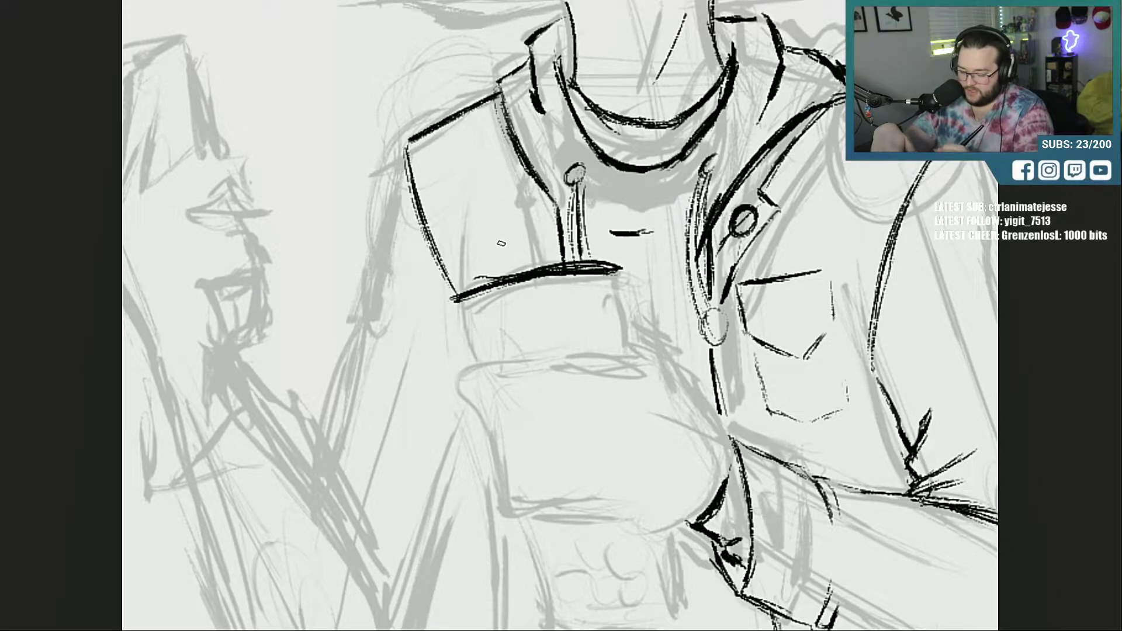
Step: Ink two parallel upright strokes above the chest line and short crossing strokes over the lapel edge
{"action": "left_click_drag", "start_coordinate": [501, 243], "coordinate": [510, 272]}
{"action": "mouse_move", "coordinate": [494, 211]}
{"action": "left_mouse_down"}
{"action": "mouse_move", "coordinate": [509, 273]}
{"action": "mouse_move", "coordinate": [498, 231]}
{"action": "mouse_move", "coordinate": [523, 270]}
{"action": "left_mouse_up"}
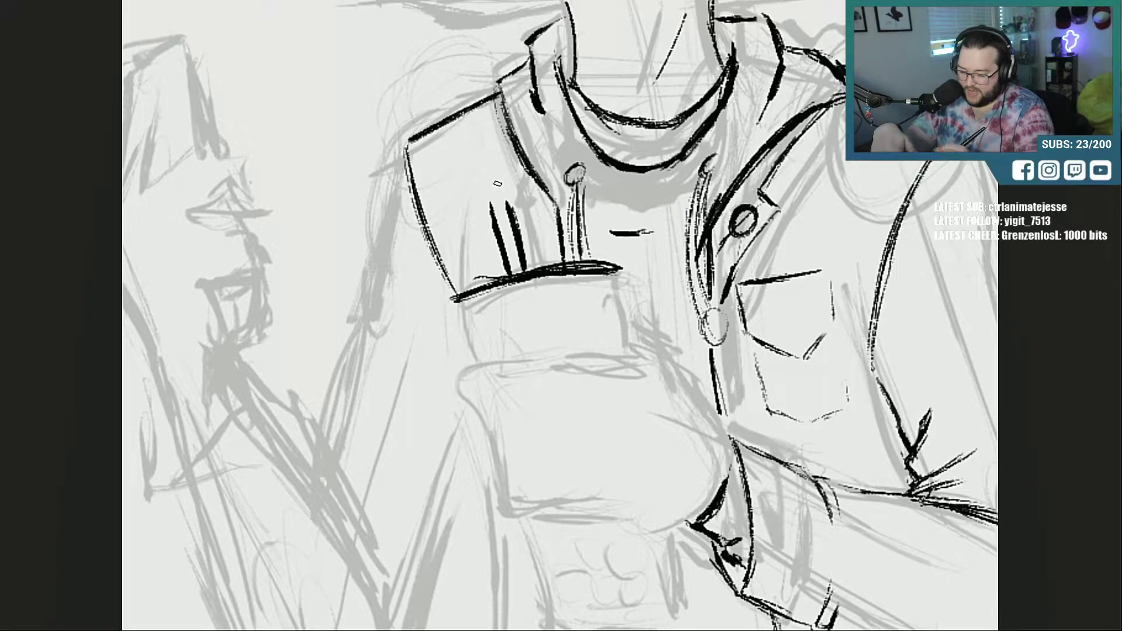
{"action": "mouse_move", "coordinate": [496, 186]}
{"action": "left_mouse_down"}
{"action": "mouse_move", "coordinate": [538, 136]}
{"action": "mouse_move", "coordinate": [550, 153]}
{"action": "mouse_move", "coordinate": [519, 185]}
{"action": "mouse_move", "coordinate": [529, 166]}
{"action": "left_mouse_up"}
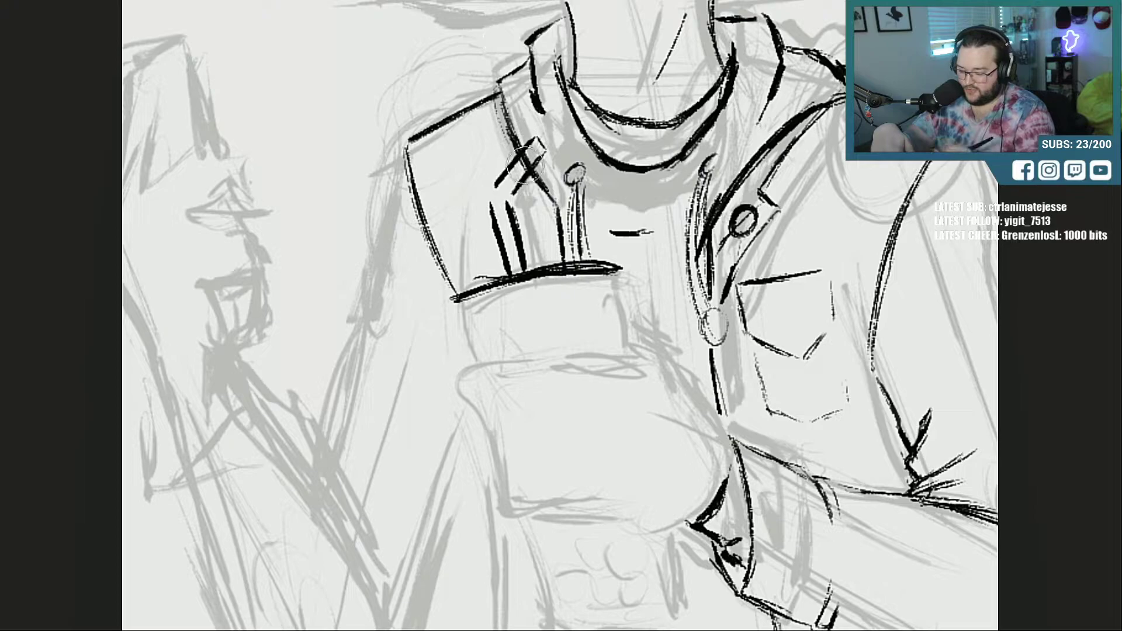
Step: Erase the lapel line crossing the slanted part of the straw with a smaller eraser, and ink the straw's bend
{"action": "key", "text": "bracketleft"}
{"action": "key", "text": "bracketleft"}
{"action": "key", "text": "bracketleft"}
{"action": "key", "text": "bracketleft"}
{"action": "key", "text": "bracketleft"}
{"action": "key", "text": "bracketleft"}
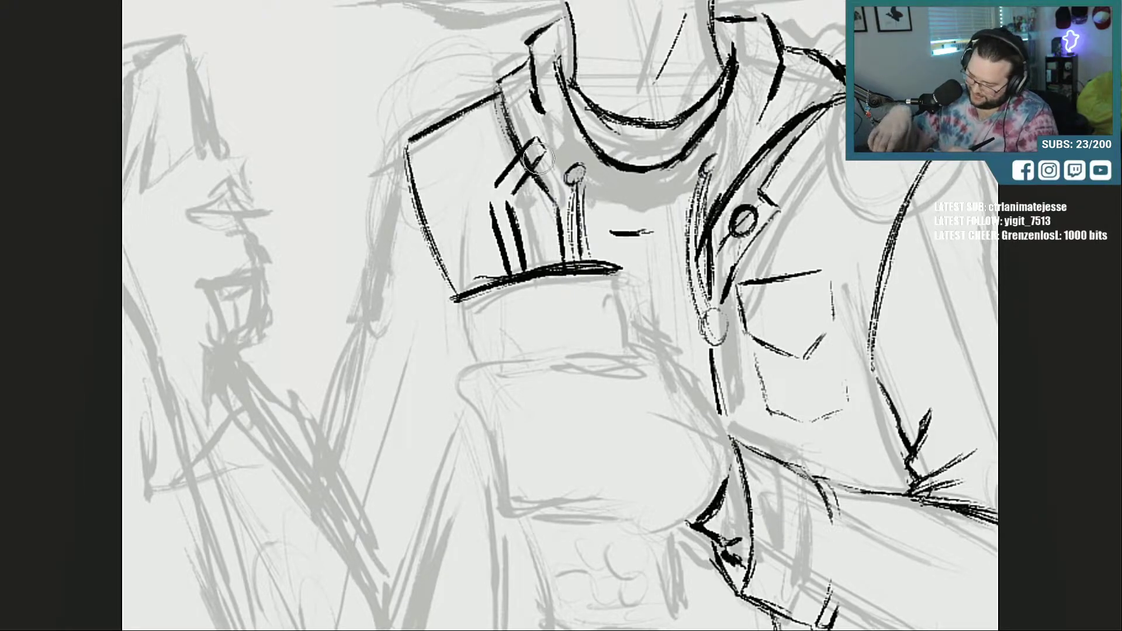
{"action": "left_click_drag", "start_coordinate": [530, 155], "coordinate": [520, 169]}
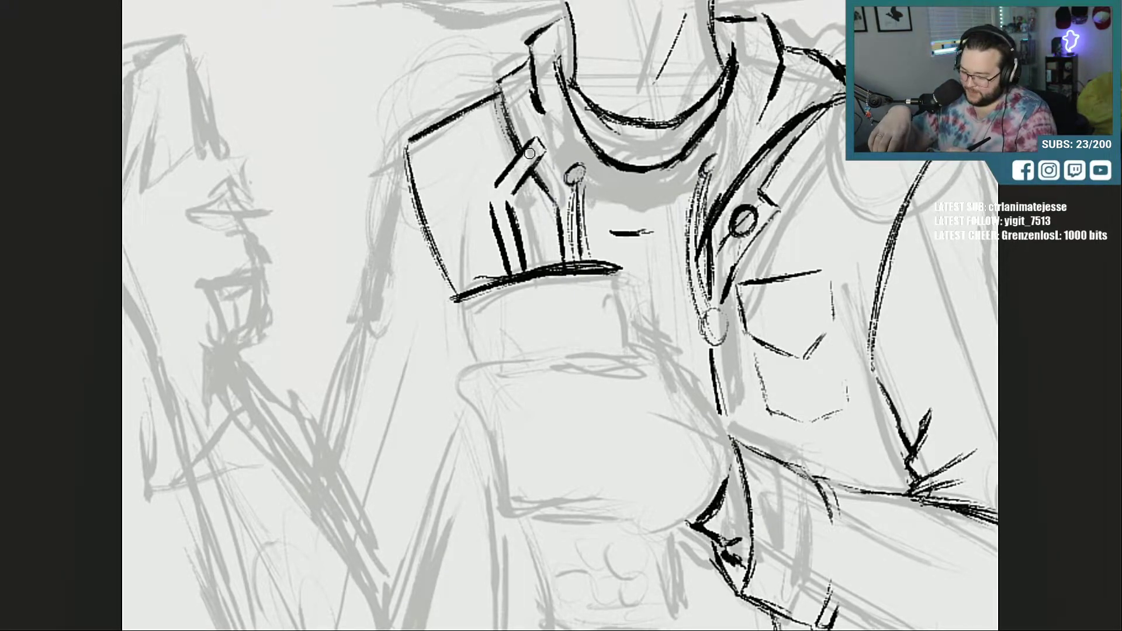
{"action": "key", "text": "b"}
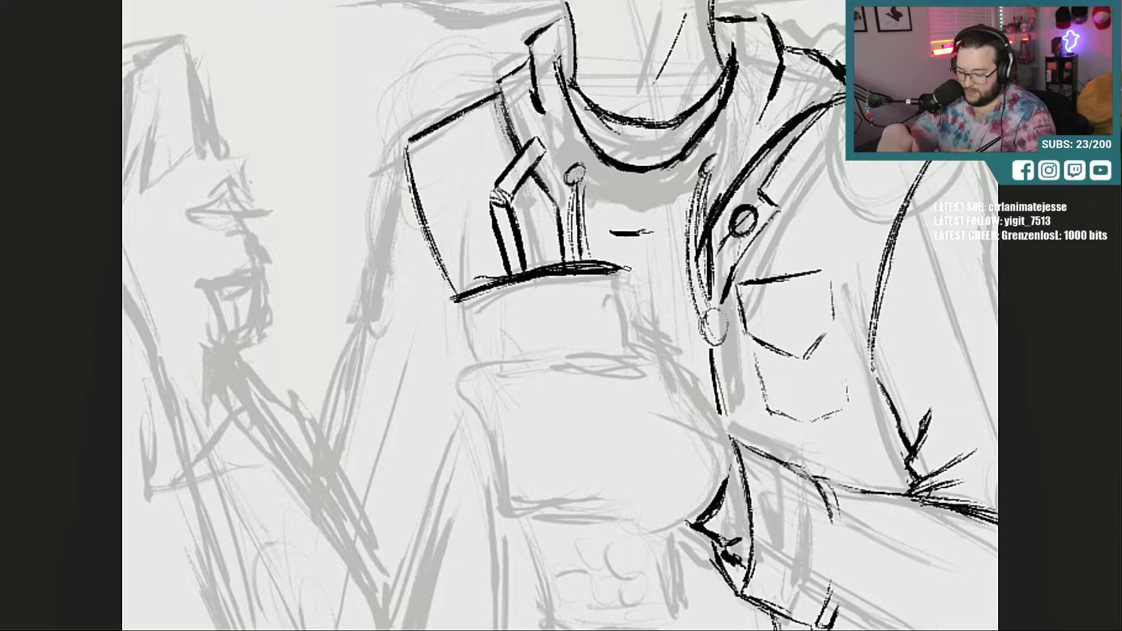
Step: Ink both sides of the cup above the hand and the hand's upper contour from fingertip to wrist
{"action": "left_click_drag", "start_coordinate": [629, 273], "coordinate": [636, 355]}
{"action": "left_click_drag", "start_coordinate": [454, 304], "coordinate": [473, 367]}
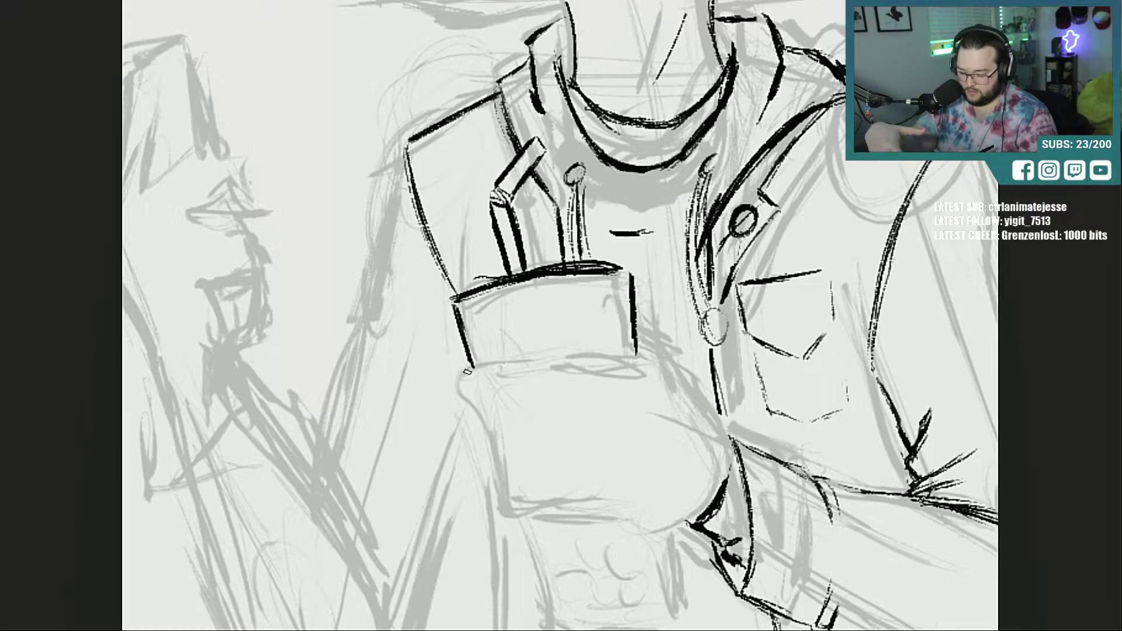
{"action": "mouse_move", "coordinate": [488, 366]}
{"action": "left_mouse_down"}
{"action": "mouse_move", "coordinate": [461, 377]}
{"action": "mouse_move", "coordinate": [476, 413]}
{"action": "left_mouse_up"}
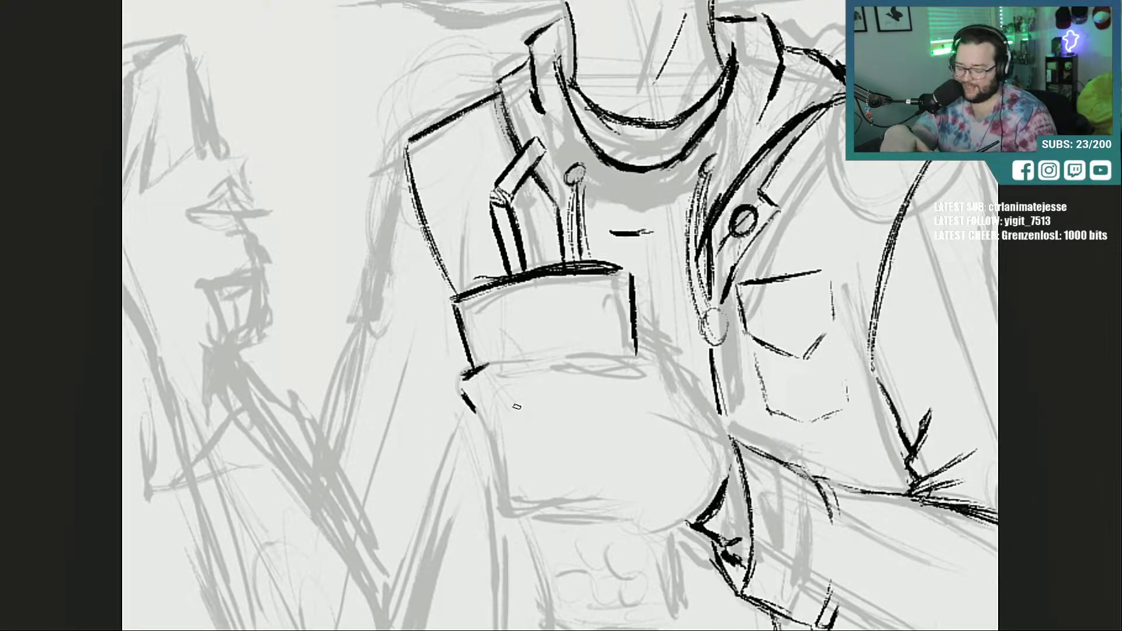
{"action": "mouse_move", "coordinate": [489, 361]}
{"action": "left_mouse_down"}
{"action": "mouse_move", "coordinate": [637, 383]}
{"action": "mouse_move", "coordinate": [666, 362]}
{"action": "mouse_move", "coordinate": [730, 443]}
{"action": "left_mouse_up"}
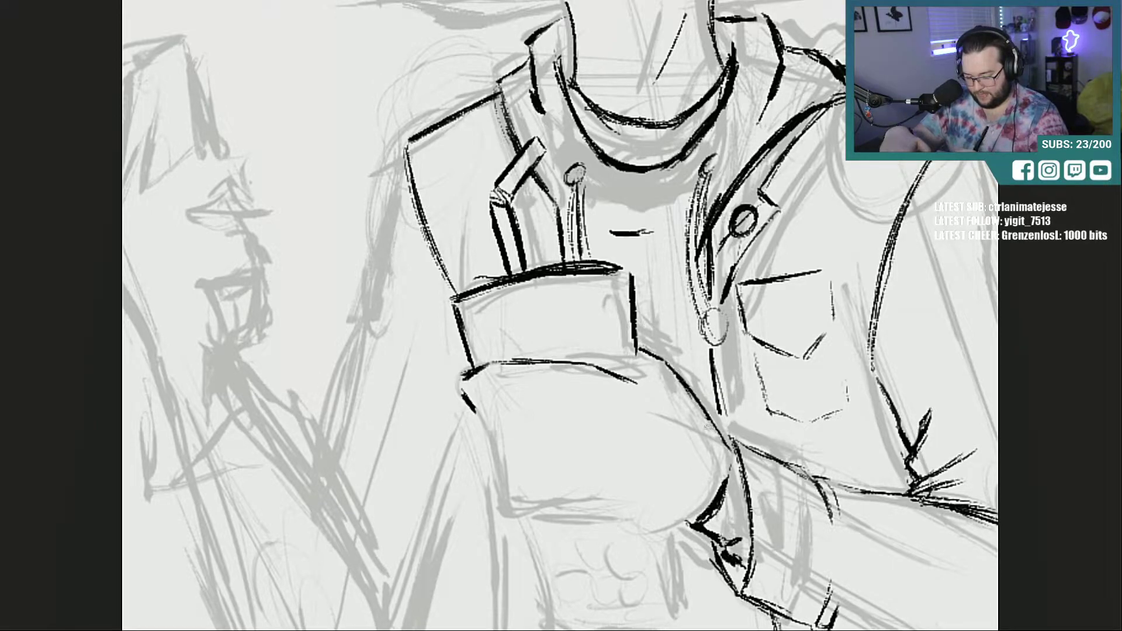
{"action": "left_click_drag", "start_coordinate": [636, 352], "coordinate": [640, 383]}
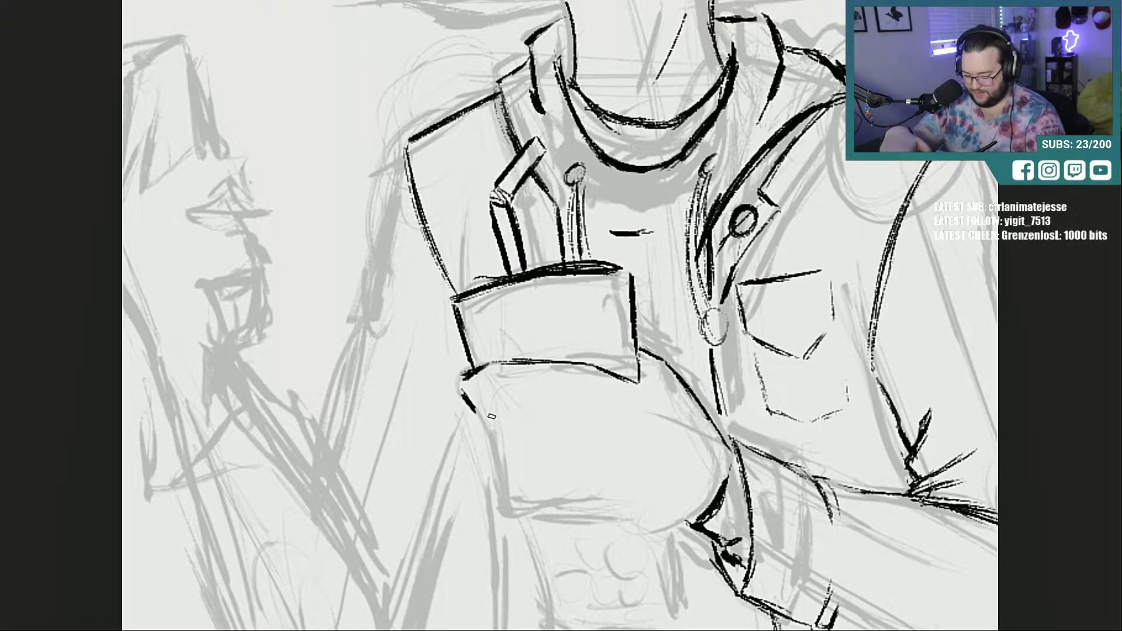
Step: Ink the curled finger ends and lower edge of the gripping hand, and start the cup's two sides beneath it
{"action": "left_click_drag", "start_coordinate": [497, 411], "coordinate": [483, 433]}
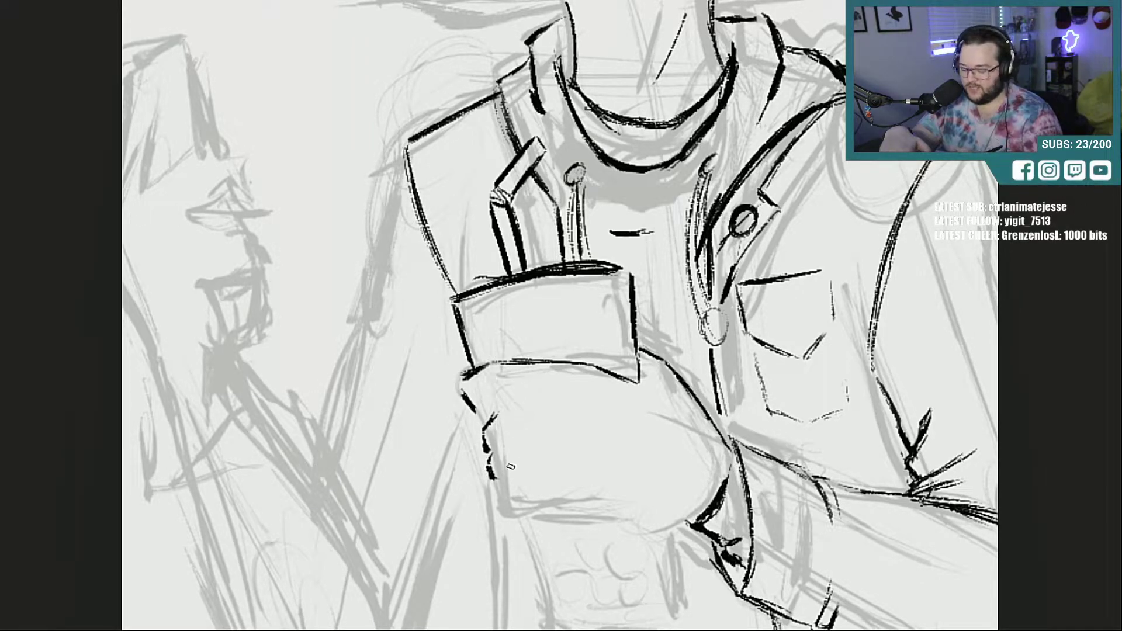
{"action": "mouse_move", "coordinate": [493, 507]}
{"action": "left_mouse_down"}
{"action": "mouse_move", "coordinate": [512, 528]}
{"action": "mouse_move", "coordinate": [547, 517]}
{"action": "mouse_move", "coordinate": [681, 522]}
{"action": "mouse_move", "coordinate": [628, 530]}
{"action": "left_mouse_up"}
{"action": "left_click_drag", "start_coordinate": [529, 508], "coordinate": [681, 519]}
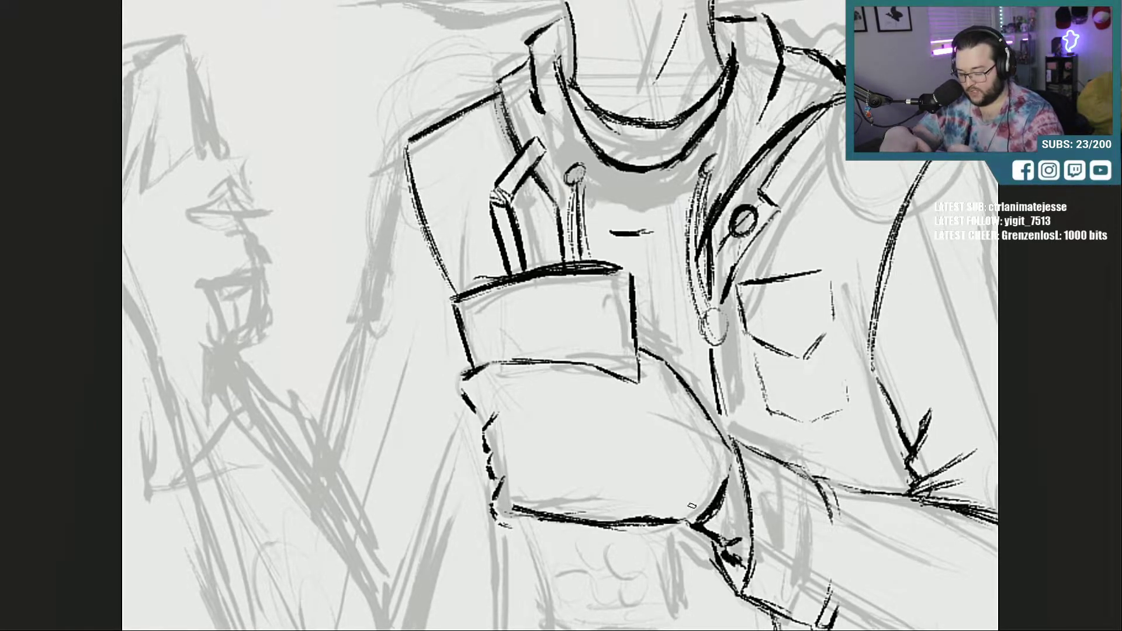
{"action": "left_click_drag", "start_coordinate": [519, 517], "coordinate": [535, 585]}
{"action": "left_click_drag", "start_coordinate": [667, 525], "coordinate": [675, 574]}
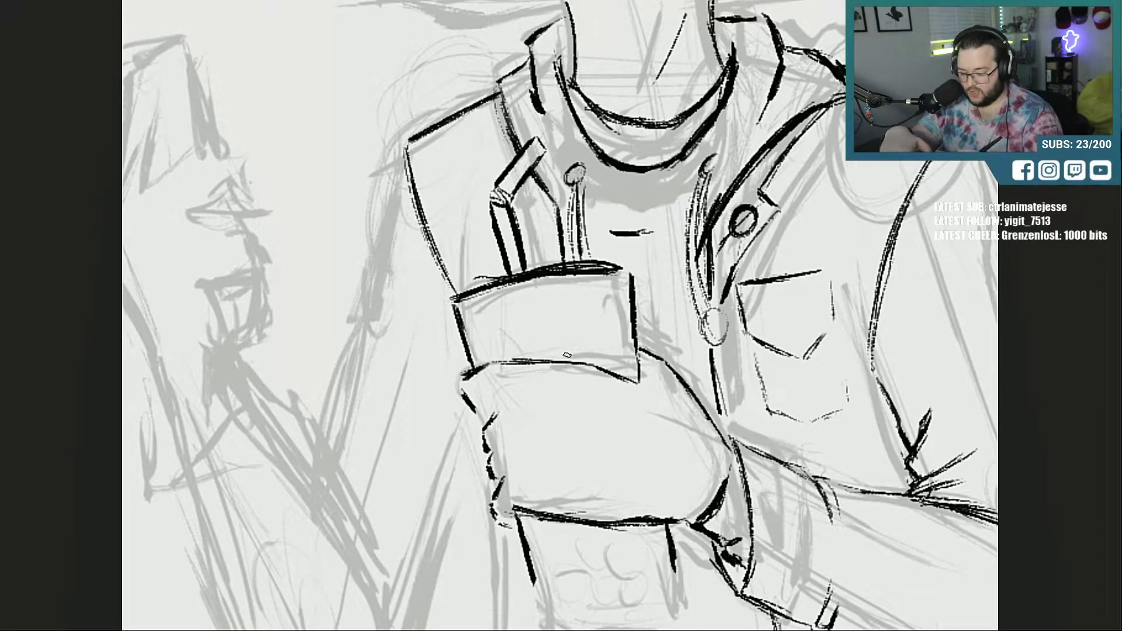
Step: Ink the creases between the curled fingers, and darken the heel of the hand and the fold at the jacket cuff
{"action": "left_click_drag", "start_coordinate": [512, 361], "coordinate": [582, 371]}
{"action": "mouse_move", "coordinate": [494, 415]}
{"action": "left_mouse_down"}
{"action": "mouse_move", "coordinate": [524, 411]}
{"action": "mouse_move", "coordinate": [486, 411]}
{"action": "mouse_move", "coordinate": [539, 407]}
{"action": "mouse_move", "coordinate": [507, 430]}
{"action": "mouse_move", "coordinate": [508, 444]}
{"action": "left_mouse_up"}
{"action": "left_click_drag", "start_coordinate": [495, 482], "coordinate": [525, 471]}
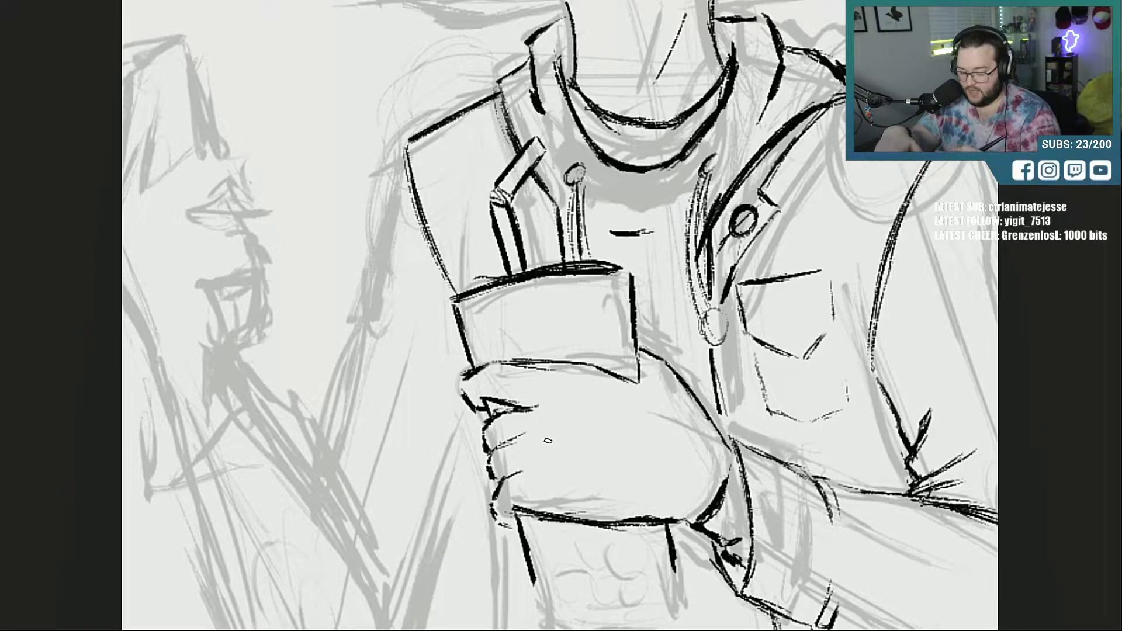
{"action": "mouse_move", "coordinate": [734, 458]}
{"action": "left_mouse_down"}
{"action": "mouse_move", "coordinate": [699, 537]}
{"action": "mouse_move", "coordinate": [732, 554]}
{"action": "left_mouse_up"}
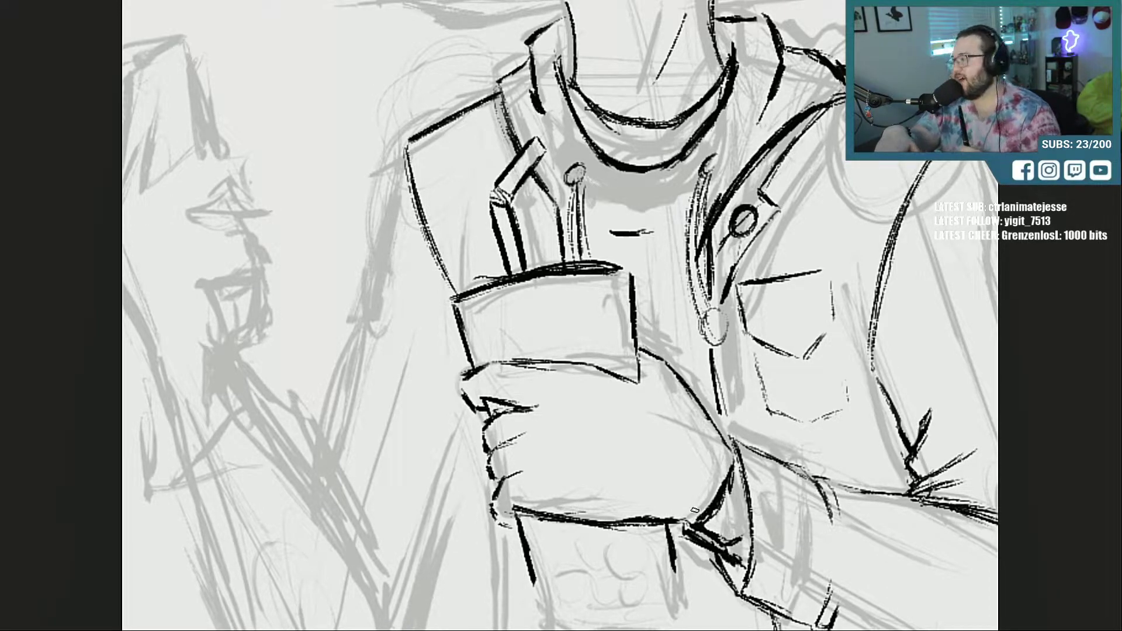
{"action": "mouse_move", "coordinate": [700, 524]}
{"action": "left_mouse_down"}
{"action": "mouse_move", "coordinate": [734, 463]}
{"action": "mouse_move", "coordinate": [725, 484]}
{"action": "mouse_move", "coordinate": [738, 562]}
{"action": "mouse_move", "coordinate": [749, 544]}
{"action": "left_mouse_up"}
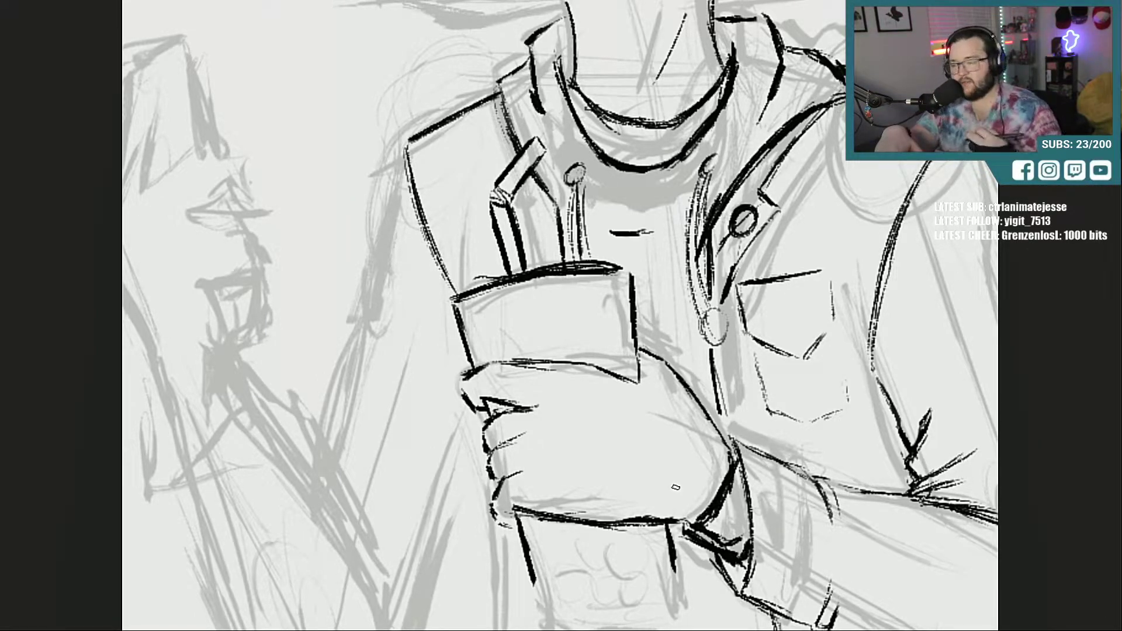
Step: Extend and thicken the cup's sides below the hand and close them with a curved base
{"action": "scroll", "coordinate": [561, 316], "scroll_direction": "down", "scroll_amount": 5}
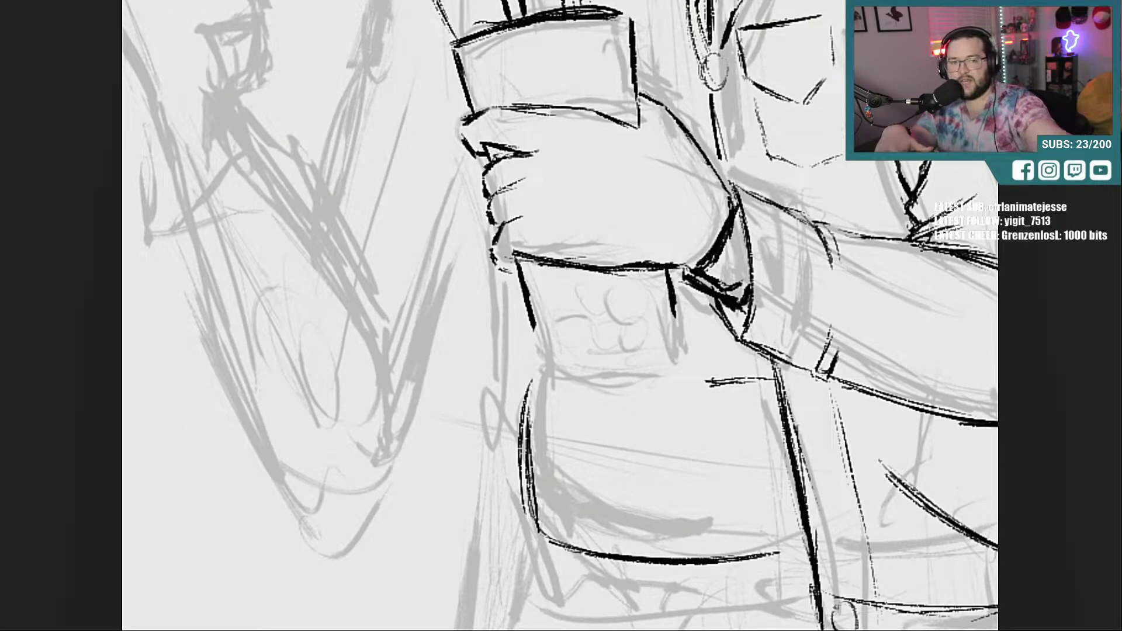
{"action": "mouse_move", "coordinate": [526, 280]}
{"action": "left_mouse_down"}
{"action": "mouse_move", "coordinate": [532, 334]}
{"action": "mouse_move", "coordinate": [563, 382]}
{"action": "mouse_move", "coordinate": [625, 379]}
{"action": "left_mouse_up"}
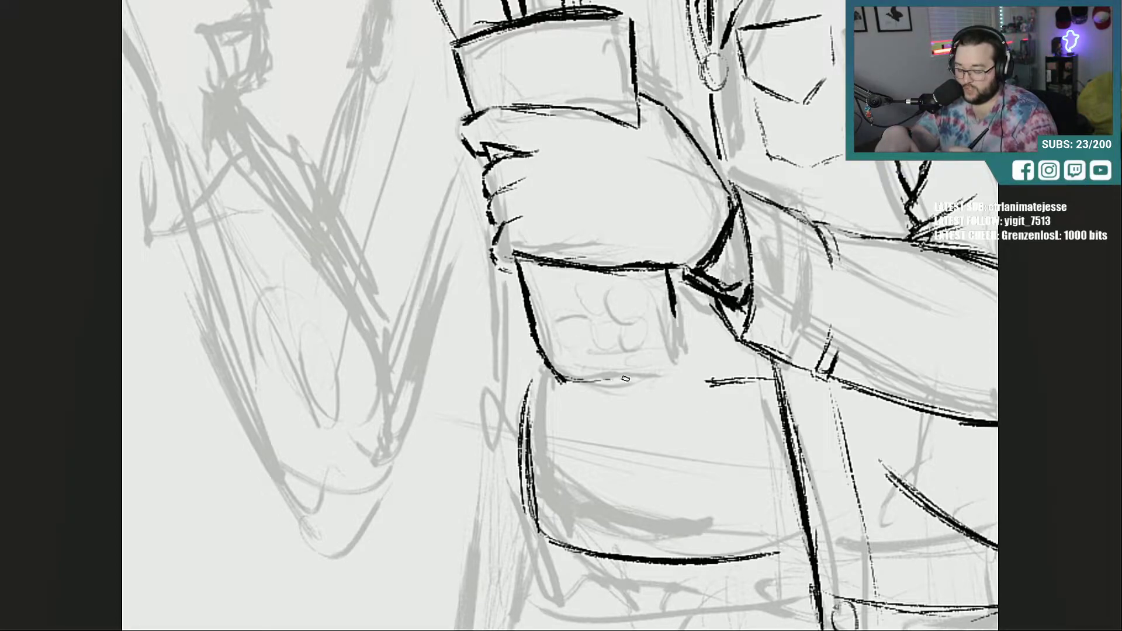
{"action": "mouse_move", "coordinate": [542, 372]}
{"action": "left_mouse_down"}
{"action": "mouse_move", "coordinate": [634, 379]}
{"action": "mouse_move", "coordinate": [678, 357]}
{"action": "left_mouse_up"}
{"action": "mouse_move", "coordinate": [668, 267]}
{"action": "left_mouse_down"}
{"action": "mouse_move", "coordinate": [679, 357]}
{"action": "mouse_move", "coordinate": [679, 347]}
{"action": "left_mouse_up"}
{"action": "left_click_drag", "start_coordinate": [532, 298], "coordinate": [555, 380]}
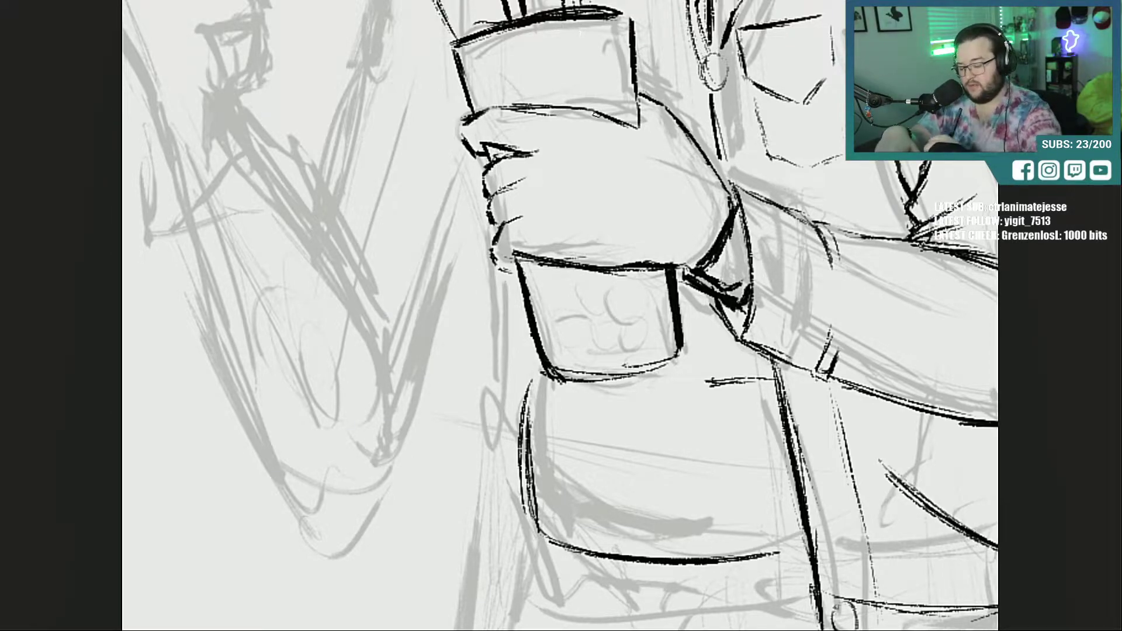
Step: Strengthen the hand's upper edge beside the cup and lengthen the dividing lines between the fingers
{"action": "mouse_move", "coordinate": [596, 113]}
{"action": "left_mouse_down"}
{"action": "mouse_move", "coordinate": [654, 129]}
{"action": "mouse_move", "coordinate": [672, 115]}
{"action": "mouse_move", "coordinate": [705, 146]}
{"action": "left_mouse_up"}
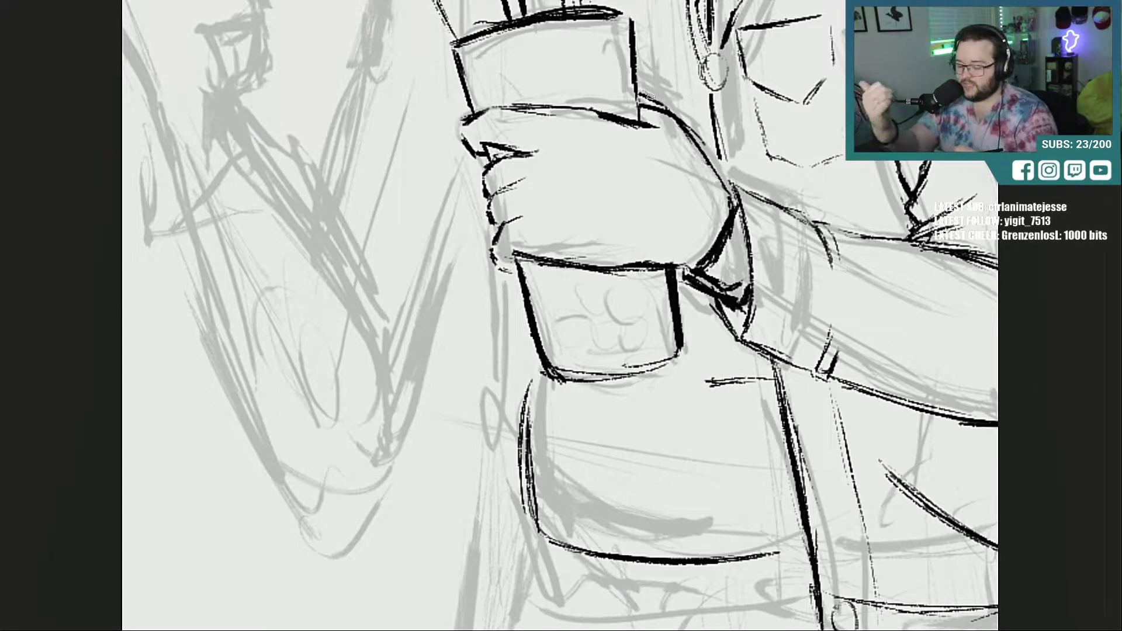
{"action": "left_click_drag", "start_coordinate": [489, 151], "coordinate": [542, 153]}
{"action": "left_click_drag", "start_coordinate": [493, 194], "coordinate": [538, 174]}
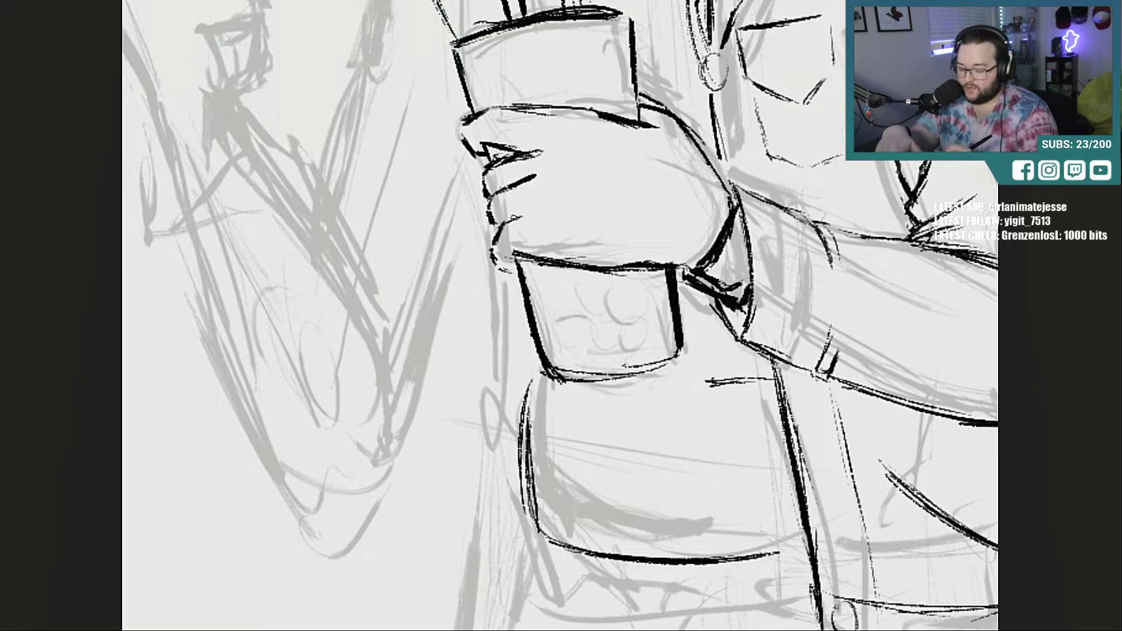
{"action": "left_click_drag", "start_coordinate": [496, 224], "coordinate": [534, 208]}
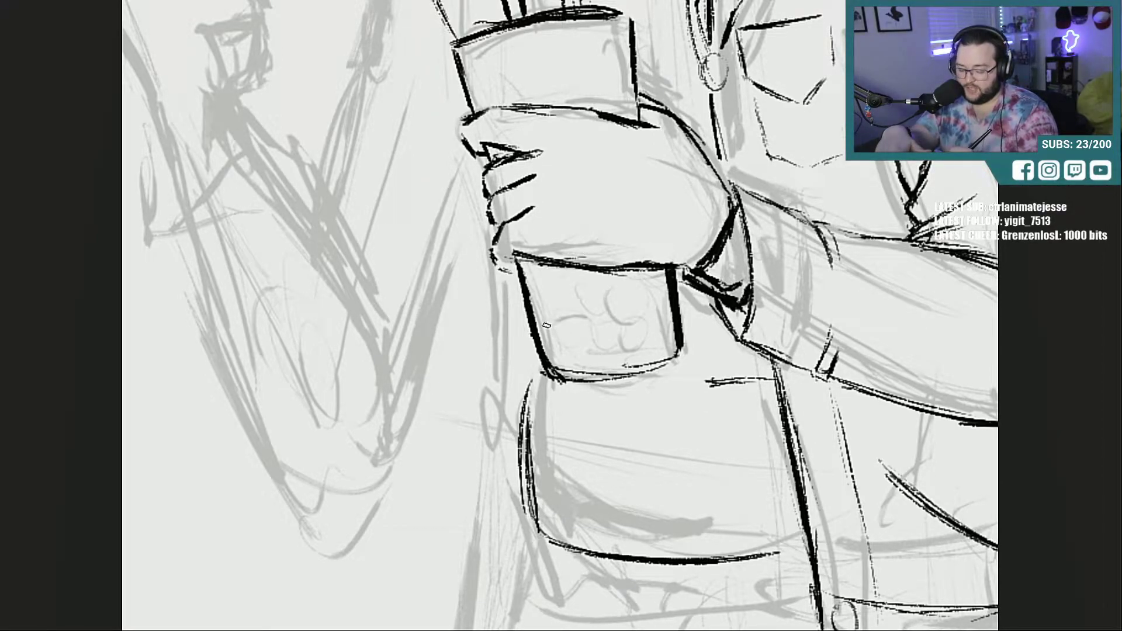
Step: Draw thin inner wall lines in the cup below the hand and fill it with two rows of round pearls
{"action": "left_click_drag", "start_coordinate": [527, 262], "coordinate": [557, 353]}
{"action": "left_click_drag", "start_coordinate": [531, 286], "coordinate": [561, 351]}
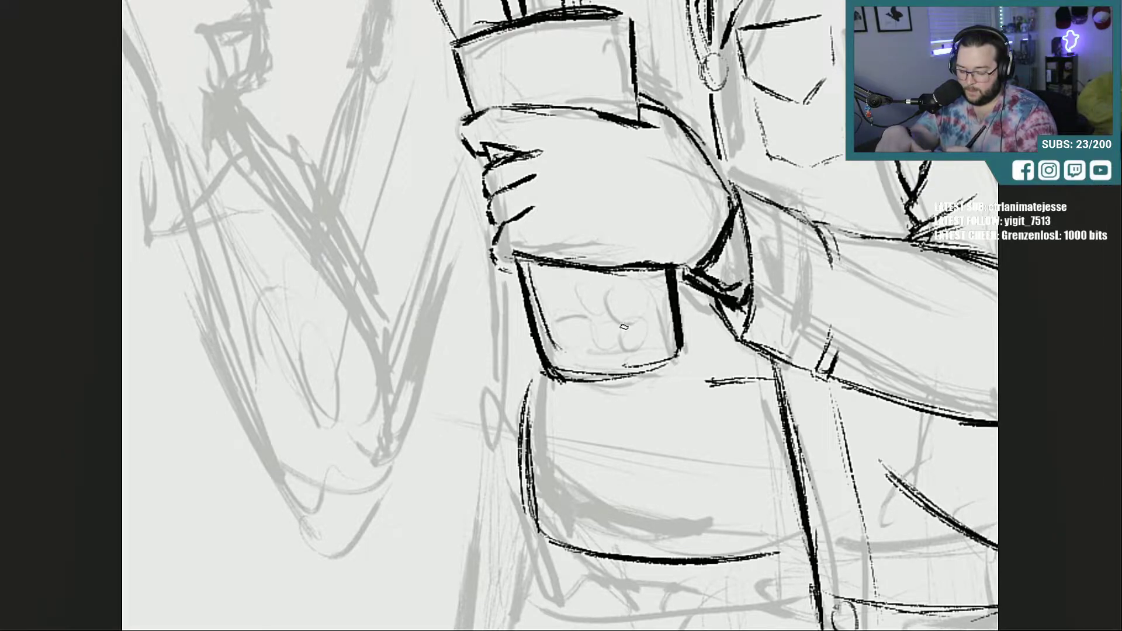
{"action": "left_click_drag", "start_coordinate": [656, 342], "coordinate": [672, 255]}
{"action": "mouse_move", "coordinate": [560, 314]}
{"action": "left_mouse_down"}
{"action": "mouse_move", "coordinate": [570, 344]}
{"action": "mouse_move", "coordinate": [591, 321]}
{"action": "mouse_move", "coordinate": [608, 338]}
{"action": "mouse_move", "coordinate": [628, 316]}
{"action": "mouse_move", "coordinate": [658, 321]}
{"action": "mouse_move", "coordinate": [649, 295]}
{"action": "mouse_move", "coordinate": [632, 289]}
{"action": "mouse_move", "coordinate": [590, 304]}
{"action": "mouse_move", "coordinate": [564, 294]}
{"action": "mouse_move", "coordinate": [582, 297]}
{"action": "mouse_move", "coordinate": [571, 306]}
{"action": "mouse_move", "coordinate": [578, 296]}
{"action": "left_mouse_up"}
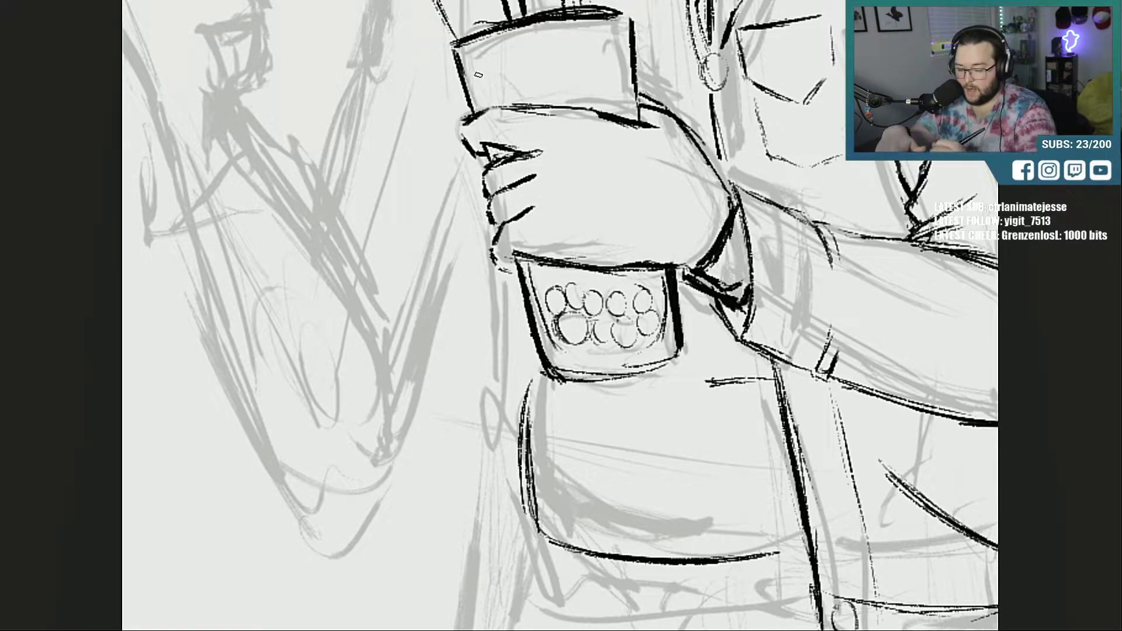
Step: Add inner wall, rim and curved lines to the cup above the hand, plus one more pearl in its lower part
{"action": "mouse_move", "coordinate": [466, 56]}
{"action": "left_mouse_down"}
{"action": "mouse_move", "coordinate": [480, 106]}
{"action": "mouse_move", "coordinate": [608, 85]}
{"action": "left_mouse_up"}
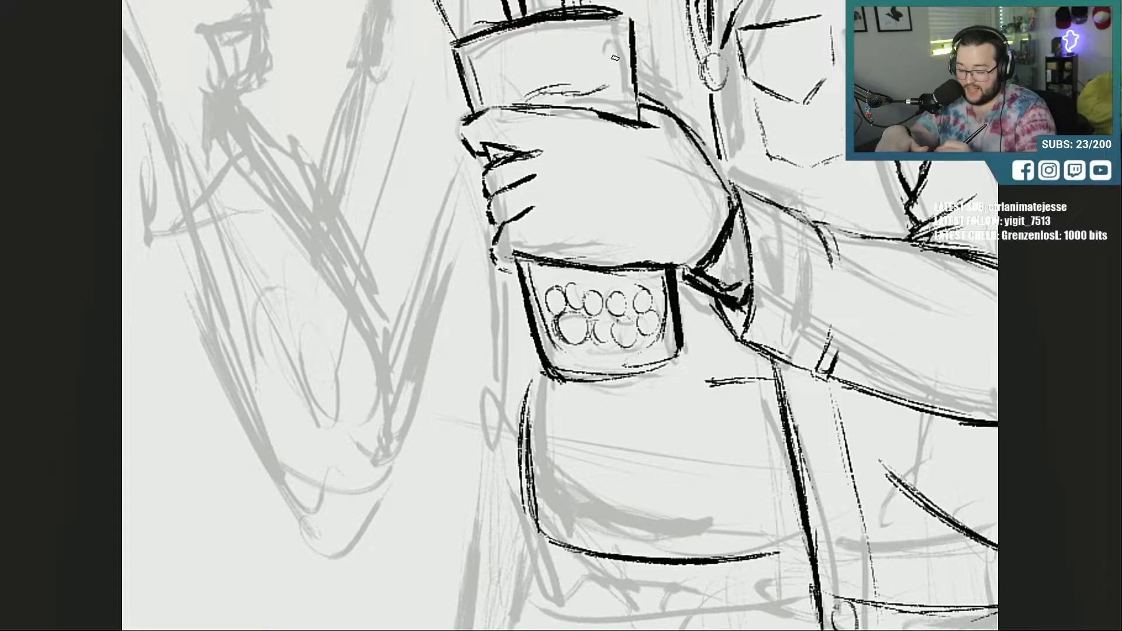
{"action": "mouse_move", "coordinate": [616, 40]}
{"action": "left_mouse_down"}
{"action": "mouse_move", "coordinate": [627, 115]}
{"action": "mouse_move", "coordinate": [545, 91]}
{"action": "mouse_move", "coordinate": [533, 100]}
{"action": "left_mouse_up"}
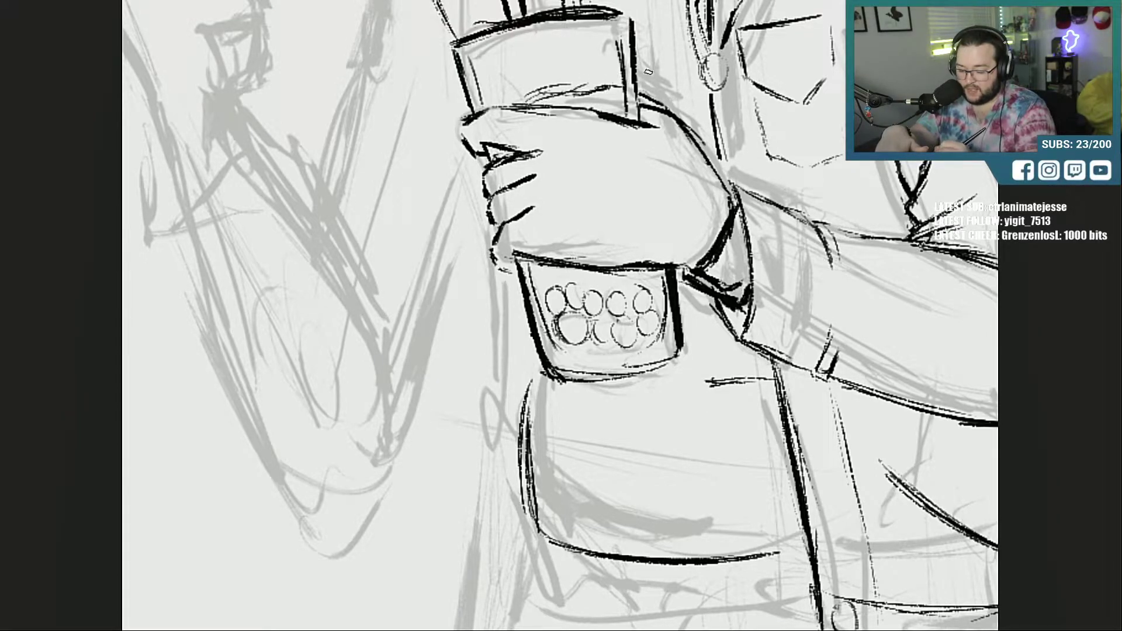
{"action": "mouse_move", "coordinate": [662, 271]}
{"action": "left_mouse_down"}
{"action": "mouse_move", "coordinate": [661, 326]}
{"action": "mouse_move", "coordinate": [663, 313]}
{"action": "mouse_move", "coordinate": [629, 293]}
{"action": "left_mouse_up"}
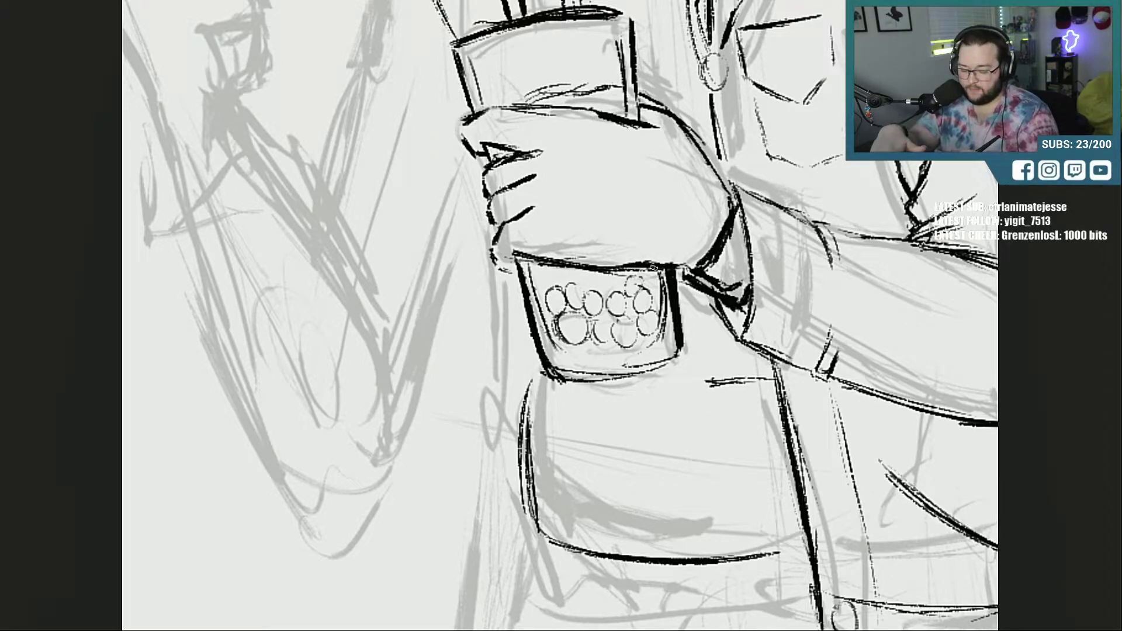
{"action": "left_click_drag", "start_coordinate": [524, 102], "coordinate": [576, 88]}
{"action": "left_click_drag", "start_coordinate": [468, 59], "coordinate": [608, 20]}
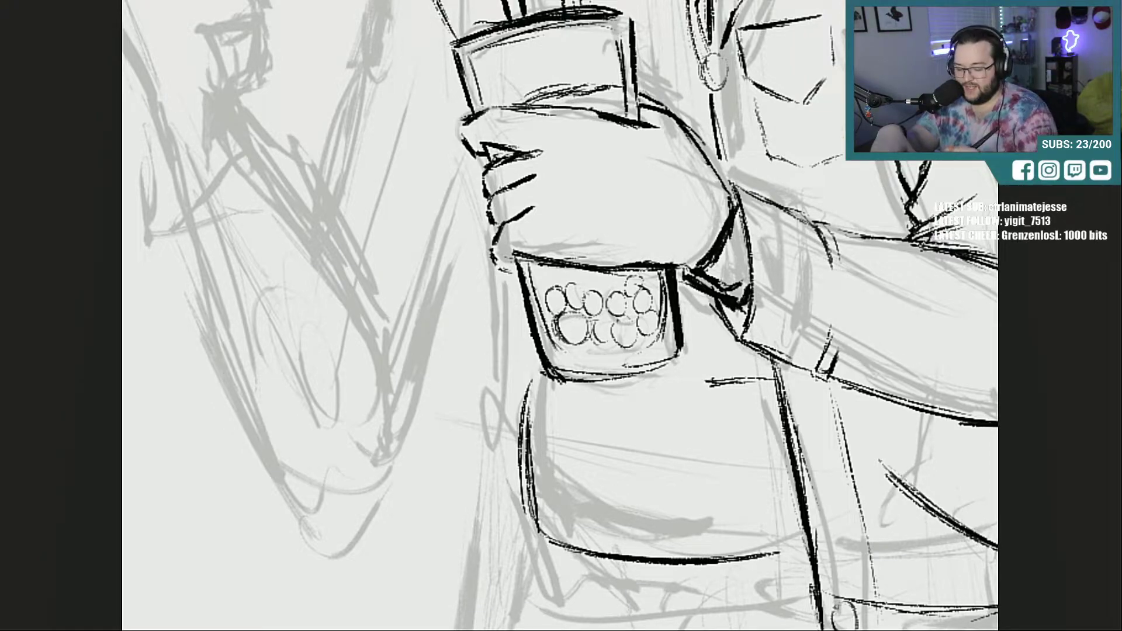
{"action": "left_click_drag", "start_coordinate": [722, 161], "coordinate": [726, 176]}
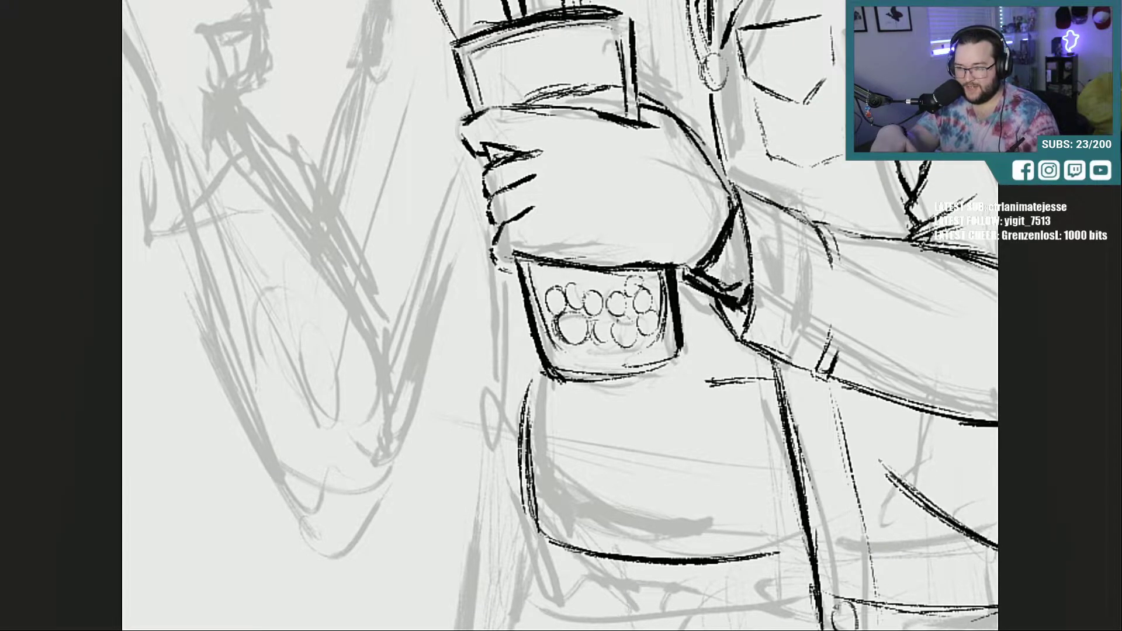
Step: Ink the raised arm's sleeve opening, its outer edge, and the doubled inner edge of the cuff
{"action": "scroll", "coordinate": [727, 176], "scroll_direction": "up", "scroll_amount": 3}
{"action": "scroll", "coordinate": [560, 316], "scroll_direction": "up", "scroll_amount": 5}
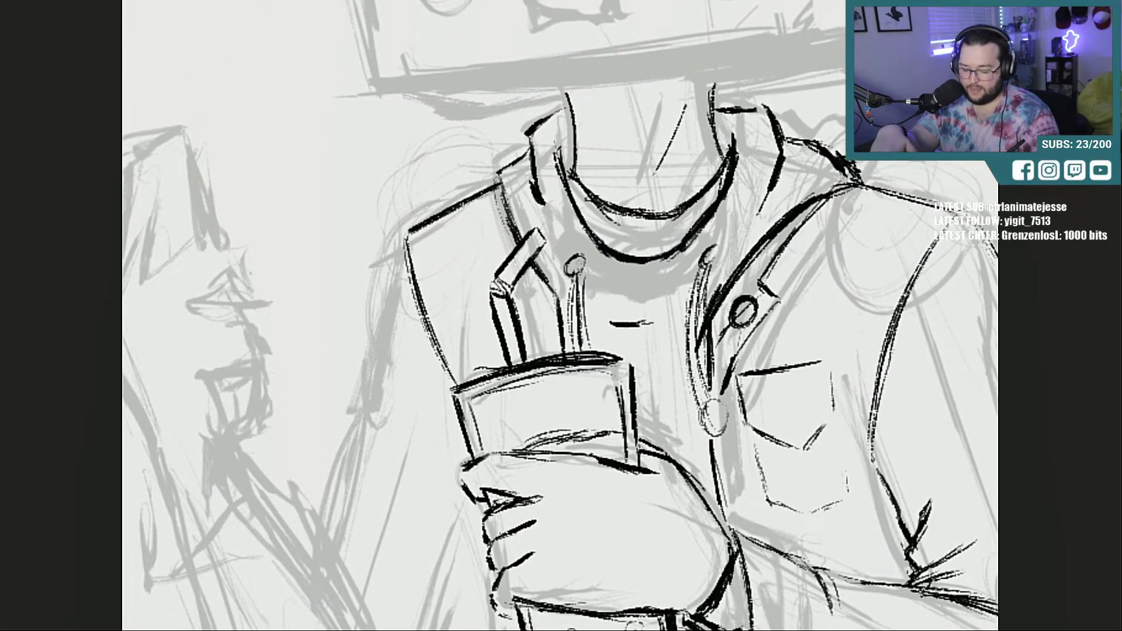
{"action": "scroll", "coordinate": [651, 170], "scroll_direction": "down", "scroll_amount": 2}
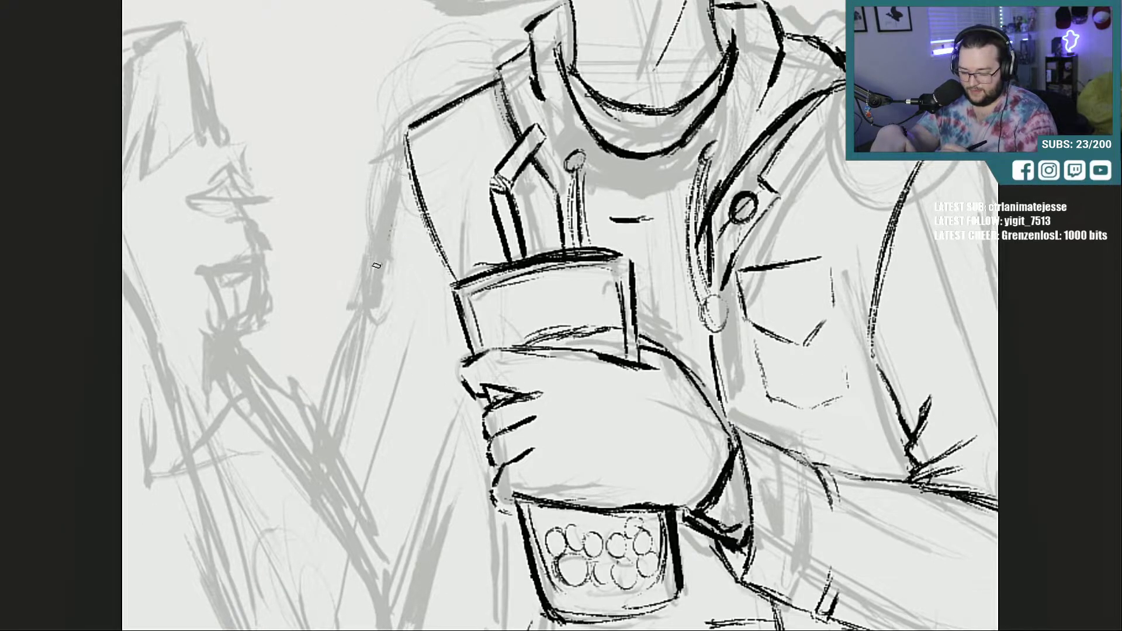
{"action": "mouse_move", "coordinate": [245, 343]}
{"action": "left_mouse_down"}
{"action": "mouse_move", "coordinate": [250, 381]}
{"action": "mouse_move", "coordinate": [174, 468]}
{"action": "left_mouse_up"}
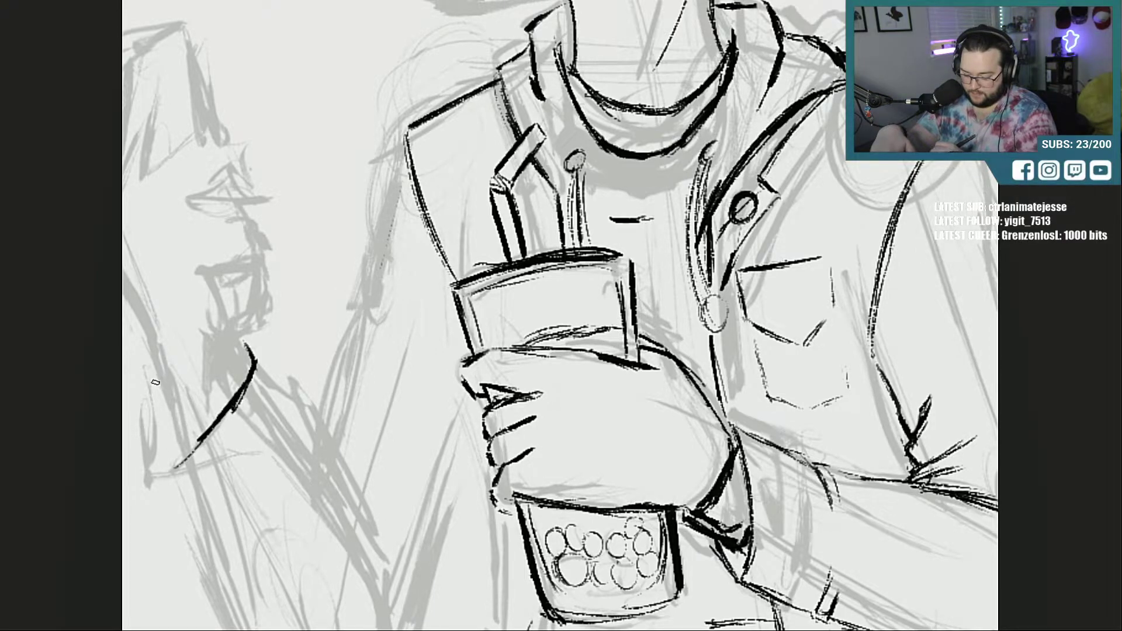
{"action": "mouse_move", "coordinate": [157, 377]}
{"action": "left_mouse_down"}
{"action": "mouse_move", "coordinate": [145, 448]}
{"action": "mouse_move", "coordinate": [185, 548]}
{"action": "left_mouse_up"}
{"action": "left_click_drag", "start_coordinate": [263, 358], "coordinate": [298, 416]}
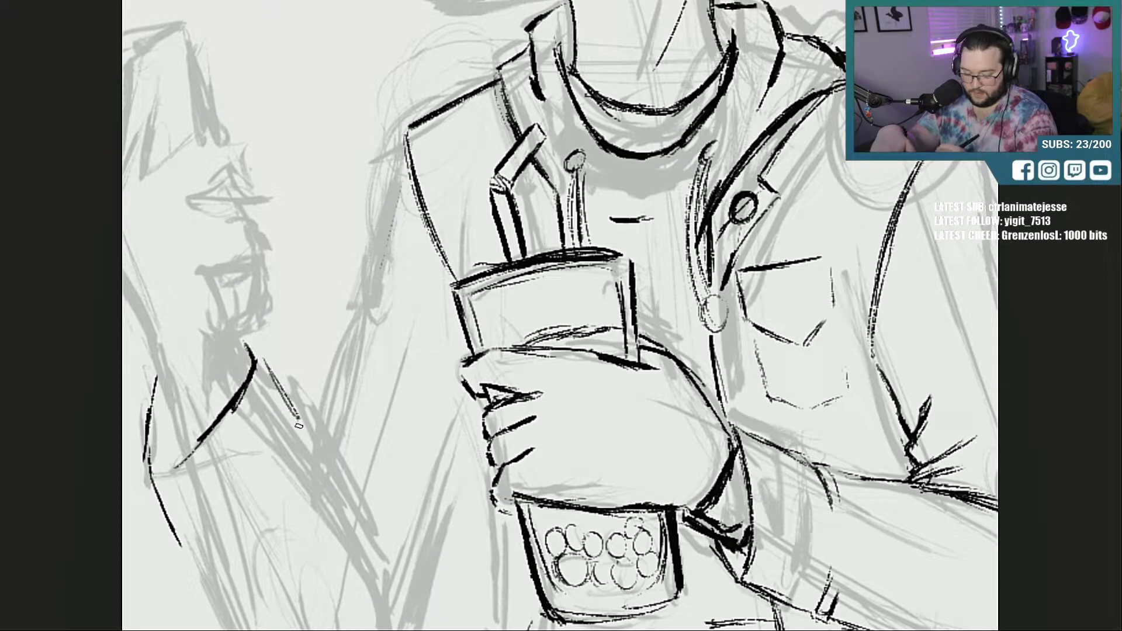
{"action": "mouse_move", "coordinate": [252, 342]}
{"action": "left_mouse_down"}
{"action": "mouse_move", "coordinate": [298, 419]}
{"action": "mouse_move", "coordinate": [294, 465]}
{"action": "left_mouse_up"}
{"action": "mouse_move", "coordinate": [304, 423]}
{"action": "left_mouse_down"}
{"action": "mouse_move", "coordinate": [293, 457]}
{"action": "mouse_move", "coordinate": [303, 476]}
{"action": "left_mouse_up"}
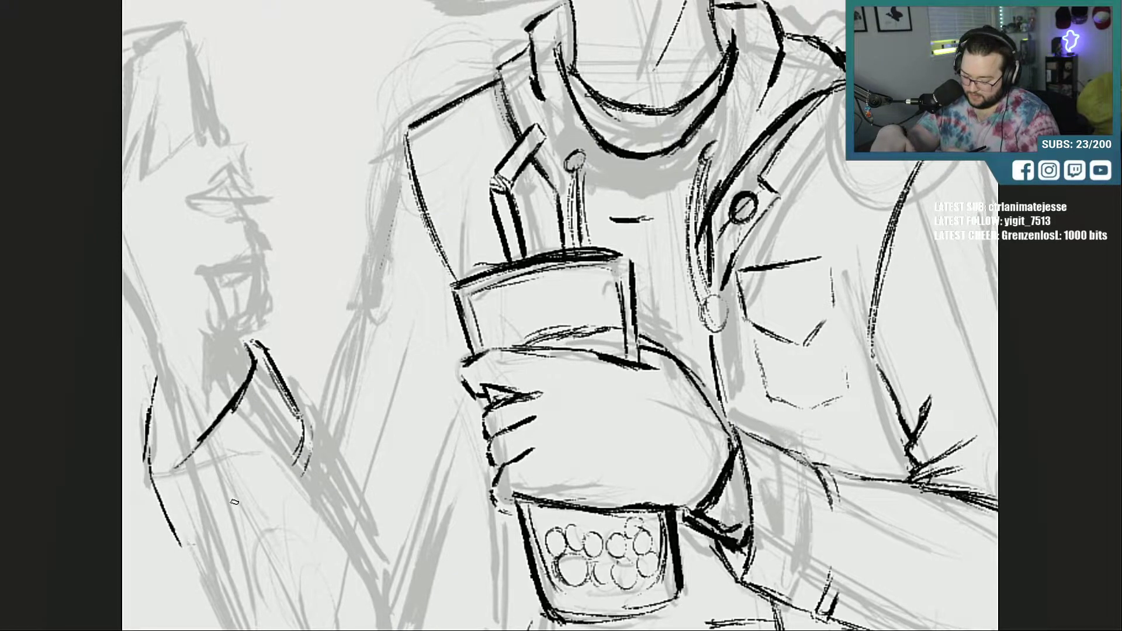
Step: Ink the raised sleeve's curved cuff seam, the inner forearm edge with elbow creases, and the lower upper-arm edge
{"action": "mouse_move", "coordinate": [240, 514]}
{"action": "left_mouse_down"}
{"action": "mouse_move", "coordinate": [191, 543]}
{"action": "mouse_move", "coordinate": [239, 539]}
{"action": "mouse_move", "coordinate": [273, 503]}
{"action": "left_mouse_up"}
{"action": "left_click_drag", "start_coordinate": [316, 441], "coordinate": [370, 555]}
{"action": "left_click_drag", "start_coordinate": [354, 500], "coordinate": [384, 540]}
{"action": "left_click_drag", "start_coordinate": [345, 481], "coordinate": [379, 500]}
{"action": "mouse_move", "coordinate": [362, 337]}
{"action": "left_mouse_down"}
{"action": "mouse_move", "coordinate": [330, 450]}
{"action": "mouse_move", "coordinate": [336, 407]}
{"action": "left_mouse_up"}
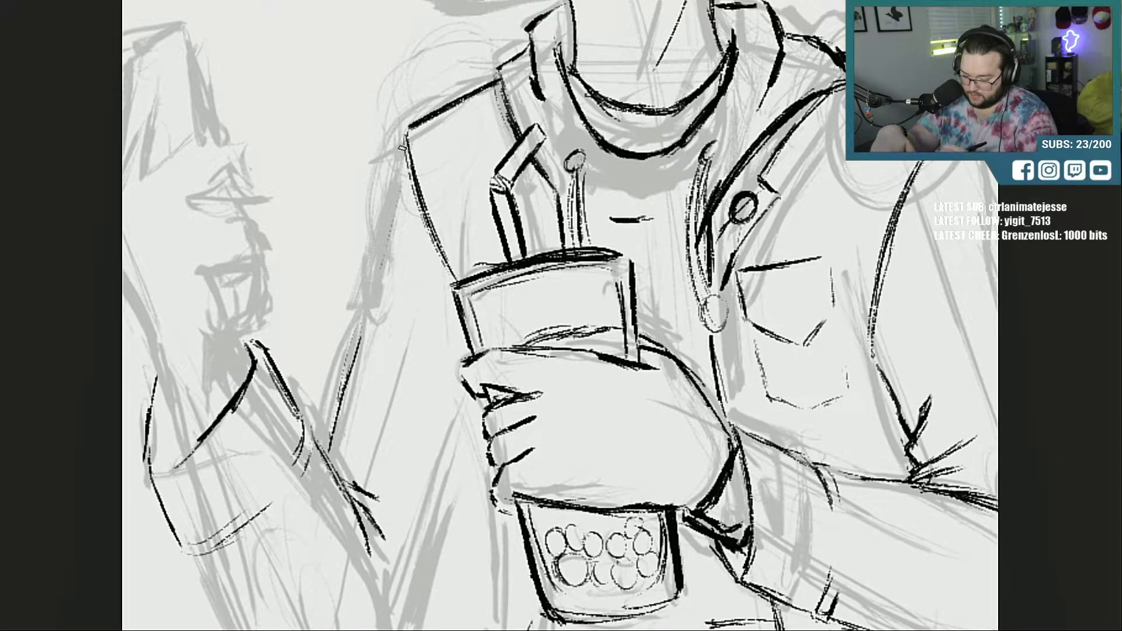
Step: Continue the raised arm's upper-arm outline to the shoulder, thicken the armhole seam, and add a small sleeve crease
{"action": "left_click_drag", "start_coordinate": [400, 180], "coordinate": [358, 337]}
{"action": "mouse_move", "coordinate": [389, 206]}
{"action": "left_mouse_down"}
{"action": "mouse_move", "coordinate": [359, 339]}
{"action": "mouse_move", "coordinate": [392, 214]}
{"action": "left_mouse_up"}
{"action": "left_click_drag", "start_coordinate": [374, 287], "coordinate": [393, 187]}
{"action": "left_click_drag", "start_coordinate": [379, 260], "coordinate": [404, 156]}
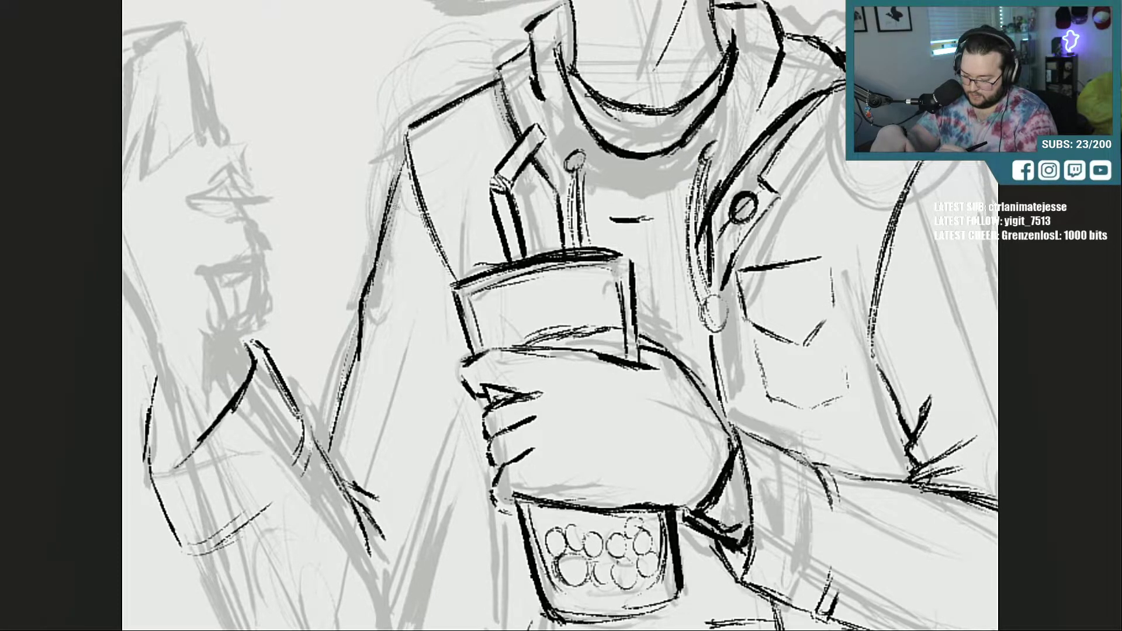
{"action": "left_click_drag", "start_coordinate": [385, 222], "coordinate": [405, 152]}
{"action": "mouse_move", "coordinate": [392, 194]}
{"action": "left_mouse_down"}
{"action": "mouse_move", "coordinate": [403, 153]}
{"action": "mouse_move", "coordinate": [439, 246]}
{"action": "left_mouse_up"}
{"action": "left_click_drag", "start_coordinate": [412, 135], "coordinate": [457, 277]}
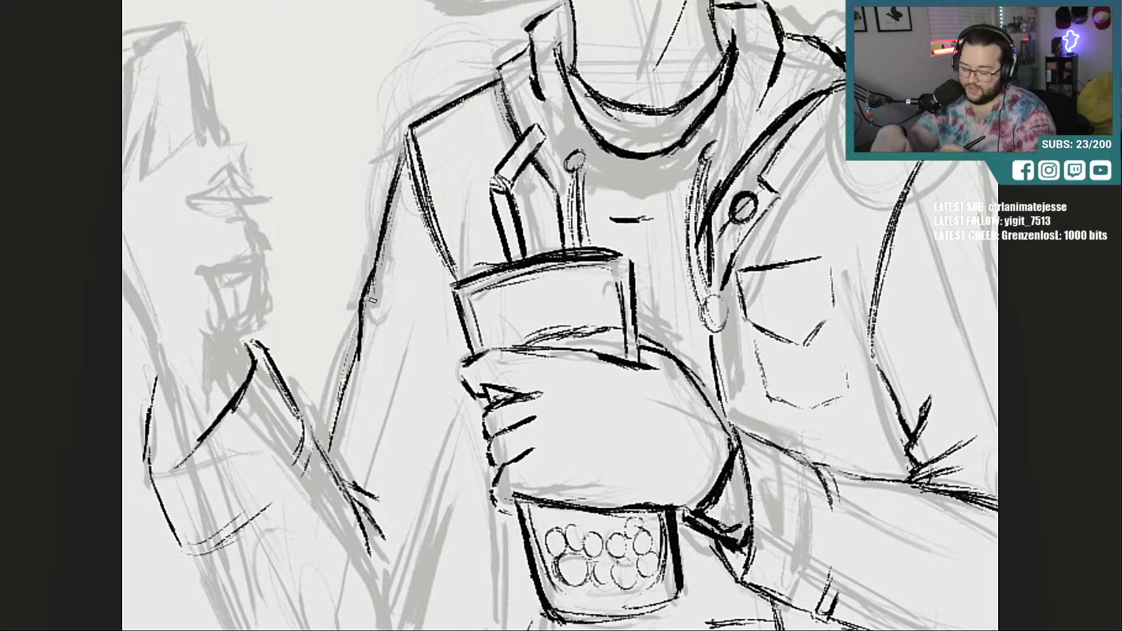
{"action": "left_click_drag", "start_coordinate": [375, 302], "coordinate": [373, 284]}
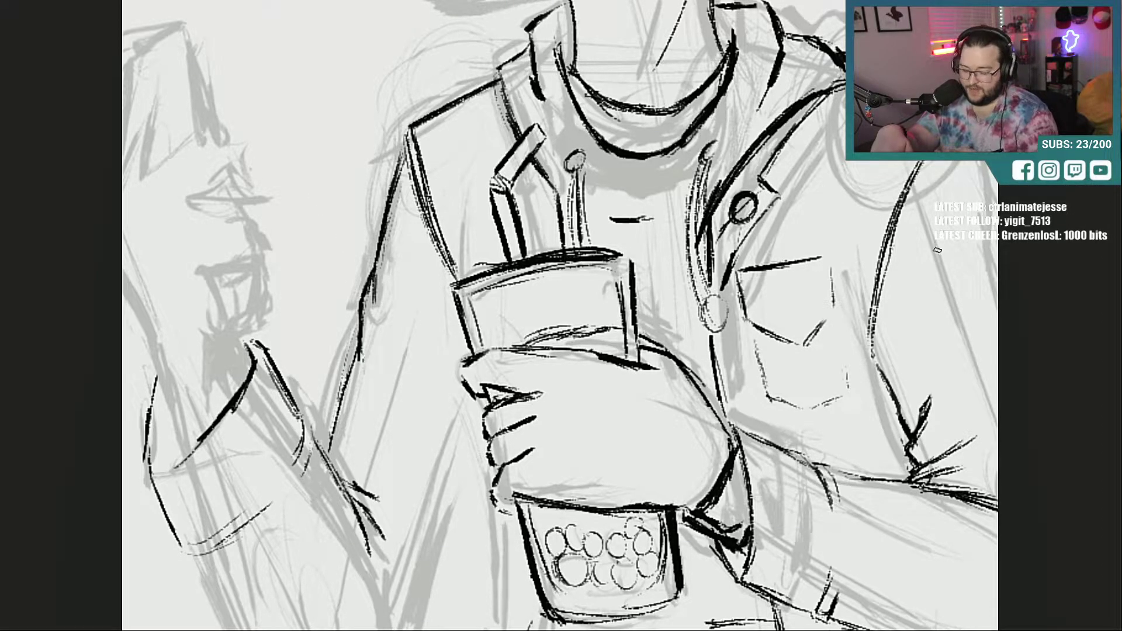
Step: Ink the raised arm's lower forearm edge down to the elbow, the short elbow edge, and the upper arm's underside
{"action": "scroll", "coordinate": [979, 242], "scroll_direction": "down", "scroll_amount": 5}
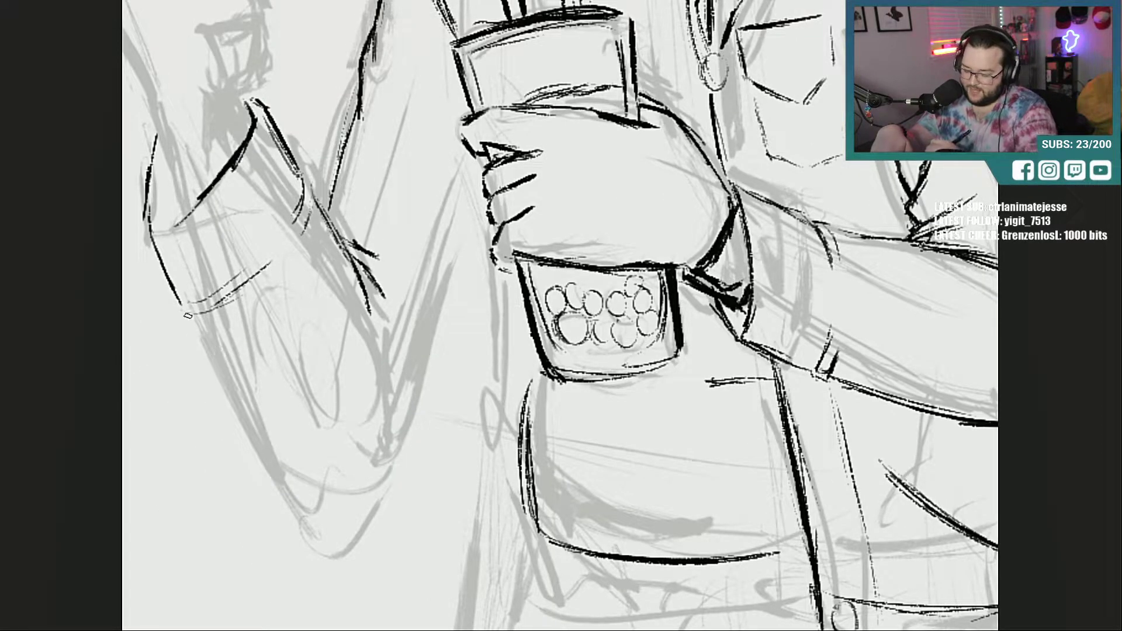
{"action": "mouse_move", "coordinate": [190, 317]}
{"action": "left_mouse_down"}
{"action": "mouse_move", "coordinate": [291, 463]}
{"action": "mouse_move", "coordinate": [323, 487]}
{"action": "left_mouse_up"}
{"action": "left_click_drag", "start_coordinate": [213, 361], "coordinate": [334, 498]}
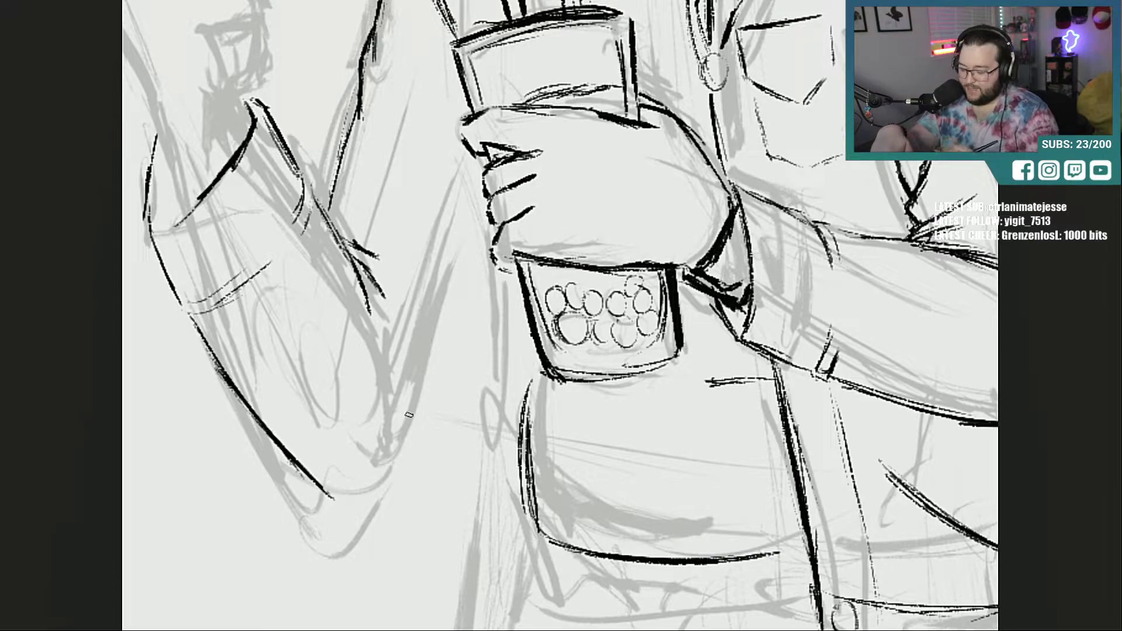
{"action": "mouse_move", "coordinate": [397, 463]}
{"action": "left_mouse_down"}
{"action": "mouse_move", "coordinate": [485, 228]}
{"action": "mouse_move", "coordinate": [424, 380]}
{"action": "left_mouse_up"}
{"action": "mouse_move", "coordinate": [311, 478]}
{"action": "left_mouse_down"}
{"action": "mouse_move", "coordinate": [370, 486]}
{"action": "mouse_move", "coordinate": [409, 449]}
{"action": "mouse_move", "coordinate": [432, 356]}
{"action": "mouse_move", "coordinate": [422, 407]}
{"action": "left_mouse_up"}
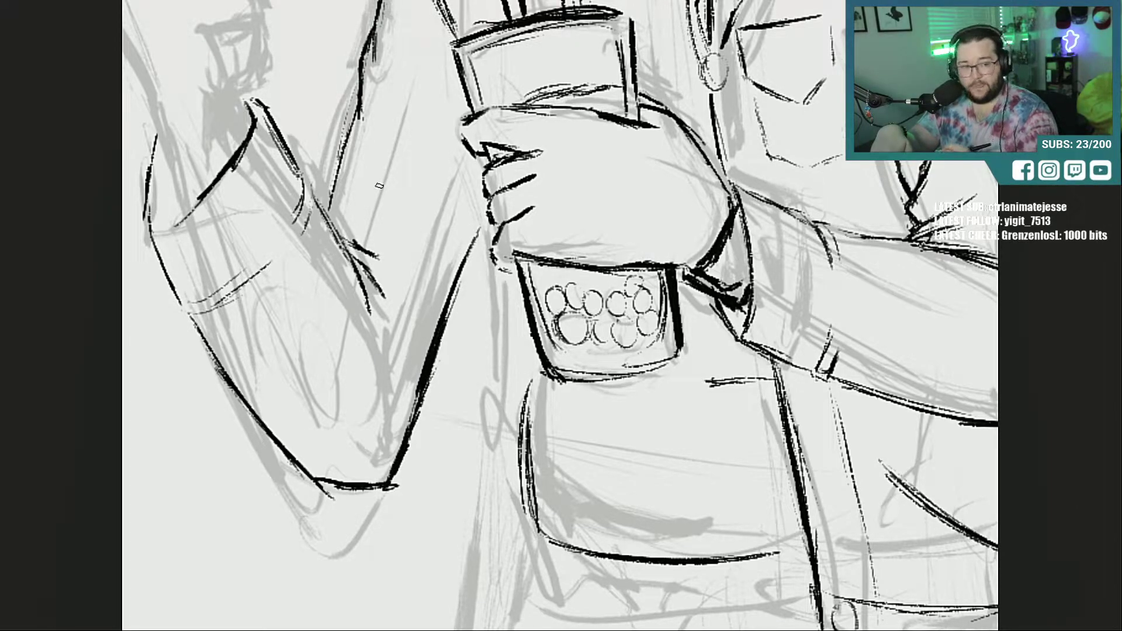
Step: Add inner-elbow creases and cuff fold lines to the raised sleeve, and thicken its outer forearm edge
{"action": "mouse_move", "coordinate": [346, 244]}
{"action": "left_mouse_down"}
{"action": "mouse_move", "coordinate": [404, 267]}
{"action": "mouse_move", "coordinate": [399, 243]}
{"action": "left_mouse_up"}
{"action": "left_click_drag", "start_coordinate": [301, 174], "coordinate": [374, 296]}
{"action": "left_click_drag", "start_coordinate": [218, 188], "coordinate": [188, 228]}
{"action": "mouse_move", "coordinate": [199, 200]}
{"action": "left_mouse_down"}
{"action": "mouse_move", "coordinate": [174, 230]}
{"action": "mouse_move", "coordinate": [196, 211]}
{"action": "left_mouse_up"}
{"action": "left_click_drag", "start_coordinate": [152, 235], "coordinate": [181, 294]}
{"action": "left_click_drag", "start_coordinate": [157, 262], "coordinate": [189, 316]}
{"action": "left_click_drag", "start_coordinate": [174, 290], "coordinate": [189, 305]}
{"action": "mouse_move", "coordinate": [157, 240]}
{"action": "left_mouse_down"}
{"action": "mouse_move", "coordinate": [180, 291]}
{"action": "mouse_move", "coordinate": [321, 475]}
{"action": "left_mouse_up"}
{"action": "left_click_drag", "start_coordinate": [221, 363], "coordinate": [336, 489]}
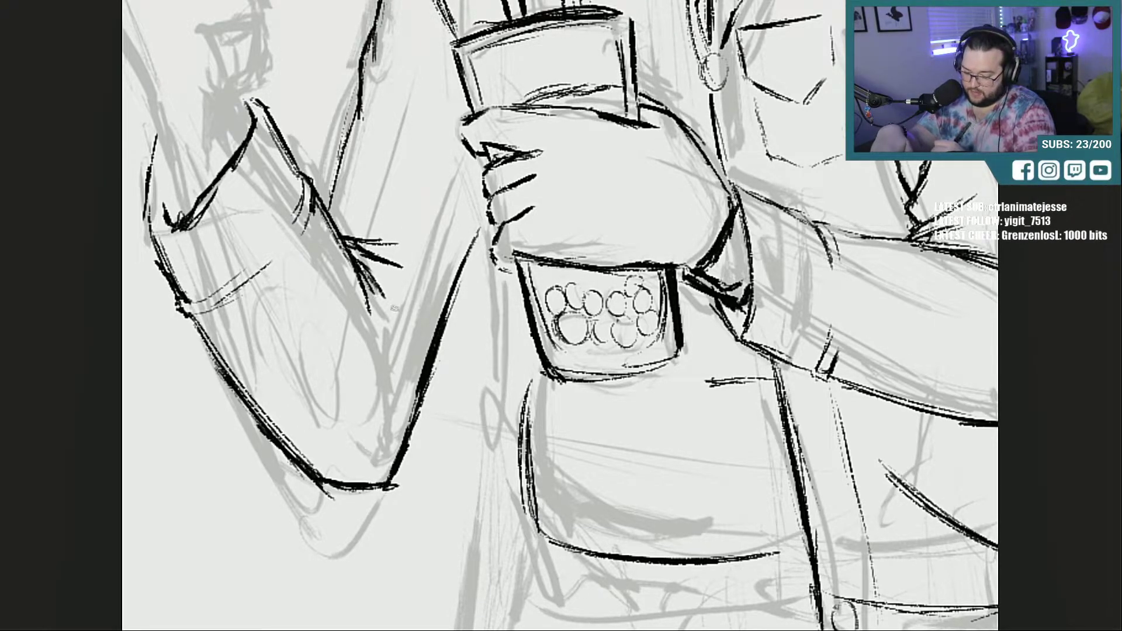
Step: Erase the raised arm's low elbow and redraw the lower forearm edge at a shallower angle, clearing leftover strokes
{"action": "left_click_drag", "start_coordinate": [327, 207], "coordinate": [351, 138]}
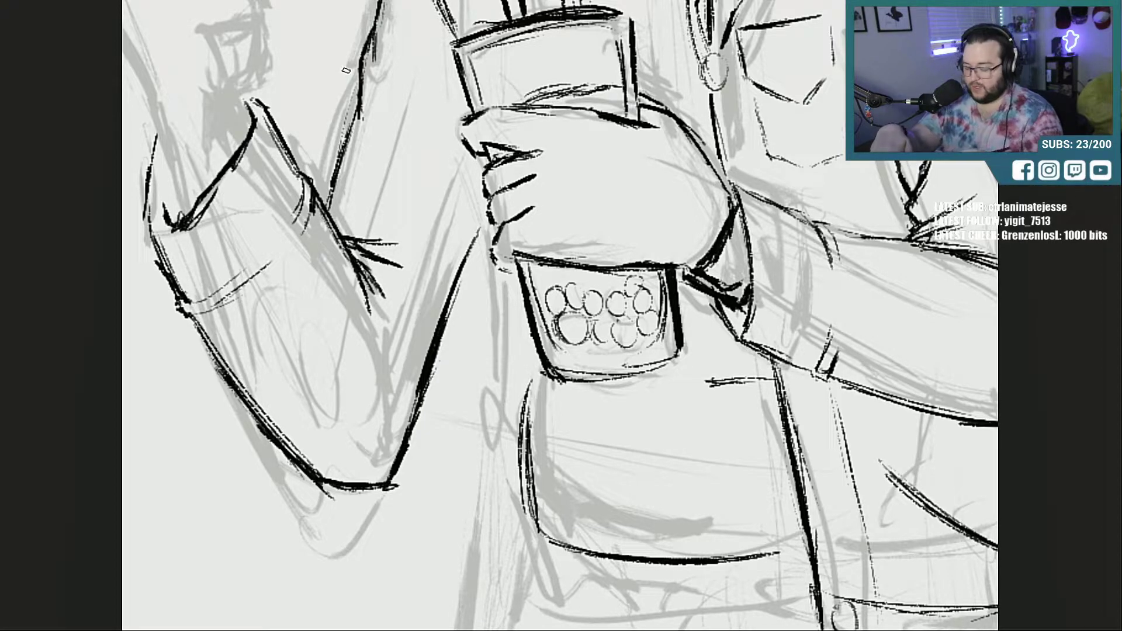
{"action": "key", "text": "ctrl+0"}
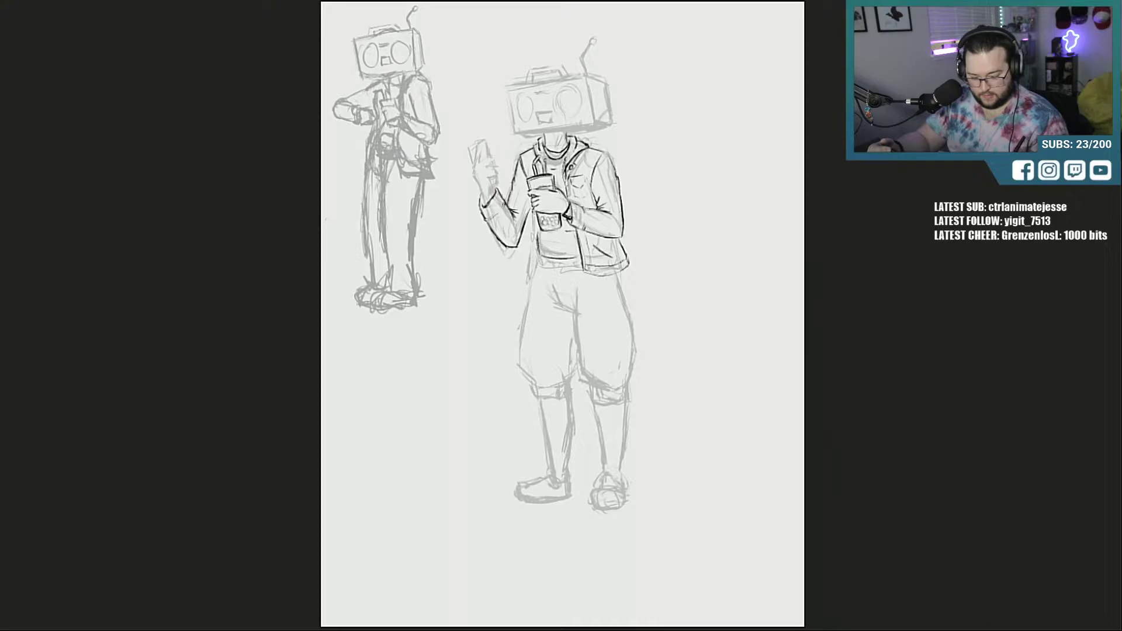
{"action": "key", "text": "ctrl+comma"}
{"action": "key", "text": "ctrl+comma"}
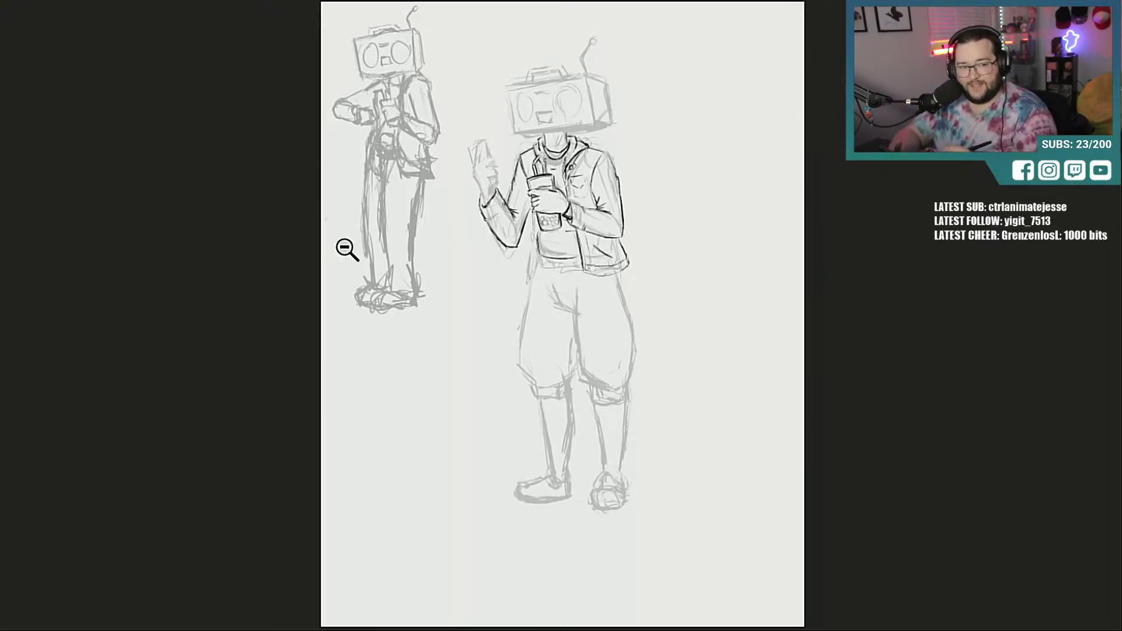
{"action": "mouse_move", "coordinate": [496, 224]}
{"action": "left_mouse_down"}
{"action": "mouse_move", "coordinate": [619, 233]}
{"action": "mouse_move", "coordinate": [466, 230]}
{"action": "left_mouse_up"}
{"action": "mouse_move", "coordinate": [586, 341]}
{"action": "left_mouse_down"}
{"action": "mouse_move", "coordinate": [578, 319]}
{"action": "mouse_move", "coordinate": [629, 308]}
{"action": "mouse_move", "coordinate": [585, 329]}
{"action": "mouse_move", "coordinate": [584, 304]}
{"action": "left_mouse_up"}
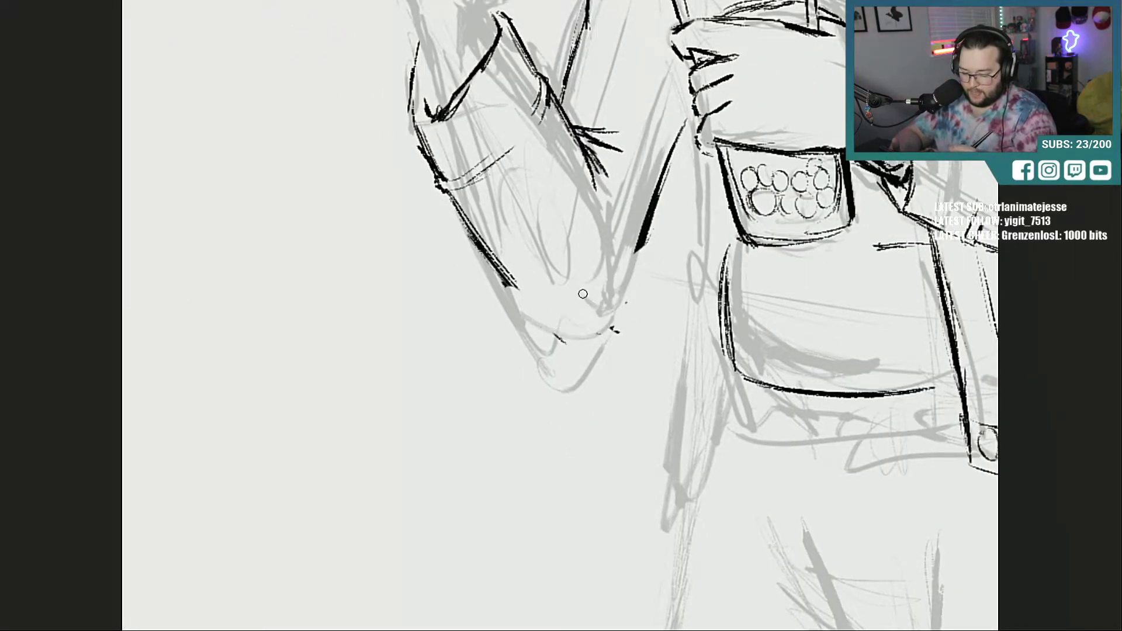
{"action": "mouse_move", "coordinate": [448, 211]}
{"action": "left_mouse_down"}
{"action": "mouse_move", "coordinate": [605, 311]}
{"action": "mouse_move", "coordinate": [658, 211]}
{"action": "left_mouse_up"}
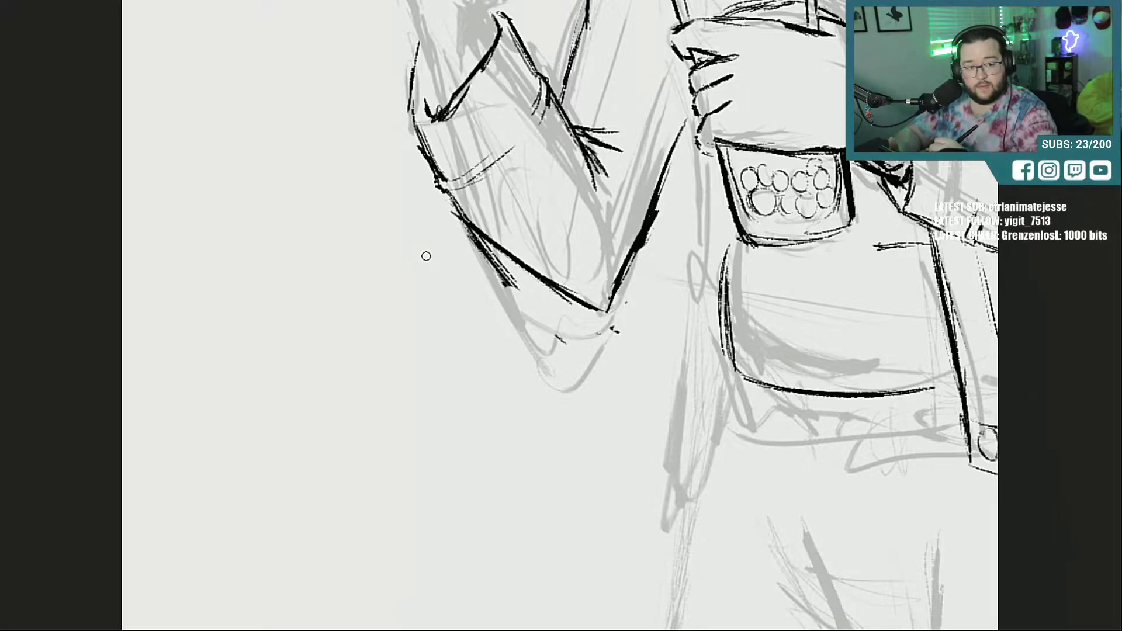
{"action": "mouse_move", "coordinate": [472, 259]}
{"action": "left_mouse_down"}
{"action": "mouse_move", "coordinate": [519, 288]}
{"action": "mouse_move", "coordinate": [457, 224]}
{"action": "left_mouse_up"}
{"action": "mouse_move", "coordinate": [616, 333]}
{"action": "left_mouse_down"}
{"action": "mouse_move", "coordinate": [596, 308]}
{"action": "mouse_move", "coordinate": [601, 277]}
{"action": "left_mouse_up"}
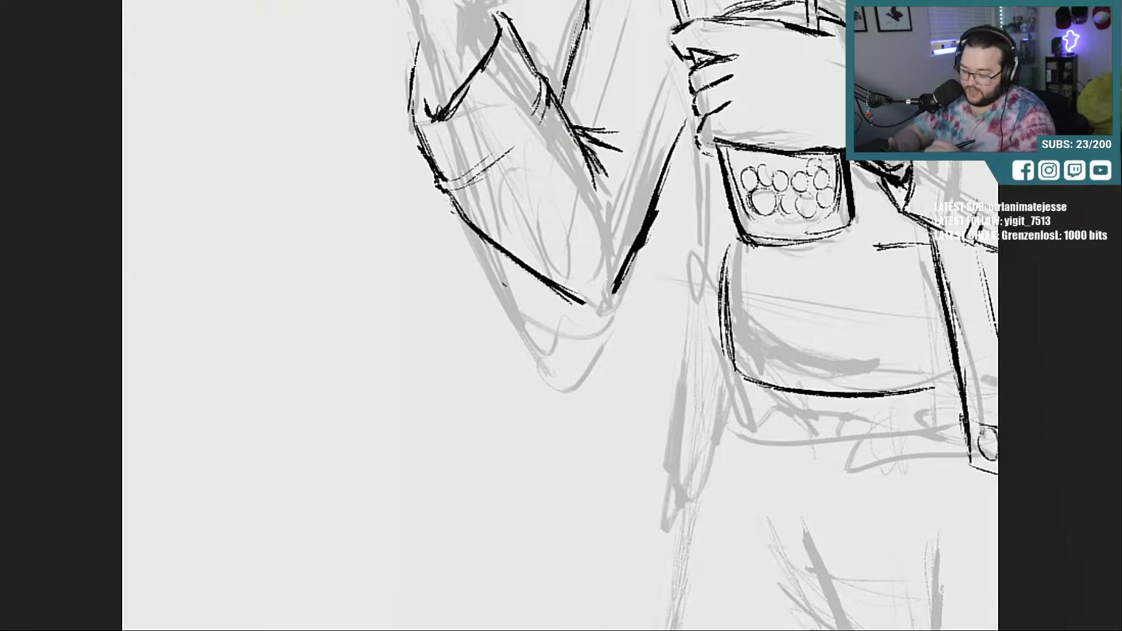
Step: Thicken the raised forearm's redrawn lower edge, close the elbow corner, and widen the cuff's outer edge
{"action": "left_click_drag", "start_coordinate": [447, 191], "coordinate": [550, 279]}
{"action": "mouse_move", "coordinate": [509, 248]}
{"action": "left_mouse_down"}
{"action": "mouse_move", "coordinate": [597, 302]}
{"action": "mouse_move", "coordinate": [592, 310]}
{"action": "left_mouse_up"}
{"action": "mouse_move", "coordinate": [448, 197]}
{"action": "left_mouse_down"}
{"action": "mouse_move", "coordinate": [519, 257]}
{"action": "mouse_move", "coordinate": [510, 249]}
{"action": "left_mouse_up"}
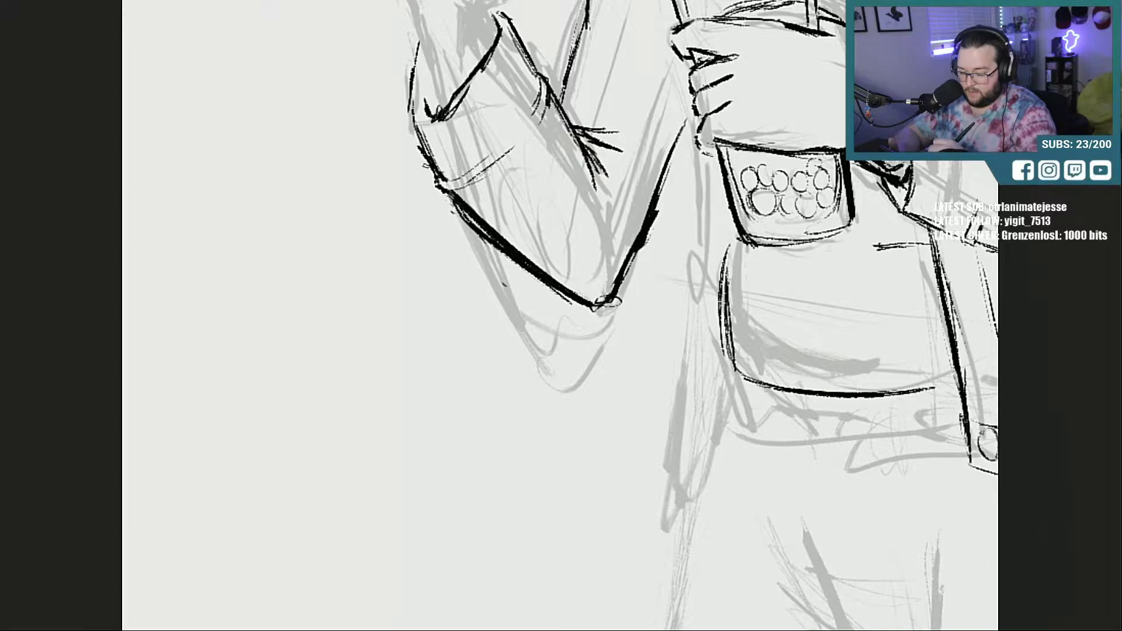
{"action": "mouse_move", "coordinate": [418, 151]}
{"action": "left_mouse_down"}
{"action": "mouse_move", "coordinate": [456, 183]}
{"action": "mouse_move", "coordinate": [447, 177]}
{"action": "left_mouse_up"}
{"action": "mouse_move", "coordinate": [431, 126]}
{"action": "left_mouse_down"}
{"action": "mouse_move", "coordinate": [441, 121]}
{"action": "mouse_move", "coordinate": [419, 48]}
{"action": "left_mouse_up"}
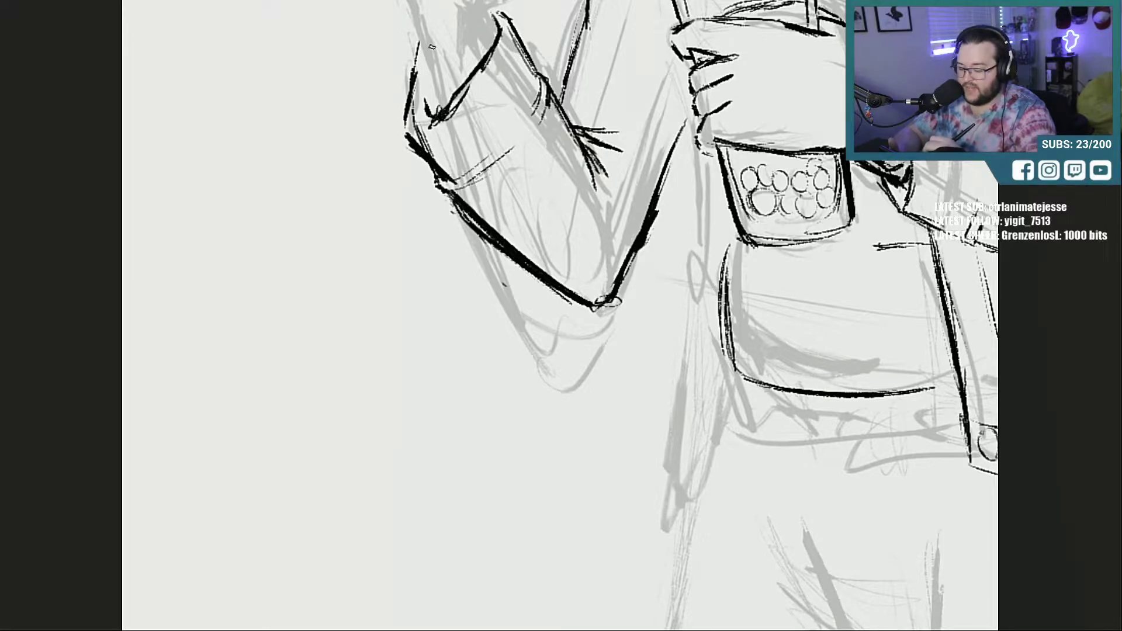
{"action": "left_click_drag", "start_coordinate": [497, 232], "coordinate": [596, 301]}
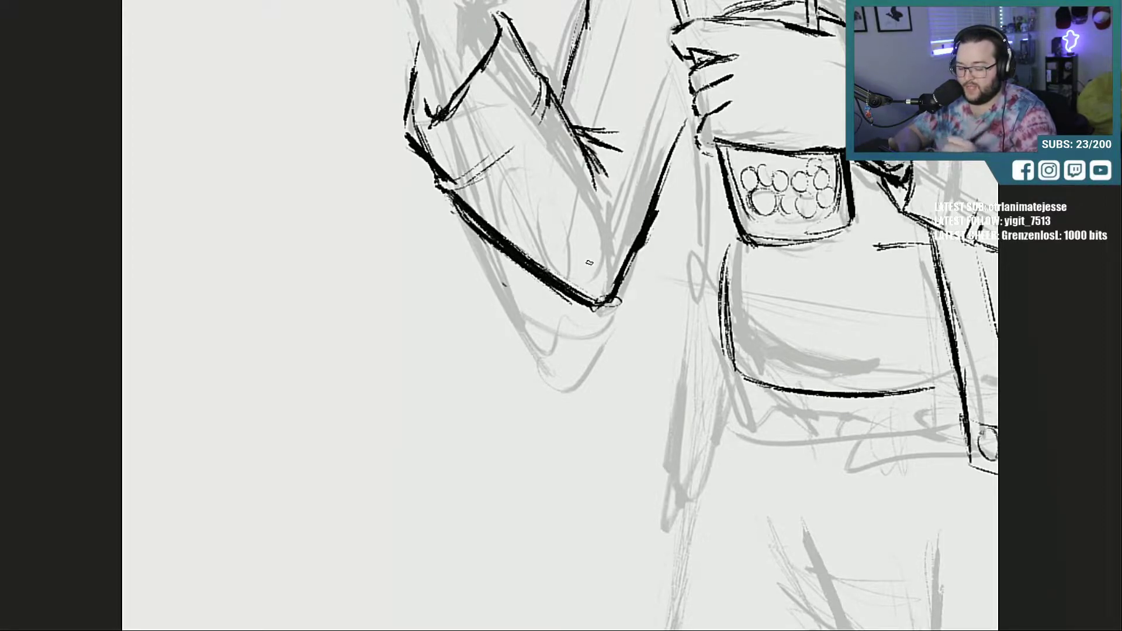
Step: Ink the open jacket's front edge hanging below the holding hand, with its lower corner and fold lines beside the shirt
{"action": "scroll", "coordinate": [690, 280], "scroll_direction": "up", "scroll_amount": 4}
{"action": "scroll", "coordinate": [690, 280], "scroll_direction": "down", "scroll_amount": 2}
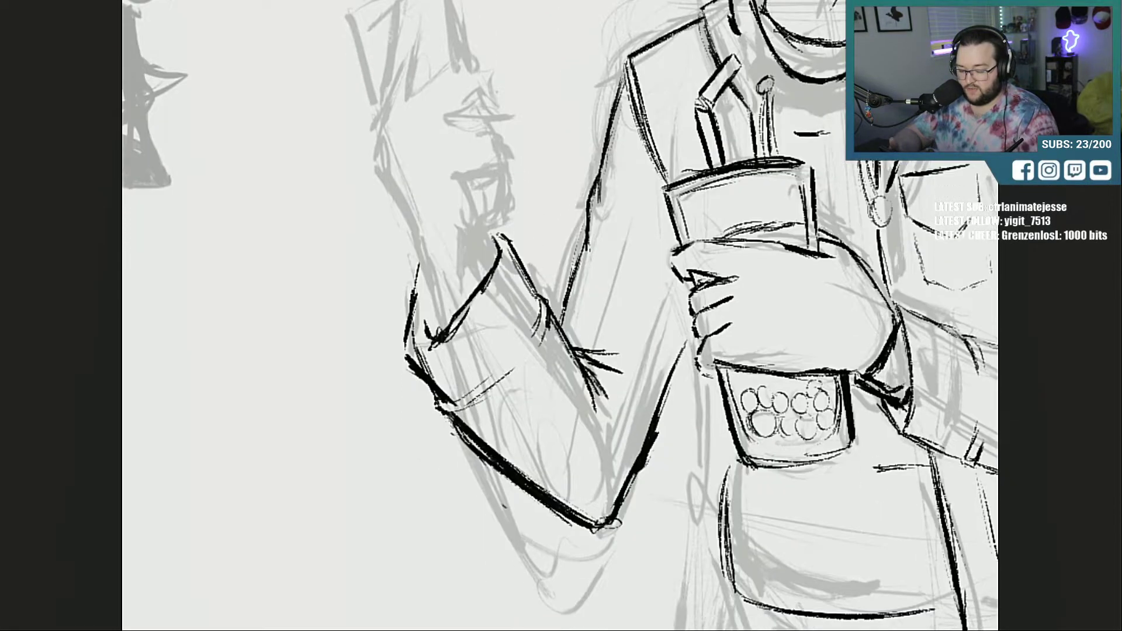
{"action": "left_click_drag", "start_coordinate": [695, 292], "coordinate": [683, 500]}
{"action": "mouse_move", "coordinate": [699, 371]}
{"action": "left_mouse_down"}
{"action": "mouse_move", "coordinate": [681, 554]}
{"action": "mouse_move", "coordinate": [705, 595]}
{"action": "left_mouse_up"}
{"action": "left_click_drag", "start_coordinate": [725, 484], "coordinate": [682, 570]}
{"action": "left_click_drag", "start_coordinate": [712, 526], "coordinate": [675, 582]}
{"action": "left_click_drag", "start_coordinate": [680, 570], "coordinate": [709, 601]}
{"action": "left_click_drag", "start_coordinate": [677, 583], "coordinate": [706, 498]}
{"action": "left_click_drag", "start_coordinate": [690, 564], "coordinate": [703, 421]}
{"action": "left_click_drag", "start_coordinate": [726, 484], "coordinate": [709, 529]}
{"action": "mouse_move", "coordinate": [738, 383]}
{"action": "left_mouse_down"}
{"action": "mouse_move", "coordinate": [718, 497]}
{"action": "mouse_move", "coordinate": [670, 590]}
{"action": "left_mouse_up"}
{"action": "left_click_drag", "start_coordinate": [670, 582], "coordinate": [710, 608]}
{"action": "left_click_drag", "start_coordinate": [676, 583], "coordinate": [711, 515]}
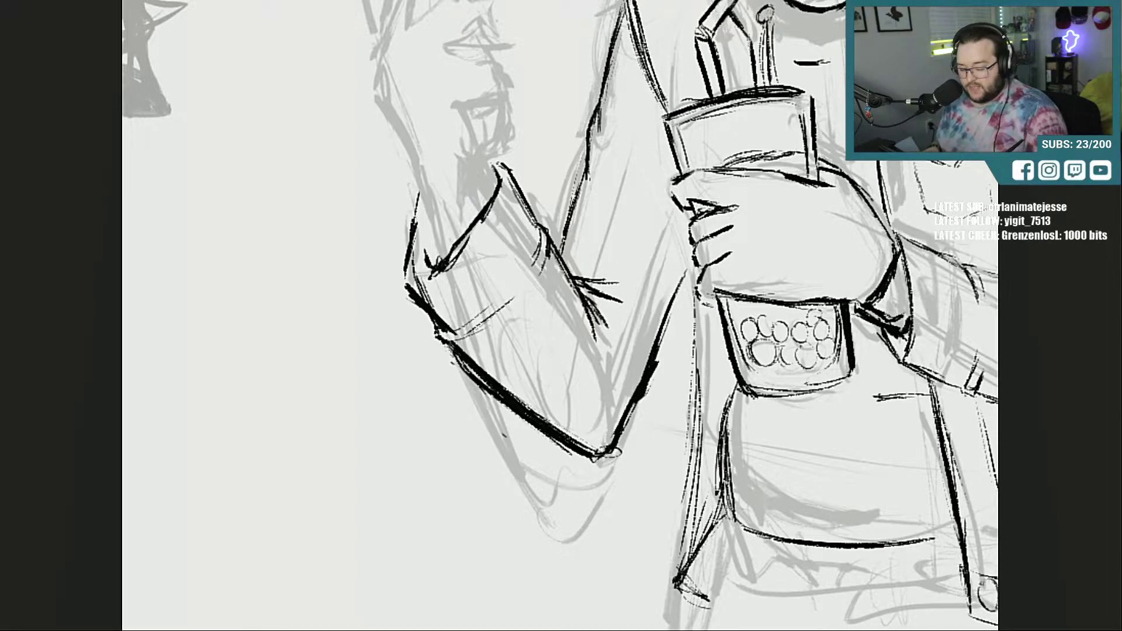
Step: Ink the shirt's hem band with its short side edge, and add crease and shadow lines beside the jacket opening
{"action": "scroll", "coordinate": [560, 315], "scroll_direction": "down", "scroll_amount": 4}
{"action": "scroll", "coordinate": [560, 316], "scroll_direction": "right", "scroll_amount": 7}
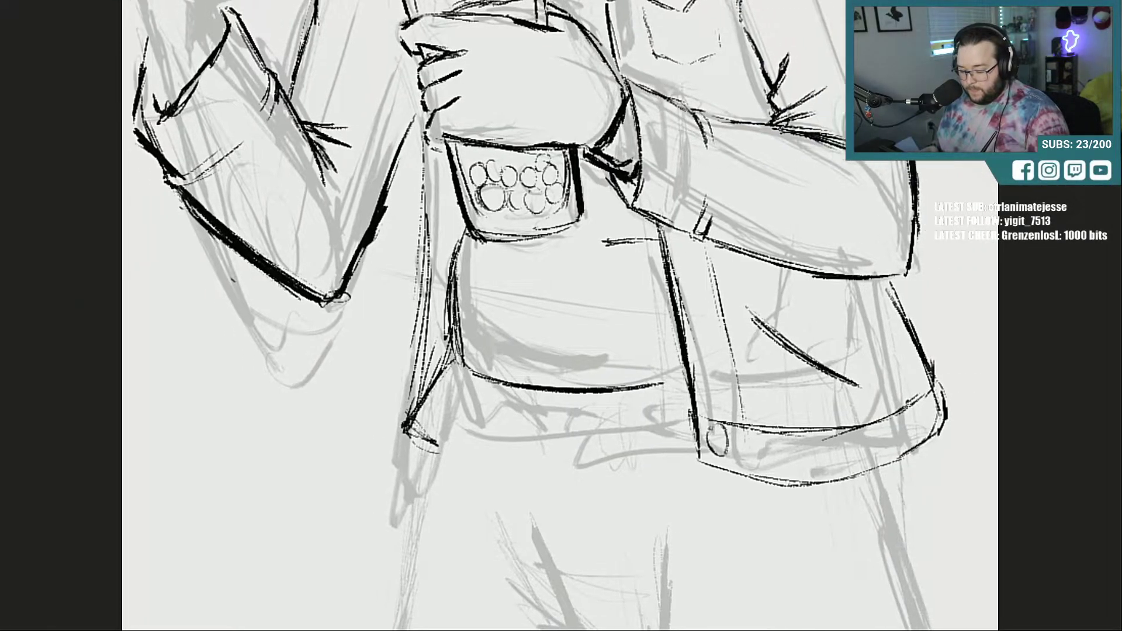
{"action": "scroll", "coordinate": [560, 316], "scroll_direction": "left", "scroll_amount": 1}
{"action": "mouse_move", "coordinate": [489, 364]}
{"action": "left_mouse_down"}
{"action": "mouse_move", "coordinate": [476, 405]}
{"action": "mouse_move", "coordinate": [544, 428]}
{"action": "mouse_move", "coordinate": [652, 428]}
{"action": "left_mouse_up"}
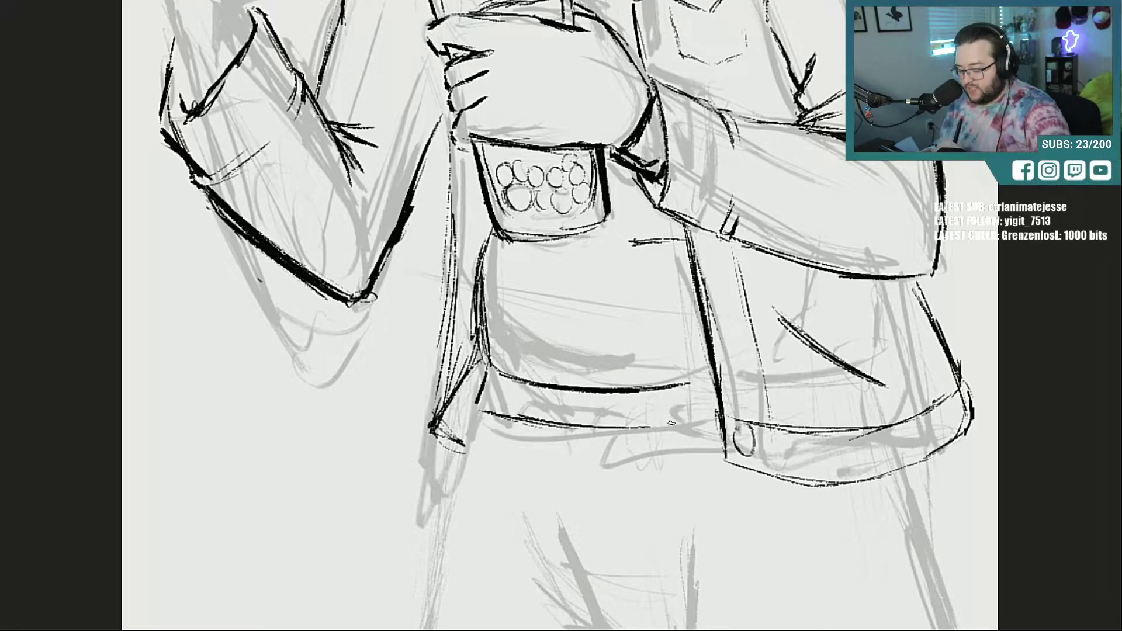
{"action": "left_click_drag", "start_coordinate": [552, 427], "coordinate": [699, 420]}
{"action": "left_click_drag", "start_coordinate": [488, 373], "coordinate": [478, 409]}
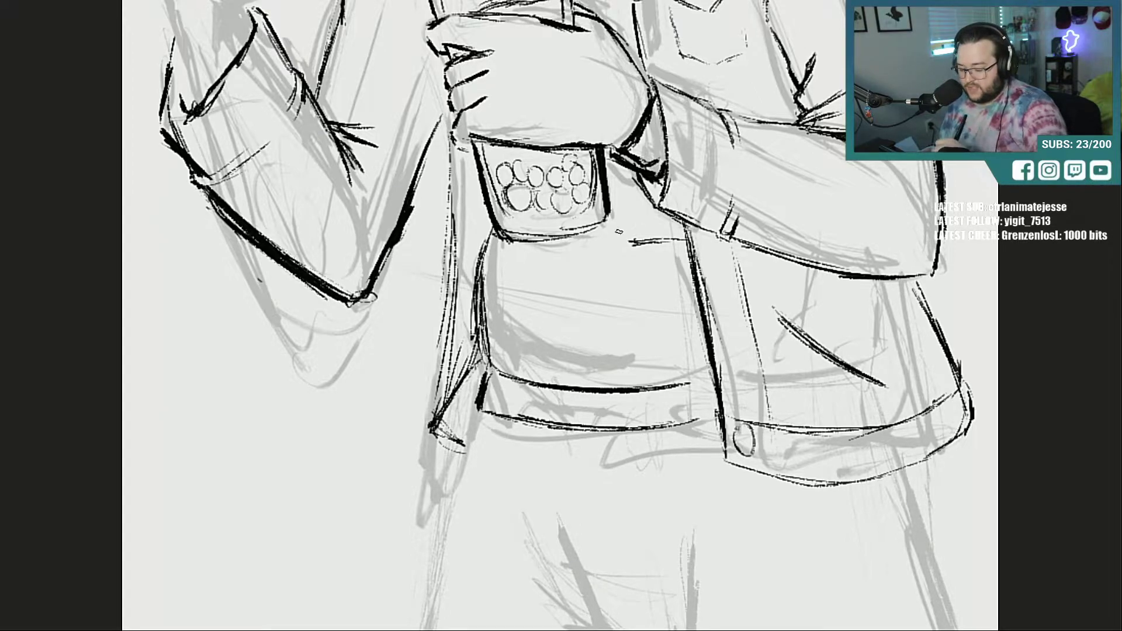
{"action": "mouse_move", "coordinate": [615, 238]}
{"action": "left_mouse_down"}
{"action": "mouse_move", "coordinate": [668, 235]}
{"action": "mouse_move", "coordinate": [704, 340]}
{"action": "left_mouse_up"}
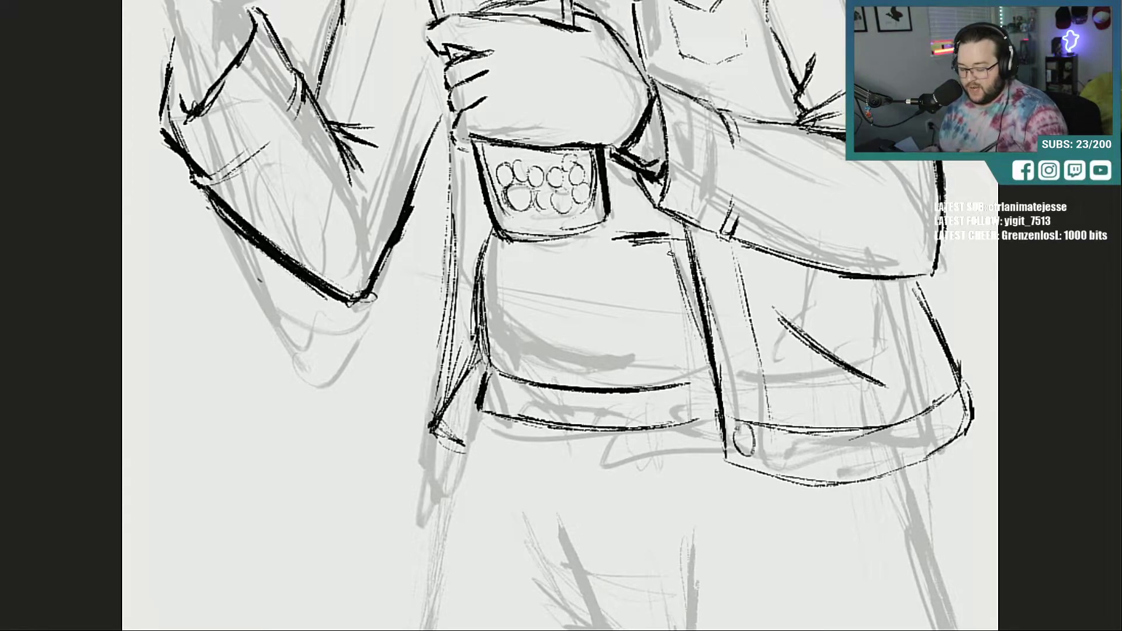
{"action": "left_click_drag", "start_coordinate": [669, 250], "coordinate": [705, 338]}
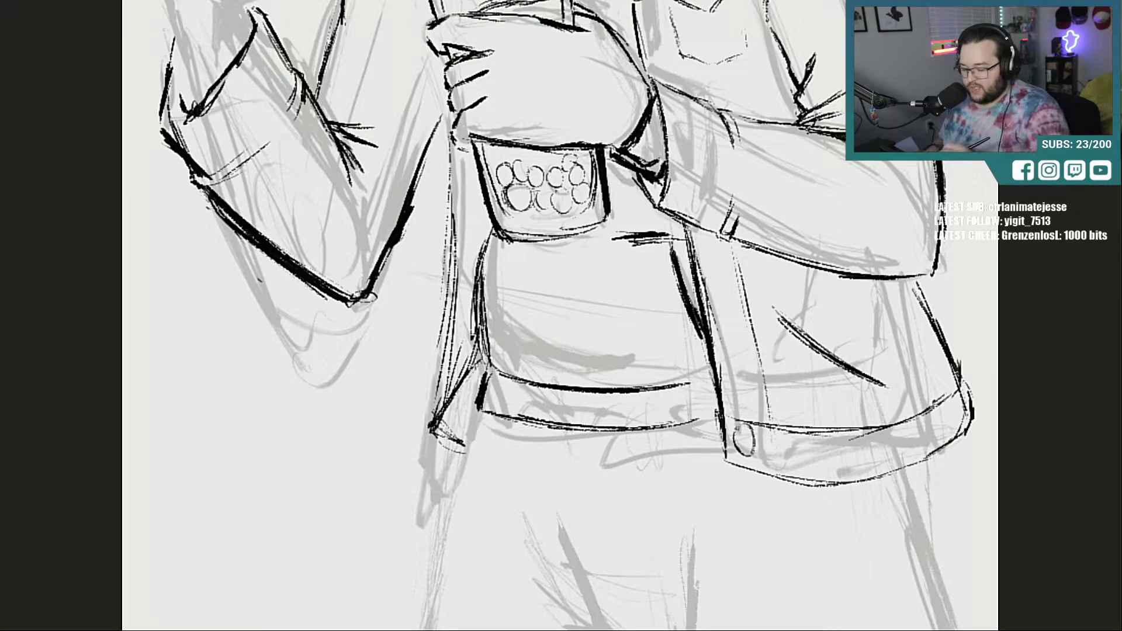
Step: Try a heavier jacket front edge beside the shirt, and erase the inked strokes of that jacket panel
{"action": "mouse_move", "coordinate": [456, 156]}
{"action": "left_mouse_down"}
{"action": "mouse_move", "coordinate": [448, 374]}
{"action": "mouse_move", "coordinate": [460, 421]}
{"action": "left_mouse_up"}
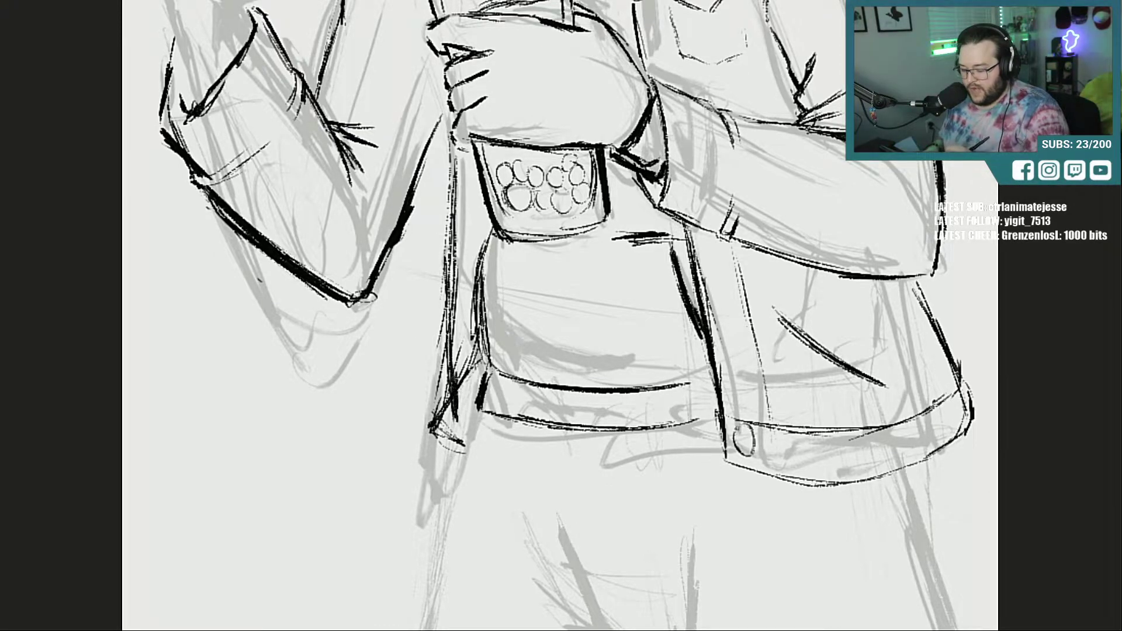
{"action": "left_click_drag", "start_coordinate": [454, 376], "coordinate": [460, 419]}
{"action": "key", "text": "e"}
{"action": "mouse_move", "coordinate": [449, 201]}
{"action": "left_mouse_down"}
{"action": "mouse_move", "coordinate": [448, 365]}
{"action": "mouse_move", "coordinate": [464, 316]}
{"action": "mouse_move", "coordinate": [462, 439]}
{"action": "mouse_move", "coordinate": [453, 175]}
{"action": "mouse_move", "coordinate": [442, 257]}
{"action": "left_mouse_up"}
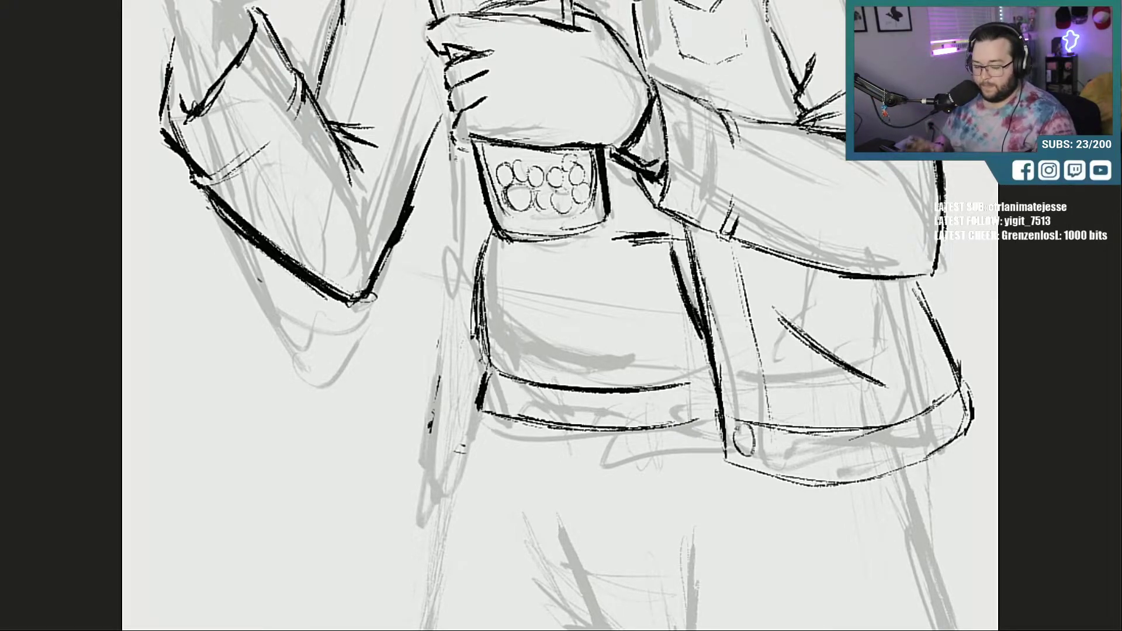
Step: Double and thicken the upper armhole seam of the sleeve on the cup-holding arm
{"action": "scroll", "coordinate": [561, 315], "scroll_direction": "up", "scroll_amount": 6}
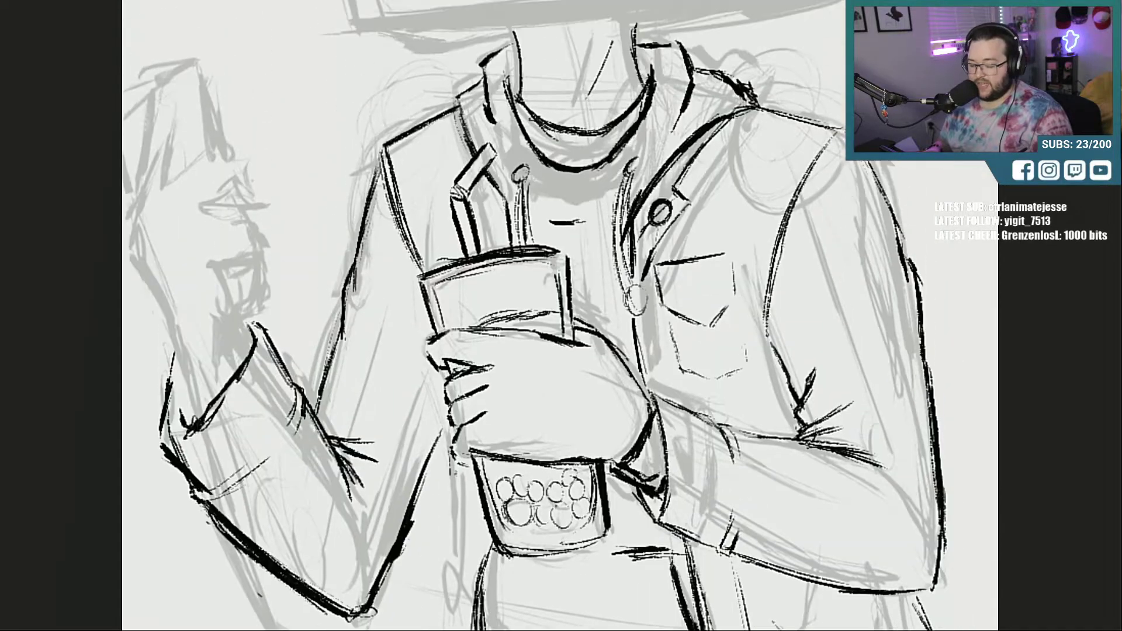
{"action": "scroll", "coordinate": [562, 316], "scroll_direction": "down", "scroll_amount": 2}
{"action": "scroll", "coordinate": [562, 316], "scroll_direction": "up", "scroll_amount": 1}
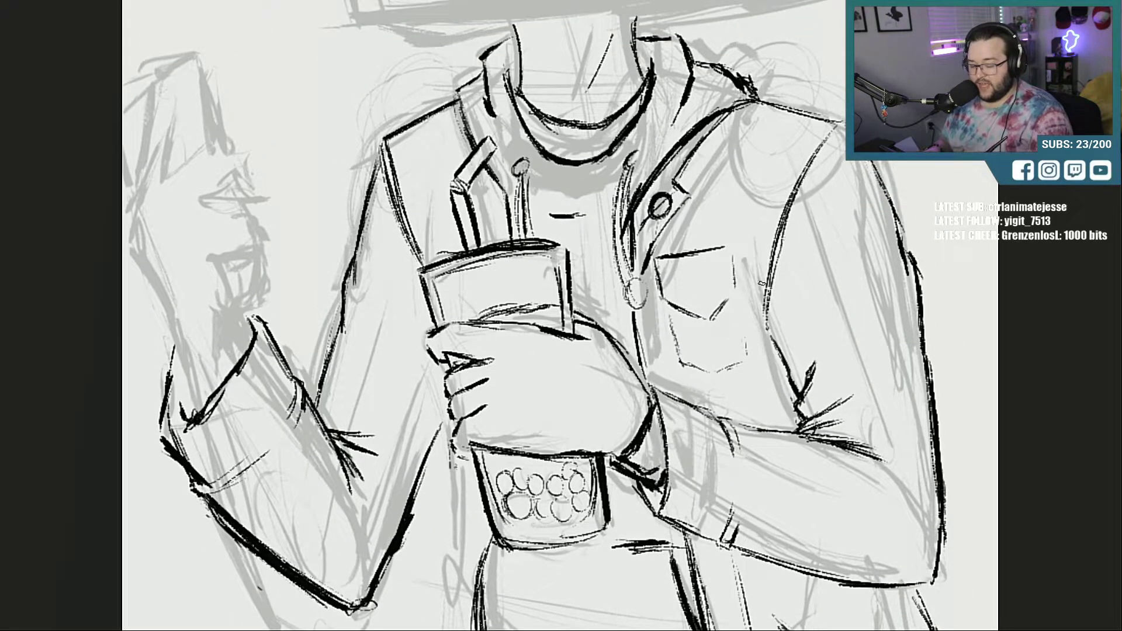
{"action": "mouse_move", "coordinate": [758, 283]}
{"action": "left_mouse_down"}
{"action": "mouse_move", "coordinate": [776, 349]}
{"action": "mouse_move", "coordinate": [804, 155]}
{"action": "mouse_move", "coordinate": [821, 136]}
{"action": "left_mouse_up"}
{"action": "left_click_drag", "start_coordinate": [759, 305], "coordinate": [808, 152]}
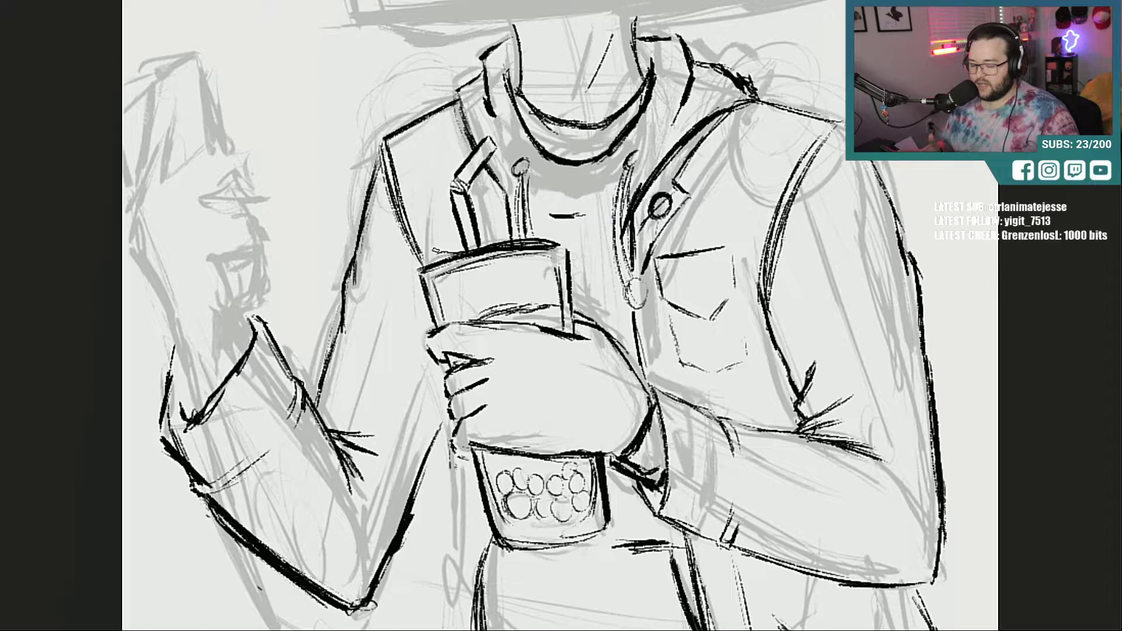
Step: Add more shadow strokes on the shirt below the cup and wrist, and thicken the shirt's outer side edge
{"action": "scroll", "coordinate": [433, 249], "scroll_direction": "down", "scroll_amount": 5}
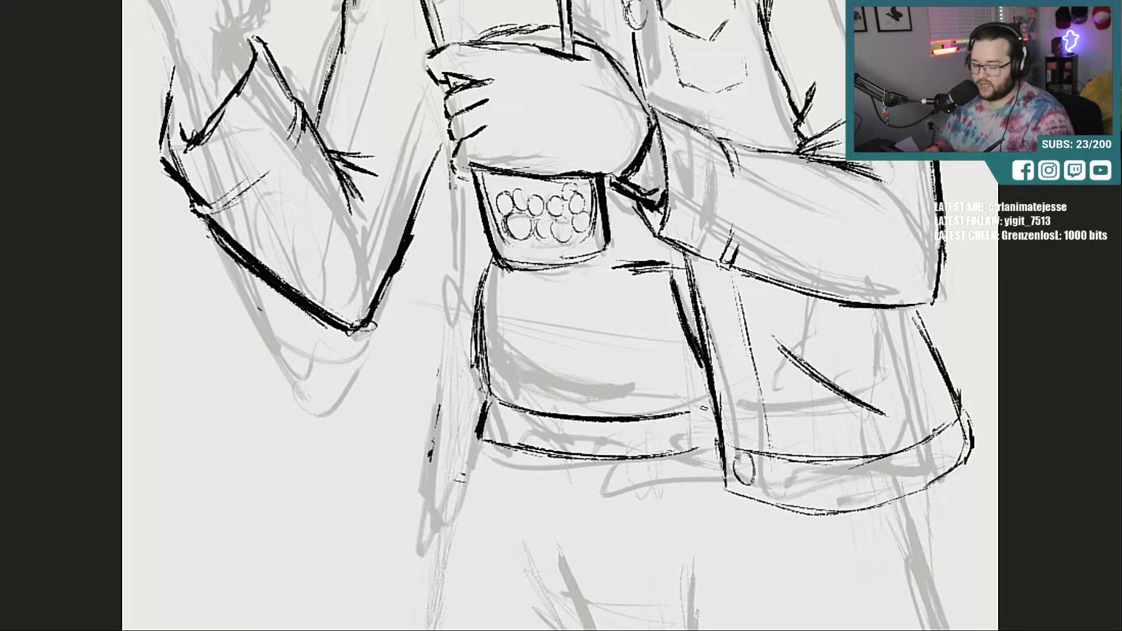
{"action": "left_click_drag", "start_coordinate": [612, 259], "coordinate": [662, 254]}
{"action": "mouse_move", "coordinate": [615, 260]}
{"action": "left_mouse_down"}
{"action": "mouse_move", "coordinate": [673, 253]}
{"action": "mouse_move", "coordinate": [707, 353]}
{"action": "left_mouse_up"}
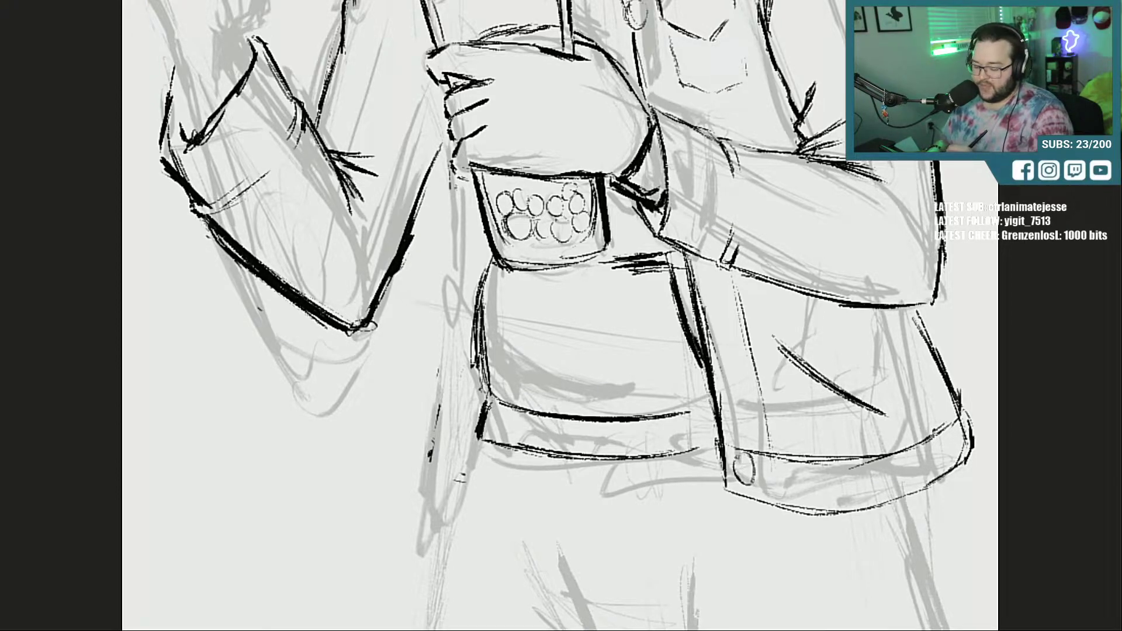
{"action": "left_click_drag", "start_coordinate": [473, 330], "coordinate": [490, 402]}
{"action": "left_click_drag", "start_coordinate": [490, 258], "coordinate": [495, 407]}
{"action": "left_click_drag", "start_coordinate": [485, 279], "coordinate": [483, 386]}
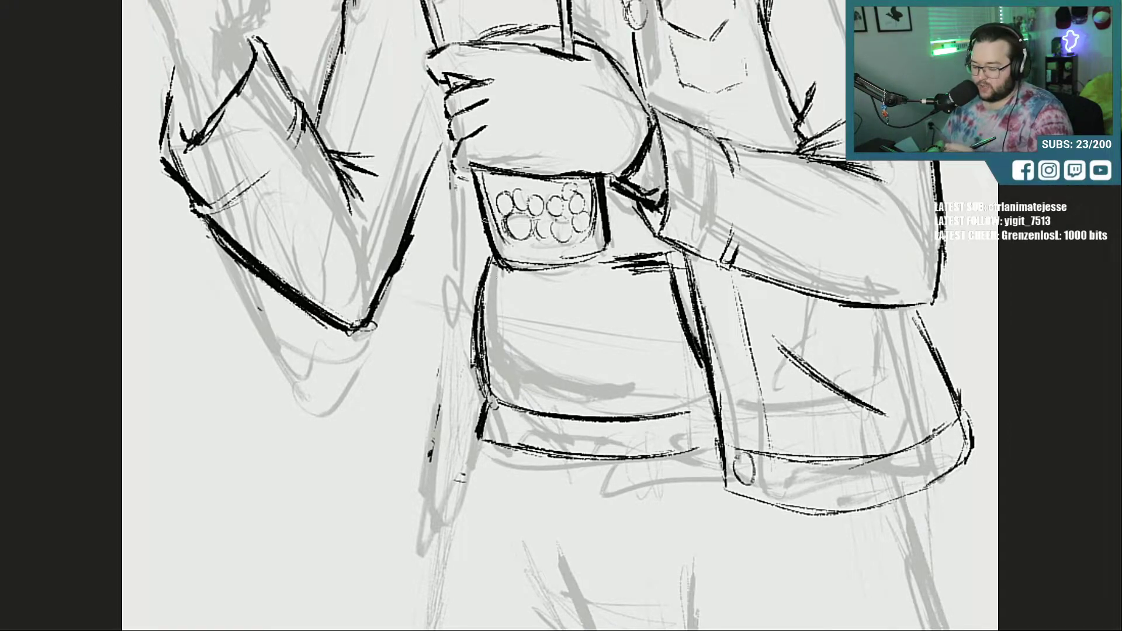
Step: Add the collar tip and jacket edge lines behind the straw, and darken the drawstring on the opposite side
{"action": "key", "text": "ctrl+minus"}
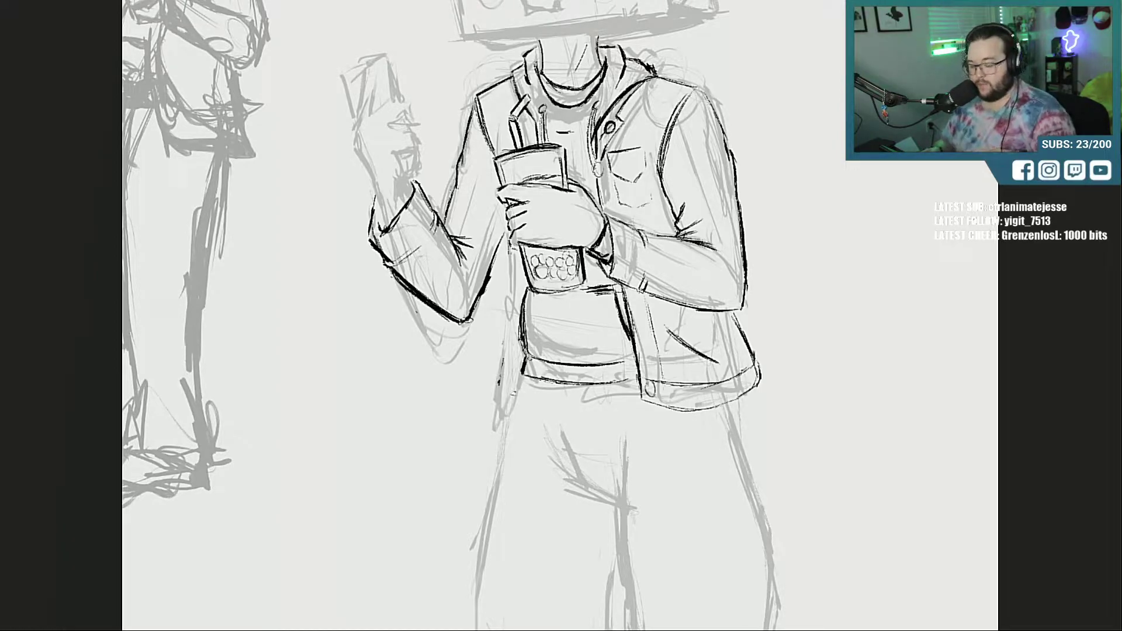
{"action": "left_click_drag", "start_coordinate": [930, 167], "coordinate": [932, 253]}
{"action": "key", "text": "ctrl+plus"}
{"action": "key", "text": "ctrl+plus"}
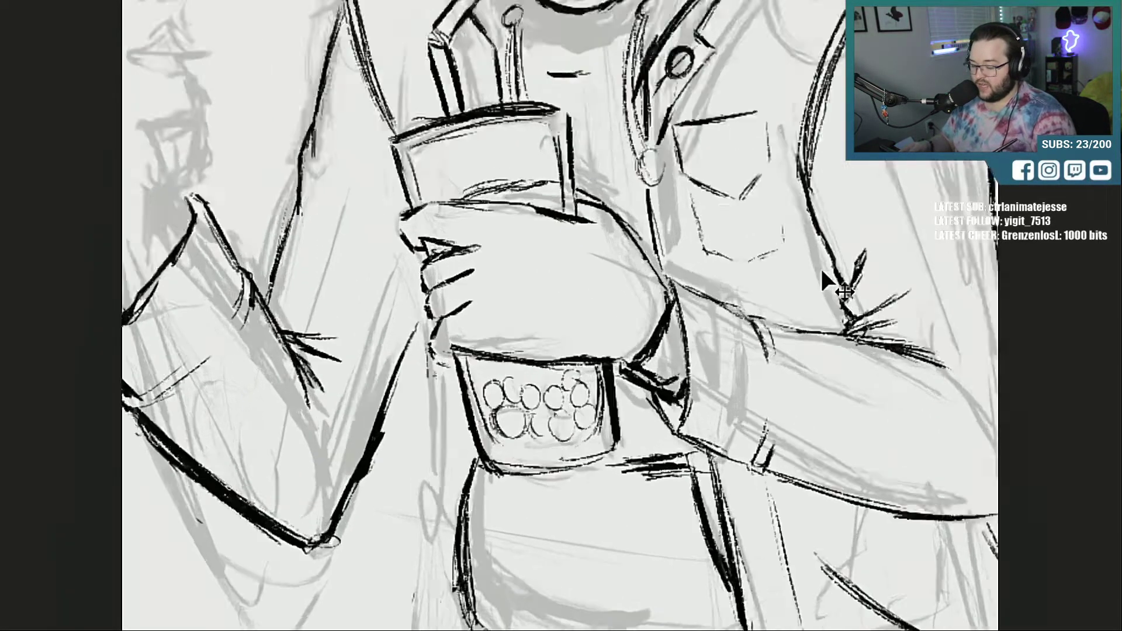
{"action": "scroll", "coordinate": [465, 324], "scroll_direction": "up", "scroll_amount": 5}
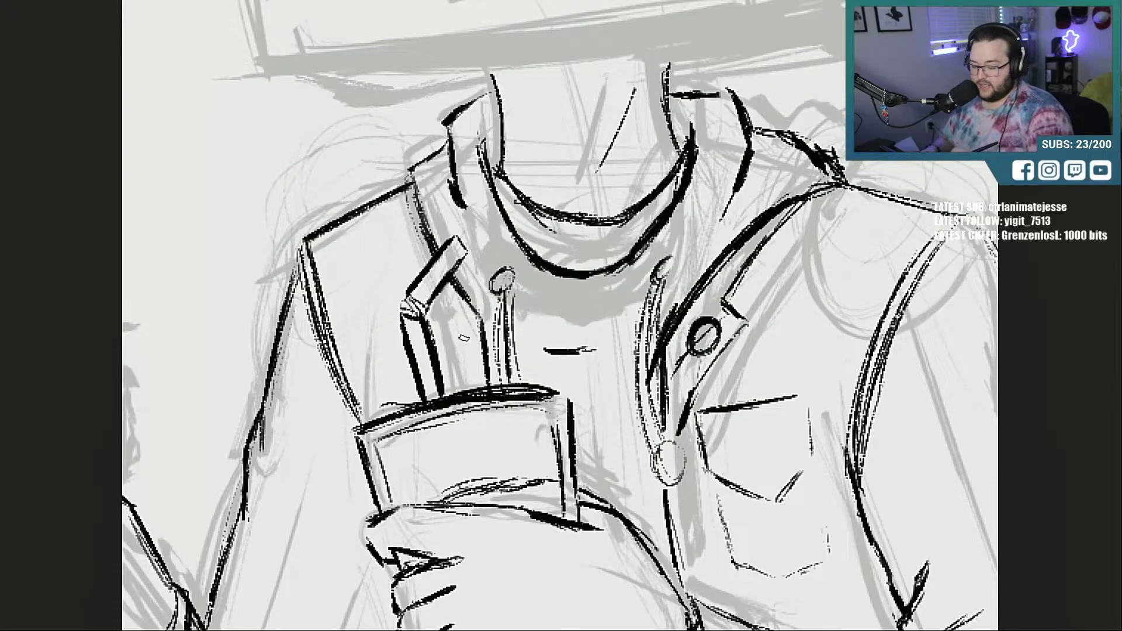
{"action": "left_click_drag", "start_coordinate": [436, 343], "coordinate": [448, 336]}
{"action": "left_click_drag", "start_coordinate": [438, 345], "coordinate": [462, 389]}
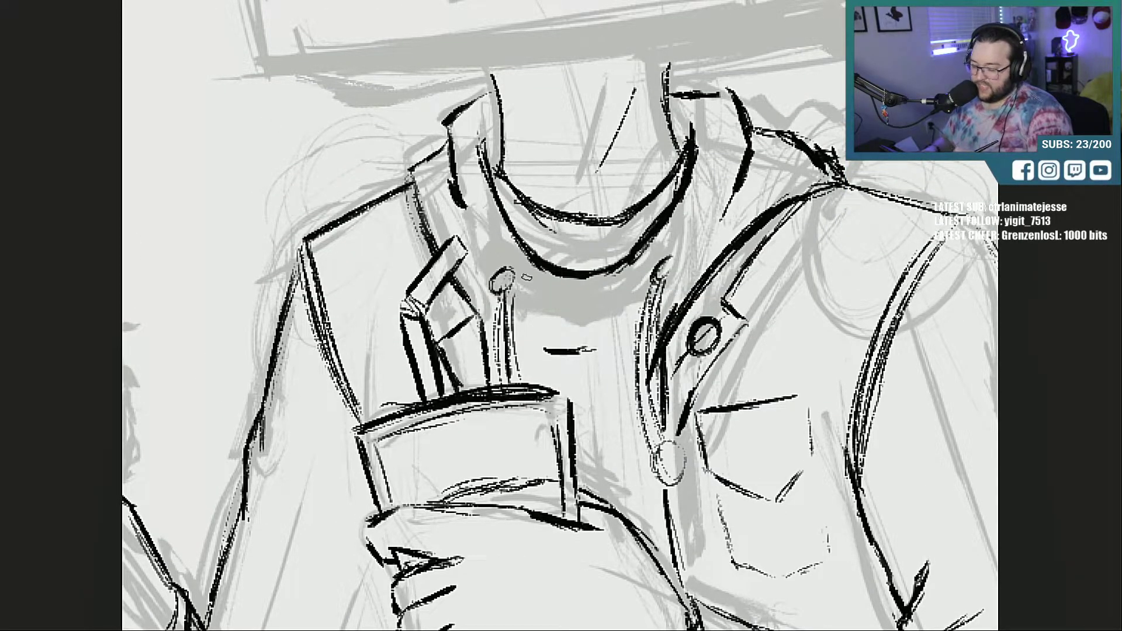
{"action": "left_click_drag", "start_coordinate": [443, 304], "coordinate": [457, 322]}
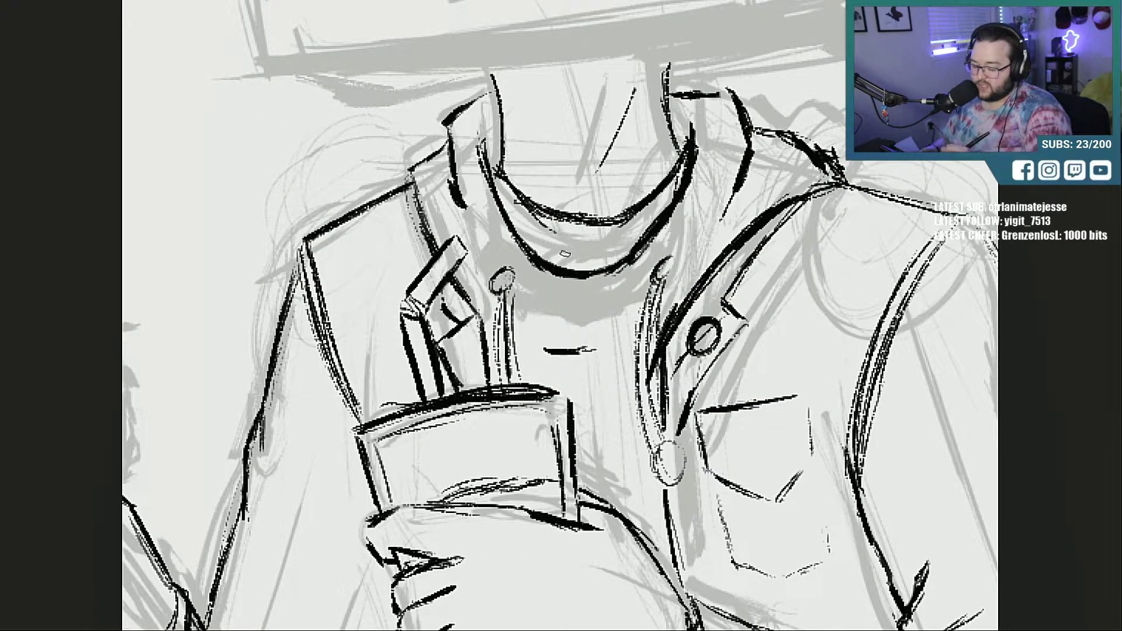
{"action": "left_click_drag", "start_coordinate": [672, 376], "coordinate": [670, 450]}
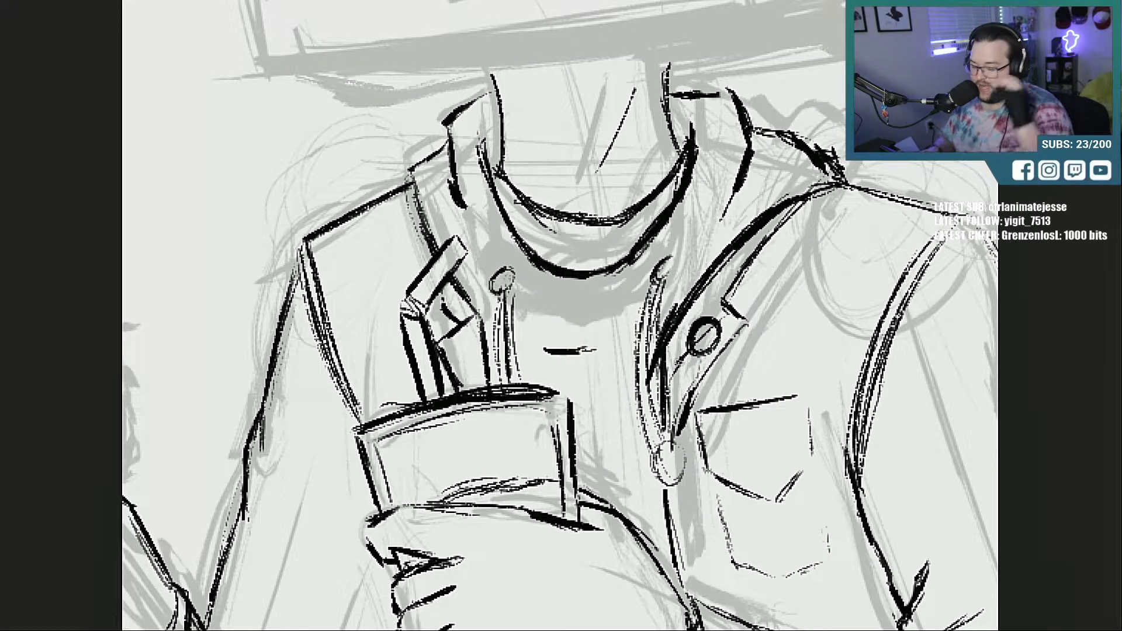
{"action": "scroll", "coordinate": [462, 329], "scroll_direction": "down", "scroll_amount": 10}
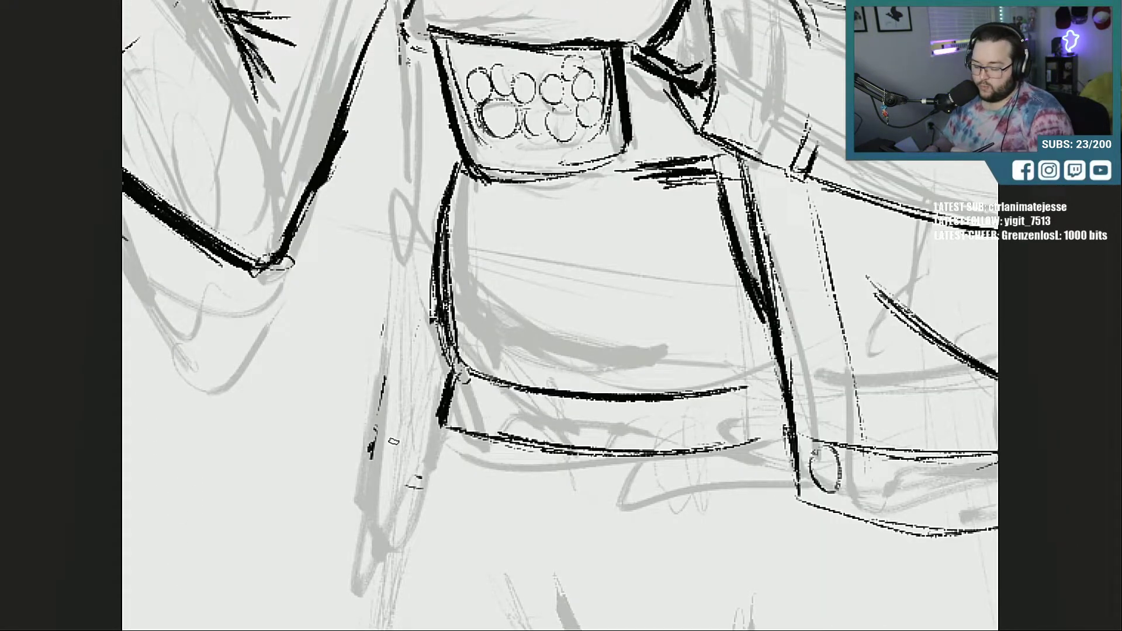
Step: Ink the narrow jacket front panel's outer edge from beside the cup to its short hem, and darken the adjacent shirt side edge
{"action": "mouse_move", "coordinate": [393, 450]}
{"action": "left_mouse_down"}
{"action": "mouse_move", "coordinate": [359, 427]}
{"action": "mouse_move", "coordinate": [416, 453]}
{"action": "left_mouse_up"}
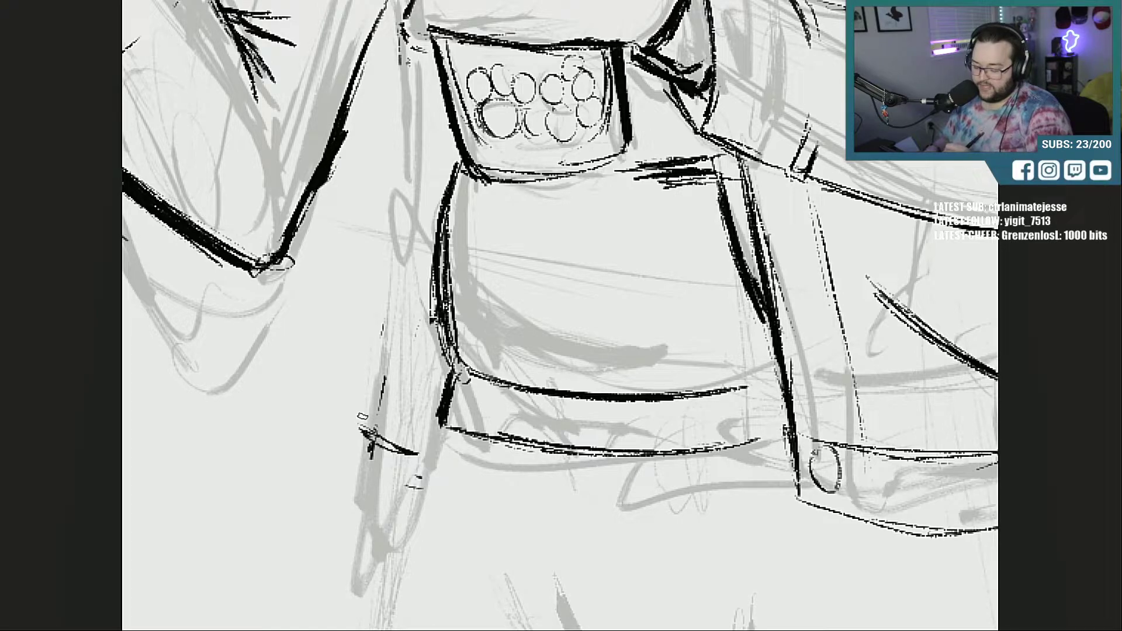
{"action": "left_click_drag", "start_coordinate": [374, 414], "coordinate": [428, 263]}
{"action": "left_click_drag", "start_coordinate": [386, 377], "coordinate": [442, 144]}
{"action": "mouse_move", "coordinate": [421, 249]}
{"action": "left_mouse_down"}
{"action": "mouse_move", "coordinate": [440, 114]}
{"action": "mouse_move", "coordinate": [415, 254]}
{"action": "left_mouse_up"}
{"action": "left_click_drag", "start_coordinate": [391, 350], "coordinate": [364, 431]}
{"action": "left_click_drag", "start_coordinate": [365, 431], "coordinate": [418, 454]}
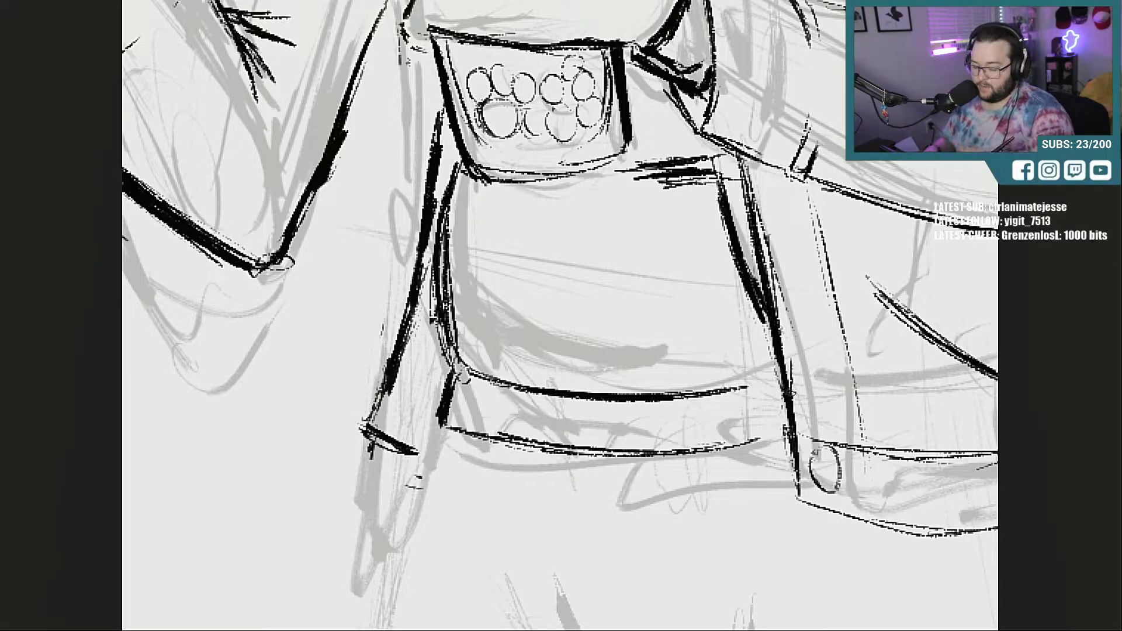
{"action": "left_click_drag", "start_coordinate": [461, 371], "coordinate": [443, 237]}
{"action": "left_click_drag", "start_coordinate": [450, 189], "coordinate": [451, 350]}
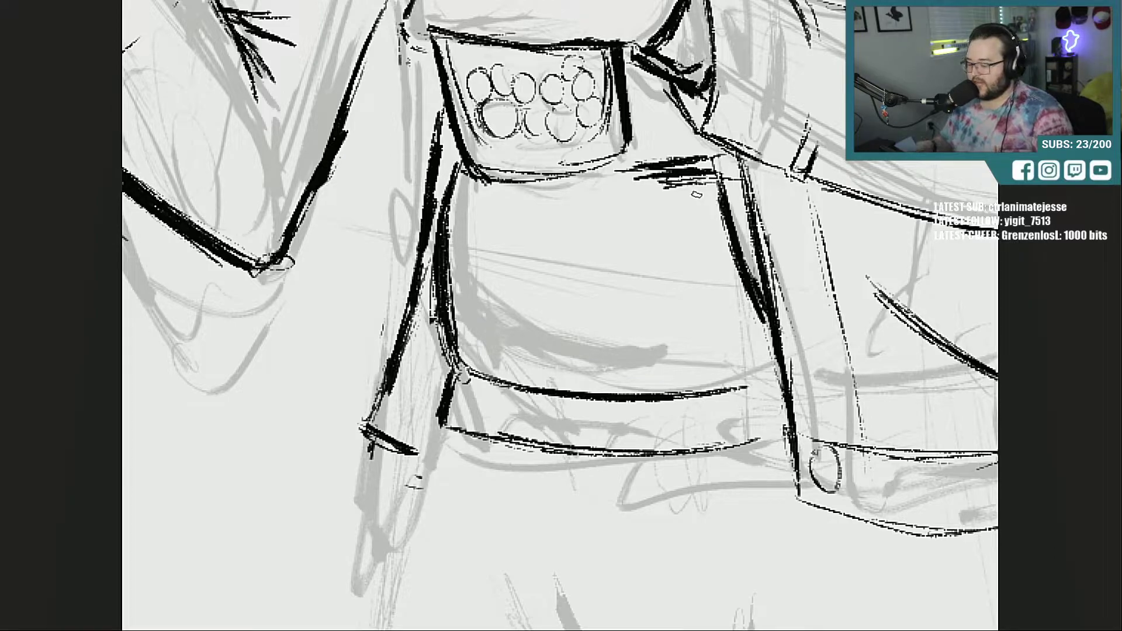
Step: Extend and thicken the jacket edge beside the cup up to the gripping hand, and strengthen the hand's lower outline there
{"action": "key", "text": "ctrl+minus"}
{"action": "key", "text": "ctrl+minus"}
{"action": "key", "text": "ctrl+minus"}
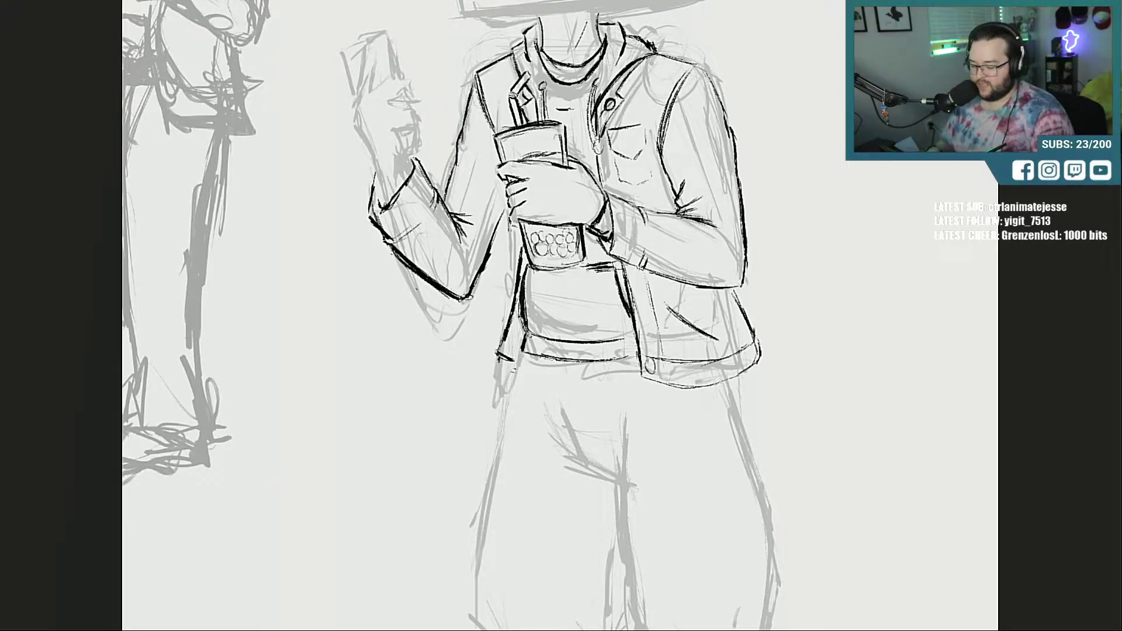
{"action": "mouse_move", "coordinate": [484, 231]}
{"action": "left_mouse_down"}
{"action": "mouse_move", "coordinate": [489, 215]}
{"action": "mouse_move", "coordinate": [549, 313]}
{"action": "left_mouse_up"}
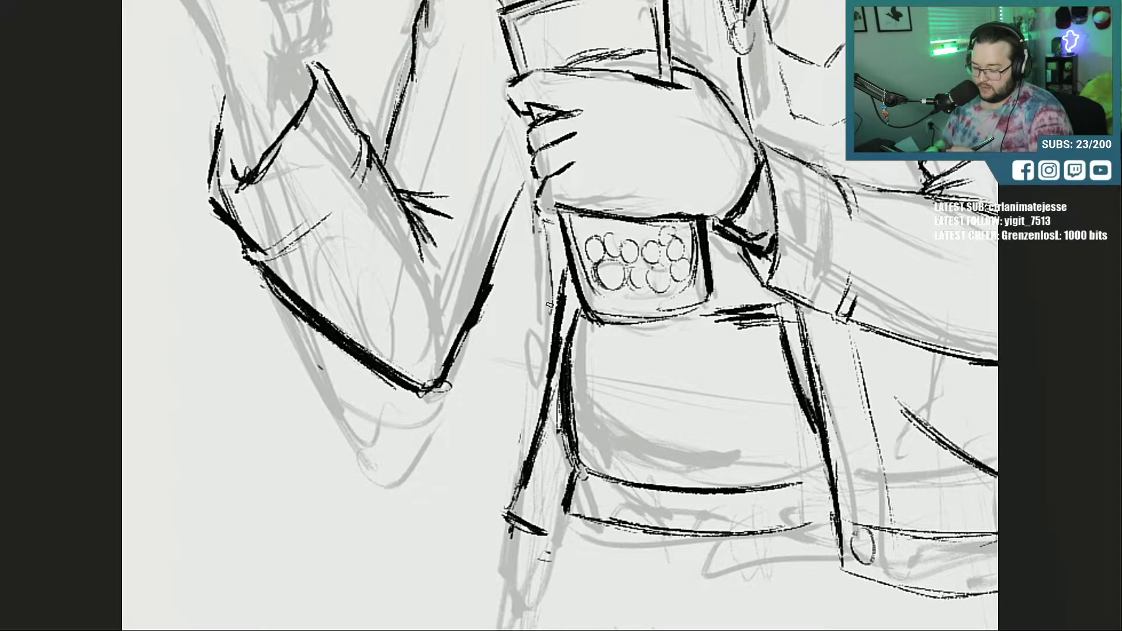
{"action": "left_click_drag", "start_coordinate": [552, 227], "coordinate": [552, 388]}
{"action": "left_click_drag", "start_coordinate": [554, 254], "coordinate": [546, 373]}
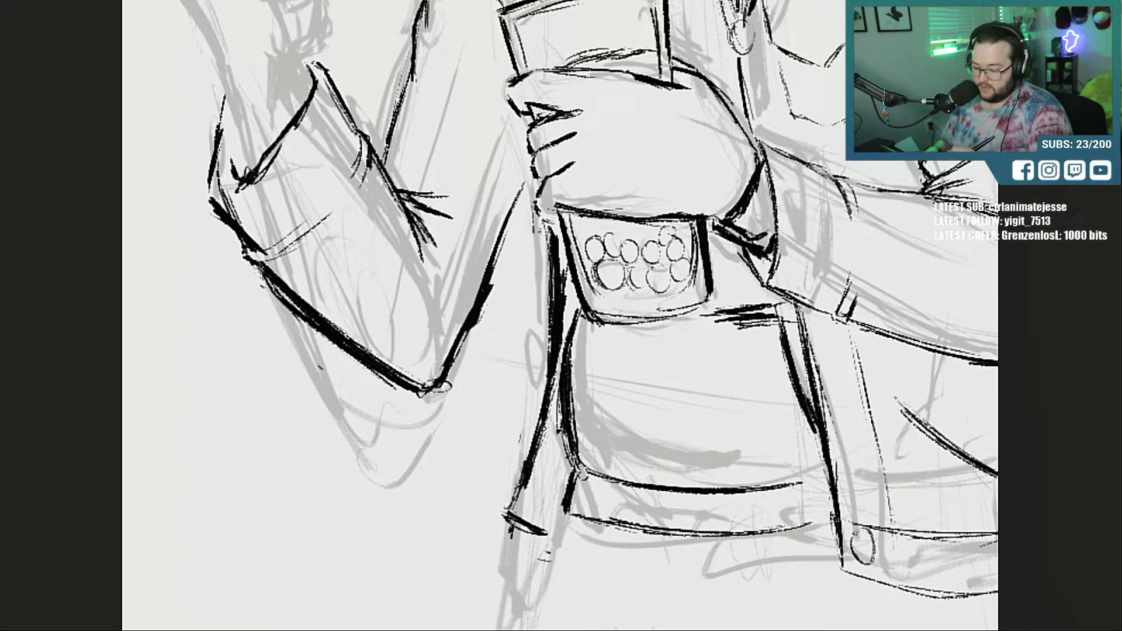
{"action": "left_click_drag", "start_coordinate": [558, 233], "coordinate": [536, 188]}
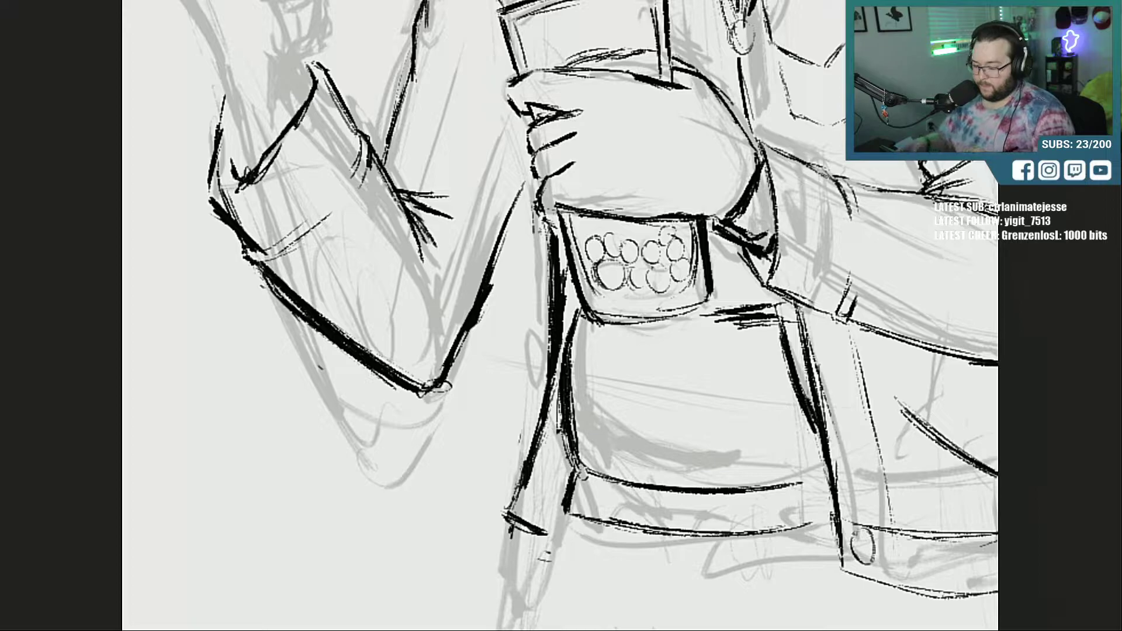
Step: Ink the raised hand's thumb and the first contour lines of its curled fingers over the rough sketch
{"action": "mouse_move", "coordinate": [562, 29]}
{"action": "left_mouse_down"}
{"action": "mouse_move", "coordinate": [561, 616]}
{"action": "mouse_move", "coordinate": [561, 426]}
{"action": "left_mouse_up"}
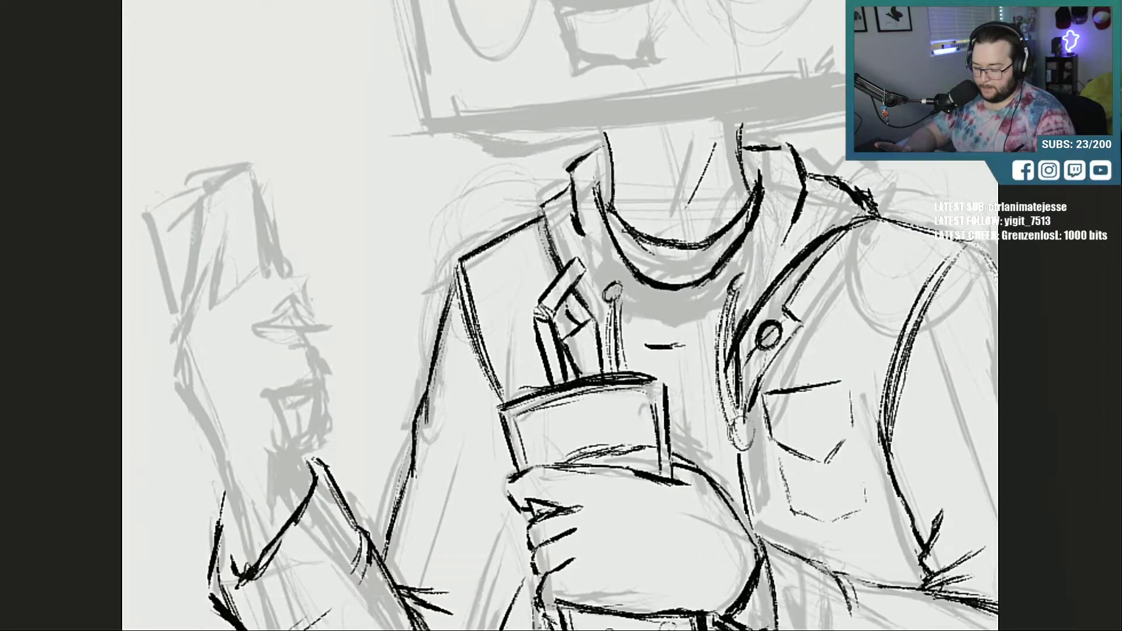
{"action": "left_click_drag", "start_coordinate": [887, 248], "coordinate": [887, 213]}
{"action": "left_click_drag", "start_coordinate": [640, 630], "coordinate": [603, 630]}
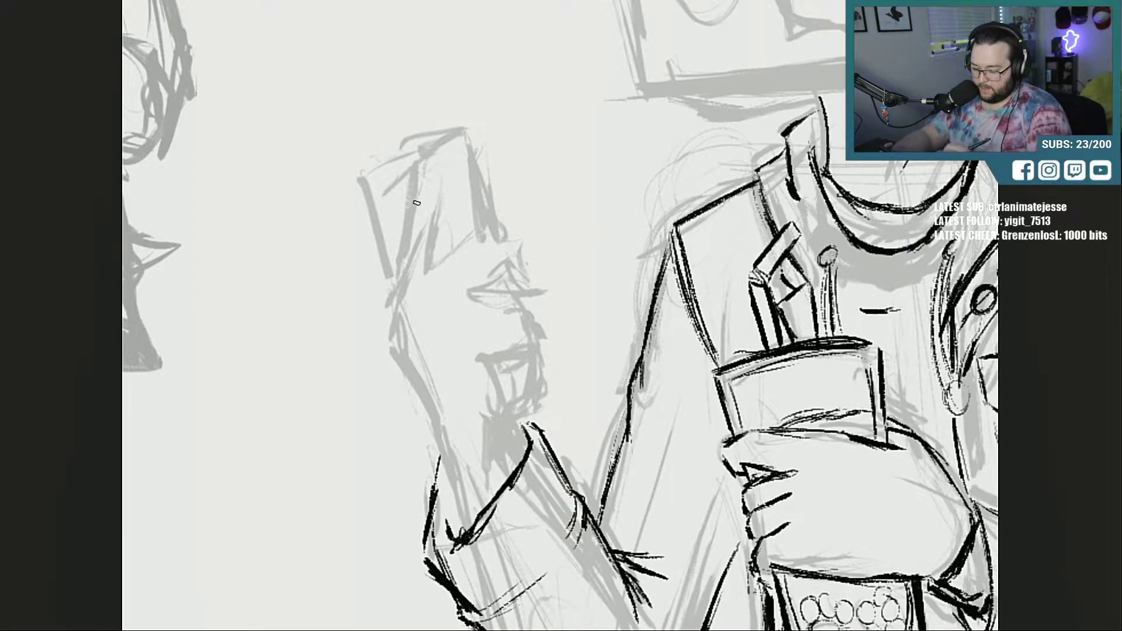
{"action": "mouse_move", "coordinate": [418, 171]}
{"action": "left_mouse_down"}
{"action": "mouse_move", "coordinate": [385, 250]}
{"action": "mouse_move", "coordinate": [386, 293]}
{"action": "left_mouse_up"}
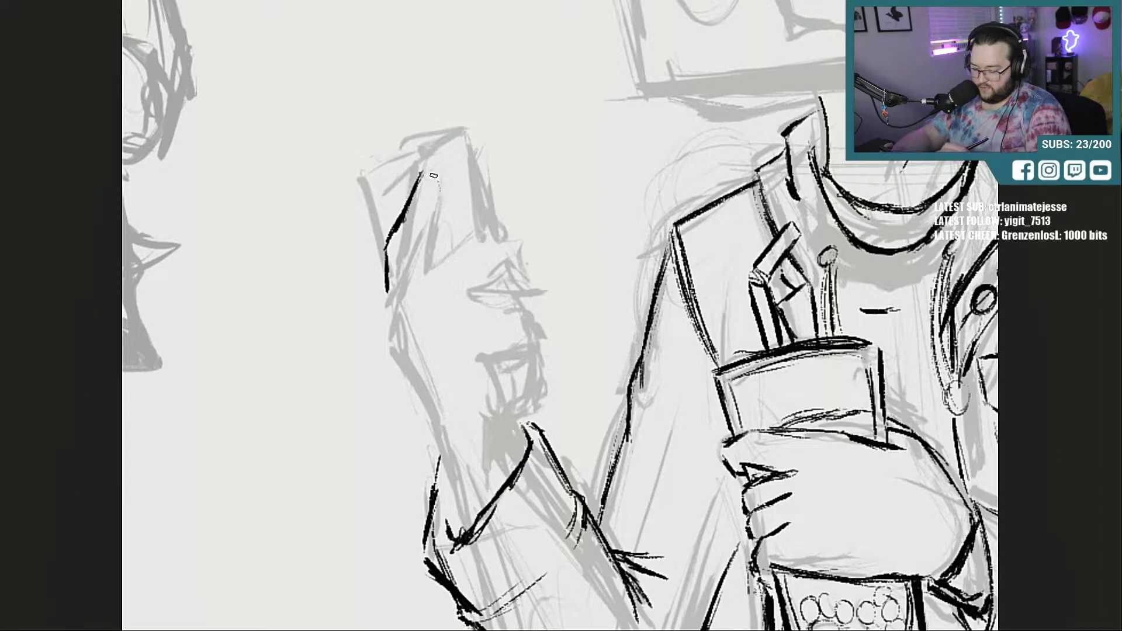
{"action": "mouse_move", "coordinate": [435, 173]}
{"action": "left_mouse_down"}
{"action": "mouse_move", "coordinate": [417, 268]}
{"action": "mouse_move", "coordinate": [489, 224]}
{"action": "mouse_move", "coordinate": [511, 240]}
{"action": "left_mouse_up"}
{"action": "mouse_move", "coordinate": [435, 312]}
{"action": "left_mouse_down"}
{"action": "mouse_move", "coordinate": [514, 284]}
{"action": "mouse_move", "coordinate": [528, 297]}
{"action": "left_mouse_up"}
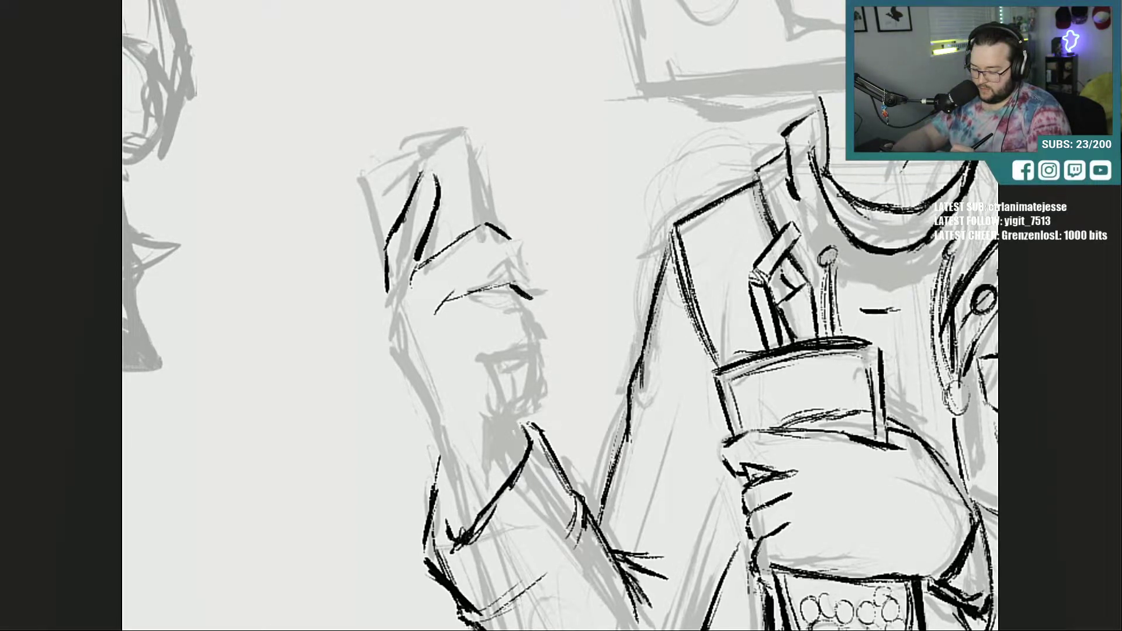
{"action": "mouse_move", "coordinate": [465, 350]}
{"action": "left_mouse_down"}
{"action": "mouse_move", "coordinate": [537, 359]}
{"action": "mouse_move", "coordinate": [547, 380]}
{"action": "mouse_move", "coordinate": [544, 391]}
{"action": "mouse_move", "coordinate": [491, 384]}
{"action": "mouse_move", "coordinate": [493, 423]}
{"action": "left_mouse_up"}
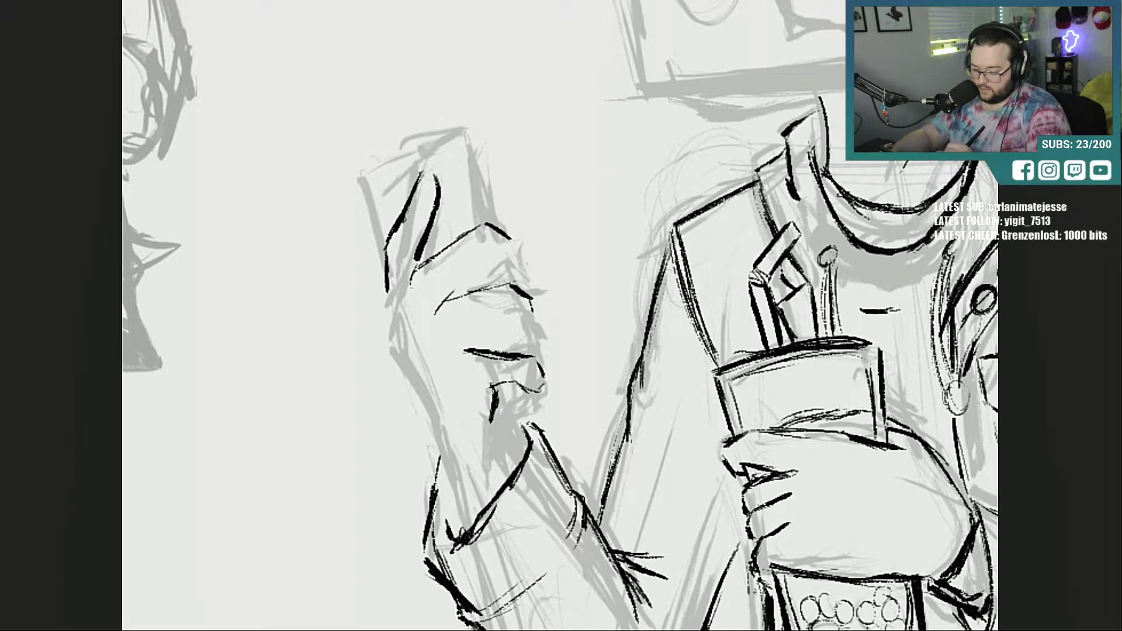
{"action": "mouse_move", "coordinate": [502, 385]}
{"action": "left_mouse_down"}
{"action": "mouse_move", "coordinate": [543, 391]}
{"action": "mouse_move", "coordinate": [524, 309]}
{"action": "mouse_move", "coordinate": [534, 321]}
{"action": "mouse_move", "coordinate": [537, 310]}
{"action": "mouse_move", "coordinate": [466, 332]}
{"action": "left_mouse_up"}
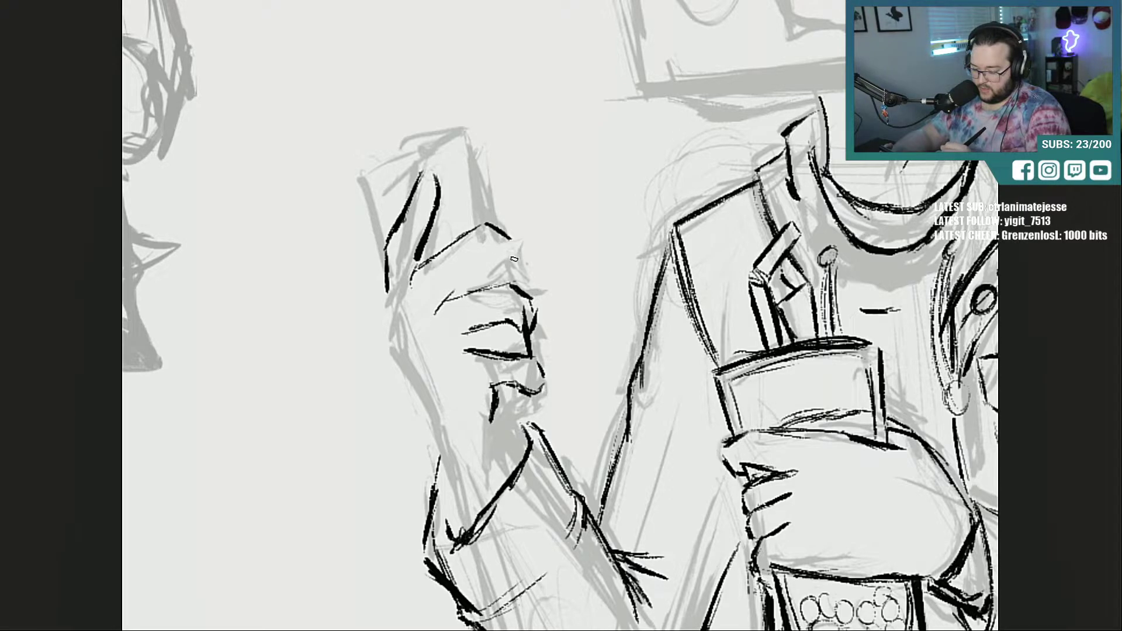
Step: Close the curled finger shapes and ink the raised hand's outer contour and both wrist lines down into the cuff
{"action": "mouse_move", "coordinate": [496, 263]}
{"action": "left_mouse_down"}
{"action": "mouse_move", "coordinate": [515, 267]}
{"action": "mouse_move", "coordinate": [445, 297]}
{"action": "mouse_move", "coordinate": [476, 352]}
{"action": "left_mouse_up"}
{"action": "mouse_move", "coordinate": [387, 293]}
{"action": "left_mouse_down"}
{"action": "mouse_move", "coordinate": [380, 322]}
{"action": "mouse_move", "coordinate": [431, 423]}
{"action": "left_mouse_up"}
{"action": "mouse_move", "coordinate": [496, 392]}
{"action": "left_mouse_down"}
{"action": "mouse_move", "coordinate": [493, 427]}
{"action": "mouse_move", "coordinate": [529, 450]}
{"action": "left_mouse_up"}
{"action": "left_click_drag", "start_coordinate": [424, 407], "coordinate": [476, 500]}
{"action": "left_click_drag", "start_coordinate": [442, 433], "coordinate": [470, 512]}
{"action": "left_click_drag", "start_coordinate": [431, 424], "coordinate": [375, 295]}
Step: Outline the flat rectangular object held in the raised hand, with its slanted top edge and doubled side edge showing thickness
{"action": "mouse_move", "coordinate": [499, 217]}
{"action": "left_mouse_down"}
{"action": "mouse_move", "coordinate": [484, 165]}
{"action": "mouse_move", "coordinate": [498, 218]}
{"action": "left_mouse_up"}
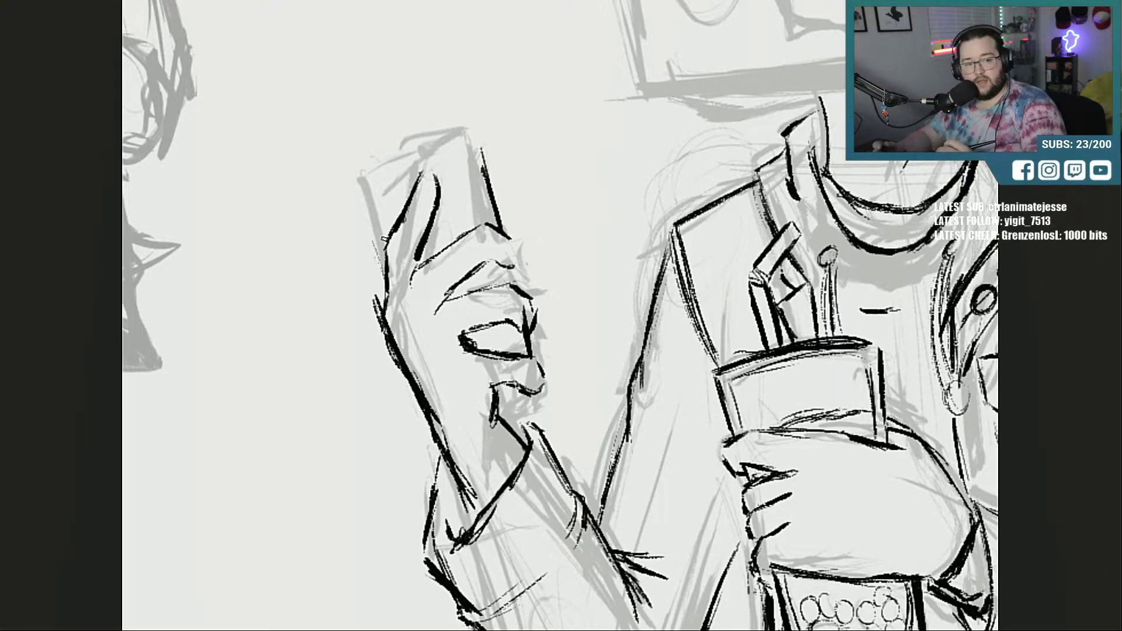
{"action": "left_click_drag", "start_coordinate": [353, 180], "coordinate": [376, 251]}
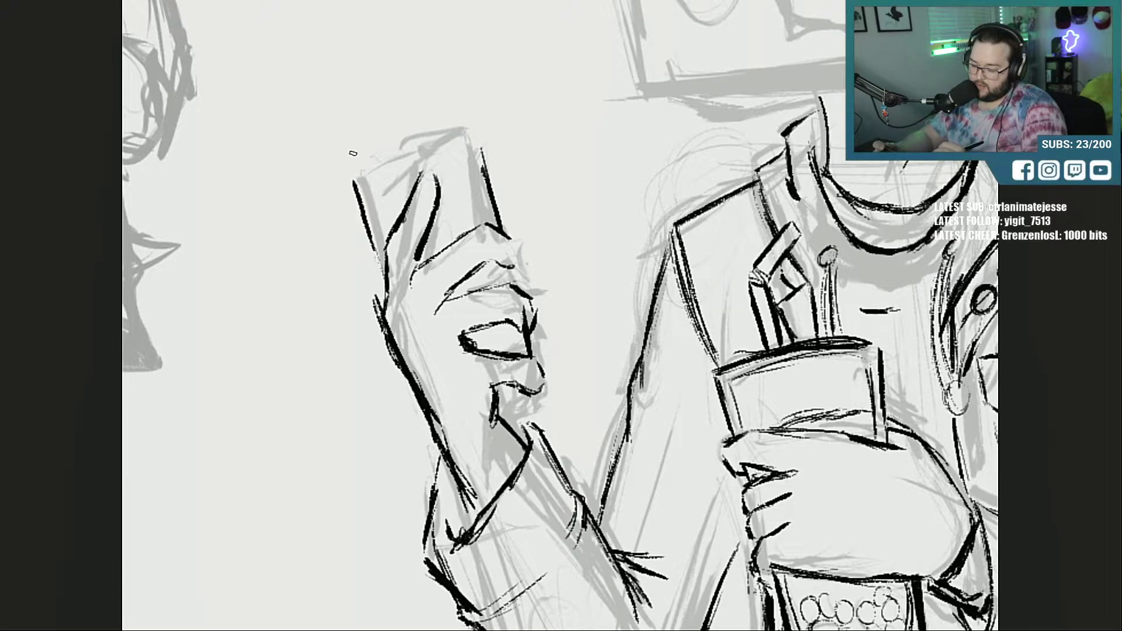
{"action": "left_click_drag", "start_coordinate": [351, 153], "coordinate": [462, 106]}
{"action": "mouse_move", "coordinate": [381, 141]}
{"action": "left_mouse_down"}
{"action": "mouse_move", "coordinate": [467, 110]}
{"action": "mouse_move", "coordinate": [496, 210]}
{"action": "left_mouse_up"}
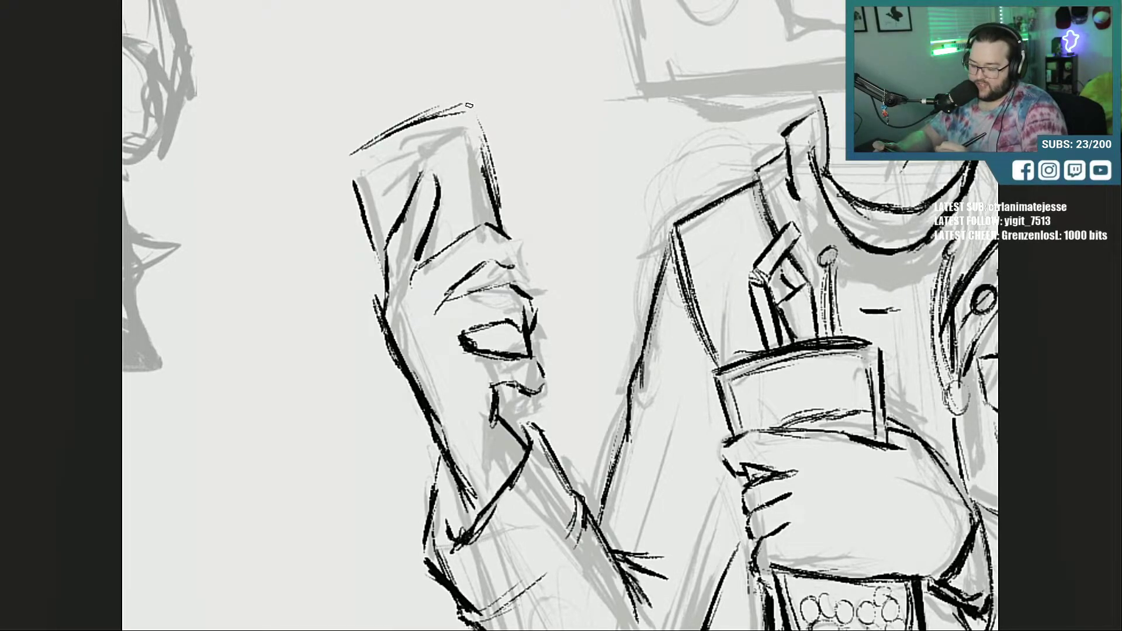
{"action": "mouse_move", "coordinate": [466, 105]}
{"action": "left_mouse_down"}
{"action": "mouse_move", "coordinate": [503, 120]}
{"action": "mouse_move", "coordinate": [520, 235]}
{"action": "left_mouse_up"}
{"action": "left_click_drag", "start_coordinate": [506, 159], "coordinate": [535, 293]}
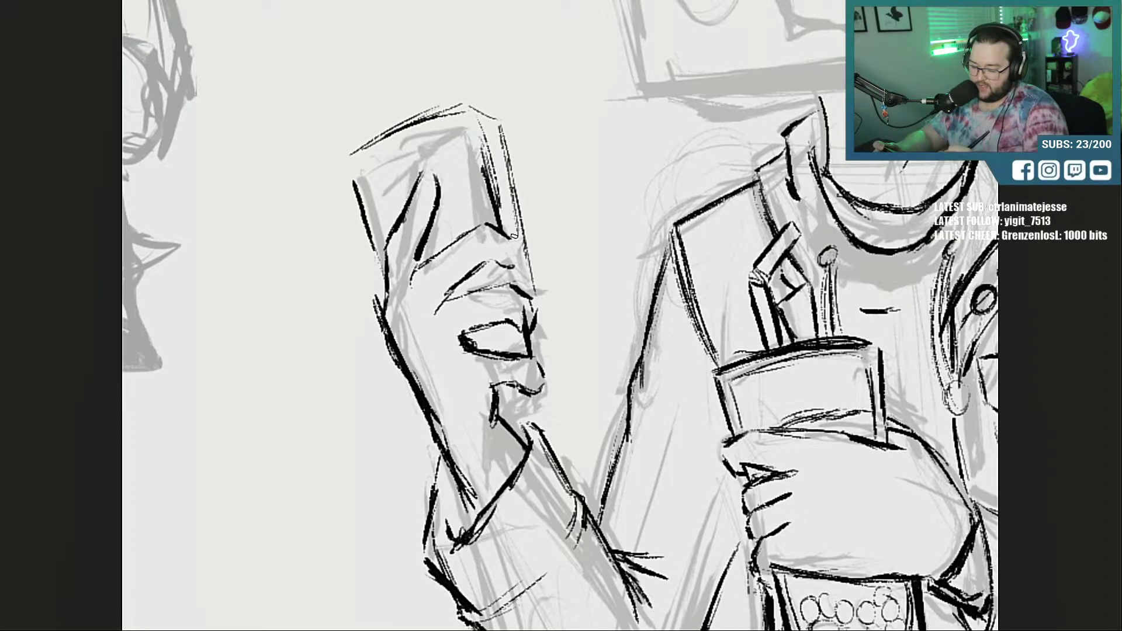
Step: Continue the held object's side edge down past the fingers and add heavier fingertip strokes over it
{"action": "mouse_move", "coordinate": [512, 234]}
{"action": "left_mouse_down"}
{"action": "mouse_move", "coordinate": [536, 284]}
{"action": "mouse_move", "coordinate": [536, 364]}
{"action": "left_mouse_up"}
{"action": "left_click_drag", "start_coordinate": [503, 321], "coordinate": [523, 333]}
{"action": "left_click_drag", "start_coordinate": [536, 330], "coordinate": [540, 336]}
{"action": "mouse_move", "coordinate": [521, 295]}
{"action": "left_mouse_down"}
{"action": "mouse_move", "coordinate": [543, 318]}
{"action": "mouse_move", "coordinate": [545, 342]}
{"action": "mouse_move", "coordinate": [501, 403]}
{"action": "mouse_move", "coordinate": [500, 390]}
{"action": "mouse_move", "coordinate": [530, 399]}
{"action": "left_mouse_up"}
Step: Erase the raised hand's lowest finger and outer contour, and redraw both with a smoother line down to the wrist
{"action": "key", "text": "e"}
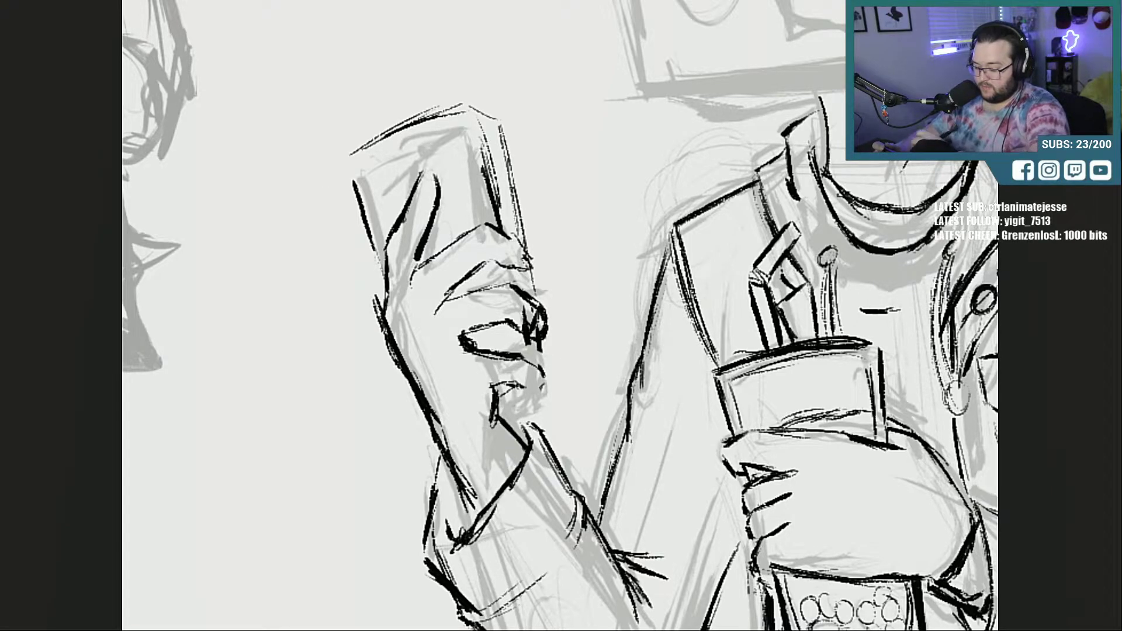
{"action": "mouse_move", "coordinate": [504, 354]}
{"action": "left_mouse_down"}
{"action": "mouse_move", "coordinate": [537, 349]}
{"action": "mouse_move", "coordinate": [517, 359]}
{"action": "mouse_move", "coordinate": [564, 377]}
{"action": "mouse_move", "coordinate": [556, 365]}
{"action": "mouse_move", "coordinate": [529, 383]}
{"action": "mouse_move", "coordinate": [506, 380]}
{"action": "mouse_move", "coordinate": [456, 424]}
{"action": "mouse_move", "coordinate": [386, 310]}
{"action": "mouse_move", "coordinate": [380, 328]}
{"action": "mouse_move", "coordinate": [404, 316]}
{"action": "left_mouse_up"}
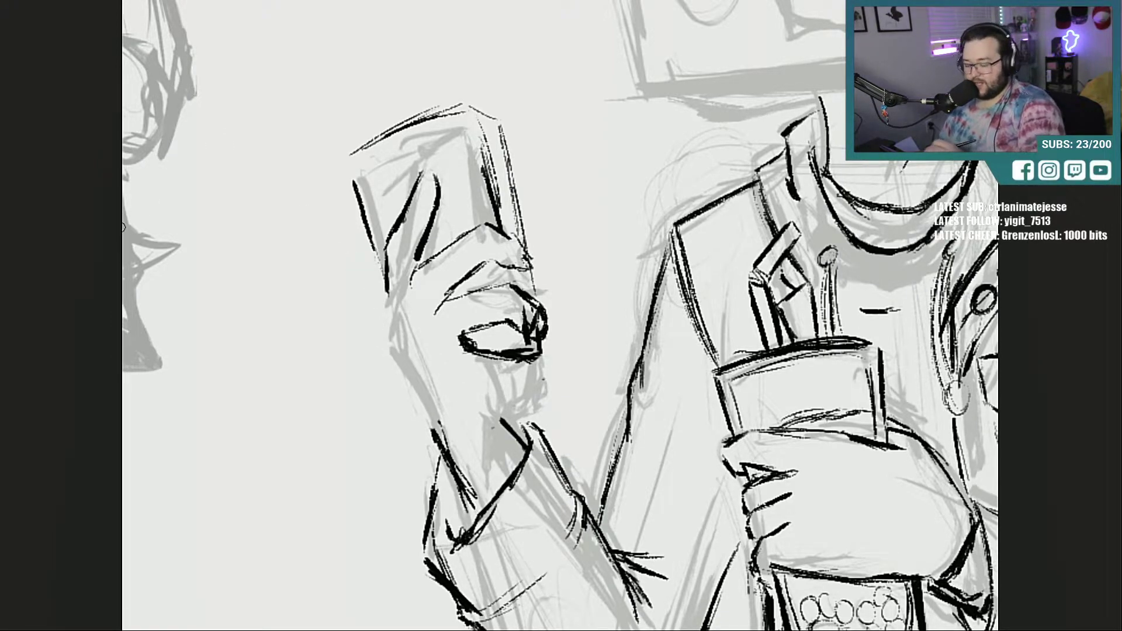
{"action": "mouse_move", "coordinate": [388, 285]}
{"action": "left_mouse_down"}
{"action": "mouse_move", "coordinate": [394, 345]}
{"action": "mouse_move", "coordinate": [442, 427]}
{"action": "left_mouse_up"}
{"action": "mouse_move", "coordinate": [545, 354]}
{"action": "left_mouse_down"}
{"action": "mouse_move", "coordinate": [547, 377]}
{"action": "mouse_move", "coordinate": [488, 391]}
{"action": "left_mouse_up"}
{"action": "left_click_drag", "start_coordinate": [490, 377], "coordinate": [496, 421]}
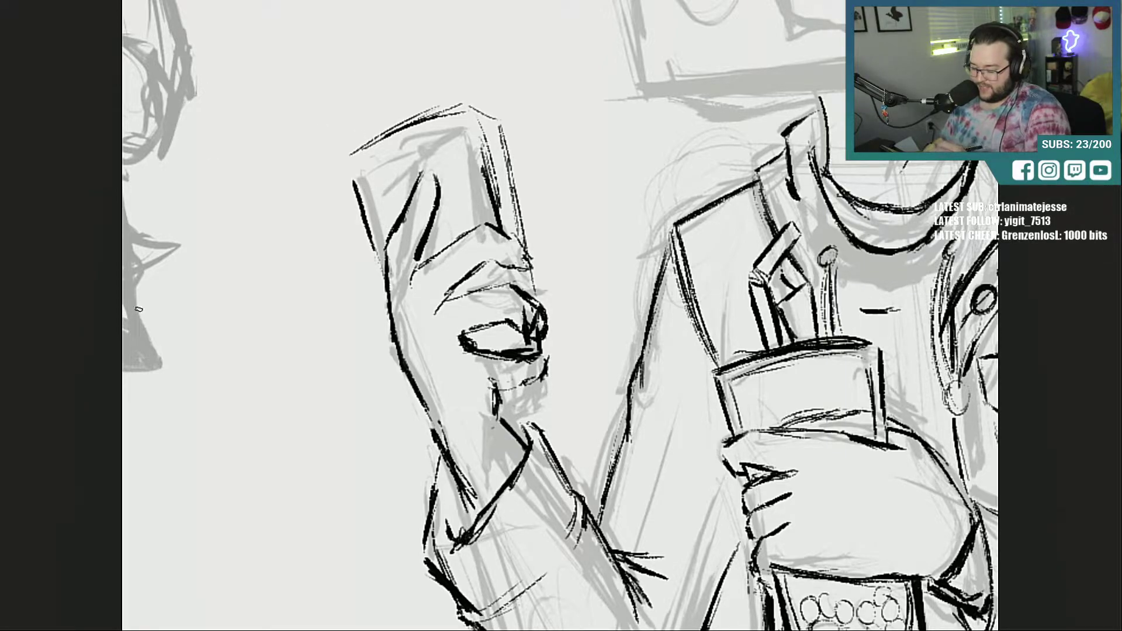
Step: Erase the raised hand's lowest finger, the inner wrist line and the heavy strokes around the fingertip above
{"action": "mouse_move", "coordinate": [519, 388]}
{"action": "left_mouse_down"}
{"action": "mouse_move", "coordinate": [555, 376]}
{"action": "mouse_move", "coordinate": [546, 363]}
{"action": "mouse_move", "coordinate": [480, 356]}
{"action": "left_mouse_up"}
{"action": "left_click_drag", "start_coordinate": [508, 426], "coordinate": [484, 380]}
{"action": "left_click_drag", "start_coordinate": [445, 423], "coordinate": [466, 477]}
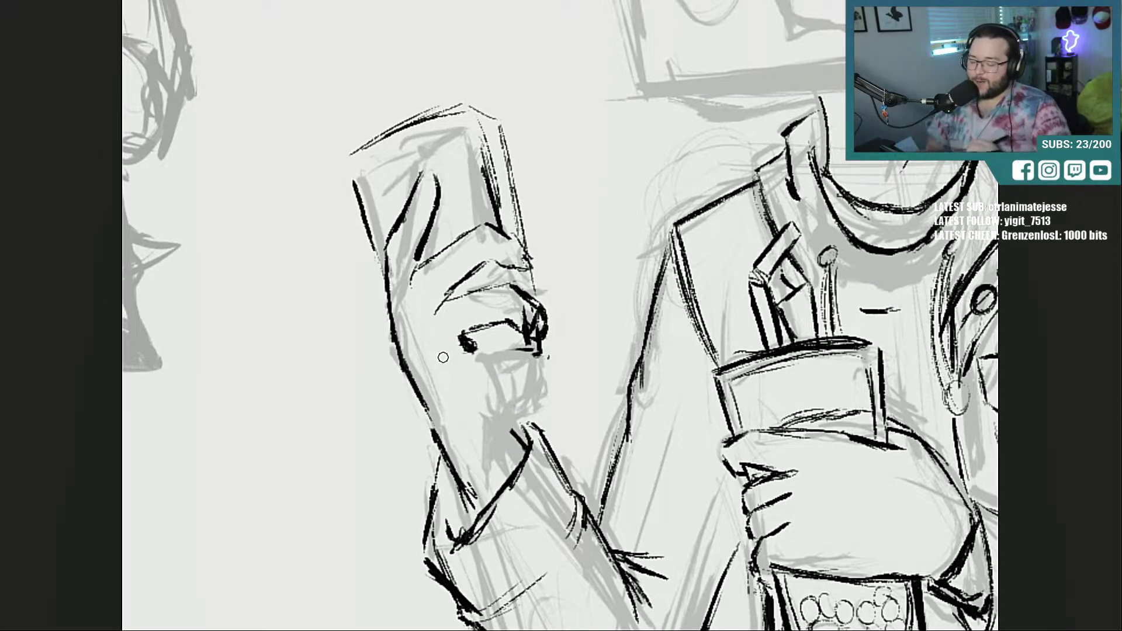
{"action": "mouse_move", "coordinate": [522, 318]}
{"action": "left_mouse_down"}
{"action": "mouse_move", "coordinate": [541, 327]}
{"action": "mouse_move", "coordinate": [535, 347]}
{"action": "mouse_move", "coordinate": [529, 336]}
{"action": "left_mouse_up"}
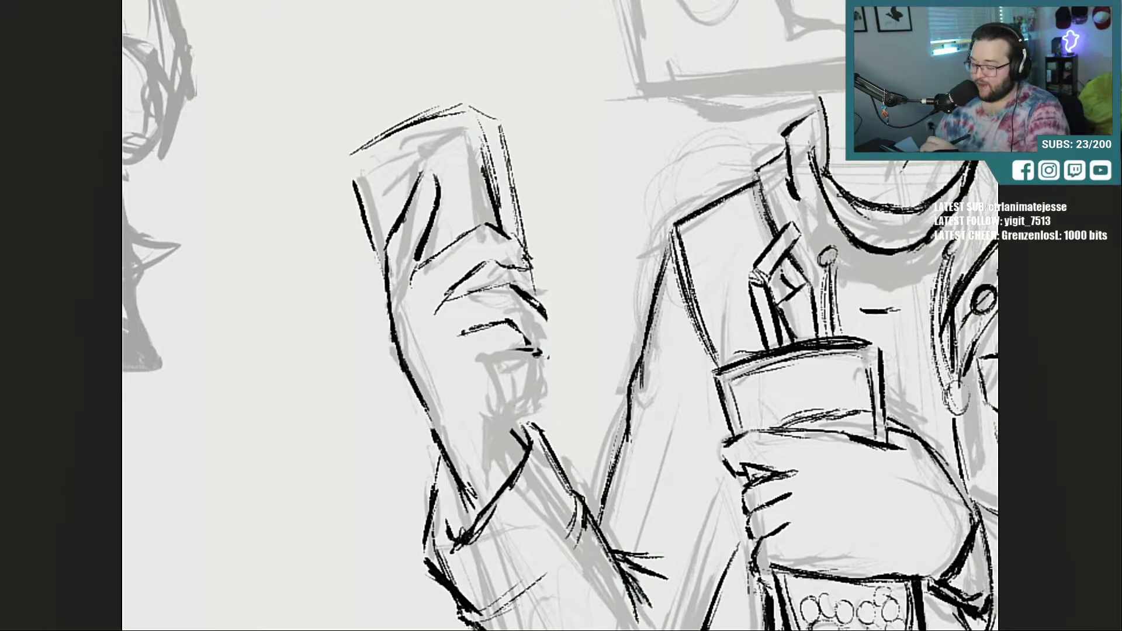
Step: Redraw the raised hand's lower fingertips, the dark gap beneath them and the inner wrist line, and erase the stray line end
{"action": "left_click_drag", "start_coordinate": [506, 322], "coordinate": [548, 325]}
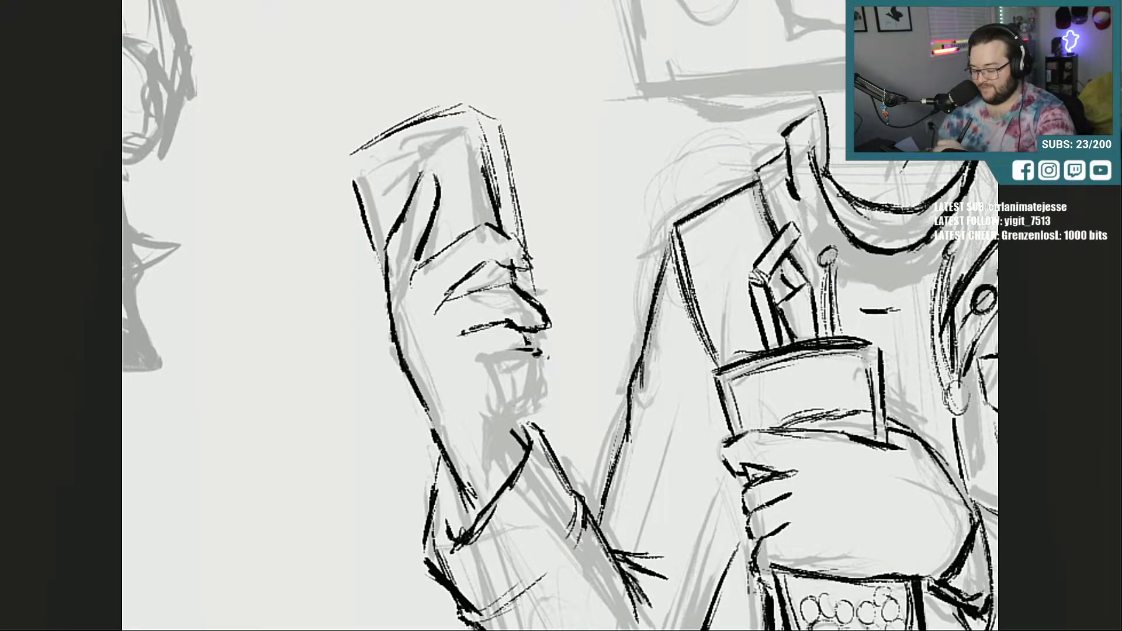
{"action": "mouse_move", "coordinate": [476, 332]}
{"action": "left_mouse_down"}
{"action": "mouse_move", "coordinate": [517, 329]}
{"action": "mouse_move", "coordinate": [552, 345]}
{"action": "mouse_move", "coordinate": [545, 358]}
{"action": "left_mouse_up"}
{"action": "mouse_move", "coordinate": [463, 361]}
{"action": "left_mouse_down"}
{"action": "mouse_move", "coordinate": [548, 351]}
{"action": "mouse_move", "coordinate": [501, 418]}
{"action": "mouse_move", "coordinate": [524, 441]}
{"action": "mouse_move", "coordinate": [521, 432]}
{"action": "left_mouse_up"}
{"action": "mouse_move", "coordinate": [510, 388]}
{"action": "left_mouse_down"}
{"action": "mouse_move", "coordinate": [532, 382]}
{"action": "mouse_move", "coordinate": [541, 357]}
{"action": "mouse_move", "coordinate": [498, 359]}
{"action": "mouse_move", "coordinate": [503, 378]}
{"action": "mouse_move", "coordinate": [546, 354]}
{"action": "mouse_move", "coordinate": [535, 385]}
{"action": "left_mouse_up"}
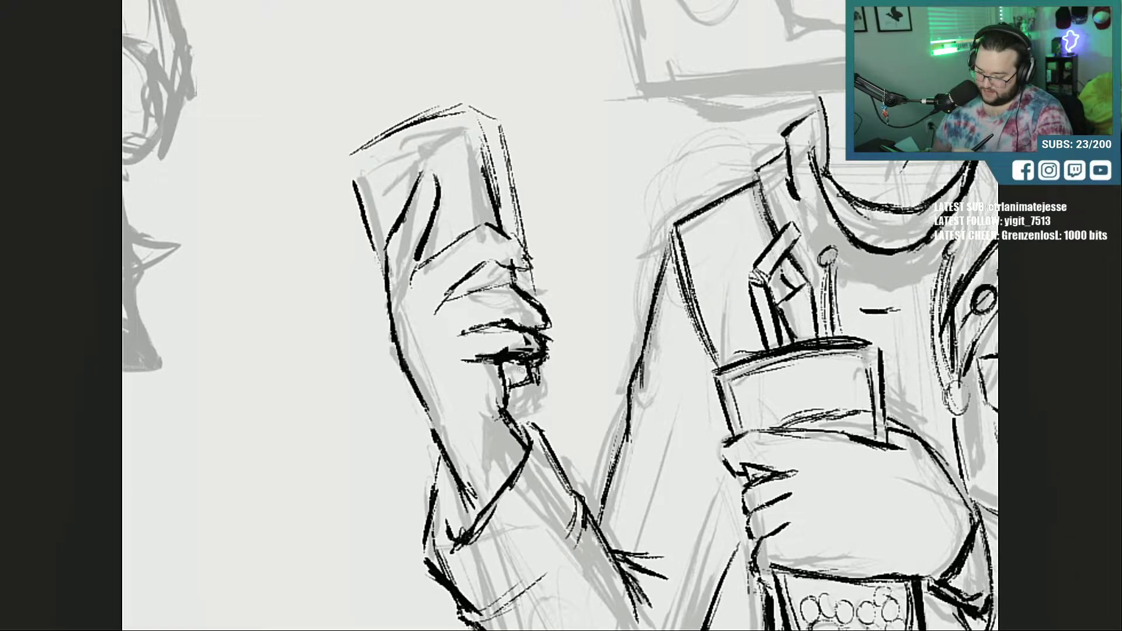
{"action": "left_click_drag", "start_coordinate": [465, 354], "coordinate": [494, 372]}
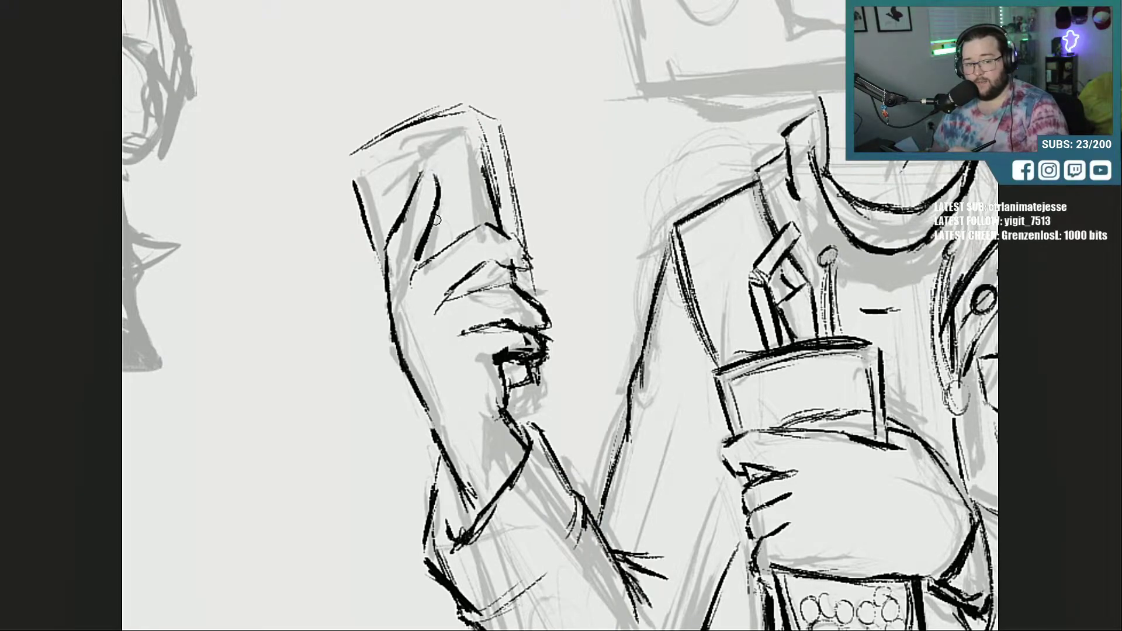
Step: Thicken the raised hand's finger and thumb lines, the held object's outline and the outer forearm contour
{"action": "left_click_drag", "start_coordinate": [500, 322], "coordinate": [457, 335]}
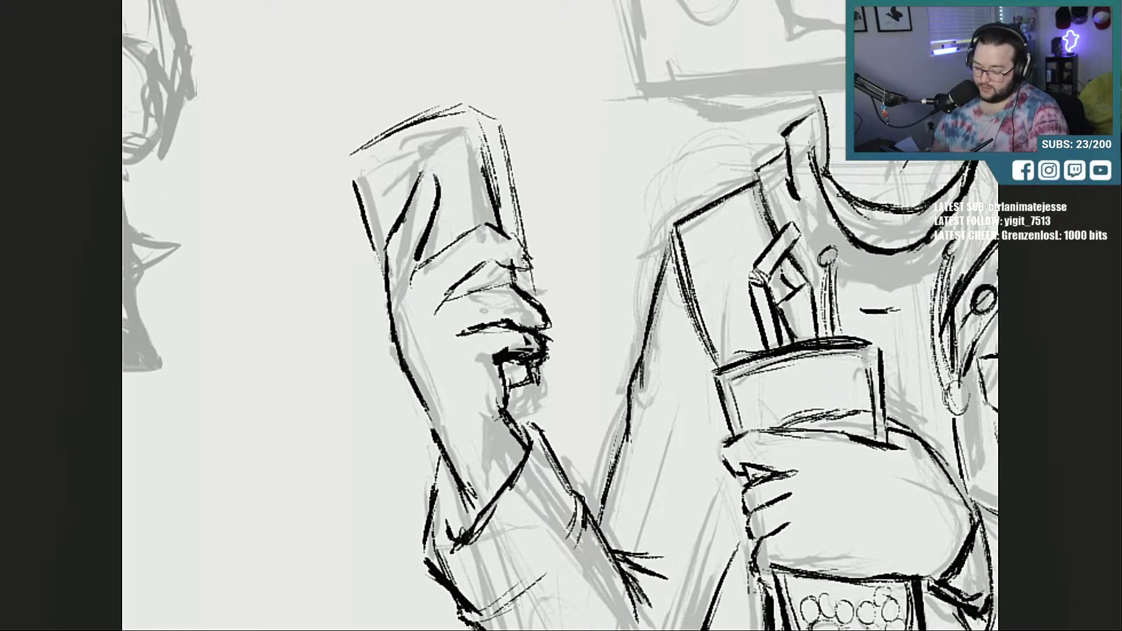
{"action": "mouse_move", "coordinate": [480, 292]}
{"action": "left_mouse_down"}
{"action": "mouse_move", "coordinate": [436, 300]}
{"action": "mouse_move", "coordinate": [485, 292]}
{"action": "left_mouse_up"}
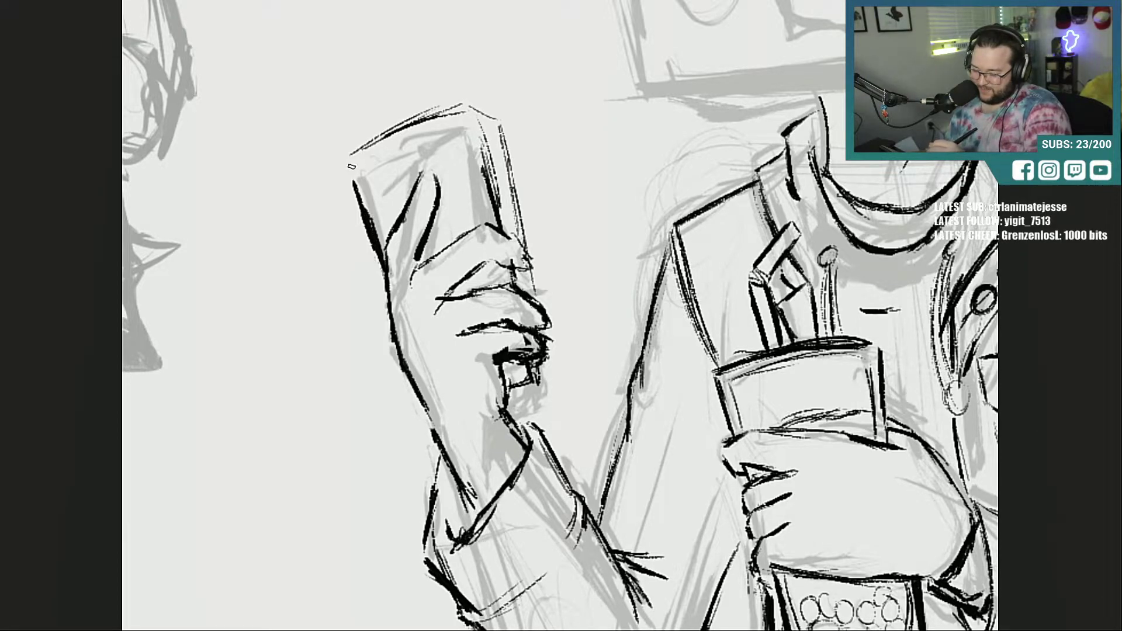
{"action": "mouse_move", "coordinate": [352, 166]}
{"action": "left_mouse_down"}
{"action": "mouse_move", "coordinate": [450, 112]}
{"action": "mouse_move", "coordinate": [488, 107]}
{"action": "mouse_move", "coordinate": [492, 178]}
{"action": "mouse_move", "coordinate": [522, 206]}
{"action": "mouse_move", "coordinate": [535, 291]}
{"action": "left_mouse_up"}
{"action": "mouse_move", "coordinate": [497, 253]}
{"action": "left_mouse_down"}
{"action": "mouse_move", "coordinate": [527, 269]}
{"action": "mouse_move", "coordinate": [486, 224]}
{"action": "left_mouse_up"}
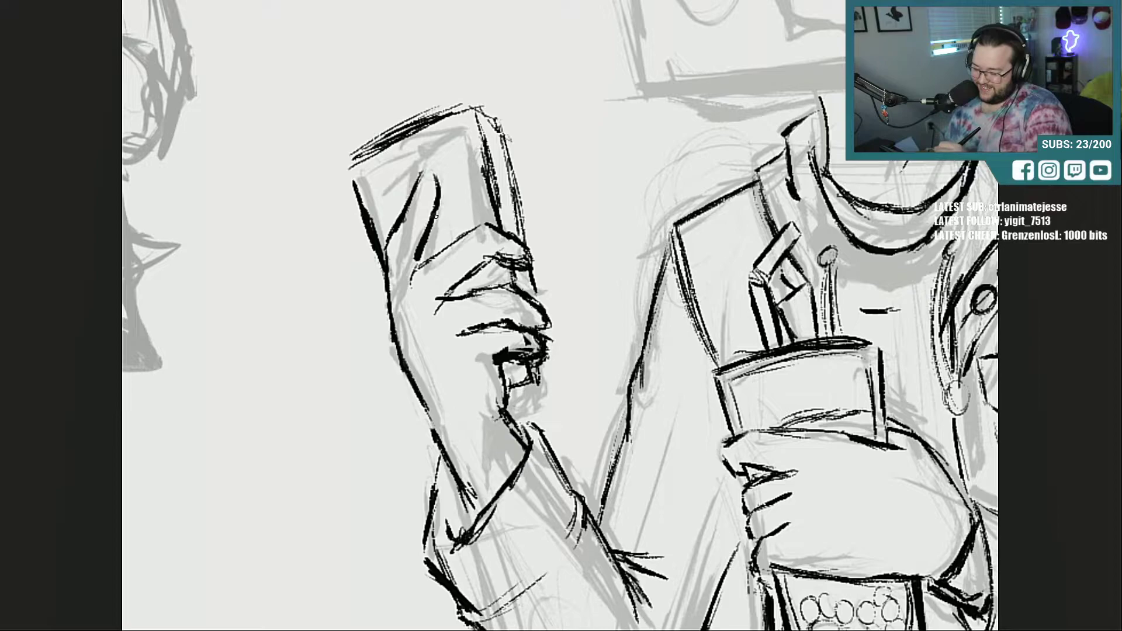
{"action": "left_click_drag", "start_coordinate": [447, 176], "coordinate": [418, 266]}
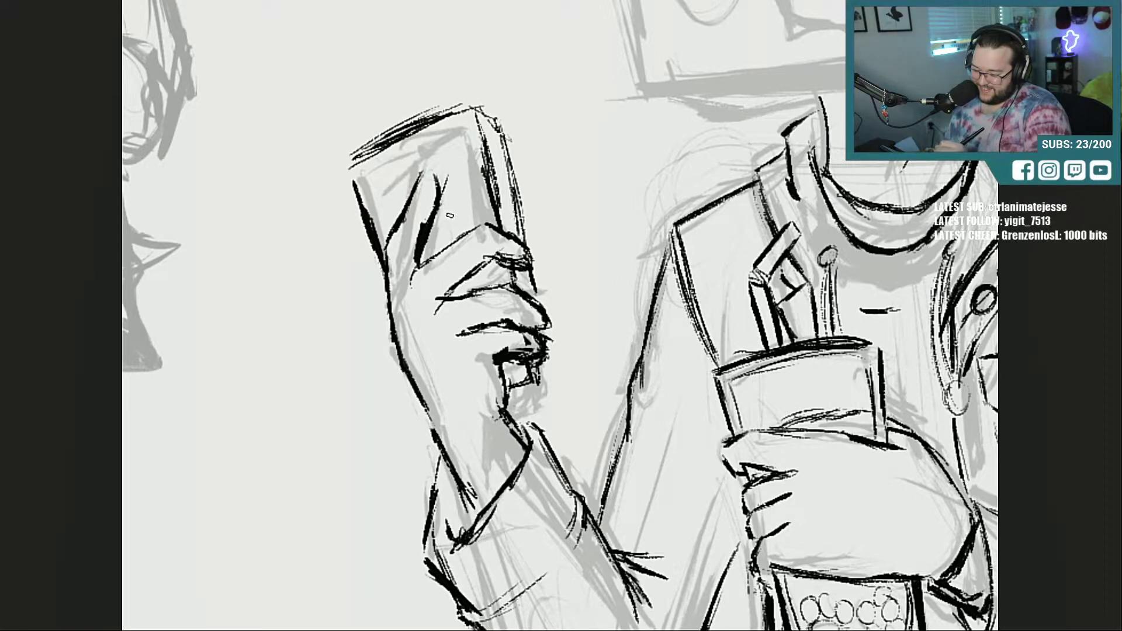
{"action": "left_click_drag", "start_coordinate": [425, 410], "coordinate": [436, 430]}
{"action": "left_click_drag", "start_coordinate": [405, 366], "coordinate": [439, 438]}
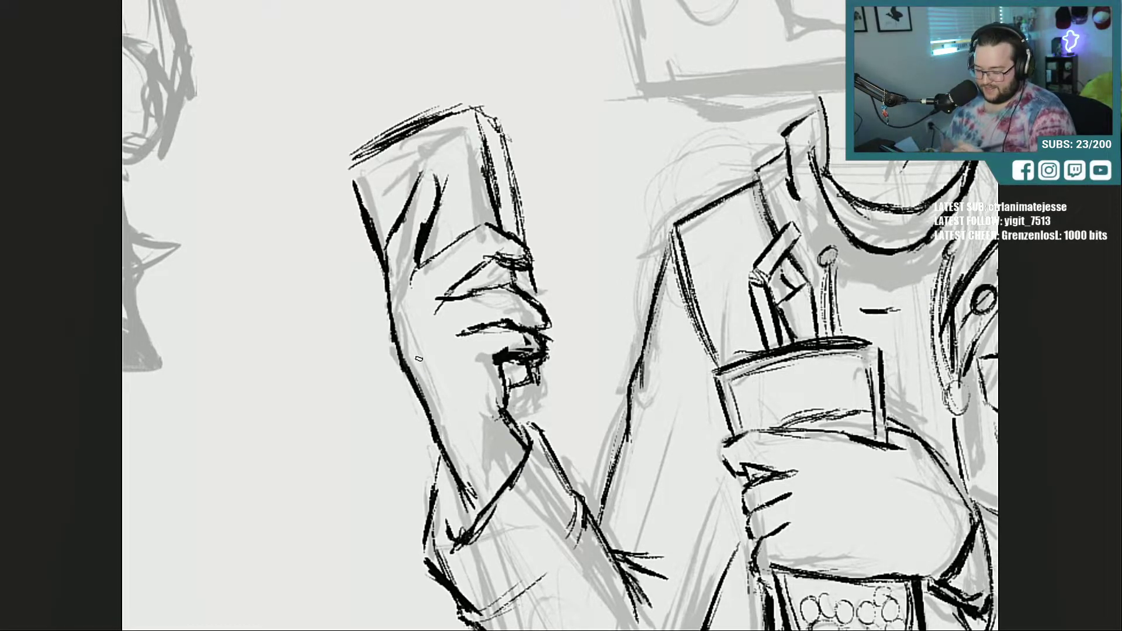
Step: Round the raised sleeve's cuff corner, thicken the cuff's outer edge, and darken the forearm line where it enters the cuff
{"action": "scroll", "coordinate": [560, 315], "scroll_direction": "down", "scroll_amount": 5}
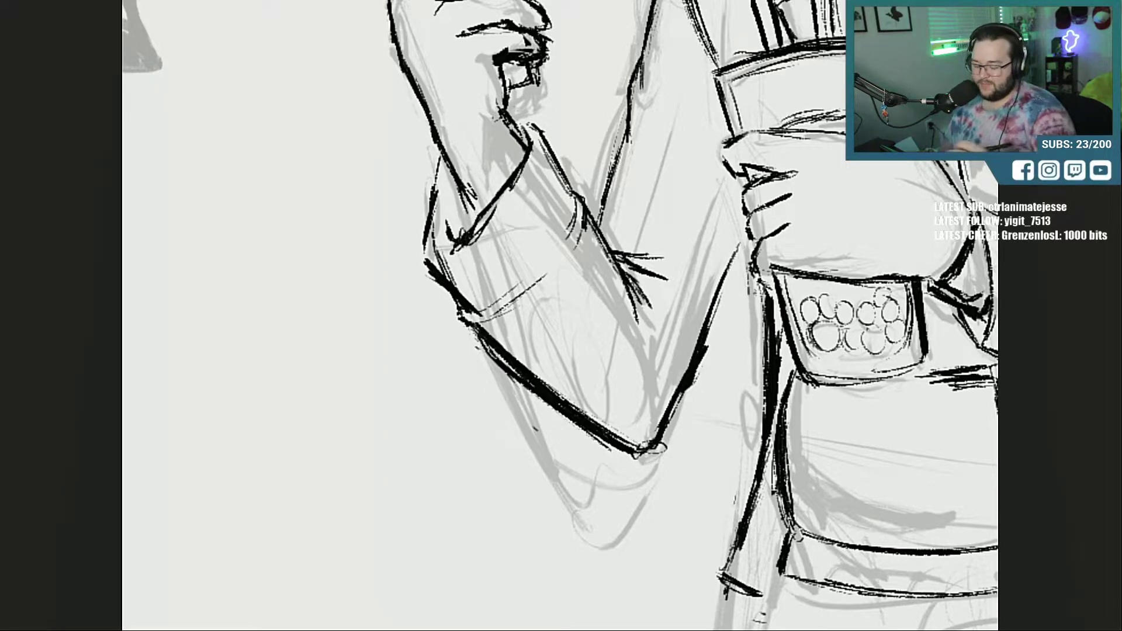
{"action": "mouse_move", "coordinate": [509, 120]}
{"action": "left_mouse_down"}
{"action": "mouse_move", "coordinate": [539, 127]}
{"action": "mouse_move", "coordinate": [565, 164]}
{"action": "left_mouse_up"}
{"action": "left_click_drag", "start_coordinate": [443, 161], "coordinate": [427, 258]}
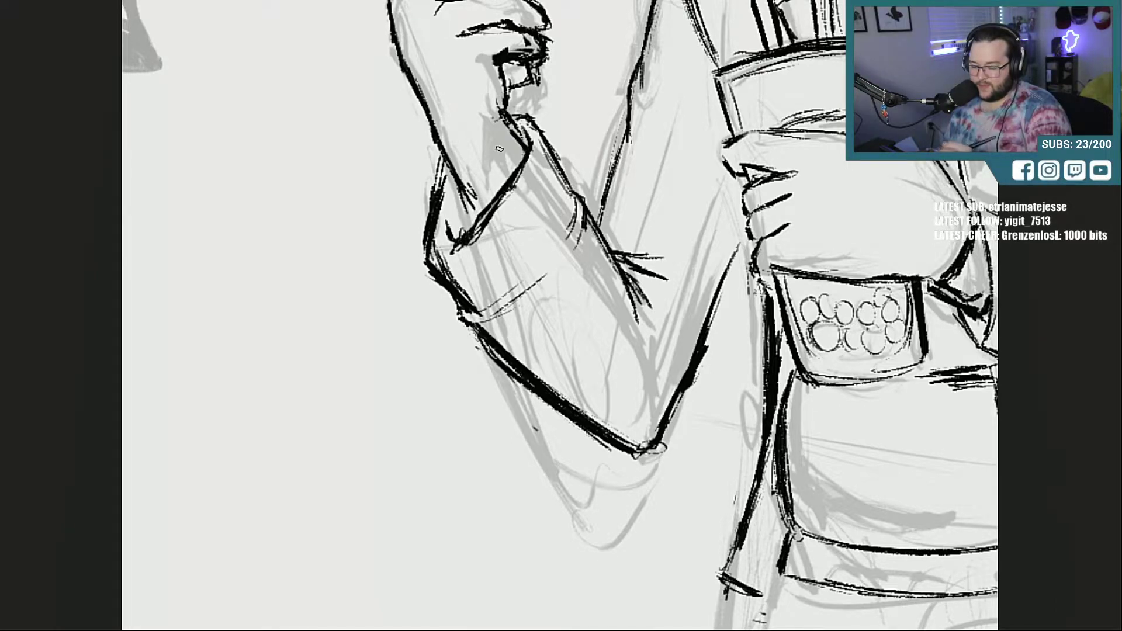
{"action": "left_click_drag", "start_coordinate": [438, 130], "coordinate": [473, 209]}
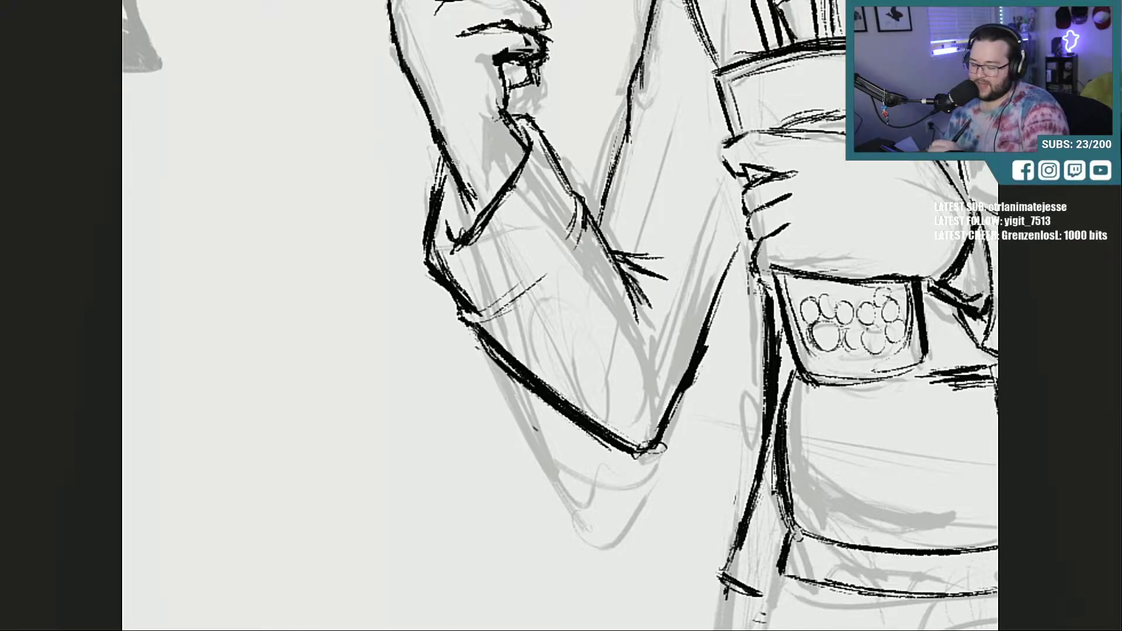
{"action": "left_click_drag", "start_coordinate": [425, 92], "coordinate": [468, 190]}
{"action": "scroll", "coordinate": [560, 316], "scroll_direction": "up", "scroll_amount": 7}
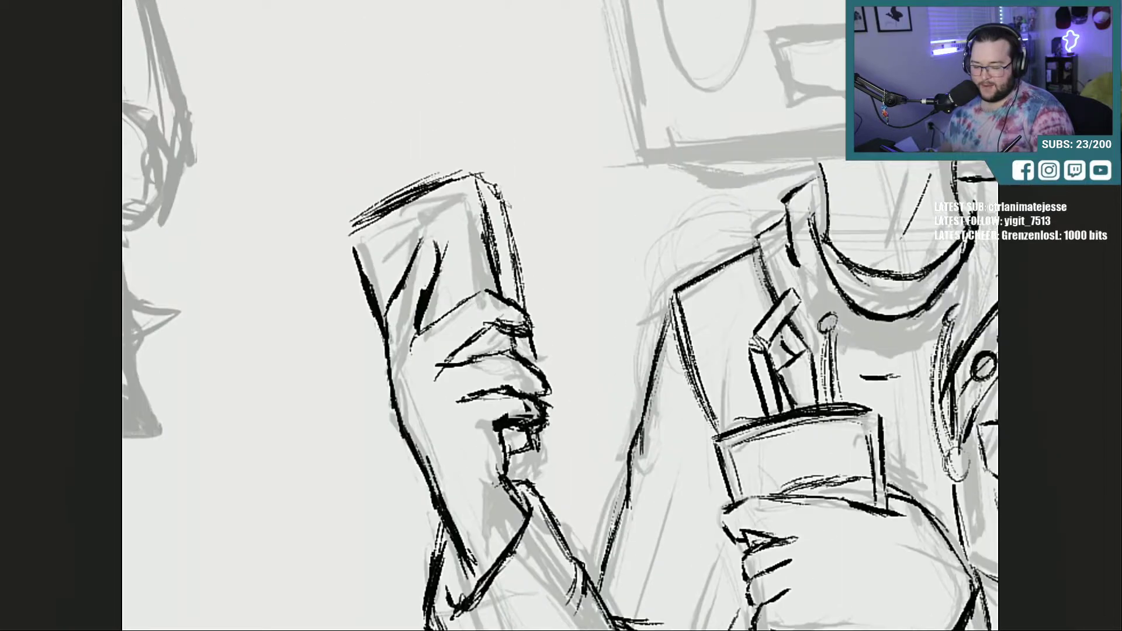
{"action": "scroll", "coordinate": [560, 316], "scroll_direction": "down", "scroll_amount": 2}
{"action": "left_click_drag", "start_coordinate": [839, 233], "coordinate": [815, 158]}
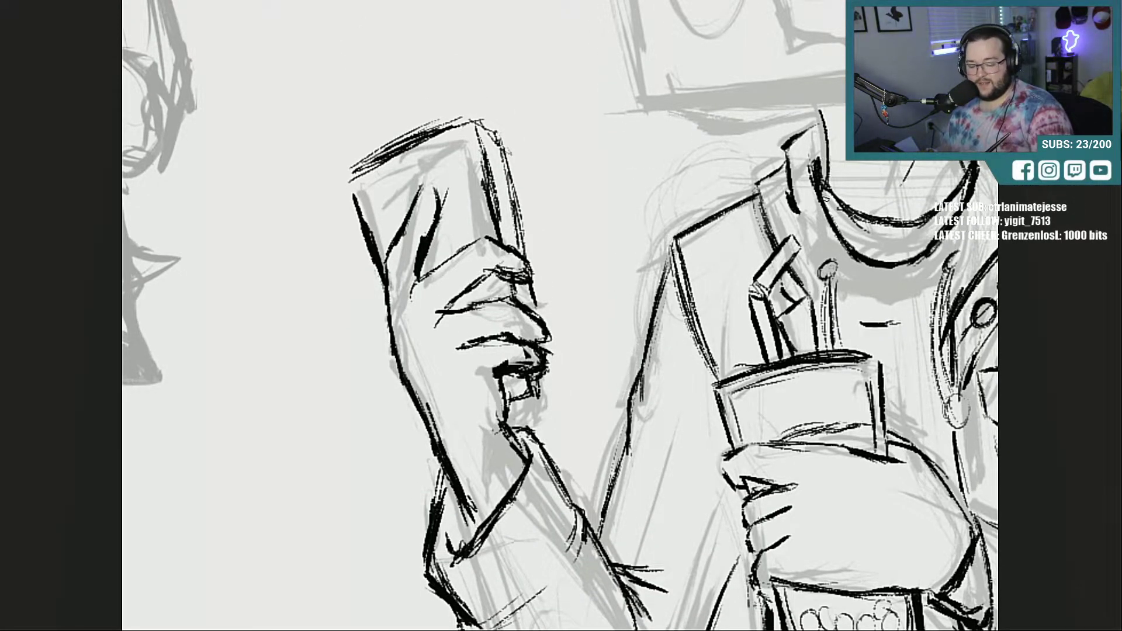
Step: Add a short fold line on the shirt's chest below the neckline and darken the jacket collar's edges beside the neck
{"action": "mouse_move", "coordinate": [827, 208]}
{"action": "left_mouse_down"}
{"action": "mouse_move", "coordinate": [877, 261]}
{"action": "mouse_move", "coordinate": [880, 322]}
{"action": "mouse_move", "coordinate": [923, 296]}
{"action": "mouse_move", "coordinate": [877, 288]}
{"action": "left_mouse_up"}
{"action": "left_click_drag", "start_coordinate": [880, 303], "coordinate": [881, 319]}
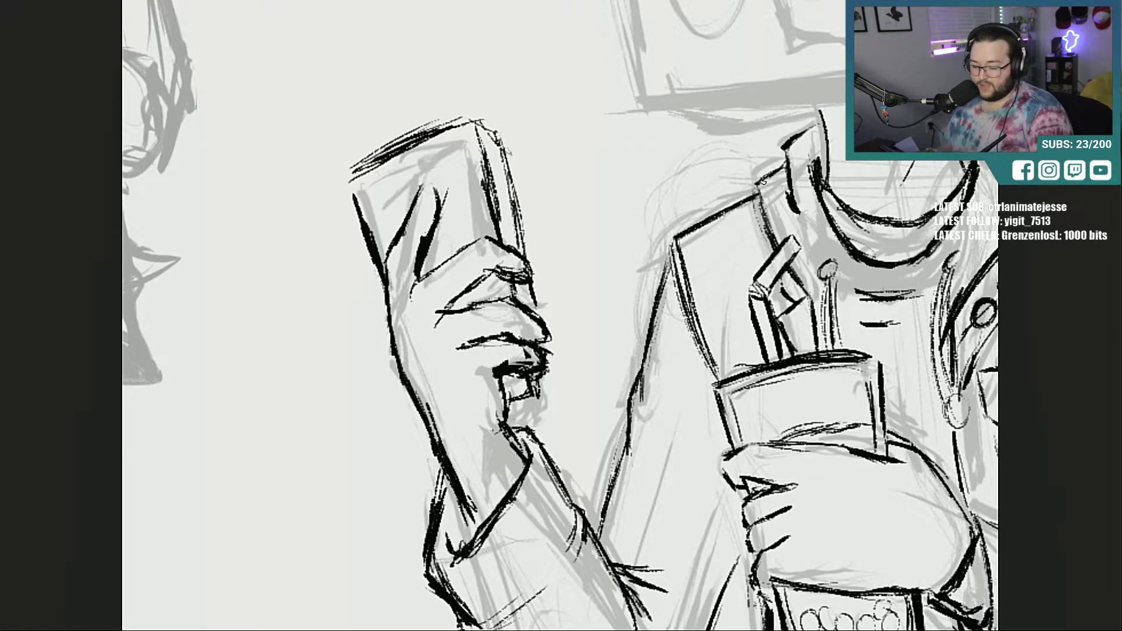
{"action": "mouse_move", "coordinate": [784, 165]}
{"action": "left_mouse_down"}
{"action": "mouse_move", "coordinate": [760, 211]}
{"action": "mouse_move", "coordinate": [797, 198]}
{"action": "left_mouse_up"}
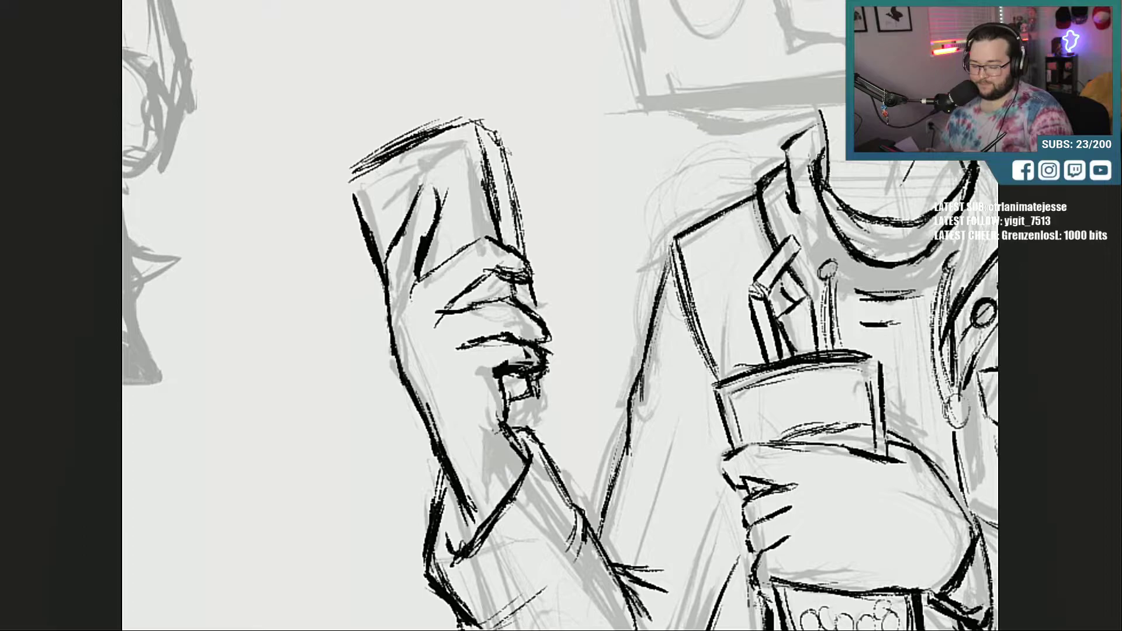
{"action": "left_click_drag", "start_coordinate": [792, 182], "coordinate": [794, 204]}
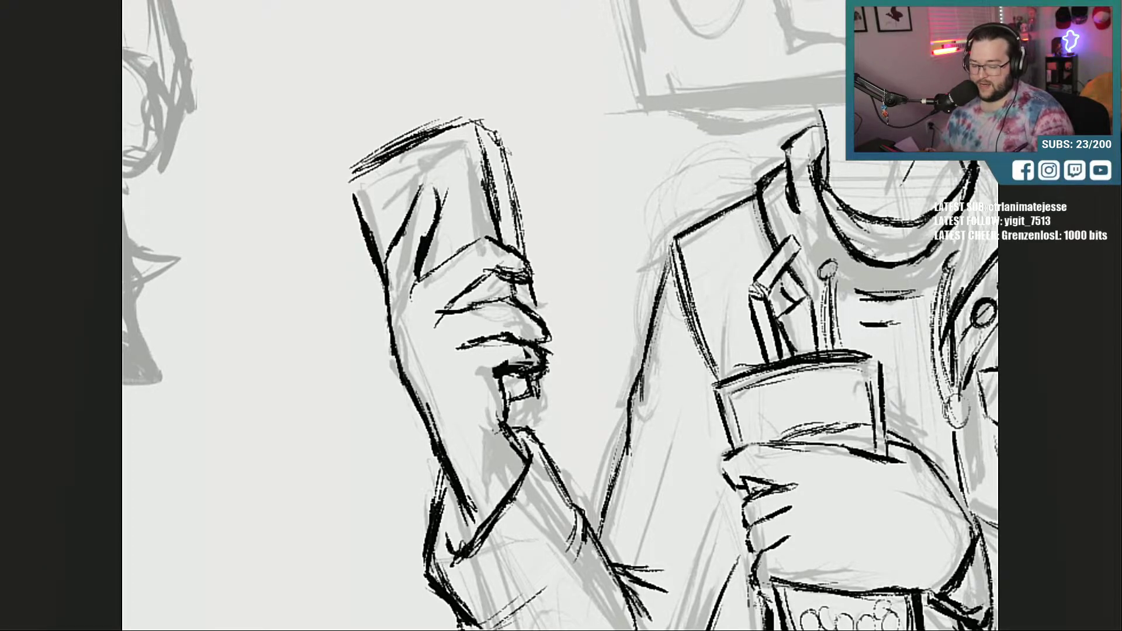
Step: Examine the inked figure as a whole, including the sleeves and jacket, and the unlined boombox head above the collar
{"action": "scroll", "coordinate": [560, 316], "scroll_direction": "down", "scroll_amount": 8}
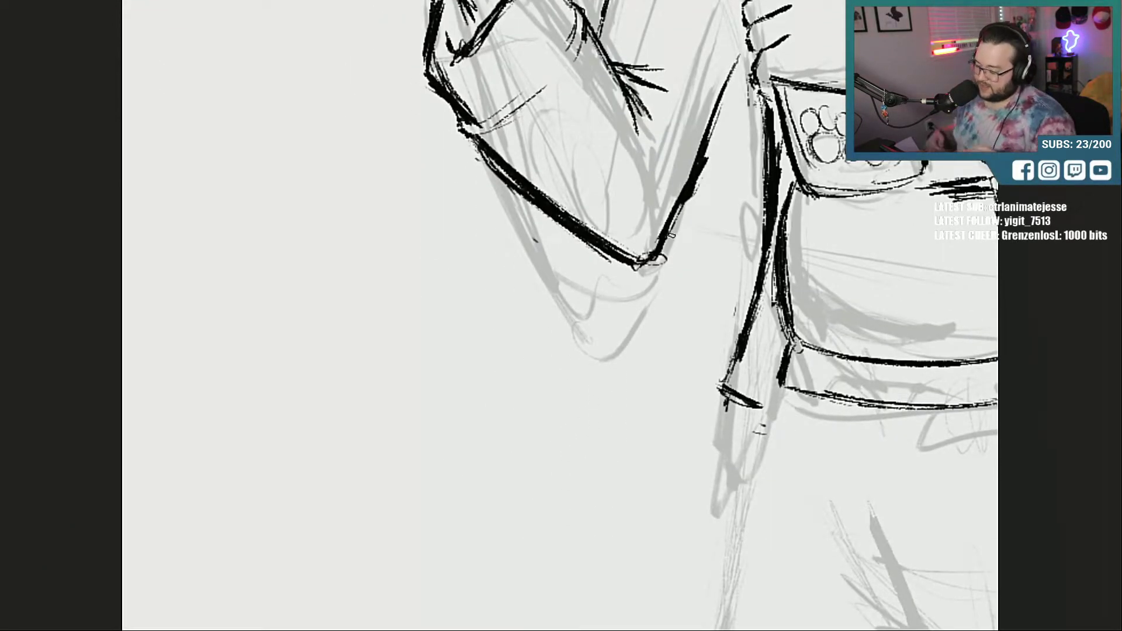
{"action": "key", "text": "ctrl+minus"}
{"action": "key", "text": "ctrl+minus"}
{"action": "key", "text": "ctrl+minus"}
{"action": "key", "text": "ctrl+minus"}
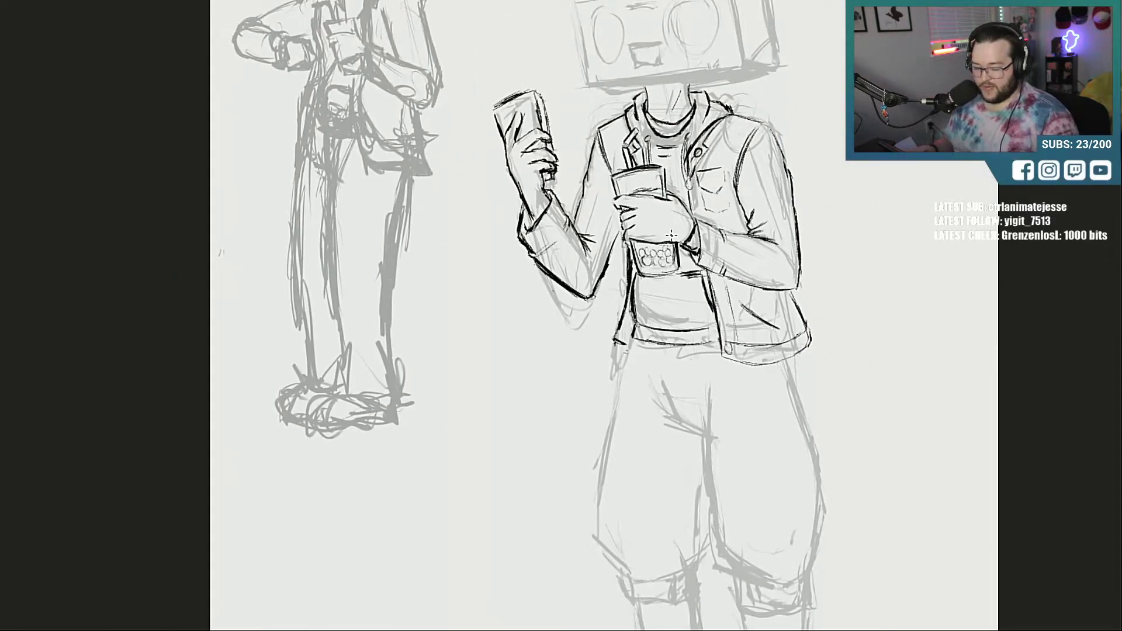
{"action": "scroll", "coordinate": [529, 316], "scroll_direction": "up", "scroll_amount": 2}
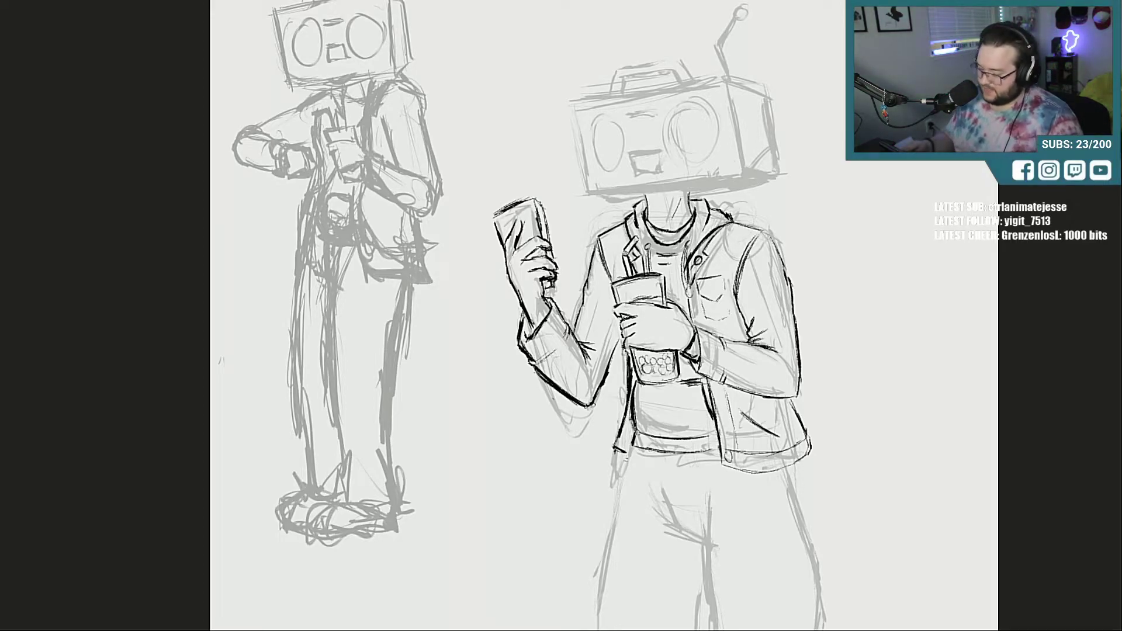
{"action": "key", "text": "ctrl+plus"}
{"action": "key", "text": "ctrl+plus"}
{"action": "key", "text": "ctrl+plus"}
{"action": "key", "text": "ctrl+plus"}
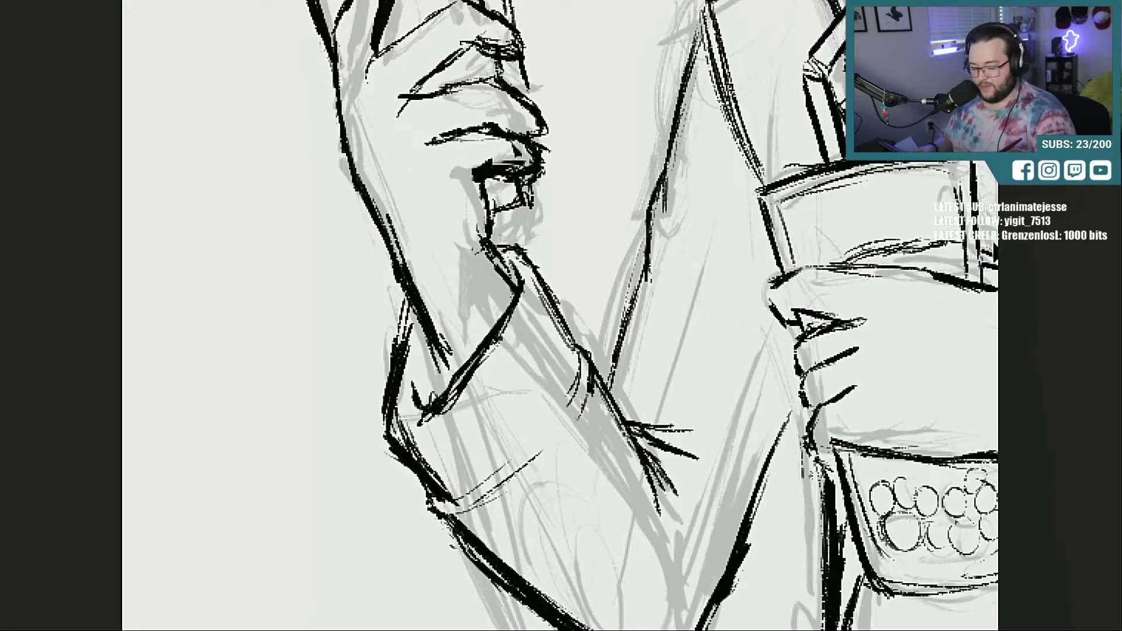
{"action": "left_click_drag", "start_coordinate": [998, 248], "coordinate": [994, 200]}
{"action": "left_click_drag", "start_coordinate": [725, 629], "coordinate": [758, 629]}
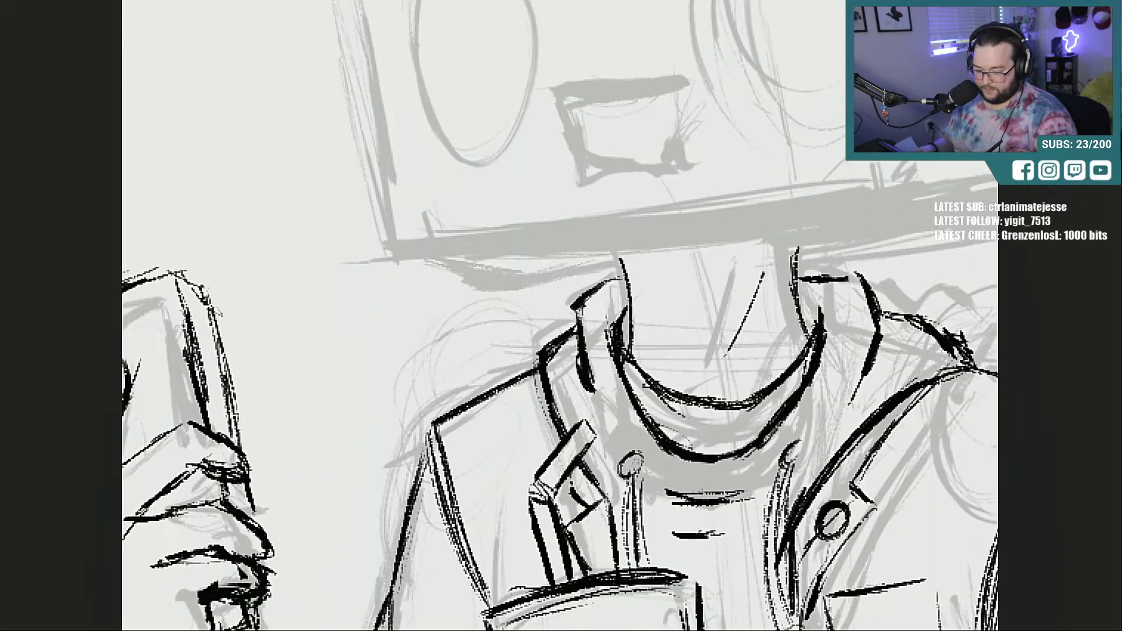
{"action": "left_click_drag", "start_coordinate": [669, 630], "coordinate": [693, 630]}
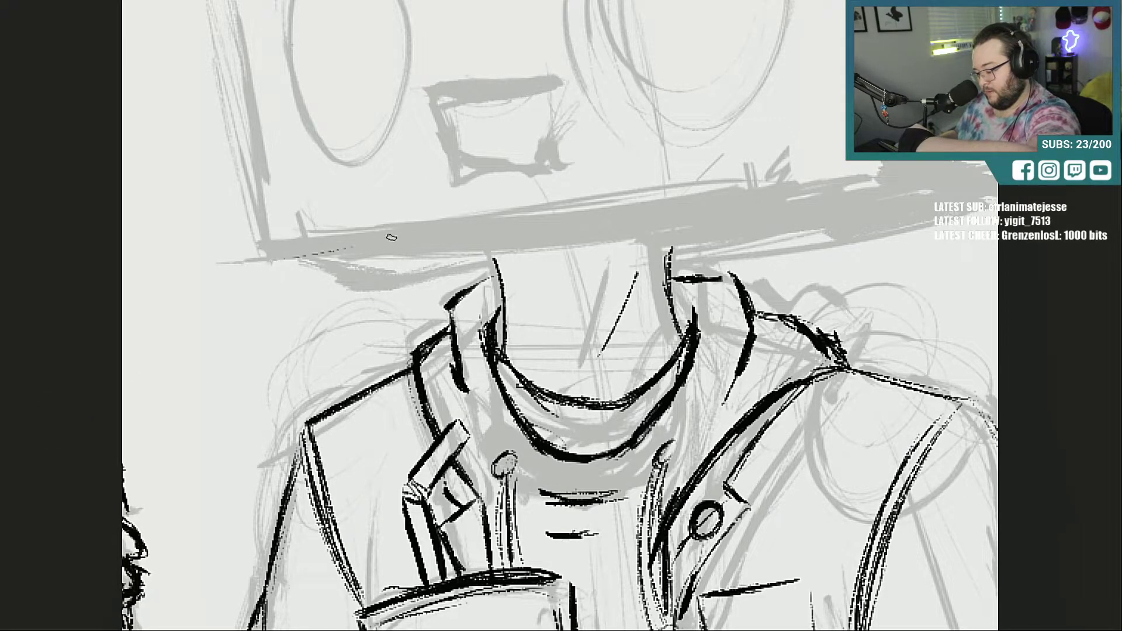
Step: Ink the bottom front edge of the boombox head as one long thick slanted line above the neck
{"action": "left_click_drag", "start_coordinate": [261, 262], "coordinate": [410, 244]}
{"action": "left_click_drag", "start_coordinate": [324, 253], "coordinate": [579, 212]}
{"action": "left_click_drag", "start_coordinate": [468, 232], "coordinate": [649, 209]}
{"action": "left_click_drag", "start_coordinate": [529, 228], "coordinate": [677, 204]}
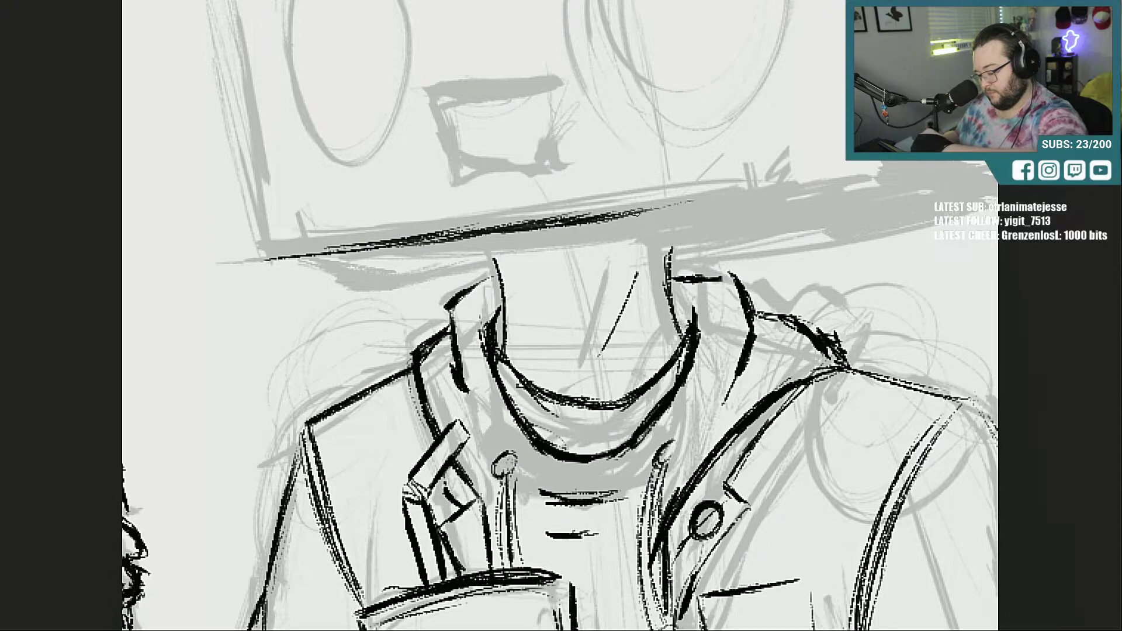
{"action": "left_click_drag", "start_coordinate": [602, 219], "coordinate": [829, 178]}
{"action": "left_click_drag", "start_coordinate": [696, 206], "coordinate": [872, 173]}
{"action": "left_click_drag", "start_coordinate": [709, 205], "coordinate": [883, 169]}
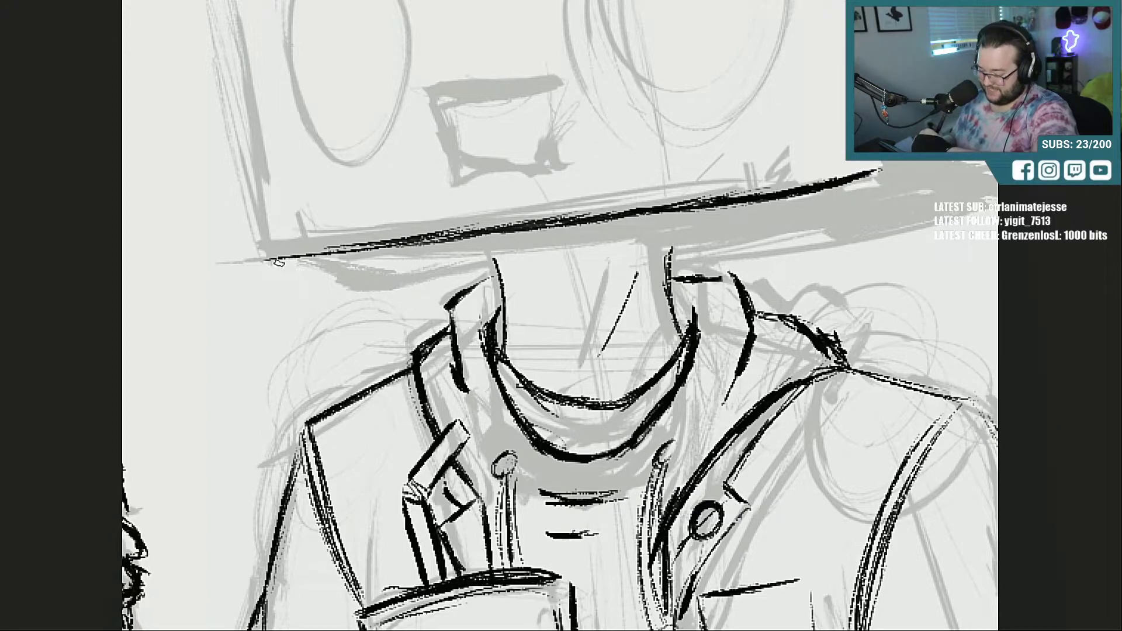
Step: Ink the curved top of the neck and the lower edges of the boombox's underside on both sides of it
{"action": "mouse_move", "coordinate": [358, 275]}
{"action": "left_mouse_down"}
{"action": "mouse_move", "coordinate": [304, 270]}
{"action": "mouse_move", "coordinate": [479, 262]}
{"action": "left_mouse_up"}
{"action": "mouse_move", "coordinate": [394, 272]}
{"action": "left_mouse_down"}
{"action": "mouse_move", "coordinate": [485, 262]}
{"action": "mouse_move", "coordinate": [574, 230]}
{"action": "left_mouse_up"}
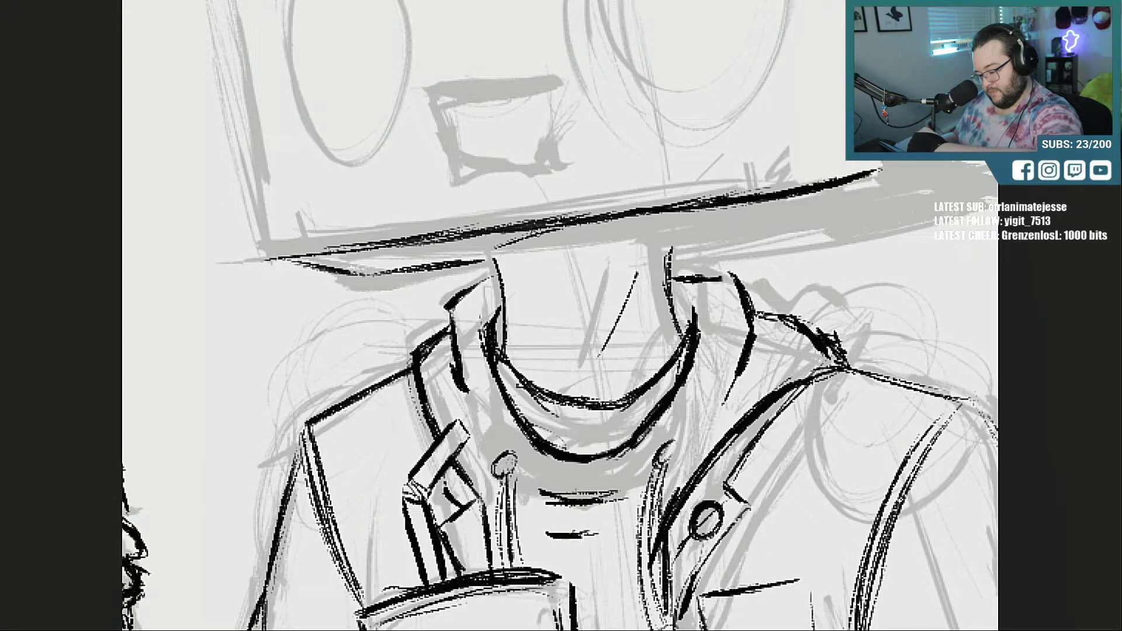
{"action": "left_click_drag", "start_coordinate": [507, 241], "coordinate": [650, 235]}
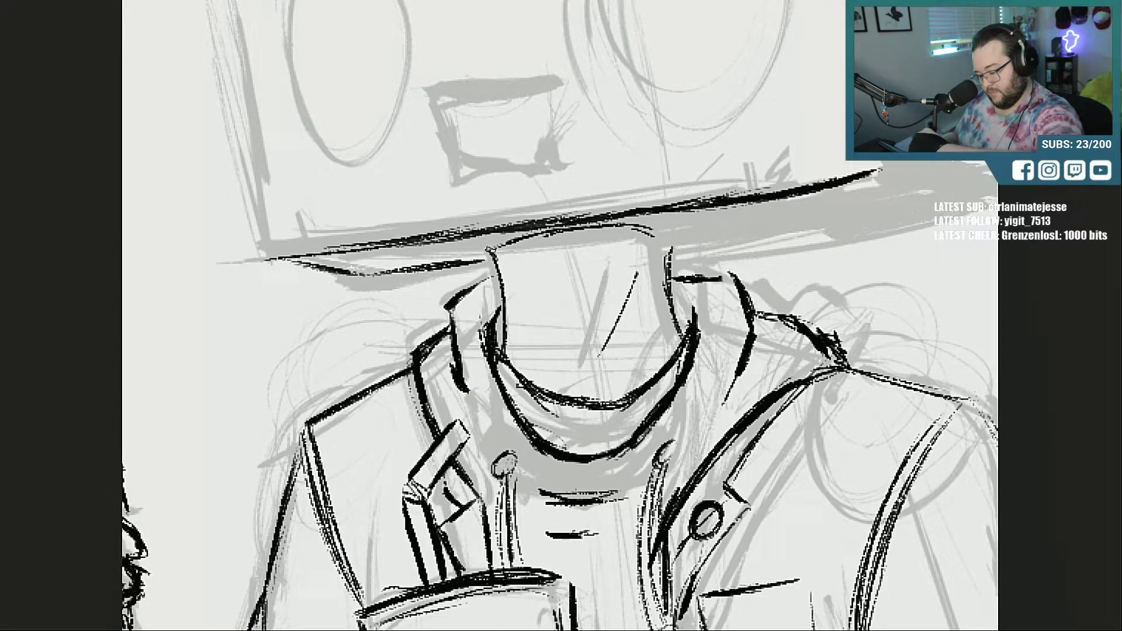
{"action": "mouse_move", "coordinate": [654, 223]}
{"action": "left_mouse_down"}
{"action": "mouse_move", "coordinate": [672, 243]}
{"action": "mouse_move", "coordinate": [753, 231]}
{"action": "left_mouse_up"}
{"action": "left_click_drag", "start_coordinate": [672, 245], "coordinate": [888, 201]}
{"action": "mouse_move", "coordinate": [278, 258]}
{"action": "left_mouse_down"}
{"action": "mouse_move", "coordinate": [348, 286]}
{"action": "mouse_move", "coordinate": [494, 258]}
{"action": "left_mouse_up"}
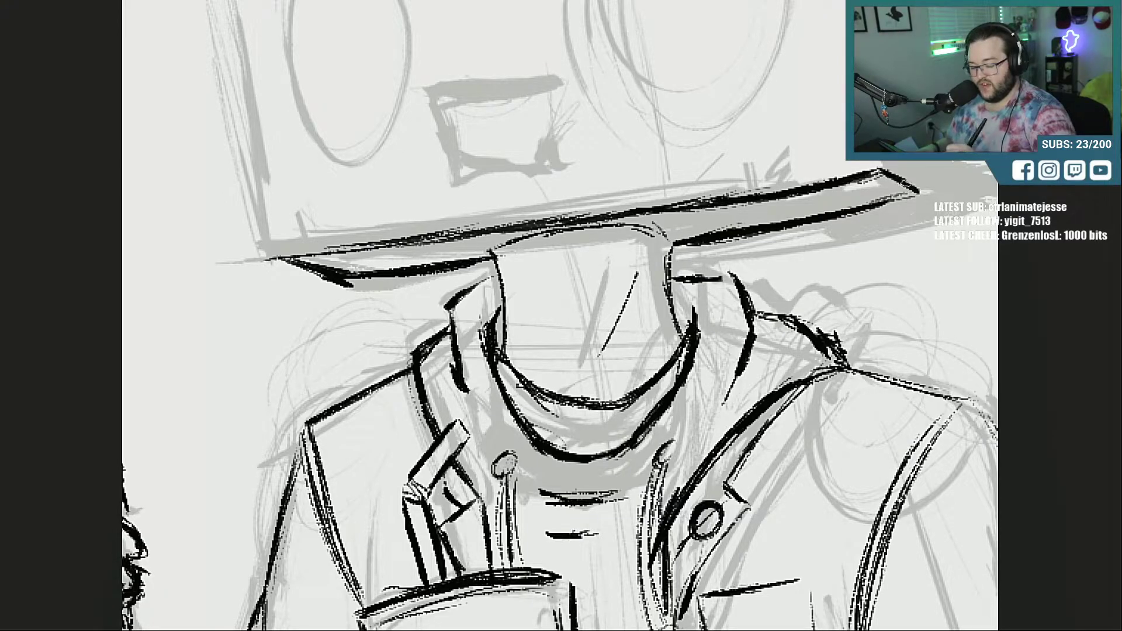
Step: Ink both vertical edges of the boombox's front face and trim the overshooting tip at the underside's corner
{"action": "scroll", "coordinate": [560, 316], "scroll_direction": "up", "scroll_amount": 5}
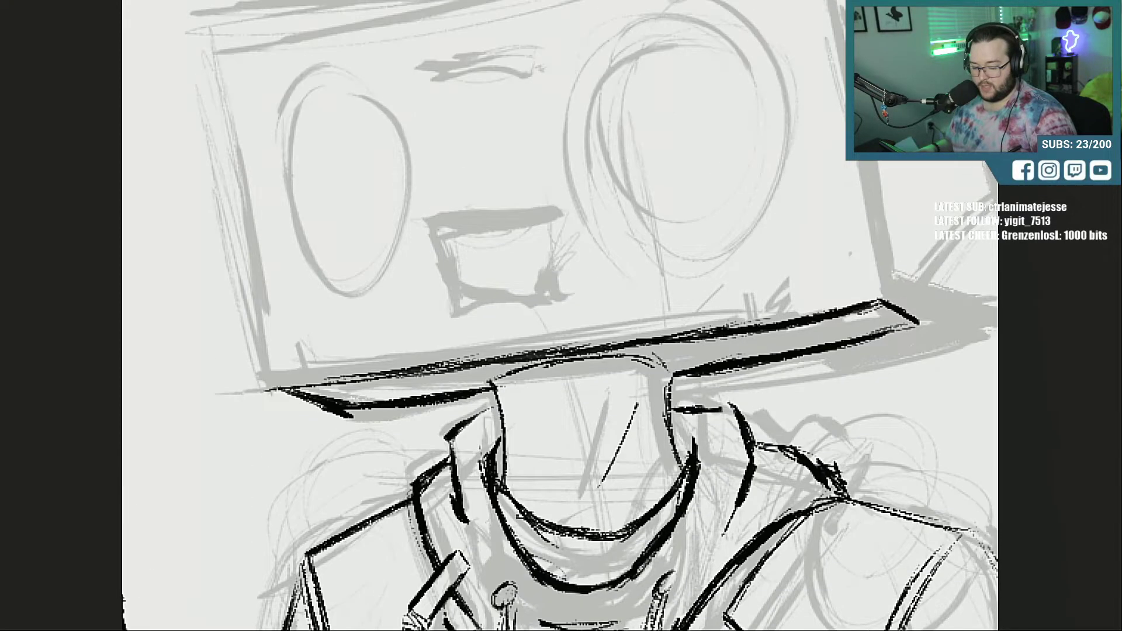
{"action": "scroll", "coordinate": [561, 316], "scroll_direction": "down", "scroll_amount": 1}
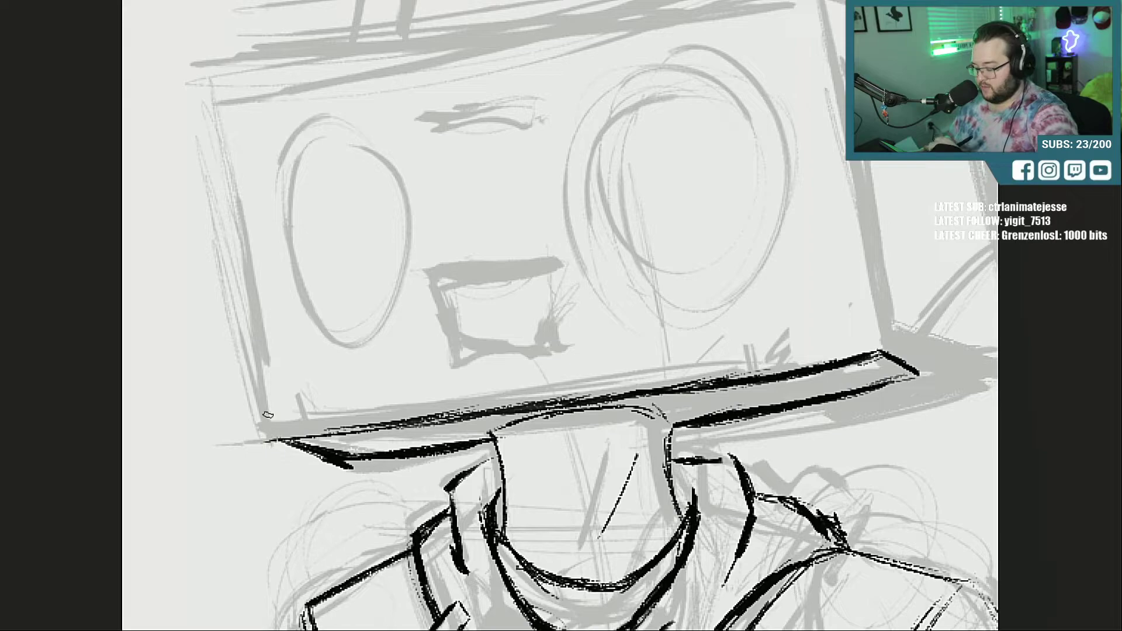
{"action": "mouse_move", "coordinate": [275, 420]}
{"action": "left_mouse_down"}
{"action": "mouse_move", "coordinate": [226, 179]}
{"action": "mouse_move", "coordinate": [249, 328]}
{"action": "mouse_move", "coordinate": [221, 92]}
{"action": "mouse_move", "coordinate": [251, 310]}
{"action": "left_mouse_up"}
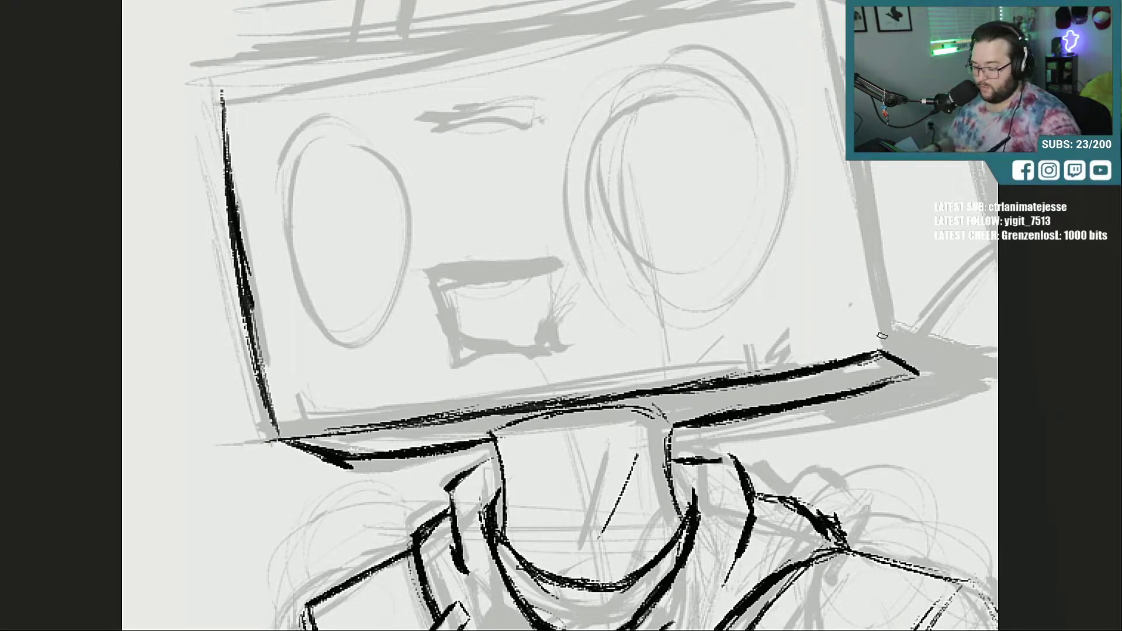
{"action": "mouse_move", "coordinate": [881, 336]}
{"action": "left_mouse_down"}
{"action": "mouse_move", "coordinate": [833, 21]}
{"action": "mouse_move", "coordinate": [868, 244]}
{"action": "left_mouse_up"}
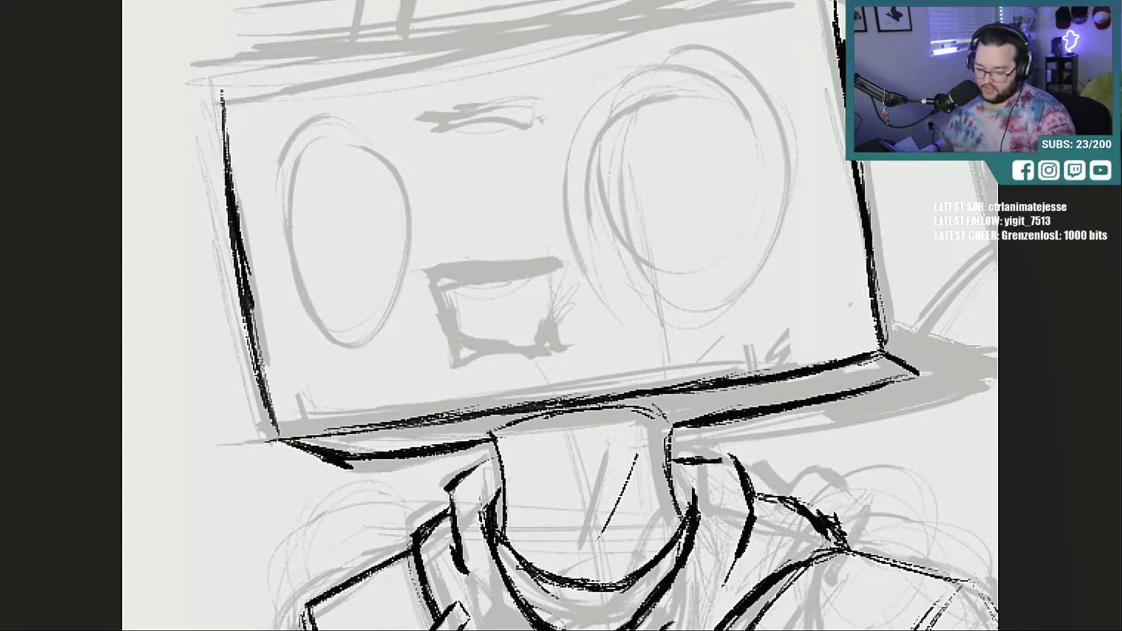
{"action": "mouse_move", "coordinate": [882, 350]}
{"action": "left_mouse_down"}
{"action": "mouse_move", "coordinate": [935, 340]}
{"action": "mouse_move", "coordinate": [939, 353]}
{"action": "left_mouse_up"}
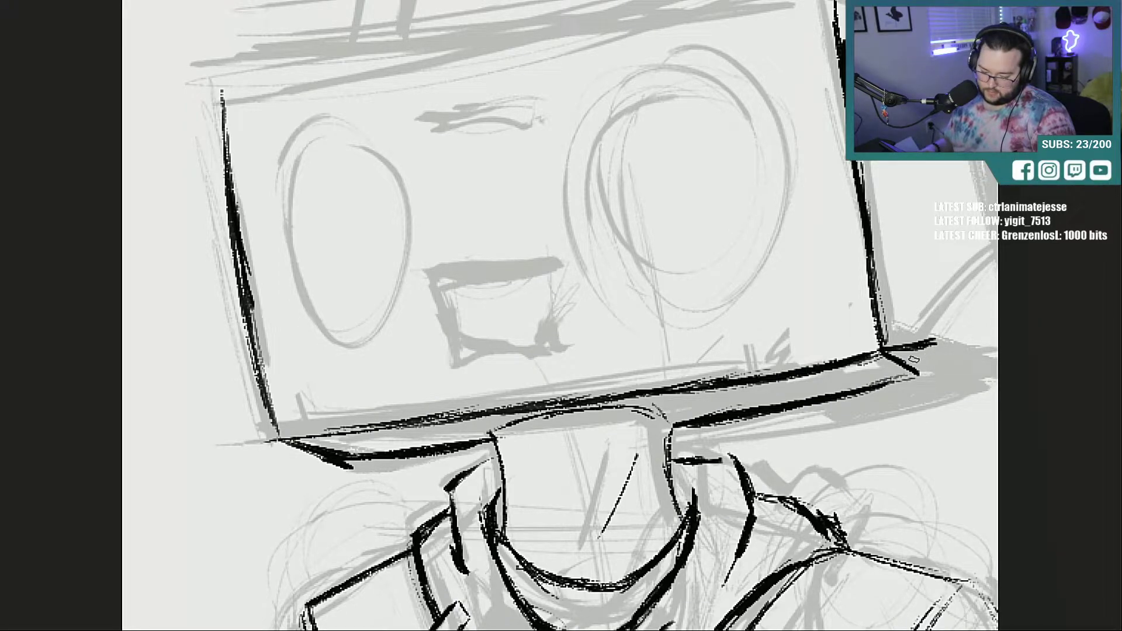
{"action": "mouse_move", "coordinate": [928, 338]}
{"action": "left_mouse_down"}
{"action": "mouse_move", "coordinate": [940, 338]}
{"action": "mouse_move", "coordinate": [893, 350]}
{"action": "left_mouse_up"}
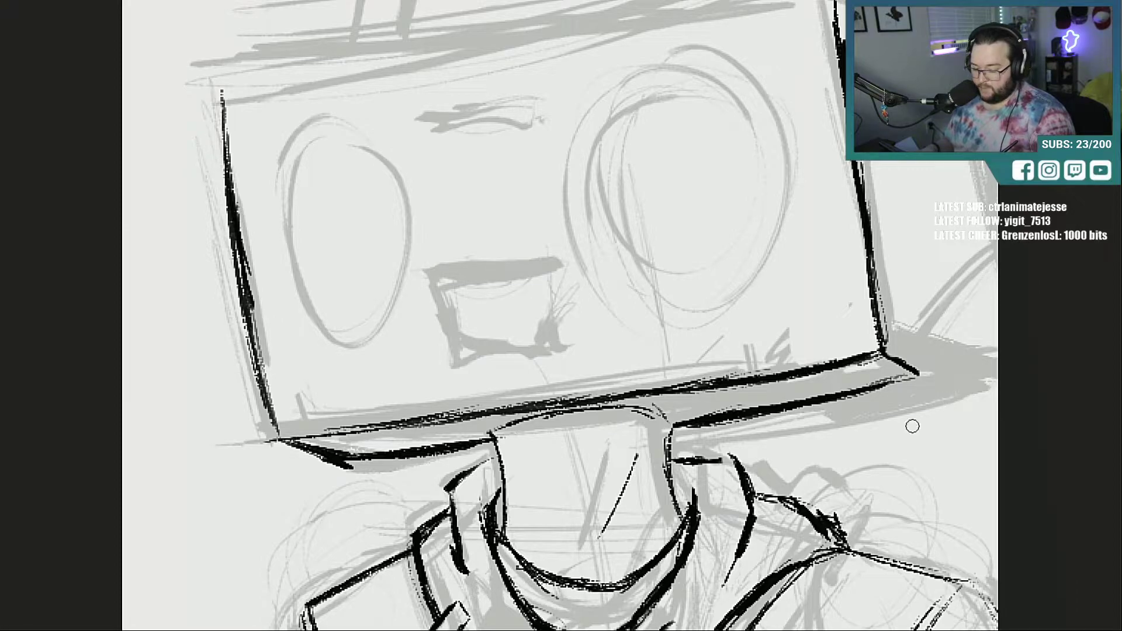
{"action": "left_click_drag", "start_coordinate": [360, 469], "coordinate": [335, 459]}
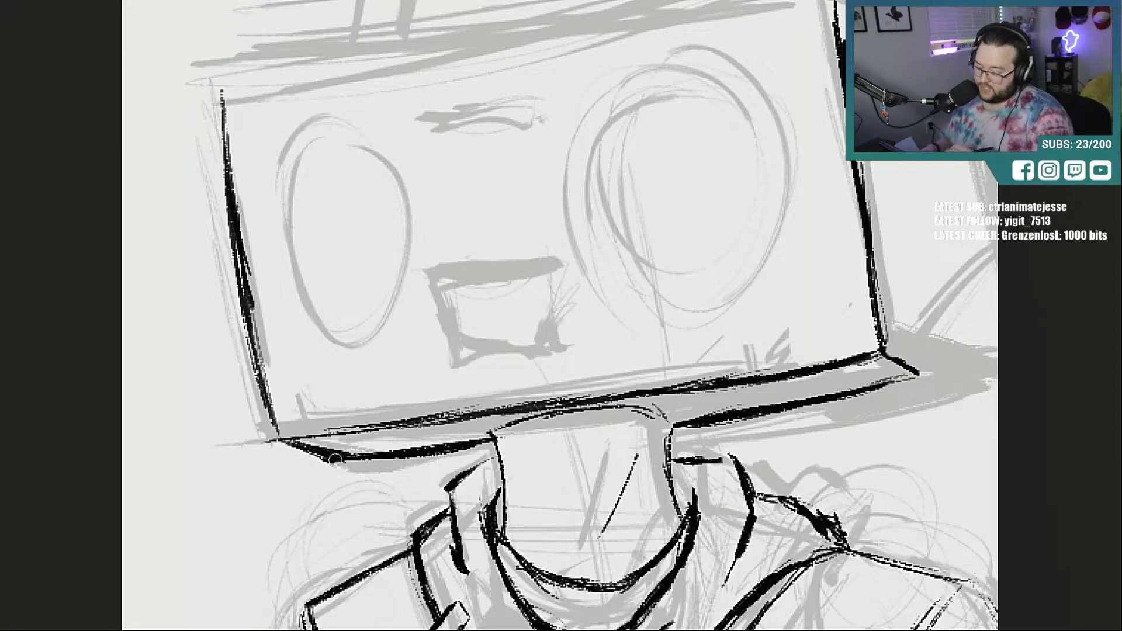
Step: Lengthen the receding edge at the boombox's bottom corner and erase the underside's lower edges on both sides of the neck
{"action": "left_click_drag", "start_coordinate": [902, 620], "coordinate": [685, 620]}
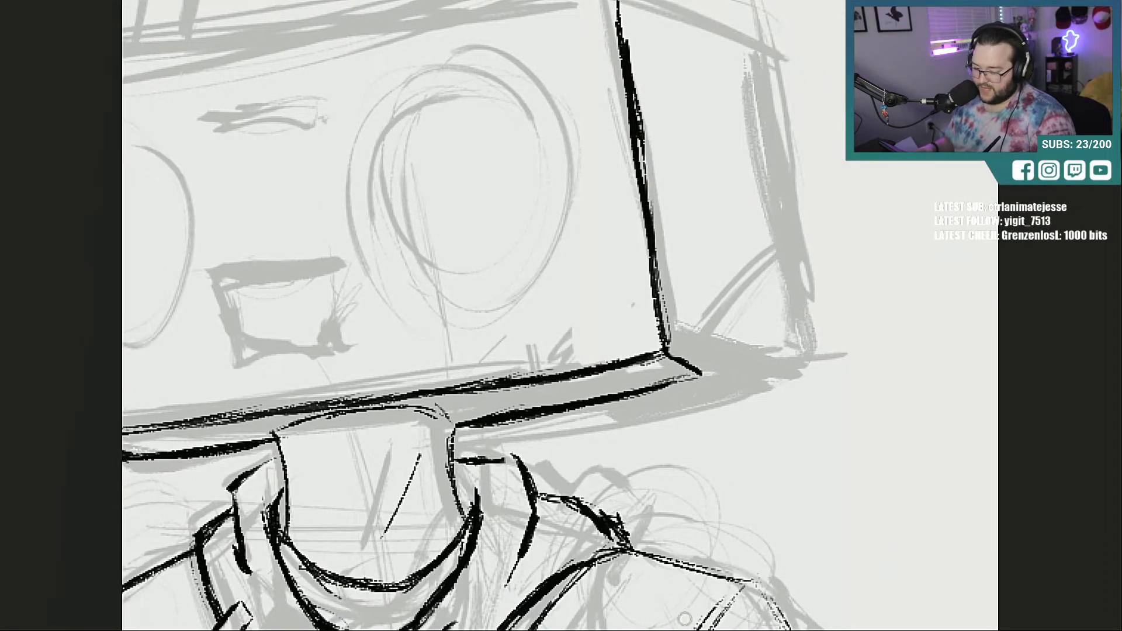
{"action": "left_click_drag", "start_coordinate": [1002, 199], "coordinate": [1001, 167]}
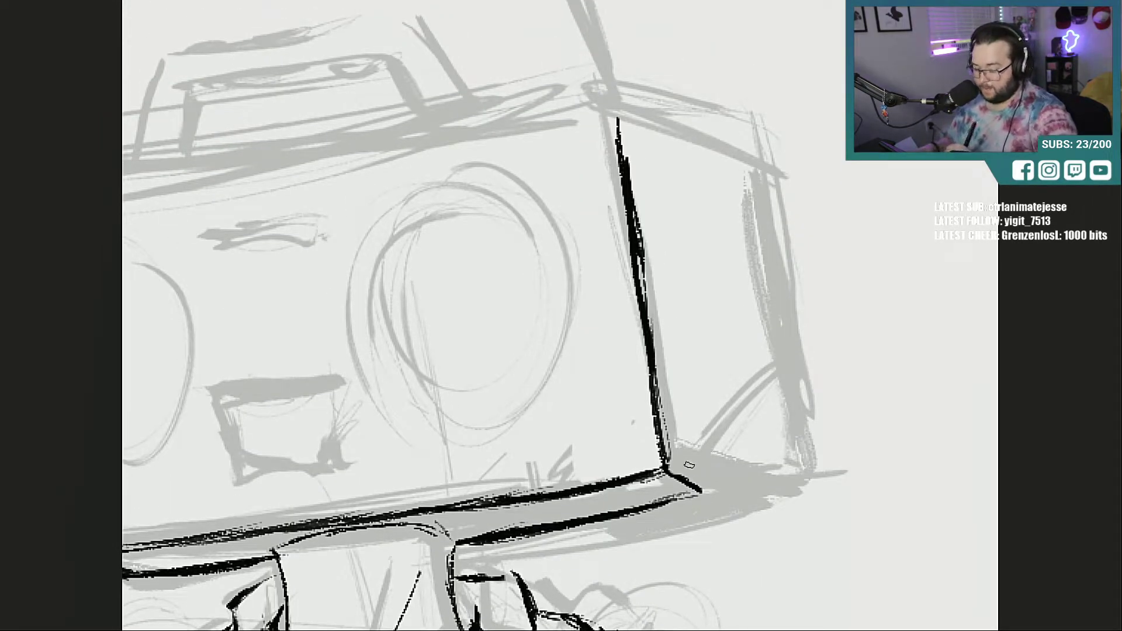
{"action": "left_click_drag", "start_coordinate": [665, 471], "coordinate": [738, 498]}
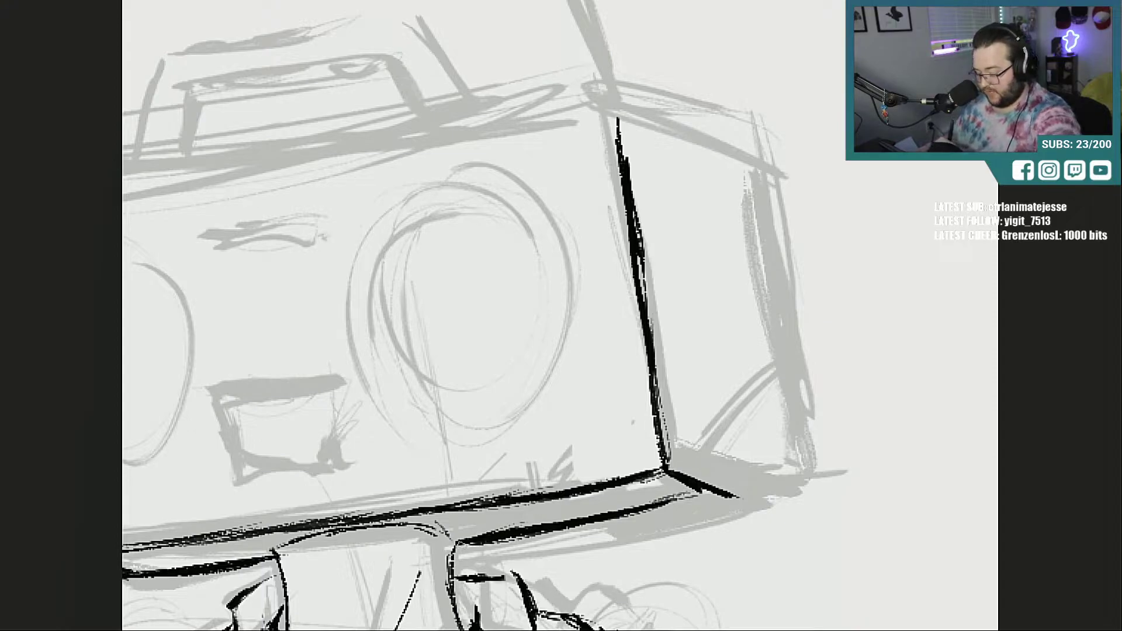
{"action": "left_click_drag", "start_coordinate": [456, 543], "coordinate": [725, 500]}
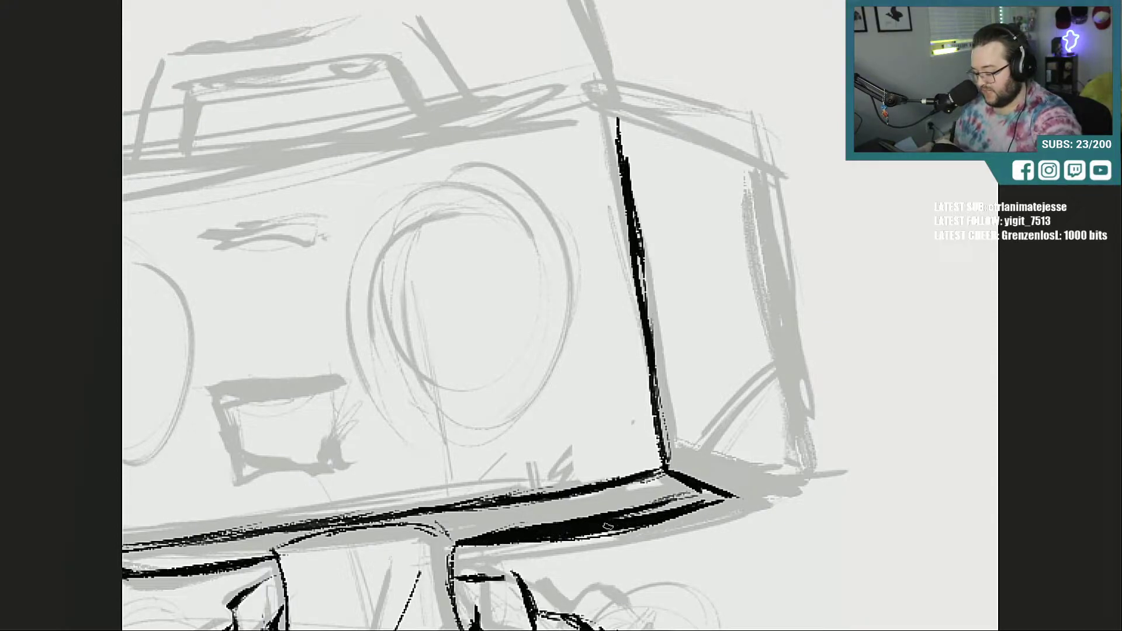
{"action": "mouse_move", "coordinate": [501, 526]}
{"action": "left_mouse_down"}
{"action": "mouse_move", "coordinate": [626, 501]}
{"action": "mouse_move", "coordinate": [509, 538]}
{"action": "mouse_move", "coordinate": [589, 537]}
{"action": "mouse_move", "coordinate": [707, 499]}
{"action": "left_mouse_up"}
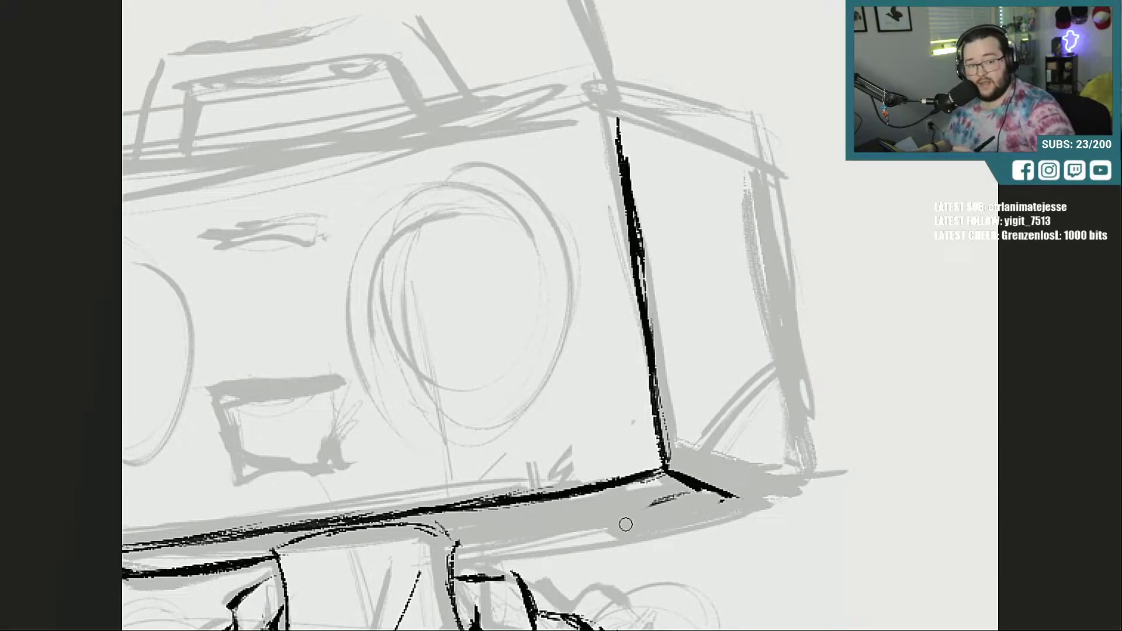
{"action": "left_click_drag", "start_coordinate": [672, 499], "coordinate": [653, 505]}
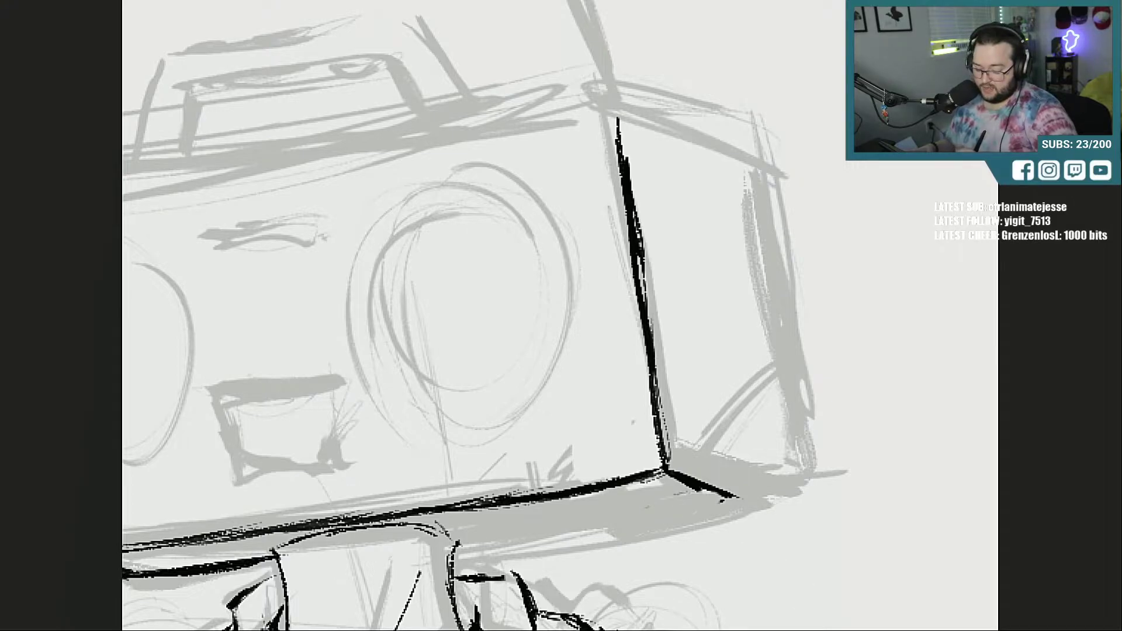
{"action": "scroll", "coordinate": [560, 315], "scroll_direction": "left", "scroll_amount": 6}
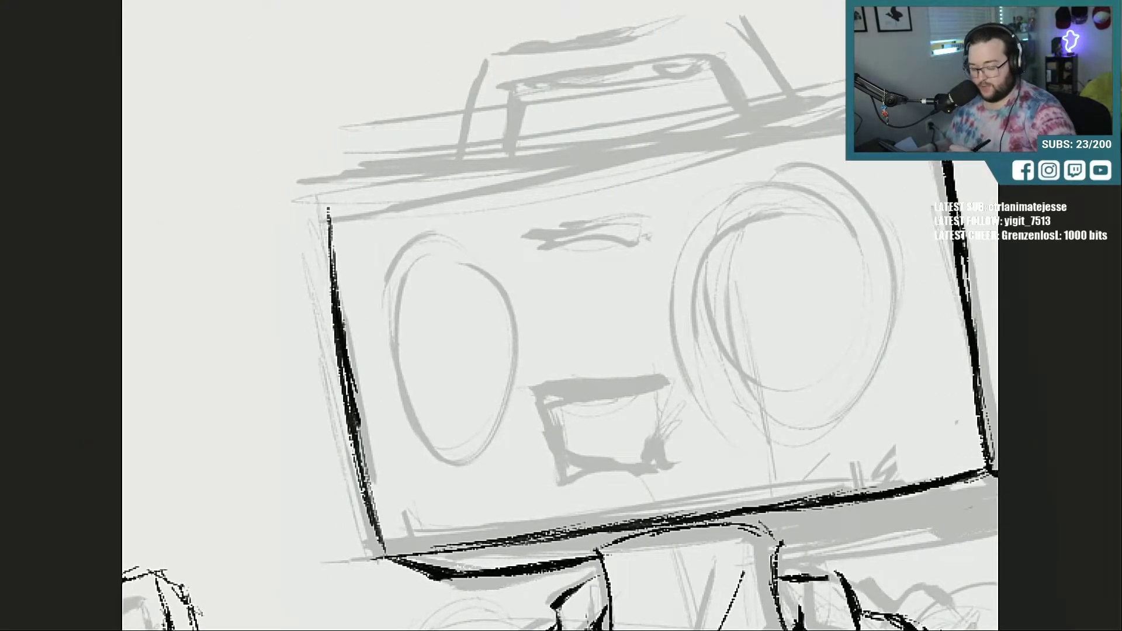
{"action": "mouse_move", "coordinate": [442, 567]}
{"action": "left_mouse_down"}
{"action": "mouse_move", "coordinate": [418, 571]}
{"action": "mouse_move", "coordinate": [582, 562]}
{"action": "left_mouse_up"}
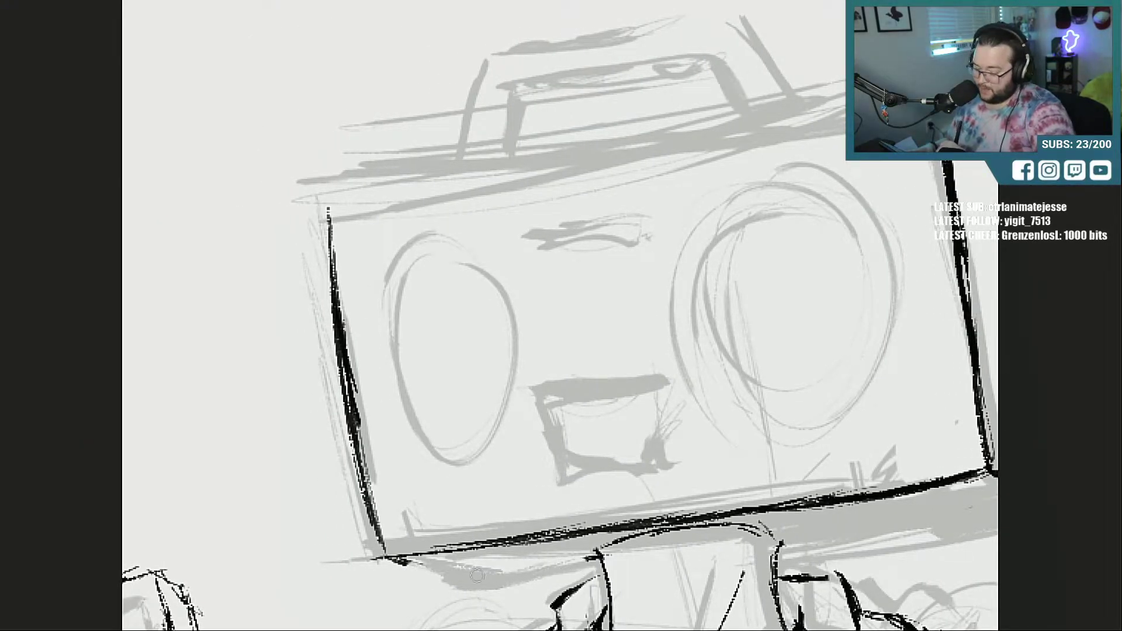
Step: Redraw the underside's lower edges farther below the boombox's front edge, on both sides of the neck
{"action": "mouse_move", "coordinate": [386, 558]}
{"action": "left_mouse_down"}
{"action": "mouse_move", "coordinate": [485, 587]}
{"action": "mouse_move", "coordinate": [590, 577]}
{"action": "left_mouse_up"}
{"action": "left_click_drag", "start_coordinate": [782, 560], "coordinate": [937, 539]}
{"action": "left_click_drag", "start_coordinate": [937, 617], "coordinate": [687, 618]}
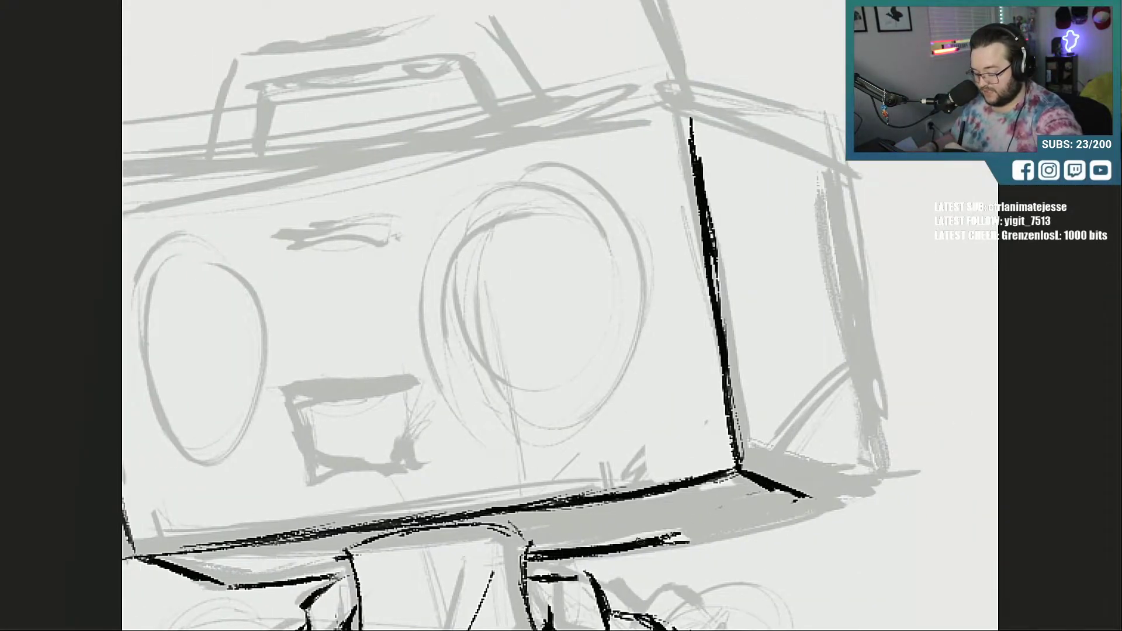
{"action": "left_click_drag", "start_coordinate": [664, 541], "coordinate": [819, 512]}
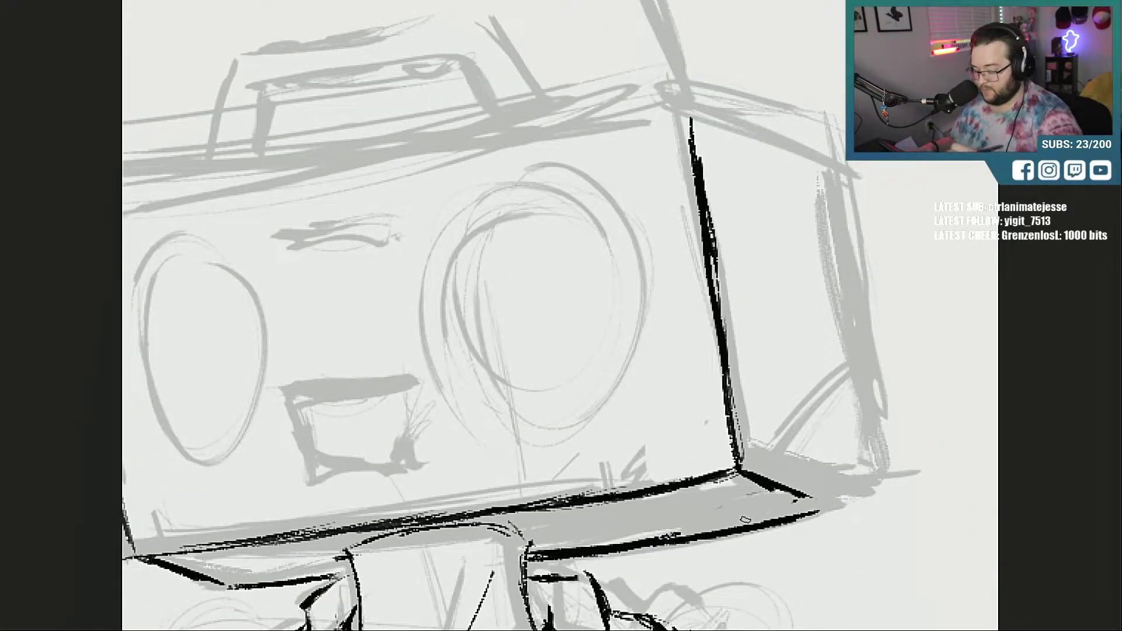
Step: Ink the top, rear and bottom edges of the boombox's side panel, join them to the underside, and thicken the rear edge
{"action": "mouse_move", "coordinate": [693, 117]}
{"action": "left_mouse_down"}
{"action": "mouse_move", "coordinate": [817, 155]}
{"action": "mouse_move", "coordinate": [859, 426]}
{"action": "mouse_move", "coordinate": [848, 416]}
{"action": "left_mouse_up"}
{"action": "left_click_drag", "start_coordinate": [845, 327], "coordinate": [863, 493]}
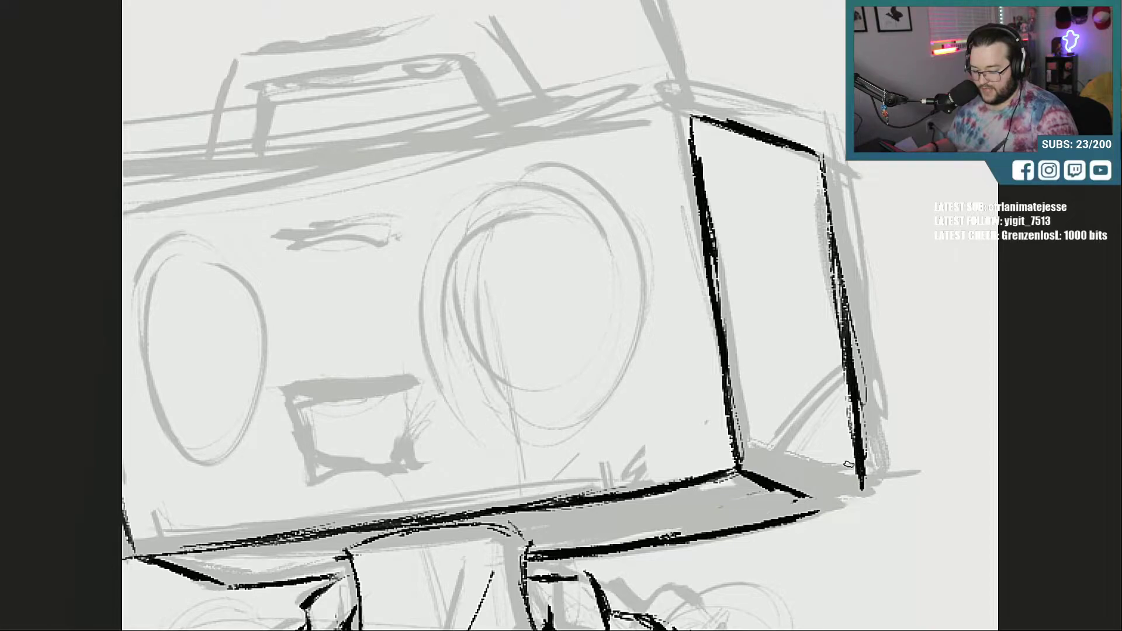
{"action": "left_click_drag", "start_coordinate": [743, 468], "coordinate": [867, 499]}
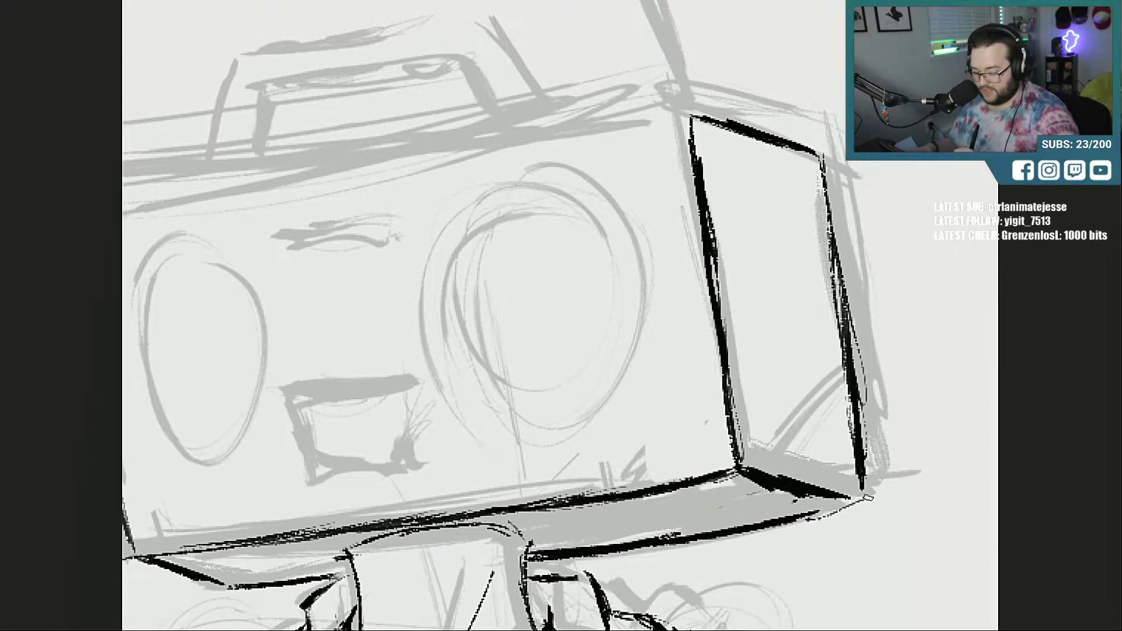
{"action": "mouse_move", "coordinate": [800, 518]}
{"action": "left_mouse_down"}
{"action": "mouse_move", "coordinate": [871, 498]}
{"action": "mouse_move", "coordinate": [850, 414]}
{"action": "left_mouse_up"}
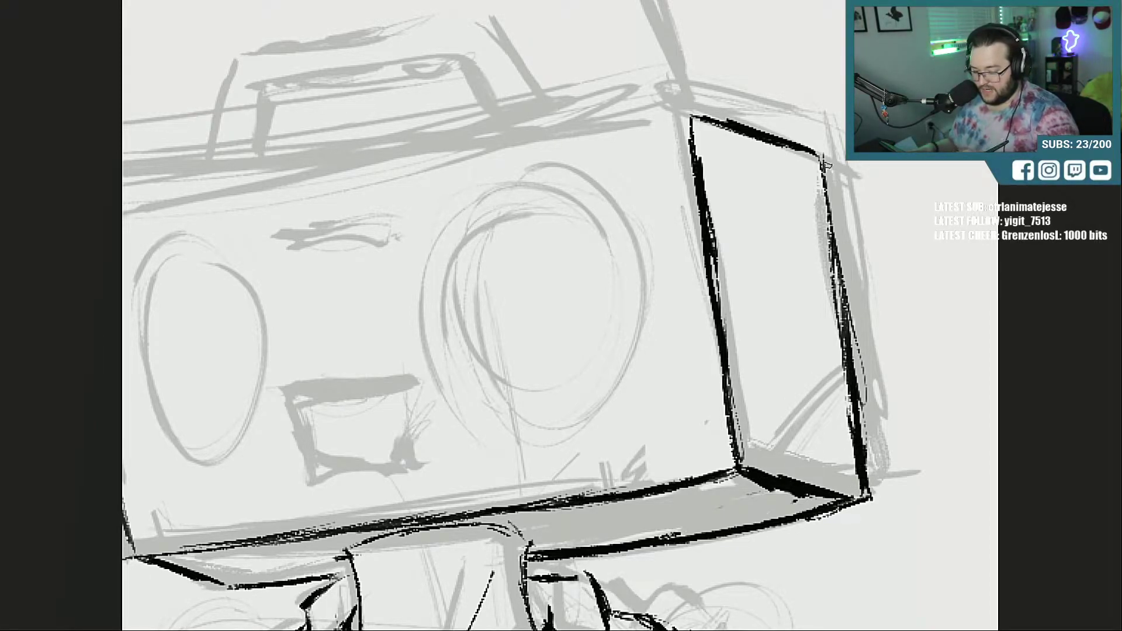
{"action": "left_click_drag", "start_coordinate": [810, 156], "coordinate": [843, 312]}
{"action": "left_click_drag", "start_coordinate": [820, 223], "coordinate": [848, 363]}
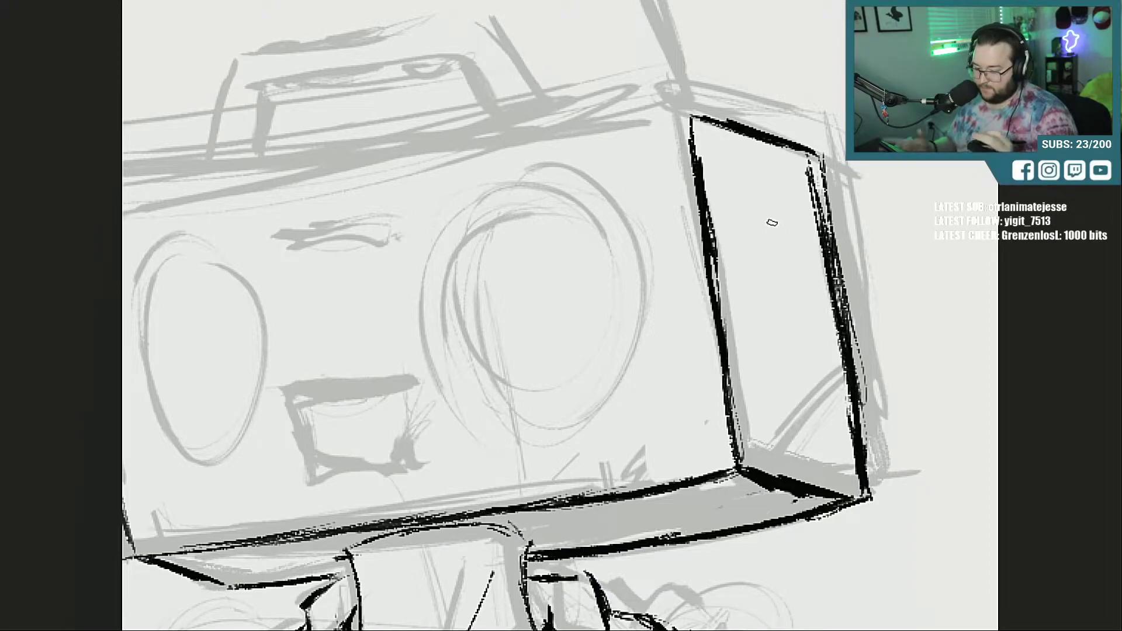
Step: Ink the top edge of the boombox's front face and extend the side panel's top edge to meet it at the corner
{"action": "left_click_drag", "start_coordinate": [323, 617], "coordinate": [668, 617]}
{"action": "left_click_drag", "start_coordinate": [423, 203], "coordinate": [675, 151]}
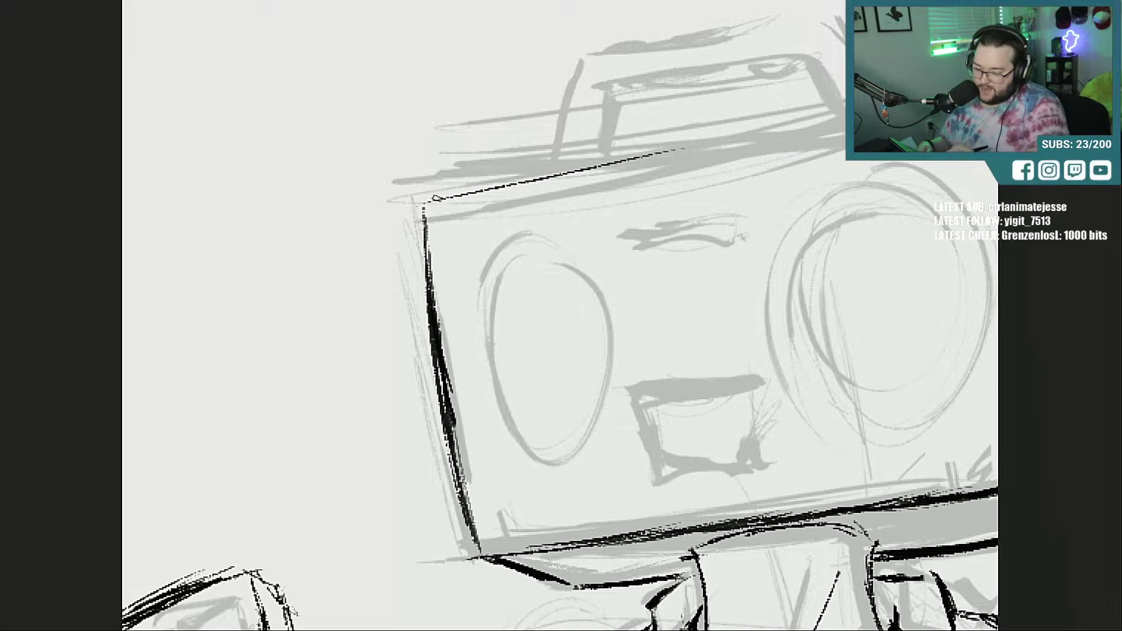
{"action": "left_click_drag", "start_coordinate": [591, 168], "coordinate": [777, 134]}
{"action": "left_click_drag", "start_coordinate": [539, 185], "coordinate": [845, 122]}
{"action": "mouse_move", "coordinate": [655, 160]}
{"action": "left_mouse_down"}
{"action": "mouse_move", "coordinate": [846, 122]}
{"action": "mouse_move", "coordinate": [815, 130]}
{"action": "left_mouse_up"}
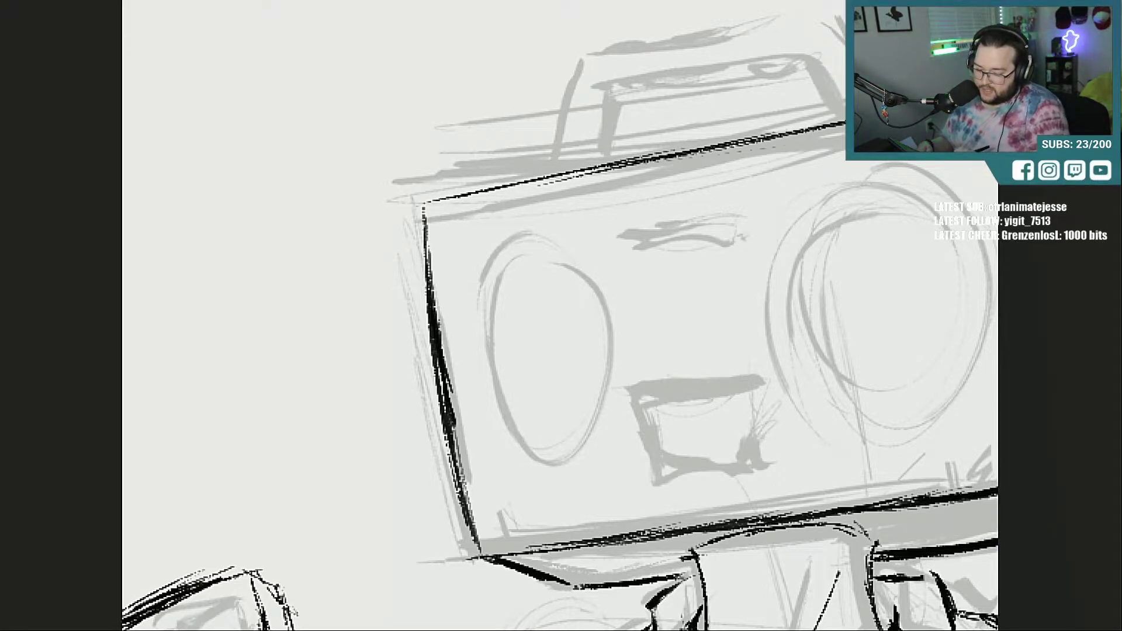
{"action": "left_click_drag", "start_coordinate": [990, 572], "coordinate": [739, 571]}
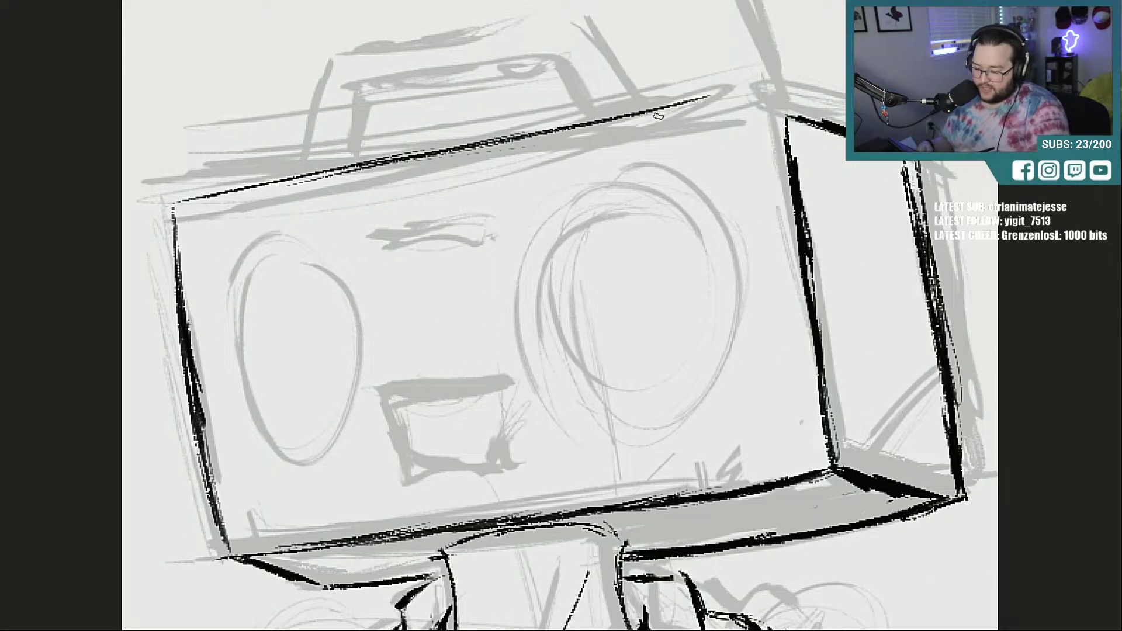
{"action": "mouse_move", "coordinate": [662, 114]}
{"action": "left_mouse_down"}
{"action": "mouse_move", "coordinate": [766, 97]}
{"action": "mouse_move", "coordinate": [751, 92]}
{"action": "mouse_move", "coordinate": [788, 140]}
{"action": "mouse_move", "coordinate": [786, 158]}
{"action": "left_mouse_up"}
{"action": "mouse_move", "coordinate": [772, 98]}
{"action": "left_mouse_down"}
{"action": "mouse_move", "coordinate": [846, 124]}
{"action": "mouse_move", "coordinate": [897, 168]}
{"action": "left_mouse_up"}
{"action": "left_click_drag", "start_coordinate": [818, 126], "coordinate": [897, 170]}
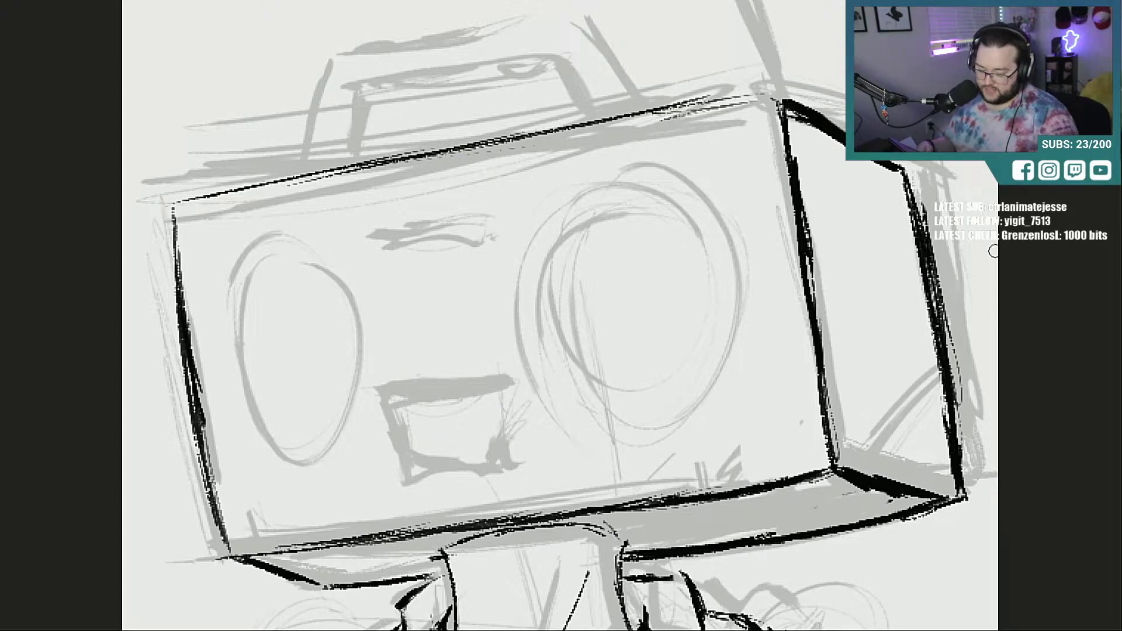
Step: Enlarge the eraser and erase the inked top and rear edges of the boombox's side panel
{"action": "key", "text": "ctrl+minus"}
{"action": "key", "text": "ctrl+minus"}
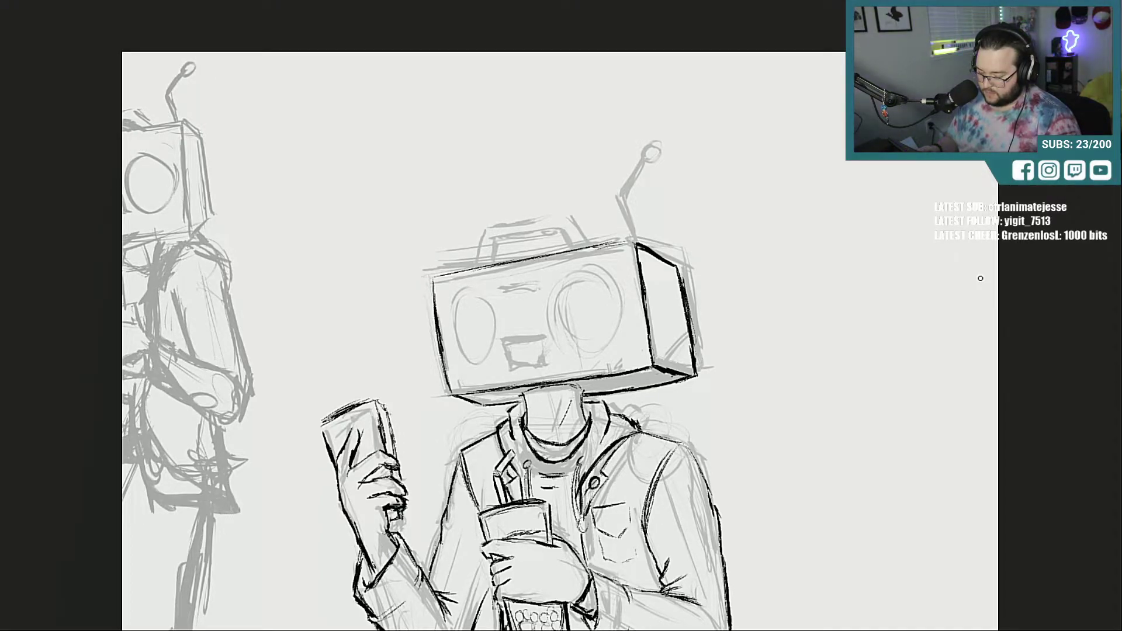
{"action": "key", "text": "ctrl+plus"}
{"action": "key", "text": "ctrl+plus"}
{"action": "key", "text": "ctrl+minus"}
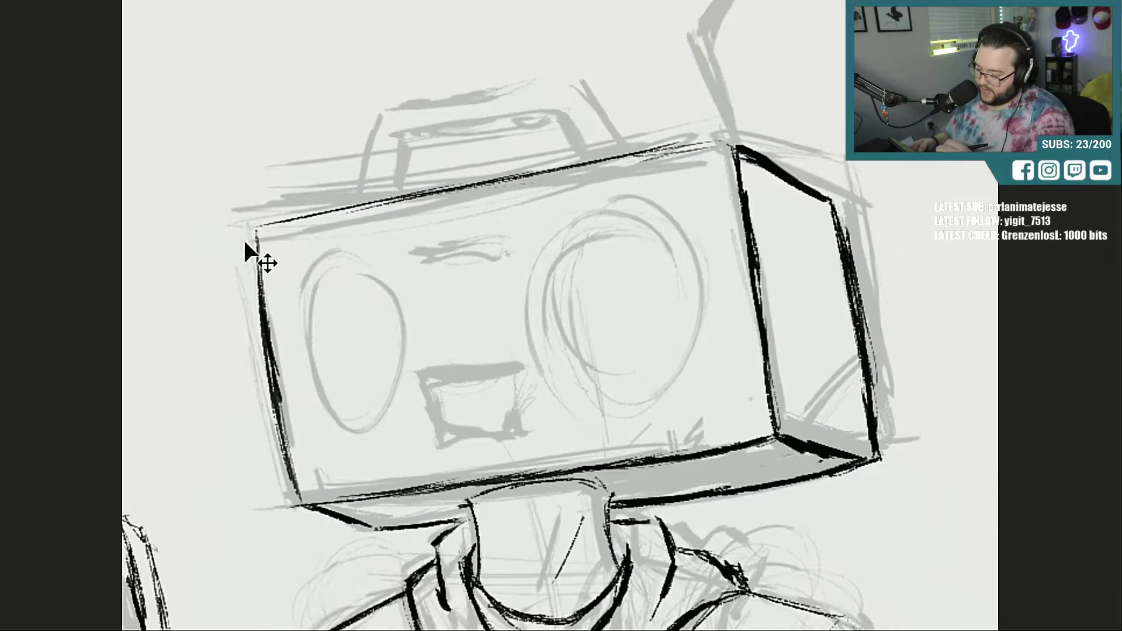
{"action": "key", "text": "ctrl+minus"}
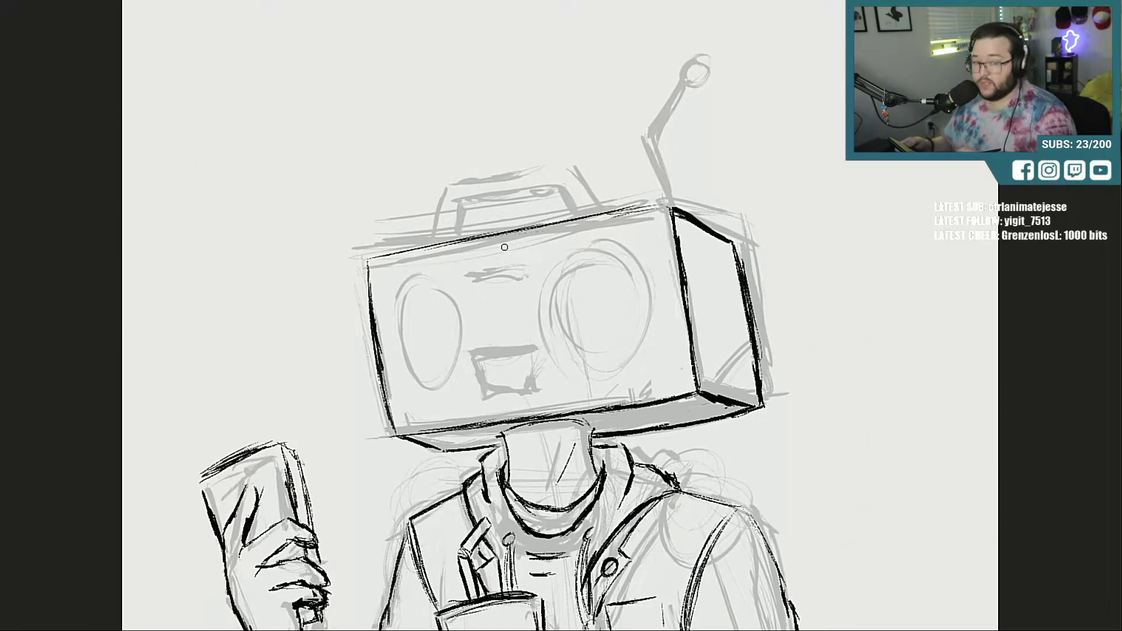
{"action": "key", "text": "e"}
{"action": "key", "text": "bracketright"}
{"action": "key", "text": "bracketright"}
{"action": "key", "text": "bracketright"}
{"action": "left_click_drag", "start_coordinate": [697, 210], "coordinate": [424, 244]}
{"action": "key", "text": "ctrl+z"}
{"action": "mouse_move", "coordinate": [699, 219]}
{"action": "left_mouse_down"}
{"action": "mouse_move", "coordinate": [680, 192]}
{"action": "mouse_move", "coordinate": [742, 302]}
{"action": "mouse_move", "coordinate": [738, 406]}
{"action": "left_mouse_up"}
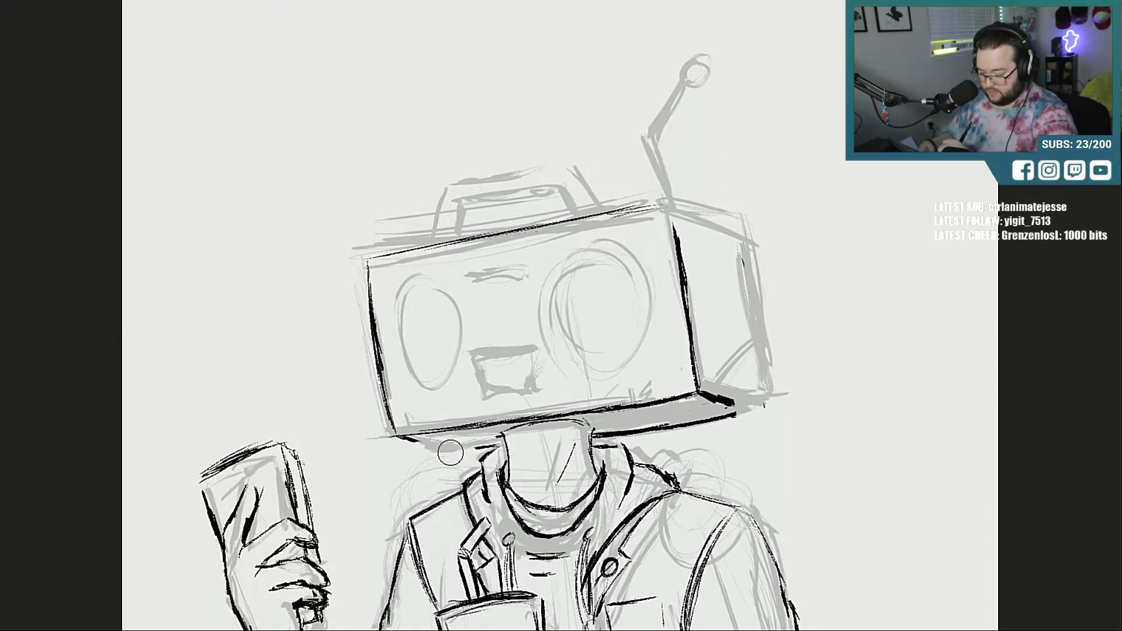
Step: Erase the remaining black edges of the boombox's front face and underside, leaving the grey sketch
{"action": "mouse_move", "coordinate": [618, 431]}
{"action": "left_mouse_down"}
{"action": "mouse_move", "coordinate": [744, 419]}
{"action": "mouse_move", "coordinate": [707, 368]}
{"action": "mouse_move", "coordinate": [644, 388]}
{"action": "left_mouse_up"}
{"action": "left_click_drag", "start_coordinate": [371, 417], "coordinate": [664, 395]}
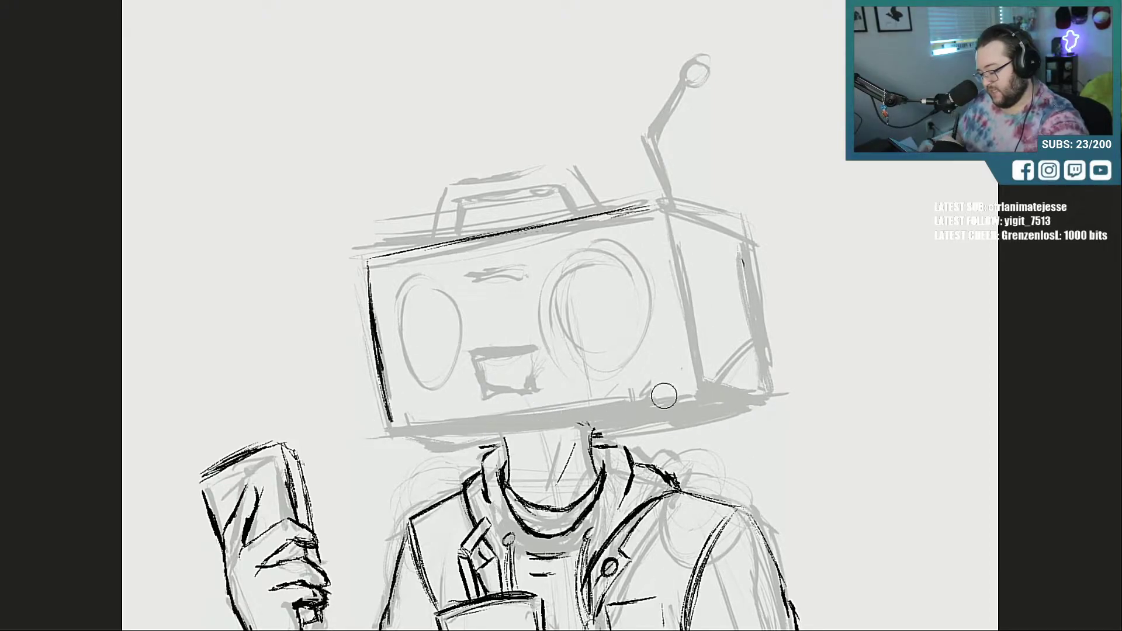
{"action": "mouse_move", "coordinate": [389, 401]}
{"action": "left_mouse_down"}
{"action": "mouse_move", "coordinate": [366, 200]}
{"action": "mouse_move", "coordinate": [406, 234]}
{"action": "mouse_move", "coordinate": [562, 214]}
{"action": "left_mouse_up"}
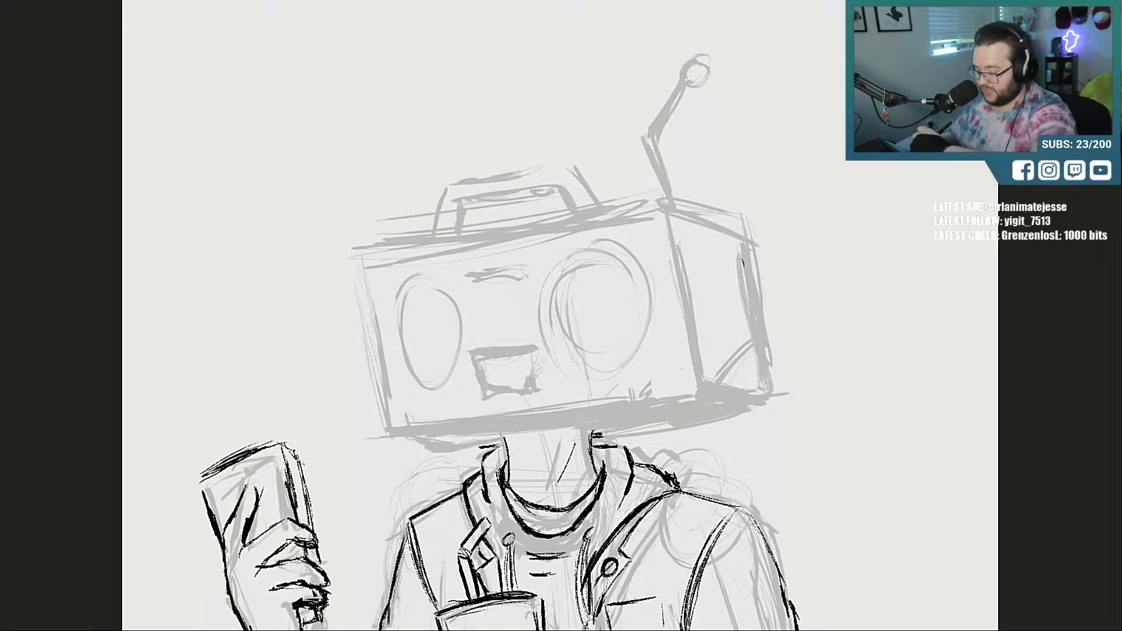
Step: Ink a thick, slightly curved bottom edge for the boombox across the top of the neck
{"action": "left_click_drag", "start_coordinate": [416, 447], "coordinate": [642, 414]}
{"action": "left_click_drag", "start_coordinate": [520, 433], "coordinate": [675, 410]}
{"action": "left_click_drag", "start_coordinate": [605, 425], "coordinate": [714, 404]}
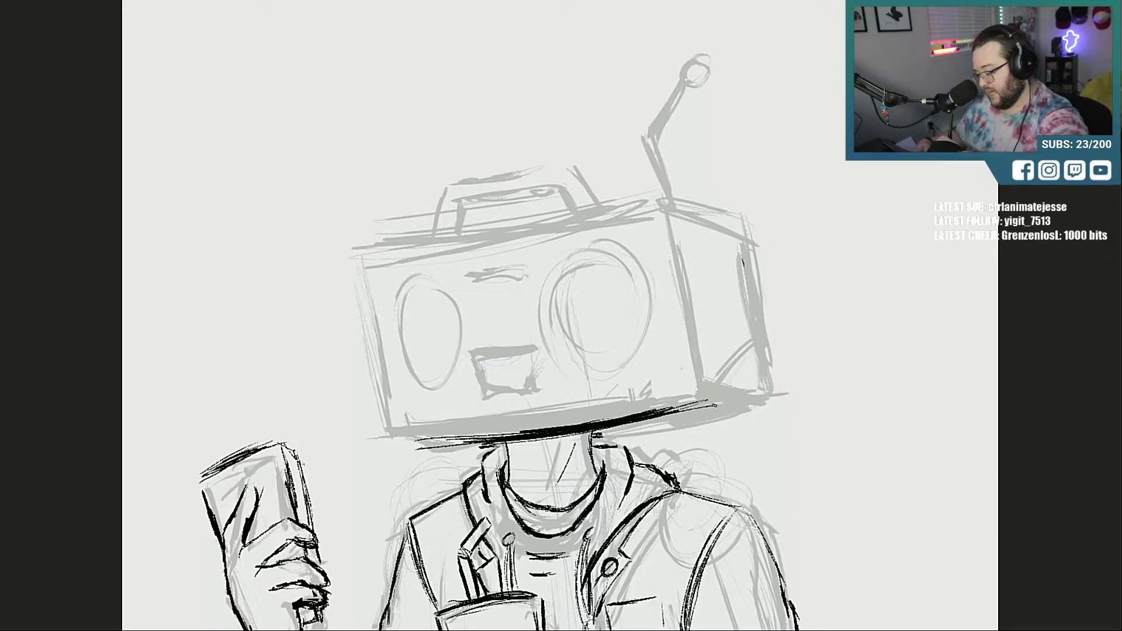
{"action": "left_click_drag", "start_coordinate": [414, 447], "coordinate": [520, 433]}
{"action": "left_click_drag", "start_coordinate": [500, 436], "coordinate": [390, 446]}
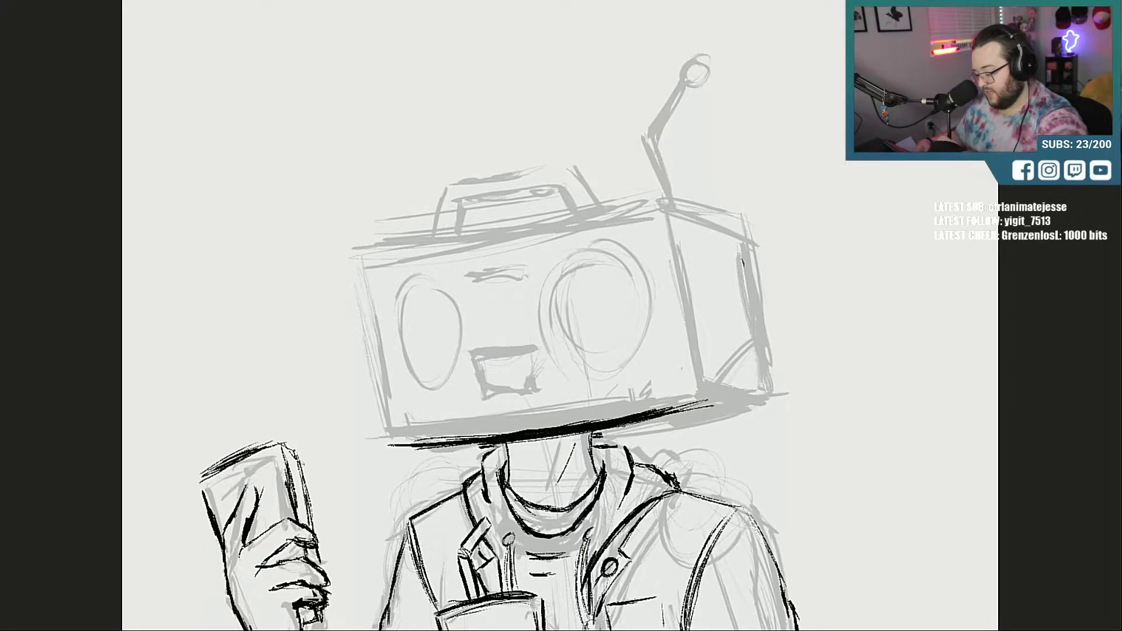
{"action": "mouse_move", "coordinate": [611, 429]}
{"action": "left_mouse_down"}
{"action": "mouse_move", "coordinate": [738, 405]}
{"action": "mouse_move", "coordinate": [722, 404]}
{"action": "left_mouse_up"}
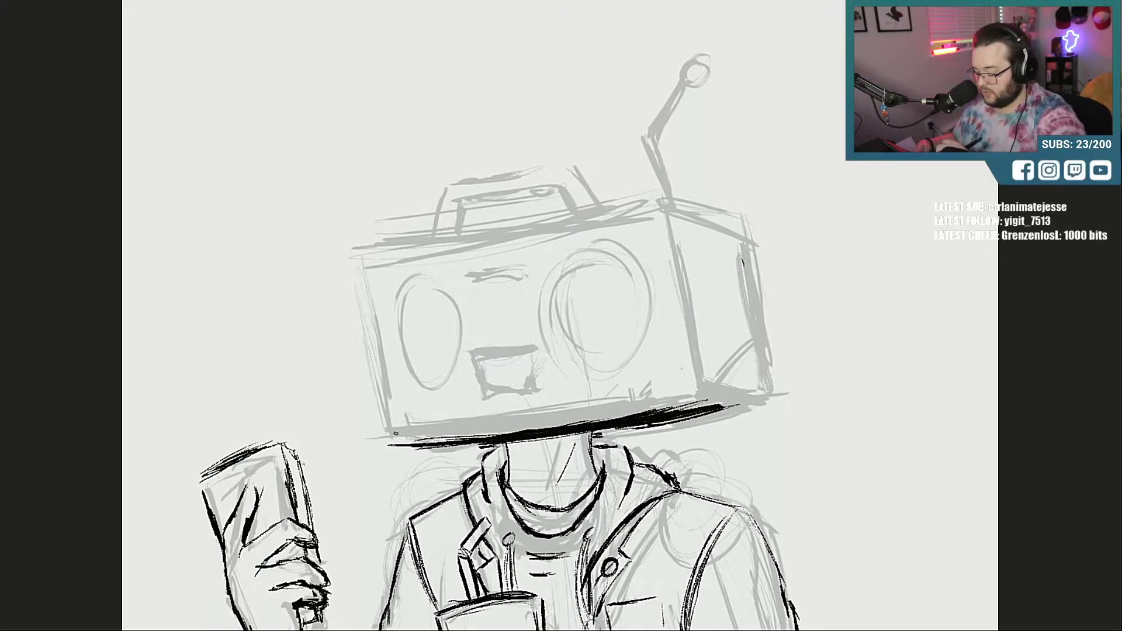
Step: Ink the front face's outer vertical edge and its top edge, thickening the top edge toward the antenna corner
{"action": "left_click_drag", "start_coordinate": [395, 433], "coordinate": [372, 310]}
{"action": "left_click_drag", "start_coordinate": [385, 409], "coordinate": [358, 270]}
{"action": "mouse_move", "coordinate": [379, 407]}
{"action": "left_mouse_down"}
{"action": "mouse_move", "coordinate": [357, 262]}
{"action": "mouse_move", "coordinate": [544, 237]}
{"action": "left_mouse_up"}
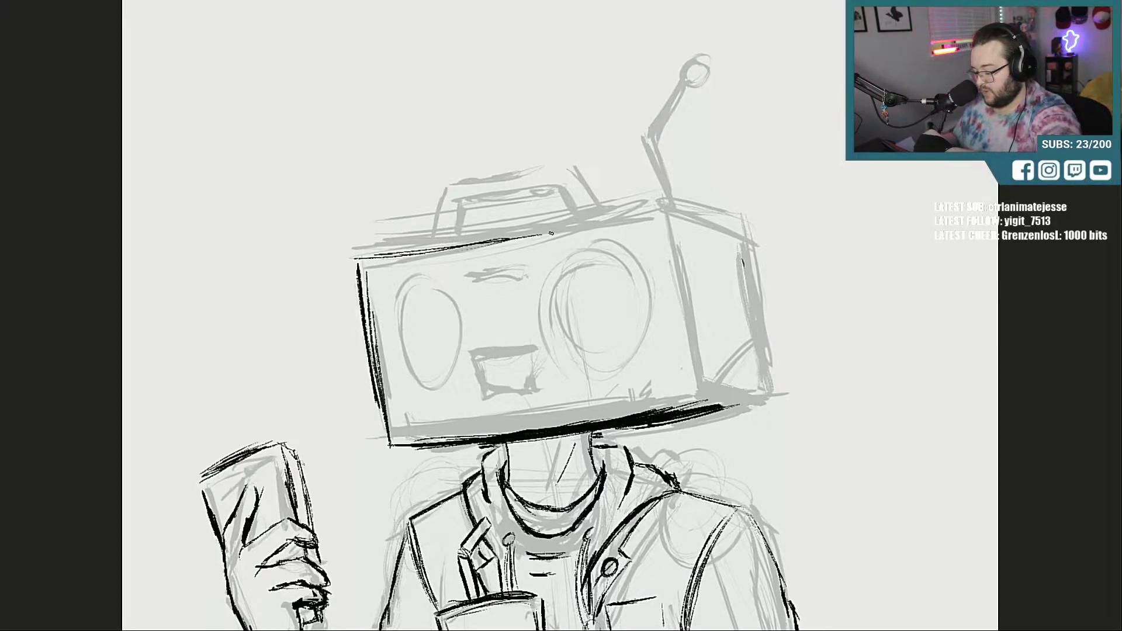
{"action": "left_click_drag", "start_coordinate": [413, 248], "coordinate": [572, 231]}
{"action": "left_click_drag", "start_coordinate": [458, 246], "coordinate": [655, 212]}
{"action": "left_click_drag", "start_coordinate": [521, 237], "coordinate": [653, 214]}
{"action": "left_click_drag", "start_coordinate": [587, 234], "coordinate": [657, 226]}
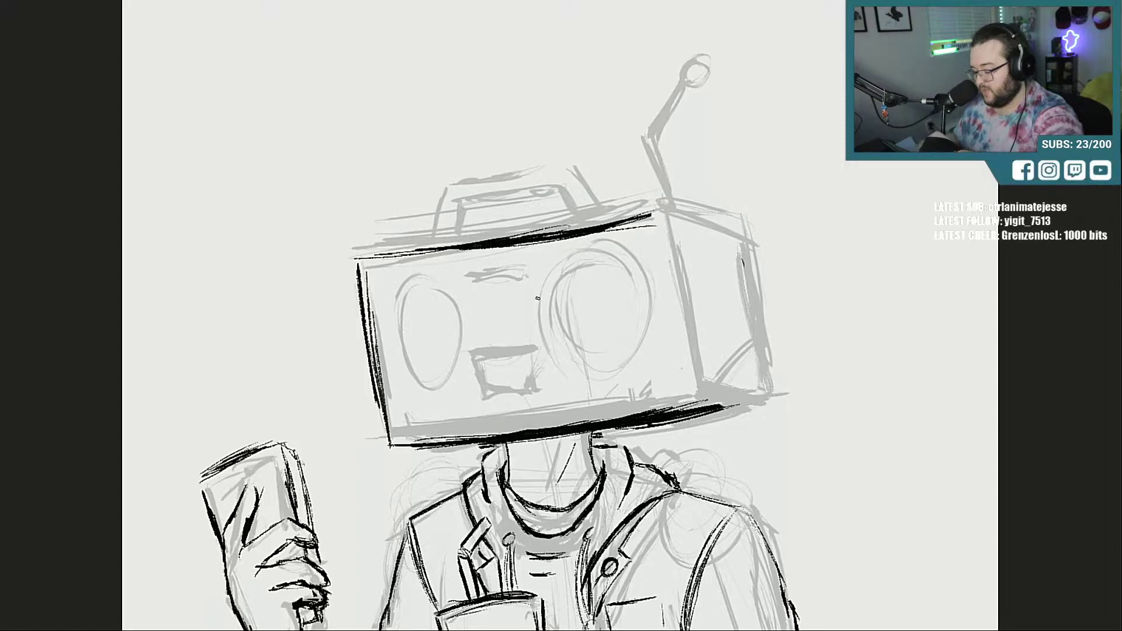
Step: Ink a narrower side panel for the boombox with its top, corner and rear edges, and darken the underside beside the neck
{"action": "left_click_drag", "start_coordinate": [598, 434], "coordinate": [728, 404]}
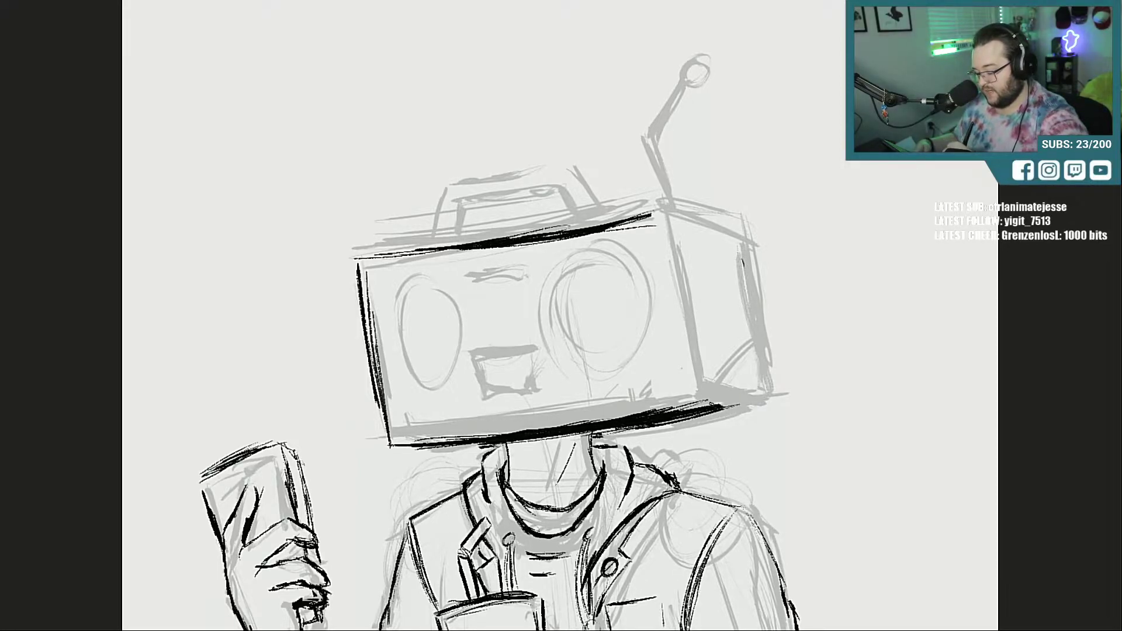
{"action": "left_click_drag", "start_coordinate": [657, 217], "coordinate": [728, 249]}
{"action": "mouse_move", "coordinate": [701, 400]}
{"action": "left_mouse_down"}
{"action": "mouse_move", "coordinate": [752, 416]}
{"action": "mouse_move", "coordinate": [726, 270]}
{"action": "mouse_move", "coordinate": [747, 391]}
{"action": "left_mouse_up"}
{"action": "left_click_drag", "start_coordinate": [658, 216], "coordinate": [692, 374]}
{"action": "mouse_move", "coordinate": [663, 234]}
{"action": "left_mouse_down"}
{"action": "mouse_move", "coordinate": [704, 405]}
{"action": "mouse_move", "coordinate": [593, 441]}
{"action": "left_mouse_up"}
{"action": "left_click_drag", "start_coordinate": [748, 413], "coordinate": [598, 437]}
{"action": "left_click_drag", "start_coordinate": [727, 414], "coordinate": [598, 438]}
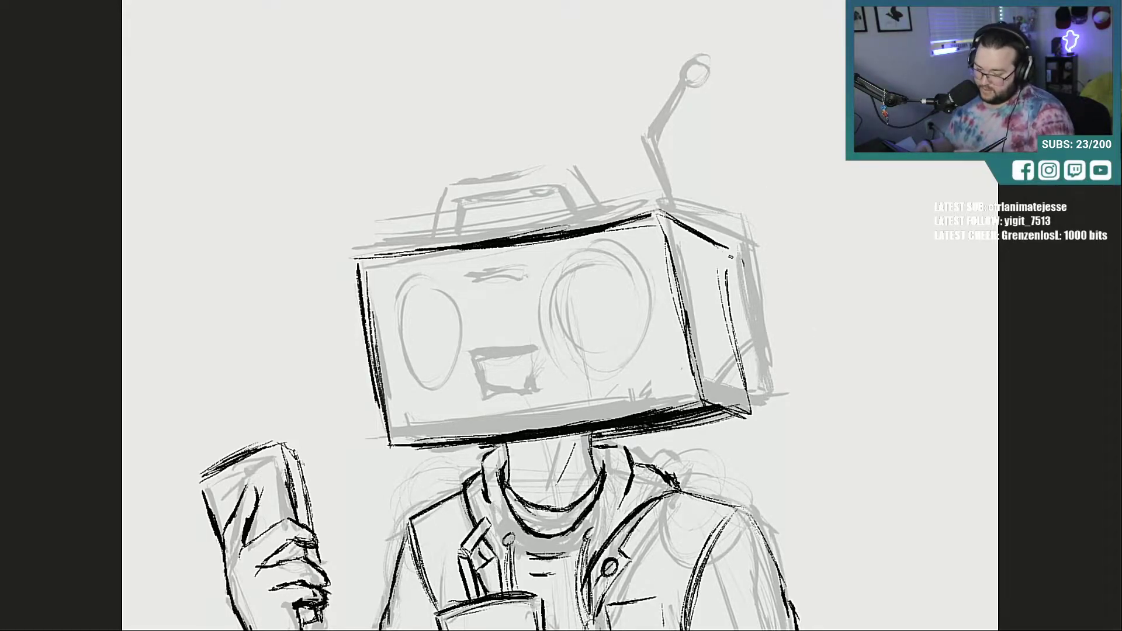
Step: Thicken the side panel's rear edge and the corner edge it shares with the front face
{"action": "left_click_drag", "start_coordinate": [730, 257], "coordinate": [750, 397]}
{"action": "left_click_drag", "start_coordinate": [665, 222], "coordinate": [693, 367]}
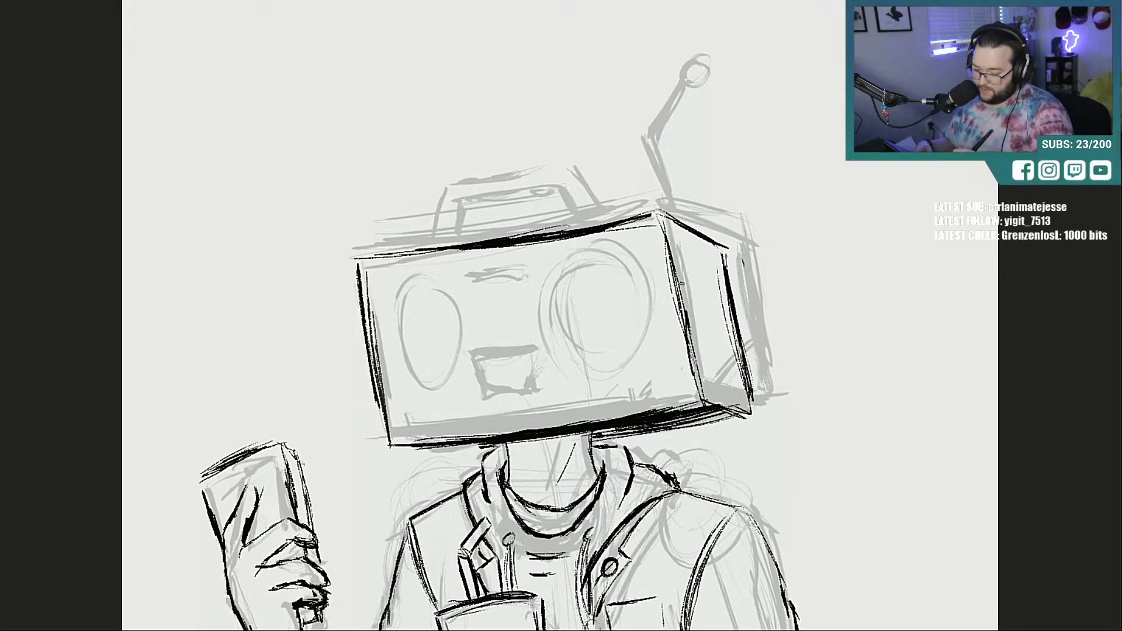
{"action": "left_click_drag", "start_coordinate": [680, 280], "coordinate": [697, 343]}
Step: Ink the bent two-segment antenna with a round tip, rising from the boombox's top corner beside the sketched one
{"action": "key", "text": "ctrl+plus"}
{"action": "key", "text": "ctrl+plus"}
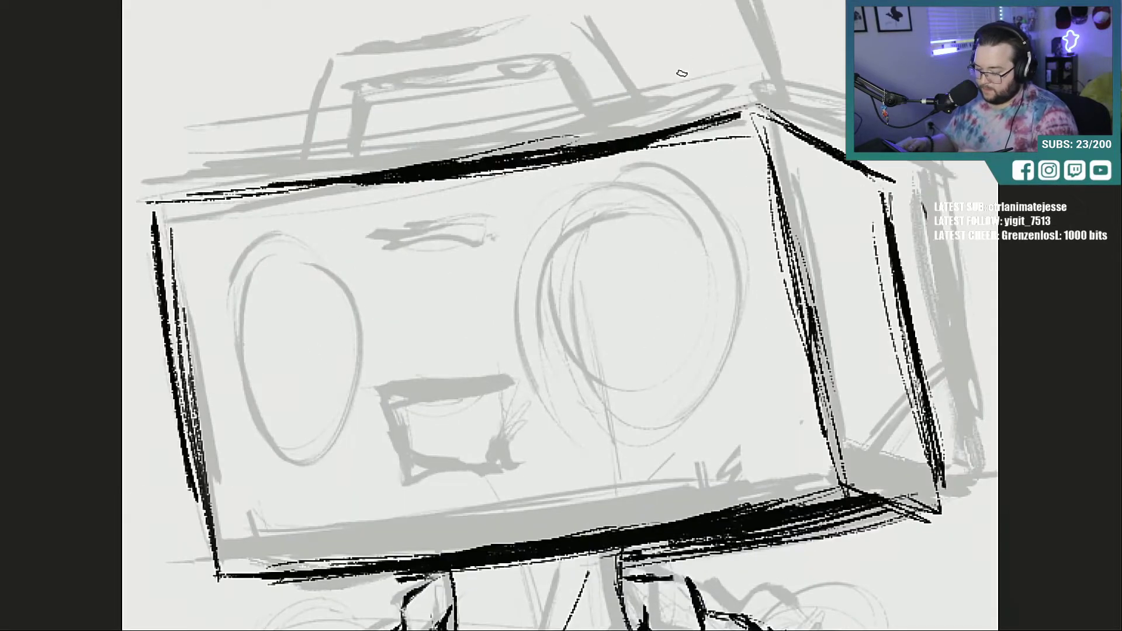
{"action": "scroll", "coordinate": [692, 86], "scroll_direction": "up", "scroll_amount": 5}
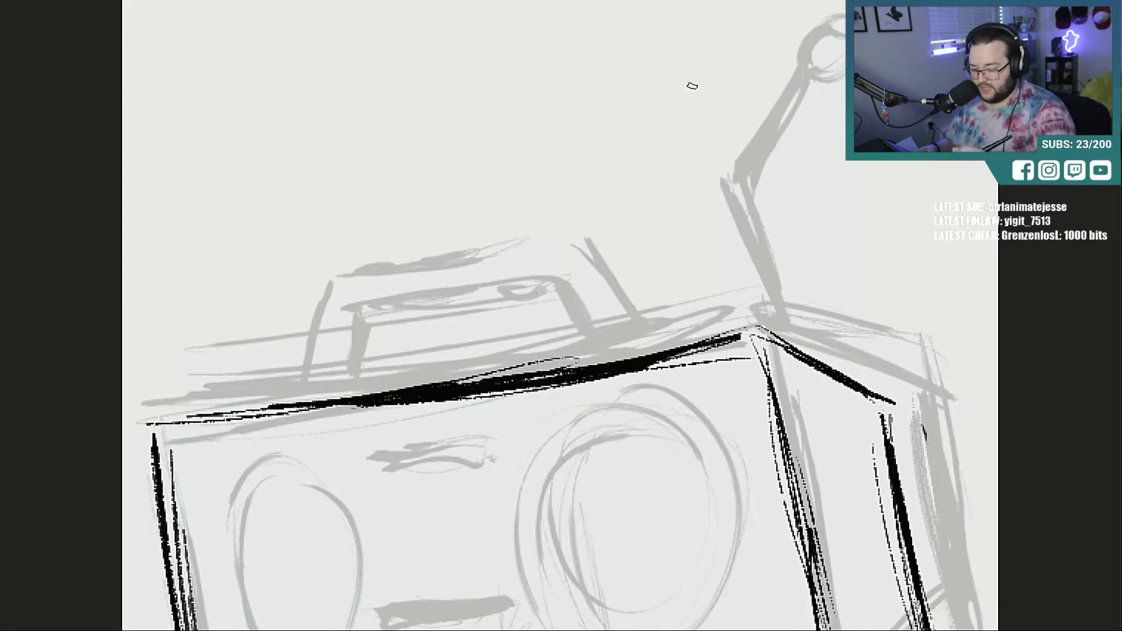
{"action": "mouse_move", "coordinate": [671, 253]}
{"action": "left_mouse_down"}
{"action": "mouse_move", "coordinate": [722, 331]}
{"action": "mouse_move", "coordinate": [664, 225]}
{"action": "mouse_move", "coordinate": [741, 327]}
{"action": "left_mouse_up"}
{"action": "mouse_move", "coordinate": [672, 197]}
{"action": "left_mouse_down"}
{"action": "mouse_move", "coordinate": [712, 270]}
{"action": "mouse_move", "coordinate": [678, 261]}
{"action": "mouse_move", "coordinate": [675, 248]}
{"action": "mouse_move", "coordinate": [686, 85]}
{"action": "mouse_move", "coordinate": [712, 36]}
{"action": "left_mouse_up"}
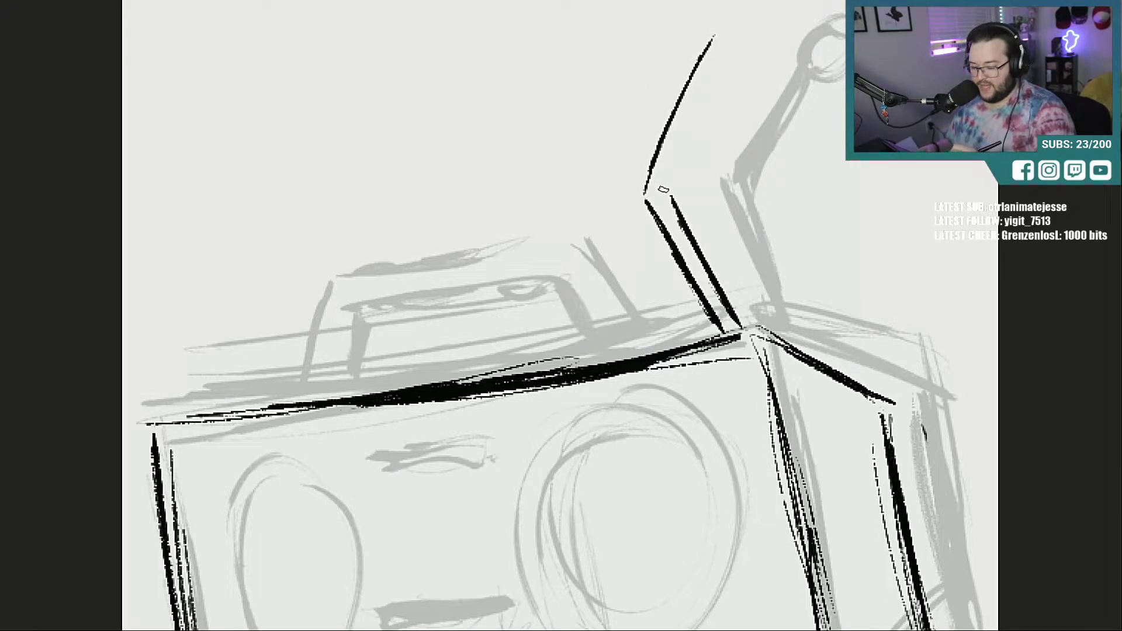
{"action": "left_click_drag", "start_coordinate": [661, 188], "coordinate": [712, 36]}
{"action": "mouse_move", "coordinate": [690, 114]}
{"action": "left_mouse_down"}
{"action": "mouse_move", "coordinate": [720, 48]}
{"action": "mouse_move", "coordinate": [706, 25]}
{"action": "left_mouse_up"}
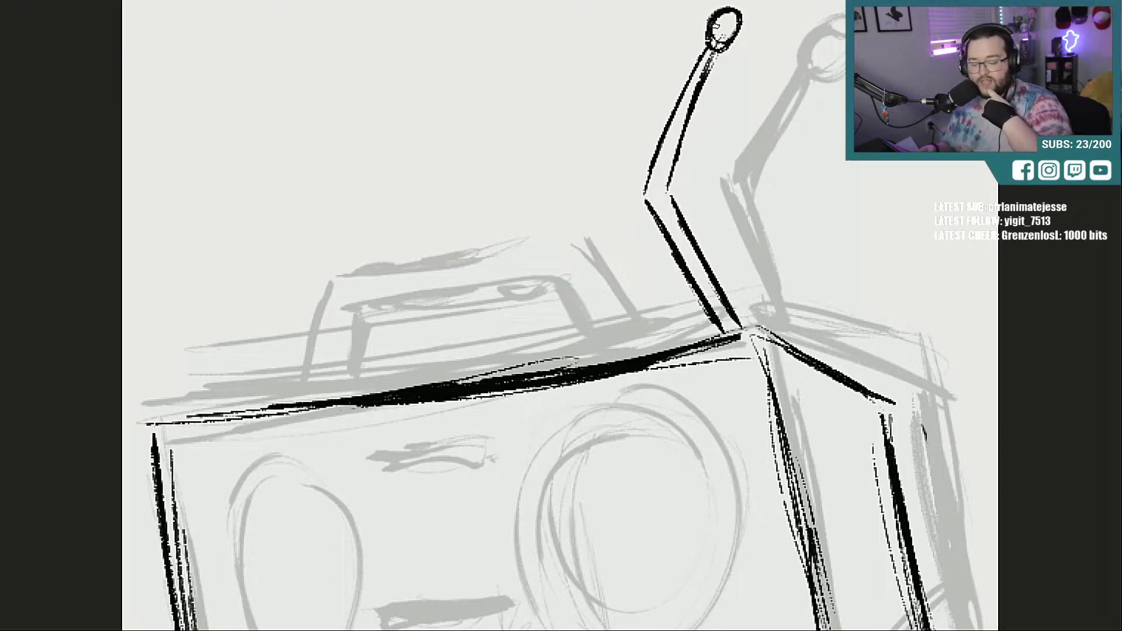
Step: Ink the inner and outer outlines of the carrying handle on top of the boombox
{"action": "left_click_drag", "start_coordinate": [565, 299], "coordinate": [609, 365]}
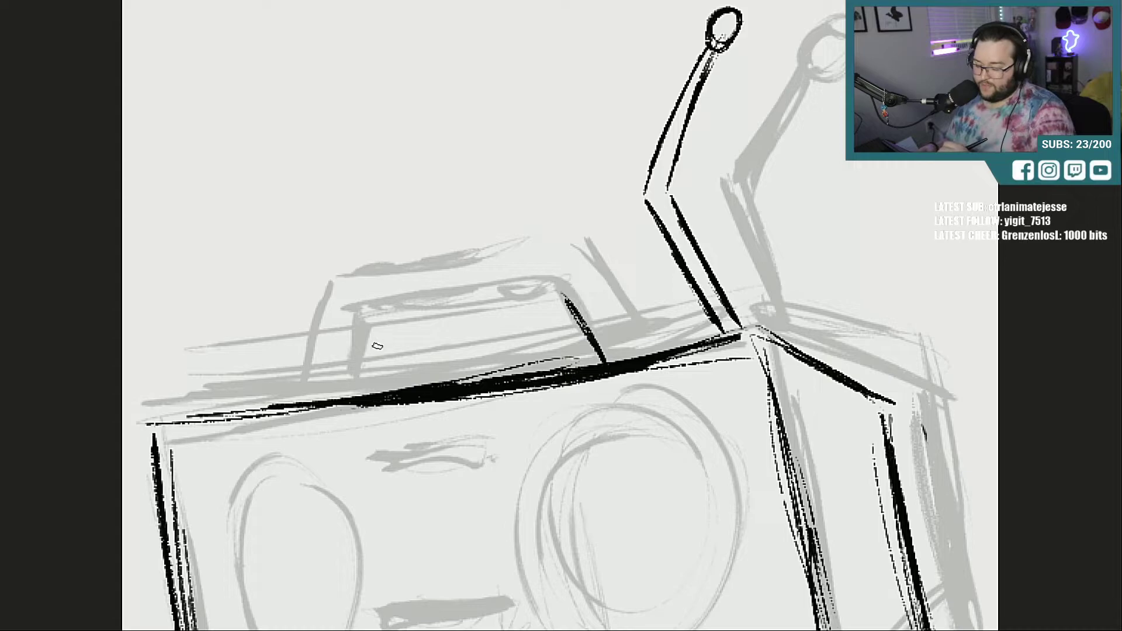
{"action": "left_click_drag", "start_coordinate": [377, 330], "coordinate": [362, 389]}
{"action": "mouse_move", "coordinate": [377, 328]}
{"action": "left_mouse_down"}
{"action": "mouse_move", "coordinate": [557, 298]}
{"action": "mouse_move", "coordinate": [467, 319]}
{"action": "left_mouse_up"}
{"action": "left_click_drag", "start_coordinate": [339, 320], "coordinate": [310, 418]}
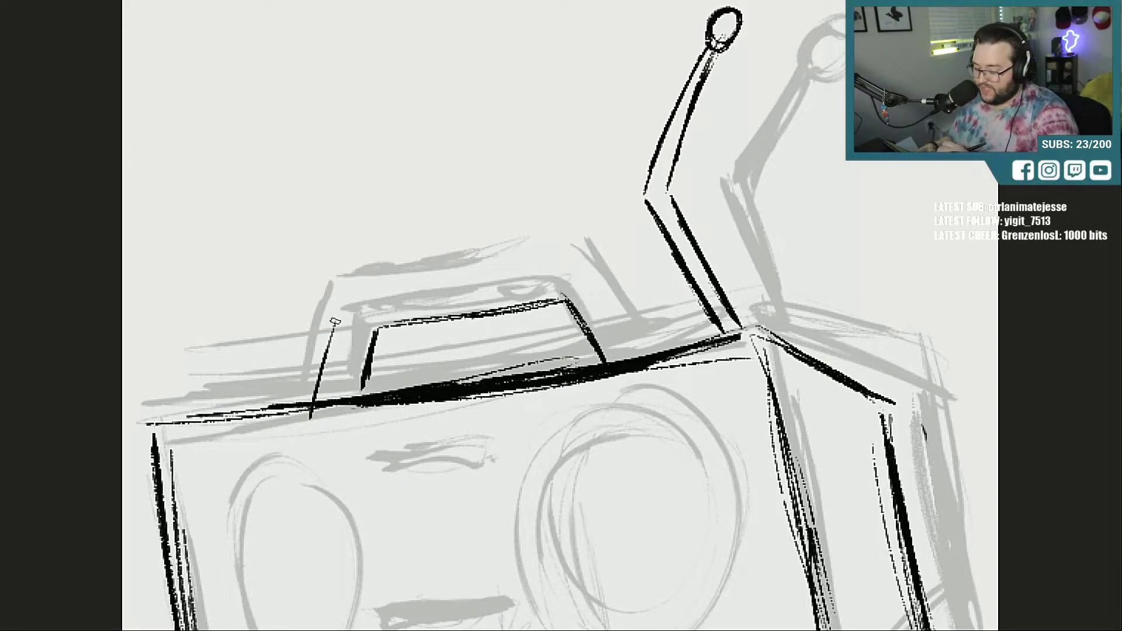
{"action": "mouse_move", "coordinate": [319, 374]}
{"action": "left_mouse_down"}
{"action": "mouse_move", "coordinate": [349, 285]}
{"action": "mouse_move", "coordinate": [584, 258]}
{"action": "mouse_move", "coordinate": [575, 261]}
{"action": "mouse_move", "coordinate": [656, 349]}
{"action": "left_mouse_up"}
{"action": "left_click_drag", "start_coordinate": [607, 288], "coordinate": [660, 352]}
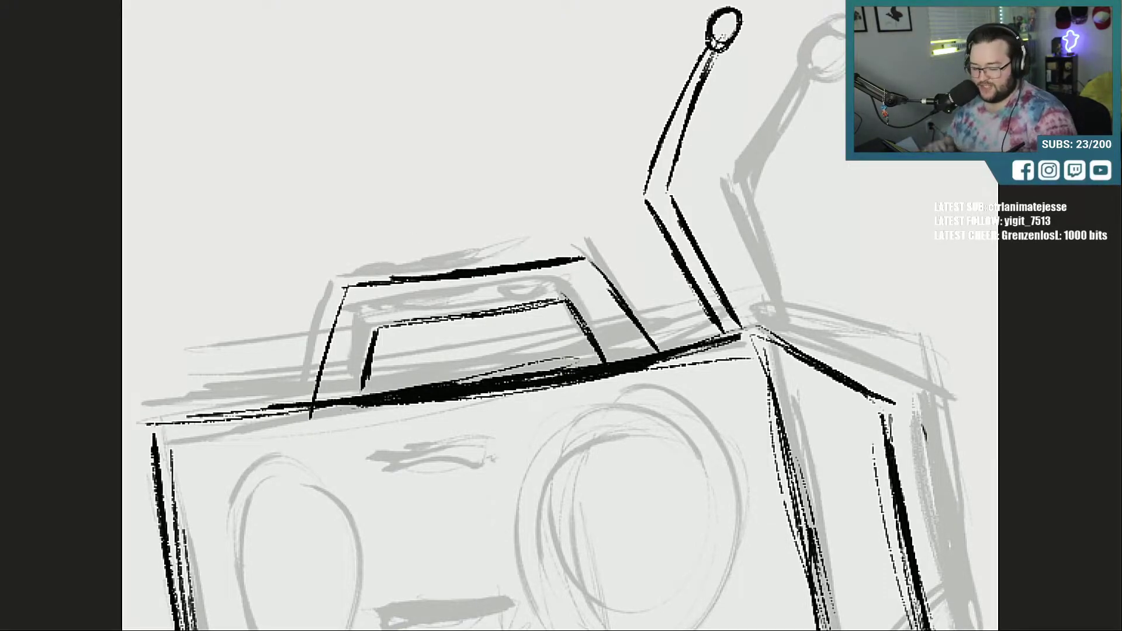
Step: Ink the narrow slanted slot near the top of the boombox's front face, between the speakers
{"action": "left_click_drag", "start_coordinate": [986, 403], "coordinate": [986, 177]}
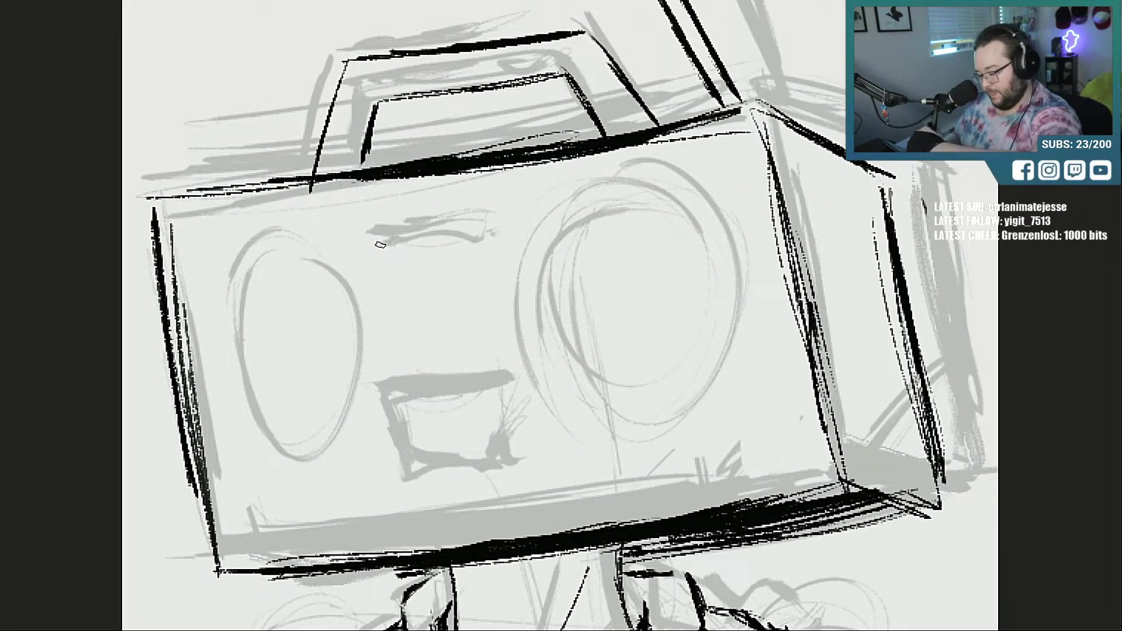
{"action": "mouse_move", "coordinate": [411, 239]}
{"action": "left_mouse_down"}
{"action": "mouse_move", "coordinate": [475, 226]}
{"action": "mouse_move", "coordinate": [369, 243]}
{"action": "mouse_move", "coordinate": [512, 204]}
{"action": "left_mouse_up"}
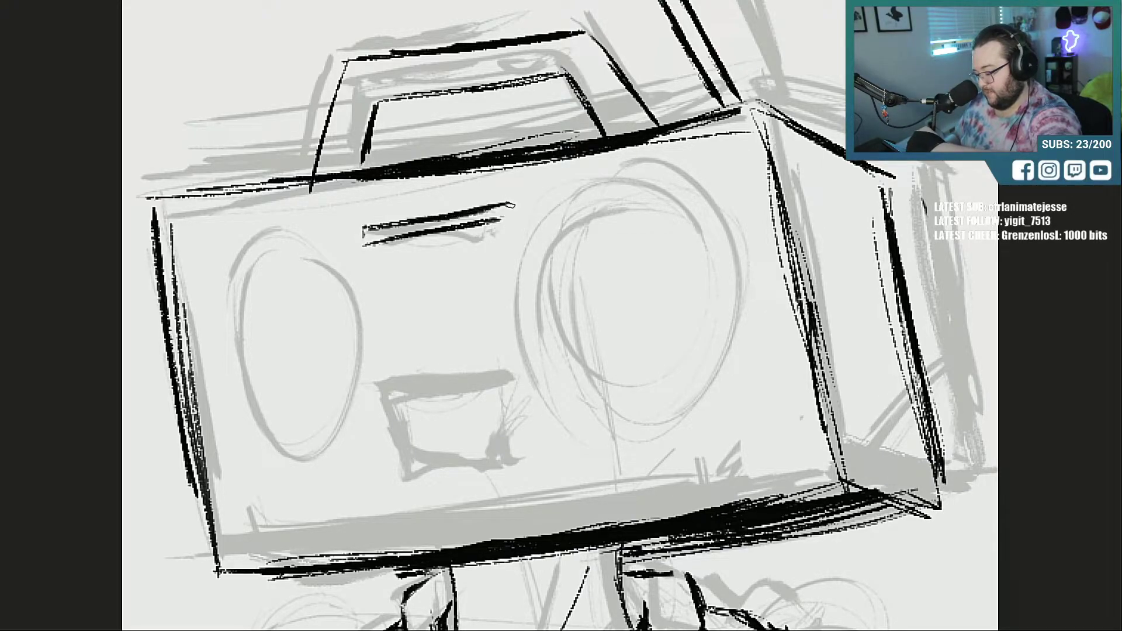
{"action": "left_click_drag", "start_coordinate": [374, 243], "coordinate": [507, 223]}
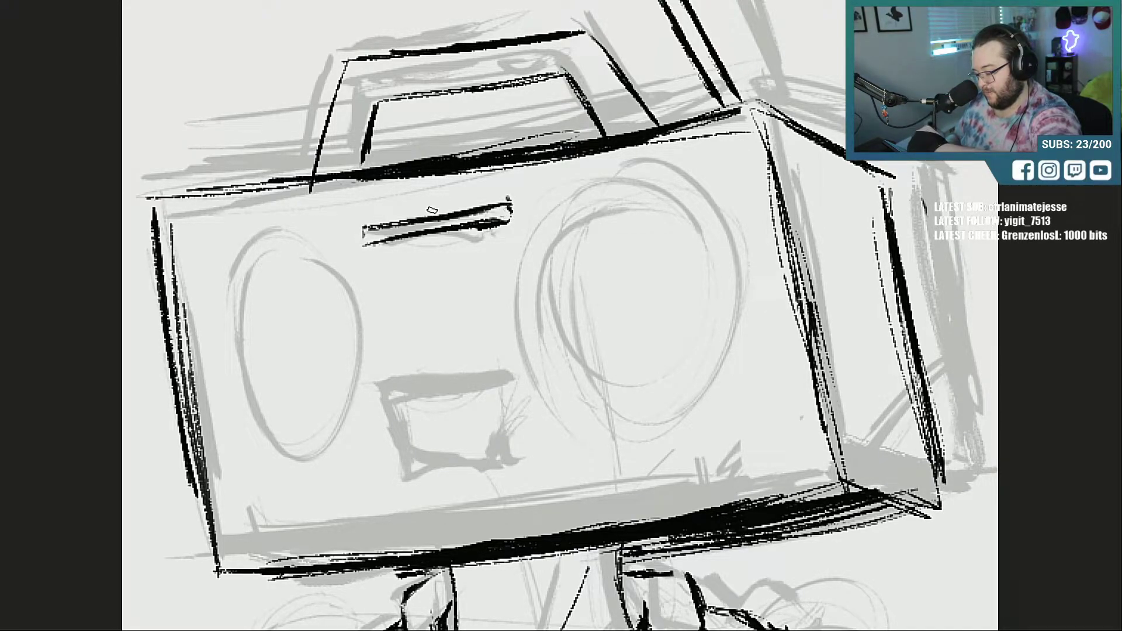
Step: Ink the cassette deck below the slot with a curved lower edge, an inner frame and two round reels
{"action": "mouse_move", "coordinate": [383, 393]}
{"action": "left_mouse_down"}
{"action": "mouse_move", "coordinate": [509, 378]}
{"action": "mouse_move", "coordinate": [400, 435]}
{"action": "mouse_move", "coordinate": [399, 447]}
{"action": "mouse_move", "coordinate": [442, 460]}
{"action": "mouse_move", "coordinate": [515, 442]}
{"action": "left_mouse_up"}
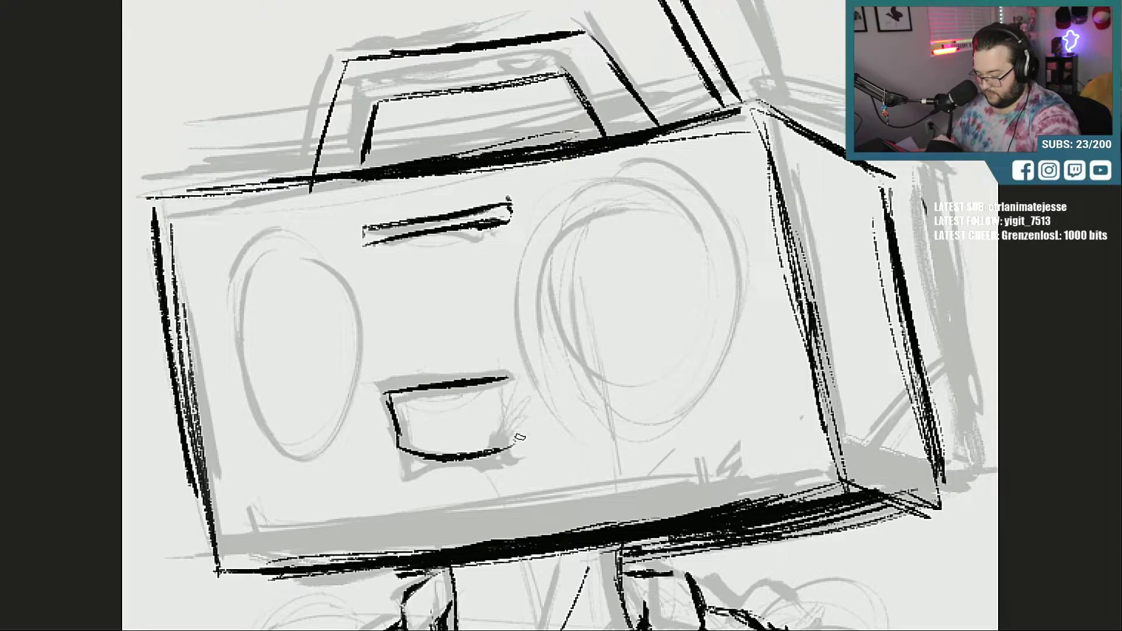
{"action": "left_click_drag", "start_coordinate": [508, 387], "coordinate": [519, 434]}
{"action": "mouse_move", "coordinate": [419, 420]}
{"action": "left_mouse_down"}
{"action": "mouse_move", "coordinate": [438, 434]}
{"action": "mouse_move", "coordinate": [416, 422]}
{"action": "left_mouse_up"}
{"action": "left_click_drag", "start_coordinate": [486, 410], "coordinate": [468, 426]}
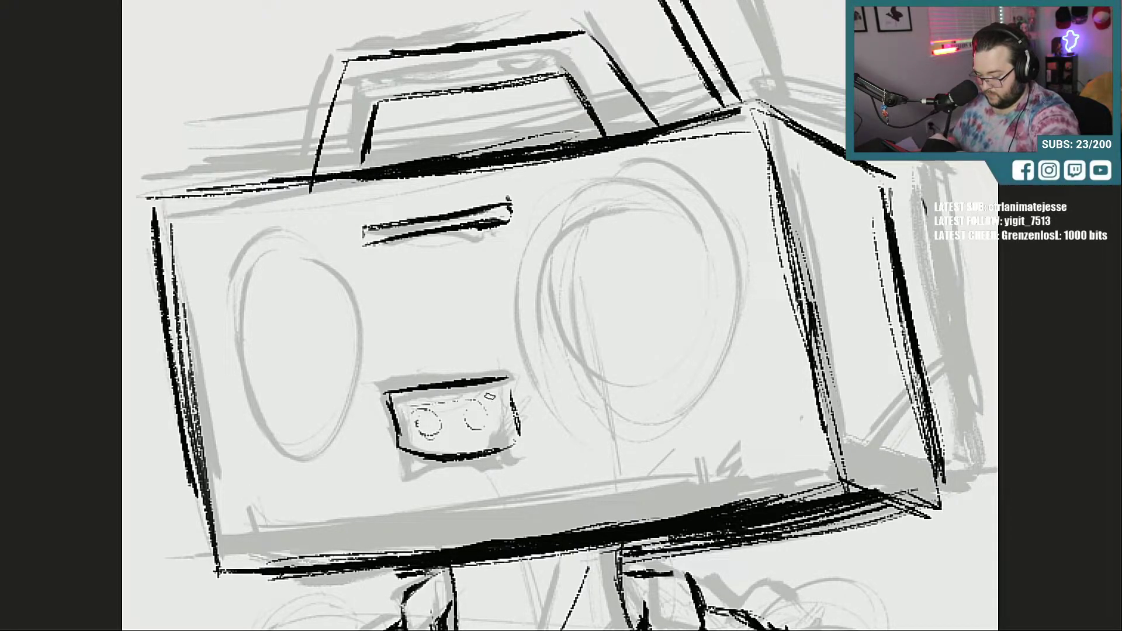
{"action": "left_click_drag", "start_coordinate": [400, 406], "coordinate": [491, 398]}
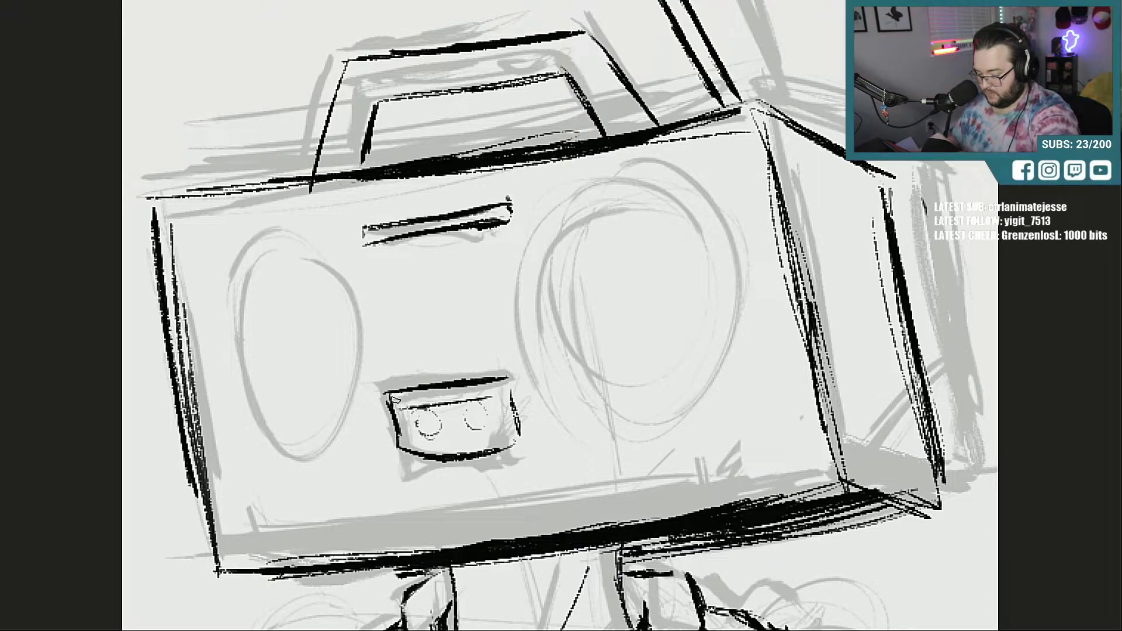
{"action": "mouse_move", "coordinate": [397, 401]}
{"action": "left_mouse_down"}
{"action": "mouse_move", "coordinate": [401, 445]}
{"action": "mouse_move", "coordinate": [480, 447]}
{"action": "left_mouse_up"}
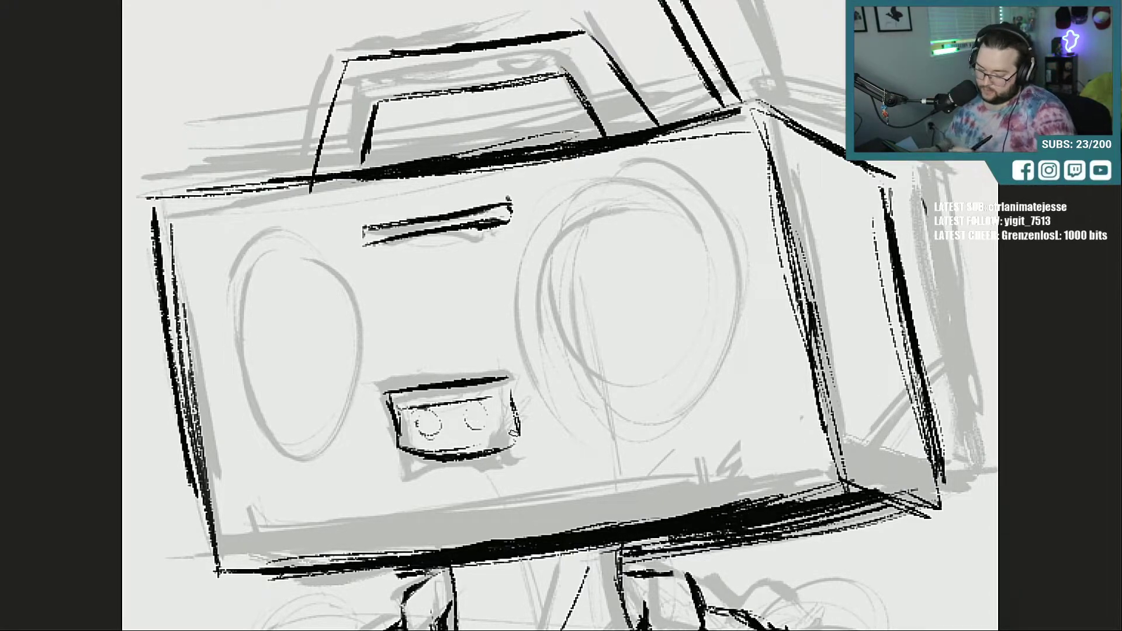
{"action": "left_click_drag", "start_coordinate": [510, 386], "coordinate": [521, 441]}
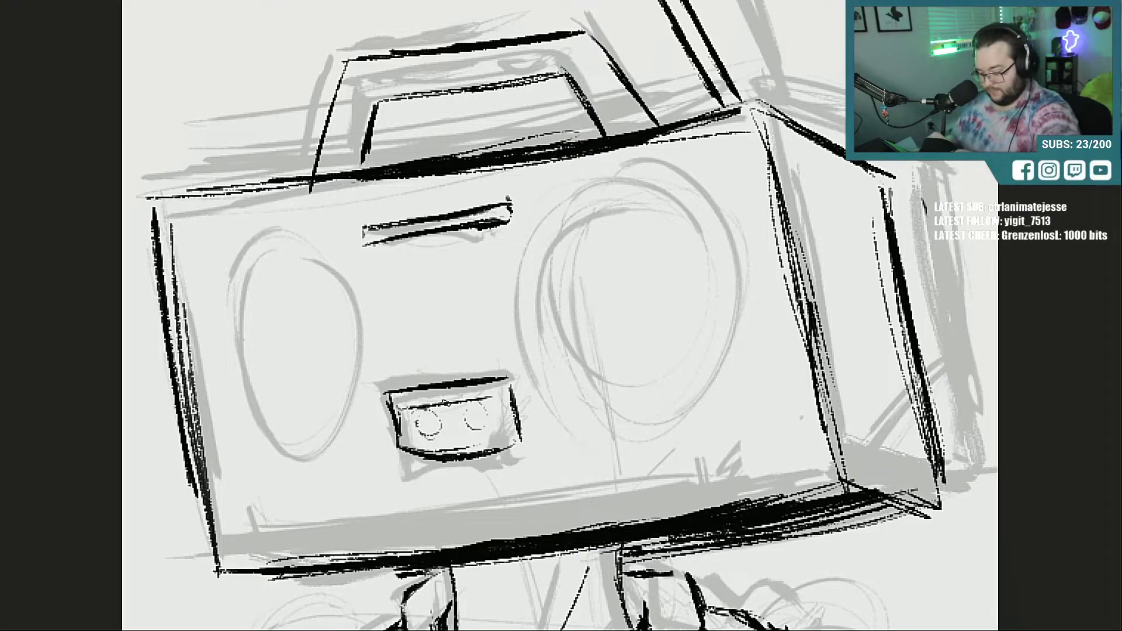
{"action": "left_click_drag", "start_coordinate": [402, 408], "coordinate": [503, 396]}
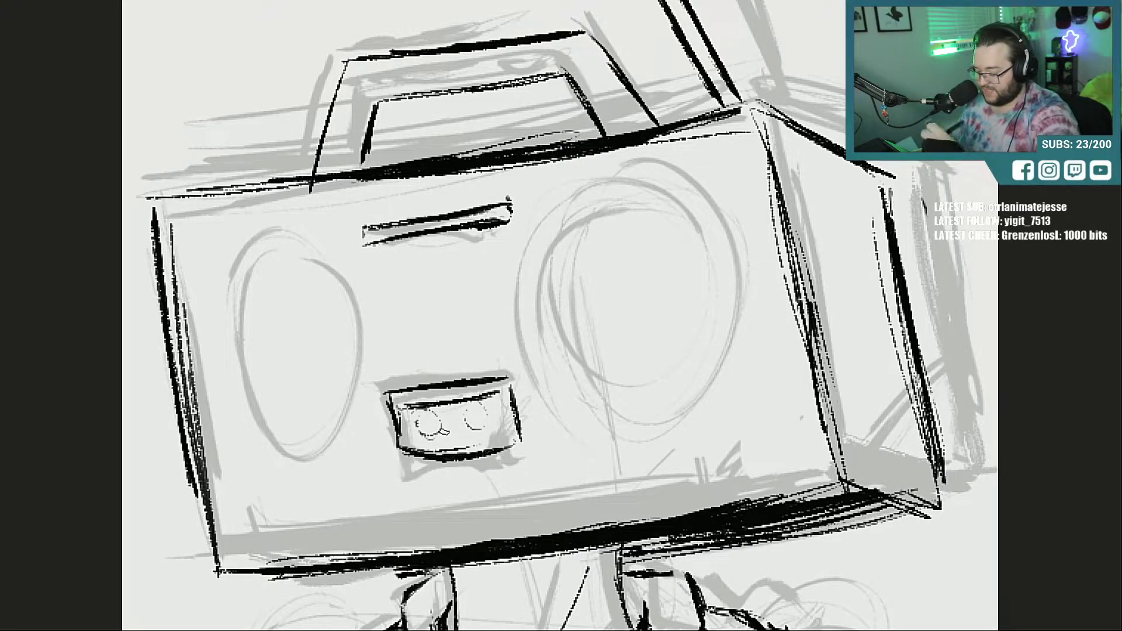
Step: Ink the oval outlines of both speakers on the boombox's front face
{"action": "mouse_move", "coordinate": [614, 193]}
{"action": "left_mouse_down"}
{"action": "mouse_move", "coordinate": [590, 417]}
{"action": "mouse_move", "coordinate": [640, 190]}
{"action": "mouse_move", "coordinate": [605, 185]}
{"action": "left_mouse_up"}
{"action": "mouse_move", "coordinate": [302, 243]}
{"action": "left_mouse_down"}
{"action": "mouse_move", "coordinate": [251, 450]}
{"action": "mouse_move", "coordinate": [243, 238]}
{"action": "left_mouse_up"}
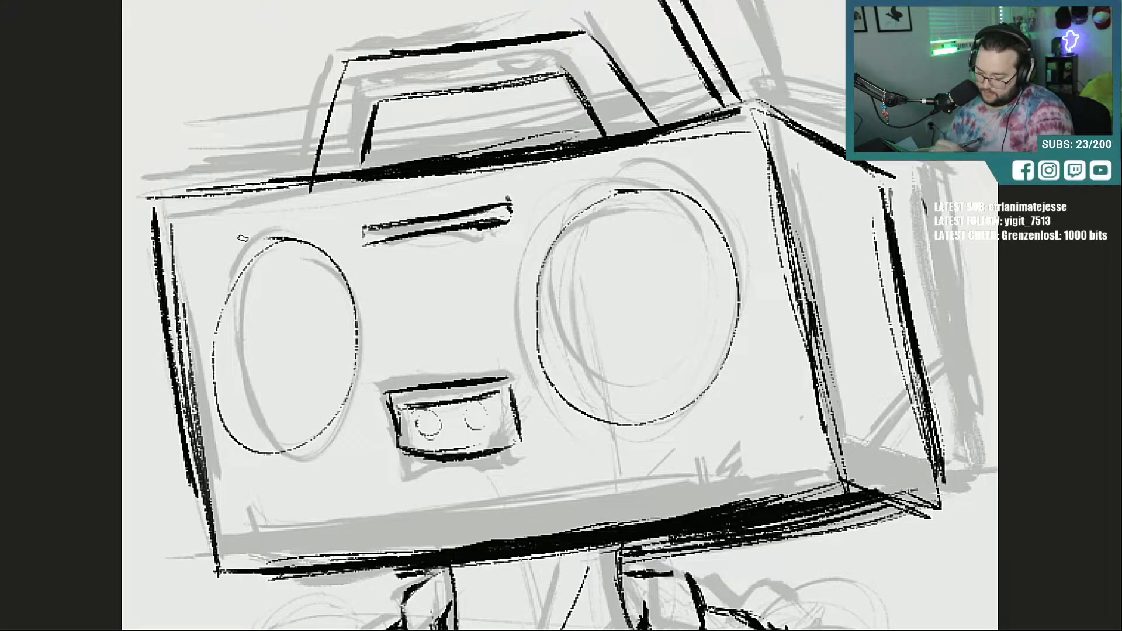
Step: Erase the inked cassette deck, both speaker ovals and the slot from the boombox's front face
{"action": "key", "text": "ctrl+minus"}
{"action": "key", "text": "ctrl+minus"}
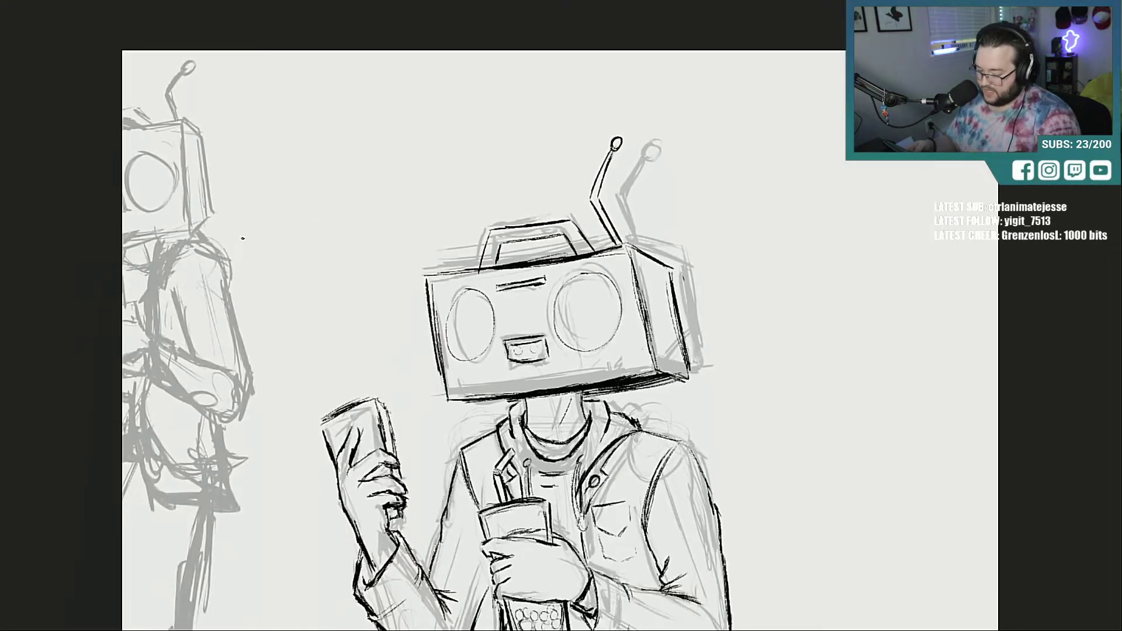
{"action": "key", "text": "ctrl+comma"}
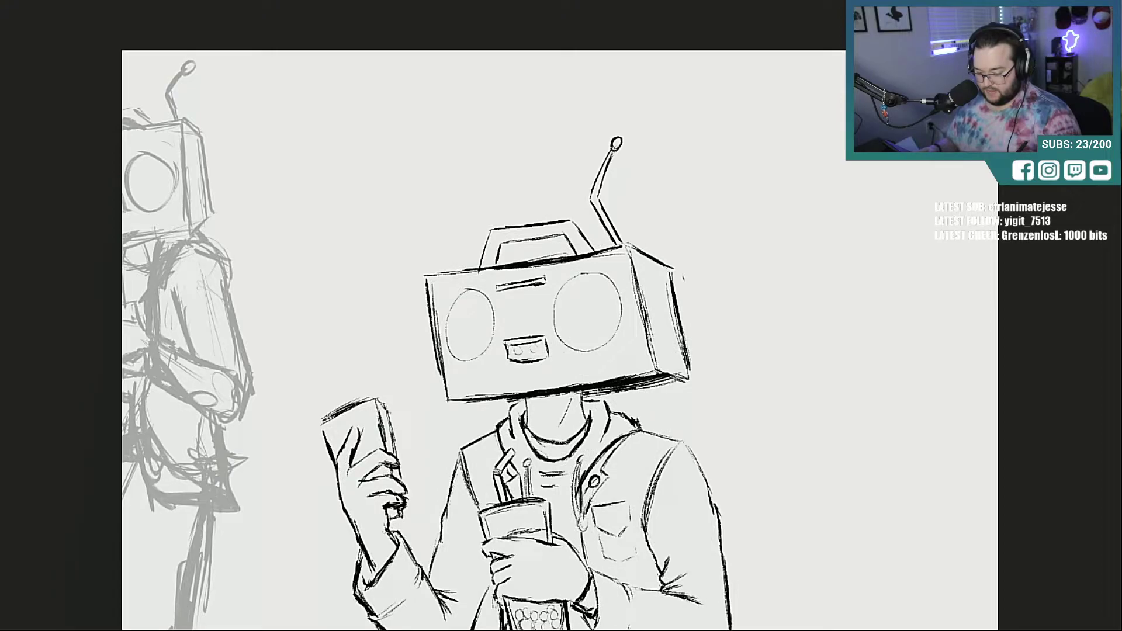
{"action": "key", "text": "ctrl+comma"}
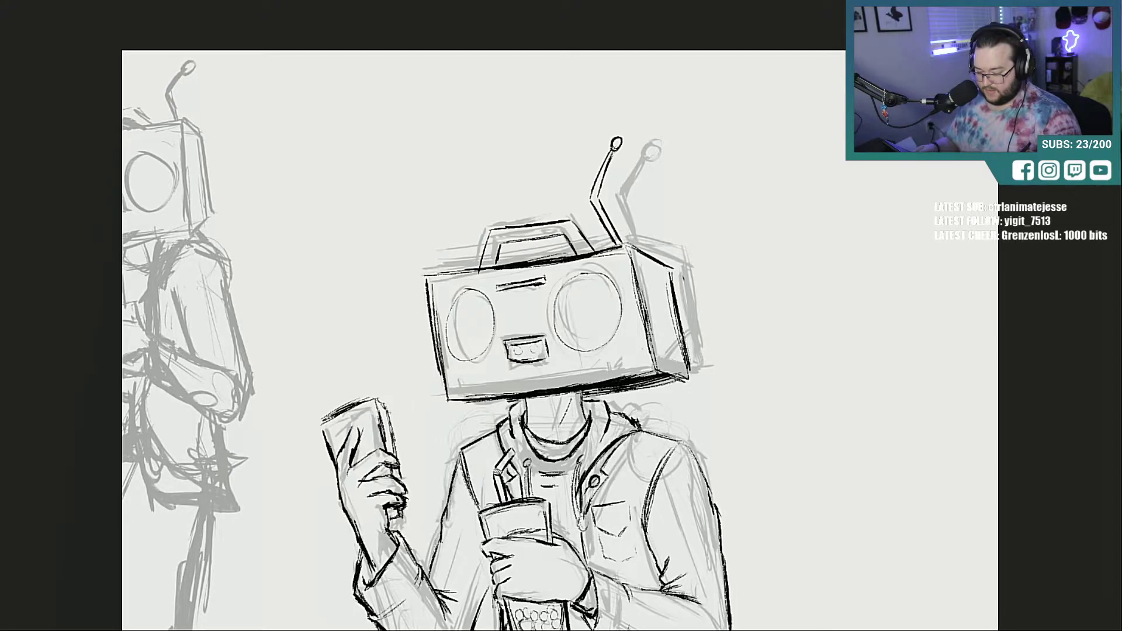
{"action": "key", "text": "ctrl+plus"}
{"action": "key", "text": "ctrl+plus"}
{"action": "scroll", "coordinate": [560, 316], "scroll_direction": "down", "scroll_amount": 3}
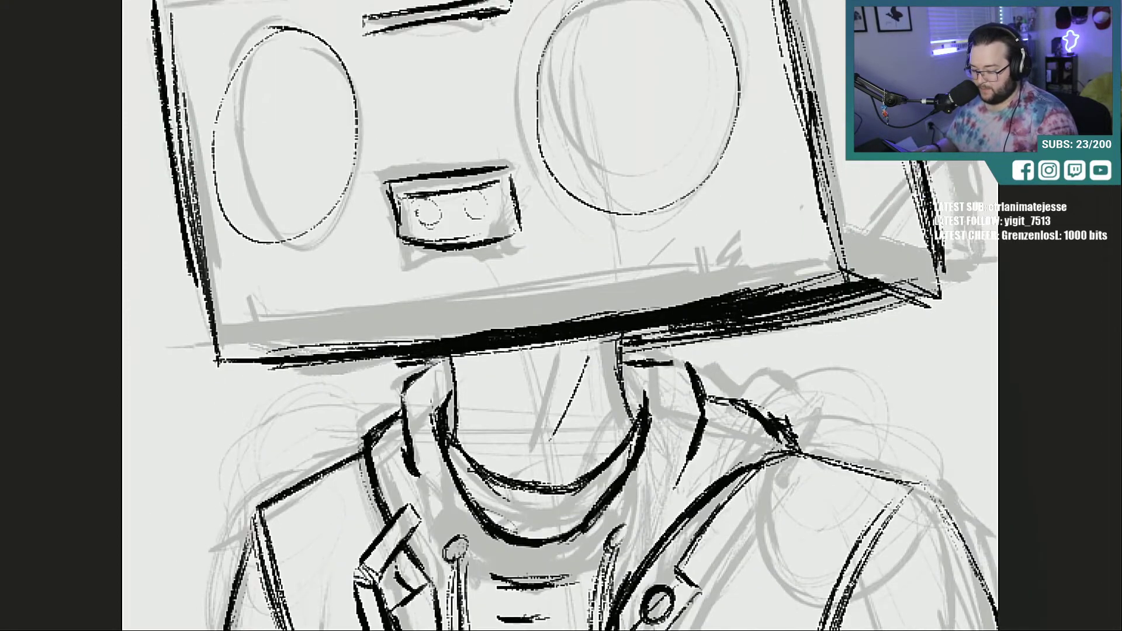
{"action": "mouse_move", "coordinate": [394, 171]}
{"action": "left_mouse_down"}
{"action": "mouse_move", "coordinate": [451, 226]}
{"action": "mouse_move", "coordinate": [514, 191]}
{"action": "mouse_move", "coordinate": [526, 199]}
{"action": "left_mouse_up"}
{"action": "mouse_move", "coordinate": [322, 61]}
{"action": "left_mouse_down"}
{"action": "mouse_move", "coordinate": [275, 45]}
{"action": "mouse_move", "coordinate": [266, 120]}
{"action": "mouse_move", "coordinate": [346, 185]}
{"action": "left_mouse_up"}
{"action": "mouse_move", "coordinate": [575, 43]}
{"action": "left_mouse_down"}
{"action": "mouse_move", "coordinate": [661, 170]}
{"action": "mouse_move", "coordinate": [746, 90]}
{"action": "left_mouse_up"}
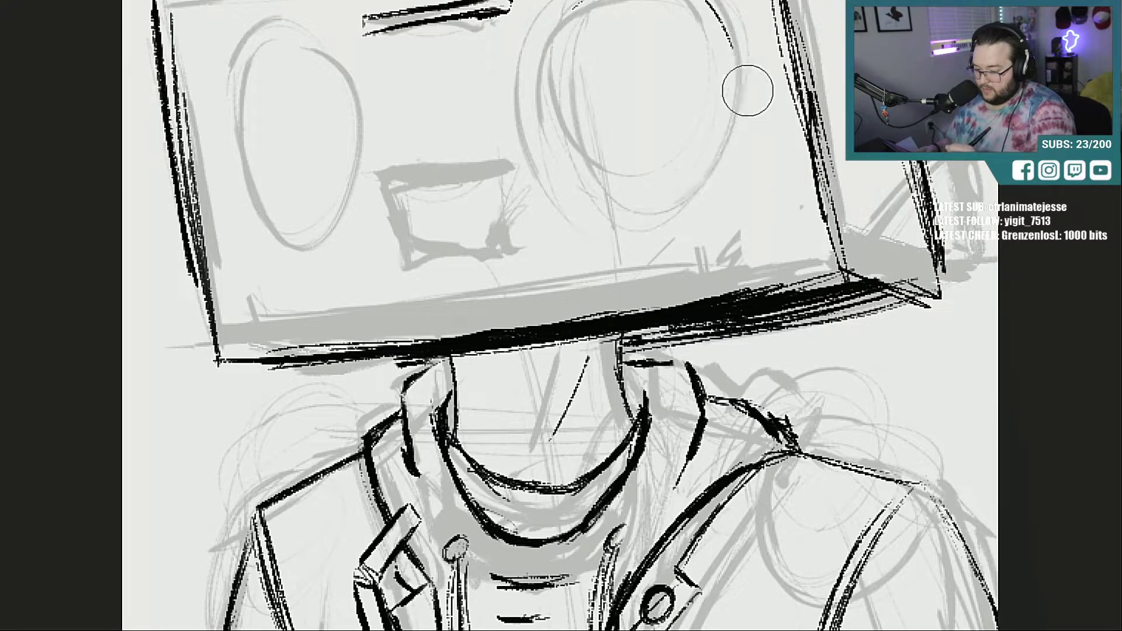
{"action": "scroll", "coordinate": [684, 160], "scroll_direction": "up", "scroll_amount": 3}
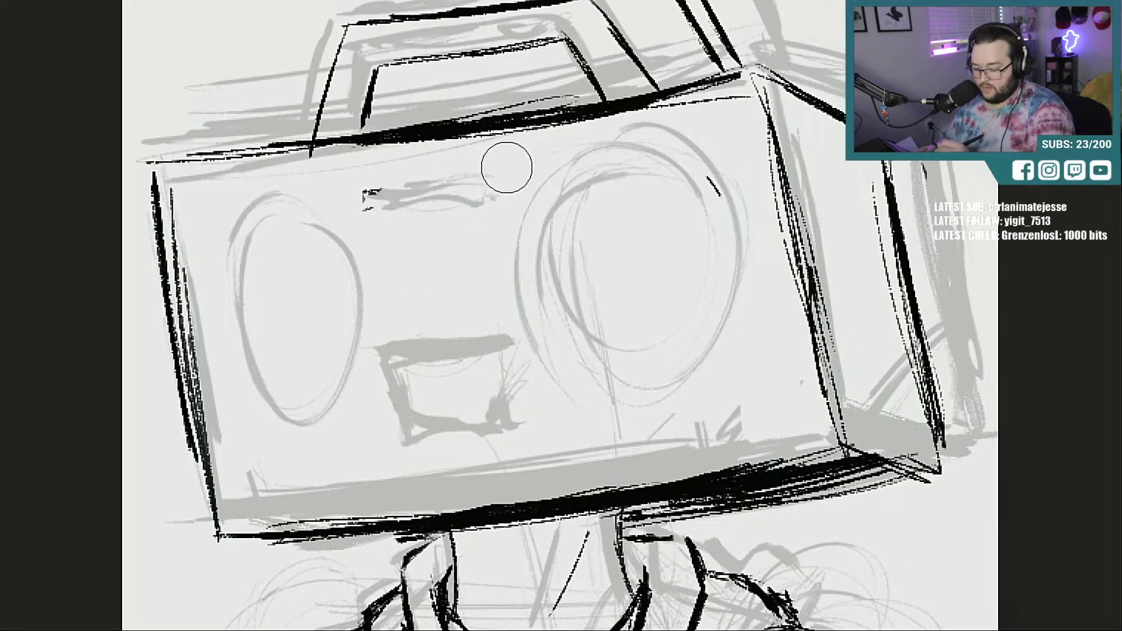
{"action": "left_click_drag", "start_coordinate": [309, 167], "coordinate": [310, 173]}
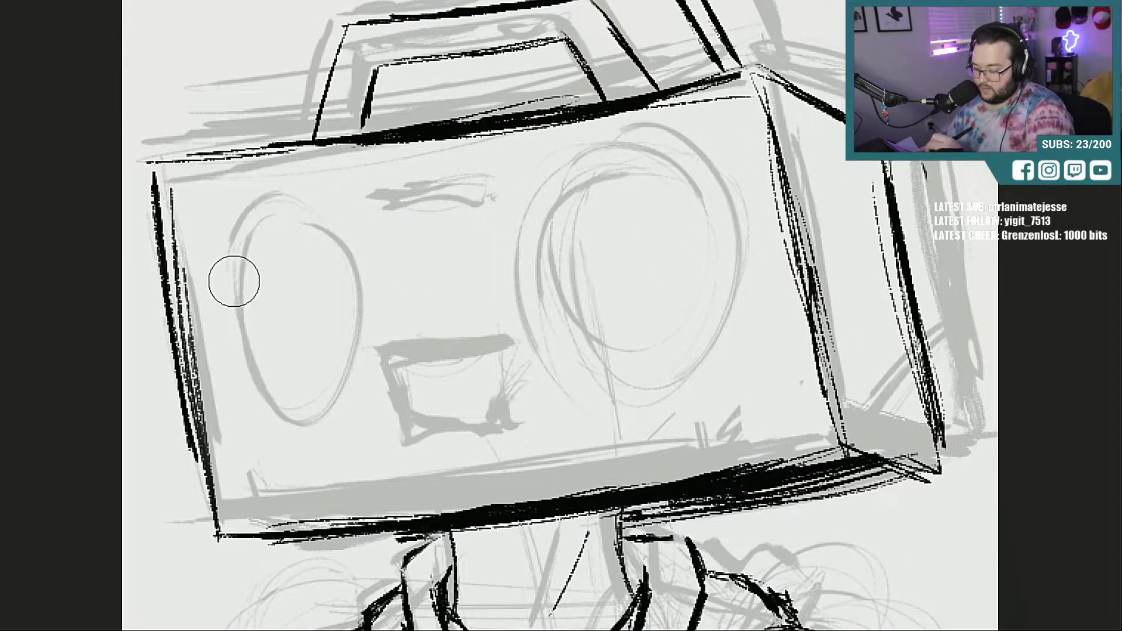
Step: Clean up and thicken the outer vertical edge of the boombox's front face beside the smaller speaker with overlapping black strokes
{"action": "left_click_drag", "start_coordinate": [202, 231], "coordinate": [230, 400]}
{"action": "left_click_drag", "start_coordinate": [169, 200], "coordinate": [199, 480]}
{"action": "left_click_drag", "start_coordinate": [183, 351], "coordinate": [211, 539]}
{"action": "left_click_drag", "start_coordinate": [166, 249], "coordinate": [186, 404]}
{"action": "left_click_drag", "start_coordinate": [157, 190], "coordinate": [170, 349]}
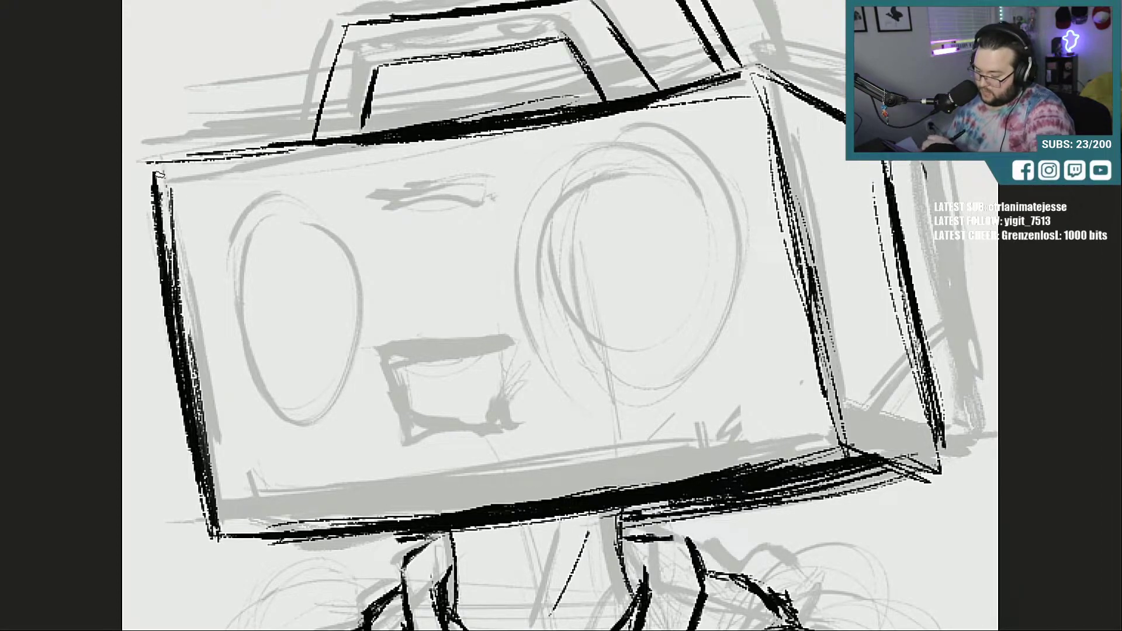
{"action": "left_click_drag", "start_coordinate": [157, 171], "coordinate": [162, 299]}
{"action": "left_click_drag", "start_coordinate": [163, 174], "coordinate": [175, 256]}
Step: Thicken the vertical edge between the boombox's front and side faces with short overlapping strokes
{"action": "left_click_drag", "start_coordinate": [759, 74], "coordinate": [790, 175]}
{"action": "left_click_drag", "start_coordinate": [797, 228], "coordinate": [809, 286]}
{"action": "left_click_drag", "start_coordinate": [793, 185], "coordinate": [814, 360]}
{"action": "left_click_drag", "start_coordinate": [826, 398], "coordinate": [832, 426]}
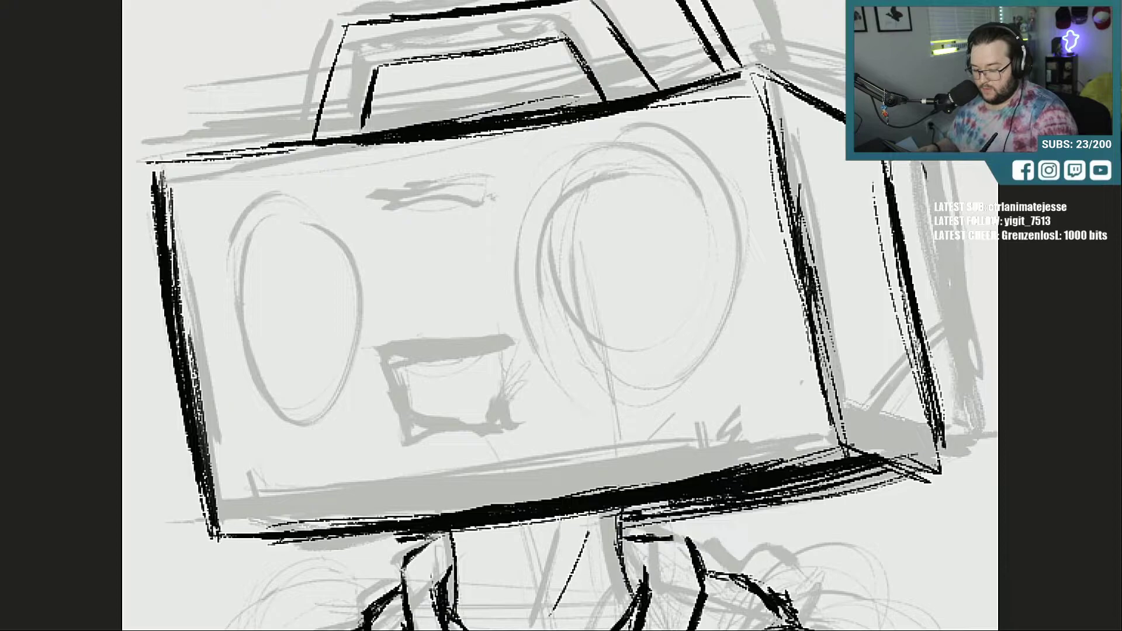
{"action": "left_click_drag", "start_coordinate": [809, 272], "coordinate": [834, 377]}
{"action": "left_click_drag", "start_coordinate": [832, 387], "coordinate": [841, 436]}
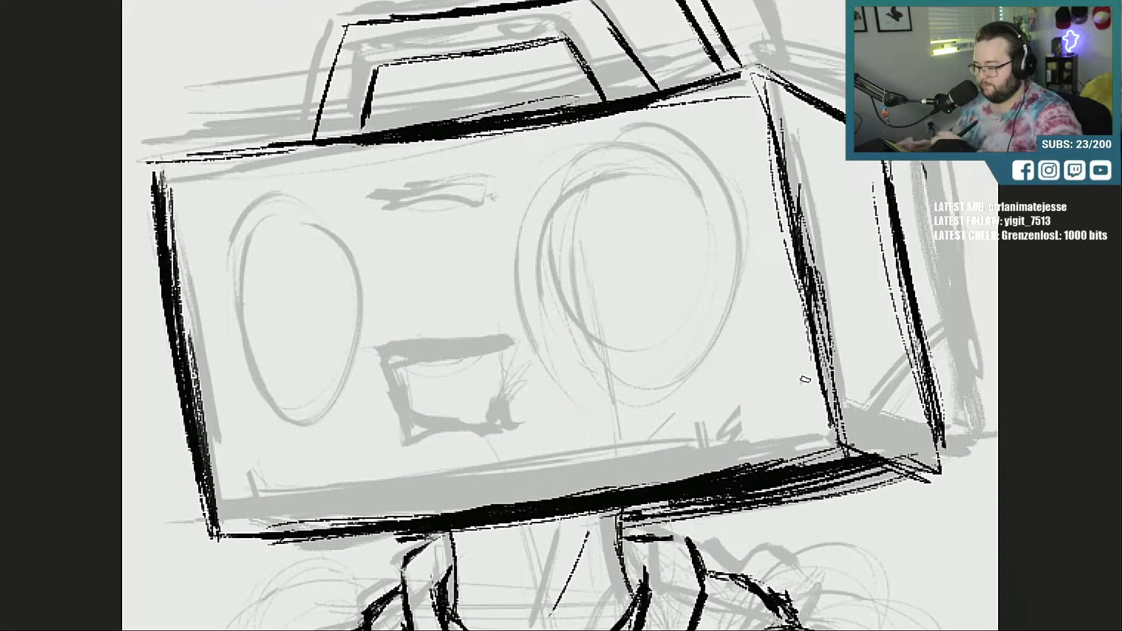
Step: Ink a tapered cassette deck, wider at its upper edge, with an inner line and two round reels low on the front face
{"action": "mouse_move", "coordinate": [427, 374]}
{"action": "left_mouse_down"}
{"action": "mouse_move", "coordinate": [524, 353]}
{"action": "mouse_move", "coordinate": [512, 354]}
{"action": "left_mouse_up"}
{"action": "left_click_drag", "start_coordinate": [409, 374], "coordinate": [541, 352]}
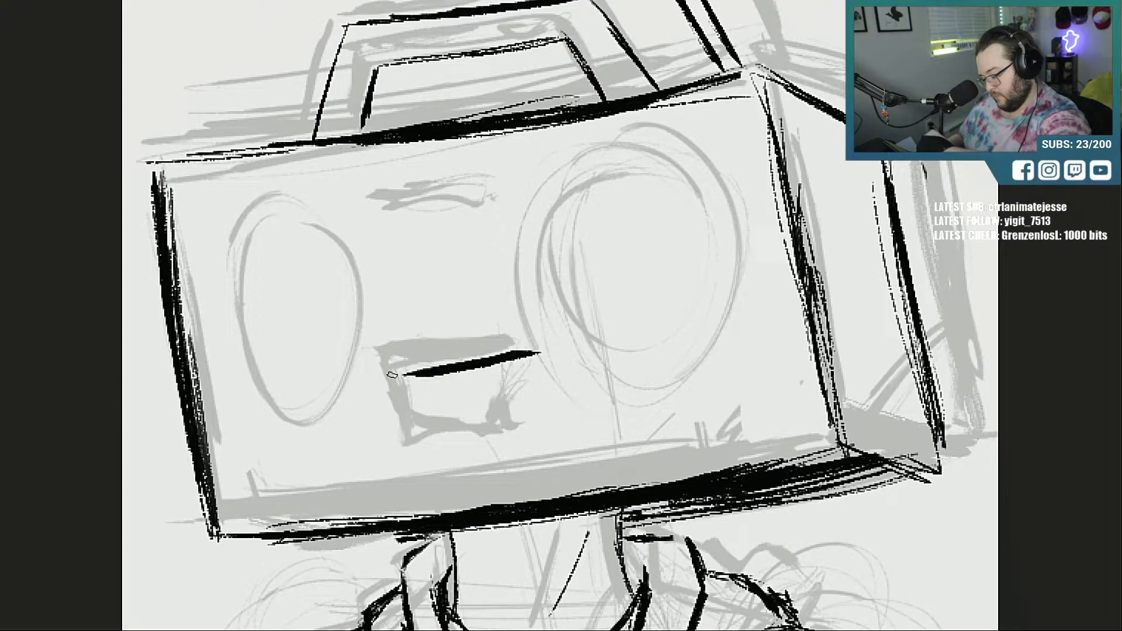
{"action": "mouse_move", "coordinate": [405, 388]}
{"action": "left_mouse_down"}
{"action": "mouse_move", "coordinate": [428, 439]}
{"action": "mouse_move", "coordinate": [525, 427]}
{"action": "left_mouse_up"}
{"action": "mouse_move", "coordinate": [430, 439]}
{"action": "left_mouse_down"}
{"action": "mouse_move", "coordinate": [529, 425]}
{"action": "mouse_move", "coordinate": [533, 364]}
{"action": "left_mouse_up"}
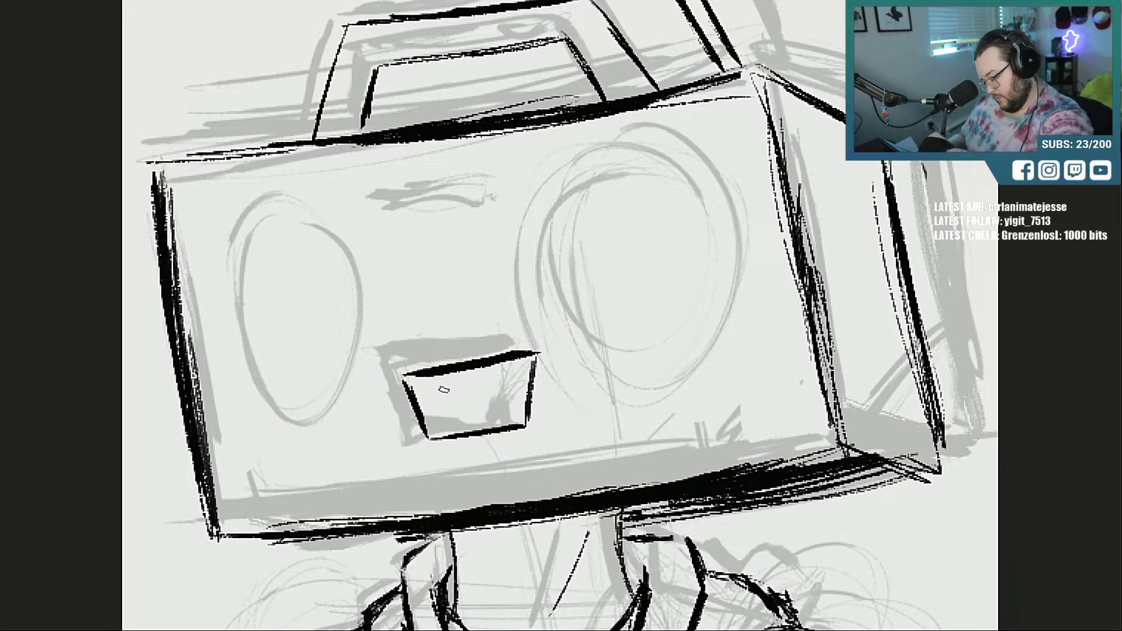
{"action": "mouse_move", "coordinate": [425, 399]}
{"action": "left_mouse_down"}
{"action": "mouse_move", "coordinate": [520, 381]}
{"action": "mouse_move", "coordinate": [484, 407]}
{"action": "mouse_move", "coordinate": [480, 384]}
{"action": "left_mouse_up"}
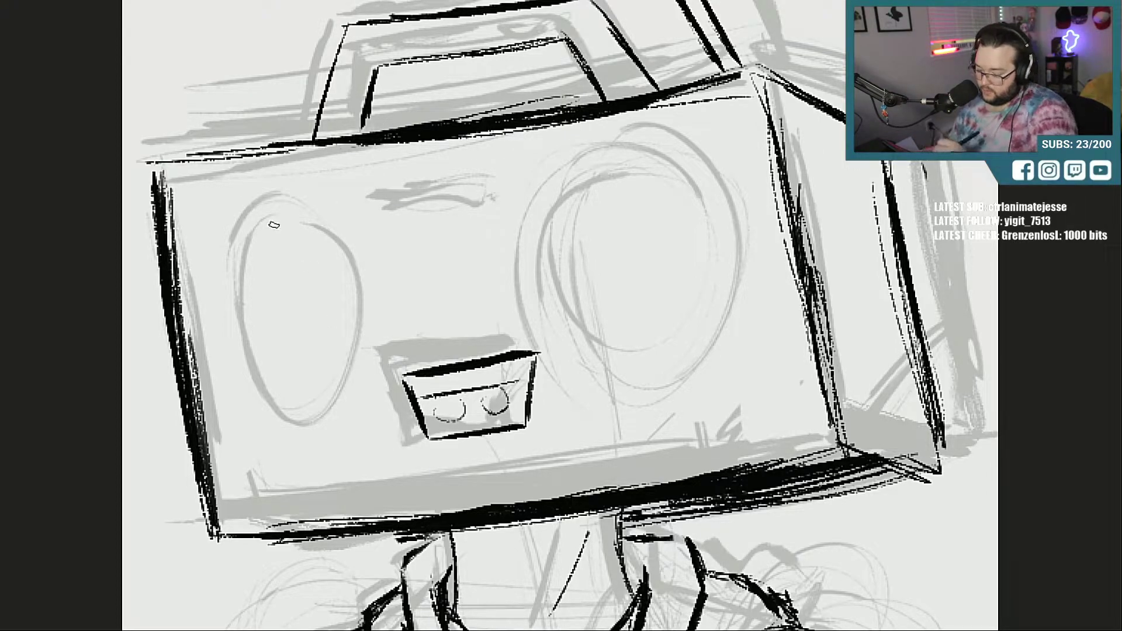
Step: Ink oval outlines for both speakers on the front face and reinforce their sides with extra strokes
{"action": "mouse_move", "coordinate": [279, 212]}
{"action": "left_mouse_down"}
{"action": "mouse_move", "coordinate": [228, 250]}
{"action": "mouse_move", "coordinate": [227, 380]}
{"action": "mouse_move", "coordinate": [325, 410]}
{"action": "mouse_move", "coordinate": [334, 234]}
{"action": "mouse_move", "coordinate": [273, 206]}
{"action": "left_mouse_up"}
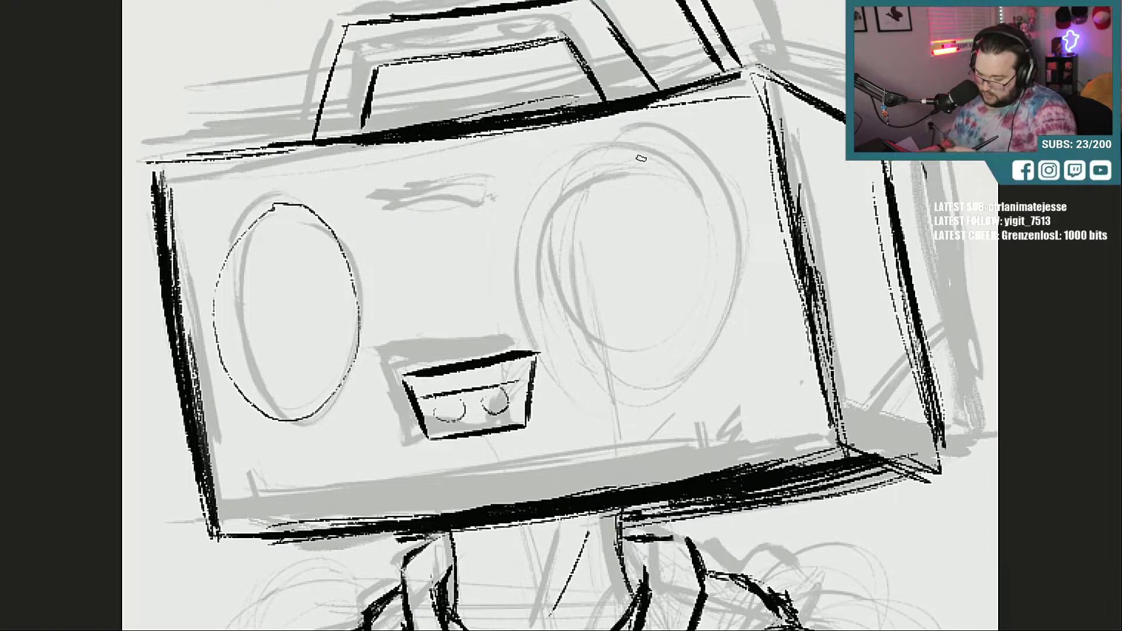
{"action": "mouse_move", "coordinate": [612, 155]}
{"action": "left_mouse_down"}
{"action": "mouse_move", "coordinate": [568, 233]}
{"action": "mouse_move", "coordinate": [659, 392]}
{"action": "mouse_move", "coordinate": [737, 246]}
{"action": "mouse_move", "coordinate": [576, 180]}
{"action": "left_mouse_up"}
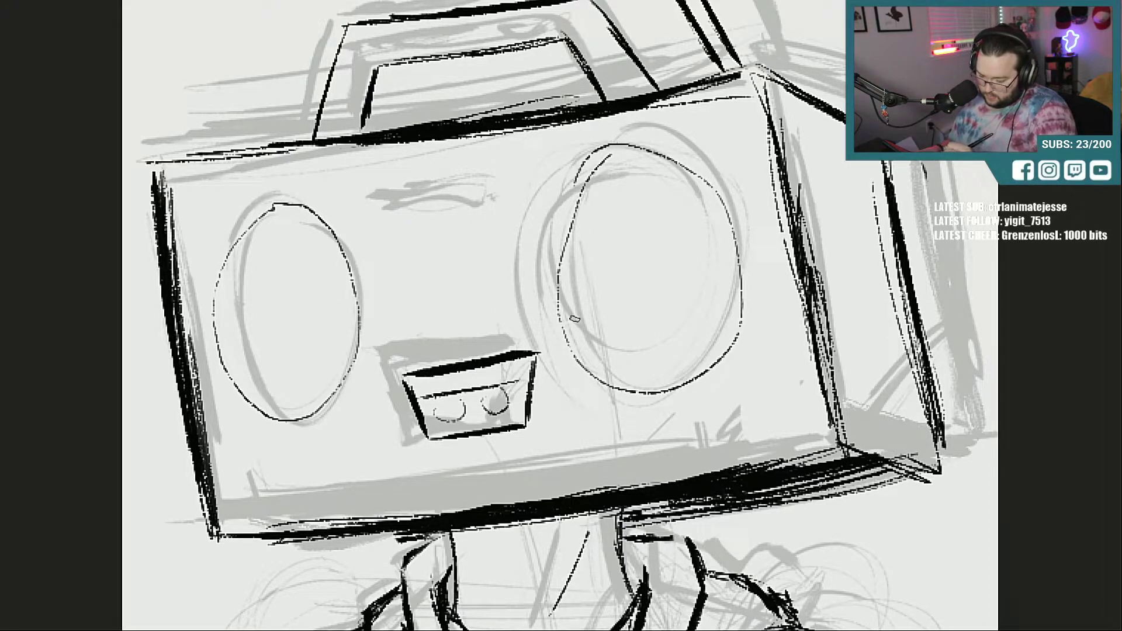
{"action": "mouse_move", "coordinate": [594, 369]}
{"action": "left_mouse_down"}
{"action": "mouse_move", "coordinate": [552, 280]}
{"action": "mouse_move", "coordinate": [600, 166]}
{"action": "left_mouse_up"}
{"action": "mouse_move", "coordinate": [563, 286]}
{"action": "left_mouse_down"}
{"action": "mouse_move", "coordinate": [649, 165]}
{"action": "mouse_move", "coordinate": [561, 321]}
{"action": "left_mouse_up"}
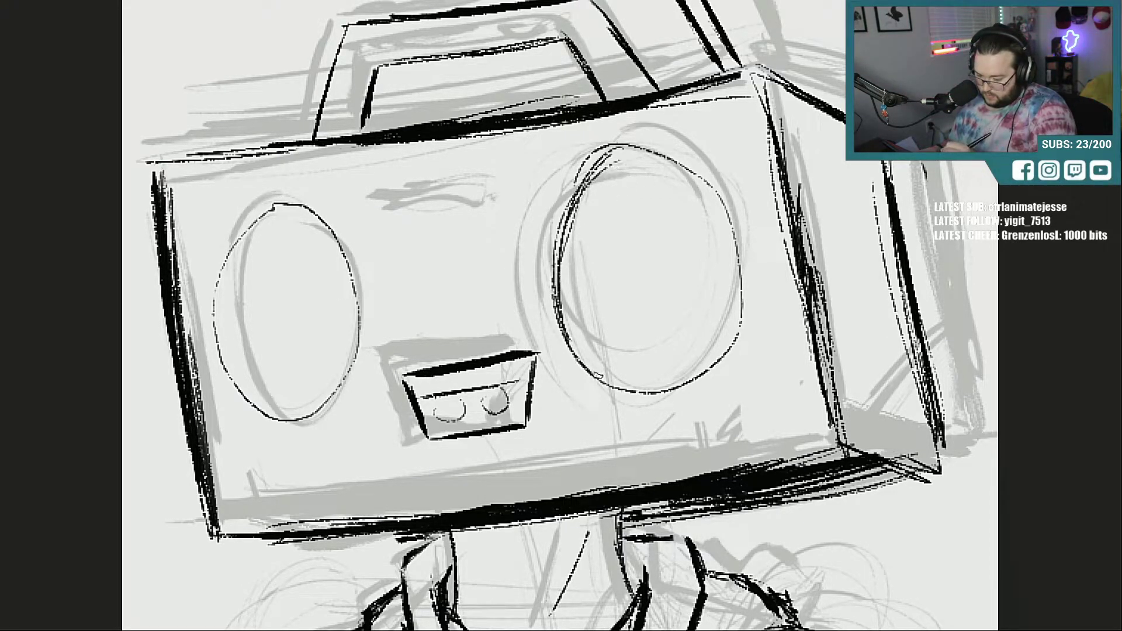
{"action": "mouse_move", "coordinate": [282, 207]}
{"action": "left_mouse_down"}
{"action": "mouse_move", "coordinate": [216, 289]}
{"action": "mouse_move", "coordinate": [270, 422]}
{"action": "mouse_move", "coordinate": [342, 393]}
{"action": "mouse_move", "coordinate": [359, 316]}
{"action": "mouse_move", "coordinate": [358, 266]}
{"action": "mouse_move", "coordinate": [279, 211]}
{"action": "left_mouse_up"}
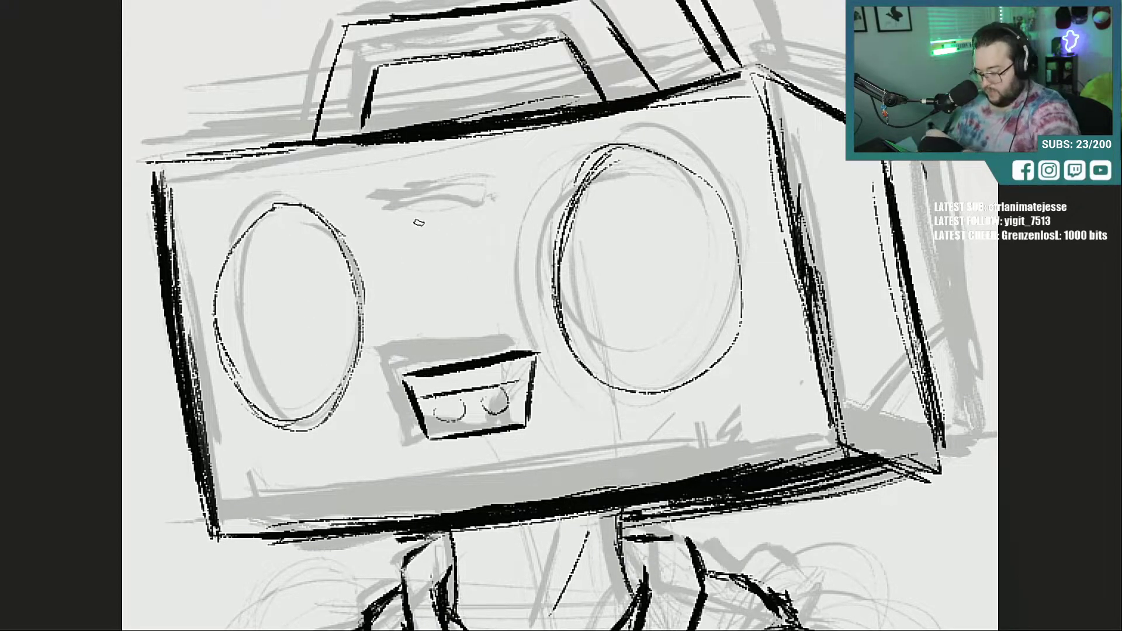
Step: Ink a long, narrow slanted slot close to the front face's upper edge, between the two speakers
{"action": "left_click_drag", "start_coordinate": [360, 201], "coordinate": [498, 174]}
{"action": "left_click_drag", "start_coordinate": [374, 202], "coordinate": [547, 172]}
{"action": "mouse_move", "coordinate": [353, 183]}
{"action": "left_mouse_down"}
{"action": "mouse_move", "coordinate": [543, 155]}
{"action": "mouse_move", "coordinate": [506, 171]}
{"action": "left_mouse_up"}
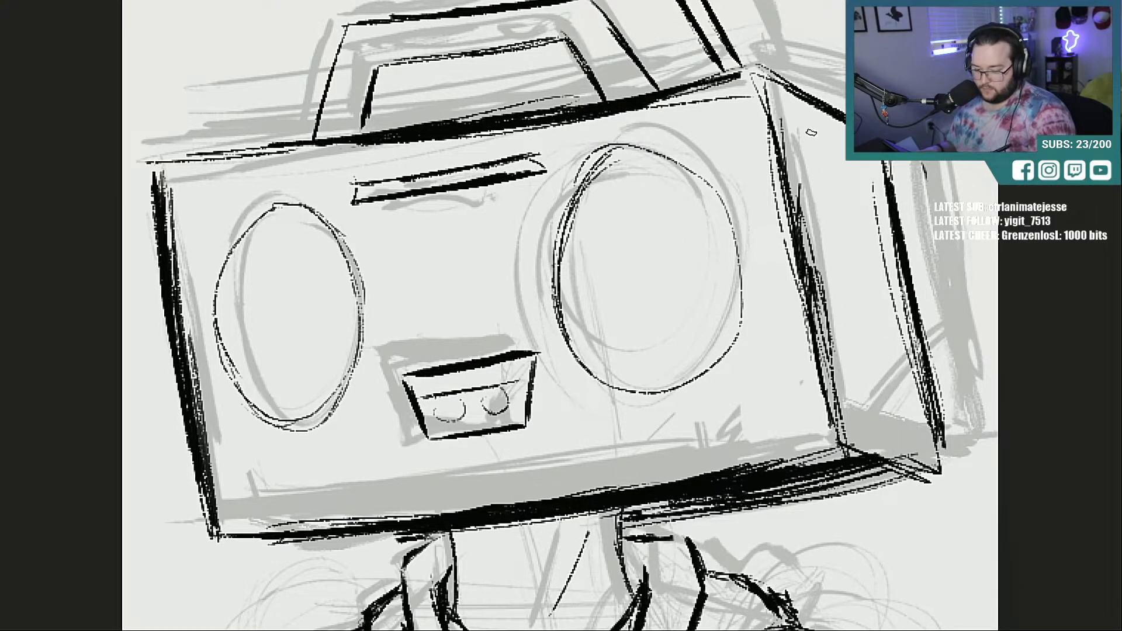
Step: Check the inked figure down to the legs against the grey rough sketch and hide that sketch
{"action": "scroll", "coordinate": [560, 315], "scroll_direction": "down", "scroll_amount": 15}
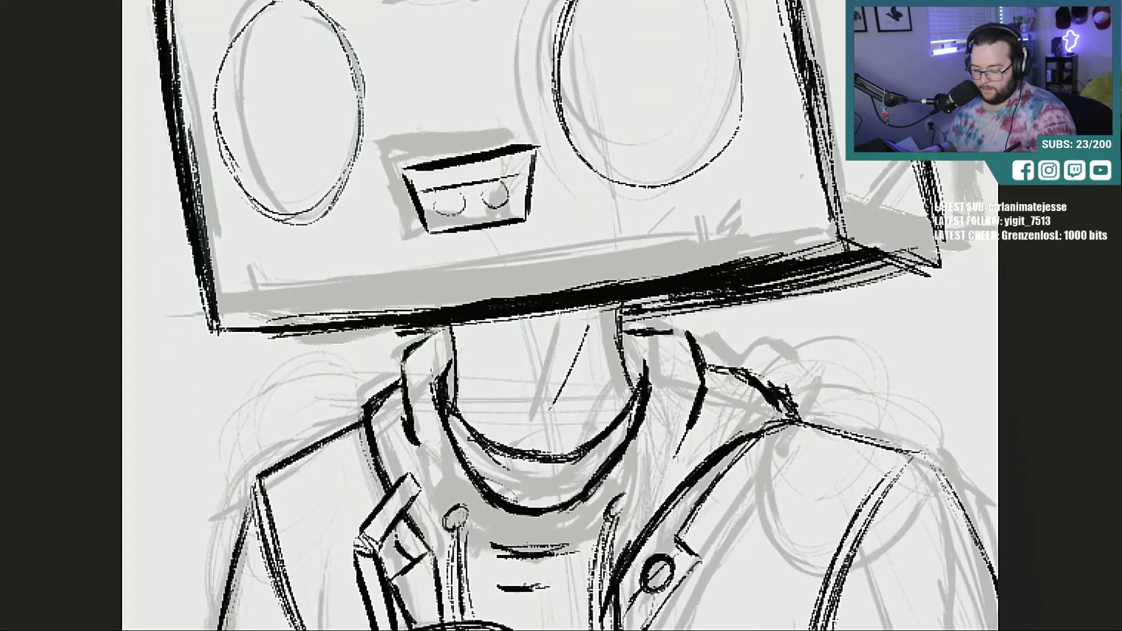
{"action": "scroll", "coordinate": [560, 316], "scroll_direction": "down", "scroll_amount": 4}
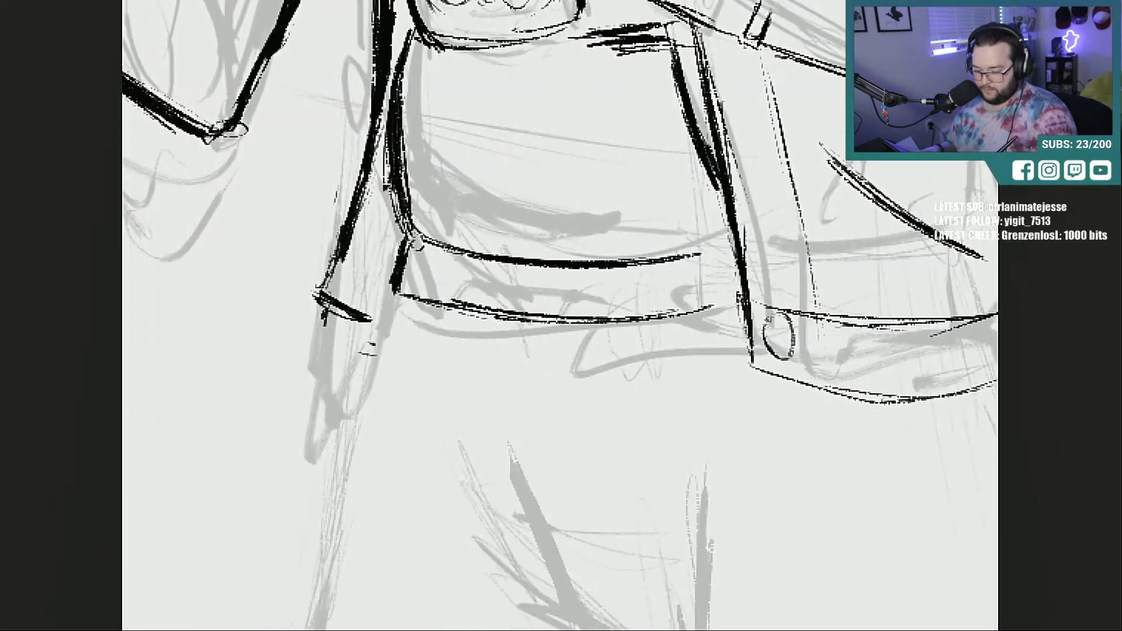
{"action": "scroll", "coordinate": [560, 316], "scroll_direction": "up", "scroll_amount": 2}
{"action": "scroll", "coordinate": [560, 316], "scroll_direction": "down", "scroll_amount": 5}
{"action": "key", "text": "ctrl+minus"}
{"action": "key", "text": "ctrl+minus"}
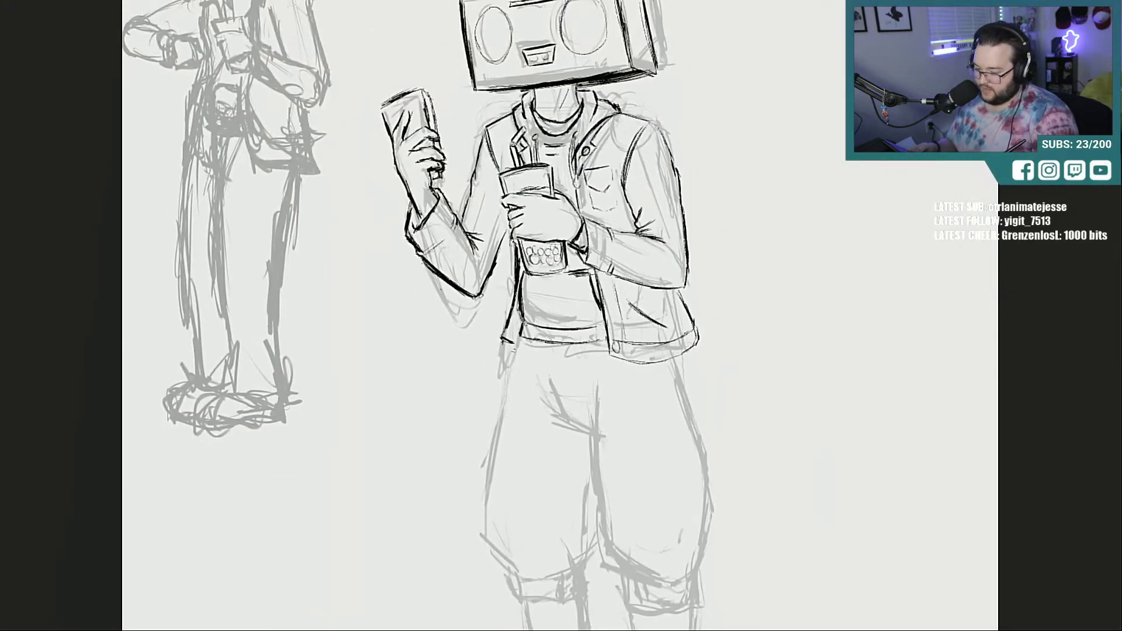
{"action": "key", "text": "ctrl+comma"}
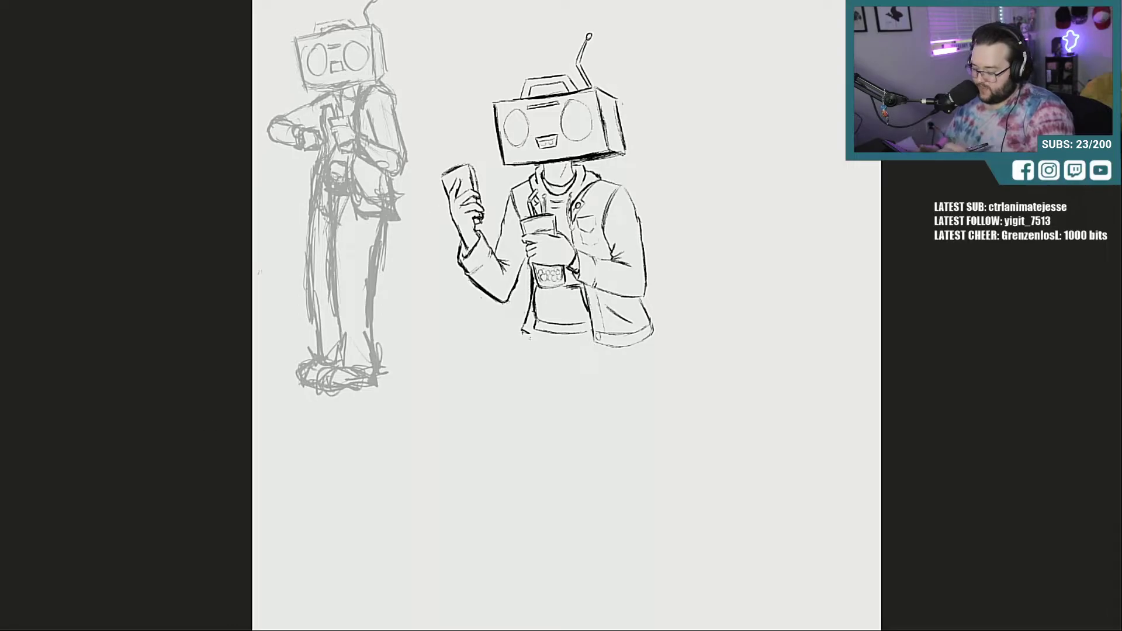
Step: Lasso the antenna, scale it down, set its base back on the boombox's upper edge, and clear the selection
{"action": "left_click_drag", "start_coordinate": [605, 54], "coordinate": [682, 69]}
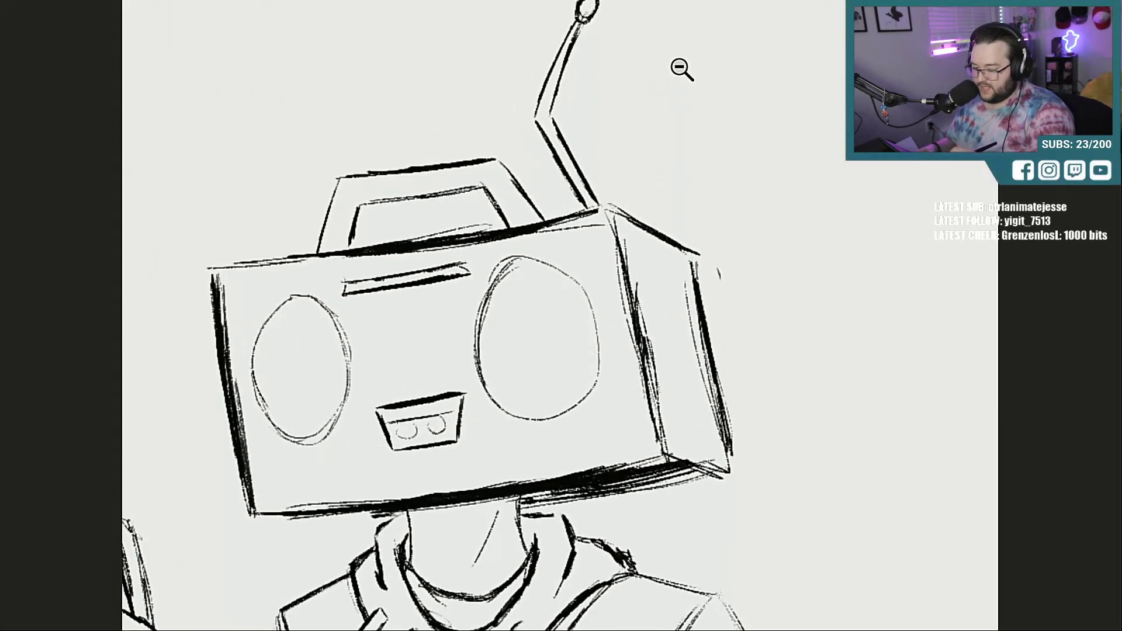
{"action": "scroll", "coordinate": [561, 315], "scroll_direction": "up", "scroll_amount": 3}
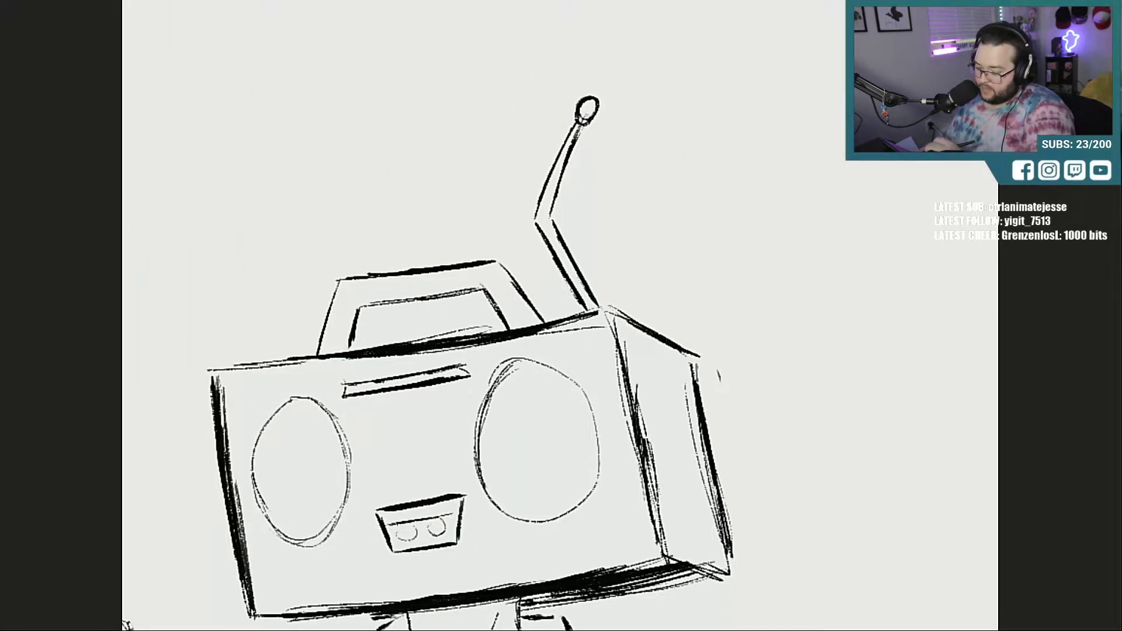
{"action": "mouse_move", "coordinate": [650, 54]}
{"action": "left_mouse_down"}
{"action": "mouse_move", "coordinate": [498, 167]}
{"action": "mouse_move", "coordinate": [557, 294]}
{"action": "mouse_move", "coordinate": [608, 310]}
{"action": "mouse_move", "coordinate": [684, 221]}
{"action": "mouse_move", "coordinate": [621, 51]}
{"action": "left_mouse_up"}
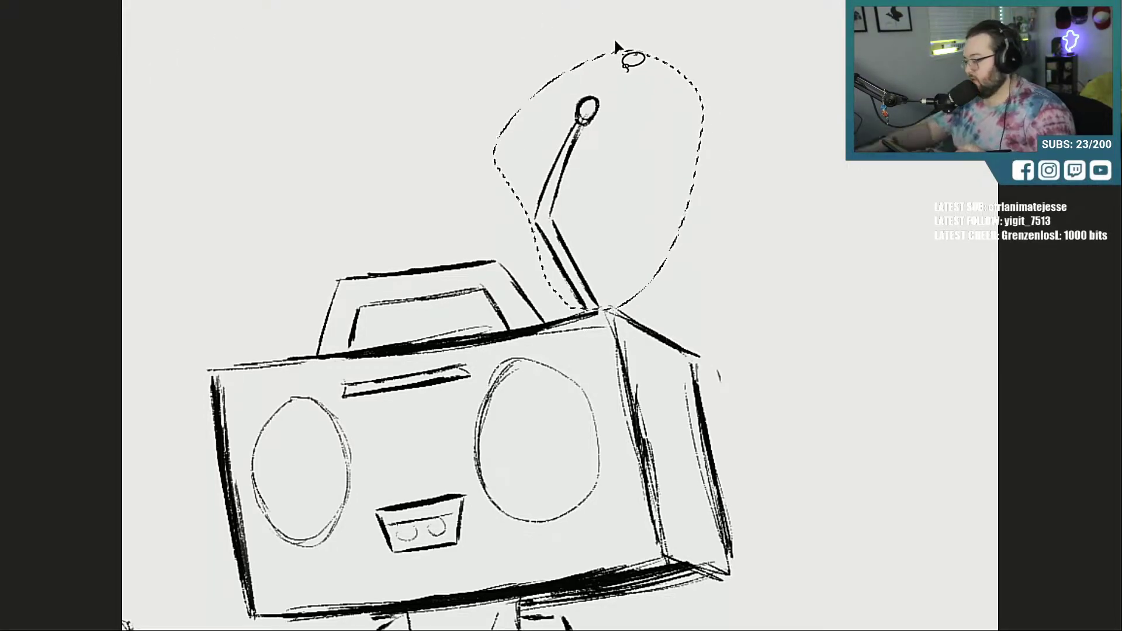
{"action": "key", "text": "ctrl+t"}
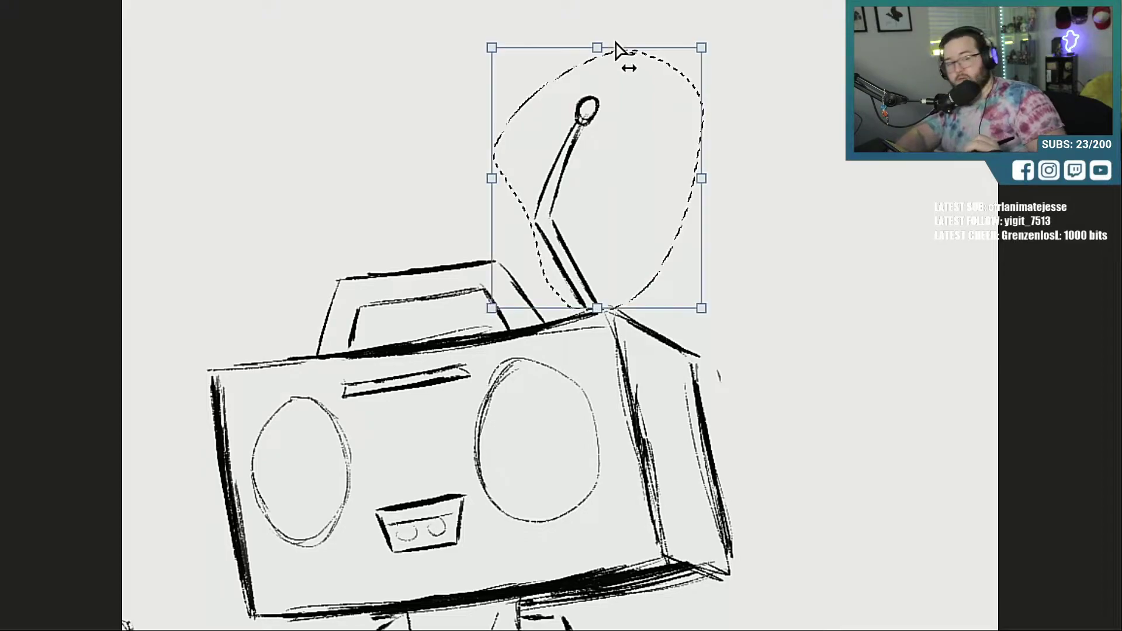
{"action": "left_click_drag", "start_coordinate": [701, 47], "coordinate": [656, 107]}
{"action": "mouse_move", "coordinate": [556, 263]}
{"action": "left_mouse_down"}
{"action": "mouse_move", "coordinate": [575, 286]}
{"action": "mouse_move", "coordinate": [568, 275]}
{"action": "left_mouse_up"}
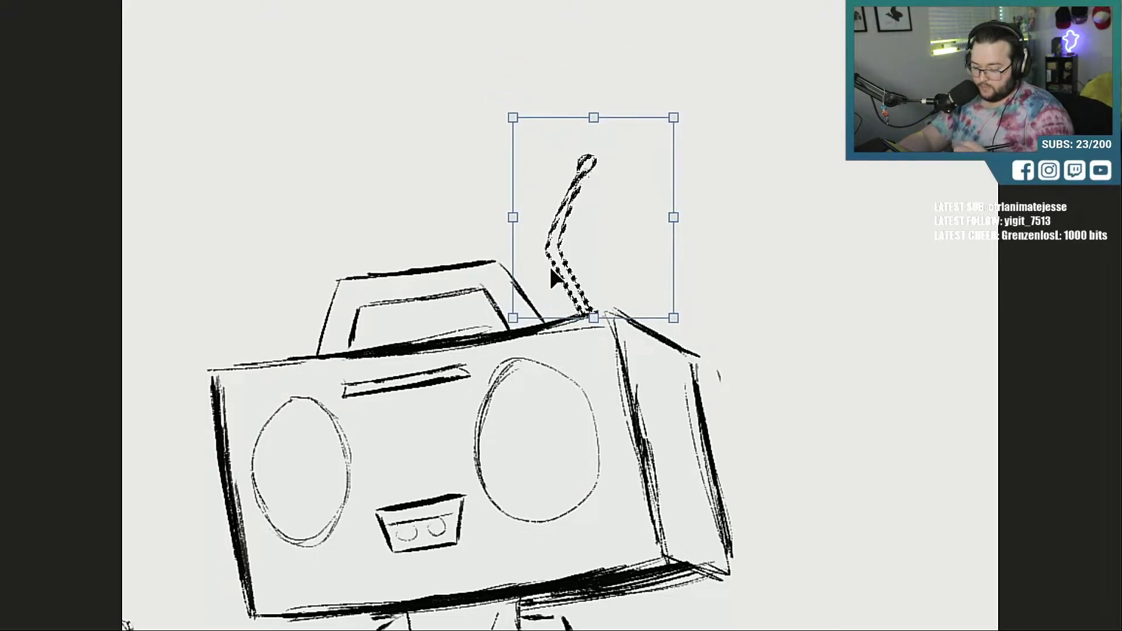
{"action": "key", "text": "Return"}
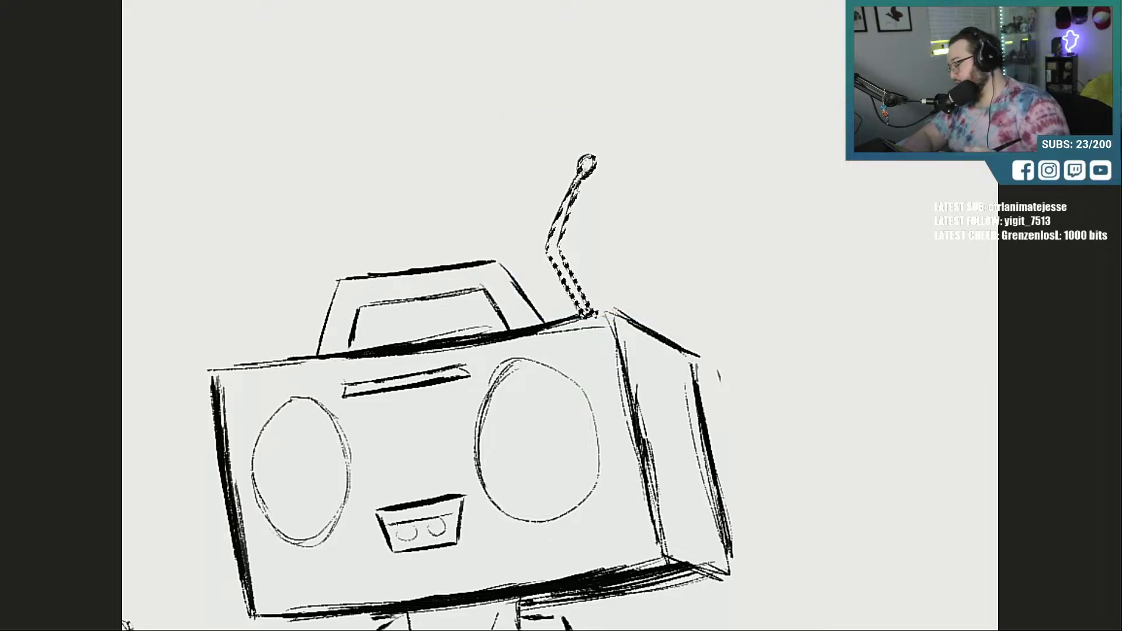
{"action": "key", "text": "ctrl+d"}
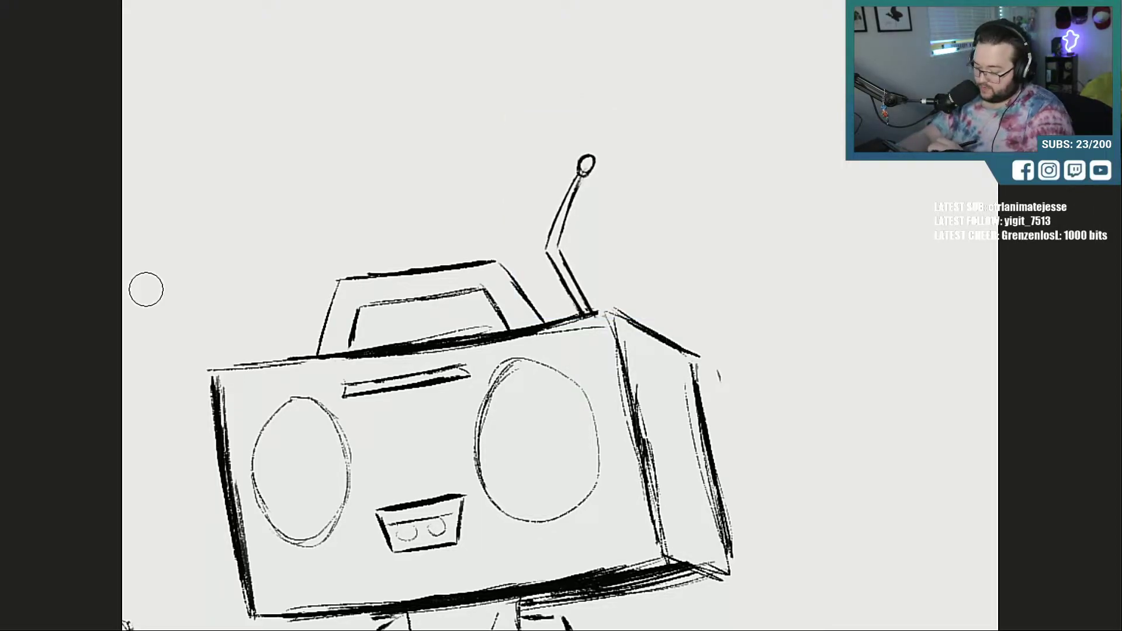
Step: Thicken both vertical edges and the short lower edge of the boombox's side face
{"action": "scroll", "coordinate": [456, 316], "scroll_direction": "down", "scroll_amount": 4}
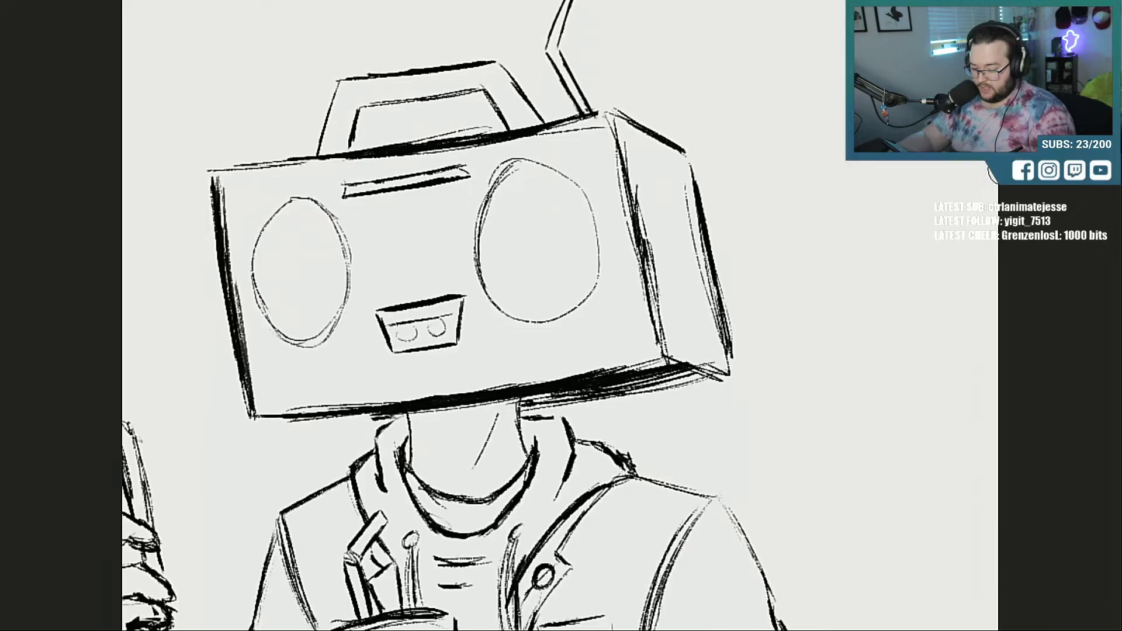
{"action": "left_click_drag", "start_coordinate": [615, 117], "coordinate": [654, 283]}
{"action": "left_click_drag", "start_coordinate": [624, 152], "coordinate": [664, 325]}
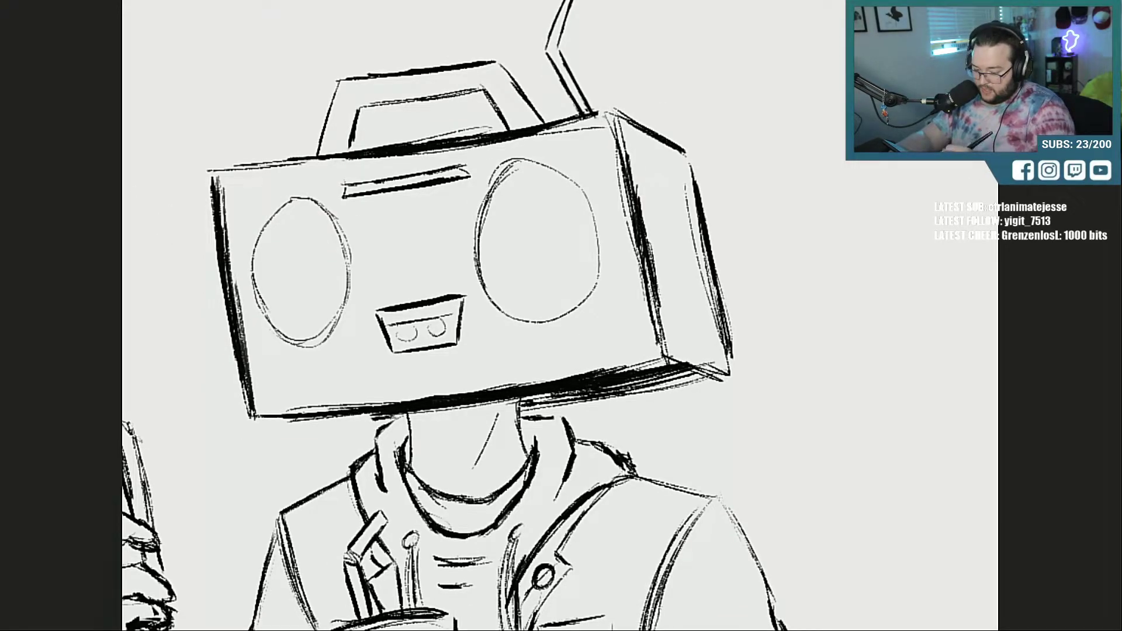
{"action": "left_click_drag", "start_coordinate": [637, 198], "coordinate": [665, 353]}
{"action": "left_click_drag", "start_coordinate": [691, 148], "coordinate": [721, 297]}
{"action": "left_click_drag", "start_coordinate": [668, 348], "coordinate": [725, 372]}
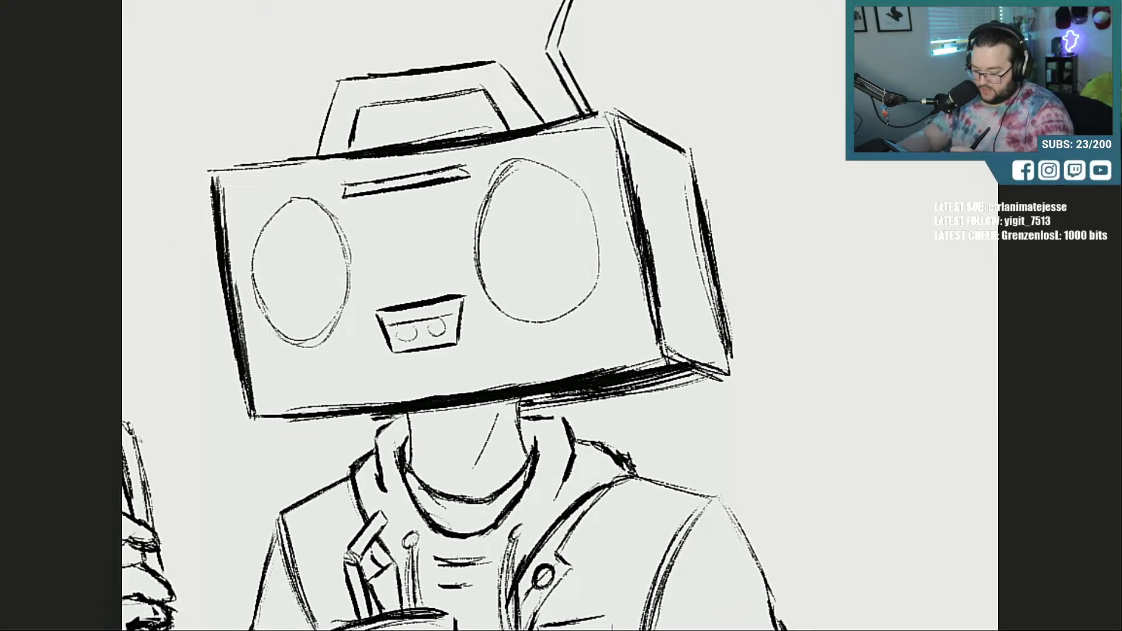
Step: Darken the boombox's underside edge and ink a new lower side edge rising toward the back corner
{"action": "mouse_move", "coordinate": [531, 395]}
{"action": "left_mouse_down"}
{"action": "mouse_move", "coordinate": [587, 399]}
{"action": "mouse_move", "coordinate": [710, 371]}
{"action": "left_mouse_up"}
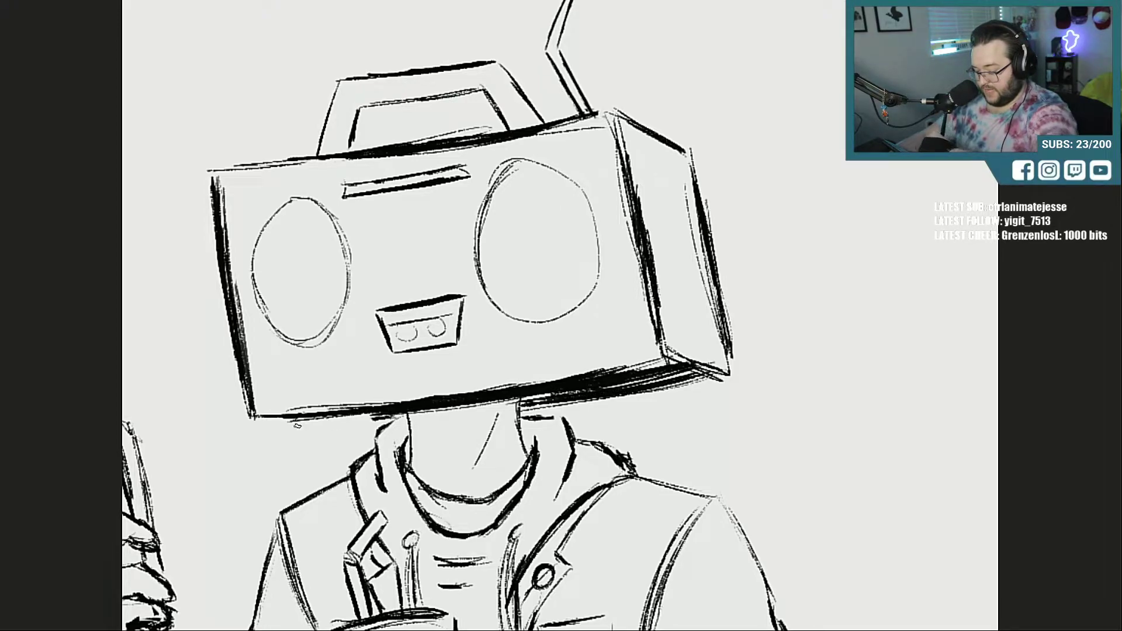
{"action": "left_click_drag", "start_coordinate": [275, 423], "coordinate": [397, 413]}
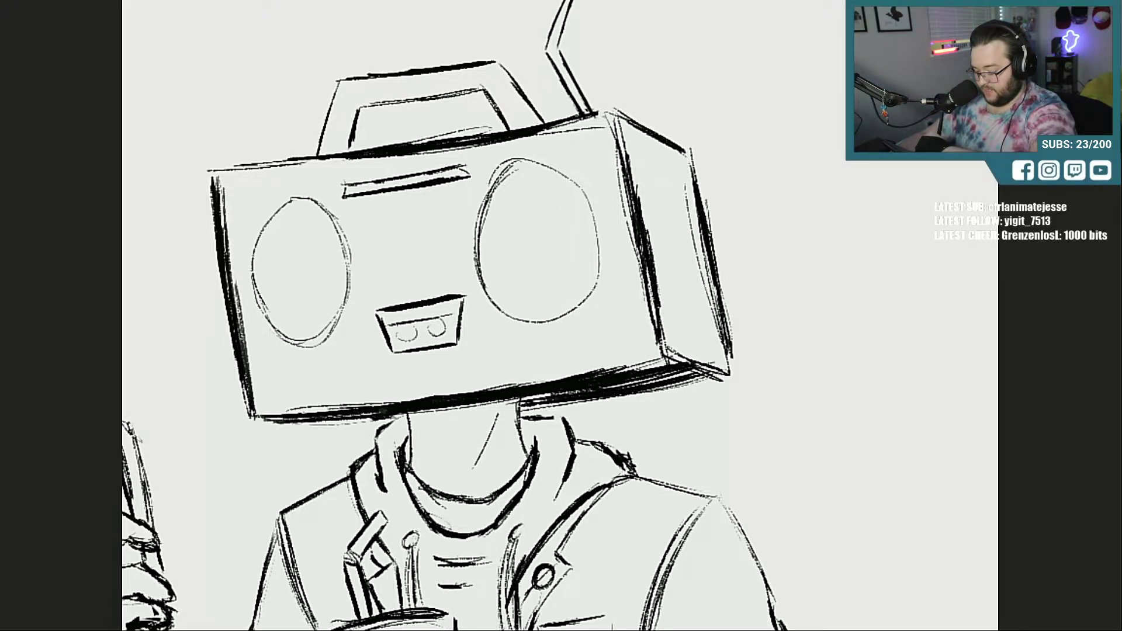
{"action": "mouse_move", "coordinate": [603, 386]}
{"action": "left_mouse_down"}
{"action": "mouse_move", "coordinate": [686, 372]}
{"action": "mouse_move", "coordinate": [723, 338]}
{"action": "left_mouse_up"}
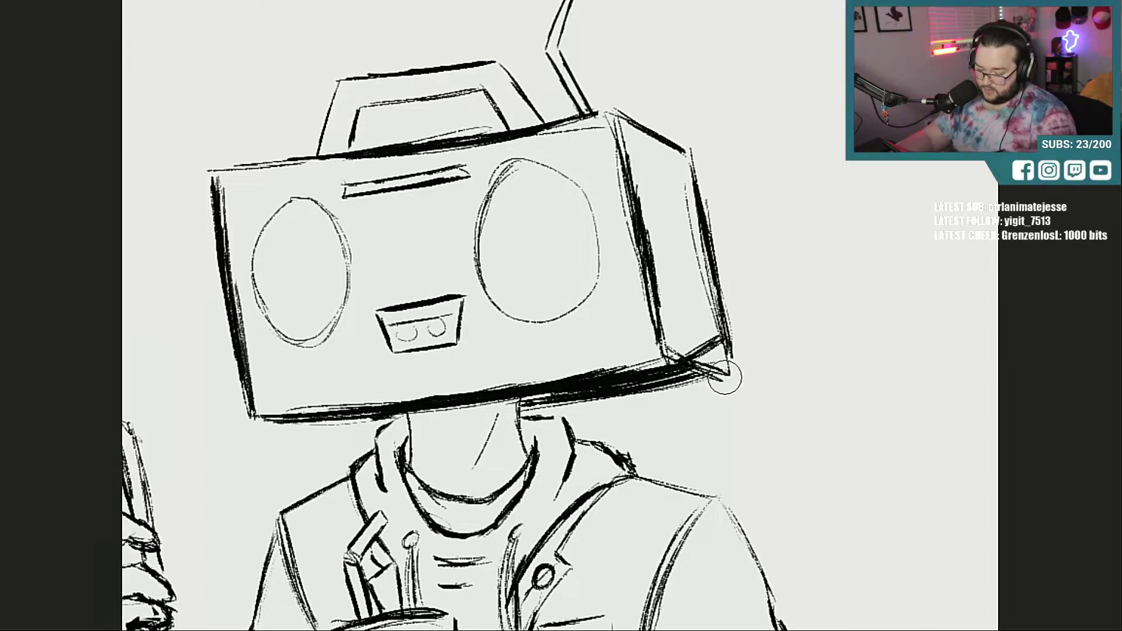
Step: Erase the overhanging lower back corner of the boombox, re-ink a shorter lower side edge, and tidy the underside line
{"action": "mouse_move", "coordinate": [724, 376]}
{"action": "left_mouse_down"}
{"action": "mouse_move", "coordinate": [745, 359]}
{"action": "mouse_move", "coordinate": [653, 397]}
{"action": "mouse_move", "coordinate": [631, 394]}
{"action": "mouse_move", "coordinate": [735, 328]}
{"action": "mouse_move", "coordinate": [684, 353]}
{"action": "mouse_move", "coordinate": [670, 374]}
{"action": "left_mouse_up"}
{"action": "mouse_move", "coordinate": [661, 323]}
{"action": "left_mouse_down"}
{"action": "mouse_move", "coordinate": [670, 372]}
{"action": "mouse_move", "coordinate": [723, 314]}
{"action": "left_mouse_up"}
{"action": "left_click_drag", "start_coordinate": [725, 314], "coordinate": [669, 360]}
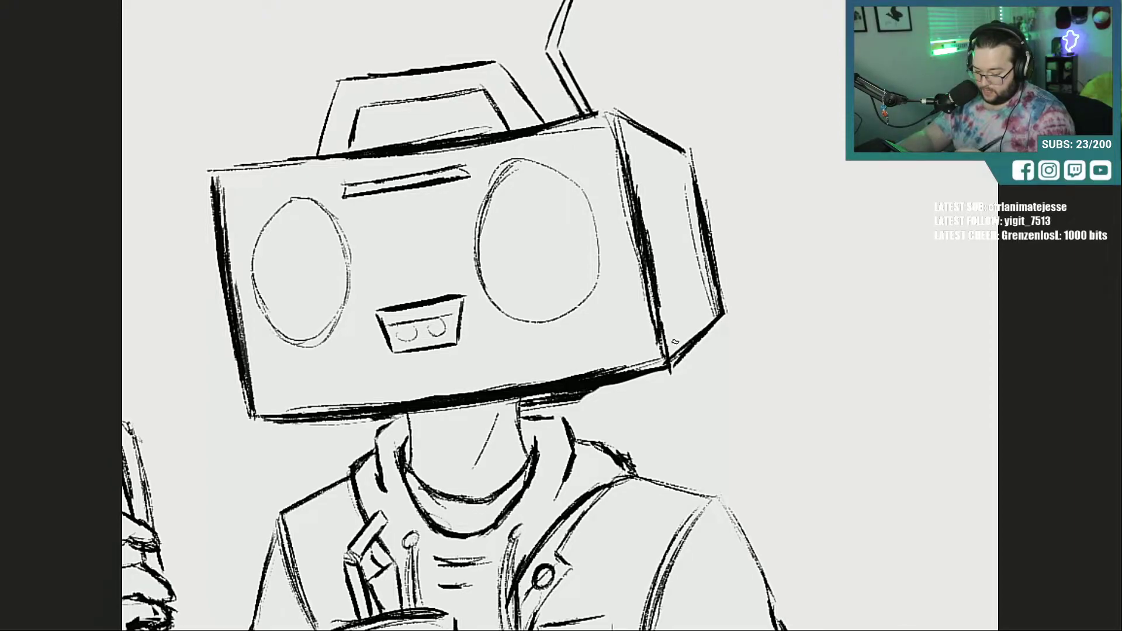
{"action": "left_click_drag", "start_coordinate": [523, 395], "coordinate": [490, 391]}
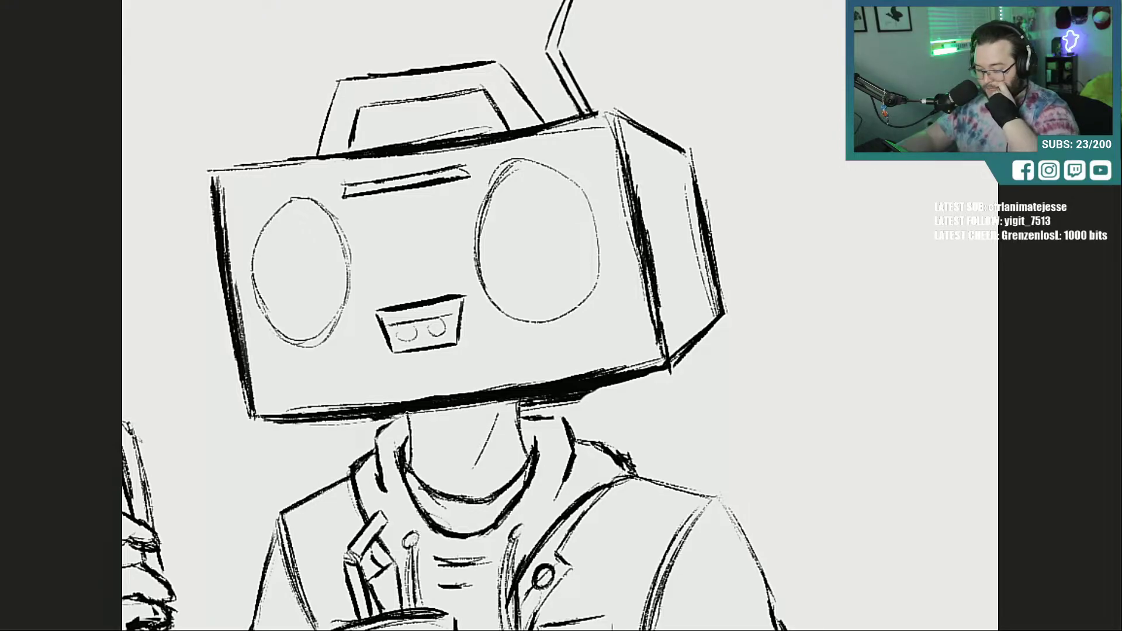
Step: Show the grey rough sketch again, redraw the outer edge of the phone in the raised hand slightly inward, and erase its old edge
{"action": "key", "text": "ctrl+minus"}
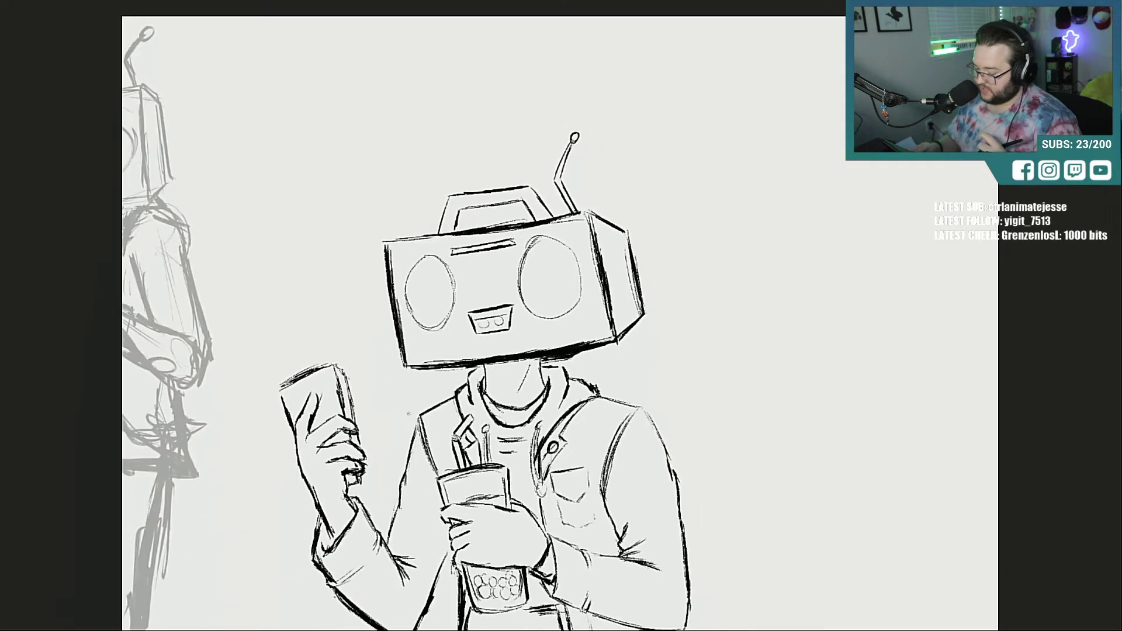
{"action": "key", "text": "ctrl+minus"}
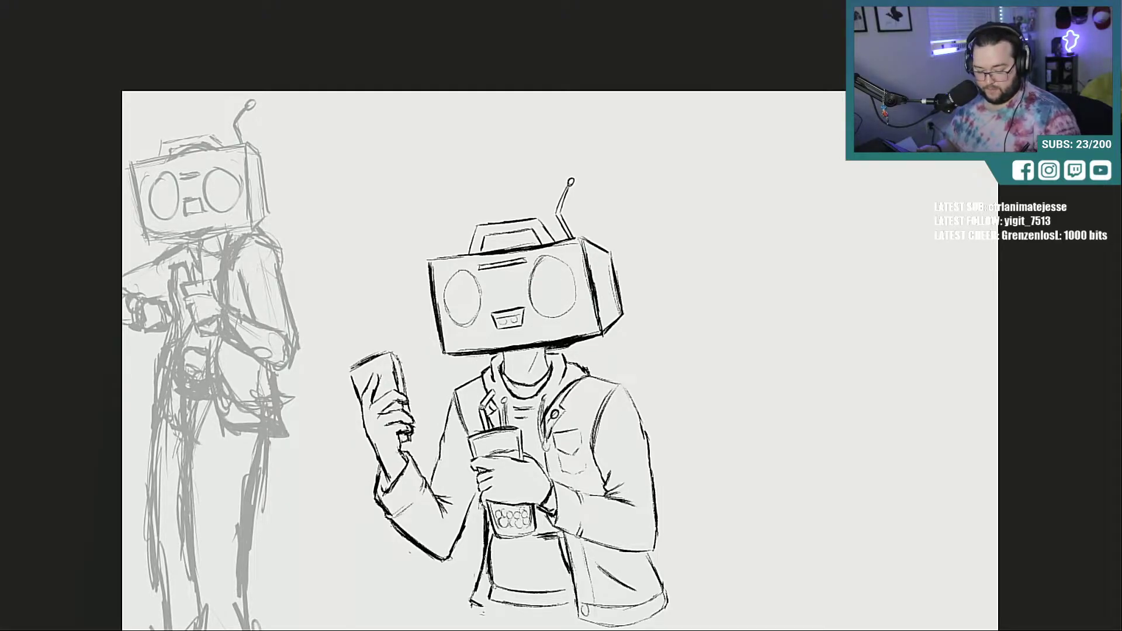
{"action": "key", "text": "ctrl+comma"}
{"action": "scroll", "coordinate": [562, 316], "scroll_direction": "down", "scroll_amount": 5}
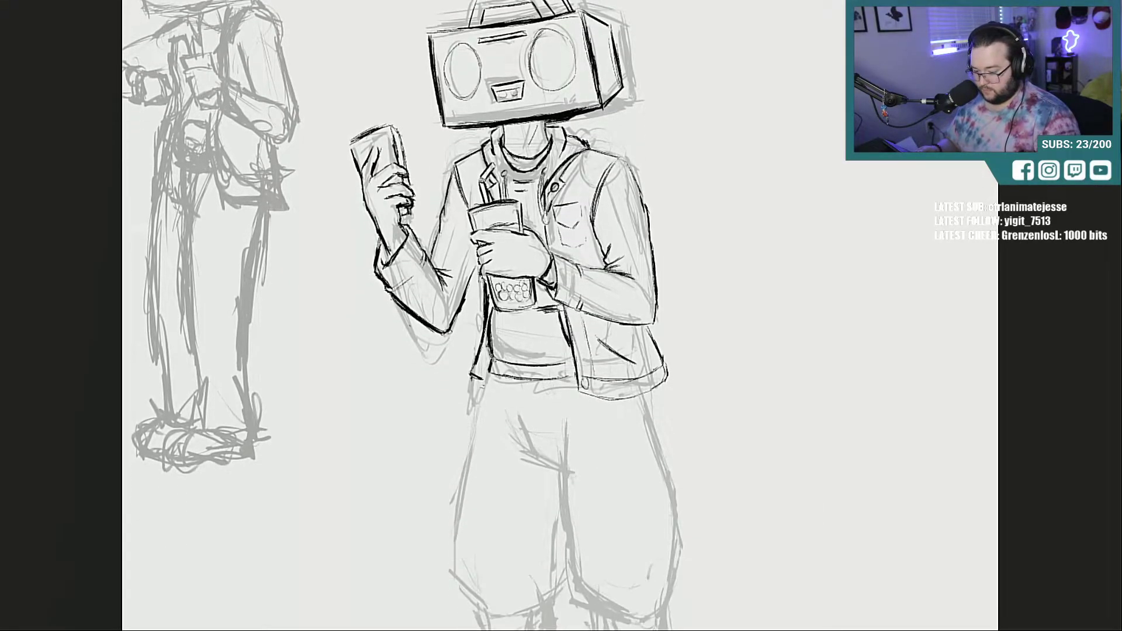
{"action": "key", "text": "ctrl+plus"}
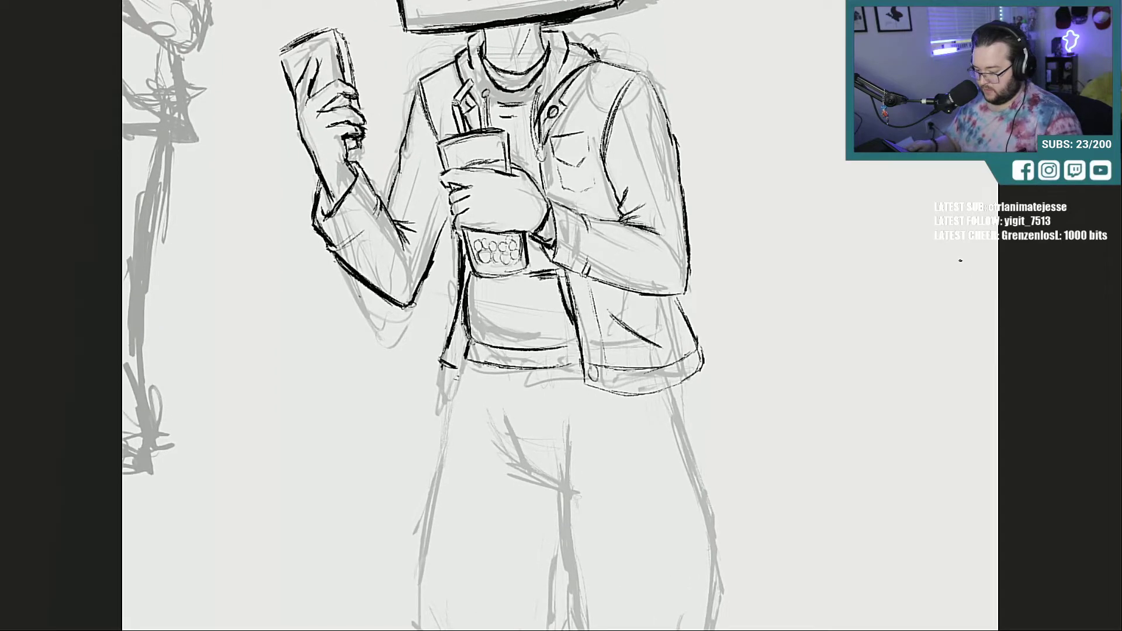
{"action": "key", "text": "ctrl+plus"}
{"action": "scroll", "coordinate": [562, 315], "scroll_direction": "up", "scroll_amount": 4}
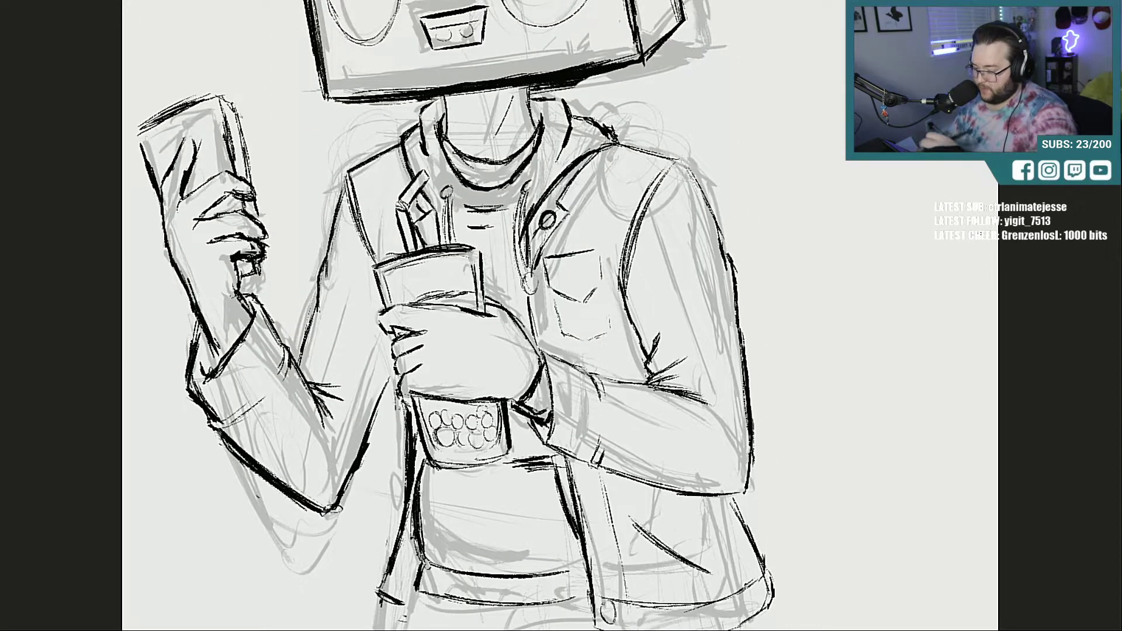
{"action": "left_click_drag", "start_coordinate": [150, 132], "coordinate": [161, 174]}
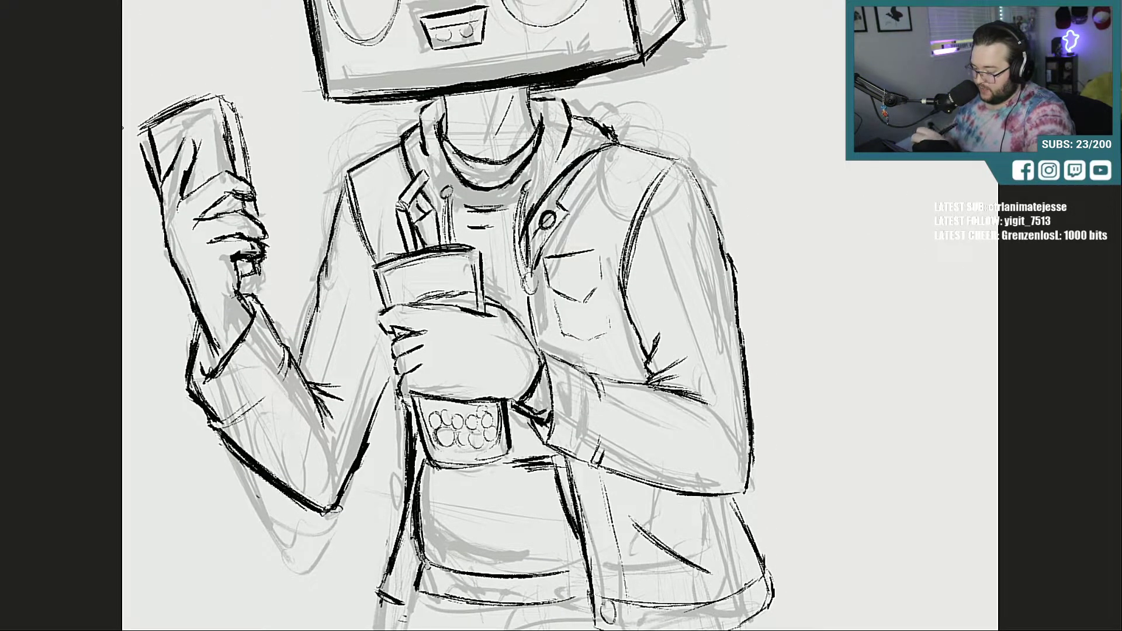
{"action": "left_click_drag", "start_coordinate": [135, 130], "coordinate": [144, 192]}
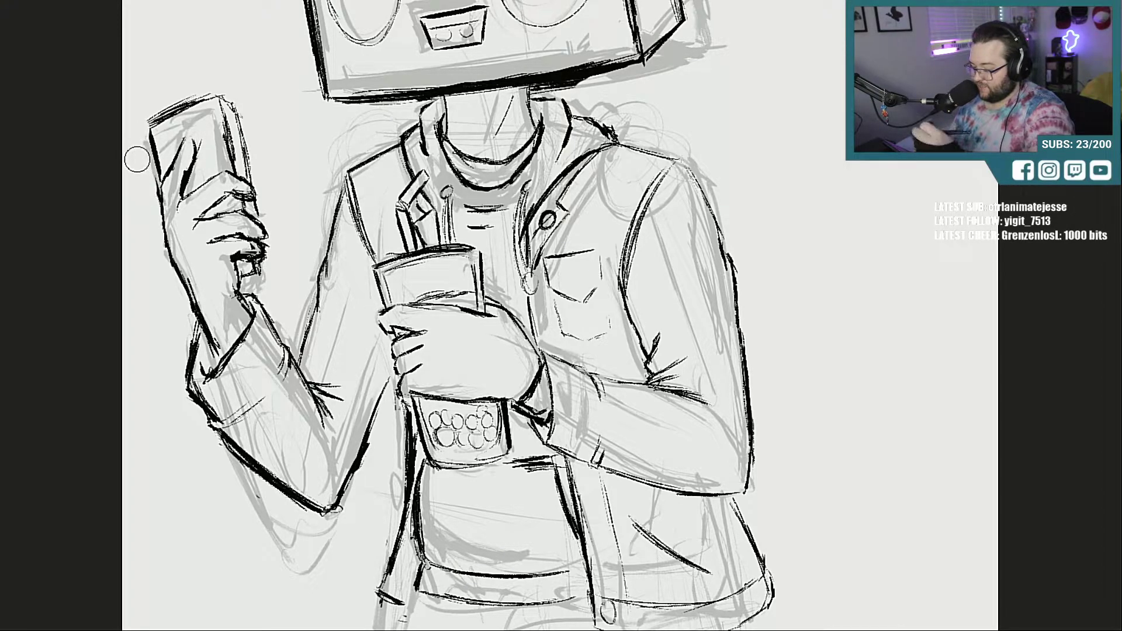
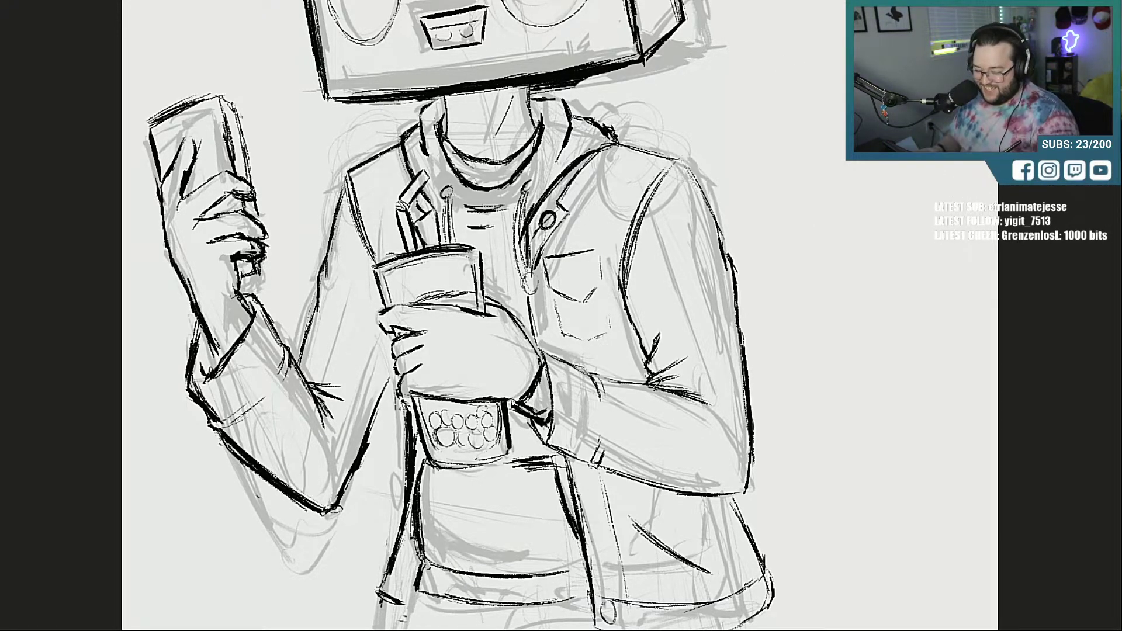
Step: Ink the curved lower hem of the baggy trouser leg beneath the jacket pocket, thickening it toward the inner knee
{"action": "mouse_move", "coordinate": [350, 585]}
{"action": "left_mouse_down"}
{"action": "mouse_move", "coordinate": [351, 179]}
{"action": "mouse_move", "coordinate": [351, 193]}
{"action": "left_mouse_up"}
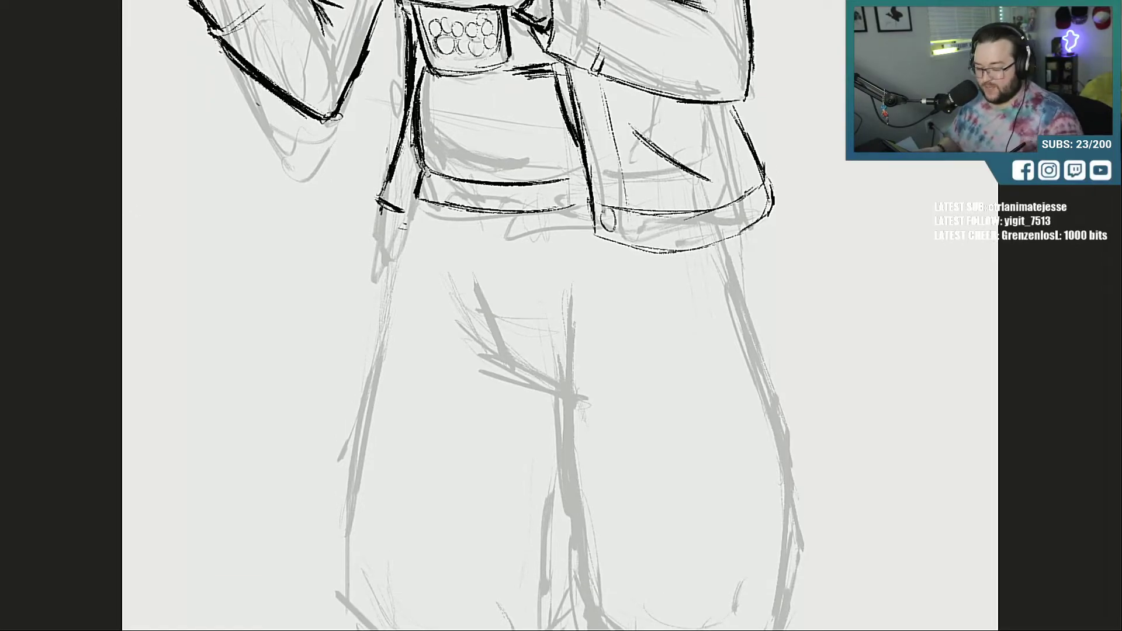
{"action": "left_click_drag", "start_coordinate": [561, 526], "coordinate": [561, 237]}
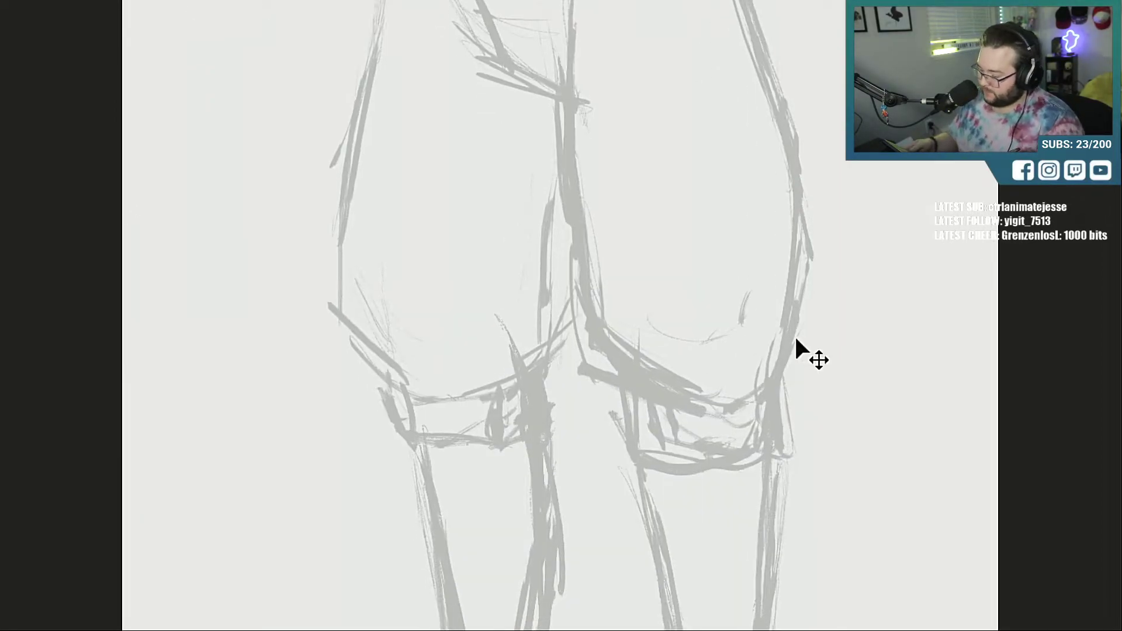
{"action": "key", "text": "ctrl+equal"}
{"action": "left_click_drag", "start_coordinate": [619, 388], "coordinate": [723, 449]}
{"action": "left_click_drag", "start_coordinate": [668, 419], "coordinate": [768, 468]}
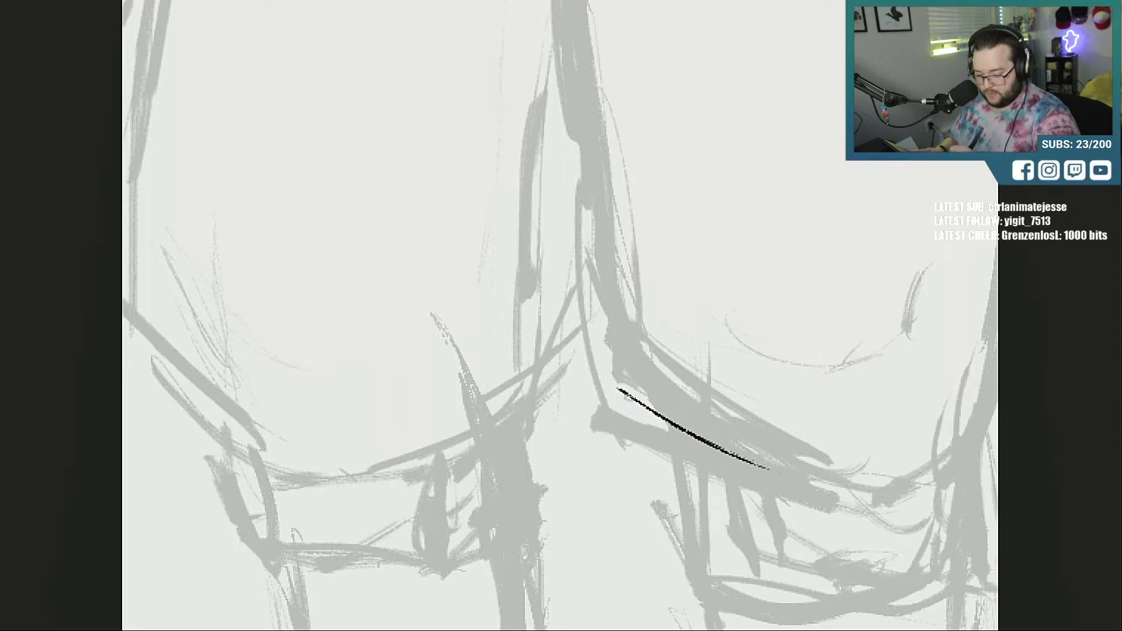
{"action": "left_click_drag", "start_coordinate": [706, 442], "coordinate": [814, 480]}
{"action": "left_click_drag", "start_coordinate": [656, 423], "coordinate": [856, 490]}
{"action": "left_click_drag", "start_coordinate": [601, 349], "coordinate": [625, 390]}
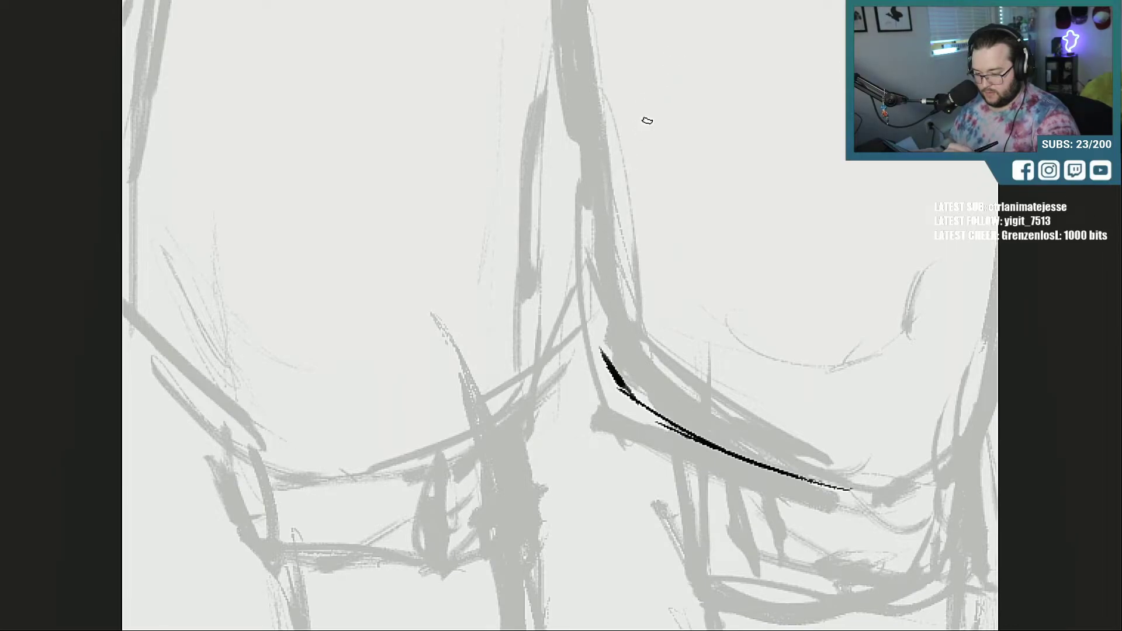
Step: Ink the inner knee contour of that trouser leg, ending in a diagonal fold that rises into the thigh
{"action": "mouse_move", "coordinate": [625, 178]}
{"action": "left_mouse_down"}
{"action": "mouse_move", "coordinate": [699, 15]}
{"action": "mouse_move", "coordinate": [688, 36]}
{"action": "left_mouse_up"}
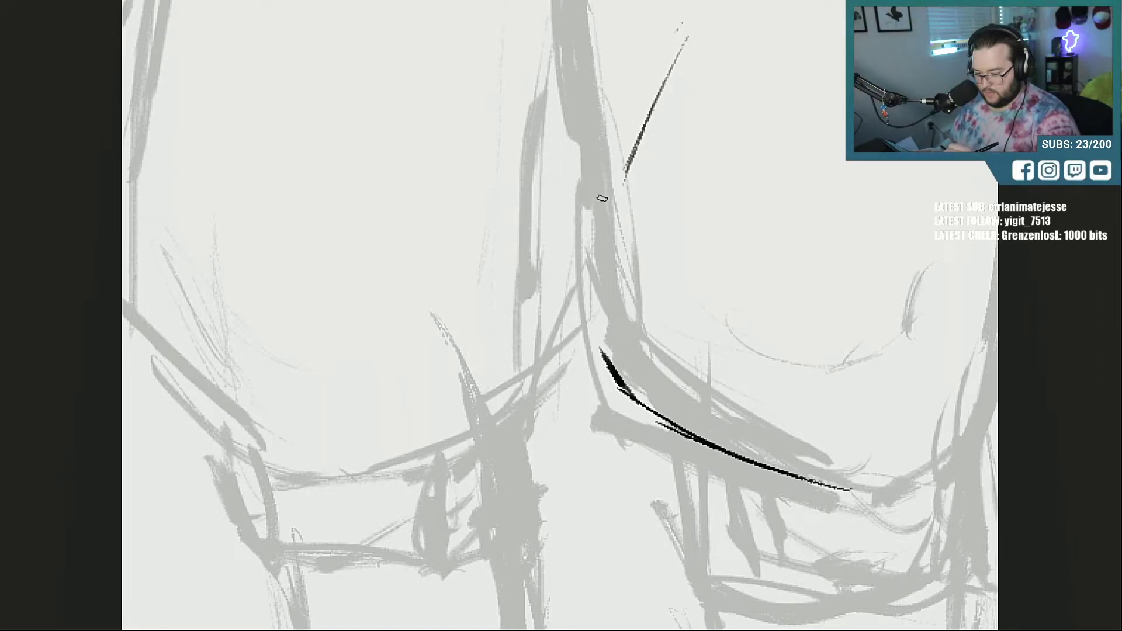
{"action": "mouse_move", "coordinate": [600, 345]}
{"action": "left_mouse_down"}
{"action": "mouse_move", "coordinate": [581, 269]}
{"action": "mouse_move", "coordinate": [614, 167]}
{"action": "mouse_move", "coordinate": [566, 147]}
{"action": "left_mouse_up"}
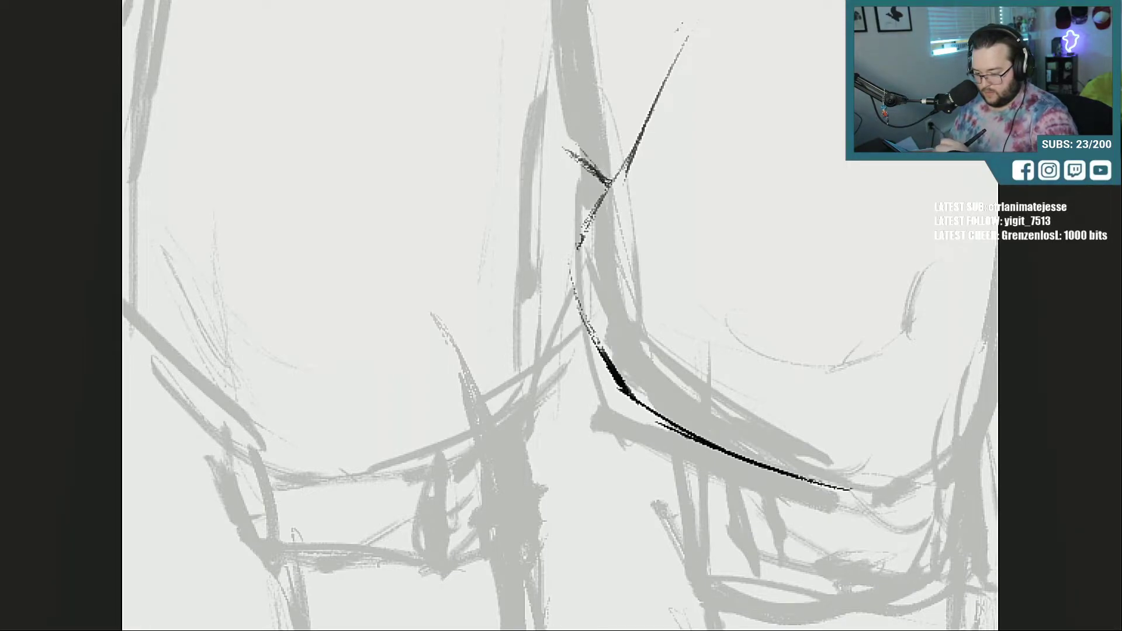
{"action": "mouse_move", "coordinate": [599, 196]}
{"action": "left_mouse_down"}
{"action": "mouse_move", "coordinate": [678, 56]}
{"action": "mouse_move", "coordinate": [604, 187]}
{"action": "mouse_move", "coordinate": [570, 280]}
{"action": "mouse_move", "coordinate": [619, 377]}
{"action": "mouse_move", "coordinate": [578, 293]}
{"action": "left_mouse_up"}
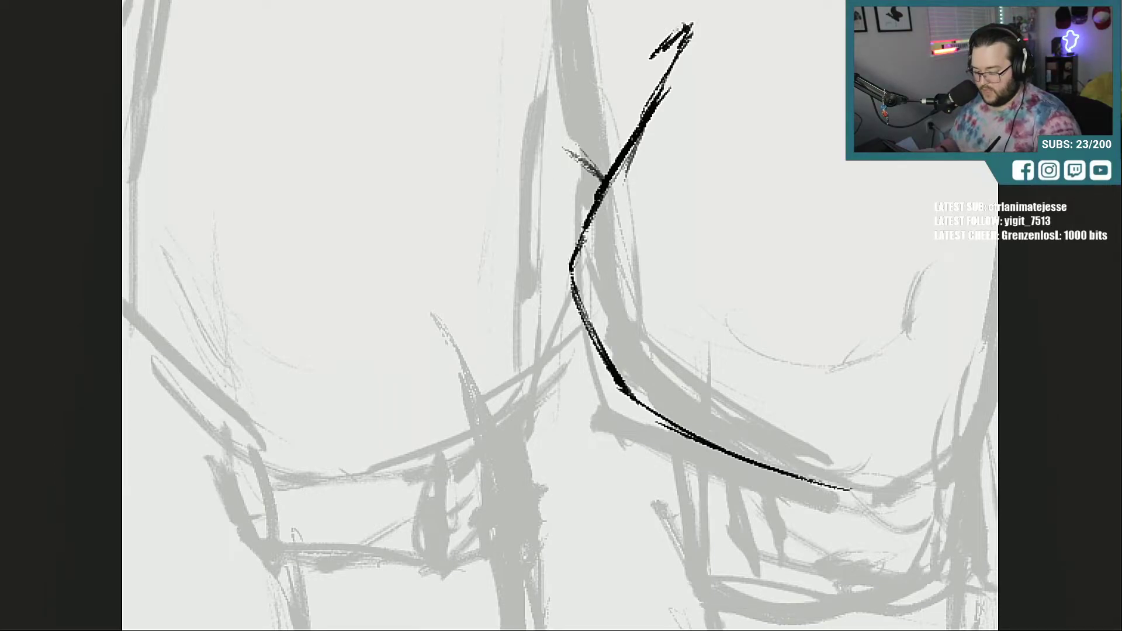
Step: Continue the trouser hem in a curve up the outer side and ink the outer contour sloping into the knee bulge
{"action": "left_click_drag", "start_coordinate": [620, 629], "coordinate": [685, 629]}
{"action": "mouse_move", "coordinate": [662, 488]}
{"action": "left_mouse_down"}
{"action": "mouse_move", "coordinate": [745, 476]}
{"action": "mouse_move", "coordinate": [827, 401]}
{"action": "mouse_move", "coordinate": [864, 330]}
{"action": "left_mouse_up"}
{"action": "mouse_move", "coordinate": [827, 403]}
{"action": "left_mouse_down"}
{"action": "mouse_move", "coordinate": [892, 263]}
{"action": "mouse_move", "coordinate": [858, 345]}
{"action": "left_mouse_up"}
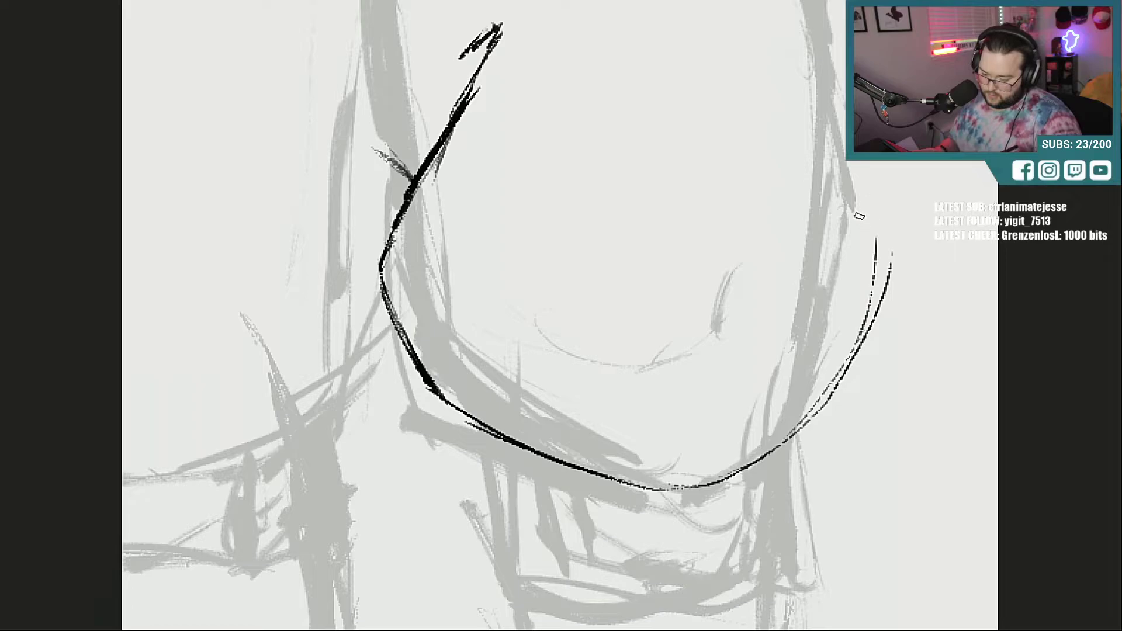
{"action": "mouse_move", "coordinate": [783, 89]}
{"action": "left_mouse_down"}
{"action": "mouse_move", "coordinate": [886, 202]}
{"action": "mouse_move", "coordinate": [876, 268]}
{"action": "mouse_move", "coordinate": [894, 211]}
{"action": "left_mouse_up"}
Step: Ink the inner seam of the trouser leg from the knee fold up past the crotch
{"action": "scroll", "coordinate": [402, 273], "scroll_direction": "up", "scroll_amount": 5}
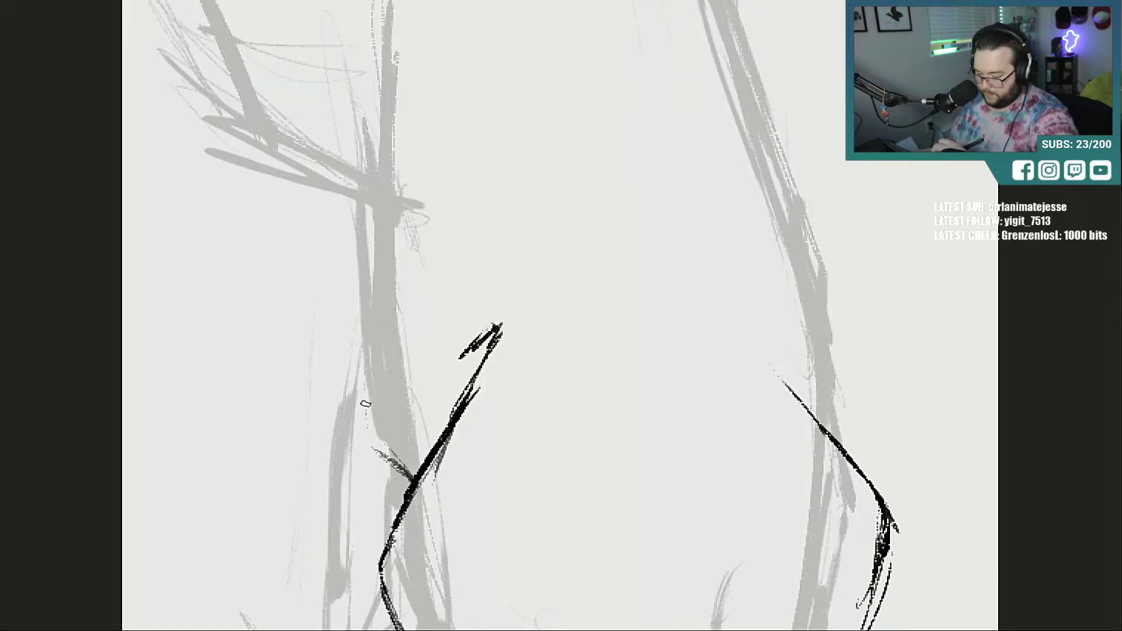
{"action": "left_click_drag", "start_coordinate": [367, 427], "coordinate": [390, 189]}
{"action": "left_click_drag", "start_coordinate": [381, 272], "coordinate": [404, 99]}
{"action": "left_click_drag", "start_coordinate": [389, 178], "coordinate": [414, 29]}
{"action": "mouse_move", "coordinate": [400, 126]}
{"action": "left_mouse_down"}
{"action": "mouse_move", "coordinate": [375, 426]}
{"action": "mouse_move", "coordinate": [408, 459]}
{"action": "left_mouse_up"}
{"action": "mouse_move", "coordinate": [380, 434]}
{"action": "left_mouse_down"}
{"action": "mouse_move", "coordinate": [413, 471]}
{"action": "mouse_move", "coordinate": [374, 447]}
{"action": "left_mouse_up"}
Step: Add a hooked fold at the outer knee and ink the thick outer thigh contour above it
{"action": "mouse_move", "coordinate": [843, 447]}
{"action": "left_mouse_down"}
{"action": "mouse_move", "coordinate": [835, 377]}
{"action": "mouse_move", "coordinate": [733, 302]}
{"action": "left_mouse_up"}
{"action": "left_click_drag", "start_coordinate": [727, 275], "coordinate": [766, 301]}
{"action": "mouse_move", "coordinate": [766, 302]}
{"action": "left_mouse_down"}
{"action": "mouse_move", "coordinate": [728, 285]}
{"action": "mouse_move", "coordinate": [842, 364]}
{"action": "mouse_move", "coordinate": [841, 426]}
{"action": "left_mouse_up"}
{"action": "mouse_move", "coordinate": [810, 336]}
{"action": "left_mouse_down"}
{"action": "mouse_move", "coordinate": [822, 270]}
{"action": "mouse_move", "coordinate": [802, 207]}
{"action": "left_mouse_up"}
{"action": "left_click_drag", "start_coordinate": [758, 69], "coordinate": [817, 245]}
{"action": "left_click_drag", "start_coordinate": [760, 94], "coordinate": [818, 258]}
{"action": "left_click_drag", "start_coordinate": [821, 245], "coordinate": [805, 334]}
Step: Ink the outer hip line up to the jacket hem, with a double curved pocket opening and a side seam
{"action": "scroll", "coordinate": [742, 210], "scroll_direction": "up", "scroll_amount": 5}
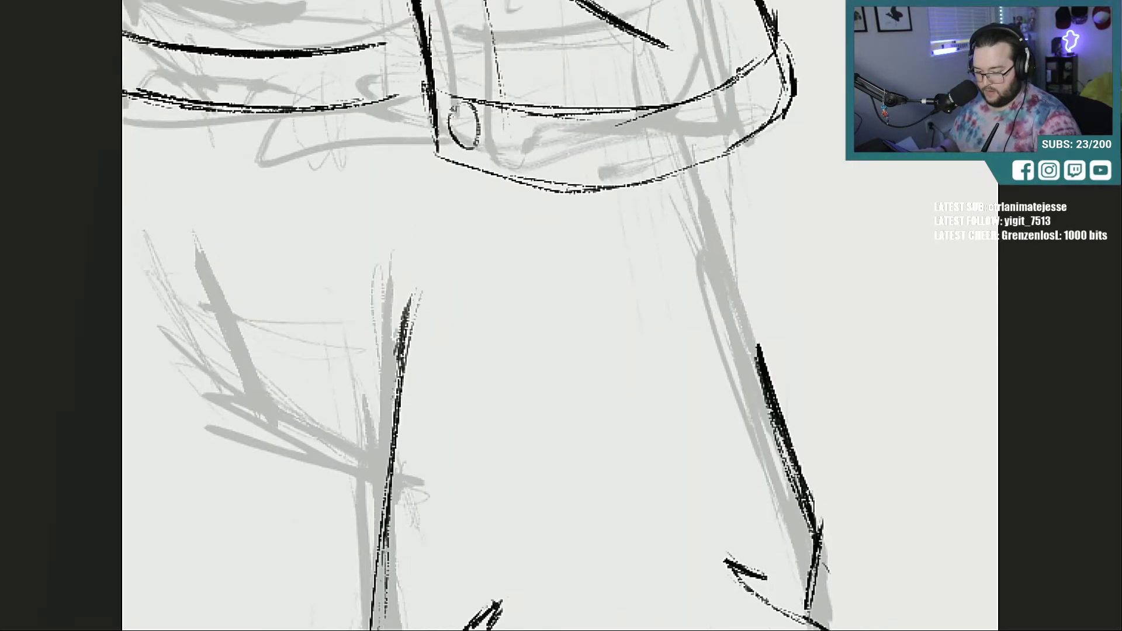
{"action": "left_click_drag", "start_coordinate": [570, 218], "coordinate": [690, 332]}
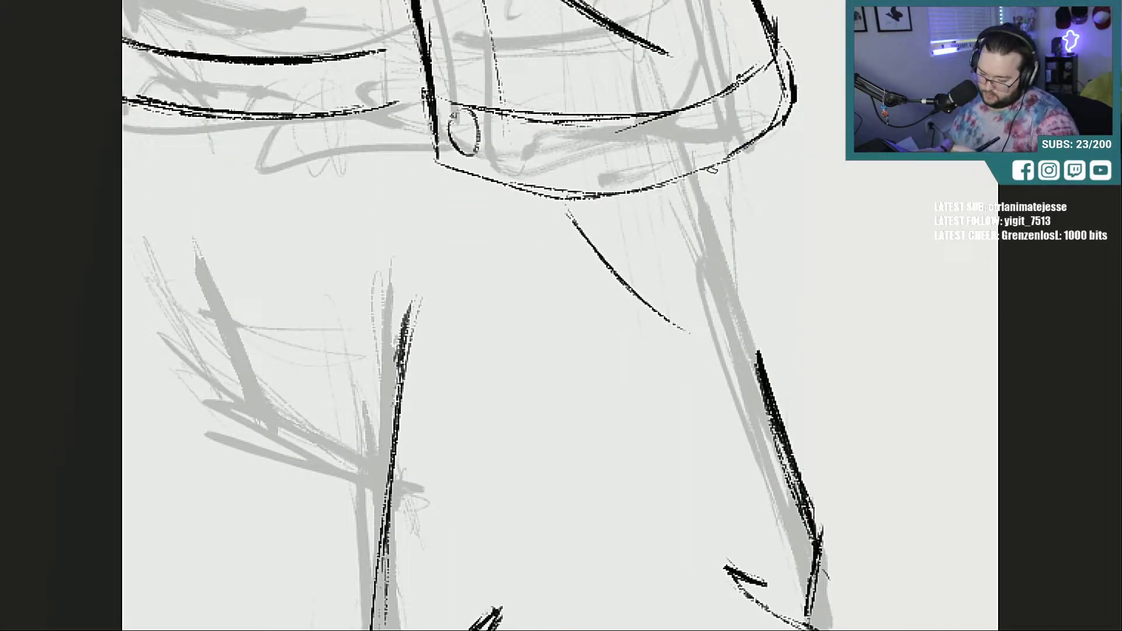
{"action": "left_click_drag", "start_coordinate": [713, 169], "coordinate": [742, 272]}
{"action": "left_click_drag", "start_coordinate": [728, 199], "coordinate": [780, 412]}
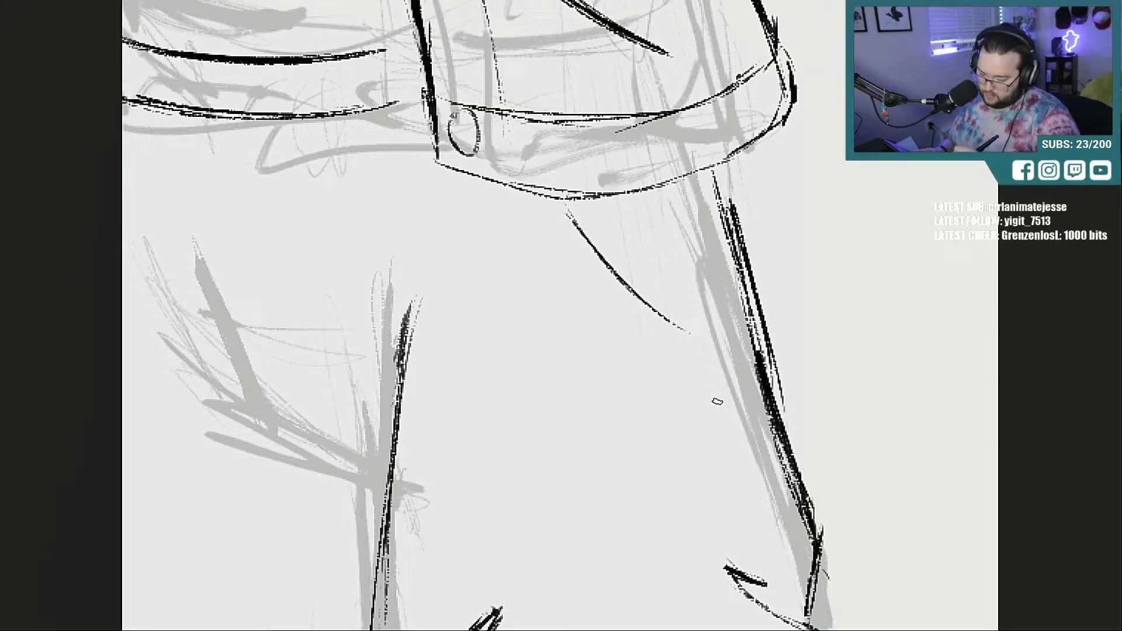
{"action": "left_click_drag", "start_coordinate": [710, 334], "coordinate": [781, 535]}
{"action": "left_click_drag", "start_coordinate": [741, 414], "coordinate": [756, 451]}
{"action": "left_click_drag", "start_coordinate": [578, 212], "coordinate": [711, 329]}
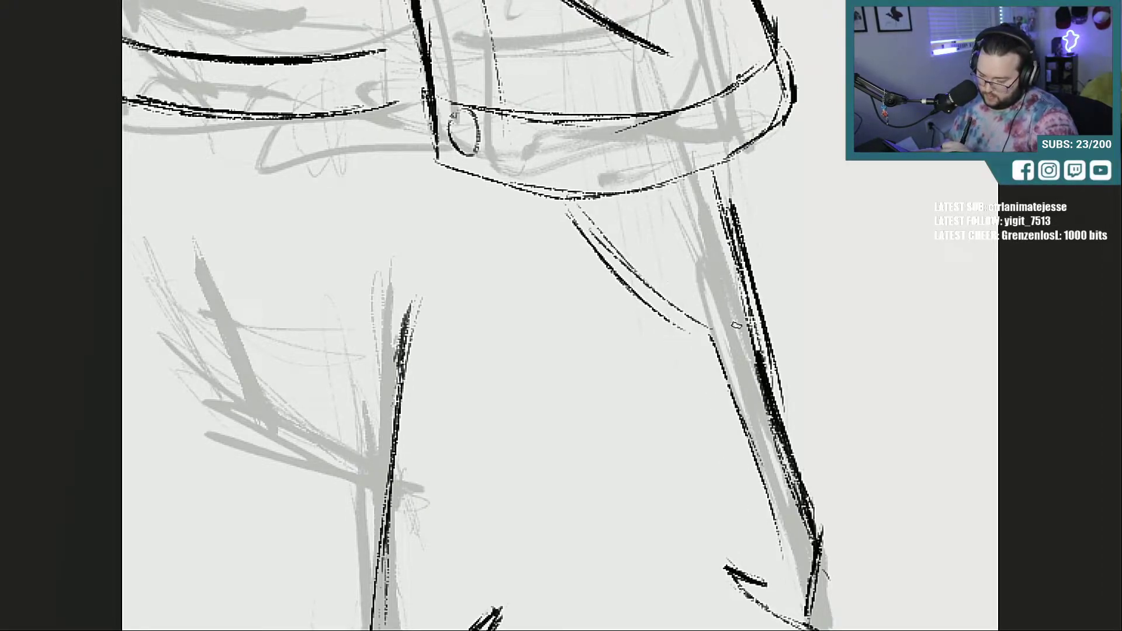
{"action": "left_click_drag", "start_coordinate": [677, 195], "coordinate": [711, 351]}
{"action": "left_click_drag", "start_coordinate": [707, 281], "coordinate": [771, 473]}
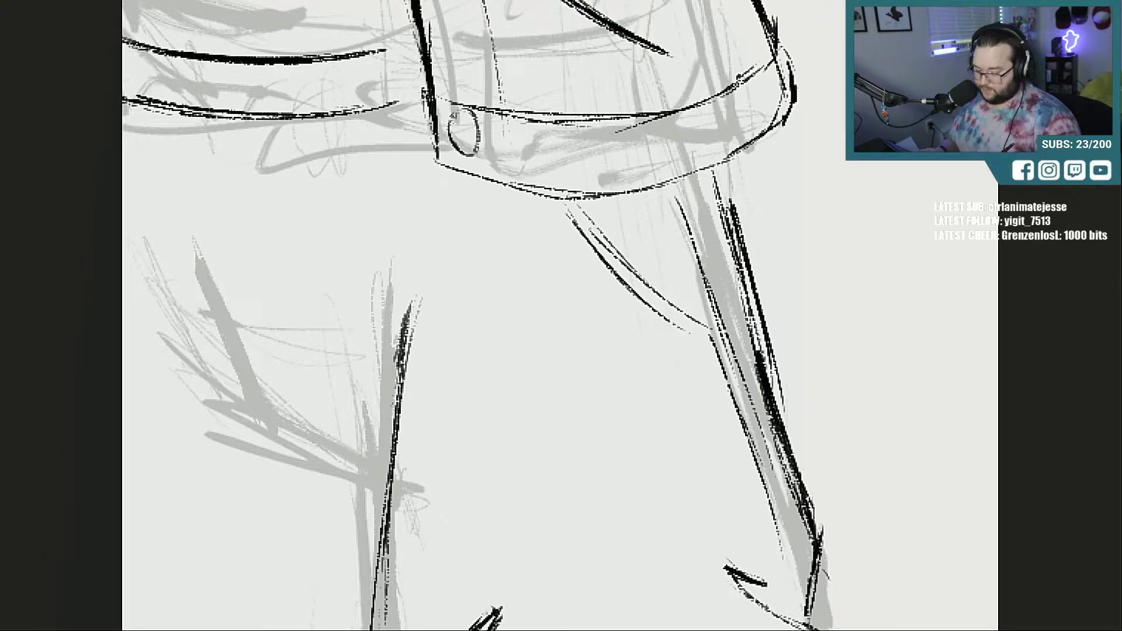
Step: Ink the crotch fold running down the opposite thigh and bending diagonally to the inner seam
{"action": "left_click_drag", "start_coordinate": [378, 616], "coordinate": [696, 615]}
{"action": "left_click_drag", "start_coordinate": [530, 262], "coordinate": [567, 383]}
{"action": "left_click_drag", "start_coordinate": [531, 241], "coordinate": [588, 413]}
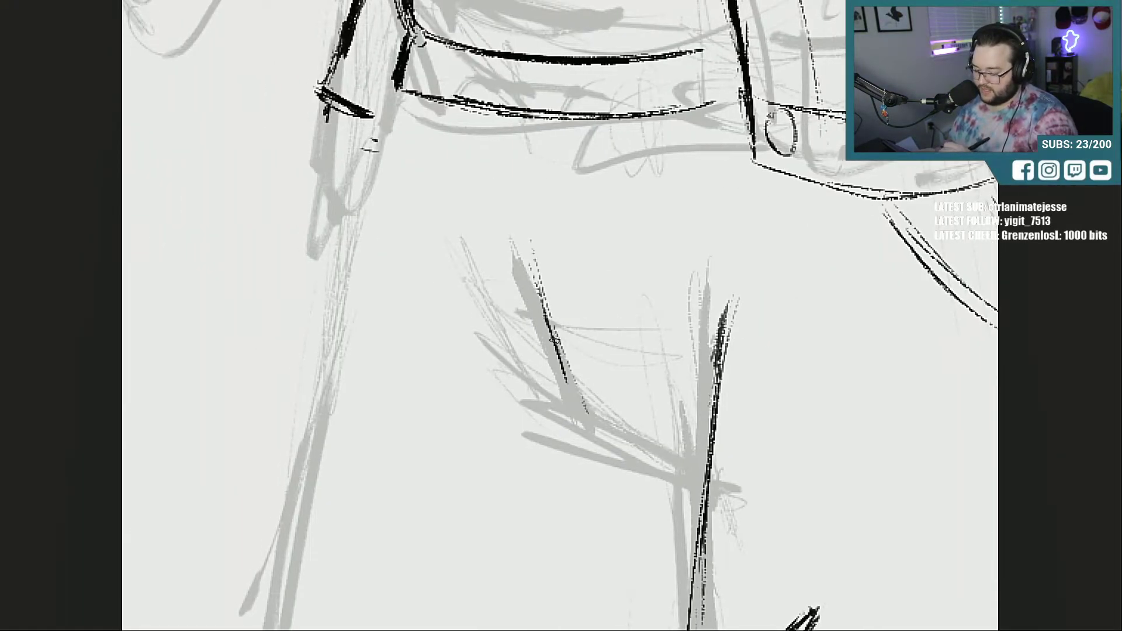
{"action": "left_click_drag", "start_coordinate": [554, 341], "coordinate": [694, 462]}
{"action": "left_click_drag", "start_coordinate": [573, 375], "coordinate": [678, 456]}
{"action": "left_click_drag", "start_coordinate": [573, 386], "coordinate": [697, 468]}
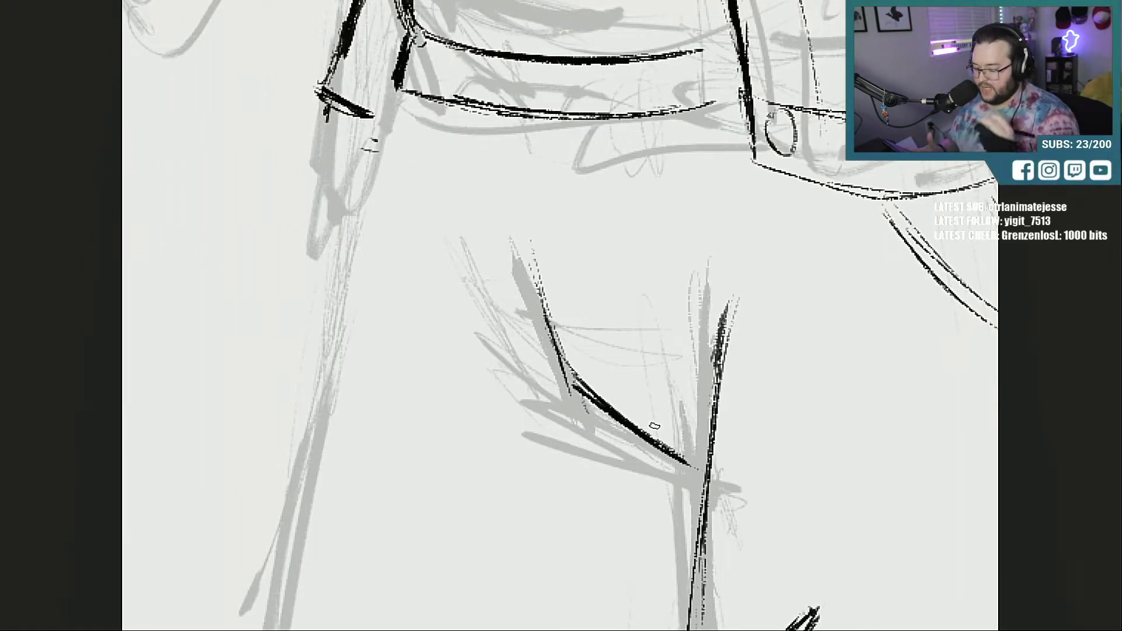
Step: Ink two long curved fly lines from beneath the shirt hem down to the crotch
{"action": "left_click_drag", "start_coordinate": [560, 127], "coordinate": [581, 270]}
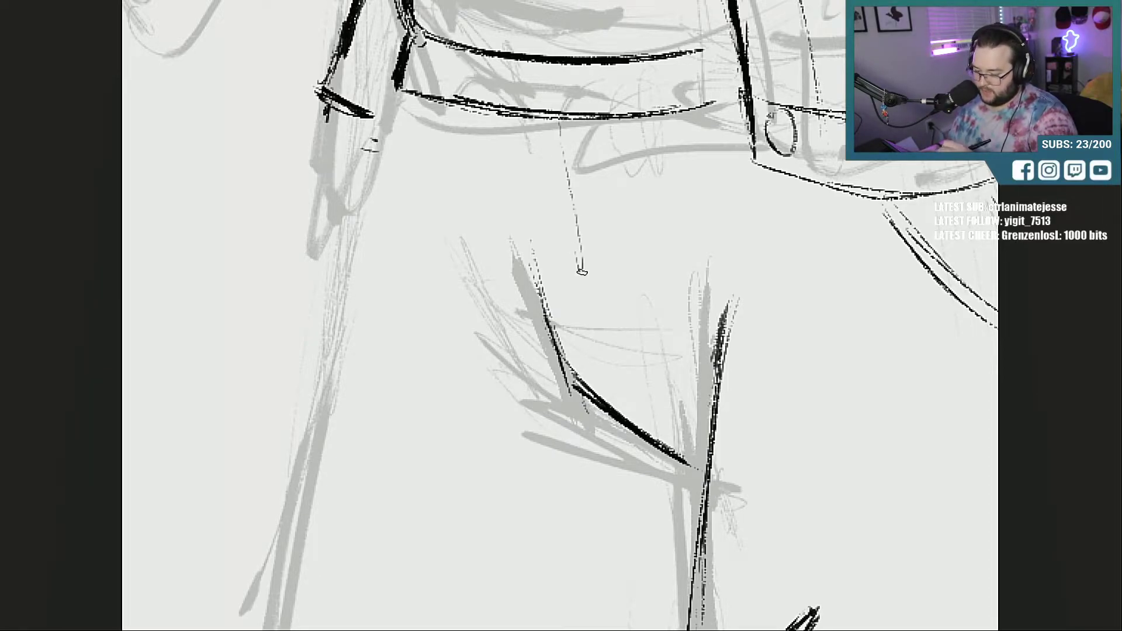
{"action": "mouse_move", "coordinate": [562, 124]}
{"action": "left_mouse_down"}
{"action": "mouse_move", "coordinate": [582, 298]}
{"action": "mouse_move", "coordinate": [643, 392]}
{"action": "left_mouse_up"}
{"action": "left_click_drag", "start_coordinate": [695, 450], "coordinate": [643, 310]}
{"action": "left_click_drag", "start_coordinate": [670, 380], "coordinate": [632, 167]}
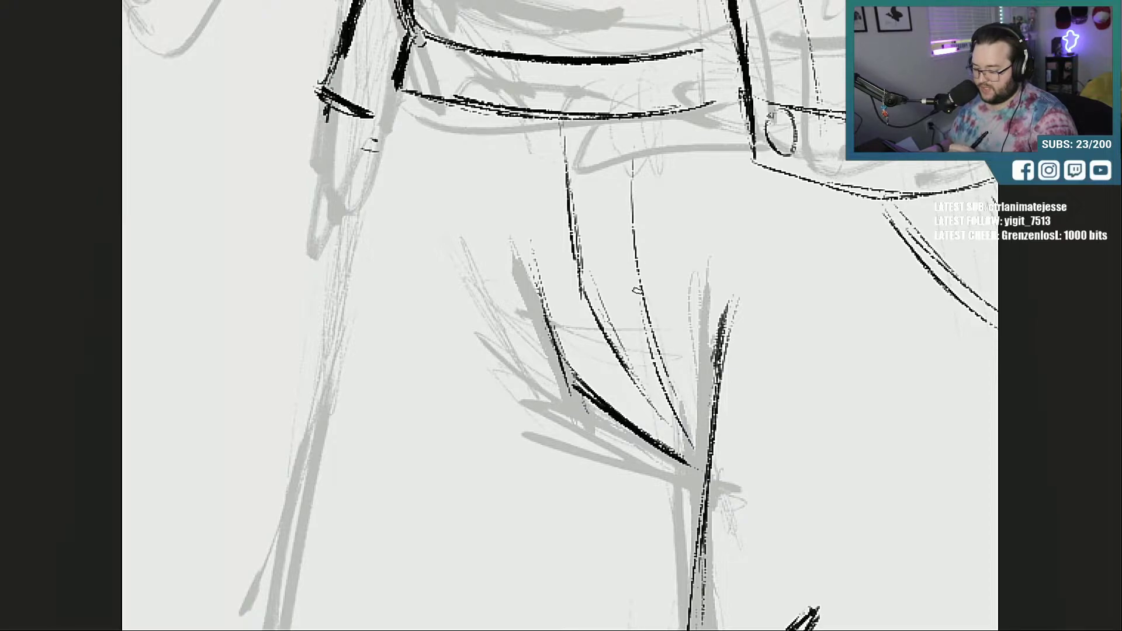
{"action": "left_click_drag", "start_coordinate": [655, 349], "coordinate": [634, 237]}
Step: Draw the belt's curved edges across the trouser front and add short angled buckle strokes where they cross the fly
{"action": "mouse_move", "coordinate": [462, 185]}
{"action": "left_mouse_down"}
{"action": "mouse_move", "coordinate": [690, 205]}
{"action": "mouse_move", "coordinate": [730, 192]}
{"action": "mouse_move", "coordinate": [504, 203]}
{"action": "mouse_move", "coordinate": [560, 232]}
{"action": "mouse_move", "coordinate": [567, 175]}
{"action": "left_mouse_up"}
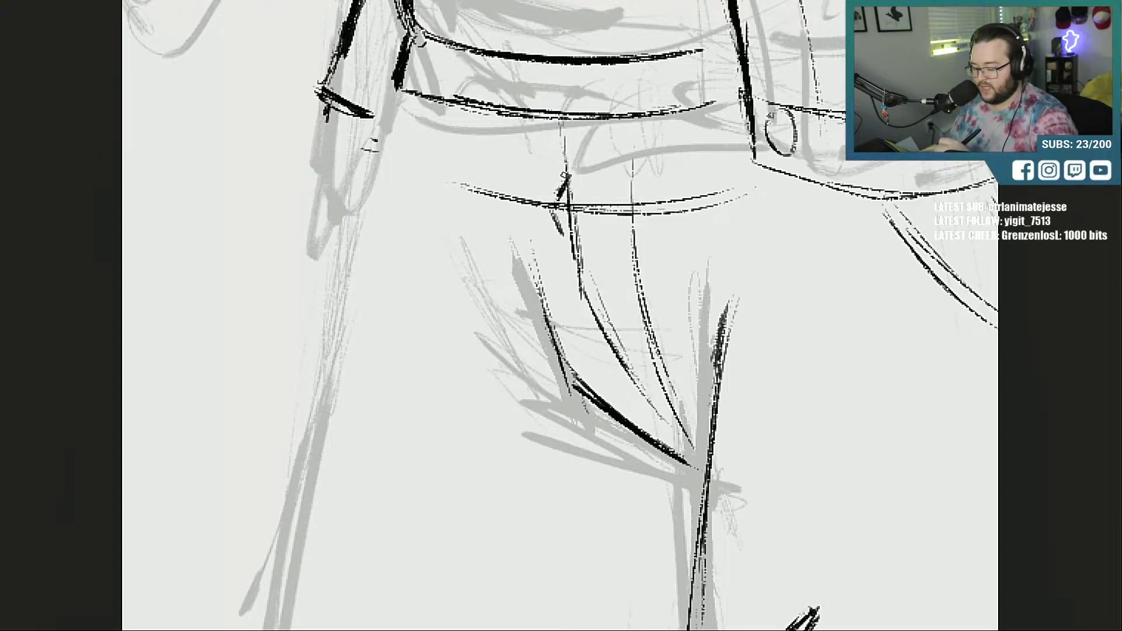
{"action": "left_click_drag", "start_coordinate": [621, 205], "coordinate": [630, 180]}
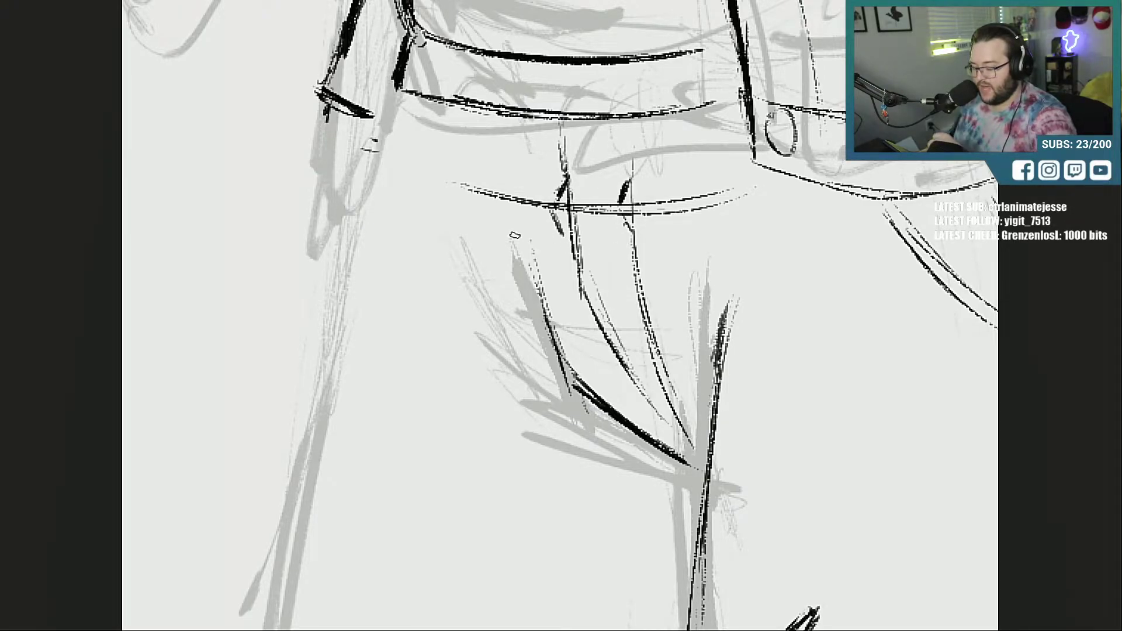
{"action": "left_click_drag", "start_coordinate": [578, 240], "coordinate": [614, 242]}
{"action": "left_click_drag", "start_coordinate": [522, 230], "coordinate": [652, 236]}
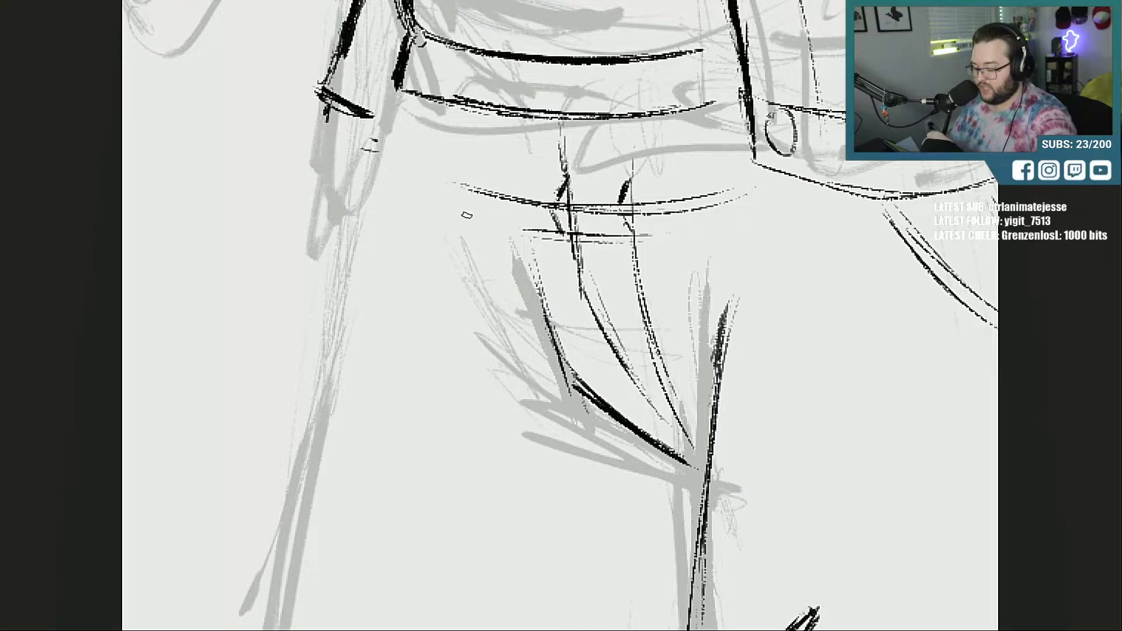
{"action": "left_click_drag", "start_coordinate": [467, 215], "coordinate": [564, 235]}
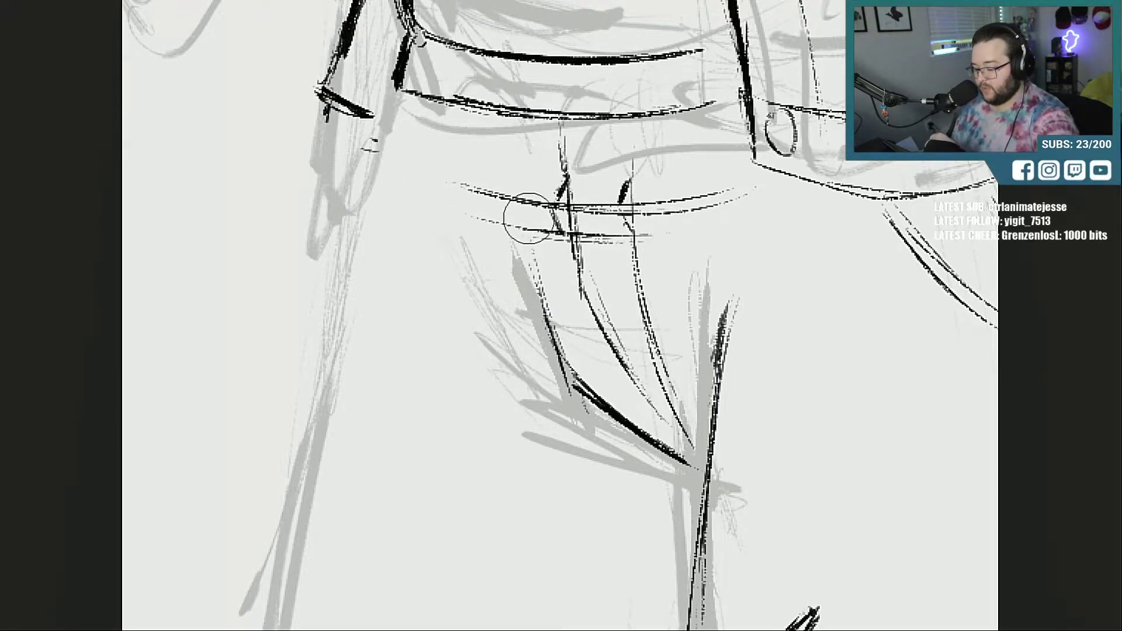
Step: Erase the upper parts of the fly lines around the belt and redraw the buckle's top edge with short vertical lines above
{"action": "mouse_move", "coordinate": [575, 215]}
{"action": "left_mouse_down"}
{"action": "mouse_move", "coordinate": [561, 225]}
{"action": "mouse_move", "coordinate": [634, 223]}
{"action": "mouse_move", "coordinate": [662, 253]}
{"action": "mouse_move", "coordinate": [557, 259]}
{"action": "mouse_move", "coordinate": [669, 291]}
{"action": "mouse_move", "coordinate": [664, 176]}
{"action": "mouse_move", "coordinate": [561, 133]}
{"action": "left_mouse_up"}
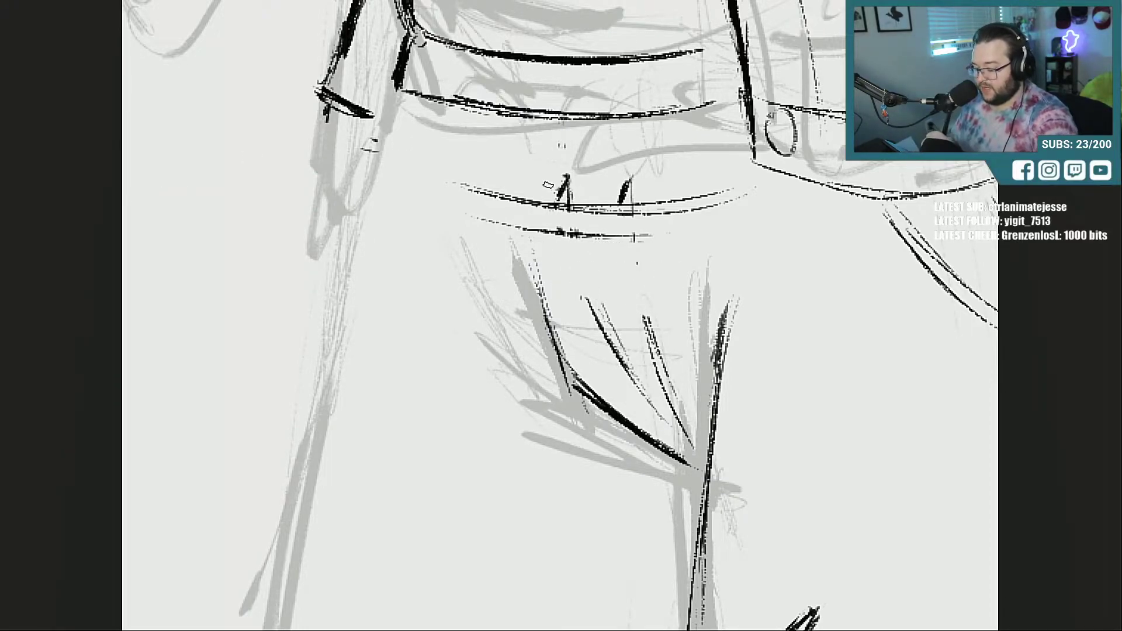
{"action": "mouse_move", "coordinate": [503, 170]}
{"action": "left_mouse_down"}
{"action": "mouse_move", "coordinate": [633, 179]}
{"action": "mouse_move", "coordinate": [552, 198]}
{"action": "mouse_move", "coordinate": [553, 227]}
{"action": "mouse_move", "coordinate": [624, 228]}
{"action": "left_mouse_up"}
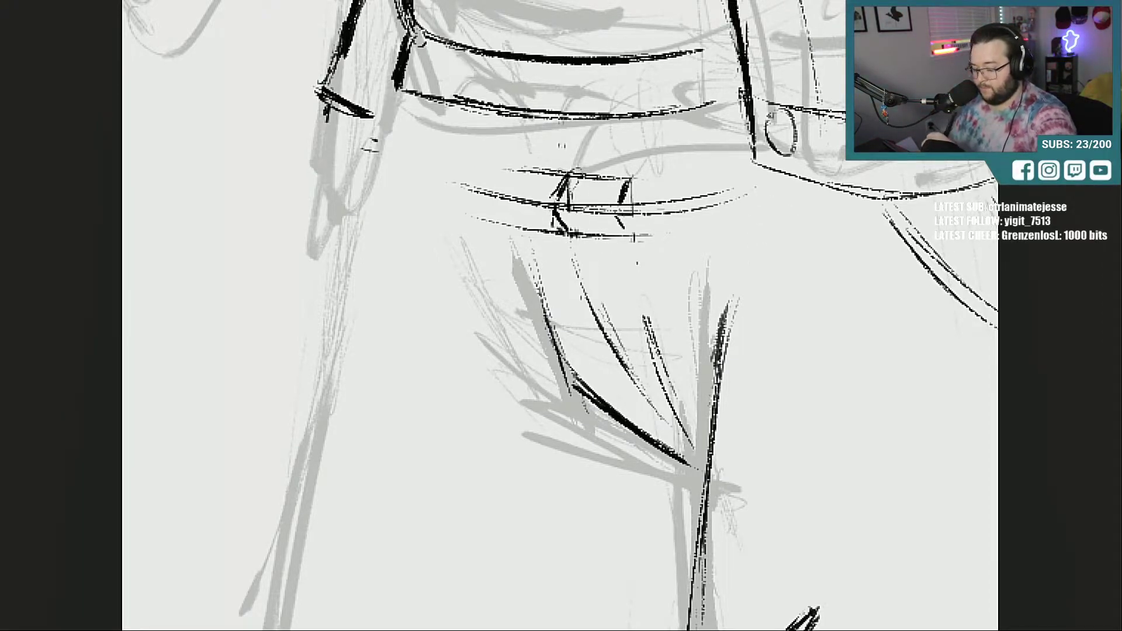
{"action": "mouse_move", "coordinate": [566, 171]}
{"action": "left_mouse_down"}
{"action": "mouse_move", "coordinate": [571, 123]}
{"action": "mouse_move", "coordinate": [622, 168]}
{"action": "left_mouse_up"}
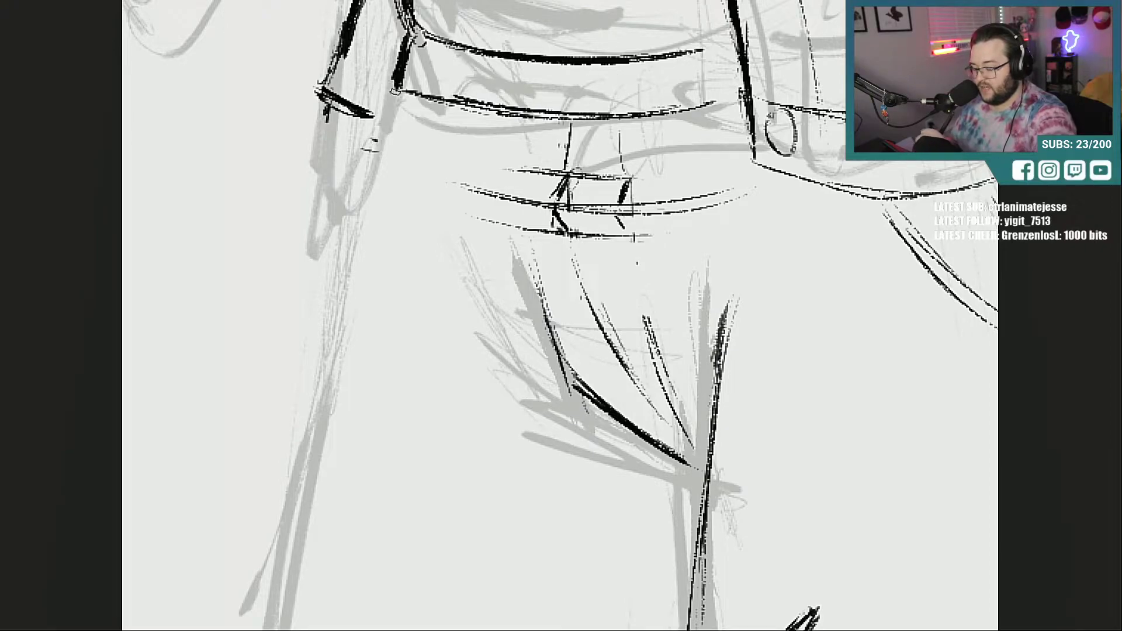
Step: Thicken the curved shirt hem above the fly with overlapping ink strokes
{"action": "left_click_drag", "start_coordinate": [396, 91], "coordinate": [576, 138]}
{"action": "left_click_drag", "start_coordinate": [402, 94], "coordinate": [613, 134]}
{"action": "left_click_drag", "start_coordinate": [458, 111], "coordinate": [691, 116]}
{"action": "left_click_drag", "start_coordinate": [482, 115], "coordinate": [606, 124]}
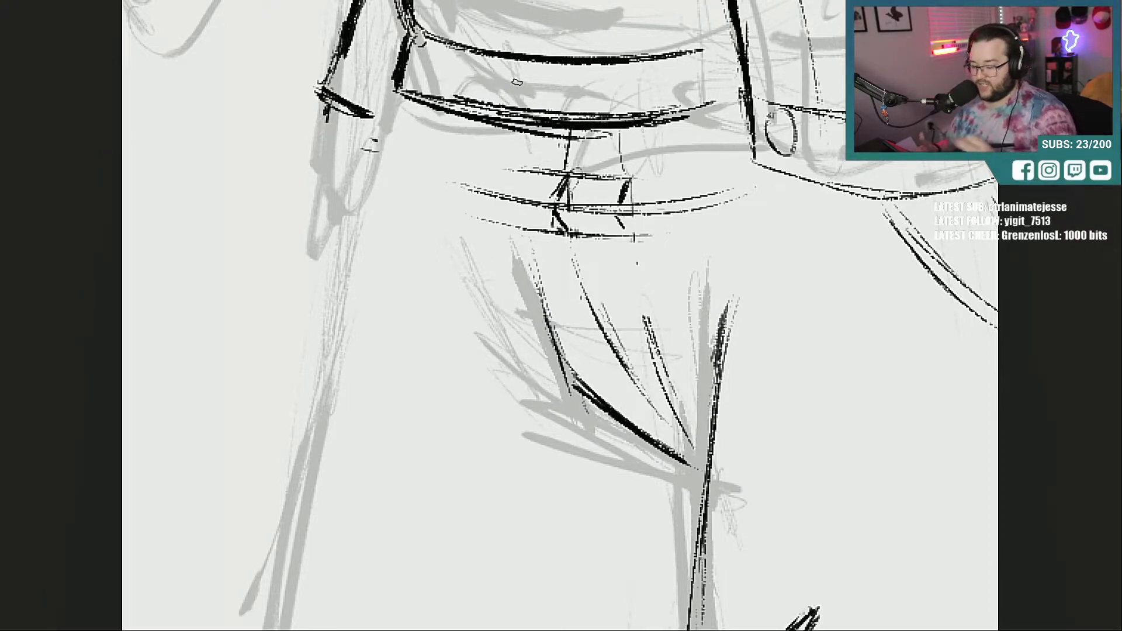
Step: Ink the trouser's waist corner beneath the jacket on the phone-hand side and run the outer hip line down the upper thigh
{"action": "mouse_move", "coordinate": [393, 87]}
{"action": "left_mouse_down"}
{"action": "mouse_move", "coordinate": [372, 138]}
{"action": "mouse_move", "coordinate": [410, 150]}
{"action": "mouse_move", "coordinate": [363, 184]}
{"action": "left_mouse_up"}
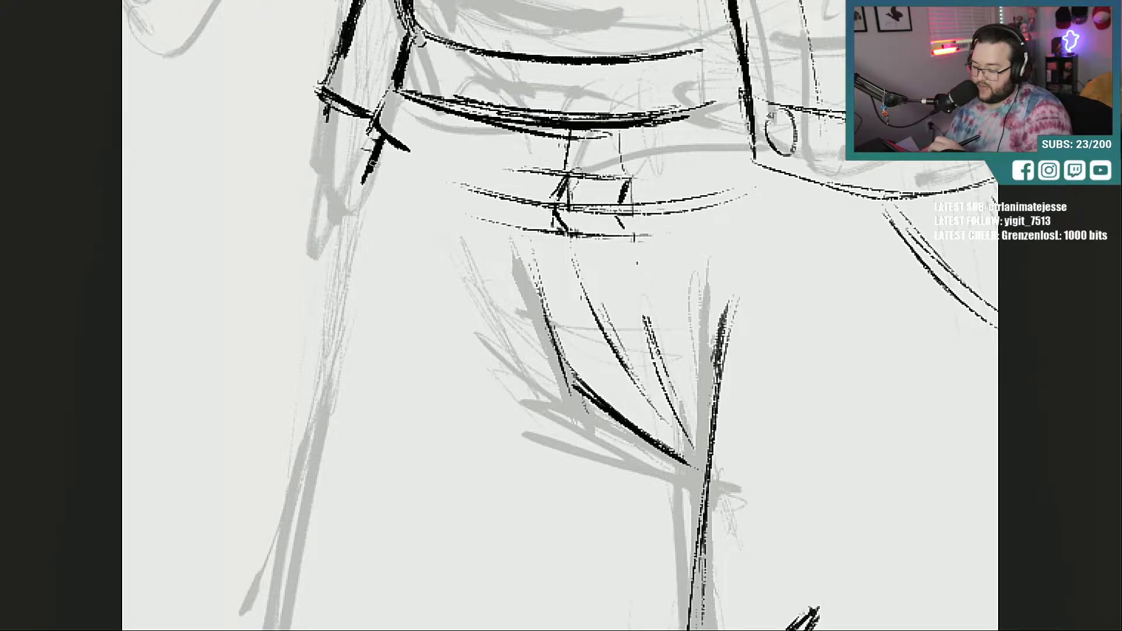
{"action": "mouse_move", "coordinate": [378, 135]}
{"action": "left_mouse_down"}
{"action": "mouse_move", "coordinate": [429, 163]}
{"action": "mouse_move", "coordinate": [410, 157]}
{"action": "left_mouse_up"}
{"action": "left_click_drag", "start_coordinate": [400, 89], "coordinate": [381, 118]}
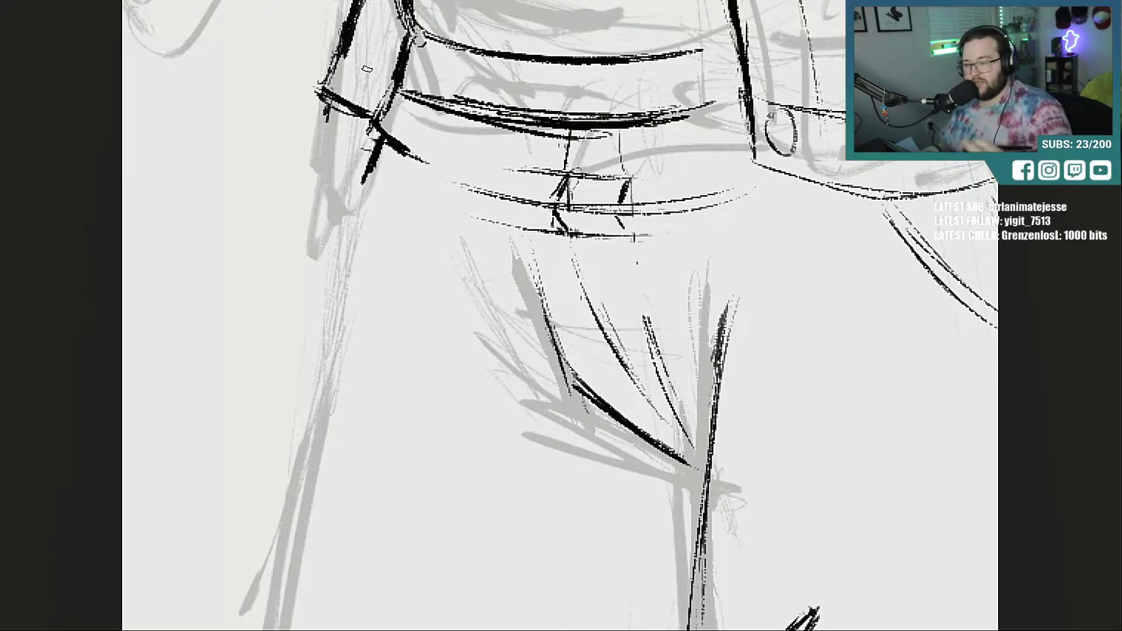
{"action": "left_click_drag", "start_coordinate": [373, 153], "coordinate": [350, 234]}
{"action": "left_click_drag", "start_coordinate": [377, 141], "coordinate": [342, 274]}
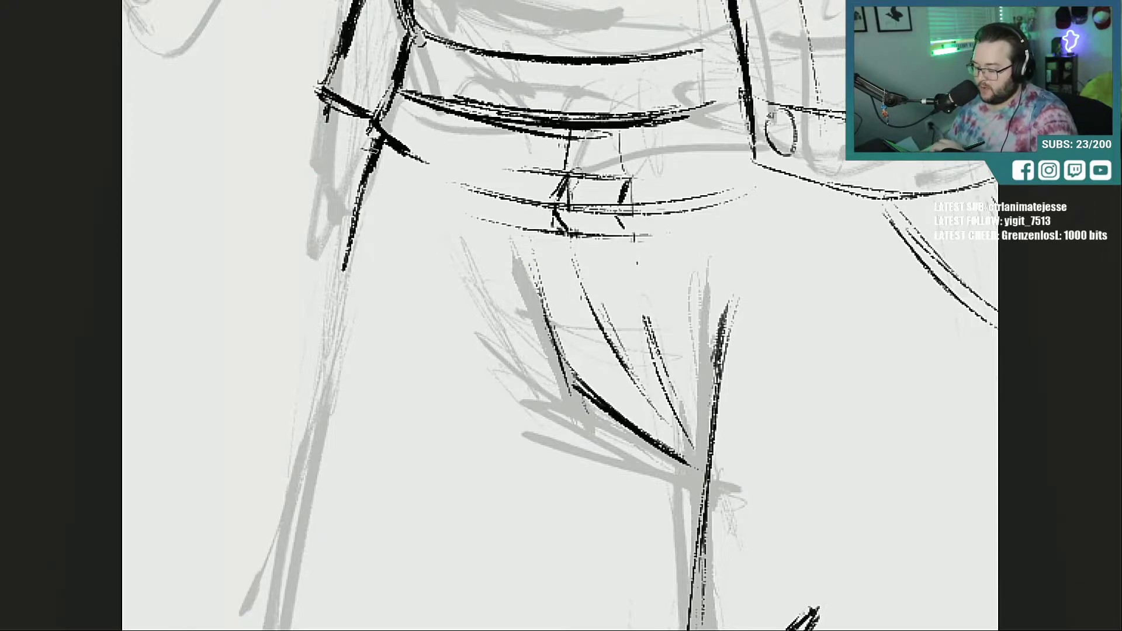
{"action": "left_click_drag", "start_coordinate": [368, 170], "coordinate": [333, 334]}
Step: Darken the inner leg seam from above the crotch fold down to the knee crease
{"action": "left_click_drag", "start_coordinate": [731, 373], "coordinate": [702, 491]}
{"action": "left_click_drag", "start_coordinate": [746, 269], "coordinate": [703, 491]}
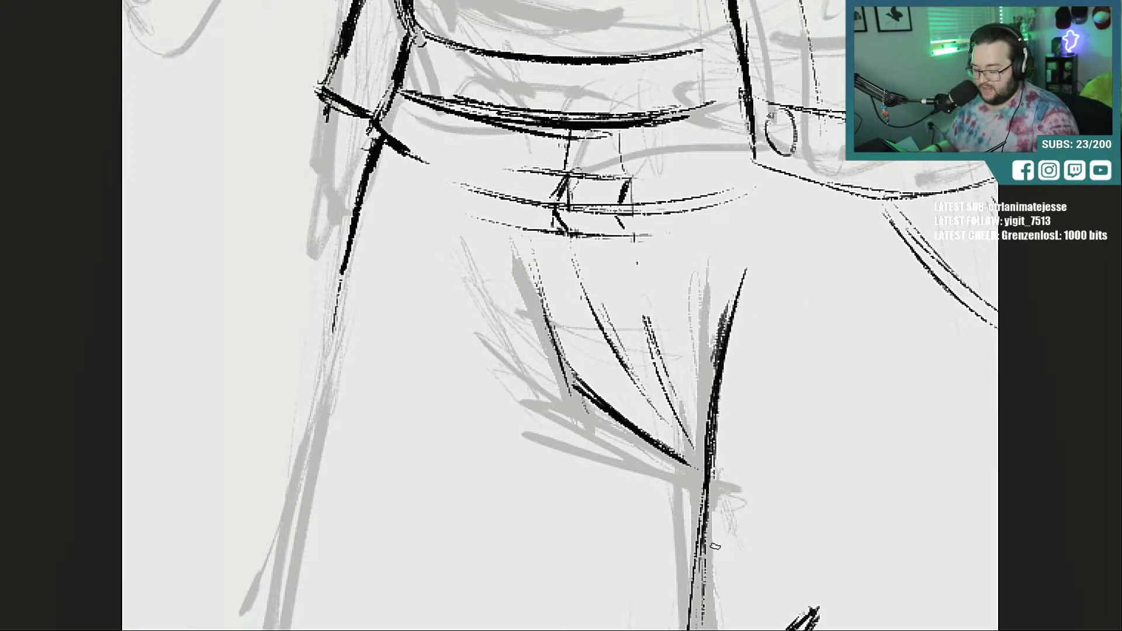
{"action": "left_click_drag", "start_coordinate": [935, 585], "coordinate": [935, 251]}
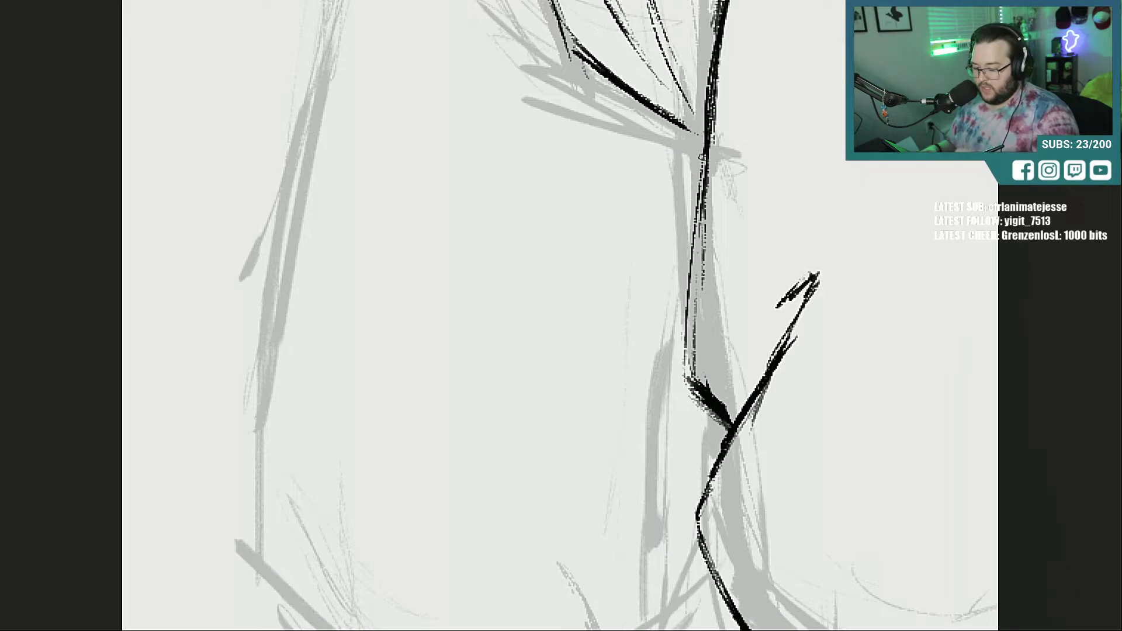
{"action": "left_click_drag", "start_coordinate": [701, 169], "coordinate": [690, 351]}
{"action": "left_click_drag", "start_coordinate": [696, 210], "coordinate": [690, 399]}
{"action": "left_click_drag", "start_coordinate": [695, 281], "coordinate": [687, 359]}
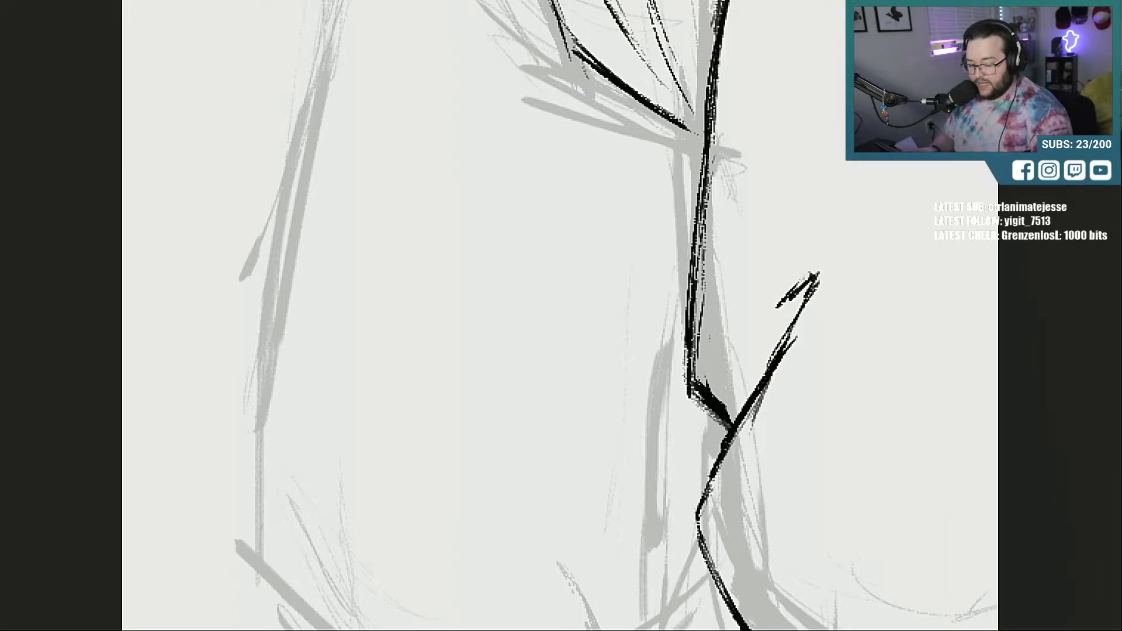
Step: Ink the thick lower curve of the baggy trouser leg on the phone-hand side, starting from its outer corner
{"action": "scroll", "coordinate": [558, 316], "scroll_direction": "down", "scroll_amount": 3}
{"action": "scroll", "coordinate": [558, 316], "scroll_direction": "down", "scroll_amount": 3}
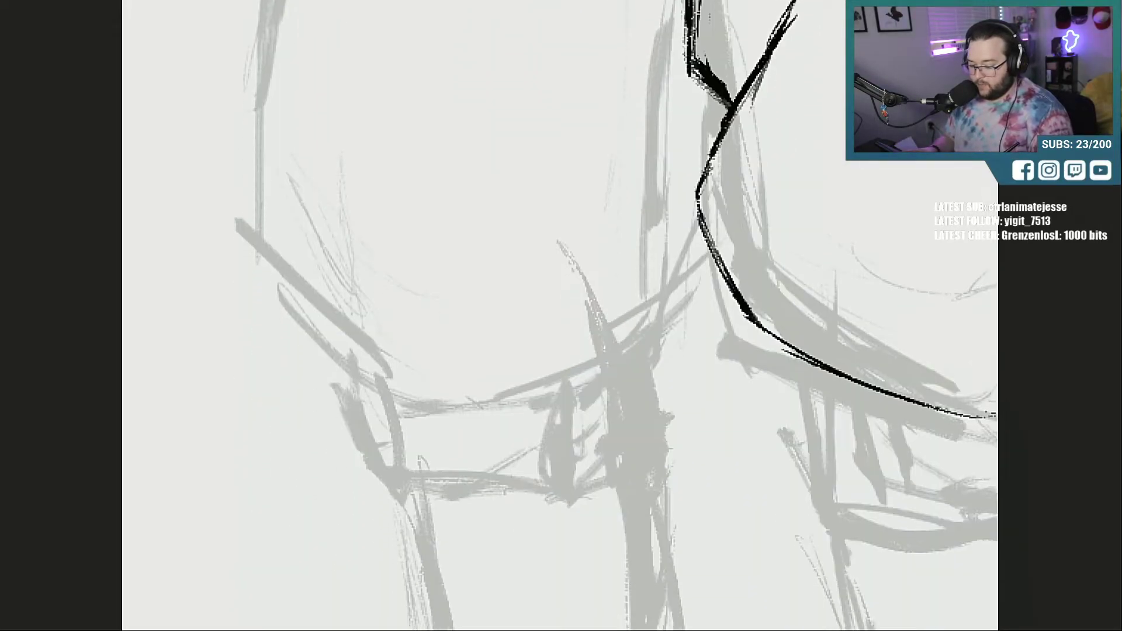
{"action": "left_click_drag", "start_coordinate": [276, 317], "coordinate": [435, 391]}
{"action": "left_click_drag", "start_coordinate": [283, 335], "coordinate": [481, 408]}
{"action": "left_click_drag", "start_coordinate": [300, 344], "coordinate": [491, 404]}
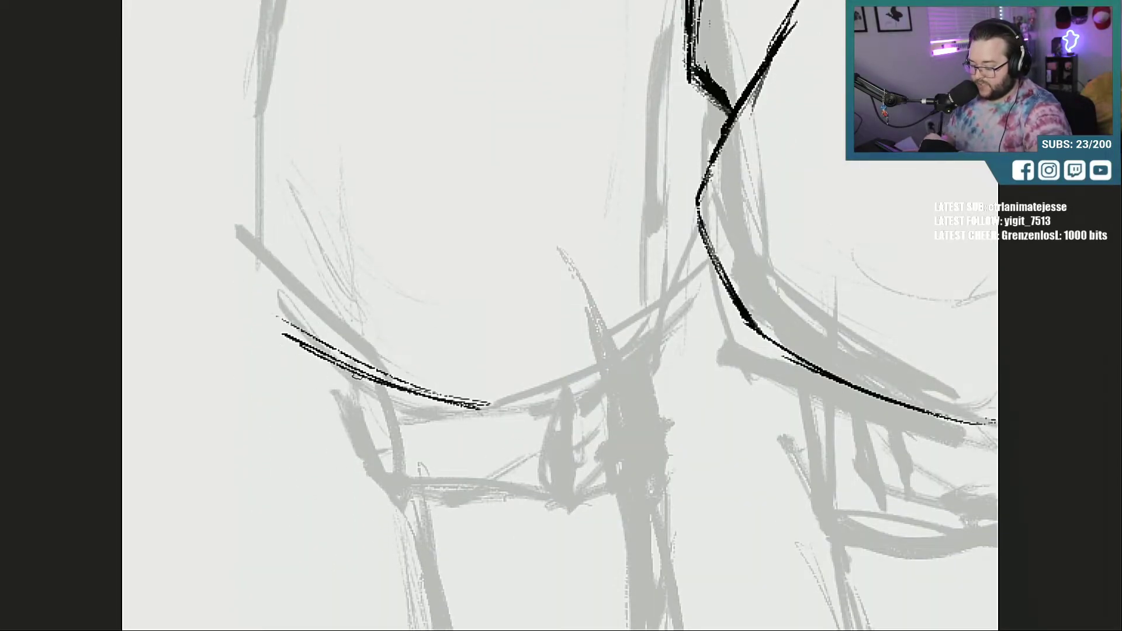
{"action": "left_click_drag", "start_coordinate": [351, 378], "coordinate": [534, 398]}
{"action": "left_click_drag", "start_coordinate": [388, 395], "coordinate": [476, 399]}
{"action": "left_click_drag", "start_coordinate": [305, 323], "coordinate": [385, 374]}
{"action": "left_click_drag", "start_coordinate": [272, 306], "coordinate": [364, 371]}
{"action": "left_click_drag", "start_coordinate": [259, 288], "coordinate": [307, 346]}
{"action": "left_click_drag", "start_coordinate": [274, 312], "coordinate": [287, 335]}
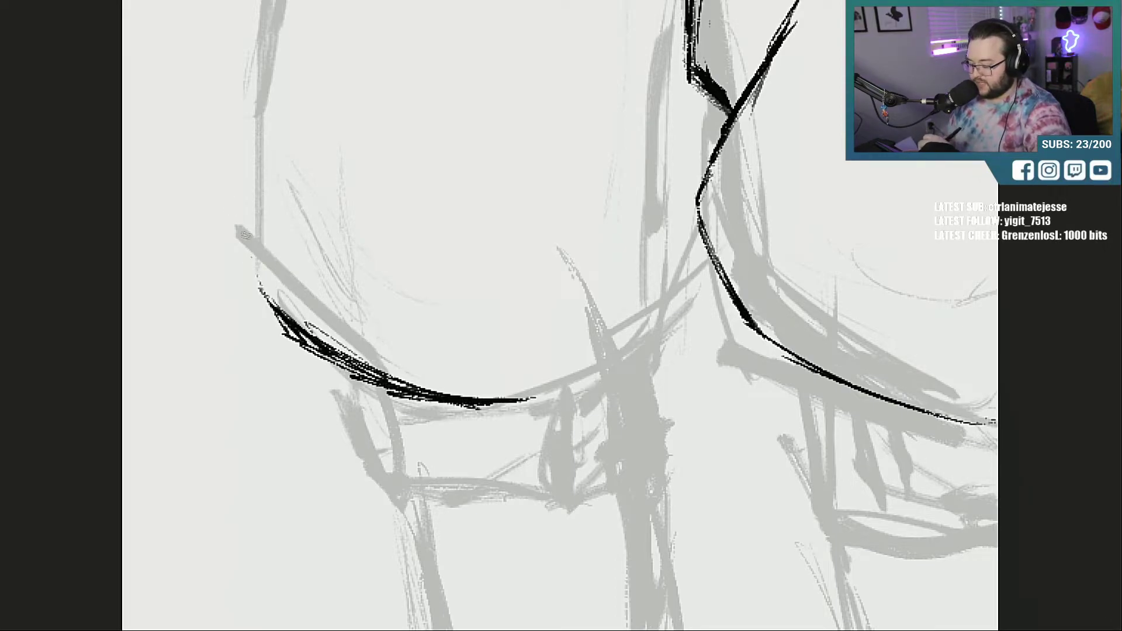
Step: Ink the bulging outer edge of the same trouser leg from the knee down into its lower curve
{"action": "left_click_drag", "start_coordinate": [243, 234], "coordinate": [258, 299]}
{"action": "left_click_drag", "start_coordinate": [250, 131], "coordinate": [250, 273]}
{"action": "left_click_drag", "start_coordinate": [269, 67], "coordinate": [239, 244]}
{"action": "left_click_drag", "start_coordinate": [271, 65], "coordinate": [237, 226]}
{"action": "left_click_drag", "start_coordinate": [281, 28], "coordinate": [242, 241]}
{"action": "left_click_drag", "start_coordinate": [246, 199], "coordinate": [258, 286]}
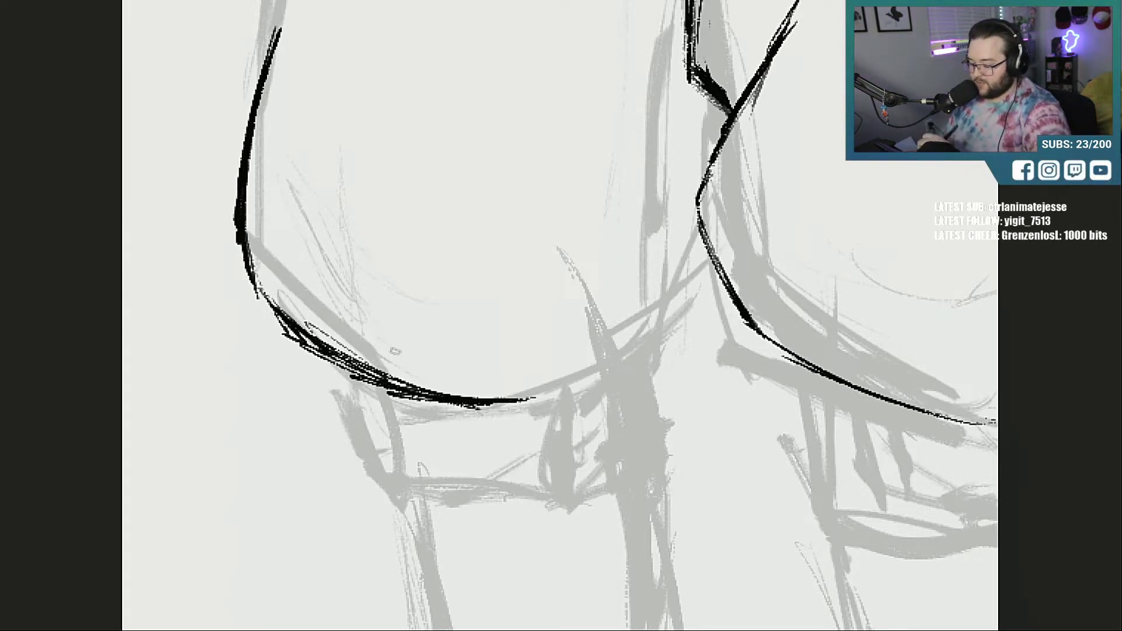
Step: Extend the leg's lower curve up to the other trouser leg and thicken the join
{"action": "left_click_drag", "start_coordinate": [564, 384], "coordinate": [695, 316]}
{"action": "left_click_drag", "start_coordinate": [624, 368], "coordinate": [698, 307]}
{"action": "left_click_drag", "start_coordinate": [650, 348], "coordinate": [715, 278]}
{"action": "left_click_drag", "start_coordinate": [605, 376], "coordinate": [668, 325]}
{"action": "left_click_drag", "start_coordinate": [572, 387], "coordinate": [624, 369]}
{"action": "mouse_move", "coordinate": [527, 398]}
{"action": "left_mouse_down"}
{"action": "mouse_move", "coordinate": [592, 380]}
{"action": "mouse_move", "coordinate": [559, 394]}
{"action": "left_mouse_up"}
Step: Ink the side edges and curved bottom edge of the cuff beneath the phone-side trouser leg
{"action": "left_click_drag", "start_coordinate": [661, 349], "coordinate": [677, 433]}
{"action": "mouse_move", "coordinate": [383, 384]}
{"action": "left_mouse_down"}
{"action": "mouse_move", "coordinate": [400, 483]}
{"action": "mouse_move", "coordinate": [542, 493]}
{"action": "left_mouse_up"}
{"action": "left_click_drag", "start_coordinate": [413, 479], "coordinate": [600, 481]}
{"action": "left_click_drag", "start_coordinate": [479, 487], "coordinate": [664, 448]}
{"action": "left_click_drag", "start_coordinate": [531, 491], "coordinate": [661, 450]}
{"action": "left_click_drag", "start_coordinate": [569, 488], "coordinate": [672, 444]}
{"action": "left_click_drag", "start_coordinate": [611, 469], "coordinate": [673, 439]}
Step: Ink the other leg's cuff with two thick side edges and a curved bottom edge
{"action": "left_click_drag", "start_coordinate": [824, 378], "coordinate": [830, 471]}
{"action": "left_click_drag", "start_coordinate": [831, 380], "coordinate": [526, 380]}
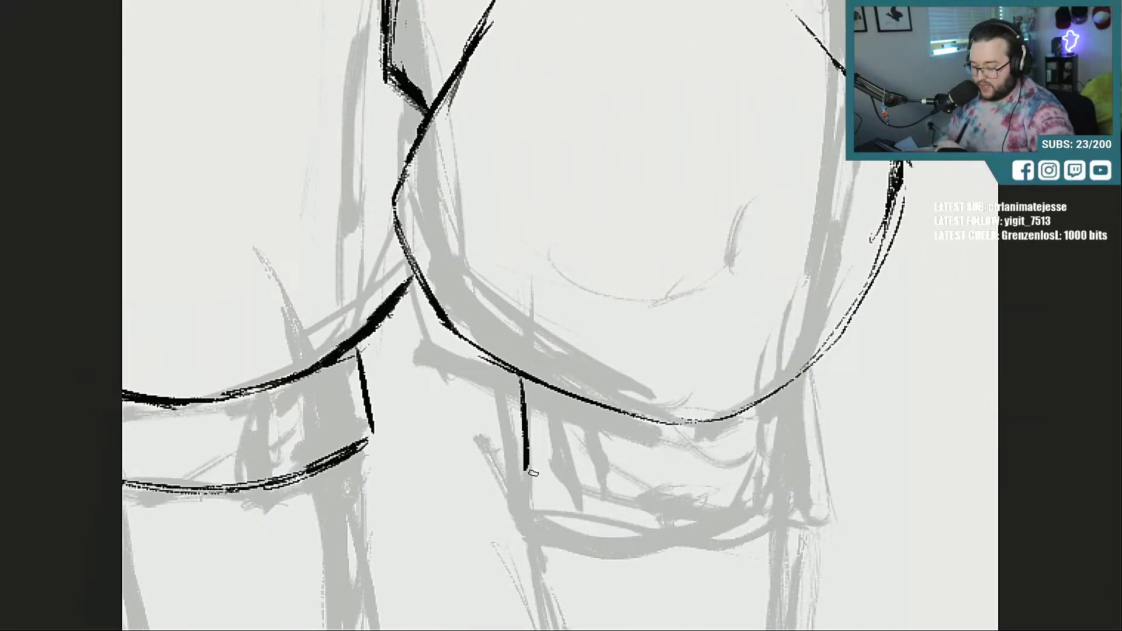
{"action": "mouse_move", "coordinate": [524, 469]}
{"action": "left_mouse_down"}
{"action": "mouse_move", "coordinate": [606, 496]}
{"action": "mouse_move", "coordinate": [728, 493]}
{"action": "mouse_move", "coordinate": [646, 502]}
{"action": "mouse_move", "coordinate": [802, 464]}
{"action": "mouse_move", "coordinate": [795, 378]}
{"action": "mouse_move", "coordinate": [802, 459]}
{"action": "left_mouse_up"}
{"action": "left_click_drag", "start_coordinate": [796, 375], "coordinate": [801, 459]}
{"action": "left_click_drag", "start_coordinate": [518, 394], "coordinate": [525, 469]}
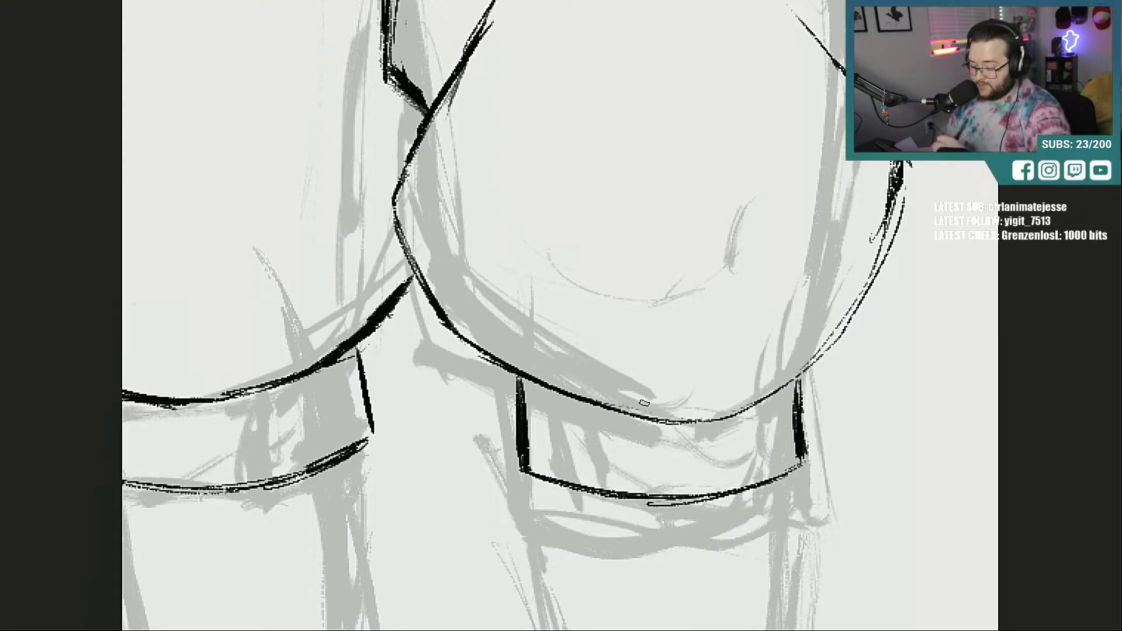
Step: Add spaced vertical ribbing lines across the cuff of the cup-side leg
{"action": "mouse_move", "coordinate": [551, 399]}
{"action": "left_mouse_down"}
{"action": "mouse_move", "coordinate": [551, 460]}
{"action": "mouse_move", "coordinate": [577, 481]}
{"action": "left_mouse_up"}
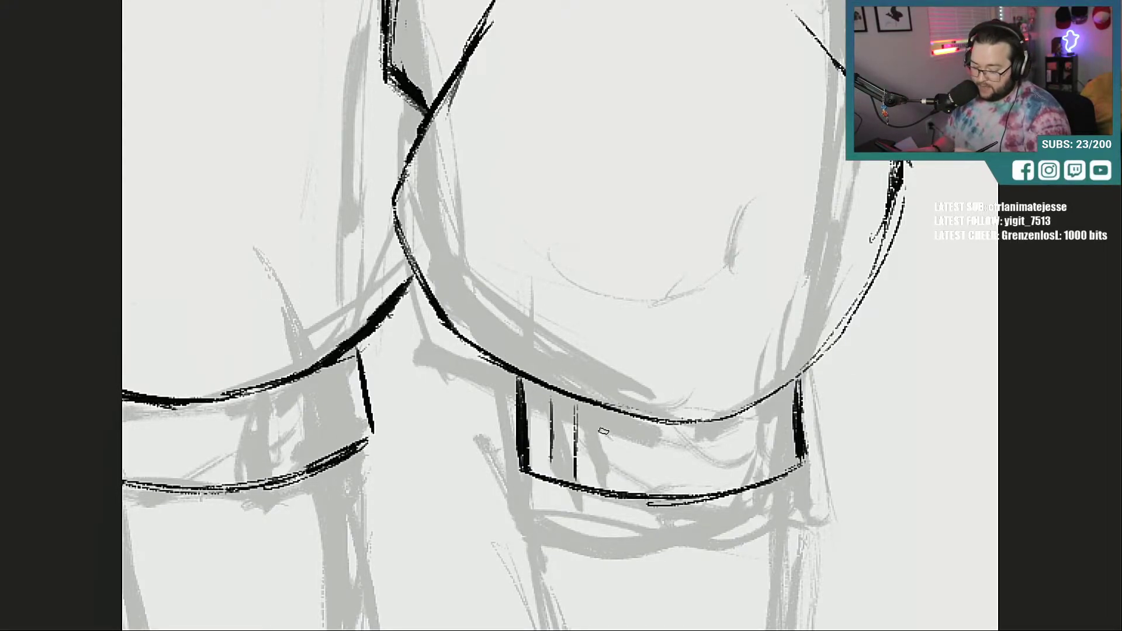
{"action": "left_click_drag", "start_coordinate": [602, 421], "coordinate": [601, 468]}
{"action": "left_click_drag", "start_coordinate": [631, 422], "coordinate": [635, 491]}
{"action": "left_click_drag", "start_coordinate": [670, 439], "coordinate": [674, 489]}
{"action": "left_click_drag", "start_coordinate": [714, 421], "coordinate": [716, 494]}
{"action": "mouse_move", "coordinate": [753, 415]}
{"action": "left_mouse_down"}
{"action": "mouse_move", "coordinate": [757, 445]}
{"action": "mouse_move", "coordinate": [781, 464]}
{"action": "left_mouse_up"}
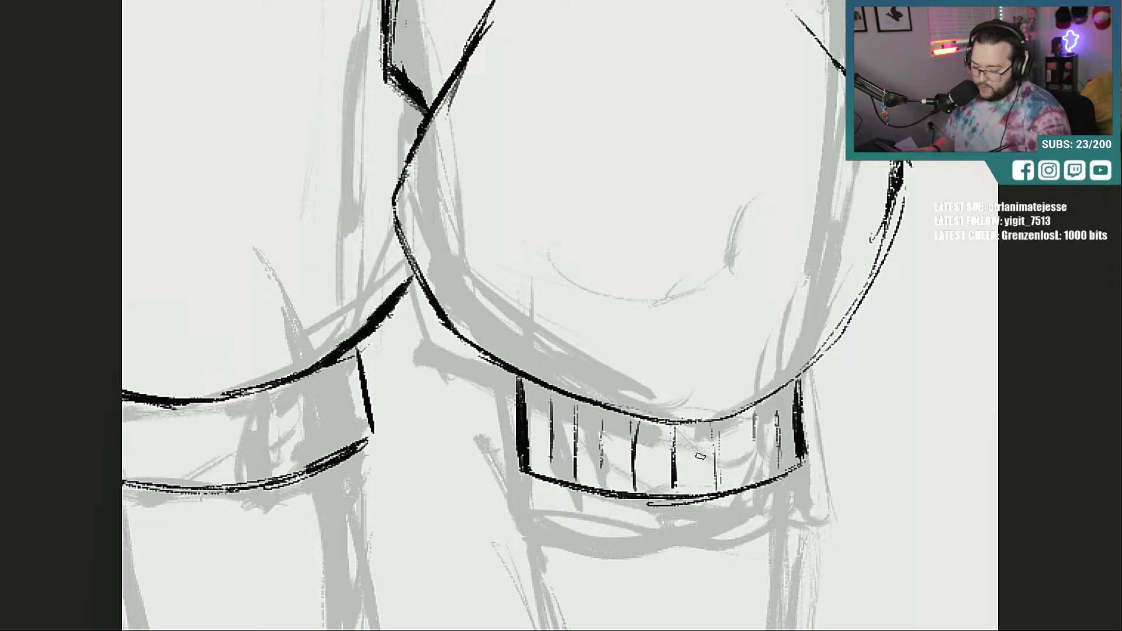
Step: Add matching vertical ribbing lines across the cuff of the phone-side leg
{"action": "left_click_drag", "start_coordinate": [754, 630], "coordinate": [683, 630]}
{"action": "mouse_move", "coordinate": [566, 375]}
{"action": "left_mouse_down"}
{"action": "mouse_move", "coordinate": [573, 420]}
{"action": "mouse_move", "coordinate": [595, 444]}
{"action": "left_mouse_up"}
{"action": "mouse_move", "coordinate": [529, 389]}
{"action": "left_mouse_down"}
{"action": "mouse_move", "coordinate": [543, 436]}
{"action": "mouse_move", "coordinate": [531, 475]}
{"action": "left_mouse_up"}
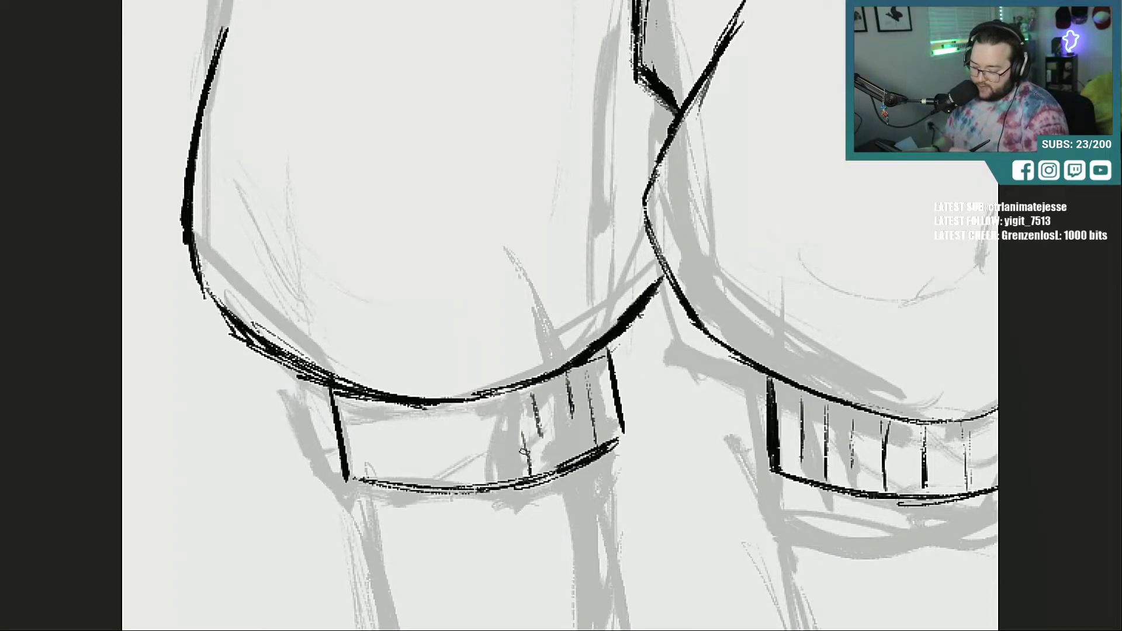
{"action": "left_click_drag", "start_coordinate": [476, 412], "coordinate": [485, 475]}
{"action": "left_click_drag", "start_coordinate": [375, 412], "coordinate": [403, 476]}
{"action": "mouse_move", "coordinate": [438, 417]}
{"action": "left_mouse_down"}
{"action": "mouse_move", "coordinate": [444, 462]}
{"action": "mouse_move", "coordinate": [432, 479]}
{"action": "left_mouse_up"}
{"action": "left_click_drag", "start_coordinate": [427, 437], "coordinate": [434, 479]}
{"action": "left_click_drag", "start_coordinate": [349, 393], "coordinate": [358, 436]}
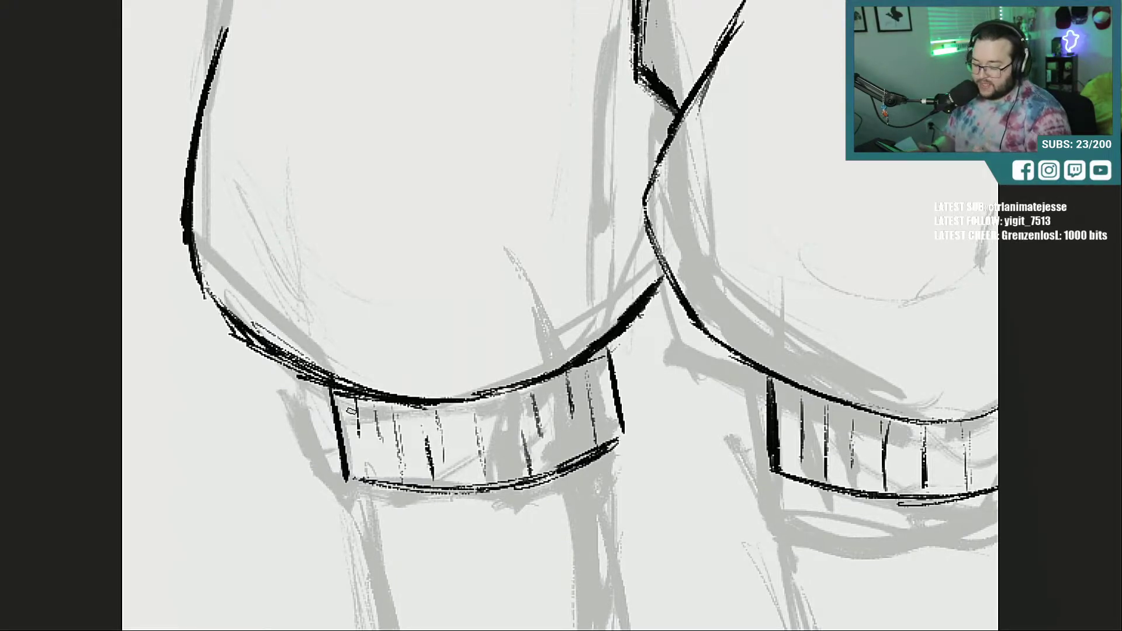
Step: Ink the phone-side leg's outer thigh line down to the knee and add a short hooked fold where it meets the lower bulge
{"action": "scroll", "coordinate": [959, 288], "scroll_direction": "up", "scroll_amount": 5}
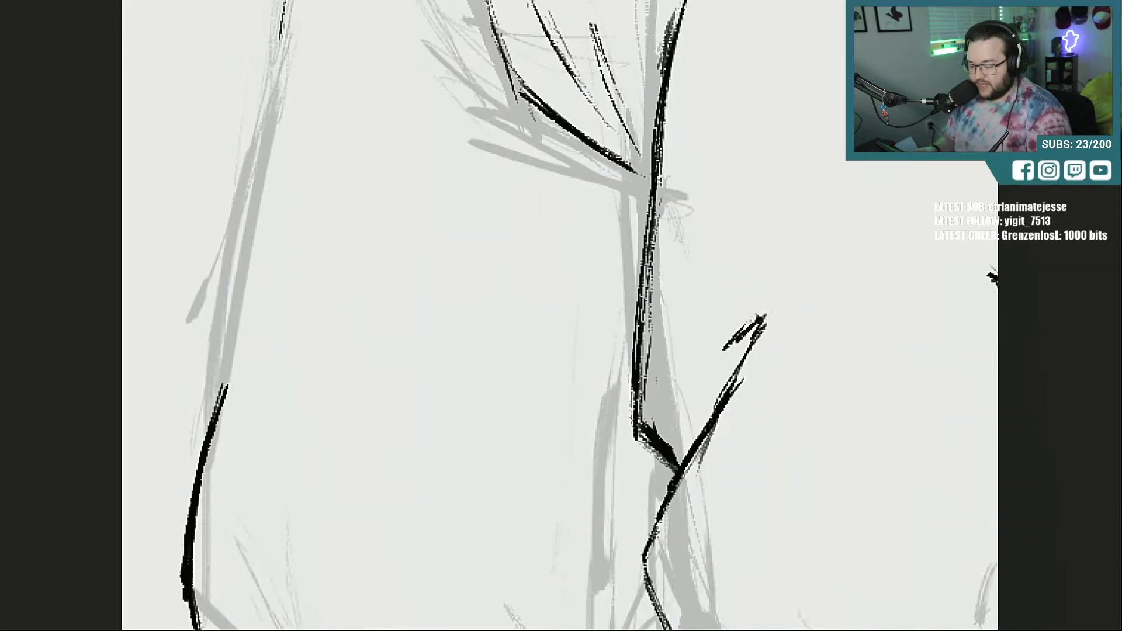
{"action": "left_click_drag", "start_coordinate": [286, 72], "coordinate": [248, 271]}
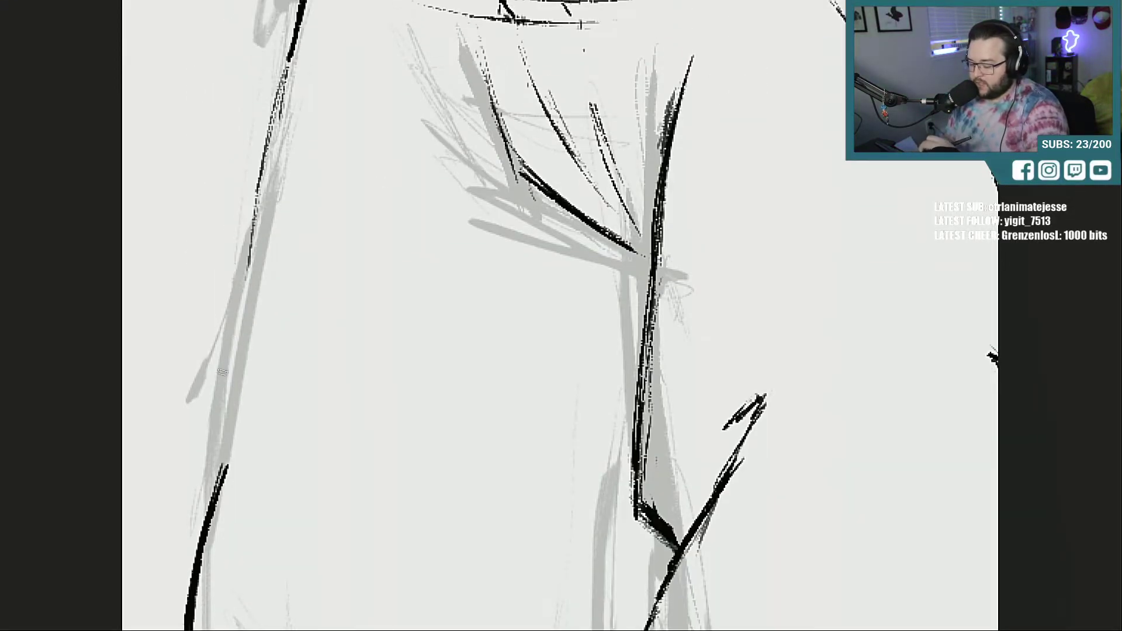
{"action": "left_click_drag", "start_coordinate": [222, 487], "coordinate": [283, 327]}
{"action": "mouse_move", "coordinate": [239, 427]}
{"action": "left_mouse_down"}
{"action": "mouse_move", "coordinate": [286, 310]}
{"action": "mouse_move", "coordinate": [234, 374]}
{"action": "mouse_move", "coordinate": [235, 304]}
{"action": "left_mouse_up"}
{"action": "left_click_drag", "start_coordinate": [234, 404], "coordinate": [265, 182]}
{"action": "left_click_drag", "start_coordinate": [238, 432], "coordinate": [236, 295]}
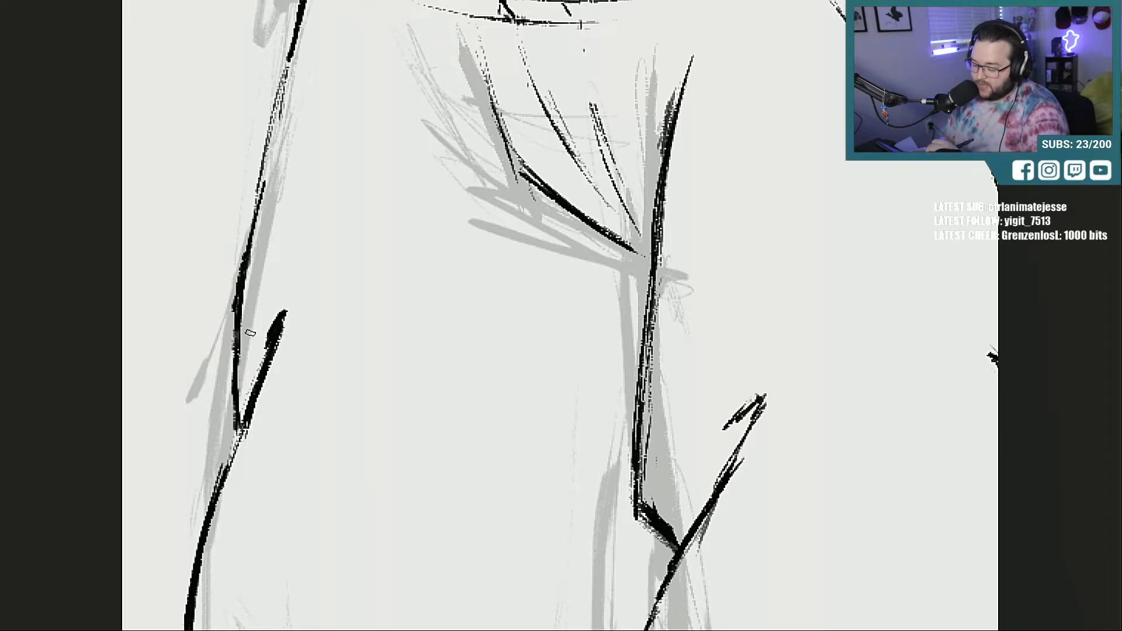
{"action": "left_click_drag", "start_coordinate": [257, 348], "coordinate": [283, 310]}
{"action": "left_click_drag", "start_coordinate": [258, 381], "coordinate": [212, 504]}
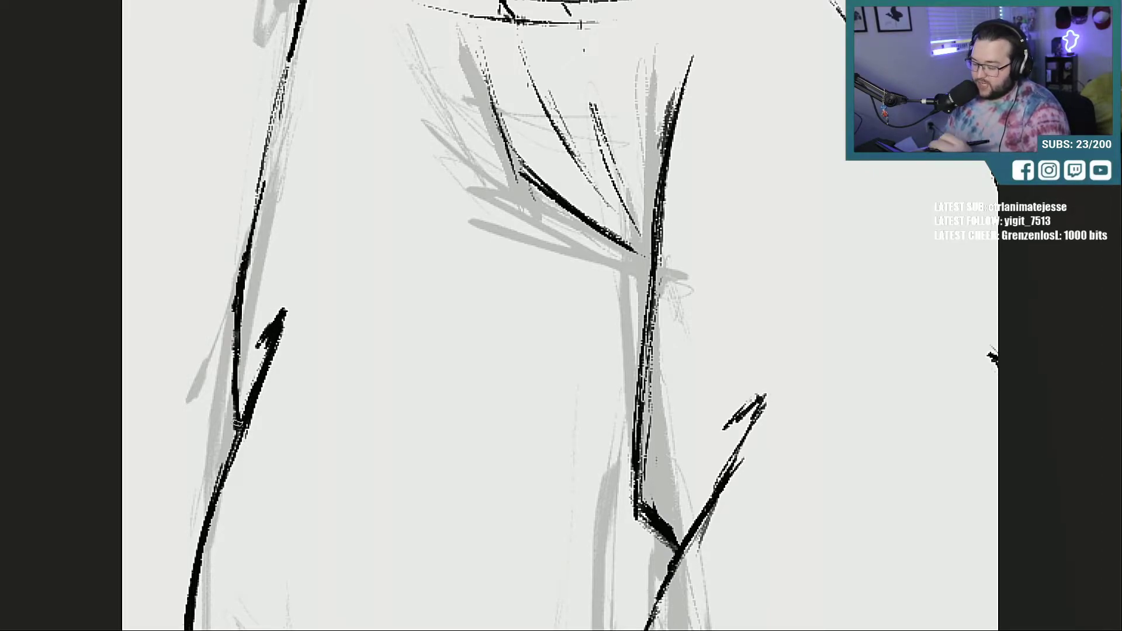
Step: Thicken the crotch fold where it meets the inner seam and the outer hip line below the jacket
{"action": "mouse_move", "coordinate": [463, 44]}
{"action": "left_mouse_down"}
{"action": "mouse_move", "coordinate": [519, 168]}
{"action": "mouse_move", "coordinate": [608, 240]}
{"action": "mouse_move", "coordinate": [663, 253]}
{"action": "left_mouse_up"}
{"action": "mouse_move", "coordinate": [652, 198]}
{"action": "left_mouse_down"}
{"action": "mouse_move", "coordinate": [636, 412]}
{"action": "mouse_move", "coordinate": [659, 292]}
{"action": "left_mouse_up"}
{"action": "scroll", "coordinate": [560, 316], "scroll_direction": "up", "scroll_amount": 5}
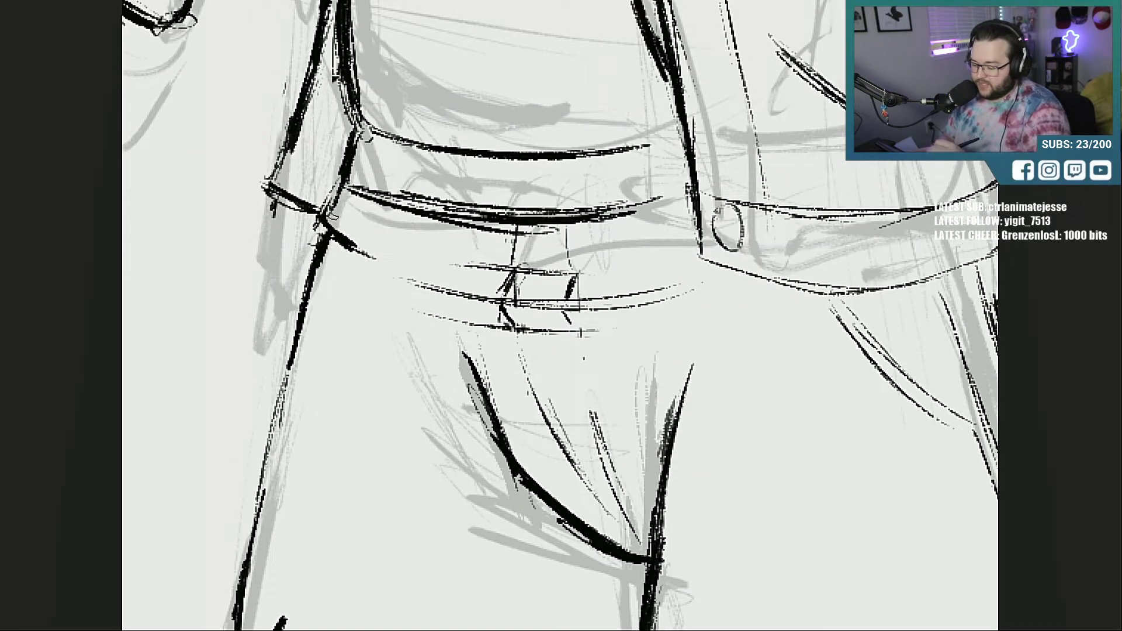
{"action": "mouse_move", "coordinate": [318, 243]}
{"action": "left_mouse_down"}
{"action": "mouse_move", "coordinate": [327, 294]}
{"action": "mouse_move", "coordinate": [314, 263]}
{"action": "mouse_move", "coordinate": [331, 297]}
{"action": "mouse_move", "coordinate": [290, 362]}
{"action": "mouse_move", "coordinate": [275, 465]}
{"action": "left_mouse_up"}
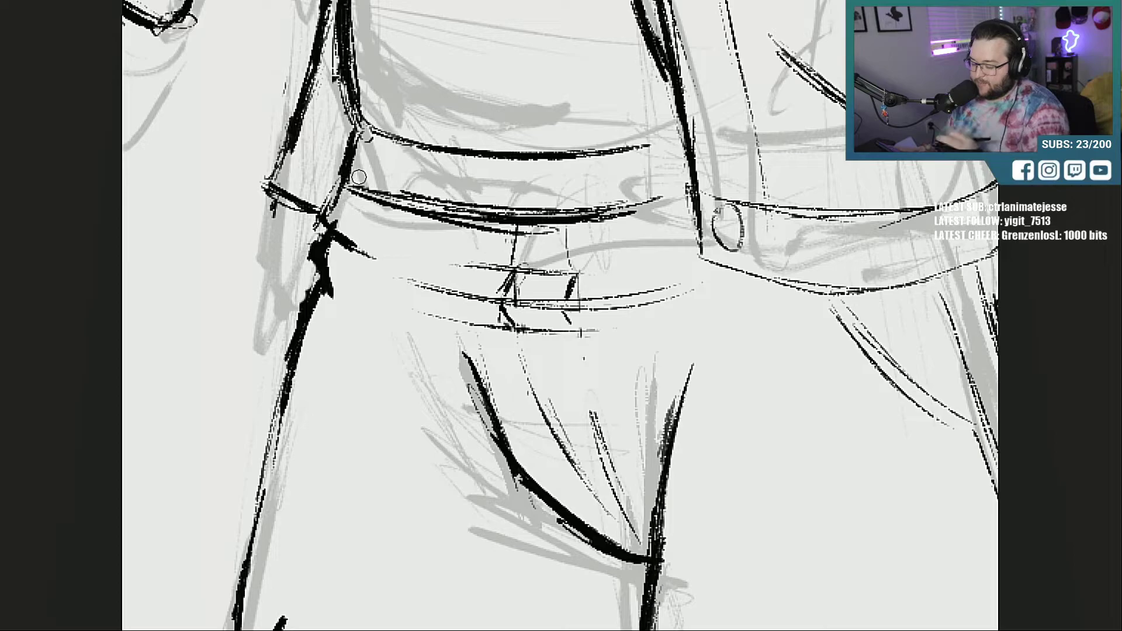
Step: Thicken the outer thigh line of the cup-side leg from the jacket hem down to the knee fold
{"action": "key", "text": "ctrl+minus"}
{"action": "key", "text": "ctrl+minus"}
{"action": "key", "text": "ctrl+minus"}
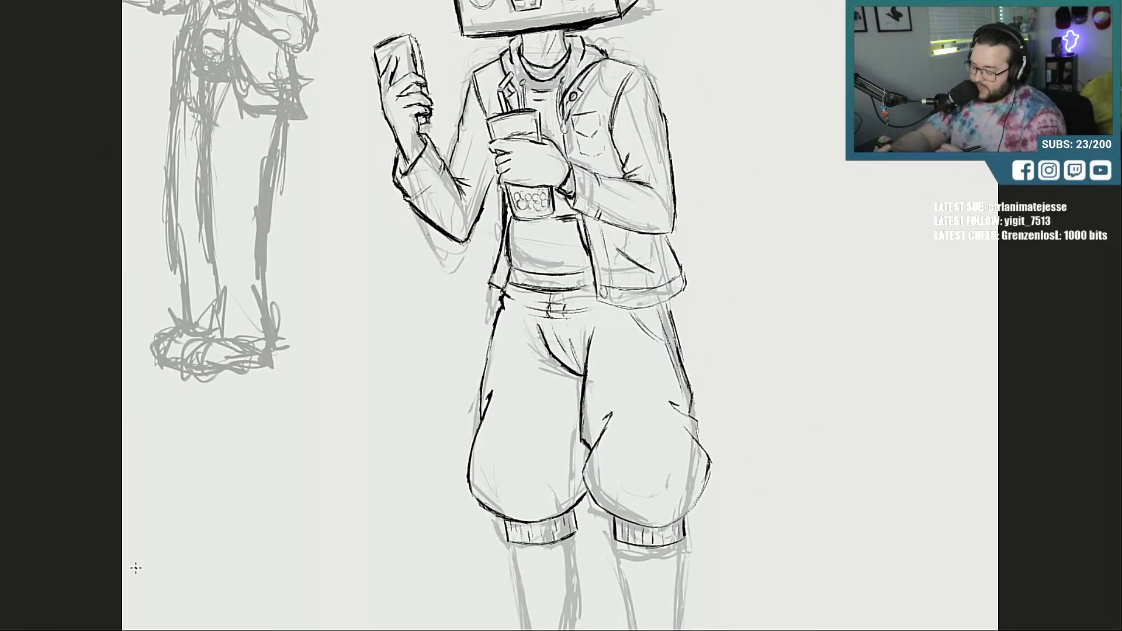
{"action": "key", "text": "ctrl+plus"}
{"action": "key", "text": "ctrl+plus"}
{"action": "key", "text": "ctrl+plus"}
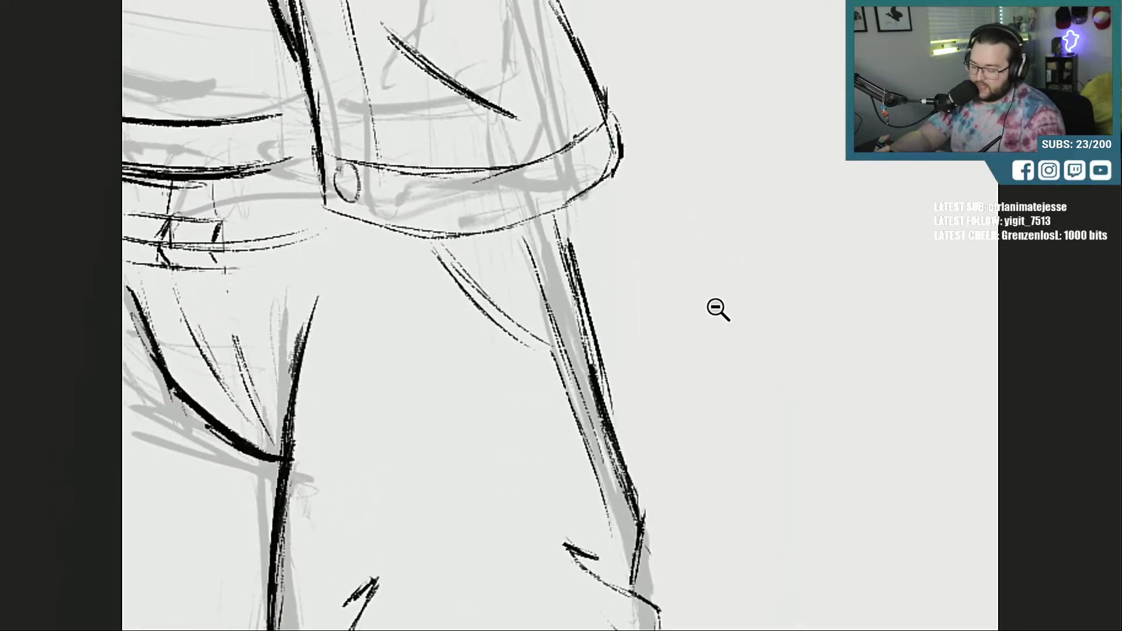
{"action": "left_click_drag", "start_coordinate": [557, 216], "coordinate": [597, 370]}
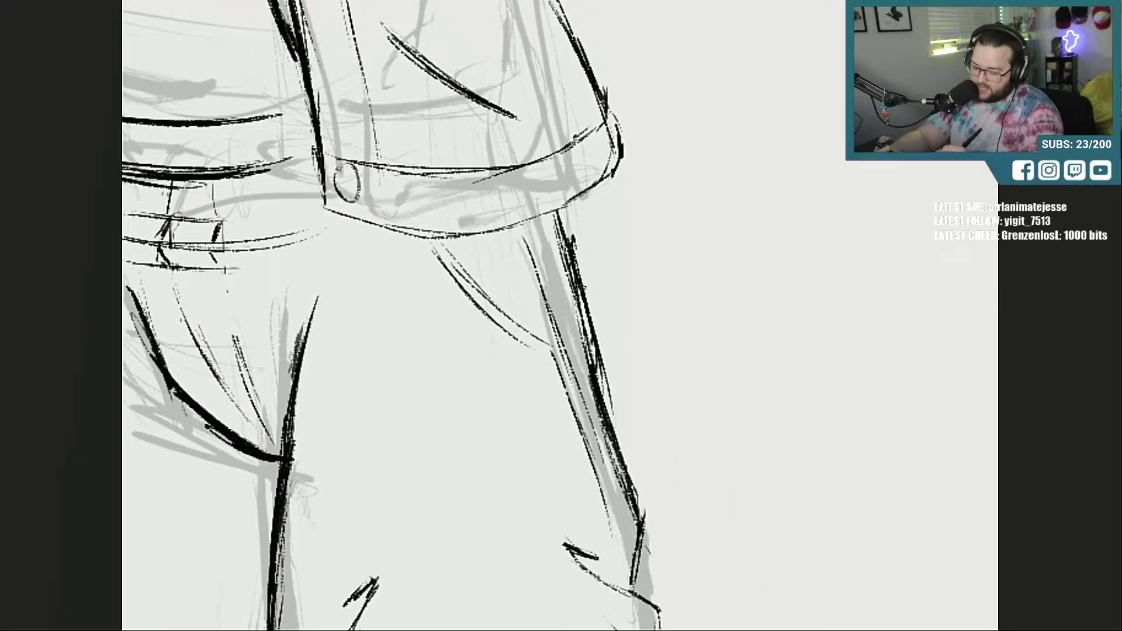
{"action": "left_click_drag", "start_coordinate": [570, 235], "coordinate": [611, 420]}
{"action": "left_click_drag", "start_coordinate": [588, 301], "coordinate": [618, 424]}
{"action": "left_click_drag", "start_coordinate": [568, 268], "coordinate": [602, 383]}
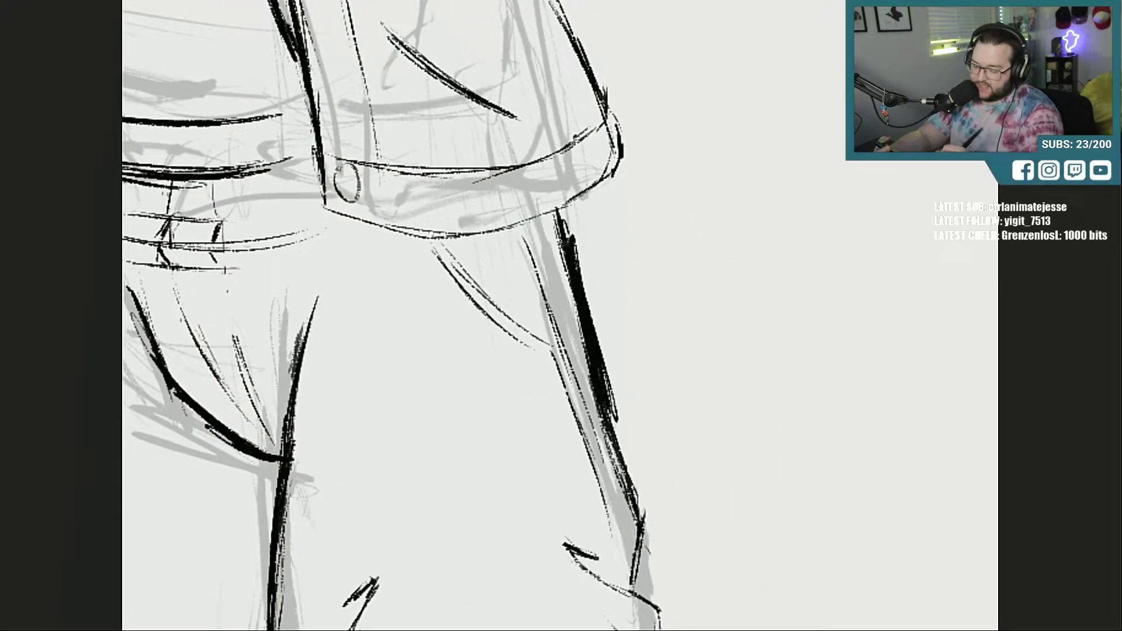
{"action": "left_click_drag", "start_coordinate": [554, 212], "coordinate": [572, 285]}
{"action": "left_click_drag", "start_coordinate": [607, 383], "coordinate": [634, 478]}
{"action": "left_click_drag", "start_coordinate": [600, 336], "coordinate": [637, 500]}
{"action": "left_click_drag", "start_coordinate": [608, 383], "coordinate": [636, 502]}
{"action": "left_click_drag", "start_coordinate": [622, 416], "coordinate": [644, 526]}
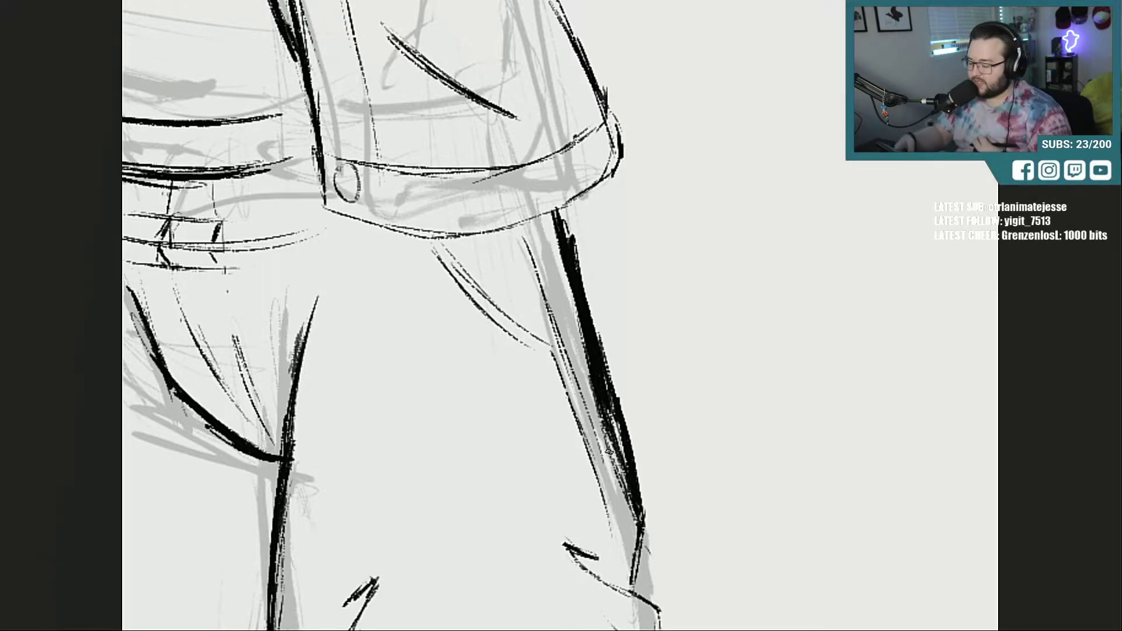
Step: View the full figure with the ink hidden and with the sketch hidden to compare them, restoring both
{"action": "scroll", "coordinate": [608, 450], "scroll_direction": "down", "scroll_amount": 3}
{"action": "scroll", "coordinate": [609, 453], "scroll_direction": "down", "scroll_amount": 5}
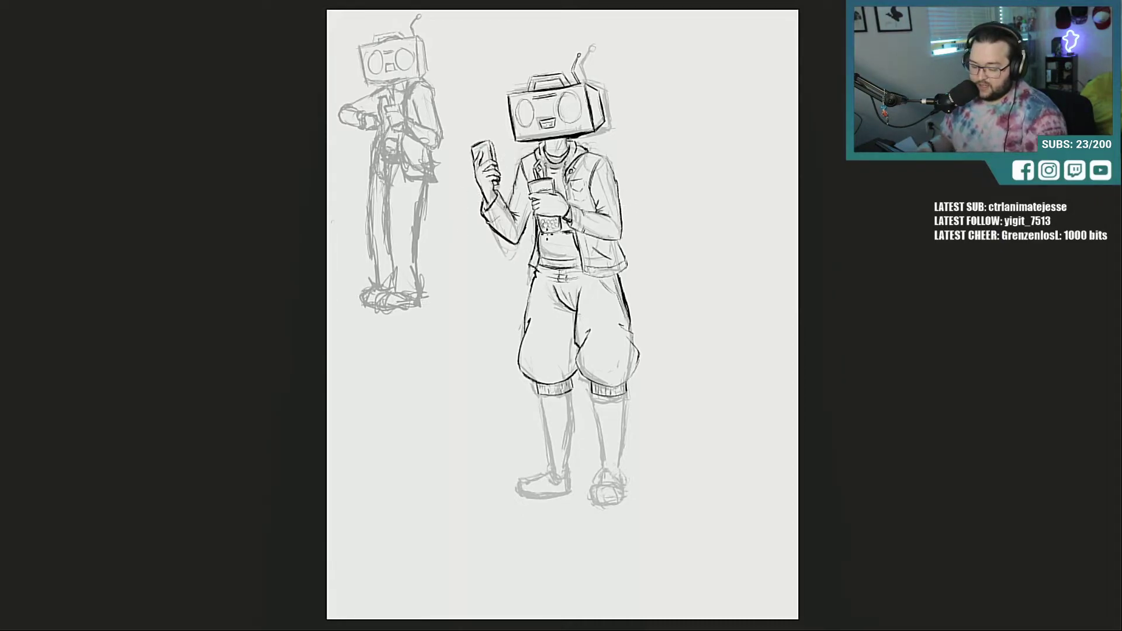
{"action": "key", "text": "ctrl+comma"}
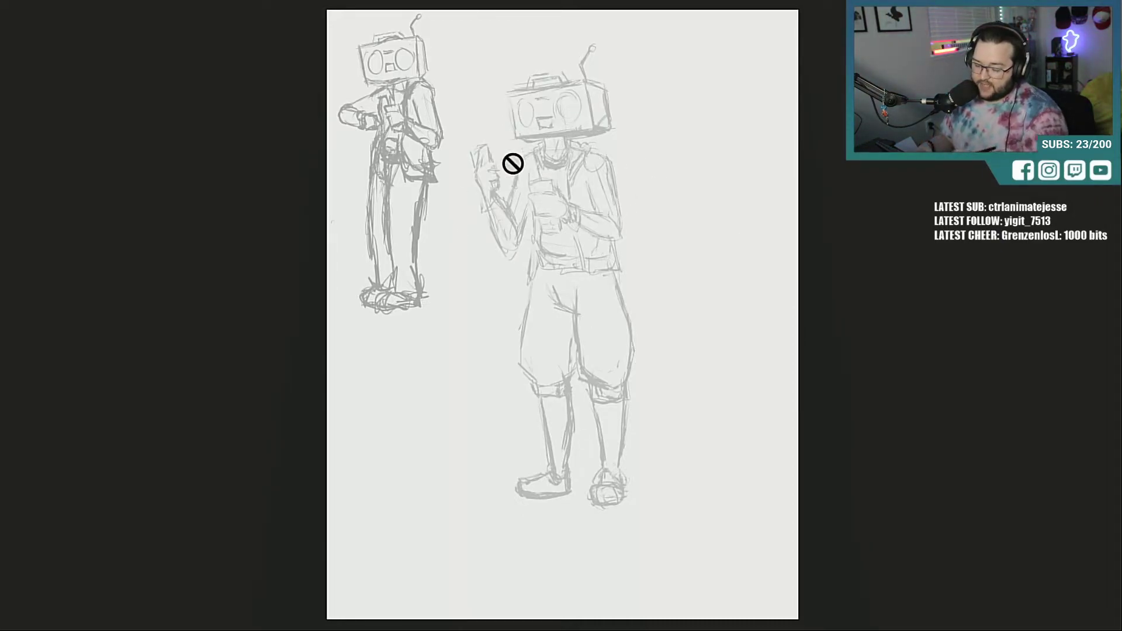
{"action": "key", "text": "ctrl+comma"}
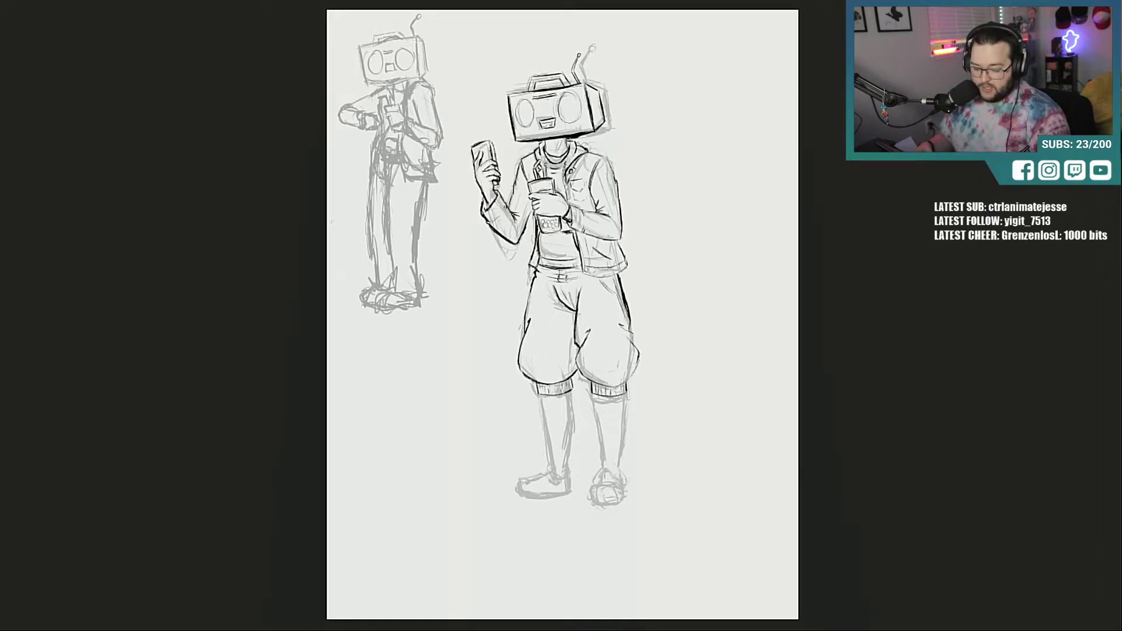
{"action": "key", "text": "ctrl+comma"}
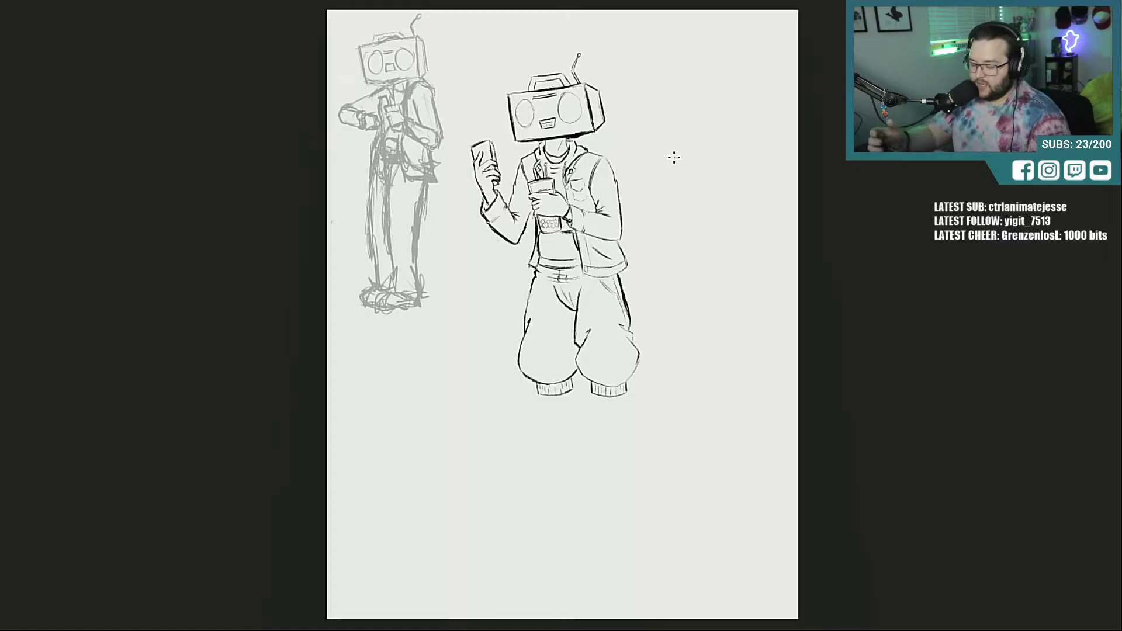
{"action": "key", "text": "ctrl+comma"}
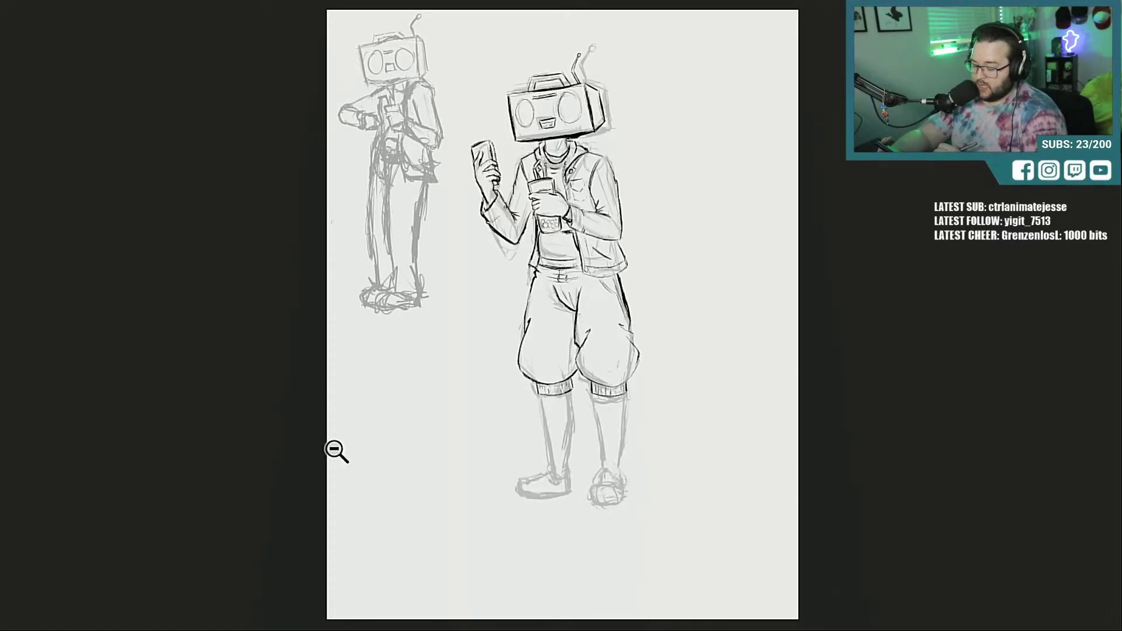
Step: Ink both contours of the phone-side lower leg from the ribbed cuff down to the ankle
{"action": "left_click_drag", "start_coordinate": [596, 436], "coordinate": [694, 457]}
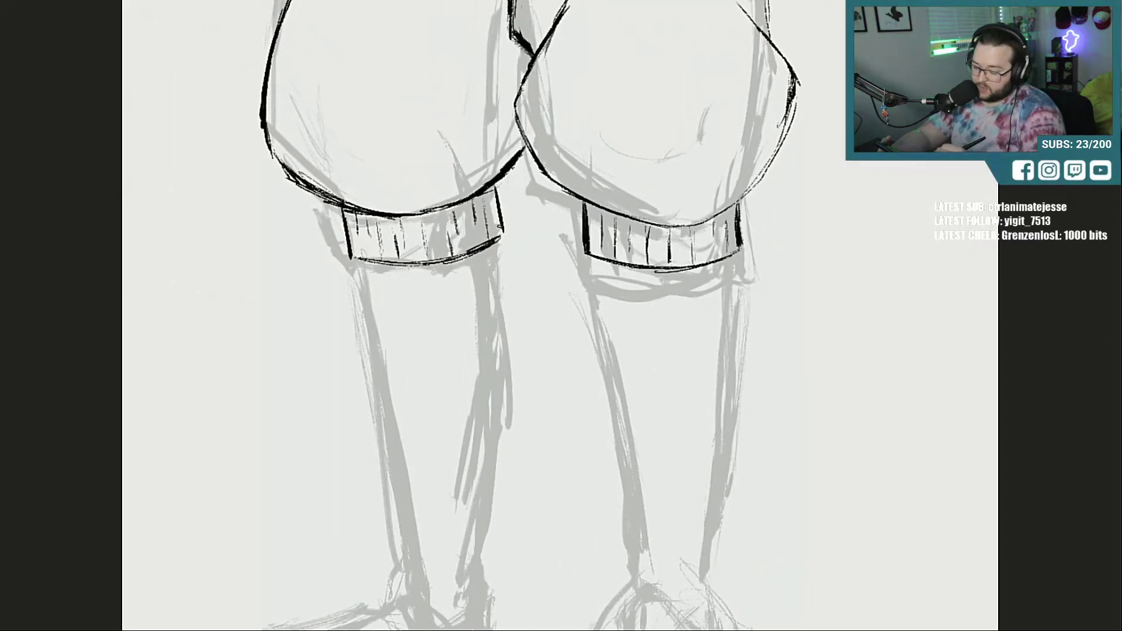
{"action": "mouse_move", "coordinate": [498, 227]}
{"action": "left_mouse_down"}
{"action": "mouse_move", "coordinate": [520, 316]}
{"action": "mouse_move", "coordinate": [512, 349]}
{"action": "left_mouse_up"}
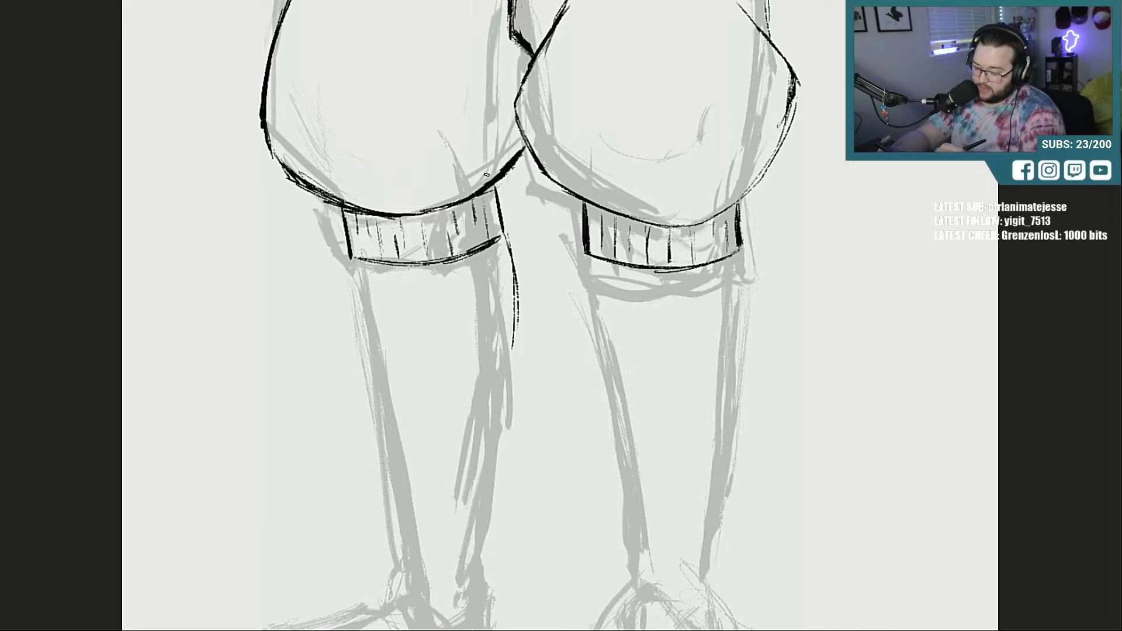
{"action": "left_click_drag", "start_coordinate": [506, 252], "coordinate": [493, 586]}
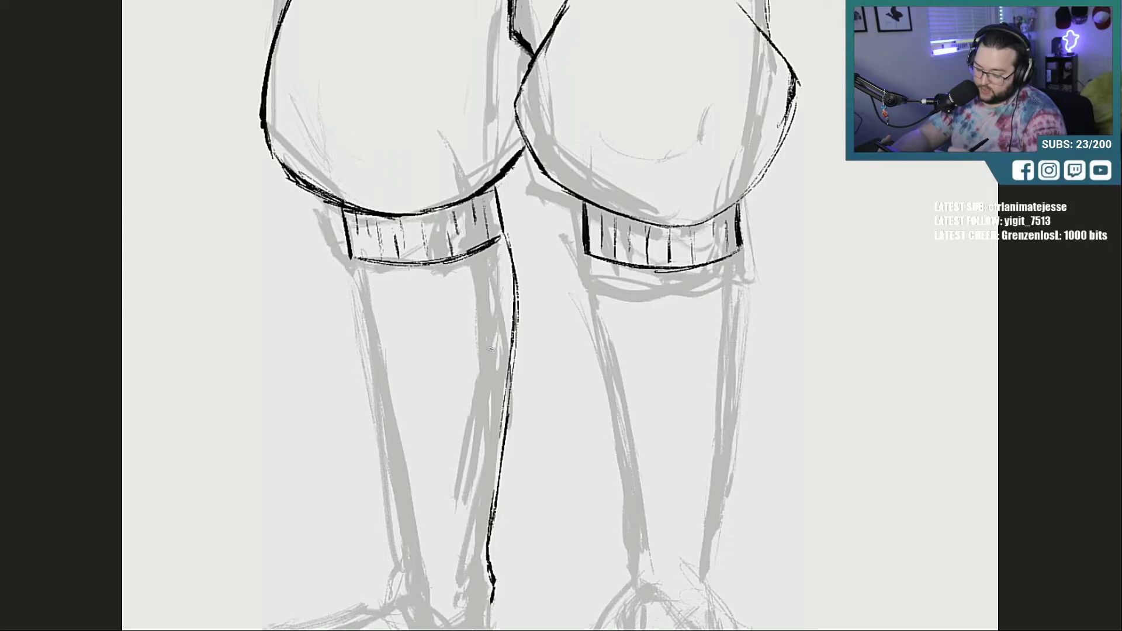
{"action": "left_click_drag", "start_coordinate": [364, 278], "coordinate": [410, 541]}
{"action": "mouse_move", "coordinate": [392, 456]}
{"action": "left_mouse_down"}
{"action": "mouse_move", "coordinate": [424, 590]}
{"action": "mouse_move", "coordinate": [420, 578]}
{"action": "left_mouse_up"}
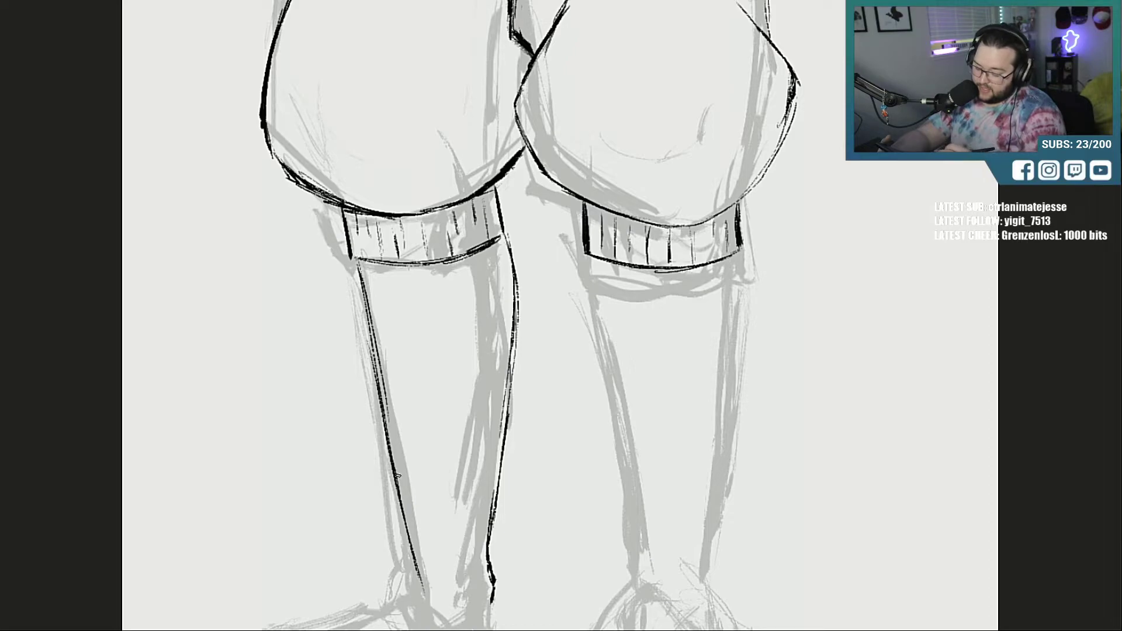
Step: Ink and reinforce both contours of the cup-side lower leg, tapering from the ribbed cuff to the ankle
{"action": "left_click_drag", "start_coordinate": [591, 281], "coordinate": [637, 505]}
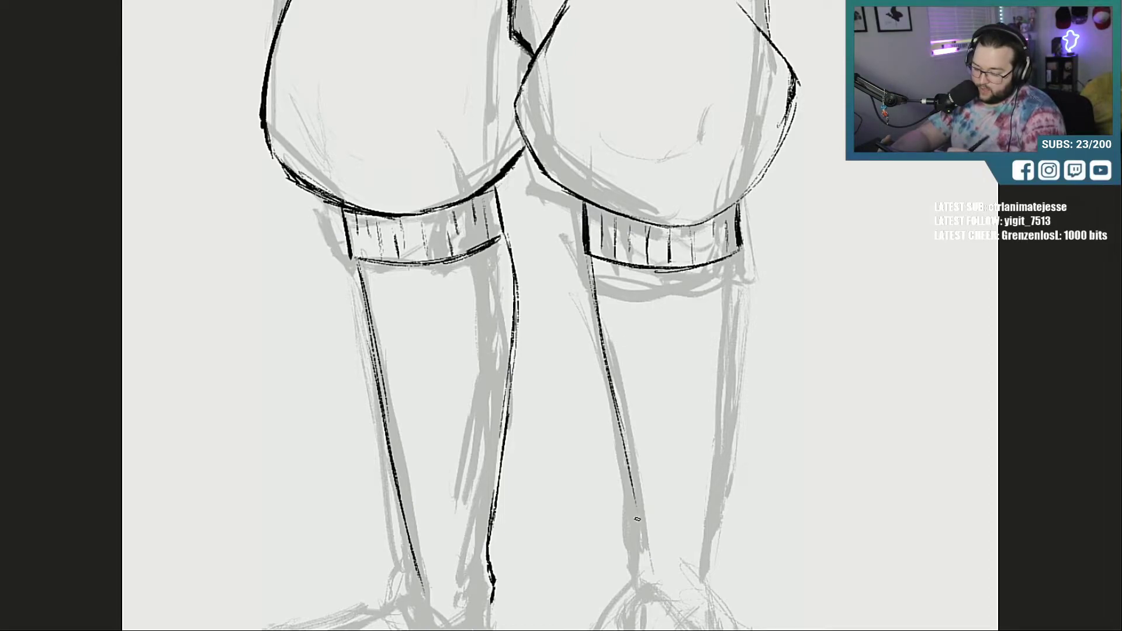
{"action": "left_click_drag", "start_coordinate": [608, 361], "coordinate": [642, 528]}
{"action": "left_click_drag", "start_coordinate": [740, 252], "coordinate": [729, 418]}
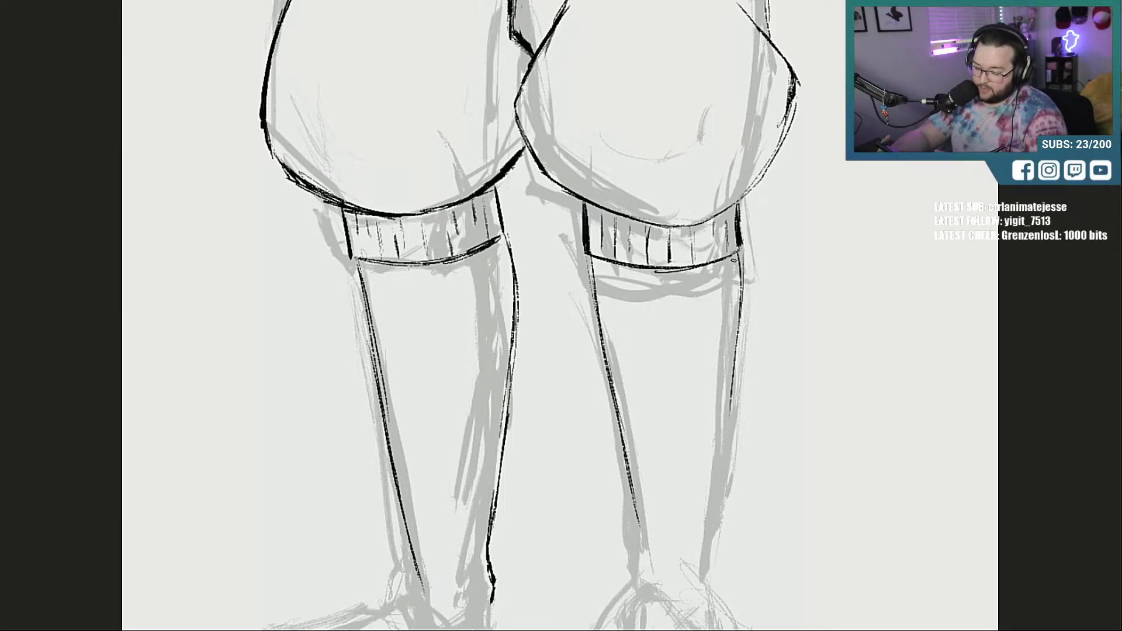
{"action": "left_click_drag", "start_coordinate": [742, 274], "coordinate": [728, 407]}
{"action": "left_click_drag", "start_coordinate": [742, 252], "coordinate": [718, 485]}
{"action": "left_click_drag", "start_coordinate": [731, 373], "coordinate": [711, 539]}
{"action": "left_click_drag", "start_coordinate": [719, 469], "coordinate": [706, 581]}
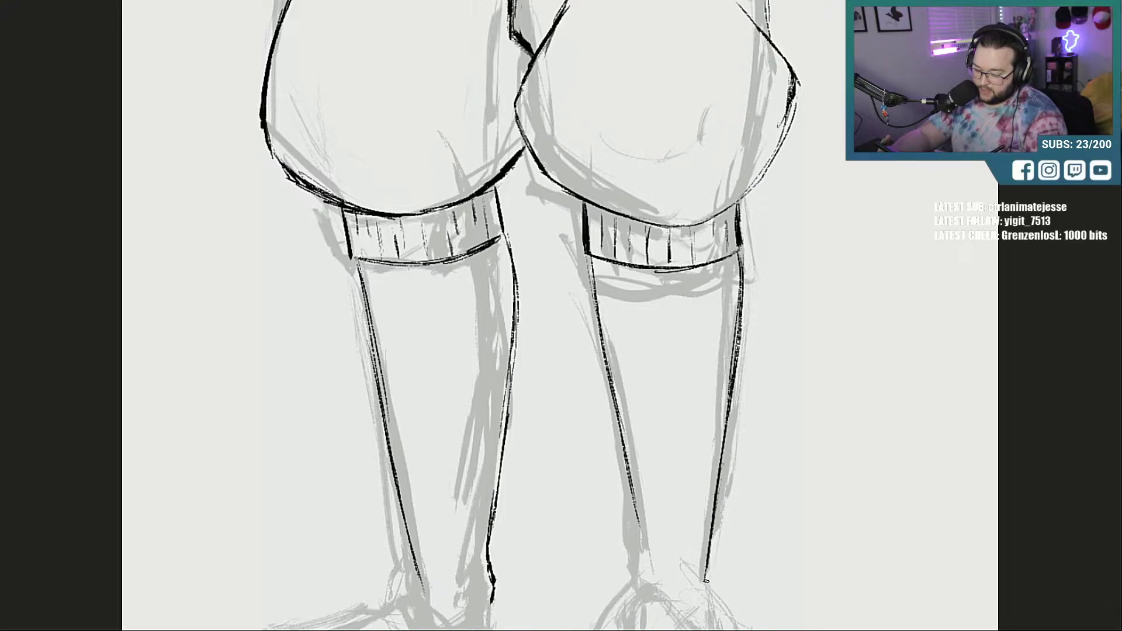
{"action": "left_click_drag", "start_coordinate": [623, 466], "coordinate": [644, 566]}
{"action": "left_click_drag", "start_coordinate": [586, 275], "coordinate": [602, 339]}
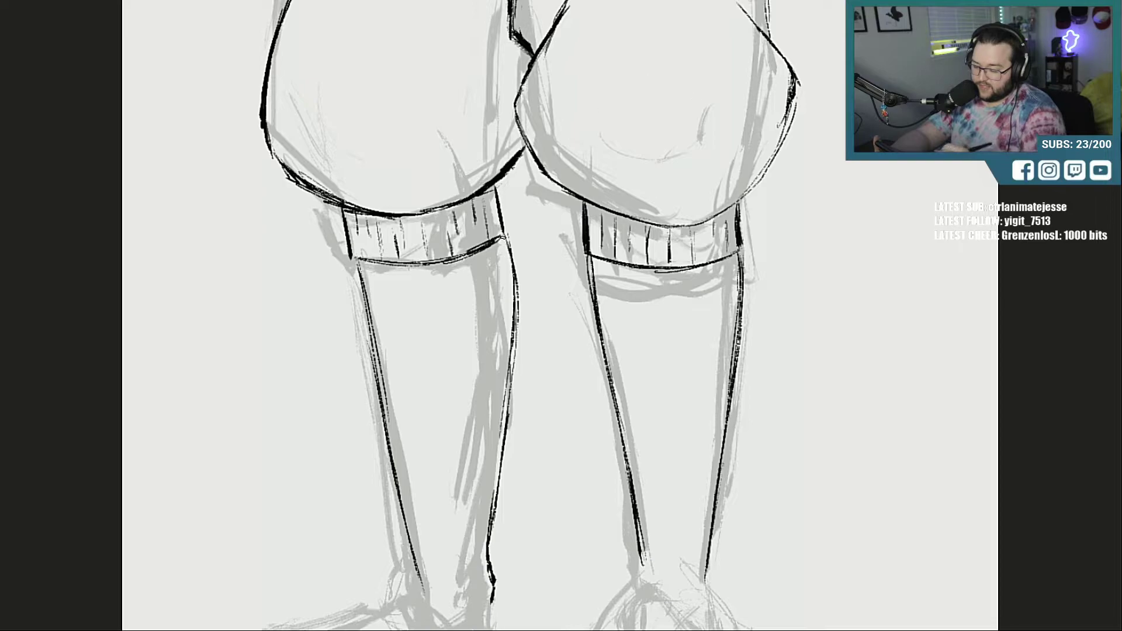
Step: Thicken the inner edge of the phone-side cuff and the upper calf line just below it
{"action": "mouse_move", "coordinate": [510, 234]}
{"action": "left_mouse_down"}
{"action": "mouse_move", "coordinate": [504, 190]}
{"action": "mouse_move", "coordinate": [505, 237]}
{"action": "left_mouse_up"}
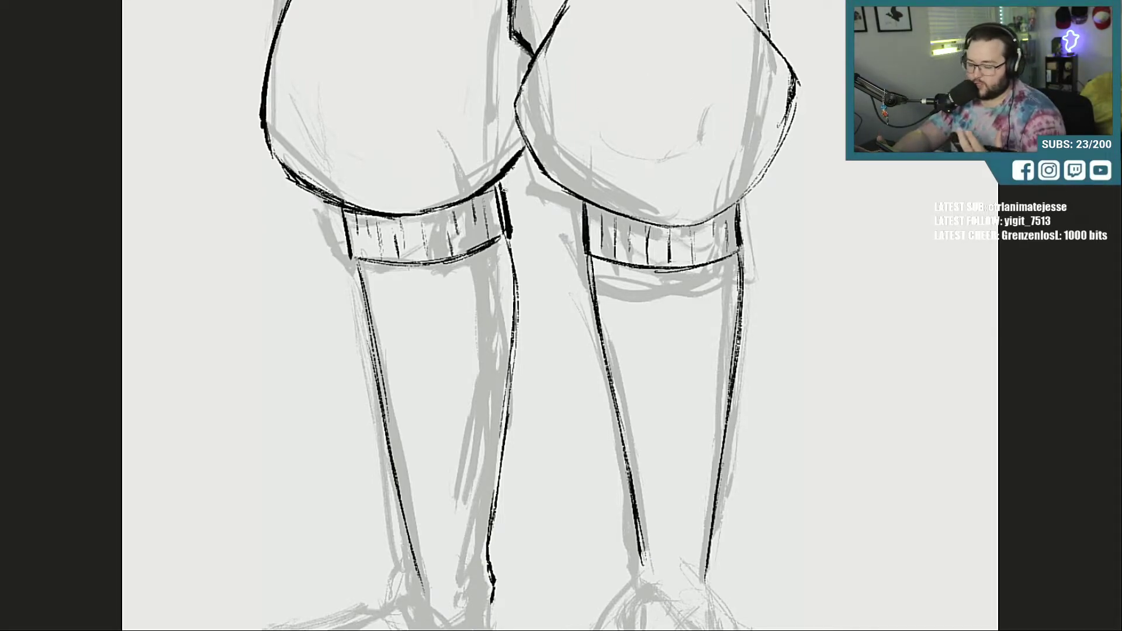
{"action": "scroll", "coordinate": [560, 316], "scroll_direction": "down", "scroll_amount": 3}
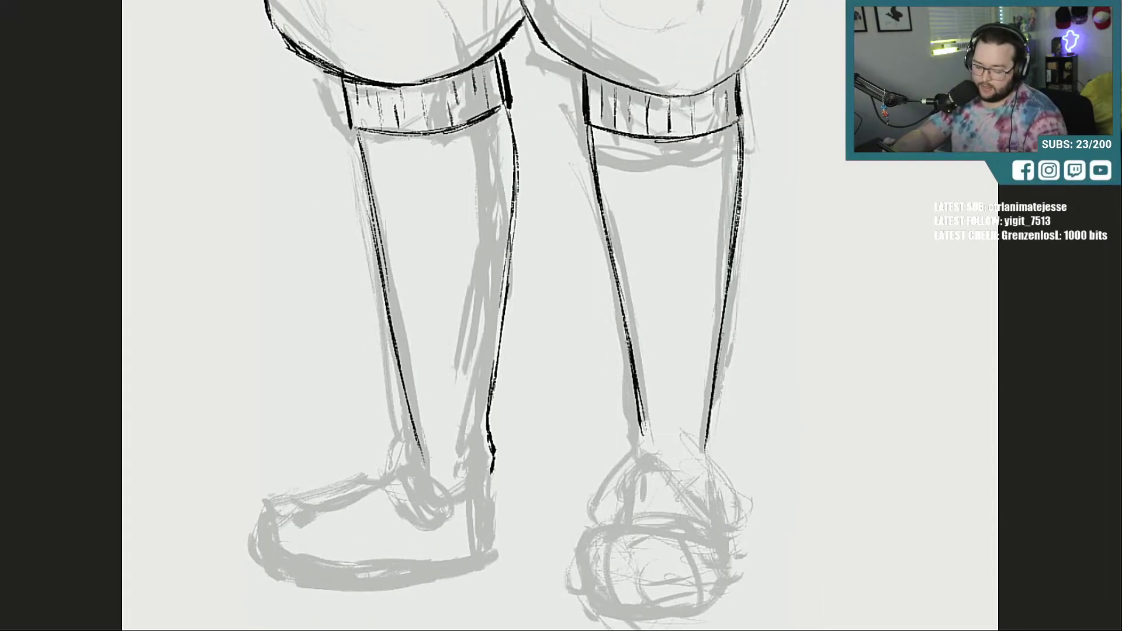
{"action": "scroll", "coordinate": [587, 290], "scroll_direction": "down", "scroll_amount": 2}
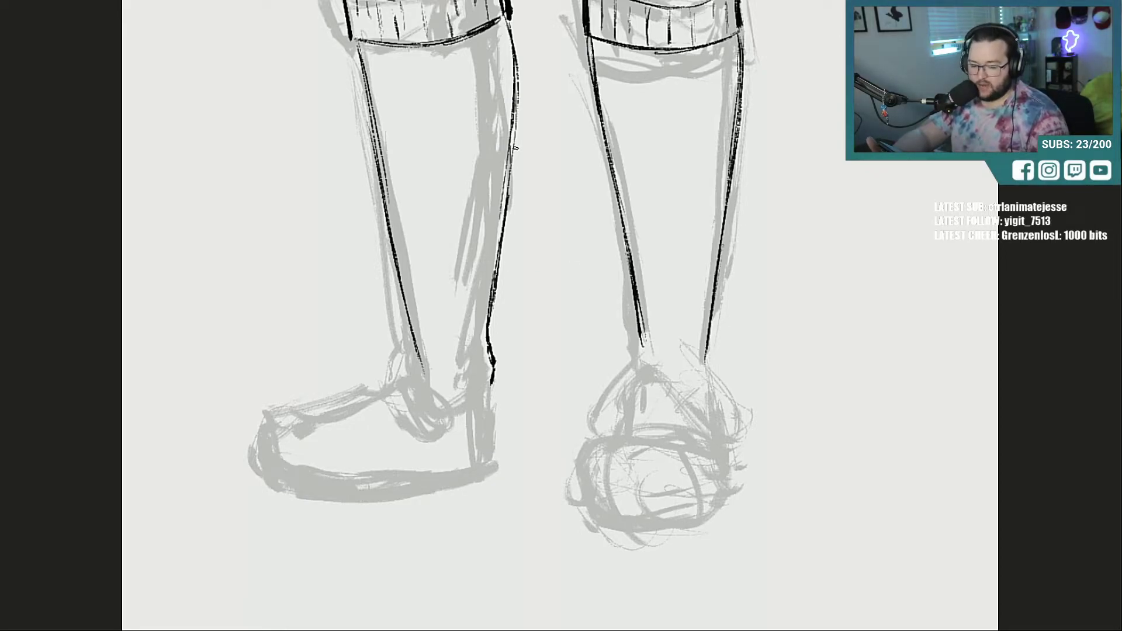
{"action": "left_click_drag", "start_coordinate": [509, 29], "coordinate": [514, 107]}
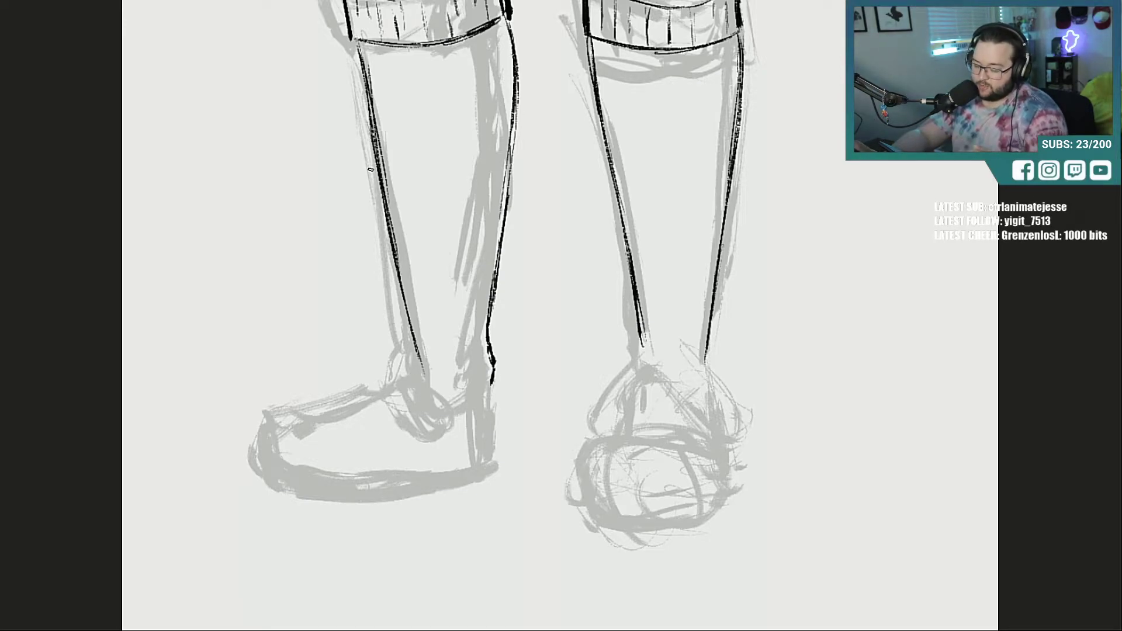
Step: Ink a first outline of the phone-side foot with a heavy heel, a sloping instep, and a flat sole line
{"action": "left_click_drag", "start_coordinate": [489, 380], "coordinate": [495, 461]}
{"action": "left_click_drag", "start_coordinate": [491, 402], "coordinate": [507, 443]}
{"action": "left_click_drag", "start_coordinate": [502, 428], "coordinate": [495, 465]}
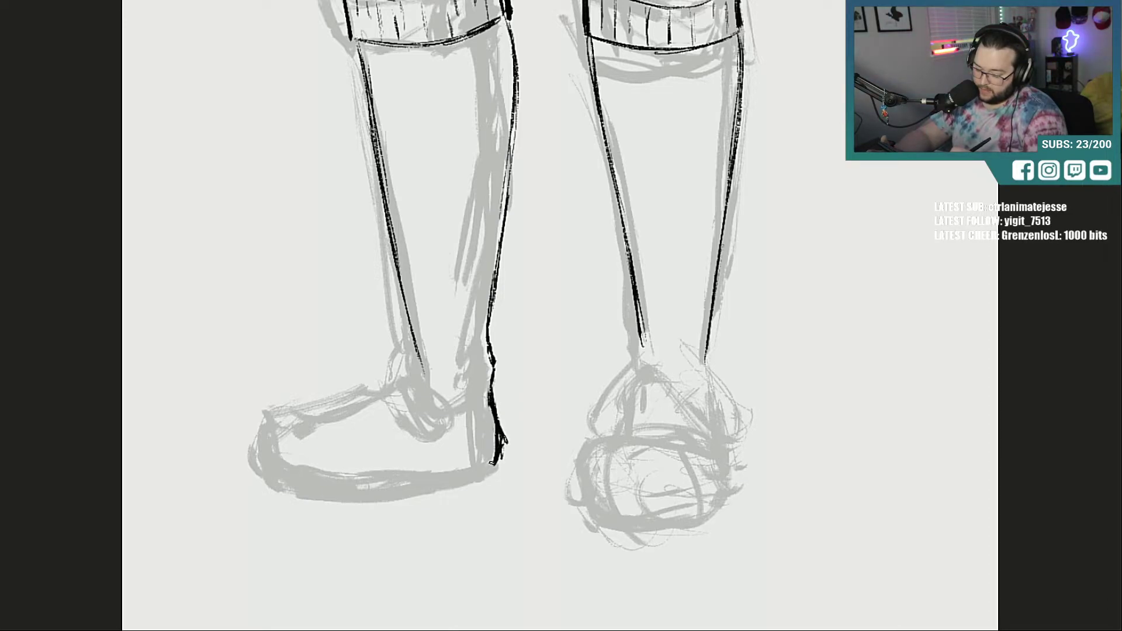
{"action": "left_click_drag", "start_coordinate": [418, 349], "coordinate": [409, 397]}
{"action": "left_click_drag", "start_coordinate": [417, 369], "coordinate": [391, 419]}
{"action": "mouse_move", "coordinate": [417, 375]}
{"action": "left_mouse_down"}
{"action": "mouse_move", "coordinate": [368, 438]}
{"action": "mouse_move", "coordinate": [297, 449]}
{"action": "mouse_move", "coordinate": [290, 480]}
{"action": "mouse_move", "coordinate": [485, 468]}
{"action": "left_mouse_up"}
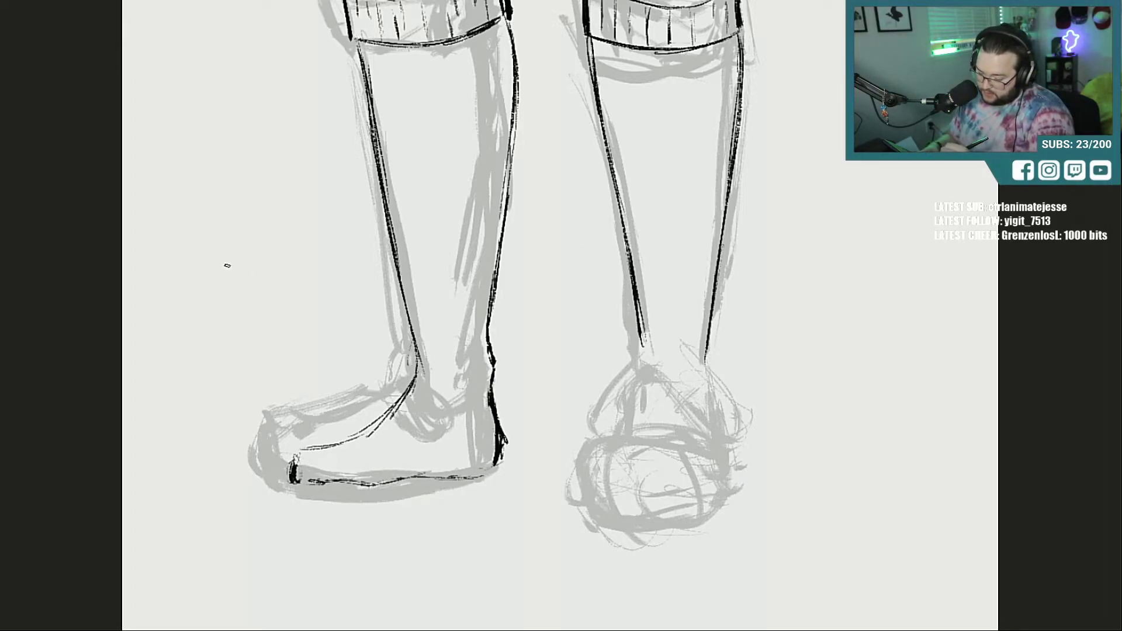
Step: Replace the phone-side foot's instep line with a shoe tongue, an ankle collar, and a hanging lace loop
{"action": "mouse_move", "coordinate": [406, 375]}
{"action": "left_mouse_down"}
{"action": "mouse_move", "coordinate": [397, 404]}
{"action": "mouse_move", "coordinate": [378, 411]}
{"action": "mouse_move", "coordinate": [414, 388]}
{"action": "mouse_move", "coordinate": [419, 344]}
{"action": "mouse_move", "coordinate": [432, 342]}
{"action": "mouse_move", "coordinate": [437, 383]}
{"action": "left_mouse_up"}
{"action": "mouse_move", "coordinate": [424, 342]}
{"action": "left_mouse_down"}
{"action": "mouse_move", "coordinate": [407, 376]}
{"action": "mouse_move", "coordinate": [412, 345]}
{"action": "mouse_move", "coordinate": [450, 388]}
{"action": "mouse_move", "coordinate": [476, 387]}
{"action": "mouse_move", "coordinate": [506, 411]}
{"action": "mouse_move", "coordinate": [503, 470]}
{"action": "mouse_move", "coordinate": [503, 389]}
{"action": "mouse_move", "coordinate": [462, 391]}
{"action": "mouse_move", "coordinate": [443, 379]}
{"action": "mouse_move", "coordinate": [493, 365]}
{"action": "mouse_move", "coordinate": [500, 389]}
{"action": "left_mouse_up"}
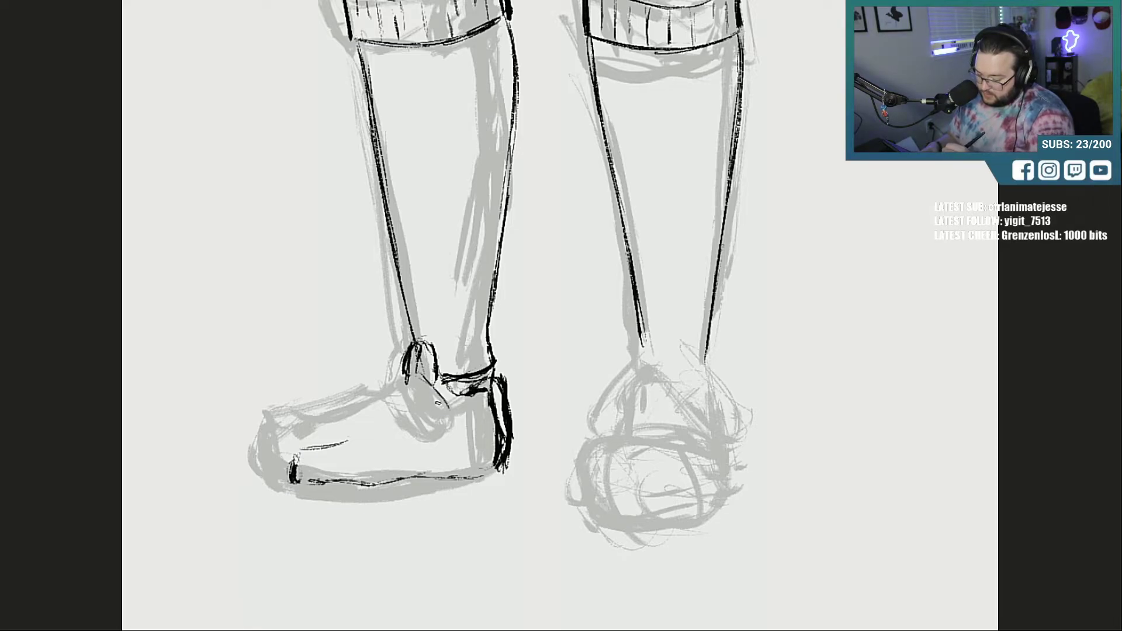
{"action": "mouse_move", "coordinate": [438, 402]}
{"action": "left_mouse_down"}
{"action": "mouse_move", "coordinate": [451, 441]}
{"action": "mouse_move", "coordinate": [411, 397]}
{"action": "mouse_move", "coordinate": [454, 415]}
{"action": "mouse_move", "coordinate": [437, 449]}
{"action": "mouse_move", "coordinate": [410, 401]}
{"action": "mouse_move", "coordinate": [412, 369]}
{"action": "mouse_move", "coordinate": [401, 386]}
{"action": "mouse_move", "coordinate": [412, 375]}
{"action": "mouse_move", "coordinate": [434, 443]}
{"action": "left_mouse_up"}
Step: Ink the phone-side shoe's upper and squared toe, and add a thick sole running from toe to heel
{"action": "mouse_move", "coordinate": [415, 374]}
{"action": "left_mouse_down"}
{"action": "mouse_move", "coordinate": [449, 437]}
{"action": "mouse_move", "coordinate": [425, 417]}
{"action": "mouse_move", "coordinate": [282, 411]}
{"action": "left_mouse_up"}
{"action": "mouse_move", "coordinate": [278, 432]}
{"action": "left_mouse_down"}
{"action": "mouse_move", "coordinate": [272, 479]}
{"action": "mouse_move", "coordinate": [282, 416]}
{"action": "left_mouse_up"}
{"action": "mouse_move", "coordinate": [354, 408]}
{"action": "left_mouse_down"}
{"action": "mouse_move", "coordinate": [294, 406]}
{"action": "mouse_move", "coordinate": [361, 419]}
{"action": "mouse_move", "coordinate": [292, 404]}
{"action": "mouse_move", "coordinate": [310, 409]}
{"action": "left_mouse_up"}
{"action": "left_click_drag", "start_coordinate": [364, 408], "coordinate": [406, 401]}
{"action": "left_click_drag", "start_coordinate": [275, 471], "coordinate": [334, 484]}
{"action": "left_click_drag", "start_coordinate": [265, 473], "coordinate": [265, 490]}
{"action": "mouse_move", "coordinate": [272, 492]}
{"action": "left_mouse_down"}
{"action": "mouse_move", "coordinate": [367, 499]}
{"action": "mouse_move", "coordinate": [505, 483]}
{"action": "mouse_move", "coordinate": [455, 492]}
{"action": "mouse_move", "coordinate": [484, 471]}
{"action": "mouse_move", "coordinate": [436, 479]}
{"action": "mouse_move", "coordinate": [469, 488]}
{"action": "mouse_move", "coordinate": [512, 476]}
{"action": "left_mouse_up"}
{"action": "left_click_drag", "start_coordinate": [281, 471], "coordinate": [420, 474]}
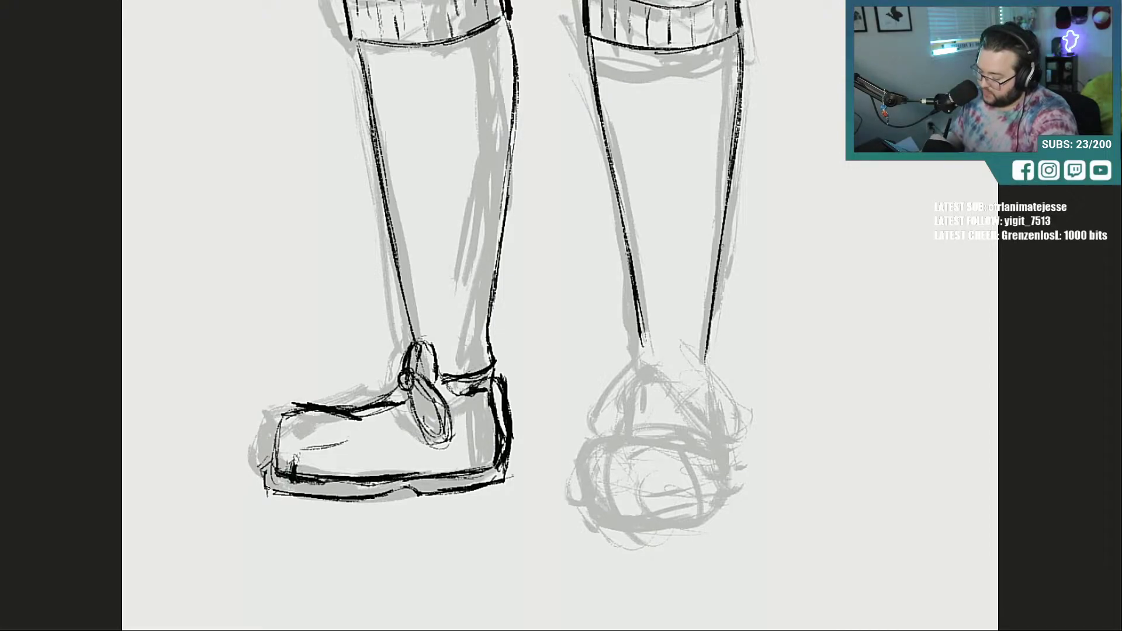
{"action": "left_click_drag", "start_coordinate": [261, 489], "coordinate": [380, 495]}
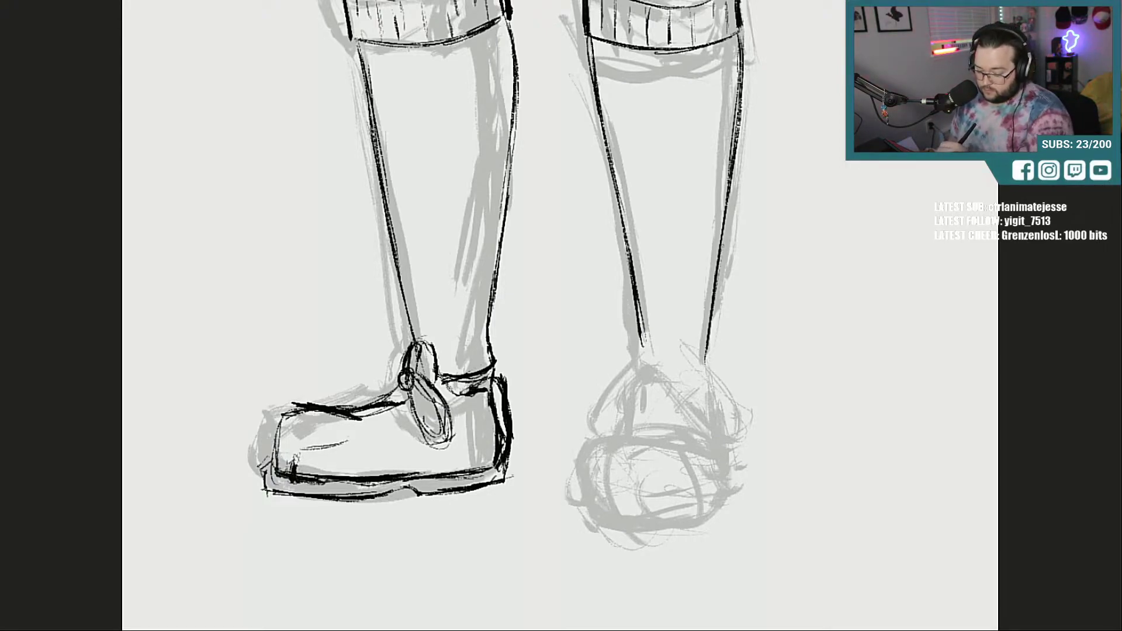
Step: Refine the phone-side shoe's collar, erasing the extra band around the ankle and the stray marks on the toe
{"action": "mouse_move", "coordinate": [438, 376]}
{"action": "left_mouse_down"}
{"action": "mouse_move", "coordinate": [461, 399]}
{"action": "mouse_move", "coordinate": [495, 381]}
{"action": "left_mouse_up"}
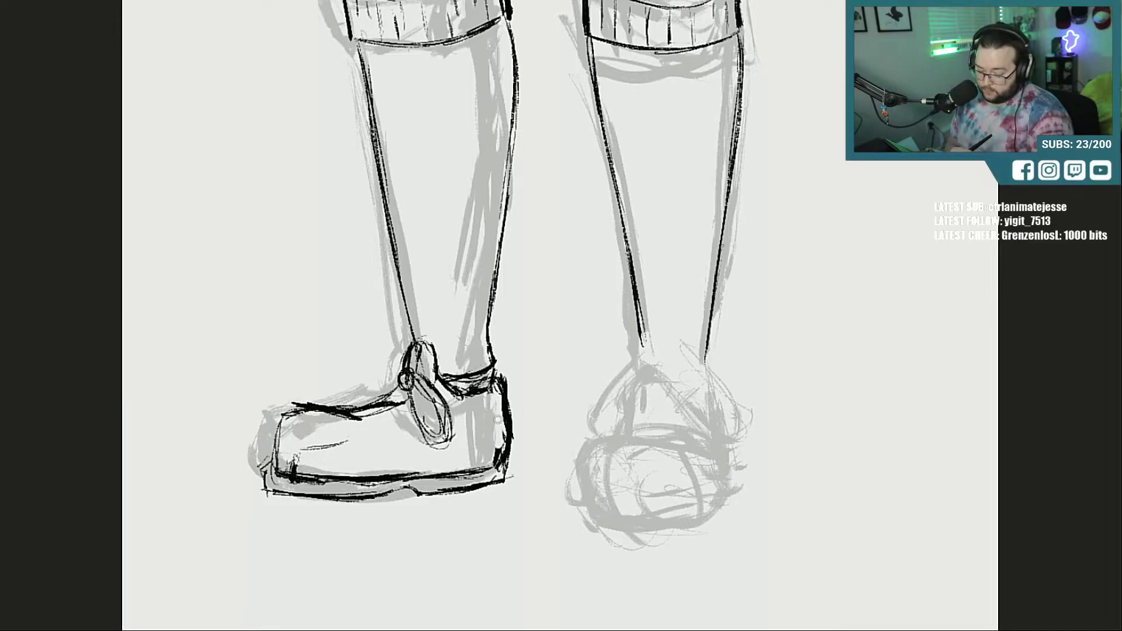
{"action": "left_click_drag", "start_coordinate": [356, 446], "coordinate": [313, 454]}
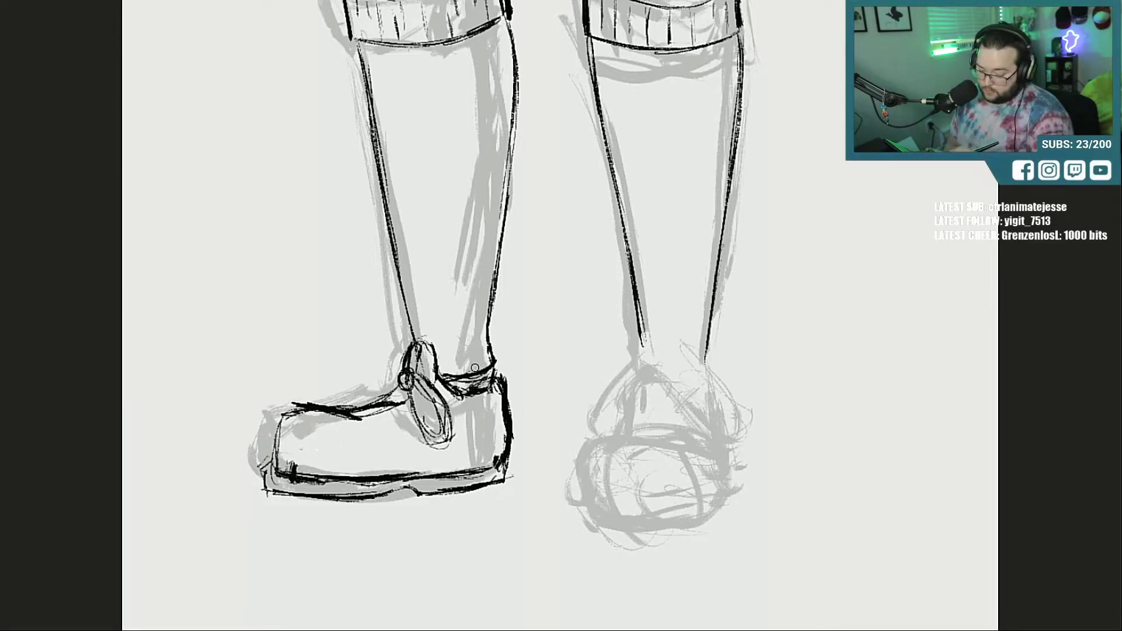
{"action": "mouse_move", "coordinate": [475, 369]}
{"action": "left_mouse_down"}
{"action": "mouse_move", "coordinate": [459, 379]}
{"action": "mouse_move", "coordinate": [491, 345]}
{"action": "mouse_move", "coordinate": [489, 330]}
{"action": "mouse_move", "coordinate": [490, 360]}
{"action": "left_mouse_up"}
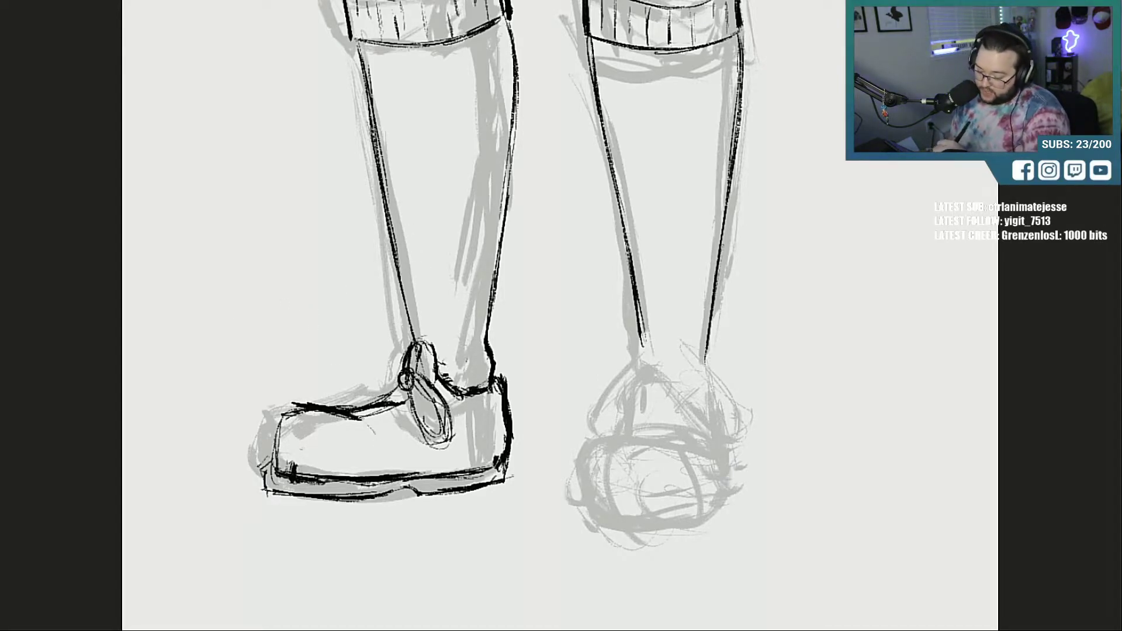
Step: Ink a slanted toe-cap seam on the phone-side shoe and darken the rounded front of the toe
{"action": "left_click_drag", "start_coordinate": [353, 413], "coordinate": [384, 452]}
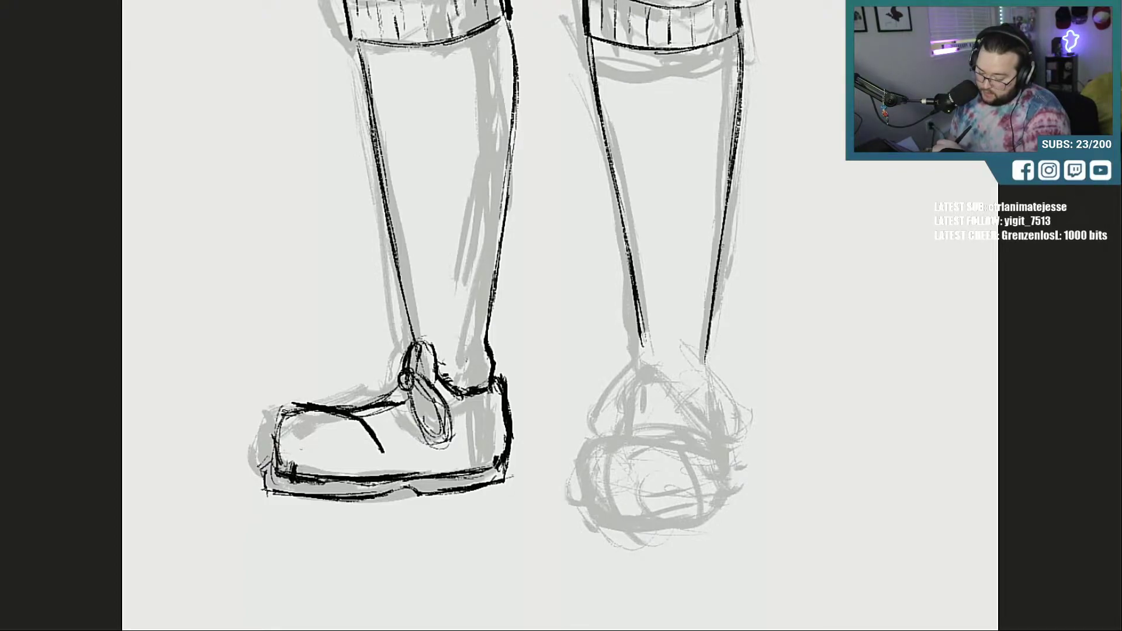
{"action": "left_click_drag", "start_coordinate": [285, 410], "coordinate": [279, 470]}
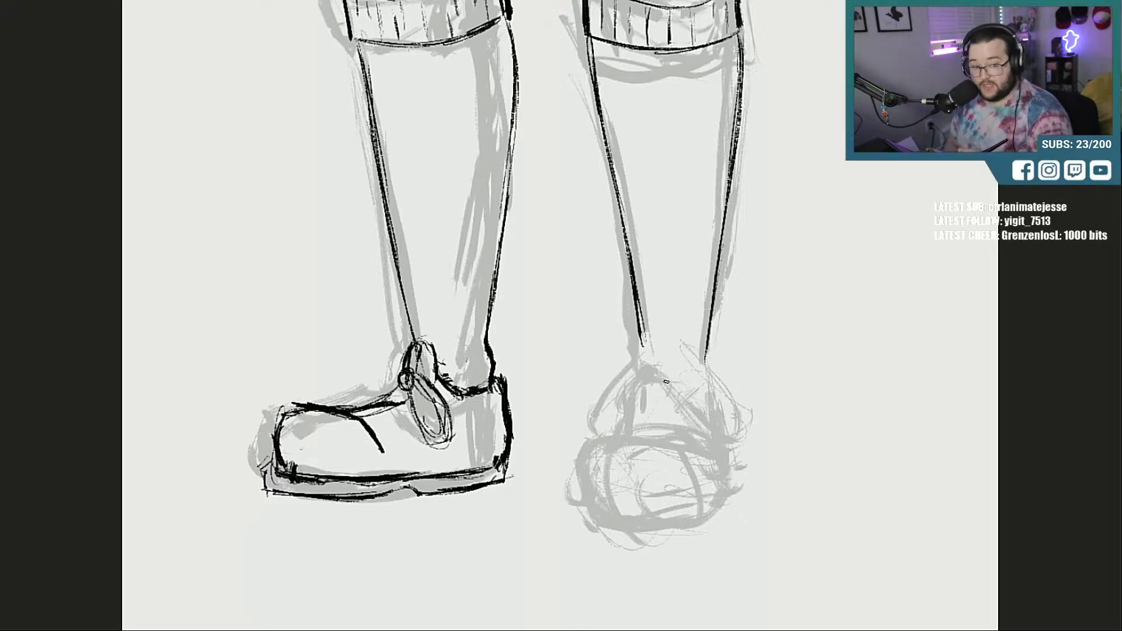
Step: Ink the front-facing cup-side shoe's domed toe cap, thick sole, and outer side
{"action": "mouse_move", "coordinate": [604, 497]}
{"action": "left_mouse_down"}
{"action": "mouse_move", "coordinate": [706, 489]}
{"action": "mouse_move", "coordinate": [709, 447]}
{"action": "mouse_move", "coordinate": [690, 424]}
{"action": "mouse_move", "coordinate": [608, 416]}
{"action": "mouse_move", "coordinate": [590, 483]}
{"action": "left_mouse_up"}
{"action": "mouse_move", "coordinate": [589, 482]}
{"action": "left_mouse_down"}
{"action": "mouse_move", "coordinate": [631, 420]}
{"action": "mouse_move", "coordinate": [667, 416]}
{"action": "mouse_move", "coordinate": [698, 437]}
{"action": "left_mouse_up"}
{"action": "mouse_move", "coordinate": [577, 481]}
{"action": "left_mouse_down"}
{"action": "mouse_move", "coordinate": [581, 515]}
{"action": "mouse_move", "coordinate": [626, 527]}
{"action": "mouse_move", "coordinate": [715, 514]}
{"action": "mouse_move", "coordinate": [736, 431]}
{"action": "left_mouse_up"}
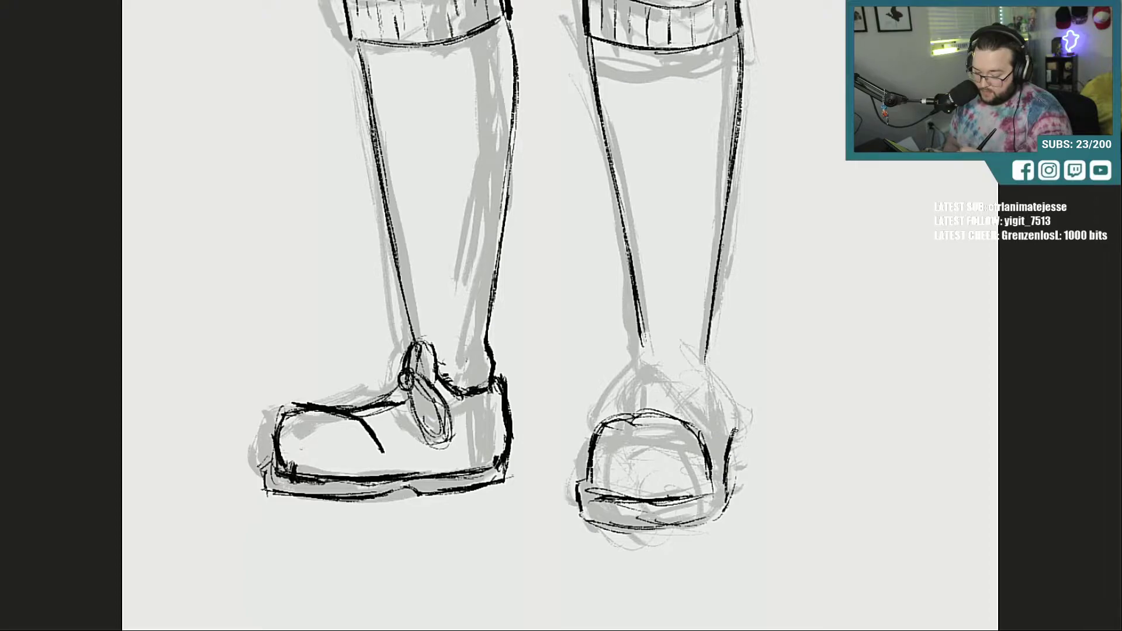
{"action": "mouse_move", "coordinate": [711, 497]}
{"action": "left_mouse_down"}
{"action": "mouse_move", "coordinate": [732, 430]}
{"action": "mouse_move", "coordinate": [724, 387]}
{"action": "left_mouse_up"}
Step: Ink the cup-side shoe's rounded tongue and the collar curving around the outer ankle
{"action": "left_click_drag", "start_coordinate": [652, 365], "coordinate": [657, 339]}
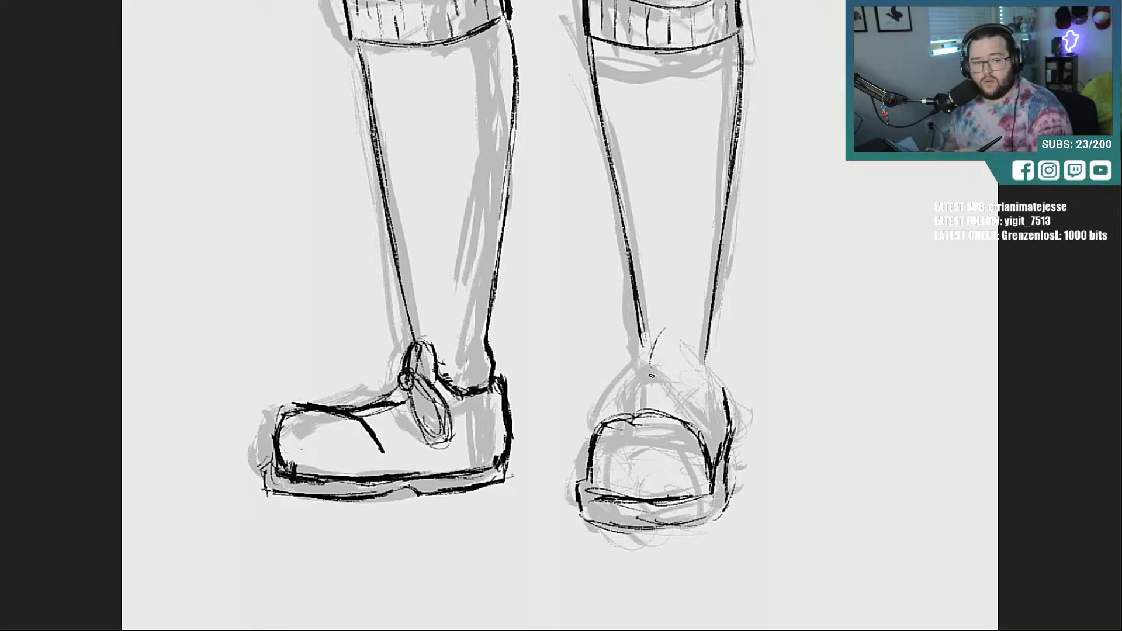
{"action": "mouse_move", "coordinate": [643, 364]}
{"action": "left_mouse_down"}
{"action": "mouse_move", "coordinate": [665, 329]}
{"action": "mouse_move", "coordinate": [686, 370]}
{"action": "mouse_move", "coordinate": [651, 334]}
{"action": "mouse_move", "coordinate": [711, 368]}
{"action": "mouse_move", "coordinate": [718, 386]}
{"action": "left_mouse_up"}
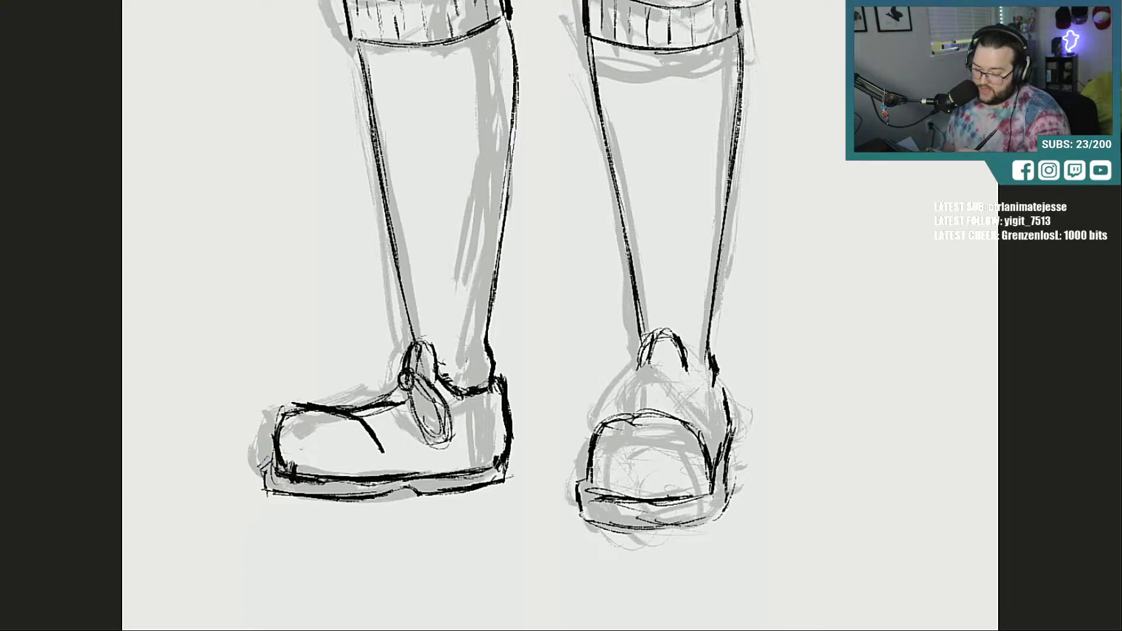
{"action": "left_click_drag", "start_coordinate": [705, 345], "coordinate": [728, 400]}
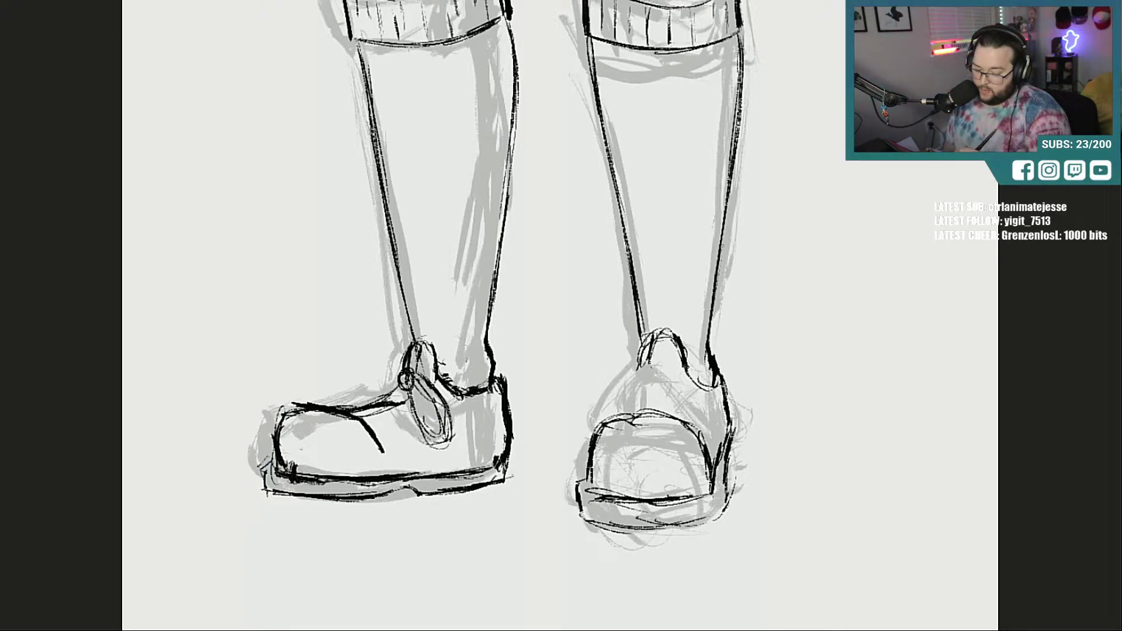
Step: Ink a lace bow on the cup-side shoe with a small central knot and a loop falling to each side
{"action": "mouse_move", "coordinate": [661, 370]}
{"action": "left_mouse_down"}
{"action": "mouse_move", "coordinate": [725, 434]}
{"action": "mouse_move", "coordinate": [727, 410]}
{"action": "left_mouse_up"}
{"action": "left_click_drag", "start_coordinate": [677, 400], "coordinate": [730, 428]}
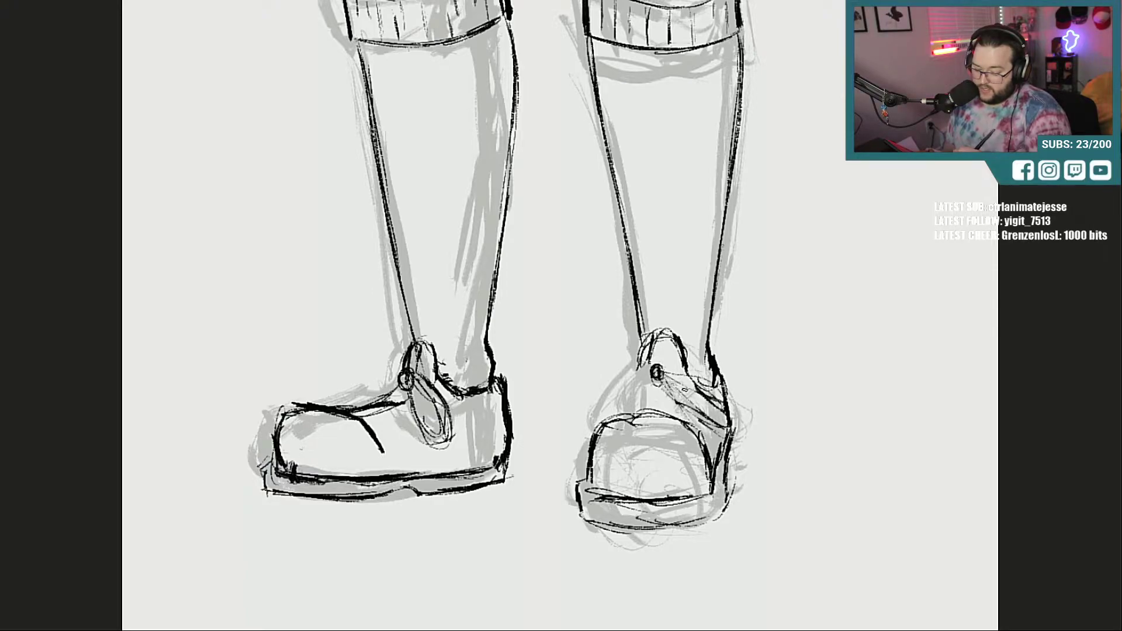
{"action": "mouse_move", "coordinate": [655, 369]}
{"action": "left_mouse_down"}
{"action": "mouse_move", "coordinate": [594, 421]}
{"action": "mouse_move", "coordinate": [632, 411]}
{"action": "left_mouse_up"}
{"action": "mouse_move", "coordinate": [670, 386]}
{"action": "left_mouse_down"}
{"action": "mouse_move", "coordinate": [675, 416]}
{"action": "mouse_move", "coordinate": [714, 425]}
{"action": "left_mouse_up"}
{"action": "left_click_drag", "start_coordinate": [659, 372], "coordinate": [713, 392]}
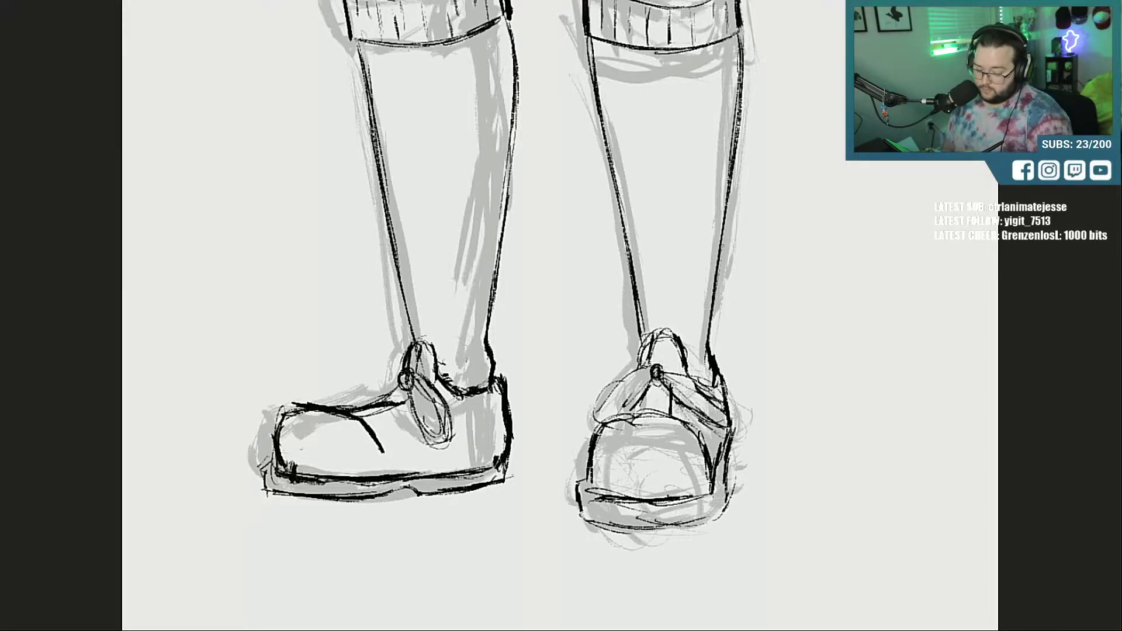
{"action": "mouse_move", "coordinate": [646, 367]}
{"action": "left_mouse_down"}
{"action": "mouse_move", "coordinate": [612, 417]}
{"action": "mouse_move", "coordinate": [660, 371]}
{"action": "left_mouse_up"}
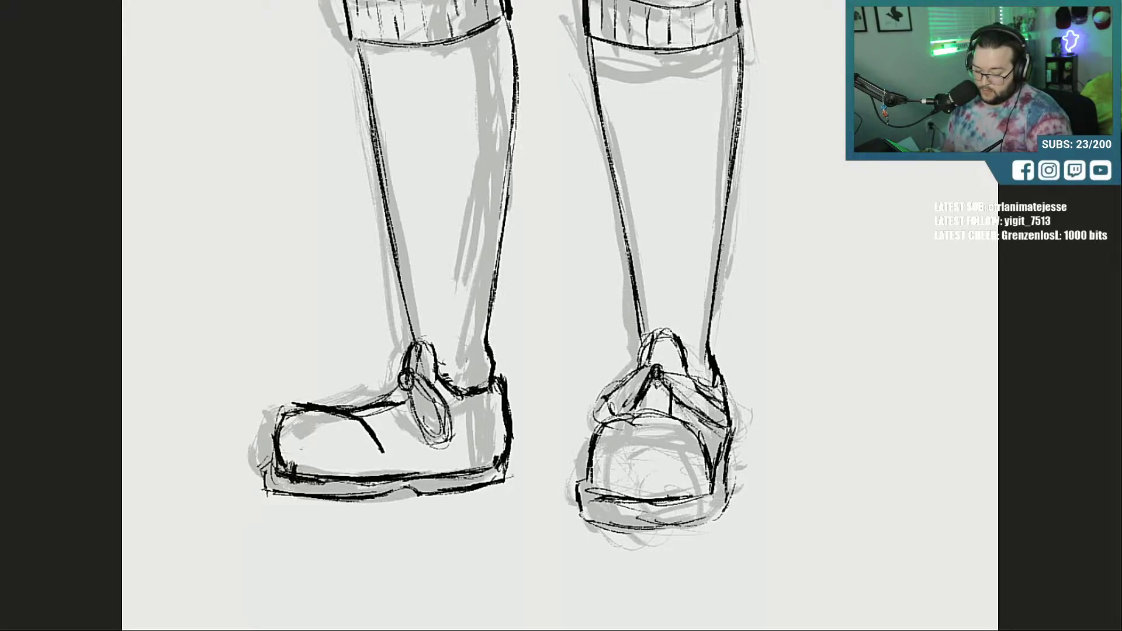
Step: Clean up the cup-side shoe's toe cap and strengthen its outer side and sole edges
{"action": "mouse_move", "coordinate": [599, 444]}
{"action": "left_mouse_down"}
{"action": "mouse_move", "coordinate": [669, 417]}
{"action": "mouse_move", "coordinate": [707, 427]}
{"action": "mouse_move", "coordinate": [710, 482]}
{"action": "left_mouse_up"}
{"action": "left_click_drag", "start_coordinate": [737, 435], "coordinate": [726, 498]}
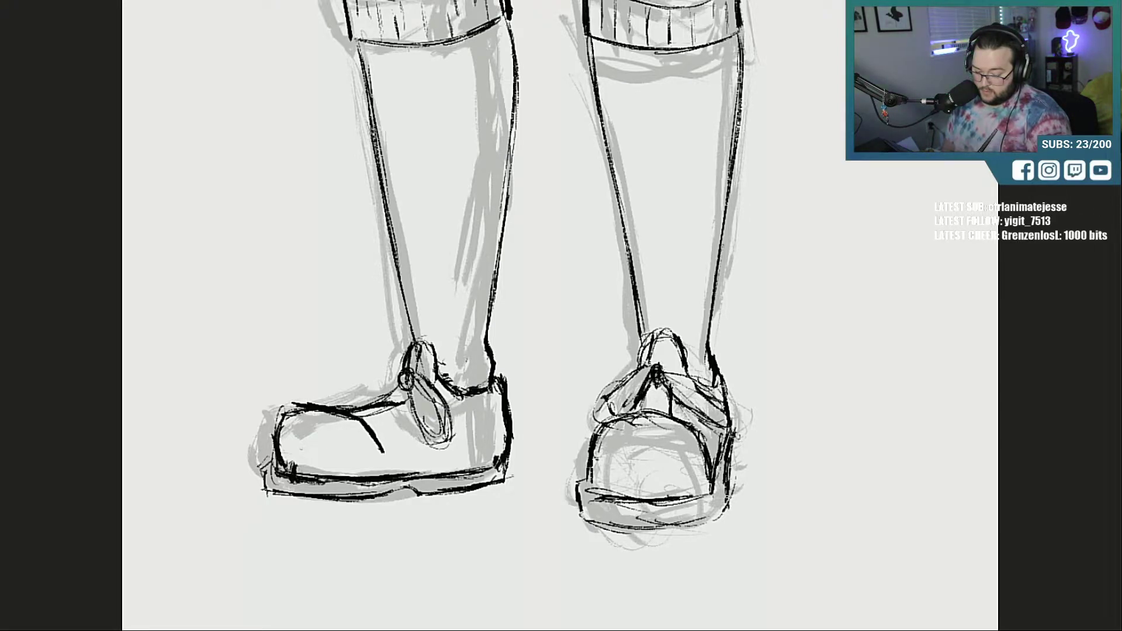
{"action": "mouse_move", "coordinate": [587, 491]}
{"action": "left_mouse_down"}
{"action": "mouse_move", "coordinate": [637, 500]}
{"action": "mouse_move", "coordinate": [627, 527]}
{"action": "left_mouse_up"}
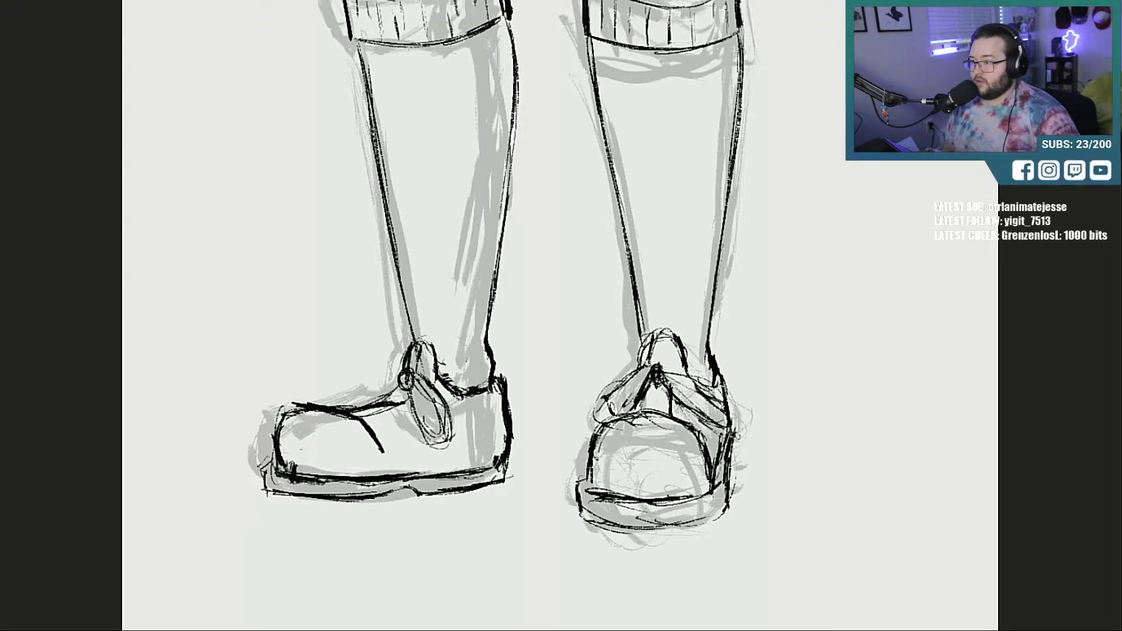
{"action": "mouse_move", "coordinate": [727, 509]}
{"action": "left_mouse_down"}
{"action": "mouse_move", "coordinate": [733, 447]}
{"action": "mouse_move", "coordinate": [730, 483]}
{"action": "mouse_move", "coordinate": [718, 485]}
{"action": "mouse_move", "coordinate": [692, 443]}
{"action": "left_mouse_up"}
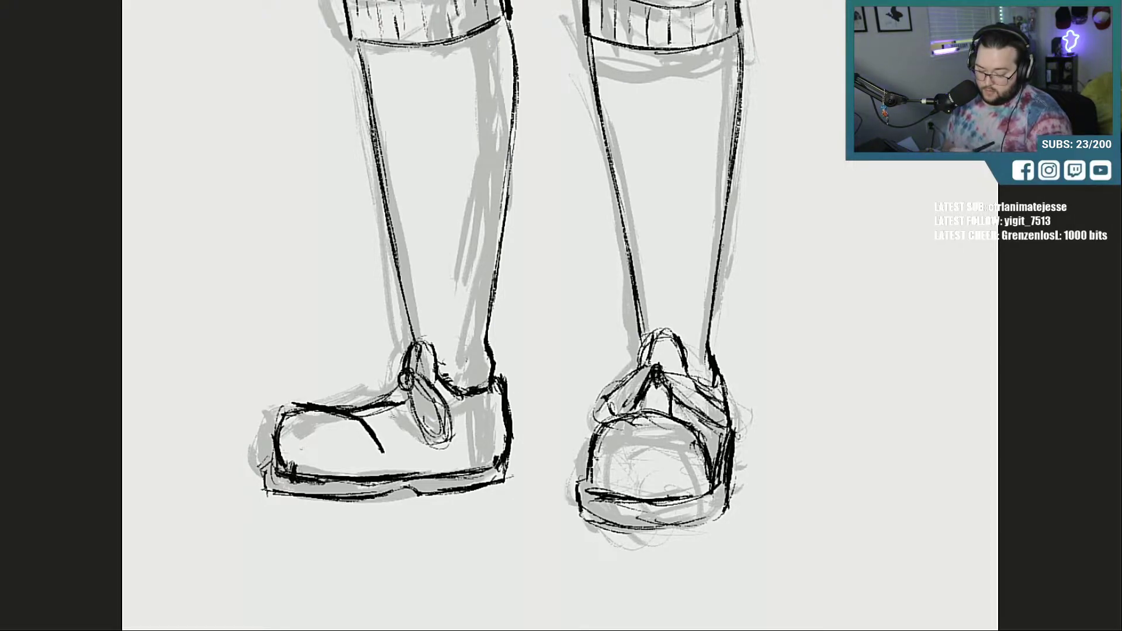
Step: Extend the phone-side shoe's toe-cap seam to the sole, and add a curved heel panel and short lace strokes
{"action": "mouse_move", "coordinate": [363, 411]}
{"action": "left_mouse_down"}
{"action": "mouse_move", "coordinate": [395, 473]}
{"action": "mouse_move", "coordinate": [502, 417]}
{"action": "left_mouse_up"}
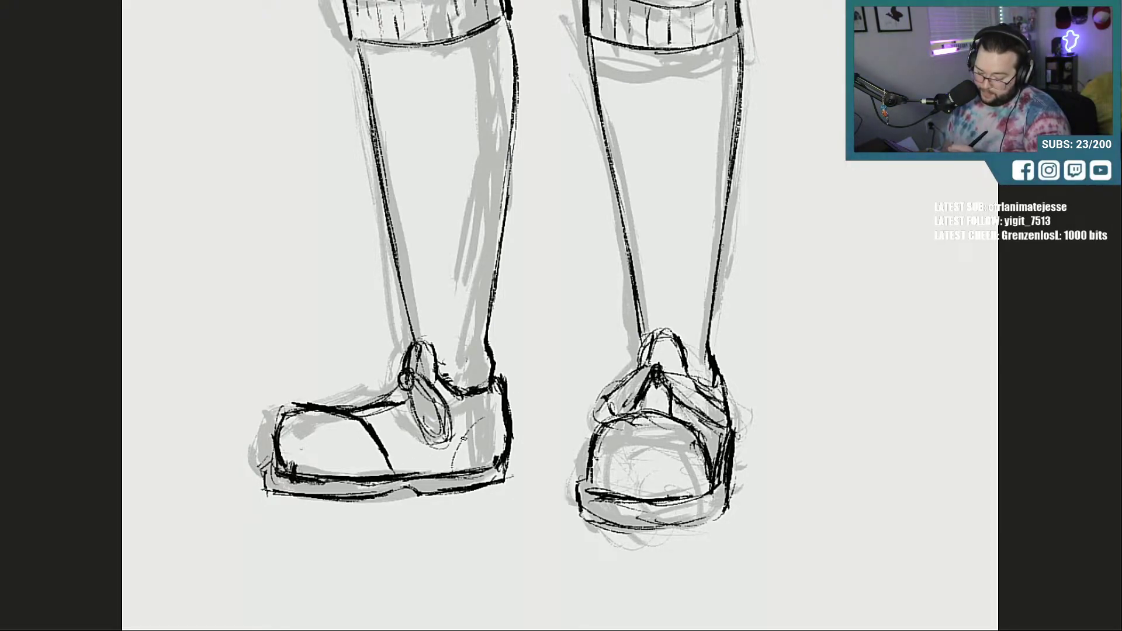
{"action": "mouse_move", "coordinate": [455, 457]}
{"action": "left_mouse_down"}
{"action": "mouse_move", "coordinate": [503, 414]}
{"action": "mouse_move", "coordinate": [494, 421]}
{"action": "left_mouse_up"}
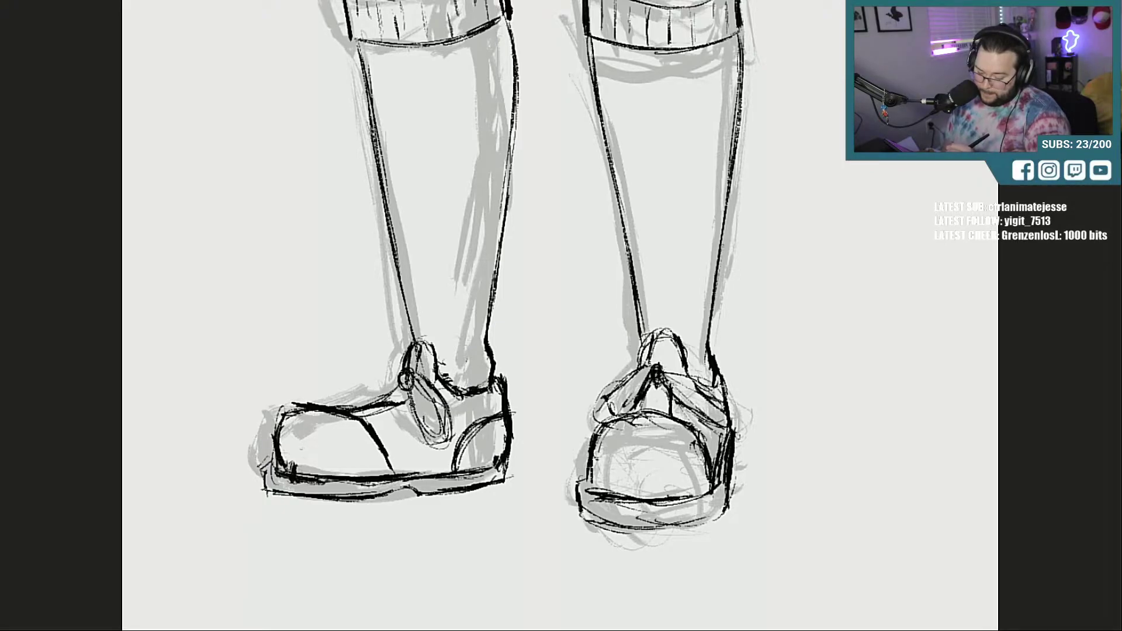
{"action": "left_click_drag", "start_coordinate": [412, 402], "coordinate": [369, 419]}
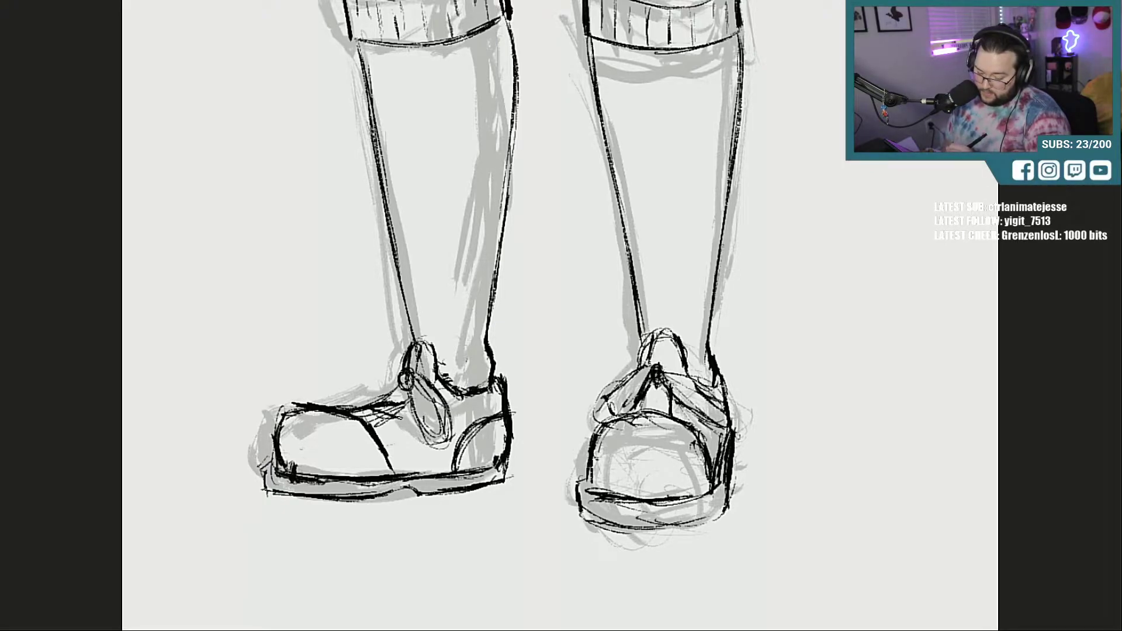
Step: Hide the grey rough sketch so only the black line art shows around the boombox head
{"action": "scroll", "coordinate": [433, 315], "scroll_direction": "up", "scroll_amount": 15}
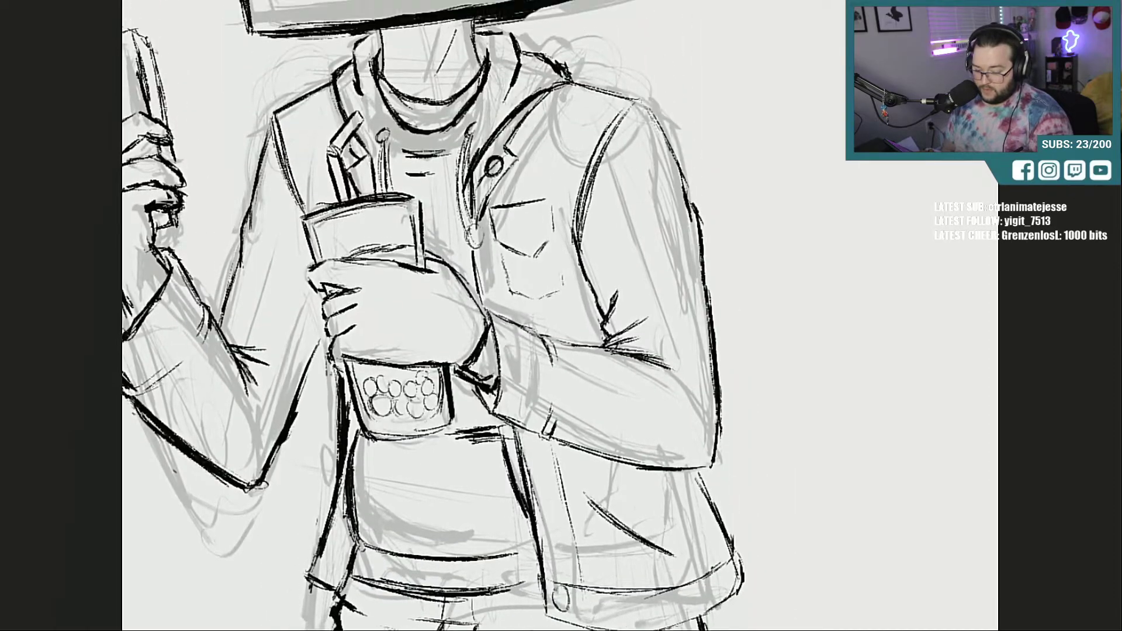
{"action": "scroll", "coordinate": [696, 156], "scroll_direction": "up", "scroll_amount": 2}
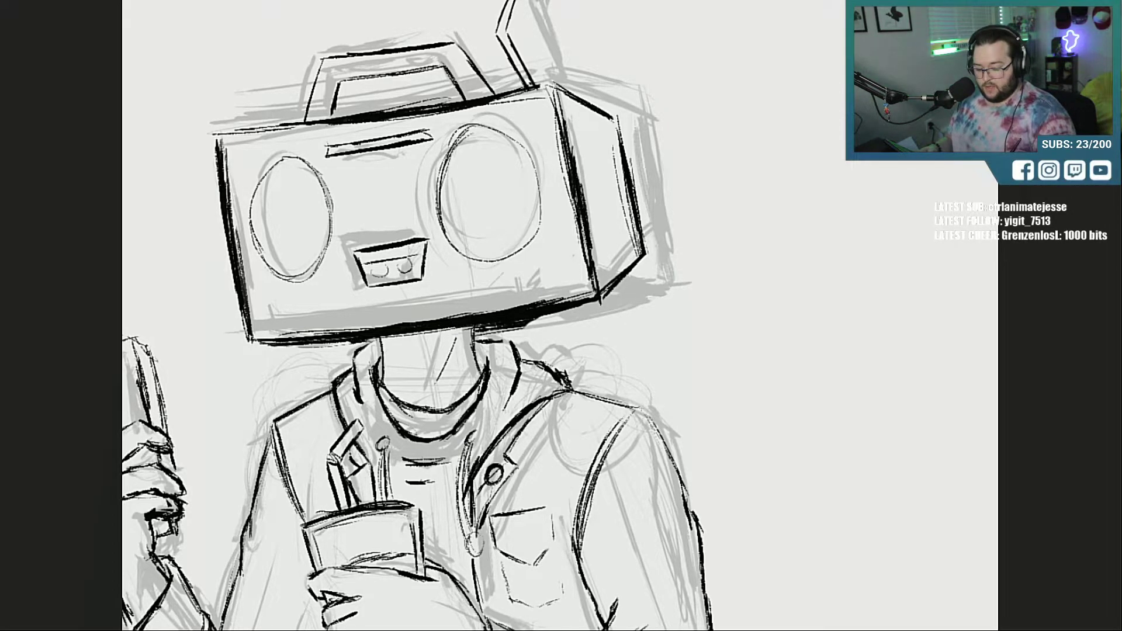
{"action": "key", "text": "ctrl+comma"}
{"action": "key", "text": "ctrl+plus"}
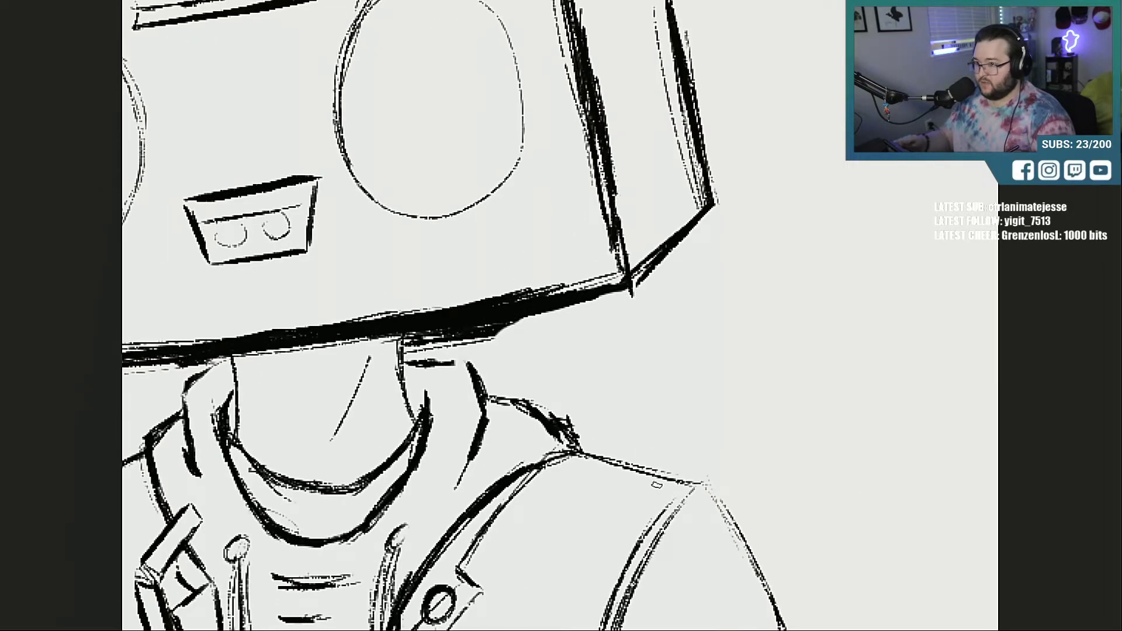
{"action": "left_click_drag", "start_coordinate": [652, 630], "coordinate": [458, 630]}
{"action": "left_click_drag", "start_coordinate": [992, 374], "coordinate": [919, 374]}
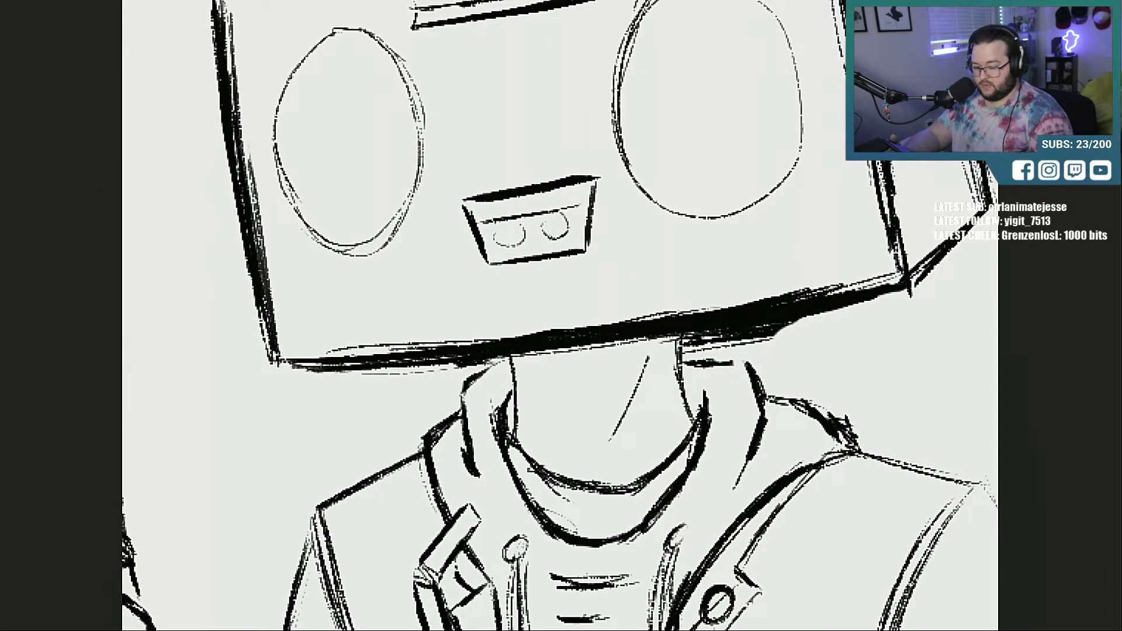
Step: Erase both round speakers and the narrow slot from the boombox face with a larger eraser, keeping the small cassette panel
{"action": "scroll", "coordinate": [560, 316], "scroll_direction": "up", "scroll_amount": 5}
{"action": "mouse_move", "coordinate": [631, 153]}
{"action": "left_mouse_down"}
{"action": "mouse_move", "coordinate": [626, 243]}
{"action": "mouse_move", "coordinate": [626, 220]}
{"action": "mouse_move", "coordinate": [681, 357]}
{"action": "left_mouse_up"}
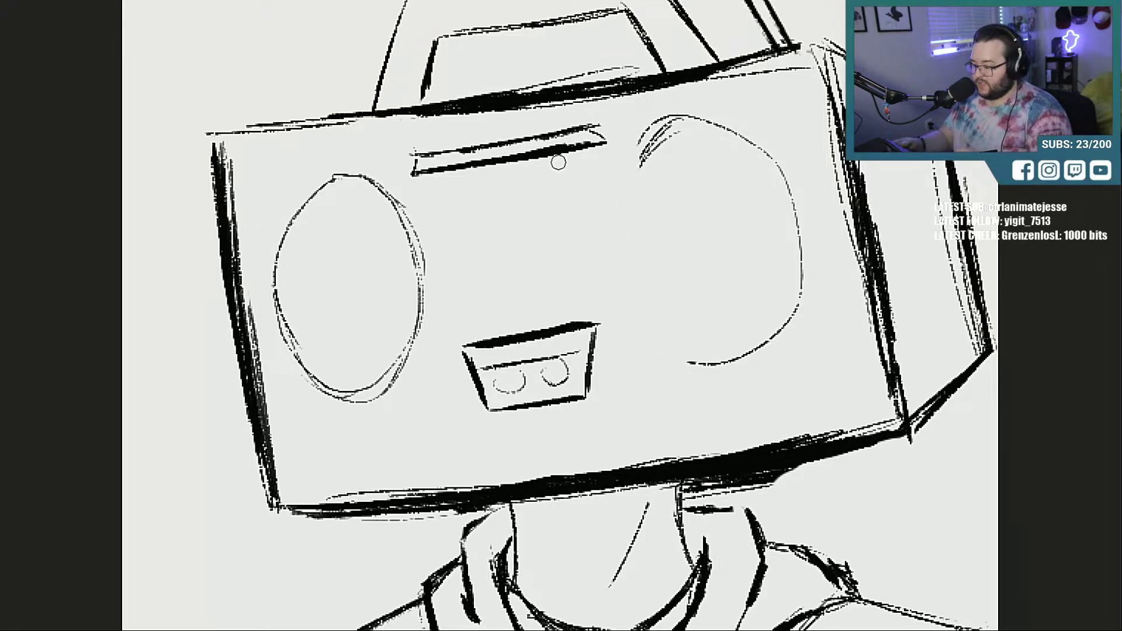
{"action": "key", "text": "]"}
{"action": "key", "text": "]"}
{"action": "key", "text": "]"}
{"action": "key", "text": "]"}
{"action": "key", "text": "]"}
{"action": "mouse_move", "coordinate": [623, 142]}
{"action": "left_mouse_down"}
{"action": "mouse_move", "coordinate": [397, 173]}
{"action": "mouse_move", "coordinate": [314, 218]}
{"action": "mouse_move", "coordinate": [308, 386]}
{"action": "mouse_move", "coordinate": [384, 381]}
{"action": "mouse_move", "coordinate": [454, 326]}
{"action": "mouse_move", "coordinate": [520, 389]}
{"action": "mouse_move", "coordinate": [601, 351]}
{"action": "left_mouse_up"}
{"action": "key", "text": "ctrl+z"}
{"action": "mouse_move", "coordinate": [421, 208]}
{"action": "left_mouse_down"}
{"action": "mouse_move", "coordinate": [406, 388]}
{"action": "mouse_move", "coordinate": [393, 328]}
{"action": "mouse_move", "coordinate": [316, 378]}
{"action": "mouse_move", "coordinate": [286, 324]}
{"action": "left_mouse_up"}
{"action": "mouse_move", "coordinate": [412, 166]}
{"action": "left_mouse_down"}
{"action": "mouse_move", "coordinate": [521, 149]}
{"action": "mouse_move", "coordinate": [711, 193]}
{"action": "mouse_move", "coordinate": [787, 271]}
{"action": "mouse_move", "coordinate": [739, 363]}
{"action": "left_mouse_up"}
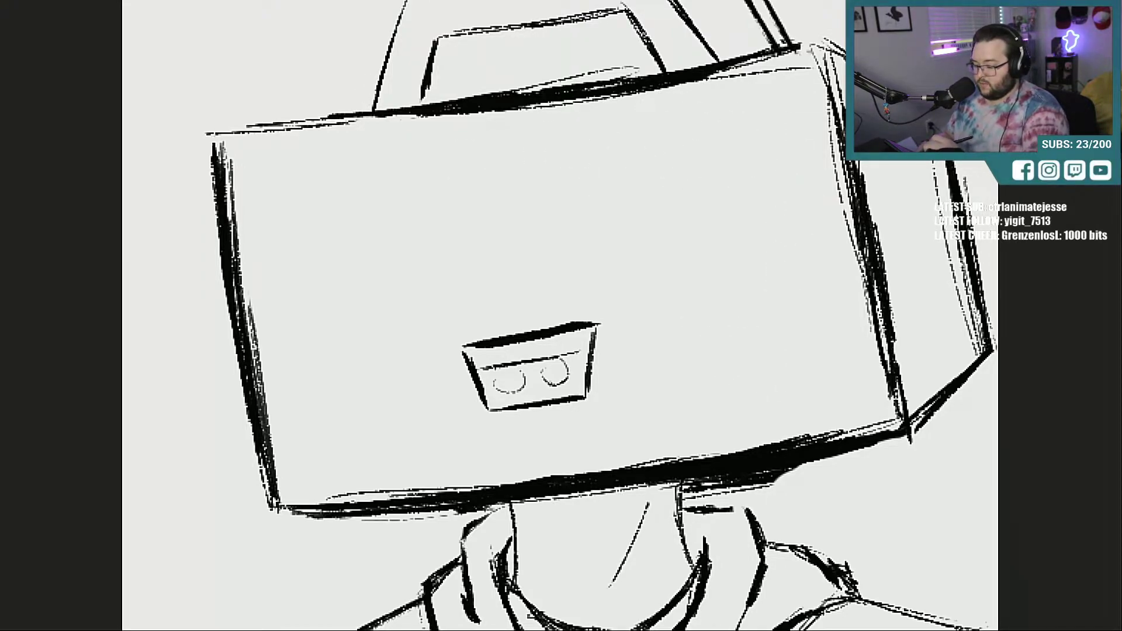
Step: Ink a large four-sided speaker panel with a slightly bowed upper and lower edge on the cup side of the boombox face
{"action": "mouse_move", "coordinate": [615, 138]}
{"action": "left_mouse_down"}
{"action": "mouse_move", "coordinate": [637, 321]}
{"action": "mouse_move", "coordinate": [670, 416]}
{"action": "mouse_move", "coordinate": [681, 103]}
{"action": "mouse_move", "coordinate": [785, 96]}
{"action": "left_mouse_up"}
{"action": "mouse_move", "coordinate": [650, 113]}
{"action": "left_mouse_down"}
{"action": "mouse_move", "coordinate": [779, 89]}
{"action": "mouse_move", "coordinate": [831, 241]}
{"action": "left_mouse_up"}
{"action": "left_click_drag", "start_coordinate": [812, 117], "coordinate": [843, 308]}
{"action": "left_click_drag", "start_coordinate": [830, 219], "coordinate": [857, 358]}
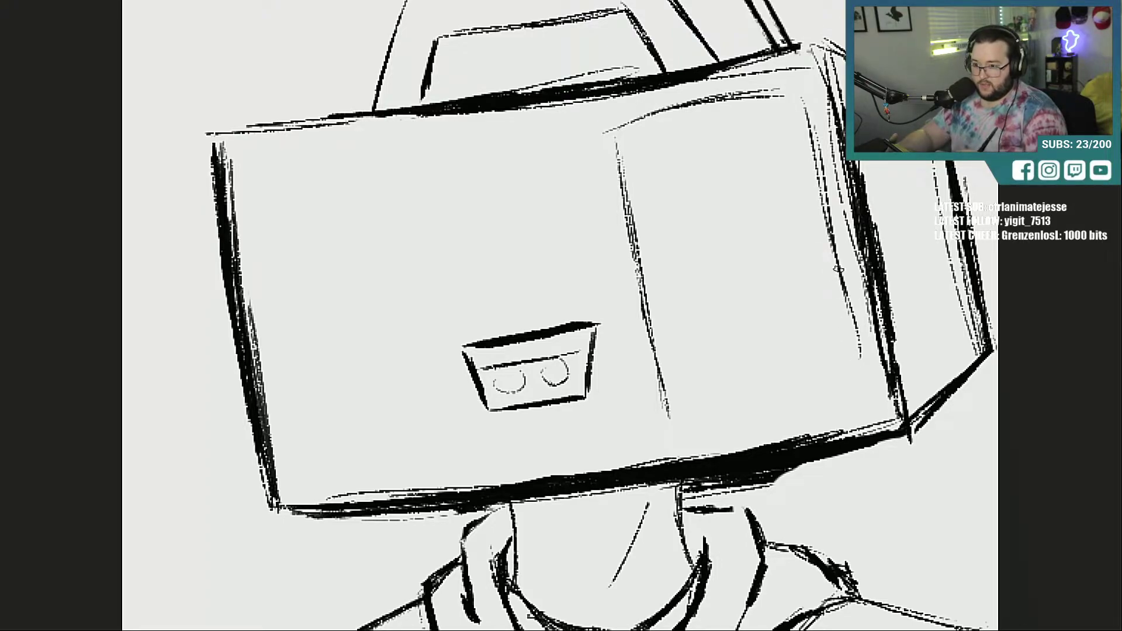
{"action": "left_click_drag", "start_coordinate": [848, 305], "coordinate": [859, 382]}
{"action": "left_click_drag", "start_coordinate": [687, 426], "coordinate": [851, 401]}
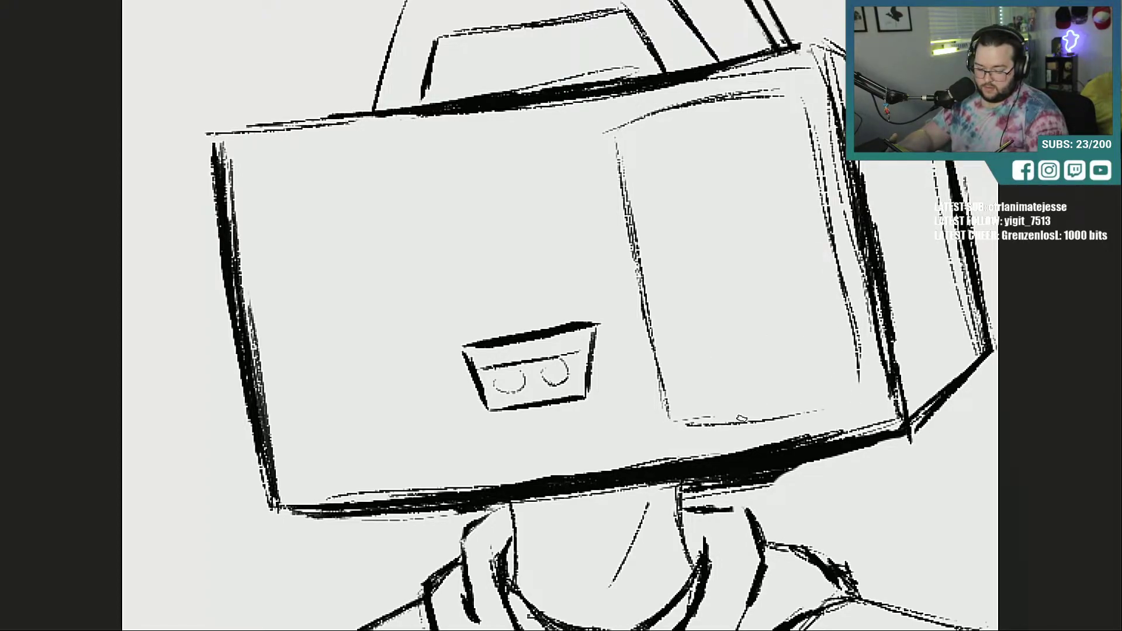
{"action": "left_click_drag", "start_coordinate": [745, 420], "coordinate": [865, 383]}
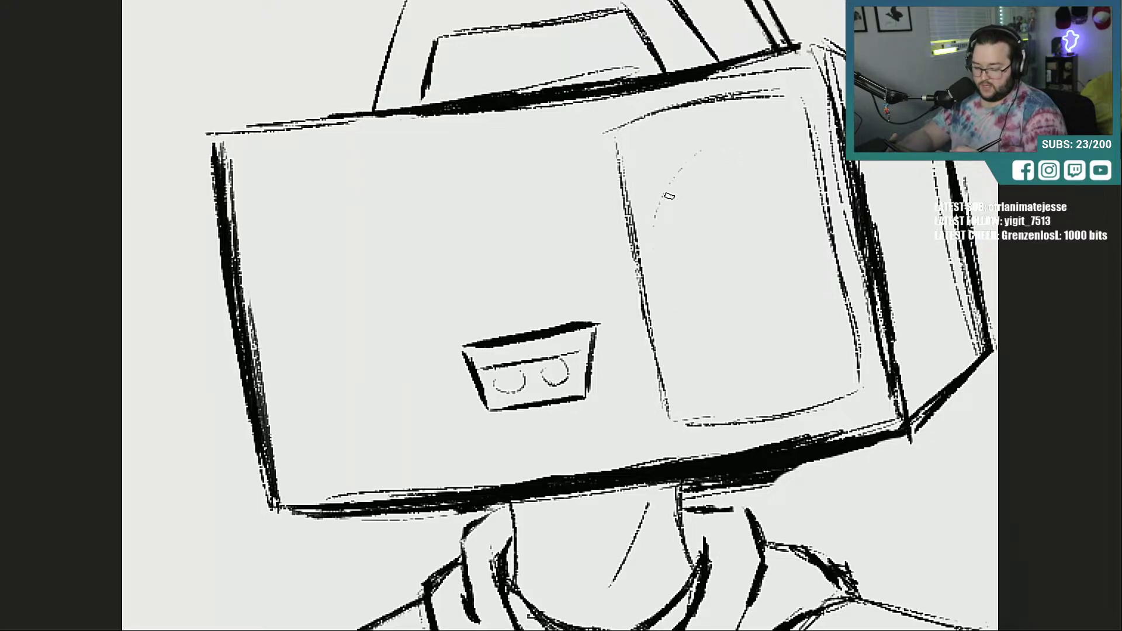
Step: Ink an oval speaker inside the cup-side panel, with a small curved stroke at its centre
{"action": "mouse_move", "coordinate": [697, 150]}
{"action": "left_mouse_down"}
{"action": "mouse_move", "coordinate": [764, 355]}
{"action": "mouse_move", "coordinate": [790, 202]}
{"action": "mouse_move", "coordinate": [741, 142]}
{"action": "mouse_move", "coordinate": [684, 162]}
{"action": "left_mouse_up"}
{"action": "mouse_move", "coordinate": [661, 267]}
{"action": "left_mouse_down"}
{"action": "mouse_move", "coordinate": [687, 338]}
{"action": "mouse_move", "coordinate": [771, 354]}
{"action": "left_mouse_up"}
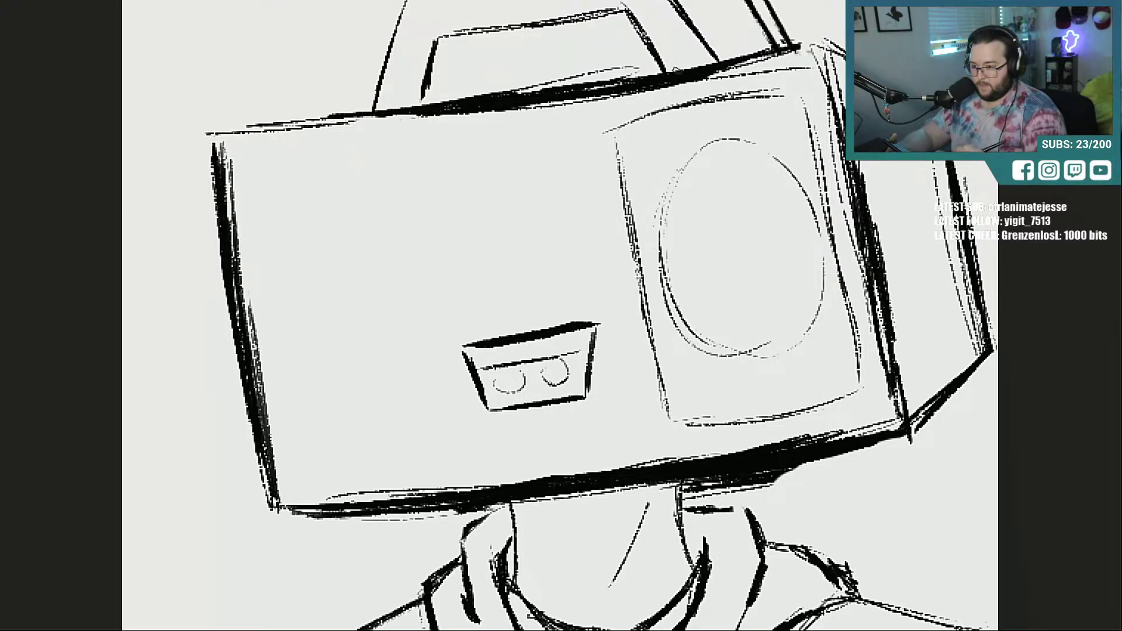
{"action": "left_click_drag", "start_coordinate": [729, 224], "coordinate": [732, 264]}
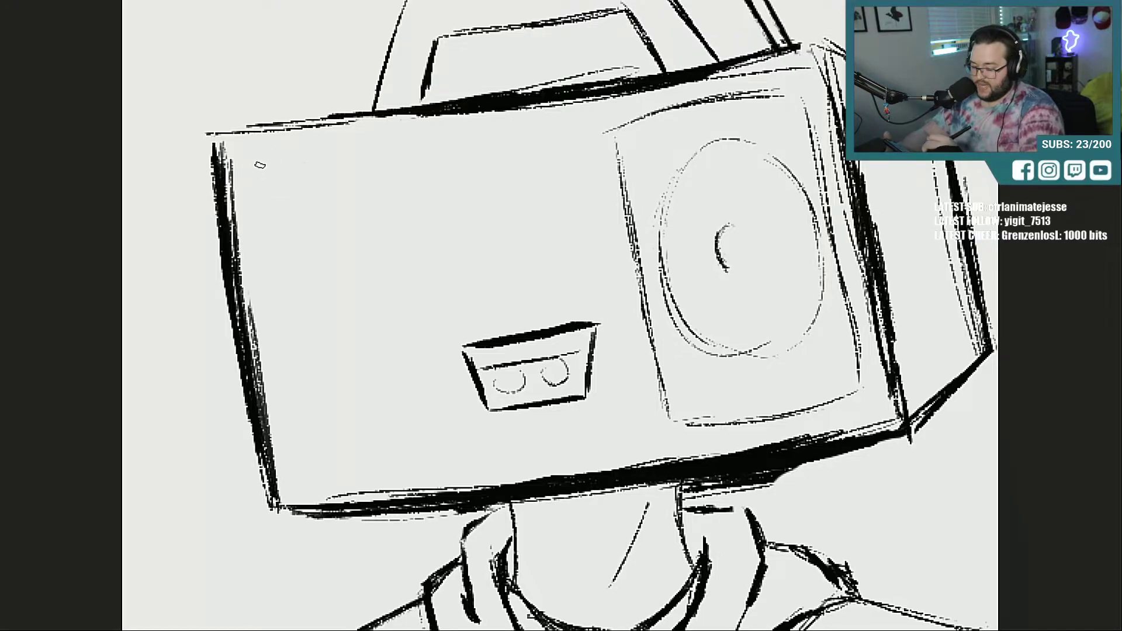
Step: Outline a tall, slanted rectangular speaker panel on the phone side of the boombox face, following the head's tilt
{"action": "left_click_drag", "start_coordinate": [260, 165], "coordinate": [363, 157]}
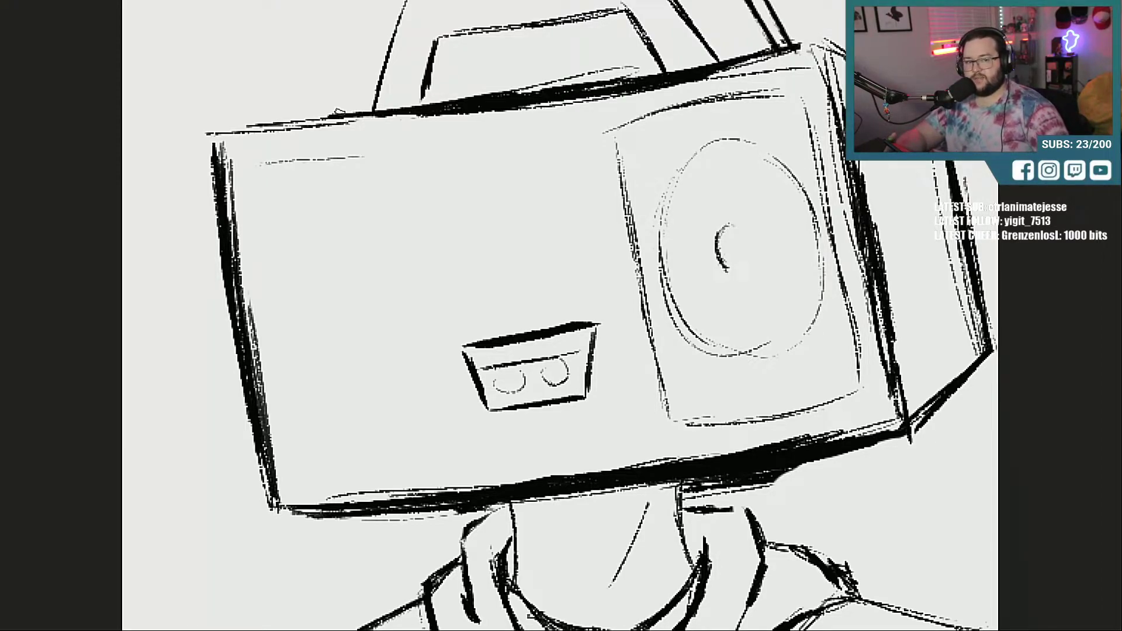
{"action": "mouse_move", "coordinate": [270, 163]}
{"action": "left_mouse_down"}
{"action": "mouse_move", "coordinate": [252, 170]}
{"action": "mouse_move", "coordinate": [258, 292]}
{"action": "mouse_move", "coordinate": [287, 414]}
{"action": "left_mouse_up"}
{"action": "mouse_move", "coordinate": [272, 332]}
{"action": "left_mouse_down"}
{"action": "mouse_move", "coordinate": [296, 460]}
{"action": "mouse_move", "coordinate": [372, 464]}
{"action": "left_mouse_up"}
{"action": "left_click_drag", "start_coordinate": [299, 466], "coordinate": [380, 456]}
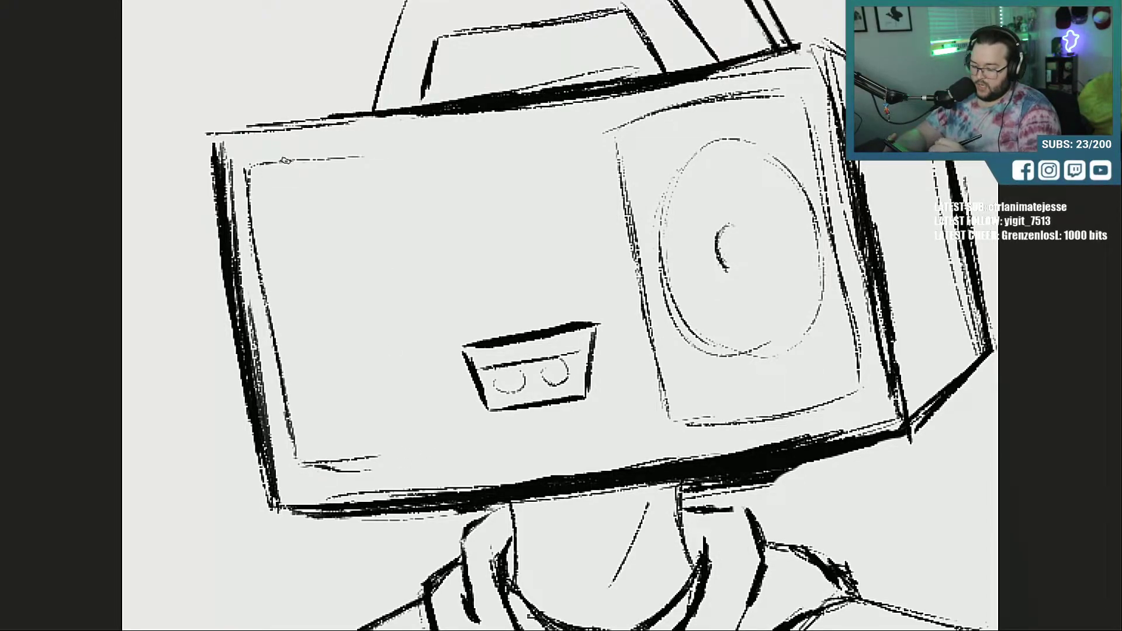
{"action": "mouse_move", "coordinate": [272, 164]}
{"action": "left_mouse_down"}
{"action": "mouse_move", "coordinate": [383, 144]}
{"action": "mouse_move", "coordinate": [447, 374]}
{"action": "left_mouse_up"}
{"action": "mouse_move", "coordinate": [428, 275]}
{"action": "left_mouse_down"}
{"action": "mouse_move", "coordinate": [455, 450]}
{"action": "mouse_move", "coordinate": [336, 467]}
{"action": "left_mouse_up"}
Step: Thicken the edges and lower outer corner of the phone-side speaker panel, and darken the cup-side panel's inner edge
{"action": "left_click_drag", "start_coordinate": [250, 183], "coordinate": [271, 404]}
{"action": "left_click_drag", "start_coordinate": [255, 274], "coordinate": [294, 460]}
{"action": "mouse_move", "coordinate": [257, 316]}
{"action": "left_mouse_down"}
{"action": "mouse_move", "coordinate": [277, 422]}
{"action": "mouse_move", "coordinate": [324, 466]}
{"action": "mouse_move", "coordinate": [389, 474]}
{"action": "left_mouse_up"}
{"action": "mouse_move", "coordinate": [250, 166]}
{"action": "left_mouse_down"}
{"action": "mouse_move", "coordinate": [427, 148]}
{"action": "mouse_move", "coordinate": [456, 452]}
{"action": "left_mouse_up"}
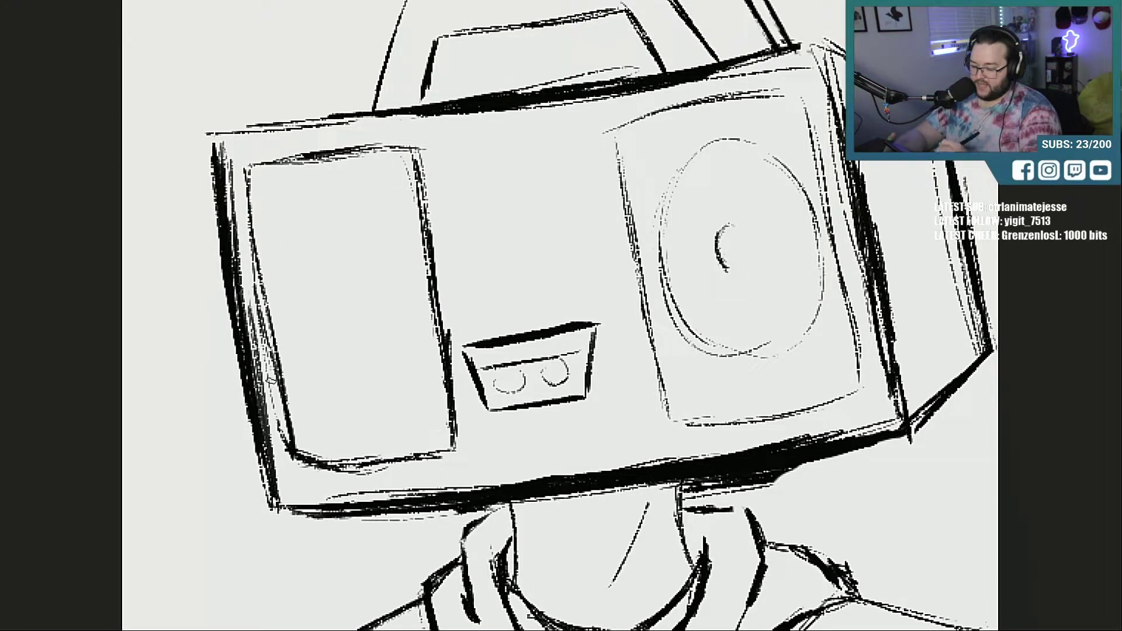
{"action": "mouse_move", "coordinate": [270, 379]}
{"action": "left_mouse_down"}
{"action": "mouse_move", "coordinate": [290, 434]}
{"action": "mouse_move", "coordinate": [364, 464]}
{"action": "left_mouse_up"}
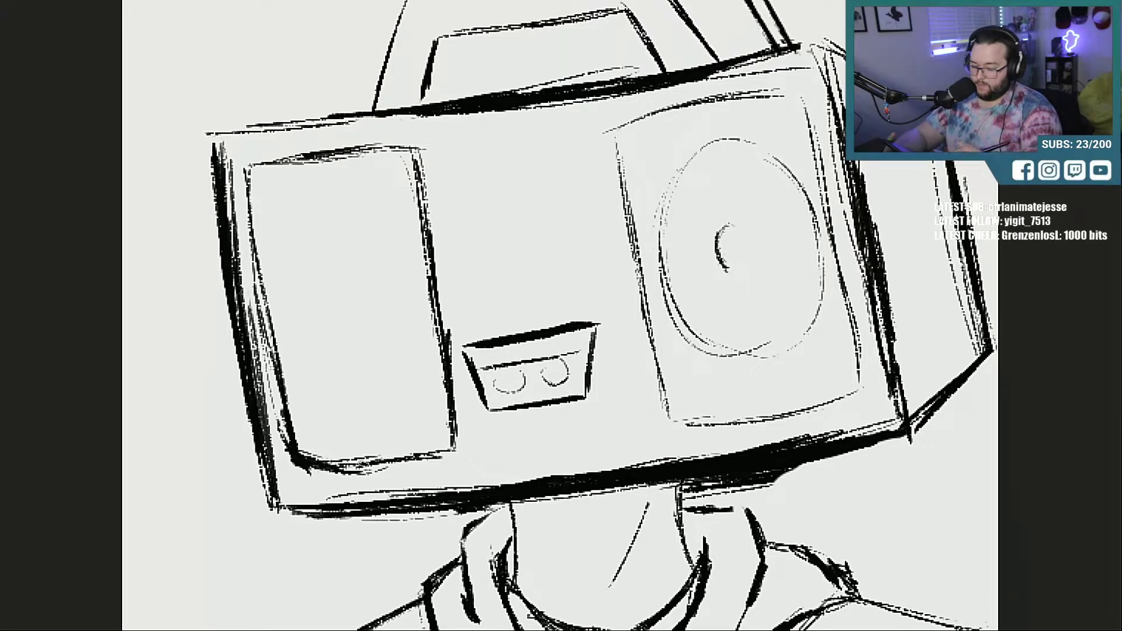
{"action": "left_click_drag", "start_coordinate": [625, 181], "coordinate": [662, 383]}
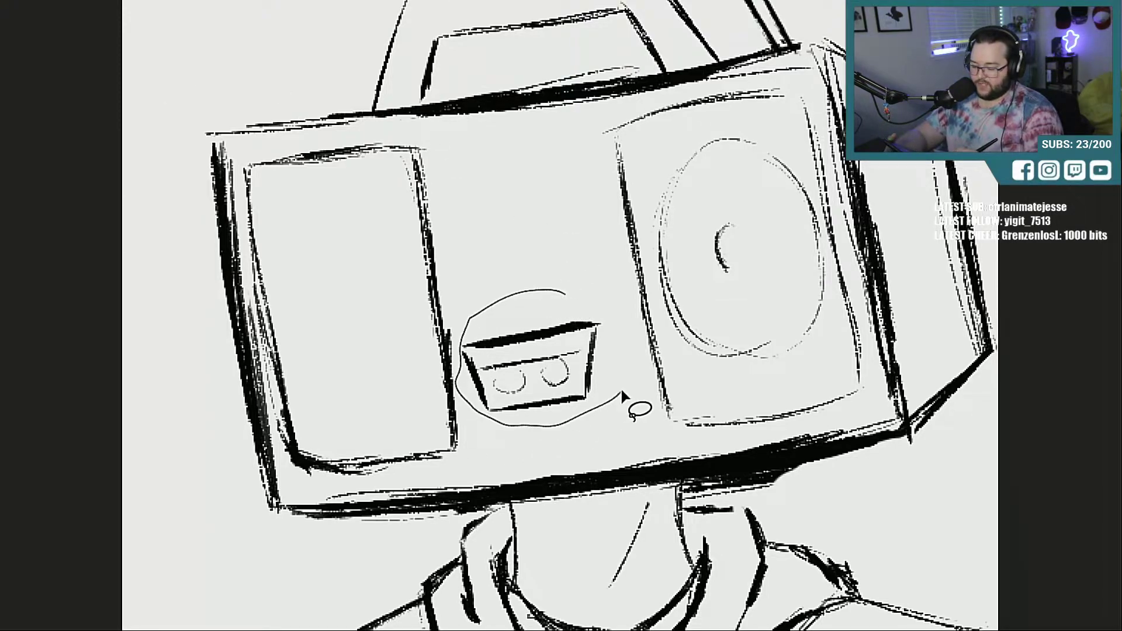
Step: Lasso the cassette deck on the boombox face, move it slightly to the right, and deselect it
{"action": "left_click_drag", "start_coordinate": [622, 389], "coordinate": [560, 291]}
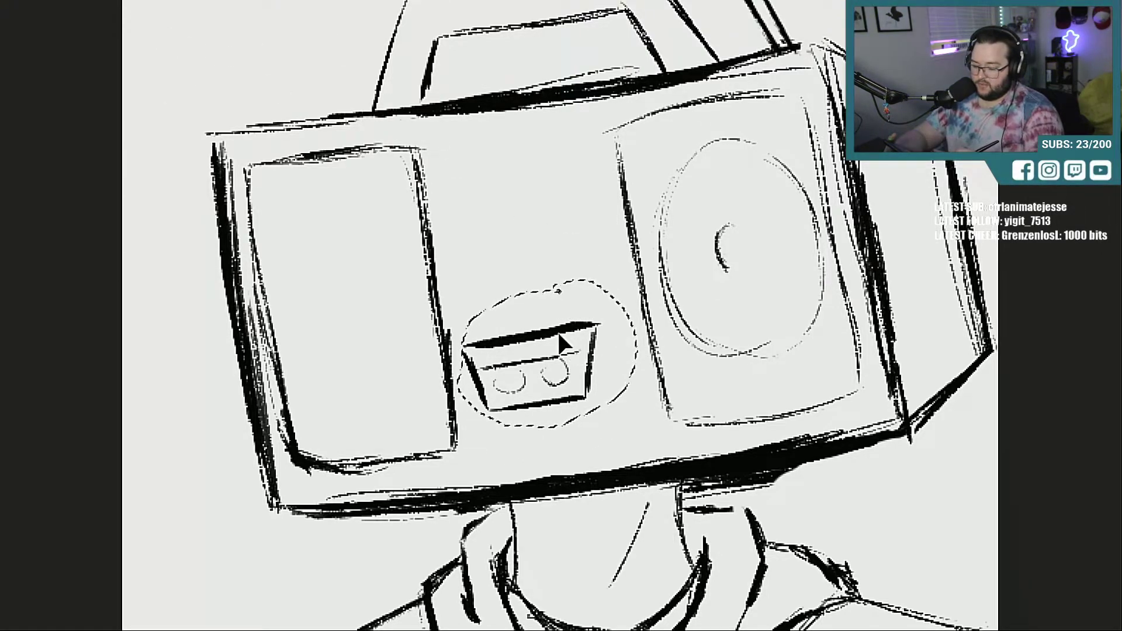
{"action": "left_click_drag", "start_coordinate": [559, 335], "coordinate": [576, 333]}
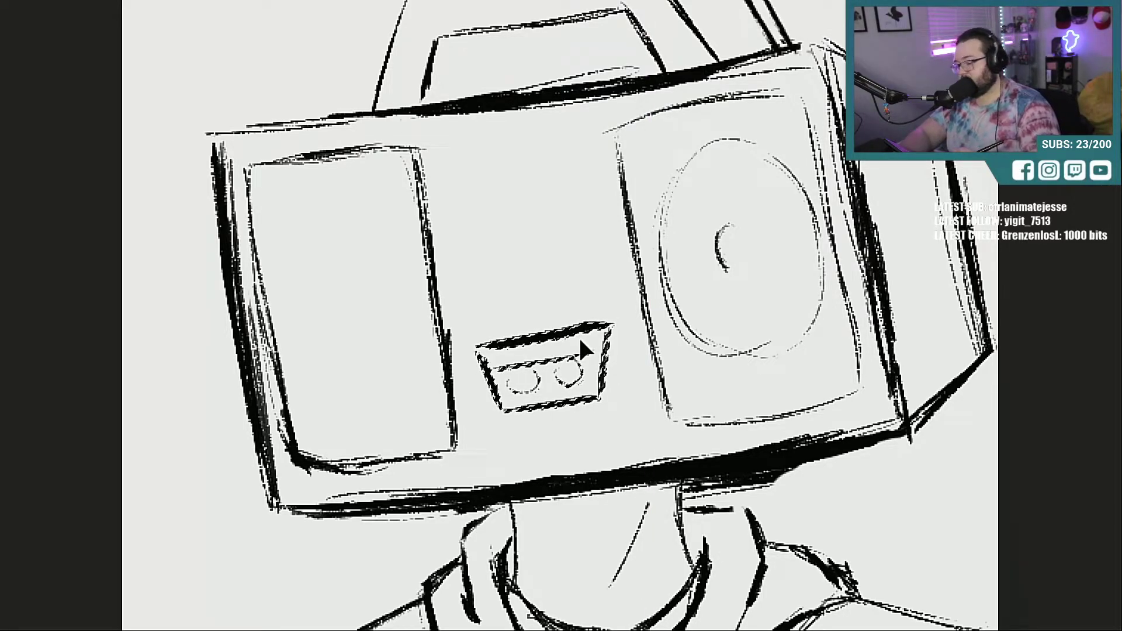
{"action": "key", "text": "ctrl+d"}
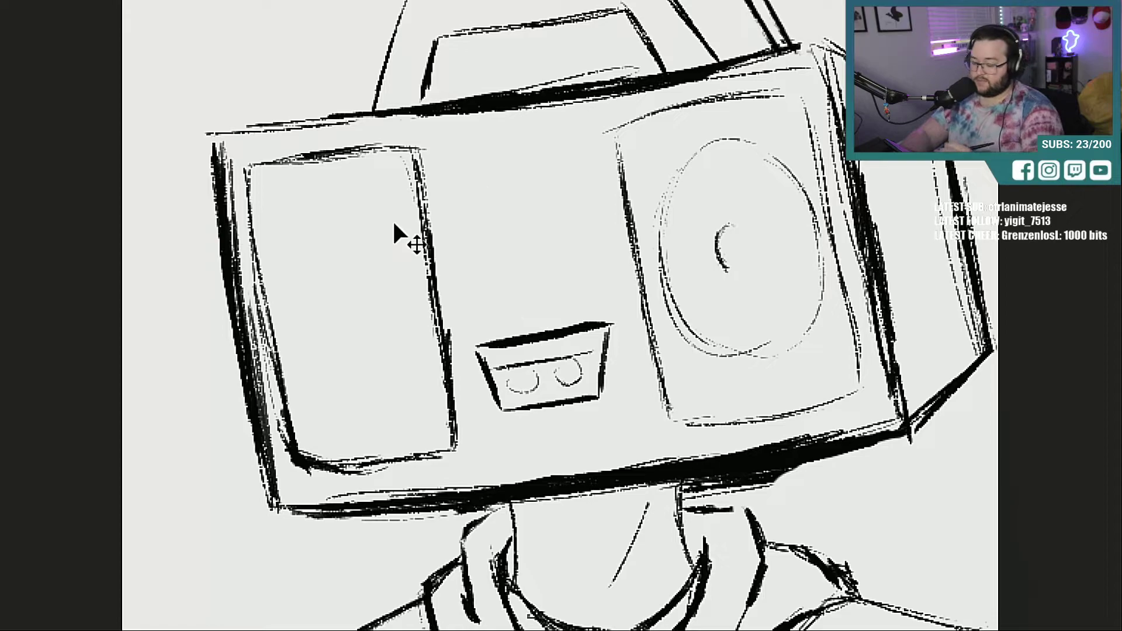
Step: Redraw the left speaker panel's inner edge slightly farther right, and sketch an oval speaker with a small center arc inside the panel
{"action": "mouse_move", "coordinate": [450, 188]}
{"action": "left_mouse_down"}
{"action": "mouse_move", "coordinate": [418, 283]}
{"action": "mouse_move", "coordinate": [409, 403]}
{"action": "left_mouse_up"}
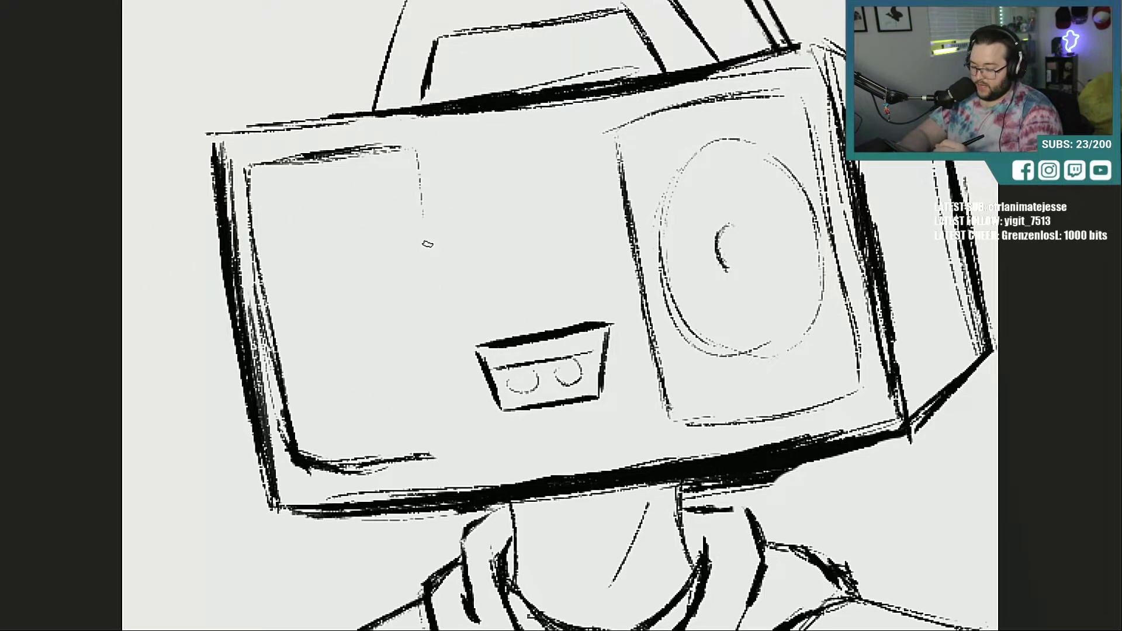
{"action": "mouse_move", "coordinate": [416, 149]}
{"action": "left_mouse_down"}
{"action": "mouse_move", "coordinate": [462, 447]}
{"action": "mouse_move", "coordinate": [422, 459]}
{"action": "mouse_move", "coordinate": [421, 447]}
{"action": "mouse_move", "coordinate": [463, 424]}
{"action": "left_mouse_up"}
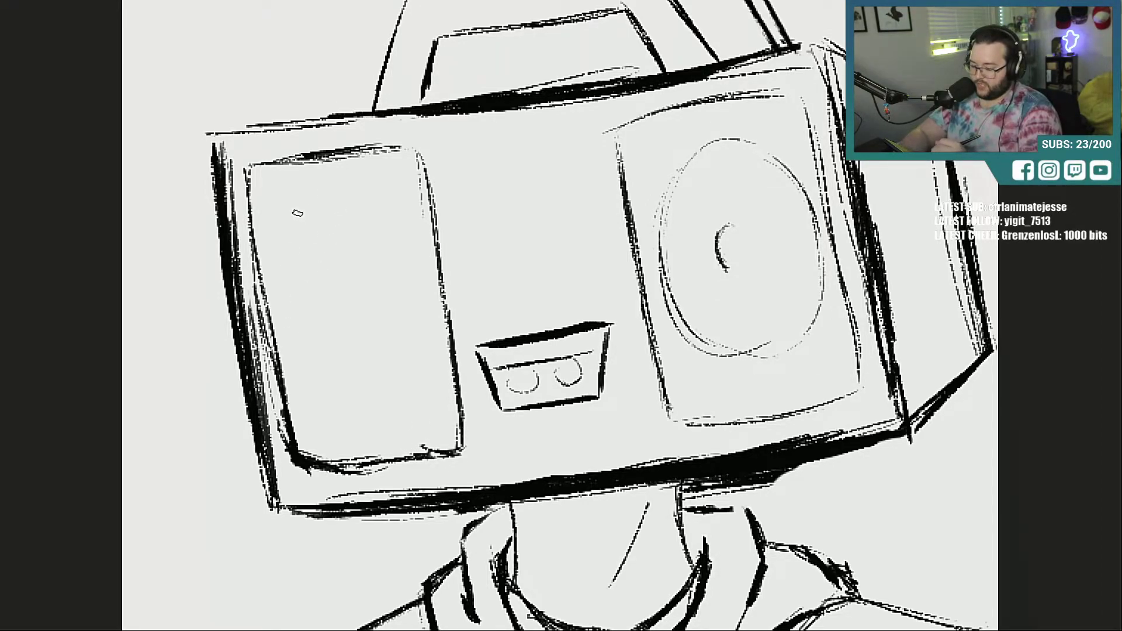
{"action": "mouse_move", "coordinate": [295, 222]}
{"action": "left_mouse_down"}
{"action": "mouse_move", "coordinate": [306, 345]}
{"action": "mouse_move", "coordinate": [372, 390]}
{"action": "mouse_move", "coordinate": [423, 368]}
{"action": "mouse_move", "coordinate": [422, 301]}
{"action": "mouse_move", "coordinate": [296, 221]}
{"action": "left_mouse_up"}
{"action": "mouse_move", "coordinate": [361, 180]}
{"action": "left_mouse_down"}
{"action": "mouse_move", "coordinate": [299, 314]}
{"action": "mouse_move", "coordinate": [400, 200]}
{"action": "mouse_move", "coordinate": [425, 254]}
{"action": "left_mouse_up"}
{"action": "left_click_drag", "start_coordinate": [403, 219], "coordinate": [423, 342]}
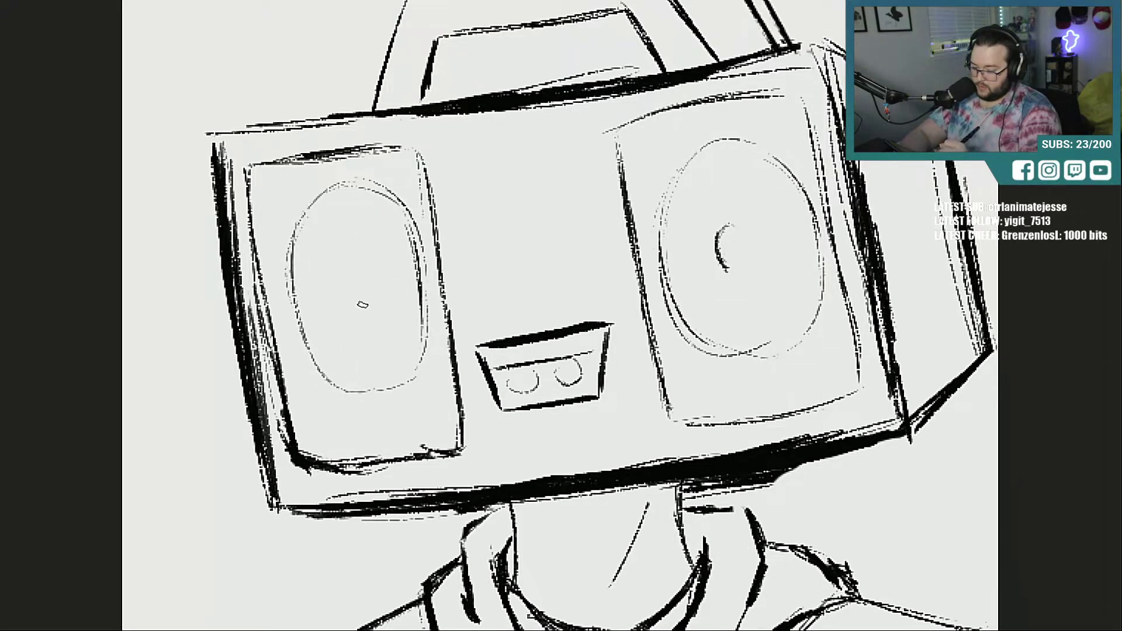
{"action": "left_click_drag", "start_coordinate": [347, 266], "coordinate": [342, 297]}
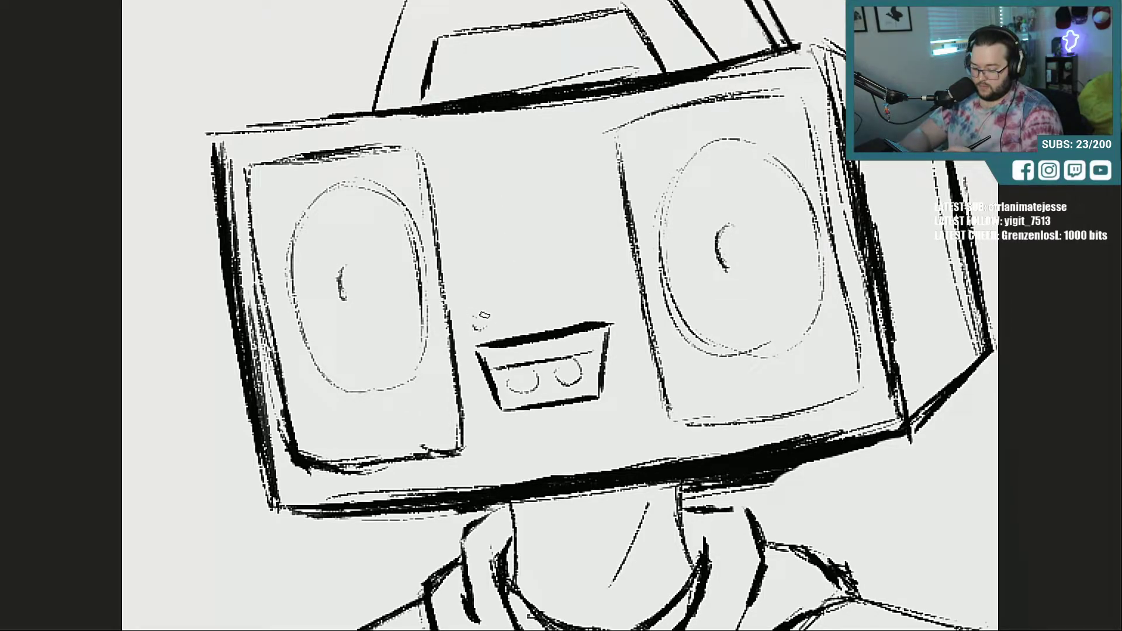
Step: Sketch a row of four small round buttons above the cassette deck and a rectangular display between the speakers near the boombox's upper edge
{"action": "mouse_move", "coordinate": [485, 306]}
{"action": "left_mouse_down"}
{"action": "mouse_move", "coordinate": [526, 319]}
{"action": "mouse_move", "coordinate": [518, 301]}
{"action": "mouse_move", "coordinate": [555, 295]}
{"action": "left_mouse_up"}
{"action": "mouse_move", "coordinate": [599, 293]}
{"action": "left_mouse_down"}
{"action": "mouse_move", "coordinate": [592, 299]}
{"action": "mouse_move", "coordinate": [605, 297]}
{"action": "left_mouse_up"}
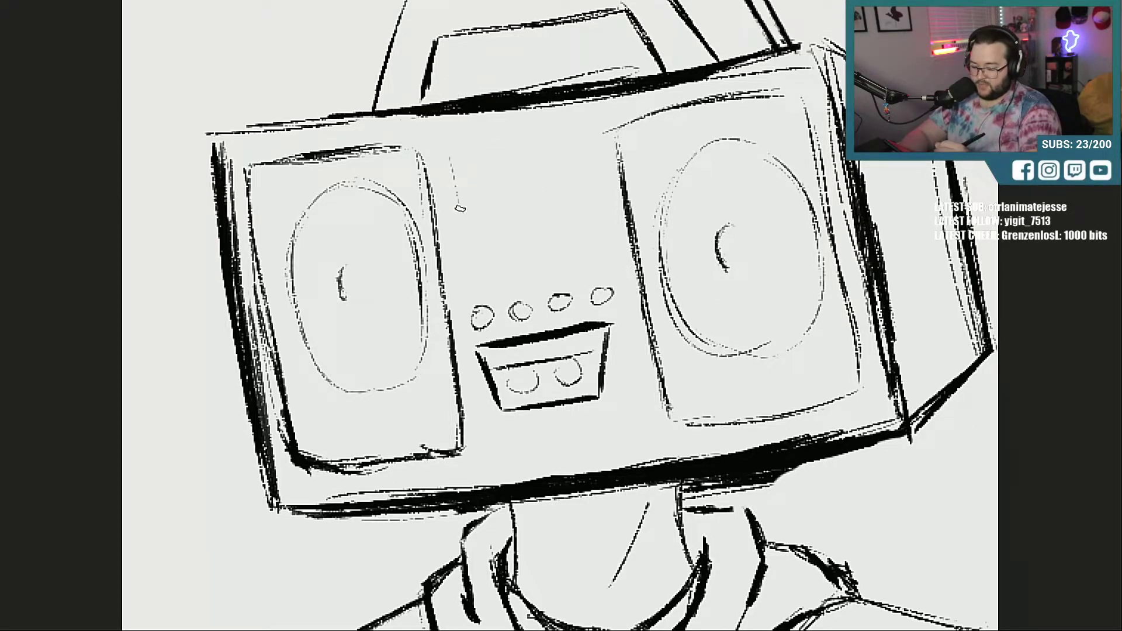
{"action": "left_click_drag", "start_coordinate": [449, 153], "coordinate": [460, 217]}
{"action": "left_click_drag", "start_coordinate": [447, 144], "coordinate": [570, 131]}
{"action": "left_click_drag", "start_coordinate": [463, 213], "coordinate": [602, 193]}
{"action": "left_click_drag", "start_coordinate": [589, 134], "coordinate": [596, 189]}
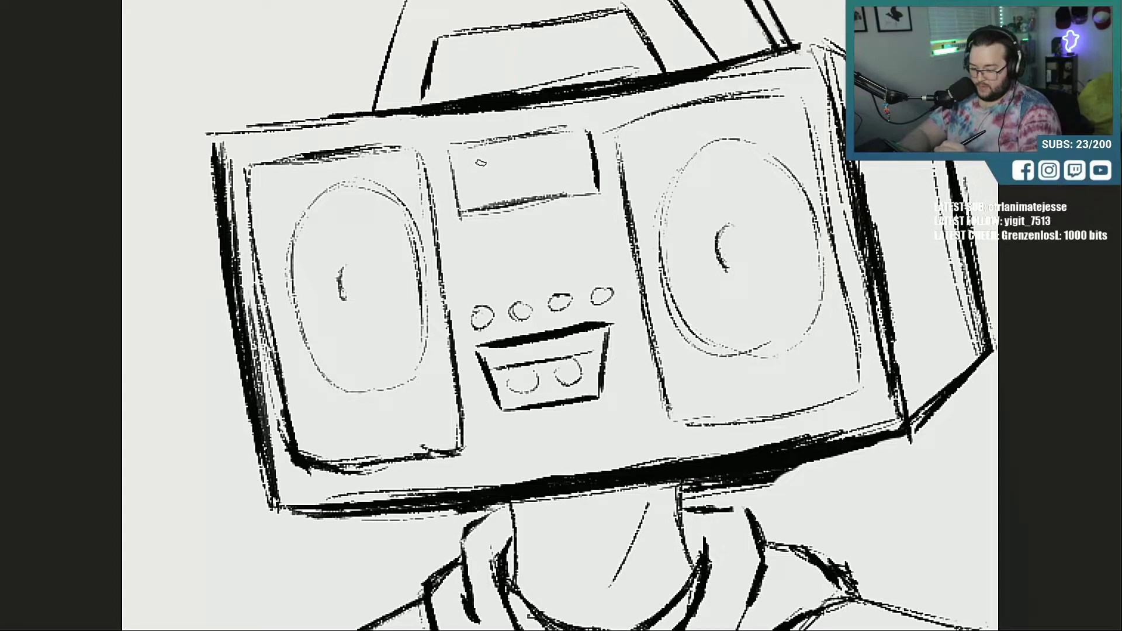
Step: Hand-letter the word STEREO inside the rectangular display on the boombox face
{"action": "mouse_move", "coordinate": [470, 169]}
{"action": "left_mouse_down"}
{"action": "mouse_move", "coordinate": [479, 166]}
{"action": "mouse_move", "coordinate": [478, 201]}
{"action": "mouse_move", "coordinate": [514, 157]}
{"action": "left_mouse_up"}
{"action": "left_click_drag", "start_coordinate": [502, 170], "coordinate": [500, 190]}
{"action": "mouse_move", "coordinate": [517, 157]}
{"action": "left_mouse_down"}
{"action": "mouse_move", "coordinate": [525, 161]}
{"action": "mouse_move", "coordinate": [516, 182]}
{"action": "mouse_move", "coordinate": [541, 170]}
{"action": "left_mouse_up"}
{"action": "mouse_move", "coordinate": [541, 169]}
{"action": "left_mouse_down"}
{"action": "mouse_move", "coordinate": [550, 179]}
{"action": "mouse_move", "coordinate": [559, 156]}
{"action": "mouse_move", "coordinate": [560, 179]}
{"action": "left_mouse_up"}
{"action": "left_click_drag", "start_coordinate": [560, 179], "coordinate": [592, 175]}
{"action": "left_click_drag", "start_coordinate": [562, 150], "coordinate": [584, 148]}
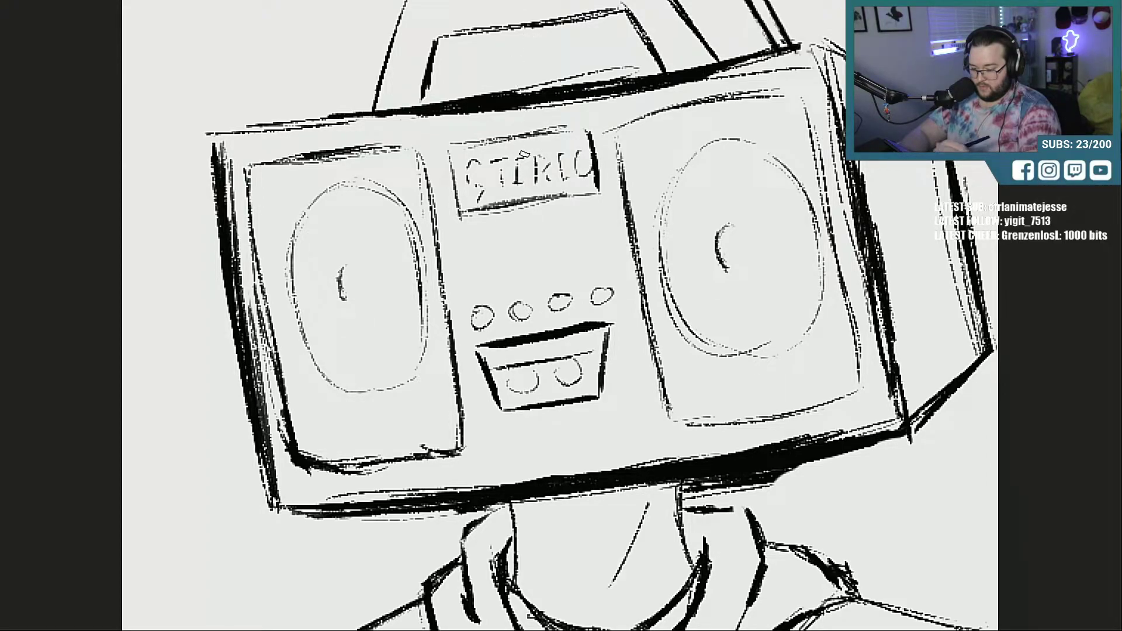
{"action": "mouse_move", "coordinate": [517, 162]}
{"action": "left_mouse_down"}
{"action": "mouse_move", "coordinate": [530, 159]}
{"action": "mouse_move", "coordinate": [529, 183]}
{"action": "left_mouse_up"}
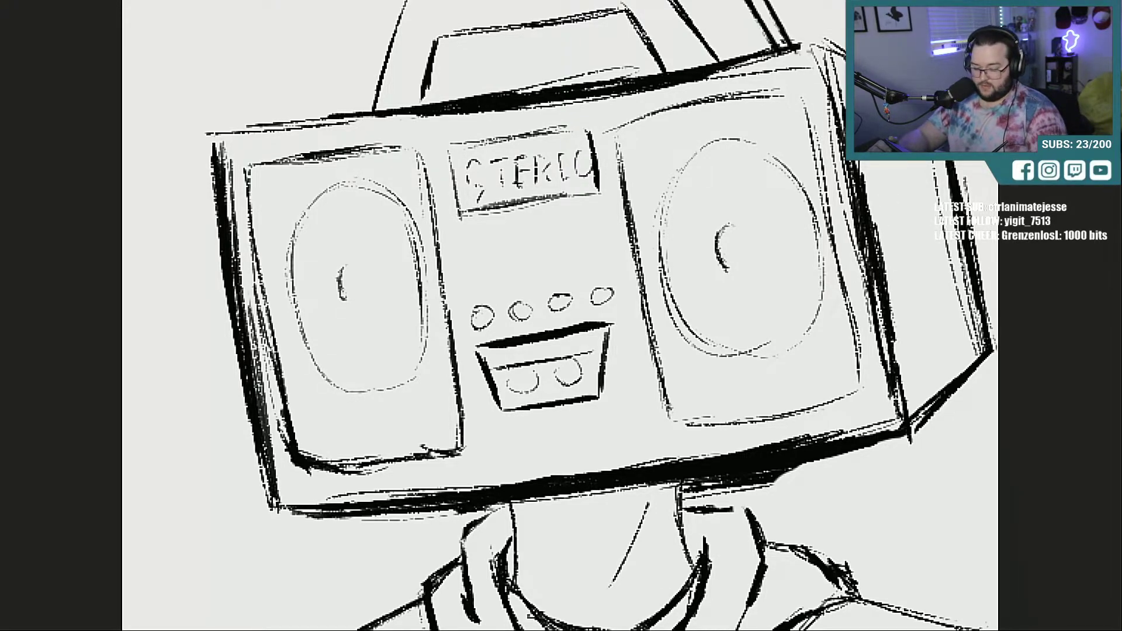
Step: Sketch a notched panel line down the side face of the boombox and darken it
{"action": "left_click_drag", "start_coordinate": [918, 576], "coordinate": [688, 576]}
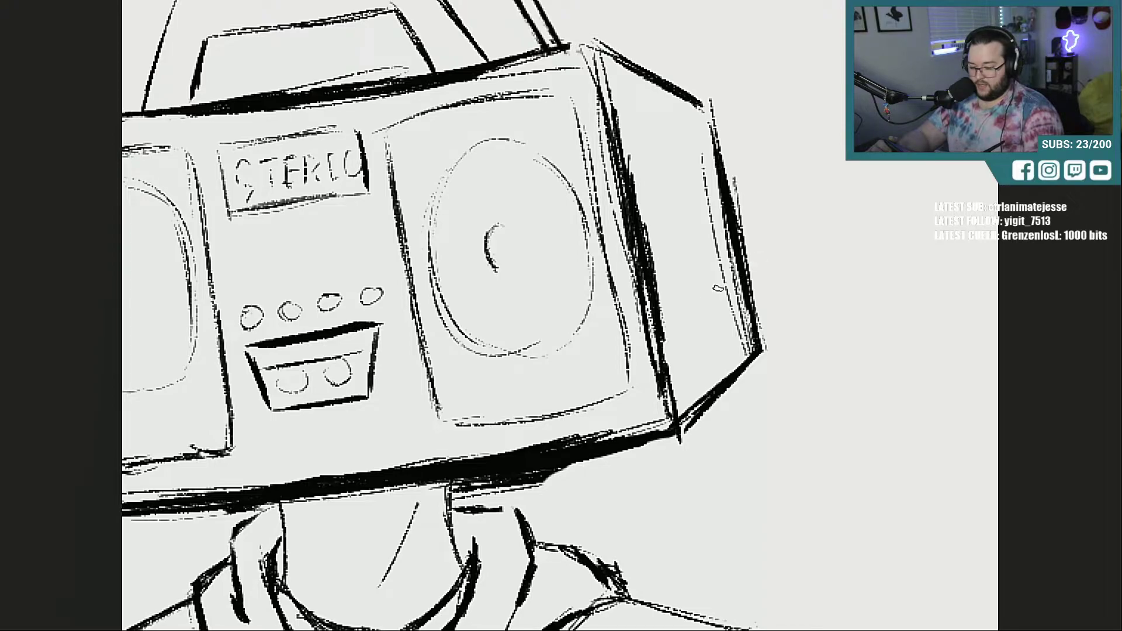
{"action": "mouse_move", "coordinate": [660, 97]}
{"action": "left_mouse_down"}
{"action": "mouse_move", "coordinate": [678, 197]}
{"action": "mouse_move", "coordinate": [701, 199]}
{"action": "mouse_move", "coordinate": [716, 299]}
{"action": "mouse_move", "coordinate": [695, 329]}
{"action": "mouse_move", "coordinate": [716, 383]}
{"action": "left_mouse_up"}
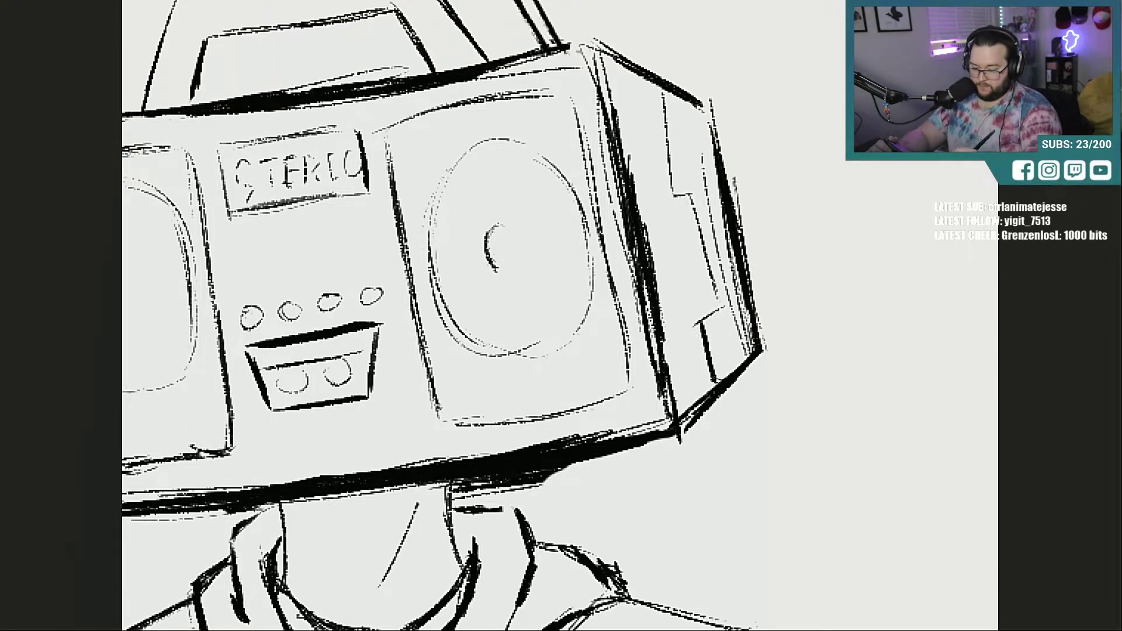
{"action": "mouse_move", "coordinate": [704, 330]}
{"action": "left_mouse_down"}
{"action": "mouse_move", "coordinate": [728, 313]}
{"action": "mouse_move", "coordinate": [693, 204]}
{"action": "mouse_move", "coordinate": [670, 199]}
{"action": "left_mouse_up"}
{"action": "left_click_drag", "start_coordinate": [658, 103], "coordinate": [673, 193]}
{"action": "left_click_drag", "start_coordinate": [669, 196], "coordinate": [702, 197]}
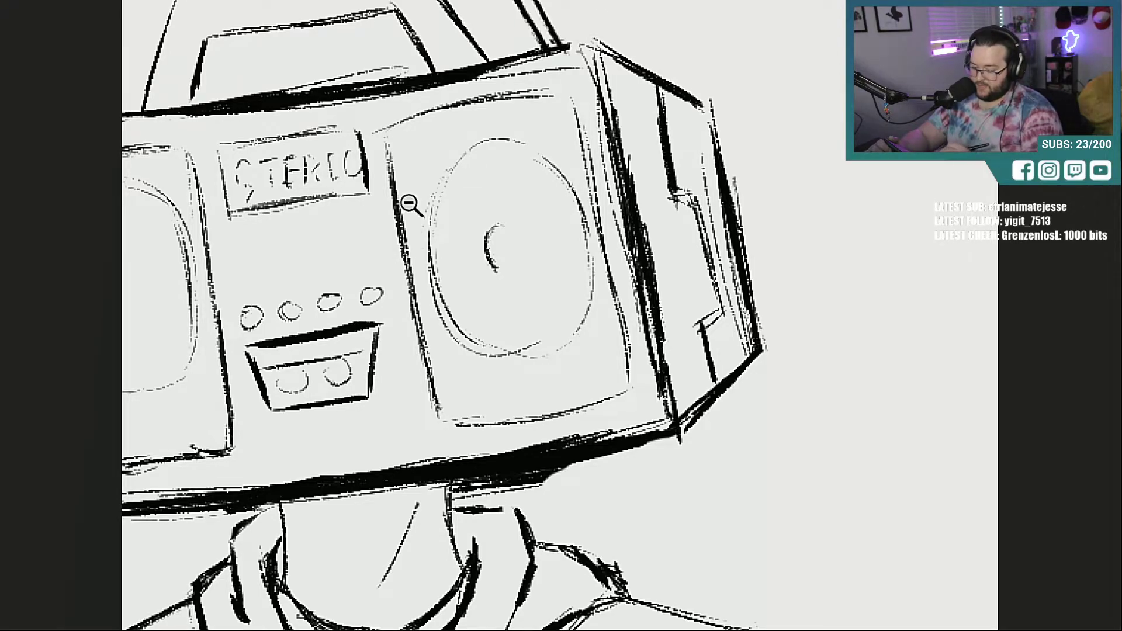
Step: Erase the two round reels from the cassette deck
{"action": "key", "text": "ctrl+0"}
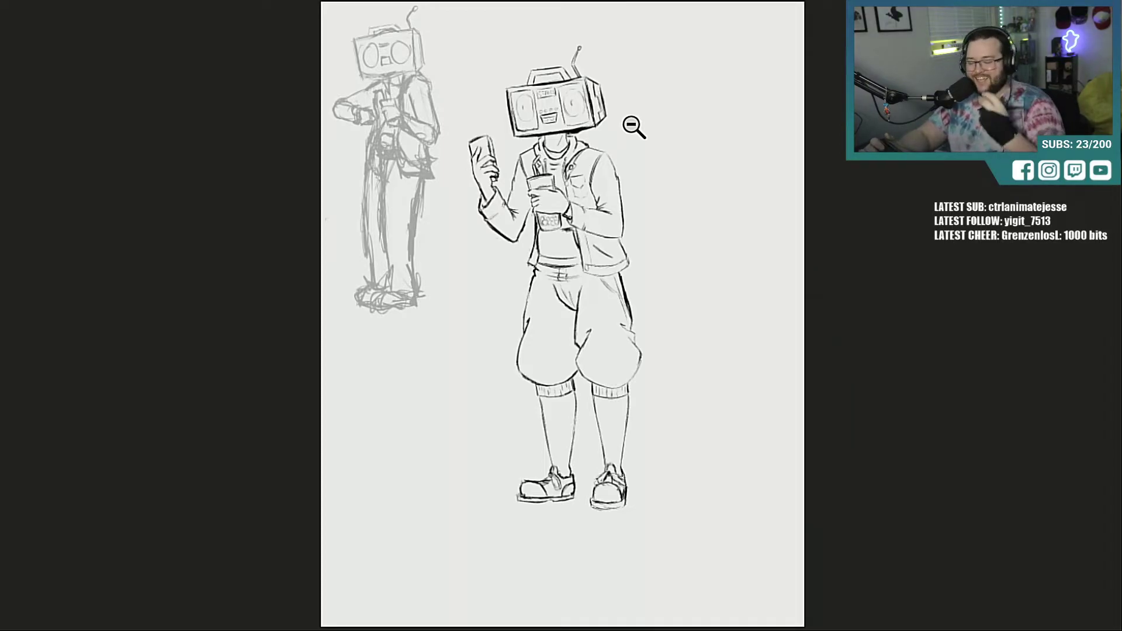
{"action": "scroll", "coordinate": [544, 117], "scroll_direction": "up", "scroll_amount": 3}
{"action": "scroll", "coordinate": [592, 139], "scroll_direction": "up", "scroll_amount": 3}
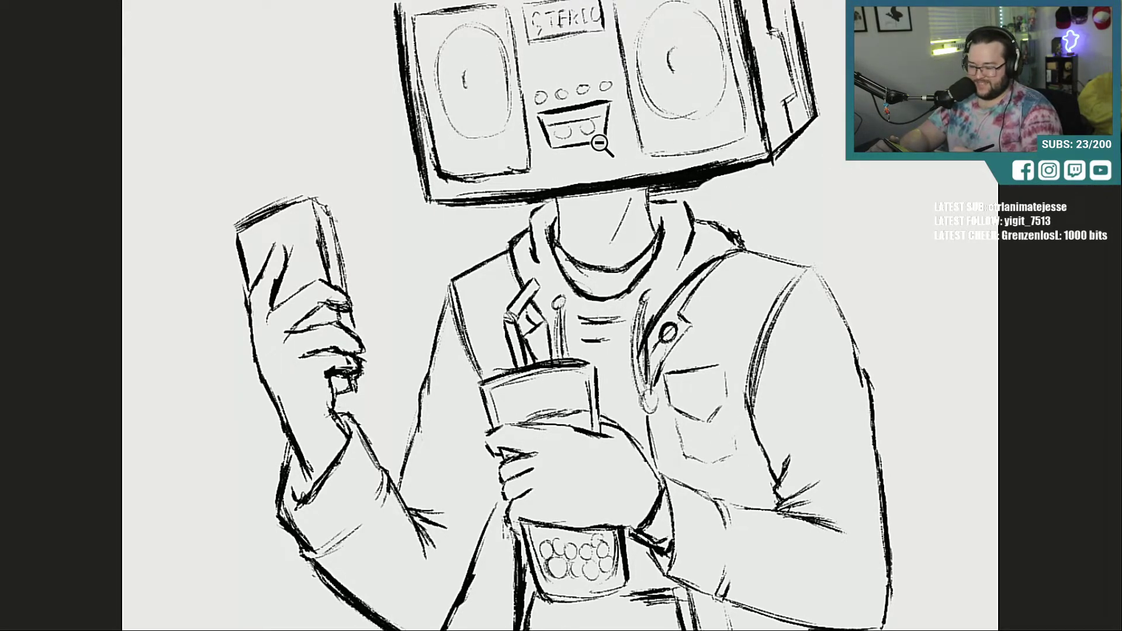
{"action": "scroll", "coordinate": [623, 155], "scroll_direction": "up", "scroll_amount": 4}
{"action": "scroll", "coordinate": [562, 316], "scroll_direction": "up", "scroll_amount": 2}
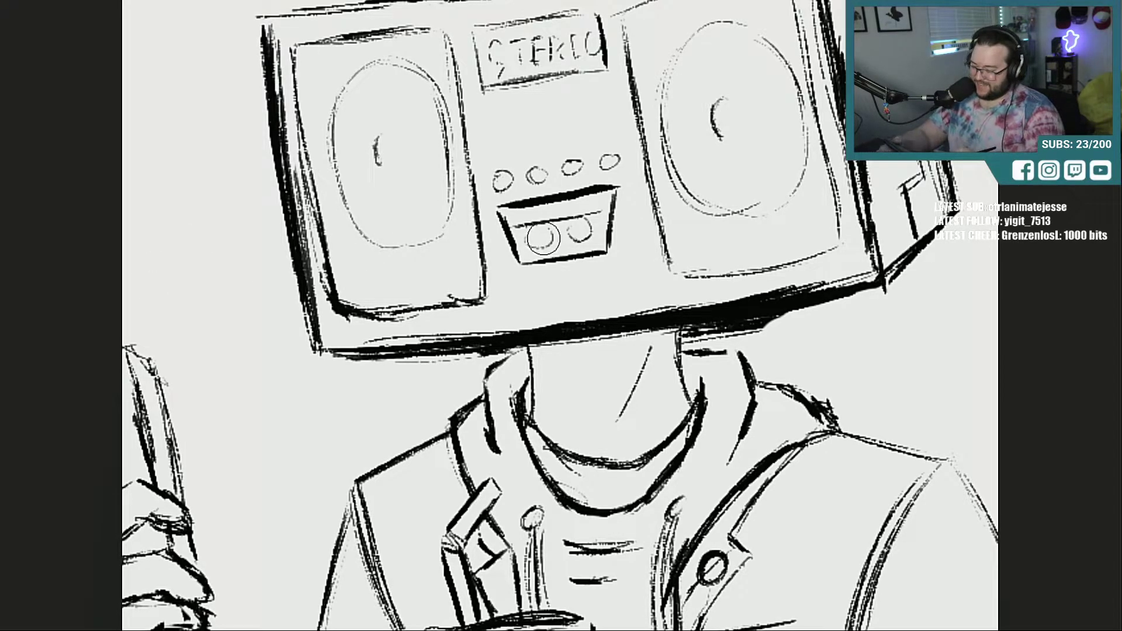
{"action": "key", "text": "e"}
{"action": "mouse_move", "coordinate": [548, 235]}
{"action": "left_mouse_down"}
{"action": "mouse_move", "coordinate": [533, 245]}
{"action": "mouse_move", "coordinate": [588, 223]}
{"action": "mouse_move", "coordinate": [529, 228]}
{"action": "mouse_move", "coordinate": [583, 226]}
{"action": "left_mouse_up"}
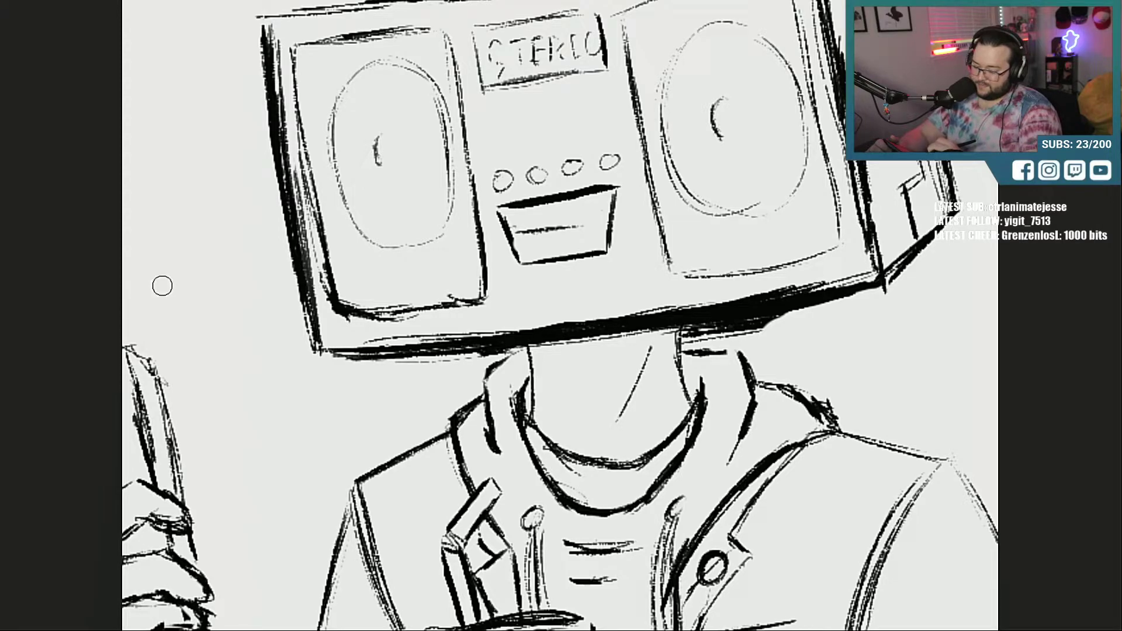
{"action": "left_click_drag", "start_coordinate": [521, 172], "coordinate": [622, 152]}
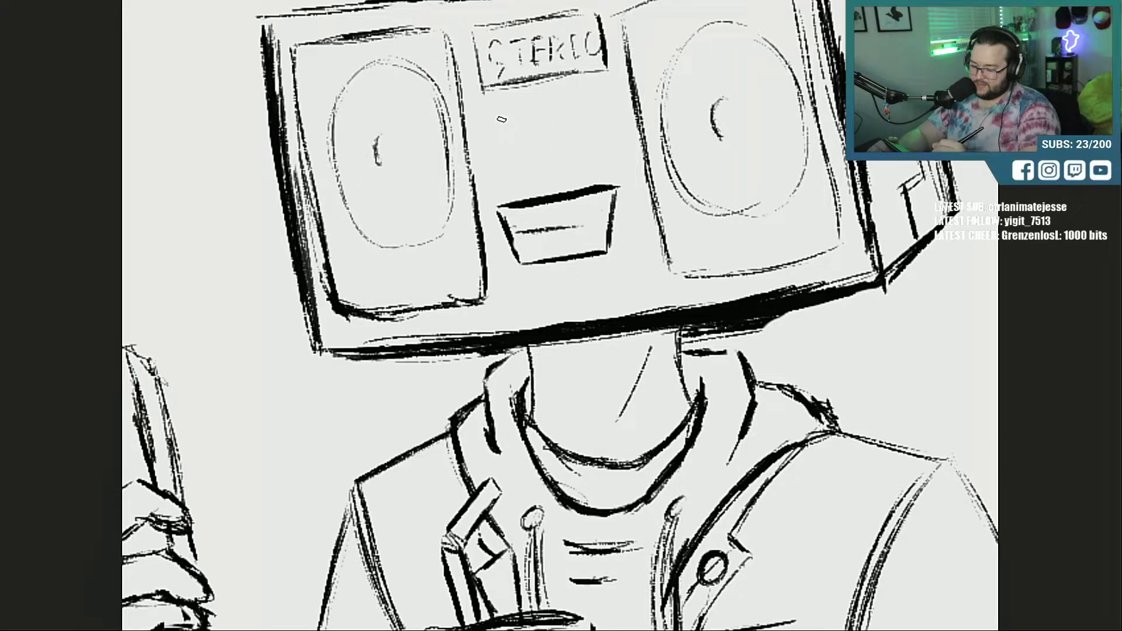
{"action": "mouse_move", "coordinate": [499, 120]}
{"action": "left_mouse_down"}
{"action": "mouse_move", "coordinate": [480, 153]}
{"action": "mouse_move", "coordinate": [525, 143]}
{"action": "mouse_move", "coordinate": [511, 120]}
{"action": "left_mouse_up"}
{"action": "mouse_move", "coordinate": [578, 108]}
{"action": "left_mouse_down"}
{"action": "mouse_move", "coordinate": [566, 125]}
{"action": "mouse_move", "coordinate": [604, 113]}
{"action": "mouse_move", "coordinate": [580, 103]}
{"action": "left_mouse_up"}
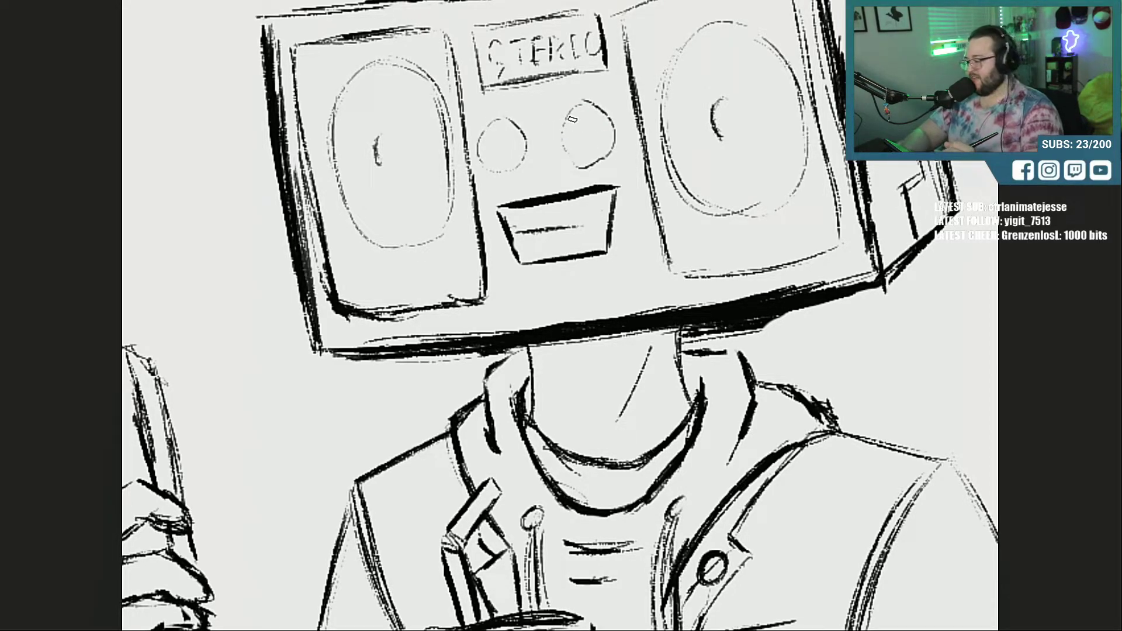
{"action": "key", "text": "ctrl+z"}
{"action": "key", "text": "ctrl+z"}
{"action": "key", "text": "ctrl+z"}
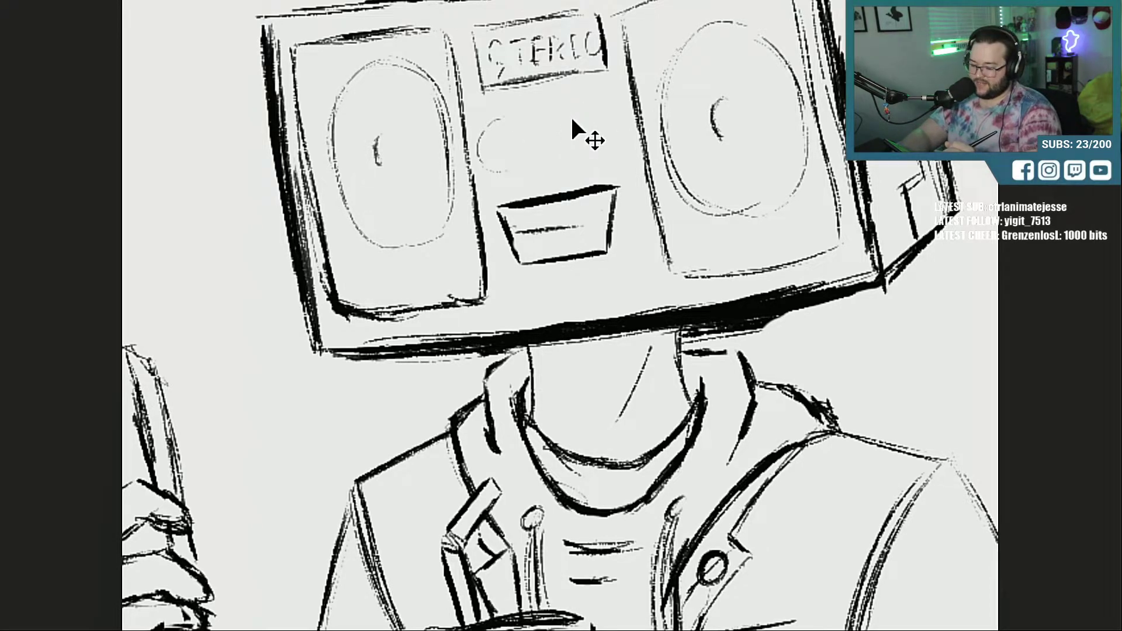
{"action": "key", "text": "ctrl+z"}
{"action": "key", "text": "ctrl+z"}
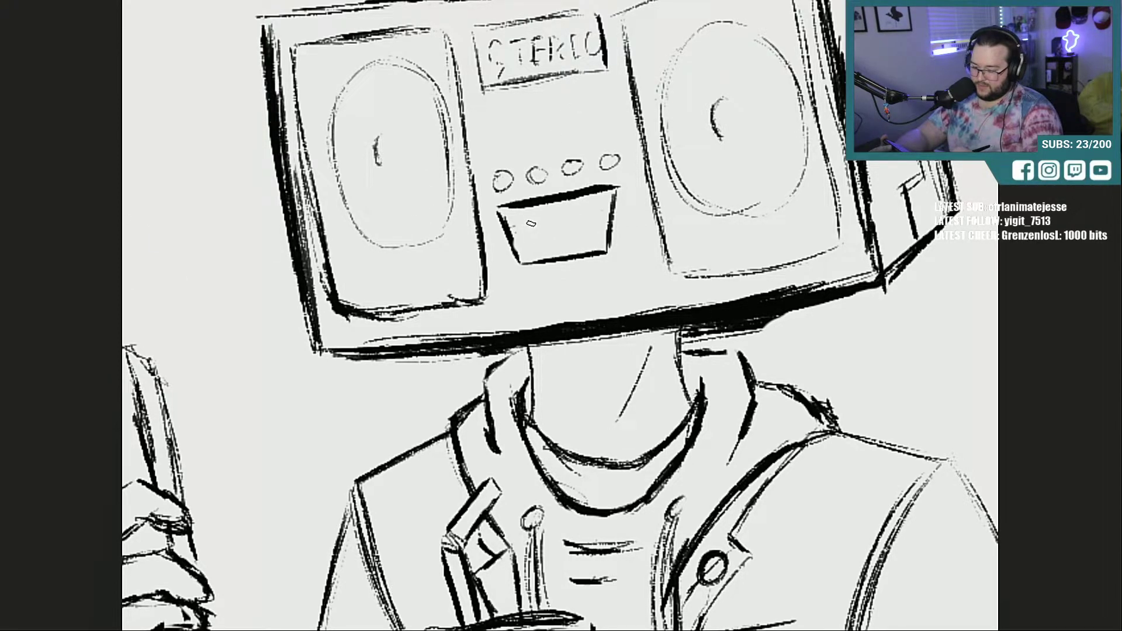
Step: Redraw the cassette deck's inner line with two smaller round reels beneath it
{"action": "mouse_move", "coordinate": [509, 223]}
{"action": "left_mouse_down"}
{"action": "mouse_move", "coordinate": [574, 216]}
{"action": "mouse_move", "coordinate": [522, 237]}
{"action": "mouse_move", "coordinate": [584, 237]}
{"action": "mouse_move", "coordinate": [578, 223]}
{"action": "mouse_move", "coordinate": [591, 217]}
{"action": "left_mouse_up"}
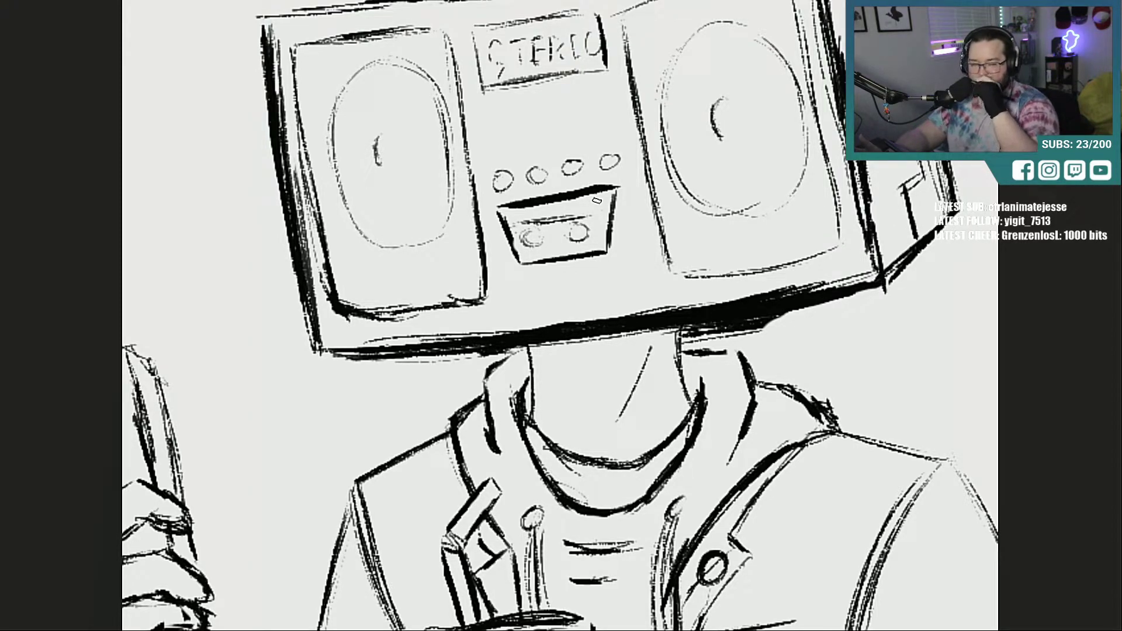
{"action": "scroll", "coordinate": [597, 200], "scroll_direction": "up", "scroll_amount": 5}
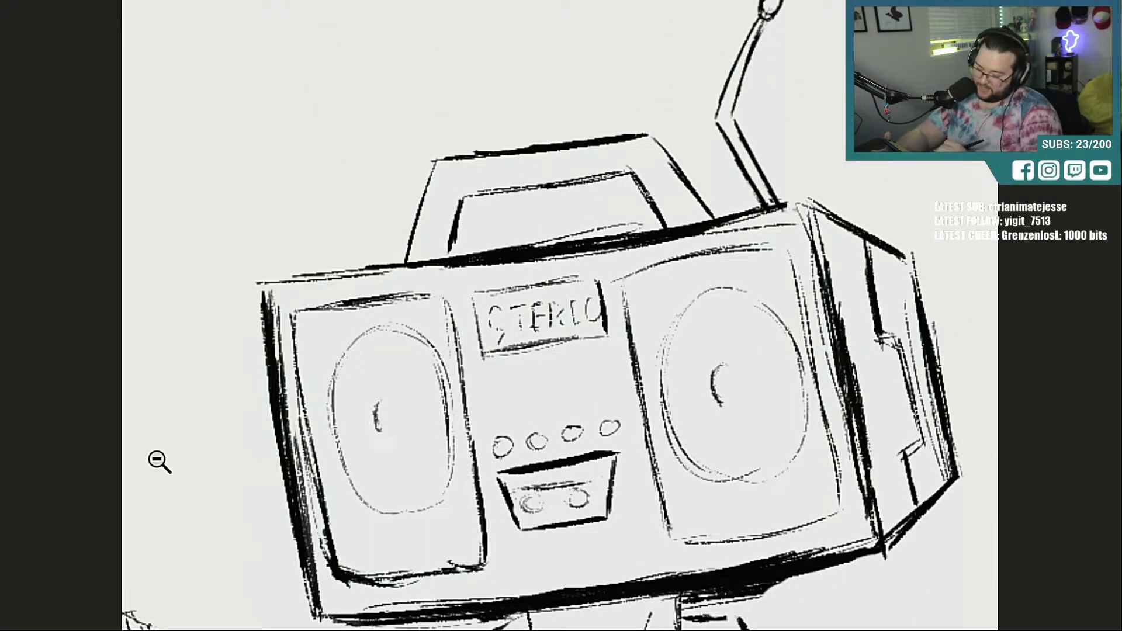
{"action": "key", "text": "ctrl+0"}
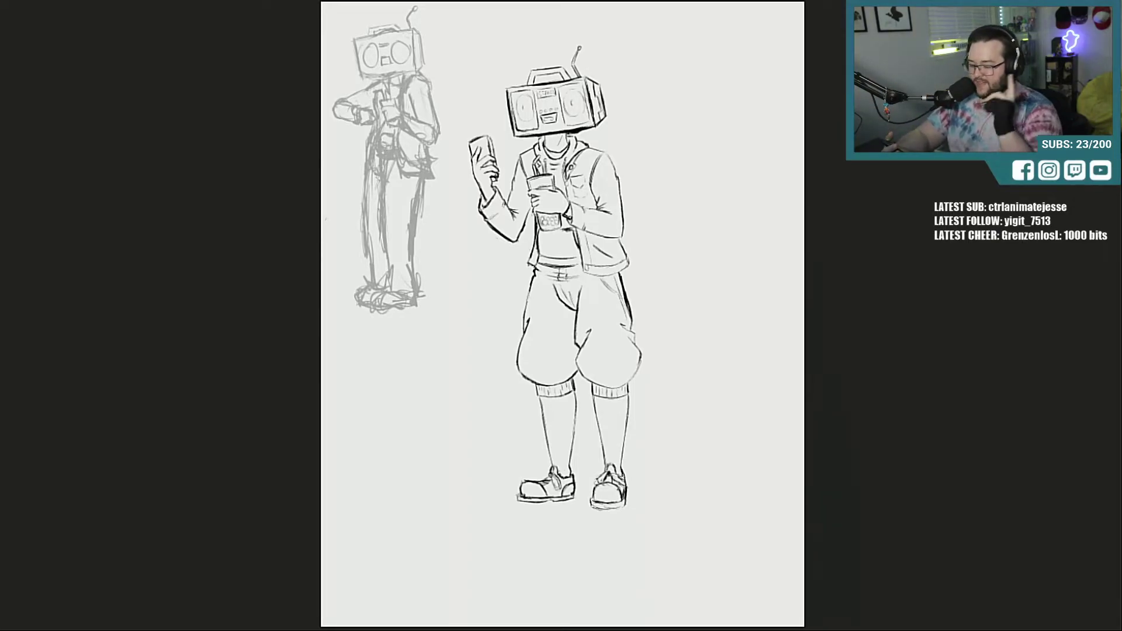
Step: Lasso the whole boombox head including its antenna, scale it up, shift it slightly left over the neck, and deselect it
{"action": "mouse_move", "coordinate": [557, 107]}
{"action": "left_mouse_down"}
{"action": "mouse_move", "coordinate": [635, 114]}
{"action": "mouse_move", "coordinate": [635, 235]}
{"action": "left_mouse_up"}
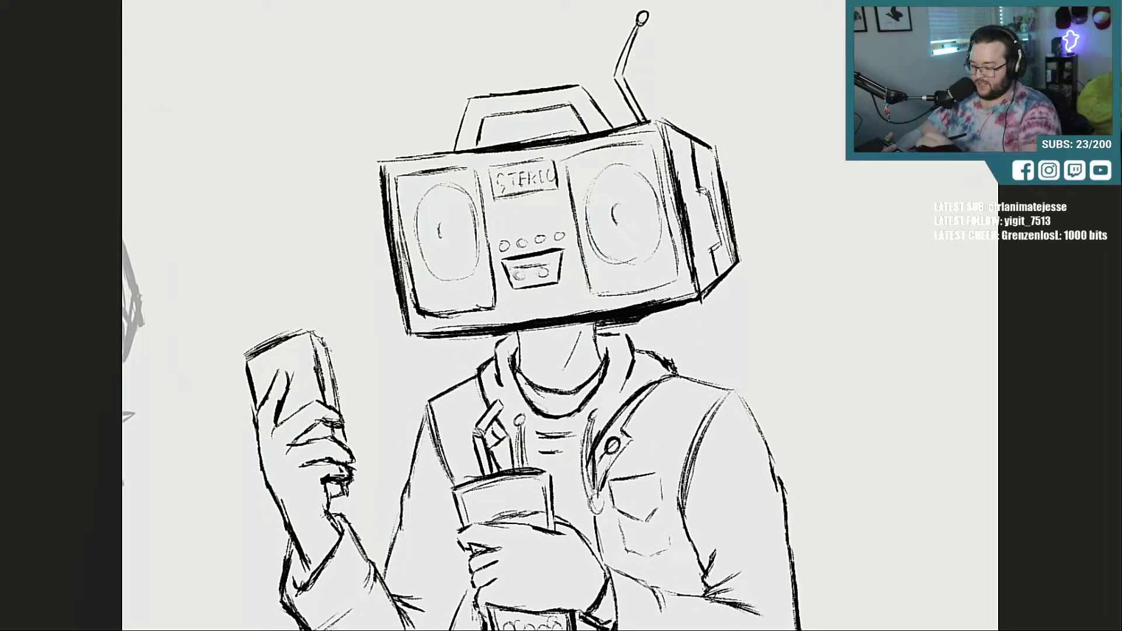
{"action": "mouse_move", "coordinate": [679, 12]}
{"action": "left_mouse_down"}
{"action": "mouse_move", "coordinate": [465, 26]}
{"action": "mouse_move", "coordinate": [339, 289]}
{"action": "left_mouse_up"}
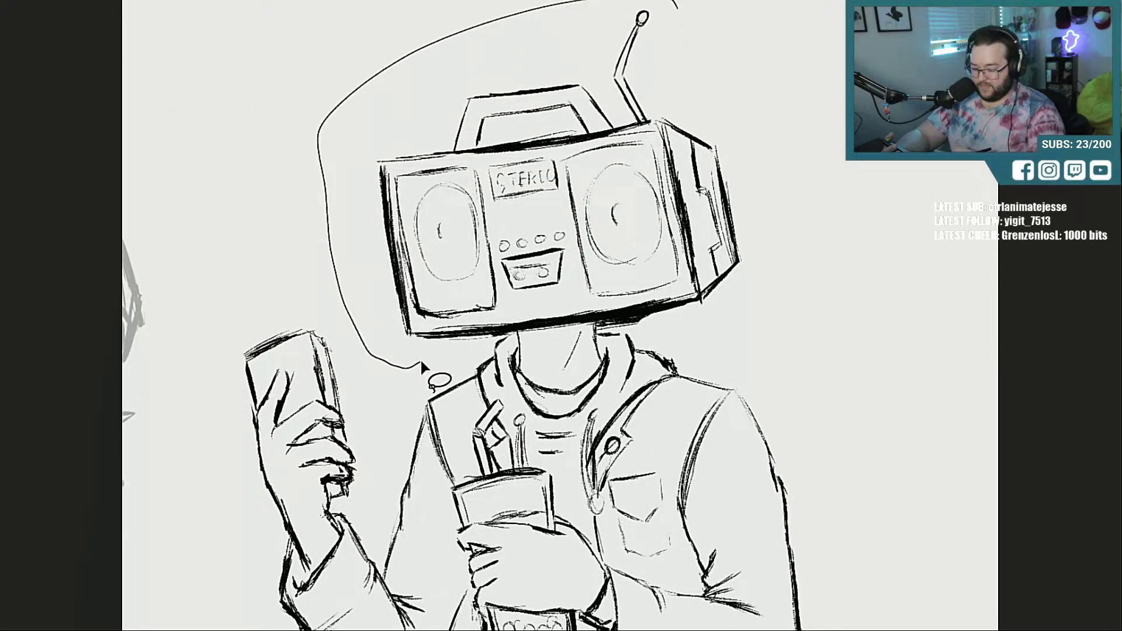
{"action": "mouse_move", "coordinate": [421, 360]}
{"action": "left_mouse_down"}
{"action": "mouse_move", "coordinate": [713, 303]}
{"action": "mouse_move", "coordinate": [757, 12]}
{"action": "mouse_move", "coordinate": [681, 4]}
{"action": "left_mouse_up"}
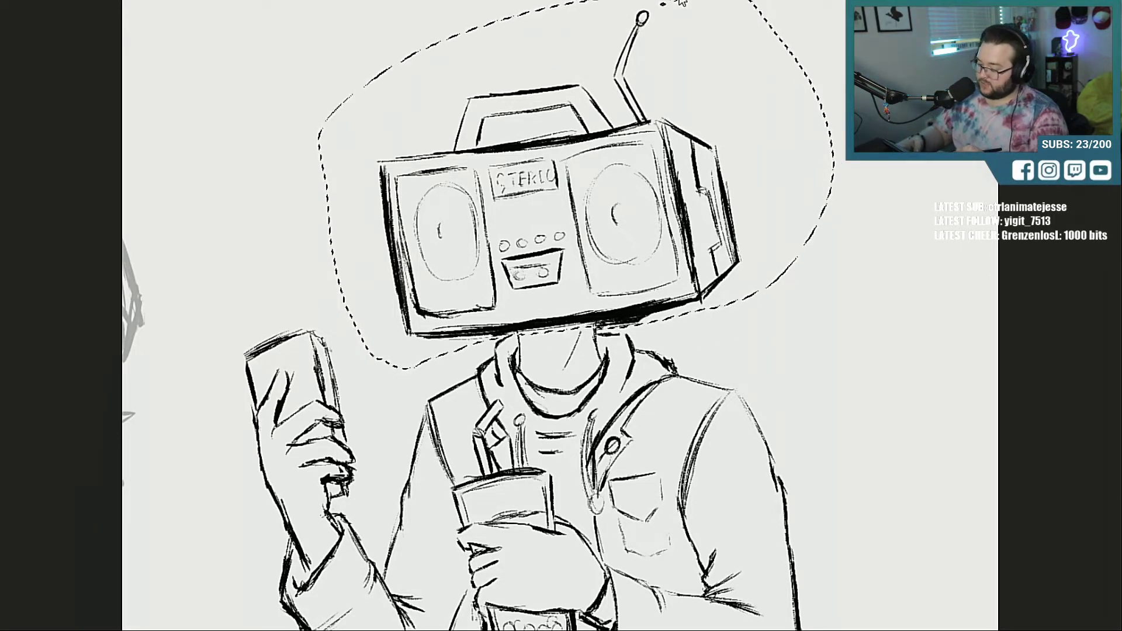
{"action": "key", "text": "ctrl+minus"}
{"action": "key", "text": "ctrl+minus"}
{"action": "key", "text": "ctrl+minus"}
{"action": "key", "text": "ctrl+minus"}
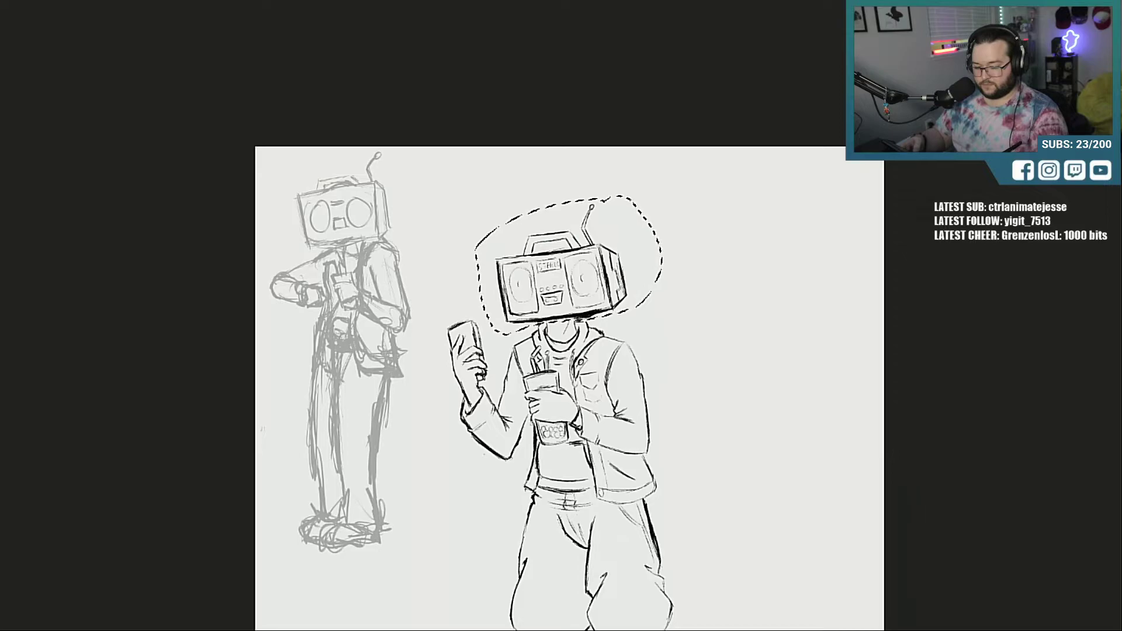
{"action": "scroll", "coordinate": [570, 374], "scroll_direction": "down", "scroll_amount": 4}
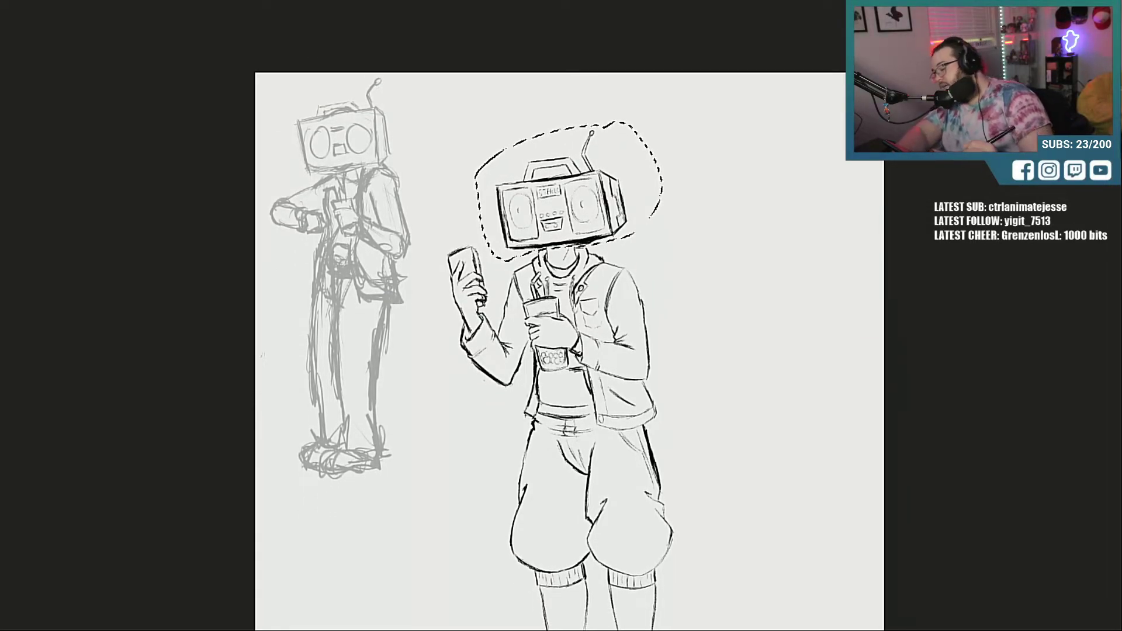
{"action": "key", "text": "ctrl+t"}
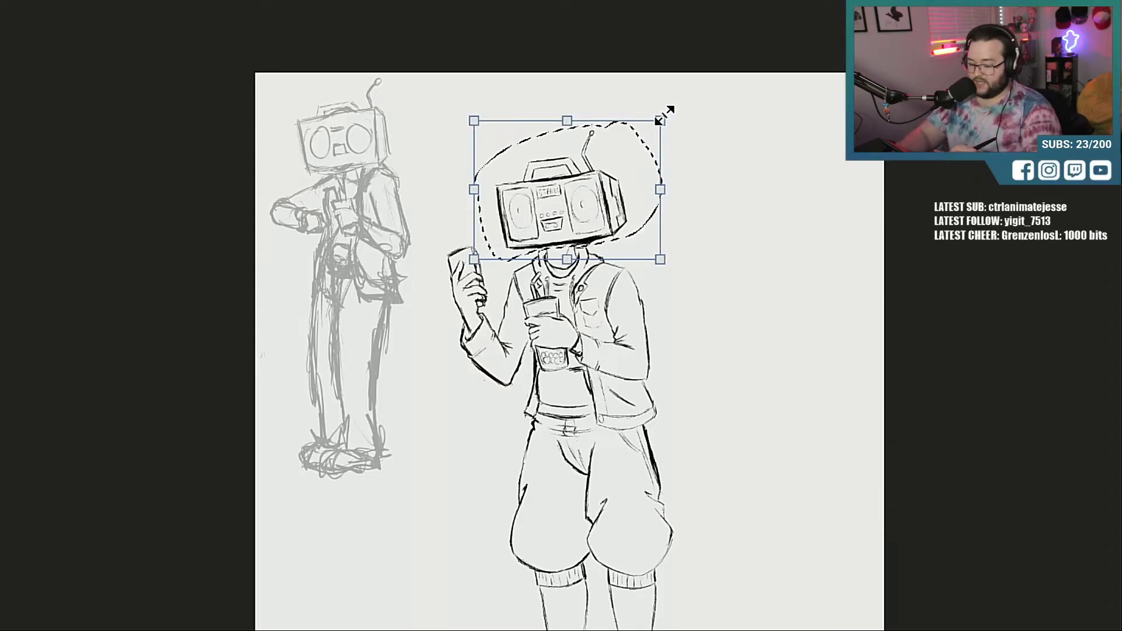
{"action": "left_click_drag", "start_coordinate": [661, 120], "coordinate": [699, 82]}
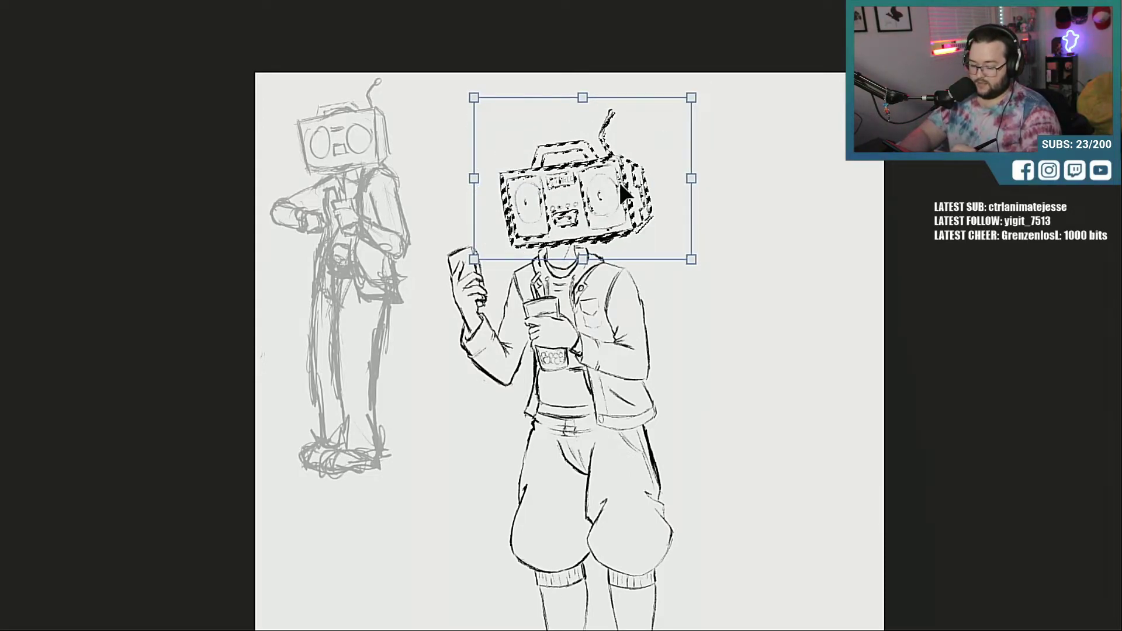
{"action": "mouse_move", "coordinate": [621, 185]}
{"action": "left_mouse_down"}
{"action": "mouse_move", "coordinate": [591, 179]}
{"action": "mouse_move", "coordinate": [606, 179]}
{"action": "left_mouse_up"}
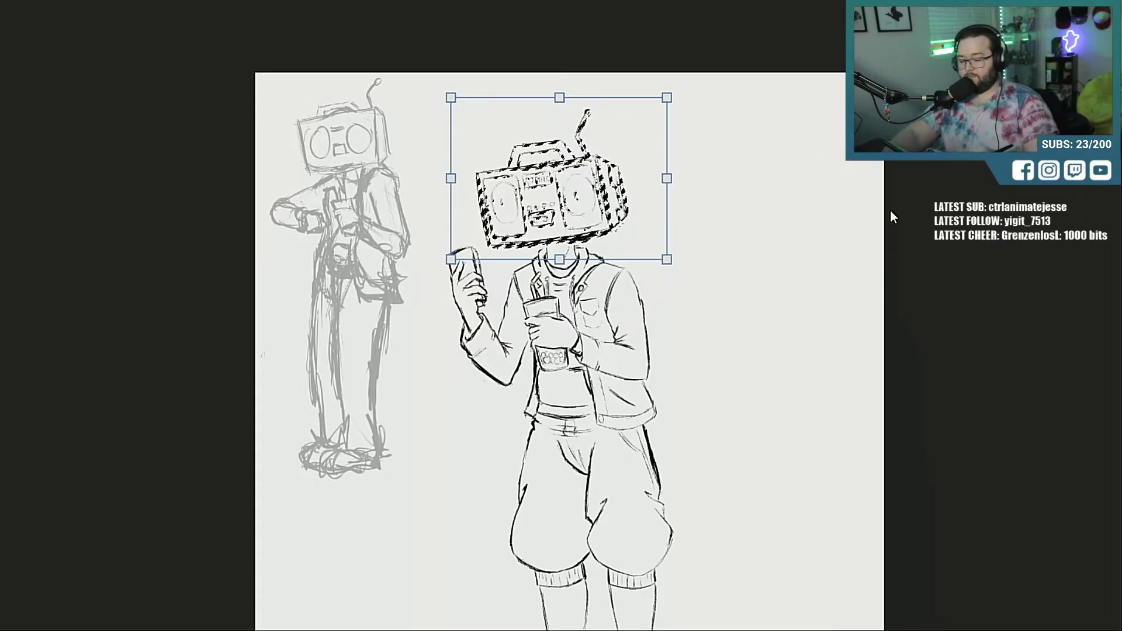
{"action": "key", "text": "Return"}
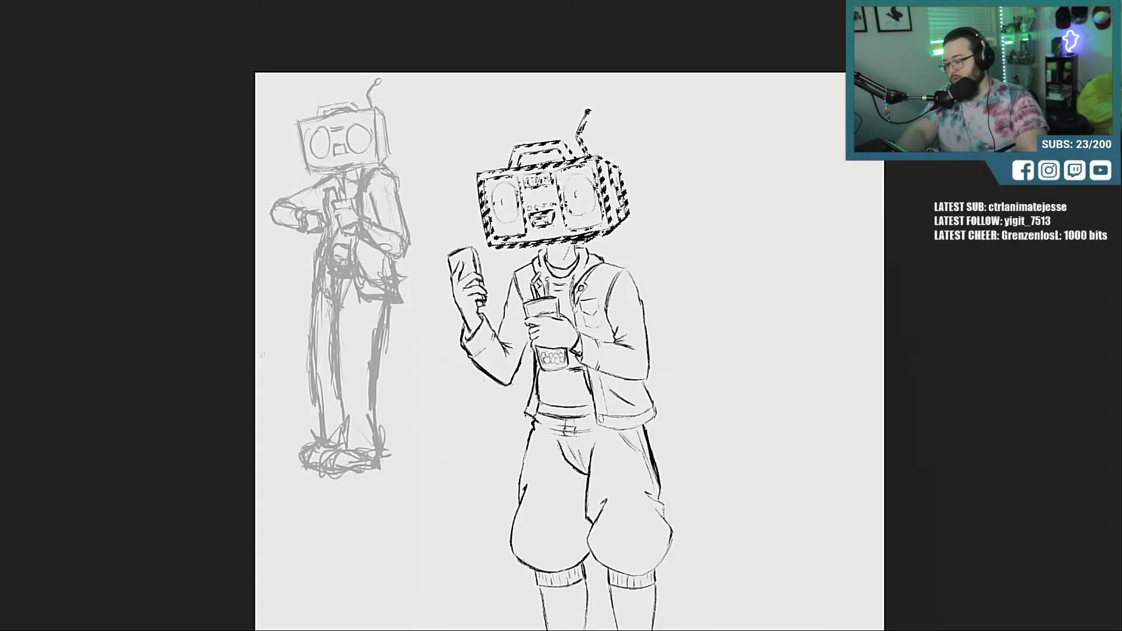
{"action": "key", "text": "ctrl+d"}
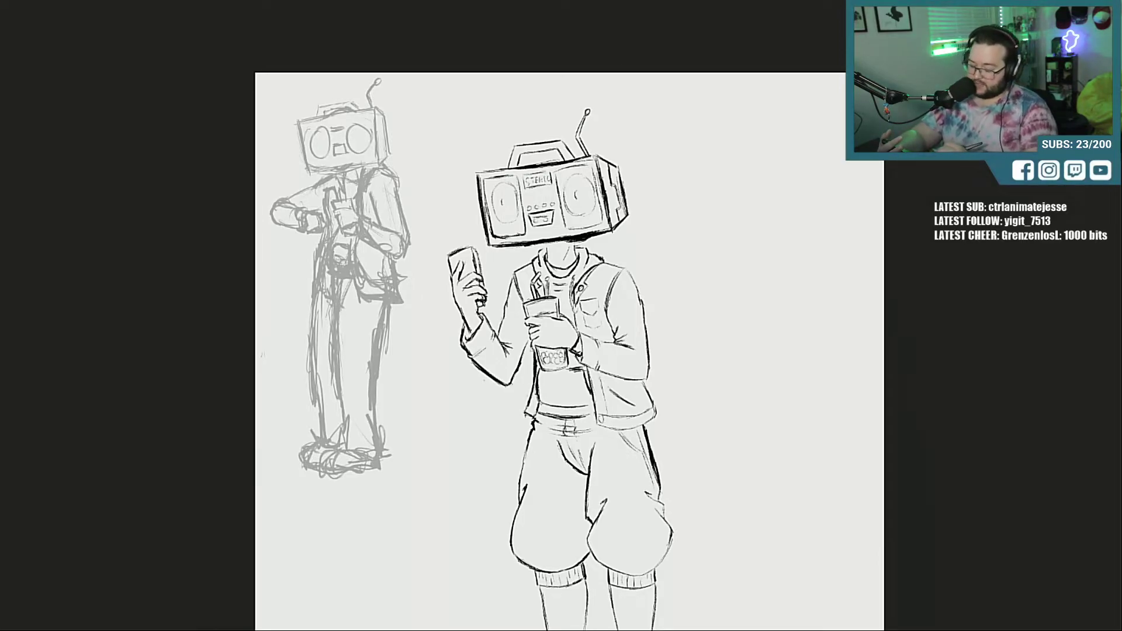
Step: Erase the curved centre marks in both speakers and redraw each as a short, slanted dark stroke
{"action": "left_click_drag", "start_coordinate": [503, 206], "coordinate": [588, 219]}
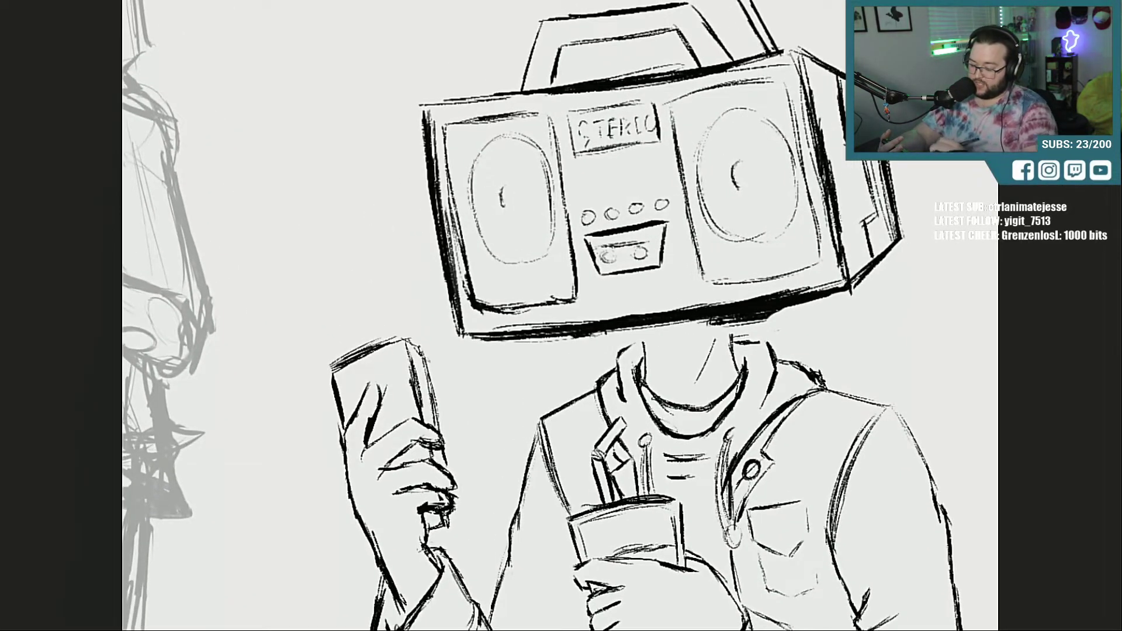
{"action": "left_click_drag", "start_coordinate": [500, 190], "coordinate": [502, 210]}
{"action": "left_click_drag", "start_coordinate": [736, 165], "coordinate": [741, 186]}
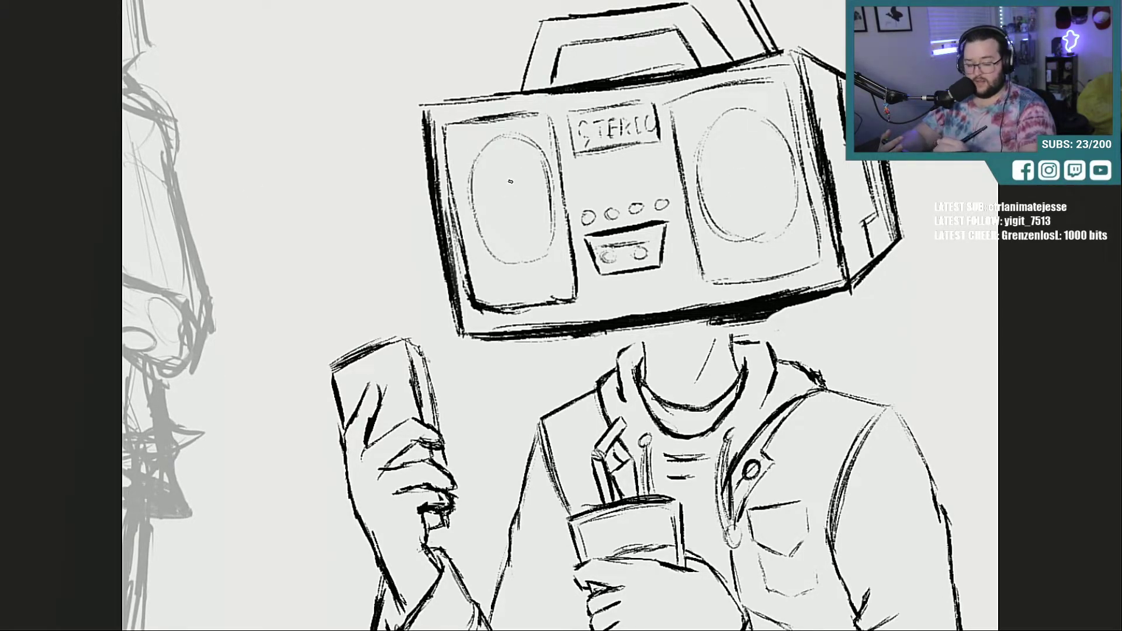
{"action": "left_click_drag", "start_coordinate": [503, 220], "coordinate": [500, 206]}
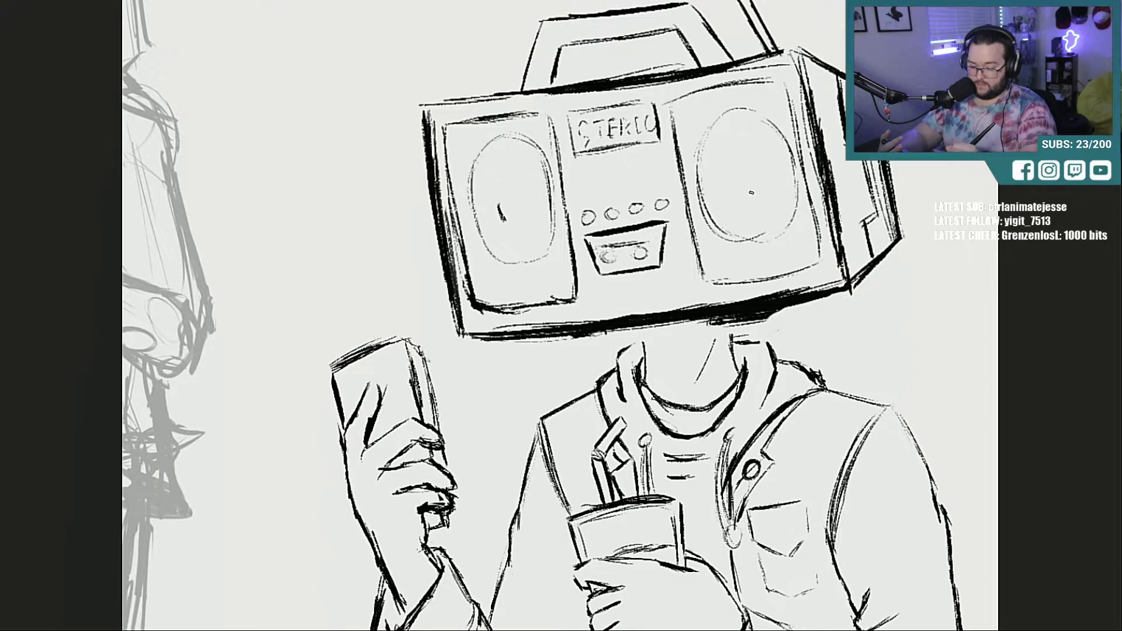
{"action": "left_click_drag", "start_coordinate": [728, 179], "coordinate": [736, 194]}
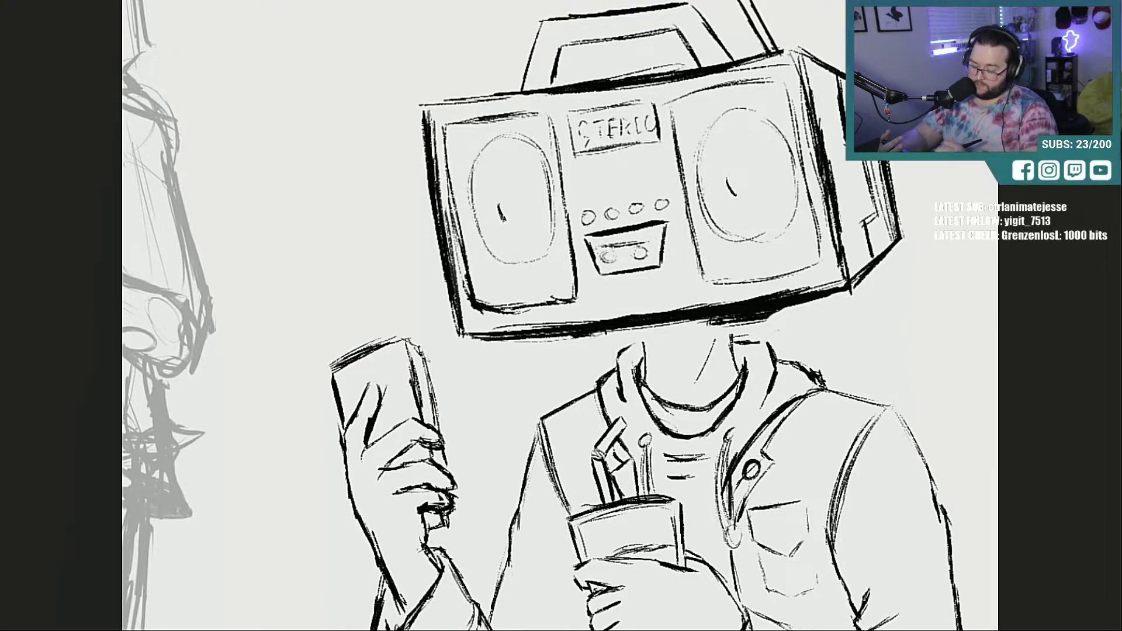
{"action": "key", "text": "ctrl+0"}
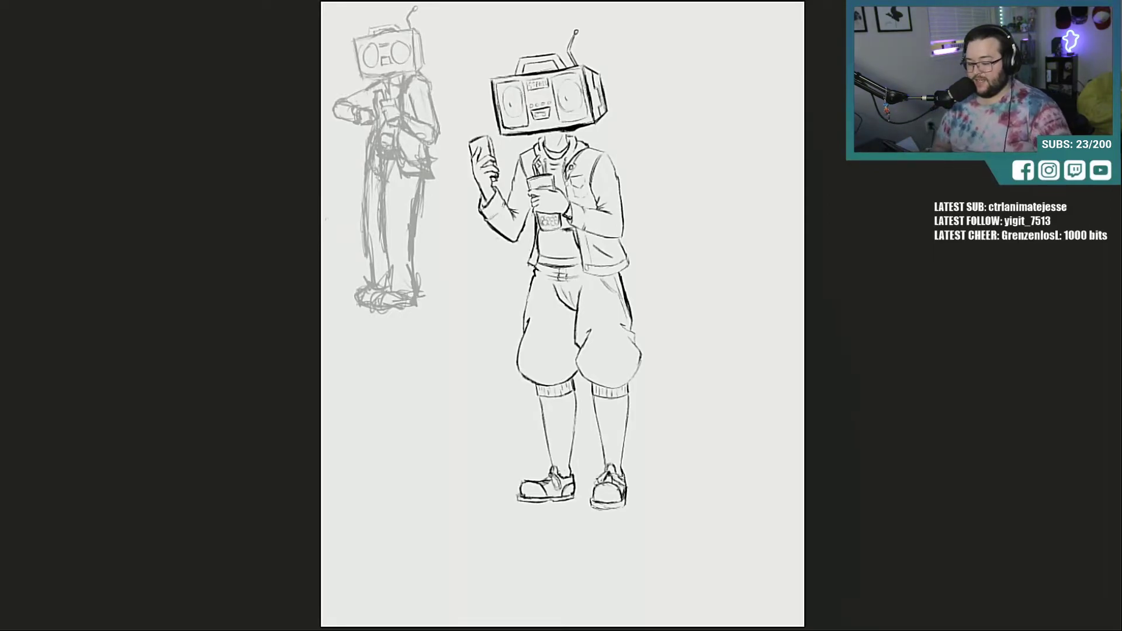
Step: Lasso the cassette deck on the boombox's face, move it down and slightly right, and deselect it
{"action": "scroll", "coordinate": [537, 111], "scroll_direction": "up", "scroll_amount": 6}
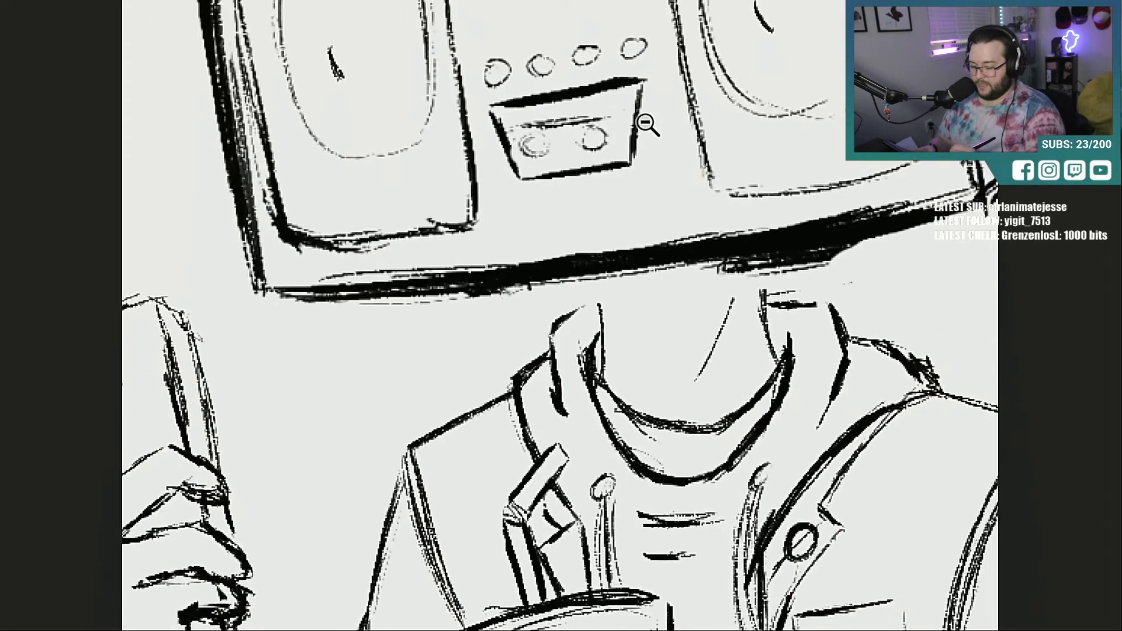
{"action": "mouse_move", "coordinate": [656, 68]}
{"action": "left_mouse_down"}
{"action": "mouse_move", "coordinate": [523, 89]}
{"action": "mouse_move", "coordinate": [510, 186]}
{"action": "mouse_move", "coordinate": [665, 105]}
{"action": "mouse_move", "coordinate": [655, 65]}
{"action": "left_mouse_up"}
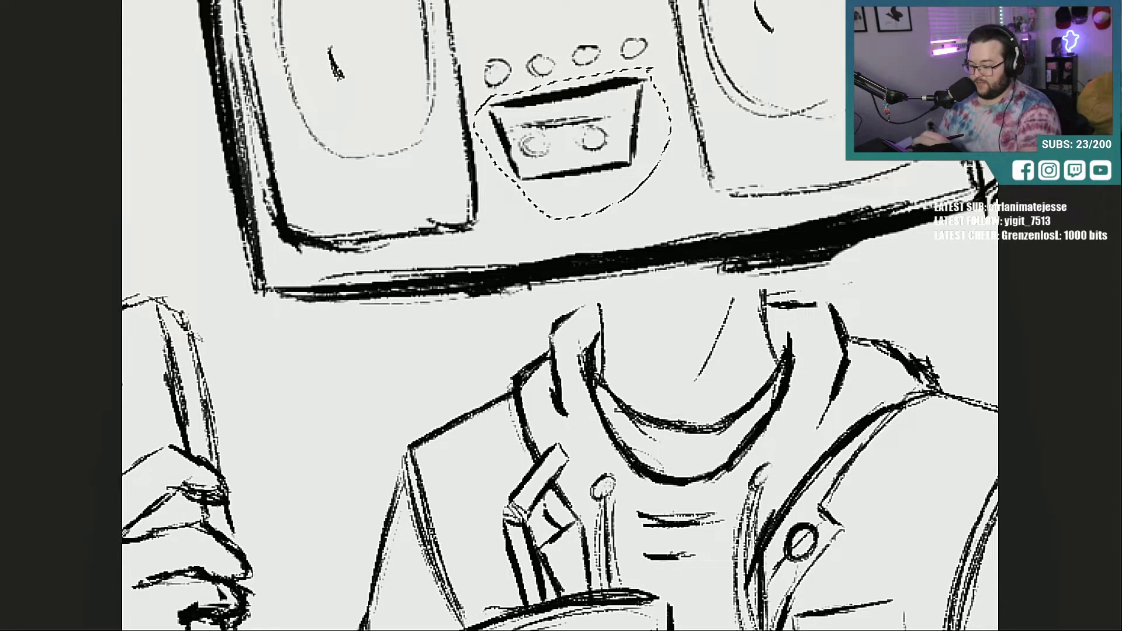
{"action": "left_click_drag", "start_coordinate": [591, 114], "coordinate": [603, 154]}
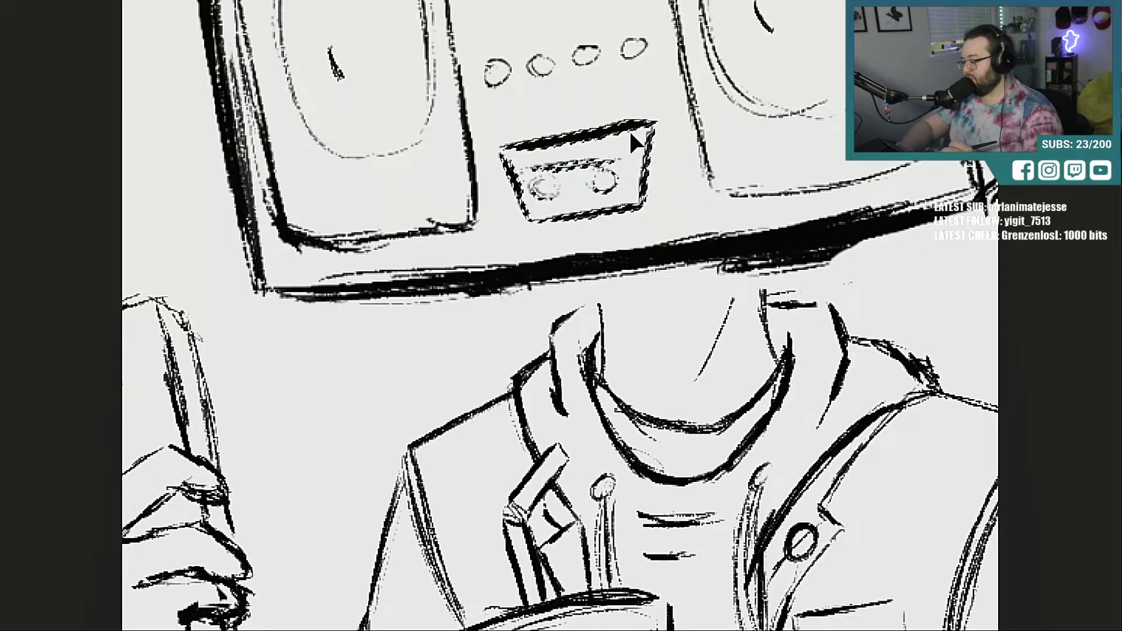
{"action": "key", "text": "ctrl+d"}
Step: Erase the row of four round buttons between the STEREO label and the cassette deck
{"action": "scroll", "coordinate": [560, 316], "scroll_direction": "up", "scroll_amount": 9}
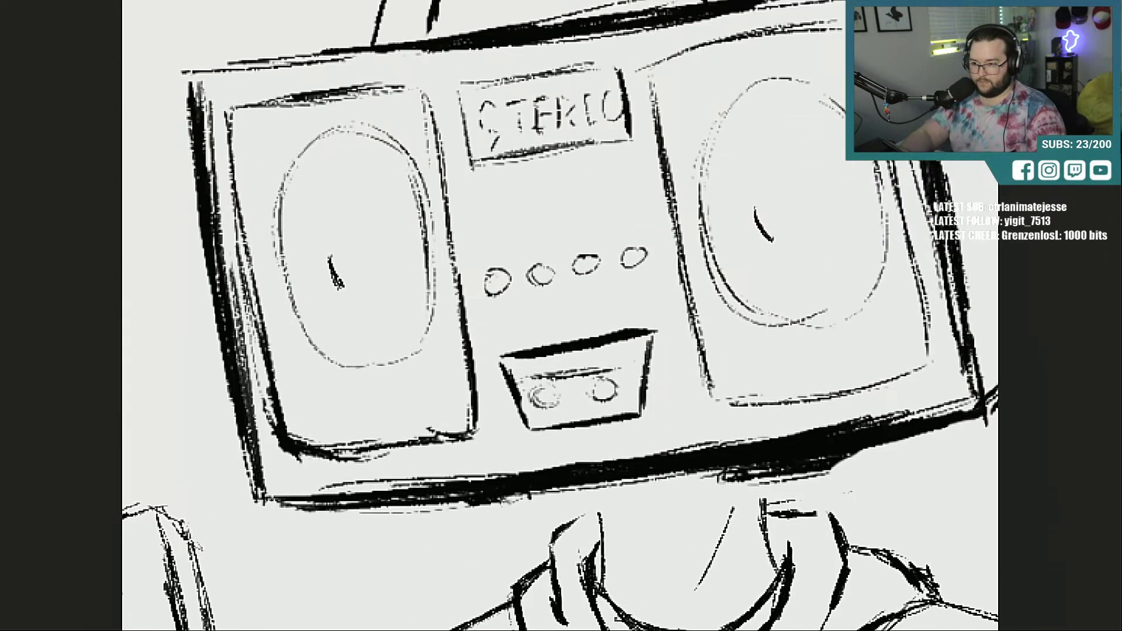
{"action": "scroll", "coordinate": [560, 316], "scroll_direction": "down", "scroll_amount": 1}
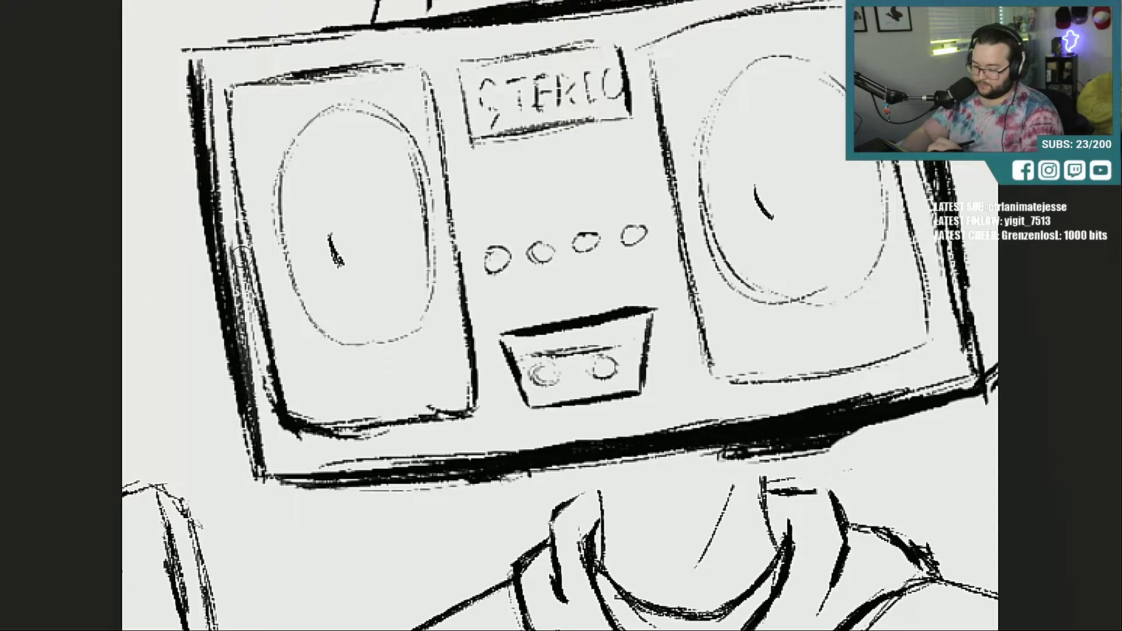
{"action": "left_click_drag", "start_coordinate": [491, 260], "coordinate": [655, 223]}
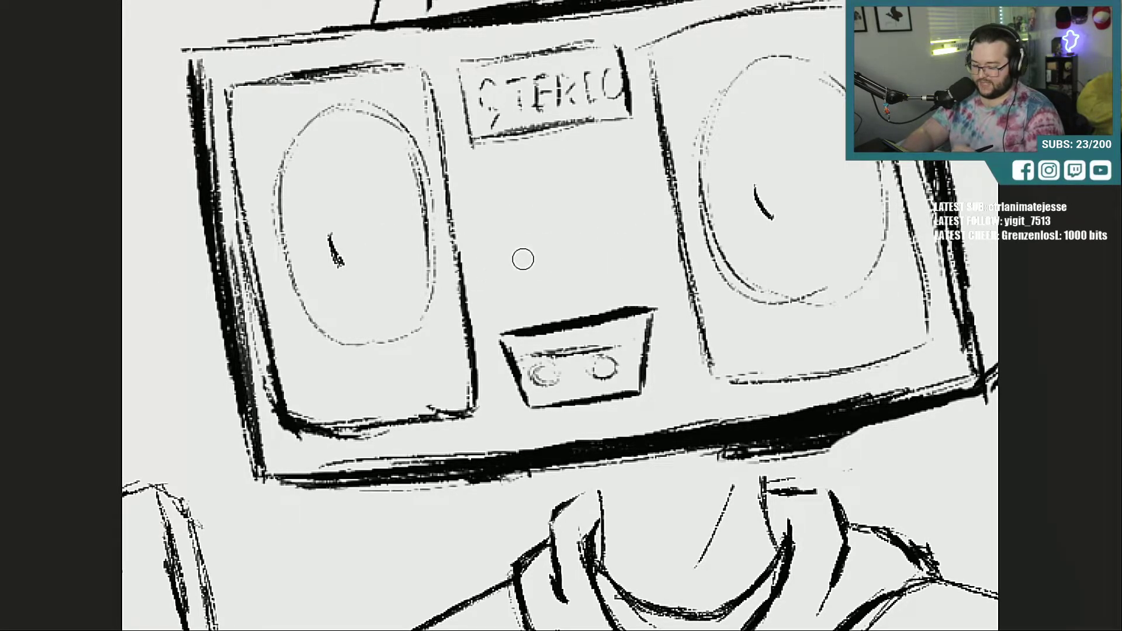
{"action": "key", "text": "ctrl+0"}
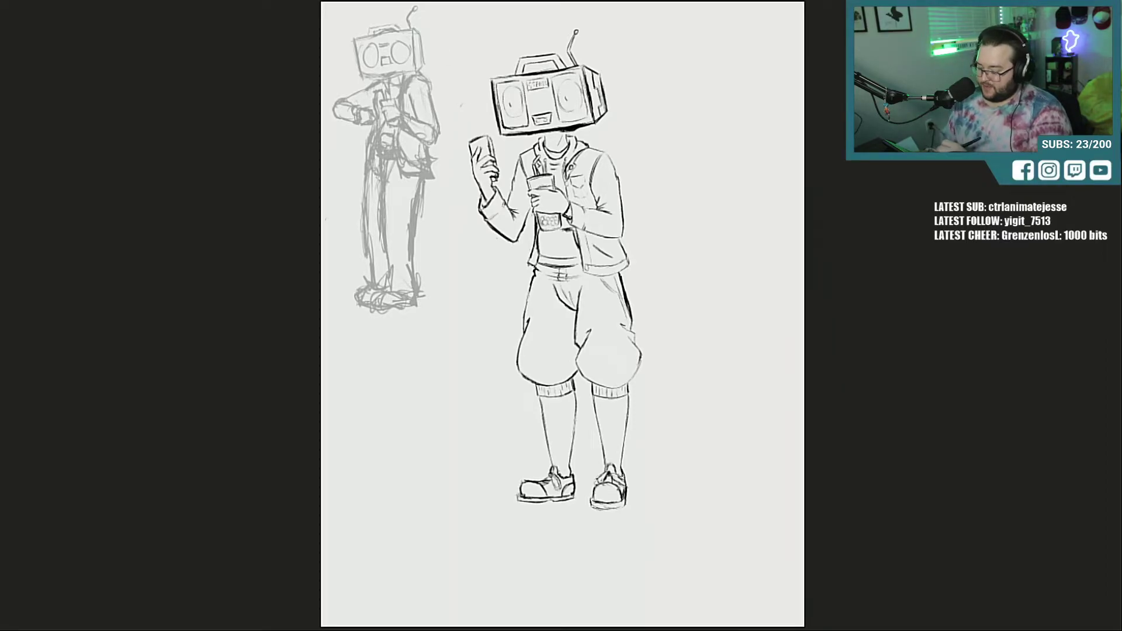
Step: Erase the stray marks on the empty canvas above the raised phone
{"action": "key", "text": "ctrl+plus"}
{"action": "key", "text": "ctrl+plus"}
{"action": "key", "text": "ctrl+plus"}
{"action": "key", "text": "ctrl+plus"}
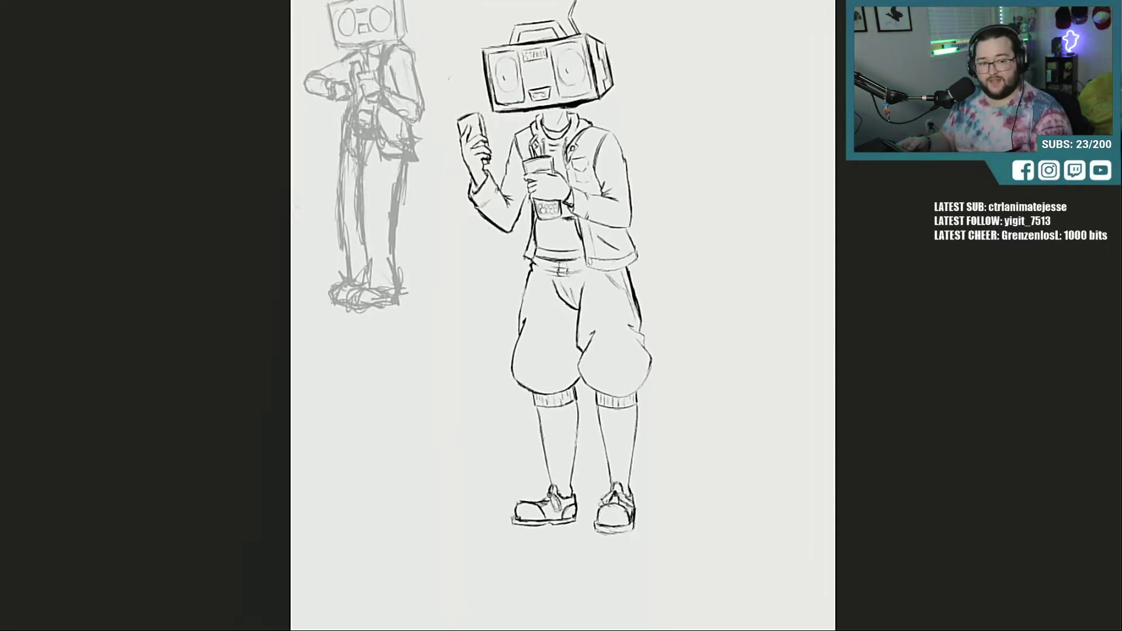
{"action": "scroll", "coordinate": [973, 194], "scroll_direction": "up", "scroll_amount": 5}
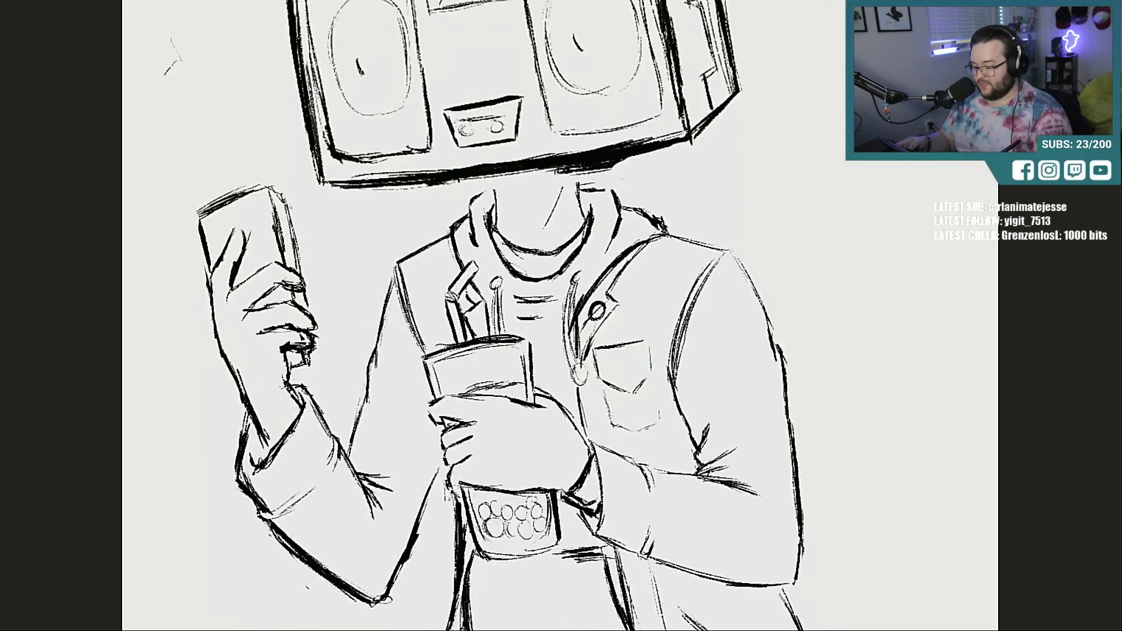
{"action": "left_click_drag", "start_coordinate": [169, 41], "coordinate": [176, 33]}
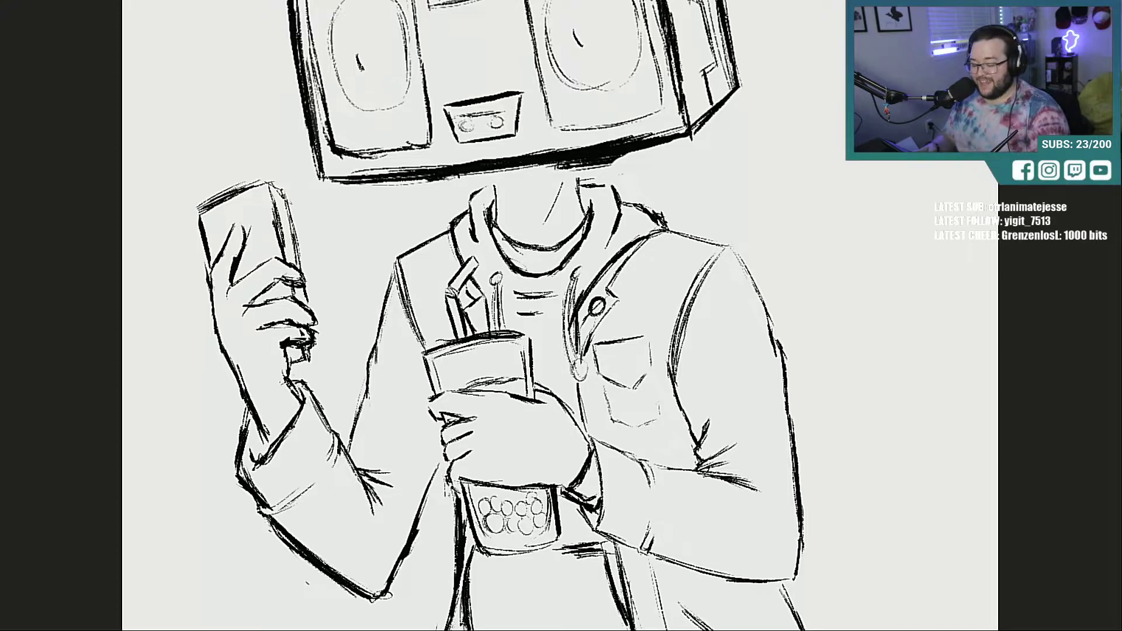
Step: Extend both side lines of the neck upward to meet the underside of the boombox
{"action": "scroll", "coordinate": [842, 112], "scroll_direction": "up", "scroll_amount": 2}
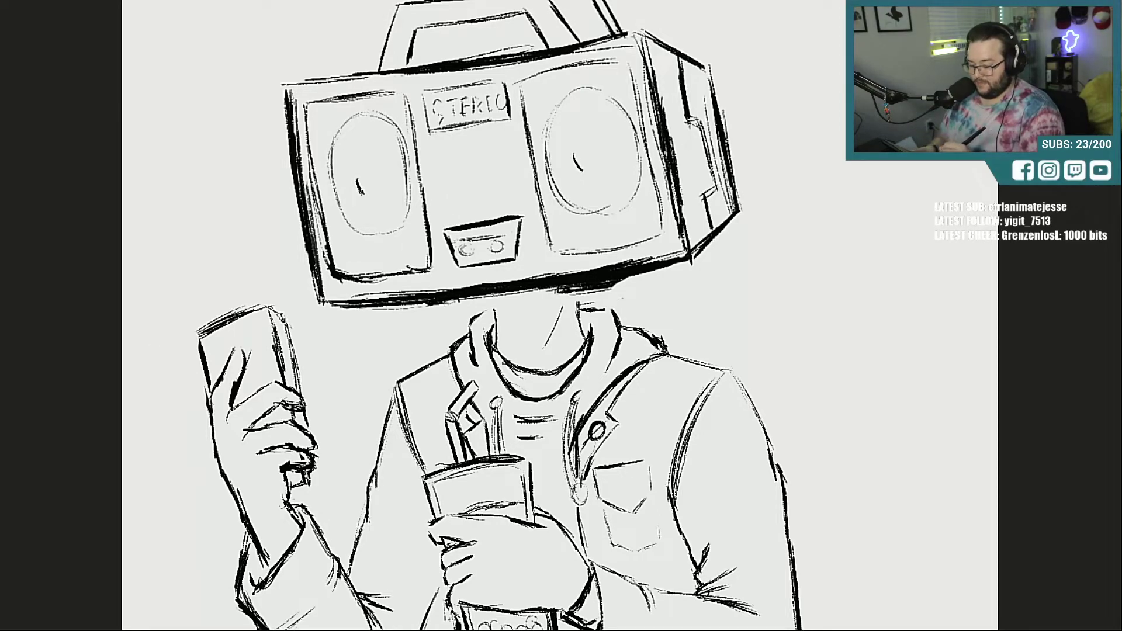
{"action": "left_click_drag", "start_coordinate": [493, 294], "coordinate": [496, 323]}
{"action": "left_click_drag", "start_coordinate": [578, 287], "coordinate": [571, 317]}
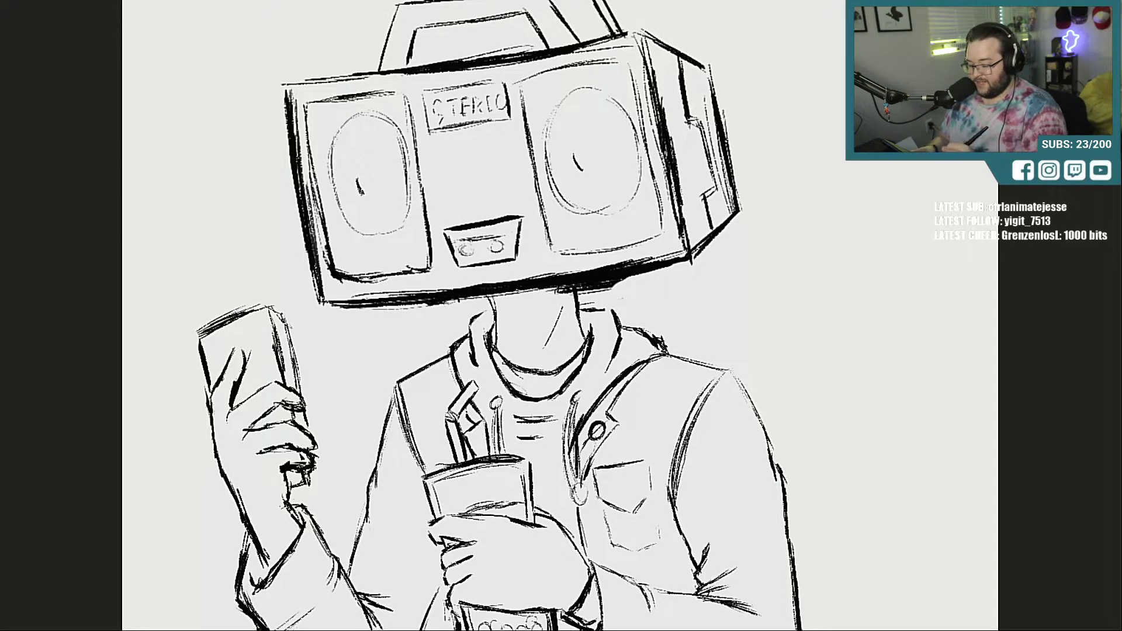
{"action": "left_click_drag", "start_coordinate": [492, 300], "coordinate": [497, 336]}
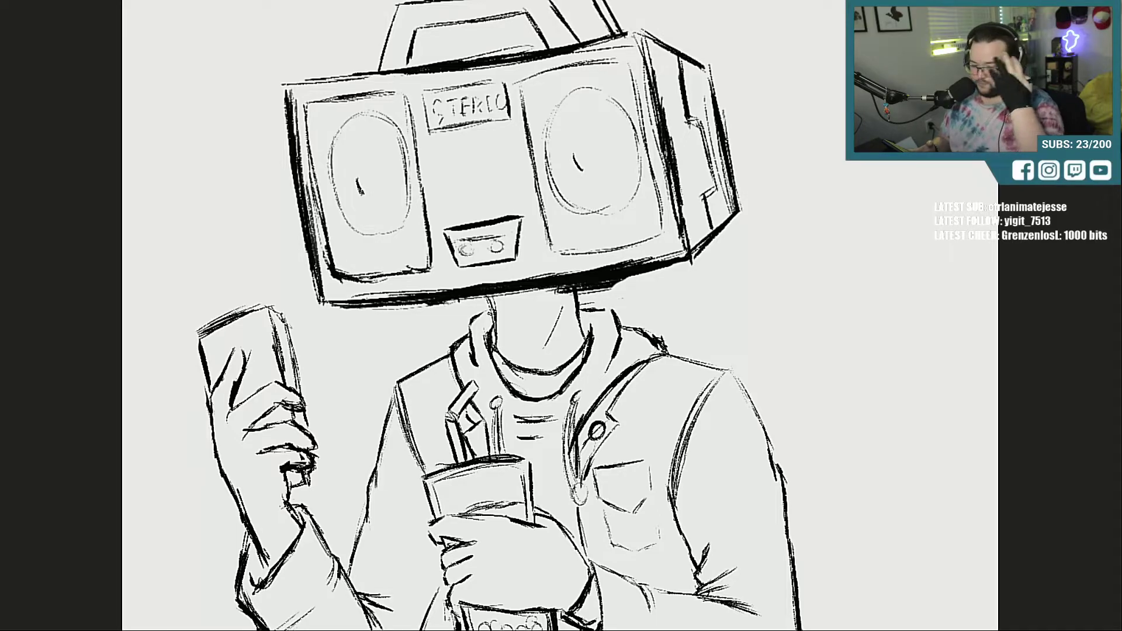
Step: Sketch a small heart with a short squiggle beneath it above the raised phone
{"action": "scroll", "coordinate": [488, 316], "scroll_direction": "up", "scroll_amount": 3}
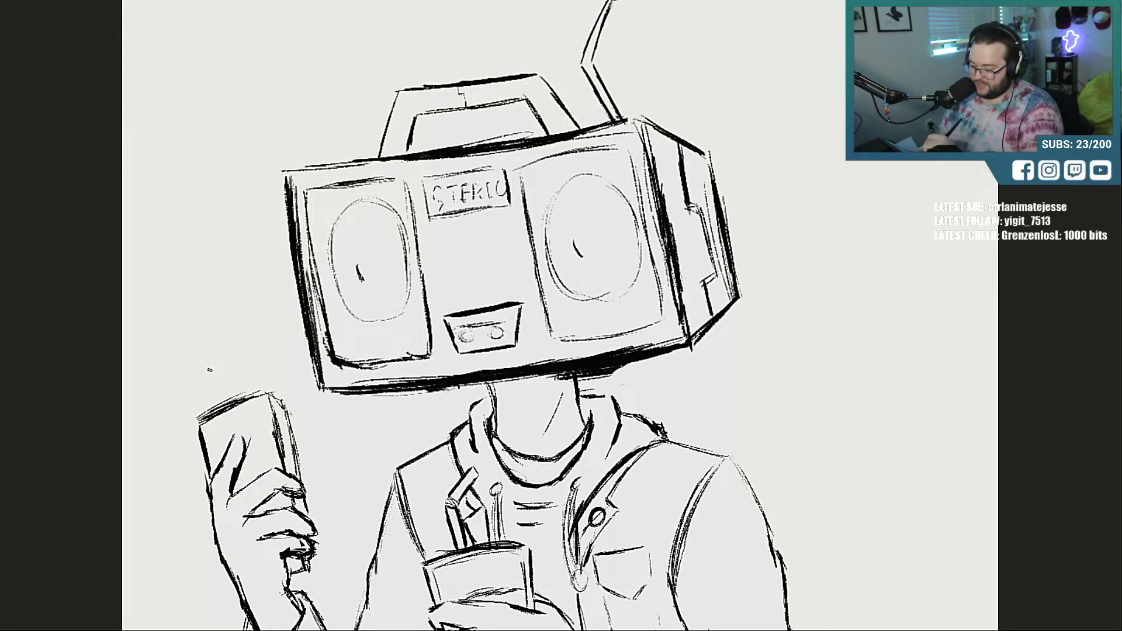
{"action": "left_click_drag", "start_coordinate": [214, 368], "coordinate": [207, 351]}
{"action": "mouse_move", "coordinate": [183, 322]}
{"action": "left_mouse_down"}
{"action": "mouse_move", "coordinate": [204, 343]}
{"action": "mouse_move", "coordinate": [200, 311]}
{"action": "mouse_move", "coordinate": [180, 323]}
{"action": "mouse_move", "coordinate": [190, 332]}
{"action": "left_mouse_up"}
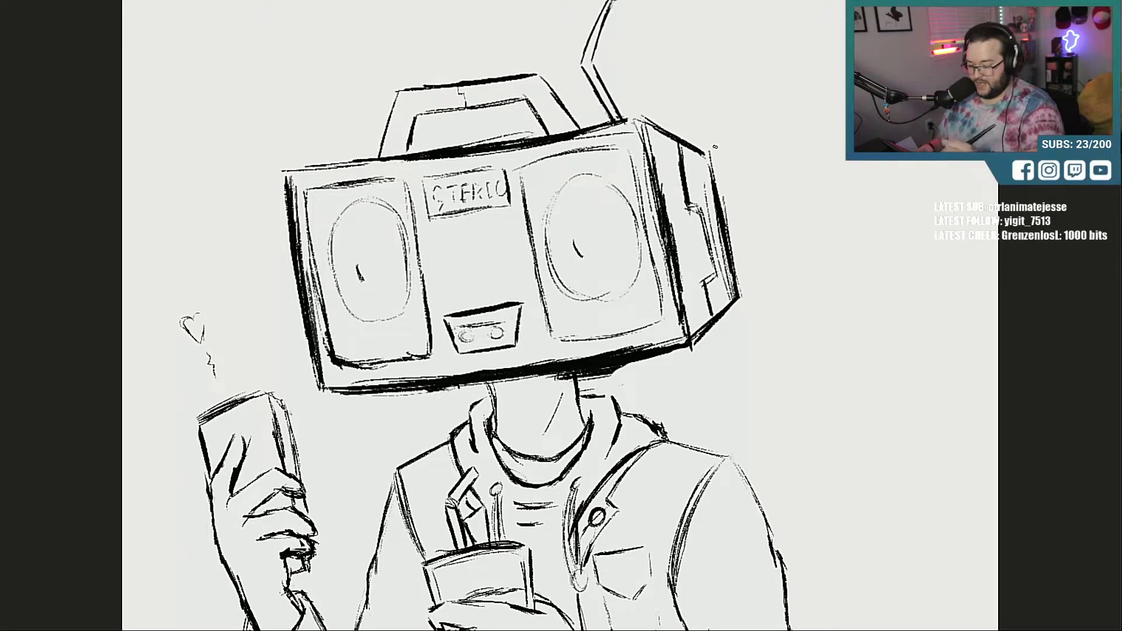
Step: Sketch three music symbols above the boombox: a beamed pair of notes in the middle and a single note on either side
{"action": "scroll", "coordinate": [493, 166], "scroll_direction": "up", "scroll_amount": 3}
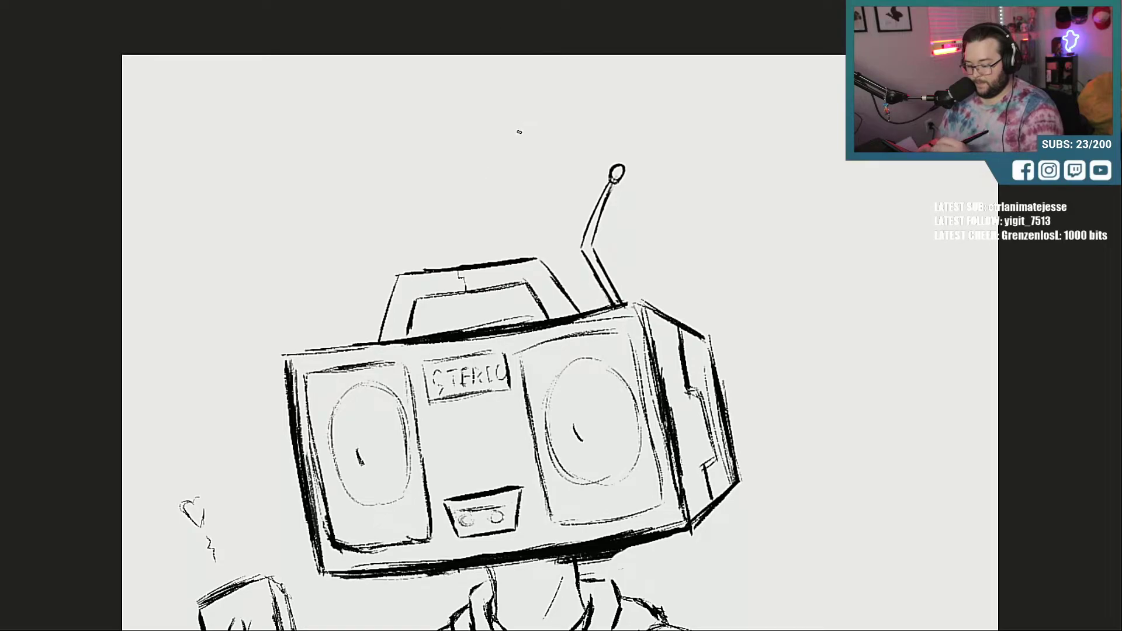
{"action": "mouse_move", "coordinate": [524, 148]}
{"action": "left_mouse_down"}
{"action": "mouse_move", "coordinate": [520, 156]}
{"action": "mouse_move", "coordinate": [530, 151]}
{"action": "mouse_move", "coordinate": [516, 120]}
{"action": "mouse_move", "coordinate": [558, 97]}
{"action": "mouse_move", "coordinate": [564, 141]}
{"action": "mouse_move", "coordinate": [561, 94]}
{"action": "mouse_move", "coordinate": [509, 119]}
{"action": "left_mouse_up"}
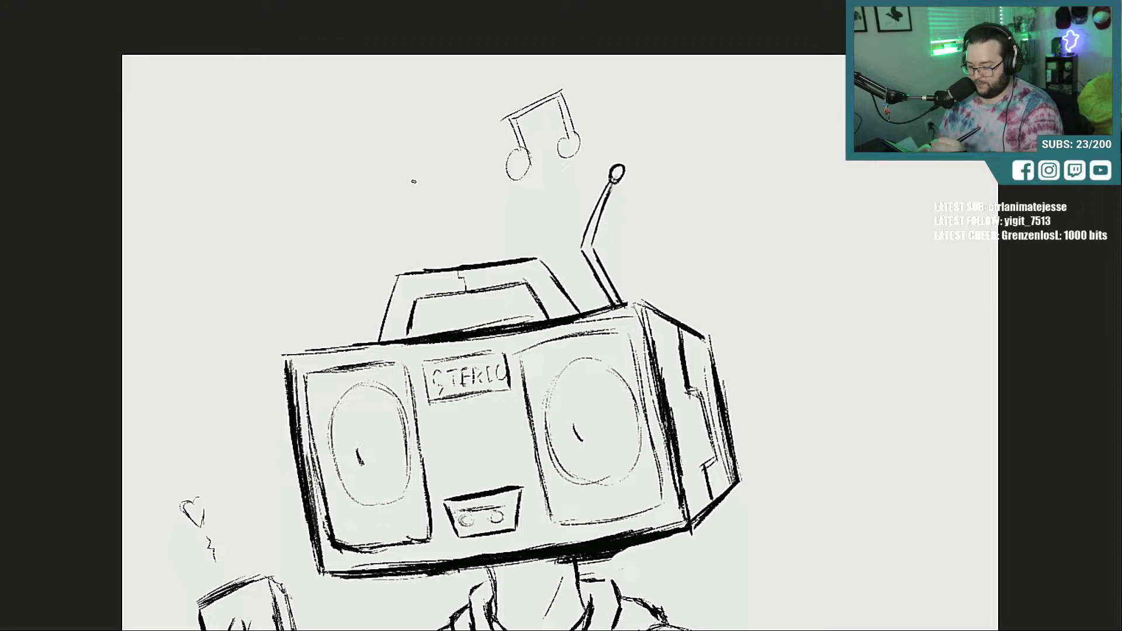
{"action": "mouse_move", "coordinate": [416, 166]}
{"action": "left_mouse_down"}
{"action": "mouse_move", "coordinate": [427, 212]}
{"action": "mouse_move", "coordinate": [445, 177]}
{"action": "mouse_move", "coordinate": [432, 177]}
{"action": "mouse_move", "coordinate": [431, 228]}
{"action": "mouse_move", "coordinate": [430, 186]}
{"action": "left_mouse_up"}
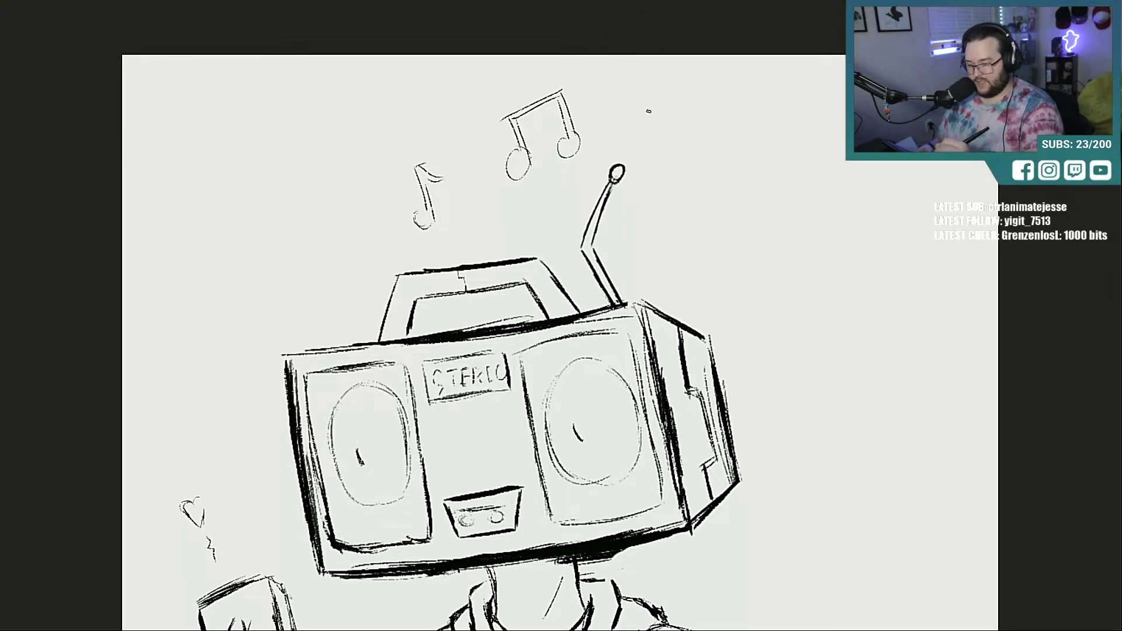
{"action": "mouse_move", "coordinate": [625, 97]}
{"action": "left_mouse_down"}
{"action": "mouse_move", "coordinate": [607, 114]}
{"action": "mouse_move", "coordinate": [617, 117]}
{"action": "left_mouse_up"}
{"action": "mouse_move", "coordinate": [618, 60]}
{"action": "left_mouse_down"}
{"action": "mouse_move", "coordinate": [636, 101]}
{"action": "mouse_move", "coordinate": [618, 62]}
{"action": "left_mouse_up"}
{"action": "mouse_move", "coordinate": [626, 101]}
{"action": "left_mouse_down"}
{"action": "mouse_move", "coordinate": [614, 111]}
{"action": "mouse_move", "coordinate": [638, 107]}
{"action": "left_mouse_up"}
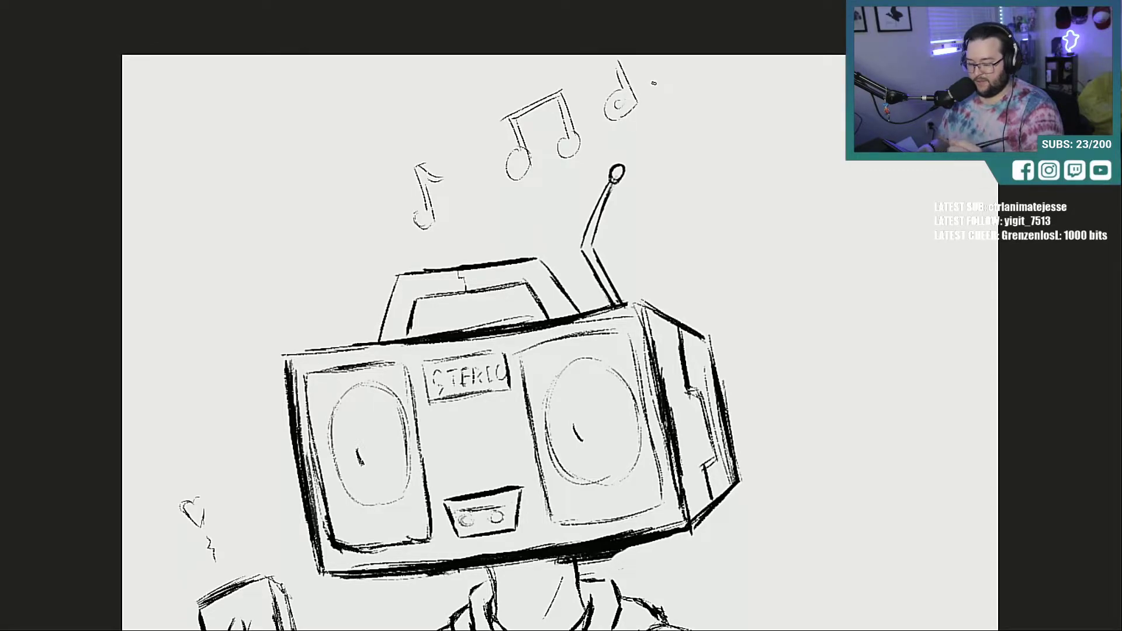
Step: Move the whole character line drawing down and slightly right on the page with Free Transform
{"action": "key", "text": "ctrl+minus"}
{"action": "key", "text": "ctrl+minus"}
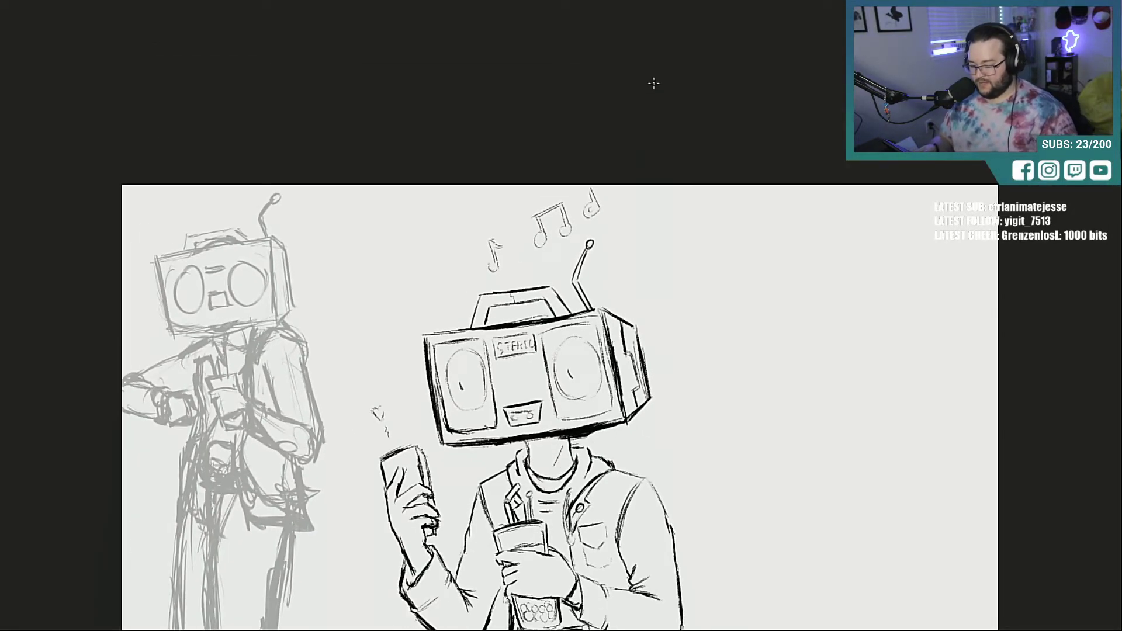
{"action": "scroll", "coordinate": [560, 316], "scroll_direction": "down", "scroll_amount": 4}
{"action": "scroll", "coordinate": [560, 315], "scroll_direction": "down", "scroll_amount": 1}
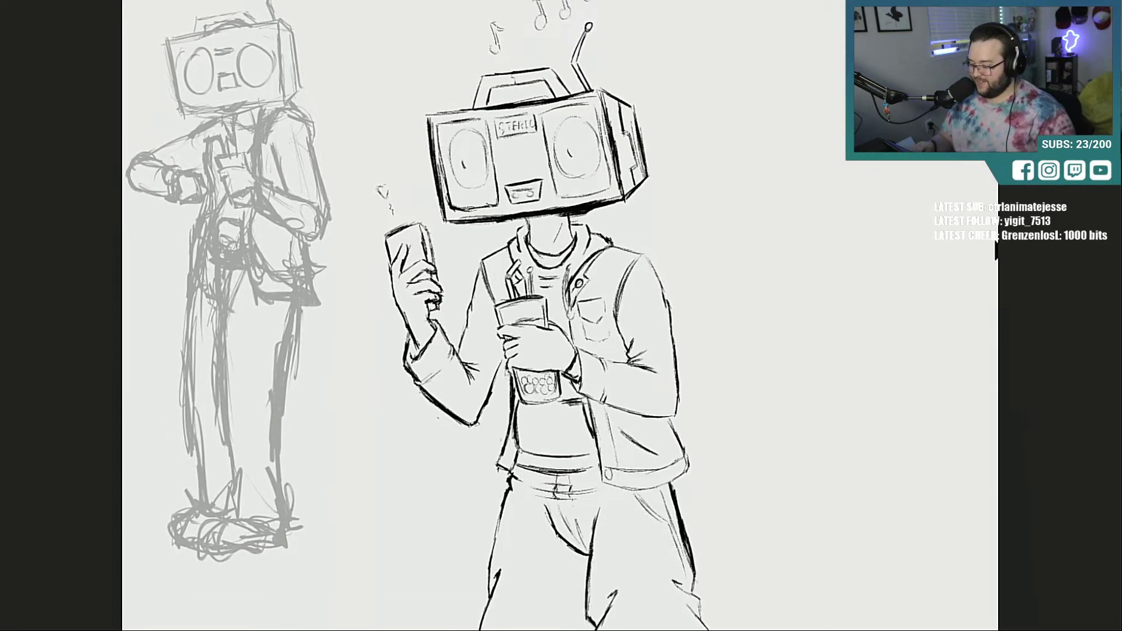
{"action": "key", "text": "ctrl+0"}
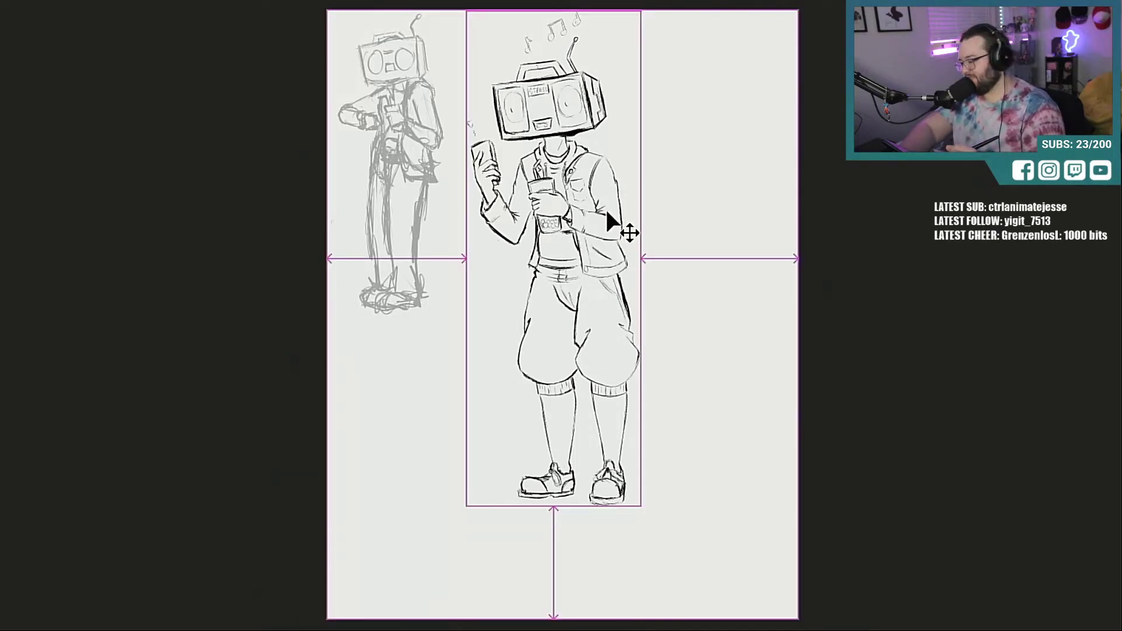
{"action": "key", "text": "ctrl+t"}
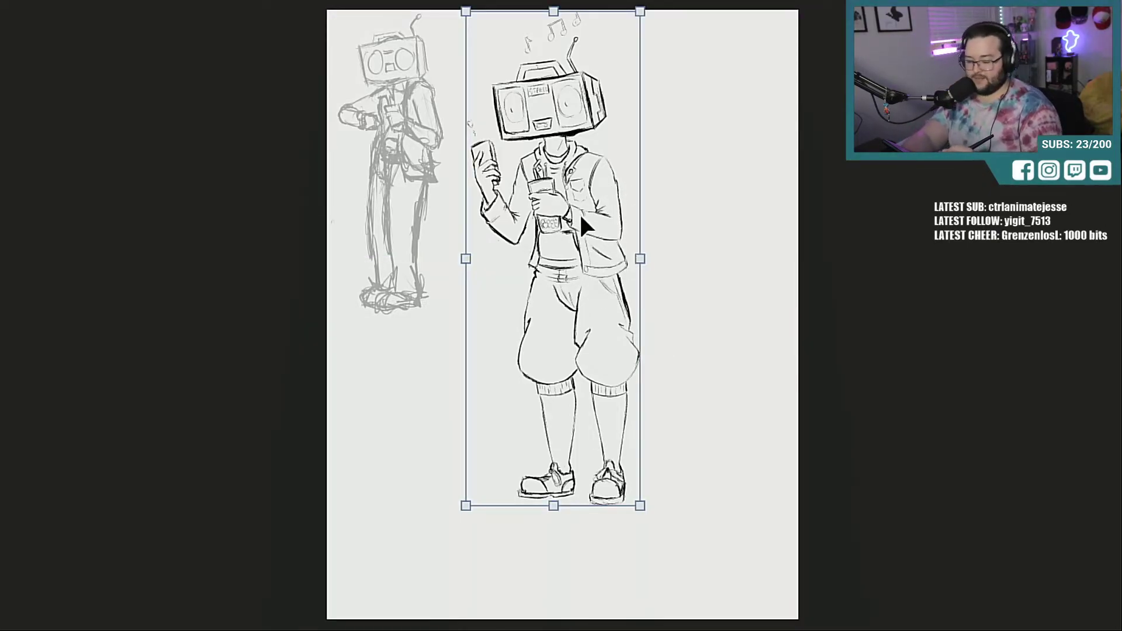
{"action": "left_click_drag", "start_coordinate": [580, 218], "coordinate": [589, 257]}
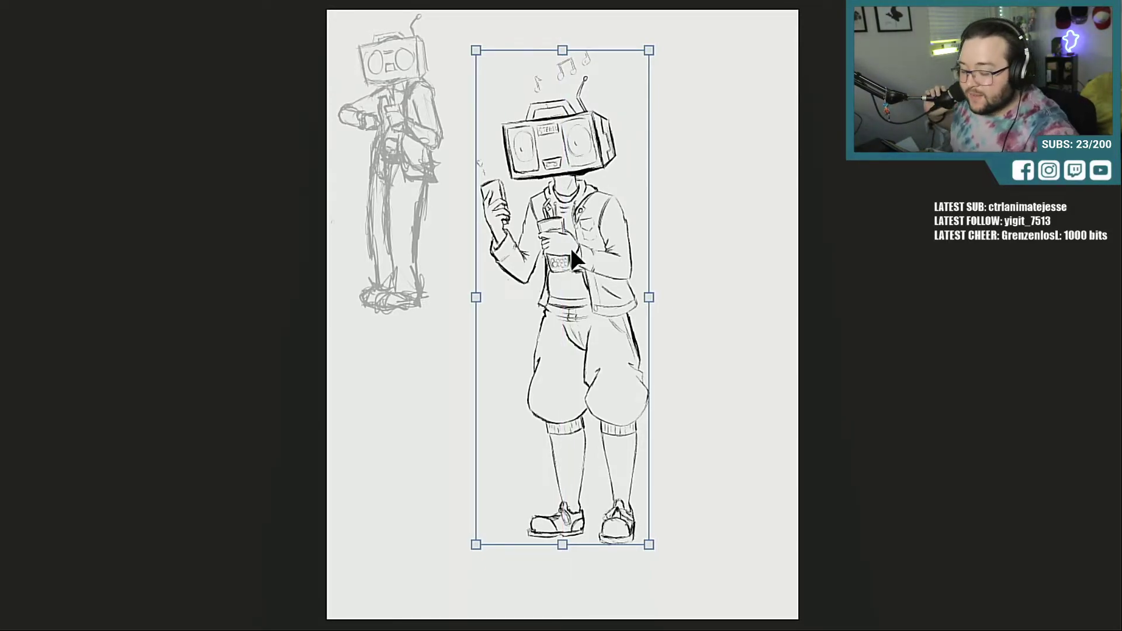
{"action": "key", "text": "Return"}
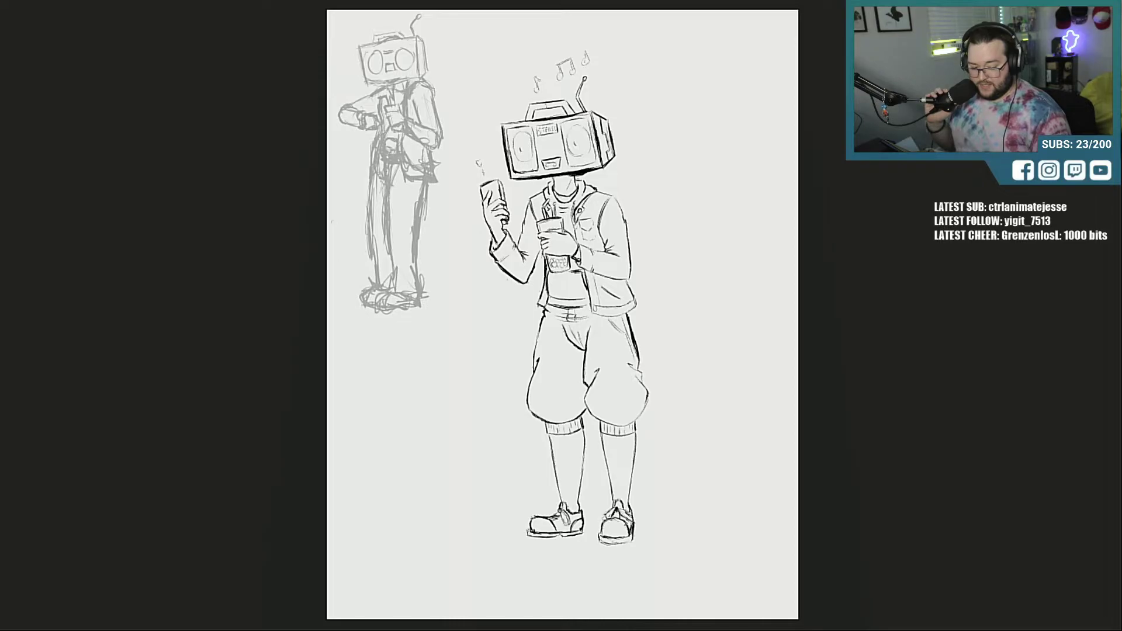
Step: Set the small thumbnail sketch to full opacity and toggle the line art and rough underdrawing layers, leaving only the line art shown beside it
{"action": "key", "text": "0"}
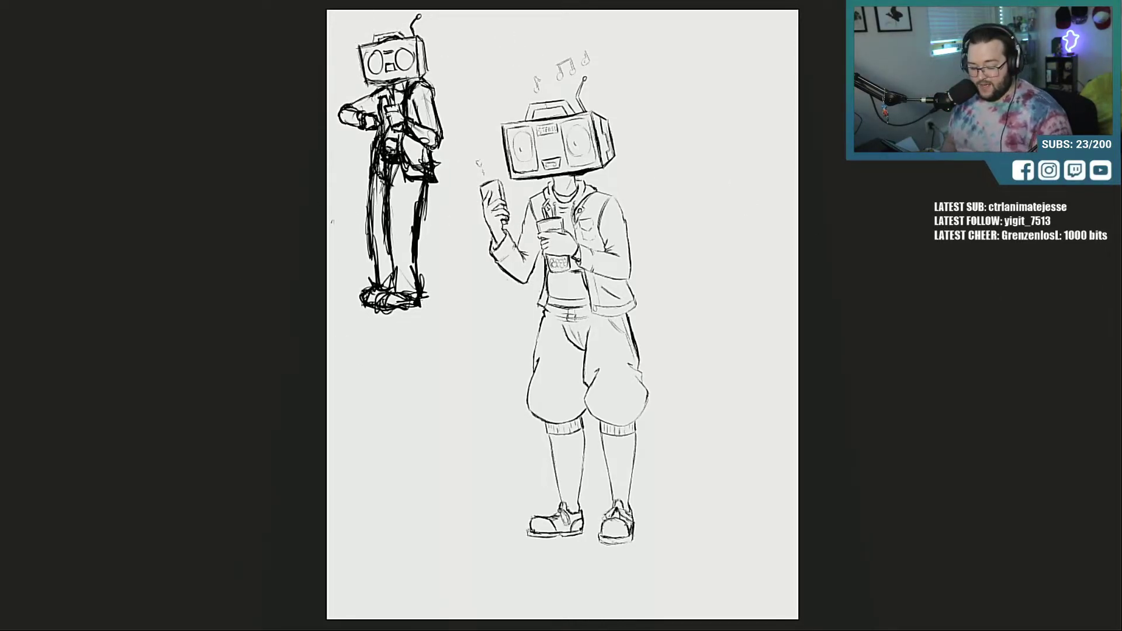
{"action": "key", "text": "ctrl+comma"}
{"action": "key", "text": "ctrl+comma"}
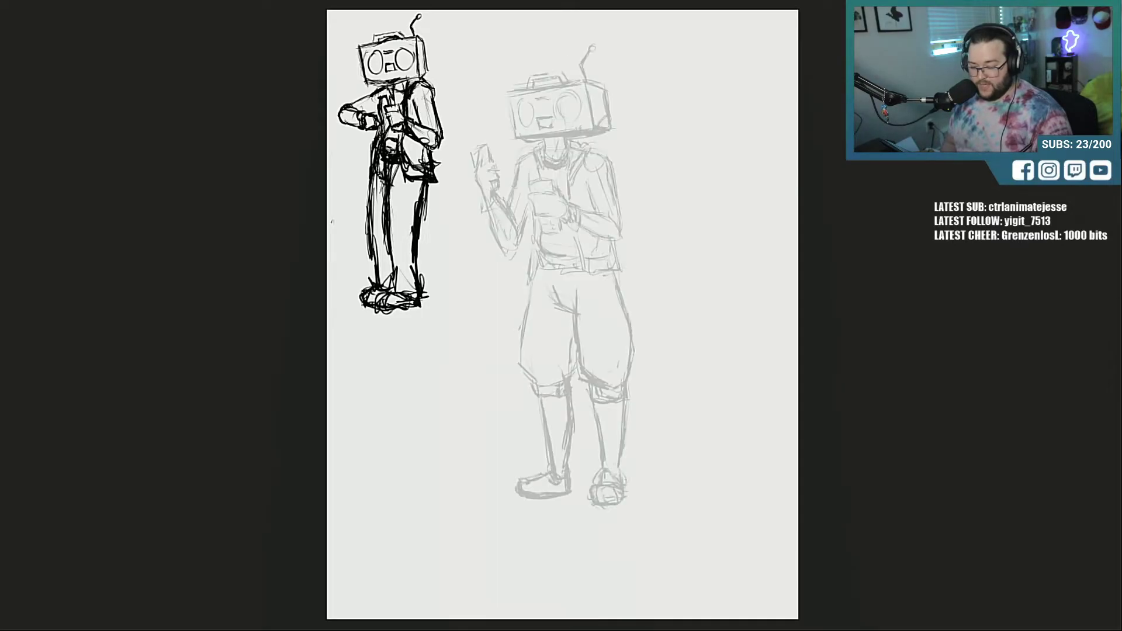
{"action": "key", "text": "ctrl+comma"}
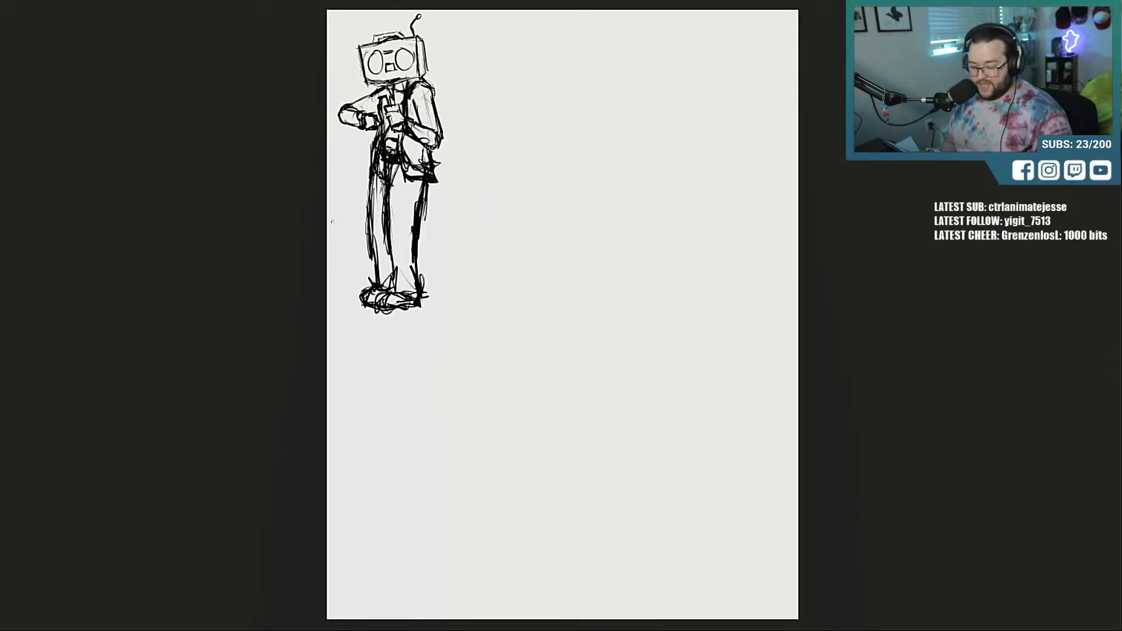
{"action": "key", "text": "ctrl+comma"}
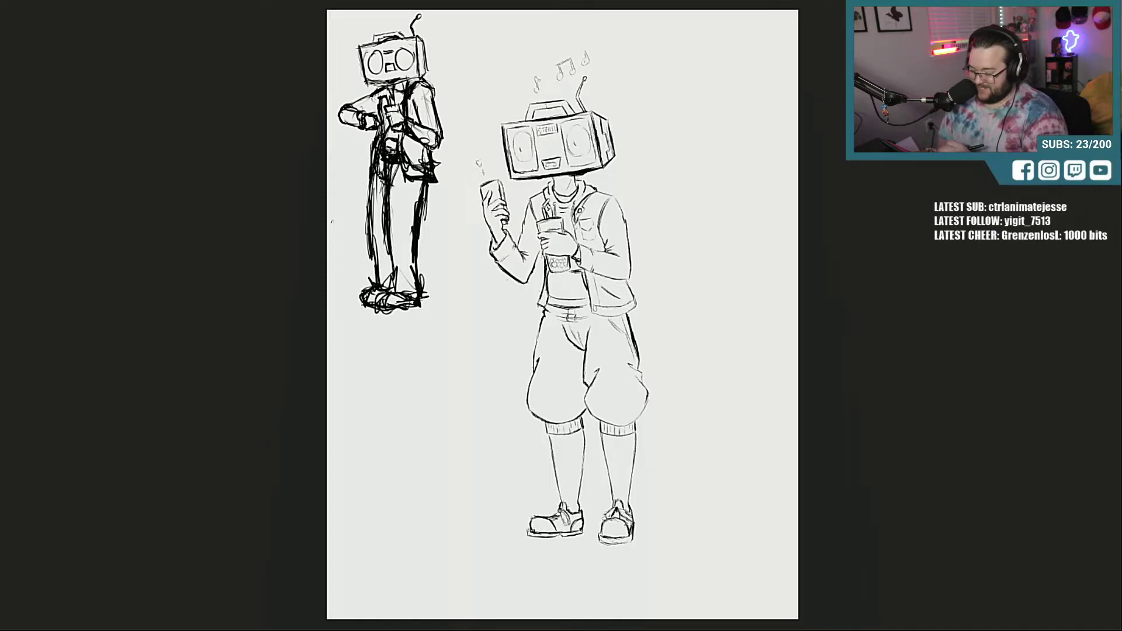
Step: Sketch a row of small square buttons beneath the STEREO label on the boombox face
{"action": "mouse_move", "coordinate": [570, 347]}
{"action": "left_mouse_down"}
{"action": "mouse_move", "coordinate": [631, 359]}
{"action": "mouse_move", "coordinate": [592, 391]}
{"action": "mouse_move", "coordinate": [602, 468]}
{"action": "left_mouse_up"}
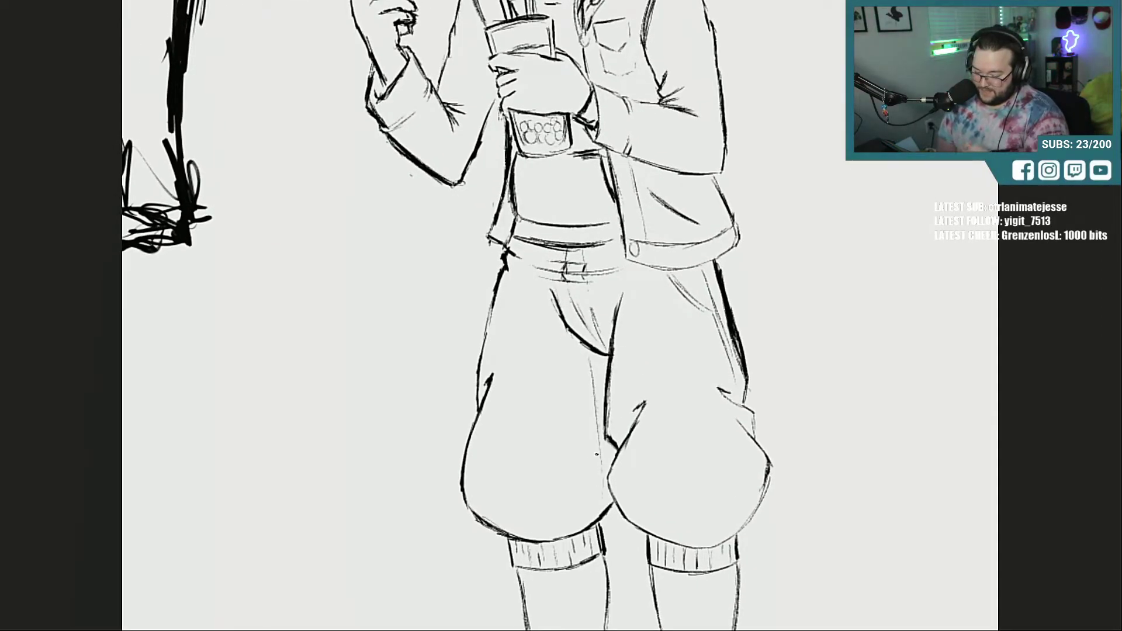
{"action": "left_click_drag", "start_coordinate": [493, 305], "coordinate": [482, 352]}
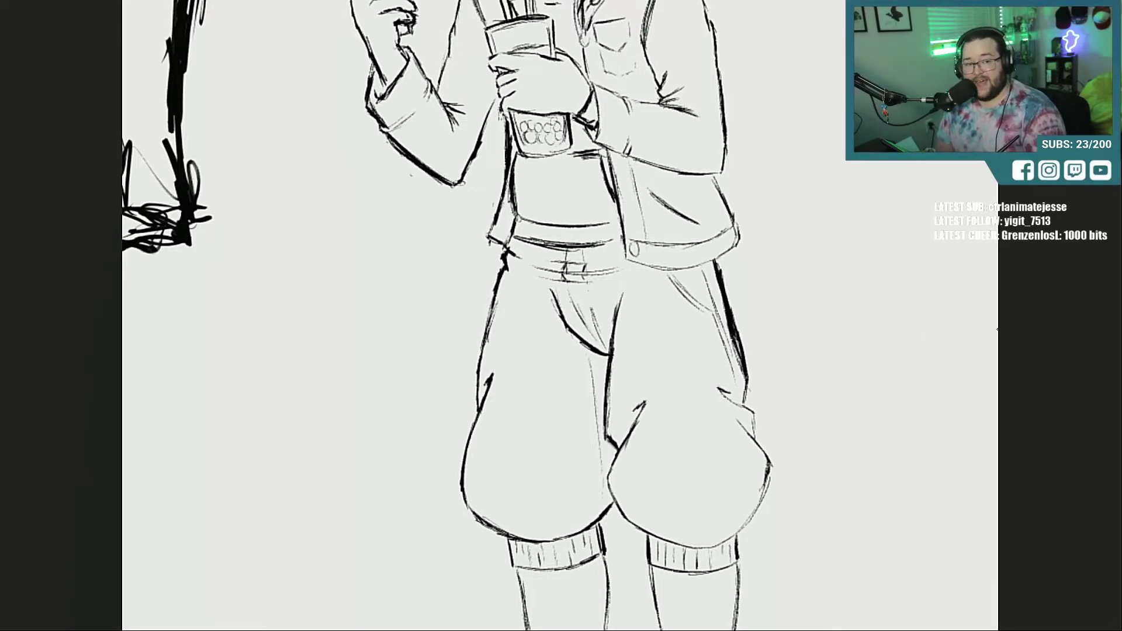
{"action": "scroll", "coordinate": [561, 316], "scroll_direction": "up", "scroll_amount": 8}
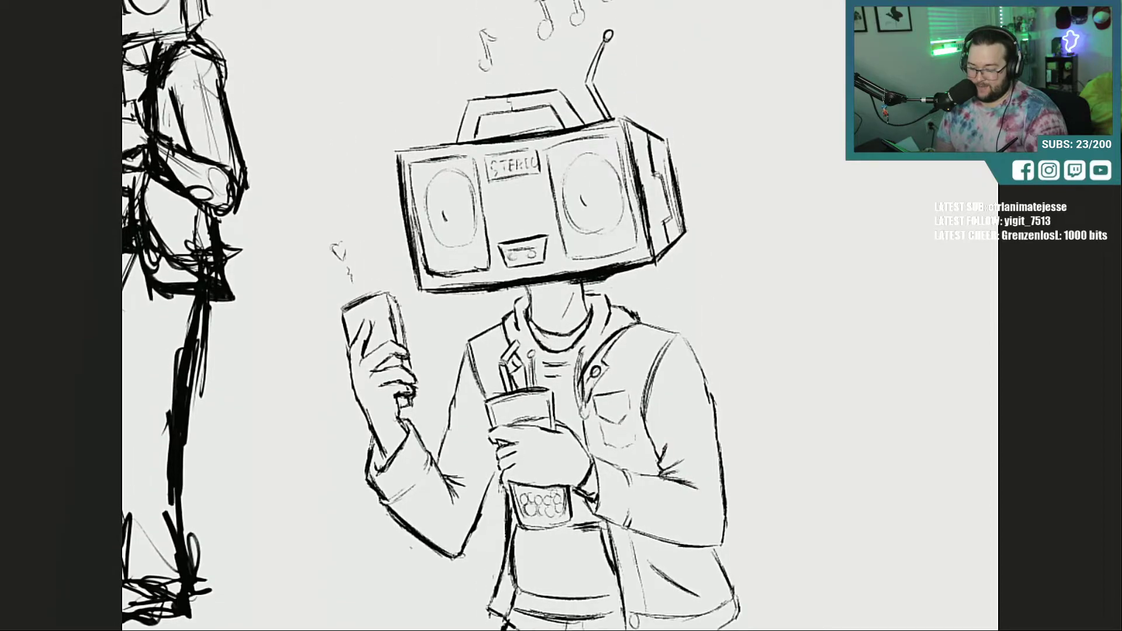
{"action": "scroll", "coordinate": [561, 315], "scroll_direction": "up", "scroll_amount": 1}
{"action": "scroll", "coordinate": [561, 316], "scroll_direction": "down", "scroll_amount": 3}
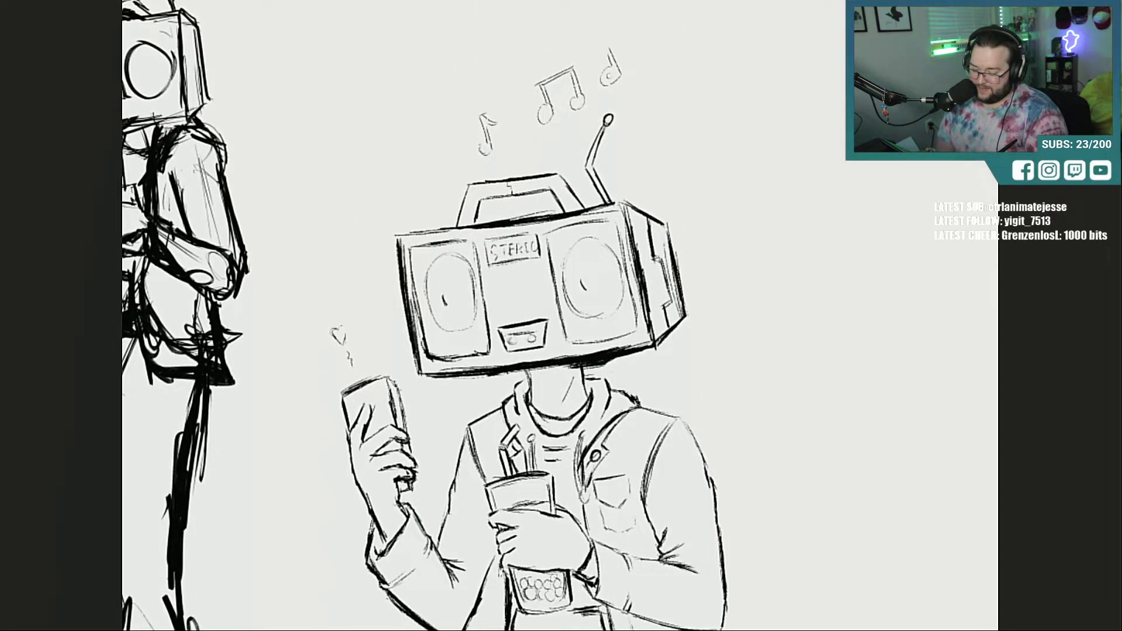
{"action": "scroll", "coordinate": [561, 316], "scroll_direction": "down", "scroll_amount": 1}
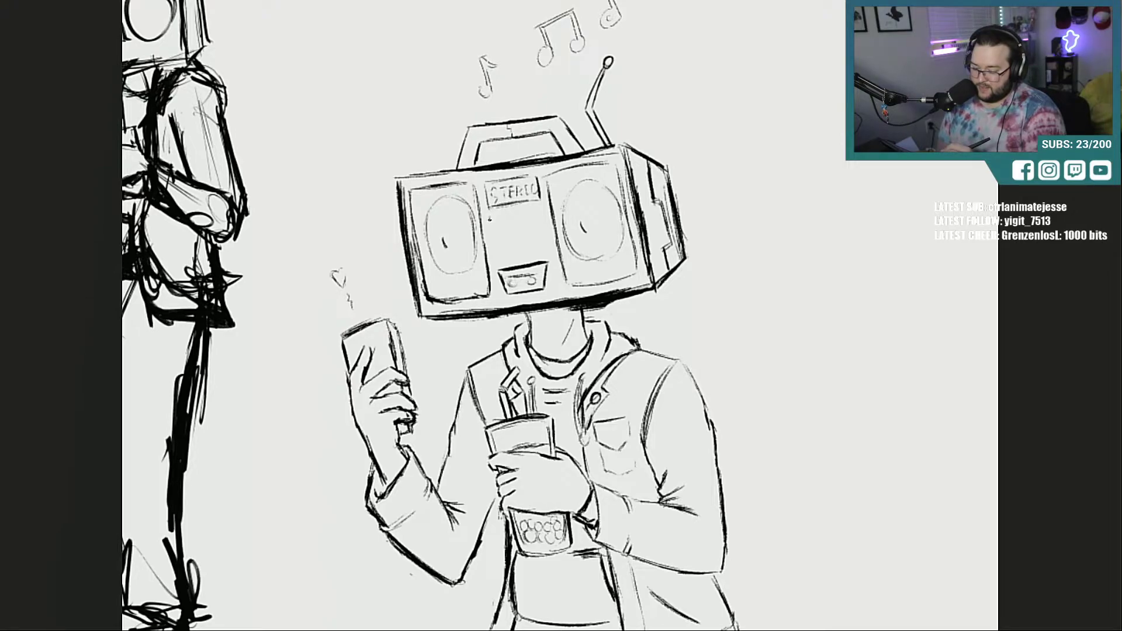
{"action": "left_click_drag", "start_coordinate": [490, 220], "coordinate": [540, 206]}
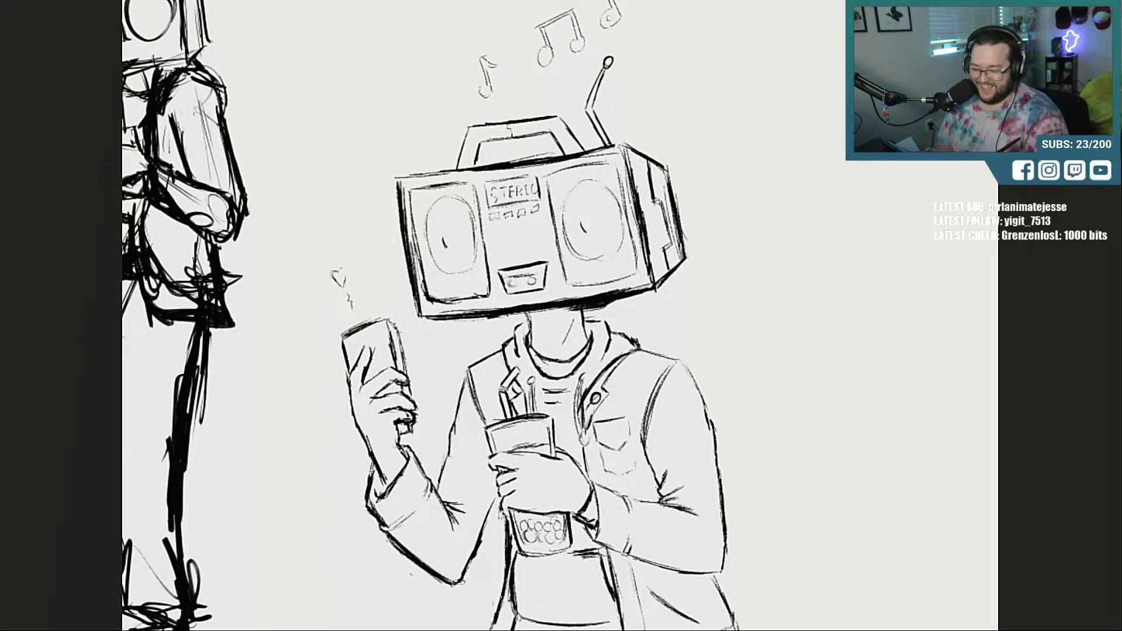
Step: Hide the small thumbnail sketch and lower the character line drawing's opacity for use as a faint inking guide
{"action": "scroll", "coordinate": [560, 315], "scroll_direction": "down", "scroll_amount": 5}
{"action": "scroll", "coordinate": [560, 316], "scroll_direction": "up", "scroll_amount": 2}
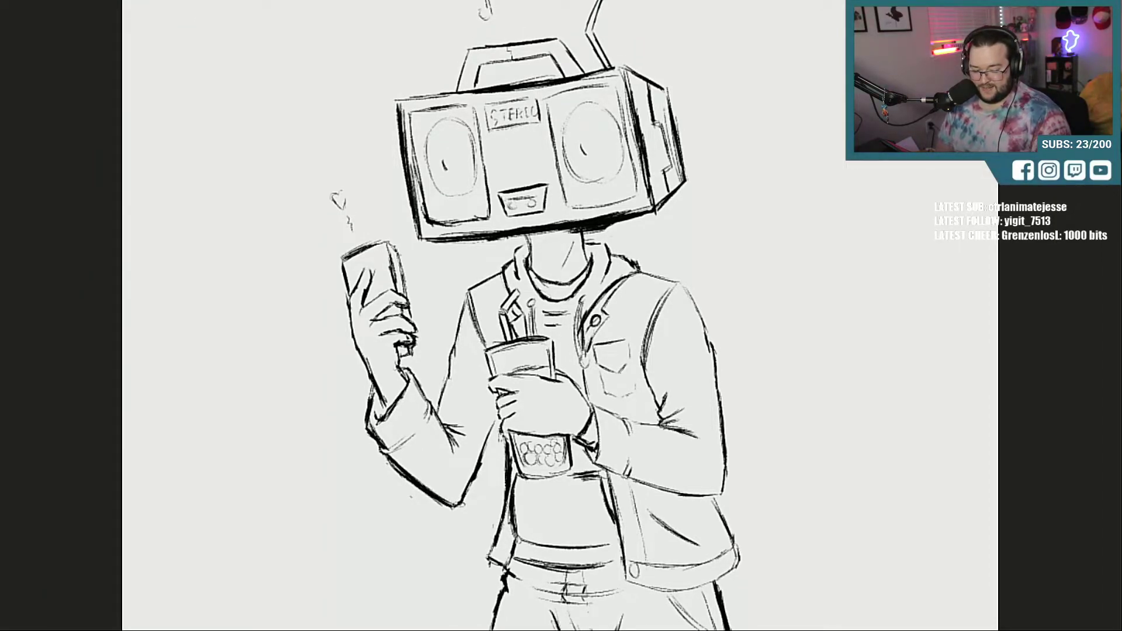
{"action": "key", "text": "5"}
{"action": "key", "text": "3"}
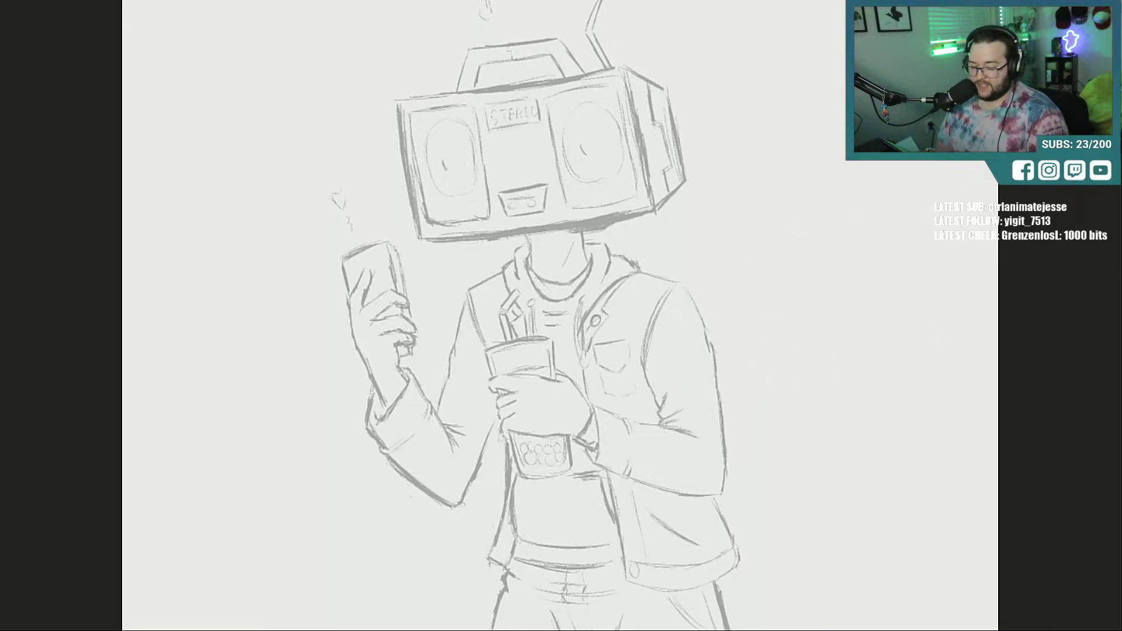
Step: Ink the first long stroke along the boombox's top front edge, from its left corner to below the carrying handle
{"action": "scroll", "coordinate": [653, 305], "scroll_direction": "up", "scroll_amount": 5}
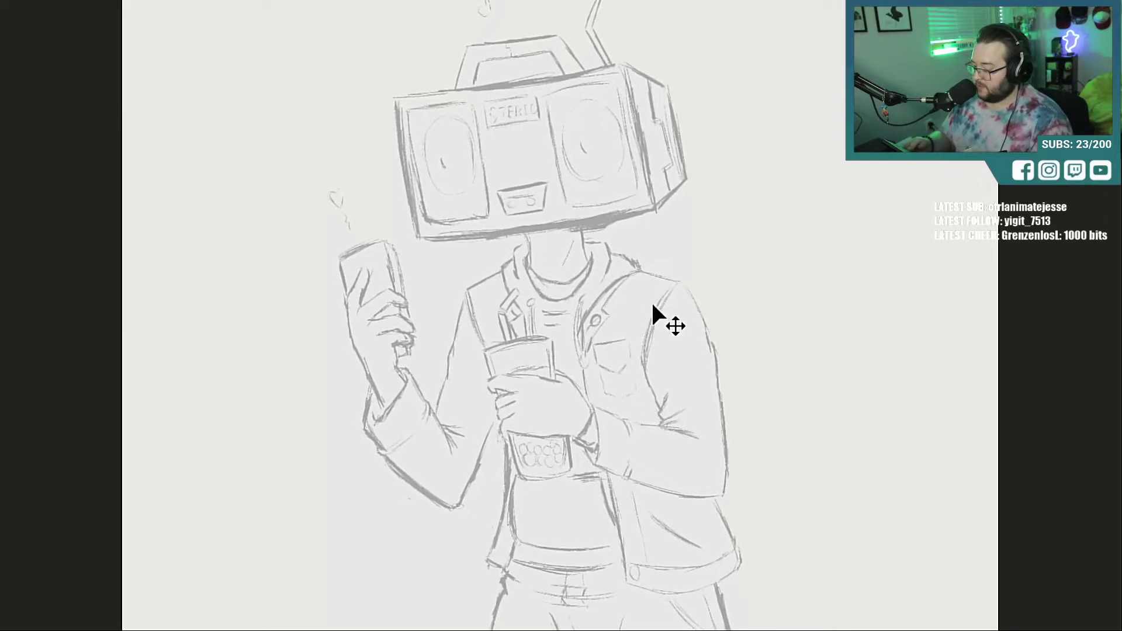
{"action": "key", "text": "ctrl+plus"}
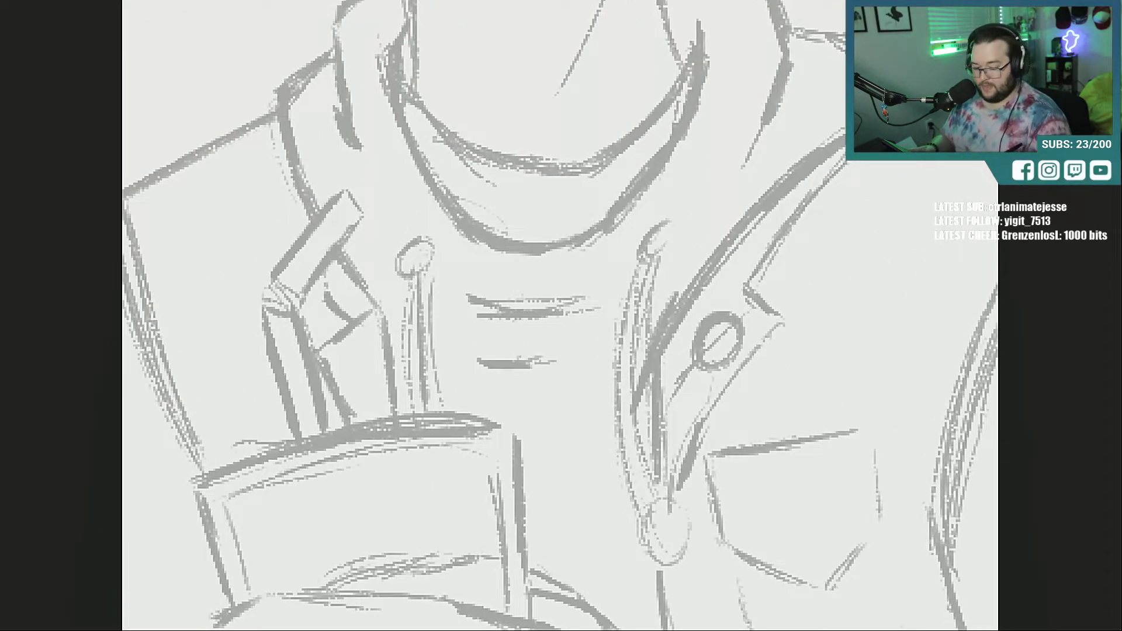
{"action": "scroll", "coordinate": [651, 304], "scroll_direction": "up", "scroll_amount": 10}
{"action": "scroll", "coordinate": [596, 534], "scroll_direction": "up", "scroll_amount": 8}
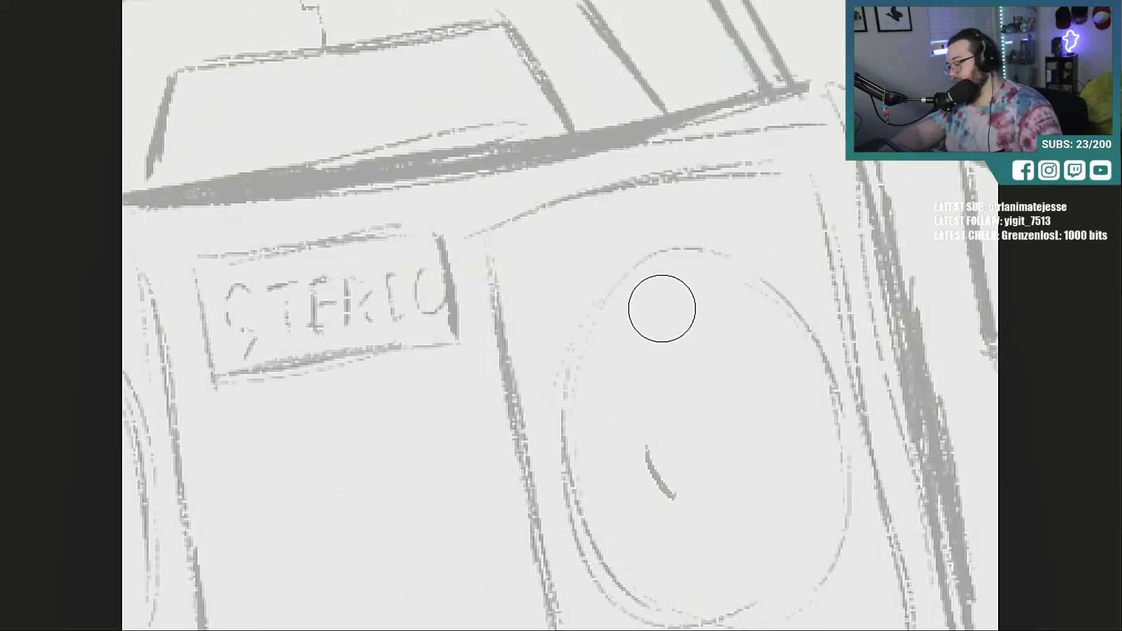
{"action": "key", "text": "r"}
{"action": "left_click_drag", "start_coordinate": [775, 237], "coordinate": [678, 108]}
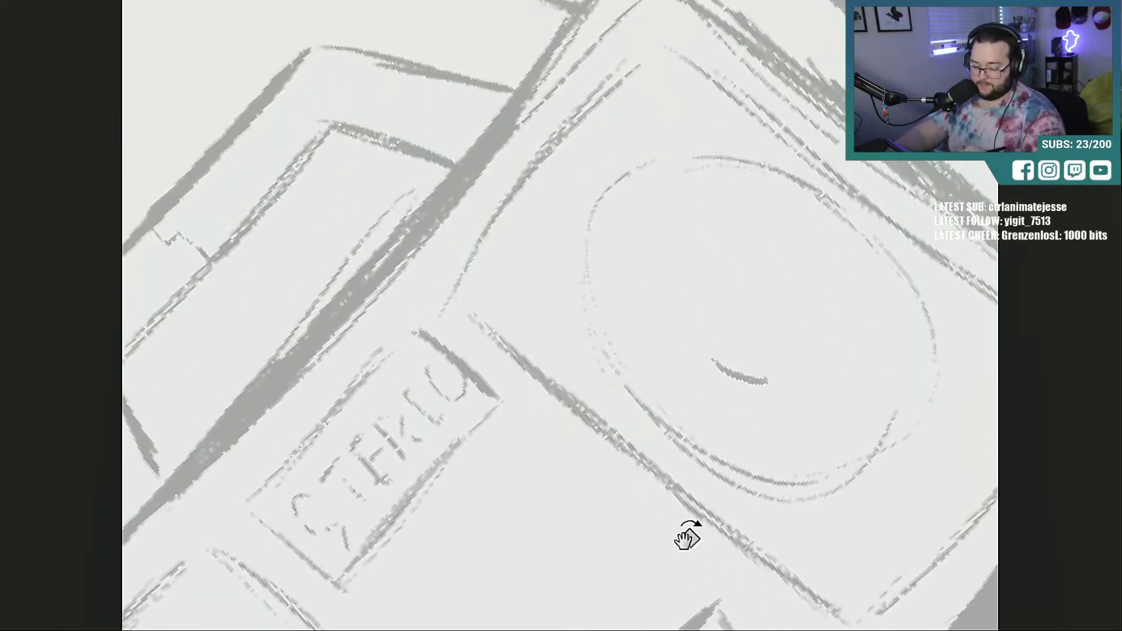
{"action": "scroll", "coordinate": [687, 536], "scroll_direction": "left", "scroll_amount": 10}
{"action": "scroll", "coordinate": [627, 593], "scroll_direction": "right", "scroll_amount": 3}
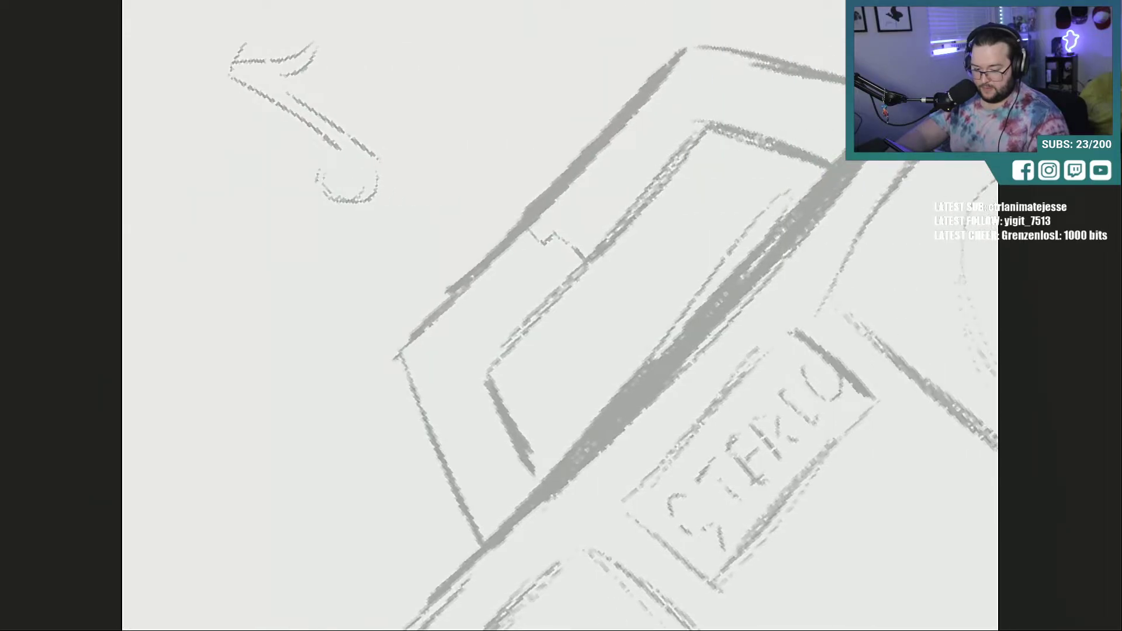
{"action": "scroll", "coordinate": [627, 594], "scroll_direction": "down", "scroll_amount": 8}
{"action": "scroll", "coordinate": [560, 316], "scroll_direction": "down", "scroll_amount": 1}
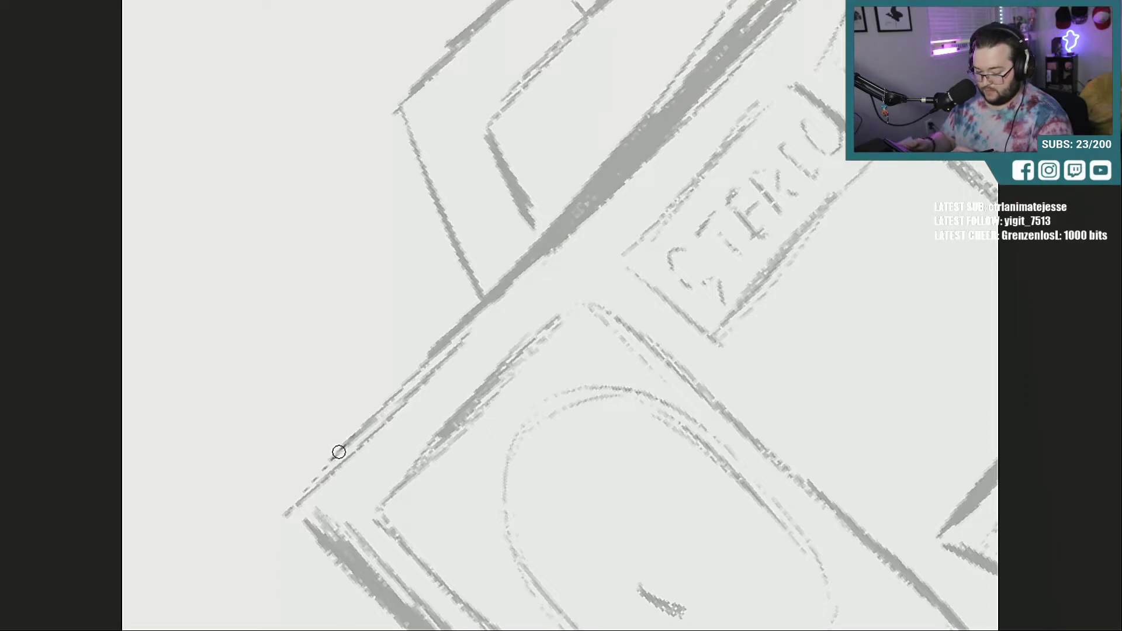
{"action": "mouse_move", "coordinate": [296, 501]}
{"action": "left_mouse_down"}
{"action": "mouse_move", "coordinate": [491, 283]}
{"action": "mouse_move", "coordinate": [431, 333]}
{"action": "mouse_move", "coordinate": [418, 358]}
{"action": "mouse_move", "coordinate": [713, 55]}
{"action": "left_mouse_up"}
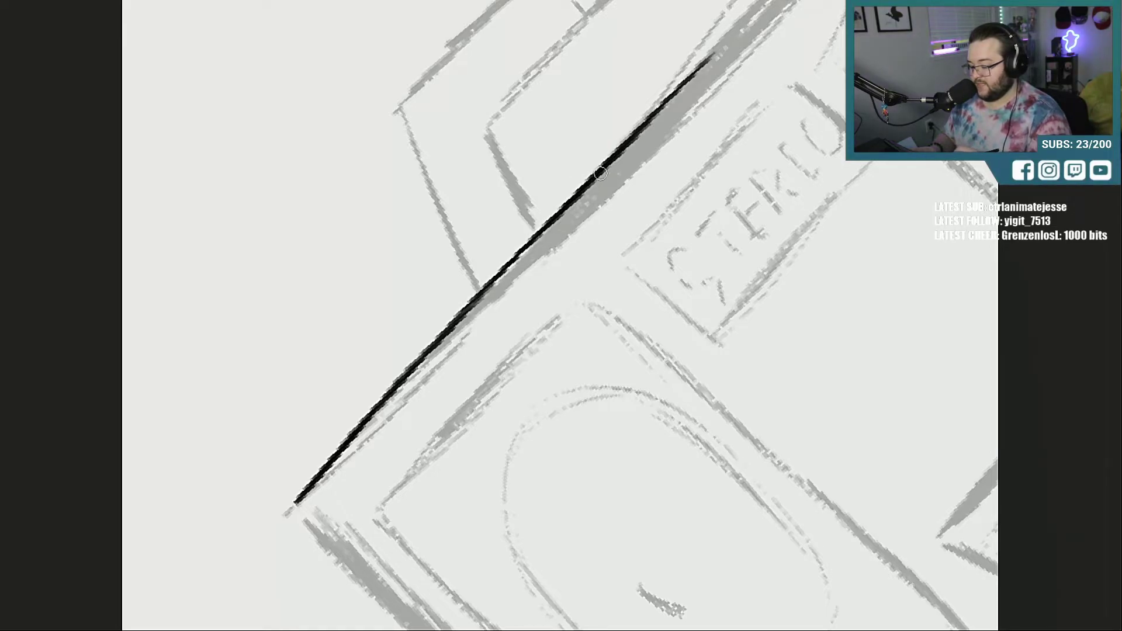
Step: Extend the inked top front edge to the boombox's right corner and thicken it with overlapping strokes
{"action": "scroll", "coordinate": [561, 316], "scroll_direction": "up", "scroll_amount": 9}
{"action": "scroll", "coordinate": [561, 316], "scroll_direction": "down", "scroll_amount": 1}
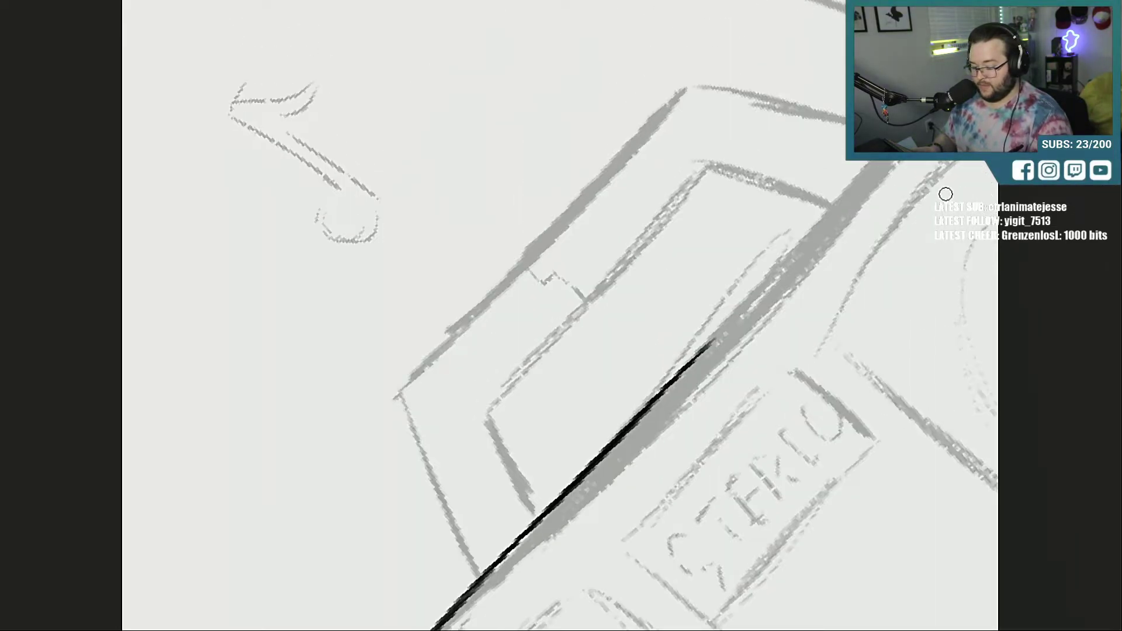
{"action": "scroll", "coordinate": [561, 315], "scroll_direction": "right", "scroll_amount": 12}
{"action": "scroll", "coordinate": [562, 316], "scroll_direction": "left", "scroll_amount": 2}
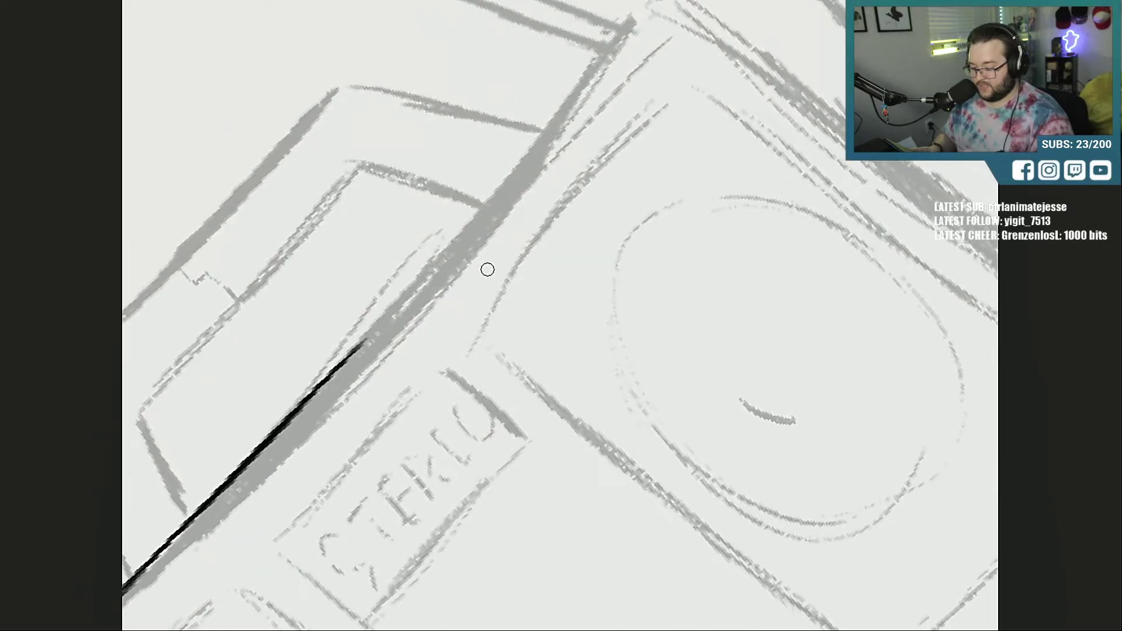
{"action": "left_click_drag", "start_coordinate": [328, 373], "coordinate": [520, 159]}
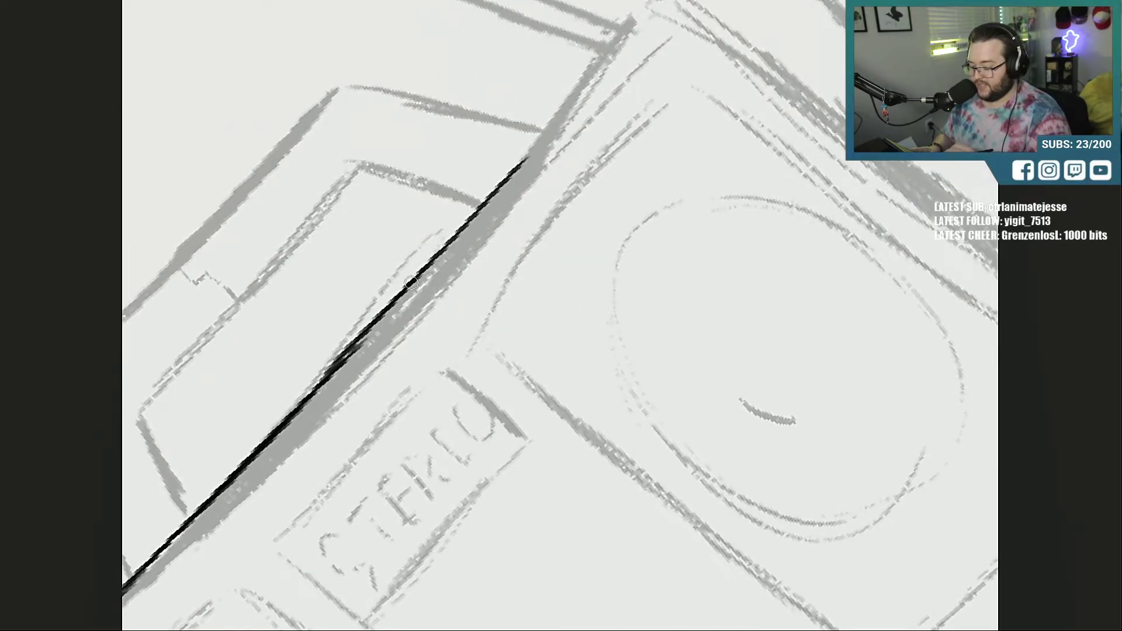
{"action": "left_click_drag", "start_coordinate": [411, 283], "coordinate": [612, 66]}
{"action": "left_click_drag", "start_coordinate": [488, 190], "coordinate": [648, 26]}
{"action": "left_click_drag", "start_coordinate": [543, 134], "coordinate": [658, 18]}
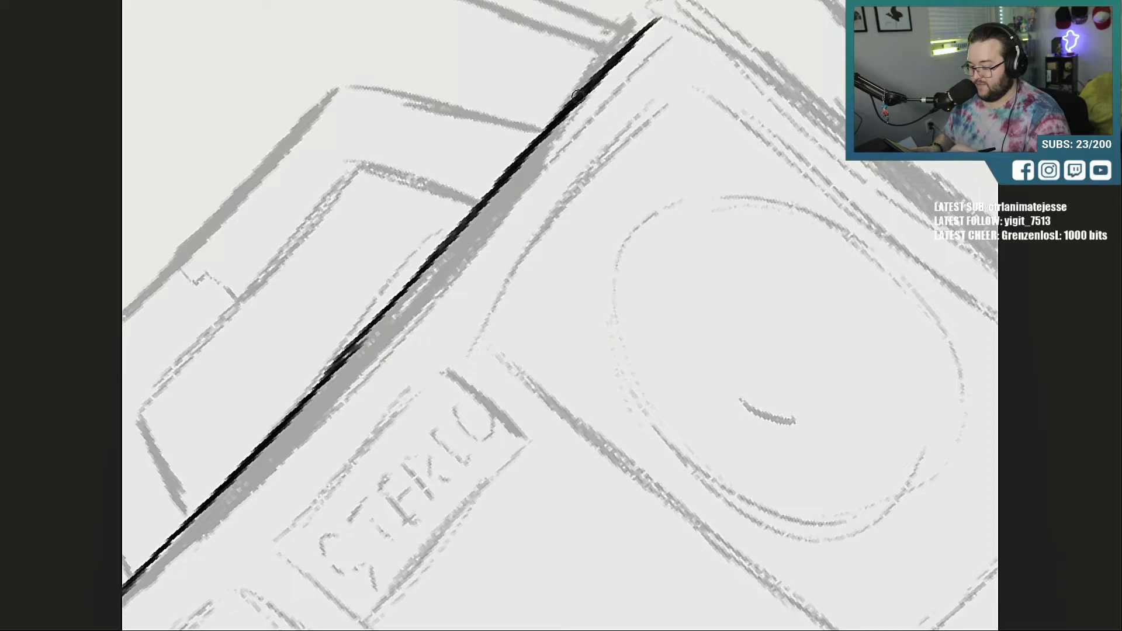
{"action": "left_click_drag", "start_coordinate": [573, 101], "coordinate": [671, 3]}
{"action": "left_click_drag", "start_coordinate": [341, 353], "coordinate": [393, 298]}
{"action": "left_click_drag", "start_coordinate": [330, 365], "coordinate": [401, 293]}
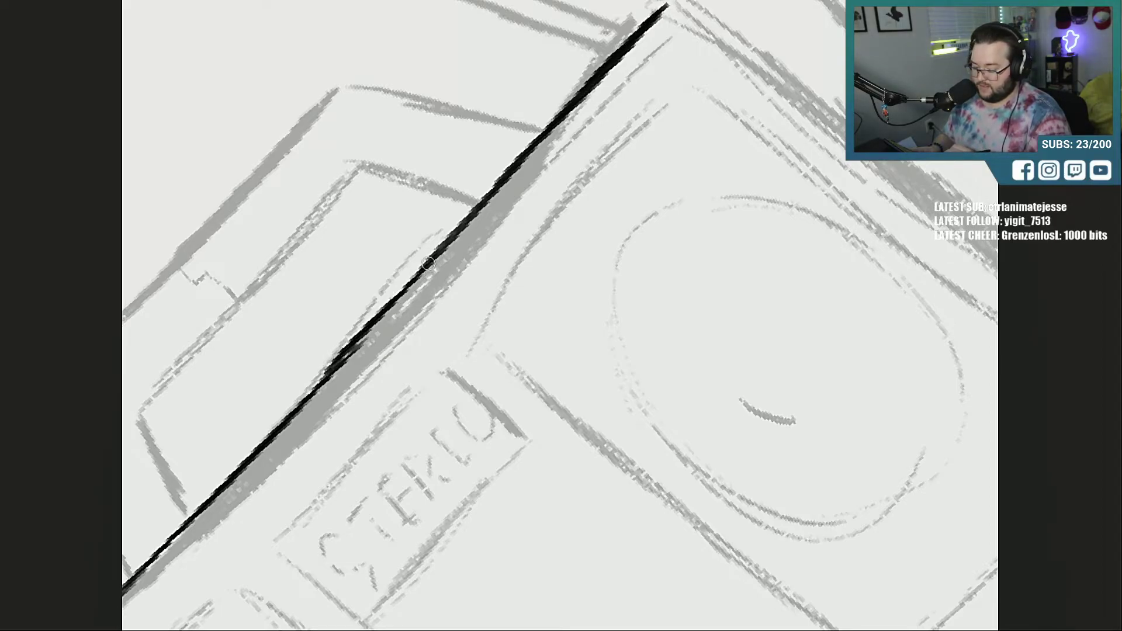
{"action": "left_click_drag", "start_coordinate": [346, 349], "coordinate": [477, 205]}
{"action": "left_click_drag", "start_coordinate": [391, 293], "coordinate": [509, 168]}
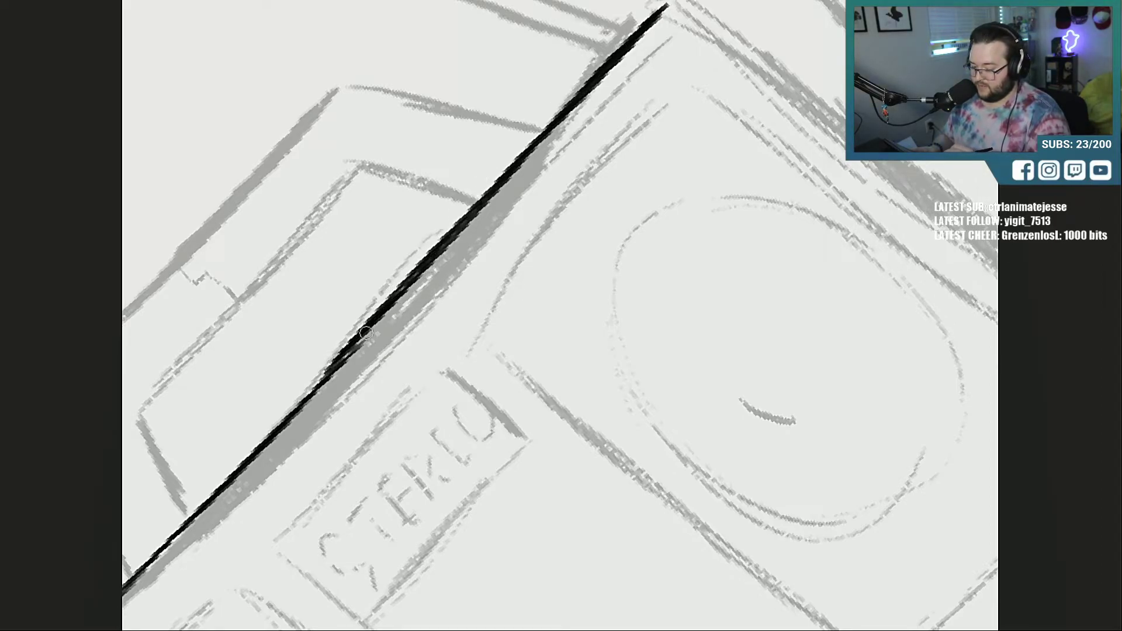
Step: Erase the rough underside of the top edge line below the handle and redraw that stretch evenly
{"action": "mouse_move", "coordinate": [325, 376]}
{"action": "left_mouse_down"}
{"action": "mouse_move", "coordinate": [367, 330]}
{"action": "mouse_move", "coordinate": [331, 401]}
{"action": "left_mouse_up"}
{"action": "key", "text": "e"}
{"action": "left_click_drag", "start_coordinate": [370, 358], "coordinate": [353, 379]}
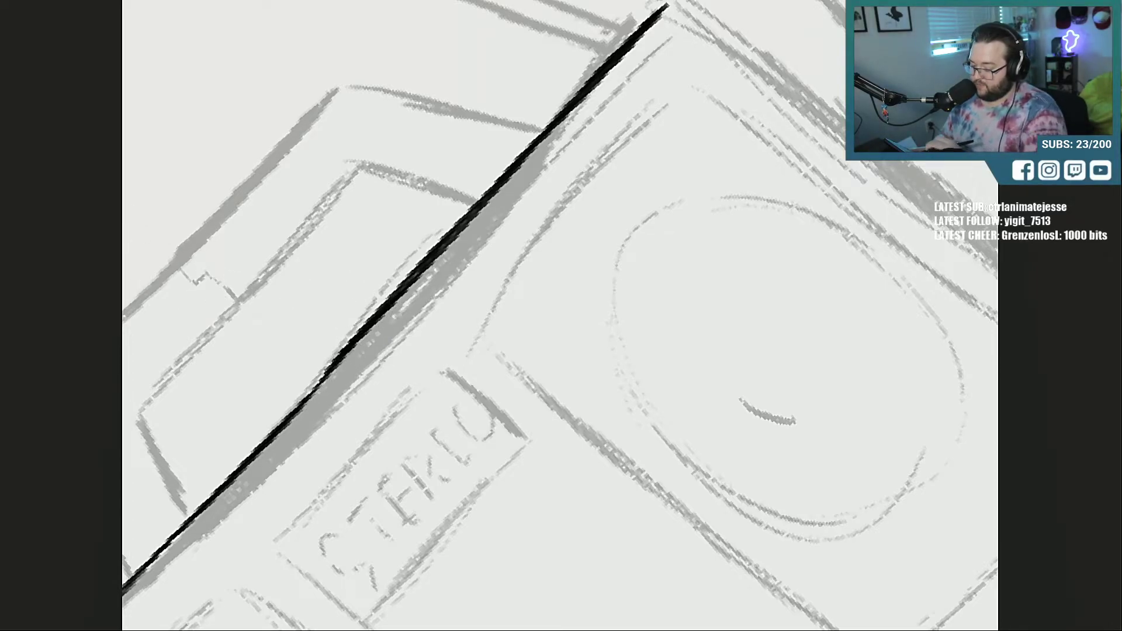
{"action": "key", "text": "b"}
{"action": "left_click_drag", "start_coordinate": [277, 425], "coordinate": [363, 330]}
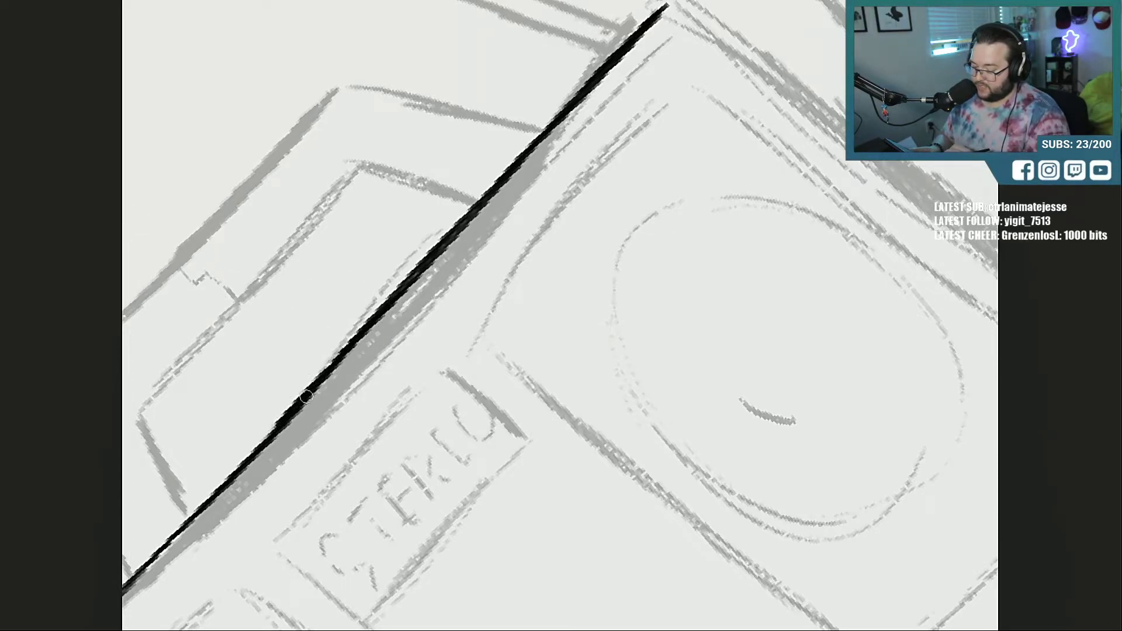
{"action": "mouse_move", "coordinate": [307, 396]}
{"action": "left_mouse_down"}
{"action": "mouse_move", "coordinate": [365, 335]}
{"action": "mouse_move", "coordinate": [337, 363]}
{"action": "left_mouse_up"}
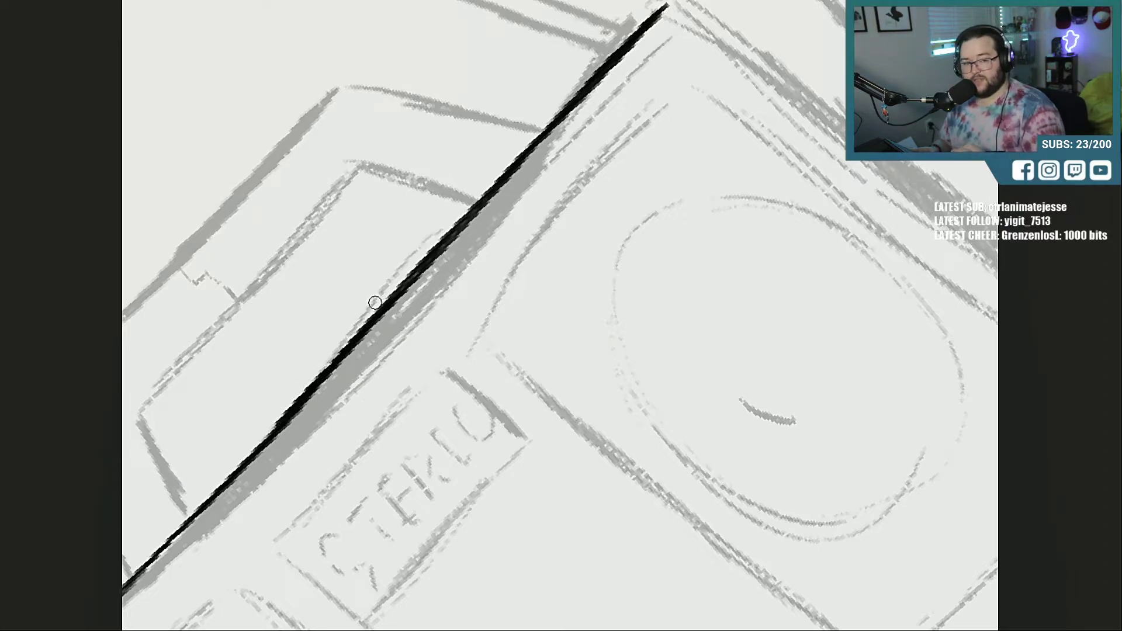
Step: Ink the top edge of the boombox's right side face and the start of the seam running down from it
{"action": "scroll", "coordinate": [561, 316], "scroll_direction": "up", "scroll_amount": 14}
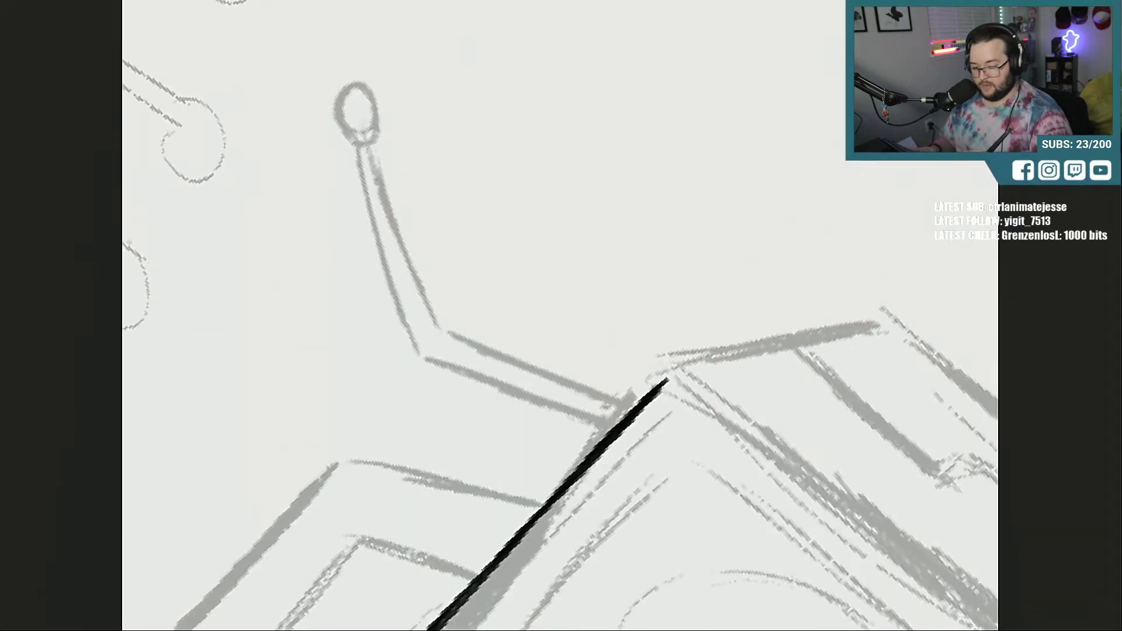
{"action": "mouse_move", "coordinate": [664, 411]}
{"action": "left_mouse_down"}
{"action": "mouse_move", "coordinate": [798, 373]}
{"action": "mouse_move", "coordinate": [844, 410]}
{"action": "left_mouse_up"}
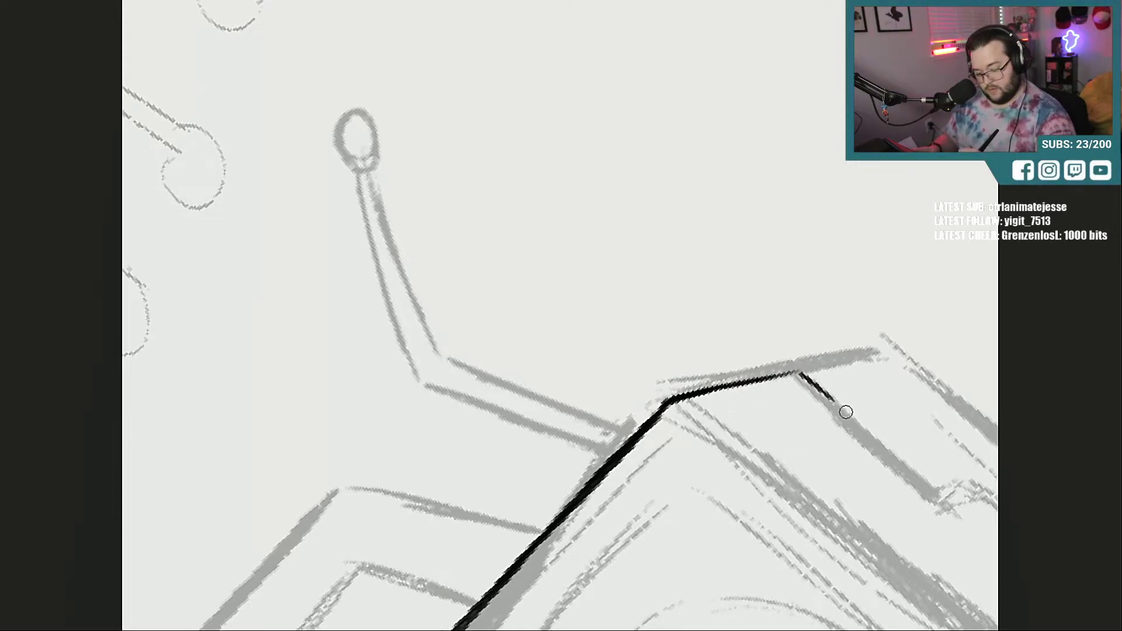
{"action": "left_click_drag", "start_coordinate": [805, 375], "coordinate": [867, 432]}
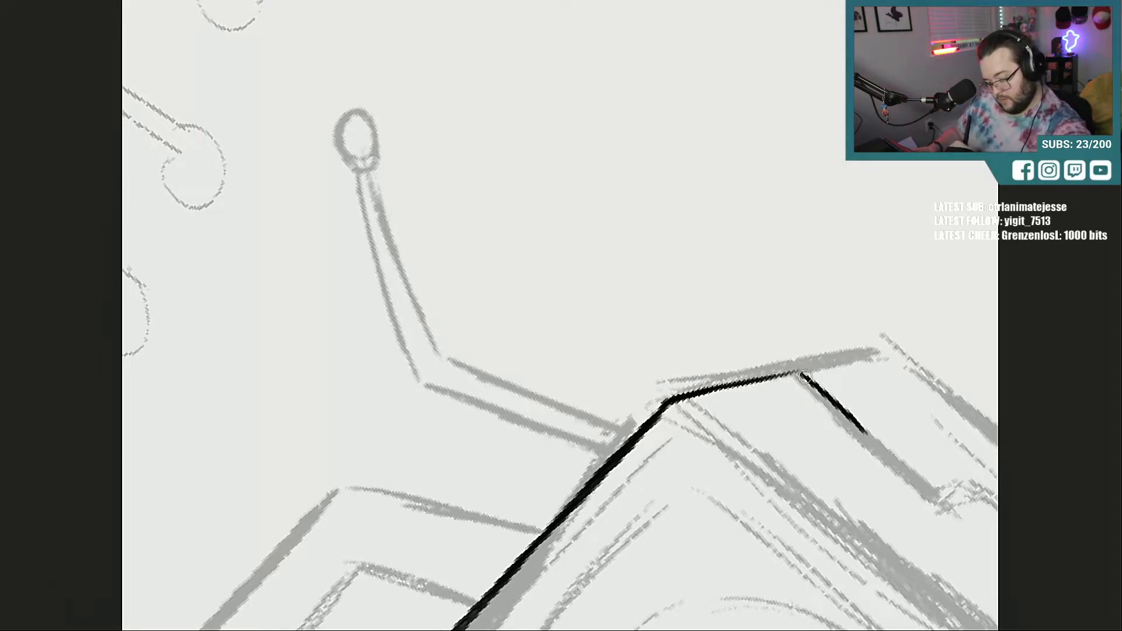
{"action": "left_click_drag", "start_coordinate": [802, 374], "coordinate": [906, 361]}
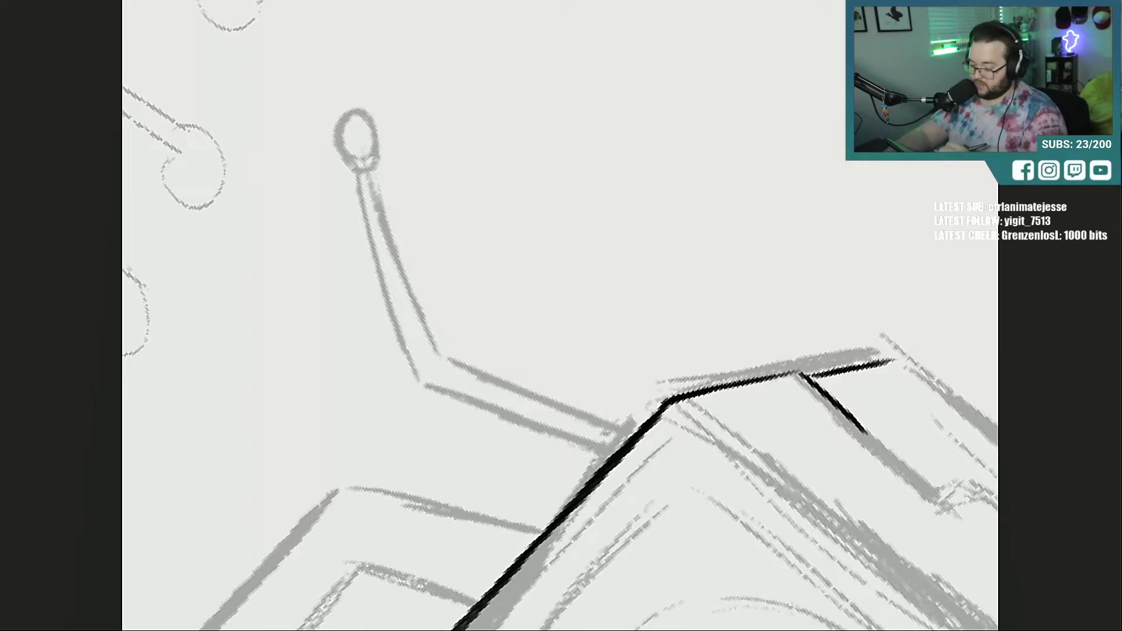
Step: Ink the seam on the boombox's right side face down to the notch, around its upper corner and partway down
{"action": "key", "text": "Escape"}
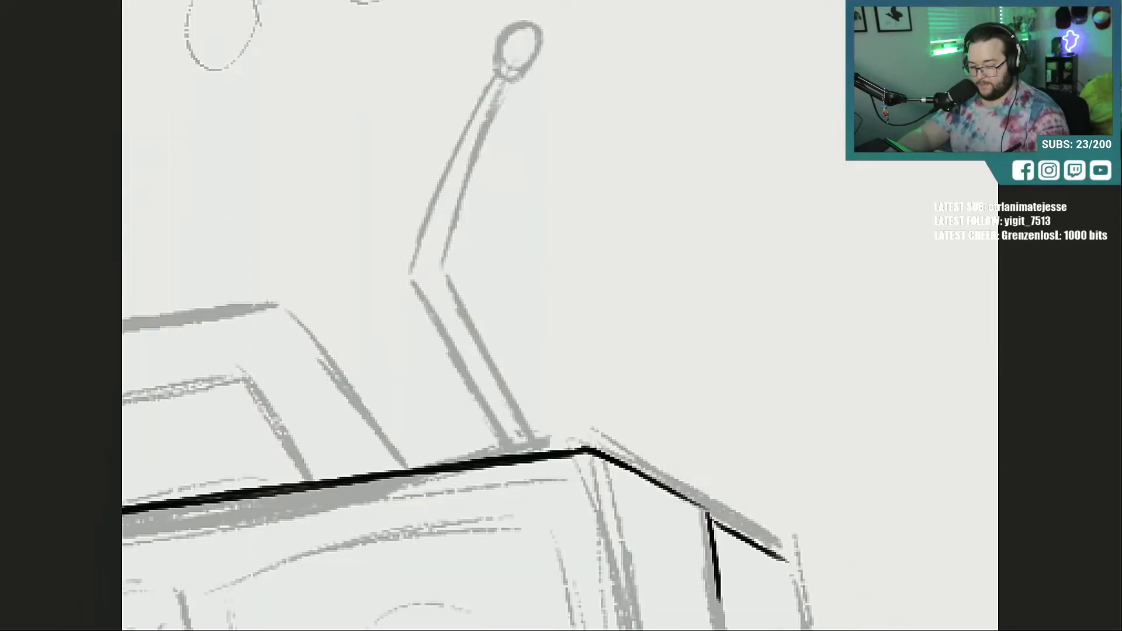
{"action": "scroll", "coordinate": [560, 316], "scroll_direction": "down", "scroll_amount": 20}
{"action": "scroll", "coordinate": [560, 316], "scroll_direction": "up", "scroll_amount": 3}
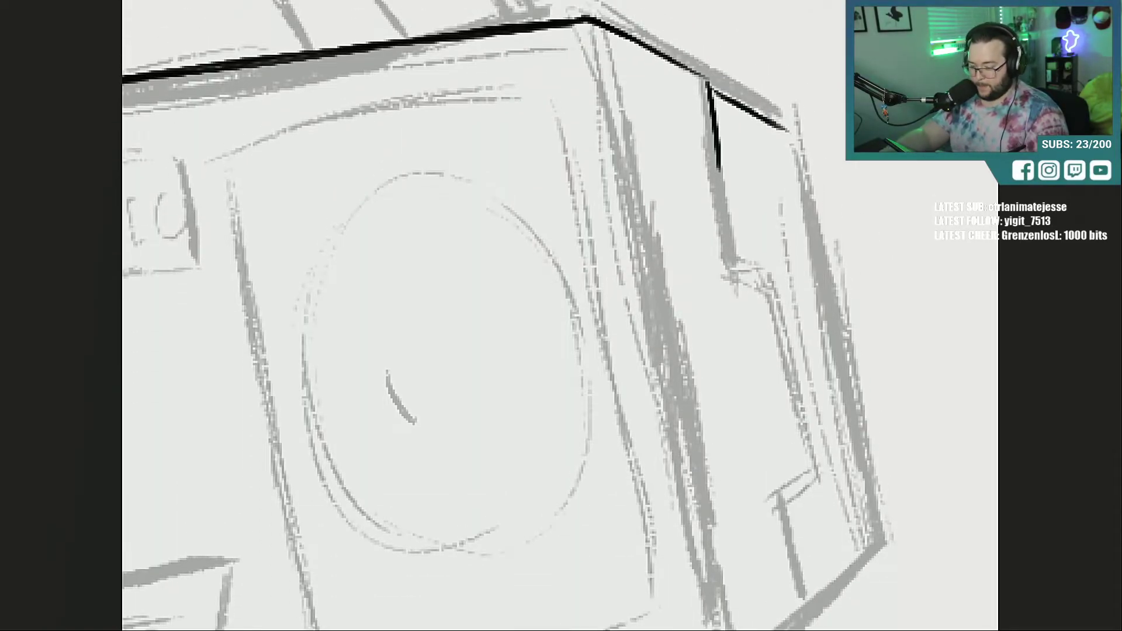
{"action": "key", "text": "ctrl+minus"}
{"action": "key", "text": "ctrl+minus"}
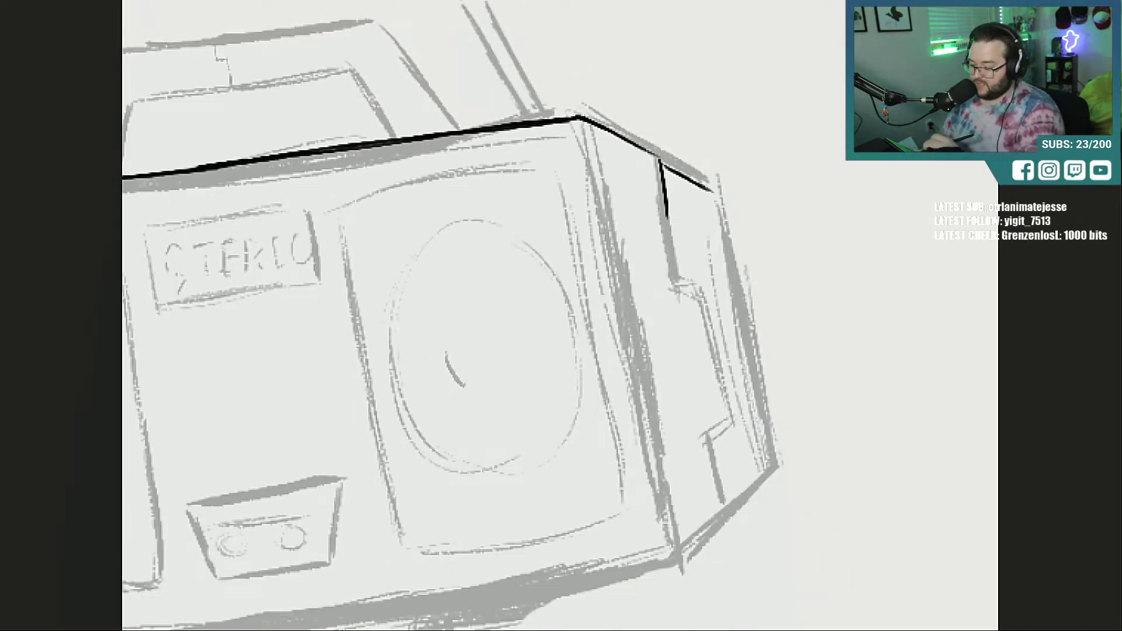
{"action": "left_click_drag", "start_coordinate": [667, 206], "coordinate": [679, 276]}
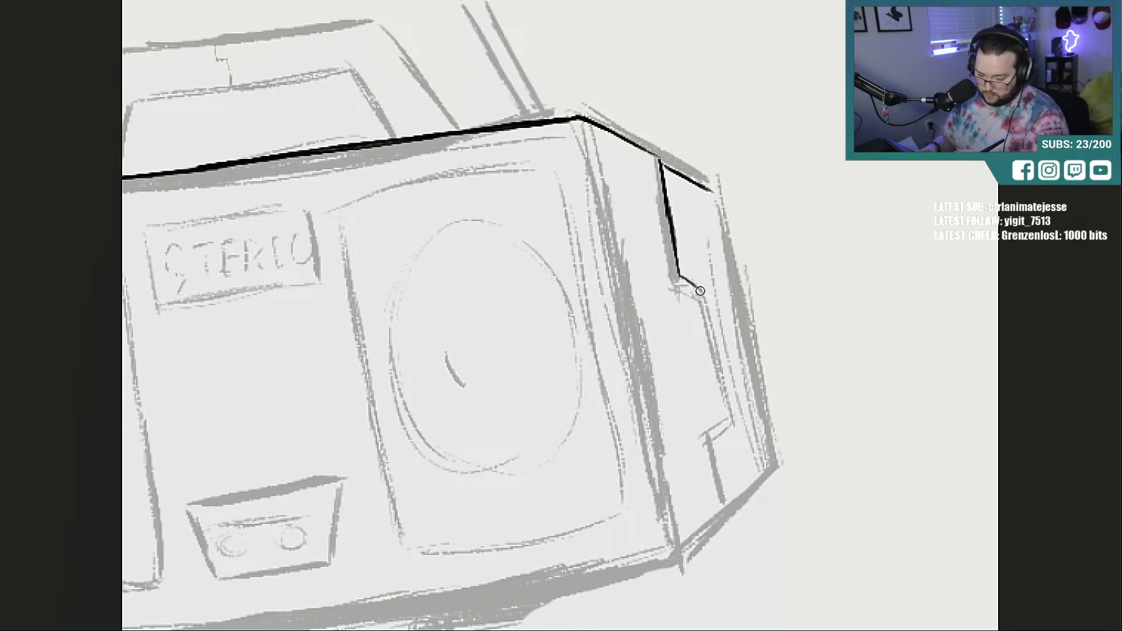
{"action": "mouse_move", "coordinate": [700, 290]}
{"action": "left_mouse_down"}
{"action": "mouse_move", "coordinate": [733, 403]}
{"action": "mouse_move", "coordinate": [729, 348]}
{"action": "left_mouse_up"}
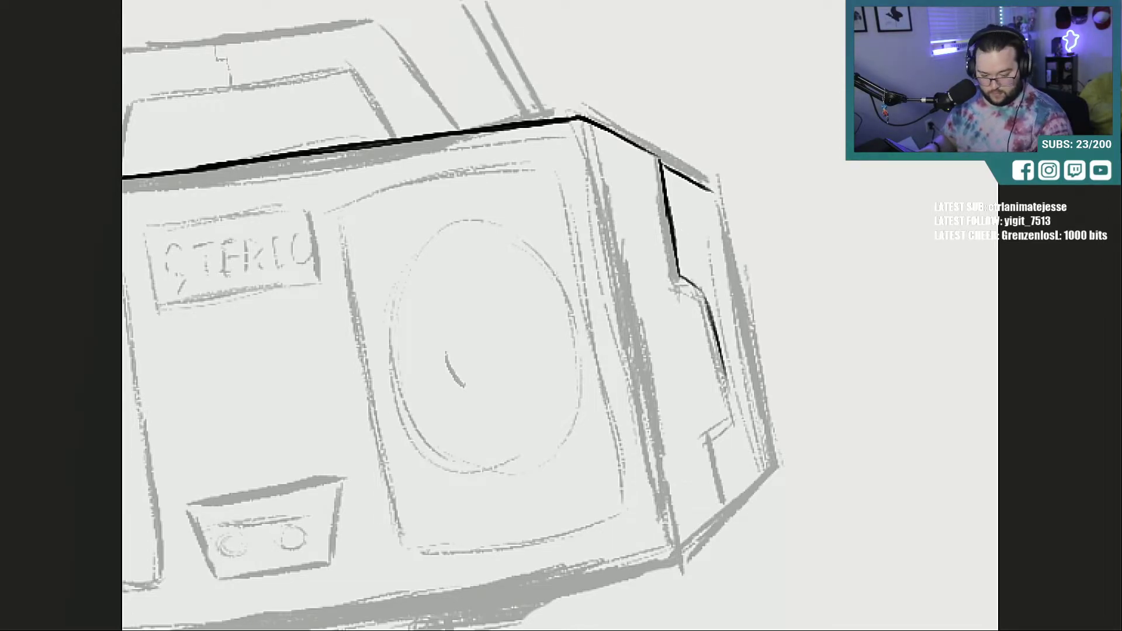
Step: Fade the underlying sketch, then ink the rest of the notched seam and the bottom edge from it toward the back corner
{"action": "key", "text": "shift+l"}
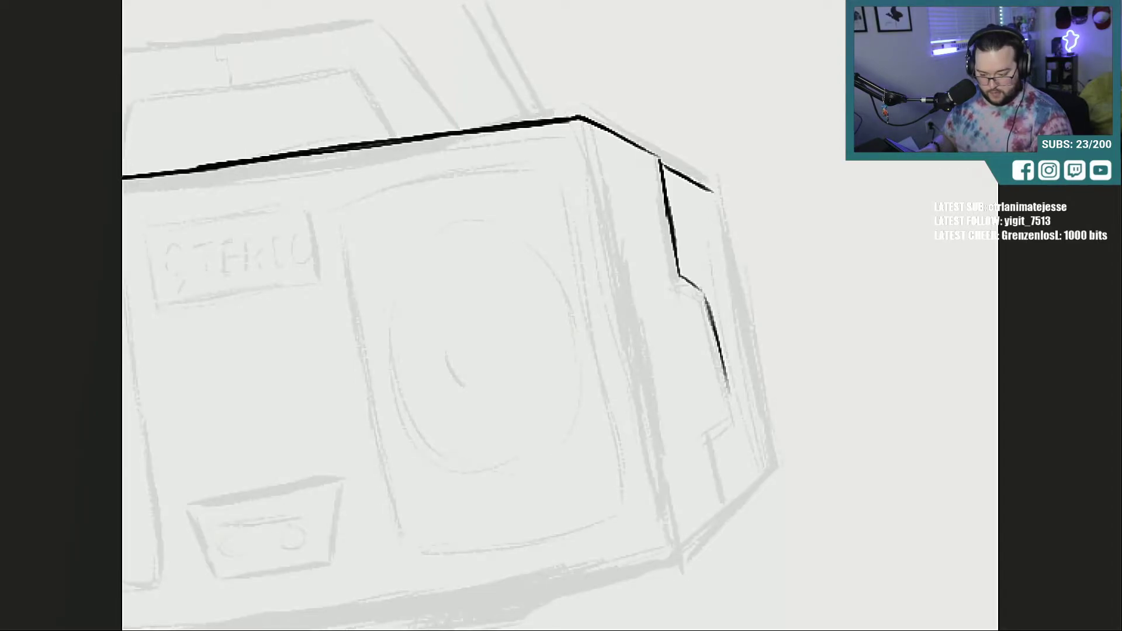
{"action": "key", "text": "shift+l"}
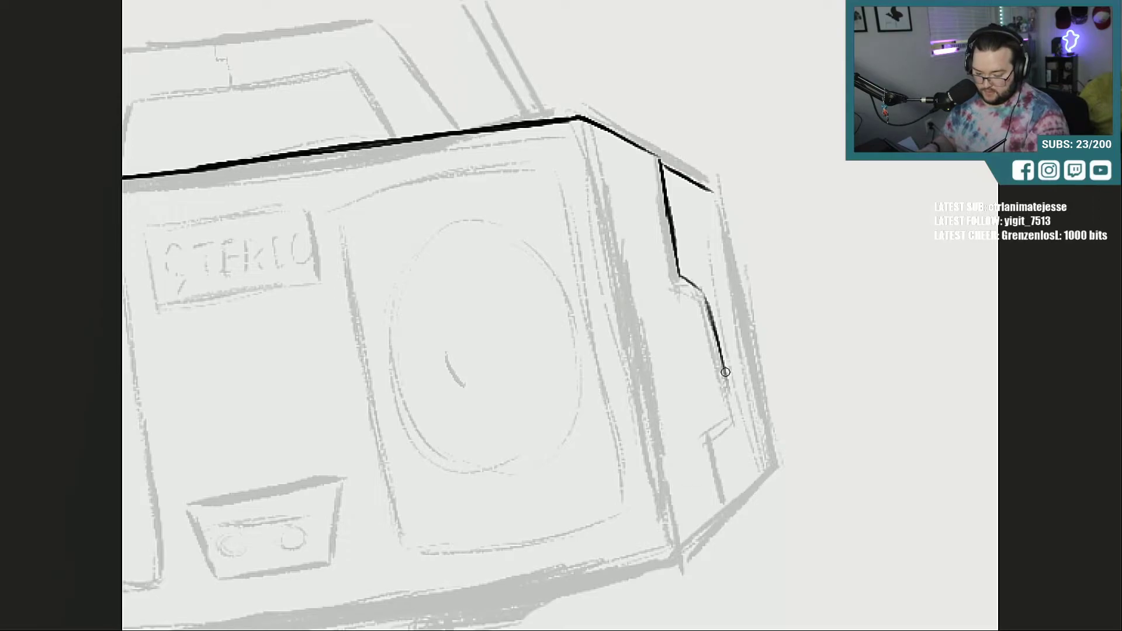
{"action": "mouse_move", "coordinate": [726, 372]}
{"action": "left_mouse_down"}
{"action": "mouse_move", "coordinate": [735, 418]}
{"action": "mouse_move", "coordinate": [709, 435]}
{"action": "mouse_move", "coordinate": [726, 499]}
{"action": "left_mouse_up"}
{"action": "left_click_drag", "start_coordinate": [711, 438], "coordinate": [730, 511]}
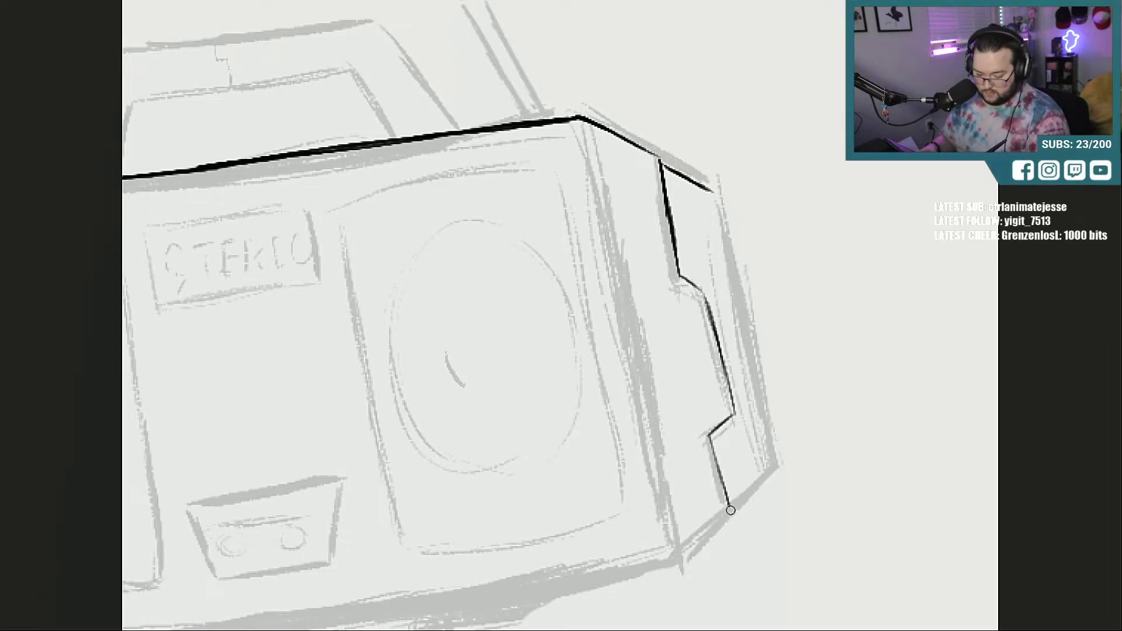
{"action": "mouse_move", "coordinate": [711, 440]}
{"action": "left_mouse_down"}
{"action": "mouse_move", "coordinate": [730, 509]}
{"action": "mouse_move", "coordinate": [760, 475]}
{"action": "left_mouse_up"}
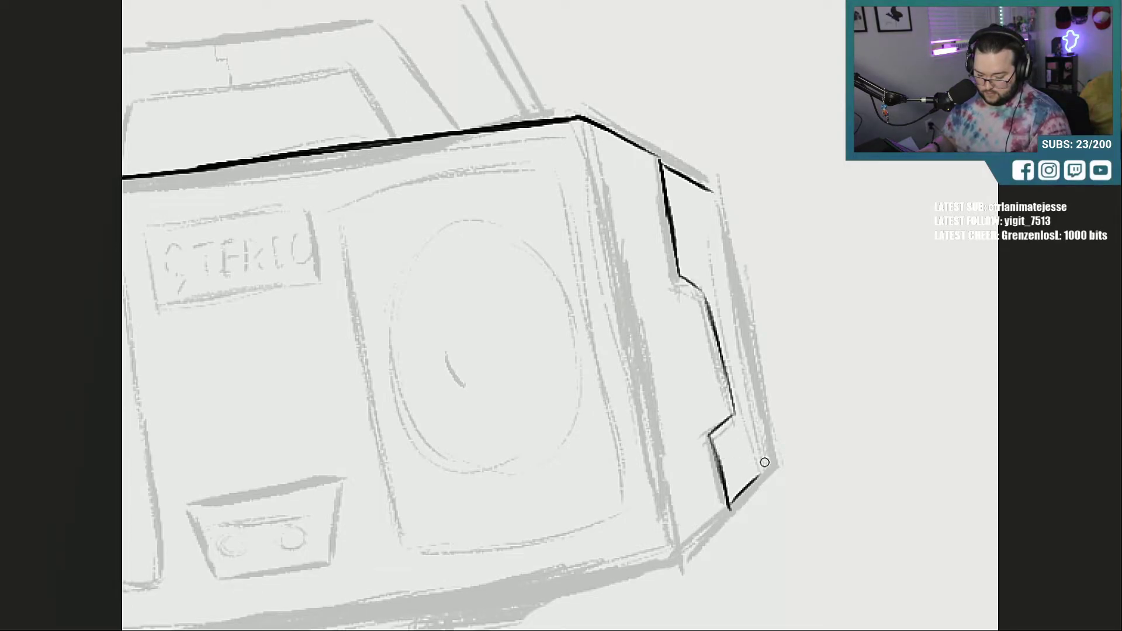
Step: Ink the side face's outer back edge with overlapping strokes and complete its bottom edge to the front corner
{"action": "left_click_drag", "start_coordinate": [712, 192], "coordinate": [723, 274]}
{"action": "left_click_drag", "start_coordinate": [711, 193], "coordinate": [735, 311]}
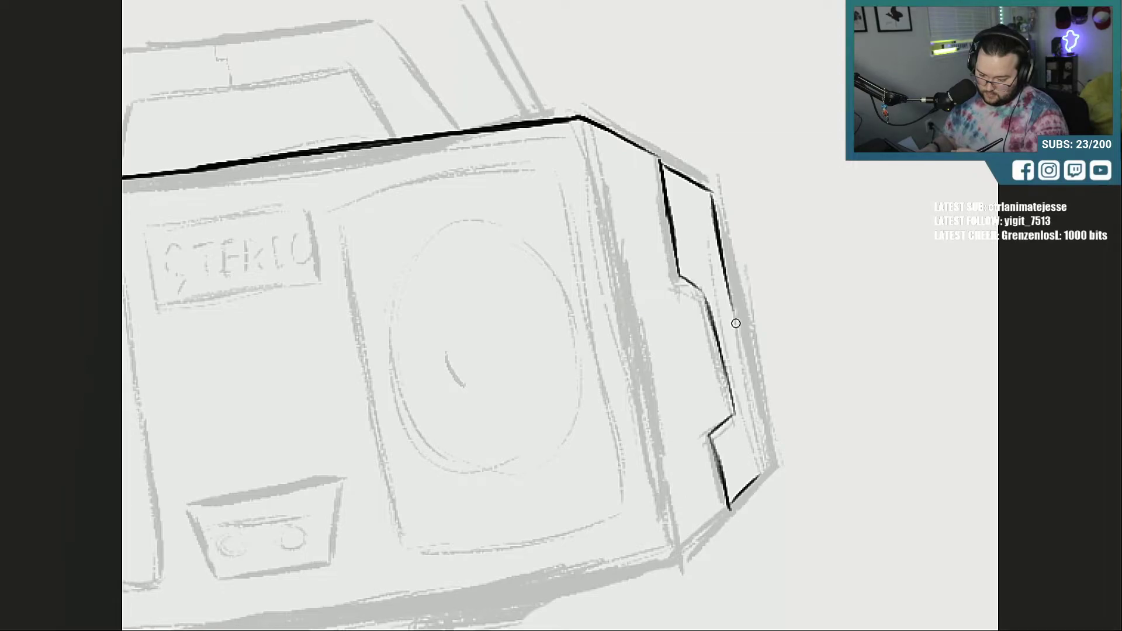
{"action": "left_click_drag", "start_coordinate": [717, 235], "coordinate": [738, 317]}
{"action": "left_click_drag", "start_coordinate": [725, 262], "coordinate": [749, 367]}
{"action": "left_click_drag", "start_coordinate": [729, 284], "coordinate": [761, 409]}
{"action": "left_click_drag", "start_coordinate": [743, 352], "coordinate": [765, 426]}
{"action": "left_click_drag", "start_coordinate": [750, 379], "coordinate": [773, 469]}
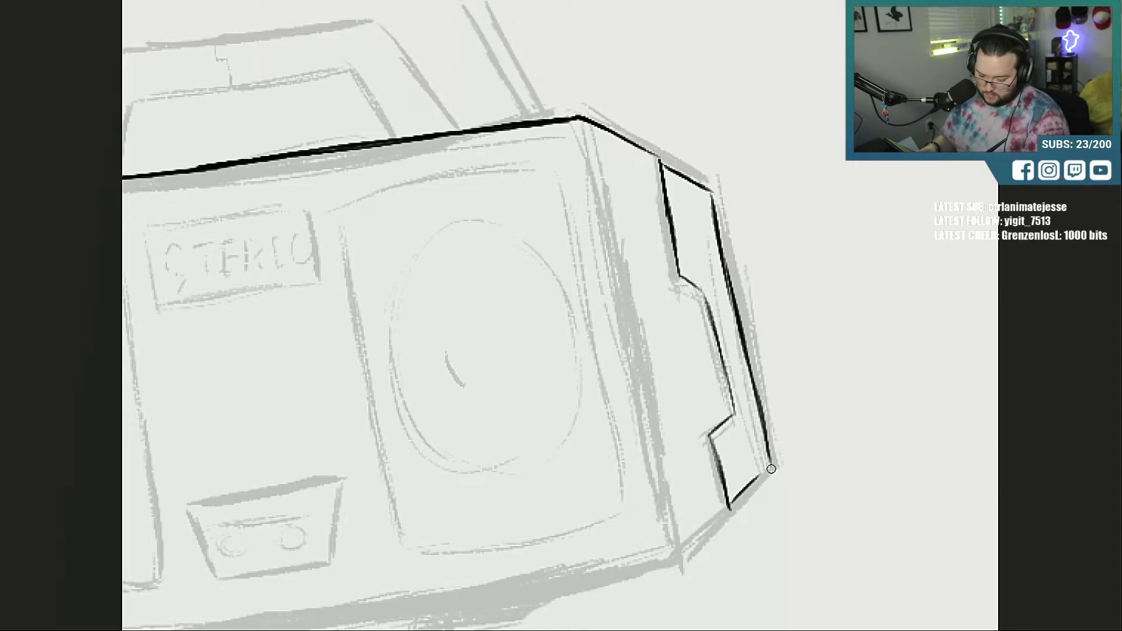
{"action": "mouse_move", "coordinate": [755, 414]}
{"action": "left_mouse_down"}
{"action": "mouse_move", "coordinate": [770, 459]}
{"action": "mouse_move", "coordinate": [758, 478]}
{"action": "left_mouse_up"}
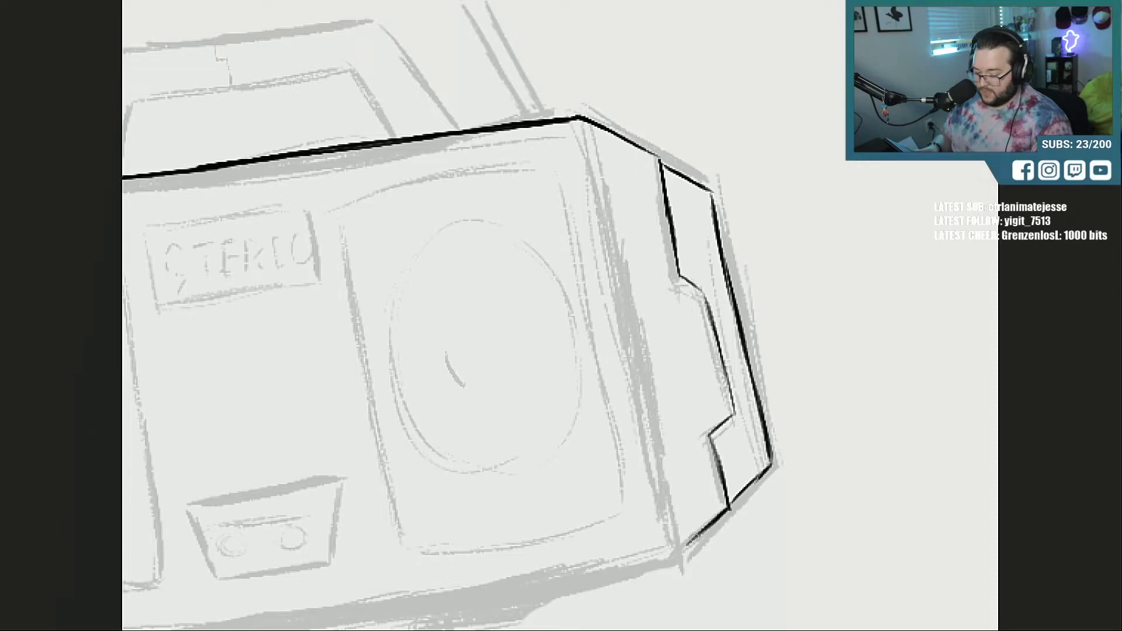
{"action": "left_click_drag", "start_coordinate": [729, 507], "coordinate": [687, 545]}
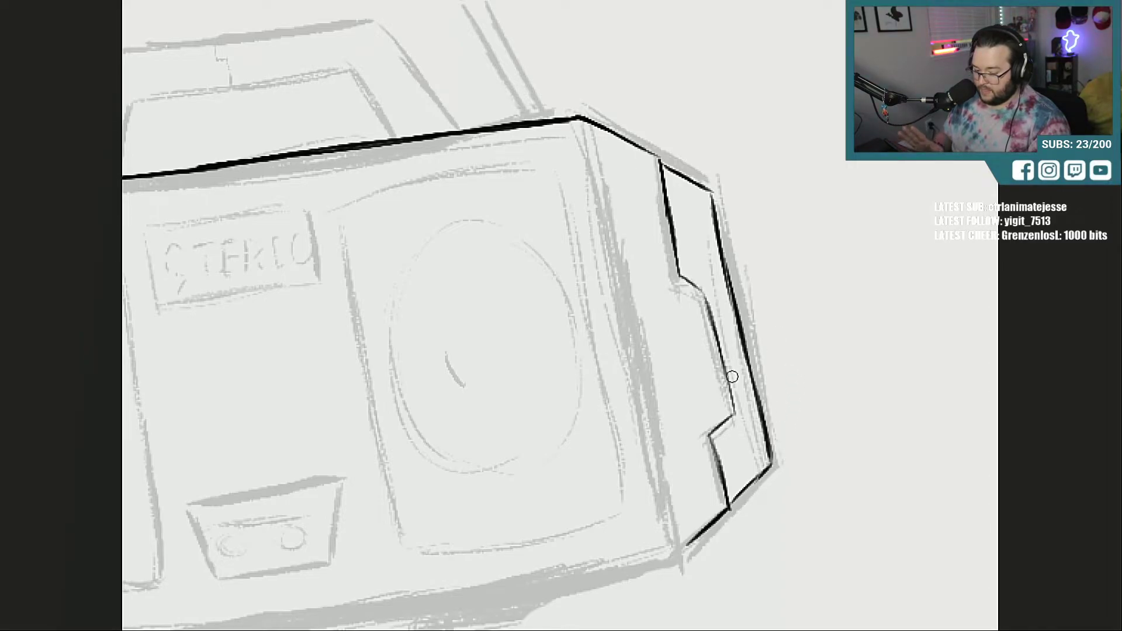
Step: Remove the middle stretch of the notched seam and redraw it as a straighter line between the two notch corners
{"action": "left_click", "coordinate": [704, 295]}
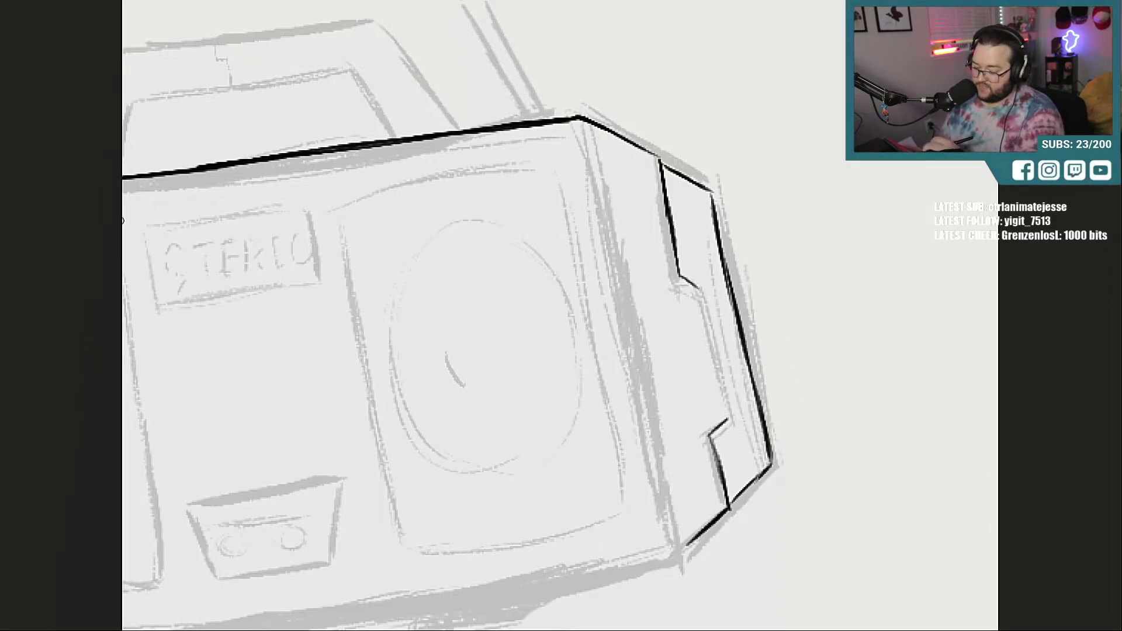
{"action": "left_click_drag", "start_coordinate": [700, 289], "coordinate": [720, 360]}
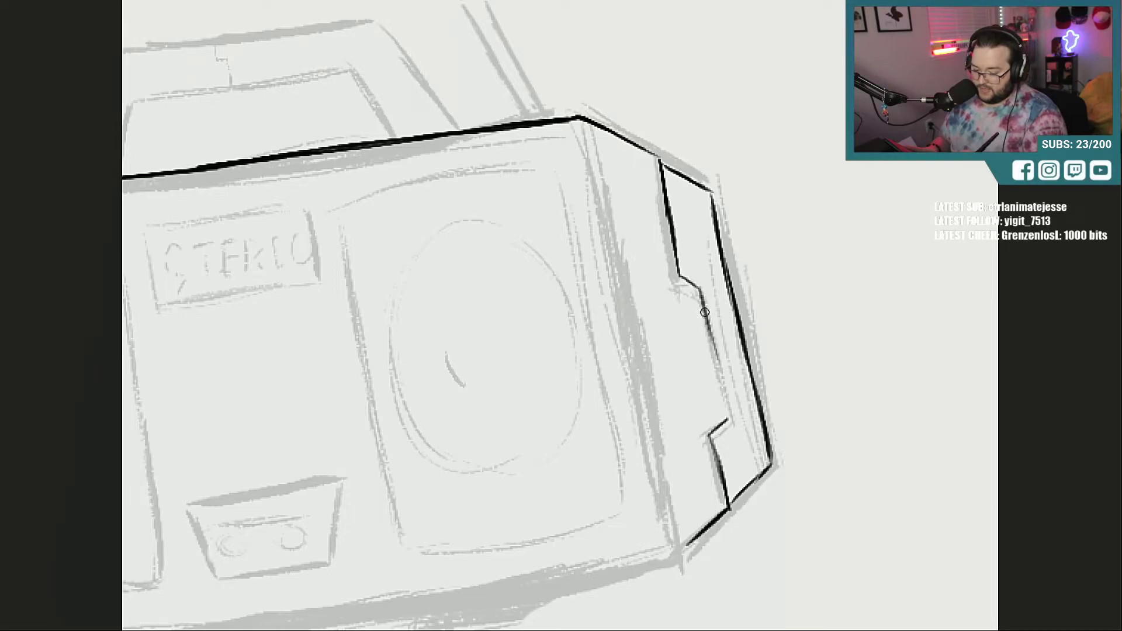
{"action": "mouse_move", "coordinate": [704, 312]}
{"action": "left_mouse_down"}
{"action": "mouse_move", "coordinate": [729, 418]}
{"action": "mouse_move", "coordinate": [722, 378]}
{"action": "left_mouse_up"}
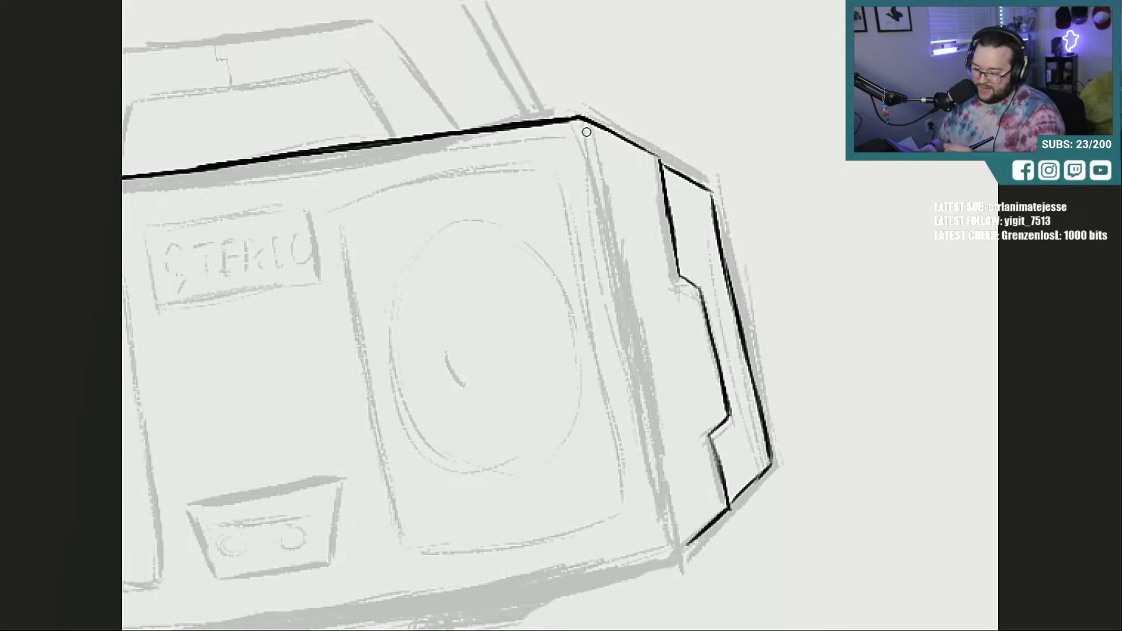
Step: Ink the vertical edge between the boombox's front and right side face, from near the top down to the bottom corner
{"action": "left_click_drag", "start_coordinate": [586, 129], "coordinate": [608, 248]}
{"action": "left_click_drag", "start_coordinate": [591, 157], "coordinate": [621, 303]}
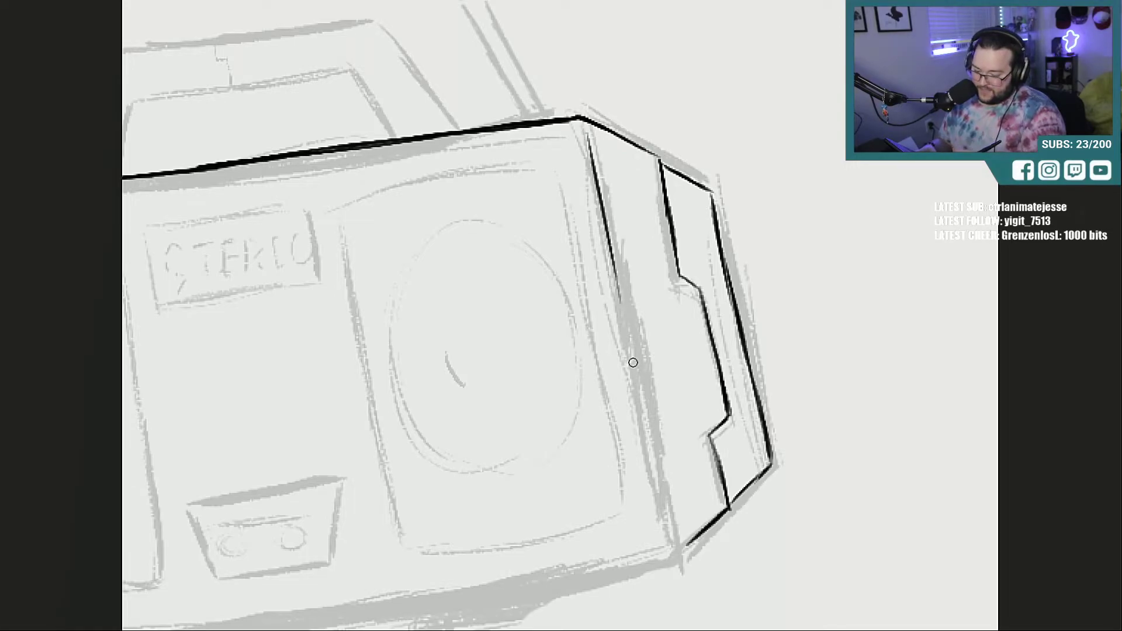
{"action": "left_click_drag", "start_coordinate": [631, 346], "coordinate": [670, 513]}
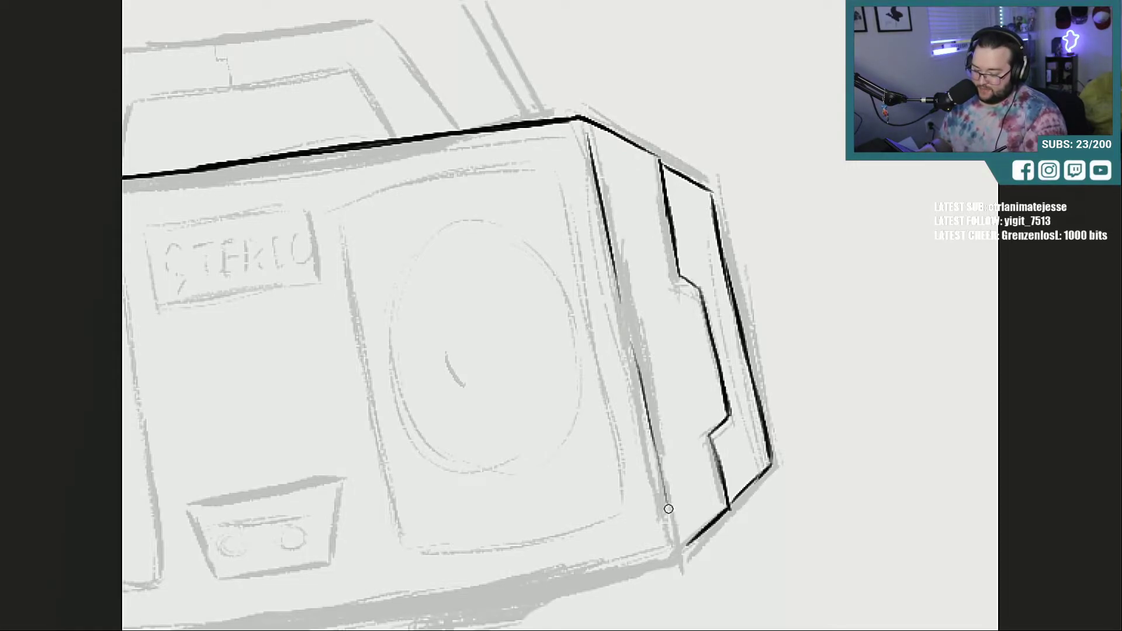
{"action": "left_click_drag", "start_coordinate": [647, 419], "coordinate": [661, 497]}
{"action": "left_click_drag", "start_coordinate": [656, 456], "coordinate": [672, 527]}
{"action": "left_click_drag", "start_coordinate": [643, 395], "coordinate": [679, 543]}
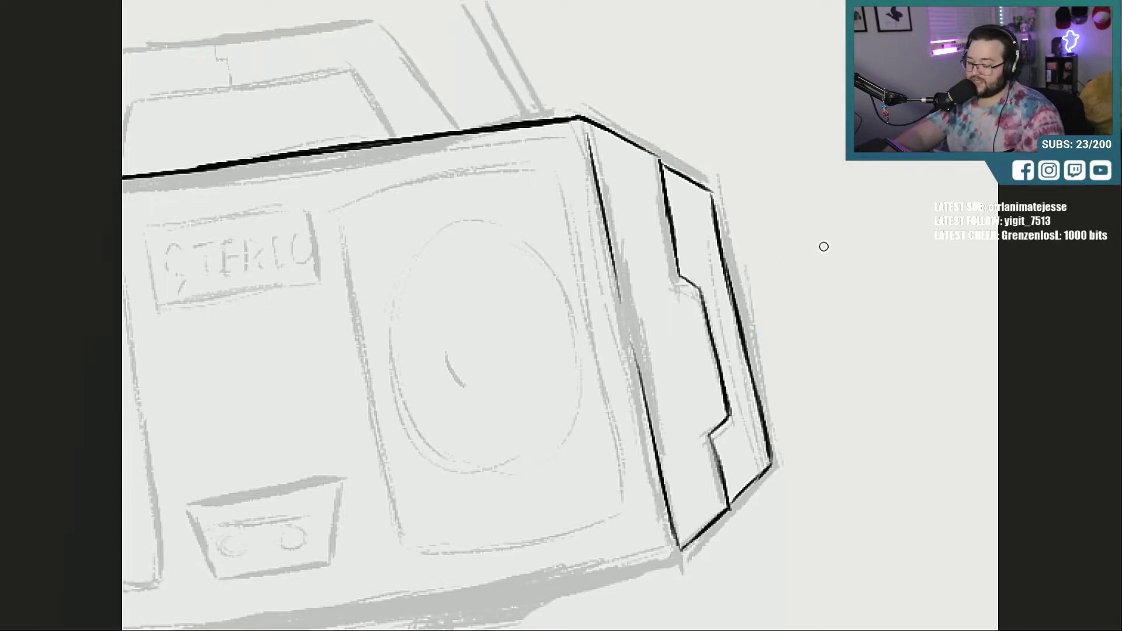
Step: Turn the canvas upside down and ink the boombox's bottom front edge from its right corner past the cassette deck with overlapping strokes
{"action": "key", "text": "r"}
{"action": "mouse_move", "coordinate": [826, 253]}
{"action": "left_mouse_down"}
{"action": "mouse_move", "coordinate": [828, 366]}
{"action": "mouse_move", "coordinate": [647, 464]}
{"action": "mouse_move", "coordinate": [503, 426]}
{"action": "mouse_move", "coordinate": [450, 391]}
{"action": "left_mouse_up"}
{"action": "scroll", "coordinate": [988, 364], "scroll_direction": "up", "scroll_amount": 13}
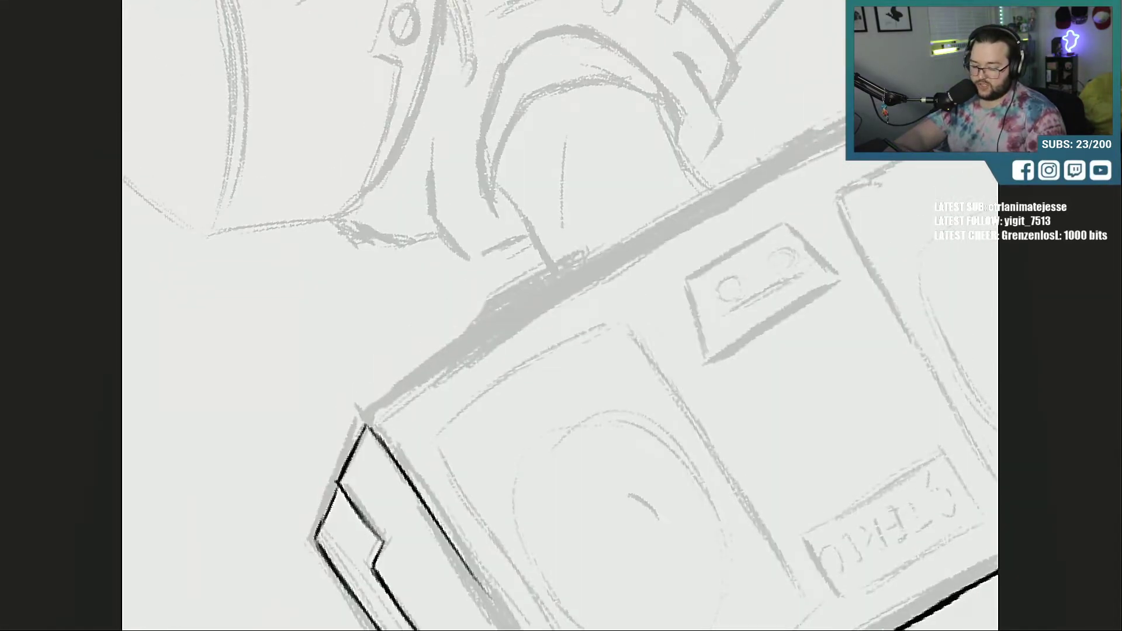
{"action": "scroll", "coordinate": [975, 366], "scroll_direction": "down", "scroll_amount": 1}
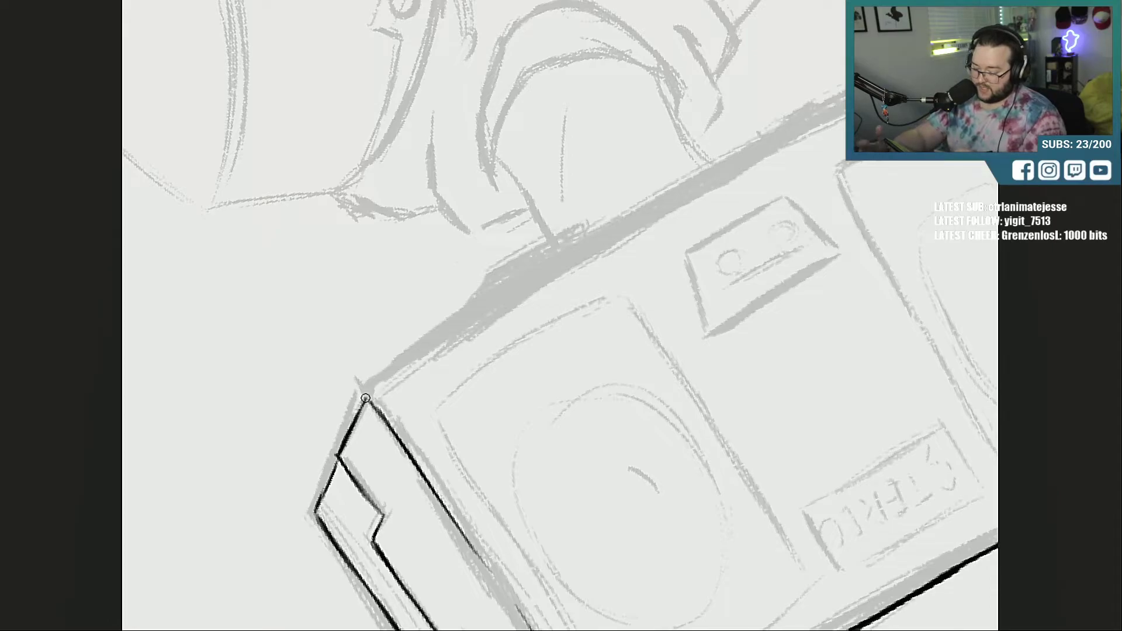
{"action": "mouse_move", "coordinate": [471, 333]}
{"action": "left_mouse_down"}
{"action": "mouse_move", "coordinate": [374, 384]}
{"action": "mouse_move", "coordinate": [508, 311]}
{"action": "left_mouse_up"}
{"action": "left_click_drag", "start_coordinate": [415, 363], "coordinate": [595, 250]}
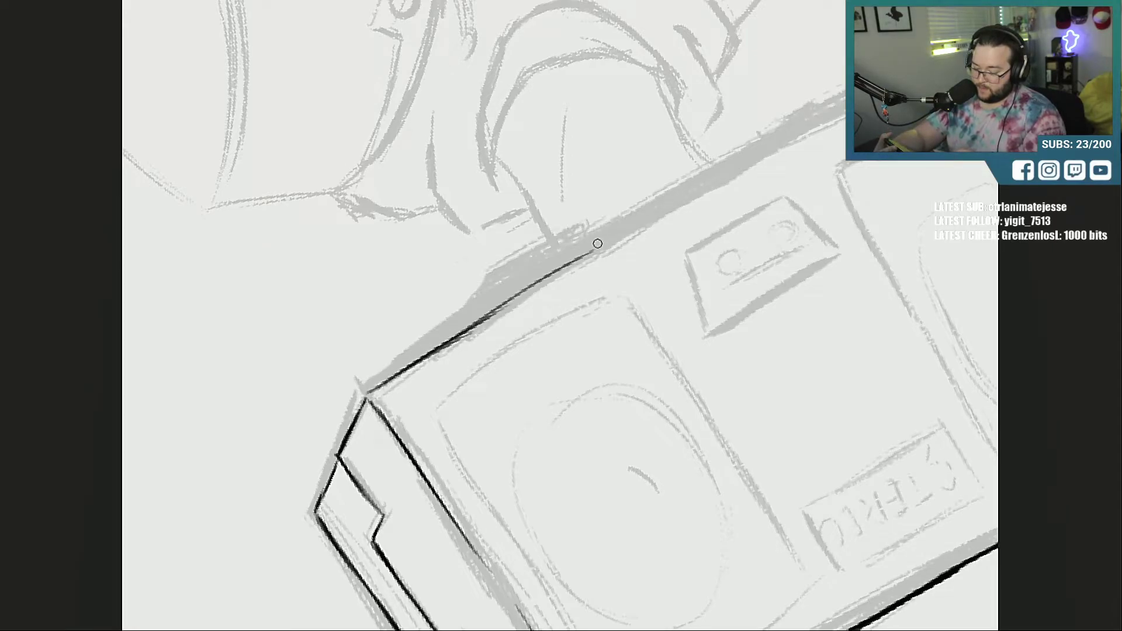
{"action": "left_click_drag", "start_coordinate": [443, 347], "coordinate": [633, 233]}
{"action": "left_click_drag", "start_coordinate": [466, 325], "coordinate": [673, 208]}
{"action": "left_click_drag", "start_coordinate": [524, 295], "coordinate": [734, 180]}
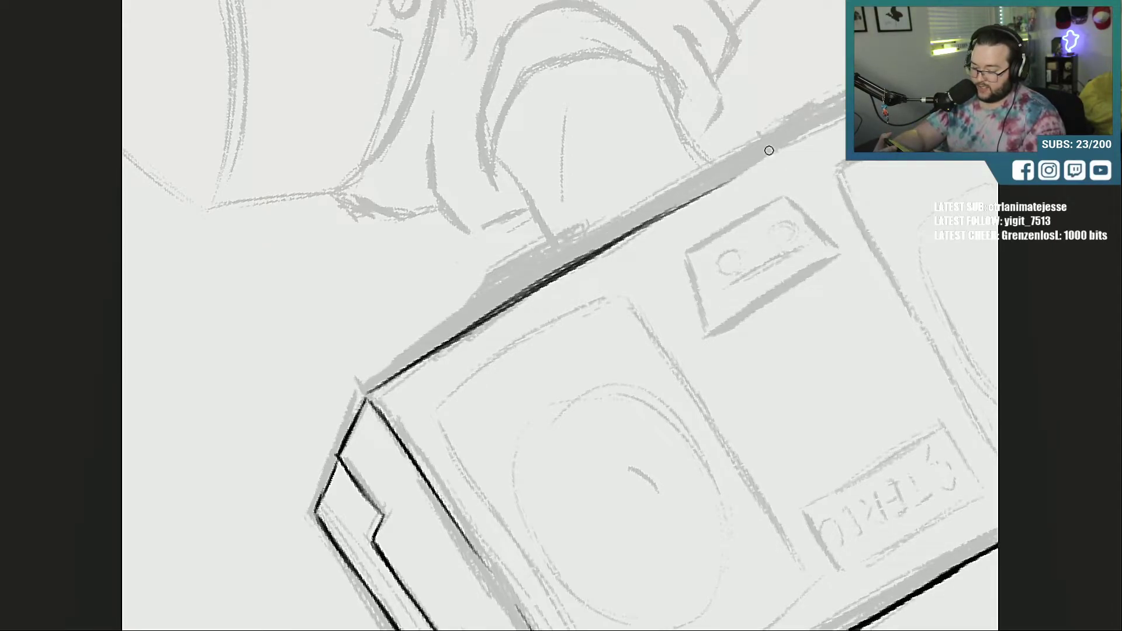
{"action": "left_click_drag", "start_coordinate": [588, 257], "coordinate": [751, 159]}
{"action": "left_click_drag", "start_coordinate": [618, 239], "coordinate": [782, 144]}
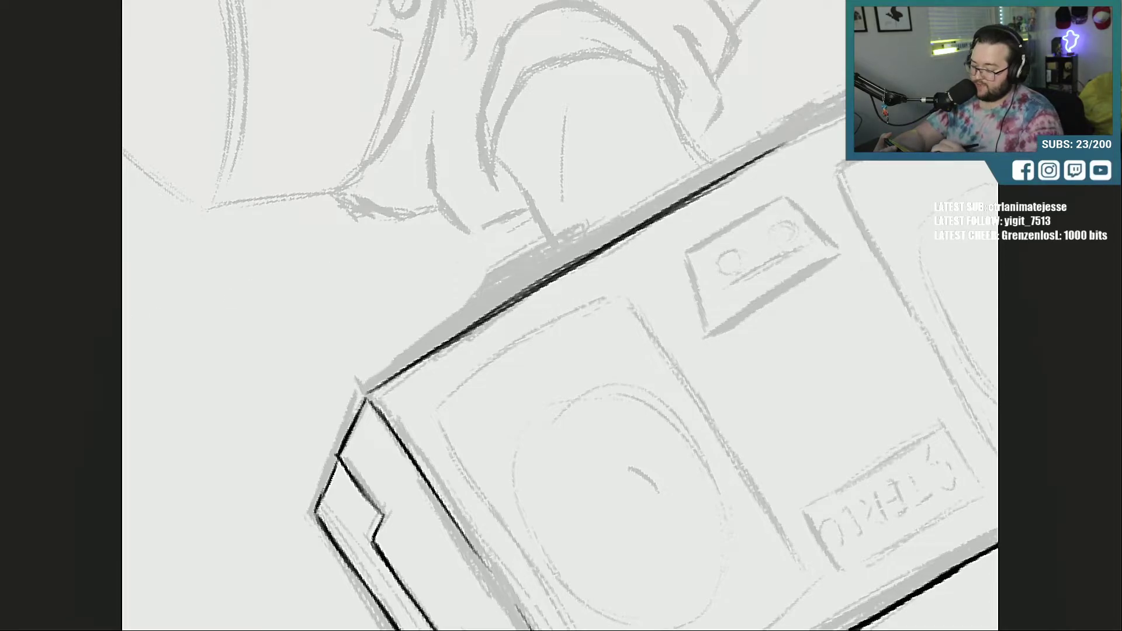
Step: Even out the inked bottom front edge and extend it further toward the boombox's left corner
{"action": "mouse_move", "coordinate": [685, 216]}
{"action": "left_mouse_down"}
{"action": "mouse_move", "coordinate": [749, 176]}
{"action": "mouse_move", "coordinate": [637, 235]}
{"action": "left_mouse_up"}
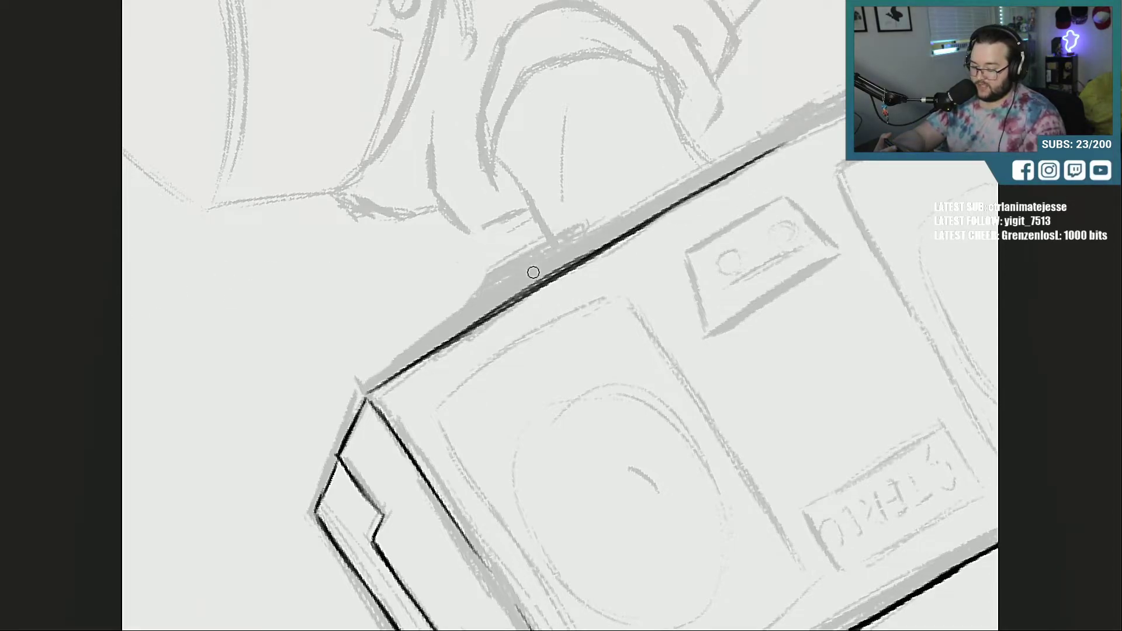
{"action": "left_click_drag", "start_coordinate": [501, 298], "coordinate": [565, 256]}
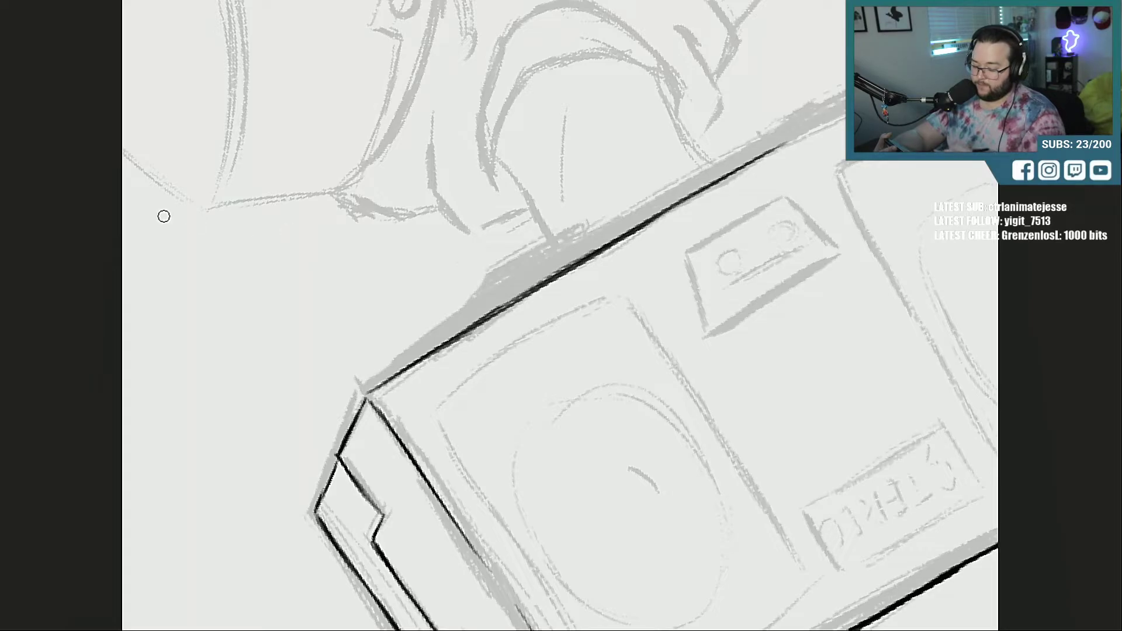
{"action": "left_click_drag", "start_coordinate": [738, 166], "coordinate": [846, 107]}
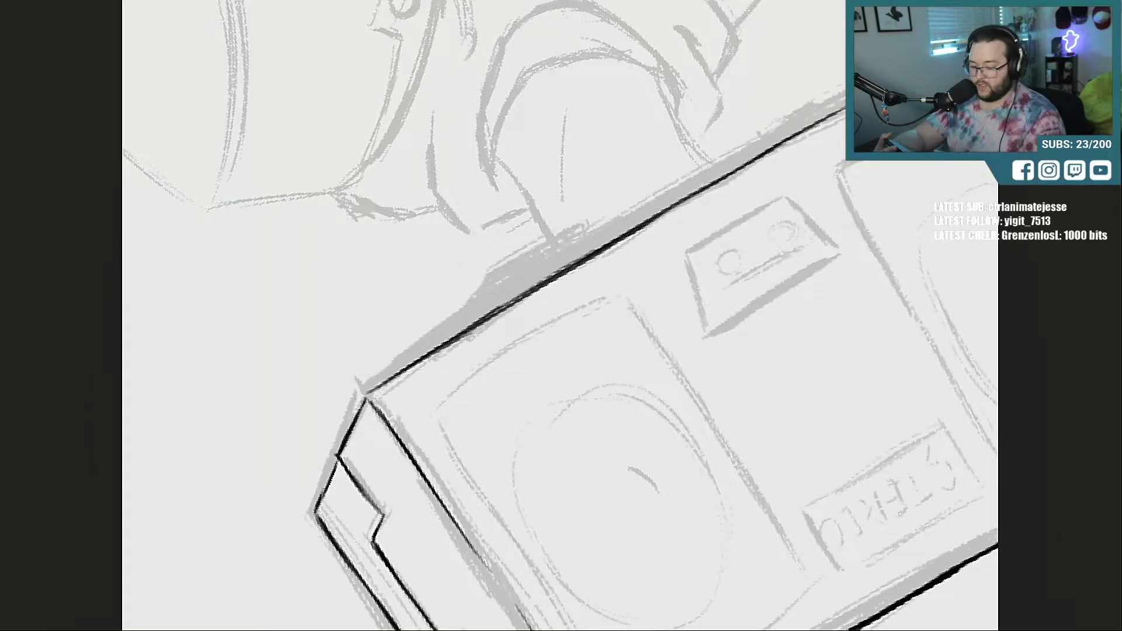
{"action": "mouse_move", "coordinate": [770, 147]}
{"action": "left_mouse_down"}
{"action": "mouse_move", "coordinate": [845, 107]}
{"action": "mouse_move", "coordinate": [805, 131]}
{"action": "mouse_move", "coordinate": [827, 118]}
{"action": "left_mouse_up"}
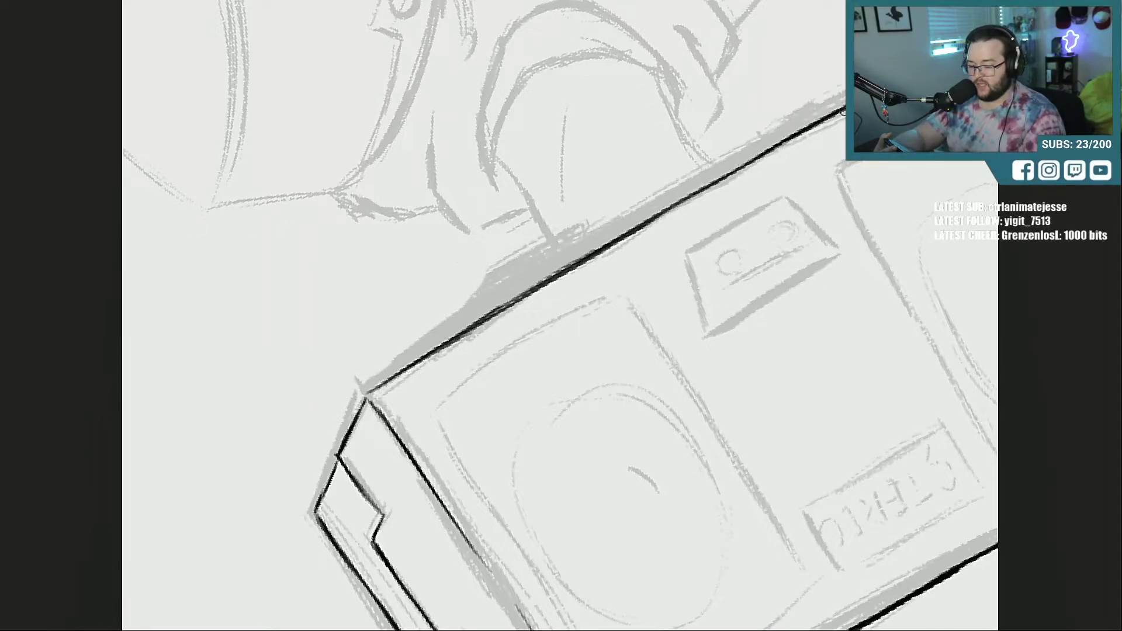
Step: Finish the bottom front edge at the boombox's left corner and ink the left edge up toward the top corner
{"action": "left_click_drag", "start_coordinate": [672, 630], "coordinate": [736, 630]}
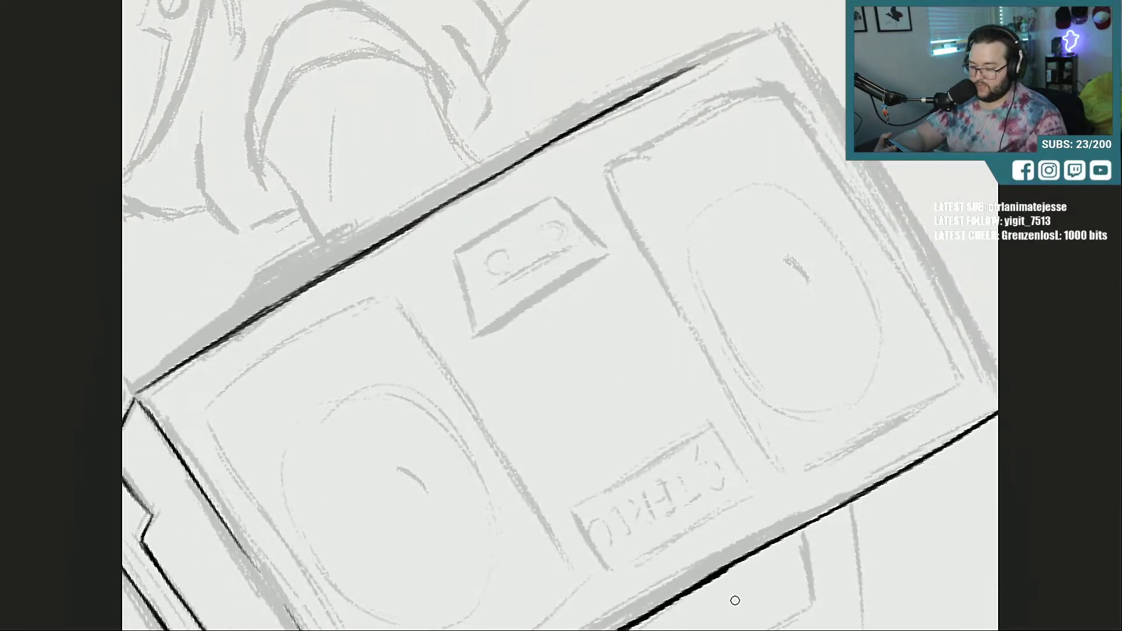
{"action": "left_click_drag", "start_coordinate": [670, 77], "coordinate": [766, 28]}
{"action": "mouse_move", "coordinate": [708, 58]}
{"action": "left_mouse_down"}
{"action": "mouse_move", "coordinate": [775, 23]}
{"action": "mouse_move", "coordinate": [860, 147]}
{"action": "left_mouse_up"}
{"action": "left_click_drag", "start_coordinate": [791, 41], "coordinate": [880, 178]}
{"action": "left_click_drag", "start_coordinate": [812, 64], "coordinate": [935, 270]}
{"action": "left_click_drag", "start_coordinate": [884, 184], "coordinate": [952, 307]}
{"action": "left_click_drag", "start_coordinate": [933, 269], "coordinate": [988, 365]}
{"action": "left_click_drag", "start_coordinate": [948, 292], "coordinate": [998, 372]}
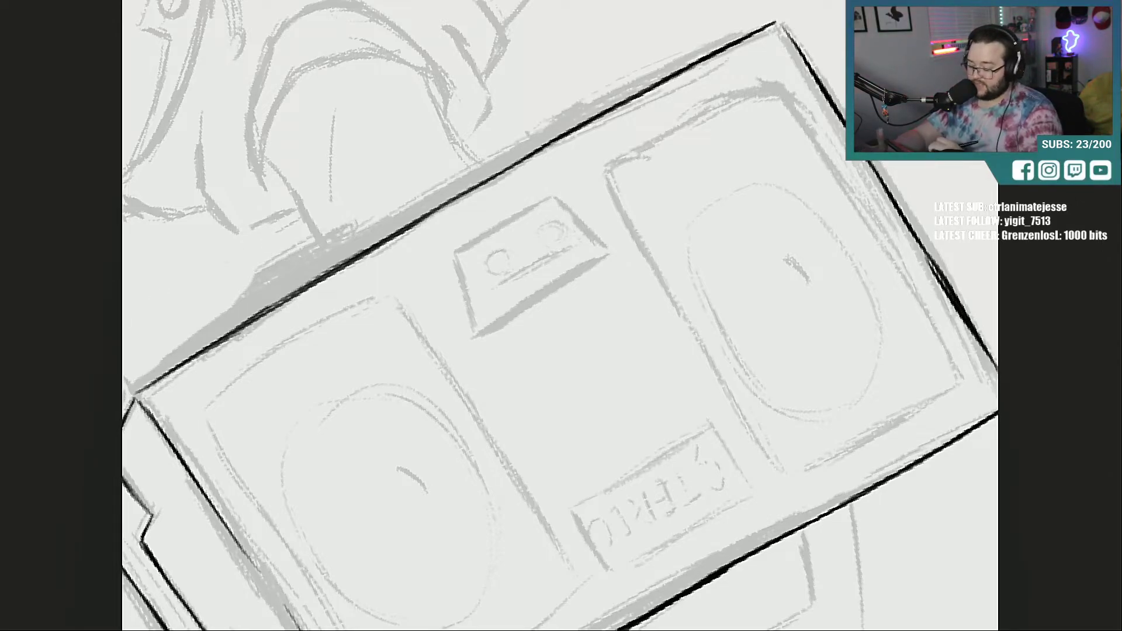
Step: Redraw the upper stretch of the boombox's left edge to the top corner and close the gaps at both left corners
{"action": "left_click_drag", "start_coordinate": [723, 630], "coordinate": [752, 630]}
{"action": "left_click_drag", "start_coordinate": [686, 260], "coordinate": [734, 332]}
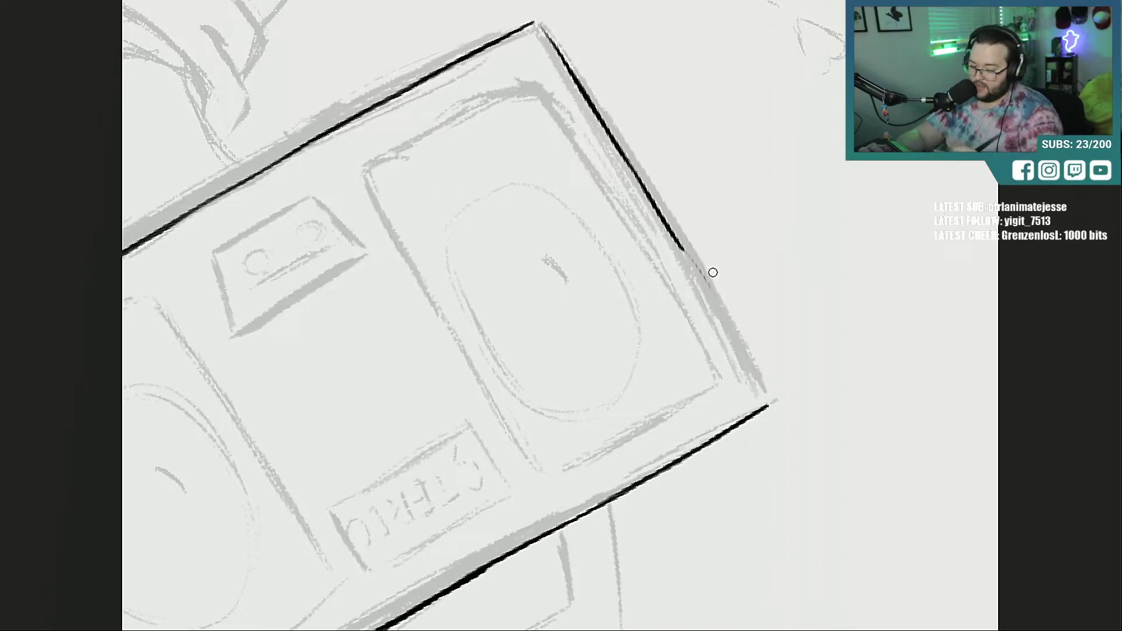
{"action": "left_click_drag", "start_coordinate": [675, 239], "coordinate": [735, 344]}
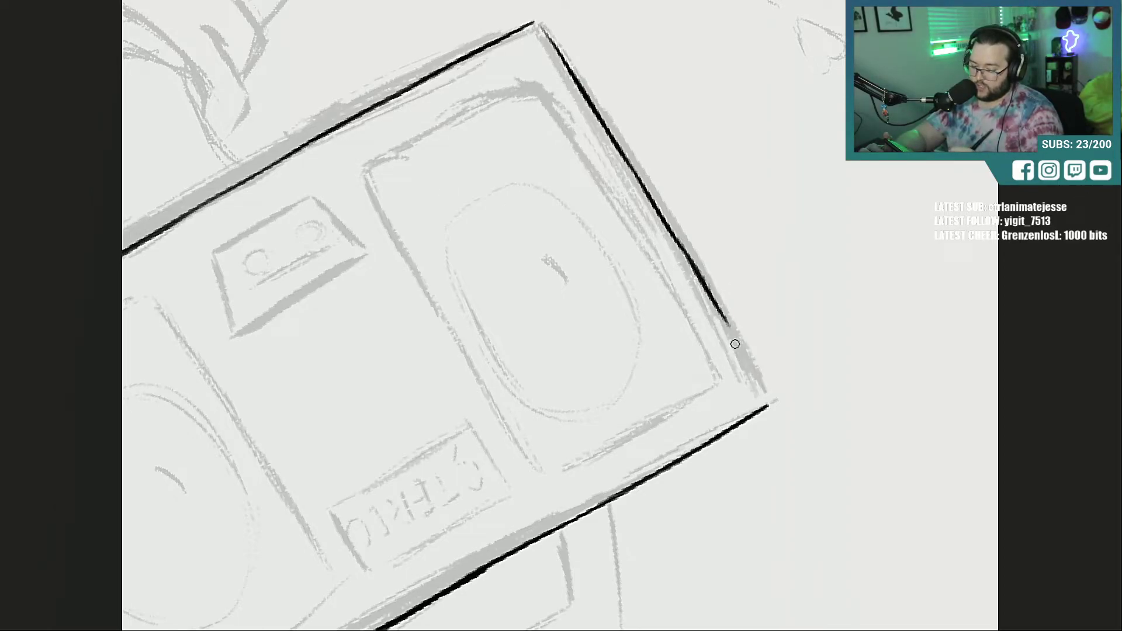
{"action": "left_click_drag", "start_coordinate": [696, 275], "coordinate": [760, 386]}
{"action": "left_click_drag", "start_coordinate": [729, 331], "coordinate": [772, 402]}
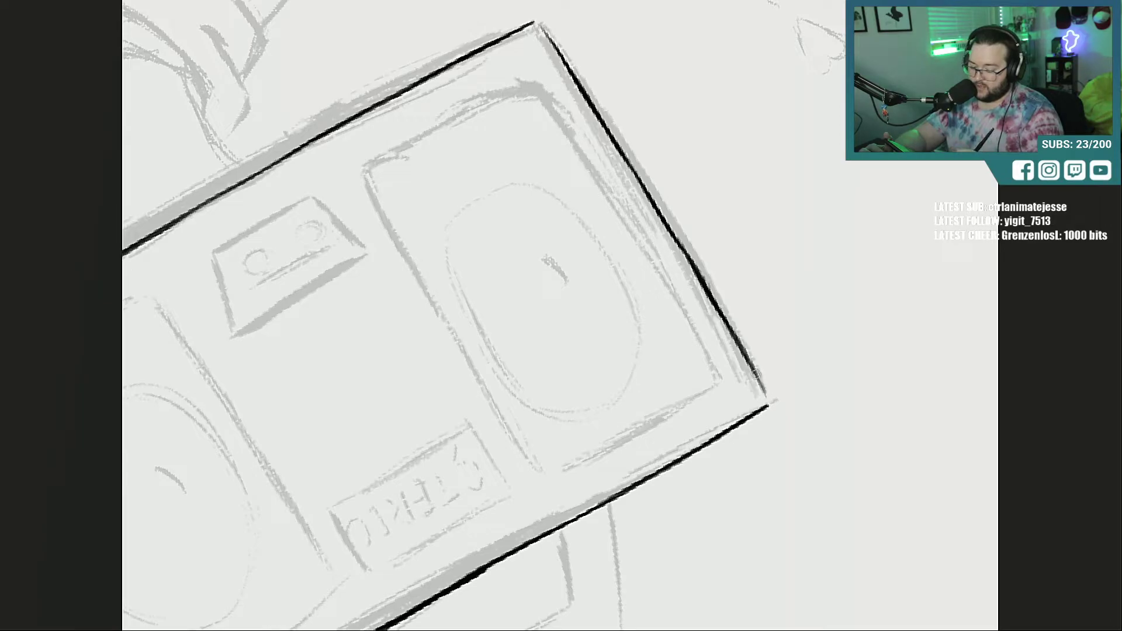
{"action": "mouse_move", "coordinate": [748, 360]}
{"action": "left_mouse_down"}
{"action": "mouse_move", "coordinate": [772, 403]}
{"action": "mouse_move", "coordinate": [743, 349]}
{"action": "left_mouse_up"}
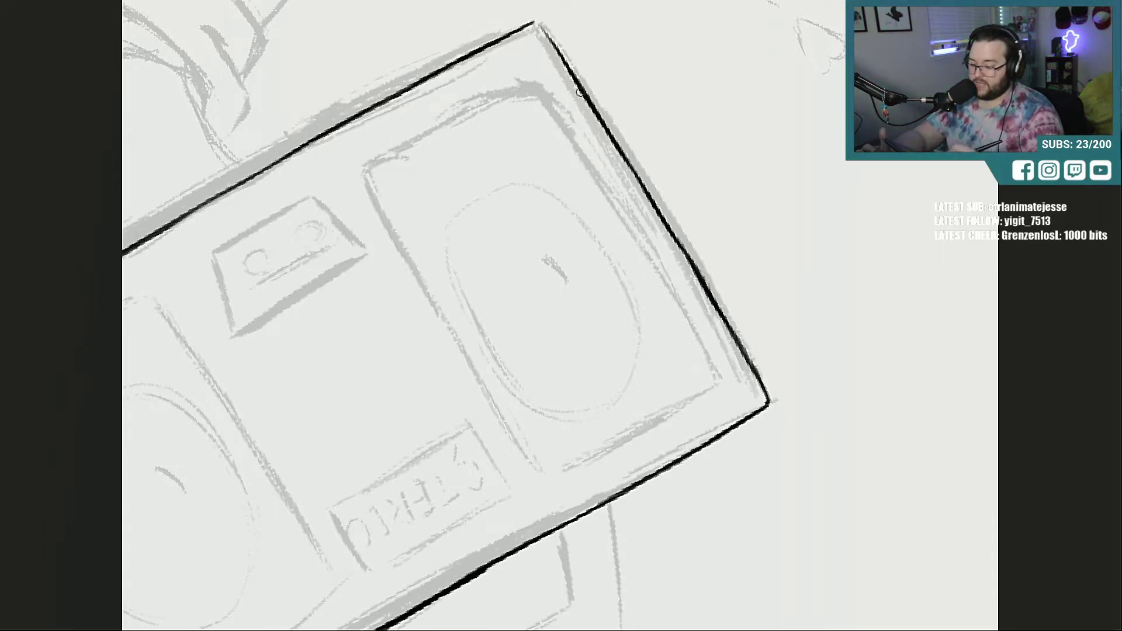
{"action": "mouse_move", "coordinate": [534, 22]}
{"action": "left_mouse_down"}
{"action": "mouse_move", "coordinate": [555, 47]}
{"action": "mouse_move", "coordinate": [536, 23]}
{"action": "left_mouse_up"}
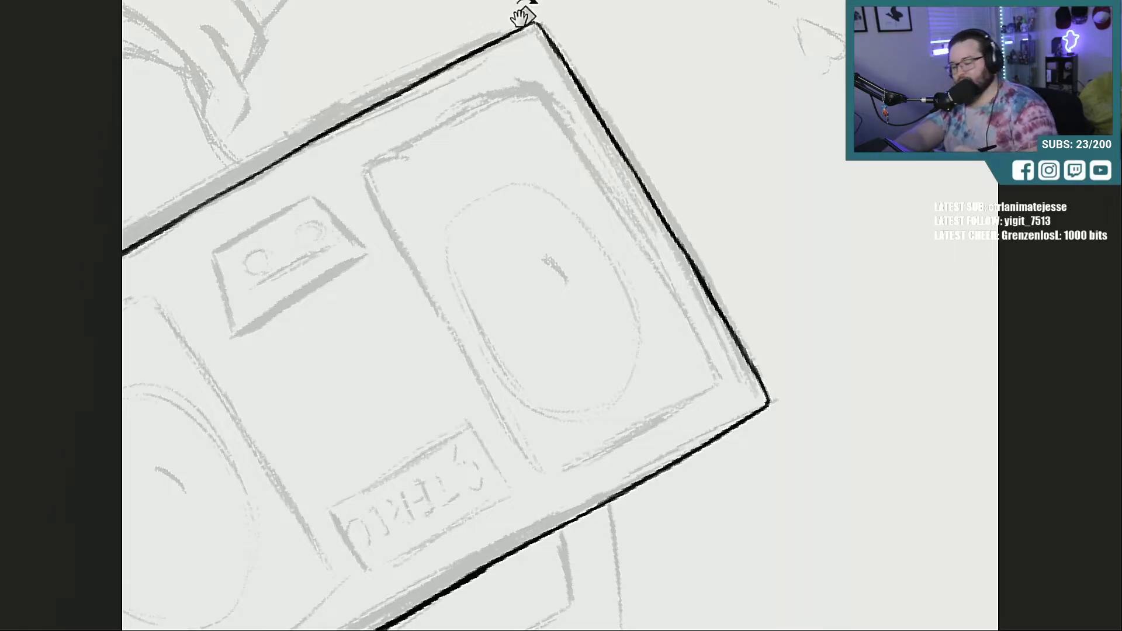
Step: Turn the canvas upright and ink the edge between the boombox's front and side faces down to the bottom corner, thickening the corner line
{"action": "left_click_drag", "start_coordinate": [523, 12], "coordinate": [480, 608]}
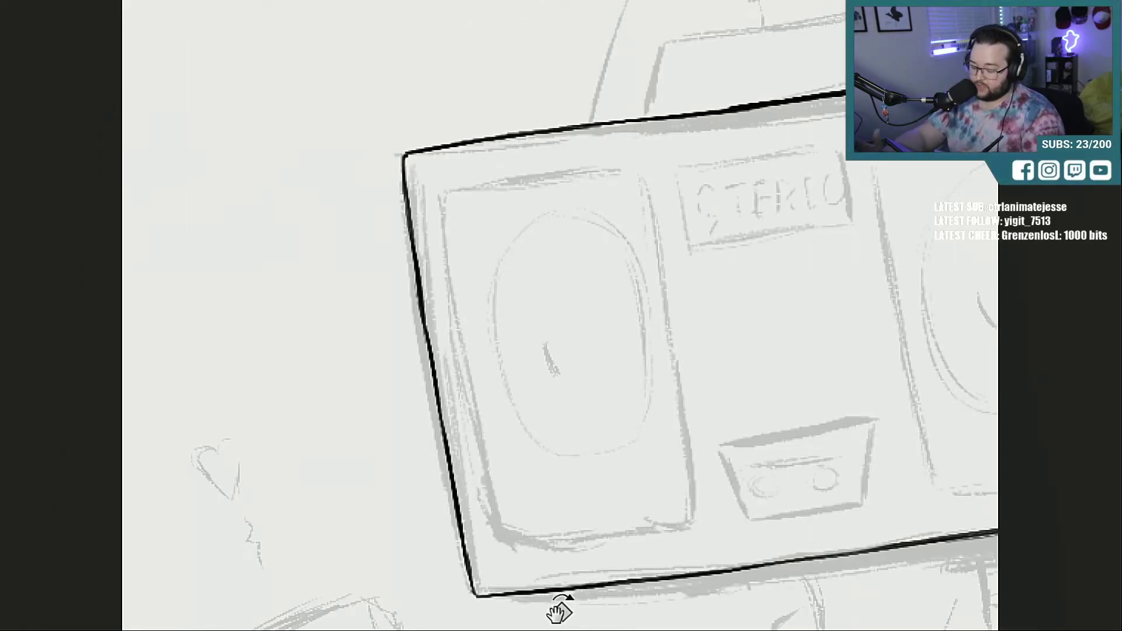
{"action": "left_click_drag", "start_coordinate": [643, 630], "coordinate": [676, 630]}
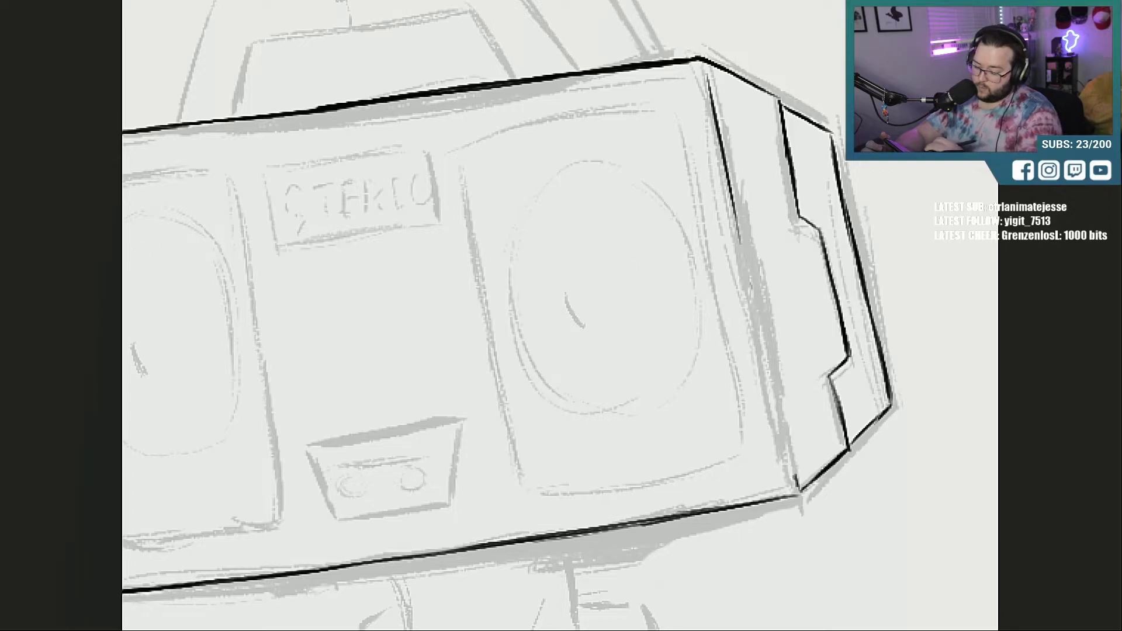
{"action": "left_click_drag", "start_coordinate": [746, 263], "coordinate": [773, 412]}
{"action": "left_click_drag", "start_coordinate": [753, 328], "coordinate": [781, 449]}
{"action": "left_click_drag", "start_coordinate": [767, 399], "coordinate": [792, 492]}
{"action": "mouse_move", "coordinate": [771, 424]}
{"action": "left_mouse_down"}
{"action": "mouse_move", "coordinate": [794, 493]}
{"action": "mouse_move", "coordinate": [840, 449]}
{"action": "left_mouse_up"}
{"action": "left_click_drag", "start_coordinate": [795, 493], "coordinate": [835, 450]}
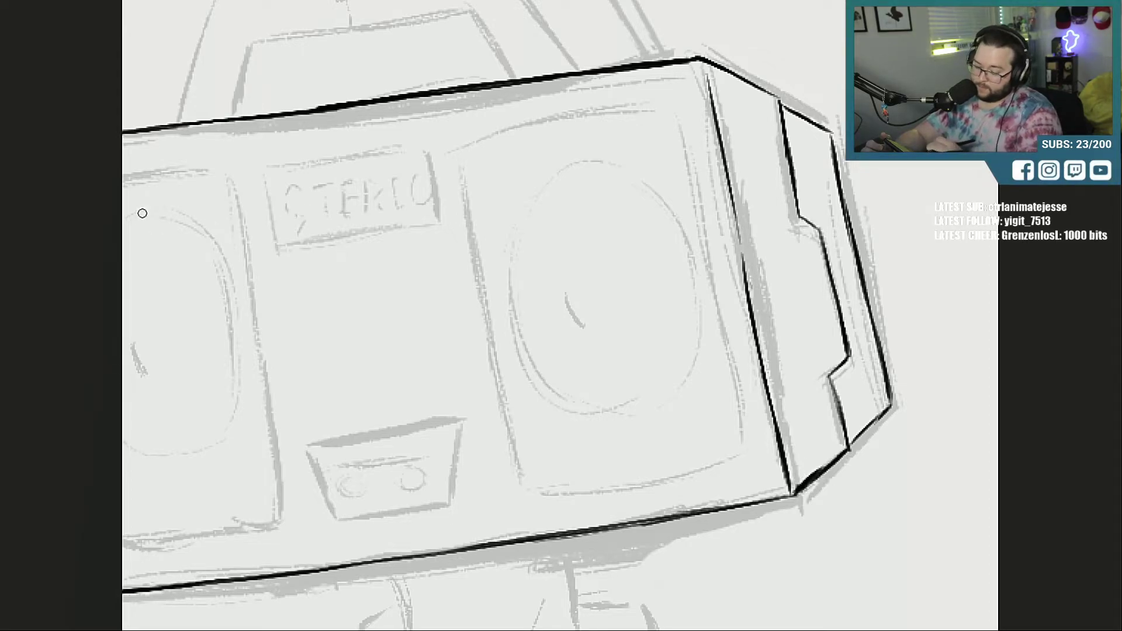
Step: Ink a small box detail in the lower back corner of the boombox's side face, erasing the first attempt and redrawing it
{"action": "left_click_drag", "start_coordinate": [866, 418], "coordinate": [887, 383]}
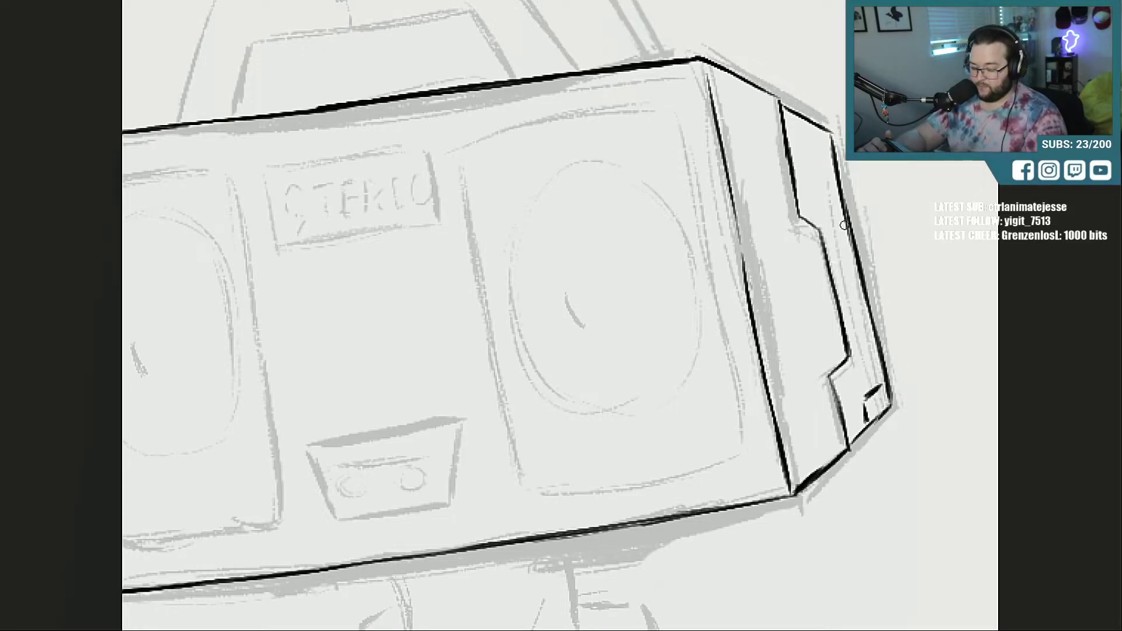
{"action": "left_click_drag", "start_coordinate": [791, 493], "coordinate": [827, 452]}
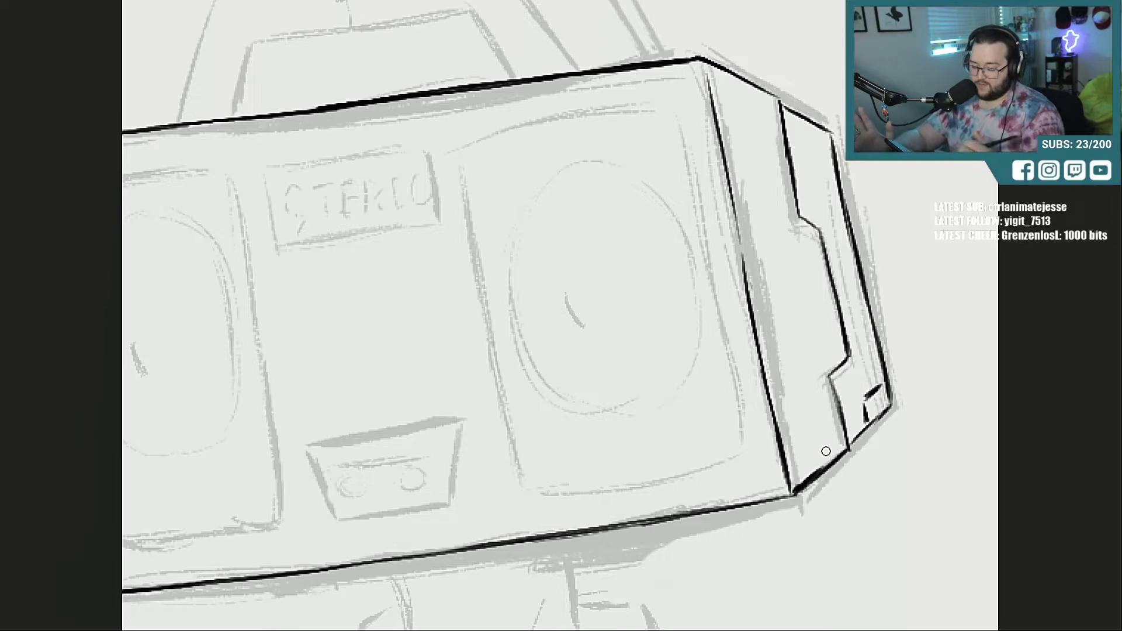
{"action": "mouse_move", "coordinate": [857, 388]}
{"action": "left_mouse_down"}
{"action": "mouse_move", "coordinate": [875, 393]}
{"action": "mouse_move", "coordinate": [866, 414]}
{"action": "left_mouse_up"}
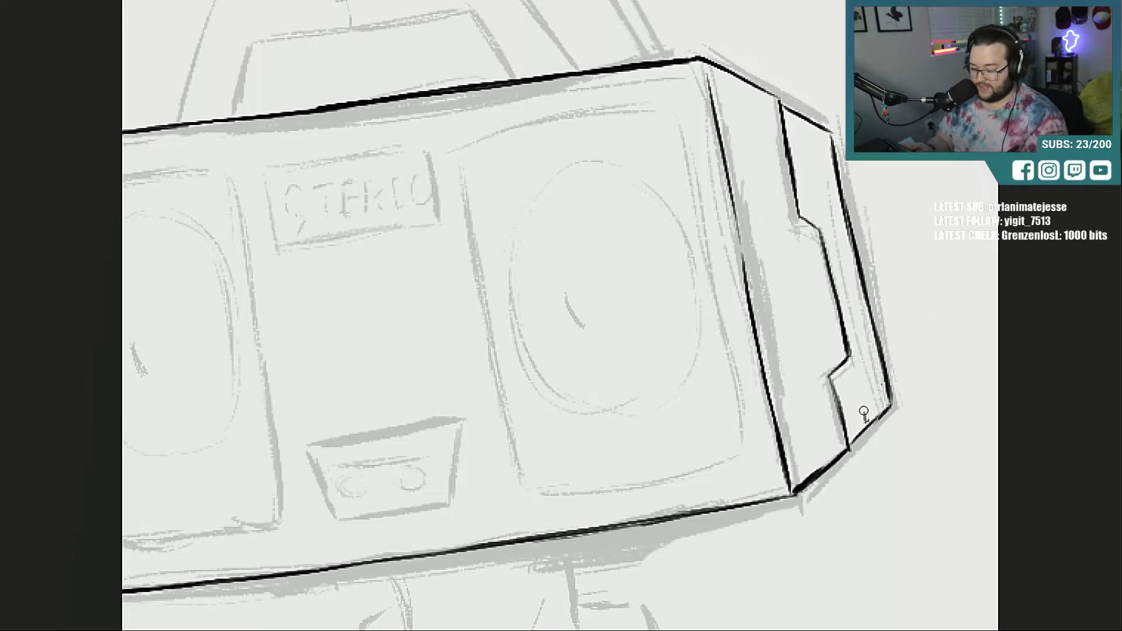
{"action": "mouse_move", "coordinate": [864, 412]}
{"action": "left_mouse_down"}
{"action": "mouse_move", "coordinate": [884, 390]}
{"action": "mouse_move", "coordinate": [866, 421]}
{"action": "mouse_move", "coordinate": [886, 389]}
{"action": "mouse_move", "coordinate": [875, 417]}
{"action": "left_mouse_up"}
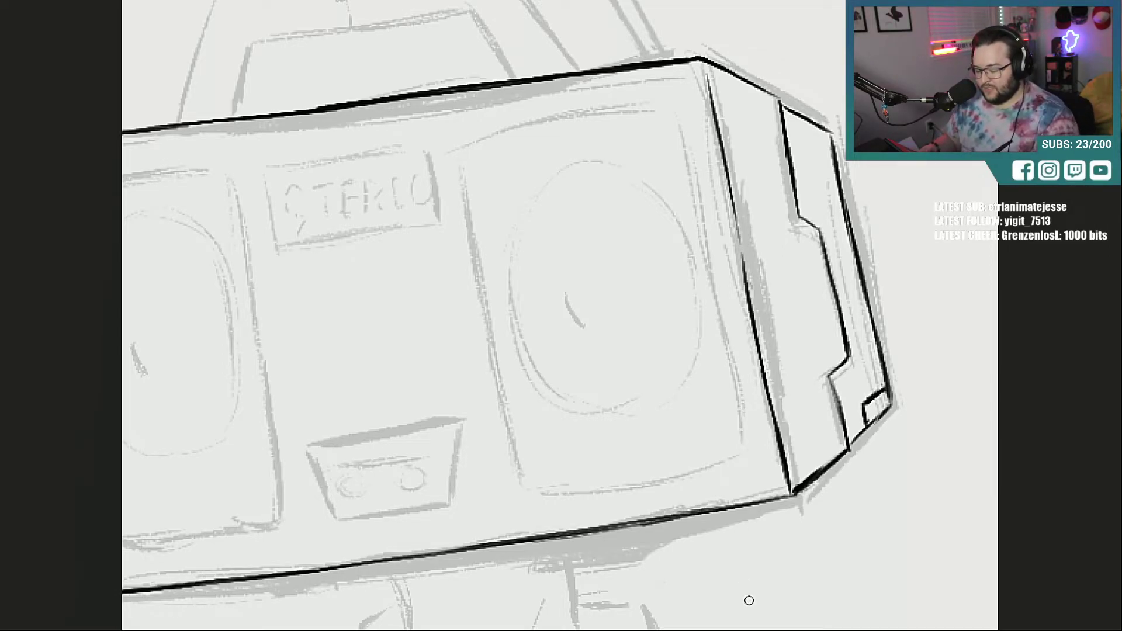
Step: Start the outer left side of the boombox's handle and ink the handle's inner opening along its top, right and left sides
{"action": "left_click_drag", "start_coordinate": [473, 622], "coordinate": [704, 623]}
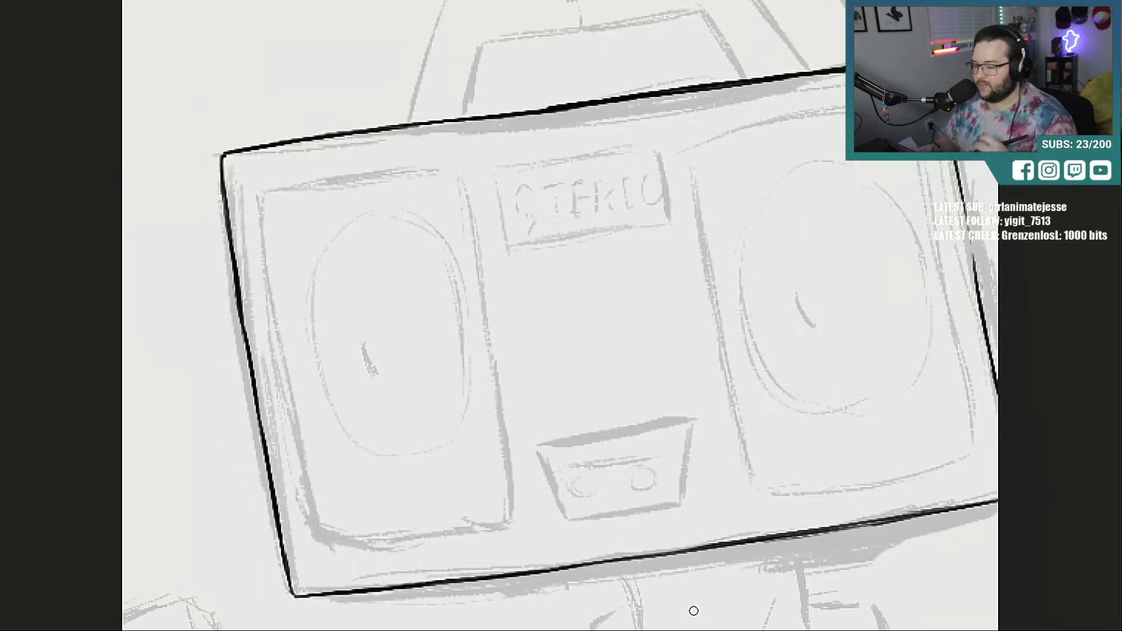
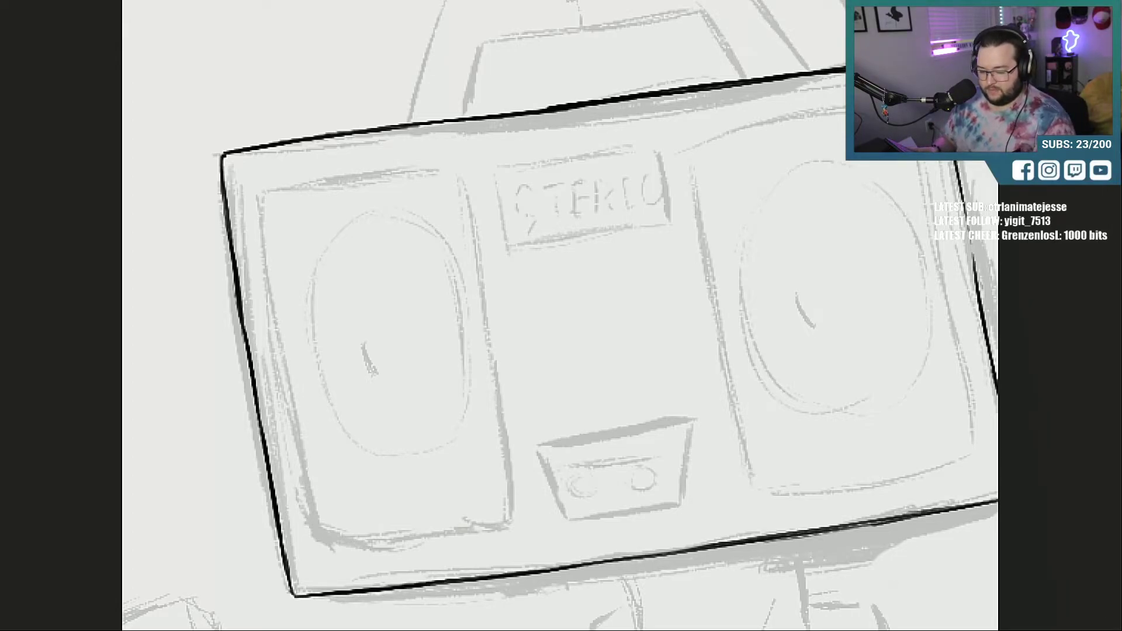
{"action": "scroll", "coordinate": [986, 165], "scroll_direction": "up", "scroll_amount": 5}
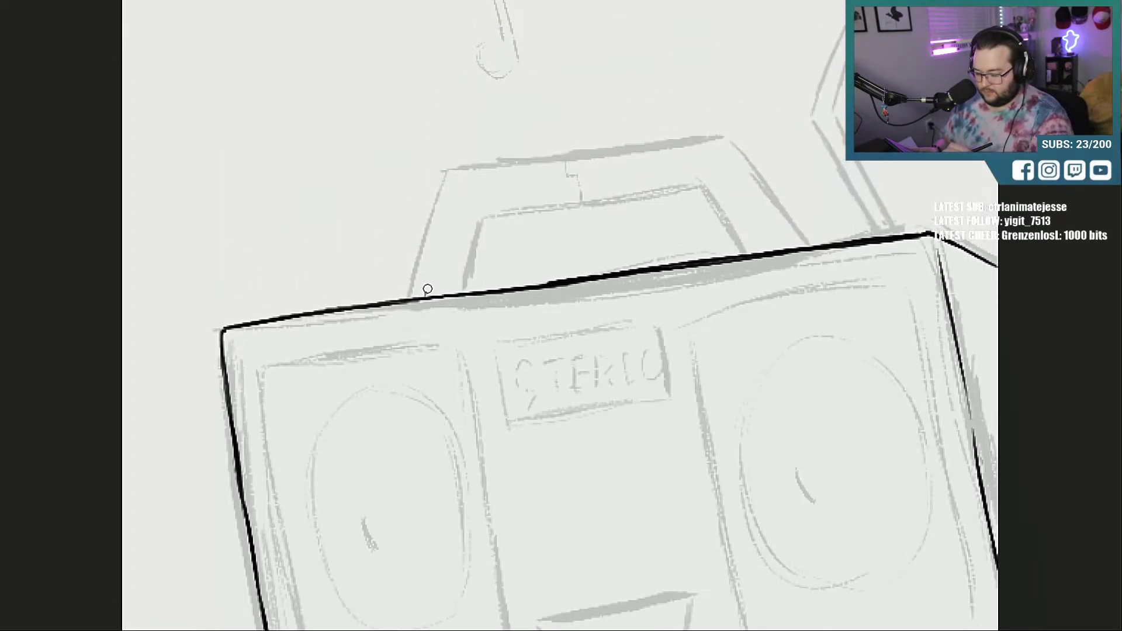
{"action": "left_click_drag", "start_coordinate": [426, 294], "coordinate": [443, 244]}
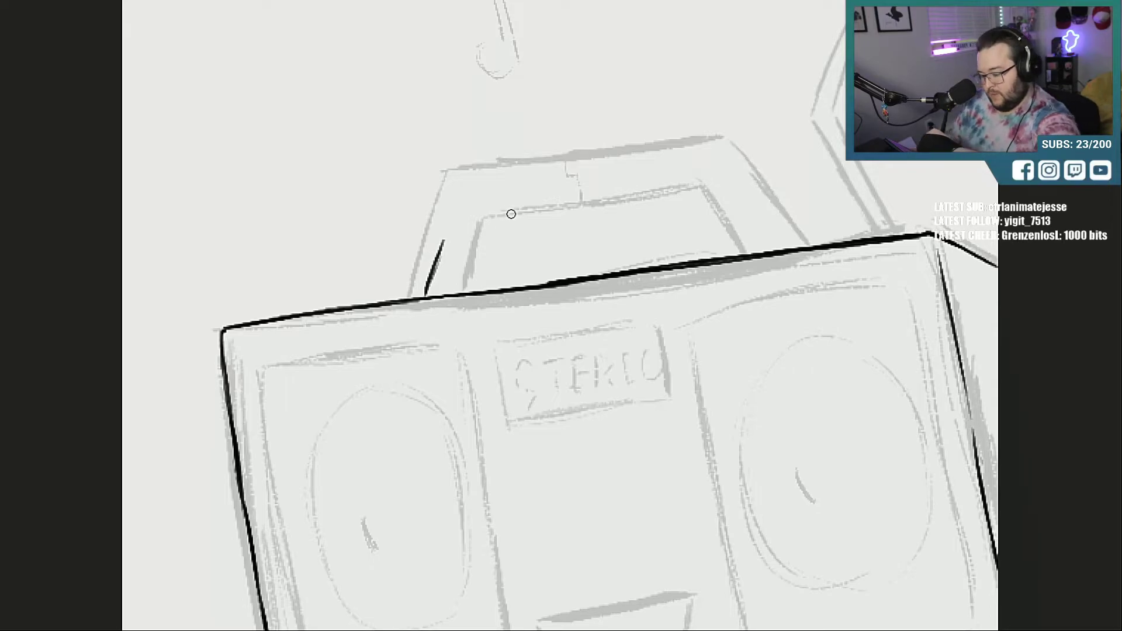
{"action": "mouse_move", "coordinate": [518, 227]}
{"action": "left_mouse_down"}
{"action": "mouse_move", "coordinate": [716, 200]}
{"action": "mouse_move", "coordinate": [678, 201]}
{"action": "left_mouse_up"}
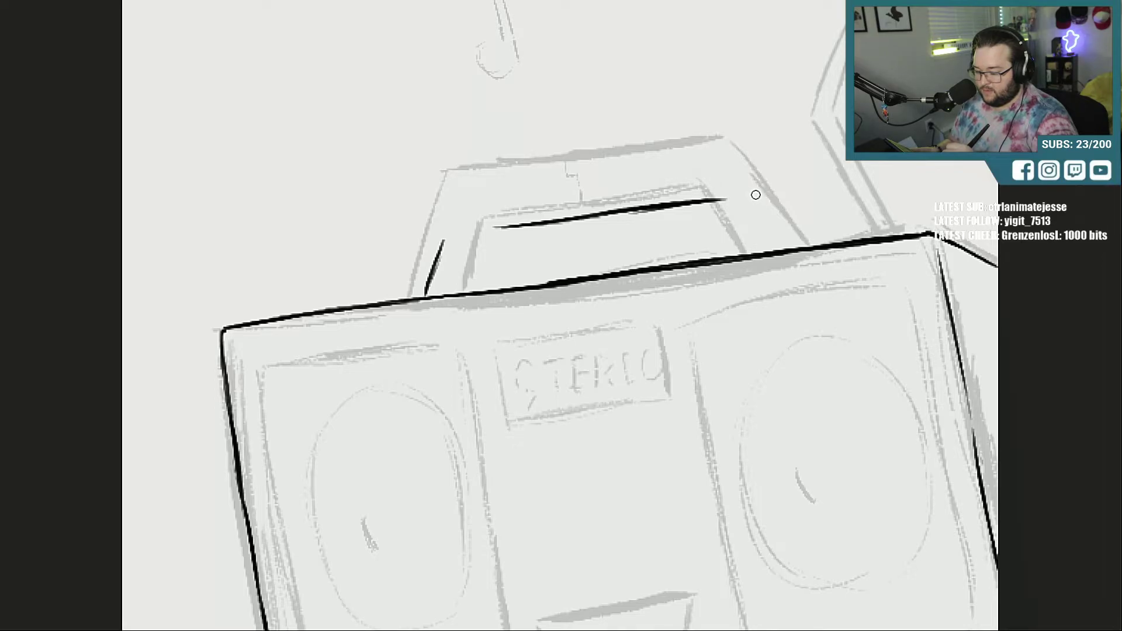
{"action": "left_click_drag", "start_coordinate": [729, 199], "coordinate": [769, 247]}
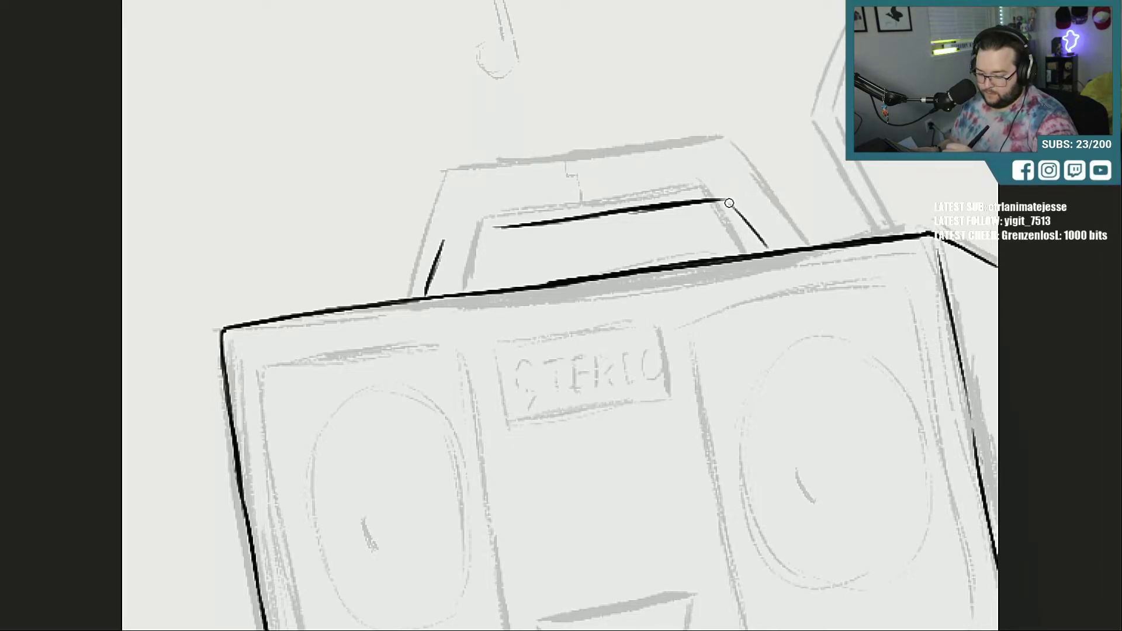
{"action": "left_click_drag", "start_coordinate": [730, 203], "coordinate": [763, 241]}
{"action": "left_click_drag", "start_coordinate": [496, 228], "coordinate": [468, 292]}
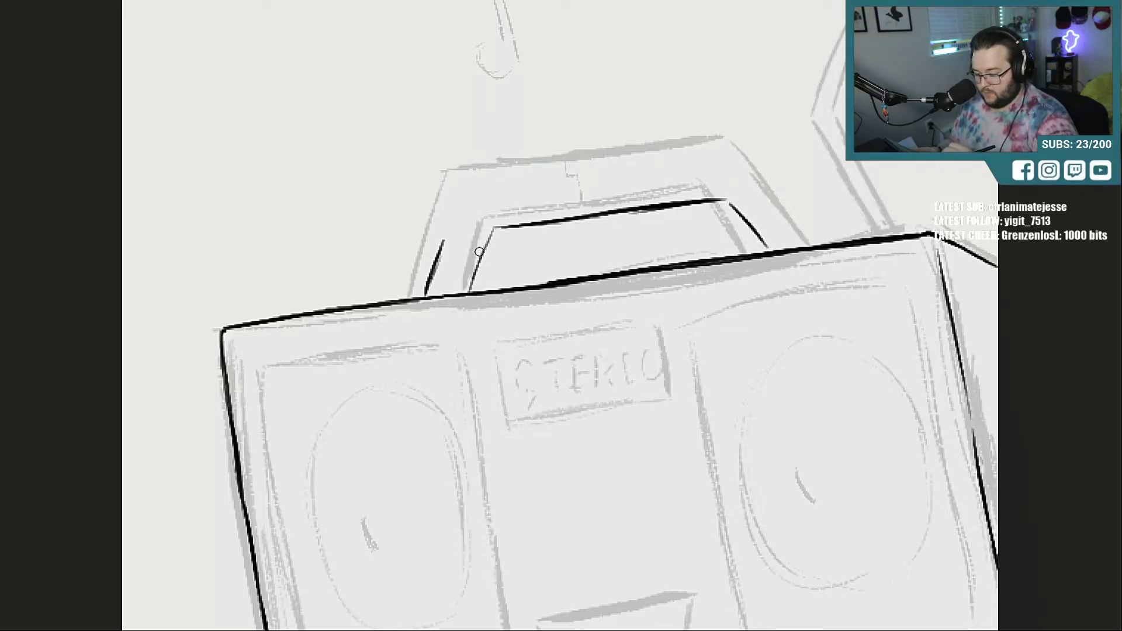
Step: Ink the handle's outer top line and right side, and extend the outer left side up to meet the top
{"action": "left_click_drag", "start_coordinate": [513, 195], "coordinate": [719, 170]}
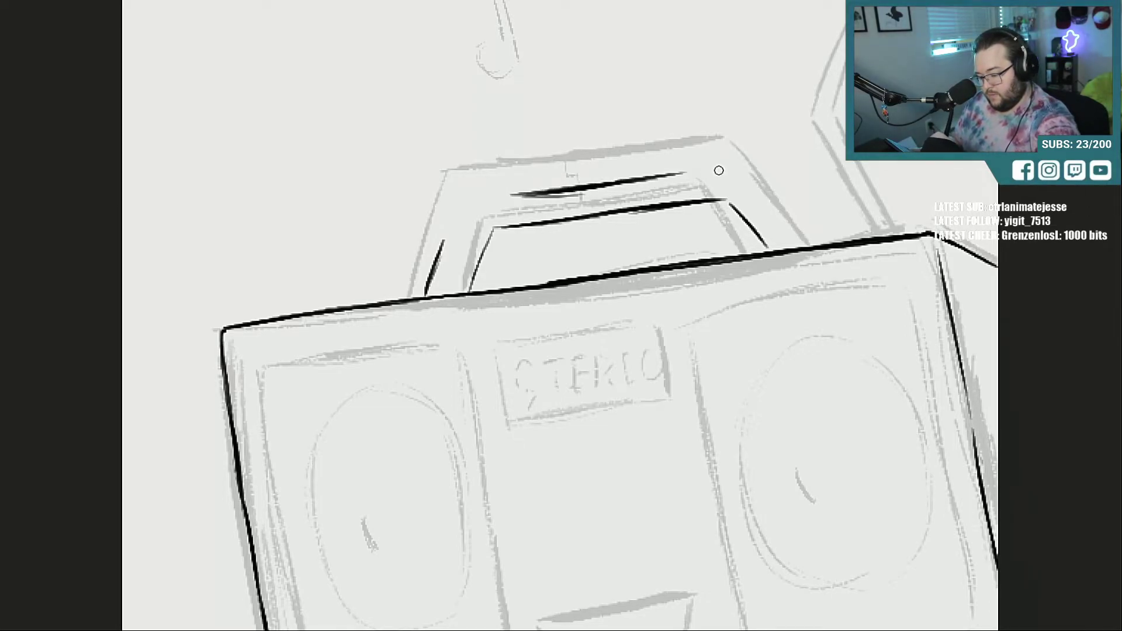
{"action": "mouse_move", "coordinate": [636, 185]}
{"action": "left_mouse_down"}
{"action": "mouse_move", "coordinate": [738, 170]}
{"action": "mouse_move", "coordinate": [787, 218]}
{"action": "left_mouse_up"}
{"action": "left_click_drag", "start_coordinate": [751, 178], "coordinate": [807, 239]}
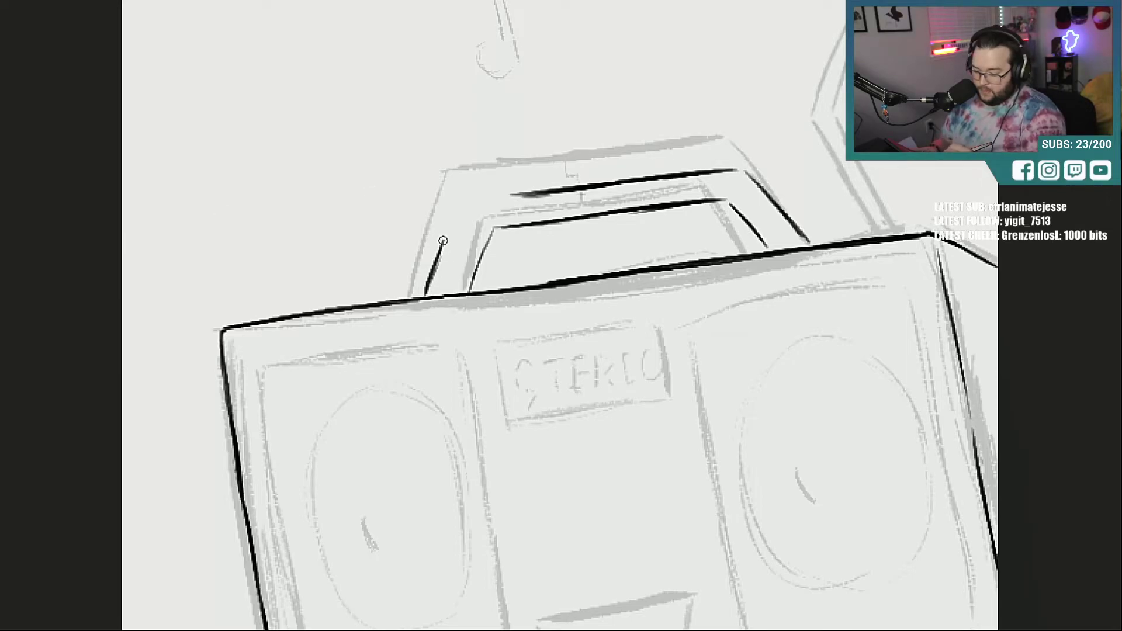
{"action": "left_click_drag", "start_coordinate": [440, 256], "coordinate": [456, 216]}
{"action": "mouse_move", "coordinate": [442, 254]}
{"action": "left_mouse_down"}
{"action": "mouse_move", "coordinate": [461, 202]}
{"action": "mouse_move", "coordinate": [548, 196]}
{"action": "left_mouse_up"}
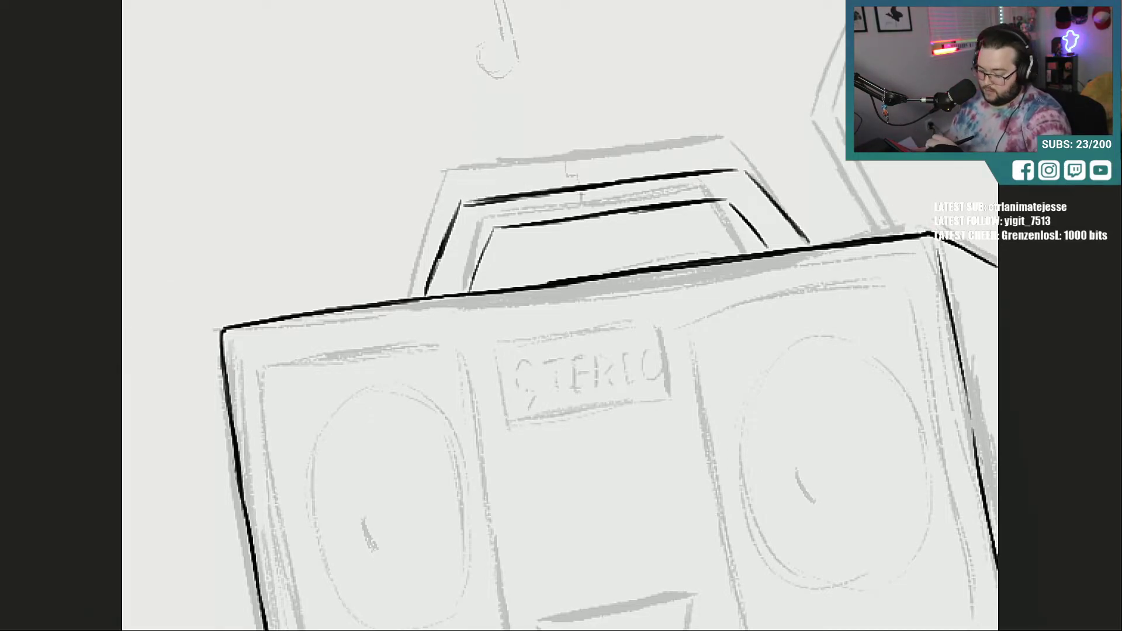
Step: Erase the handle's inner left side and redraw it slightly farther left, joined to the inner top line
{"action": "left_click_drag", "start_coordinate": [500, 227], "coordinate": [479, 268]}
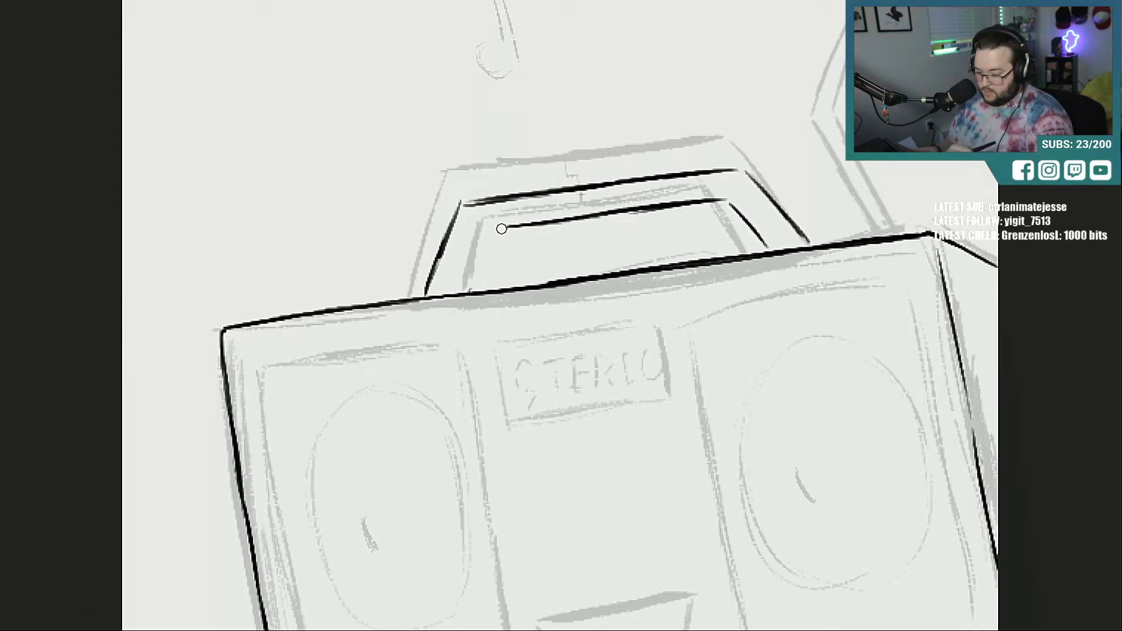
{"action": "left_click", "coordinate": [462, 196]}
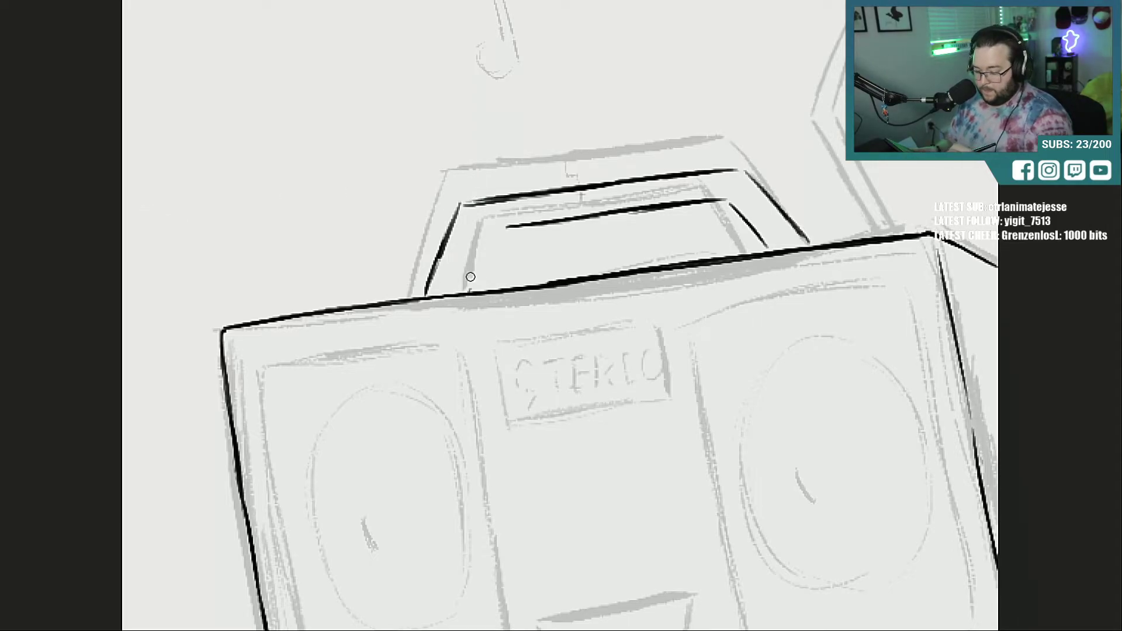
{"action": "mouse_move", "coordinate": [463, 290]}
{"action": "left_mouse_down"}
{"action": "mouse_move", "coordinate": [484, 226]}
{"action": "mouse_move", "coordinate": [546, 222]}
{"action": "mouse_move", "coordinate": [510, 226]}
{"action": "left_mouse_up"}
Step: Fill the handle's top bar with short, evenly spaced grip lines and thicken the handle's outer right side
{"action": "left_click_drag", "start_coordinate": [589, 188], "coordinate": [590, 209]}
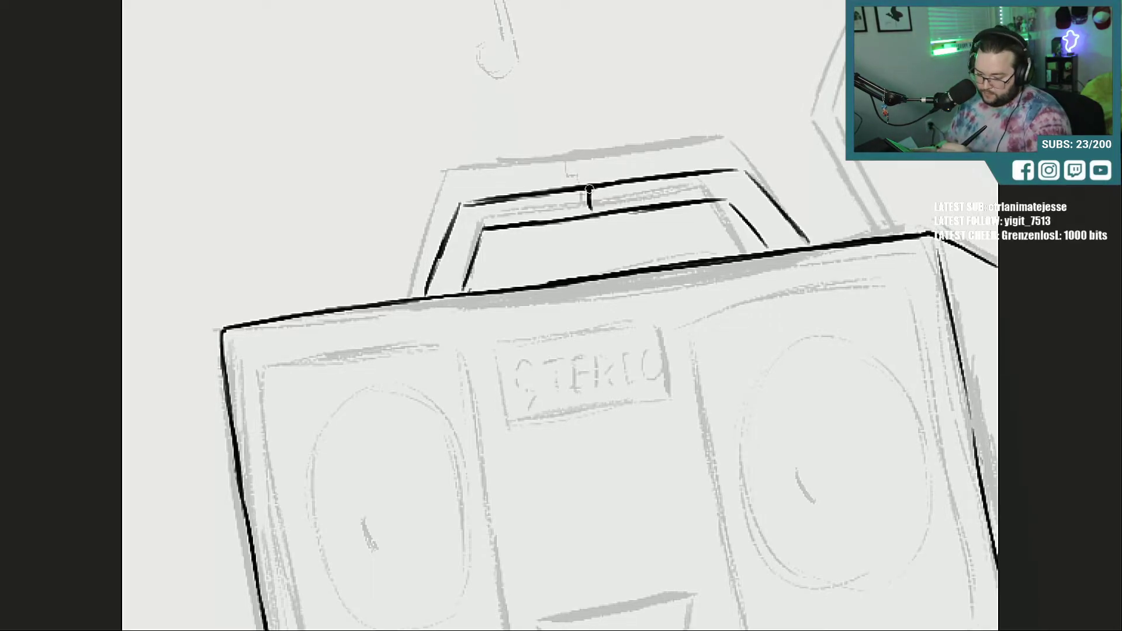
{"action": "left_click_drag", "start_coordinate": [521, 197], "coordinate": [521, 221]}
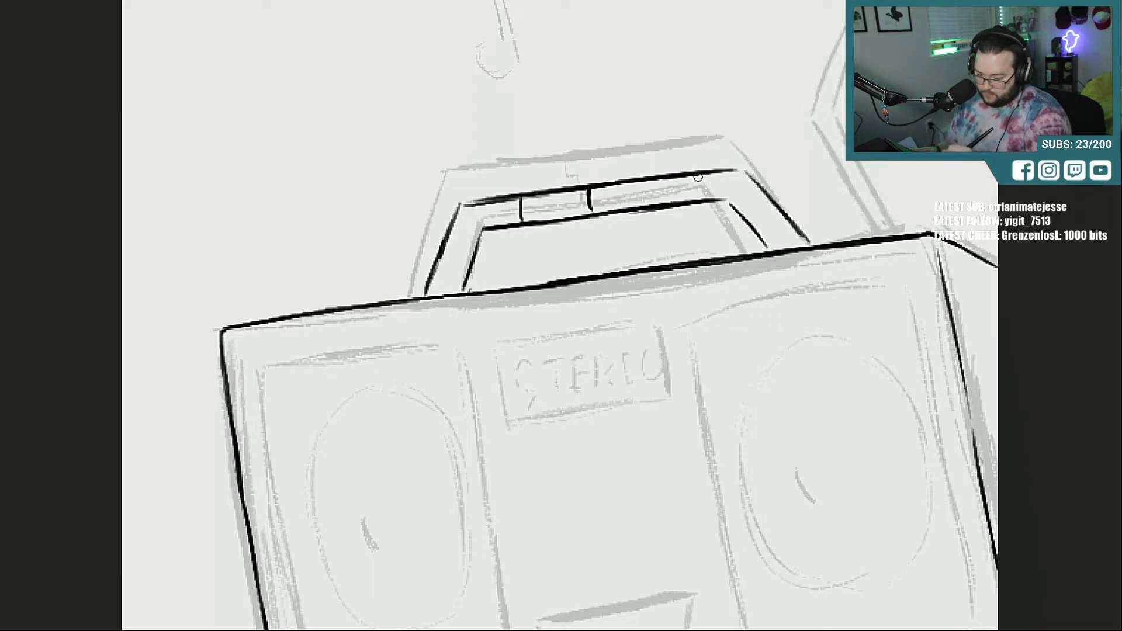
{"action": "left_click_drag", "start_coordinate": [698, 176], "coordinate": [702, 197]}
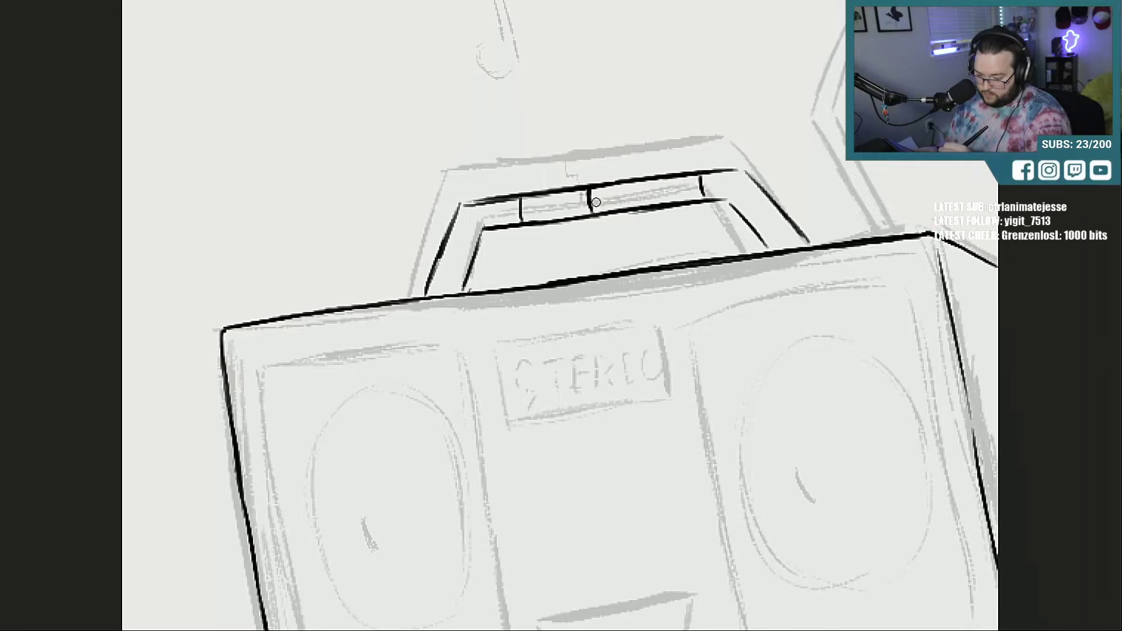
{"action": "mouse_move", "coordinate": [533, 197]}
{"action": "left_mouse_down"}
{"action": "mouse_move", "coordinate": [535, 220]}
{"action": "mouse_move", "coordinate": [565, 216]}
{"action": "left_mouse_up"}
{"action": "left_click_drag", "start_coordinate": [608, 186], "coordinate": [609, 207]}
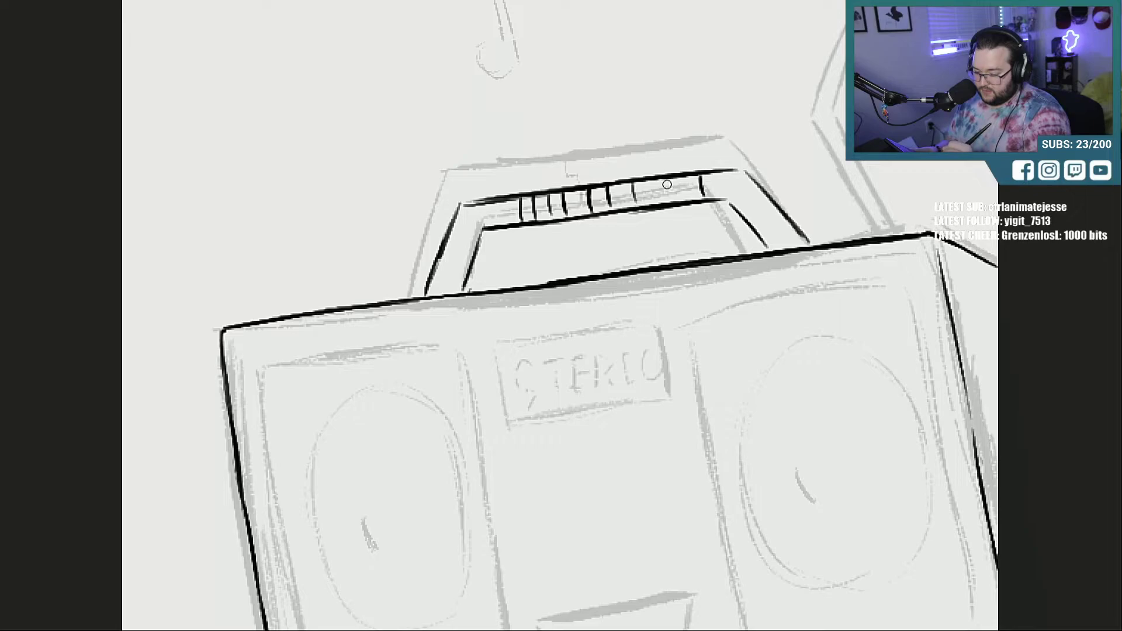
{"action": "mouse_move", "coordinate": [658, 179]}
{"action": "left_mouse_down"}
{"action": "mouse_move", "coordinate": [659, 200]}
{"action": "mouse_move", "coordinate": [680, 197]}
{"action": "left_mouse_up"}
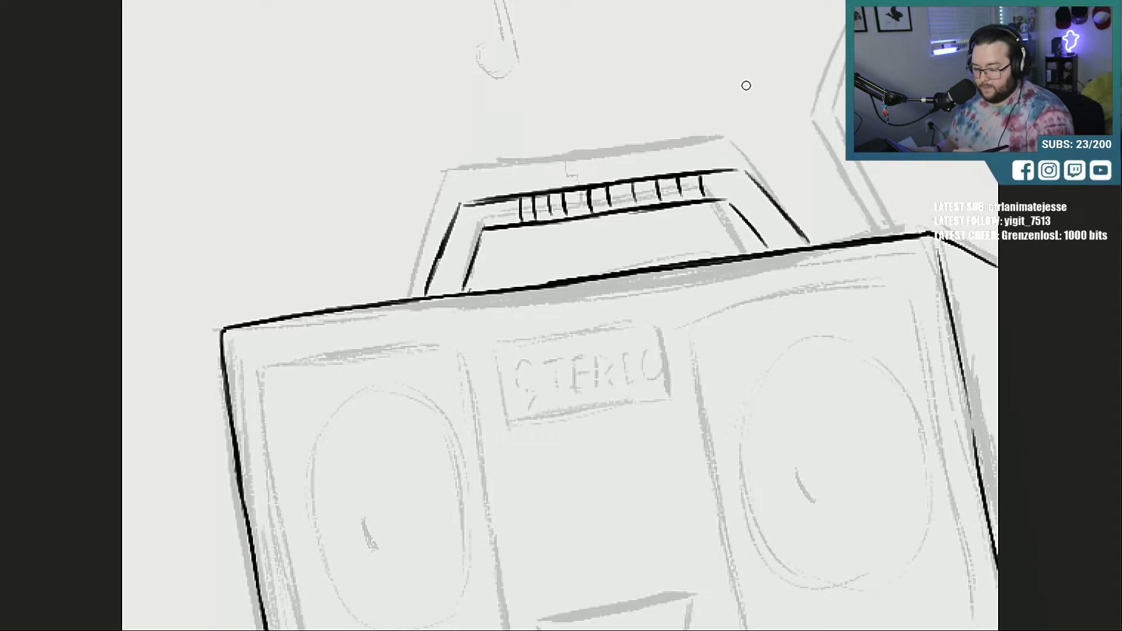
{"action": "mouse_move", "coordinate": [500, 201]}
{"action": "left_mouse_down"}
{"action": "mouse_move", "coordinate": [501, 225]}
{"action": "mouse_move", "coordinate": [486, 225]}
{"action": "left_mouse_up"}
{"action": "left_click_drag", "start_coordinate": [722, 171], "coordinate": [724, 193]}
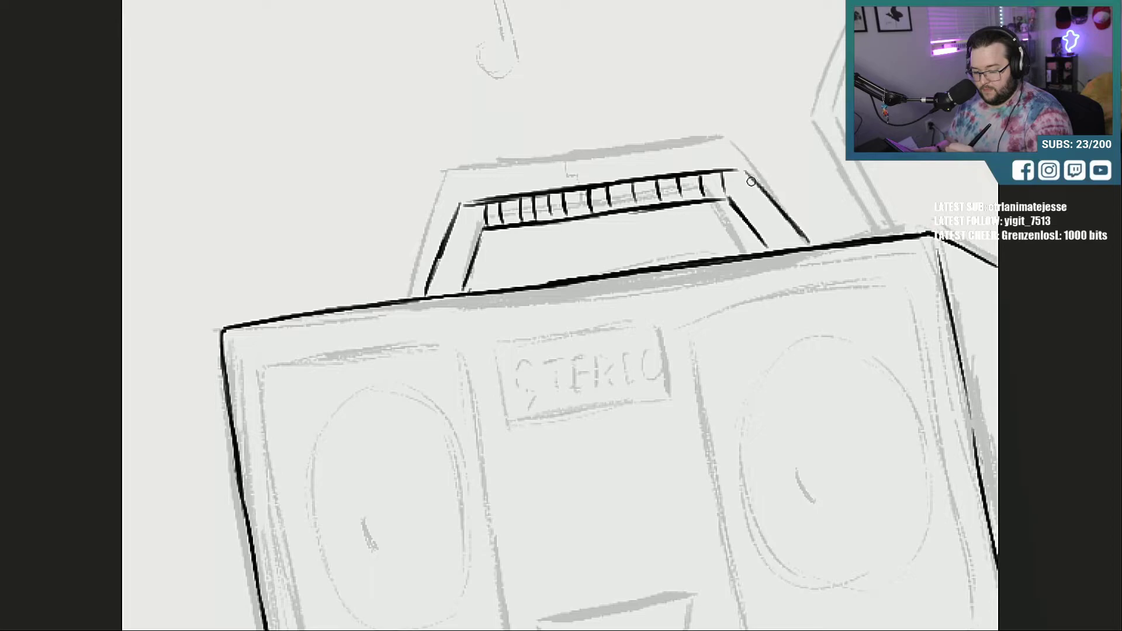
{"action": "left_click_drag", "start_coordinate": [740, 171], "coordinate": [811, 246]}
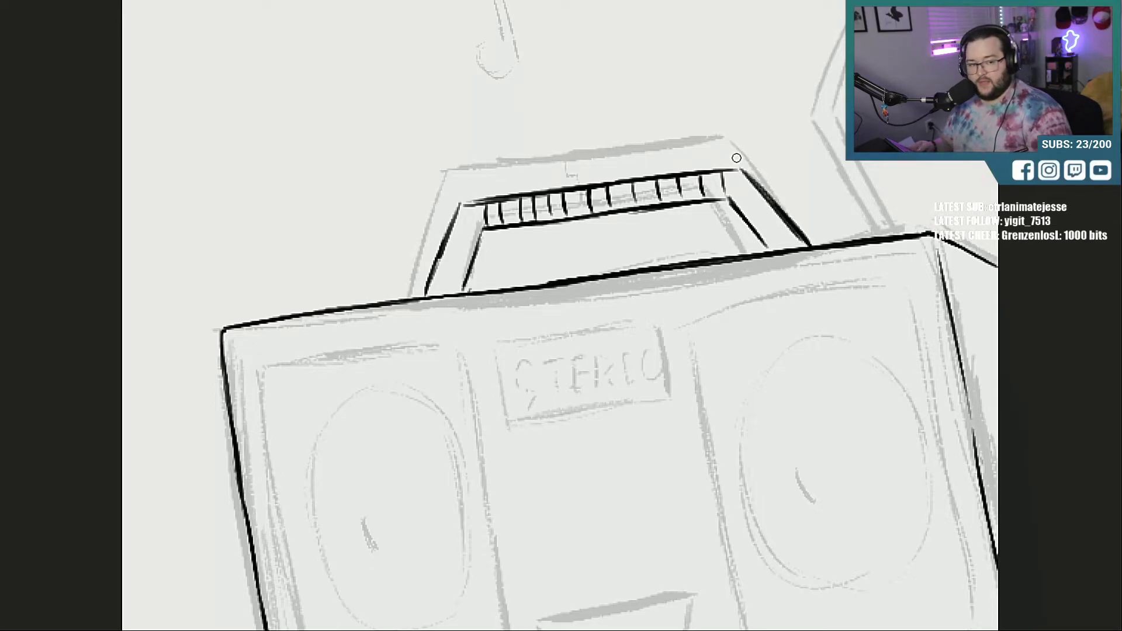
Step: Check the boombox line art at full view with the sketch hidden, and show the sketch again
{"action": "key", "text": "ctrl+minus"}
{"action": "key", "text": "ctrl+minus"}
{"action": "key", "text": "ctrl+minus"}
{"action": "scroll", "coordinate": [560, 321], "scroll_direction": "down", "scroll_amount": 5}
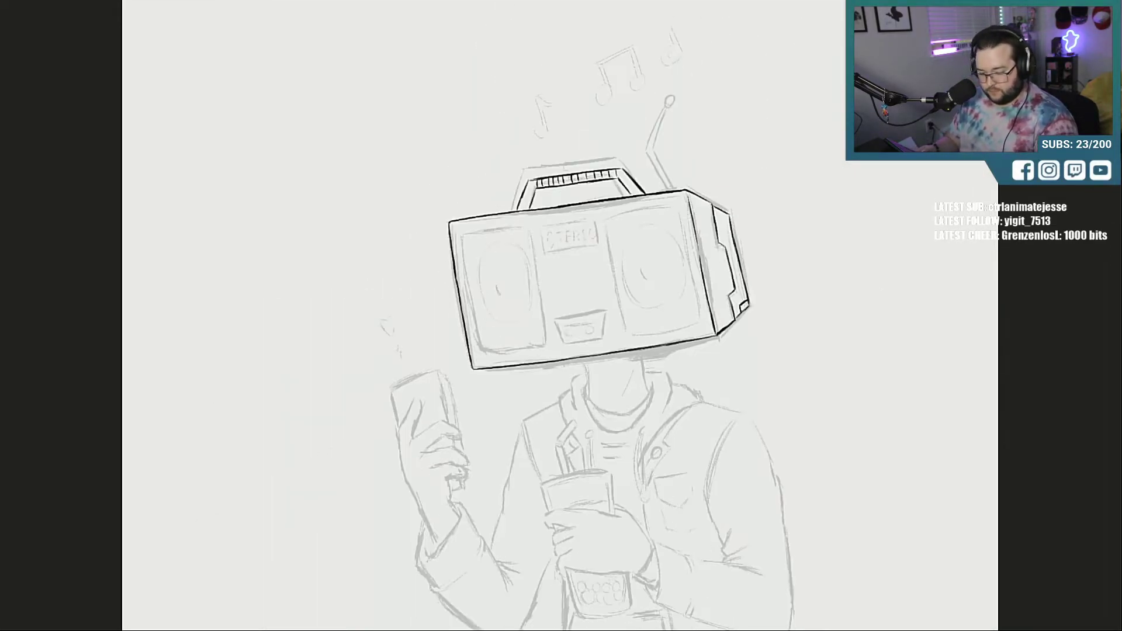
{"action": "key", "text": "ctrl+comma"}
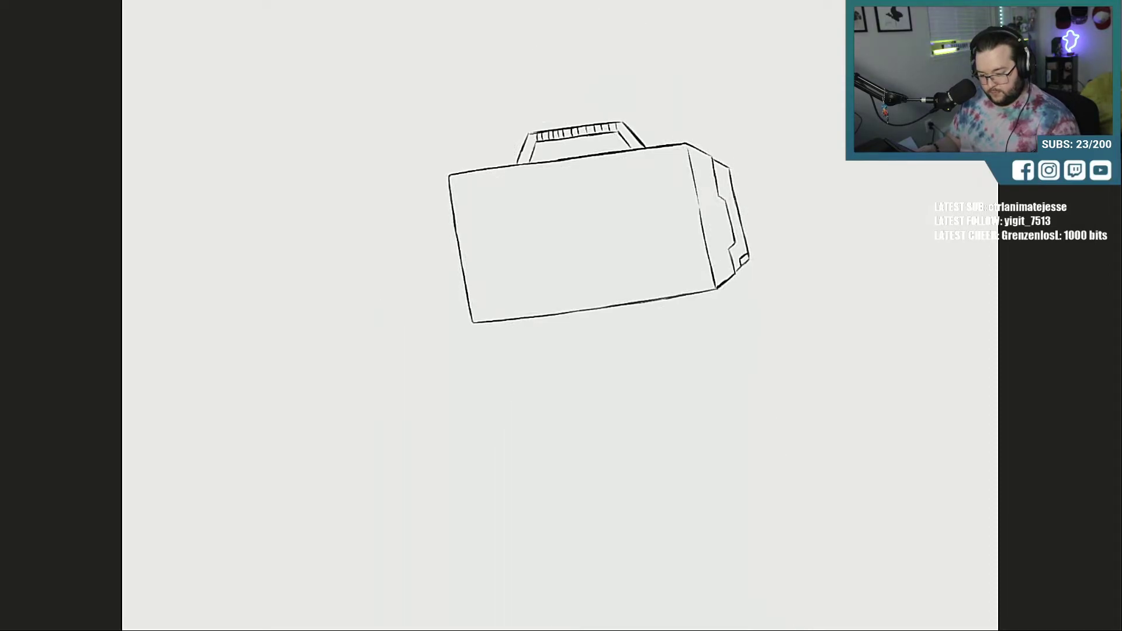
{"action": "key", "text": "ctrl+comma"}
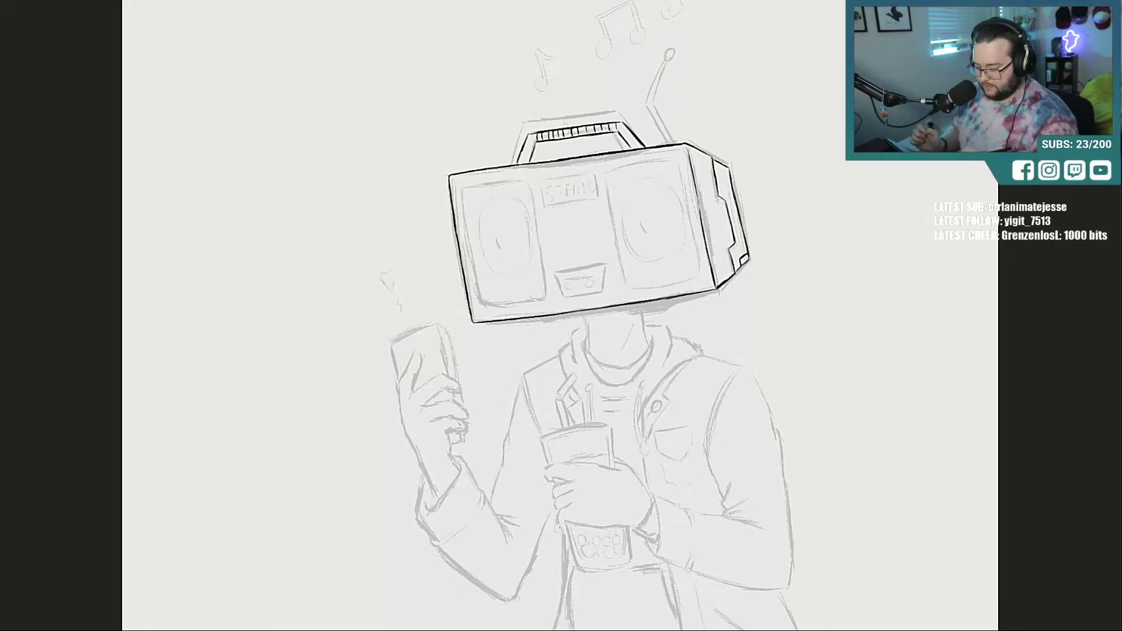
Step: Ink both sides of the neck from the boombox's bottom edge down to the hood's collar
{"action": "scroll", "coordinate": [563, 314], "scroll_direction": "up", "scroll_amount": 8}
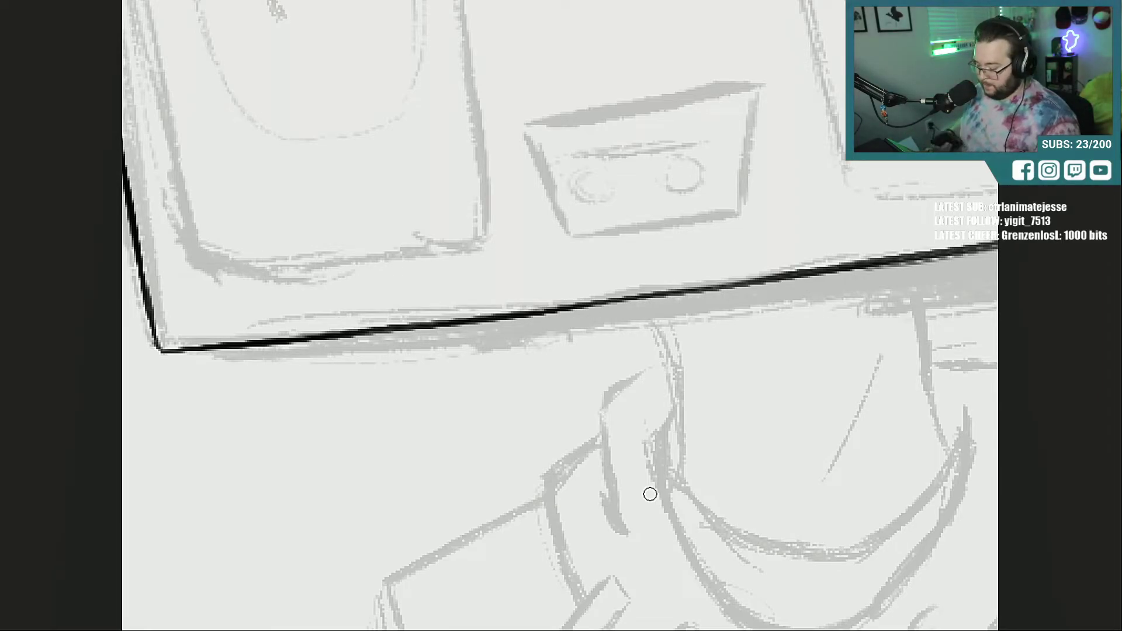
{"action": "left_click_drag", "start_coordinate": [631, 630], "coordinate": [707, 630]}
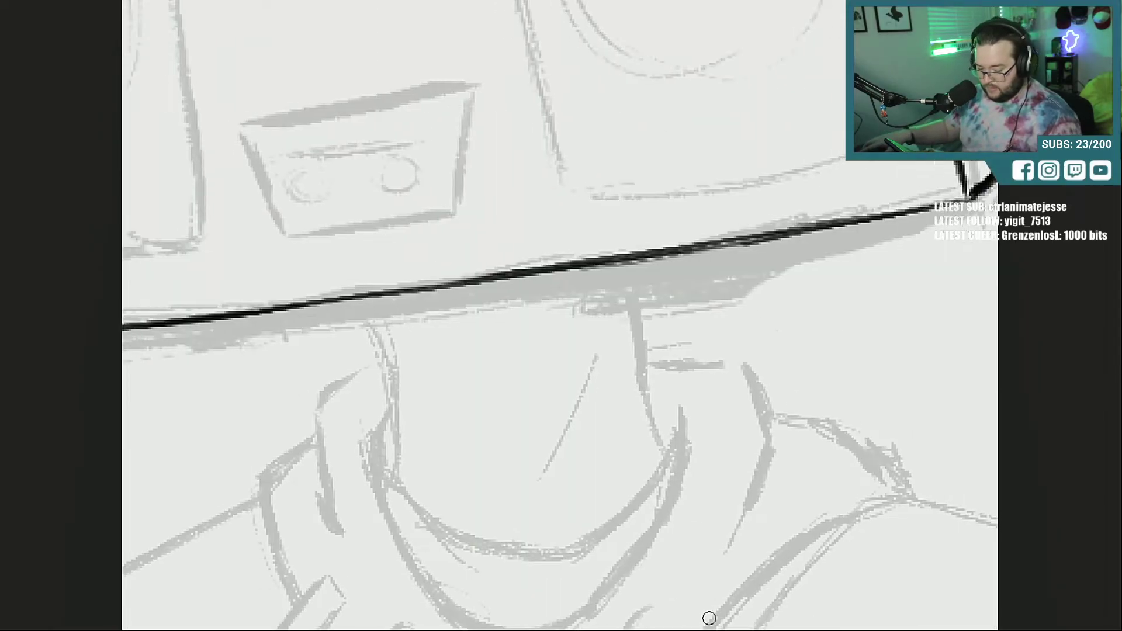
{"action": "mouse_move", "coordinate": [644, 261]}
{"action": "left_mouse_down"}
{"action": "mouse_move", "coordinate": [652, 343]}
{"action": "mouse_move", "coordinate": [678, 406]}
{"action": "left_mouse_up"}
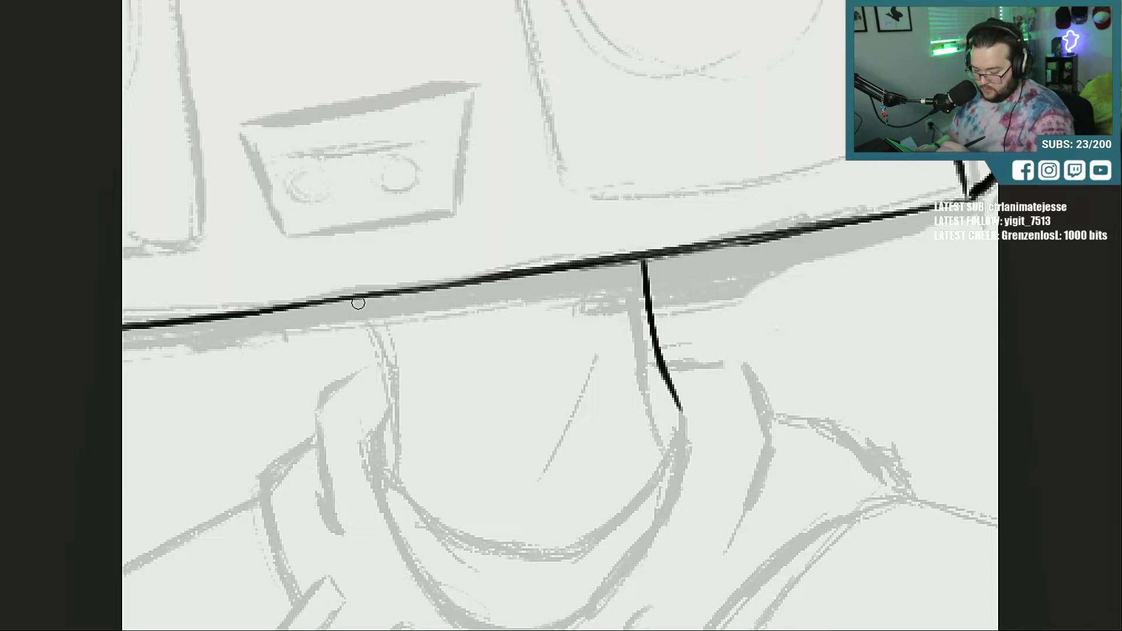
{"action": "left_click_drag", "start_coordinate": [361, 303], "coordinate": [393, 432]}
{"action": "left_click_drag", "start_coordinate": [379, 377], "coordinate": [387, 459]}
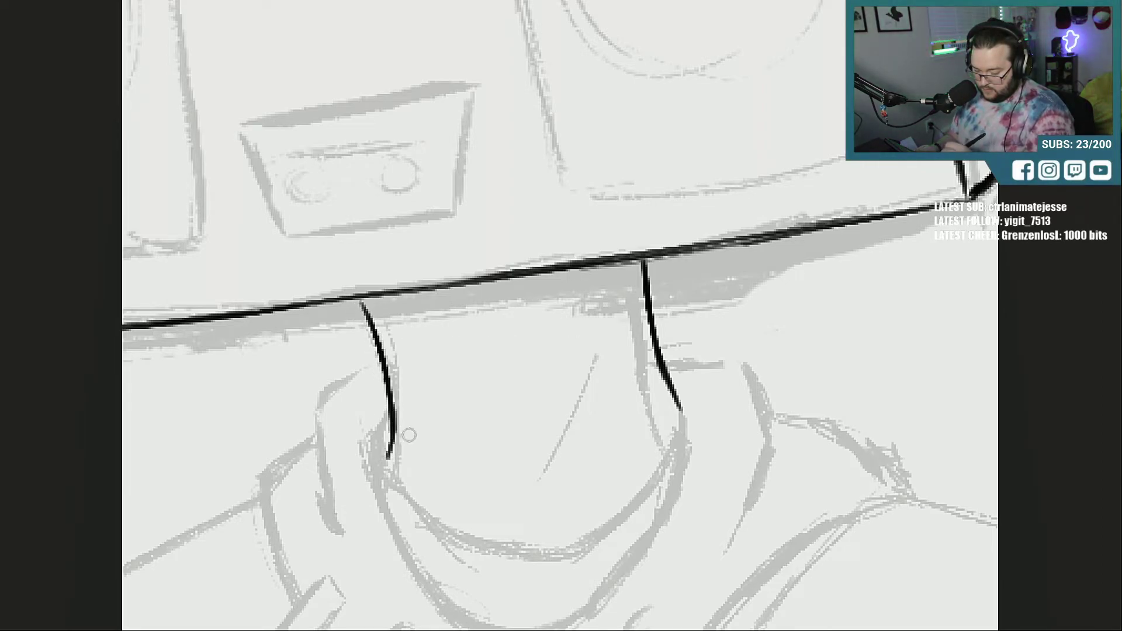
Step: Ink the hood's right side: the top edge beside the neck, the inner collar edge, the outer fold and the slope toward the shoulder
{"action": "left_click_drag", "start_coordinate": [656, 323], "coordinate": [735, 331]}
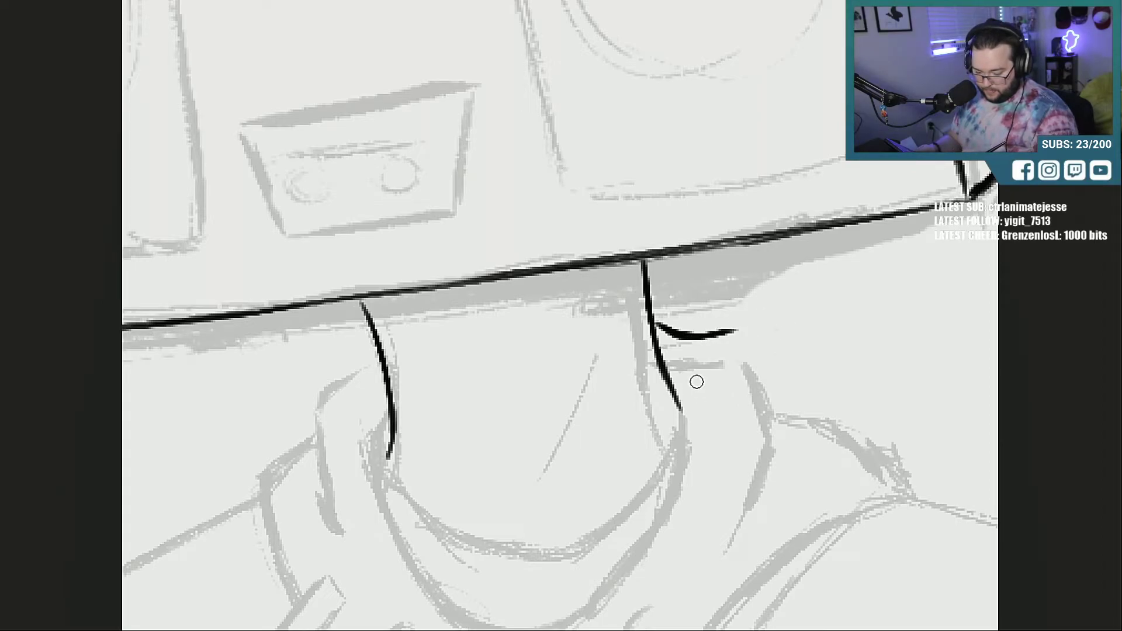
{"action": "left_click_drag", "start_coordinate": [690, 364], "coordinate": [681, 477]}
{"action": "left_click_drag", "start_coordinate": [685, 409], "coordinate": [674, 497]}
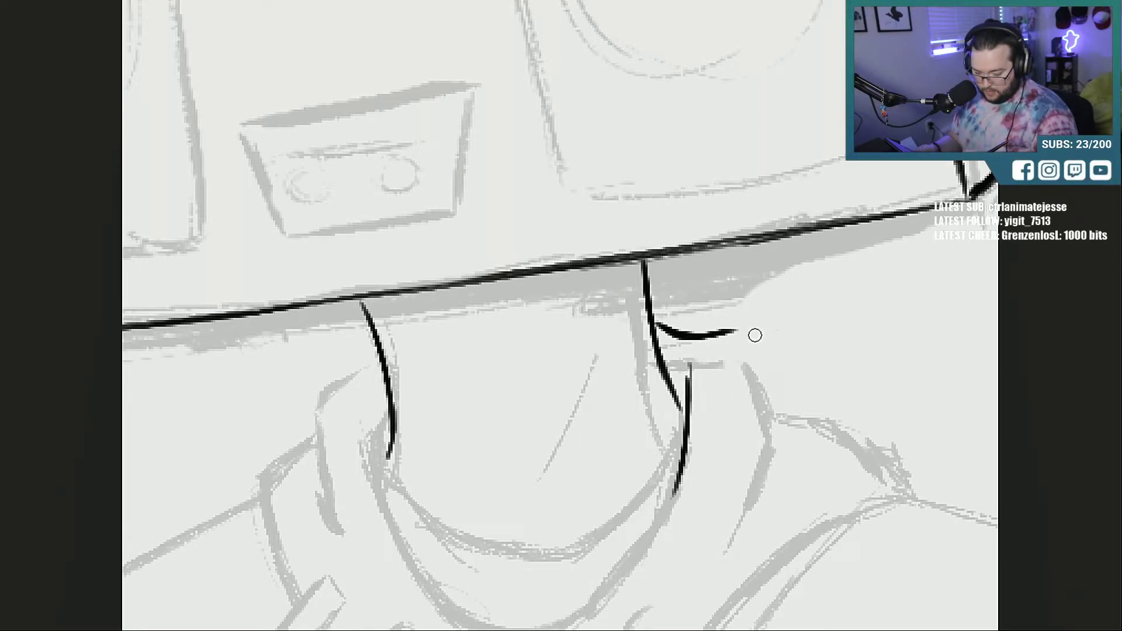
{"action": "mouse_move", "coordinate": [755, 333]}
{"action": "left_mouse_down"}
{"action": "mouse_move", "coordinate": [793, 405]}
{"action": "mouse_move", "coordinate": [798, 447]}
{"action": "mouse_move", "coordinate": [753, 520]}
{"action": "left_mouse_up"}
{"action": "mouse_move", "coordinate": [798, 416]}
{"action": "left_mouse_down"}
{"action": "mouse_move", "coordinate": [853, 422]}
{"action": "mouse_move", "coordinate": [922, 494]}
{"action": "left_mouse_up"}
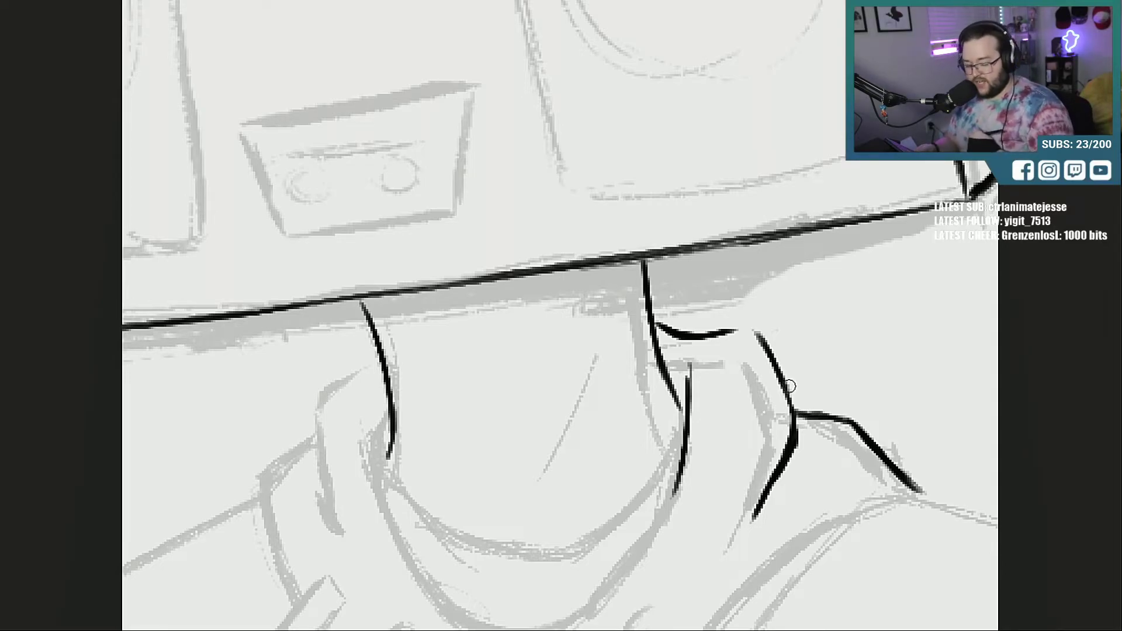
Step: Ink the hood's left side with the inner collar edge and two layered outer folds stepping down toward the shoulder
{"action": "left_click_drag", "start_coordinate": [372, 417], "coordinate": [411, 551]}
{"action": "left_click_drag", "start_coordinate": [380, 456], "coordinate": [412, 549]}
{"action": "left_click_drag", "start_coordinate": [385, 475], "coordinate": [418, 555]}
{"action": "left_click_drag", "start_coordinate": [396, 516], "coordinate": [430, 585]}
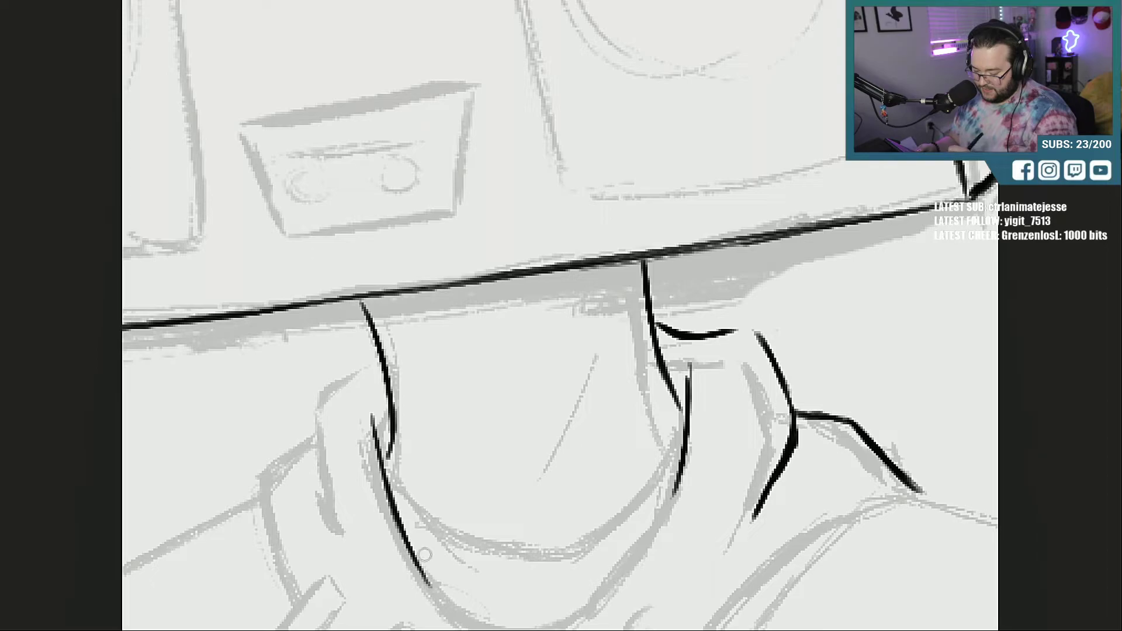
{"action": "mouse_move", "coordinate": [374, 358]}
{"action": "left_mouse_down"}
{"action": "mouse_move", "coordinate": [323, 396]}
{"action": "mouse_move", "coordinate": [336, 494]}
{"action": "left_mouse_up"}
{"action": "left_click_drag", "start_coordinate": [321, 439], "coordinate": [358, 553]}
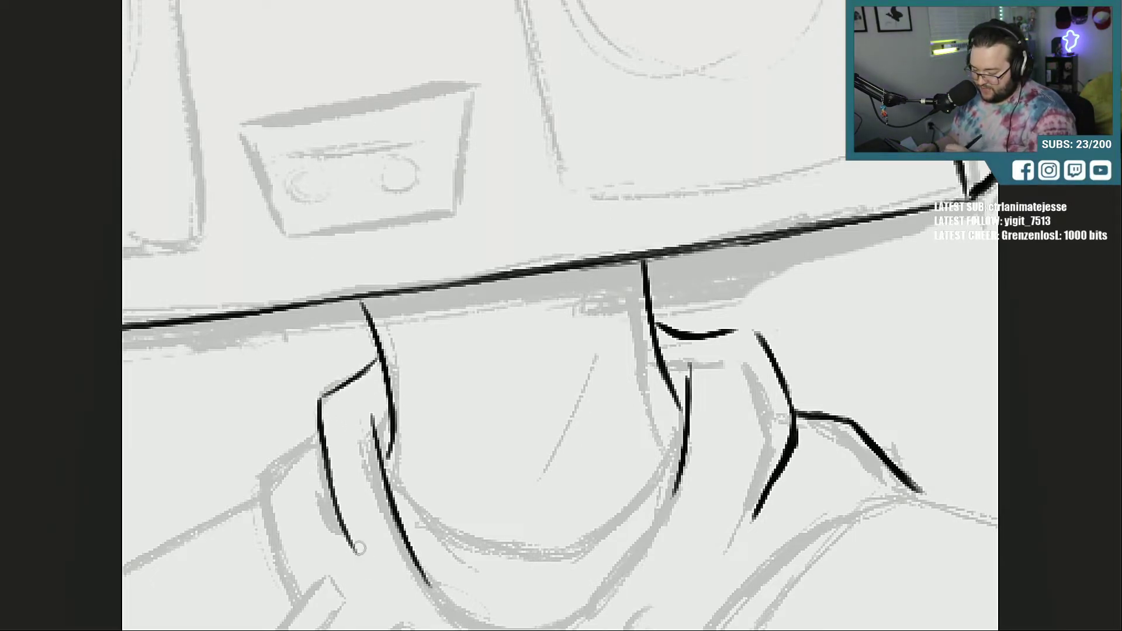
{"action": "mouse_move", "coordinate": [316, 434]}
{"action": "left_mouse_down"}
{"action": "mouse_move", "coordinate": [261, 477]}
{"action": "mouse_move", "coordinate": [284, 579]}
{"action": "left_mouse_up"}
{"action": "left_click_drag", "start_coordinate": [262, 488], "coordinate": [290, 597]}
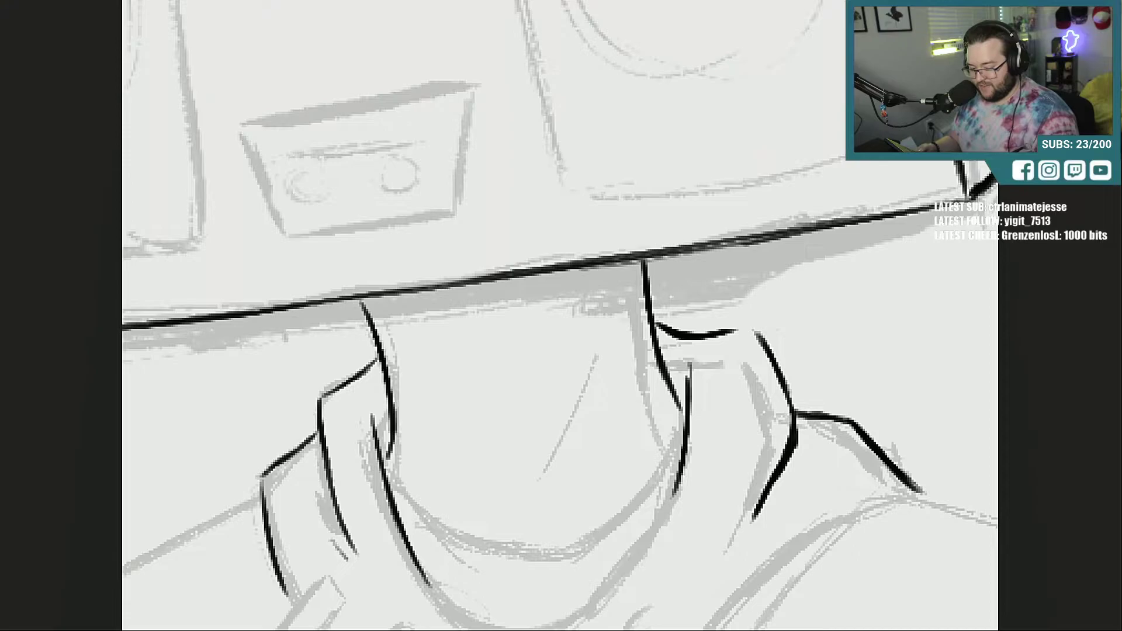
Step: Ink the collar's lower U-shaped curve below the neck, joining the hood's left and right inner edges
{"action": "scroll", "coordinate": [806, 215], "scroll_direction": "down", "scroll_amount": 3}
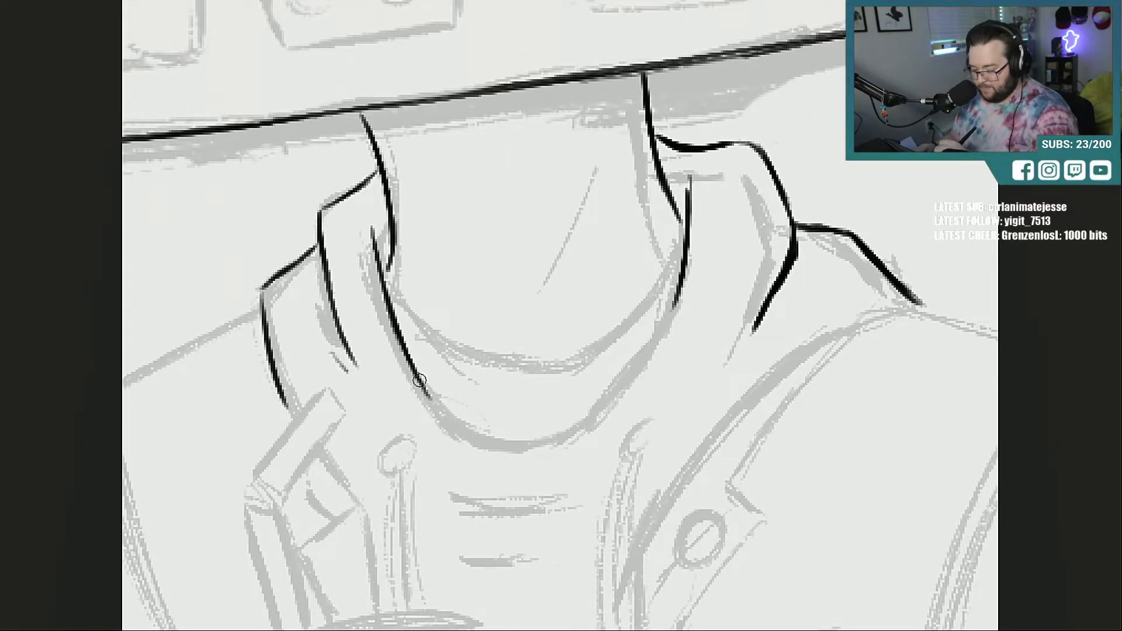
{"action": "left_click_drag", "start_coordinate": [420, 380], "coordinate": [476, 431]}
{"action": "mouse_move", "coordinate": [433, 400]}
{"action": "left_mouse_down"}
{"action": "mouse_move", "coordinate": [498, 441]}
{"action": "mouse_move", "coordinate": [513, 421]}
{"action": "mouse_move", "coordinate": [552, 426]}
{"action": "mouse_move", "coordinate": [606, 405]}
{"action": "mouse_move", "coordinate": [655, 329]}
{"action": "left_mouse_up"}
{"action": "mouse_move", "coordinate": [621, 378]}
{"action": "left_mouse_down"}
{"action": "mouse_move", "coordinate": [675, 290]}
{"action": "mouse_move", "coordinate": [635, 354]}
{"action": "left_mouse_up"}
{"action": "mouse_move", "coordinate": [474, 432]}
{"action": "left_mouse_down"}
{"action": "mouse_move", "coordinate": [536, 443]}
{"action": "mouse_move", "coordinate": [474, 425]}
{"action": "left_mouse_up"}
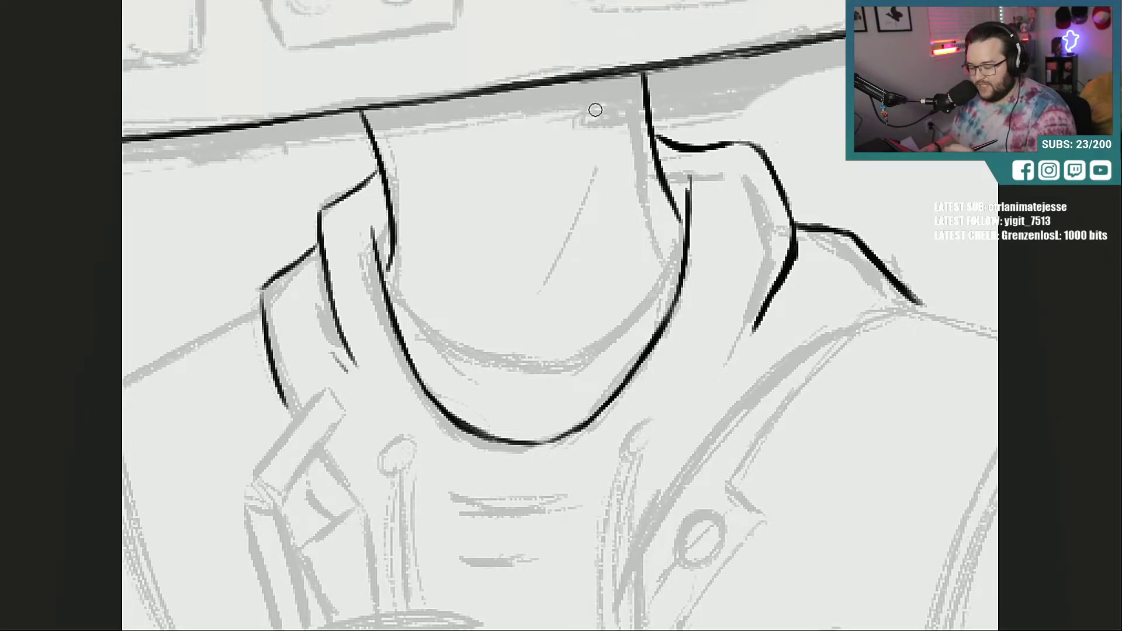
Step: Add a slanted tendon line on the neck and ink the curved neckline between both sides of the collar
{"action": "left_click_drag", "start_coordinate": [596, 113], "coordinate": [551, 233]}
{"action": "mouse_move", "coordinate": [388, 274]}
{"action": "left_mouse_down"}
{"action": "mouse_move", "coordinate": [462, 349]}
{"action": "mouse_move", "coordinate": [529, 363]}
{"action": "mouse_move", "coordinate": [667, 268]}
{"action": "left_mouse_up"}
{"action": "left_click_drag", "start_coordinate": [634, 310], "coordinate": [678, 244]}
{"action": "left_click_drag", "start_coordinate": [650, 292], "coordinate": [683, 237]}
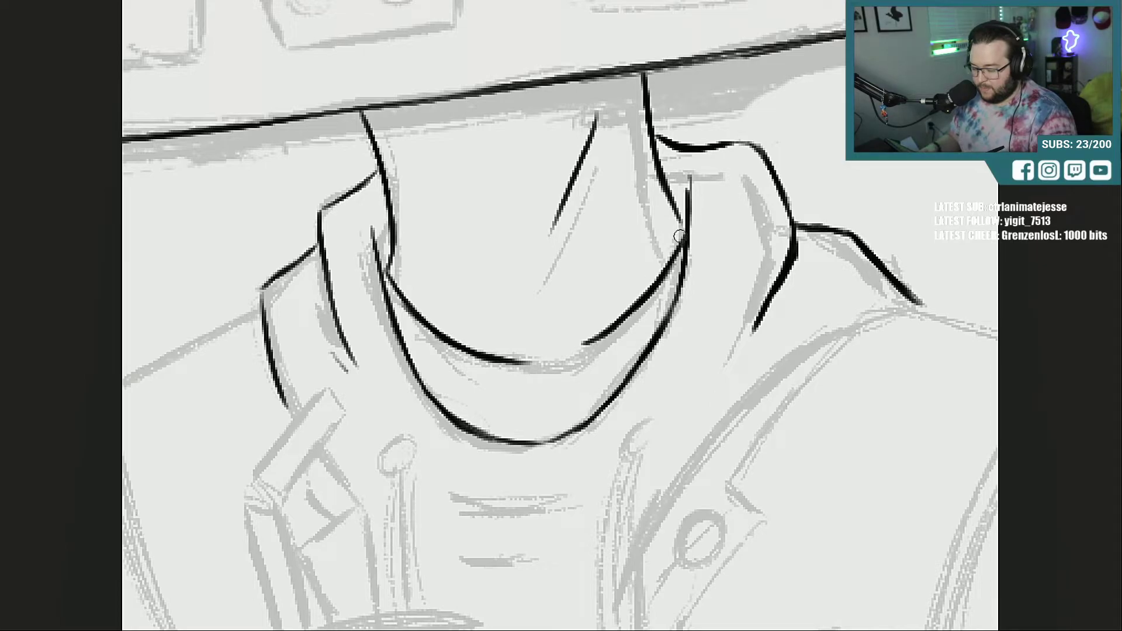
{"action": "left_click_drag", "start_coordinate": [647, 301], "coordinate": [596, 340]}
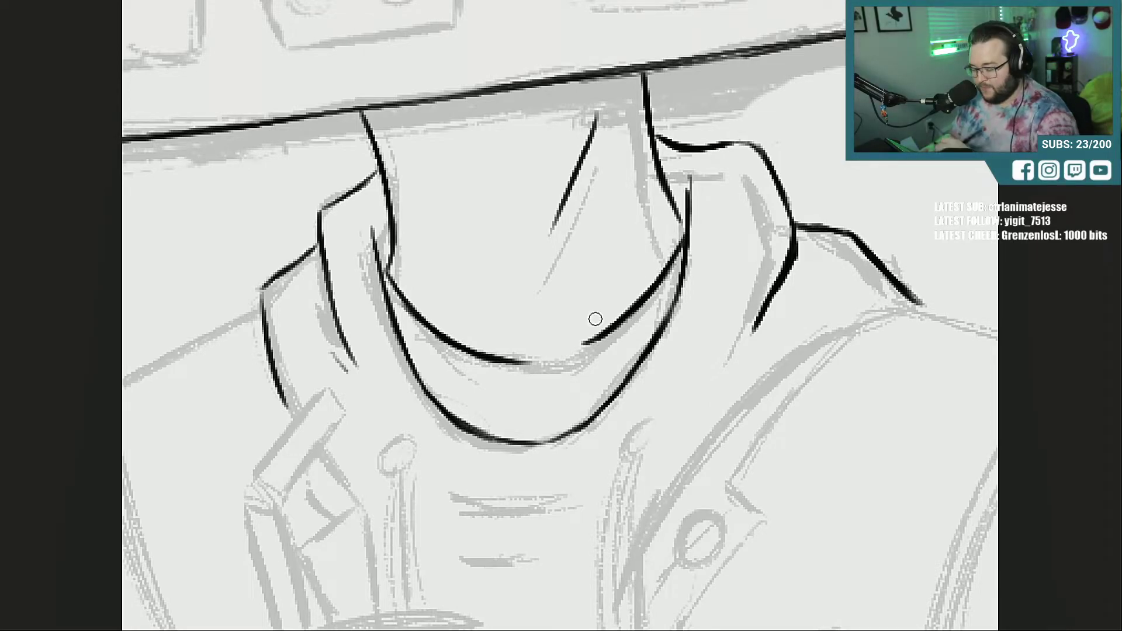
{"action": "mouse_move", "coordinate": [519, 360]}
{"action": "left_mouse_down"}
{"action": "mouse_move", "coordinate": [586, 348]}
{"action": "mouse_move", "coordinate": [614, 327]}
{"action": "left_mouse_up"}
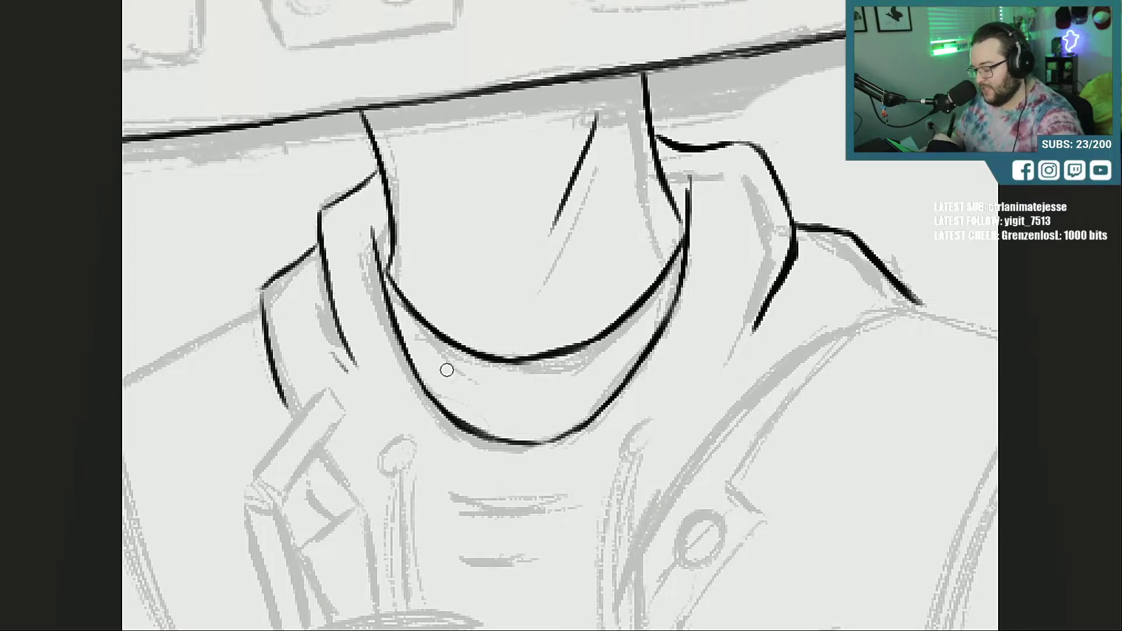
Step: Draw one short crease on each side of the collar band, between the neckline and its lower curve
{"action": "left_click_drag", "start_coordinate": [472, 391], "coordinate": [435, 378]}
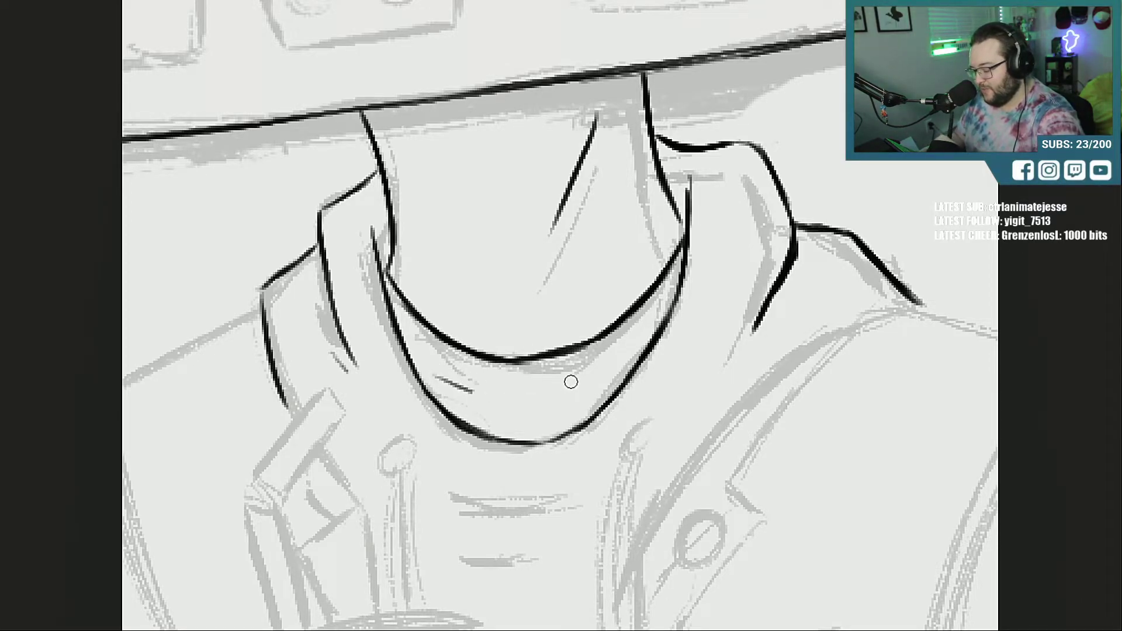
{"action": "left_click_drag", "start_coordinate": [552, 390], "coordinate": [607, 377]}
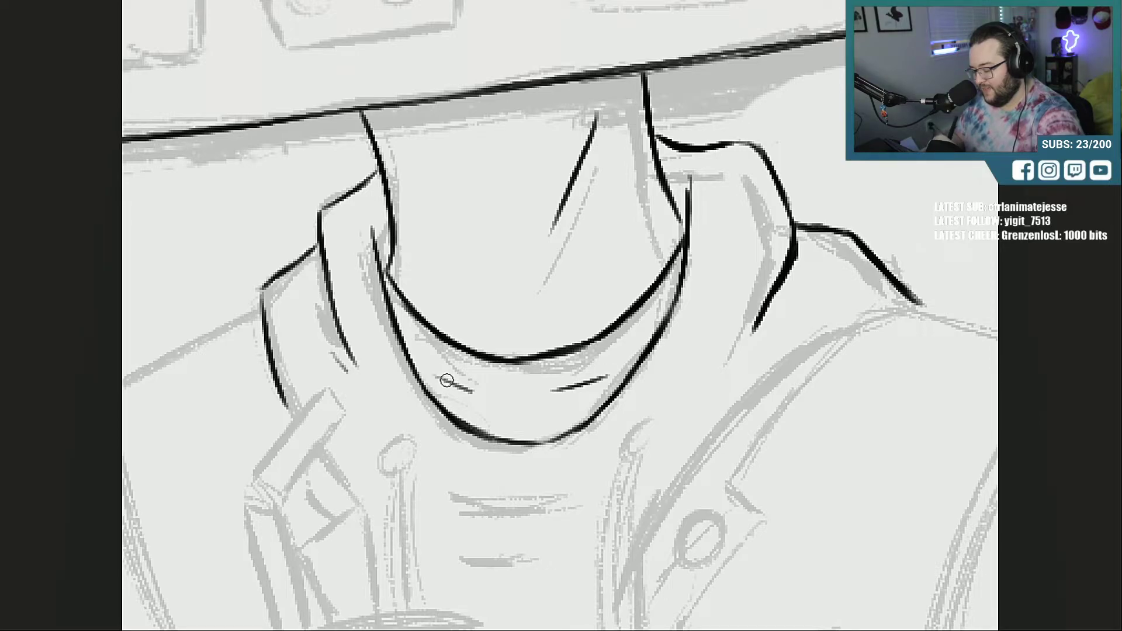
{"action": "mouse_move", "coordinate": [473, 390]}
{"action": "left_mouse_down"}
{"action": "mouse_move", "coordinate": [433, 373]}
{"action": "mouse_move", "coordinate": [472, 390]}
{"action": "left_mouse_up"}
{"action": "left_click_drag", "start_coordinate": [555, 390], "coordinate": [605, 378]}
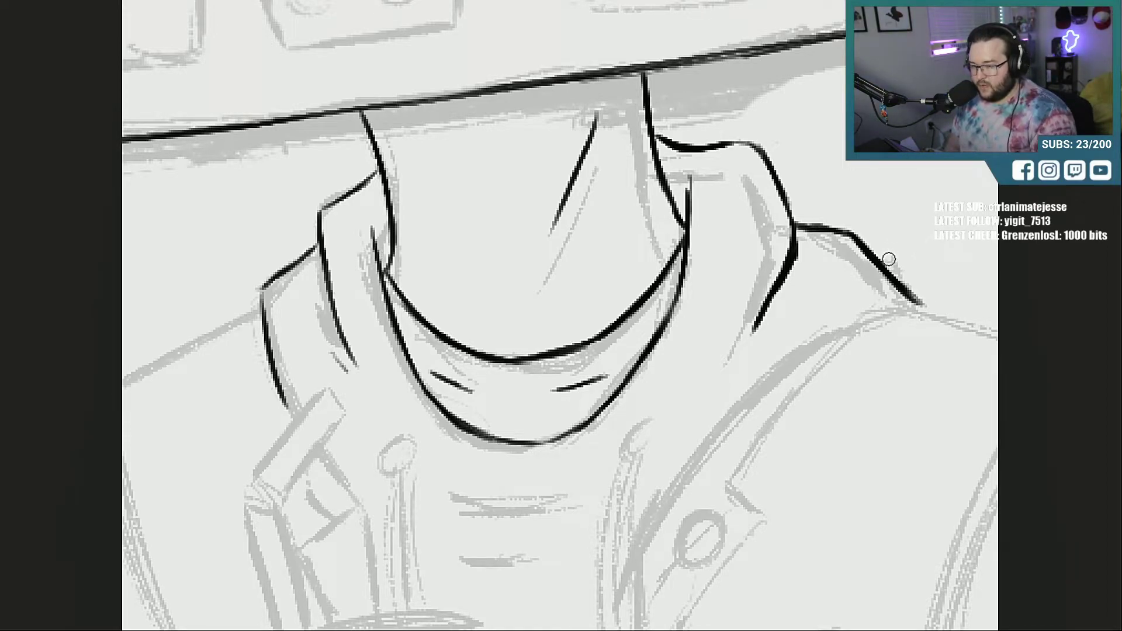
Step: Extend the hood's right corner slightly and ink the long curved jacket edge from the right shoulder down toward the chest
{"action": "left_click_drag", "start_coordinate": [921, 305], "coordinate": [921, 310]}
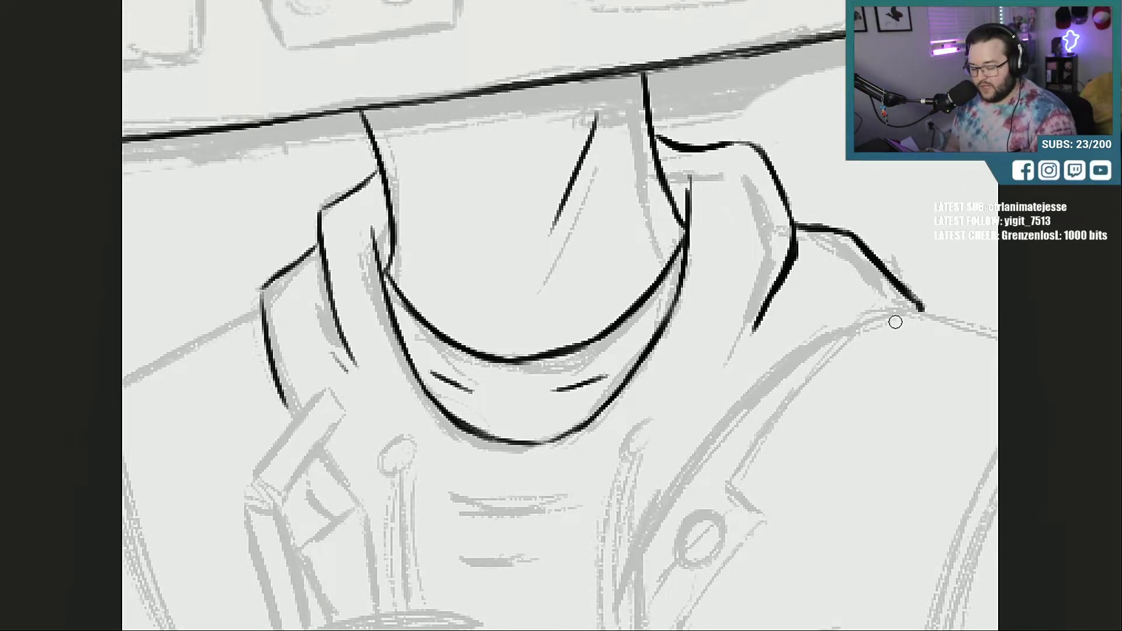
{"action": "left_click_drag", "start_coordinate": [853, 325], "coordinate": [744, 410]}
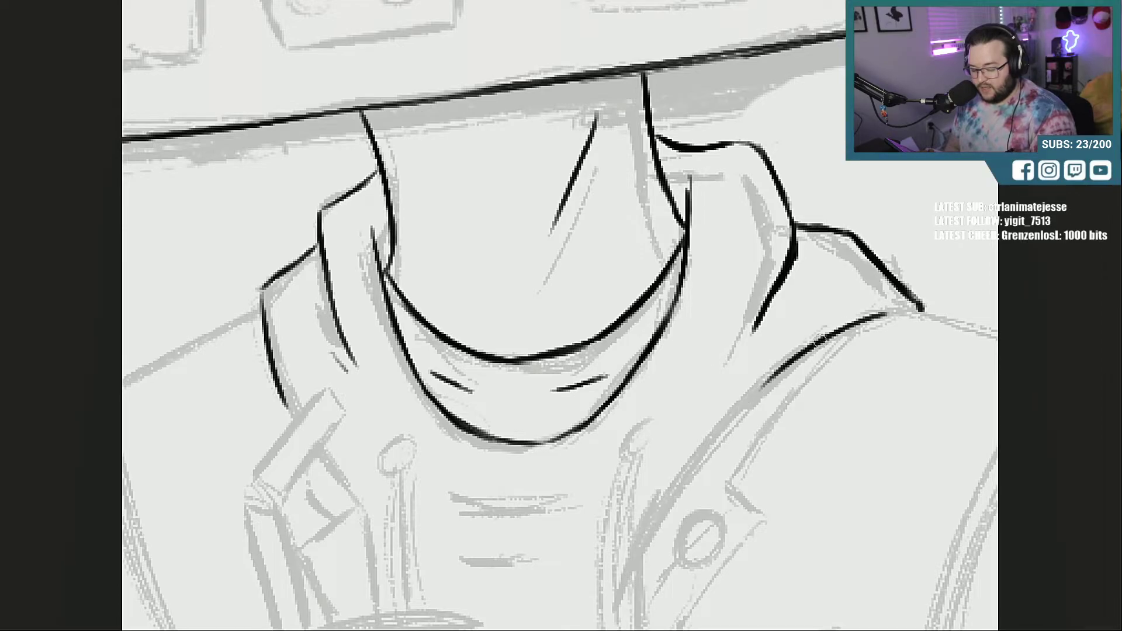
{"action": "left_click_drag", "start_coordinate": [820, 341], "coordinate": [699, 458]}
{"action": "left_click_drag", "start_coordinate": [638, 552], "coordinate": [754, 397]}
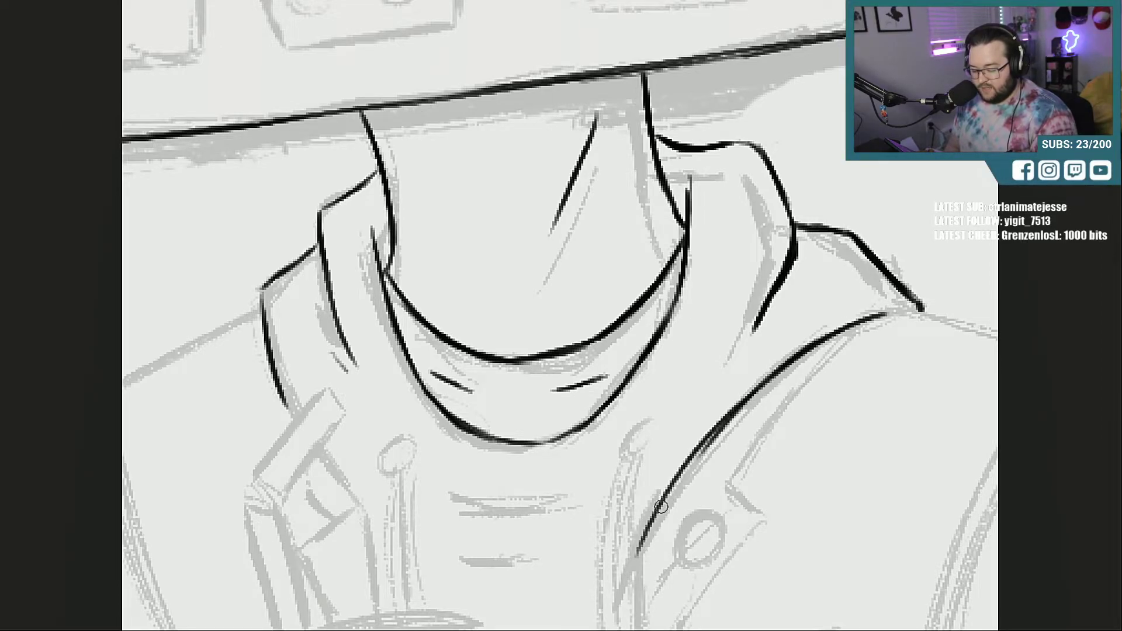
{"action": "left_click_drag", "start_coordinate": [661, 507], "coordinate": [742, 403]}
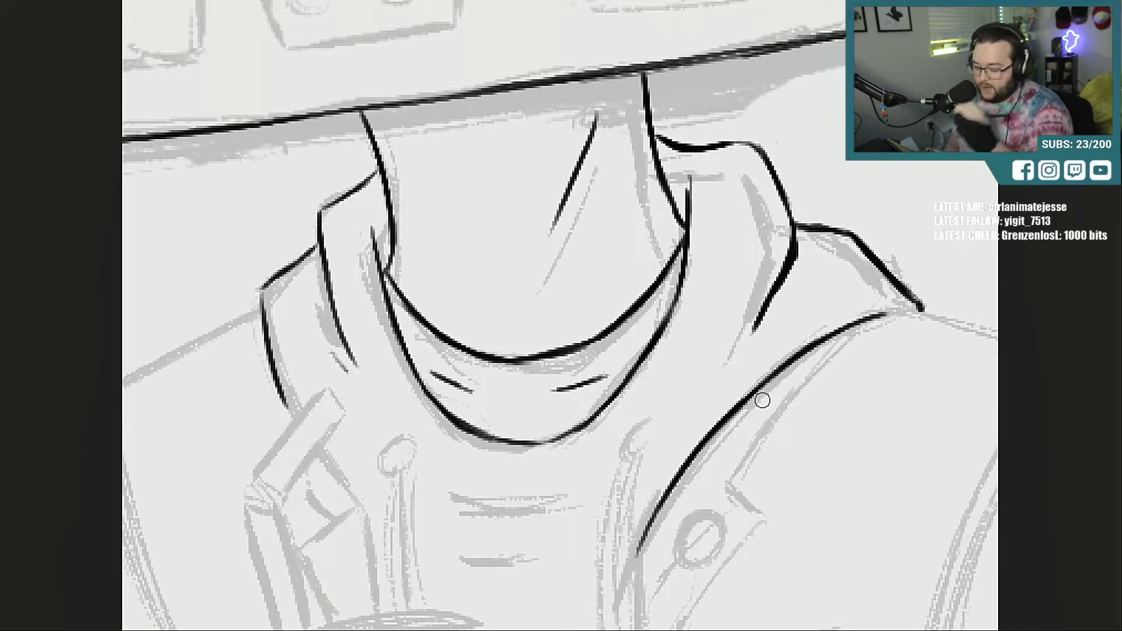
Step: Extend the hood's left inner fold and ink a shallow curved seam below the collar, trimming its left end
{"action": "mouse_move", "coordinate": [329, 352]}
{"action": "left_mouse_down"}
{"action": "mouse_move", "coordinate": [371, 386]}
{"action": "mouse_move", "coordinate": [348, 371]}
{"action": "left_mouse_up"}
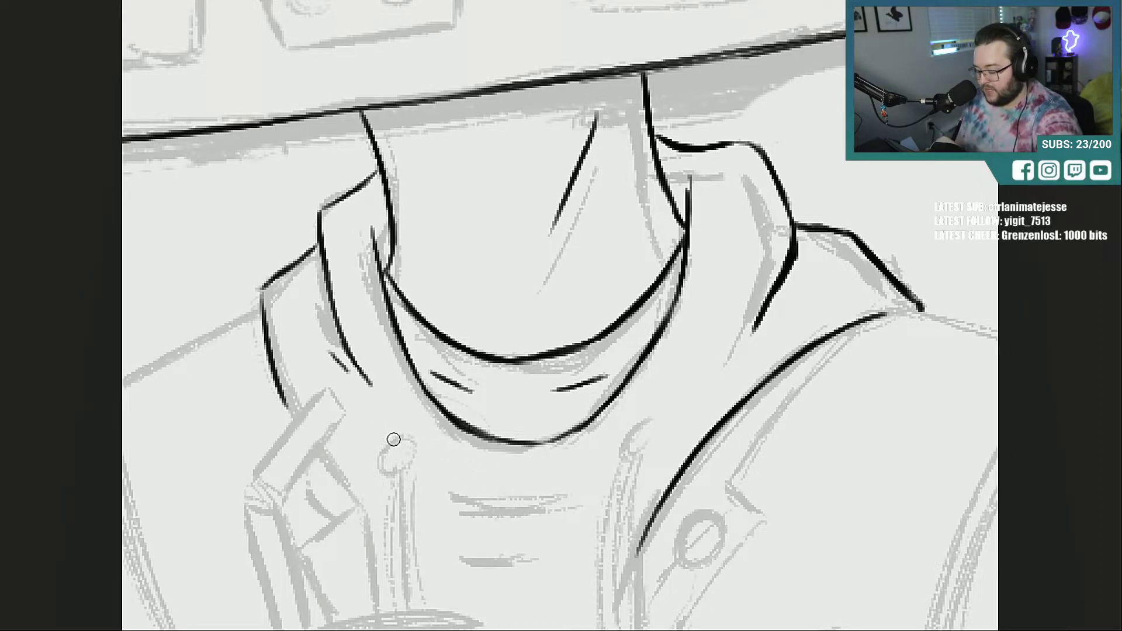
{"action": "mouse_move", "coordinate": [396, 452]}
{"action": "left_mouse_down"}
{"action": "mouse_move", "coordinate": [487, 483]}
{"action": "mouse_move", "coordinate": [606, 468]}
{"action": "left_mouse_up"}
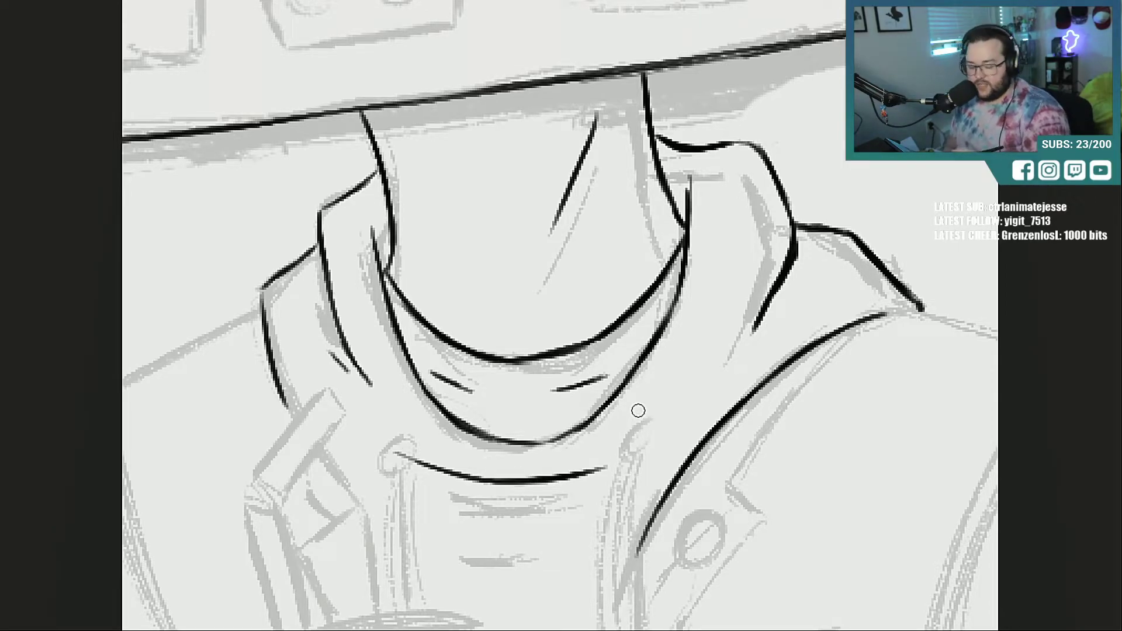
{"action": "left_click_drag", "start_coordinate": [400, 454], "coordinate": [413, 449]}
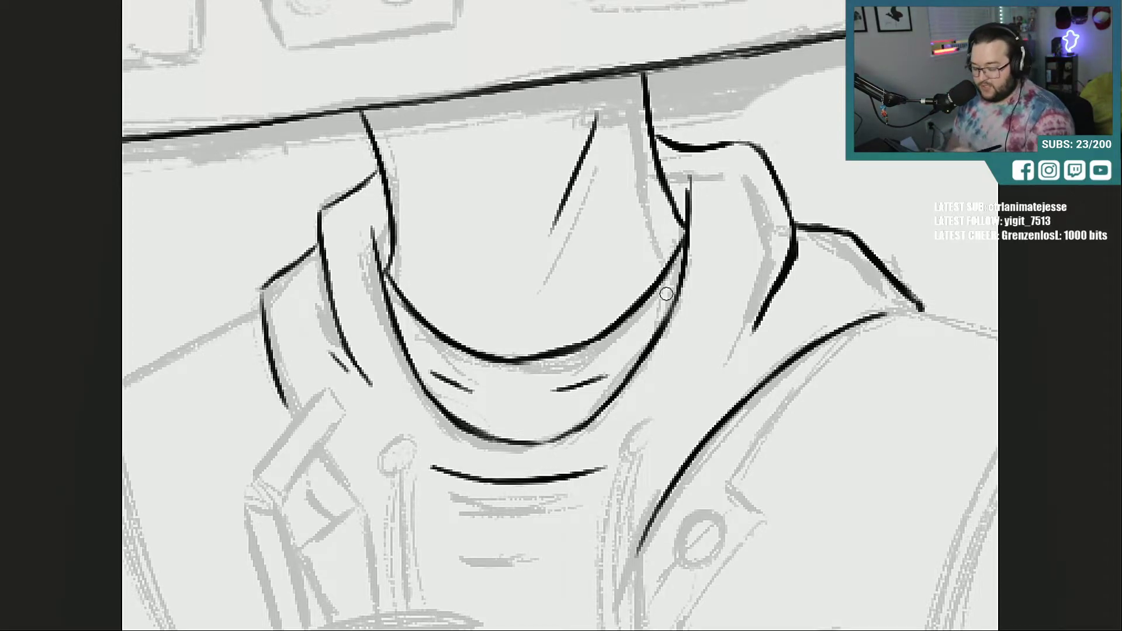
Step: Ink the two round drawstring eyelets below the collar and the start of the cord hanging from each
{"action": "left_click_drag", "start_coordinate": [617, 431], "coordinate": [615, 497]}
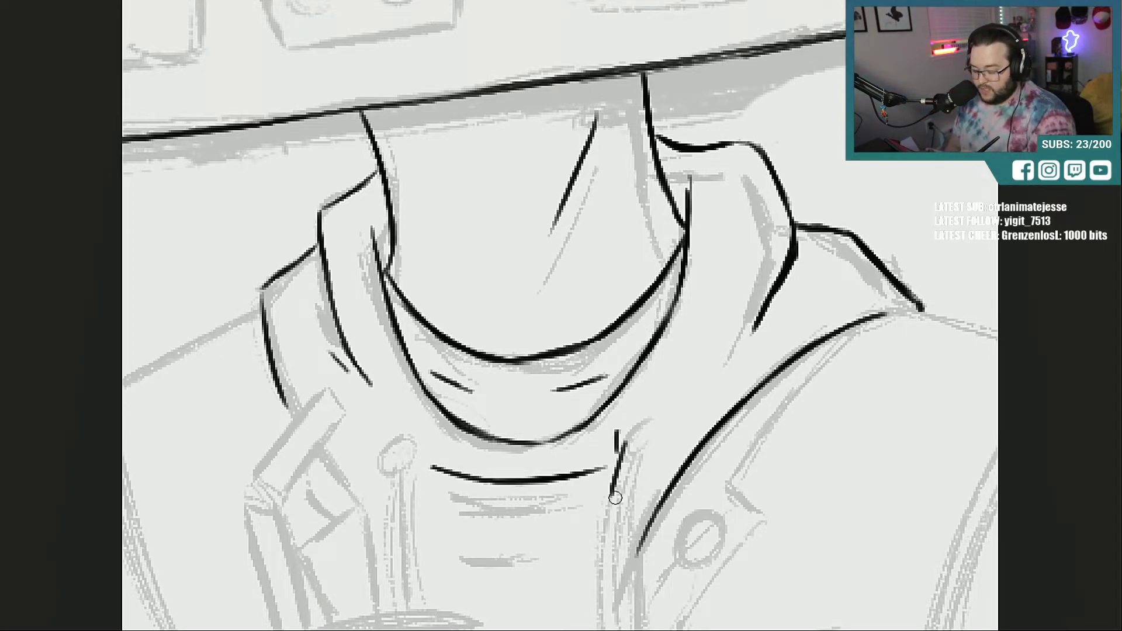
{"action": "left_click_drag", "start_coordinate": [623, 452], "coordinate": [612, 503]}
{"action": "mouse_move", "coordinate": [619, 450]}
{"action": "left_mouse_down"}
{"action": "mouse_move", "coordinate": [628, 429]}
{"action": "mouse_move", "coordinate": [641, 455]}
{"action": "left_mouse_up"}
{"action": "mouse_move", "coordinate": [400, 428]}
{"action": "left_mouse_down"}
{"action": "mouse_move", "coordinate": [413, 449]}
{"action": "mouse_move", "coordinate": [418, 435]}
{"action": "mouse_move", "coordinate": [401, 487]}
{"action": "mouse_move", "coordinate": [411, 443]}
{"action": "mouse_move", "coordinate": [416, 516]}
{"action": "left_mouse_up"}
{"action": "mouse_move", "coordinate": [415, 459]}
{"action": "left_mouse_down"}
{"action": "mouse_move", "coordinate": [416, 442]}
{"action": "mouse_move", "coordinate": [406, 450]}
{"action": "left_mouse_up"}
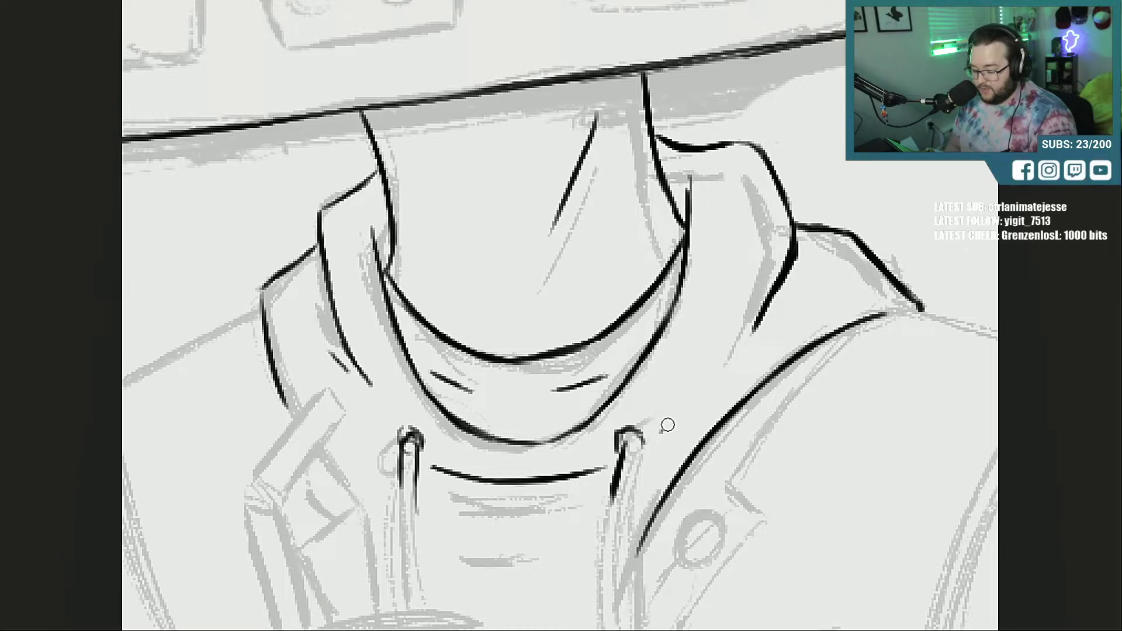
Step: Add a slanted crease beside the right eyelet and ink the hood's lower left edges around the strap
{"action": "left_click_drag", "start_coordinate": [662, 431], "coordinate": [701, 380]}
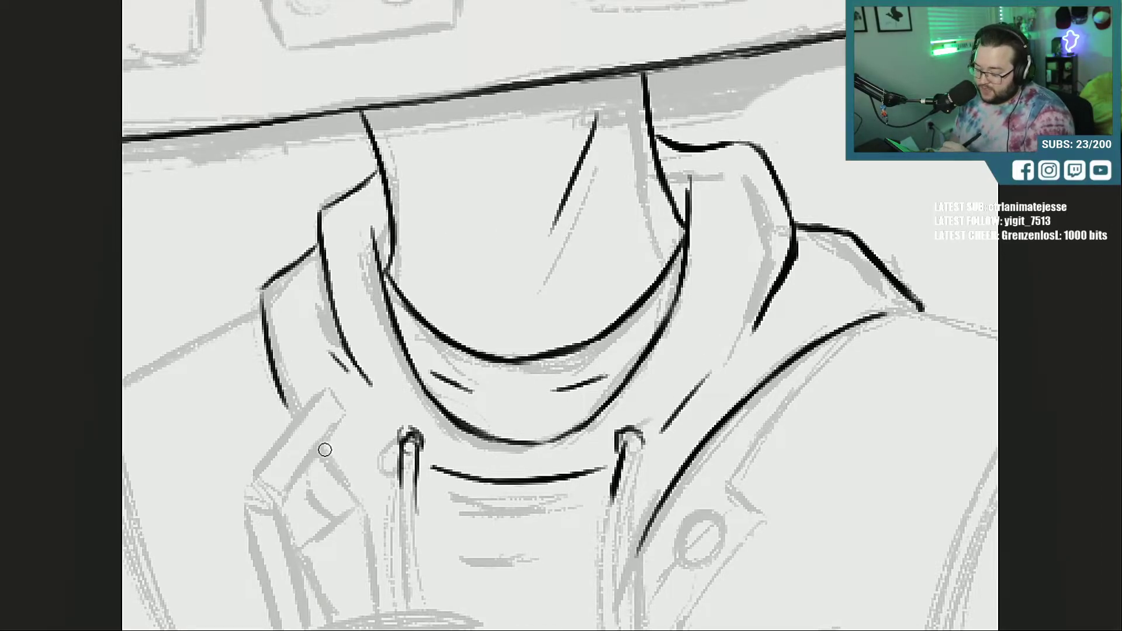
{"action": "left_click_drag", "start_coordinate": [321, 449], "coordinate": [356, 496]}
{"action": "left_click_drag", "start_coordinate": [293, 415], "coordinate": [283, 397]}
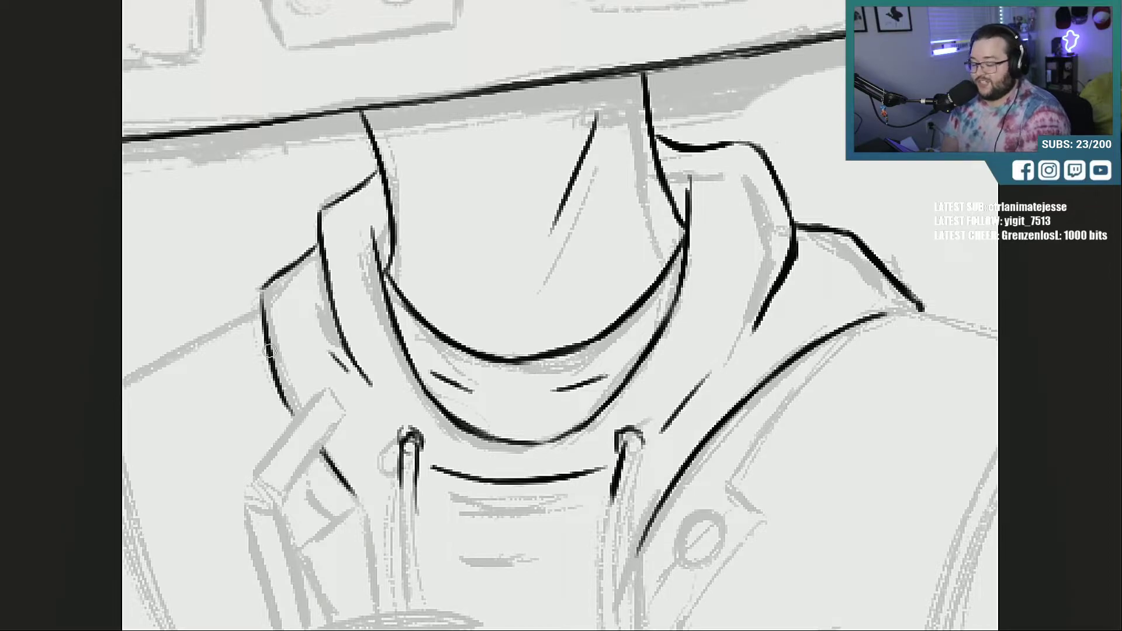
Step: Ink both edges of the long right drawstring and finish it with a rounded knot and a small tip
{"action": "scroll", "coordinate": [560, 315], "scroll_direction": "down", "scroll_amount": 5}
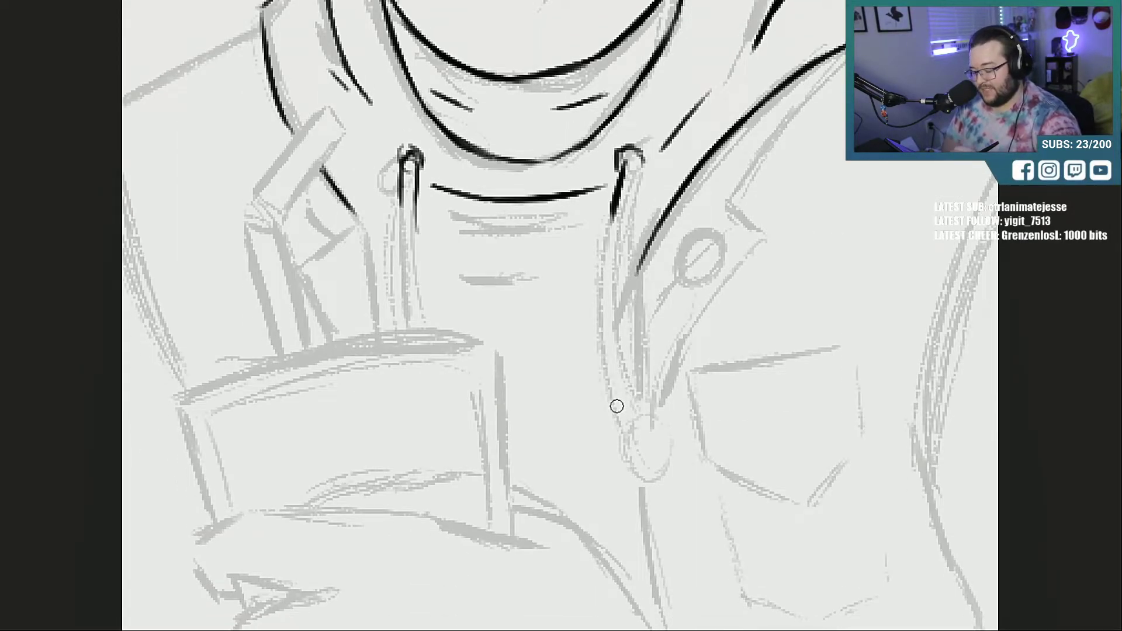
{"action": "left_click_drag", "start_coordinate": [616, 407], "coordinate": [602, 258]}
{"action": "left_click_drag", "start_coordinate": [606, 348], "coordinate": [612, 217]}
{"action": "mouse_move", "coordinate": [604, 288]}
{"action": "left_mouse_down"}
{"action": "mouse_move", "coordinate": [624, 159]}
{"action": "mouse_move", "coordinate": [639, 144]}
{"action": "mouse_move", "coordinate": [622, 285]}
{"action": "left_mouse_up"}
{"action": "left_click_drag", "start_coordinate": [635, 192], "coordinate": [626, 354]}
{"action": "left_click_drag", "start_coordinate": [627, 254], "coordinate": [632, 401]}
{"action": "mouse_move", "coordinate": [622, 317]}
{"action": "left_mouse_down"}
{"action": "mouse_move", "coordinate": [631, 451]}
{"action": "mouse_move", "coordinate": [643, 476]}
{"action": "mouse_move", "coordinate": [650, 431]}
{"action": "left_mouse_up"}
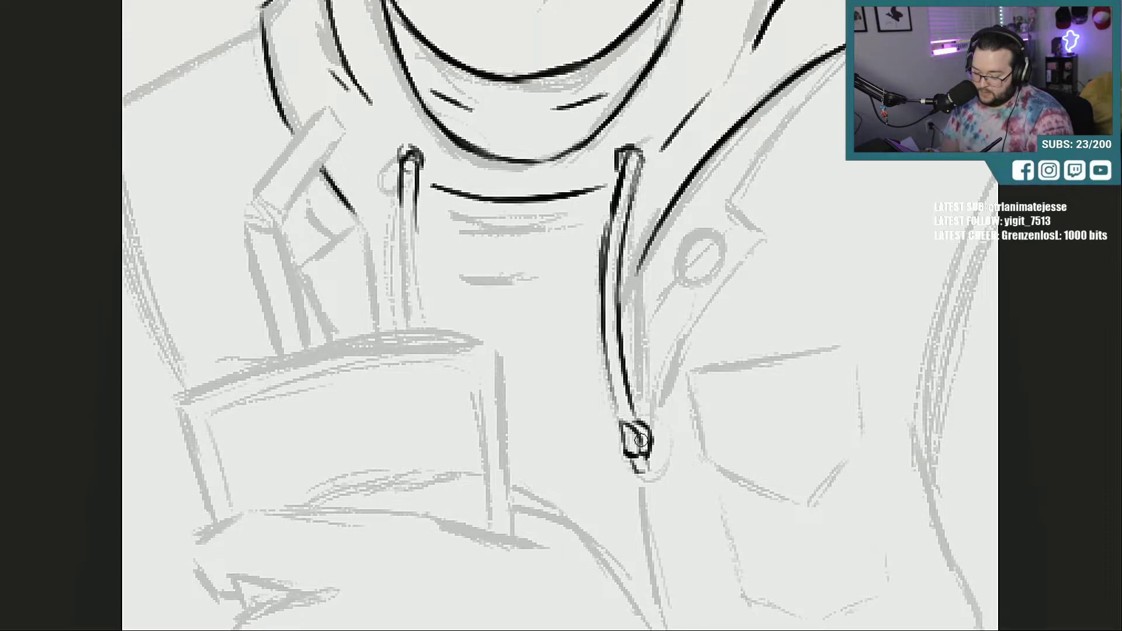
{"action": "mouse_move", "coordinate": [632, 400]}
{"action": "left_mouse_down"}
{"action": "mouse_move", "coordinate": [641, 422]}
{"action": "mouse_move", "coordinate": [611, 361]}
{"action": "left_mouse_up"}
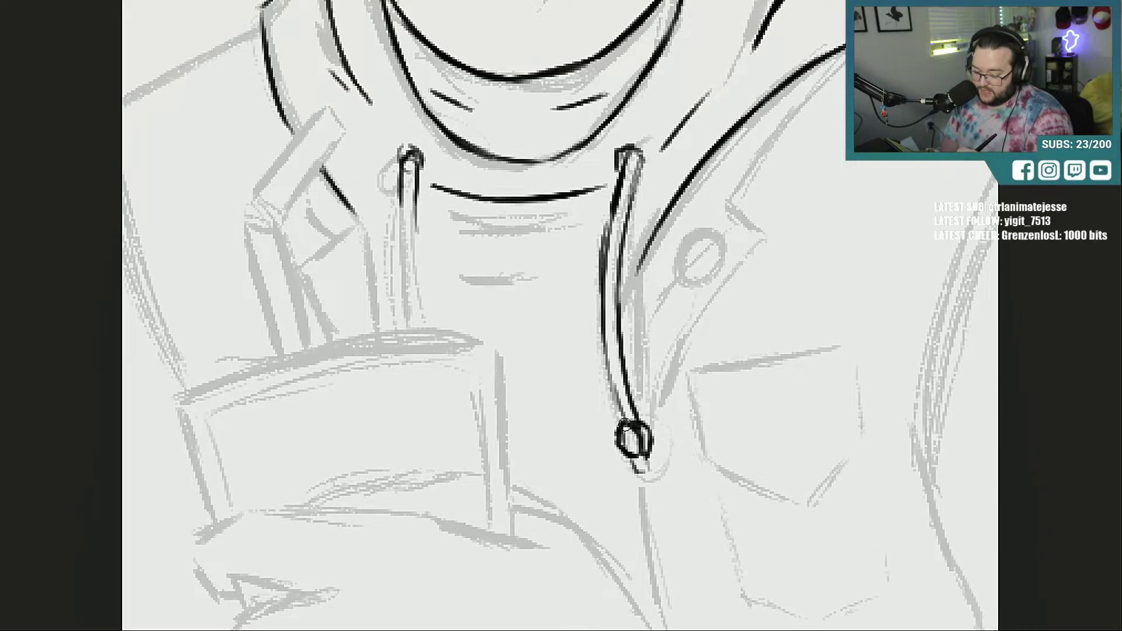
{"action": "left_click_drag", "start_coordinate": [630, 453], "coordinate": [640, 451]}
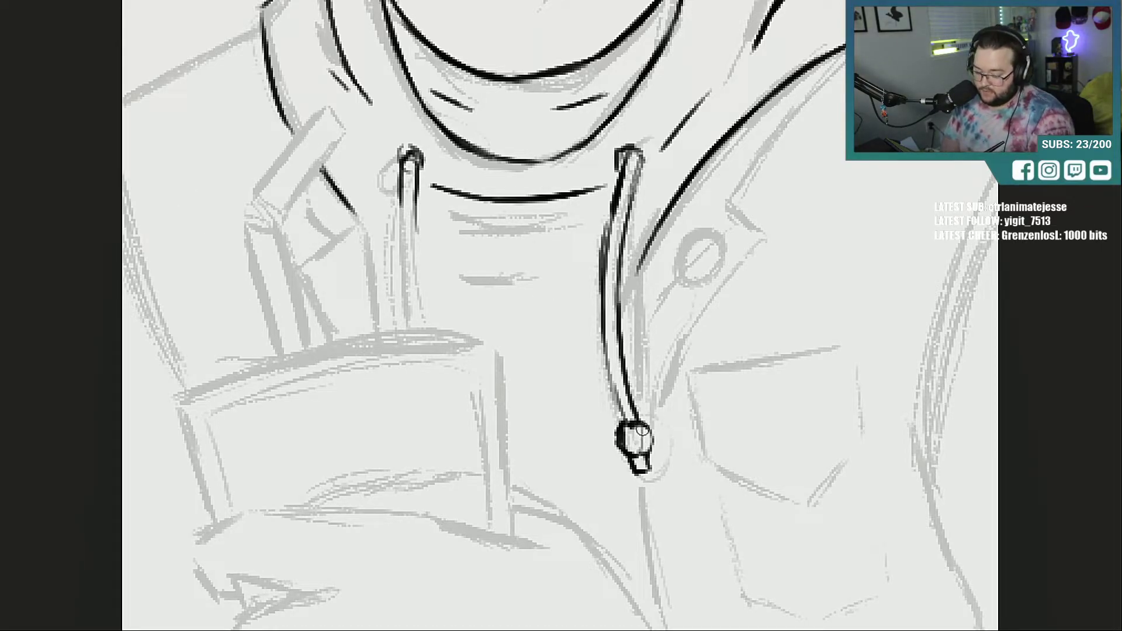
{"action": "left_click_drag", "start_coordinate": [642, 430], "coordinate": [645, 437]}
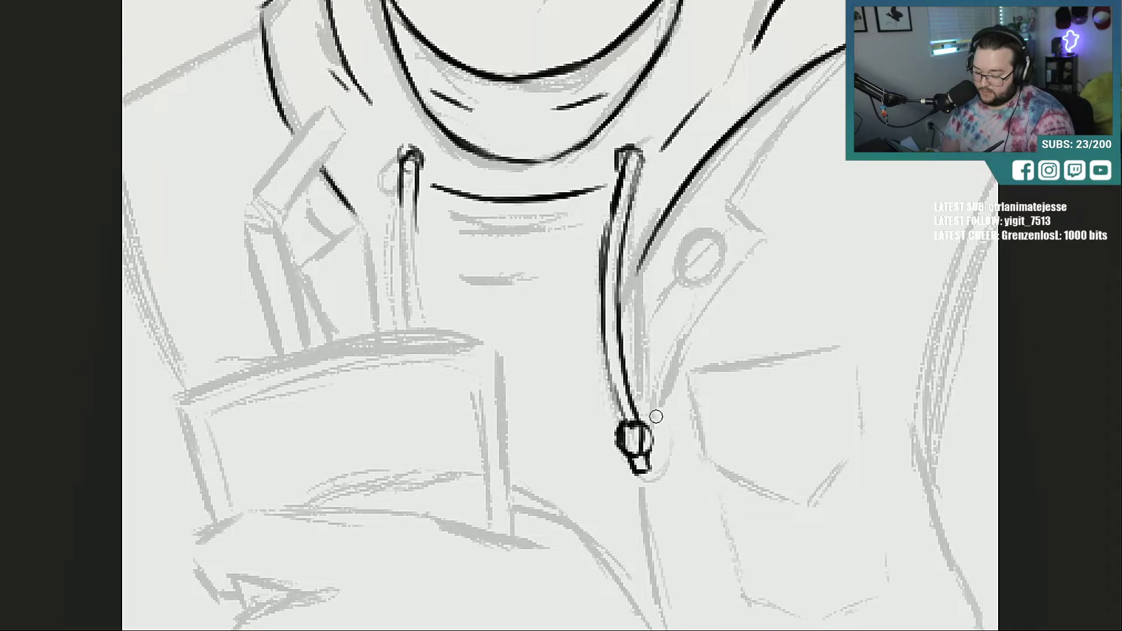
Step: Extend the left drawstring down to the forearm and add a fold line across the hoodie's chest
{"action": "mouse_move", "coordinate": [421, 325]}
{"action": "left_mouse_down"}
{"action": "mouse_move", "coordinate": [416, 189]}
{"action": "mouse_move", "coordinate": [400, 184]}
{"action": "left_mouse_up"}
{"action": "left_click_drag", "start_coordinate": [403, 289], "coordinate": [405, 169]}
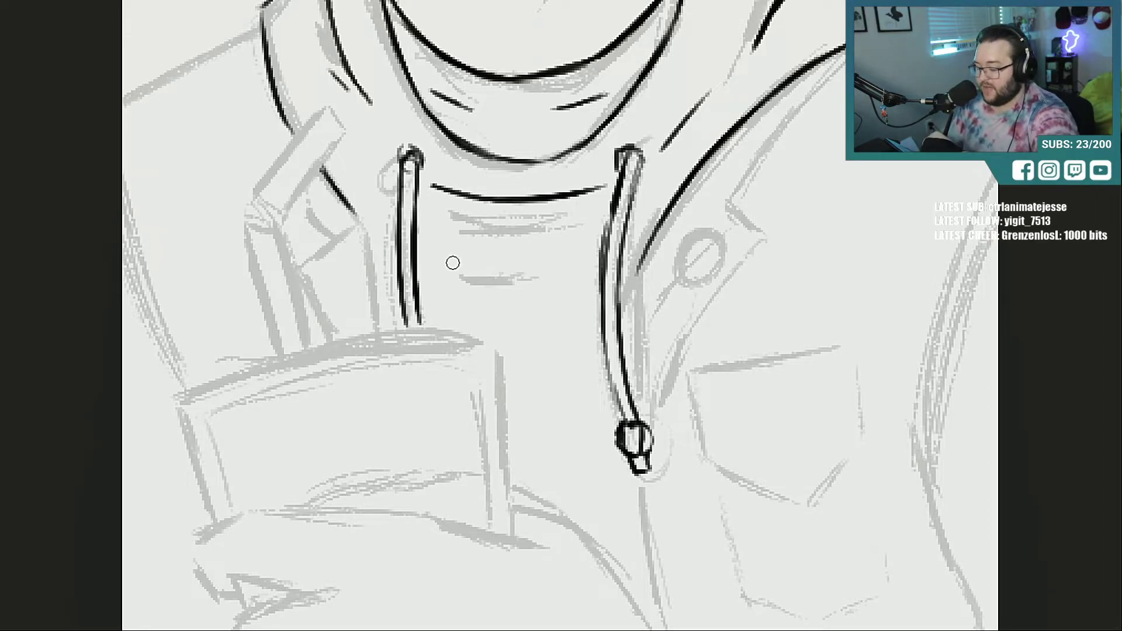
{"action": "left_click_drag", "start_coordinate": [451, 260], "coordinate": [558, 271]}
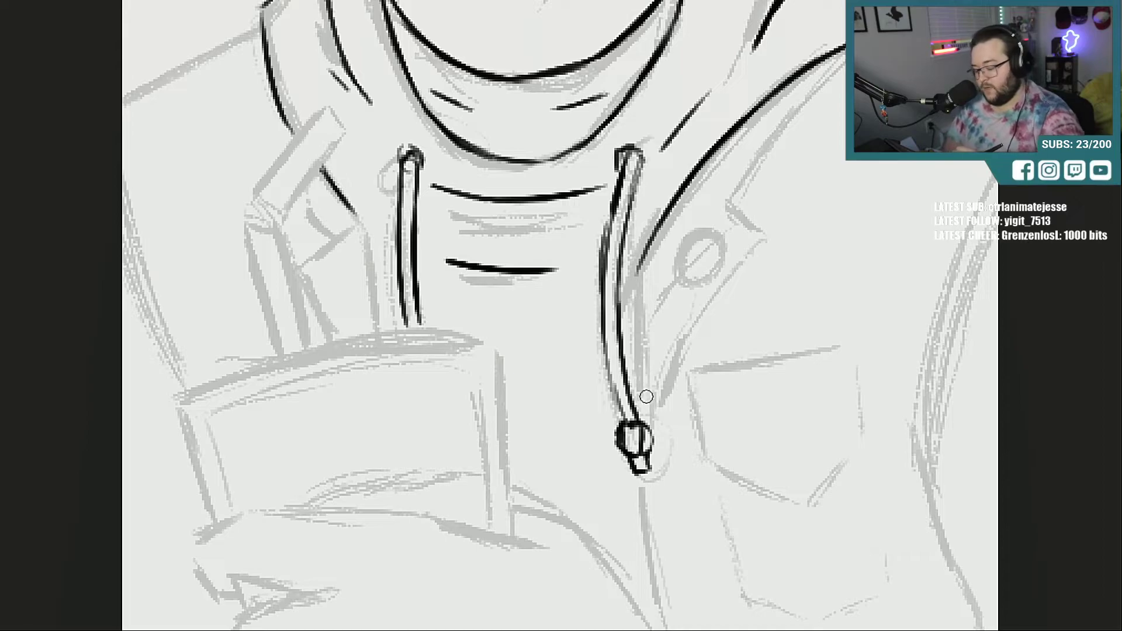
Step: Fill the narrow gap between the right drawstring and the jacket edge with solid black
{"action": "left_click_drag", "start_coordinate": [638, 420], "coordinate": [636, 267]}
{"action": "left_click_drag", "start_coordinate": [634, 397], "coordinate": [632, 269]}
{"action": "left_click_drag", "start_coordinate": [632, 376], "coordinate": [638, 263]}
{"action": "mouse_move", "coordinate": [631, 389]}
{"action": "left_mouse_down"}
{"action": "mouse_move", "coordinate": [637, 255]}
{"action": "mouse_move", "coordinate": [620, 296]}
{"action": "left_mouse_up"}
Step: Add a second chest fold beside the left drawstring and ink the hood's lower edge and jacket opening on that side
{"action": "left_click_drag", "start_coordinate": [418, 278], "coordinate": [506, 300]}
{"action": "left_click_drag", "start_coordinate": [339, 194], "coordinate": [385, 239]}
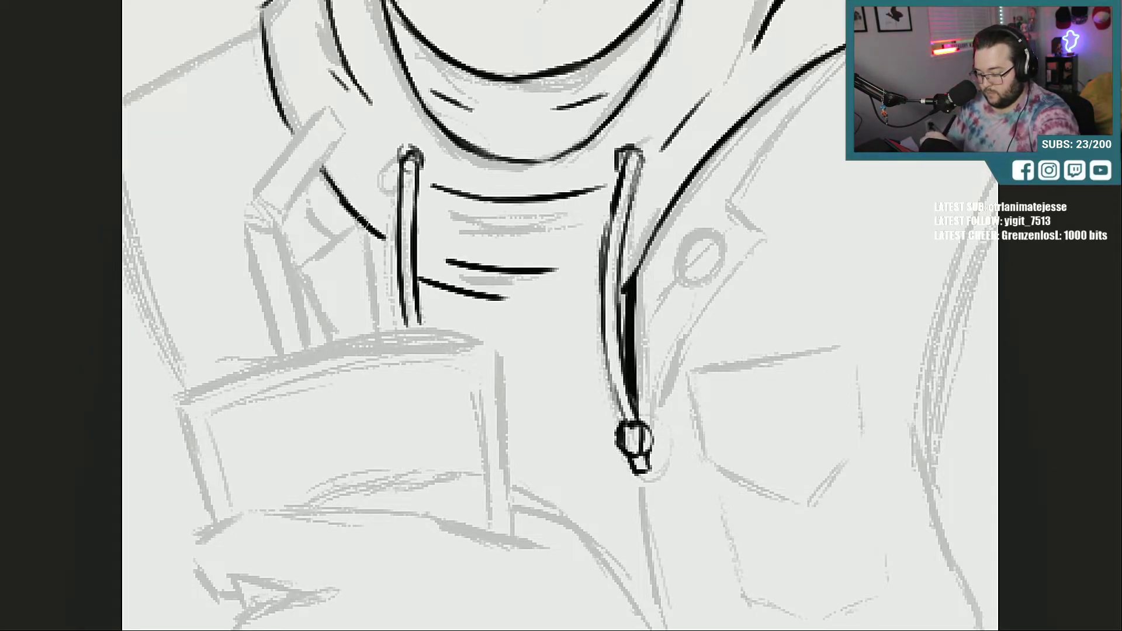
{"action": "mouse_move", "coordinate": [321, 172]}
{"action": "left_mouse_down"}
{"action": "mouse_move", "coordinate": [356, 216]}
{"action": "mouse_move", "coordinate": [304, 259]}
{"action": "left_mouse_up"}
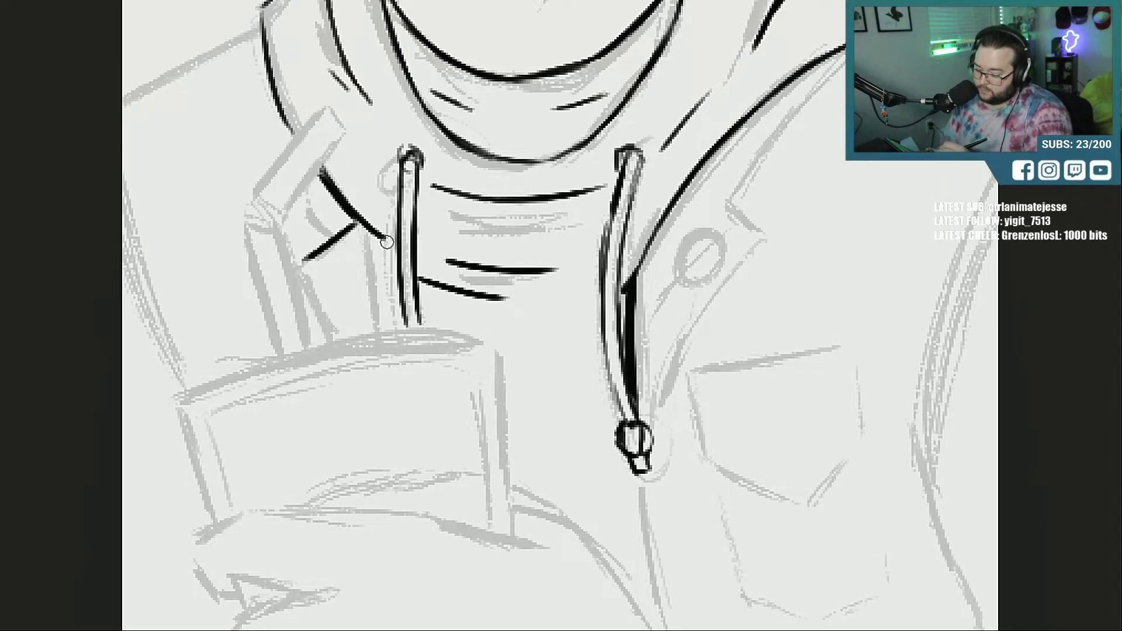
{"action": "left_click_drag", "start_coordinate": [387, 242], "coordinate": [388, 321]}
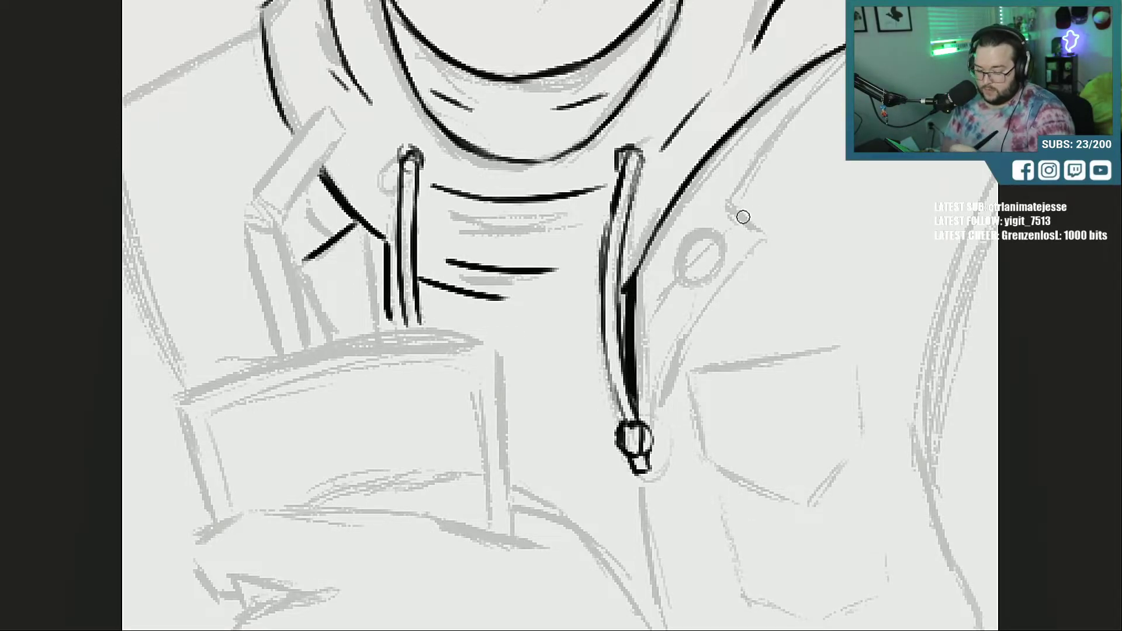
Step: Ink the right jacket lapel with a pointed corner and a long outer edge tapering down to the jacket opening
{"action": "mouse_move", "coordinate": [703, 179]}
{"action": "left_mouse_down"}
{"action": "mouse_move", "coordinate": [802, 261]}
{"action": "mouse_move", "coordinate": [693, 501]}
{"action": "left_mouse_up"}
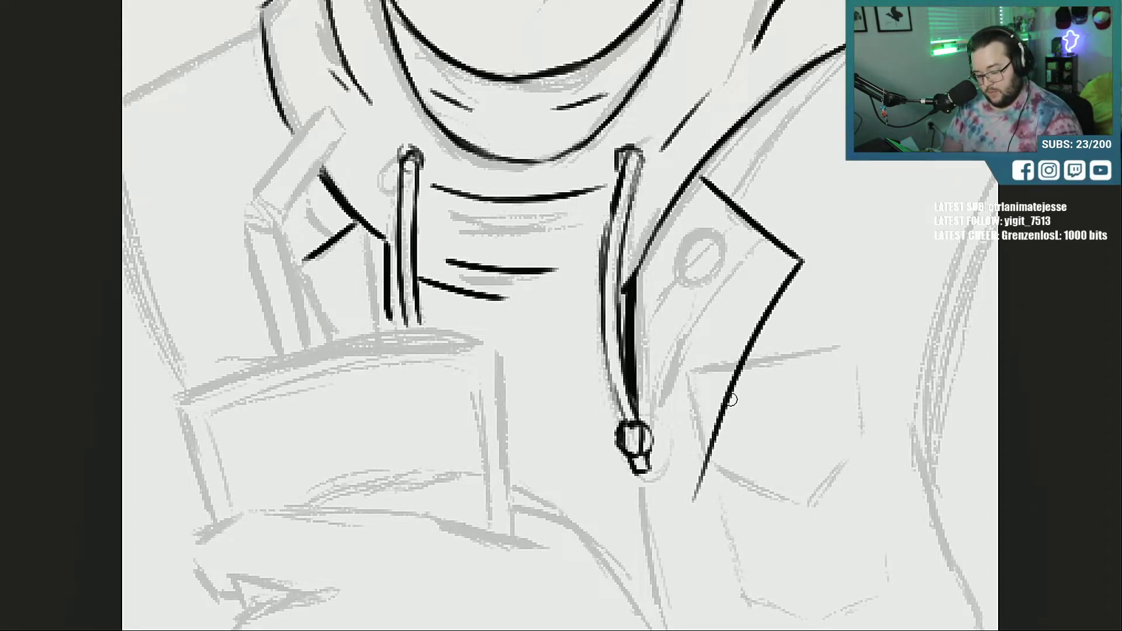
{"action": "mouse_move", "coordinate": [732, 400]}
{"action": "left_mouse_down"}
{"action": "mouse_move", "coordinate": [672, 582]}
{"action": "mouse_move", "coordinate": [705, 461]}
{"action": "left_mouse_up"}
{"action": "left_click_drag", "start_coordinate": [685, 518], "coordinate": [716, 419]}
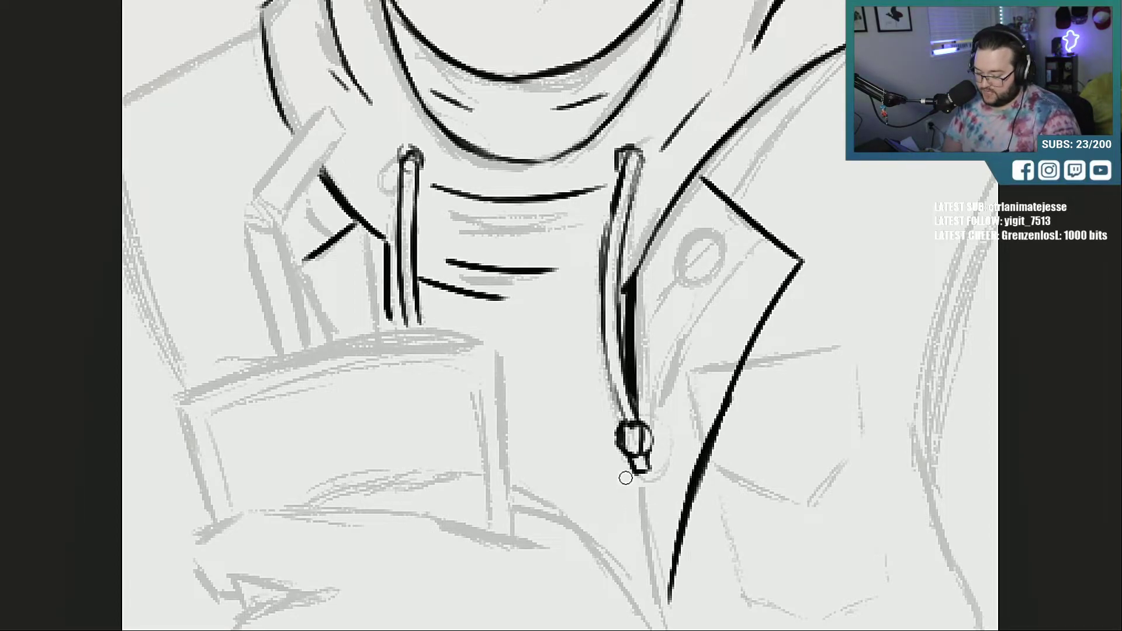
Step: Ink the jacket opening's inner edge beside and below the right drawstring, and remove the solid black fill from the gap there
{"action": "left_click_drag", "start_coordinate": [624, 477], "coordinate": [635, 582]}
{"action": "left_click_drag", "start_coordinate": [620, 497], "coordinate": [642, 591]}
{"action": "left_click_drag", "start_coordinate": [623, 509], "coordinate": [608, 413]}
{"action": "left_click_drag", "start_coordinate": [615, 477], "coordinate": [606, 386]}
{"action": "left_click_drag", "start_coordinate": [611, 433], "coordinate": [607, 383]}
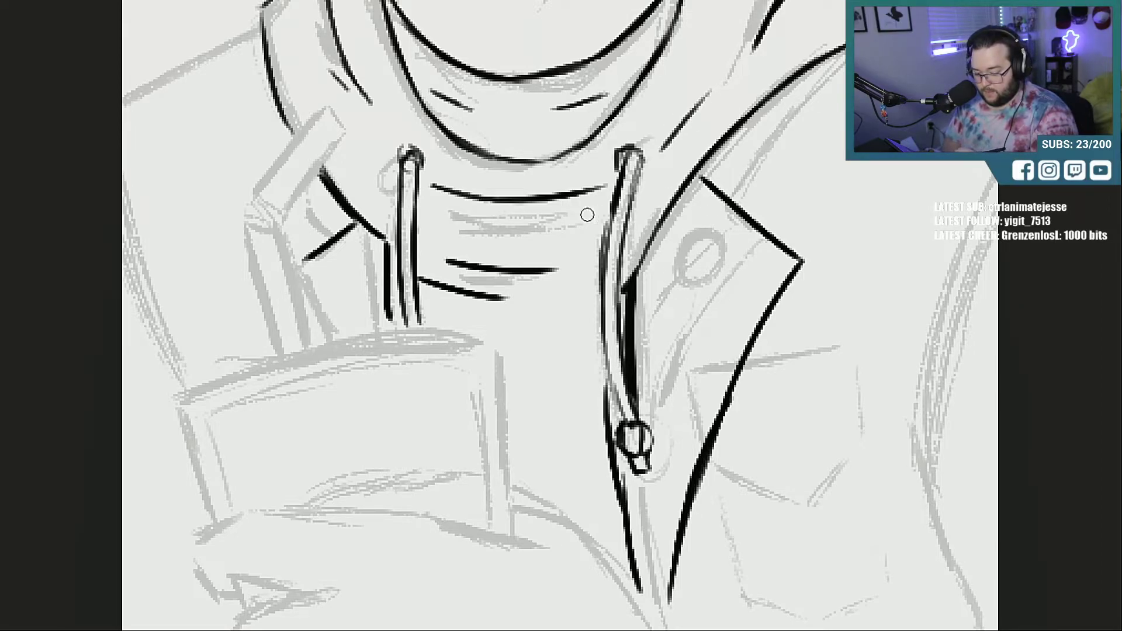
{"action": "mouse_move", "coordinate": [641, 339]}
{"action": "left_mouse_down"}
{"action": "mouse_move", "coordinate": [636, 300]}
{"action": "mouse_move", "coordinate": [647, 393]}
{"action": "mouse_move", "coordinate": [633, 304]}
{"action": "left_mouse_up"}
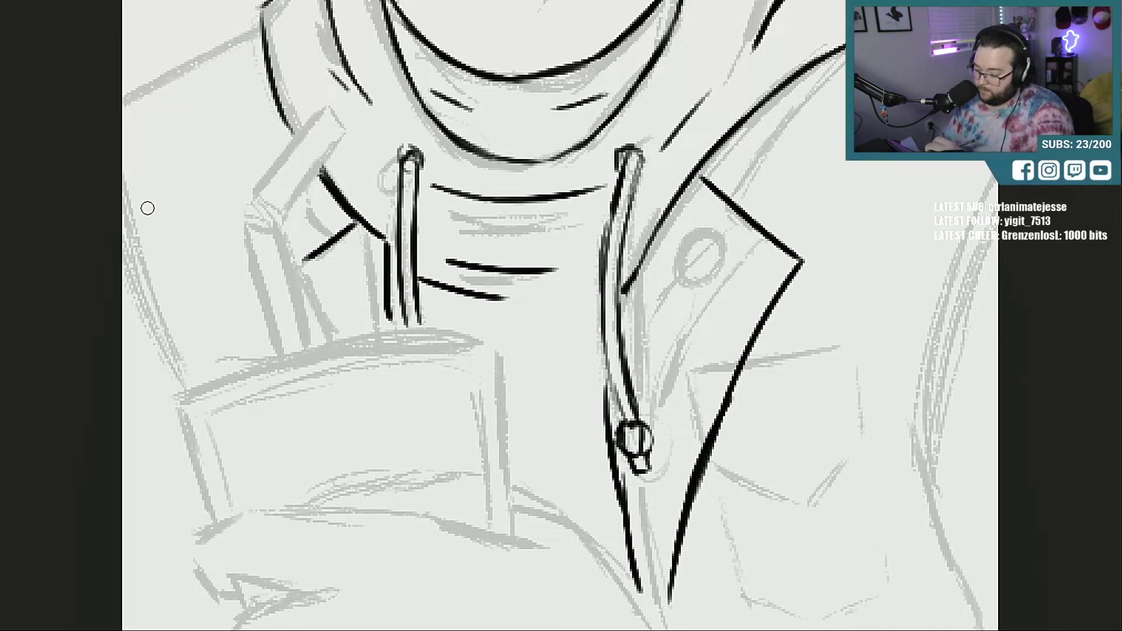
{"action": "left_click_drag", "start_coordinate": [606, 396], "coordinate": [607, 324]}
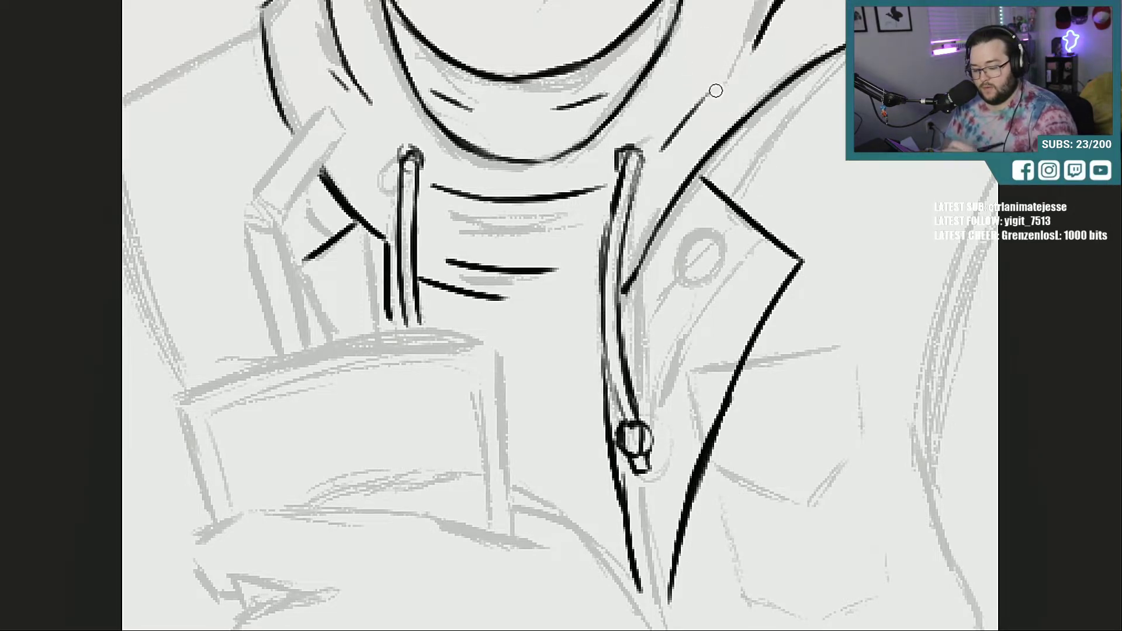
Step: Ink the notched upper collar above the right lapel and add a round badge on the lapel
{"action": "mouse_move", "coordinate": [703, 175]}
{"action": "left_mouse_down"}
{"action": "mouse_move", "coordinate": [771, 197]}
{"action": "mouse_move", "coordinate": [837, 56]}
{"action": "left_mouse_up"}
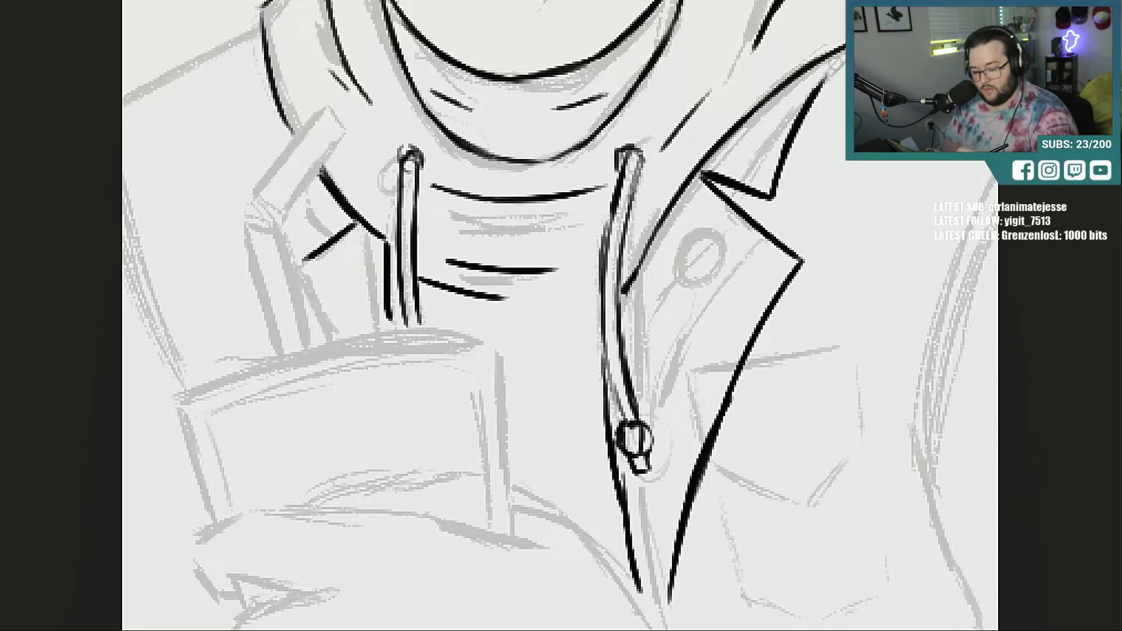
{"action": "left_click_drag", "start_coordinate": [783, 157], "coordinate": [843, 51]}
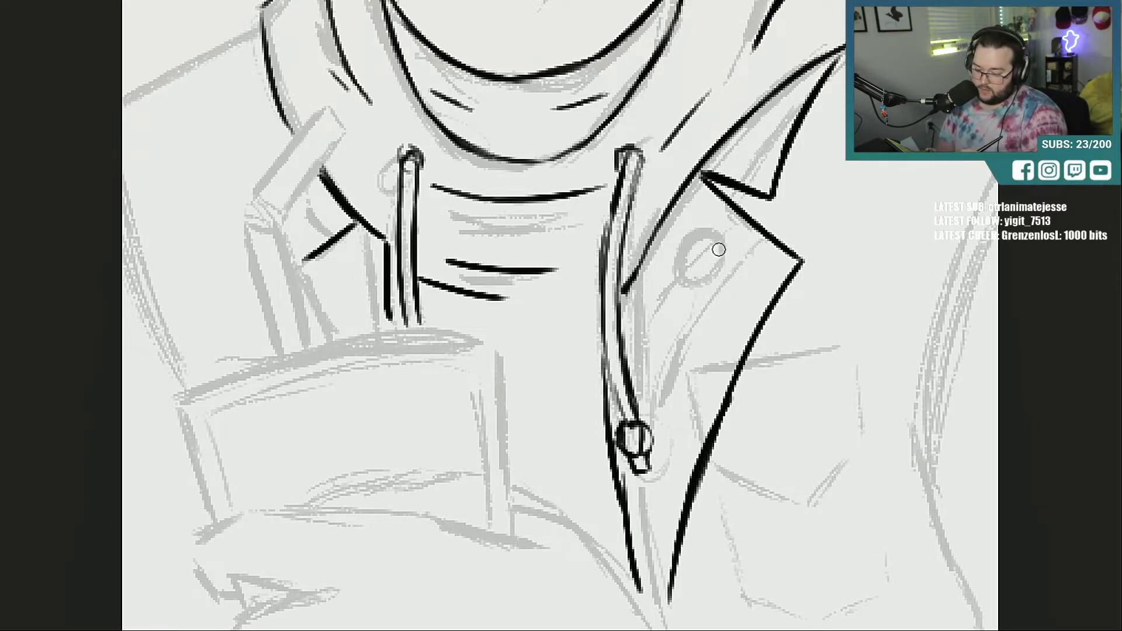
{"action": "mouse_move", "coordinate": [719, 246]}
{"action": "left_mouse_down"}
{"action": "mouse_move", "coordinate": [743, 276]}
{"action": "mouse_move", "coordinate": [701, 246]}
{"action": "left_mouse_up"}
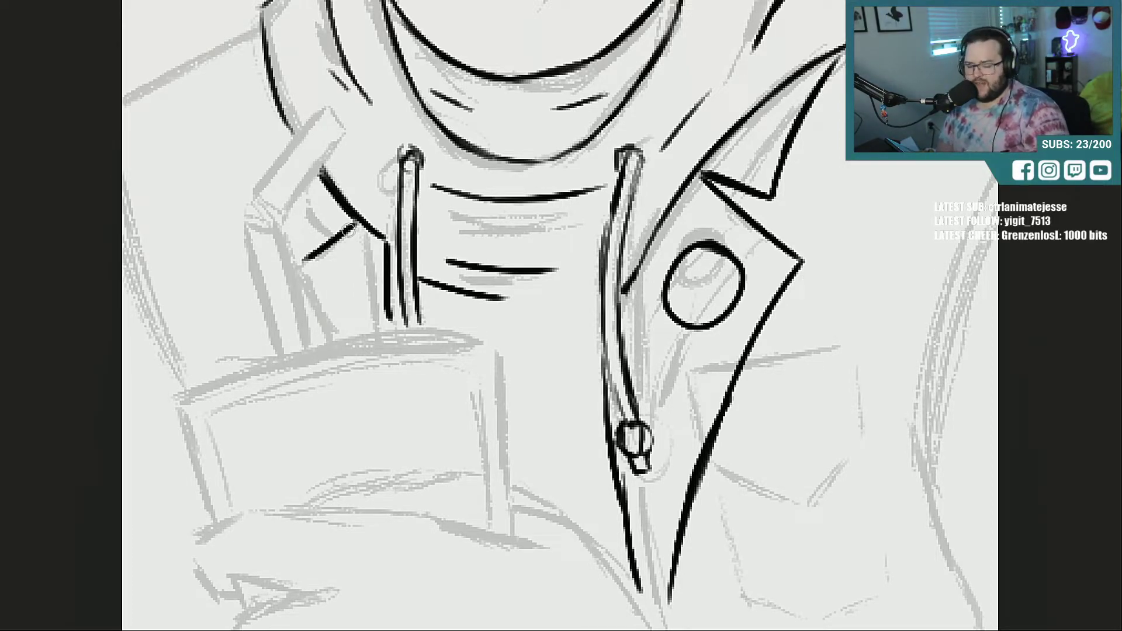
Step: Add short ribbing ticks along the inner neckline, from its right side around to its left
{"action": "scroll", "coordinate": [560, 315], "scroll_direction": "up", "scroll_amount": 5}
{"action": "left_click_drag", "start_coordinate": [585, 217], "coordinate": [591, 240]}
{"action": "mouse_move", "coordinate": [611, 203]}
{"action": "left_mouse_down"}
{"action": "mouse_move", "coordinate": [617, 222]}
{"action": "mouse_move", "coordinate": [640, 200]}
{"action": "left_mouse_up"}
{"action": "mouse_move", "coordinate": [651, 167]}
{"action": "left_mouse_down"}
{"action": "mouse_move", "coordinate": [657, 179]}
{"action": "mouse_move", "coordinate": [661, 169]}
{"action": "left_mouse_up"}
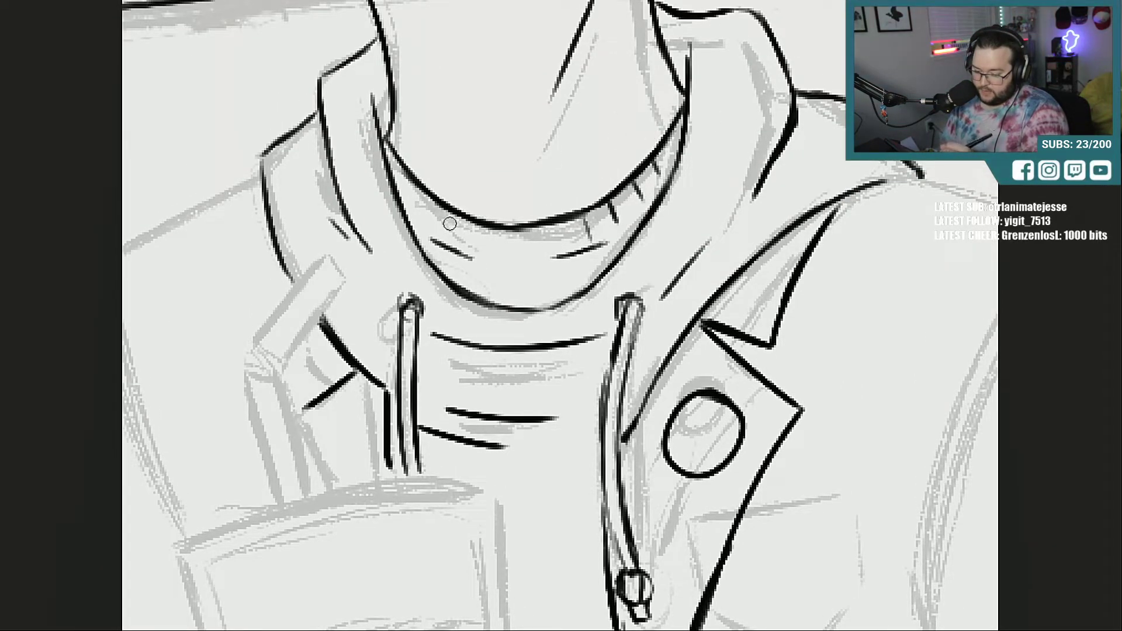
{"action": "mouse_move", "coordinate": [449, 216]}
{"action": "left_mouse_down"}
{"action": "mouse_move", "coordinate": [444, 237]}
{"action": "mouse_move", "coordinate": [507, 248]}
{"action": "left_mouse_up"}
{"action": "left_click_drag", "start_coordinate": [417, 186], "coordinate": [412, 205]}
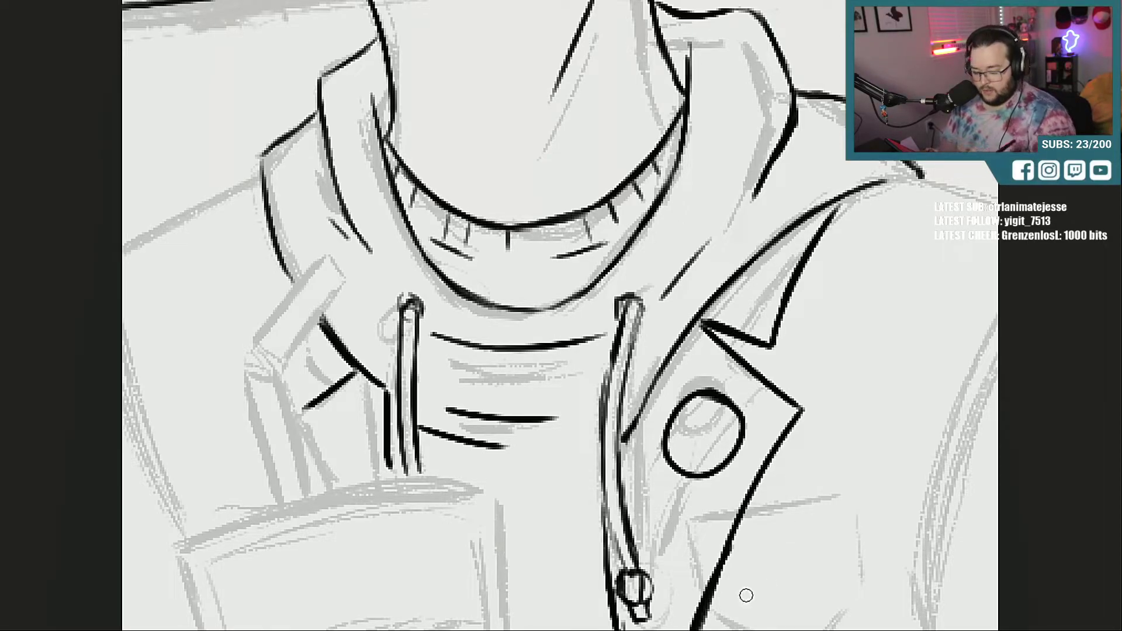
Step: Ink the right shoulder line from the base of the collar out to the sleeve seam
{"action": "left_click_drag", "start_coordinate": [608, 630], "coordinate": [706, 630]}
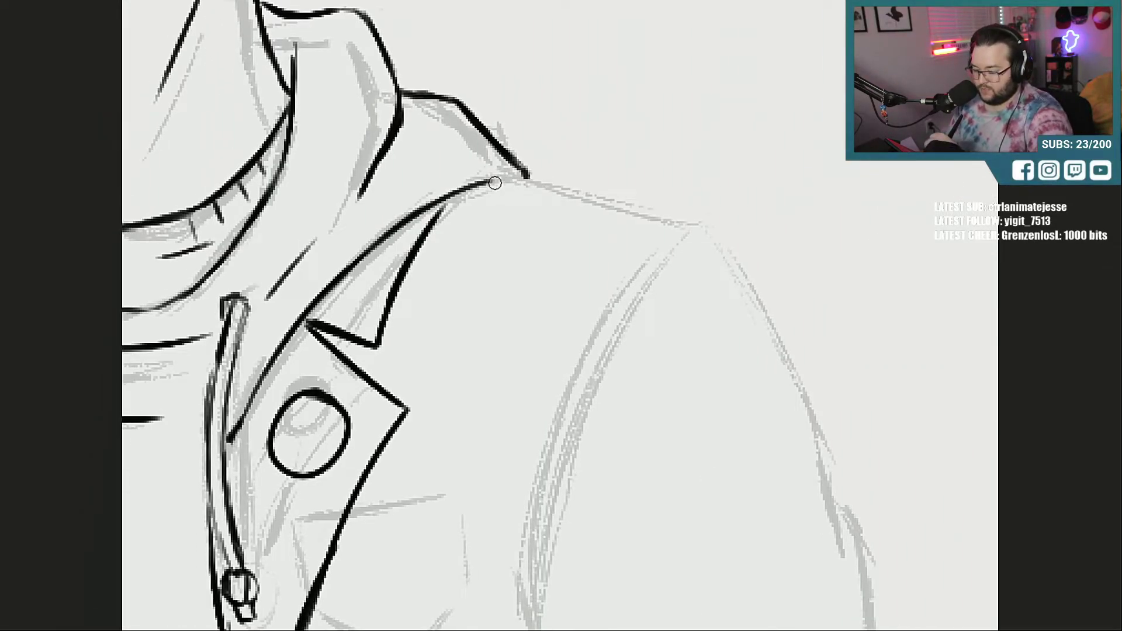
{"action": "left_click_drag", "start_coordinate": [496, 181], "coordinate": [651, 219]}
{"action": "left_click_drag", "start_coordinate": [569, 198], "coordinate": [673, 223]}
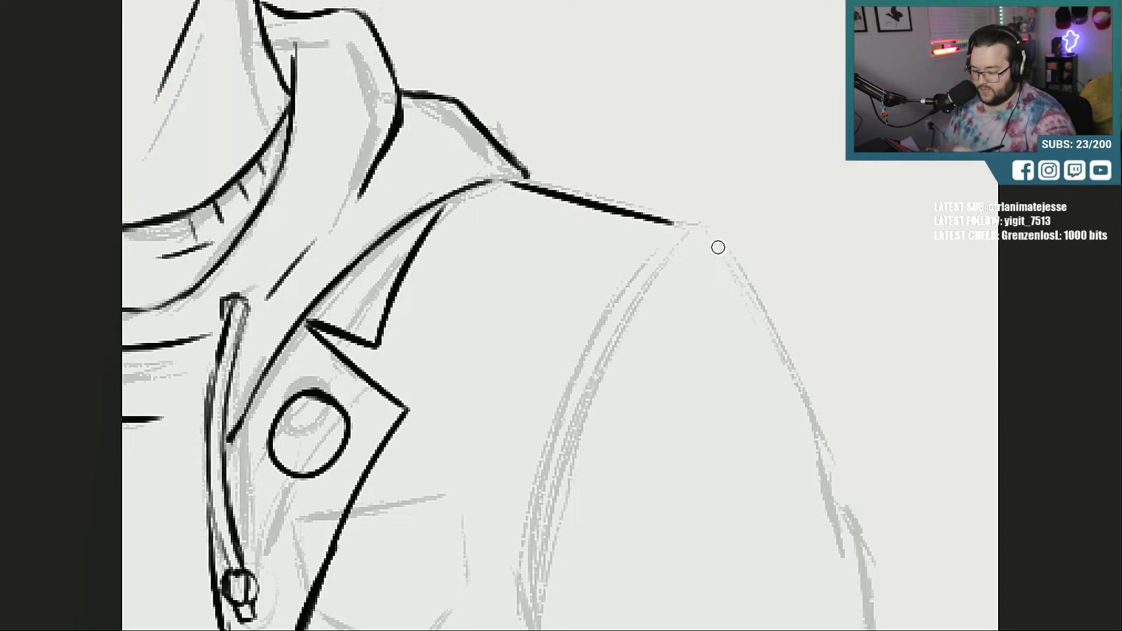
Step: Ink the right sleeve's curved armhole seam as two parallel lines running up to the shoulder point
{"action": "left_click_drag", "start_coordinate": [534, 621], "coordinate": [596, 377]}
{"action": "left_click_drag", "start_coordinate": [545, 515], "coordinate": [645, 275]}
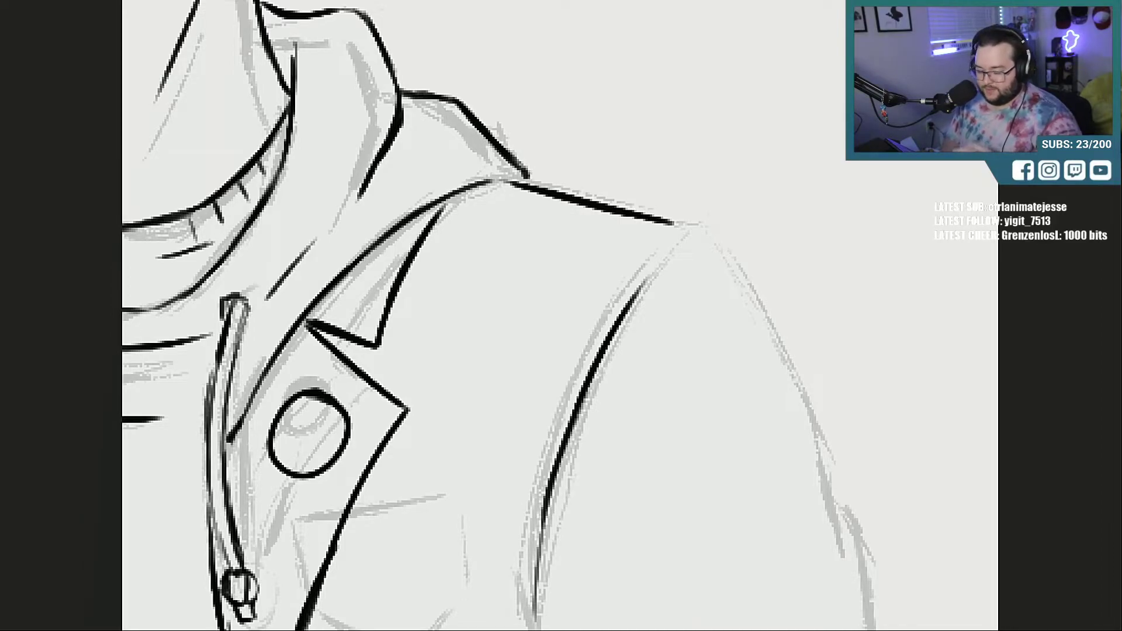
{"action": "left_click_drag", "start_coordinate": [532, 621], "coordinate": [534, 518]}
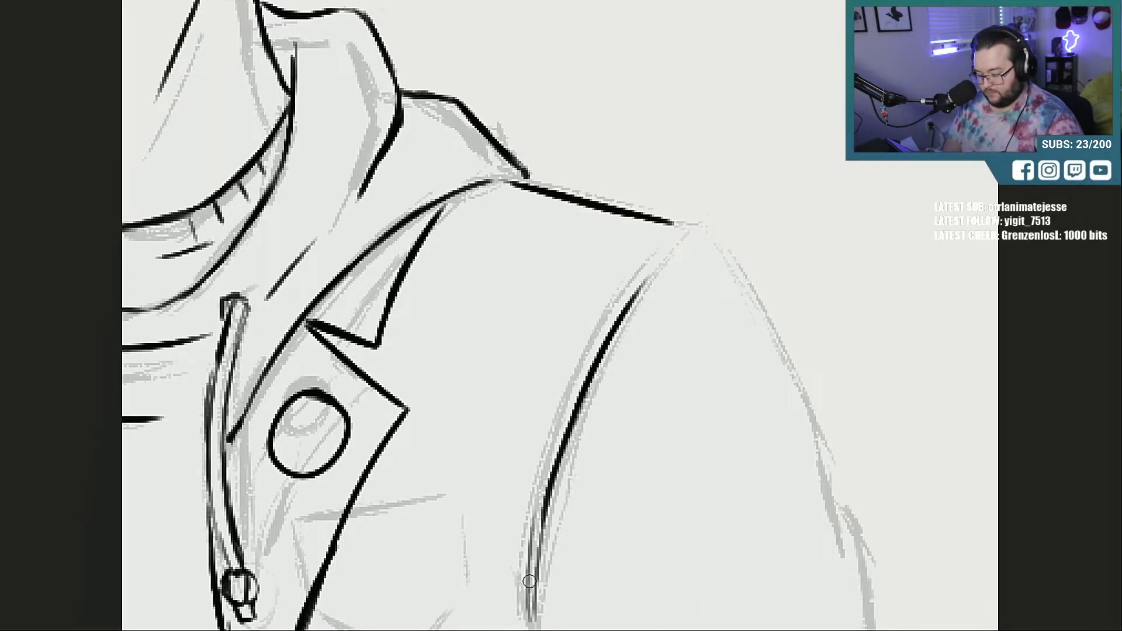
{"action": "left_click_drag", "start_coordinate": [529, 582], "coordinate": [563, 415]}
{"action": "left_click_drag", "start_coordinate": [538, 508], "coordinate": [600, 332]}
{"action": "left_click_drag", "start_coordinate": [563, 412], "coordinate": [633, 276]}
{"action": "left_click_drag", "start_coordinate": [588, 362], "coordinate": [676, 222]}
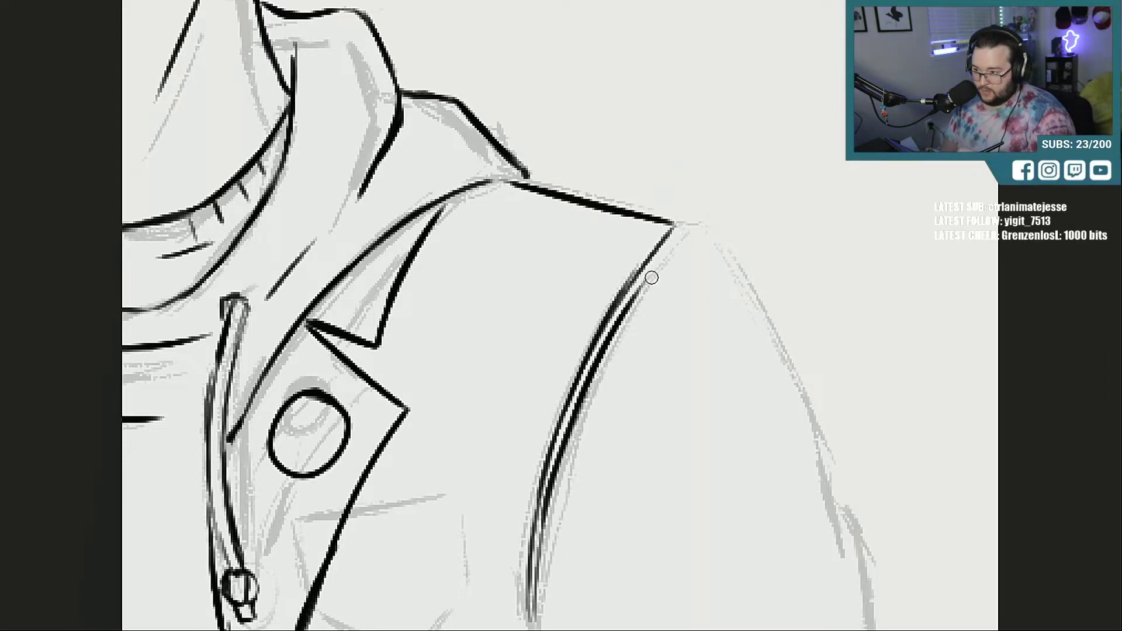
{"action": "mouse_move", "coordinate": [629, 309]}
{"action": "left_mouse_down"}
{"action": "mouse_move", "coordinate": [686, 217]}
{"action": "mouse_move", "coordinate": [692, 225]}
{"action": "left_mouse_up"}
Step: Ink the outer contour of the right upper arm, from the shoulder point down along the sleeve
{"action": "mouse_move", "coordinate": [693, 232]}
{"action": "left_mouse_down"}
{"action": "mouse_move", "coordinate": [752, 287]}
{"action": "mouse_move", "coordinate": [798, 403]}
{"action": "left_mouse_up"}
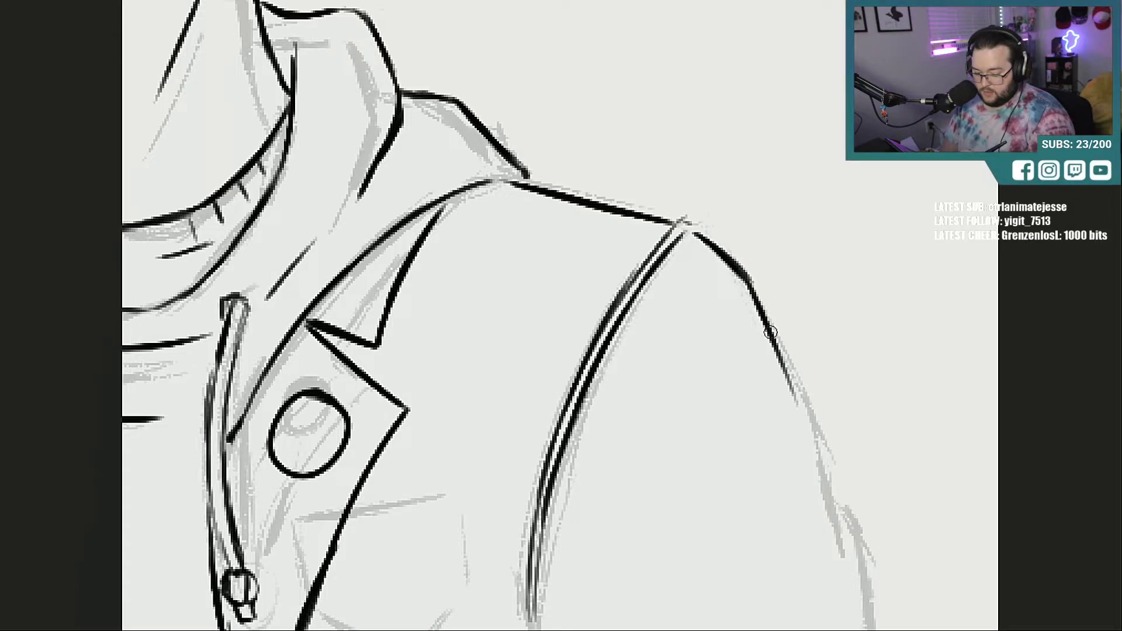
{"action": "mouse_move", "coordinate": [756, 291]}
{"action": "left_mouse_down"}
{"action": "mouse_move", "coordinate": [816, 436]}
{"action": "mouse_move", "coordinate": [843, 554]}
{"action": "left_mouse_up"}
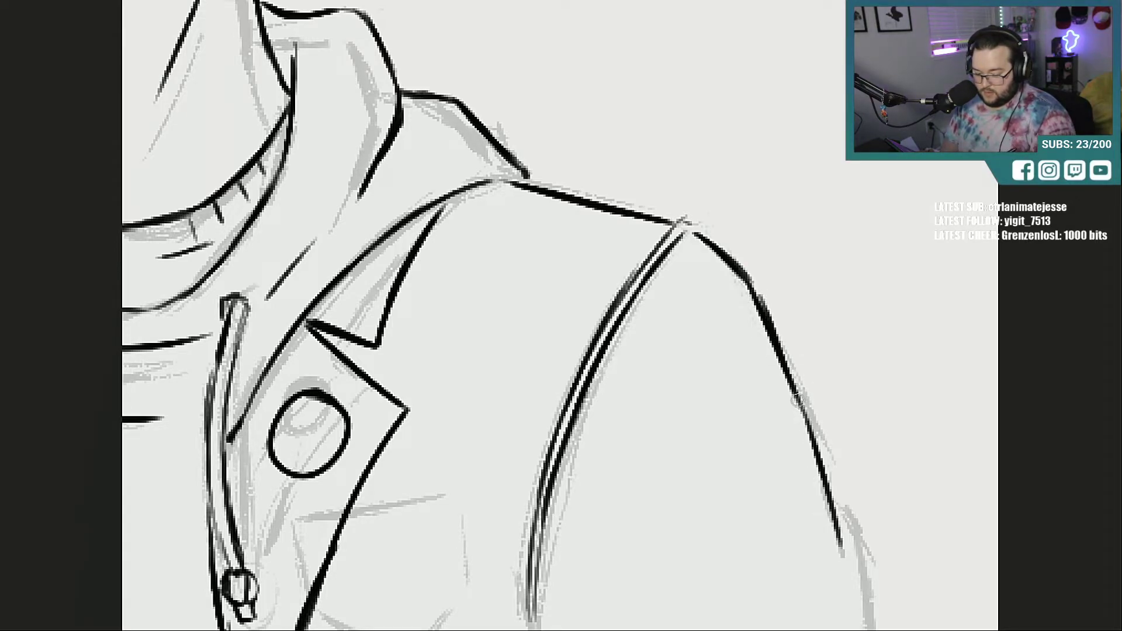
{"action": "left_click_drag", "start_coordinate": [792, 395], "coordinate": [837, 480]}
Step: Ink the chest pocket below the right lapel with a pointed flap and an angular pocket body
{"action": "scroll", "coordinate": [560, 315], "scroll_direction": "down", "scroll_amount": 5}
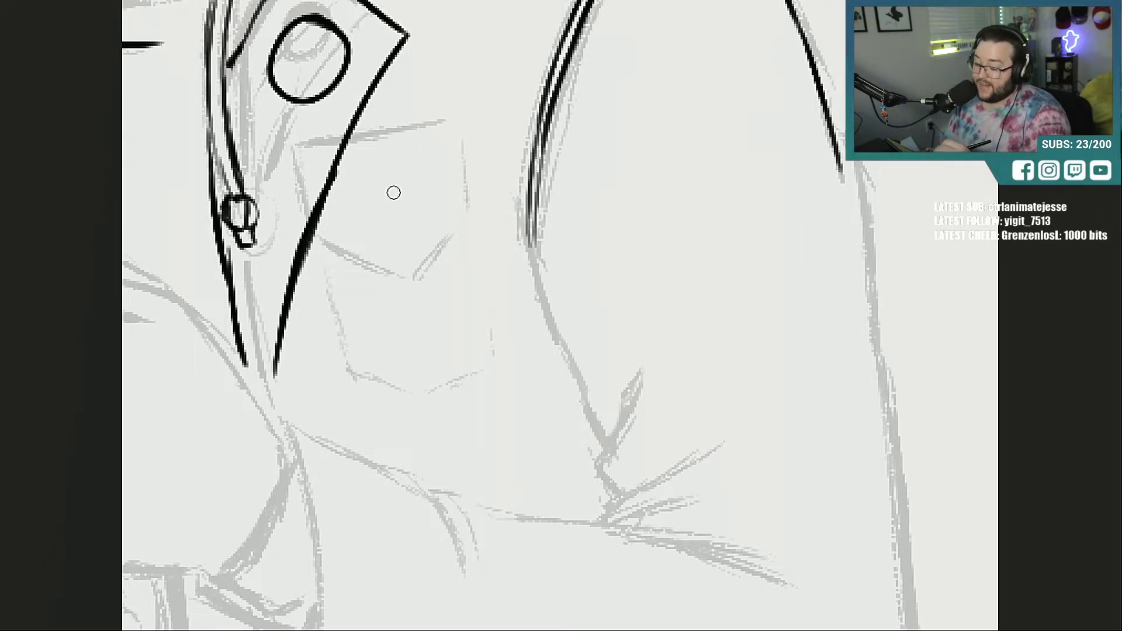
{"action": "mouse_move", "coordinate": [330, 191]}
{"action": "left_mouse_down"}
{"action": "mouse_move", "coordinate": [481, 173]}
{"action": "mouse_move", "coordinate": [488, 249]}
{"action": "mouse_move", "coordinate": [424, 309]}
{"action": "left_mouse_up"}
{"action": "left_click_drag", "start_coordinate": [483, 254], "coordinate": [418, 311]}
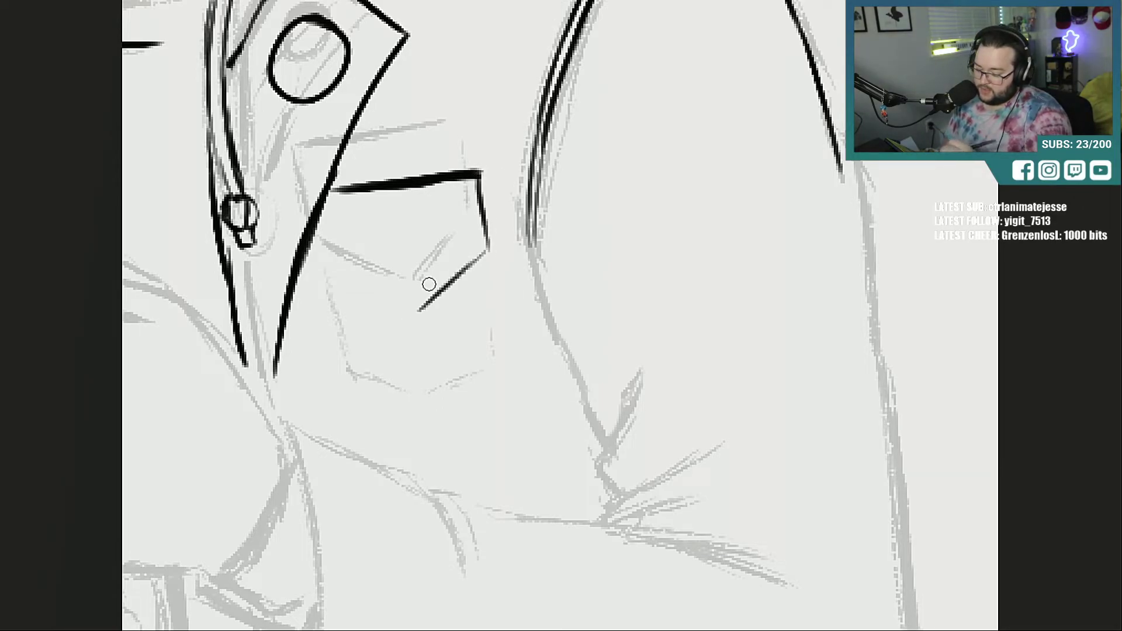
{"action": "mouse_move", "coordinate": [314, 272]}
{"action": "left_mouse_down"}
{"action": "mouse_move", "coordinate": [388, 312]}
{"action": "mouse_move", "coordinate": [380, 310]}
{"action": "left_mouse_up"}
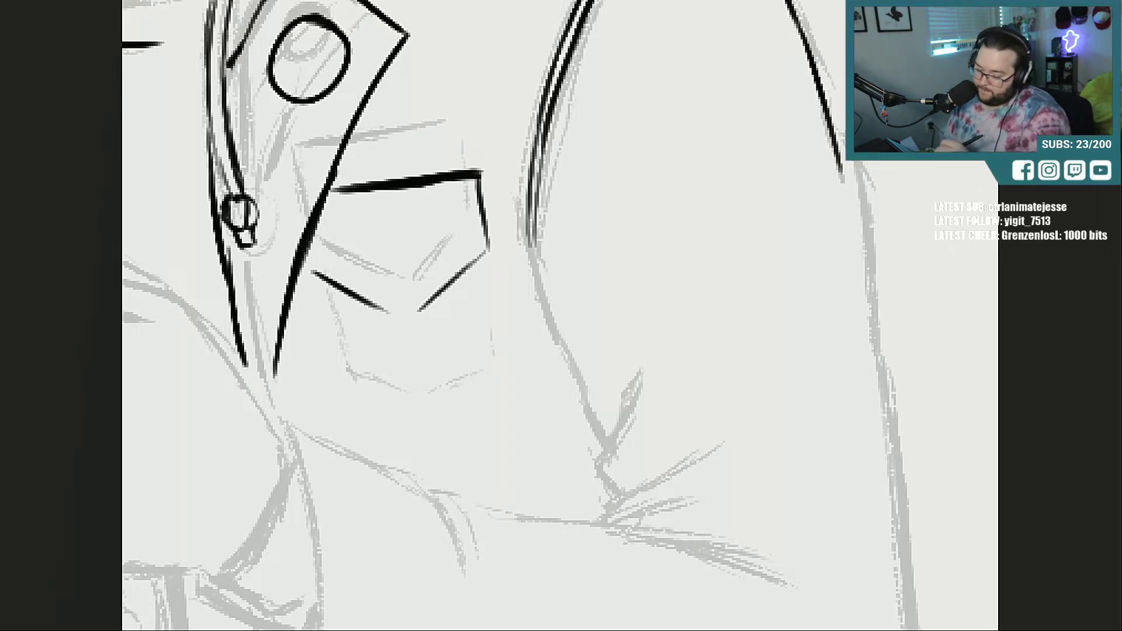
{"action": "mouse_move", "coordinate": [312, 299]}
{"action": "left_mouse_down"}
{"action": "mouse_move", "coordinate": [334, 404]}
{"action": "mouse_move", "coordinate": [445, 446]}
{"action": "left_mouse_up"}
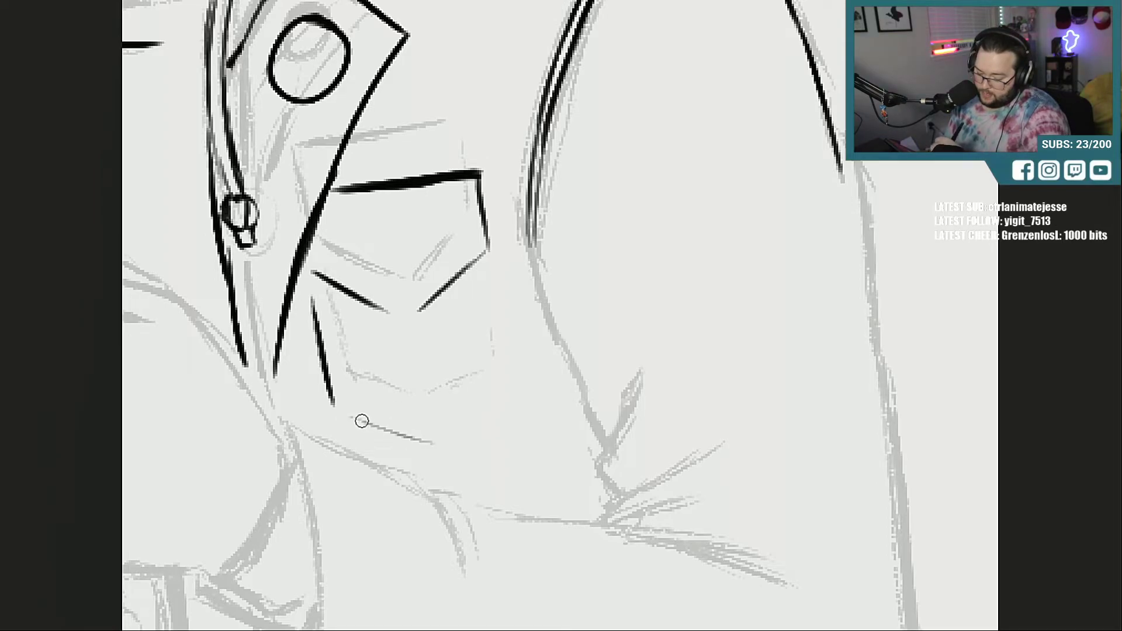
{"action": "left_click_drag", "start_coordinate": [355, 418], "coordinate": [444, 446]}
{"action": "mouse_move", "coordinate": [487, 275]}
{"action": "left_mouse_down"}
{"action": "mouse_move", "coordinate": [499, 366]}
{"action": "mouse_move", "coordinate": [456, 436]}
{"action": "left_mouse_up"}
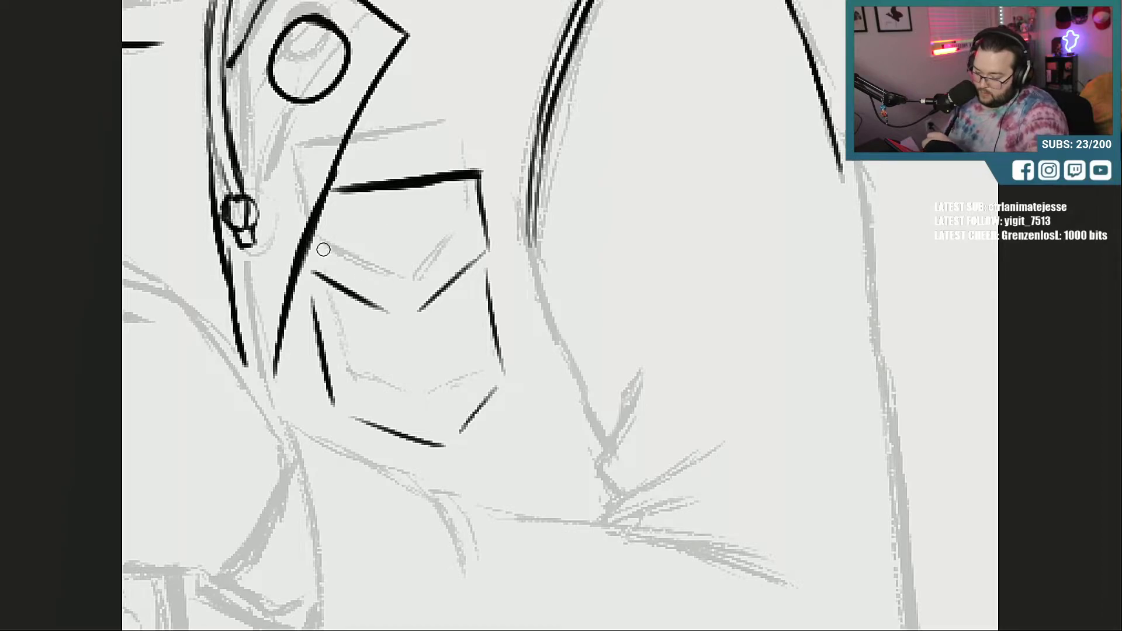
Step: Add inner stitching lines parallel to the edges of the chest pocket's flap and body
{"action": "mouse_move", "coordinate": [314, 257]}
{"action": "left_mouse_down"}
{"action": "mouse_move", "coordinate": [396, 300]}
{"action": "mouse_move", "coordinate": [470, 239]}
{"action": "left_mouse_up"}
{"action": "left_click_drag", "start_coordinate": [461, 194], "coordinate": [462, 237]}
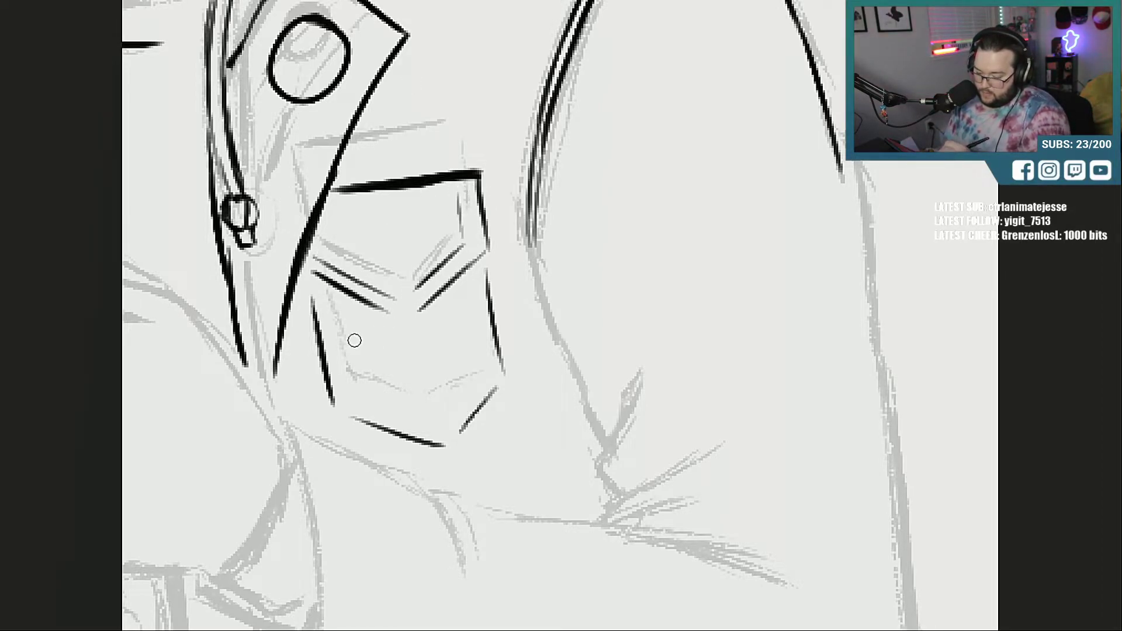
{"action": "mouse_move", "coordinate": [325, 294]}
{"action": "left_mouse_down"}
{"action": "mouse_move", "coordinate": [350, 390]}
{"action": "mouse_move", "coordinate": [398, 411]}
{"action": "mouse_move", "coordinate": [471, 387]}
{"action": "left_mouse_up"}
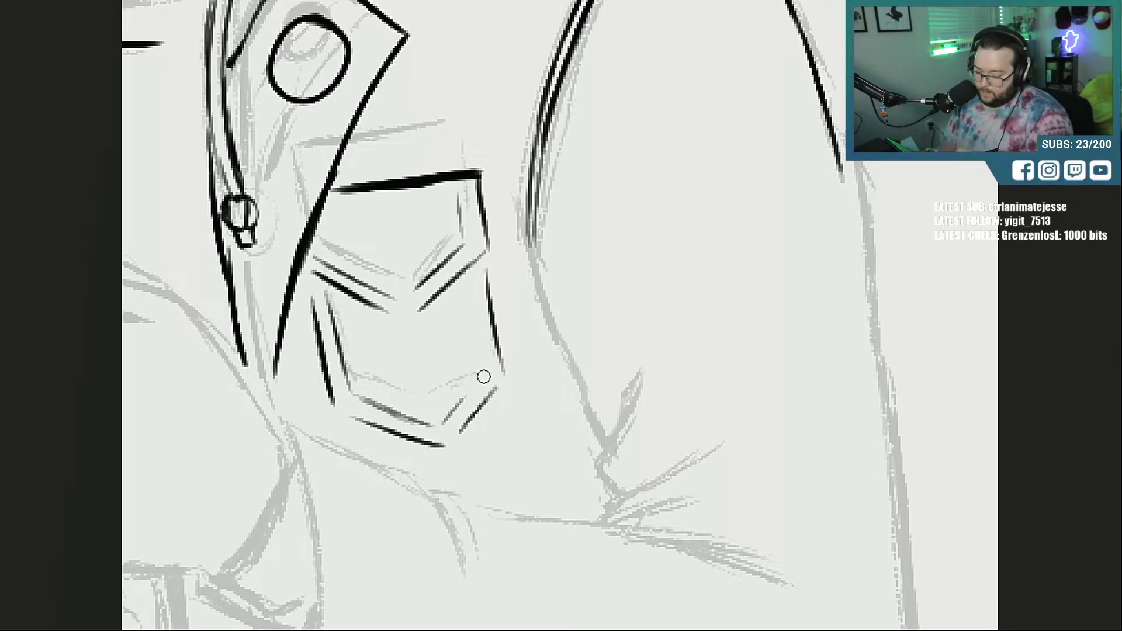
{"action": "left_click_drag", "start_coordinate": [443, 425], "coordinate": [473, 386]}
{"action": "left_click_drag", "start_coordinate": [465, 281], "coordinate": [479, 369]}
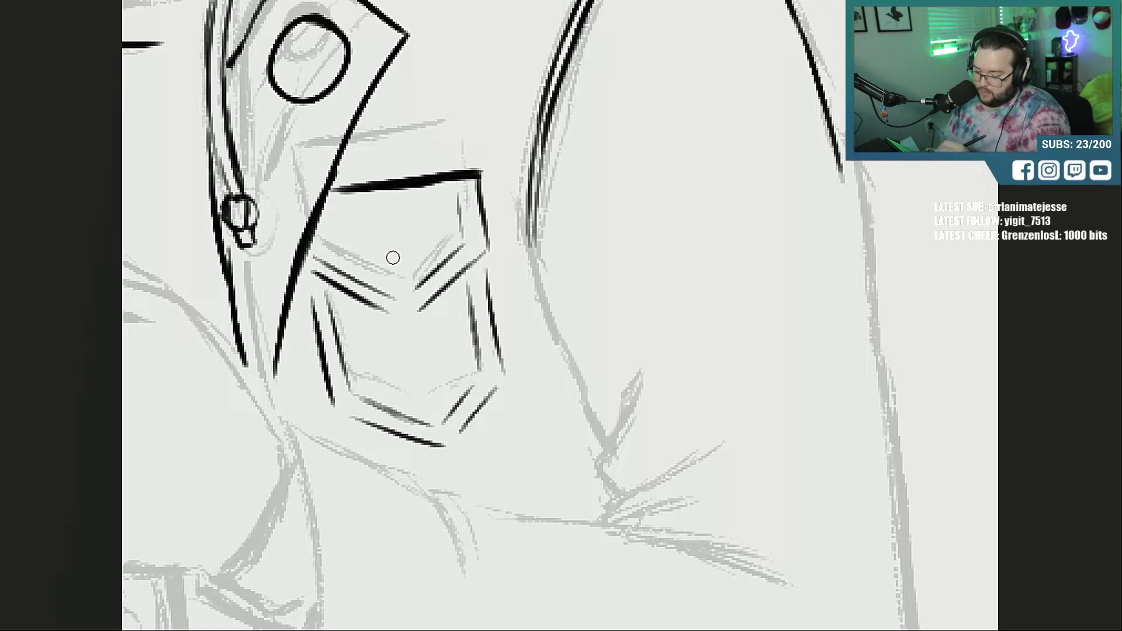
{"action": "left_click_drag", "start_coordinate": [384, 240], "coordinate": [405, 291]}
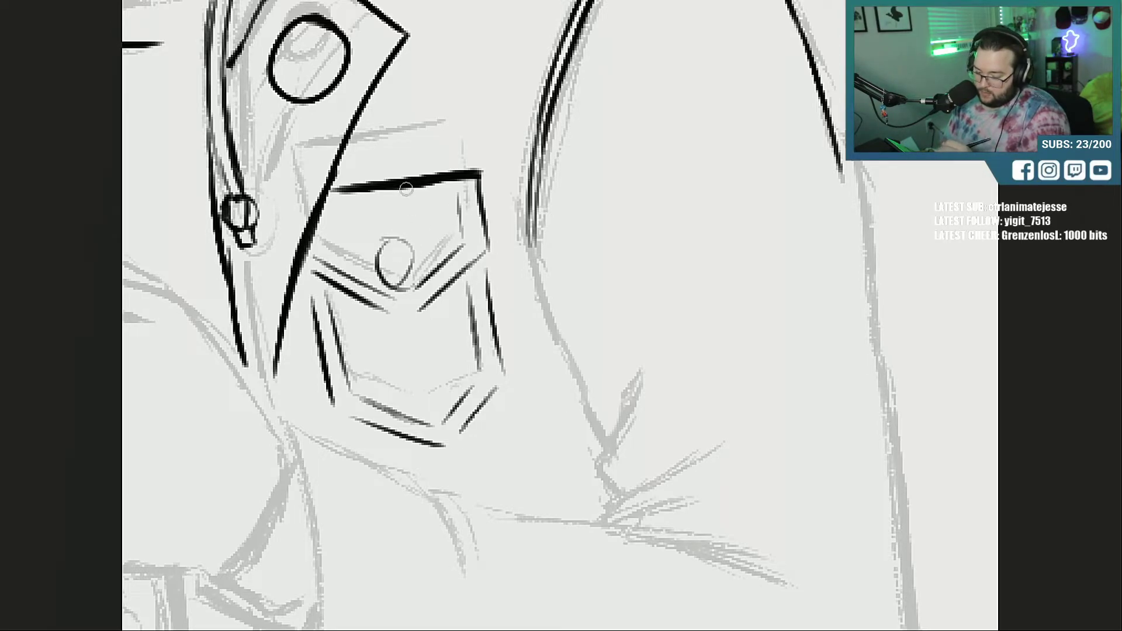
{"action": "key", "text": "ctrl+z"}
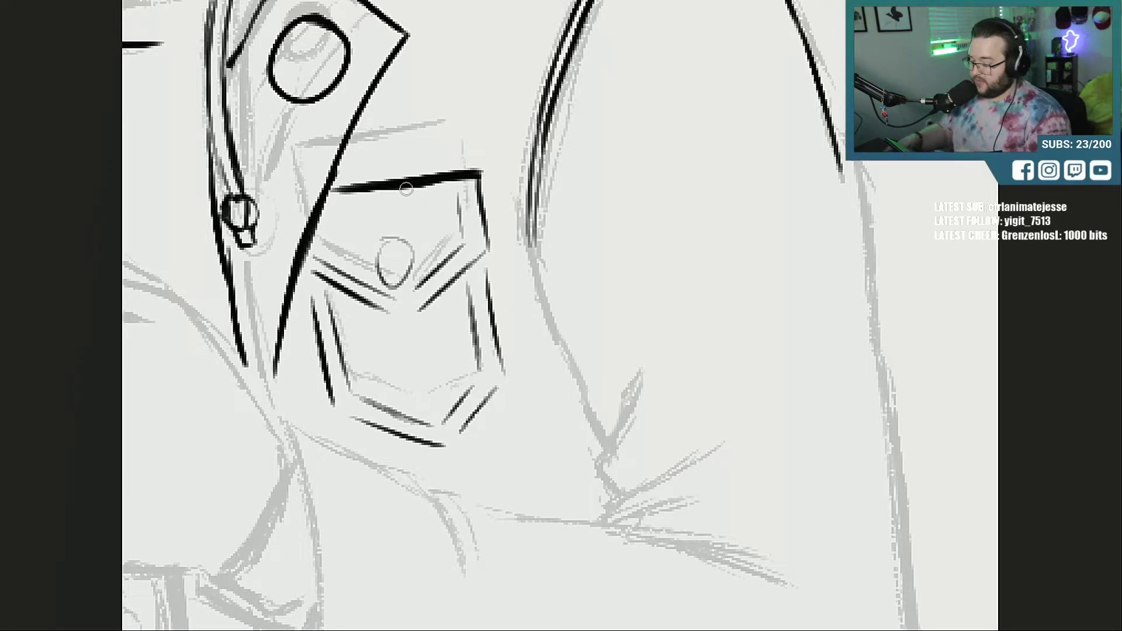
{"action": "key", "text": "ctrl+z"}
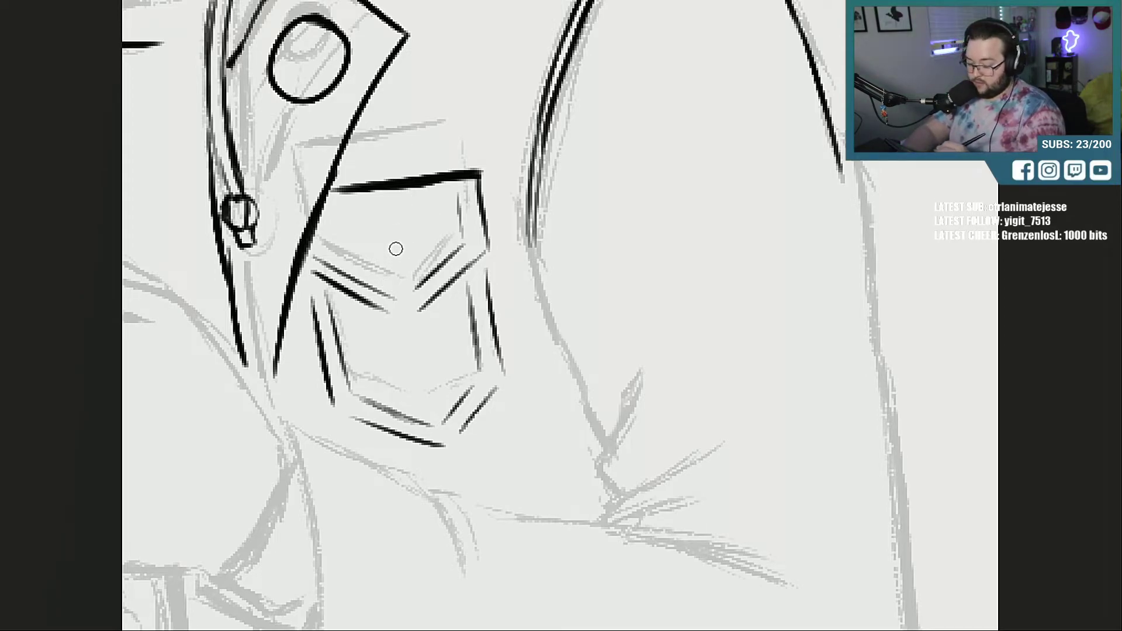
Step: Ink a small round button on the pocket flap, and draw the right sleeve's inner edge down to jagged folds at the elbow crease
{"action": "mouse_move", "coordinate": [382, 255]}
{"action": "left_mouse_down"}
{"action": "mouse_move", "coordinate": [396, 277]}
{"action": "mouse_move", "coordinate": [411, 268]}
{"action": "mouse_move", "coordinate": [393, 246]}
{"action": "left_mouse_up"}
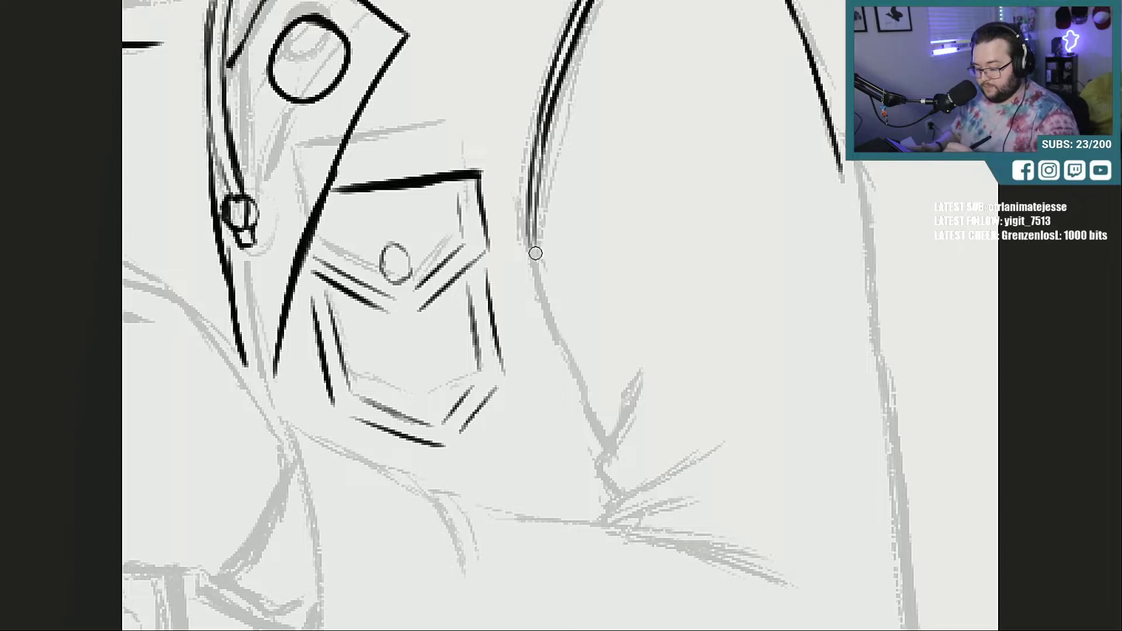
{"action": "mouse_move", "coordinate": [517, 200]}
{"action": "left_mouse_down"}
{"action": "mouse_move", "coordinate": [562, 346]}
{"action": "mouse_move", "coordinate": [550, 295]}
{"action": "mouse_move", "coordinate": [611, 433]}
{"action": "left_mouse_up"}
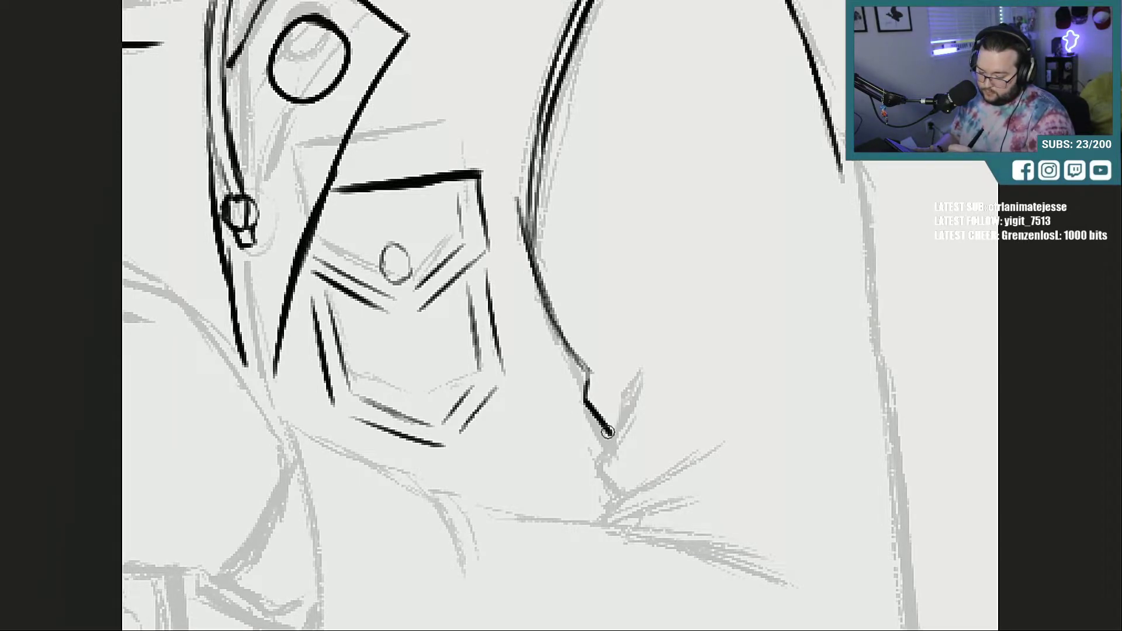
{"action": "mouse_move", "coordinate": [587, 398]}
{"action": "left_mouse_down"}
{"action": "mouse_move", "coordinate": [595, 346]}
{"action": "mouse_move", "coordinate": [583, 346]}
{"action": "left_mouse_up"}
{"action": "mouse_move", "coordinate": [637, 376]}
{"action": "left_mouse_down"}
{"action": "mouse_move", "coordinate": [598, 459]}
{"action": "mouse_move", "coordinate": [623, 494]}
{"action": "mouse_move", "coordinate": [685, 430]}
{"action": "left_mouse_up"}
{"action": "mouse_move", "coordinate": [622, 489]}
{"action": "left_mouse_down"}
{"action": "mouse_move", "coordinate": [684, 431]}
{"action": "mouse_move", "coordinate": [604, 526]}
{"action": "mouse_move", "coordinate": [727, 481]}
{"action": "mouse_move", "coordinate": [616, 506]}
{"action": "mouse_move", "coordinate": [659, 533]}
{"action": "mouse_move", "coordinate": [792, 551]}
{"action": "left_mouse_up"}
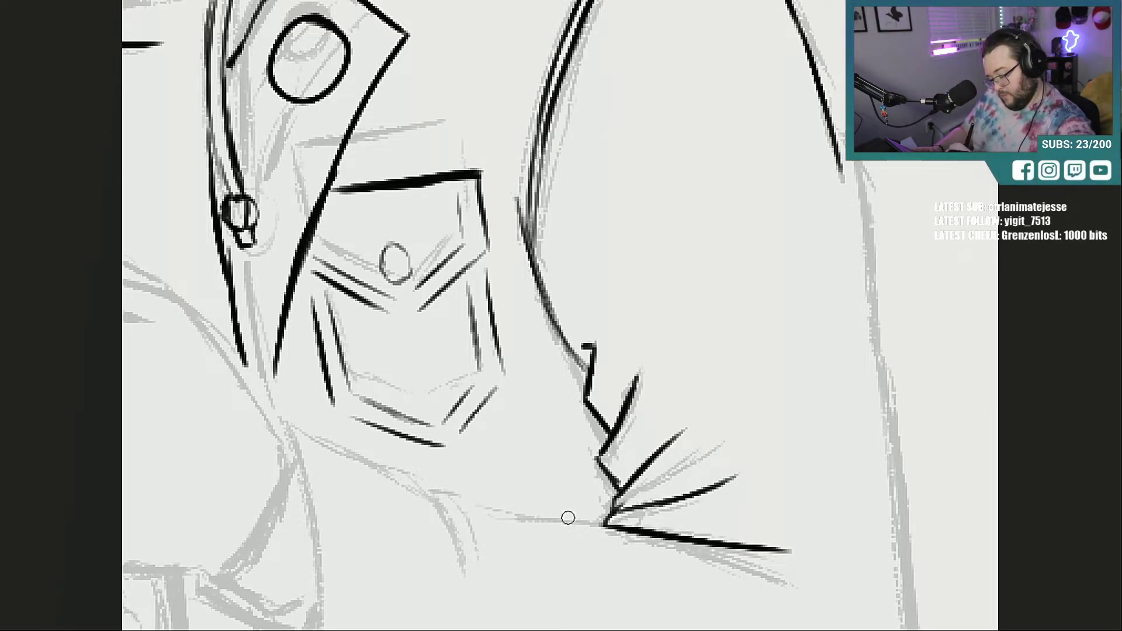
Step: Continue the right sleeve's outer contour down toward the elbow with overlapping lines for the fabric creases
{"action": "mouse_move", "coordinate": [838, 149]}
{"action": "left_mouse_down"}
{"action": "mouse_move", "coordinate": [859, 180]}
{"action": "mouse_move", "coordinate": [861, 301]}
{"action": "left_mouse_up"}
{"action": "left_click_drag", "start_coordinate": [863, 237], "coordinate": [855, 342]}
{"action": "mouse_move", "coordinate": [865, 292]}
{"action": "left_mouse_down"}
{"action": "mouse_move", "coordinate": [857, 365]}
{"action": "mouse_move", "coordinate": [882, 400]}
{"action": "left_mouse_up"}
{"action": "mouse_move", "coordinate": [857, 333]}
{"action": "left_mouse_down"}
{"action": "mouse_move", "coordinate": [880, 387]}
{"action": "mouse_move", "coordinate": [895, 476]}
{"action": "left_mouse_up"}
{"action": "left_click_drag", "start_coordinate": [883, 395], "coordinate": [890, 486]}
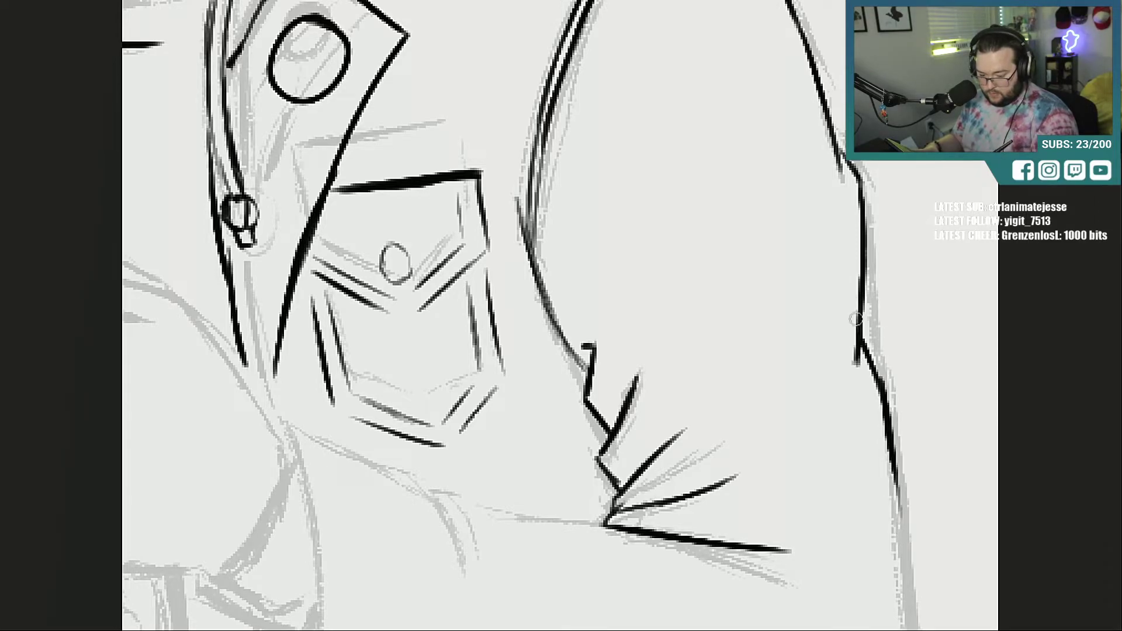
Step: Ink the upper edge of the right forearm from the elbow folds to the wrist, and start the cuff's seam lines
{"action": "scroll", "coordinate": [862, 260], "scroll_direction": "down", "scroll_amount": 5}
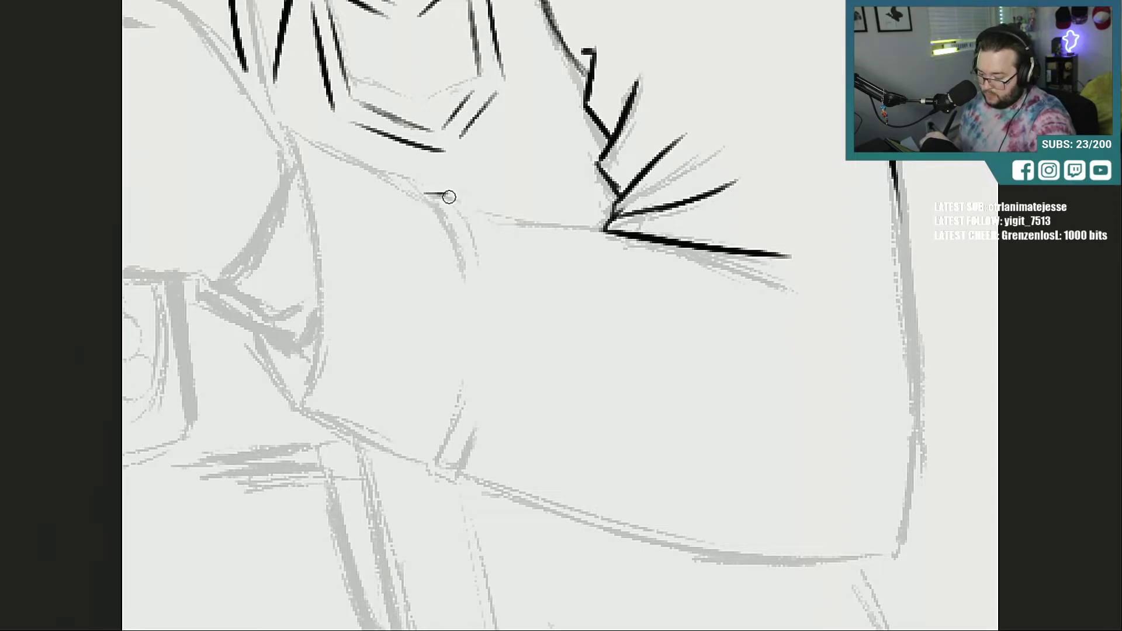
{"action": "mouse_move", "coordinate": [425, 193]}
{"action": "left_mouse_down"}
{"action": "mouse_move", "coordinate": [469, 220]}
{"action": "mouse_move", "coordinate": [584, 225]}
{"action": "left_mouse_up"}
{"action": "left_click_drag", "start_coordinate": [468, 209], "coordinate": [610, 233]}
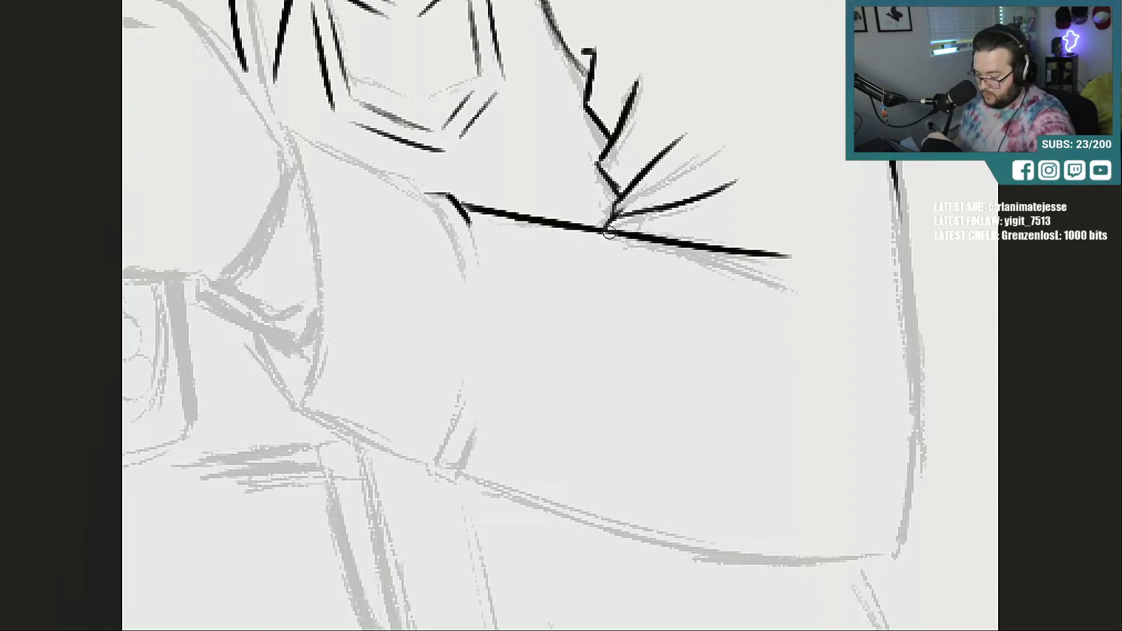
{"action": "mouse_move", "coordinate": [275, 136]}
{"action": "left_mouse_down"}
{"action": "mouse_move", "coordinate": [430, 197]}
{"action": "mouse_move", "coordinate": [458, 262]}
{"action": "left_mouse_up"}
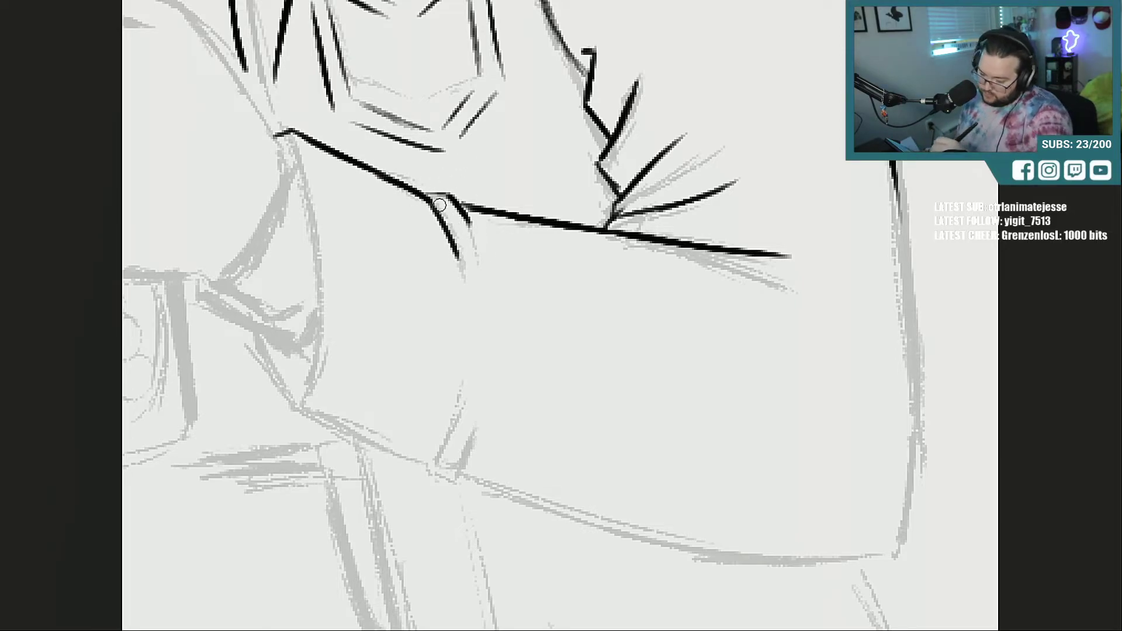
Step: Ink the right cuff's curved double seam, its opening edge and its lower edge, starting the forearm's underside beyond the seam
{"action": "mouse_move", "coordinate": [446, 196]}
{"action": "left_mouse_down"}
{"action": "mouse_move", "coordinate": [478, 273]}
{"action": "mouse_move", "coordinate": [484, 351]}
{"action": "left_mouse_up"}
{"action": "mouse_move", "coordinate": [468, 295]}
{"action": "left_mouse_down"}
{"action": "mouse_move", "coordinate": [466, 363]}
{"action": "mouse_move", "coordinate": [432, 458]}
{"action": "mouse_move", "coordinate": [438, 479]}
{"action": "mouse_move", "coordinate": [473, 414]}
{"action": "left_mouse_up"}
{"action": "left_click_drag", "start_coordinate": [442, 477], "coordinate": [605, 530]}
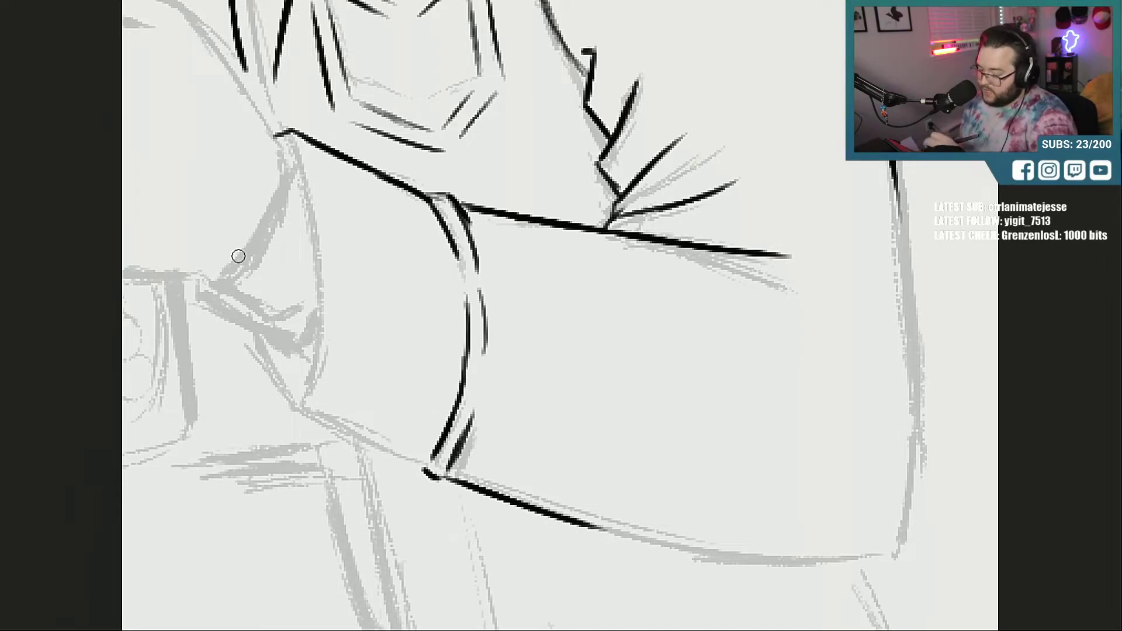
{"action": "mouse_move", "coordinate": [256, 337]}
{"action": "left_mouse_down"}
{"action": "mouse_move", "coordinate": [285, 426]}
{"action": "mouse_move", "coordinate": [311, 369]}
{"action": "mouse_move", "coordinate": [317, 266]}
{"action": "left_mouse_up"}
{"action": "left_click_drag", "start_coordinate": [318, 308], "coordinate": [311, 187]}
{"action": "left_click_drag", "start_coordinate": [285, 425], "coordinate": [419, 473]}
Step: Extend the right forearm's lower edge to the elbow corner and bring the sleeve's outer contour down to meet it
{"action": "left_click_drag", "start_coordinate": [495, 497], "coordinate": [681, 538]}
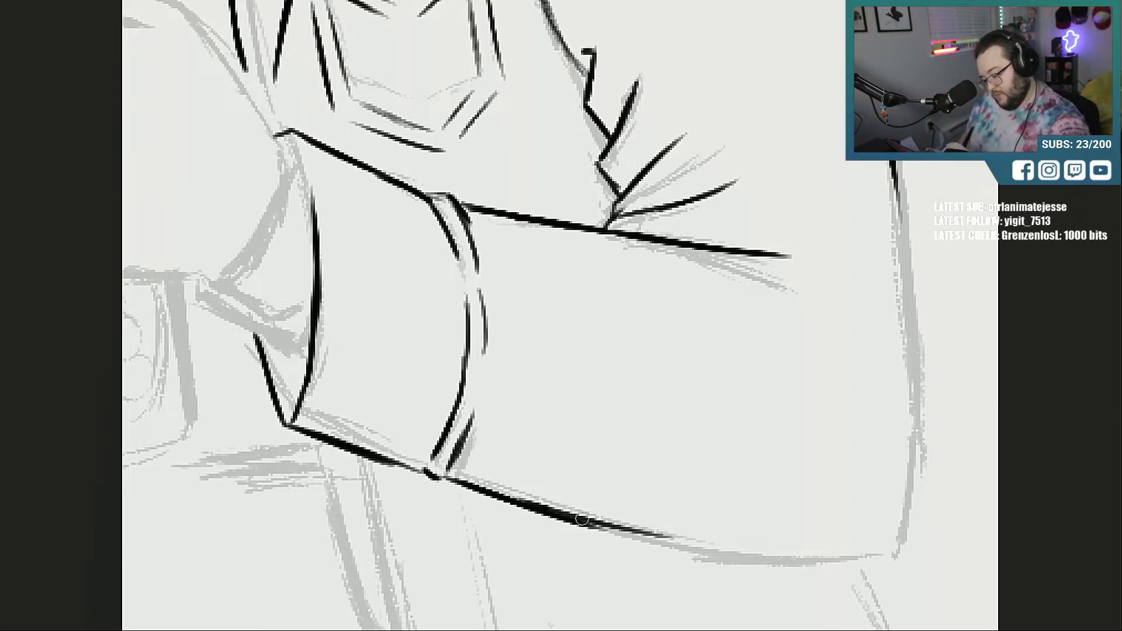
{"action": "left_click_drag", "start_coordinate": [535, 504], "coordinate": [775, 557]}
{"action": "mouse_move", "coordinate": [621, 528]}
{"action": "left_mouse_down"}
{"action": "mouse_move", "coordinate": [784, 556]}
{"action": "mouse_move", "coordinate": [889, 559]}
{"action": "mouse_move", "coordinate": [909, 482]}
{"action": "left_mouse_up"}
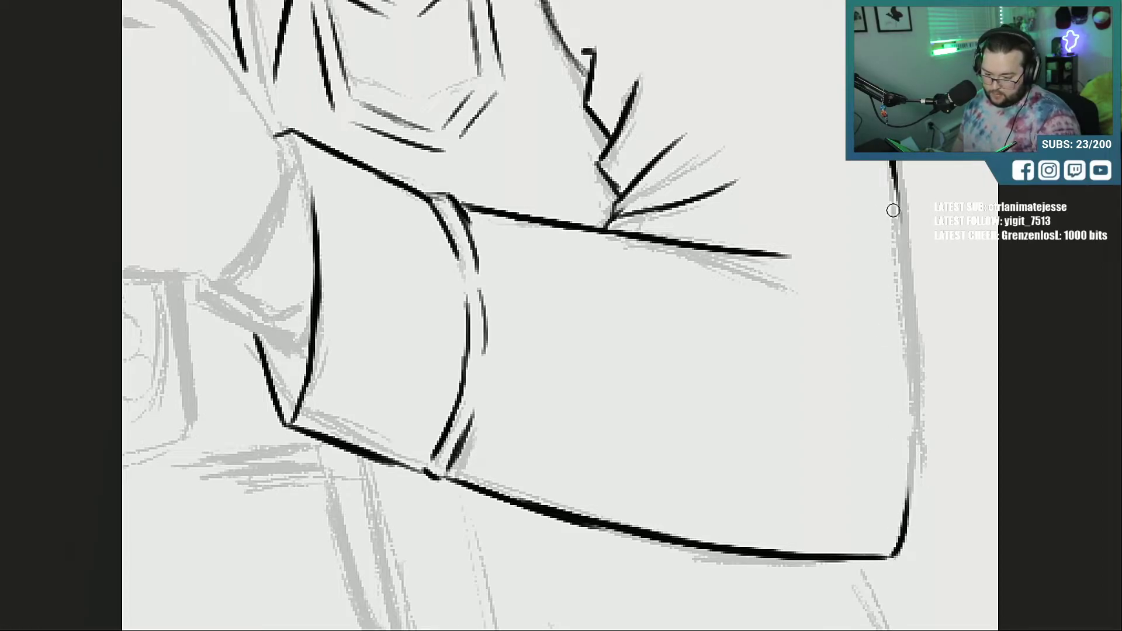
{"action": "left_click_drag", "start_coordinate": [895, 190], "coordinate": [907, 342]}
{"action": "left_click_drag", "start_coordinate": [901, 253], "coordinate": [910, 389]}
{"action": "left_click_drag", "start_coordinate": [909, 317], "coordinate": [910, 428]}
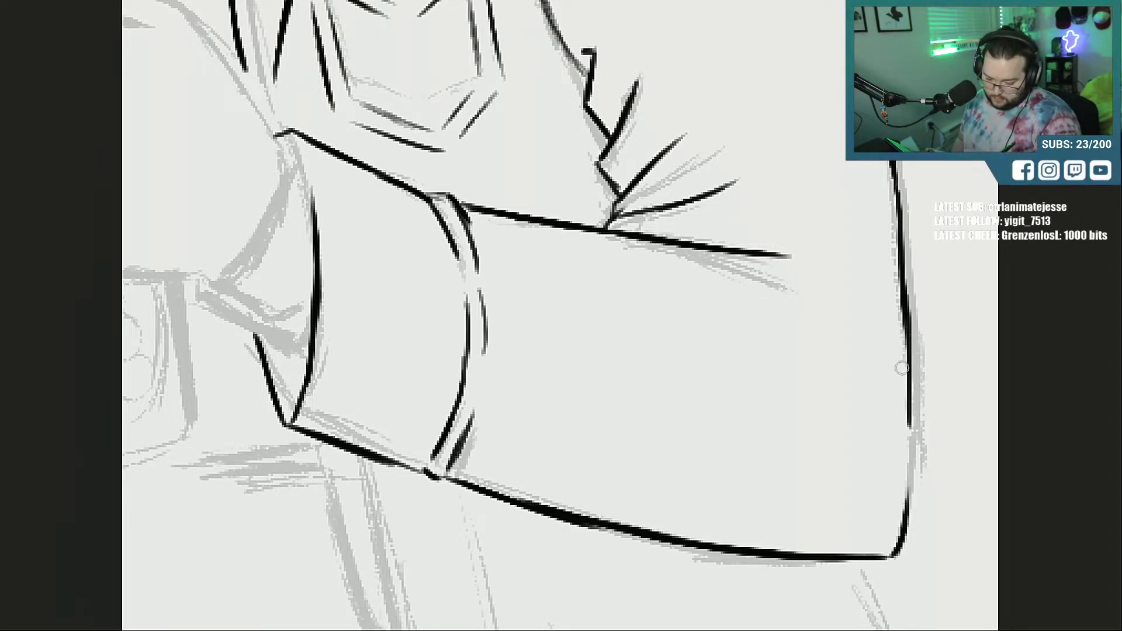
{"action": "left_click_drag", "start_coordinate": [902, 367], "coordinate": [910, 479]}
{"action": "mouse_move", "coordinate": [907, 415]}
{"action": "left_mouse_down"}
{"action": "mouse_move", "coordinate": [907, 514]}
{"action": "mouse_move", "coordinate": [911, 460]}
{"action": "left_mouse_up"}
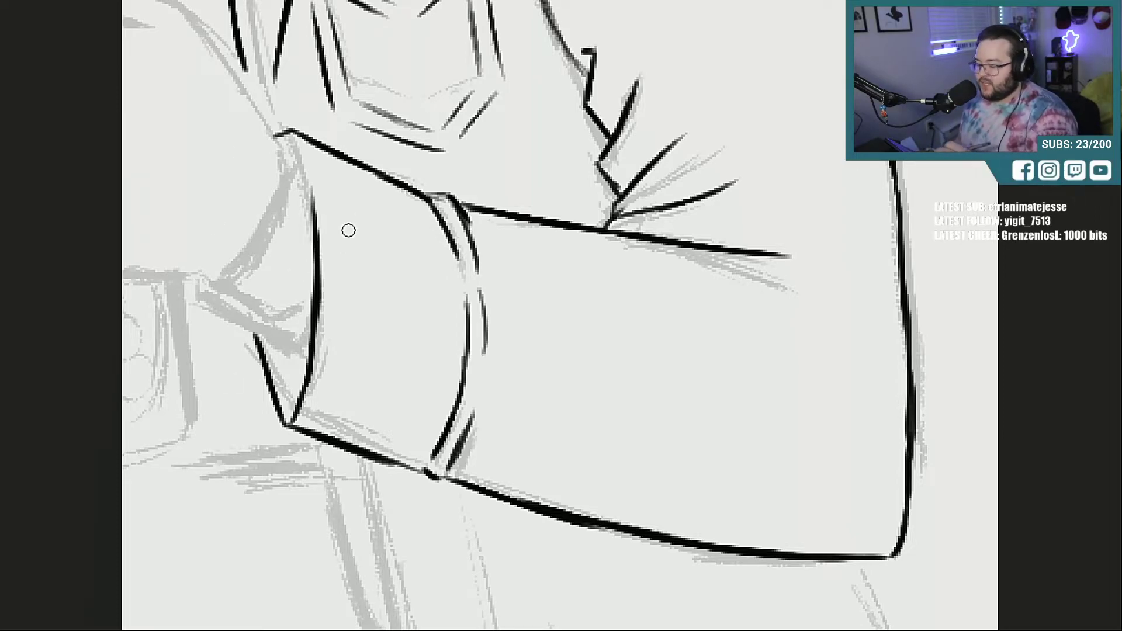
Step: Complete the top of the cuff's opening edge and ink the wrist line and angular fabric folds inside the opening
{"action": "left_click_drag", "start_coordinate": [292, 151], "coordinate": [301, 207]}
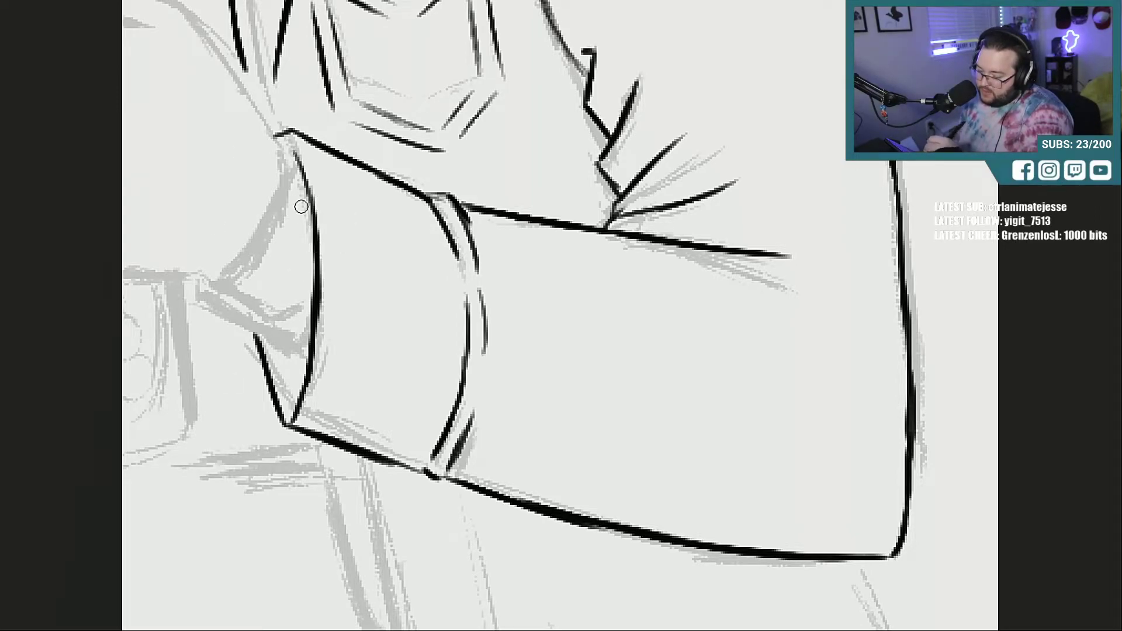
{"action": "left_click_drag", "start_coordinate": [287, 158], "coordinate": [266, 257]}
{"action": "mouse_move", "coordinate": [283, 188]}
{"action": "left_mouse_down"}
{"action": "mouse_move", "coordinate": [250, 283]}
{"action": "mouse_move", "coordinate": [231, 301]}
{"action": "mouse_move", "coordinate": [284, 344]}
{"action": "left_mouse_up"}
{"action": "left_click_drag", "start_coordinate": [238, 310], "coordinate": [288, 338]}
{"action": "mouse_move", "coordinate": [288, 337]}
{"action": "left_mouse_down"}
{"action": "mouse_move", "coordinate": [283, 352]}
{"action": "mouse_move", "coordinate": [308, 364]}
{"action": "mouse_move", "coordinate": [302, 318]}
{"action": "left_mouse_up"}
{"action": "mouse_move", "coordinate": [258, 269]}
{"action": "left_mouse_down"}
{"action": "mouse_move", "coordinate": [237, 291]}
{"action": "mouse_move", "coordinate": [254, 325]}
{"action": "mouse_move", "coordinate": [287, 339]}
{"action": "left_mouse_up"}
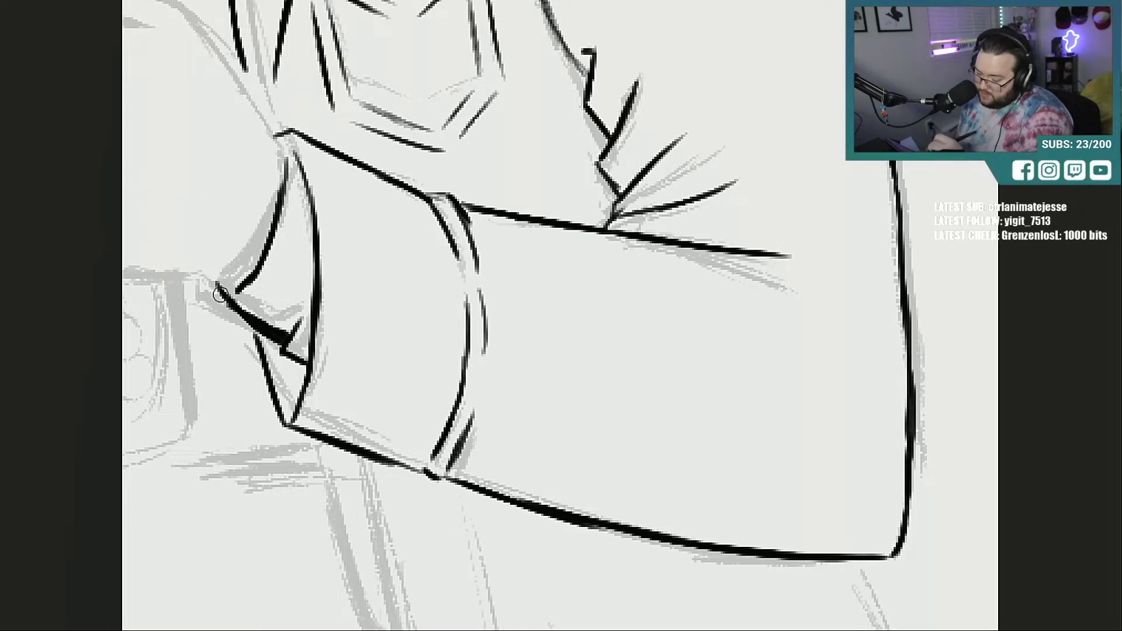
{"action": "mouse_move", "coordinate": [220, 294]}
{"action": "left_mouse_down"}
{"action": "mouse_move", "coordinate": [285, 339]}
{"action": "mouse_move", "coordinate": [274, 320]}
{"action": "left_mouse_up"}
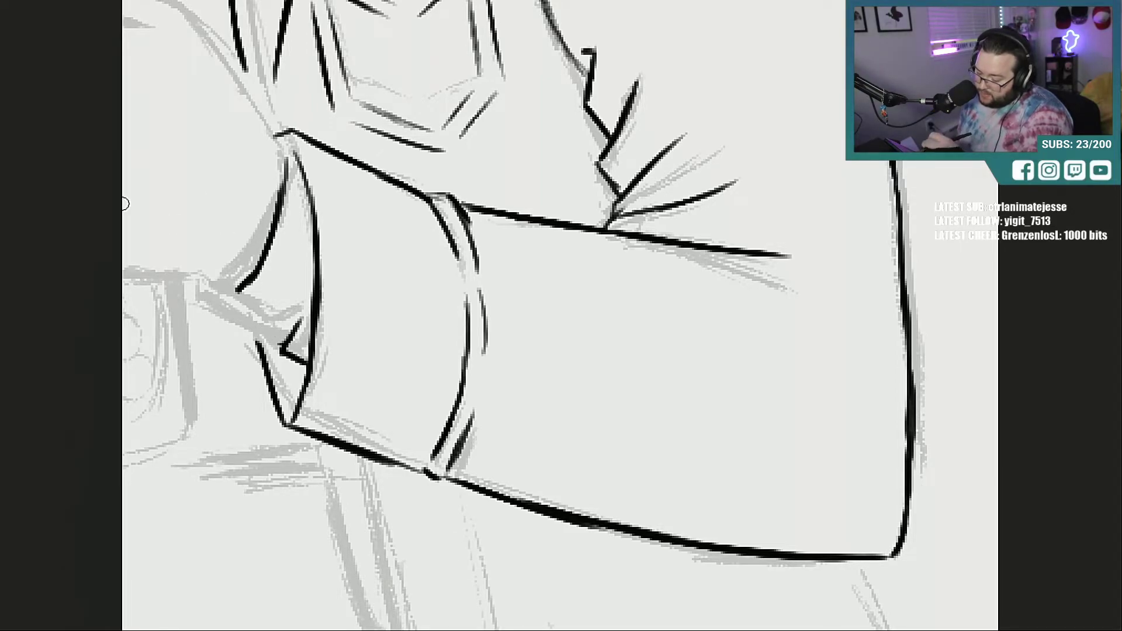
{"action": "mouse_move", "coordinate": [216, 278]}
{"action": "left_mouse_down"}
{"action": "mouse_move", "coordinate": [209, 300]}
{"action": "mouse_move", "coordinate": [289, 343]}
{"action": "mouse_move", "coordinate": [308, 310]}
{"action": "left_mouse_up"}
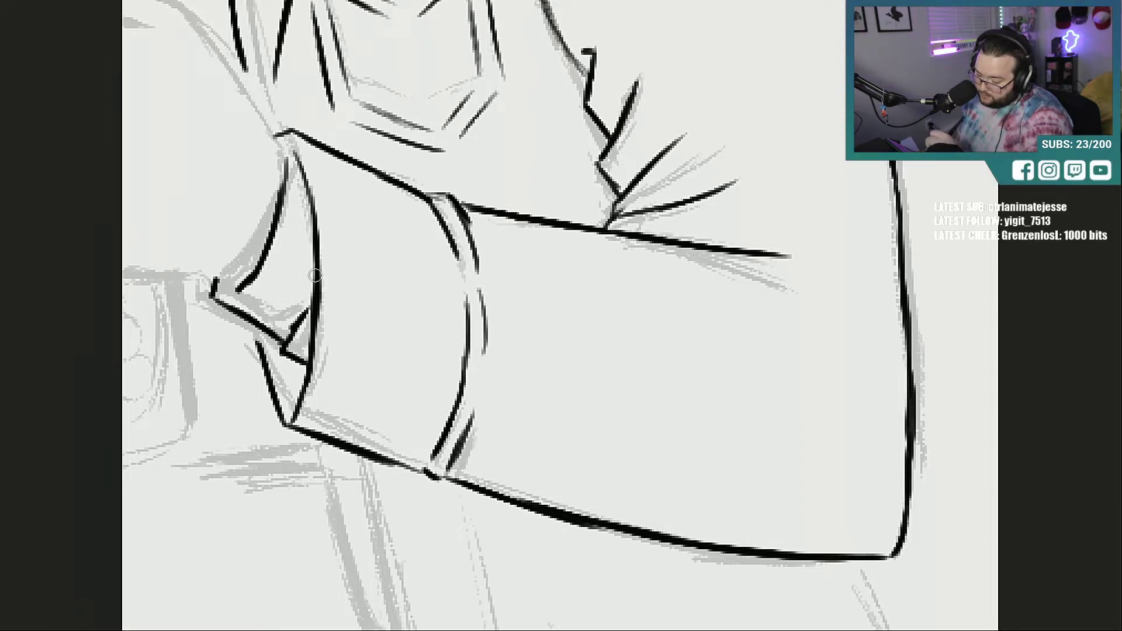
Step: Ink the outer sides and curved bottom of the cup below the hand
{"action": "left_click_drag", "start_coordinate": [715, 630], "coordinate": [649, 630]}
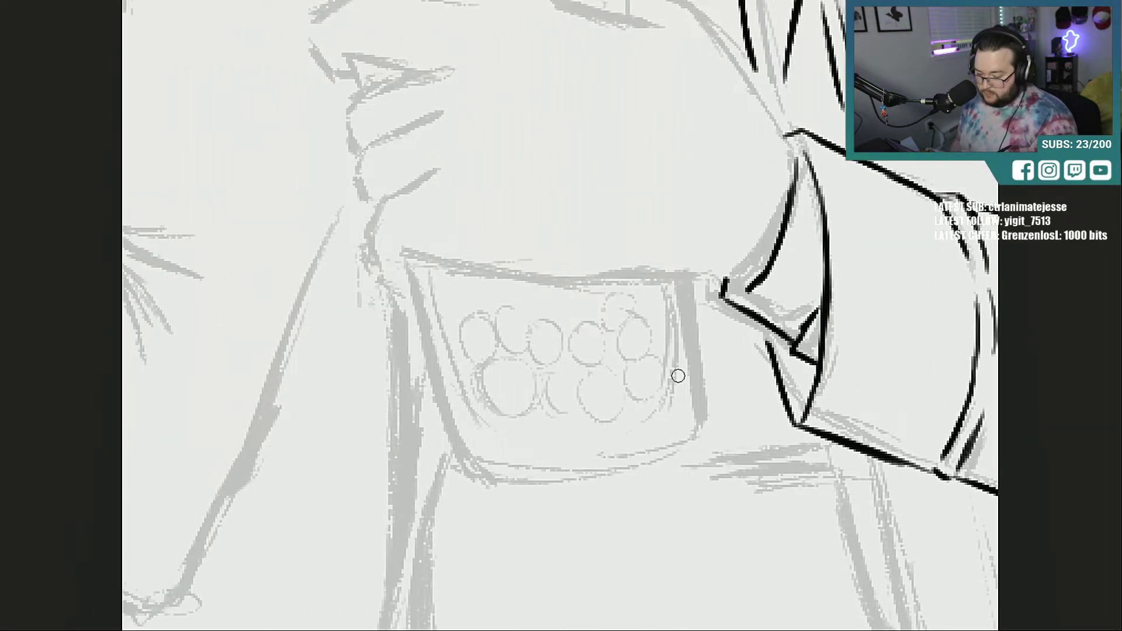
{"action": "mouse_move", "coordinate": [700, 280]}
{"action": "left_mouse_down"}
{"action": "mouse_move", "coordinate": [719, 401]}
{"action": "mouse_move", "coordinate": [711, 366]}
{"action": "left_mouse_up"}
{"action": "left_click_drag", "start_coordinate": [404, 261], "coordinate": [460, 435]}
{"action": "left_click_drag", "start_coordinate": [420, 302], "coordinate": [467, 451]}
{"action": "left_click_drag", "start_coordinate": [445, 383], "coordinate": [465, 451]}
{"action": "mouse_move", "coordinate": [449, 406]}
{"action": "left_mouse_down"}
{"action": "mouse_move", "coordinate": [472, 457]}
{"action": "mouse_move", "coordinate": [502, 466]}
{"action": "mouse_move", "coordinate": [591, 466]}
{"action": "mouse_move", "coordinate": [684, 437]}
{"action": "left_mouse_up"}
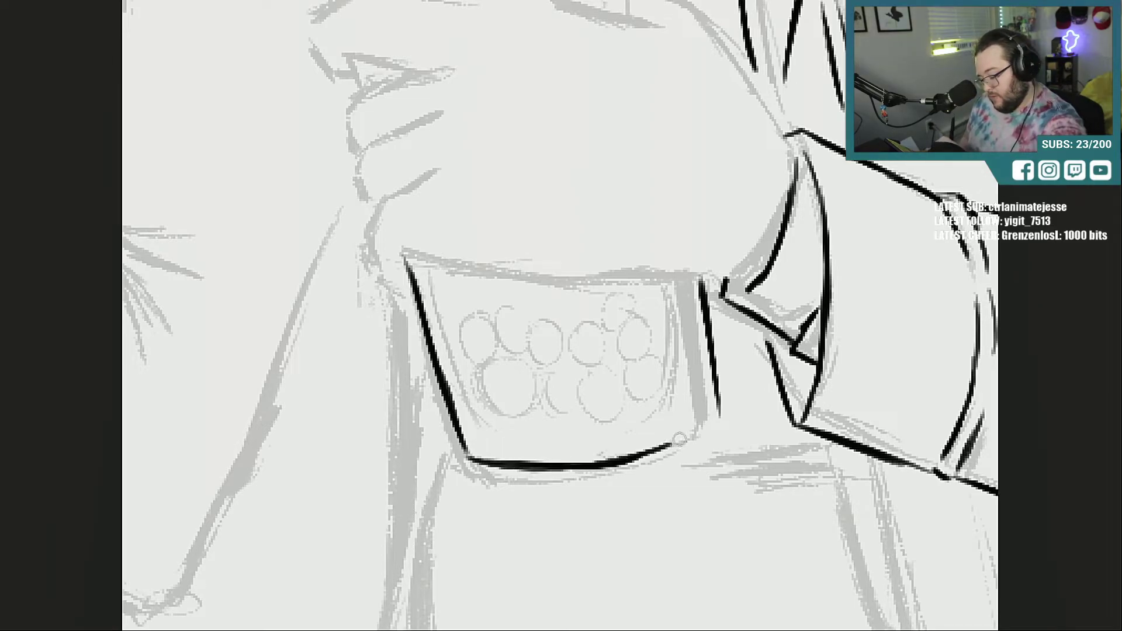
{"action": "mouse_move", "coordinate": [602, 462]}
{"action": "left_mouse_down"}
{"action": "mouse_move", "coordinate": [719, 416]}
{"action": "mouse_move", "coordinate": [688, 435]}
{"action": "left_mouse_up"}
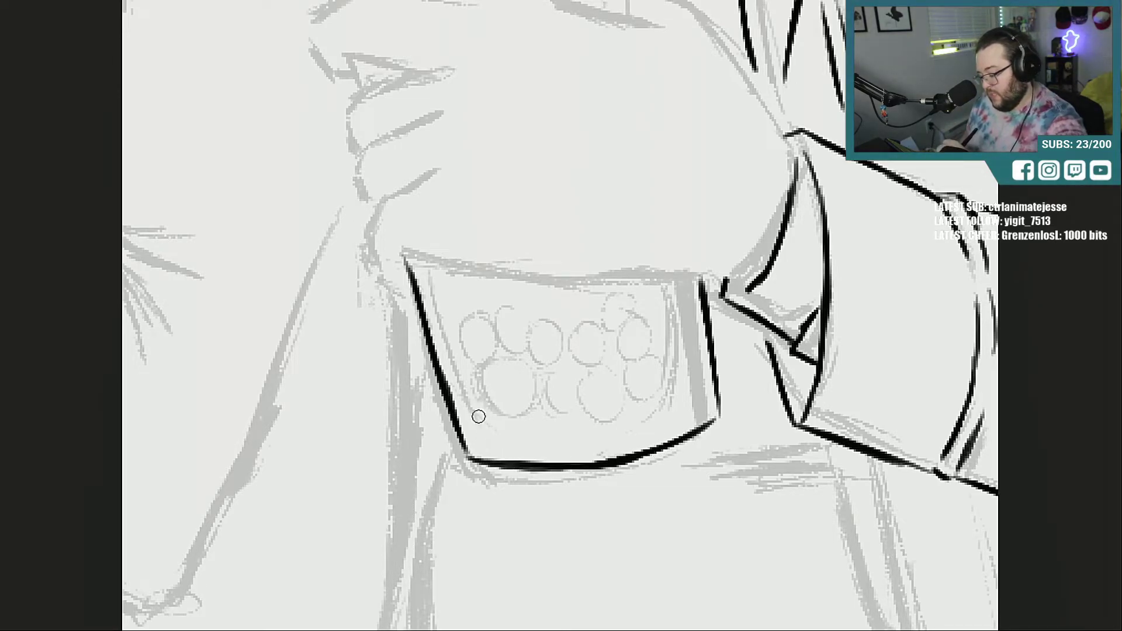
Step: Draw a thinner inner curve parallel to the cup's bottom edge
{"action": "mouse_move", "coordinate": [468, 419]}
{"action": "left_mouse_down"}
{"action": "mouse_move", "coordinate": [545, 433]}
{"action": "mouse_move", "coordinate": [619, 423]}
{"action": "left_mouse_up"}
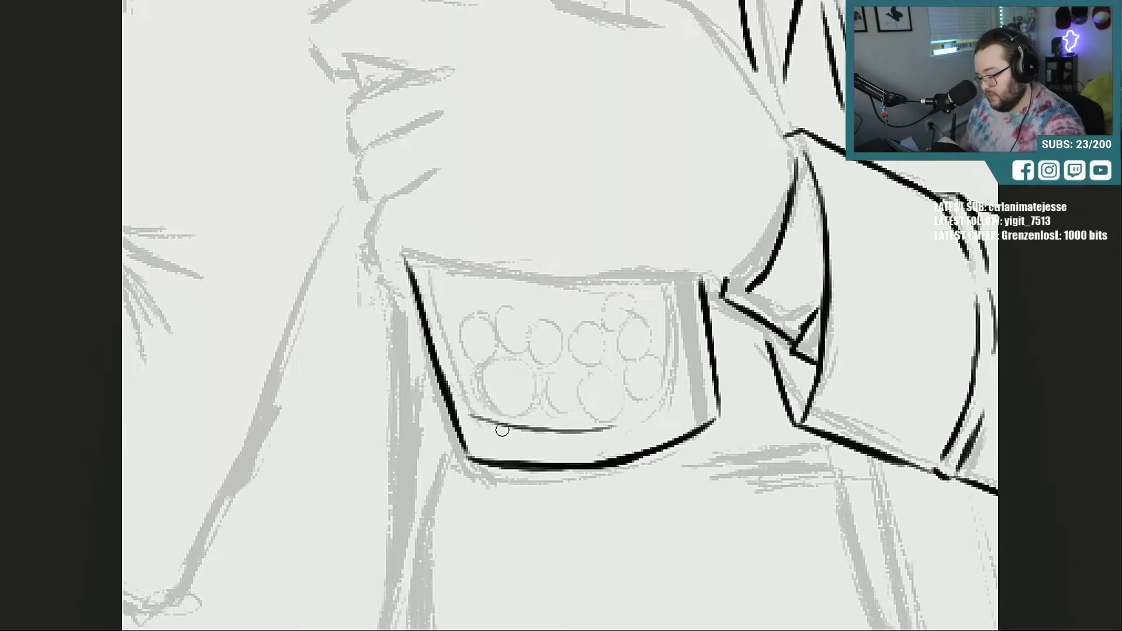
{"action": "left_click_drag", "start_coordinate": [502, 430], "coordinate": [649, 413]}
{"action": "left_click_drag", "start_coordinate": [569, 431], "coordinate": [685, 395]}
{"action": "left_click_drag", "start_coordinate": [607, 418], "coordinate": [665, 403]}
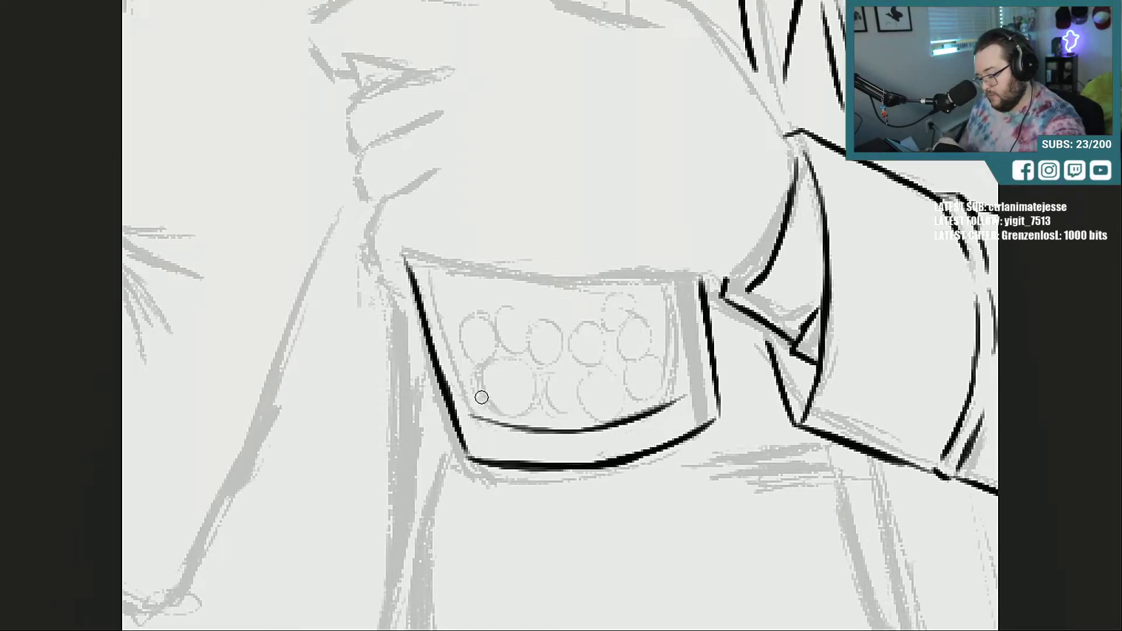
Step: Ink a cluster of overlapping round balls in the cup's lower left corner
{"action": "mouse_move", "coordinate": [471, 378]}
{"action": "left_mouse_down"}
{"action": "mouse_move", "coordinate": [468, 408]}
{"action": "mouse_move", "coordinate": [494, 416]}
{"action": "mouse_move", "coordinate": [506, 401]}
{"action": "mouse_move", "coordinate": [486, 414]}
{"action": "left_mouse_up"}
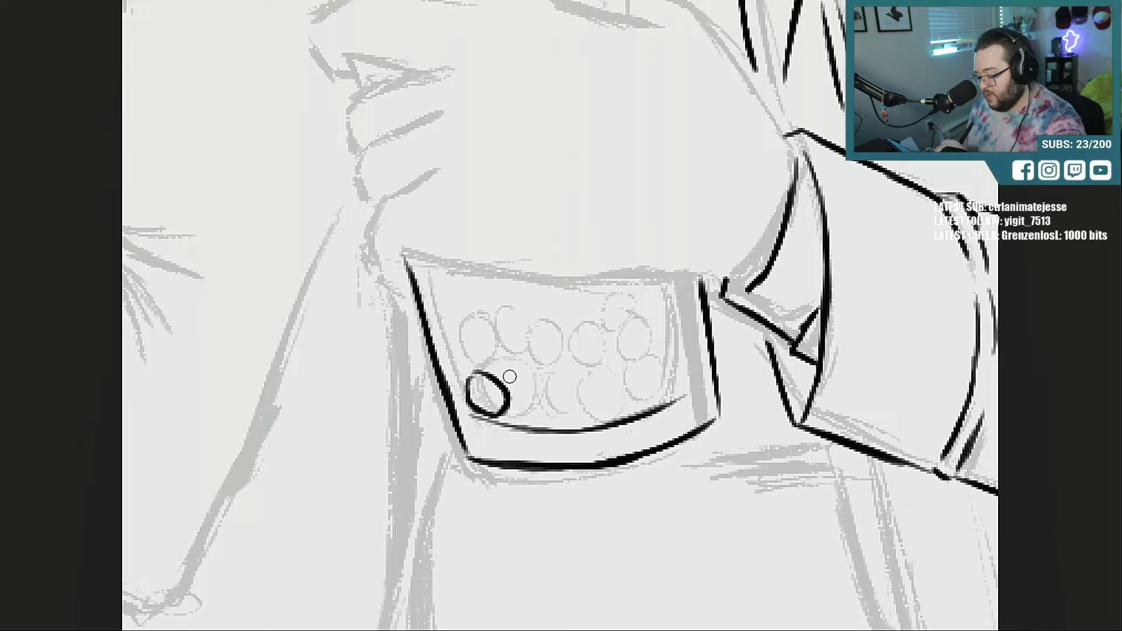
{"action": "left_click_drag", "start_coordinate": [506, 412], "coordinate": [528, 411]}
{"action": "mouse_move", "coordinate": [494, 375]}
{"action": "left_mouse_down"}
{"action": "mouse_move", "coordinate": [510, 366]}
{"action": "mouse_move", "coordinate": [536, 382]}
{"action": "mouse_move", "coordinate": [541, 337]}
{"action": "mouse_move", "coordinate": [509, 356]}
{"action": "mouse_move", "coordinate": [513, 370]}
{"action": "left_mouse_up"}
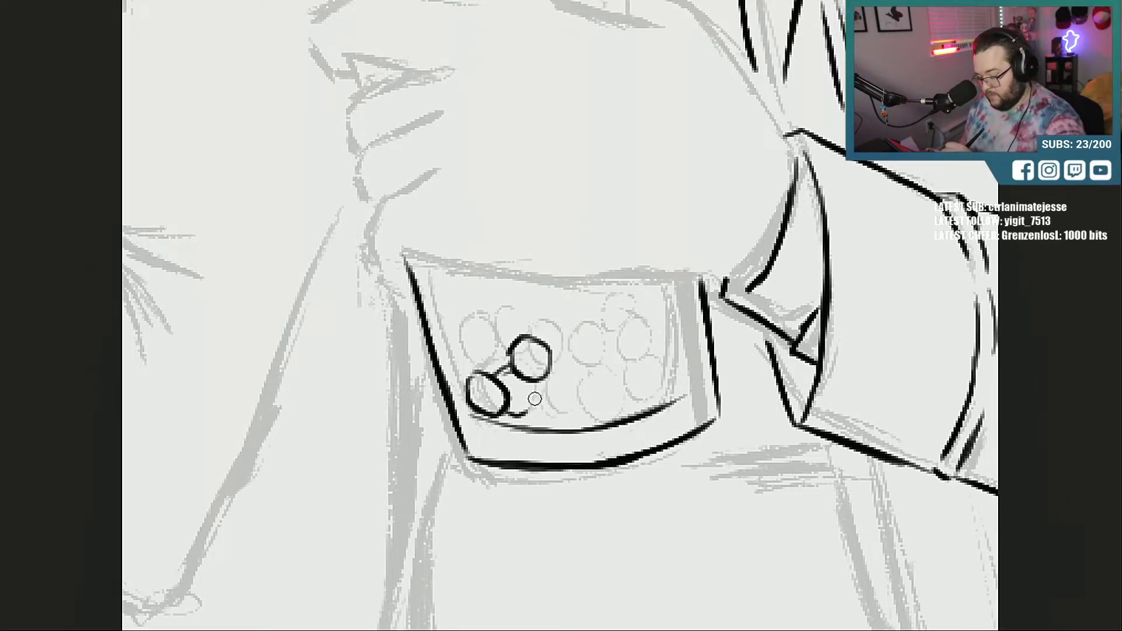
{"action": "mouse_move", "coordinate": [531, 407]}
{"action": "left_mouse_down"}
{"action": "mouse_move", "coordinate": [541, 387]}
{"action": "mouse_move", "coordinate": [525, 407]}
{"action": "mouse_move", "coordinate": [555, 420]}
{"action": "mouse_move", "coordinate": [553, 380]}
{"action": "mouse_move", "coordinate": [570, 406]}
{"action": "mouse_move", "coordinate": [518, 376]}
{"action": "left_mouse_up"}
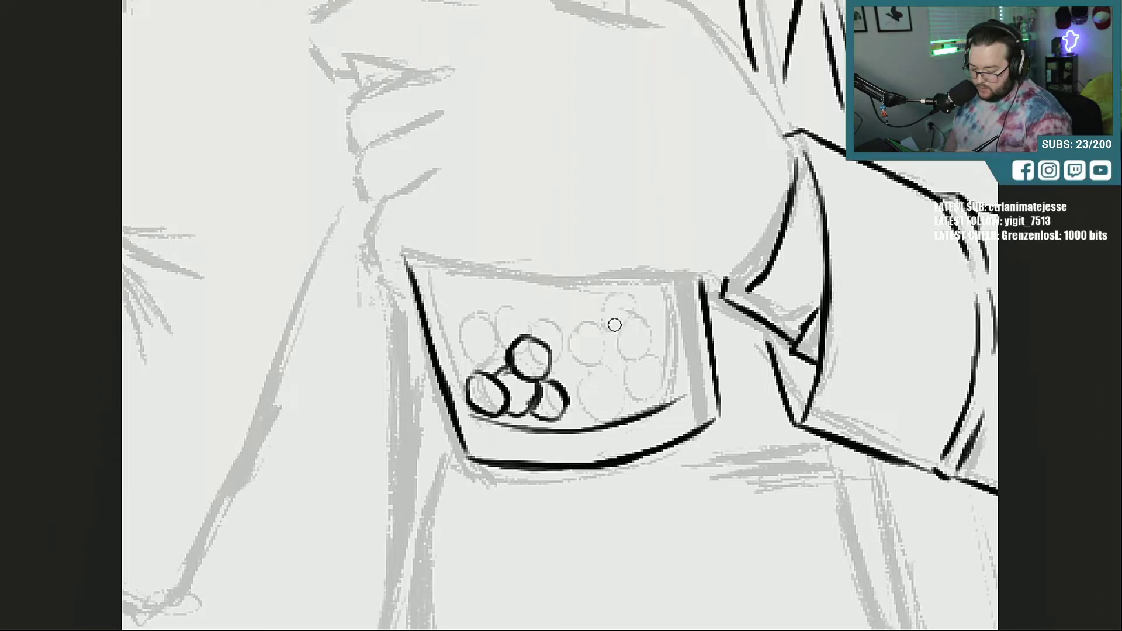
Step: Add more overlapping round balls across the middle and right side of the cup, with partial arcs for the hidden ones
{"action": "mouse_move", "coordinate": [594, 302]}
{"action": "left_mouse_down"}
{"action": "mouse_move", "coordinate": [623, 333]}
{"action": "mouse_move", "coordinate": [639, 301]}
{"action": "mouse_move", "coordinate": [597, 293]}
{"action": "mouse_move", "coordinate": [621, 328]}
{"action": "left_mouse_up"}
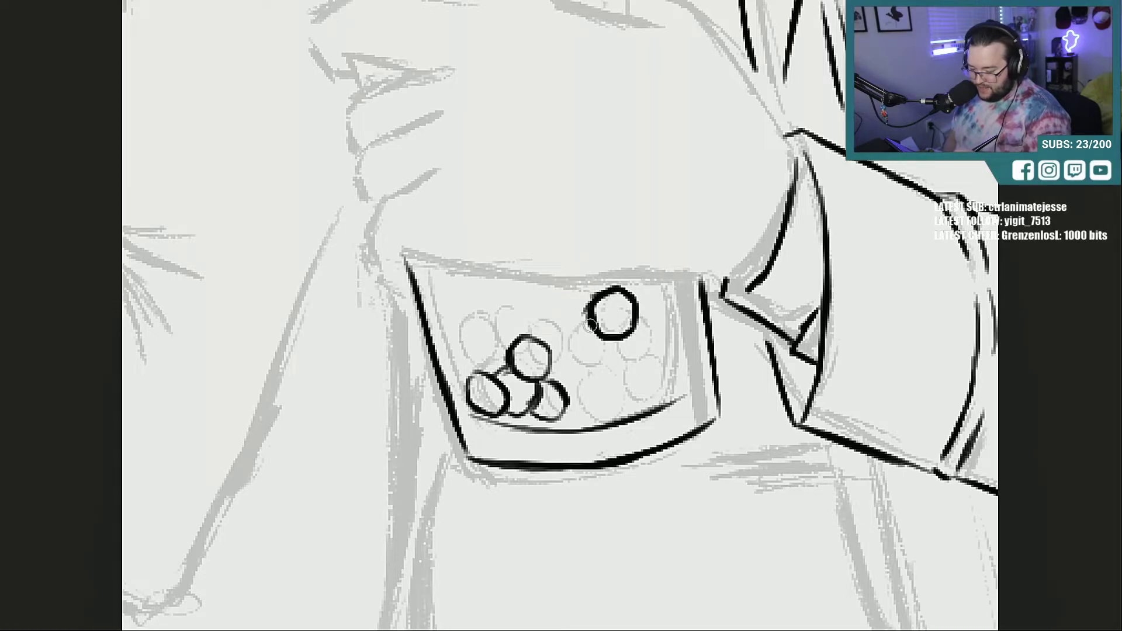
{"action": "left_click_drag", "start_coordinate": [563, 293], "coordinate": [580, 307]}
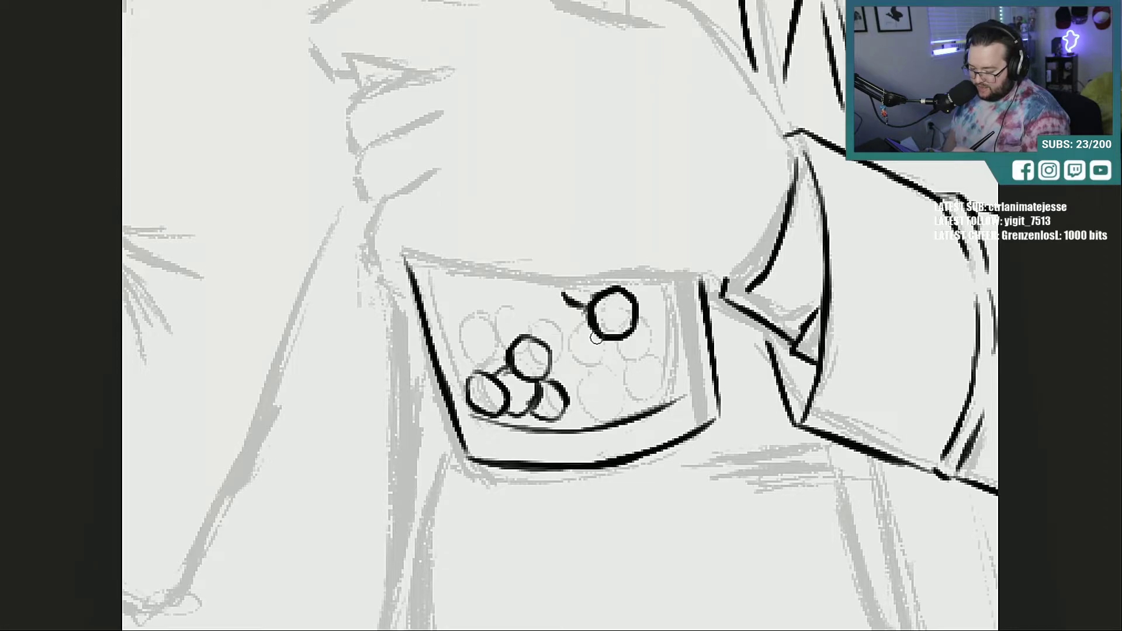
{"action": "mouse_move", "coordinate": [596, 340]}
{"action": "left_mouse_down"}
{"action": "mouse_move", "coordinate": [592, 371]}
{"action": "mouse_move", "coordinate": [626, 374]}
{"action": "mouse_move", "coordinate": [612, 369]}
{"action": "left_mouse_up"}
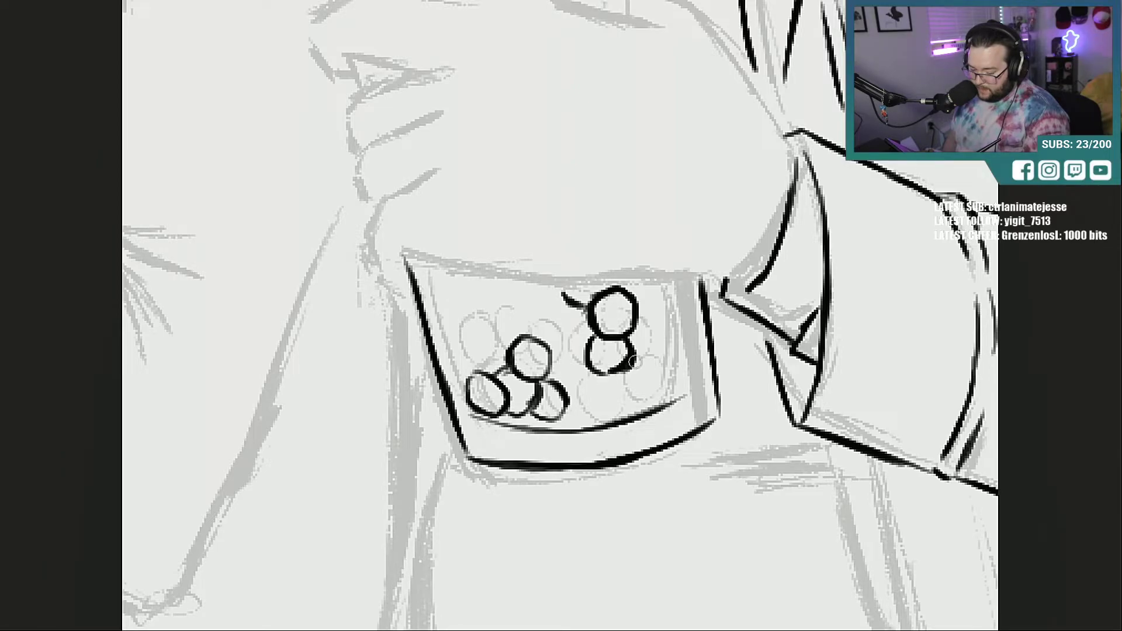
{"action": "mouse_move", "coordinate": [632, 354]}
{"action": "left_mouse_down"}
{"action": "mouse_move", "coordinate": [619, 374]}
{"action": "mouse_move", "coordinate": [619, 351]}
{"action": "mouse_move", "coordinate": [612, 380]}
{"action": "mouse_move", "coordinate": [666, 383]}
{"action": "mouse_move", "coordinate": [663, 358]}
{"action": "mouse_move", "coordinate": [643, 342]}
{"action": "mouse_move", "coordinate": [630, 348]}
{"action": "left_mouse_up"}
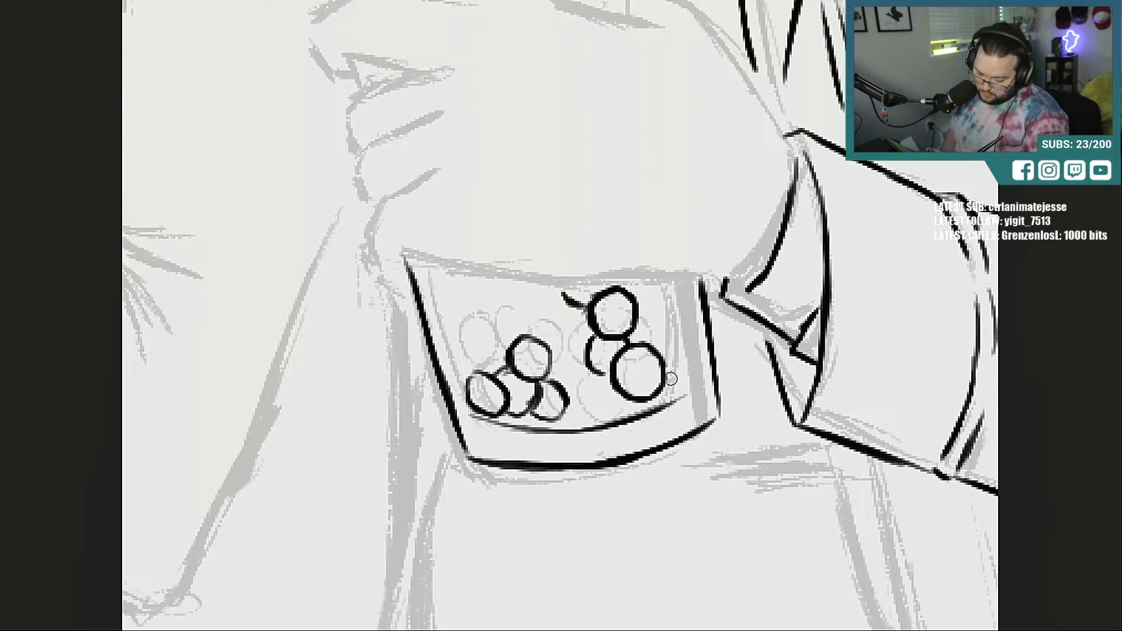
{"action": "left_click_drag", "start_coordinate": [667, 395], "coordinate": [687, 370]}
{"action": "mouse_move", "coordinate": [694, 369]}
{"action": "left_mouse_down"}
{"action": "mouse_move", "coordinate": [678, 401]}
{"action": "mouse_move", "coordinate": [683, 390]}
{"action": "left_mouse_up"}
{"action": "mouse_move", "coordinate": [662, 351]}
{"action": "left_mouse_down"}
{"action": "mouse_move", "coordinate": [674, 339]}
{"action": "mouse_move", "coordinate": [661, 363]}
{"action": "left_mouse_up"}
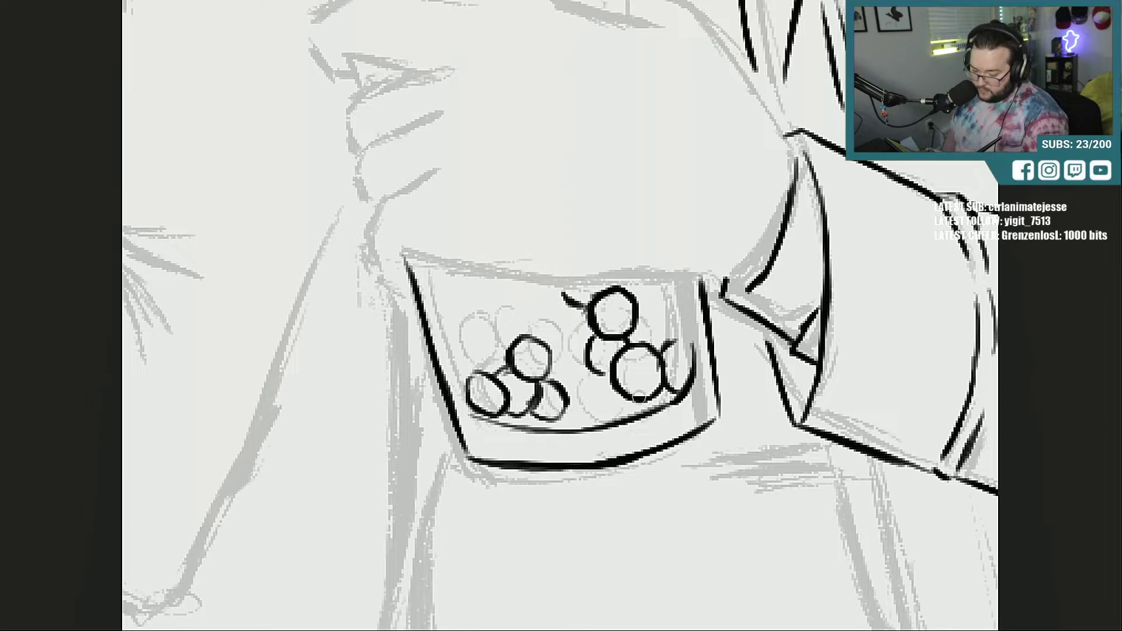
{"action": "mouse_move", "coordinate": [604, 376]}
{"action": "left_mouse_down"}
{"action": "mouse_move", "coordinate": [591, 390]}
{"action": "mouse_move", "coordinate": [601, 410]}
{"action": "mouse_move", "coordinate": [626, 402]}
{"action": "mouse_move", "coordinate": [614, 375]}
{"action": "mouse_move", "coordinate": [575, 382]}
{"action": "mouse_move", "coordinate": [587, 411]}
{"action": "mouse_move", "coordinate": [563, 419]}
{"action": "mouse_move", "coordinate": [591, 386]}
{"action": "mouse_move", "coordinate": [552, 356]}
{"action": "mouse_move", "coordinate": [585, 350]}
{"action": "mouse_move", "coordinate": [564, 372]}
{"action": "mouse_move", "coordinate": [578, 321]}
{"action": "mouse_move", "coordinate": [550, 343]}
{"action": "mouse_move", "coordinate": [560, 321]}
{"action": "left_mouse_up"}
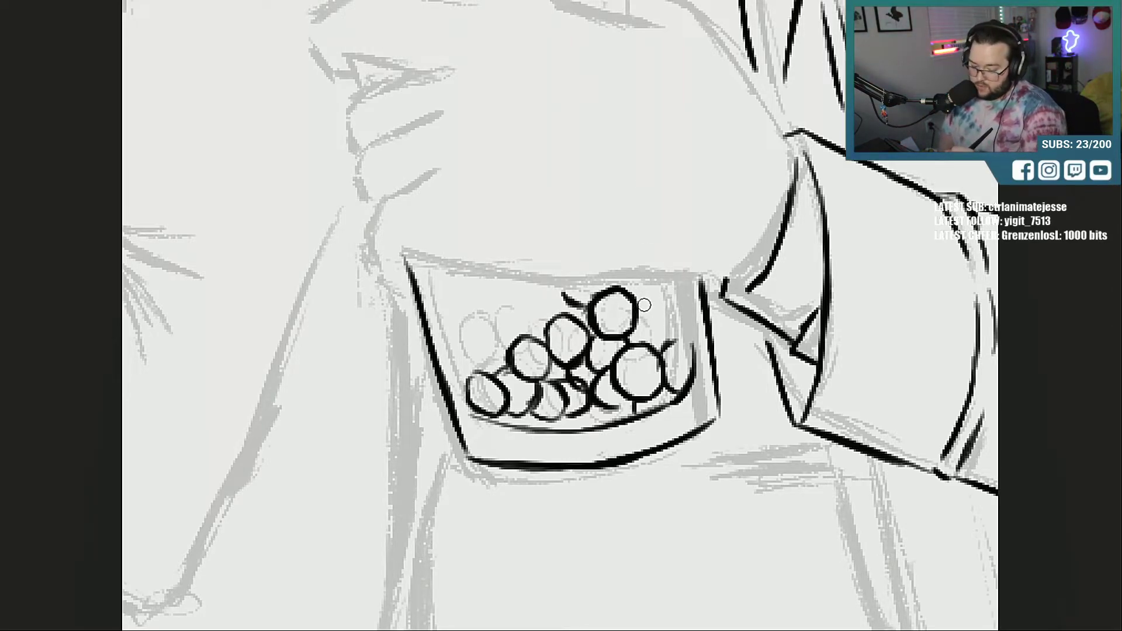
Step: Ink the cup's inner side walls and fill the remaining gaps between the balls with small partial arcs
{"action": "mouse_move", "coordinate": [640, 305]}
{"action": "left_mouse_down"}
{"action": "mouse_move", "coordinate": [671, 338]}
{"action": "mouse_move", "coordinate": [681, 312]}
{"action": "mouse_move", "coordinate": [690, 345]}
{"action": "left_mouse_up"}
{"action": "mouse_move", "coordinate": [684, 304]}
{"action": "left_mouse_down"}
{"action": "mouse_move", "coordinate": [689, 359]}
{"action": "mouse_move", "coordinate": [689, 342]}
{"action": "left_mouse_up"}
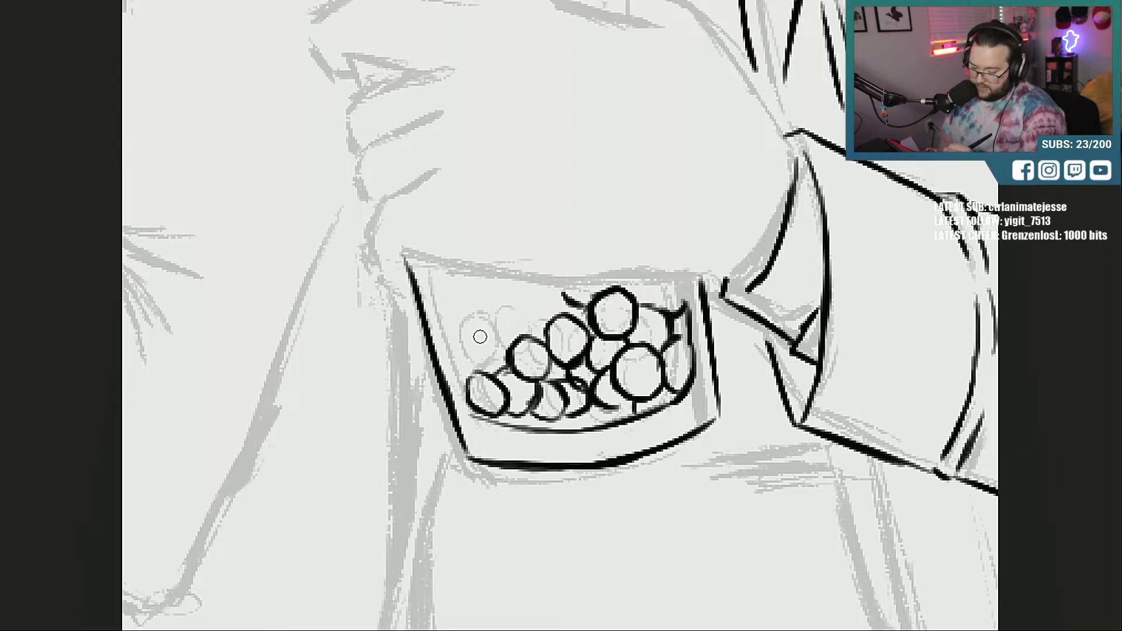
{"action": "mouse_move", "coordinate": [454, 349]}
{"action": "left_mouse_down"}
{"action": "mouse_move", "coordinate": [484, 420]}
{"action": "mouse_move", "coordinate": [476, 412]}
{"action": "left_mouse_up"}
{"action": "left_click_drag", "start_coordinate": [446, 320], "coordinate": [457, 369]}
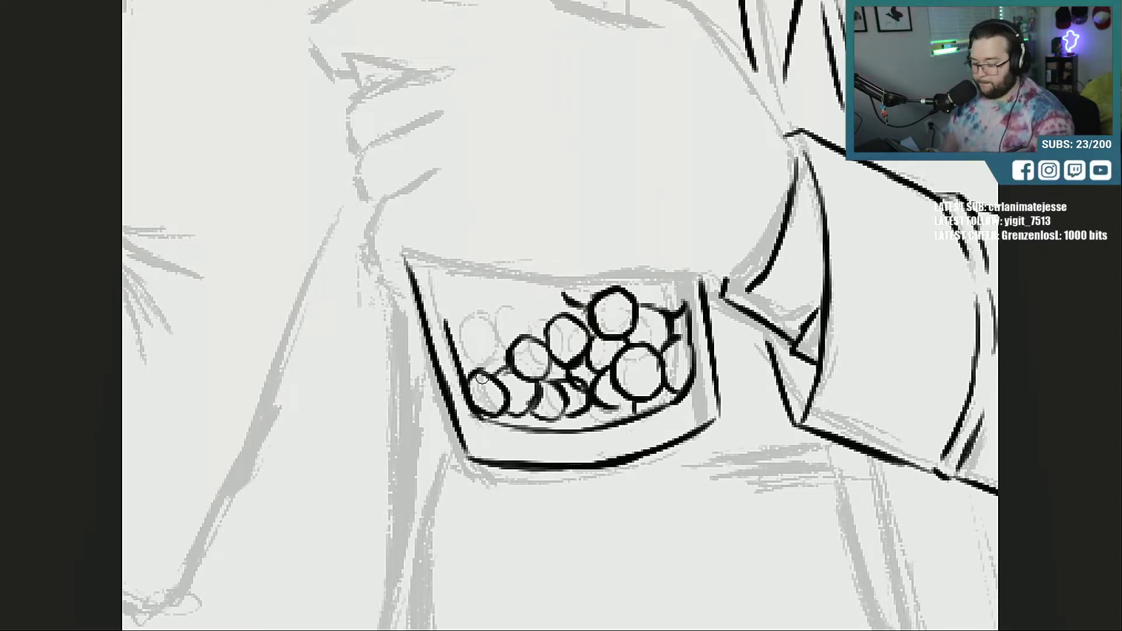
{"action": "mouse_move", "coordinate": [564, 297]}
{"action": "left_mouse_down"}
{"action": "mouse_move", "coordinate": [541, 316]}
{"action": "mouse_move", "coordinate": [543, 301]}
{"action": "mouse_move", "coordinate": [580, 303]}
{"action": "left_mouse_up"}
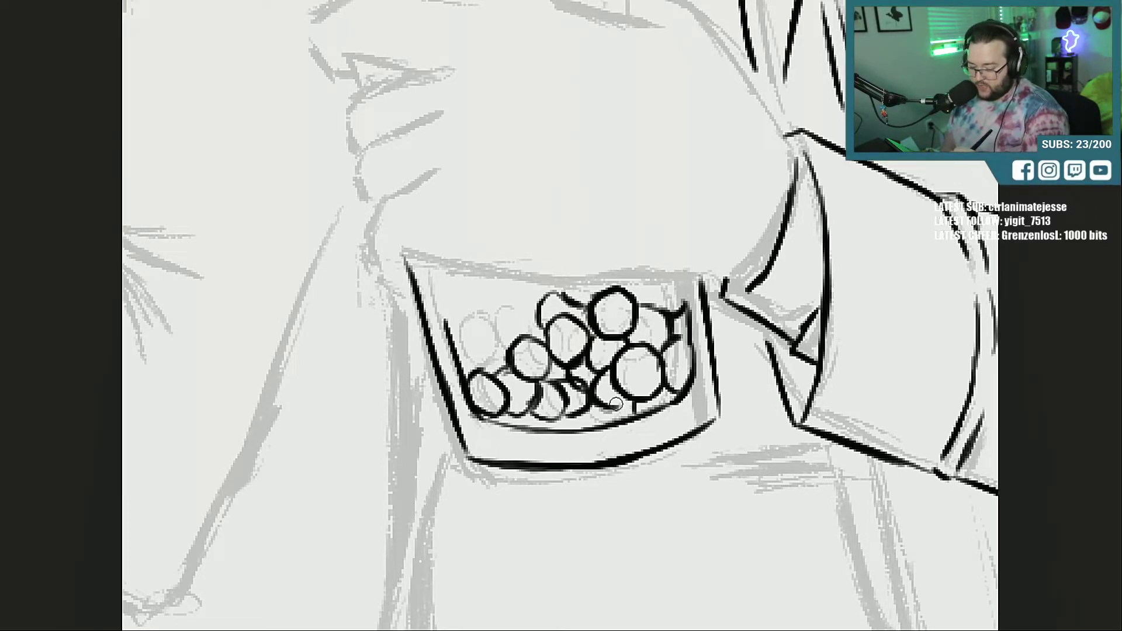
{"action": "left_click_drag", "start_coordinate": [616, 404], "coordinate": [636, 396]}
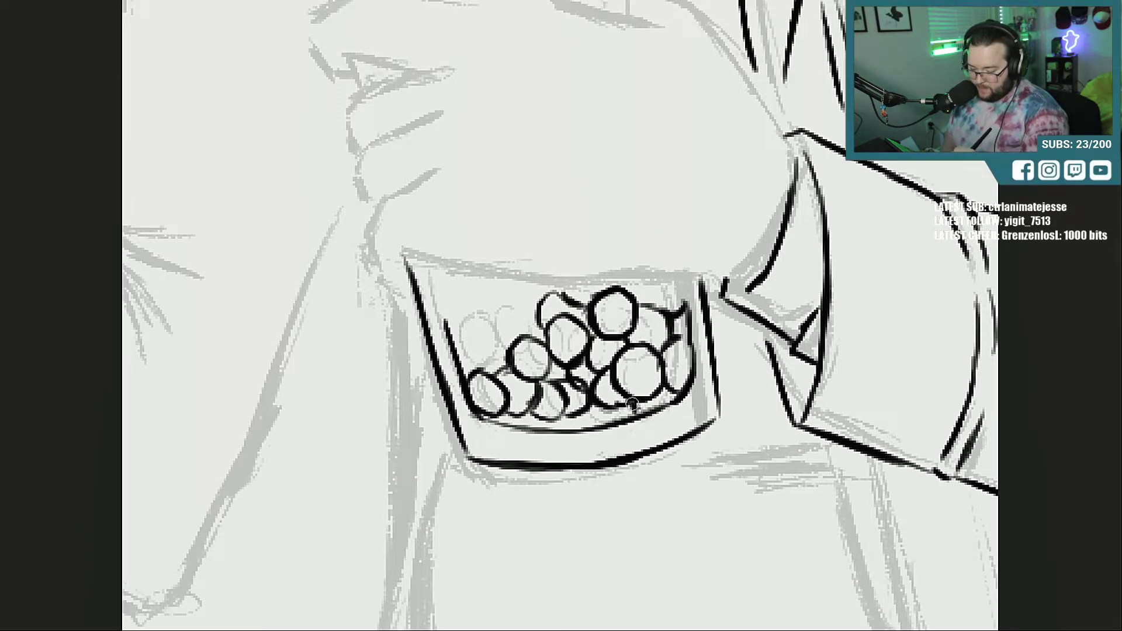
{"action": "key", "text": "ctrl+z"}
{"action": "left_click_drag", "start_coordinate": [672, 404], "coordinate": [670, 390]}
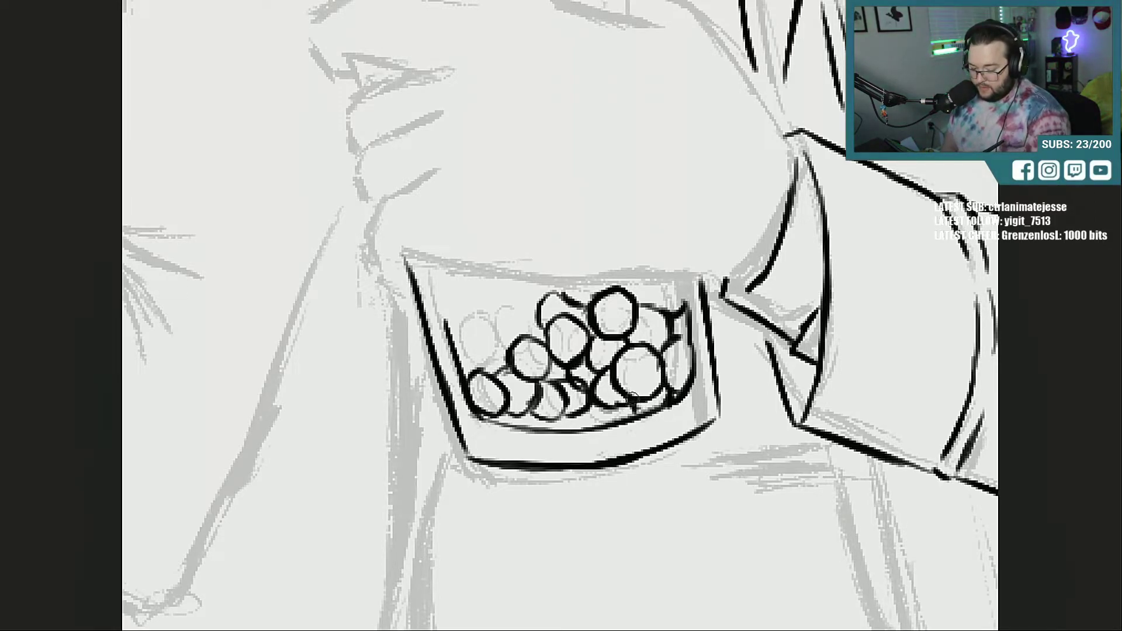
Step: Ink the wrist's upper contour, the top edge of the gripping hand and the uppermost finger
{"action": "scroll", "coordinate": [561, 316], "scroll_direction": "up", "scroll_amount": 7}
{"action": "scroll", "coordinate": [561, 315], "scroll_direction": "down", "scroll_amount": 3}
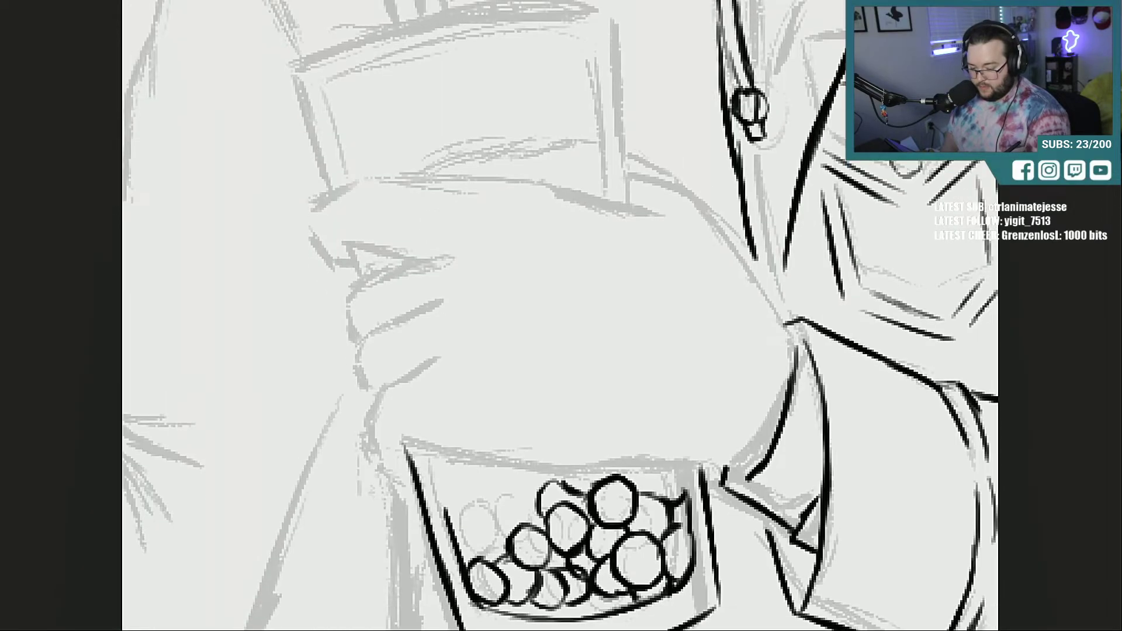
{"action": "mouse_move", "coordinate": [628, 175]}
{"action": "left_mouse_down"}
{"action": "mouse_move", "coordinate": [693, 209]}
{"action": "mouse_move", "coordinate": [793, 330]}
{"action": "left_mouse_up"}
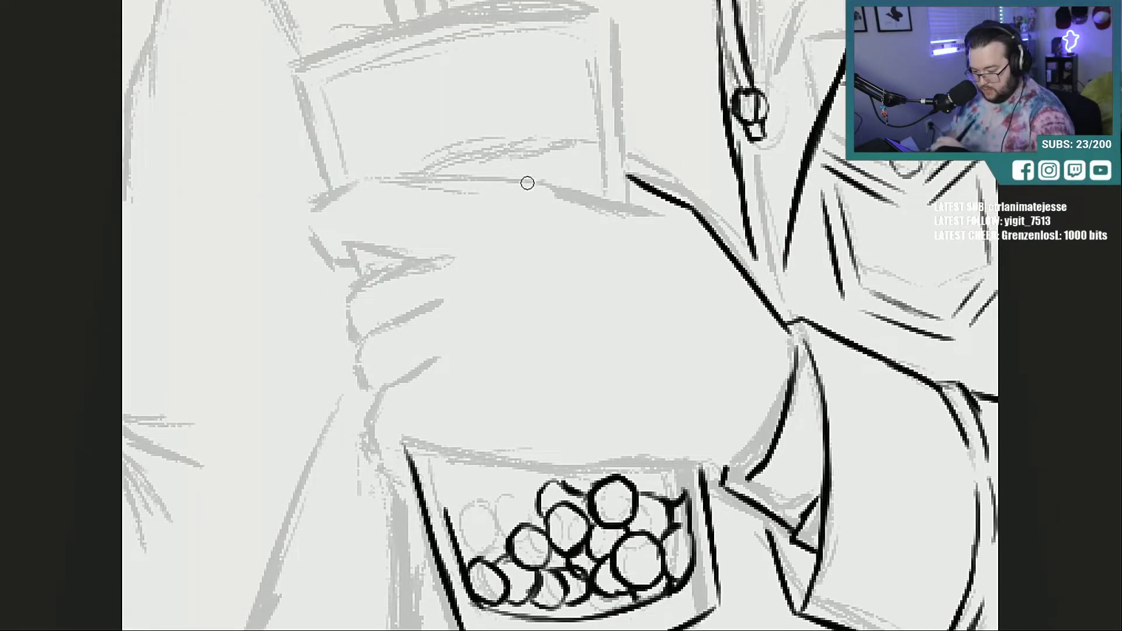
{"action": "mouse_move", "coordinate": [358, 172]}
{"action": "left_mouse_down"}
{"action": "mouse_move", "coordinate": [480, 172]}
{"action": "mouse_move", "coordinate": [674, 224]}
{"action": "left_mouse_up"}
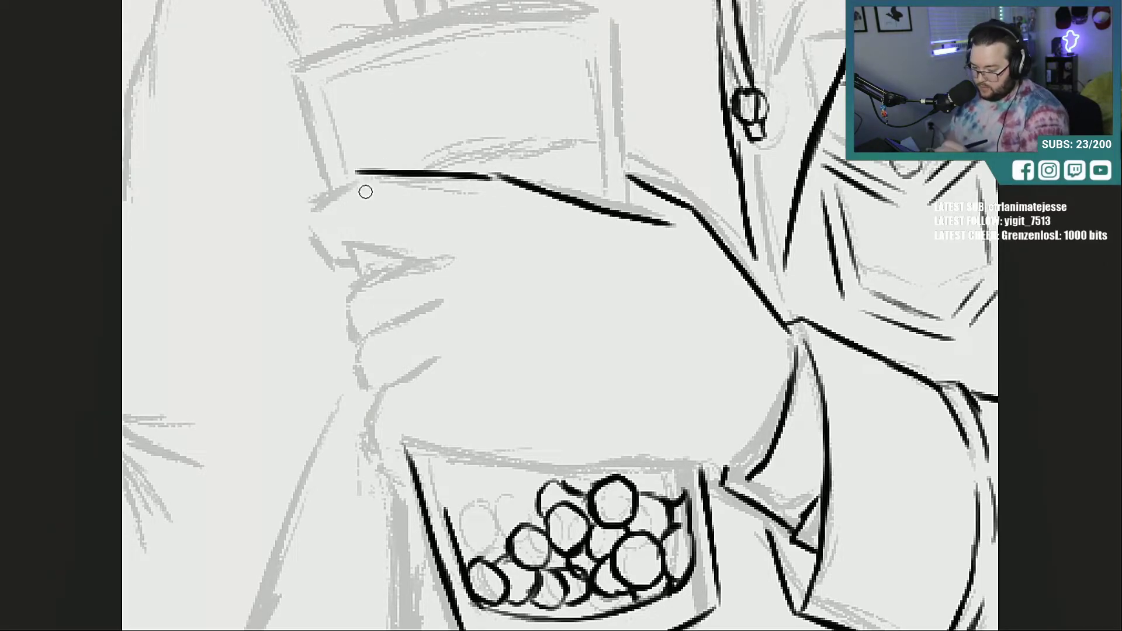
{"action": "mouse_move", "coordinate": [353, 172]}
{"action": "left_mouse_down"}
{"action": "mouse_move", "coordinate": [309, 215]}
{"action": "mouse_move", "coordinate": [334, 264]}
{"action": "mouse_move", "coordinate": [430, 259]}
{"action": "left_mouse_up"}
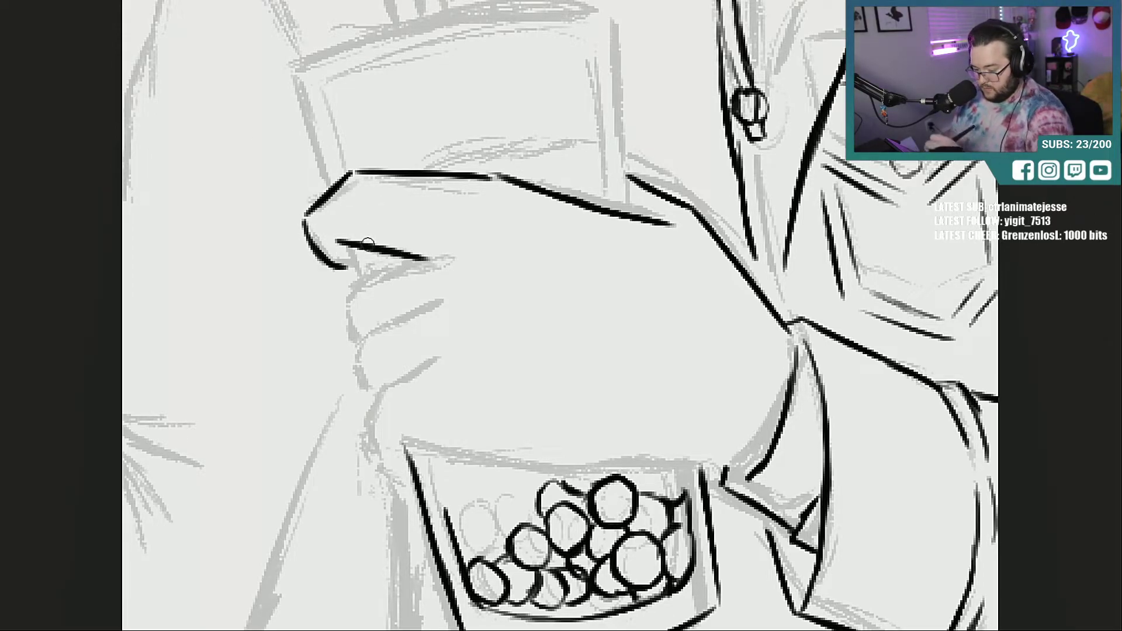
Step: Ink the remaining curled fingers with their separating lines, and the hand's lower edge along the top of the cup's exposed section
{"action": "left_click_drag", "start_coordinate": [351, 247], "coordinate": [357, 275]}
{"action": "mouse_move", "coordinate": [443, 248]}
{"action": "left_mouse_down"}
{"action": "mouse_move", "coordinate": [343, 301]}
{"action": "mouse_move", "coordinate": [338, 330]}
{"action": "mouse_move", "coordinate": [356, 350]}
{"action": "left_mouse_up"}
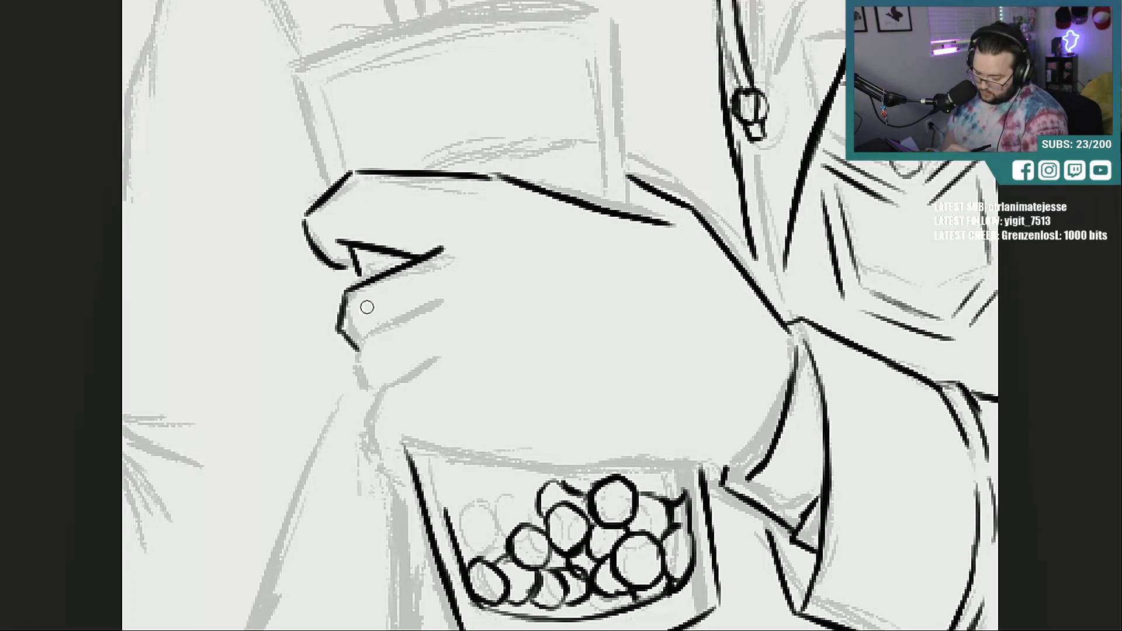
{"action": "mouse_move", "coordinate": [456, 303]}
{"action": "left_mouse_down"}
{"action": "mouse_move", "coordinate": [361, 357]}
{"action": "mouse_move", "coordinate": [353, 383]}
{"action": "mouse_move", "coordinate": [369, 408]}
{"action": "left_mouse_up"}
{"action": "mouse_move", "coordinate": [438, 361]}
{"action": "left_mouse_down"}
{"action": "mouse_move", "coordinate": [367, 416]}
{"action": "mouse_move", "coordinate": [372, 455]}
{"action": "mouse_move", "coordinate": [403, 467]}
{"action": "mouse_move", "coordinate": [436, 453]}
{"action": "mouse_move", "coordinate": [618, 466]}
{"action": "mouse_move", "coordinate": [705, 447]}
{"action": "mouse_move", "coordinate": [722, 466]}
{"action": "left_mouse_up"}
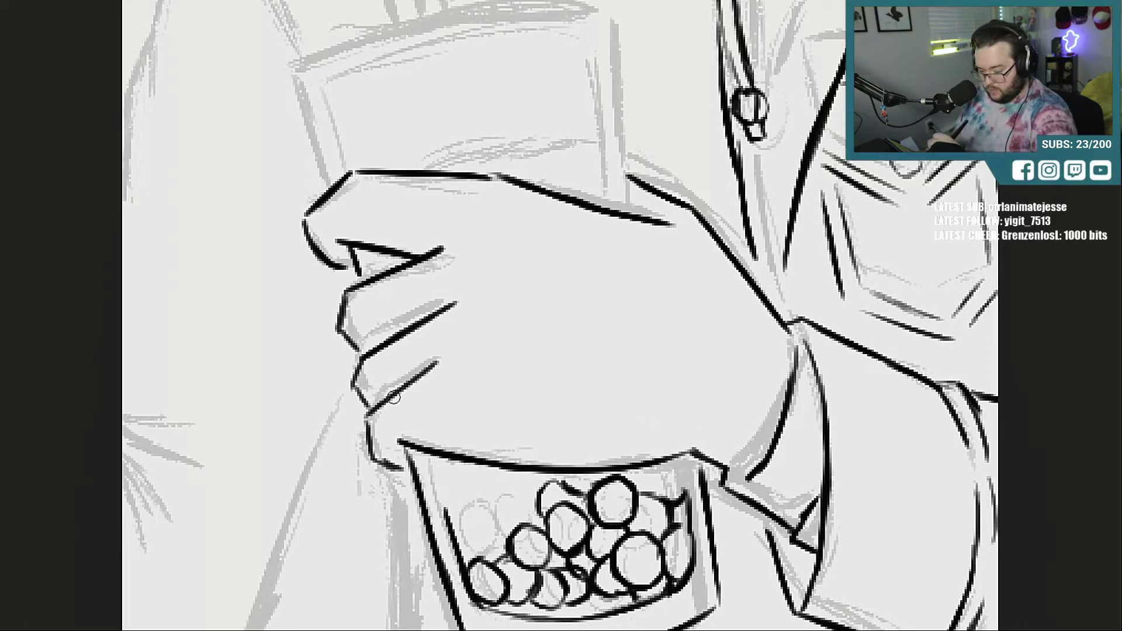
{"action": "left_click_drag", "start_coordinate": [399, 466], "coordinate": [411, 469]}
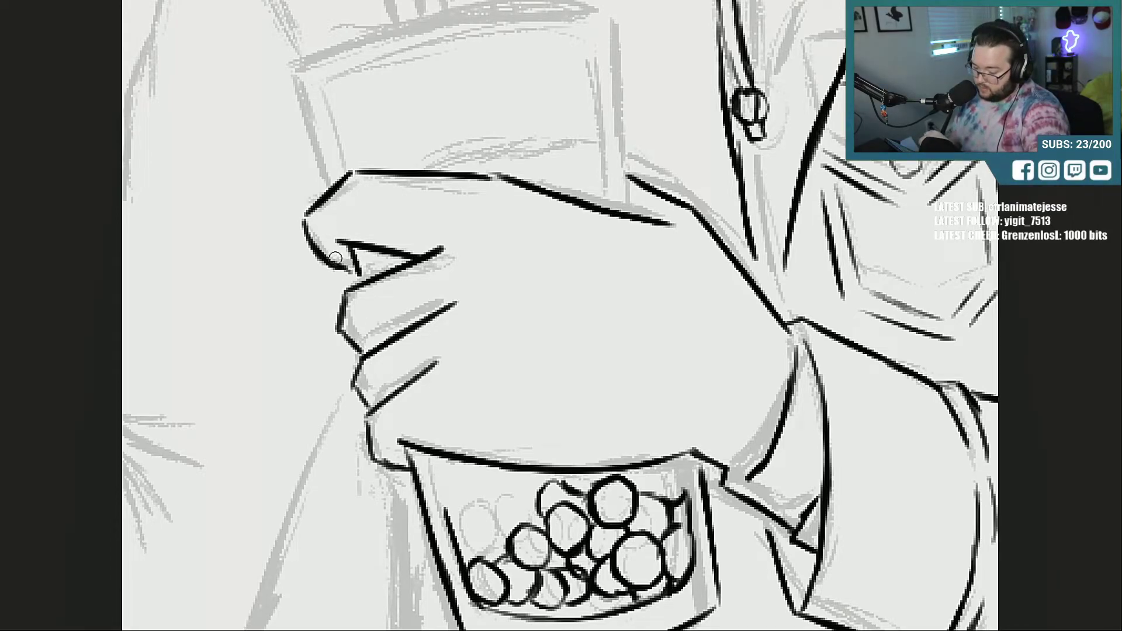
Step: Ink the cup's left wall and outer right wall above the hand, removing the extra inner line on the right
{"action": "left_click_drag", "start_coordinate": [335, 258], "coordinate": [353, 276]}
{"action": "mouse_move", "coordinate": [327, 189]}
{"action": "left_mouse_down"}
{"action": "mouse_move", "coordinate": [297, 88]}
{"action": "mouse_move", "coordinate": [321, 170]}
{"action": "left_mouse_up"}
{"action": "left_click_drag", "start_coordinate": [301, 99], "coordinate": [325, 182]}
{"action": "left_click_drag", "start_coordinate": [294, 76], "coordinate": [326, 186]}
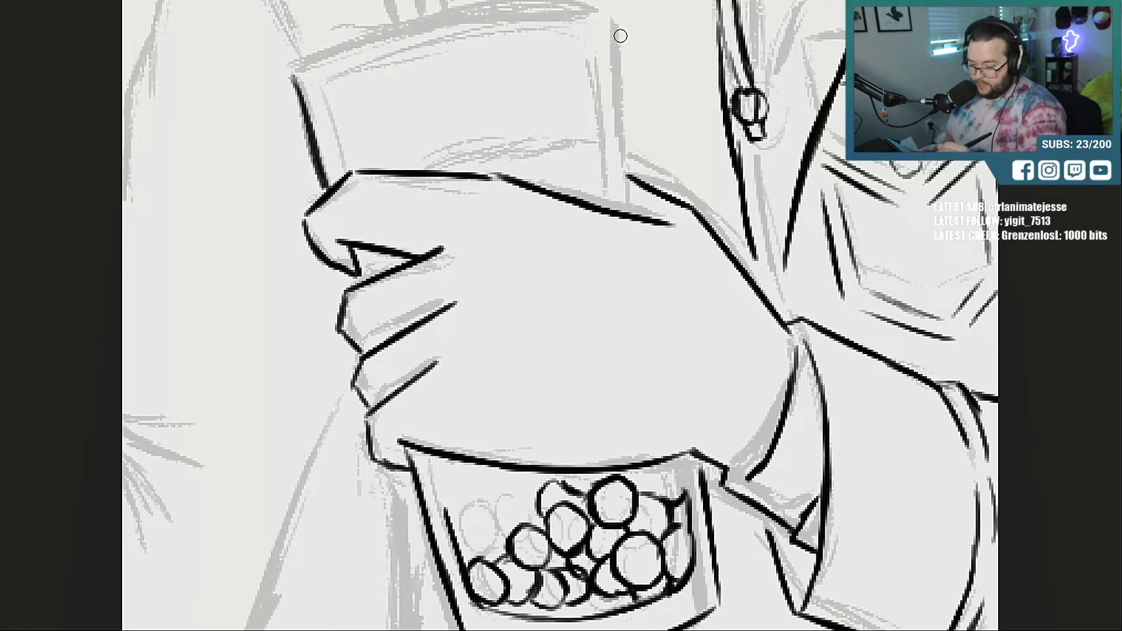
{"action": "left_click_drag", "start_coordinate": [619, 26], "coordinate": [628, 193]}
{"action": "mouse_move", "coordinate": [624, 112]}
{"action": "left_mouse_down"}
{"action": "mouse_move", "coordinate": [634, 213]}
{"action": "mouse_move", "coordinate": [649, 121]}
{"action": "left_mouse_up"}
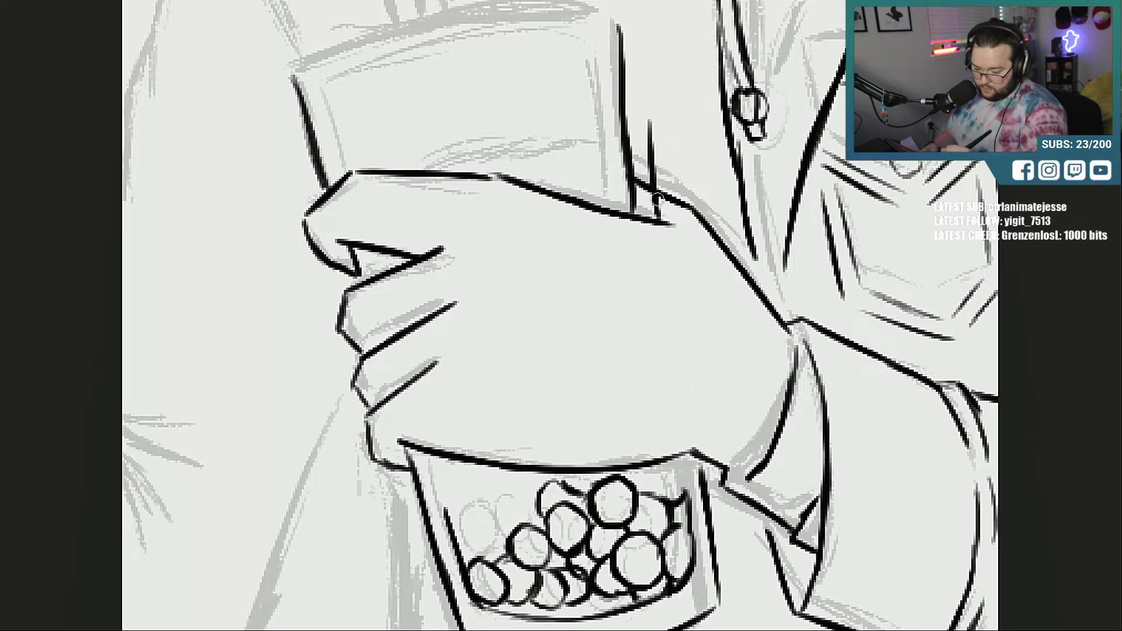
{"action": "left_click_drag", "start_coordinate": [641, 32], "coordinate": [645, 148]}
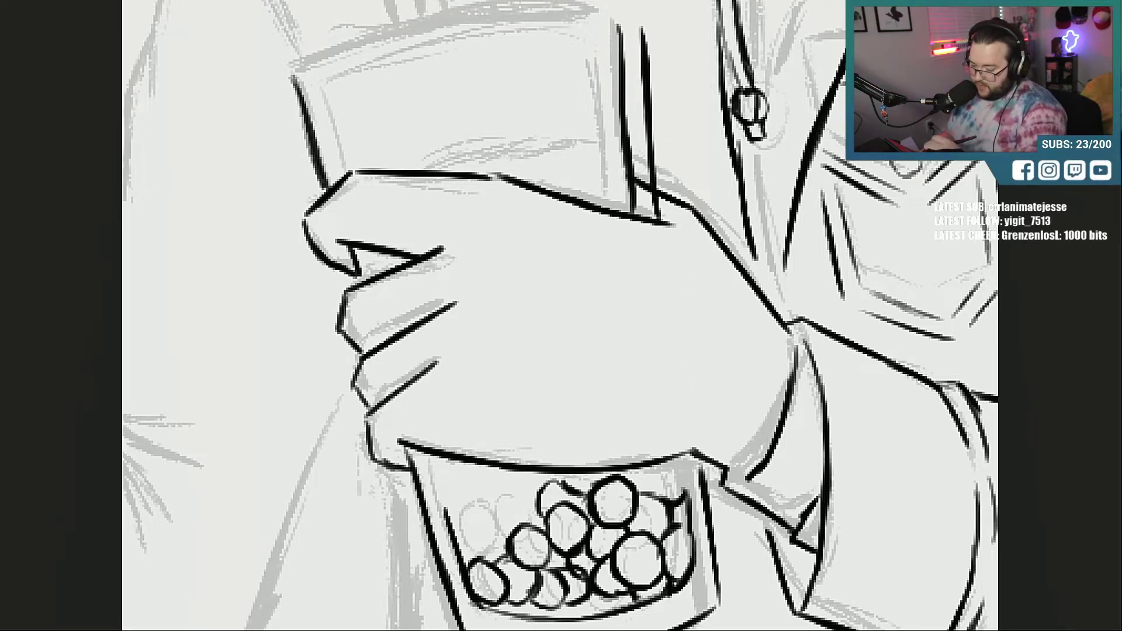
{"action": "mouse_move", "coordinate": [619, 27]}
{"action": "left_mouse_down"}
{"action": "mouse_move", "coordinate": [636, 208]}
{"action": "mouse_move", "coordinate": [644, 148]}
{"action": "left_mouse_up"}
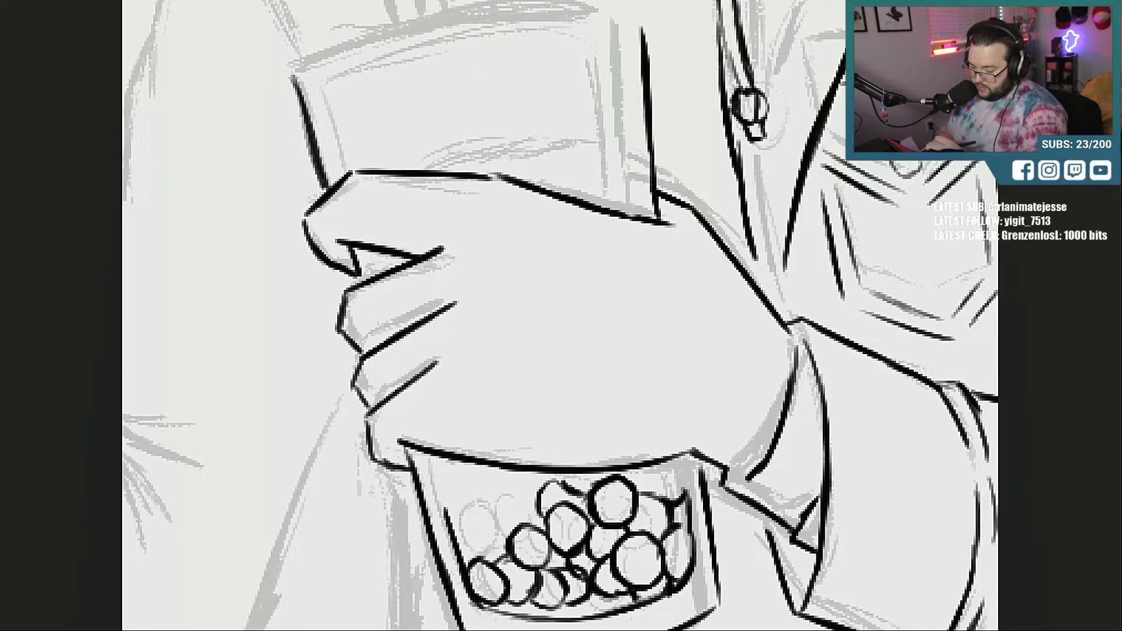
Step: Ink the cup's long curved top edge and round it into the outer right wall
{"action": "mouse_move", "coordinate": [608, 169]}
{"action": "left_mouse_down"}
{"action": "mouse_move", "coordinate": [608, 391]}
{"action": "mouse_move", "coordinate": [608, 380]}
{"action": "left_mouse_up"}
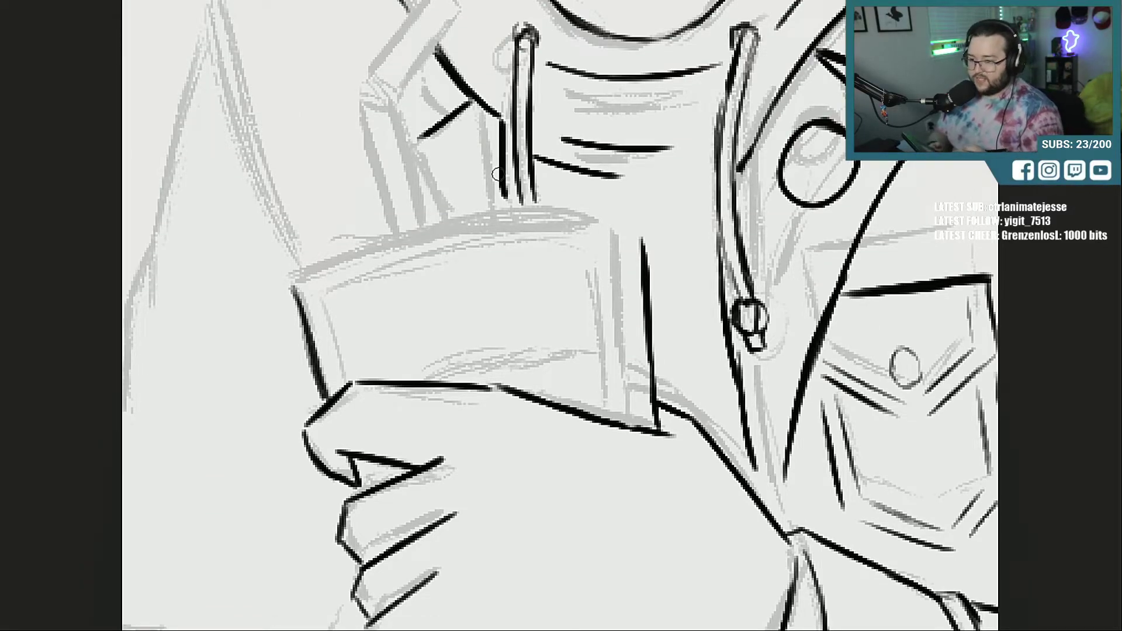
{"action": "mouse_move", "coordinate": [294, 284]}
{"action": "left_mouse_down"}
{"action": "mouse_move", "coordinate": [374, 245]}
{"action": "mouse_move", "coordinate": [472, 222]}
{"action": "left_mouse_up"}
{"action": "mouse_move", "coordinate": [353, 256]}
{"action": "left_mouse_down"}
{"action": "mouse_move", "coordinate": [522, 219]}
{"action": "mouse_move", "coordinate": [614, 220]}
{"action": "mouse_move", "coordinate": [650, 245]}
{"action": "left_mouse_up"}
Step: Ink the curved liquid line above the hand and the cup's inner left and right wall lines
{"action": "mouse_move", "coordinate": [618, 329]}
{"action": "left_mouse_down"}
{"action": "mouse_move", "coordinate": [556, 375]}
{"action": "mouse_move", "coordinate": [509, 385]}
{"action": "left_mouse_up"}
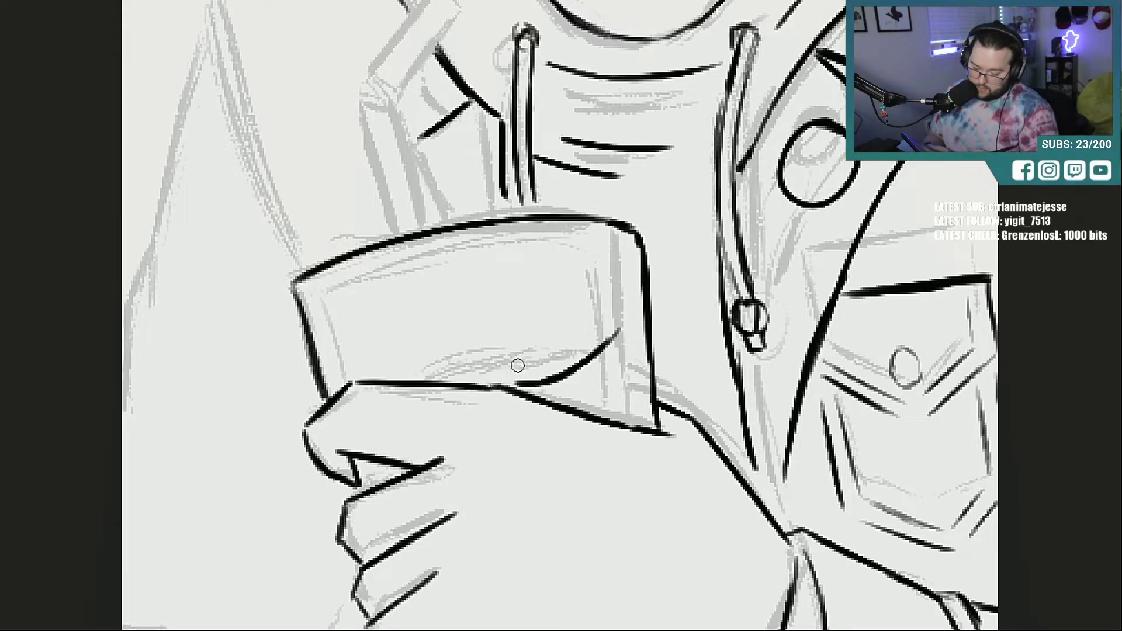
{"action": "left_click_drag", "start_coordinate": [622, 267], "coordinate": [630, 424]}
{"action": "left_click_drag", "start_coordinate": [625, 295], "coordinate": [631, 422]}
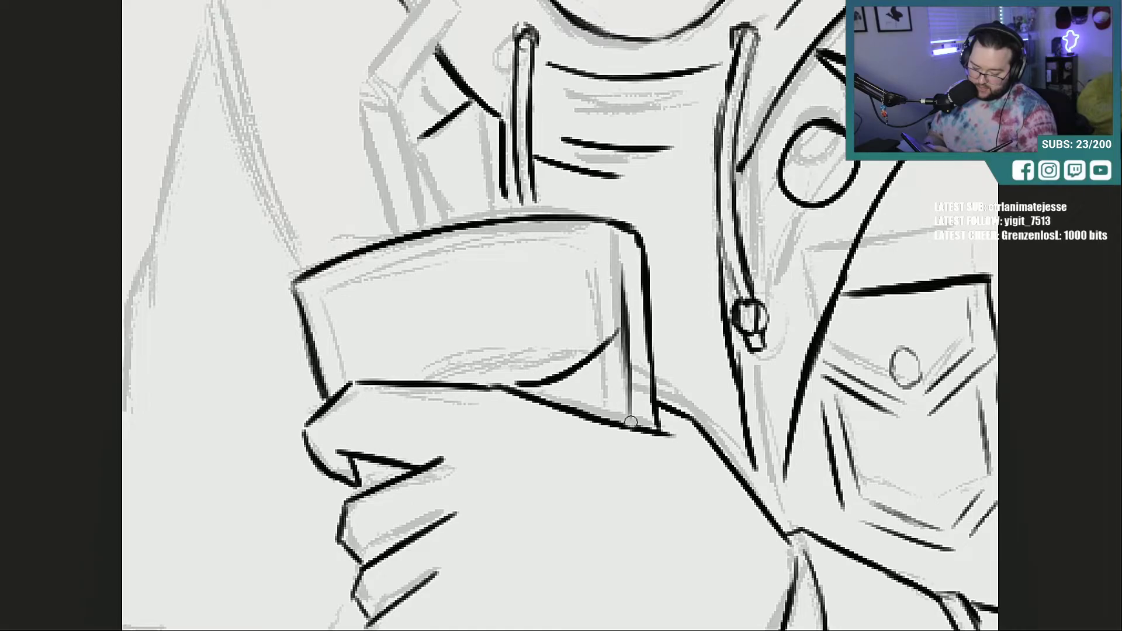
{"action": "left_click_drag", "start_coordinate": [325, 304], "coordinate": [346, 381]}
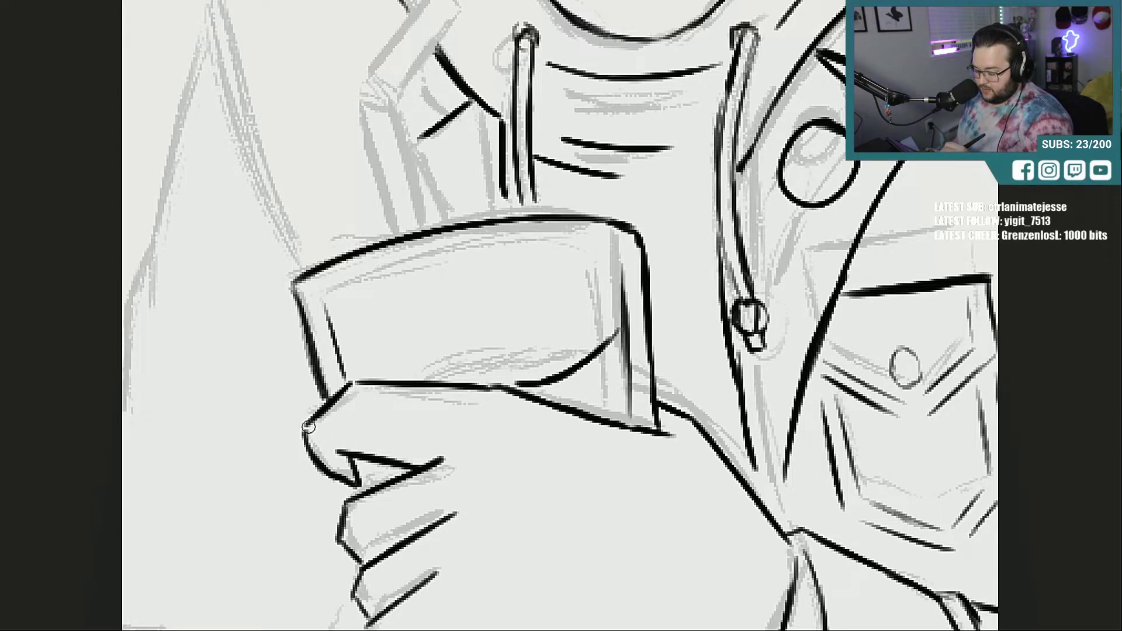
Step: Round off the uppermost fingertip's outline, clean up its inside edge and add a light inner contour line
{"action": "mouse_move", "coordinate": [306, 431]}
{"action": "left_mouse_down"}
{"action": "mouse_move", "coordinate": [349, 386]}
{"action": "mouse_move", "coordinate": [306, 434]}
{"action": "left_mouse_up"}
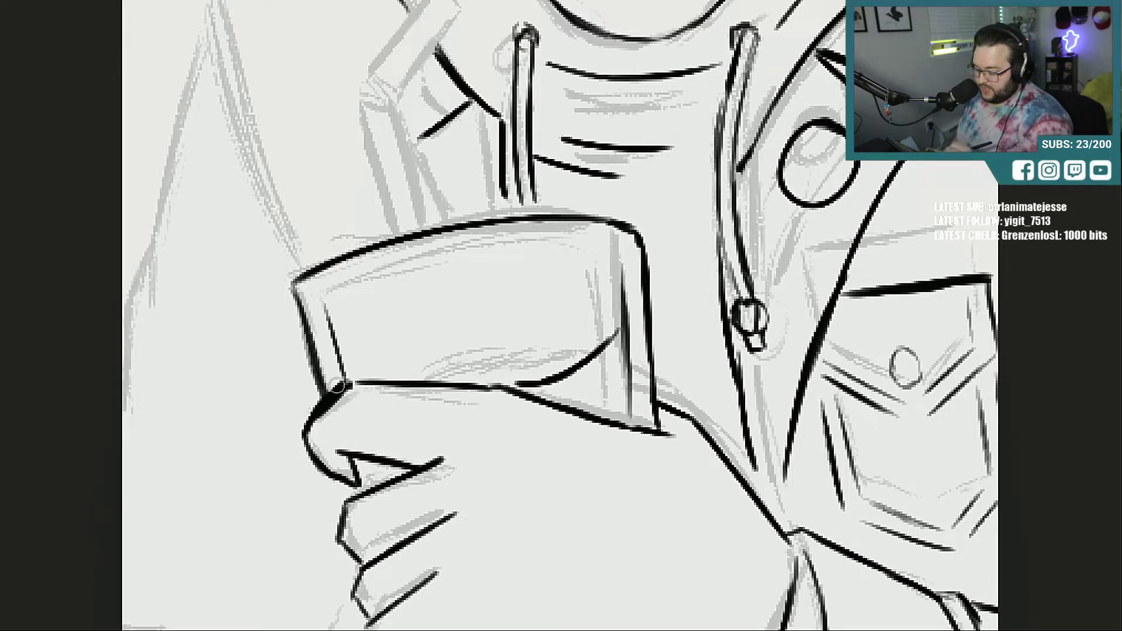
{"action": "left_click_drag", "start_coordinate": [348, 402], "coordinate": [318, 432]}
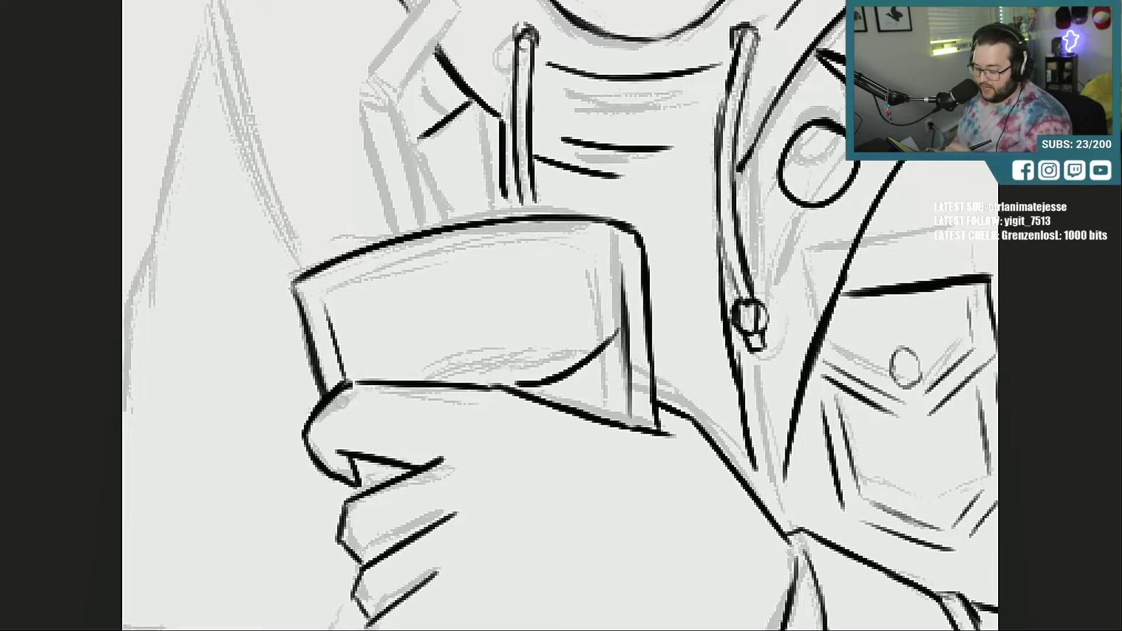
{"action": "left_click_drag", "start_coordinate": [332, 409], "coordinate": [327, 447]}
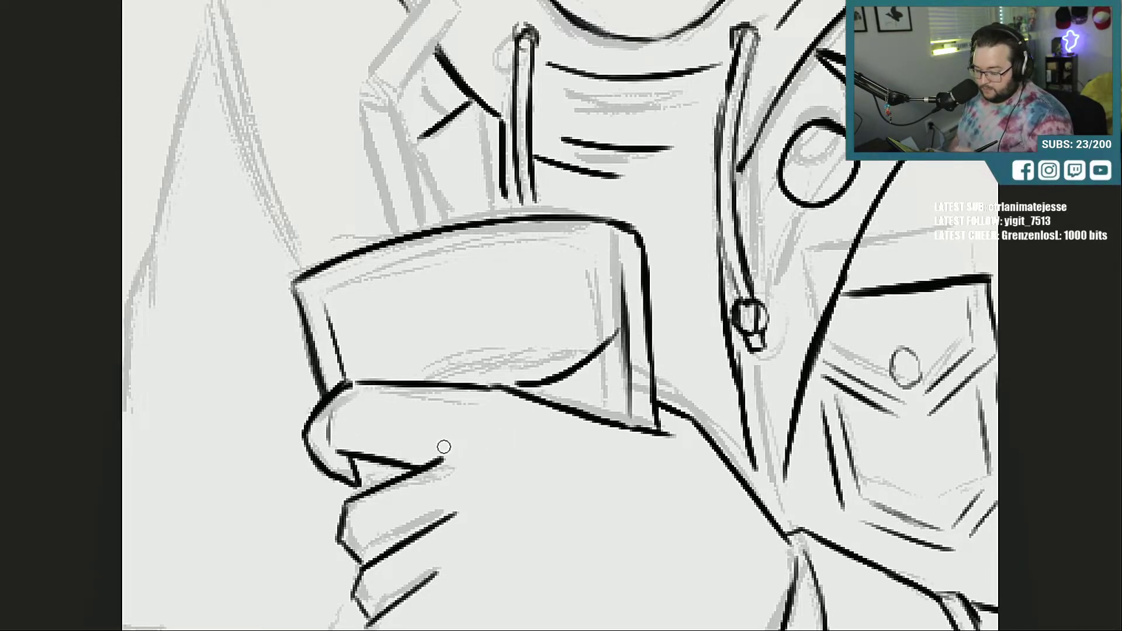
Step: Draw thin lines across the bases of the upper three fingers and inner contour lines on the curled lower fingertips
{"action": "left_click_drag", "start_coordinate": [443, 459], "coordinate": [473, 403]}
{"action": "left_click_drag", "start_coordinate": [352, 504], "coordinate": [371, 541]}
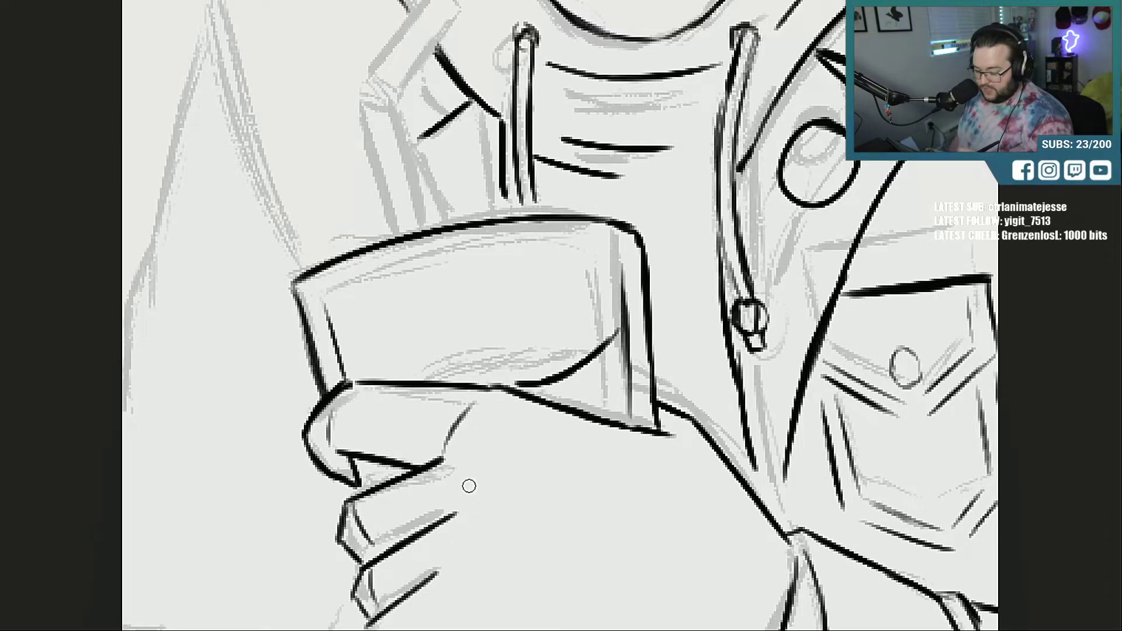
{"action": "mouse_move", "coordinate": [442, 462]}
{"action": "left_mouse_down"}
{"action": "mouse_move", "coordinate": [459, 514]}
{"action": "mouse_move", "coordinate": [442, 570]}
{"action": "left_mouse_up"}
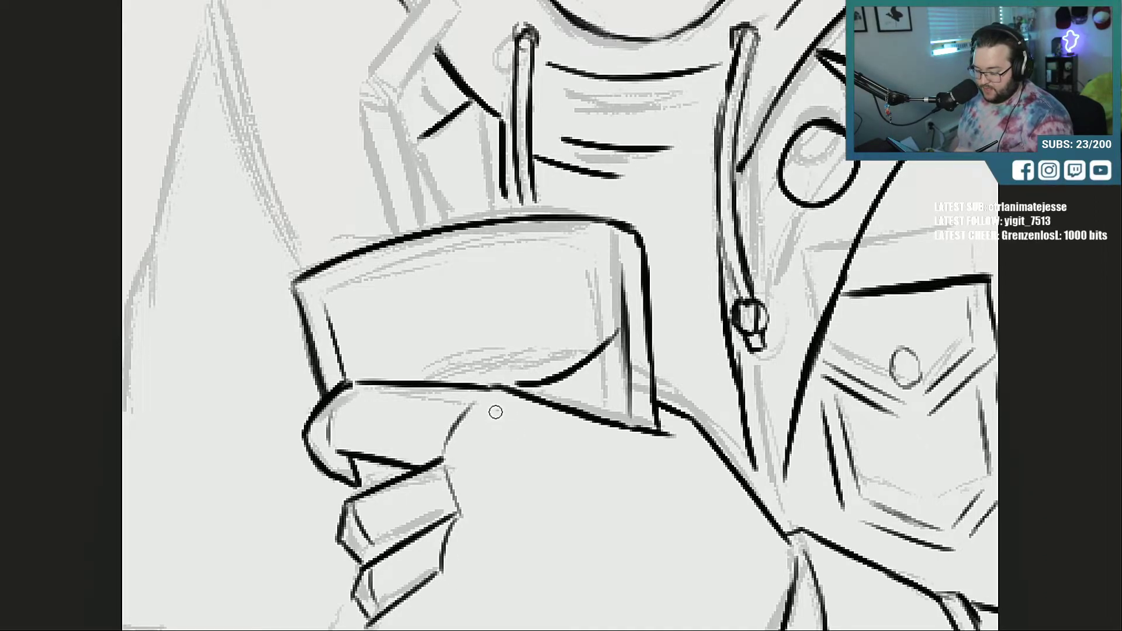
Step: Add four small curved knuckle marks on the back of the hand, plus the lowest finger's base line and a short thumb-side arc
{"action": "left_click_drag", "start_coordinate": [500, 412], "coordinate": [498, 422]}
{"action": "left_click_drag", "start_coordinate": [485, 494], "coordinate": [487, 506]}
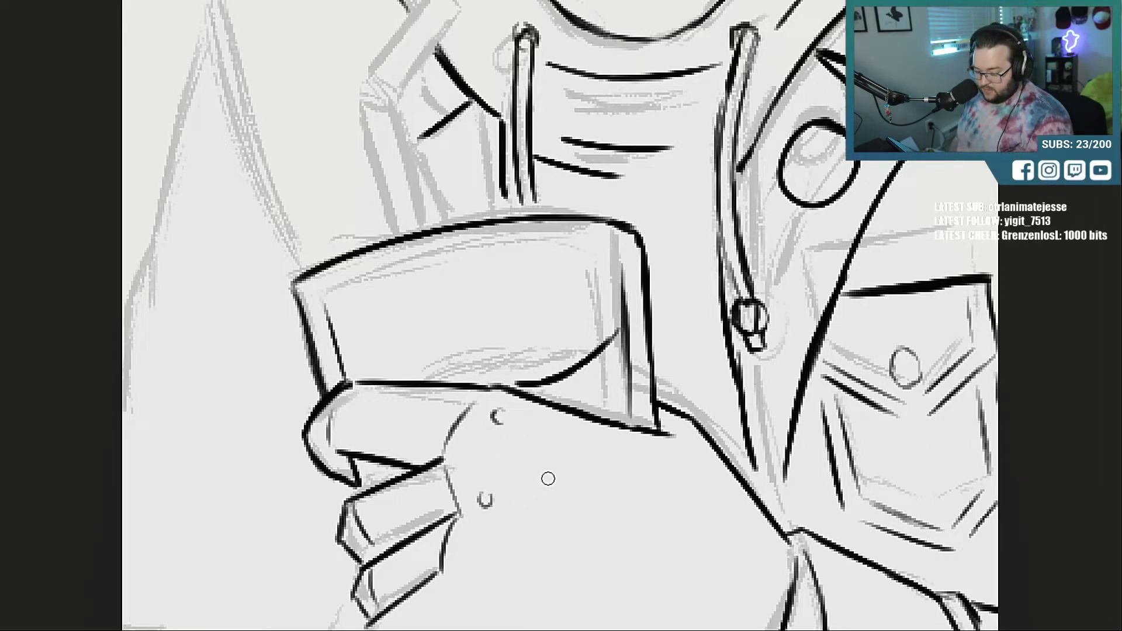
{"action": "left_click_drag", "start_coordinate": [671, 435], "coordinate": [700, 437]}
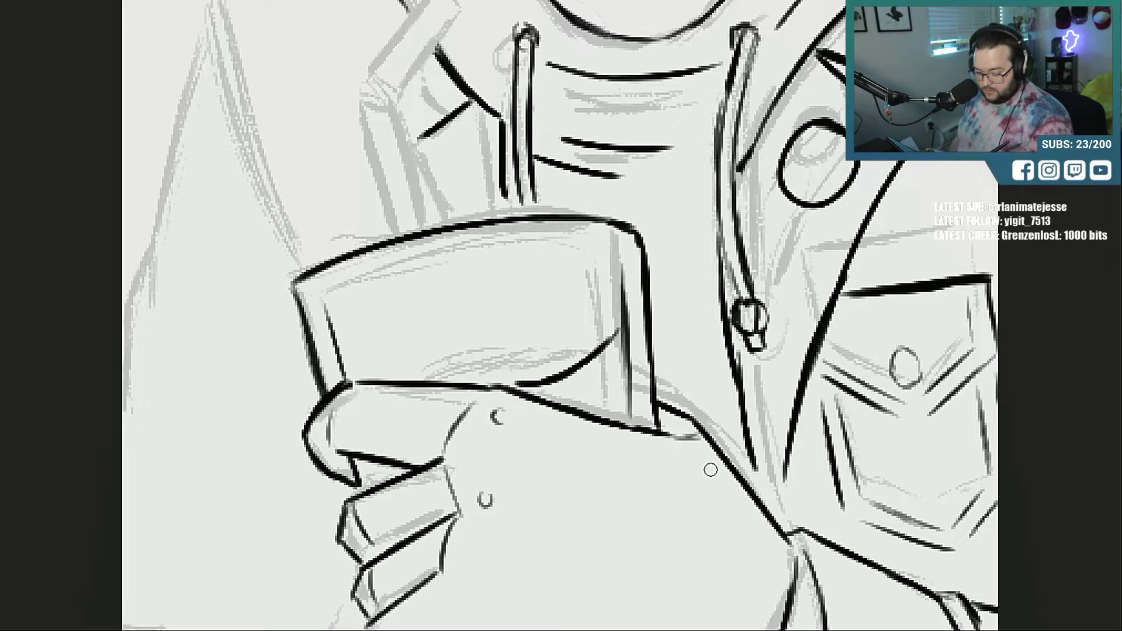
{"action": "scroll", "coordinate": [561, 315], "scroll_direction": "down", "scroll_amount": 5}
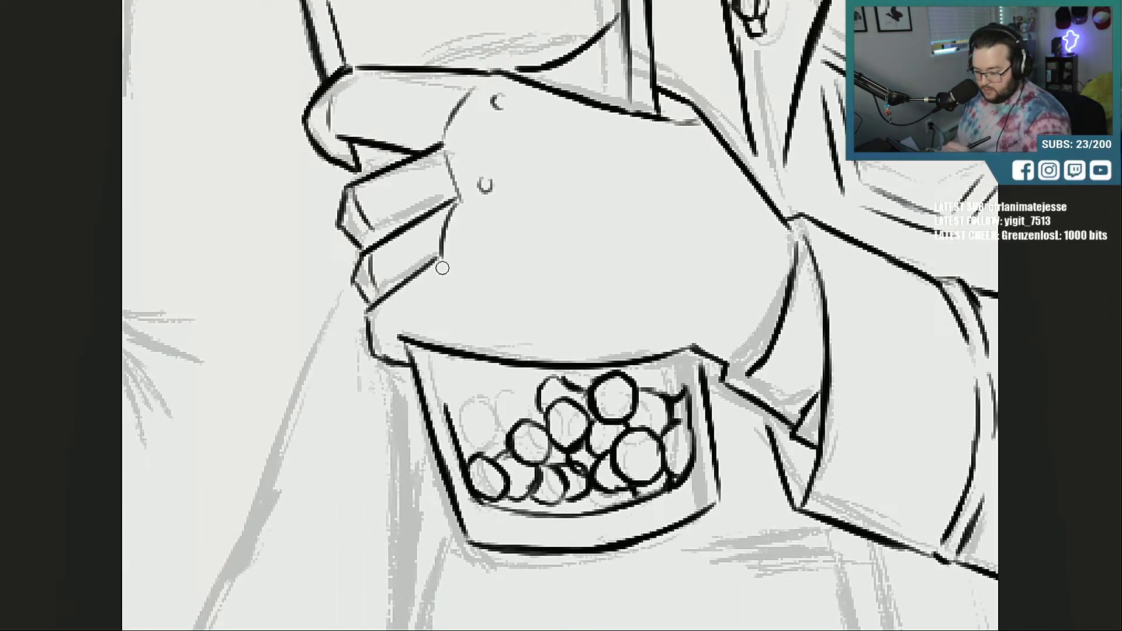
{"action": "mouse_move", "coordinate": [442, 261]}
{"action": "left_mouse_down"}
{"action": "mouse_move", "coordinate": [447, 327]}
{"action": "mouse_move", "coordinate": [475, 326]}
{"action": "left_mouse_up"}
{"action": "left_click_drag", "start_coordinate": [478, 249], "coordinate": [479, 266]}
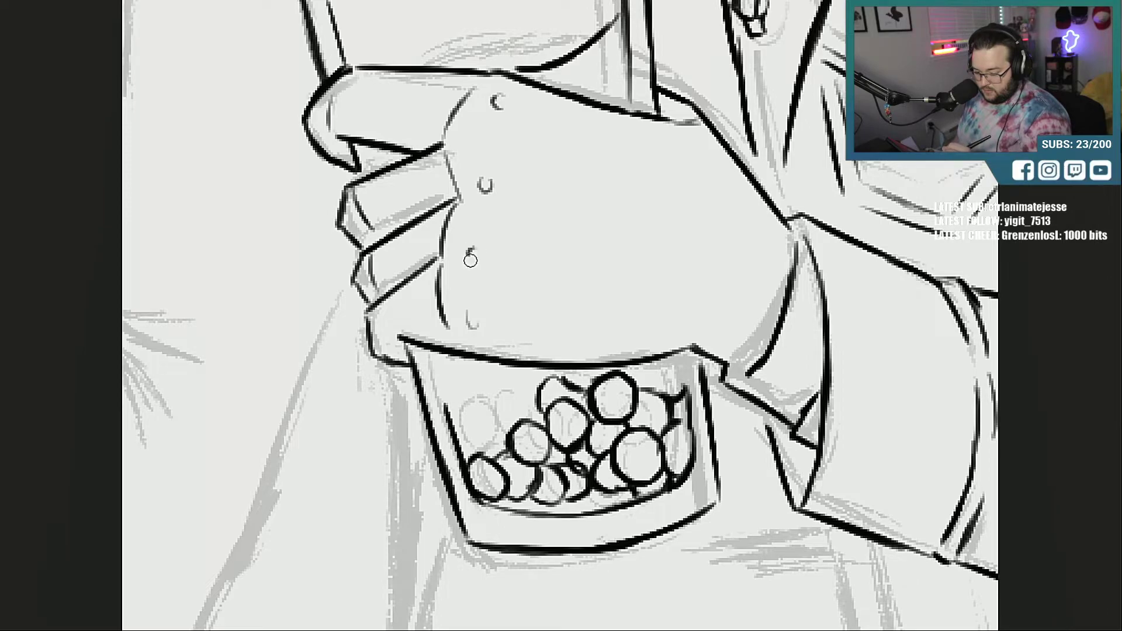
Step: Thicken the hand's lower edge at the cup's left corner and draw the wrist's curved lines and short creases inside the cuff
{"action": "mouse_move", "coordinate": [397, 344]}
{"action": "left_mouse_down"}
{"action": "mouse_move", "coordinate": [420, 337]}
{"action": "mouse_move", "coordinate": [503, 361]}
{"action": "left_mouse_up"}
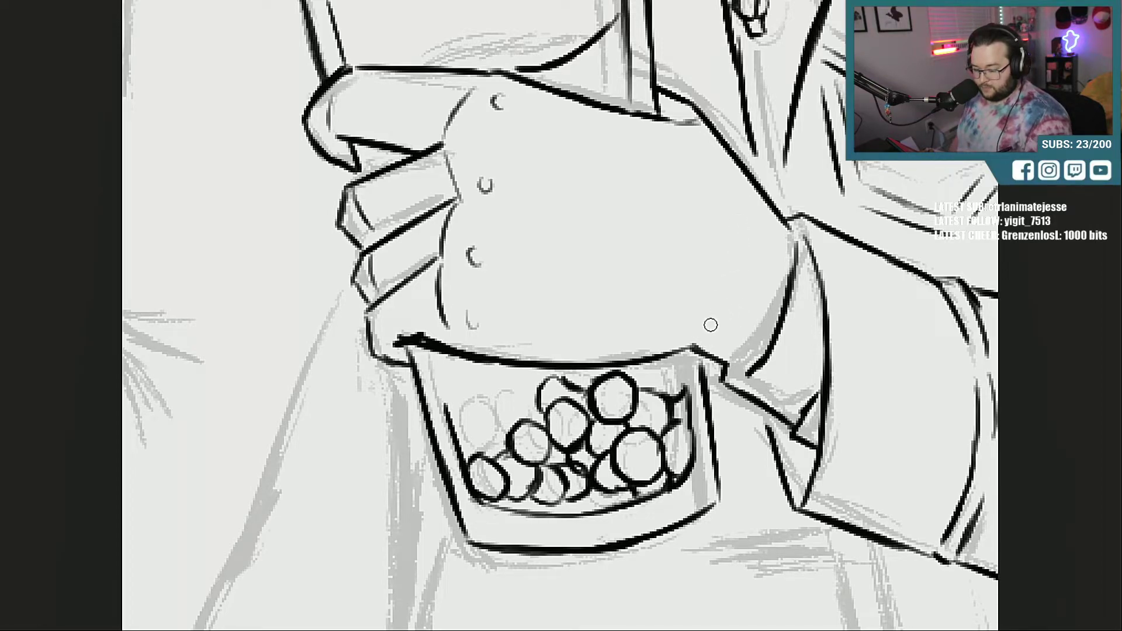
{"action": "mouse_move", "coordinate": [696, 344]}
{"action": "left_mouse_down"}
{"action": "mouse_move", "coordinate": [738, 306]}
{"action": "mouse_move", "coordinate": [785, 213]}
{"action": "left_mouse_up"}
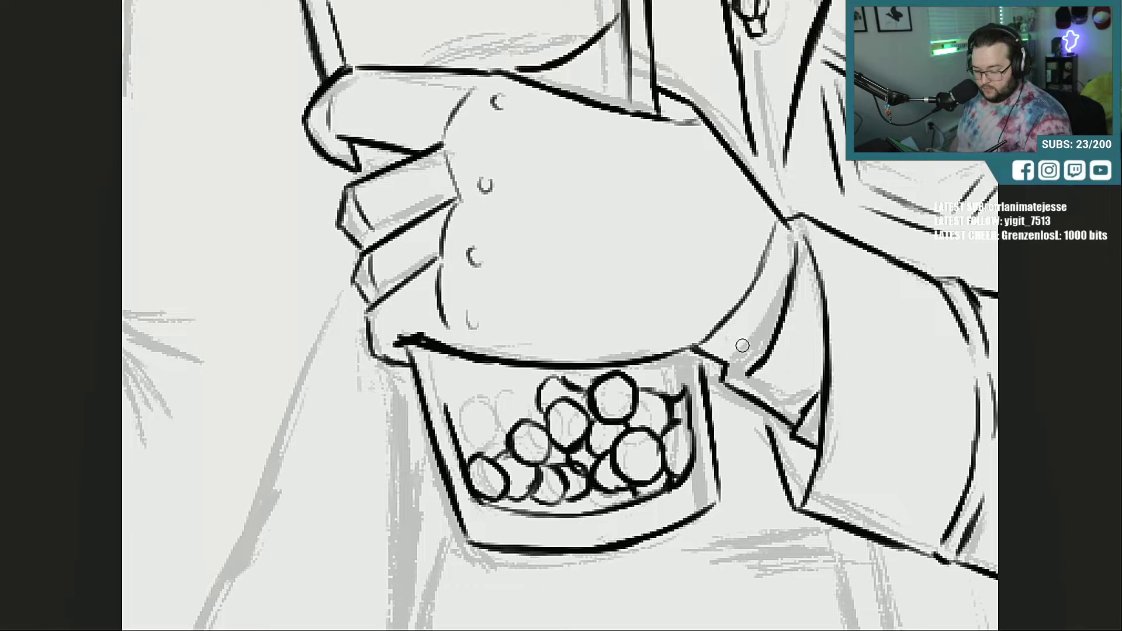
{"action": "mouse_move", "coordinate": [747, 349]}
{"action": "left_mouse_down"}
{"action": "mouse_move", "coordinate": [721, 332]}
{"action": "mouse_move", "coordinate": [736, 353]}
{"action": "left_mouse_up"}
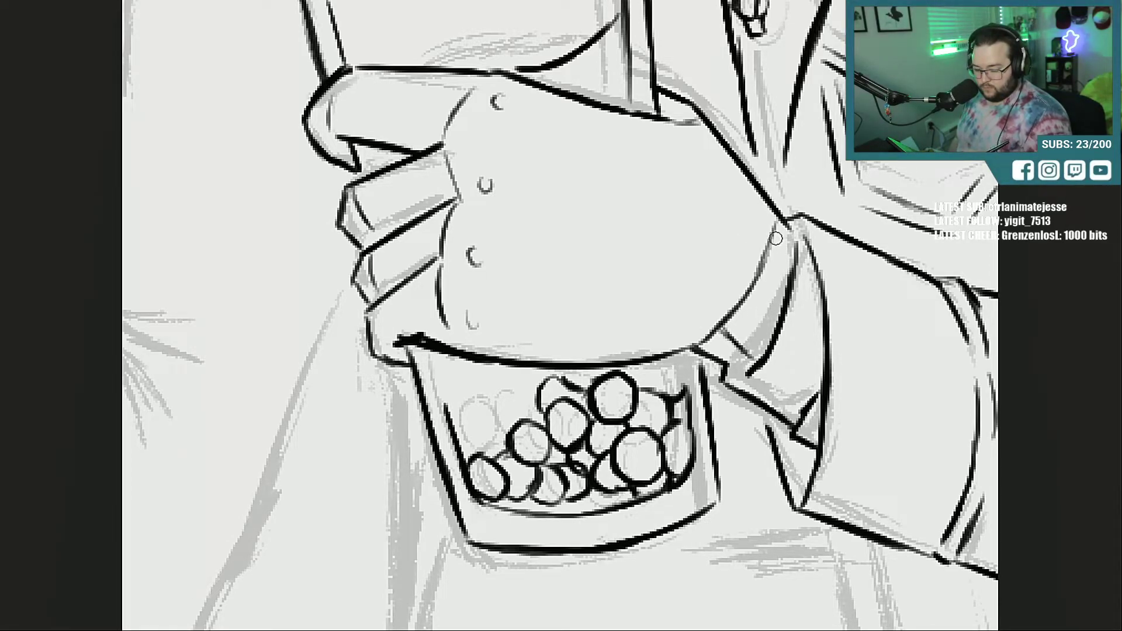
{"action": "left_click_drag", "start_coordinate": [783, 224], "coordinate": [787, 295]}
{"action": "mouse_move", "coordinate": [698, 345]}
{"action": "left_mouse_down"}
{"action": "mouse_move", "coordinate": [728, 357]}
{"action": "mouse_move", "coordinate": [751, 343]}
{"action": "left_mouse_up"}
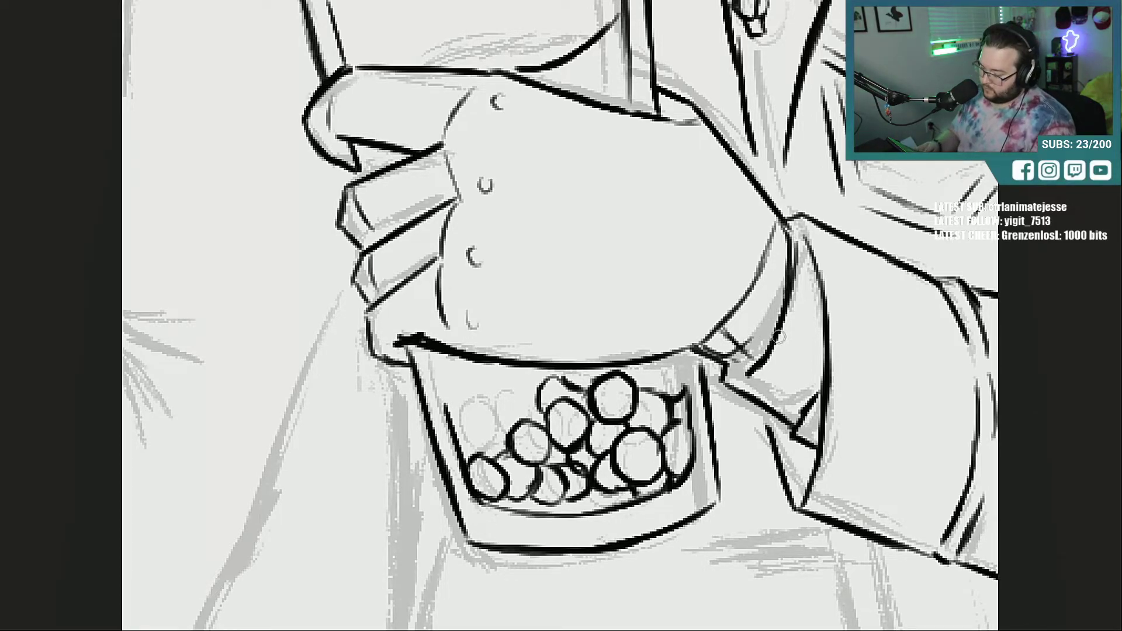
Step: Examine how the inked hand and cup read within the whole figure
{"action": "key", "text": "ctrl+minus"}
{"action": "key", "text": "ctrl+minus"}
{"action": "key", "text": "ctrl+minus"}
{"action": "key", "text": "ctrl+minus"}
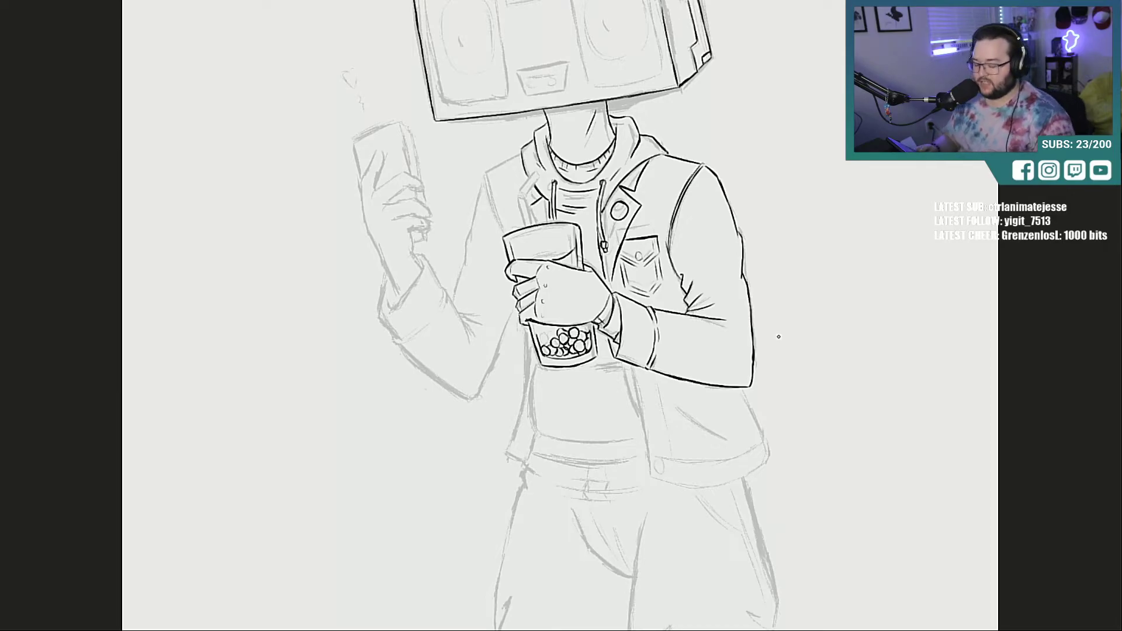
{"action": "key", "text": "ctrl+plus"}
{"action": "key", "text": "ctrl+plus"}
{"action": "key", "text": "ctrl+plus"}
{"action": "key", "text": "ctrl+plus"}
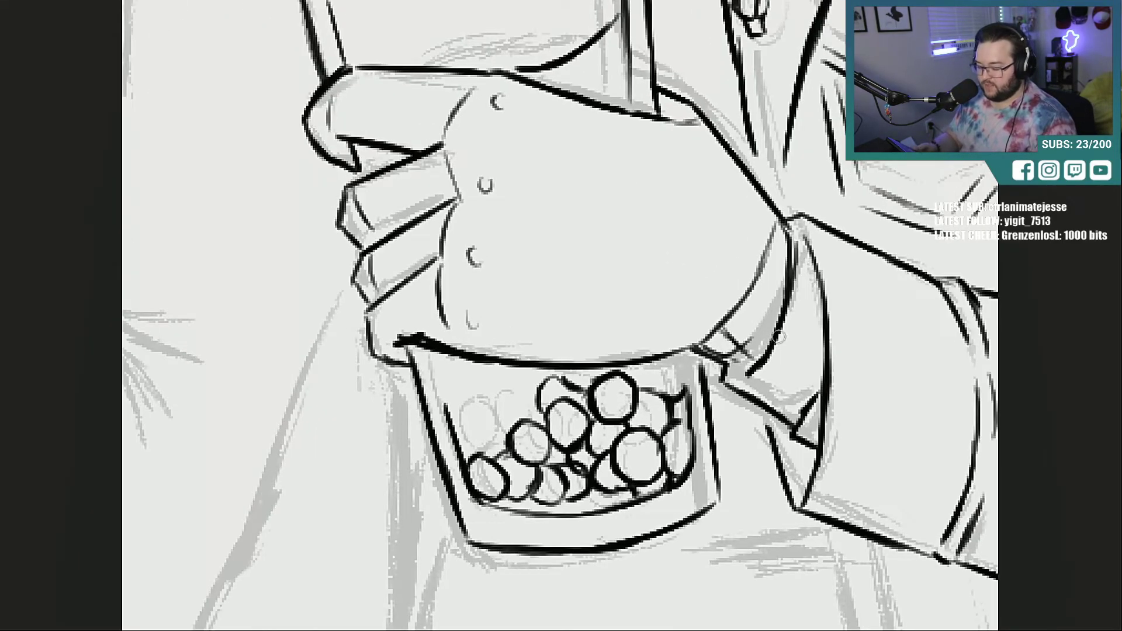
Step: Erase the thin wrist lines inside the cuff and re-ink the curved wrist contour and short lower edge with darker strokes
{"action": "left_click_drag", "start_coordinate": [944, 626], "coordinate": [693, 626]}
{"action": "key", "text": "ctrl+plus"}
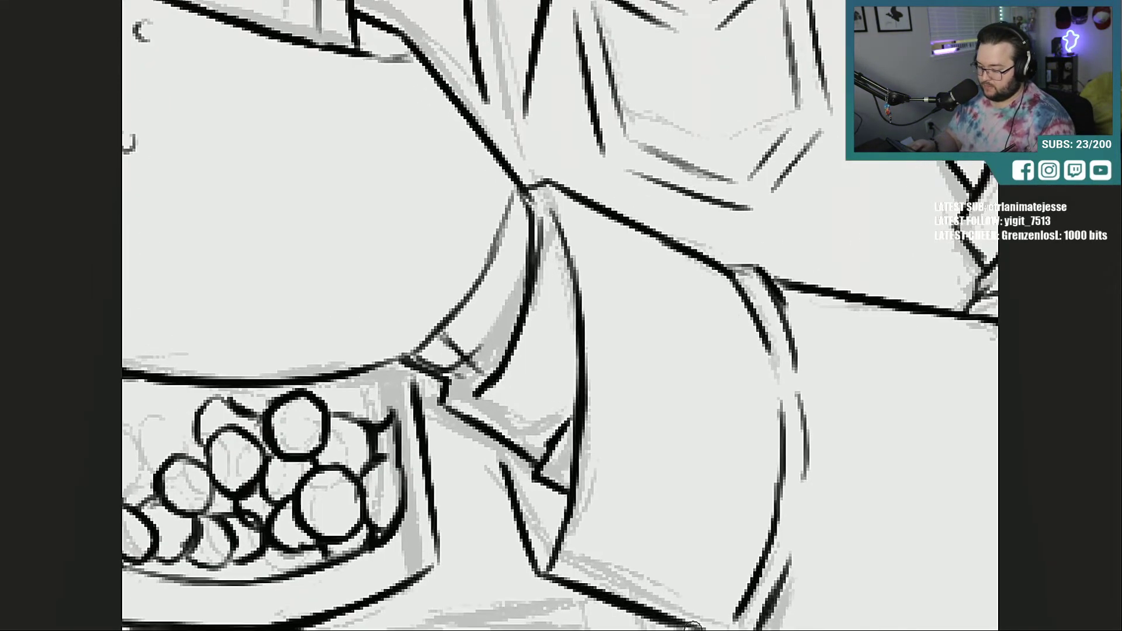
{"action": "mouse_move", "coordinate": [496, 239]}
{"action": "left_mouse_down"}
{"action": "mouse_move", "coordinate": [498, 205]}
{"action": "mouse_move", "coordinate": [436, 344]}
{"action": "mouse_move", "coordinate": [419, 336]}
{"action": "mouse_move", "coordinate": [466, 340]}
{"action": "left_mouse_up"}
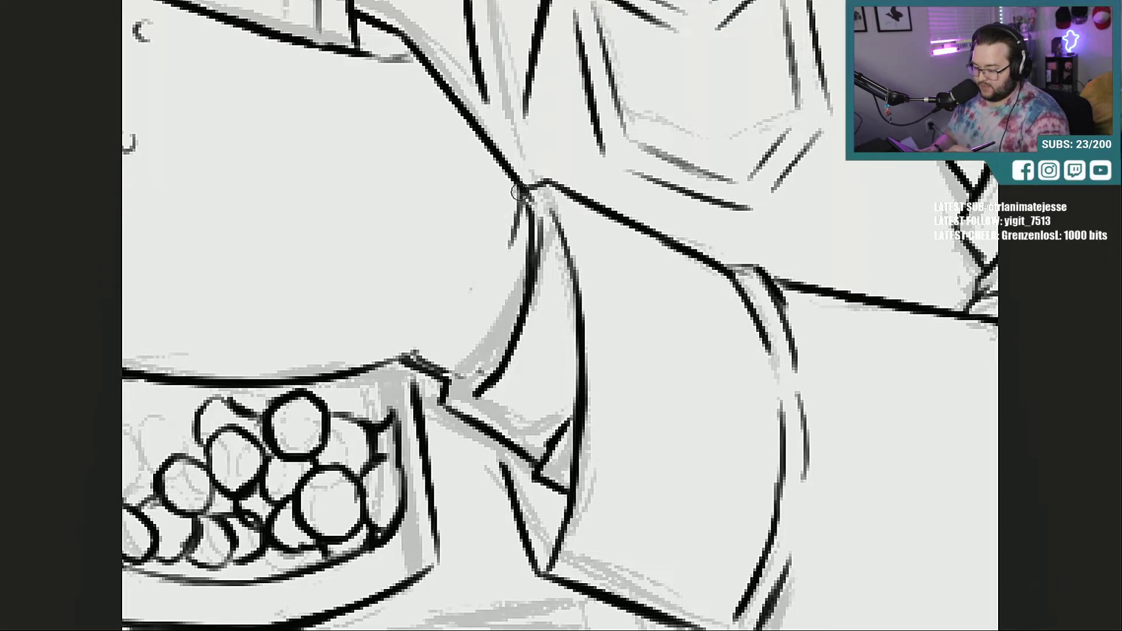
{"action": "left_click_drag", "start_coordinate": [519, 190], "coordinate": [464, 303]}
{"action": "mouse_move", "coordinate": [496, 257]}
{"action": "left_mouse_down"}
{"action": "mouse_move", "coordinate": [427, 341]}
{"action": "mouse_move", "coordinate": [517, 205]}
{"action": "mouse_move", "coordinate": [476, 325]}
{"action": "mouse_move", "coordinate": [442, 361]}
{"action": "left_mouse_up"}
{"action": "mouse_move", "coordinate": [490, 297]}
{"action": "left_mouse_down"}
{"action": "mouse_move", "coordinate": [439, 372]}
{"action": "mouse_move", "coordinate": [488, 395]}
{"action": "left_mouse_up"}
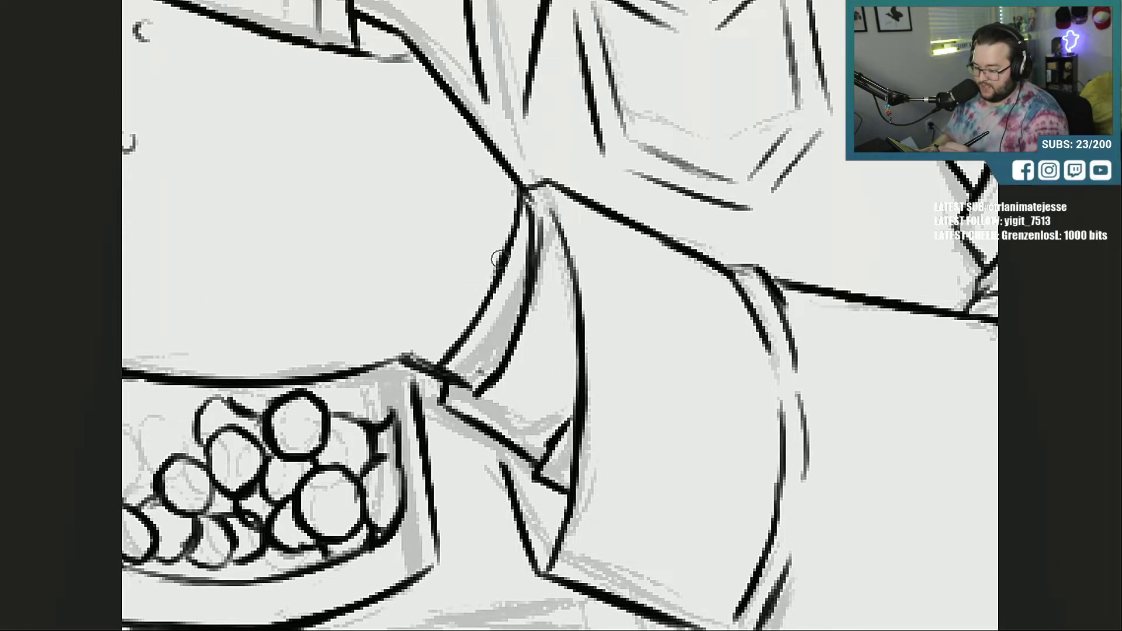
Step: Darken the cuff opening's upper line and the small arc beside the cup, and extend the lower cup's right wall up to the hand
{"action": "left_click_drag", "start_coordinate": [524, 190], "coordinate": [530, 269]}
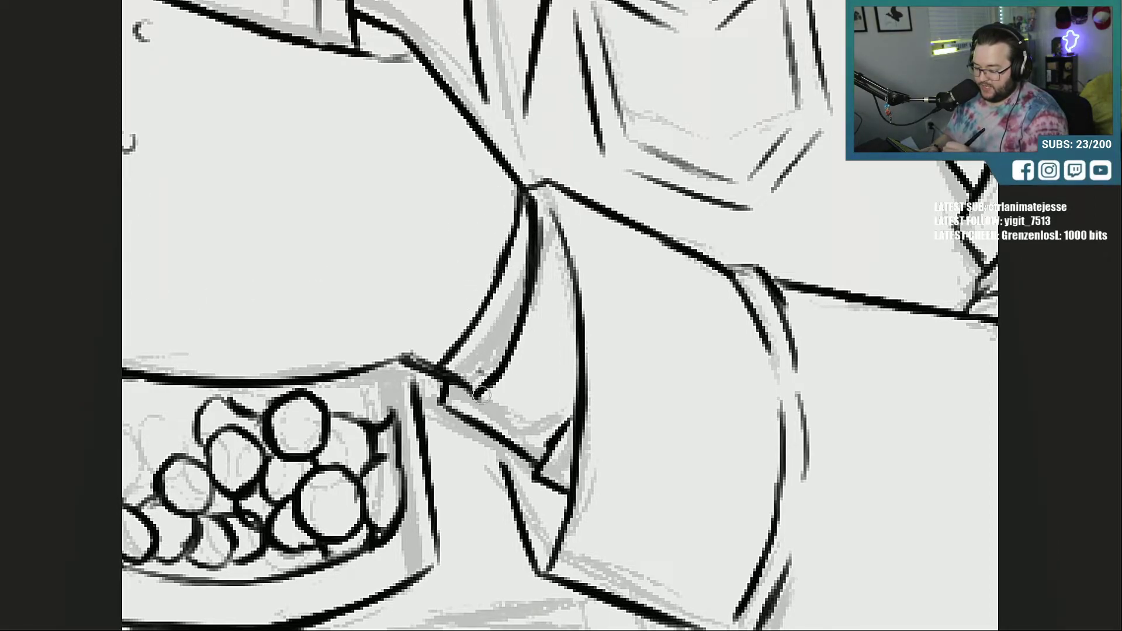
{"action": "mouse_move", "coordinate": [373, 47]}
{"action": "left_mouse_down"}
{"action": "mouse_move", "coordinate": [394, 59]}
{"action": "mouse_move", "coordinate": [430, 33]}
{"action": "left_mouse_up"}
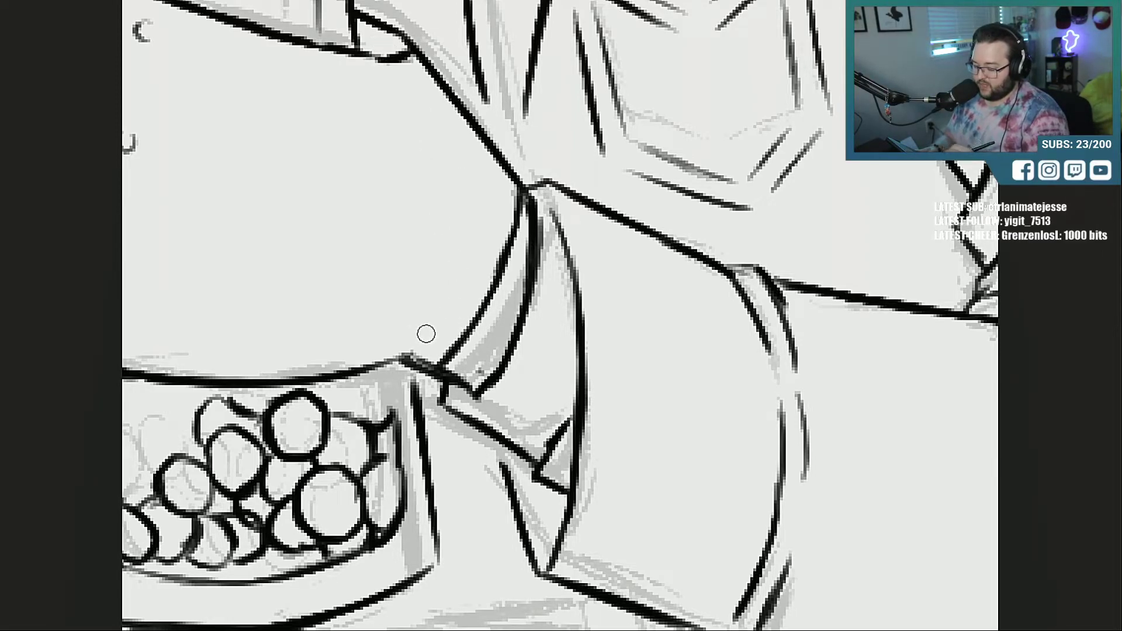
{"action": "left_click_drag", "start_coordinate": [410, 369], "coordinate": [416, 397]}
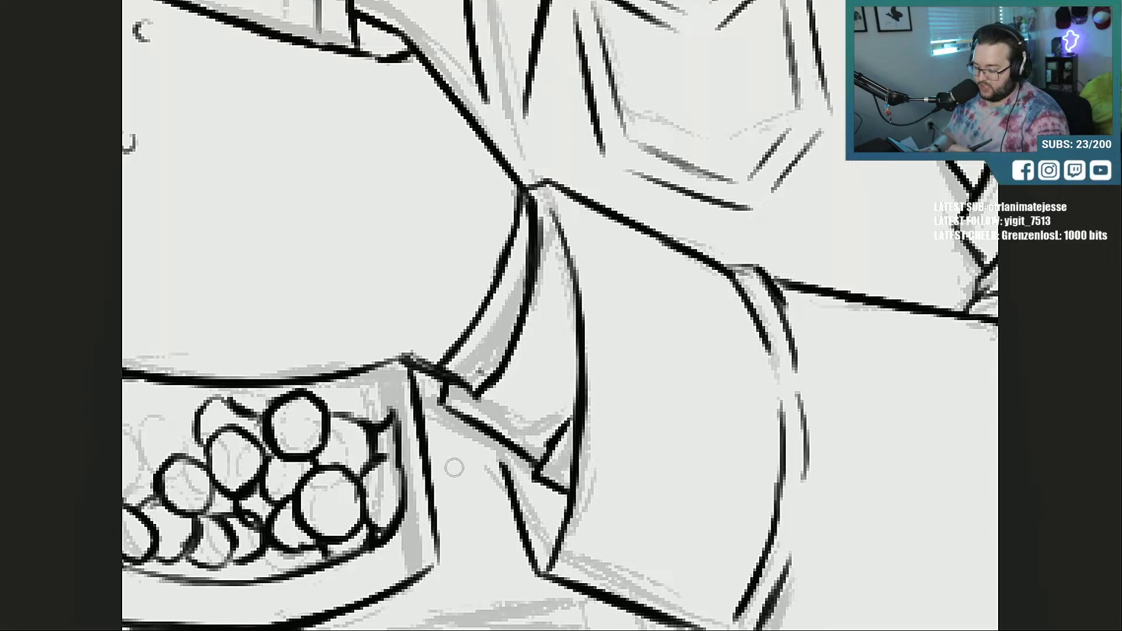
Step: Ink the lowest finger's inner contour and a bolder base line, removing the duplicate thin line beside it
{"action": "scroll", "coordinate": [560, 316], "scroll_direction": "left", "scroll_amount": 10}
{"action": "scroll", "coordinate": [560, 315], "scroll_direction": "left", "scroll_amount": 1}
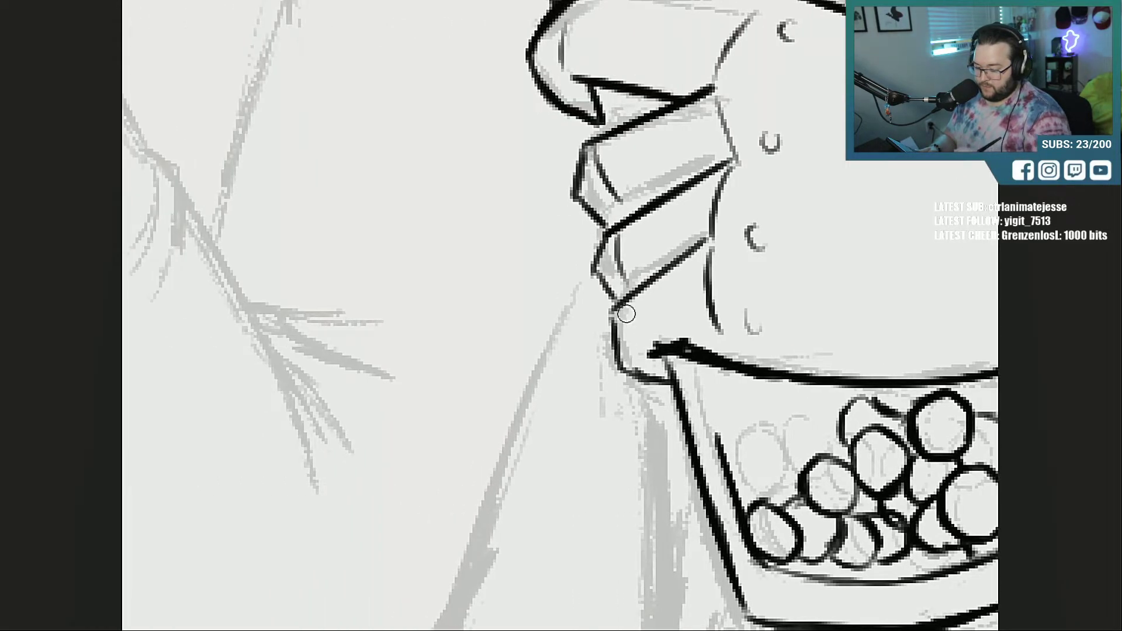
{"action": "mouse_move", "coordinate": [629, 305]}
{"action": "left_mouse_down"}
{"action": "mouse_move", "coordinate": [651, 350]}
{"action": "mouse_move", "coordinate": [710, 242]}
{"action": "mouse_move", "coordinate": [690, 345]}
{"action": "left_mouse_up"}
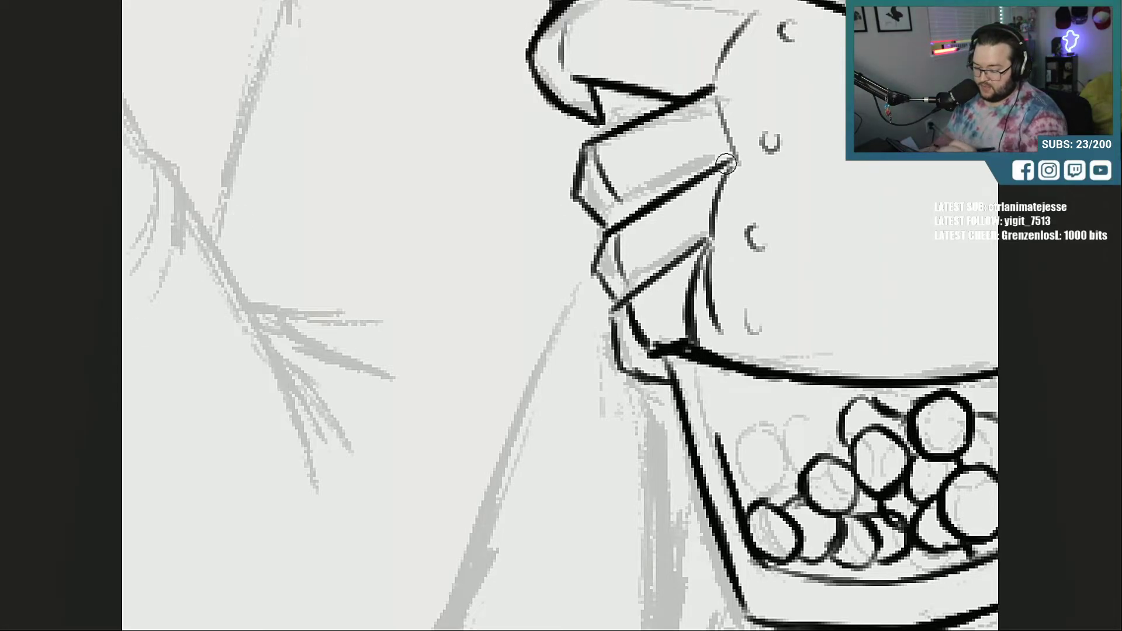
{"action": "key", "text": "ctrl+z"}
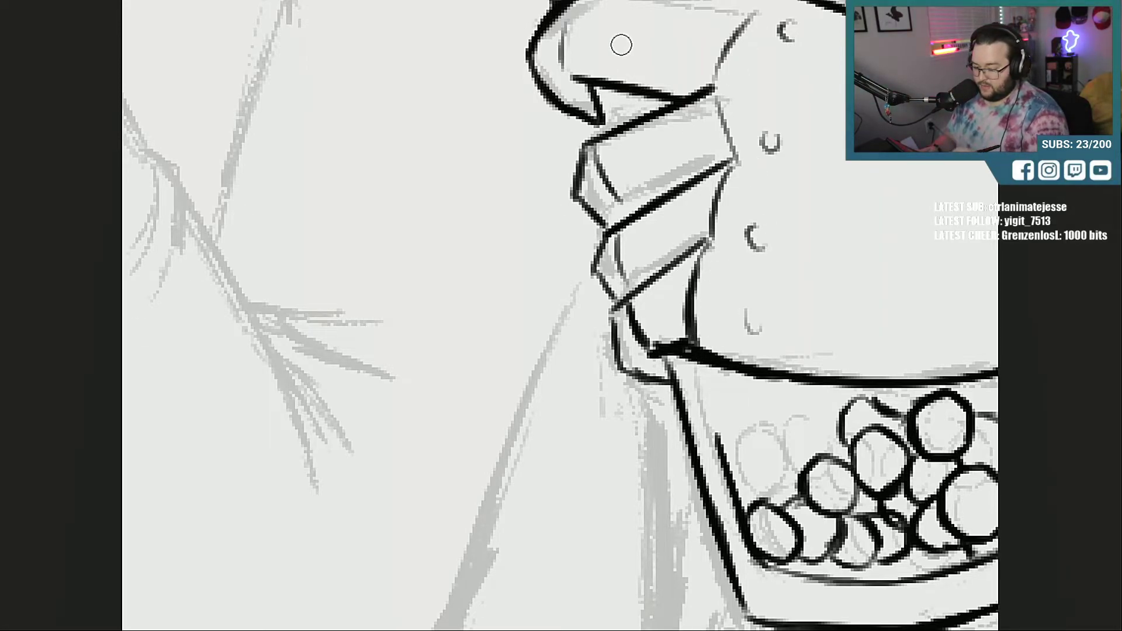
Step: Re-ink the uppermost finger's base line and the inner contours of the top two fingertips with bolder strokes
{"action": "scroll", "coordinate": [561, 316], "scroll_direction": "up", "scroll_amount": 15}
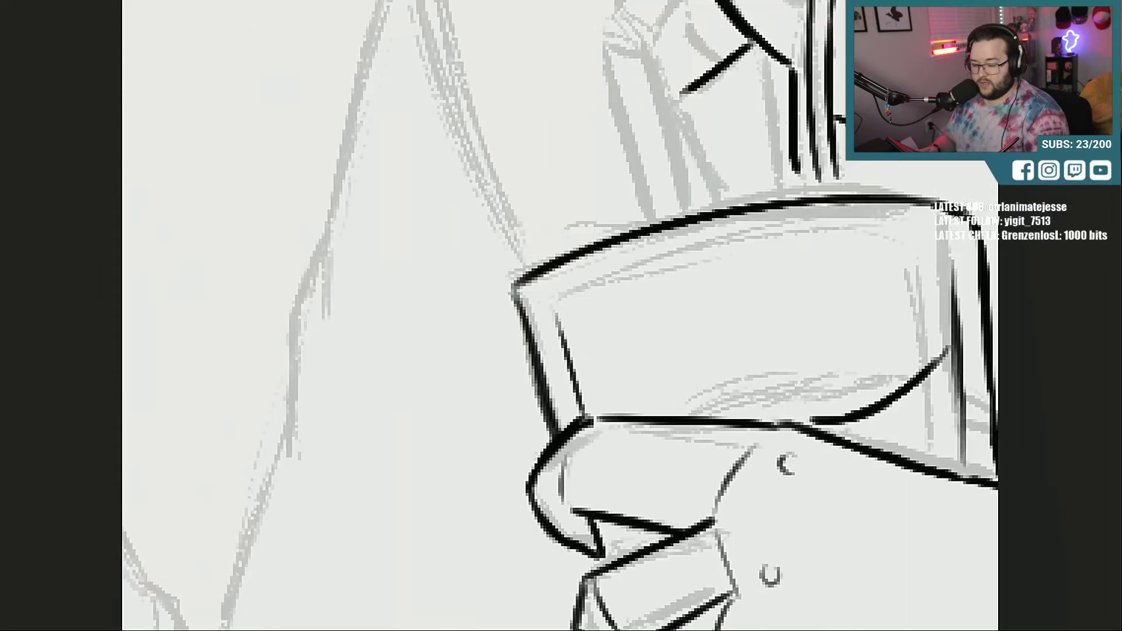
{"action": "scroll", "coordinate": [560, 316], "scroll_direction": "down", "scroll_amount": 5}
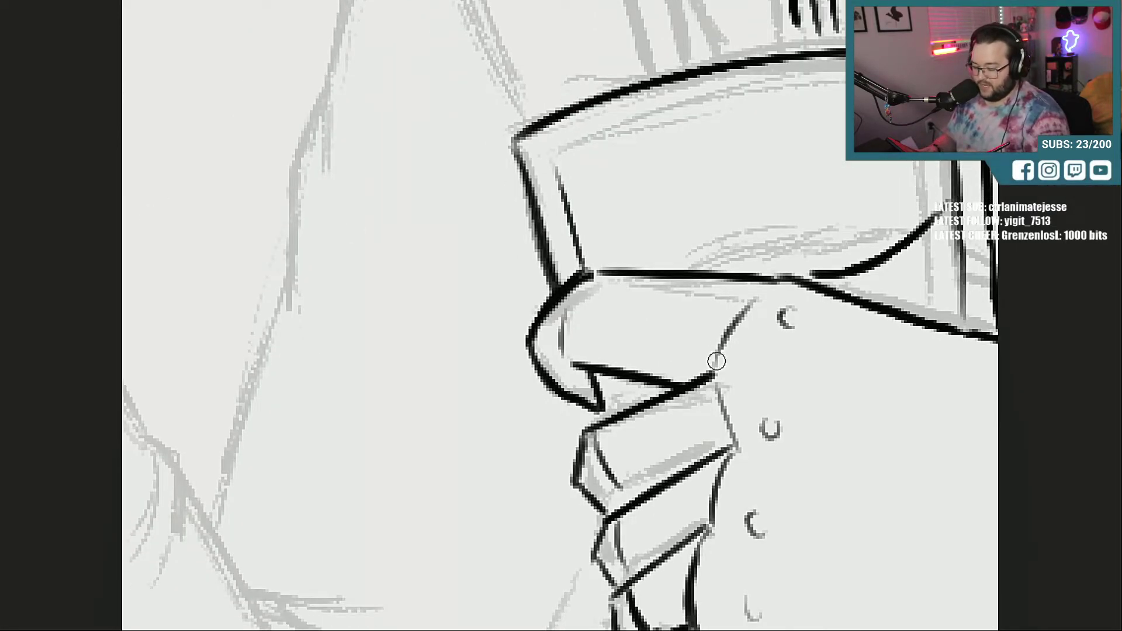
{"action": "mouse_move", "coordinate": [715, 373]}
{"action": "left_mouse_down"}
{"action": "mouse_move", "coordinate": [741, 316]}
{"action": "mouse_move", "coordinate": [781, 280]}
{"action": "left_mouse_up"}
{"action": "left_click_drag", "start_coordinate": [560, 305], "coordinate": [573, 371]}
{"action": "left_click_drag", "start_coordinate": [594, 433], "coordinate": [618, 492]}
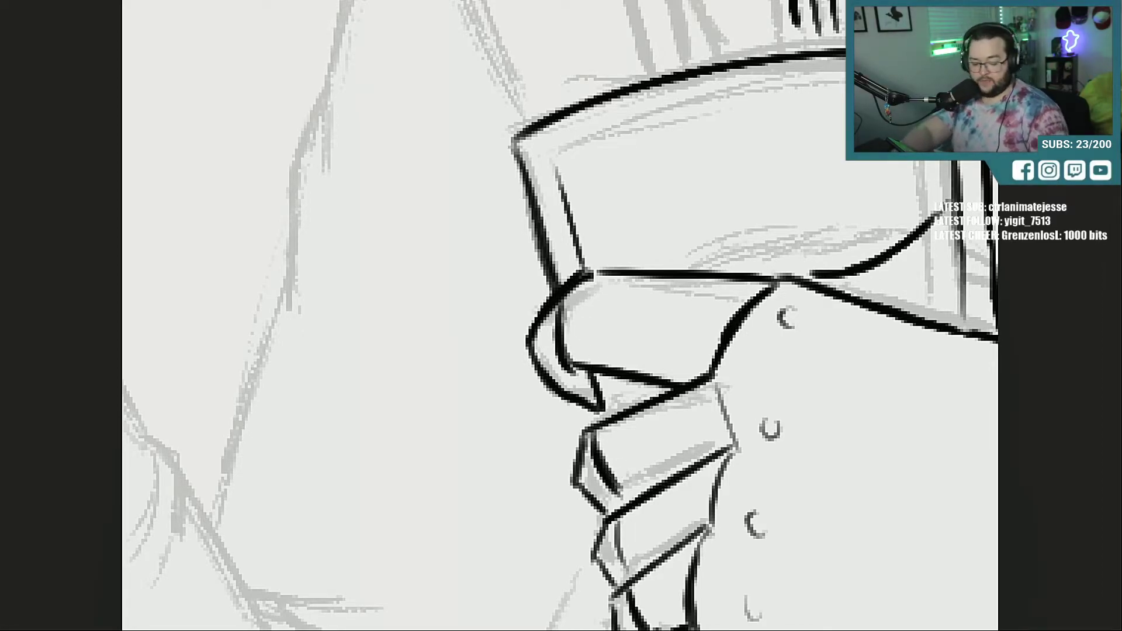
Step: Ink the raised hand's palm heel and the outlines of its lower curled fingers over the sketch
{"action": "key", "text": "ctrl+comma"}
{"action": "key", "text": "ctrl+comma"}
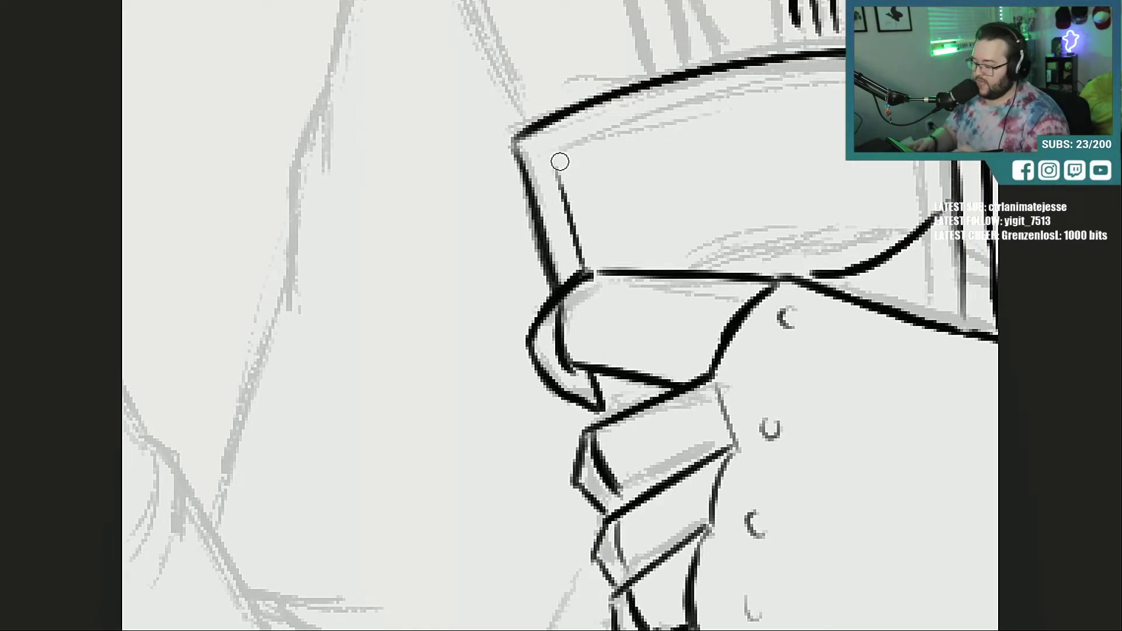
{"action": "scroll", "coordinate": [560, 162], "scroll_direction": "down", "scroll_amount": 10}
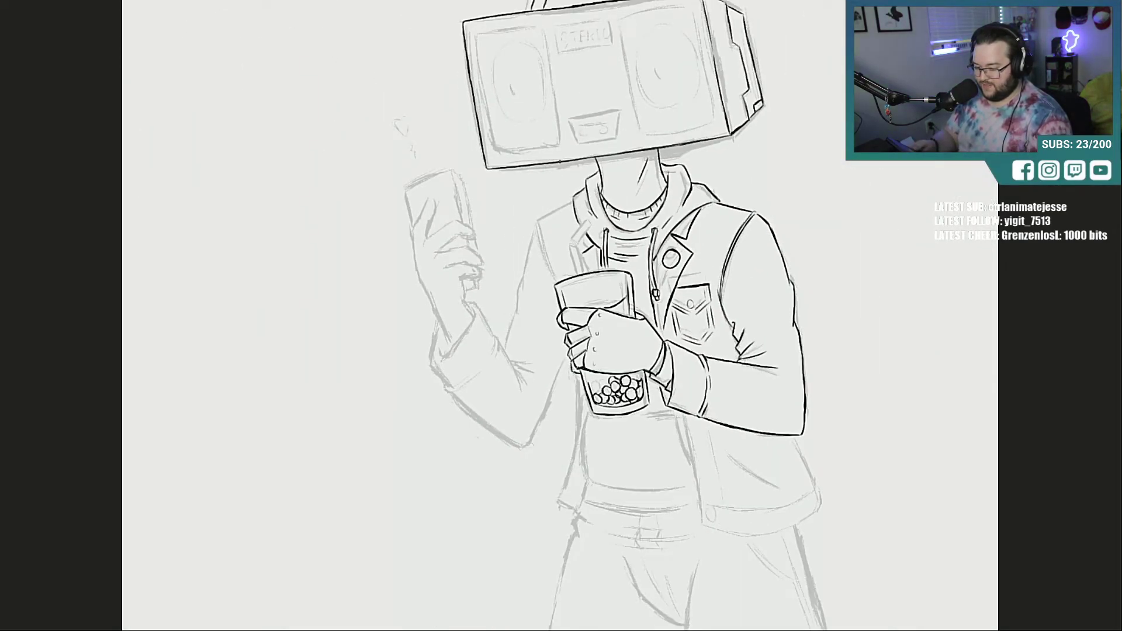
{"action": "scroll", "coordinate": [560, 161], "scroll_direction": "up", "scroll_amount": 10}
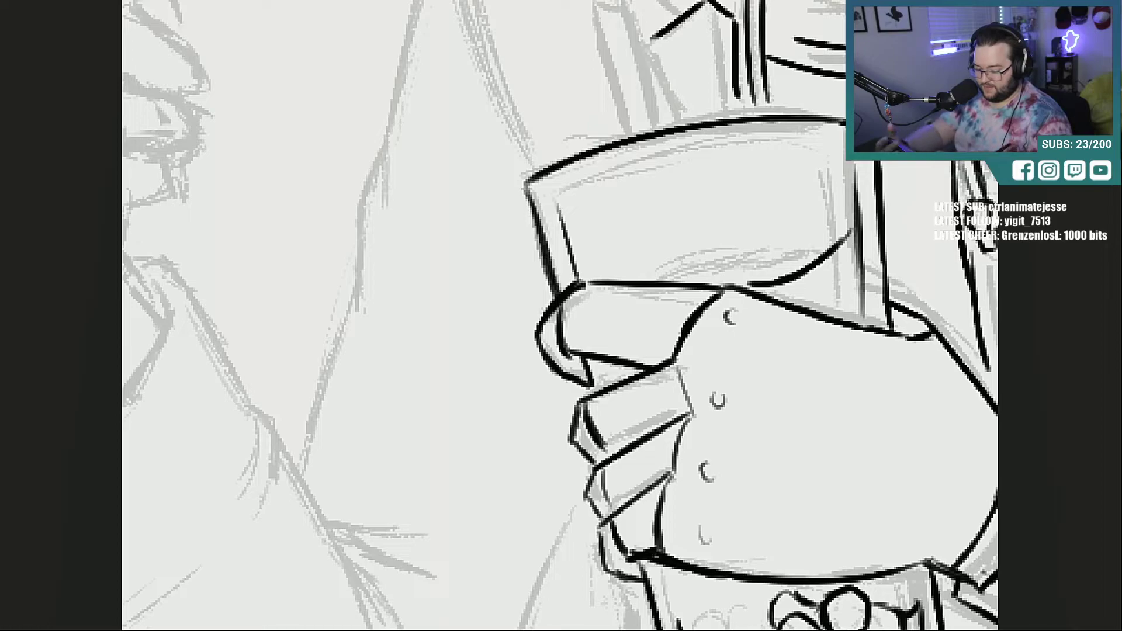
{"action": "left_click_drag", "start_coordinate": [684, 630], "coordinate": [619, 630]}
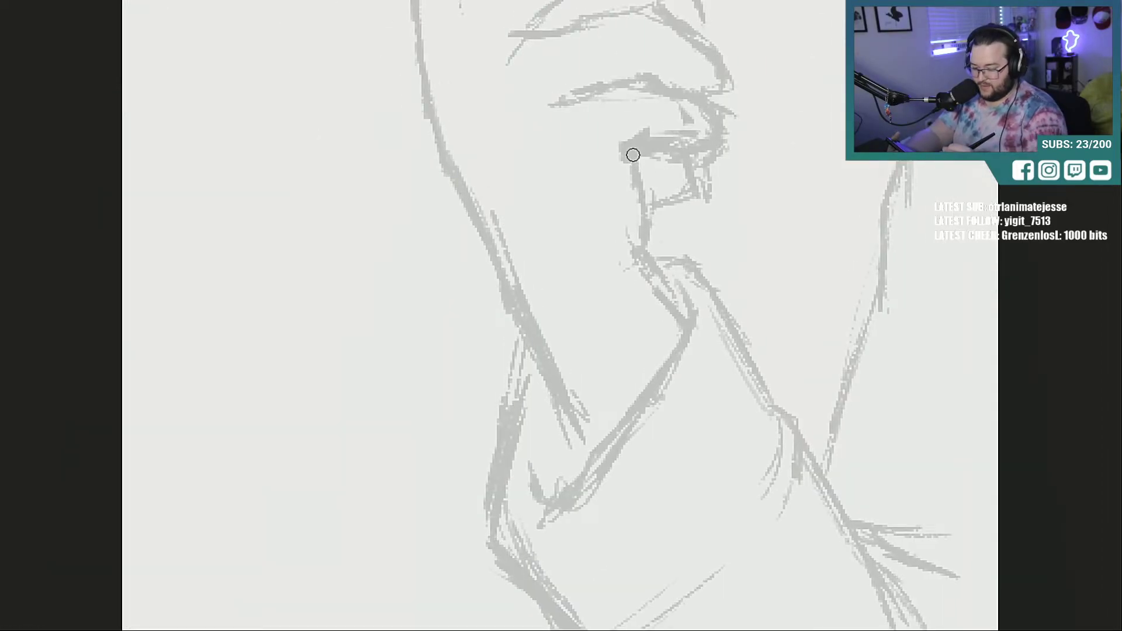
{"action": "mouse_move", "coordinate": [632, 154]}
{"action": "left_mouse_down"}
{"action": "mouse_move", "coordinate": [636, 247]}
{"action": "mouse_move", "coordinate": [681, 311]}
{"action": "left_mouse_up"}
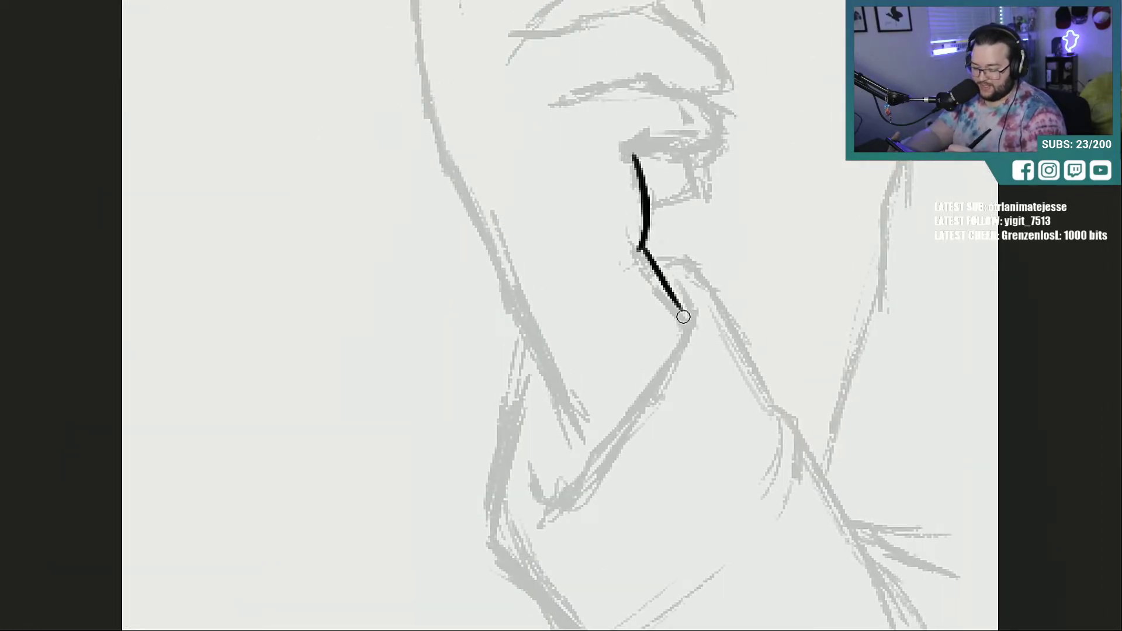
{"action": "mouse_move", "coordinate": [627, 161]}
{"action": "left_mouse_down"}
{"action": "mouse_move", "coordinate": [649, 146]}
{"action": "mouse_move", "coordinate": [713, 155]}
{"action": "mouse_move", "coordinate": [719, 133]}
{"action": "mouse_move", "coordinate": [703, 112]}
{"action": "left_mouse_up"}
{"action": "mouse_move", "coordinate": [636, 84]}
{"action": "left_mouse_down"}
{"action": "mouse_move", "coordinate": [702, 111]}
{"action": "mouse_move", "coordinate": [636, 84]}
{"action": "mouse_move", "coordinate": [543, 99]}
{"action": "left_mouse_up"}
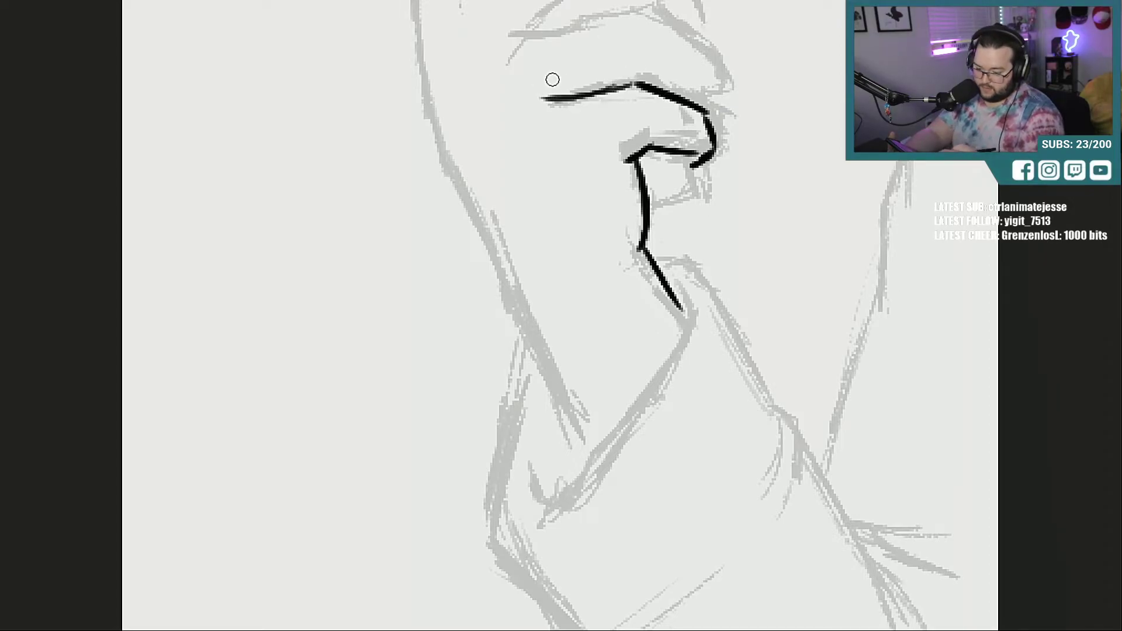
{"action": "left_click_drag", "start_coordinate": [708, 107], "coordinate": [709, 83]}
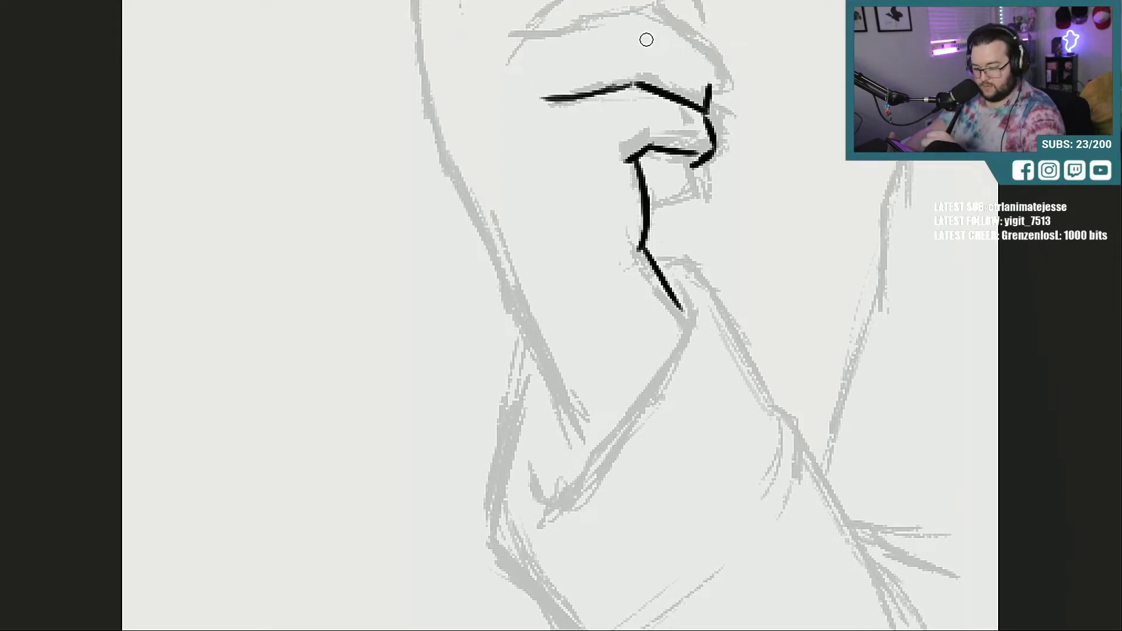
{"action": "left_click_drag", "start_coordinate": [632, 15], "coordinate": [710, 70]}
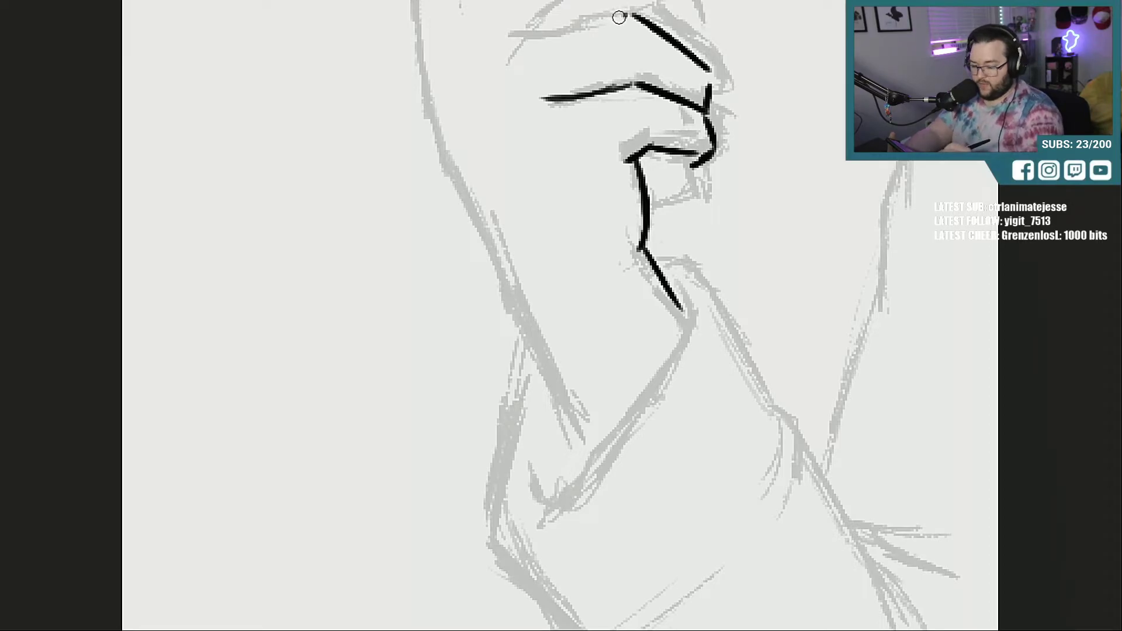
{"action": "left_click_drag", "start_coordinate": [620, 18], "coordinate": [524, 26]}
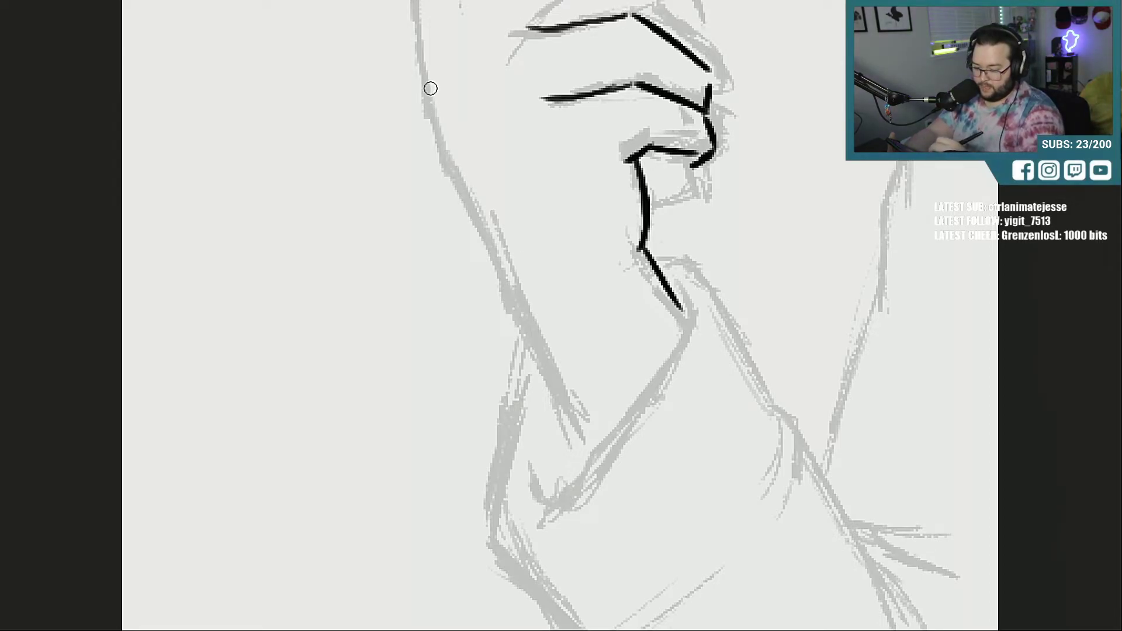
Step: Ink the raised hand's long outer contour toward the wrist and erase the wrist lines overlapping the sleeve area
{"action": "mouse_move", "coordinate": [425, 52]}
{"action": "left_mouse_down"}
{"action": "mouse_move", "coordinate": [456, 183]}
{"action": "mouse_move", "coordinate": [558, 377]}
{"action": "left_mouse_up"}
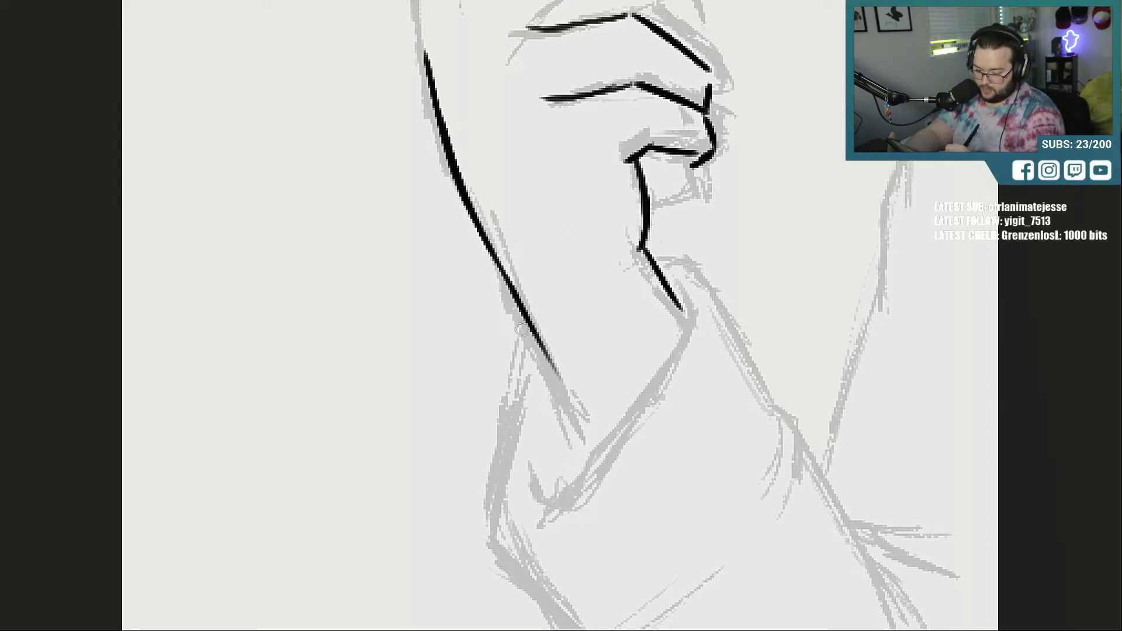
{"action": "left_click_drag", "start_coordinate": [522, 329], "coordinate": [584, 416]}
{"action": "left_click_drag", "start_coordinate": [547, 360], "coordinate": [596, 439]}
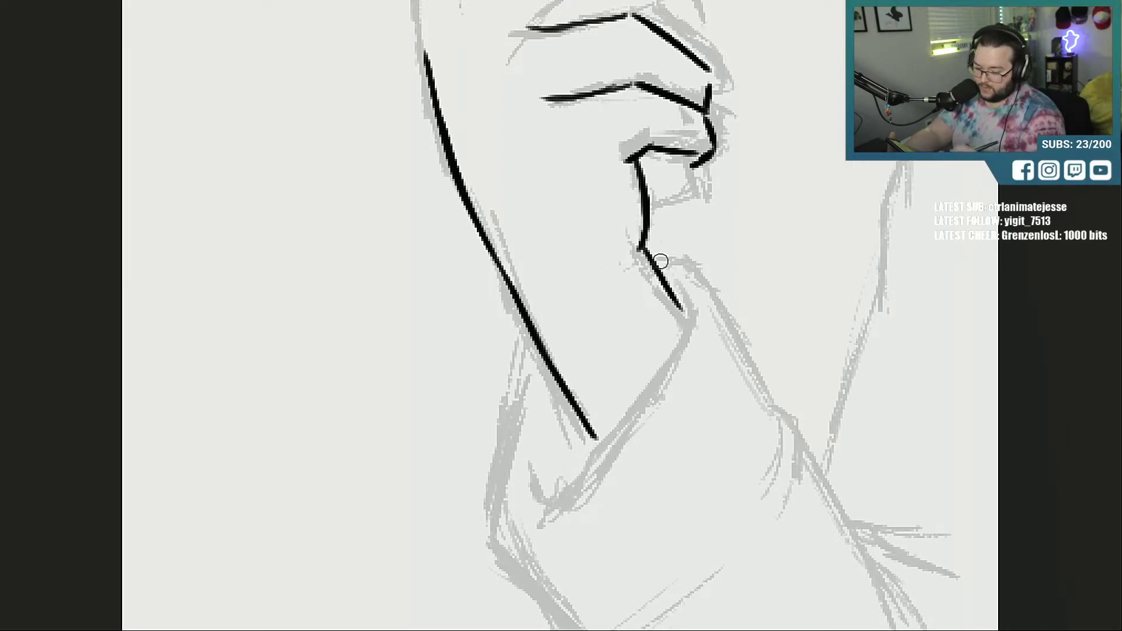
{"action": "mouse_move", "coordinate": [646, 255]}
{"action": "left_mouse_down"}
{"action": "mouse_move", "coordinate": [665, 264]}
{"action": "mouse_move", "coordinate": [682, 318]}
{"action": "left_mouse_up"}
{"action": "left_click_drag", "start_coordinate": [587, 426], "coordinate": [522, 309]}
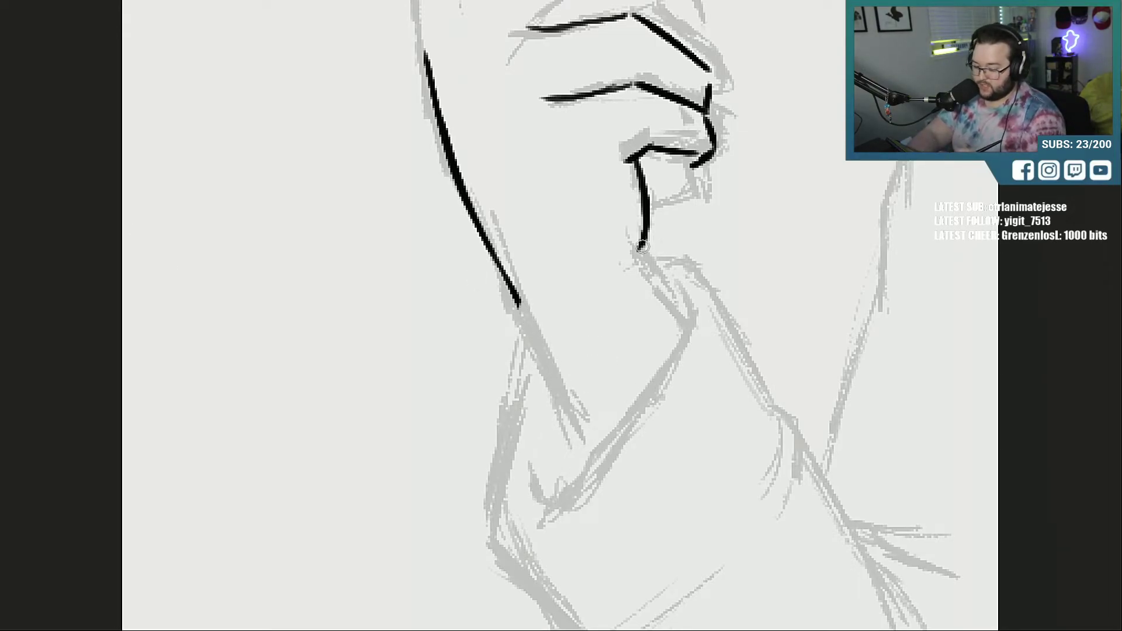
Step: Ink the inner sleeve's curved edge across the raised wrist, with its short side edges and small fold lines
{"action": "left_click_drag", "start_coordinate": [642, 248], "coordinate": [580, 332]}
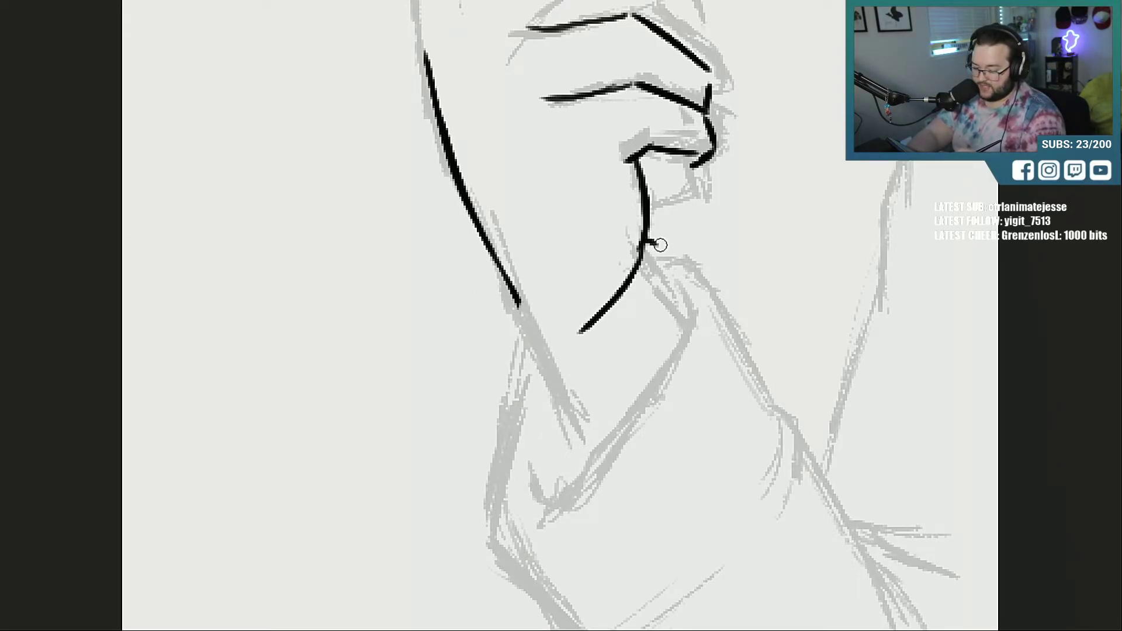
{"action": "left_click_drag", "start_coordinate": [660, 244], "coordinate": [683, 297]}
{"action": "left_click_drag", "start_coordinate": [596, 313], "coordinate": [538, 362]}
{"action": "mouse_move", "coordinate": [517, 303]}
{"action": "left_mouse_down"}
{"action": "mouse_move", "coordinate": [543, 354]}
{"action": "mouse_move", "coordinate": [521, 369]}
{"action": "mouse_move", "coordinate": [543, 403]}
{"action": "mouse_move", "coordinate": [521, 334]}
{"action": "left_mouse_up"}
{"action": "mouse_move", "coordinate": [529, 386]}
{"action": "left_mouse_down"}
{"action": "mouse_move", "coordinate": [554, 414]}
{"action": "mouse_move", "coordinate": [532, 435]}
{"action": "mouse_move", "coordinate": [564, 468]}
{"action": "left_mouse_up"}
{"action": "left_click_drag", "start_coordinate": [576, 419], "coordinate": [614, 396]}
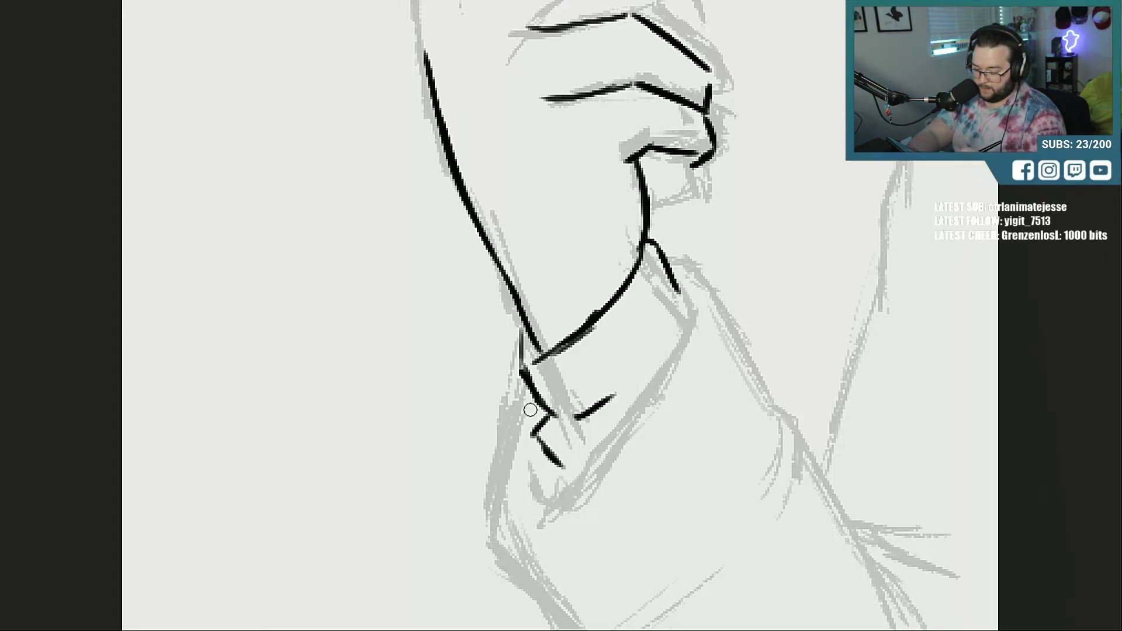
Step: Ink the raised arm's jacket cuff, drawing its angular outer side, curved opening line and straight inner side
{"action": "mouse_move", "coordinate": [529, 396]}
{"action": "left_mouse_down"}
{"action": "mouse_move", "coordinate": [480, 523]}
{"action": "mouse_move", "coordinate": [537, 588]}
{"action": "left_mouse_up"}
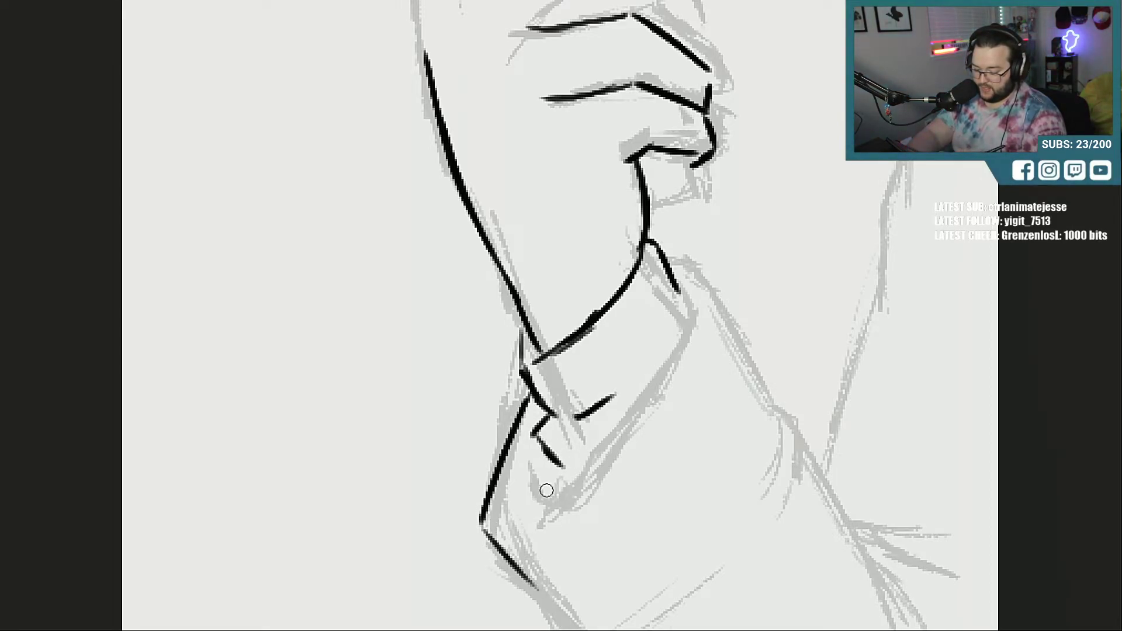
{"action": "left_click_drag", "start_coordinate": [511, 508], "coordinate": [631, 414]}
{"action": "left_click_drag", "start_coordinate": [688, 292], "coordinate": [644, 401]}
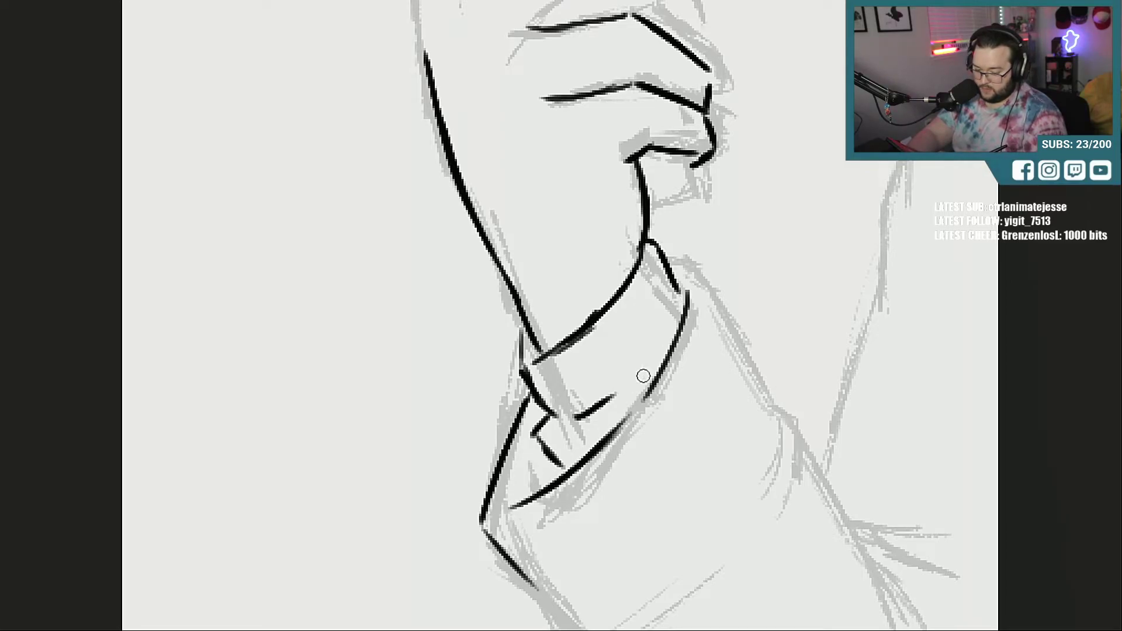
{"action": "left_click_drag", "start_coordinate": [678, 318], "coordinate": [605, 447]}
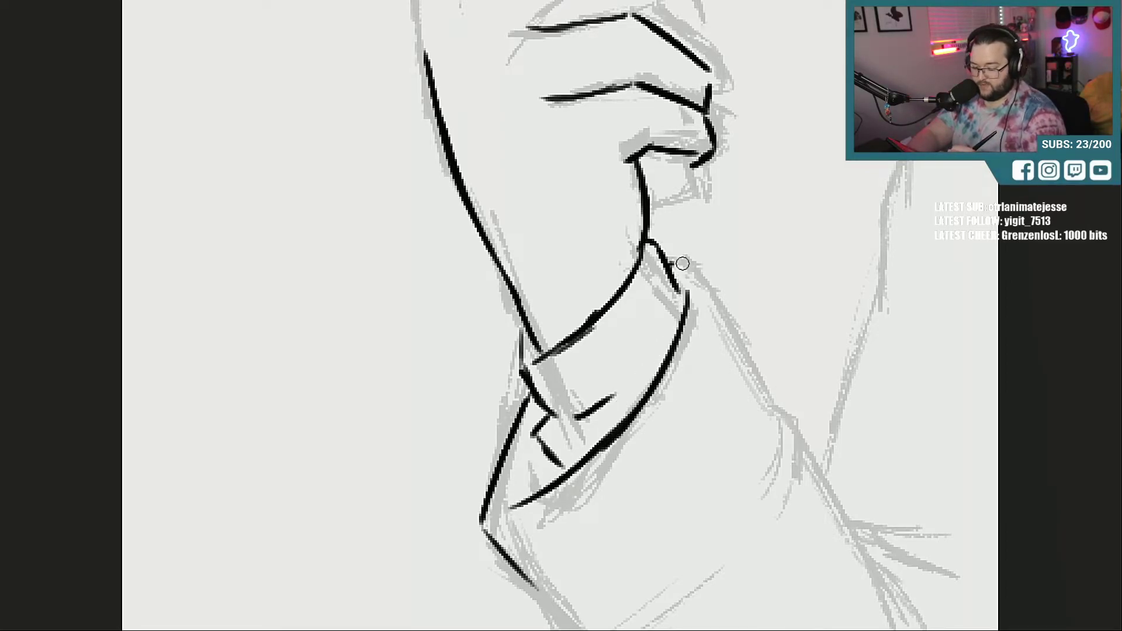
{"action": "left_click_drag", "start_coordinate": [671, 264], "coordinate": [779, 409]}
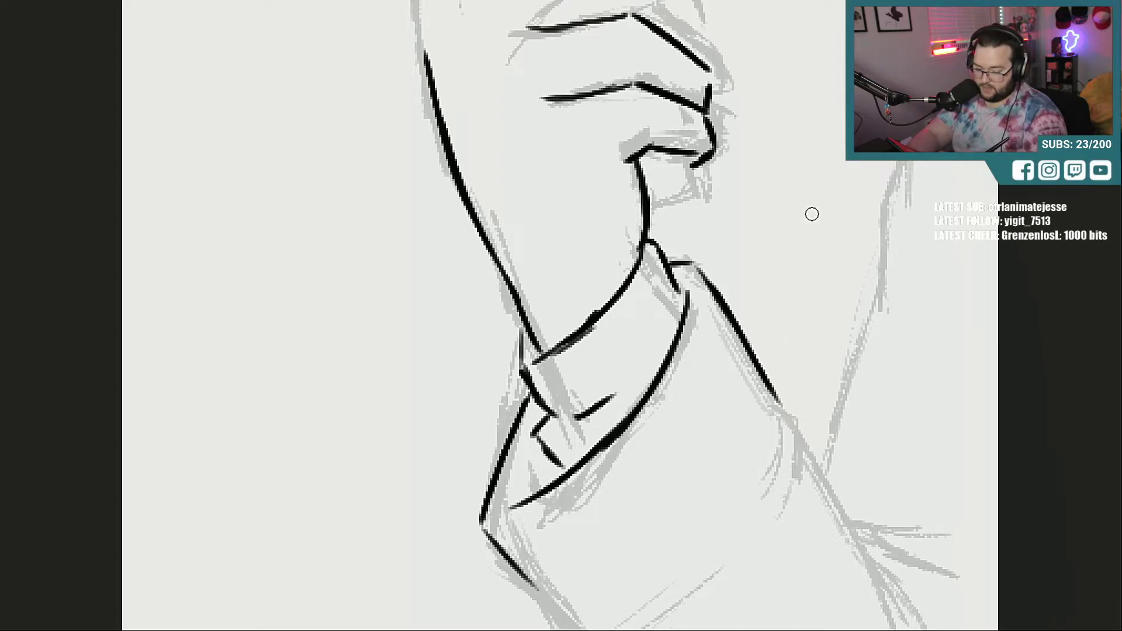
Step: Ink the double curved seam lines along the cuff's lower end where it meets the forearm sleeve
{"action": "scroll", "coordinate": [790, 168], "scroll_direction": "down", "scroll_amount": 5}
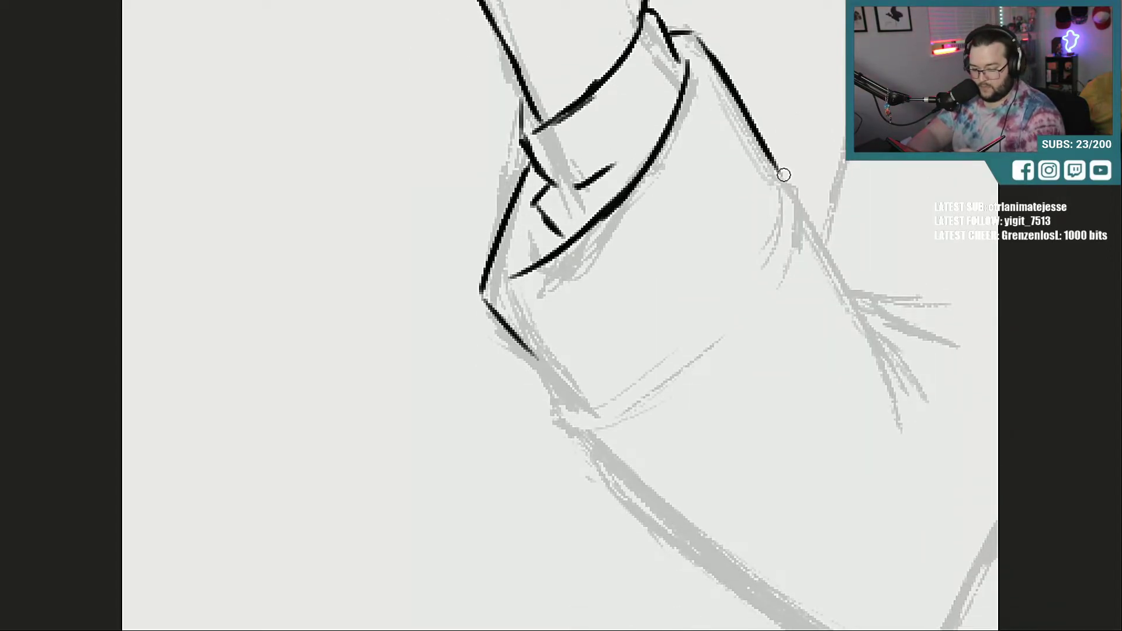
{"action": "mouse_move", "coordinate": [790, 177]}
{"action": "left_mouse_down"}
{"action": "mouse_move", "coordinate": [795, 237]}
{"action": "mouse_move", "coordinate": [766, 251]}
{"action": "left_mouse_up"}
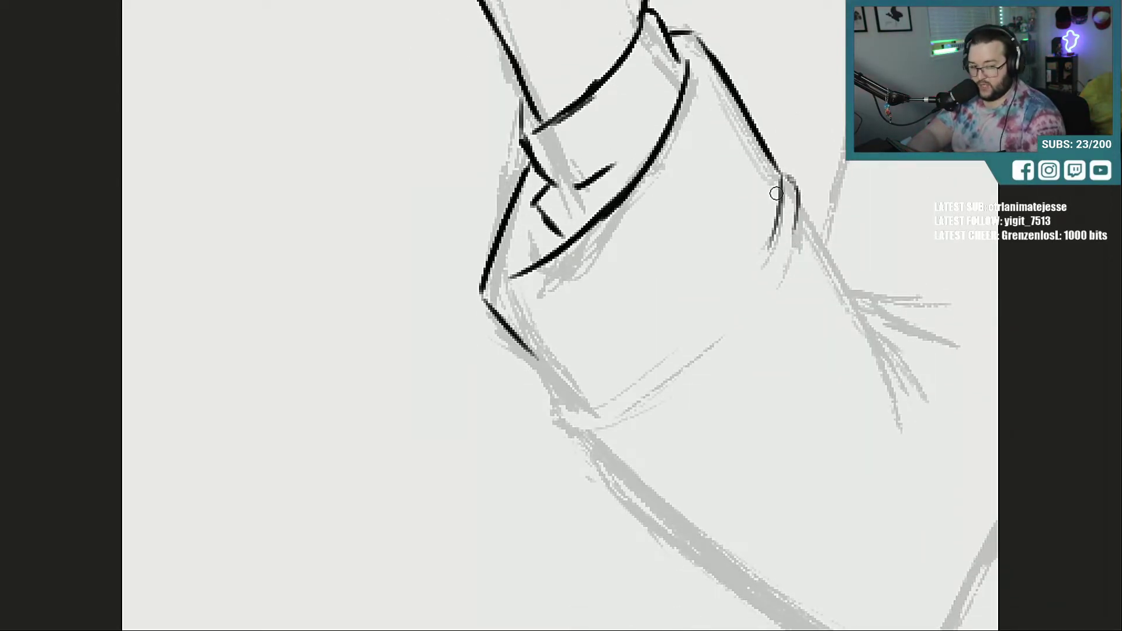
{"action": "left_click_drag", "start_coordinate": [580, 405], "coordinate": [676, 353]}
{"action": "mouse_move", "coordinate": [649, 394]}
{"action": "left_mouse_down"}
{"action": "mouse_move", "coordinate": [763, 297]}
{"action": "mouse_move", "coordinate": [712, 321]}
{"action": "left_mouse_up"}
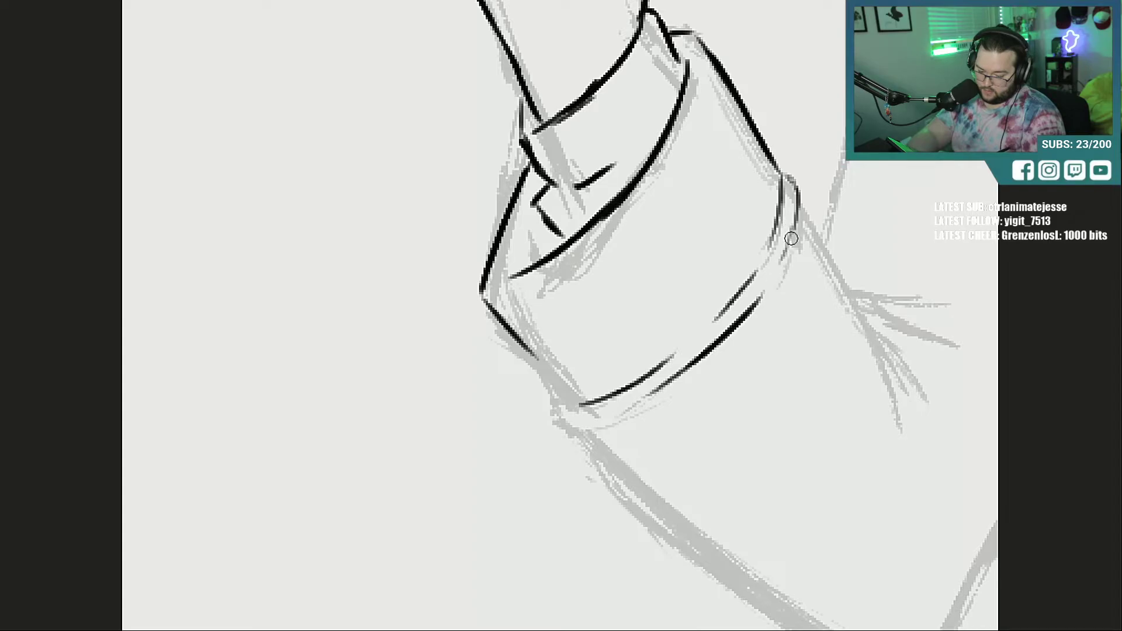
Step: Ink the forearm sleeve's inner edge from the cuff to the elbow bend, with bold crease strokes
{"action": "mouse_move", "coordinate": [803, 204]}
{"action": "left_mouse_down"}
{"action": "mouse_move", "coordinate": [852, 270]}
{"action": "mouse_move", "coordinate": [890, 351]}
{"action": "left_mouse_up"}
{"action": "left_click_drag", "start_coordinate": [868, 295], "coordinate": [947, 400]}
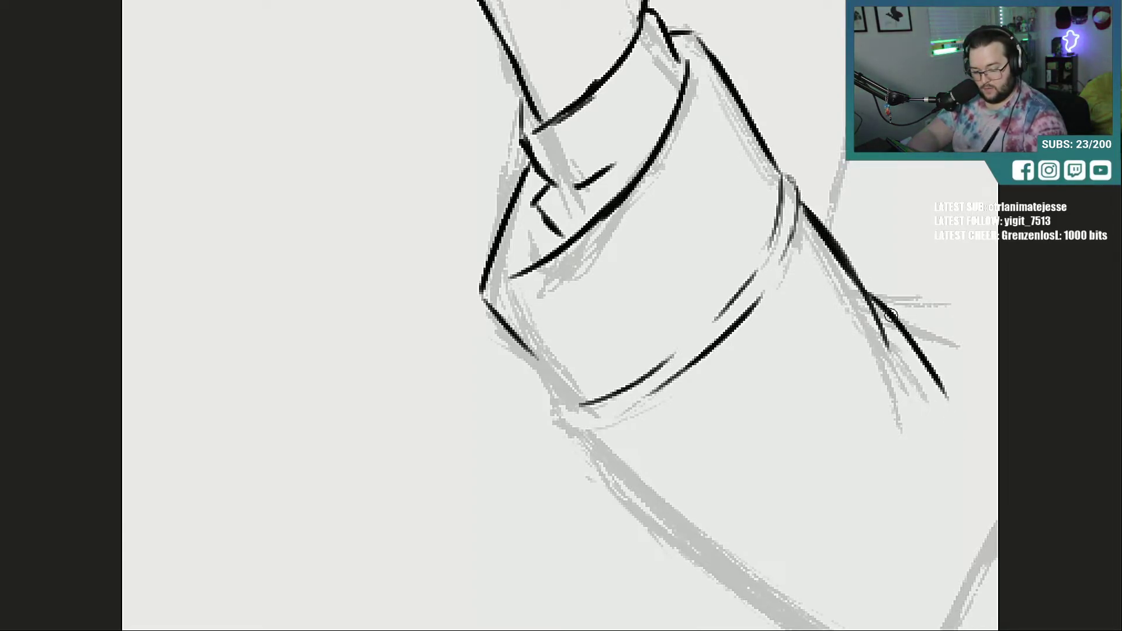
{"action": "left_click_drag", "start_coordinate": [880, 297], "coordinate": [935, 311]}
{"action": "left_click_drag", "start_coordinate": [869, 294], "coordinate": [935, 317]}
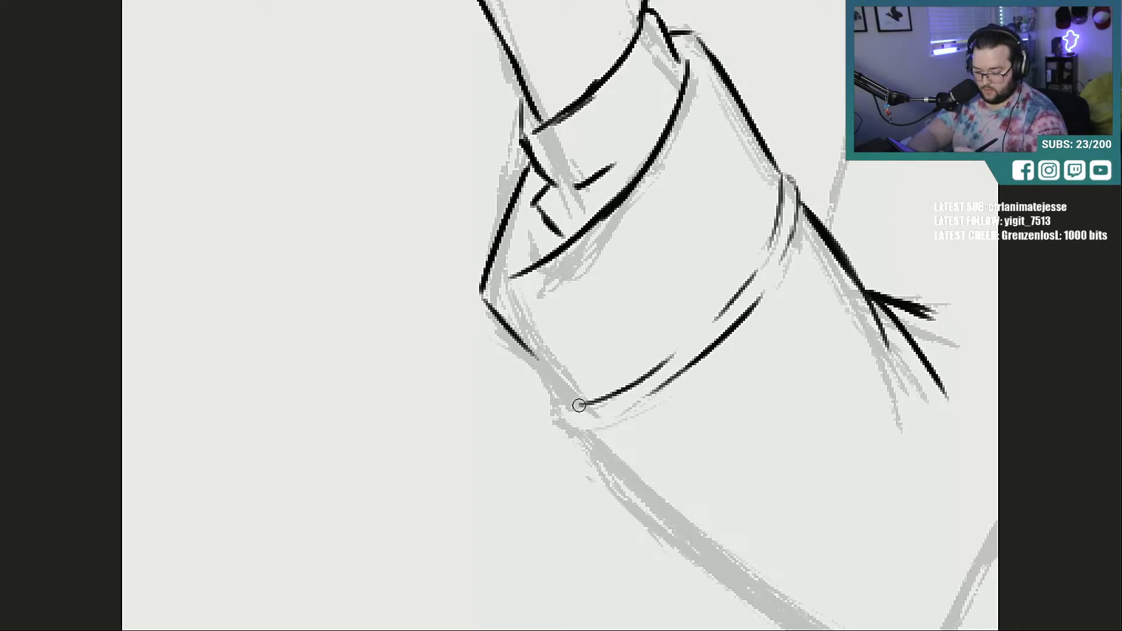
Step: Ink the cuff's outer side down to the seam corner with a bolder line and begin the forearm's outer edge
{"action": "left_click_drag", "start_coordinate": [526, 349], "coordinate": [560, 383]}
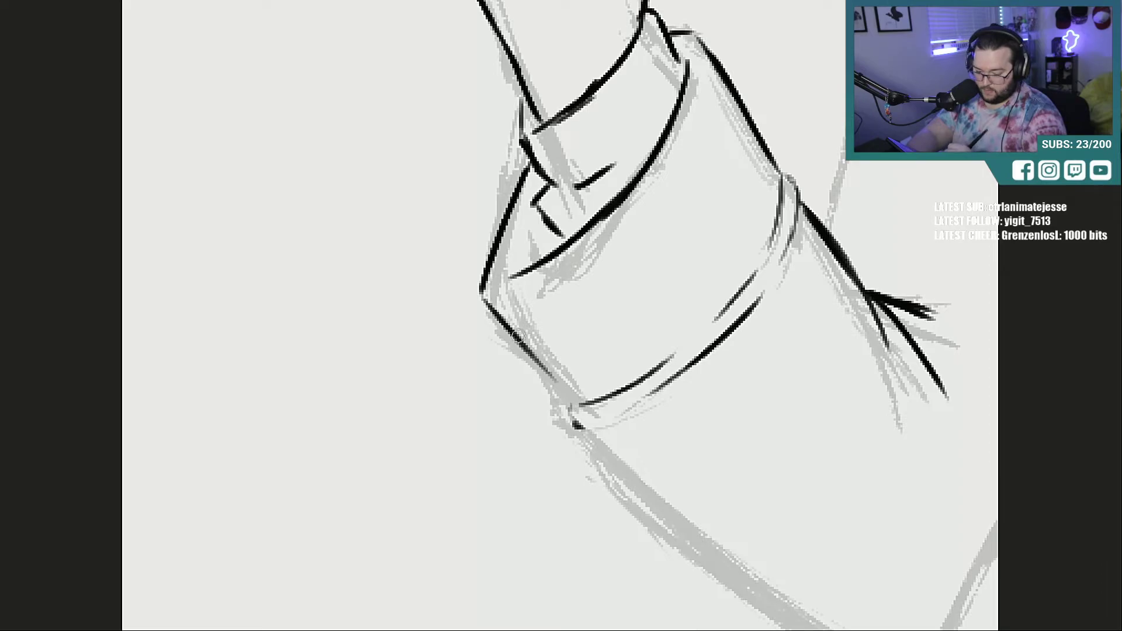
{"action": "left_click_drag", "start_coordinate": [511, 329], "coordinate": [659, 506]}
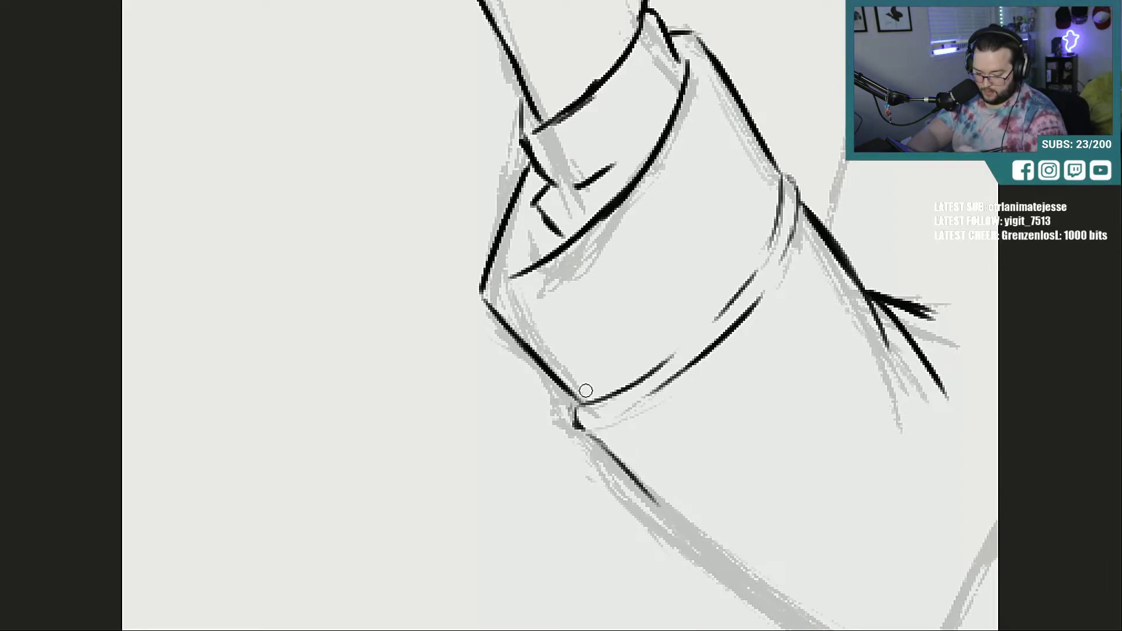
{"action": "left_click_drag", "start_coordinate": [586, 429], "coordinate": [624, 414]}
{"action": "left_click_drag", "start_coordinate": [480, 299], "coordinate": [568, 403]}
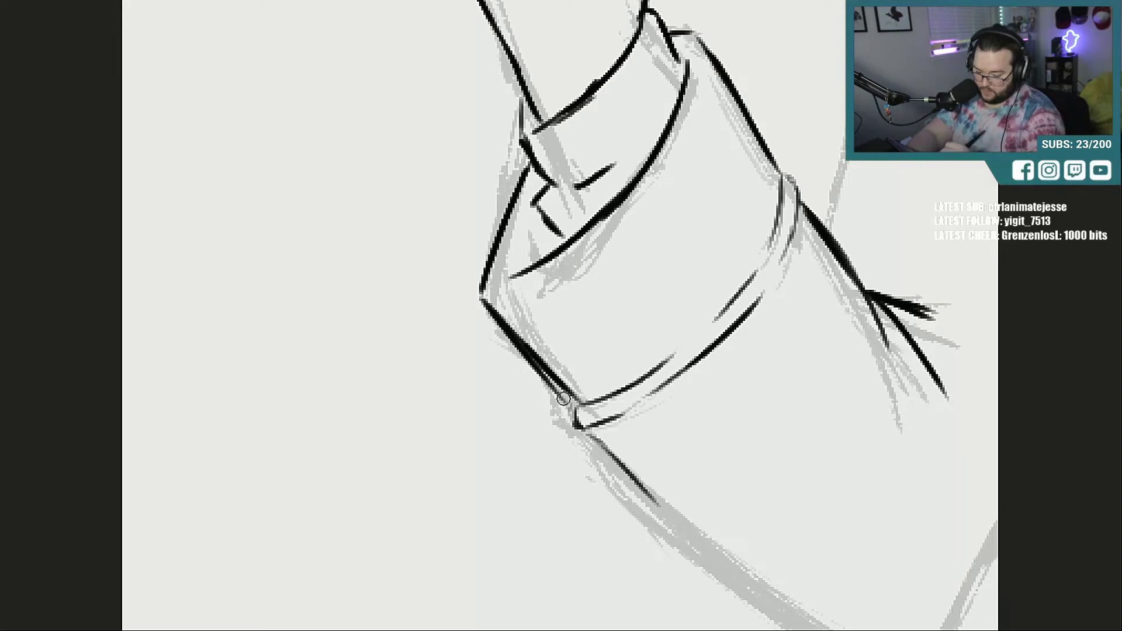
{"action": "mouse_move", "coordinate": [517, 340]}
{"action": "left_mouse_down"}
{"action": "mouse_move", "coordinate": [579, 409]}
{"action": "mouse_move", "coordinate": [566, 401]}
{"action": "left_mouse_up"}
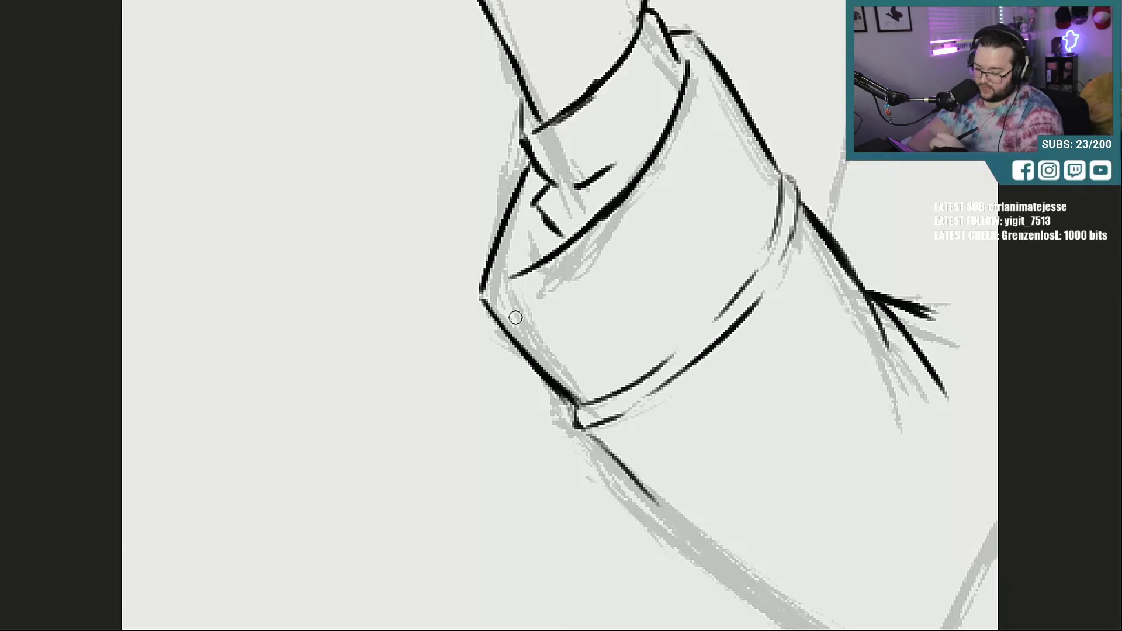
{"action": "left_click_drag", "start_coordinate": [481, 297], "coordinate": [524, 349]}
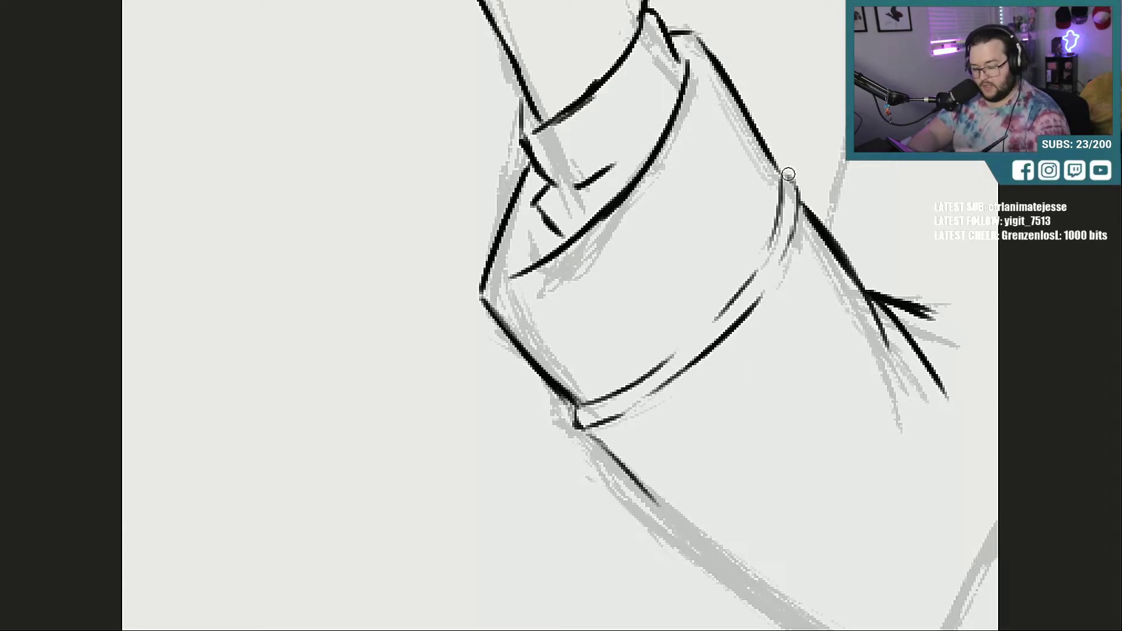
Step: Darken the cuff seam's rounded upper corner and join the upper seam line into one continuous curve
{"action": "mouse_move", "coordinate": [788, 175]}
{"action": "left_mouse_down"}
{"action": "mouse_move", "coordinate": [795, 240]}
{"action": "mouse_move", "coordinate": [744, 289]}
{"action": "left_mouse_up"}
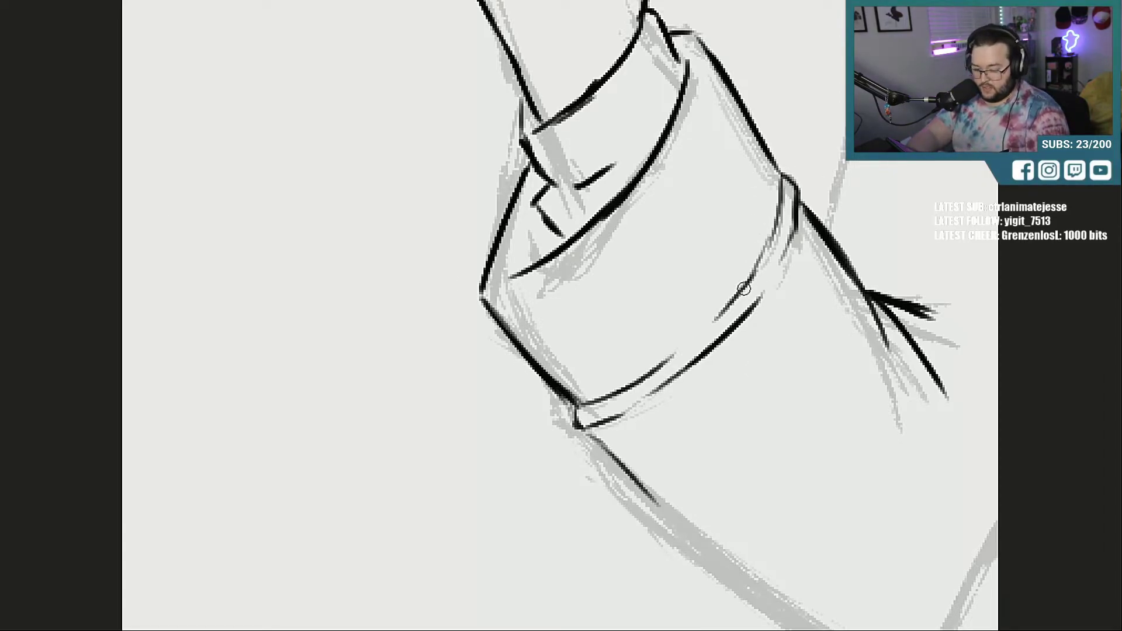
{"action": "mouse_move", "coordinate": [775, 237]}
{"action": "left_mouse_down"}
{"action": "mouse_move", "coordinate": [738, 296]}
{"action": "mouse_move", "coordinate": [659, 368]}
{"action": "left_mouse_up"}
{"action": "left_click_drag", "start_coordinate": [725, 305], "coordinate": [669, 361]}
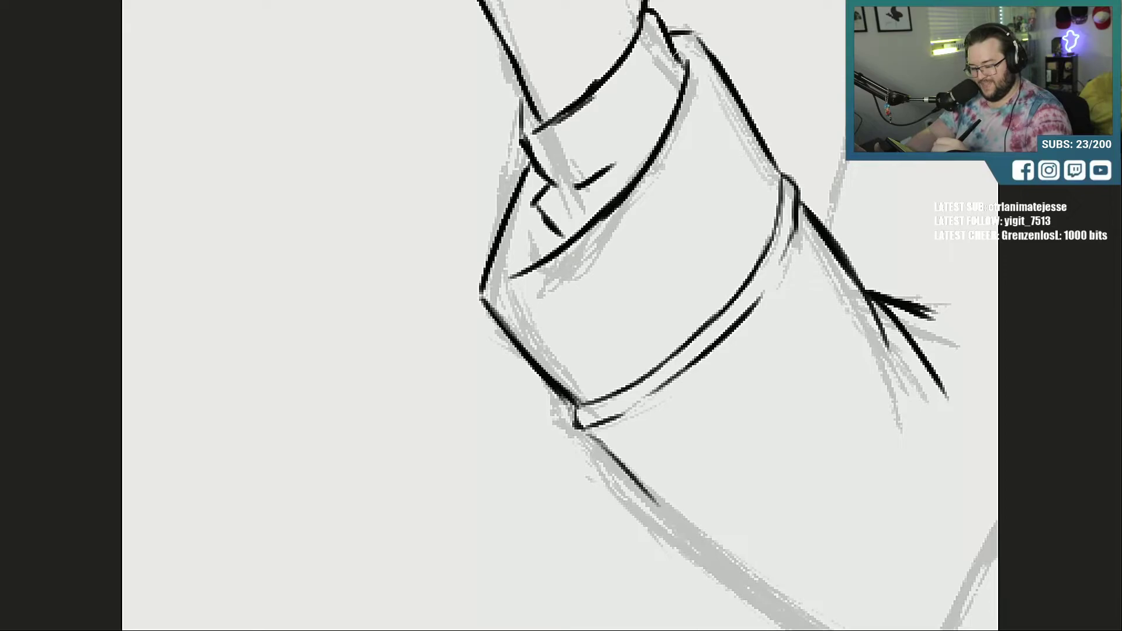
Step: Extend the raised hand's outer contour upward and ink both sides of the upright thumb
{"action": "scroll", "coordinate": [561, 316], "scroll_direction": "up", "scroll_amount": 13}
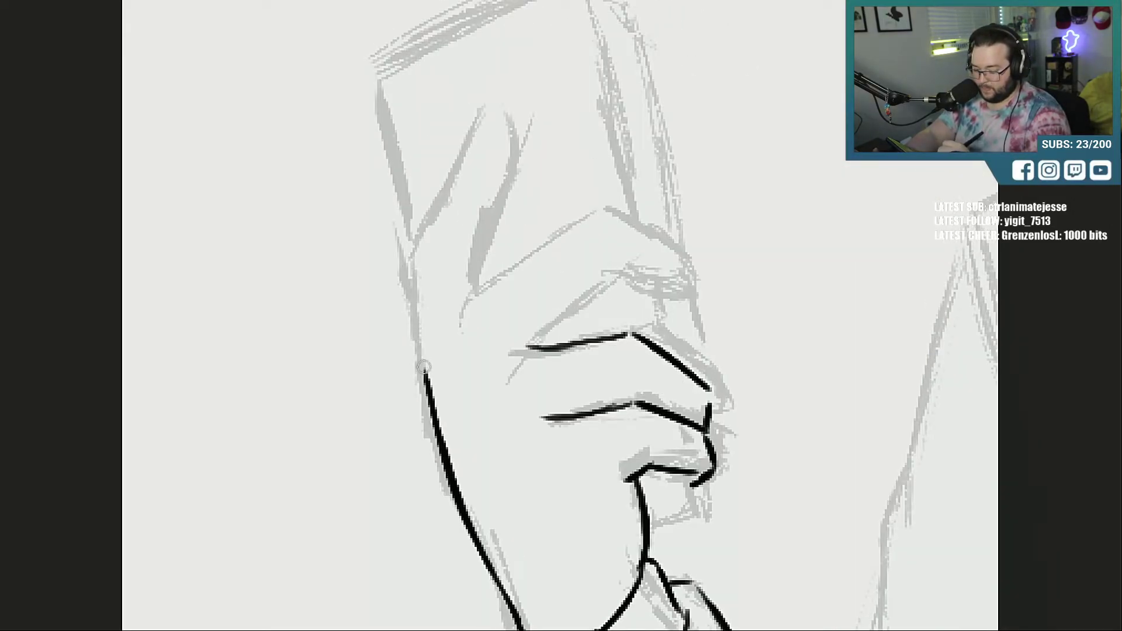
{"action": "mouse_move", "coordinate": [424, 367]}
{"action": "left_mouse_down"}
{"action": "mouse_move", "coordinate": [436, 258]}
{"action": "mouse_move", "coordinate": [491, 156]}
{"action": "left_mouse_up"}
{"action": "mouse_move", "coordinate": [451, 219]}
{"action": "left_mouse_down"}
{"action": "mouse_move", "coordinate": [521, 100]}
{"action": "mouse_move", "coordinate": [544, 95]}
{"action": "mouse_move", "coordinate": [549, 156]}
{"action": "mouse_move", "coordinate": [517, 224]}
{"action": "left_mouse_up"}
{"action": "left_click_drag", "start_coordinate": [540, 179], "coordinate": [502, 268]}
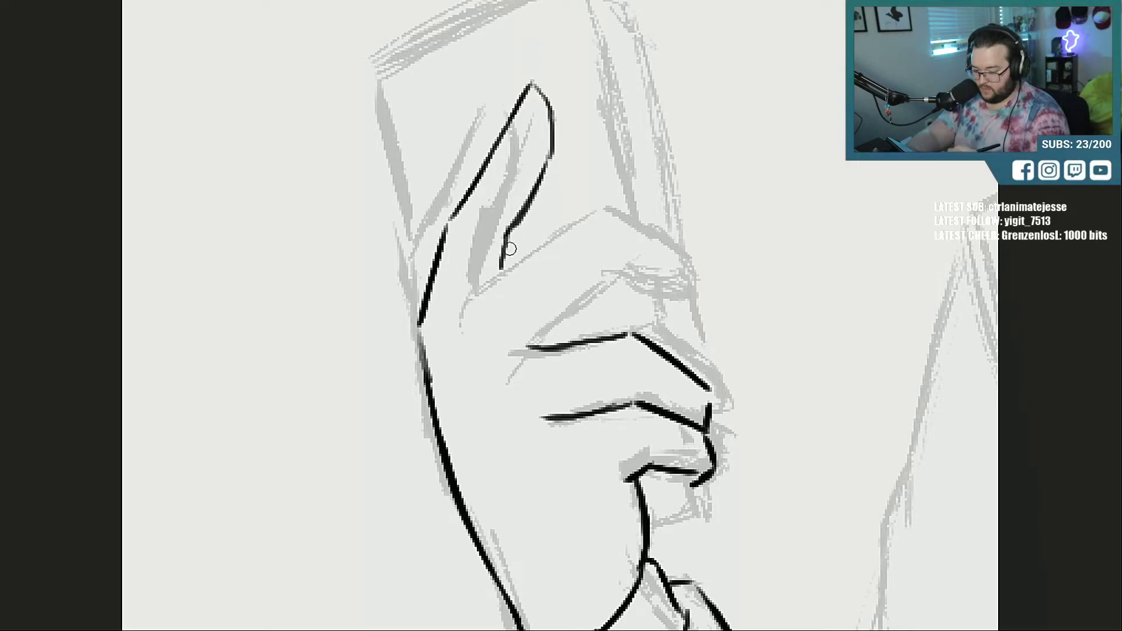
Step: Ink the raised hand's index finger, drawing its upper and lower contours from the base over the bent knuckle to the fingertip
{"action": "mouse_move", "coordinate": [459, 338]}
{"action": "left_mouse_down"}
{"action": "mouse_move", "coordinate": [478, 283]}
{"action": "mouse_move", "coordinate": [593, 220]}
{"action": "left_mouse_up"}
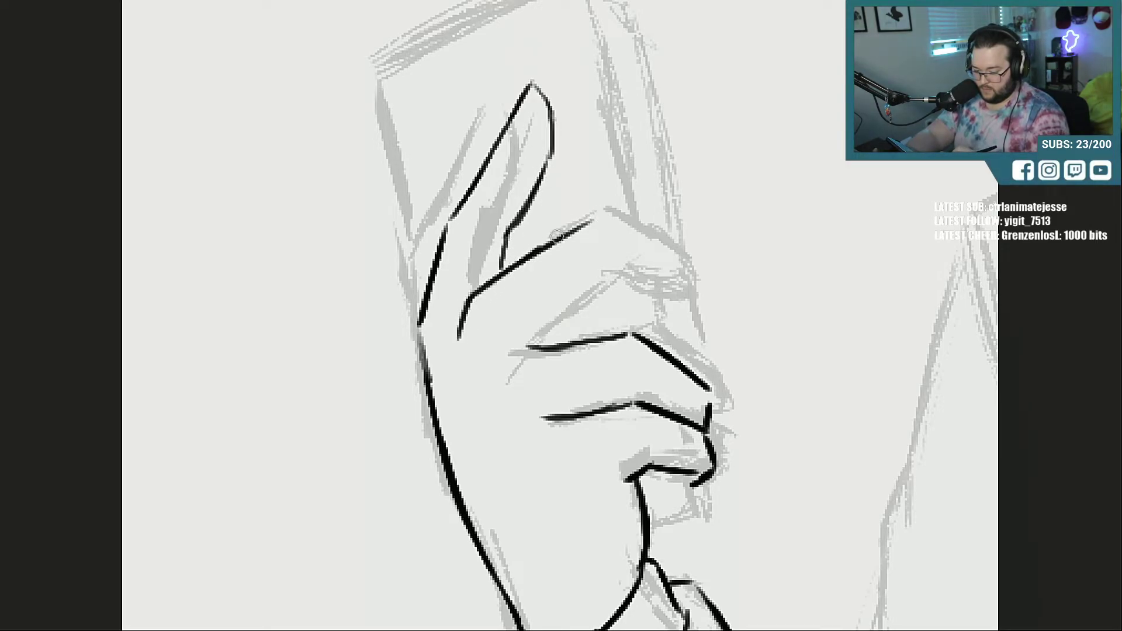
{"action": "mouse_move", "coordinate": [543, 248]}
{"action": "left_mouse_down"}
{"action": "mouse_move", "coordinate": [590, 216]}
{"action": "mouse_move", "coordinate": [718, 272]}
{"action": "left_mouse_up"}
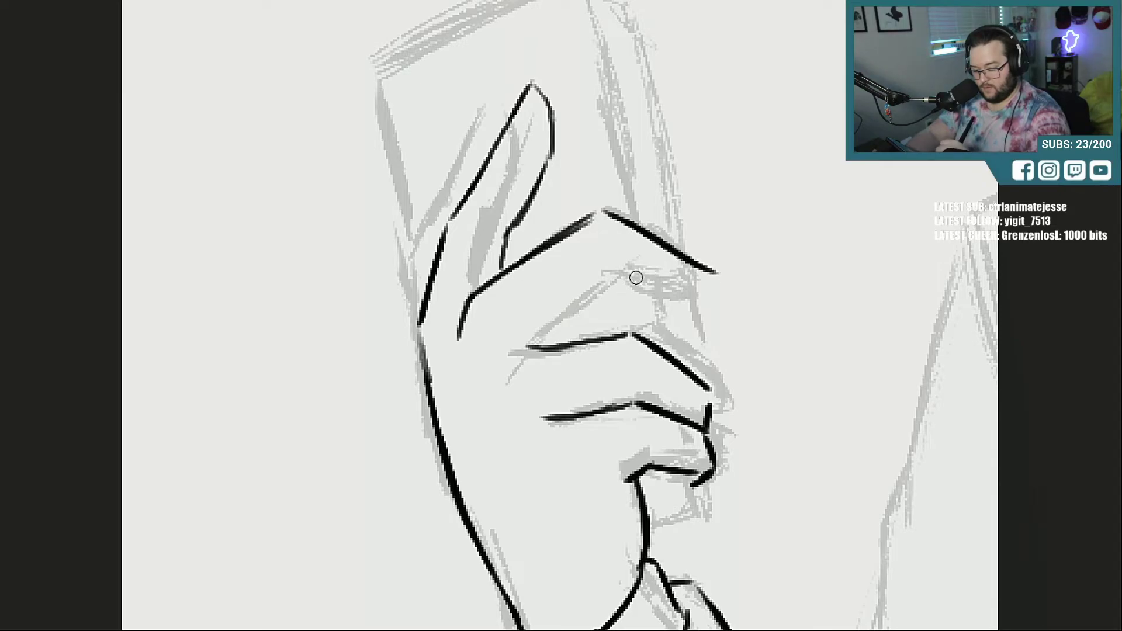
{"action": "left_click_drag", "start_coordinate": [620, 287], "coordinate": [713, 298]}
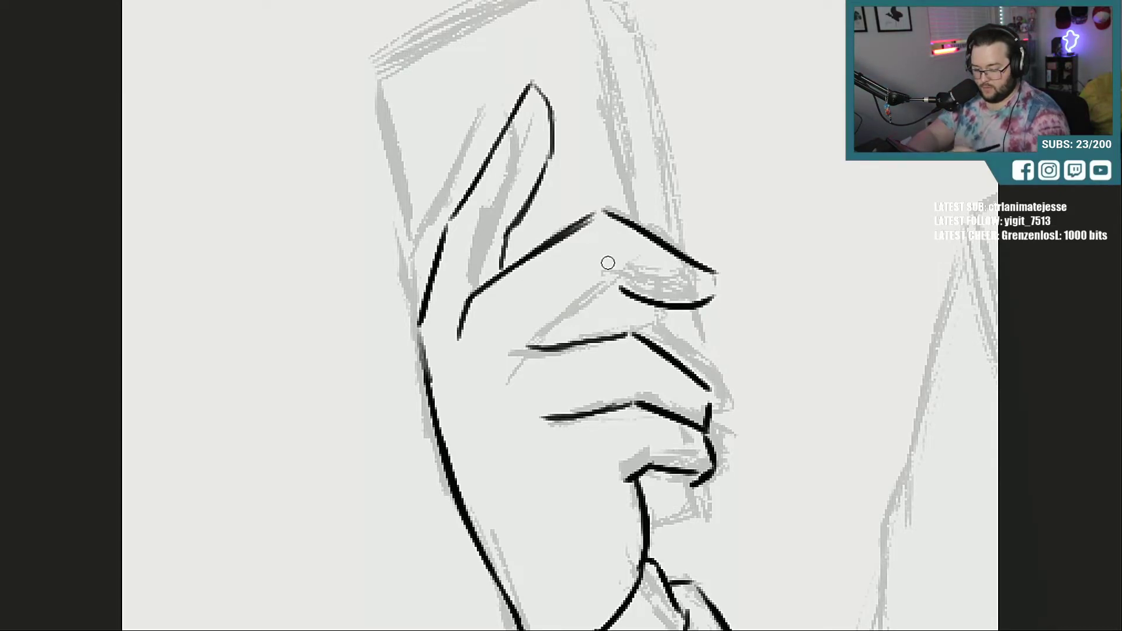
{"action": "left_click_drag", "start_coordinate": [621, 286], "coordinate": [544, 339]}
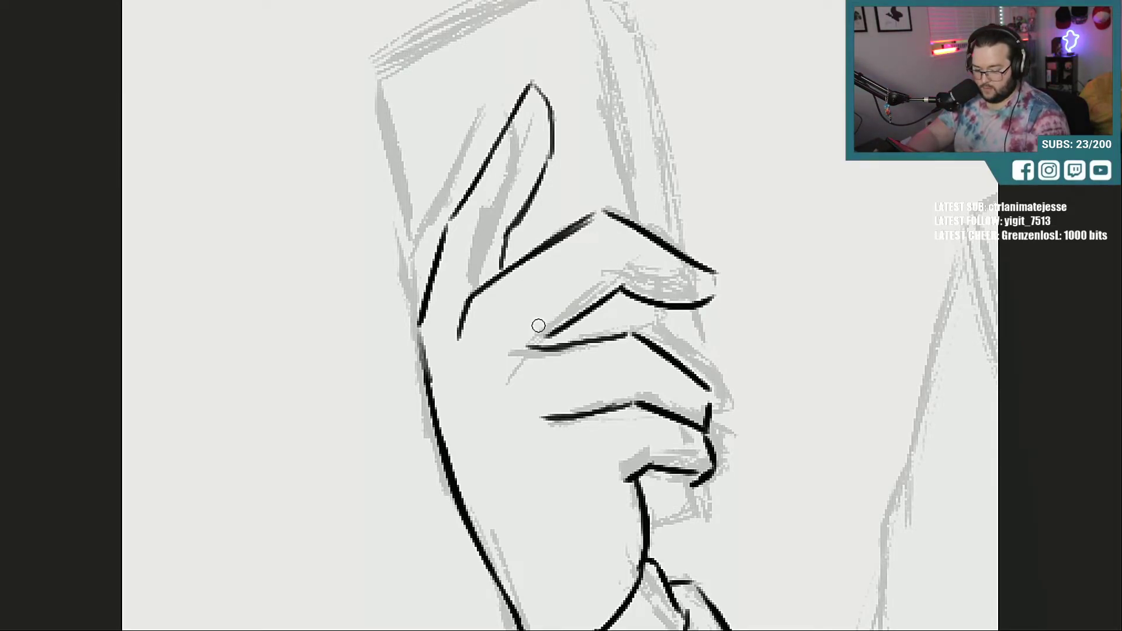
Step: Ink the phone edges showing between and below the fingers, erasing and redrawing the curled fingertips beside them
{"action": "left_click_drag", "start_coordinate": [651, 305], "coordinate": [660, 346]}
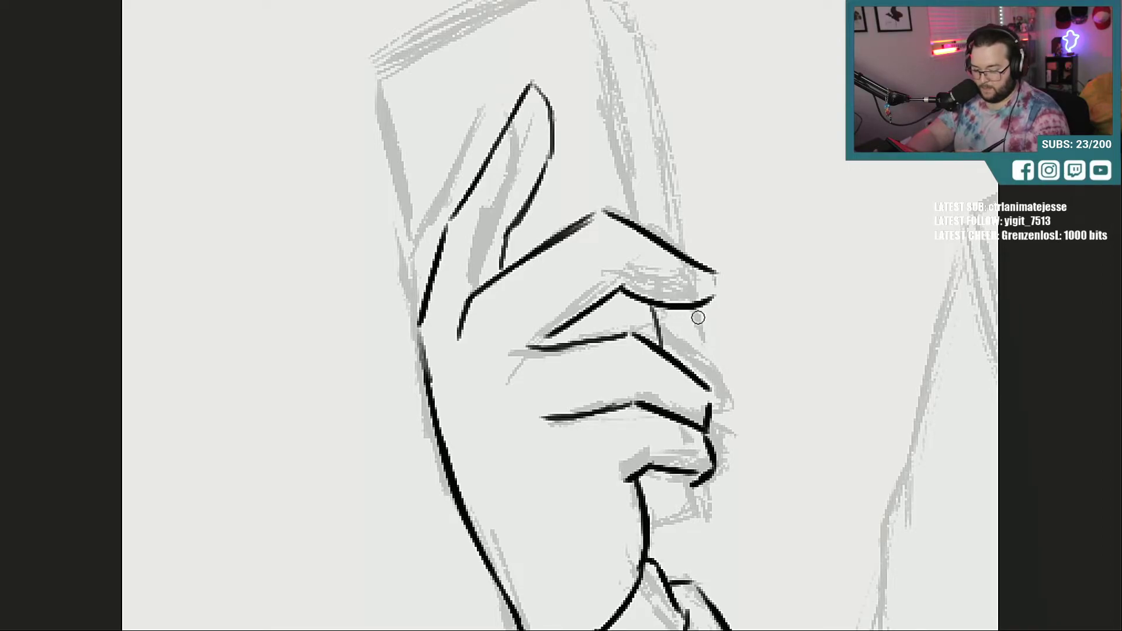
{"action": "mouse_move", "coordinate": [698, 308]}
{"action": "left_mouse_down"}
{"action": "mouse_move", "coordinate": [724, 402]}
{"action": "mouse_move", "coordinate": [706, 431]}
{"action": "mouse_move", "coordinate": [715, 417]}
{"action": "left_mouse_up"}
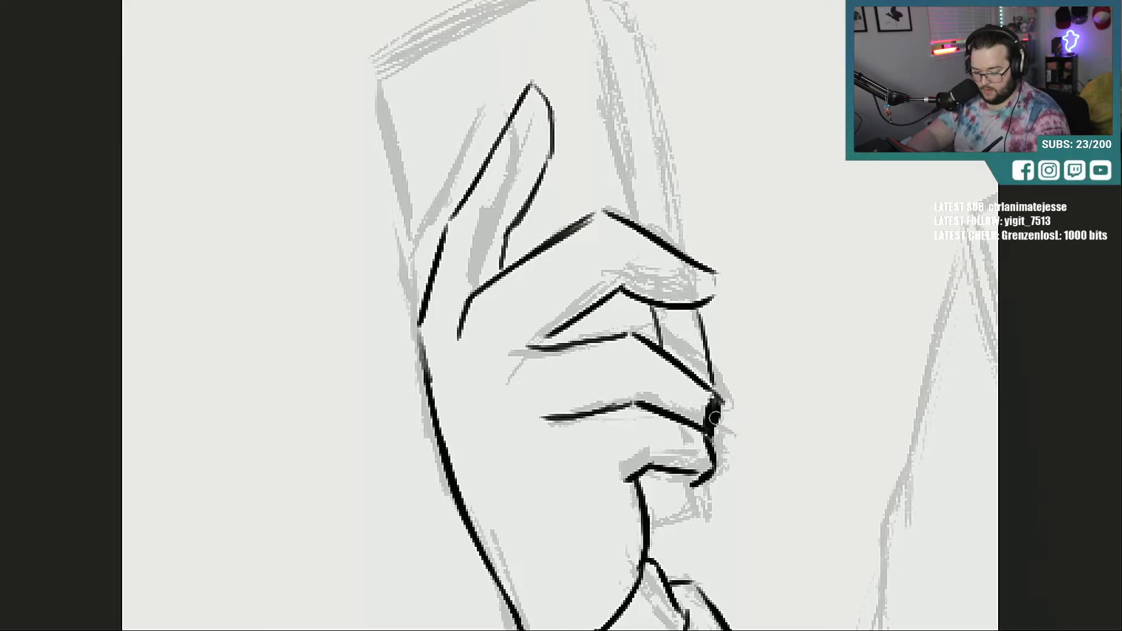
{"action": "left_click_drag", "start_coordinate": [708, 475], "coordinate": [716, 501]}
{"action": "key", "text": "e"}
{"action": "mouse_move", "coordinate": [723, 366]}
{"action": "left_mouse_down"}
{"action": "mouse_move", "coordinate": [714, 444]}
{"action": "mouse_move", "coordinate": [707, 363]}
{"action": "mouse_move", "coordinate": [721, 468]}
{"action": "mouse_move", "coordinate": [719, 455]}
{"action": "left_mouse_up"}
{"action": "mouse_move", "coordinate": [681, 314]}
{"action": "left_mouse_down"}
{"action": "mouse_move", "coordinate": [708, 465]}
{"action": "mouse_move", "coordinate": [701, 504]}
{"action": "mouse_move", "coordinate": [650, 519]}
{"action": "mouse_move", "coordinate": [678, 512]}
{"action": "left_mouse_up"}
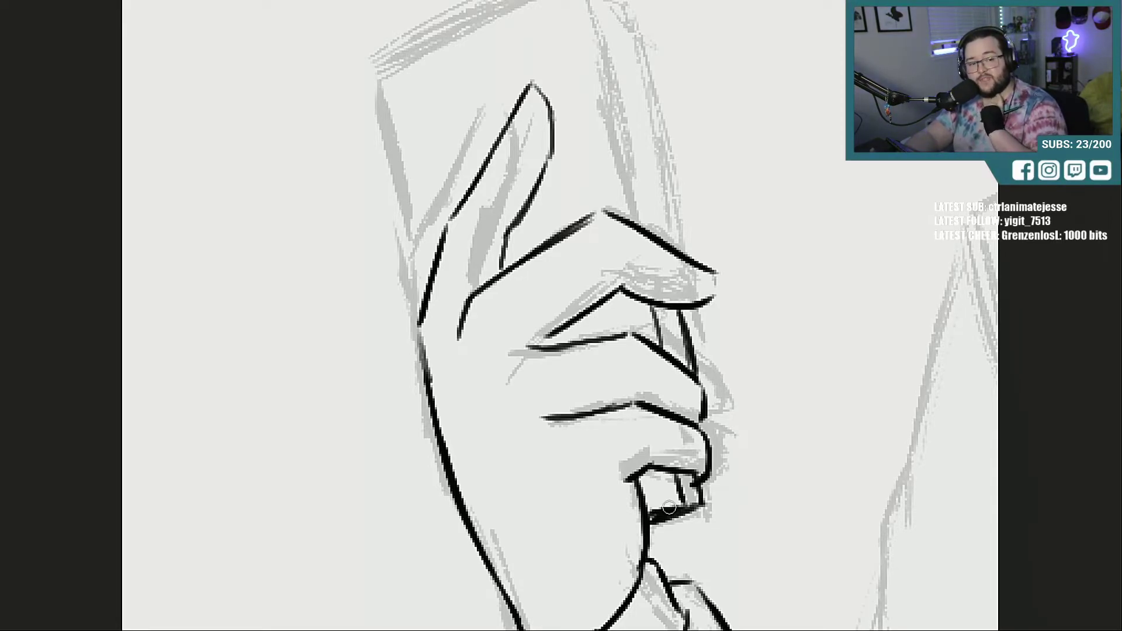
Step: Ink the phone's outer long edge down to the thumb and its slanted top edge
{"action": "mouse_move", "coordinate": [777, 54]}
{"action": "left_mouse_down"}
{"action": "mouse_move", "coordinate": [777, 196]}
{"action": "mouse_move", "coordinate": [777, 182]}
{"action": "left_mouse_up"}
{"action": "left_click_drag", "start_coordinate": [382, 211], "coordinate": [430, 401]}
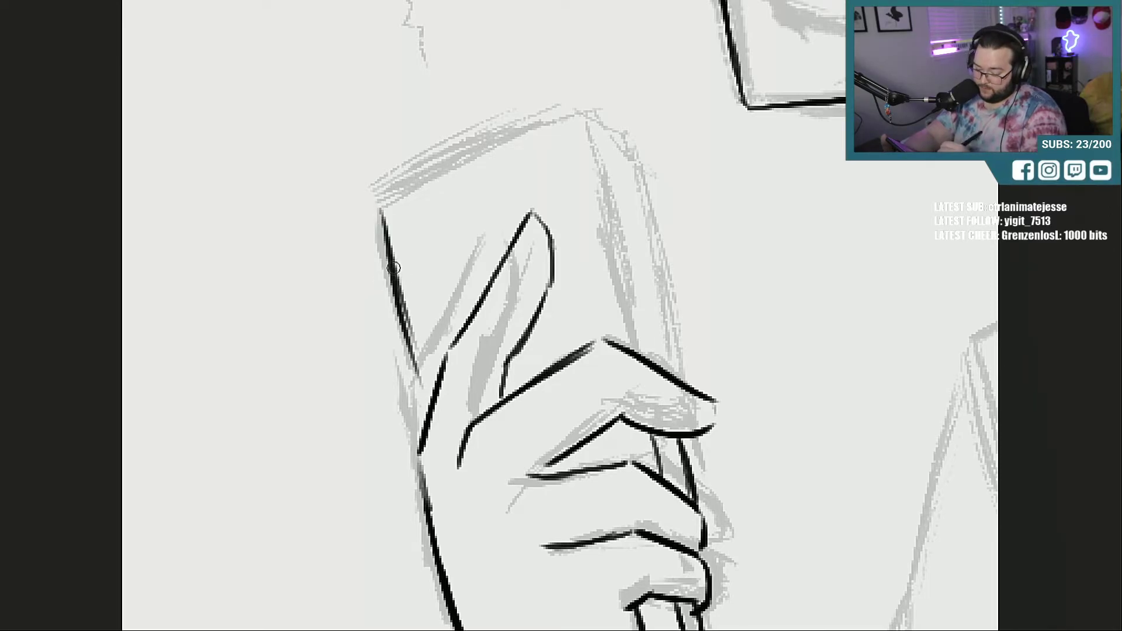
{"action": "left_click_drag", "start_coordinate": [389, 262], "coordinate": [427, 404]}
{"action": "left_click_drag", "start_coordinate": [383, 209], "coordinate": [605, 111]}
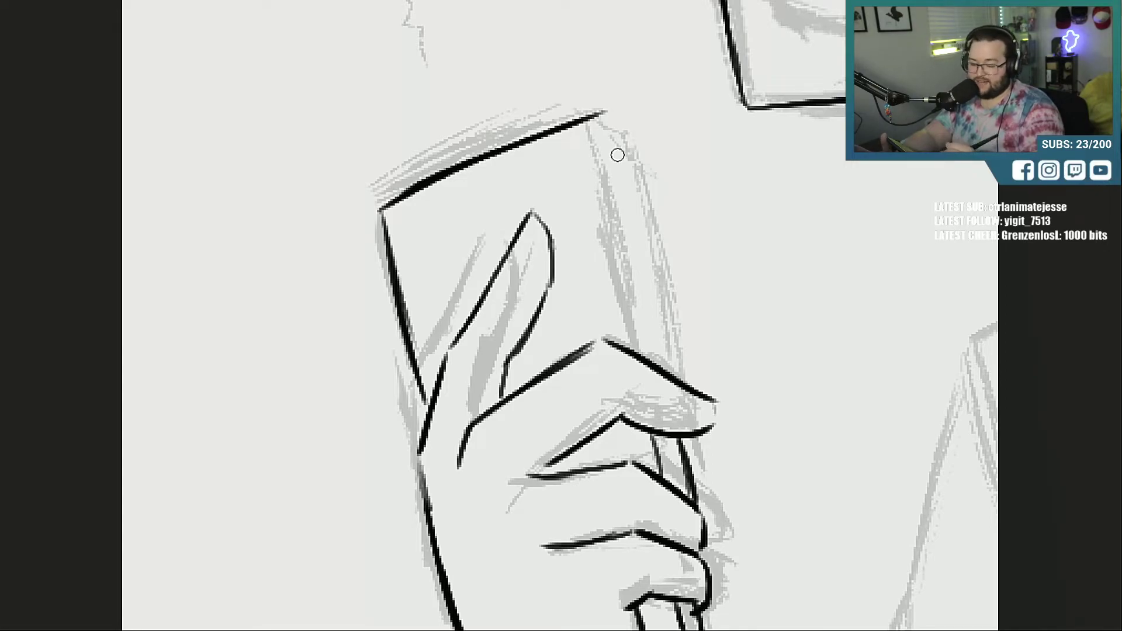
Step: Ink the phone's inner front edge and its narrow side face down to the index finger, and join the outer edge to the thumb
{"action": "left_click_drag", "start_coordinate": [592, 119], "coordinate": [631, 338]}
{"action": "left_click_drag", "start_coordinate": [605, 232], "coordinate": [636, 351]}
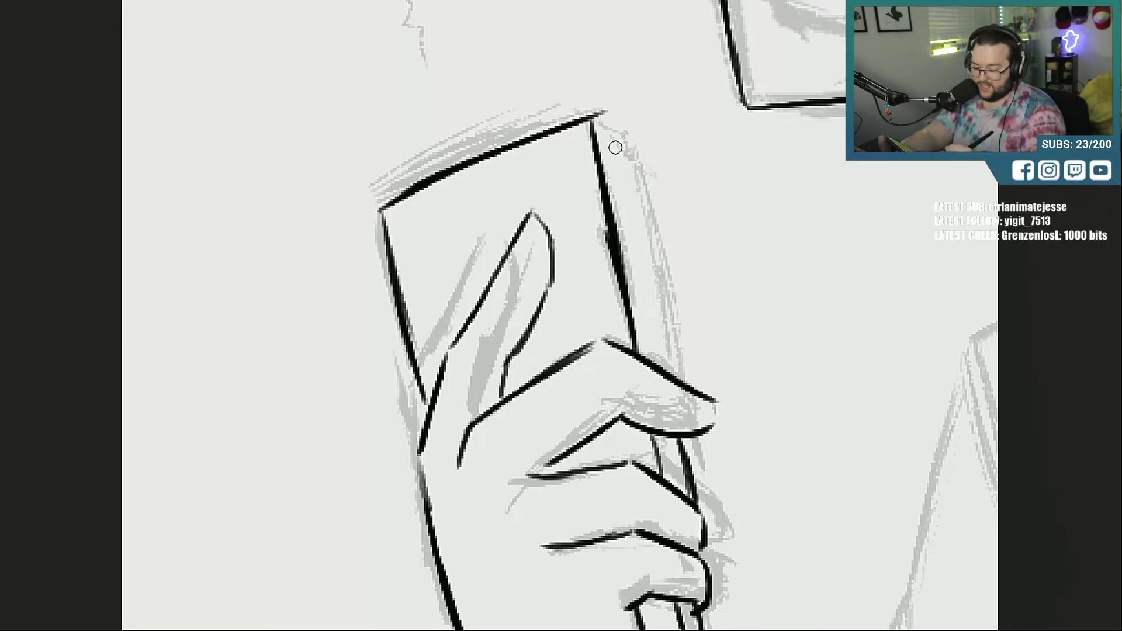
{"action": "mouse_move", "coordinate": [591, 116]}
{"action": "left_mouse_down"}
{"action": "mouse_move", "coordinate": [624, 152]}
{"action": "mouse_move", "coordinate": [649, 270]}
{"action": "left_mouse_up"}
{"action": "left_click_drag", "start_coordinate": [632, 175], "coordinate": [659, 310]}
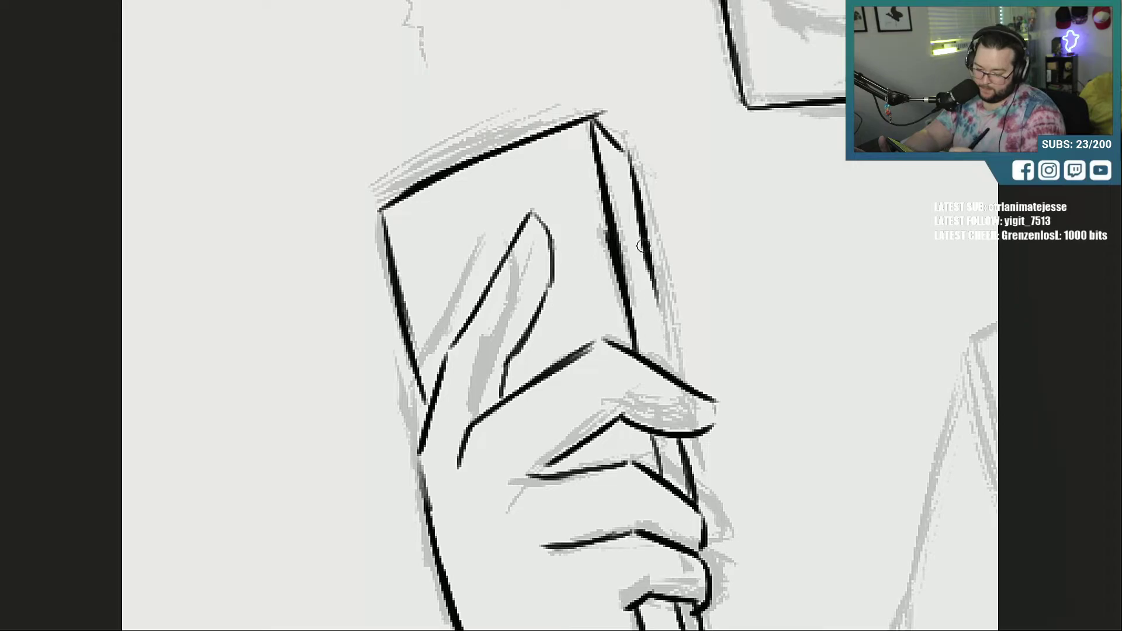
{"action": "left_click_drag", "start_coordinate": [645, 246], "coordinate": [674, 373]}
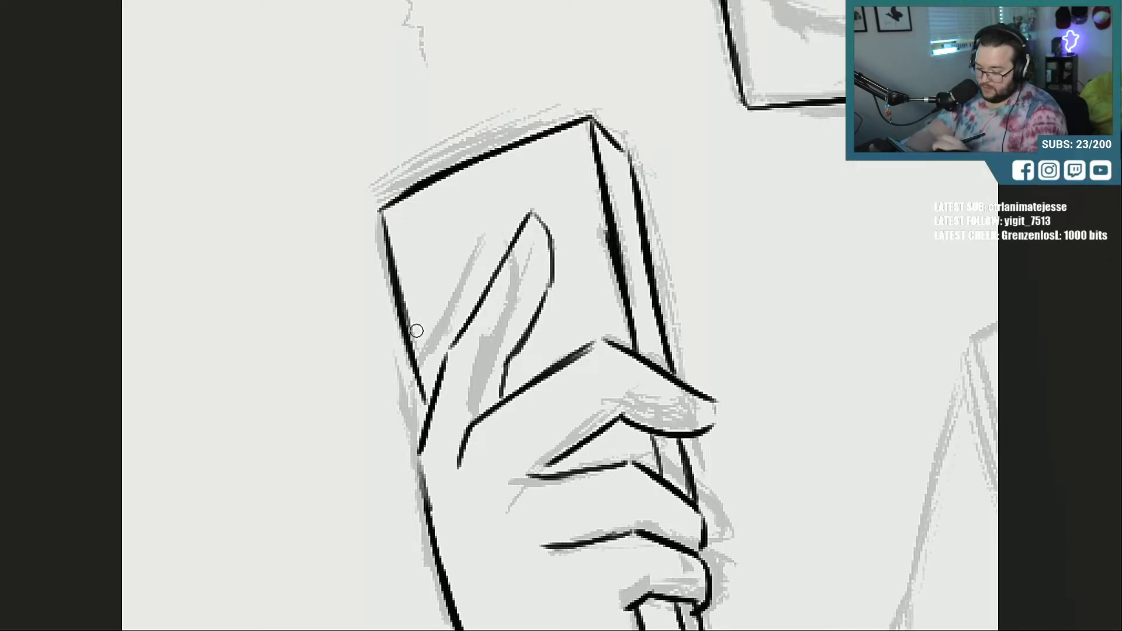
{"action": "left_click_drag", "start_coordinate": [424, 400], "coordinate": [410, 348]}
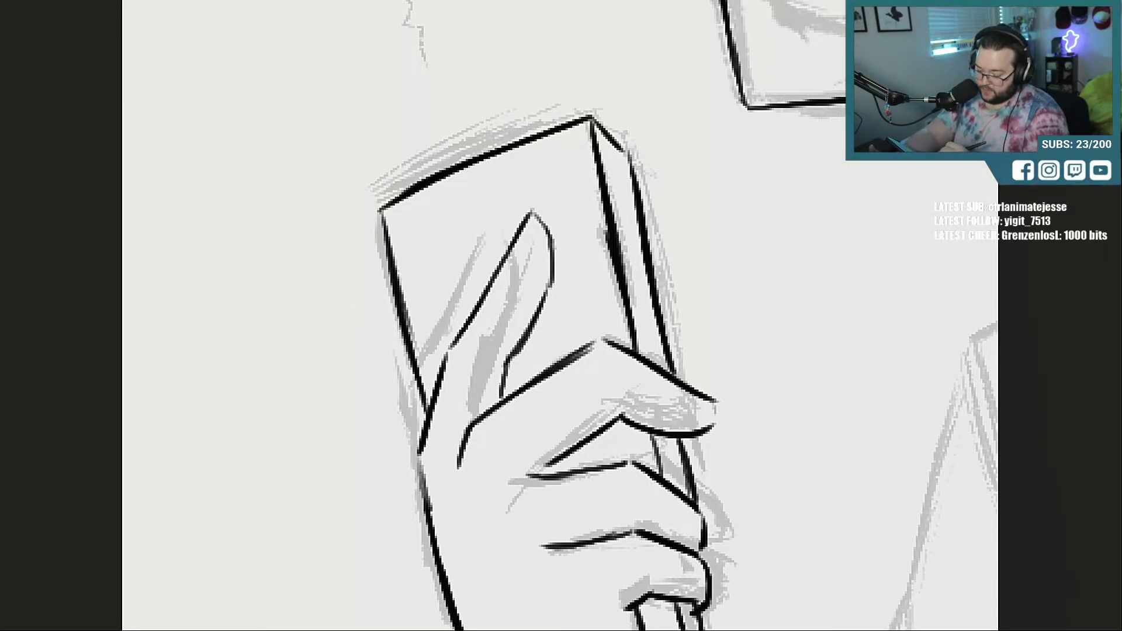
Step: Review the line art on the whole figure with the sketch hidden, and show the sketch again
{"action": "key", "text": "ctrl+0"}
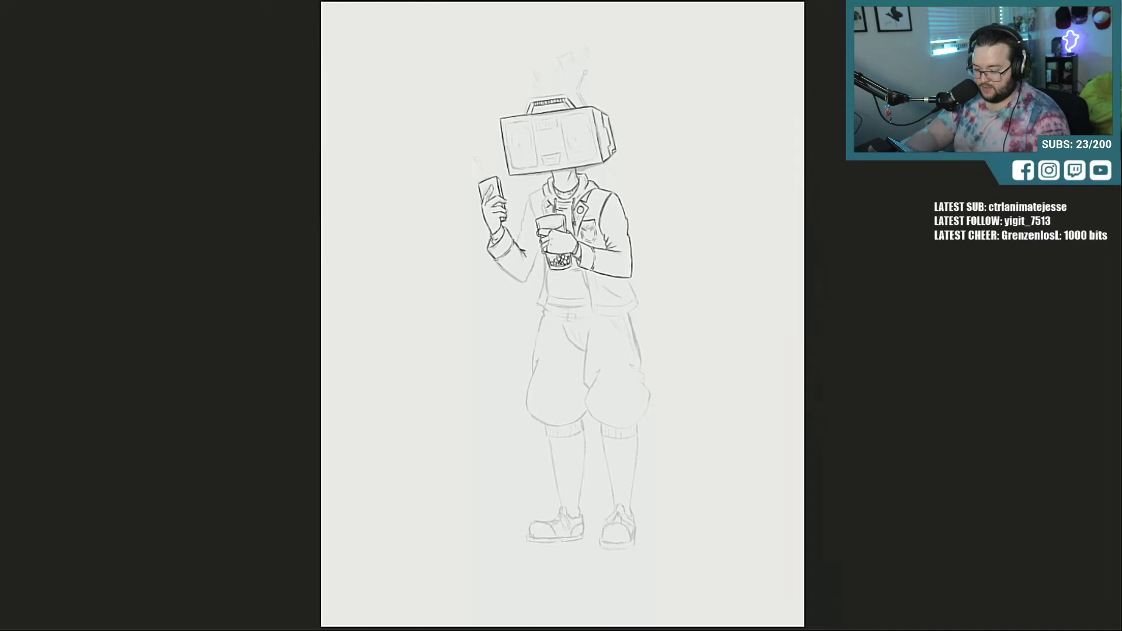
{"action": "key", "text": "ctrl+comma"}
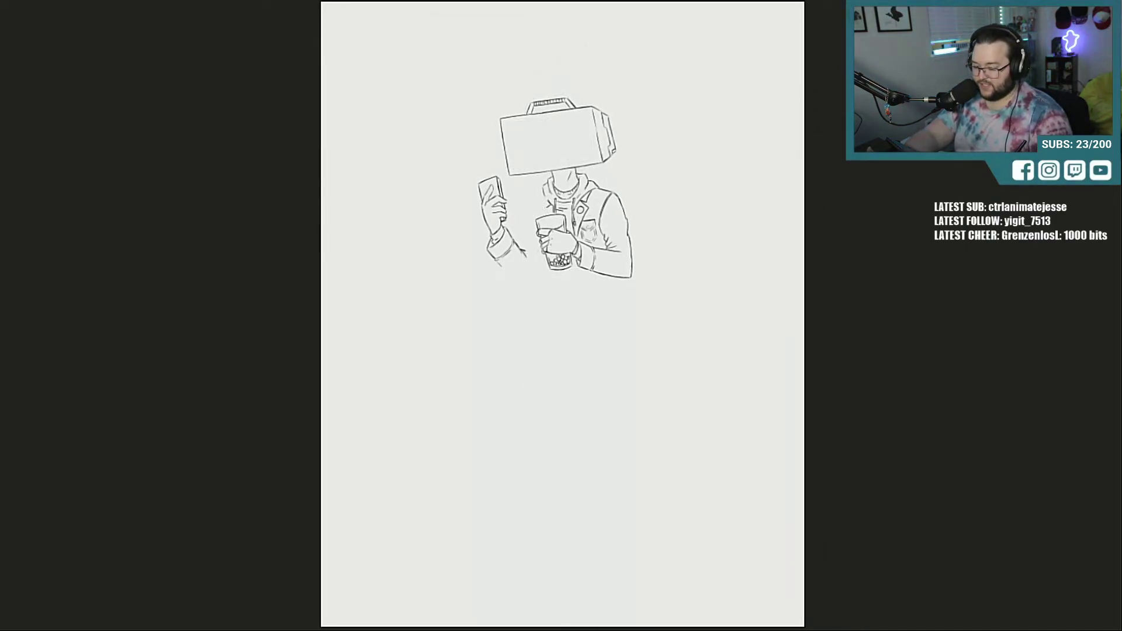
{"action": "key", "text": "ctrl+comma"}
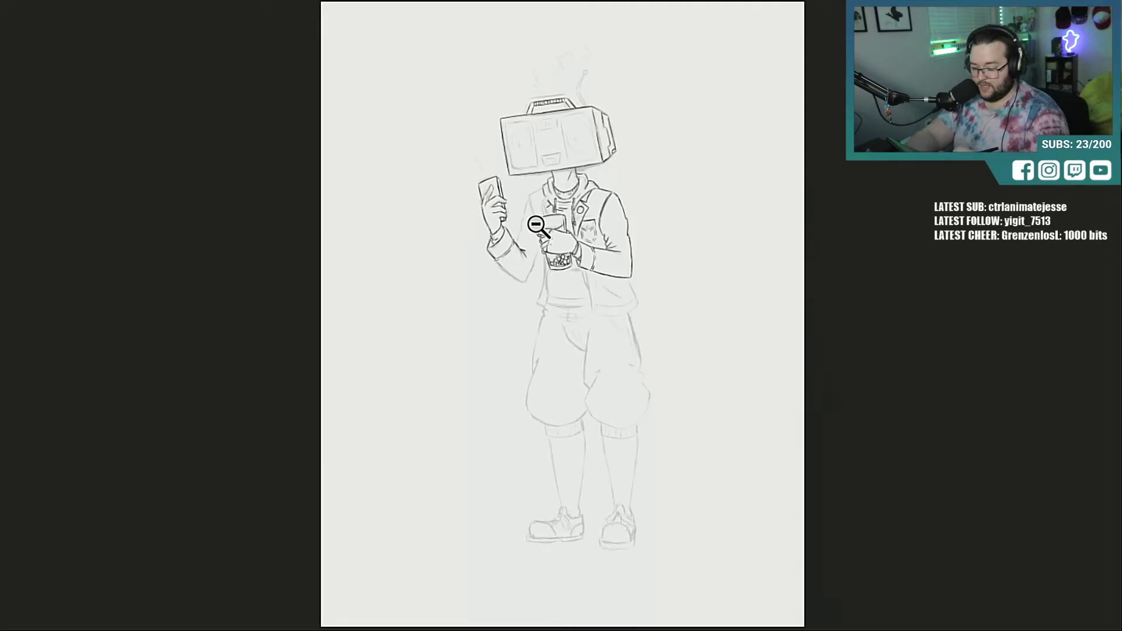
Step: Ink the jacket's shoulder line out from the hood and a double armhole seam from the shoulder corner toward the cup
{"action": "left_click_drag", "start_coordinate": [538, 229], "coordinate": [668, 265]}
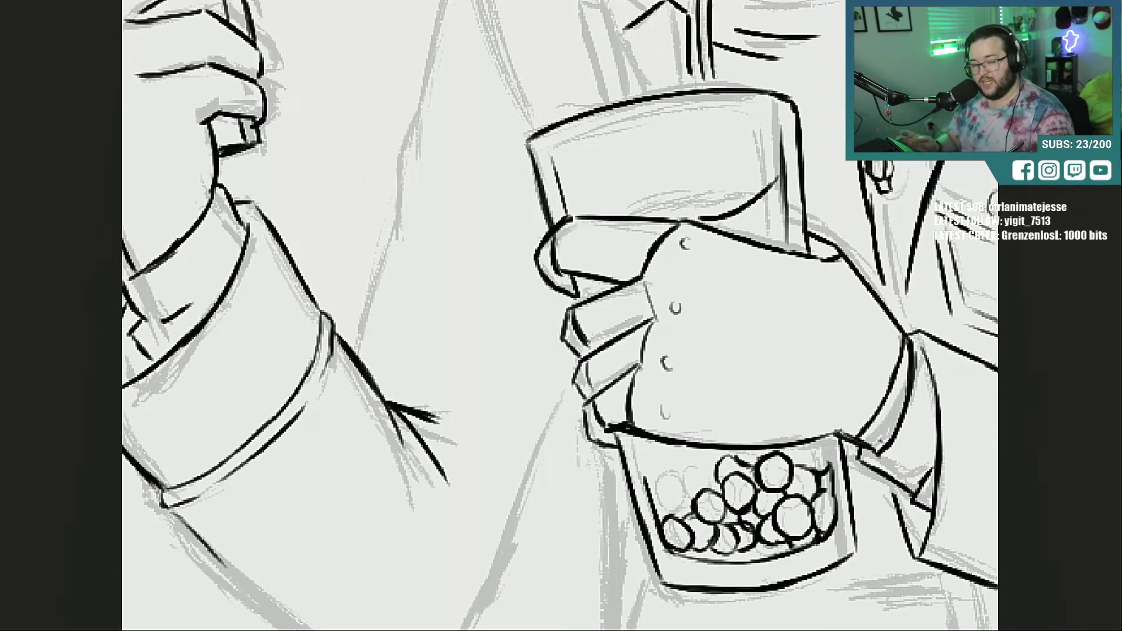
{"action": "left_click_drag", "start_coordinate": [689, 176], "coordinate": [690, 419]}
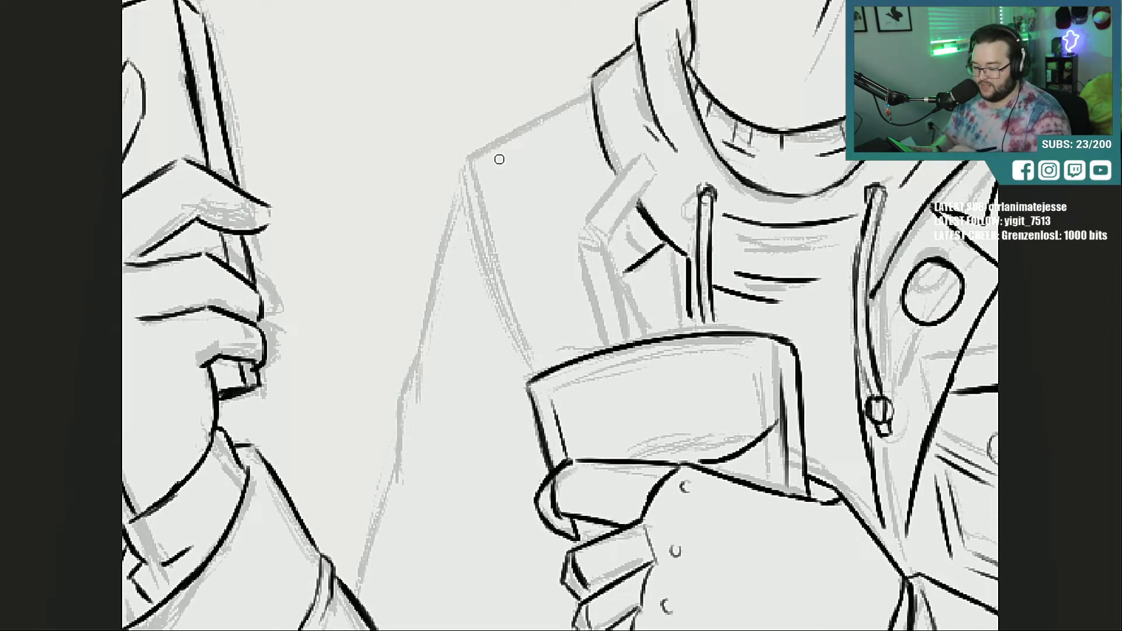
{"action": "left_click_drag", "start_coordinate": [475, 163], "coordinate": [583, 107]}
{"action": "mouse_move", "coordinate": [512, 143]}
{"action": "left_mouse_down"}
{"action": "mouse_move", "coordinate": [590, 101]}
{"action": "mouse_move", "coordinate": [464, 167]}
{"action": "mouse_move", "coordinate": [493, 272]}
{"action": "left_mouse_up"}
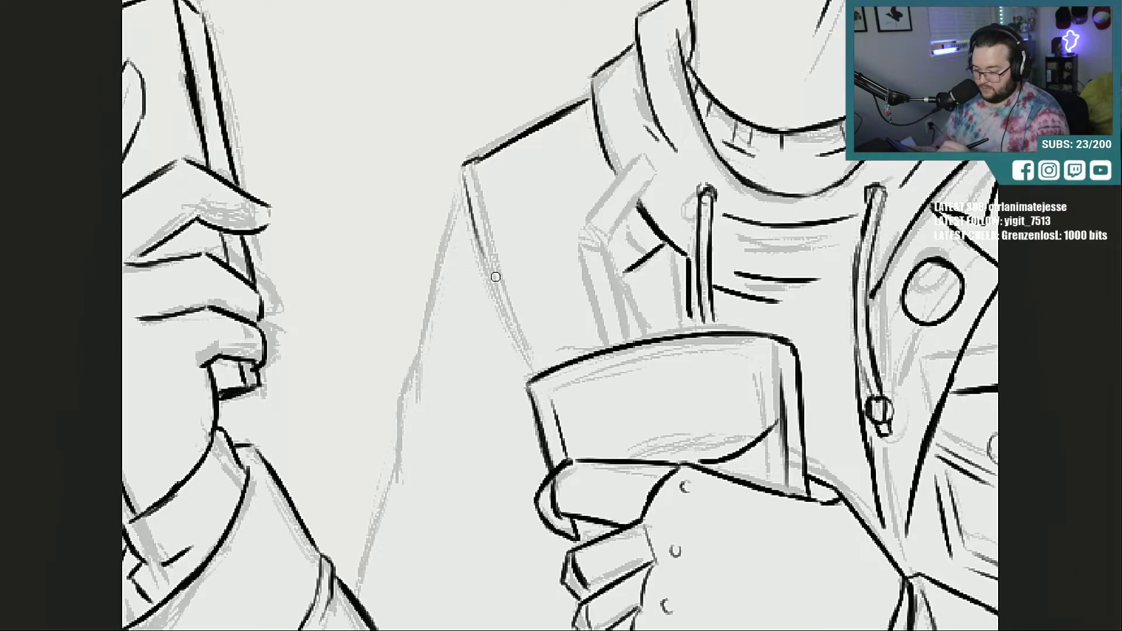
{"action": "left_click_drag", "start_coordinate": [469, 184], "coordinate": [497, 289]}
{"action": "left_click_drag", "start_coordinate": [475, 216], "coordinate": [512, 326]}
{"action": "left_click_drag", "start_coordinate": [495, 281], "coordinate": [521, 354]}
{"action": "left_click_drag", "start_coordinate": [474, 175], "coordinate": [529, 338]}
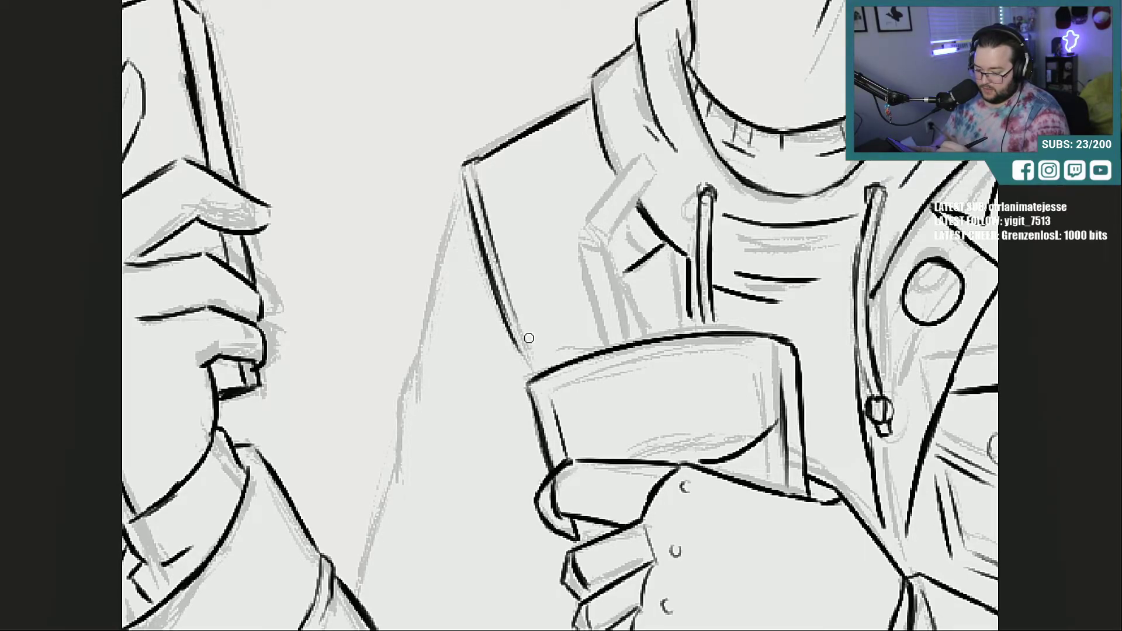
{"action": "left_click_drag", "start_coordinate": [486, 216], "coordinate": [544, 369]}
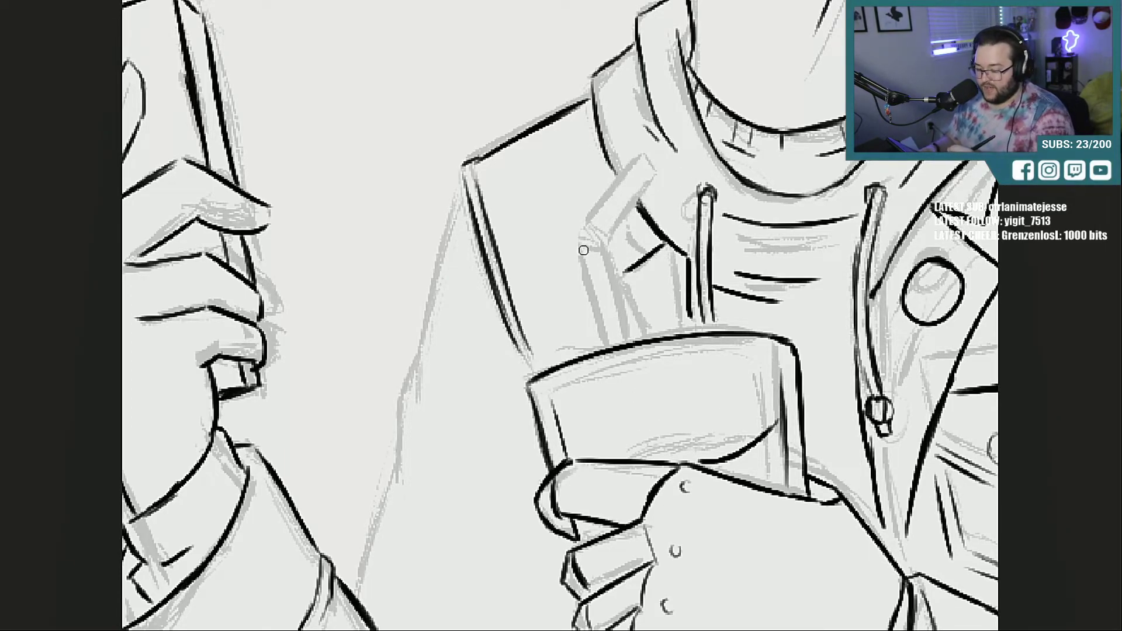
Step: Ink the strap beside the hood, continuing it through the clear cup, with its banded upper tab and the crease meeting it
{"action": "mouse_move", "coordinate": [577, 236]}
{"action": "left_mouse_down"}
{"action": "mouse_move", "coordinate": [610, 346]}
{"action": "mouse_move", "coordinate": [590, 244]}
{"action": "mouse_move", "coordinate": [603, 248]}
{"action": "mouse_move", "coordinate": [653, 459]}
{"action": "left_mouse_up"}
{"action": "left_click_drag", "start_coordinate": [641, 370], "coordinate": [668, 453]}
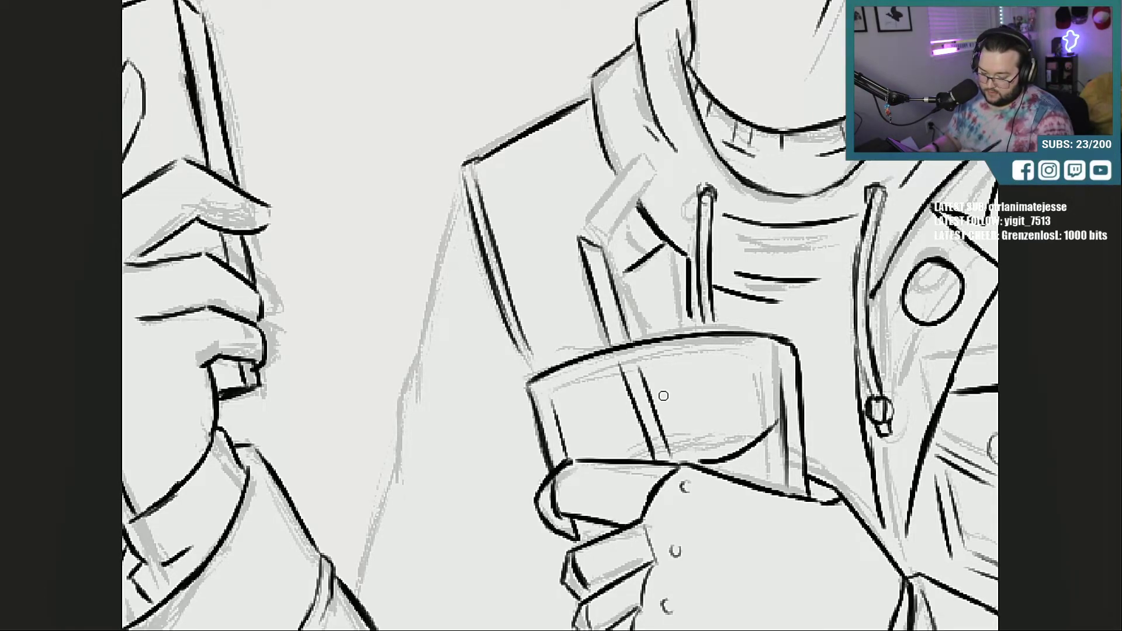
{"action": "scroll", "coordinate": [667, 387], "scroll_direction": "down", "scroll_amount": 4}
{"action": "scroll", "coordinate": [718, 273], "scroll_direction": "down", "scroll_amount": 4}
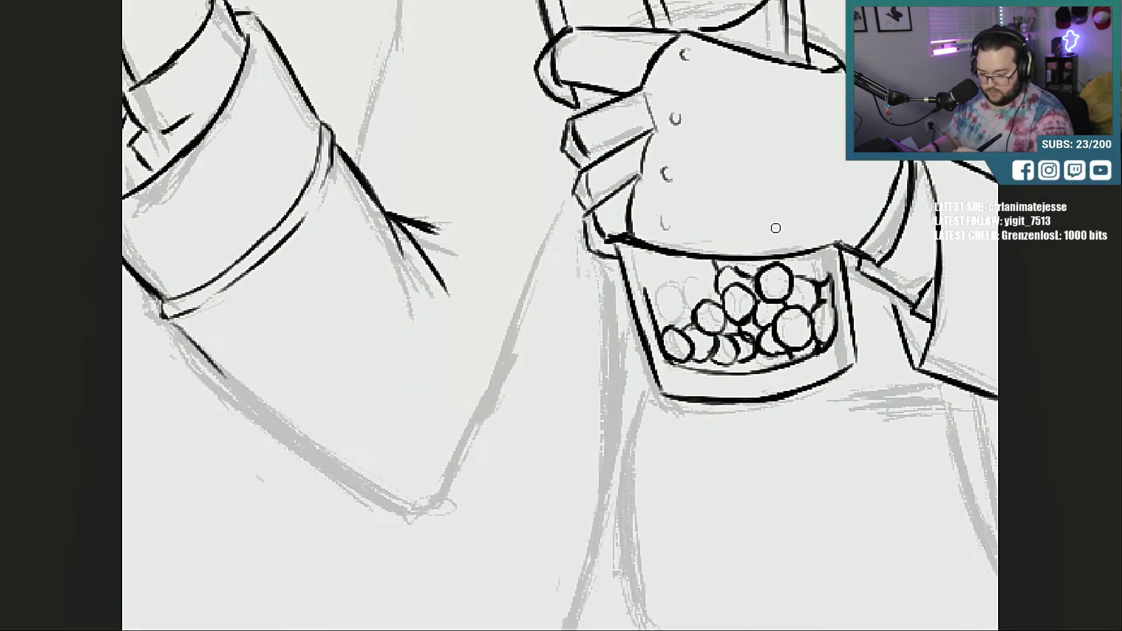
{"action": "scroll", "coordinate": [590, 256], "scroll_direction": "up", "scroll_amount": 9}
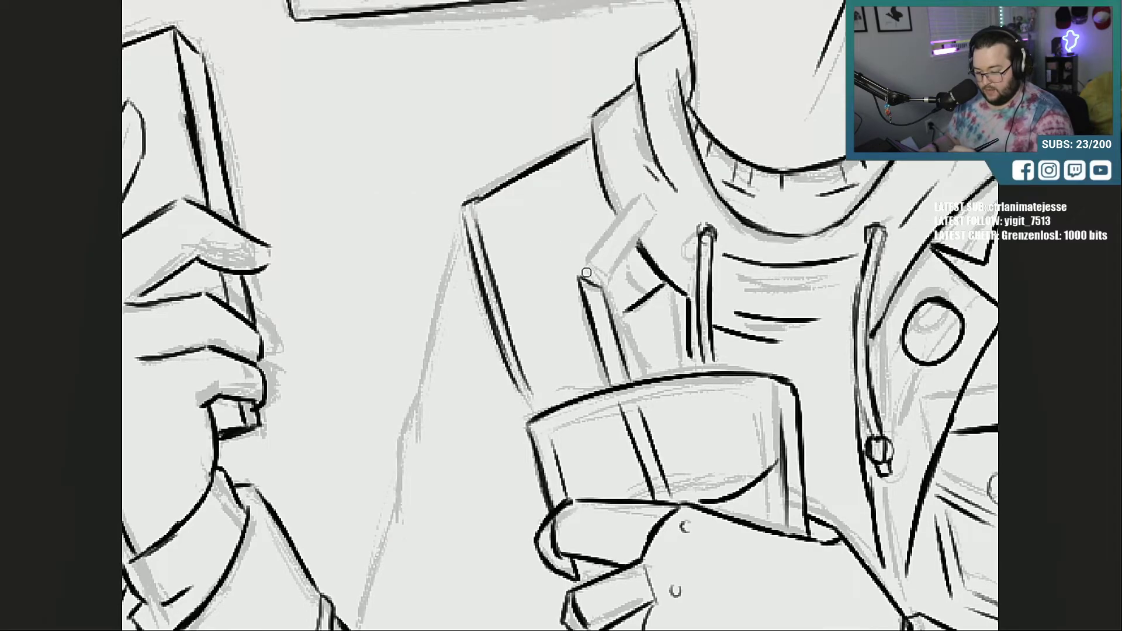
{"action": "mouse_move", "coordinate": [589, 257]}
{"action": "left_mouse_down"}
{"action": "mouse_move", "coordinate": [643, 190]}
{"action": "mouse_move", "coordinate": [656, 214]}
{"action": "mouse_move", "coordinate": [626, 260]}
{"action": "mouse_move", "coordinate": [588, 261]}
{"action": "mouse_move", "coordinate": [606, 280]}
{"action": "mouse_move", "coordinate": [580, 277]}
{"action": "mouse_move", "coordinate": [603, 287]}
{"action": "left_mouse_up"}
{"action": "mouse_move", "coordinate": [523, 375]}
{"action": "left_mouse_down"}
{"action": "mouse_move", "coordinate": [538, 403]}
{"action": "mouse_move", "coordinate": [528, 405]}
{"action": "left_mouse_up"}
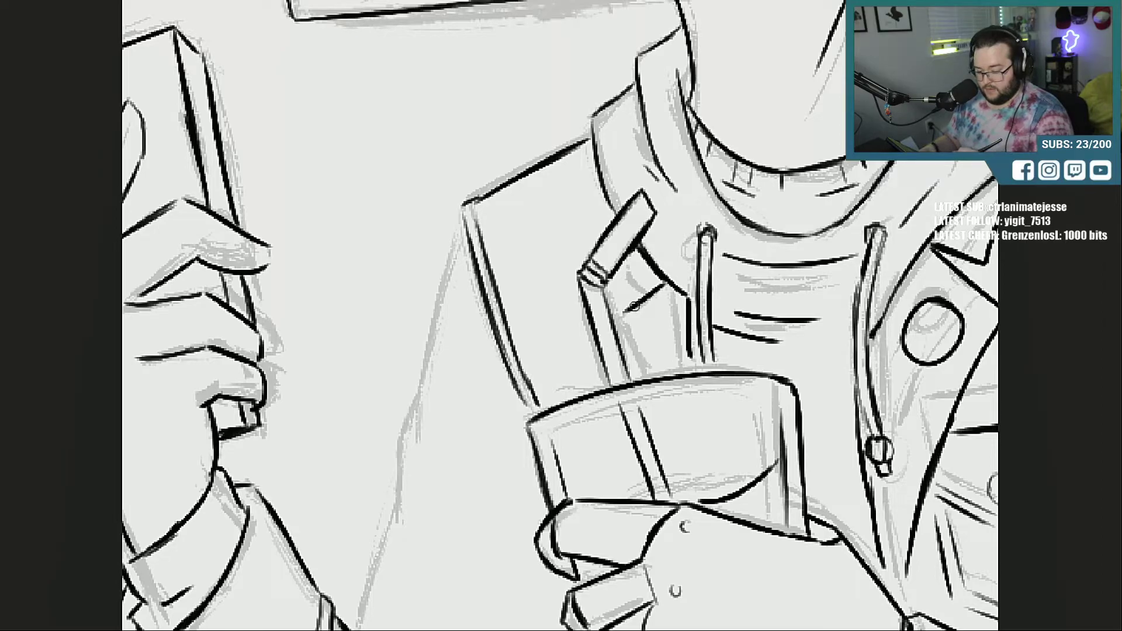
{"action": "mouse_move", "coordinate": [634, 306]}
{"action": "left_mouse_down"}
{"action": "mouse_move", "coordinate": [617, 321]}
{"action": "mouse_move", "coordinate": [638, 310]}
{"action": "left_mouse_up"}
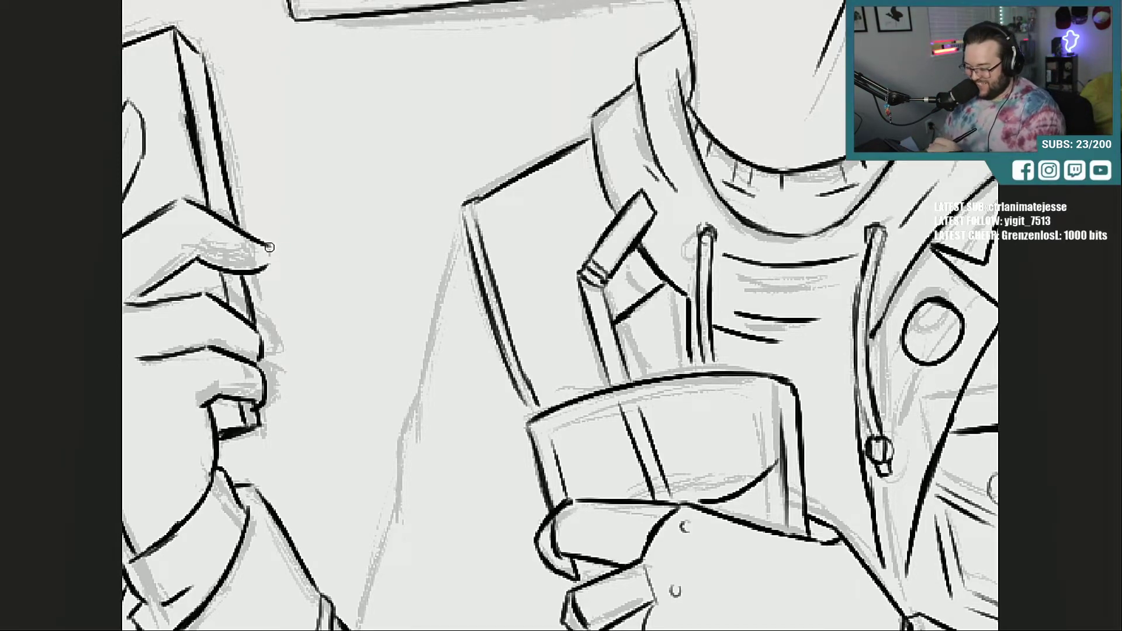
Step: Close the index finger's tip and begin the upper sleeve's outer edge with a short fold and a downward line
{"action": "left_click_drag", "start_coordinate": [270, 246], "coordinate": [263, 264]}
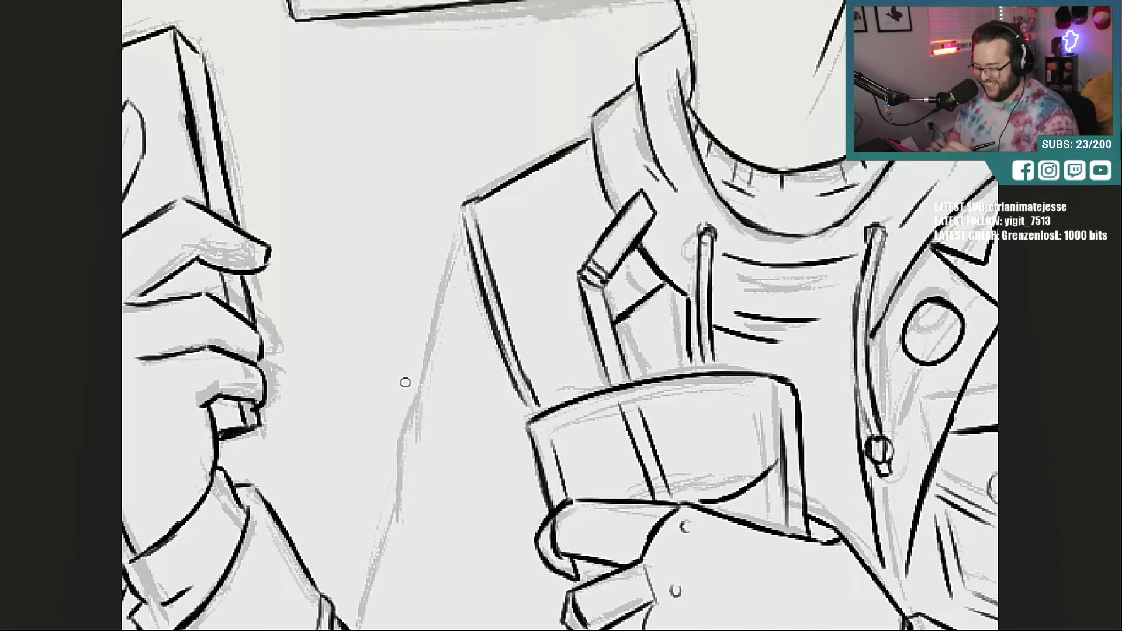
{"action": "mouse_move", "coordinate": [416, 399]}
{"action": "left_mouse_down"}
{"action": "mouse_move", "coordinate": [397, 434]}
{"action": "mouse_move", "coordinate": [403, 532]}
{"action": "left_mouse_up"}
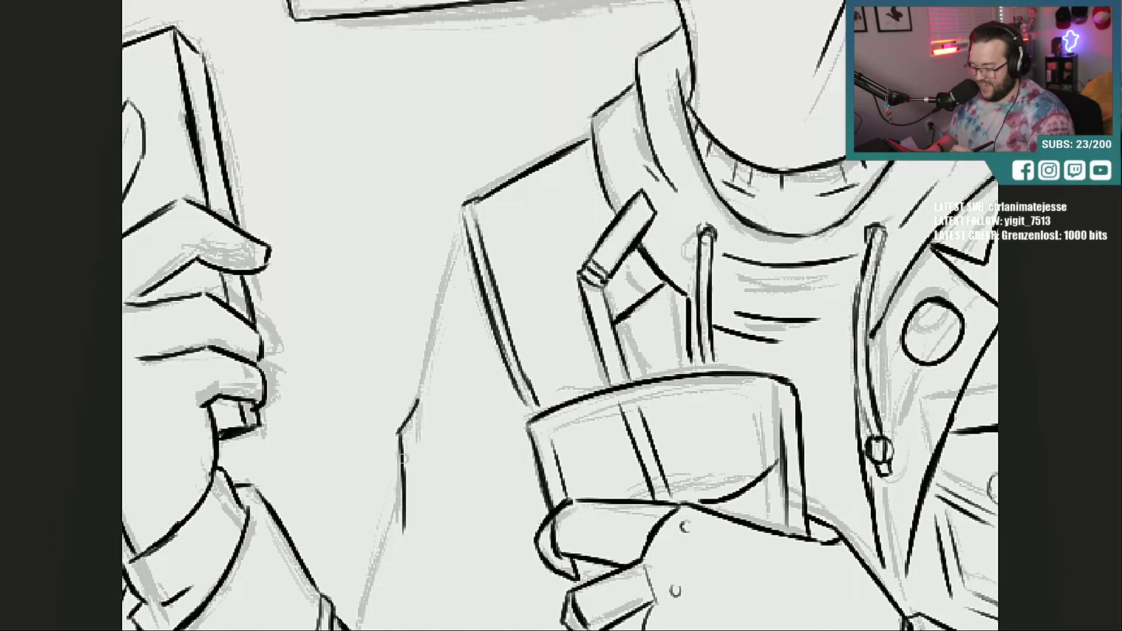
Step: Ink the upper outer edge of the phone arm's sleeve, from the fold notch up to the jacket shoulder seam
{"action": "left_click_drag", "start_coordinate": [421, 449], "coordinate": [426, 367]}
{"action": "left_click_drag", "start_coordinate": [415, 428], "coordinate": [439, 304]}
{"action": "left_click_drag", "start_coordinate": [418, 395], "coordinate": [455, 248]}
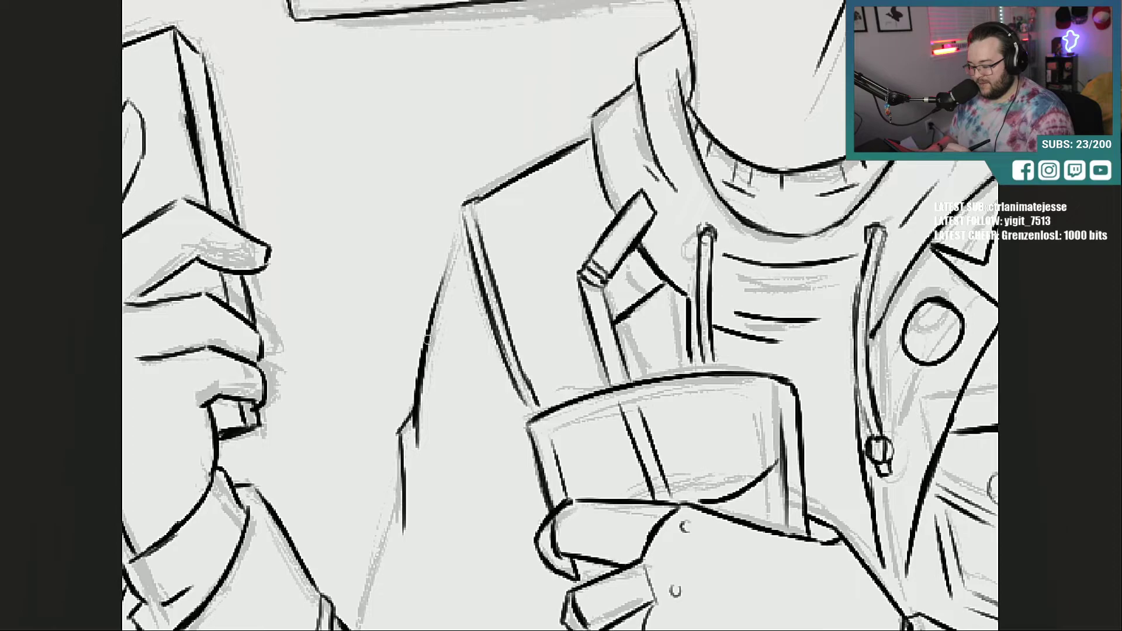
{"action": "left_click_drag", "start_coordinate": [429, 339], "coordinate": [460, 228]}
{"action": "left_click_drag", "start_coordinate": [438, 295], "coordinate": [454, 230]}
{"action": "mouse_move", "coordinate": [442, 271]}
{"action": "left_mouse_down"}
{"action": "mouse_move", "coordinate": [462, 219]}
{"action": "mouse_move", "coordinate": [489, 267]}
{"action": "left_mouse_up"}
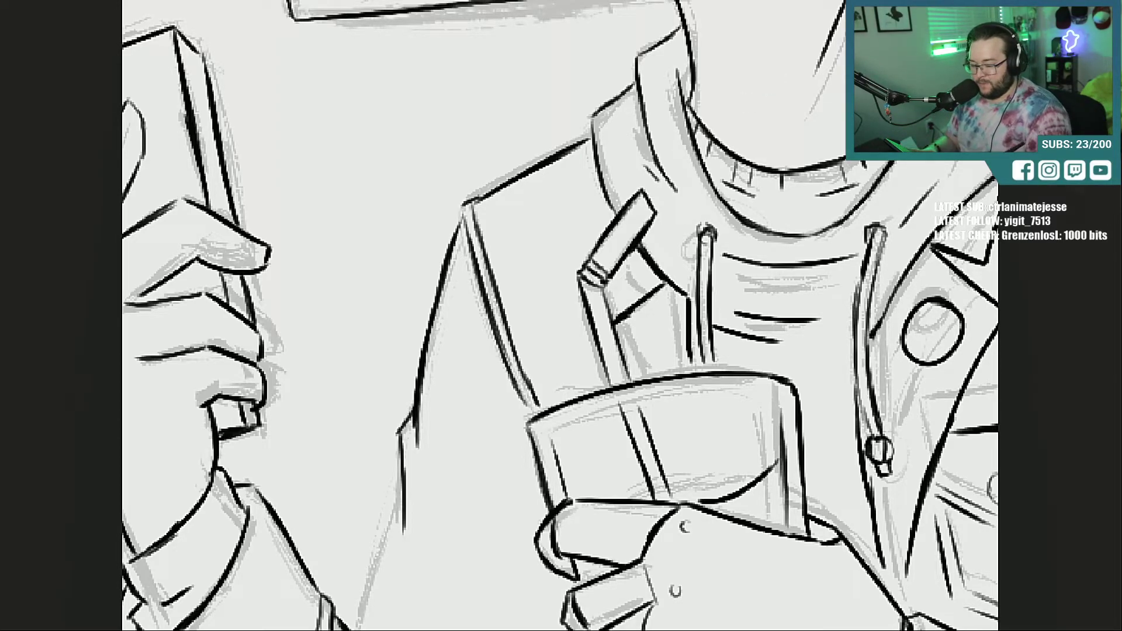
Step: Ink the inner edge of the phone arm's sleeve from below the fold notch down to the elbow crease
{"action": "scroll", "coordinate": [368, 272], "scroll_direction": "down", "scroll_amount": 5}
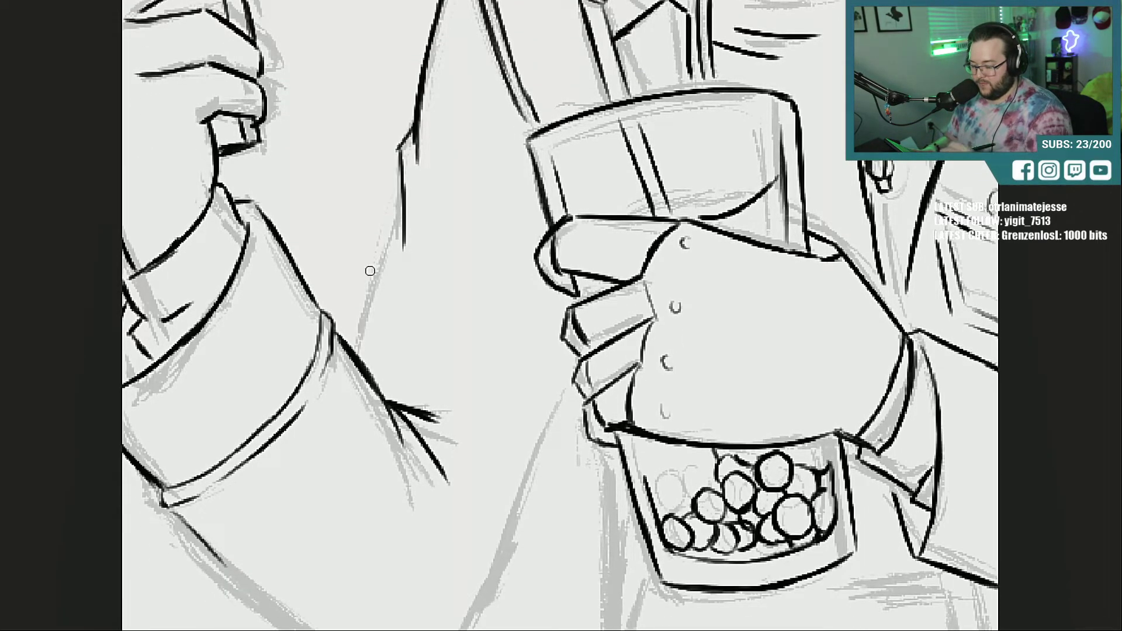
{"action": "mouse_move", "coordinate": [354, 345]}
{"action": "left_mouse_down"}
{"action": "mouse_move", "coordinate": [387, 257]}
{"action": "mouse_move", "coordinate": [378, 248]}
{"action": "mouse_move", "coordinate": [398, 217]}
{"action": "left_mouse_up"}
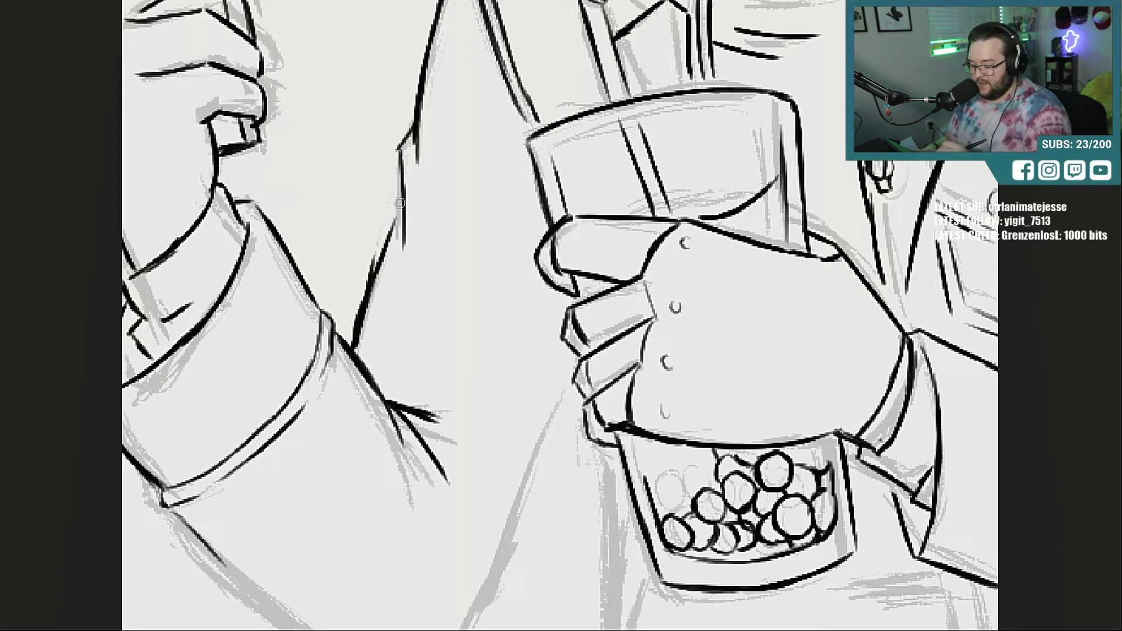
{"action": "mouse_move", "coordinate": [367, 299]}
{"action": "left_mouse_down"}
{"action": "mouse_move", "coordinate": [392, 207]}
{"action": "mouse_move", "coordinate": [372, 284]}
{"action": "left_mouse_up"}
{"action": "mouse_move", "coordinate": [395, 202]}
{"action": "left_mouse_down"}
{"action": "mouse_move", "coordinate": [363, 321]}
{"action": "mouse_move", "coordinate": [372, 275]}
{"action": "left_mouse_up"}
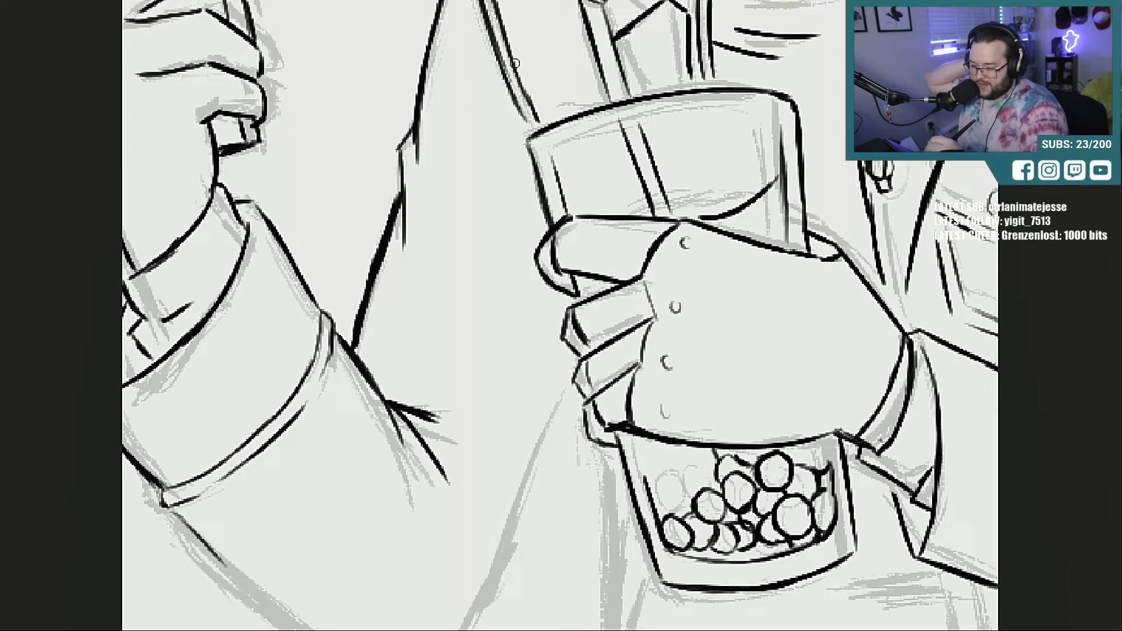
Step: Extend the jacket edge to the cup and ink the cup's inner rim, undoing the first rim line and redrawing it slightly lower
{"action": "mouse_move", "coordinate": [514, 63]}
{"action": "left_mouse_down"}
{"action": "mouse_move", "coordinate": [535, 132]}
{"action": "mouse_move", "coordinate": [675, 109]}
{"action": "left_mouse_up"}
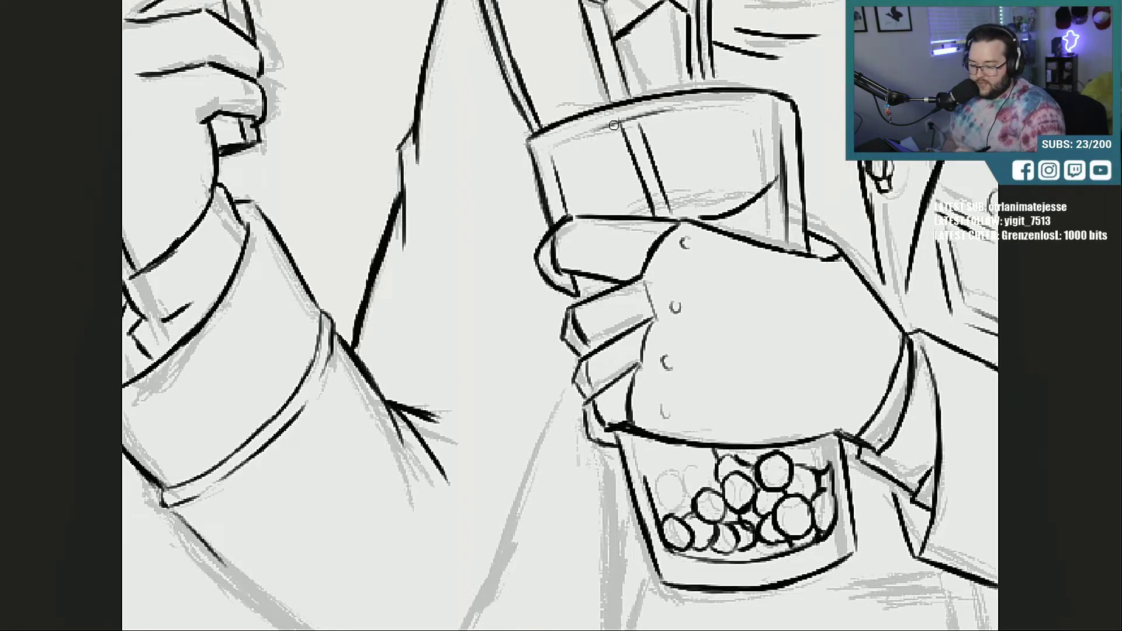
{"action": "left_click_drag", "start_coordinate": [614, 126], "coordinate": [710, 101]}
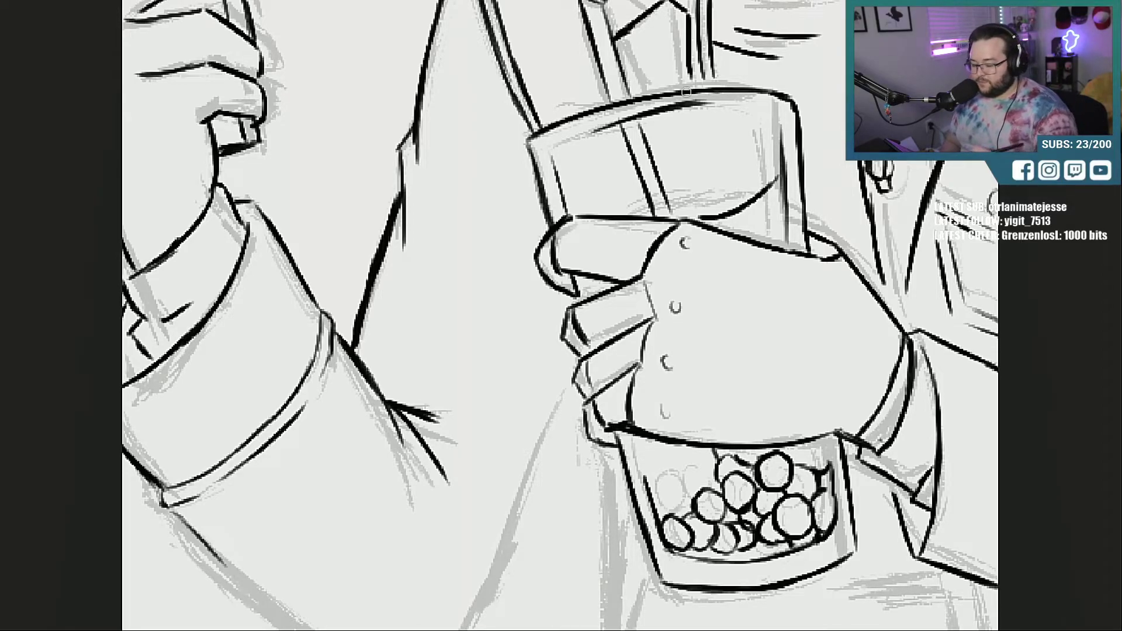
{"action": "left_click_drag", "start_coordinate": [585, 278], "coordinate": [589, 295]}
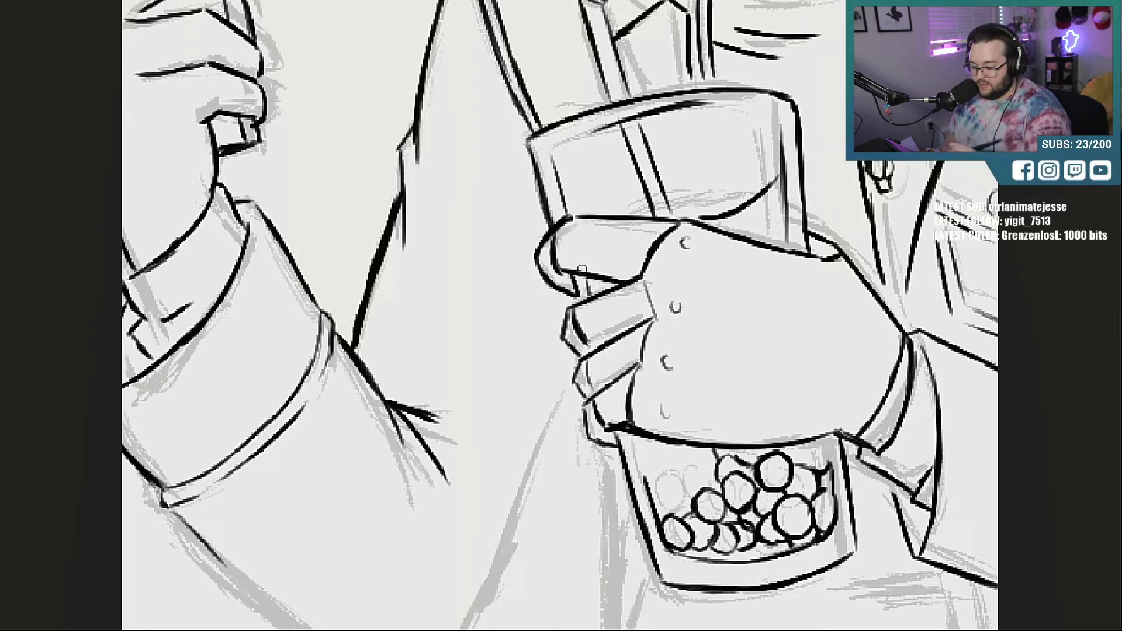
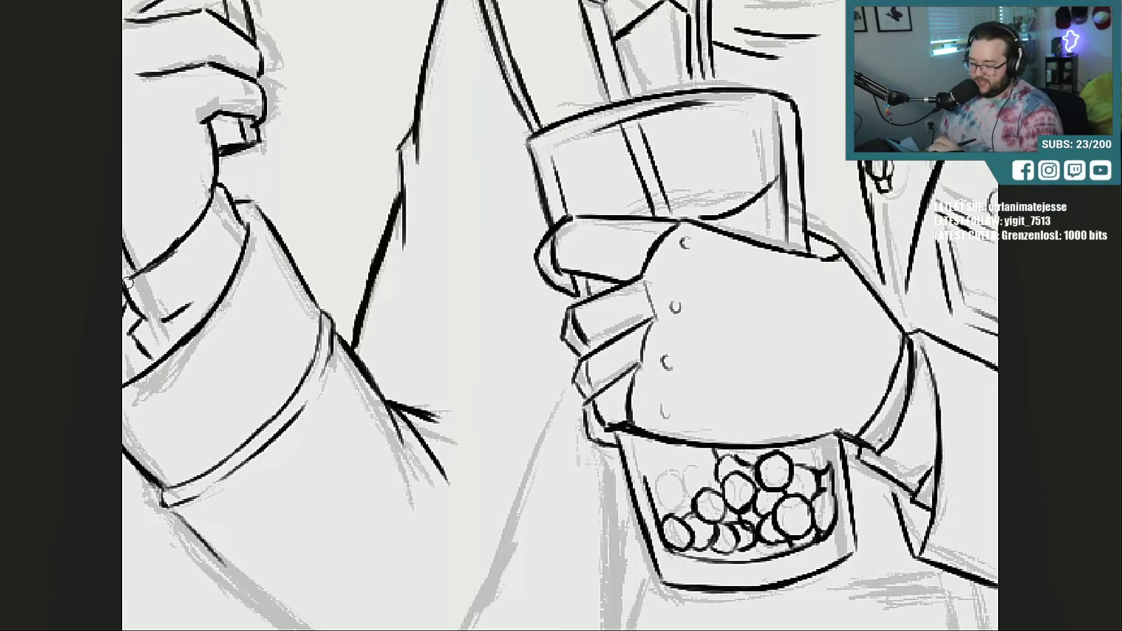
{"action": "key", "text": "ctrl+z"}
{"action": "key", "text": "ctrl+z"}
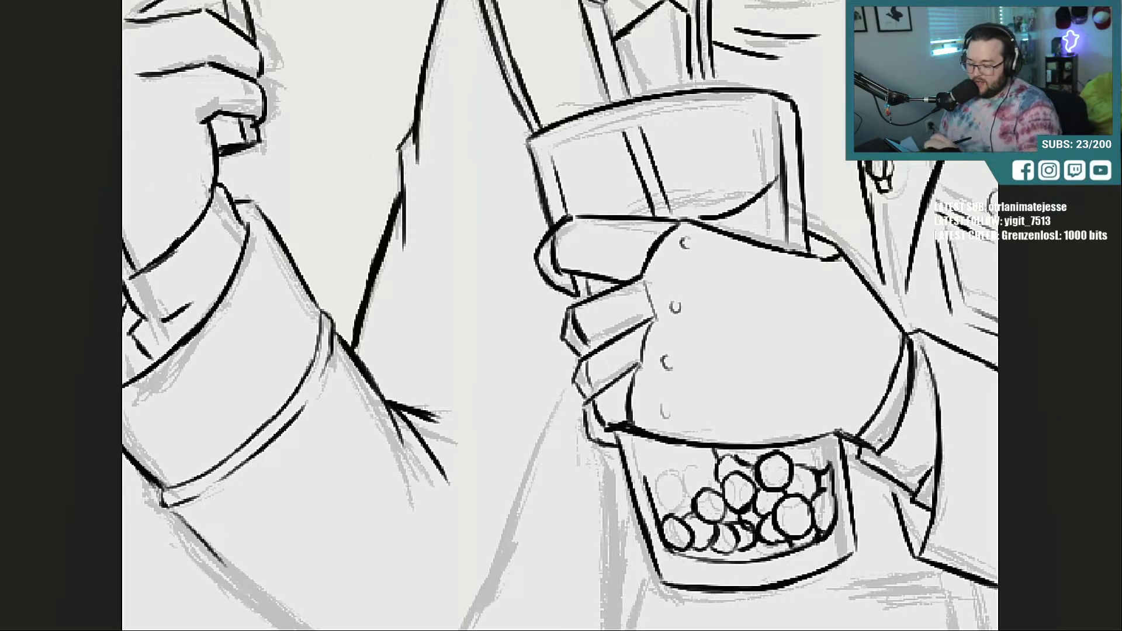
{"action": "left_click_drag", "start_coordinate": [579, 142], "coordinate": [706, 110]}
{"action": "left_click_drag", "start_coordinate": [594, 139], "coordinate": [636, 127]}
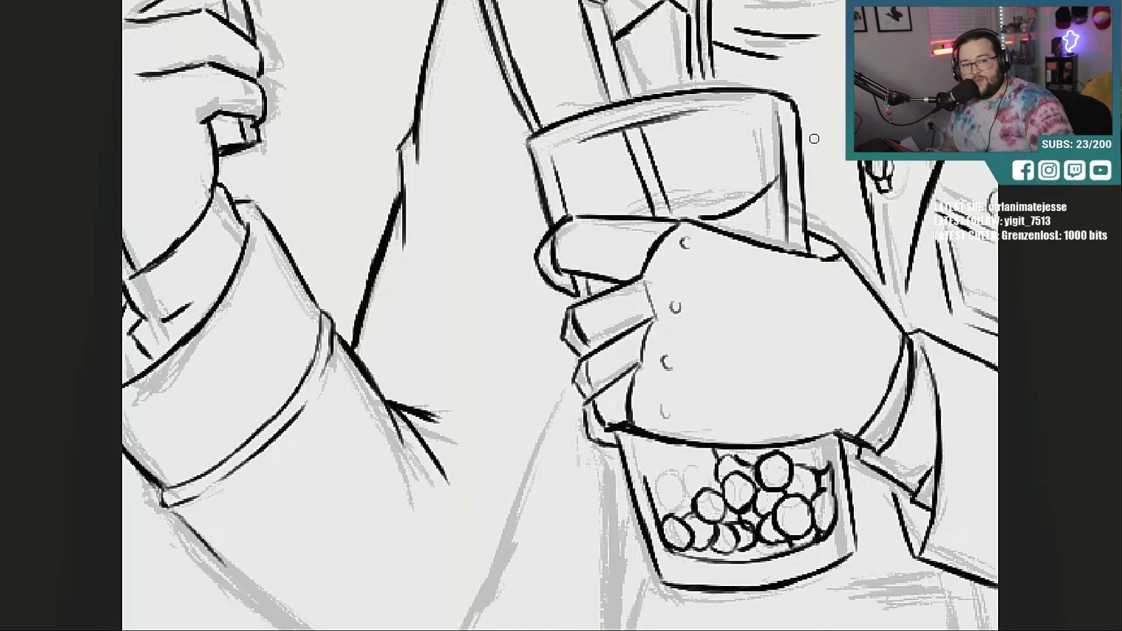
Step: Ink the underside of the phone arm's forearm and the back edge of its upper sleeve up to the cup-holding fingers
{"action": "scroll", "coordinate": [560, 316], "scroll_direction": "down", "scroll_amount": 3}
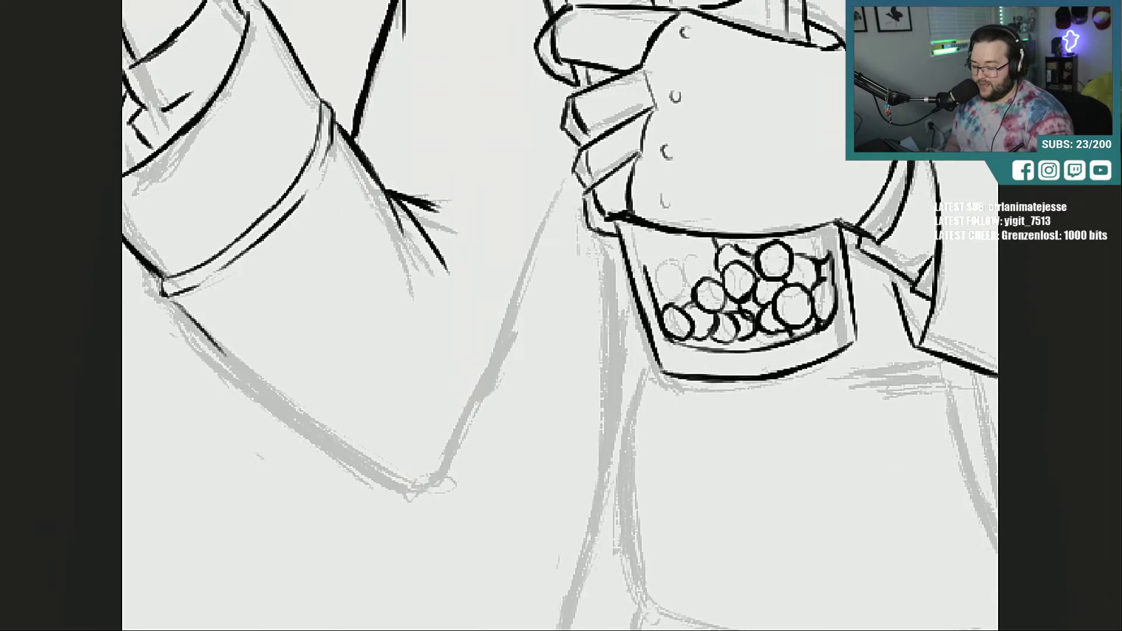
{"action": "left_click_drag", "start_coordinate": [176, 302], "coordinate": [255, 388]}
{"action": "mouse_move", "coordinate": [196, 332]}
{"action": "left_mouse_down"}
{"action": "mouse_move", "coordinate": [295, 419]}
{"action": "mouse_move", "coordinate": [364, 460]}
{"action": "left_mouse_up"}
{"action": "mouse_move", "coordinate": [282, 402]}
{"action": "left_mouse_down"}
{"action": "mouse_move", "coordinate": [416, 483]}
{"action": "mouse_move", "coordinate": [506, 359]}
{"action": "left_mouse_up"}
{"action": "left_click_drag", "start_coordinate": [479, 413], "coordinate": [535, 286]}
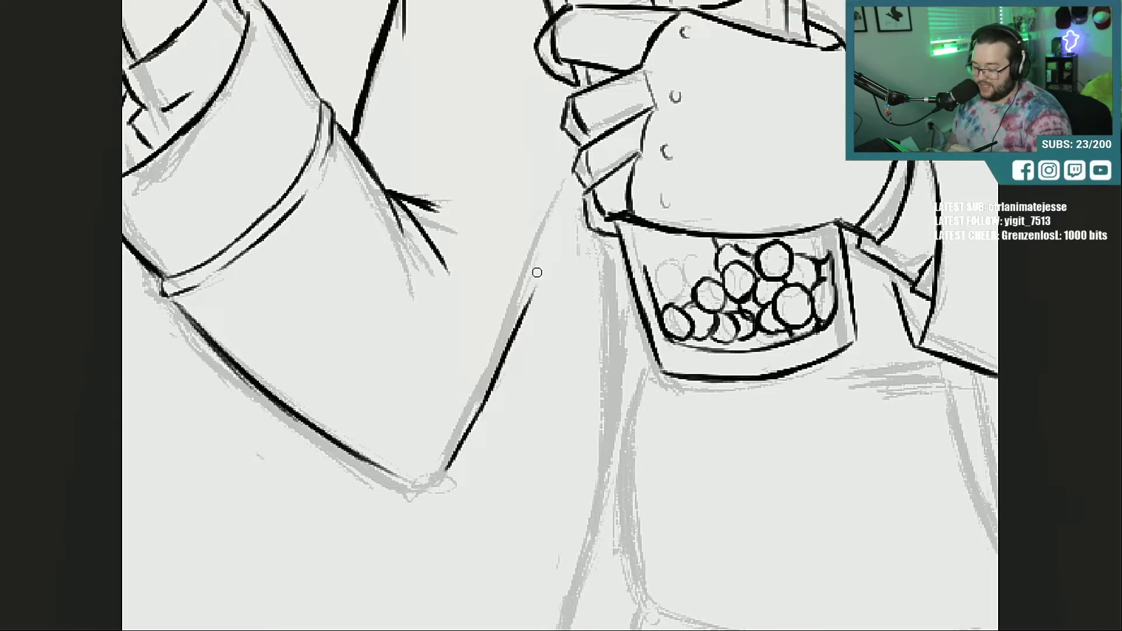
{"action": "left_click_drag", "start_coordinate": [512, 337], "coordinate": [566, 216]}
{"action": "left_click_drag", "start_coordinate": [522, 309], "coordinate": [572, 188]}
{"action": "left_click_drag", "start_coordinate": [553, 233], "coordinate": [576, 180]}
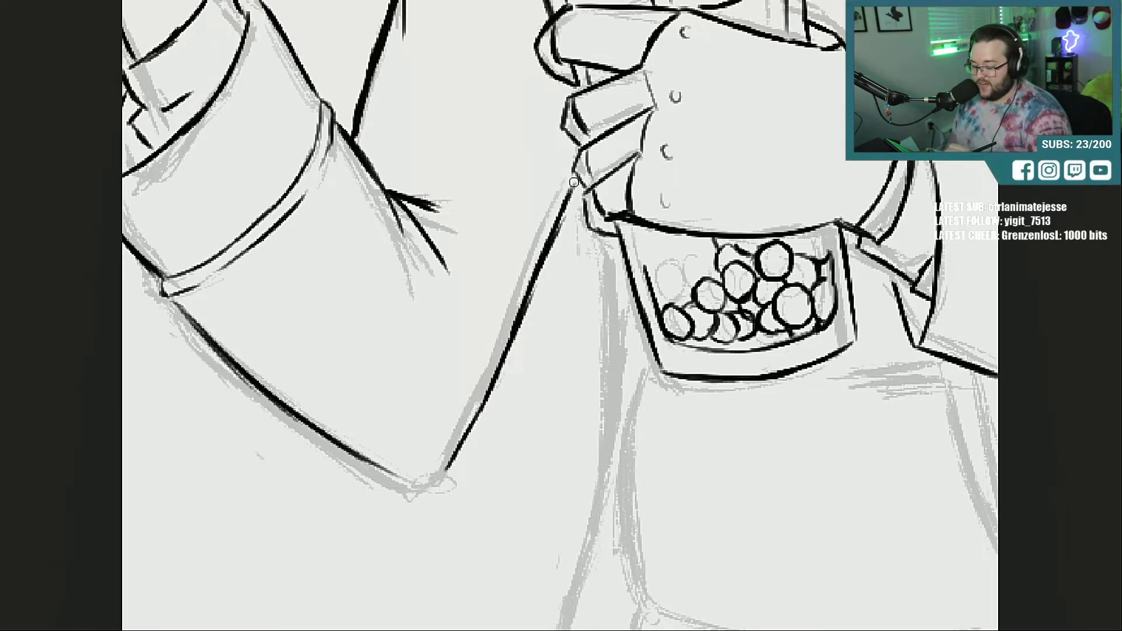
Step: Close the phone arm's sleeve outline with a rounded elbow corner and lengthen the fold line inside the elbow
{"action": "mouse_move", "coordinate": [370, 459]}
{"action": "left_mouse_down"}
{"action": "mouse_move", "coordinate": [430, 486]}
{"action": "mouse_move", "coordinate": [459, 441]}
{"action": "left_mouse_up"}
{"action": "left_click_drag", "start_coordinate": [437, 477], "coordinate": [456, 438]}
{"action": "left_click_drag", "start_coordinate": [438, 311], "coordinate": [410, 247]}
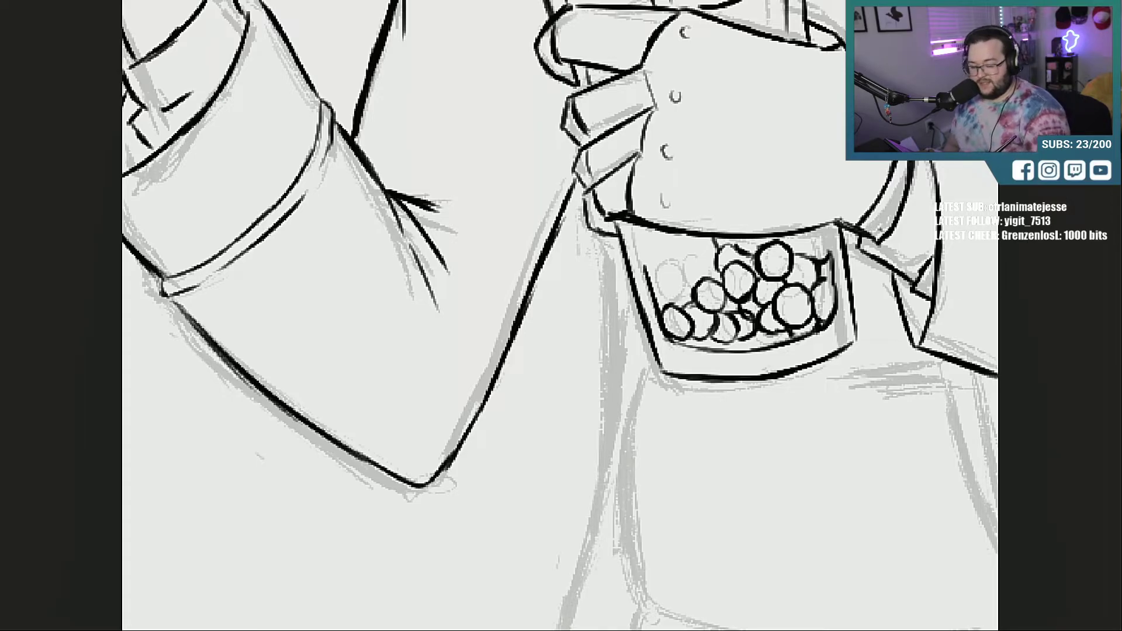
Step: Ink the hoodie body's side edge below the cup and the curved seam along the top of its waistband
{"action": "scroll", "coordinate": [560, 316], "scroll_direction": "down", "scroll_amount": 3}
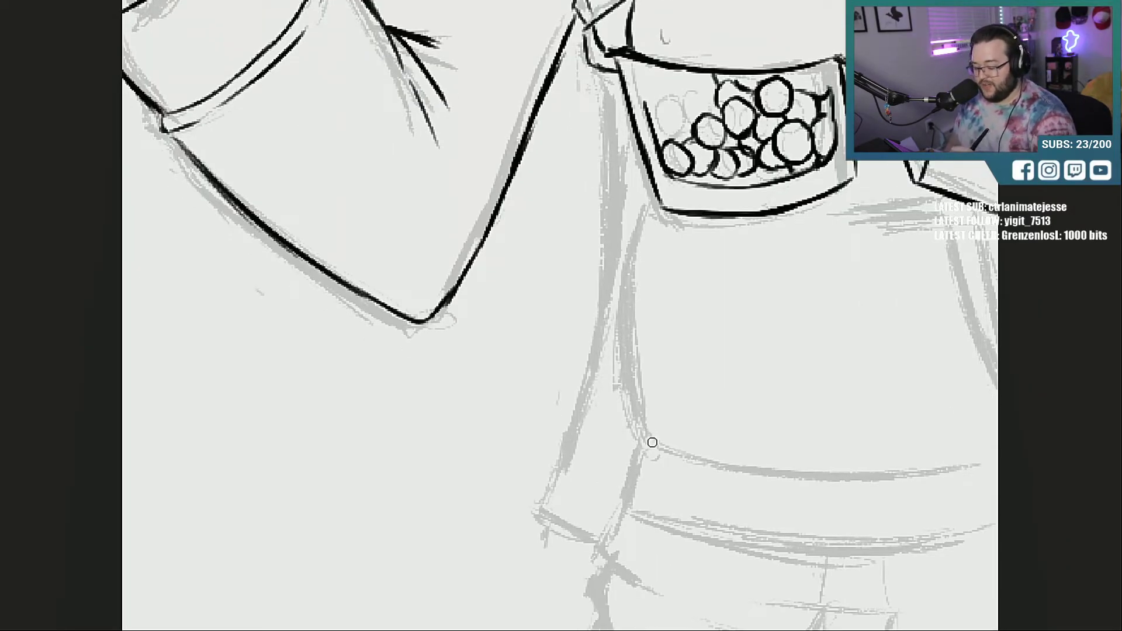
{"action": "left_click_drag", "start_coordinate": [654, 445], "coordinate": [627, 351]}
{"action": "left_click_drag", "start_coordinate": [631, 401], "coordinate": [624, 283]}
{"action": "left_click_drag", "start_coordinate": [625, 375], "coordinate": [634, 224]}
{"action": "left_click_drag", "start_coordinate": [624, 299], "coordinate": [643, 206]}
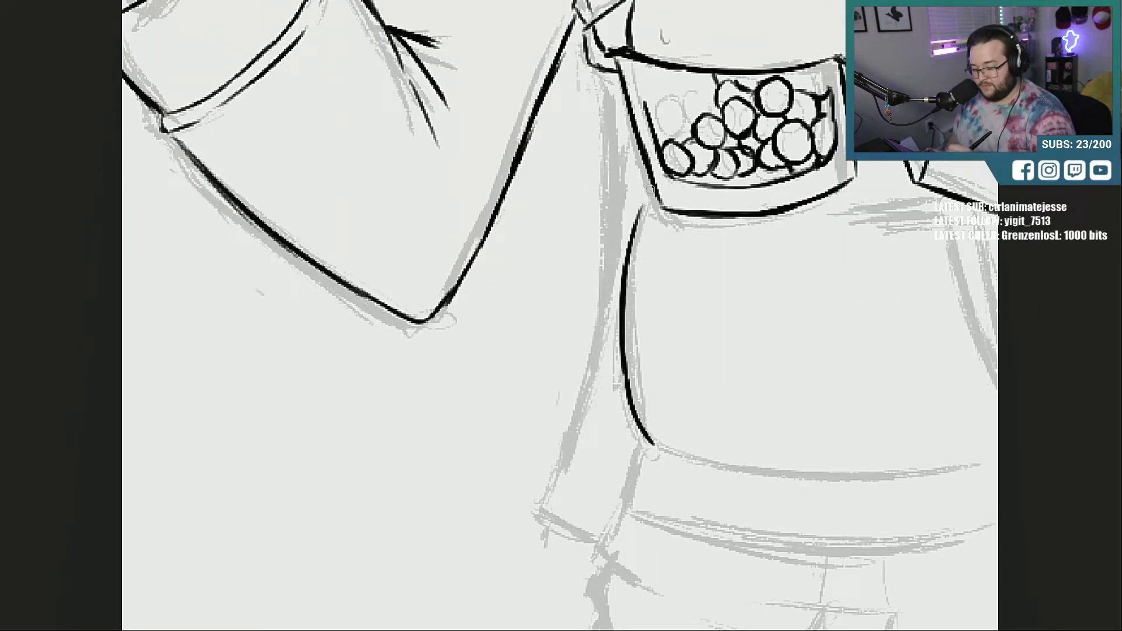
{"action": "mouse_move", "coordinate": [651, 444]}
{"action": "left_mouse_down"}
{"action": "mouse_move", "coordinate": [837, 469]}
{"action": "mouse_move", "coordinate": [445, 471]}
{"action": "mouse_move", "coordinate": [518, 468]}
{"action": "left_mouse_up"}
{"action": "left_click_drag", "start_coordinate": [406, 470], "coordinate": [607, 459]}
{"action": "left_click_drag", "start_coordinate": [483, 472], "coordinate": [615, 453]}
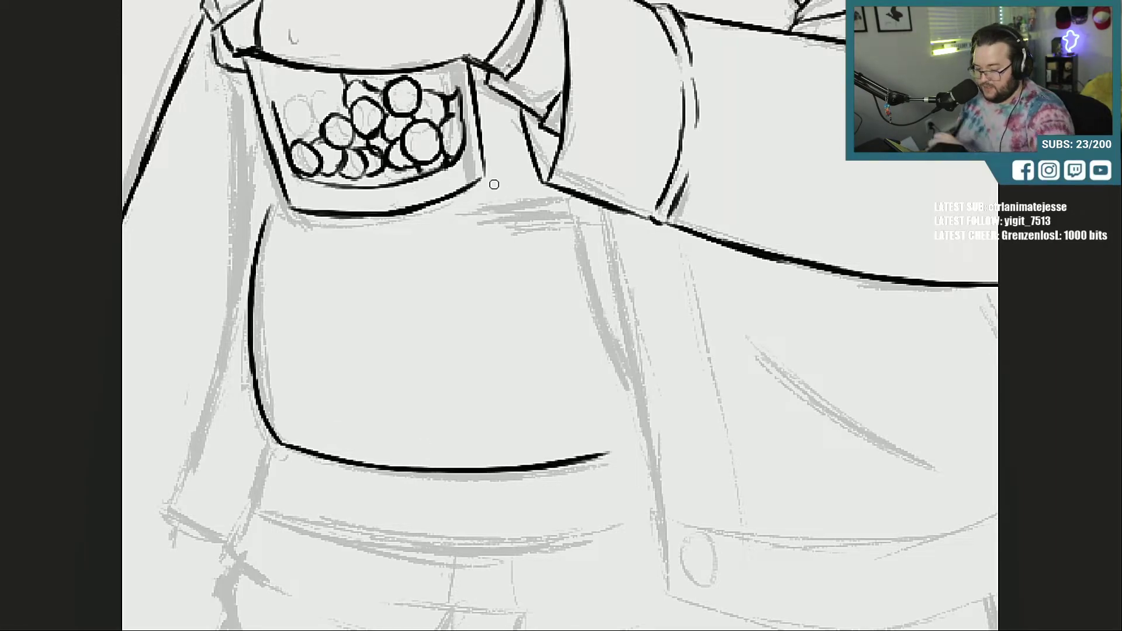
Step: Ink the short line between the cup and the jacket cuff, and the hoodie's opposite side edge below the cuff
{"action": "mouse_move", "coordinate": [481, 184]}
{"action": "left_mouse_down"}
{"action": "mouse_move", "coordinate": [548, 182]}
{"action": "mouse_move", "coordinate": [481, 185]}
{"action": "left_mouse_up"}
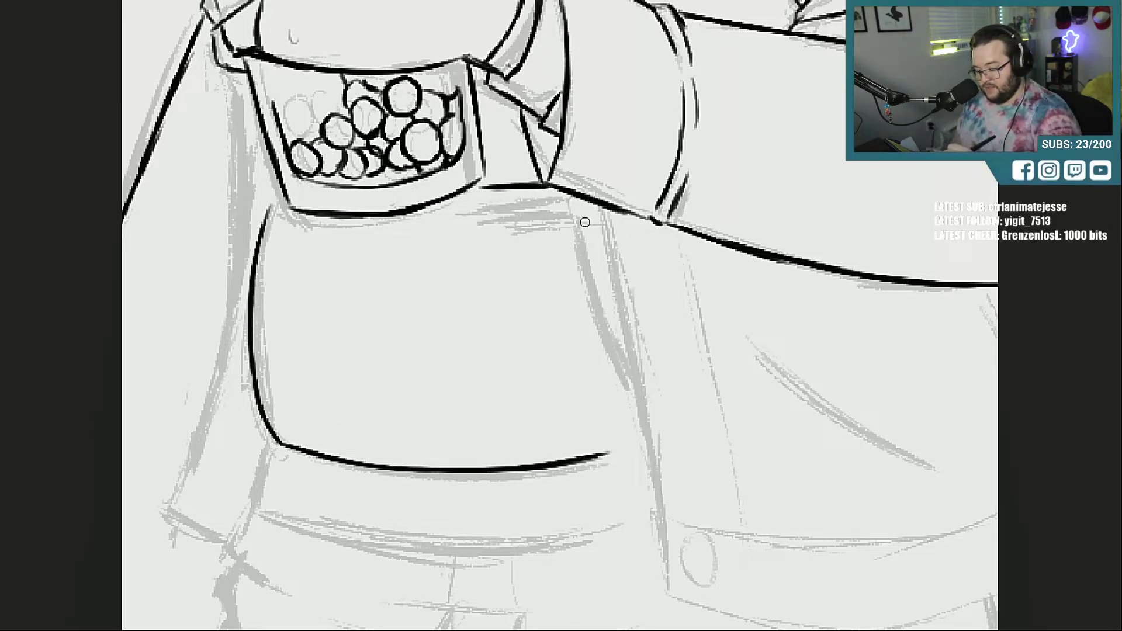
{"action": "left_click_drag", "start_coordinate": [579, 199], "coordinate": [621, 333]}
{"action": "left_click_drag", "start_coordinate": [582, 221], "coordinate": [623, 355]}
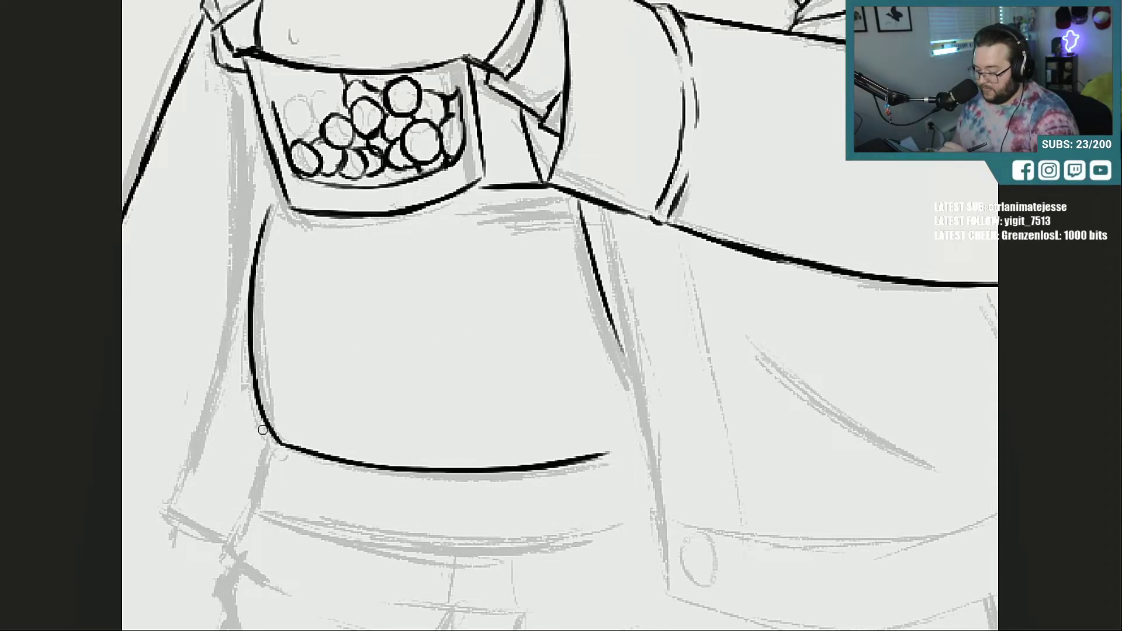
Step: Ink the hoodie waistband's side and bottom edges, add six short vertical rib lines, and sharpen the small fold at its upper corner
{"action": "mouse_move", "coordinate": [260, 439]}
{"action": "left_mouse_down"}
{"action": "mouse_move", "coordinate": [248, 507]}
{"action": "mouse_move", "coordinate": [377, 550]}
{"action": "mouse_move", "coordinate": [524, 559]}
{"action": "mouse_move", "coordinate": [663, 514]}
{"action": "left_mouse_up"}
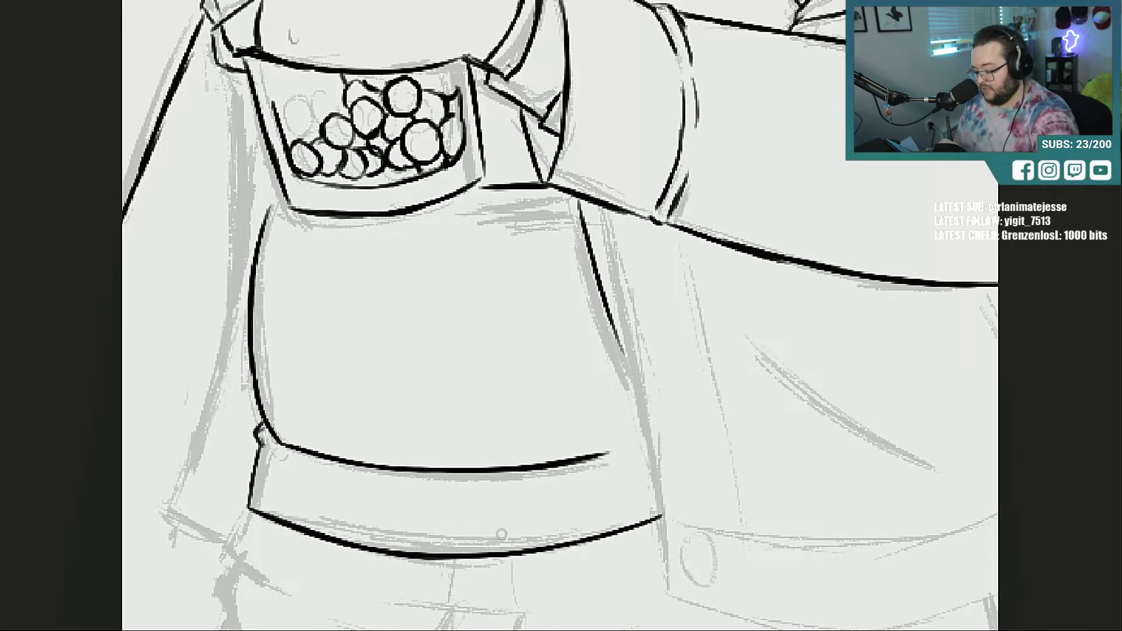
{"action": "left_click_drag", "start_coordinate": [287, 462], "coordinate": [284, 512]}
{"action": "left_click_drag", "start_coordinate": [334, 480], "coordinate": [331, 526]}
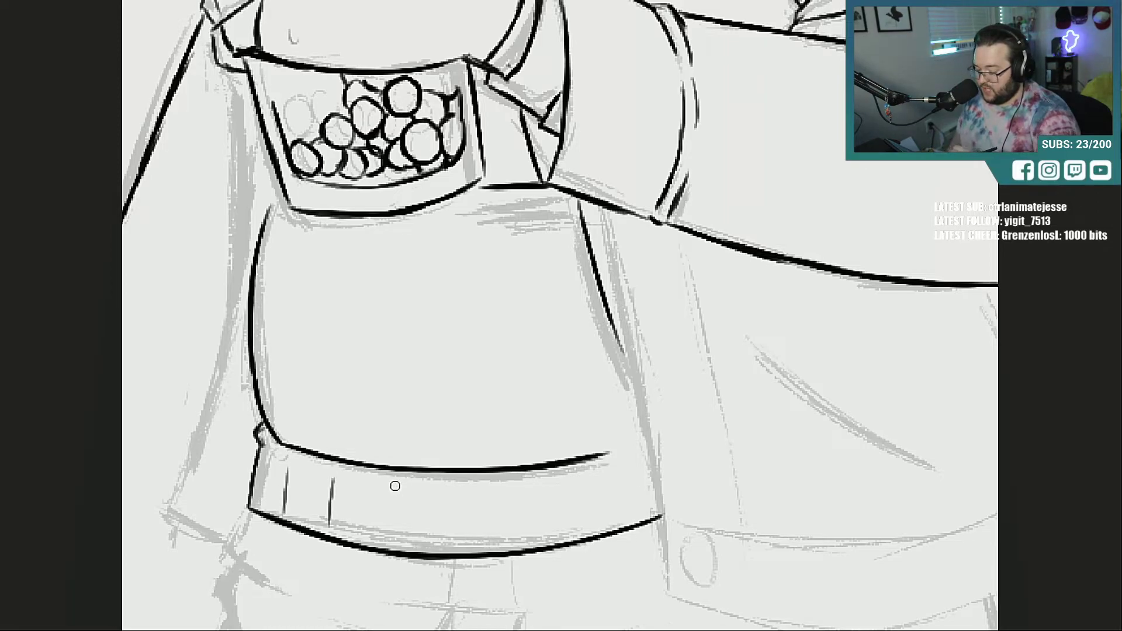
{"action": "left_click_drag", "start_coordinate": [397, 484], "coordinate": [398, 538]}
{"action": "left_click_drag", "start_coordinate": [464, 487], "coordinate": [468, 536]}
{"action": "left_click_drag", "start_coordinate": [528, 483], "coordinate": [533, 534]}
{"action": "left_click_drag", "start_coordinate": [593, 475], "coordinate": [611, 529]}
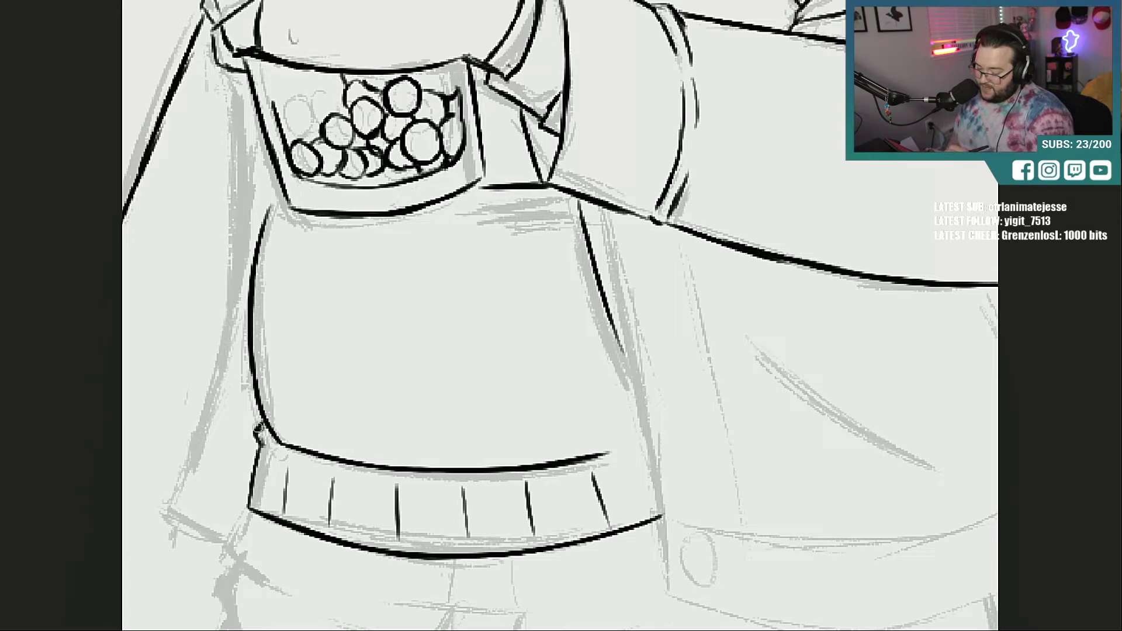
{"action": "left_click_drag", "start_coordinate": [258, 429], "coordinate": [252, 432]}
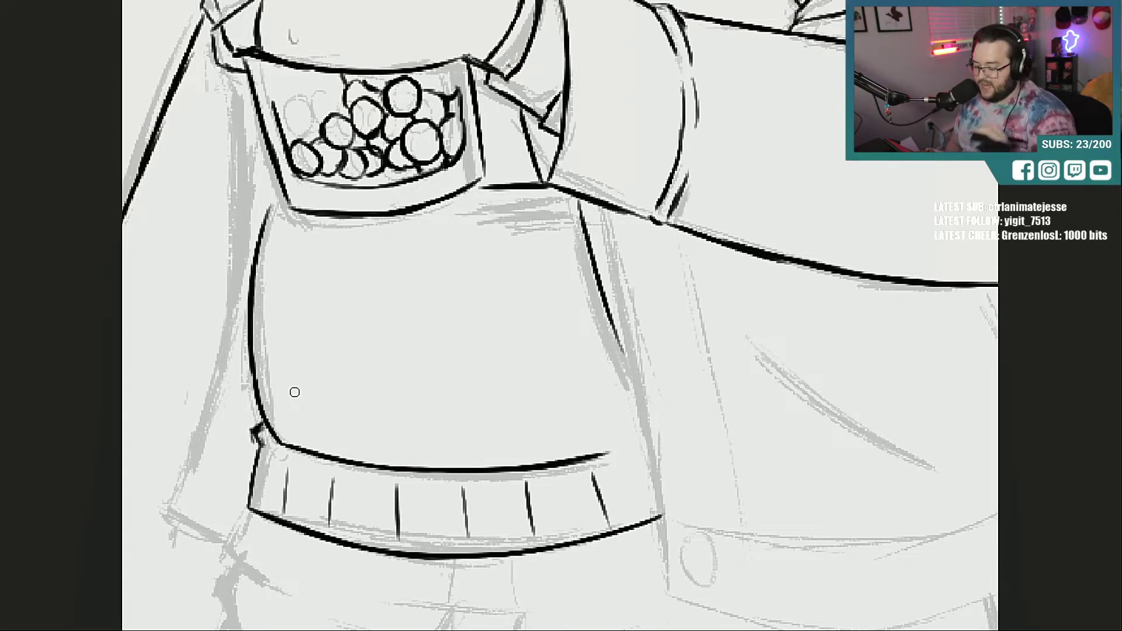
Step: Review the line art on the whole figure with the rough sketch hidden, and show the sketch again
{"action": "key", "text": "ctrl+minus"}
{"action": "key", "text": "ctrl+minus"}
{"action": "key", "text": "ctrl+minus"}
{"action": "key", "text": "ctrl+minus"}
{"action": "key", "text": "ctrl+minus"}
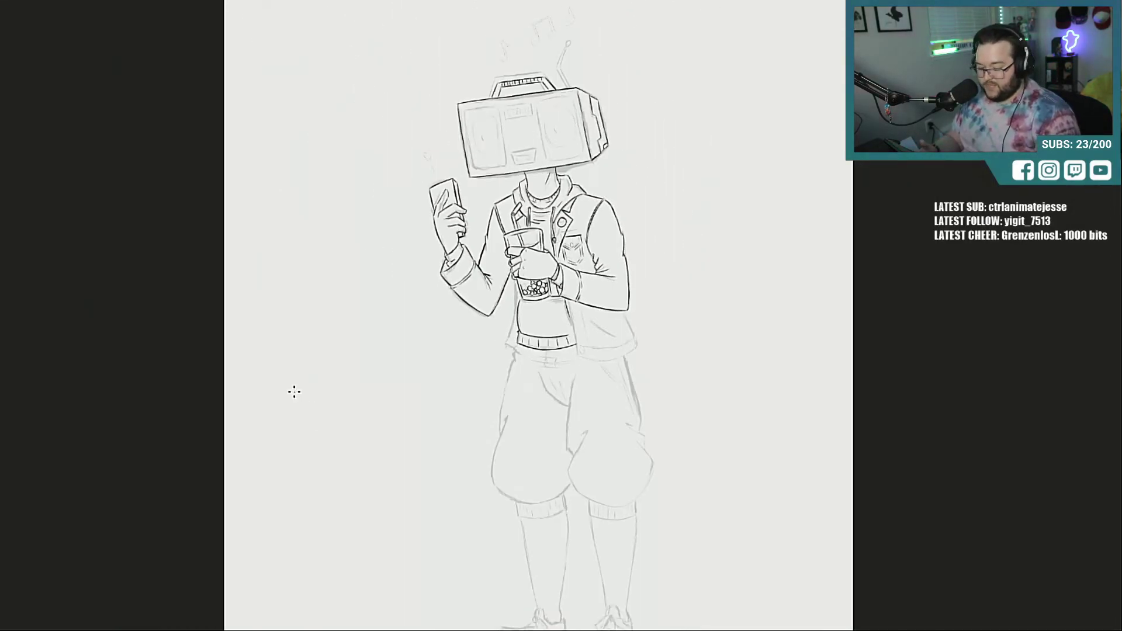
{"action": "key", "text": "ctrl+comma"}
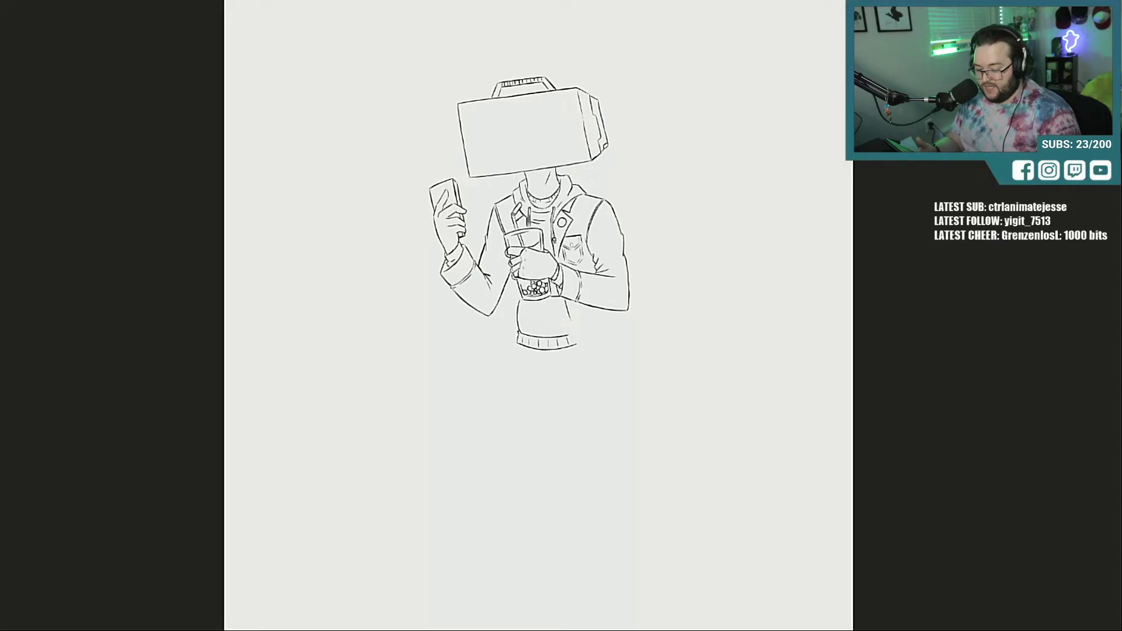
{"action": "key", "text": "ctrl+comma"}
Step: Replace the small fold at the hoodie waistband's upper corner with a straight side edge
{"action": "key", "text": "ctrl+plus"}
{"action": "key", "text": "ctrl+plus"}
{"action": "key", "text": "ctrl+plus"}
{"action": "key", "text": "ctrl+plus"}
{"action": "key", "text": "ctrl+plus"}
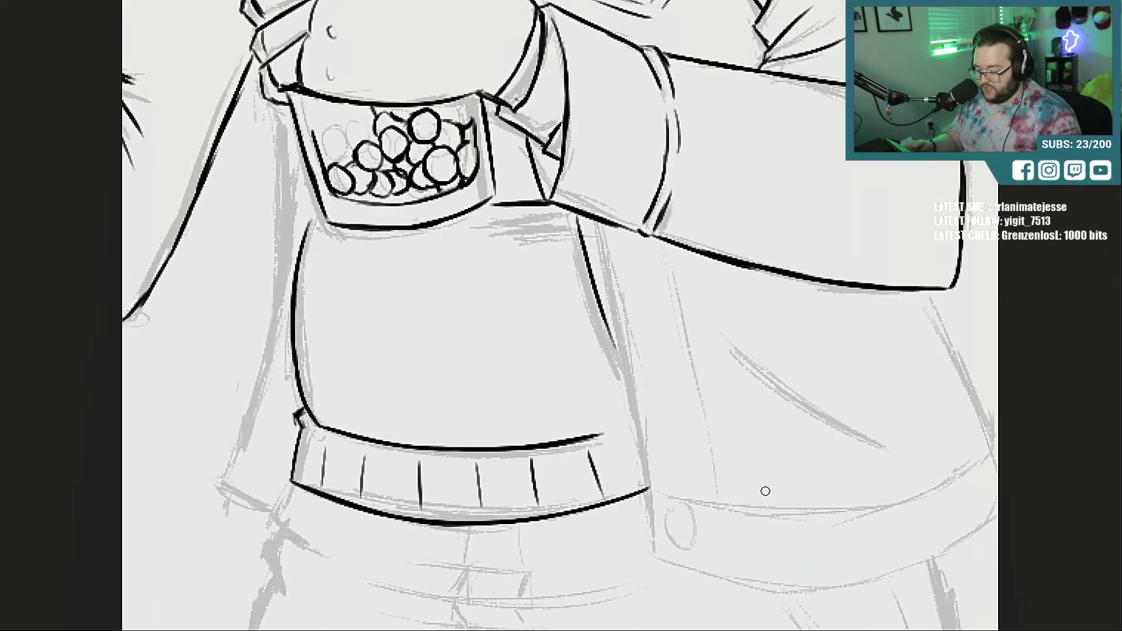
{"action": "mouse_move", "coordinate": [295, 422]}
{"action": "left_mouse_down"}
{"action": "mouse_move", "coordinate": [300, 414]}
{"action": "mouse_move", "coordinate": [301, 442]}
{"action": "left_mouse_up"}
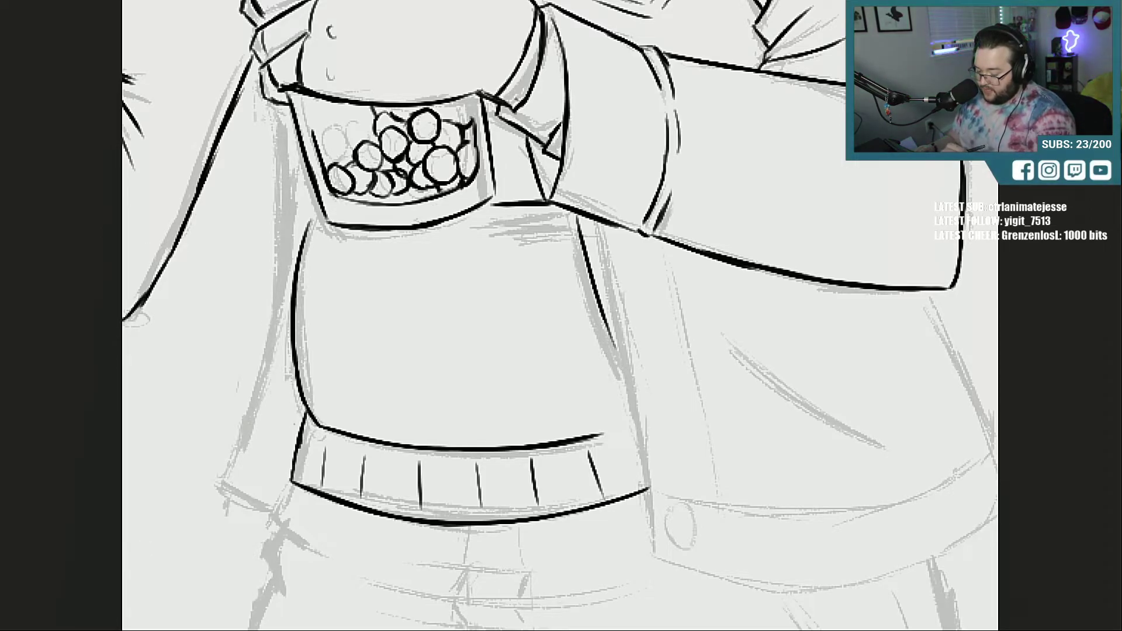
Step: Check the figure without the sketch, then erase the upper end of the waistband's side edge and redraw it as a small pointed fold
{"action": "key", "text": "ctrl+0"}
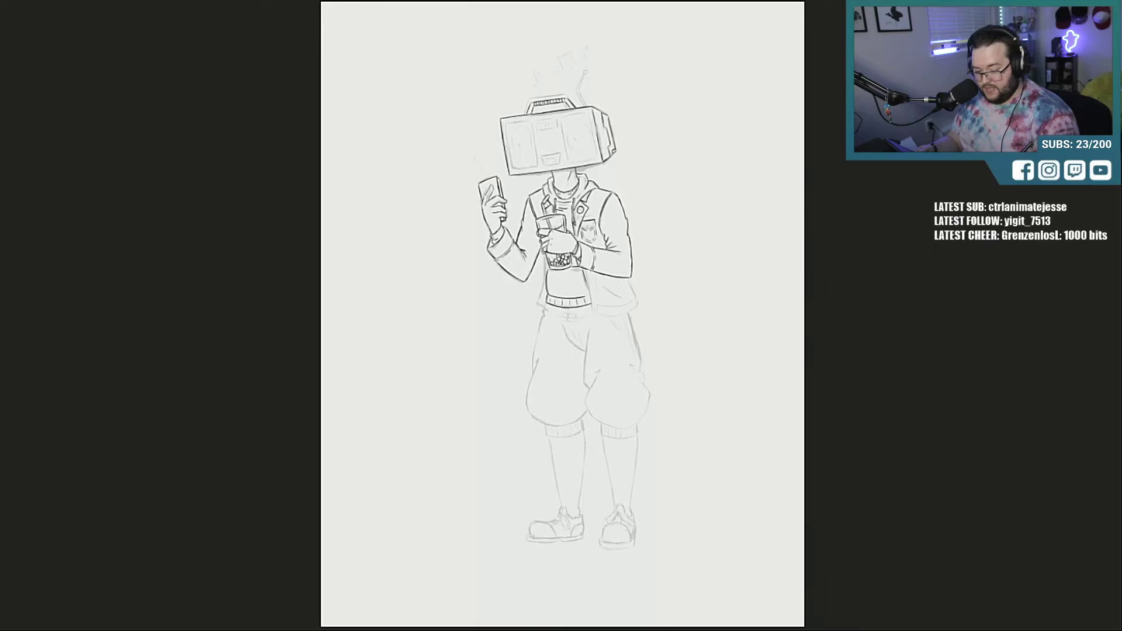
{"action": "key", "text": "ctrl+comma"}
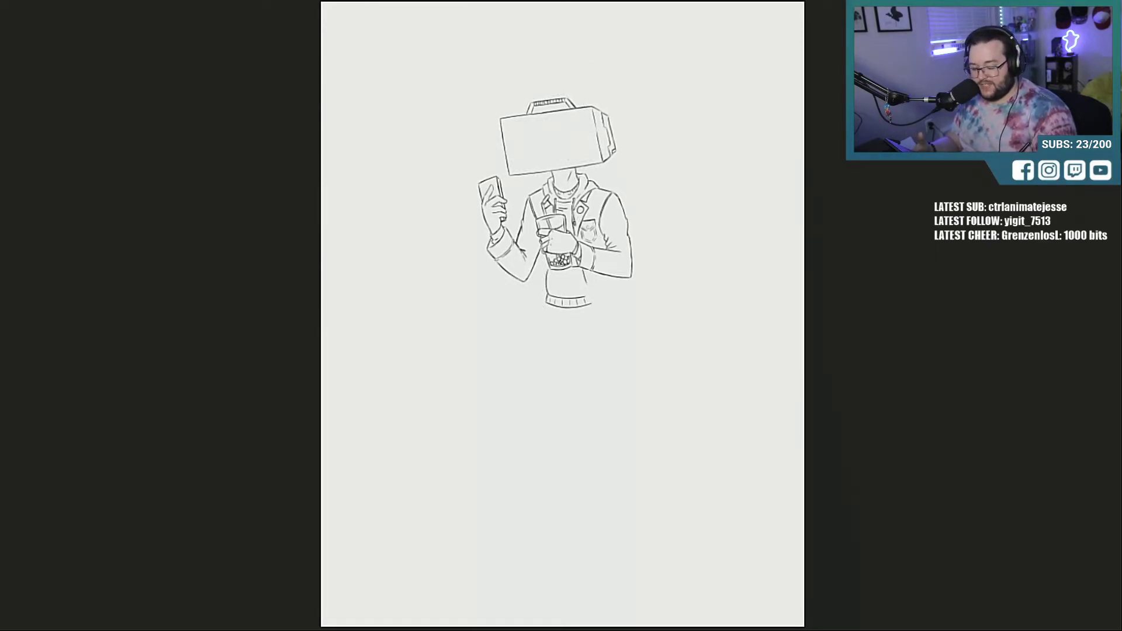
{"action": "key", "text": "ctrl+comma"}
{"action": "mouse_move", "coordinate": [556, 299]}
{"action": "left_mouse_down"}
{"action": "mouse_move", "coordinate": [661, 321]}
{"action": "mouse_move", "coordinate": [716, 351]}
{"action": "left_mouse_up"}
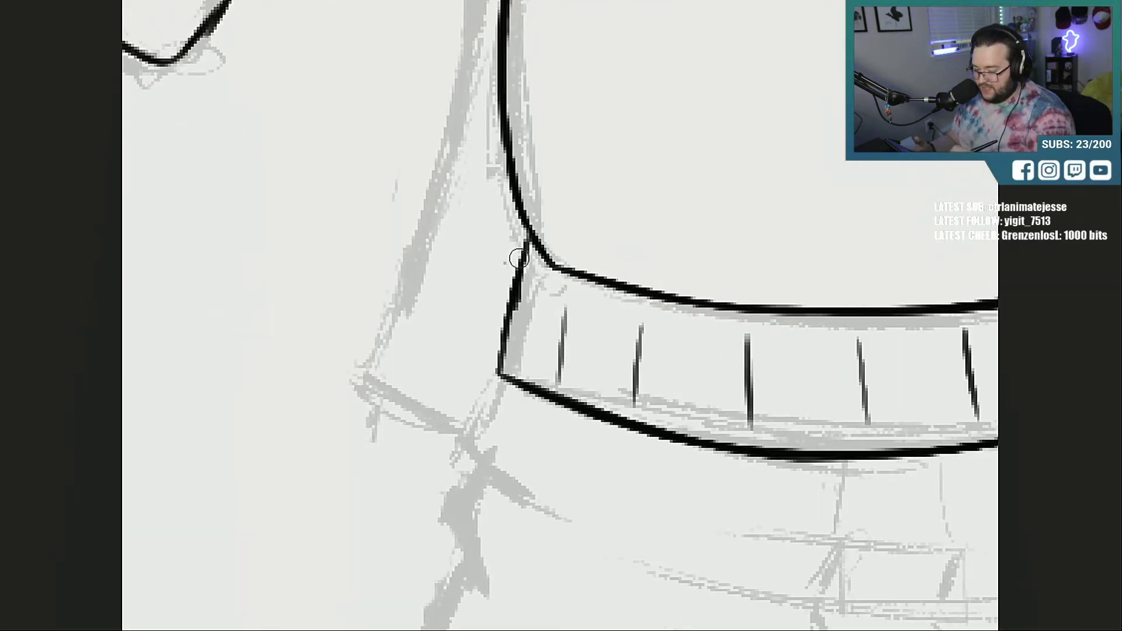
{"action": "left_click_drag", "start_coordinate": [519, 258], "coordinate": [522, 274]}
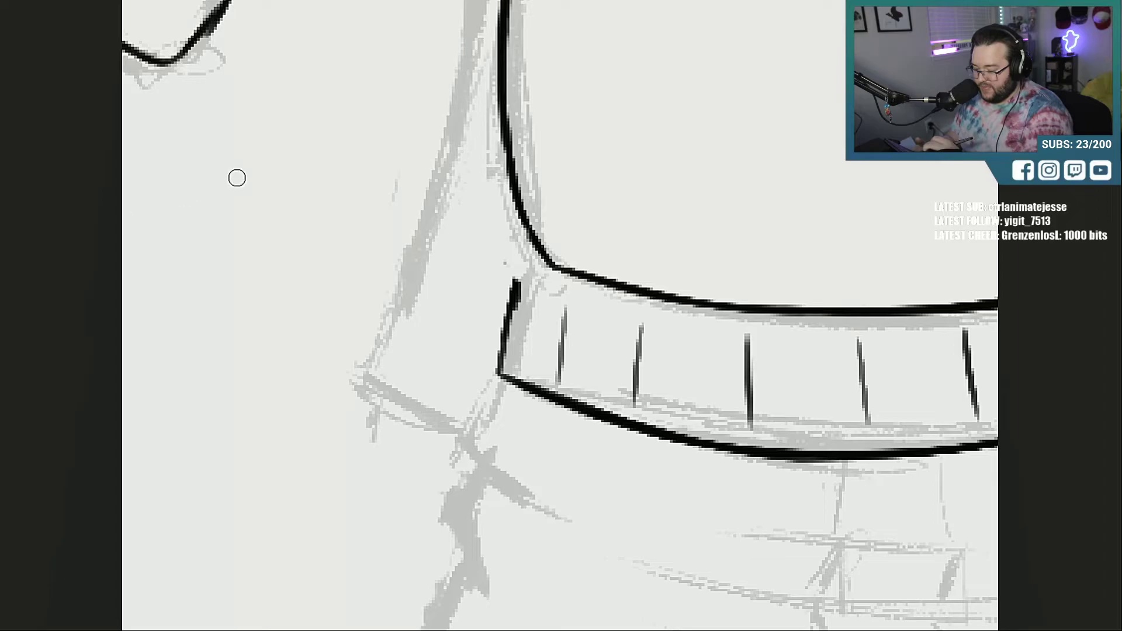
{"action": "mouse_move", "coordinate": [533, 231]}
{"action": "left_mouse_down"}
{"action": "mouse_move", "coordinate": [506, 259]}
{"action": "mouse_move", "coordinate": [517, 285]}
{"action": "left_mouse_up"}
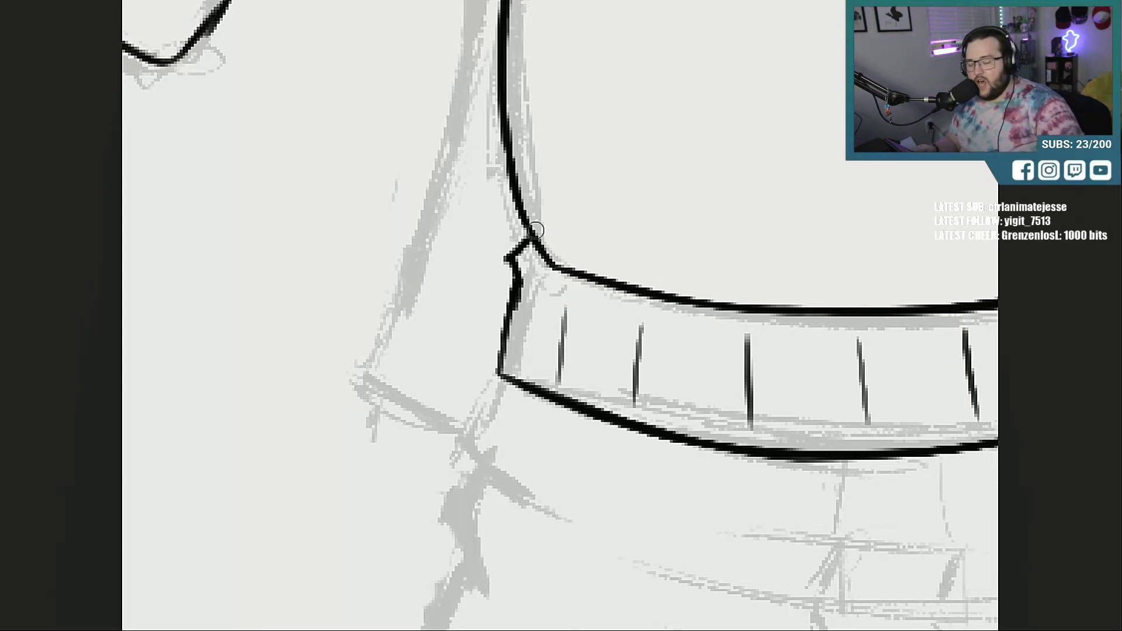
{"action": "scroll", "coordinate": [536, 230], "scroll_direction": "down", "scroll_amount": 3}
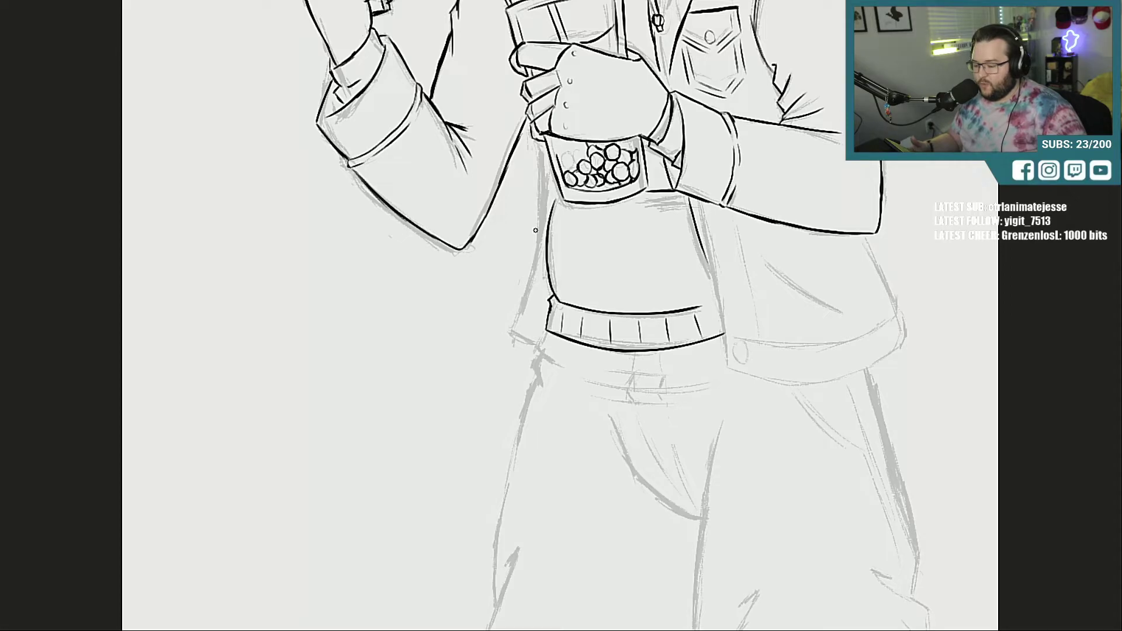
{"action": "scroll", "coordinate": [899, 276], "scroll_direction": "up", "scroll_amount": 3}
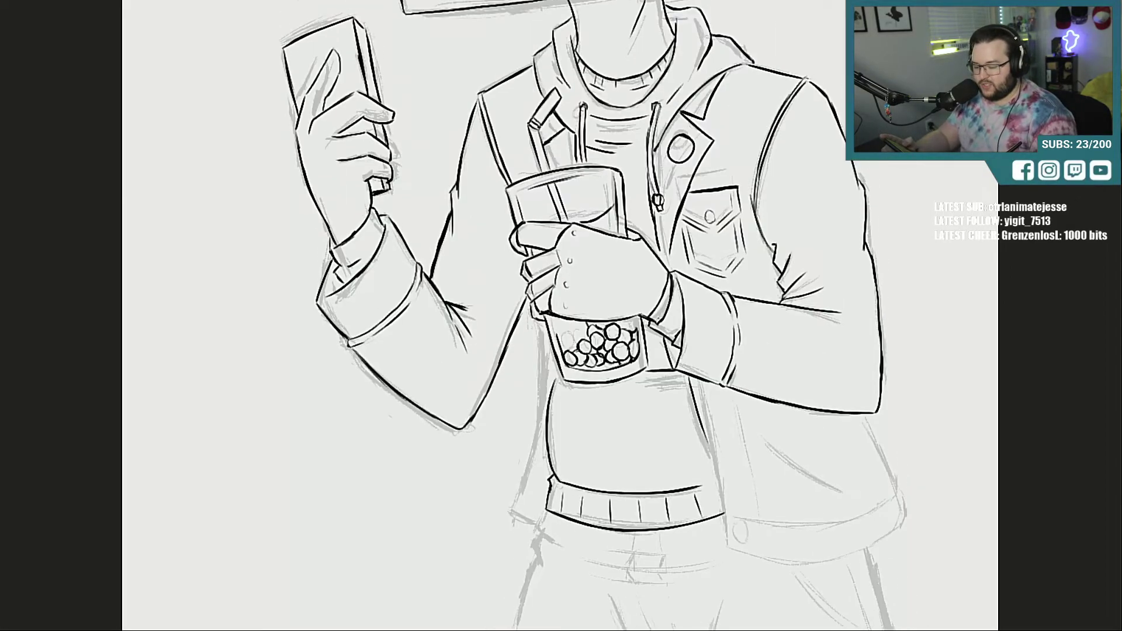
Step: Finish the hoodie cuff on the phone-holding arm with a lower edge and short rib lines, and thicken the folded jacket cuff's upper corner
{"action": "key", "text": "ctrl+plus"}
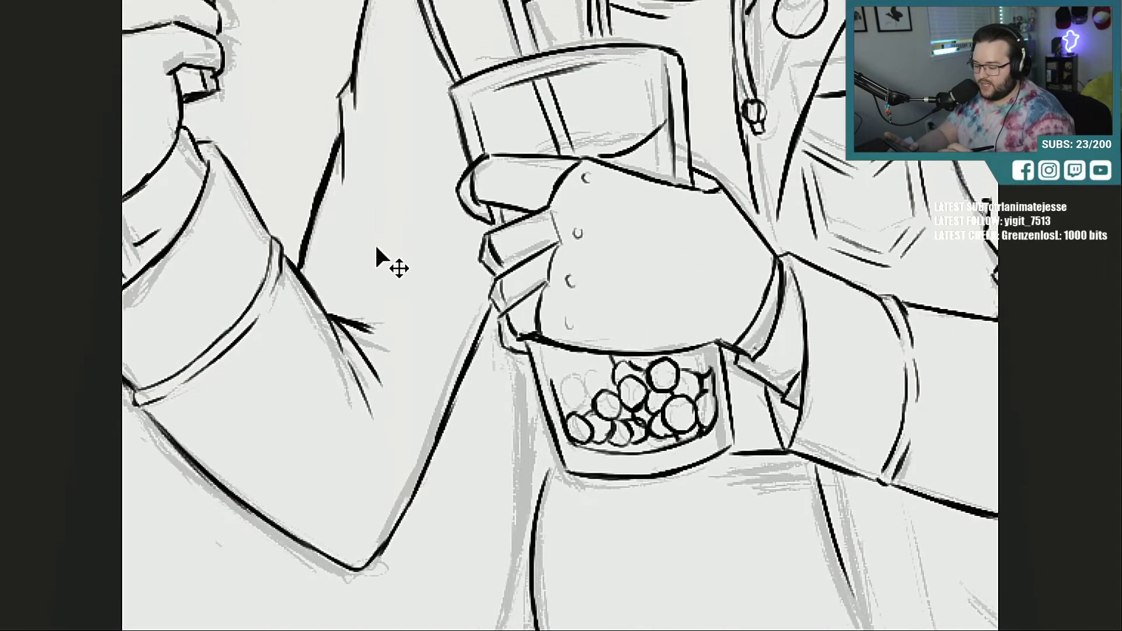
{"action": "key", "text": "ctrl+plus"}
{"action": "scroll", "coordinate": [560, 316], "scroll_direction": "left", "scroll_amount": 10}
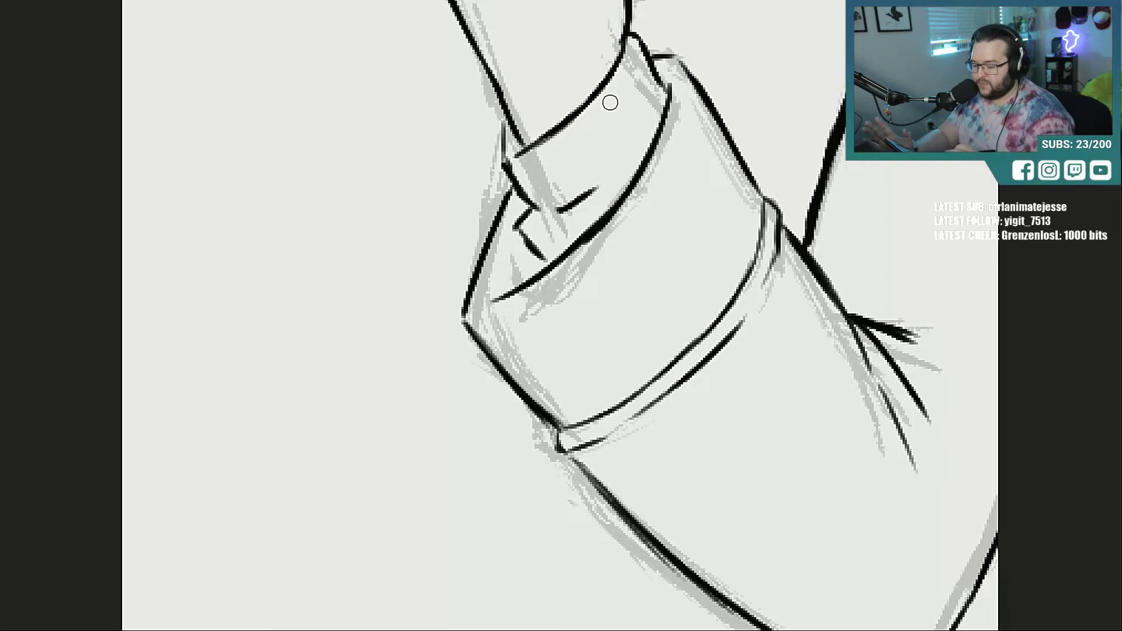
{"action": "left_click_drag", "start_coordinate": [578, 198], "coordinate": [652, 139]}
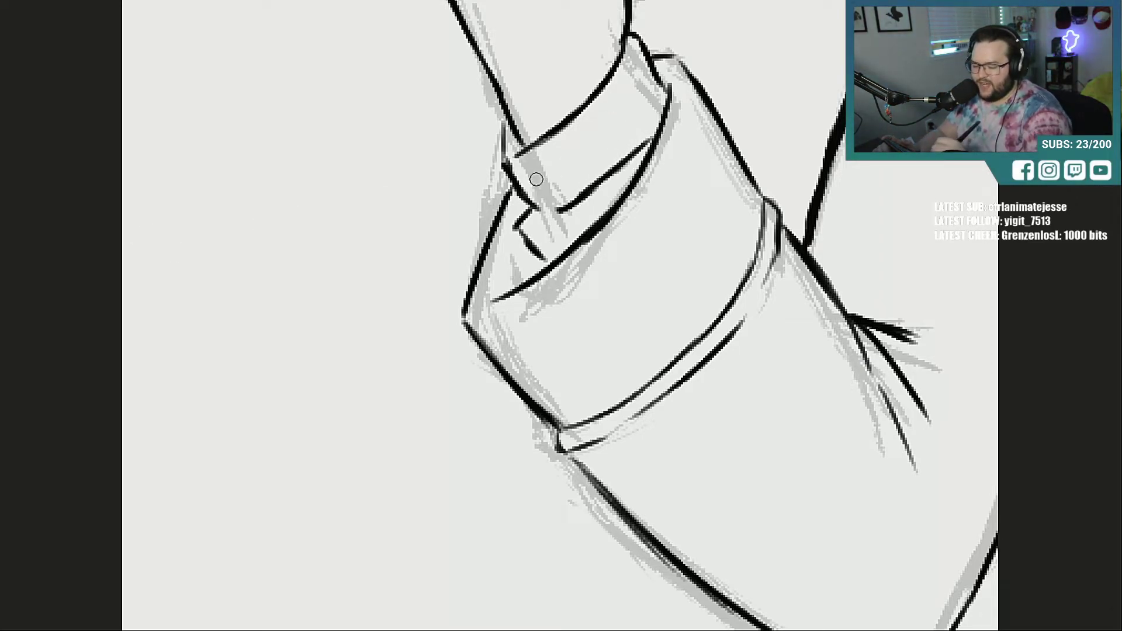
{"action": "left_click_drag", "start_coordinate": [533, 161], "coordinate": [553, 195]}
{"action": "mouse_move", "coordinate": [516, 138]}
{"action": "left_mouse_down"}
{"action": "mouse_move", "coordinate": [507, 170]}
{"action": "mouse_move", "coordinate": [549, 189]}
{"action": "left_mouse_up"}
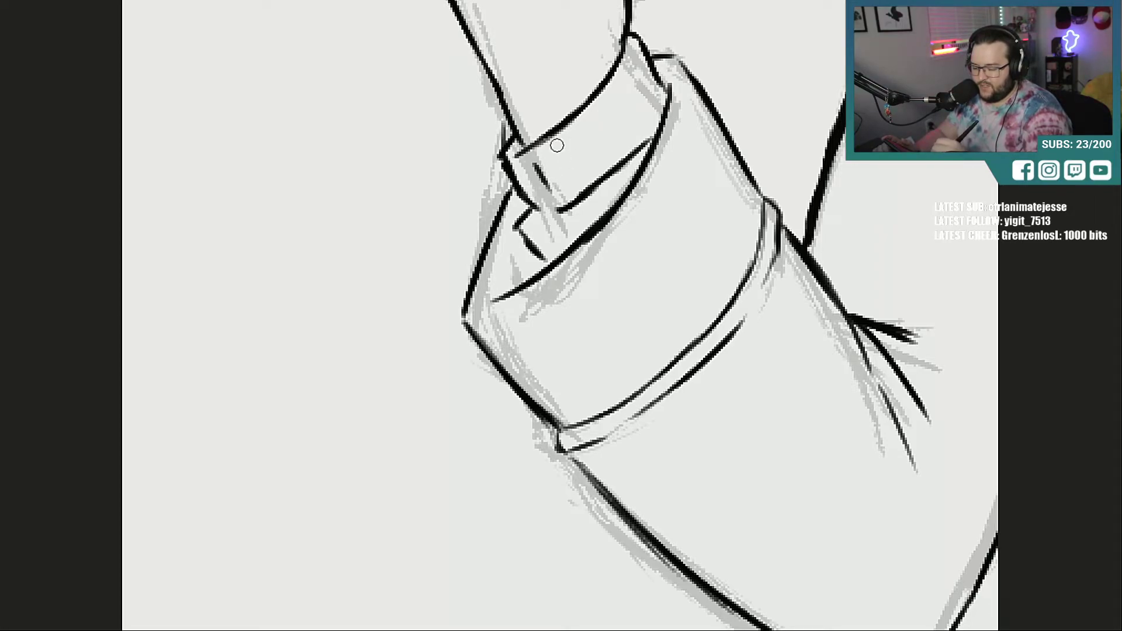
{"action": "left_click_drag", "start_coordinate": [555, 147], "coordinate": [574, 177]}
{"action": "left_click_drag", "start_coordinate": [587, 129], "coordinate": [605, 158]}
{"action": "left_click_drag", "start_coordinate": [612, 103], "coordinate": [628, 130]}
{"action": "left_click_drag", "start_coordinate": [634, 77], "coordinate": [647, 102]}
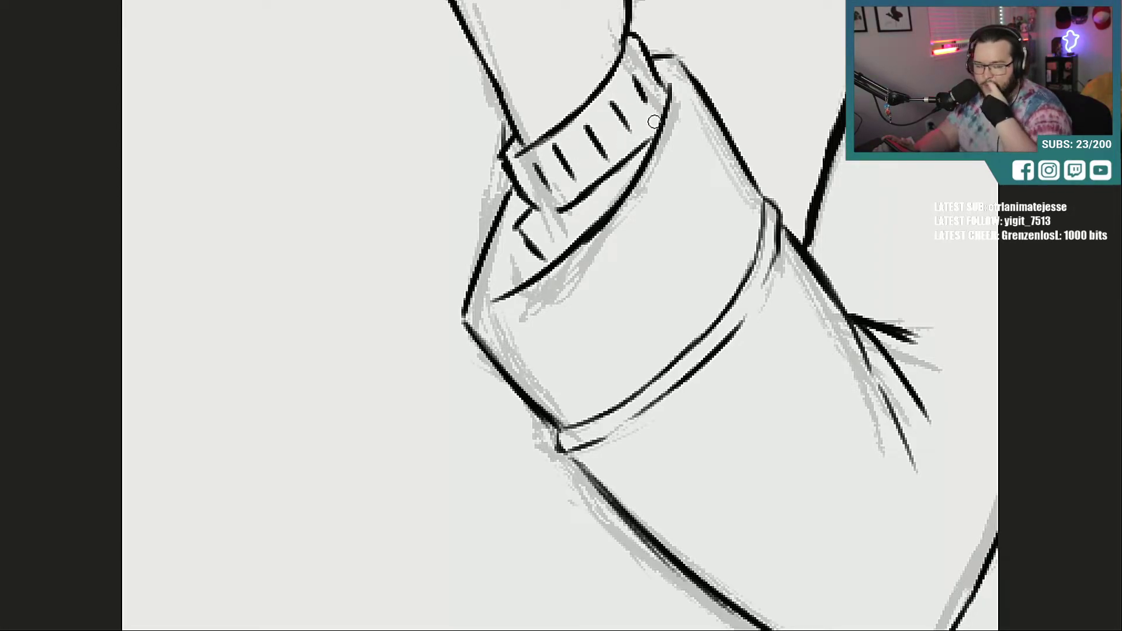
{"action": "mouse_move", "coordinate": [654, 56]}
{"action": "left_mouse_down"}
{"action": "mouse_move", "coordinate": [680, 65]}
{"action": "mouse_move", "coordinate": [710, 111]}
{"action": "mouse_move", "coordinate": [685, 74]}
{"action": "left_mouse_up"}
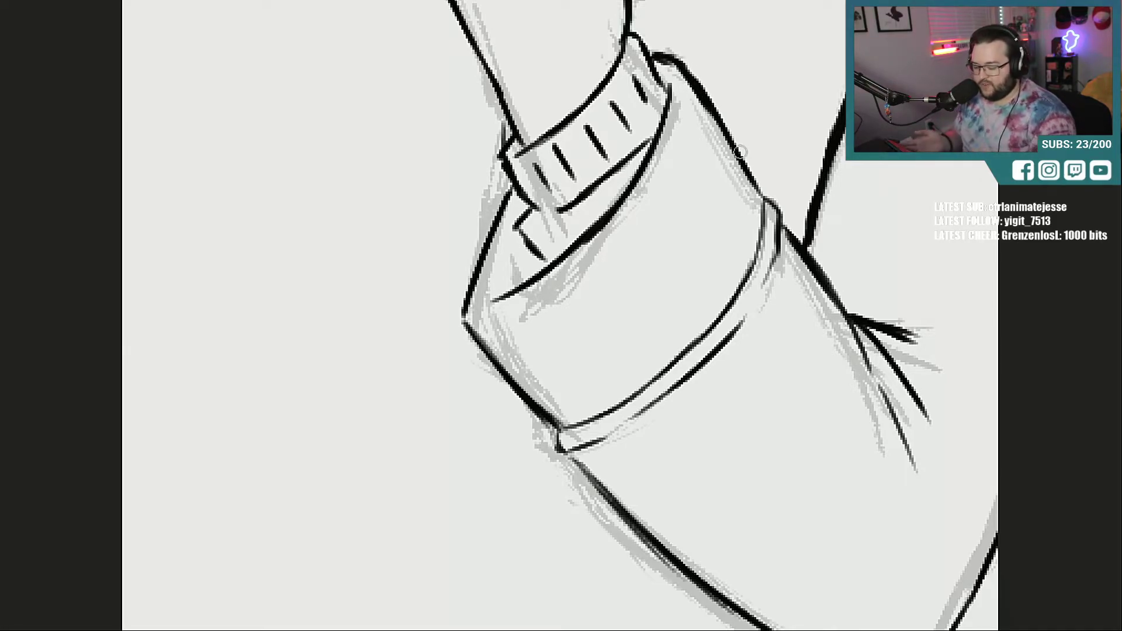
Step: Ink three short rib lines on the hoodie cuff at the wrist of the hand holding the drink
{"action": "mouse_move", "coordinate": [444, 630]}
{"action": "left_mouse_down"}
{"action": "mouse_move", "coordinate": [710, 630]}
{"action": "mouse_move", "coordinate": [700, 630]}
{"action": "left_mouse_up"}
{"action": "mouse_move", "coordinate": [435, 375]}
{"action": "left_mouse_down"}
{"action": "mouse_move", "coordinate": [443, 393]}
{"action": "mouse_move", "coordinate": [427, 379]}
{"action": "mouse_move", "coordinate": [431, 394]}
{"action": "mouse_move", "coordinate": [500, 411]}
{"action": "left_mouse_up"}
{"action": "left_click_drag", "start_coordinate": [485, 367], "coordinate": [515, 390]}
{"action": "left_click_drag", "start_coordinate": [495, 328], "coordinate": [519, 348]}
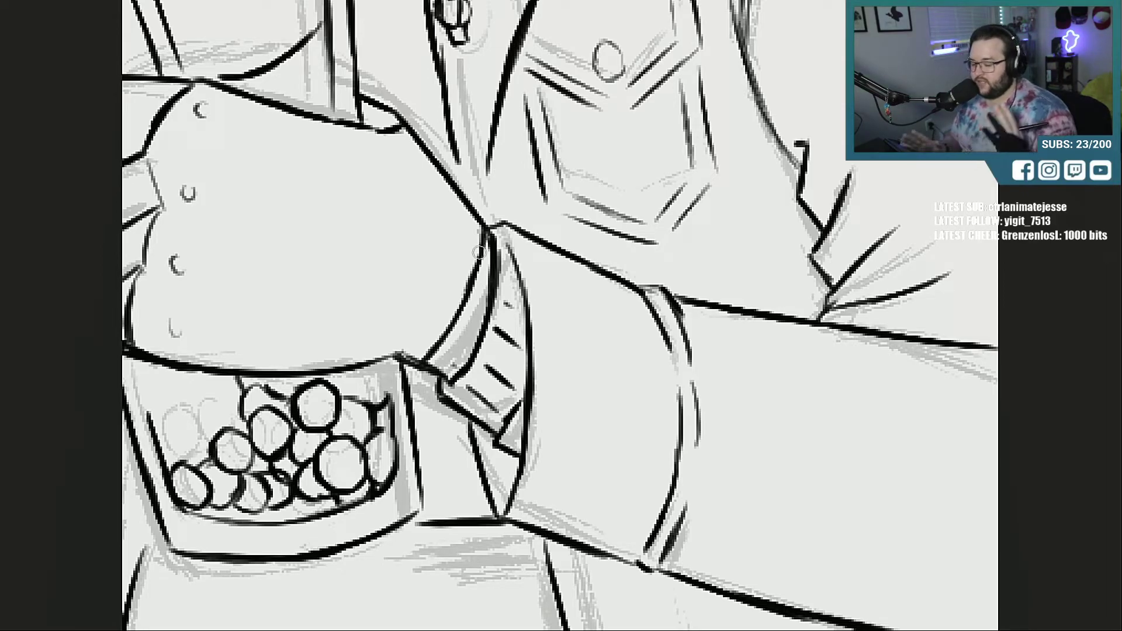
Step: Ink the hem and long curved outer edge of the open jacket panel on the phone-arm side of the hoodie
{"action": "scroll", "coordinate": [479, 252], "scroll_direction": "down", "scroll_amount": 5}
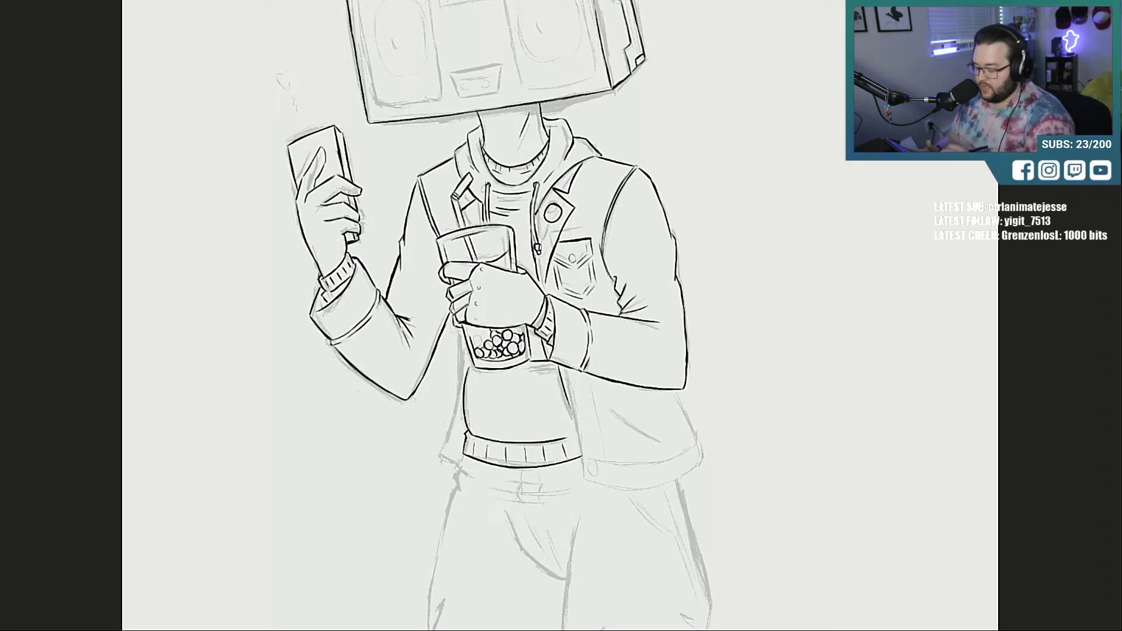
{"action": "scroll", "coordinate": [443, 426], "scroll_direction": "up", "scroll_amount": 5}
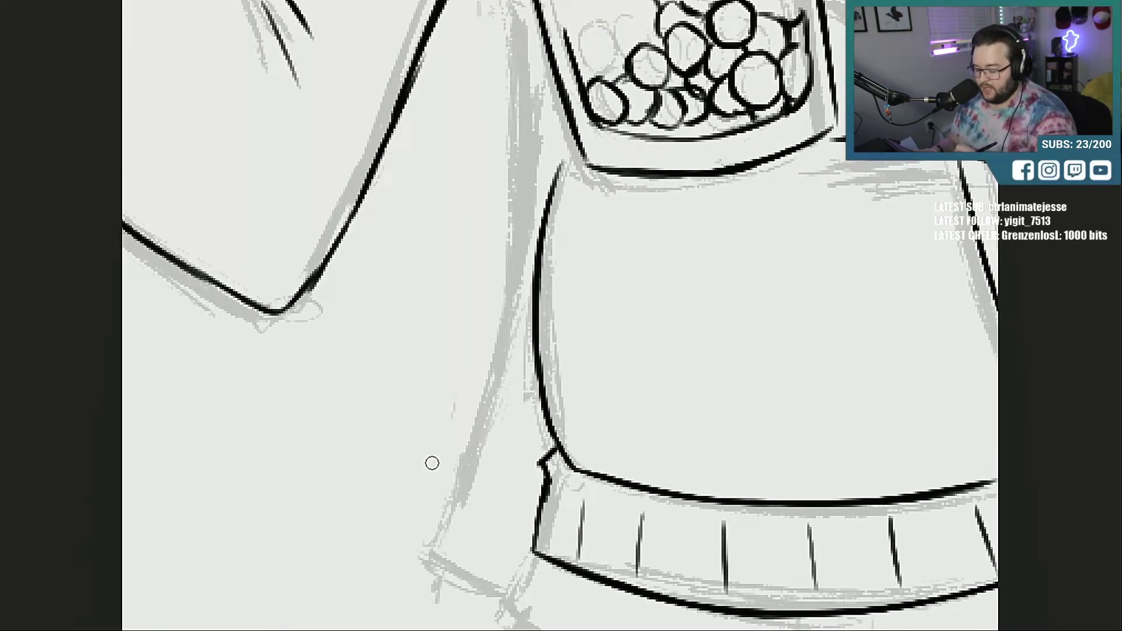
{"action": "left_click_drag", "start_coordinate": [423, 539], "coordinate": [509, 587]}
{"action": "left_click_drag", "start_coordinate": [453, 470], "coordinate": [423, 534]}
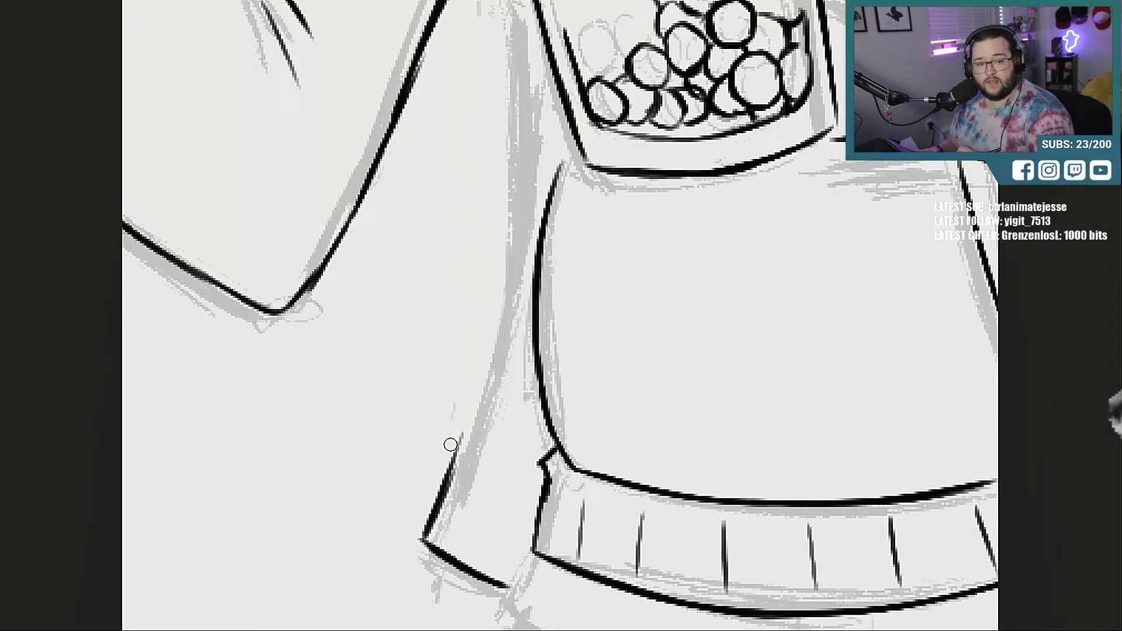
{"action": "left_click_drag", "start_coordinate": [448, 474], "coordinate": [469, 397]}
{"action": "left_click_drag", "start_coordinate": [455, 456], "coordinate": [477, 368]}
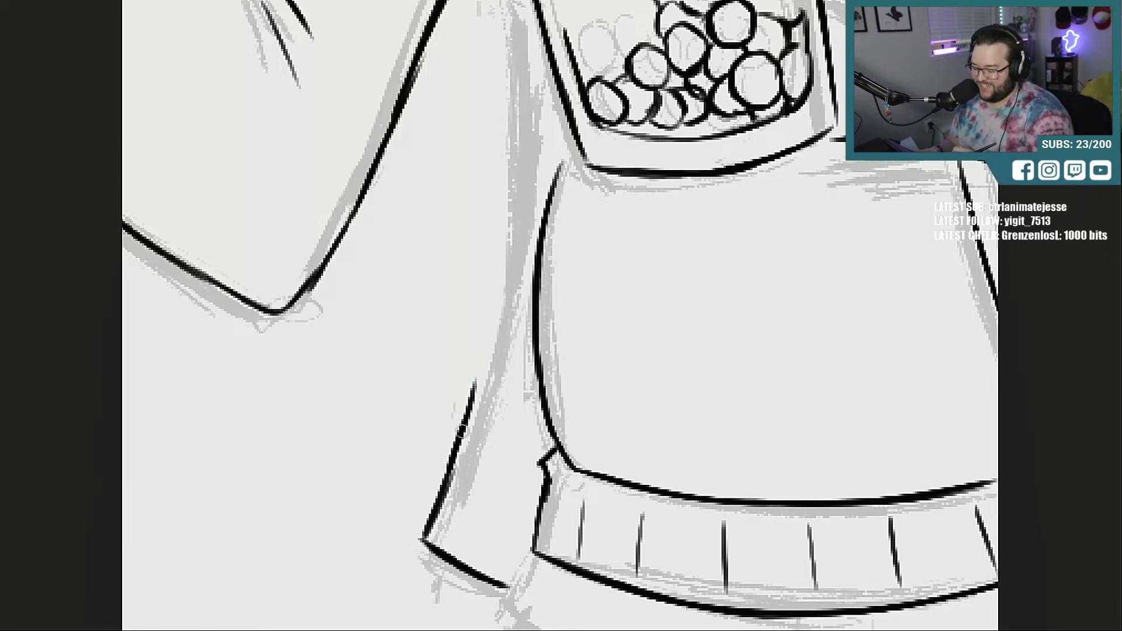
{"action": "left_click_drag", "start_coordinate": [463, 431], "coordinate": [504, 266]}
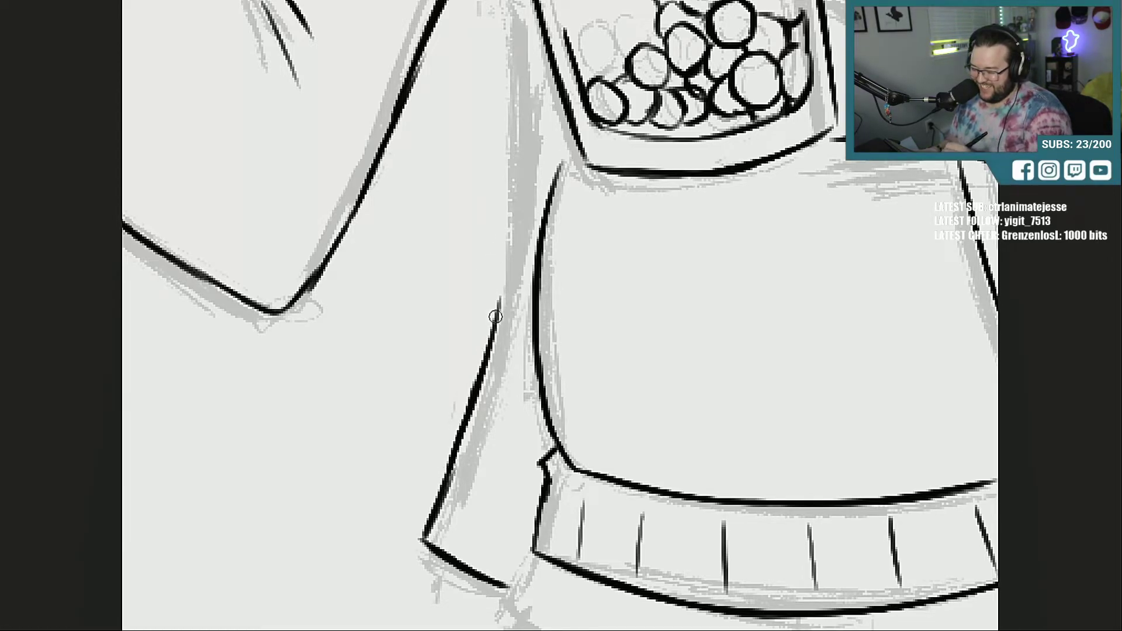
{"action": "left_click_drag", "start_coordinate": [495, 322], "coordinate": [506, 143]}
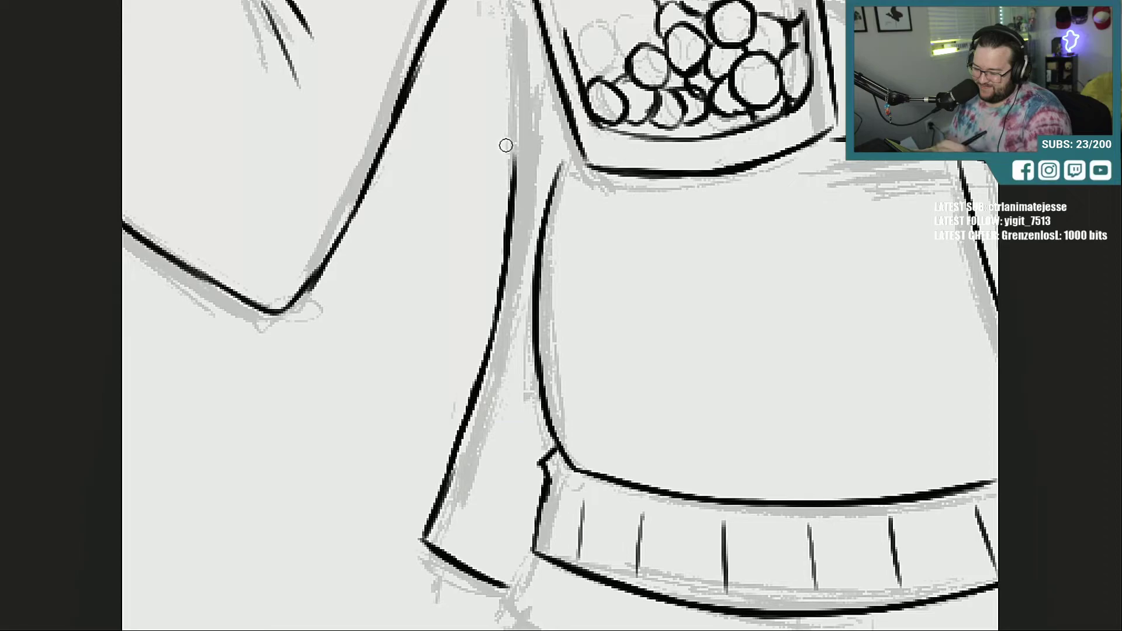
{"action": "left_click_drag", "start_coordinate": [507, 184], "coordinate": [518, 76]}
{"action": "left_click_drag", "start_coordinate": [513, 139], "coordinate": [516, 48]}
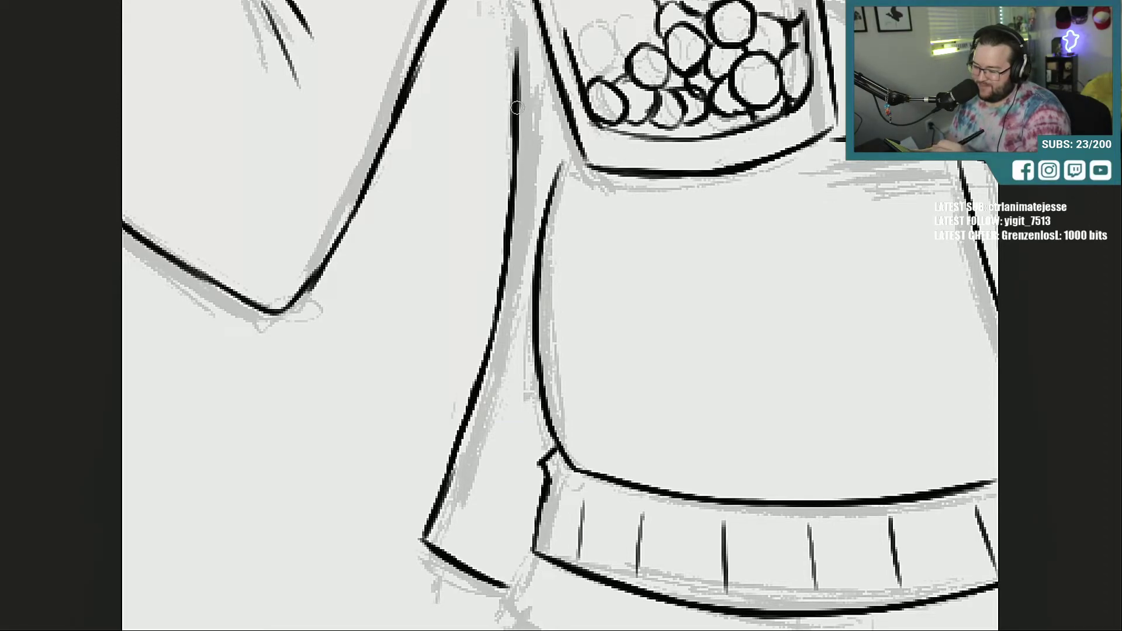
Step: Extend the hoodie's side line up to the cup's base and the jacket panel's outer edge up to the fingers
{"action": "mouse_move", "coordinate": [560, 157]}
{"action": "left_mouse_down"}
{"action": "mouse_move", "coordinate": [583, 164]}
{"action": "mouse_move", "coordinate": [567, 150]}
{"action": "left_mouse_up"}
{"action": "key", "text": "ctrl+z"}
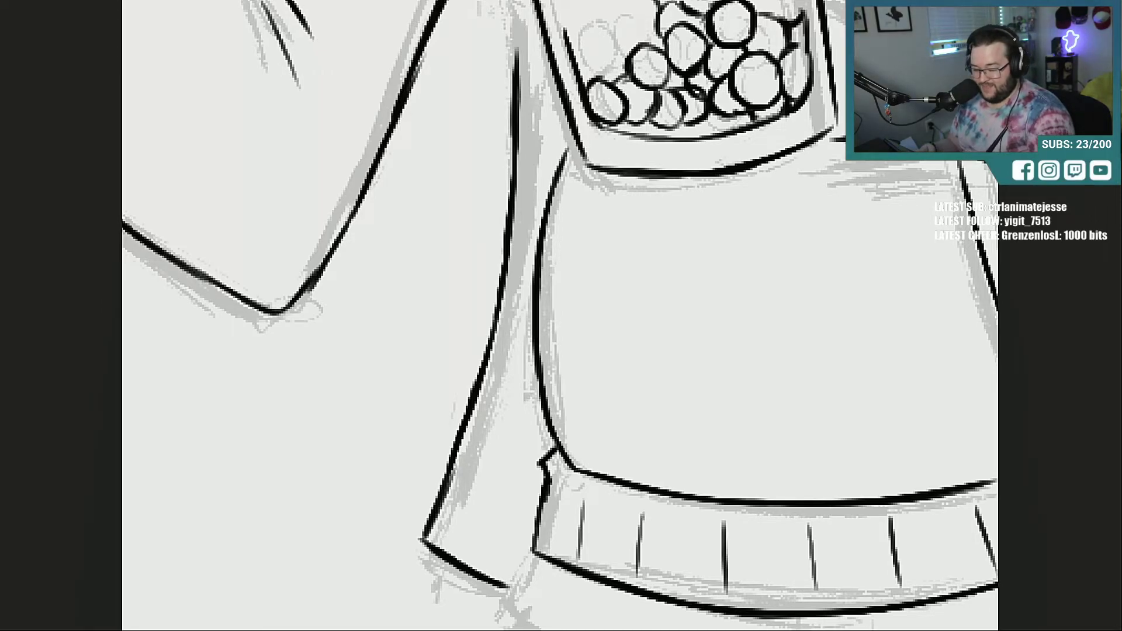
{"action": "scroll", "coordinate": [560, 316], "scroll_direction": "up", "scroll_amount": 5}
{"action": "mouse_move", "coordinate": [510, 285]}
{"action": "left_mouse_down"}
{"action": "mouse_move", "coordinate": [517, 391]}
{"action": "mouse_move", "coordinate": [517, 375]}
{"action": "left_mouse_up"}
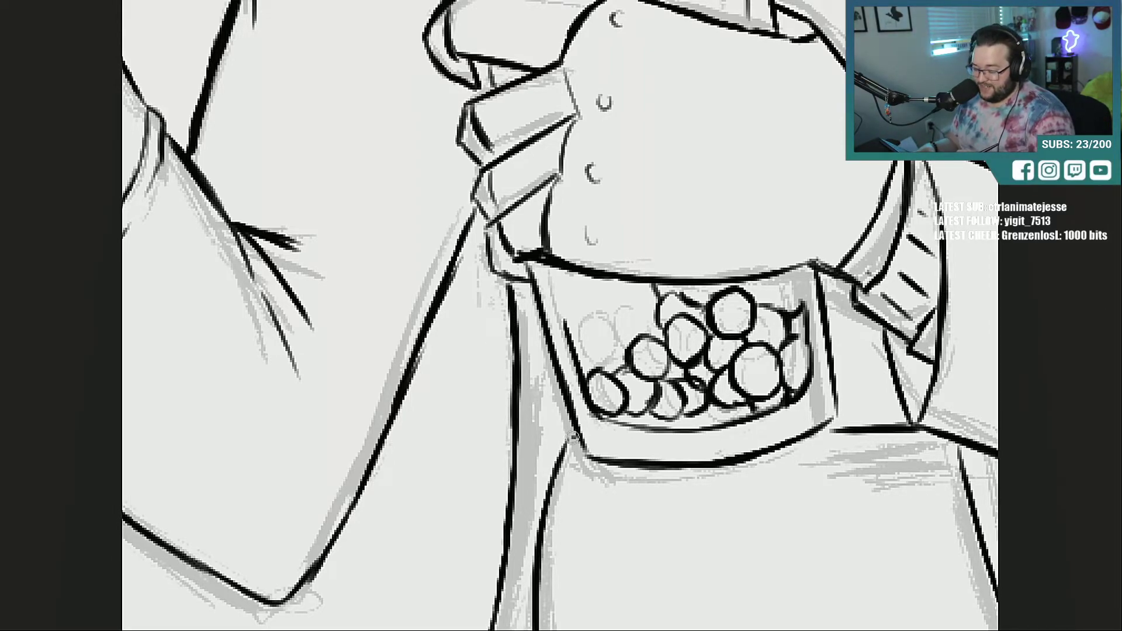
{"action": "left_click_drag", "start_coordinate": [572, 437], "coordinate": [564, 454]}
Step: Ink the opposite jacket panel's front edge from the forearm down past the waistband, and extend the waistband's upper edge towards it
{"action": "left_click_drag", "start_coordinate": [673, 630], "coordinate": [704, 630]}
{"action": "left_click_drag", "start_coordinate": [1002, 242], "coordinate": [1002, 277]}
{"action": "scroll", "coordinate": [560, 315], "scroll_direction": "down", "scroll_amount": 1}
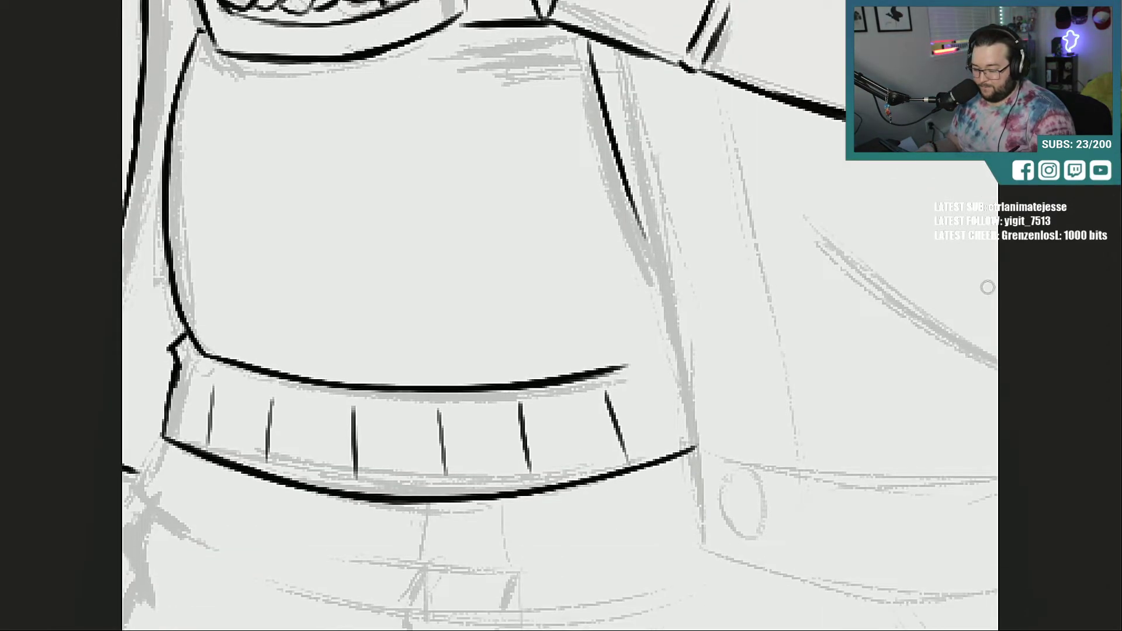
{"action": "left_click_drag", "start_coordinate": [618, 52], "coordinate": [688, 401]}
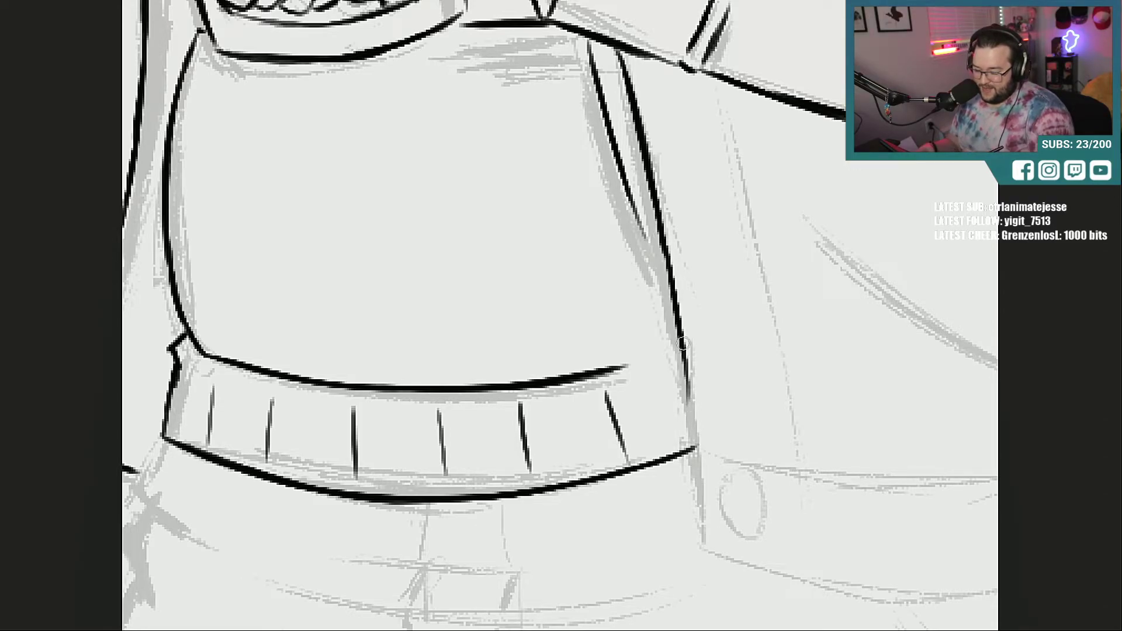
{"action": "left_click_drag", "start_coordinate": [682, 348], "coordinate": [697, 538]}
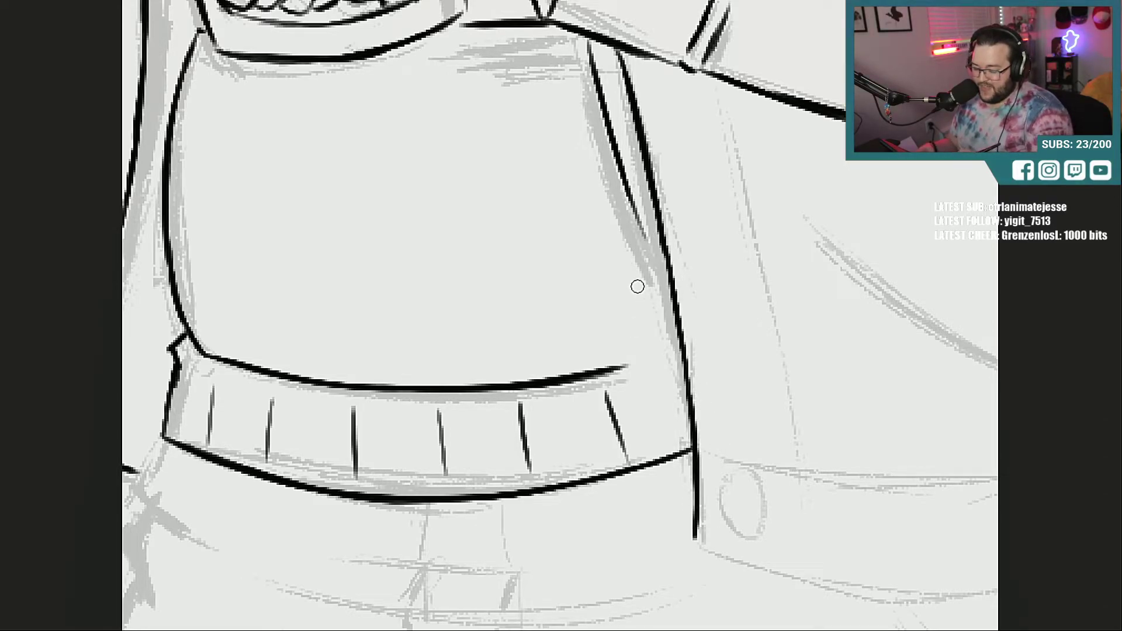
{"action": "left_click_drag", "start_coordinate": [621, 368], "coordinate": [669, 352]}
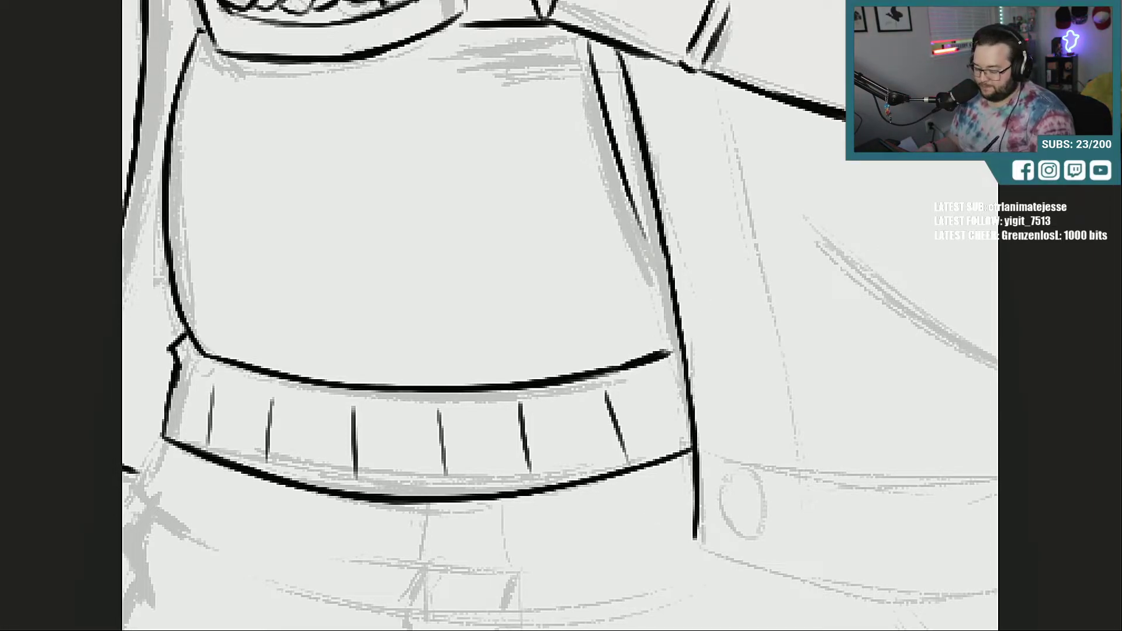
Step: Ink the small angular fabric folds at the hip, just below the corner of the hoodie waistband on the phone-arm side
{"action": "mouse_move", "coordinate": [272, 572]}
{"action": "left_mouse_down"}
{"action": "mouse_move", "coordinate": [691, 573]}
{"action": "mouse_move", "coordinate": [657, 573]}
{"action": "left_mouse_up"}
{"action": "mouse_move", "coordinate": [550, 445]}
{"action": "left_mouse_down"}
{"action": "mouse_move", "coordinate": [526, 479]}
{"action": "mouse_move", "coordinate": [527, 504]}
{"action": "mouse_move", "coordinate": [624, 556]}
{"action": "mouse_move", "coordinate": [587, 561]}
{"action": "left_mouse_up"}
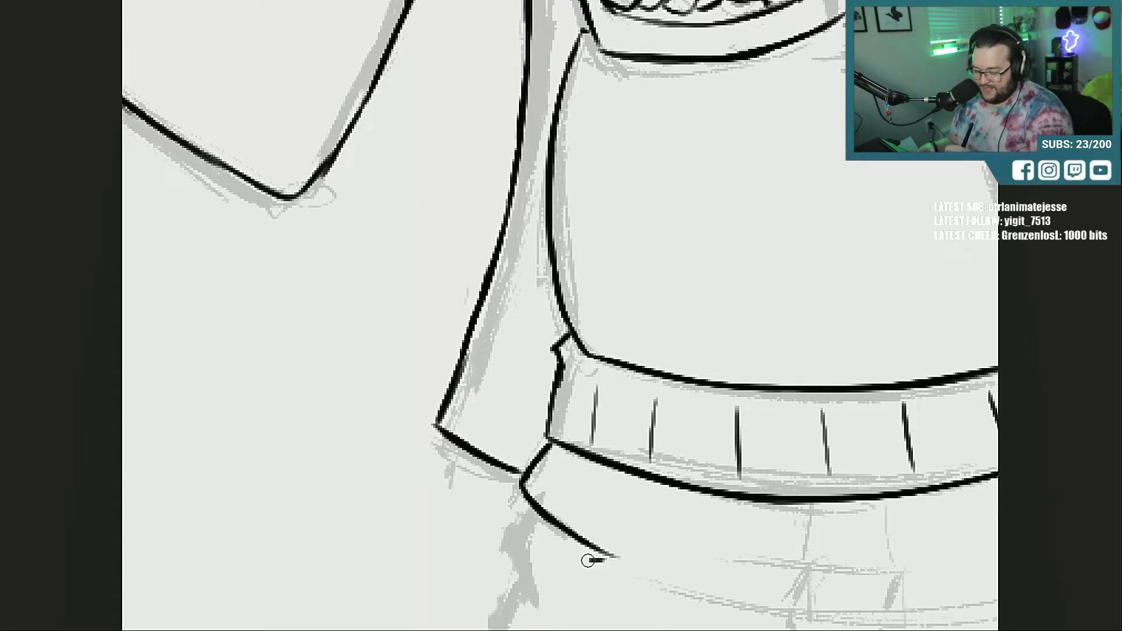
{"action": "mouse_move", "coordinate": [535, 513]}
{"action": "left_mouse_down"}
{"action": "mouse_move", "coordinate": [513, 538]}
{"action": "mouse_move", "coordinate": [547, 607]}
{"action": "left_mouse_up"}
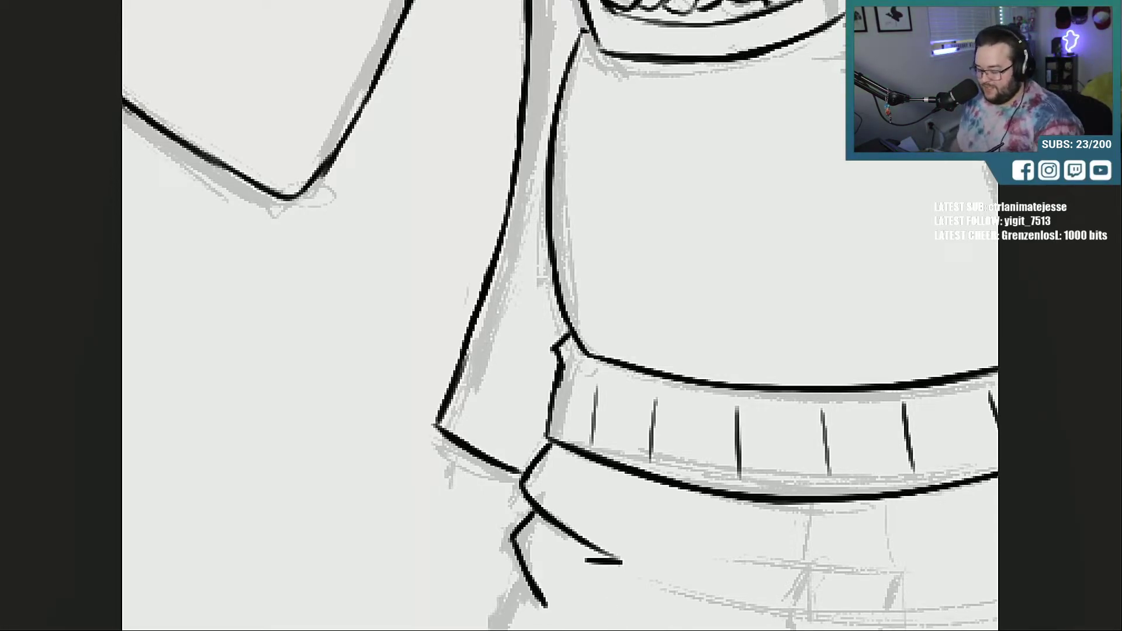
Step: Ink the diagonal fold, outer side edge, angled corner and curved bottom hem of the jacket panel below the drink-holding arm
{"action": "left_click_drag", "start_coordinate": [836, 315], "coordinate": [283, 315]}
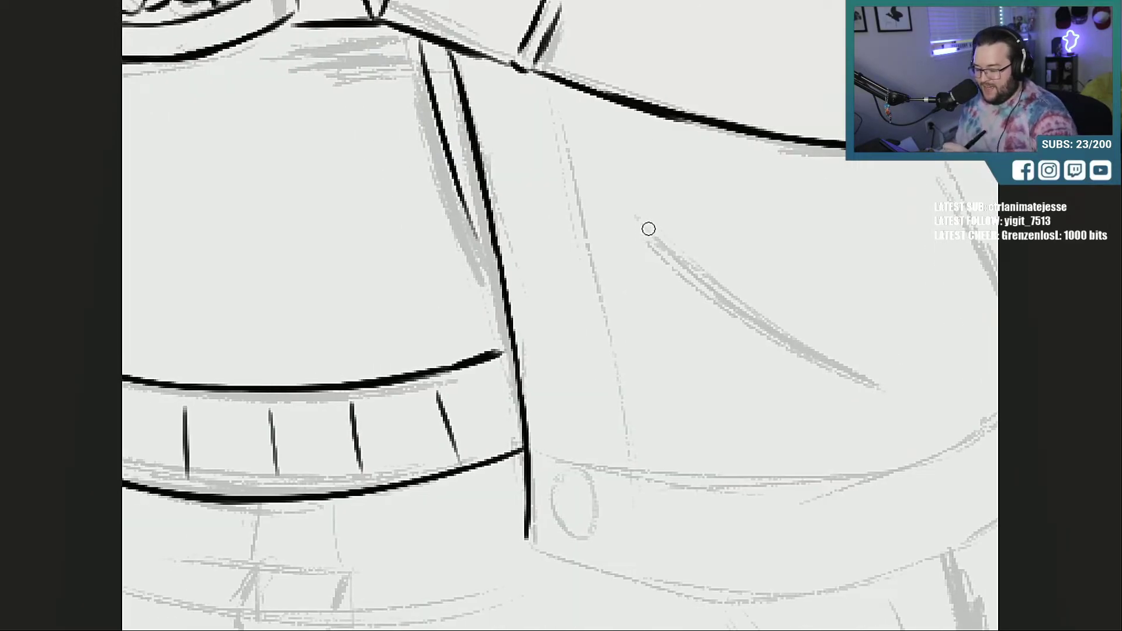
{"action": "left_click_drag", "start_coordinate": [644, 222], "coordinate": [841, 353]}
{"action": "left_click_drag", "start_coordinate": [970, 246], "coordinate": [737, 245]}
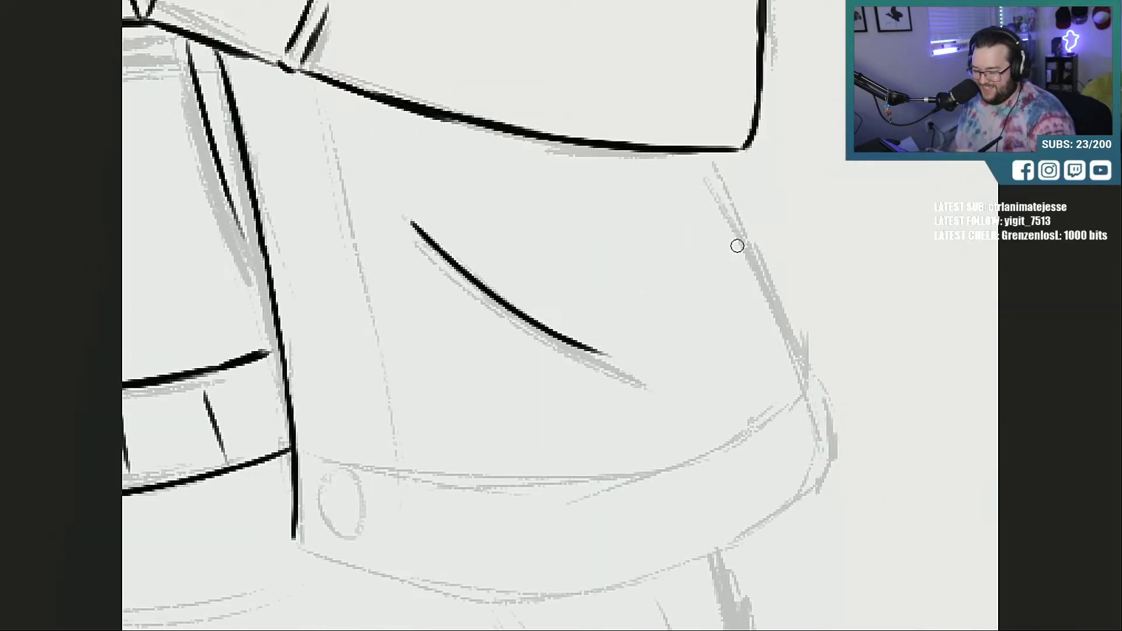
{"action": "mouse_move", "coordinate": [711, 153]}
{"action": "left_mouse_down"}
{"action": "mouse_move", "coordinate": [844, 442]}
{"action": "mouse_move", "coordinate": [792, 502]}
{"action": "left_mouse_up"}
{"action": "mouse_move", "coordinate": [297, 546]}
{"action": "left_mouse_down"}
{"action": "mouse_move", "coordinate": [526, 587]}
{"action": "mouse_move", "coordinate": [725, 547]}
{"action": "mouse_move", "coordinate": [771, 517]}
{"action": "left_mouse_up"}
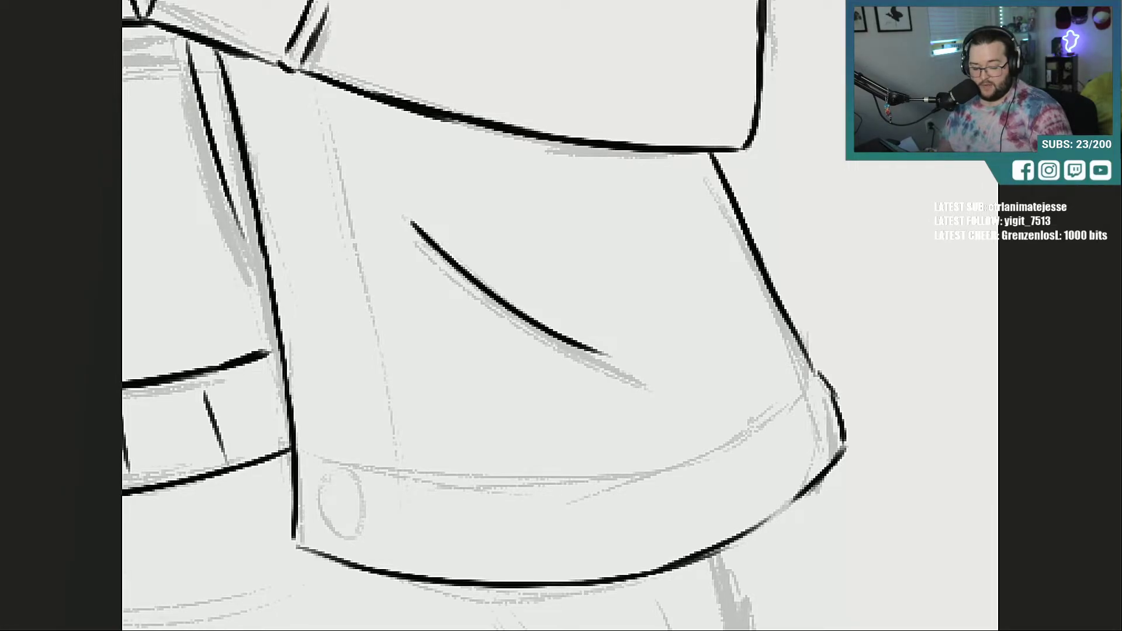
Step: Handwrite the note "USAJOBS Look @ later" on an empty area of the canvas, and delete it
{"action": "left_click_drag", "start_coordinate": [691, 630], "coordinate": [809, 630]}
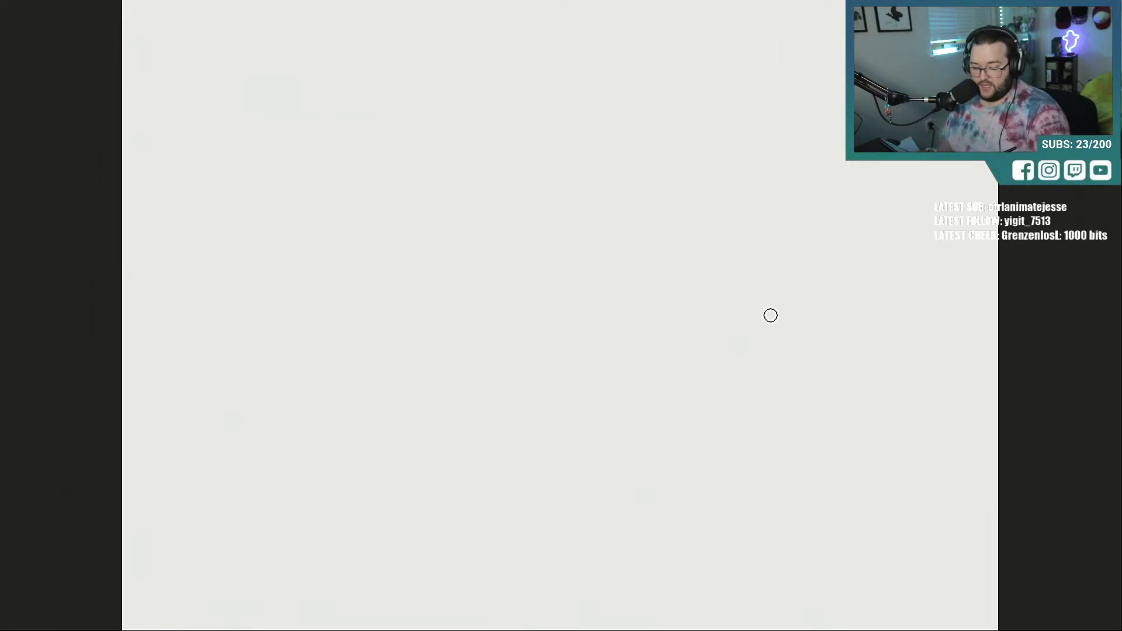
{"action": "mouse_move", "coordinate": [731, 268]}
{"action": "left_mouse_down"}
{"action": "mouse_move", "coordinate": [734, 319]}
{"action": "mouse_move", "coordinate": [775, 282]}
{"action": "left_mouse_up"}
{"action": "left_click_drag", "start_coordinate": [814, 264], "coordinate": [802, 343]}
{"action": "mouse_move", "coordinate": [871, 253]}
{"action": "left_mouse_down"}
{"action": "mouse_move", "coordinate": [849, 339]}
{"action": "mouse_move", "coordinate": [898, 341]}
{"action": "left_mouse_up"}
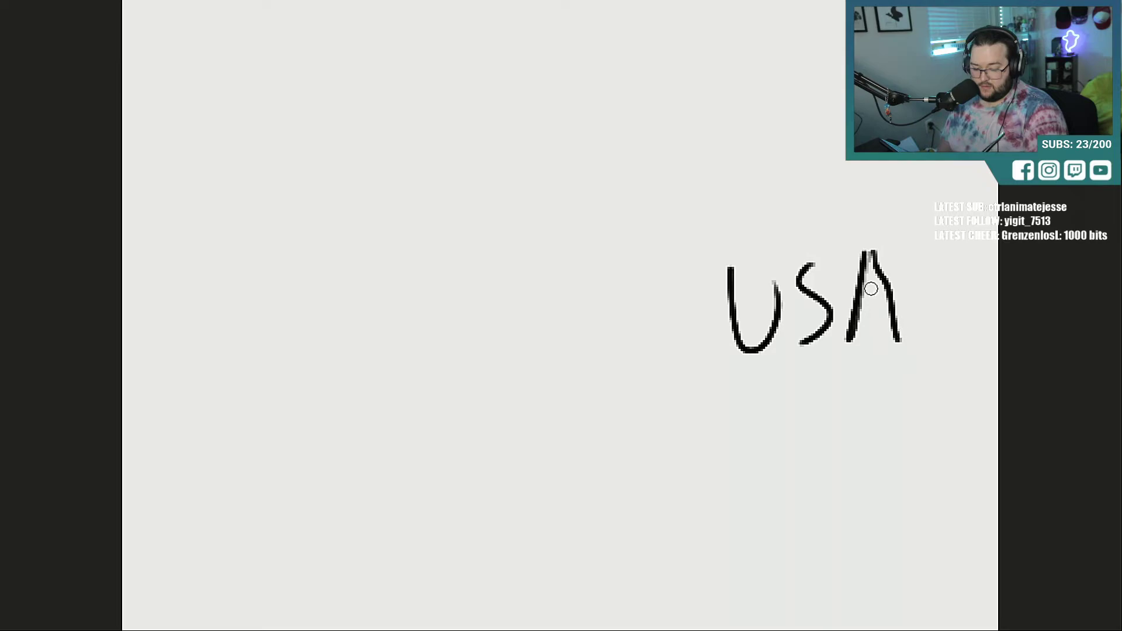
{"action": "left_click_drag", "start_coordinate": [856, 302], "coordinate": [887, 295]}
{"action": "left_click_drag", "start_coordinate": [898, 256], "coordinate": [962, 235]}
{"action": "left_click_drag", "start_coordinate": [935, 250], "coordinate": [903, 343]}
{"action": "left_click_drag", "start_coordinate": [809, 630], "coordinate": [819, 630]}
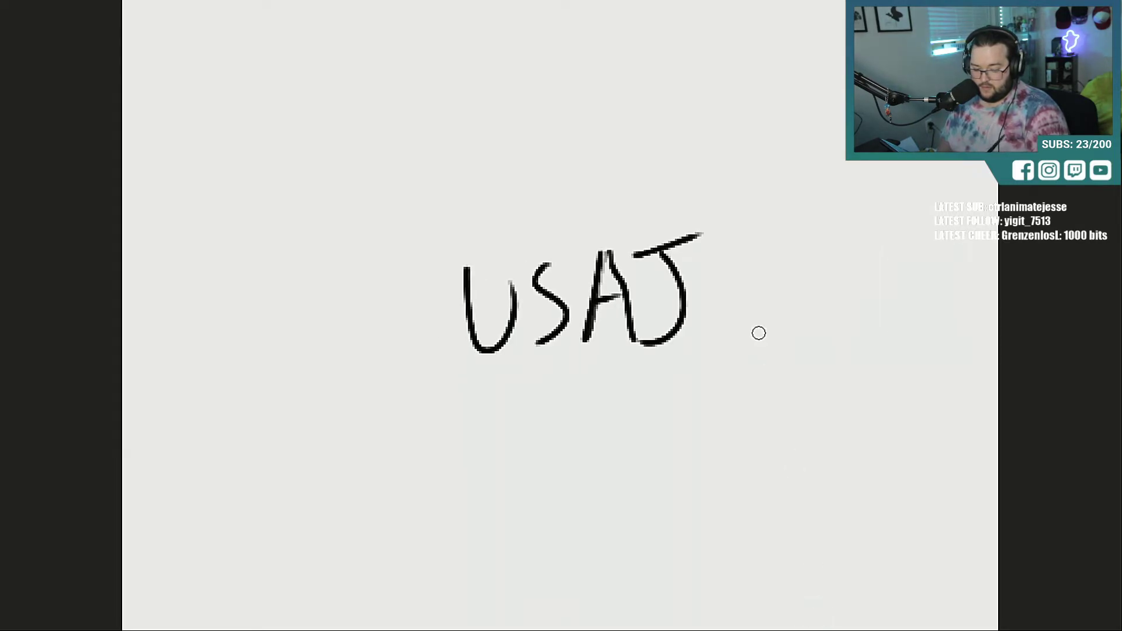
{"action": "mouse_move", "coordinate": [727, 236]}
{"action": "left_mouse_down"}
{"action": "mouse_move", "coordinate": [793, 220]}
{"action": "mouse_move", "coordinate": [807, 311]}
{"action": "left_mouse_up"}
{"action": "mouse_move", "coordinate": [892, 188]}
{"action": "left_mouse_down"}
{"action": "mouse_move", "coordinate": [902, 240]}
{"action": "mouse_move", "coordinate": [863, 319]}
{"action": "left_mouse_up"}
{"action": "mouse_move", "coordinate": [560, 416]}
{"action": "left_mouse_down"}
{"action": "mouse_move", "coordinate": [598, 478]}
{"action": "mouse_move", "coordinate": [705, 452]}
{"action": "left_mouse_up"}
{"action": "mouse_move", "coordinate": [766, 414]}
{"action": "left_mouse_down"}
{"action": "mouse_move", "coordinate": [784, 404]}
{"action": "mouse_move", "coordinate": [760, 397]}
{"action": "mouse_move", "coordinate": [819, 415]}
{"action": "mouse_move", "coordinate": [841, 449]}
{"action": "left_mouse_up"}
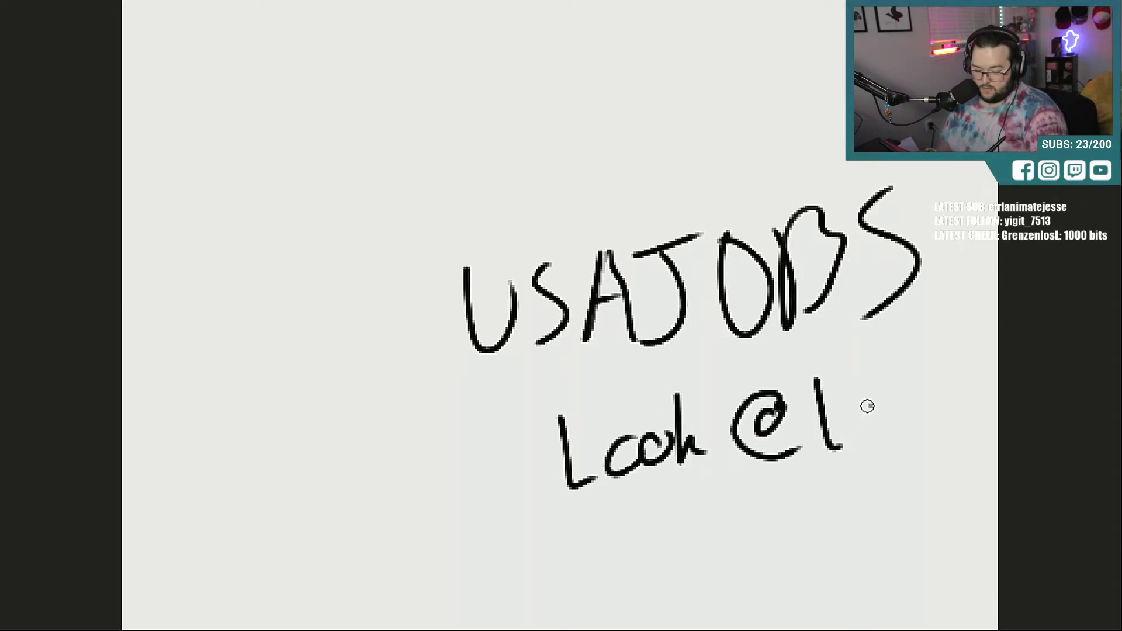
{"action": "left_click_drag", "start_coordinate": [859, 407], "coordinate": [980, 393]}
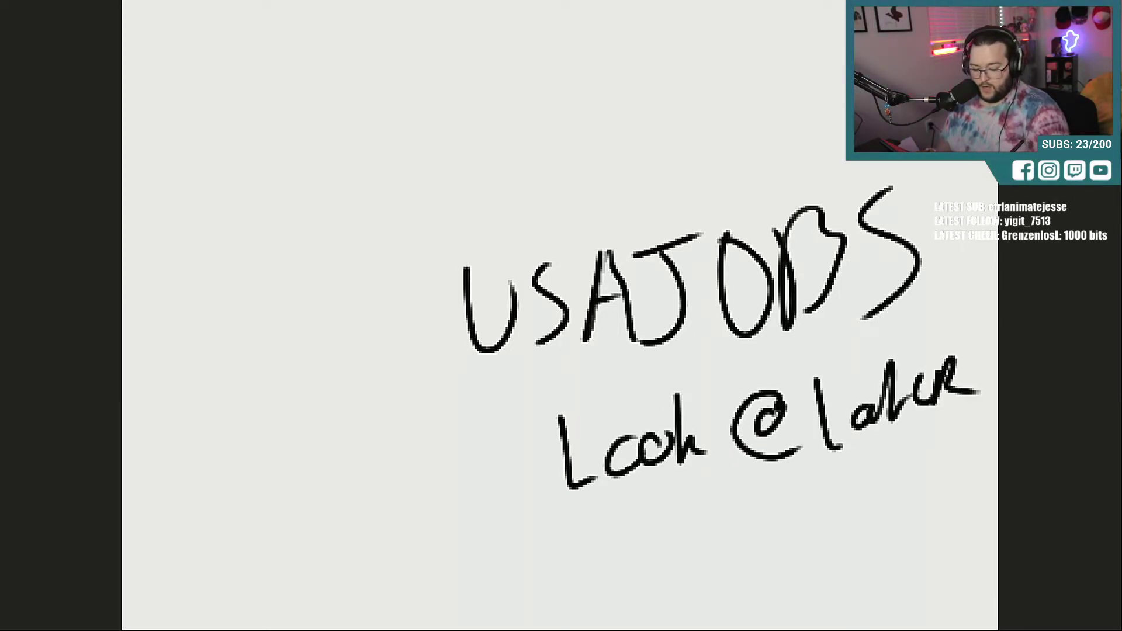
{"action": "key", "text": "Delete"}
{"action": "scroll", "coordinate": [560, 316], "scroll_direction": "left", "scroll_amount": 20}
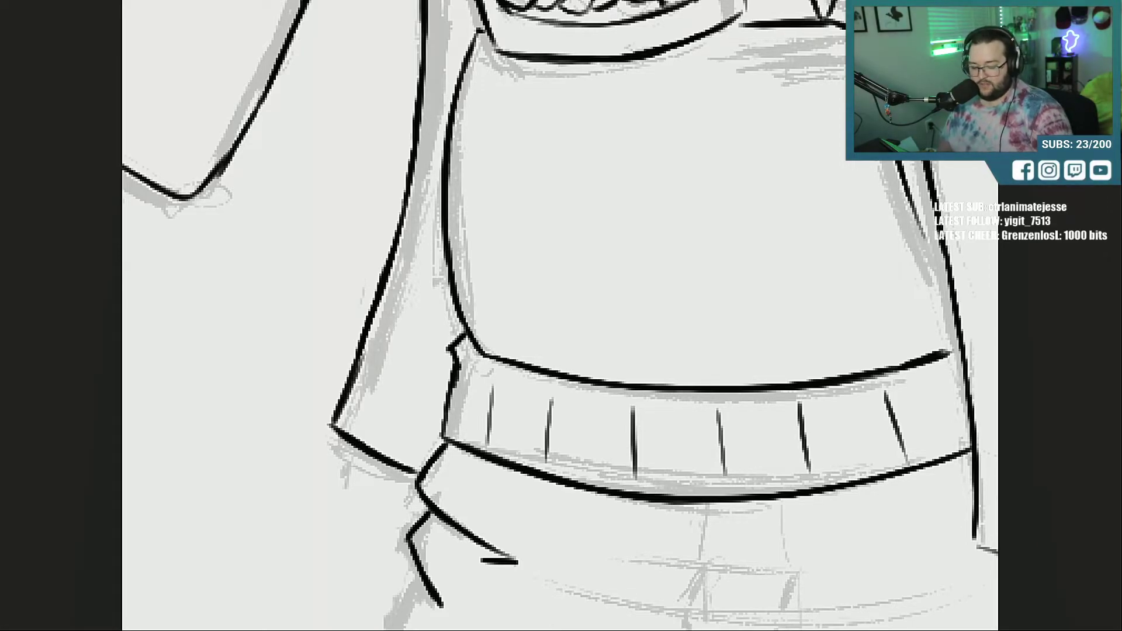
{"action": "key", "text": "Right"}
{"action": "key", "text": "Left"}
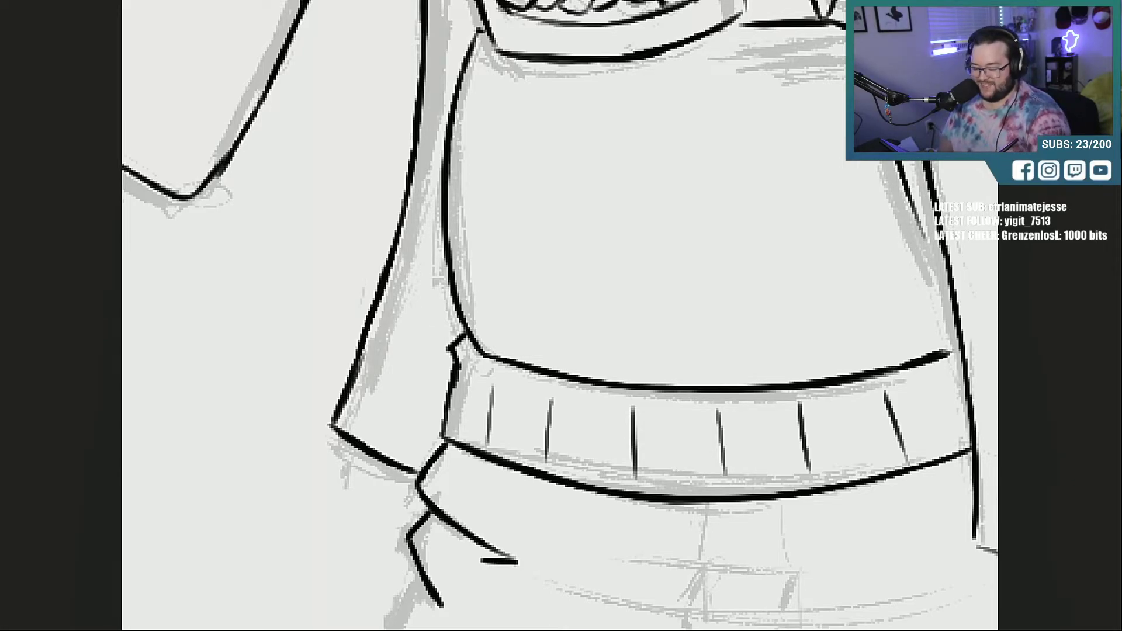
{"action": "scroll", "coordinate": [776, 302], "scroll_direction": "down", "scroll_amount": 5}
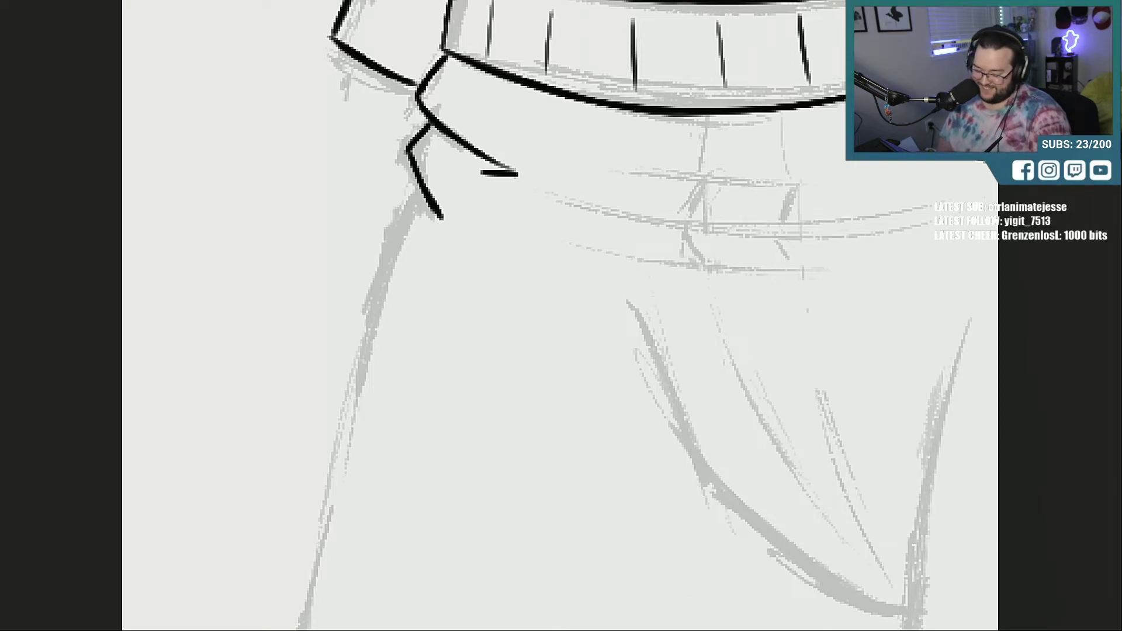
{"action": "scroll", "coordinate": [560, 316], "scroll_direction": "right", "scroll_amount": 8}
{"action": "scroll", "coordinate": [560, 316], "scroll_direction": "left", "scroll_amount": 1}
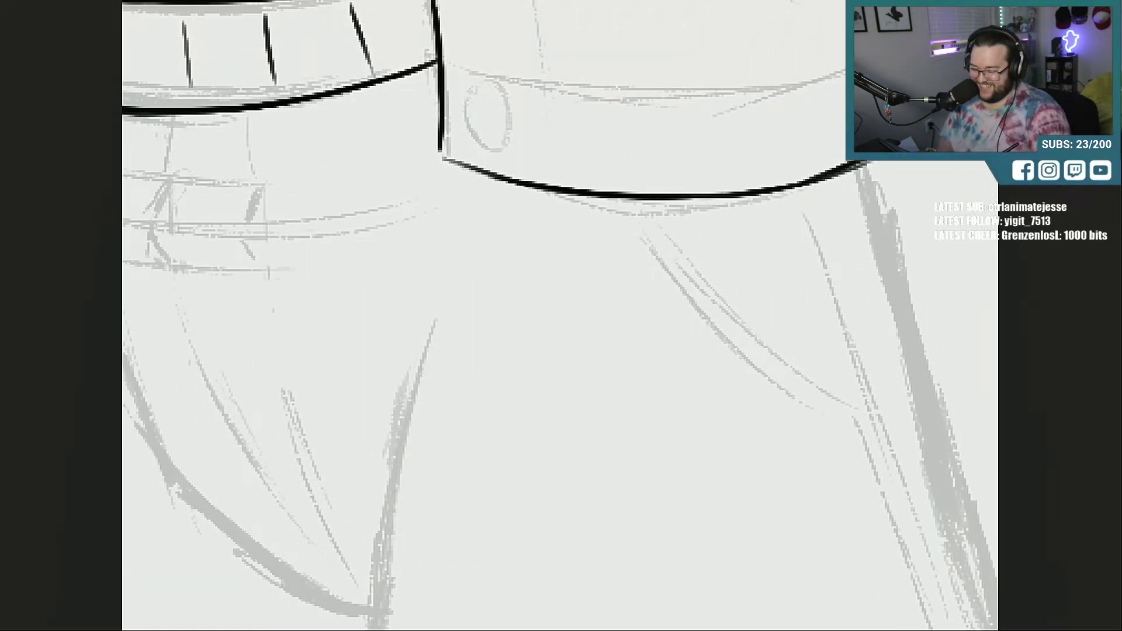
{"action": "scroll", "coordinate": [560, 316], "scroll_direction": "up", "scroll_amount": 3}
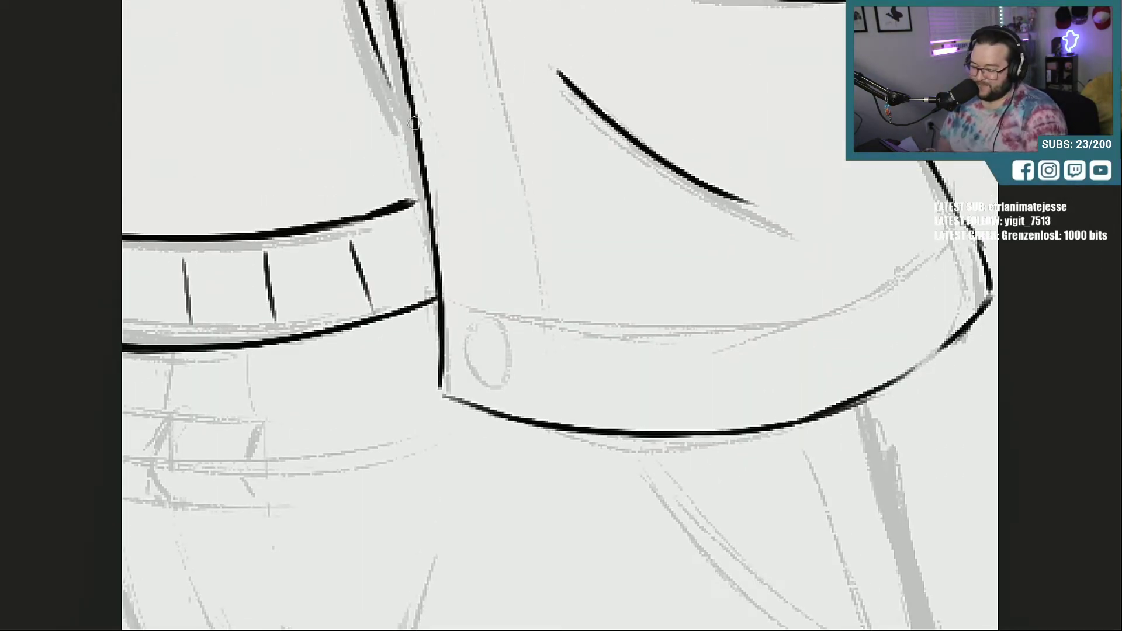
Step: Ink the upper edge, vertical seam and round snap button of the jacket's hem band, and thicken the outer part of the bottom hem
{"action": "left_click_drag", "start_coordinate": [944, 248], "coordinate": [837, 300]}
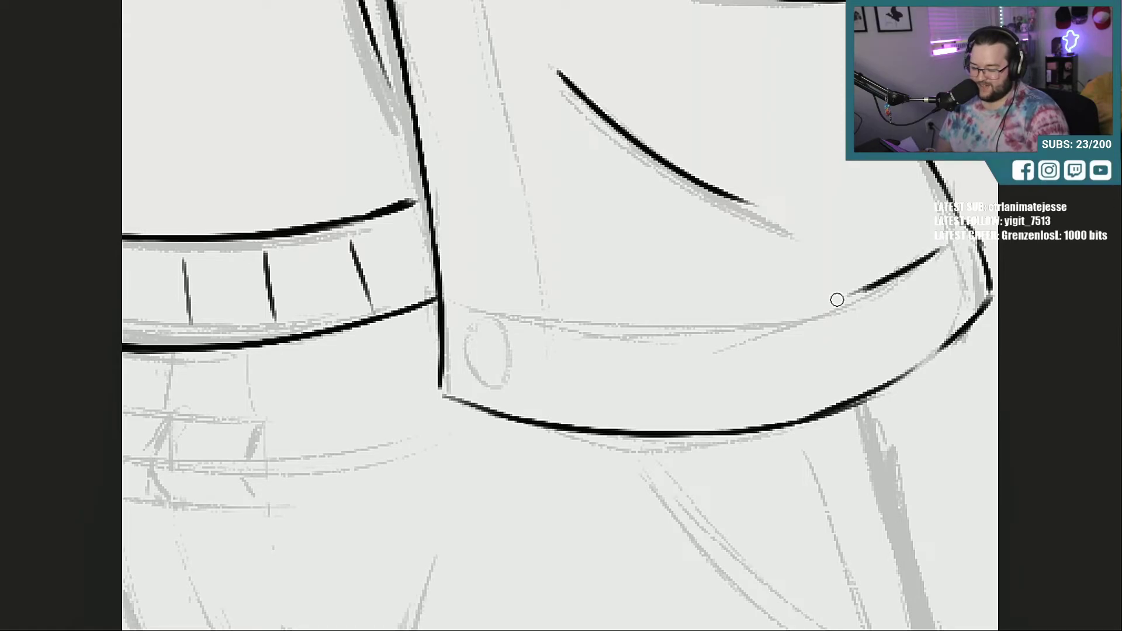
{"action": "left_click_drag", "start_coordinate": [478, 295], "coordinate": [671, 318]}
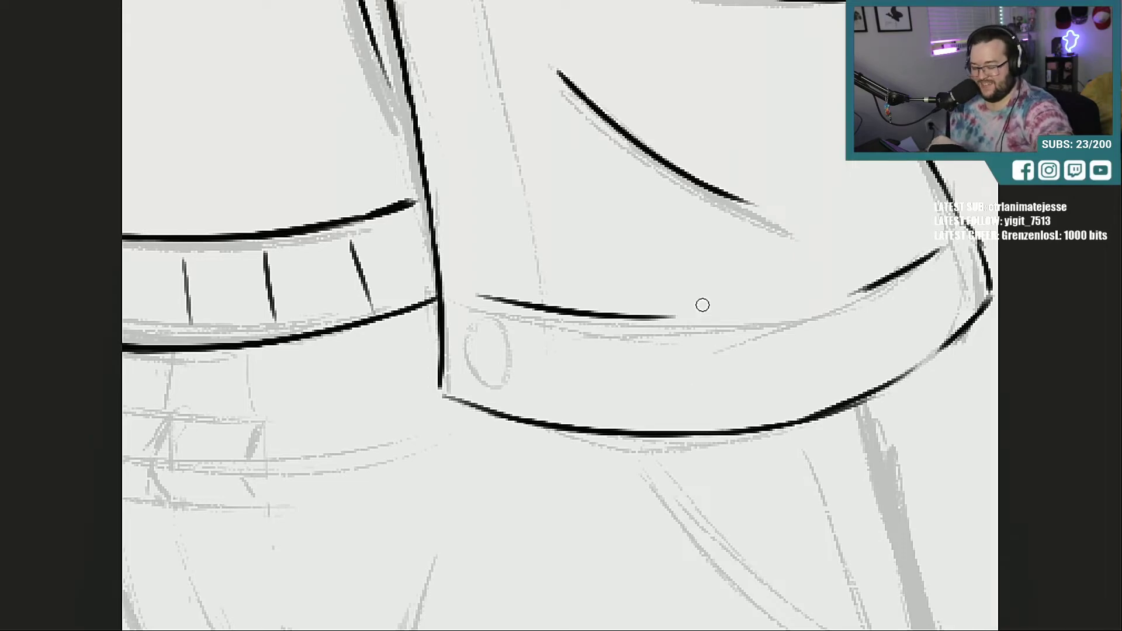
{"action": "left_click_drag", "start_coordinate": [550, 321], "coordinate": [549, 406]}
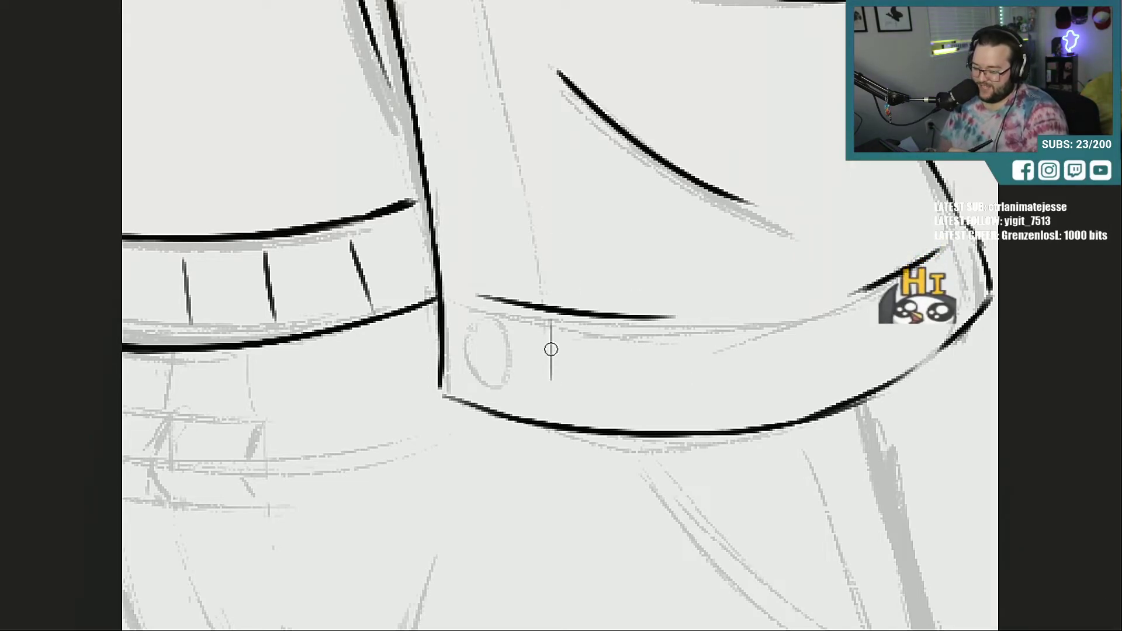
{"action": "mouse_move", "coordinate": [500, 320]}
{"action": "left_mouse_down"}
{"action": "mouse_move", "coordinate": [468, 350]}
{"action": "mouse_move", "coordinate": [491, 384]}
{"action": "mouse_move", "coordinate": [517, 376]}
{"action": "mouse_move", "coordinate": [509, 326]}
{"action": "mouse_move", "coordinate": [472, 346]}
{"action": "mouse_move", "coordinate": [485, 335]}
{"action": "left_mouse_up"}
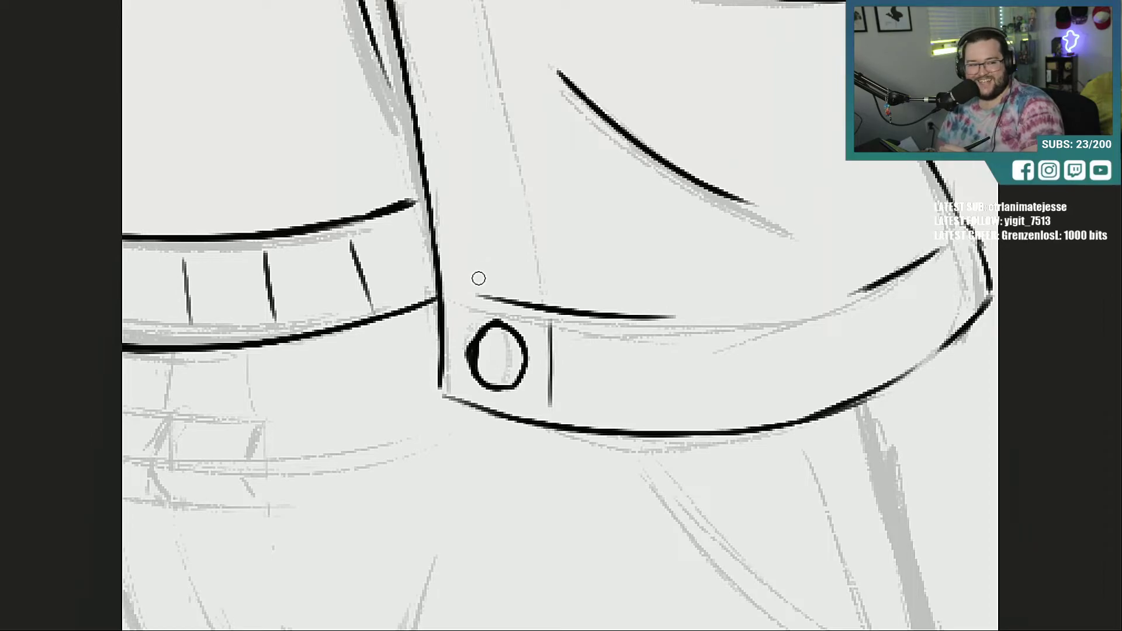
{"action": "left_click_drag", "start_coordinate": [496, 343], "coordinate": [498, 368]}
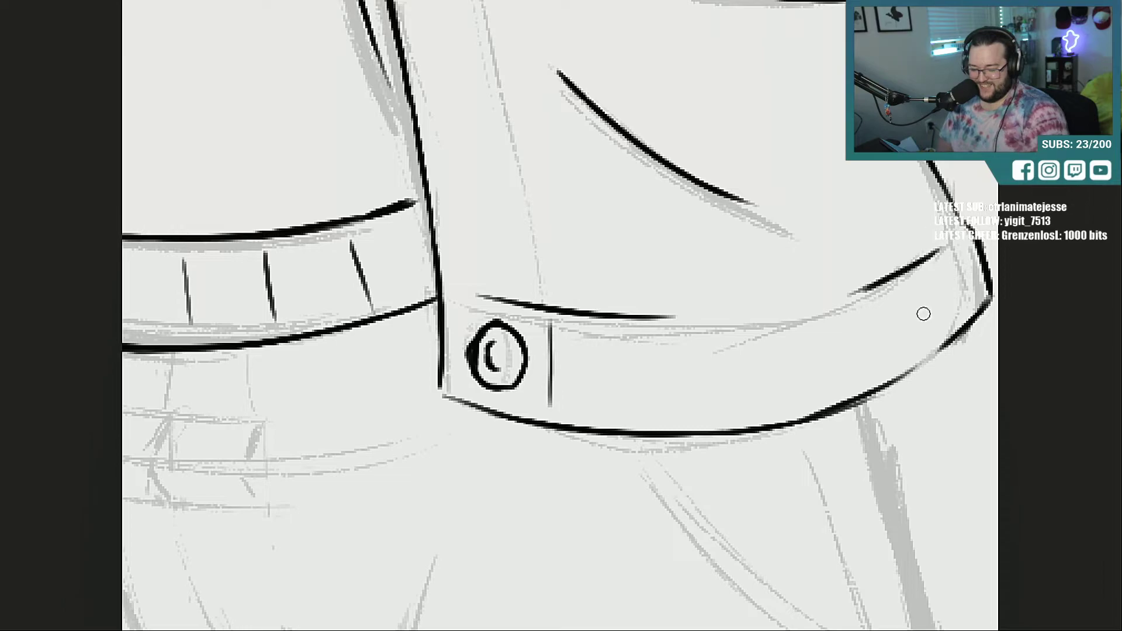
{"action": "left_click_drag", "start_coordinate": [843, 406], "coordinate": [942, 345]}
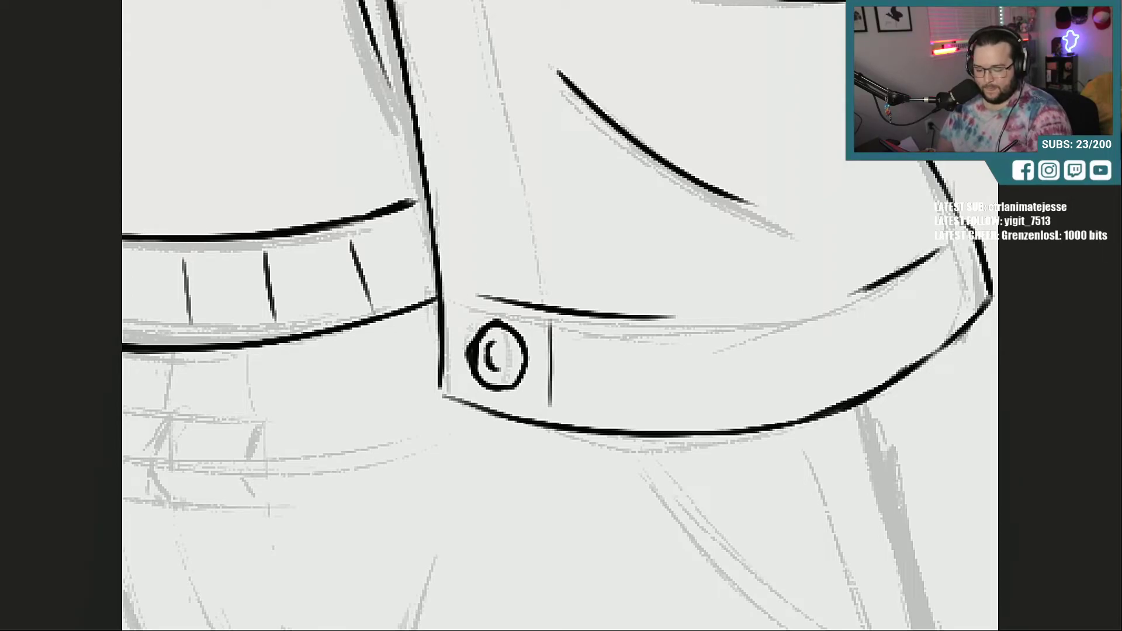
Step: Ink the long tapered thigh crease rising from the crotch towards the front corner of the jacket hem
{"action": "scroll", "coordinate": [660, 292], "scroll_direction": "down", "scroll_amount": 7}
{"action": "scroll", "coordinate": [659, 292], "scroll_direction": "up", "scroll_amount": 1}
{"action": "left_click_drag", "start_coordinate": [372, 617], "coordinate": [404, 428]}
{"action": "left_click_drag", "start_coordinate": [377, 544], "coordinate": [442, 272]}
{"action": "left_click_drag", "start_coordinate": [373, 608], "coordinate": [385, 512]}
{"action": "left_click_drag", "start_coordinate": [377, 567], "coordinate": [382, 529]}
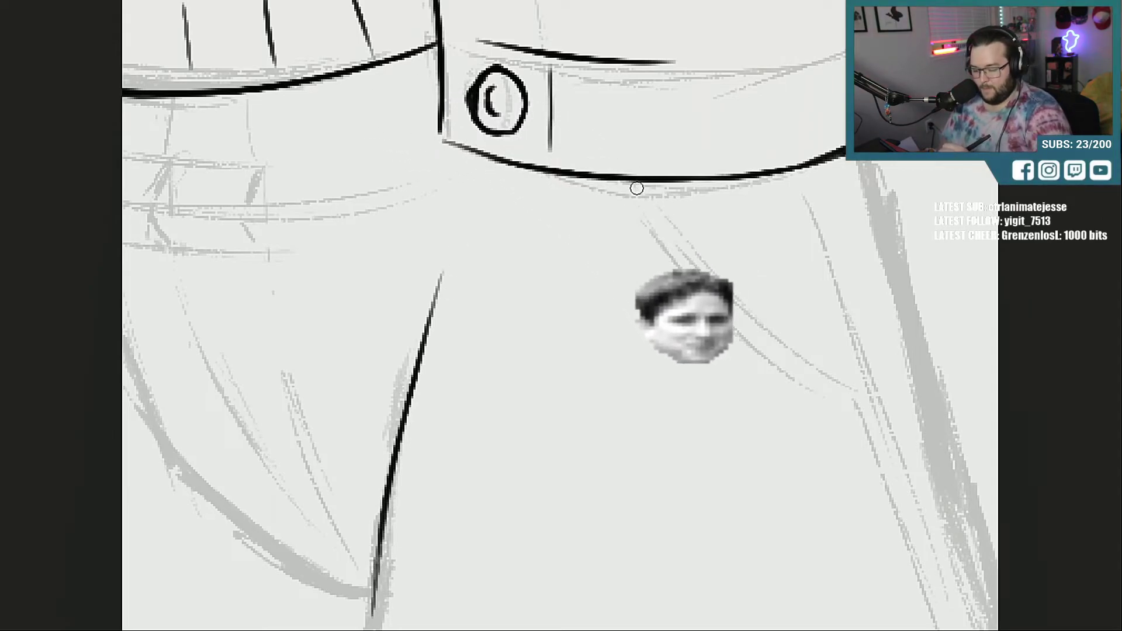
Step: Ink the curved pocket opening and straight side seam below the jacket hem, with a second line inside the pocket curve
{"action": "mouse_move", "coordinate": [637, 188]}
{"action": "left_mouse_down"}
{"action": "mouse_move", "coordinate": [713, 292]}
{"action": "mouse_move", "coordinate": [868, 388]}
{"action": "left_mouse_up"}
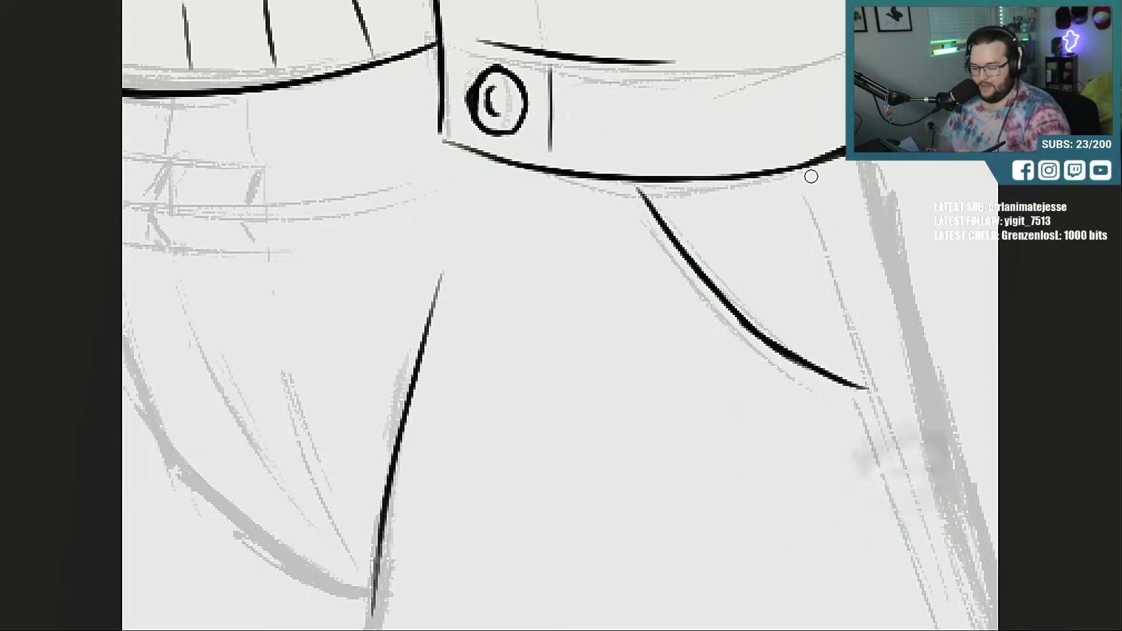
{"action": "left_click_drag", "start_coordinate": [812, 176], "coordinate": [859, 321]}
{"action": "left_click_drag", "start_coordinate": [830, 234], "coordinate": [871, 351]}
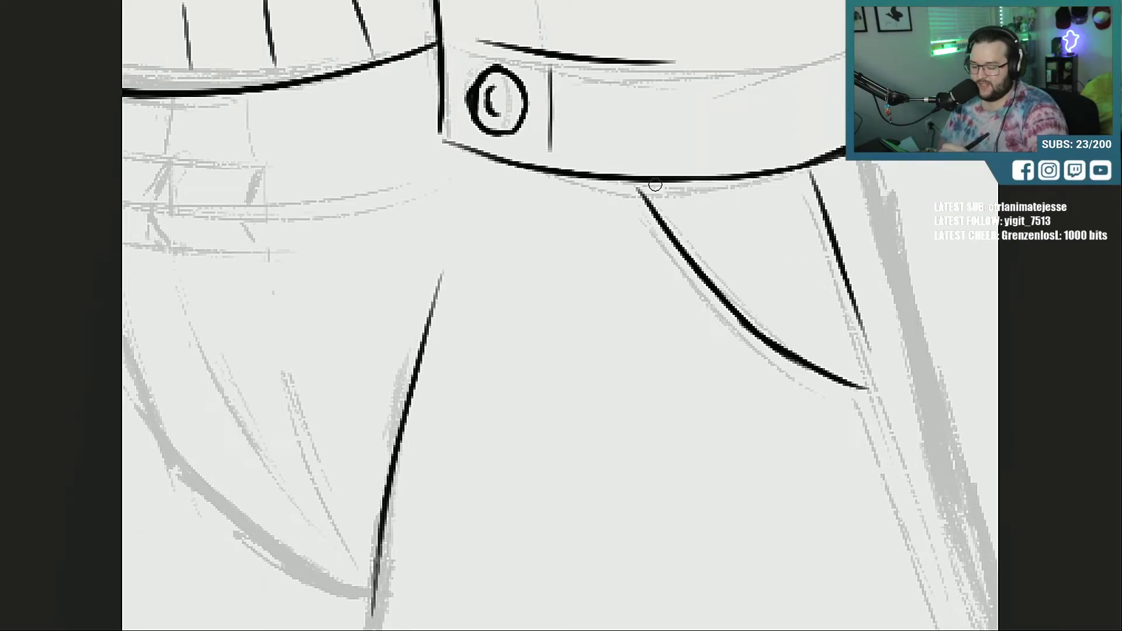
{"action": "left_click_drag", "start_coordinate": [657, 188], "coordinate": [766, 318]}
{"action": "left_click_drag", "start_coordinate": [693, 233], "coordinate": [767, 316]}
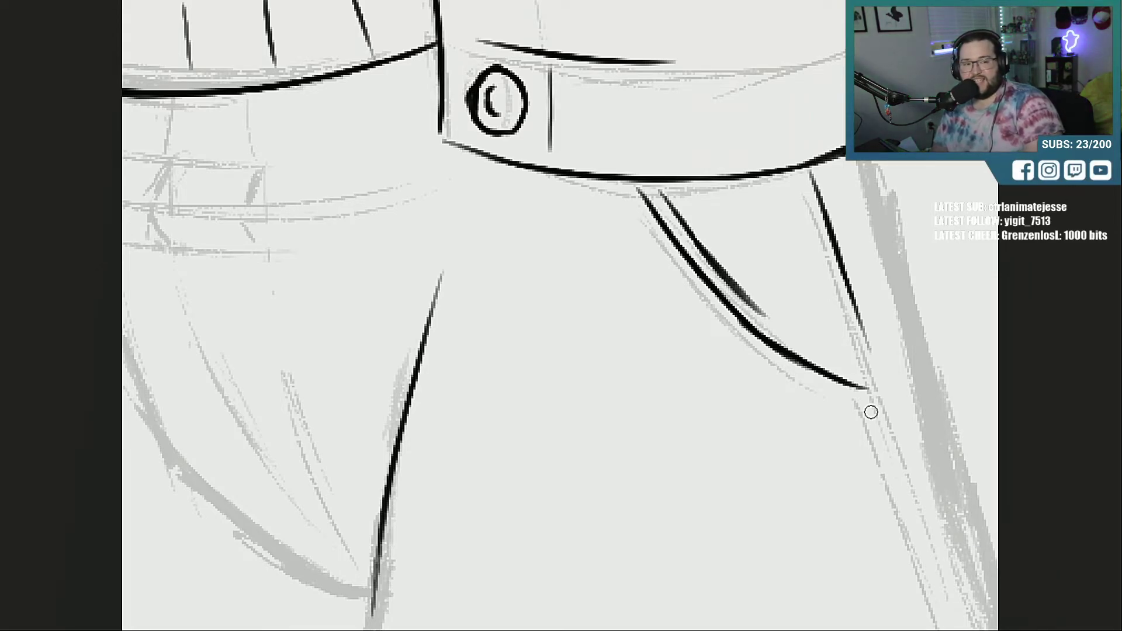
Step: Ink the trouser leg's upper outer edge below the jacket hem, and extend the parallel inner lines to the pocket's corner
{"action": "left_click_drag", "start_coordinate": [870, 161], "coordinate": [916, 299]}
{"action": "mouse_move", "coordinate": [799, 173]}
{"action": "left_mouse_down"}
{"action": "mouse_move", "coordinate": [834, 306]}
{"action": "mouse_move", "coordinate": [868, 350]}
{"action": "mouse_move", "coordinate": [857, 321]}
{"action": "left_mouse_up"}
{"action": "left_click_drag", "start_coordinate": [755, 312], "coordinate": [865, 375]}
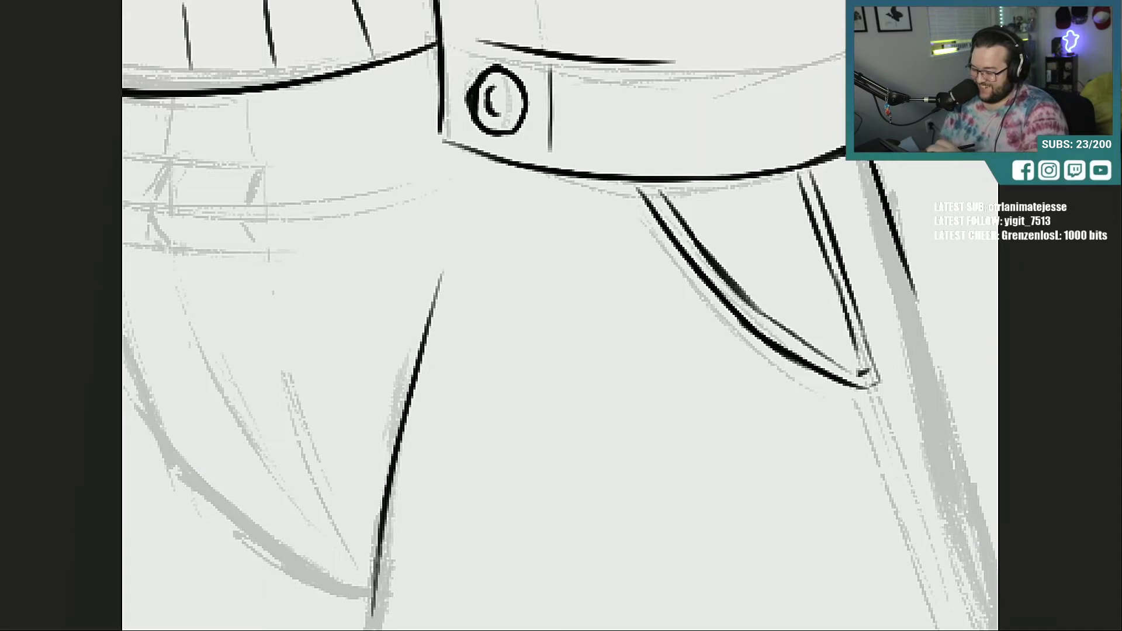
Step: Remove the doubled pocket lines and re-ink the pocket as one curved opening and one straight side seam
{"action": "mouse_move", "coordinate": [728, 221]}
{"action": "left_mouse_down"}
{"action": "mouse_move", "coordinate": [764, 316]}
{"action": "mouse_move", "coordinate": [661, 198]}
{"action": "mouse_move", "coordinate": [710, 281]}
{"action": "mouse_move", "coordinate": [833, 377]}
{"action": "mouse_move", "coordinate": [837, 289]}
{"action": "mouse_move", "coordinate": [813, 183]}
{"action": "left_mouse_up"}
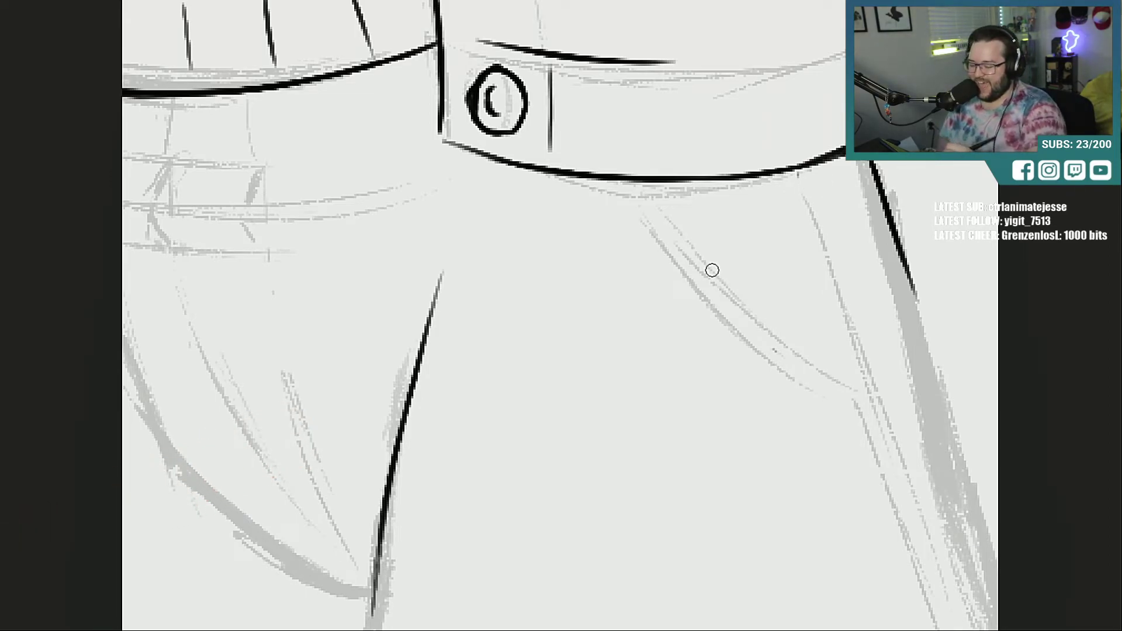
{"action": "mouse_move", "coordinate": [644, 186]}
{"action": "left_mouse_down"}
{"action": "mouse_move", "coordinate": [748, 336]}
{"action": "mouse_move", "coordinate": [842, 389]}
{"action": "left_mouse_up"}
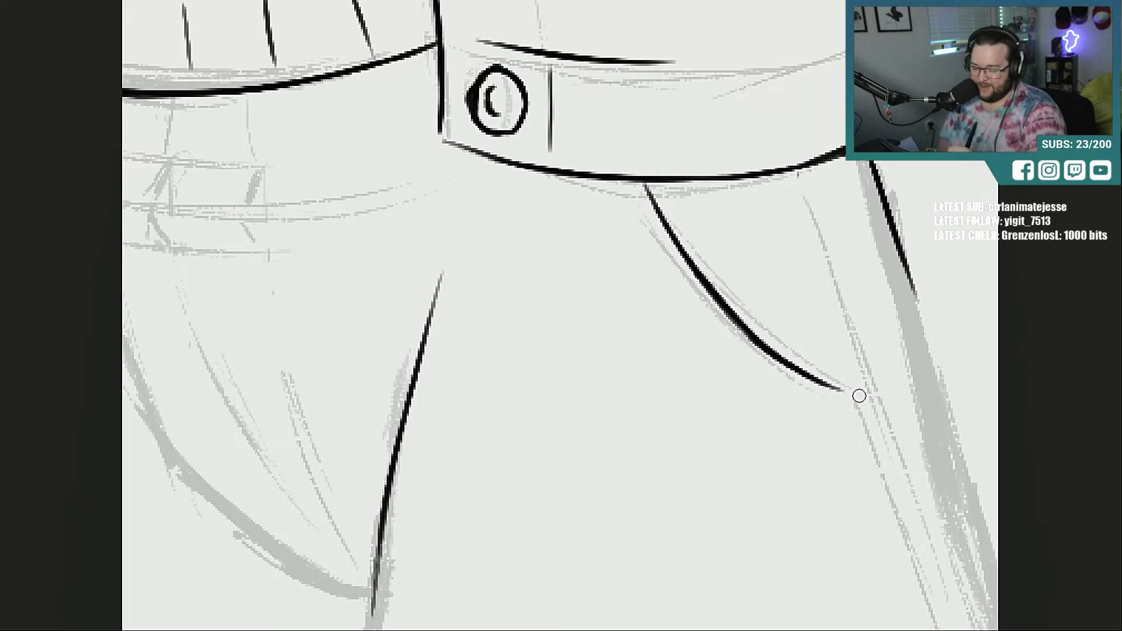
{"action": "left_click_drag", "start_coordinate": [812, 185], "coordinate": [877, 389]}
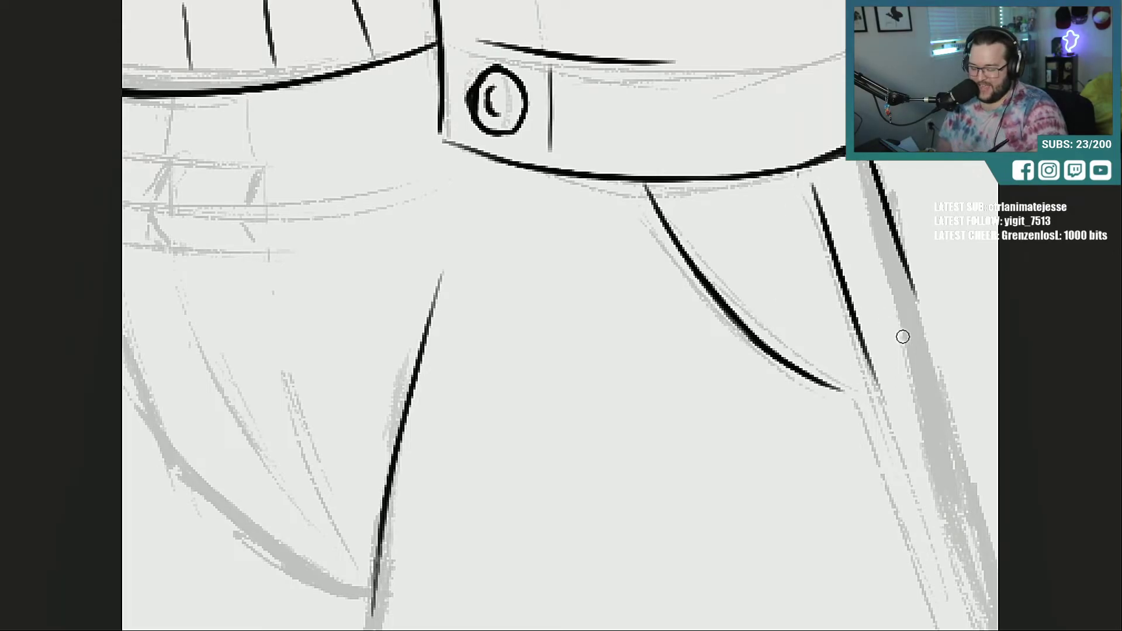
Step: Ink the upper and lower belt edges below the hoodie waistband, plus short paired vertical lines above and between them
{"action": "left_click_drag", "start_coordinate": [740, 630], "coordinate": [699, 630]}
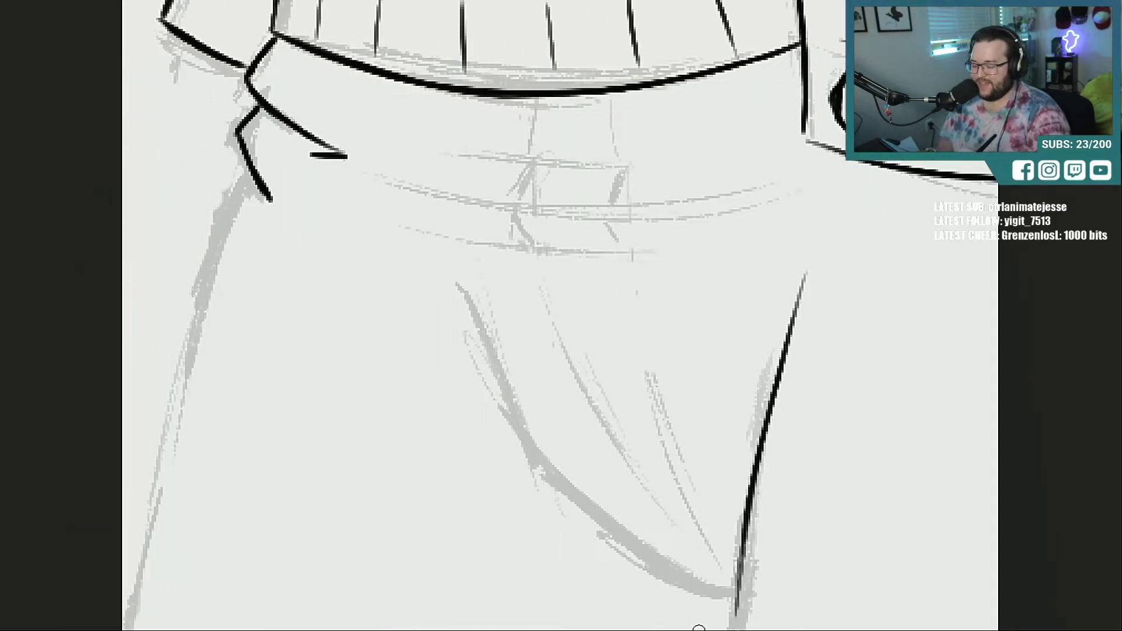
{"action": "left_click_drag", "start_coordinate": [408, 183], "coordinate": [655, 193]}
{"action": "left_click_drag", "start_coordinate": [493, 200], "coordinate": [731, 187]}
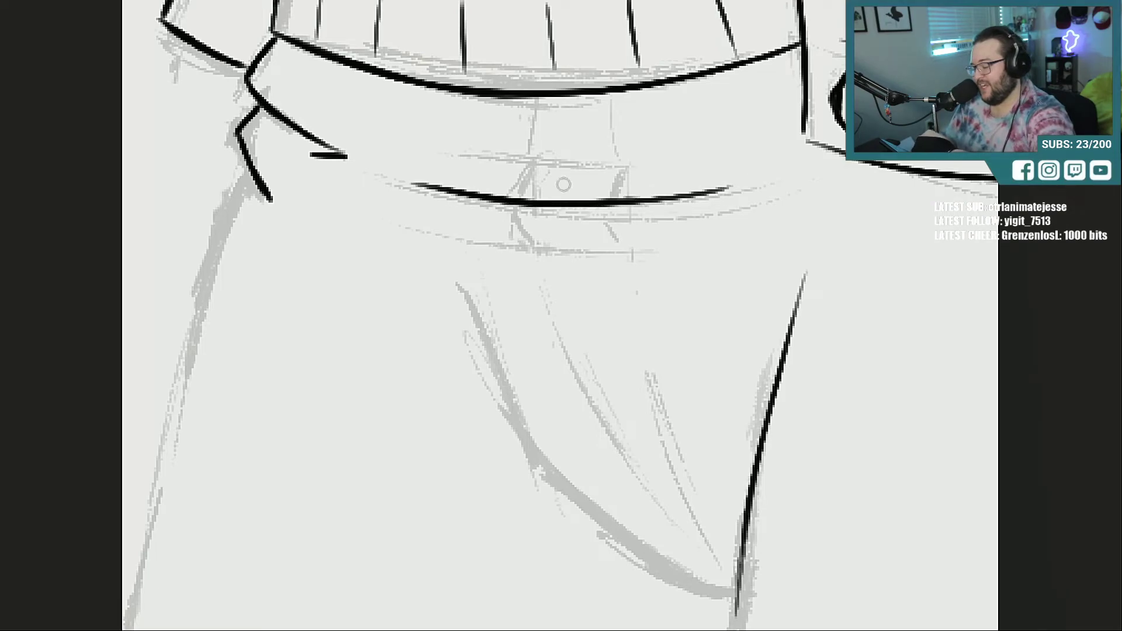
{"action": "mouse_move", "coordinate": [409, 127]}
{"action": "left_mouse_down"}
{"action": "mouse_move", "coordinate": [602, 138]}
{"action": "mouse_move", "coordinate": [710, 120]}
{"action": "left_mouse_up"}
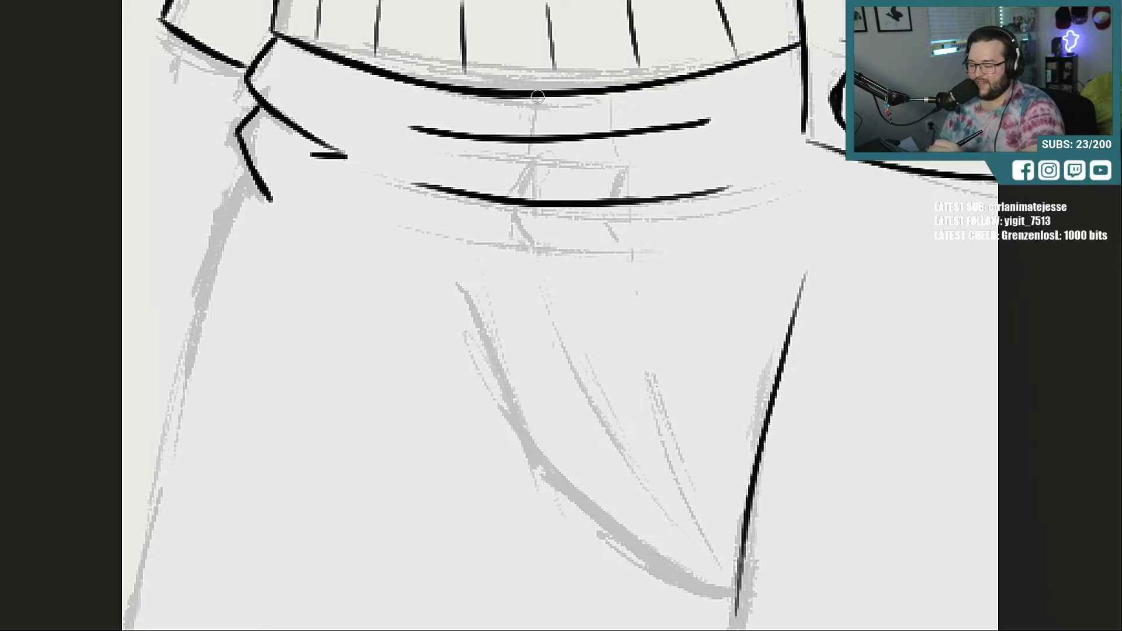
{"action": "left_click_drag", "start_coordinate": [538, 97], "coordinate": [544, 144]}
{"action": "left_click_drag", "start_coordinate": [619, 93], "coordinate": [626, 130]}
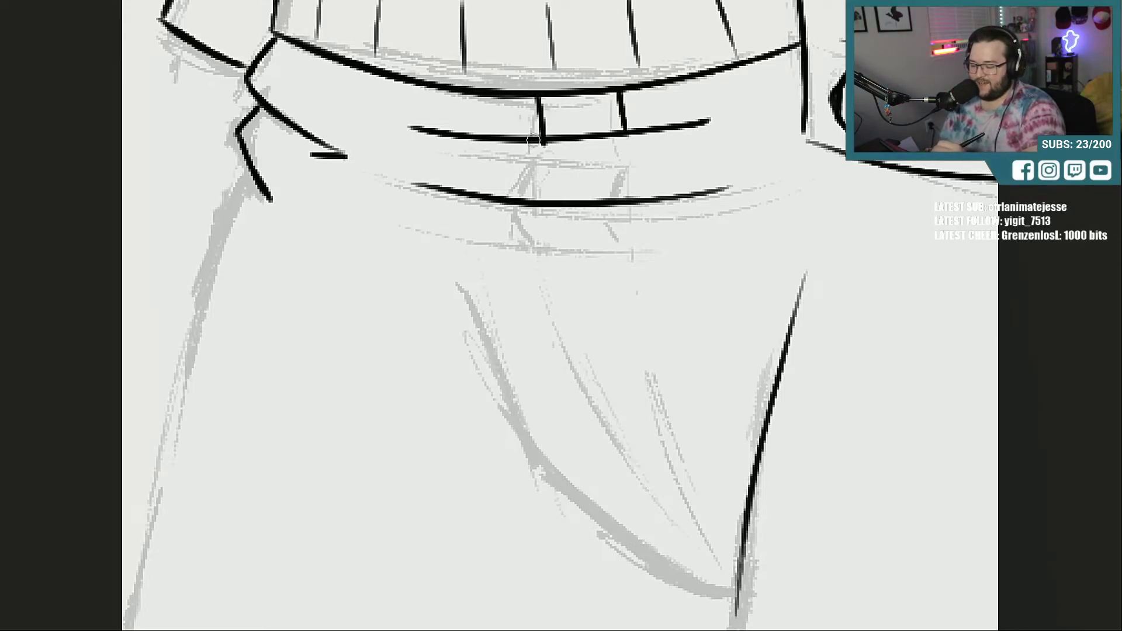
{"action": "mouse_move", "coordinate": [528, 146]}
{"action": "left_mouse_down"}
{"action": "mouse_move", "coordinate": [532, 194]}
{"action": "mouse_move", "coordinate": [603, 147]}
{"action": "left_mouse_up"}
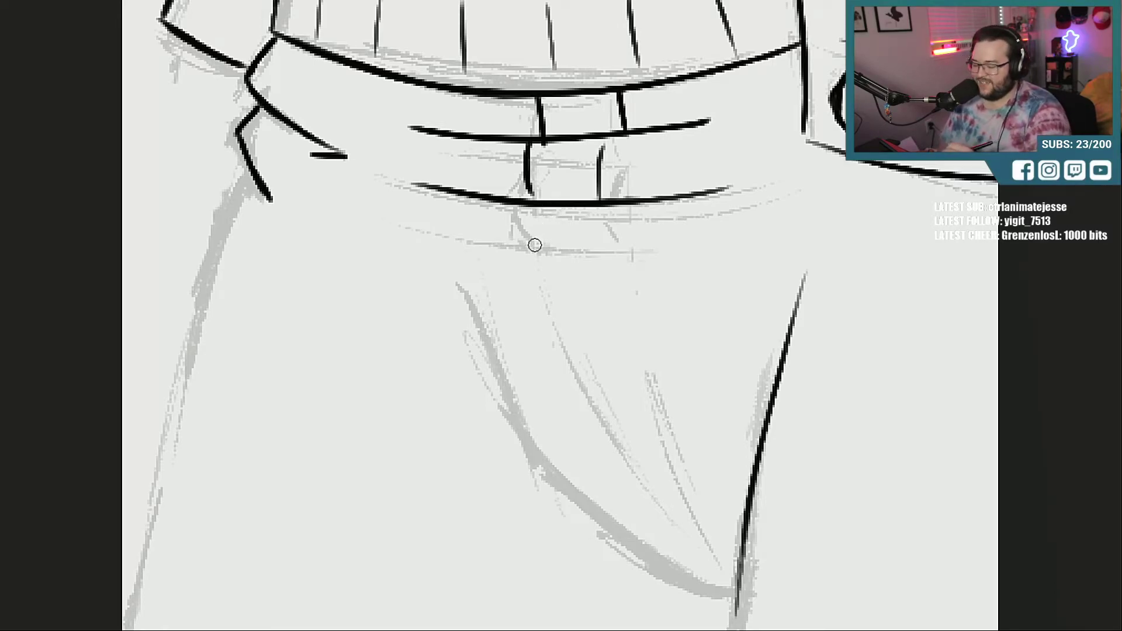
Step: Ink the trouser fly below the belt with a short side line, angled end and long centre seam, and try a parallel seam line
{"action": "mouse_move", "coordinate": [544, 209]}
{"action": "left_mouse_down"}
{"action": "mouse_move", "coordinate": [566, 295]}
{"action": "mouse_move", "coordinate": [586, 312]}
{"action": "left_mouse_up"}
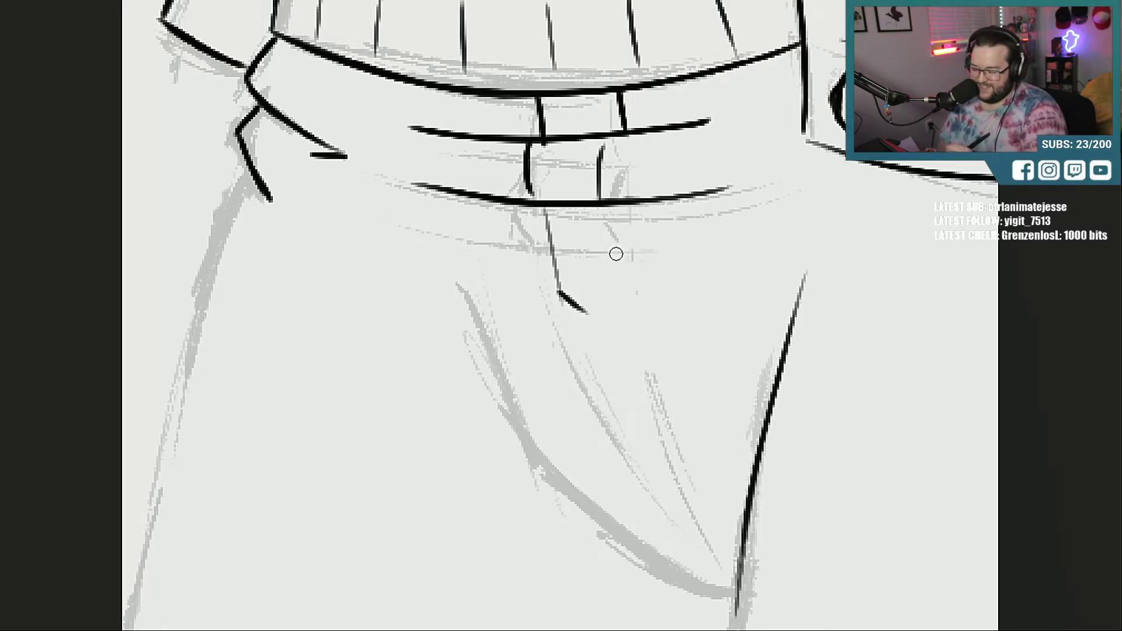
{"action": "left_click_drag", "start_coordinate": [608, 209], "coordinate": [671, 433]}
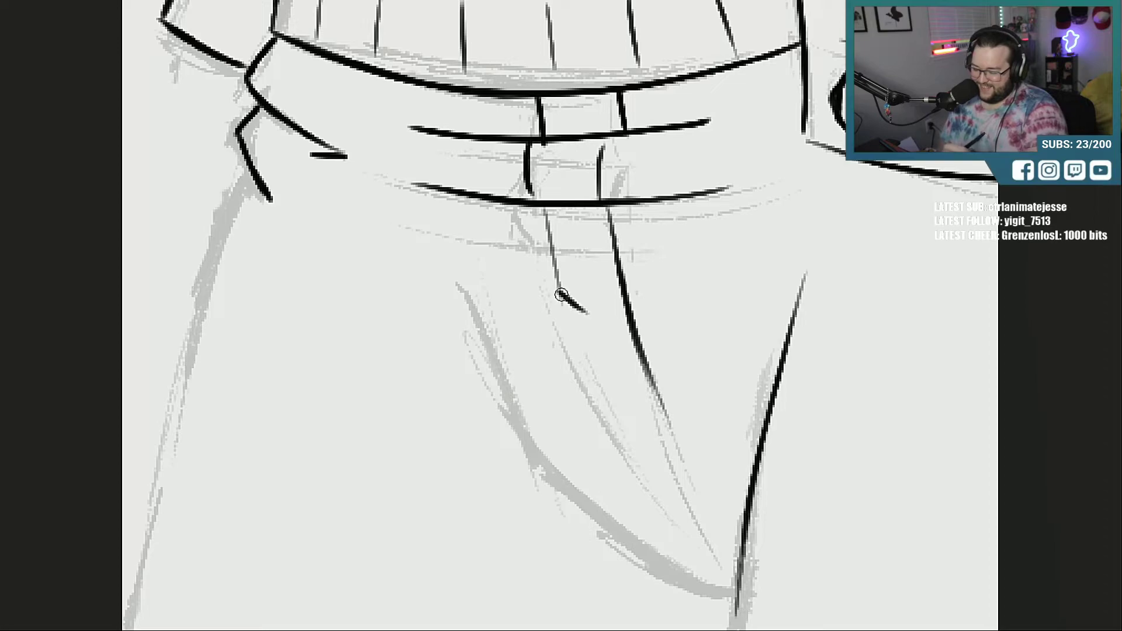
{"action": "left_click_drag", "start_coordinate": [562, 294], "coordinate": [611, 334]}
{"action": "left_click_drag", "start_coordinate": [593, 204], "coordinate": [634, 379]}
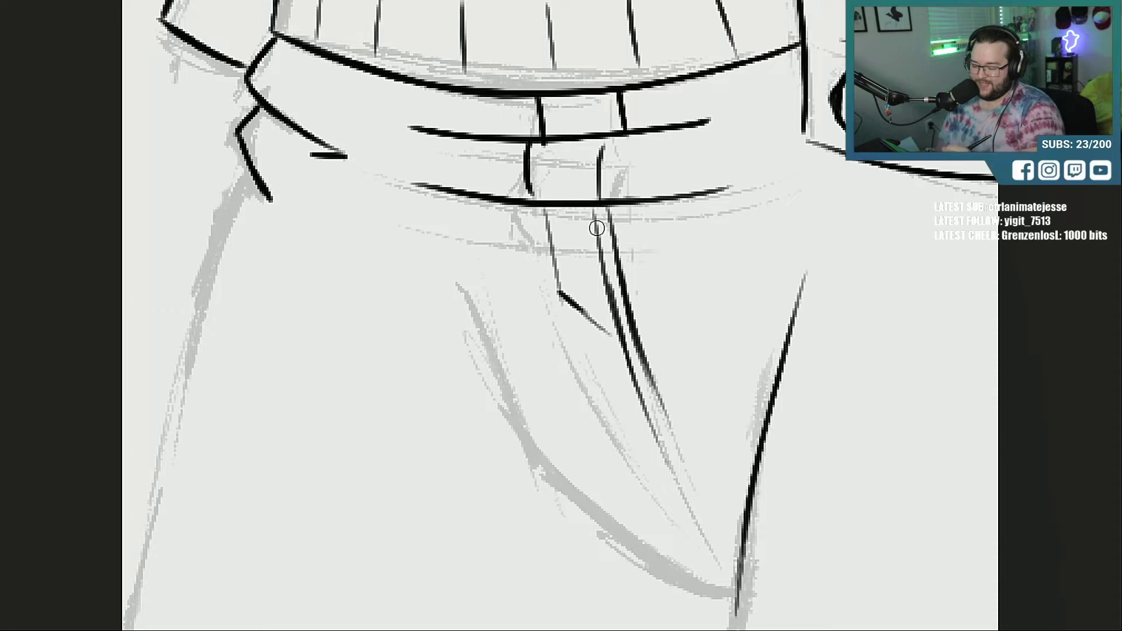
{"action": "mouse_move", "coordinate": [596, 228]}
{"action": "left_mouse_down"}
{"action": "mouse_move", "coordinate": [614, 314]}
{"action": "mouse_move", "coordinate": [624, 293]}
{"action": "left_mouse_up"}
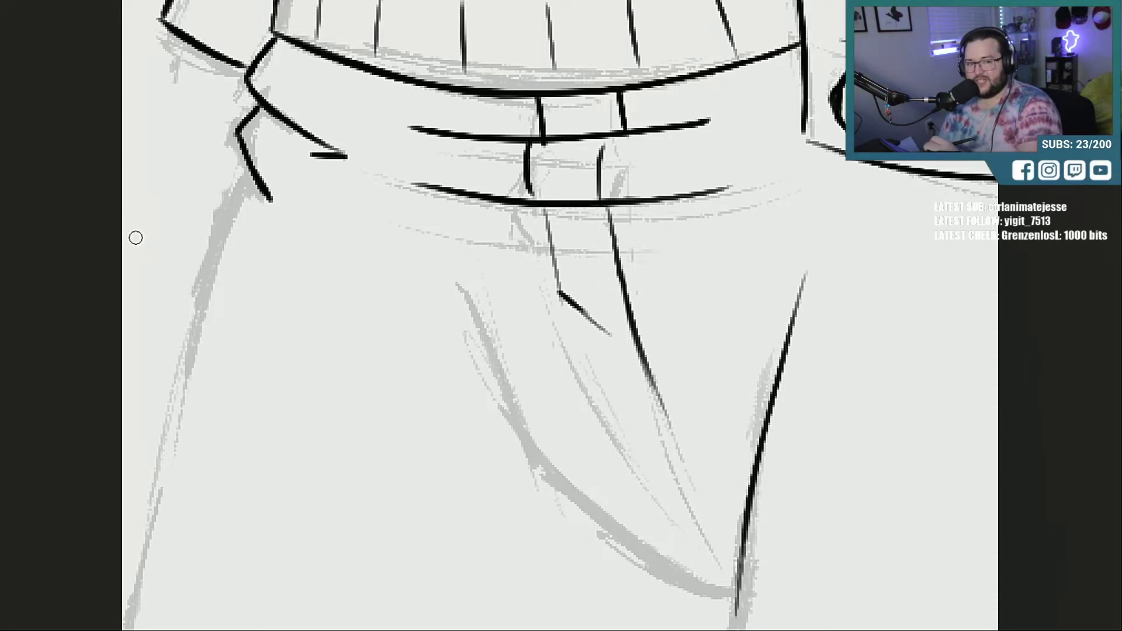
Step: Ink the heavy curved fold sweeping from beside the fly down to the crotch
{"action": "left_click_drag", "start_coordinate": [445, 263], "coordinate": [503, 395]}
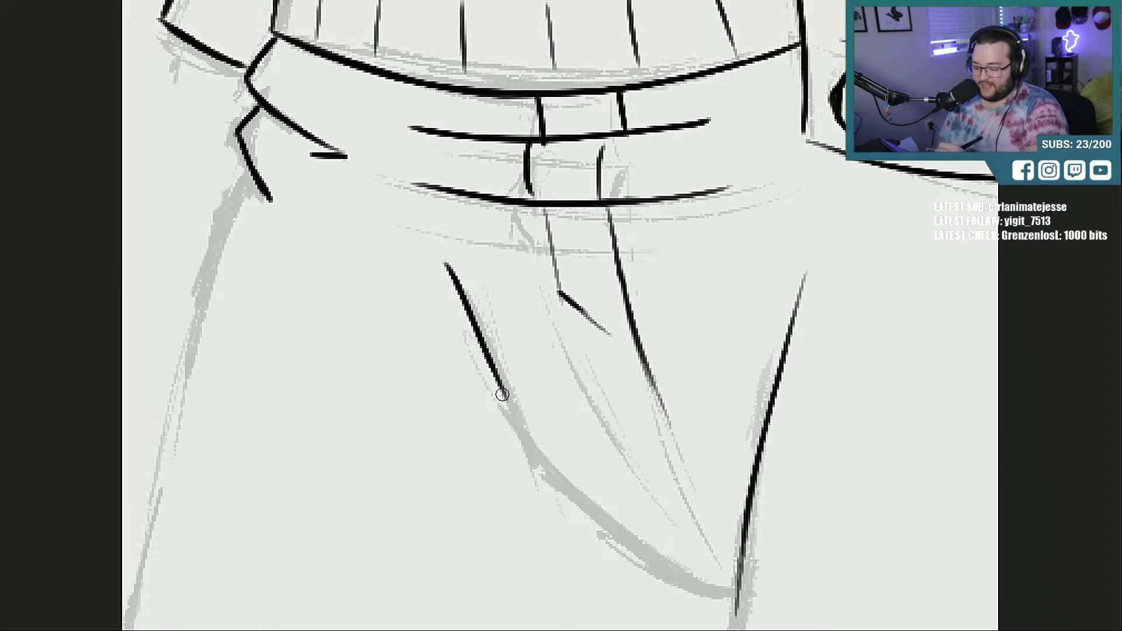
{"action": "mouse_move", "coordinate": [458, 284]}
{"action": "left_mouse_down"}
{"action": "mouse_move", "coordinate": [534, 464]}
{"action": "mouse_move", "coordinate": [652, 558]}
{"action": "mouse_move", "coordinate": [726, 594]}
{"action": "left_mouse_up"}
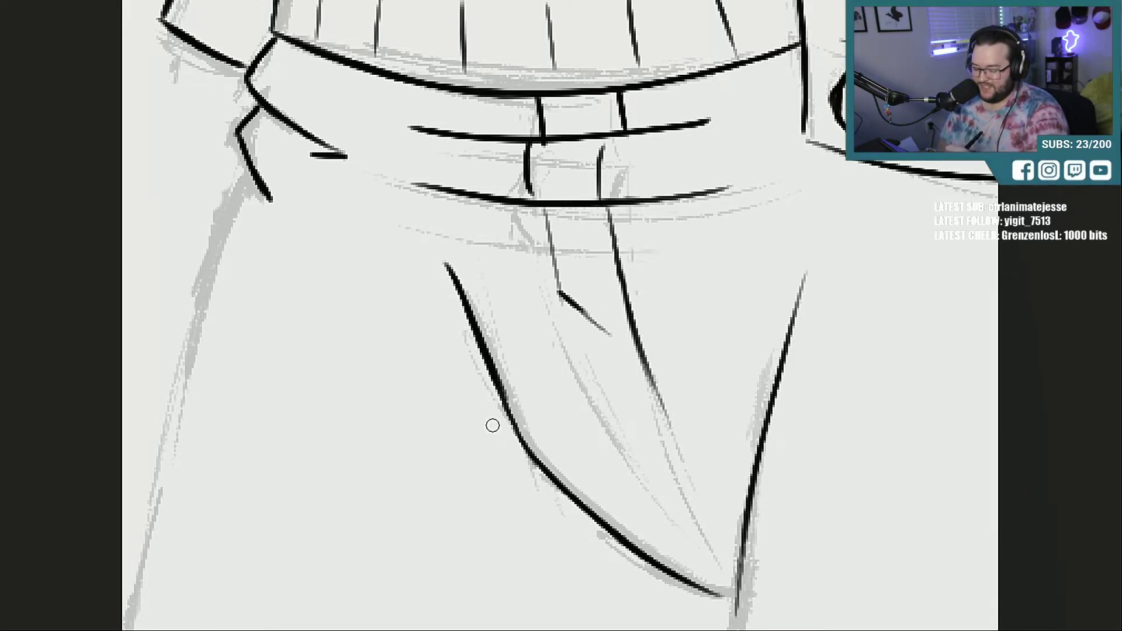
{"action": "left_click_drag", "start_coordinate": [518, 439], "coordinate": [482, 346]}
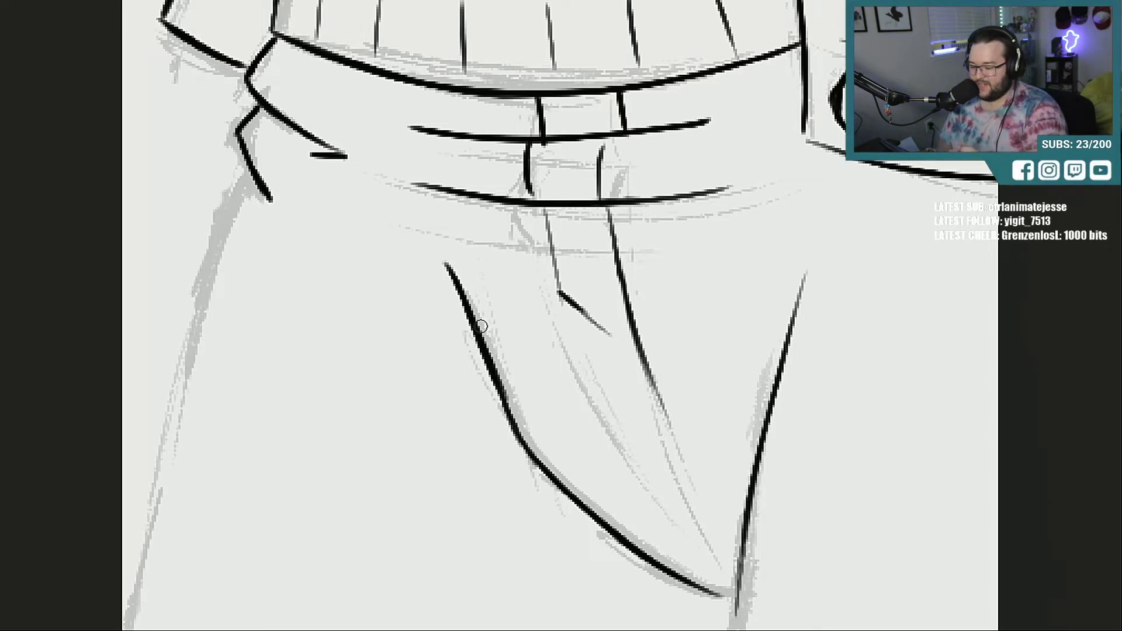
Step: Redraw the fly's side line longer with a lower angled end meeting the centre seam, and extend the seam towards the crotch
{"action": "left_click_drag", "start_coordinate": [544, 208], "coordinate": [560, 293]}
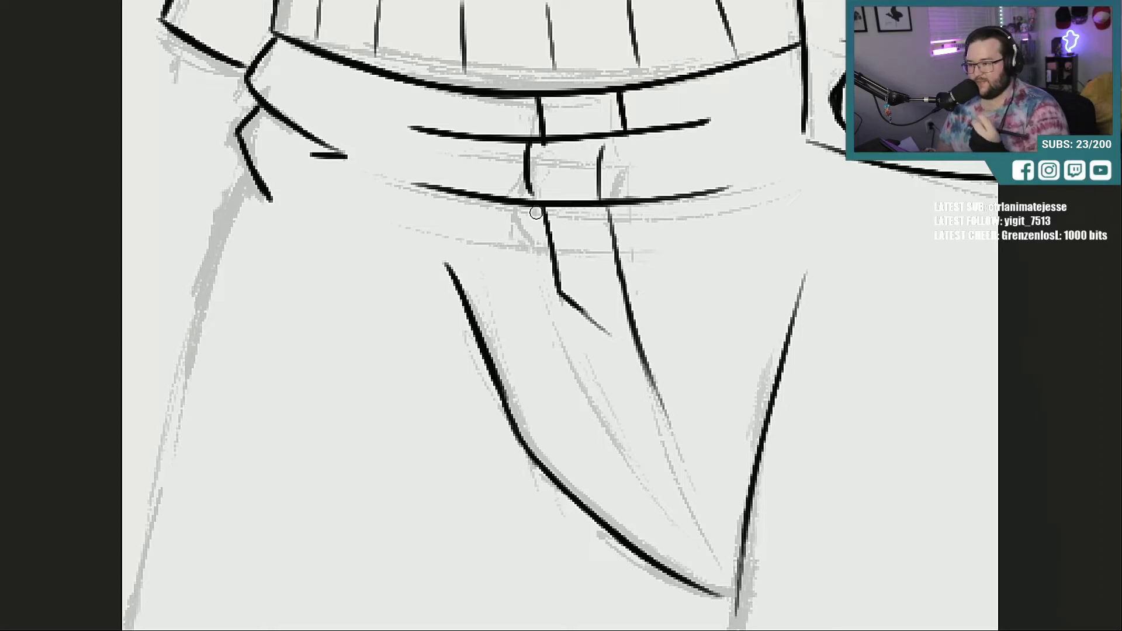
{"action": "mouse_move", "coordinate": [549, 233]}
{"action": "left_mouse_down"}
{"action": "mouse_move", "coordinate": [593, 325]}
{"action": "mouse_move", "coordinate": [611, 333]}
{"action": "left_mouse_up"}
{"action": "left_click_drag", "start_coordinate": [533, 206], "coordinate": [565, 332]}
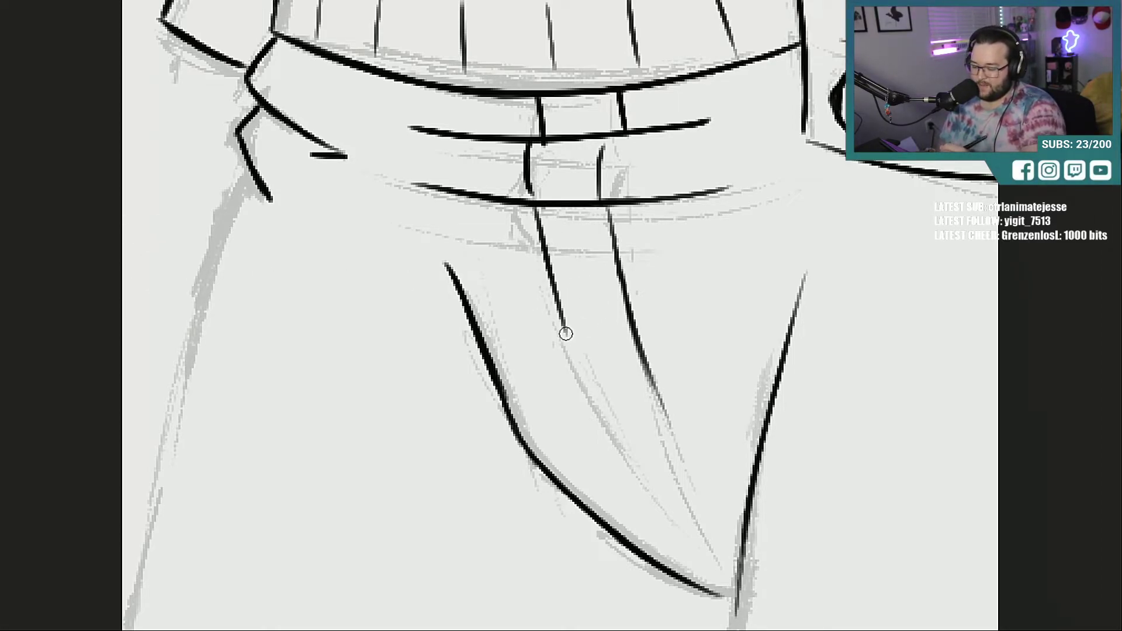
{"action": "mouse_move", "coordinate": [542, 229]}
{"action": "left_mouse_down"}
{"action": "mouse_move", "coordinate": [560, 318]}
{"action": "mouse_move", "coordinate": [660, 425]}
{"action": "left_mouse_up"}
{"action": "left_click_drag", "start_coordinate": [639, 337], "coordinate": [688, 488]}
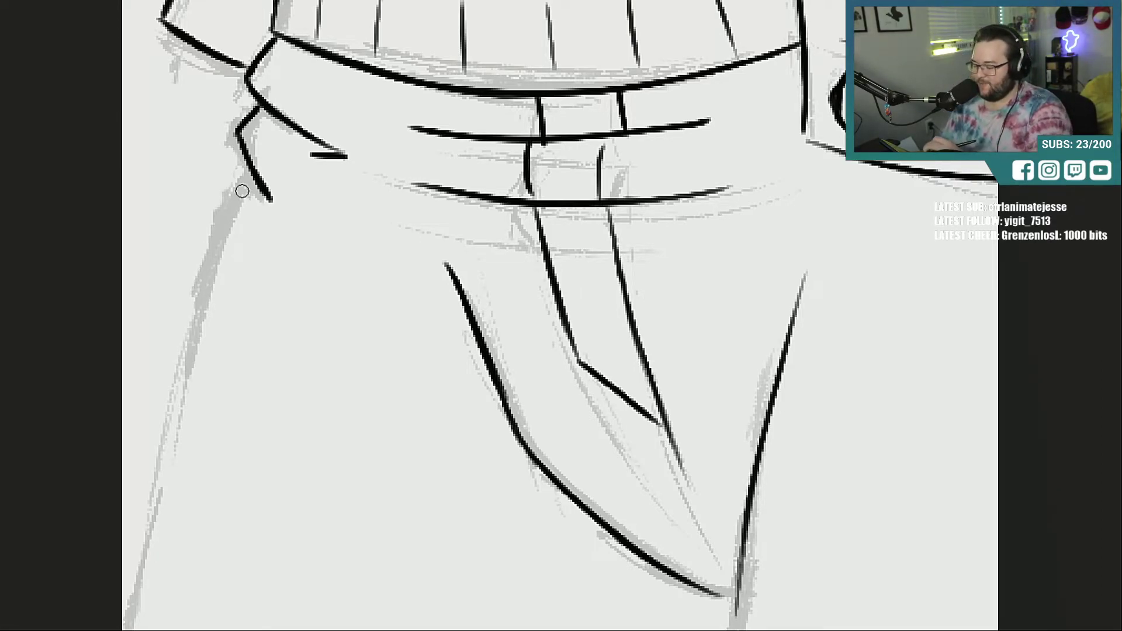
Step: Ink the upper outer edge of the leg on the phone-arm side, starting beneath the angular hip folds
{"action": "left_click_drag", "start_coordinate": [249, 171], "coordinate": [194, 315]}
{"action": "left_click_drag", "start_coordinate": [232, 201], "coordinate": [190, 335]}
{"action": "left_click_drag", "start_coordinate": [204, 280], "coordinate": [186, 360]}
{"action": "left_click_drag", "start_coordinate": [206, 278], "coordinate": [198, 285]}
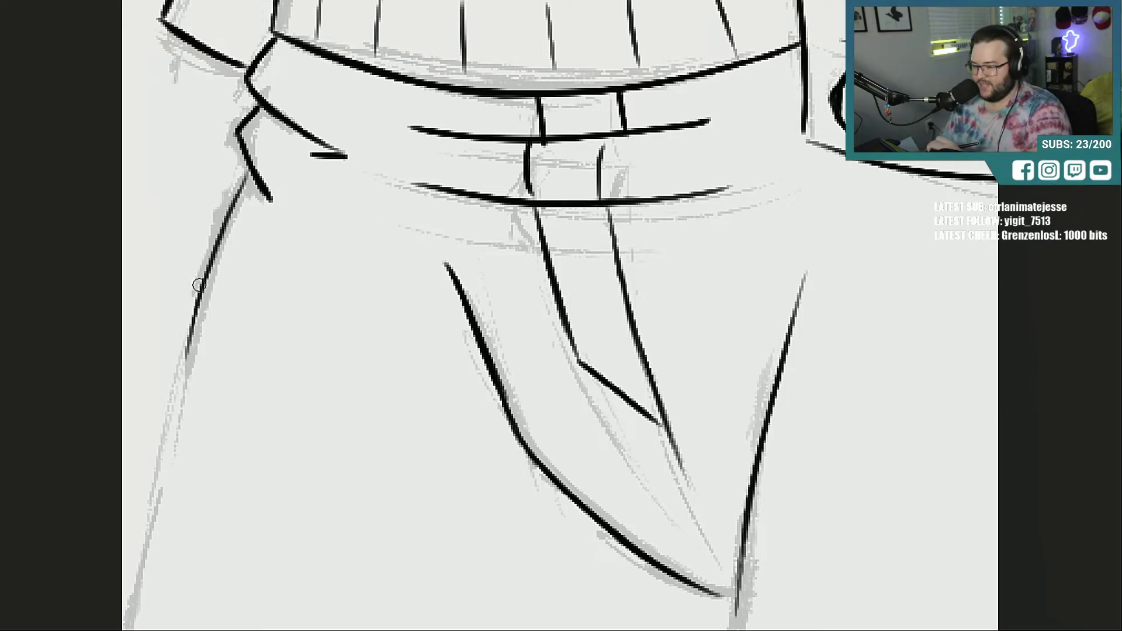
Step: Ink the angular fold at the lower end of the inner leg edge and the long diagonal crease crossing its tip
{"action": "scroll", "coordinate": [560, 316], "scroll_direction": "down", "scroll_amount": 10}
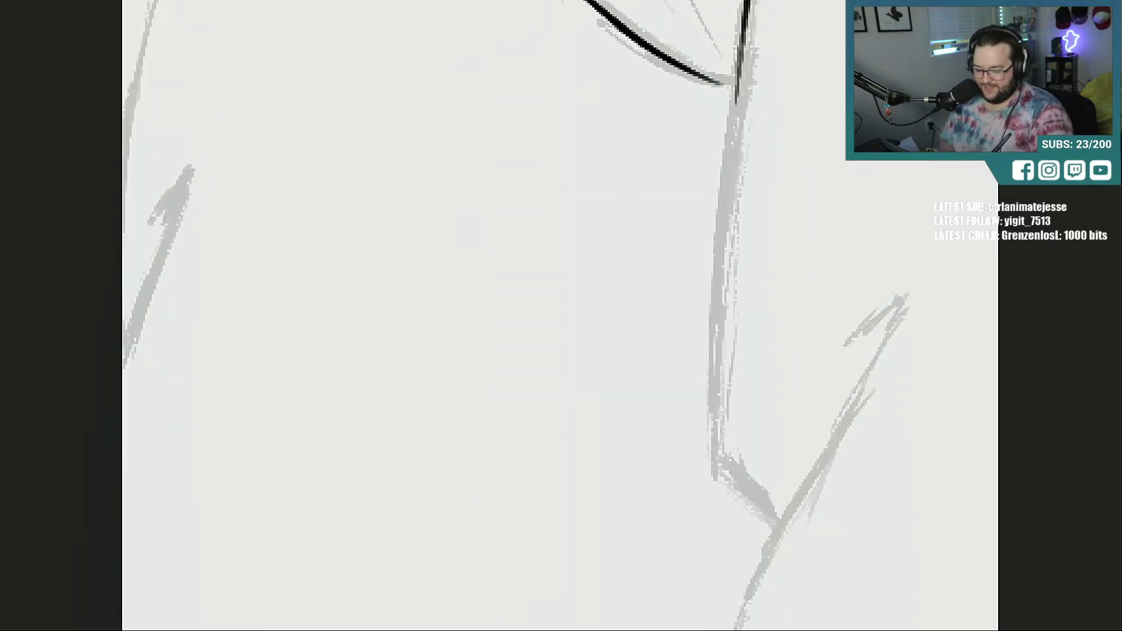
{"action": "left_click_drag", "start_coordinate": [715, 358], "coordinate": [785, 419]}
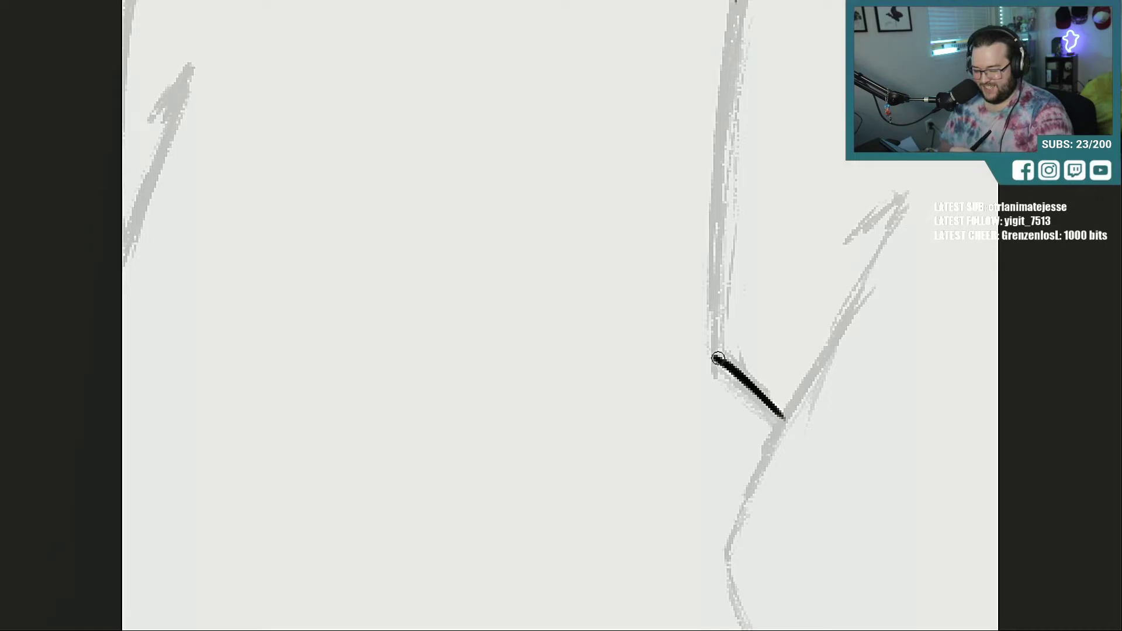
{"action": "left_click_drag", "start_coordinate": [715, 357], "coordinate": [725, 228]}
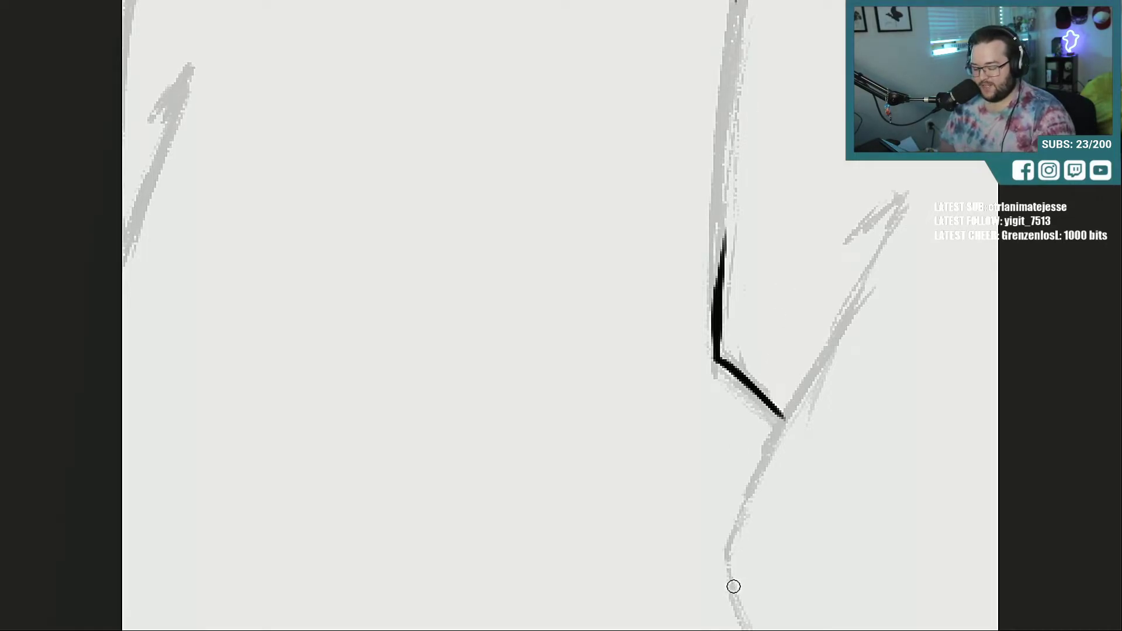
{"action": "mouse_move", "coordinate": [734, 587]}
{"action": "left_mouse_down"}
{"action": "mouse_move", "coordinate": [777, 426]}
{"action": "mouse_move", "coordinate": [802, 388]}
{"action": "left_mouse_up"}
{"action": "left_click_drag", "start_coordinate": [732, 535], "coordinate": [817, 363]}
{"action": "left_click_drag", "start_coordinate": [744, 497], "coordinate": [831, 335]}
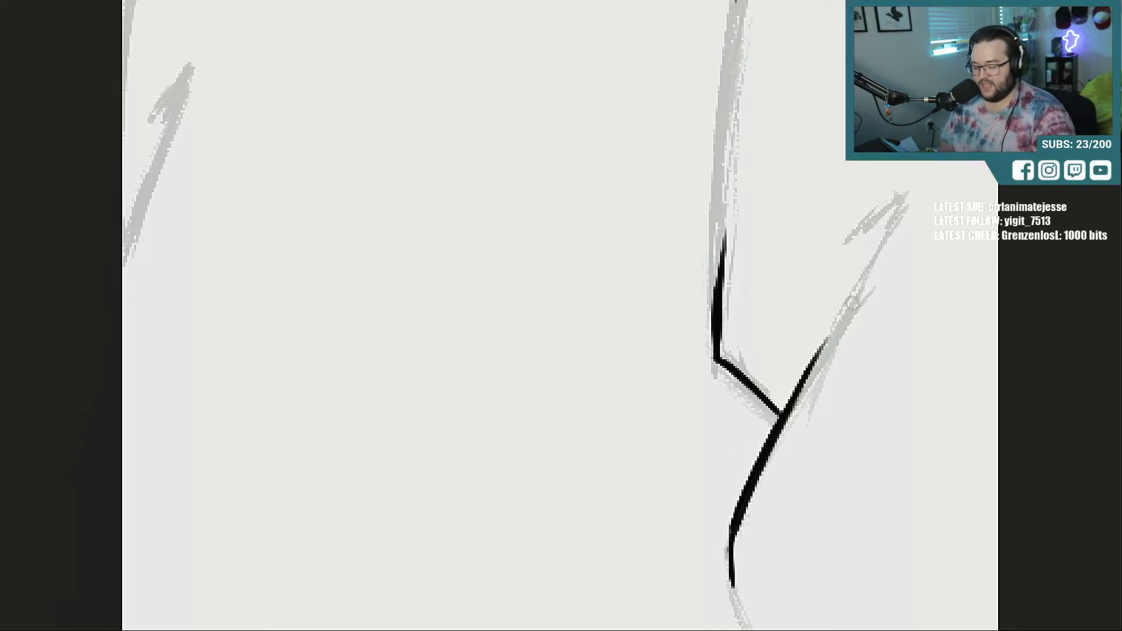
{"action": "left_click_drag", "start_coordinate": [805, 372], "coordinate": [897, 215]}
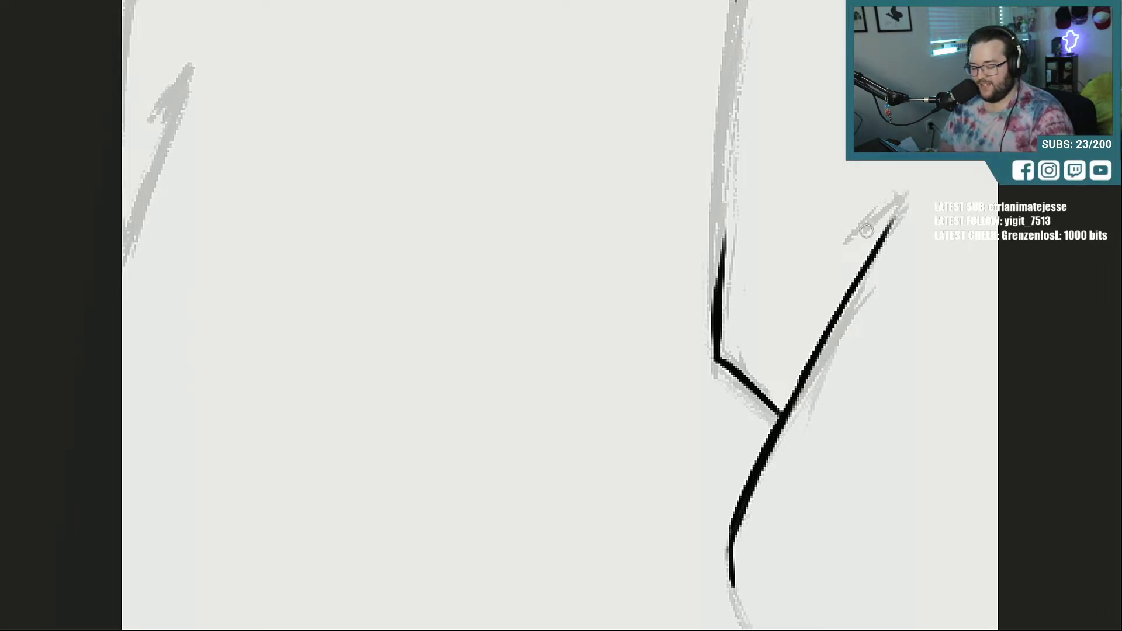
Step: Ink the short crease beside the long diagonal fold and continue the inner leg edge in a bulging curve down to the ankle cuff
{"action": "left_click_drag", "start_coordinate": [827, 264], "coordinate": [871, 226]}
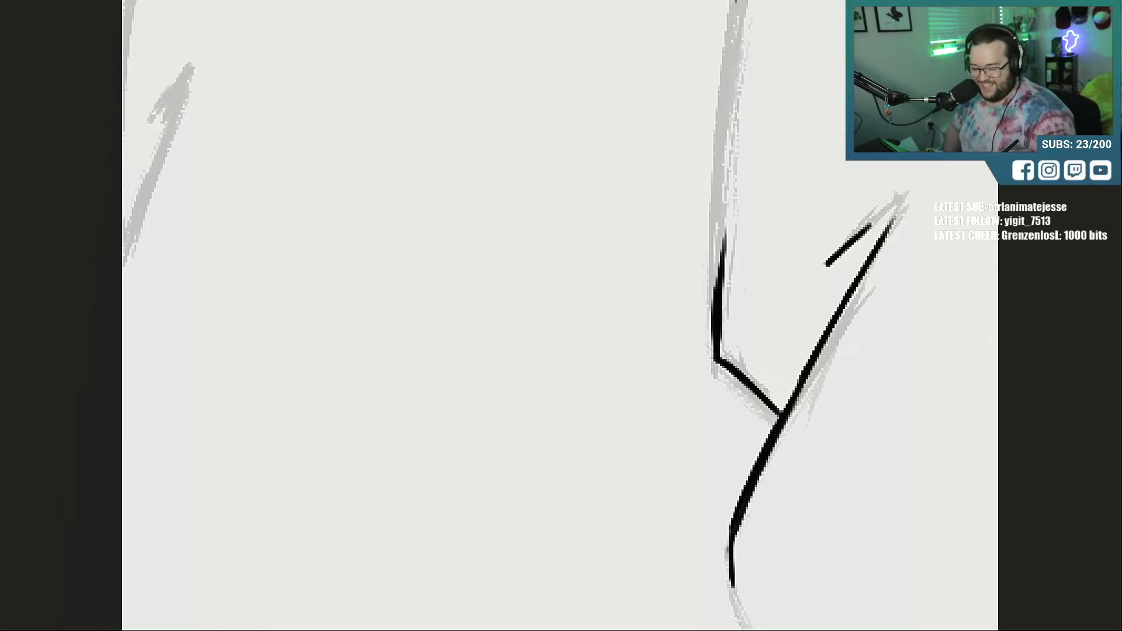
{"action": "scroll", "coordinate": [989, 361], "scroll_direction": "down", "scroll_amount": 5}
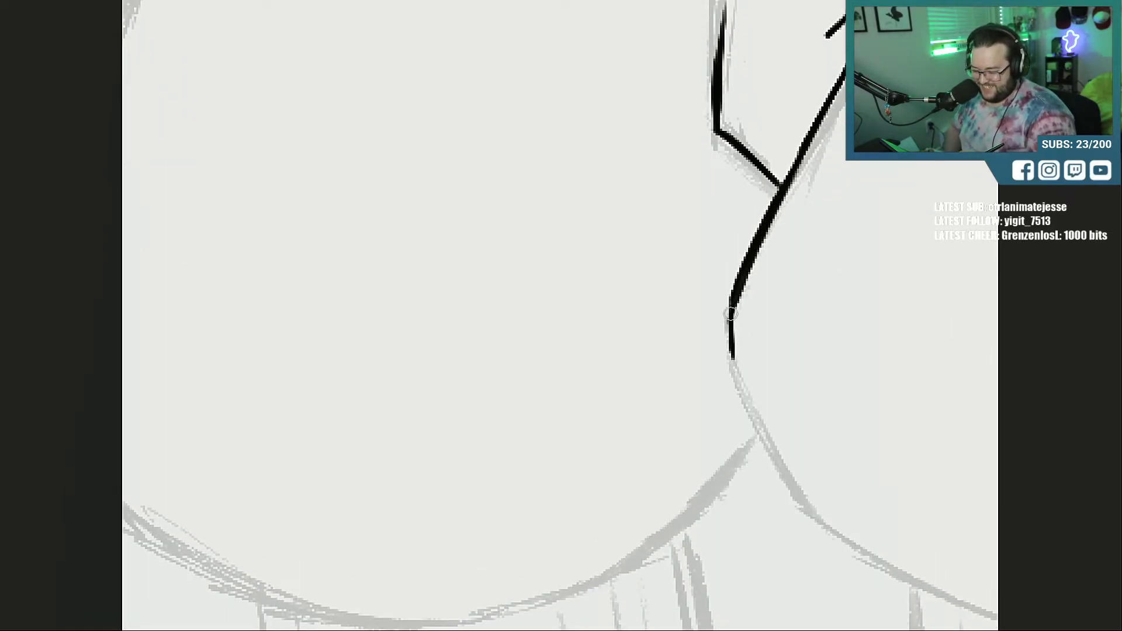
{"action": "left_click_drag", "start_coordinate": [731, 313], "coordinate": [789, 468]}
{"action": "left_click_drag", "start_coordinate": [731, 345], "coordinate": [815, 513]}
{"action": "left_click_drag", "start_coordinate": [754, 400], "coordinate": [821, 521]}
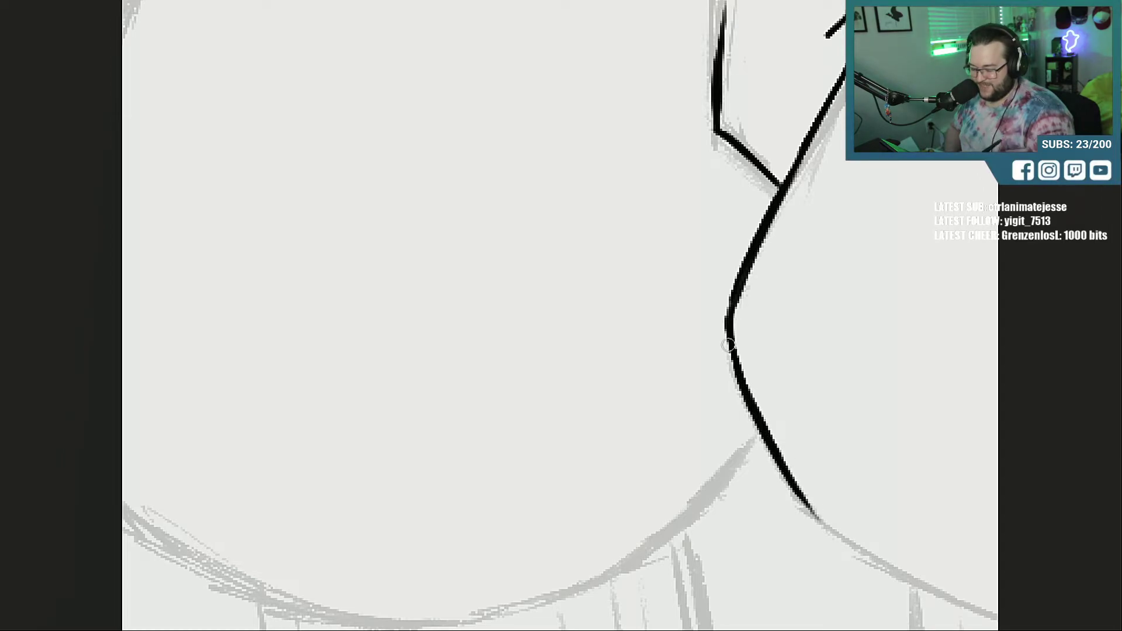
{"action": "scroll", "coordinate": [664, 556], "scroll_direction": "right", "scroll_amount": 5}
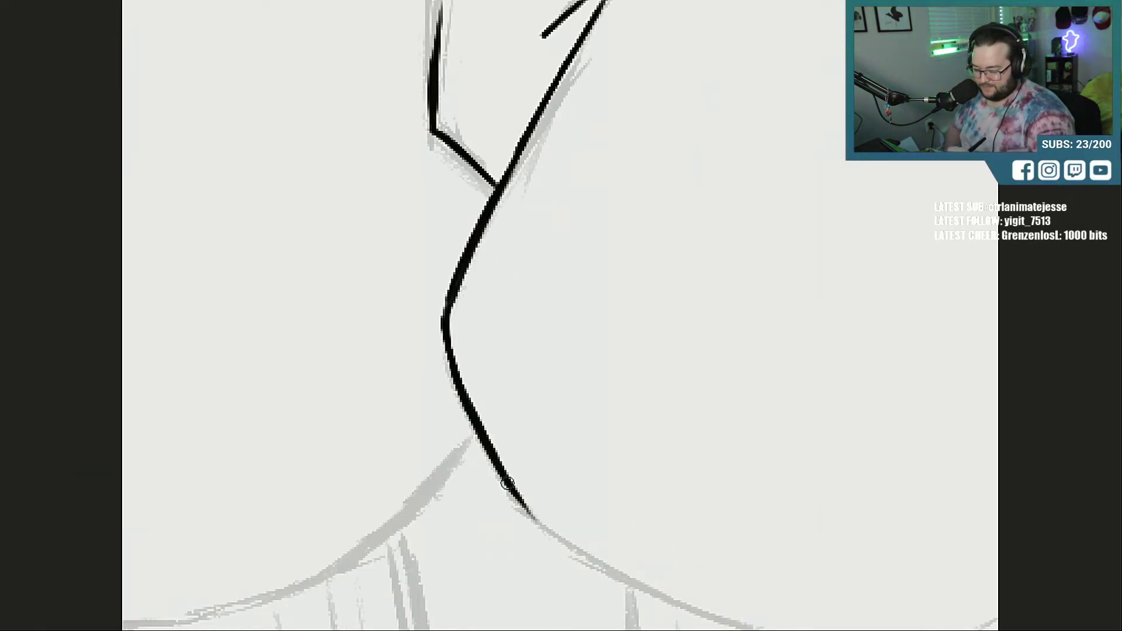
{"action": "mouse_move", "coordinate": [510, 486]}
{"action": "left_mouse_down"}
{"action": "mouse_move", "coordinate": [595, 560]}
{"action": "mouse_move", "coordinate": [685, 605]}
{"action": "left_mouse_up"}
{"action": "left_click_drag", "start_coordinate": [560, 533], "coordinate": [701, 614]}
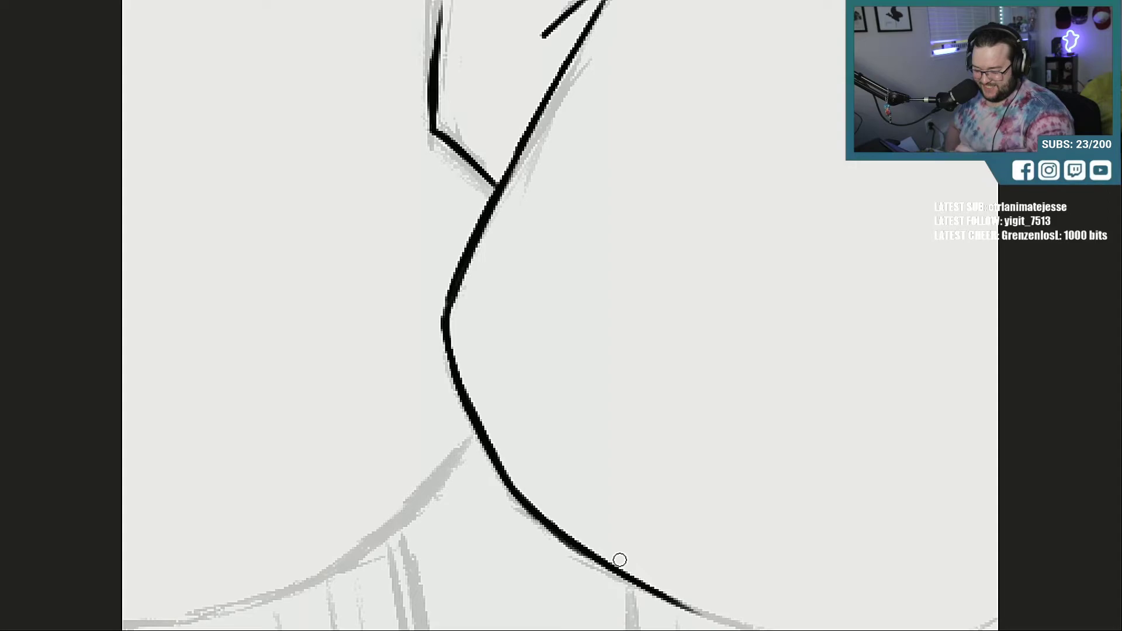
Step: Extend the trouser leg's lower edge over the ribbed ankle cuff and ink the cuff's inner side and the start of its bottom edge
{"action": "scroll", "coordinate": [701, 385], "scroll_direction": "down", "scroll_amount": 5}
{"action": "left_click_drag", "start_coordinate": [640, 356], "coordinate": [810, 418]}
{"action": "left_click_drag", "start_coordinate": [705, 379], "coordinate": [849, 421]}
{"action": "mouse_move", "coordinate": [624, 351]}
{"action": "left_mouse_down"}
{"action": "mouse_move", "coordinate": [633, 507]}
{"action": "mouse_move", "coordinate": [711, 531]}
{"action": "left_mouse_up"}
{"action": "left_click_drag", "start_coordinate": [637, 503], "coordinate": [754, 535]}
{"action": "left_click_drag", "start_coordinate": [676, 515], "coordinate": [772, 535]}
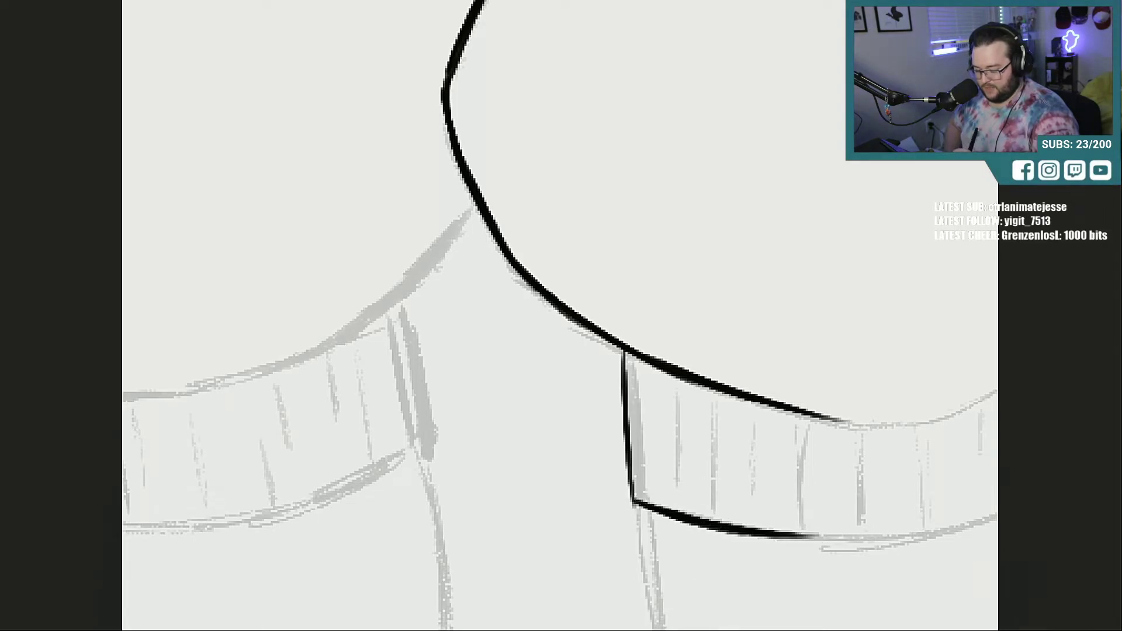
Step: Ink the cuff's outer side and the trouser leg's lower edge rising past it towards the outer leg
{"action": "left_click_drag", "start_coordinate": [728, 630], "coordinate": [780, 630]}
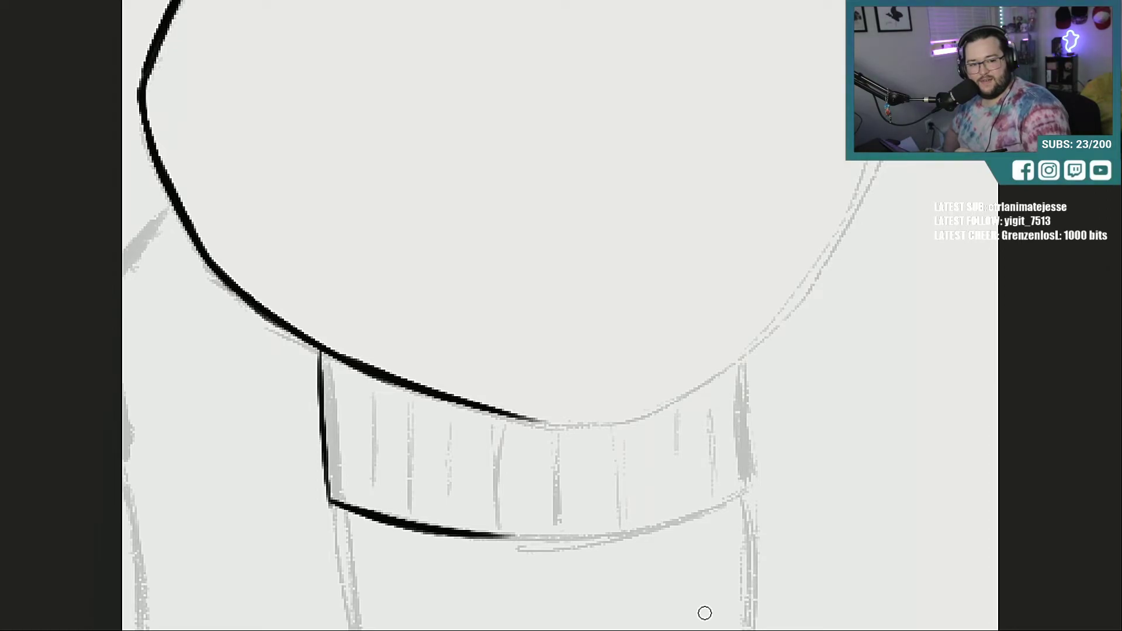
{"action": "left_click_drag", "start_coordinate": [670, 404], "coordinate": [740, 353]}
{"action": "left_click_drag", "start_coordinate": [693, 389], "coordinate": [783, 318]}
{"action": "left_click_drag", "start_coordinate": [722, 365], "coordinate": [791, 304]}
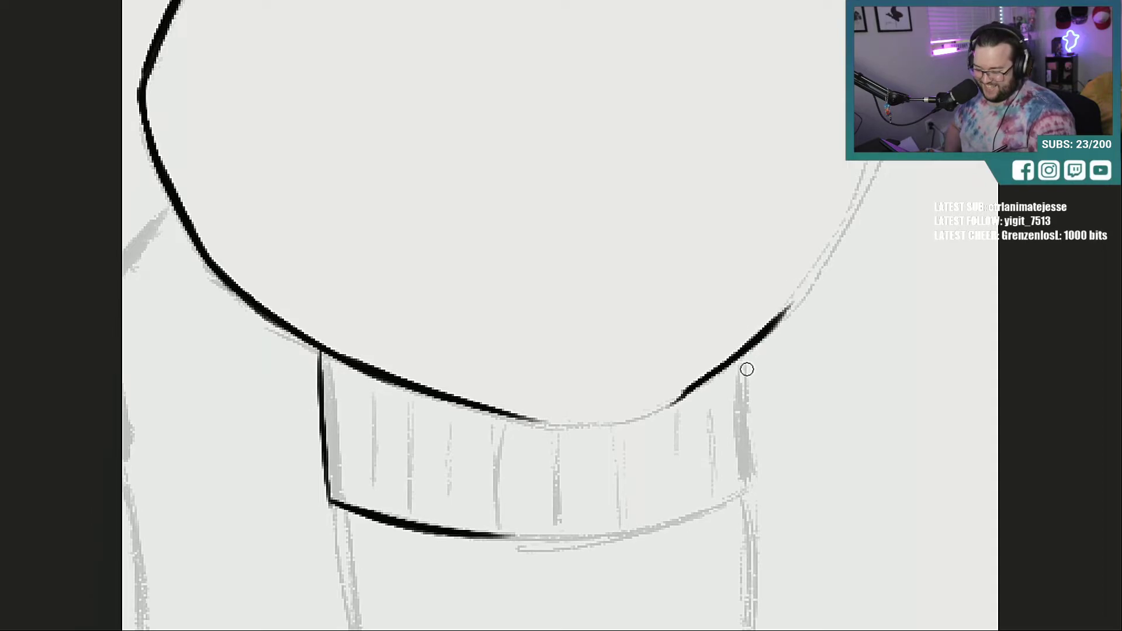
{"action": "left_click_drag", "start_coordinate": [747, 362], "coordinate": [751, 480]}
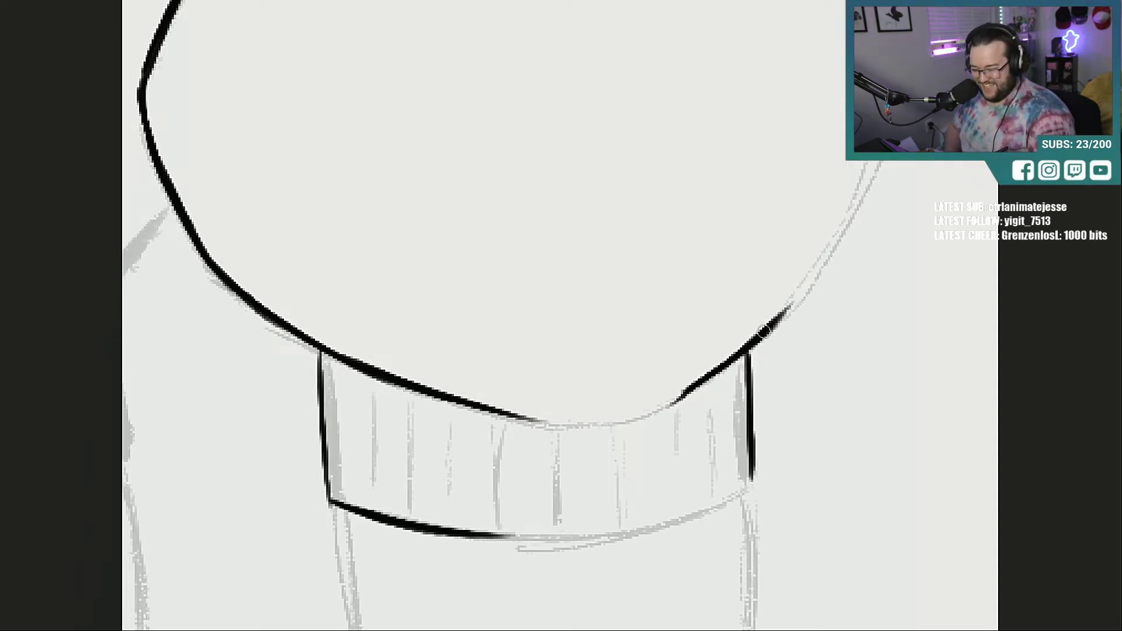
{"action": "left_click_drag", "start_coordinate": [760, 337], "coordinate": [829, 251]}
{"action": "left_click_drag", "start_coordinate": [788, 301], "coordinate": [834, 245]}
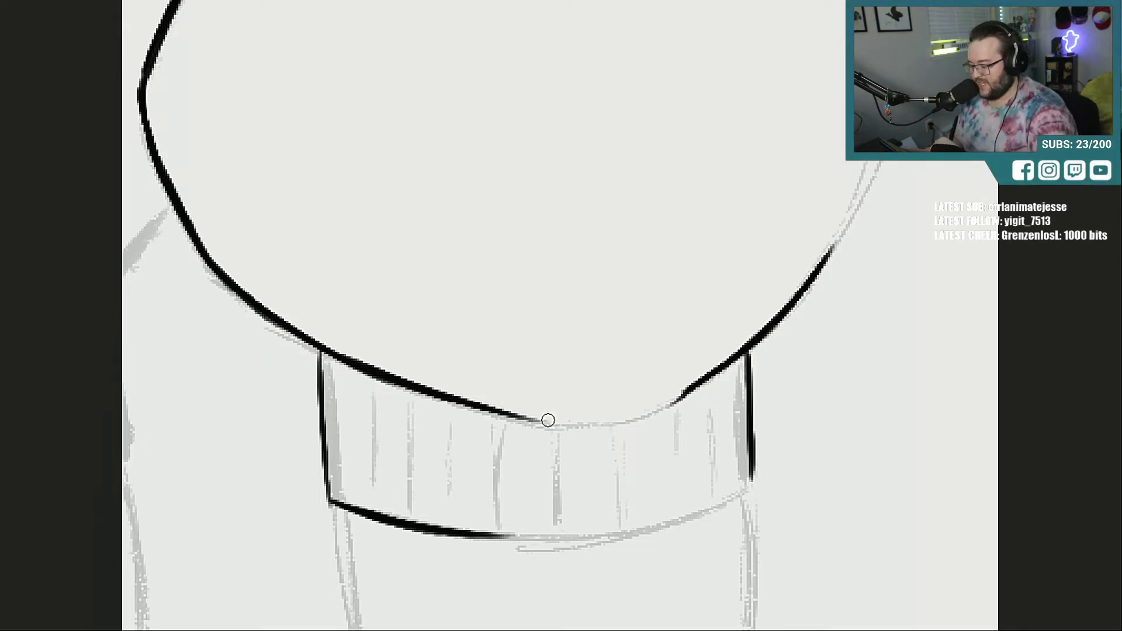
Step: Close the gap in the leg's lower edge above the cuff and complete the cuff's bottom edge with a rounded outer corner
{"action": "mouse_move", "coordinate": [514, 412]}
{"action": "left_mouse_down"}
{"action": "mouse_move", "coordinate": [613, 429]}
{"action": "mouse_move", "coordinate": [670, 409]}
{"action": "left_mouse_up"}
{"action": "left_click_drag", "start_coordinate": [581, 425], "coordinate": [678, 403]}
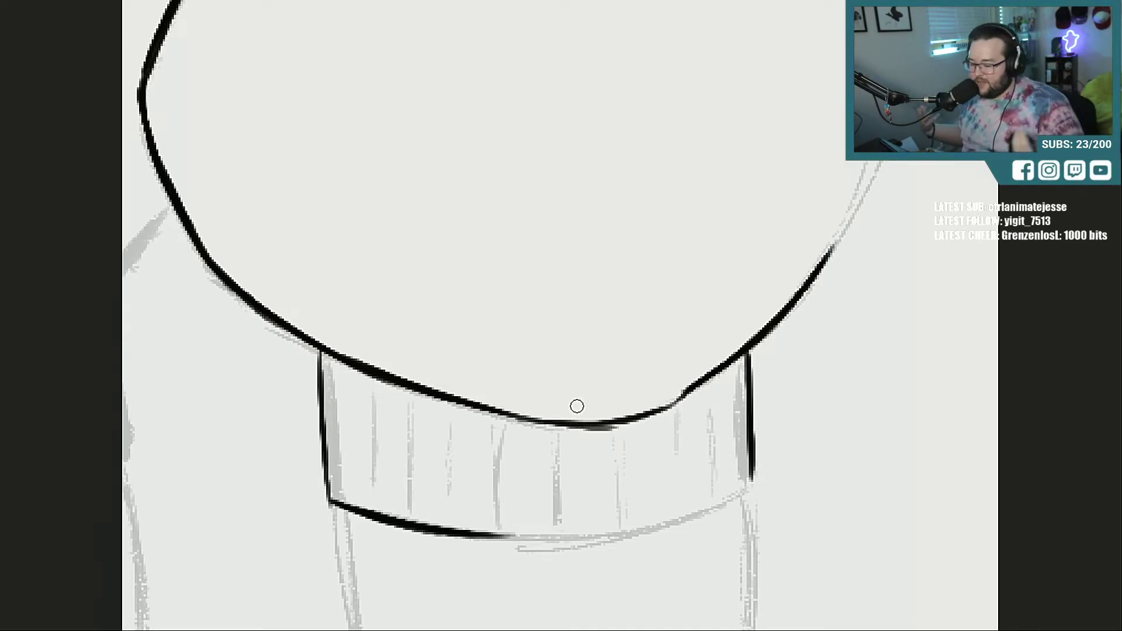
{"action": "left_click_drag", "start_coordinate": [653, 413], "coordinate": [700, 382]}
{"action": "left_click_drag", "start_coordinate": [688, 391], "coordinate": [643, 411]}
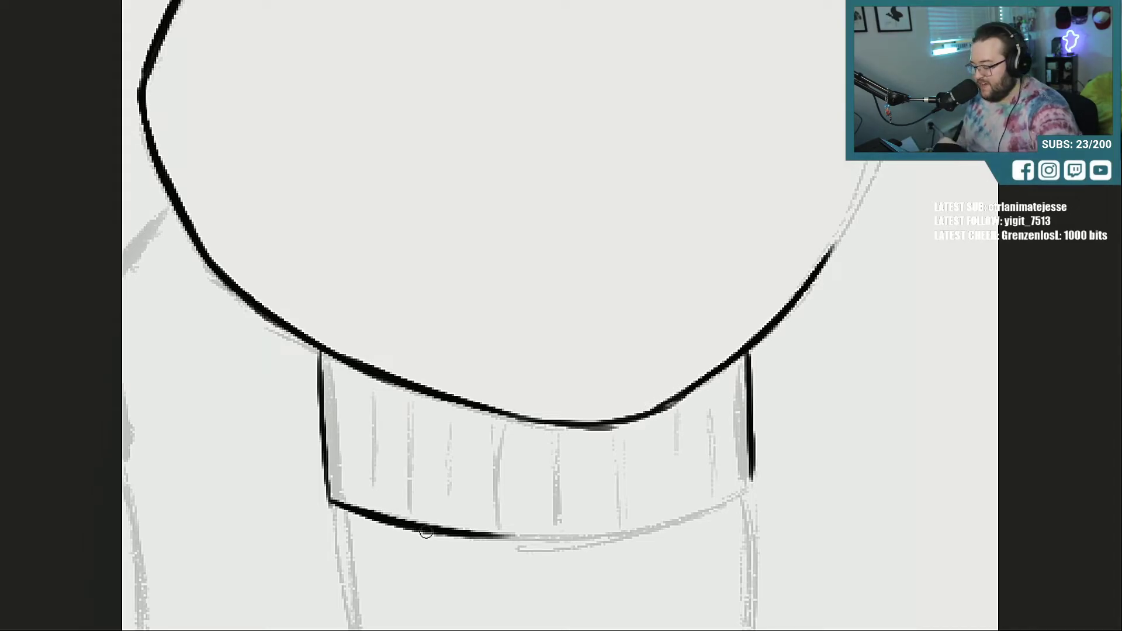
{"action": "mouse_move", "coordinate": [466, 533]}
{"action": "left_mouse_down"}
{"action": "mouse_move", "coordinate": [614, 540]}
{"action": "mouse_move", "coordinate": [722, 510]}
{"action": "mouse_move", "coordinate": [748, 490]}
{"action": "left_mouse_up"}
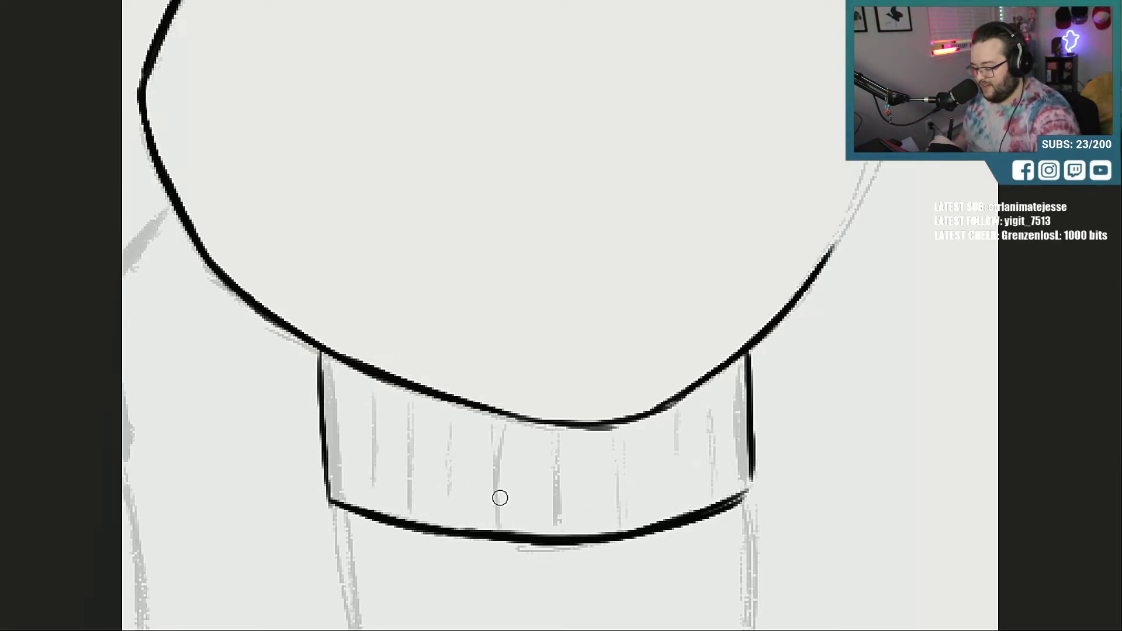
{"action": "left_click_drag", "start_coordinate": [742, 496], "coordinate": [753, 468]}
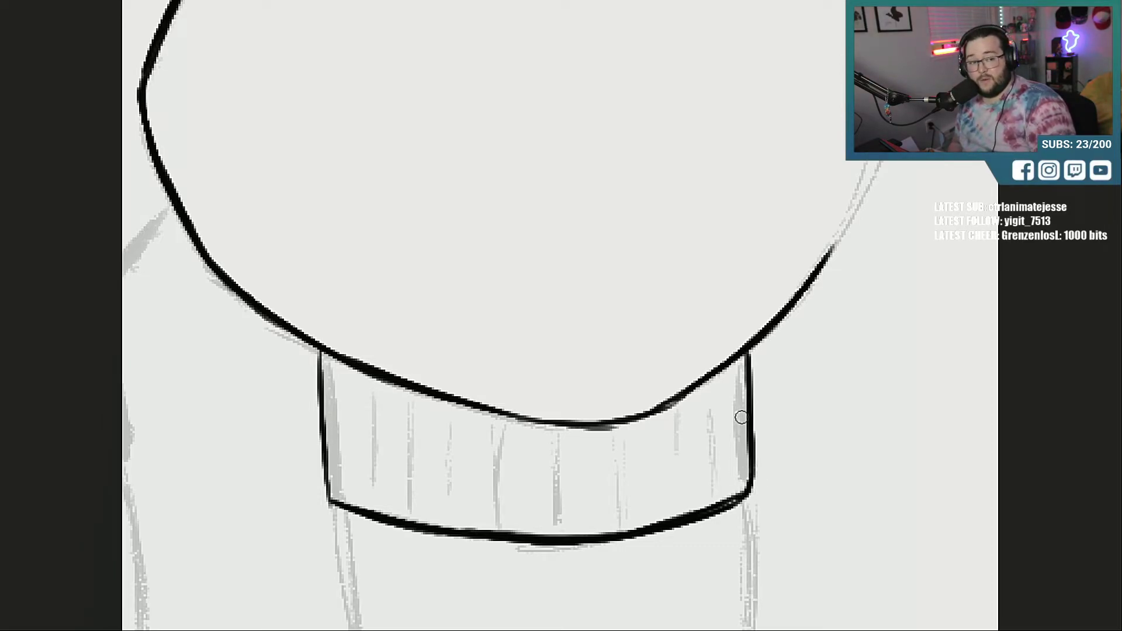
Step: Ink the leg's lower outer edge up from the cuff to the bend and the long diagonal crease running inward from it
{"action": "left_click_drag", "start_coordinate": [823, 264], "coordinate": [862, 191]}
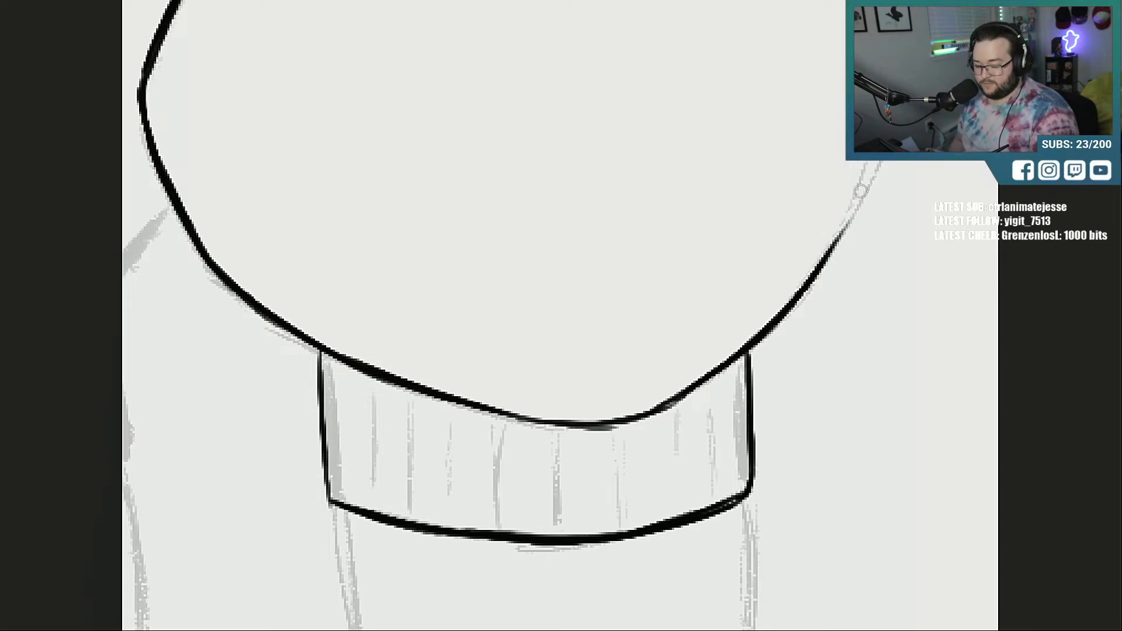
{"action": "left_click_drag", "start_coordinate": [845, 229], "coordinate": [867, 174]}
{"action": "mouse_move", "coordinate": [834, 246]}
{"action": "left_mouse_down"}
{"action": "mouse_move", "coordinate": [878, 151]}
{"action": "mouse_move", "coordinate": [818, 227]}
{"action": "mouse_move", "coordinate": [819, 444]}
{"action": "left_mouse_up"}
{"action": "mouse_move", "coordinate": [730, 111]}
{"action": "left_mouse_down"}
{"action": "mouse_move", "coordinate": [902, 334]}
{"action": "mouse_move", "coordinate": [885, 411]}
{"action": "left_mouse_up"}
{"action": "left_click_drag", "start_coordinate": [894, 325], "coordinate": [871, 494]}
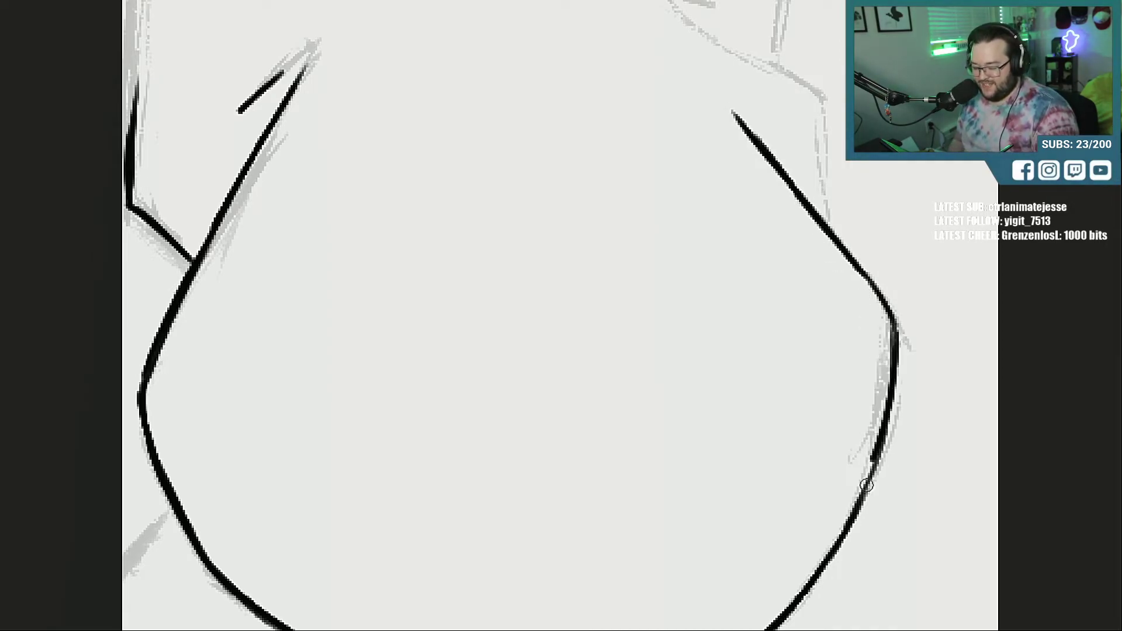
Step: Ink the angular knee fold above the diagonal crease, its short inner crease, and the start of the outer edge rising from it
{"action": "scroll", "coordinate": [930, 308], "scroll_direction": "up", "scroll_amount": 4}
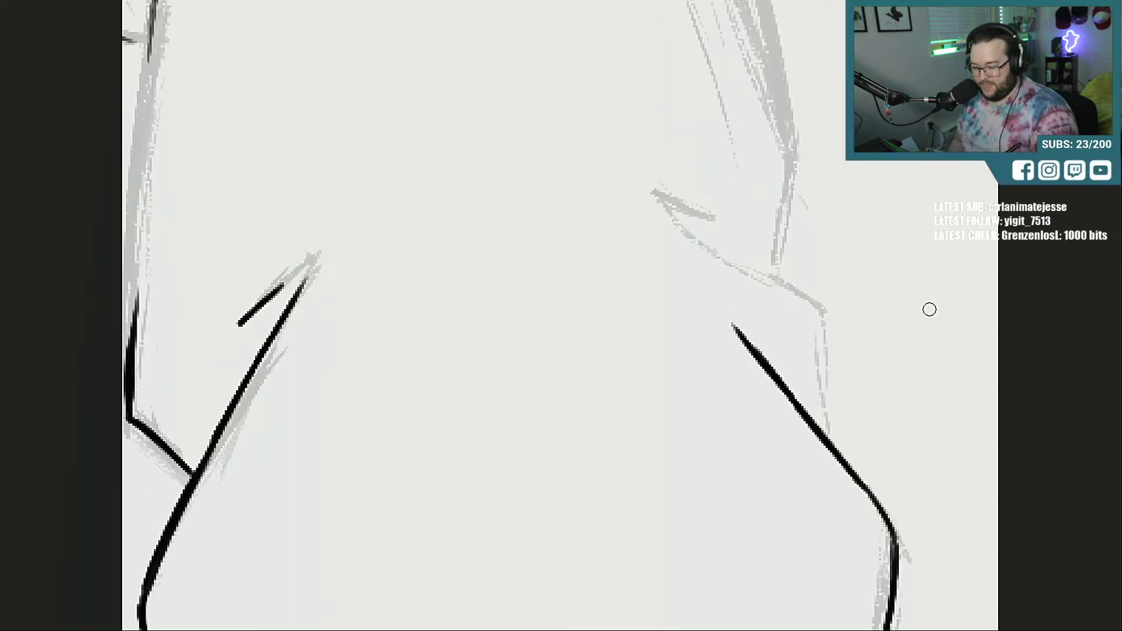
{"action": "mouse_move", "coordinate": [658, 209]}
{"action": "left_mouse_down"}
{"action": "mouse_move", "coordinate": [726, 263]}
{"action": "mouse_move", "coordinate": [819, 305]}
{"action": "mouse_move", "coordinate": [827, 448]}
{"action": "left_mouse_up"}
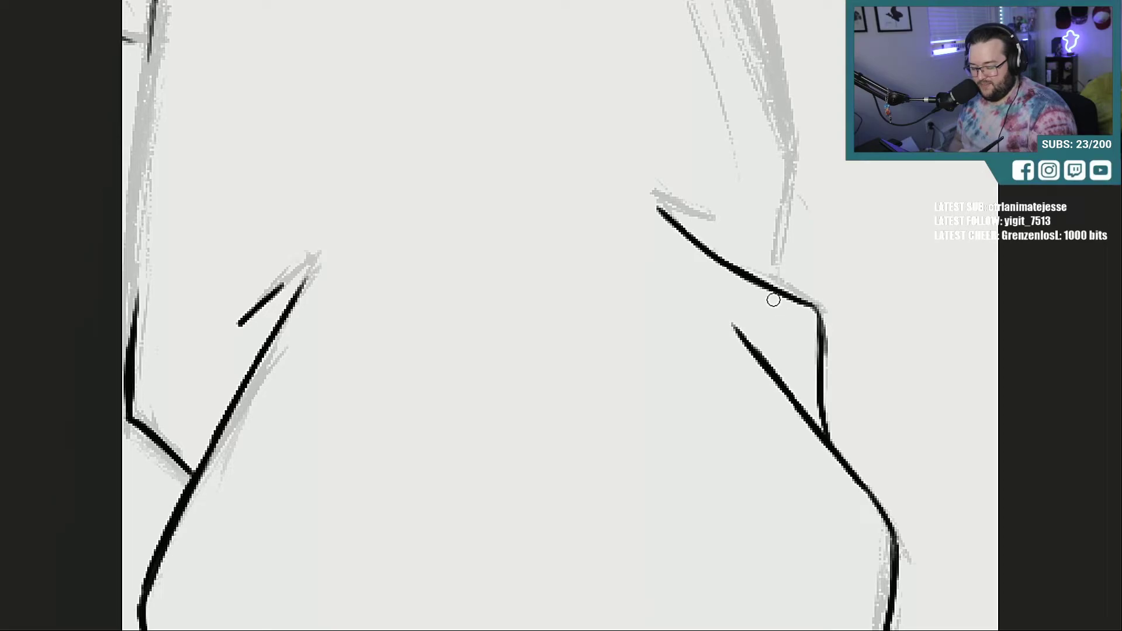
{"action": "left_click_drag", "start_coordinate": [676, 205], "coordinate": [719, 223]}
{"action": "left_click_drag", "start_coordinate": [773, 285], "coordinate": [788, 198]}
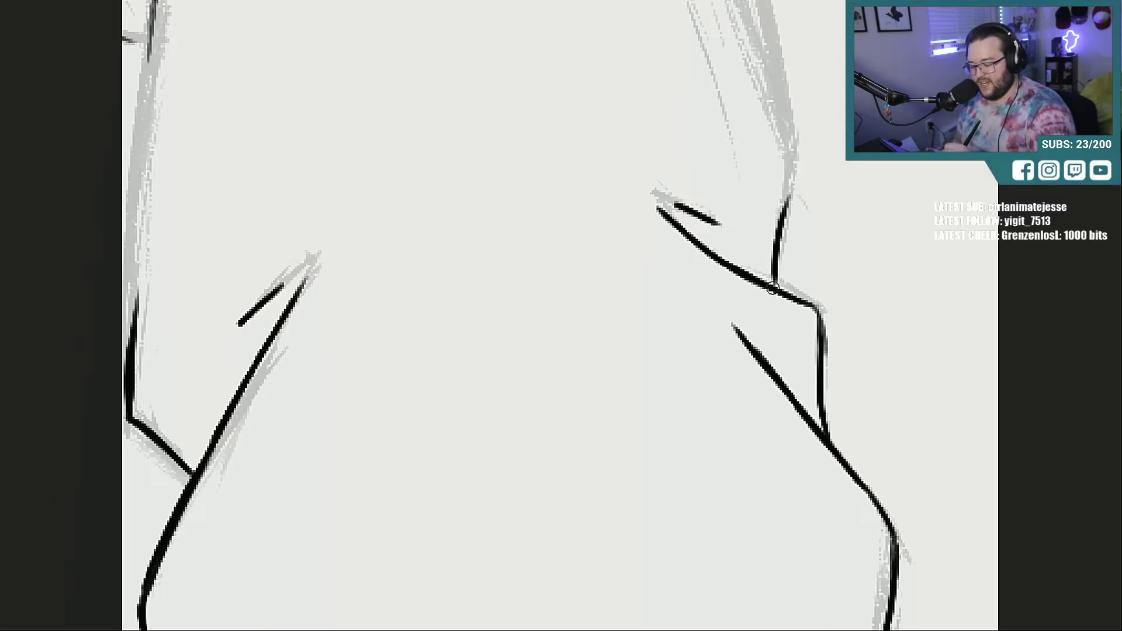
{"action": "mouse_move", "coordinate": [775, 284]}
{"action": "left_mouse_down"}
{"action": "mouse_move", "coordinate": [792, 157]}
{"action": "mouse_move", "coordinate": [783, 103]}
{"action": "left_mouse_up"}
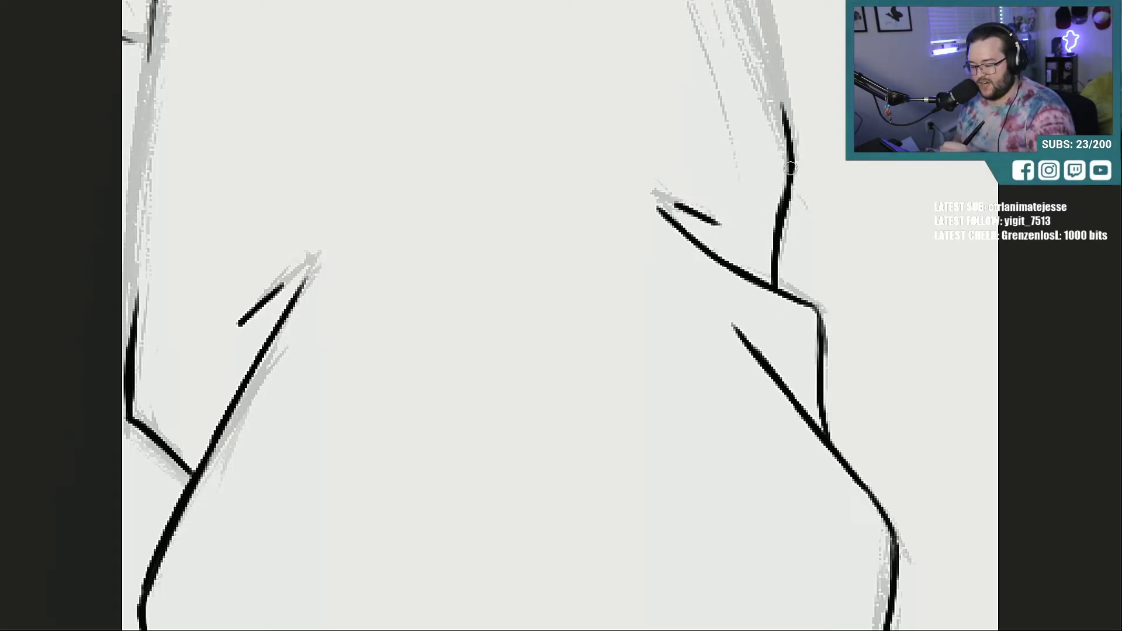
{"action": "left_click_drag", "start_coordinate": [791, 168], "coordinate": [775, 71]}
Step: Extend the inner leg edge from the angular fold up to the crotch line and trim the excess thickness near its upper end
{"action": "left_click_drag", "start_coordinate": [789, 630], "coordinate": [689, 630]}
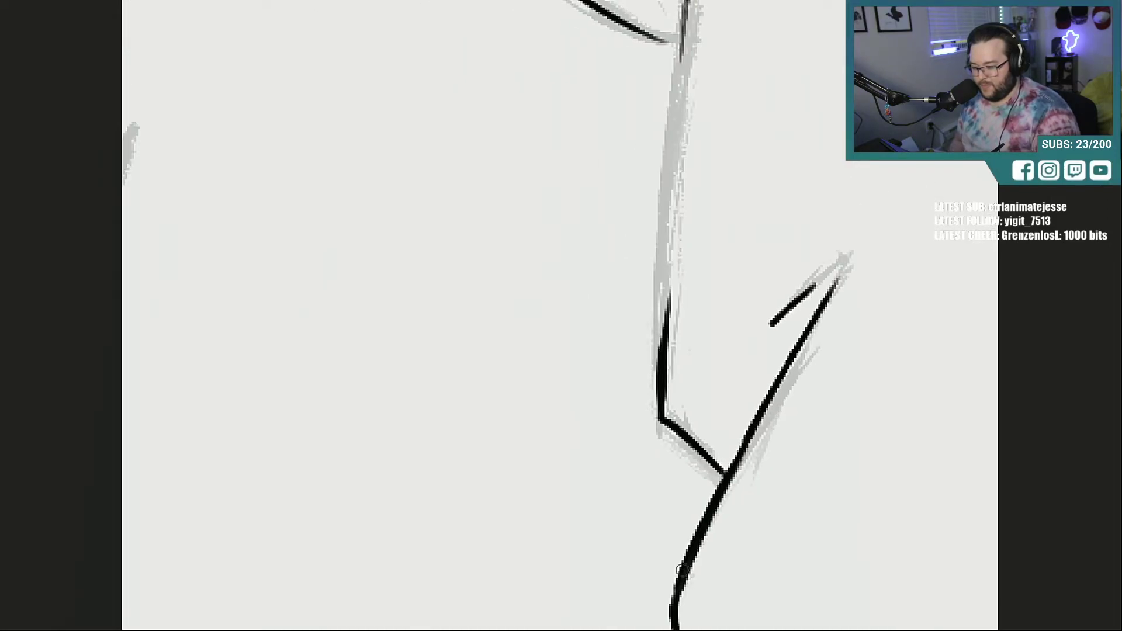
{"action": "left_click_drag", "start_coordinate": [663, 359], "coordinate": [680, 154]}
{"action": "left_click_drag", "start_coordinate": [666, 305], "coordinate": [688, 65]}
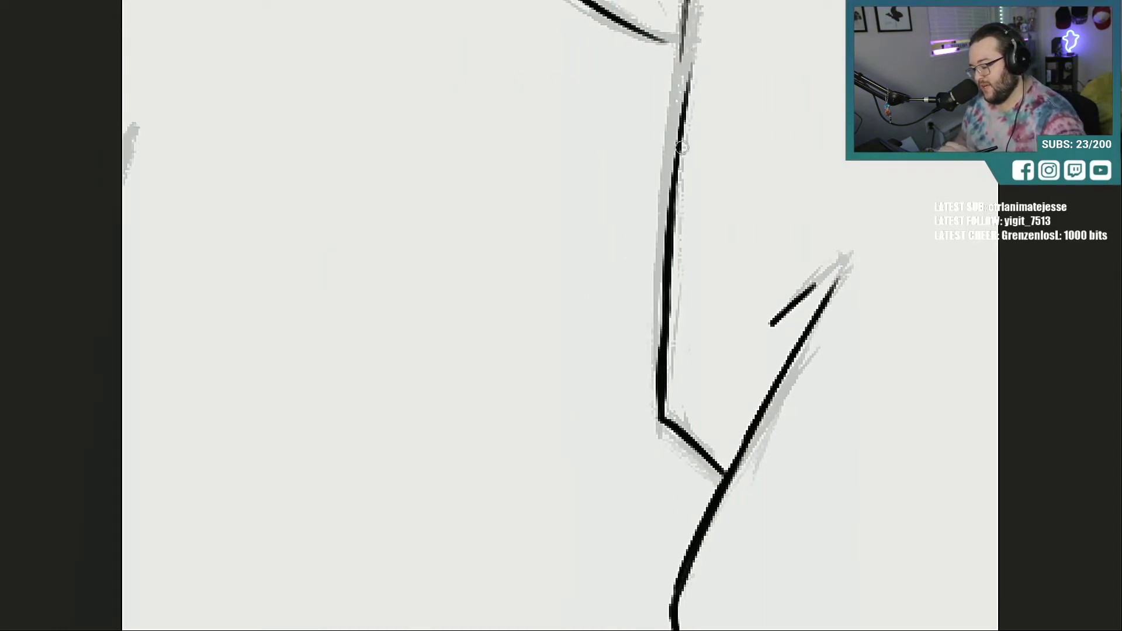
{"action": "left_click_drag", "start_coordinate": [668, 231], "coordinate": [684, 35]}
{"action": "mouse_move", "coordinate": [675, 176]}
{"action": "left_mouse_down"}
{"action": "mouse_move", "coordinate": [683, 31]}
{"action": "mouse_move", "coordinate": [690, 138]}
{"action": "left_mouse_up"}
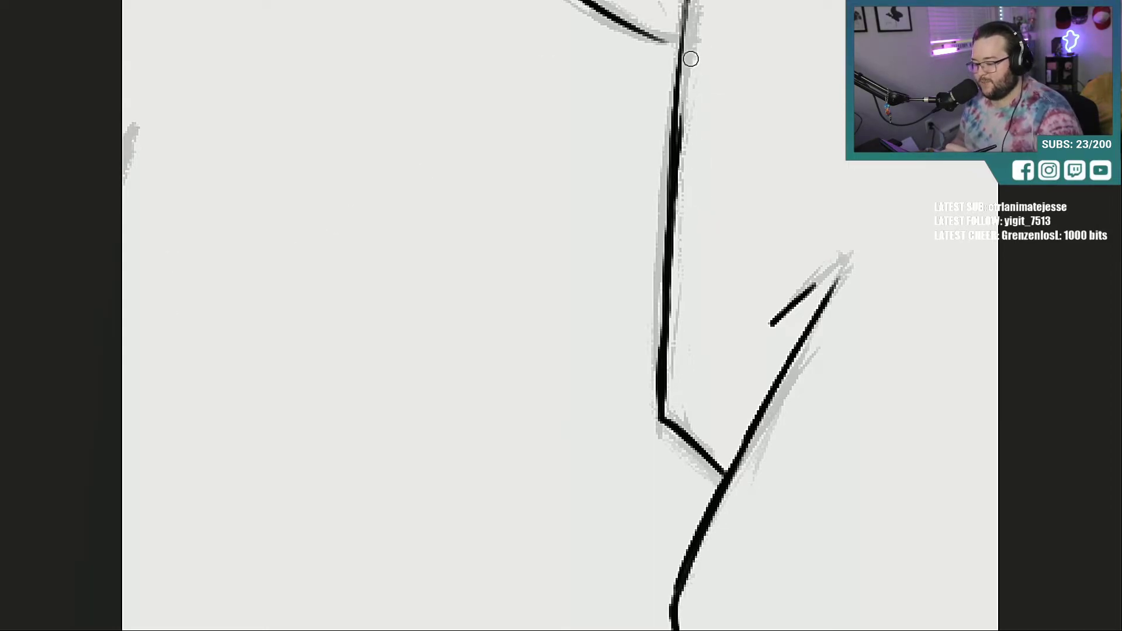
{"action": "left_click_drag", "start_coordinate": [691, 59], "coordinate": [688, 150]}
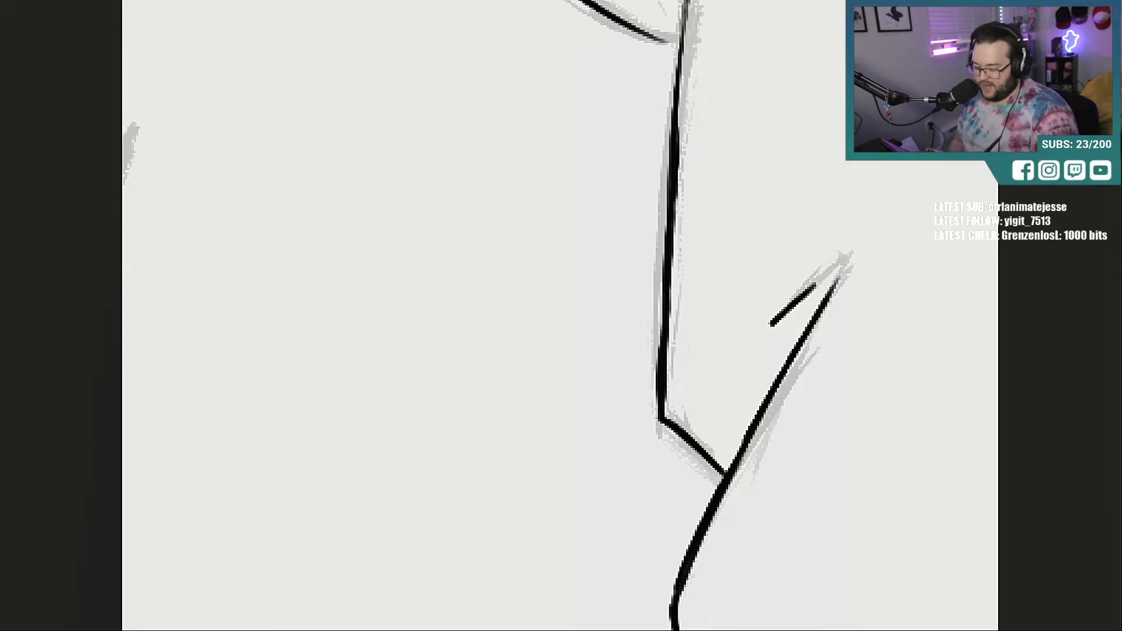
Step: Ink the upper outer edge of the drink-arm-side leg down to the knee folds and continue the broken side seam beside it
{"action": "left_click_drag", "start_coordinate": [716, 630], "coordinate": [742, 630]}
{"action": "left_click_drag", "start_coordinate": [1002, 327], "coordinate": [1002, 307]}
{"action": "scroll", "coordinate": [211, 312], "scroll_direction": "up", "scroll_amount": 3}
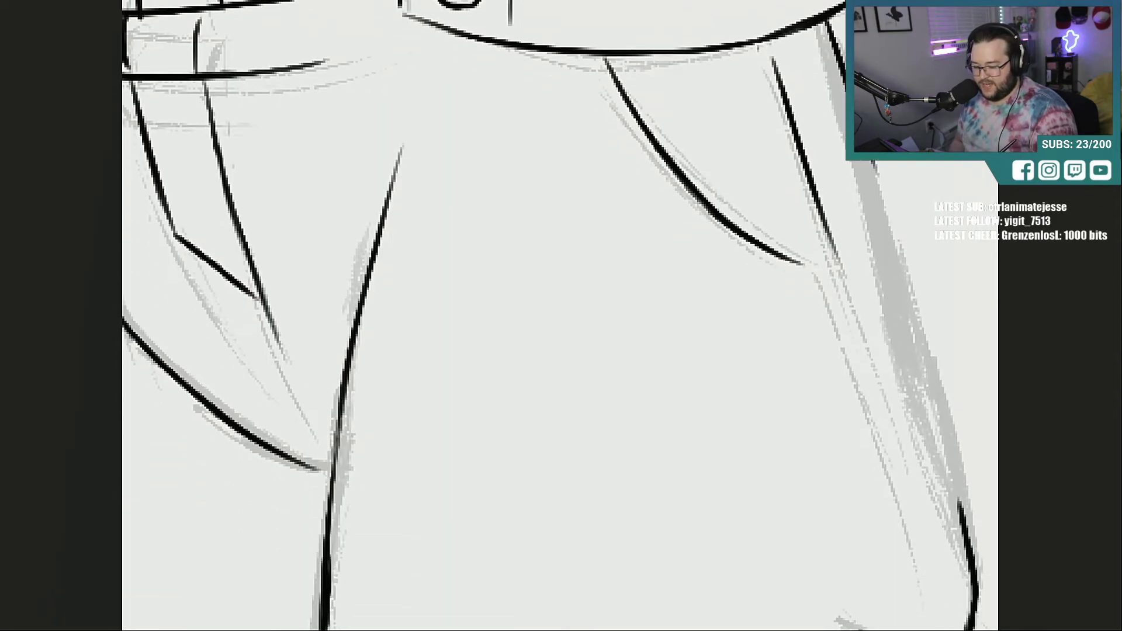
{"action": "left_click_drag", "start_coordinate": [869, 149], "coordinate": [917, 328]}
{"action": "left_click_drag", "start_coordinate": [893, 251], "coordinate": [962, 519]}
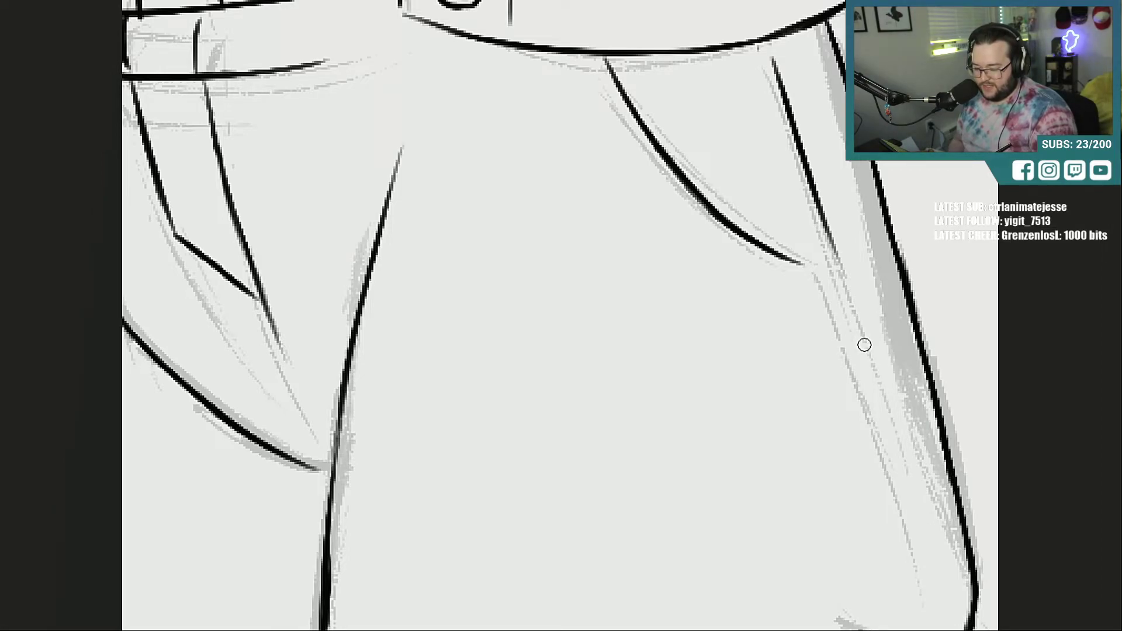
{"action": "left_click_drag", "start_coordinate": [863, 345], "coordinate": [903, 453]}
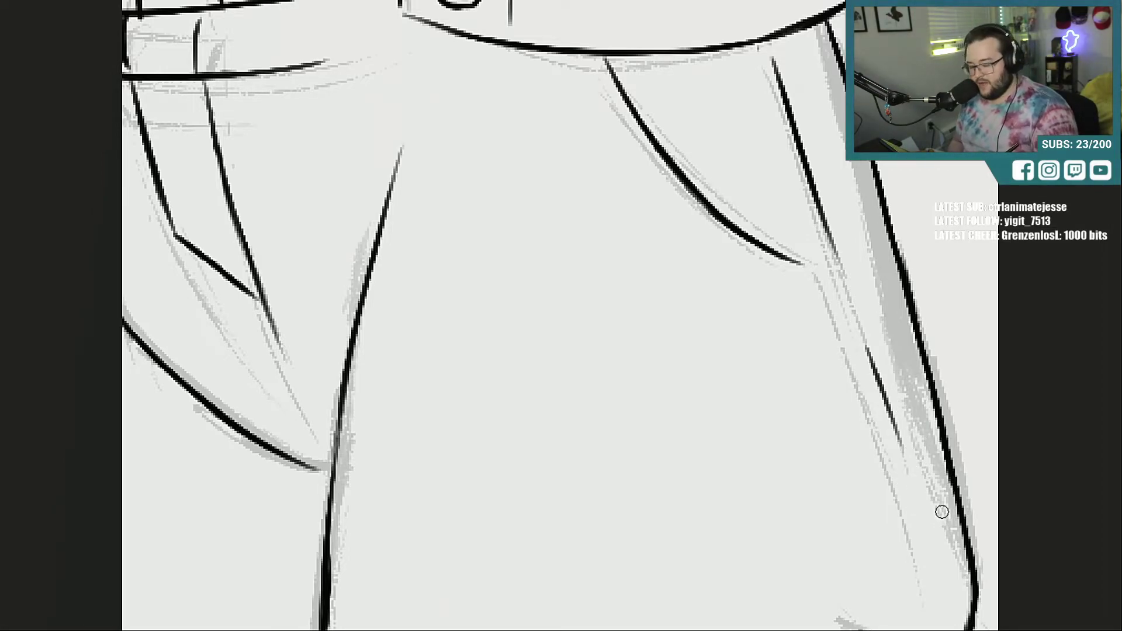
{"action": "left_click_drag", "start_coordinate": [913, 480], "coordinate": [942, 573]}
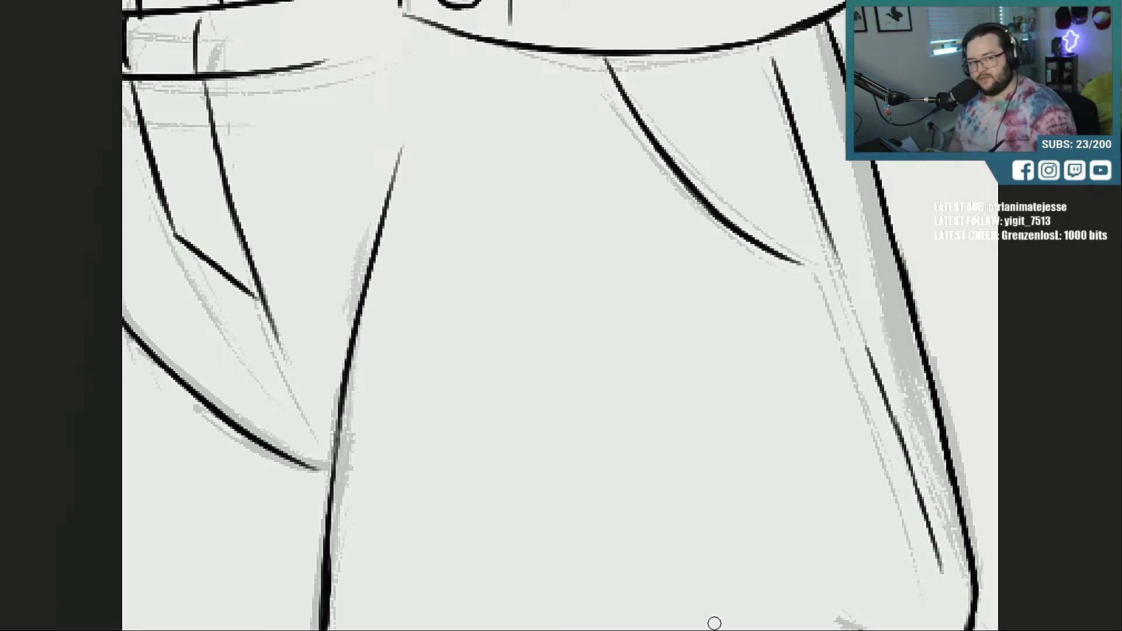
Step: Ink the outer edge of the phone-arm-side leg from the hip line down to the knee crease, bending inward at its lower end
{"action": "scroll", "coordinate": [651, 598], "scroll_direction": "left", "scroll_amount": 10}
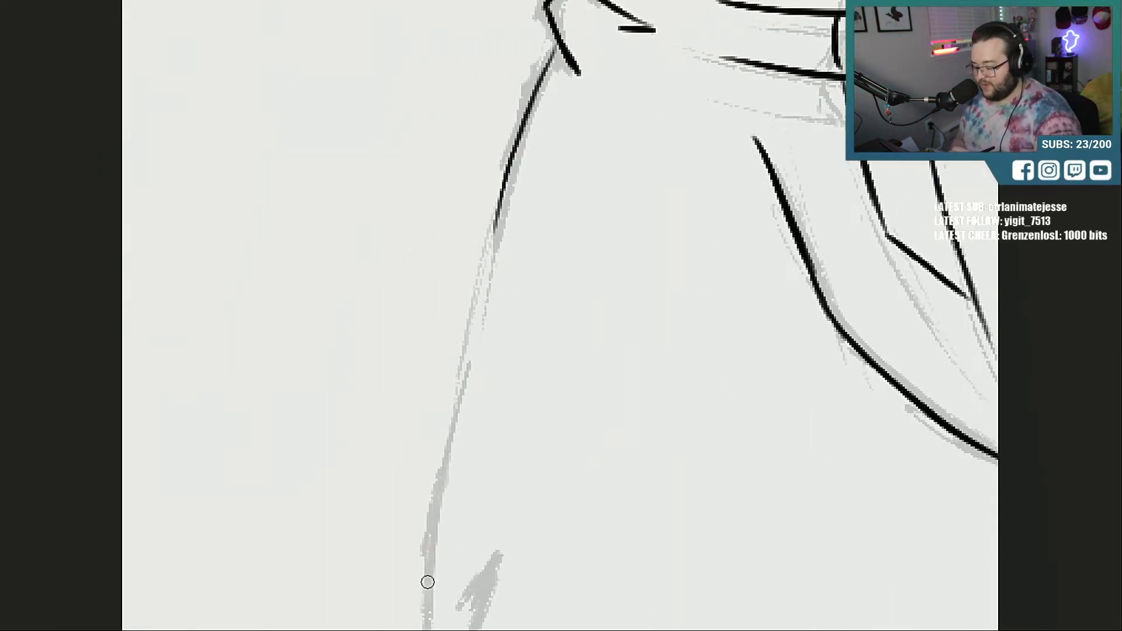
{"action": "left_click_drag", "start_coordinate": [430, 608], "coordinate": [458, 397]}
{"action": "left_click_drag", "start_coordinate": [444, 477], "coordinate": [476, 327]}
{"action": "left_click_drag", "start_coordinate": [452, 427], "coordinate": [493, 234]}
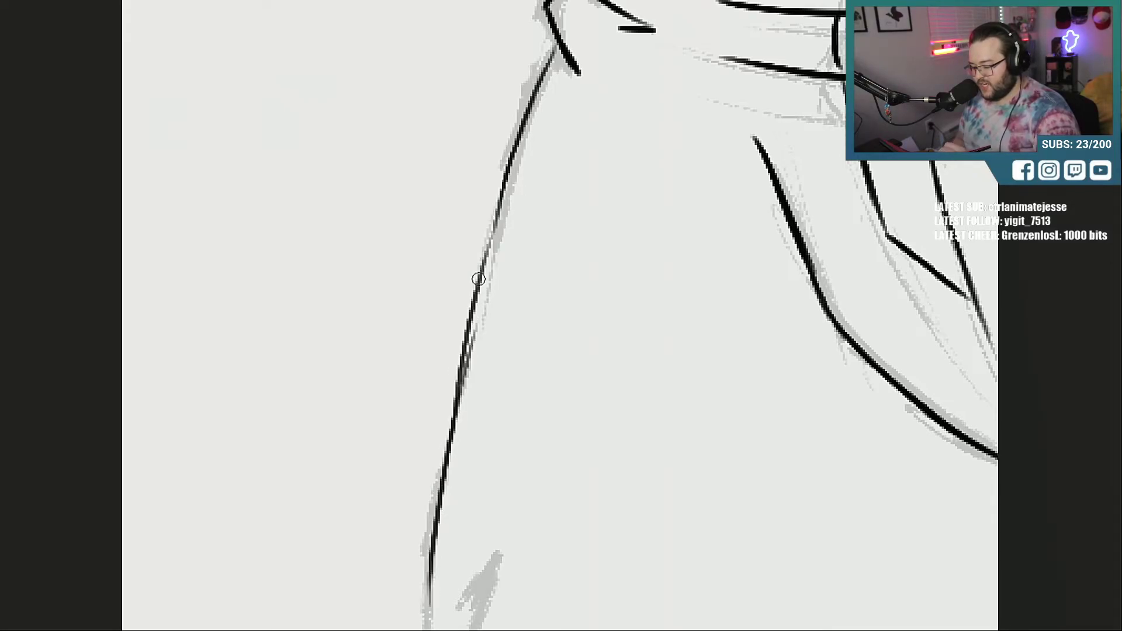
{"action": "left_click_drag", "start_coordinate": [464, 389], "coordinate": [514, 168]}
{"action": "left_click_drag", "start_coordinate": [473, 342], "coordinate": [503, 186]}
{"action": "left_click_drag", "start_coordinate": [460, 392], "coordinate": [511, 169]}
{"action": "scroll", "coordinate": [739, 228], "scroll_direction": "down", "scroll_amount": 2}
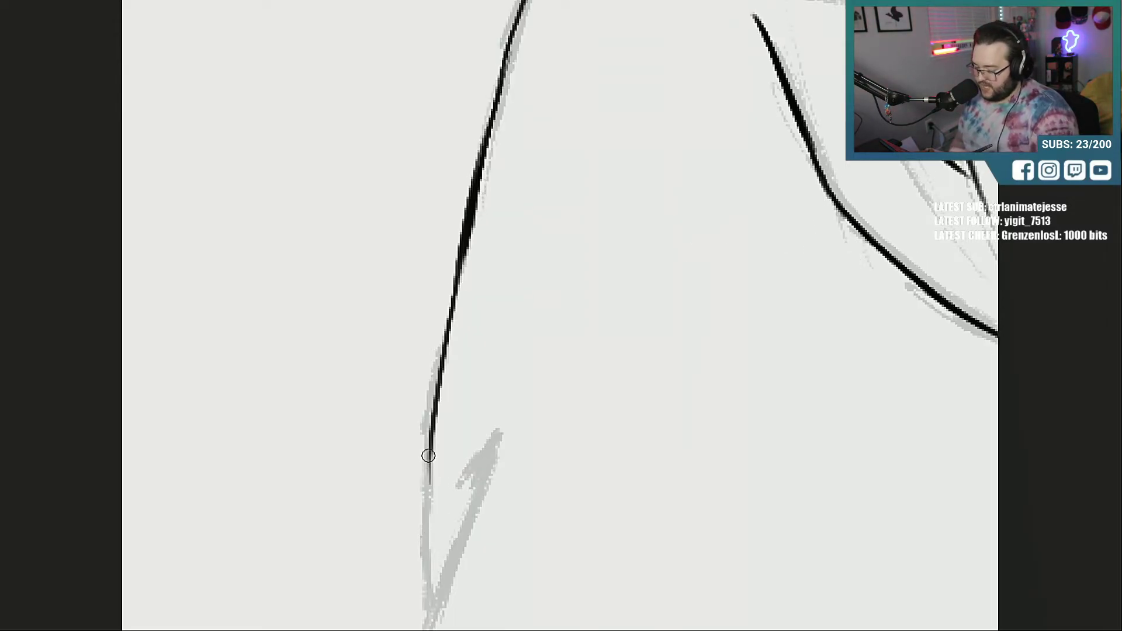
{"action": "left_click_drag", "start_coordinate": [429, 458], "coordinate": [439, 572]}
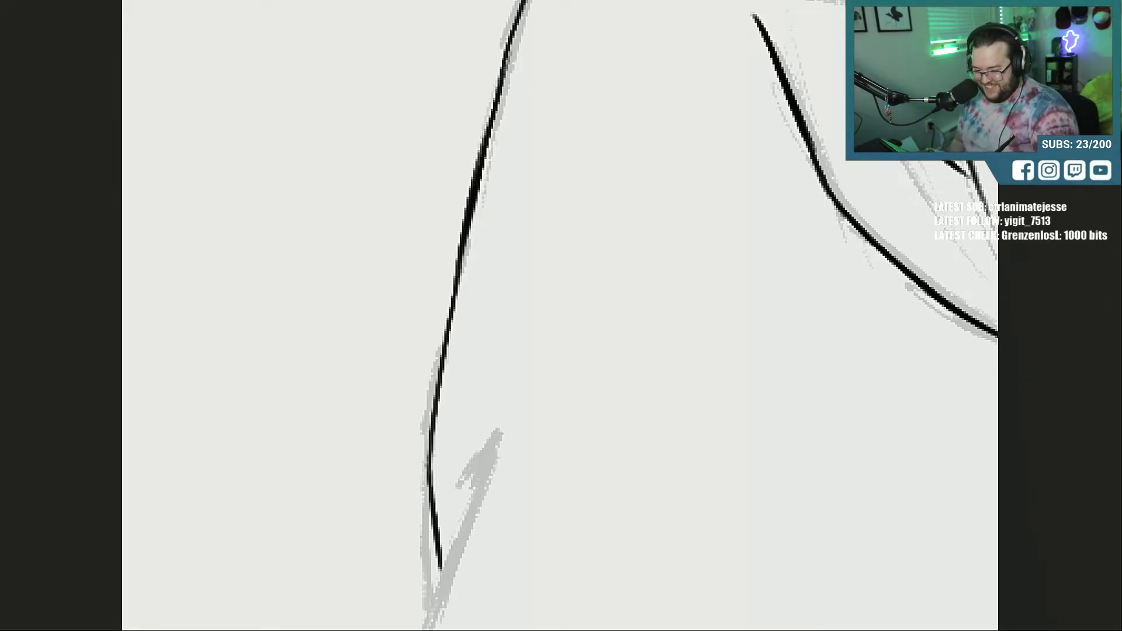
Step: Ink the phone-arm-side leg's diagonal knee crease with its short hooked tip and continue the outer edge in a long curve towards the ankle
{"action": "scroll", "coordinate": [561, 315], "scroll_direction": "down", "scroll_amount": 3}
{"action": "scroll", "coordinate": [561, 315], "scroll_direction": "right", "scroll_amount": 5}
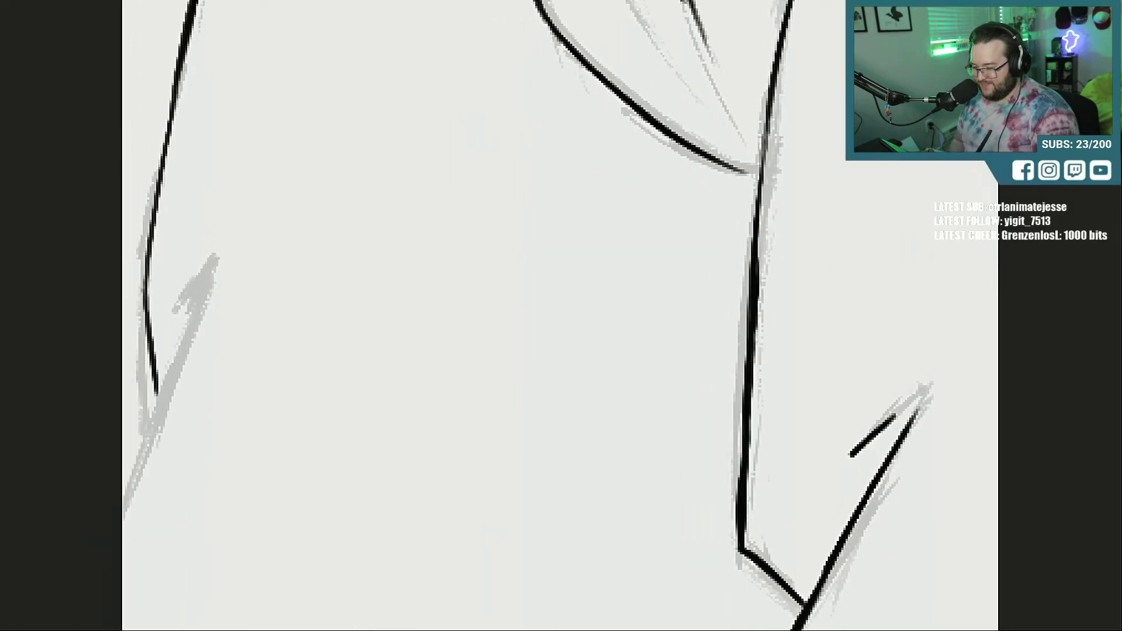
{"action": "scroll", "coordinate": [690, 608], "scroll_direction": "left", "scroll_amount": 5}
{"action": "scroll", "coordinate": [480, 449], "scroll_direction": "right", "scroll_amount": 1}
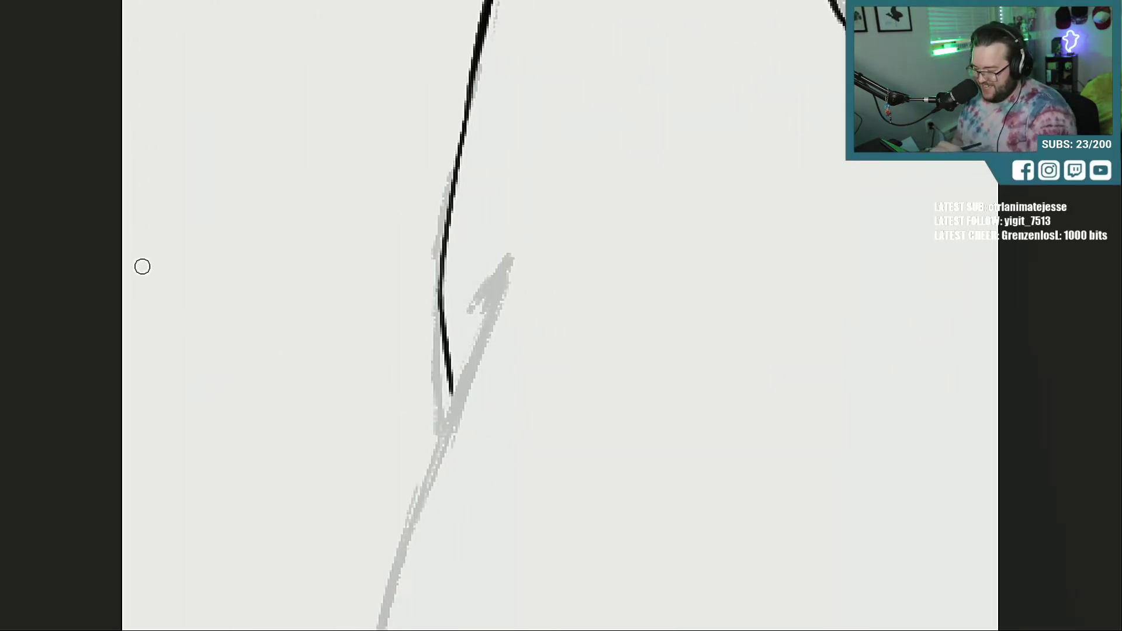
{"action": "mouse_move", "coordinate": [463, 310]}
{"action": "left_mouse_down"}
{"action": "mouse_move", "coordinate": [507, 269]}
{"action": "mouse_move", "coordinate": [433, 447]}
{"action": "left_mouse_up"}
{"action": "left_click_drag", "start_coordinate": [469, 365], "coordinate": [424, 474]}
{"action": "left_click_drag", "start_coordinate": [451, 406], "coordinate": [397, 542]}
{"action": "mouse_move", "coordinate": [435, 443]}
{"action": "left_mouse_down"}
{"action": "mouse_move", "coordinate": [388, 575]}
{"action": "mouse_move", "coordinate": [373, 566]}
{"action": "mouse_move", "coordinate": [363, 441]}
{"action": "mouse_move", "coordinate": [388, 314]}
{"action": "mouse_move", "coordinate": [428, 205]}
{"action": "left_mouse_up"}
{"action": "scroll", "coordinate": [445, 410], "scroll_direction": "down", "scroll_amount": 5}
{"action": "left_click_drag", "start_coordinate": [394, 299], "coordinate": [436, 158]}
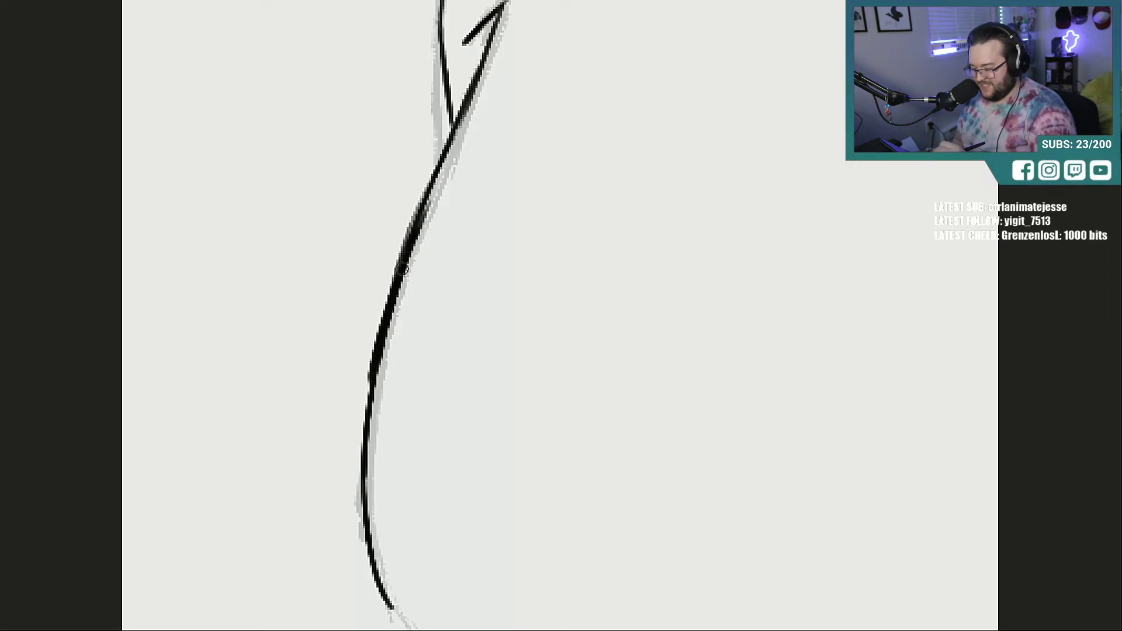
Step: Trim the thick stretch of the phone-arm-side leg's outer edge and extend the curve around its lower bulge to the cuff
{"action": "left_click_drag", "start_coordinate": [403, 269], "coordinate": [435, 157]}
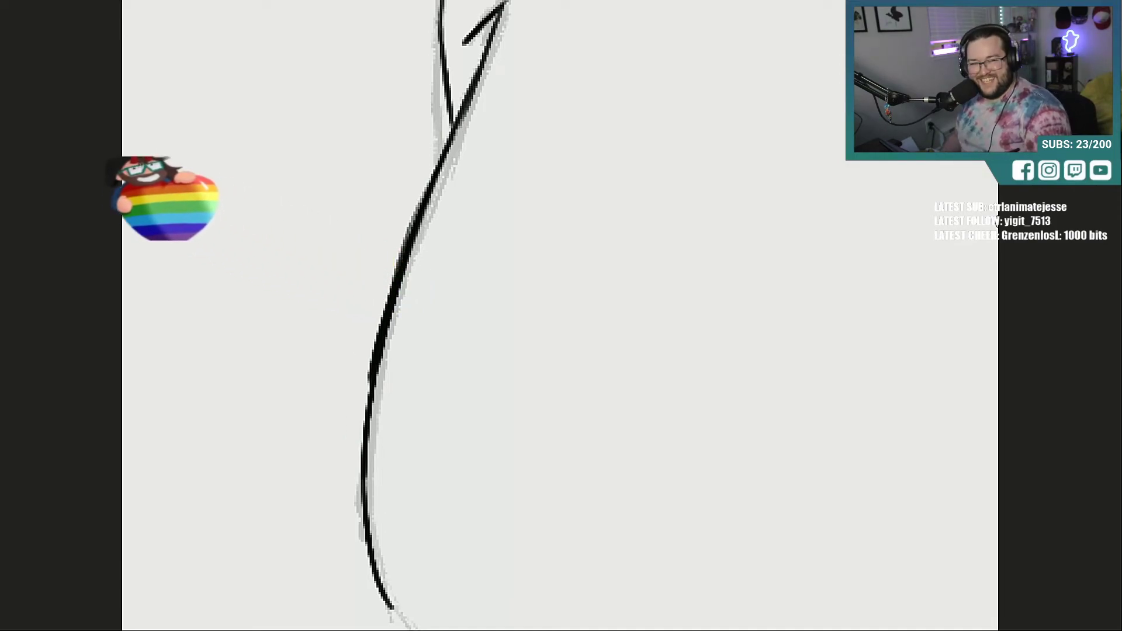
{"action": "scroll", "coordinate": [560, 316], "scroll_direction": "down", "scroll_amount": 5}
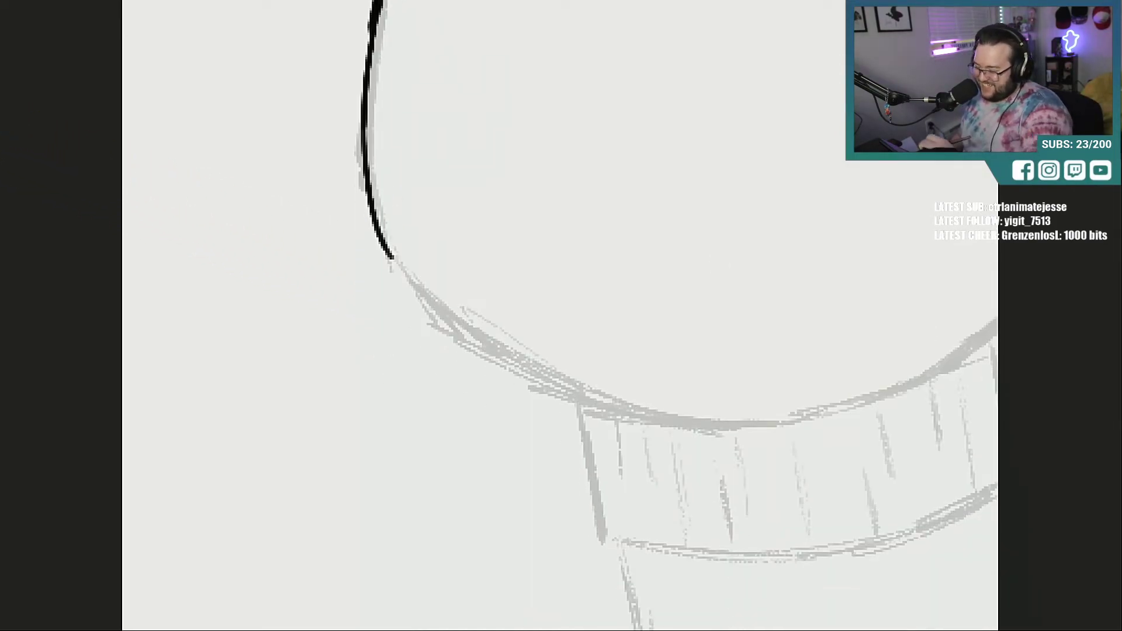
{"action": "mouse_move", "coordinate": [392, 257]}
{"action": "left_mouse_down"}
{"action": "mouse_move", "coordinate": [486, 346]}
{"action": "mouse_move", "coordinate": [622, 408]}
{"action": "left_mouse_up"}
{"action": "left_click_drag", "start_coordinate": [490, 342], "coordinate": [660, 410]}
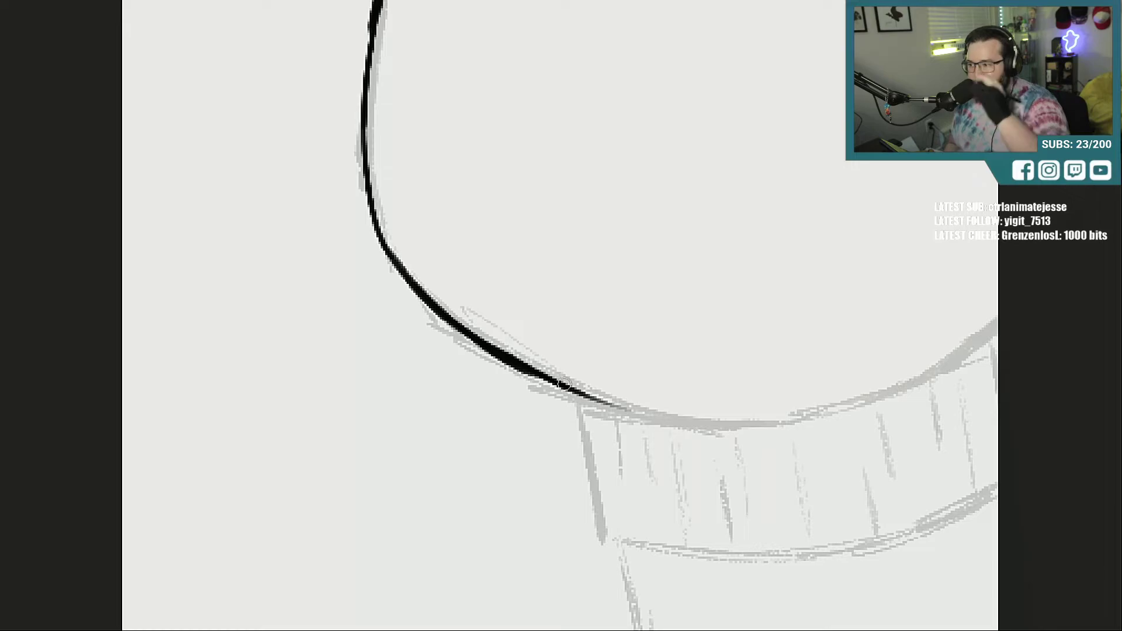
Step: Ink the puffed trouser hem above the phone-arm-side cuff, curving it across and up to meet the other leg's inner edge
{"action": "scroll", "coordinate": [560, 315], "scroll_direction": "right", "scroll_amount": 6}
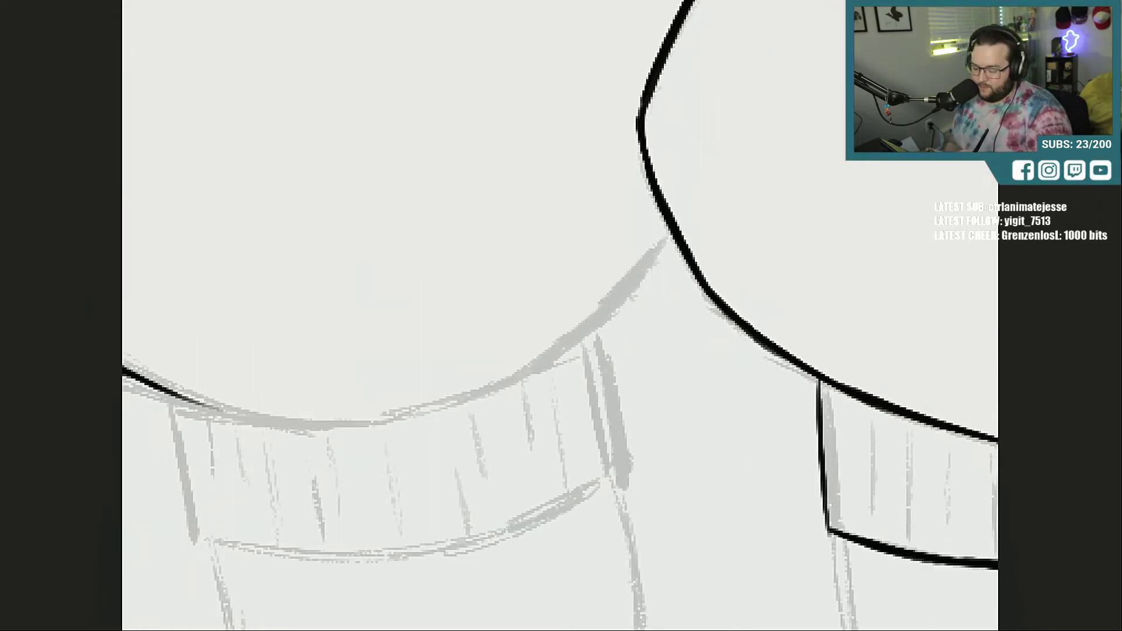
{"action": "scroll", "coordinate": [560, 316], "scroll_direction": "left", "scroll_amount": 1}
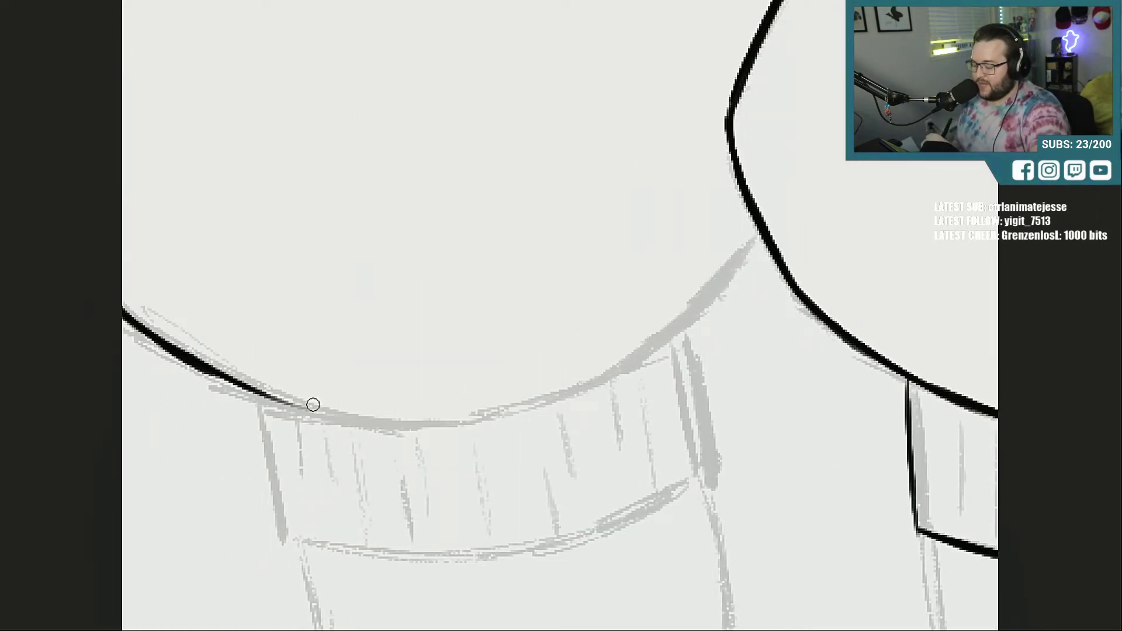
{"action": "left_click_drag", "start_coordinate": [271, 396], "coordinate": [477, 414]}
{"action": "left_click_drag", "start_coordinate": [323, 416], "coordinate": [518, 412]}
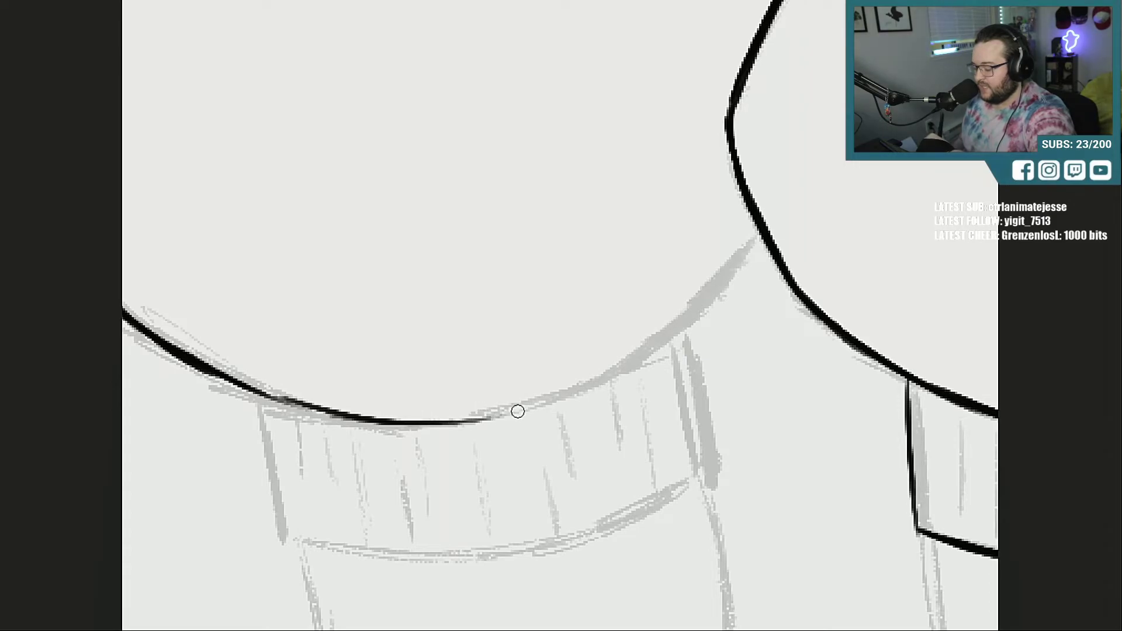
{"action": "mouse_move", "coordinate": [243, 386]}
{"action": "left_mouse_down"}
{"action": "mouse_move", "coordinate": [402, 416]}
{"action": "mouse_move", "coordinate": [516, 413]}
{"action": "left_mouse_up"}
{"action": "left_click_drag", "start_coordinate": [441, 423], "coordinate": [553, 391]}
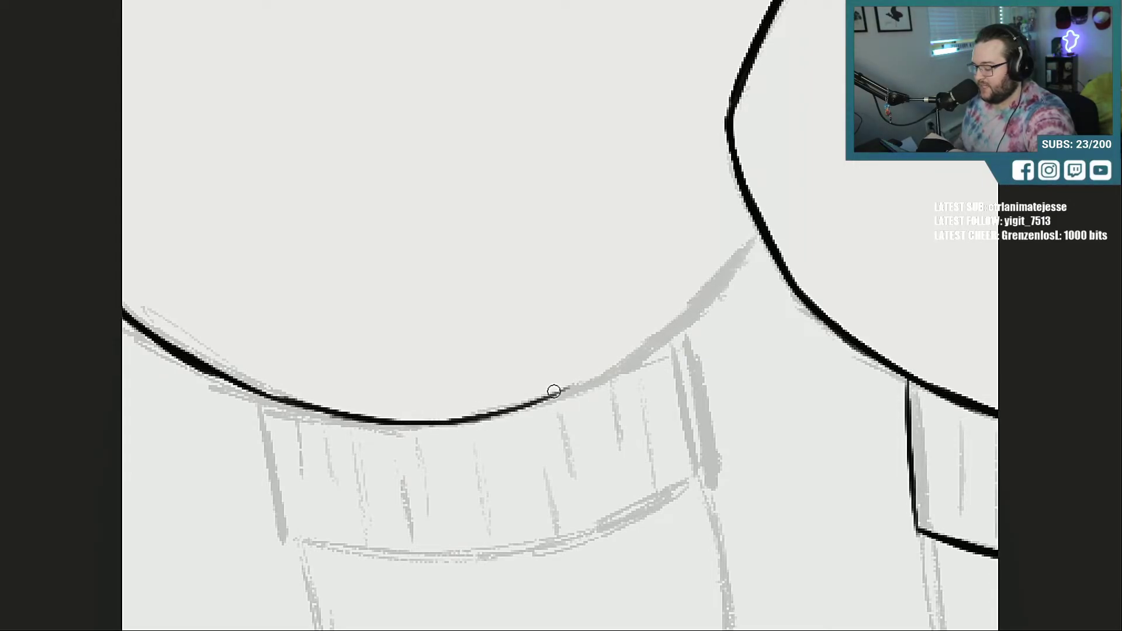
{"action": "left_click_drag", "start_coordinate": [477, 420], "coordinate": [663, 328]}
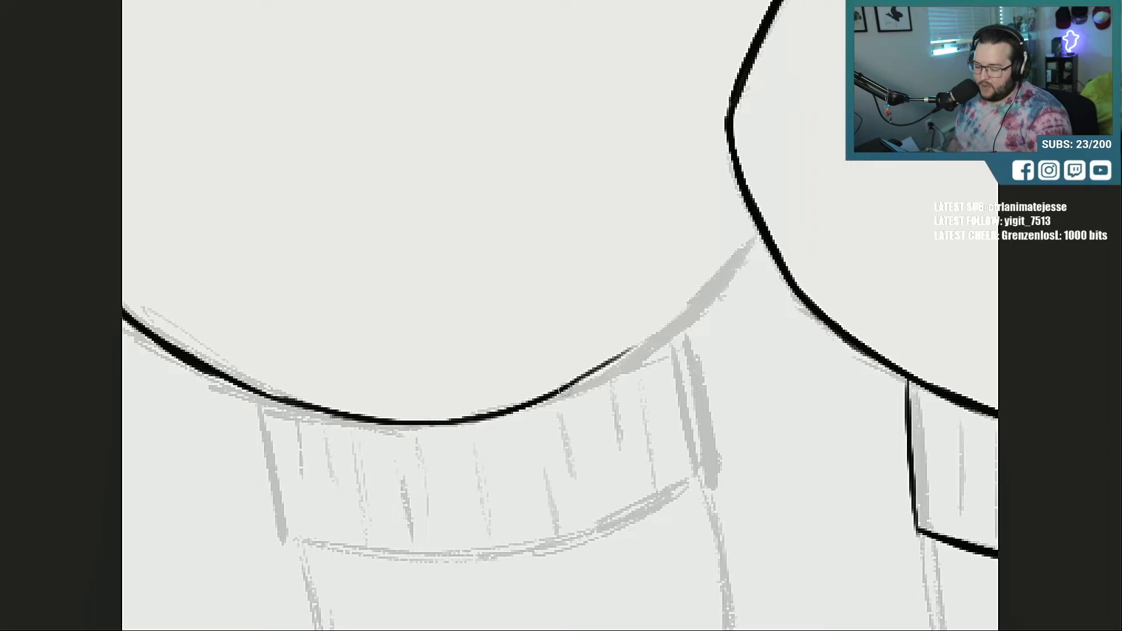
{"action": "left_click_drag", "start_coordinate": [566, 390], "coordinate": [693, 305]}
{"action": "left_click_drag", "start_coordinate": [619, 345], "coordinate": [727, 272]}
{"action": "mouse_move", "coordinate": [671, 319]}
{"action": "left_mouse_down"}
{"action": "mouse_move", "coordinate": [743, 258]}
{"action": "mouse_move", "coordinate": [712, 282]}
{"action": "left_mouse_up"}
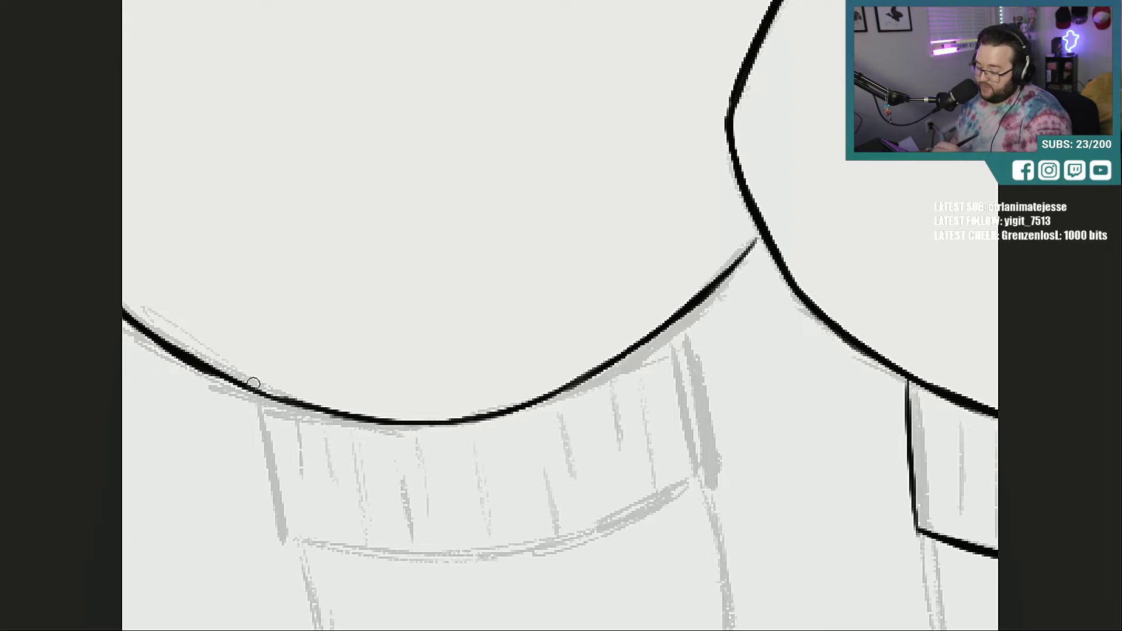
Step: Ink both side edges of the phone-arm-side cuff, the outer start of its lower edge and the turned-in inner corner
{"action": "left_click_drag", "start_coordinate": [258, 389], "coordinate": [272, 491]}
{"action": "left_click_drag", "start_coordinate": [265, 418], "coordinate": [281, 523]}
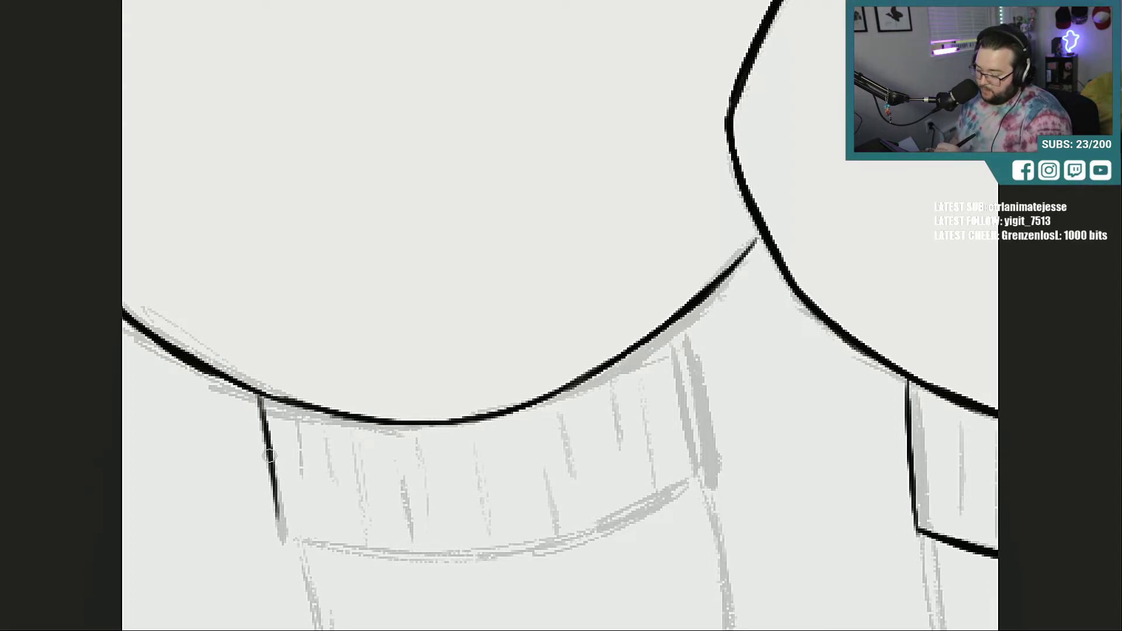
{"action": "mouse_move", "coordinate": [269, 477]}
{"action": "left_mouse_down"}
{"action": "mouse_move", "coordinate": [283, 529]}
{"action": "mouse_move", "coordinate": [326, 547]}
{"action": "mouse_move", "coordinate": [403, 556]}
{"action": "left_mouse_up"}
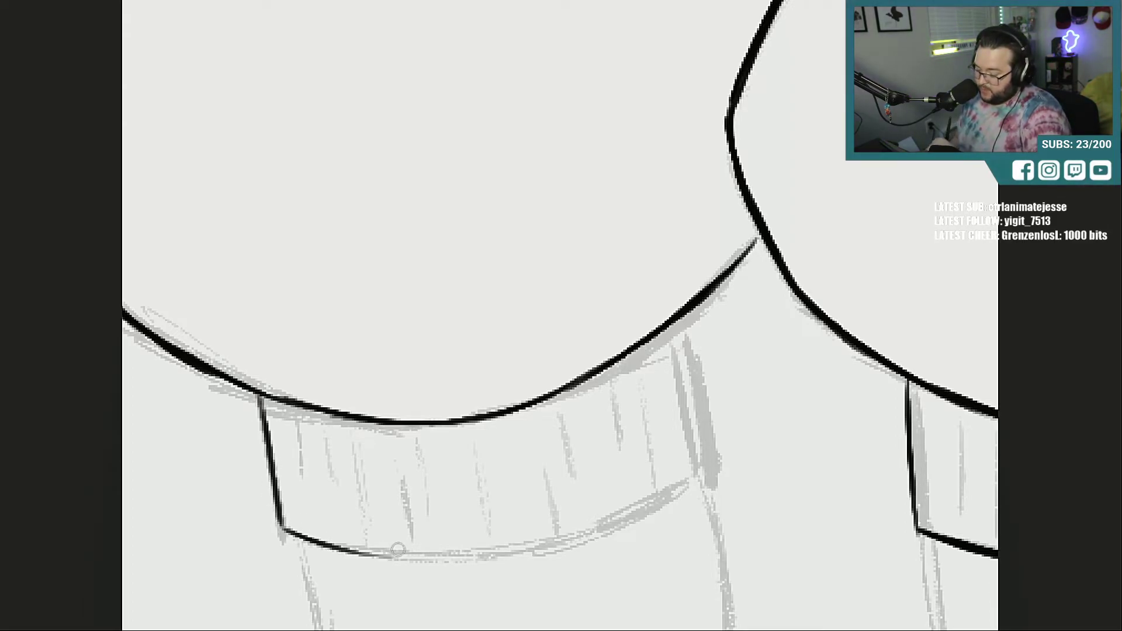
{"action": "left_click_drag", "start_coordinate": [295, 535], "coordinate": [435, 560]}
{"action": "left_click_drag", "start_coordinate": [683, 314], "coordinate": [714, 438]}
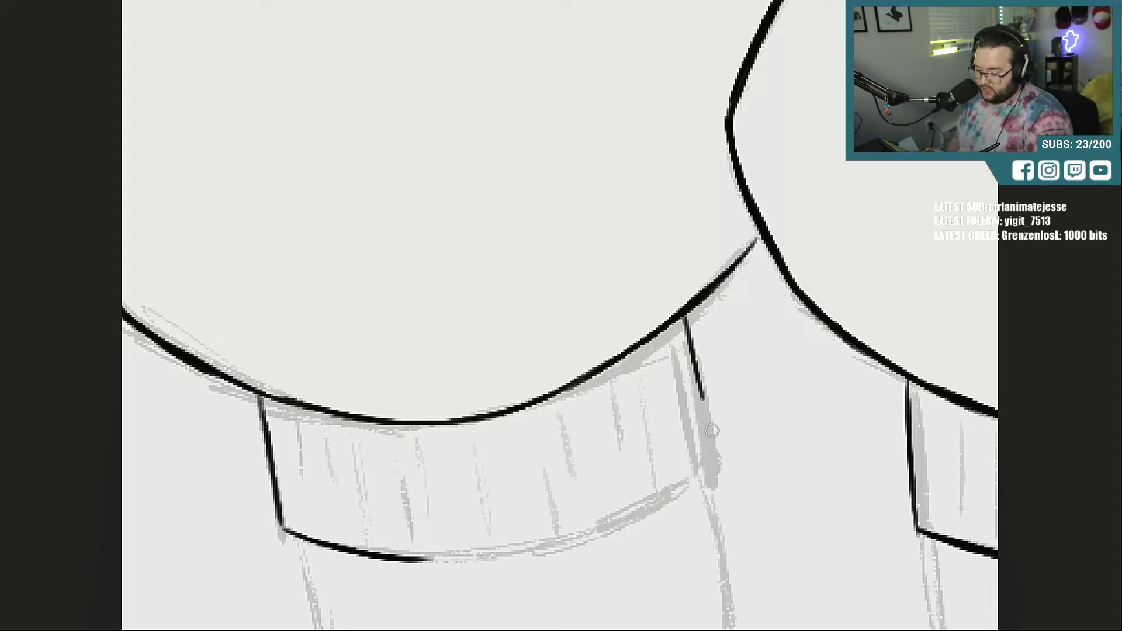
{"action": "left_click_drag", "start_coordinate": [685, 350], "coordinate": [715, 459]}
{"action": "mouse_move", "coordinate": [692, 388]}
{"action": "left_mouse_down"}
{"action": "mouse_move", "coordinate": [713, 441]}
{"action": "mouse_move", "coordinate": [686, 485]}
{"action": "left_mouse_up"}
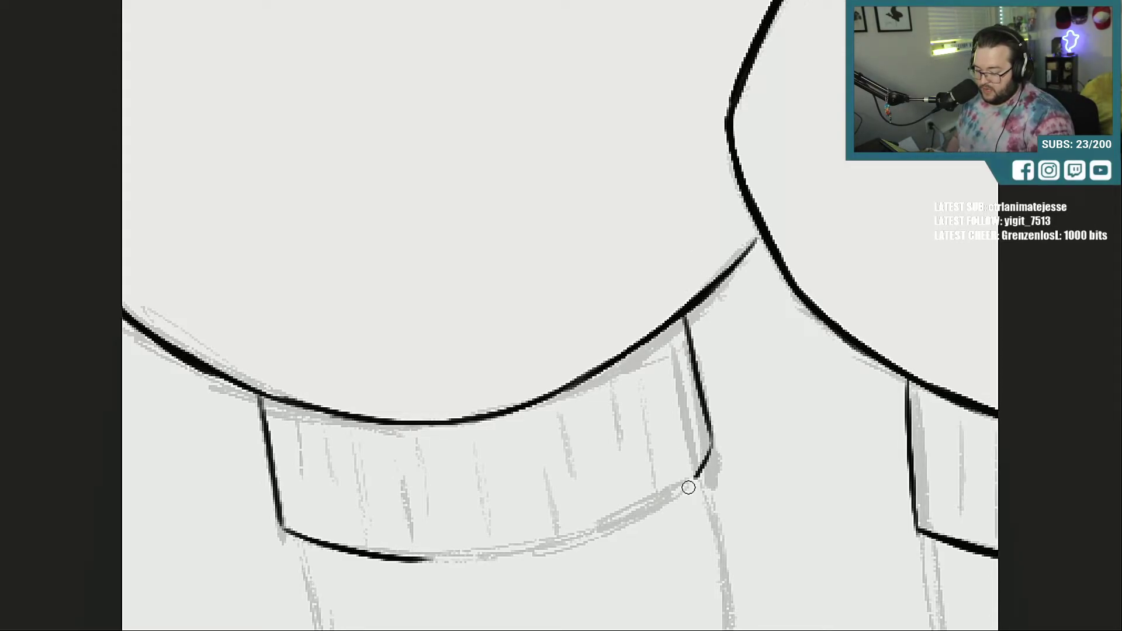
{"action": "left_click_drag", "start_coordinate": [711, 450], "coordinate": [672, 491]}
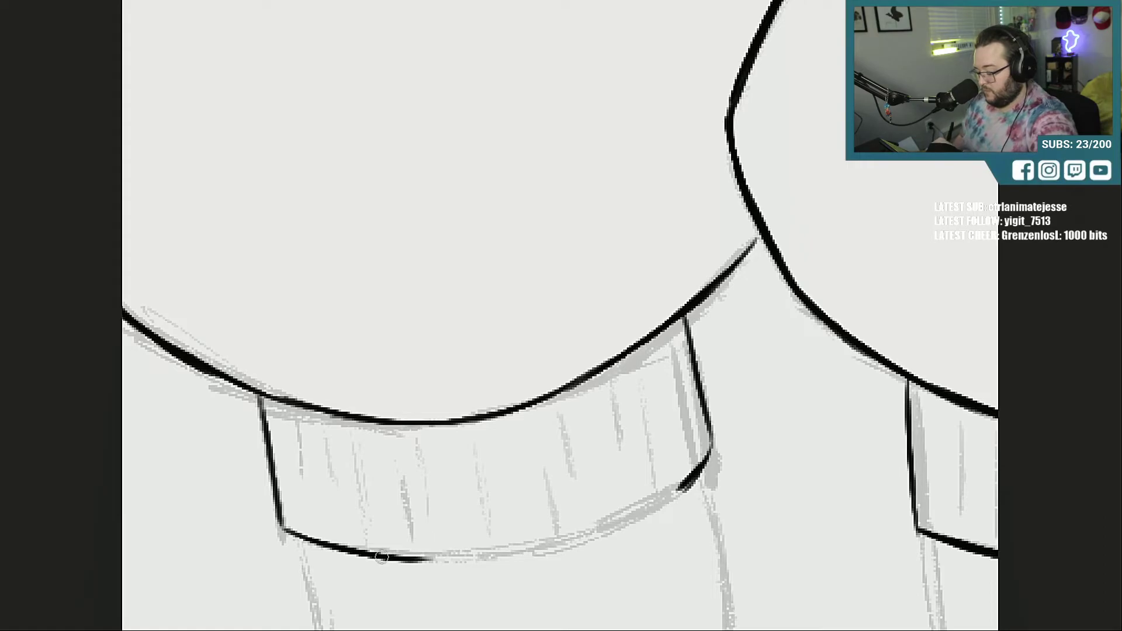
Step: Ink the rest of the cuff's lower edge, redoing the inner end as a smooth curve that meets the inner corner
{"action": "mouse_move", "coordinate": [381, 559]}
{"action": "left_mouse_down"}
{"action": "mouse_move", "coordinate": [526, 553]}
{"action": "mouse_move", "coordinate": [661, 507]}
{"action": "left_mouse_up"}
{"action": "left_click_drag", "start_coordinate": [573, 541], "coordinate": [684, 485]}
{"action": "left_click_drag", "start_coordinate": [611, 529], "coordinate": [702, 477]}
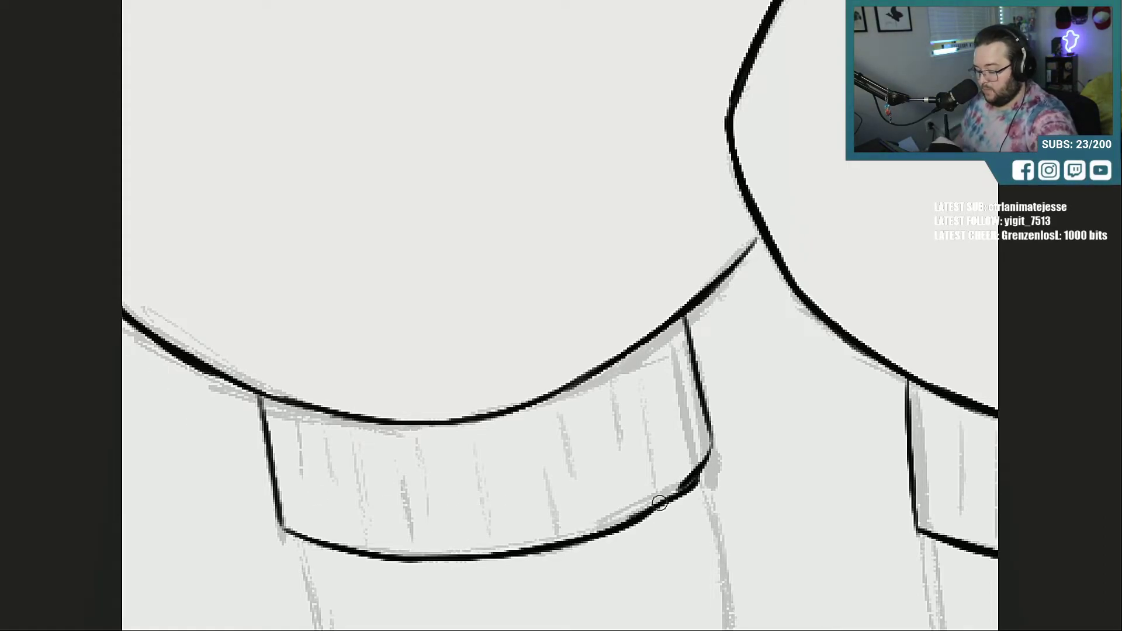
{"action": "key", "text": "ctrl+z"}
{"action": "key", "text": "ctrl+z"}
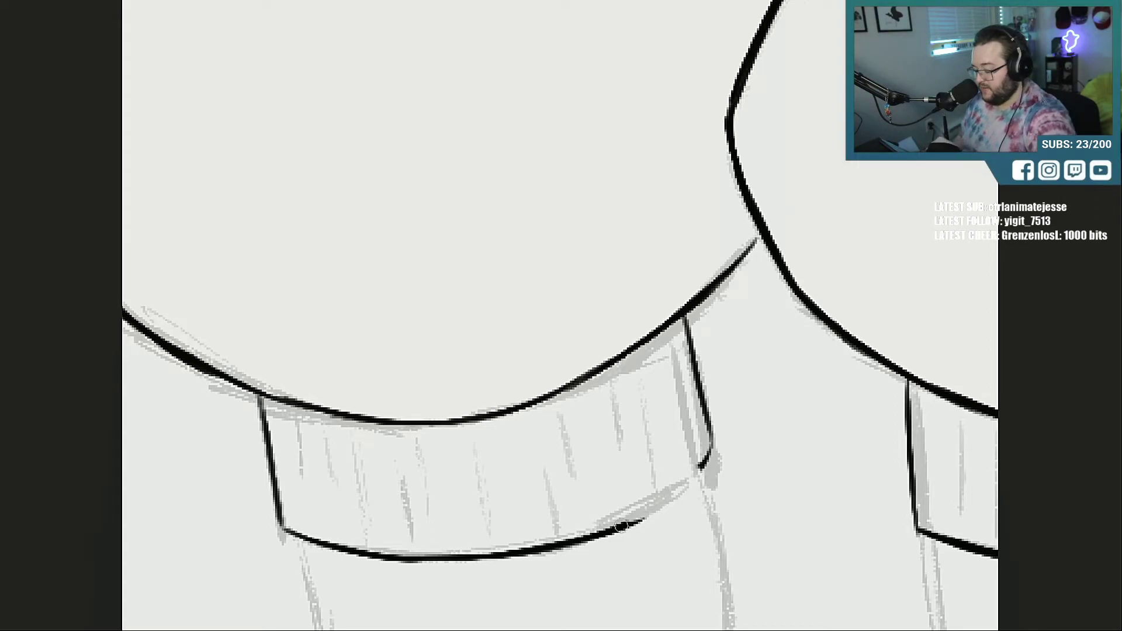
{"action": "mouse_move", "coordinate": [626, 523]}
{"action": "left_mouse_down"}
{"action": "mouse_move", "coordinate": [697, 484]}
{"action": "mouse_move", "coordinate": [715, 456]}
{"action": "left_mouse_up"}
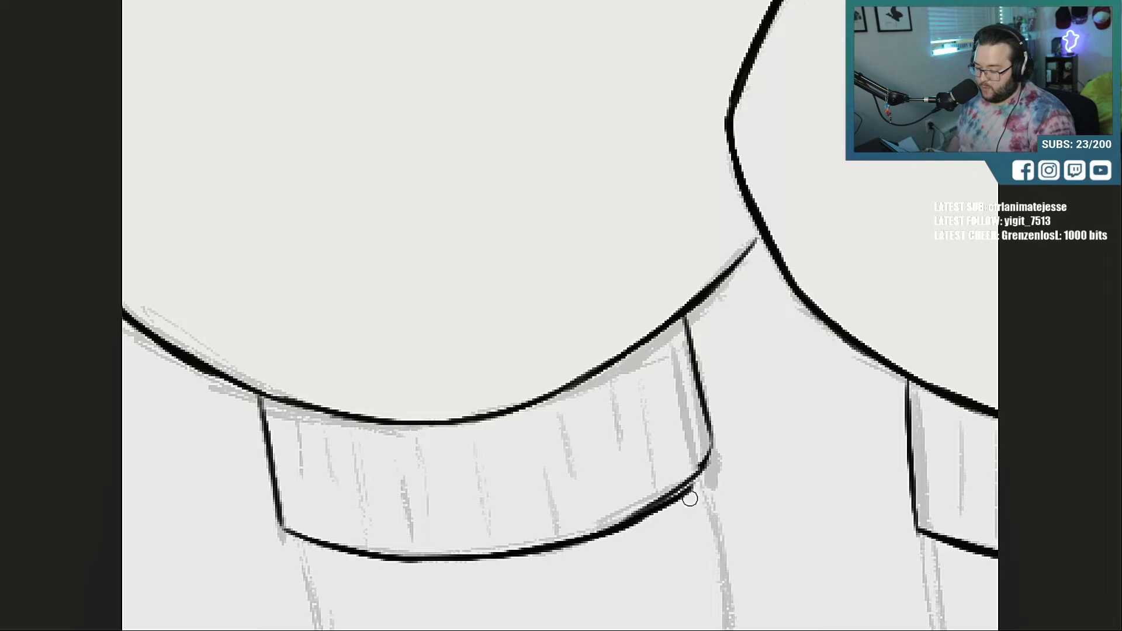
{"action": "key", "text": "ctrl+z"}
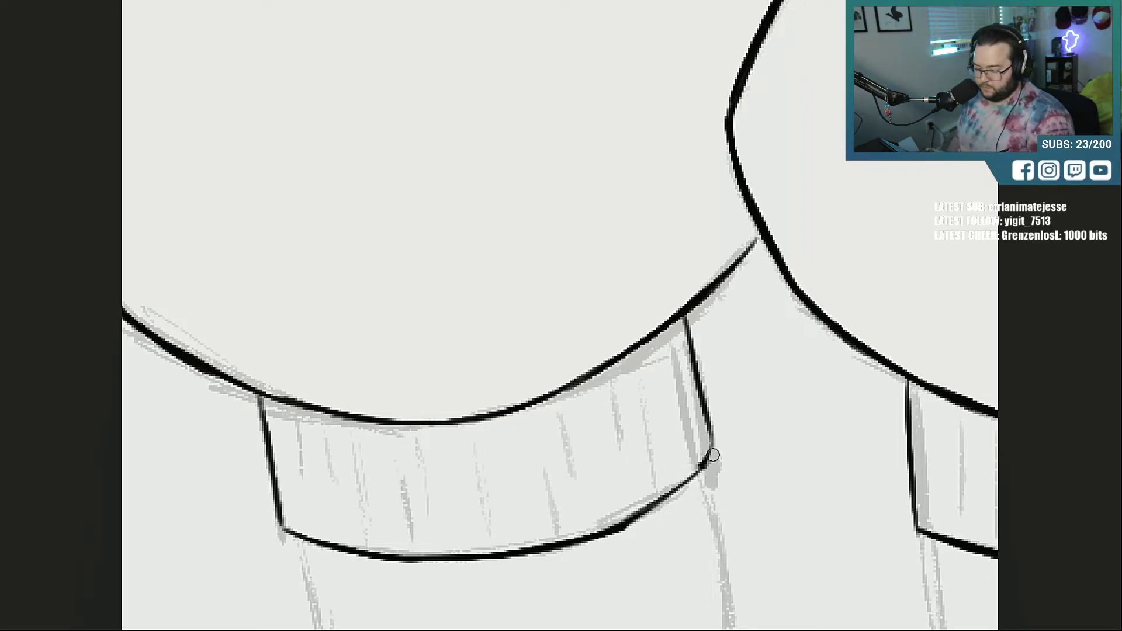
{"action": "left_click_drag", "start_coordinate": [710, 451], "coordinate": [624, 525]}
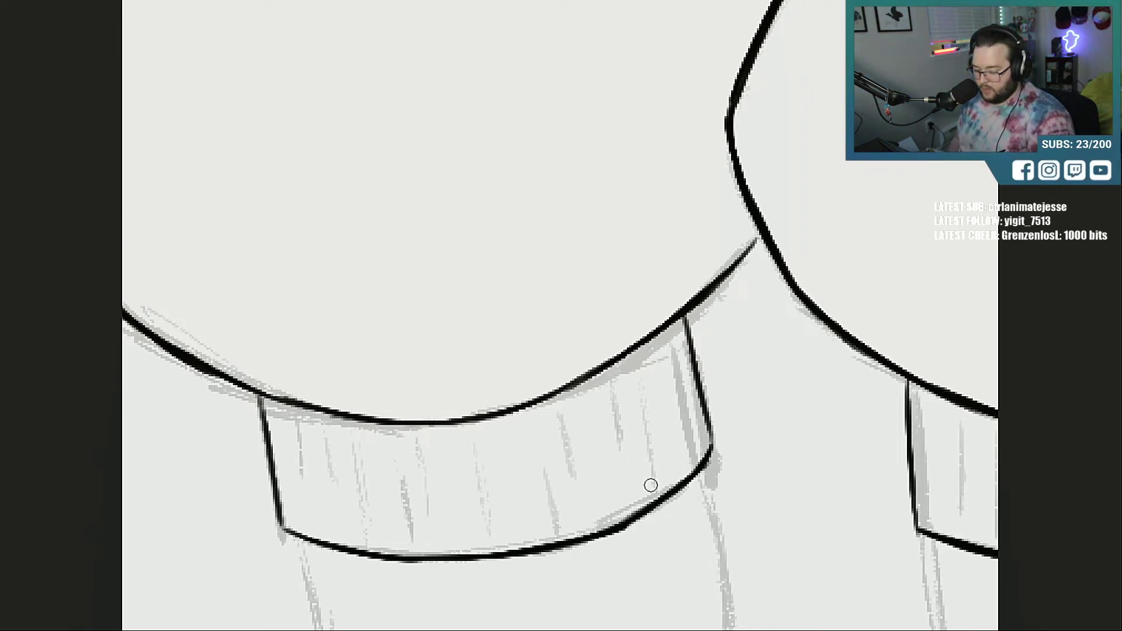
Step: Add six short, slightly slanted ribbing lines of varied length and height across the phone-arm-side cuff
{"action": "left_click_drag", "start_coordinate": [316, 419], "coordinate": [325, 522]}
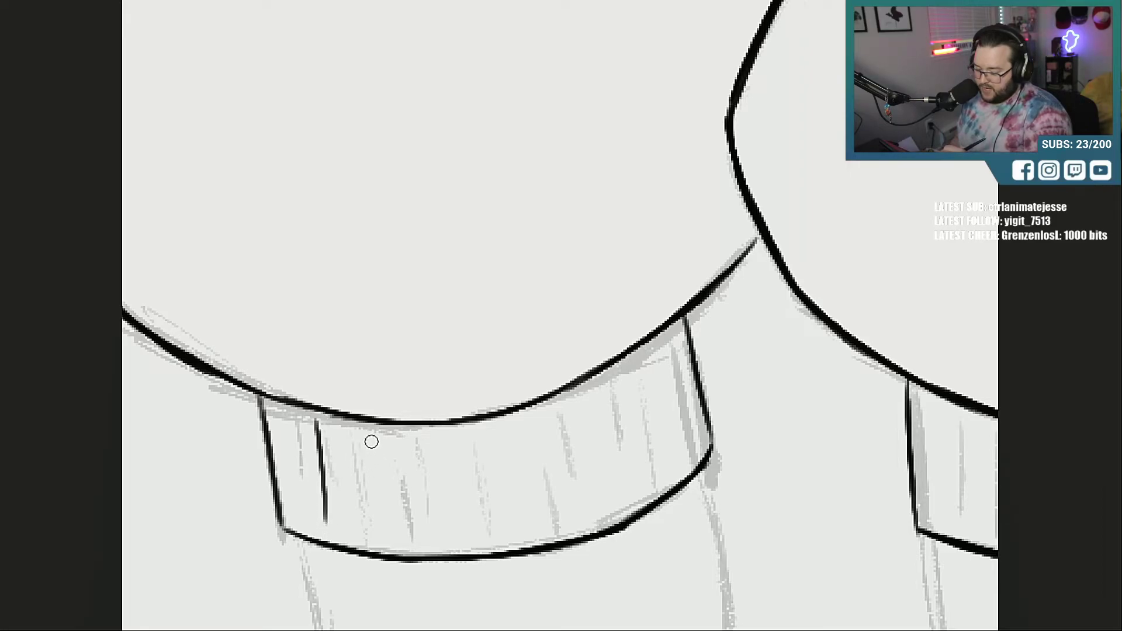
{"action": "left_click_drag", "start_coordinate": [372, 431], "coordinate": [384, 541]}
{"action": "left_click_drag", "start_coordinate": [616, 429], "coordinate": [636, 508]}
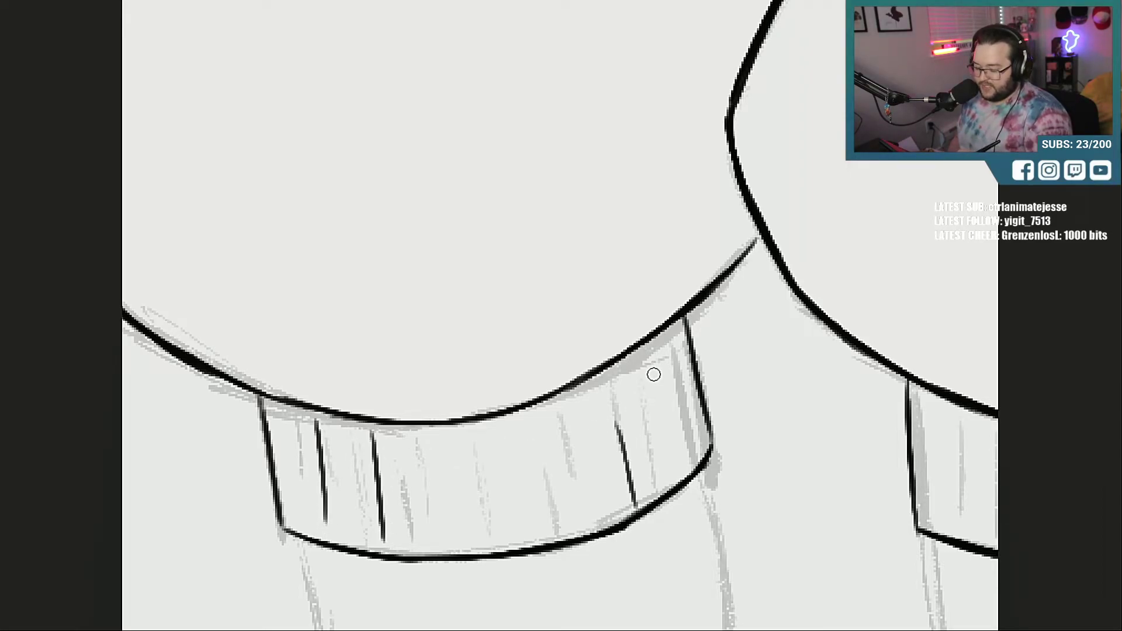
{"action": "left_click_drag", "start_coordinate": [650, 352], "coordinate": [665, 426]}
{"action": "left_click_drag", "start_coordinate": [540, 404], "coordinate": [549, 465]}
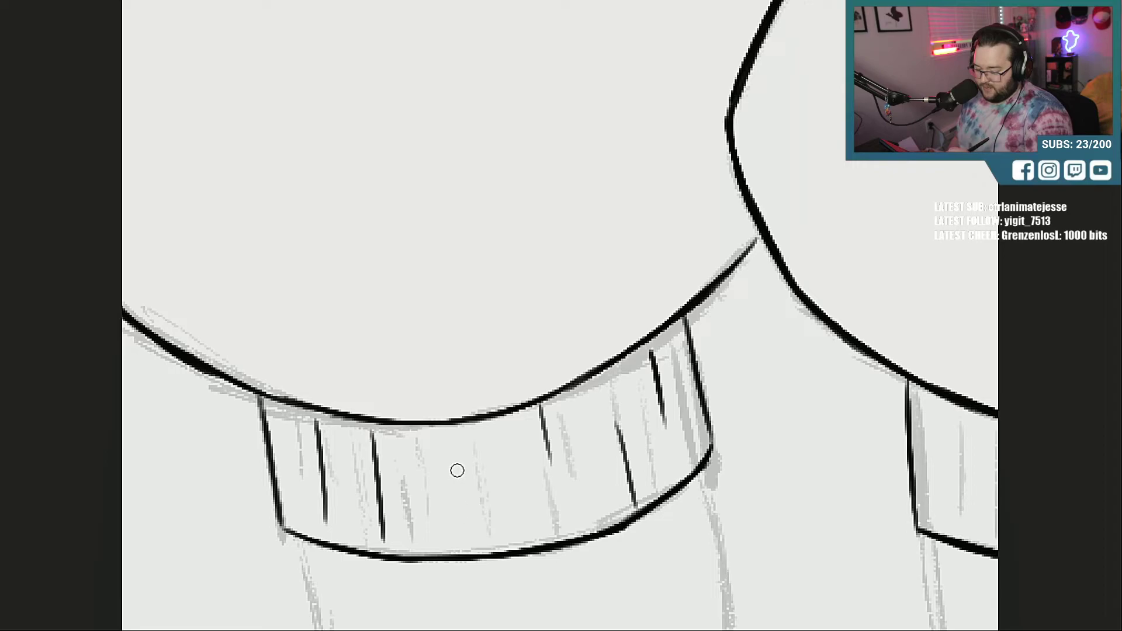
{"action": "left_click_drag", "start_coordinate": [458, 463], "coordinate": [470, 532]}
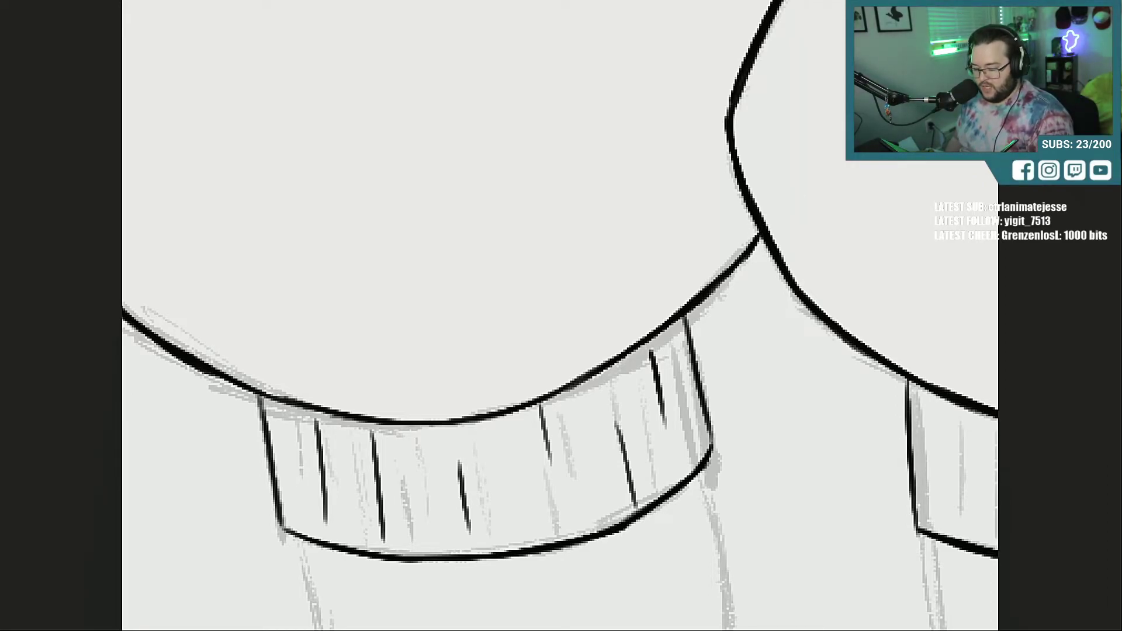
Step: Ink the inner ankle bend of the phone-arm-side leg above the shoe and start the calf edge upward from it
{"action": "scroll", "coordinate": [978, 299], "scroll_direction": "up", "scroll_amount": 15}
{"action": "scroll", "coordinate": [978, 299], "scroll_direction": "down", "scroll_amount": 2}
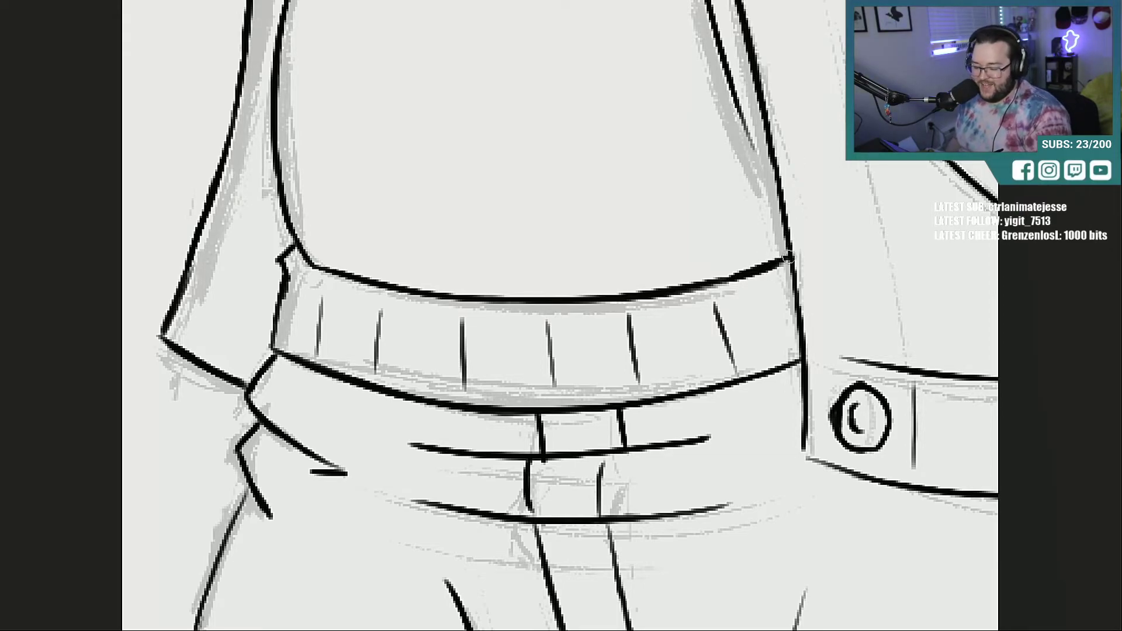
{"action": "key", "text": "ctrl+minus"}
{"action": "key", "text": "ctrl+minus"}
{"action": "key", "text": "ctrl+minus"}
{"action": "key", "text": "ctrl+minus"}
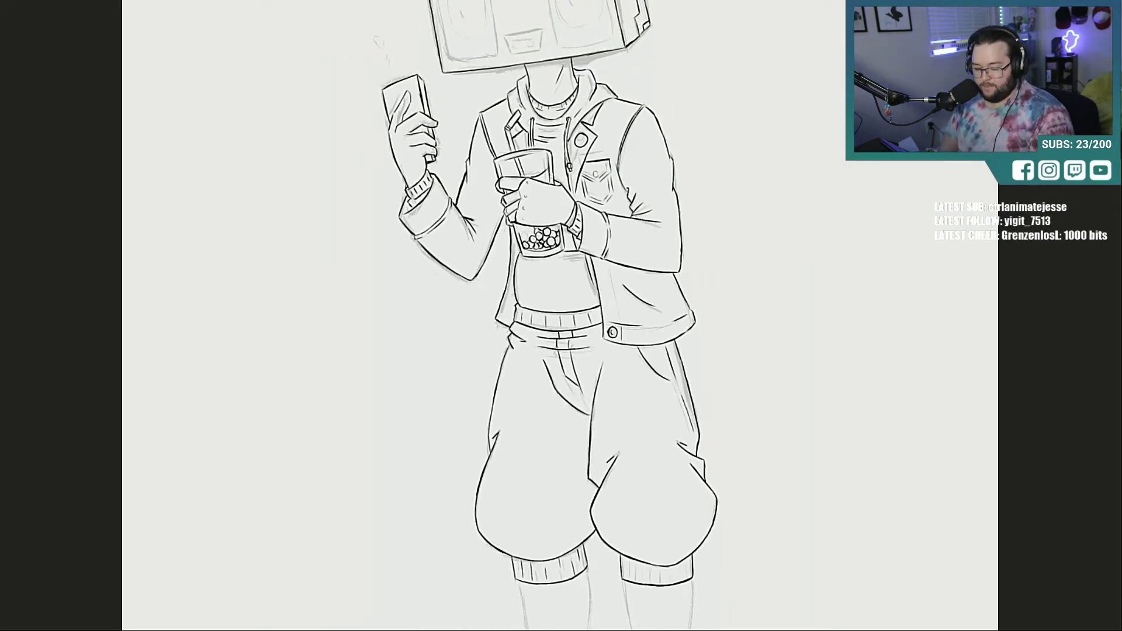
{"action": "scroll", "coordinate": [560, 316], "scroll_direction": "down", "scroll_amount": 5}
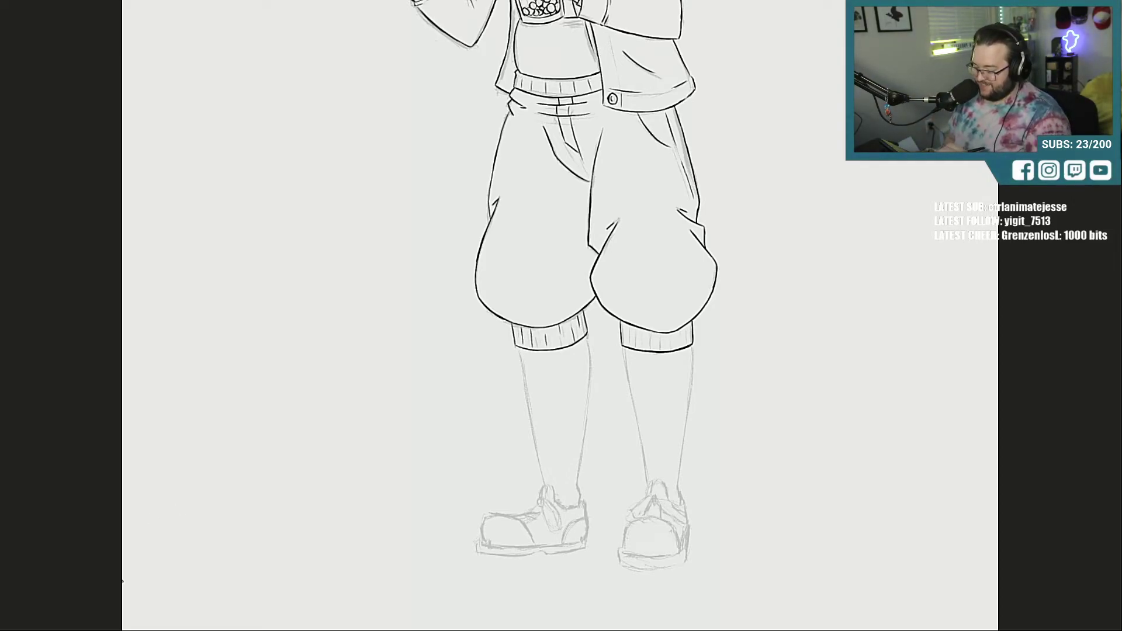
{"action": "left_click_drag", "start_coordinate": [561, 503], "coordinate": [643, 503]}
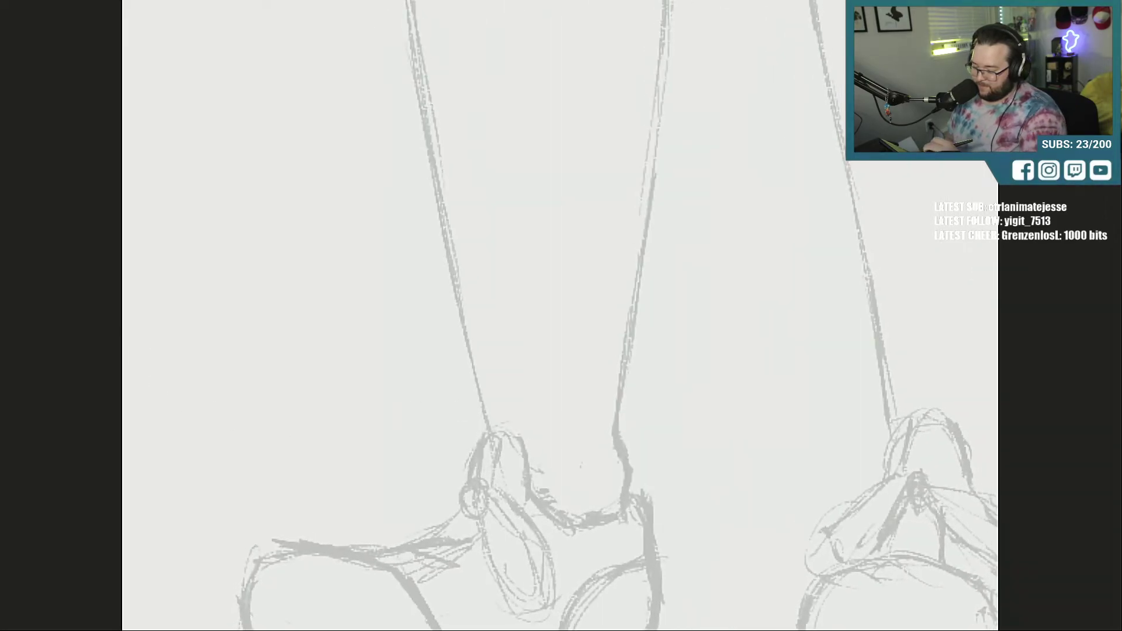
{"action": "mouse_move", "coordinate": [614, 431]}
{"action": "left_mouse_down"}
{"action": "mouse_move", "coordinate": [630, 475]}
{"action": "mouse_move", "coordinate": [618, 409]}
{"action": "mouse_move", "coordinate": [627, 325]}
{"action": "left_mouse_up"}
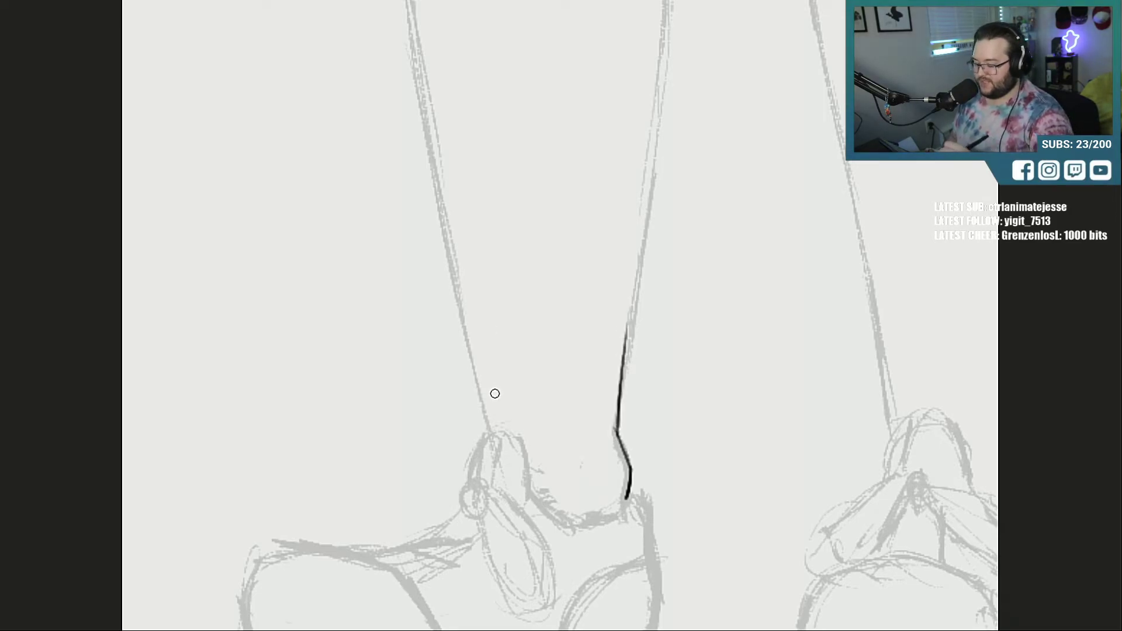
Step: Rotate the canvas and ink the phone-arm-side leg's inner calf edge in overlapping strokes from the cuff down to the ankle line
{"action": "scroll", "coordinate": [561, 316], "scroll_direction": "up", "scroll_amount": 10}
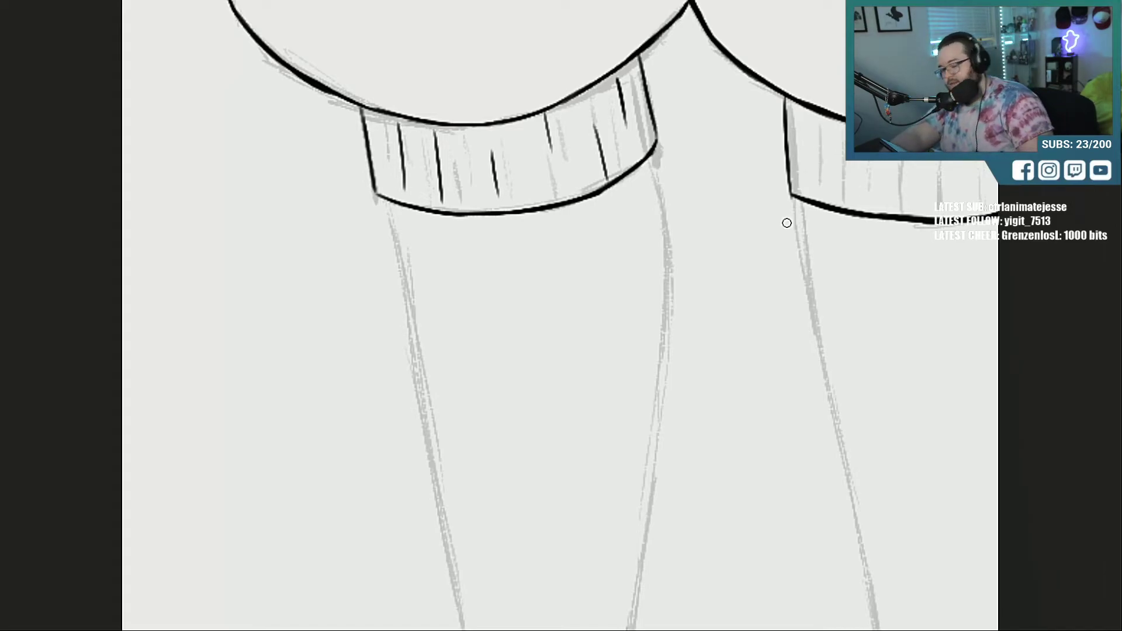
{"action": "key", "text": "r"}
{"action": "mouse_move", "coordinate": [825, 301]}
{"action": "left_mouse_down"}
{"action": "mouse_move", "coordinate": [810, 266]}
{"action": "mouse_move", "coordinate": [518, 175]}
{"action": "mouse_move", "coordinate": [333, 216]}
{"action": "left_mouse_up"}
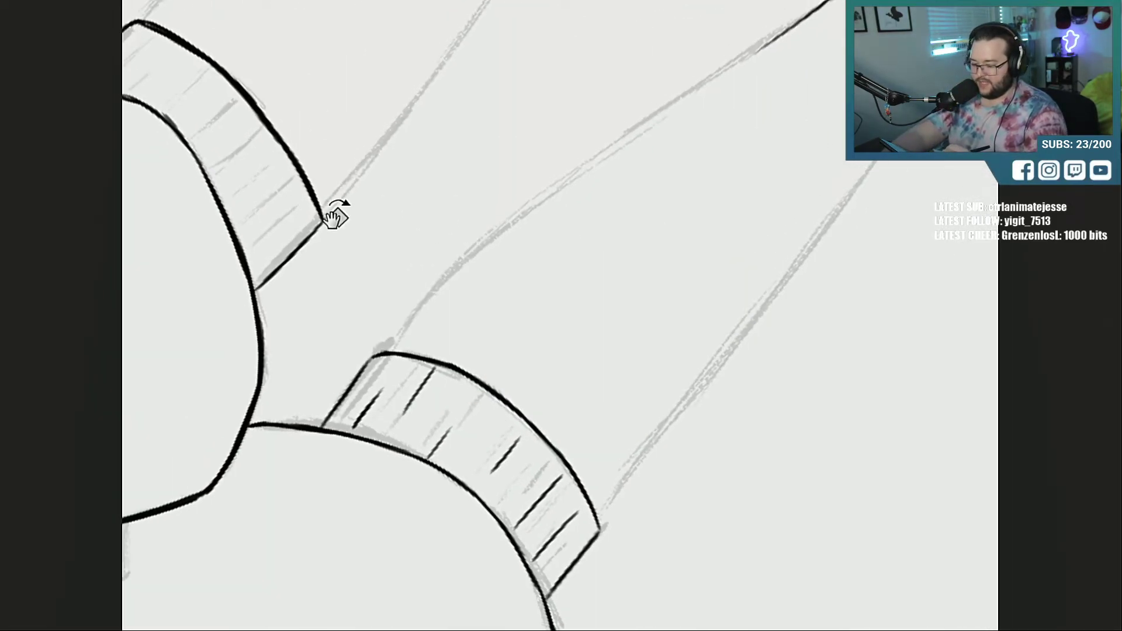
{"action": "left_click_drag", "start_coordinate": [391, 349], "coordinate": [437, 282]}
{"action": "left_click_drag", "start_coordinate": [402, 329], "coordinate": [470, 248]}
{"action": "left_click_drag", "start_coordinate": [424, 302], "coordinate": [546, 187]}
{"action": "left_click_drag", "start_coordinate": [464, 257], "coordinate": [583, 156]}
{"action": "left_click_drag", "start_coordinate": [513, 222], "coordinate": [628, 127]}
{"action": "left_click_drag", "start_coordinate": [568, 178], "coordinate": [731, 52]}
{"action": "left_click_drag", "start_coordinate": [659, 109], "coordinate": [792, 28]}
{"action": "left_click_drag", "start_coordinate": [681, 95], "coordinate": [786, 28]}
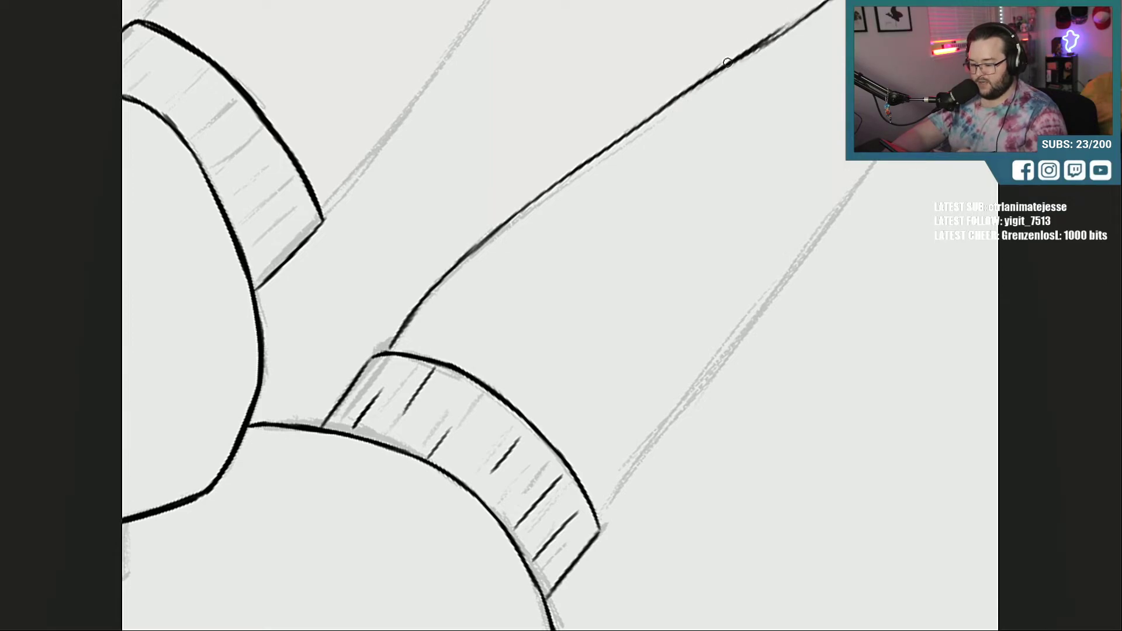
{"action": "mouse_move", "coordinate": [733, 59]}
{"action": "left_mouse_down"}
{"action": "mouse_move", "coordinate": [801, 10]}
{"action": "mouse_move", "coordinate": [826, 9]}
{"action": "left_mouse_up"}
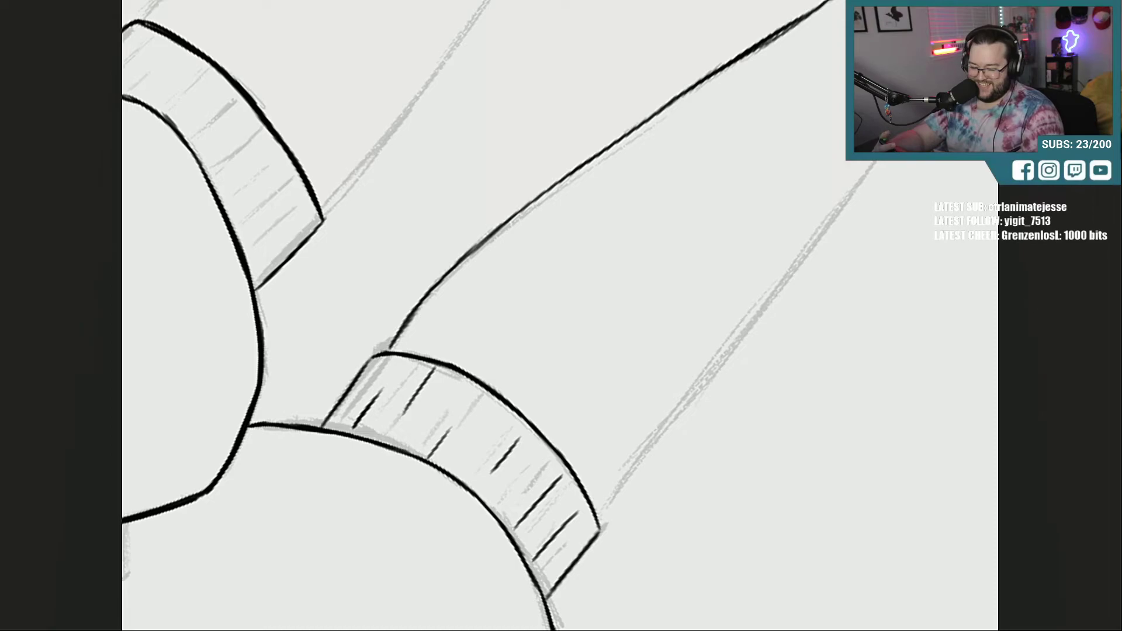
Step: Clean up the uneven overlap in the inner calf line near the ankle and touch up the inner corner of the other leg's cuff
{"action": "scroll", "coordinate": [826, 10], "scroll_direction": "up", "scroll_amount": 5}
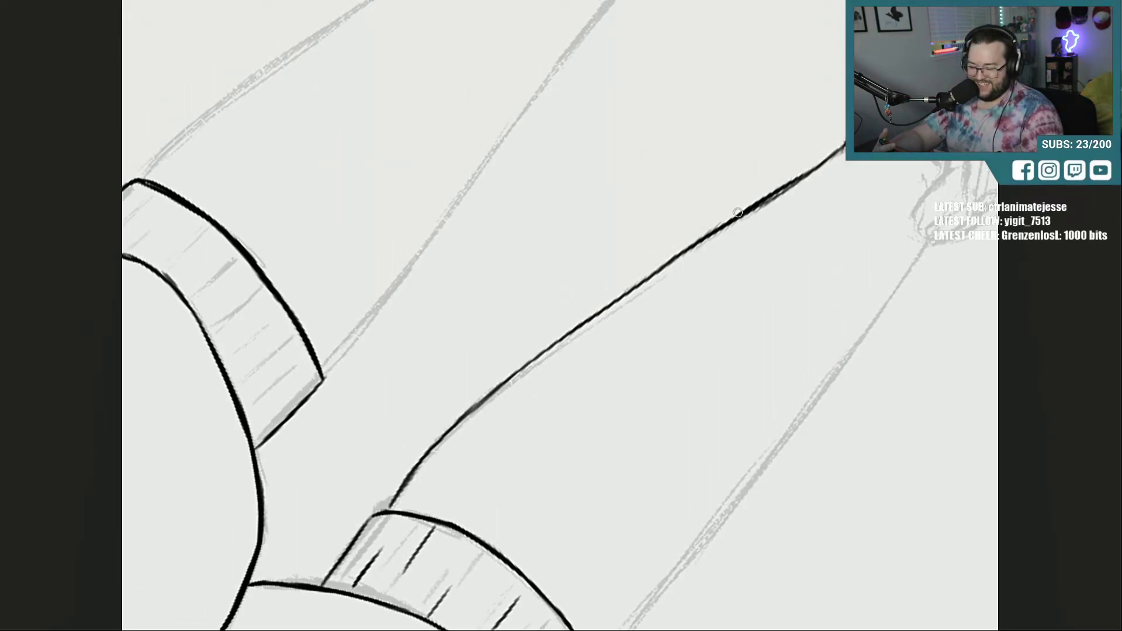
{"action": "mouse_move", "coordinate": [737, 212]}
{"action": "left_mouse_down"}
{"action": "mouse_move", "coordinate": [810, 169]}
{"action": "mouse_move", "coordinate": [720, 220]}
{"action": "left_mouse_up"}
{"action": "mouse_move", "coordinate": [797, 188]}
{"action": "left_mouse_down"}
{"action": "mouse_move", "coordinate": [754, 201]}
{"action": "mouse_move", "coordinate": [810, 172]}
{"action": "left_mouse_up"}
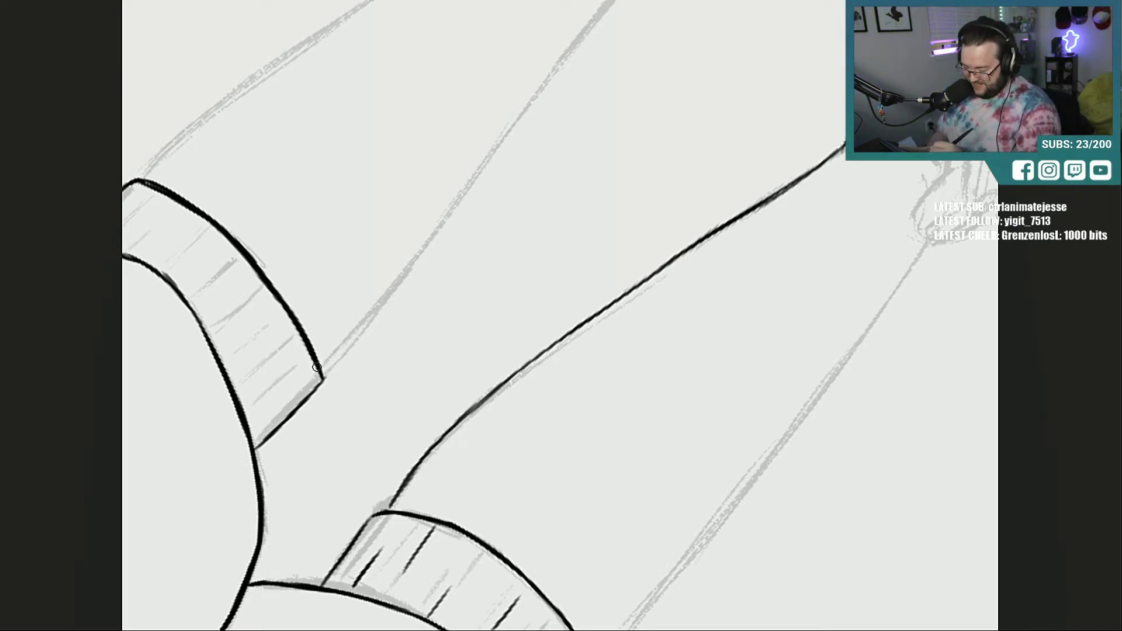
{"action": "left_click_drag", "start_coordinate": [317, 367], "coordinate": [320, 387]}
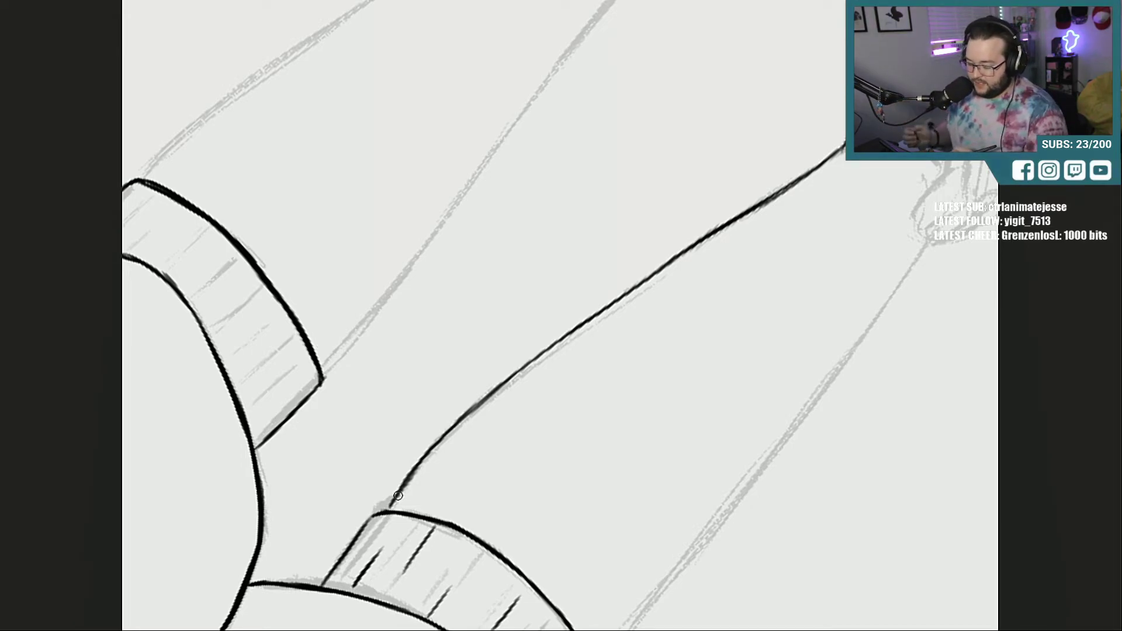
Step: Join the phone-arm-side inner calf line to its cuff and ink the upper outer calf edge of the other leg down from its cuff
{"action": "left_click_drag", "start_coordinate": [390, 506], "coordinate": [422, 454]}
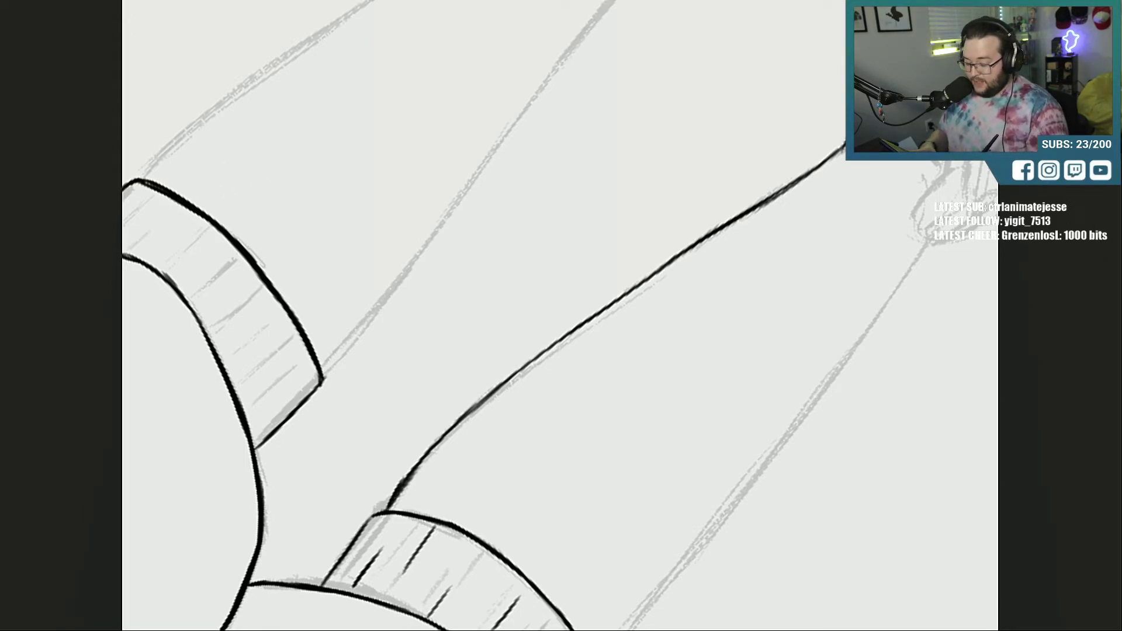
{"action": "scroll", "coordinate": [560, 315], "scroll_direction": "left", "scroll_amount": 5}
{"action": "scroll", "coordinate": [560, 315], "scroll_direction": "up", "scroll_amount": 3}
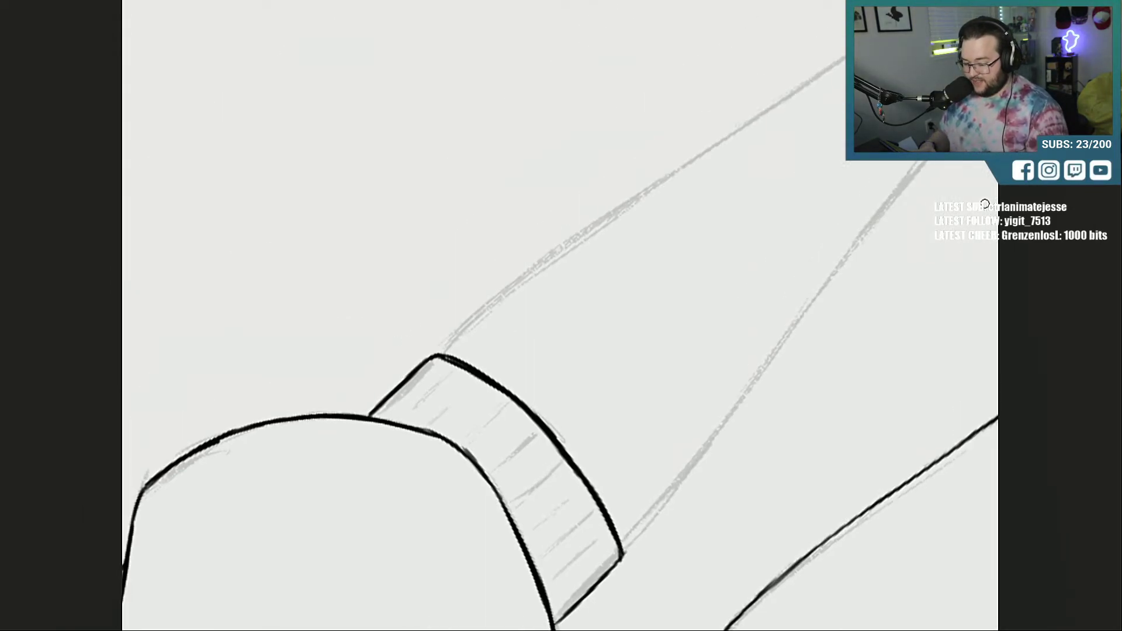
{"action": "left_click_drag", "start_coordinate": [445, 352], "coordinate": [539, 263]}
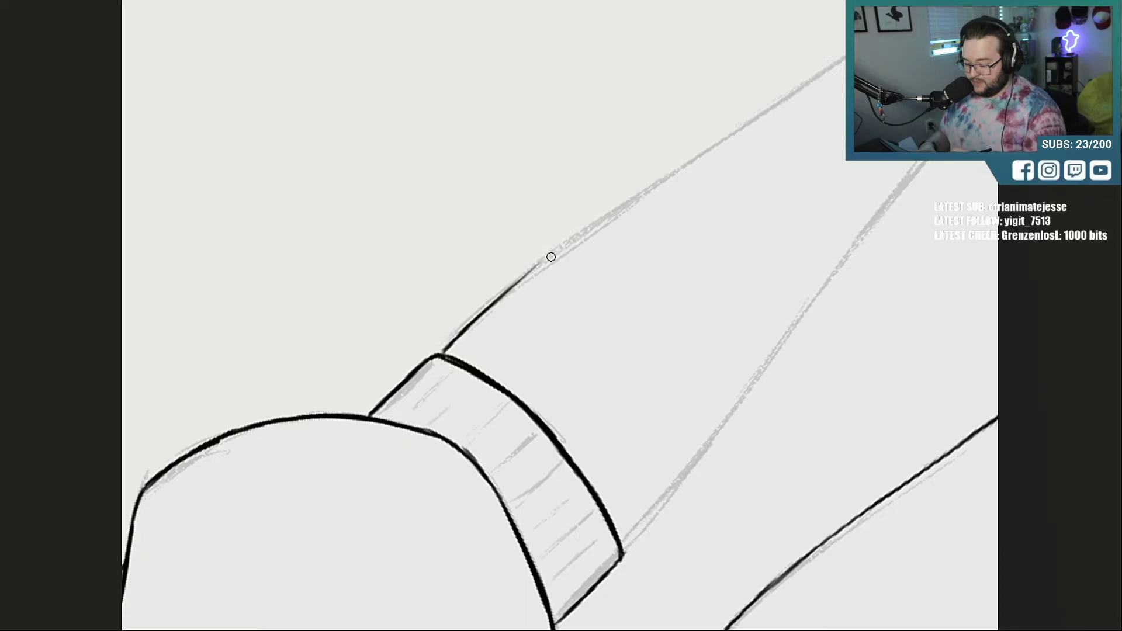
{"action": "left_click_drag", "start_coordinate": [484, 311], "coordinate": [608, 220]}
{"action": "left_click_drag", "start_coordinate": [510, 286], "coordinate": [640, 200]}
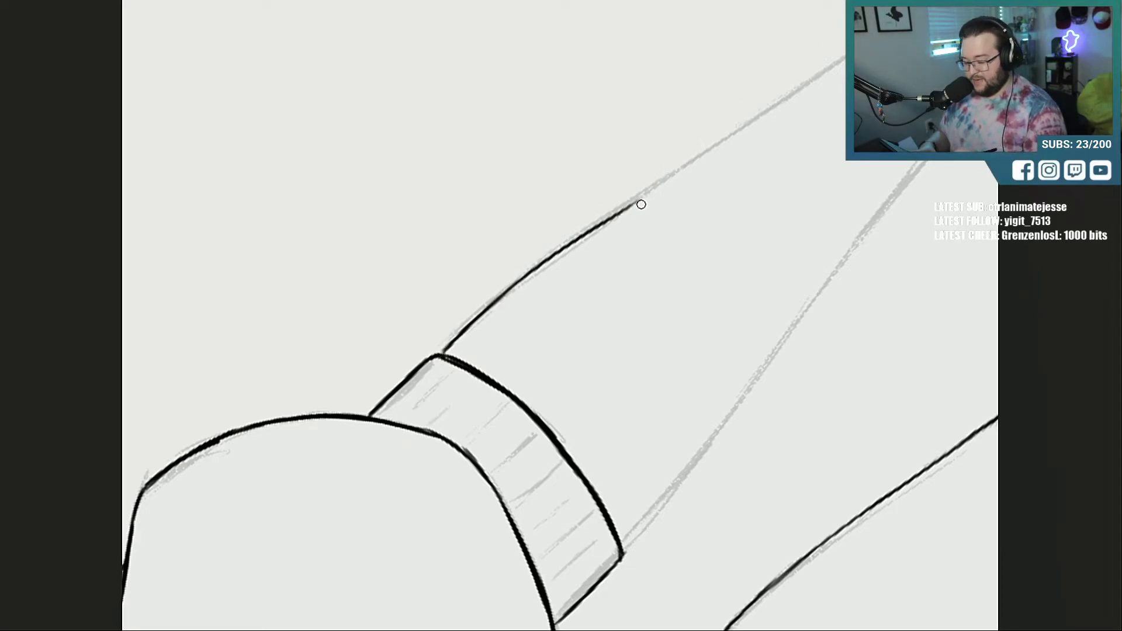
{"action": "left_click_drag", "start_coordinate": [592, 228], "coordinate": [662, 175]}
{"action": "left_click_drag", "start_coordinate": [621, 212], "coordinate": [734, 135]}
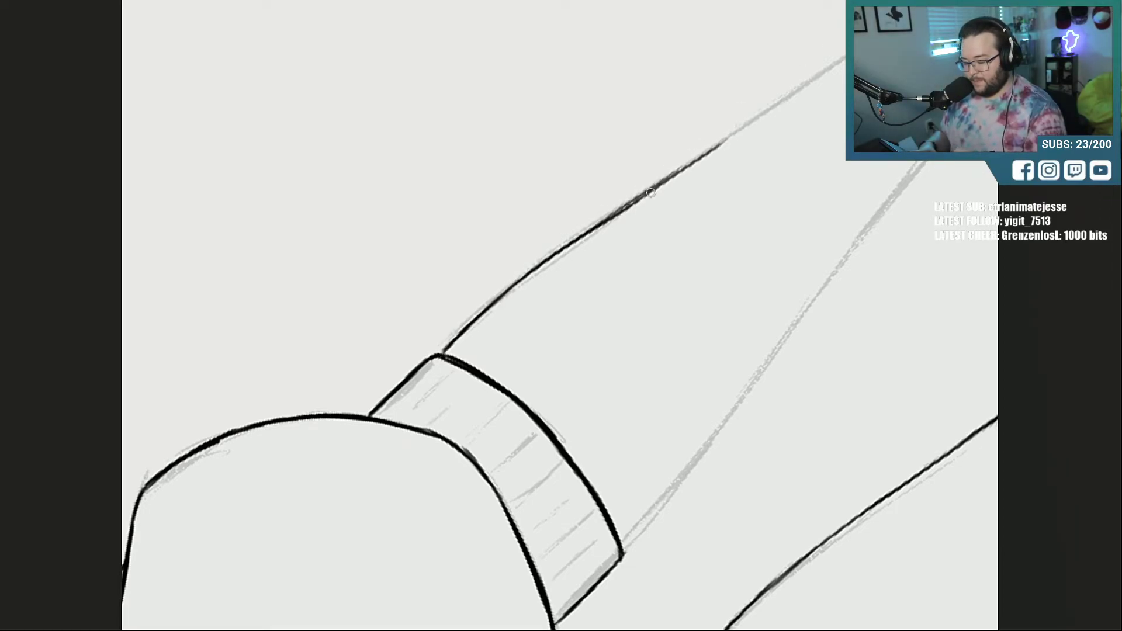
{"action": "left_click_drag", "start_coordinate": [650, 192], "coordinate": [731, 133]}
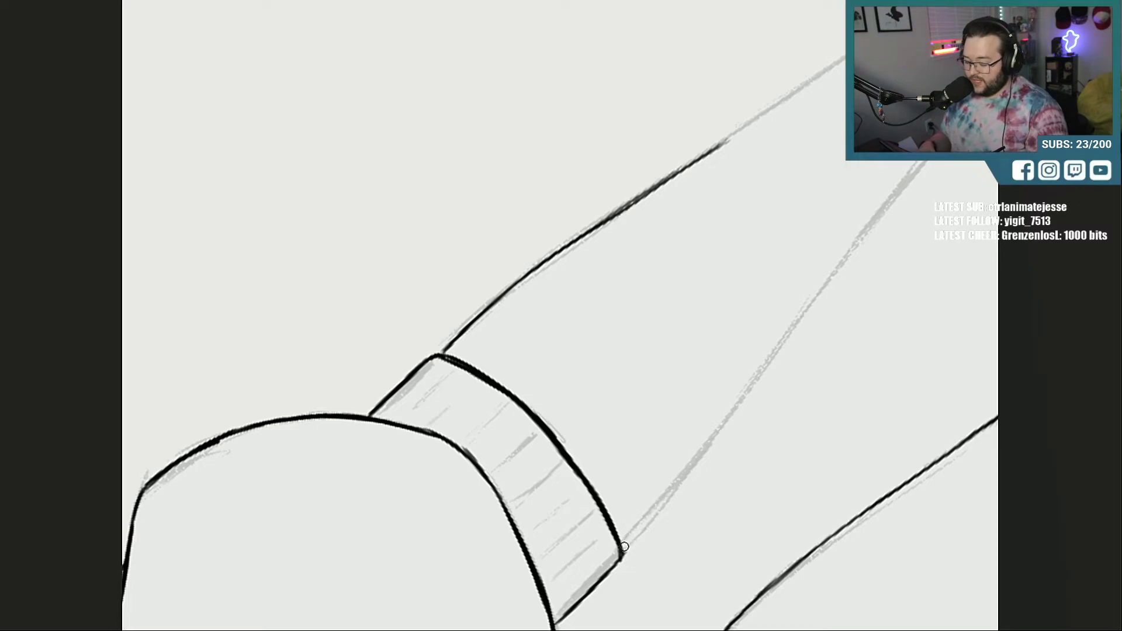
Step: Ink the upper part of the other leg's inner calf edge in overlapping strokes, starting at the lower corner of its cuff
{"action": "left_click_drag", "start_coordinate": [624, 550], "coordinate": [671, 487]}
{"action": "left_click_drag", "start_coordinate": [637, 527], "coordinate": [722, 429]}
{"action": "left_click_drag", "start_coordinate": [695, 459], "coordinate": [744, 397]}
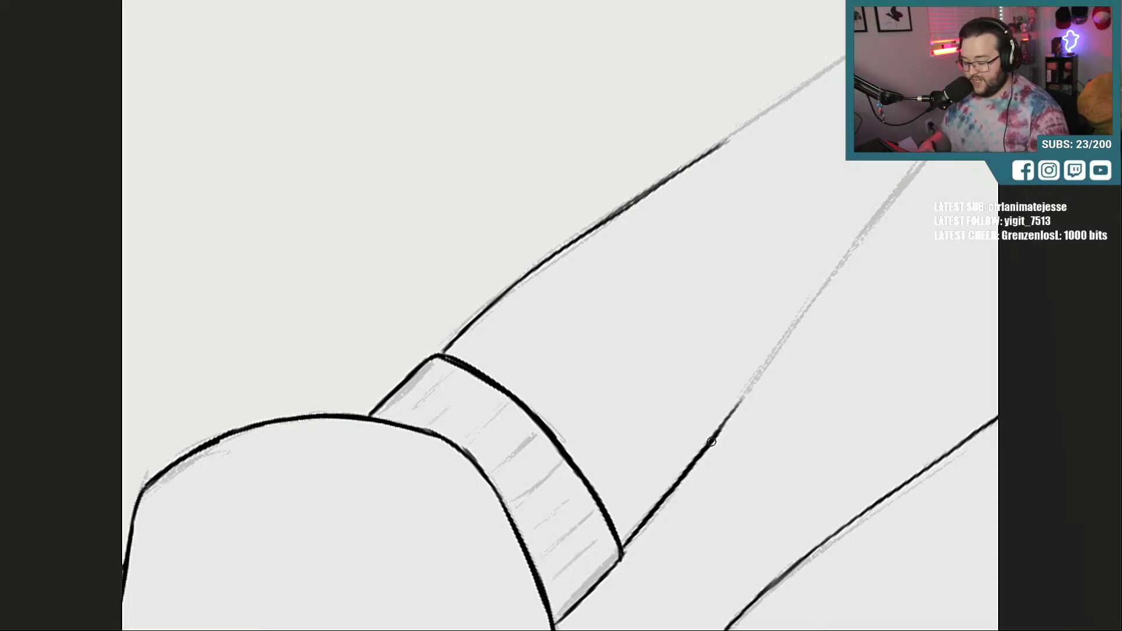
{"action": "left_click_drag", "start_coordinate": [718, 432], "coordinate": [763, 367]}
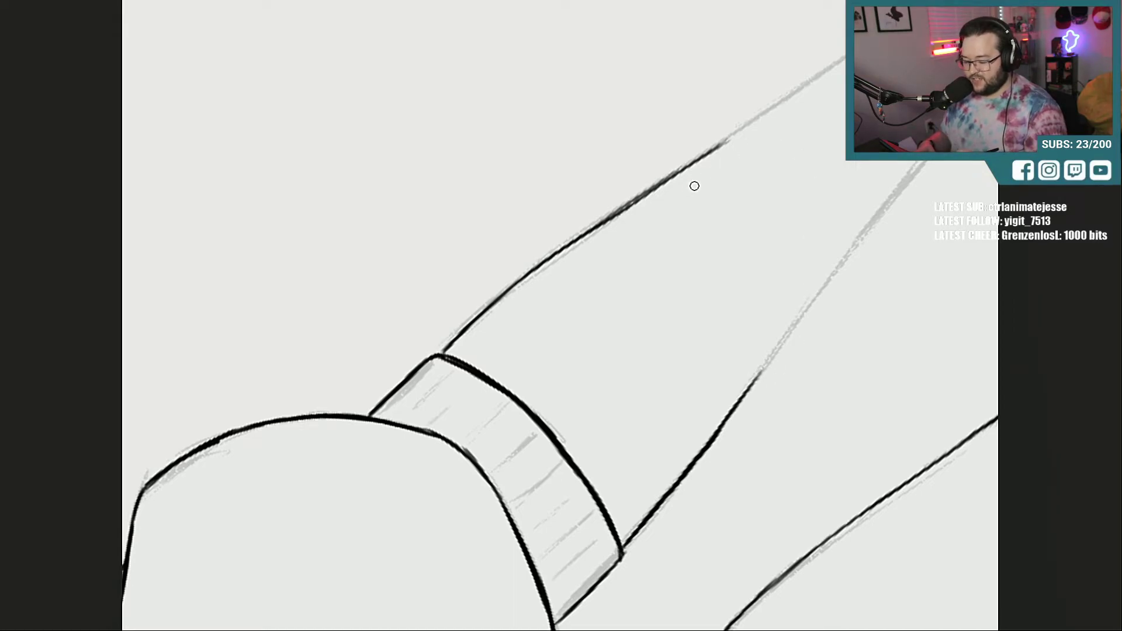
Step: Extend that leg's outer and inner calf edges down toward the ankle along the sketch lines
{"action": "left_click_drag", "start_coordinate": [685, 168], "coordinate": [824, 64]}
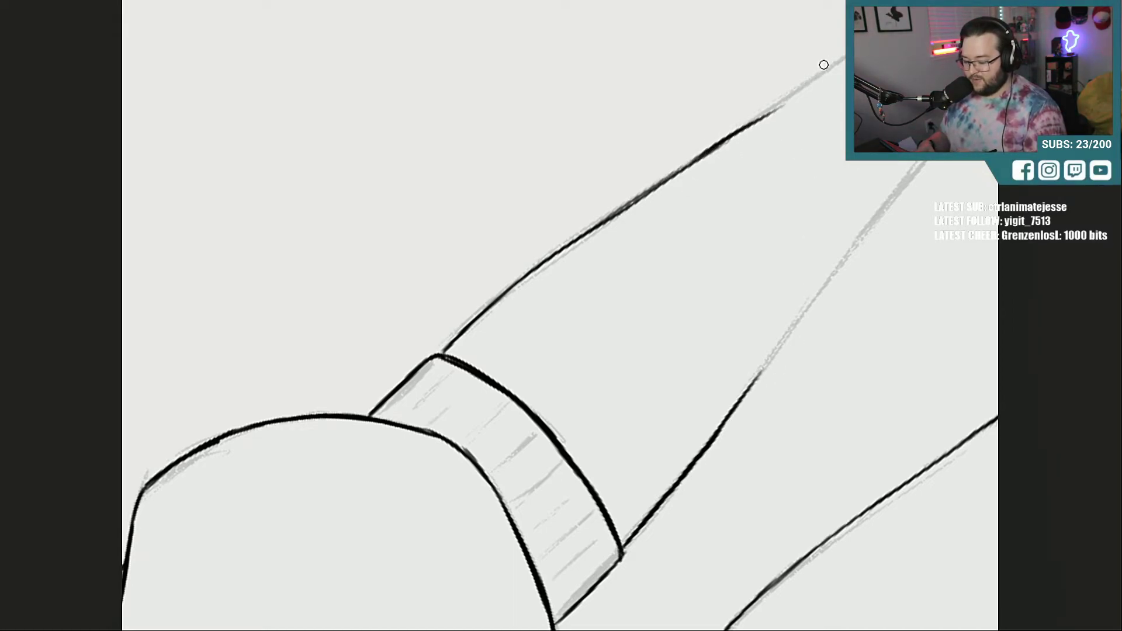
{"action": "left_click_drag", "start_coordinate": [730, 143], "coordinate": [844, 51]}
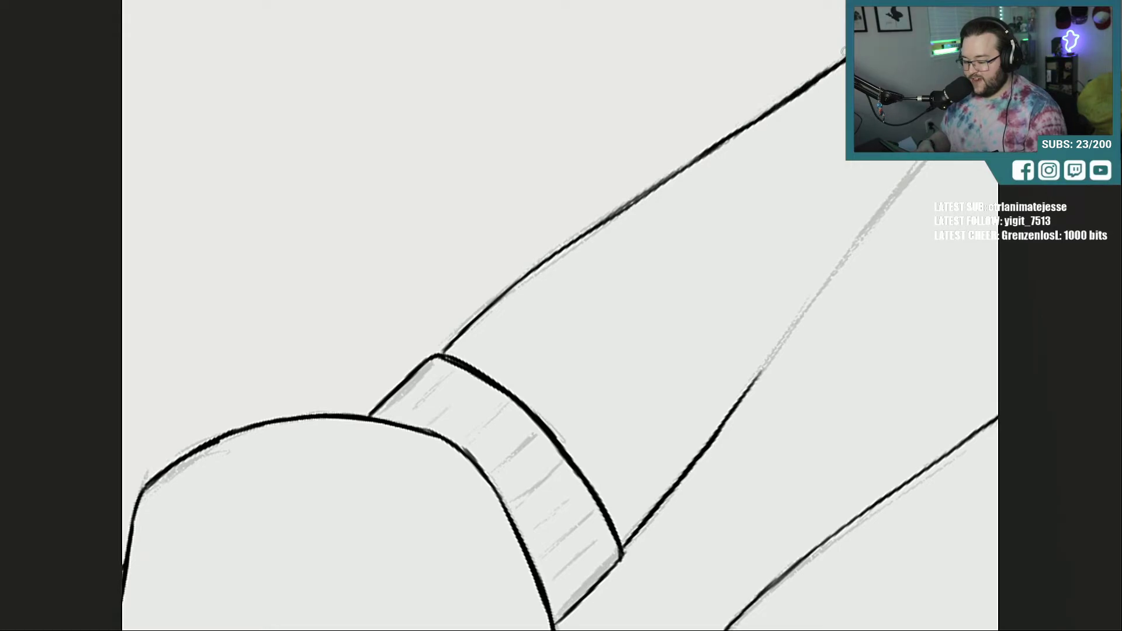
{"action": "mouse_move", "coordinate": [745, 392]}
{"action": "left_mouse_down"}
{"action": "mouse_move", "coordinate": [871, 206]}
{"action": "mouse_move", "coordinate": [907, 175]}
{"action": "left_mouse_up"}
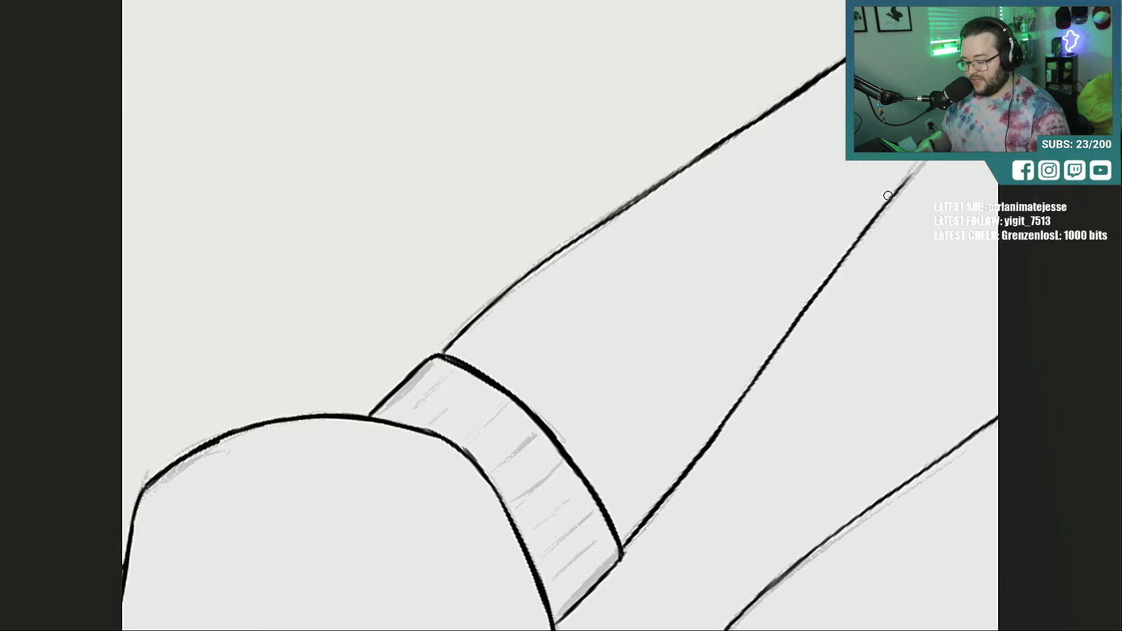
{"action": "left_click_drag", "start_coordinate": [880, 216], "coordinate": [922, 161]}
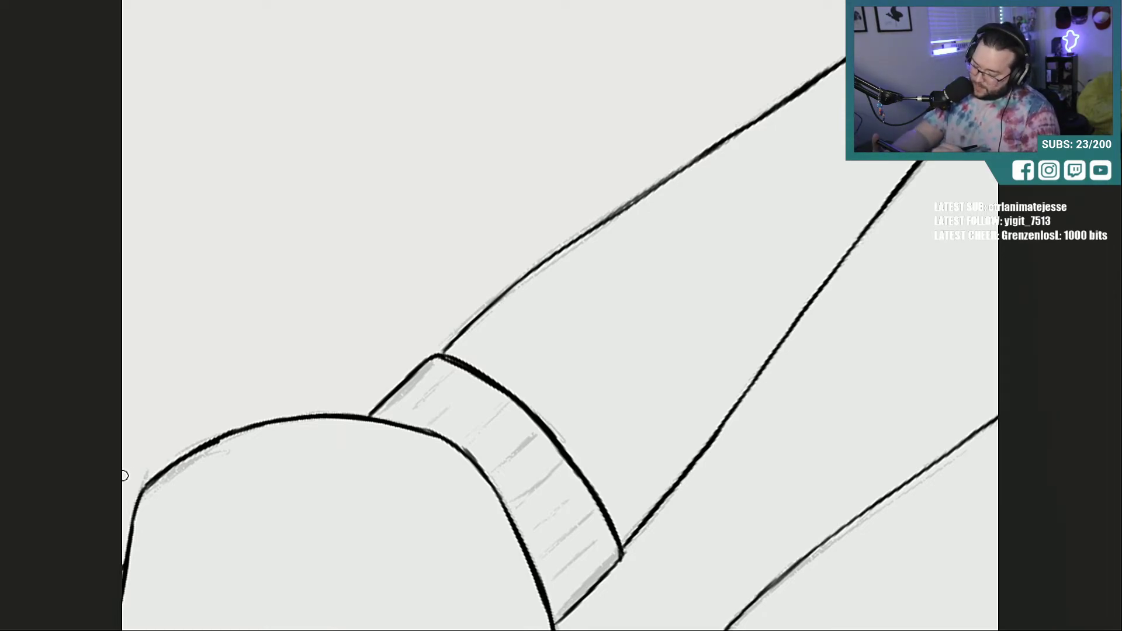
Step: Rotate the canvas and ink the phone-arm-side leg's outer calf edge from the cuff corner down to the ankle
{"action": "key", "text": "r"}
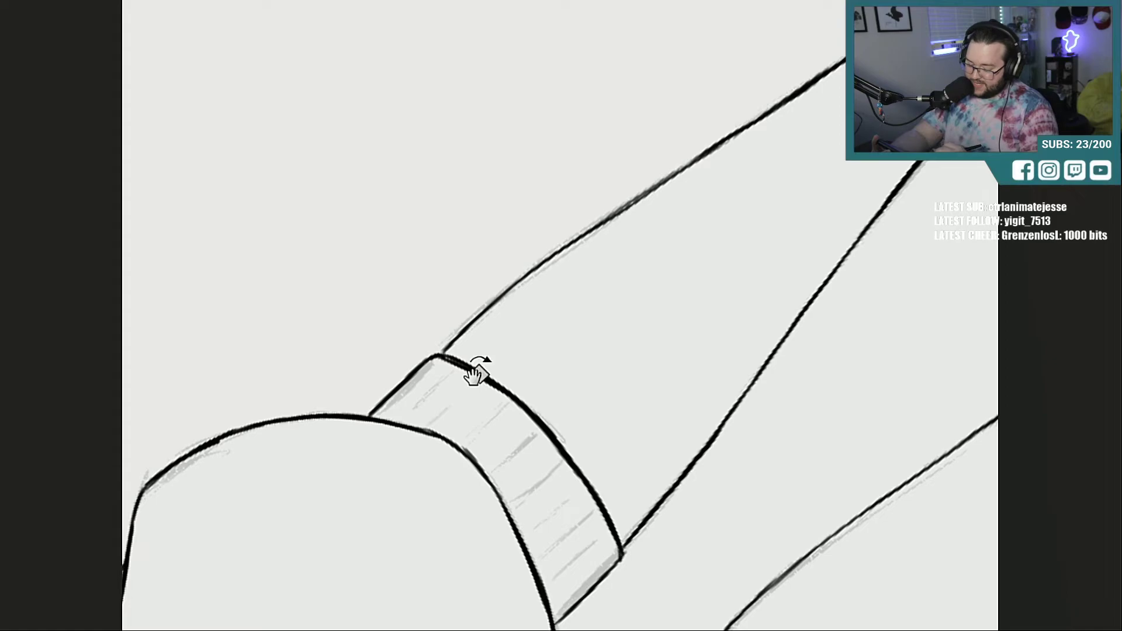
{"action": "mouse_move", "coordinate": [475, 374]}
{"action": "left_mouse_down"}
{"action": "mouse_move", "coordinate": [848, 238]}
{"action": "mouse_move", "coordinate": [413, 228]}
{"action": "mouse_move", "coordinate": [446, 389]}
{"action": "mouse_move", "coordinate": [608, 375]}
{"action": "mouse_move", "coordinate": [620, 354]}
{"action": "left_mouse_up"}
{"action": "scroll", "coordinate": [620, 354], "scroll_direction": "down", "scroll_amount": 10}
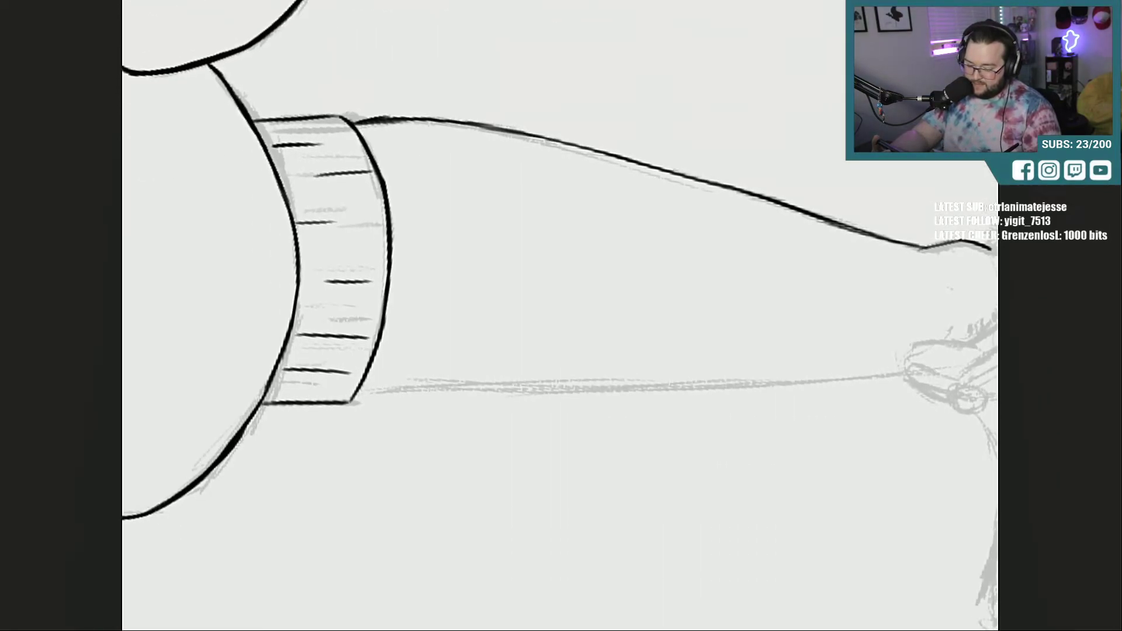
{"action": "left_click_drag", "start_coordinate": [914, 366], "coordinate": [824, 180]}
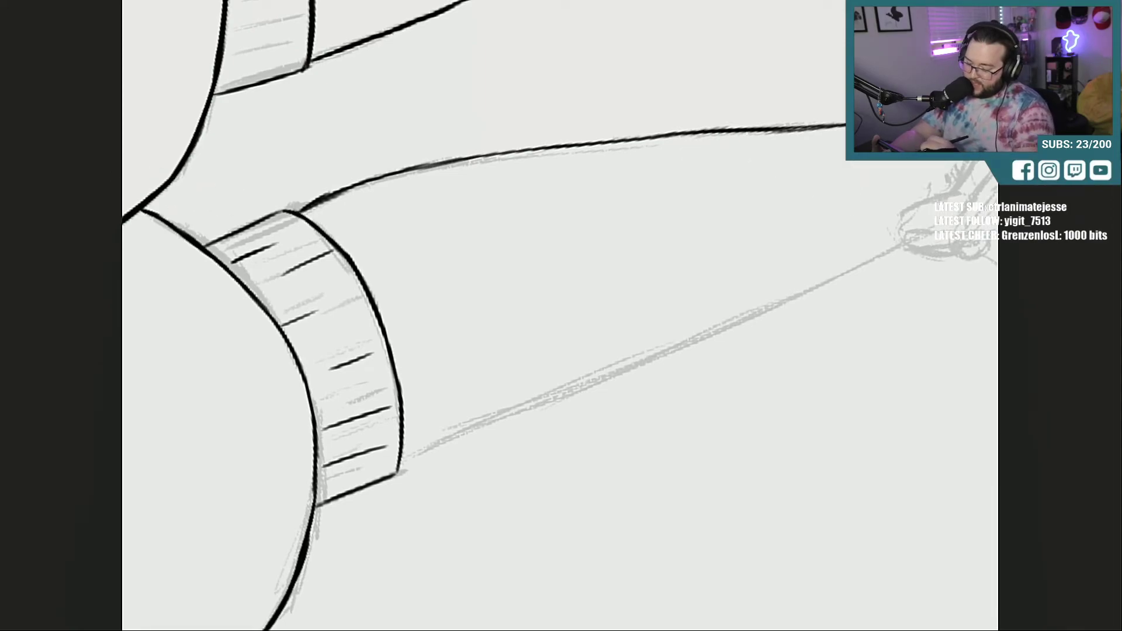
{"action": "left_click_drag", "start_coordinate": [399, 466], "coordinate": [766, 307]}
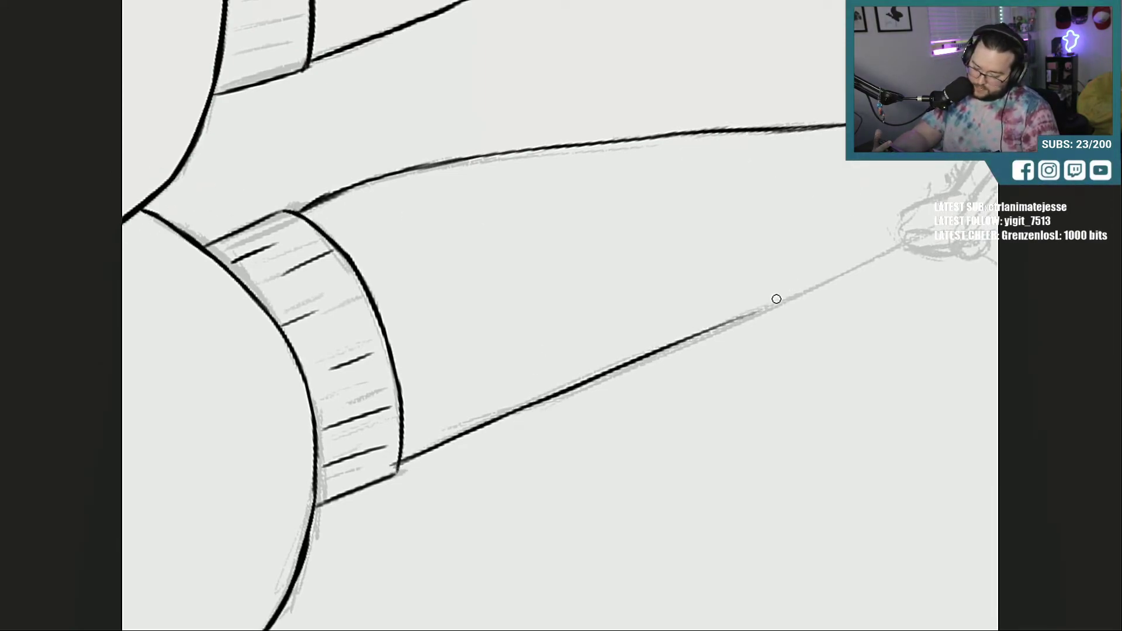
{"action": "left_click_drag", "start_coordinate": [700, 336], "coordinate": [830, 281]}
{"action": "left_click_drag", "start_coordinate": [751, 317], "coordinate": [888, 253]}
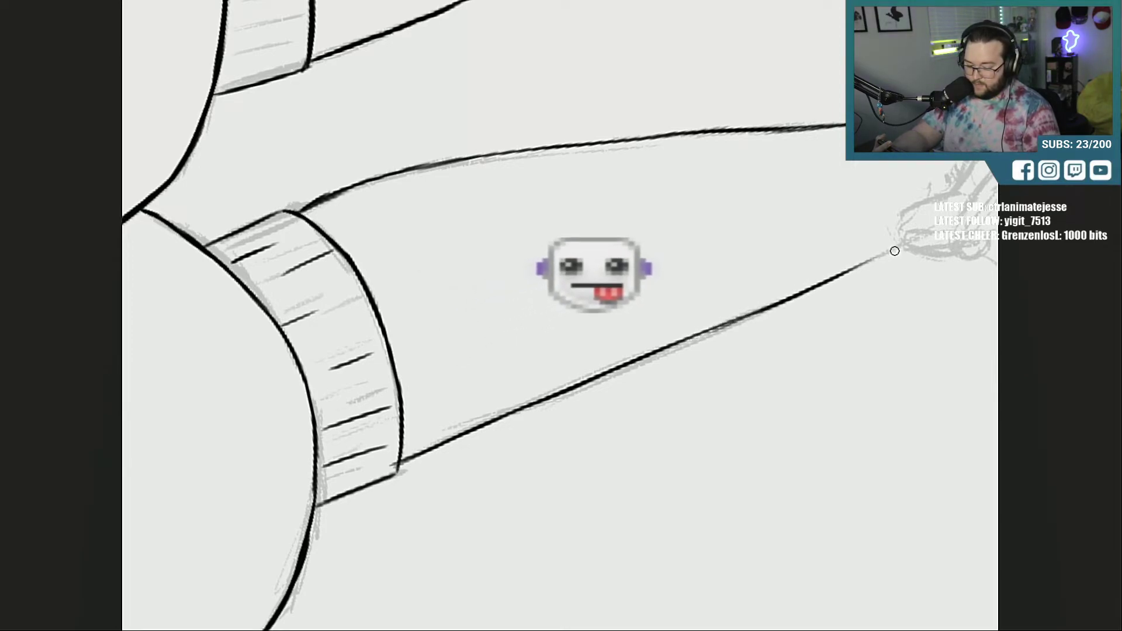
{"action": "left_click_drag", "start_coordinate": [817, 284], "coordinate": [907, 248]}
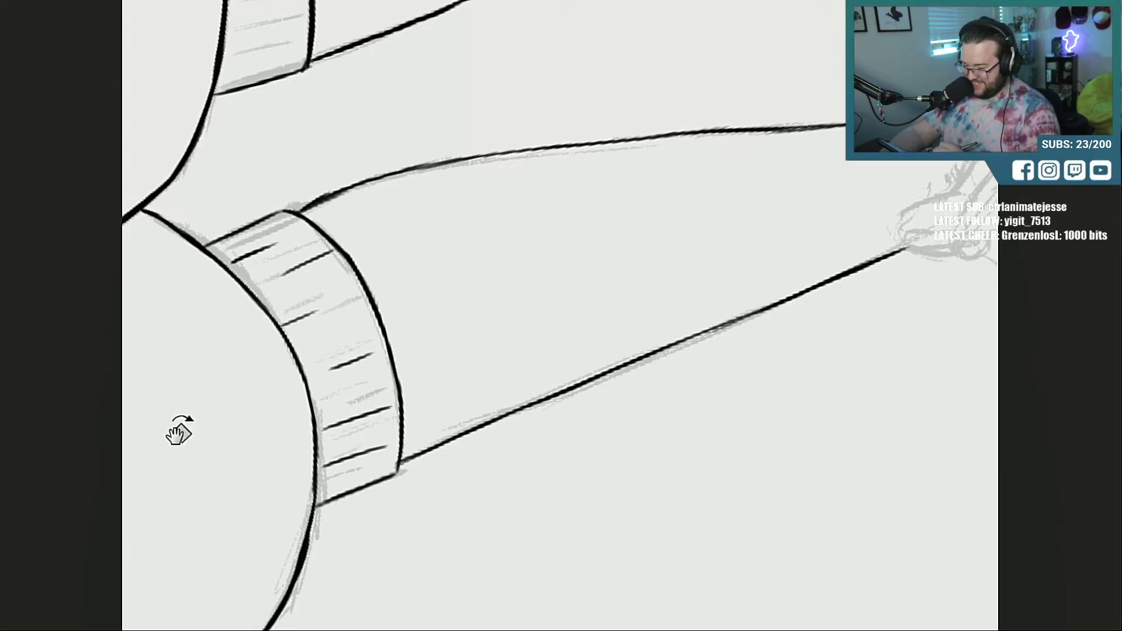
Step: Ink the phone-arm-side shoe's ankle opening from the tongue top around to the back edge, and outline the curved heel panel
{"action": "left_click_drag", "start_coordinate": [179, 432], "coordinate": [601, 11]}
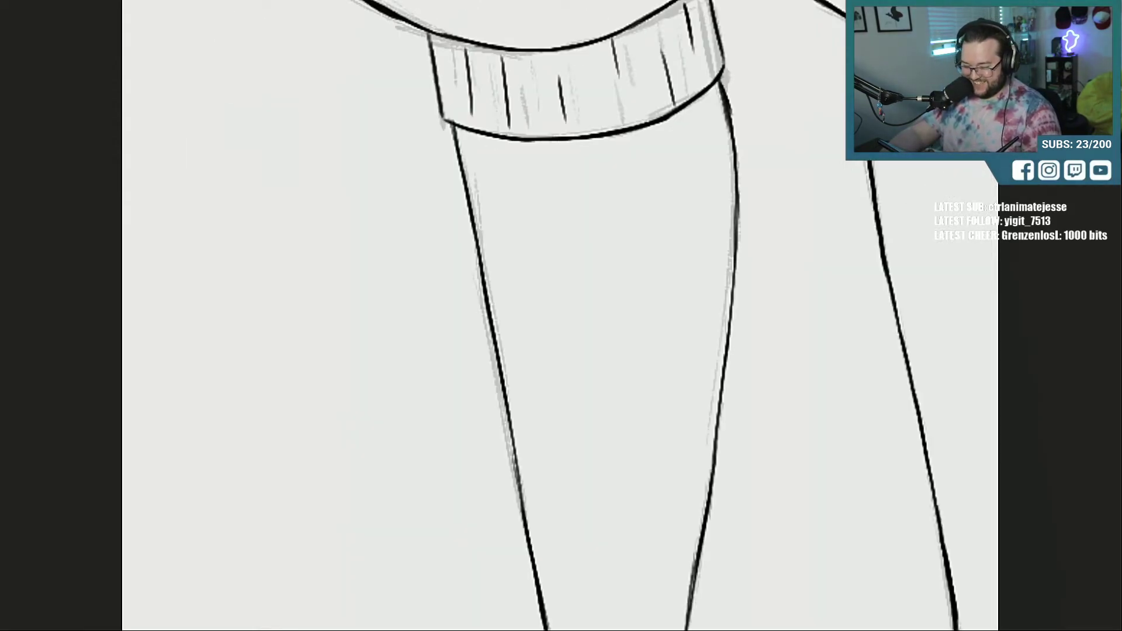
{"action": "left_click_drag", "start_coordinate": [584, 562], "coordinate": [585, 73]}
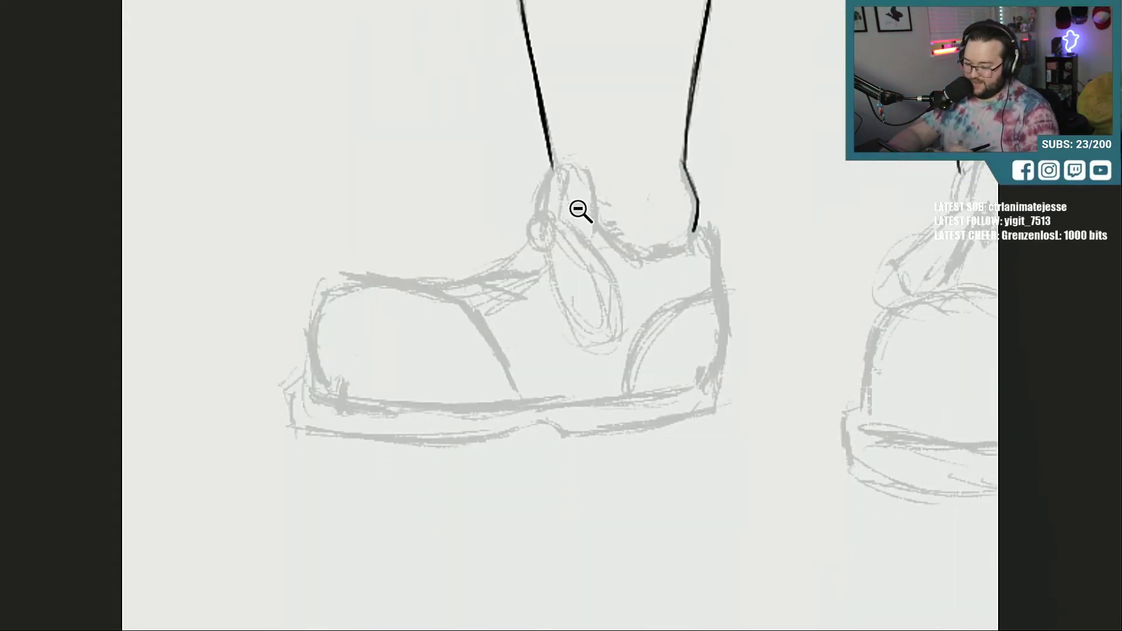
{"action": "left_click", "coordinate": [602, 227]}
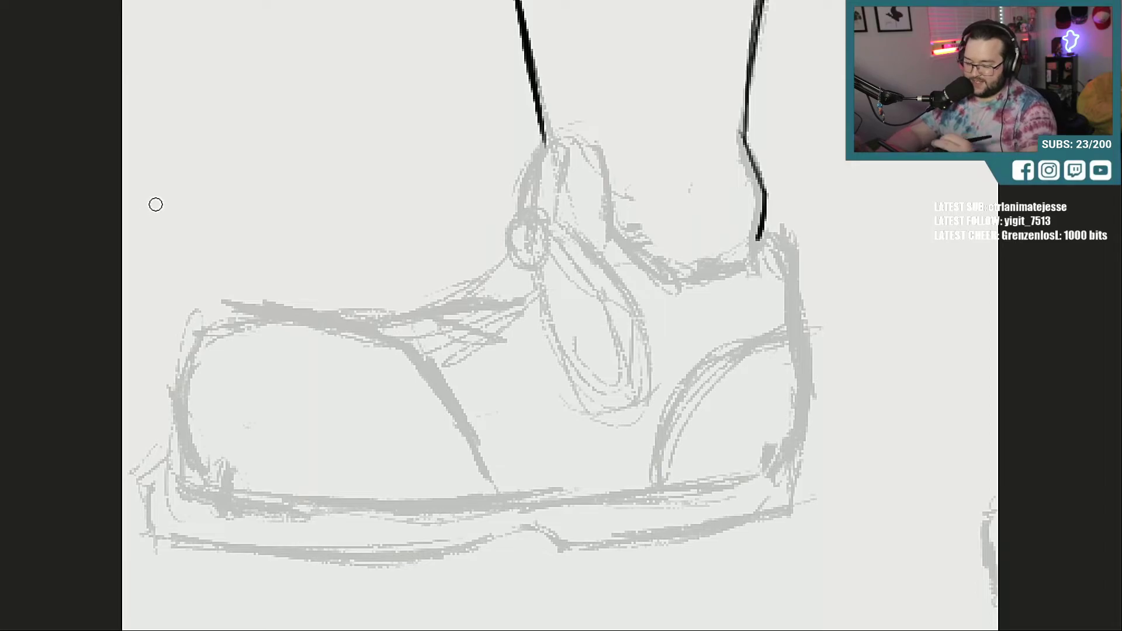
{"action": "mouse_move", "coordinate": [542, 140]}
{"action": "left_mouse_down"}
{"action": "mouse_move", "coordinate": [578, 153]}
{"action": "mouse_move", "coordinate": [599, 246]}
{"action": "mouse_move", "coordinate": [678, 285]}
{"action": "left_mouse_up"}
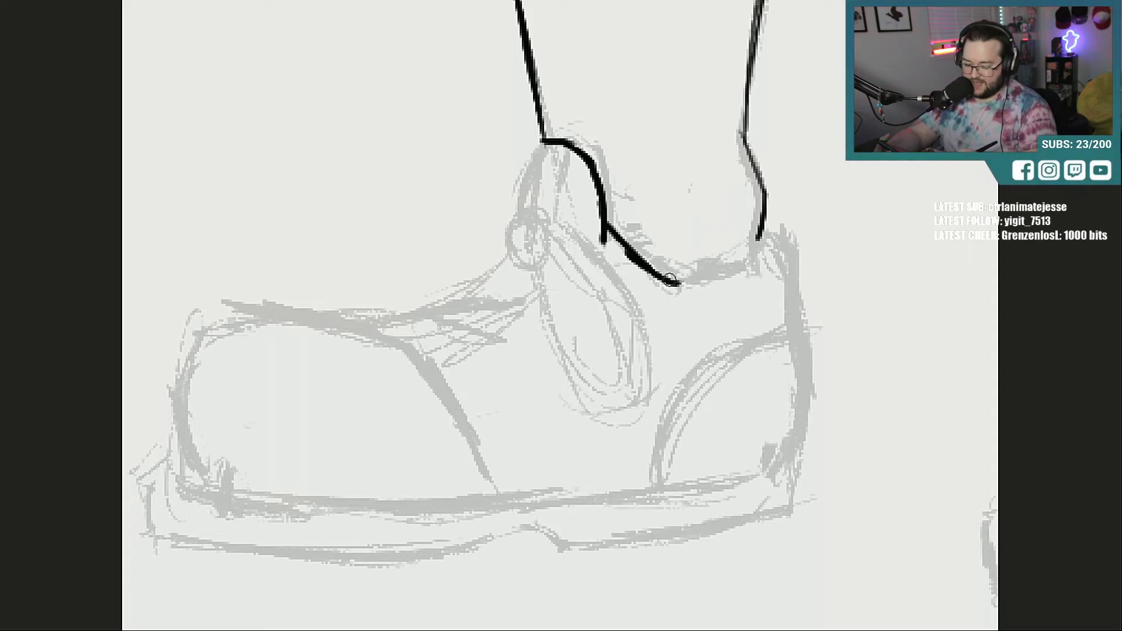
{"action": "mouse_move", "coordinate": [670, 280]}
{"action": "left_mouse_down"}
{"action": "mouse_move", "coordinate": [701, 279]}
{"action": "mouse_move", "coordinate": [763, 237]}
{"action": "mouse_move", "coordinate": [786, 246]}
{"action": "mouse_move", "coordinate": [798, 326]}
{"action": "left_mouse_up"}
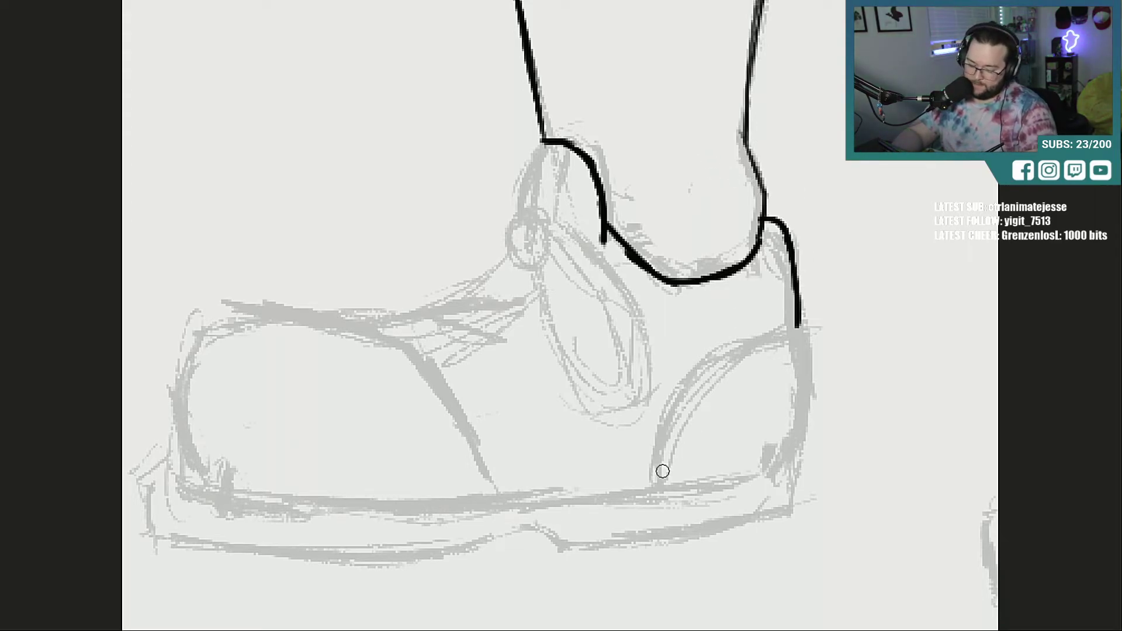
{"action": "mouse_move", "coordinate": [656, 484]}
{"action": "left_mouse_down"}
{"action": "mouse_move", "coordinate": [681, 415]}
{"action": "mouse_move", "coordinate": [796, 338]}
{"action": "left_mouse_up"}
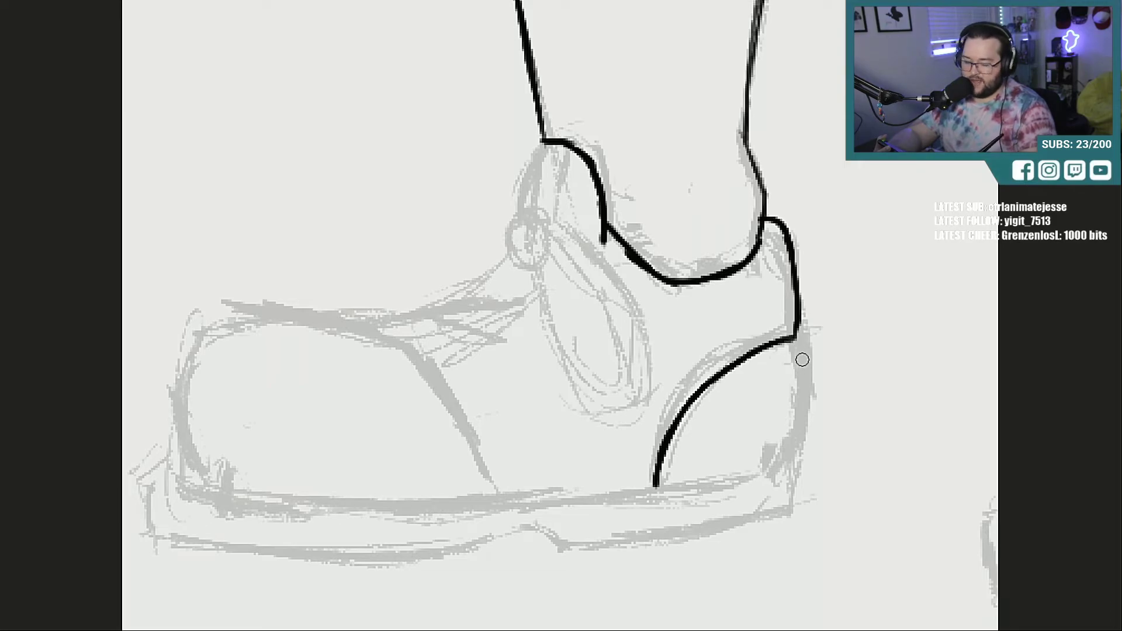
{"action": "mouse_move", "coordinate": [796, 337]}
{"action": "left_mouse_down"}
{"action": "mouse_move", "coordinate": [804, 388]}
{"action": "mouse_move", "coordinate": [787, 458]}
{"action": "left_mouse_up"}
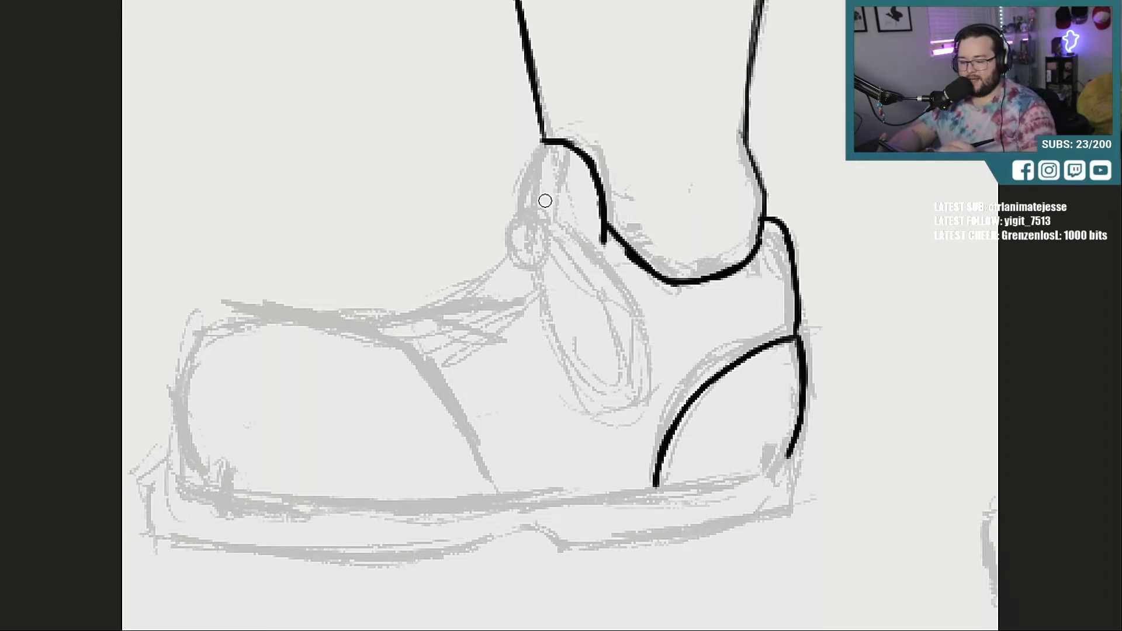
Step: Ink the front of the shoe's tongue, the lace knot below it and the long hanging lace loop with its inner outline
{"action": "left_click_drag", "start_coordinate": [532, 207], "coordinate": [542, 153]}
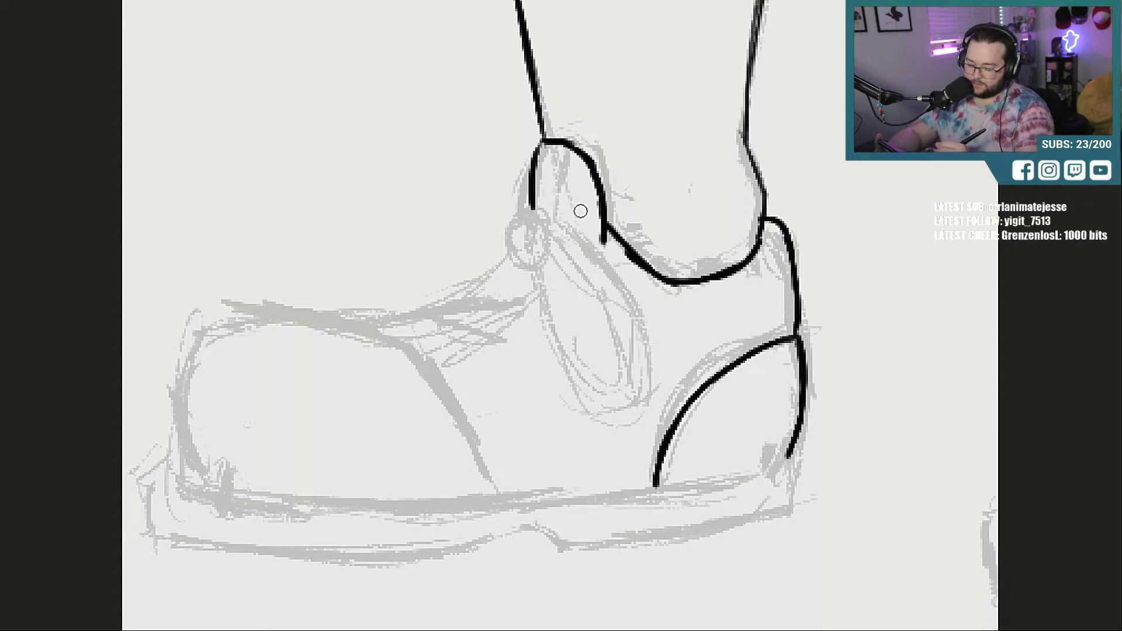
{"action": "mouse_move", "coordinate": [538, 209]}
{"action": "left_mouse_down"}
{"action": "mouse_move", "coordinate": [517, 237]}
{"action": "mouse_move", "coordinate": [517, 264]}
{"action": "mouse_move", "coordinate": [530, 266]}
{"action": "left_mouse_up"}
{"action": "mouse_move", "coordinate": [535, 228]}
{"action": "left_mouse_down"}
{"action": "mouse_move", "coordinate": [562, 255]}
{"action": "mouse_move", "coordinate": [617, 369]}
{"action": "left_mouse_up"}
{"action": "left_click_drag", "start_coordinate": [532, 248], "coordinate": [594, 391]}
{"action": "mouse_move", "coordinate": [535, 225]}
{"action": "left_mouse_down"}
{"action": "mouse_move", "coordinate": [565, 234]}
{"action": "mouse_move", "coordinate": [599, 270]}
{"action": "mouse_move", "coordinate": [634, 336]}
{"action": "mouse_move", "coordinate": [646, 376]}
{"action": "mouse_move", "coordinate": [625, 396]}
{"action": "mouse_move", "coordinate": [645, 374]}
{"action": "left_mouse_up"}
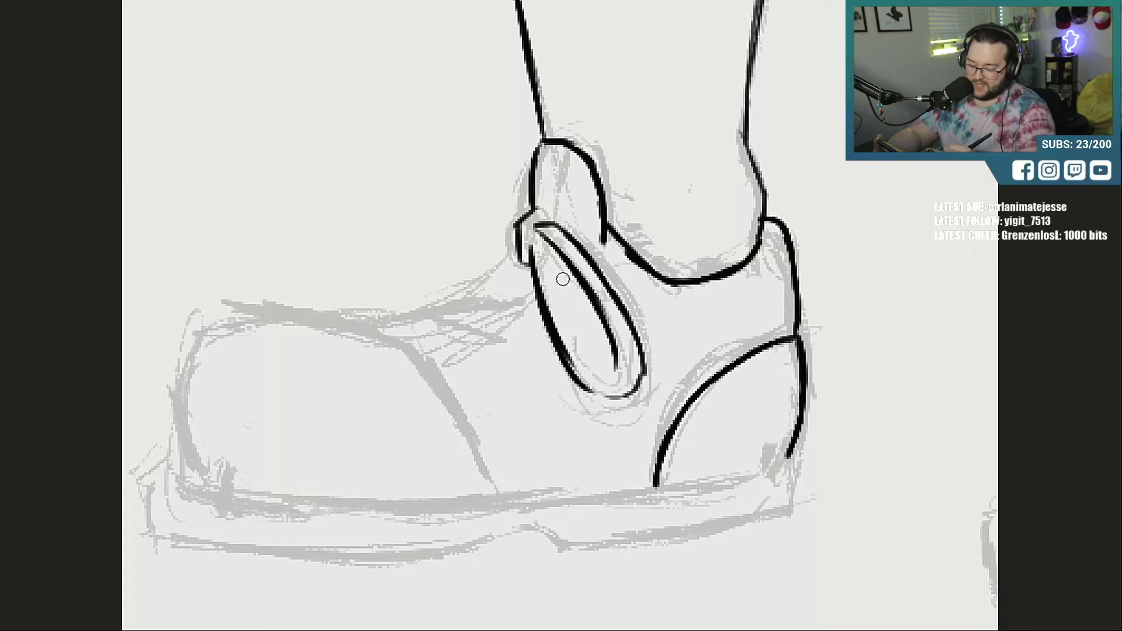
{"action": "mouse_move", "coordinate": [545, 251]}
{"action": "left_mouse_down"}
{"action": "mouse_move", "coordinate": [612, 373]}
{"action": "mouse_move", "coordinate": [596, 379]}
{"action": "mouse_move", "coordinate": [628, 395]}
{"action": "left_mouse_up"}
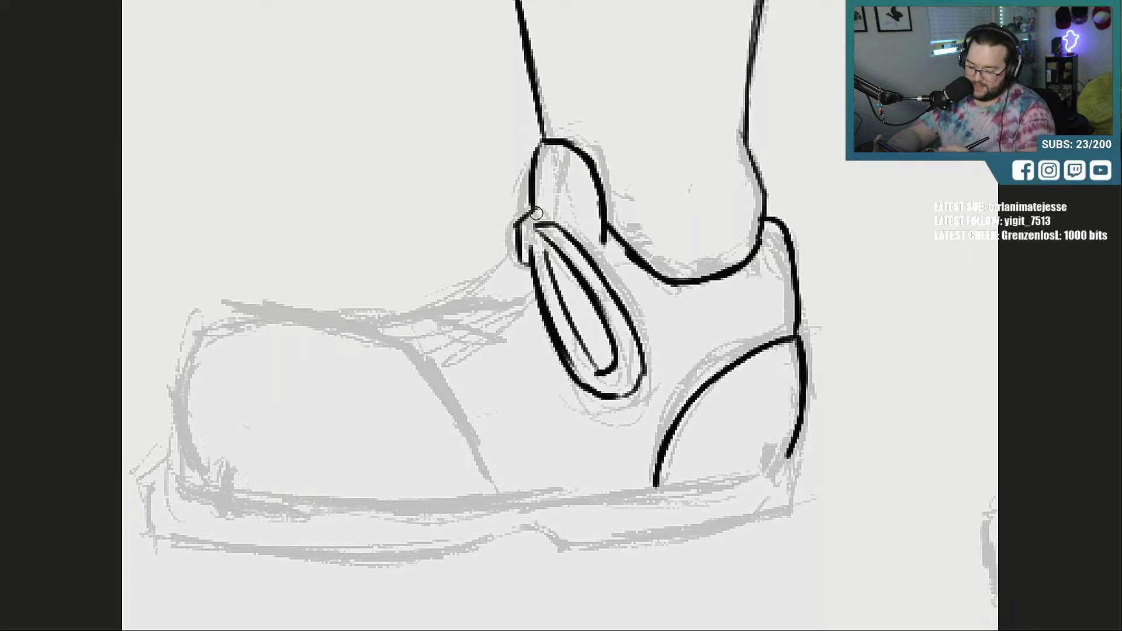
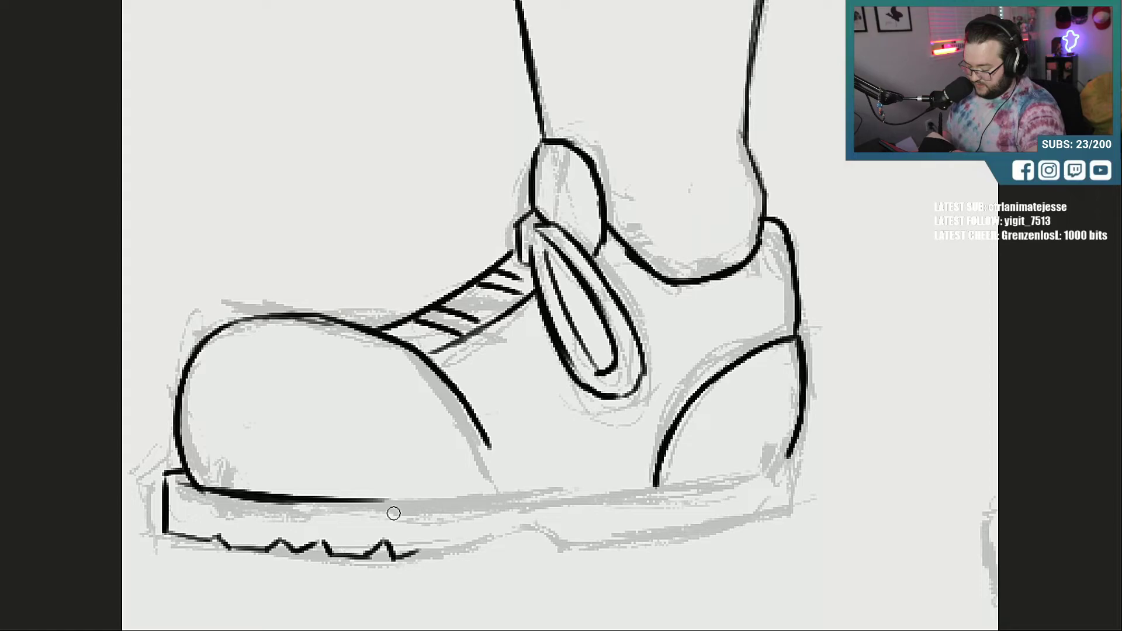
Step: Ink the sole's underside through the arch and continue it with small notched treads and a rounded back edge up to the heel
{"action": "mouse_move", "coordinate": [396, 556]}
{"action": "left_mouse_down"}
{"action": "mouse_move", "coordinate": [515, 528]}
{"action": "mouse_move", "coordinate": [560, 545]}
{"action": "mouse_move", "coordinate": [666, 533]}
{"action": "left_mouse_up"}
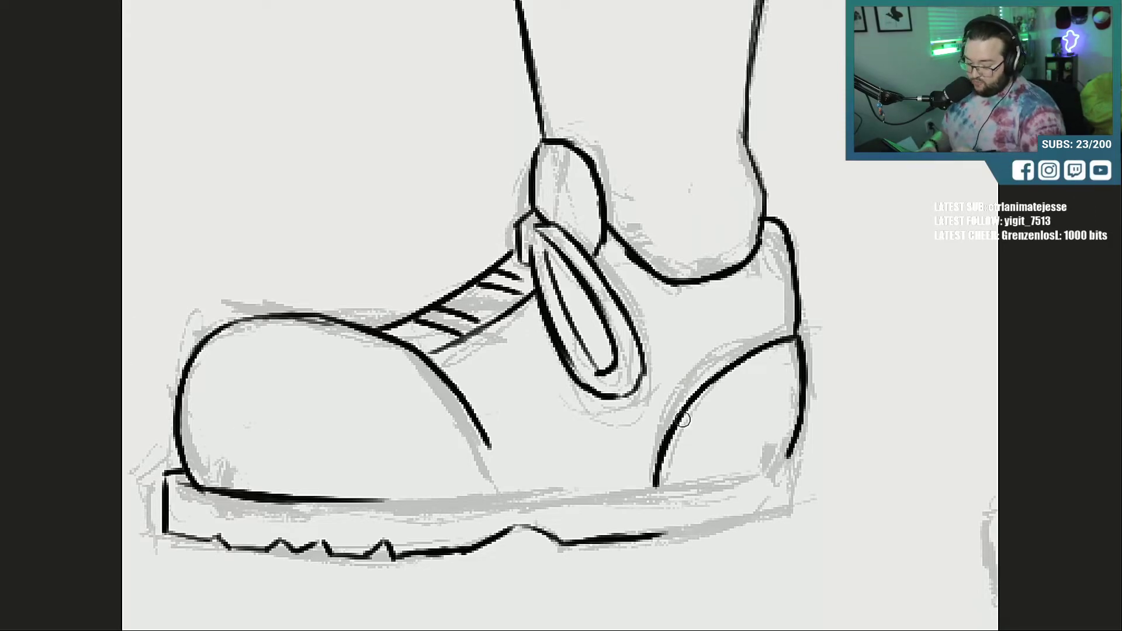
{"action": "key", "text": "ctrl+z"}
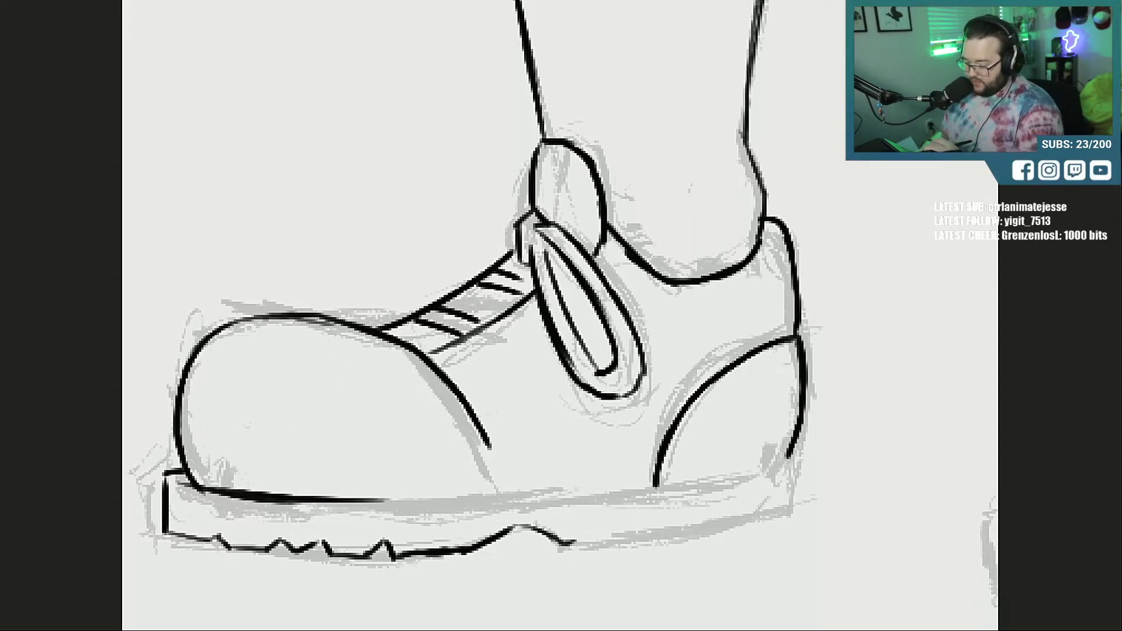
{"action": "mouse_move", "coordinate": [571, 546]}
{"action": "left_mouse_down"}
{"action": "mouse_move", "coordinate": [591, 533]}
{"action": "mouse_move", "coordinate": [597, 543]}
{"action": "mouse_move", "coordinate": [783, 513]}
{"action": "mouse_move", "coordinate": [791, 467]}
{"action": "left_mouse_up"}
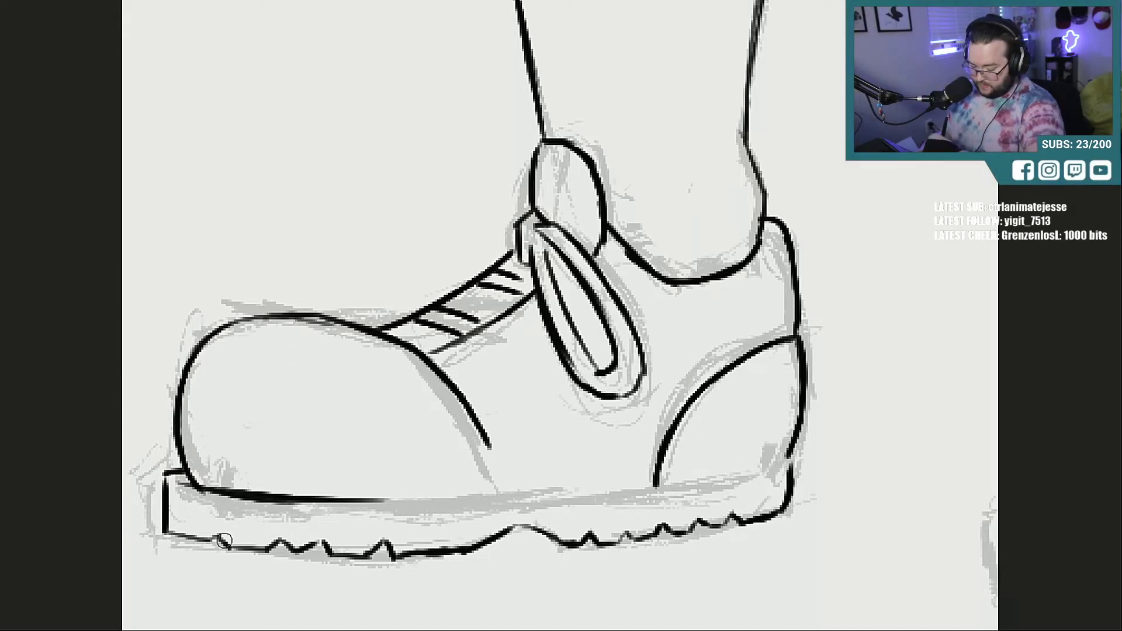
Step: Erase the uneven tread under the front of the sole and redraw it with small, evenly spaced notches up to the arch
{"action": "left_click_drag", "start_coordinate": [225, 541], "coordinate": [438, 552]}
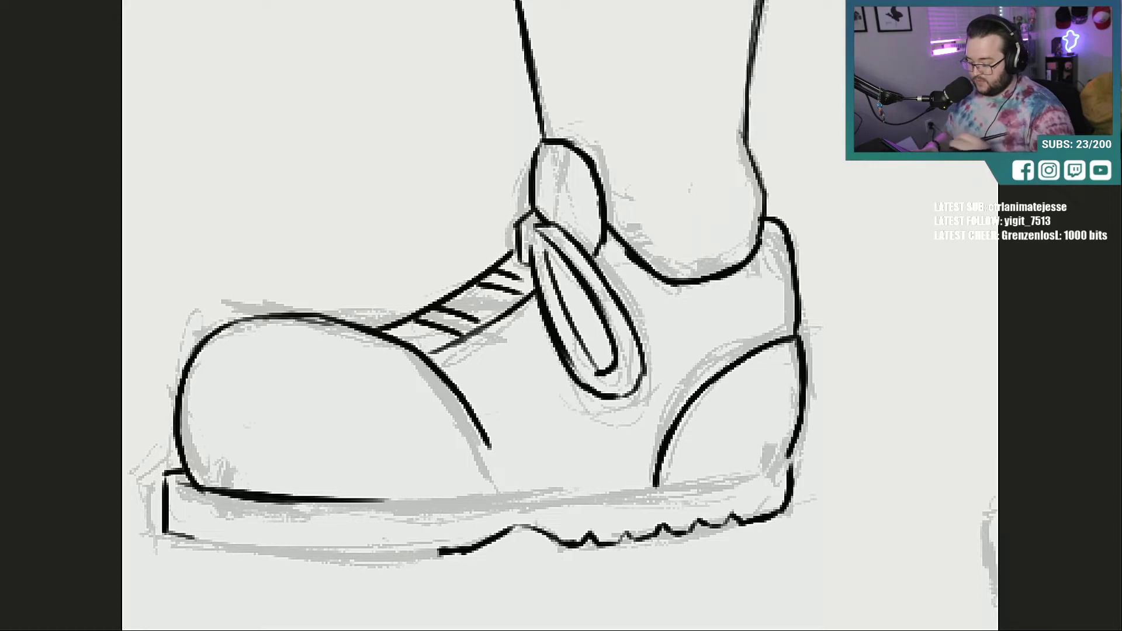
{"action": "mouse_move", "coordinate": [166, 533]}
{"action": "left_mouse_down"}
{"action": "mouse_move", "coordinate": [353, 561]}
{"action": "mouse_move", "coordinate": [428, 554]}
{"action": "left_mouse_up"}
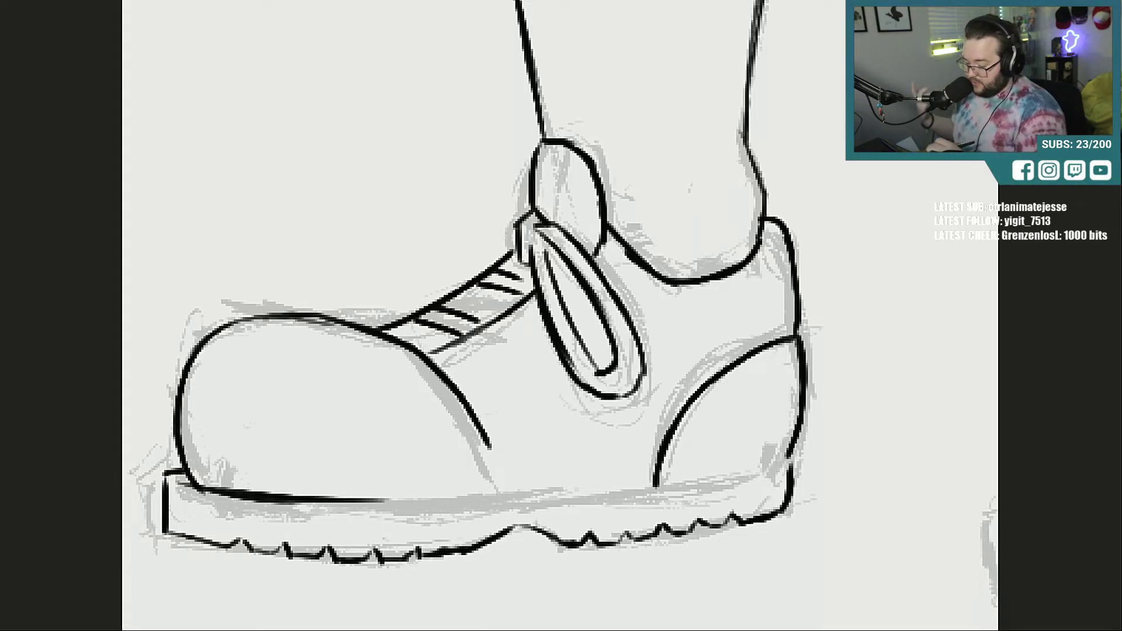
{"action": "mouse_move", "coordinate": [381, 571]}
{"action": "left_mouse_down"}
{"action": "mouse_move", "coordinate": [413, 564]}
{"action": "mouse_move", "coordinate": [419, 539]}
{"action": "mouse_move", "coordinate": [409, 556]}
{"action": "mouse_move", "coordinate": [462, 552]}
{"action": "mouse_move", "coordinate": [456, 542]}
{"action": "mouse_move", "coordinate": [476, 557]}
{"action": "mouse_move", "coordinate": [498, 533]}
{"action": "left_mouse_up"}
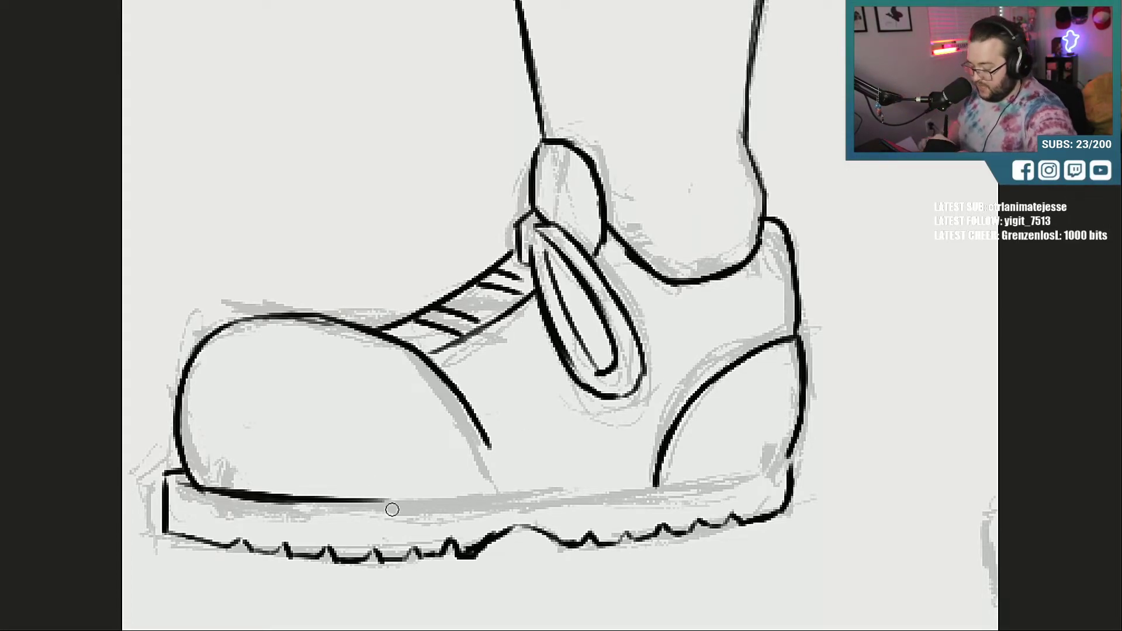
Step: Ink the long line between the phone-arm-side shoe's upper and its sole, continuing from the toe cap back to the heel
{"action": "left_click_drag", "start_coordinate": [350, 498], "coordinate": [569, 494]}
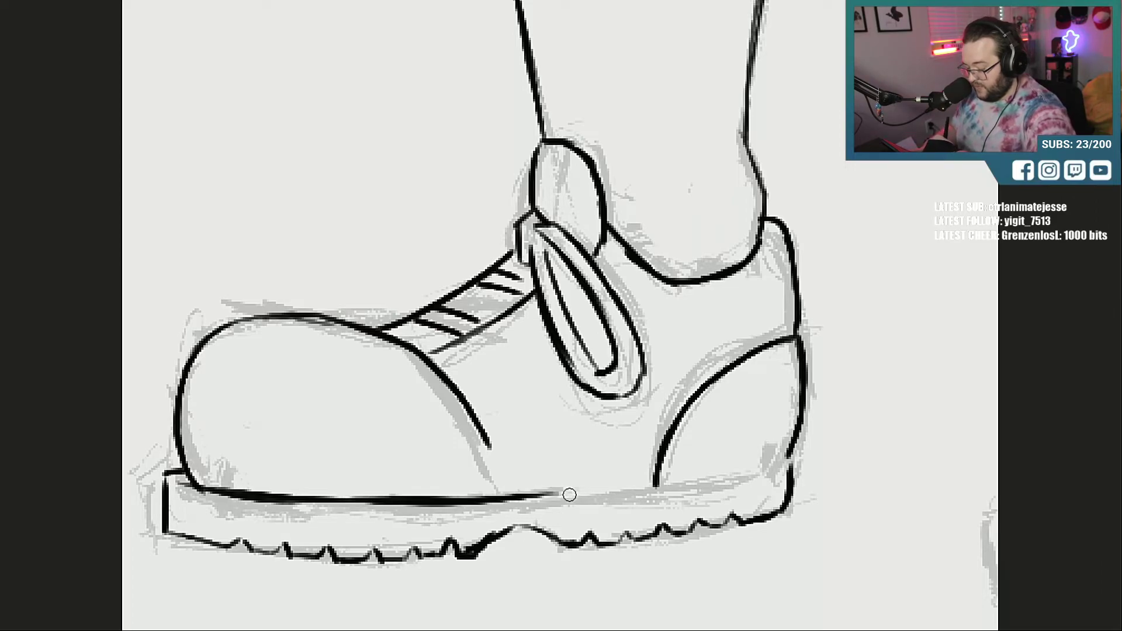
{"action": "left_click_drag", "start_coordinate": [483, 500], "coordinate": [683, 487]}
{"action": "left_click_drag", "start_coordinate": [567, 500], "coordinate": [731, 478]}
{"action": "left_click_drag", "start_coordinate": [644, 492], "coordinate": [788, 470]}
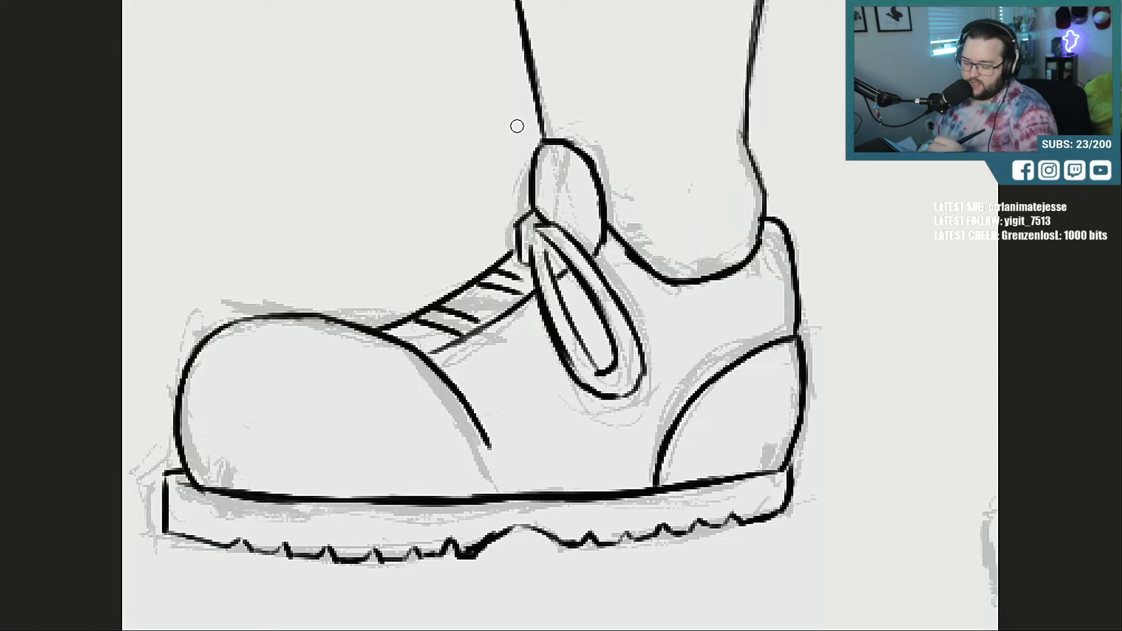
Step: Ink the sock cuff above the shoe with a folded edge at the front and back and a curved line across the ankle
{"action": "mouse_move", "coordinate": [535, 139]}
{"action": "left_mouse_down"}
{"action": "mouse_move", "coordinate": [539, 110]}
{"action": "mouse_move", "coordinate": [605, 132]}
{"action": "left_mouse_up"}
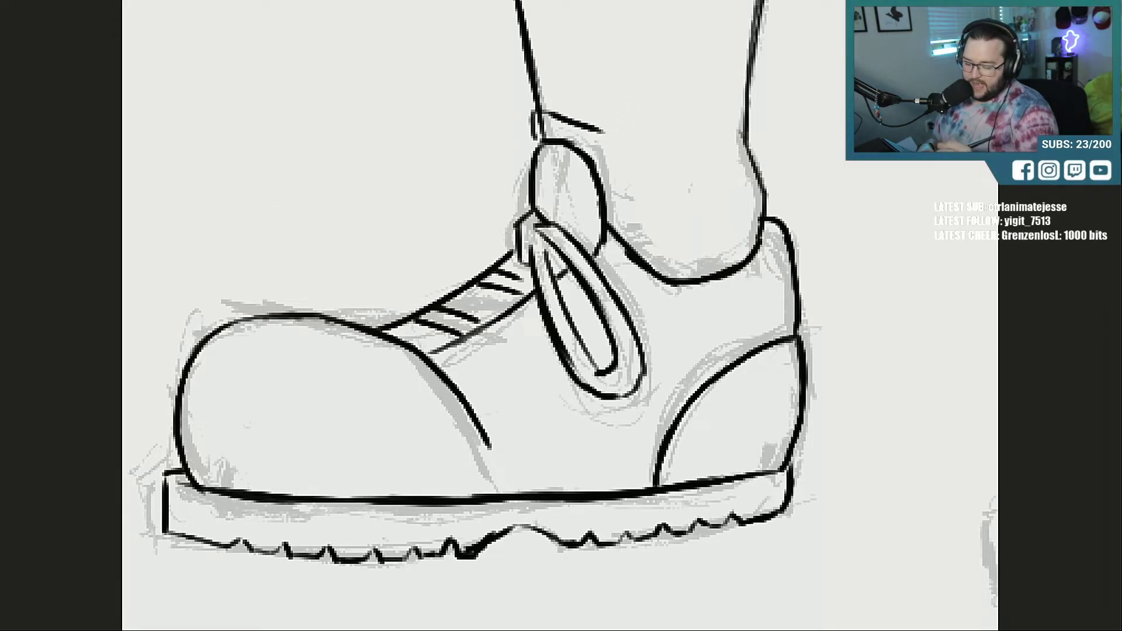
{"action": "mouse_move", "coordinate": [678, 135]}
{"action": "left_mouse_down"}
{"action": "mouse_move", "coordinate": [765, 124]}
{"action": "mouse_move", "coordinate": [736, 176]}
{"action": "left_mouse_up"}
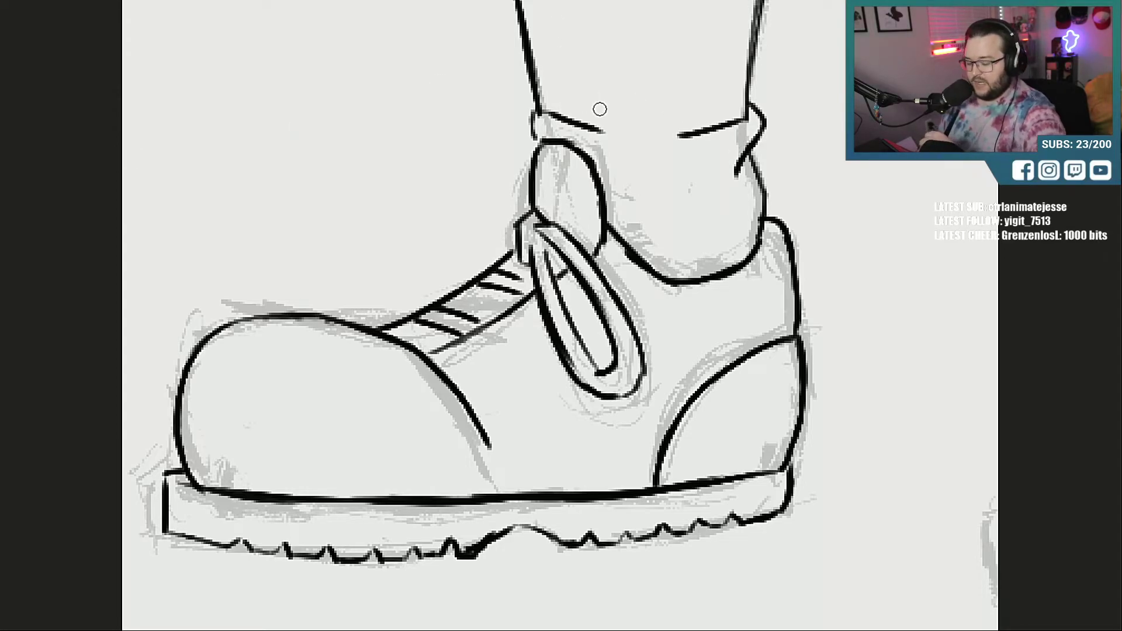
{"action": "left_click_drag", "start_coordinate": [603, 131], "coordinate": [681, 135]}
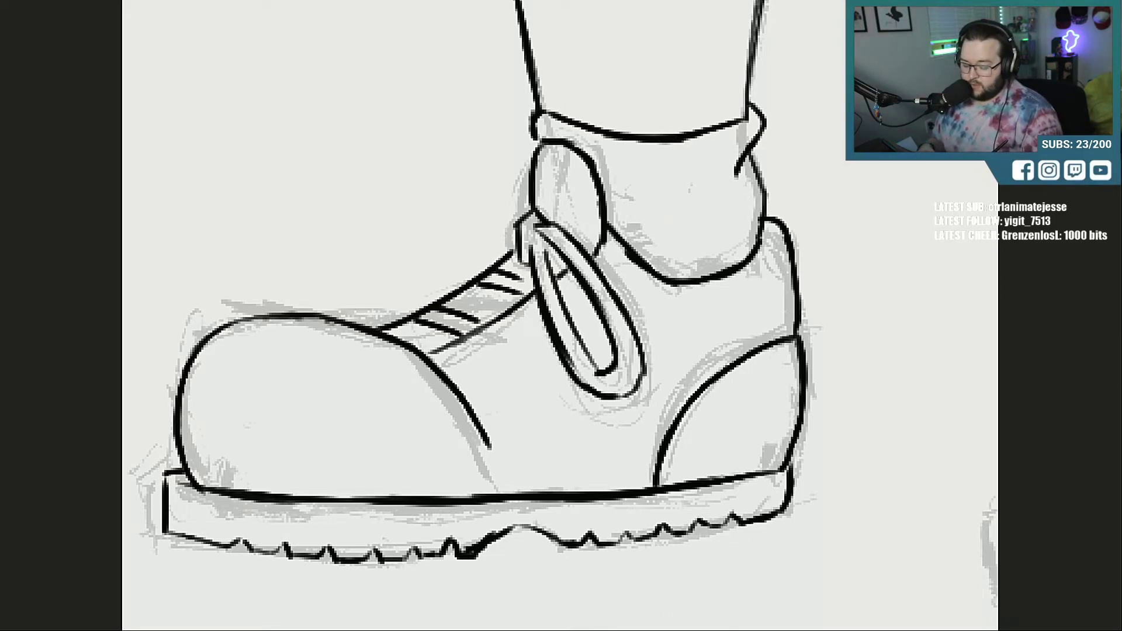
Step: On the front-facing shoe, ink the sock fold and back edge along the outer ankle and the small angular lace knot
{"action": "left_click_drag", "start_coordinate": [717, 630], "coordinate": [764, 630]}
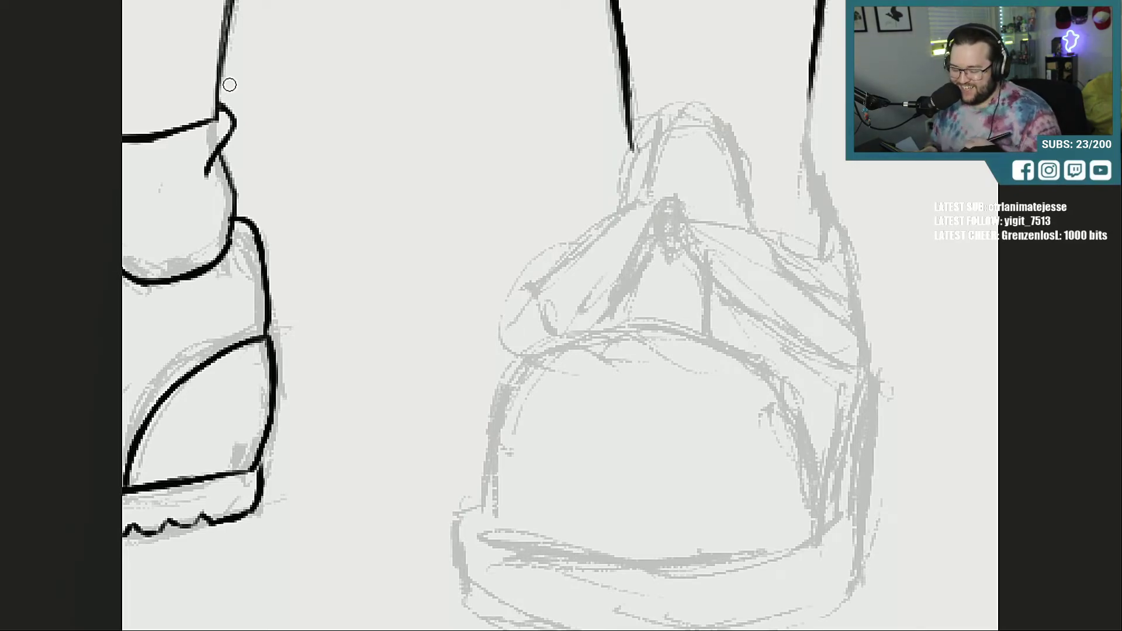
{"action": "mouse_move", "coordinate": [810, 83]}
{"action": "left_mouse_down"}
{"action": "mouse_move", "coordinate": [806, 146]}
{"action": "mouse_move", "coordinate": [825, 169]}
{"action": "mouse_move", "coordinate": [810, 210]}
{"action": "mouse_move", "coordinate": [824, 260]}
{"action": "mouse_move", "coordinate": [845, 261]}
{"action": "mouse_move", "coordinate": [859, 362]}
{"action": "left_mouse_up"}
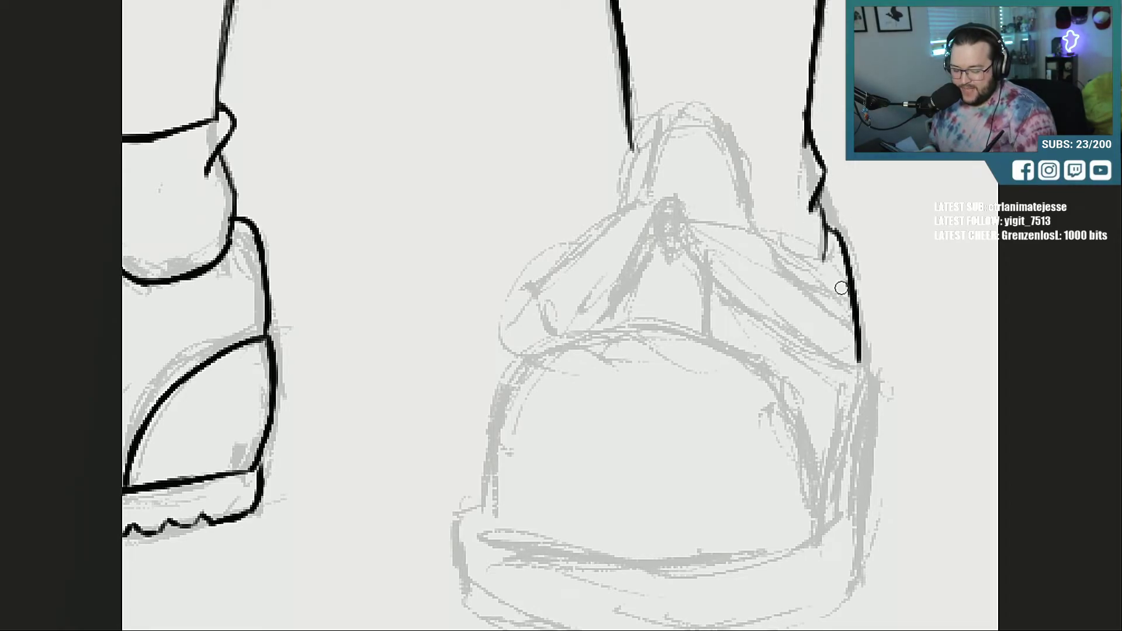
{"action": "mouse_move", "coordinate": [667, 193]}
{"action": "left_mouse_down"}
{"action": "mouse_move", "coordinate": [657, 227]}
{"action": "mouse_move", "coordinate": [673, 237]}
{"action": "left_mouse_up"}
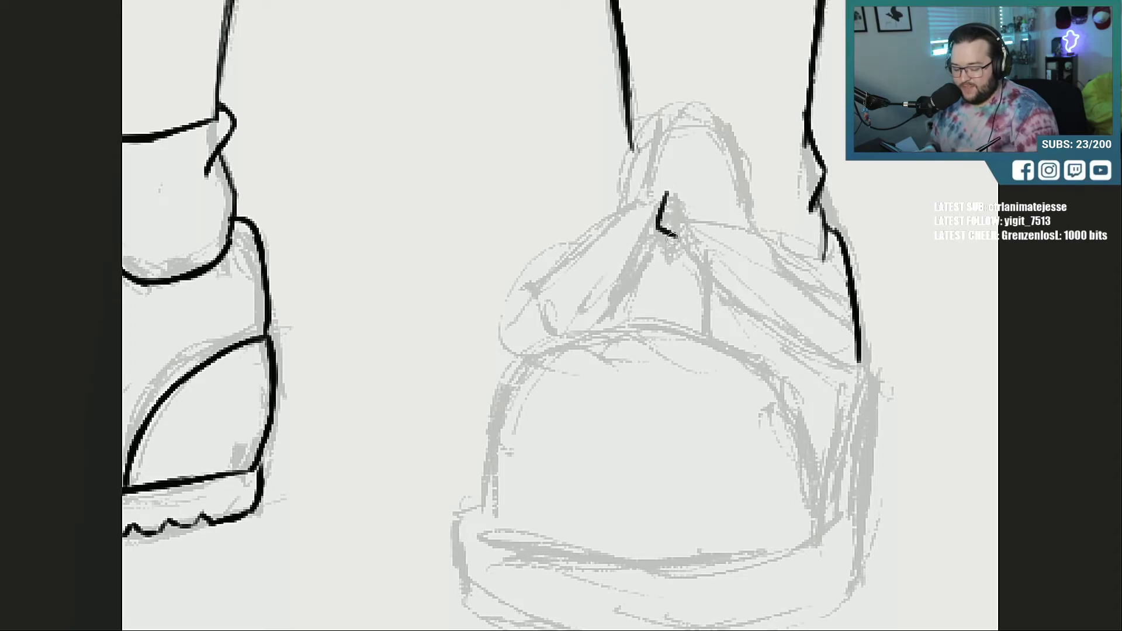
{"action": "mouse_move", "coordinate": [667, 193]}
{"action": "left_mouse_down"}
{"action": "mouse_move", "coordinate": [690, 212]}
{"action": "mouse_move", "coordinate": [675, 239]}
{"action": "mouse_move", "coordinate": [787, 339]}
{"action": "mouse_move", "coordinate": [859, 371]}
{"action": "left_mouse_up"}
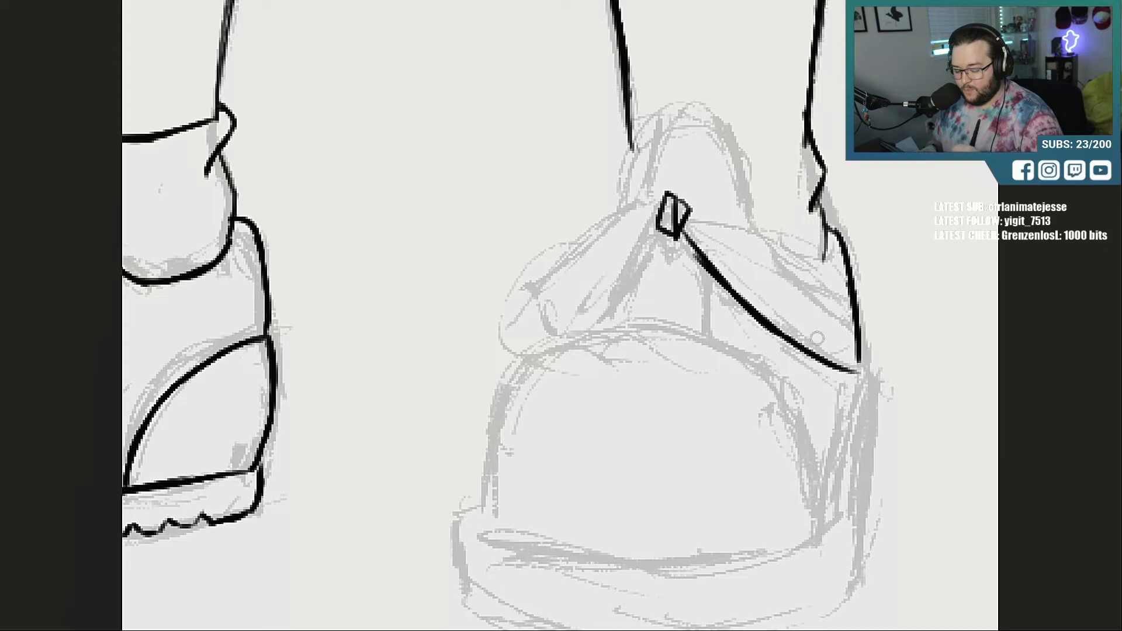
{"action": "mouse_move", "coordinate": [692, 212]}
{"action": "left_mouse_down"}
{"action": "mouse_move", "coordinate": [865, 318]}
{"action": "mouse_move", "coordinate": [874, 346]}
{"action": "left_mouse_up"}
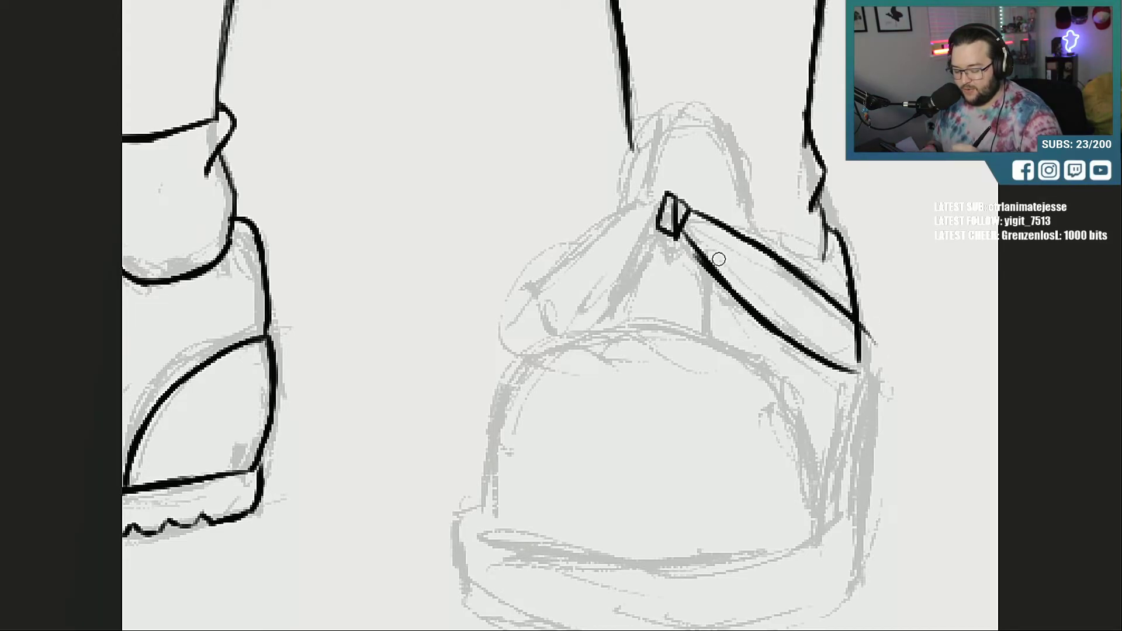
{"action": "left_click_drag", "start_coordinate": [685, 227], "coordinate": [833, 327]}
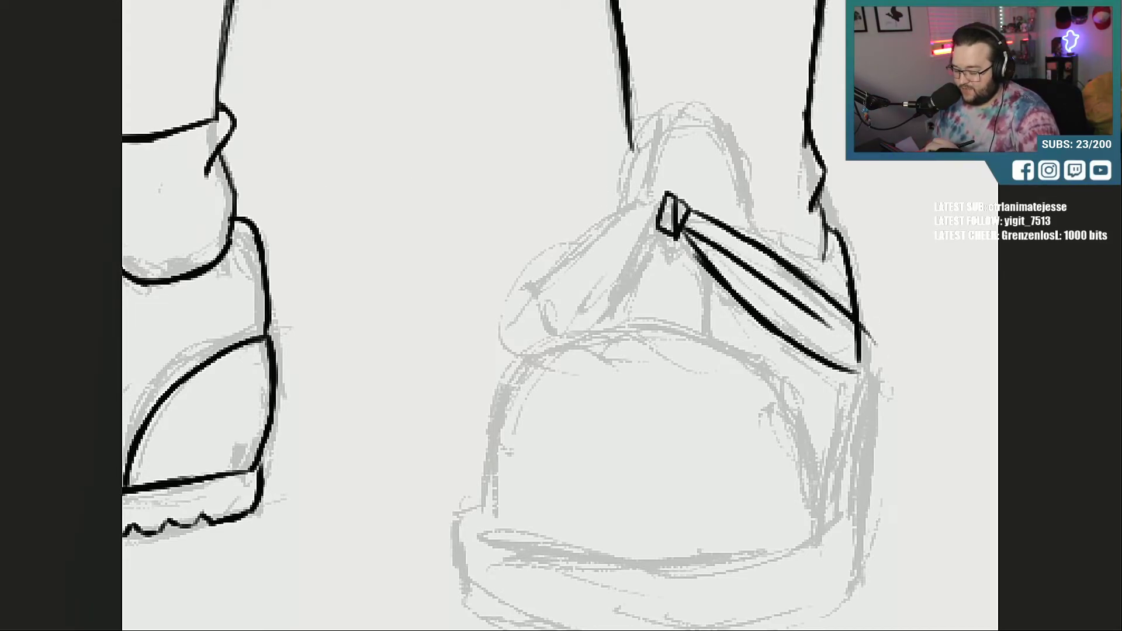
{"action": "mouse_move", "coordinate": [681, 216]}
{"action": "left_mouse_down"}
{"action": "mouse_move", "coordinate": [708, 252]}
{"action": "mouse_move", "coordinate": [731, 213]}
{"action": "mouse_move", "coordinate": [745, 231]}
{"action": "mouse_move", "coordinate": [737, 261]}
{"action": "mouse_move", "coordinate": [879, 347]}
{"action": "left_mouse_up"}
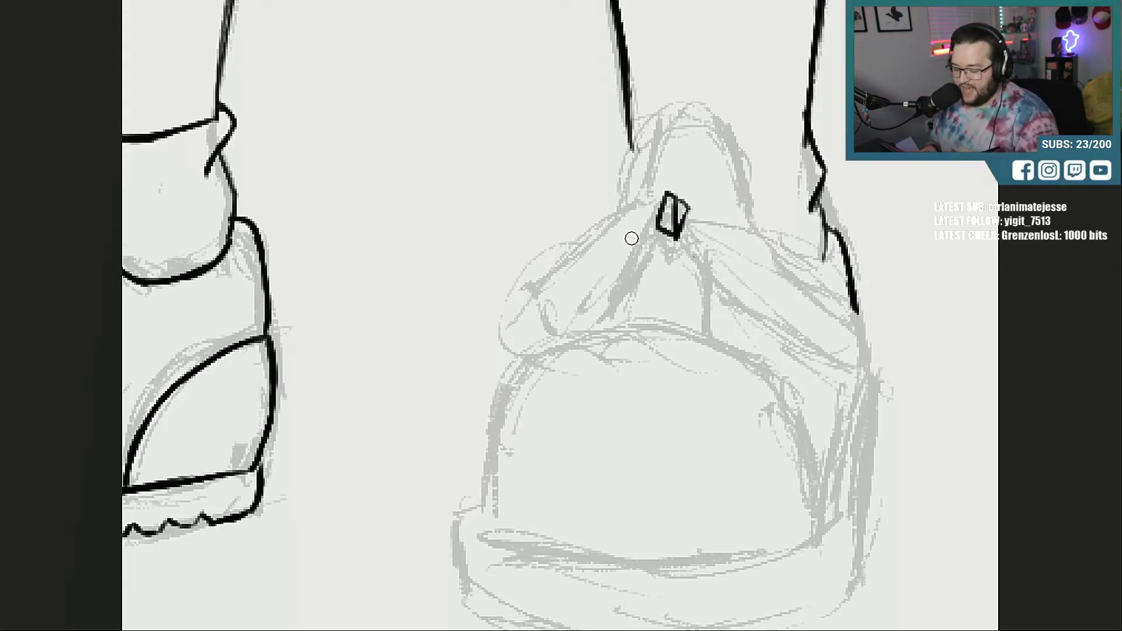
Step: Ink the lace loop on the side facing the other shoe and the toe cap's curved edge below it
{"action": "left_click_drag", "start_coordinate": [660, 199], "coordinate": [522, 325]}
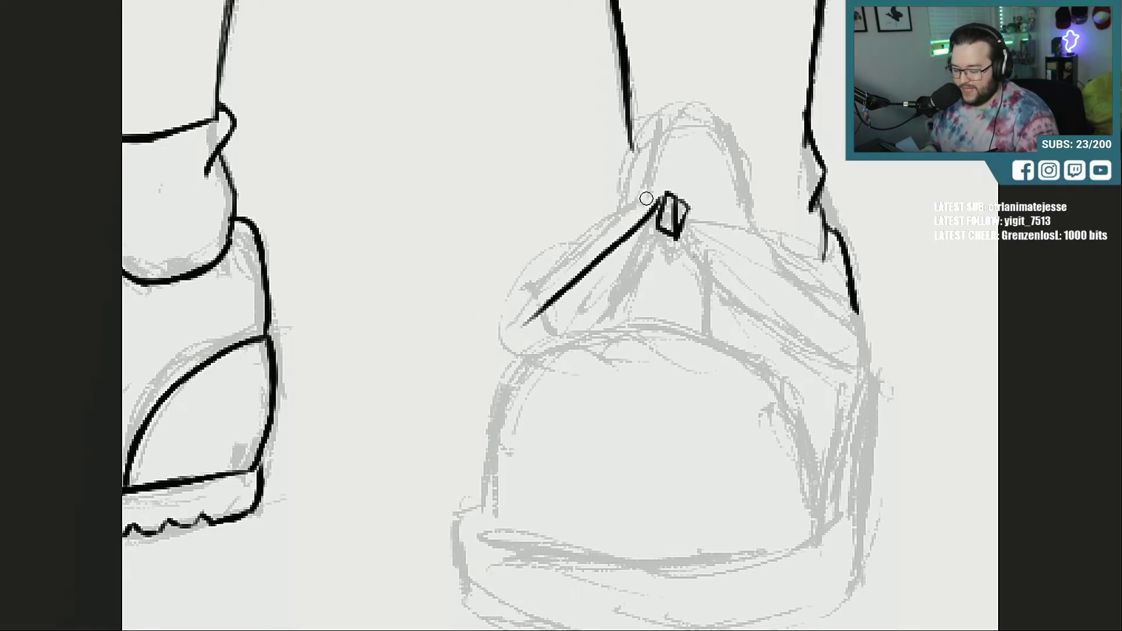
{"action": "mouse_move", "coordinate": [654, 197]}
{"action": "left_mouse_down"}
{"action": "mouse_move", "coordinate": [502, 306]}
{"action": "mouse_move", "coordinate": [506, 347]}
{"action": "left_mouse_up"}
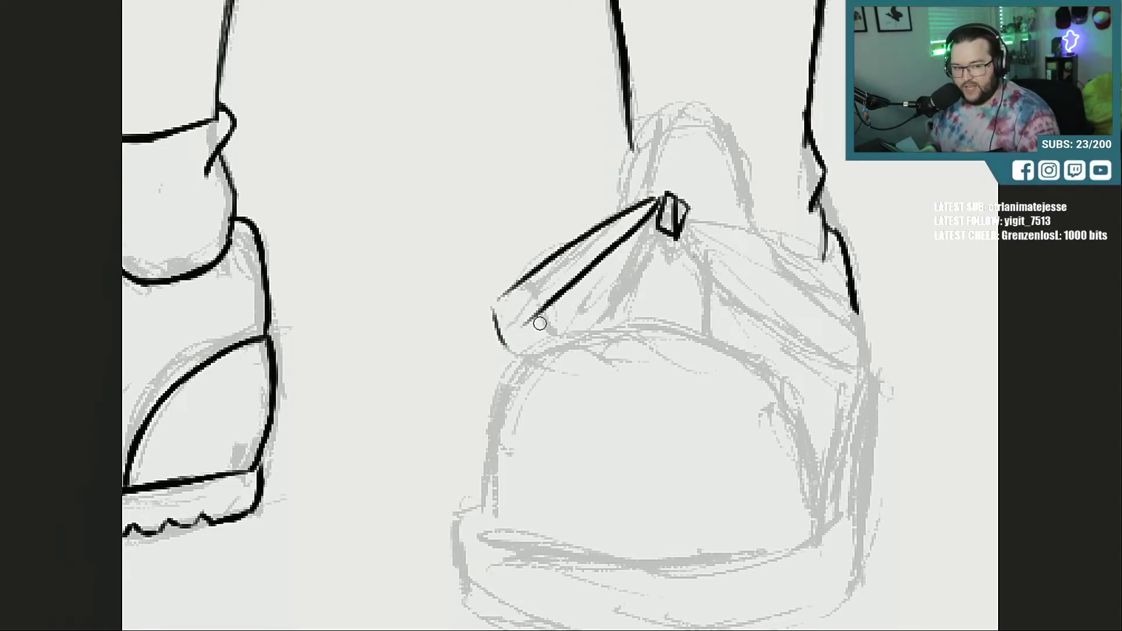
{"action": "left_click_drag", "start_coordinate": [484, 520], "coordinate": [535, 371]}
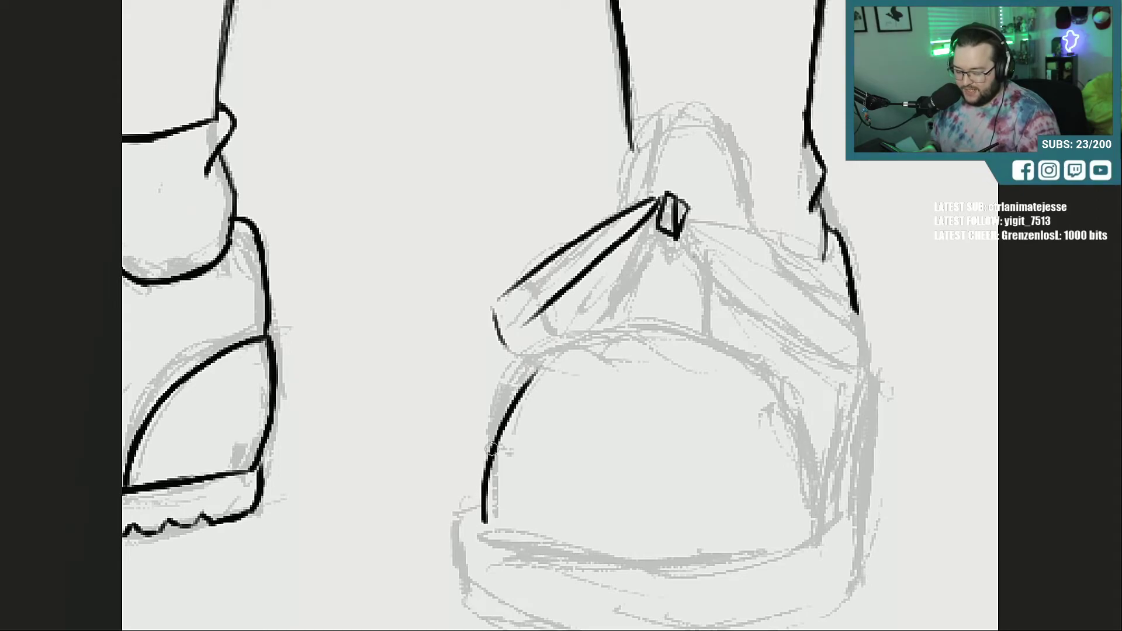
{"action": "left_click_drag", "start_coordinate": [492, 449], "coordinate": [579, 346]}
{"action": "left_click_drag", "start_coordinate": [490, 449], "coordinate": [480, 494]}
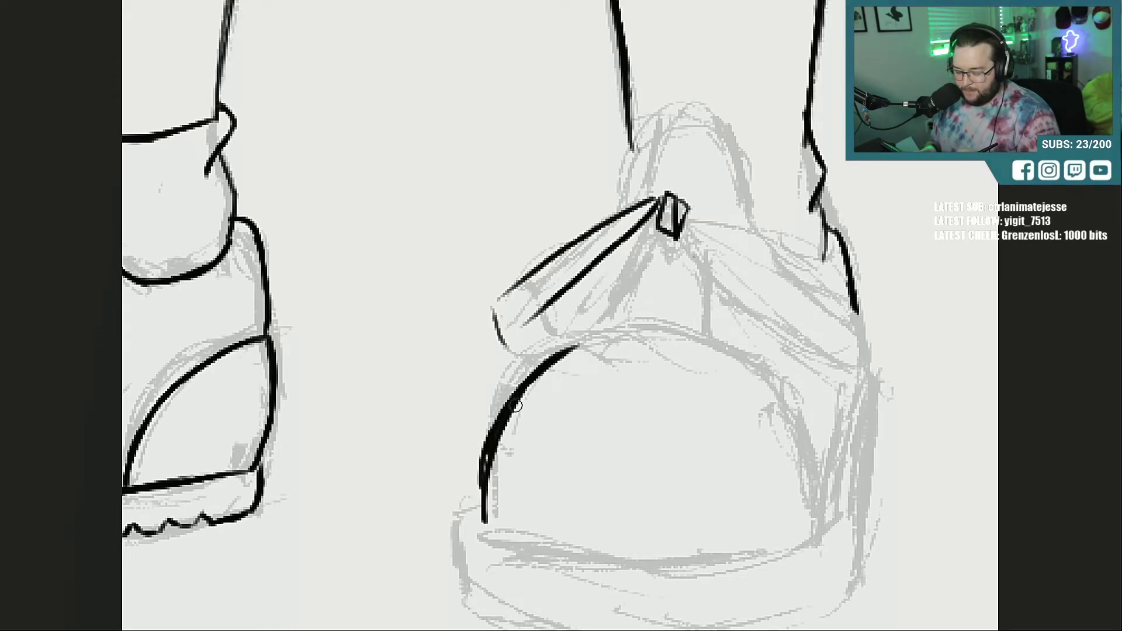
{"action": "left_click_drag", "start_coordinate": [516, 405], "coordinate": [478, 521]}
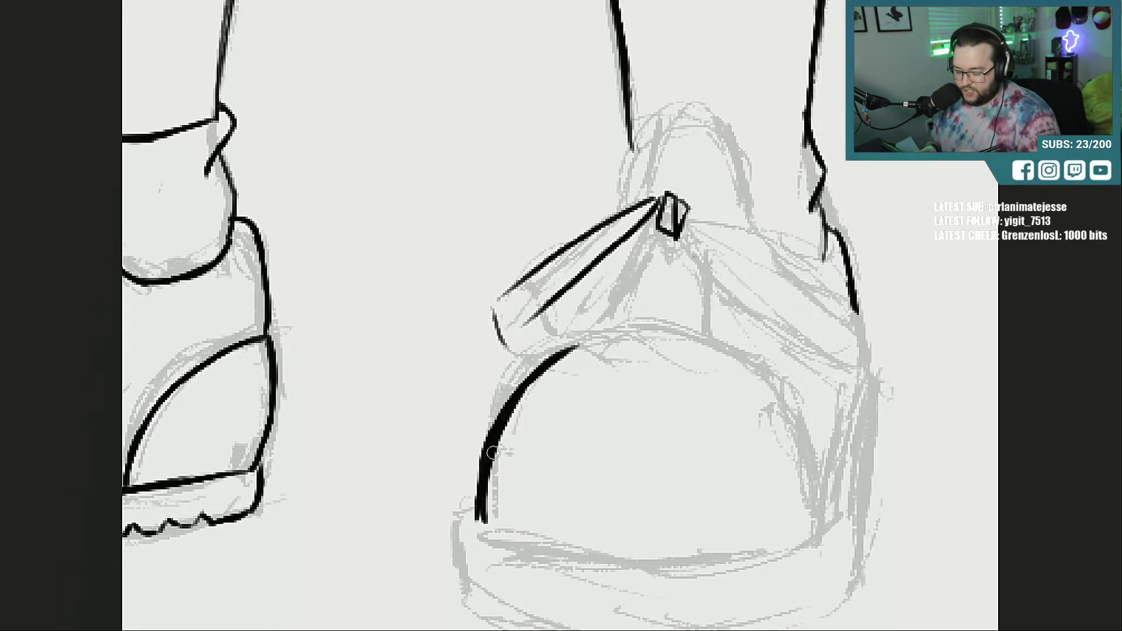
Step: Ink the toe cap's outer curve down to the sole and the narrow heel panel and shoe edge beside it
{"action": "mouse_move", "coordinate": [672, 342]}
{"action": "left_mouse_down"}
{"action": "mouse_move", "coordinate": [789, 387]}
{"action": "mouse_move", "coordinate": [819, 428]}
{"action": "left_mouse_up"}
{"action": "left_click_drag", "start_coordinate": [771, 377], "coordinate": [824, 453]}
{"action": "left_click_drag", "start_coordinate": [805, 405], "coordinate": [839, 491]}
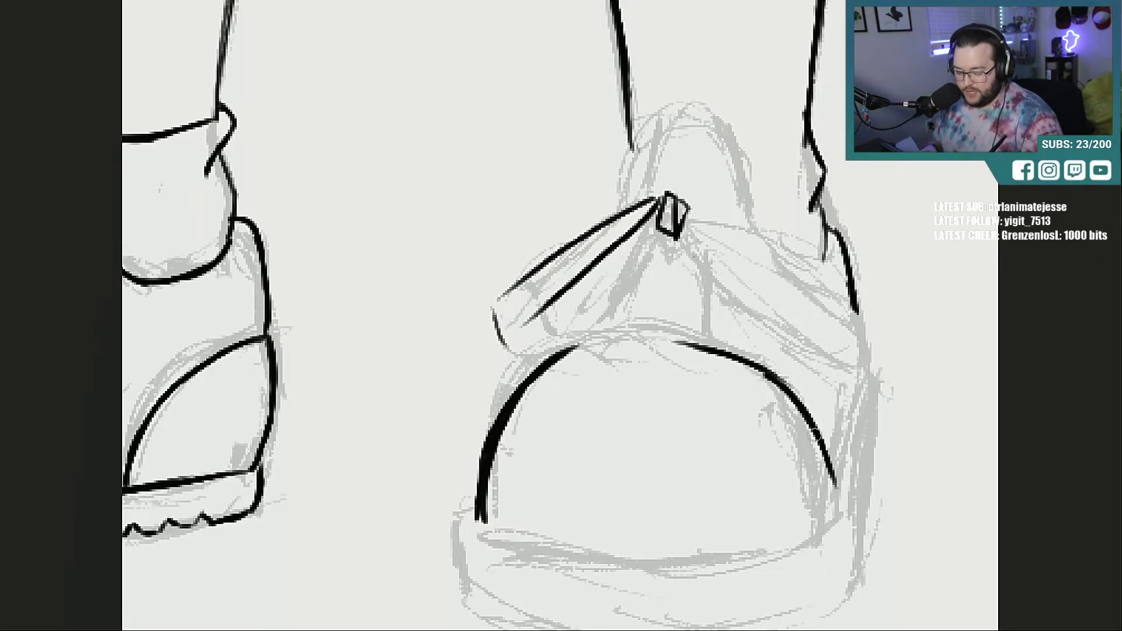
{"action": "mouse_move", "coordinate": [816, 435]}
{"action": "left_mouse_down"}
{"action": "mouse_move", "coordinate": [839, 506]}
{"action": "mouse_move", "coordinate": [845, 440]}
{"action": "left_mouse_up"}
{"action": "left_click_drag", "start_coordinate": [843, 494], "coordinate": [856, 393]}
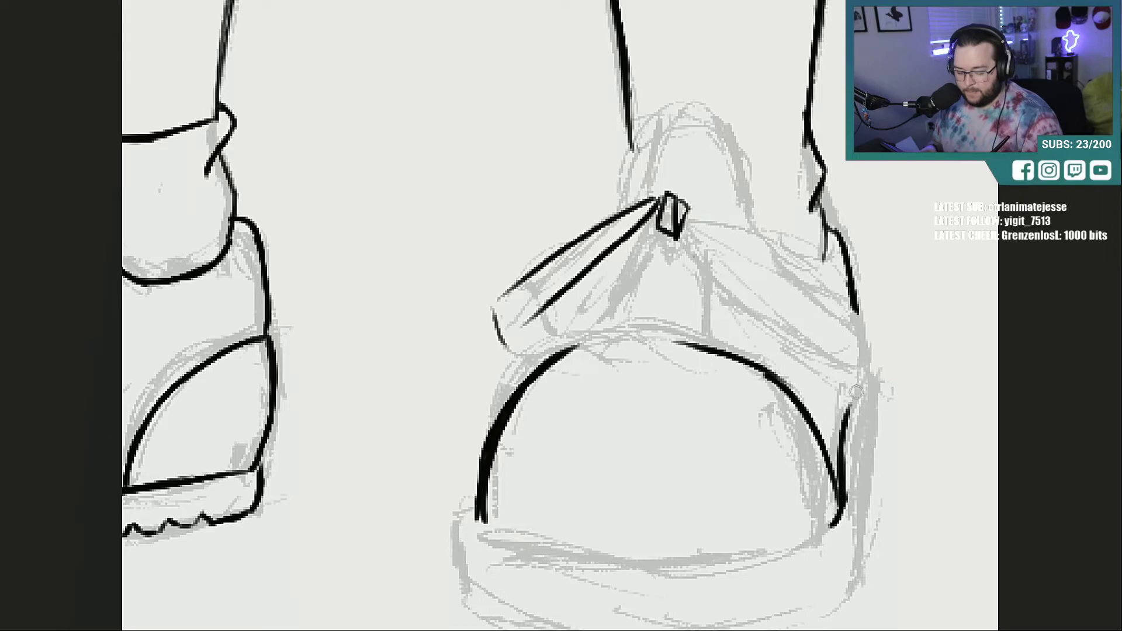
{"action": "mouse_move", "coordinate": [845, 440]}
{"action": "left_mouse_down"}
{"action": "mouse_move", "coordinate": [867, 368]}
{"action": "mouse_move", "coordinate": [878, 382]}
{"action": "mouse_move", "coordinate": [862, 471]}
{"action": "left_mouse_up"}
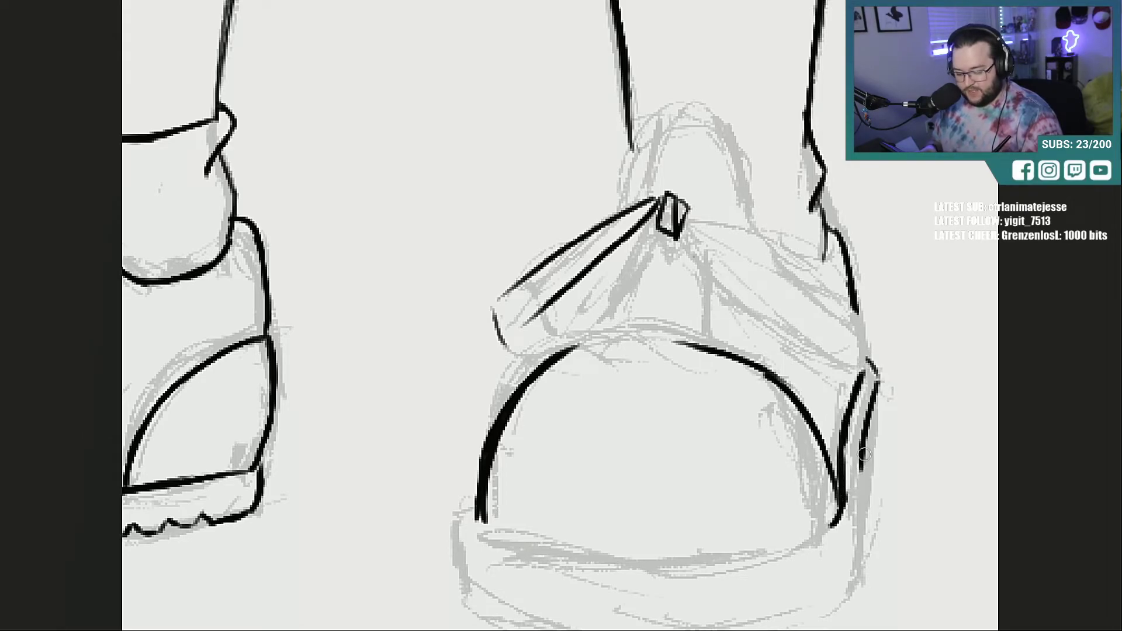
{"action": "left_click_drag", "start_coordinate": [858, 313], "coordinate": [864, 366]}
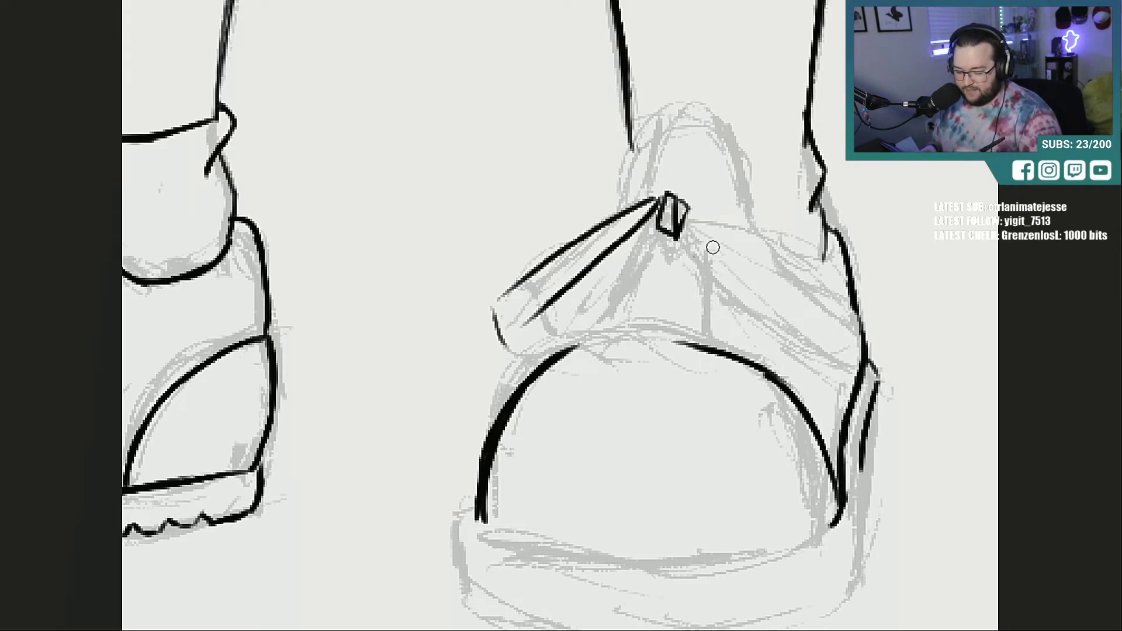
Step: Ink the outer lace loop from the knot with its center line, and the short vertical edge of the lace opening beneath it
{"action": "left_click_drag", "start_coordinate": [681, 230], "coordinate": [815, 354]}
{"action": "mouse_move", "coordinate": [695, 216]}
{"action": "left_mouse_down"}
{"action": "mouse_move", "coordinate": [807, 323]}
{"action": "mouse_move", "coordinate": [848, 318]}
{"action": "mouse_move", "coordinate": [825, 353]}
{"action": "left_mouse_up"}
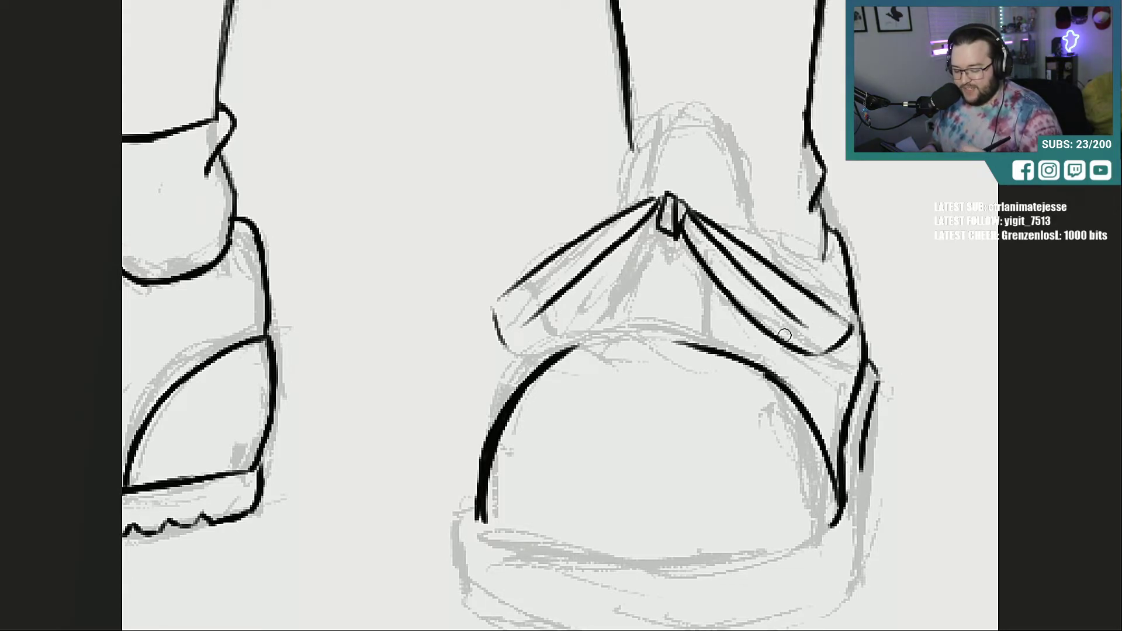
{"action": "left_click_drag", "start_coordinate": [715, 284], "coordinate": [716, 342]}
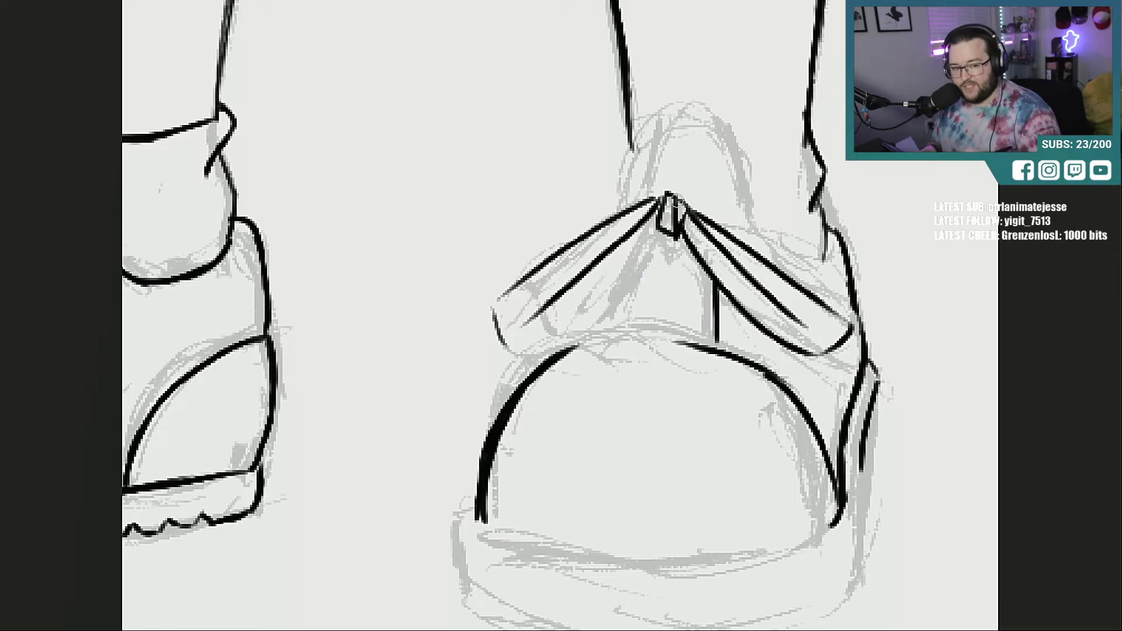
Step: Join the two toe cap curves across the top and thin the overly thick line on the cap's inner side
{"action": "mouse_move", "coordinate": [559, 361]}
{"action": "left_mouse_down"}
{"action": "mouse_move", "coordinate": [634, 334]}
{"action": "mouse_move", "coordinate": [707, 350]}
{"action": "left_mouse_up"}
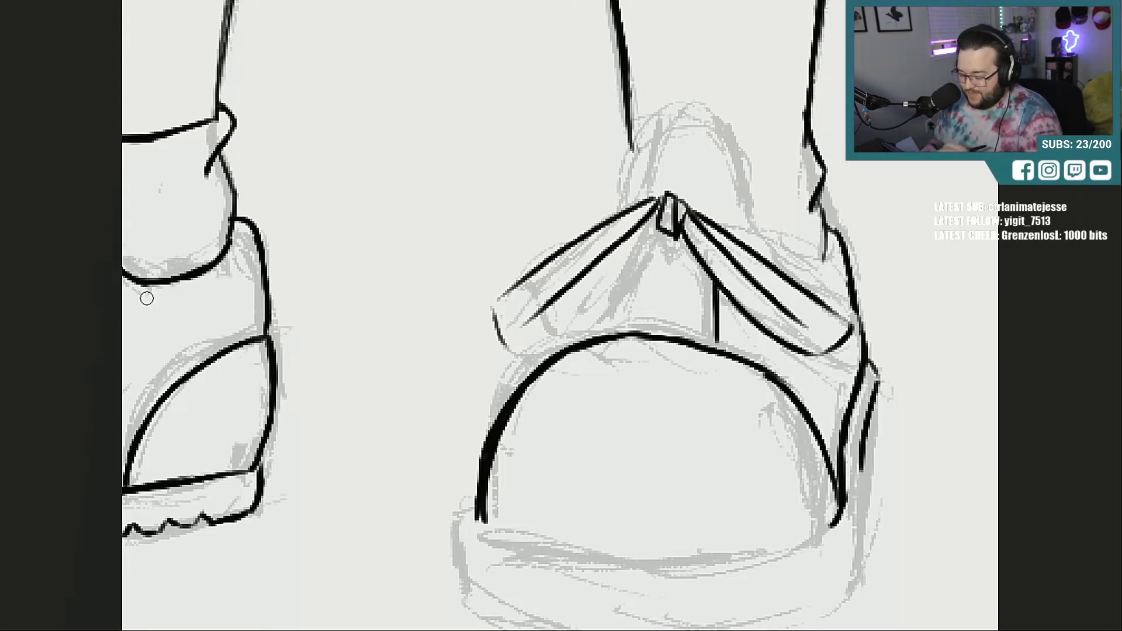
{"action": "left_click_drag", "start_coordinate": [491, 524], "coordinate": [543, 396]}
{"action": "left_click_drag", "start_coordinate": [494, 502], "coordinate": [557, 379]}
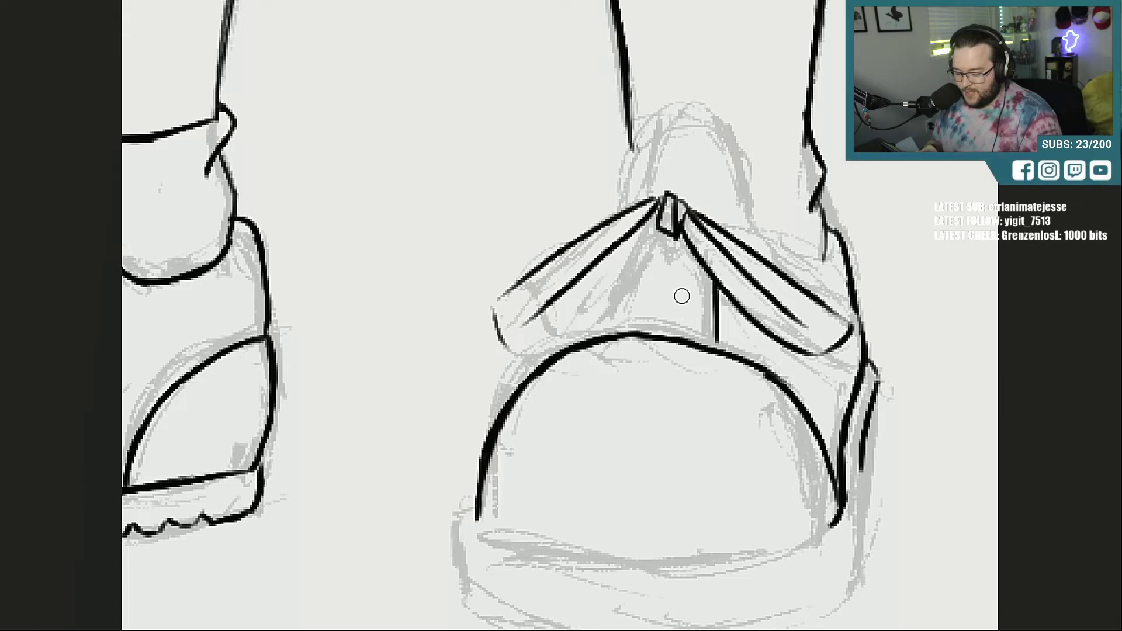
Step: Ink the crossing laces below the knot and the doubled inner edge of the lace opening down to the toe cap
{"action": "mouse_move", "coordinate": [610, 335]}
{"action": "left_mouse_down"}
{"action": "mouse_move", "coordinate": [641, 248]}
{"action": "mouse_move", "coordinate": [713, 319]}
{"action": "left_mouse_up"}
{"action": "left_click_drag", "start_coordinate": [632, 297], "coordinate": [714, 337]}
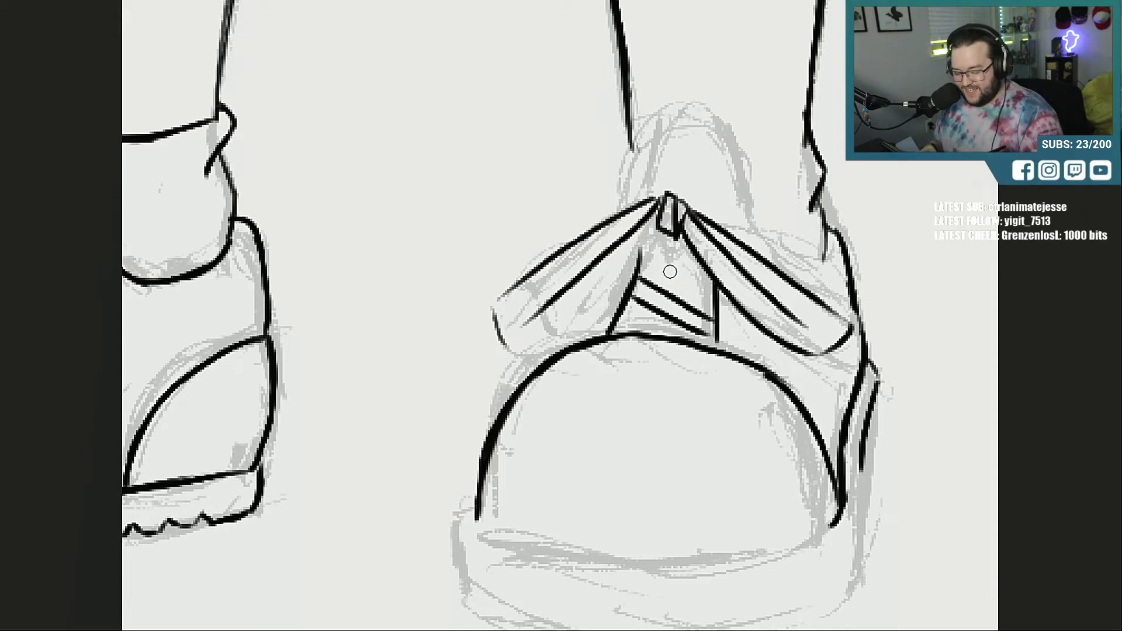
{"action": "mouse_move", "coordinate": [660, 286]}
{"action": "left_mouse_down"}
{"action": "mouse_move", "coordinate": [694, 266]}
{"action": "mouse_move", "coordinate": [694, 278]}
{"action": "left_mouse_up"}
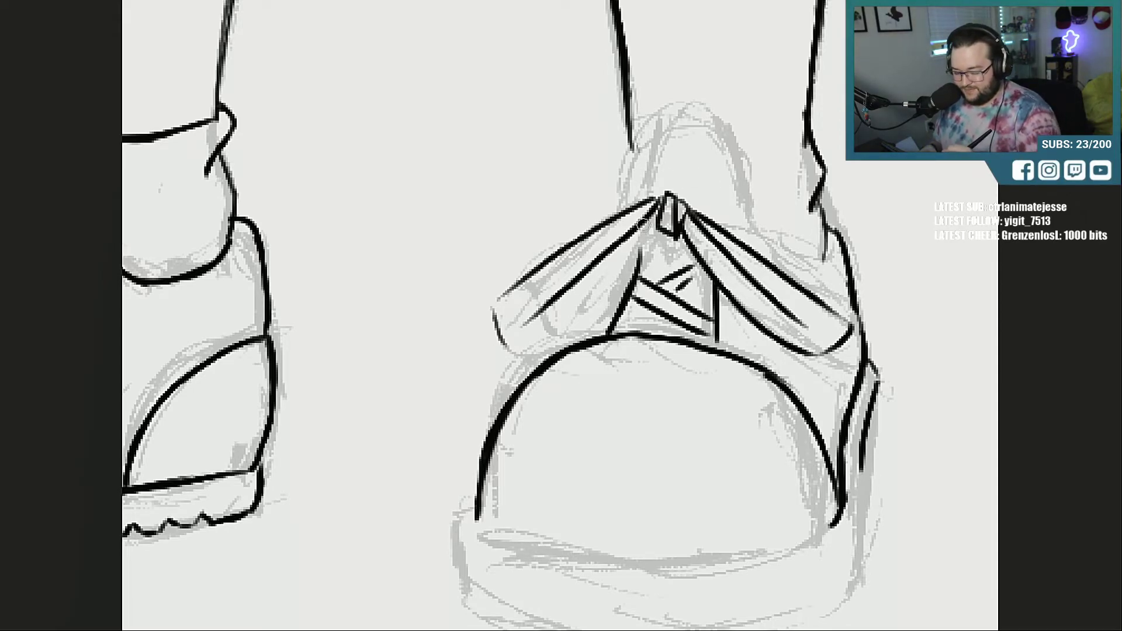
{"action": "left_click_drag", "start_coordinate": [576, 344], "coordinate": [631, 270]}
{"action": "left_click_drag", "start_coordinate": [590, 326], "coordinate": [634, 262]}
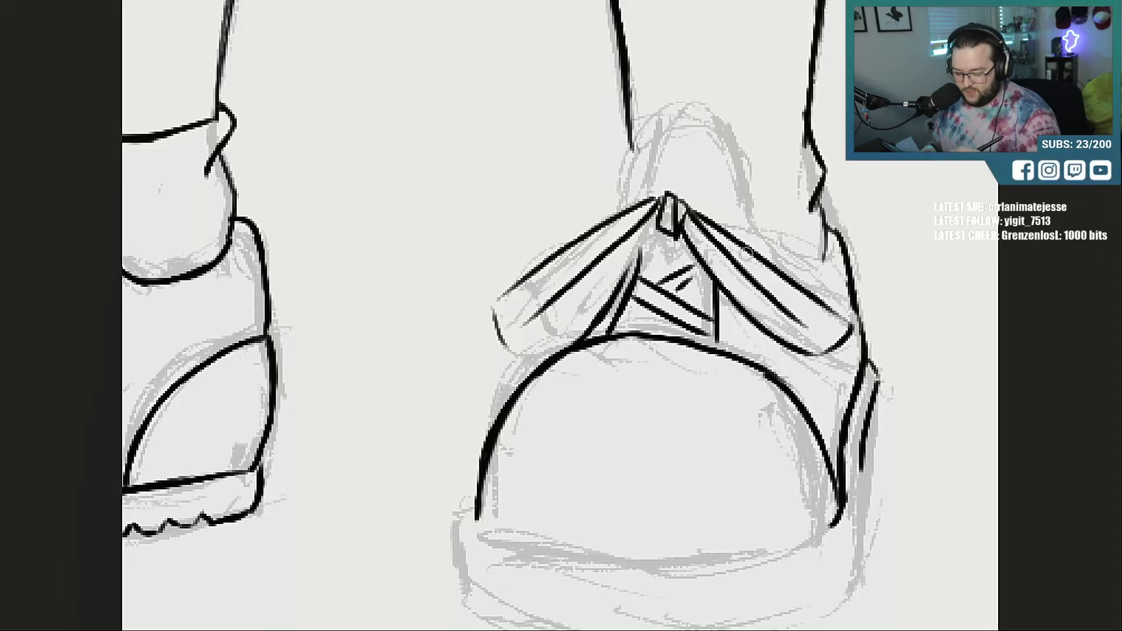
Step: Ink the rounded shoe tongue as an arch rising behind the lace knot
{"action": "mouse_move", "coordinate": [644, 197]}
{"action": "left_mouse_down"}
{"action": "mouse_move", "coordinate": [653, 150]}
{"action": "mouse_move", "coordinate": [677, 128]}
{"action": "mouse_move", "coordinate": [706, 127]}
{"action": "mouse_move", "coordinate": [742, 149]}
{"action": "left_mouse_up"}
{"action": "left_click_drag", "start_coordinate": [728, 139], "coordinate": [753, 231]}
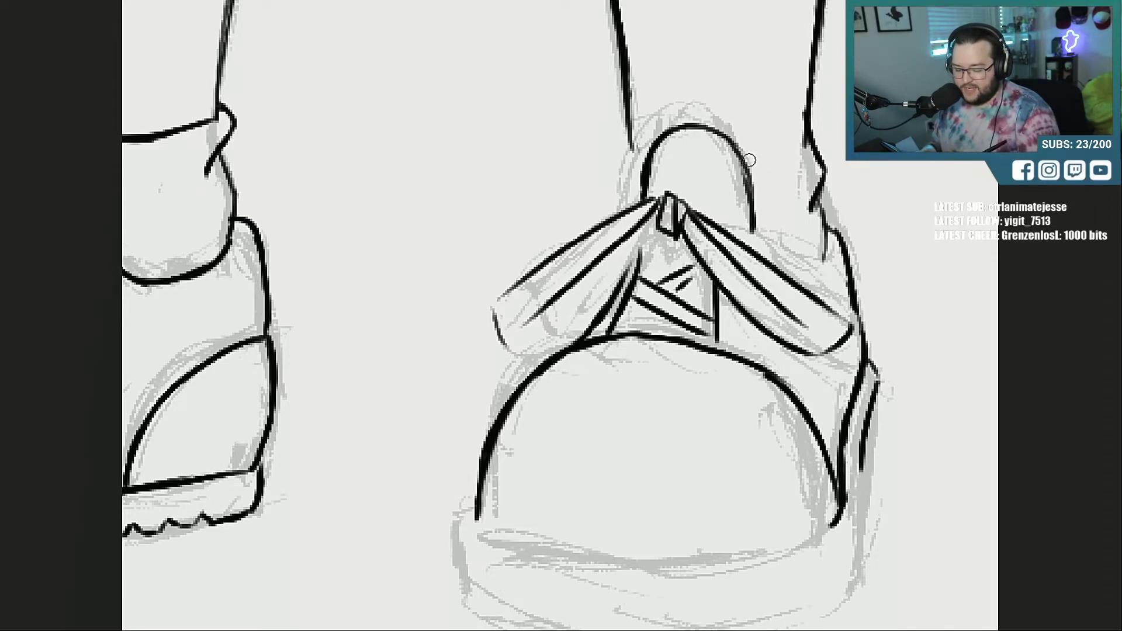
Step: Ink the folded sock cuff on both sides of the tongue and the dipping ankle opening toward the outer back edge
{"action": "mouse_move", "coordinate": [746, 162]}
{"action": "left_mouse_down"}
{"action": "mouse_move", "coordinate": [806, 138]}
{"action": "mouse_move", "coordinate": [819, 149]}
{"action": "mouse_move", "coordinate": [814, 185]}
{"action": "left_mouse_up"}
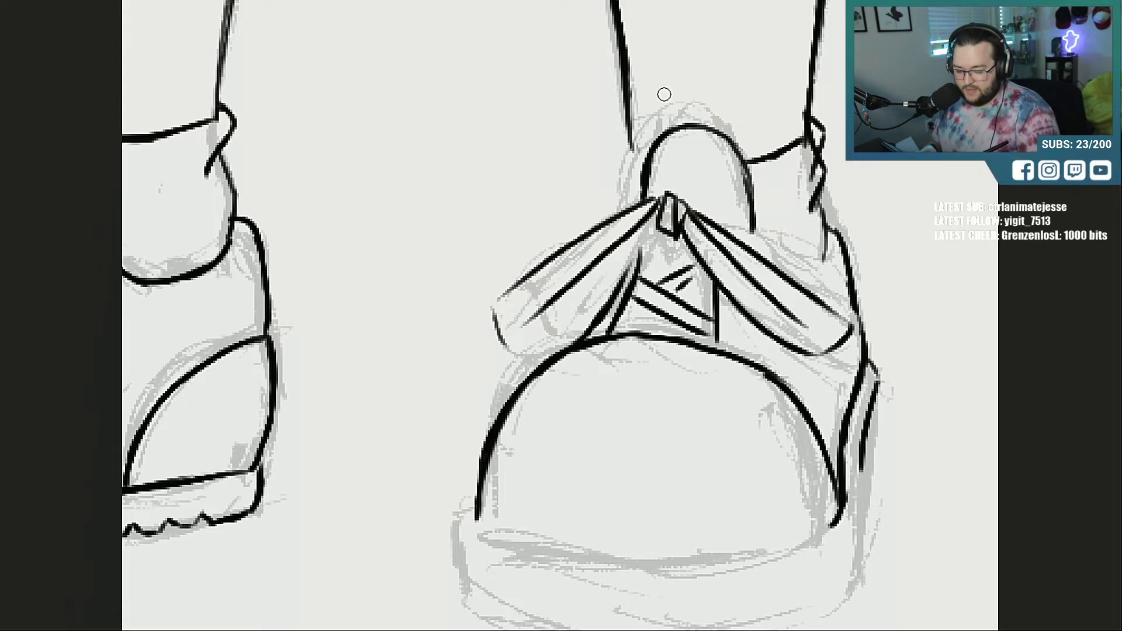
{"action": "mouse_move", "coordinate": [638, 147]}
{"action": "left_mouse_down"}
{"action": "mouse_move", "coordinate": [616, 162]}
{"action": "mouse_move", "coordinate": [631, 204]}
{"action": "mouse_move", "coordinate": [643, 183]}
{"action": "left_mouse_up"}
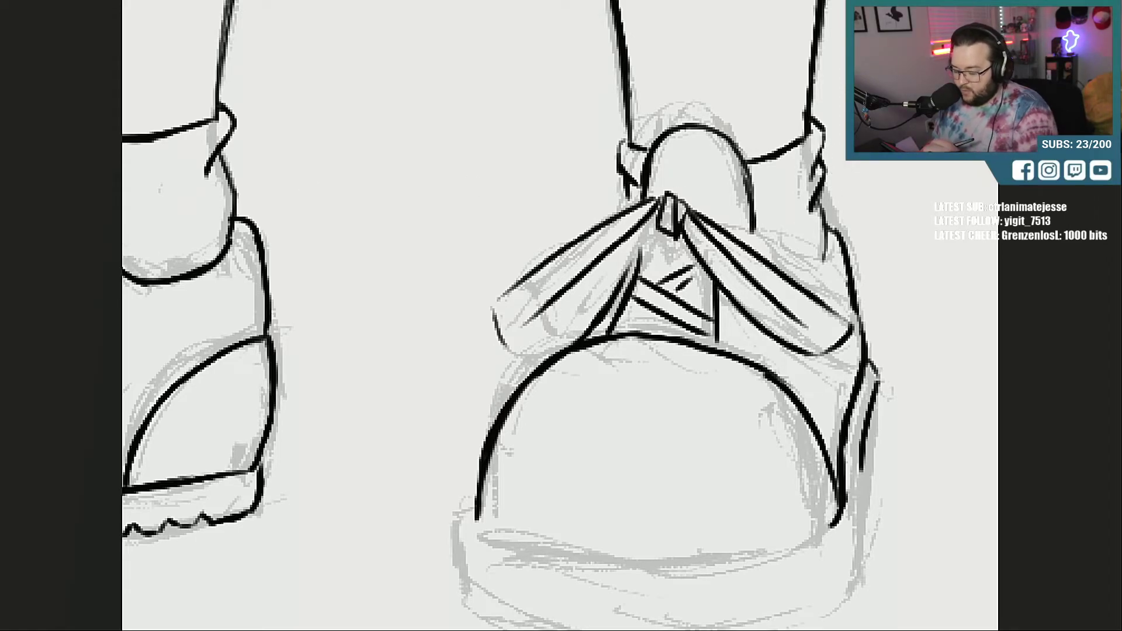
{"action": "mouse_move", "coordinate": [752, 217]}
{"action": "left_mouse_down"}
{"action": "mouse_move", "coordinate": [731, 228]}
{"action": "mouse_move", "coordinate": [781, 237]}
{"action": "mouse_move", "coordinate": [804, 266]}
{"action": "mouse_move", "coordinate": [828, 231]}
{"action": "left_mouse_up"}
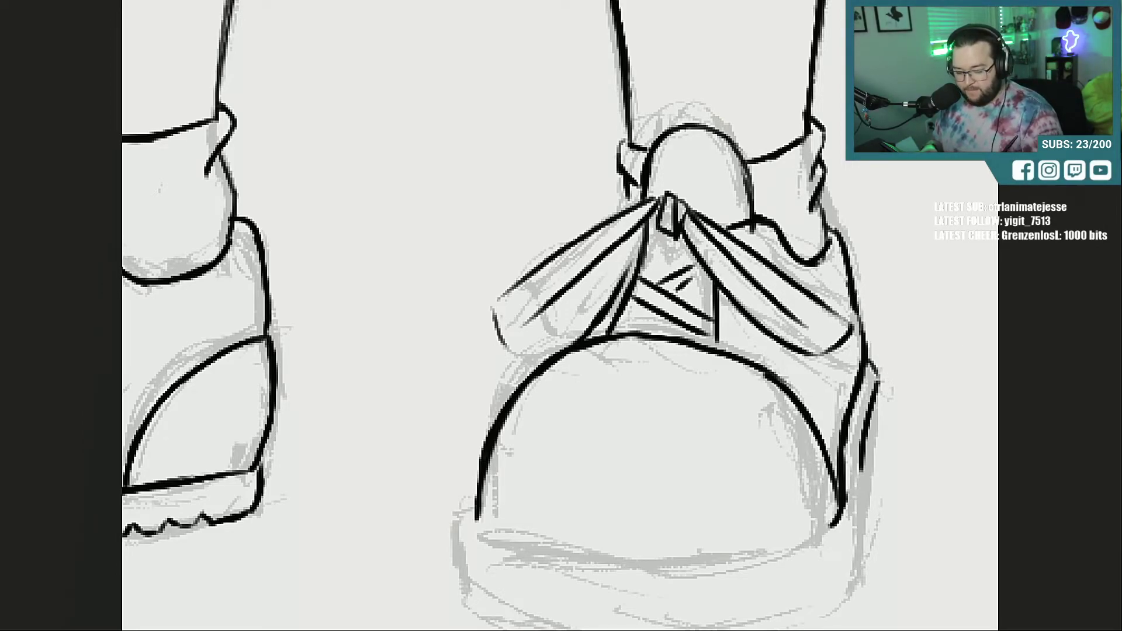
Step: Ink the curved lower edge of the toe cap and round it up into the cap's outer side
{"action": "scroll", "coordinate": [561, 316], "scroll_direction": "down", "scroll_amount": 5}
{"action": "mouse_move", "coordinate": [474, 334]}
{"action": "left_mouse_down"}
{"action": "mouse_move", "coordinate": [580, 364]}
{"action": "mouse_move", "coordinate": [719, 368]}
{"action": "left_mouse_up"}
{"action": "mouse_move", "coordinate": [604, 371]}
{"action": "left_mouse_down"}
{"action": "mouse_move", "coordinate": [725, 370]}
{"action": "mouse_move", "coordinate": [822, 343]}
{"action": "left_mouse_up"}
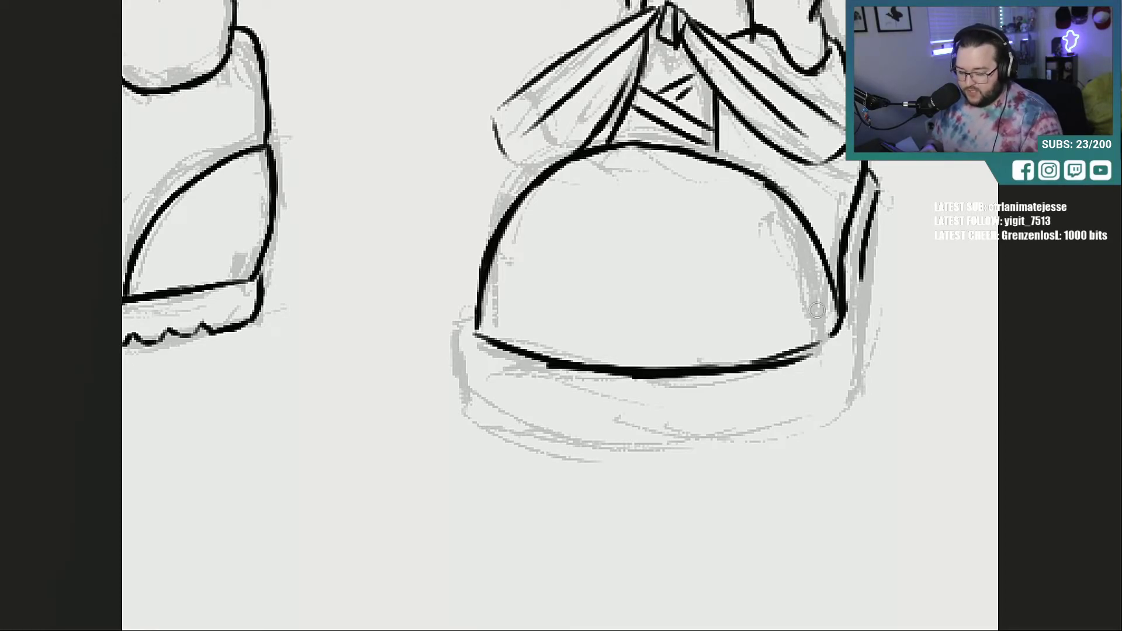
{"action": "key", "text": "ctrl+z"}
{"action": "key", "text": "ctrl+z"}
{"action": "left_click_drag", "start_coordinate": [549, 380], "coordinate": [565, 377]}
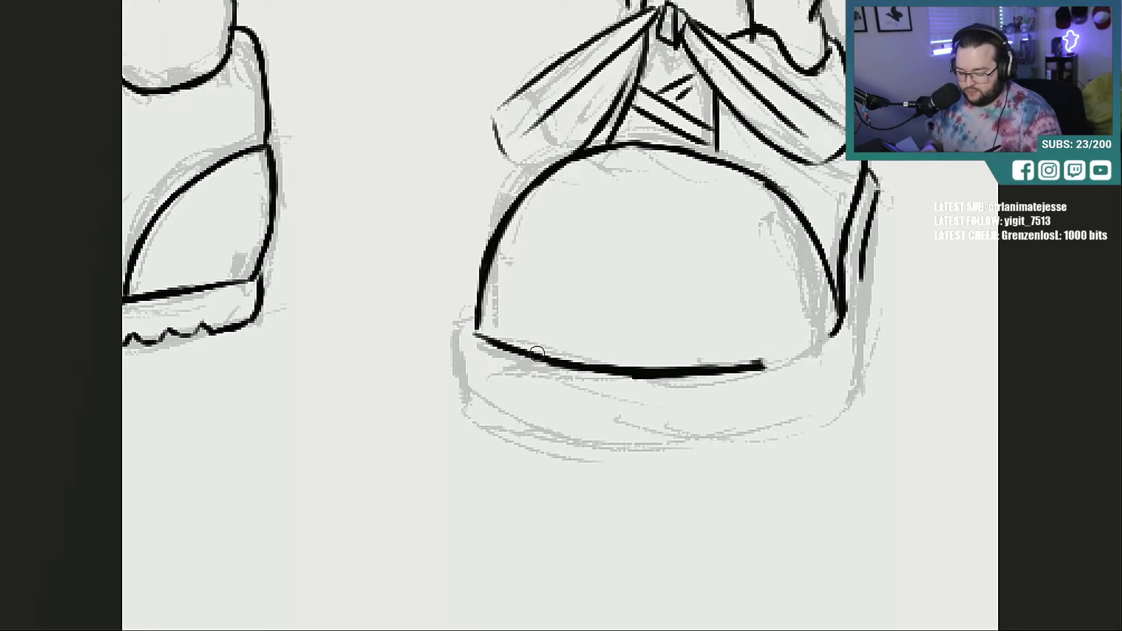
{"action": "key", "text": "b"}
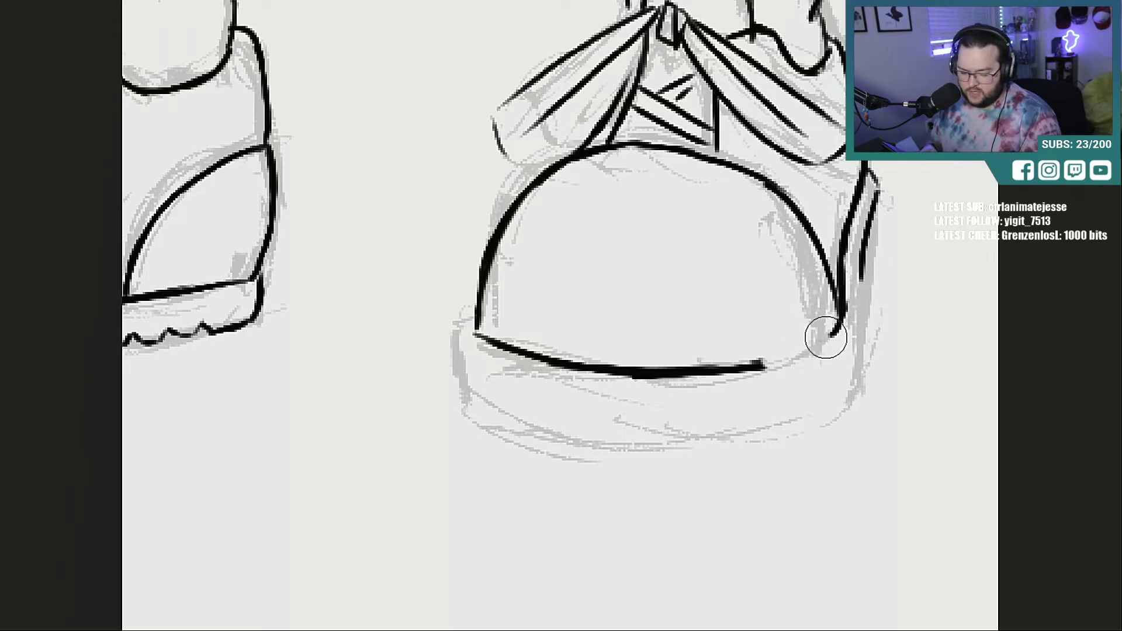
{"action": "mouse_move", "coordinate": [841, 316]}
{"action": "left_mouse_down"}
{"action": "mouse_move", "coordinate": [824, 342]}
{"action": "mouse_move", "coordinate": [783, 362]}
{"action": "mouse_move", "coordinate": [793, 358]}
{"action": "left_mouse_up"}
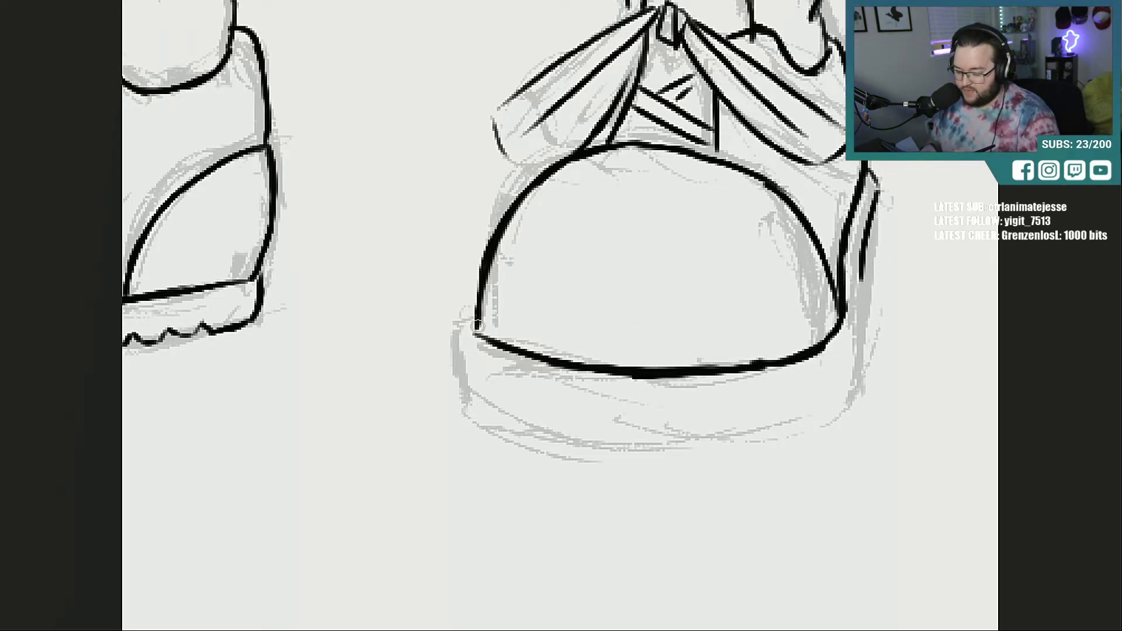
Step: Ink the front sole as a thick band below the toe cap, closing its short inner end and its outer side
{"action": "mouse_move", "coordinate": [475, 328]}
{"action": "left_mouse_down"}
{"action": "mouse_move", "coordinate": [460, 391]}
{"action": "mouse_move", "coordinate": [642, 442]}
{"action": "mouse_move", "coordinate": [690, 438]}
{"action": "left_mouse_up"}
{"action": "mouse_move", "coordinate": [462, 396]}
{"action": "left_mouse_down"}
{"action": "mouse_move", "coordinate": [548, 426]}
{"action": "mouse_move", "coordinate": [719, 436]}
{"action": "left_mouse_up"}
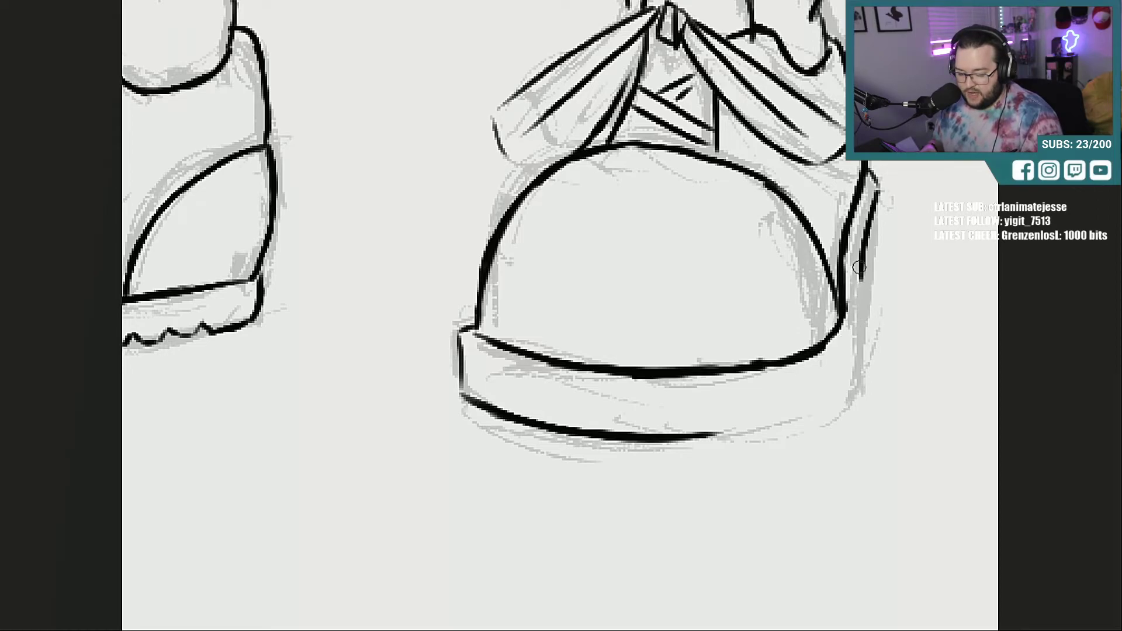
{"action": "mouse_move", "coordinate": [860, 279]}
{"action": "left_mouse_down"}
{"action": "mouse_move", "coordinate": [851, 392]}
{"action": "mouse_move", "coordinate": [806, 416]}
{"action": "mouse_move", "coordinate": [724, 434]}
{"action": "mouse_move", "coordinate": [777, 406]}
{"action": "left_mouse_up"}
{"action": "left_click_drag", "start_coordinate": [728, 436], "coordinate": [838, 393]}
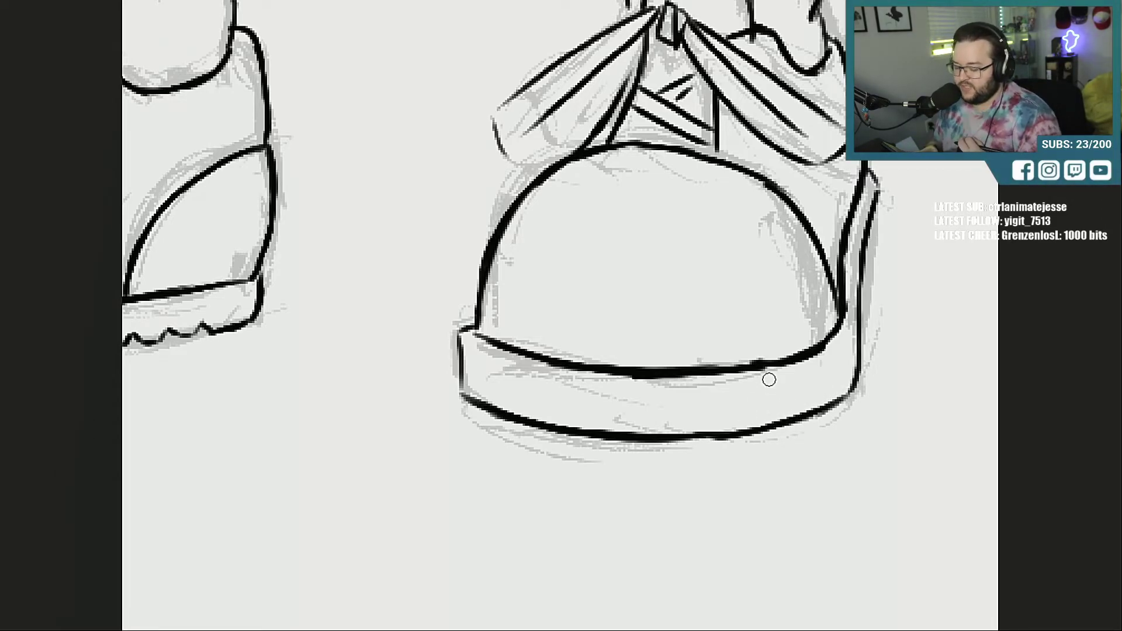
Step: Close the rounded end of the inner lace loop and strengthen its fold lines up toward the knot
{"action": "left_click_drag", "start_coordinate": [508, 152], "coordinate": [540, 168]}
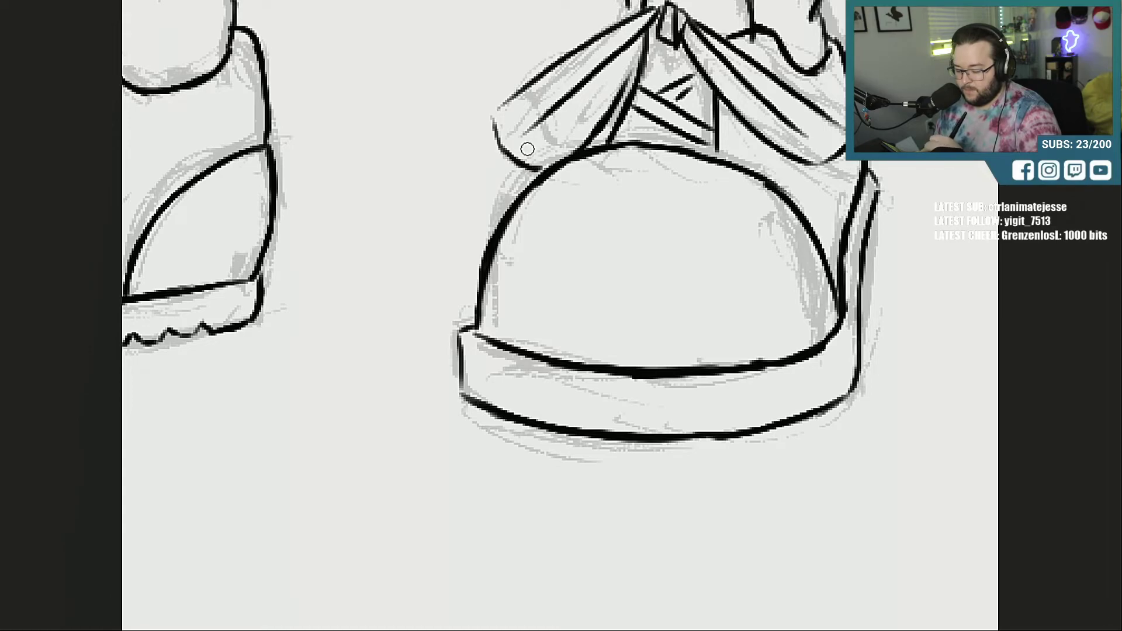
{"action": "mouse_move", "coordinate": [511, 131]}
{"action": "left_mouse_down"}
{"action": "mouse_move", "coordinate": [494, 113]}
{"action": "mouse_move", "coordinate": [535, 86]}
{"action": "left_mouse_up"}
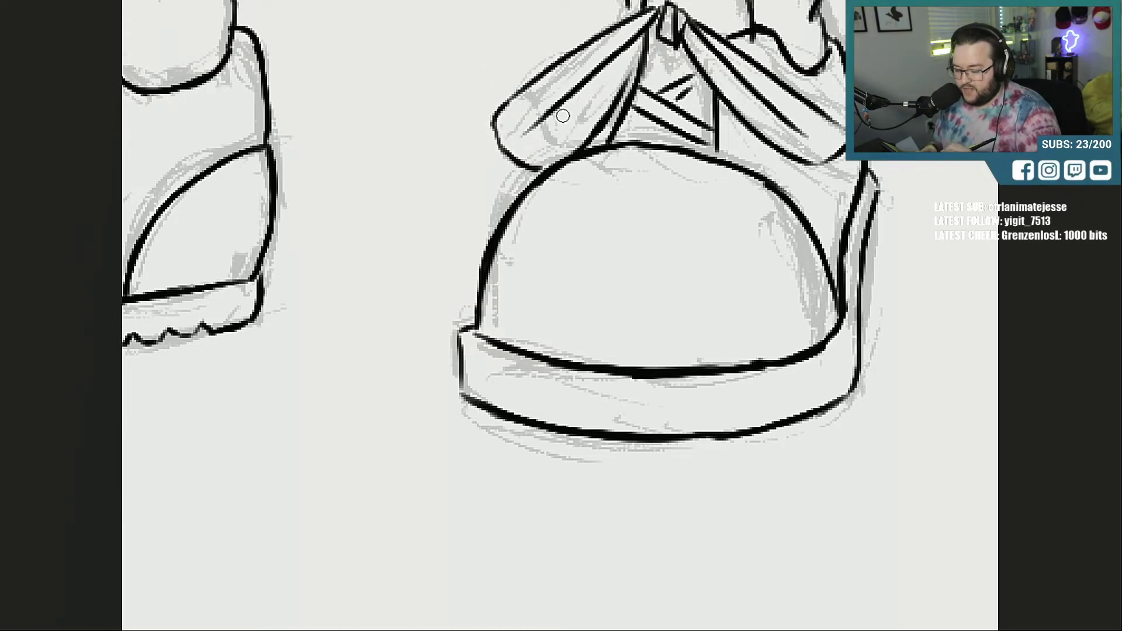
{"action": "left_click_drag", "start_coordinate": [566, 124], "coordinate": [608, 66]}
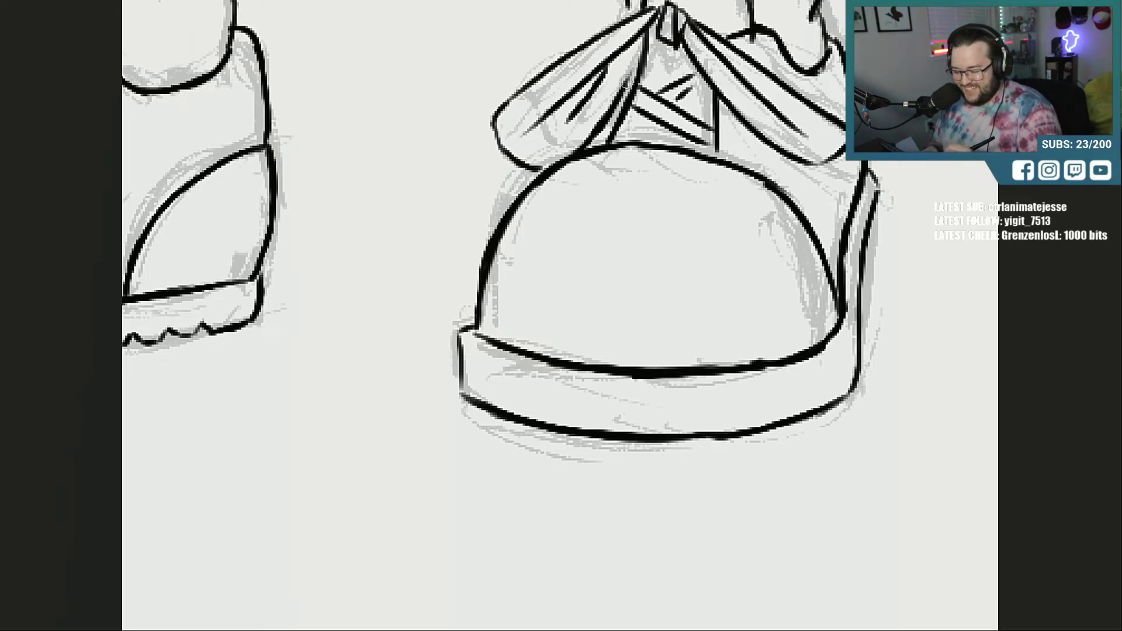
{"action": "left_click_drag", "start_coordinate": [626, 83], "coordinate": [655, 27]}
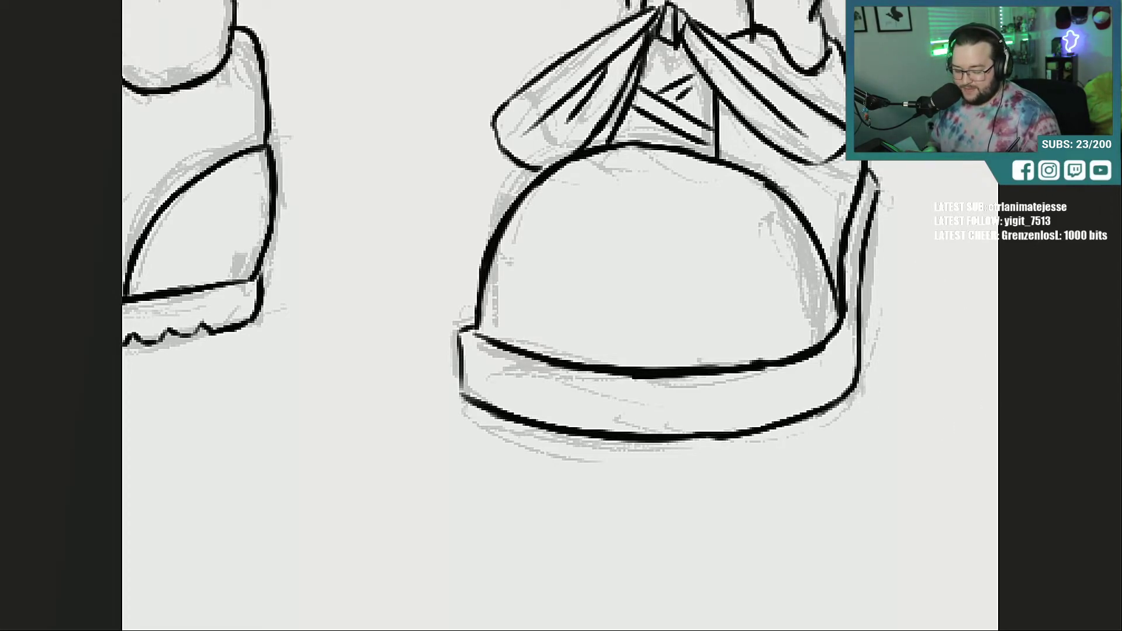
Step: Ink seven staggered vertical rib lines across the ribbed cuff above the front-facing leg
{"action": "scroll", "coordinate": [560, 315], "scroll_direction": "up", "scroll_amount": 20}
{"action": "scroll", "coordinate": [560, 315], "scroll_direction": "down", "scroll_amount": 7}
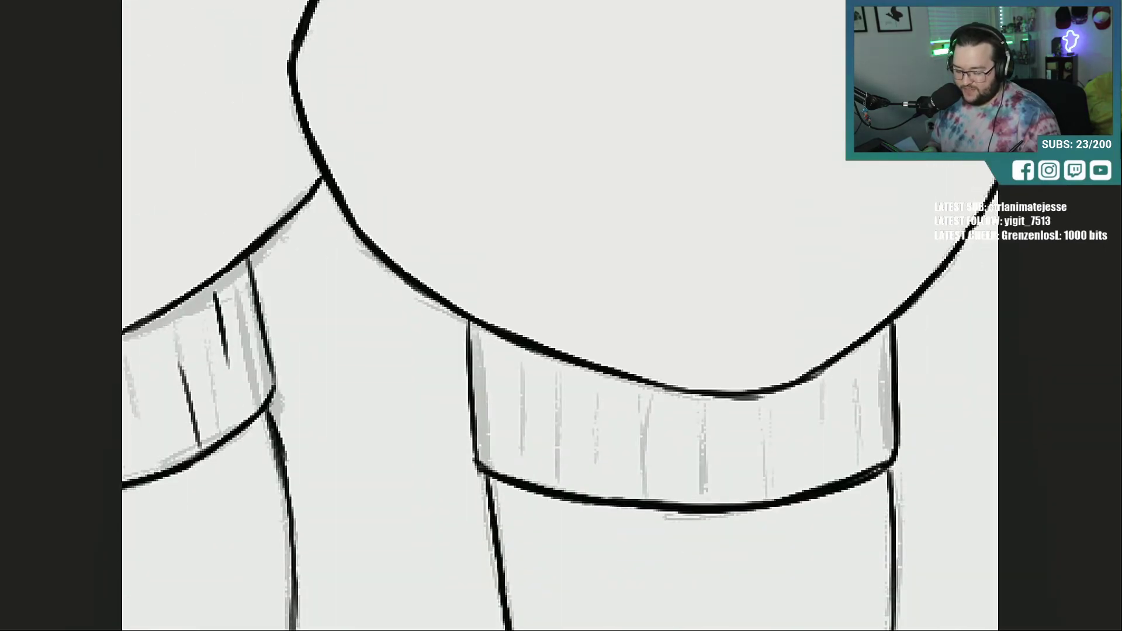
{"action": "scroll", "coordinate": [657, 348], "scroll_direction": "down", "scroll_amount": 2}
{"action": "left_click_drag", "start_coordinate": [521, 318], "coordinate": [521, 417]}
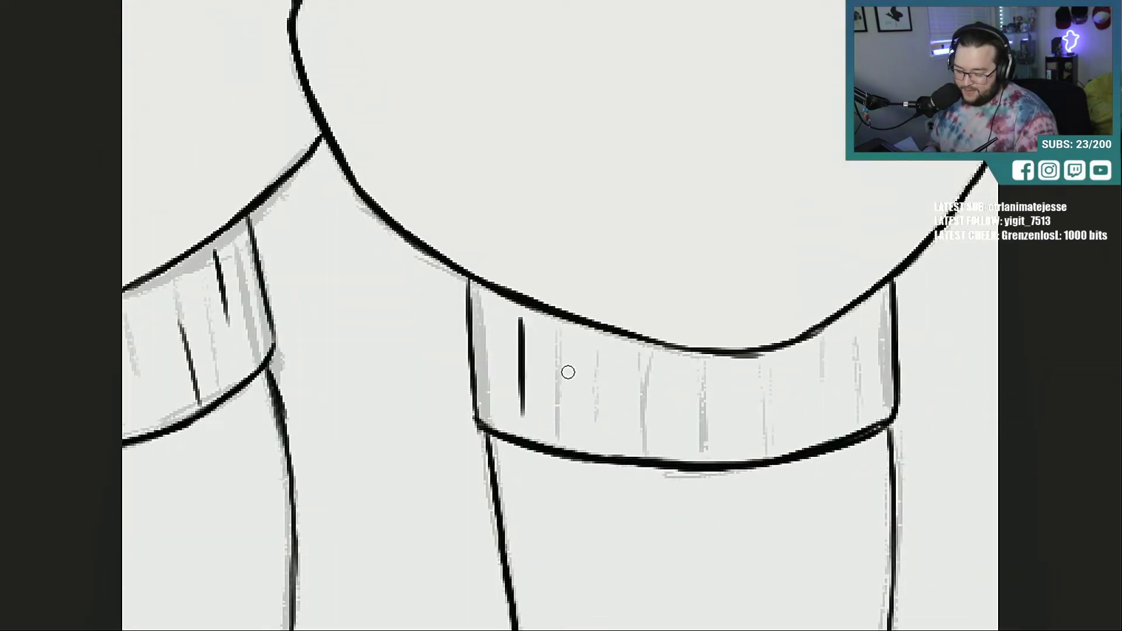
{"action": "left_click_drag", "start_coordinate": [567, 372], "coordinate": [565, 448]}
{"action": "left_click_drag", "start_coordinate": [619, 338], "coordinate": [618, 410]}
{"action": "left_click_drag", "start_coordinate": [684, 461], "coordinate": [685, 390]}
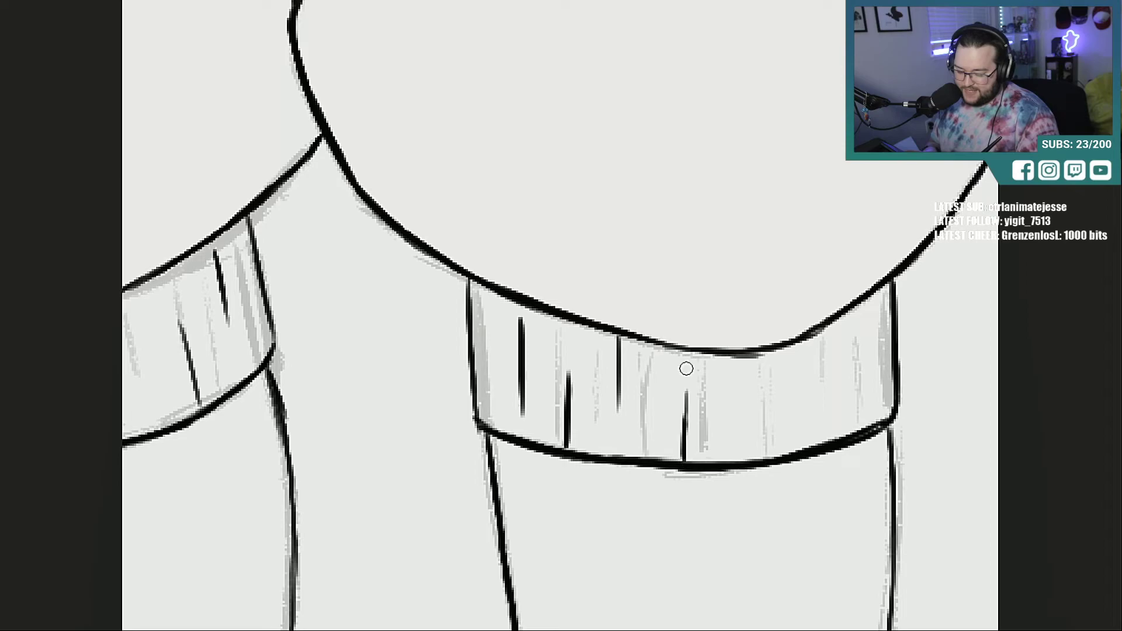
{"action": "left_click_drag", "start_coordinate": [750, 358], "coordinate": [753, 427]}
{"action": "left_click_drag", "start_coordinate": [820, 342], "coordinate": [822, 431]}
{"action": "left_click_drag", "start_coordinate": [864, 311], "coordinate": [866, 368]}
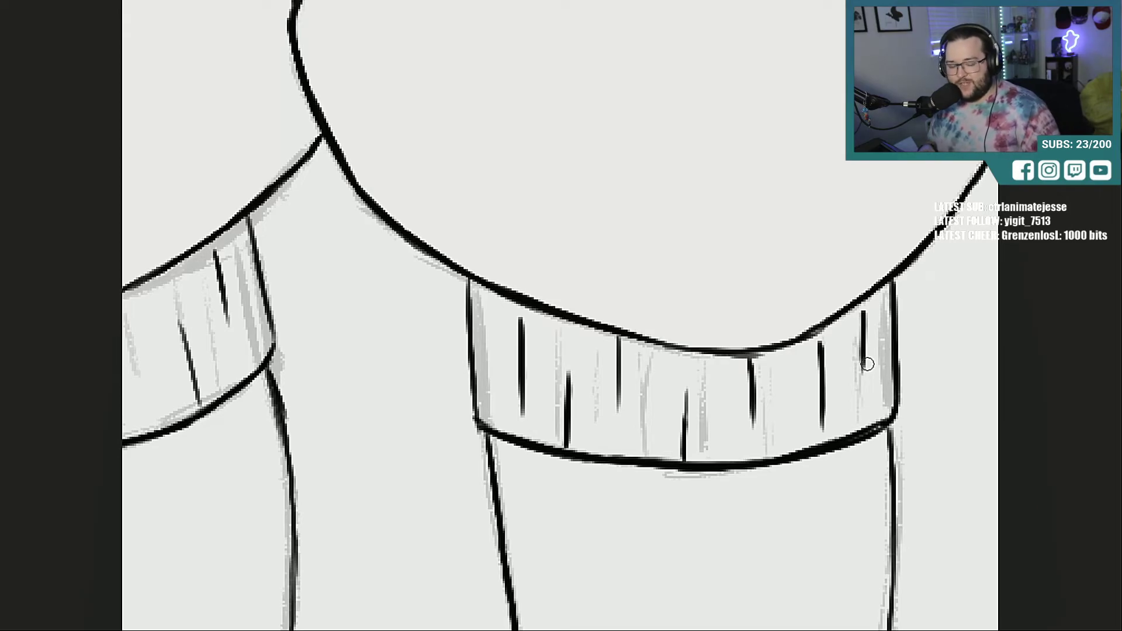
Step: Ink the lower side strokes and curved bottom edge of the boombox's speaker panel beside the cassette slot
{"action": "scroll", "coordinate": [560, 315], "scroll_direction": "up", "scroll_amount": 20}
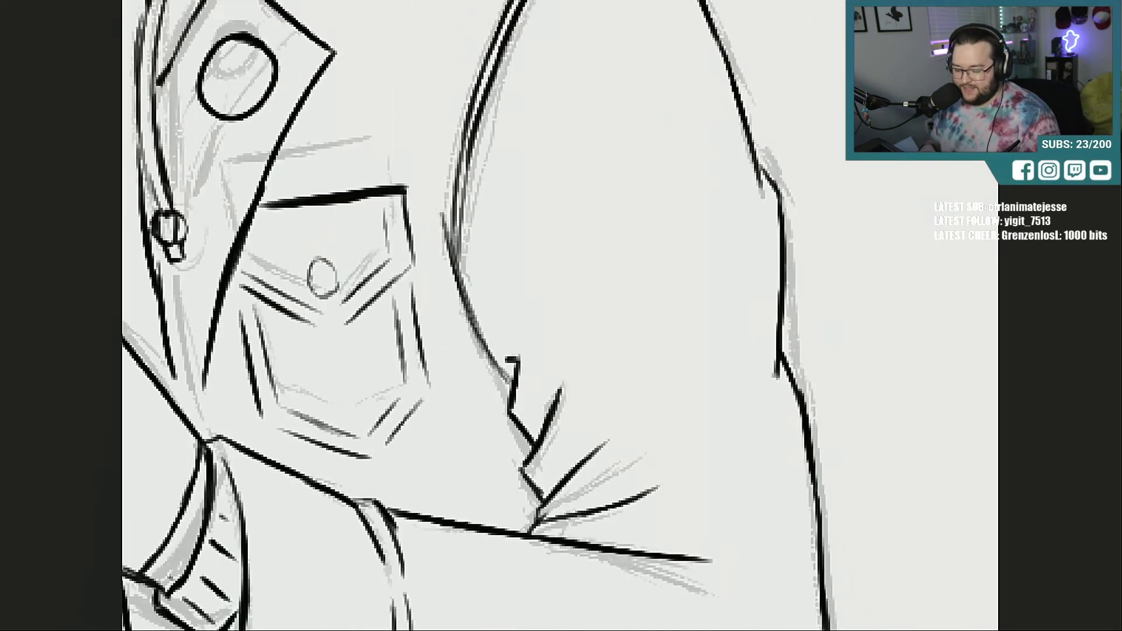
{"action": "scroll", "coordinate": [965, 185], "scroll_direction": "up", "scroll_amount": 2}
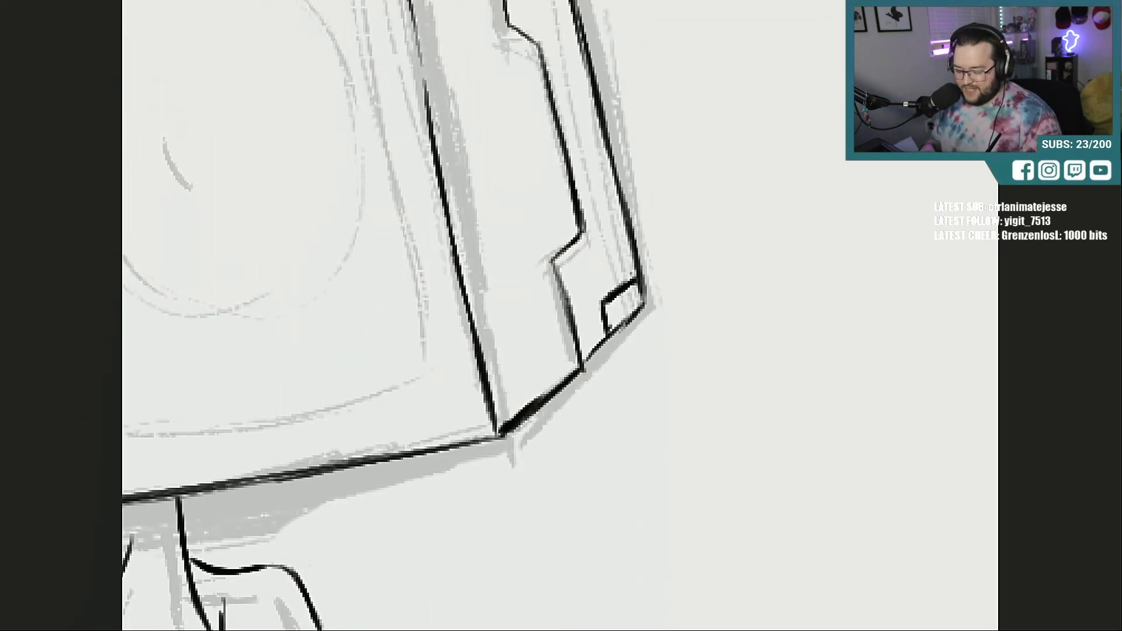
{"action": "scroll", "coordinate": [560, 316], "scroll_direction": "left", "scroll_amount": 10}
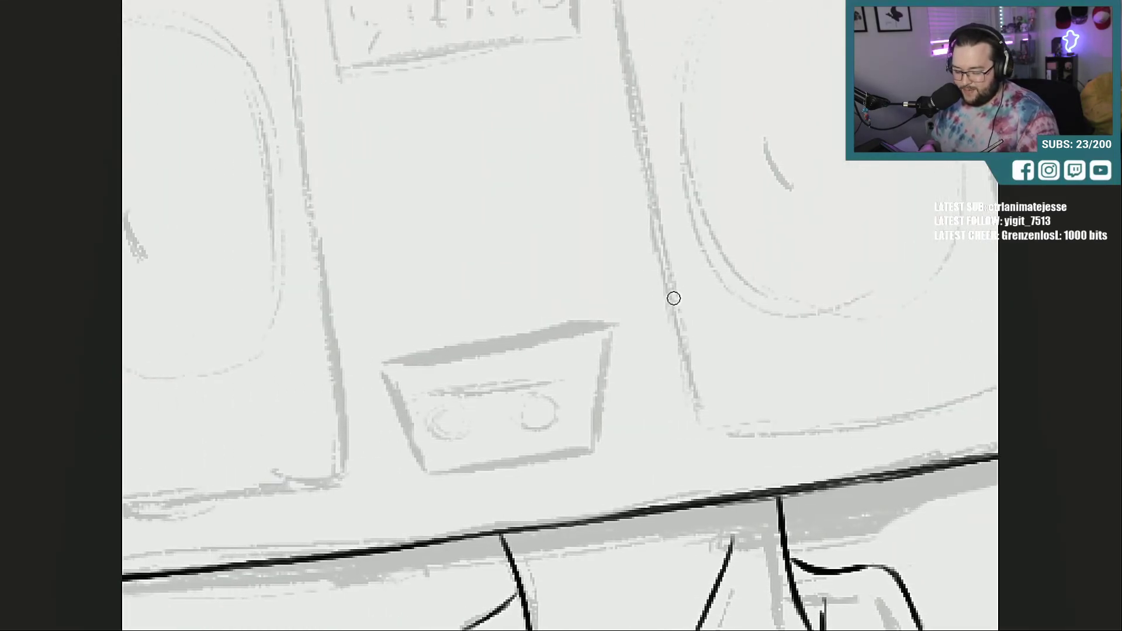
{"action": "left_click_drag", "start_coordinate": [673, 284], "coordinate": [715, 420]}
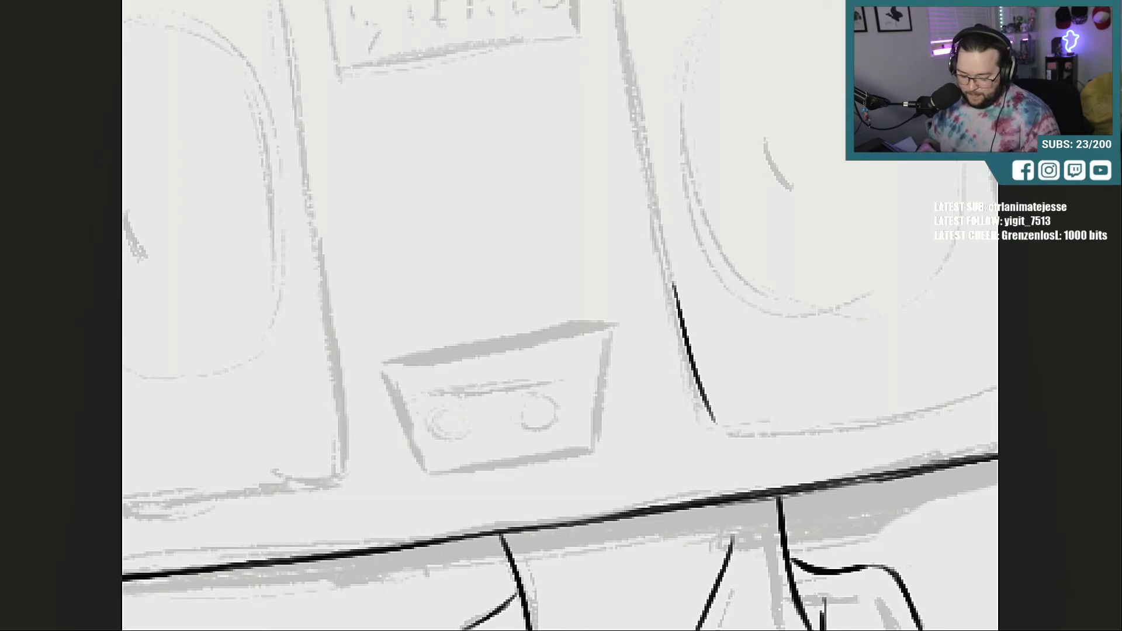
{"action": "scroll", "coordinate": [560, 316], "scroll_direction": "right", "scroll_amount": 3}
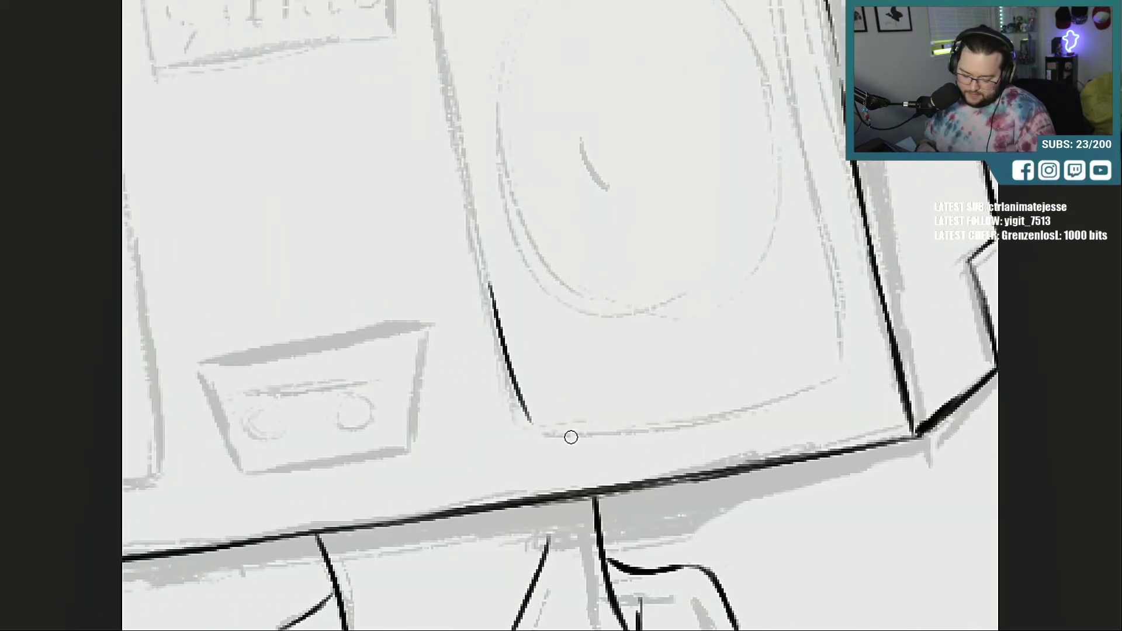
{"action": "left_click_drag", "start_coordinate": [571, 437], "coordinate": [825, 378]}
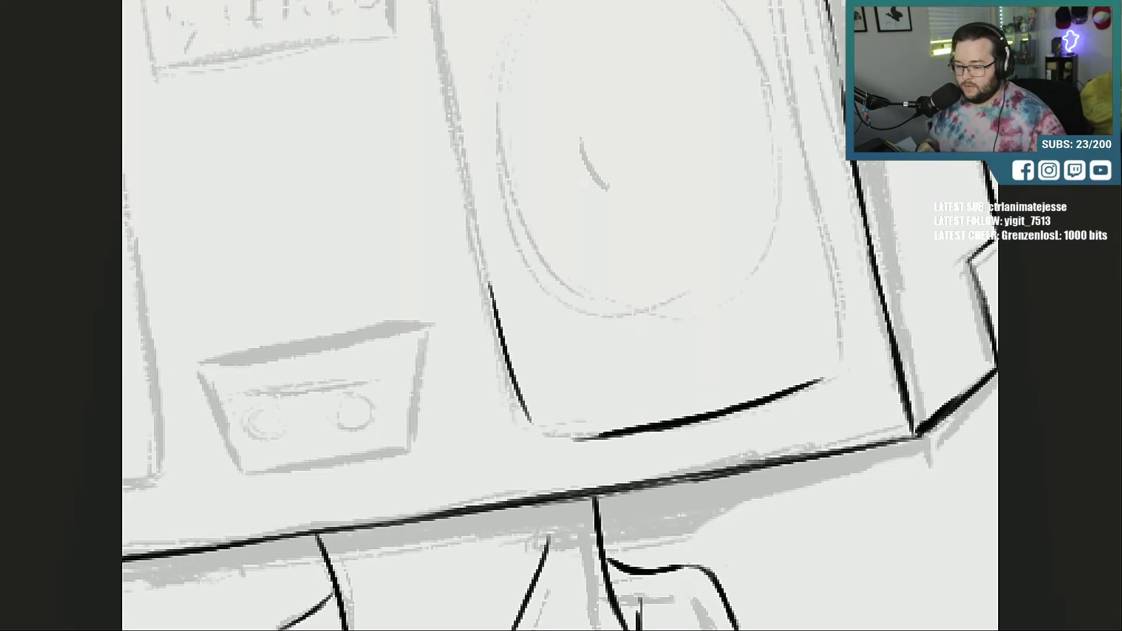
{"action": "left_click_drag", "start_coordinate": [832, 246], "coordinate": [849, 346]}
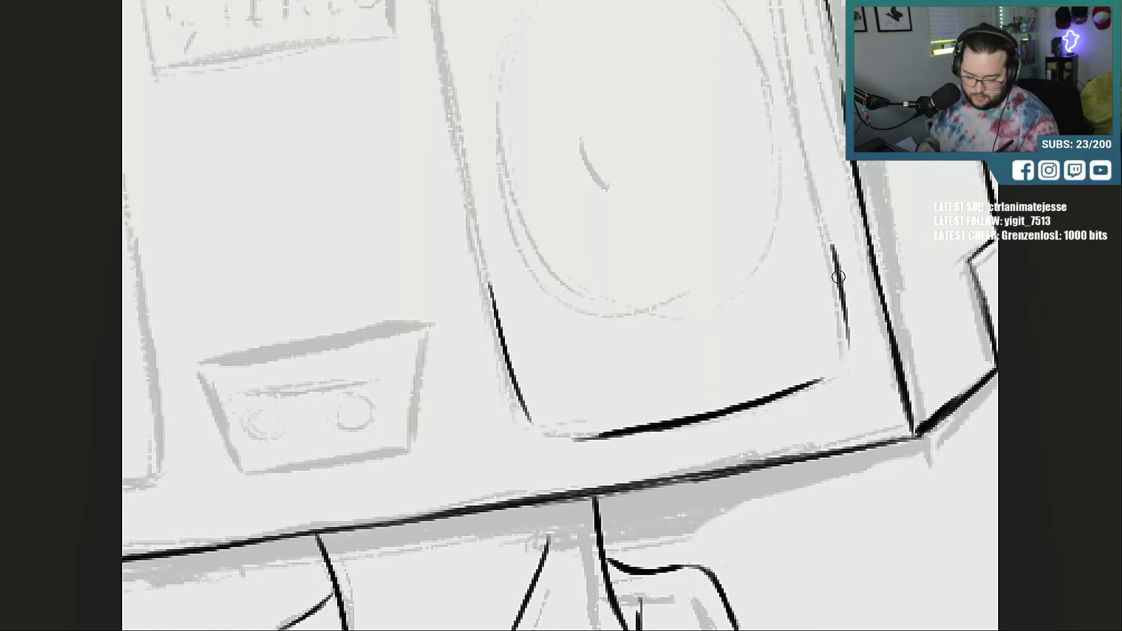
Step: Ink the upper part of the speaker panel's two sides and its curved top edge beside the STEREO label
{"action": "scroll", "coordinate": [764, 144], "scroll_direction": "up", "scroll_amount": 4}
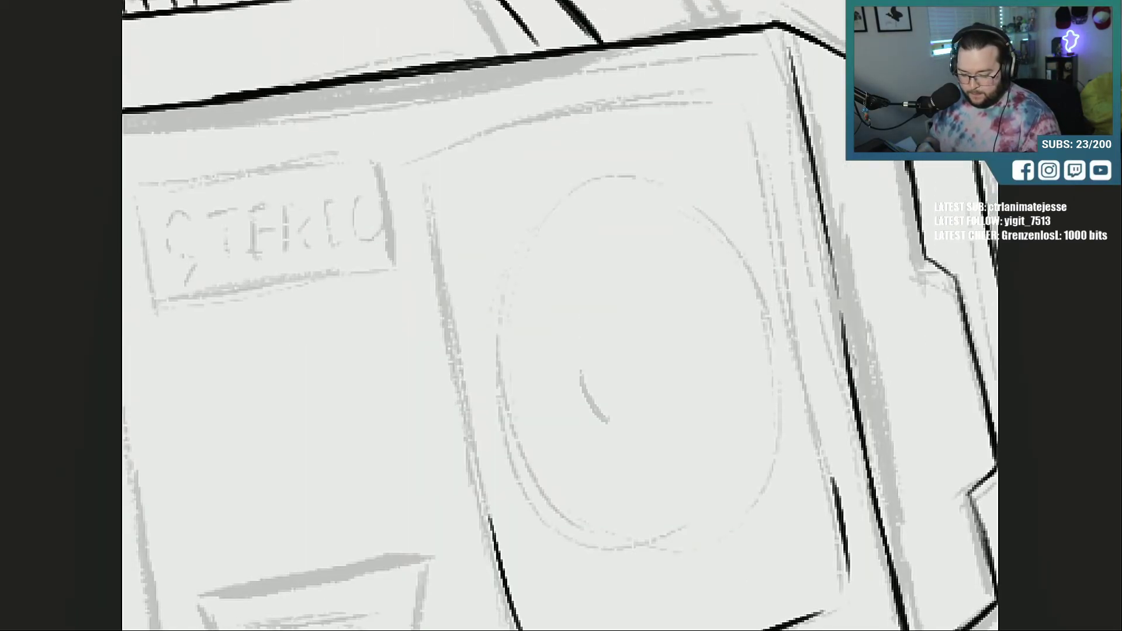
{"action": "left_click_drag", "start_coordinate": [425, 168], "coordinate": [457, 354]}
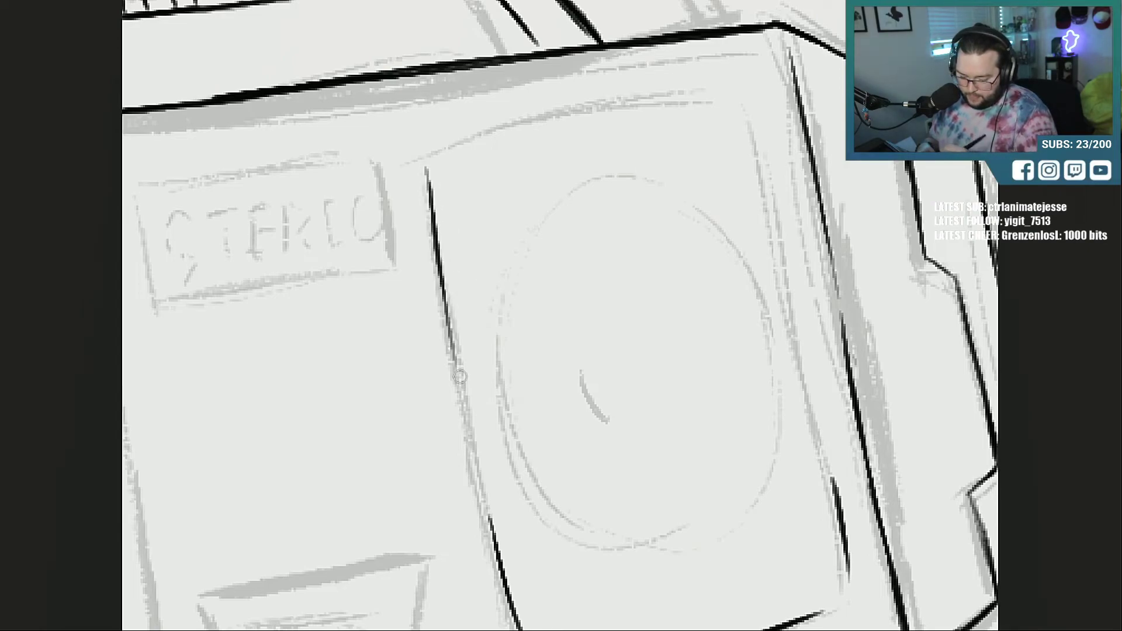
{"action": "left_click_drag", "start_coordinate": [436, 156], "coordinate": [591, 111]}
{"action": "mouse_move", "coordinate": [498, 127]}
{"action": "left_mouse_down"}
{"action": "mouse_move", "coordinate": [681, 95]}
{"action": "mouse_move", "coordinate": [777, 234]}
{"action": "left_mouse_up"}
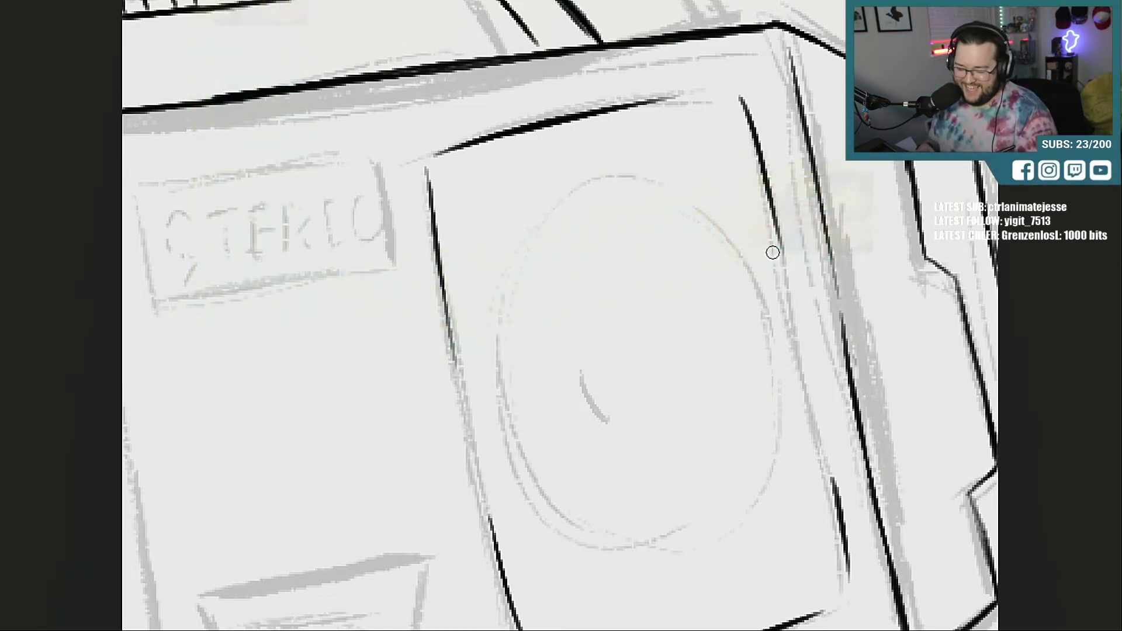
{"action": "left_click_drag", "start_coordinate": [772, 232], "coordinate": [800, 379]}
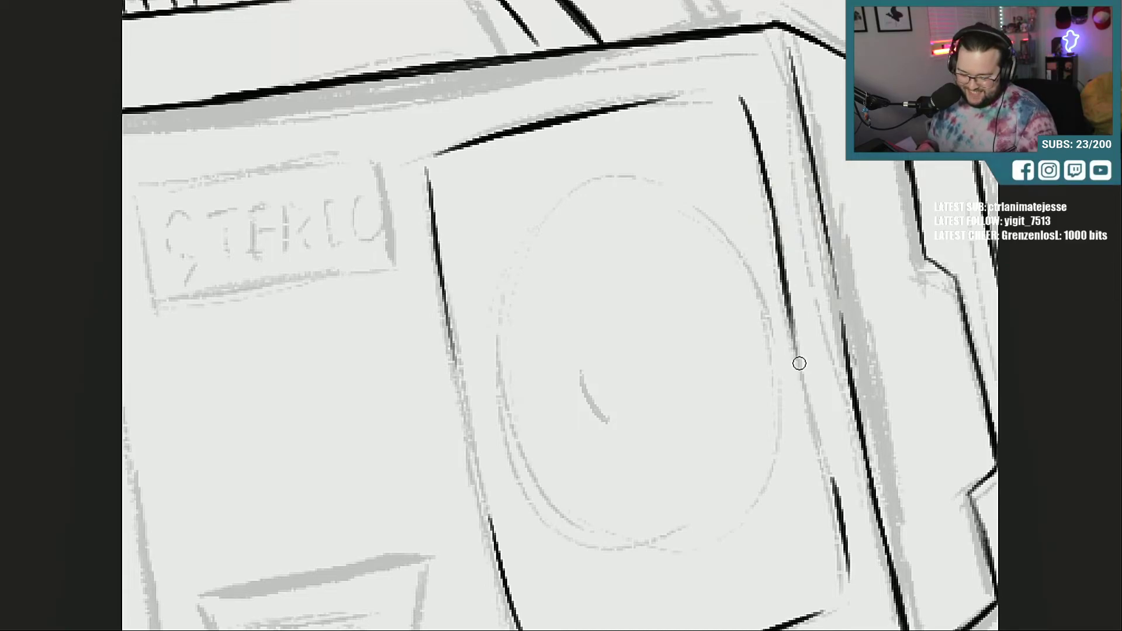
{"action": "left_click_drag", "start_coordinate": [785, 295], "coordinate": [818, 468]}
{"action": "left_click_drag", "start_coordinate": [809, 390], "coordinate": [839, 502]}
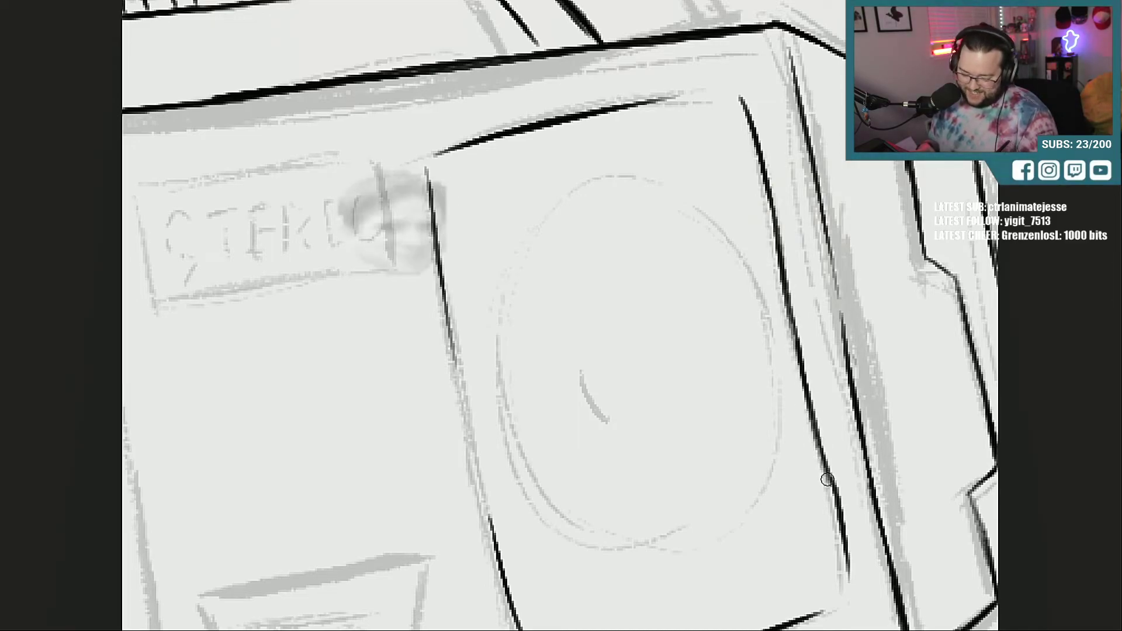
{"action": "mouse_move", "coordinate": [789, 302]}
{"action": "left_mouse_down"}
{"action": "mouse_move", "coordinate": [827, 470]}
{"action": "mouse_move", "coordinate": [820, 448]}
{"action": "left_mouse_up"}
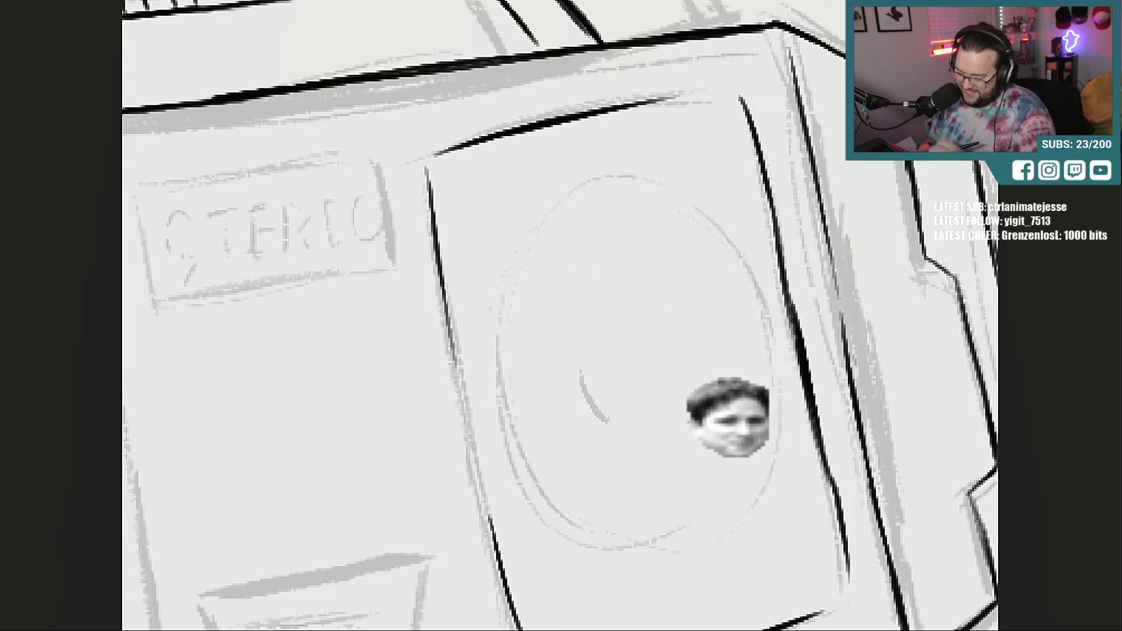
{"action": "key", "text": "e"}
{"action": "left_click_drag", "start_coordinate": [789, 298], "coordinate": [825, 474]}
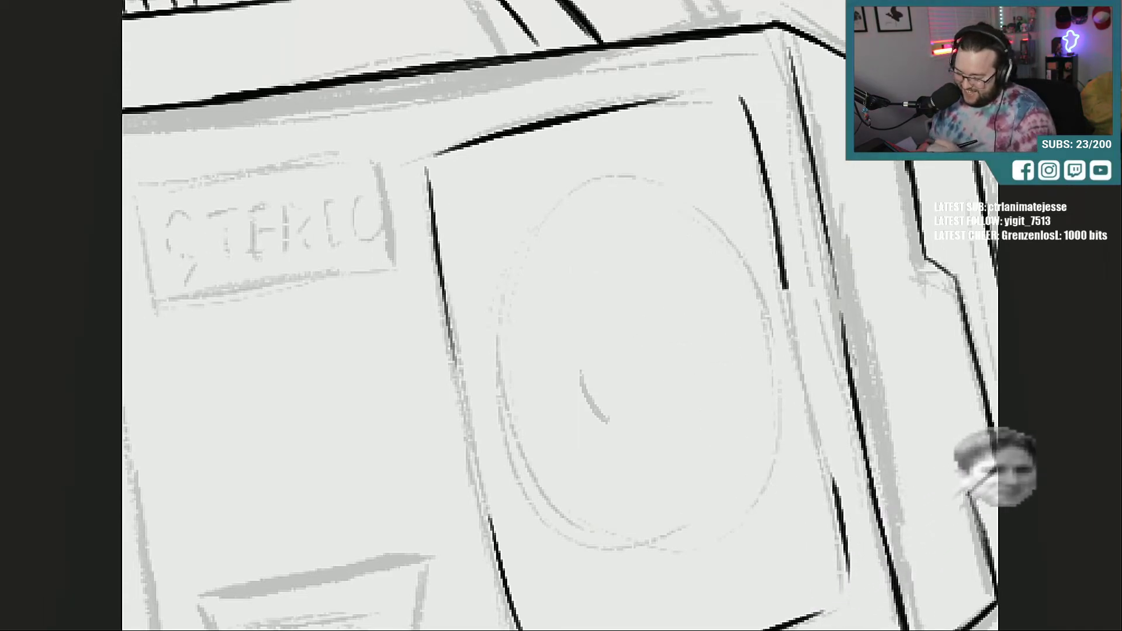
Step: Extend the speaker panel's top edge to its outer corner and ink the outer side down to the lower stroke
{"action": "left_click_drag", "start_coordinate": [636, 108], "coordinate": [731, 96]}
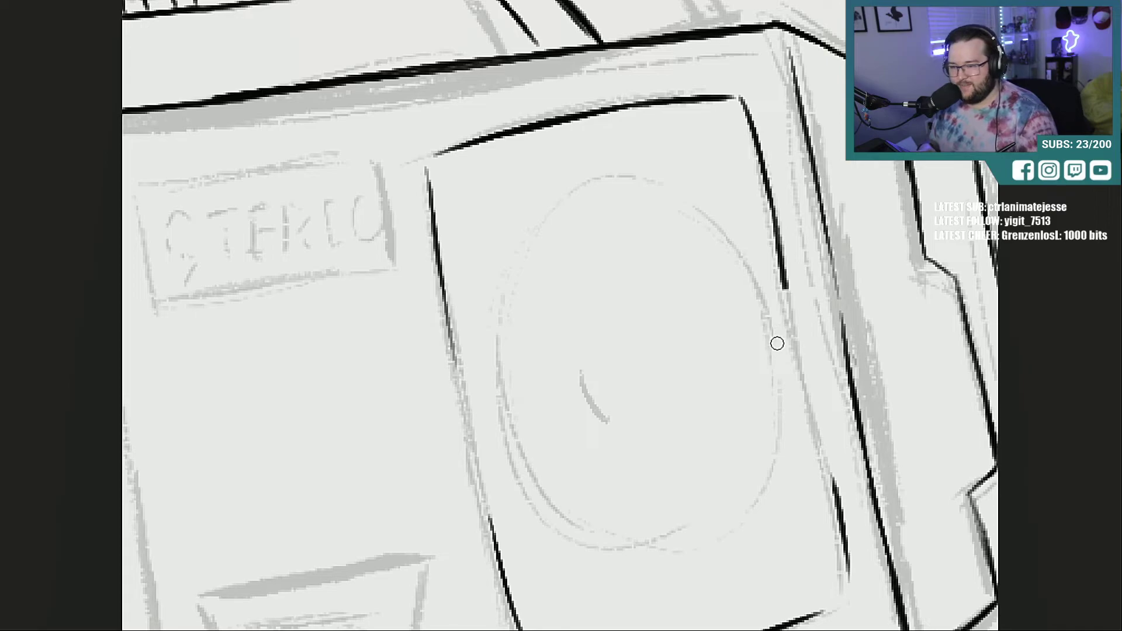
{"action": "left_click_drag", "start_coordinate": [790, 307], "coordinate": [833, 495]}
{"action": "left_click_drag", "start_coordinate": [783, 257], "coordinate": [848, 520]}
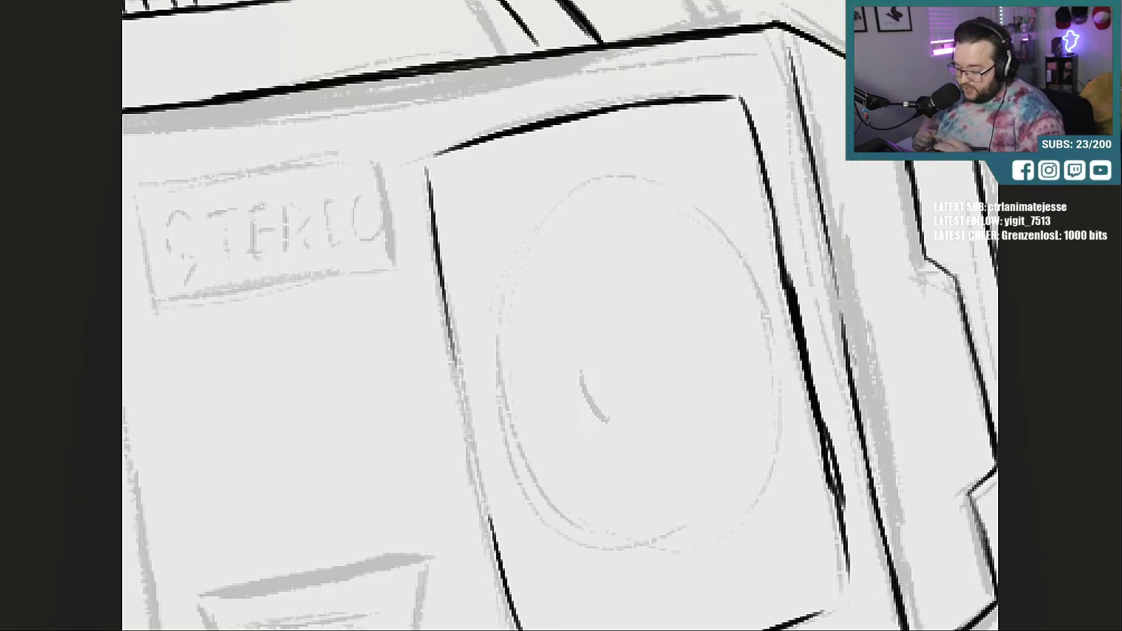
{"action": "left_click_drag", "start_coordinate": [796, 281], "coordinate": [840, 513]}
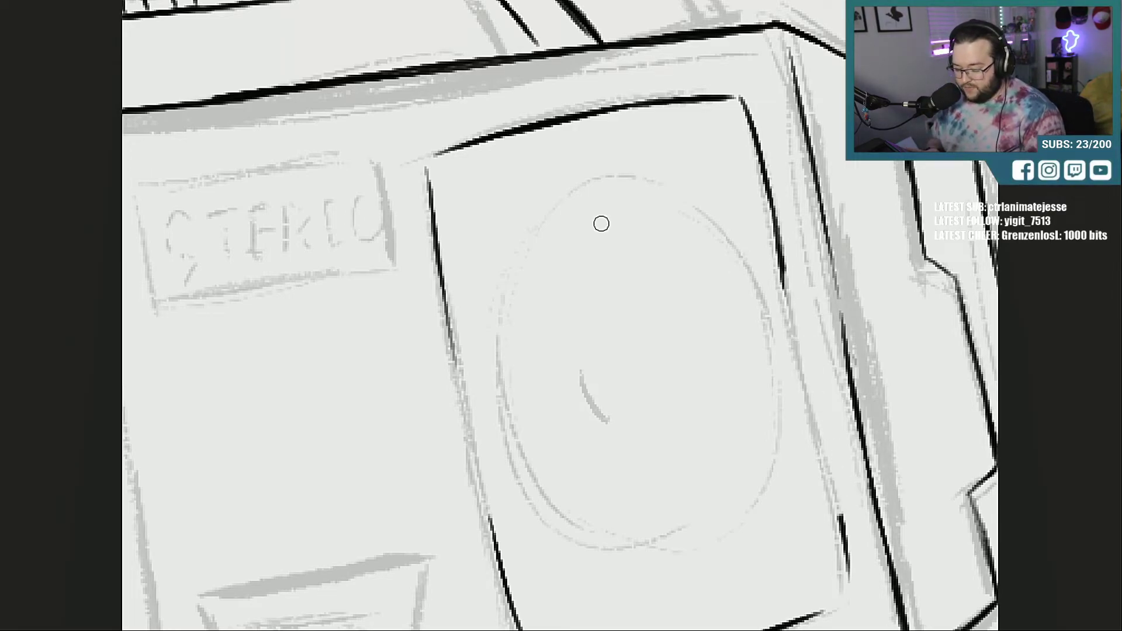
{"action": "left_click_drag", "start_coordinate": [781, 253], "coordinate": [821, 459]}
{"action": "left_click_drag", "start_coordinate": [807, 380], "coordinate": [831, 495]}
{"action": "left_click_drag", "start_coordinate": [810, 406], "coordinate": [841, 526]}
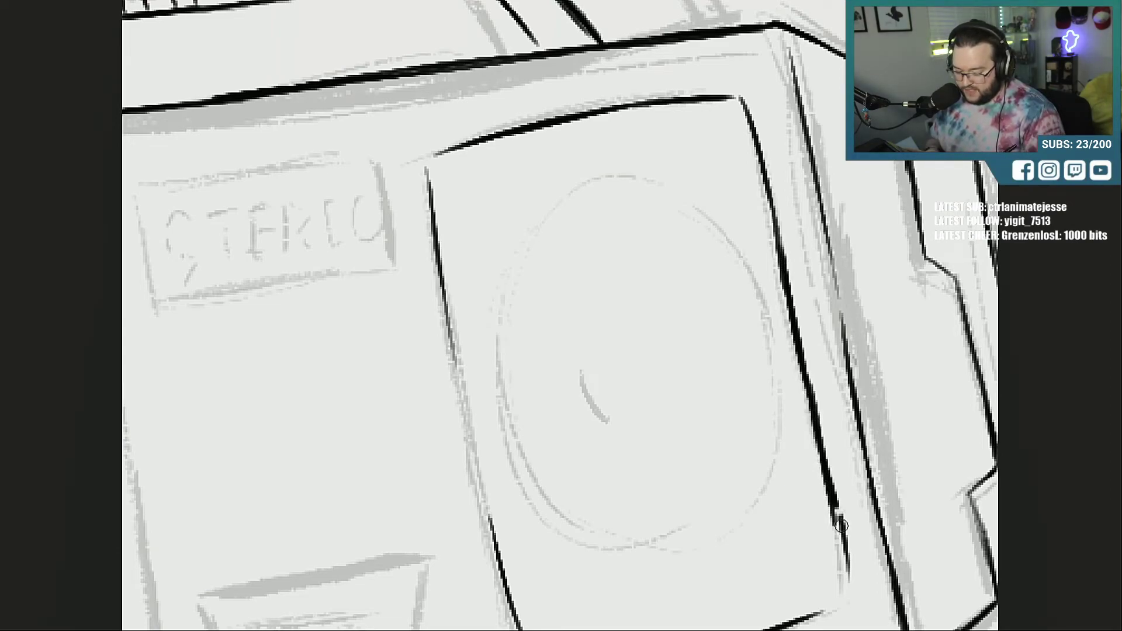
{"action": "left_click_drag", "start_coordinate": [824, 459], "coordinate": [843, 545]}
Step: Join the speaker panel's sides to its bottom edge with rounded lower corners
{"action": "scroll", "coordinate": [938, 239], "scroll_direction": "down", "scroll_amount": 3}
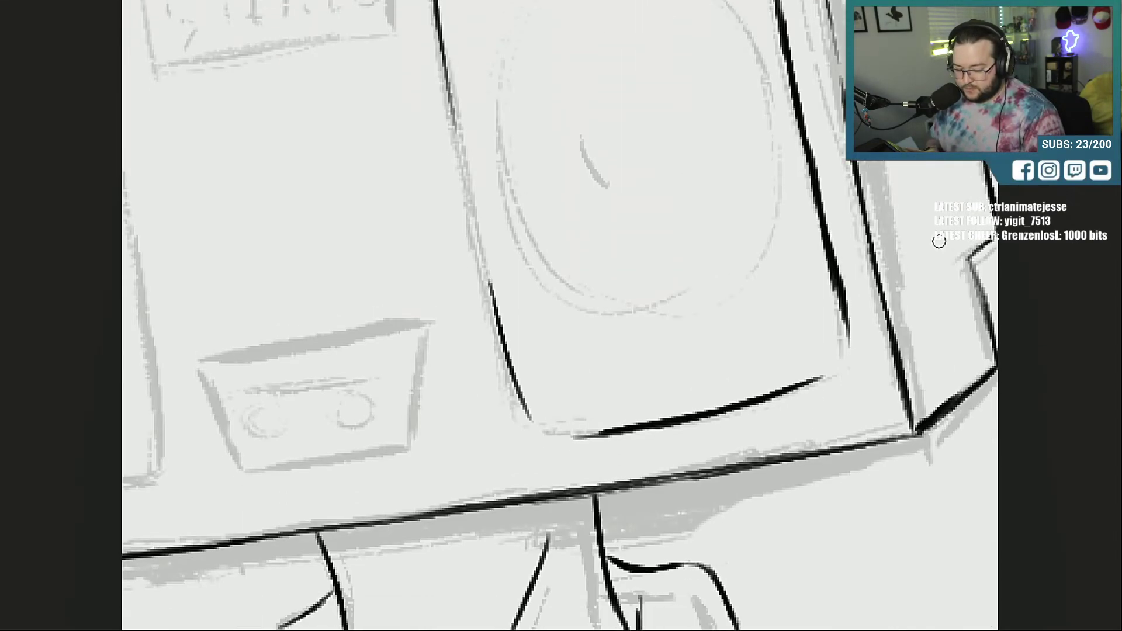
{"action": "mouse_move", "coordinate": [846, 329]}
{"action": "left_mouse_down"}
{"action": "mouse_move", "coordinate": [841, 359]}
{"action": "mouse_move", "coordinate": [810, 379]}
{"action": "mouse_move", "coordinate": [832, 369]}
{"action": "left_mouse_up"}
{"action": "left_click_drag", "start_coordinate": [846, 311], "coordinate": [851, 352]}
{"action": "left_click_drag", "start_coordinate": [843, 319], "coordinate": [845, 351]}
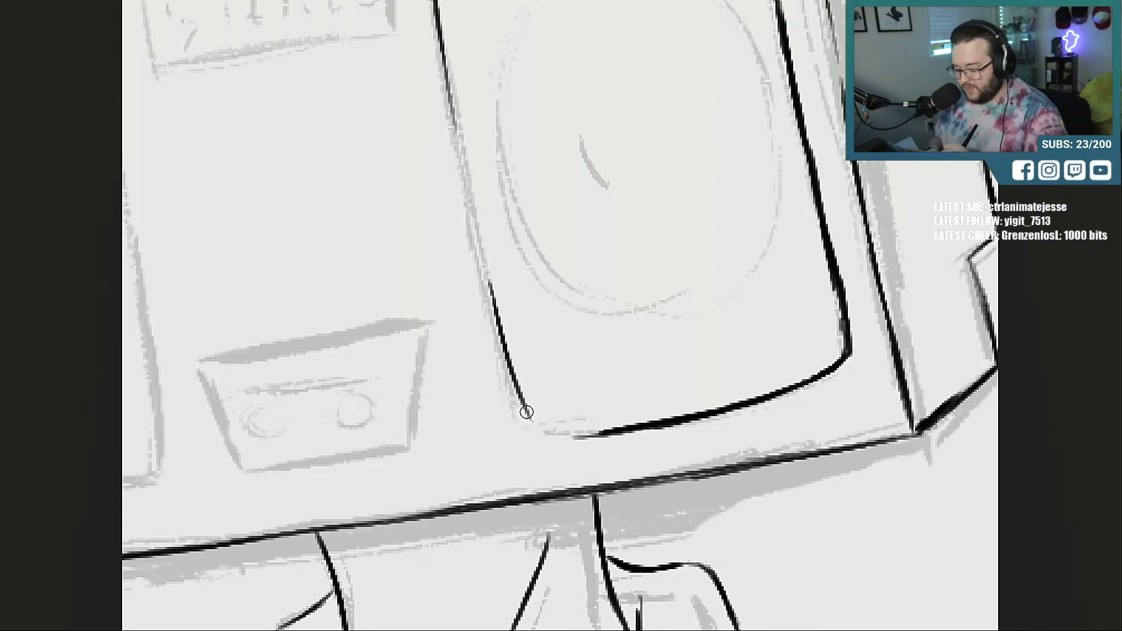
{"action": "mouse_move", "coordinate": [531, 416]}
{"action": "left_mouse_down"}
{"action": "mouse_move", "coordinate": [540, 430]}
{"action": "mouse_move", "coordinate": [586, 433]}
{"action": "left_mouse_up"}
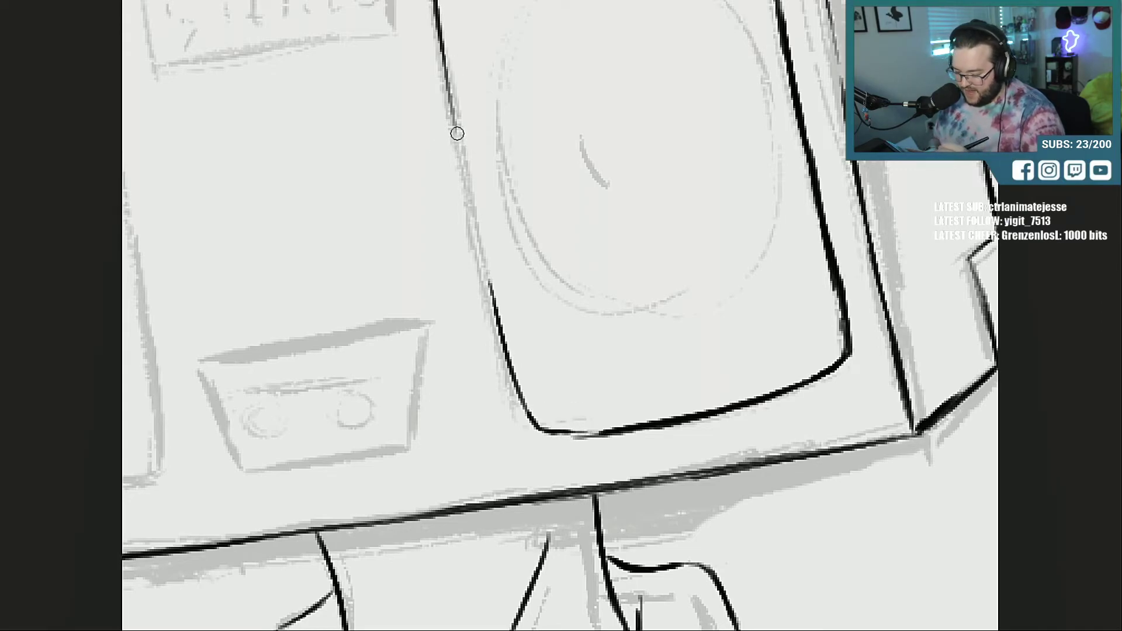
Step: Ink the missing middle of the speaker panel's inner side and smooth its join with the lower corner near the cassette slot
{"action": "left_click_drag", "start_coordinate": [449, 103], "coordinate": [481, 239]}
{"action": "left_click_drag", "start_coordinate": [459, 155], "coordinate": [501, 313]}
{"action": "left_click_drag", "start_coordinate": [450, 133], "coordinate": [436, 28]}
{"action": "left_click_drag", "start_coordinate": [474, 230], "coordinate": [498, 301]}
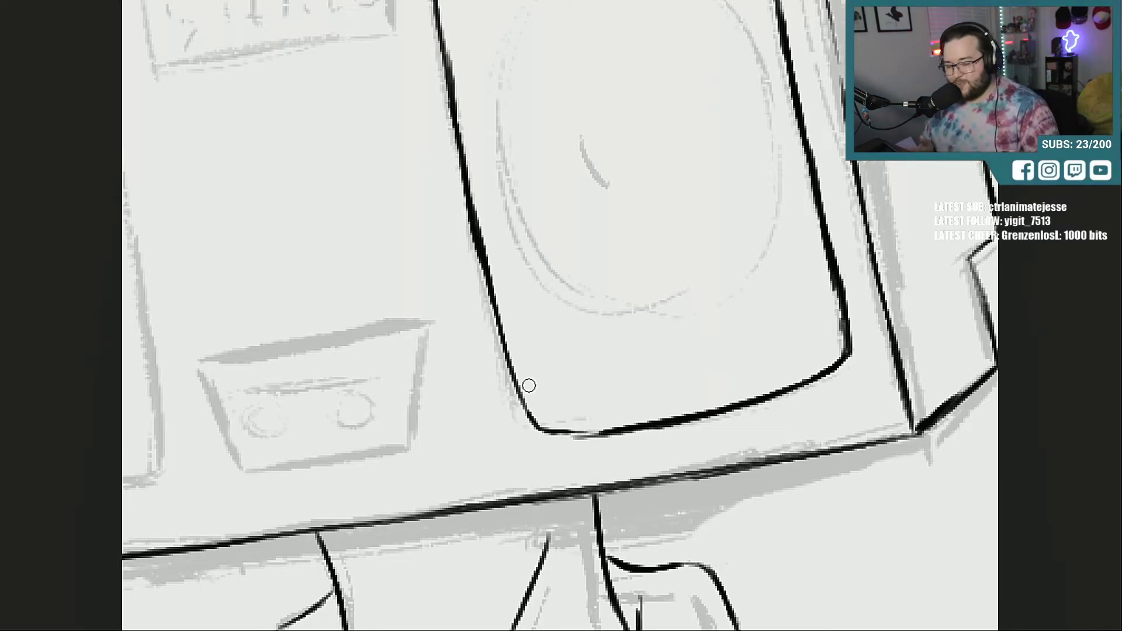
{"action": "left_click_drag", "start_coordinate": [537, 429], "coordinate": [615, 431]}
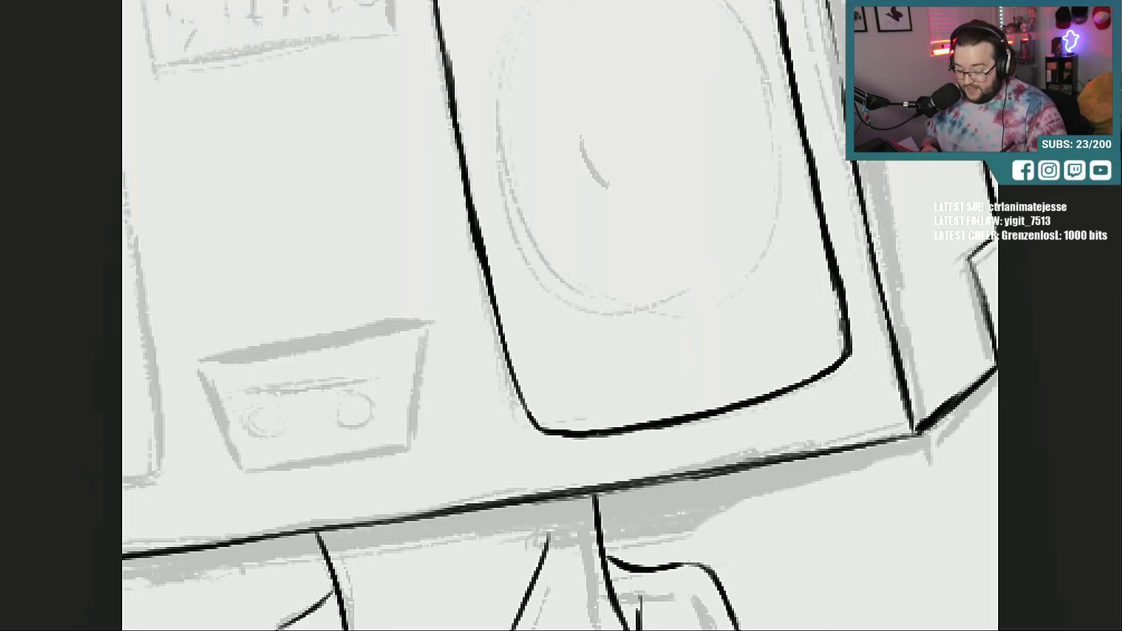
Step: Ink the opposite speaker panel's lower sides and bottom edge, joining them with rounded lower corners
{"action": "left_click_drag", "start_coordinate": [699, 630], "coordinate": [660, 630]}
{"action": "left_click_drag", "start_coordinate": [429, 348], "coordinate": [462, 494]}
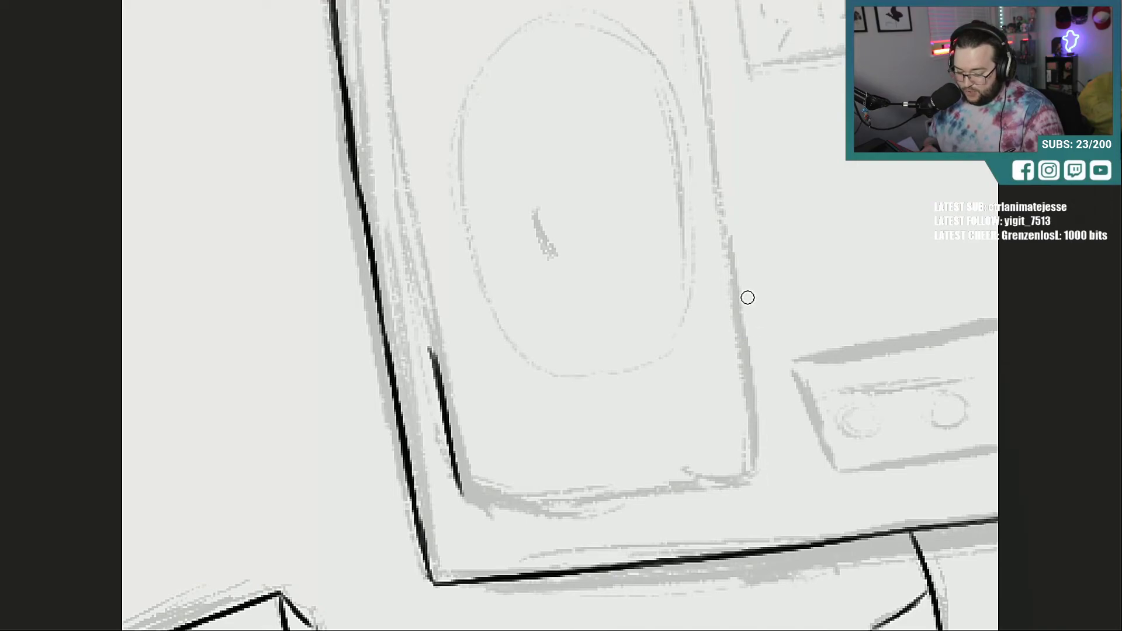
{"action": "left_click_drag", "start_coordinate": [747, 299], "coordinate": [766, 427]}
{"action": "mouse_move", "coordinate": [751, 324]}
{"action": "left_mouse_down"}
{"action": "mouse_move", "coordinate": [770, 447]}
{"action": "mouse_move", "coordinate": [754, 473]}
{"action": "mouse_move", "coordinate": [717, 480]}
{"action": "left_mouse_up"}
{"action": "left_click_drag", "start_coordinate": [500, 504], "coordinate": [655, 490]}
{"action": "left_click_drag", "start_coordinate": [542, 505], "coordinate": [681, 492]}
{"action": "left_click_drag", "start_coordinate": [587, 501], "coordinate": [696, 489]}
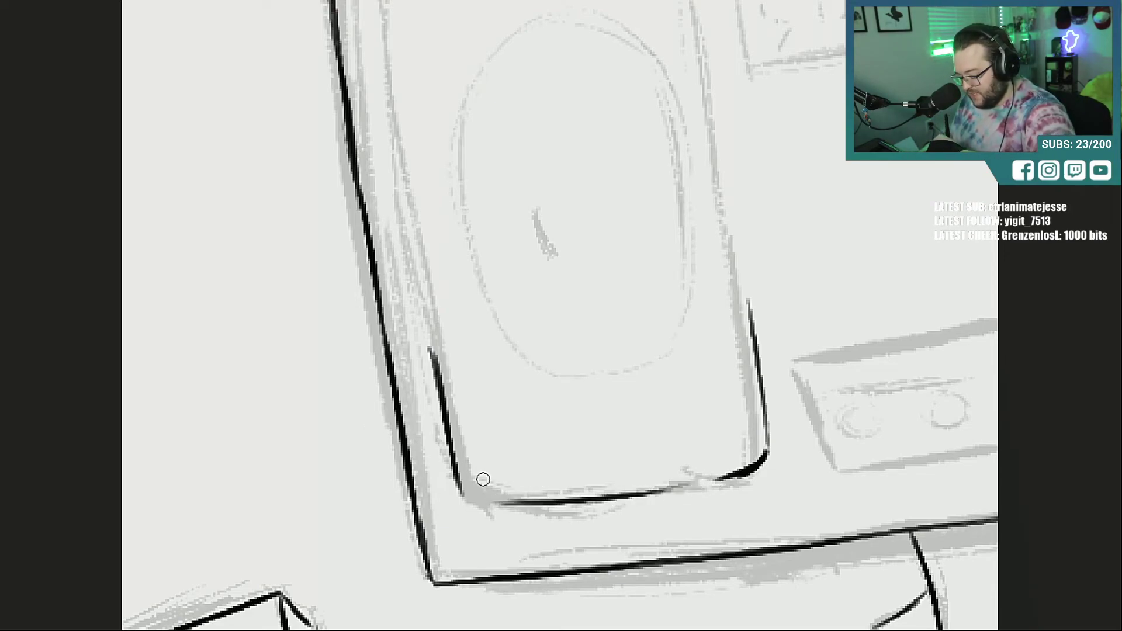
{"action": "mouse_move", "coordinate": [462, 488]}
{"action": "left_mouse_down"}
{"action": "mouse_move", "coordinate": [517, 503]}
{"action": "mouse_move", "coordinate": [485, 504]}
{"action": "left_mouse_up"}
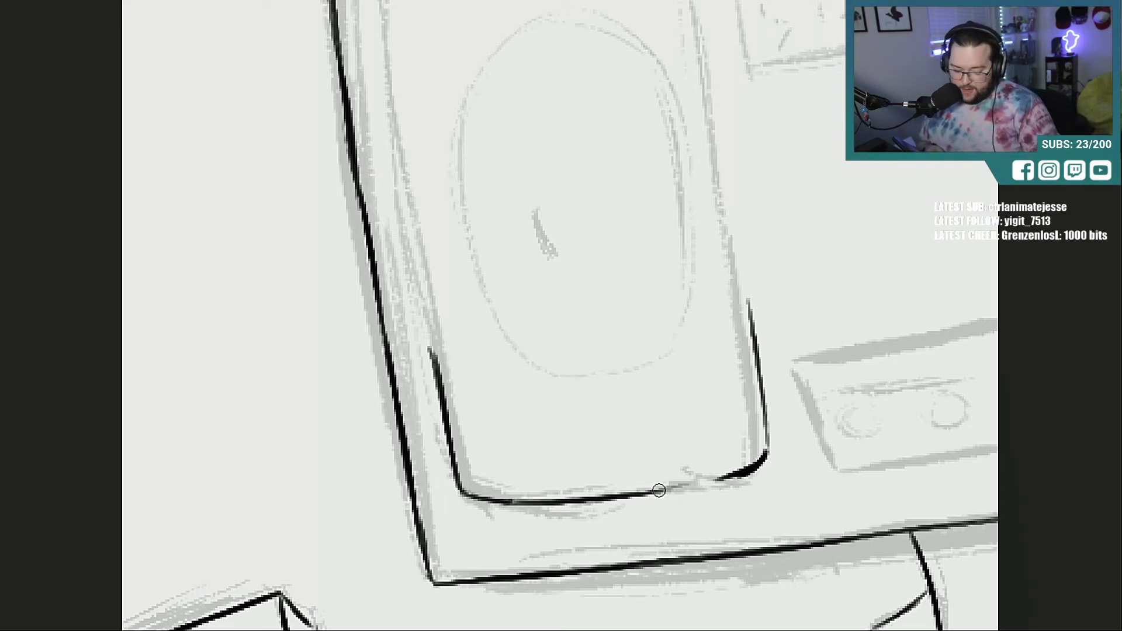
{"action": "left_click_drag", "start_coordinate": [658, 491], "coordinate": [760, 462]}
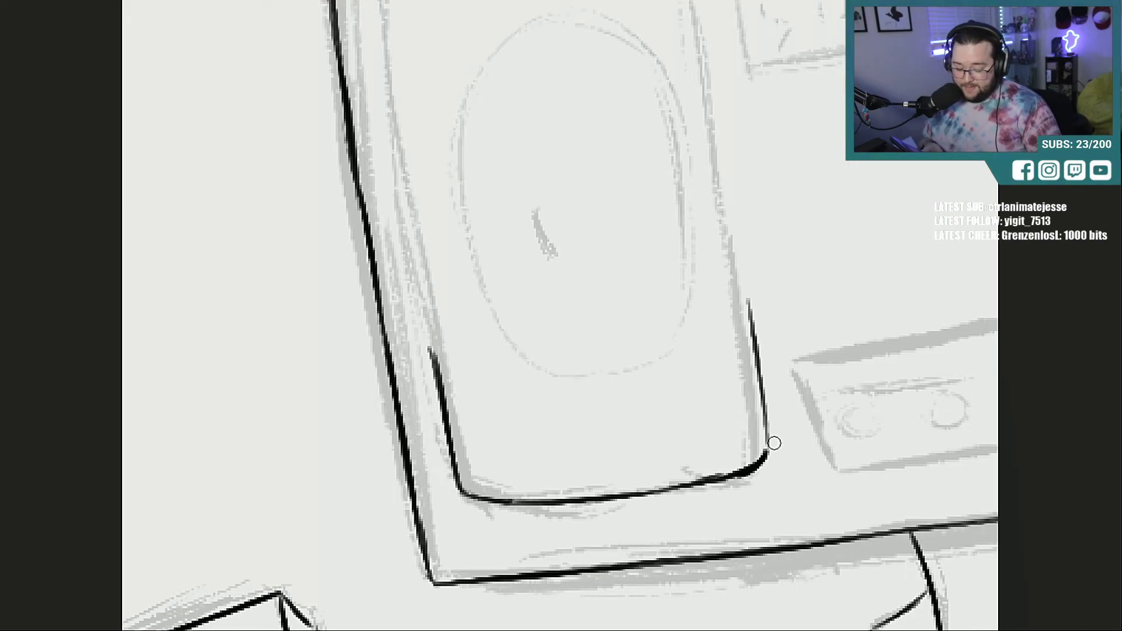
Step: Extend both sides of the second speaker panel upward and close it with a curved top edge
{"action": "scroll", "coordinate": [560, 316], "scroll_direction": "up", "scroll_amount": 3}
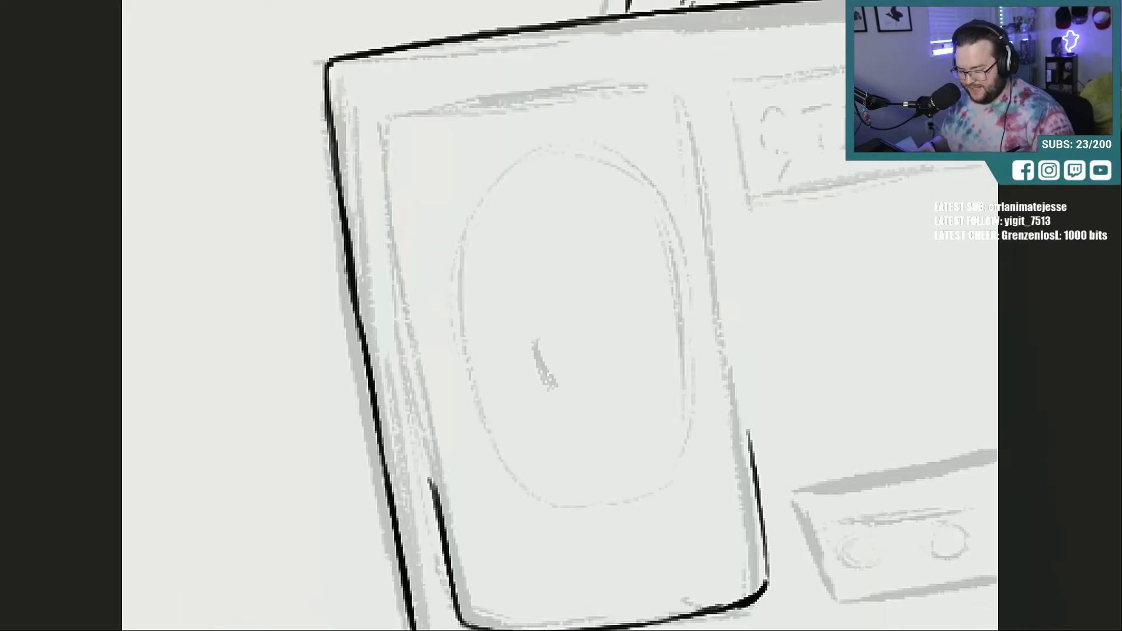
{"action": "mouse_move", "coordinate": [435, 503]}
{"action": "left_mouse_down"}
{"action": "mouse_move", "coordinate": [388, 270]}
{"action": "mouse_move", "coordinate": [384, 146]}
{"action": "left_mouse_up"}
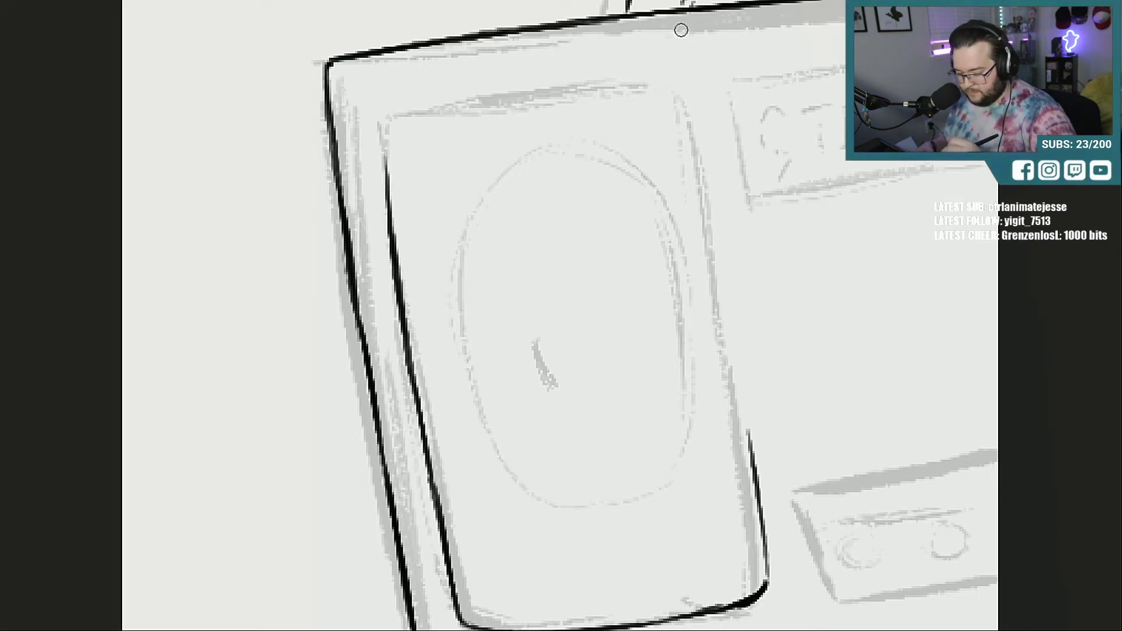
{"action": "left_click_drag", "start_coordinate": [695, 93], "coordinate": [714, 208]}
{"action": "left_click_drag", "start_coordinate": [703, 161], "coordinate": [749, 444]}
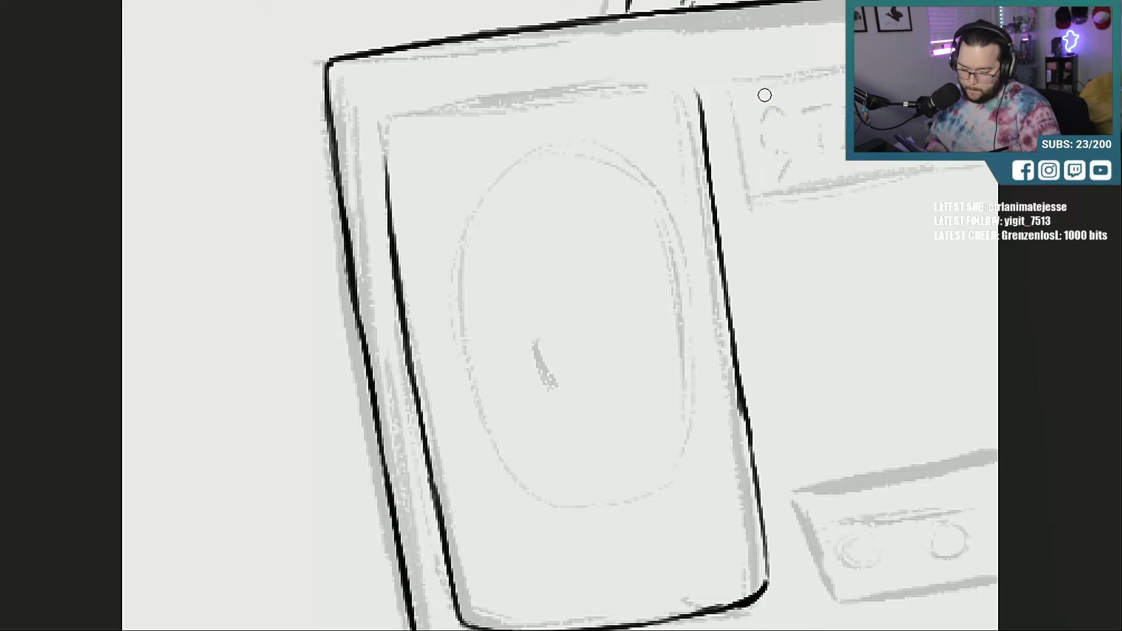
{"action": "mouse_move", "coordinate": [386, 166]}
{"action": "left_mouse_down"}
{"action": "mouse_move", "coordinate": [391, 123]}
{"action": "mouse_move", "coordinate": [529, 98]}
{"action": "mouse_move", "coordinate": [693, 89]}
{"action": "left_mouse_up"}
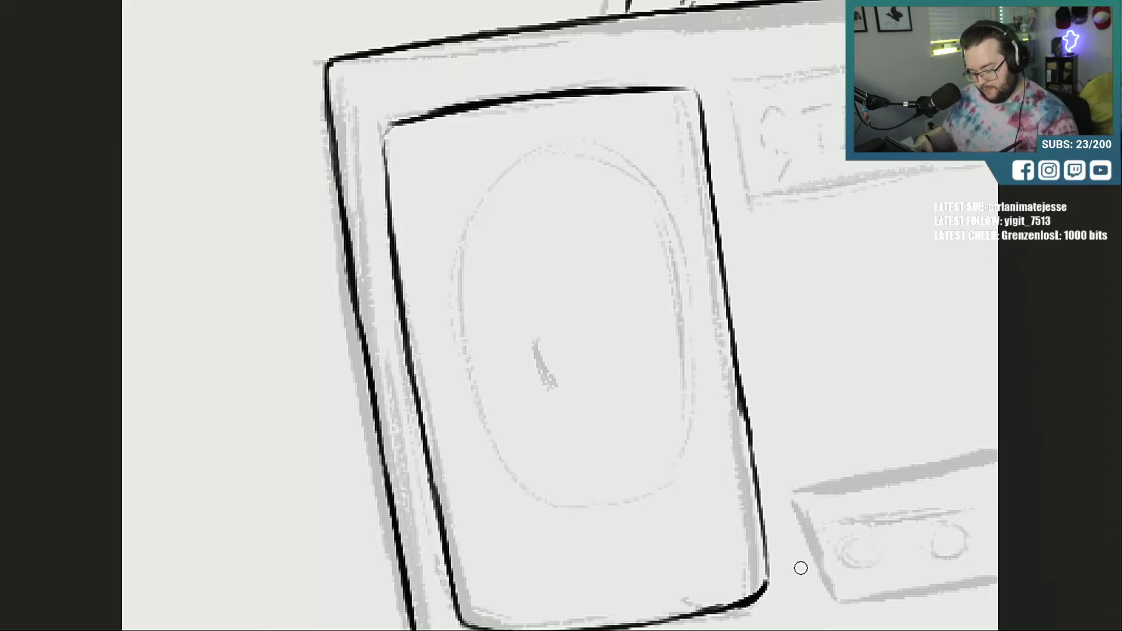
{"action": "mouse_move", "coordinate": [637, 630]}
{"action": "left_mouse_down"}
{"action": "mouse_move", "coordinate": [683, 630]}
{"action": "mouse_move", "coordinate": [673, 630]}
{"action": "left_mouse_up"}
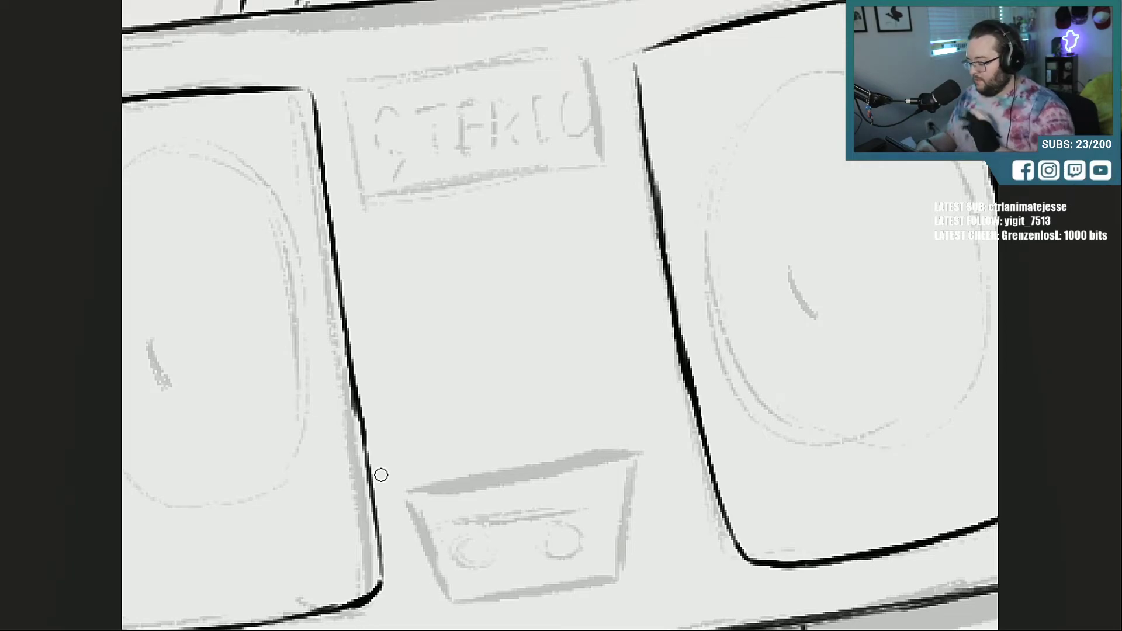
{"action": "mouse_move", "coordinate": [426, 491]}
{"action": "left_mouse_down"}
{"action": "mouse_move", "coordinate": [584, 482]}
{"action": "mouse_move", "coordinate": [649, 466]}
{"action": "left_mouse_up"}
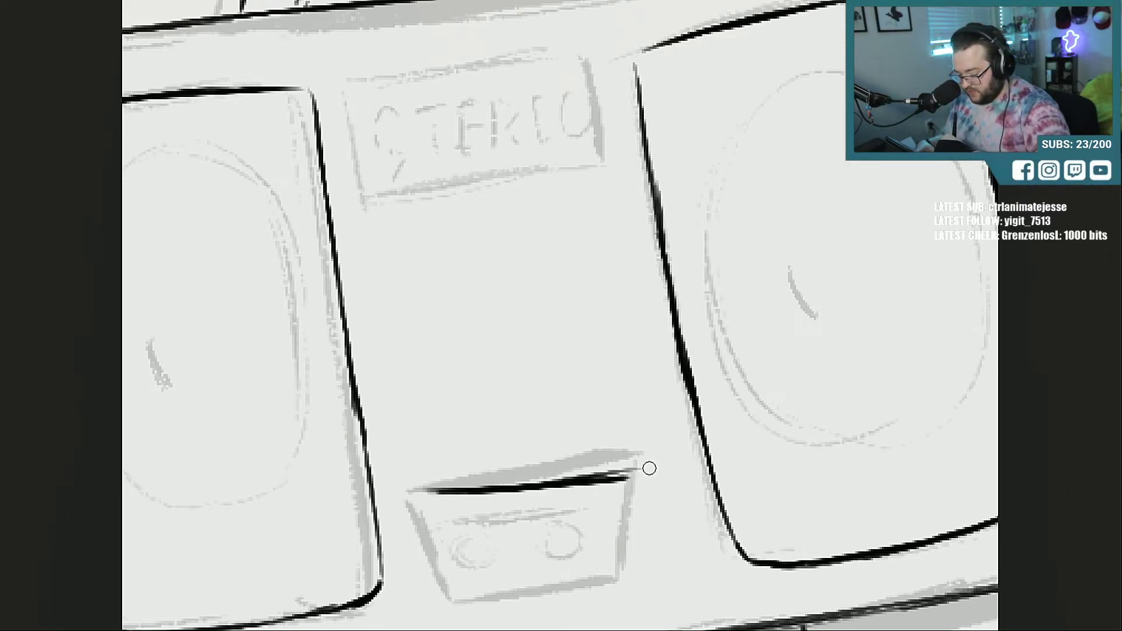
{"action": "left_click_drag", "start_coordinate": [579, 480], "coordinate": [652, 469]}
{"action": "left_click_drag", "start_coordinate": [429, 494], "coordinate": [661, 469]}
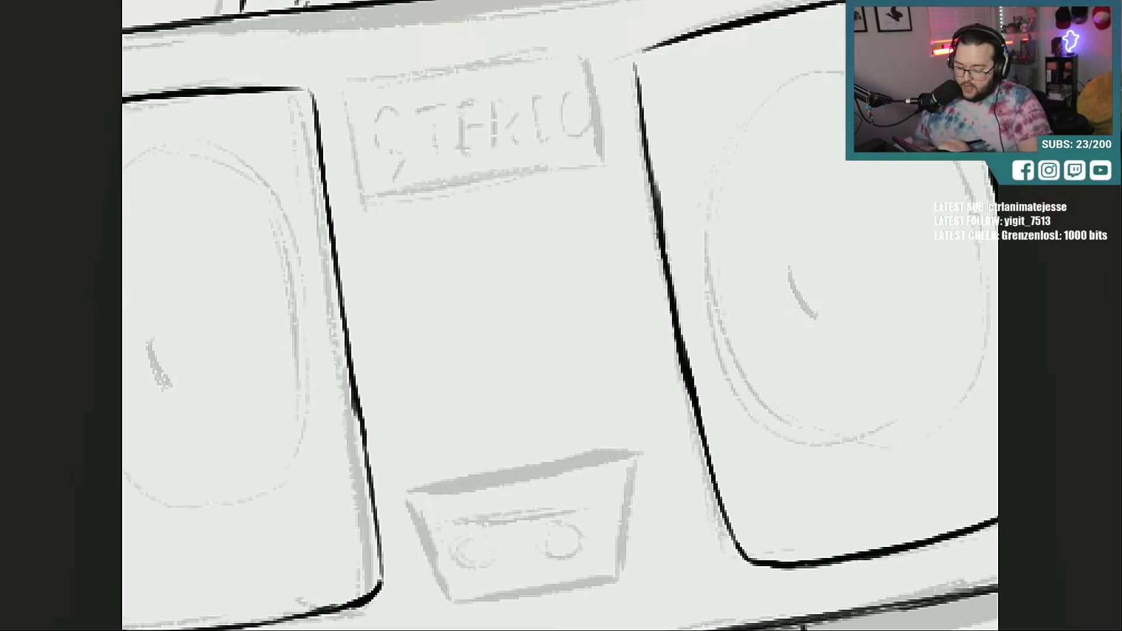
Step: Ink the cassette slot's trapezoid outline between the two speaker panels, with a slanted top edge, tapered sides and bottom edge
{"action": "mouse_move", "coordinate": [415, 491]}
{"action": "left_mouse_down"}
{"action": "mouse_move", "coordinate": [619, 445]}
{"action": "mouse_move", "coordinate": [619, 456]}
{"action": "mouse_move", "coordinate": [652, 452]}
{"action": "left_mouse_up"}
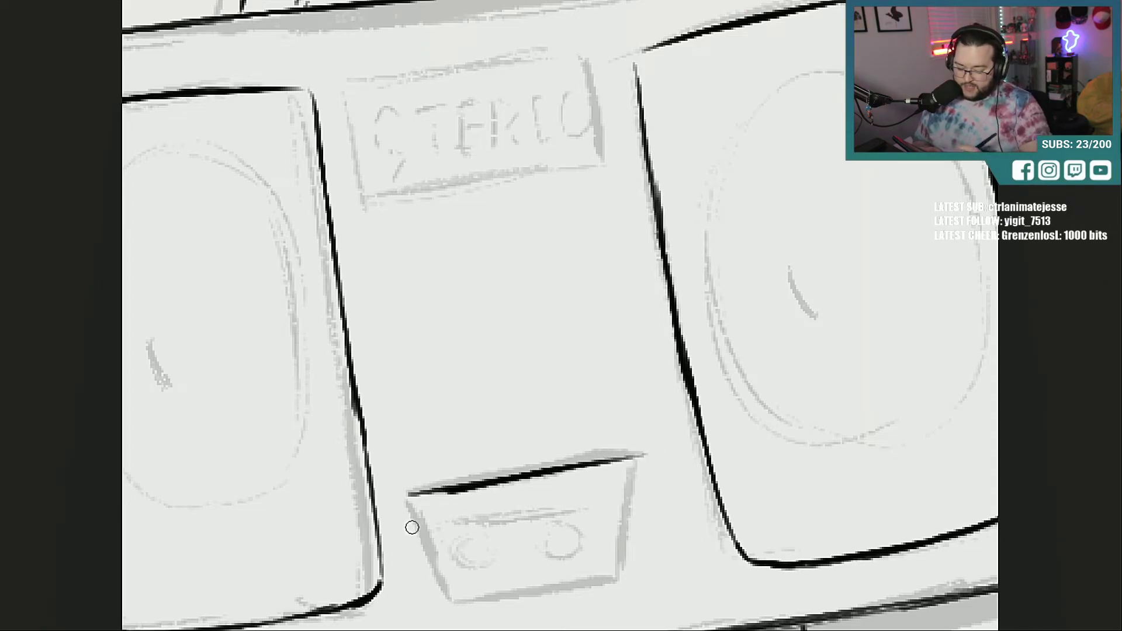
{"action": "left_click_drag", "start_coordinate": [405, 495], "coordinate": [448, 584]}
{"action": "left_click_drag", "start_coordinate": [646, 459], "coordinate": [639, 558]}
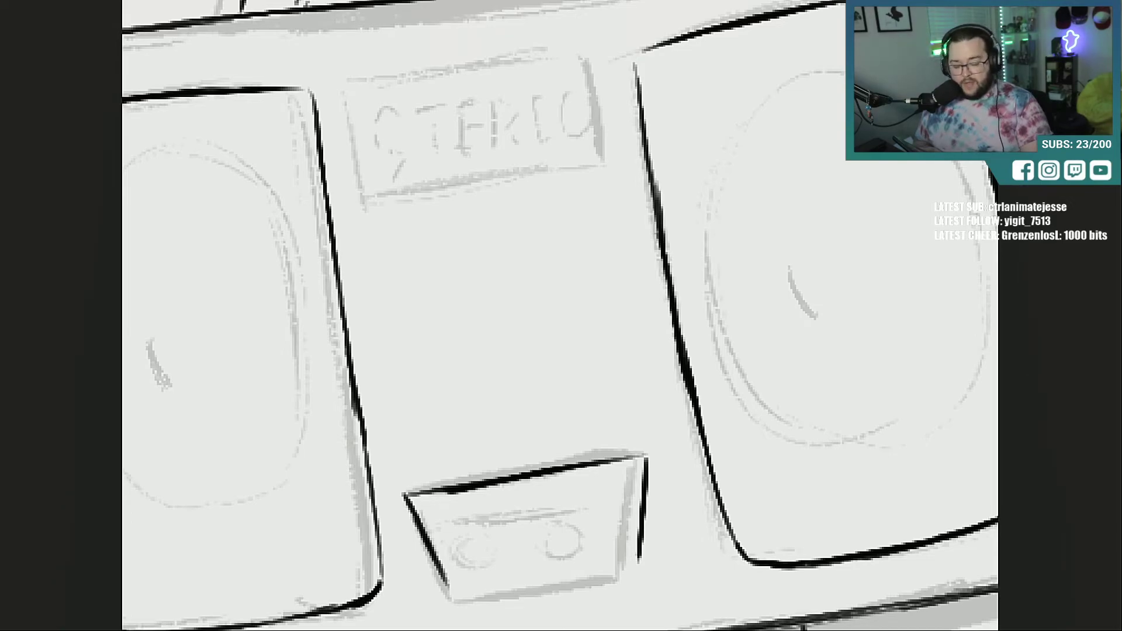
{"action": "scroll", "coordinate": [469, 406], "scroll_direction": "down", "scroll_amount": 3}
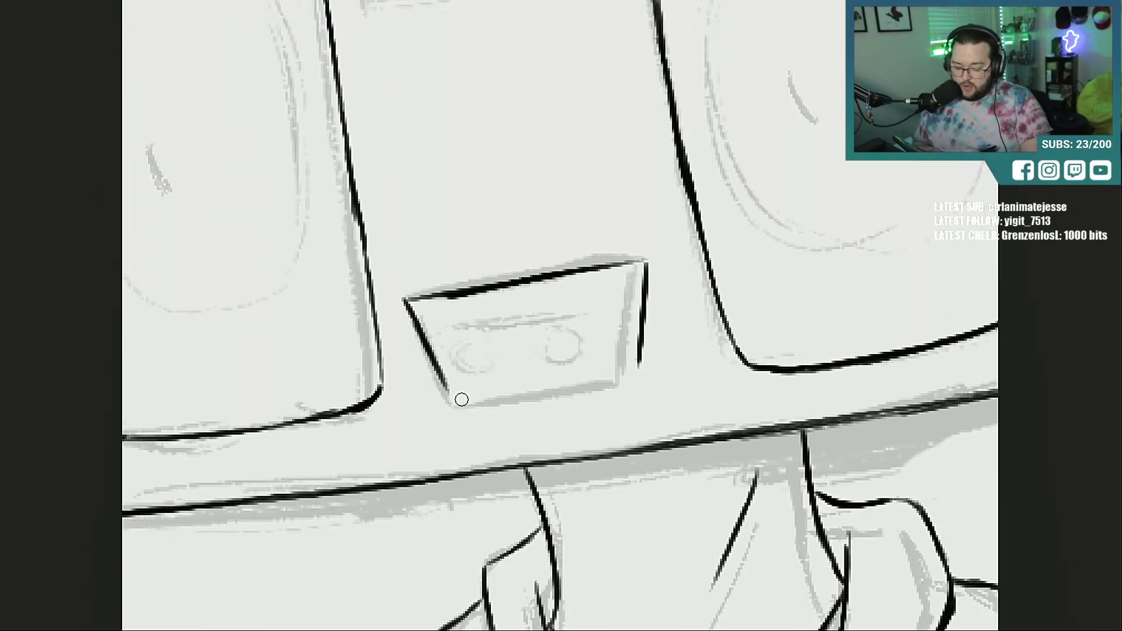
{"action": "left_click_drag", "start_coordinate": [461, 400], "coordinate": [602, 376]}
{"action": "mouse_move", "coordinate": [512, 392]}
{"action": "left_mouse_down"}
{"action": "mouse_move", "coordinate": [601, 376]}
{"action": "mouse_move", "coordinate": [573, 379]}
{"action": "left_mouse_up"}
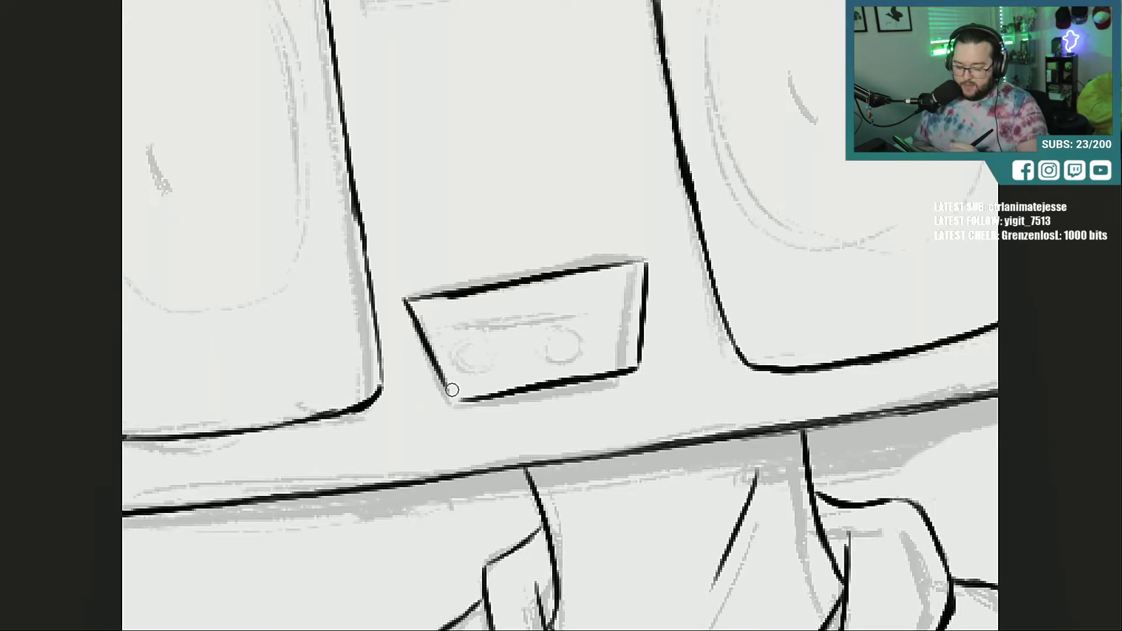
Step: Ink a dividing line across the cassette slot's upper part and two round reels beneath it
{"action": "left_click_drag", "start_coordinate": [428, 333], "coordinate": [658, 297]}
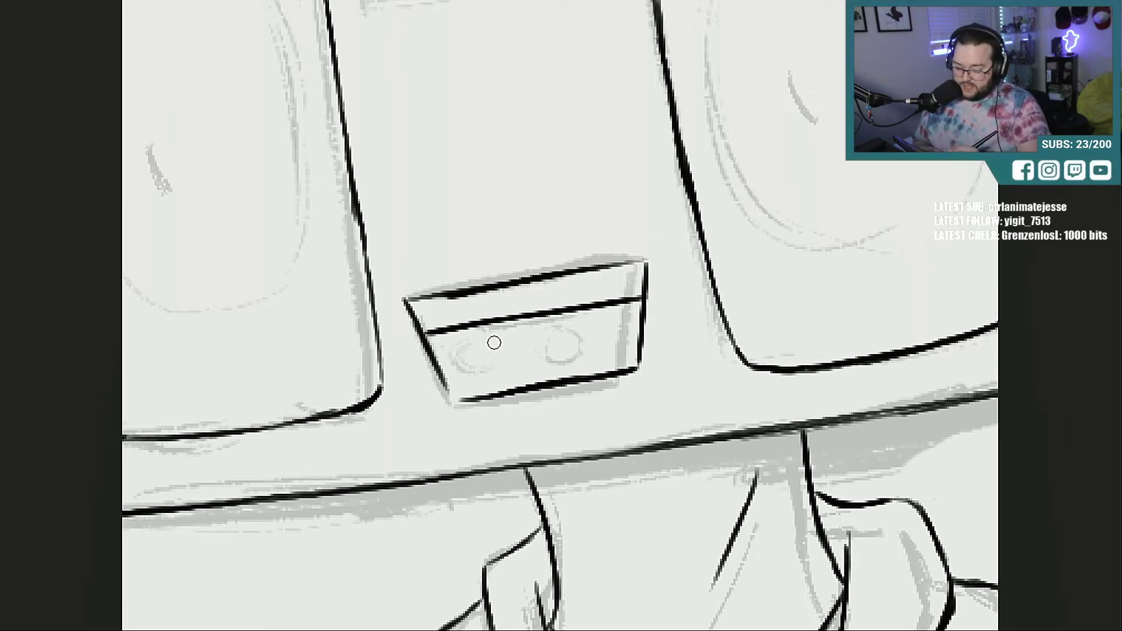
{"action": "left_click_drag", "start_coordinate": [494, 343], "coordinate": [502, 369]}
{"action": "left_click_drag", "start_coordinate": [571, 326], "coordinate": [569, 326]}
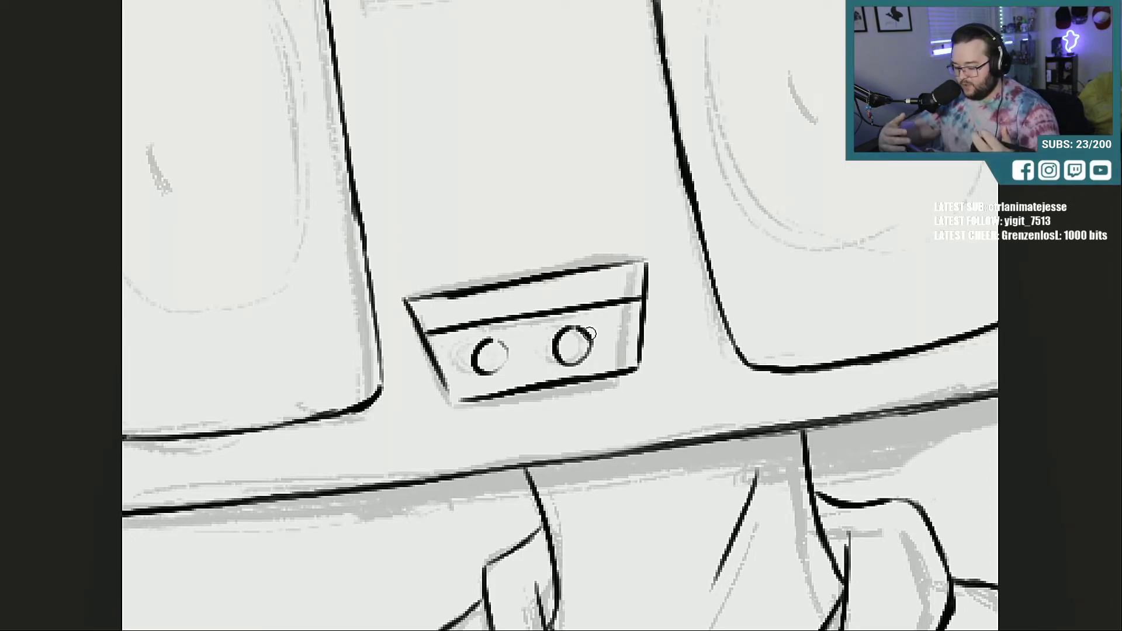
Step: Close the open upper corner of the speaker panel beside the STEREO label and ink the label's four-sided frame
{"action": "scroll", "coordinate": [774, 170], "scroll_direction": "up", "scroll_amount": 5}
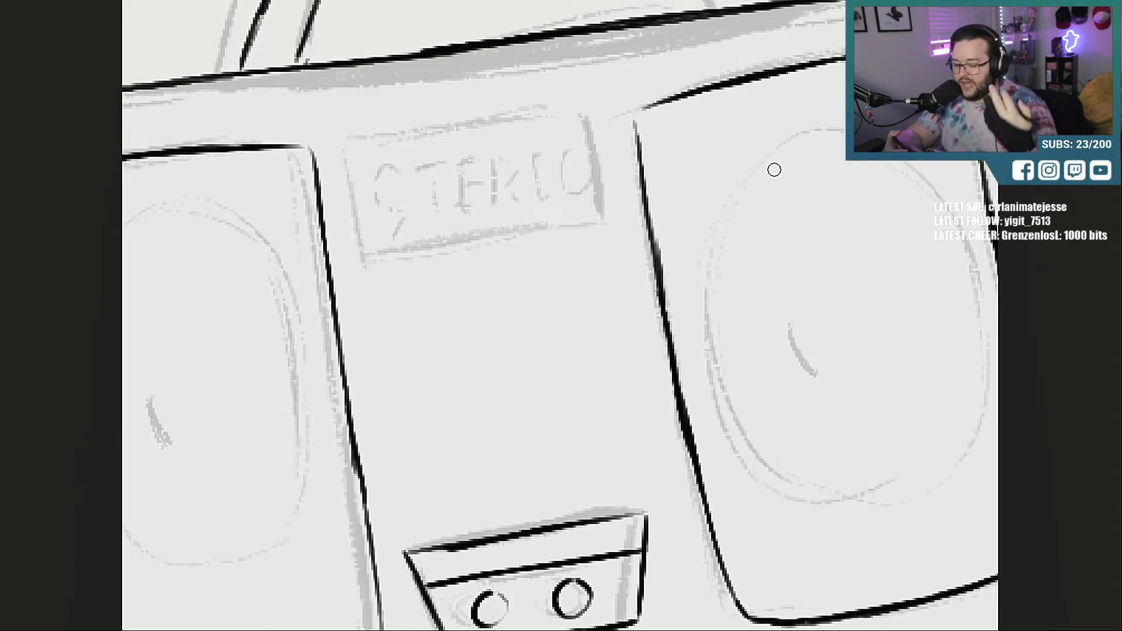
{"action": "left_click_drag", "start_coordinate": [636, 124], "coordinate": [658, 105]}
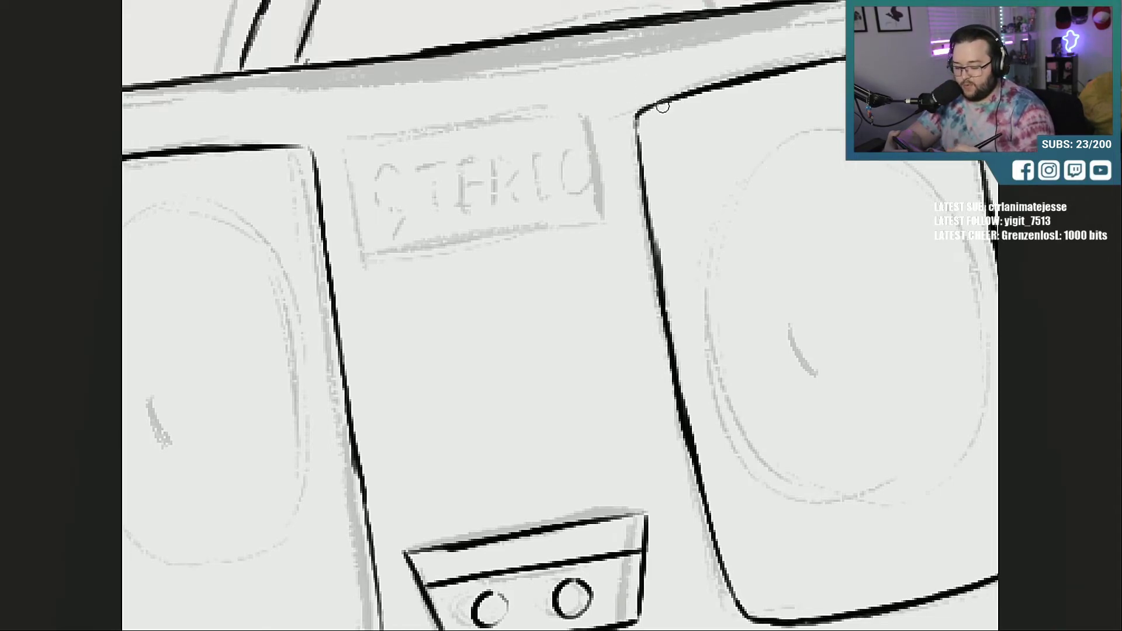
{"action": "left_click_drag", "start_coordinate": [348, 146], "coordinate": [364, 247]}
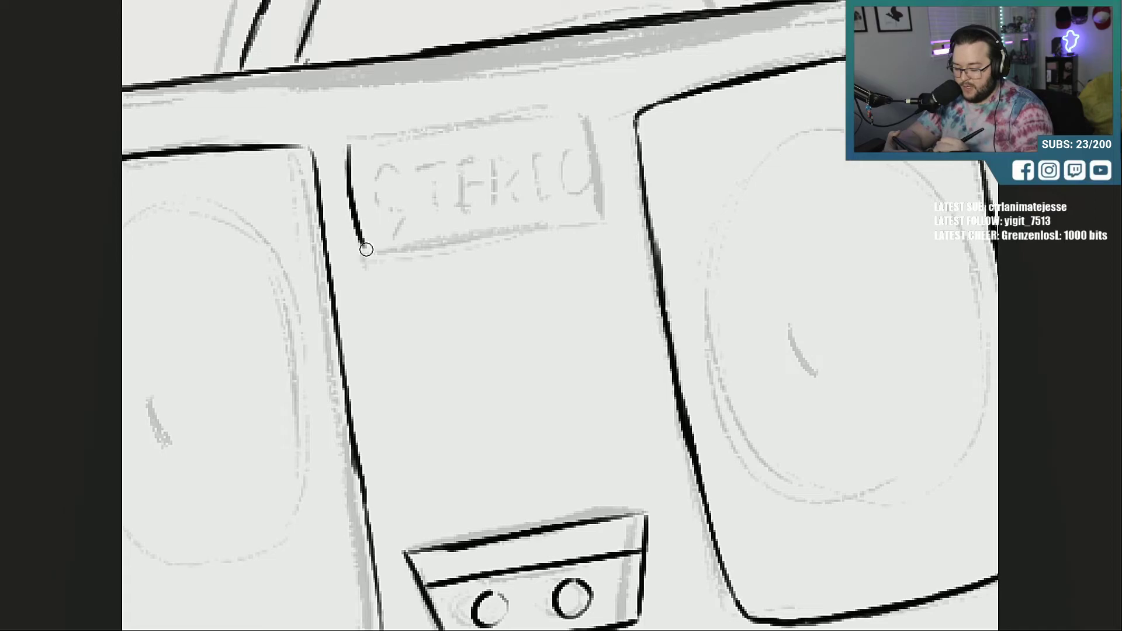
{"action": "left_click_drag", "start_coordinate": [351, 140], "coordinate": [553, 111]}
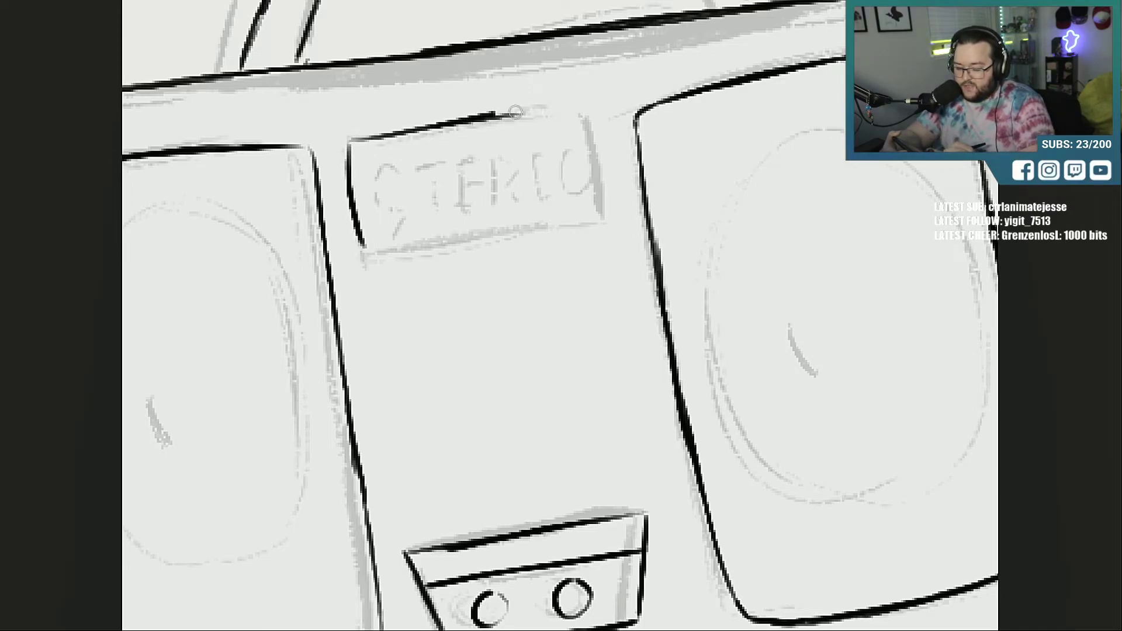
{"action": "mouse_move", "coordinate": [477, 120]}
{"action": "left_mouse_down"}
{"action": "mouse_move", "coordinate": [579, 108]}
{"action": "mouse_move", "coordinate": [594, 173]}
{"action": "left_mouse_up"}
{"action": "left_click_drag", "start_coordinate": [581, 110], "coordinate": [603, 219]}
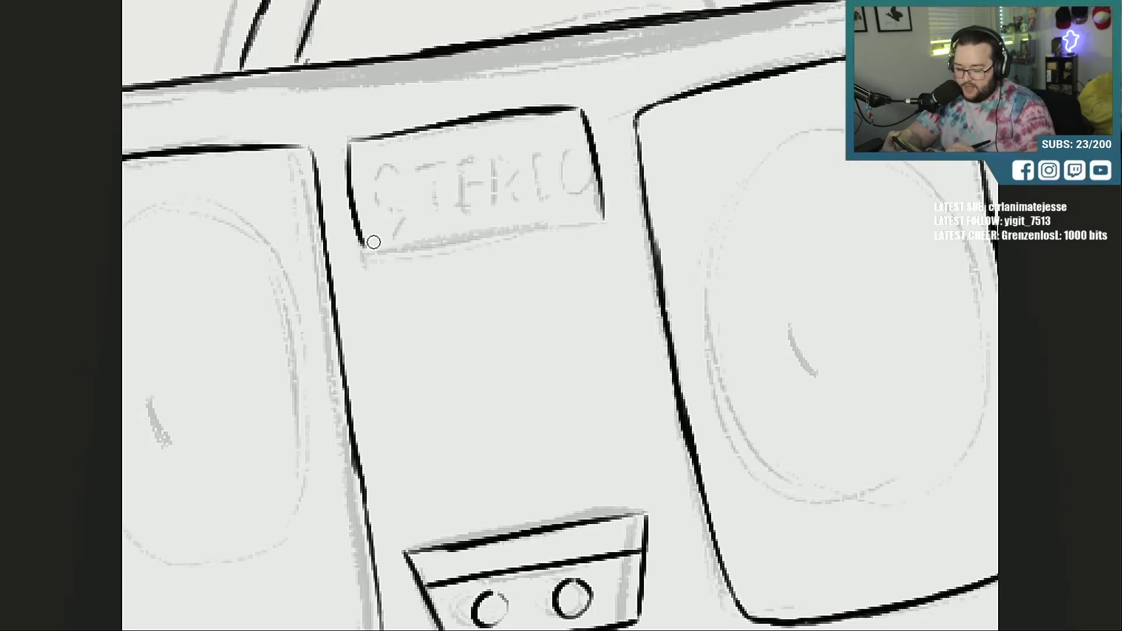
{"action": "mouse_move", "coordinate": [367, 251]}
{"action": "left_mouse_down"}
{"action": "mouse_move", "coordinate": [638, 203]}
{"action": "mouse_move", "coordinate": [616, 221]}
{"action": "mouse_move", "coordinate": [629, 223]}
{"action": "left_mouse_up"}
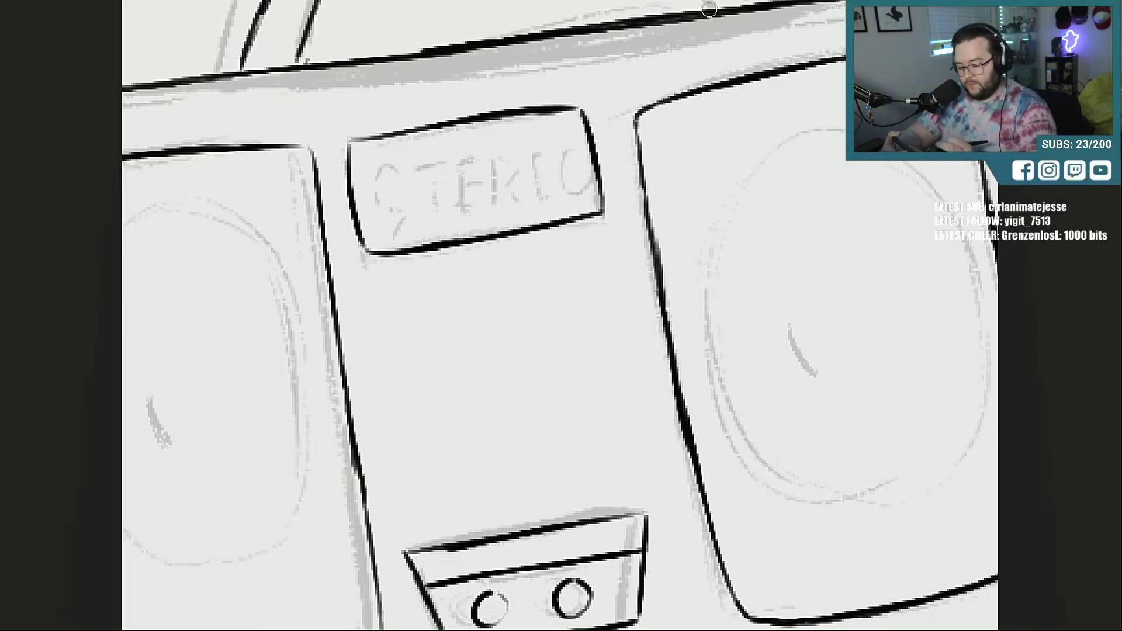
Step: Ink the word STEREO in segmented display-style letters inside the label's frame
{"action": "mouse_move", "coordinate": [383, 160]}
{"action": "left_mouse_down"}
{"action": "mouse_move", "coordinate": [368, 170]}
{"action": "mouse_move", "coordinate": [367, 191]}
{"action": "mouse_move", "coordinate": [384, 200]}
{"action": "mouse_move", "coordinate": [378, 227]}
{"action": "mouse_move", "coordinate": [369, 226]}
{"action": "left_mouse_up"}
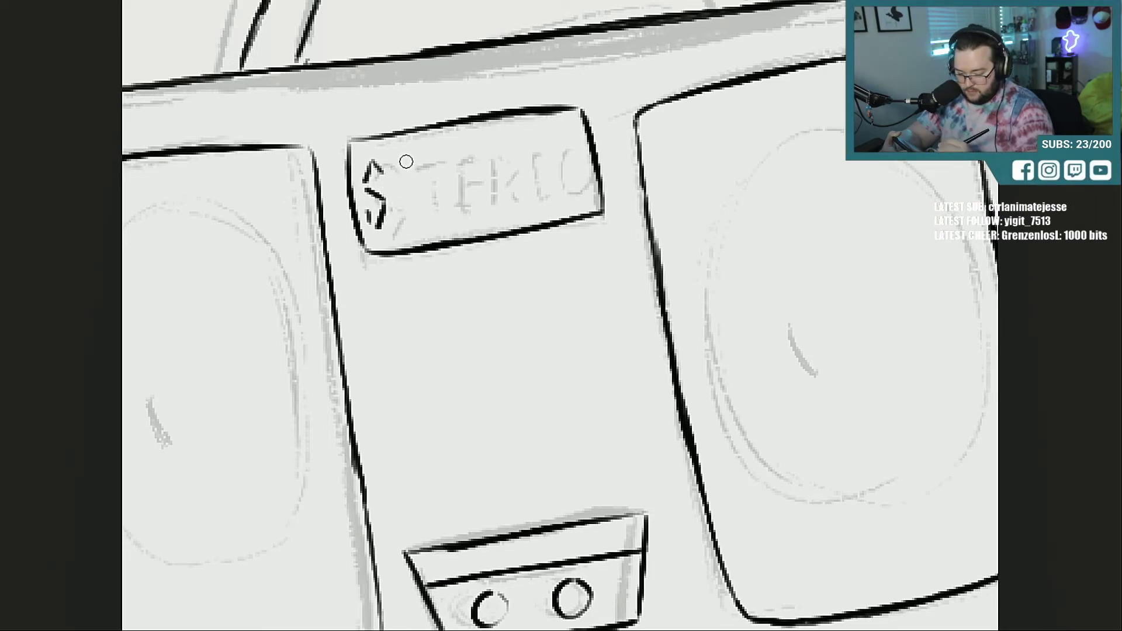
{"action": "mouse_move", "coordinate": [399, 163]}
{"action": "left_mouse_down"}
{"action": "mouse_move", "coordinate": [438, 156]}
{"action": "mouse_move", "coordinate": [419, 219]}
{"action": "left_mouse_up"}
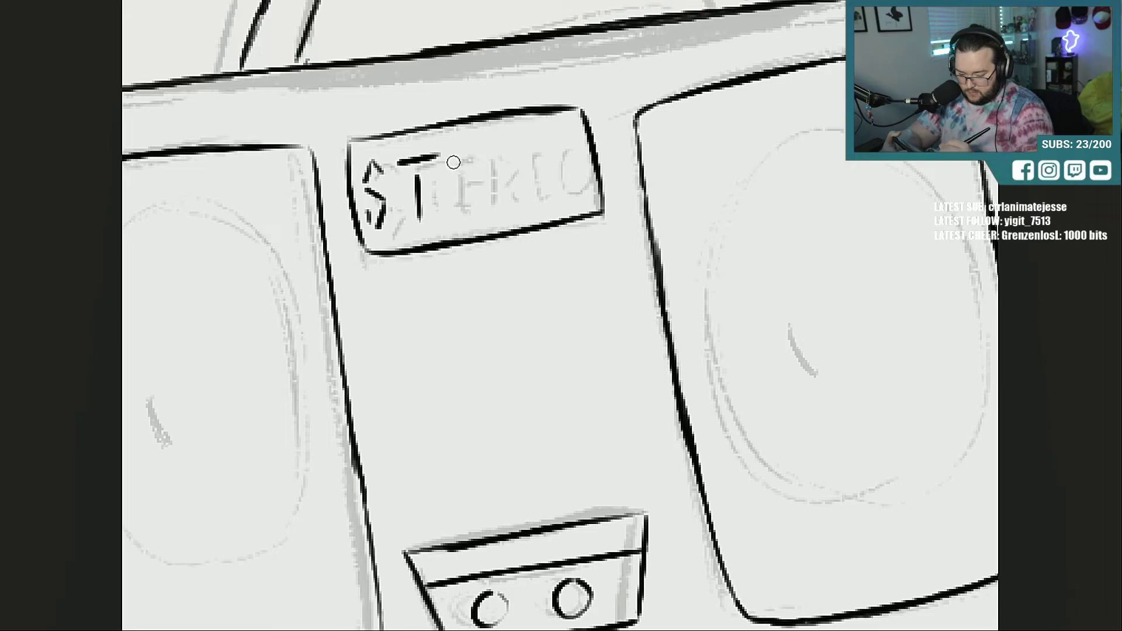
{"action": "mouse_move", "coordinate": [447, 164]}
{"action": "left_mouse_down"}
{"action": "mouse_move", "coordinate": [452, 211]}
{"action": "mouse_move", "coordinate": [467, 206]}
{"action": "mouse_move", "coordinate": [468, 155]}
{"action": "mouse_move", "coordinate": [468, 181]}
{"action": "mouse_move", "coordinate": [489, 199]}
{"action": "left_mouse_up"}
{"action": "mouse_move", "coordinate": [489, 150]}
{"action": "left_mouse_down"}
{"action": "mouse_move", "coordinate": [513, 161]}
{"action": "mouse_move", "coordinate": [495, 177]}
{"action": "mouse_move", "coordinate": [513, 194]}
{"action": "left_mouse_up"}
{"action": "mouse_move", "coordinate": [537, 141]}
{"action": "left_mouse_down"}
{"action": "mouse_move", "coordinate": [518, 146]}
{"action": "mouse_move", "coordinate": [527, 203]}
{"action": "mouse_move", "coordinate": [545, 197]}
{"action": "left_mouse_up"}
{"action": "mouse_move", "coordinate": [527, 175]}
{"action": "left_mouse_down"}
{"action": "mouse_move", "coordinate": [554, 170]}
{"action": "mouse_move", "coordinate": [562, 194]}
{"action": "mouse_move", "coordinate": [587, 187]}
{"action": "mouse_move", "coordinate": [572, 137]}
{"action": "left_mouse_up"}
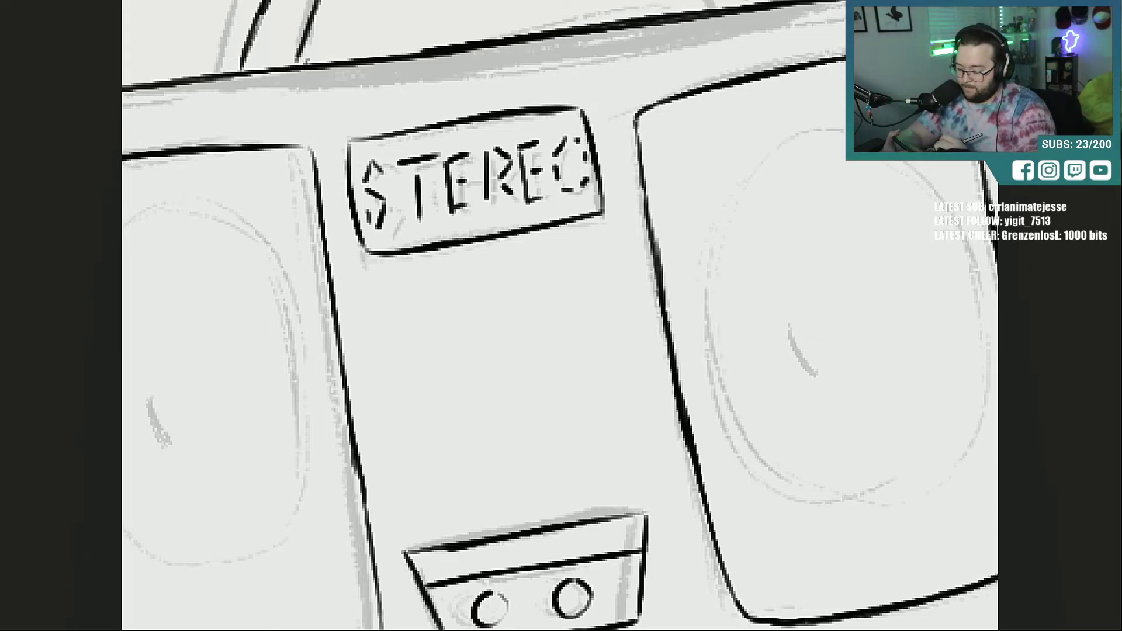
Step: Erase the final O and the adjacent side of the label's frame, and lengthen the frame's top edge
{"action": "mouse_move", "coordinate": [579, 150]}
{"action": "left_mouse_down"}
{"action": "mouse_move", "coordinate": [558, 170]}
{"action": "mouse_move", "coordinate": [582, 183]}
{"action": "mouse_move", "coordinate": [582, 139]}
{"action": "mouse_move", "coordinate": [600, 199]}
{"action": "mouse_move", "coordinate": [599, 167]}
{"action": "left_mouse_up"}
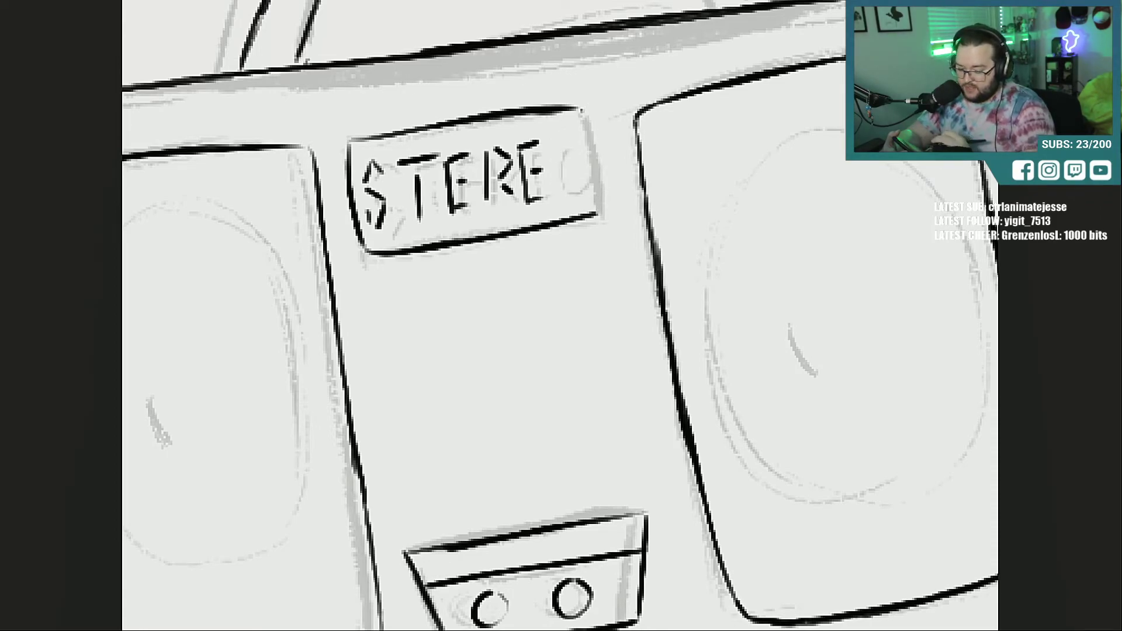
{"action": "mouse_move", "coordinate": [571, 109]}
{"action": "left_mouse_down"}
{"action": "mouse_move", "coordinate": [590, 104]}
{"action": "mouse_move", "coordinate": [604, 195]}
{"action": "mouse_move", "coordinate": [602, 177]}
{"action": "left_mouse_up"}
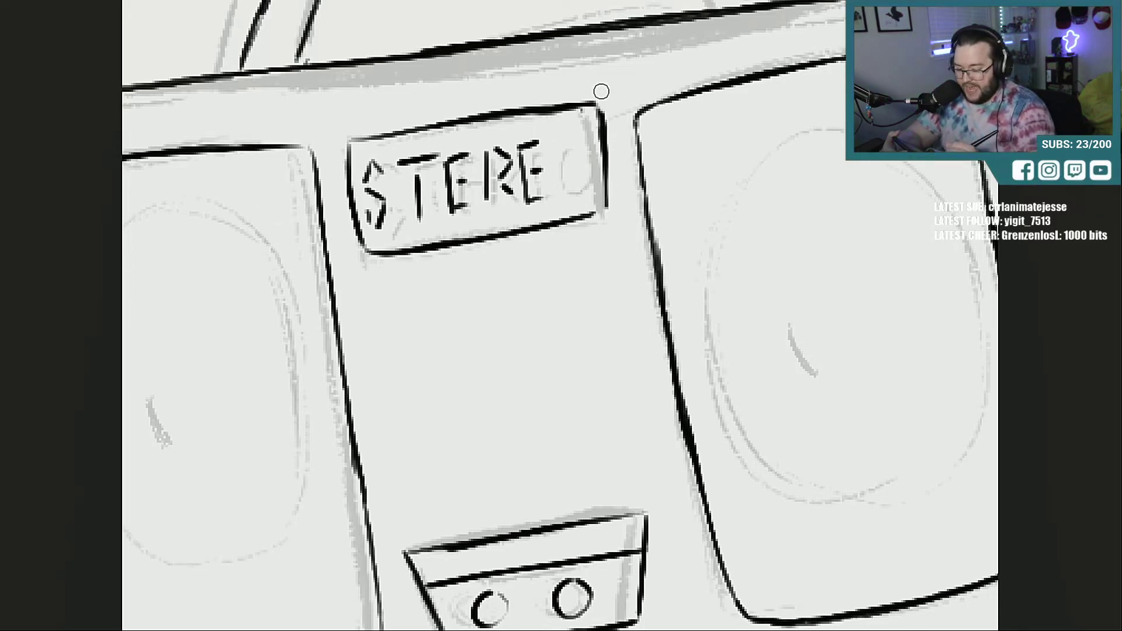
{"action": "key", "text": "ctrl+z"}
{"action": "key", "text": "ctrl+z"}
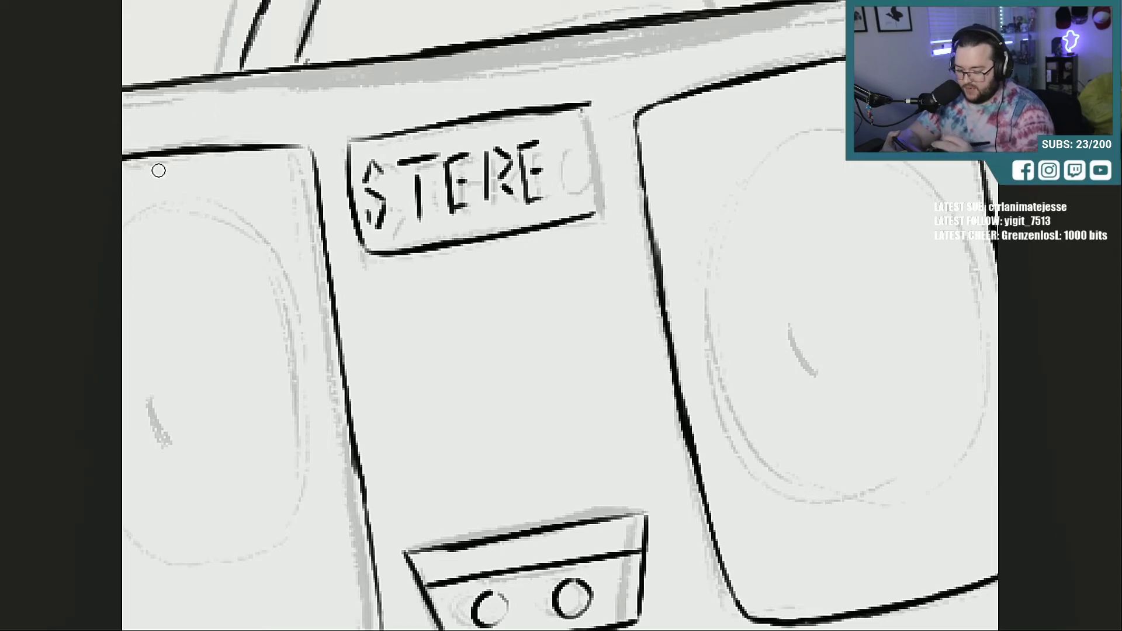
Step: Redraw the final O of STEREO in segments and close the label's frame with a new end side
{"action": "mouse_move", "coordinate": [568, 151]}
{"action": "left_mouse_down"}
{"action": "mouse_move", "coordinate": [559, 167]}
{"action": "mouse_move", "coordinate": [572, 193]}
{"action": "left_mouse_up"}
{"action": "left_click_drag", "start_coordinate": [589, 138], "coordinate": [587, 193]}
{"action": "mouse_move", "coordinate": [583, 105]}
{"action": "left_mouse_down"}
{"action": "mouse_move", "coordinate": [607, 103]}
{"action": "mouse_move", "coordinate": [617, 207]}
{"action": "left_mouse_up"}
{"action": "mouse_move", "coordinate": [605, 140]}
{"action": "left_mouse_down"}
{"action": "mouse_move", "coordinate": [616, 177]}
{"action": "mouse_move", "coordinate": [570, 219]}
{"action": "left_mouse_up"}
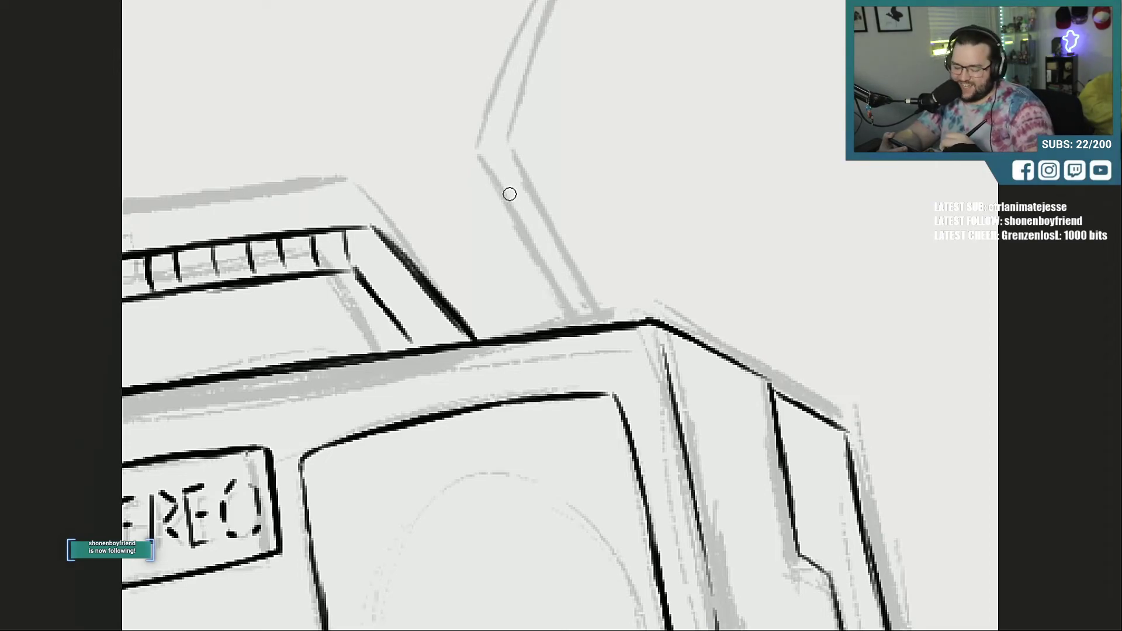
Step: Ink the two parallel sides of the antenna's lower segment, from its bend down to the boombox's top edge
{"action": "left_click_drag", "start_coordinate": [479, 153], "coordinate": [555, 272]}
{"action": "left_click_drag", "start_coordinate": [508, 202], "coordinate": [584, 325]}
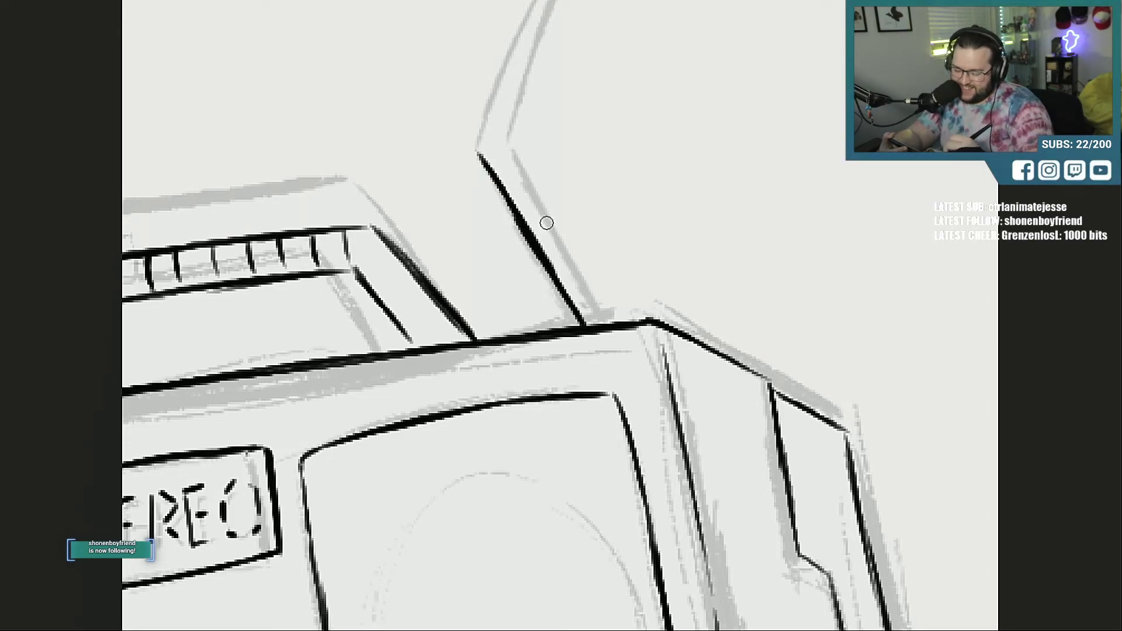
{"action": "left_click_drag", "start_coordinate": [510, 146], "coordinate": [566, 252]}
{"action": "left_click_drag", "start_coordinate": [518, 170], "coordinate": [610, 324]}
{"action": "left_click_drag", "start_coordinate": [539, 211], "coordinate": [609, 320]}
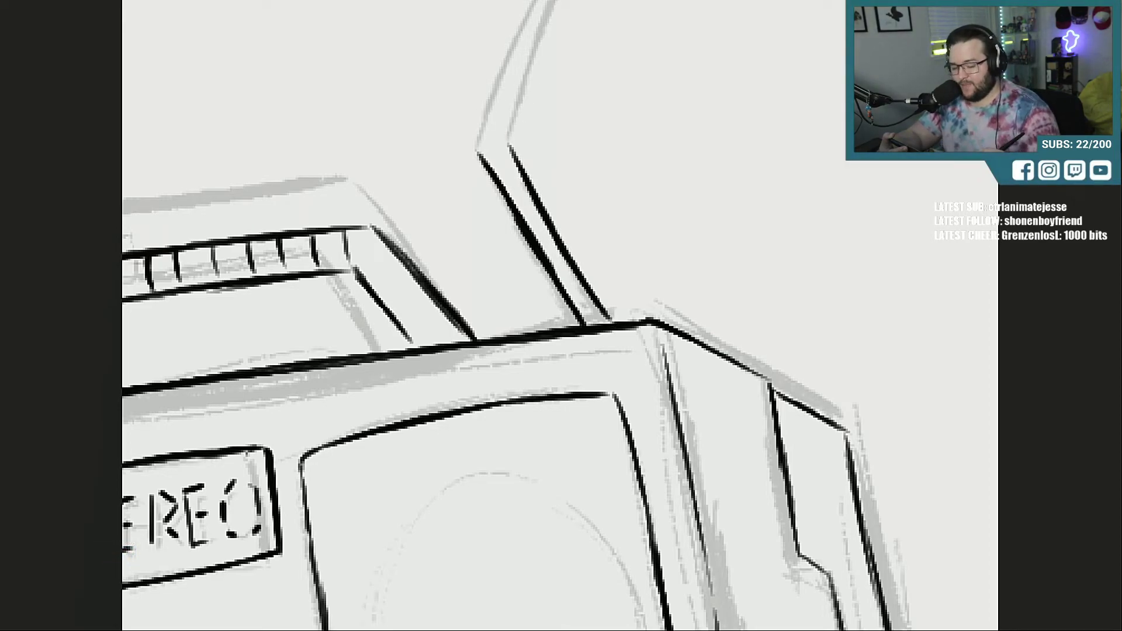
{"action": "scroll", "coordinate": [509, 315], "scroll_direction": "up", "scroll_amount": 5}
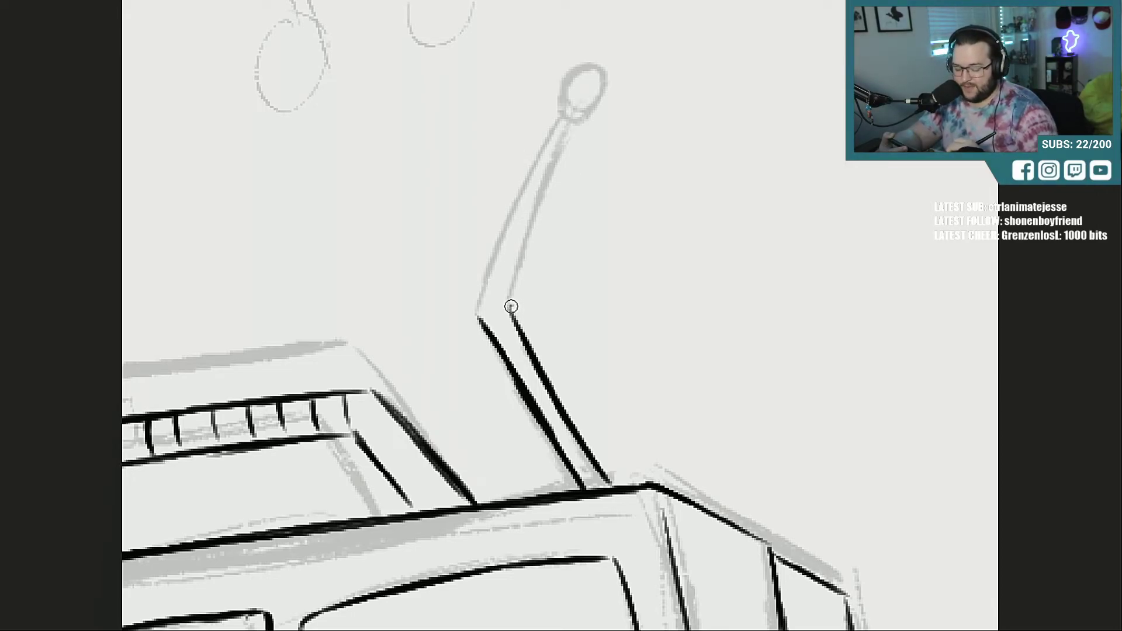
Step: Ink the two converging sides of the antenna's upper segment and cap its tip with a small round ball
{"action": "left_click_drag", "start_coordinate": [512, 307], "coordinate": [589, 95]}
{"action": "left_click_drag", "start_coordinate": [479, 316], "coordinate": [586, 100]}
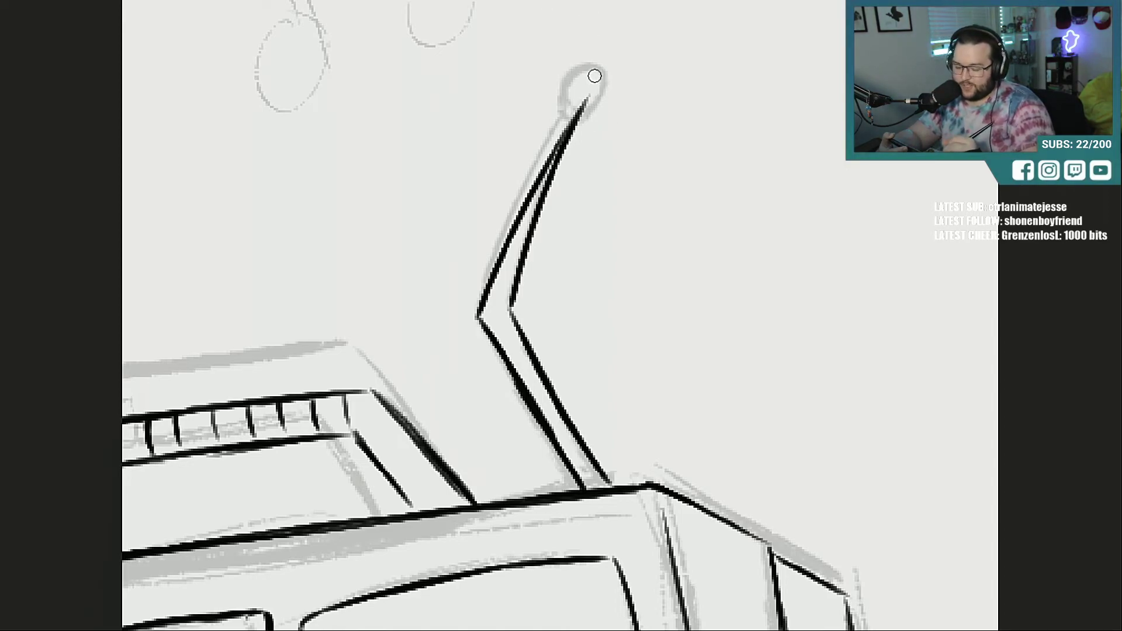
{"action": "left_click_drag", "start_coordinate": [593, 66], "coordinate": [613, 72]}
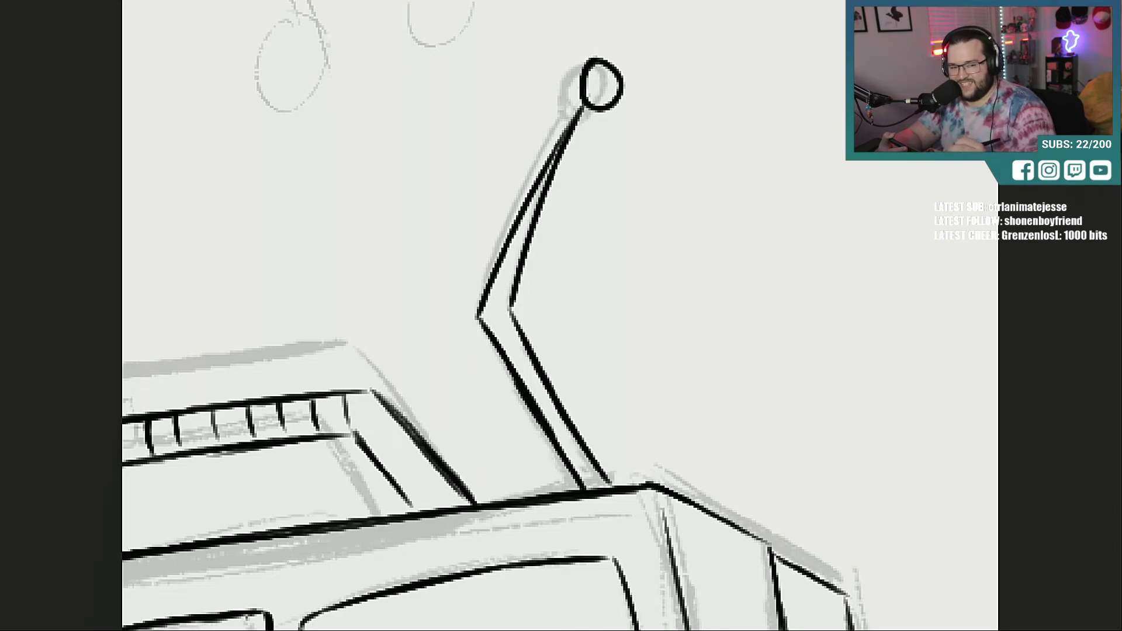
Step: Ink short diagonal lines joining the inner and outer corners at both ends of the boombox's carrying handle
{"action": "scroll", "coordinate": [560, 316], "scroll_direction": "down", "scroll_amount": 3}
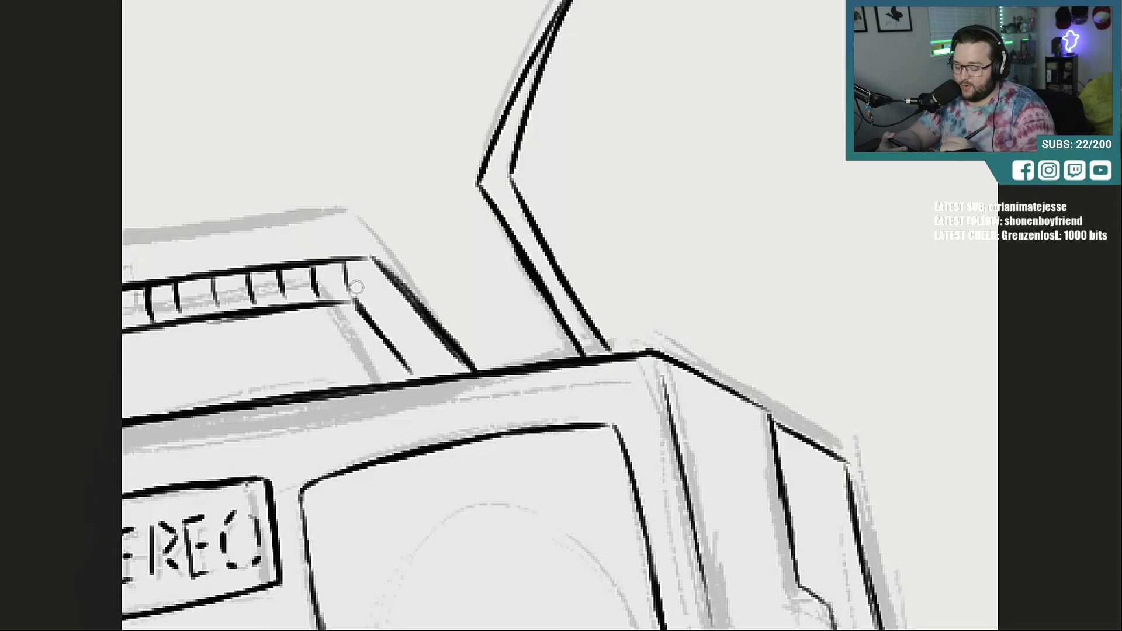
{"action": "left_click_drag", "start_coordinate": [355, 301], "coordinate": [368, 262]}
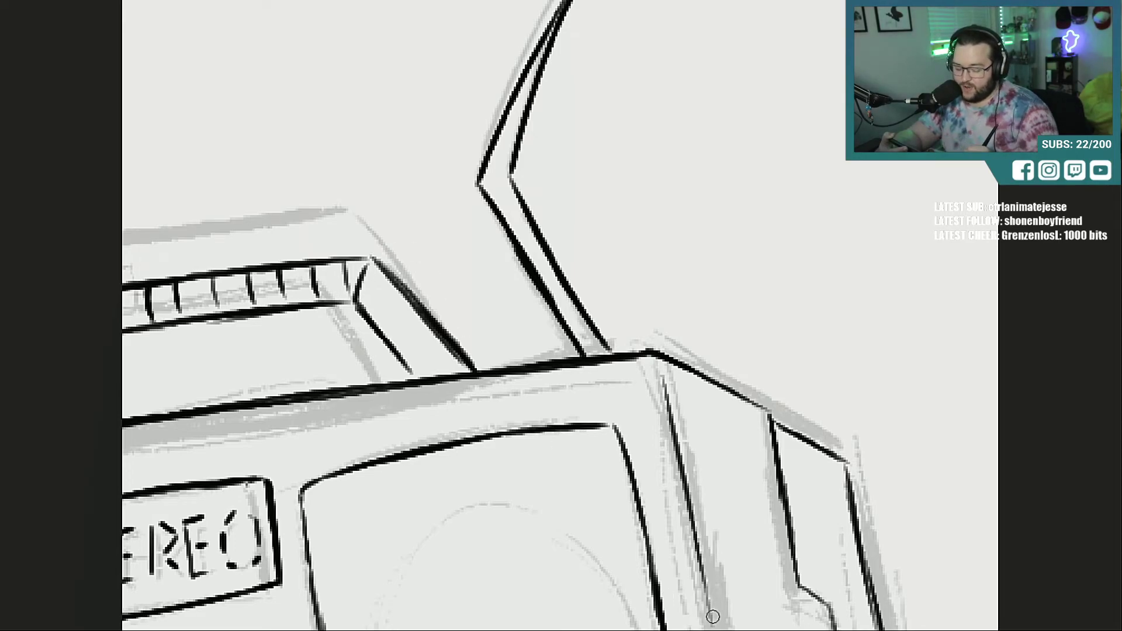
{"action": "scroll", "coordinate": [560, 316], "scroll_direction": "left", "scroll_amount": 8}
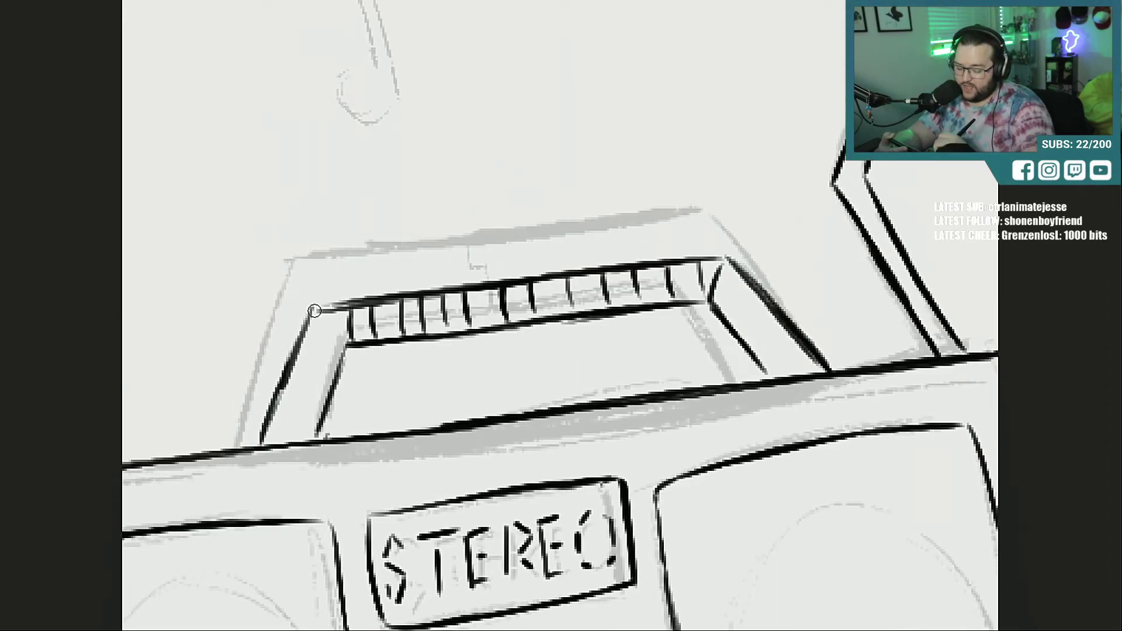
{"action": "left_click_drag", "start_coordinate": [315, 313], "coordinate": [346, 343]}
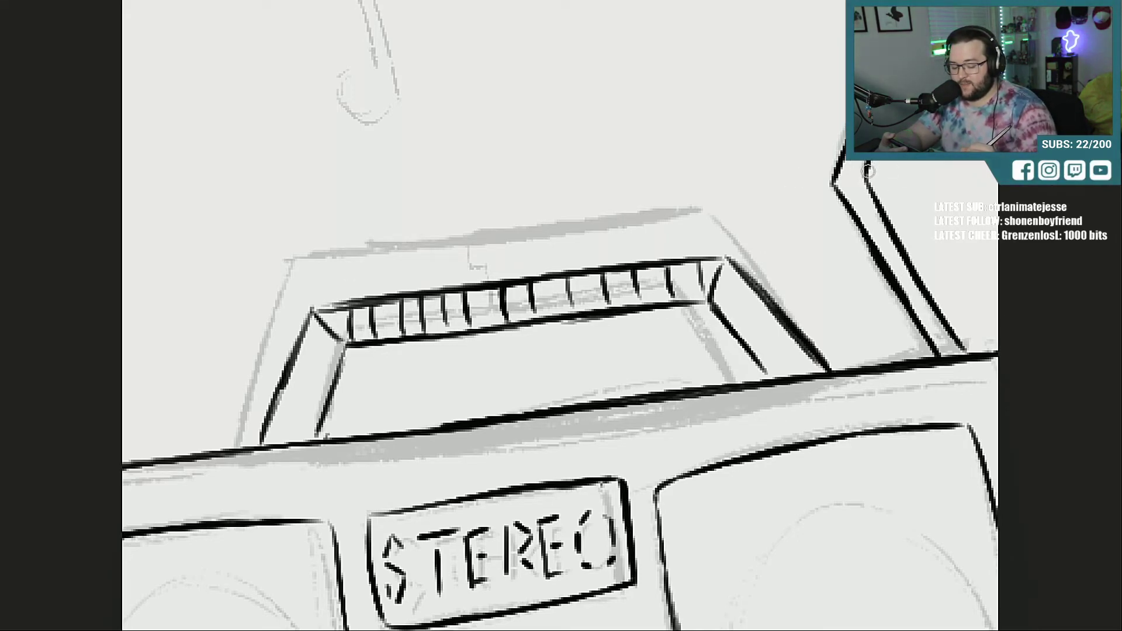
Step: Ink the speaker cone nearest the antenna as broken oval arcs with a short curved highlight at its centre
{"action": "scroll", "coordinate": [560, 316], "scroll_direction": "down", "scroll_amount": 10}
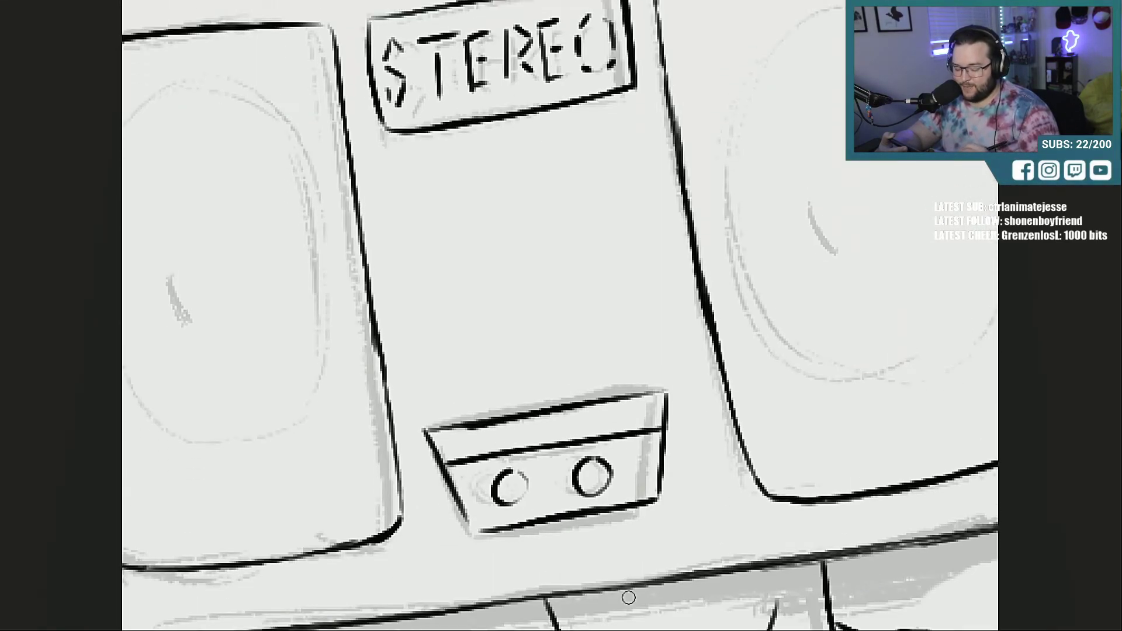
{"action": "scroll", "coordinate": [676, 546], "scroll_direction": "right", "scroll_amount": 6}
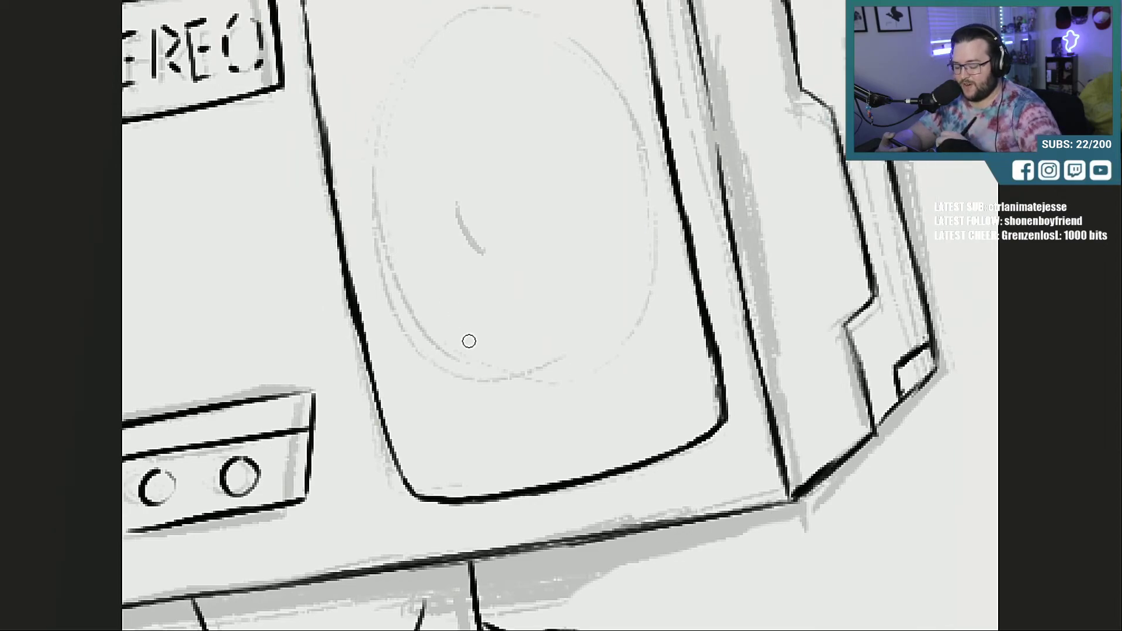
{"action": "left_click_drag", "start_coordinate": [504, 374], "coordinate": [405, 300]}
{"action": "mouse_move", "coordinate": [450, 354]}
{"action": "left_mouse_down"}
{"action": "mouse_move", "coordinate": [381, 228]}
{"action": "mouse_move", "coordinate": [370, 146]}
{"action": "left_mouse_up"}
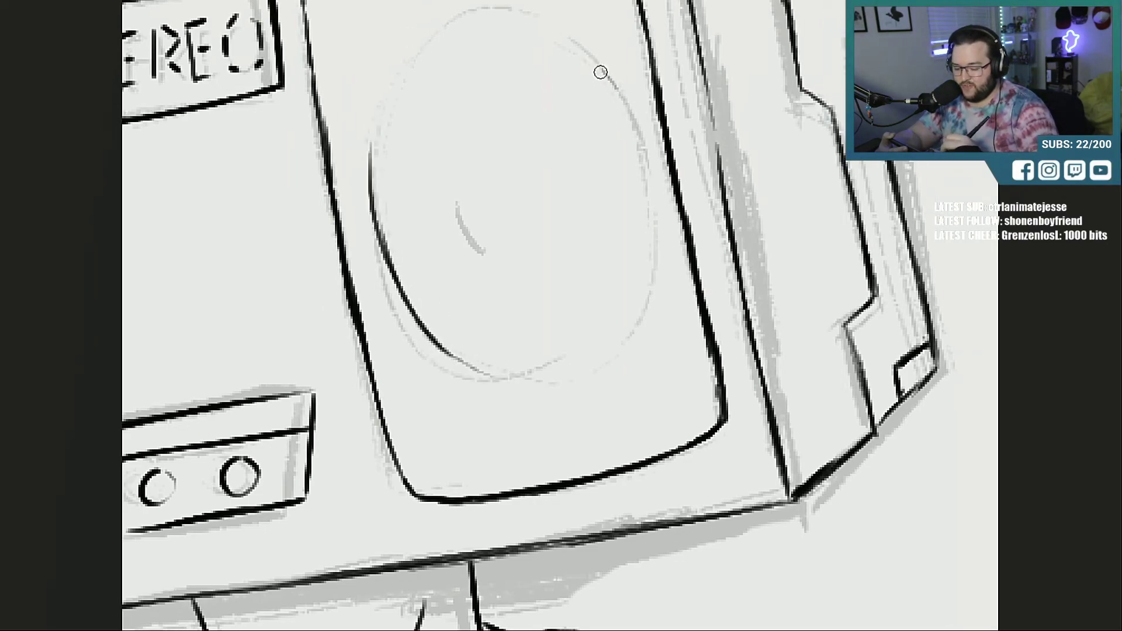
{"action": "left_click_drag", "start_coordinate": [601, 67], "coordinate": [642, 150]}
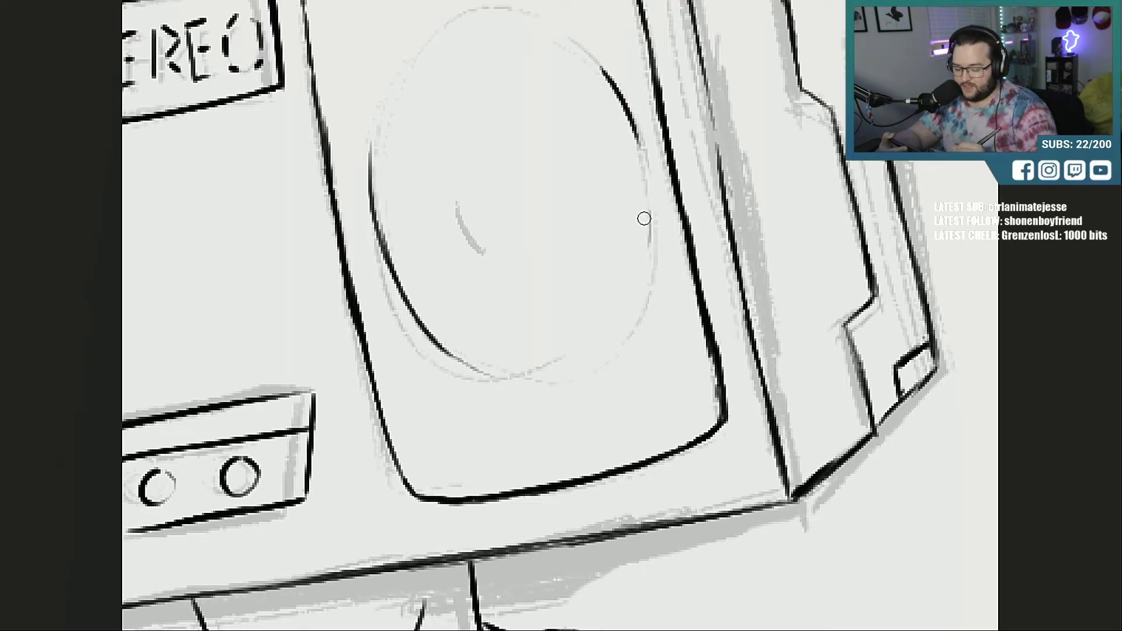
{"action": "left_click_drag", "start_coordinate": [648, 211], "coordinate": [637, 295]}
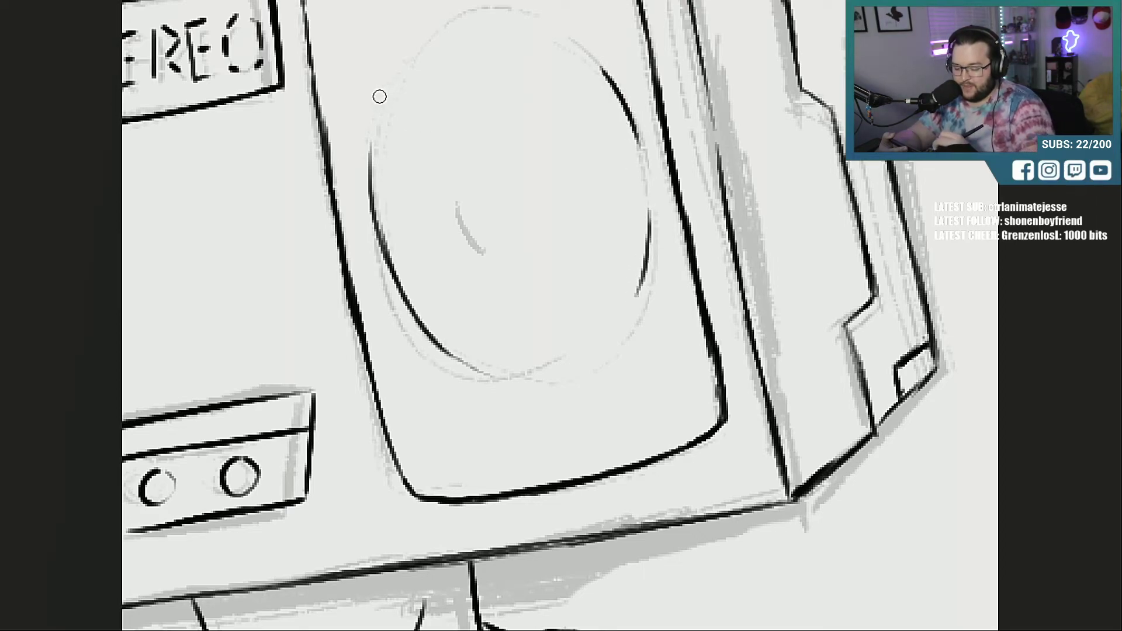
{"action": "left_click_drag", "start_coordinate": [379, 95], "coordinate": [410, 32]}
{"action": "left_click_drag", "start_coordinate": [461, 222], "coordinate": [489, 247]}
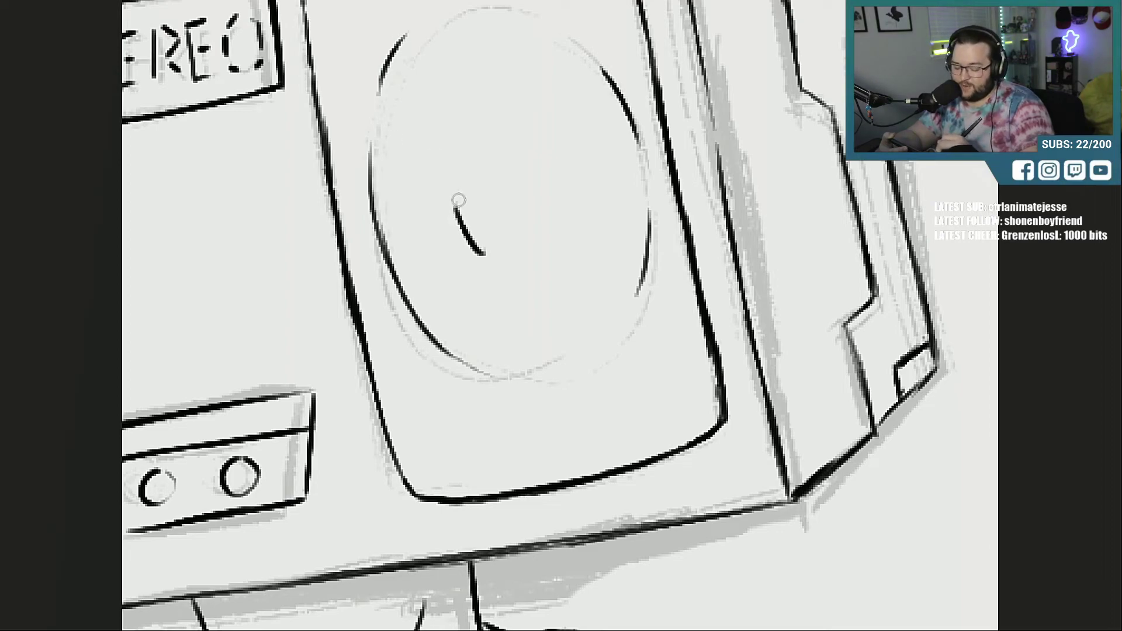
{"action": "left_click_drag", "start_coordinate": [459, 200], "coordinate": [485, 252]}
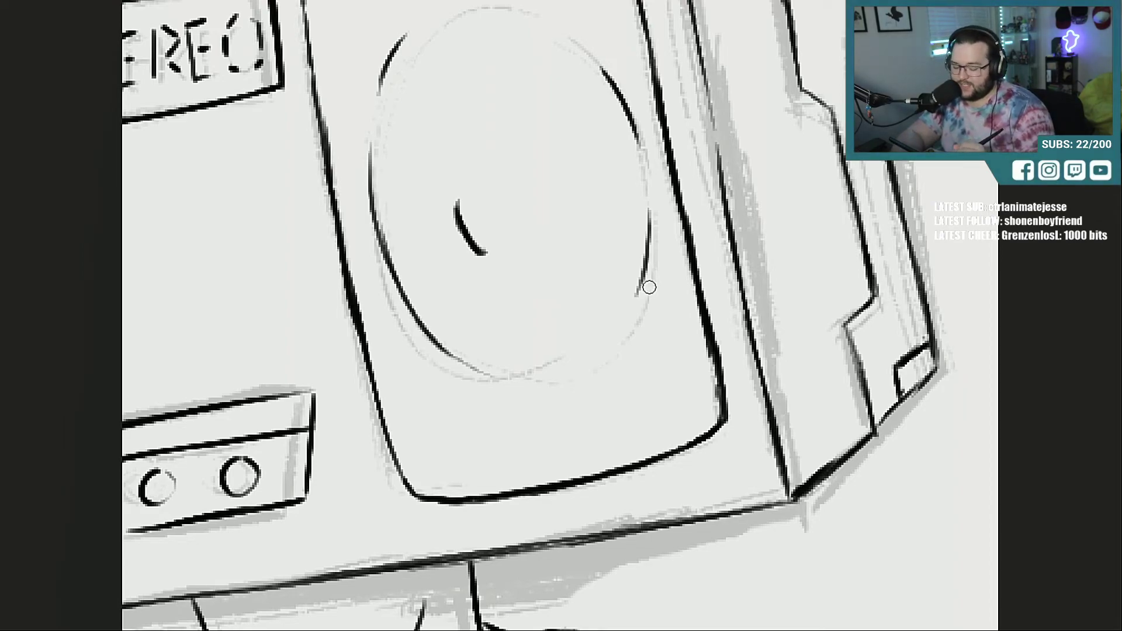
{"action": "left_click_drag", "start_coordinate": [619, 323], "coordinate": [639, 289]}
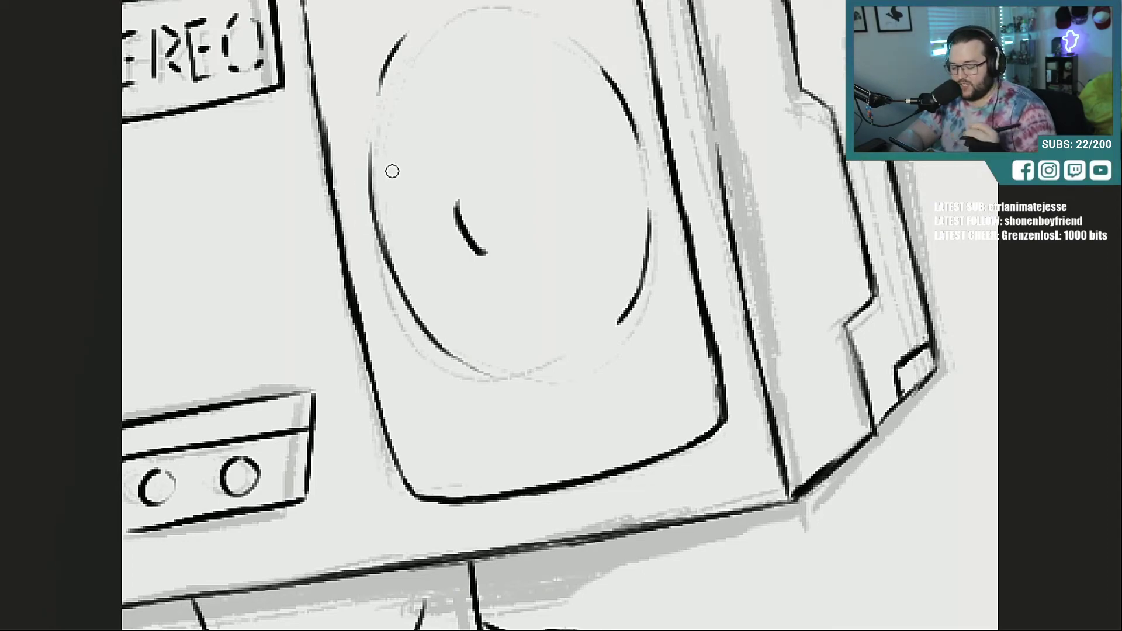
Step: Ink the other speaker's cone, on the phone side, as broken oval arcs with a short curved mark at its centre
{"action": "left_click_drag", "start_coordinate": [901, 630], "coordinate": [666, 630]}
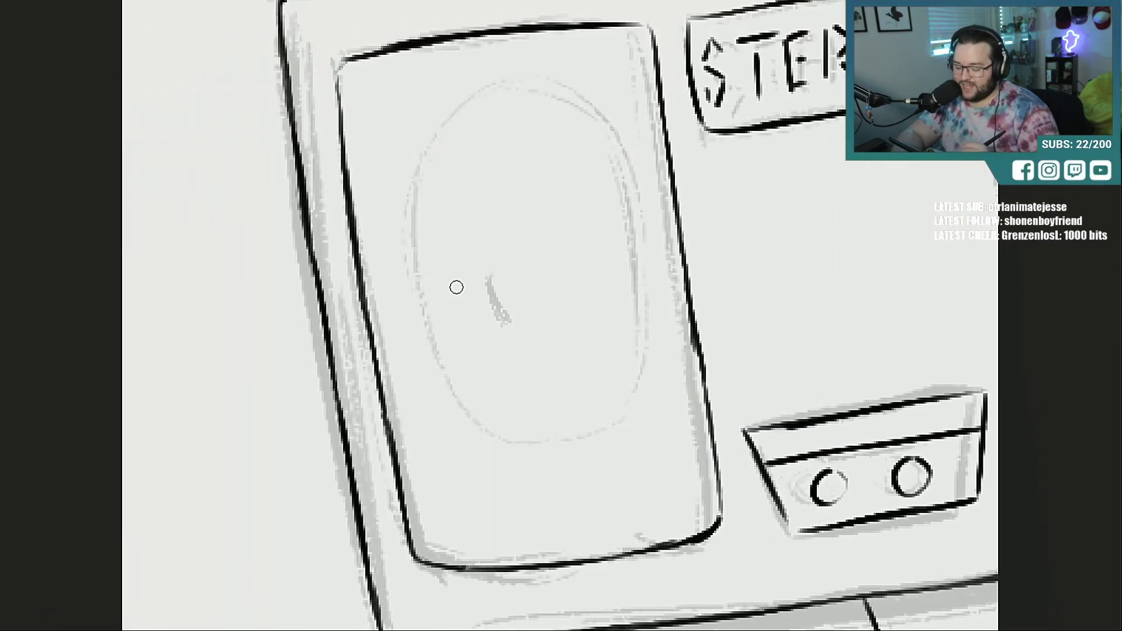
{"action": "left_click_drag", "start_coordinate": [481, 421], "coordinate": [430, 338]}
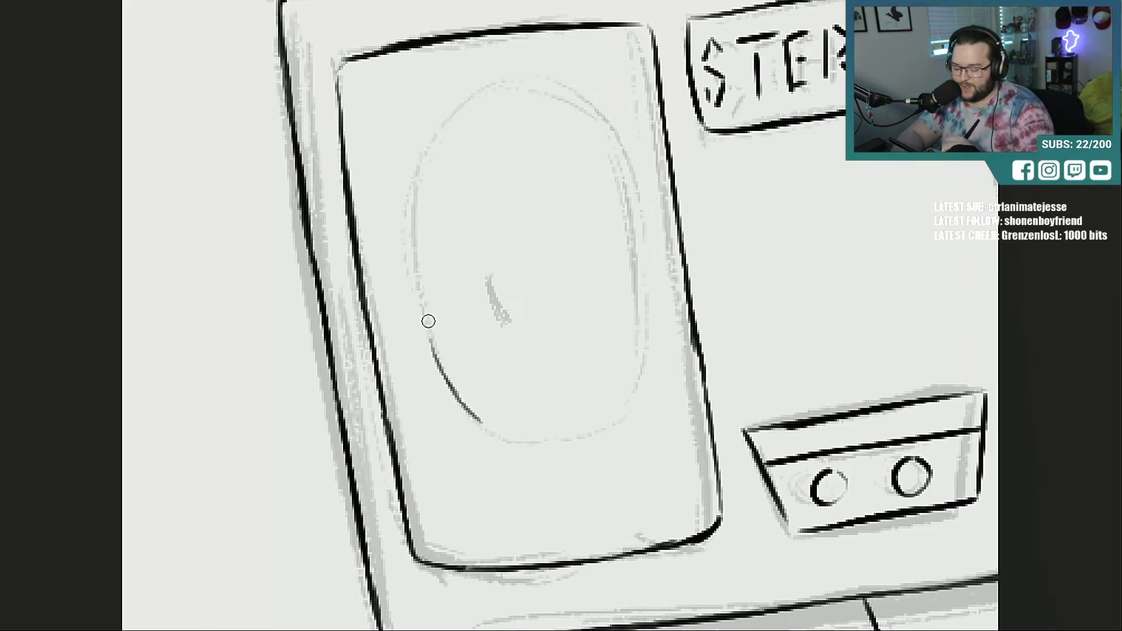
{"action": "left_click_drag", "start_coordinate": [415, 225], "coordinate": [423, 164]}
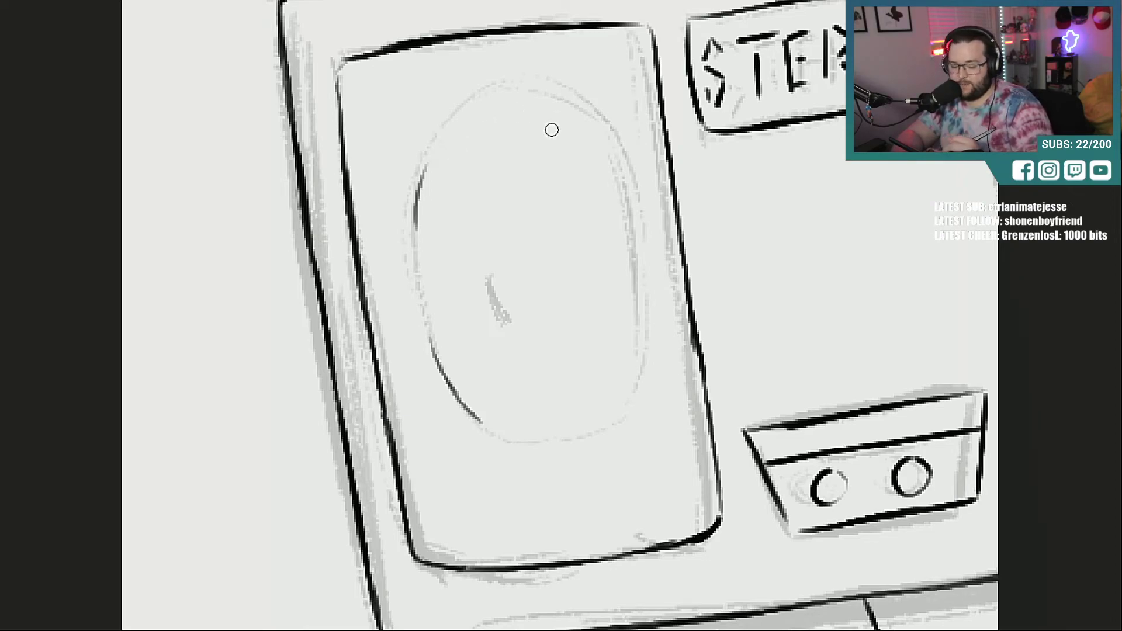
{"action": "left_click_drag", "start_coordinate": [603, 136], "coordinate": [623, 167]}
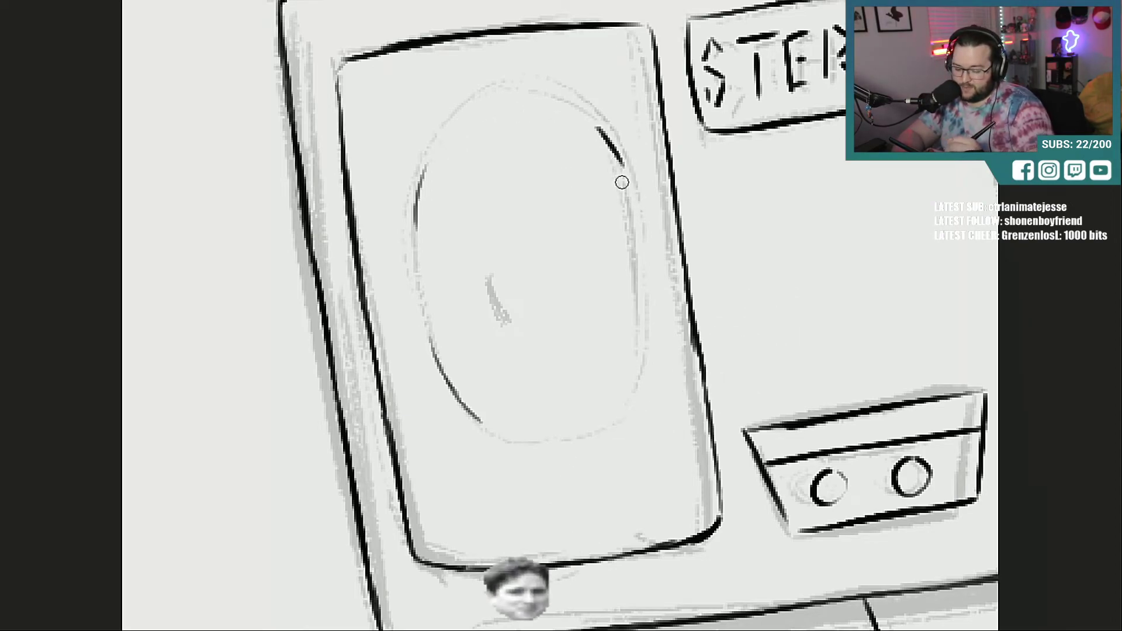
{"action": "left_click_drag", "start_coordinate": [644, 328], "coordinate": [621, 418]}
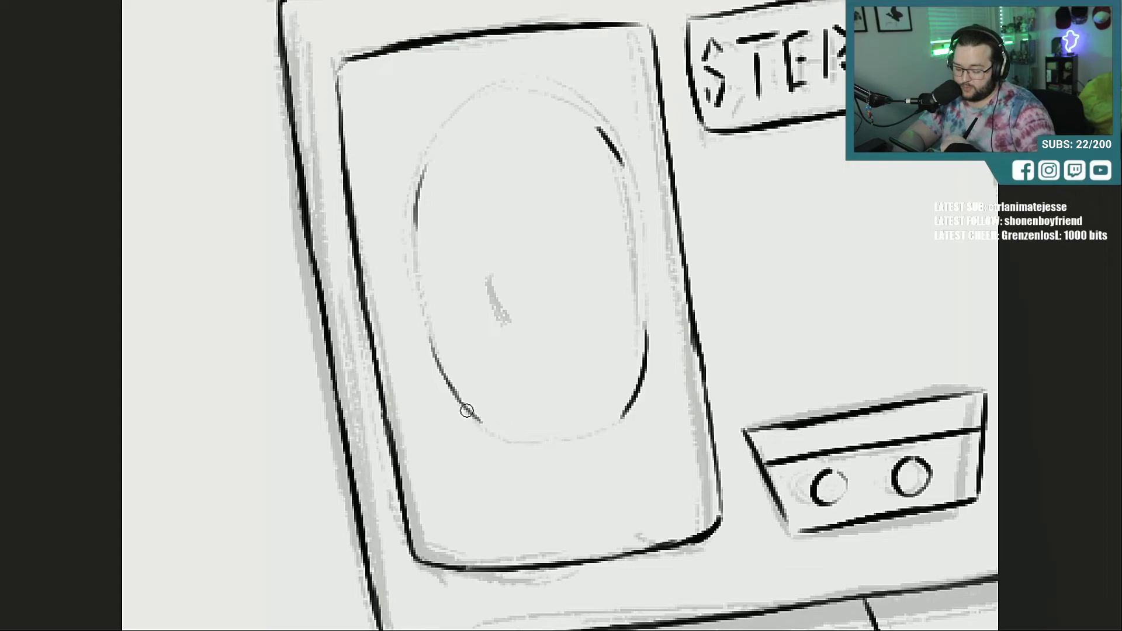
{"action": "left_click_drag", "start_coordinate": [467, 410], "coordinate": [512, 436]}
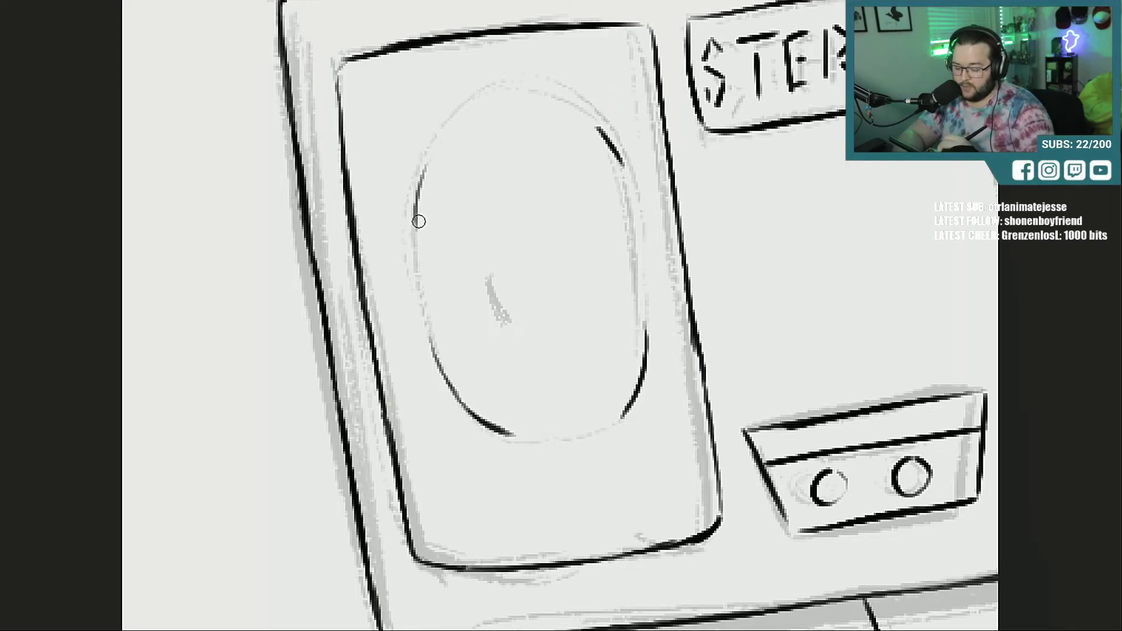
{"action": "left_click_drag", "start_coordinate": [418, 225], "coordinate": [439, 142]}
{"action": "left_click_drag", "start_coordinate": [418, 205], "coordinate": [438, 146]}
{"action": "left_click_drag", "start_coordinate": [486, 298], "coordinate": [513, 332]}
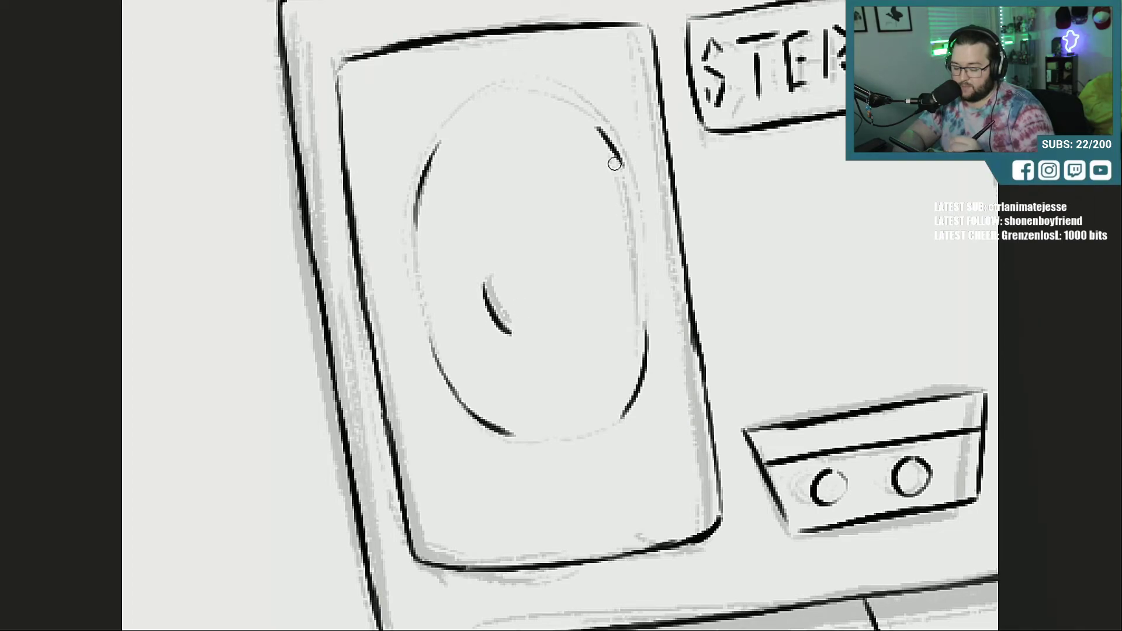
{"action": "left_click_drag", "start_coordinate": [585, 121], "coordinate": [627, 170]}
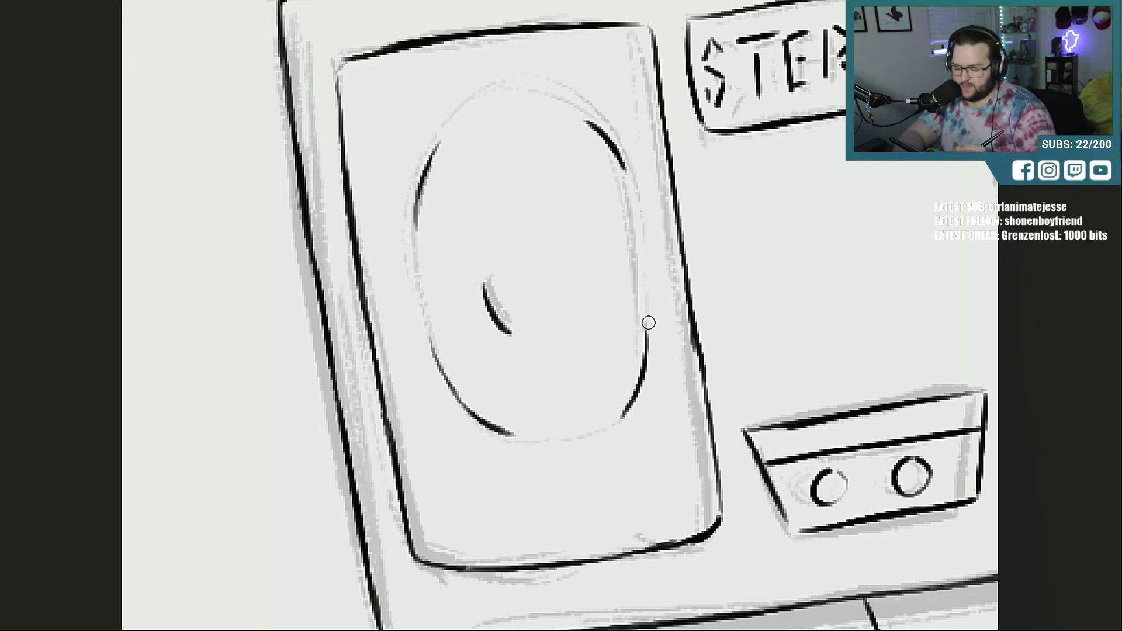
{"action": "left_click_drag", "start_coordinate": [419, 172], "coordinate": [494, 96]}
{"action": "mouse_move", "coordinate": [450, 131]}
{"action": "left_mouse_down"}
{"action": "mouse_move", "coordinate": [495, 95]}
{"action": "mouse_move", "coordinate": [591, 125]}
{"action": "left_mouse_up"}
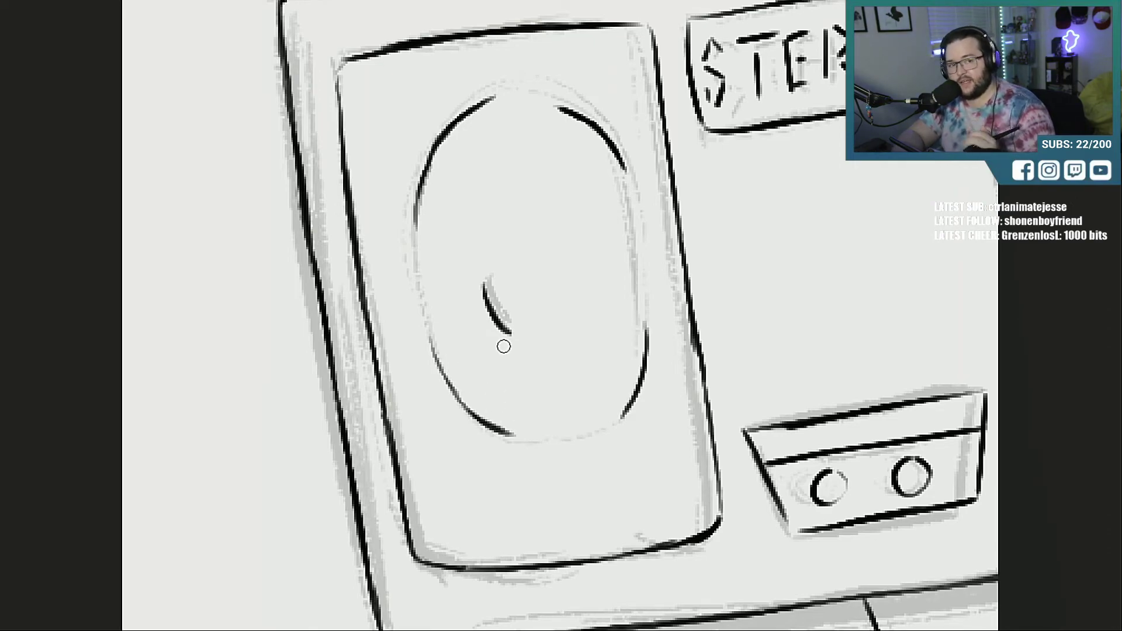
Step: Extend the lower arc of the antenna-side speaker cone, and hide the rough sketch beneath the line art
{"action": "left_click_drag", "start_coordinate": [562, 630], "coordinate": [671, 630]}
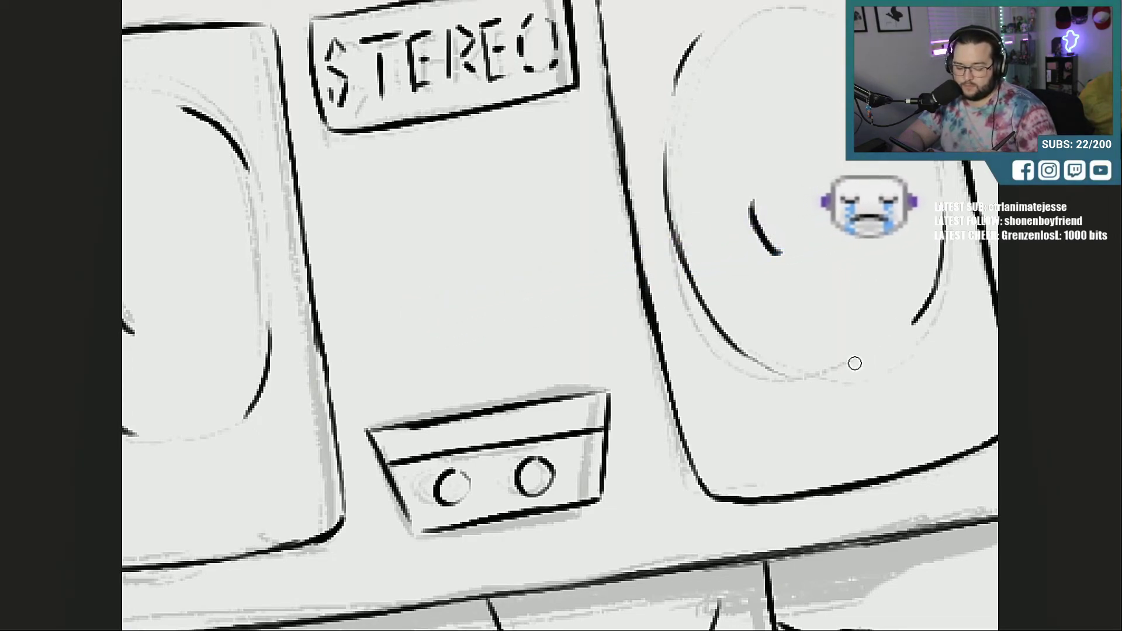
{"action": "mouse_move", "coordinate": [855, 364]}
{"action": "left_mouse_down"}
{"action": "mouse_move", "coordinate": [906, 330]}
{"action": "mouse_move", "coordinate": [899, 323]}
{"action": "left_mouse_up"}
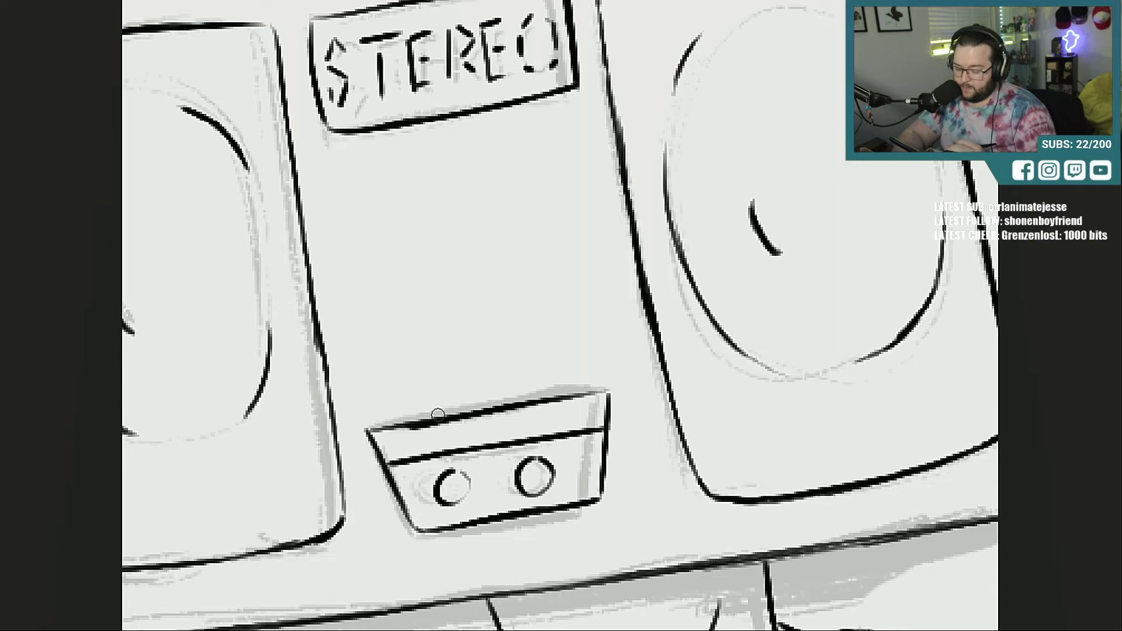
{"action": "key", "text": "ctrl+0"}
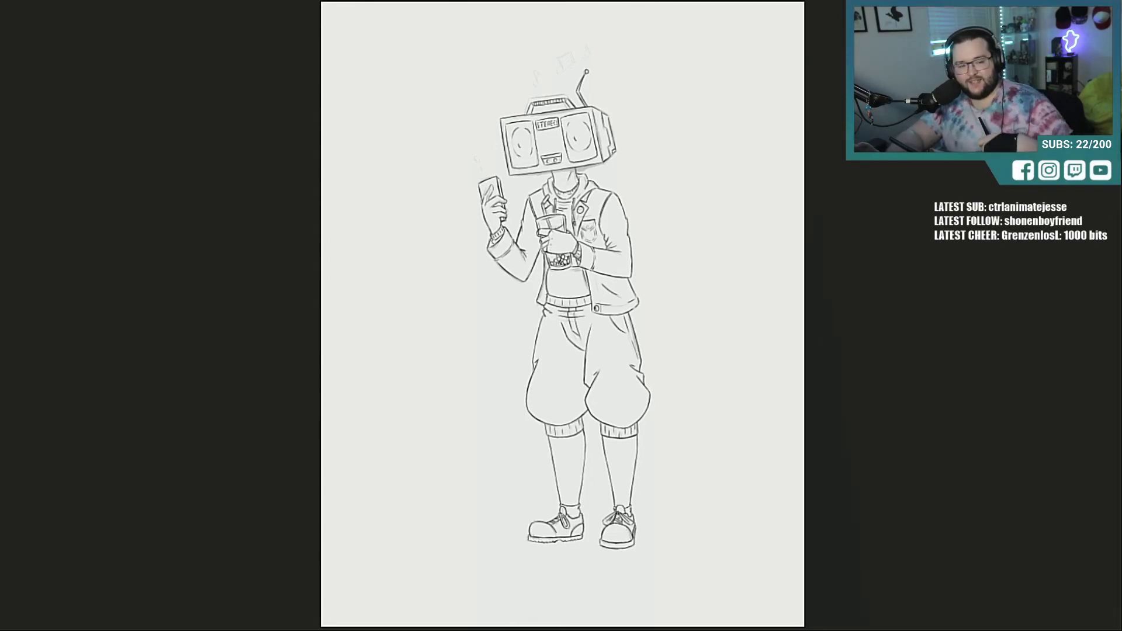
{"action": "key", "text": "ctrl+comma"}
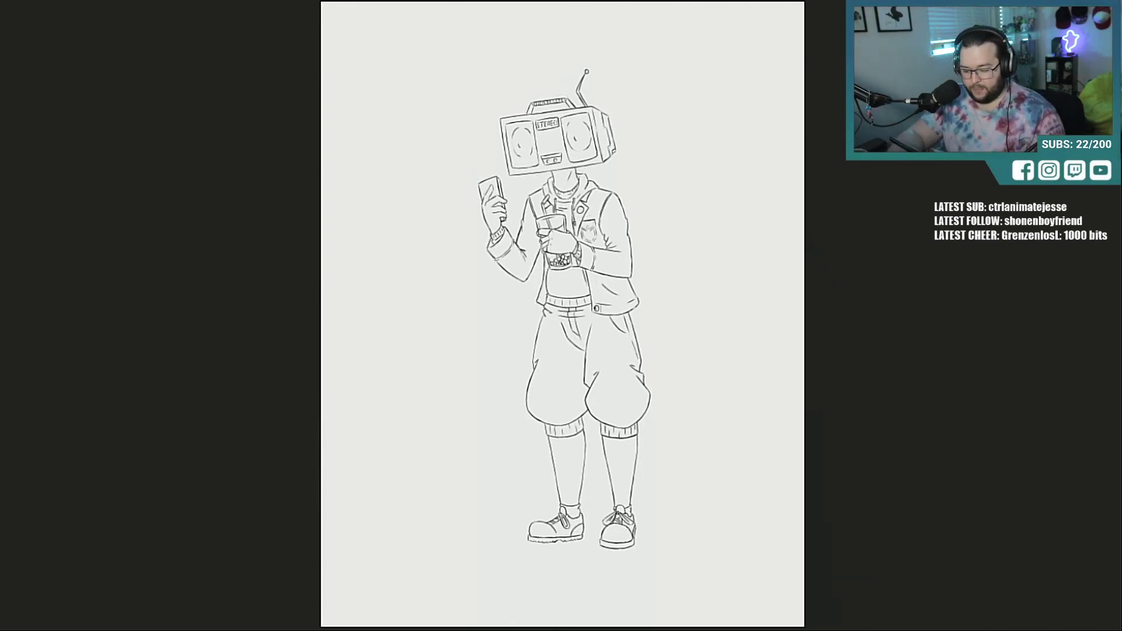
Step: Draw a small heart with a short zigzag squiggle beneath it above the phone, and thicken the heart's outline
{"action": "left_click", "coordinate": [489, 155]}
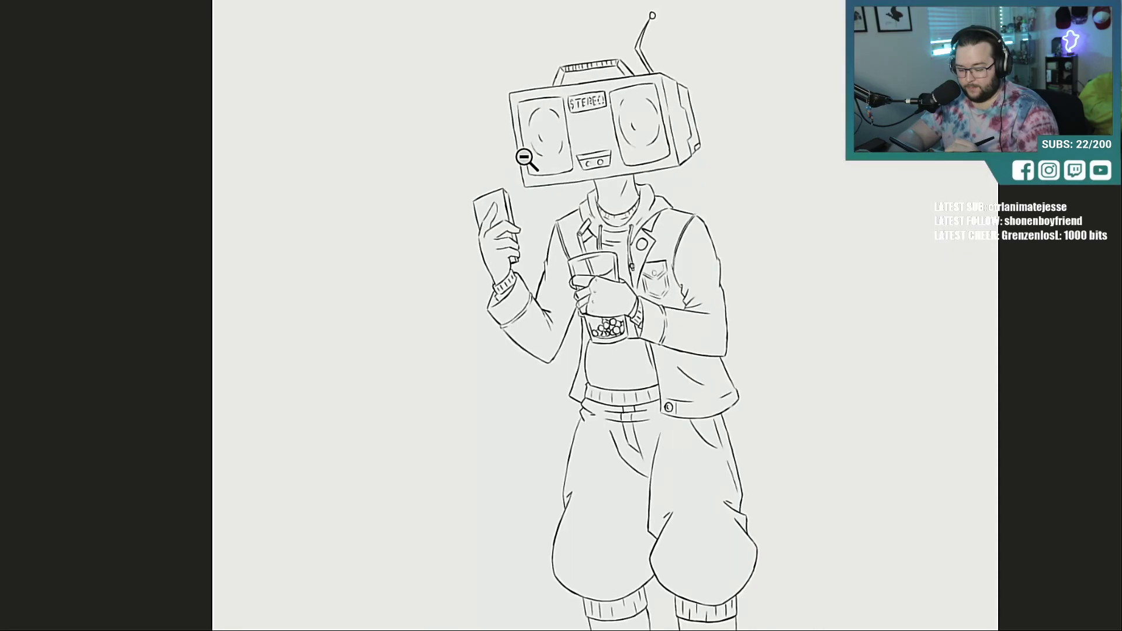
{"action": "left_click_drag", "start_coordinate": [525, 157], "coordinate": [605, 181]}
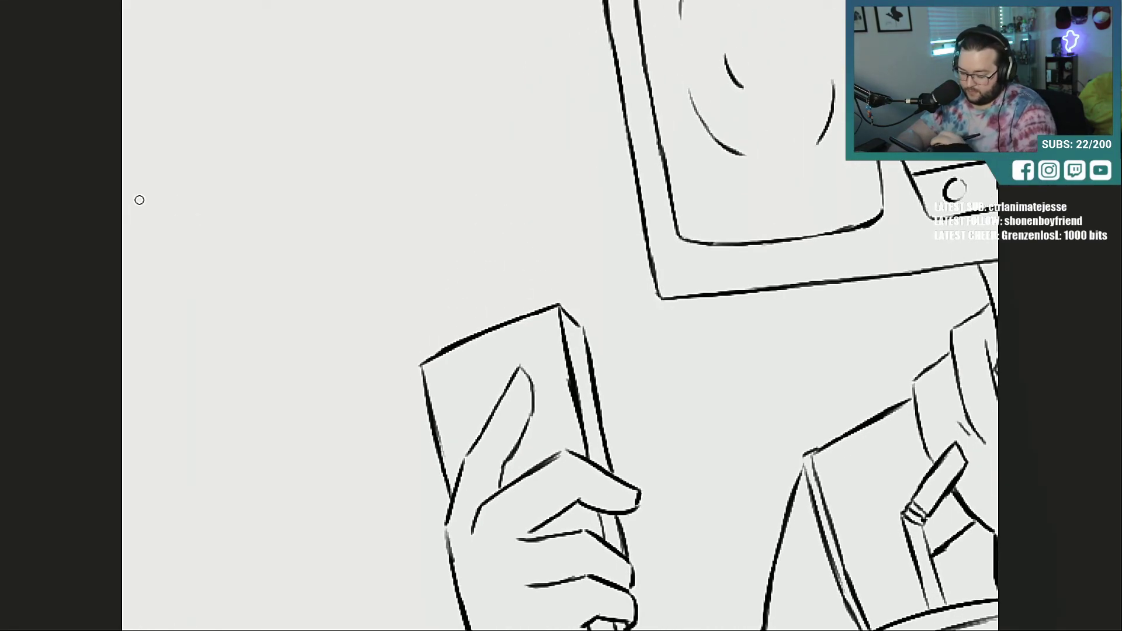
{"action": "mouse_move", "coordinate": [427, 155]}
{"action": "left_mouse_down"}
{"action": "mouse_move", "coordinate": [416, 156]}
{"action": "mouse_move", "coordinate": [412, 192]}
{"action": "mouse_move", "coordinate": [445, 215]}
{"action": "left_mouse_up"}
{"action": "mouse_move", "coordinate": [432, 155]}
{"action": "left_mouse_down"}
{"action": "mouse_move", "coordinate": [455, 152]}
{"action": "mouse_move", "coordinate": [450, 218]}
{"action": "mouse_move", "coordinate": [468, 277]}
{"action": "left_mouse_up"}
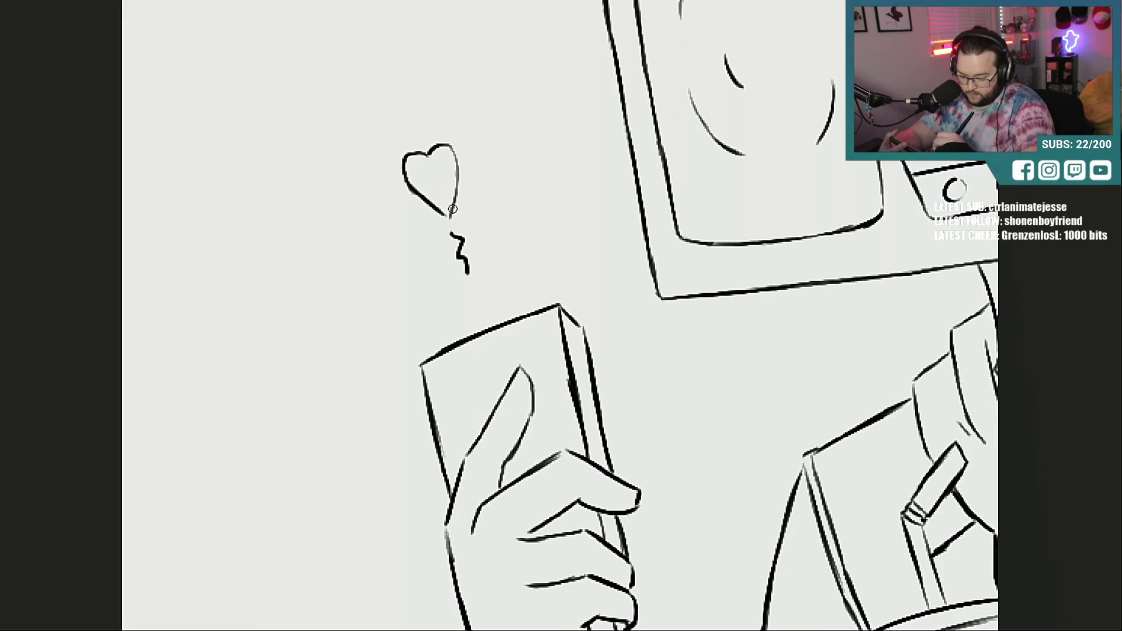
{"action": "left_click_drag", "start_coordinate": [453, 209], "coordinate": [456, 178]}
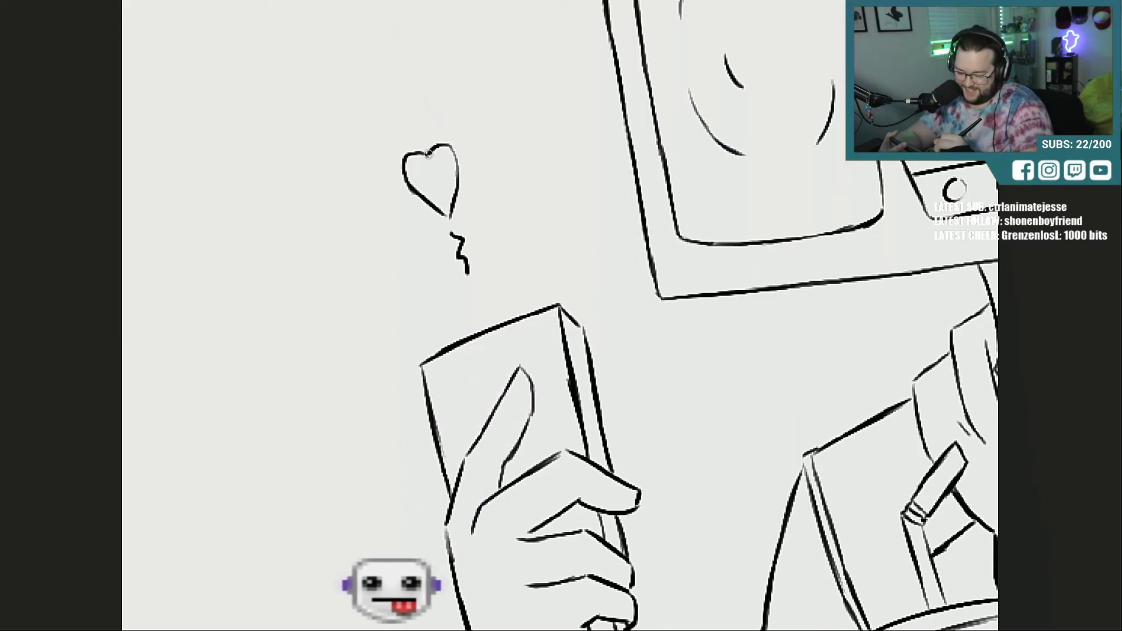
{"action": "mouse_move", "coordinate": [429, 154]}
{"action": "left_mouse_down"}
{"action": "mouse_move", "coordinate": [445, 145]}
{"action": "mouse_move", "coordinate": [458, 160]}
{"action": "left_mouse_up"}
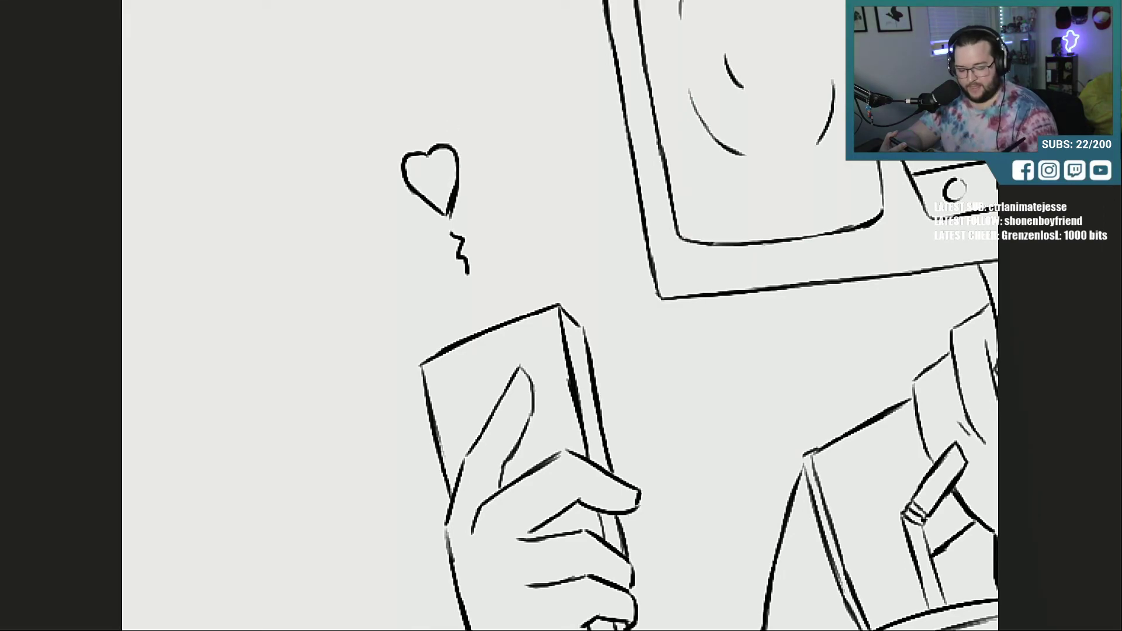
Step: Draw a single music note above the boombox handle and a beamed pair of notes diagonally above it, higher than the antenna tip
{"action": "scroll", "coordinate": [560, 316], "scroll_direction": "up", "scroll_amount": 8}
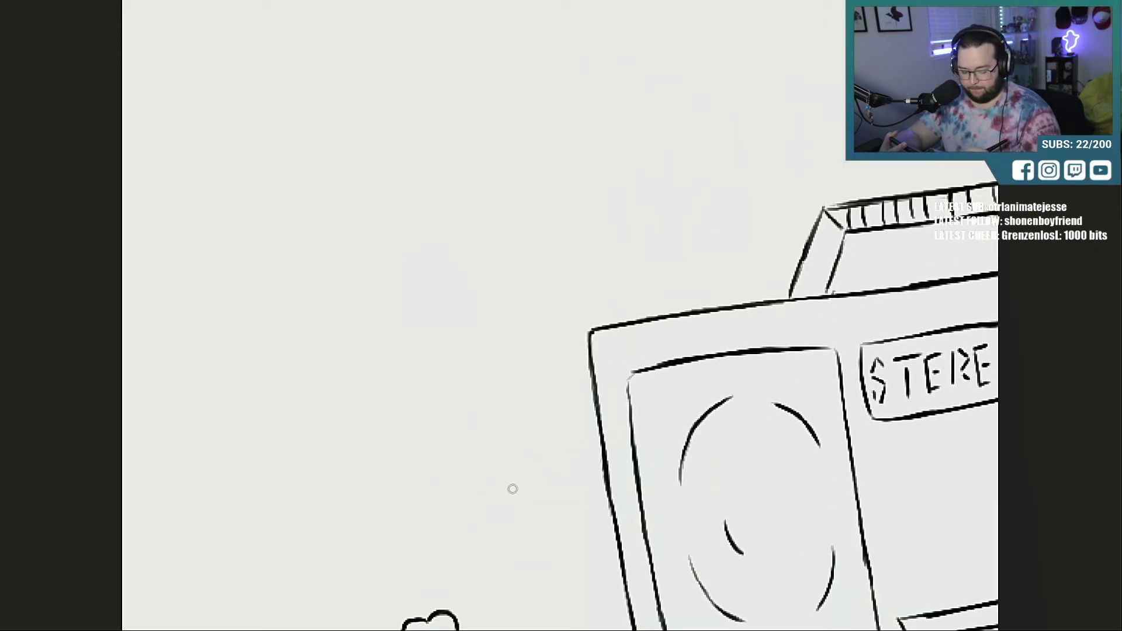
{"action": "scroll", "coordinate": [560, 315], "scroll_direction": "right", "scroll_amount": 6}
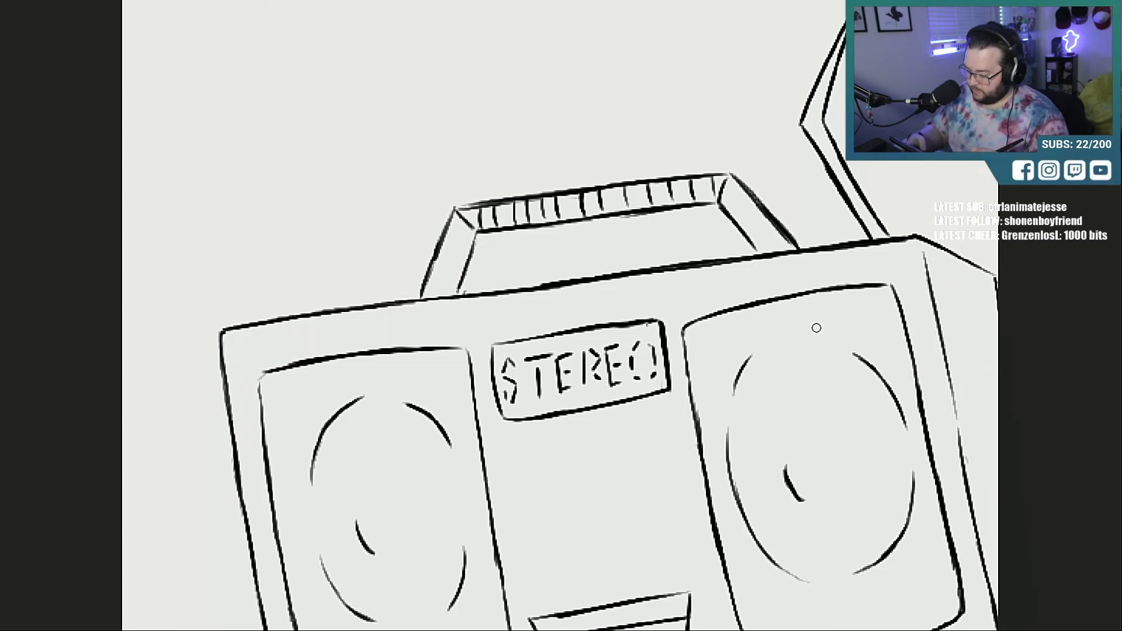
{"action": "key", "text": "ctrl+minus"}
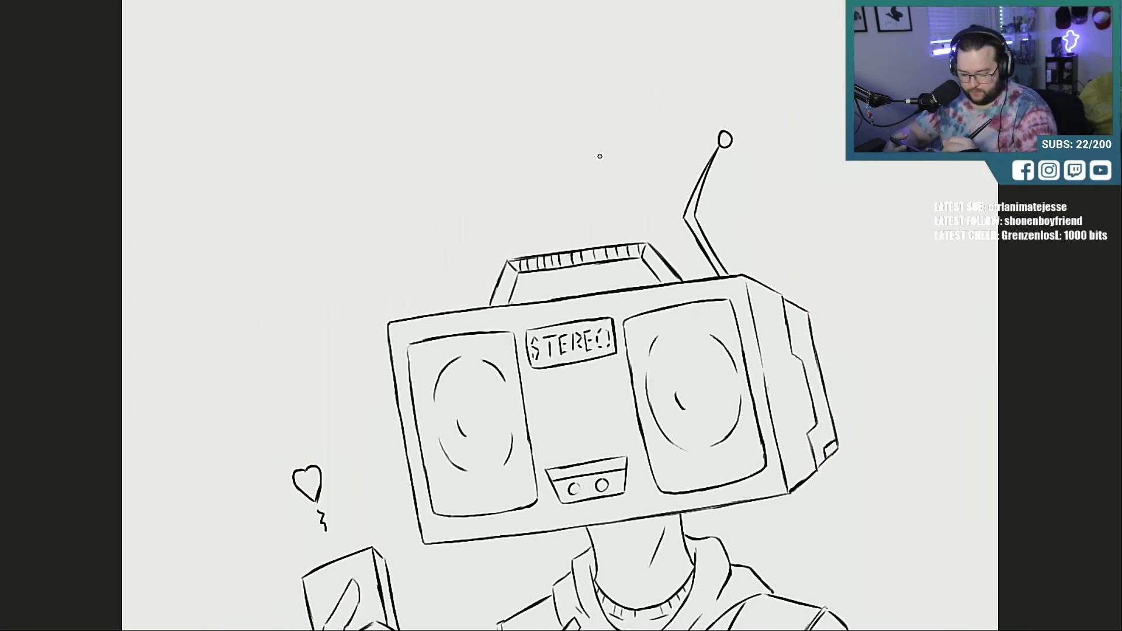
{"action": "left_click_drag", "start_coordinate": [599, 149], "coordinate": [611, 170]}
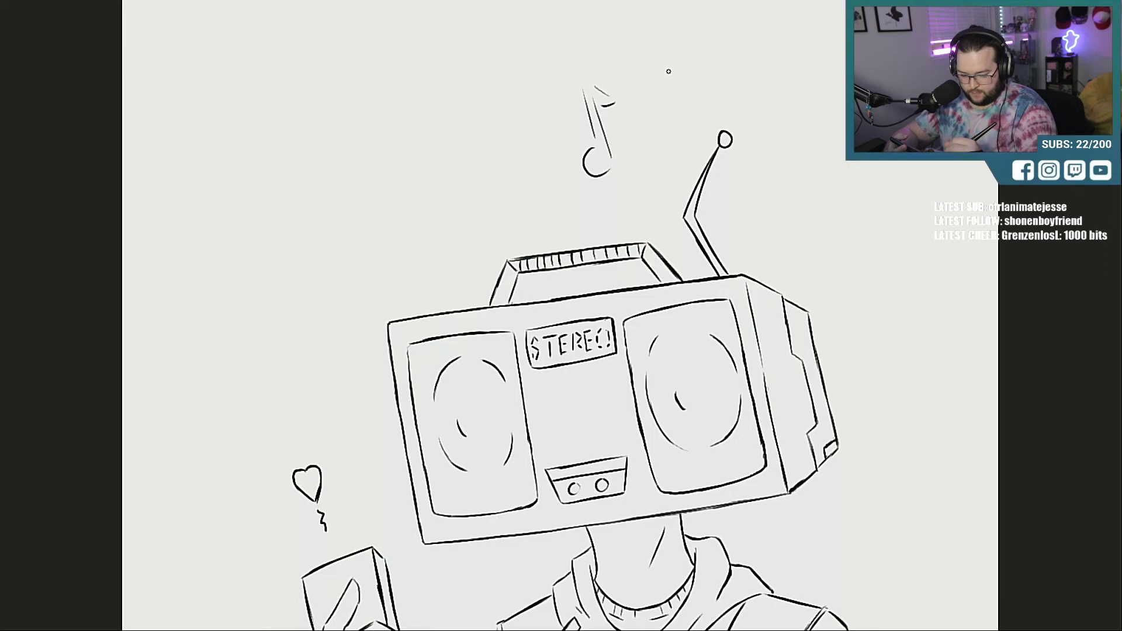
{"action": "mouse_move", "coordinate": [668, 71]}
{"action": "left_mouse_down"}
{"action": "mouse_move", "coordinate": [677, 102]}
{"action": "mouse_move", "coordinate": [685, 32]}
{"action": "left_mouse_up"}
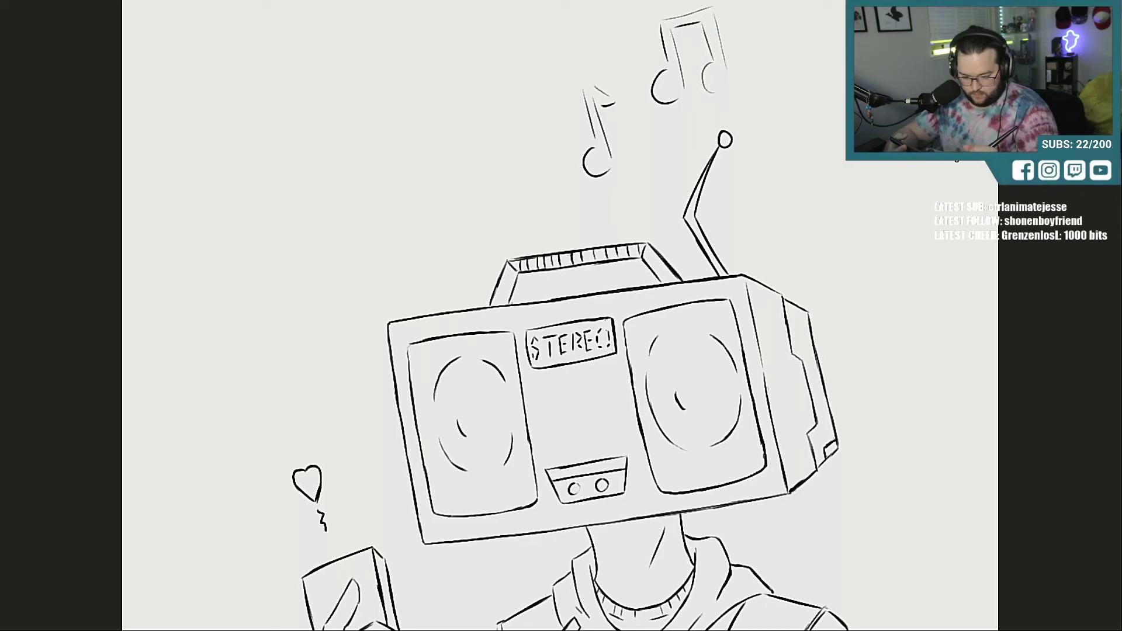
{"action": "scroll", "coordinate": [704, 19], "scroll_direction": "up", "scroll_amount": 4}
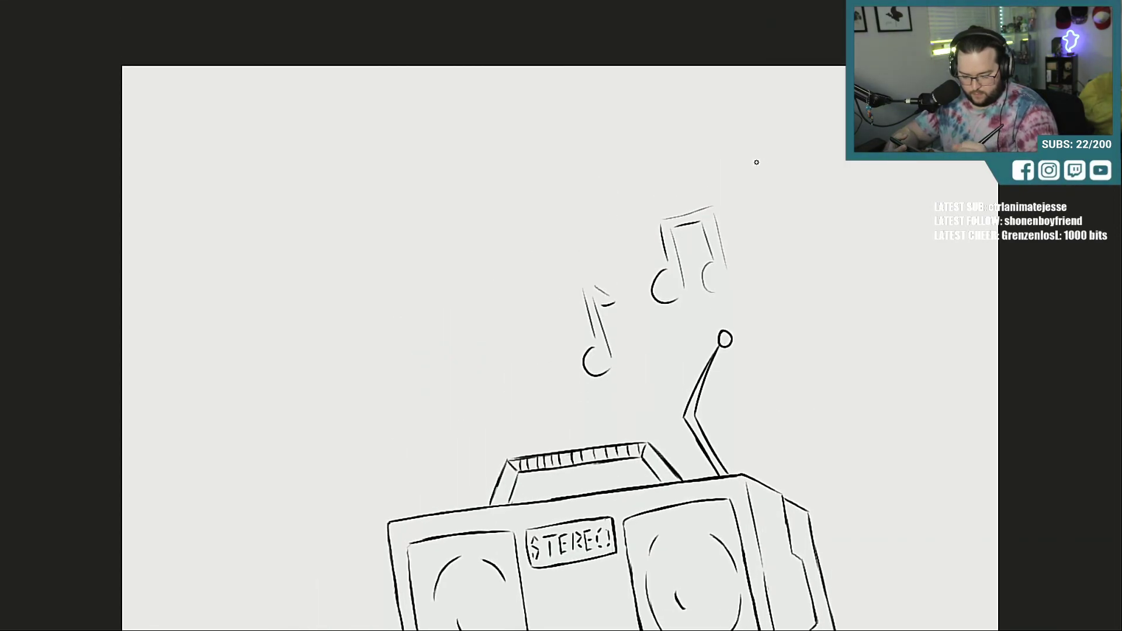
{"action": "mouse_move", "coordinate": [756, 156]}
{"action": "left_mouse_down"}
{"action": "mouse_move", "coordinate": [764, 198]}
{"action": "mouse_move", "coordinate": [765, 101]}
{"action": "mouse_move", "coordinate": [755, 106]}
{"action": "mouse_move", "coordinate": [765, 149]}
{"action": "mouse_move", "coordinate": [748, 173]}
{"action": "mouse_move", "coordinate": [760, 180]}
{"action": "left_mouse_up"}
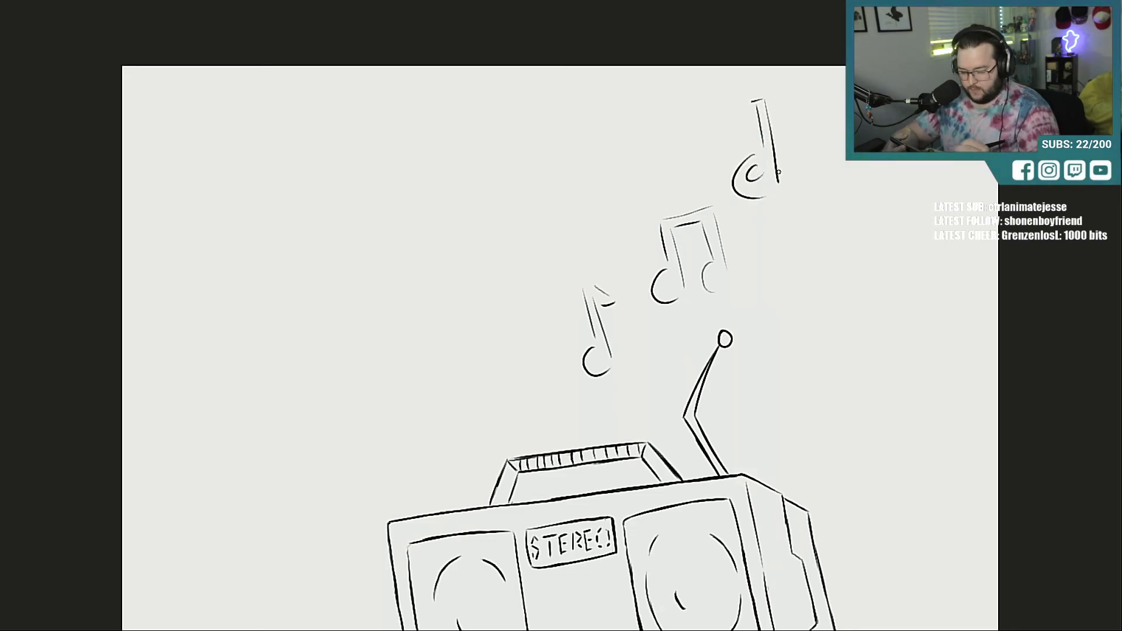
{"action": "left_click_drag", "start_coordinate": [757, 105], "coordinate": [763, 146]}
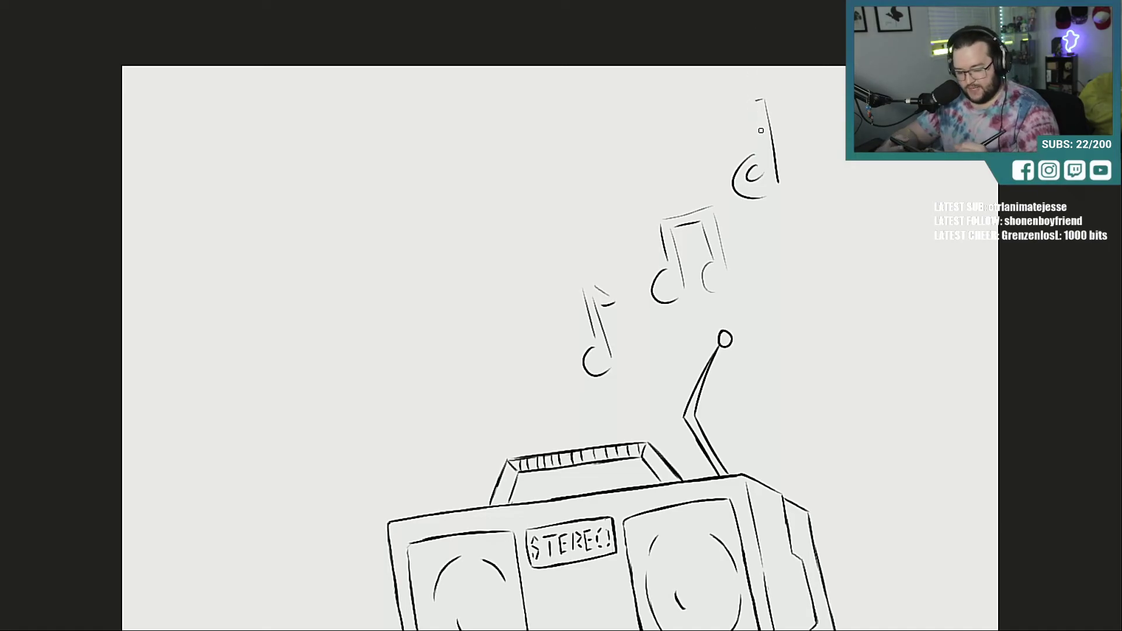
{"action": "mouse_move", "coordinate": [753, 102]}
{"action": "left_mouse_down"}
{"action": "mouse_move", "coordinate": [786, 197]}
{"action": "mouse_move", "coordinate": [751, 204]}
{"action": "mouse_move", "coordinate": [736, 133]}
{"action": "left_mouse_up"}
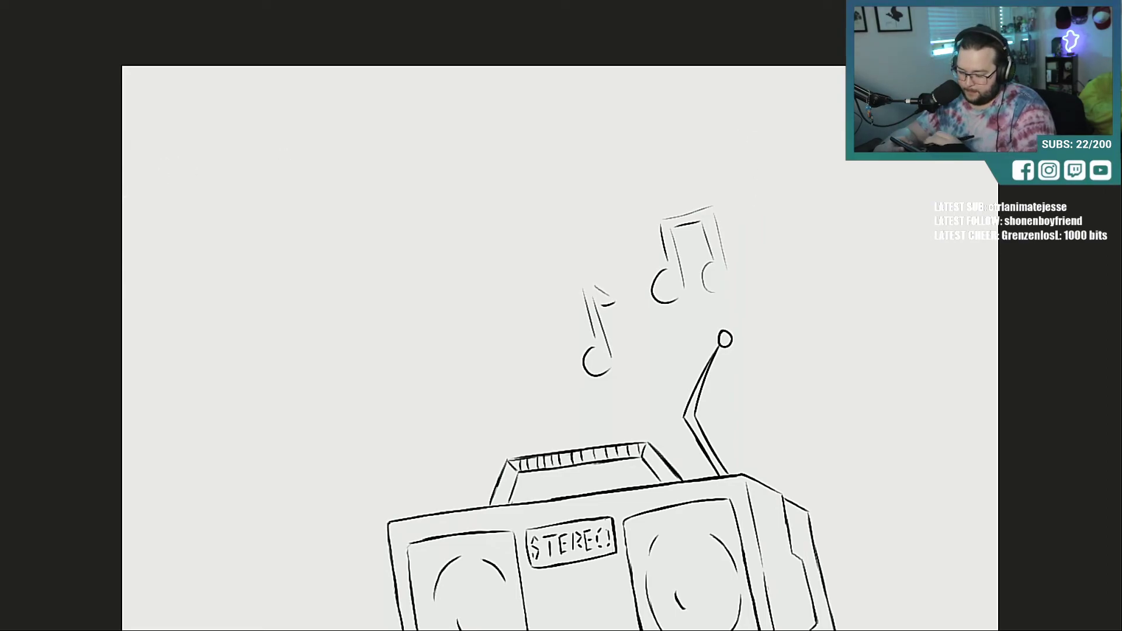
Step: Lasso the beamed pair of notes, scale it down and move it closer to the single note, and clear the selection
{"action": "mouse_move", "coordinate": [688, 198]}
{"action": "left_mouse_down"}
{"action": "mouse_move", "coordinate": [645, 262]}
{"action": "mouse_move", "coordinate": [765, 269]}
{"action": "mouse_move", "coordinate": [701, 173]}
{"action": "left_mouse_up"}
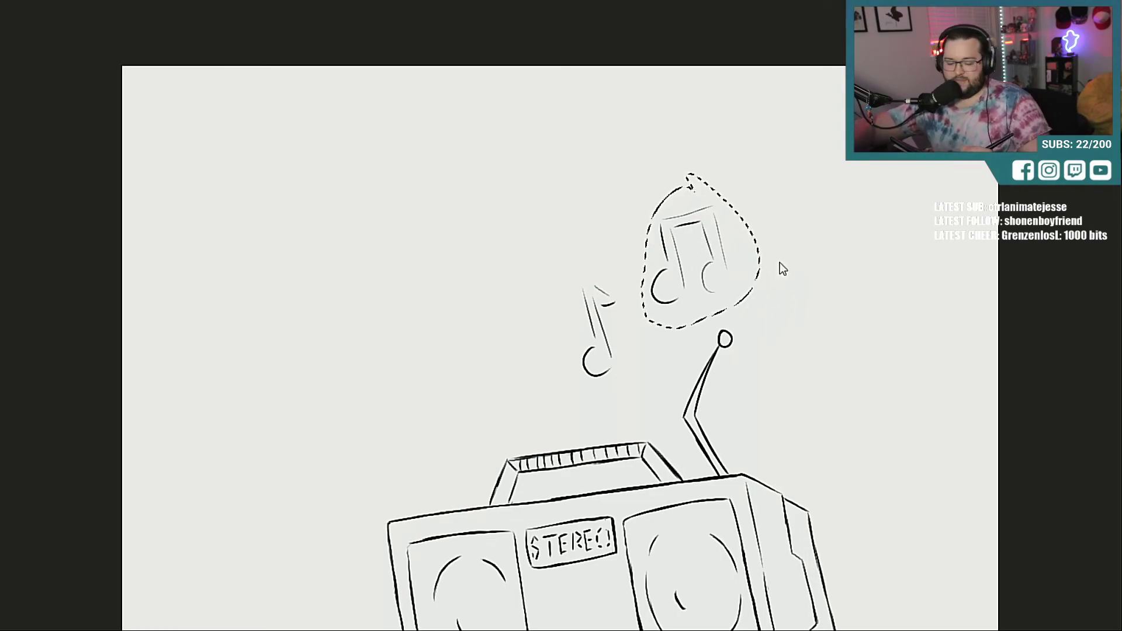
{"action": "key", "text": "ctrl+t"}
{"action": "mouse_move", "coordinate": [758, 170]}
{"action": "left_mouse_down"}
{"action": "mouse_move", "coordinate": [725, 184]}
{"action": "mouse_move", "coordinate": [725, 218]}
{"action": "mouse_move", "coordinate": [674, 261]}
{"action": "mouse_move", "coordinate": [661, 238]}
{"action": "left_mouse_up"}
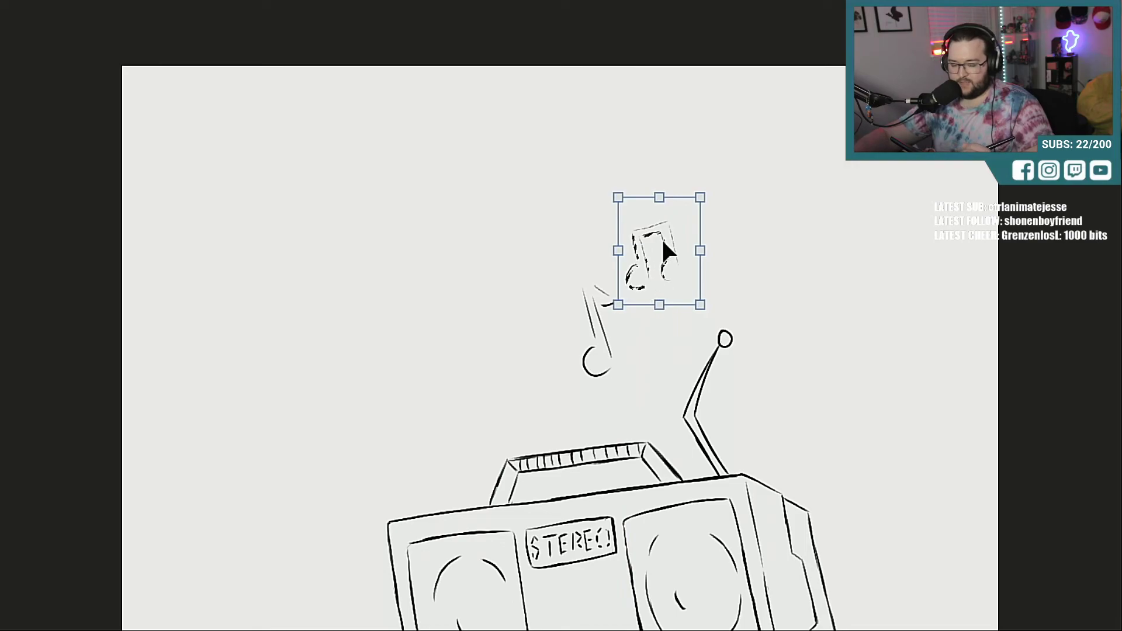
{"action": "key", "text": "Return"}
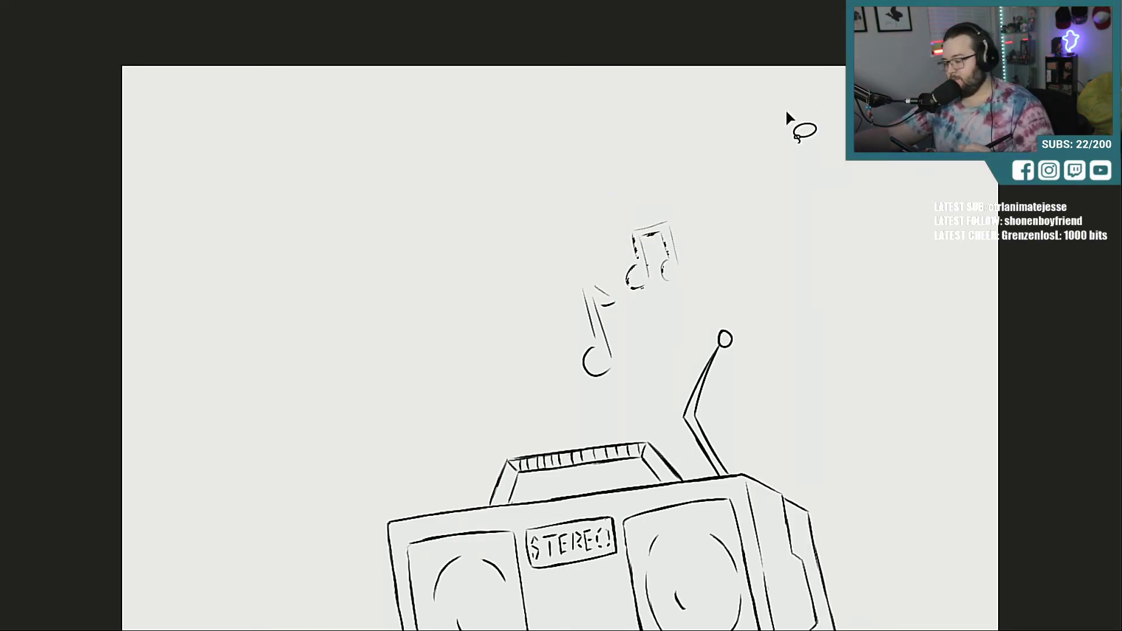
{"action": "key", "text": "ctrl+d"}
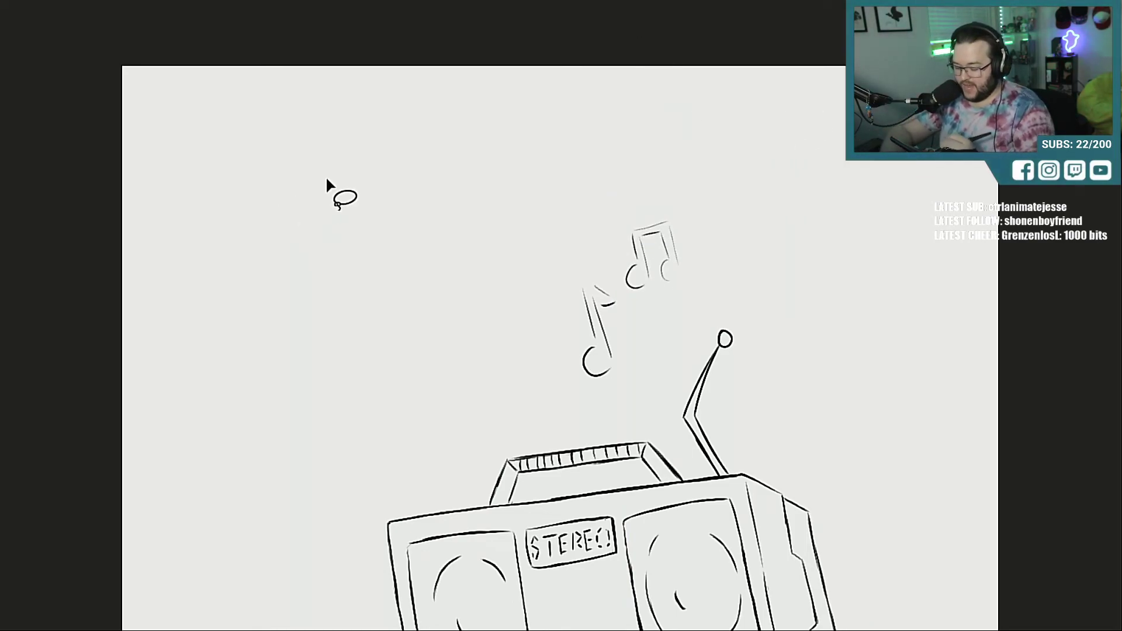
Step: Draw a small third music note with a thin straight stem and an inner curve in its head, diagonally above the beamed pair
{"action": "key", "text": "b"}
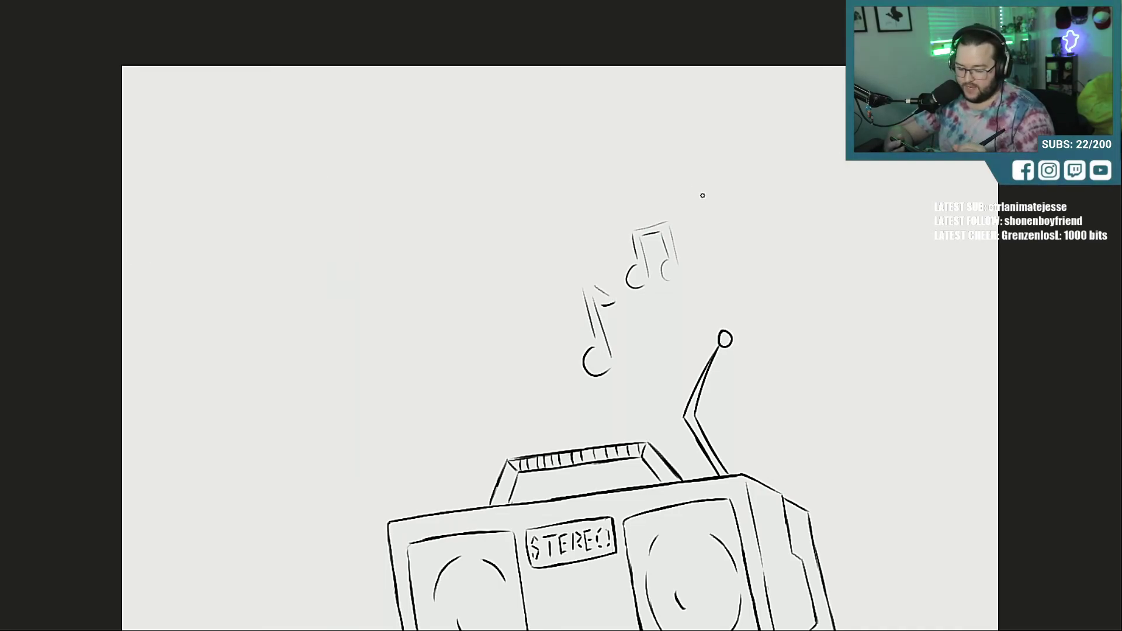
{"action": "left_click_drag", "start_coordinate": [702, 192], "coordinate": [706, 212]}
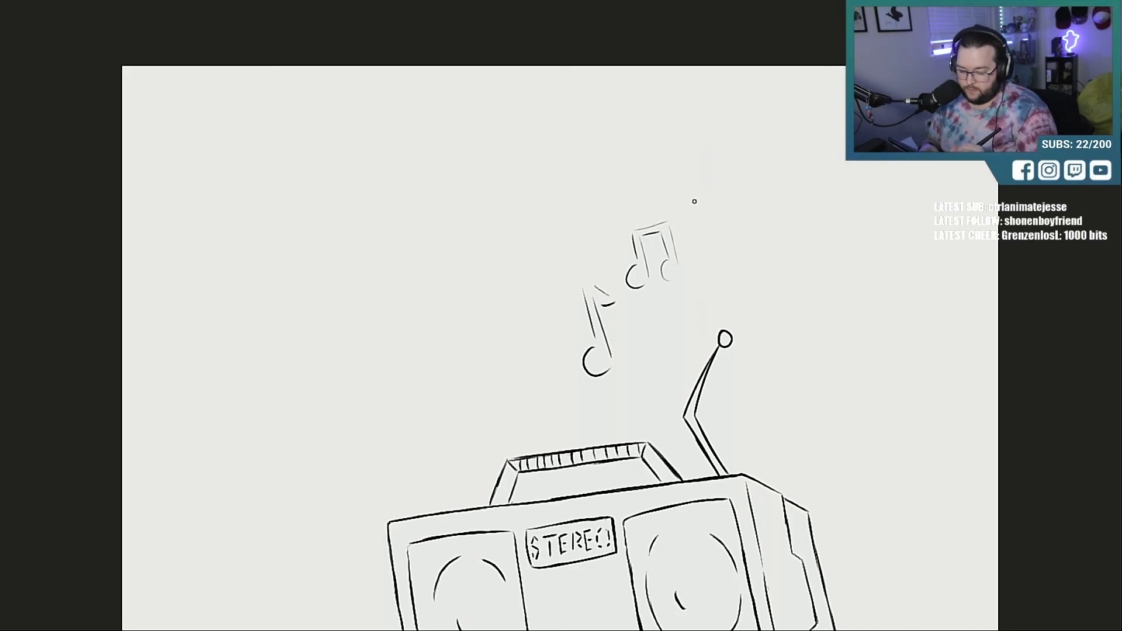
{"action": "mouse_move", "coordinate": [695, 197]}
{"action": "left_mouse_down"}
{"action": "mouse_move", "coordinate": [688, 217]}
{"action": "mouse_move", "coordinate": [696, 157]}
{"action": "left_mouse_up"}
{"action": "left_click_drag", "start_coordinate": [695, 157], "coordinate": [703, 158]}
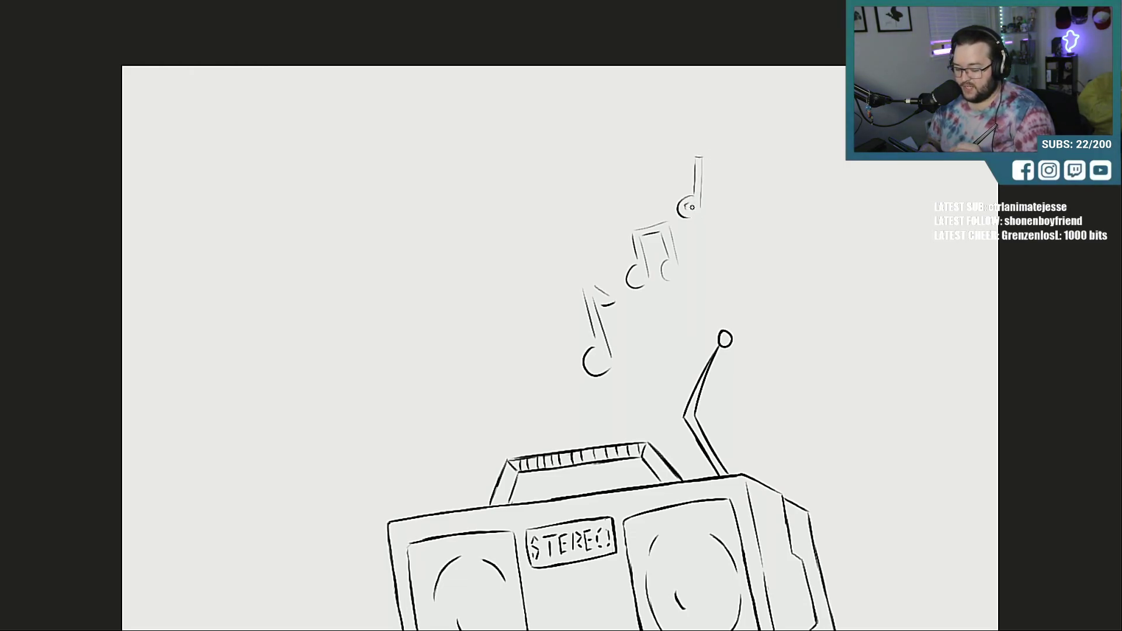
{"action": "left_click_drag", "start_coordinate": [688, 202], "coordinate": [692, 214]}
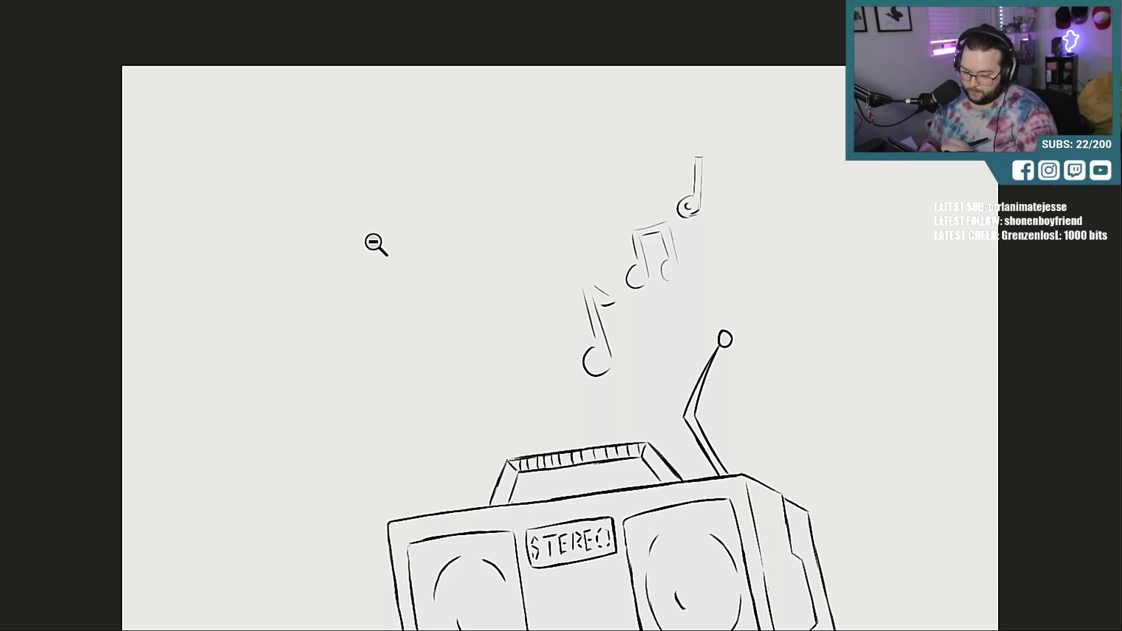
Step: Fit the whole drawing in view and toggle the current layer's visibility to check the full figure and its symbols
{"action": "key", "text": "ctrl+0"}
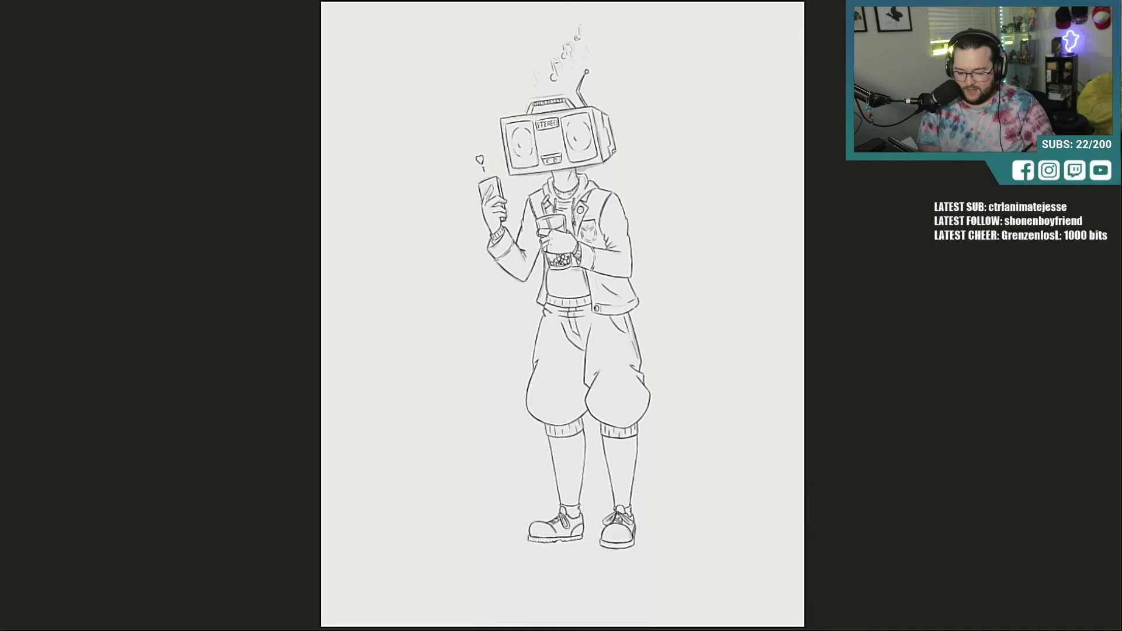
{"action": "key", "text": "ctrl+comma"}
{"action": "key", "text": "ctrl+comma"}
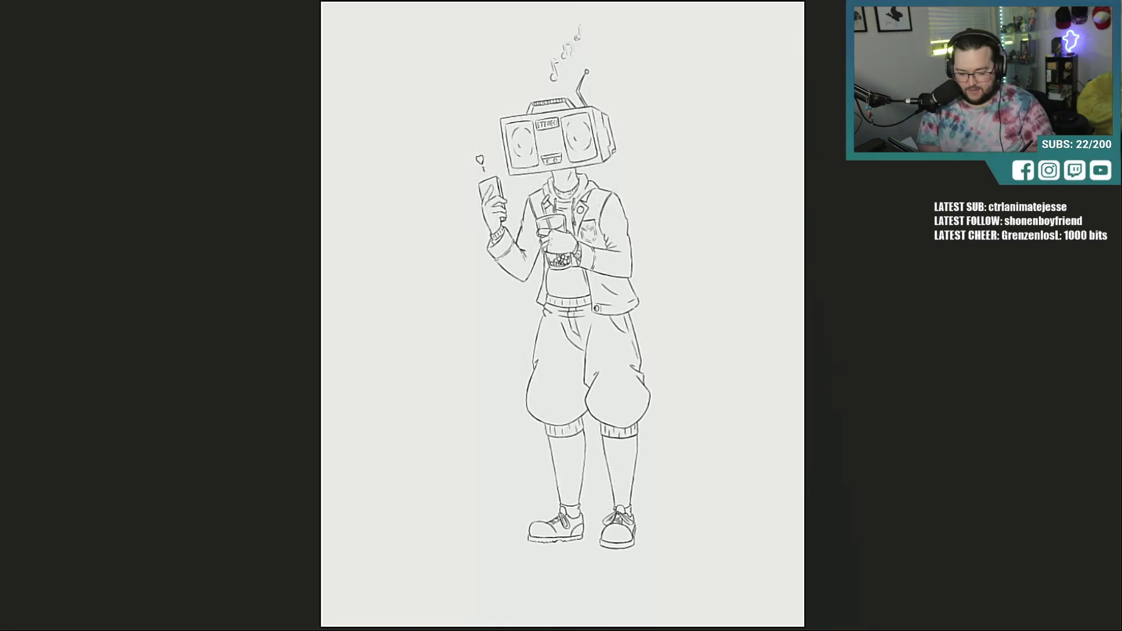
{"action": "key", "text": "ctrl+comma"}
{"action": "key", "text": "ctrl+comma"}
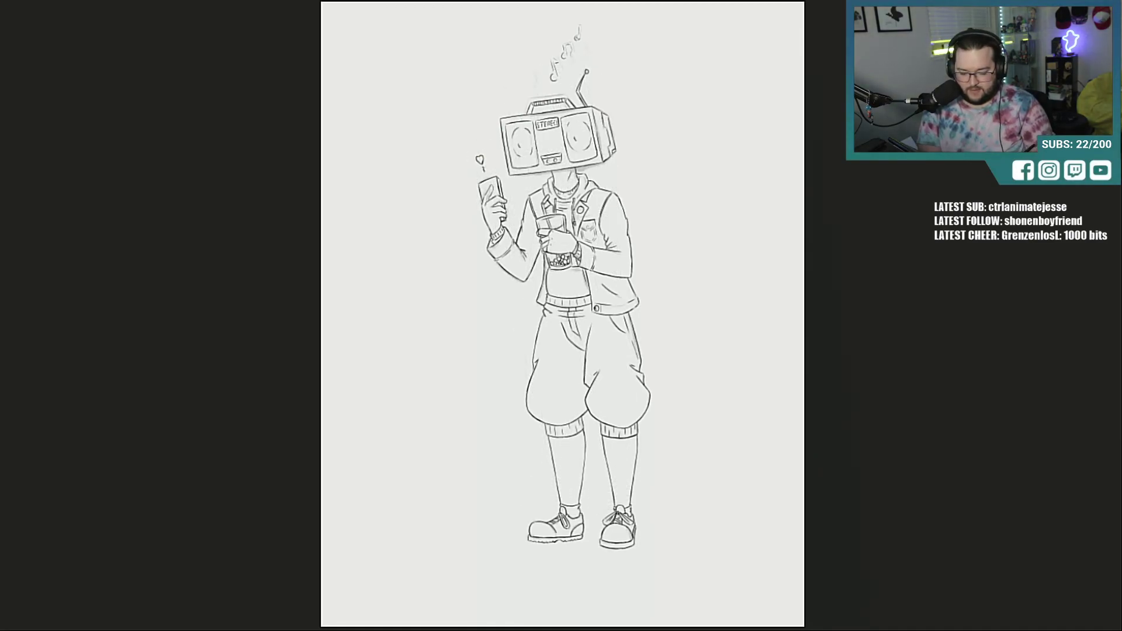